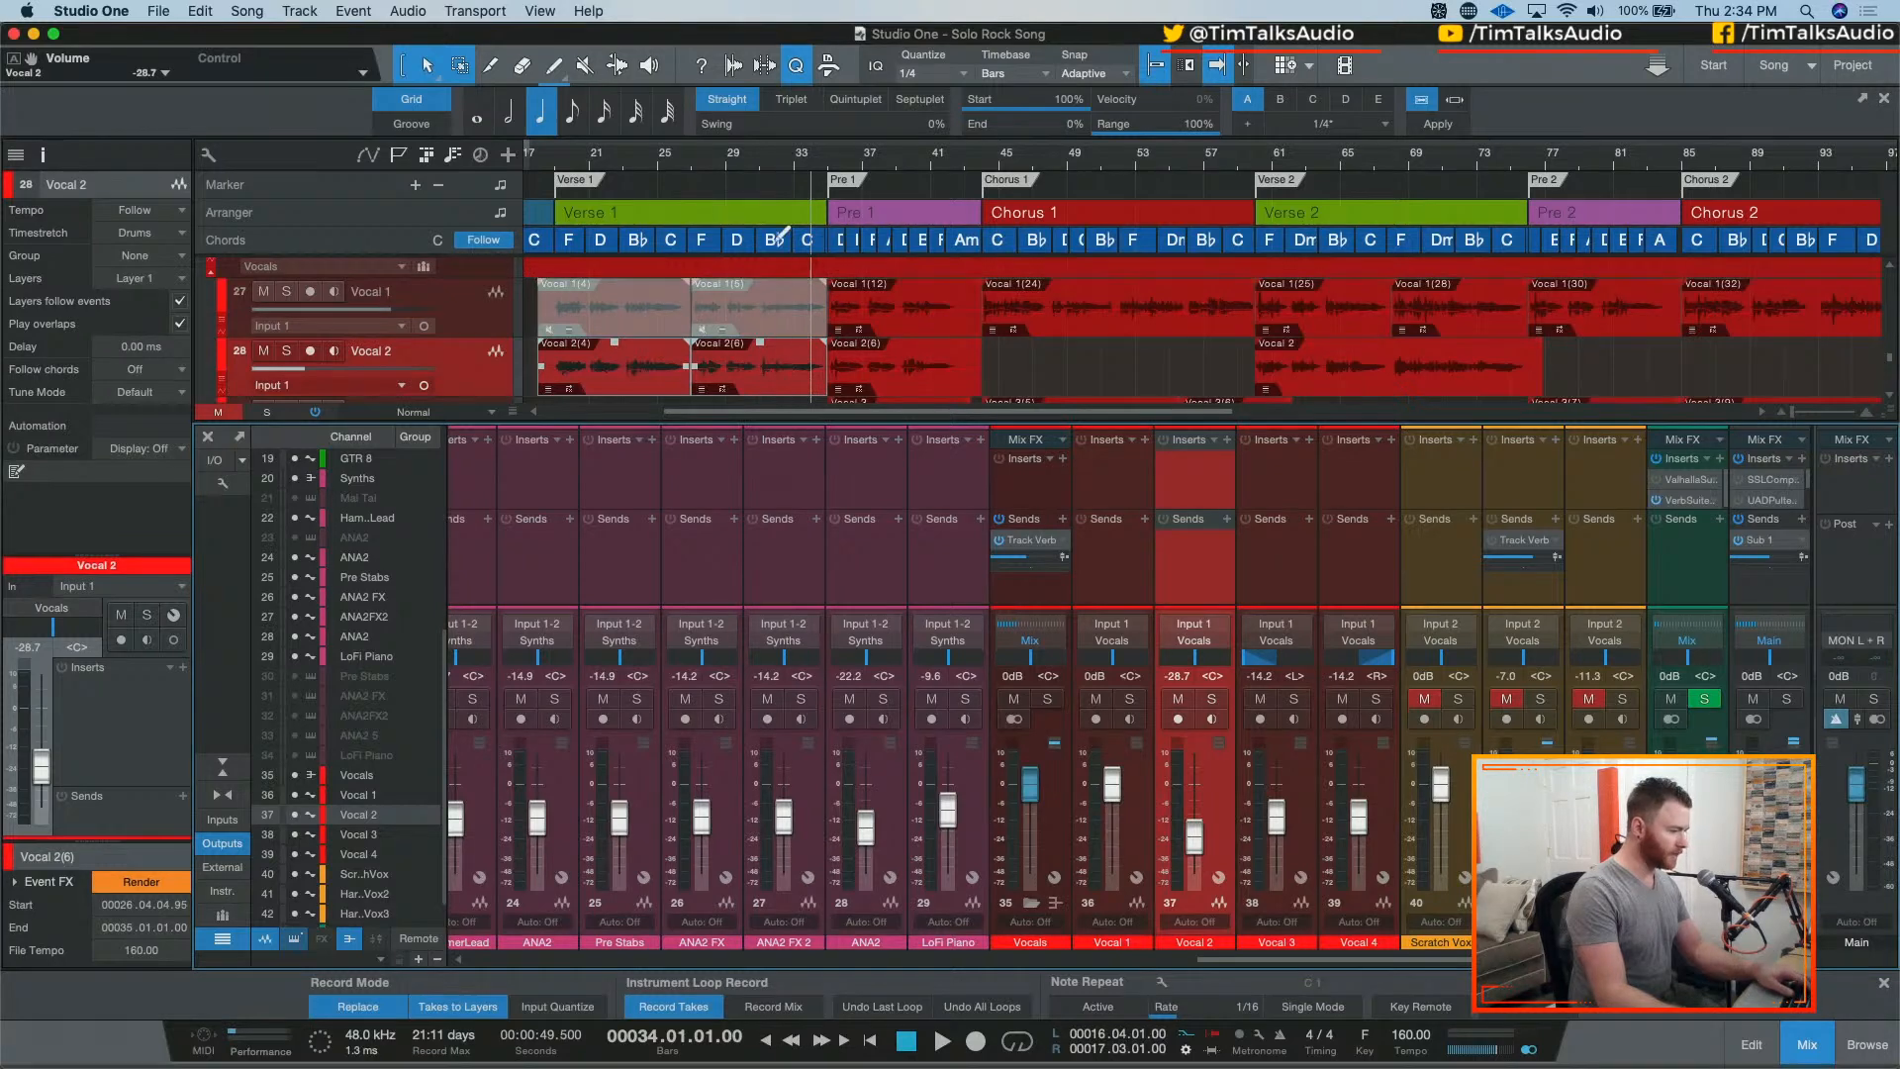
Step: Place the playhead at bar 48 and mute the Vocal 2 events in the Pre 1 and Verse 2 sections
click(1053, 158)
click(947, 381)
key(shift+m)
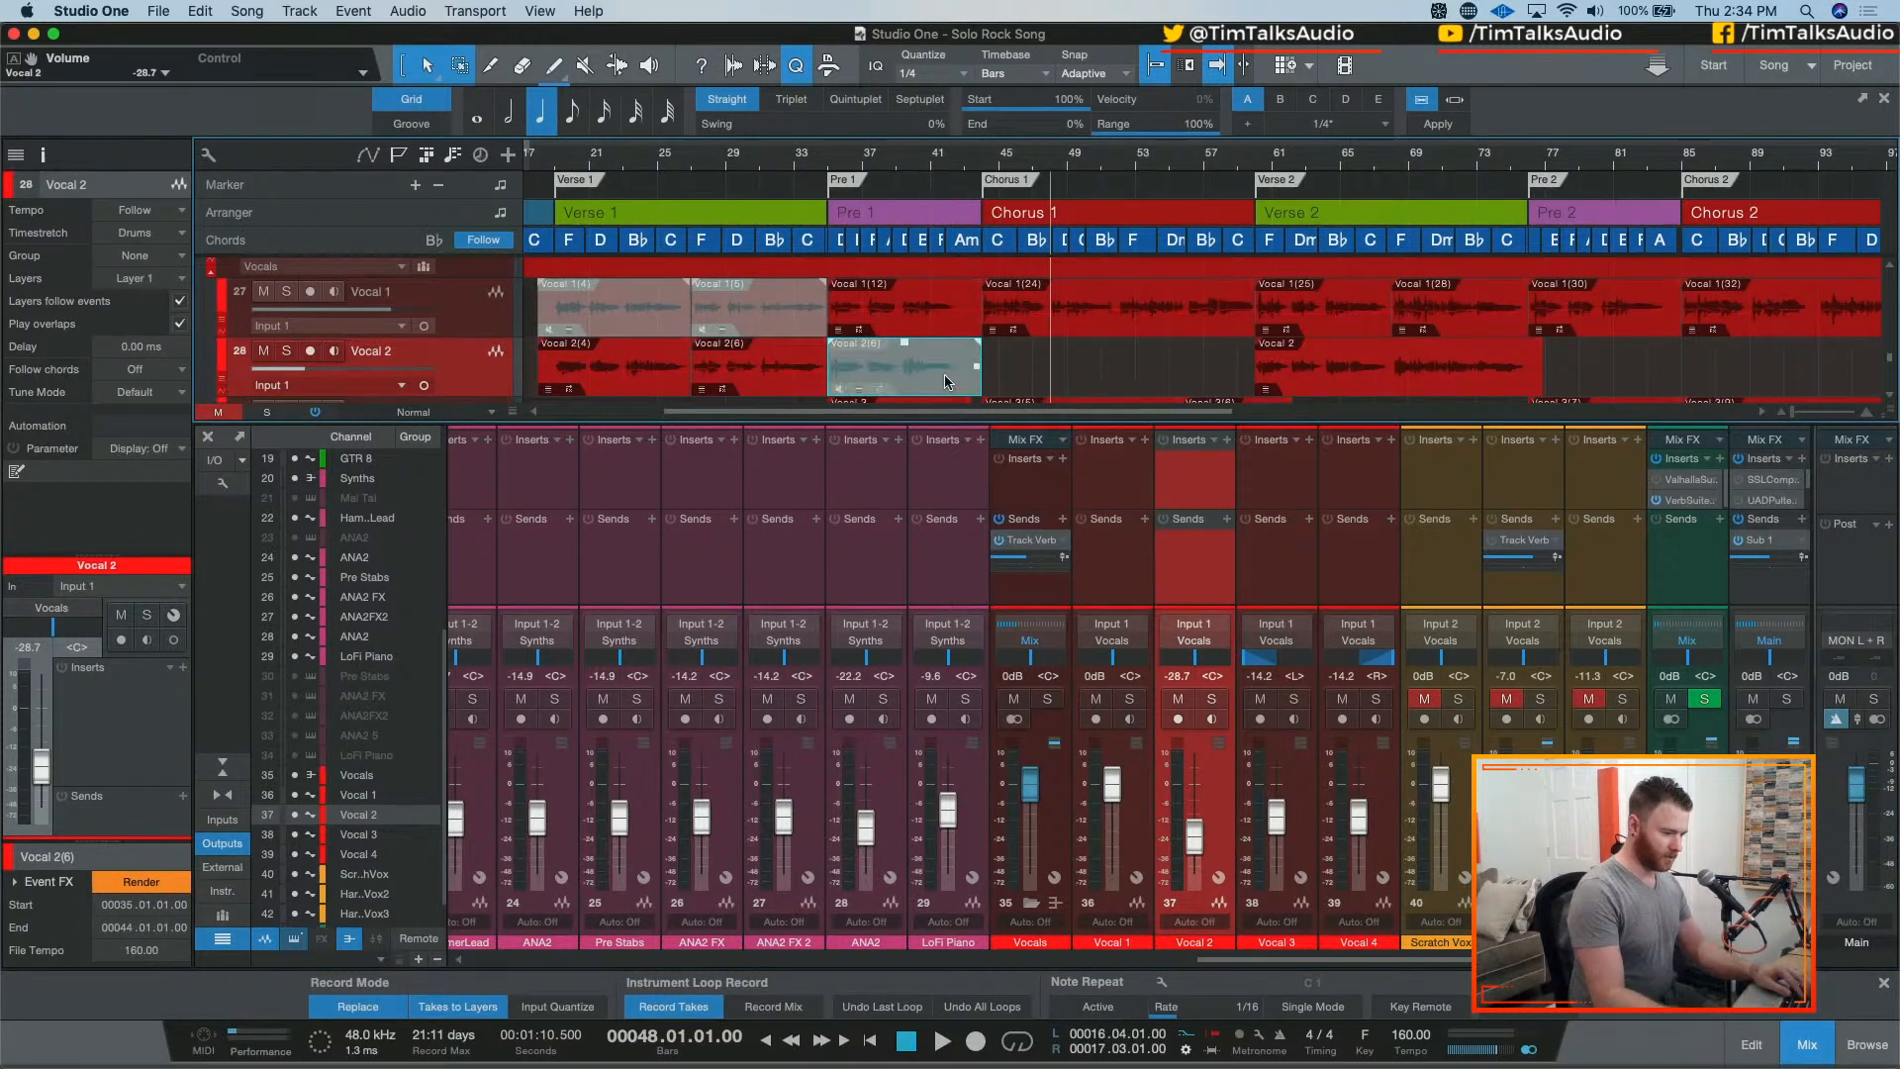
click(1342, 386)
key(shift+m)
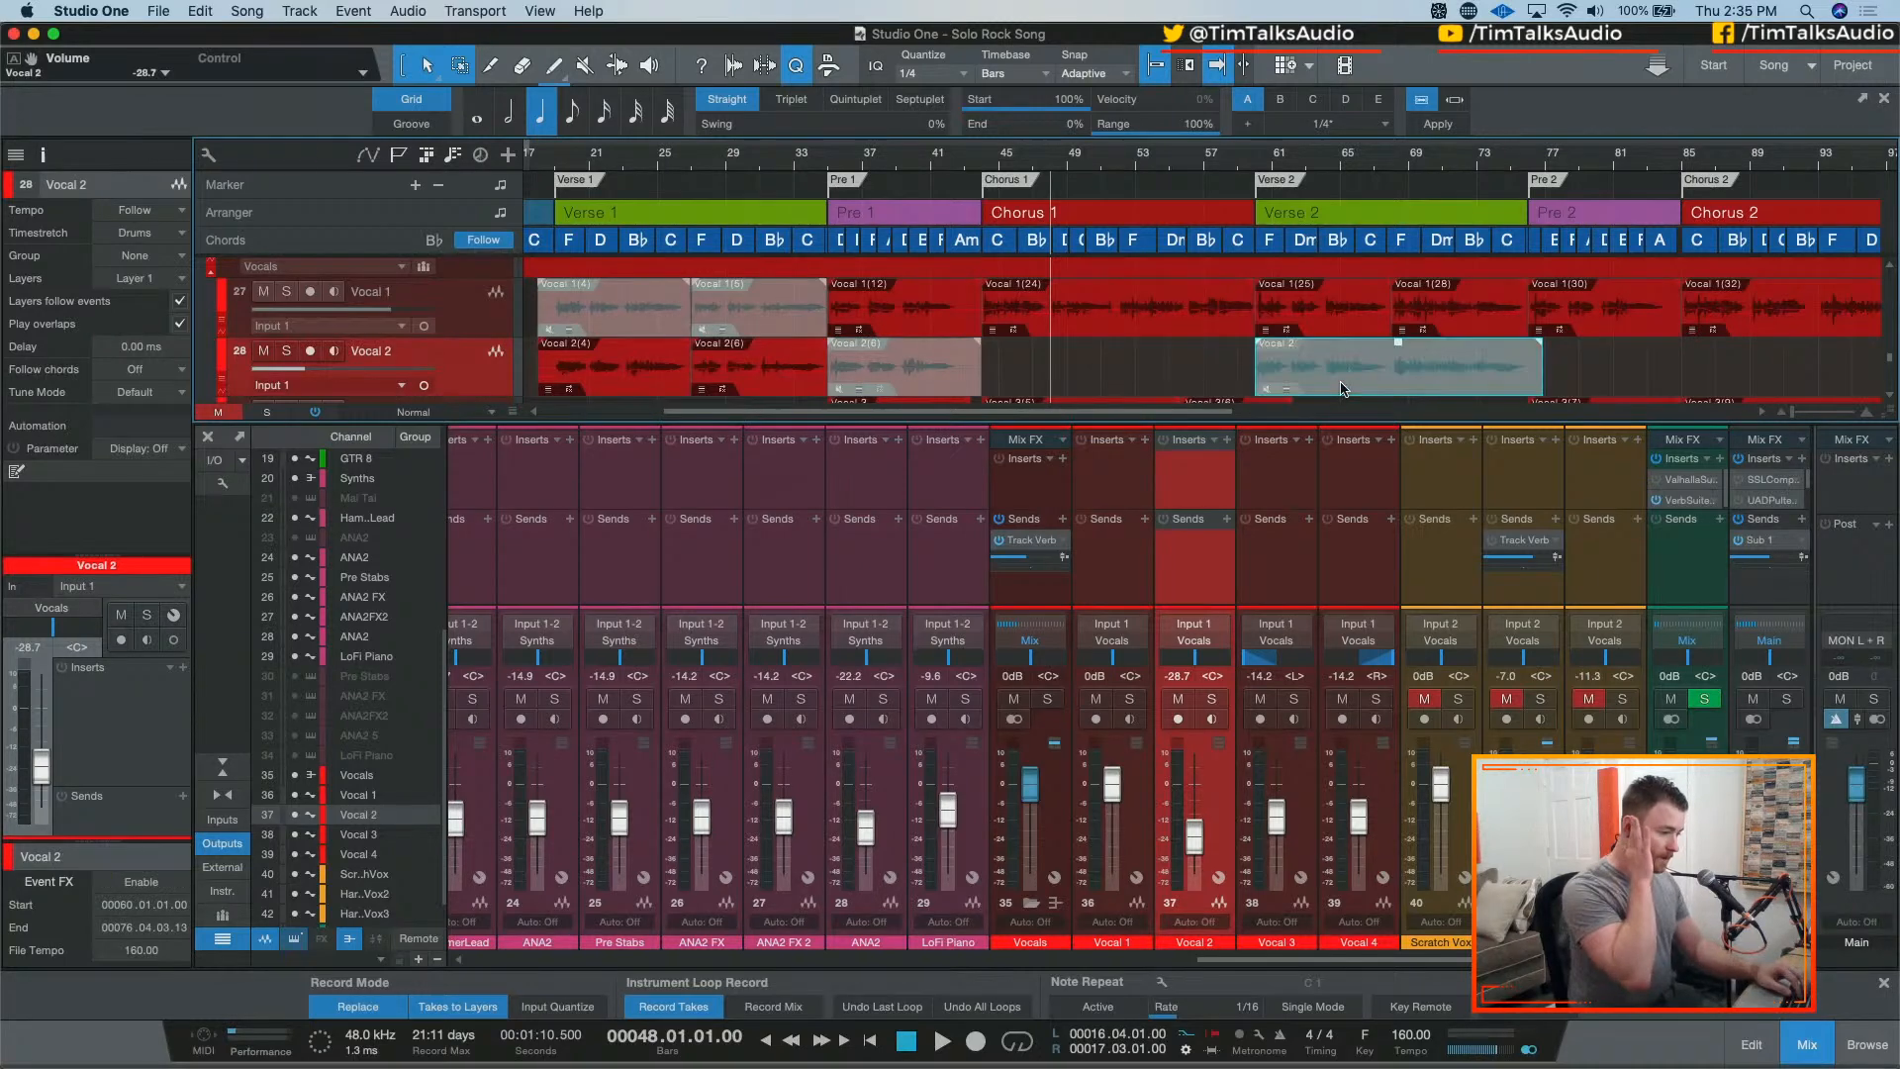
Step: Select all Chorus 1 events on the Vocal 3 and Vocal 4 tracks and open them together in Melodyne
scroll(1223, 348, down, 3)
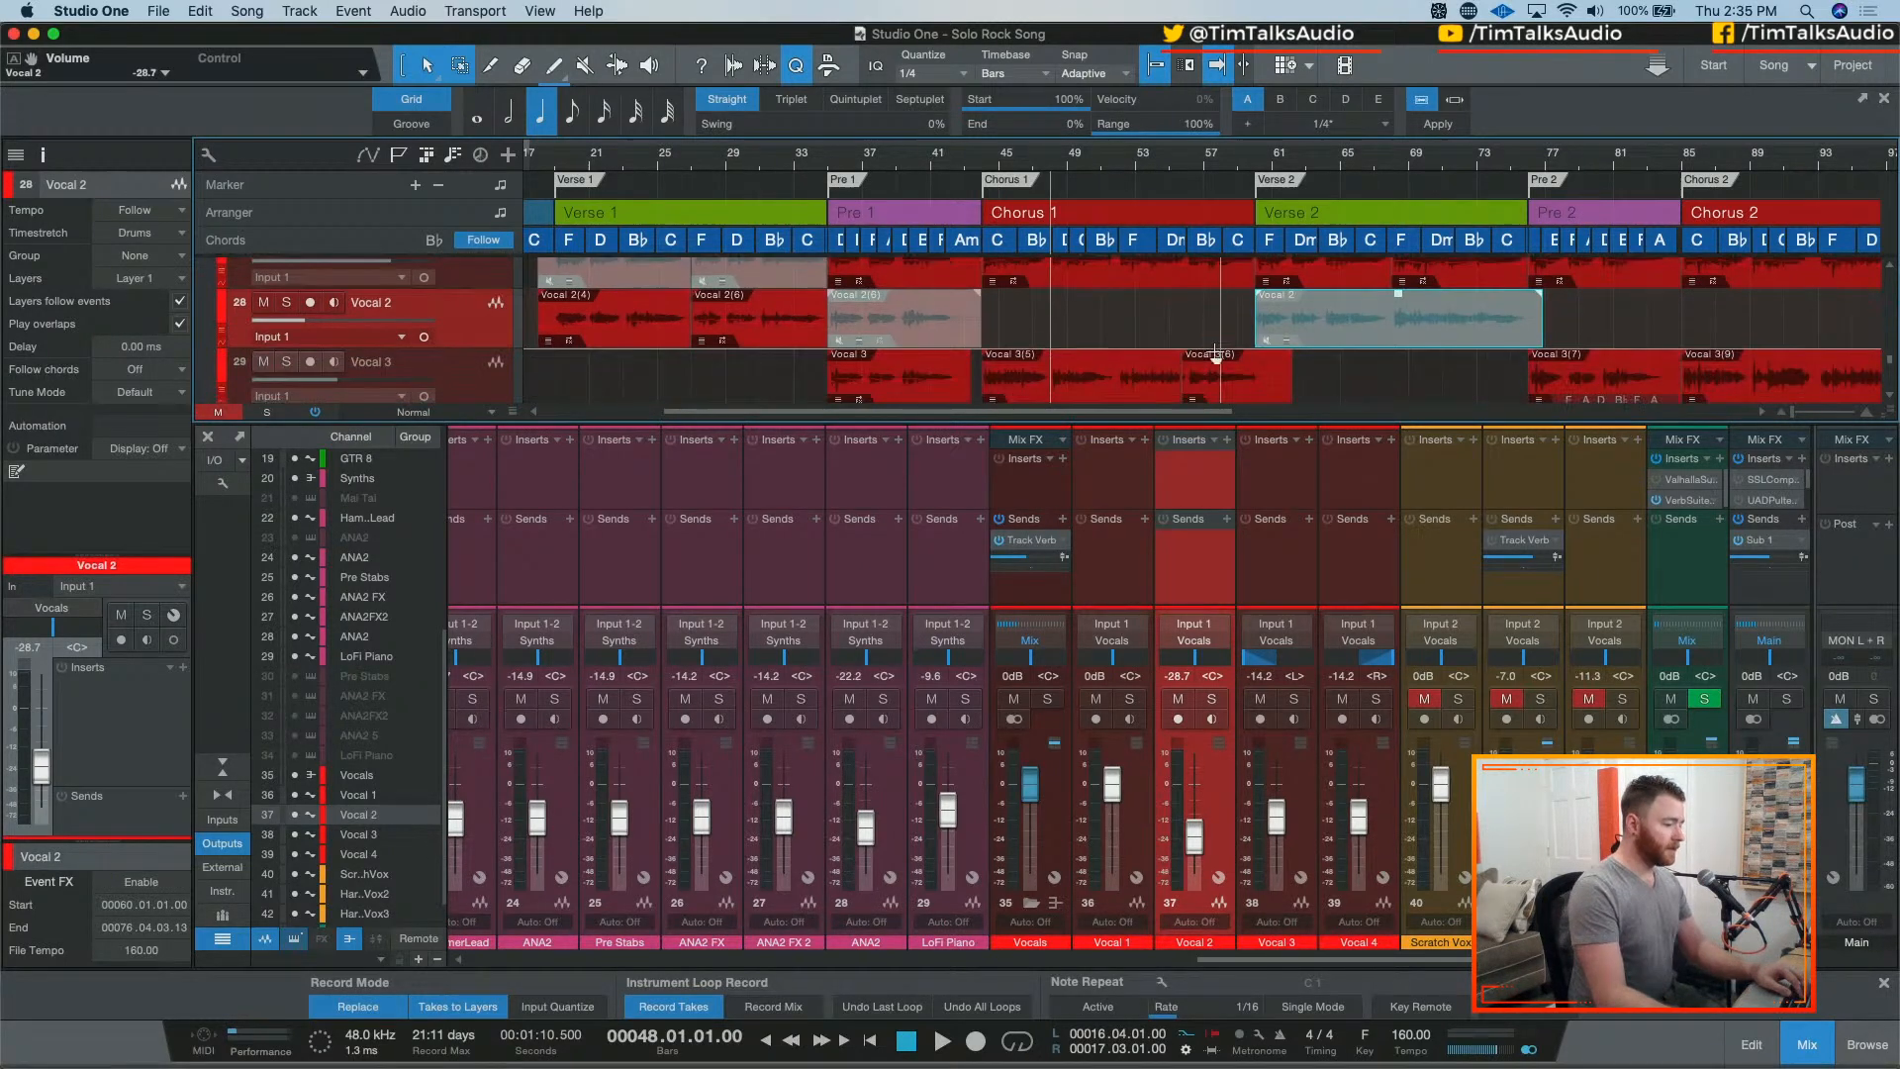
click(1075, 343)
shift+click(1205, 341)
shift+click(1229, 389)
shift+click(1163, 396)
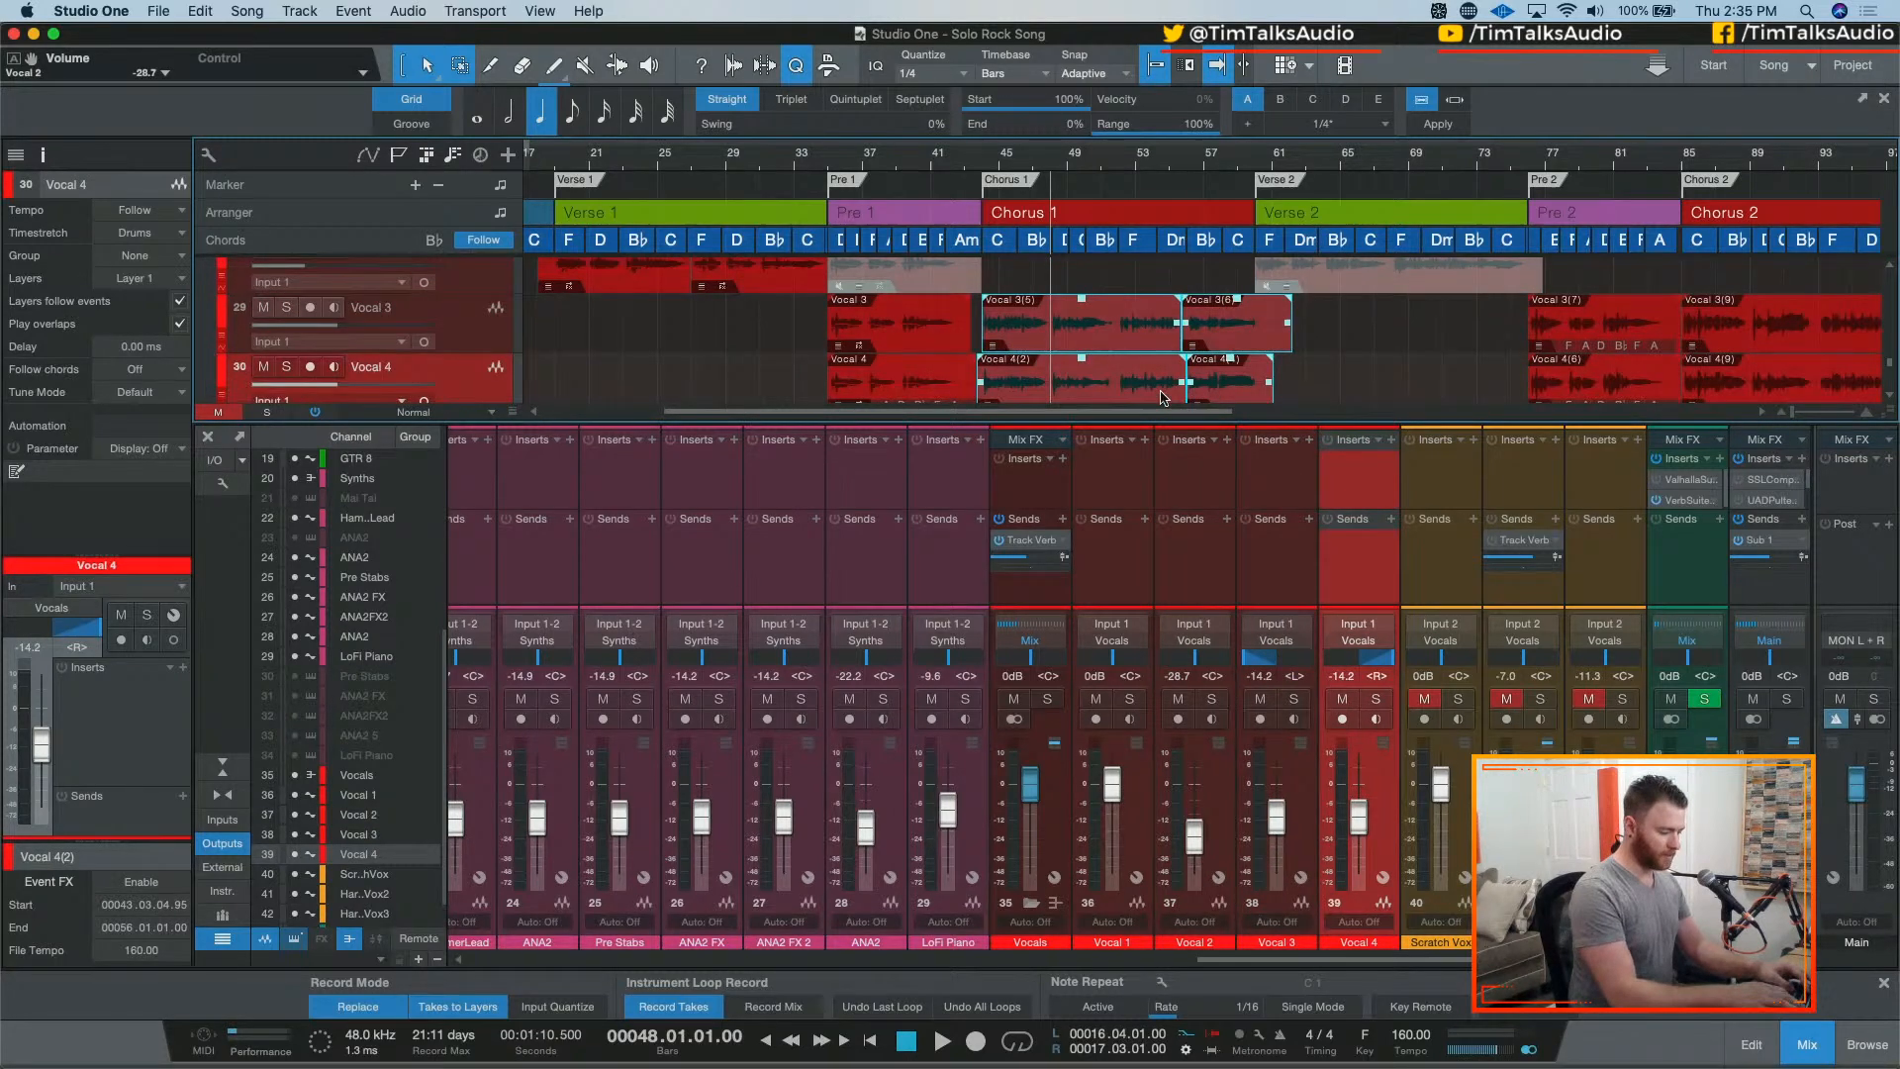
key(super+m)
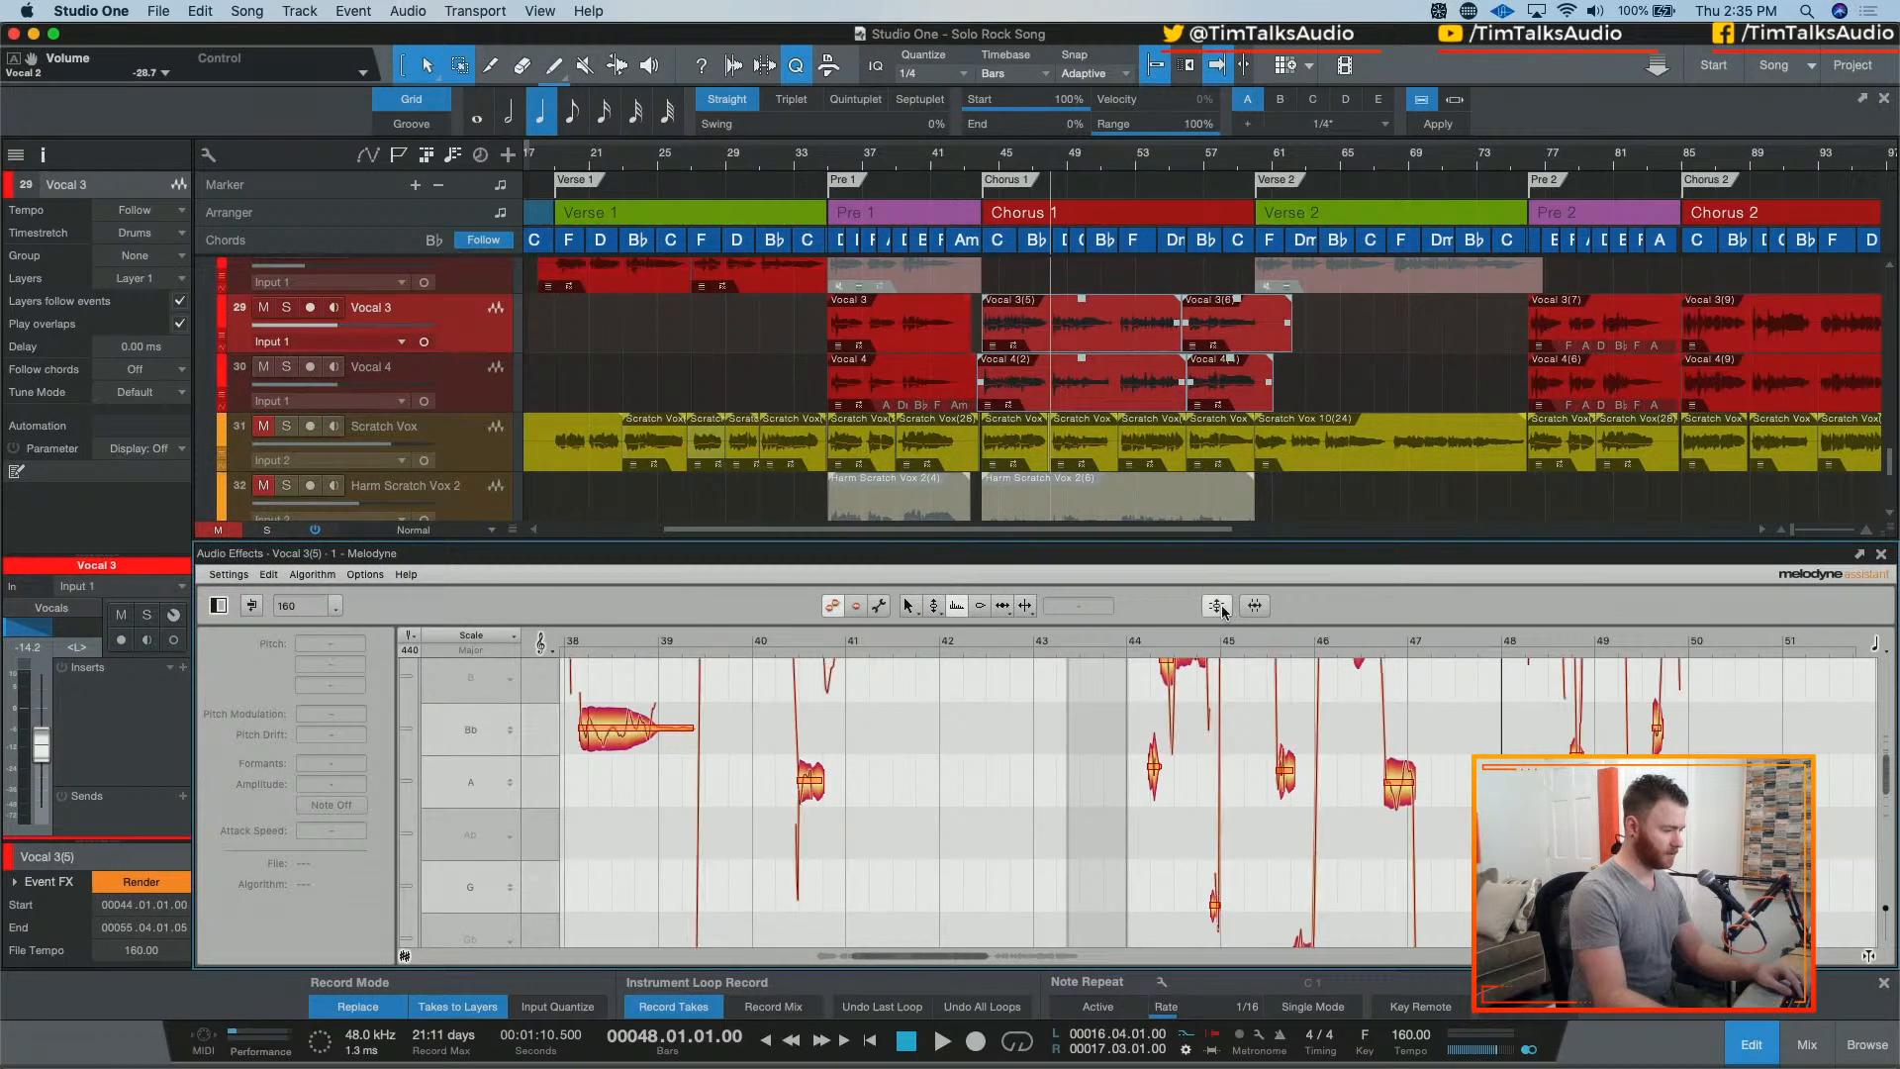
Step: Apply the Correct Pitch macro to the Chorus 1 backing vocals with increased Pitch Center and Pitch Drift
click(1217, 604)
drag(1088, 584, 1144, 592)
drag(1007, 615, 1093, 608)
click(1210, 656)
Step: Select the Vocal 3 and Vocal 4 events across Pre 2, Chorus 2 and the first part of the Bridge and open them in Melodyne
scroll(1381, 366, right, 10)
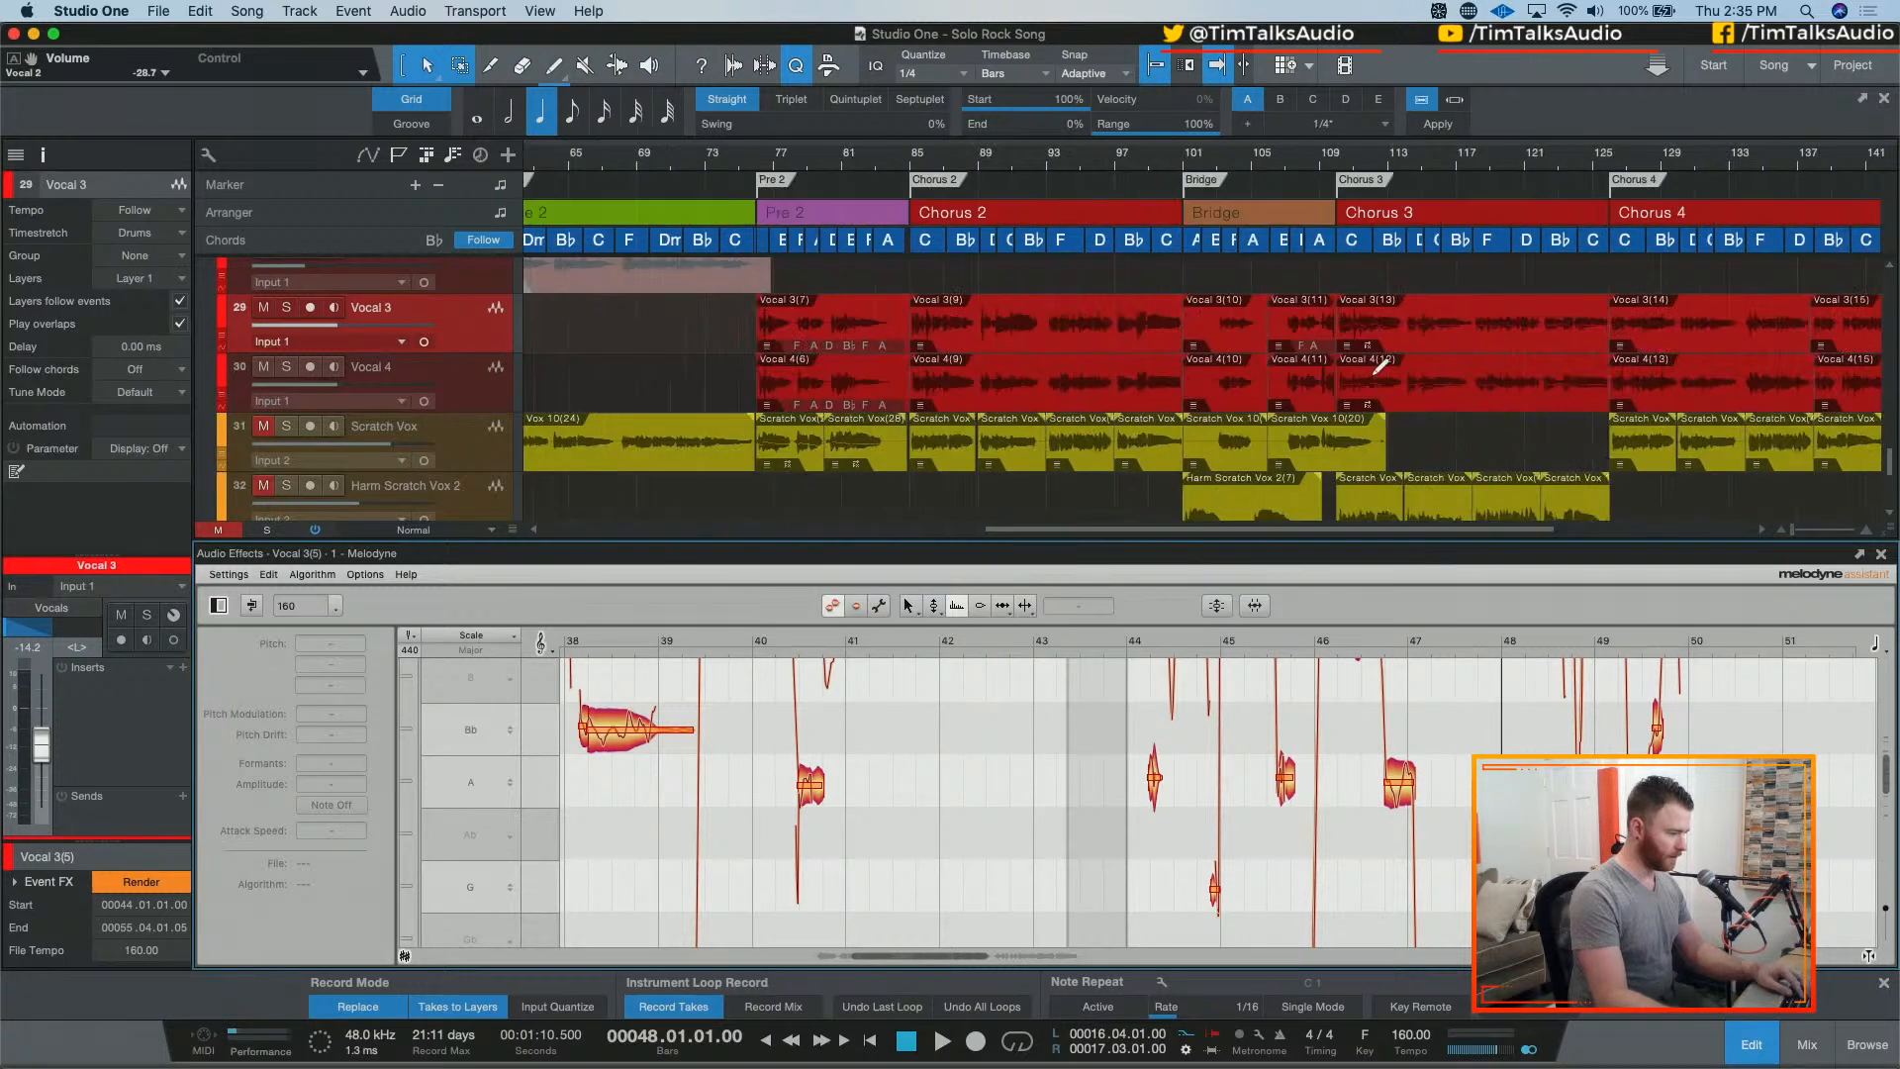
click(851, 328)
shift+click(885, 393)
shift+click(990, 374)
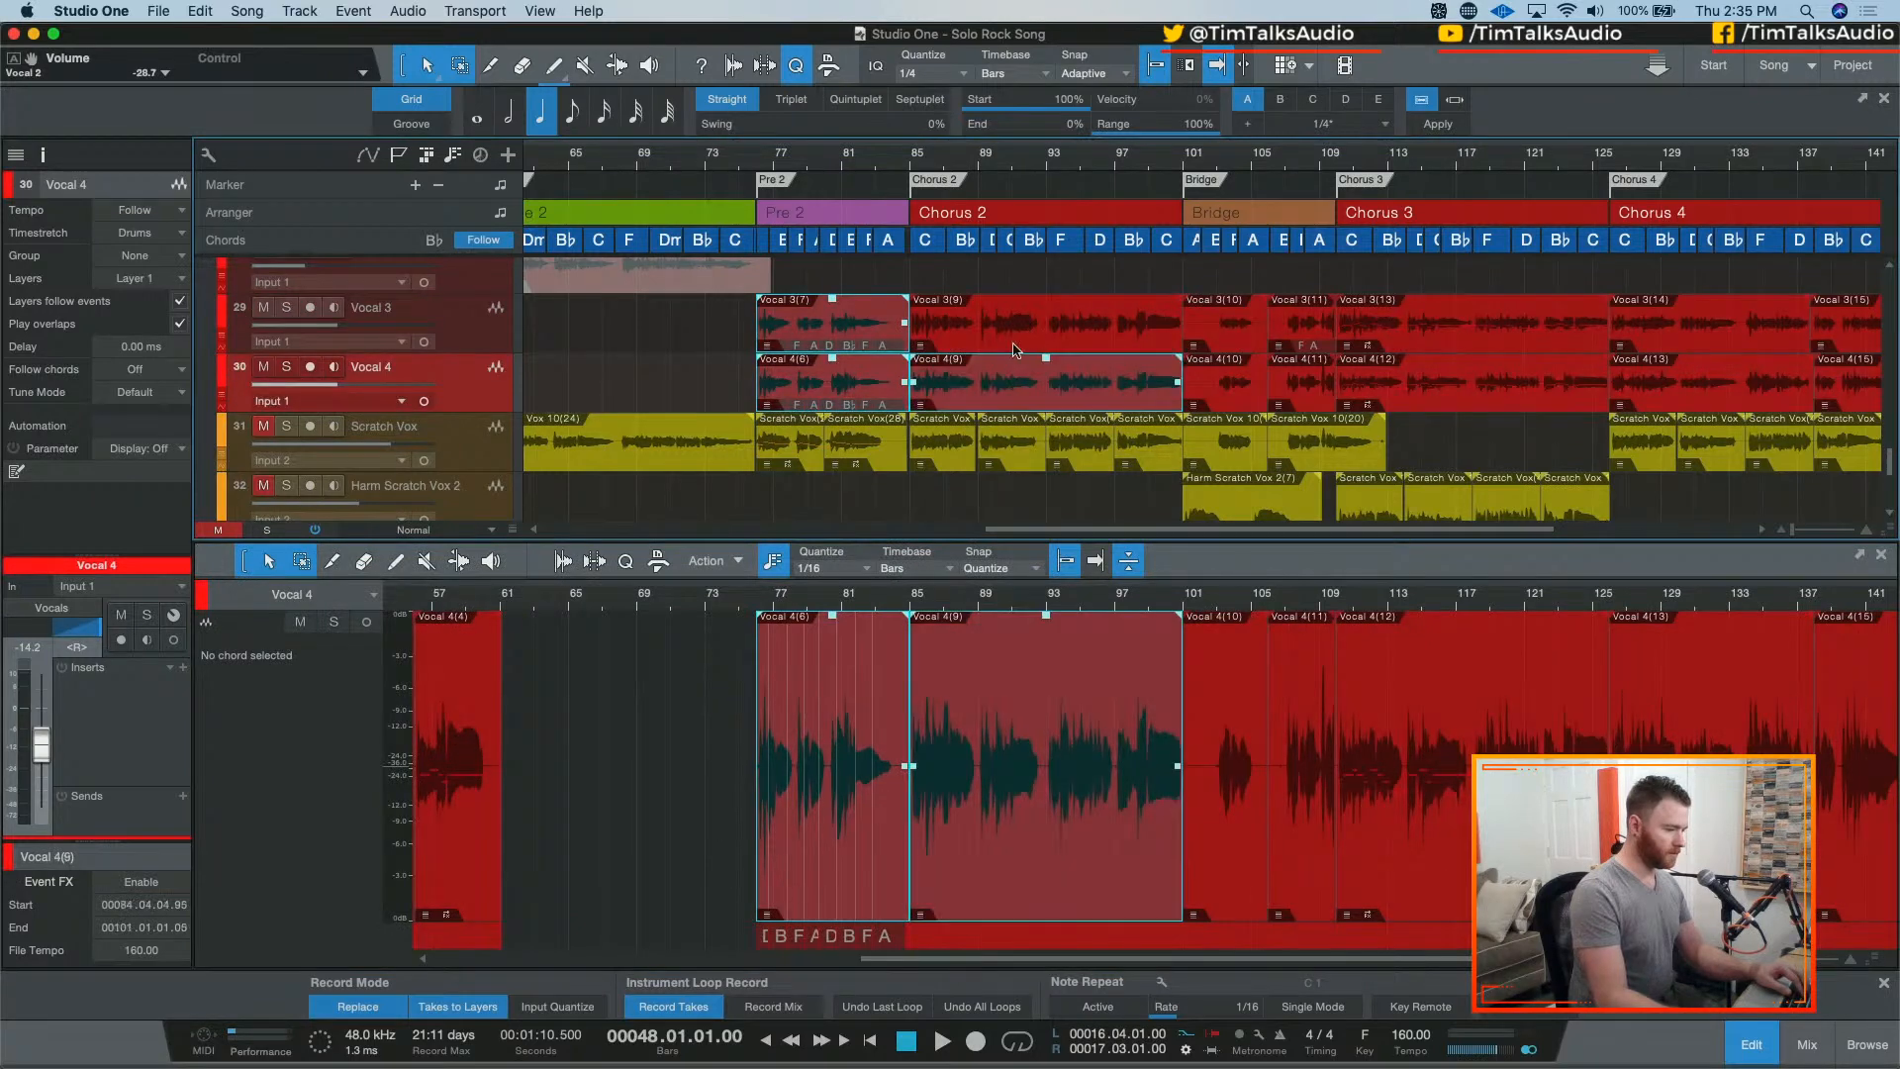
click(1143, 343)
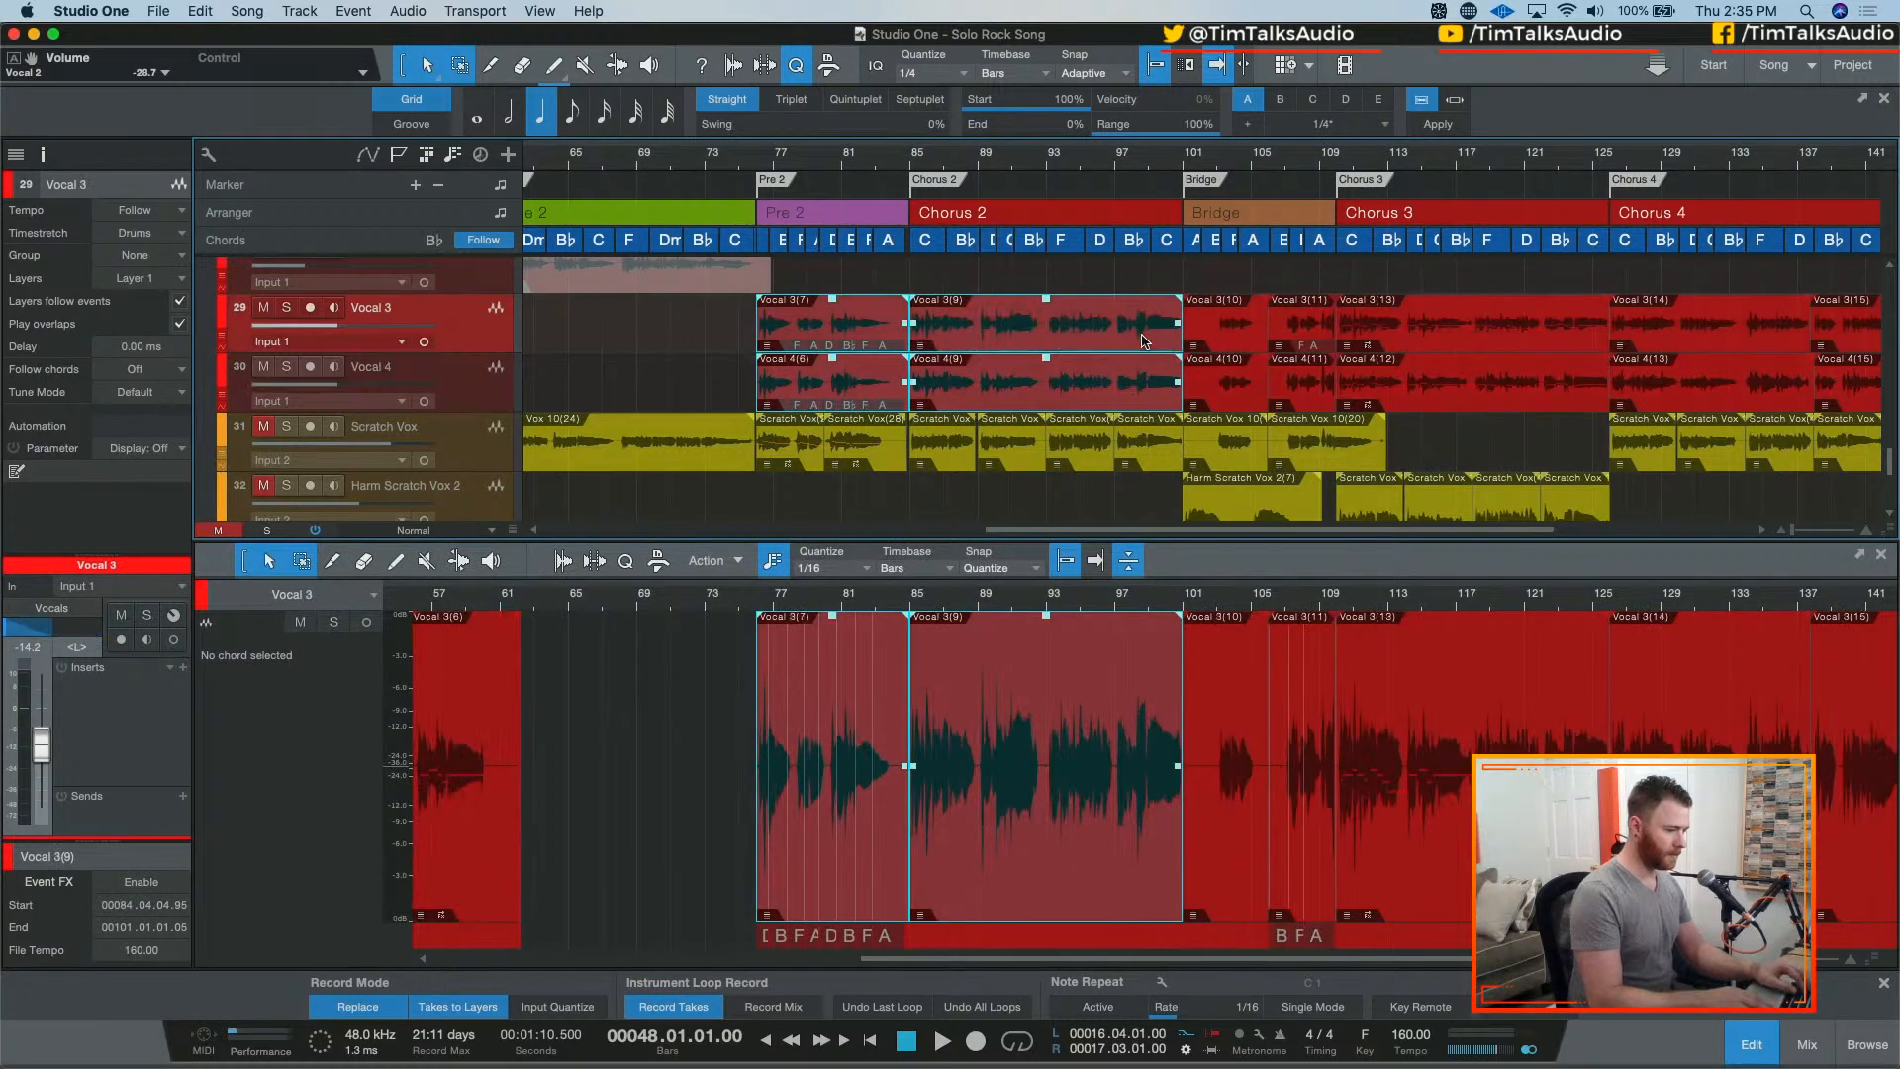
key(Left)
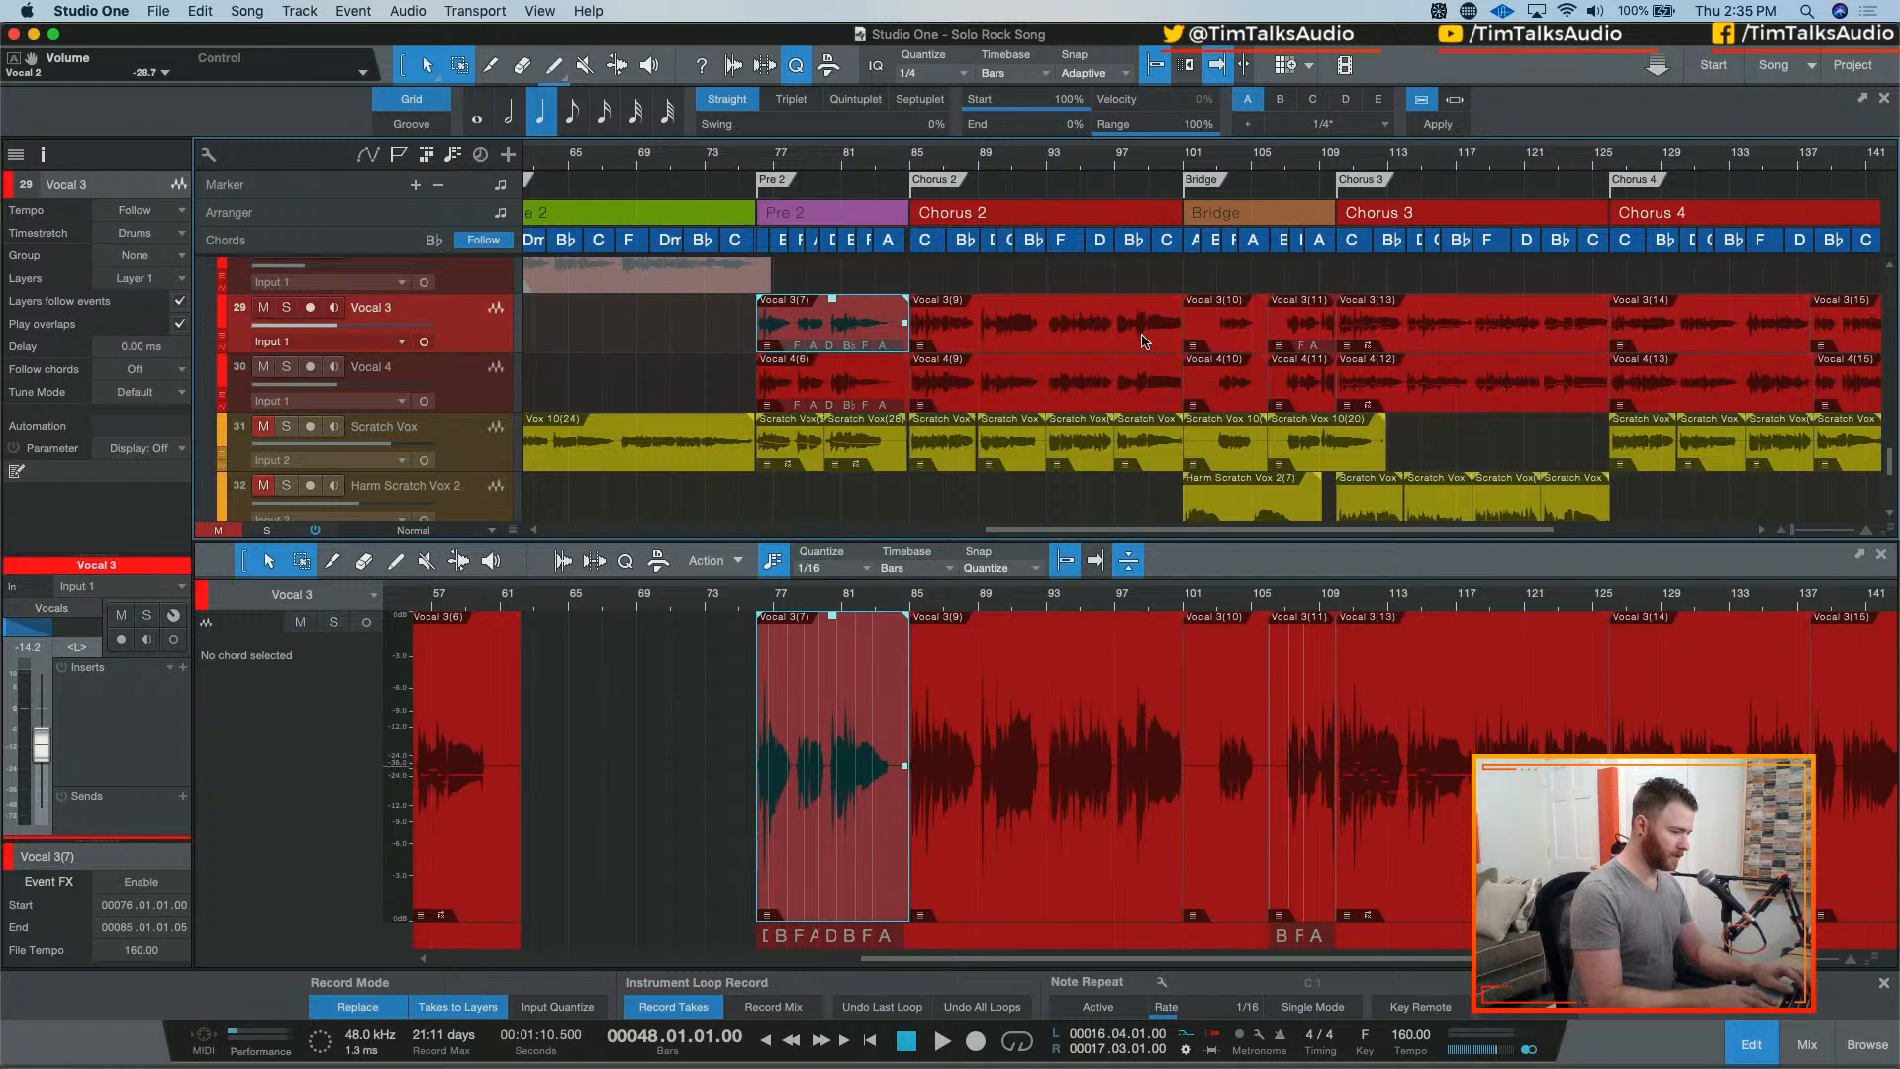
key(shift+Right)
key(shift+Right)
key(shift+Down)
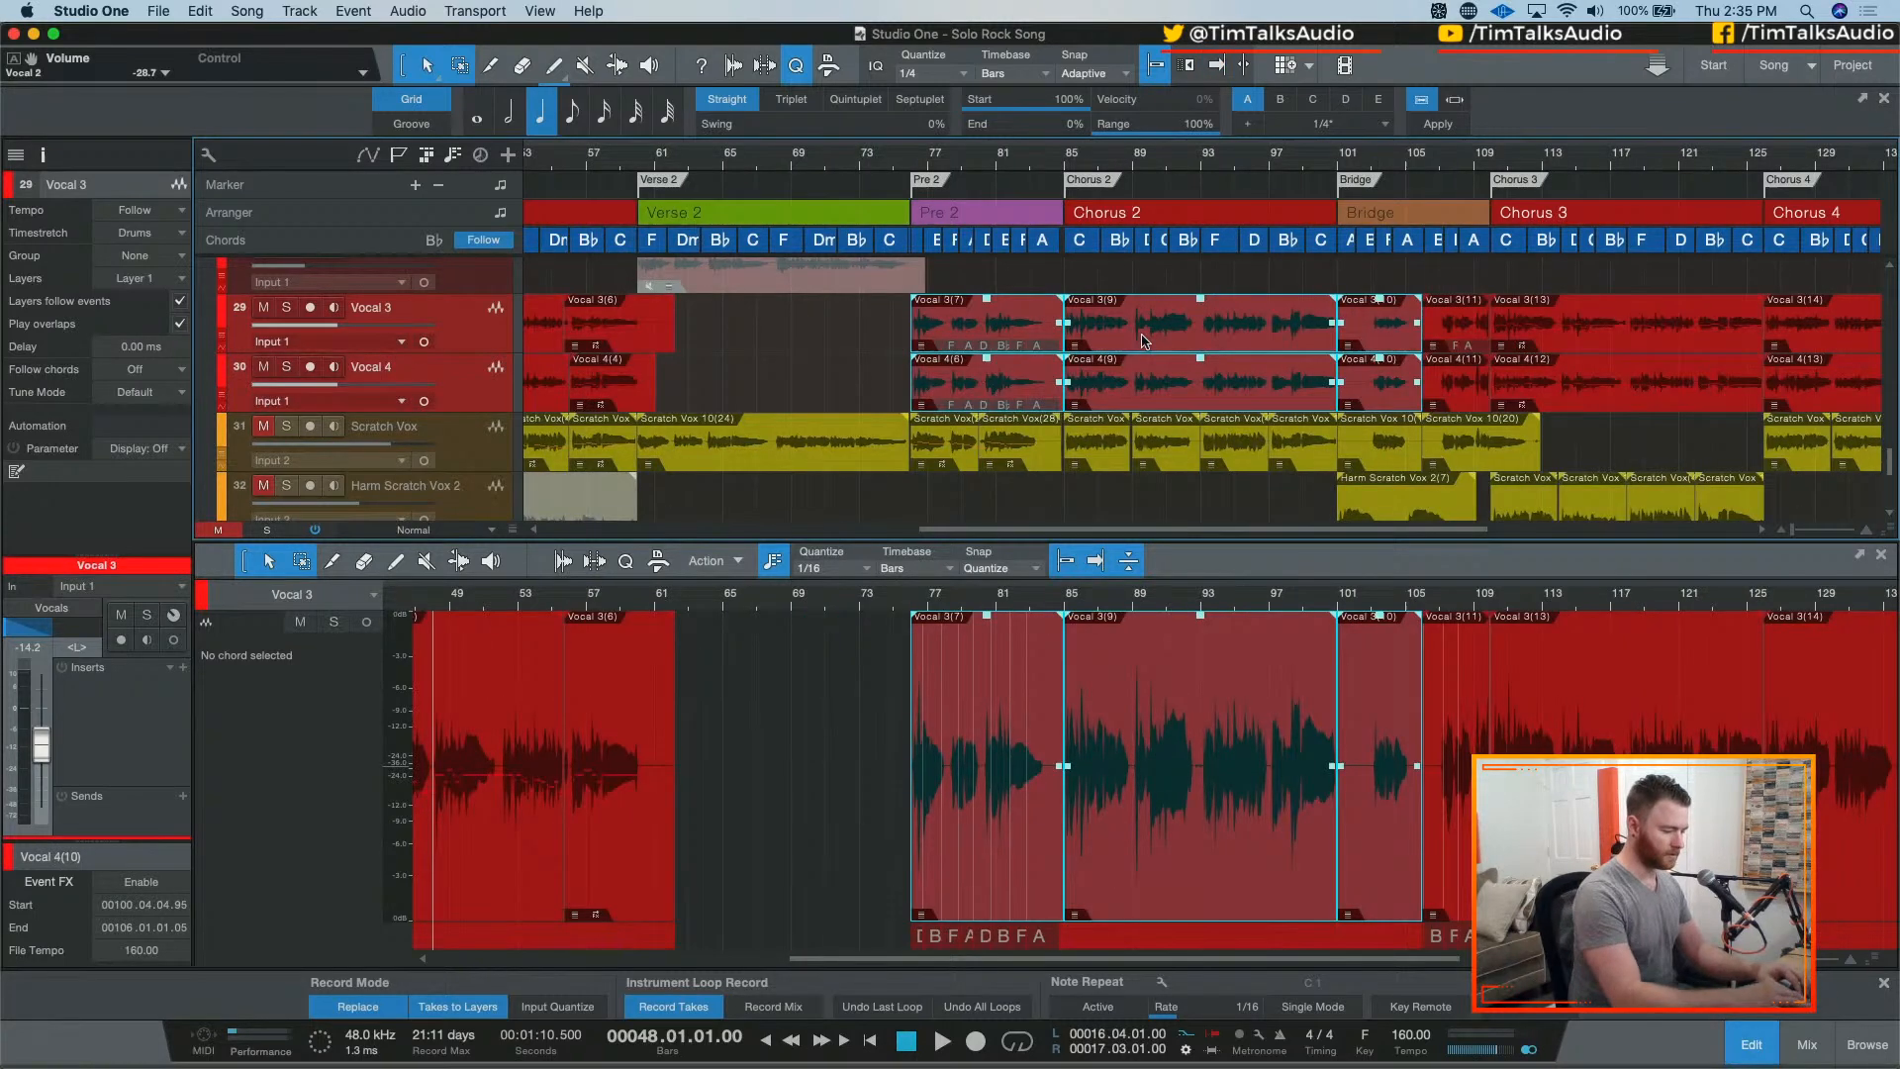
key(super+m)
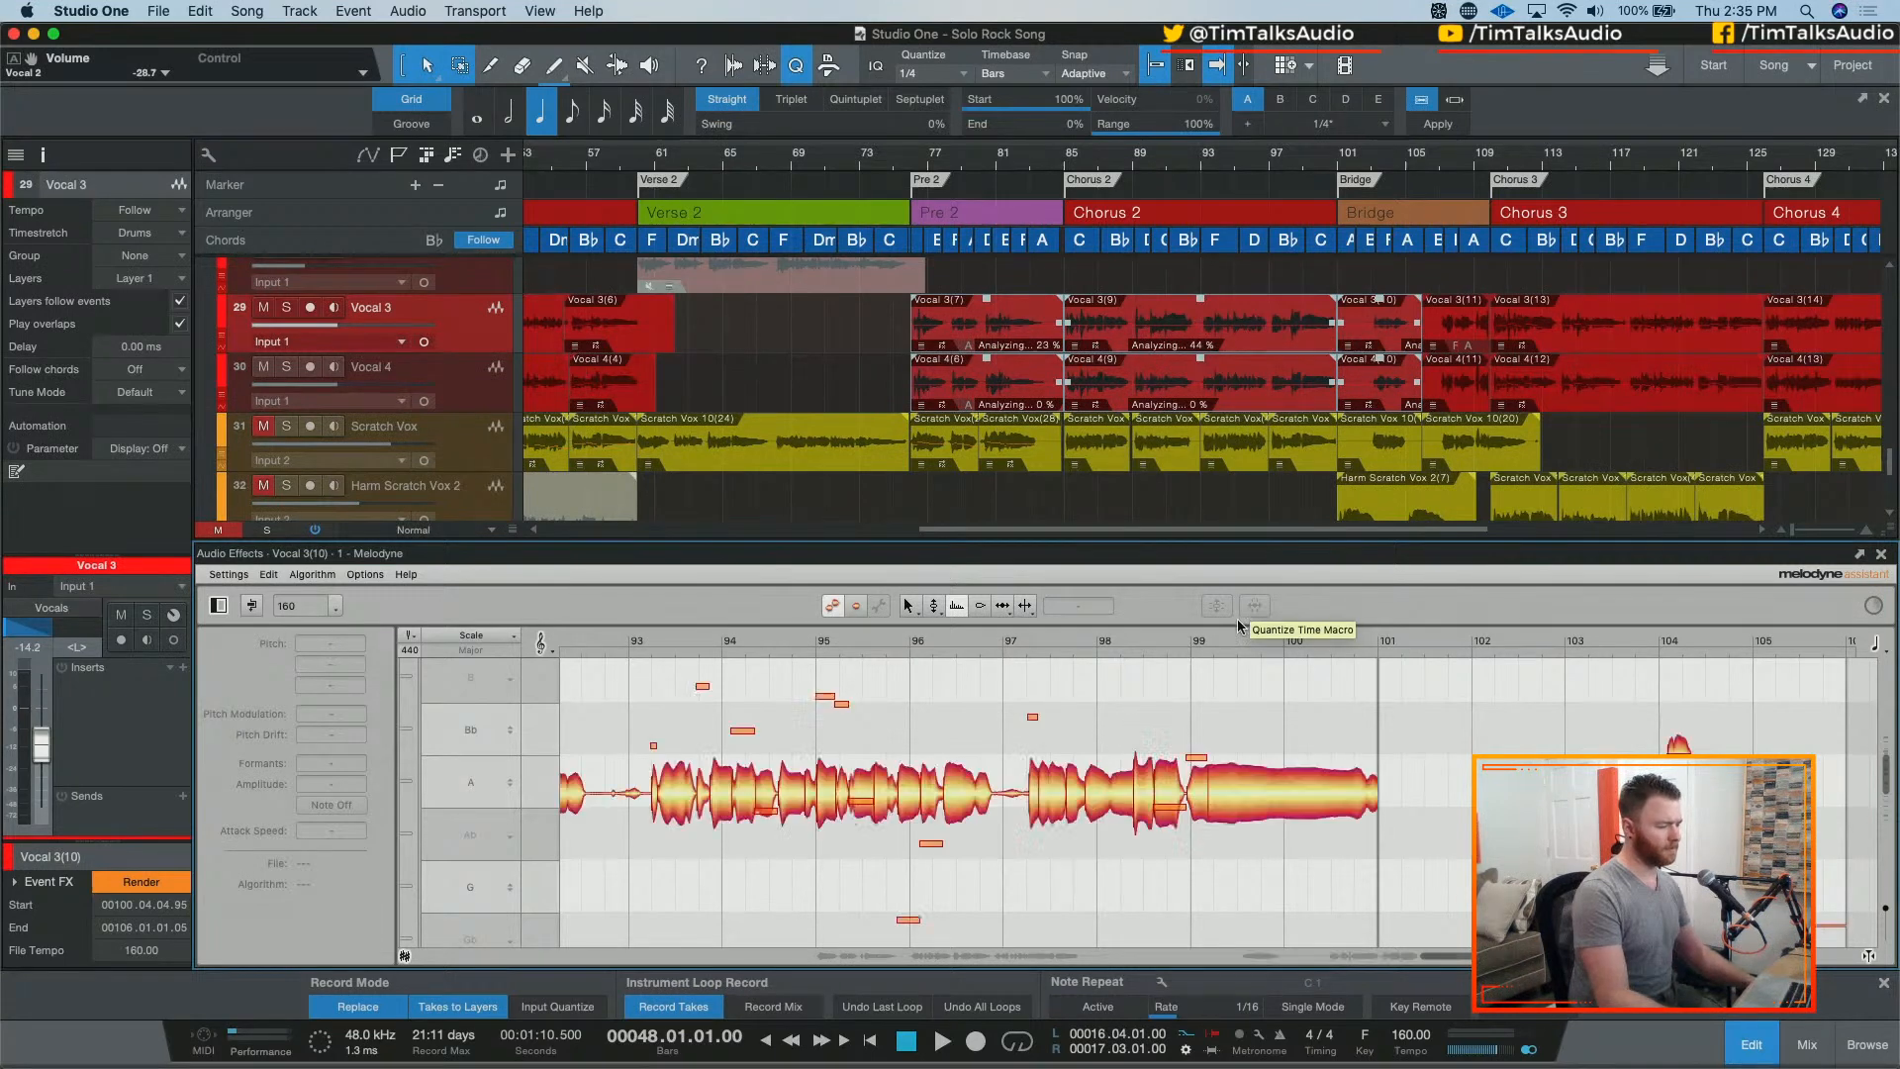
Step: Apply the Correct Pitch macro to the Pre 2 through Bridge backing vocals with increased Pitch Center
click(1216, 605)
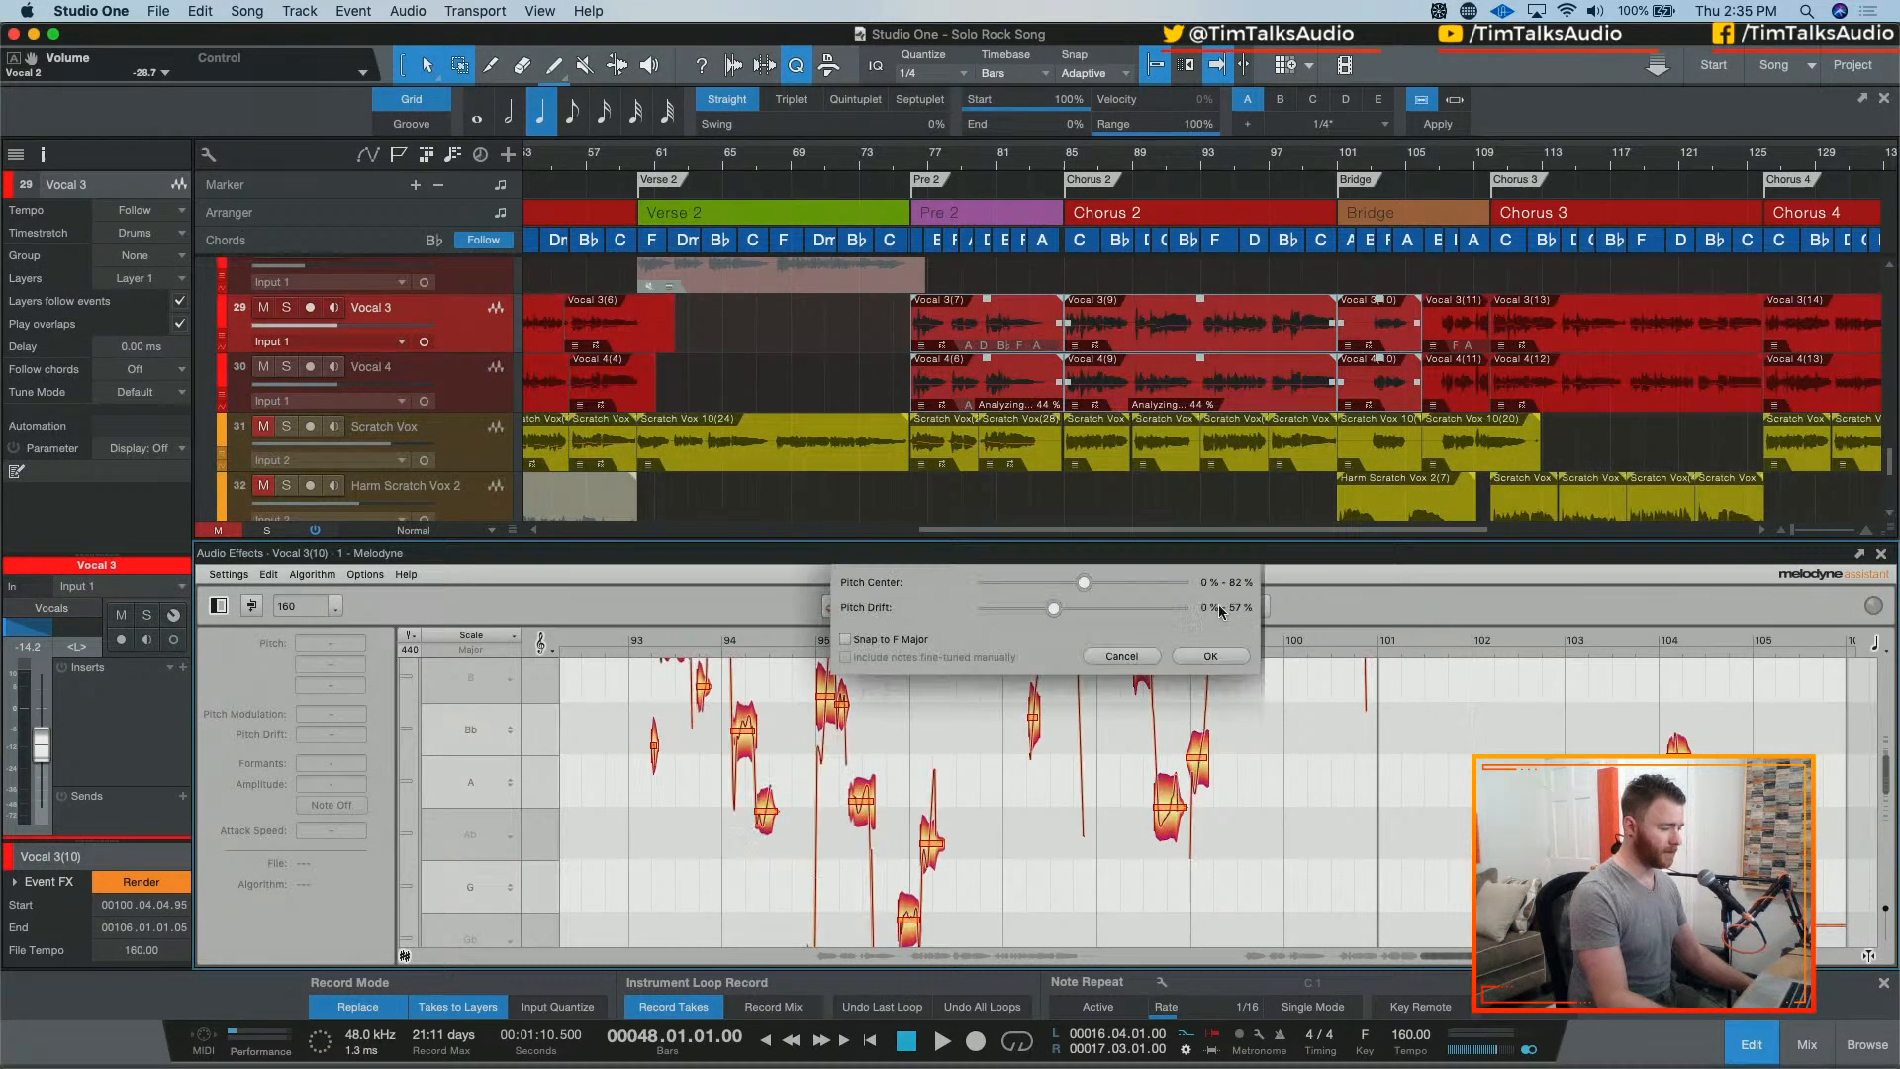
drag(1084, 581, 1158, 582)
click(1052, 607)
click(1210, 656)
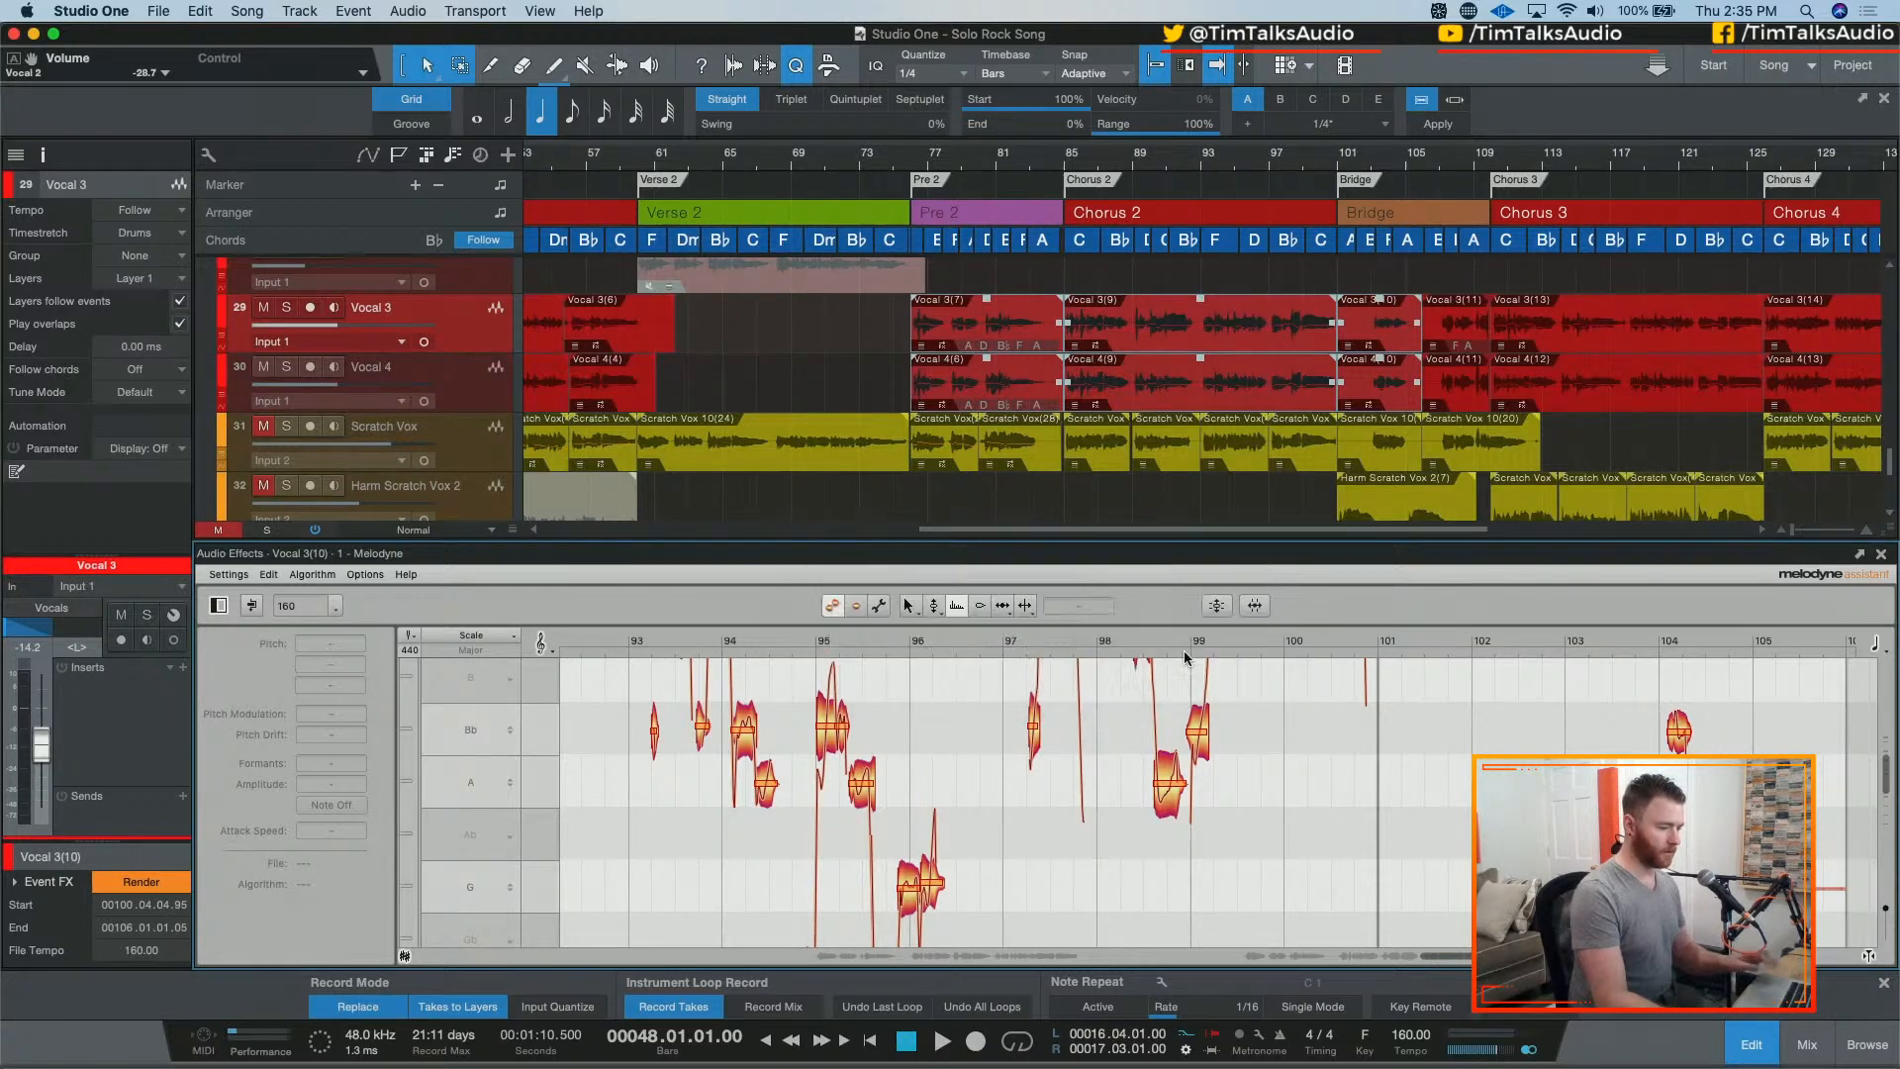
Step: Open the Vocal 3 and Vocal 4 events in the second part of the Bridge in Melodyne and activate the Pitch tool
click(1459, 339)
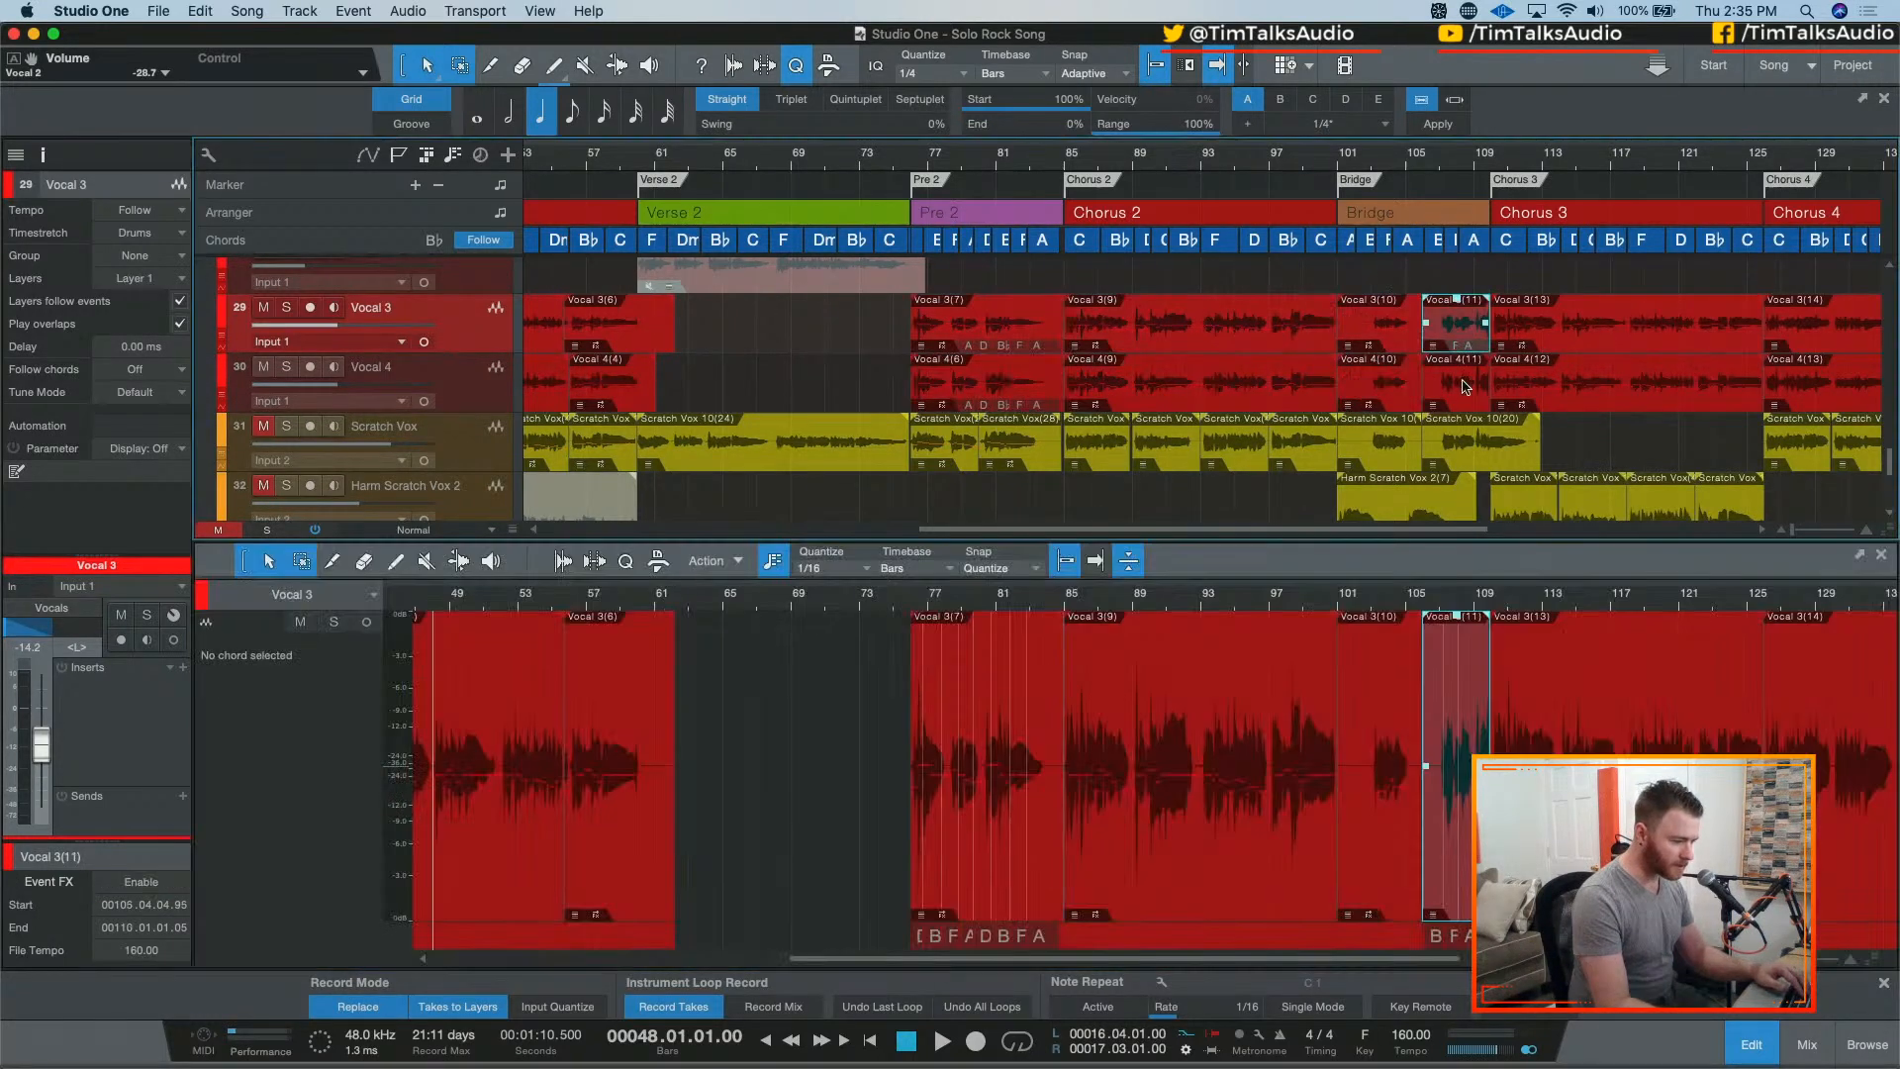
click(1462, 400)
key(super+m)
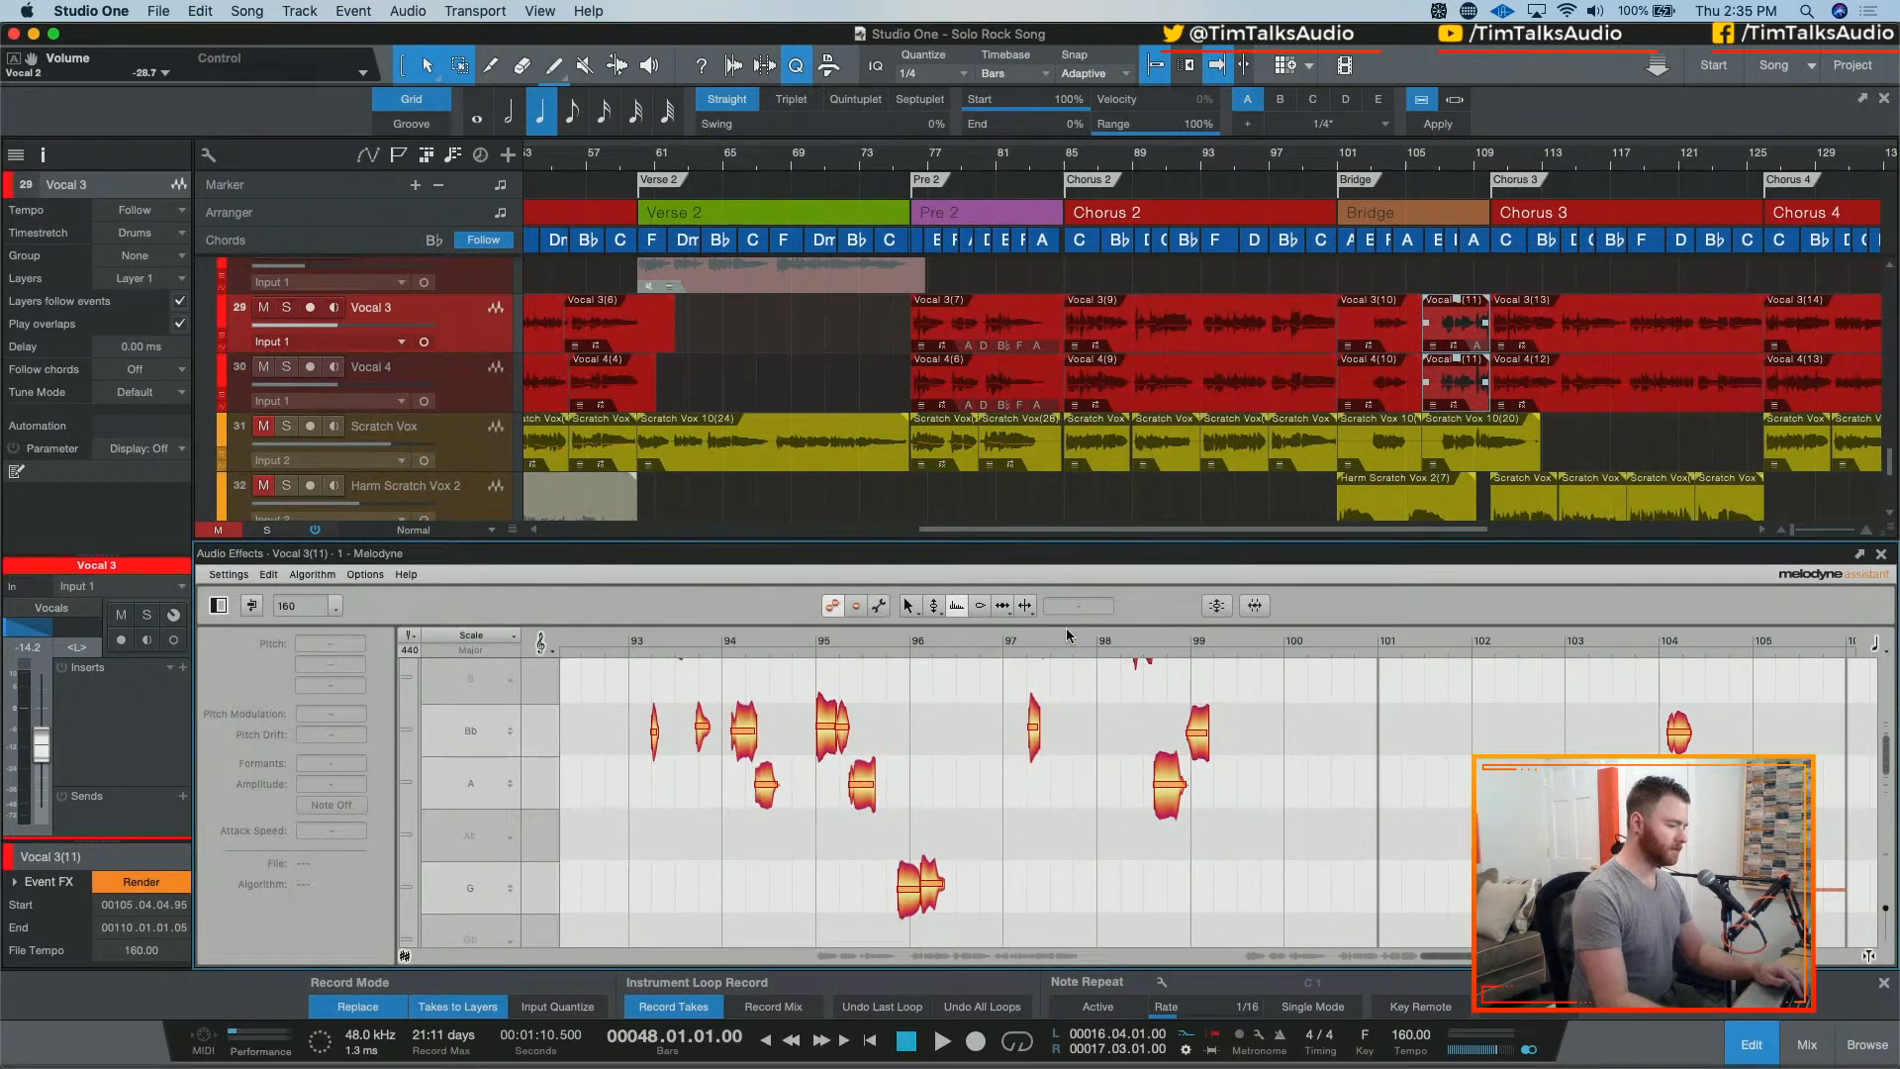
click(933, 606)
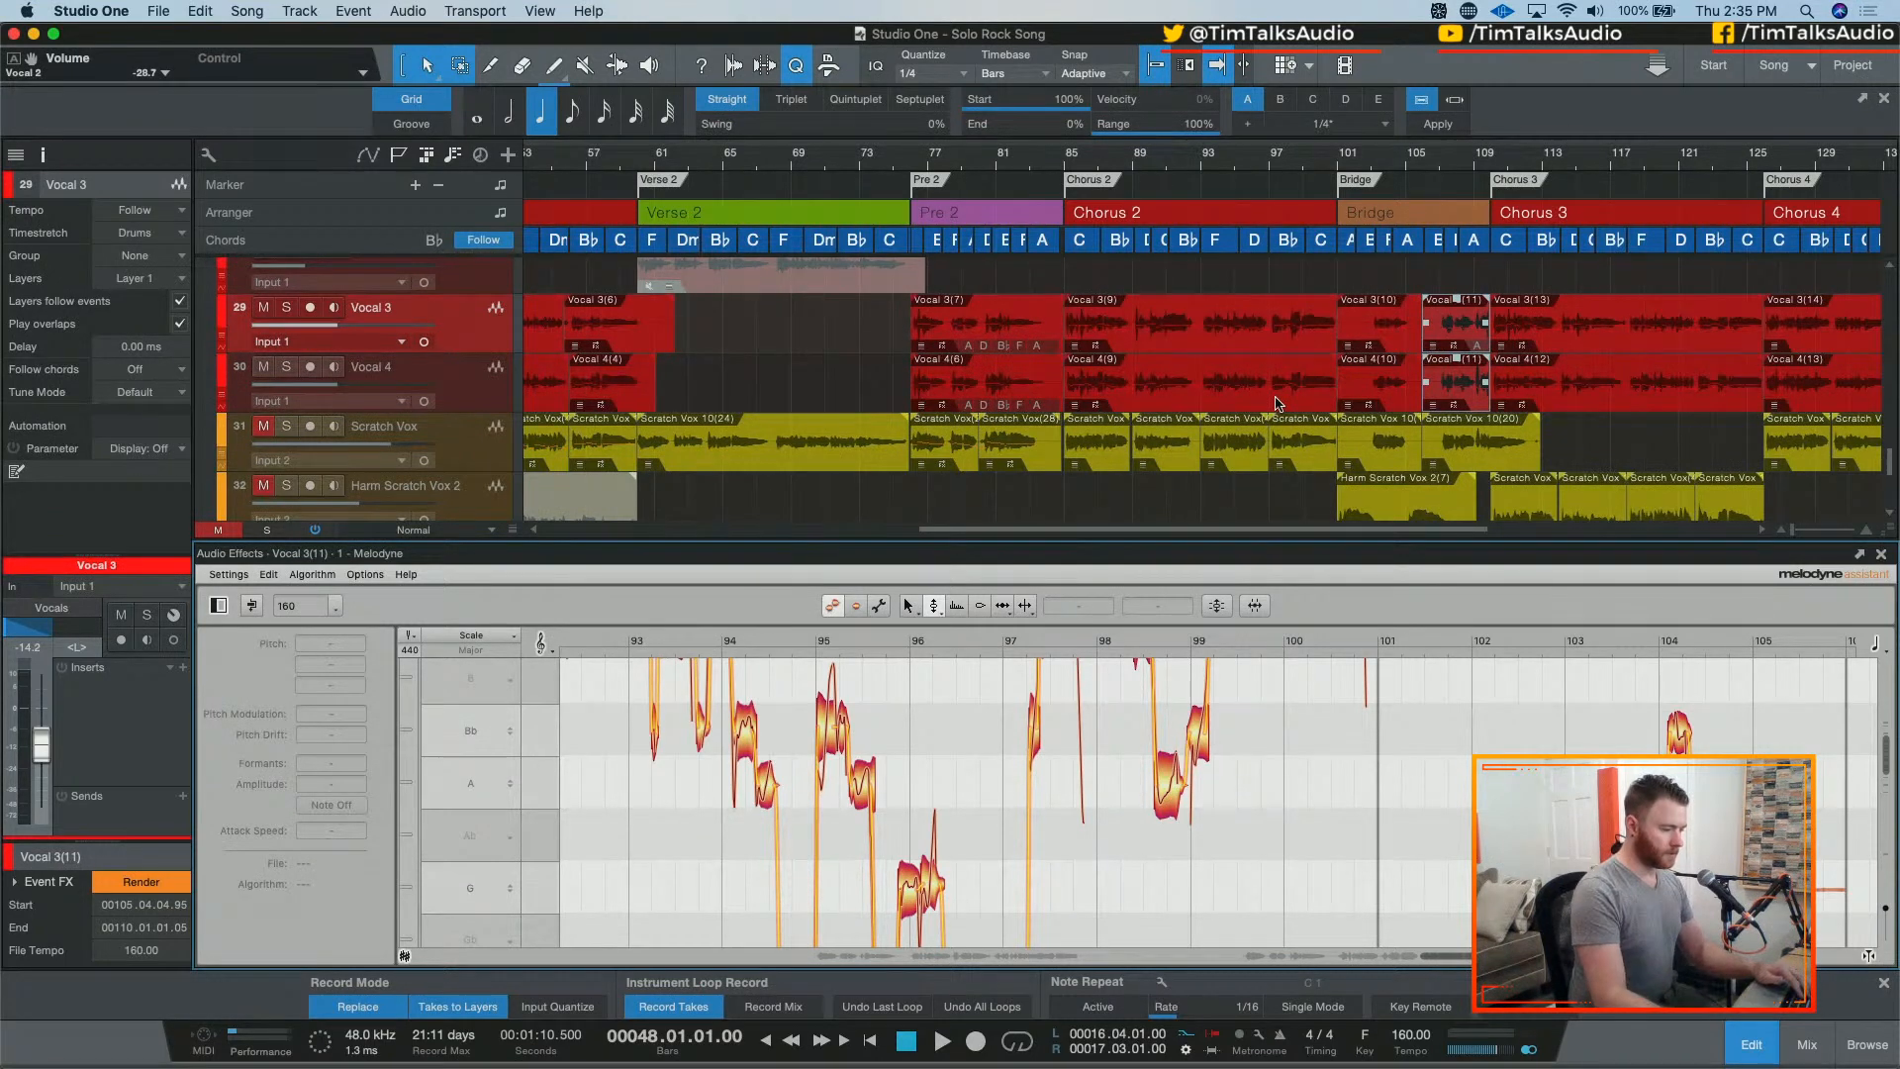
Step: Correct the pitch of all notes with Pitch Center 82%, Pitch Drift 41% and Snap to F Major enabled
key(super+a)
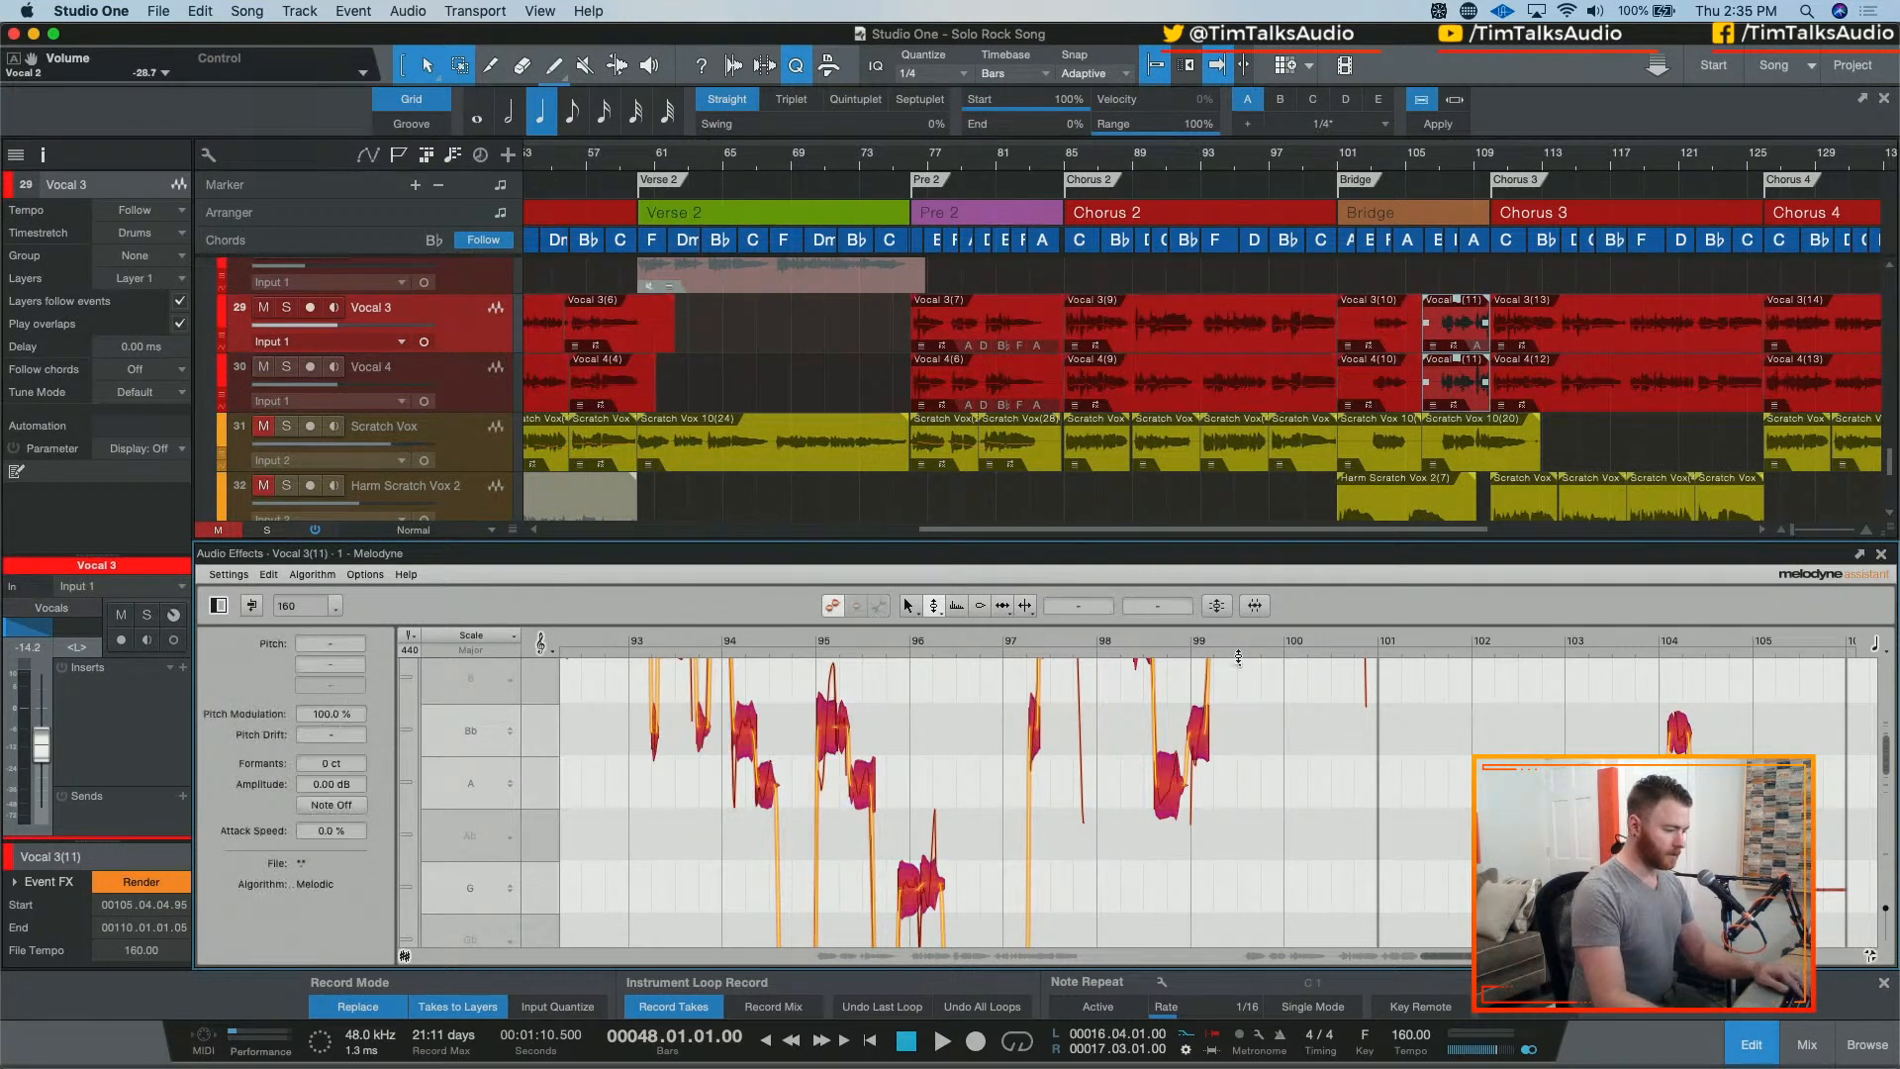
click(1216, 605)
click(1145, 582)
click(846, 639)
drag(1066, 610, 1077, 608)
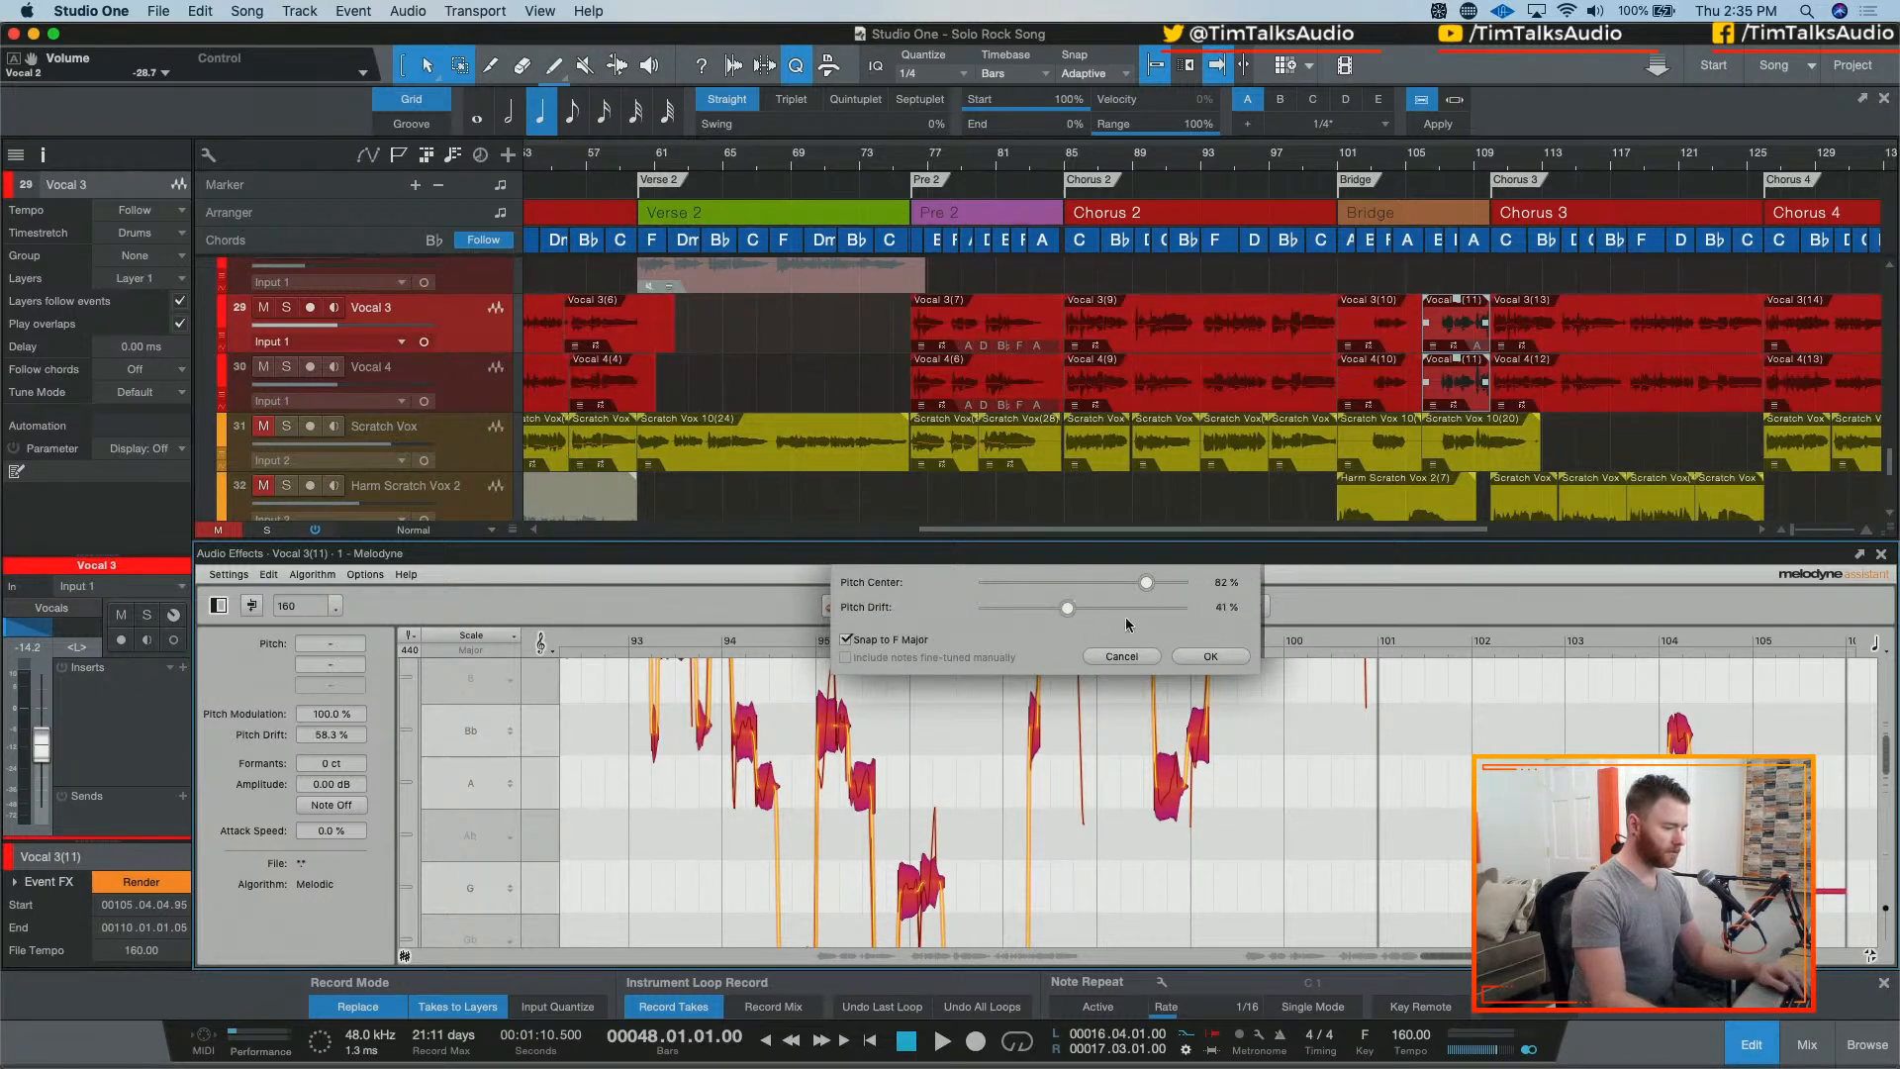
click(1211, 656)
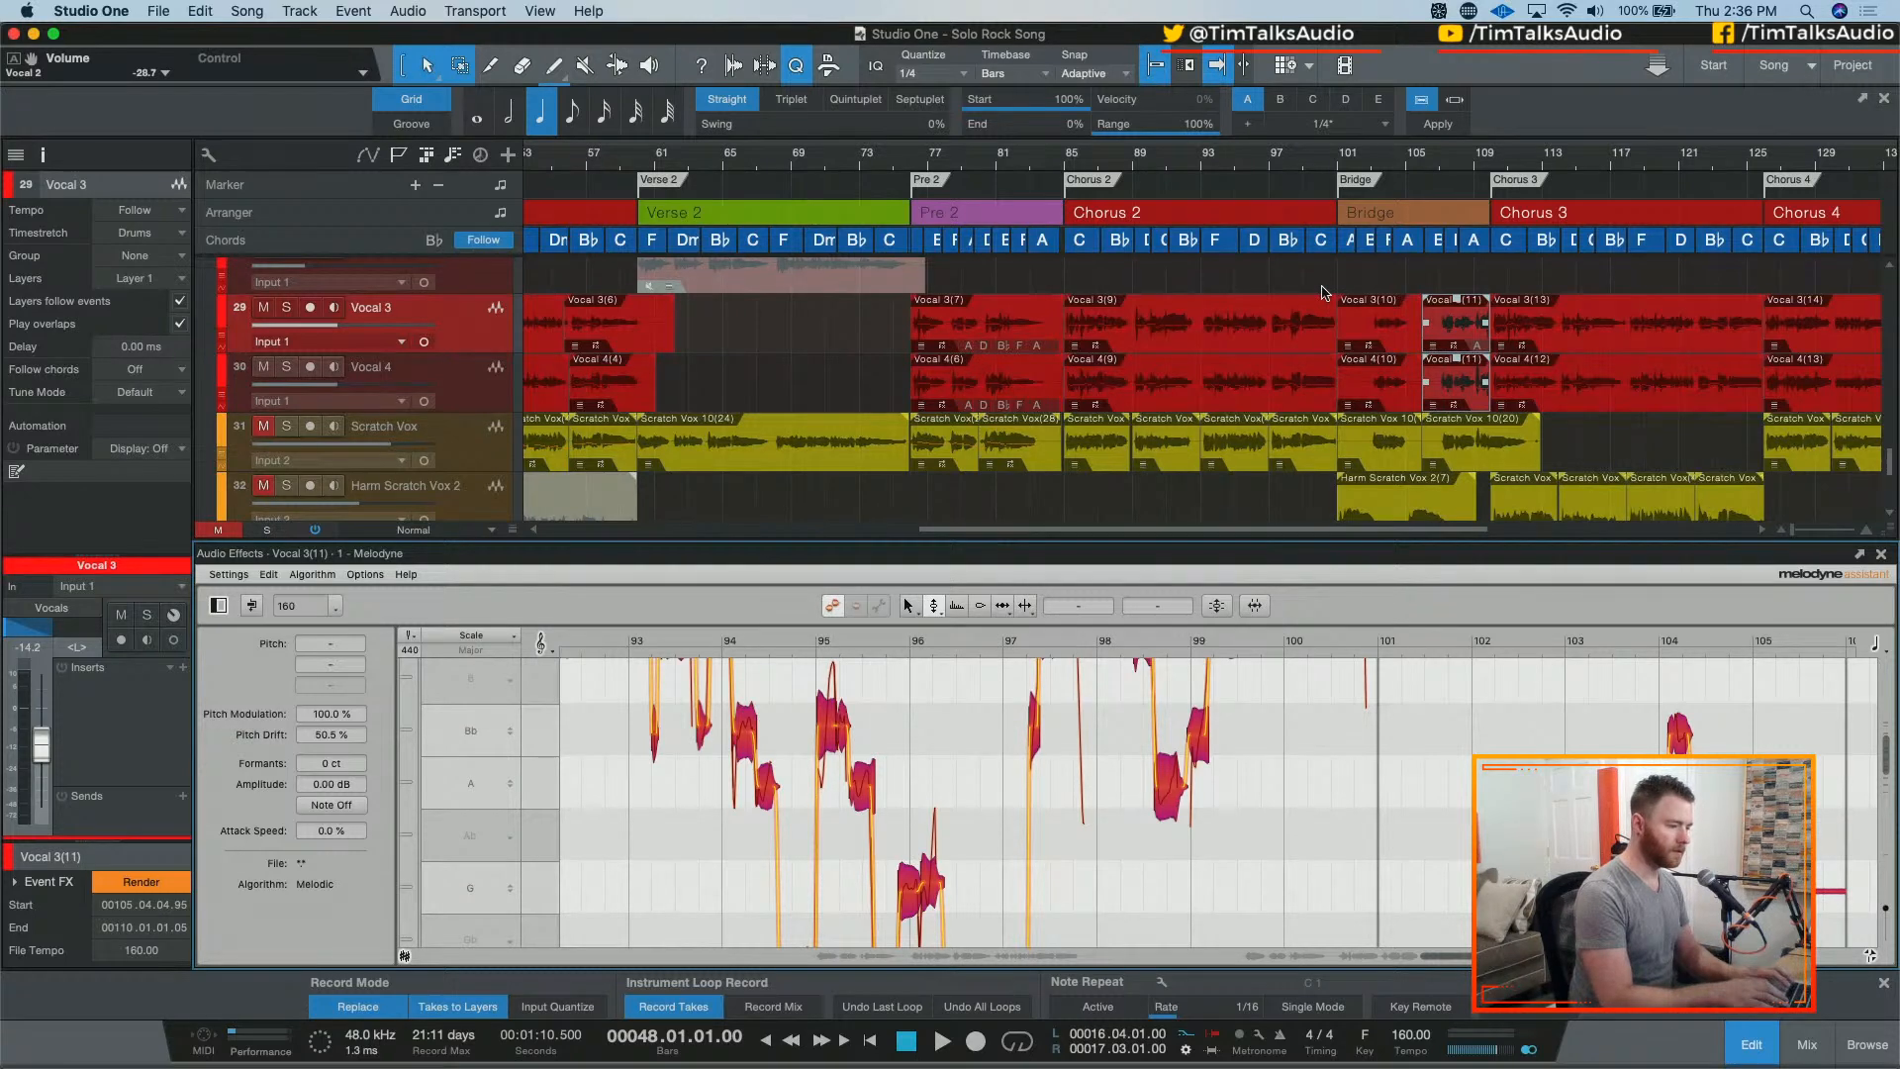
key(super+space)
text(keychain)
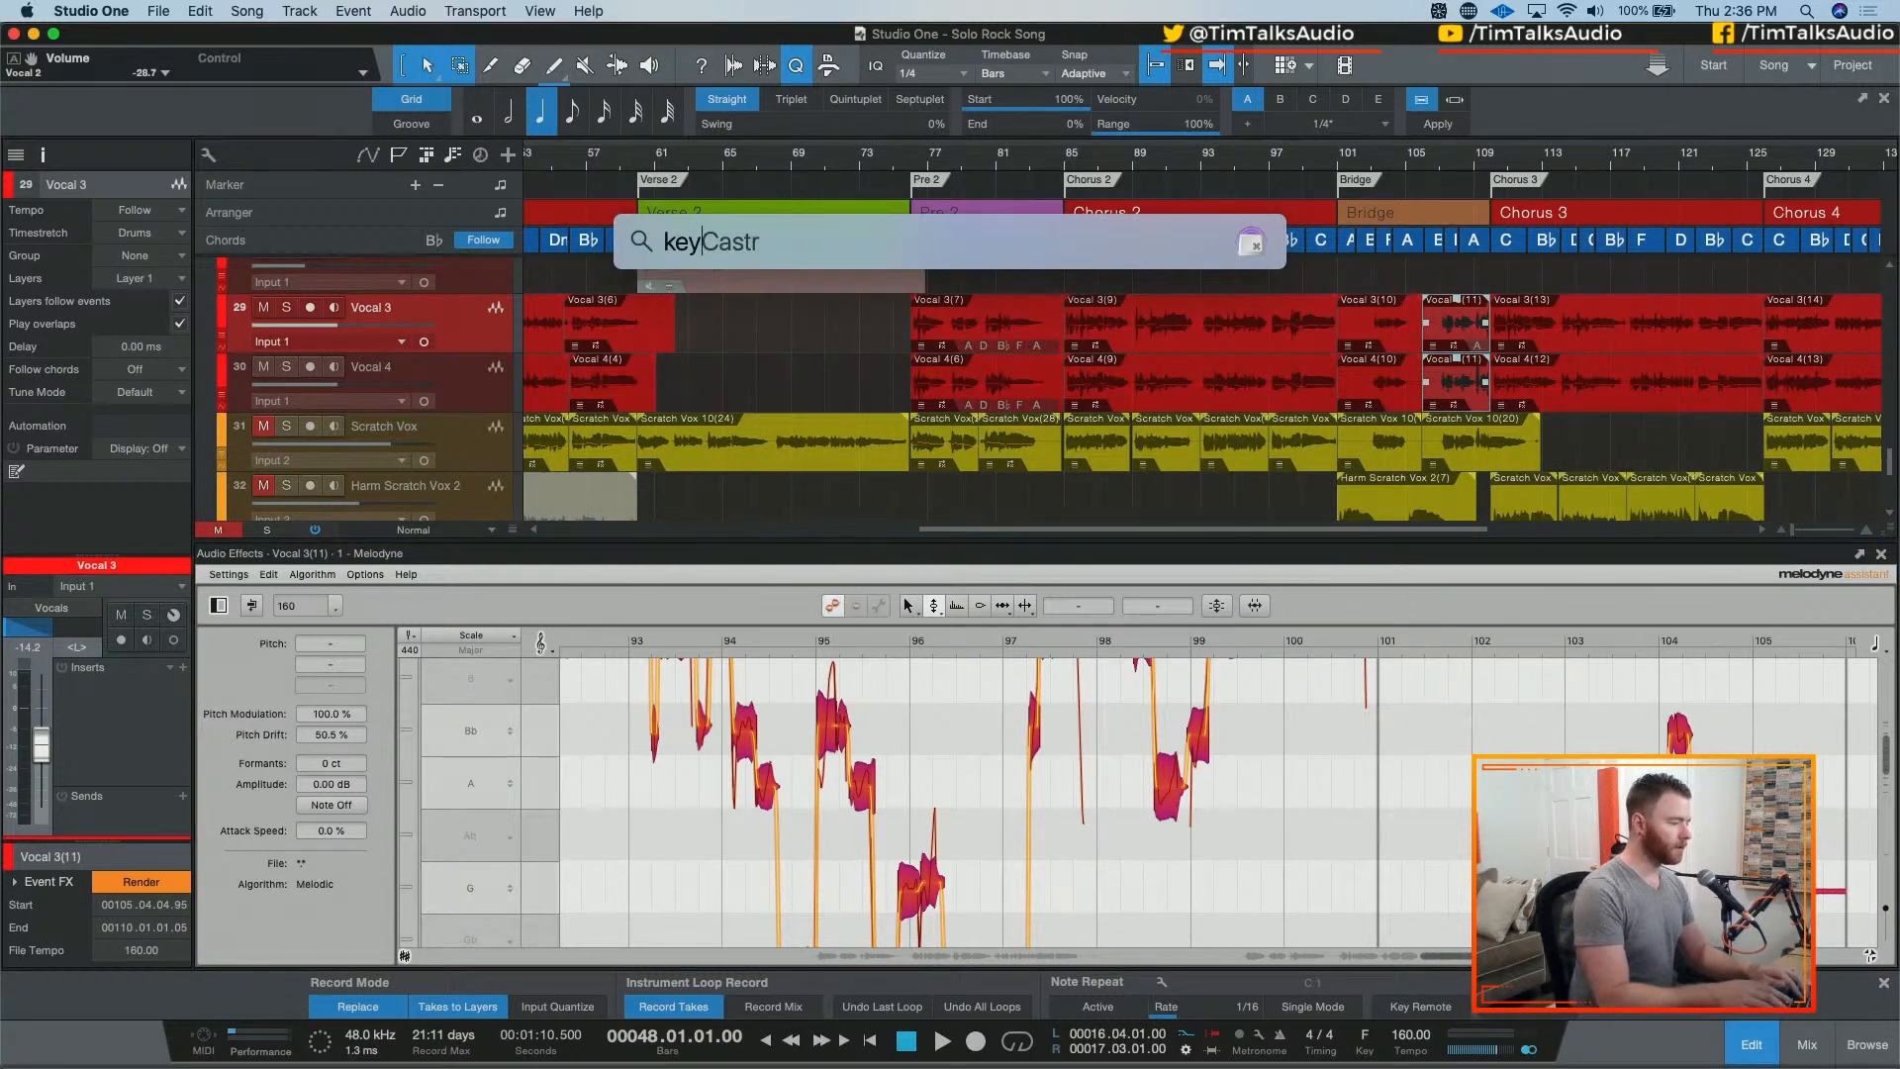
key(Return)
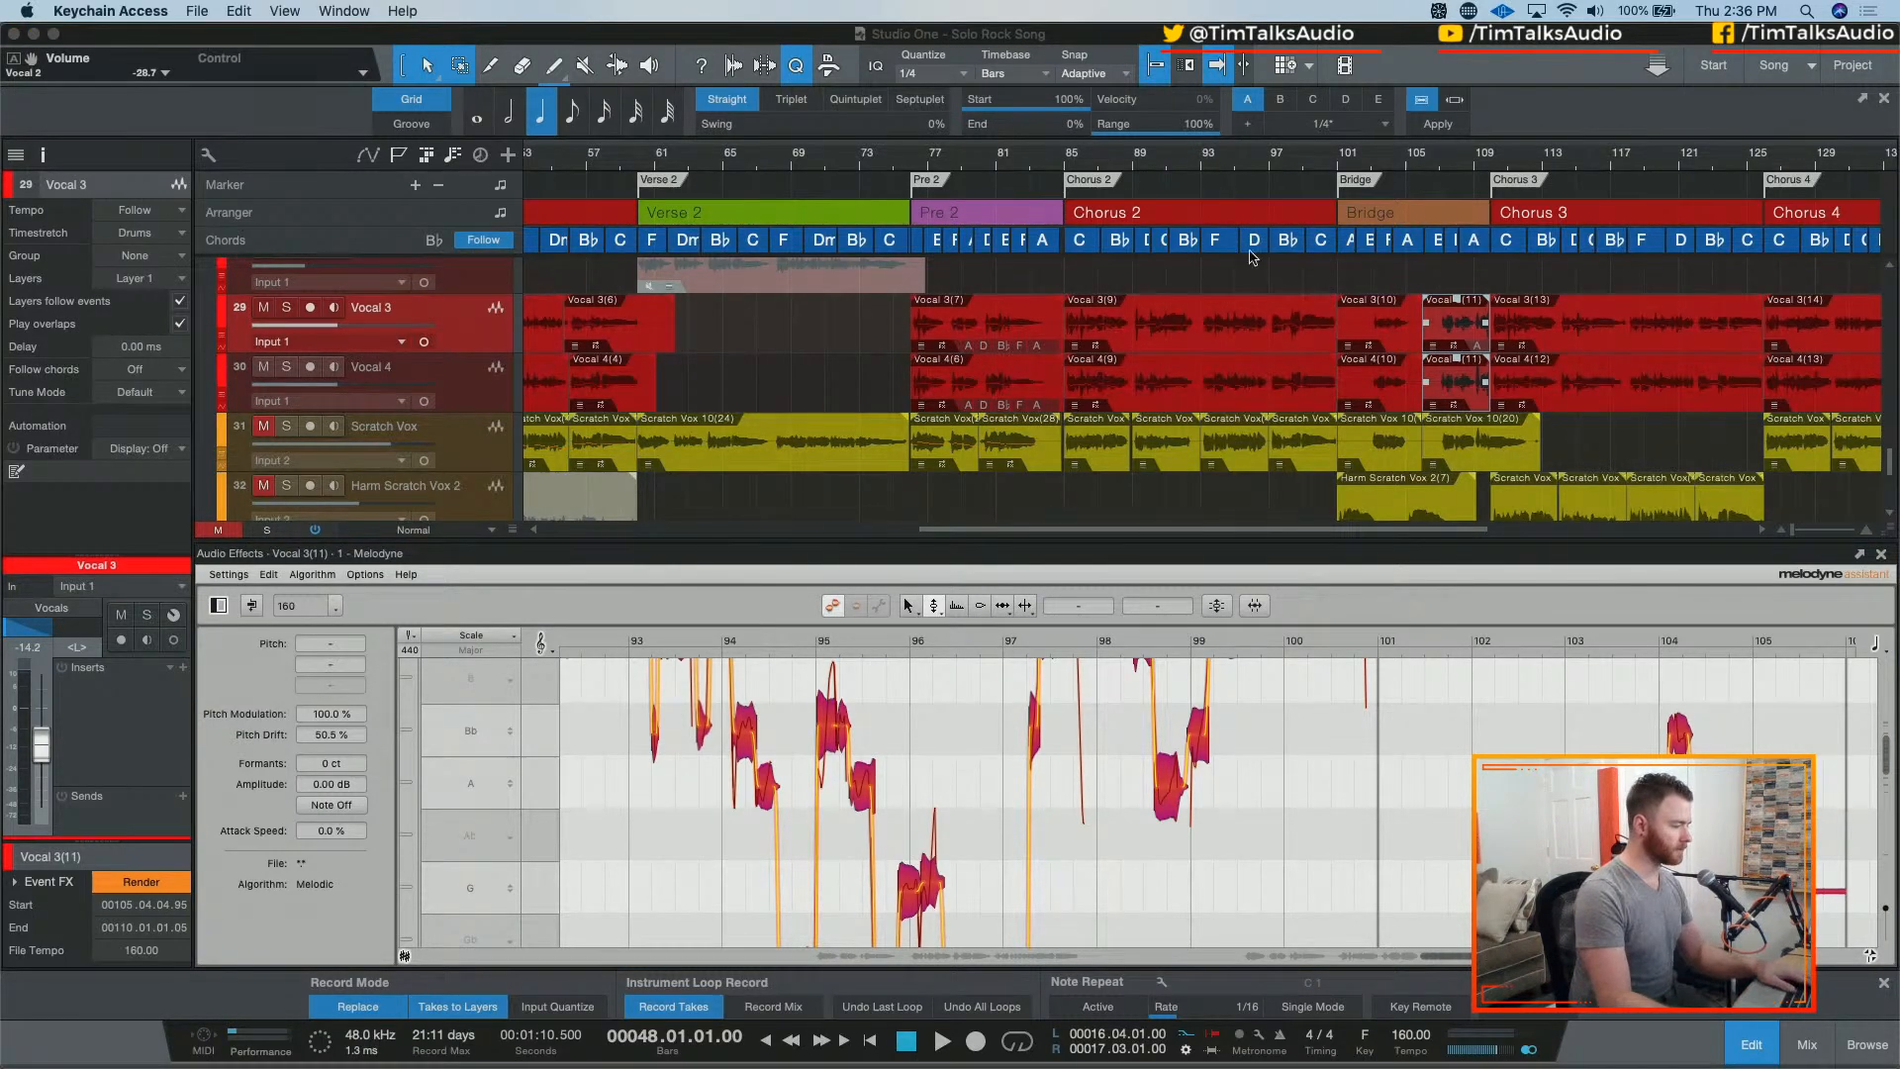
key(super+q)
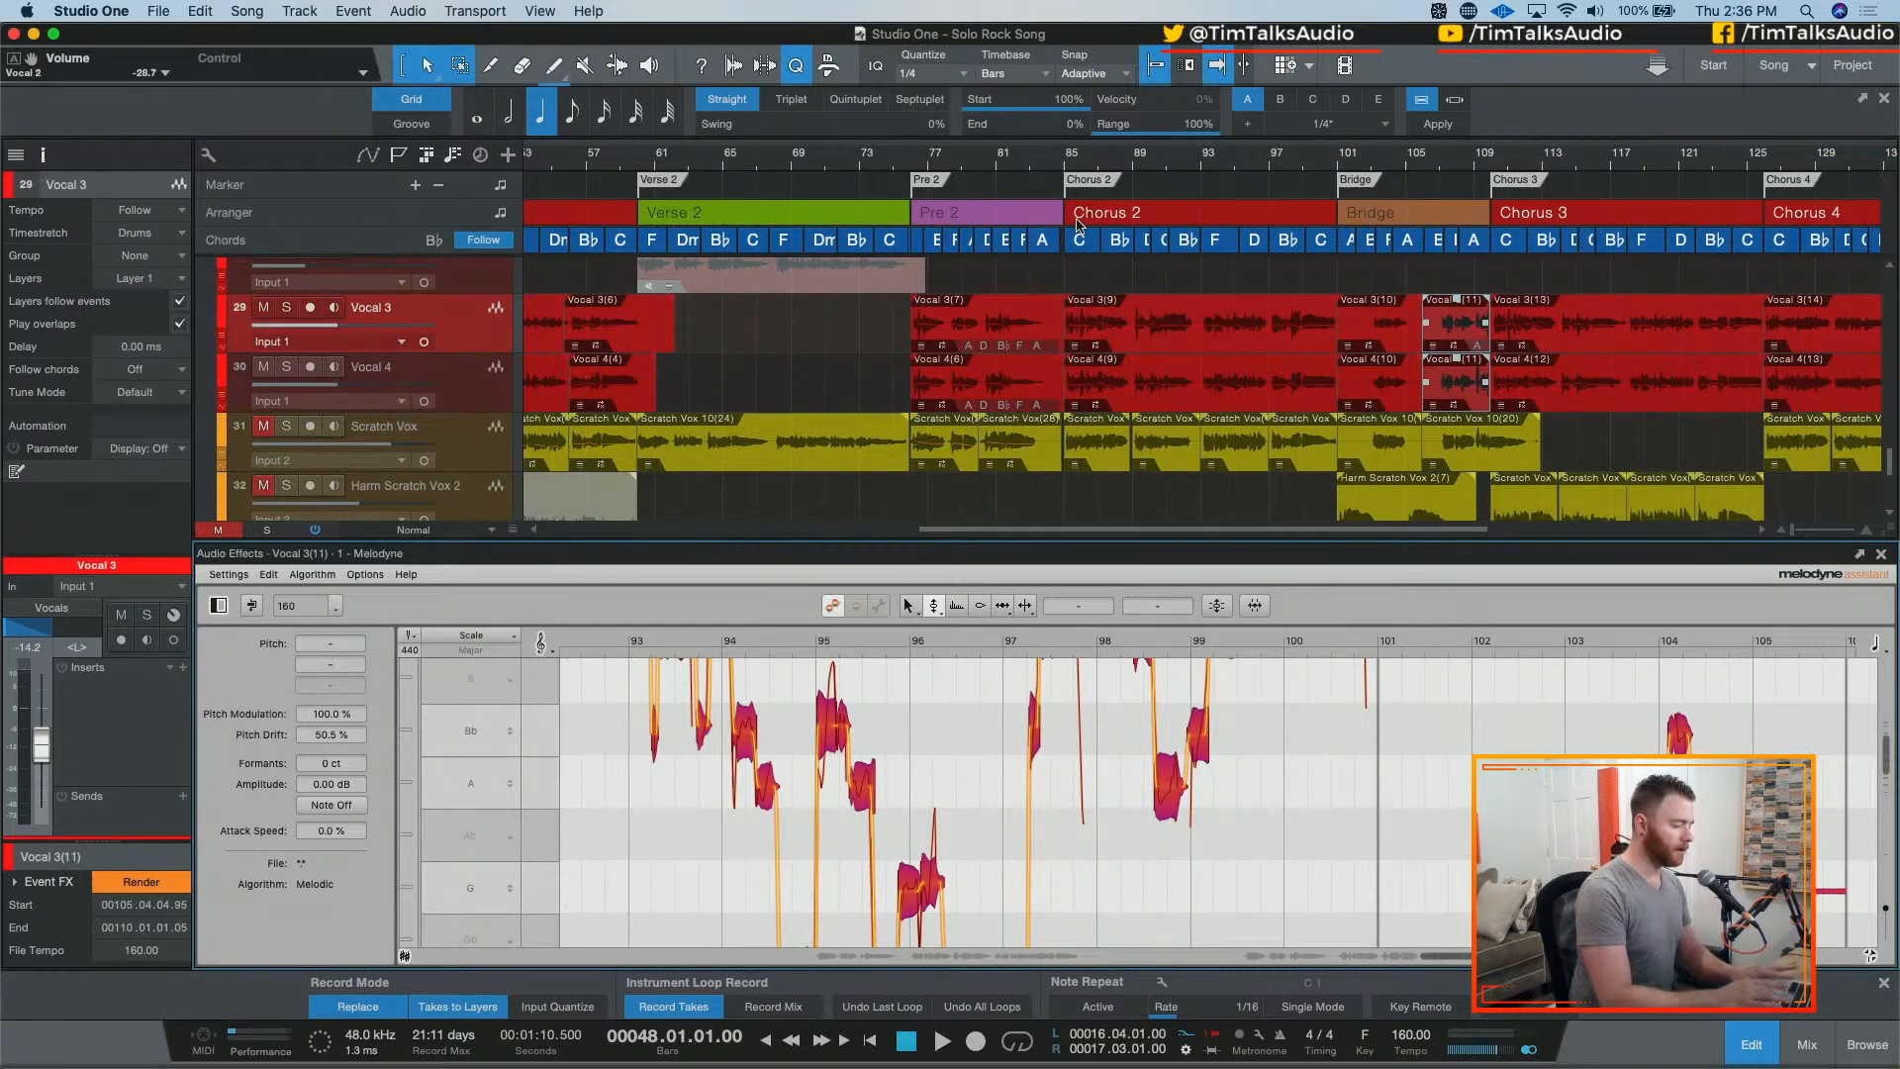
Step: Launch the KeyCastr application and close its preferences window to return to Studio One
key(super+space)
text(keycastr.x)
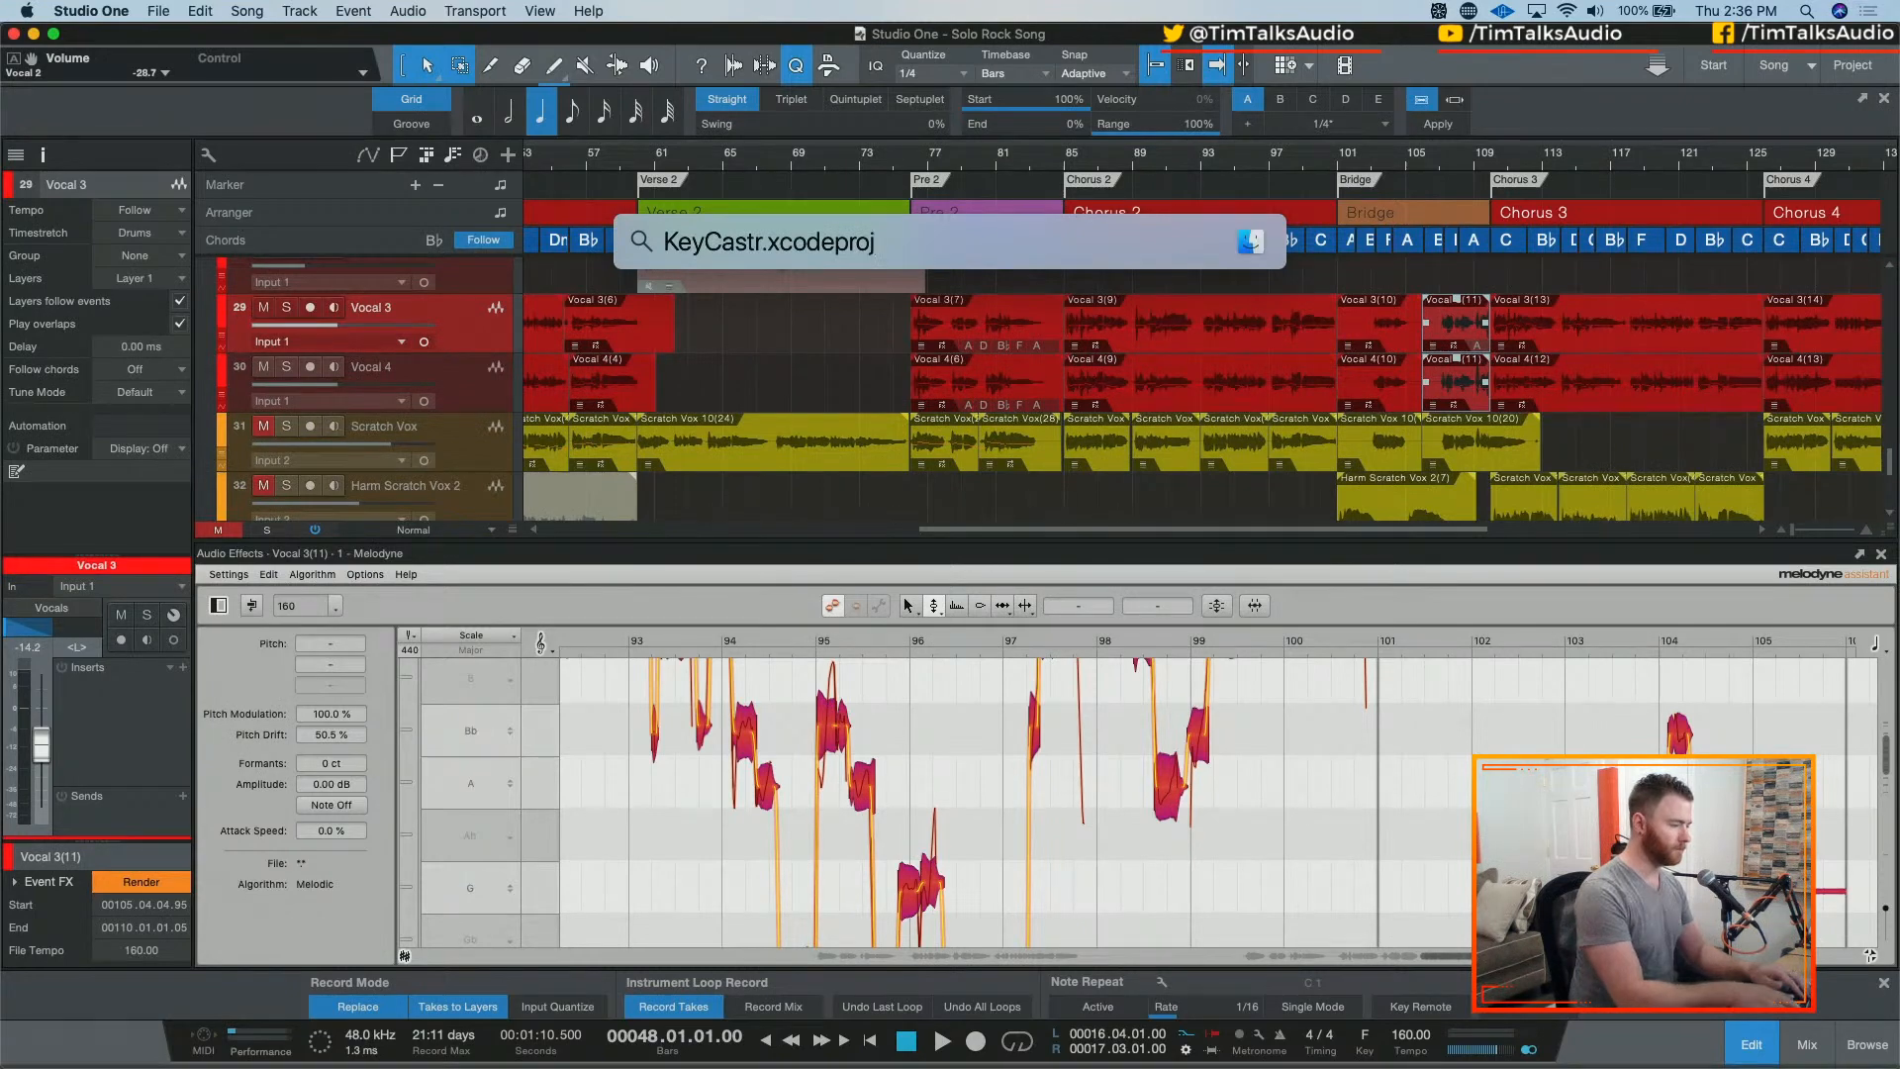
key(BackSpace)
key(BackSpace)
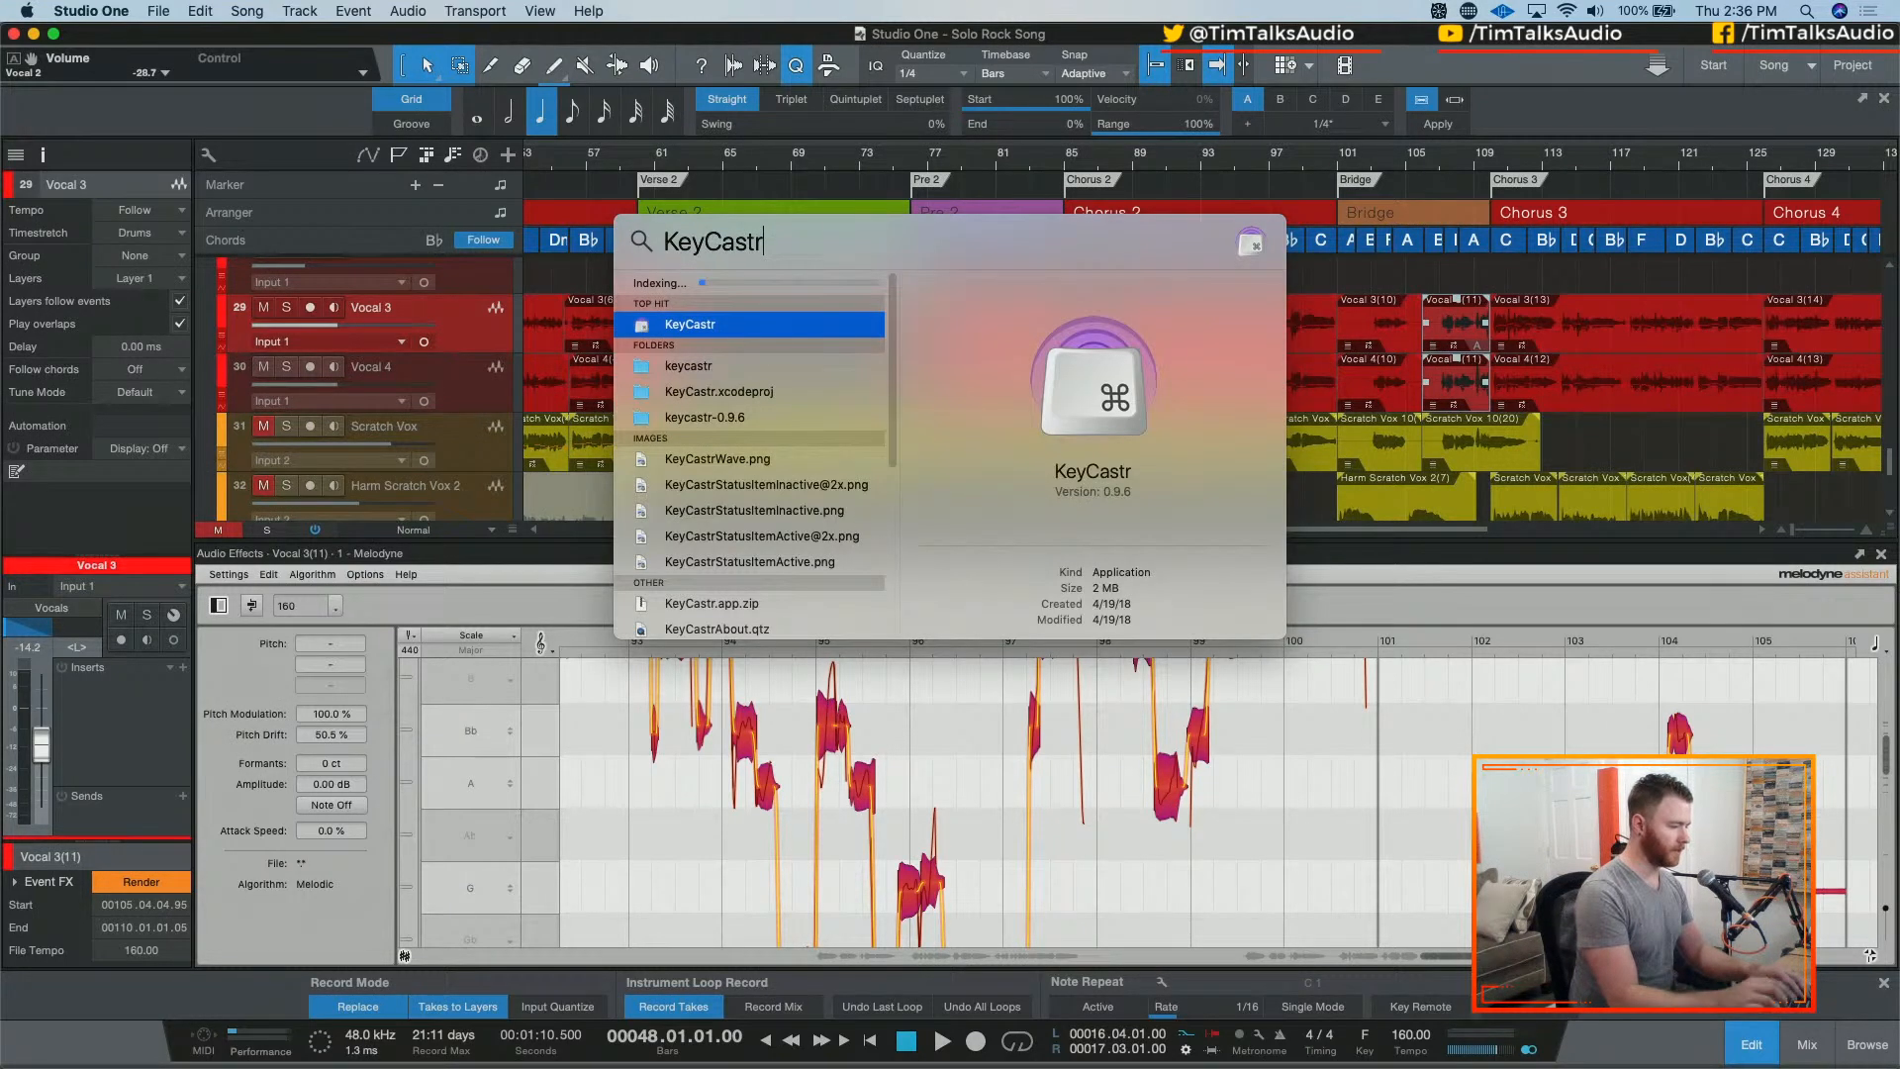
key(Return)
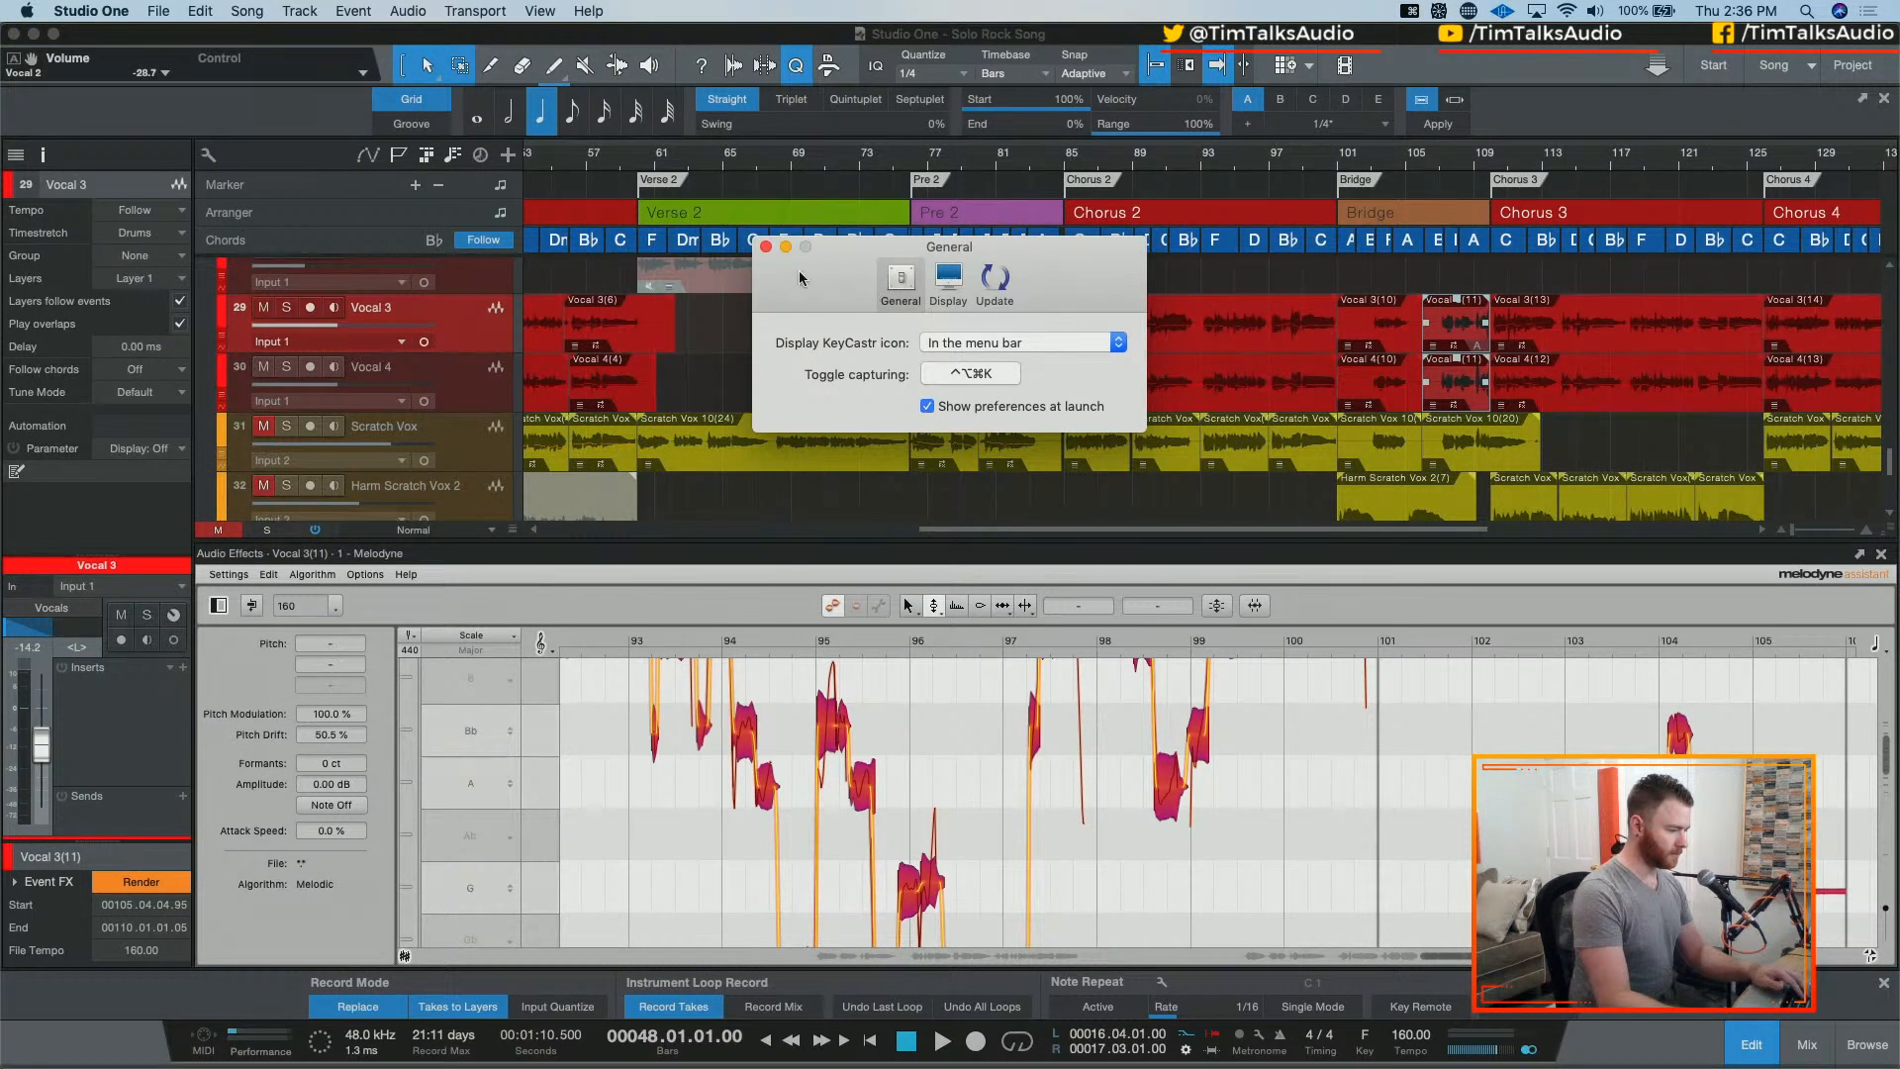
click(766, 247)
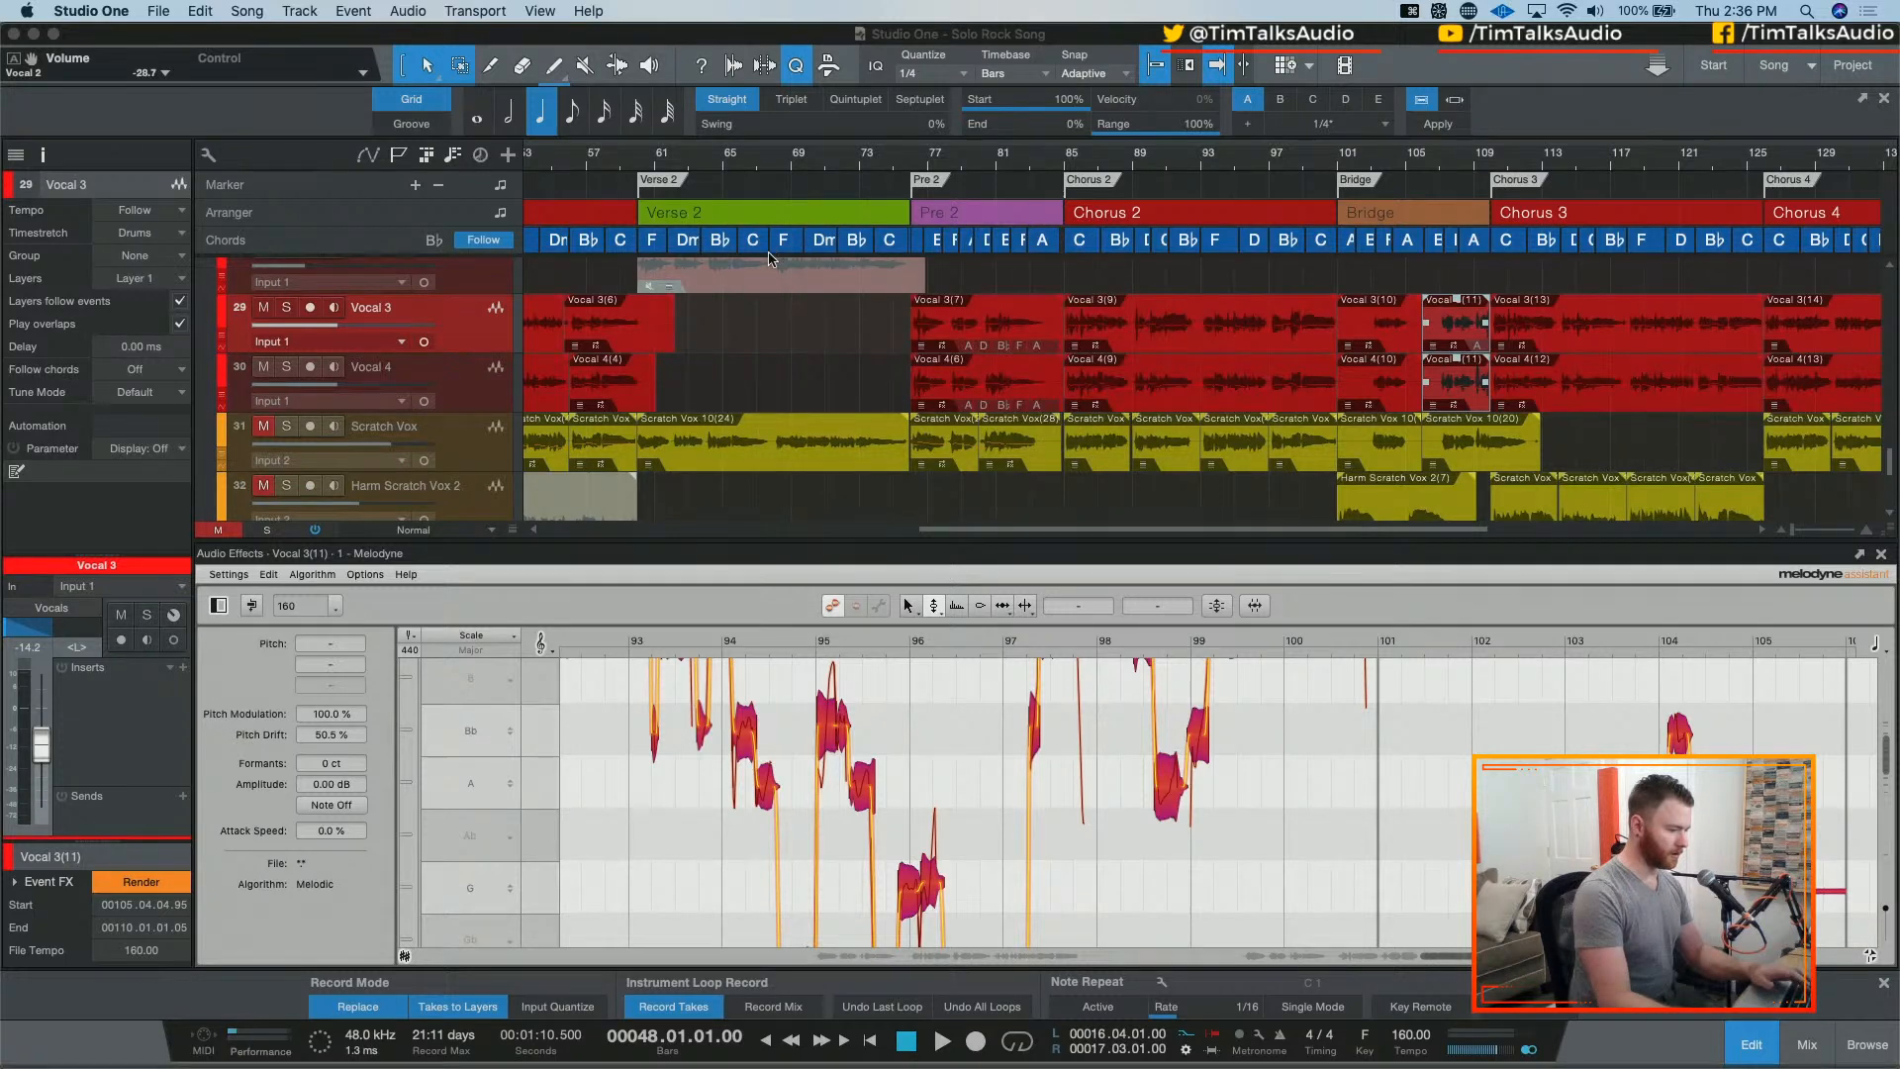
key(a)
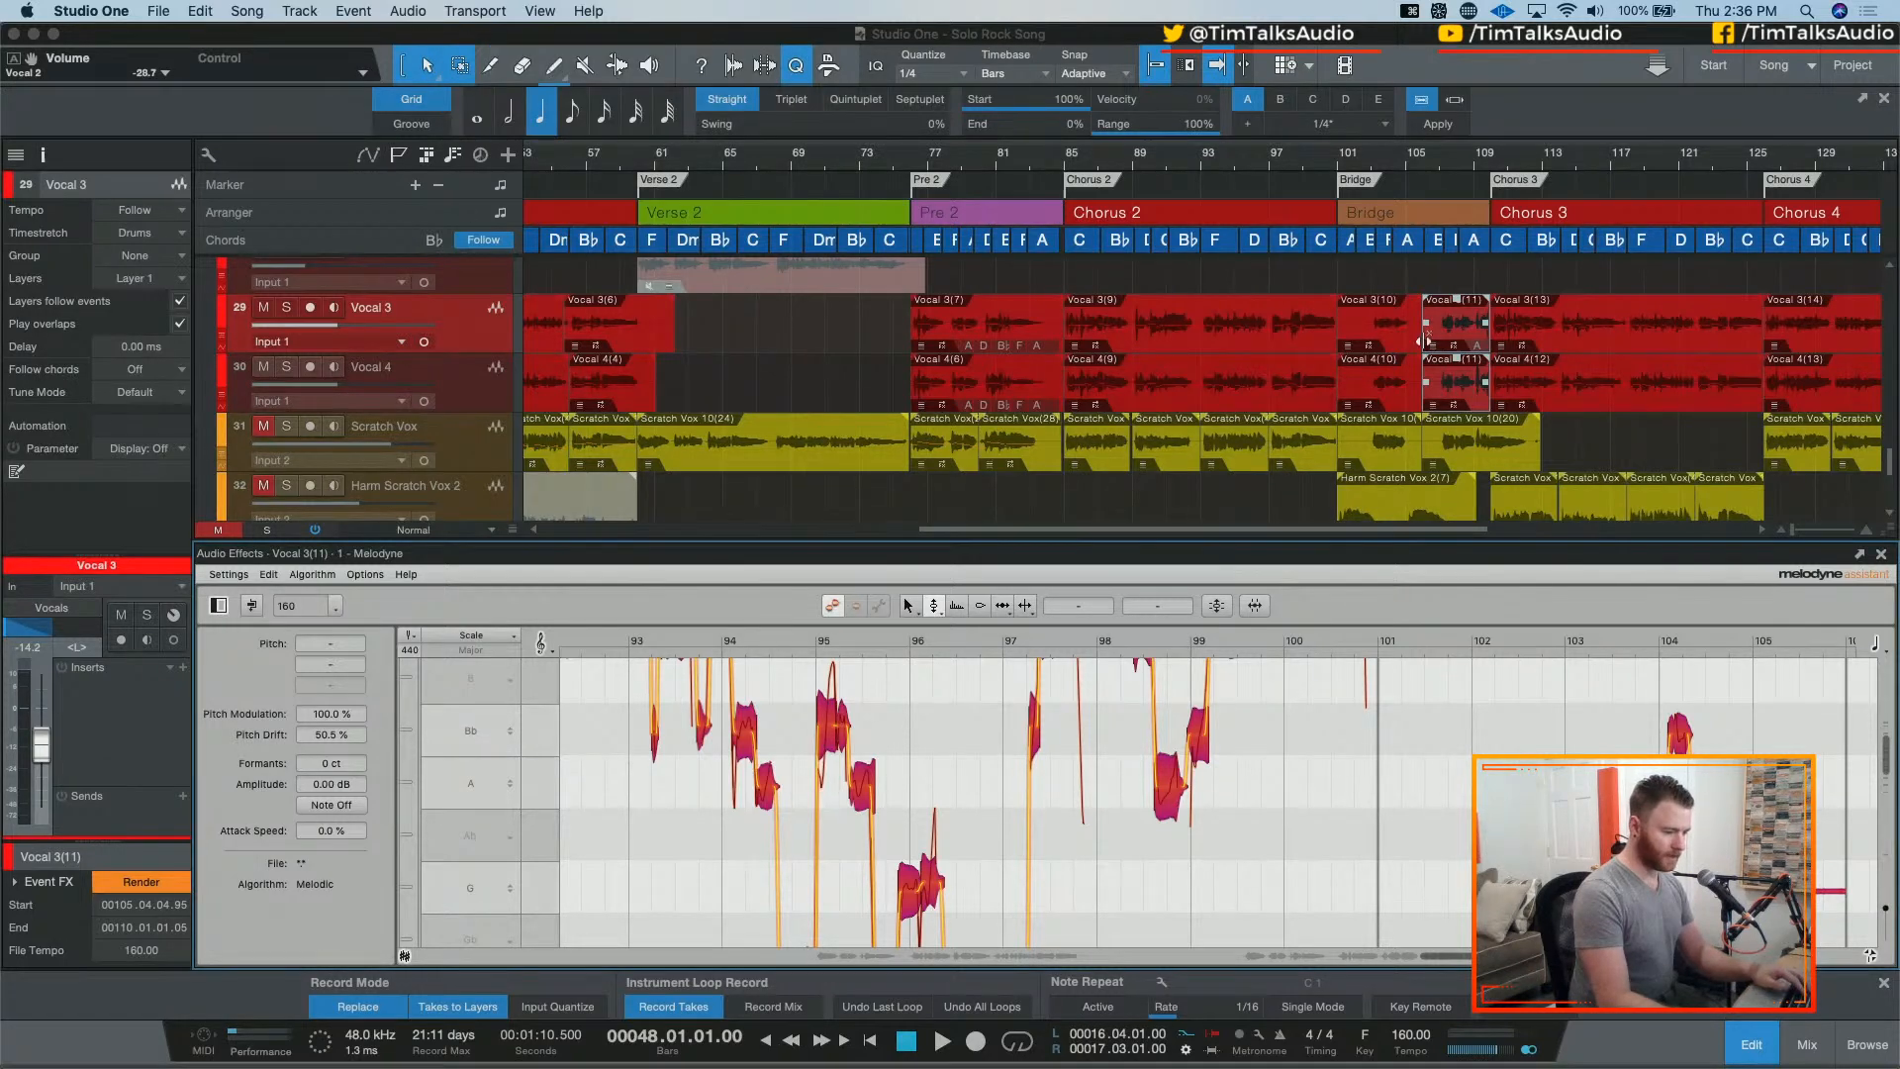
Step: Select all Chorus 4 events on the Vocal 3 and Vocal 4 tracks and open them together in Melodyne
scroll(1316, 331, right, 3)
scroll(1316, 331, right, 1)
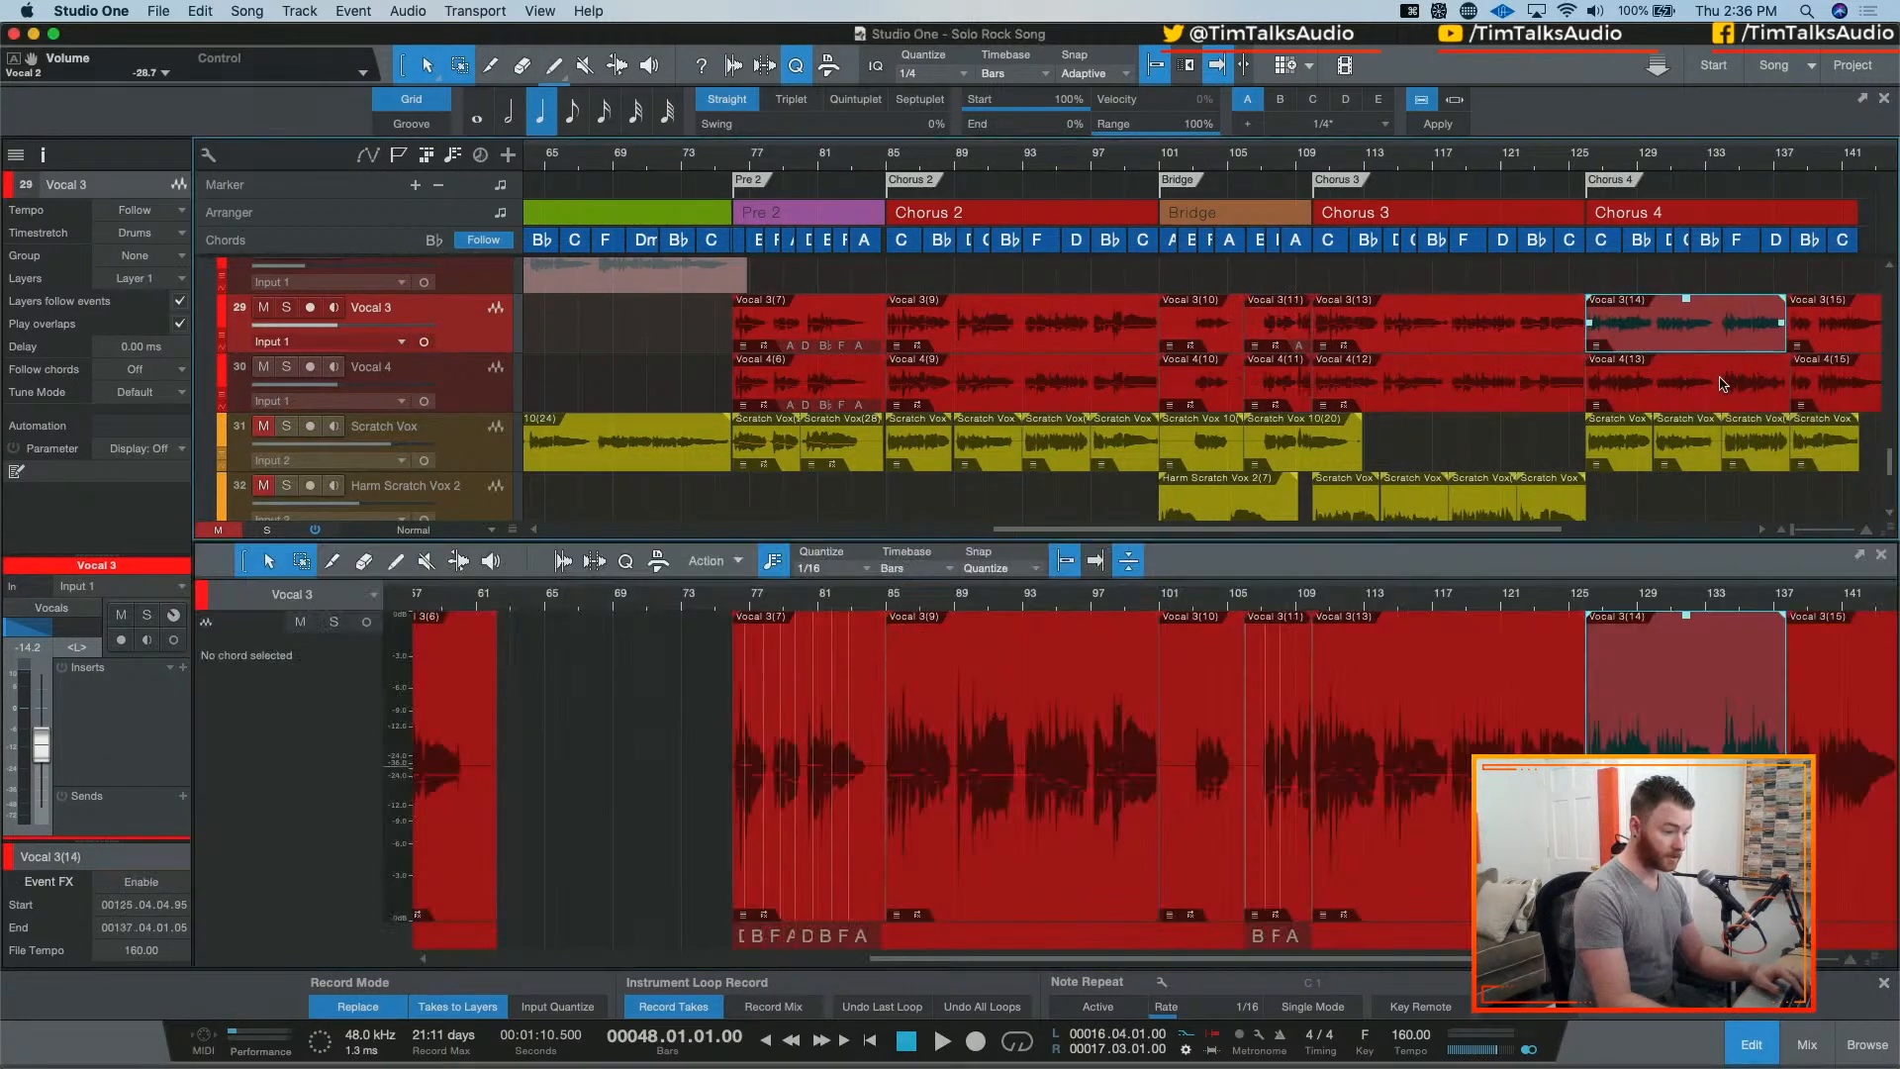
click(1722, 347)
shift+click(1826, 374)
click(1826, 374)
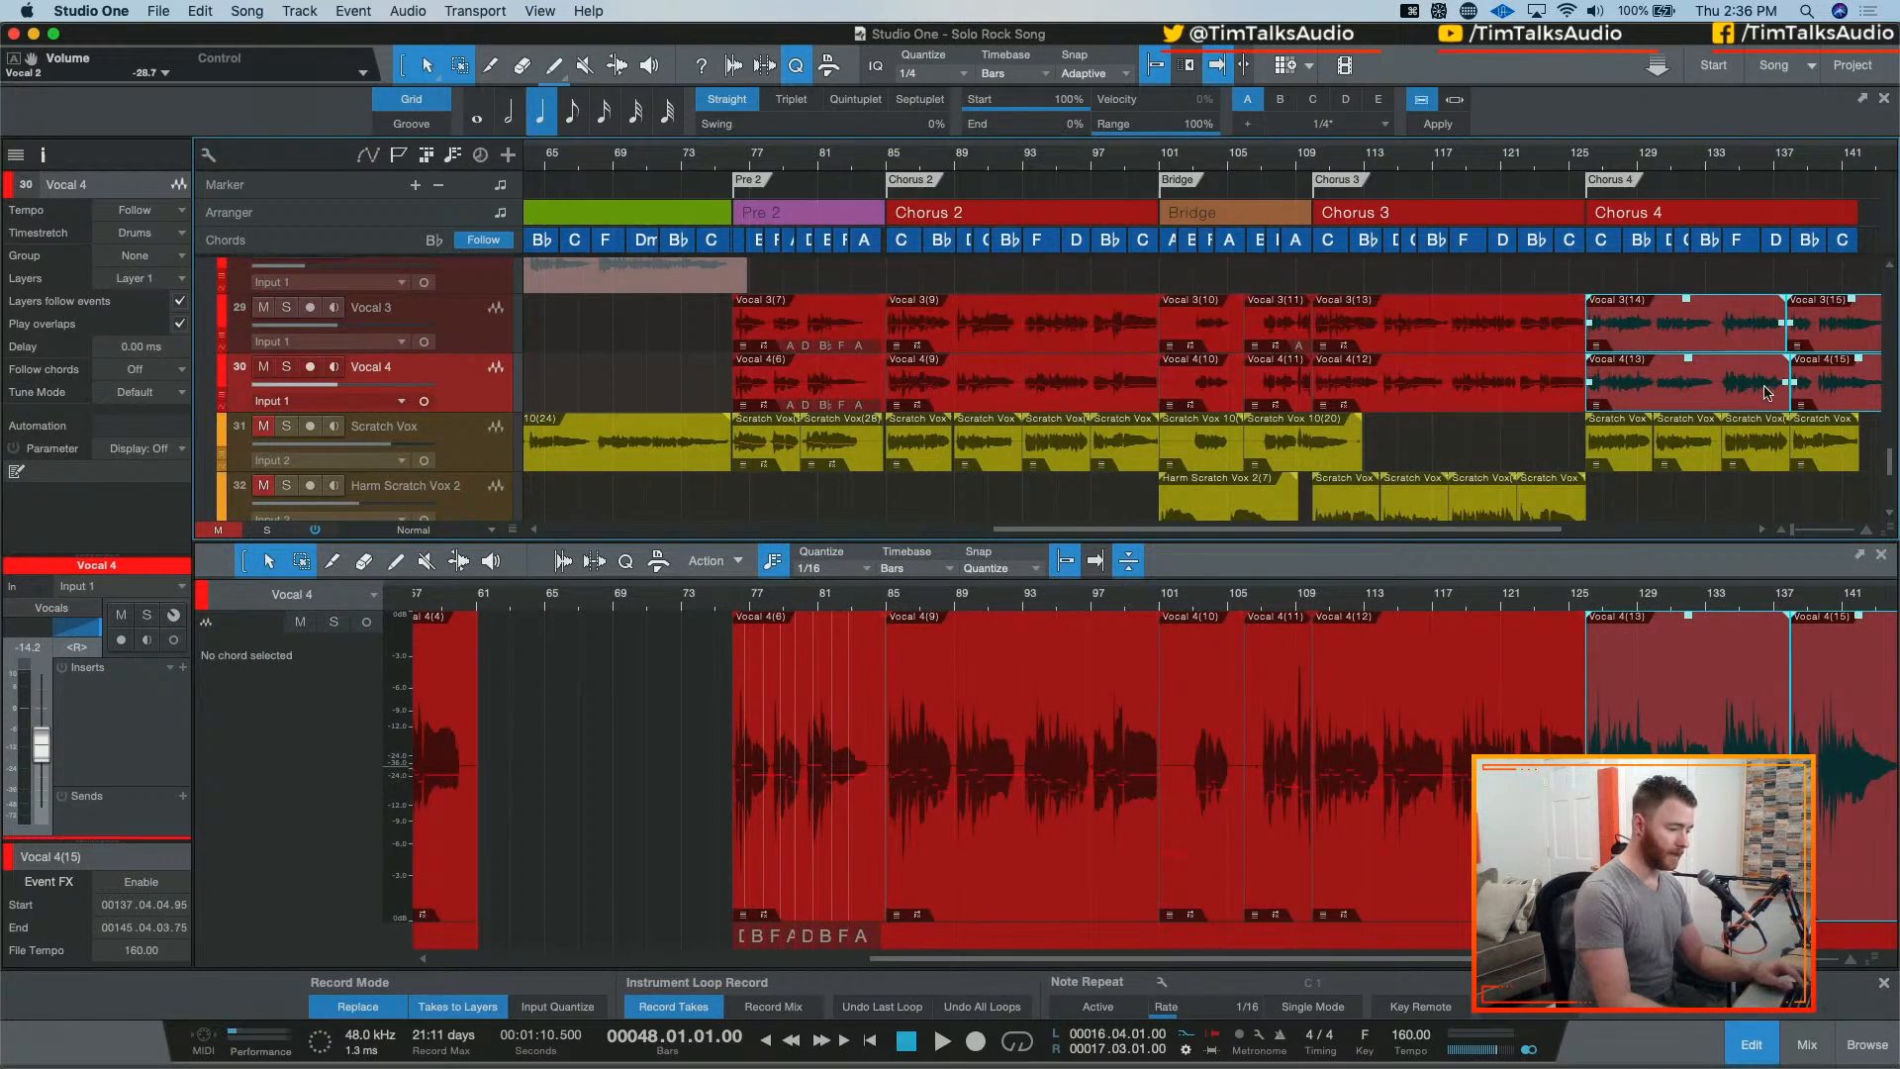
scroll(1334, 381, right, 2)
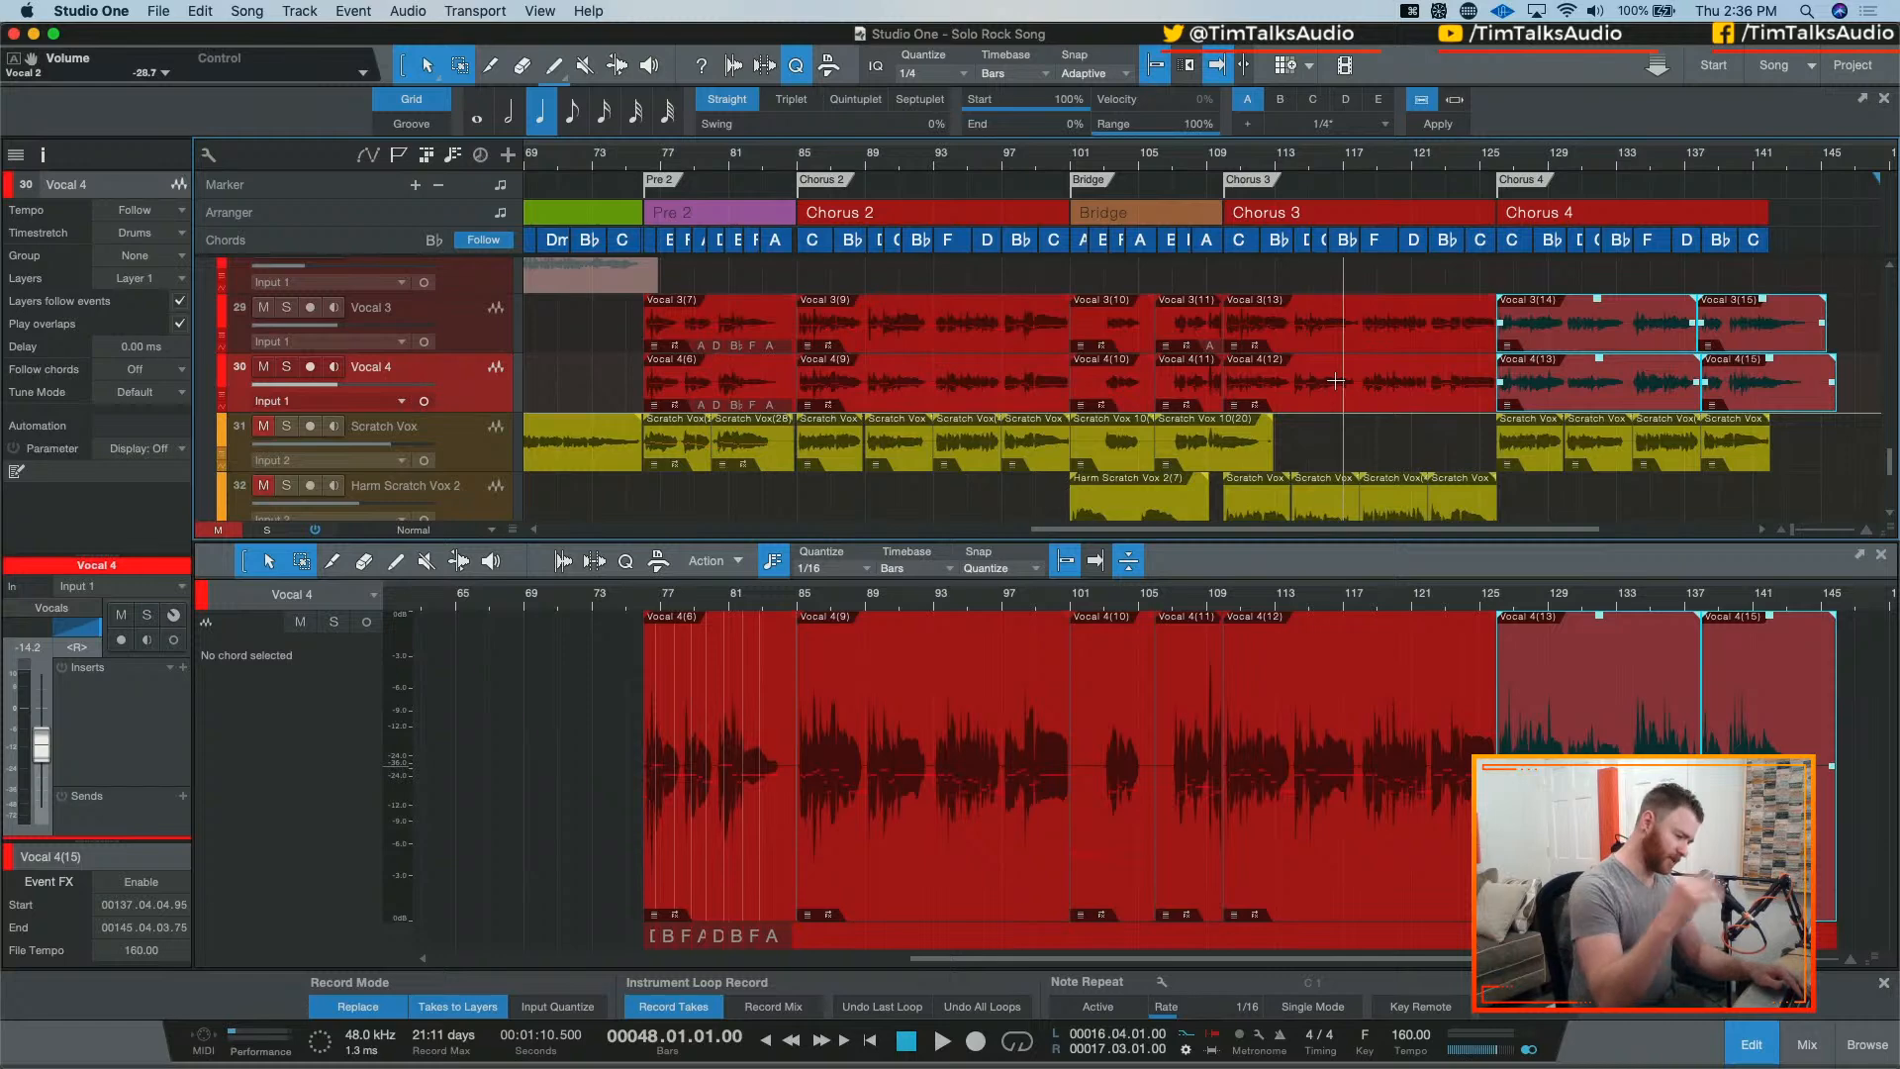
key(super+m)
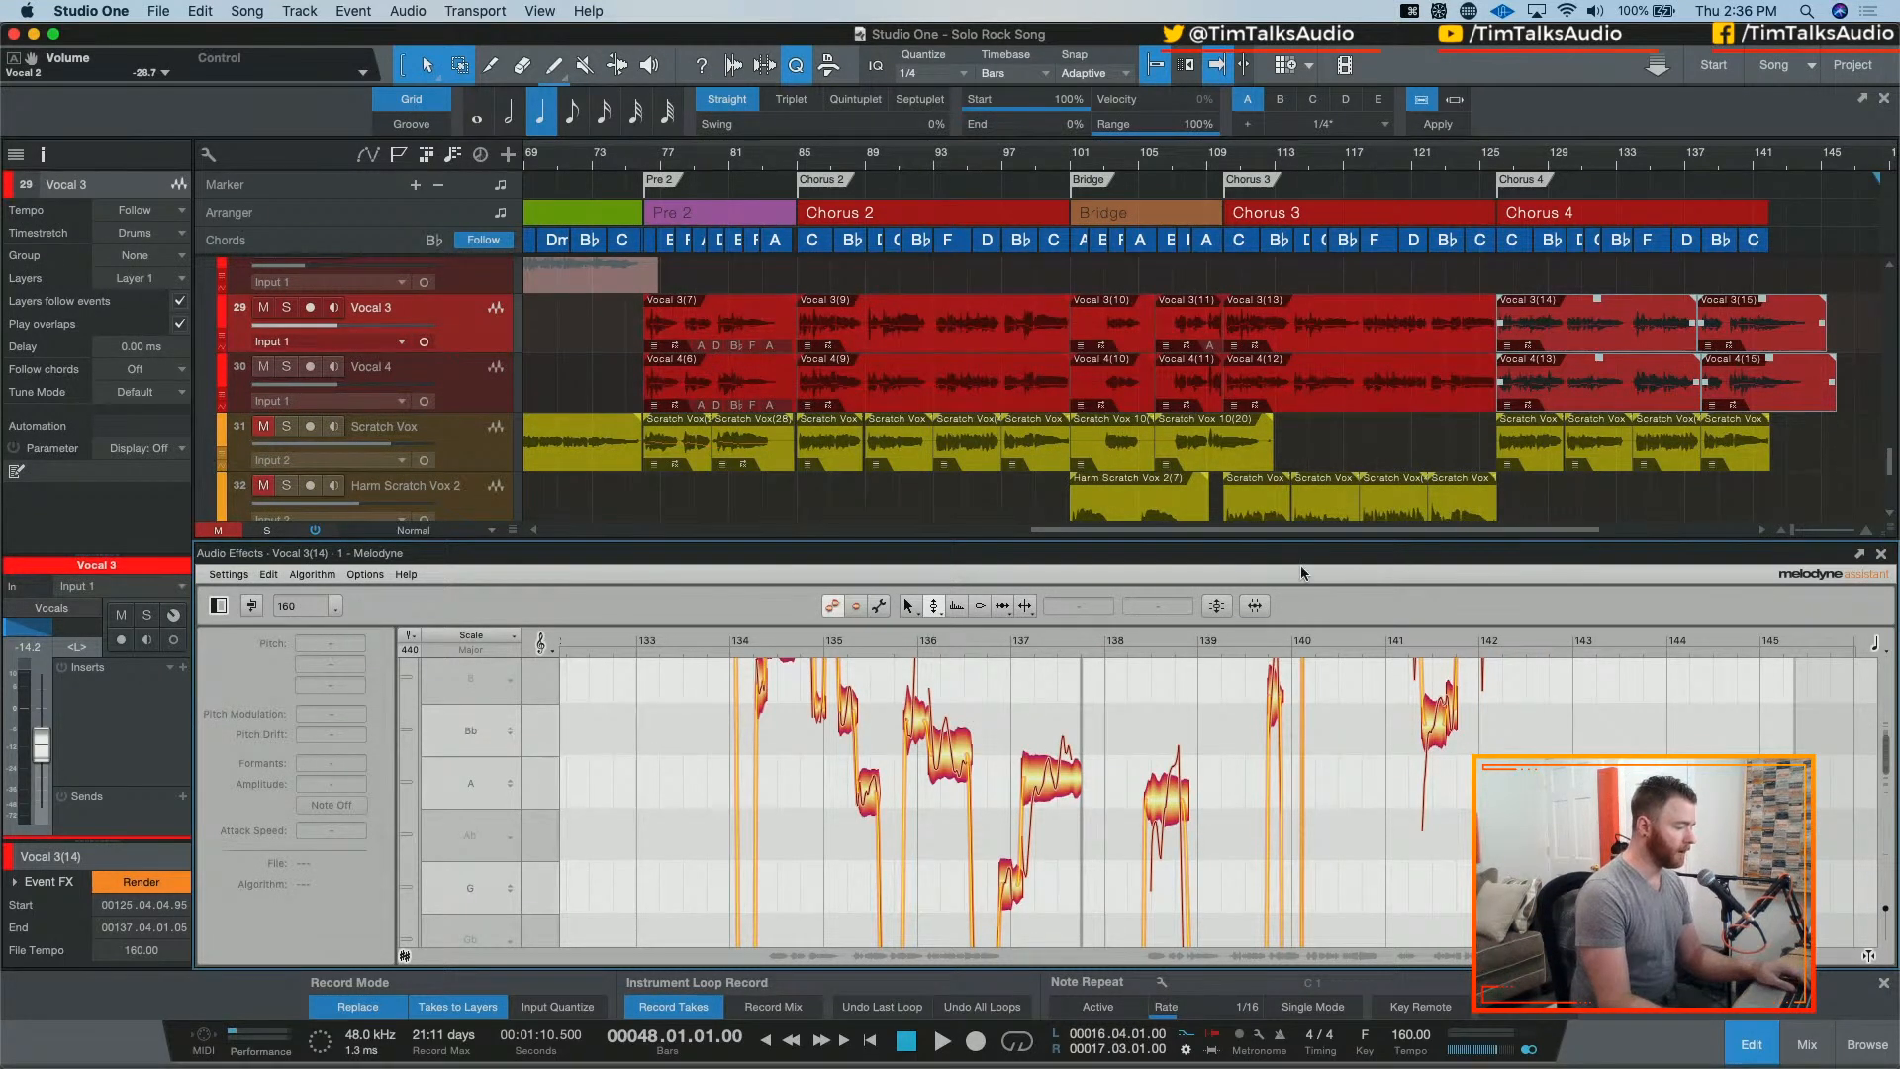
Step: Correct the pitch of all Chorus 4 notes with Pitch Center 72% and Pitch Drift 42%, and close the editor pane
key(super+a)
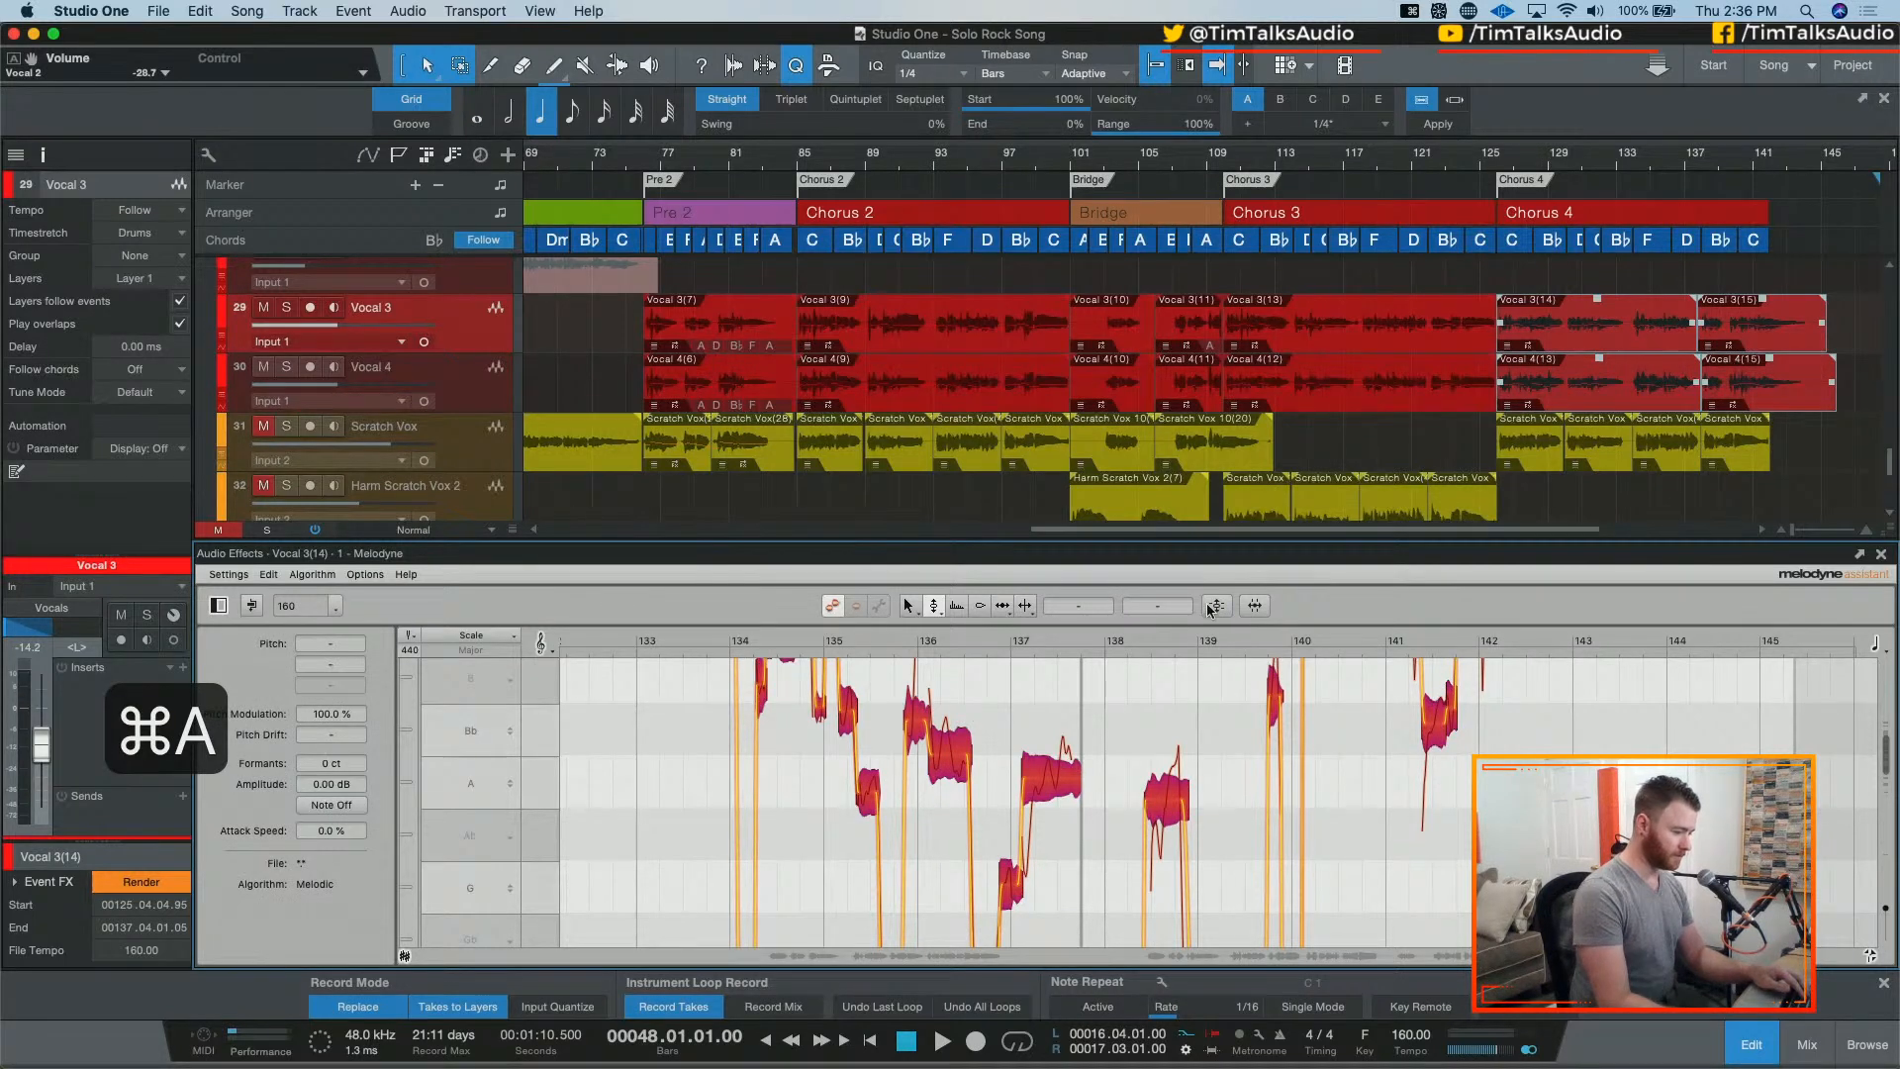
click(1212, 607)
click(1125, 584)
click(1068, 608)
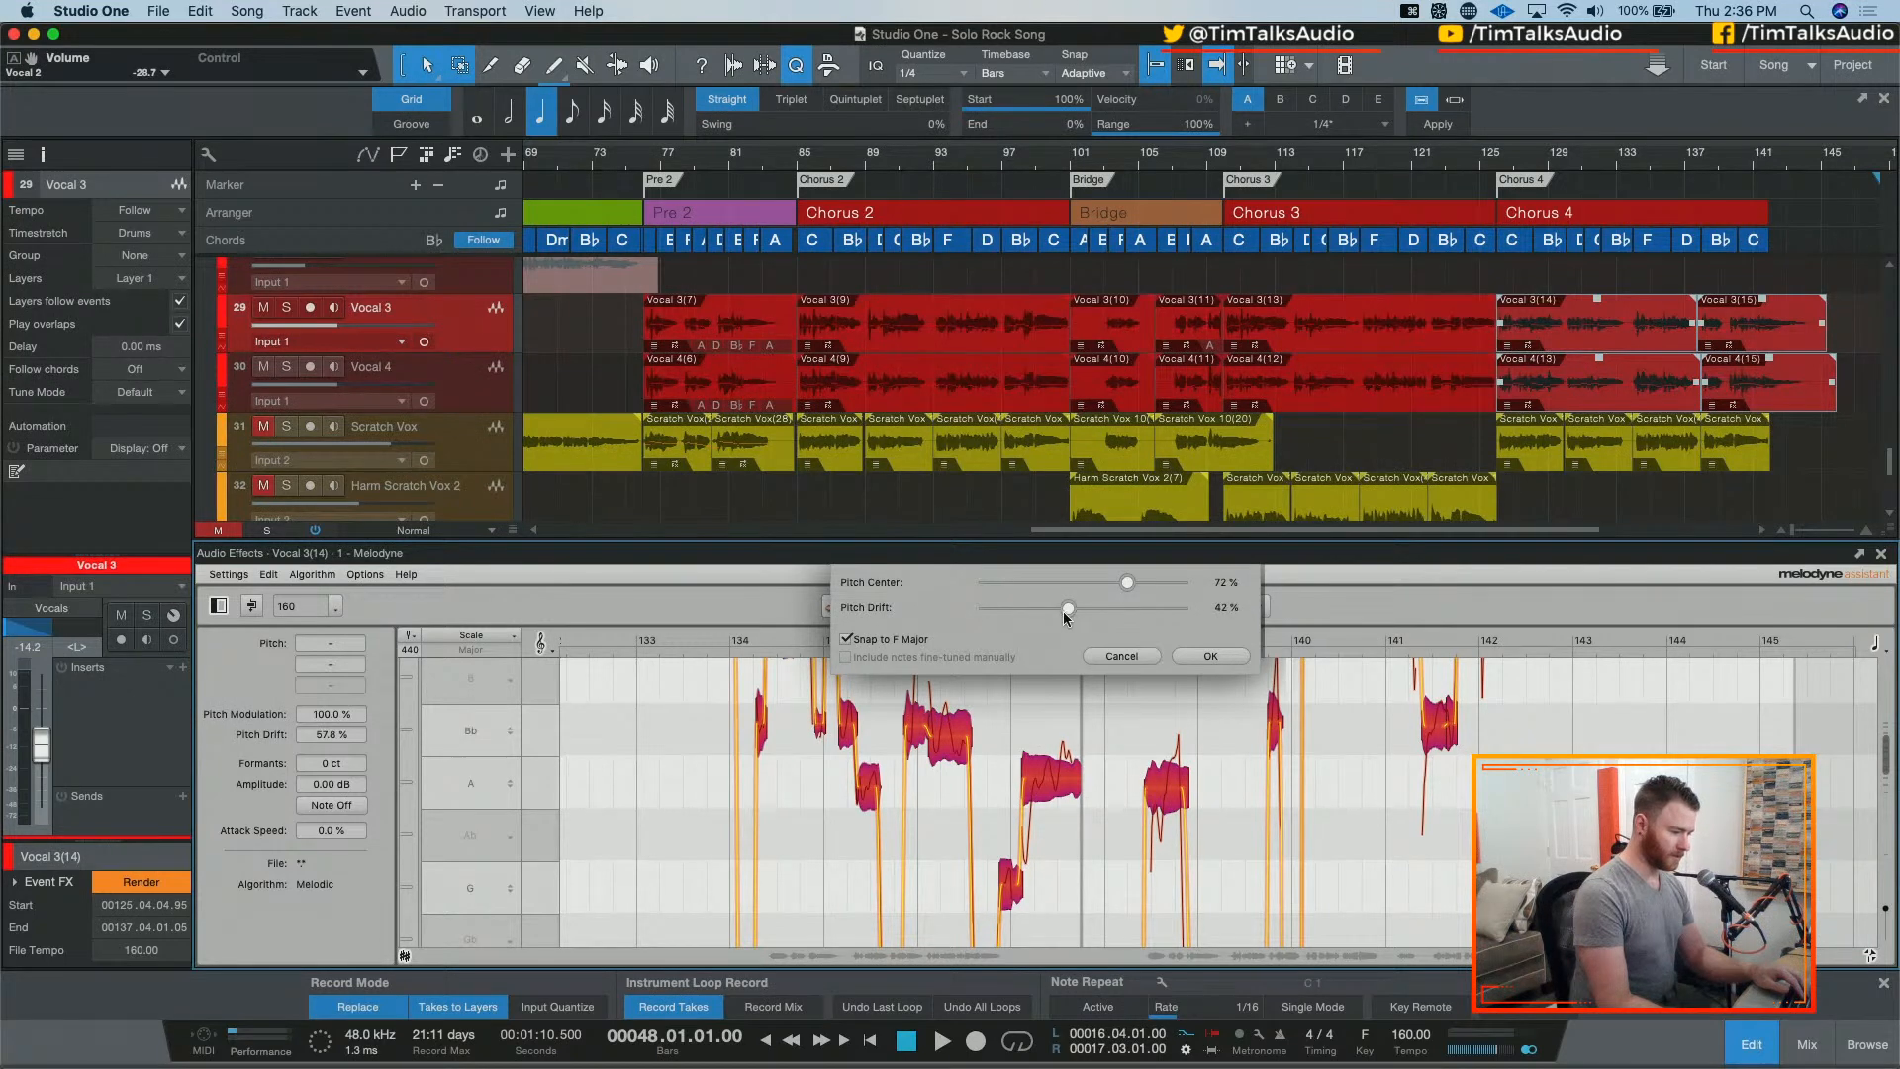
click(1187, 657)
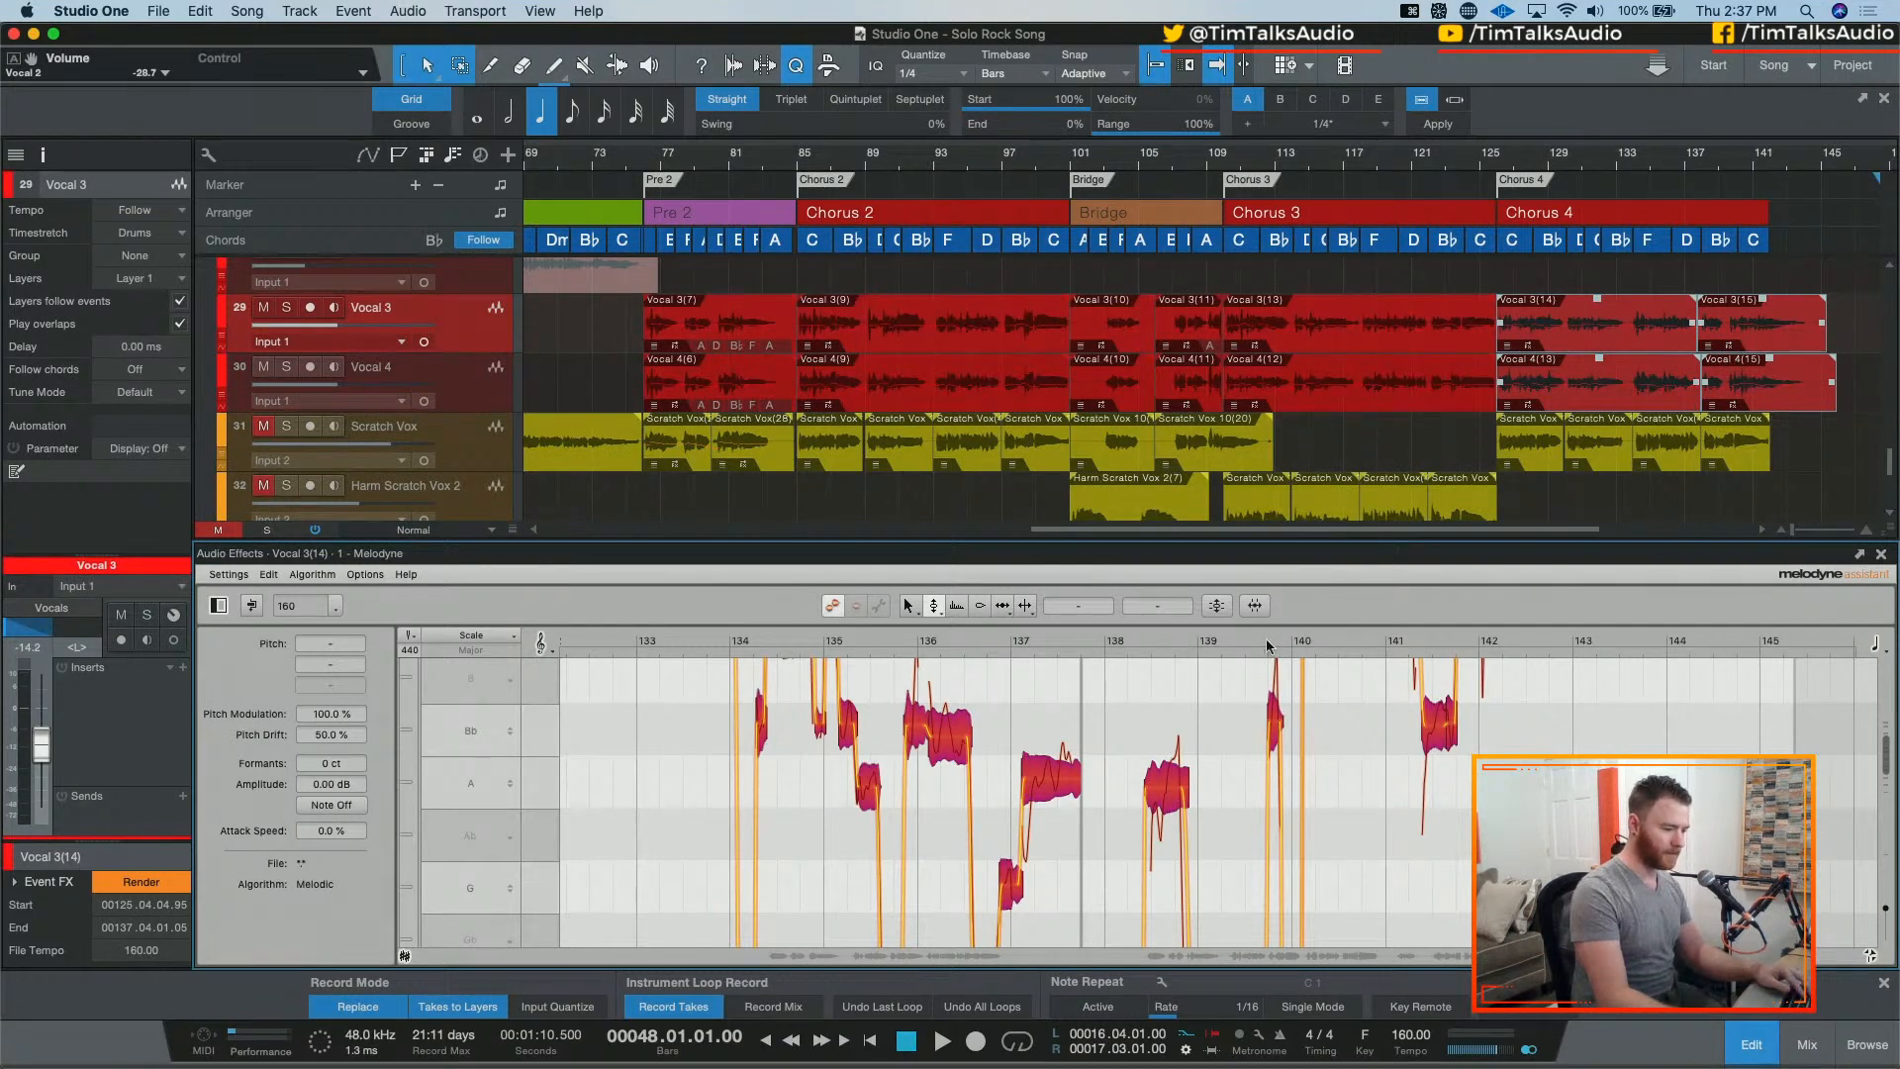
key(F2)
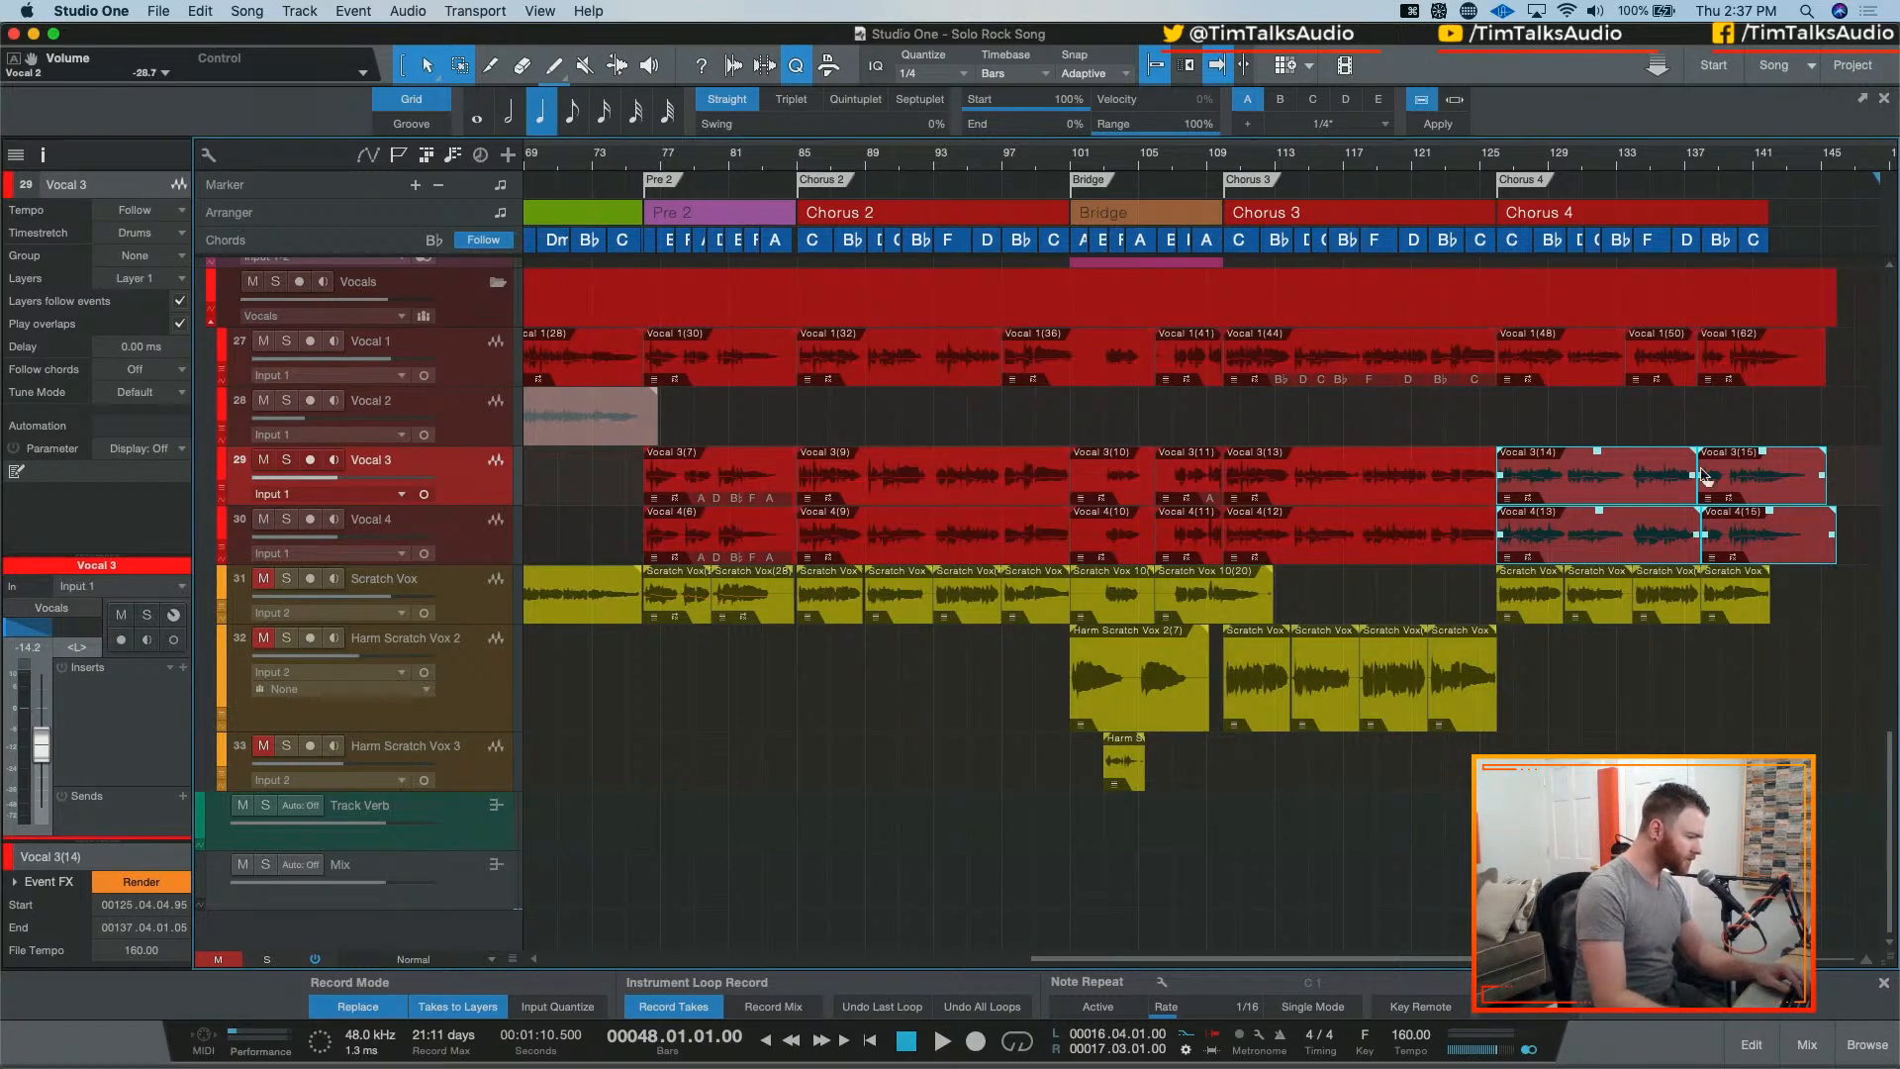
Step: Select the Scratch Vox through Harm Scratch Vox 3 tracks and place the playback cursor at bar 17, before Verse 1
click(466, 609)
shift+click(469, 768)
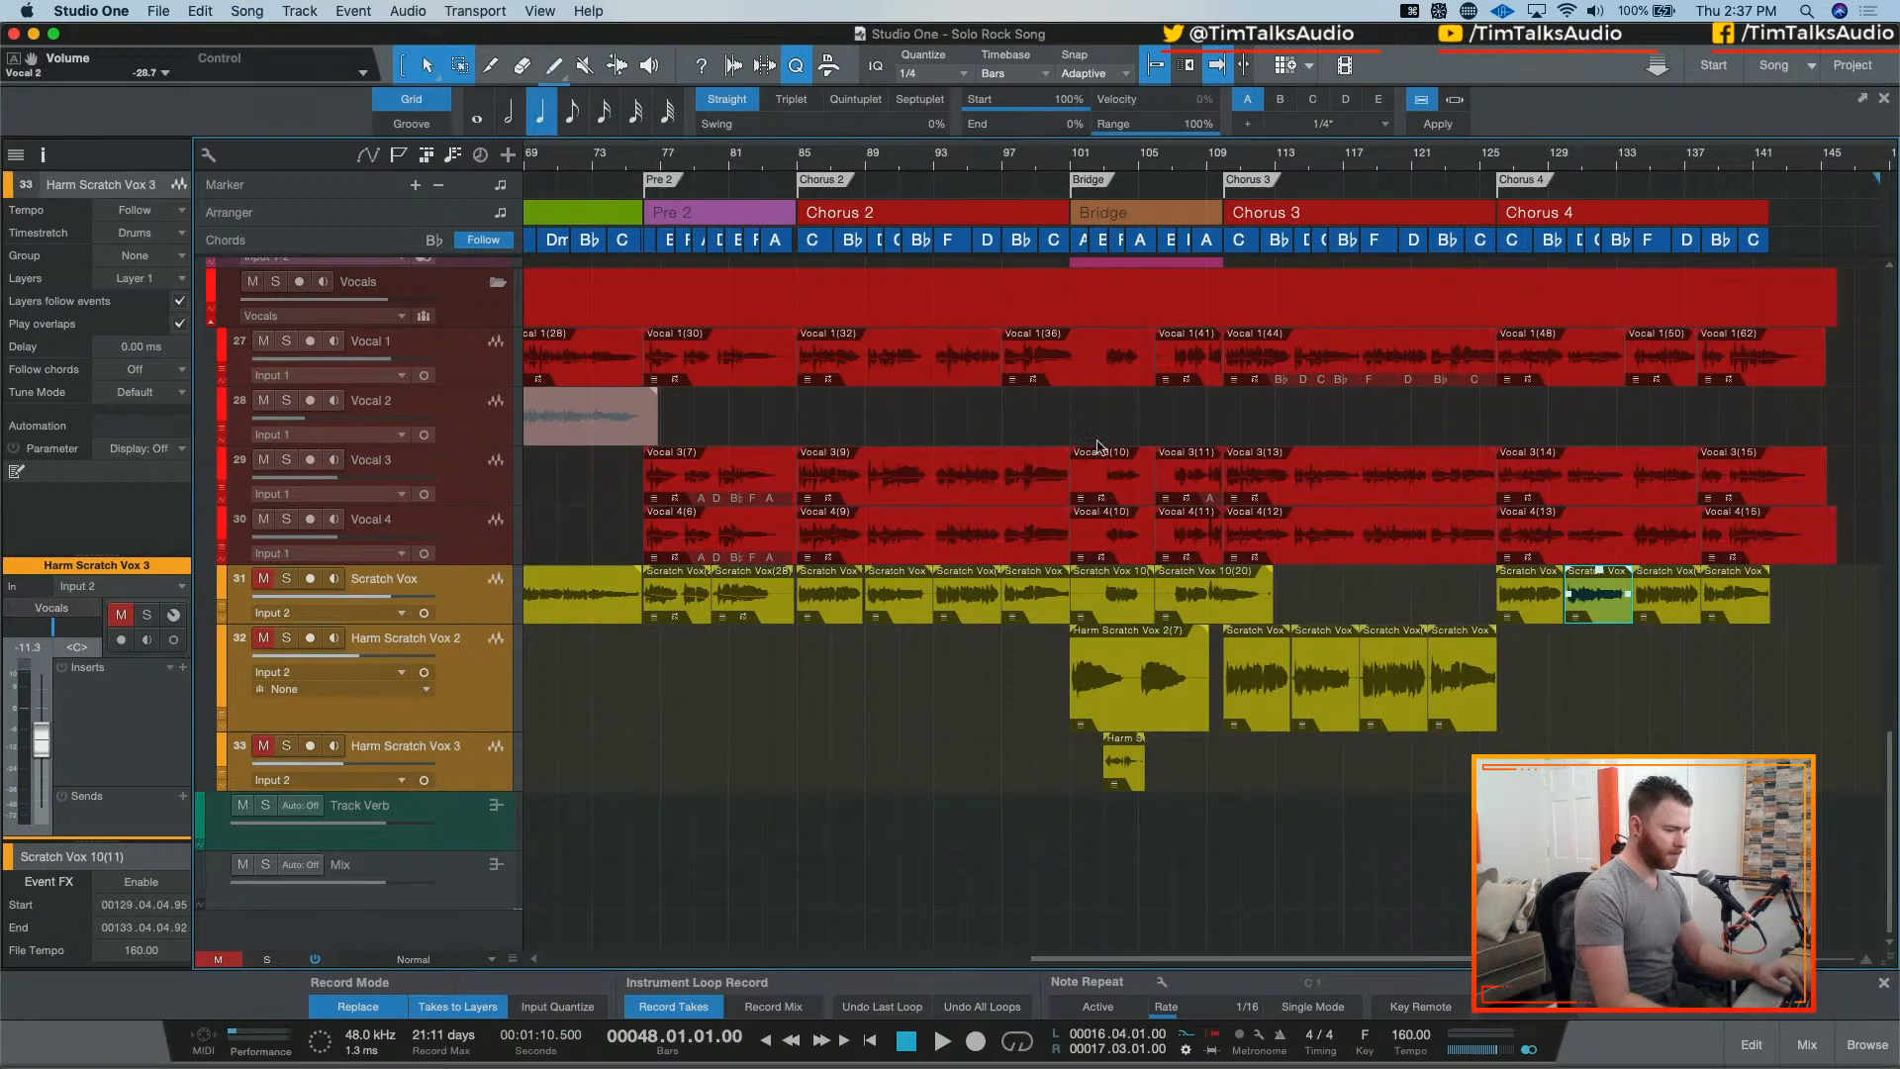
scroll(1092, 448, left, 15)
scroll(1091, 447, left, 5)
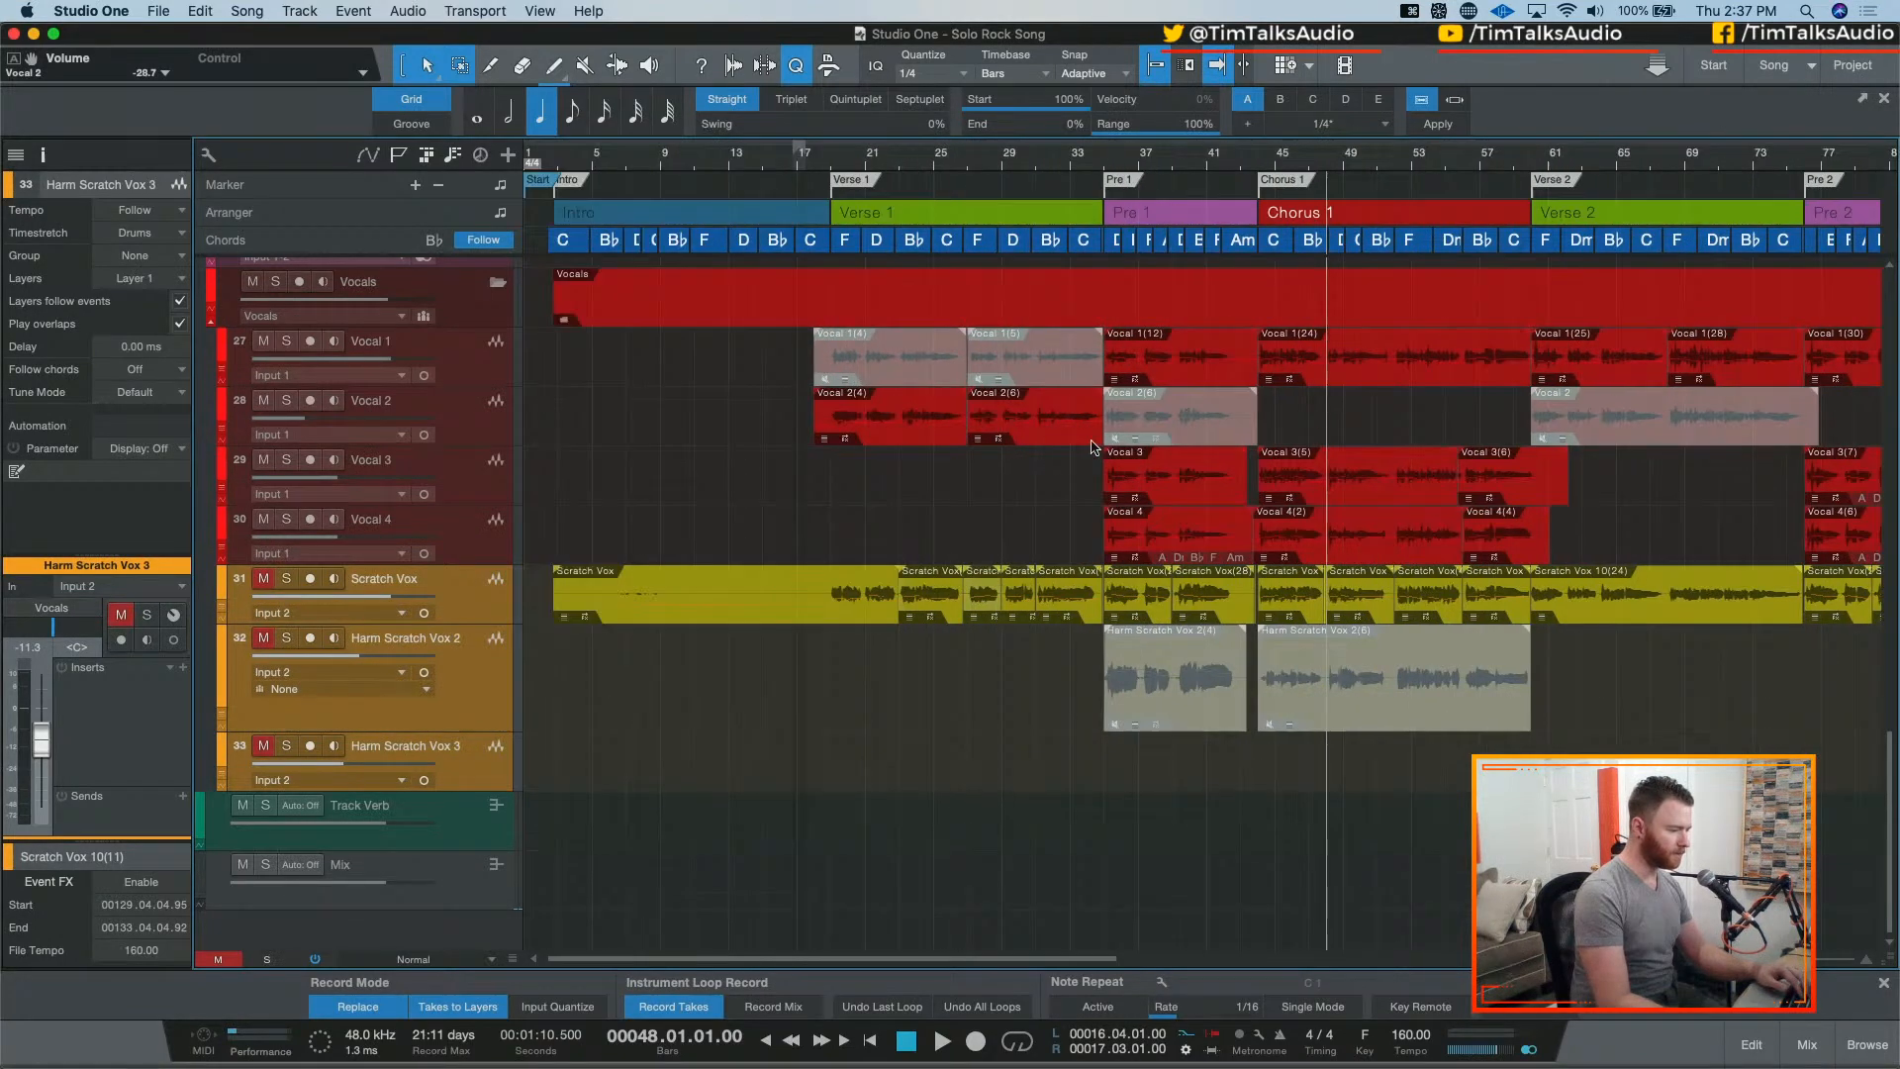
click(789, 163)
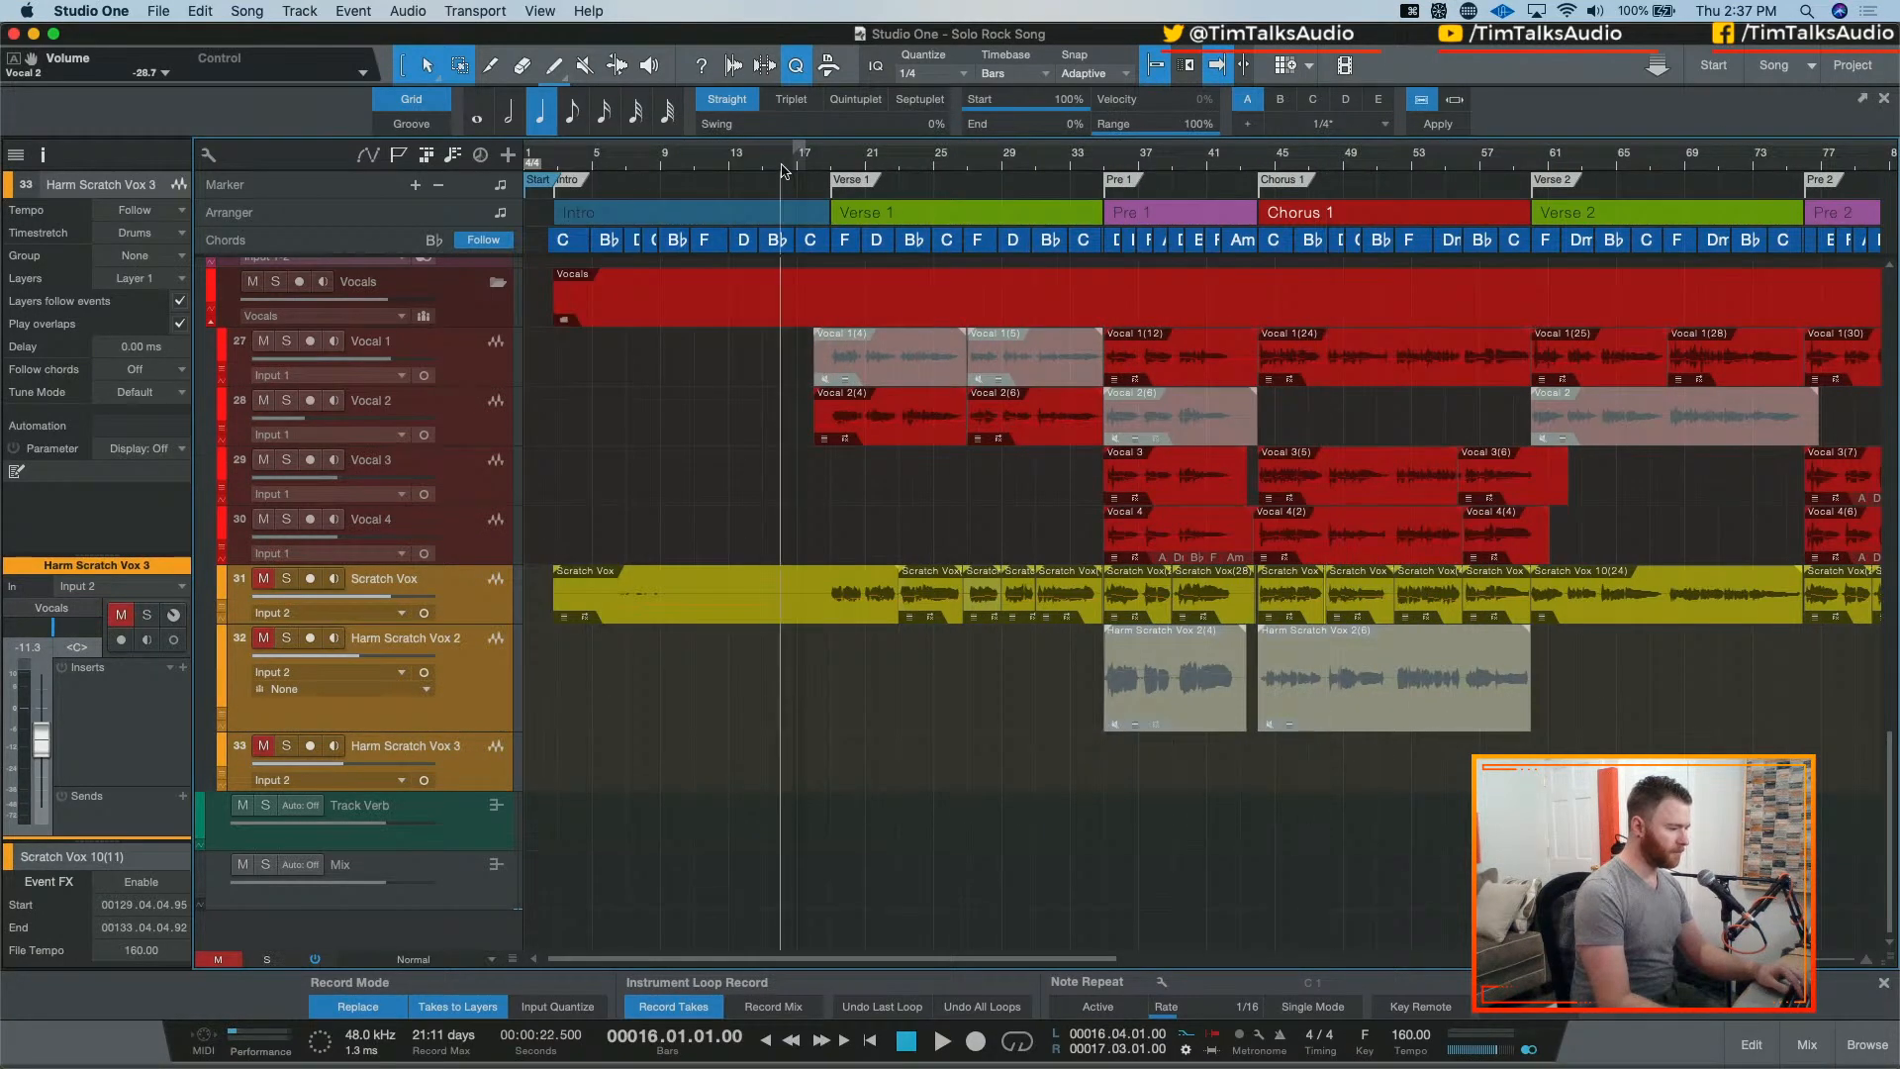
click(817, 167)
click(746, 163)
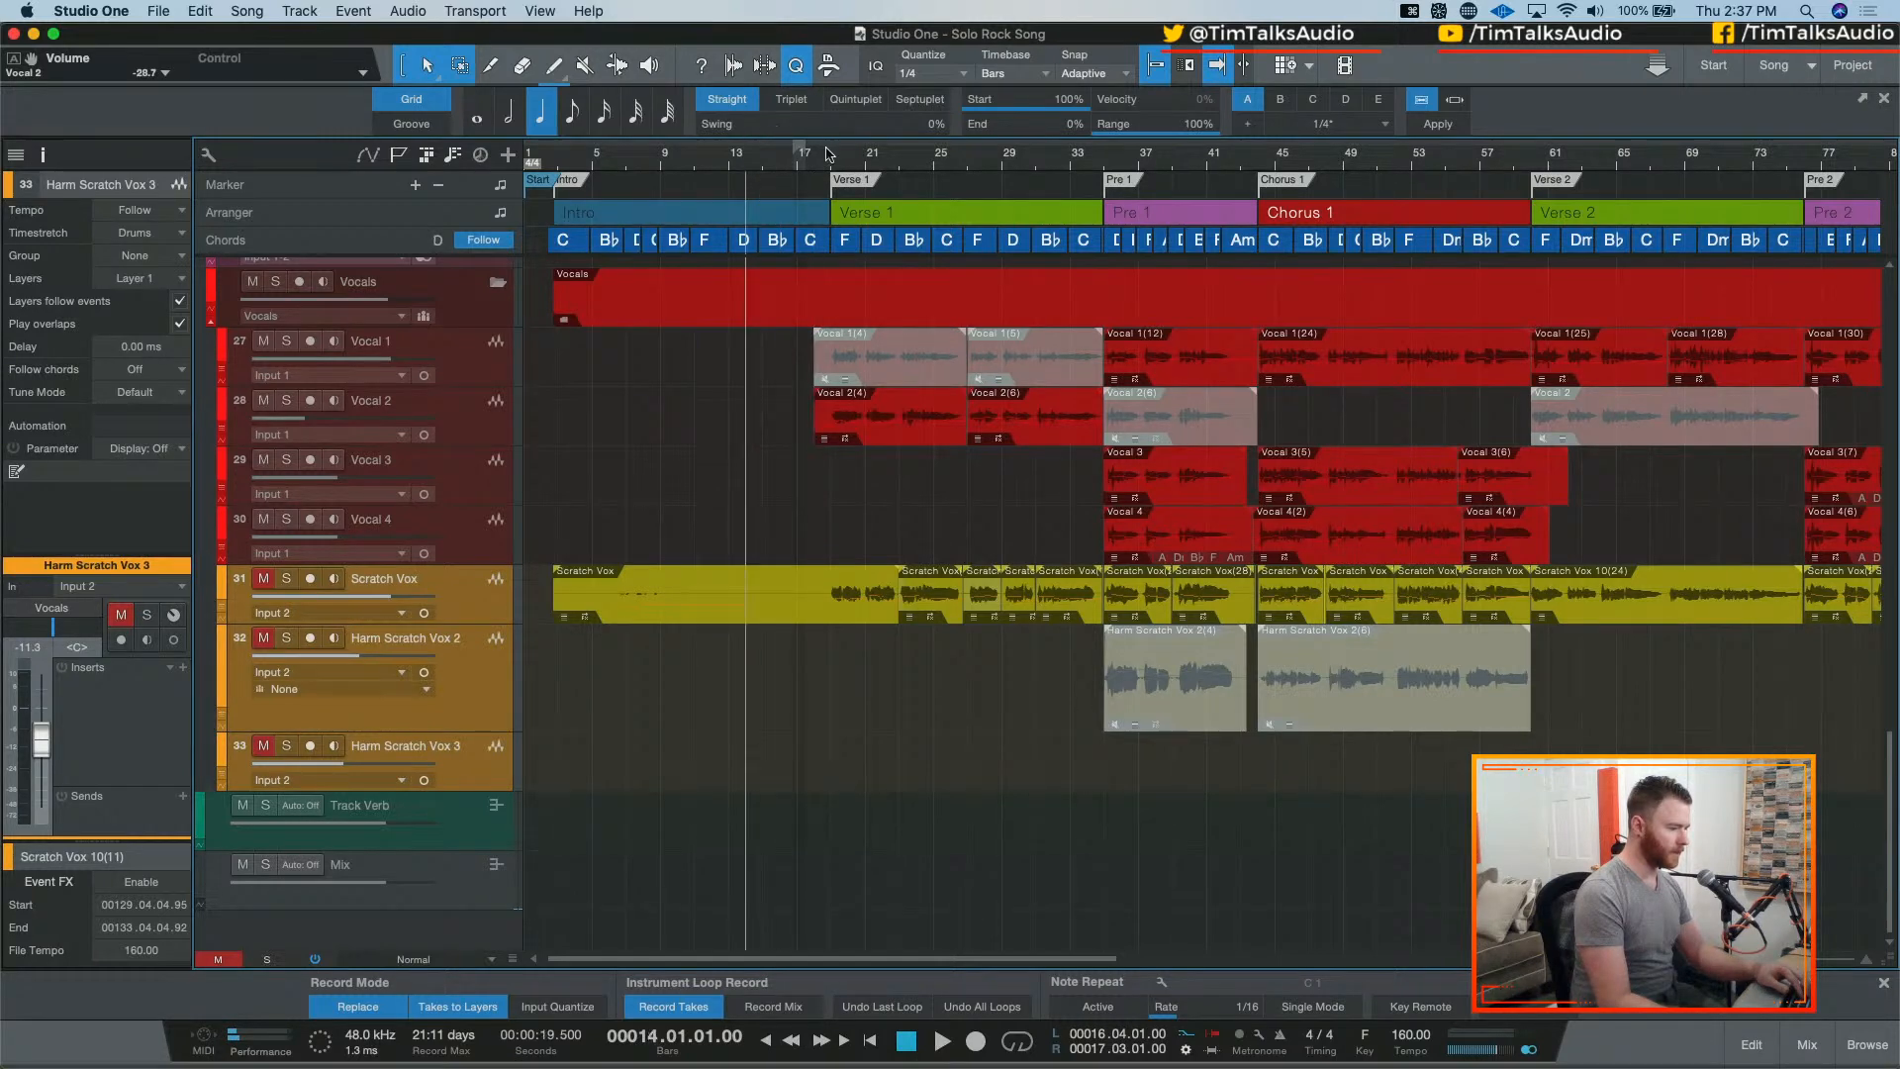
key(slash)
click(763, 161)
key(slash)
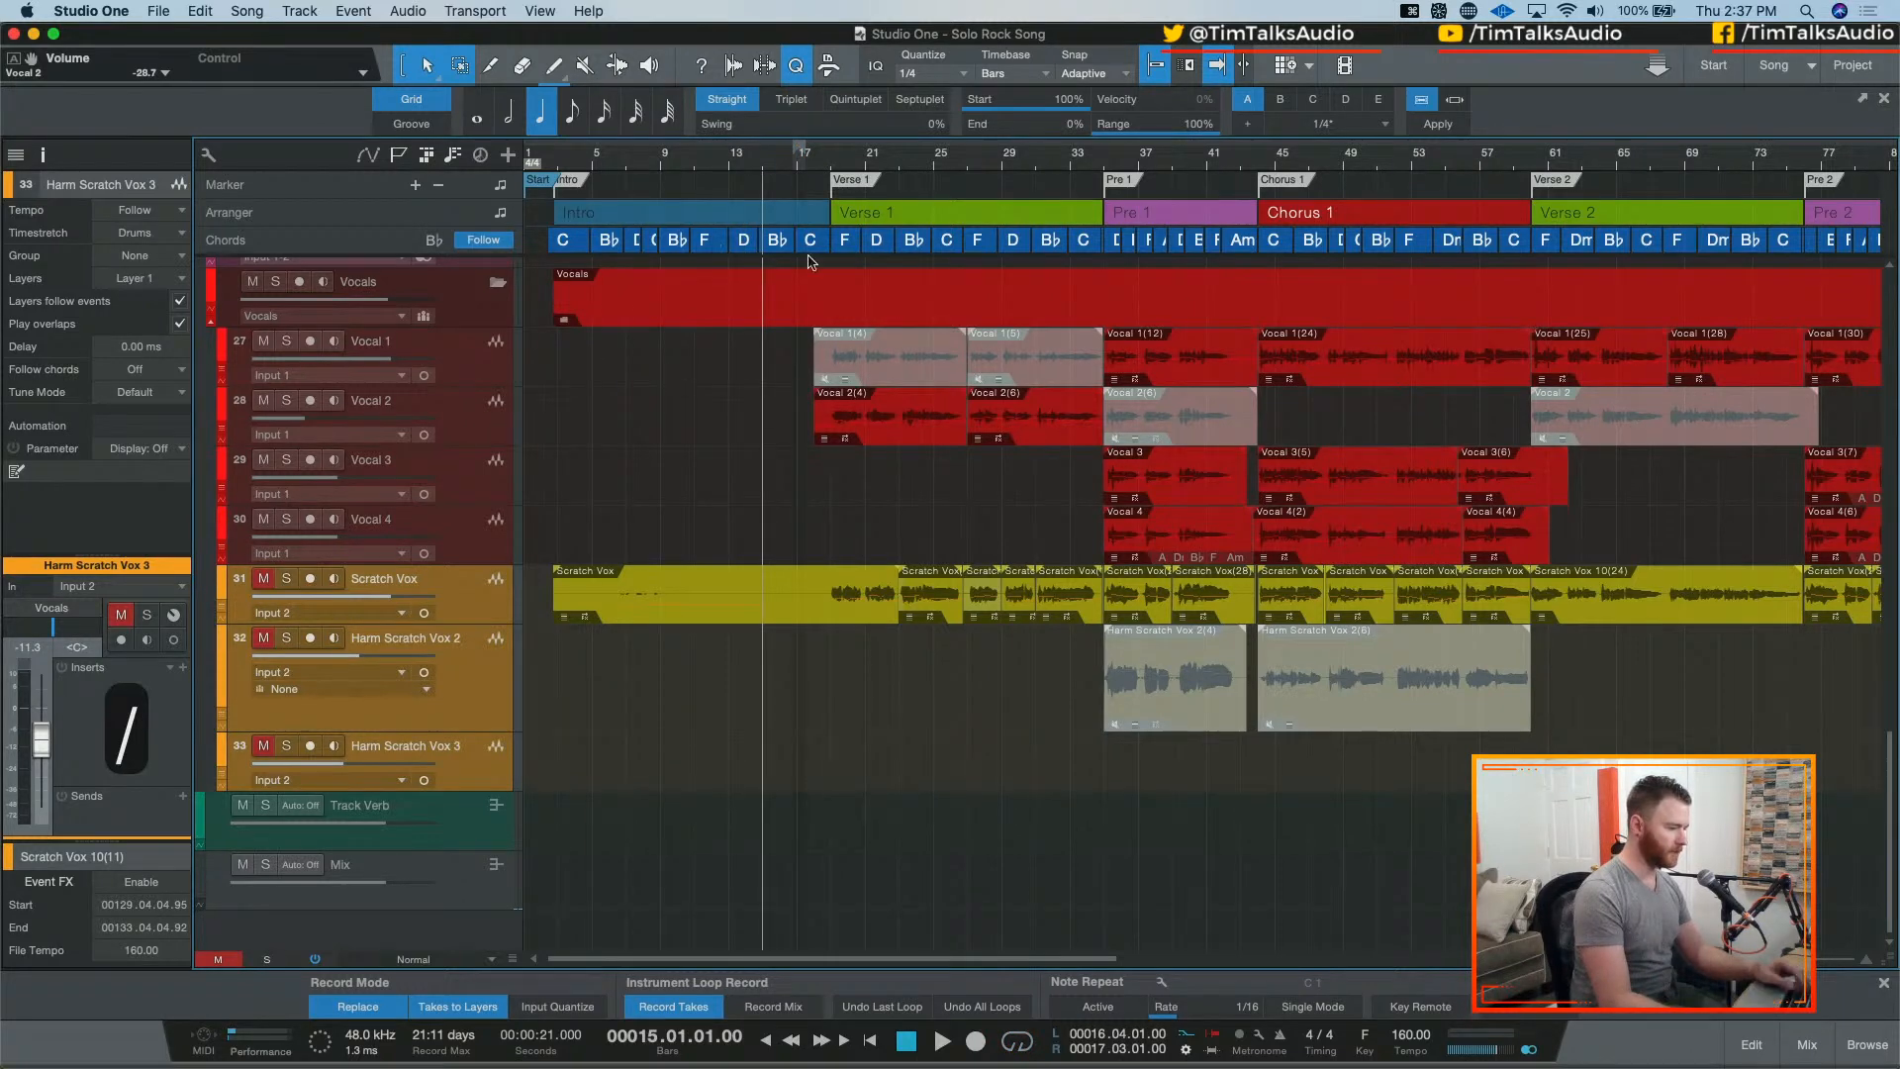
click(784, 170)
key(e)
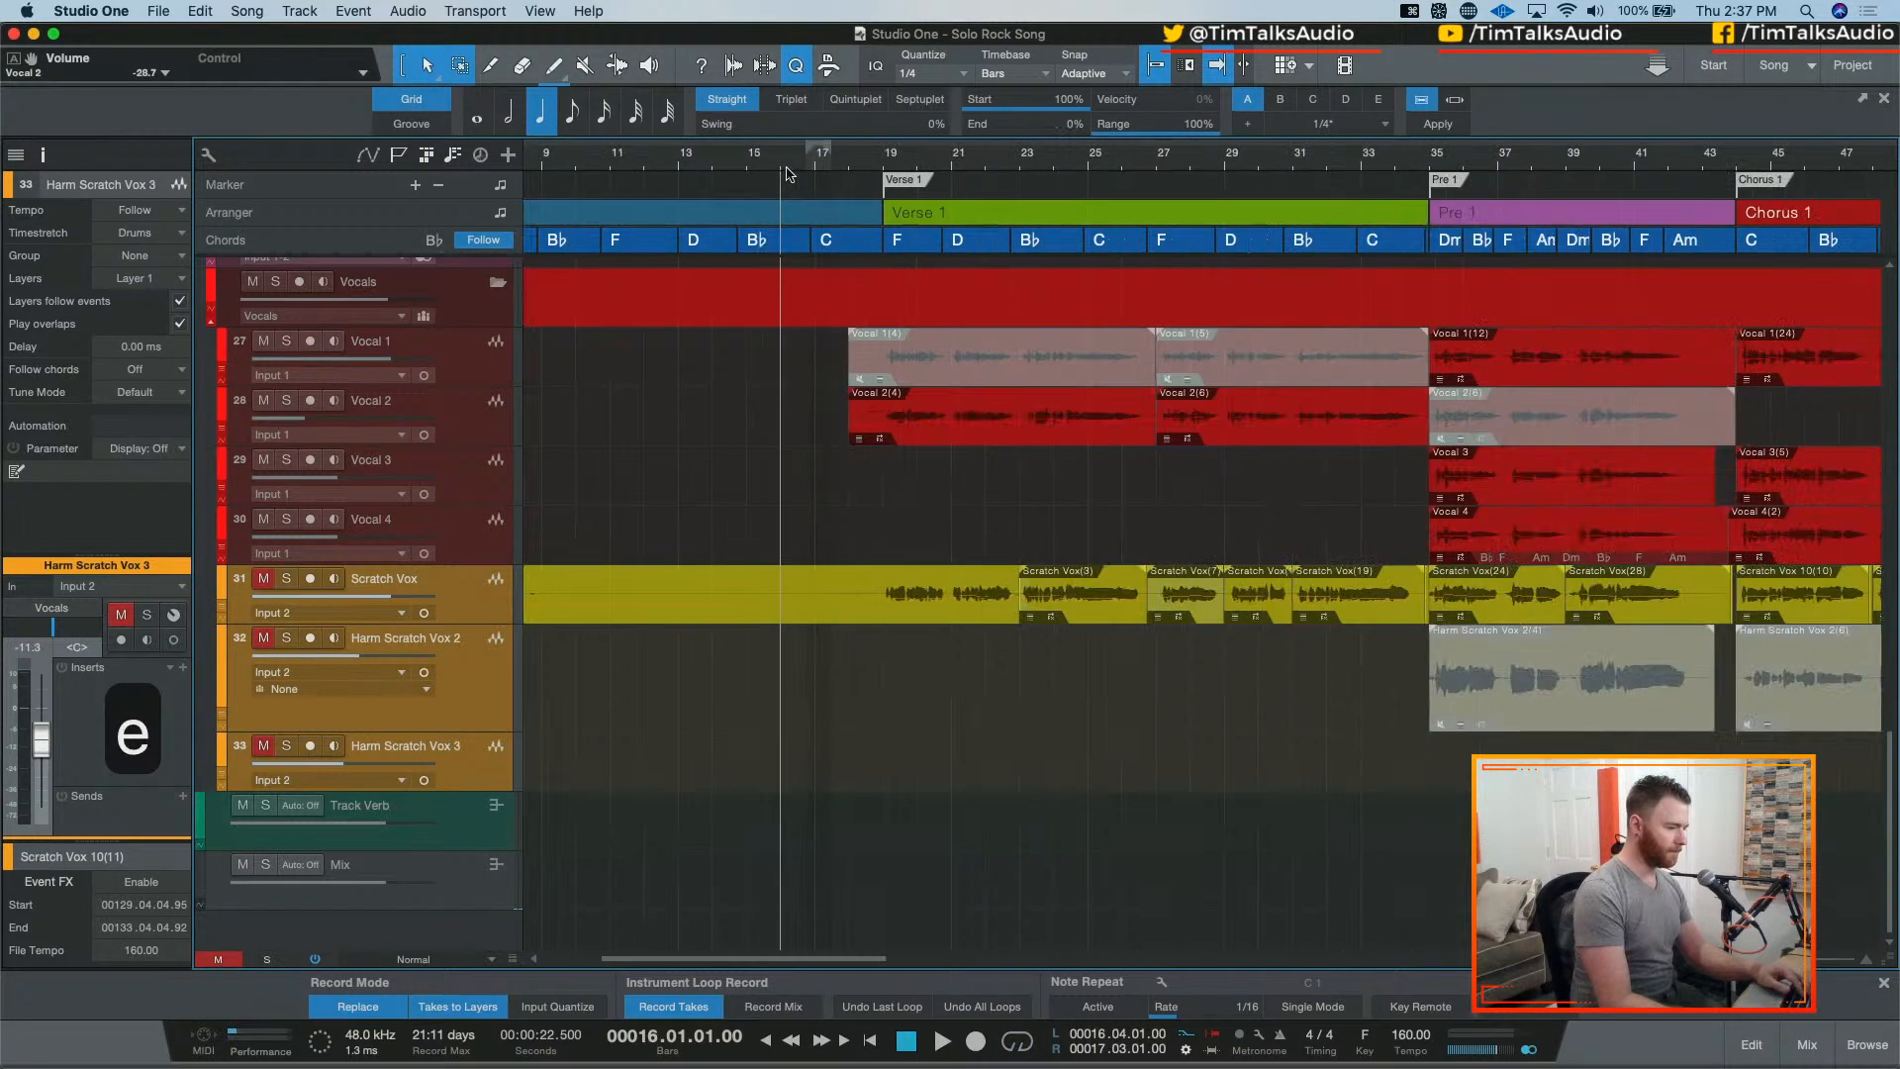
key(e)
click(847, 169)
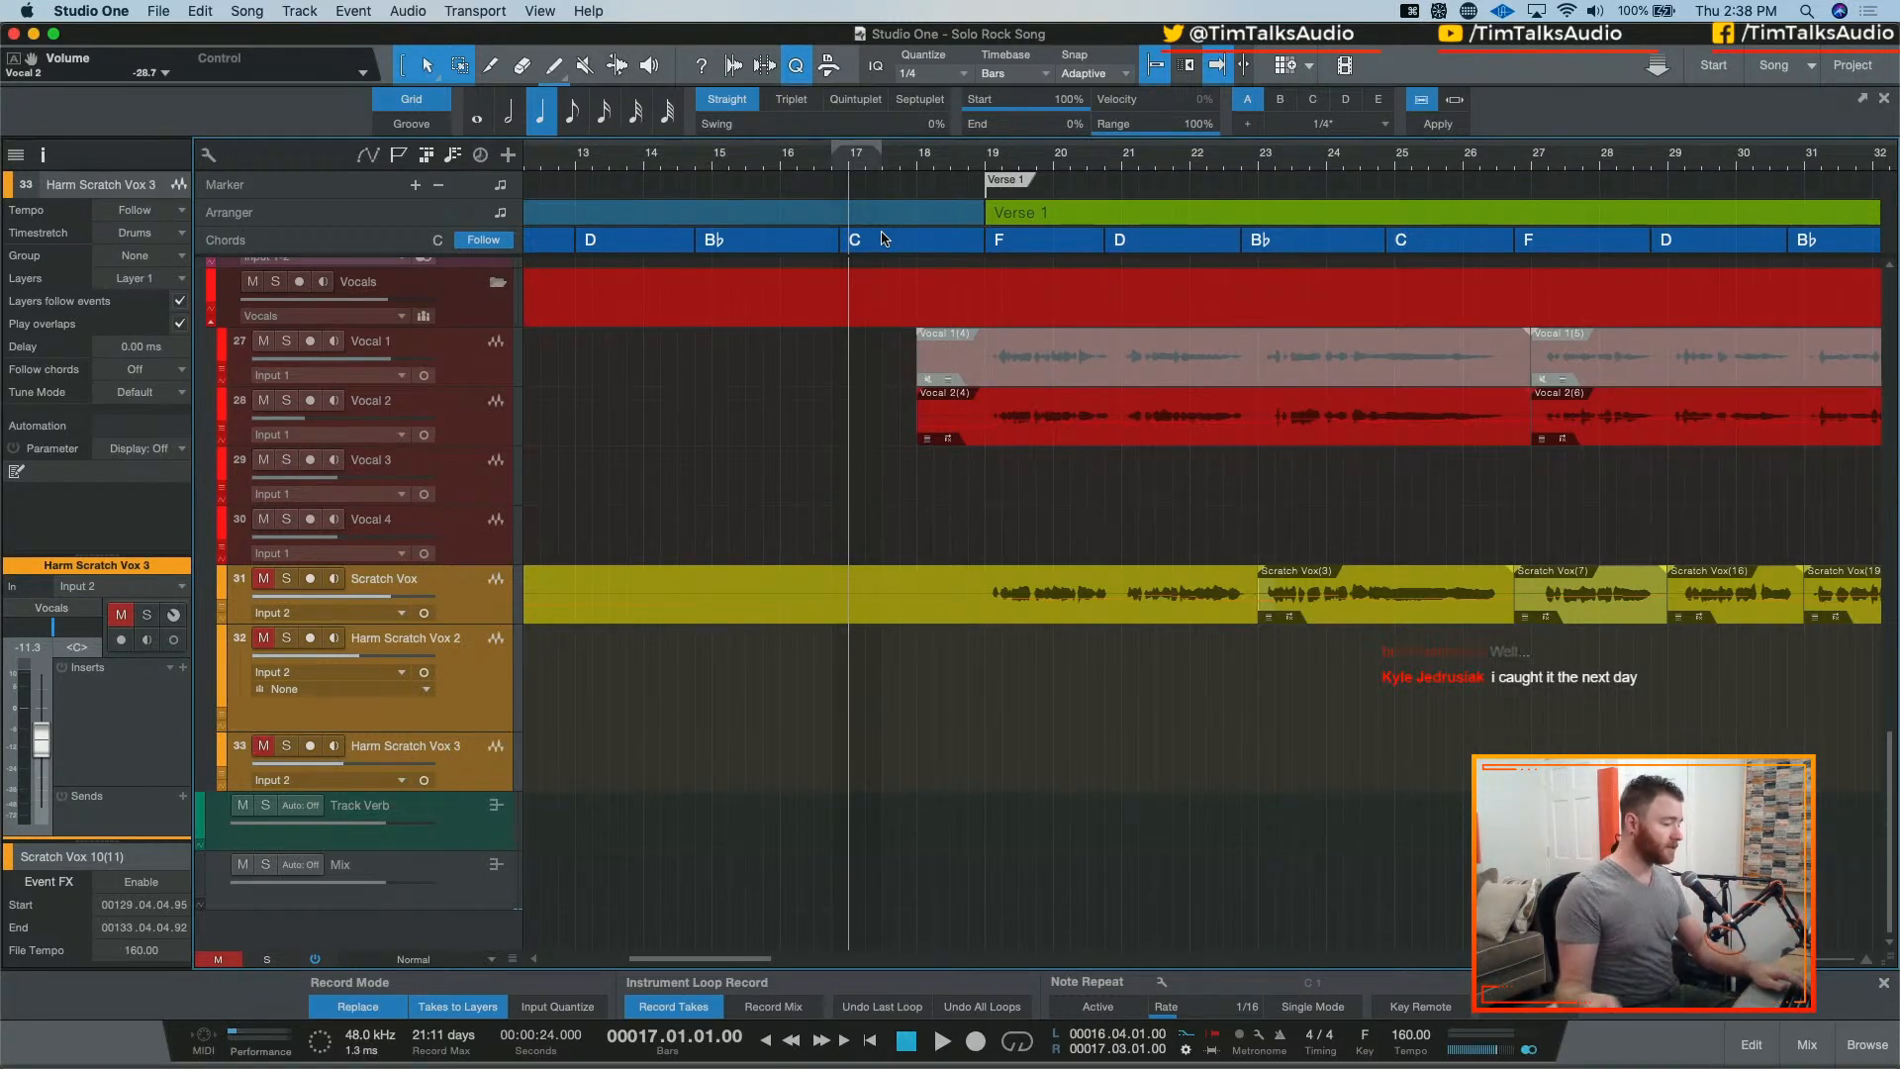
Step: Play the song from bar 17 and reset the Vocal 2 track volume to 0 dB
key(w)
key(w)
key(w)
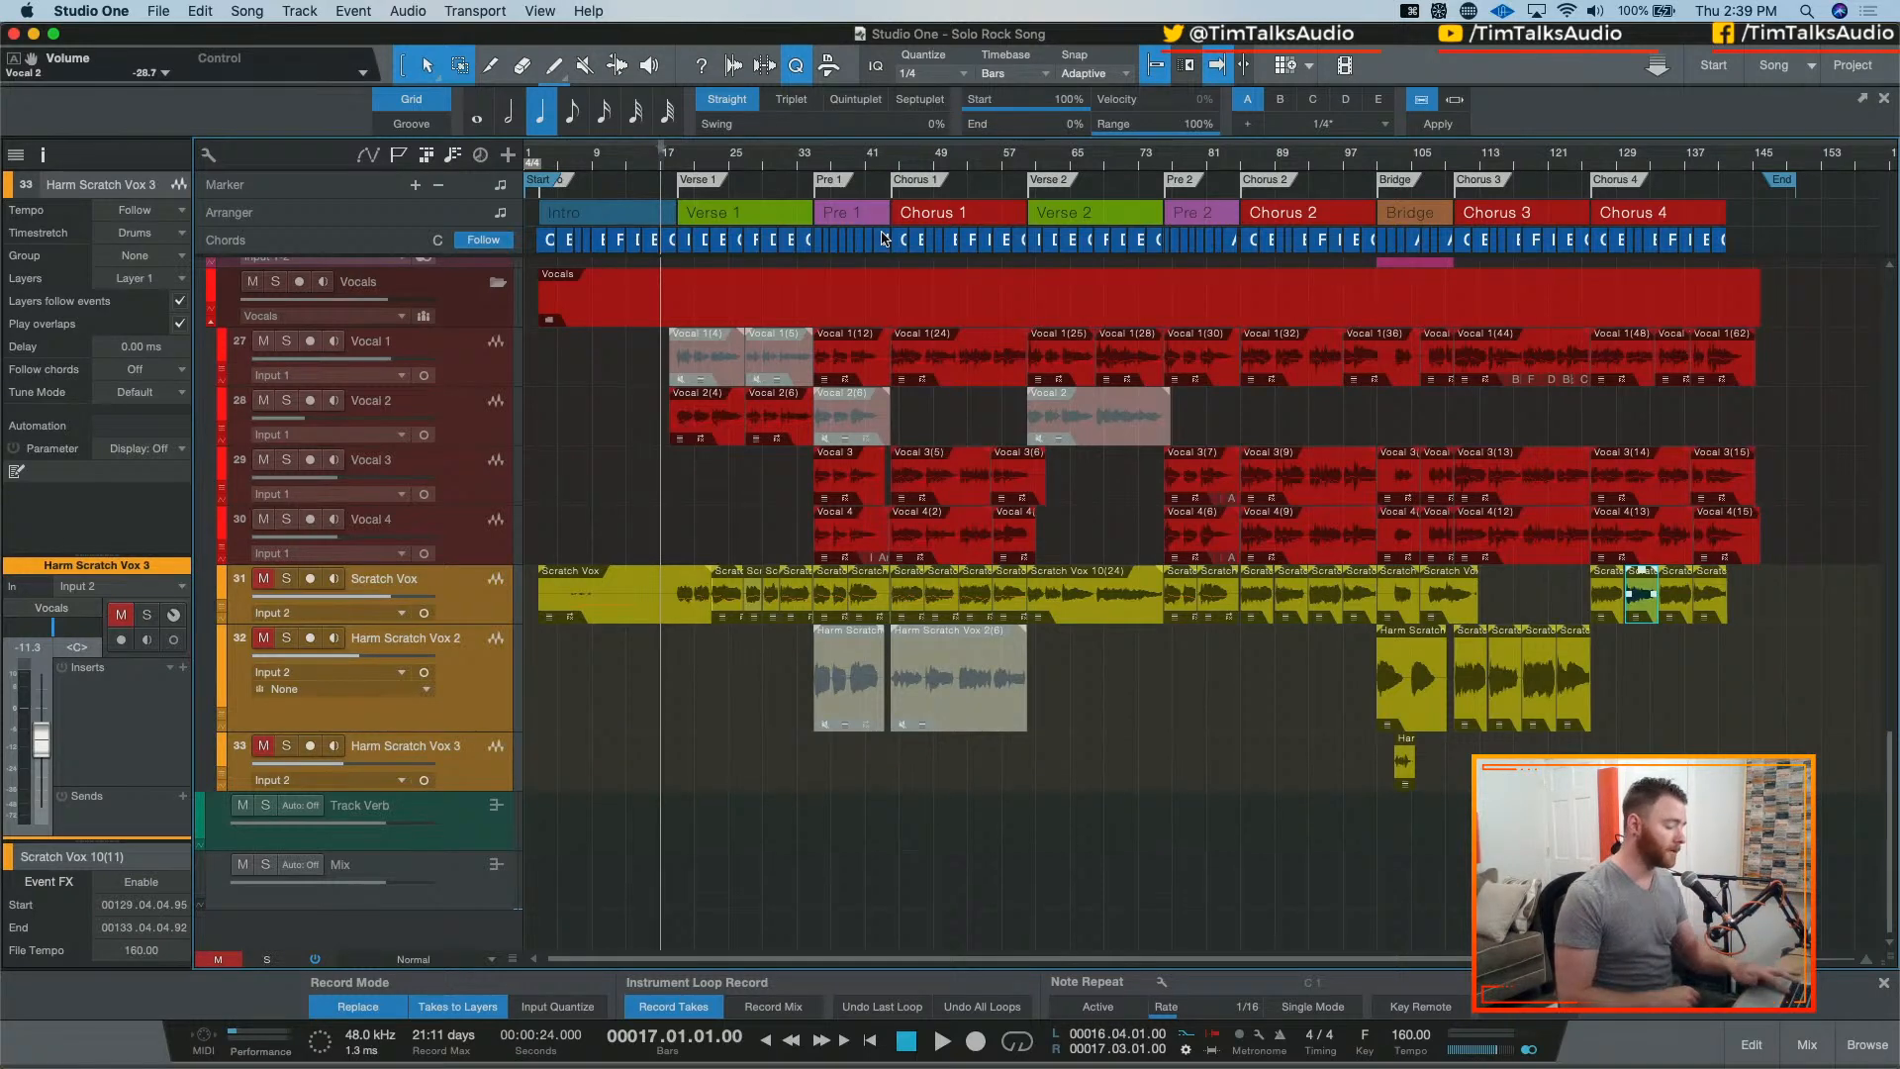
key(space)
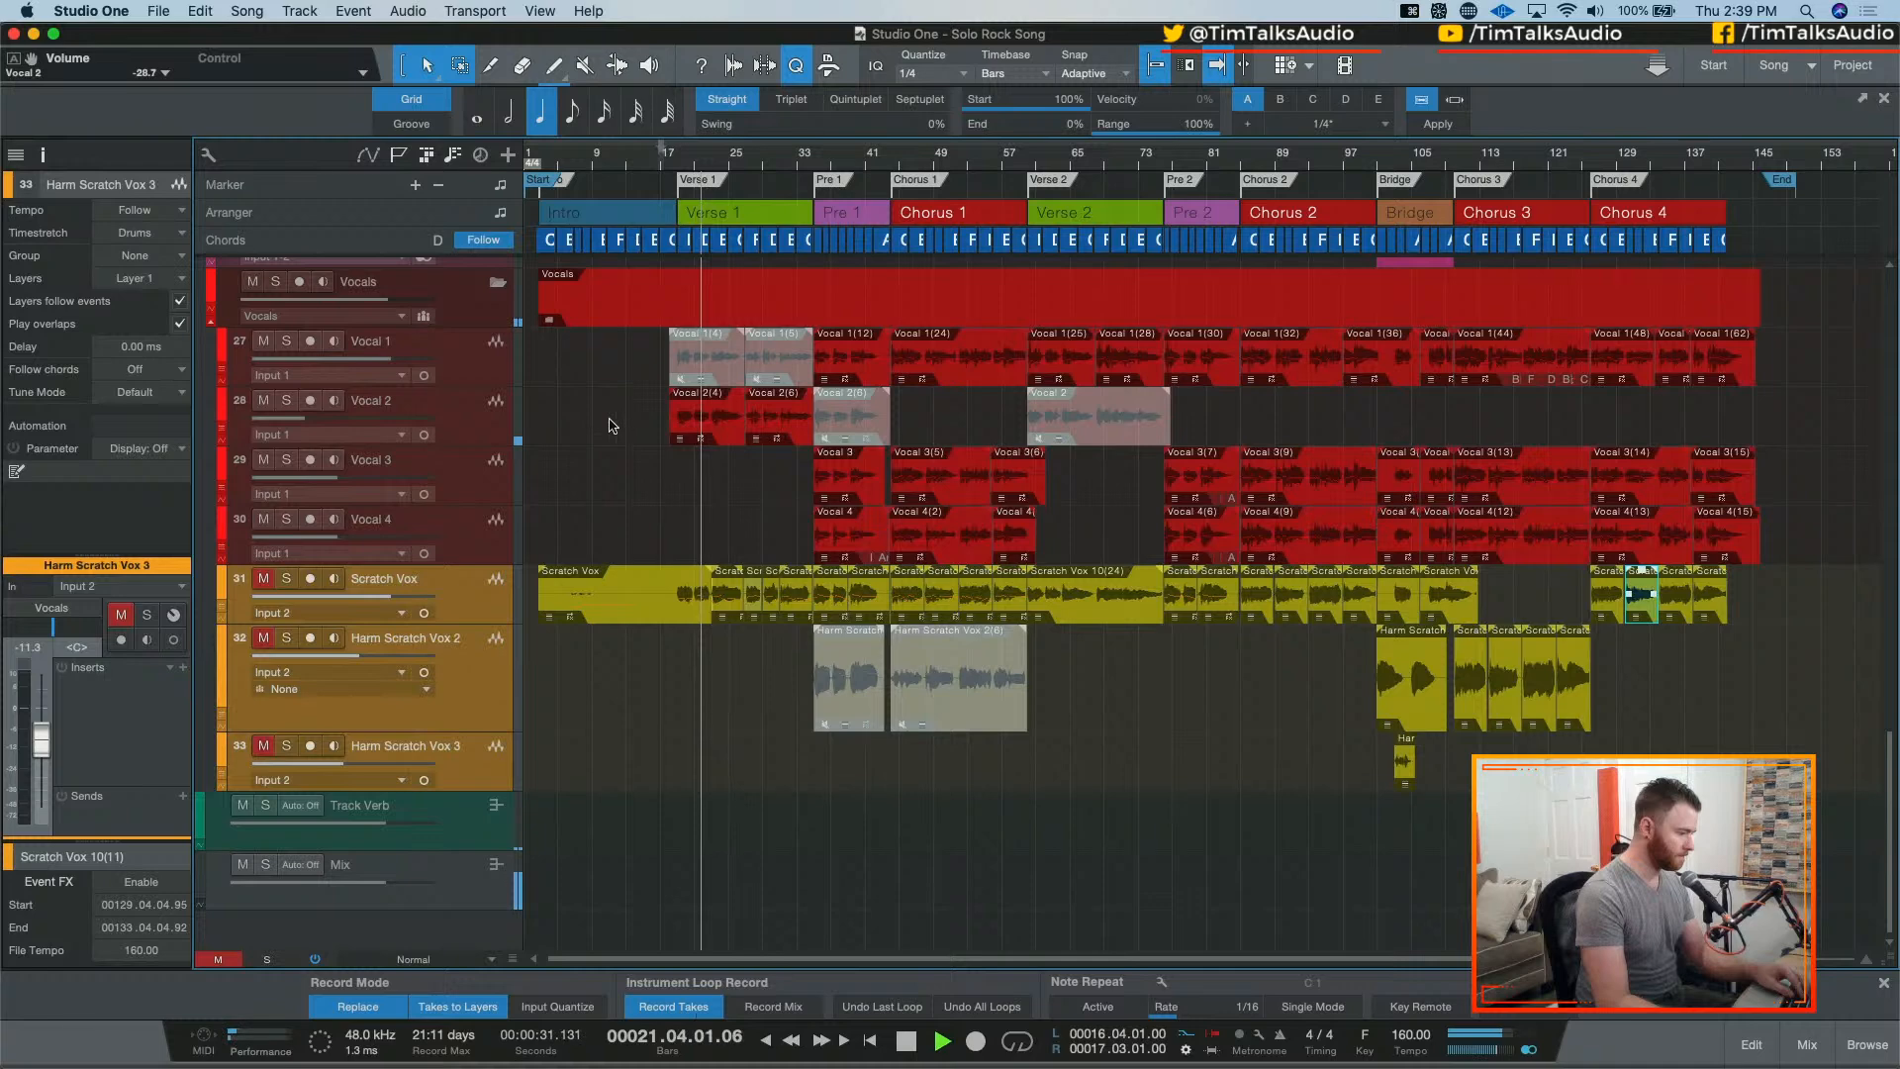
super+click(331, 419)
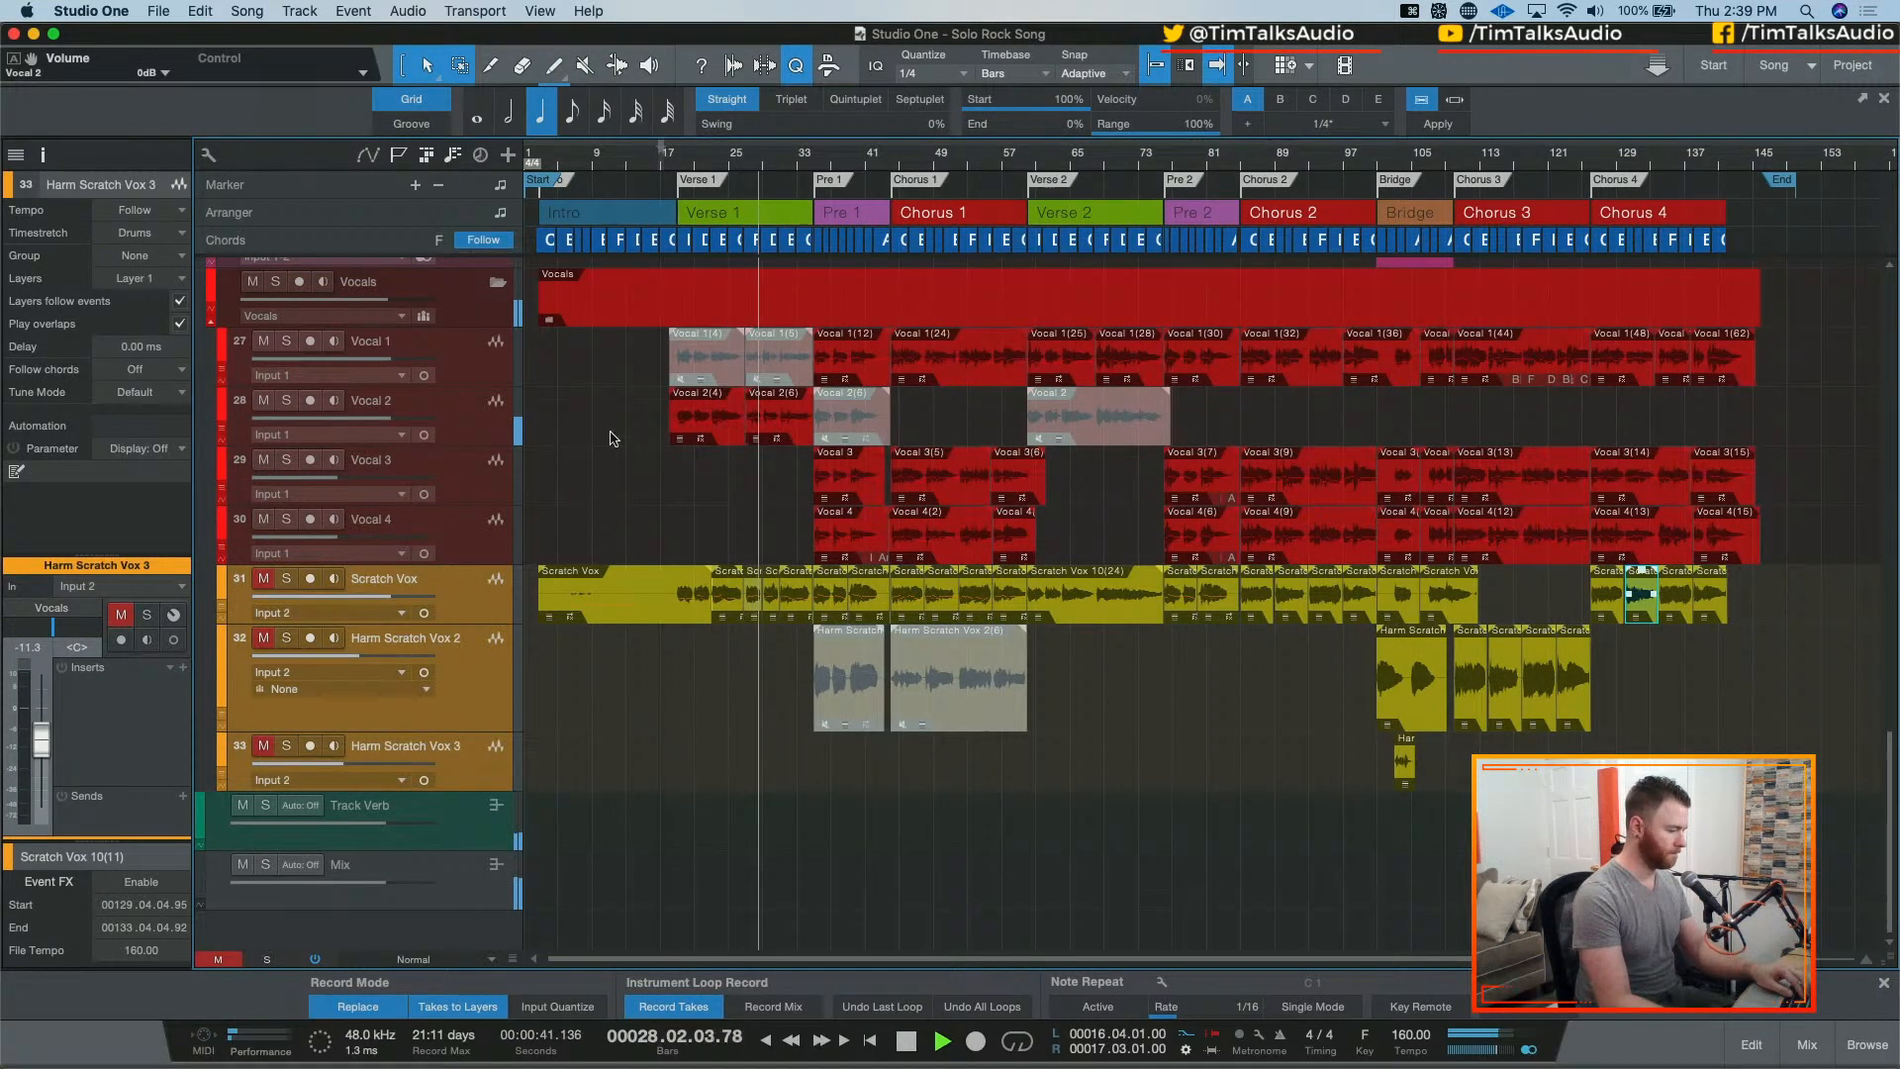
Step: Raise the Vocal 3 and Vocal 4 channel faders together to -11.3 dB in the mixer
key(F3)
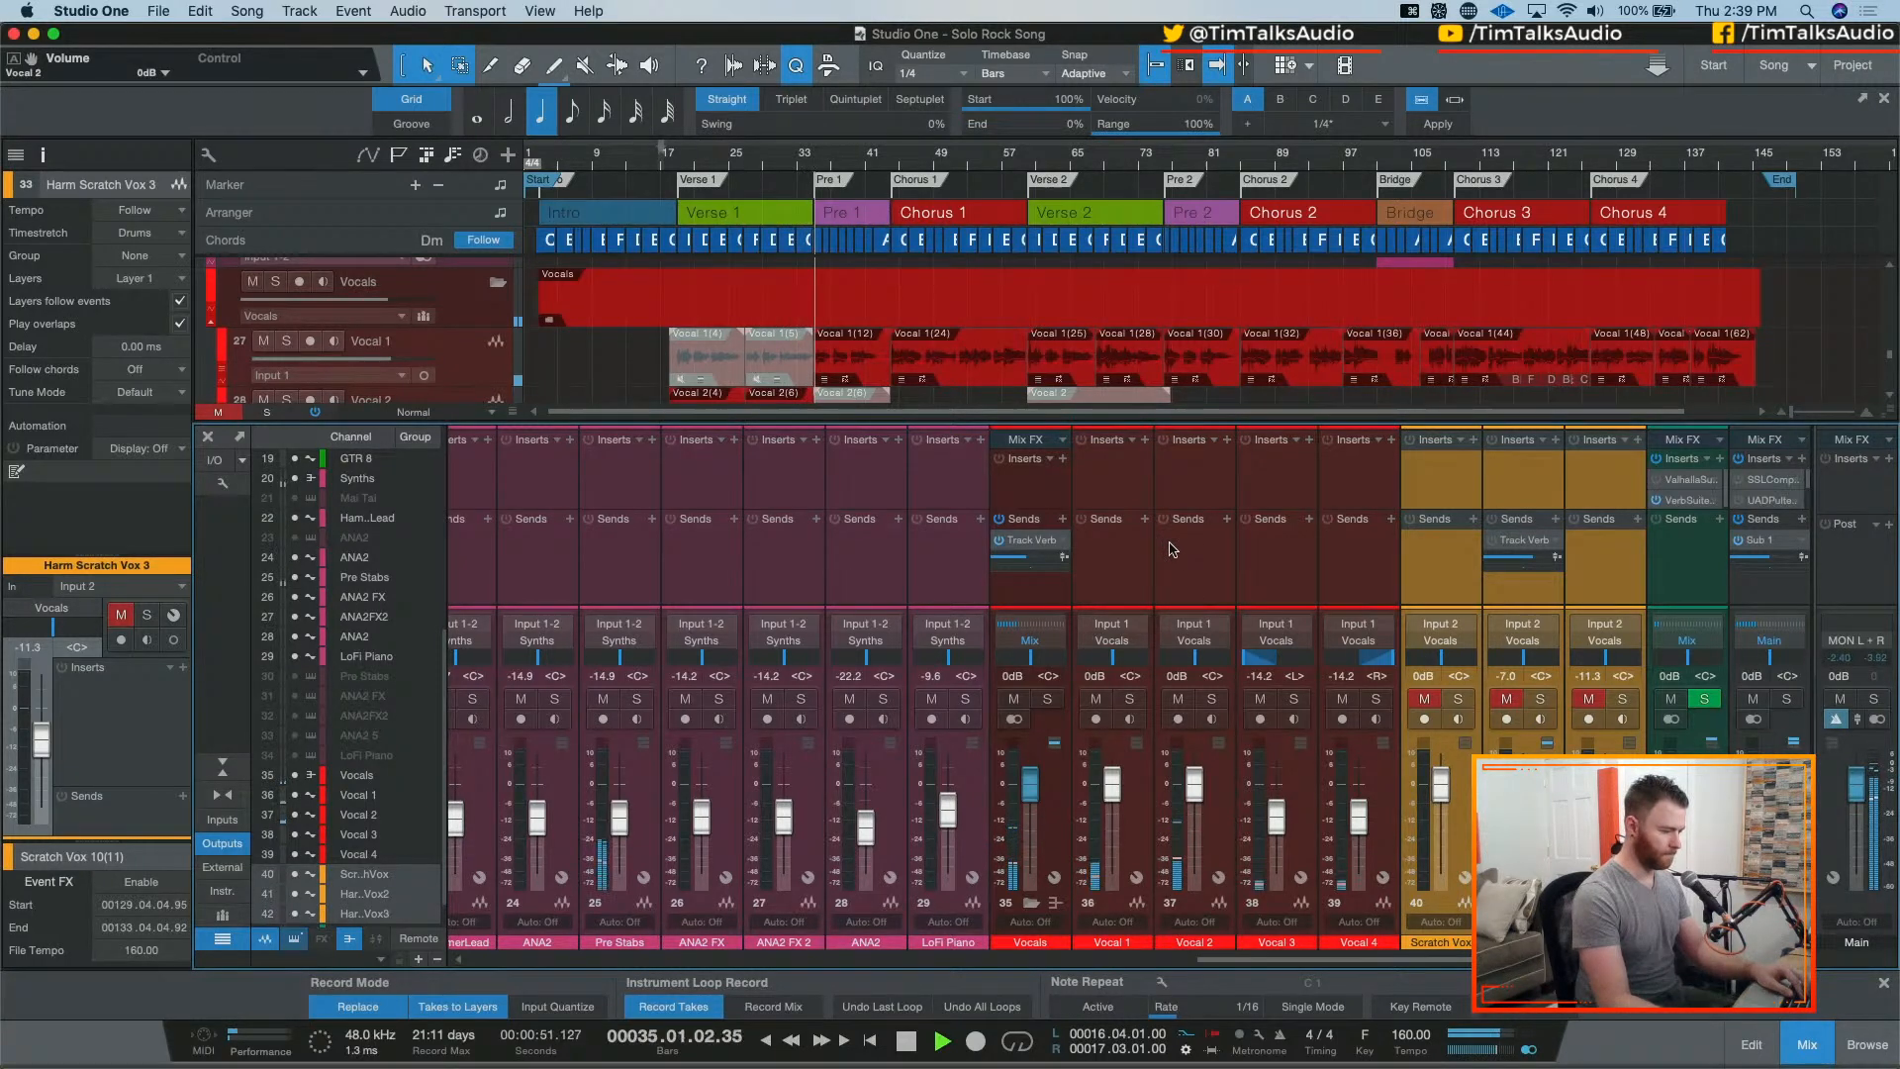
click(1304, 800)
shift+click(1374, 799)
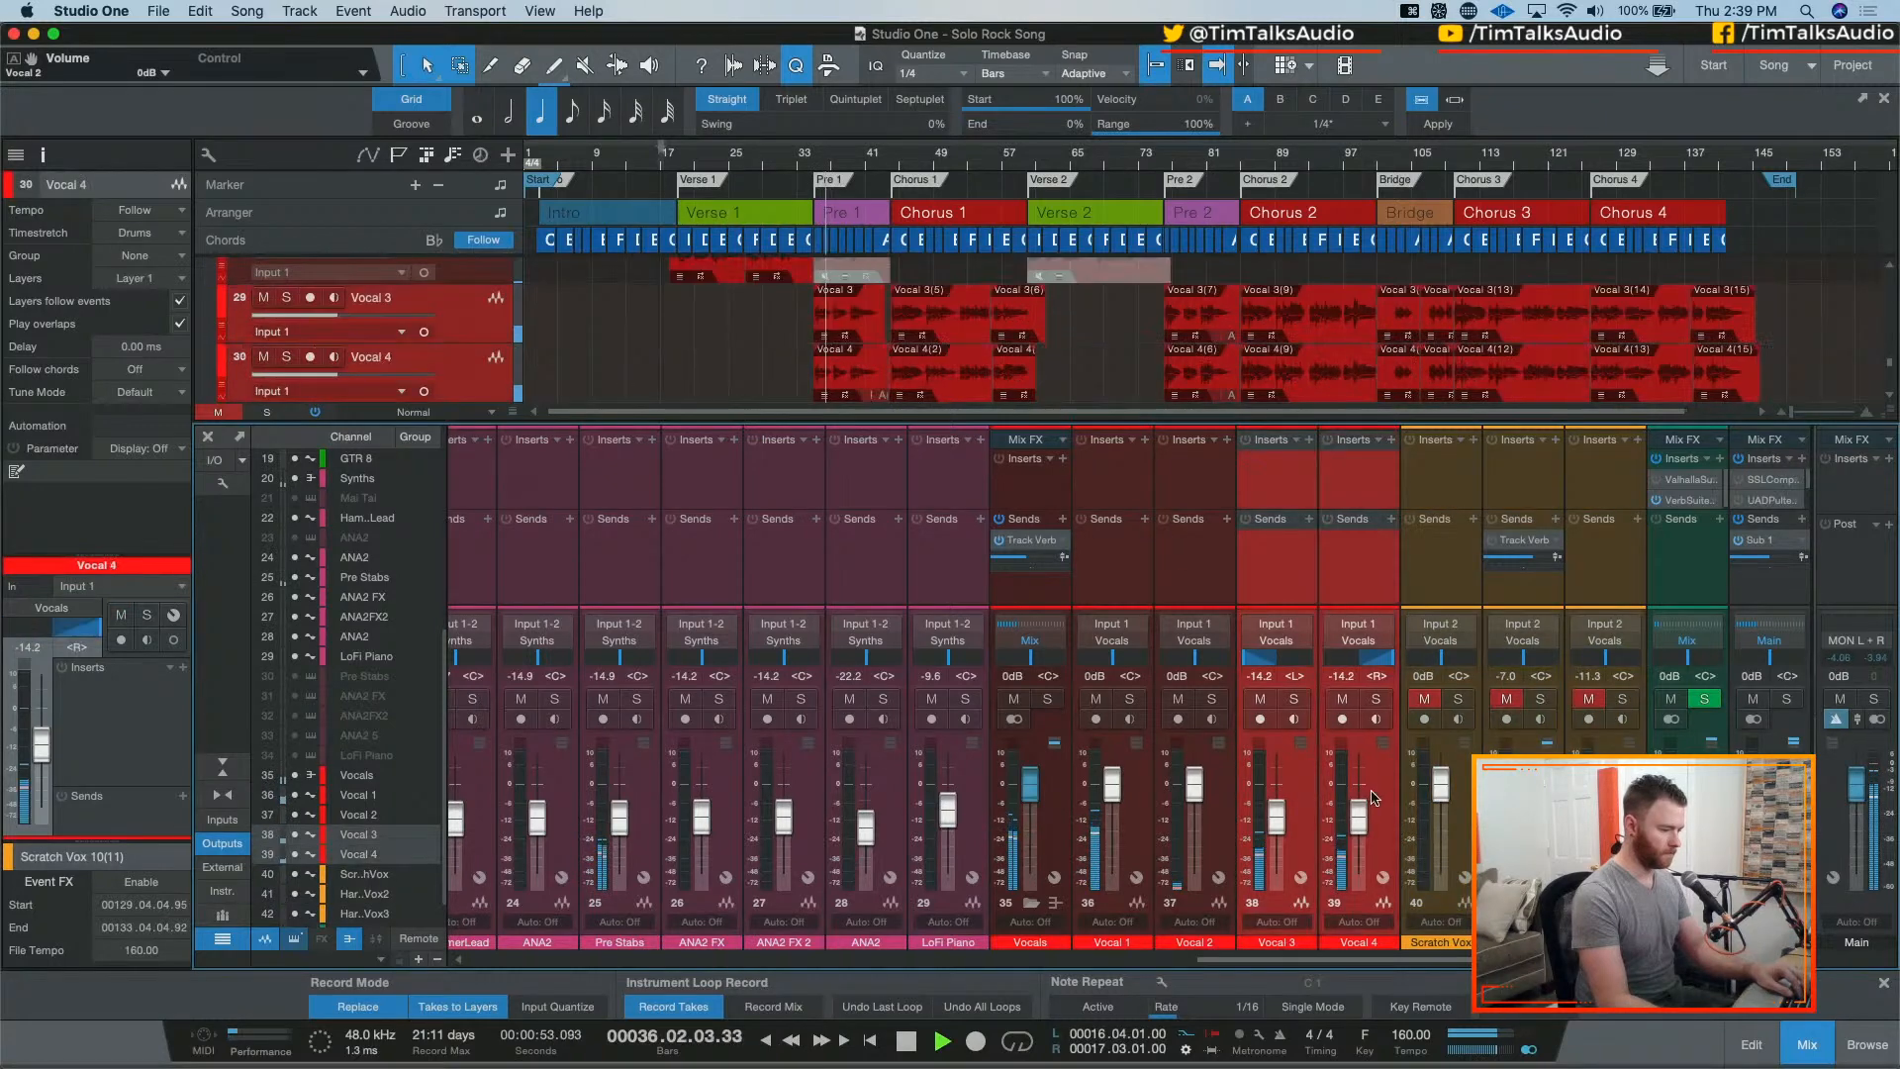
drag(1363, 816, 1364, 809)
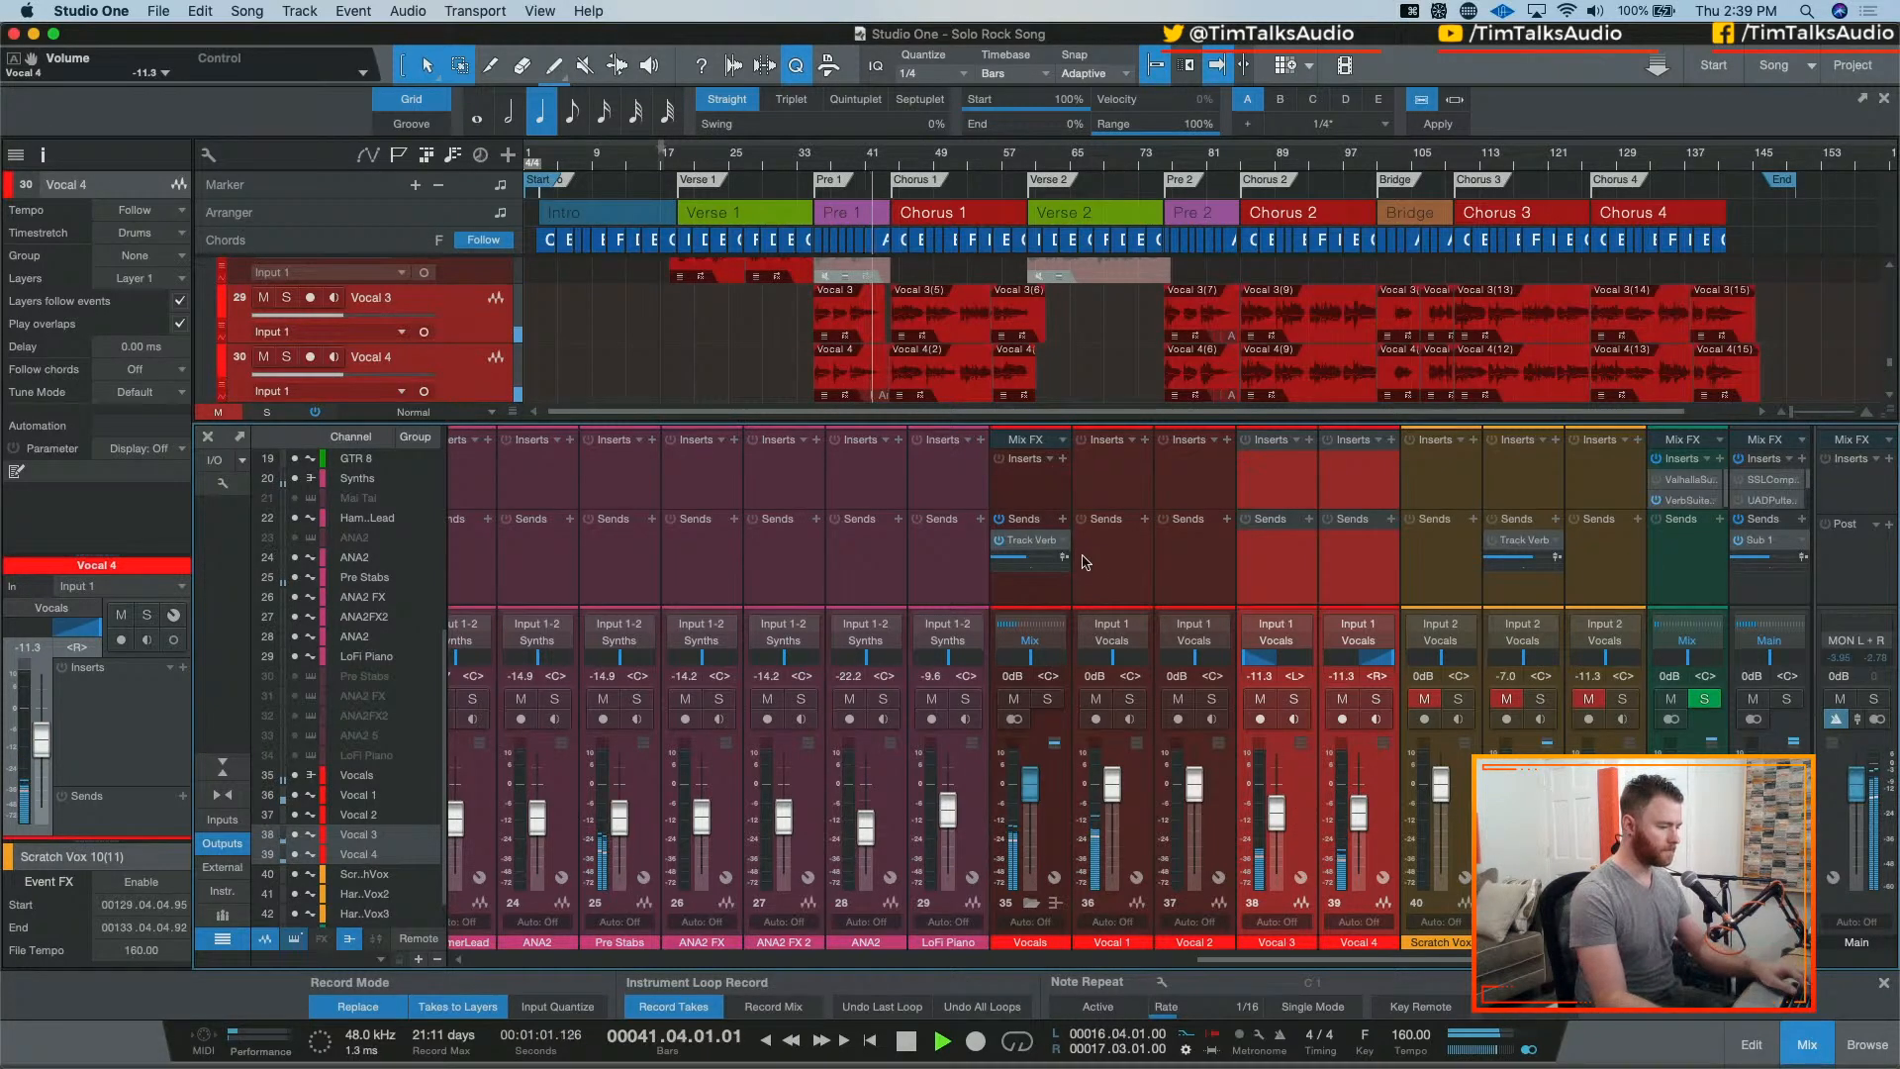
Step: Insert the JST BG-Vocals plug-in on the Vocals bus, set to the Med character and Blend mode
click(1064, 460)
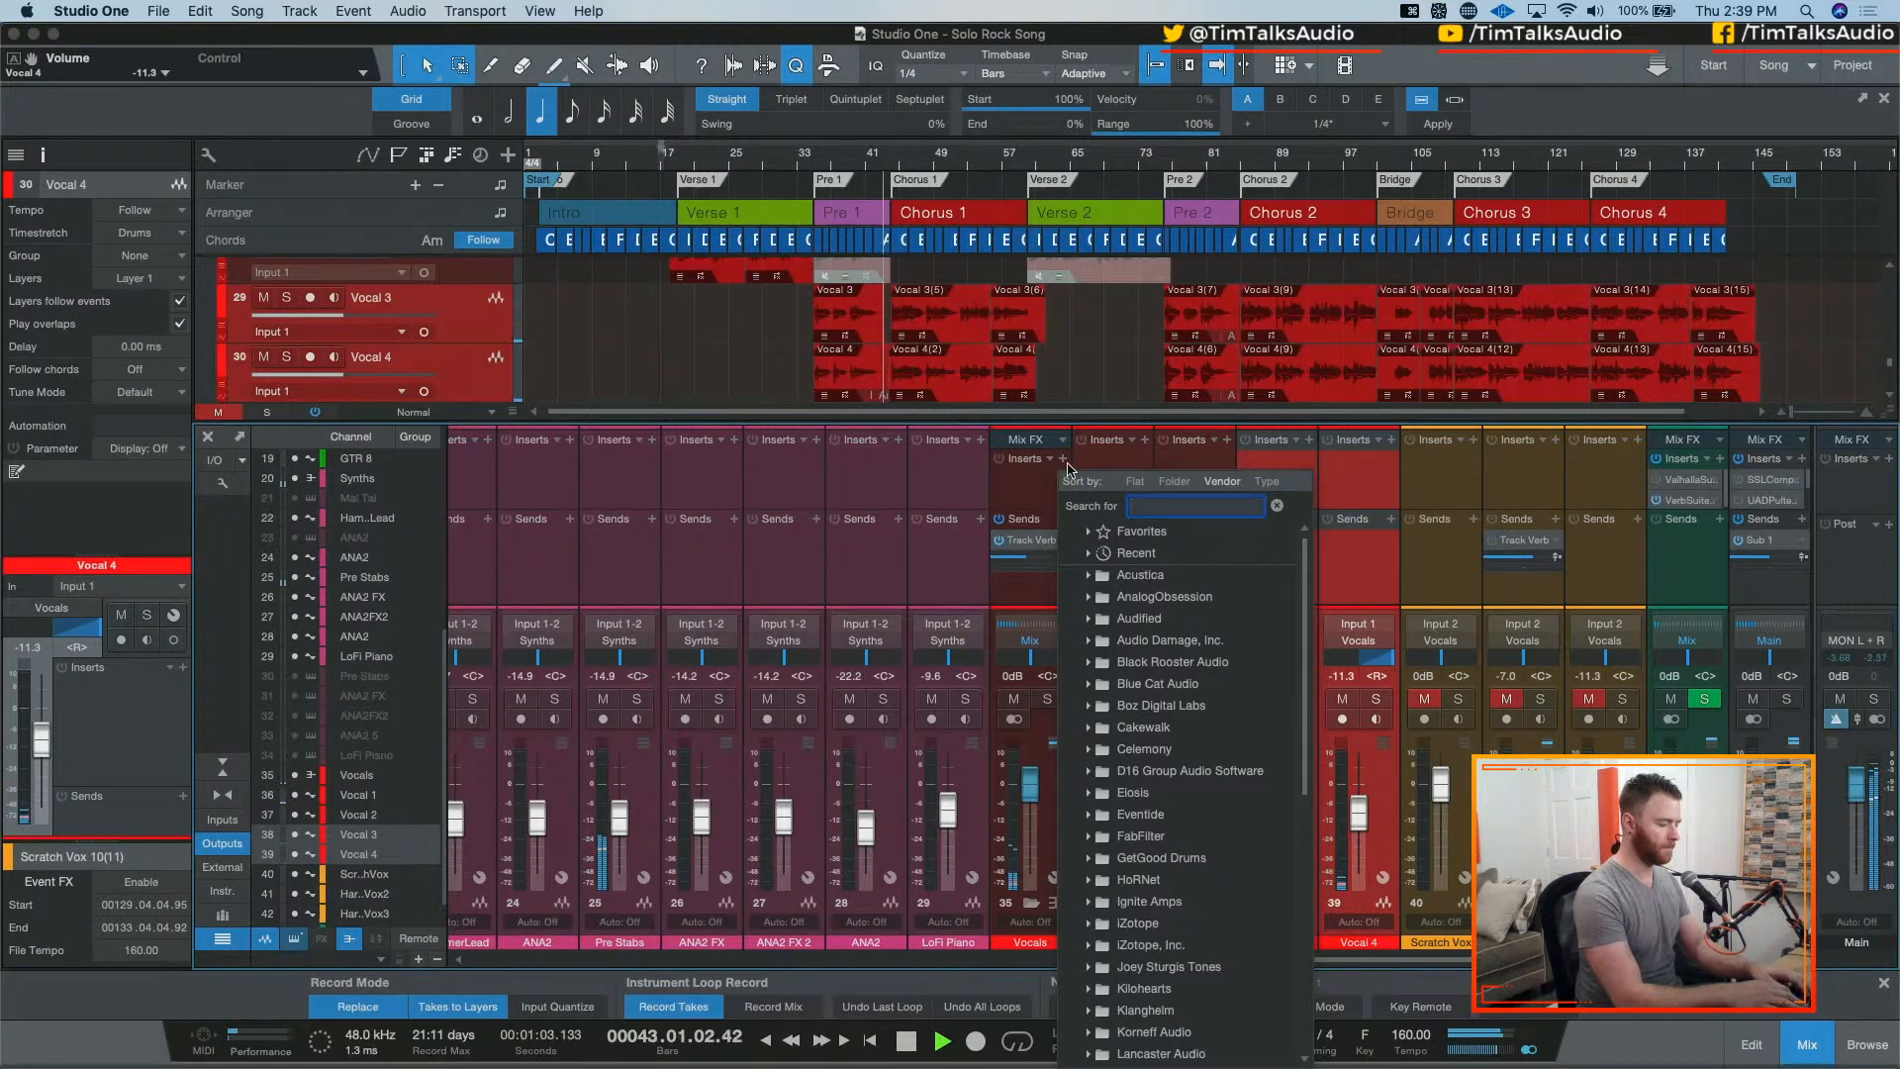
text(bg)
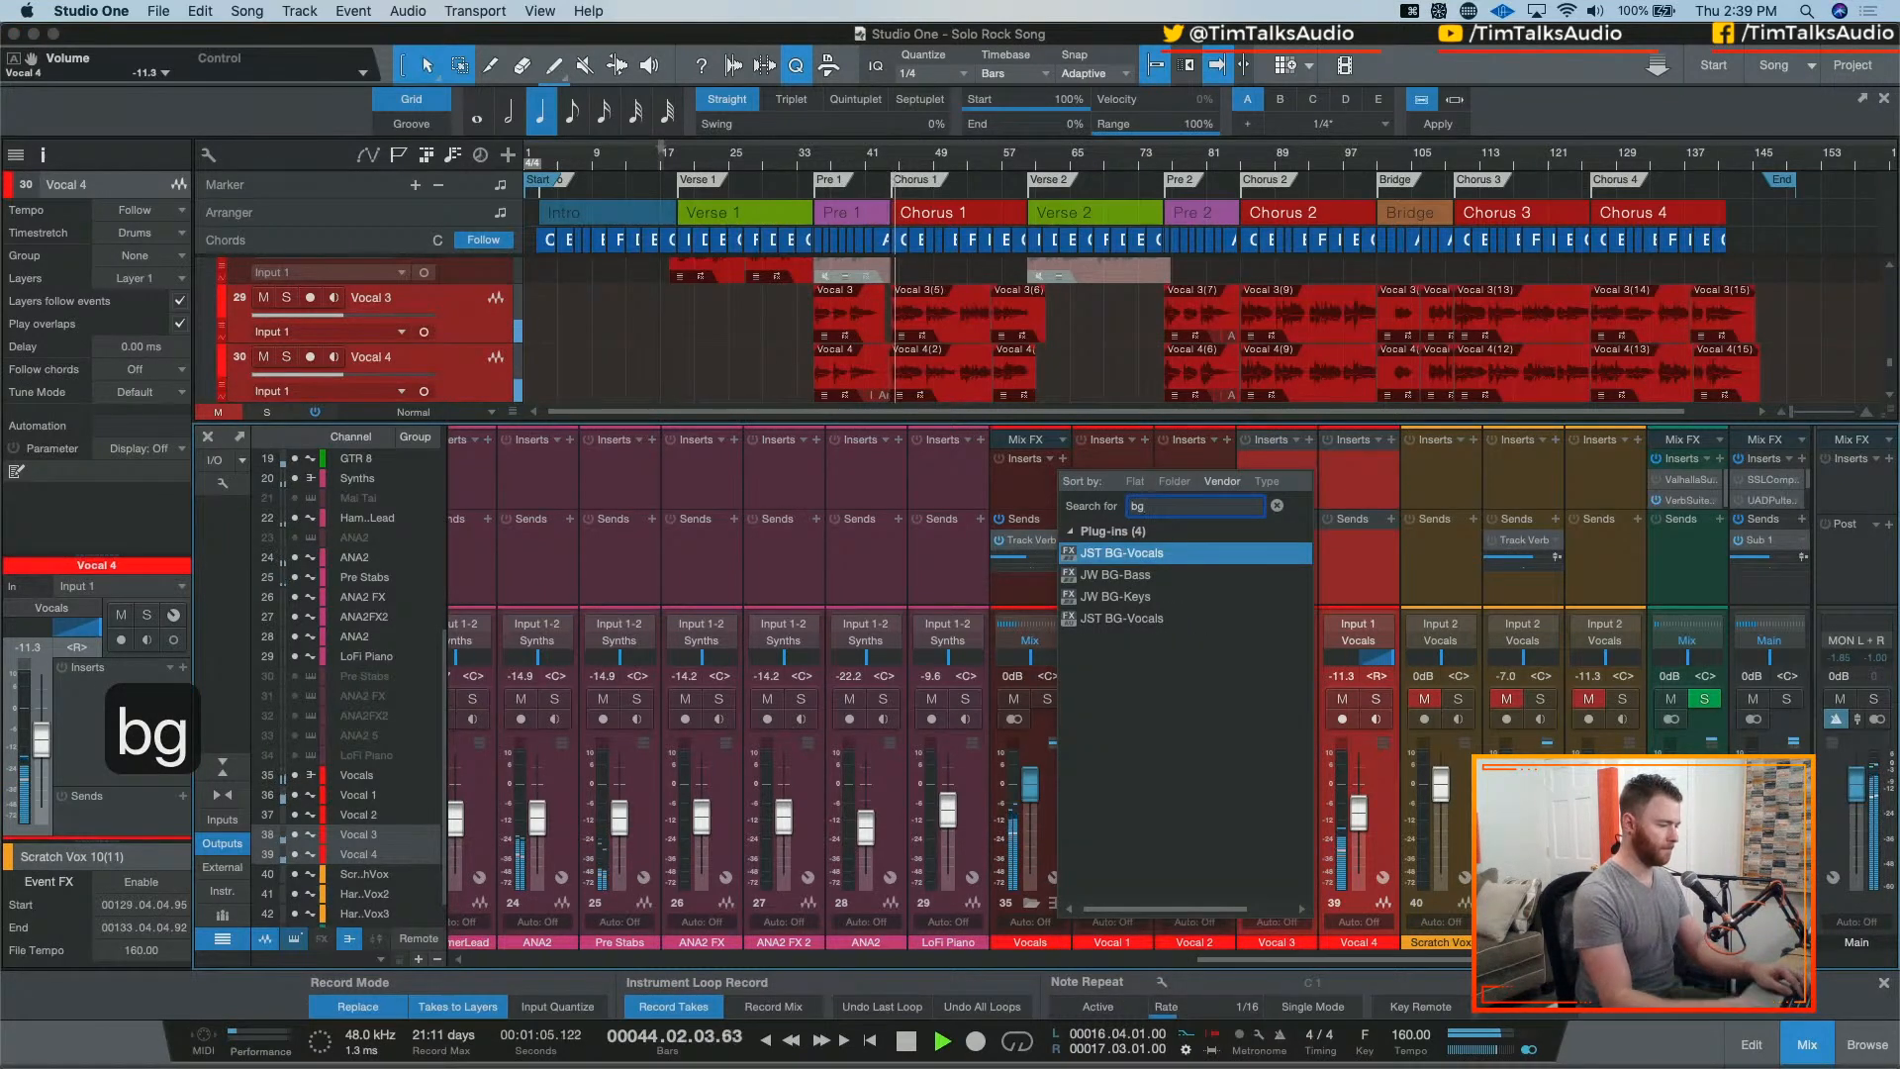
key(Return)
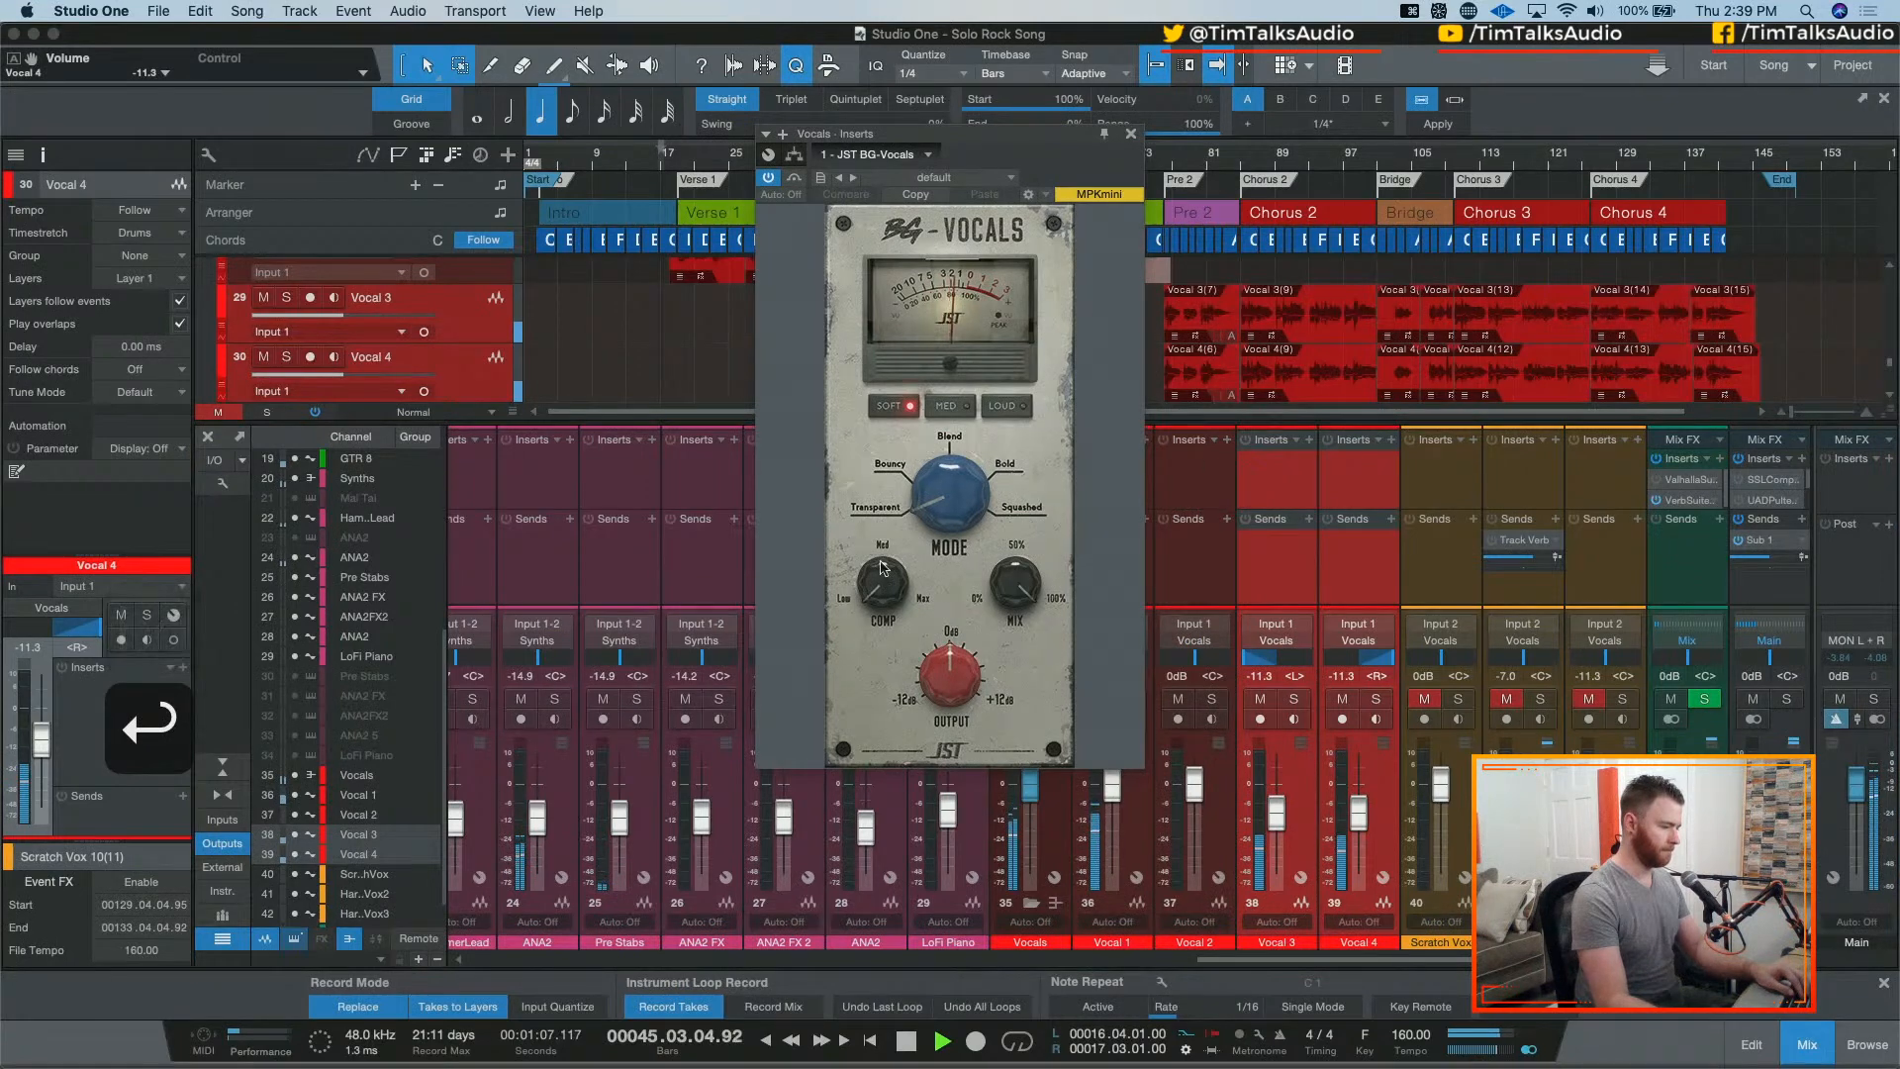
drag(956, 517, 887, 539)
click(946, 405)
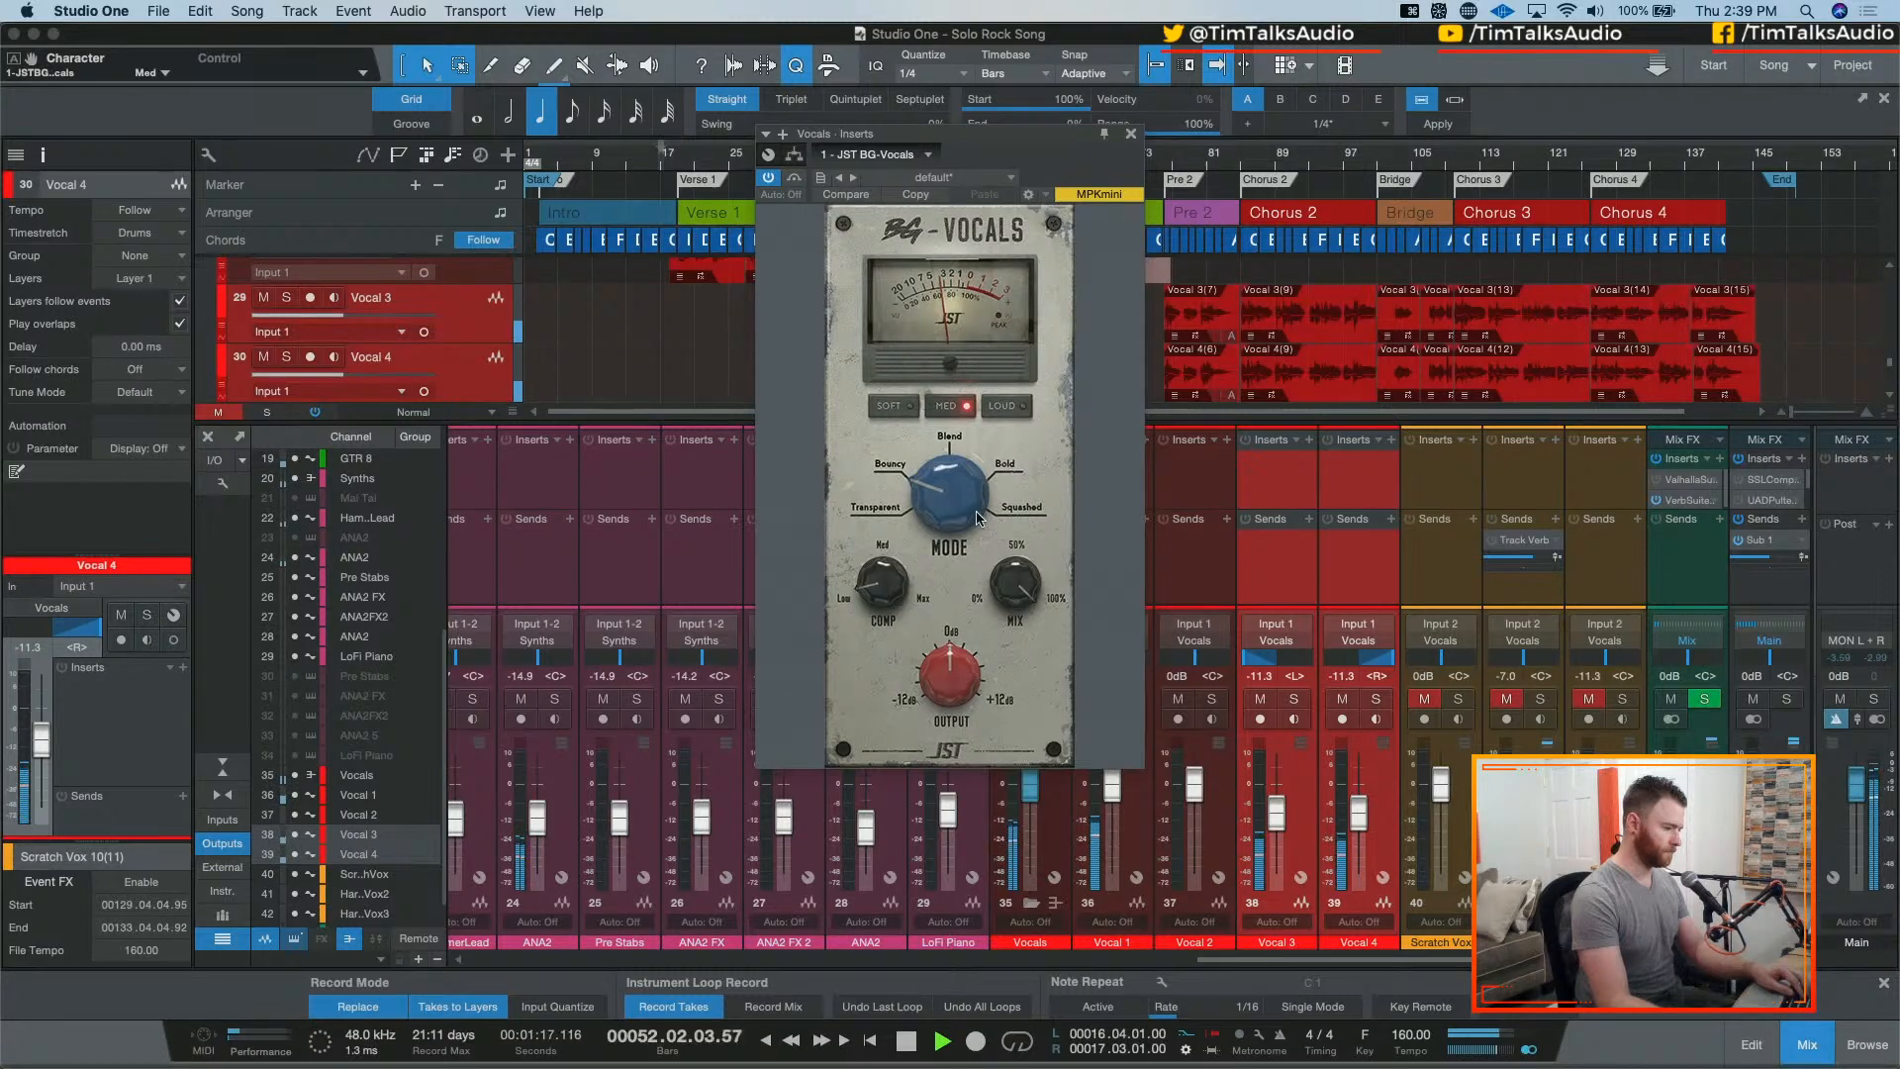
click(948, 447)
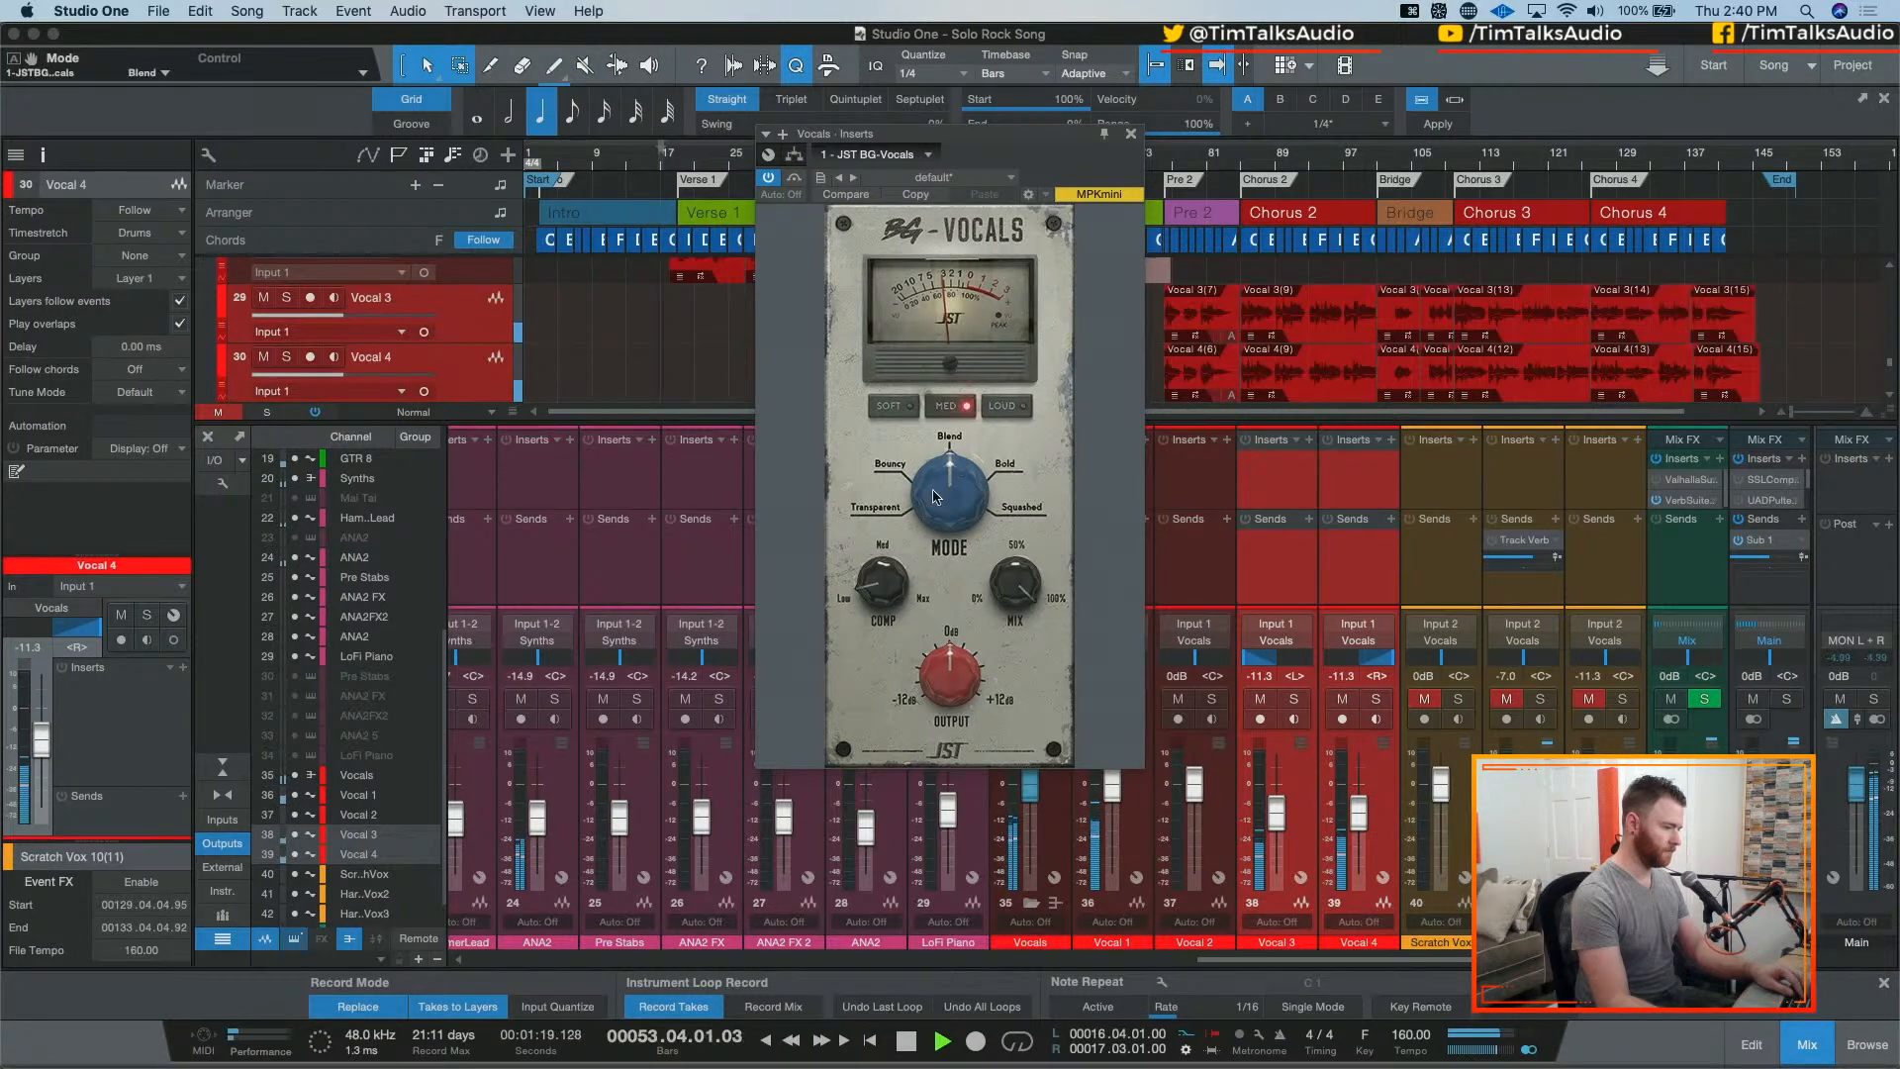
click(1130, 132)
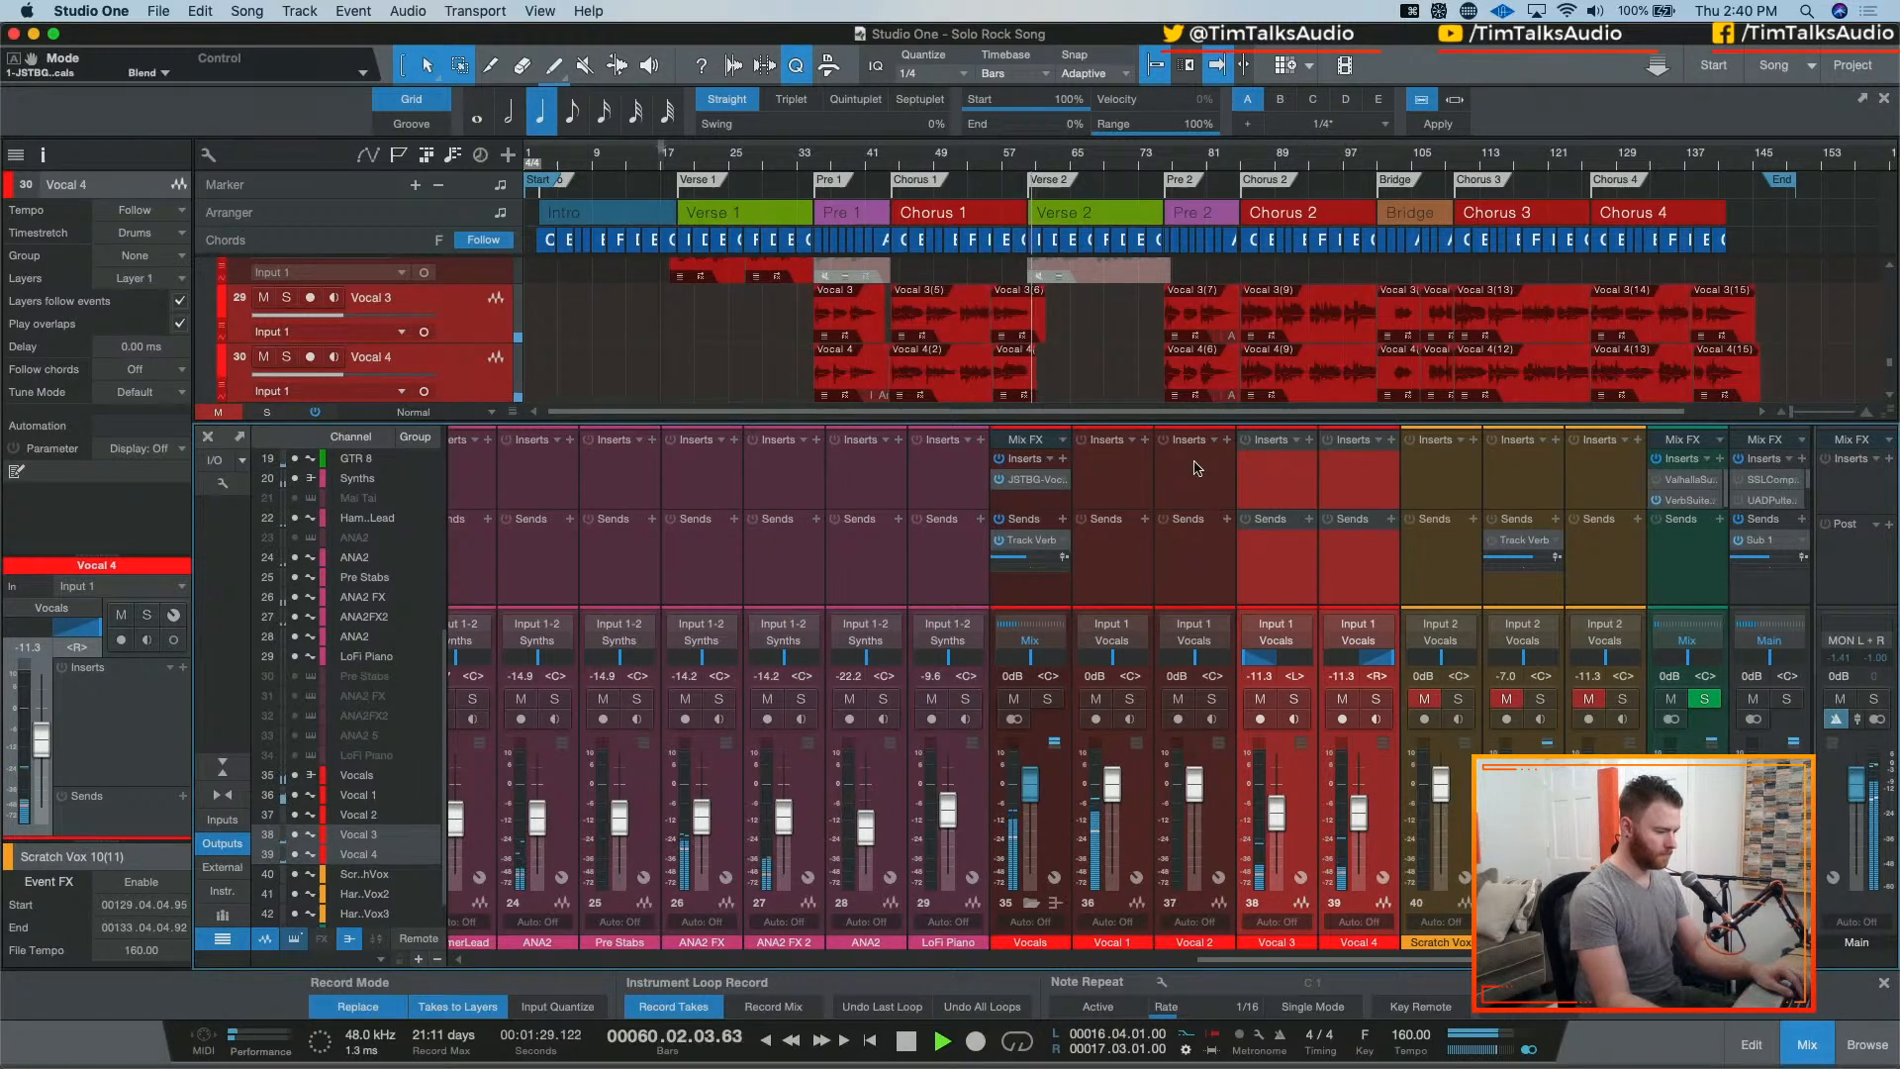
Step: Set the Synths bus volume to -3 dB
scroll(1126, 371, up, 5)
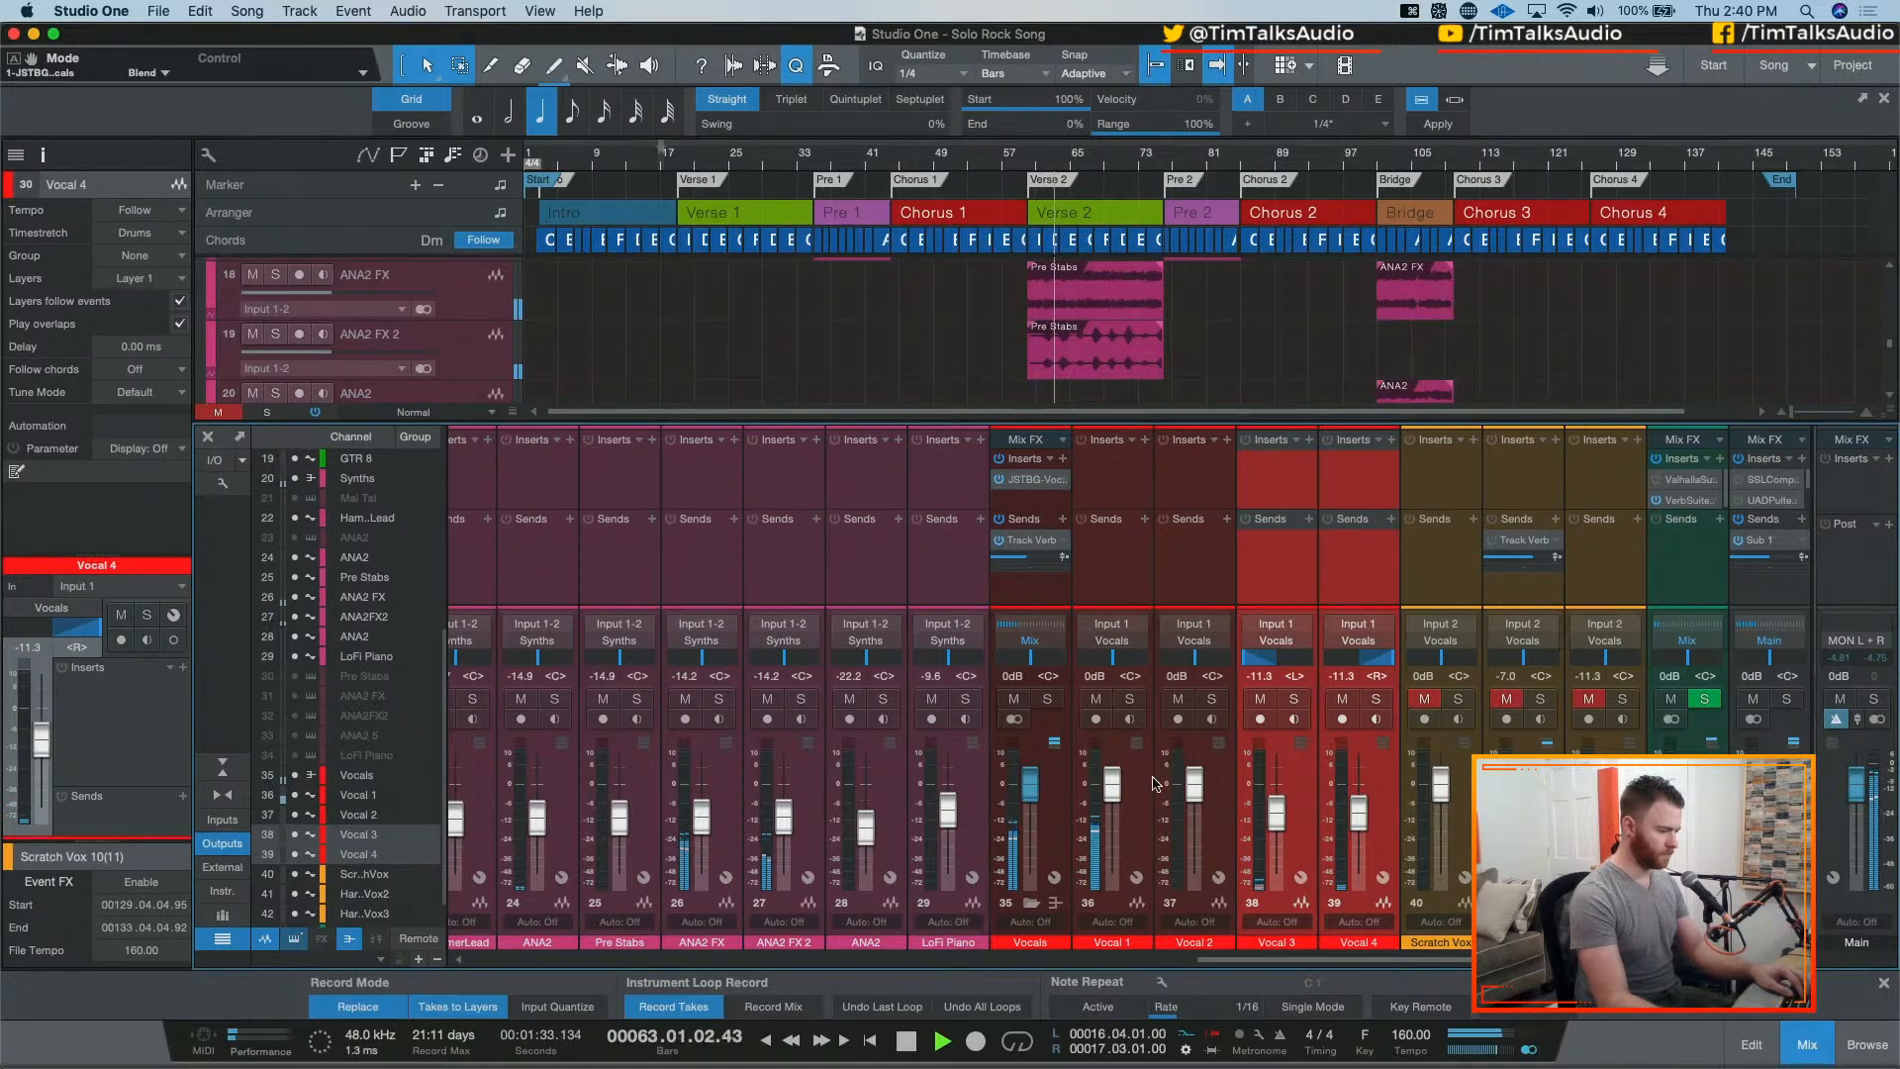
drag(1224, 956, 1100, 956)
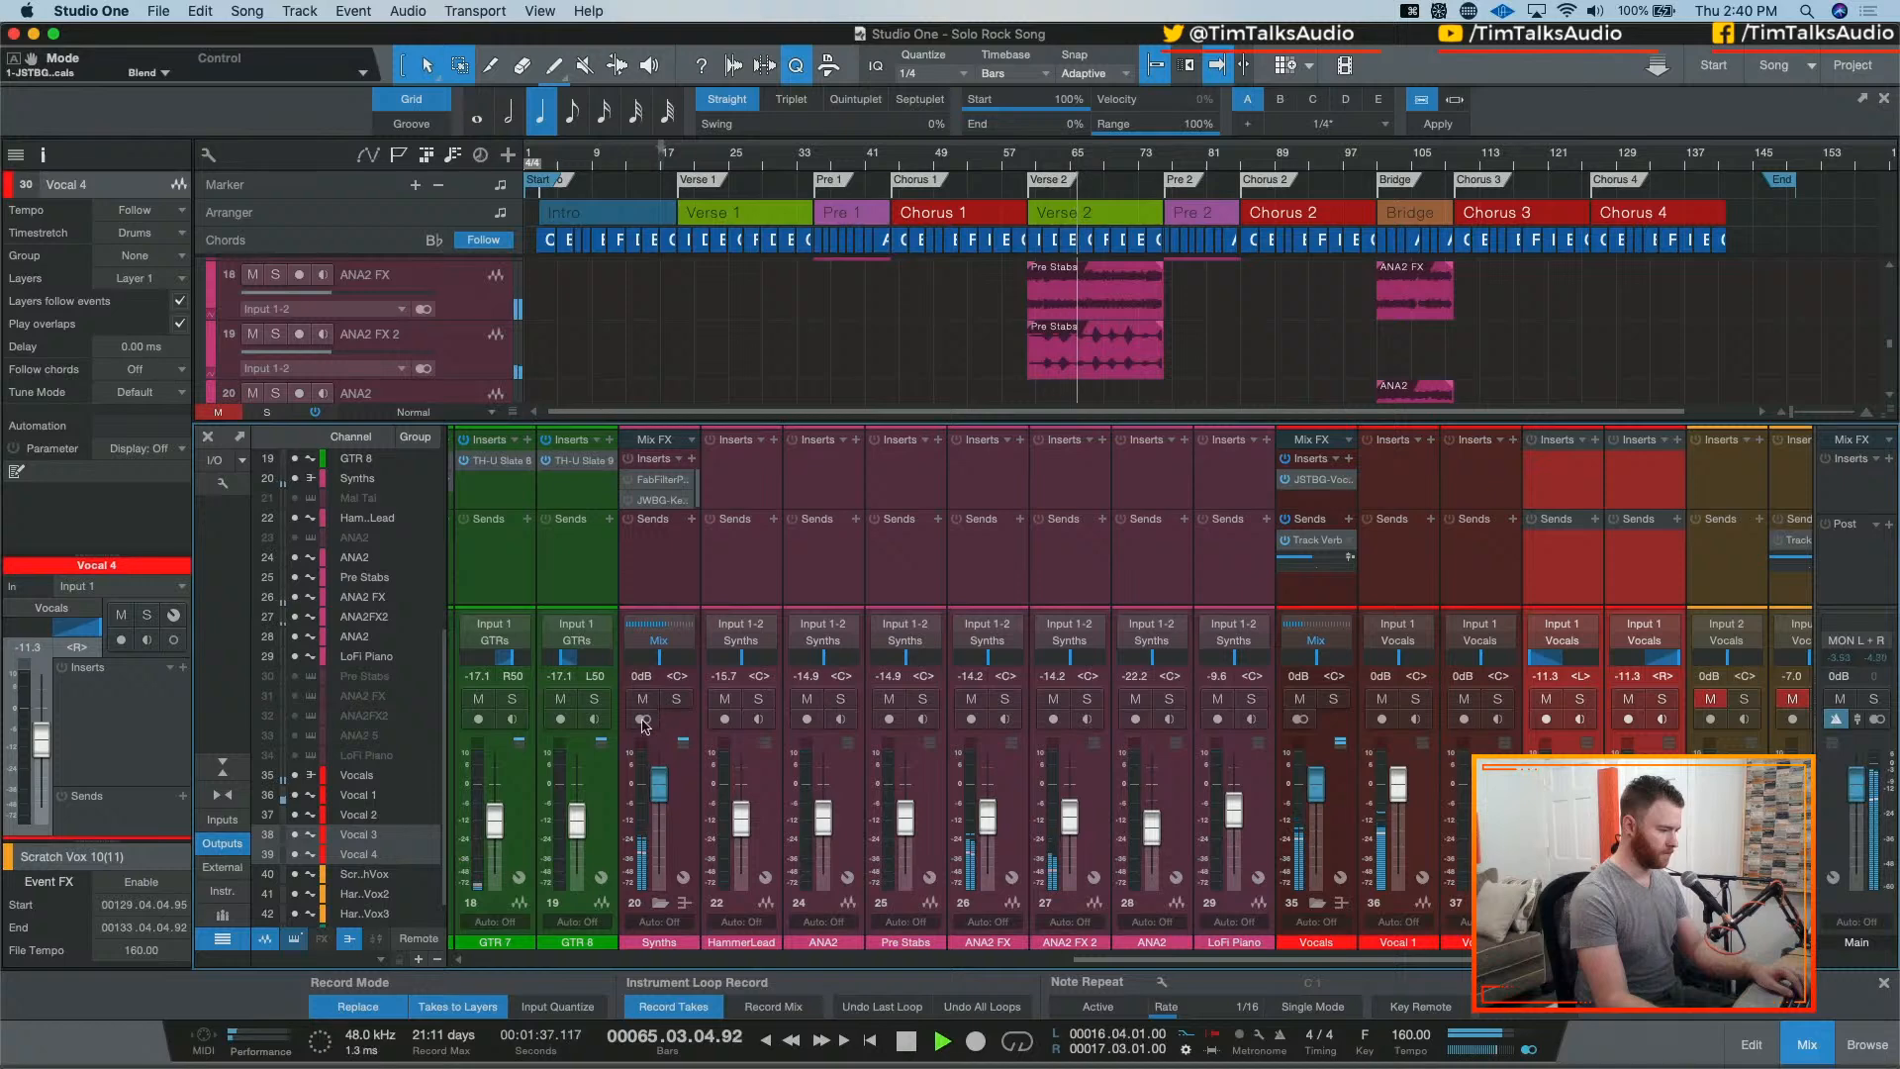
click(645, 677)
text(-3)
key(Return)
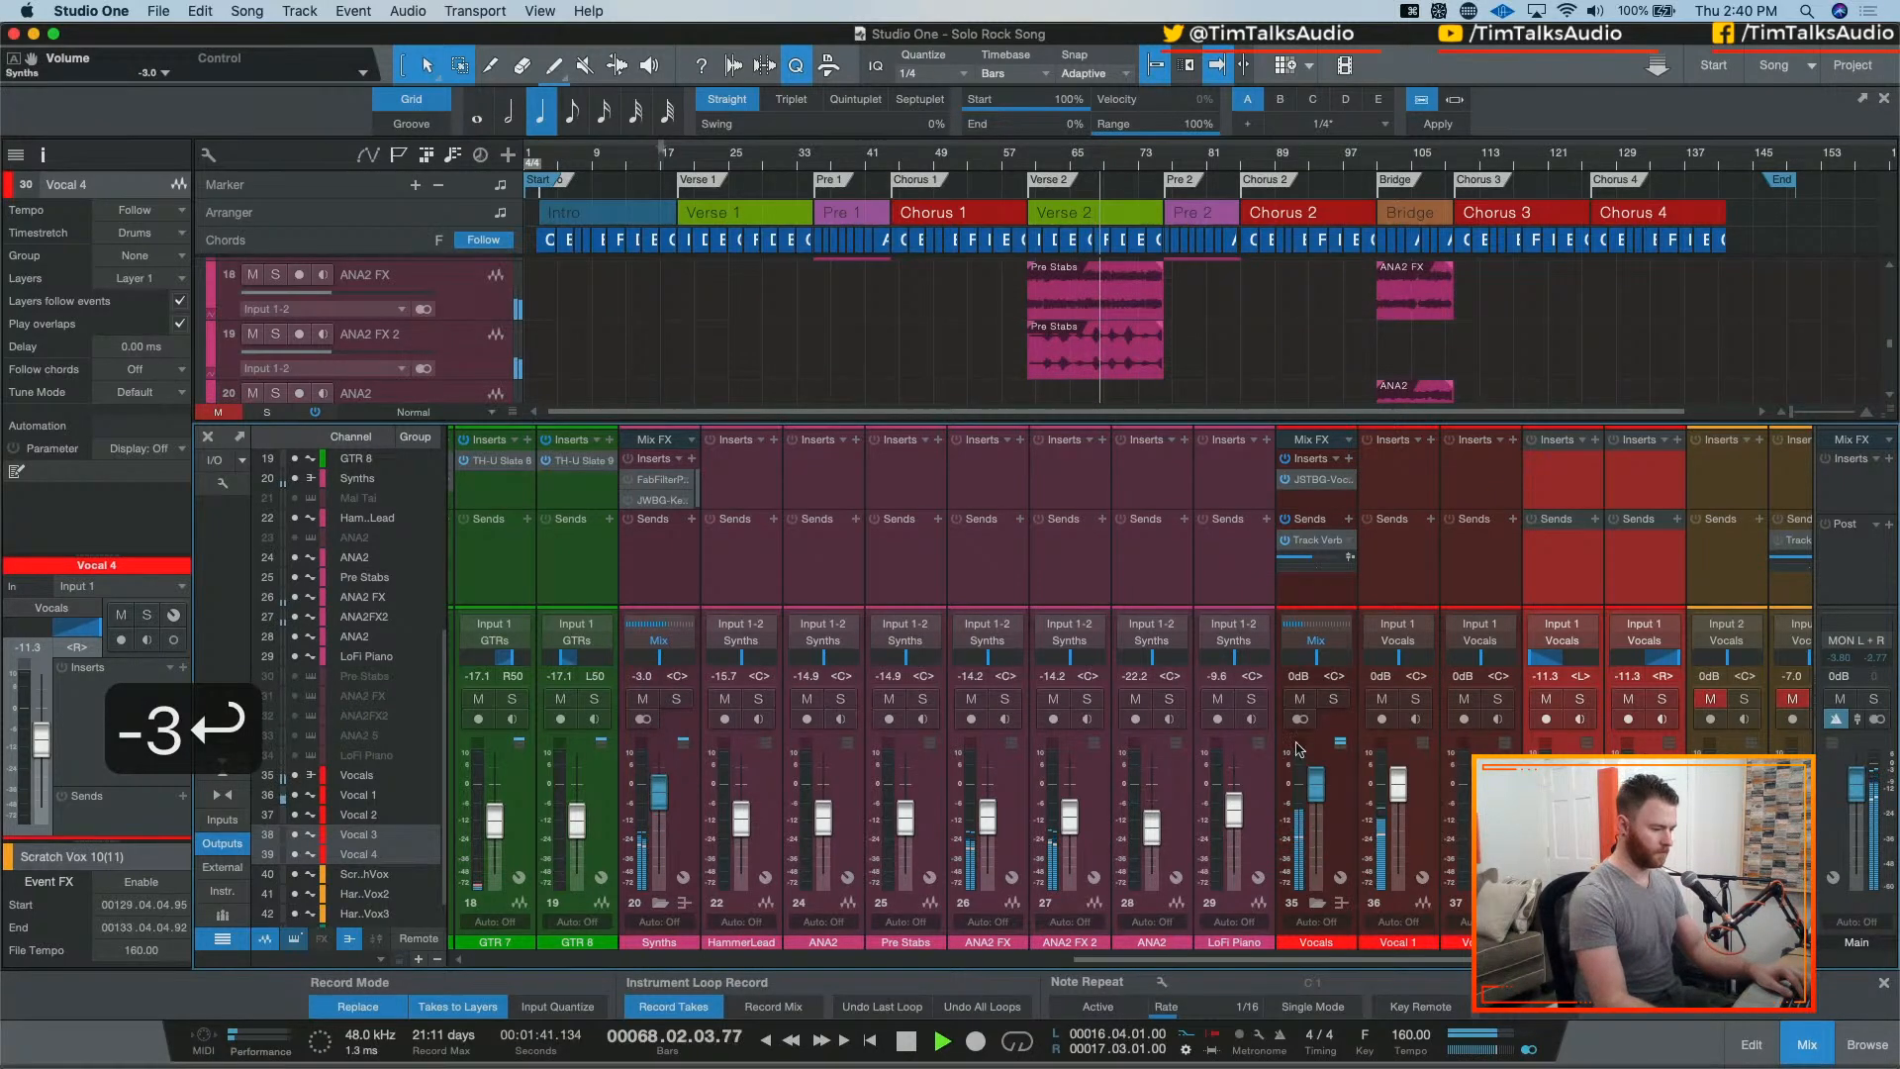
Step: Adjust the Vocals bus send level to Track Verb to about -8.3 dB
drag(1260, 959, 1434, 956)
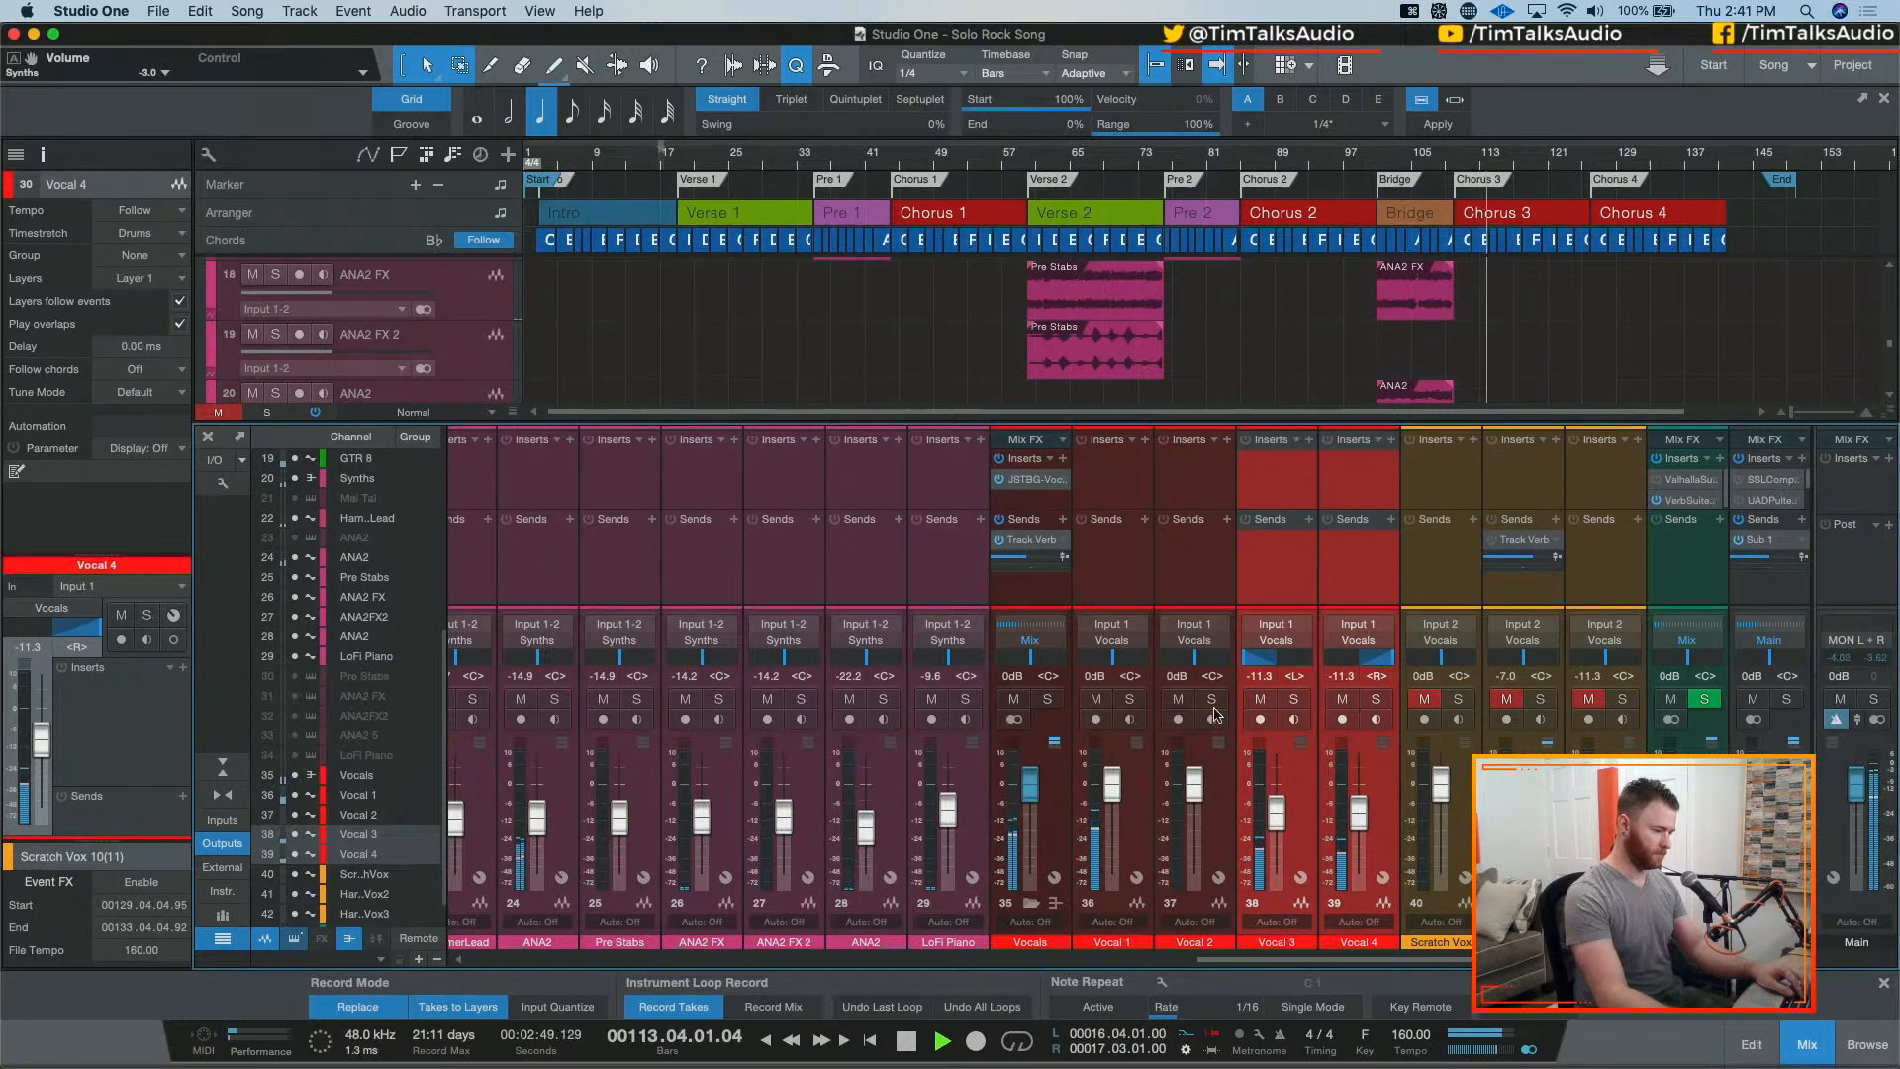
click(1037, 578)
drag(1039, 578, 1049, 575)
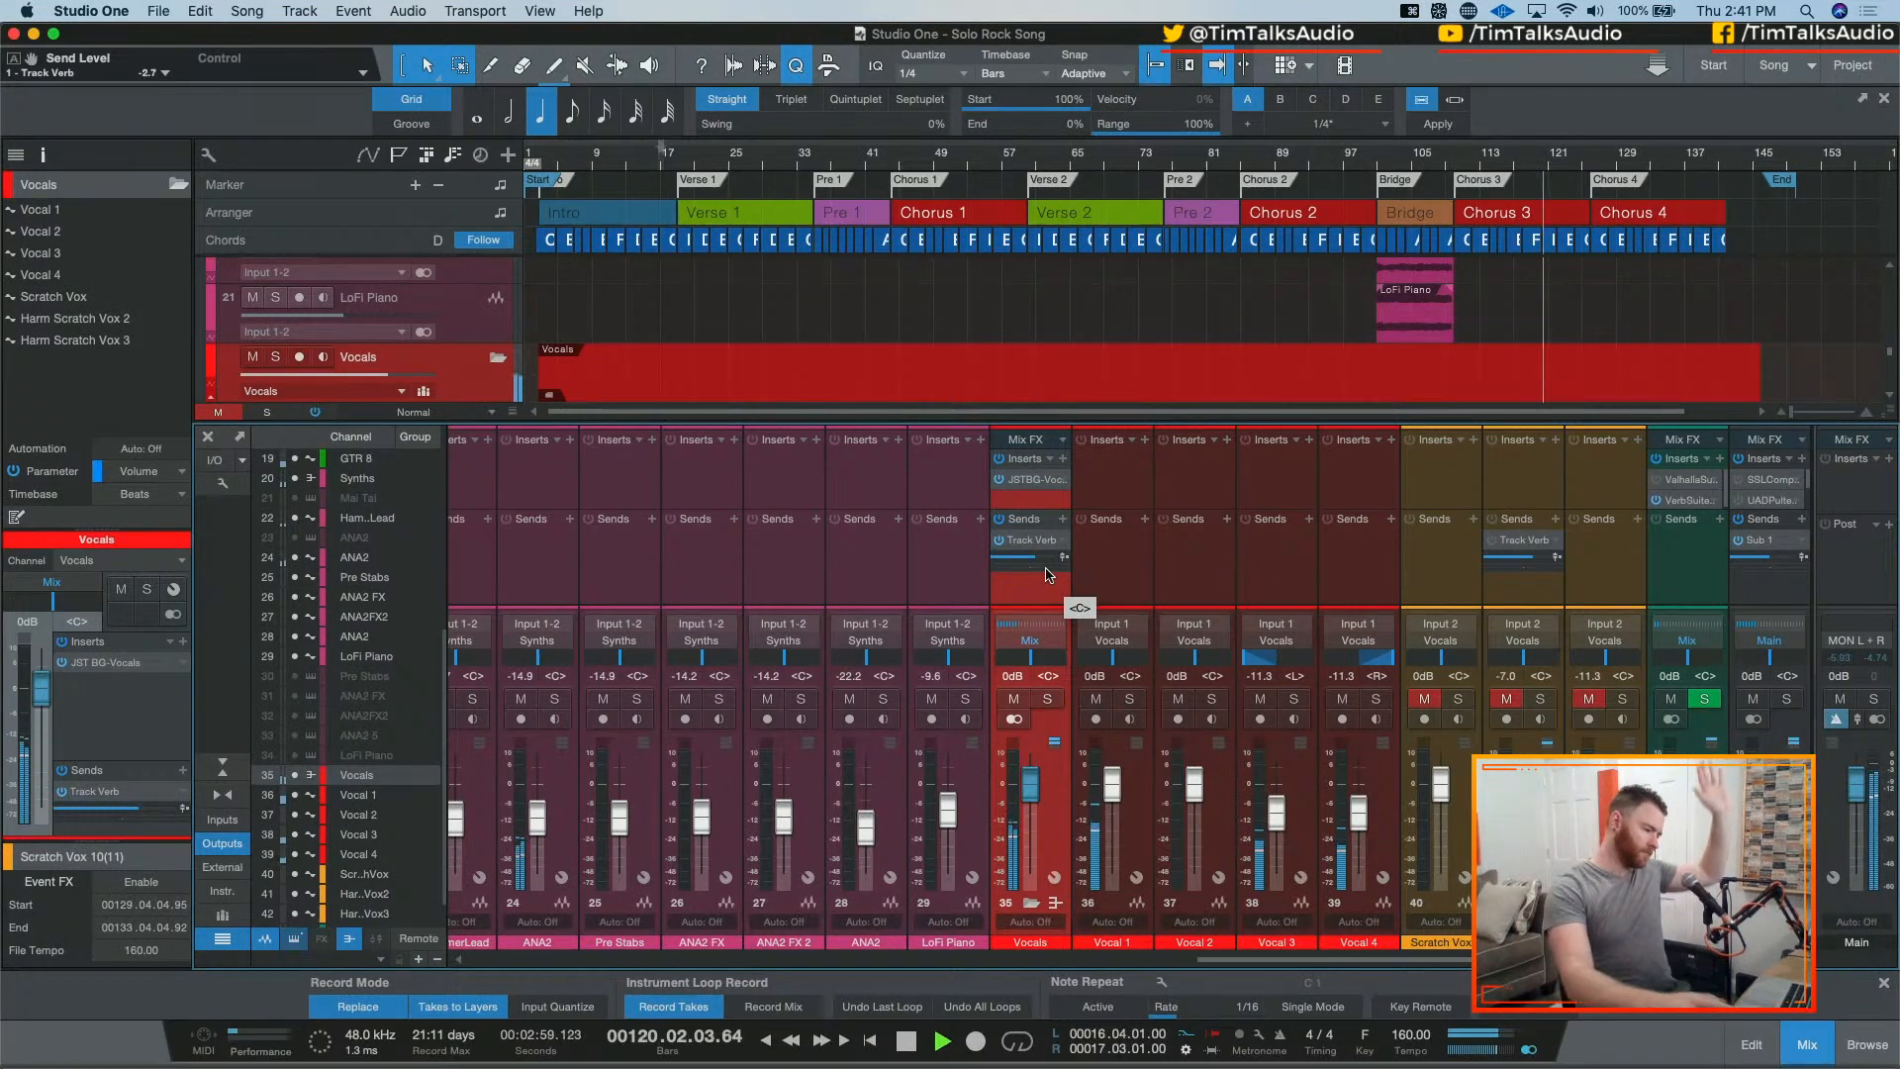
drag(1048, 565, 1038, 566)
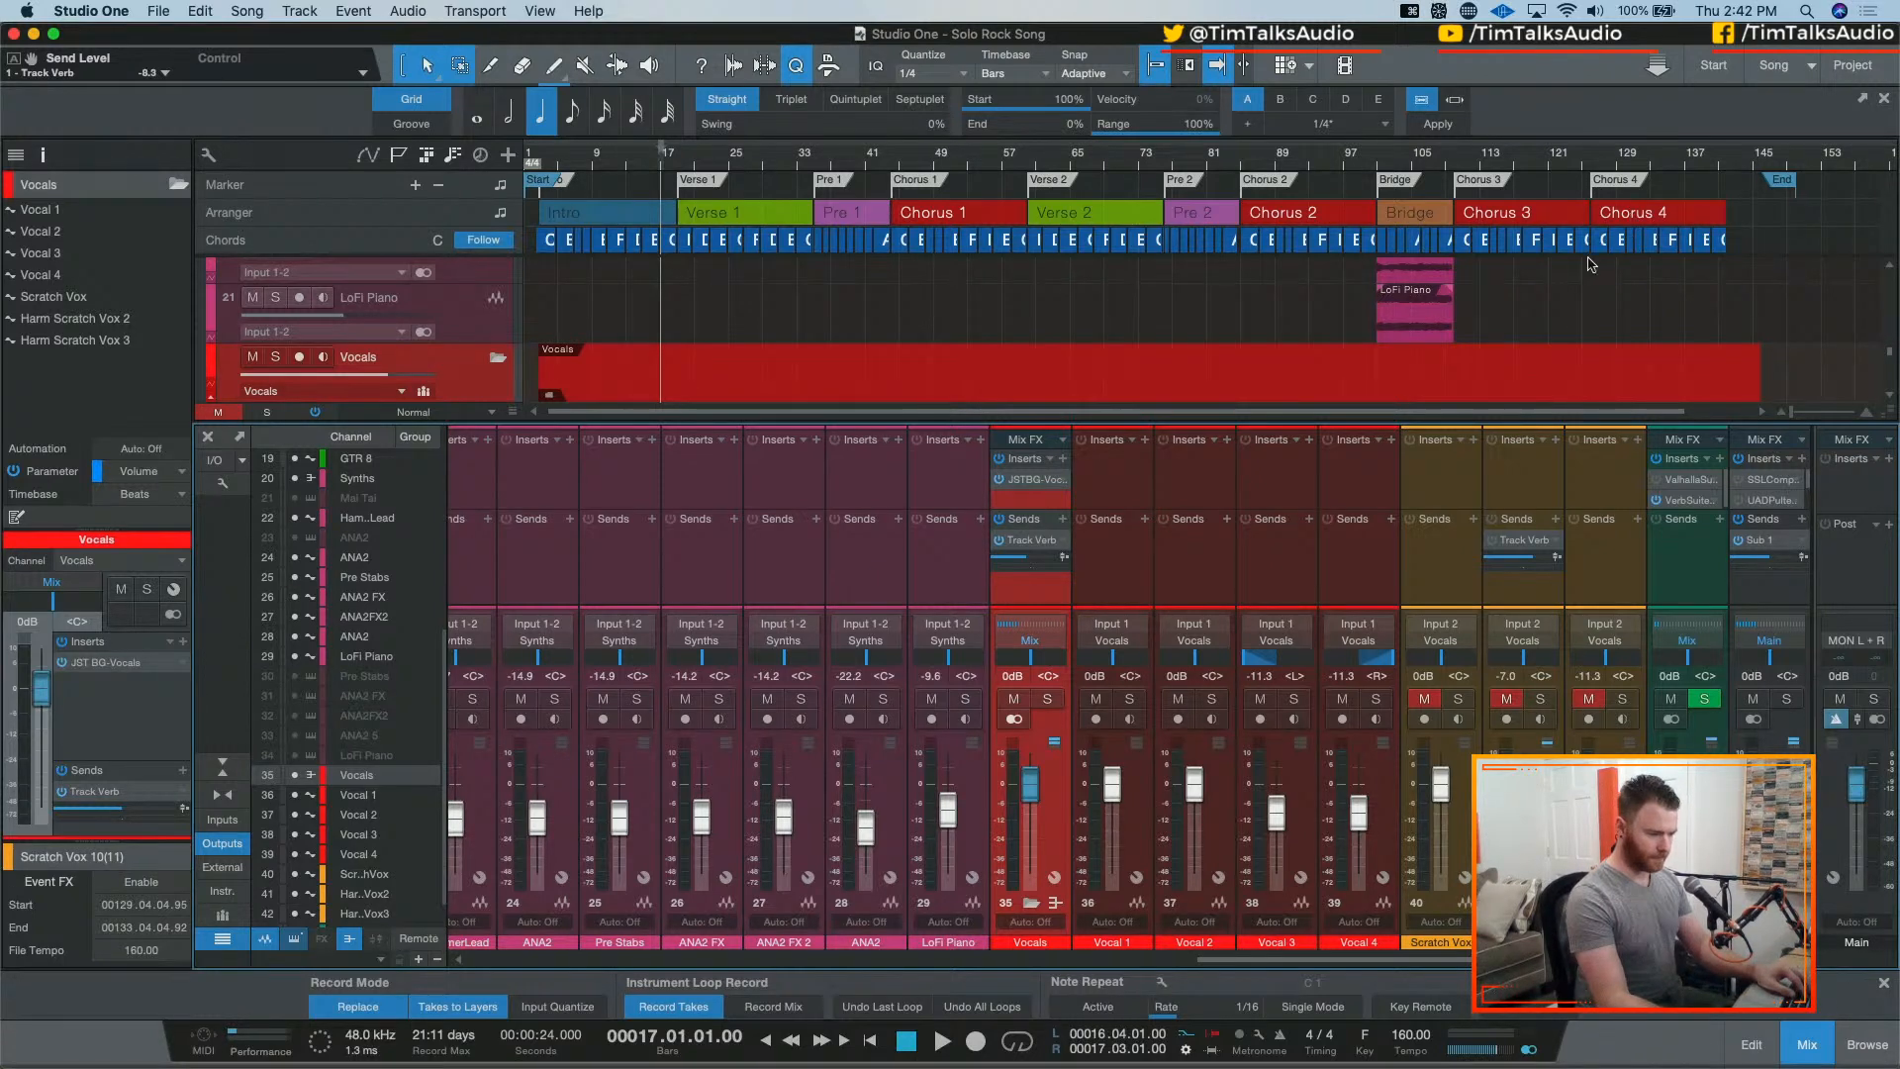
Step: Place the playback cursor at bar 19 and set up ten new audio tracks named BG Vox
scroll(1590, 262, right, 2)
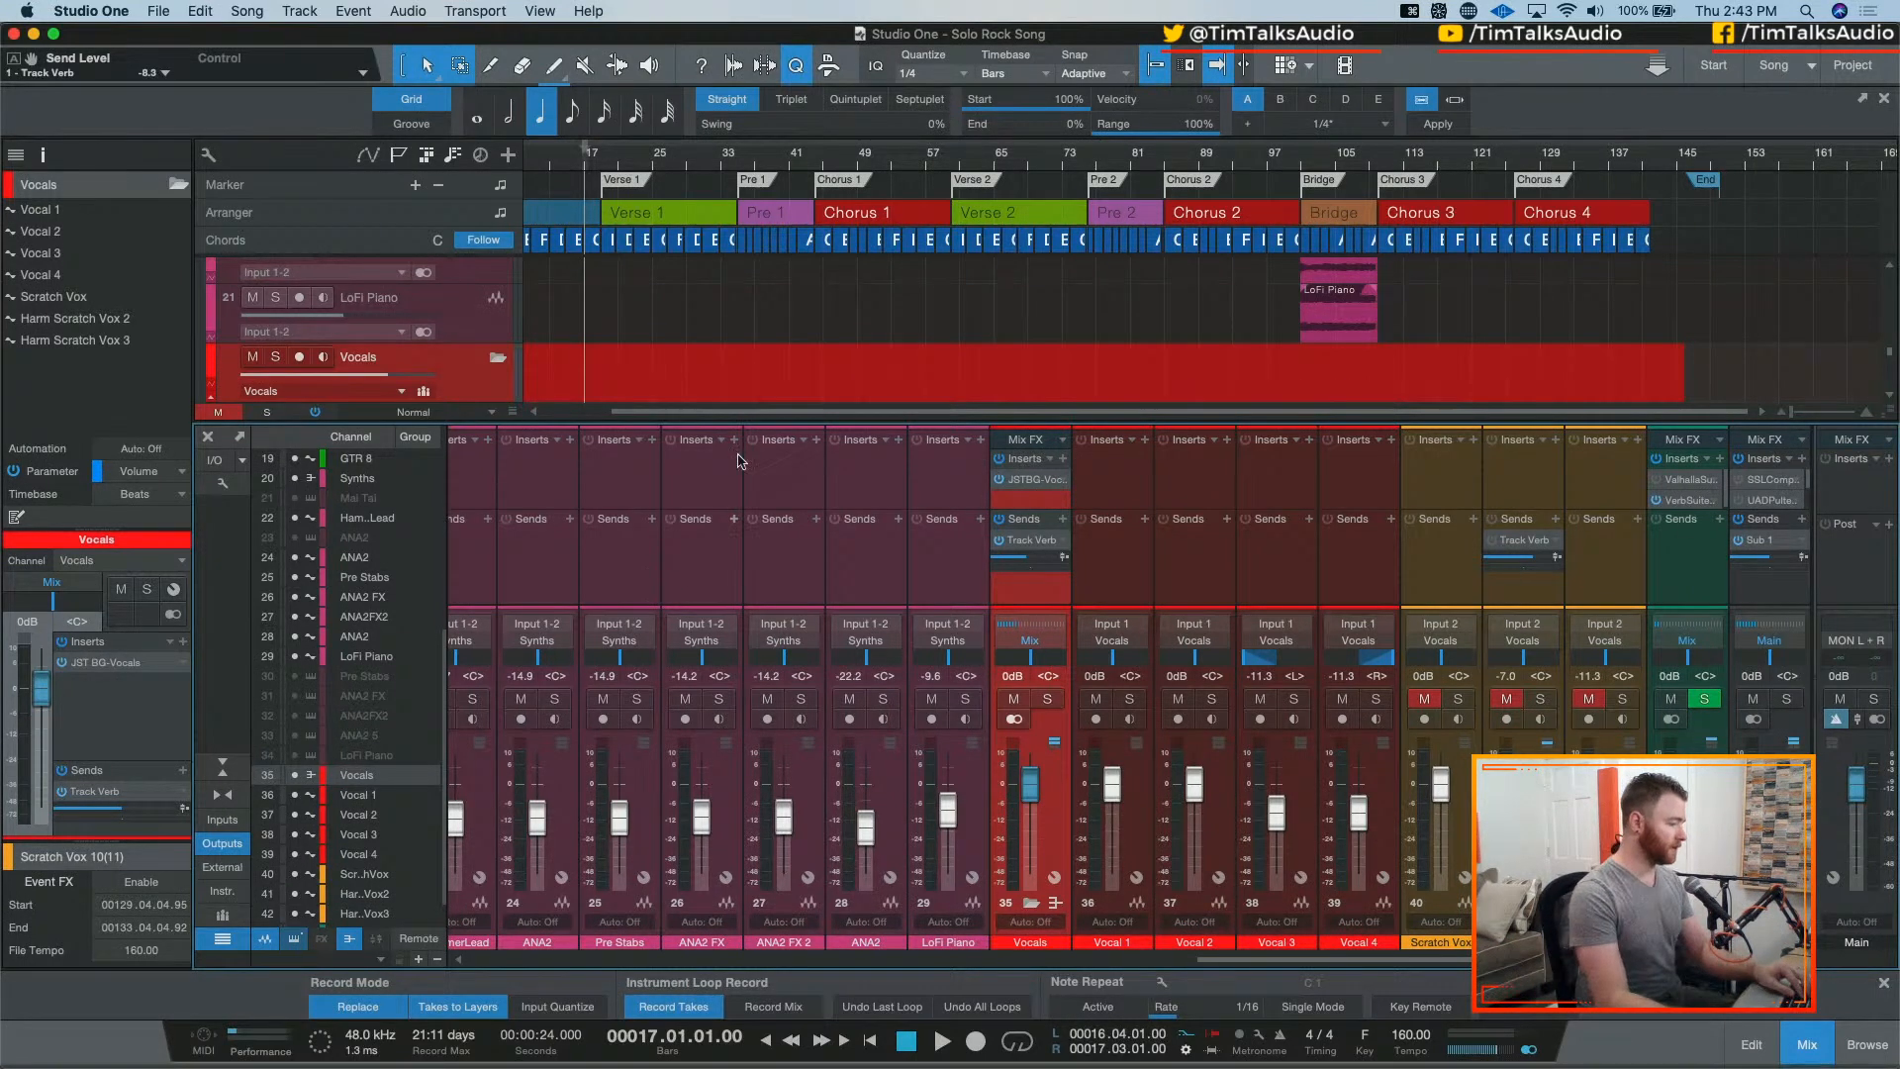
click(607, 161)
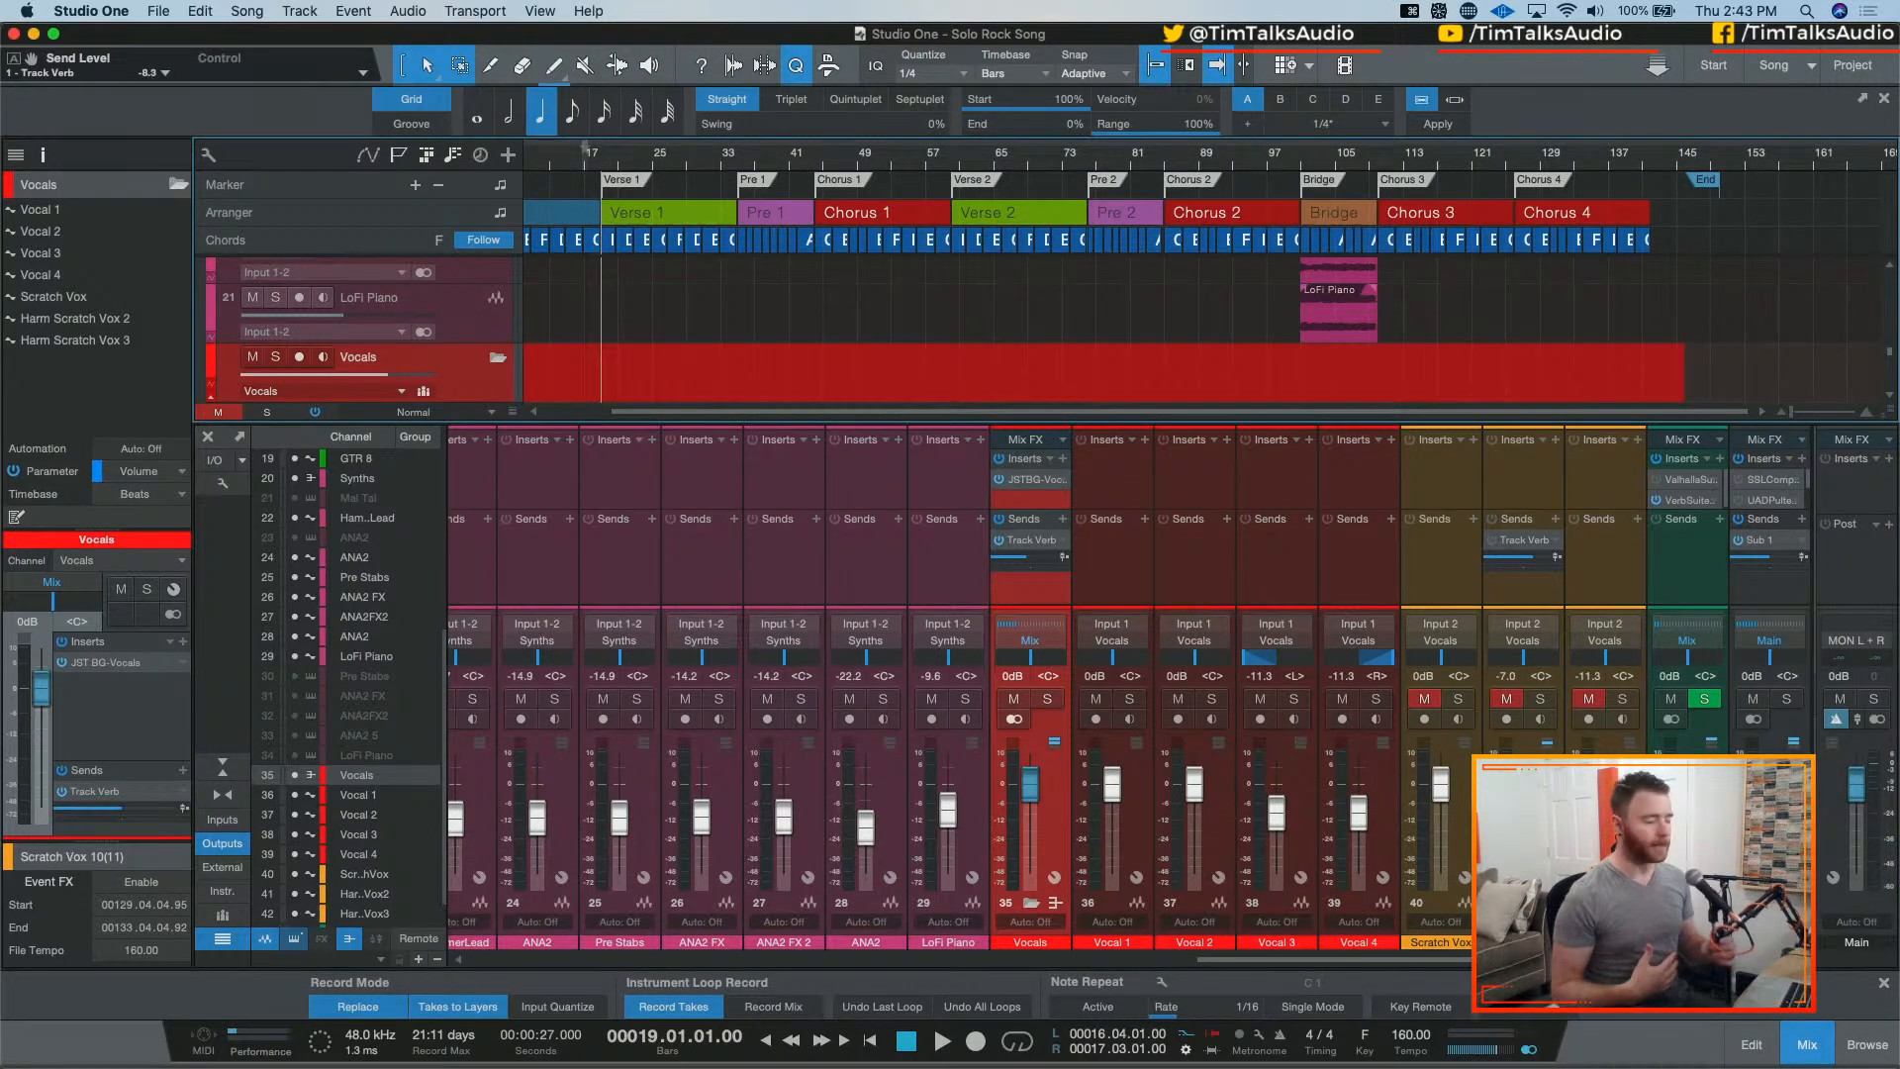
key(t)
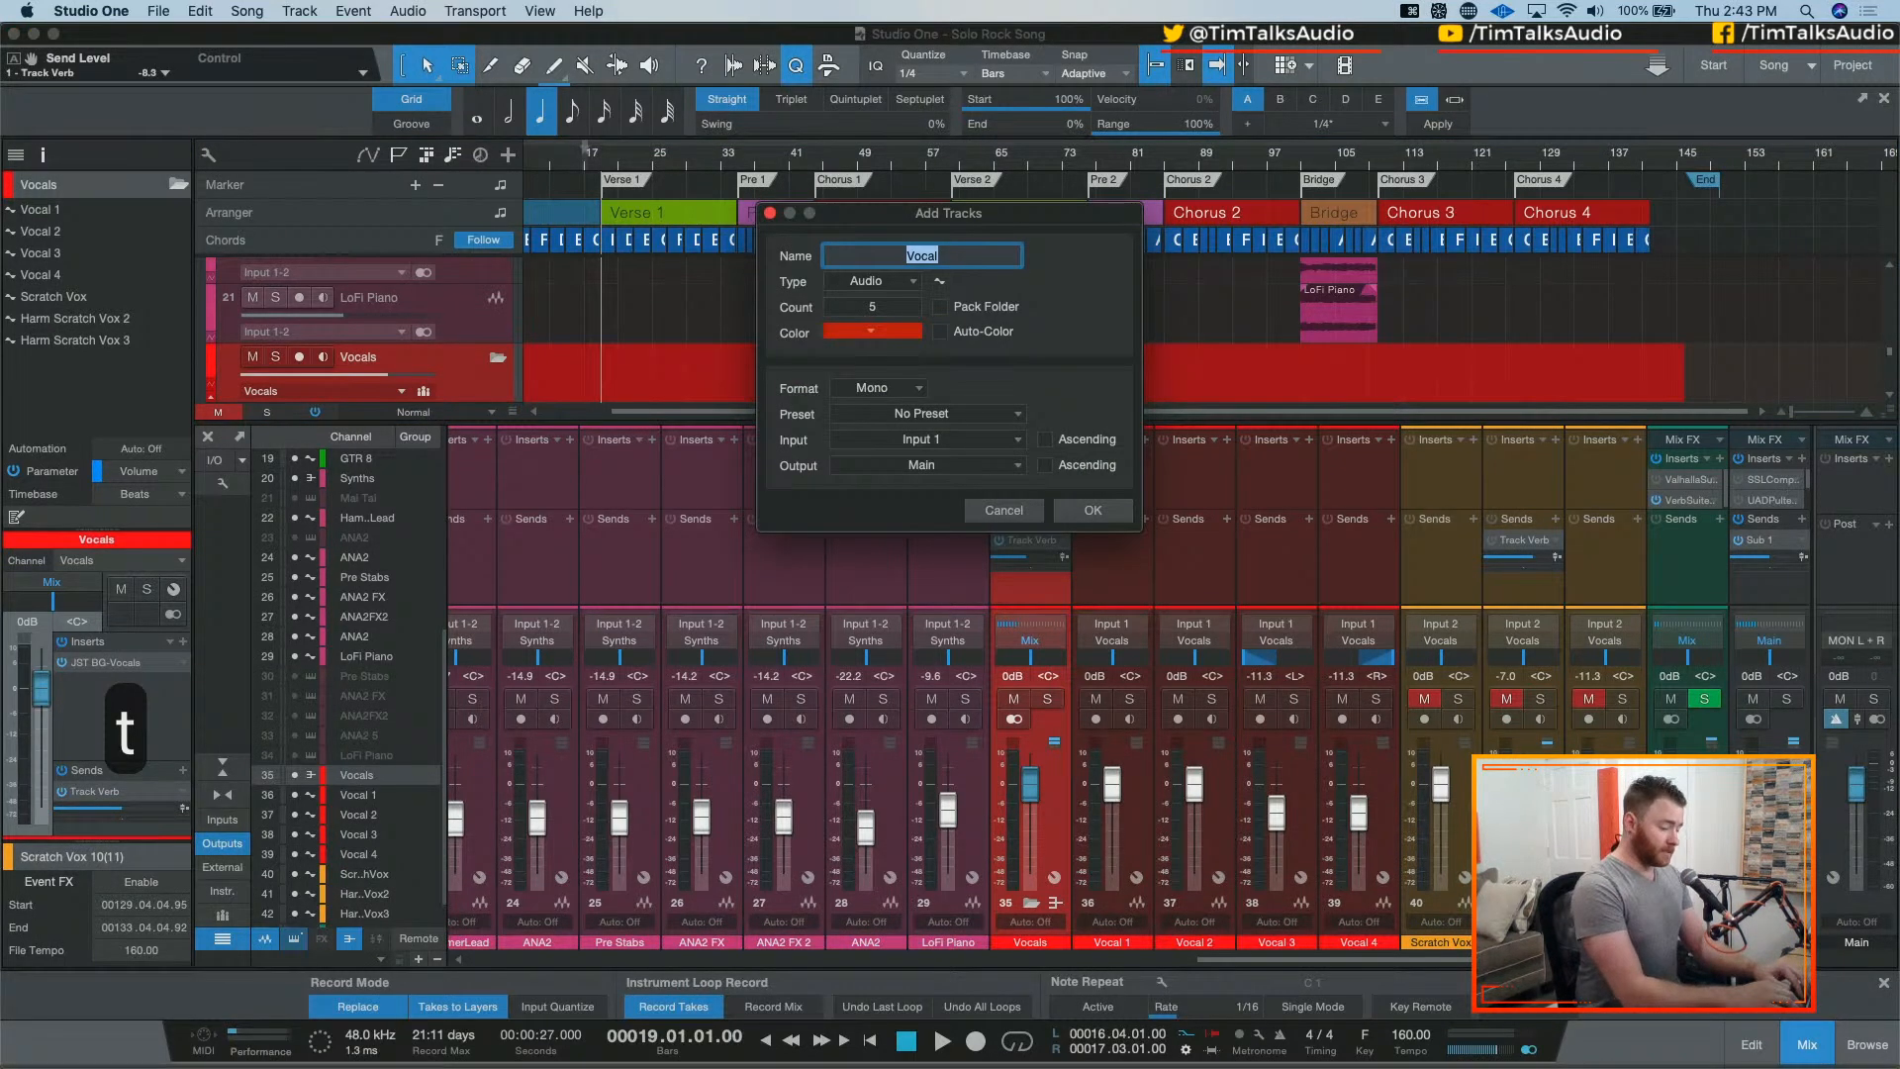
text(BG Vox)
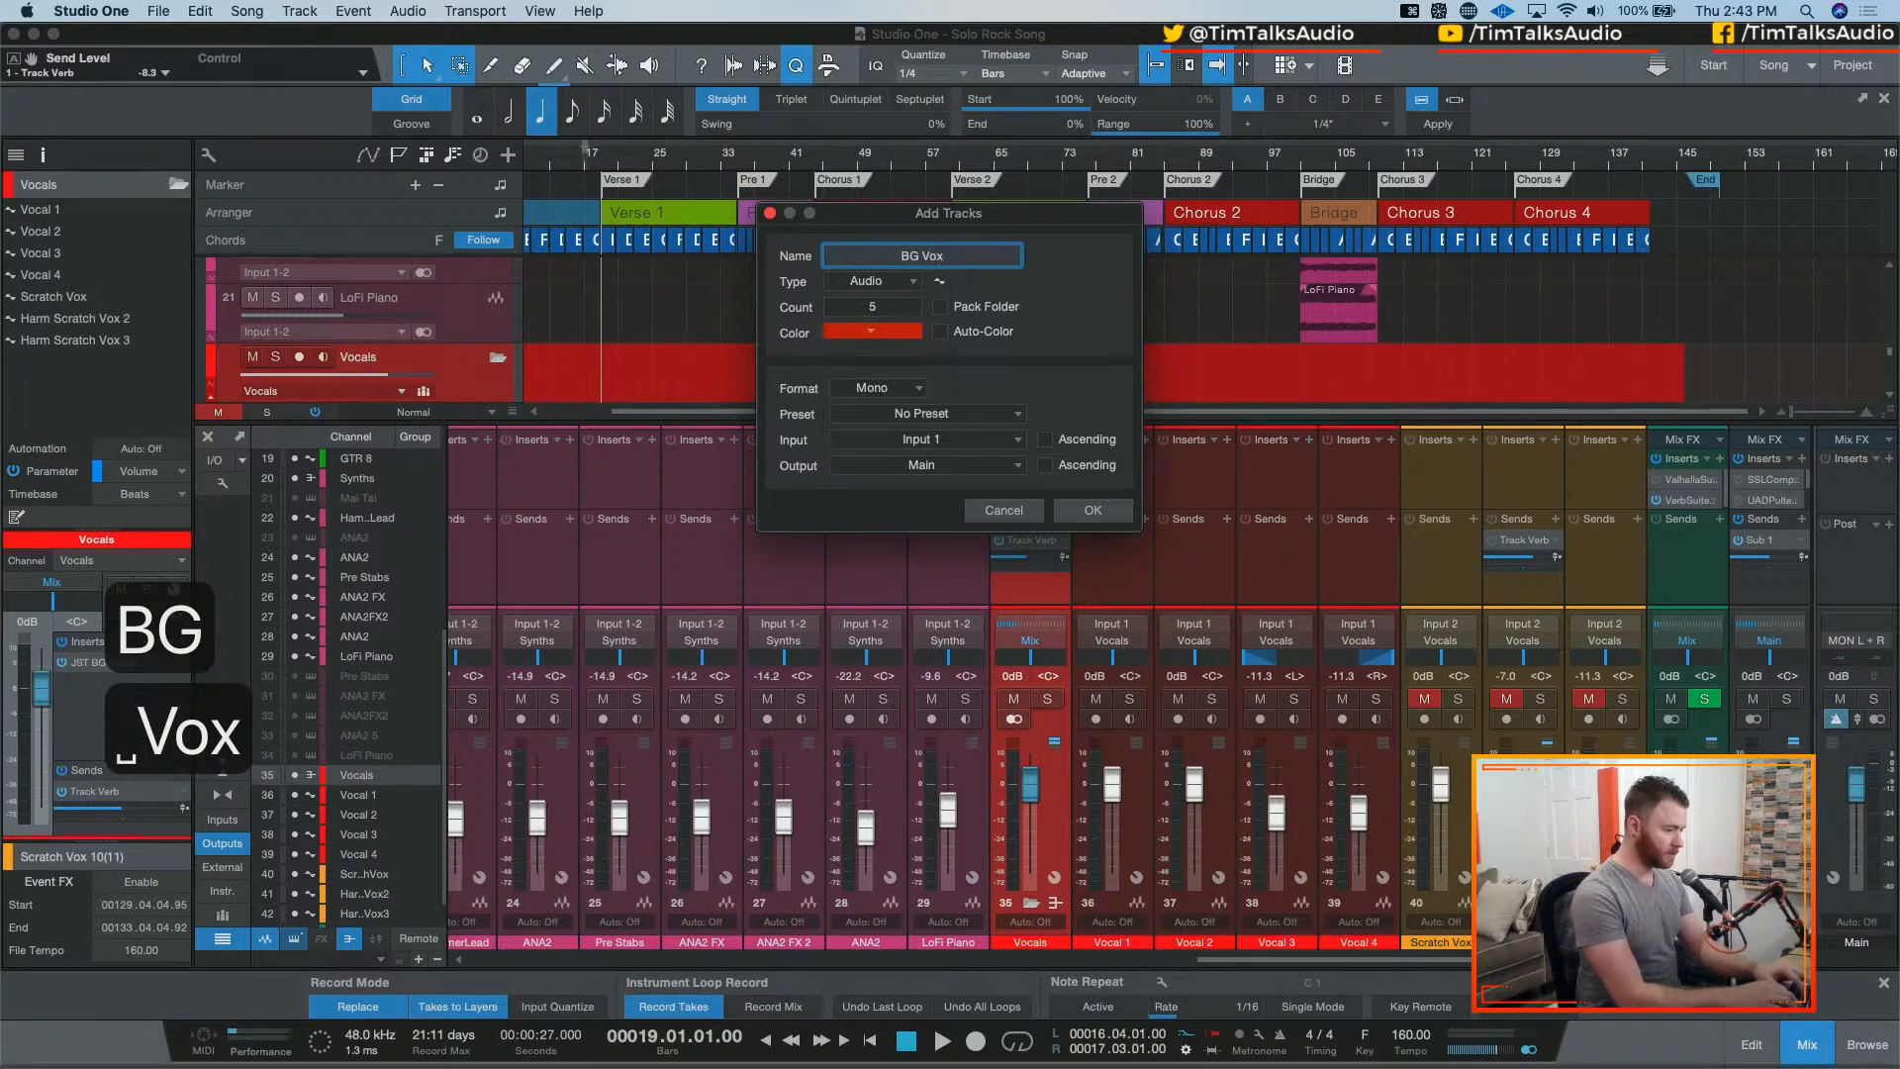
key(Tab)
key(Tab)
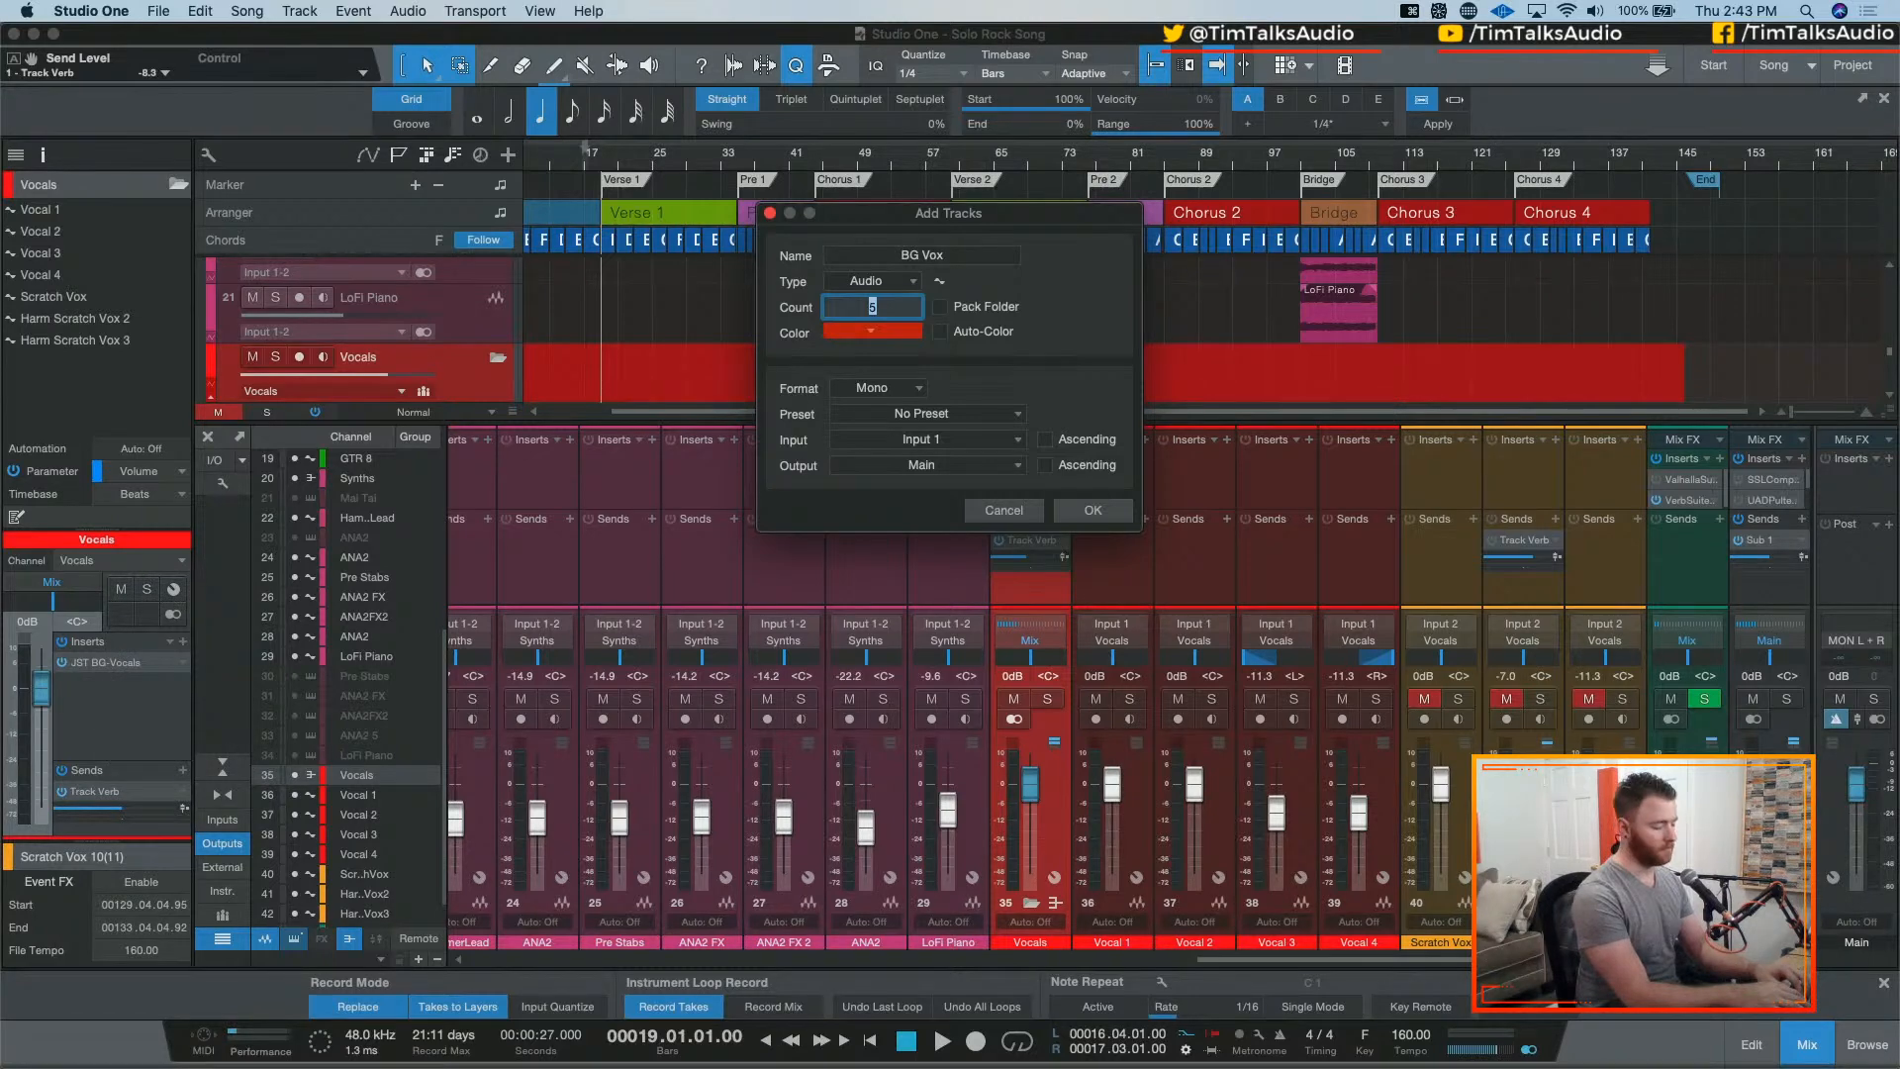
text(10)
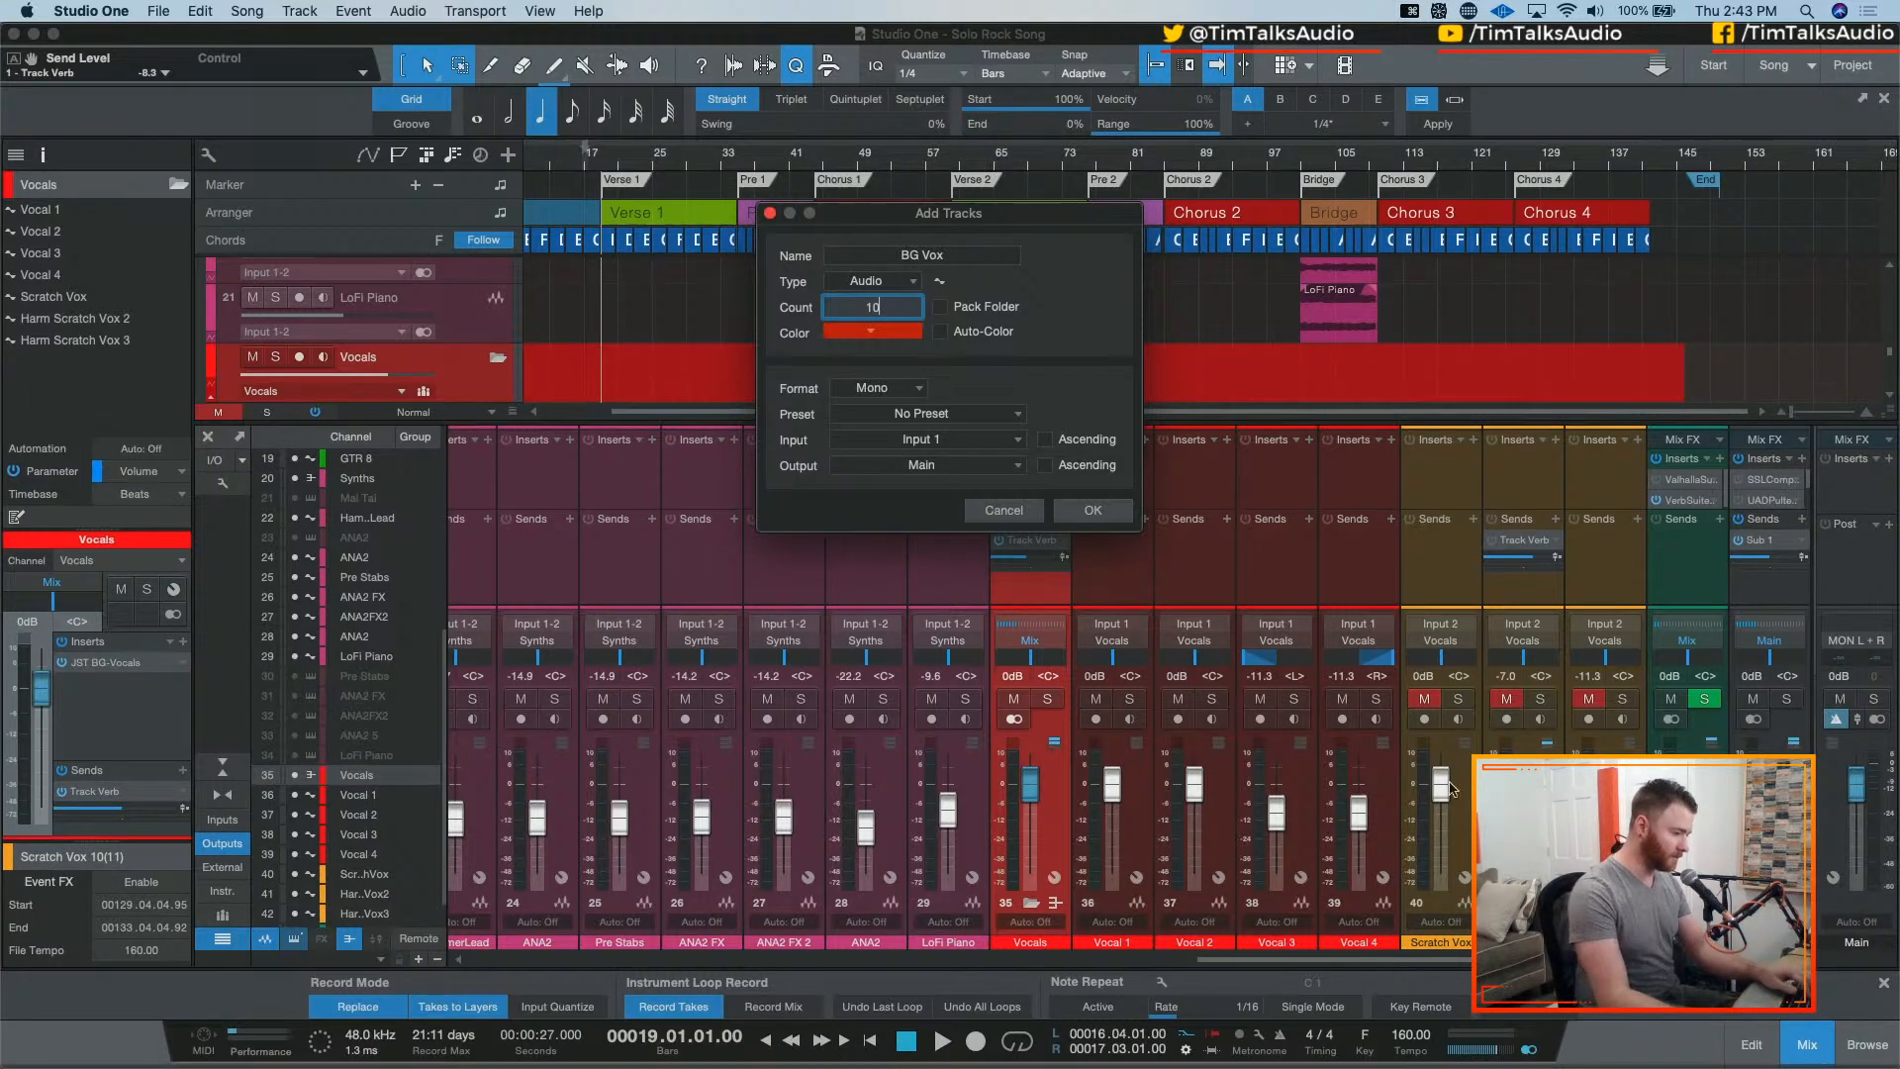
Step: Set the ten BG Vox tracks to pack into a folder, with green color and output Mix, and create them
click(962, 307)
click(875, 339)
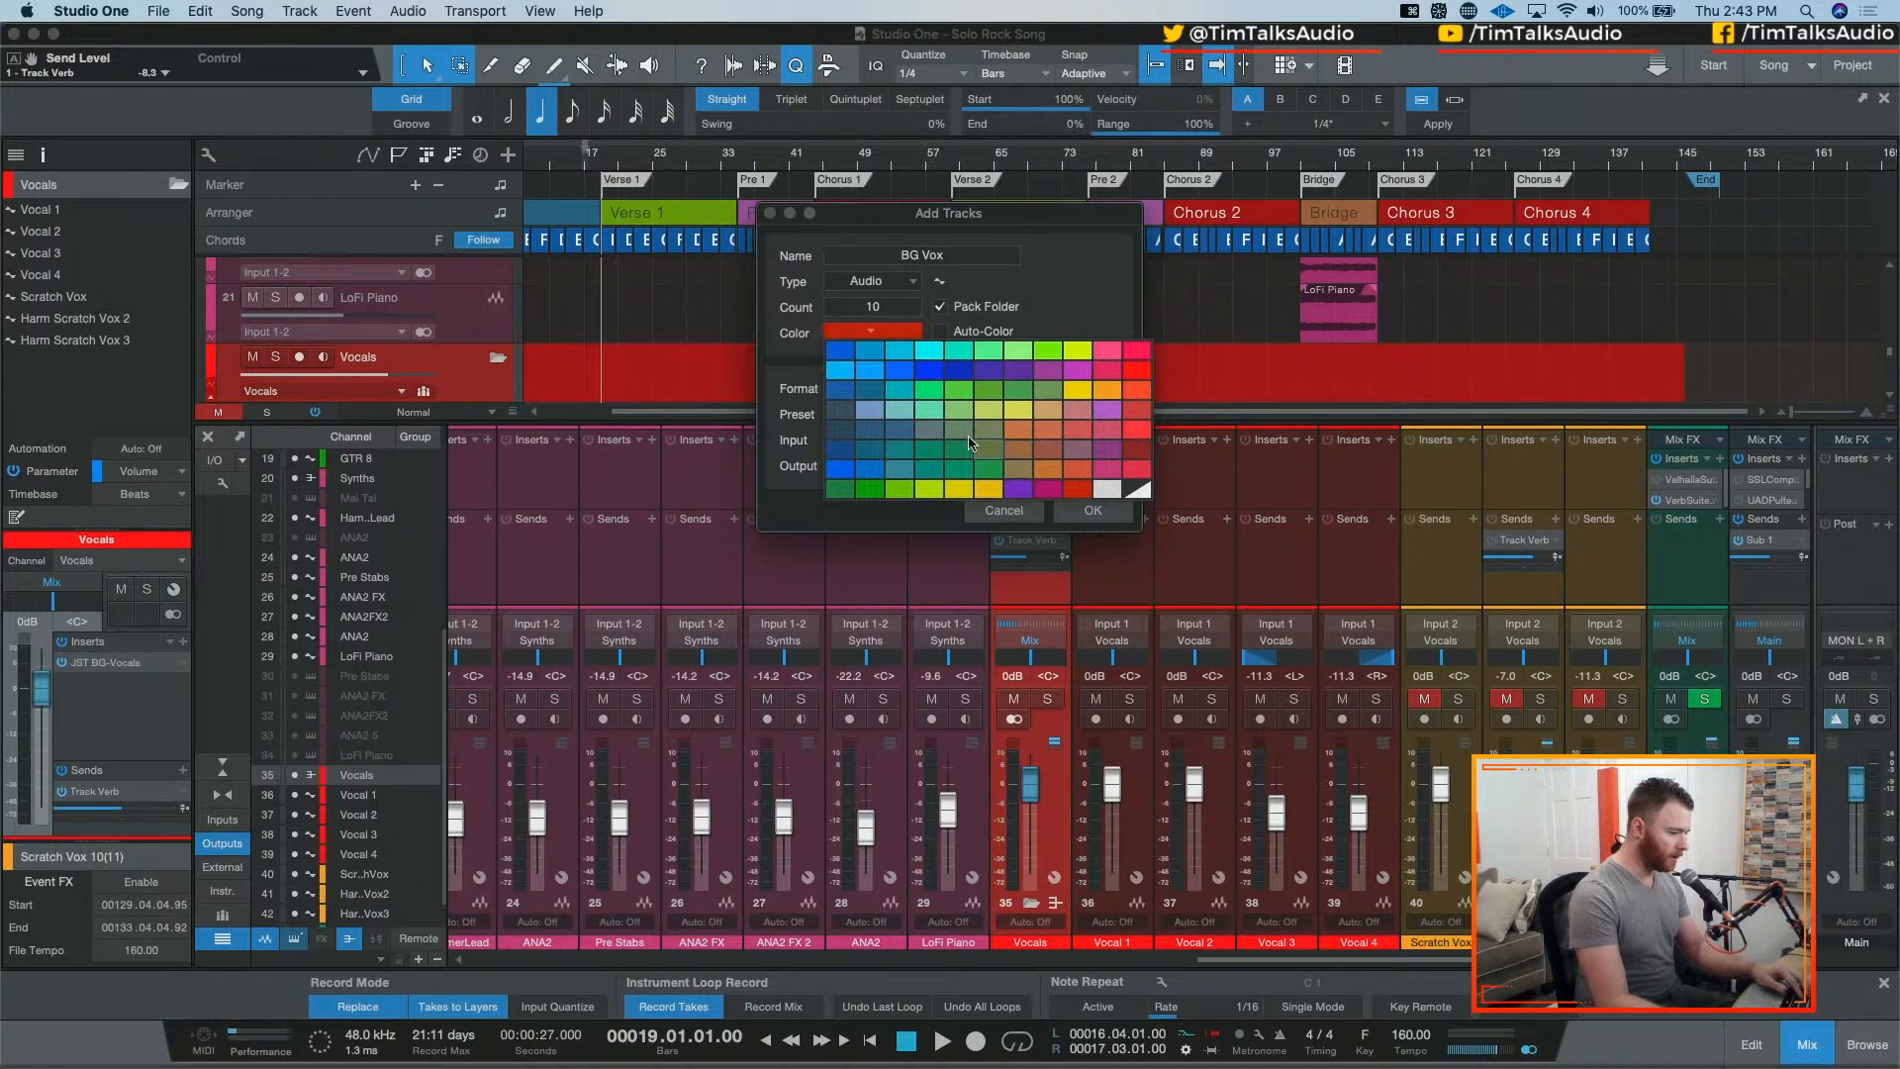
click(1017, 396)
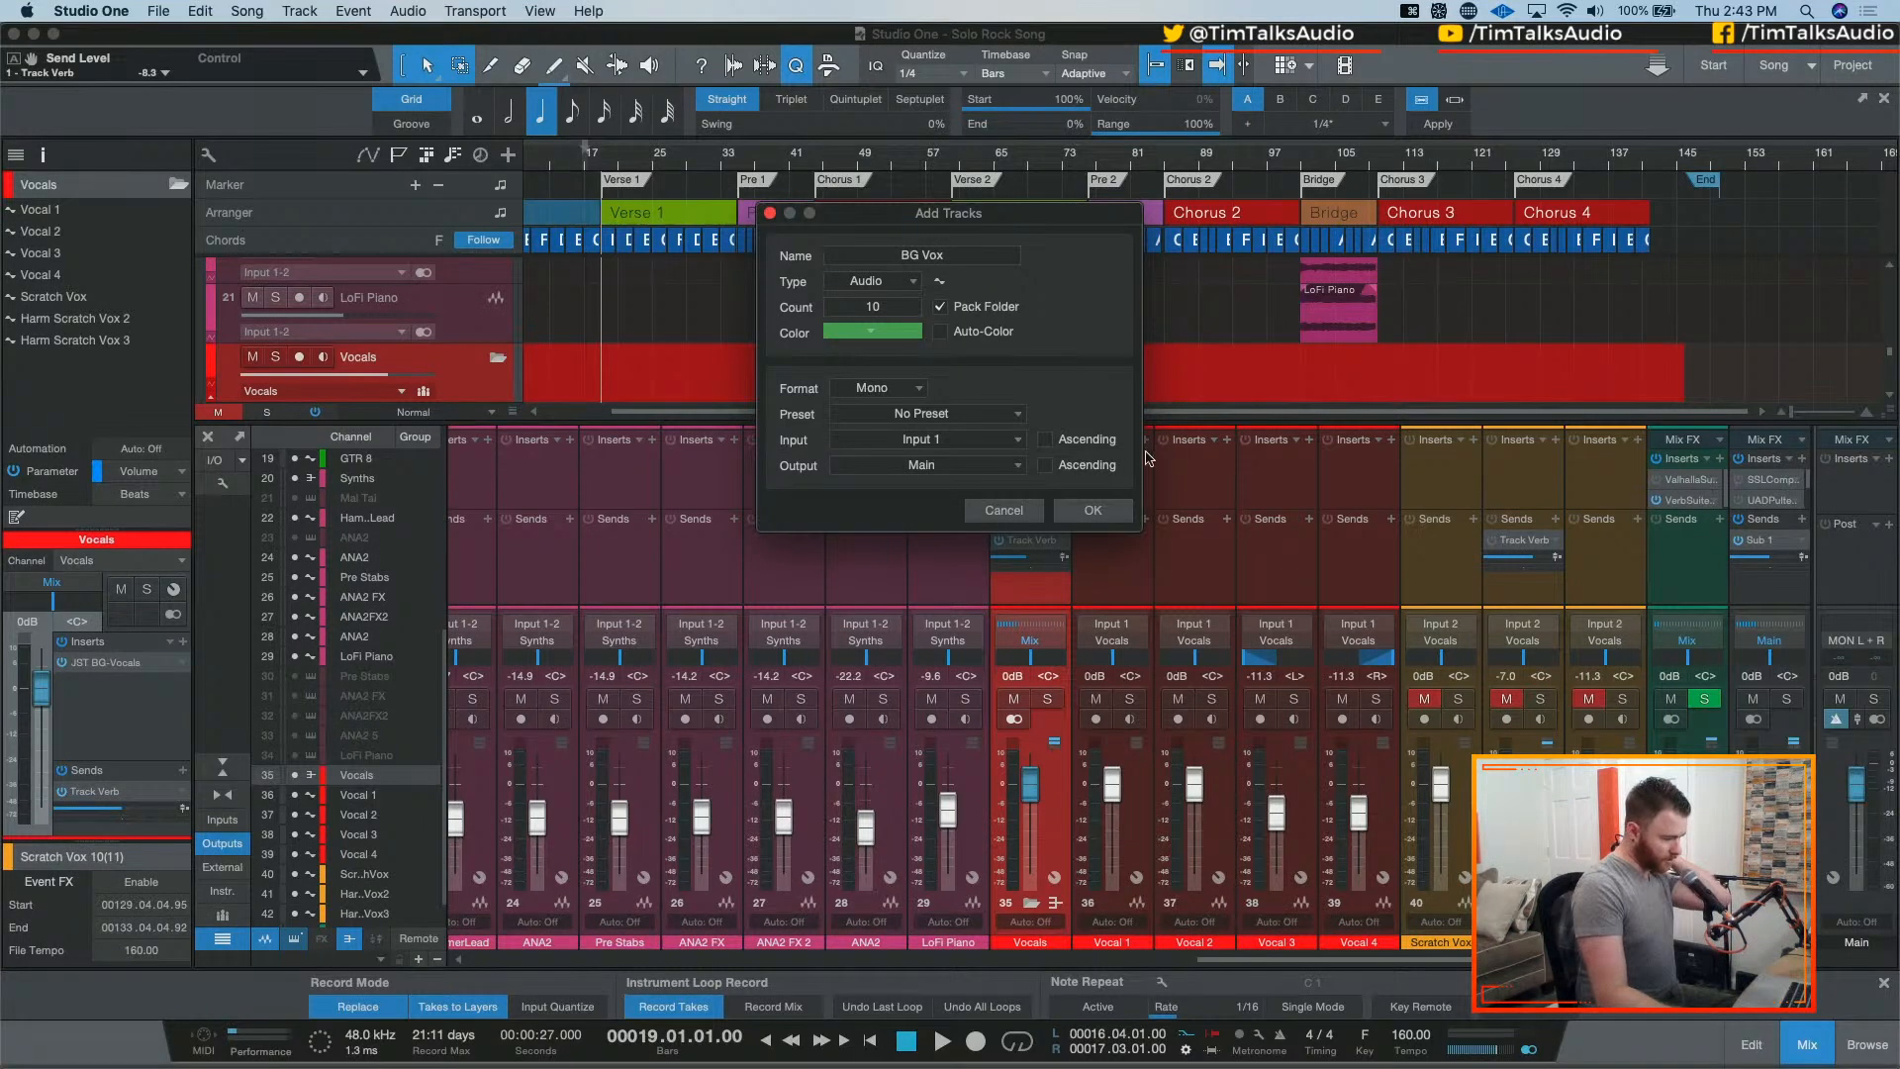
click(929, 469)
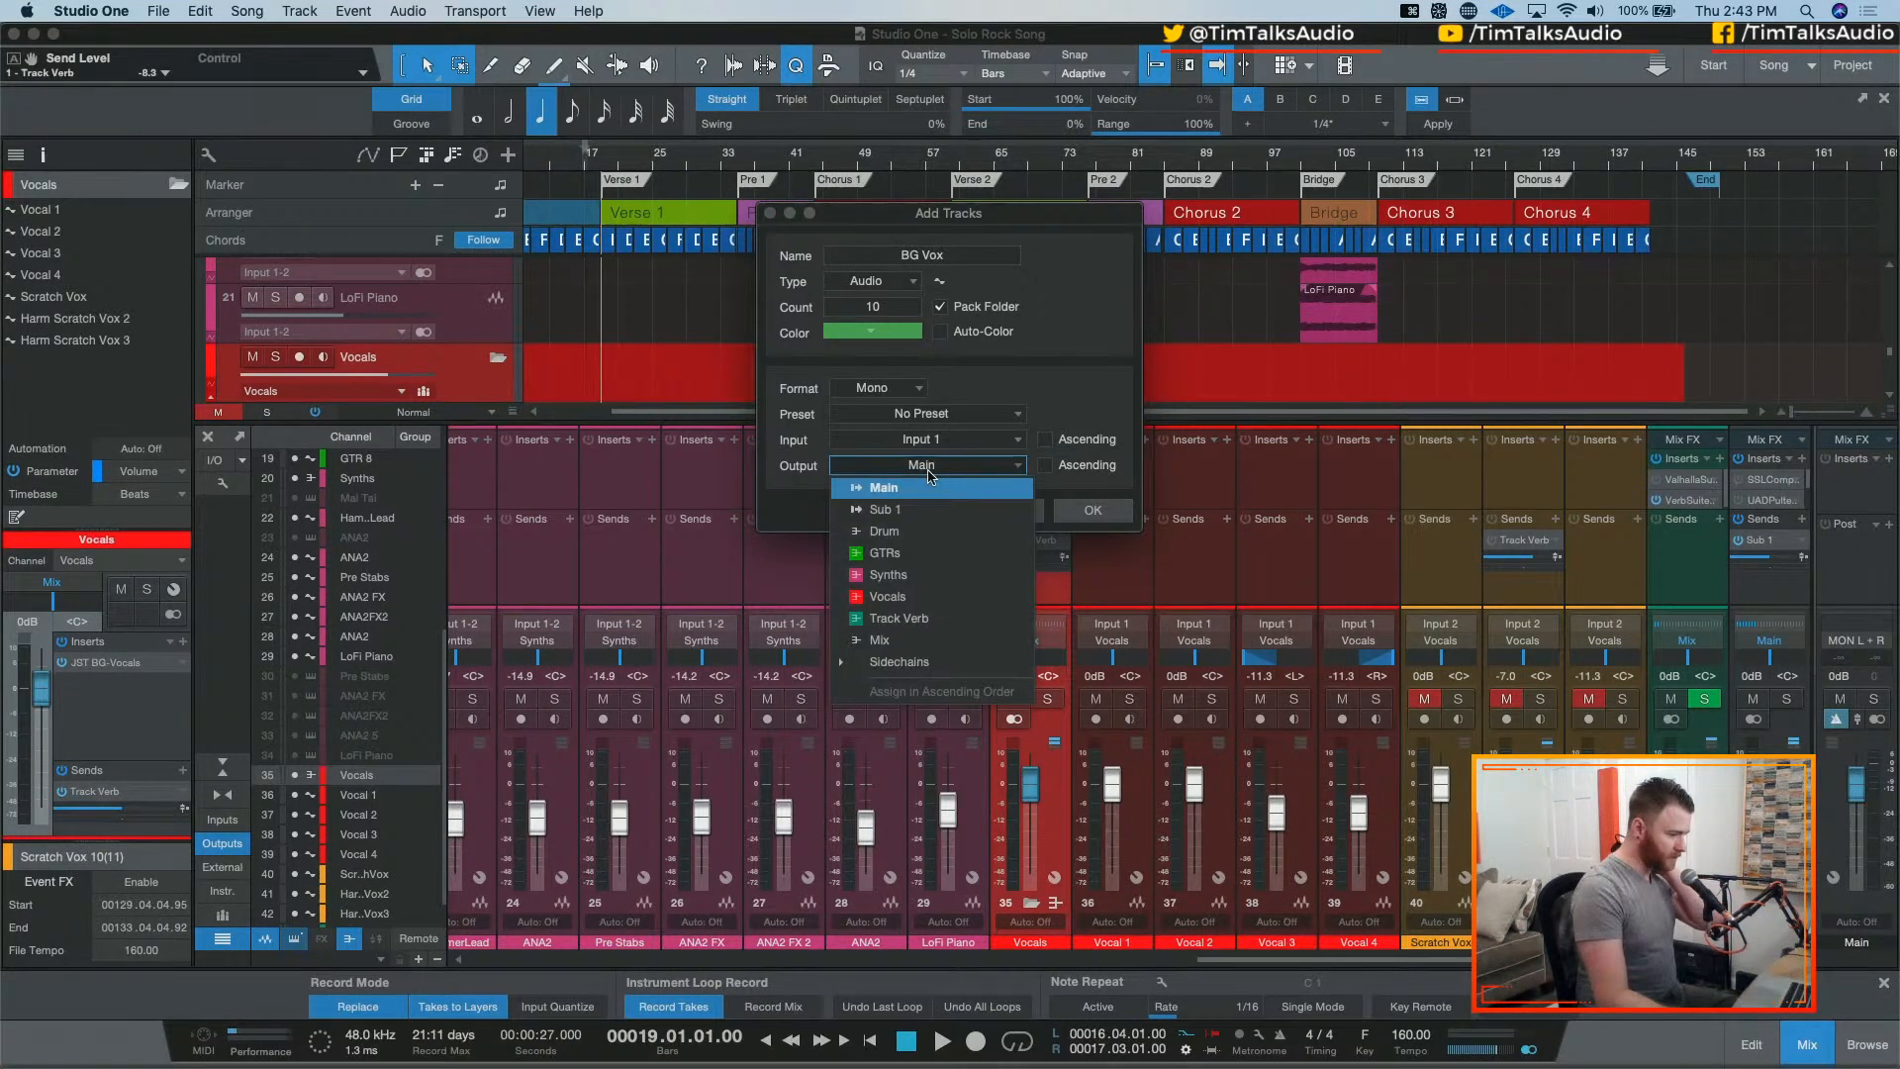
click(908, 640)
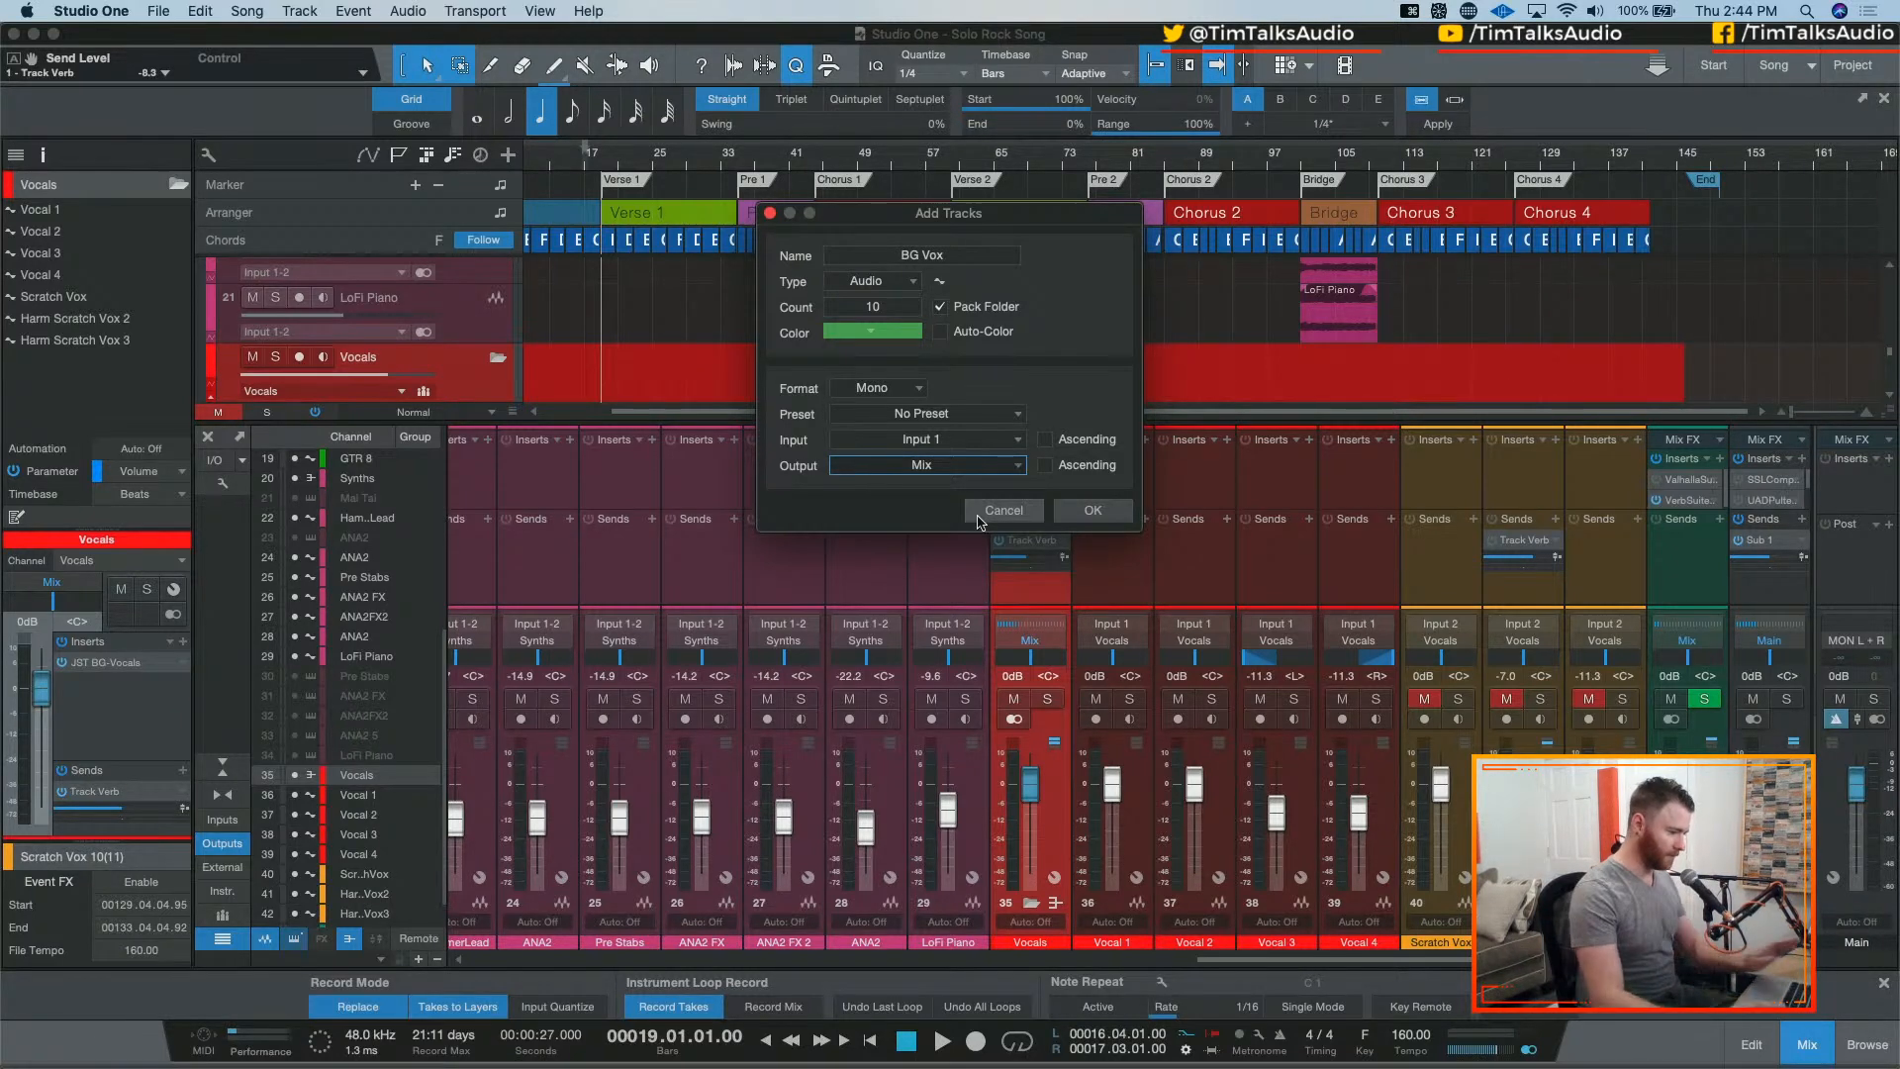
click(977, 464)
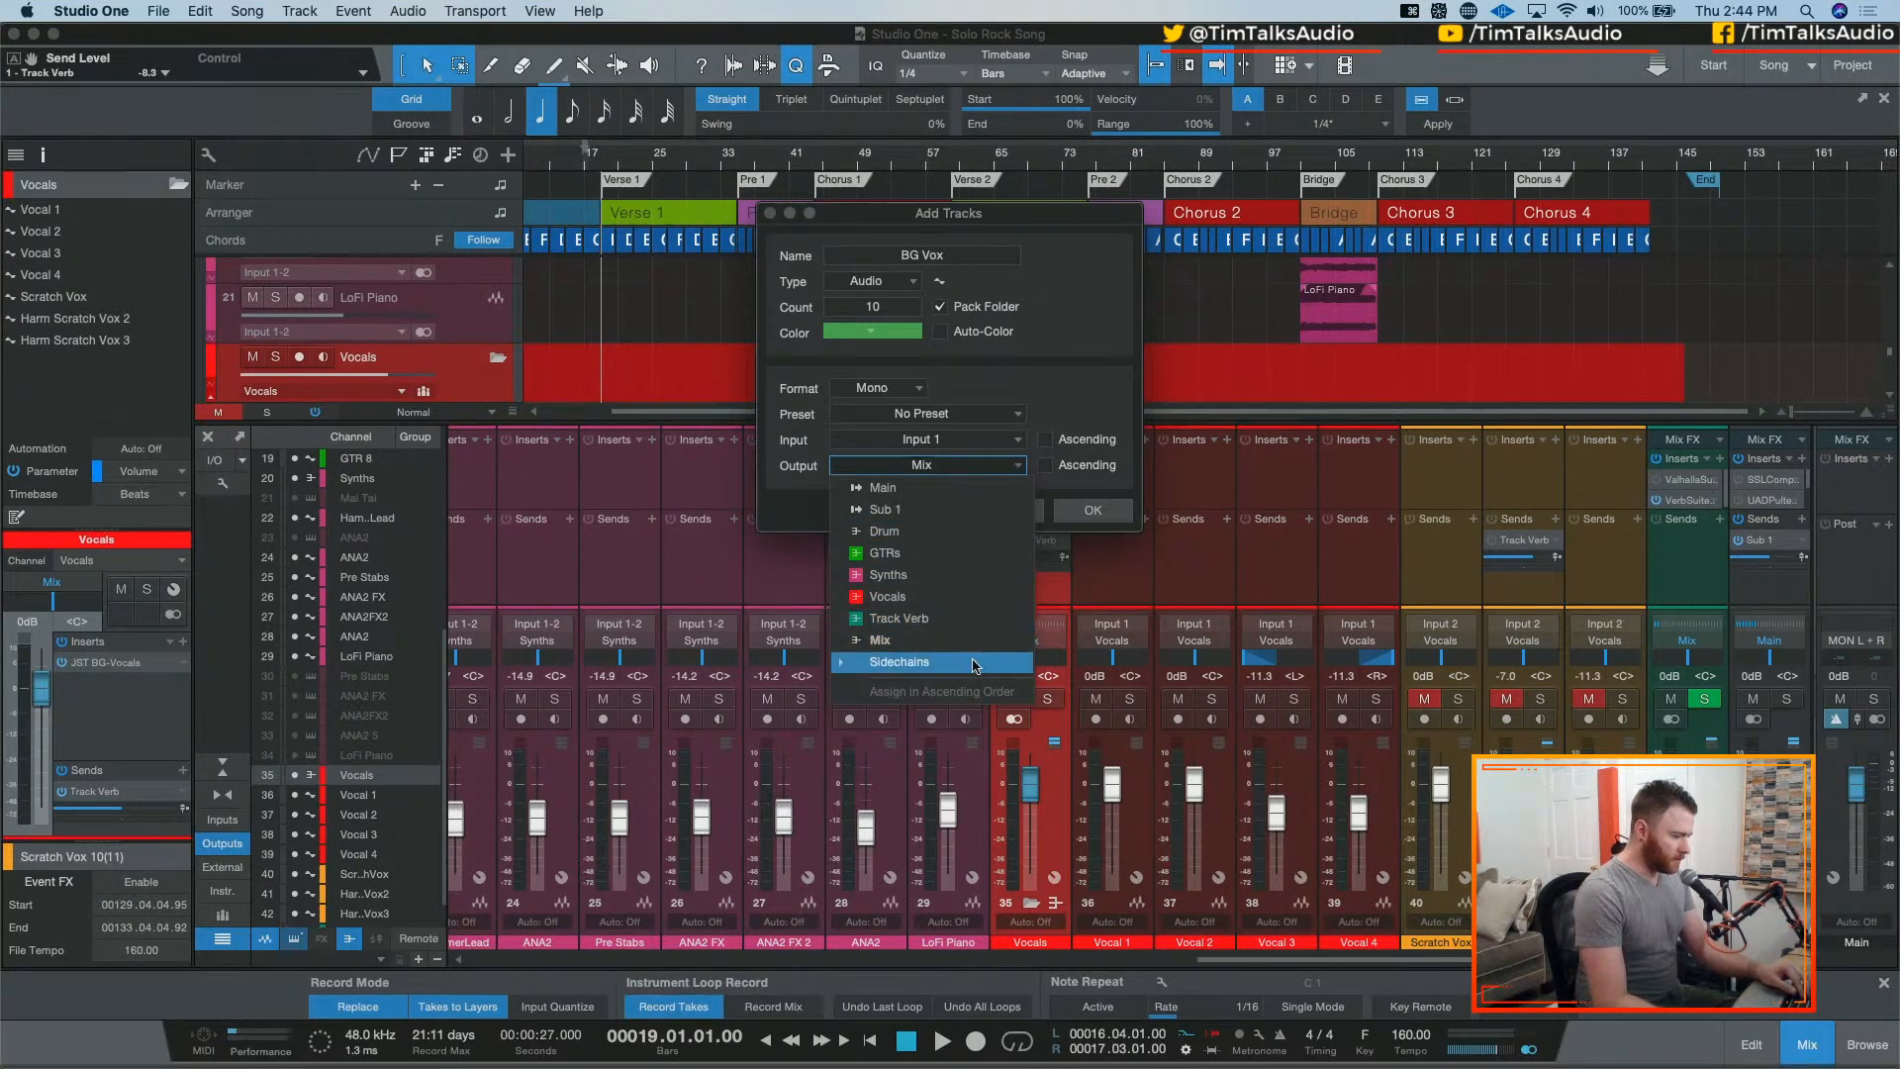
click(1089, 377)
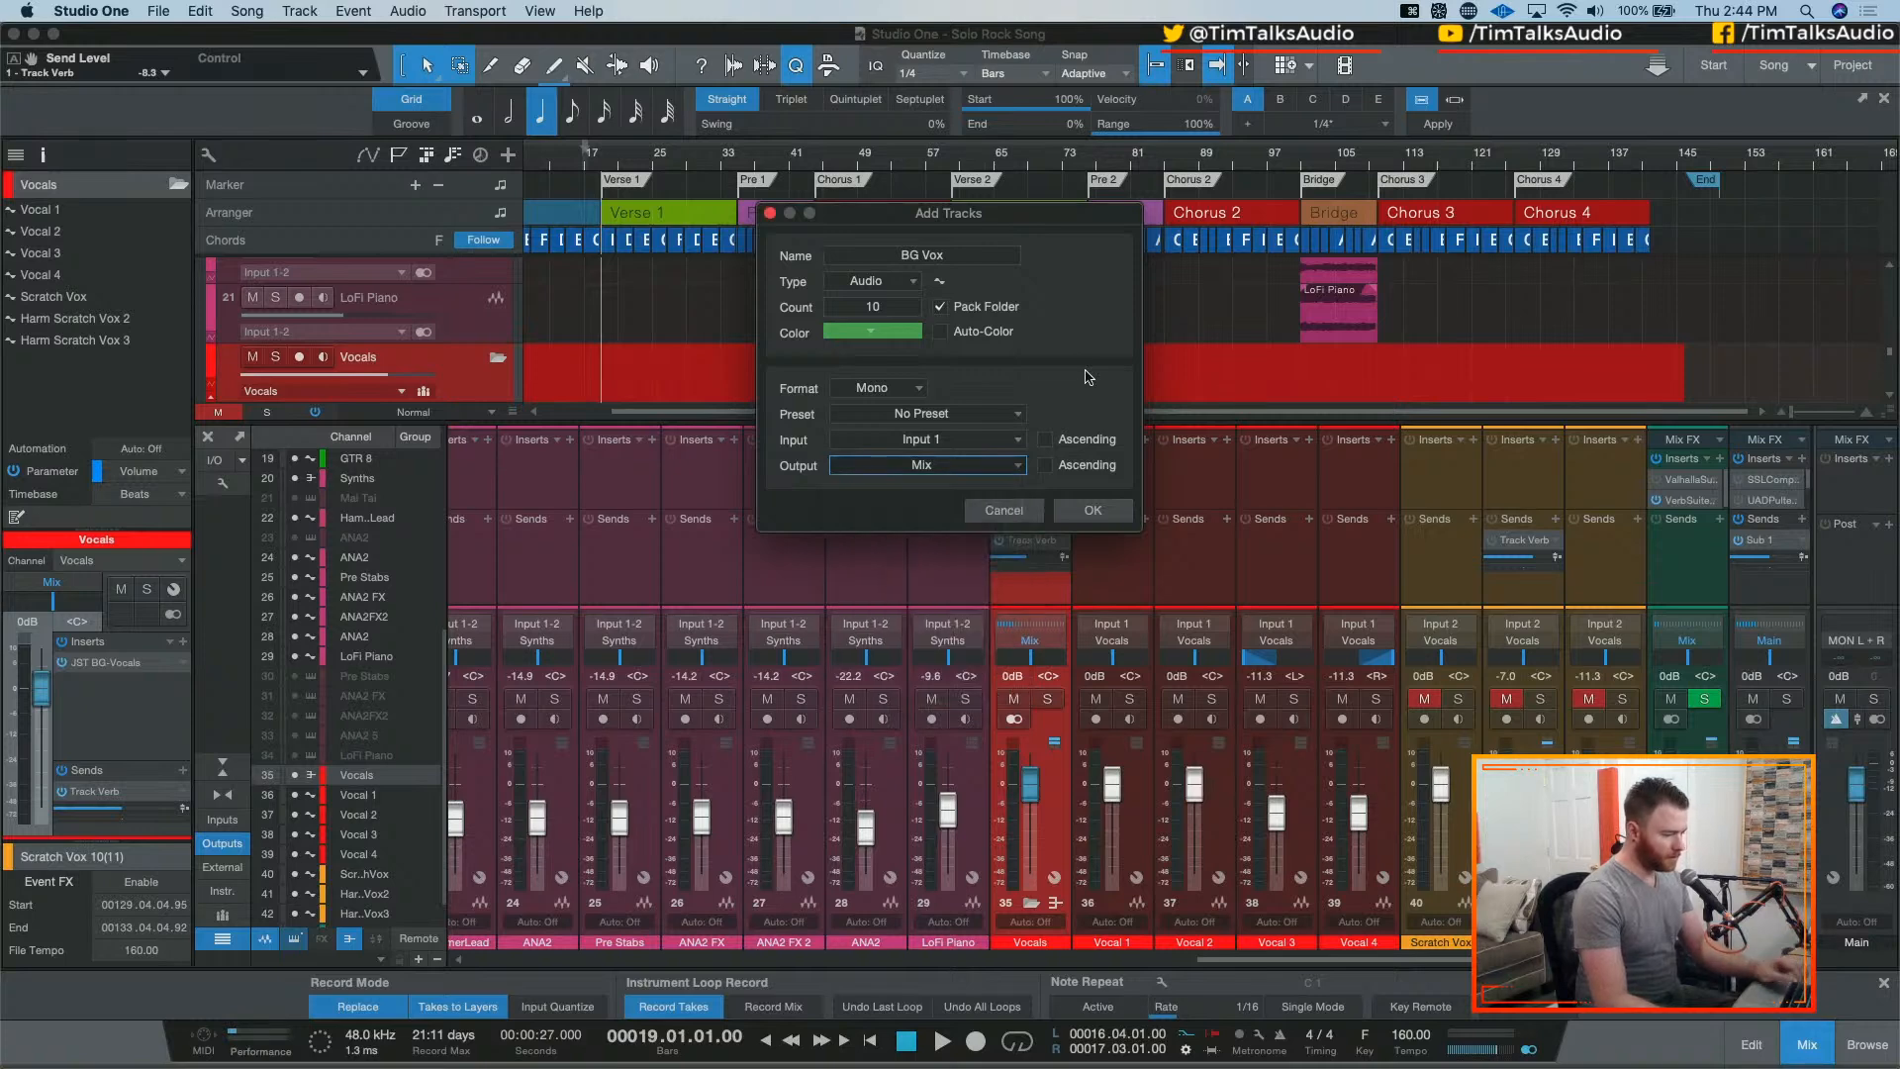
click(1099, 519)
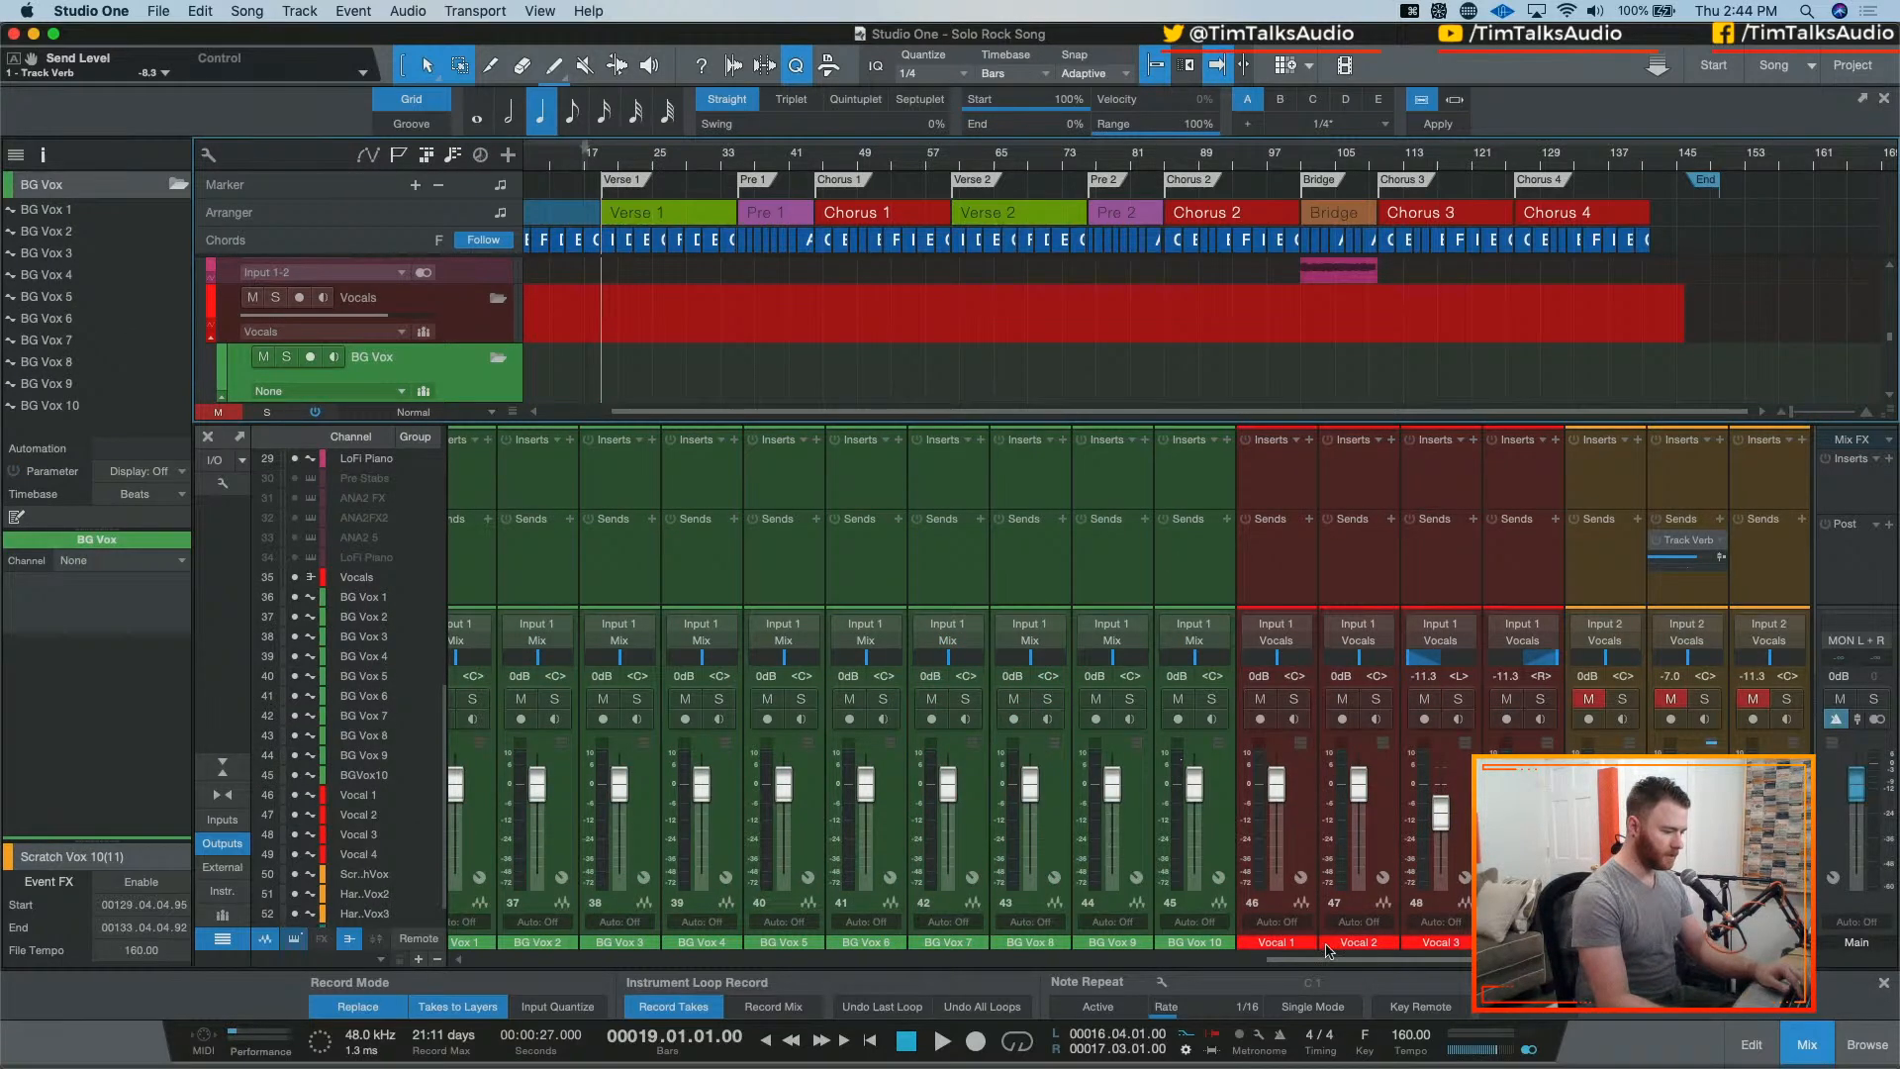
Step: Move the BG Vox folder below the Vocals folder's last scratch vocal track and hide the mixer
drag(1291, 960, 1194, 988)
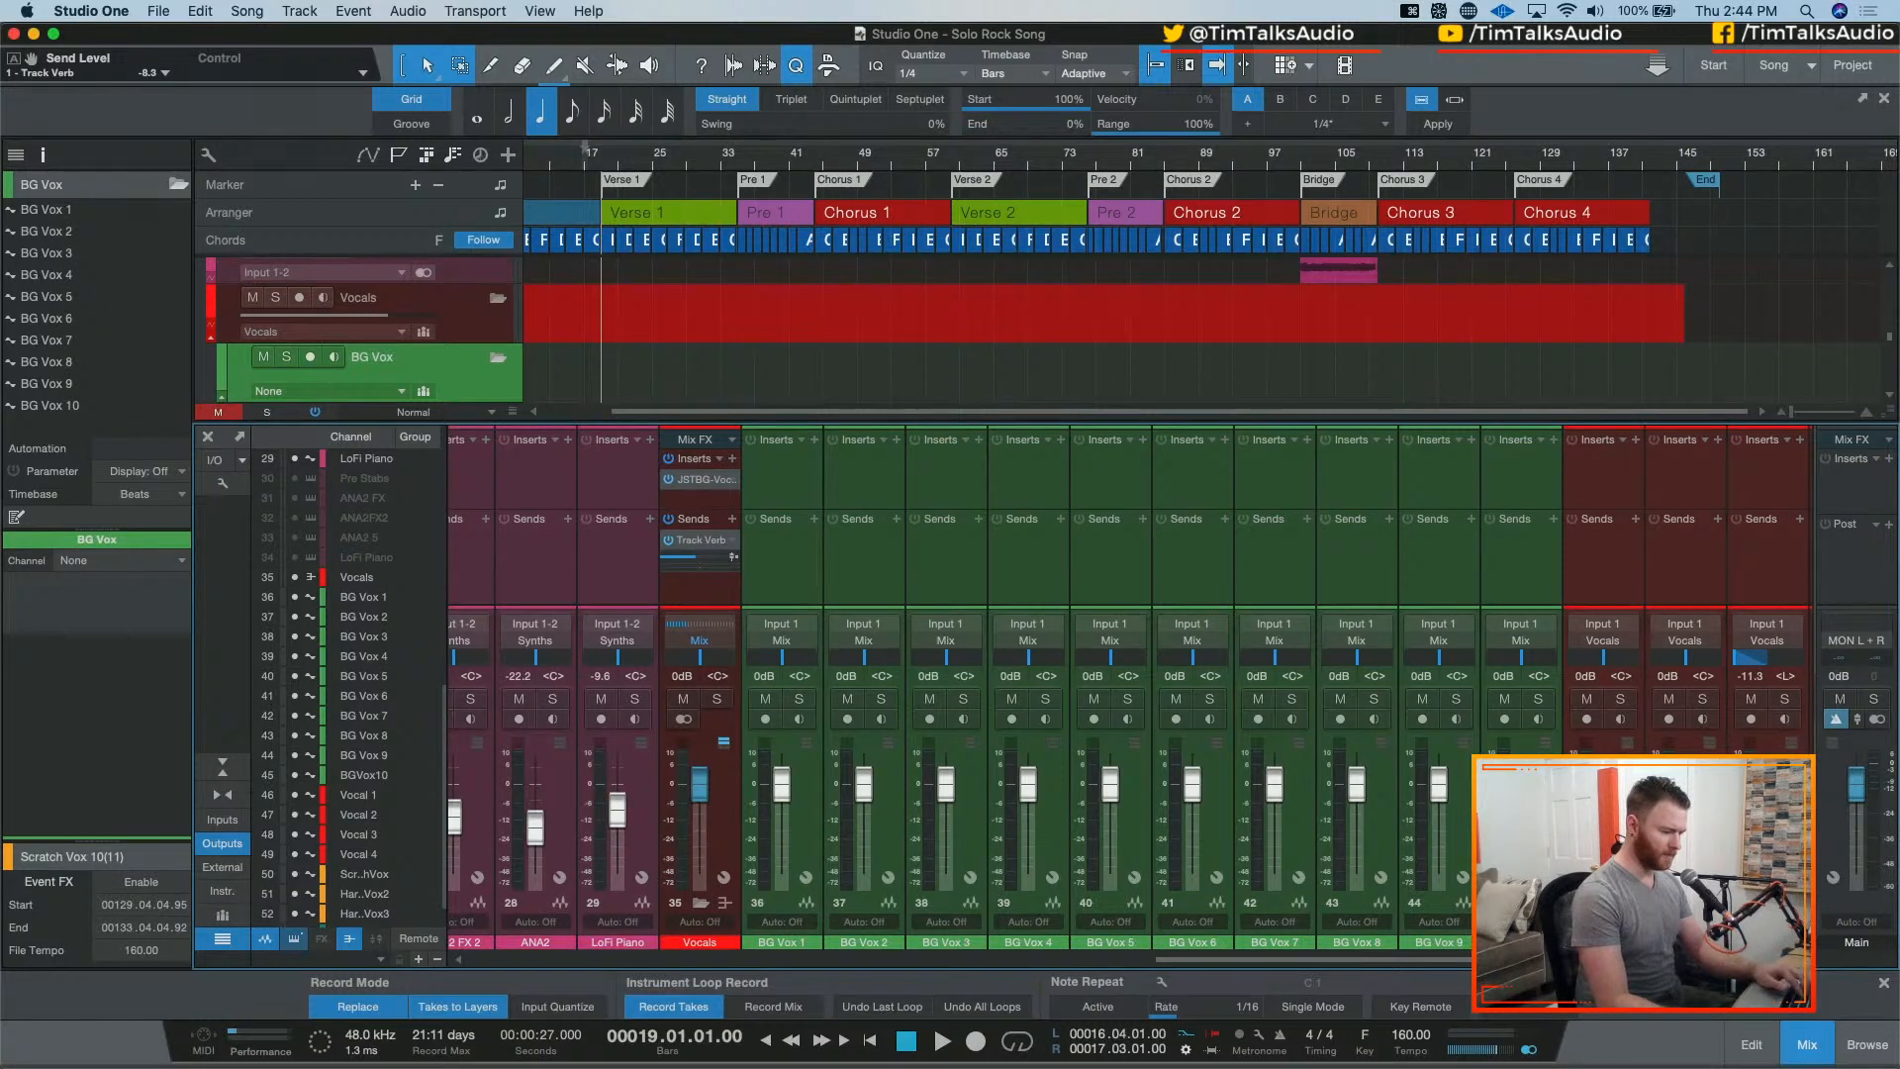
click(1539, 784)
shift+click(818, 789)
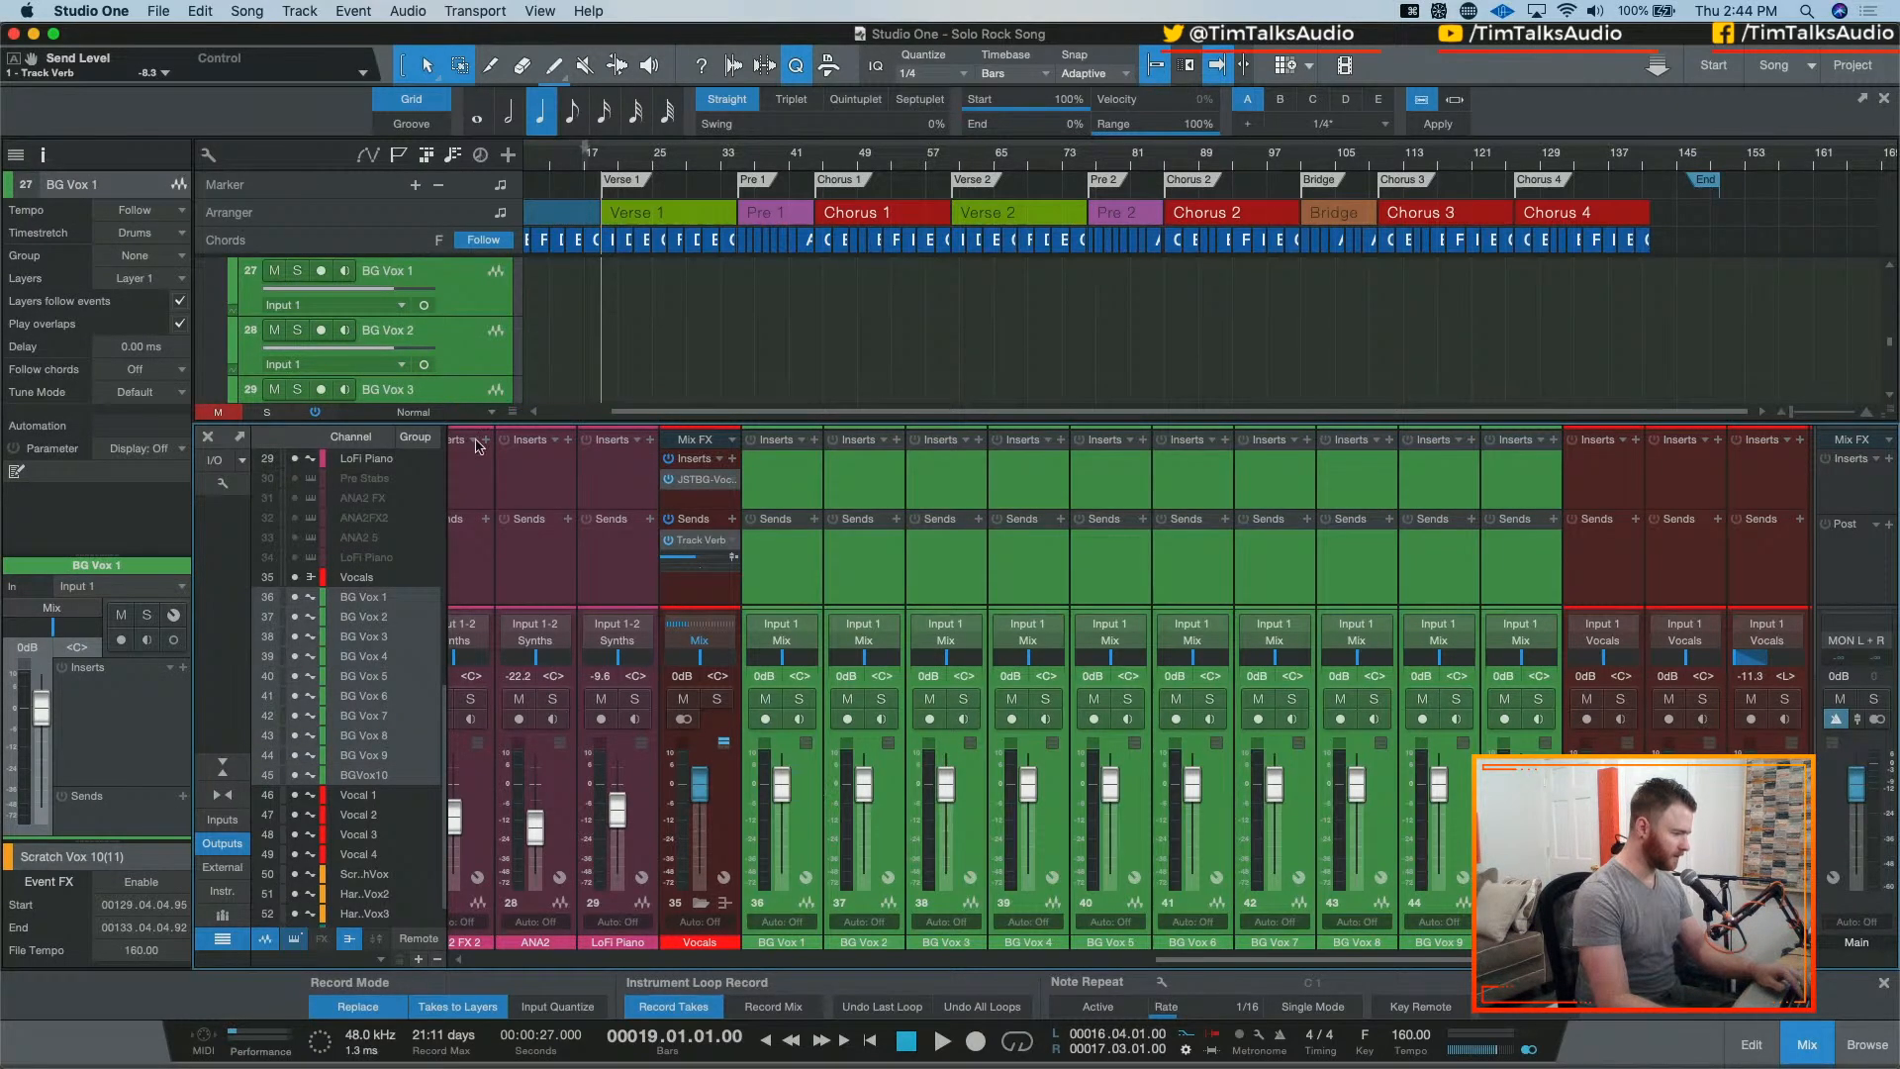
scroll(429, 360, up, 3)
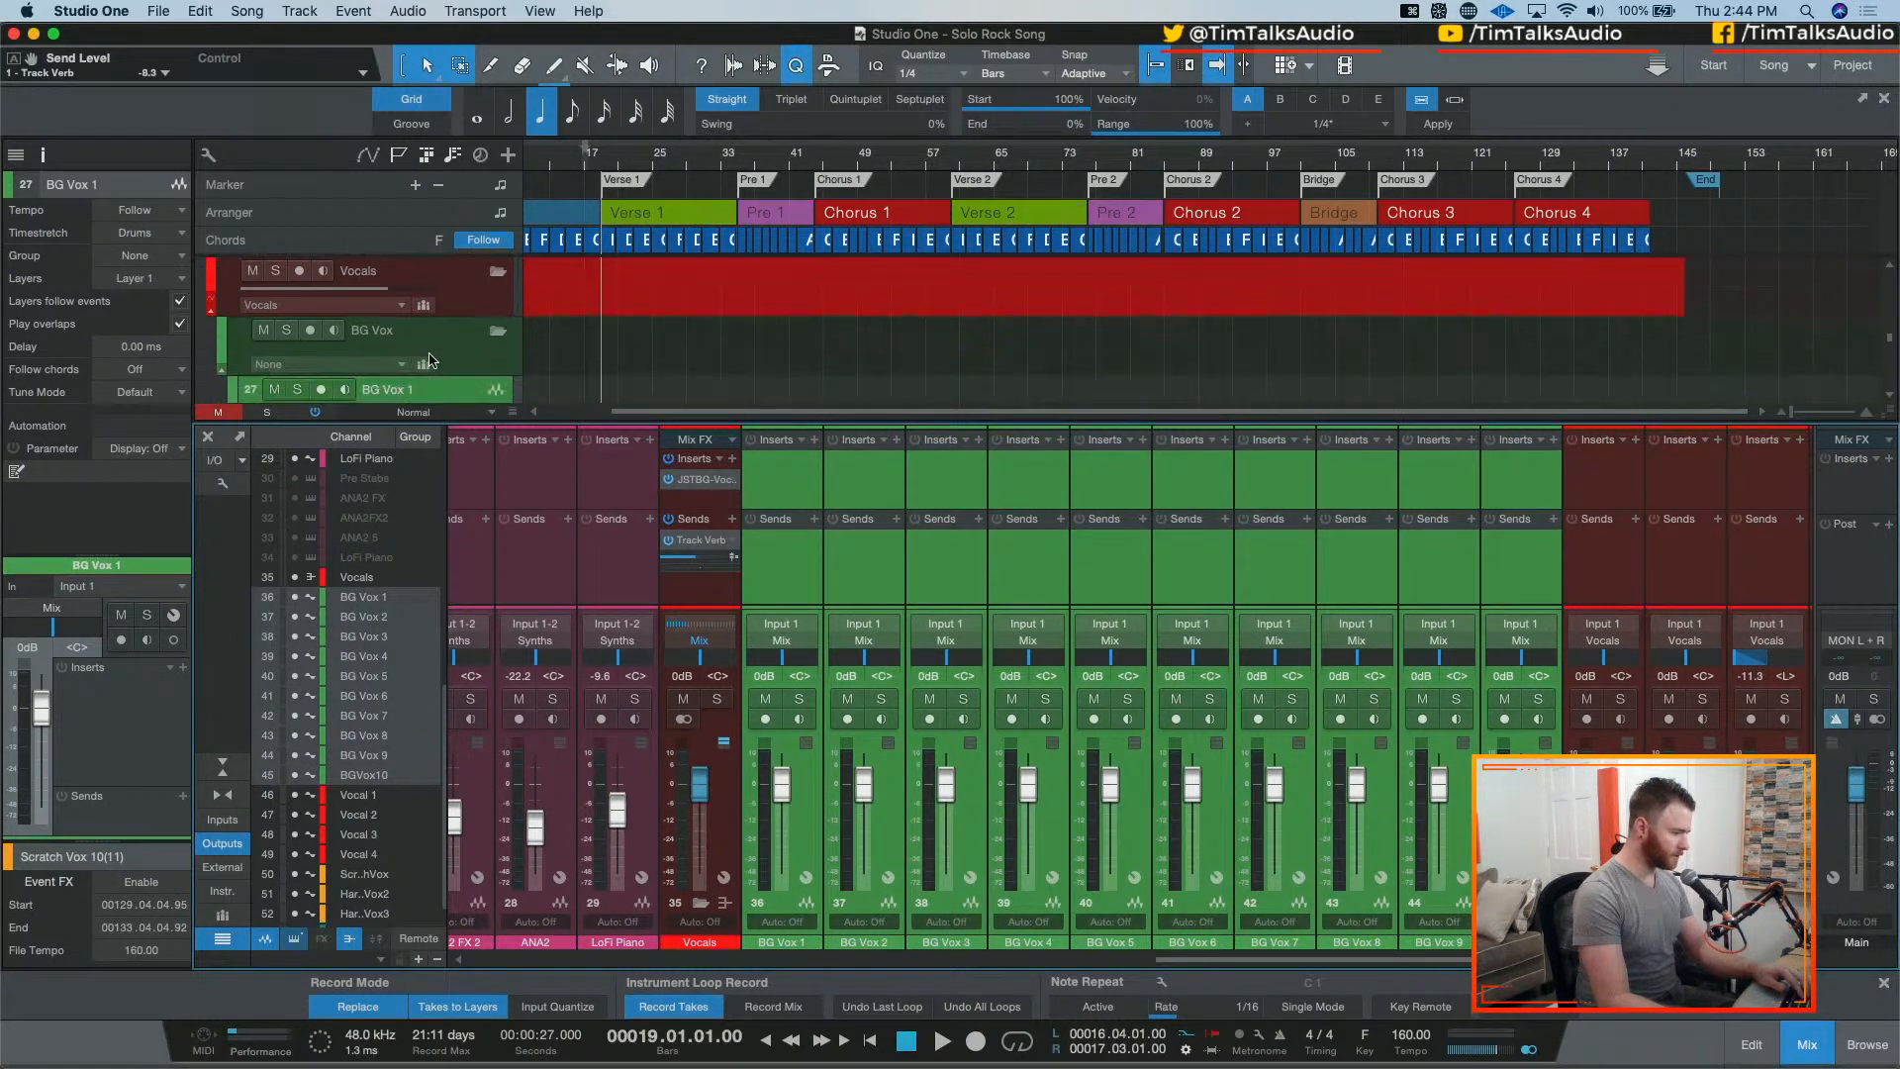
click(450, 358)
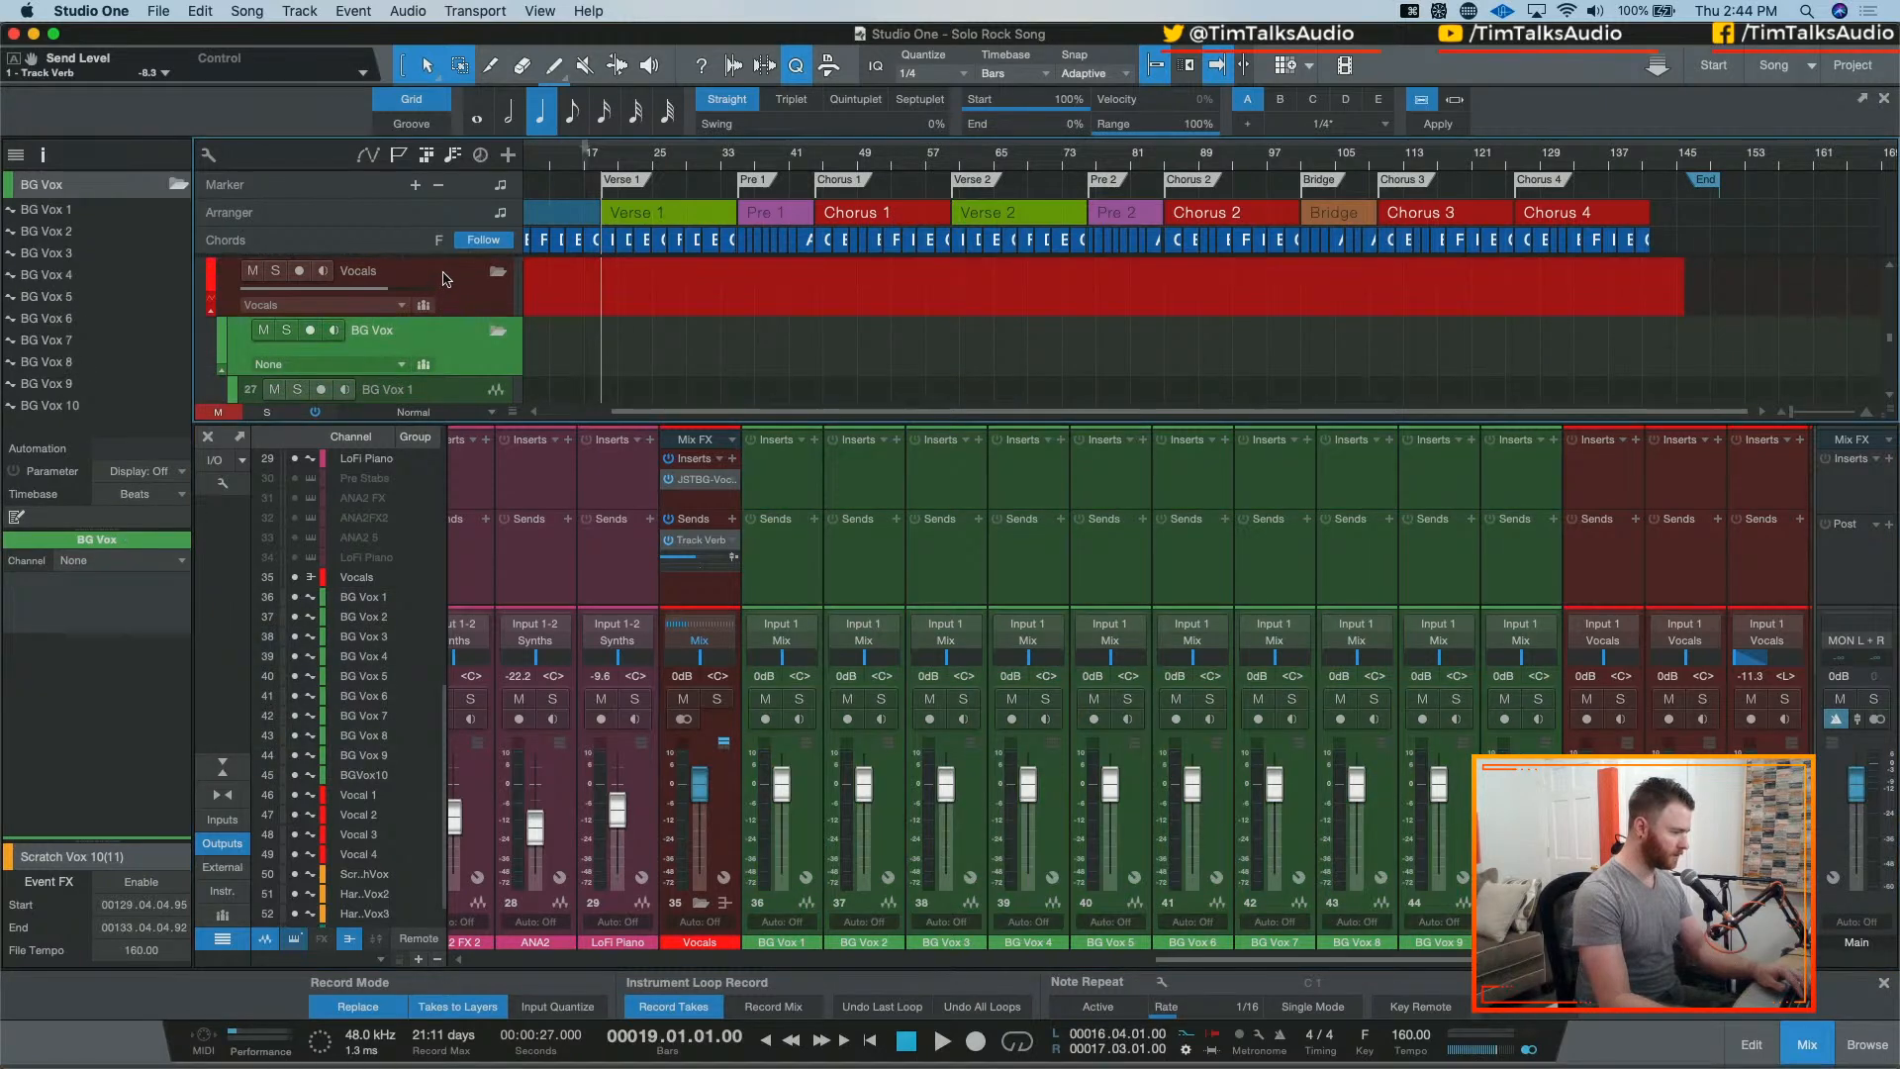
drag(451, 358, 444, 277)
scroll(472, 337, up, 3)
scroll(472, 334, down, 4)
drag(466, 292, 452, 386)
key(F3)
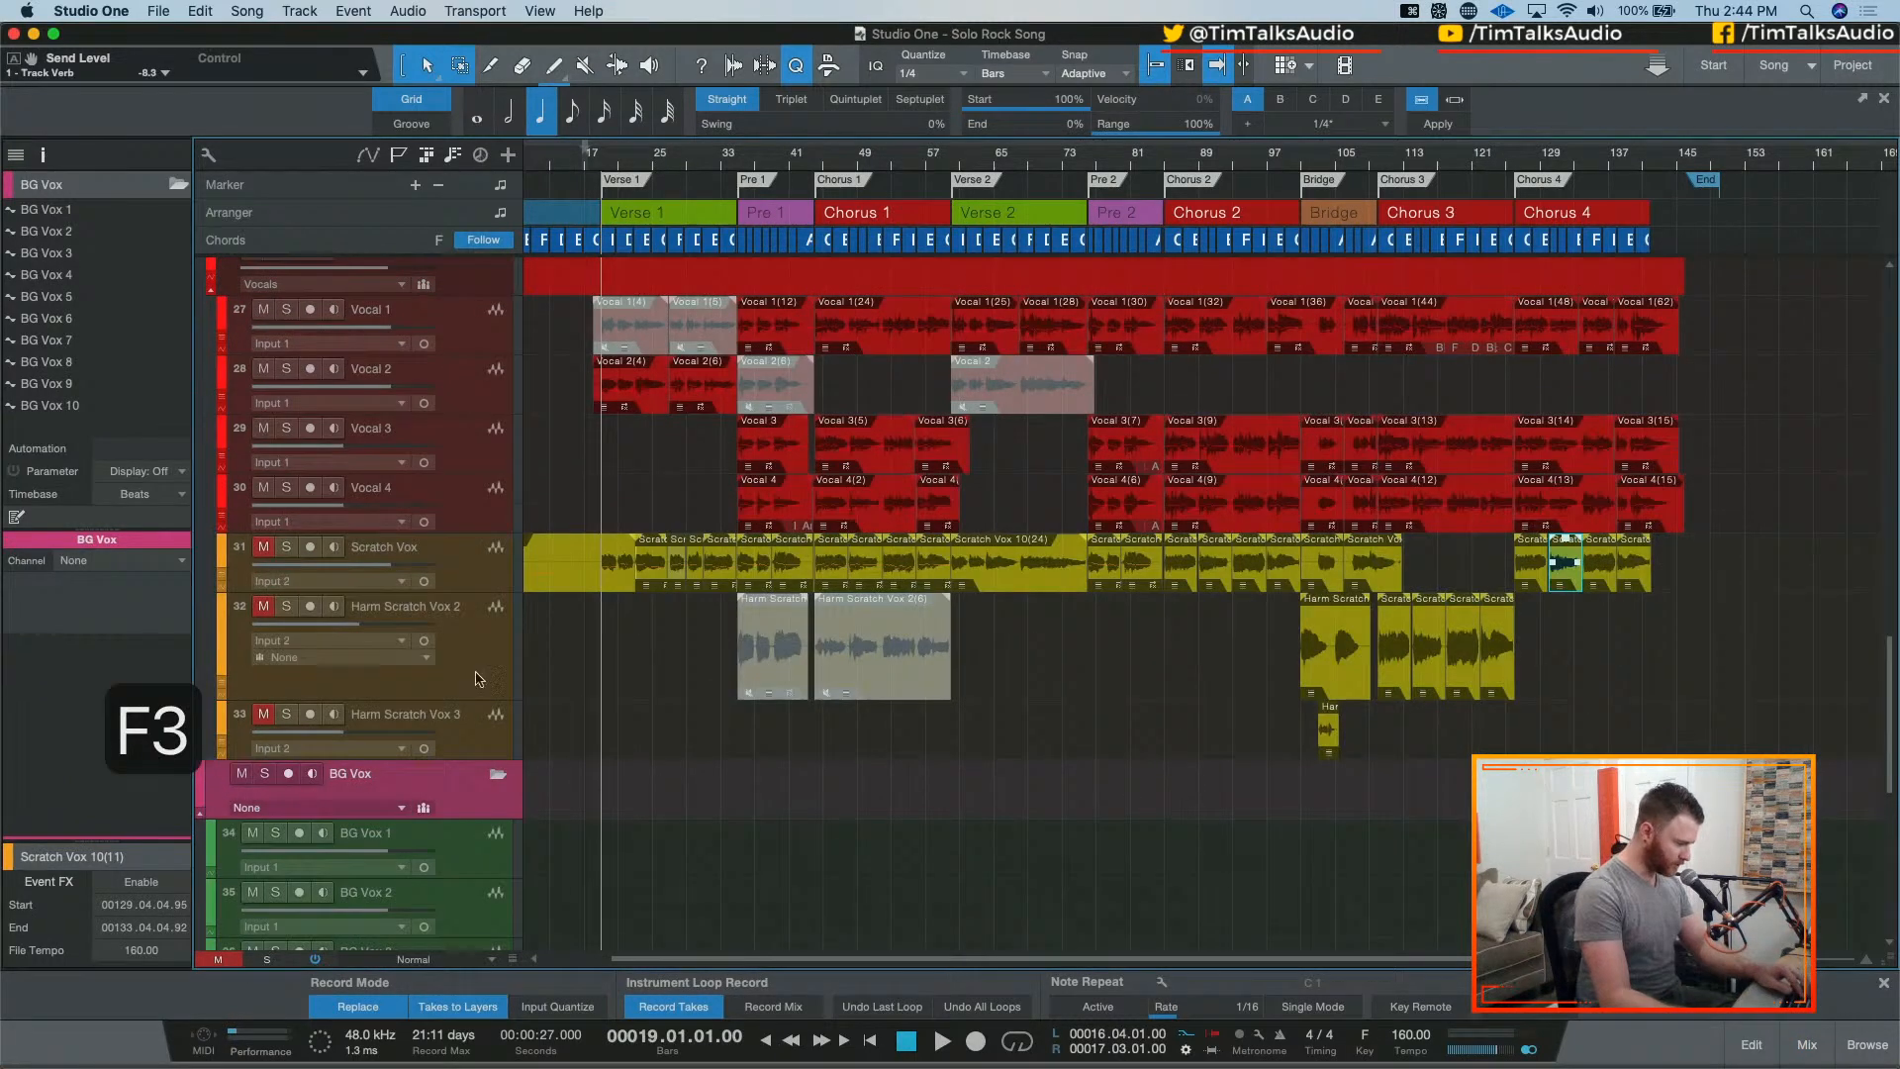
Step: Collapse the Vocals folder and move the Vocals and BG Vox folders out of the Synths folder, below Track Verb
scroll(247, 806, up, 1)
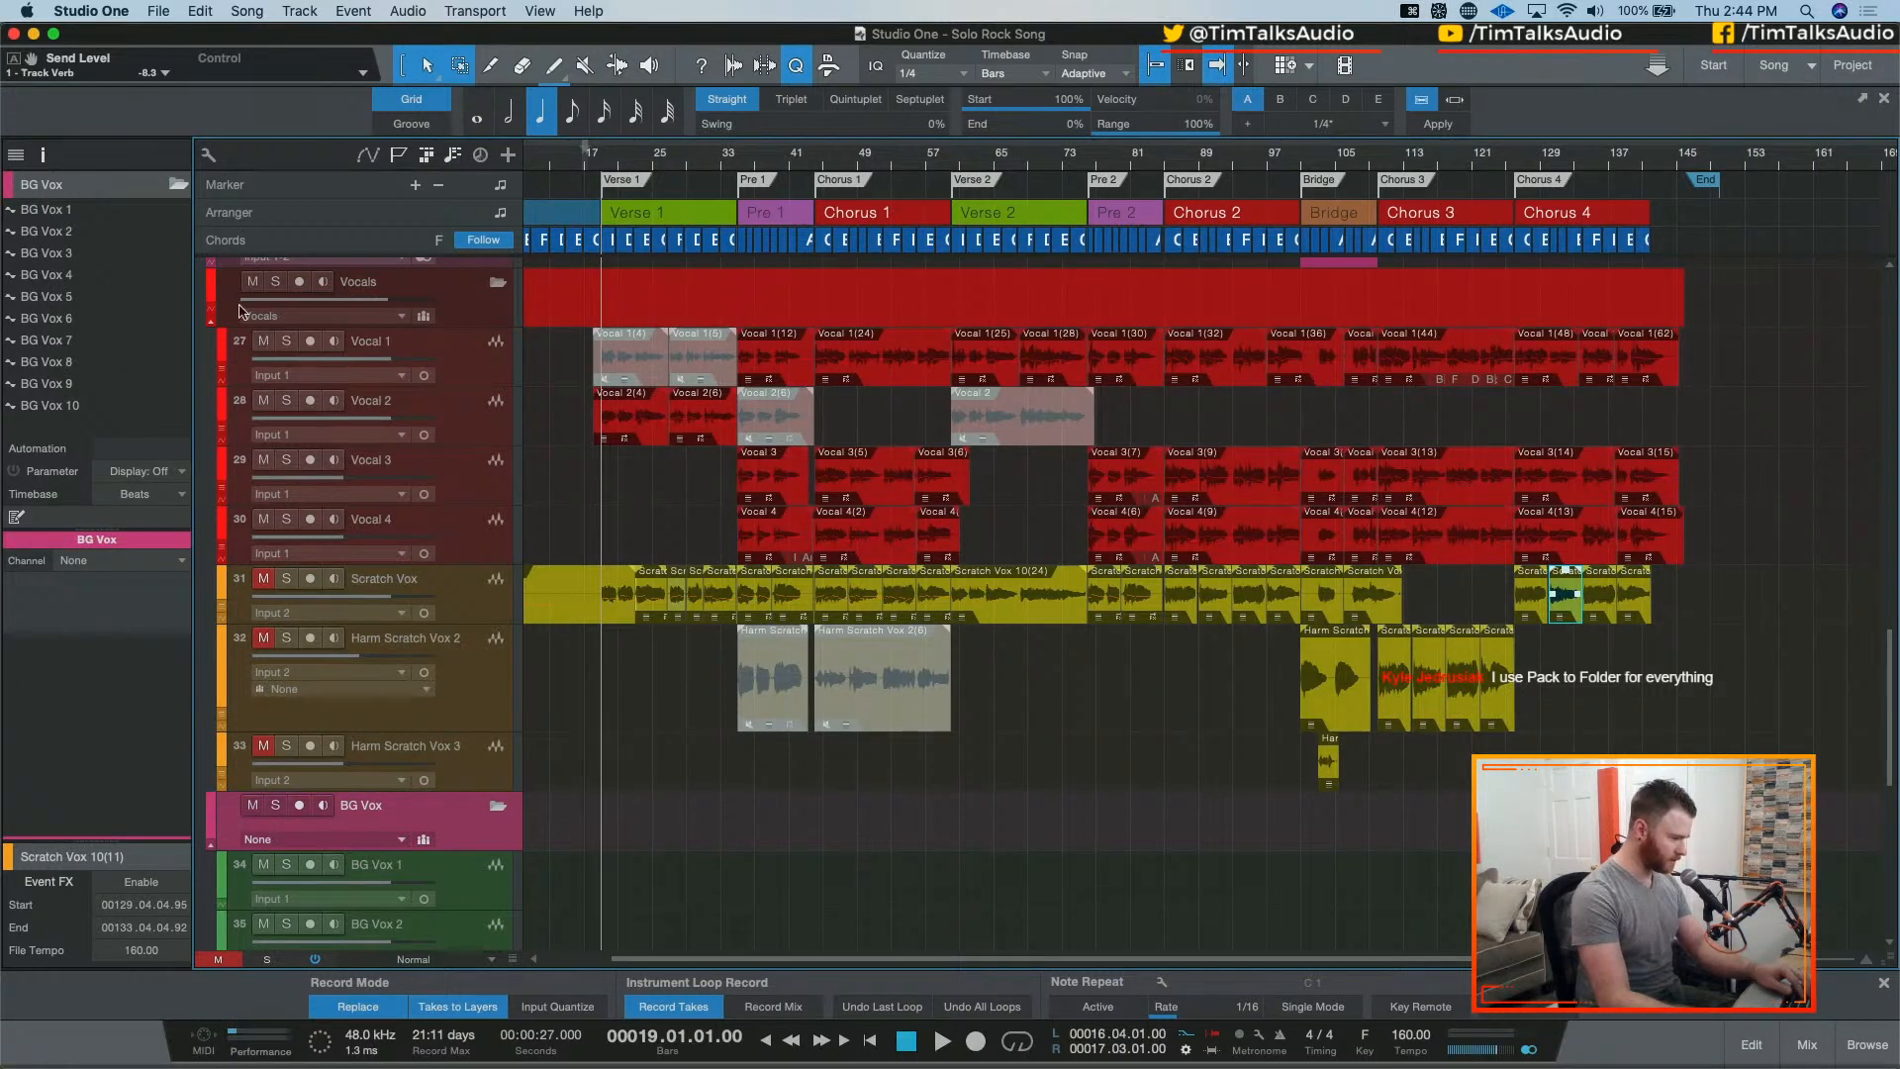
click(498, 283)
scroll(416, 371, up, 6)
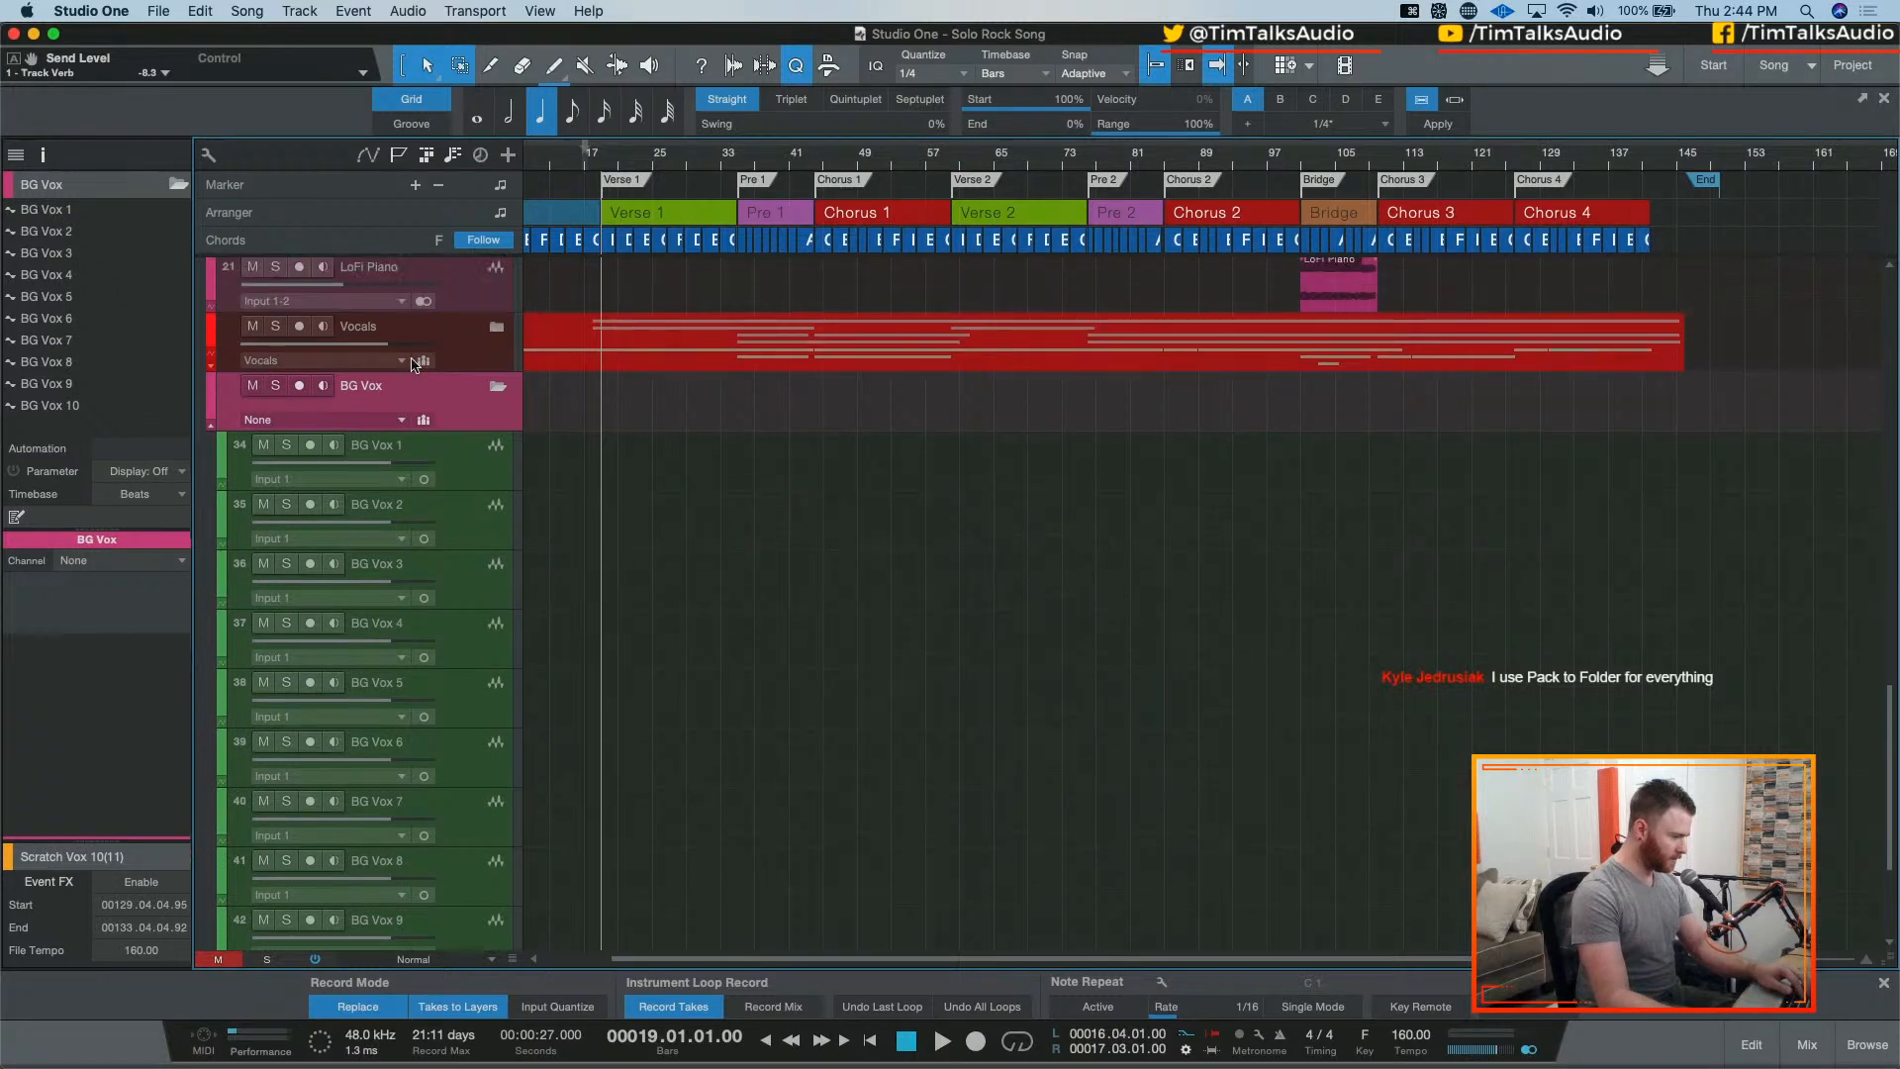
scroll(431, 524, up, 10)
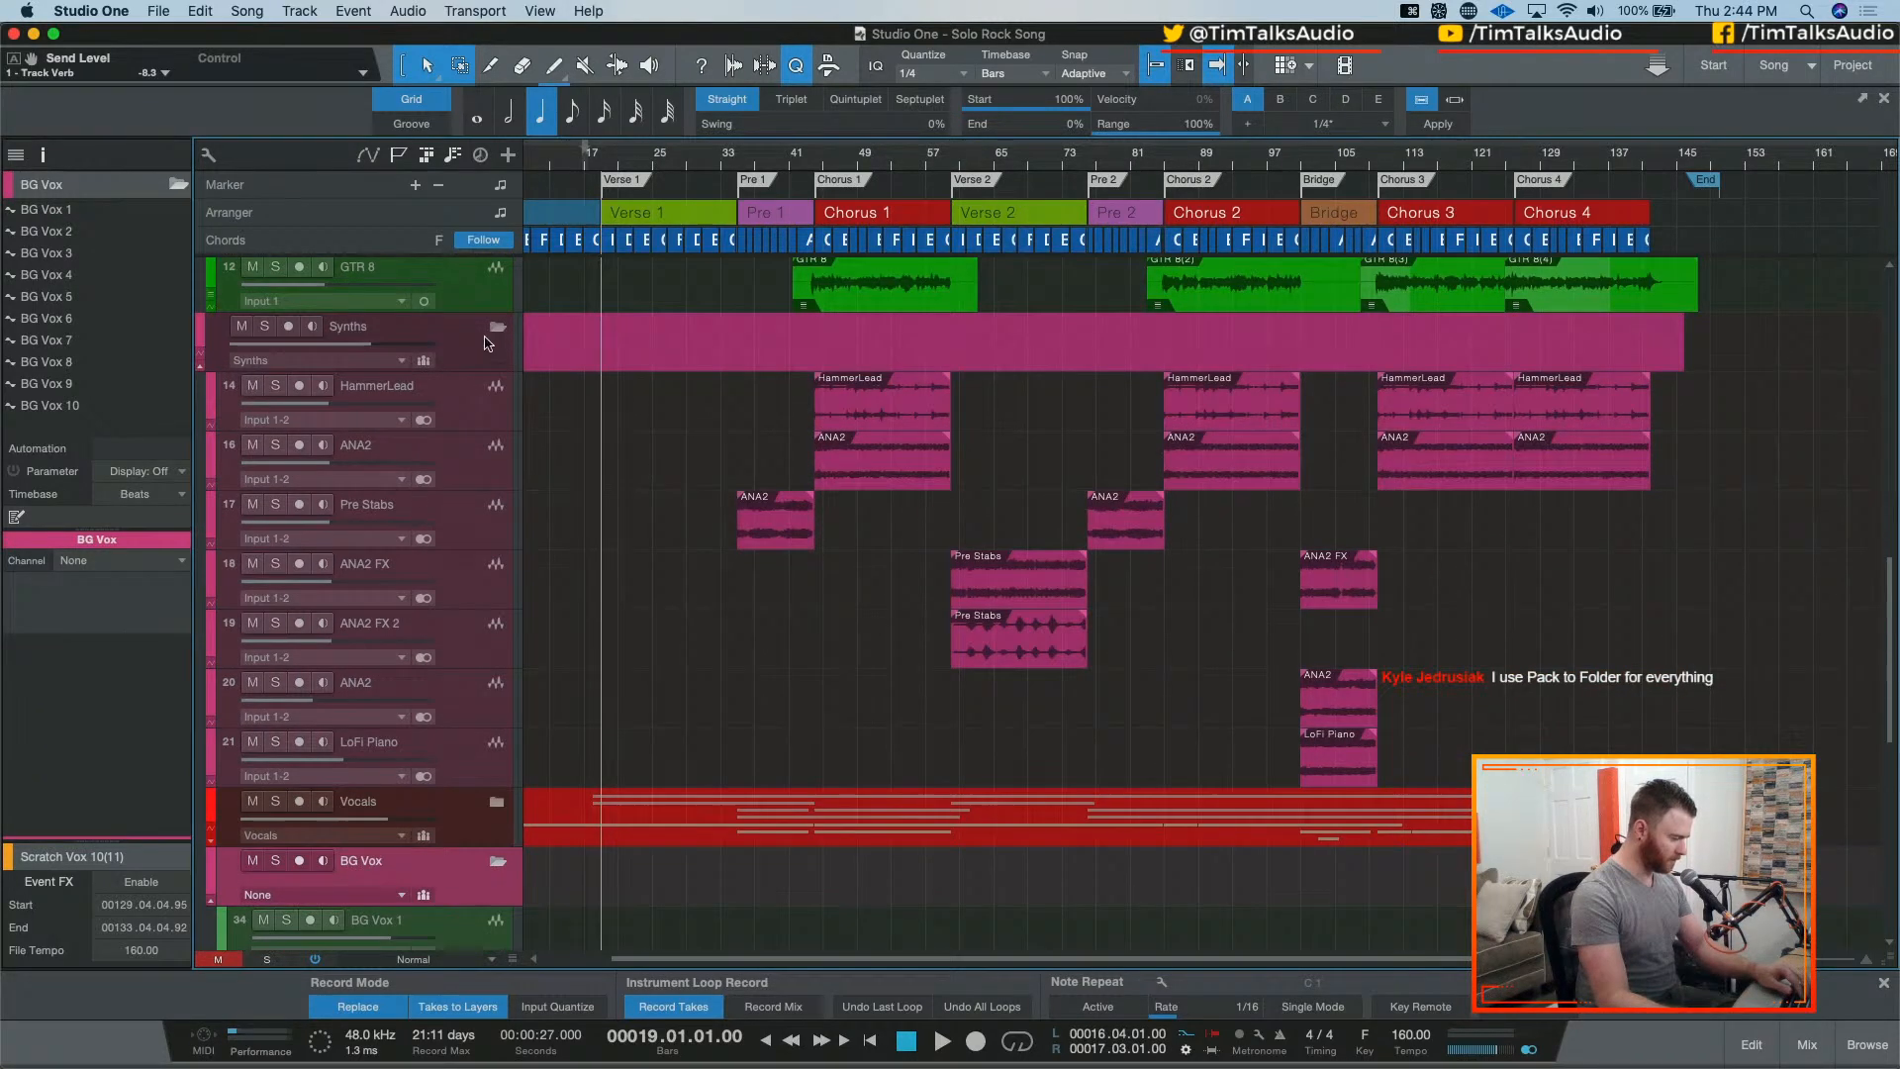
mouse_move(463, 826)
mouse_down()
mouse_move(436, 915)
mouse_move(432, 780)
mouse_move(419, 827)
mouse_move(420, 803)
mouse_move(445, 848)
mouse_move(428, 839)
mouse_up()
scroll(435, 752, up, 3)
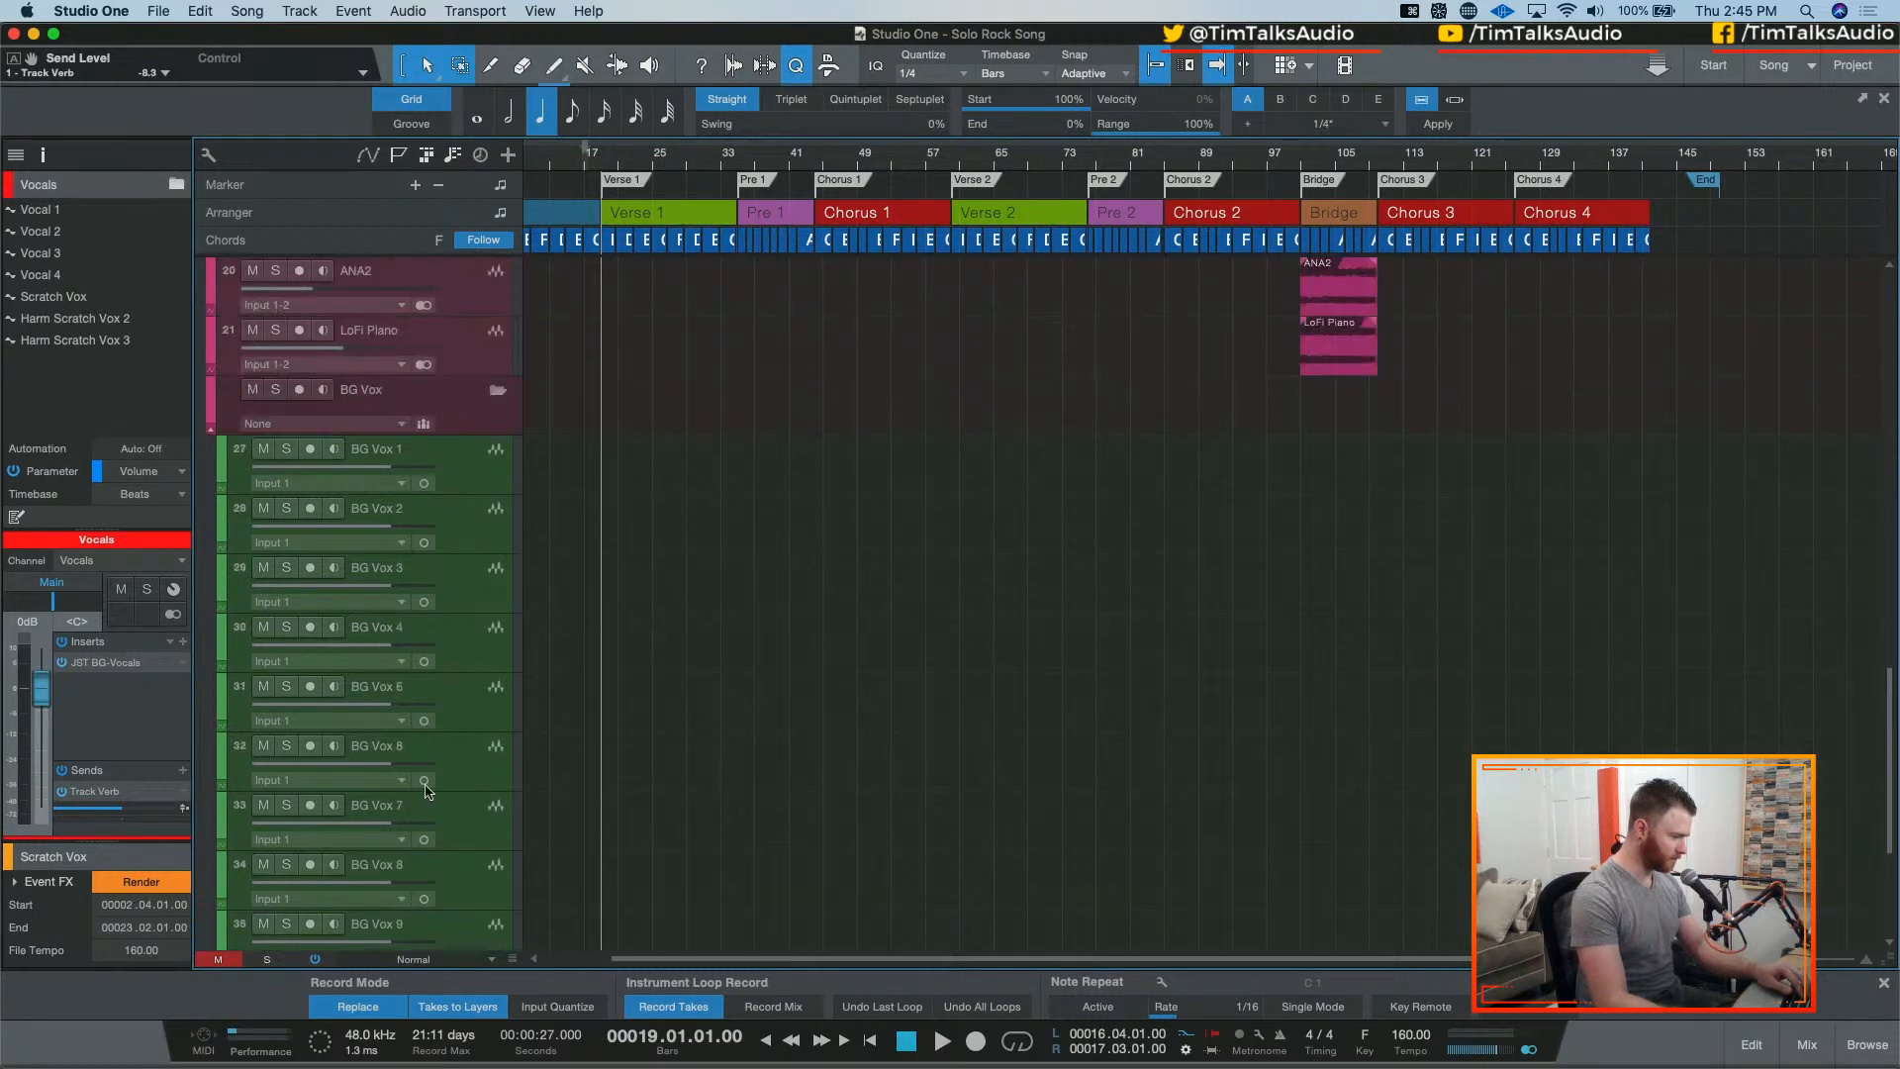
drag(461, 435, 435, 859)
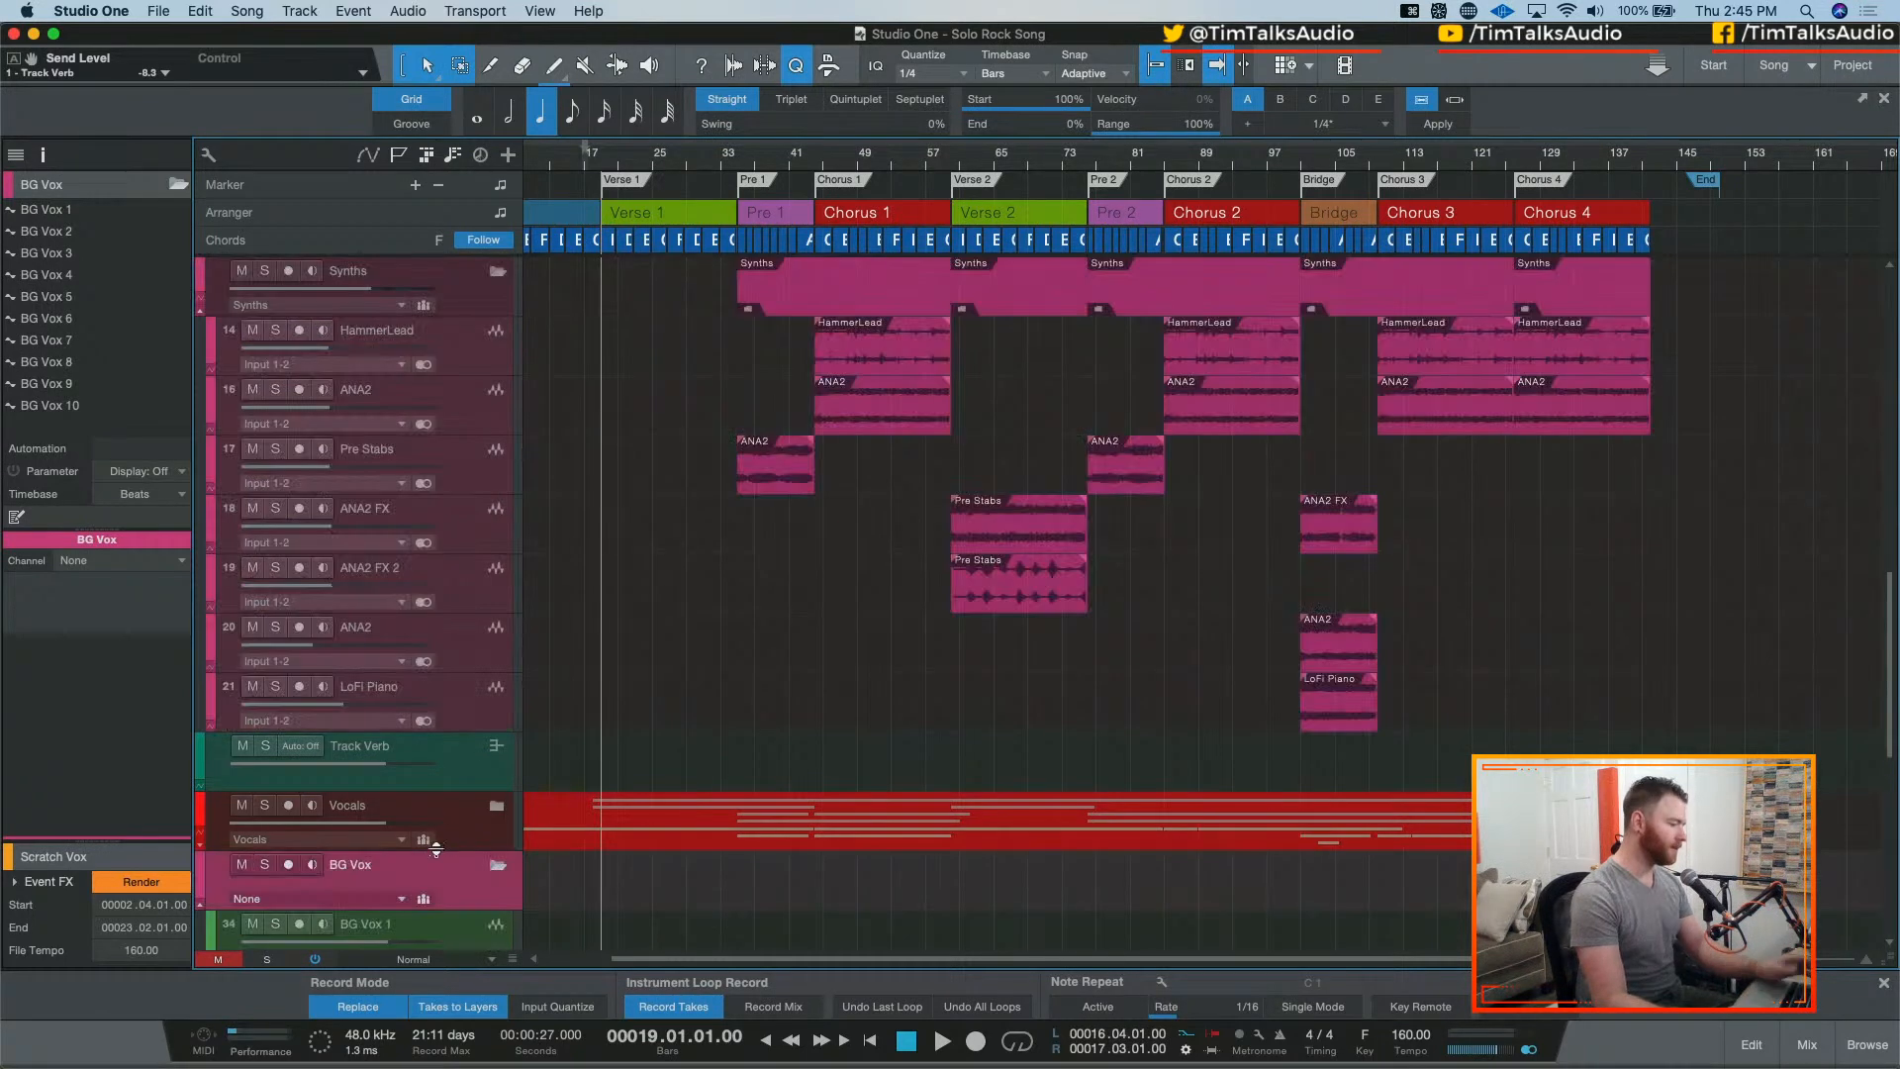
Step: Set the BG Vox folder track's color to bright green
click(200, 875)
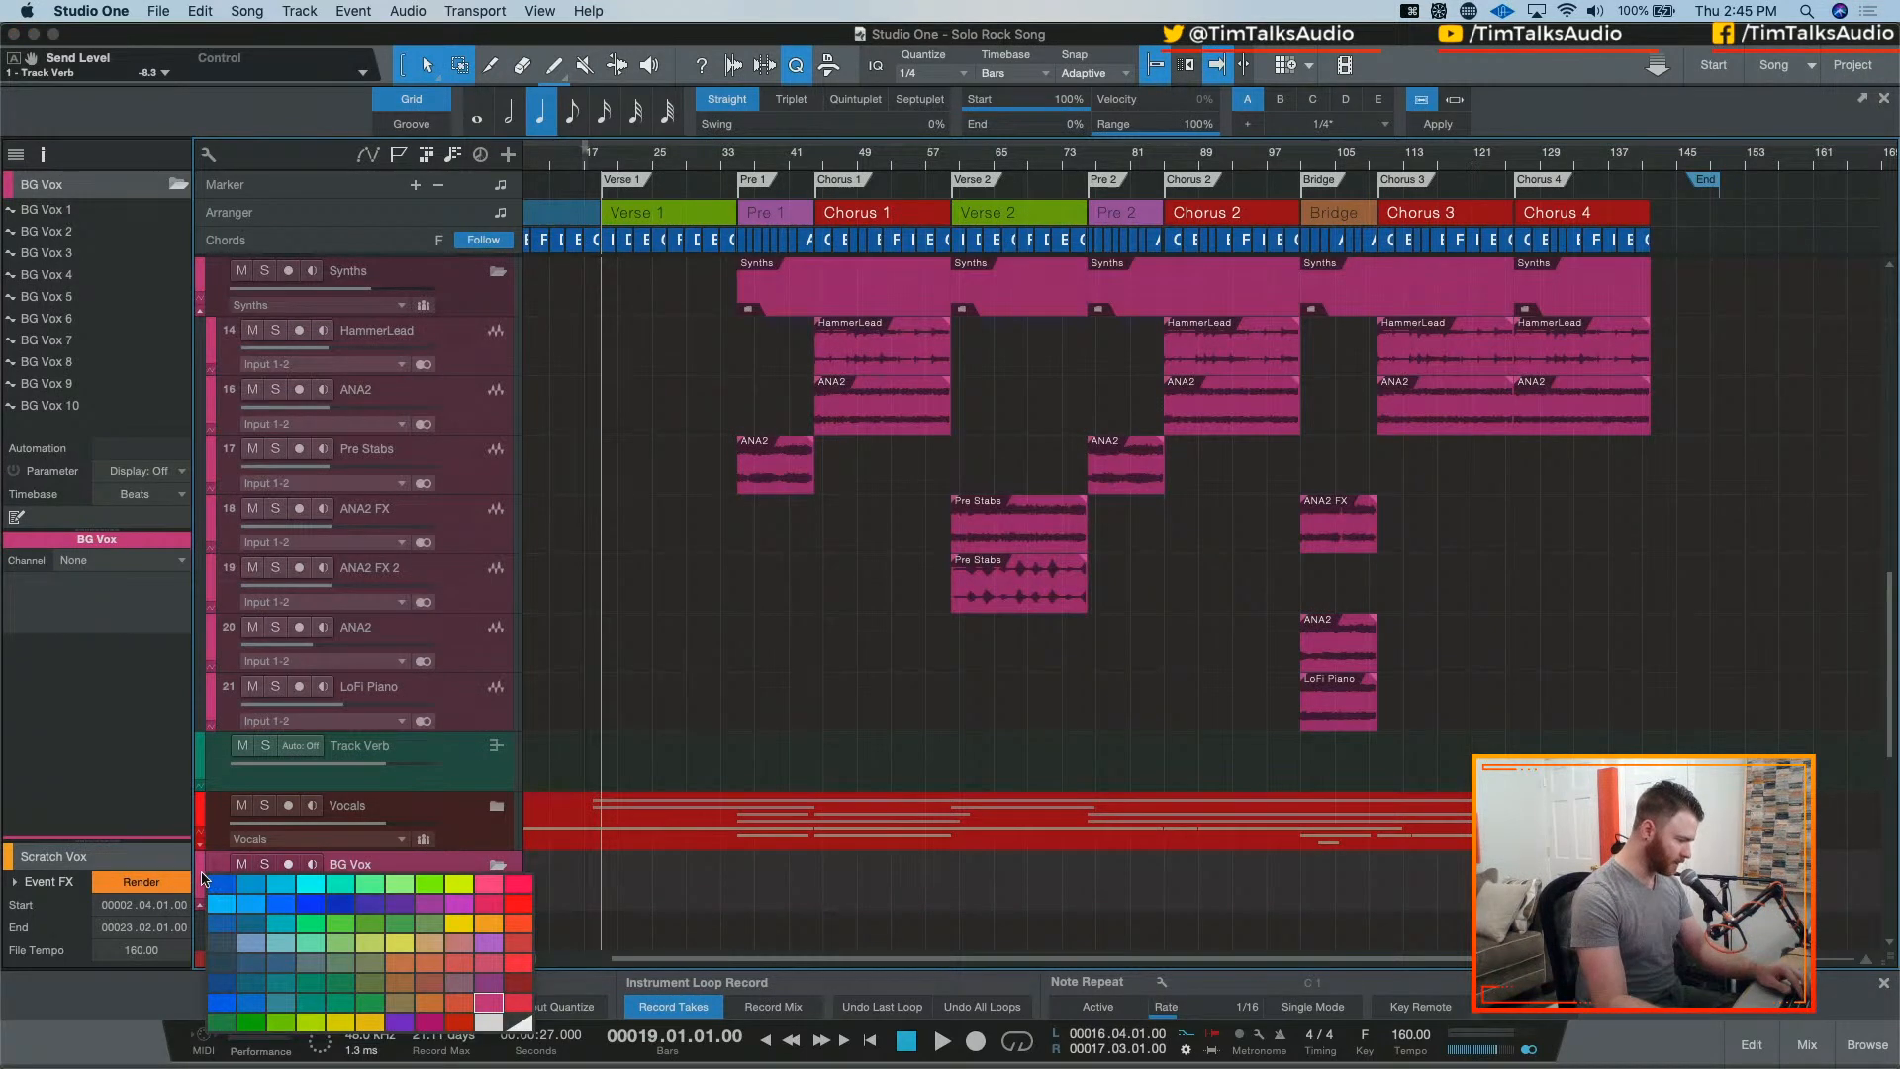
click(361, 925)
click(368, 902)
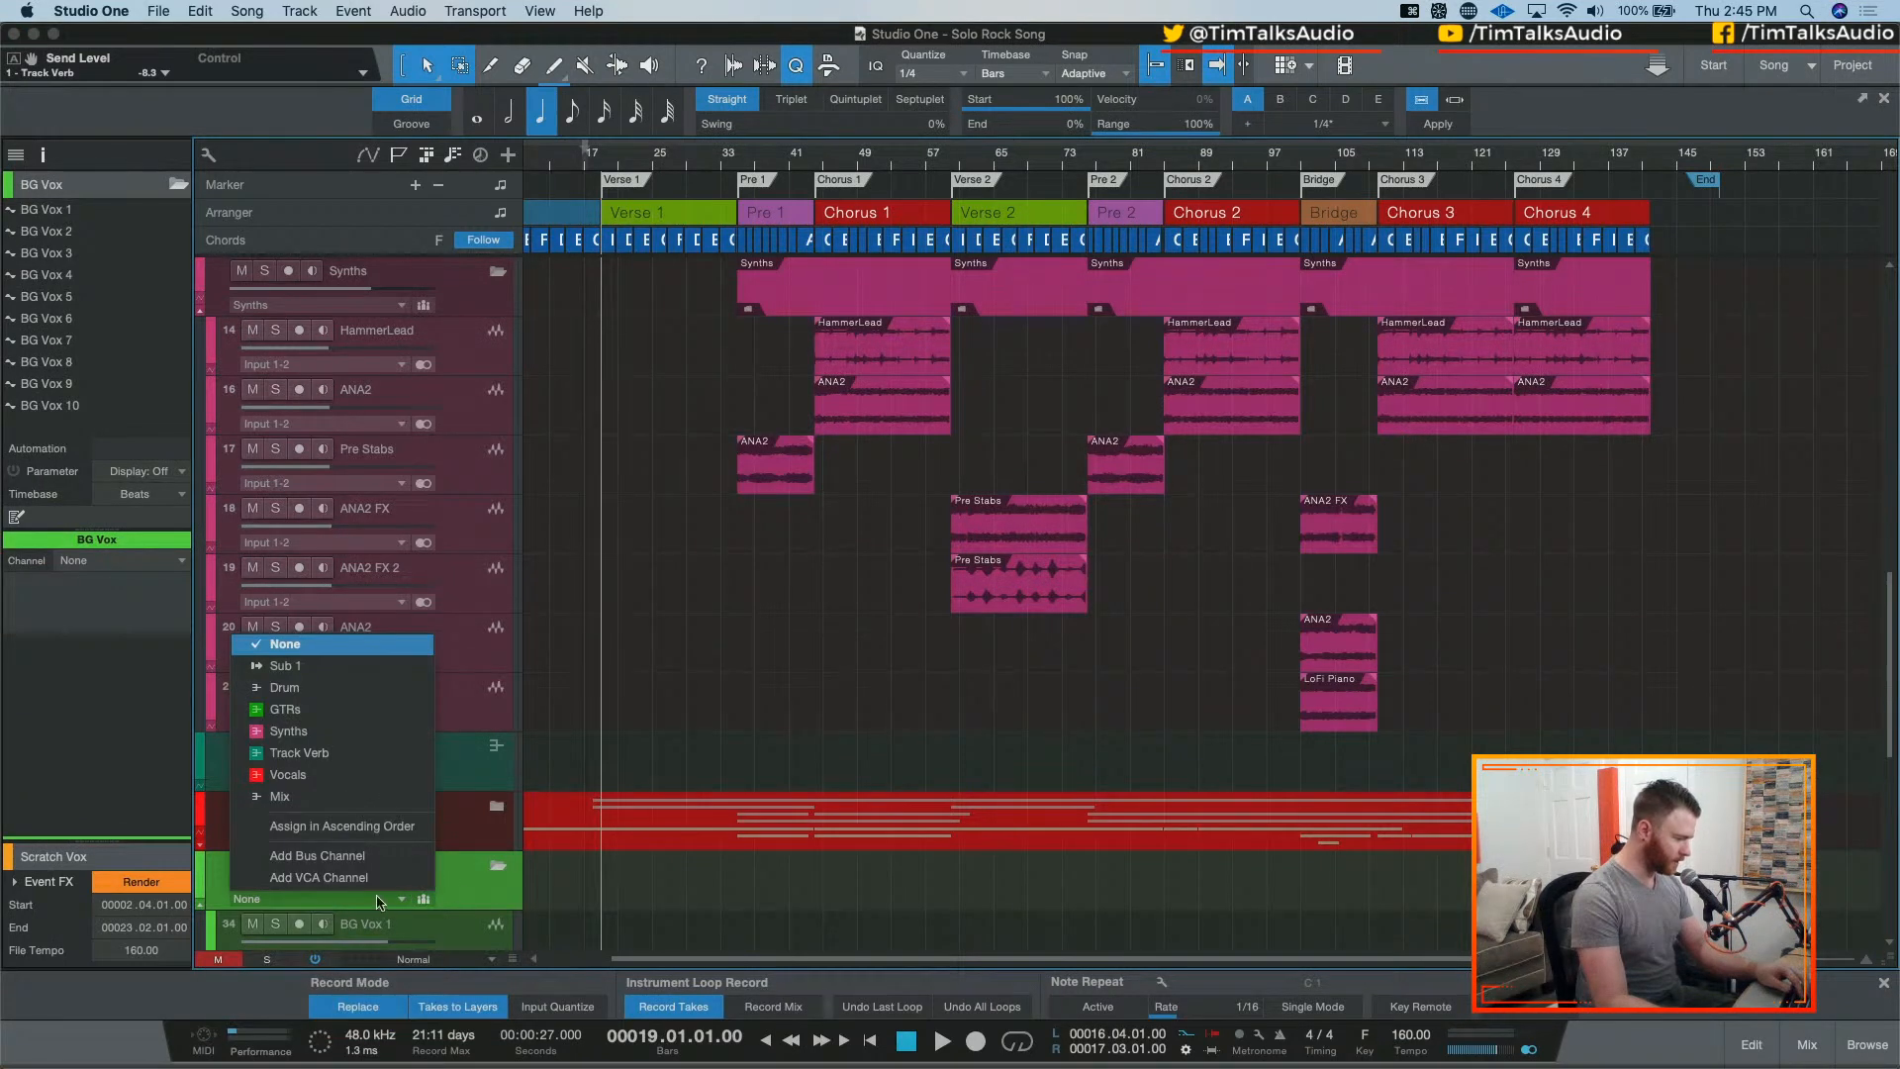
click(486, 881)
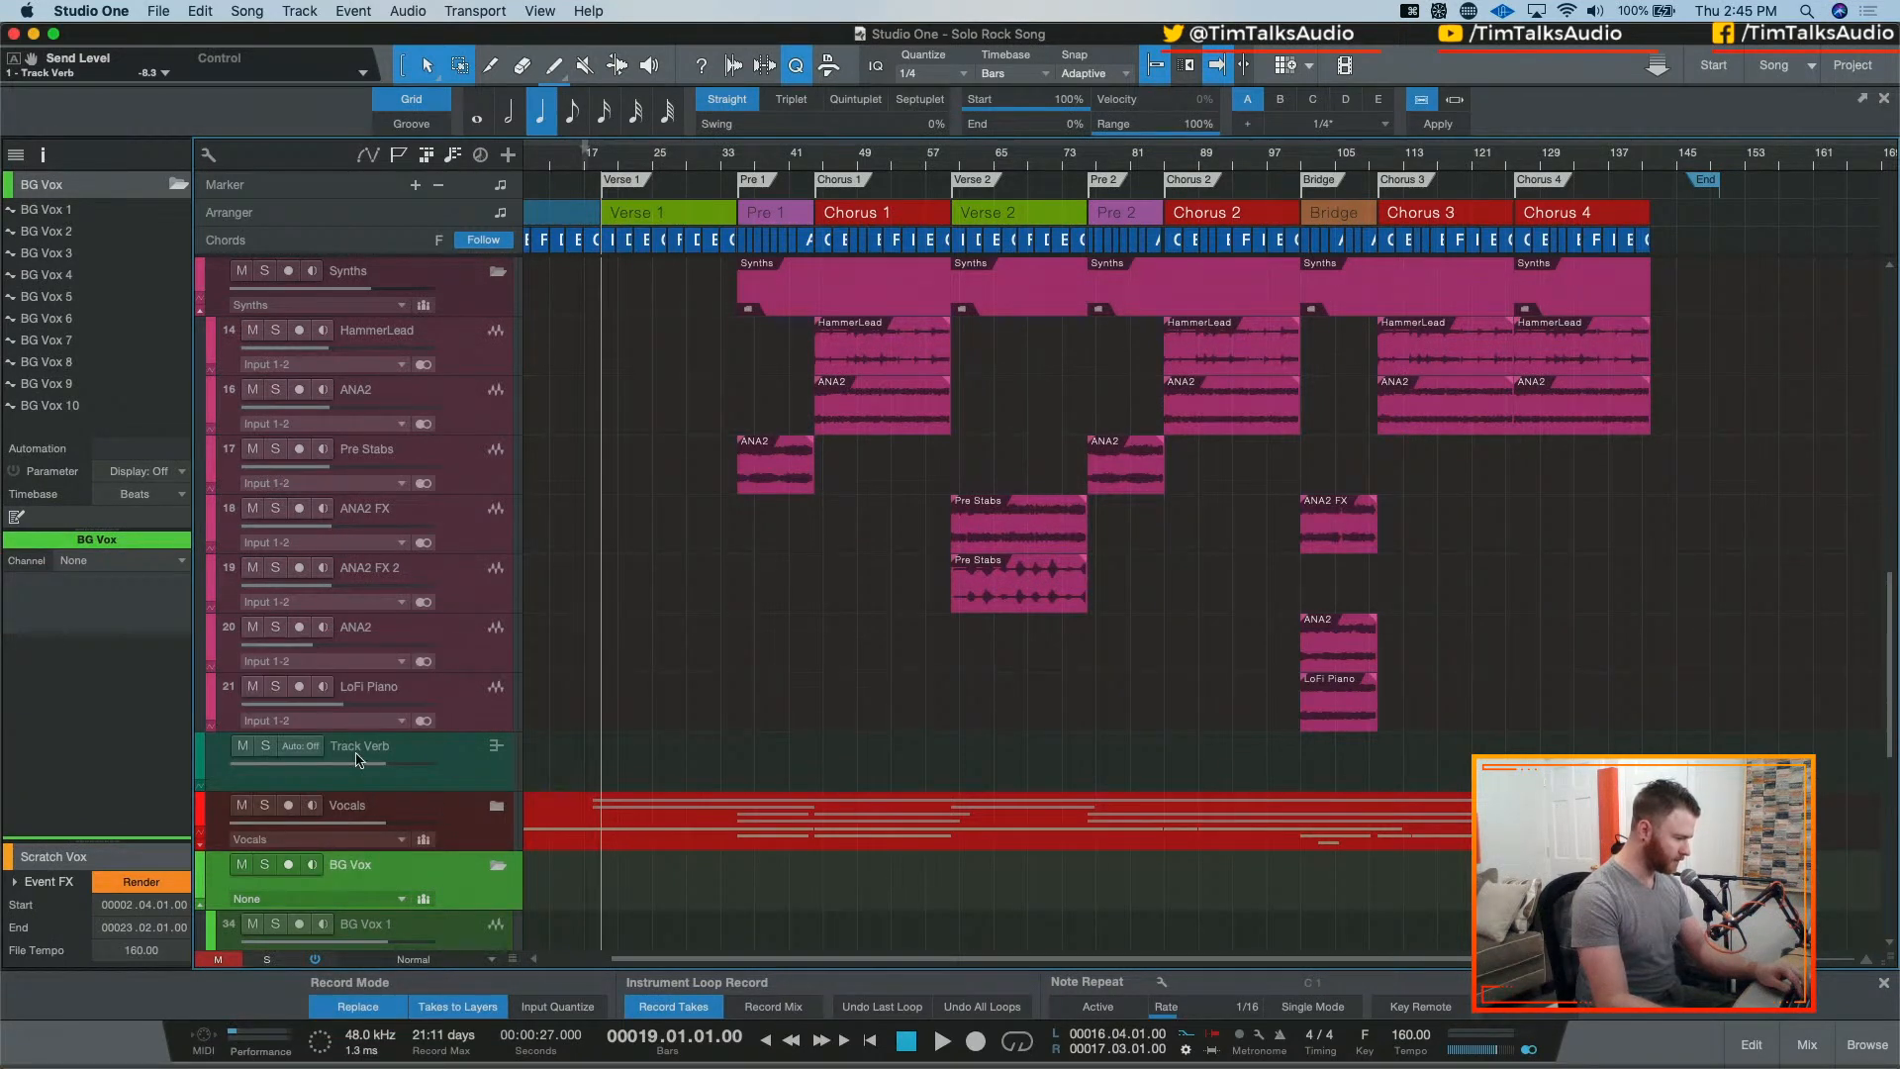
Step: Collapse the Synths folder, enlarge the BG Vox folder track and assign a new bus channel to it
scroll(358, 762, up, 3)
click(497, 449)
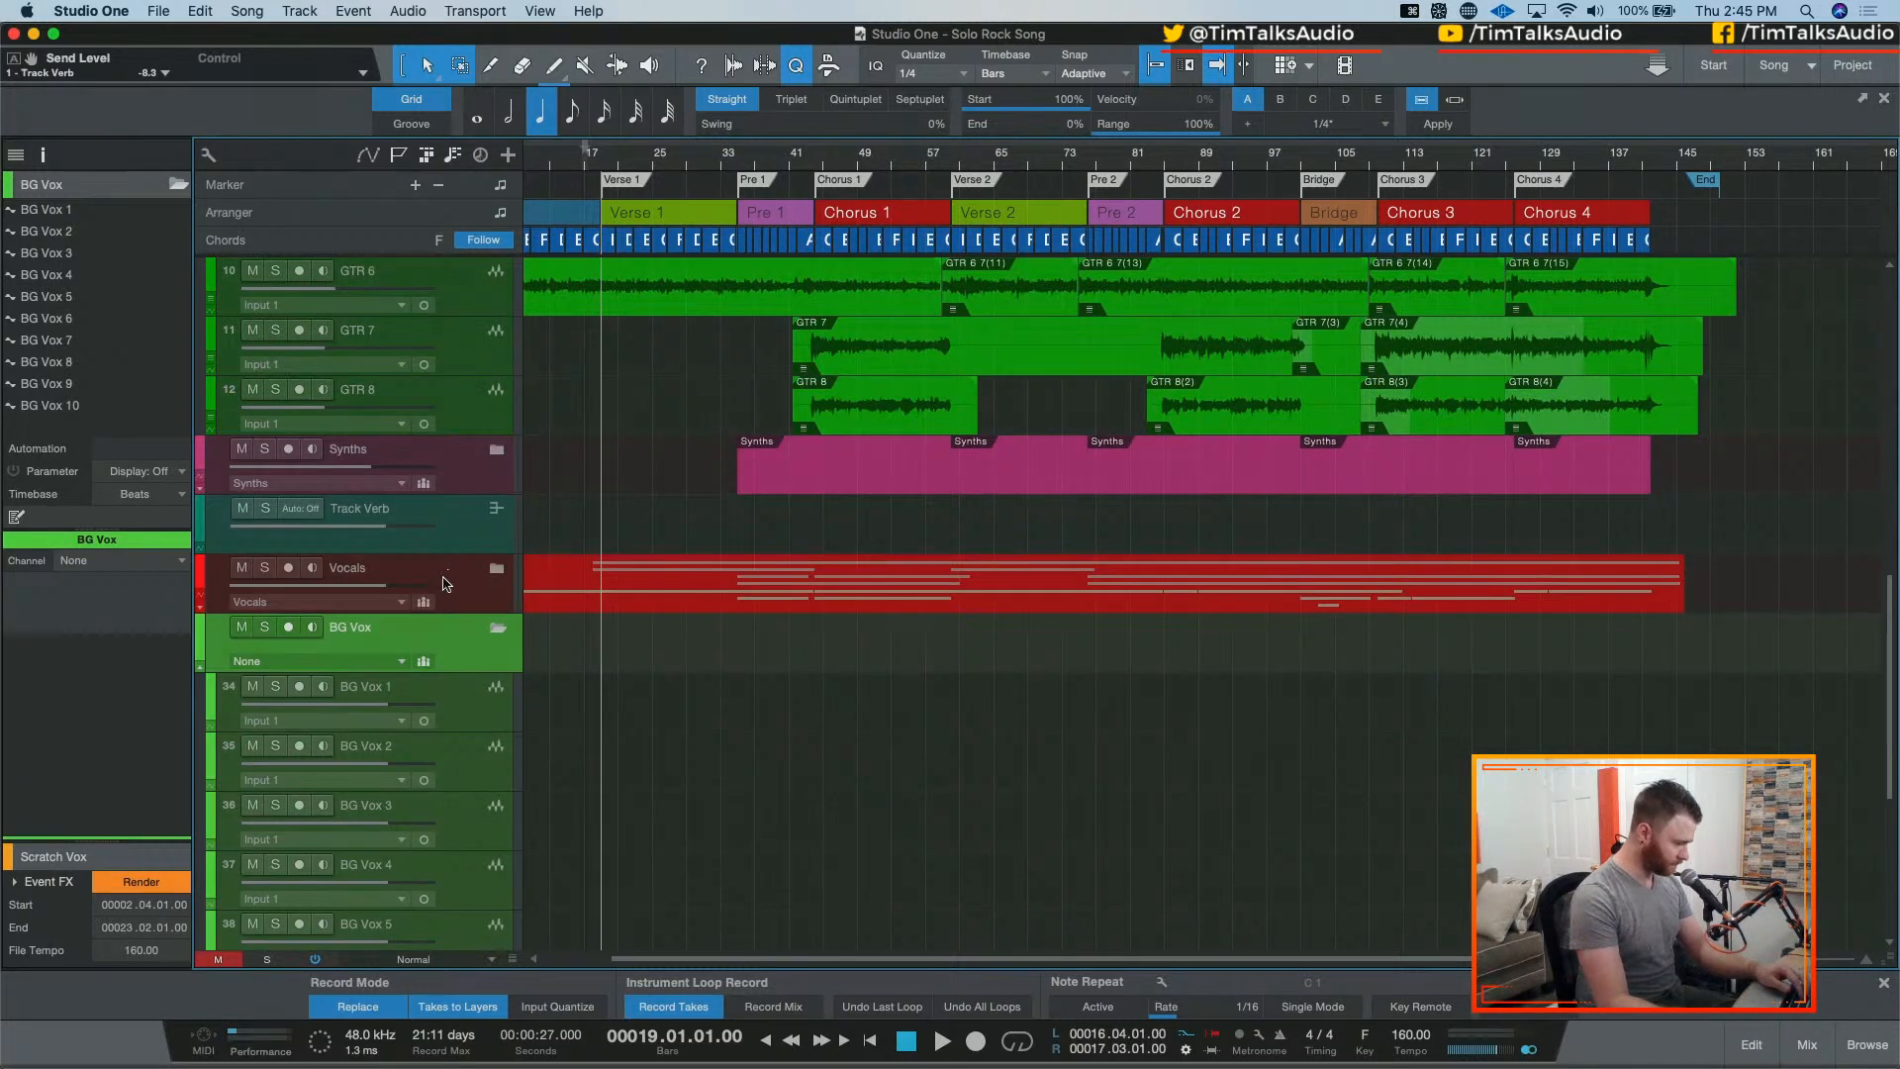
click(464, 537)
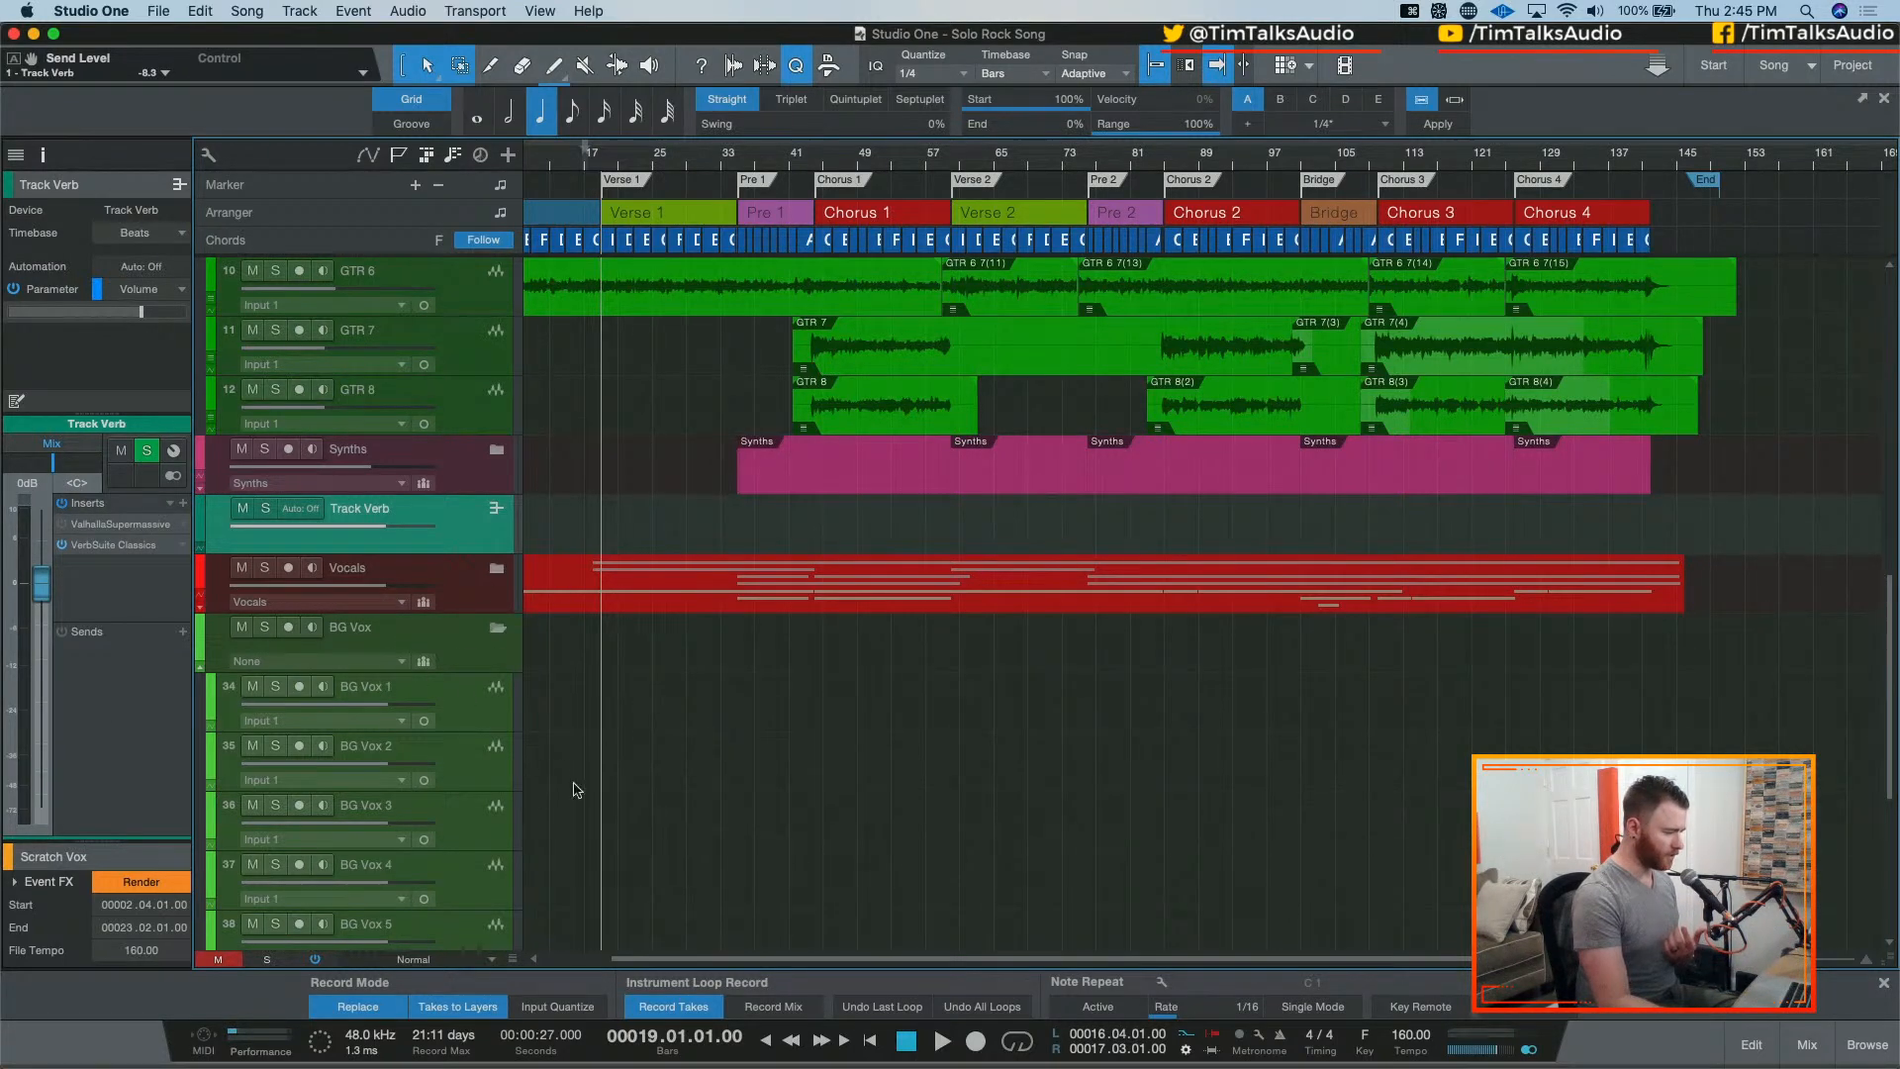
drag(449, 671, 444, 759)
click(274, 664)
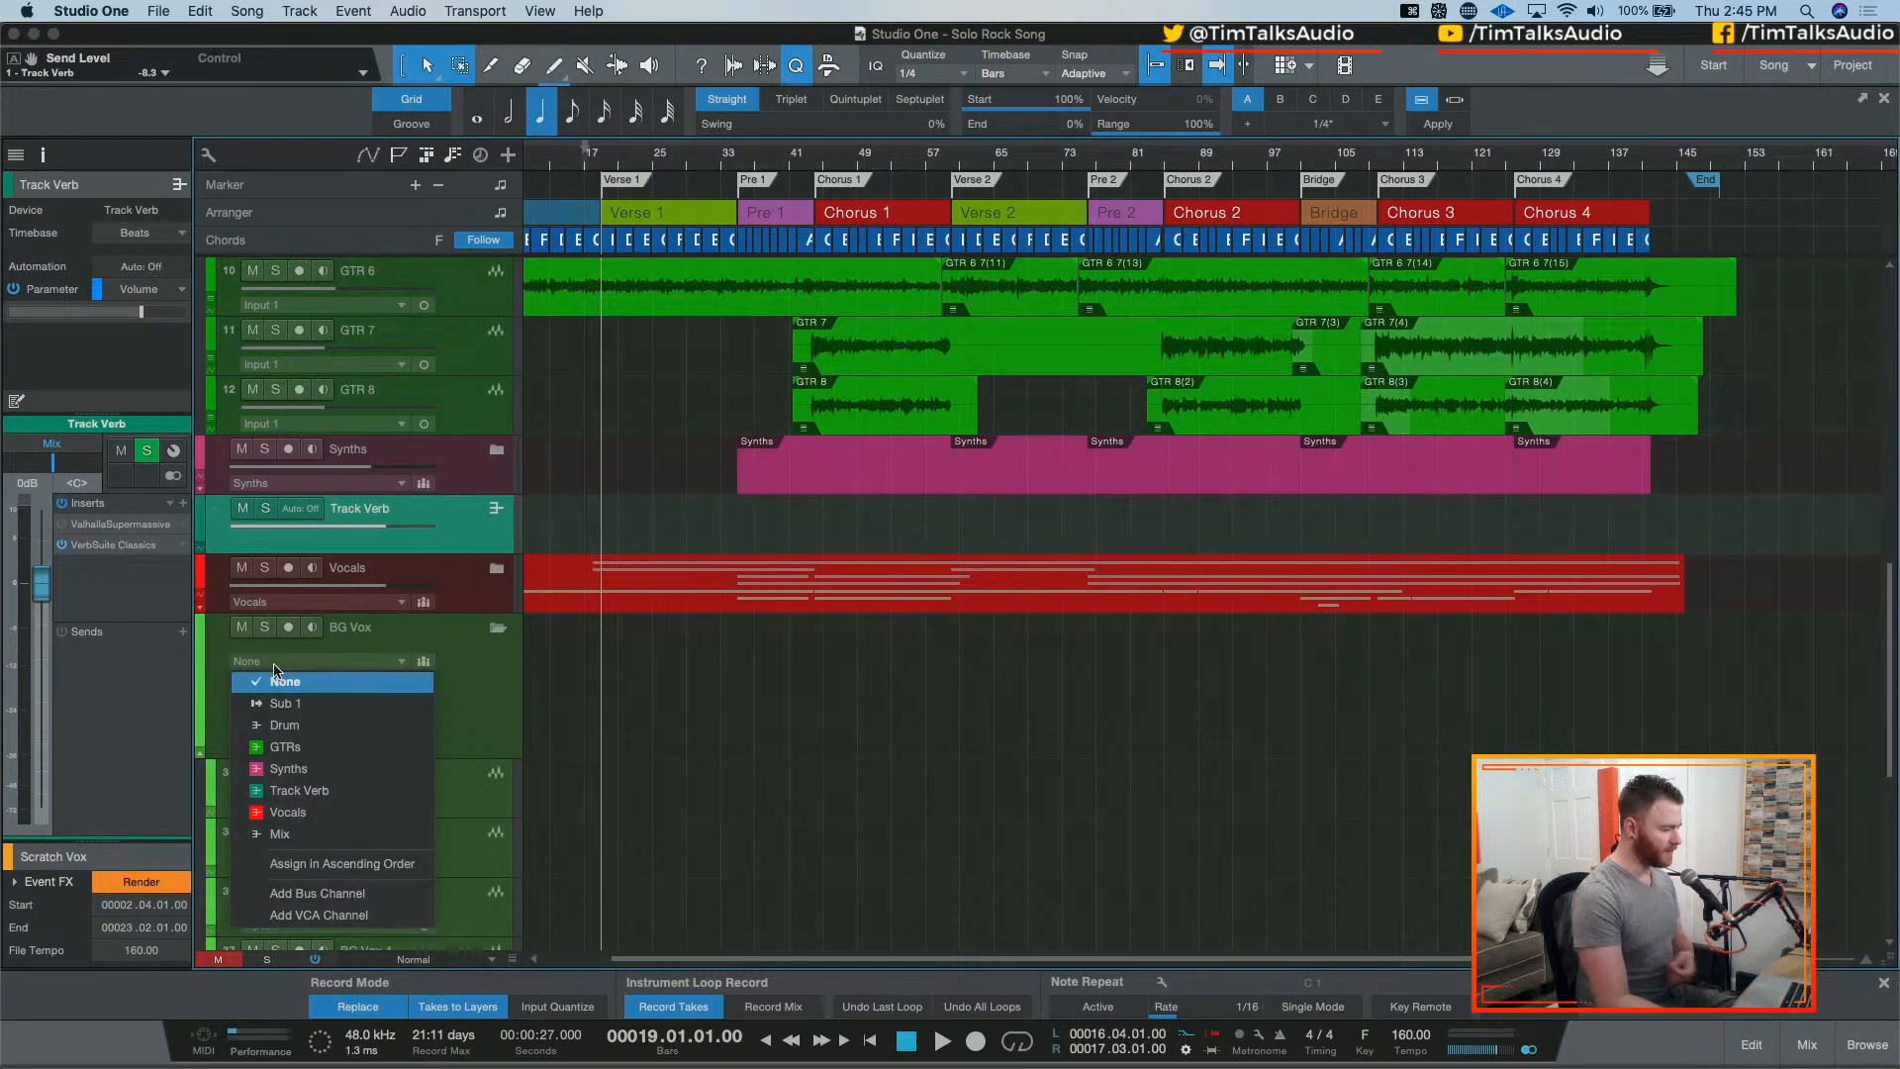
click(375, 894)
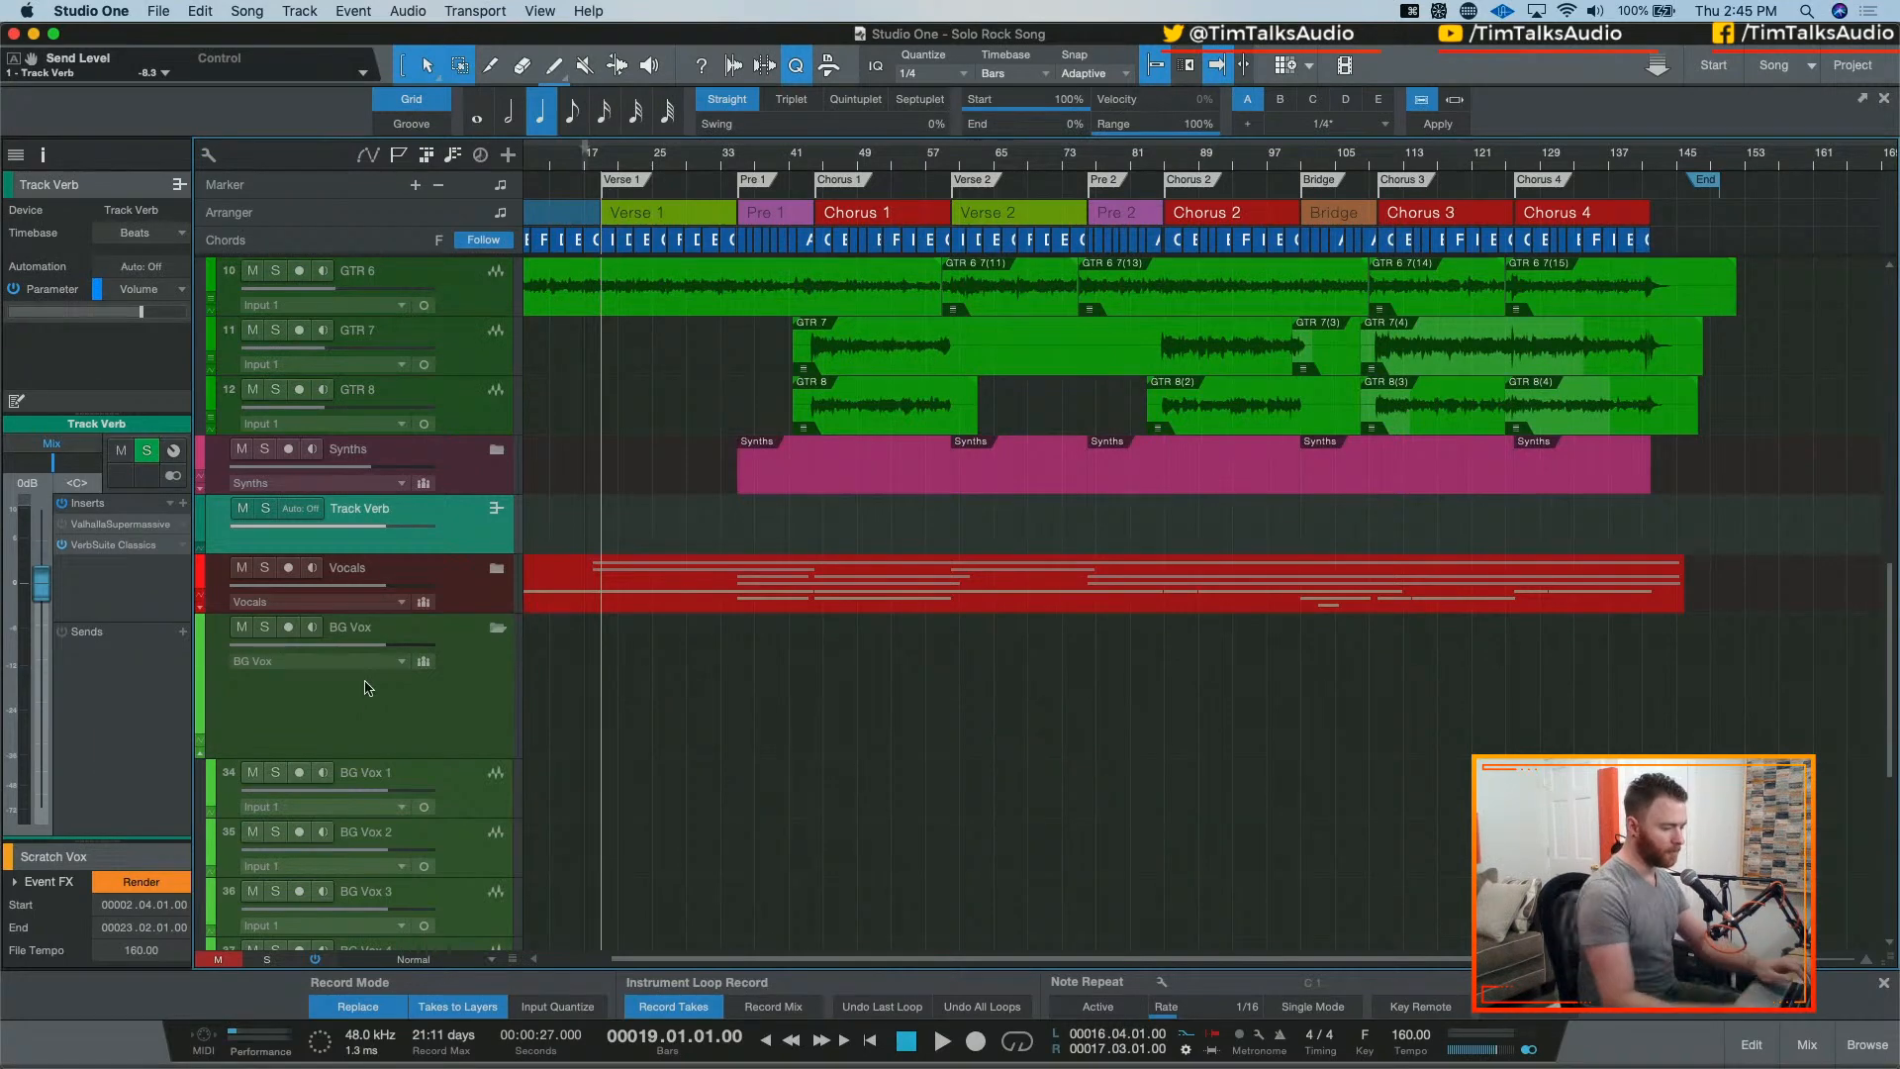
Step: Collapse the BG Vox channels in the mixer and move the Track Verb channel after the BG Vox bus
key(F3)
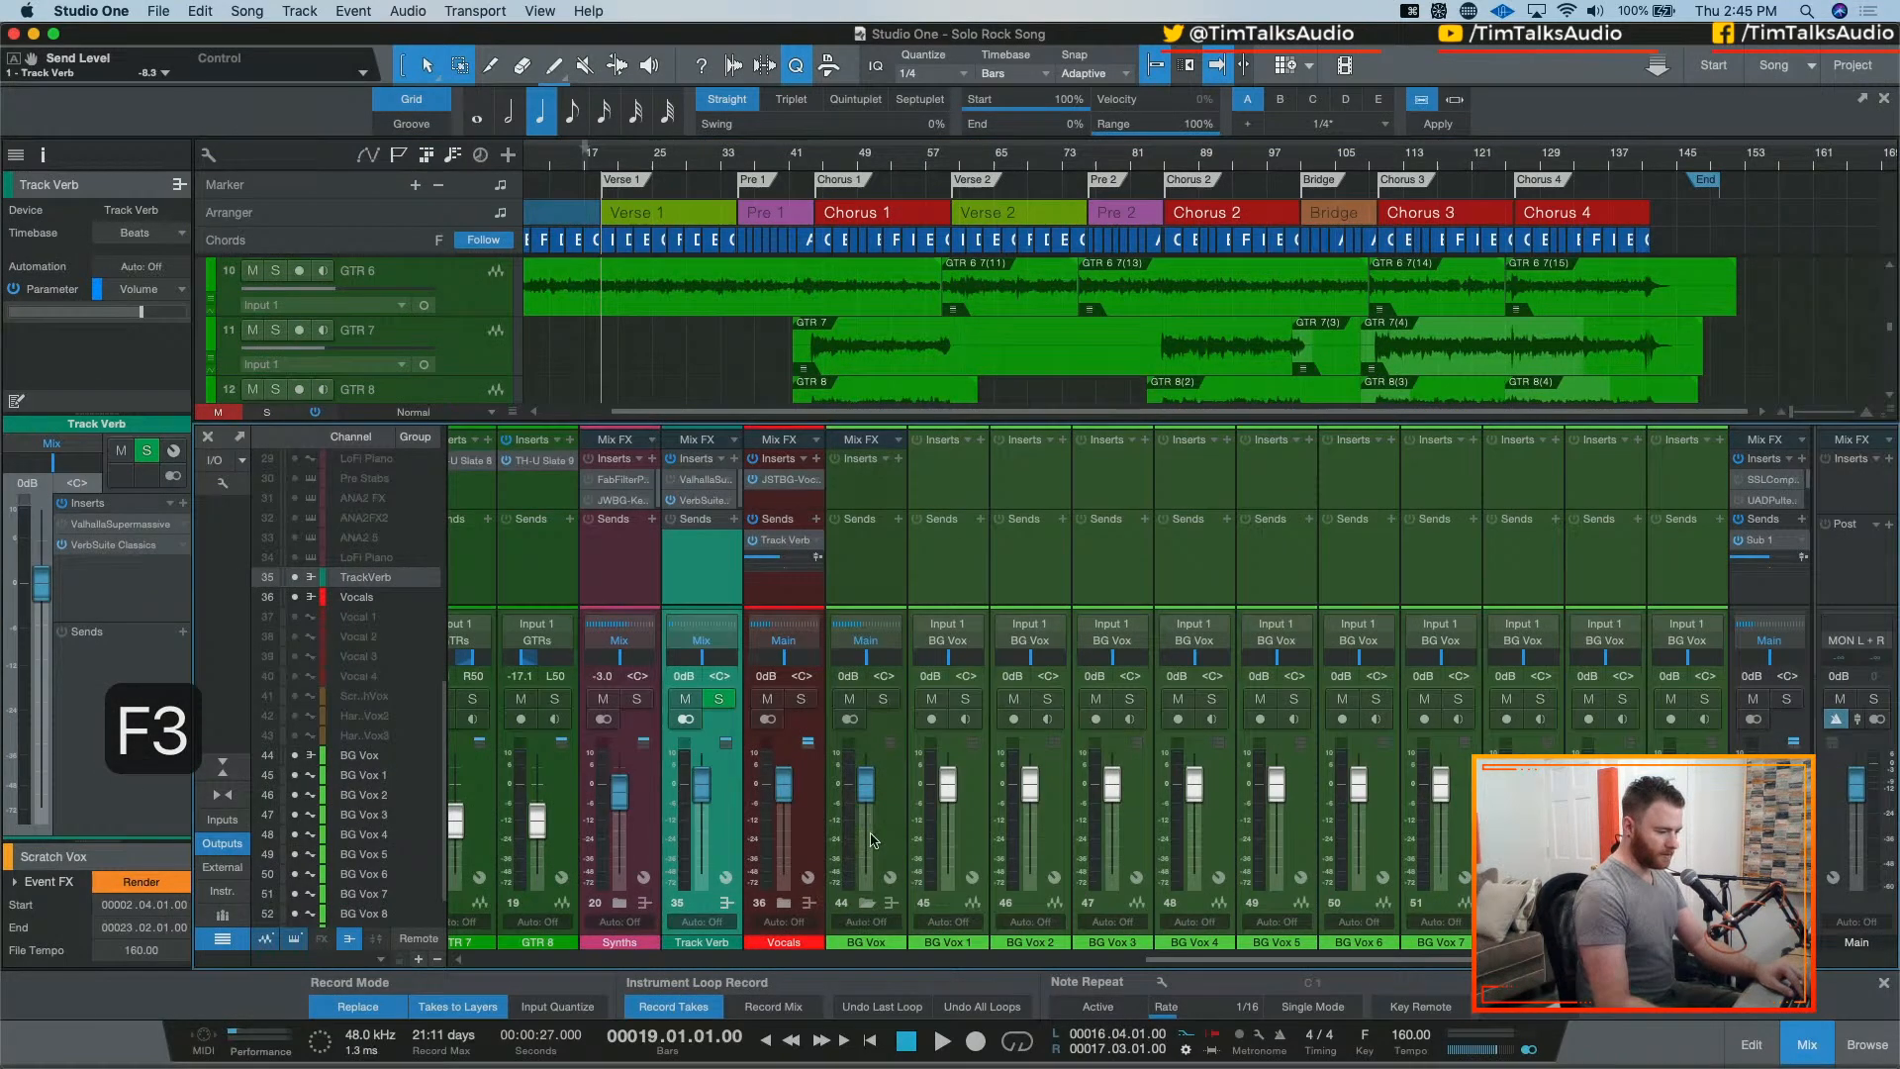
click(868, 903)
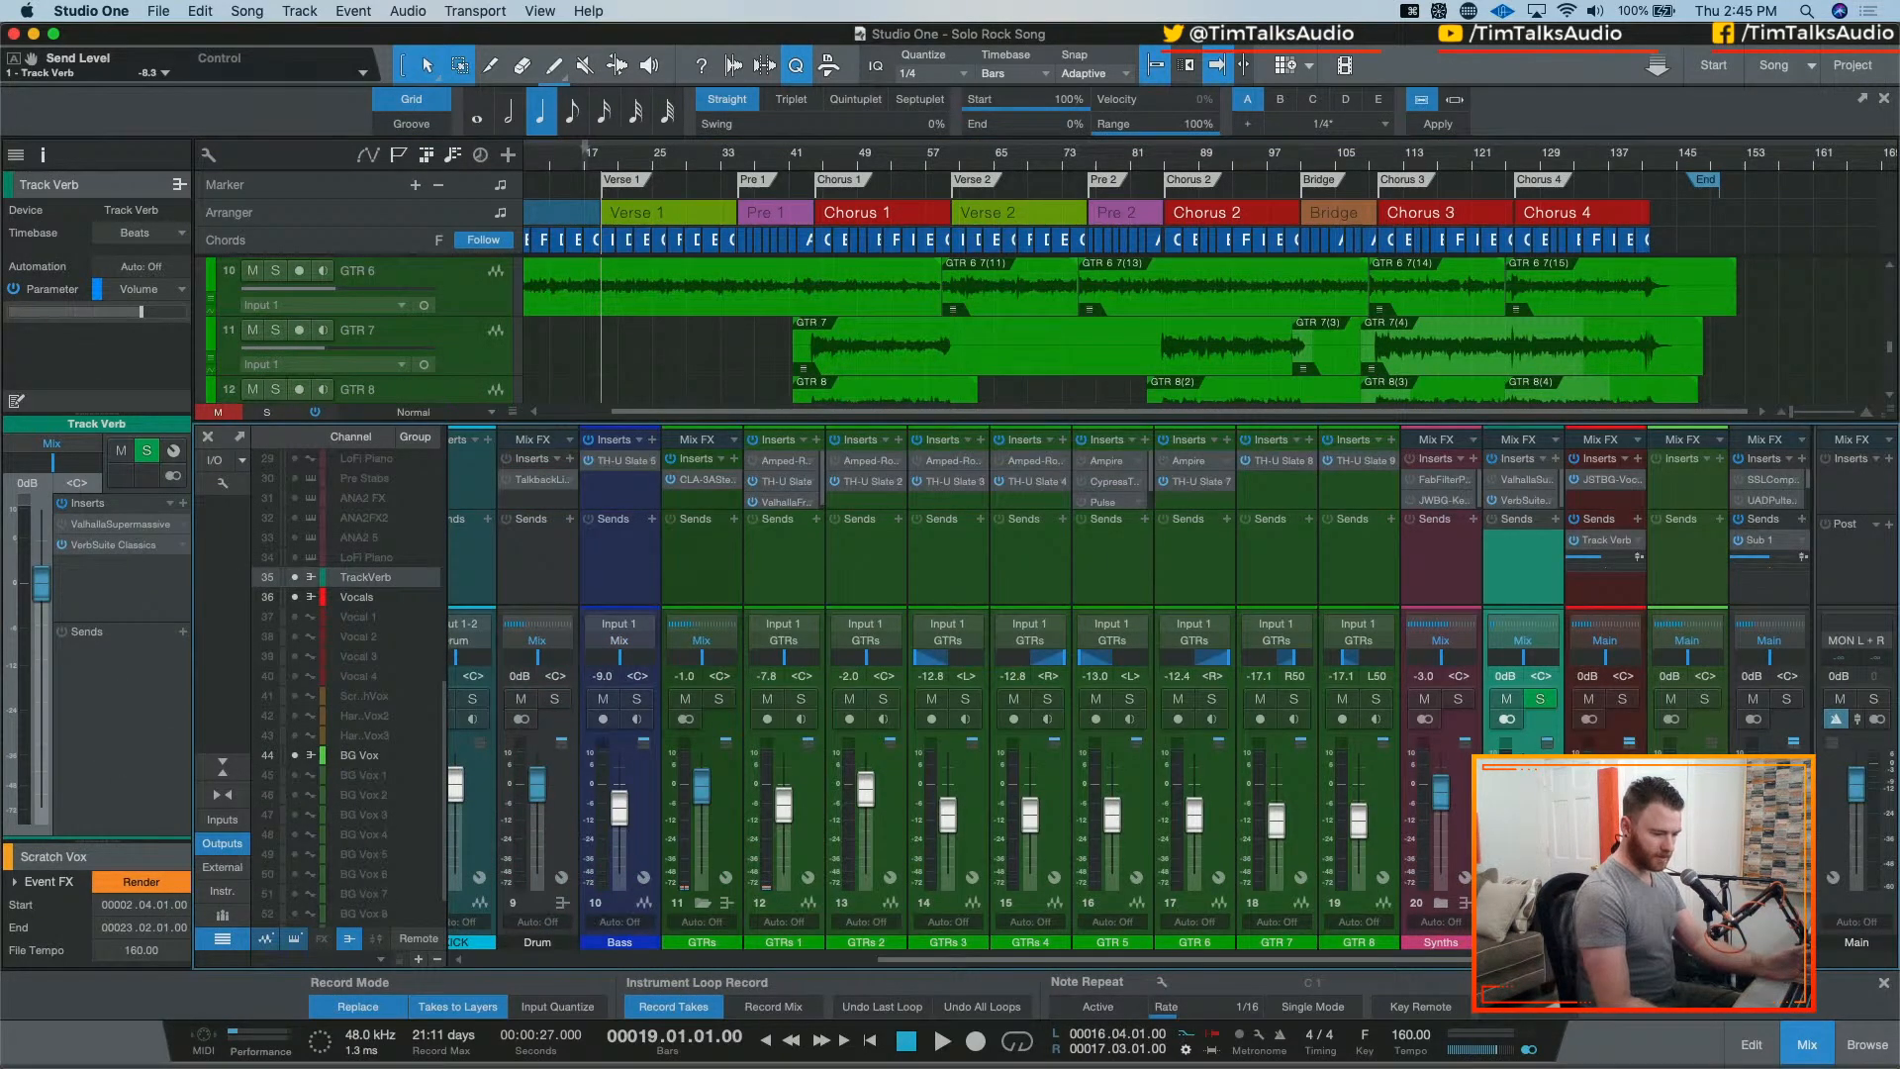
drag(1523, 942, 1720, 942)
Step: Set the BG Vox bus channel's color to light red
click(1605, 942)
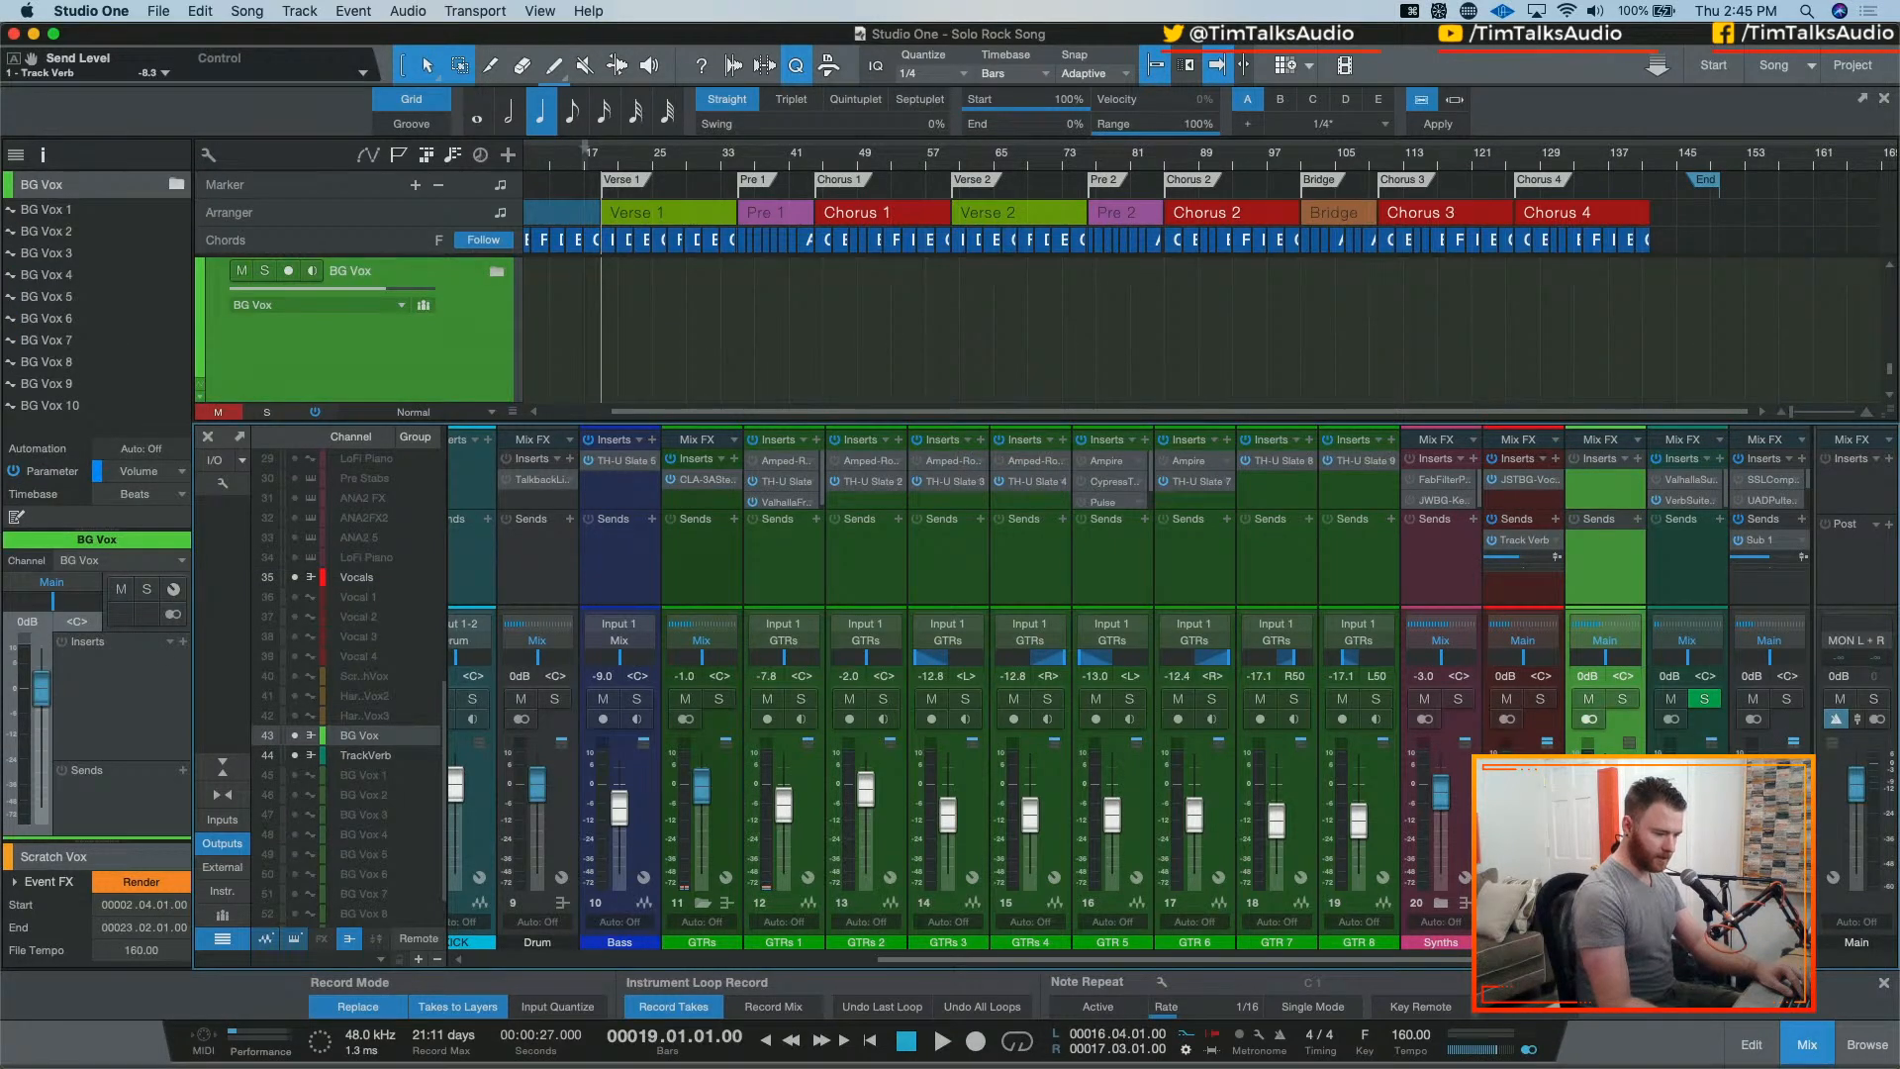
click(1605, 942)
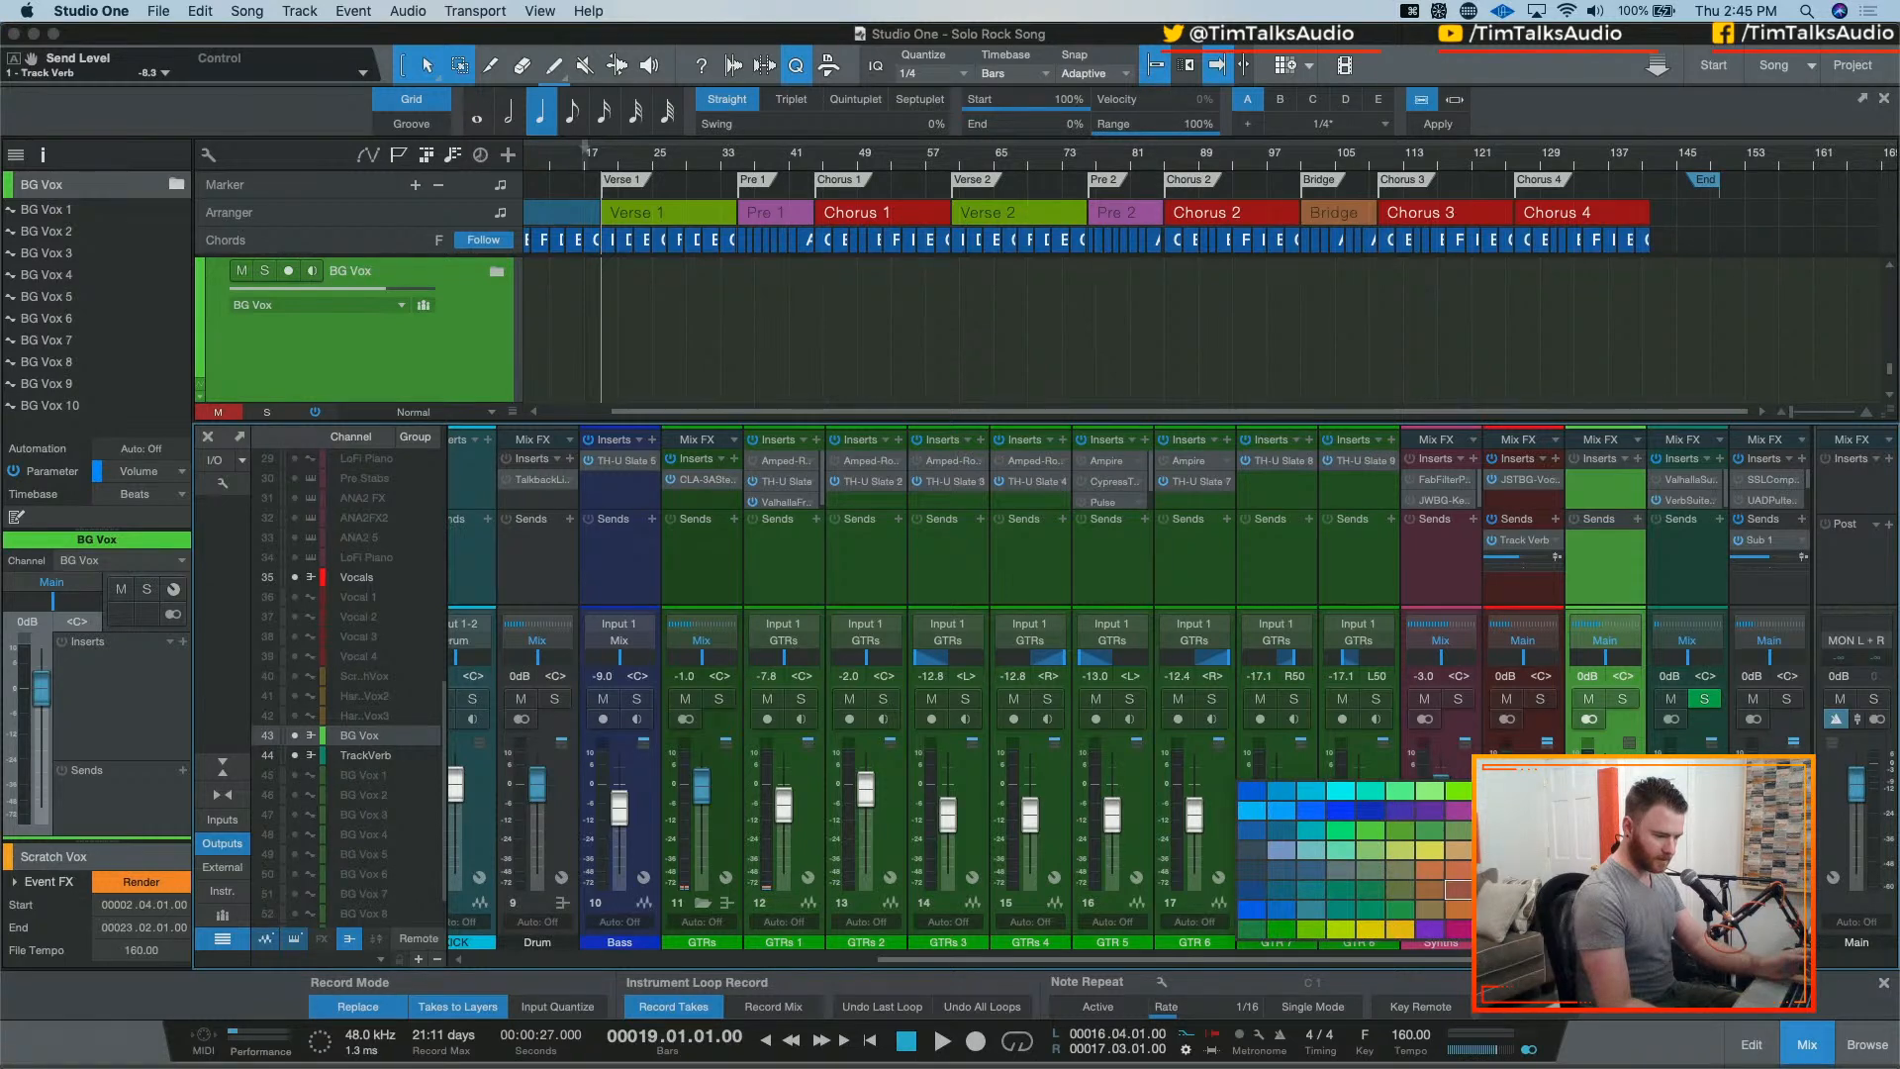
click(1490, 871)
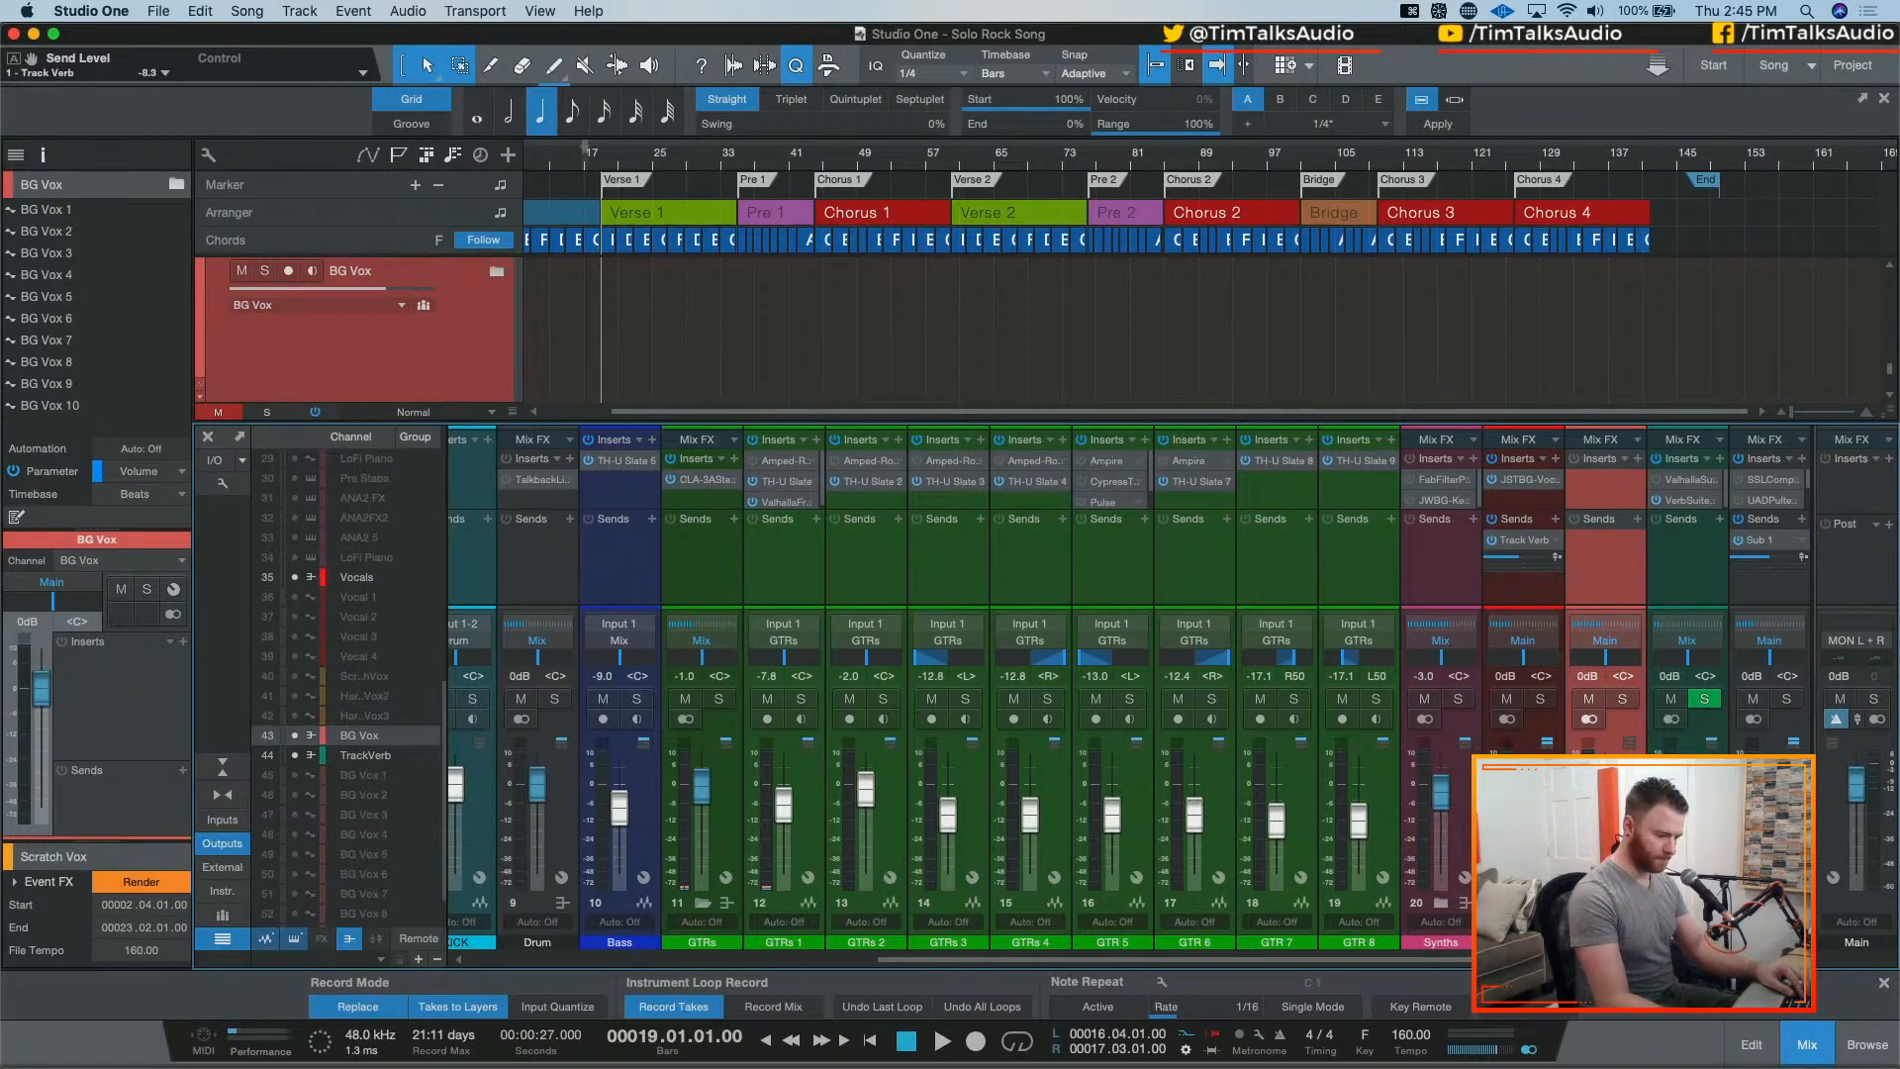
Step: Expand the BG Vox channels in the mixer and route the BG Vox bus output to Mix
click(1605, 903)
scroll(1304, 827, right, 4)
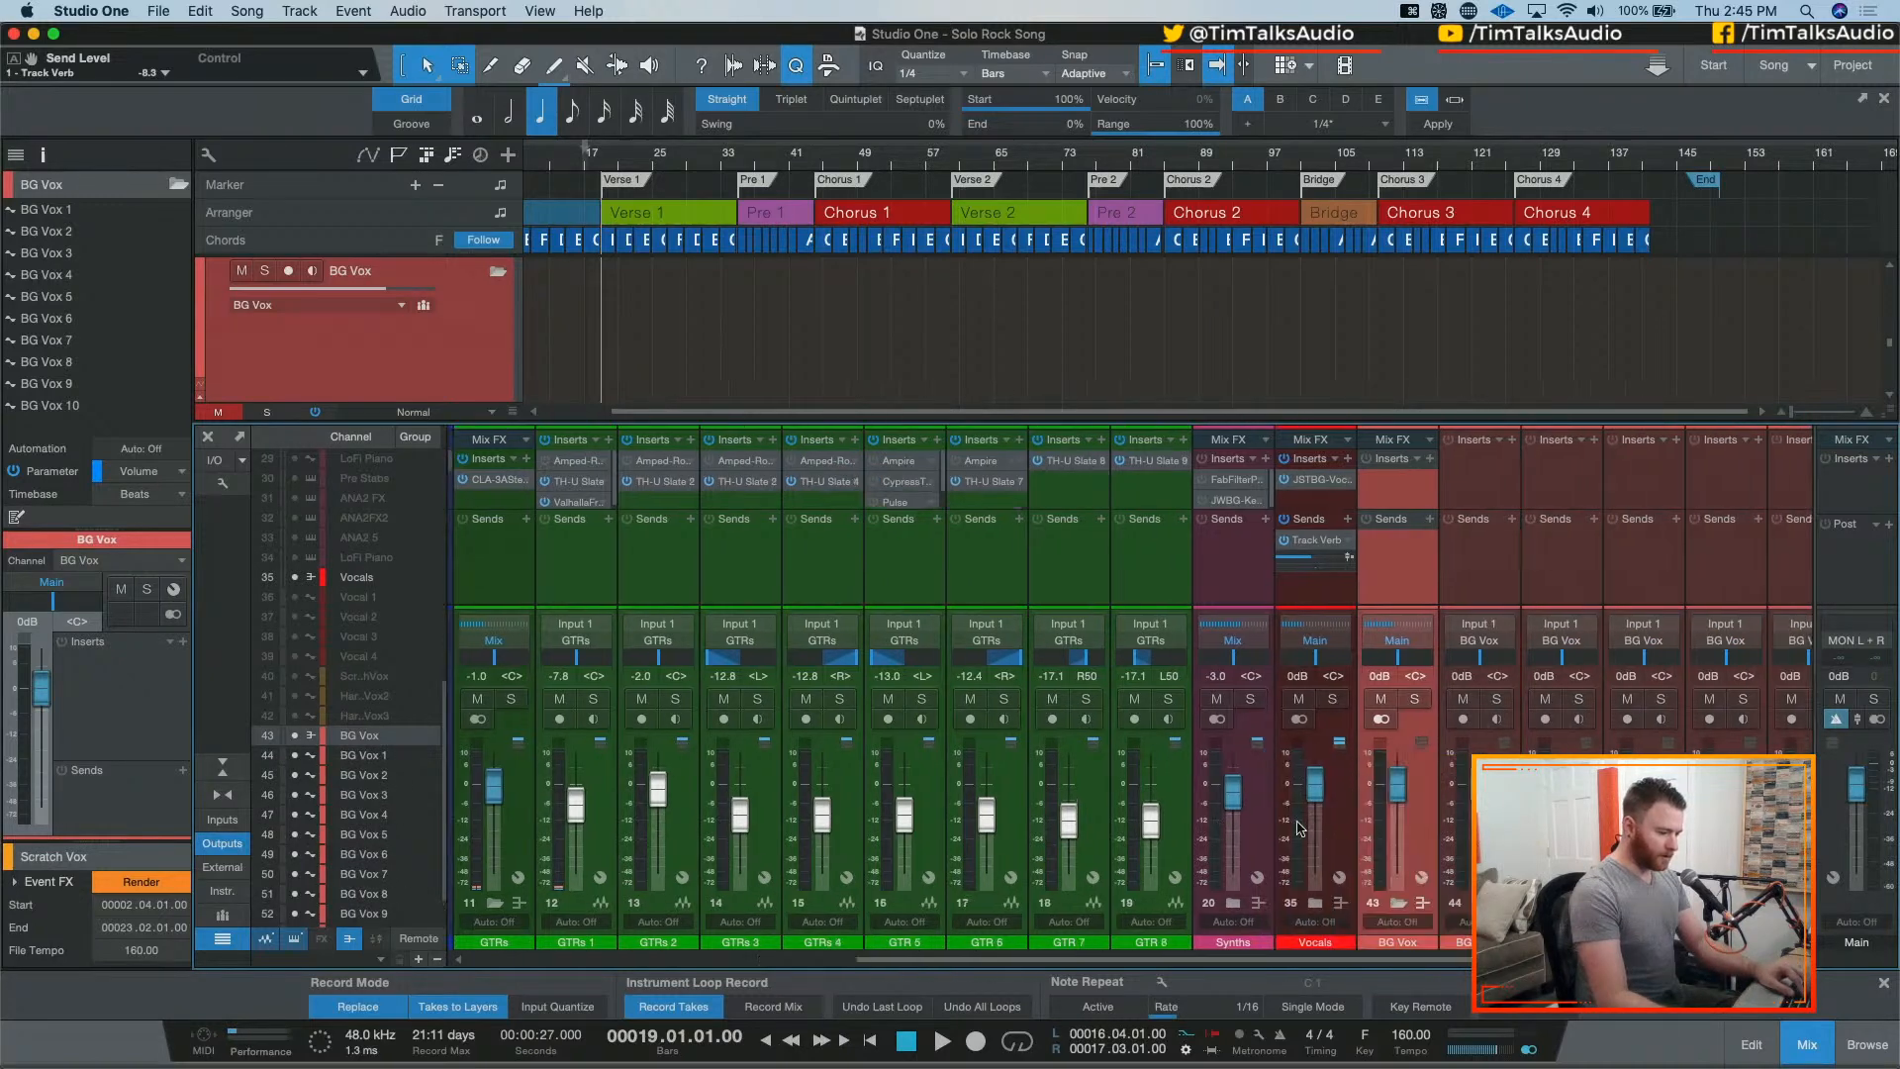
click(1326, 645)
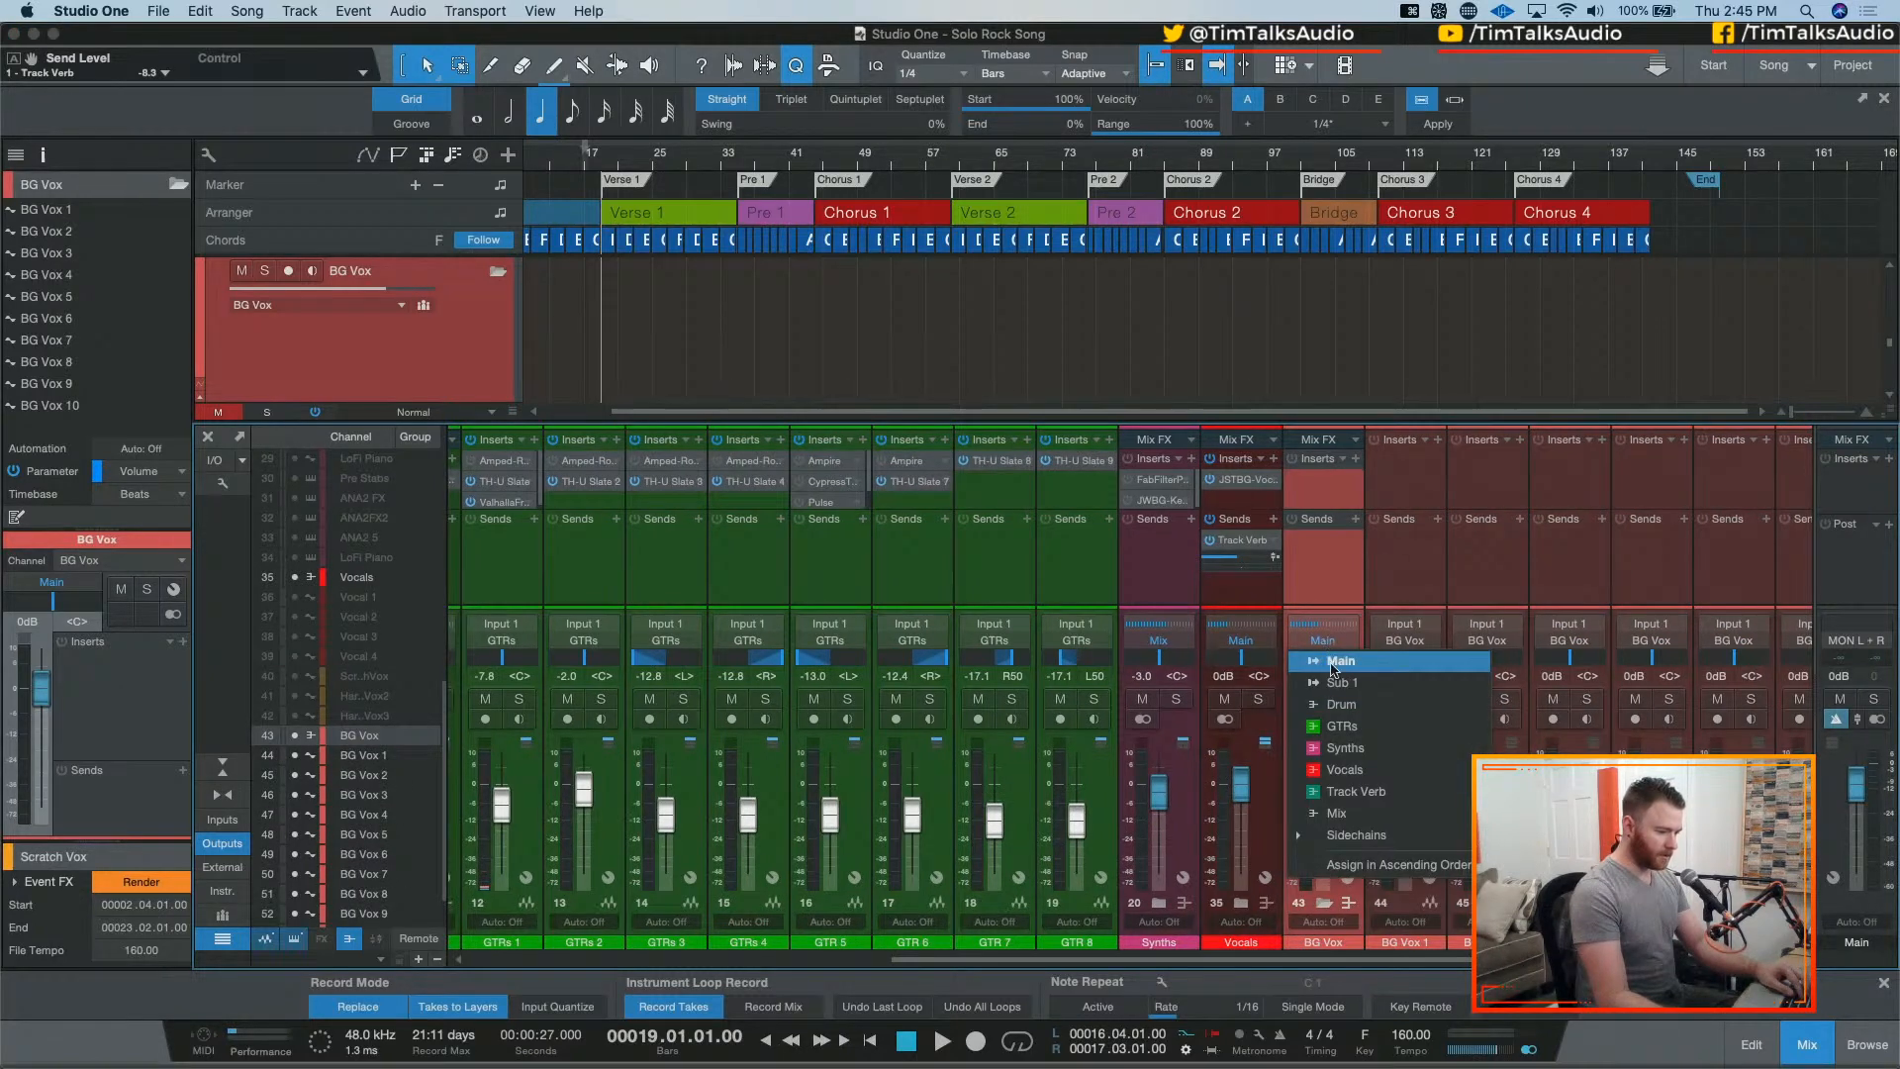
click(1366, 779)
click(1425, 836)
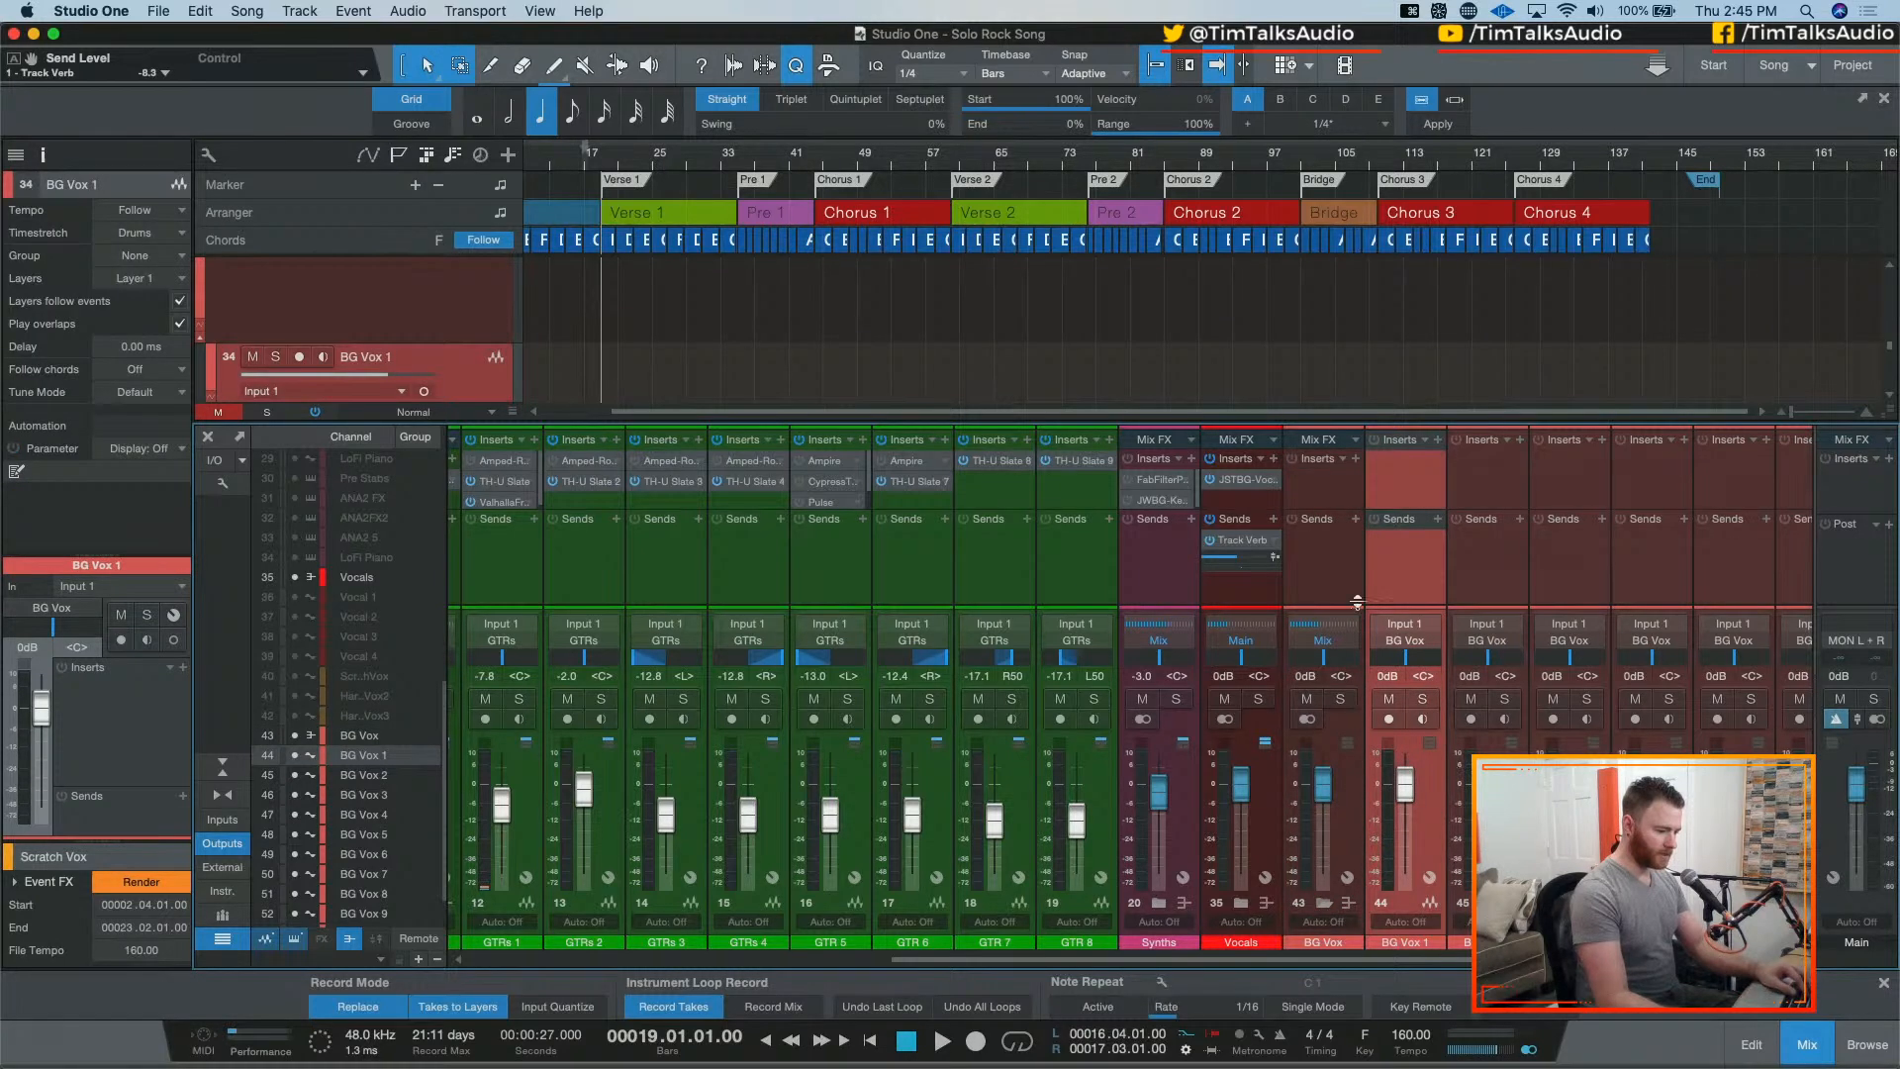
Step: Expand the Vocals bus to view its vocal channels in the mixer and collapse it again
scroll(1017, 656, right, 6)
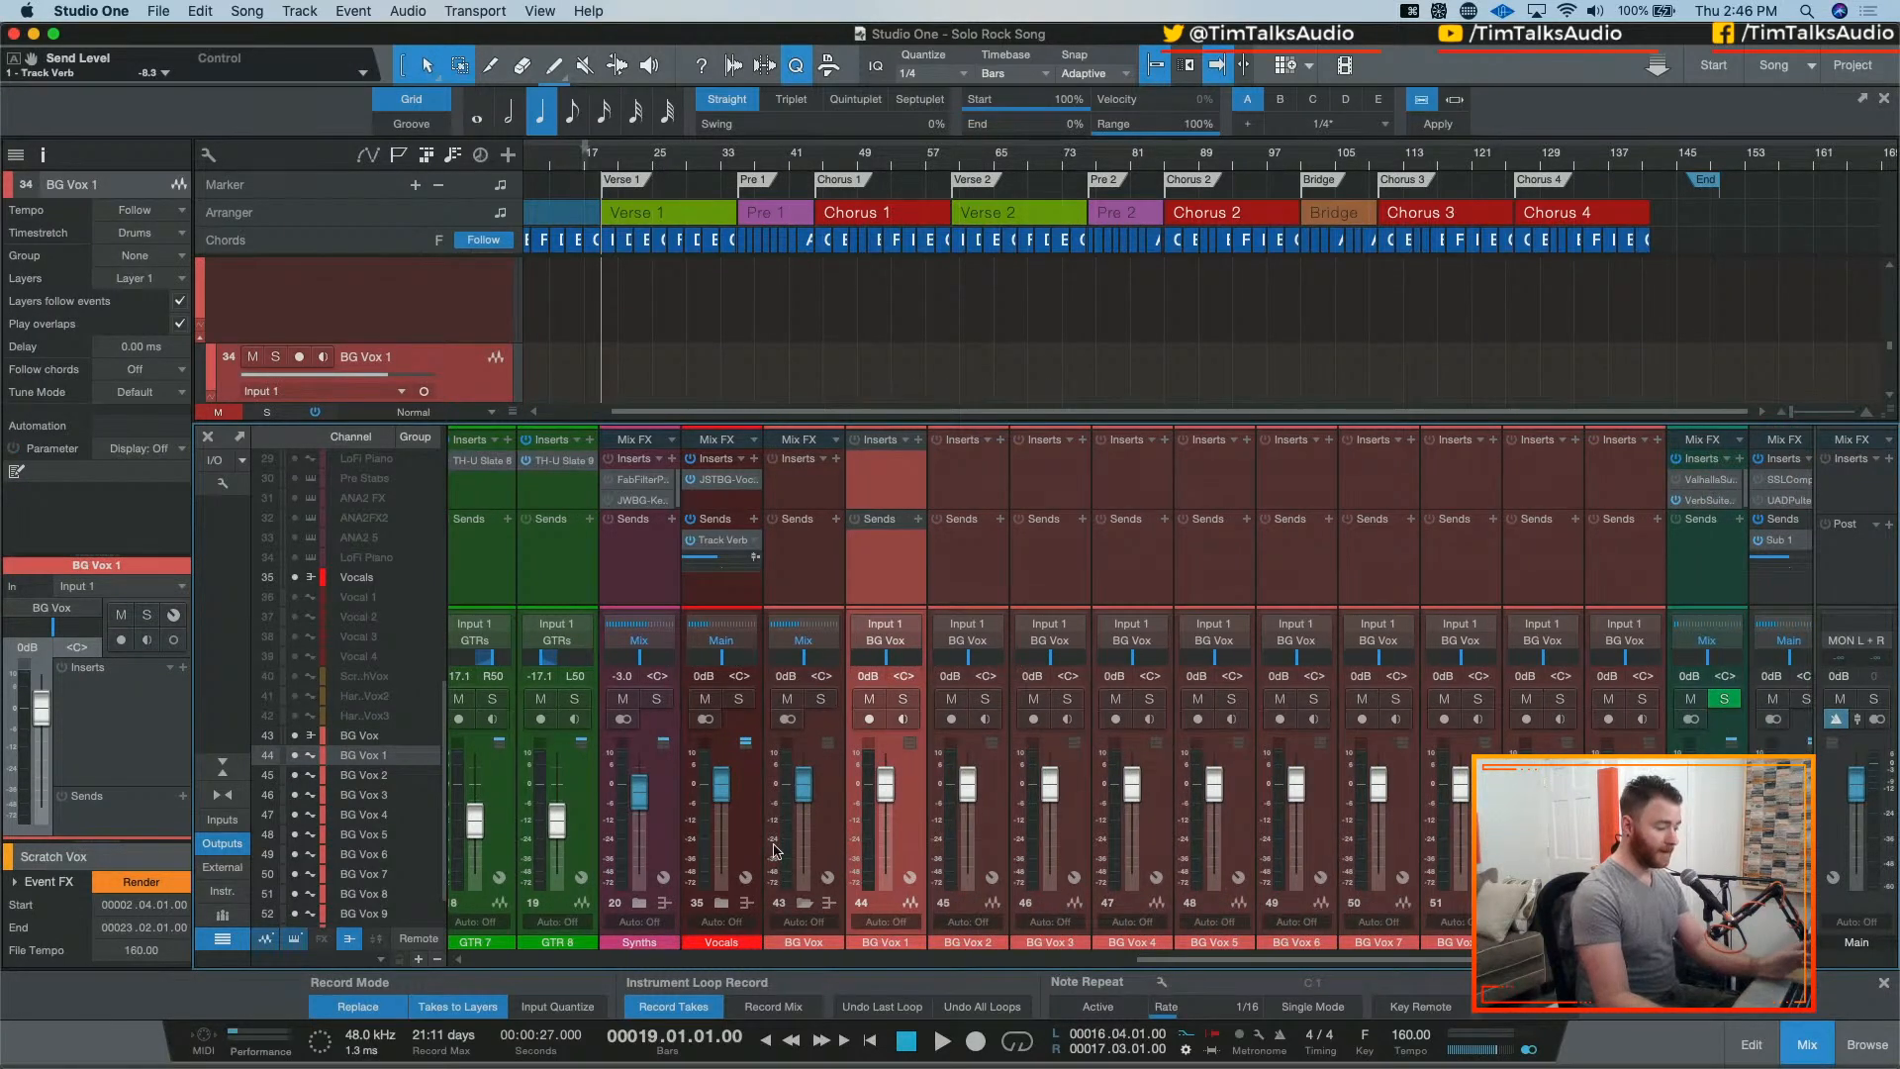
click(722, 902)
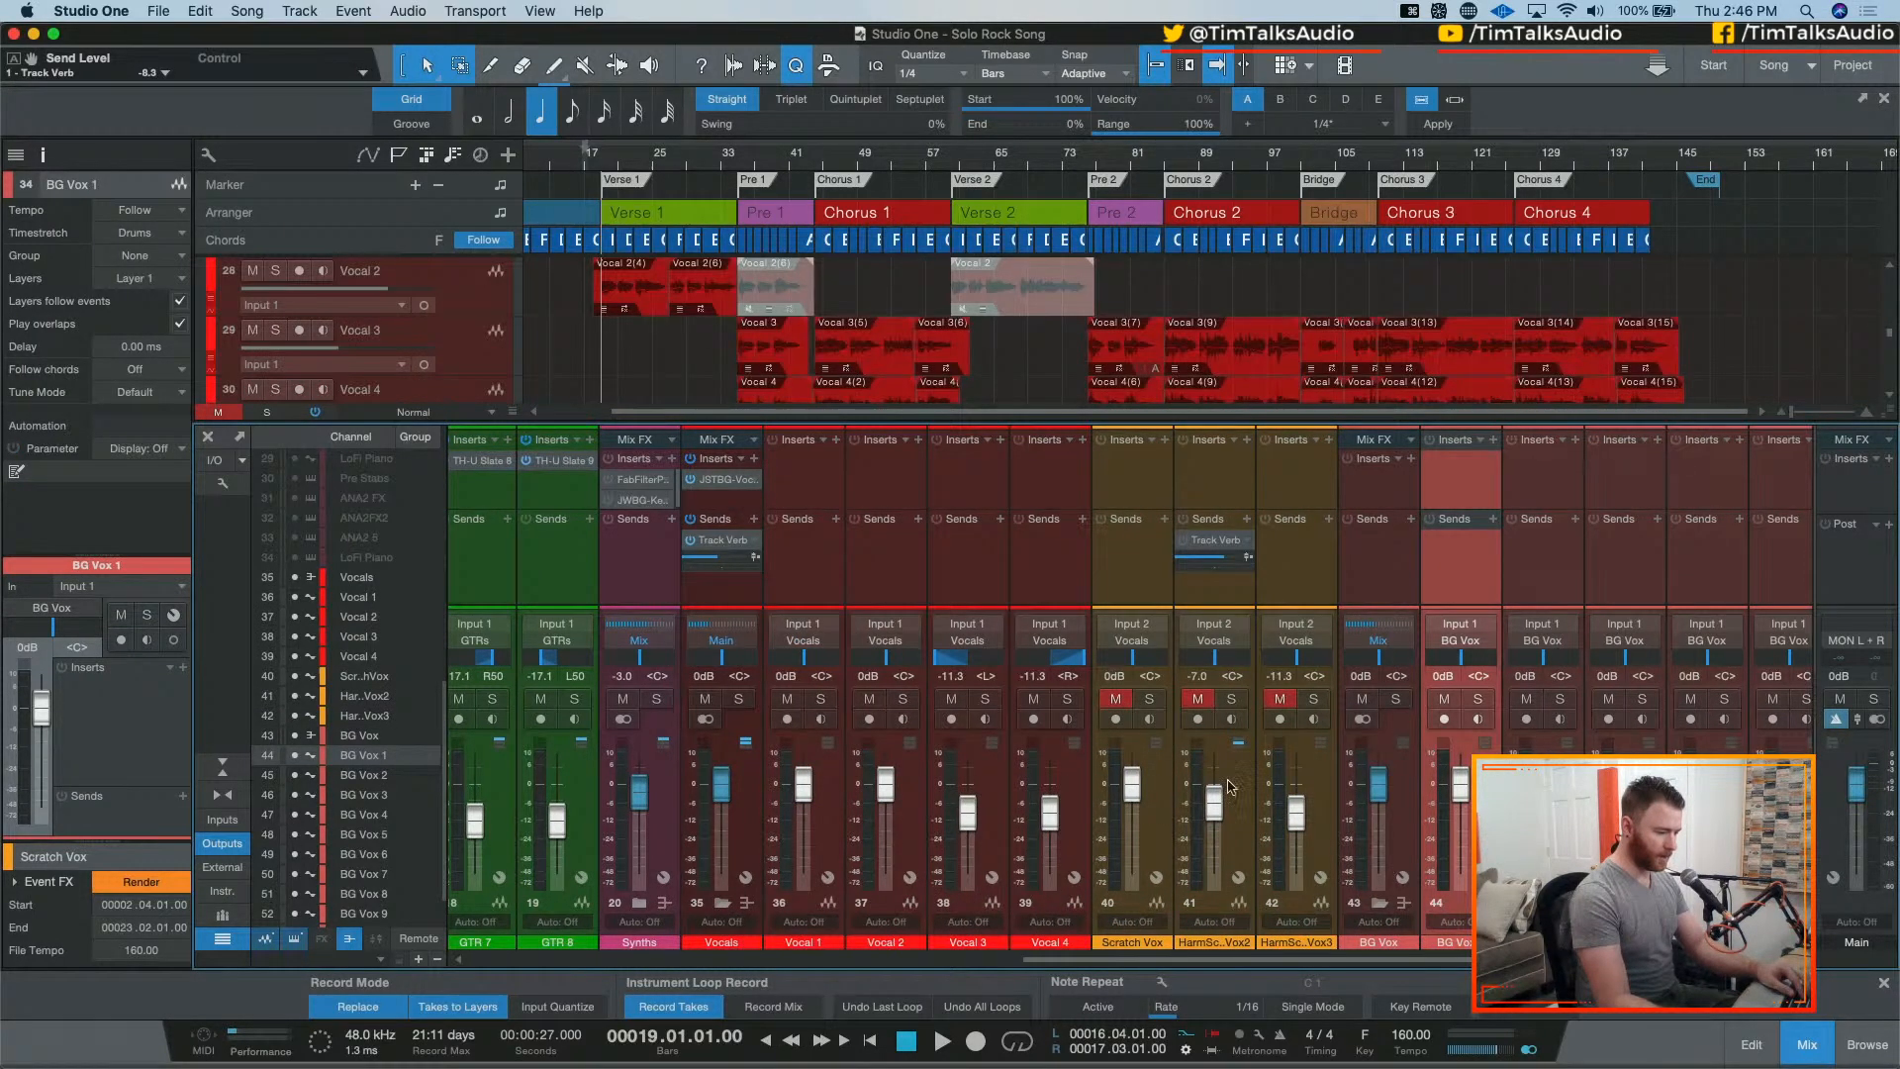
click(722, 903)
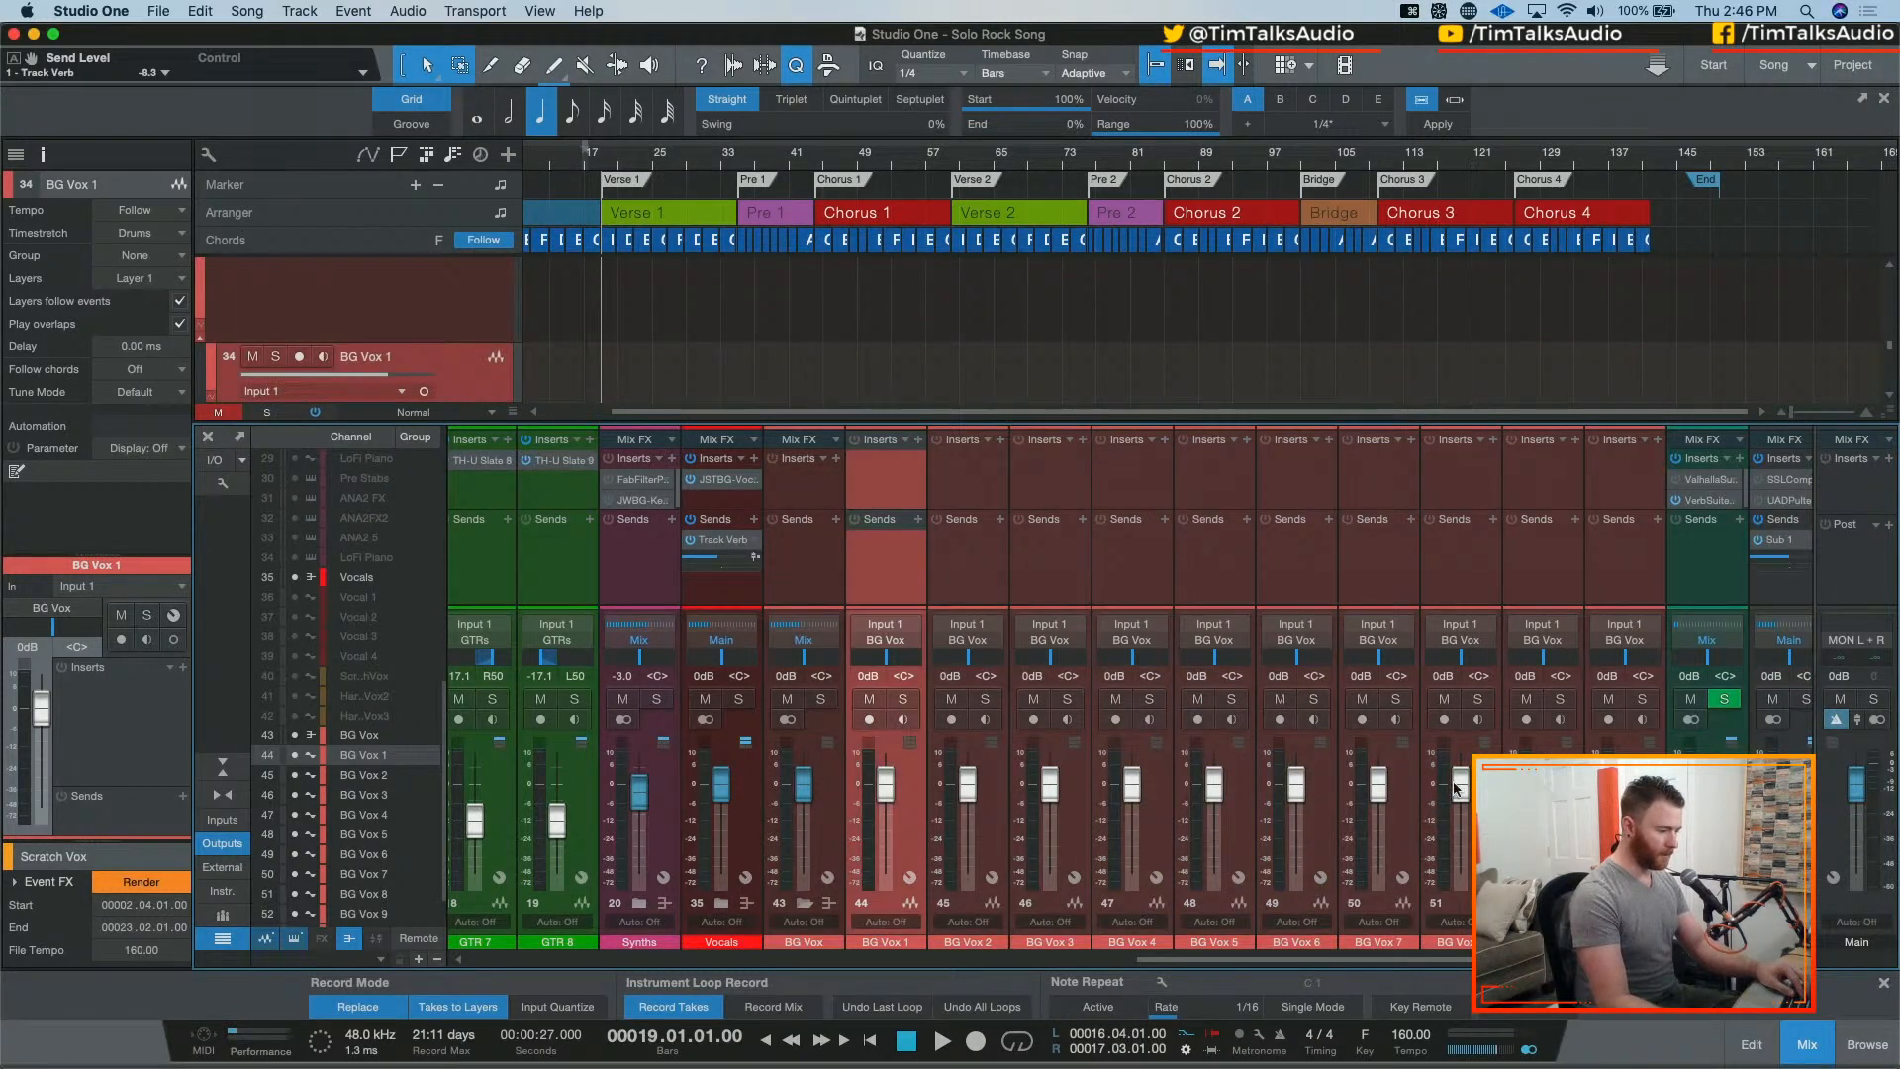
Step: Copy the Track Verb send from the Vocals bus to the BG Vox bus
scroll(1390, 958, right, 1)
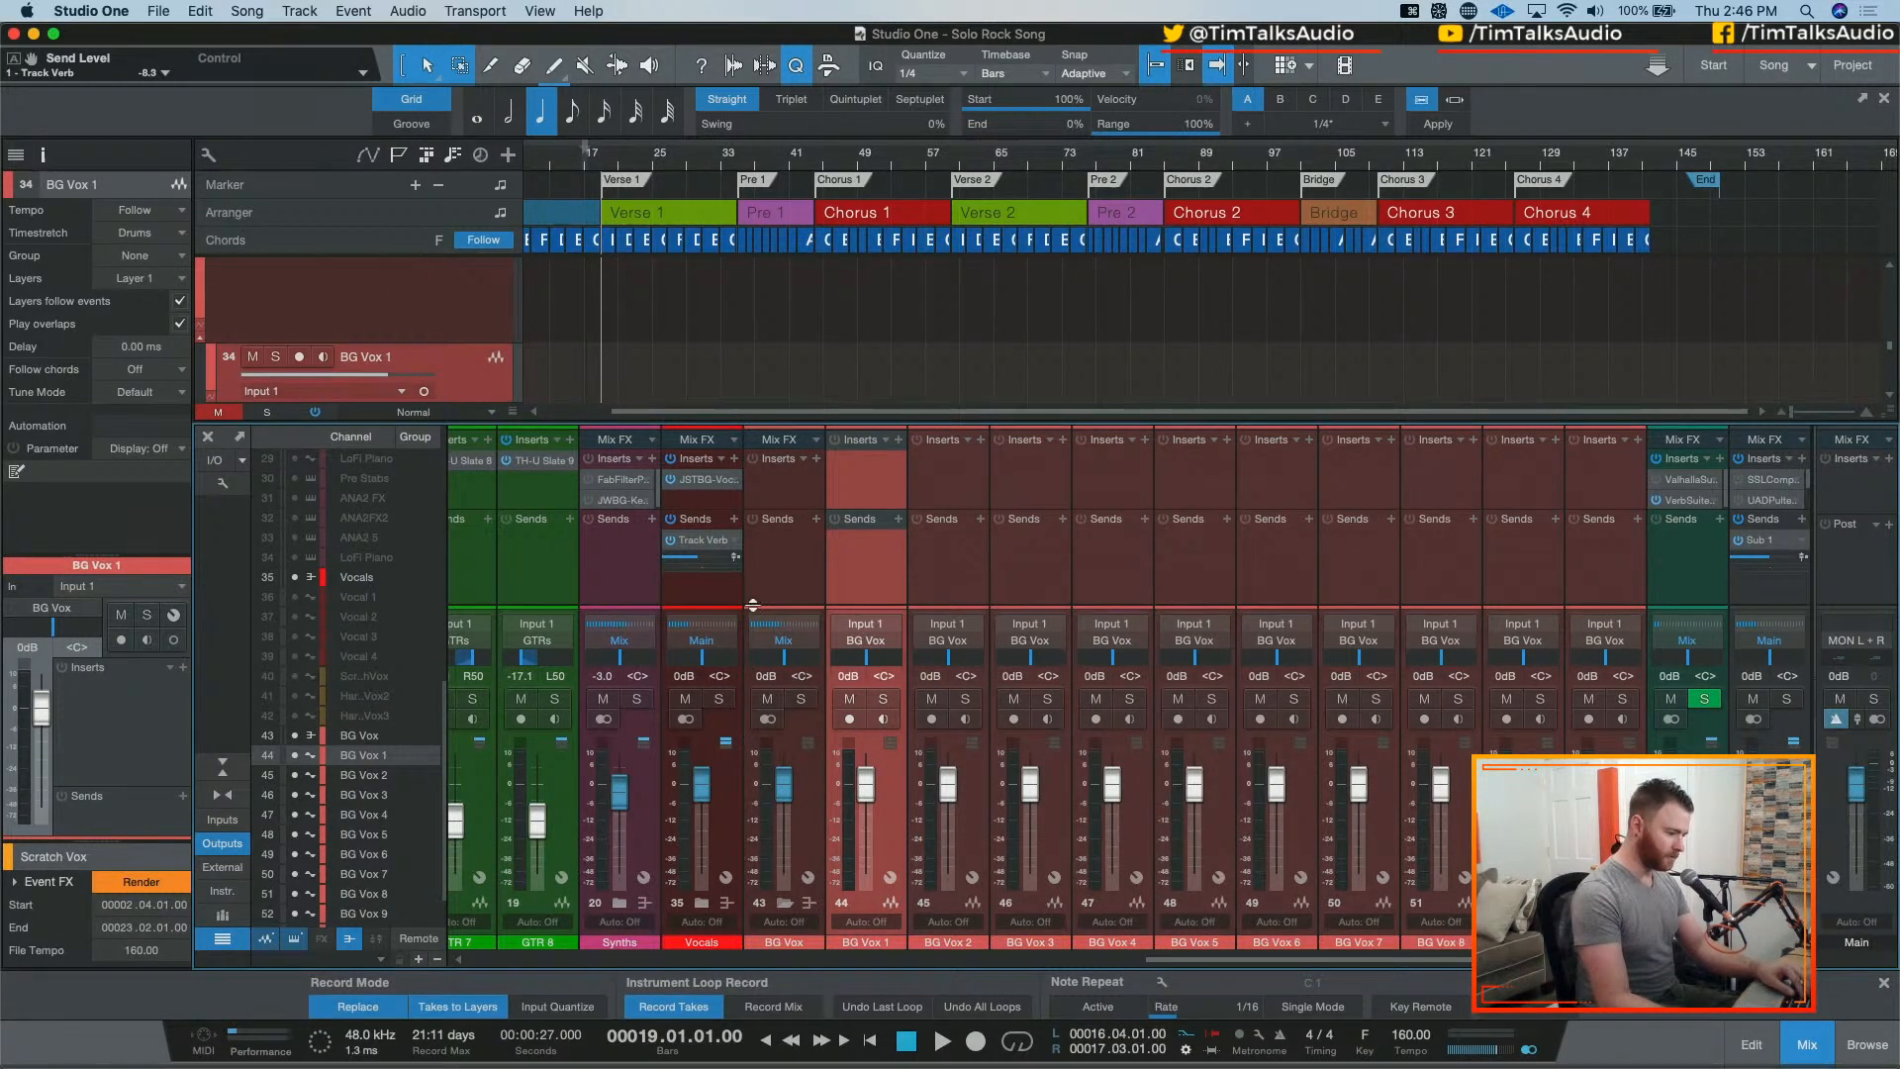
drag(696, 549, 784, 549)
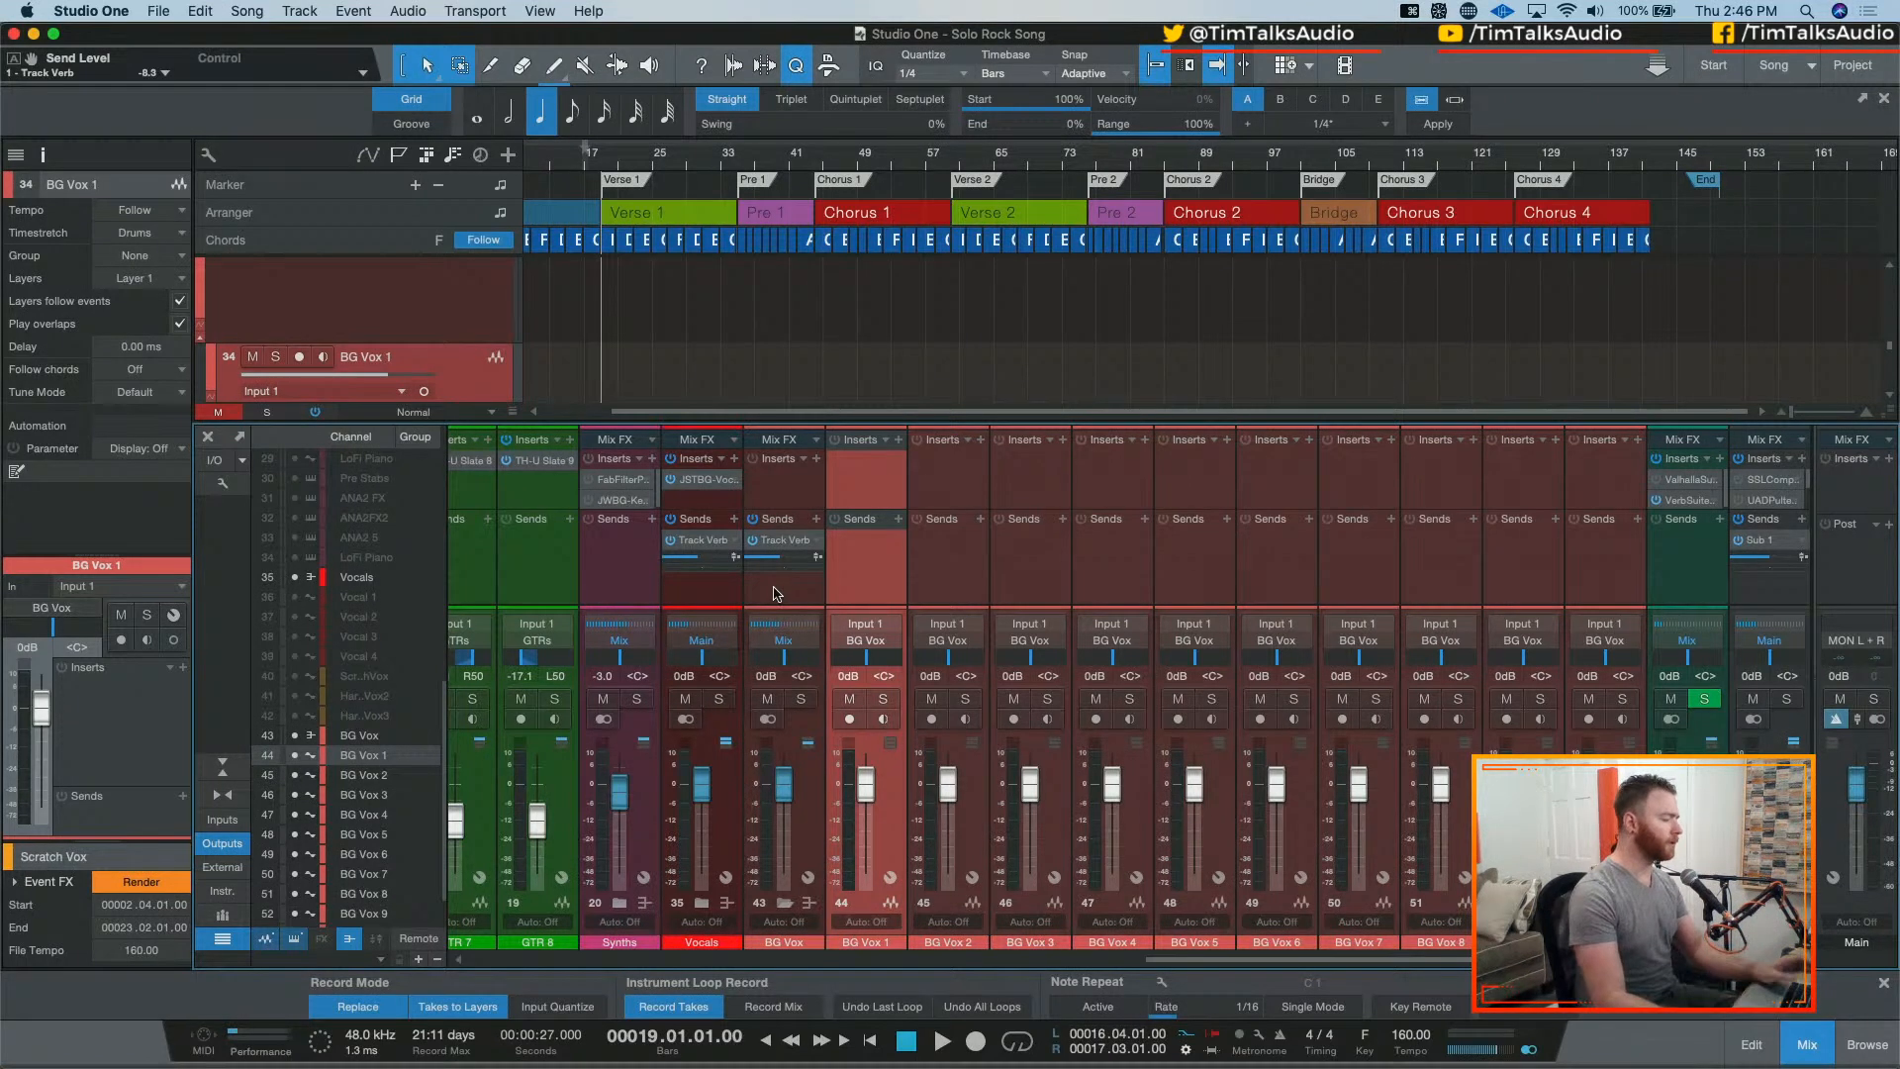
Step: Collapse all tracks in the song with the Collapse All Tracks command
click(209, 11)
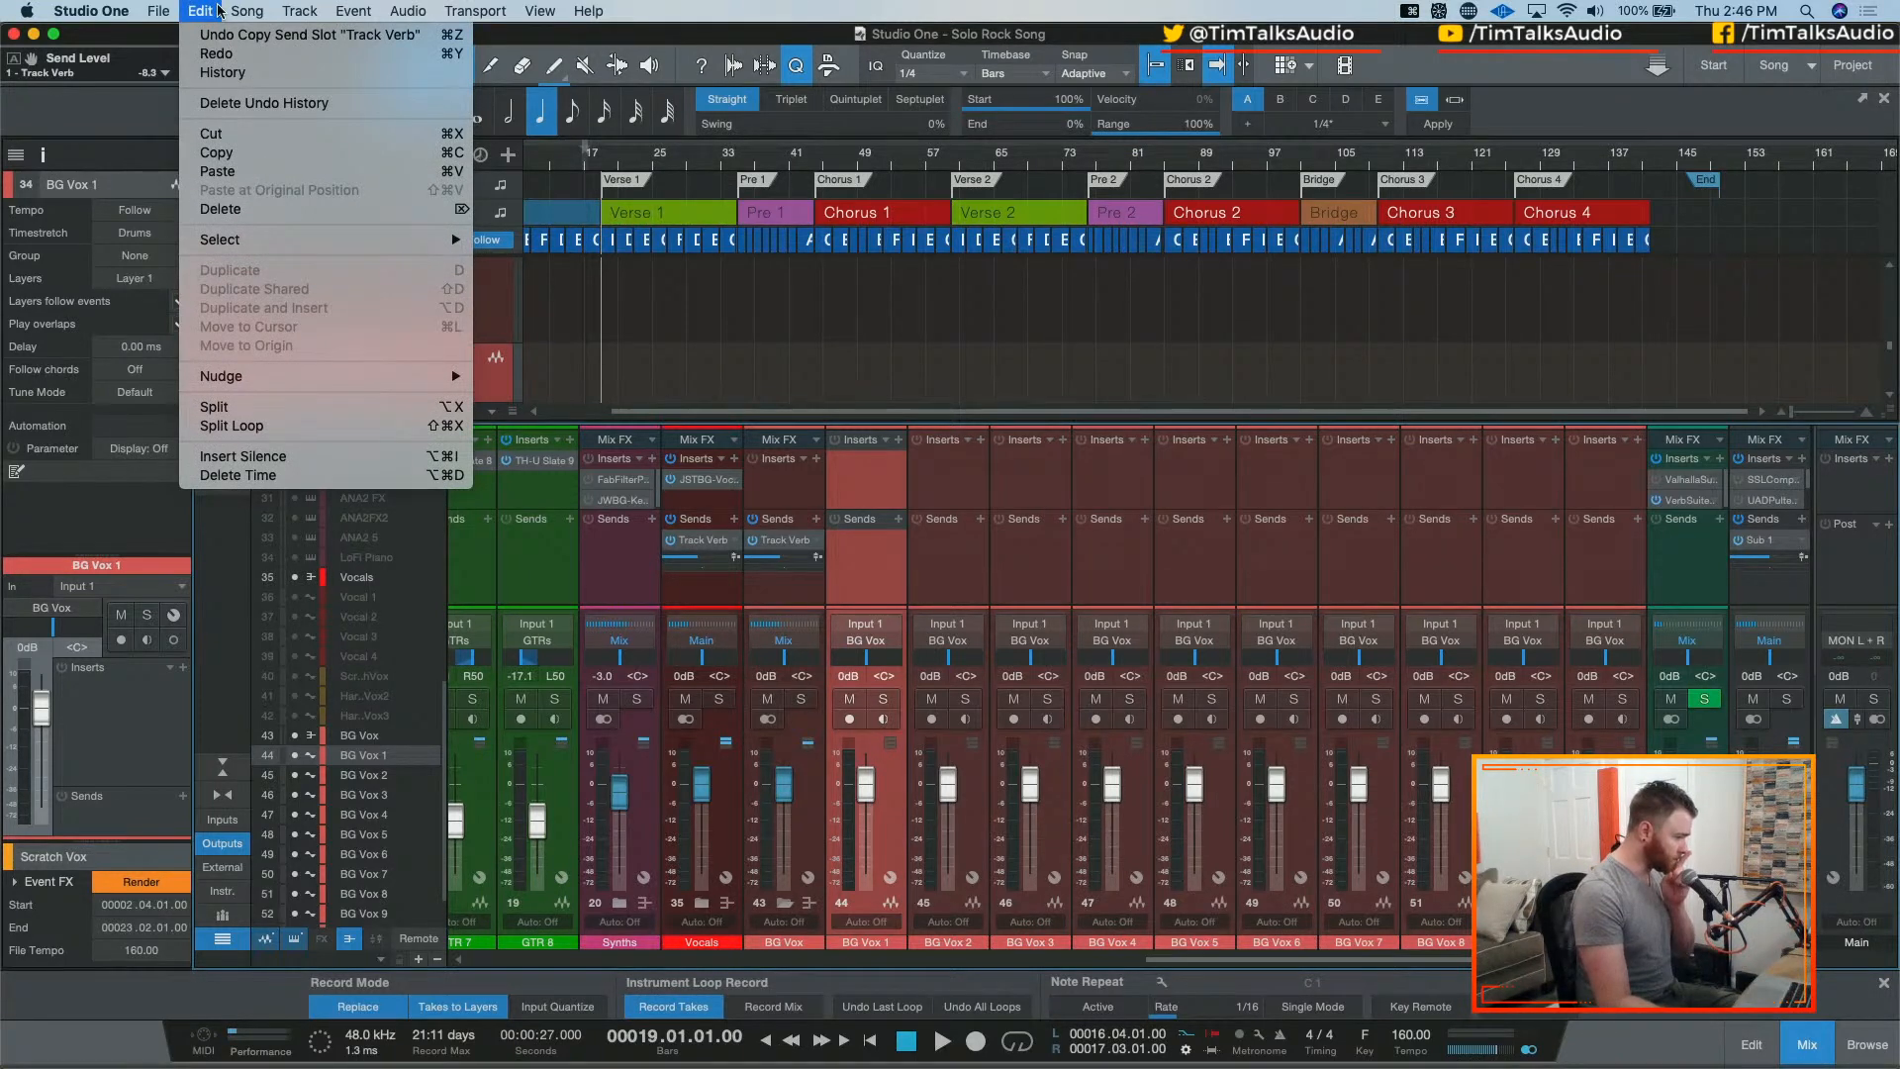
mouse_move(224, 10)
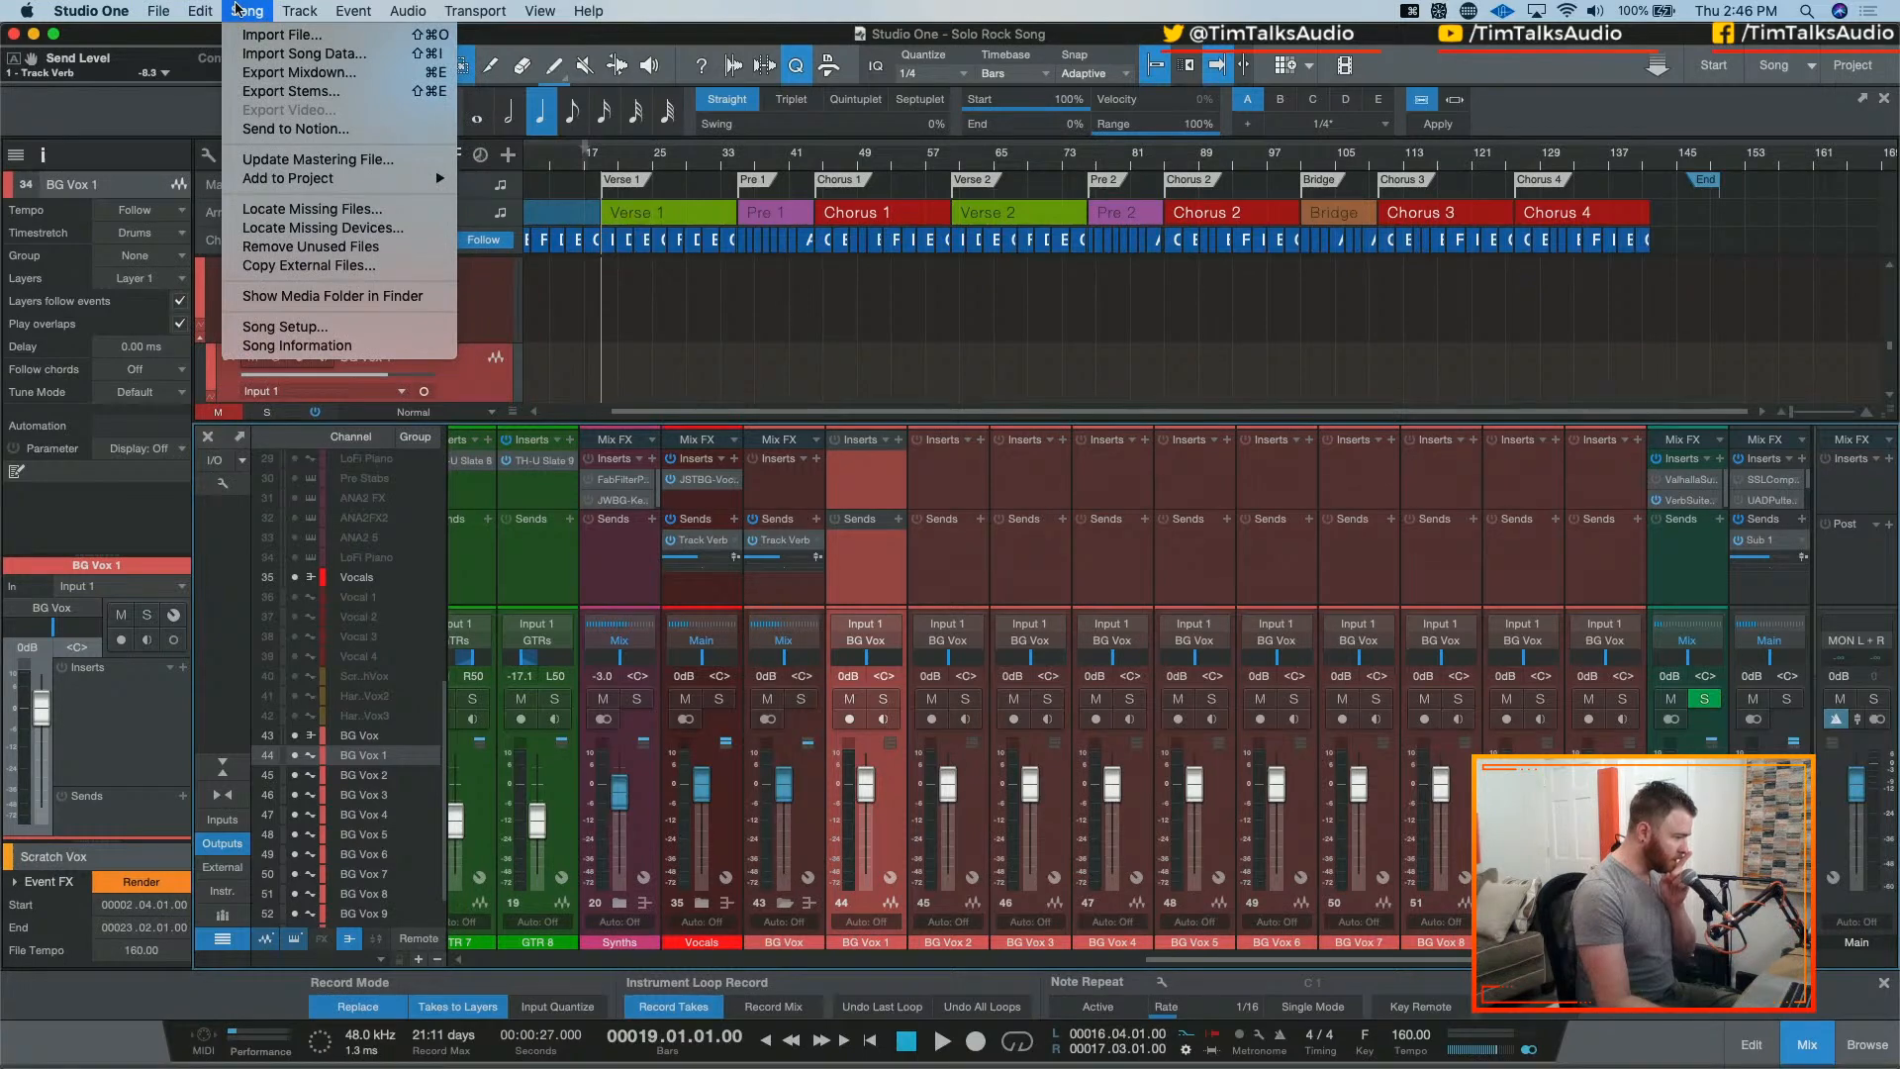
mouse_move(292, 12)
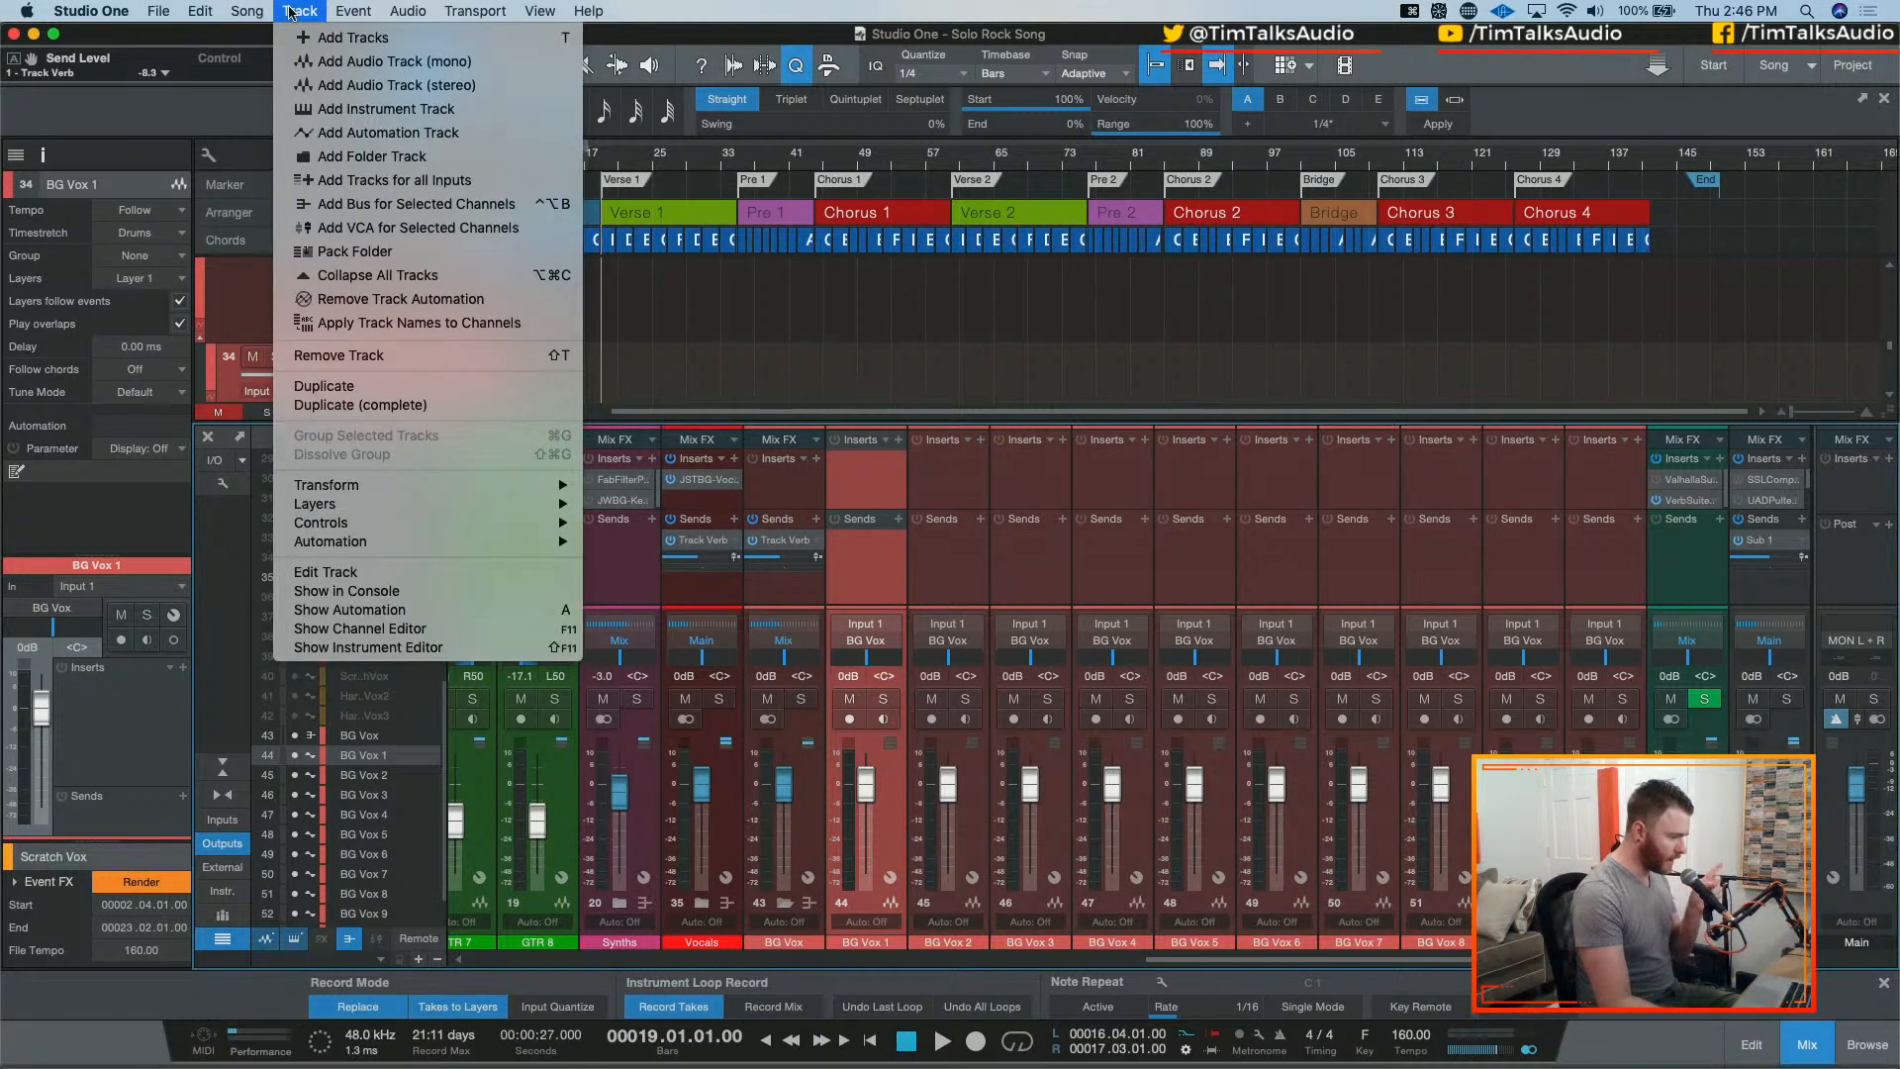
click(465, 275)
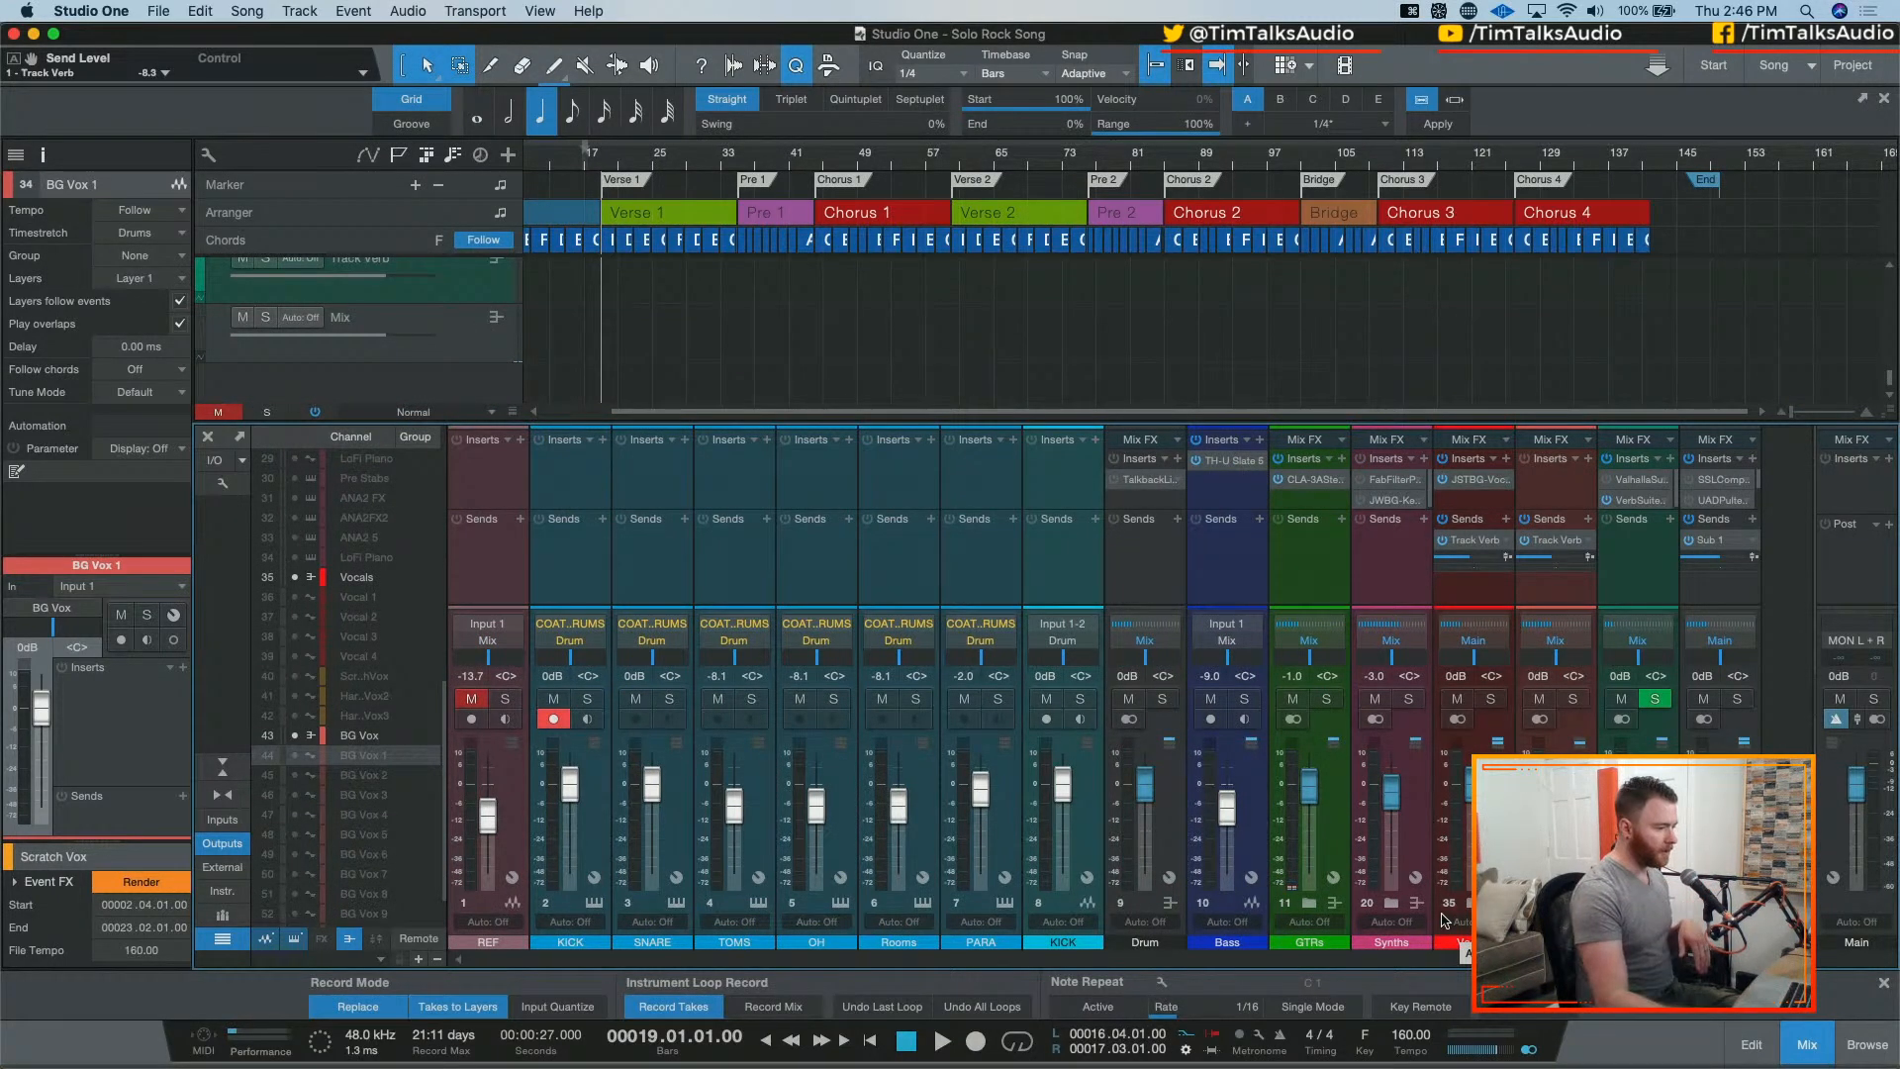
Step: Hide the mixer to view the collapsed track list in the arrangement, and show the mixer again
scroll(610, 339, up, 3)
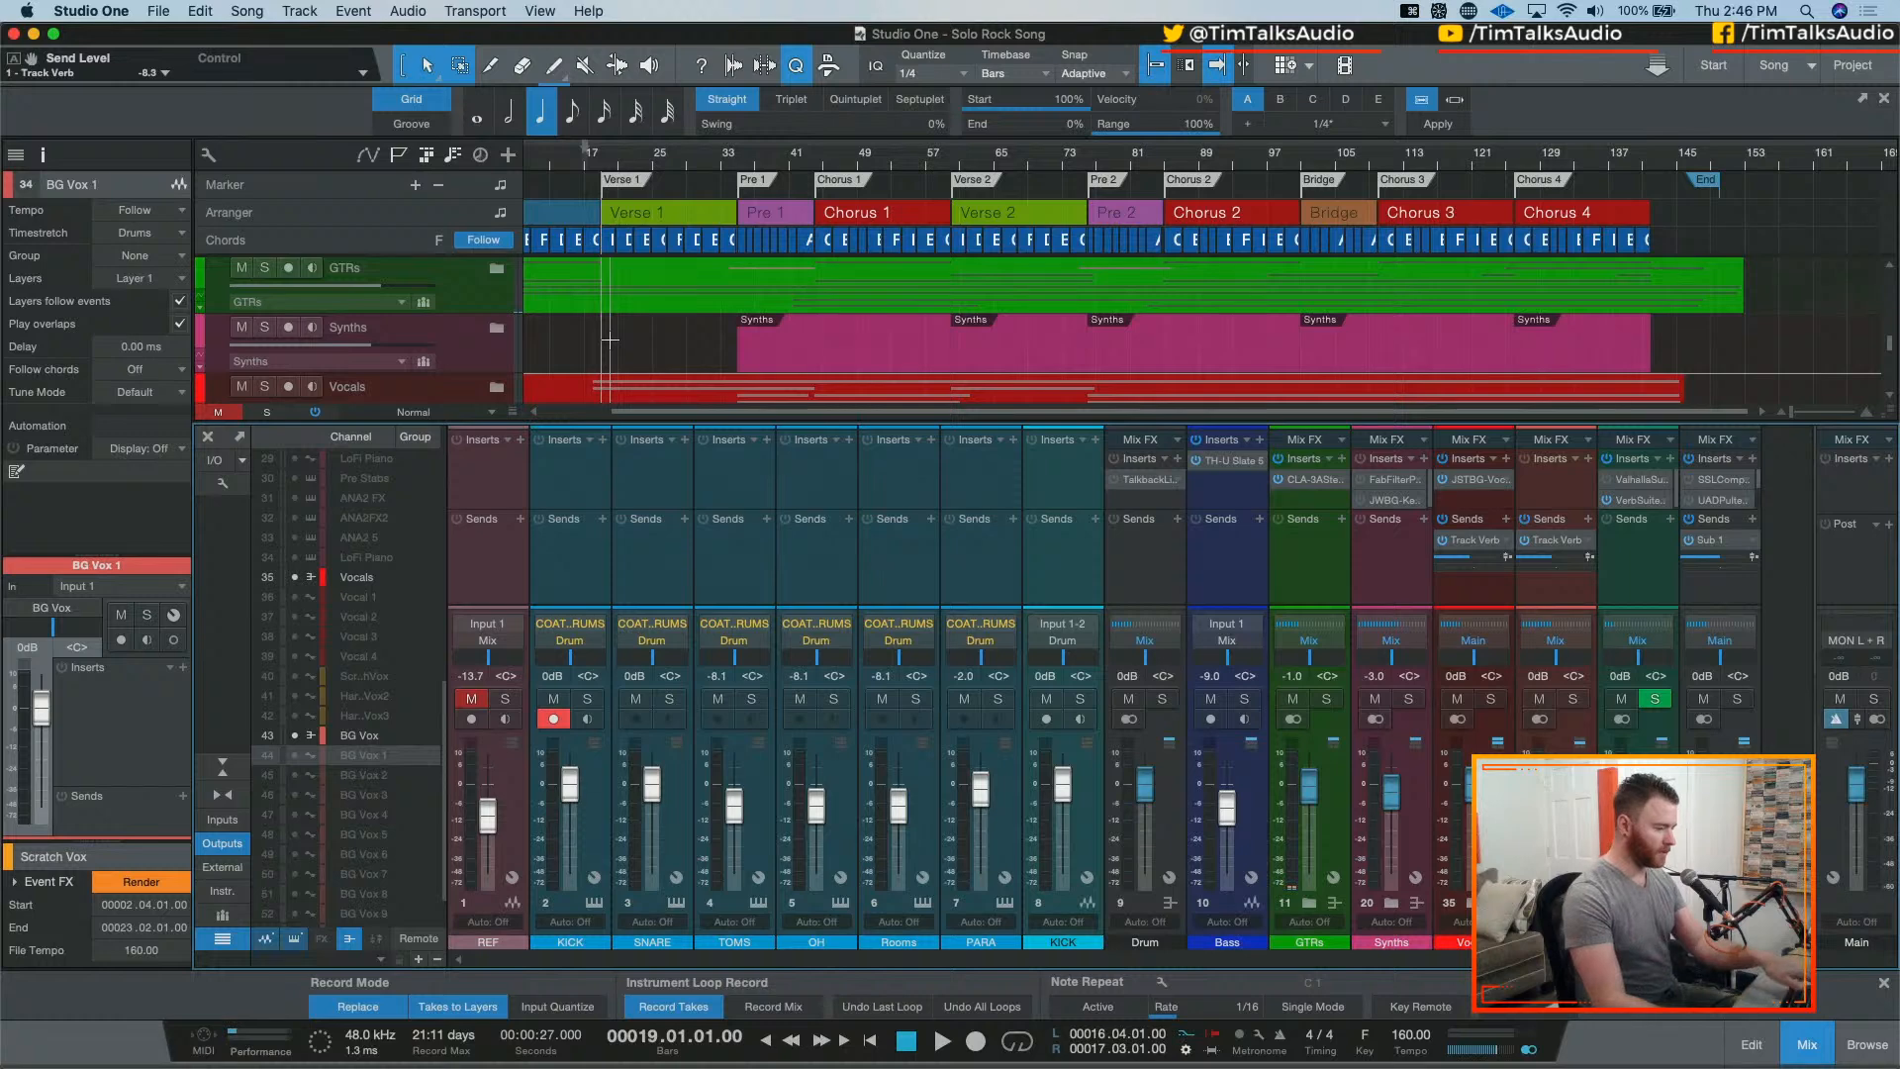
key(F3)
scroll(528, 502, up, 3)
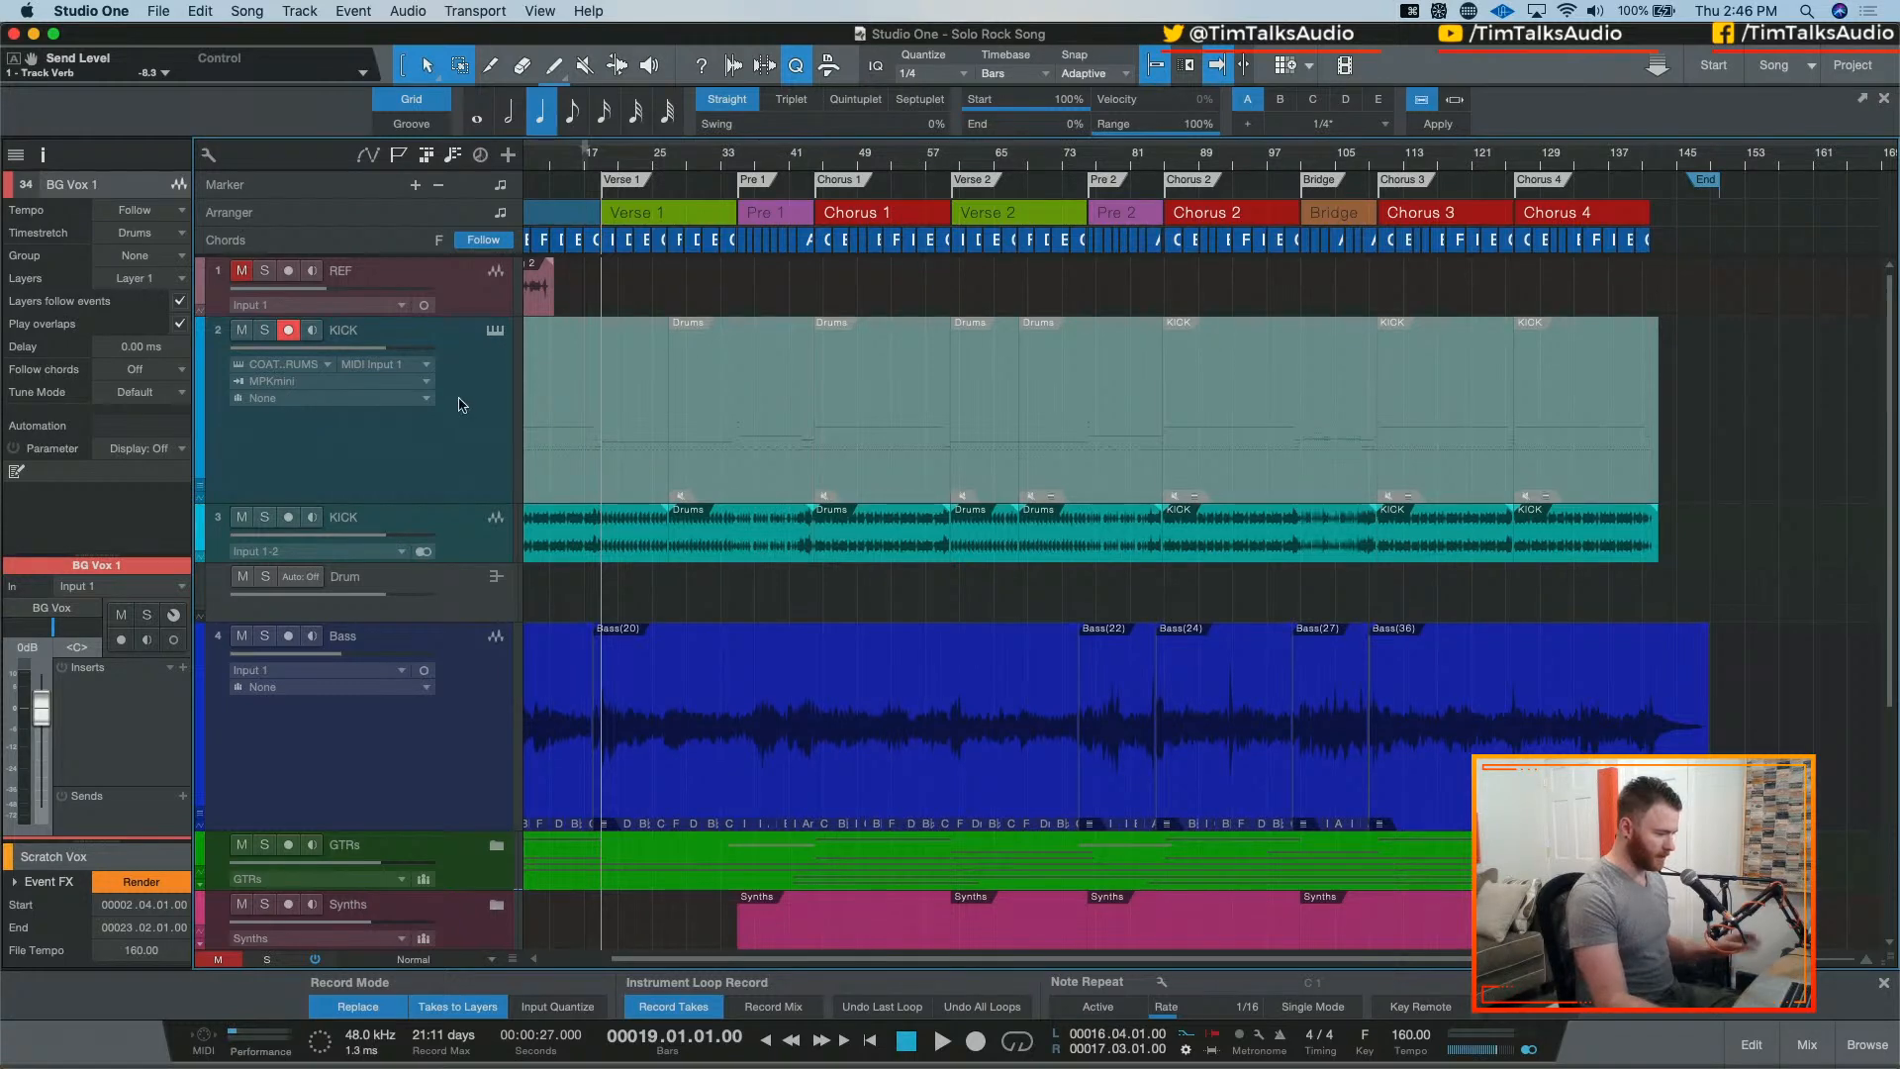
key(F3)
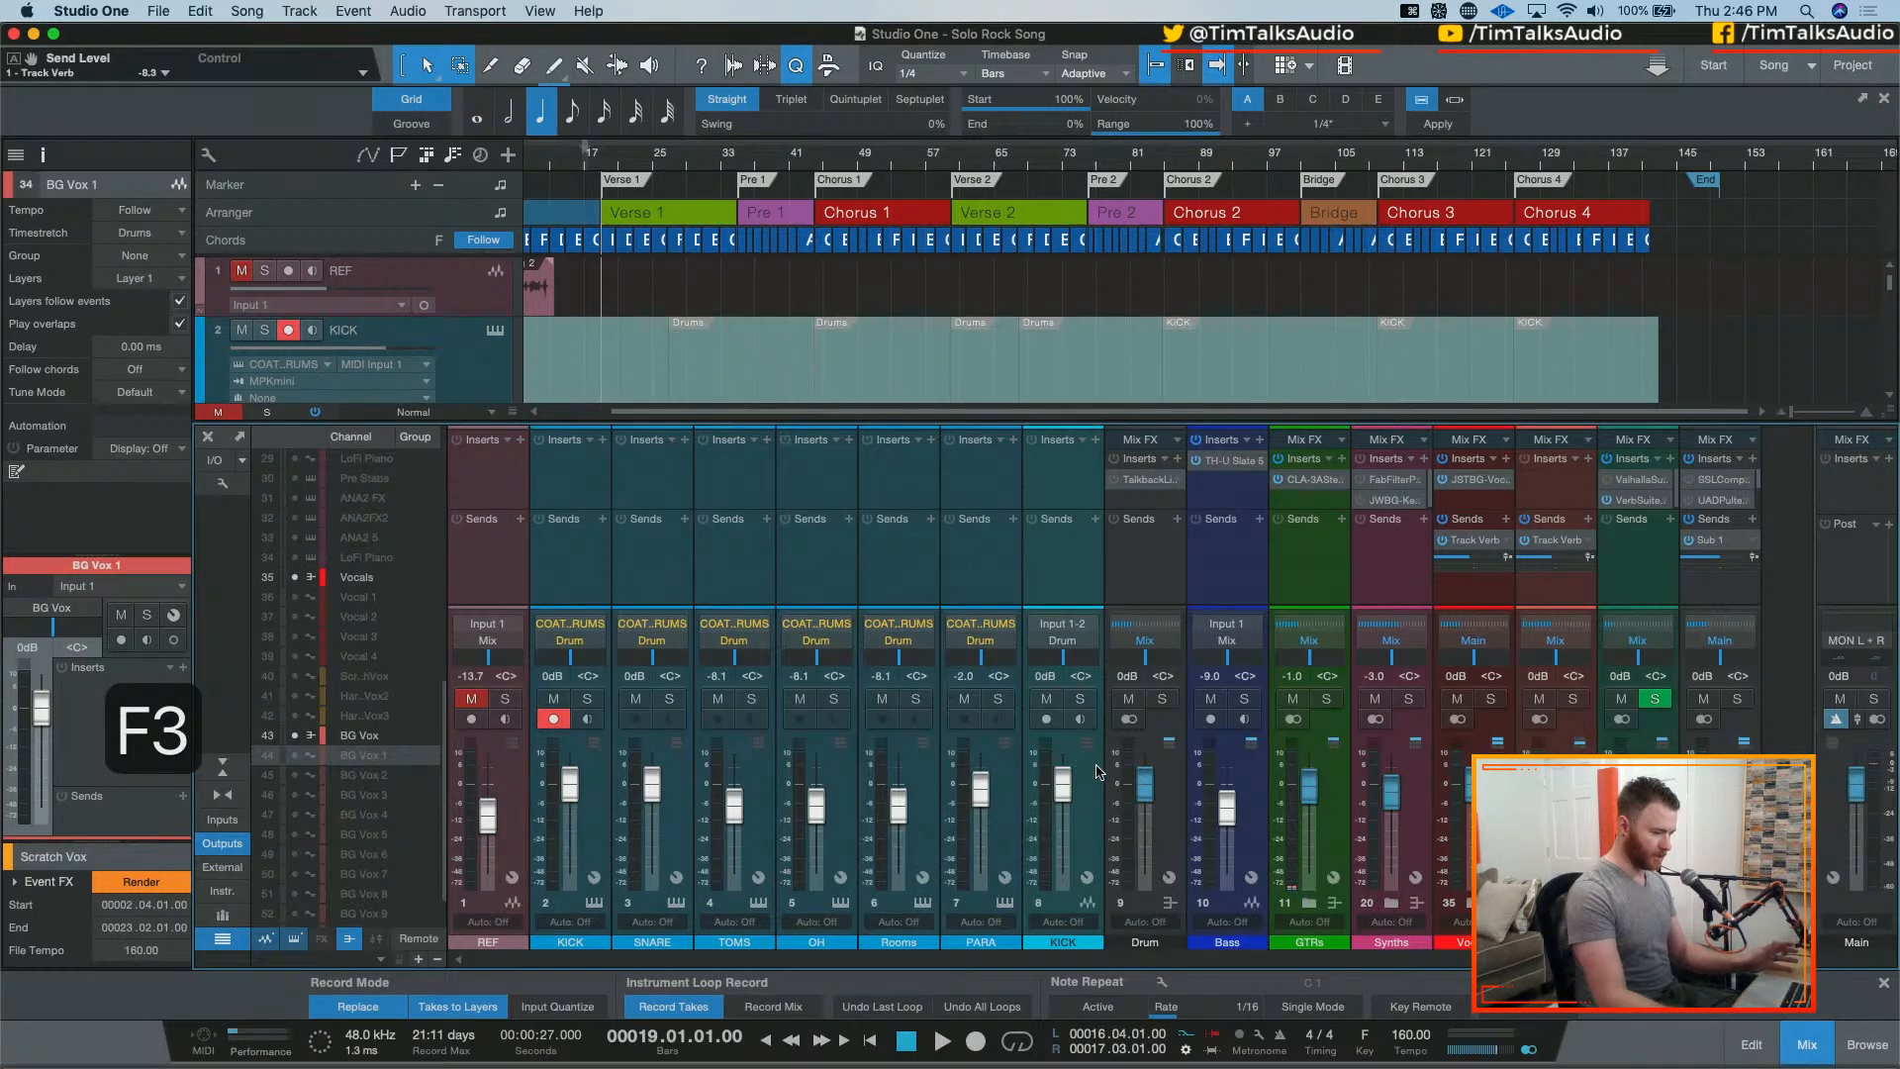
click(1174, 841)
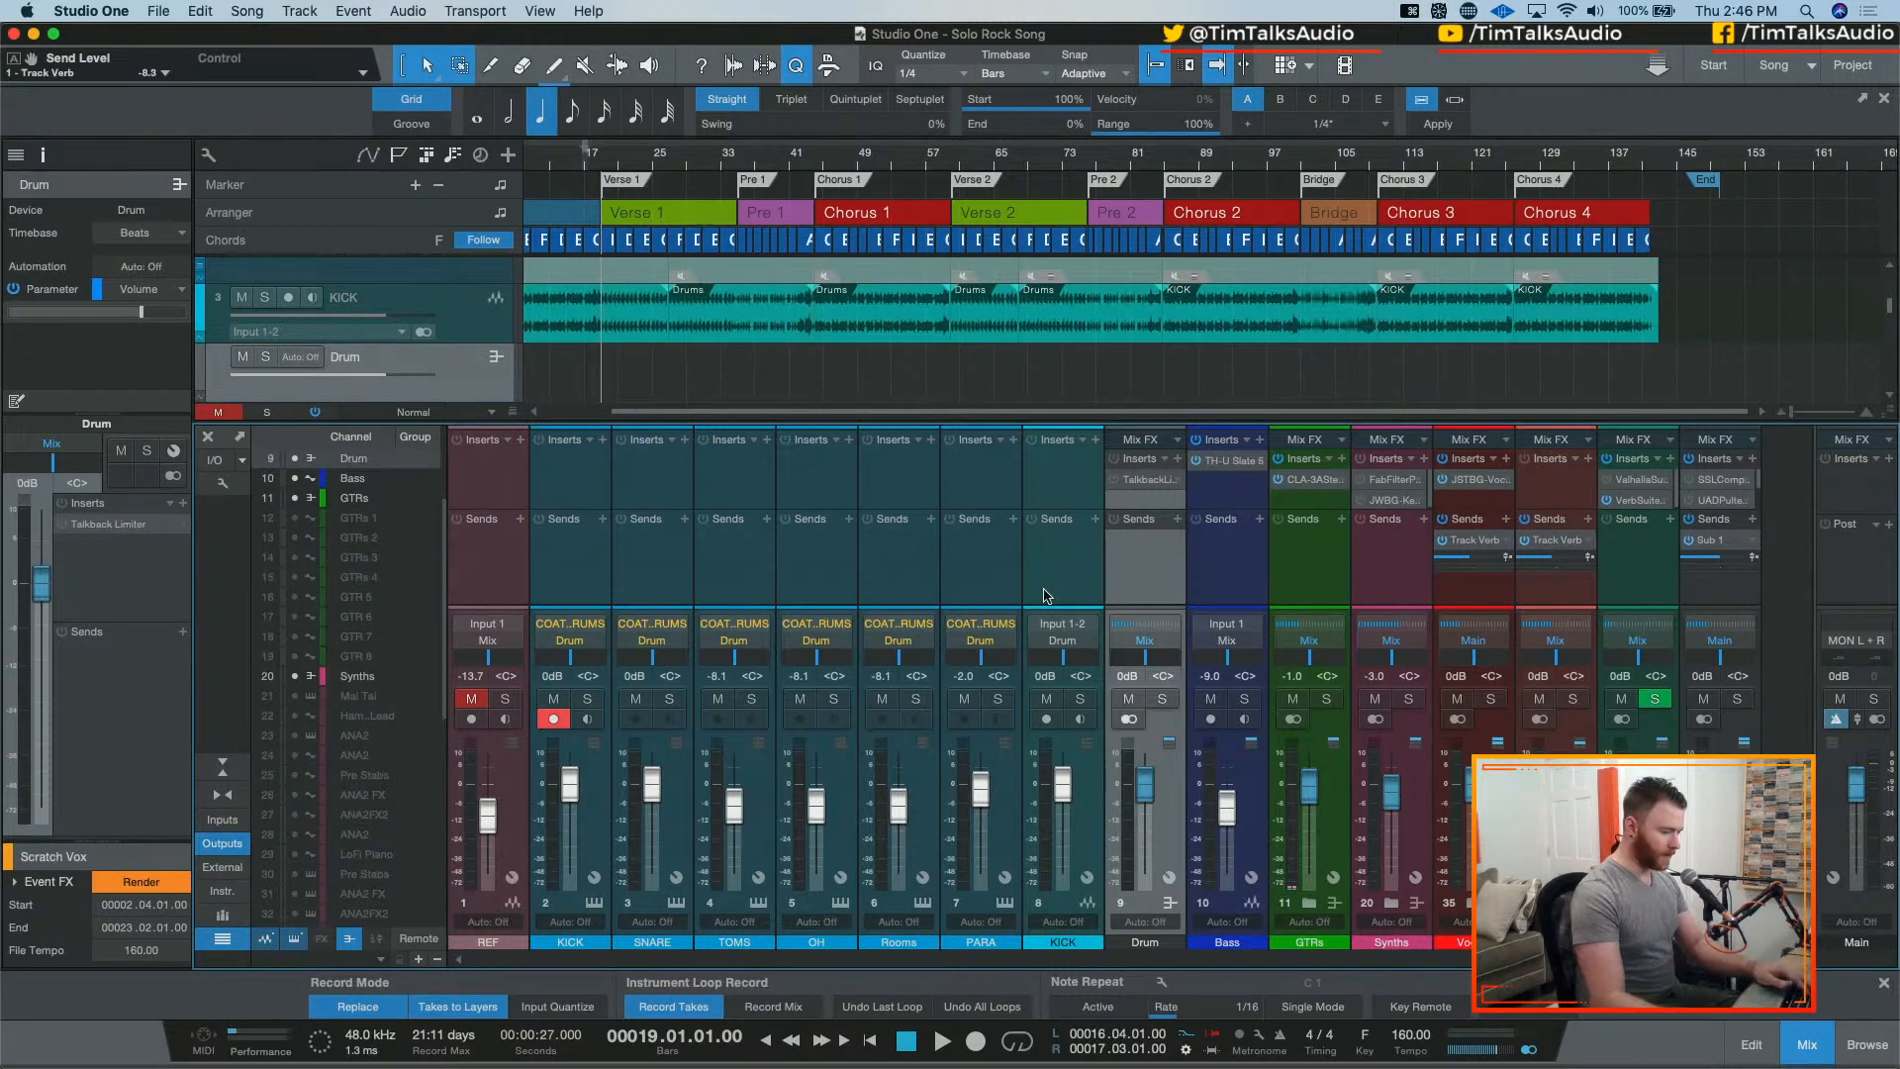
click(302, 11)
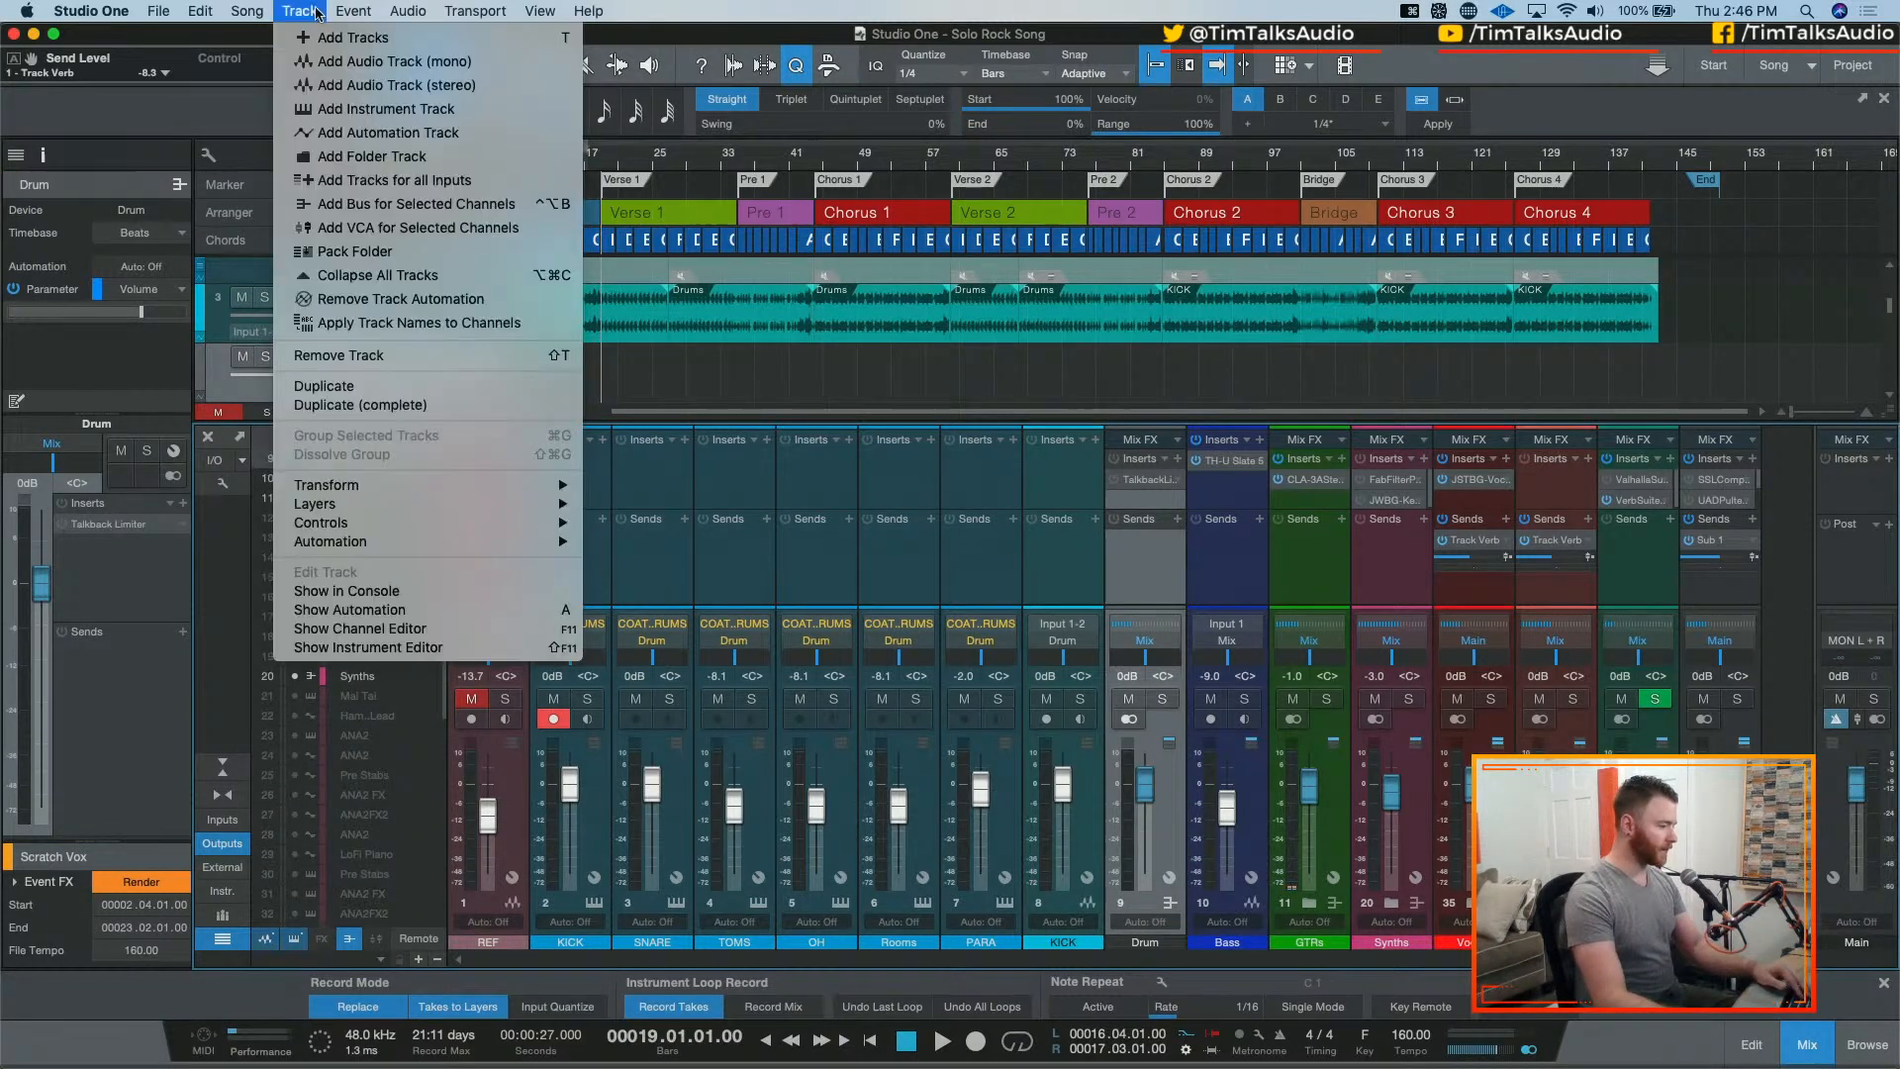
click(410, 287)
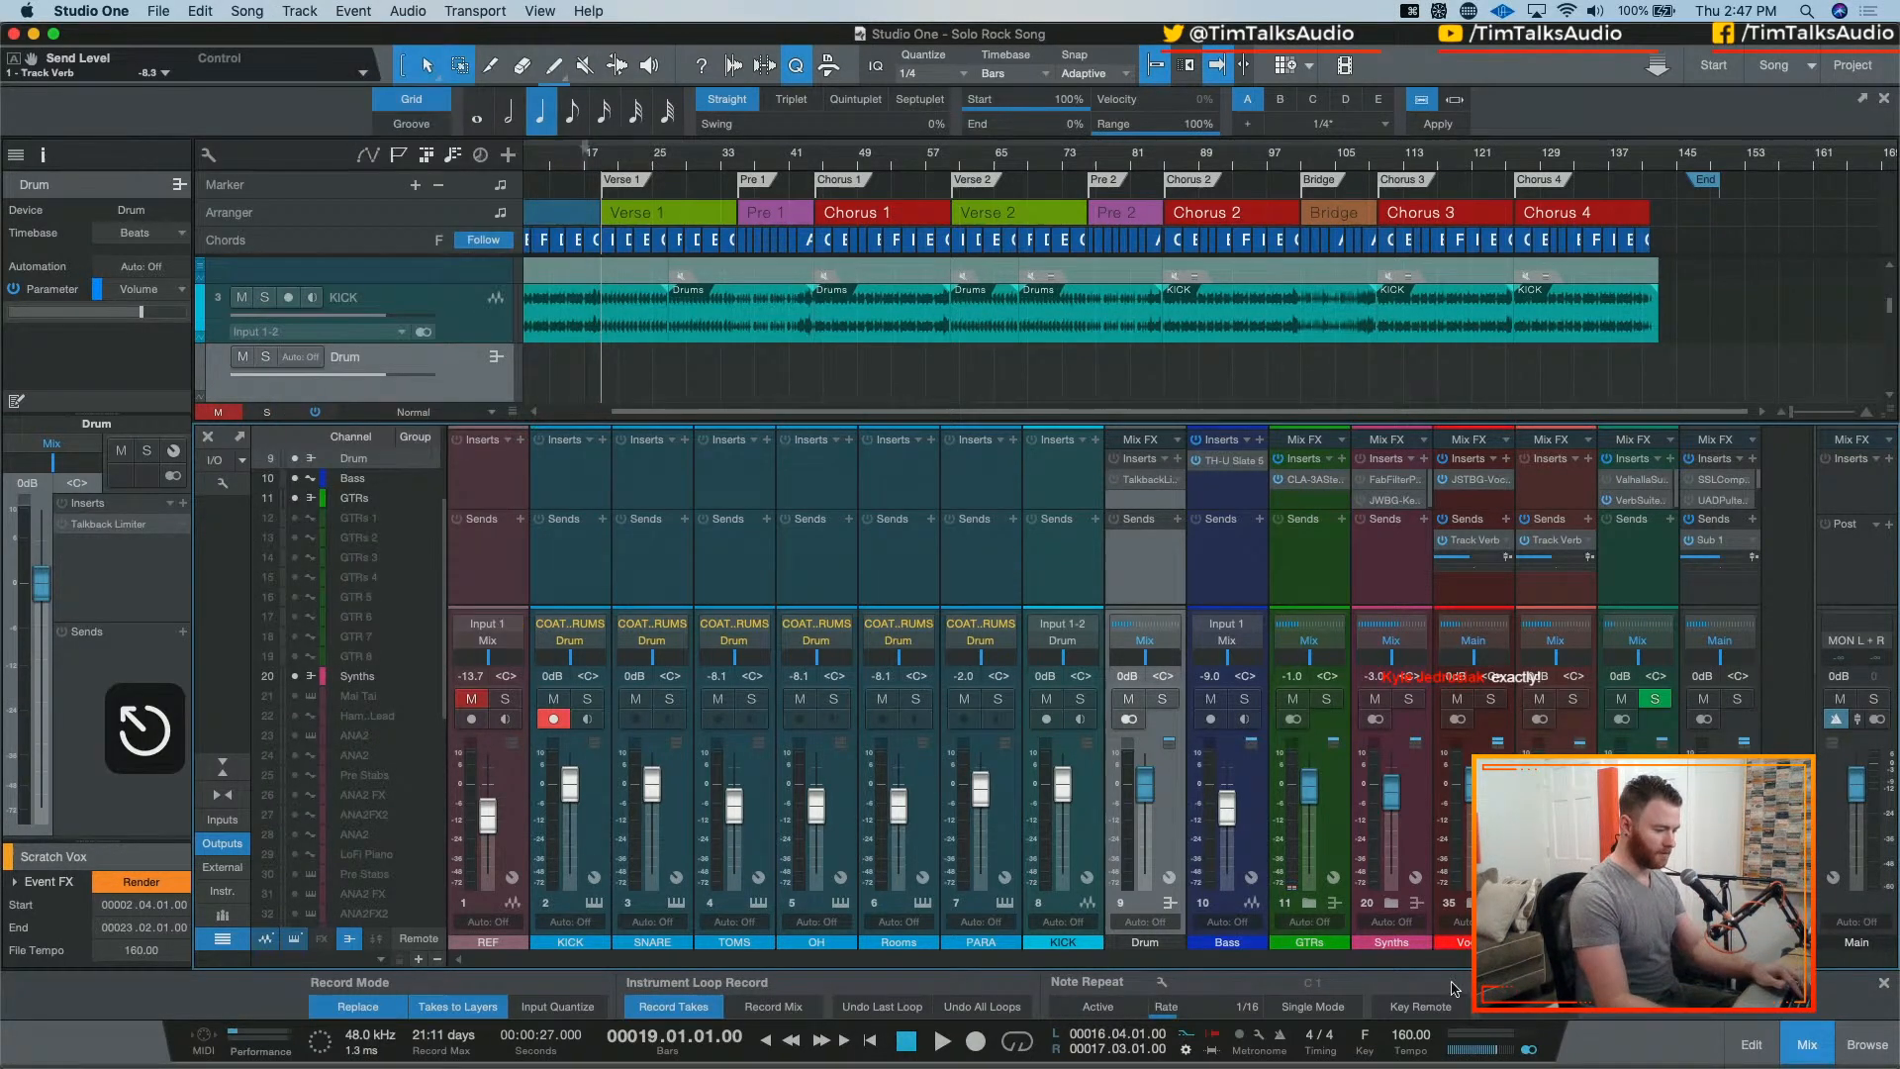
Step: Expand the Vocals, Synths and GTRs groups from the mixer, and collapse all tracks again
click(1638, 905)
click(1474, 904)
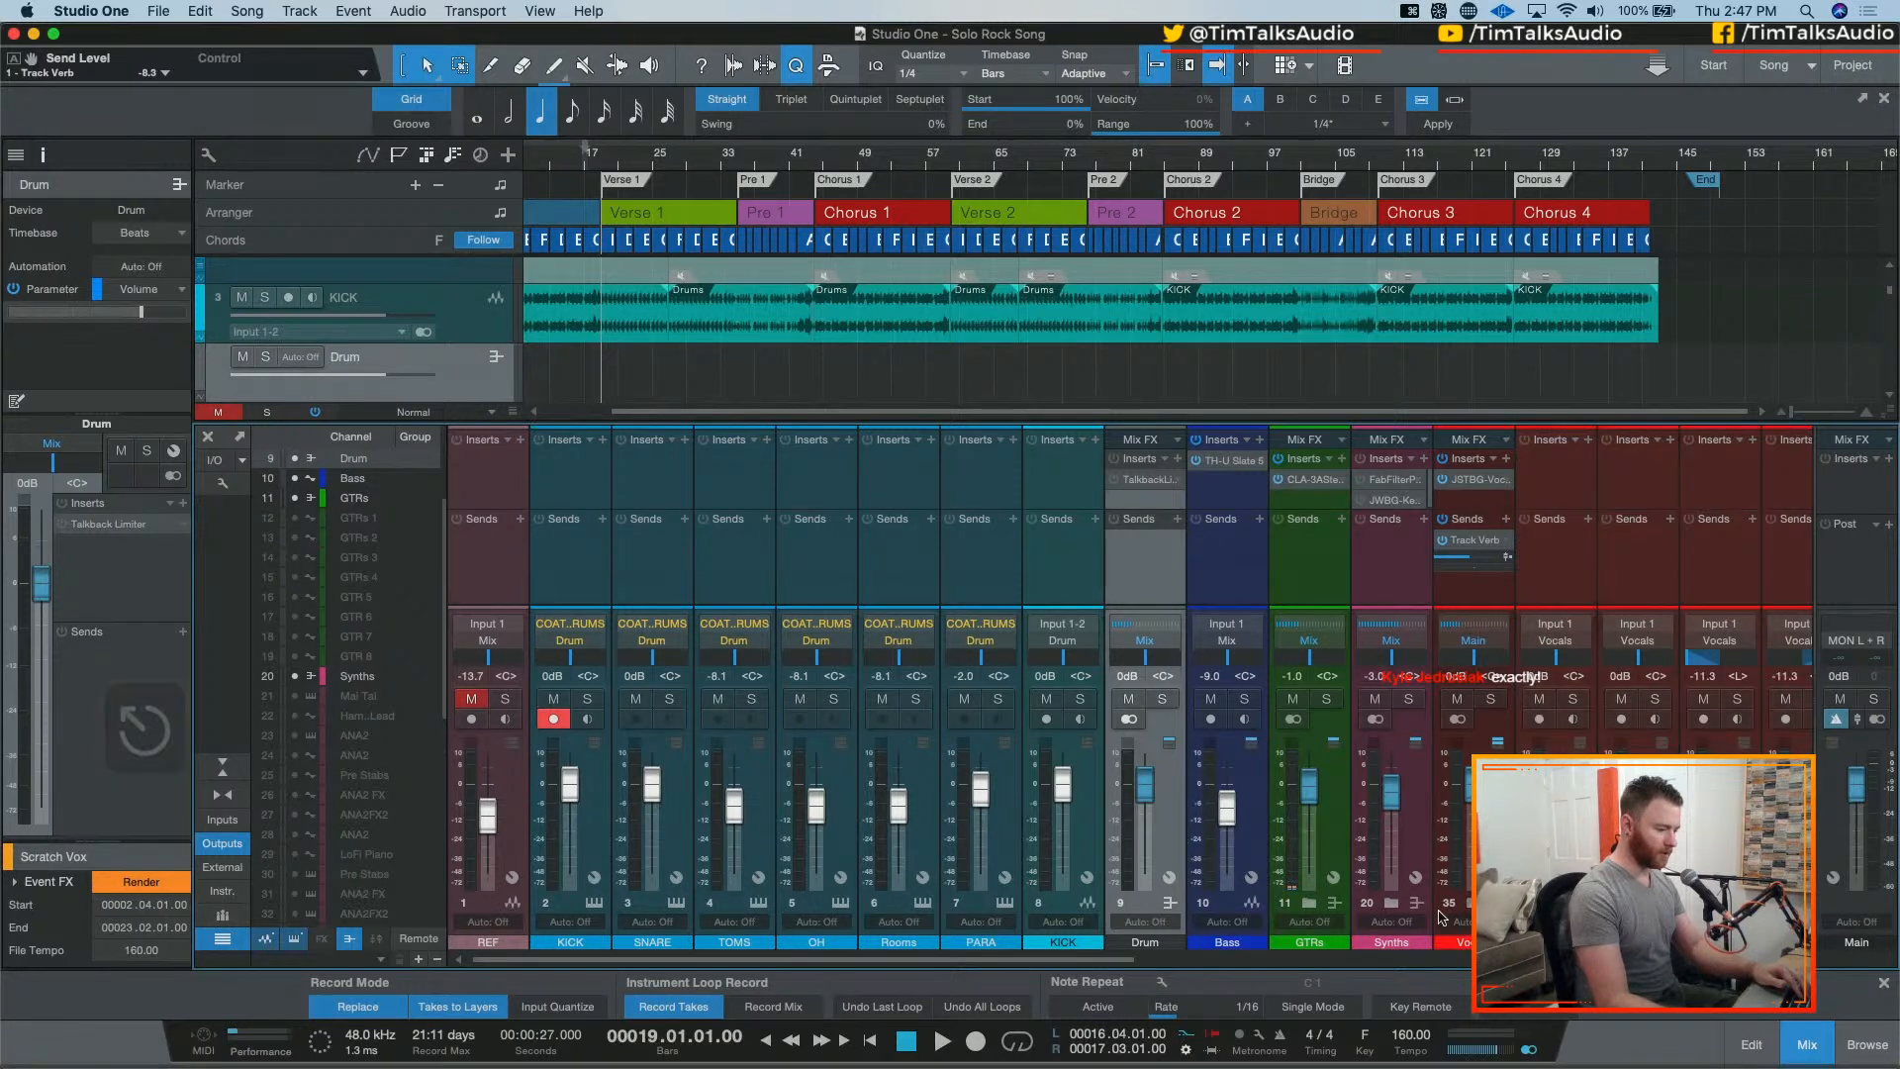
click(1389, 905)
click(1307, 903)
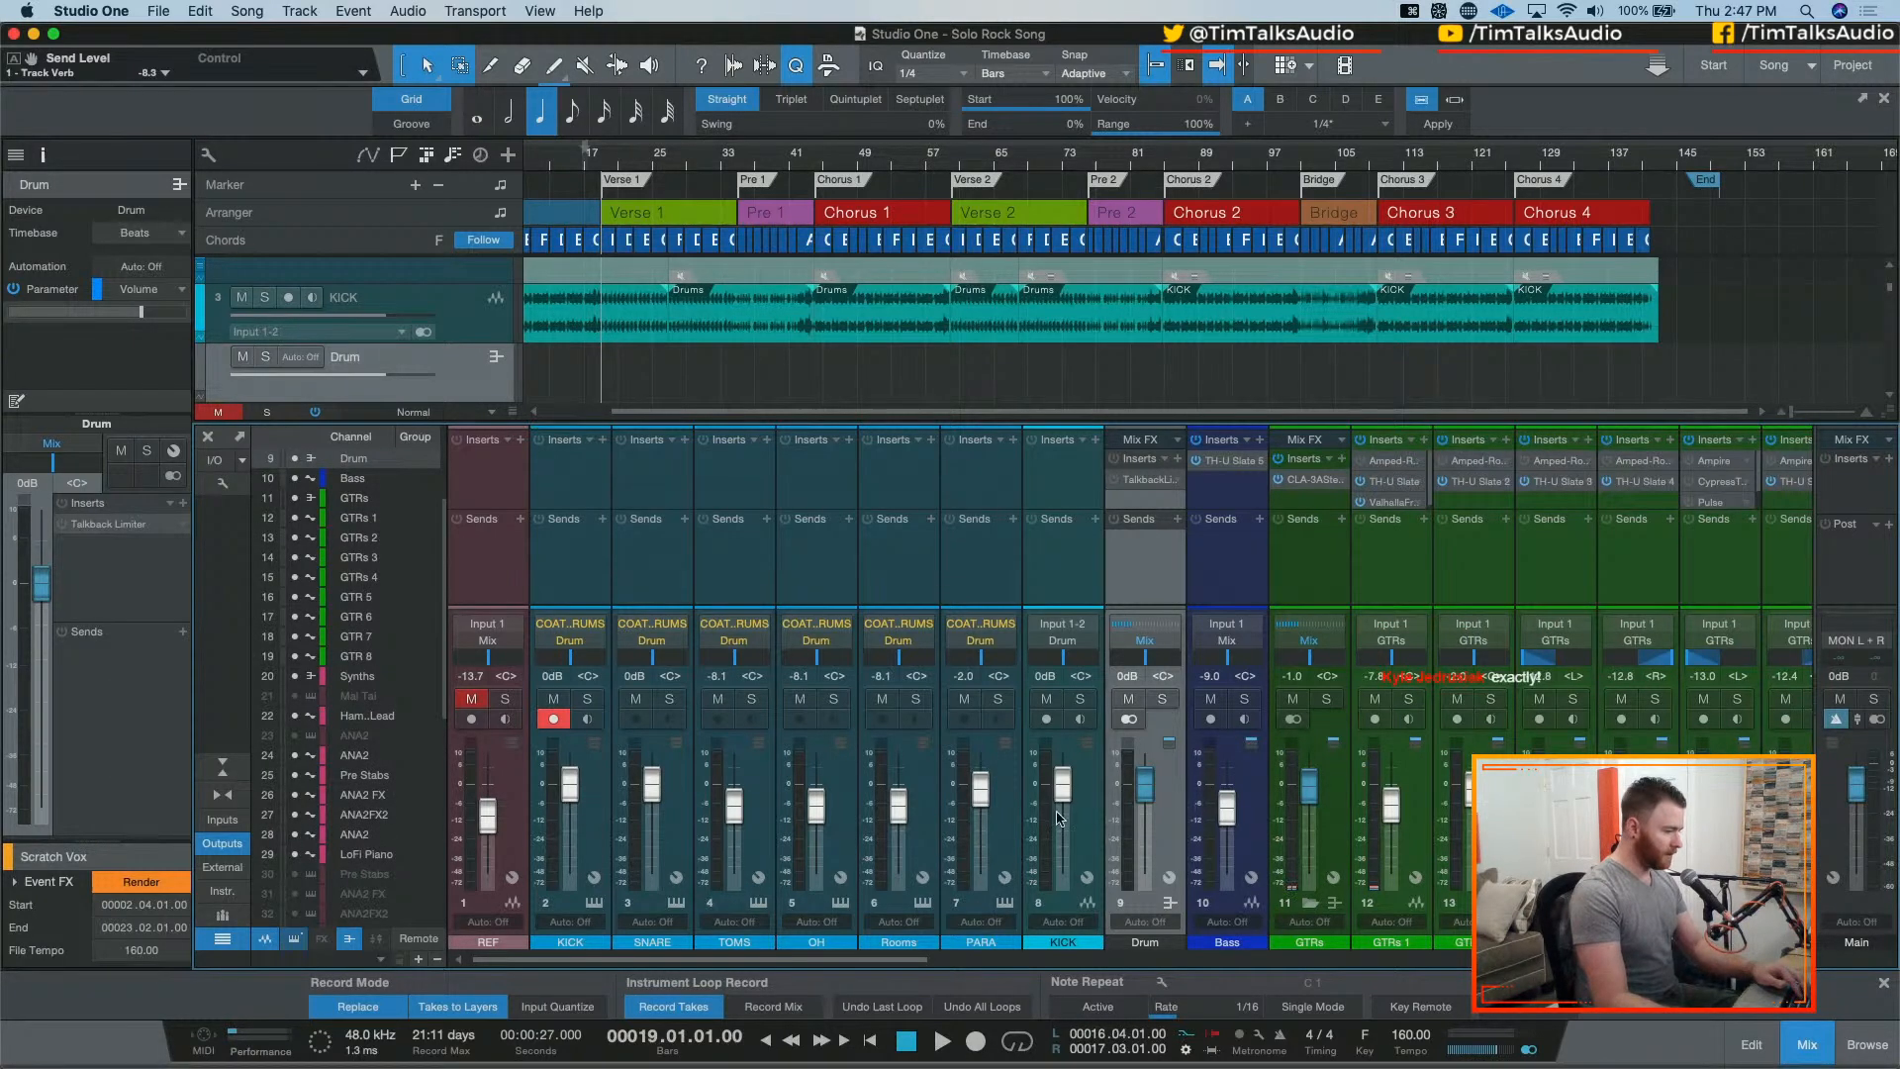
scroll(416, 311, down, 10)
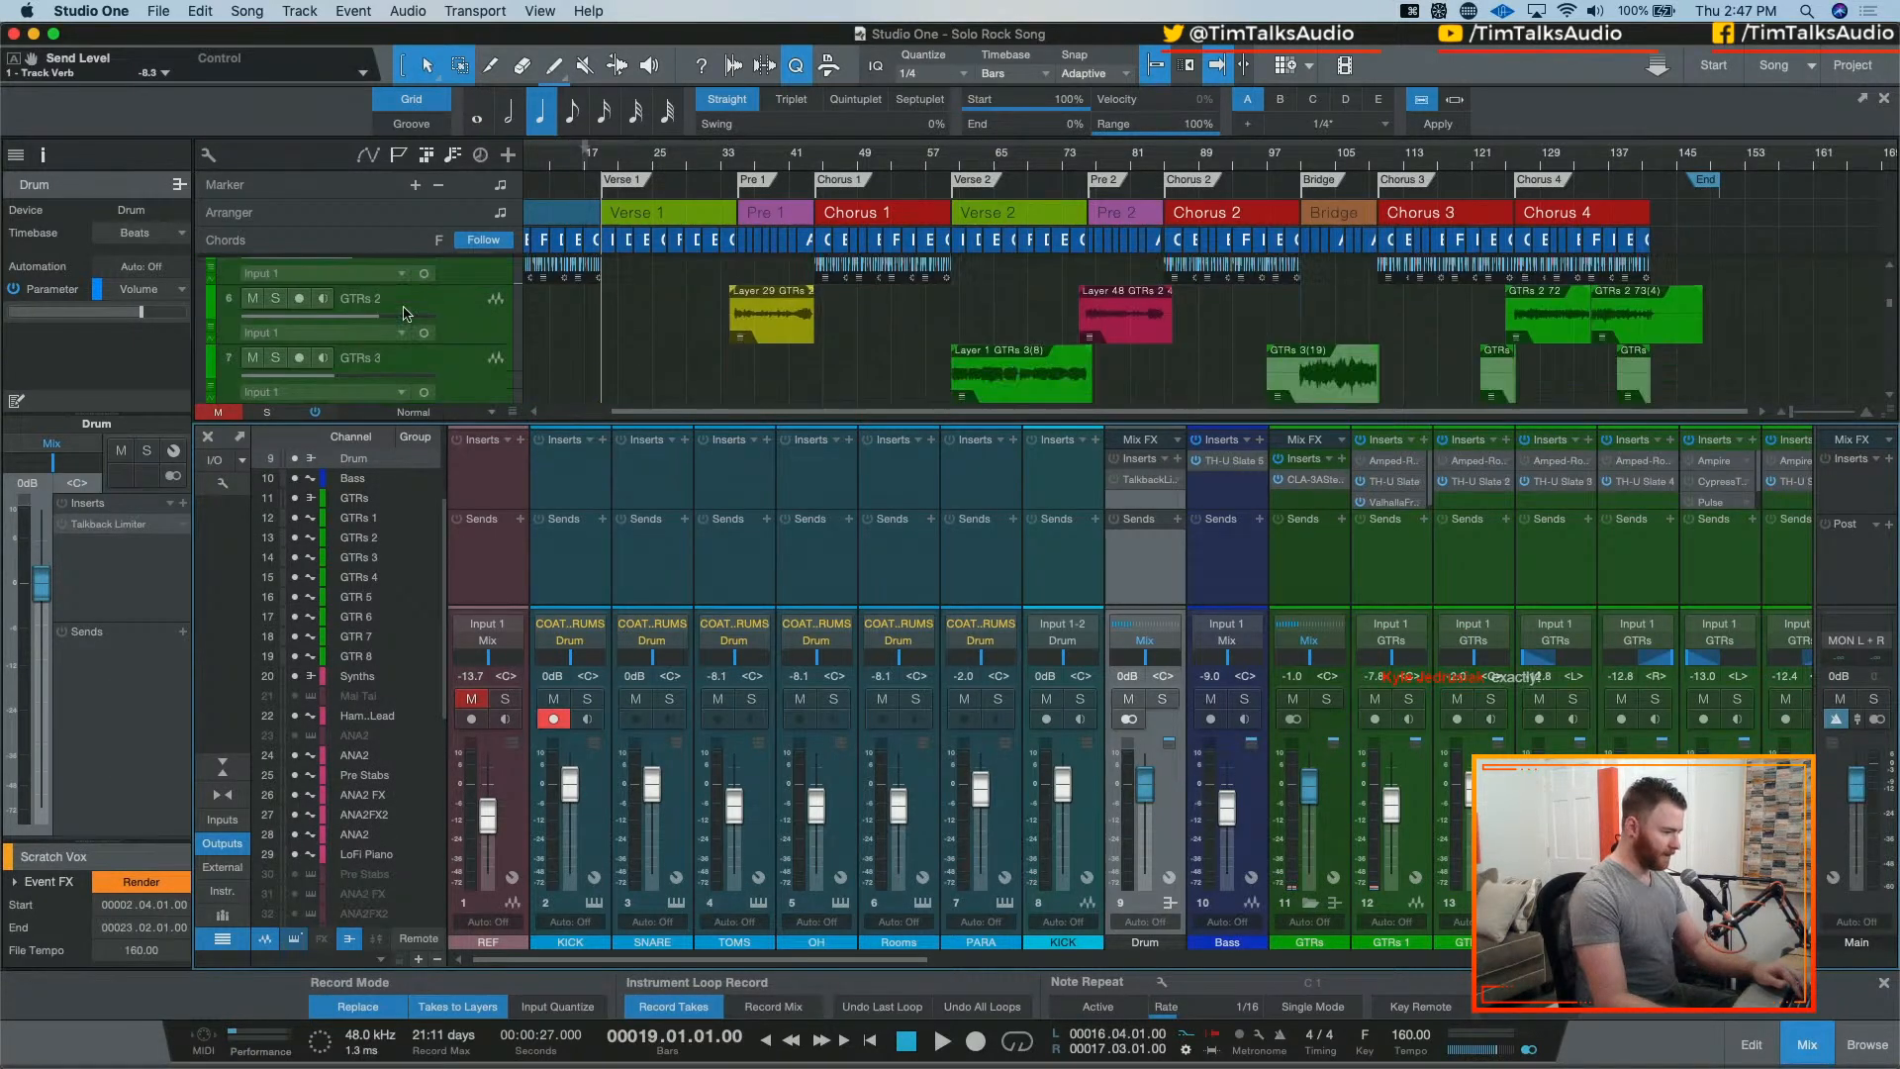
scroll(404, 313, down, 5)
key(alt+super+c)
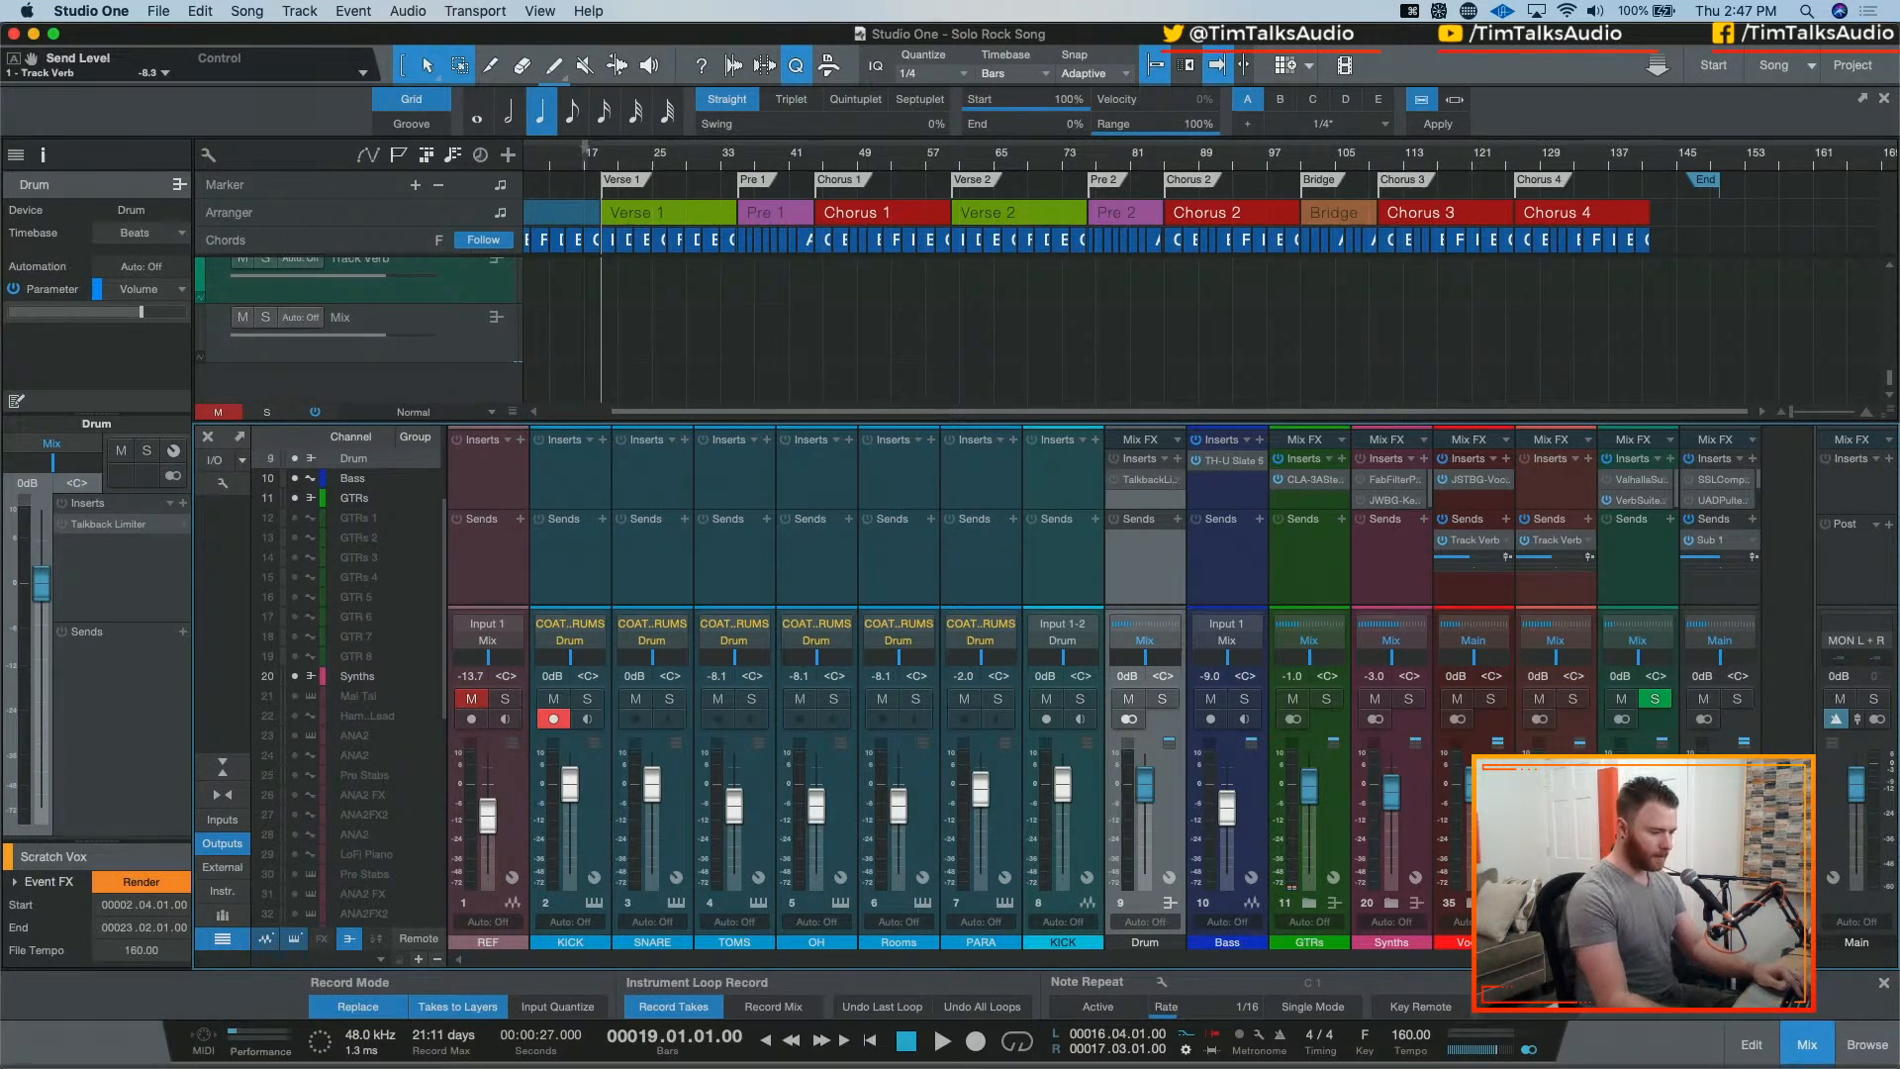
Step: Expand the BG Vox channels and set the Track Verb send level to -16.6 during a short playback of Verse 1
click(1558, 902)
drag(1241, 960, 1732, 964)
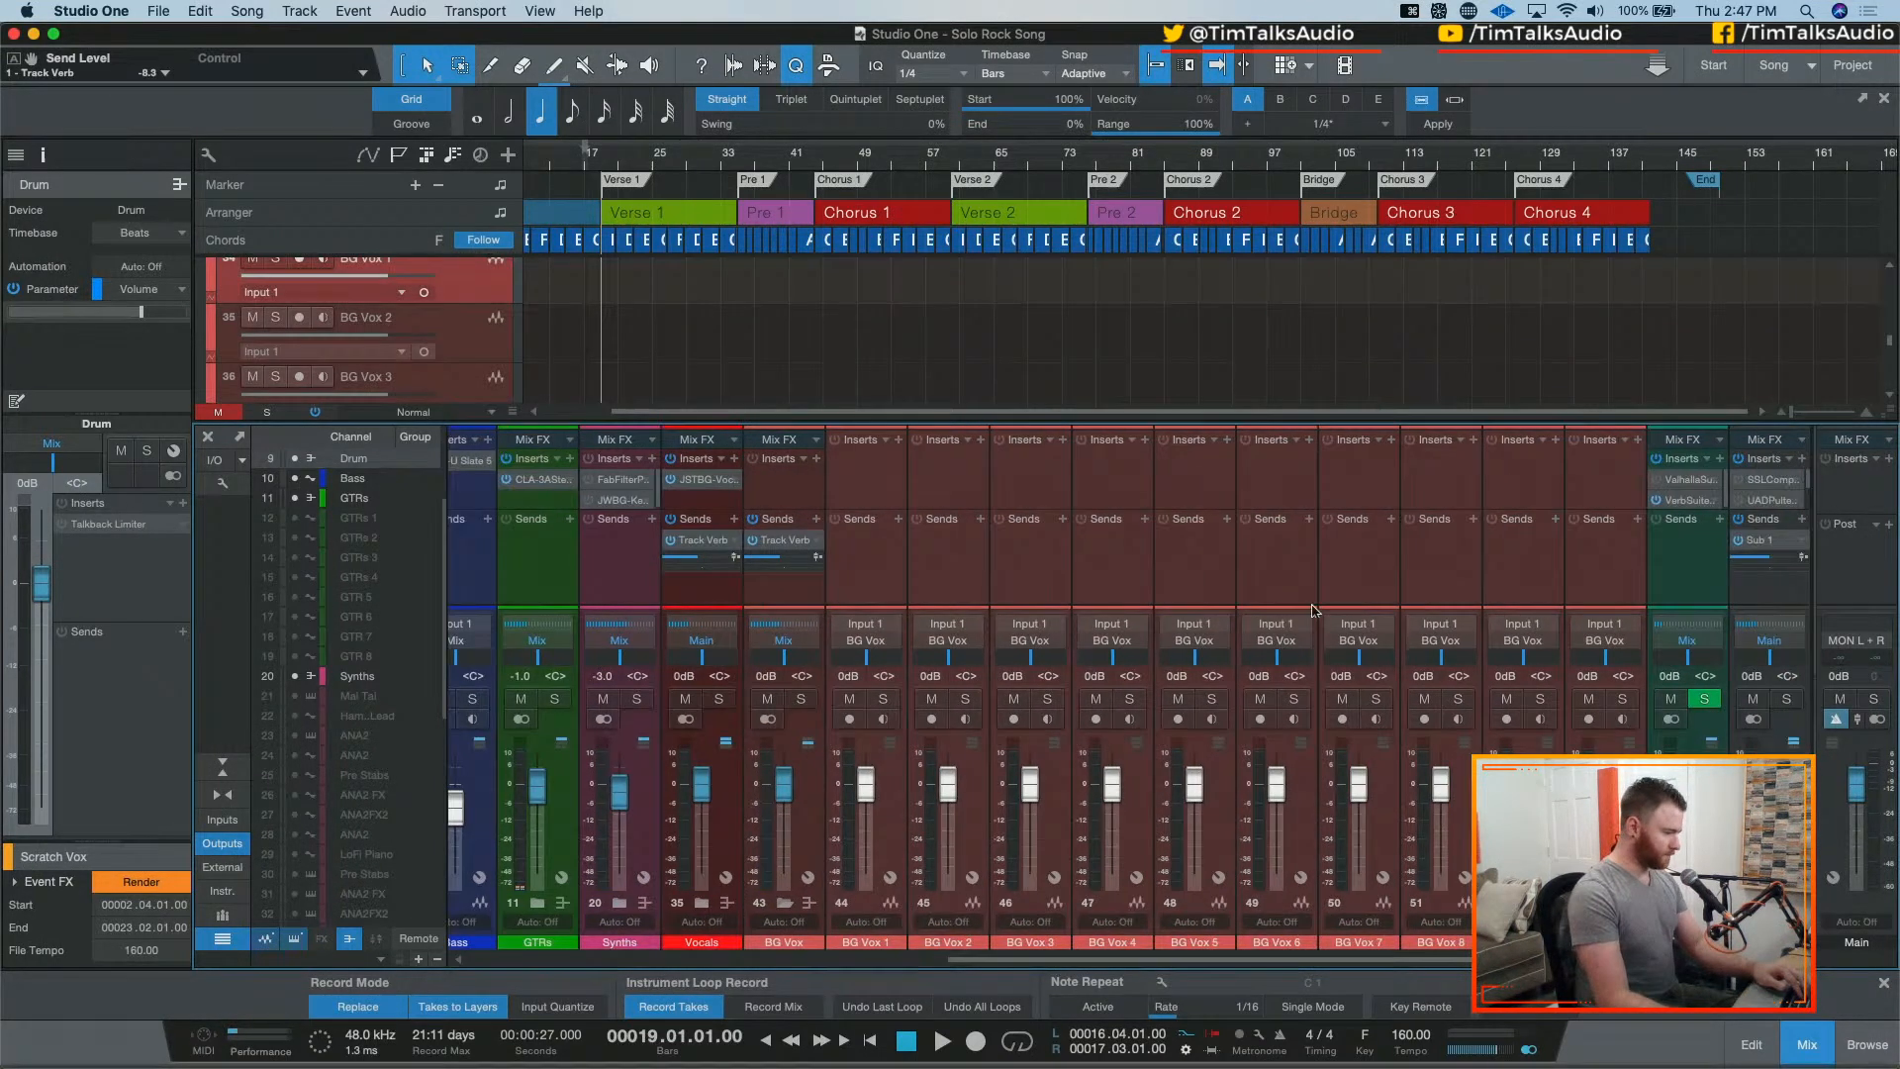
key(space)
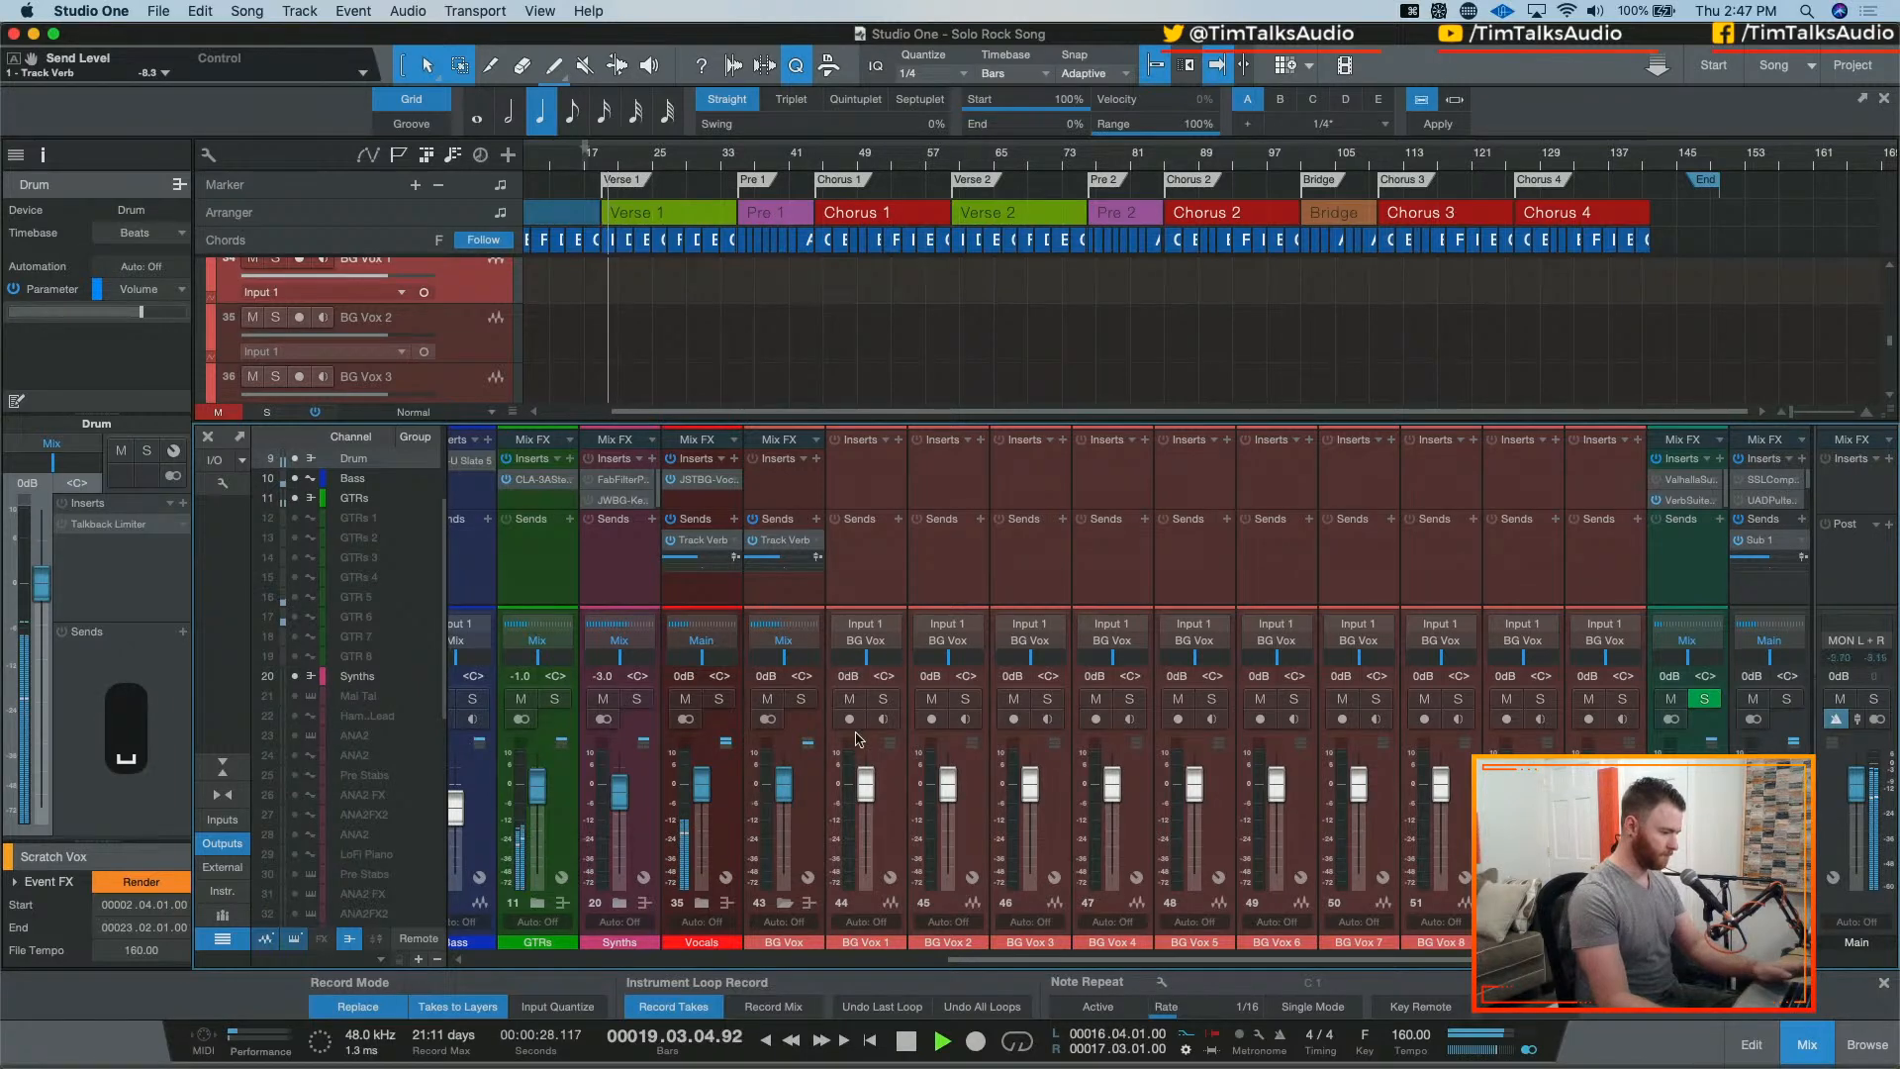
key(space)
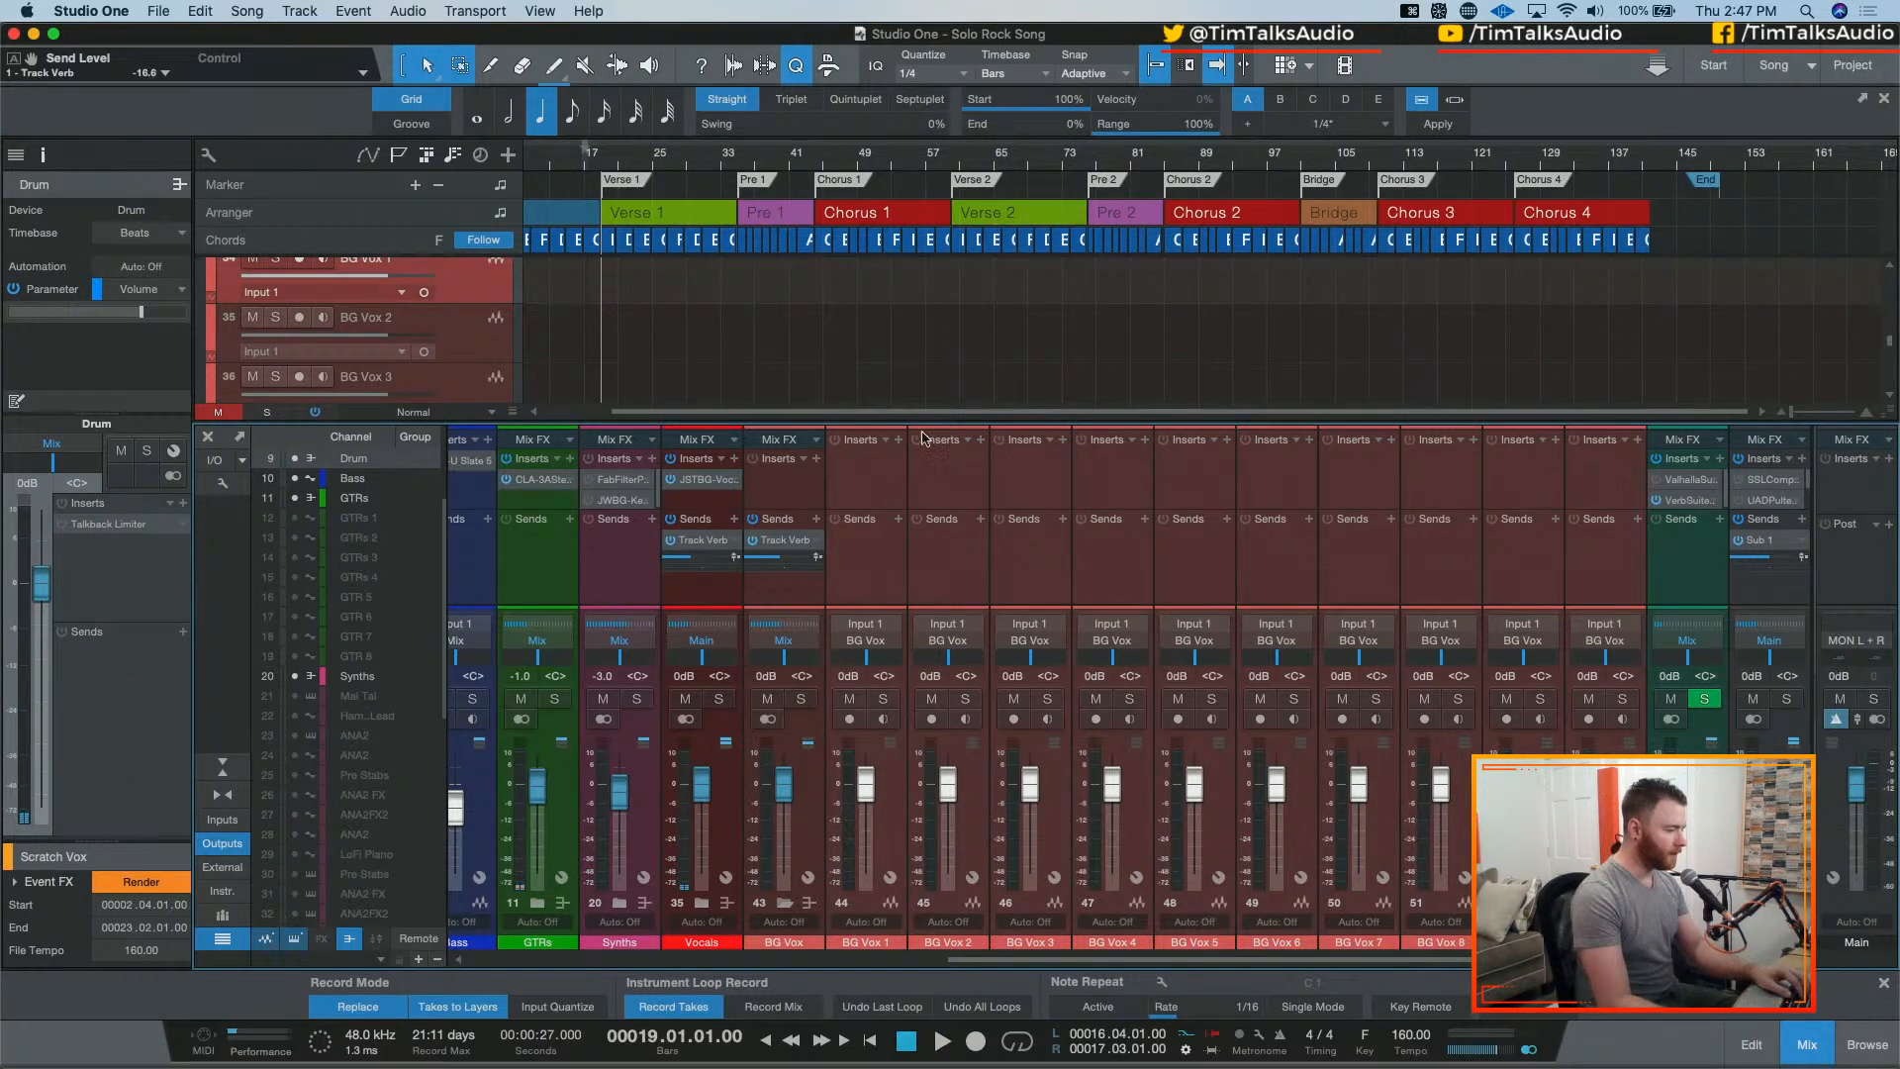
Step: Pan the BG Vox 1 to BG Vox 10 channels alternately hard left and hard right
scroll(645, 364, up, 2)
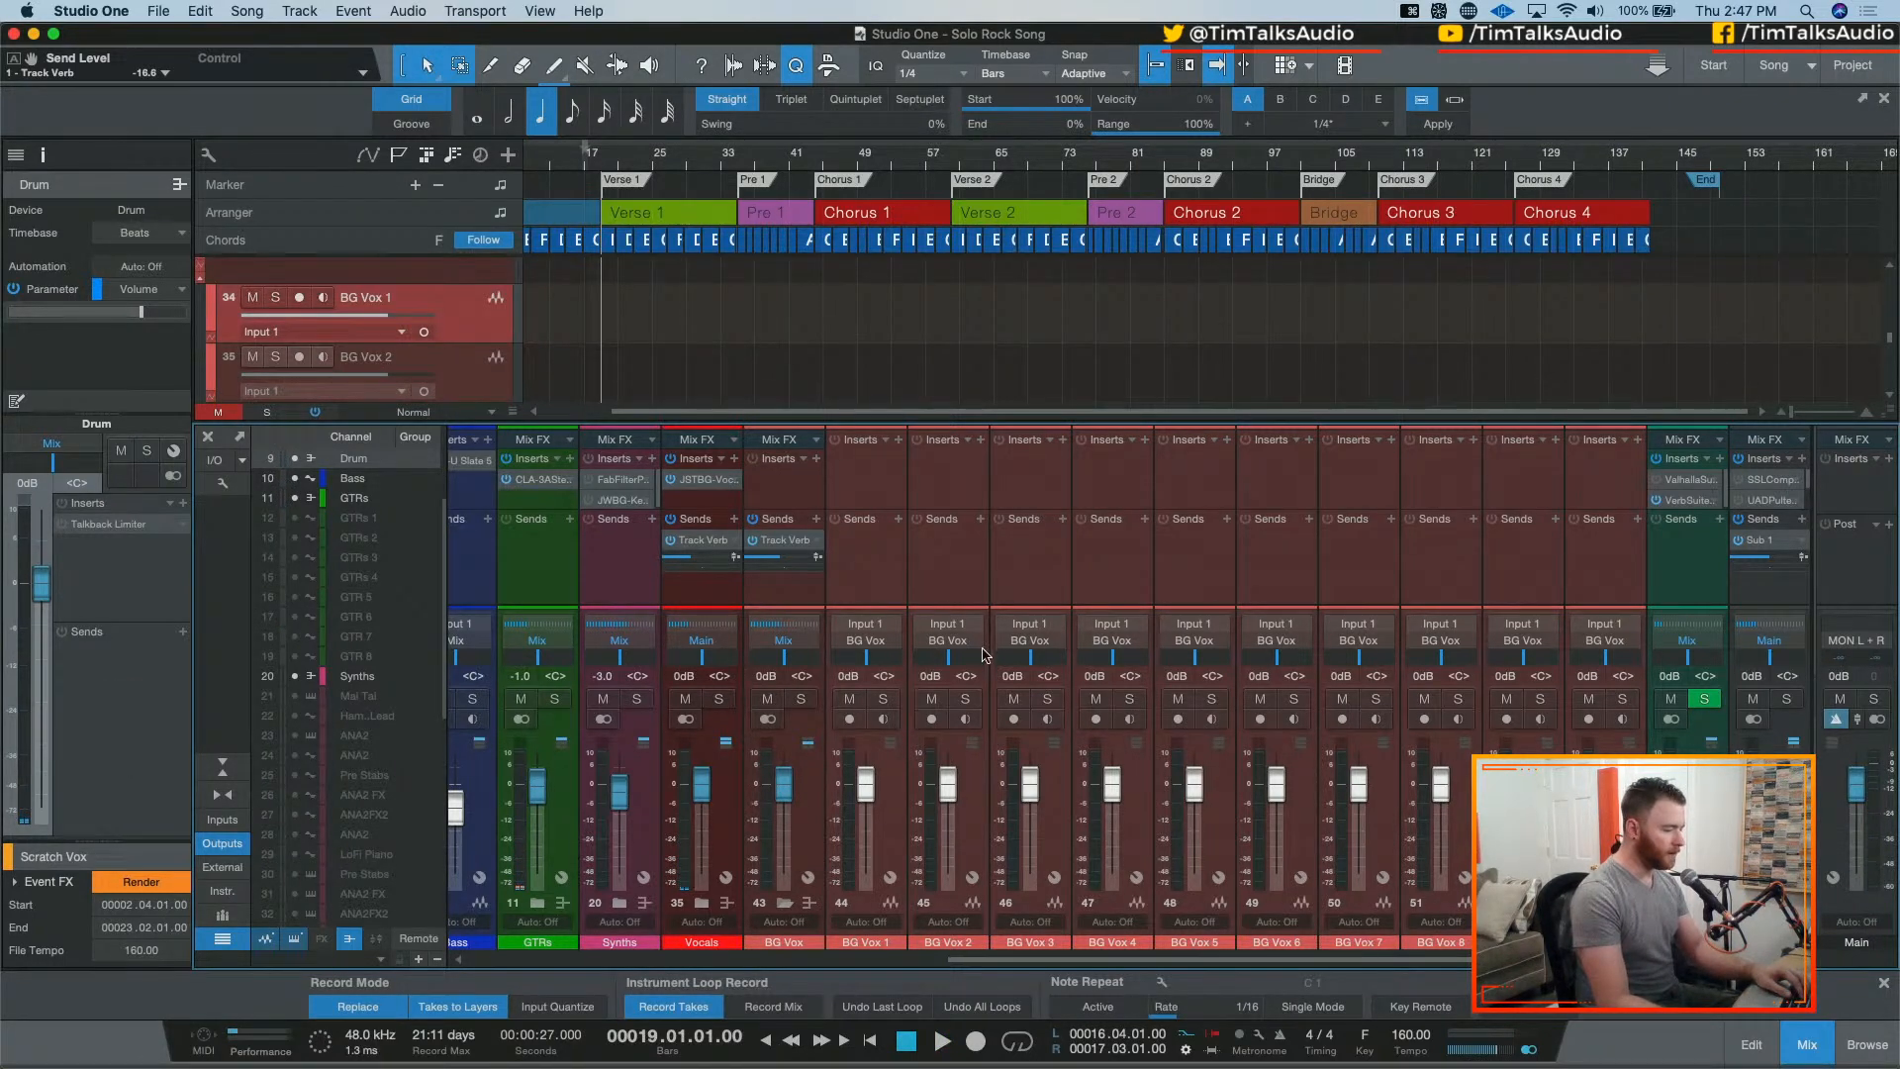
drag(866, 662, 754, 671)
mouse_move(966, 661)
mouse_down()
mouse_move(1075, 663)
mouse_move(857, 669)
mouse_up()
mouse_move(1086, 665)
mouse_down()
mouse_move(1178, 668)
mouse_move(1124, 673)
mouse_up()
mouse_move(1277, 663)
mouse_down()
mouse_move(1366, 665)
mouse_move(1276, 669)
mouse_up()
mouse_move(1441, 662)
mouse_down()
mouse_move(1524, 665)
mouse_move(1394, 677)
mouse_up()
drag(1603, 661, 1673, 693)
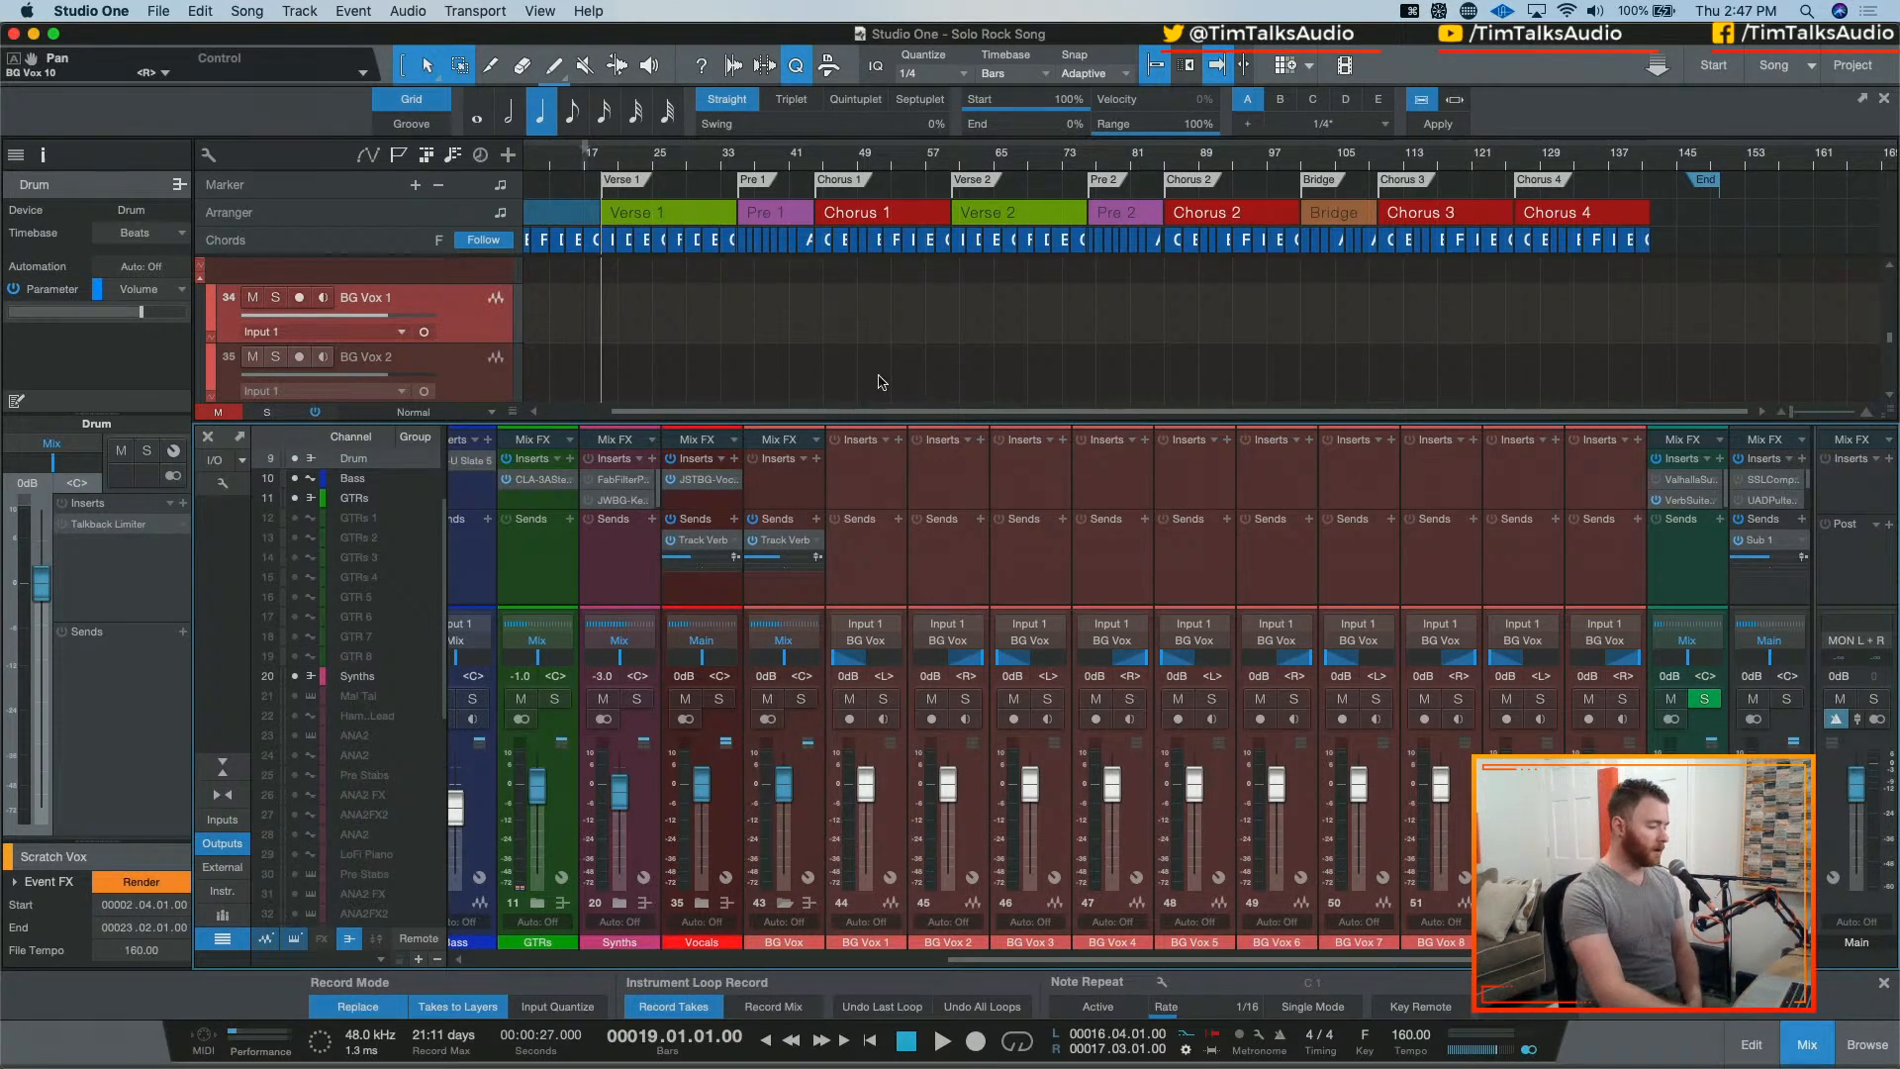
Step: Expand the Vocals bus channels in the mixer and place the playhead at bar 48 in Chorus 1
scroll(882, 382, up, 2)
click(703, 901)
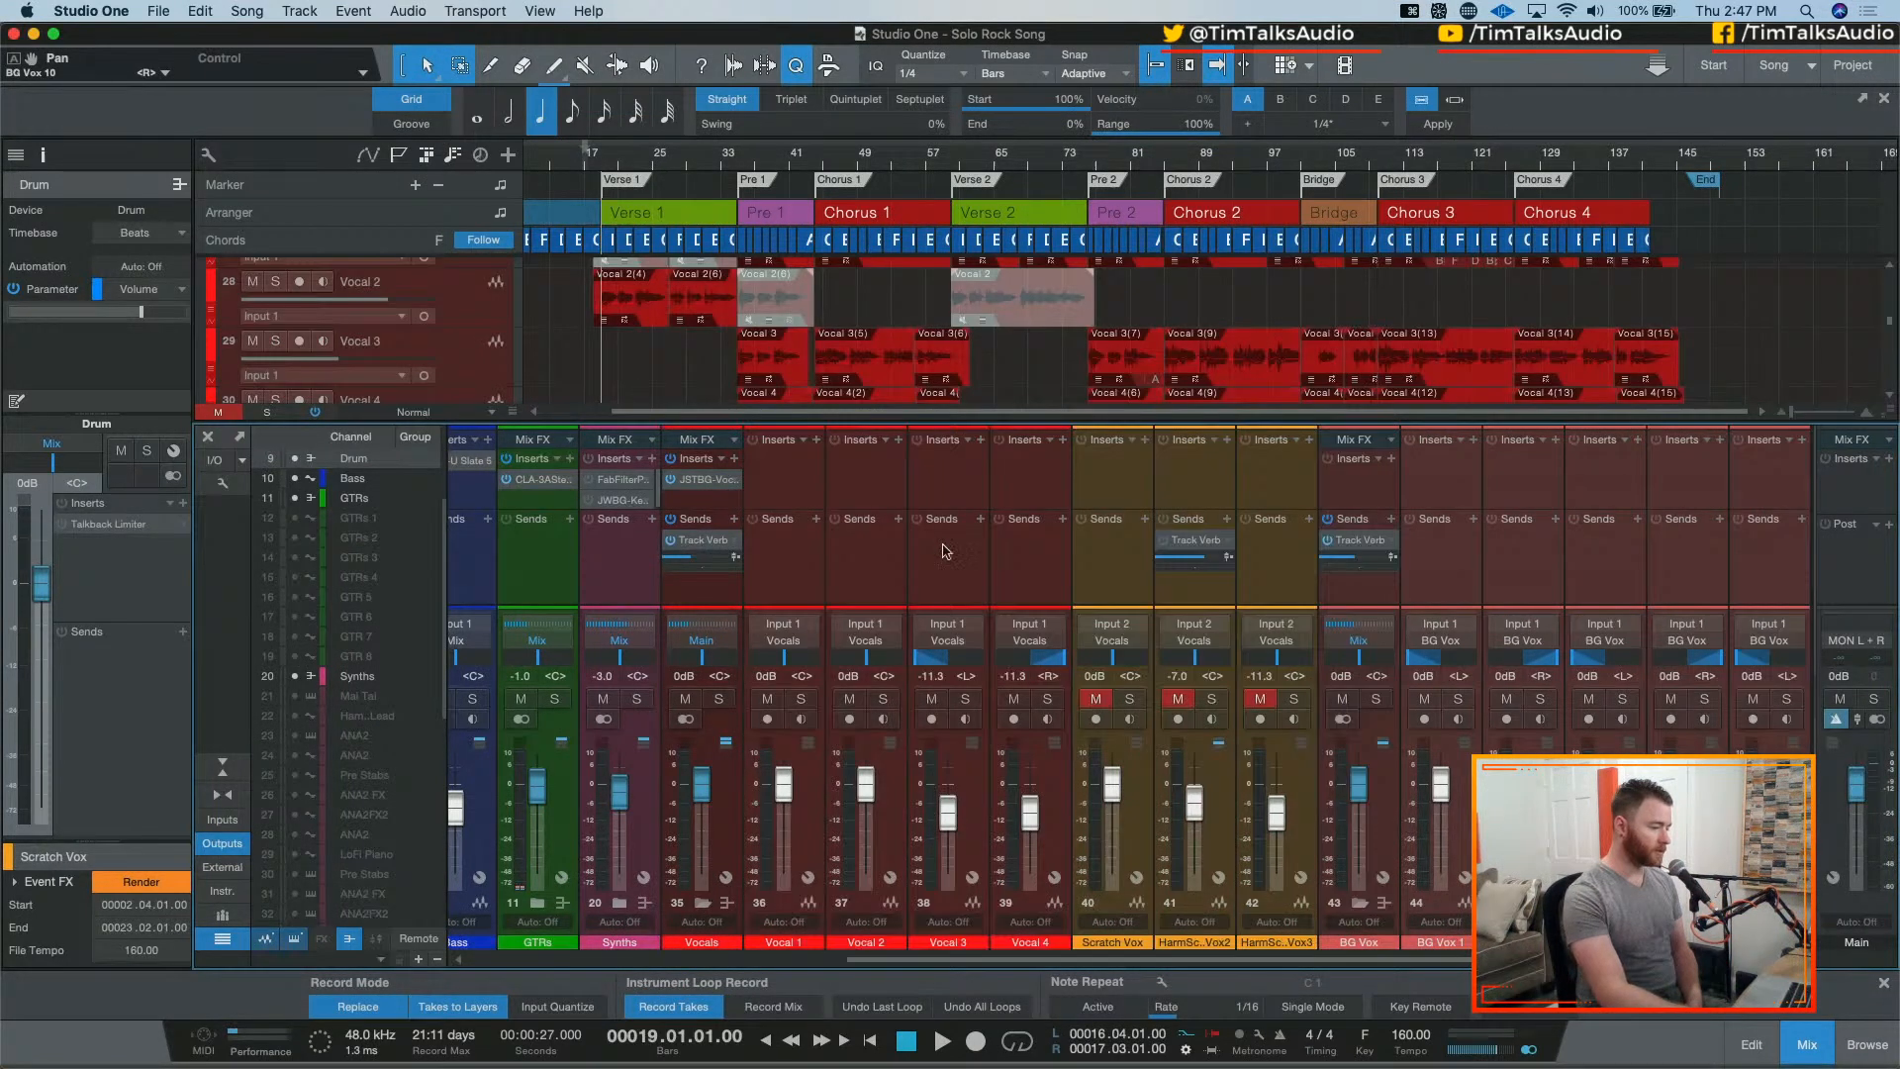
click(856, 166)
scroll(867, 290, up, 2)
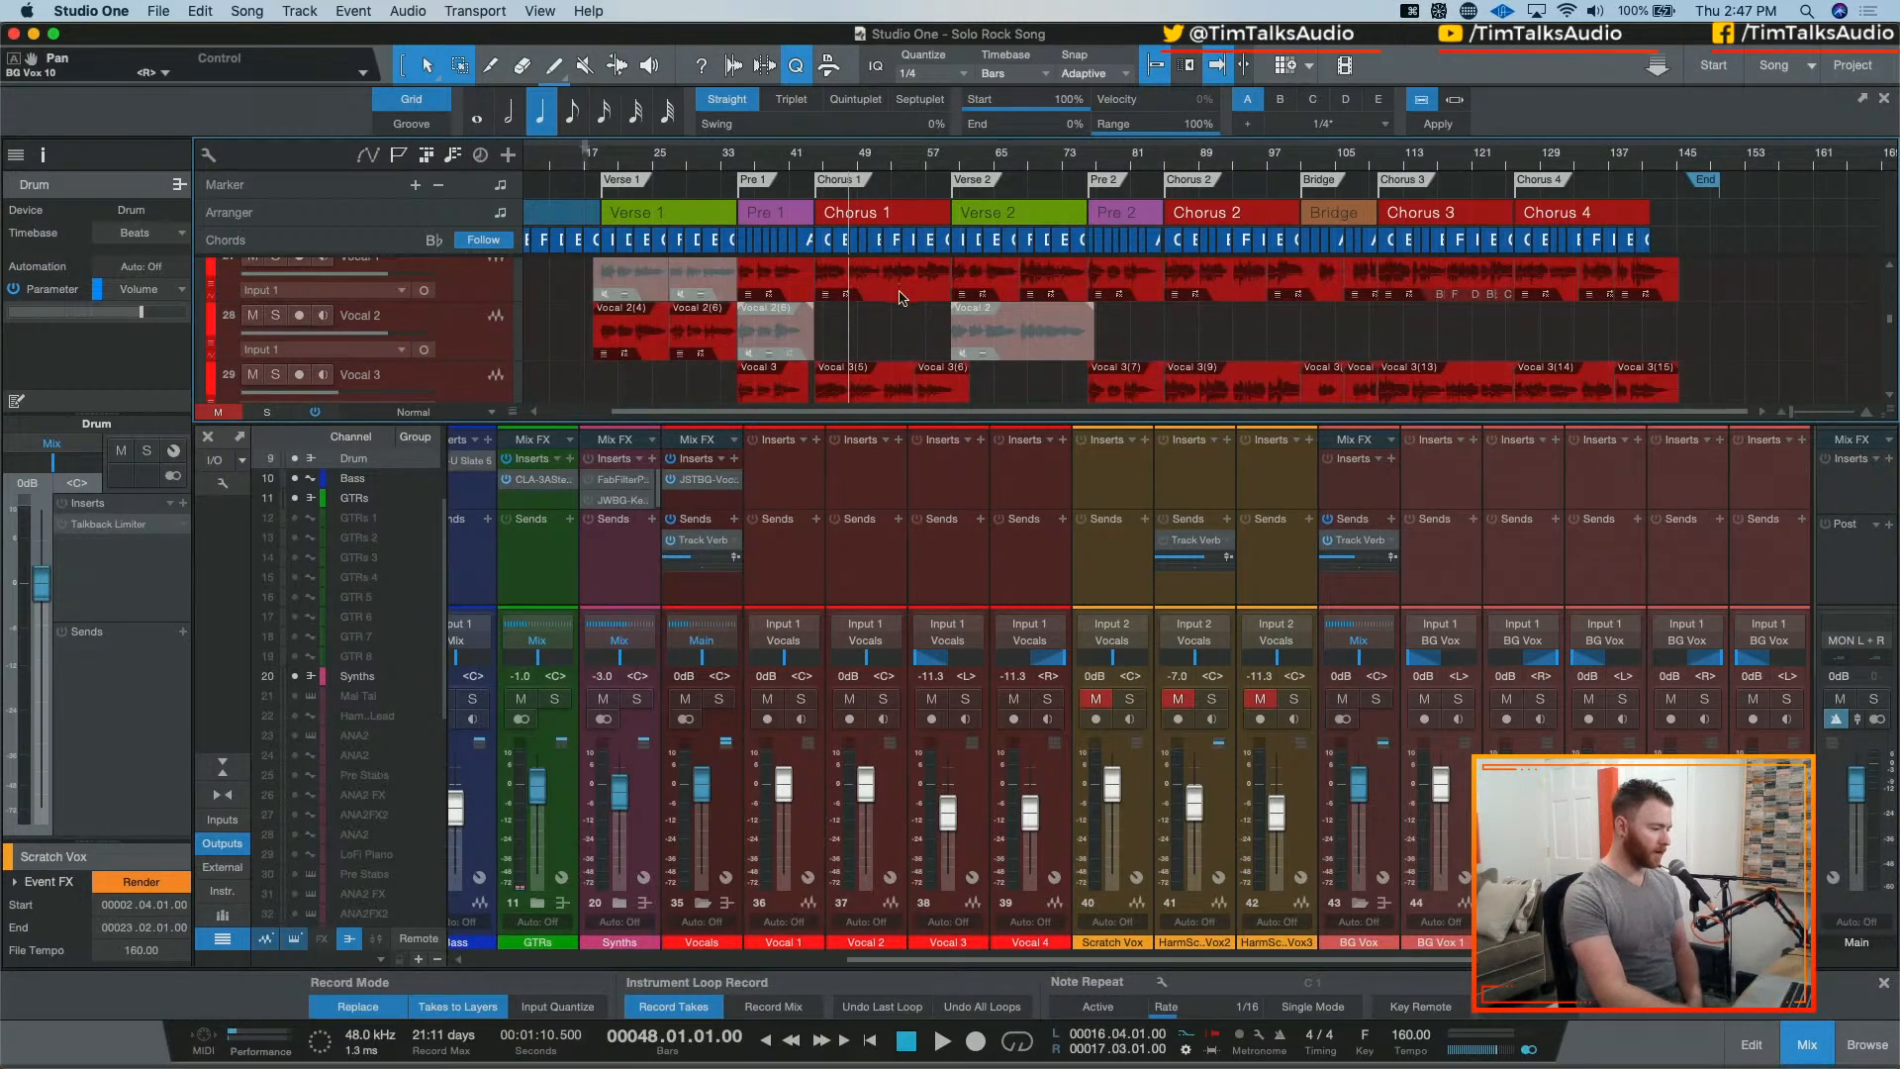
Step: Select the Chorus 1 clips on the Vocal 3 and Vocal 4 tracks to examine the doubled vocals
click(903, 293)
click(869, 388)
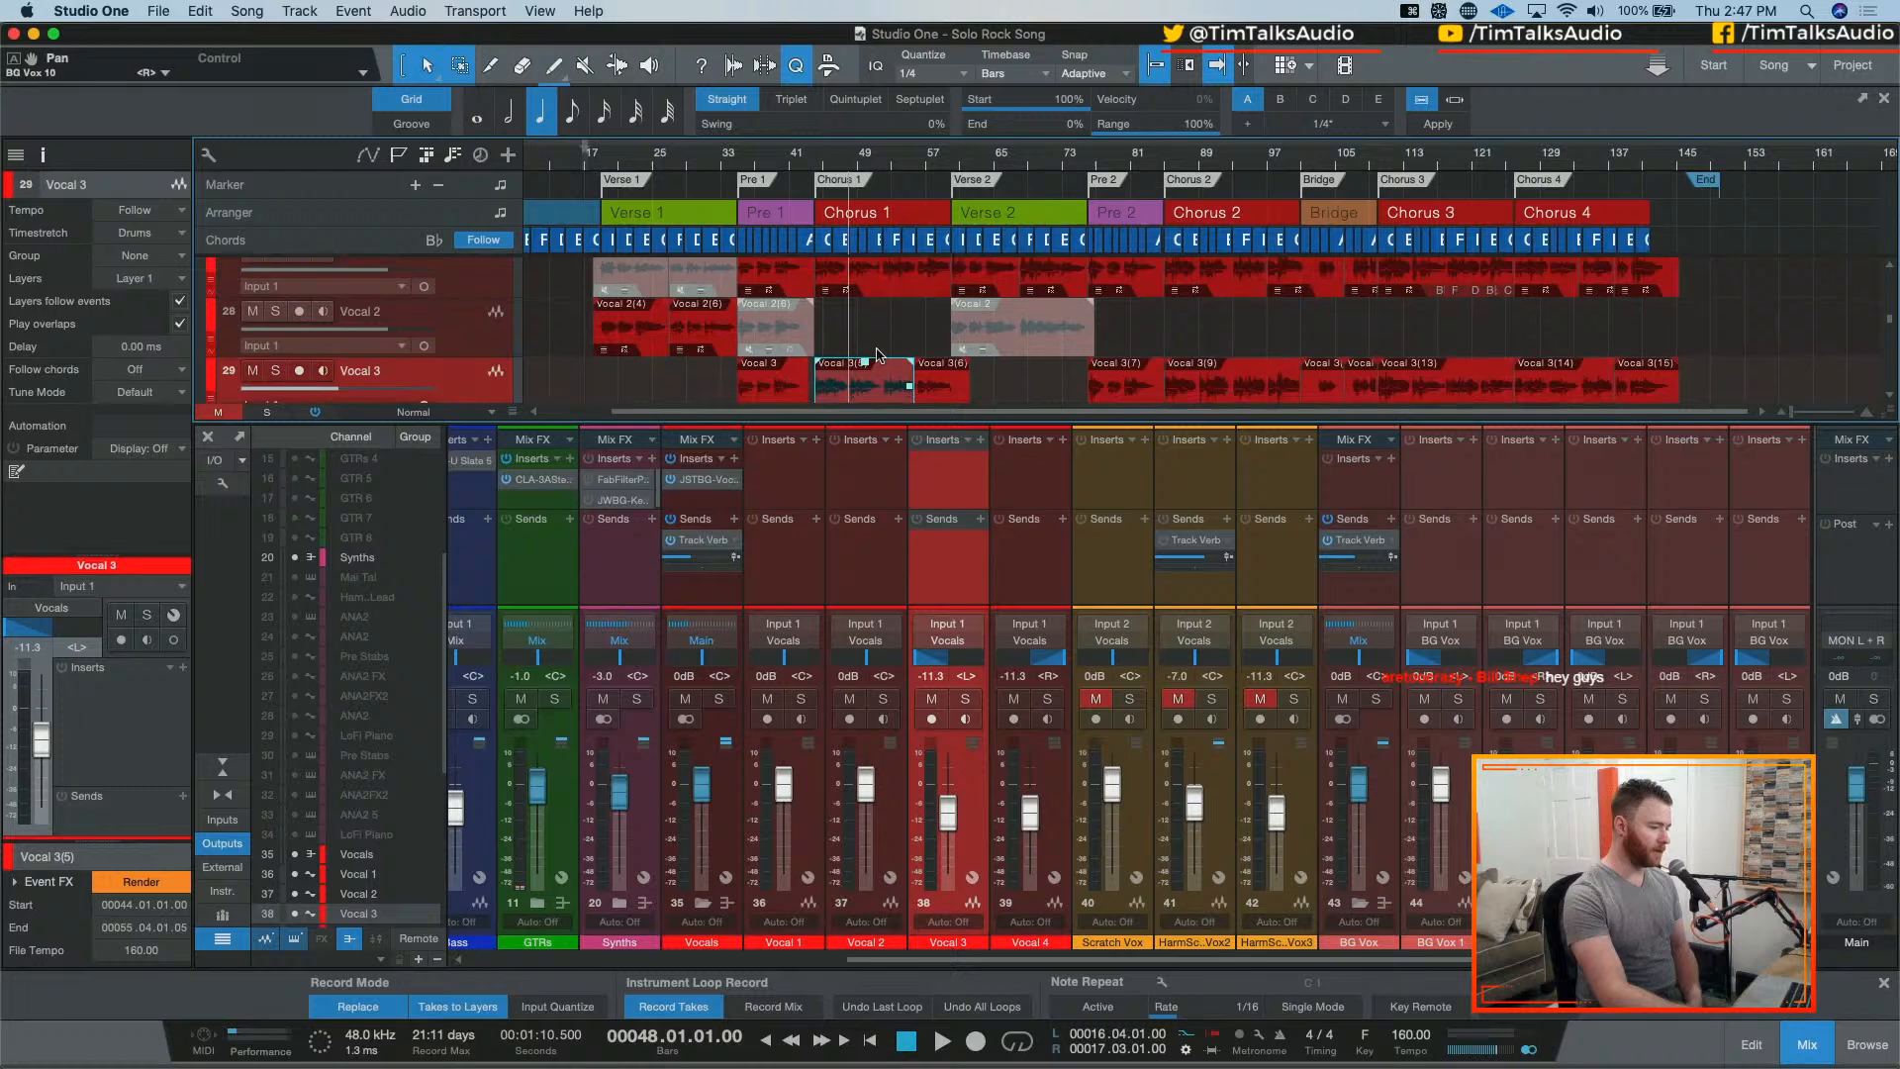
scroll(877, 354, down, 3)
click(880, 329)
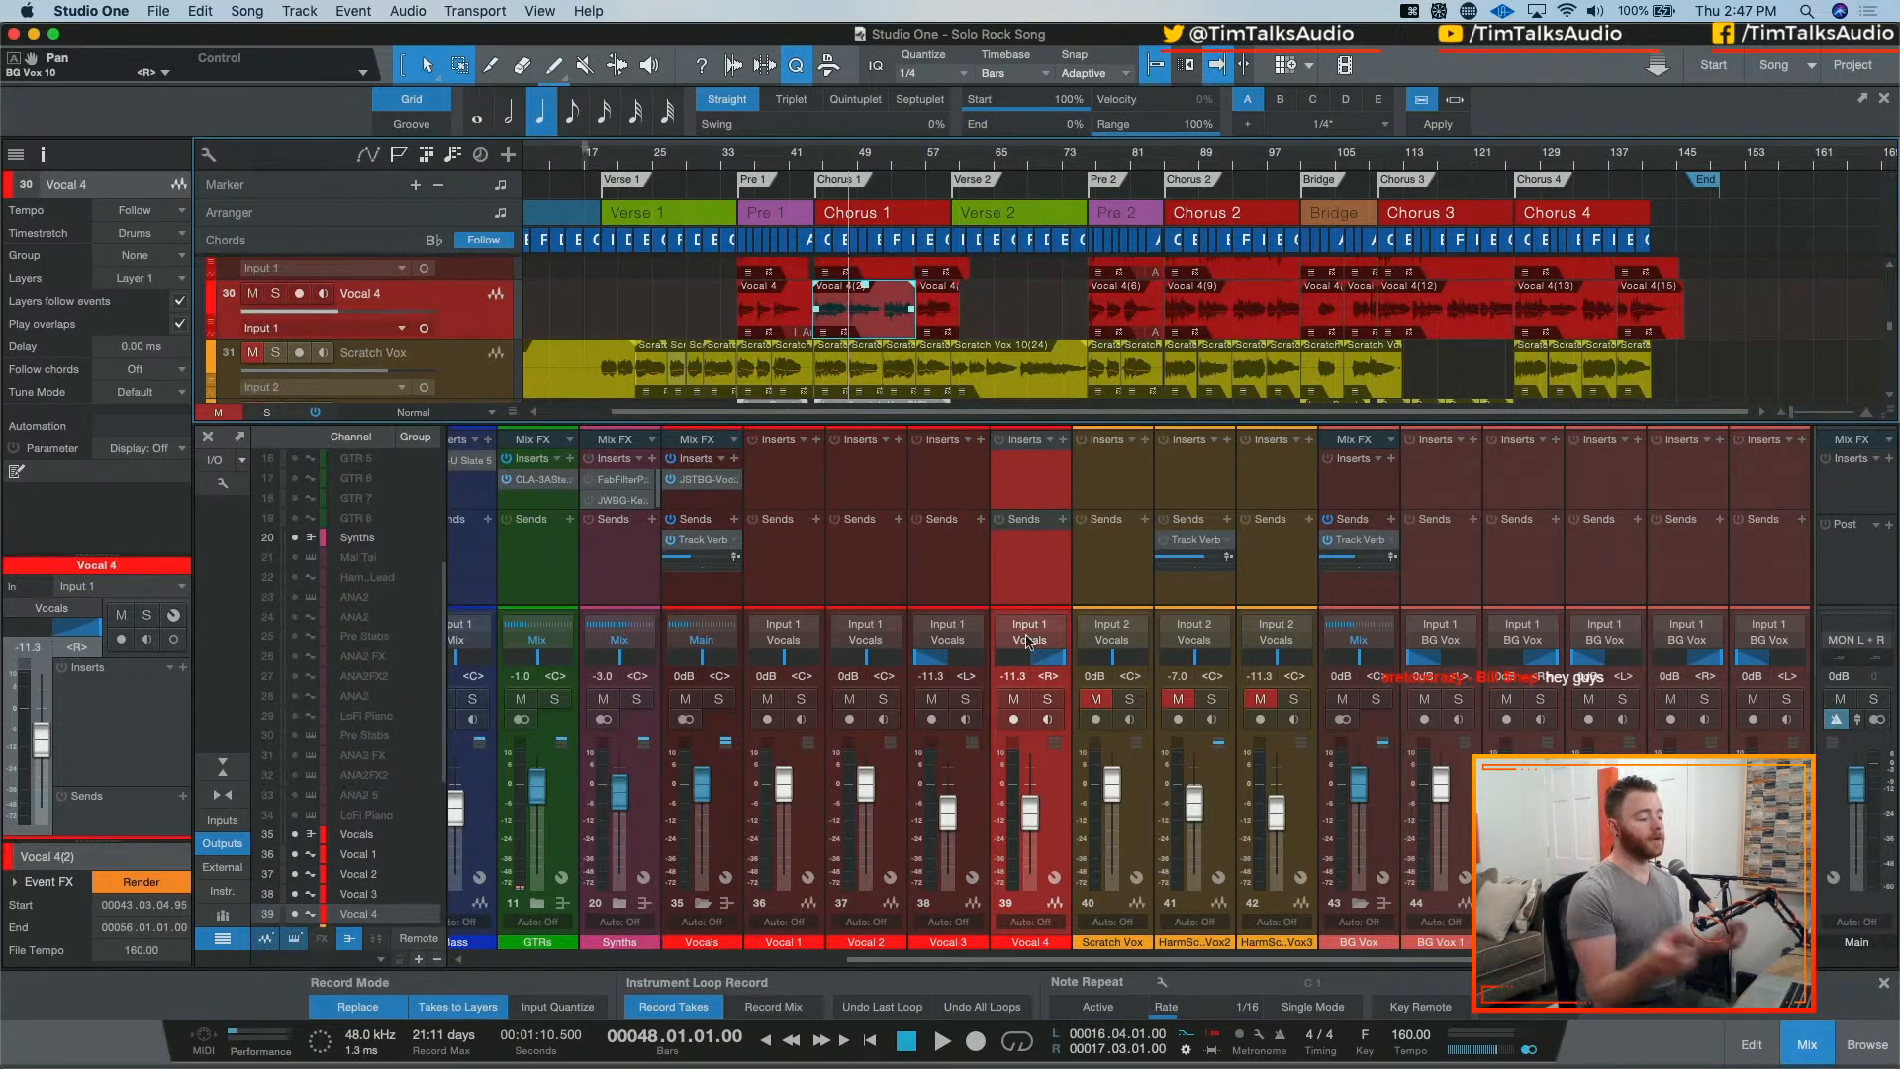
Step: Try panning the Vocal 3 channel to L50, and return it to hard left
click(965, 681)
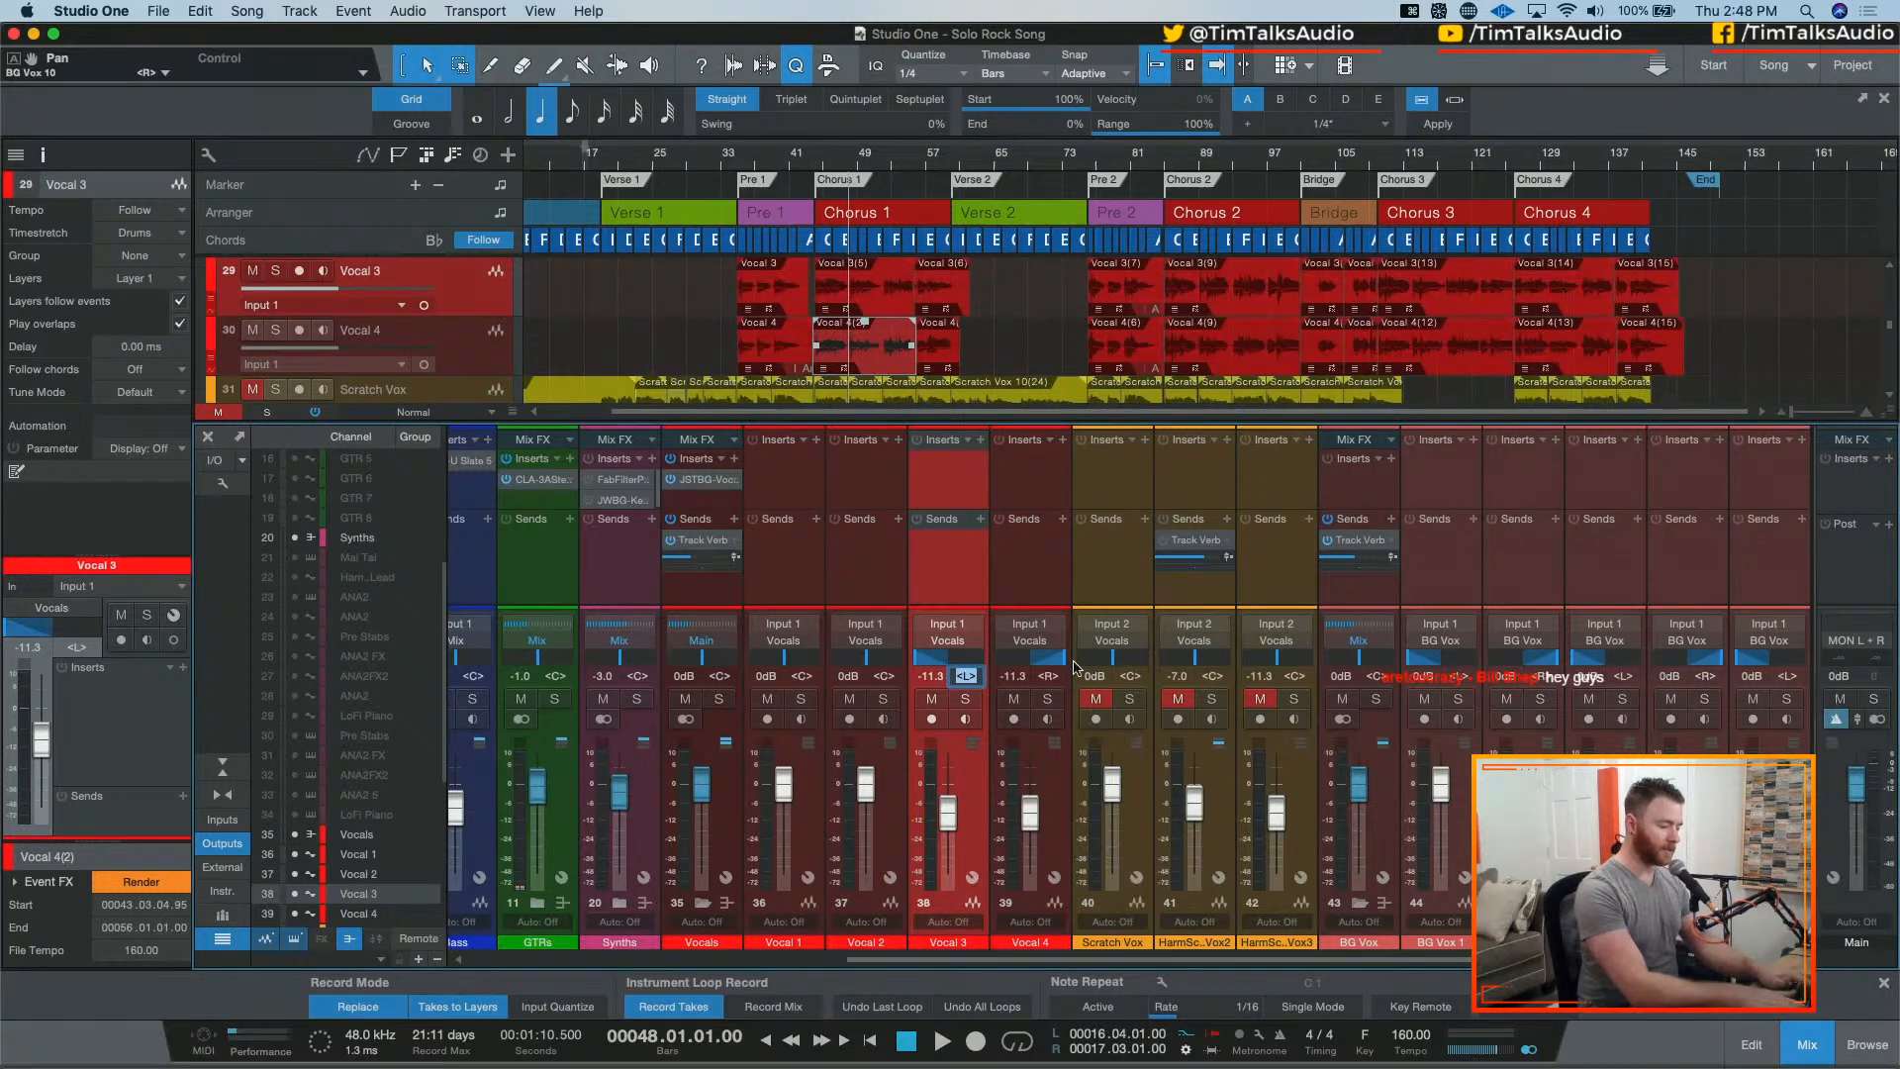
text(l50)
key(Return)
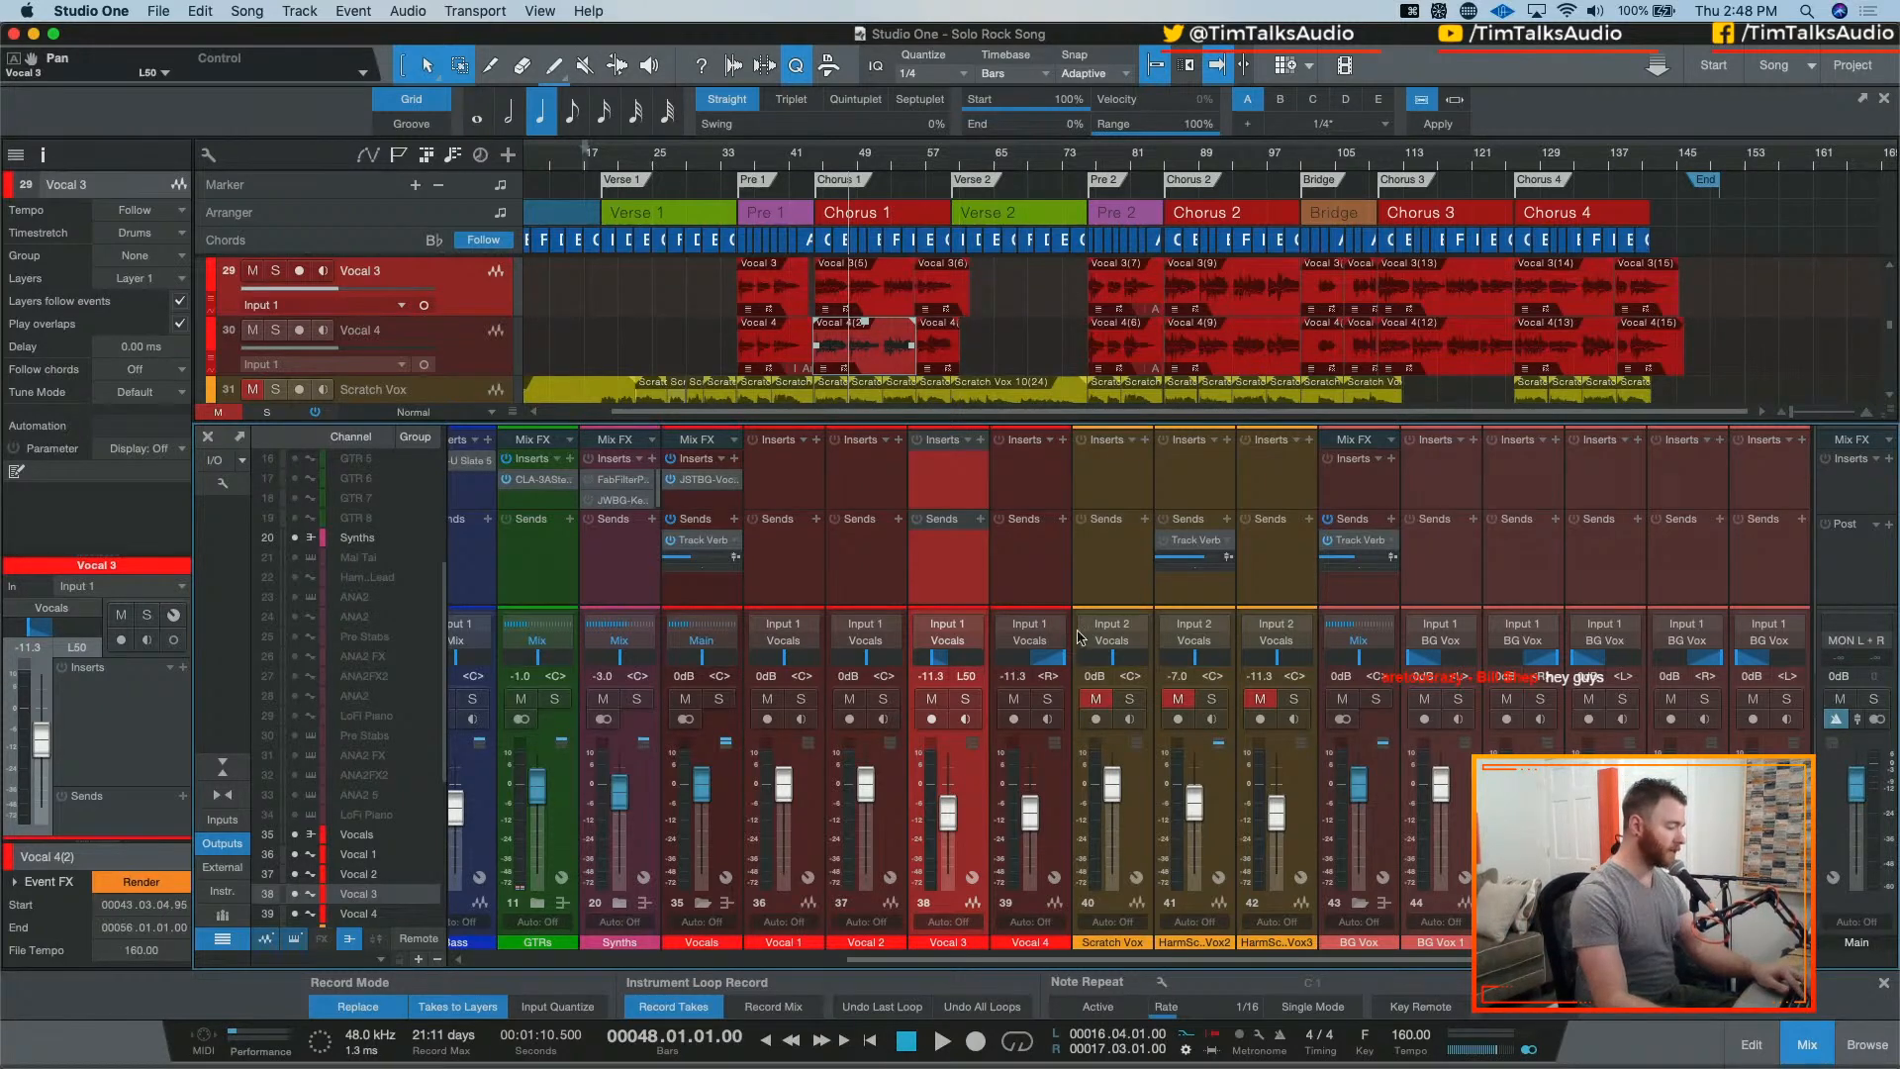
drag(938, 657, 685, 640)
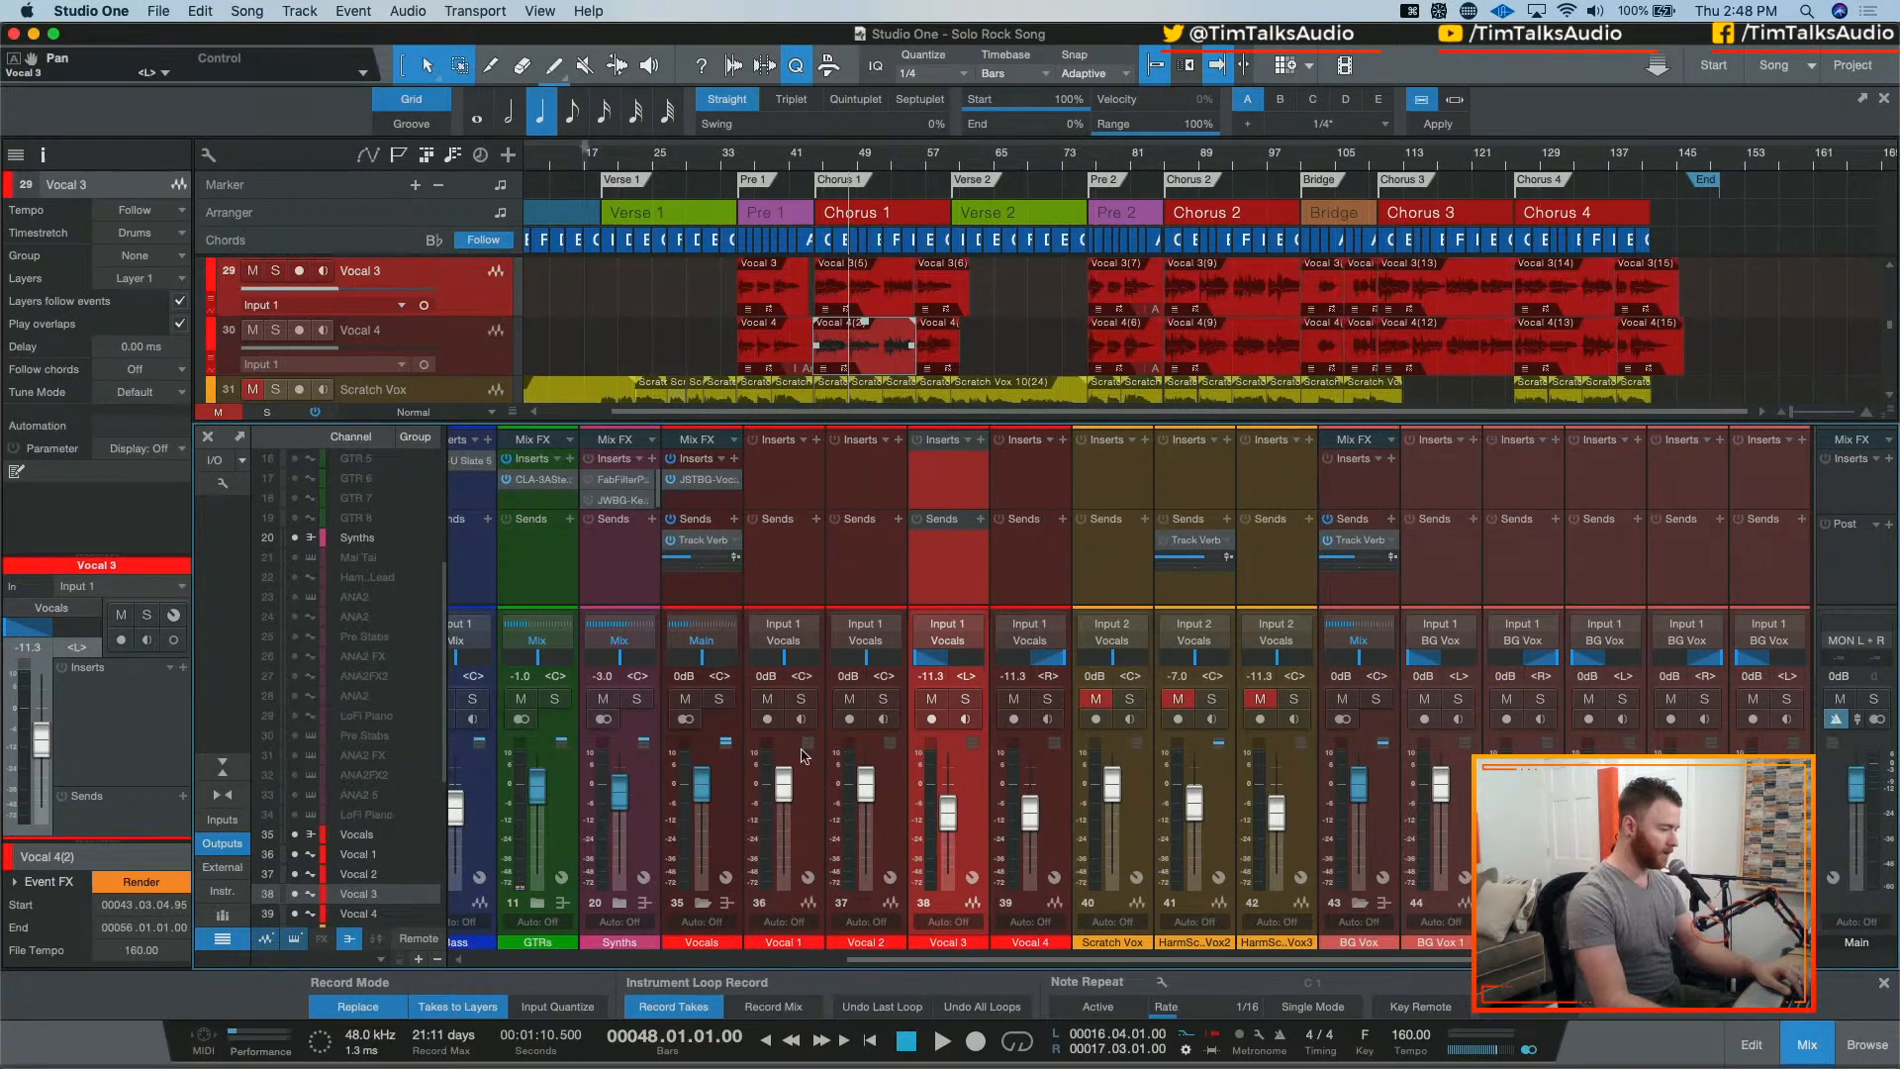
Step: Copy the Vocals bus's JST BG-Vocals insert to Vocal 1 and Vocal 2, setting Vocal 1's compression to 30 during playback
click(779, 481)
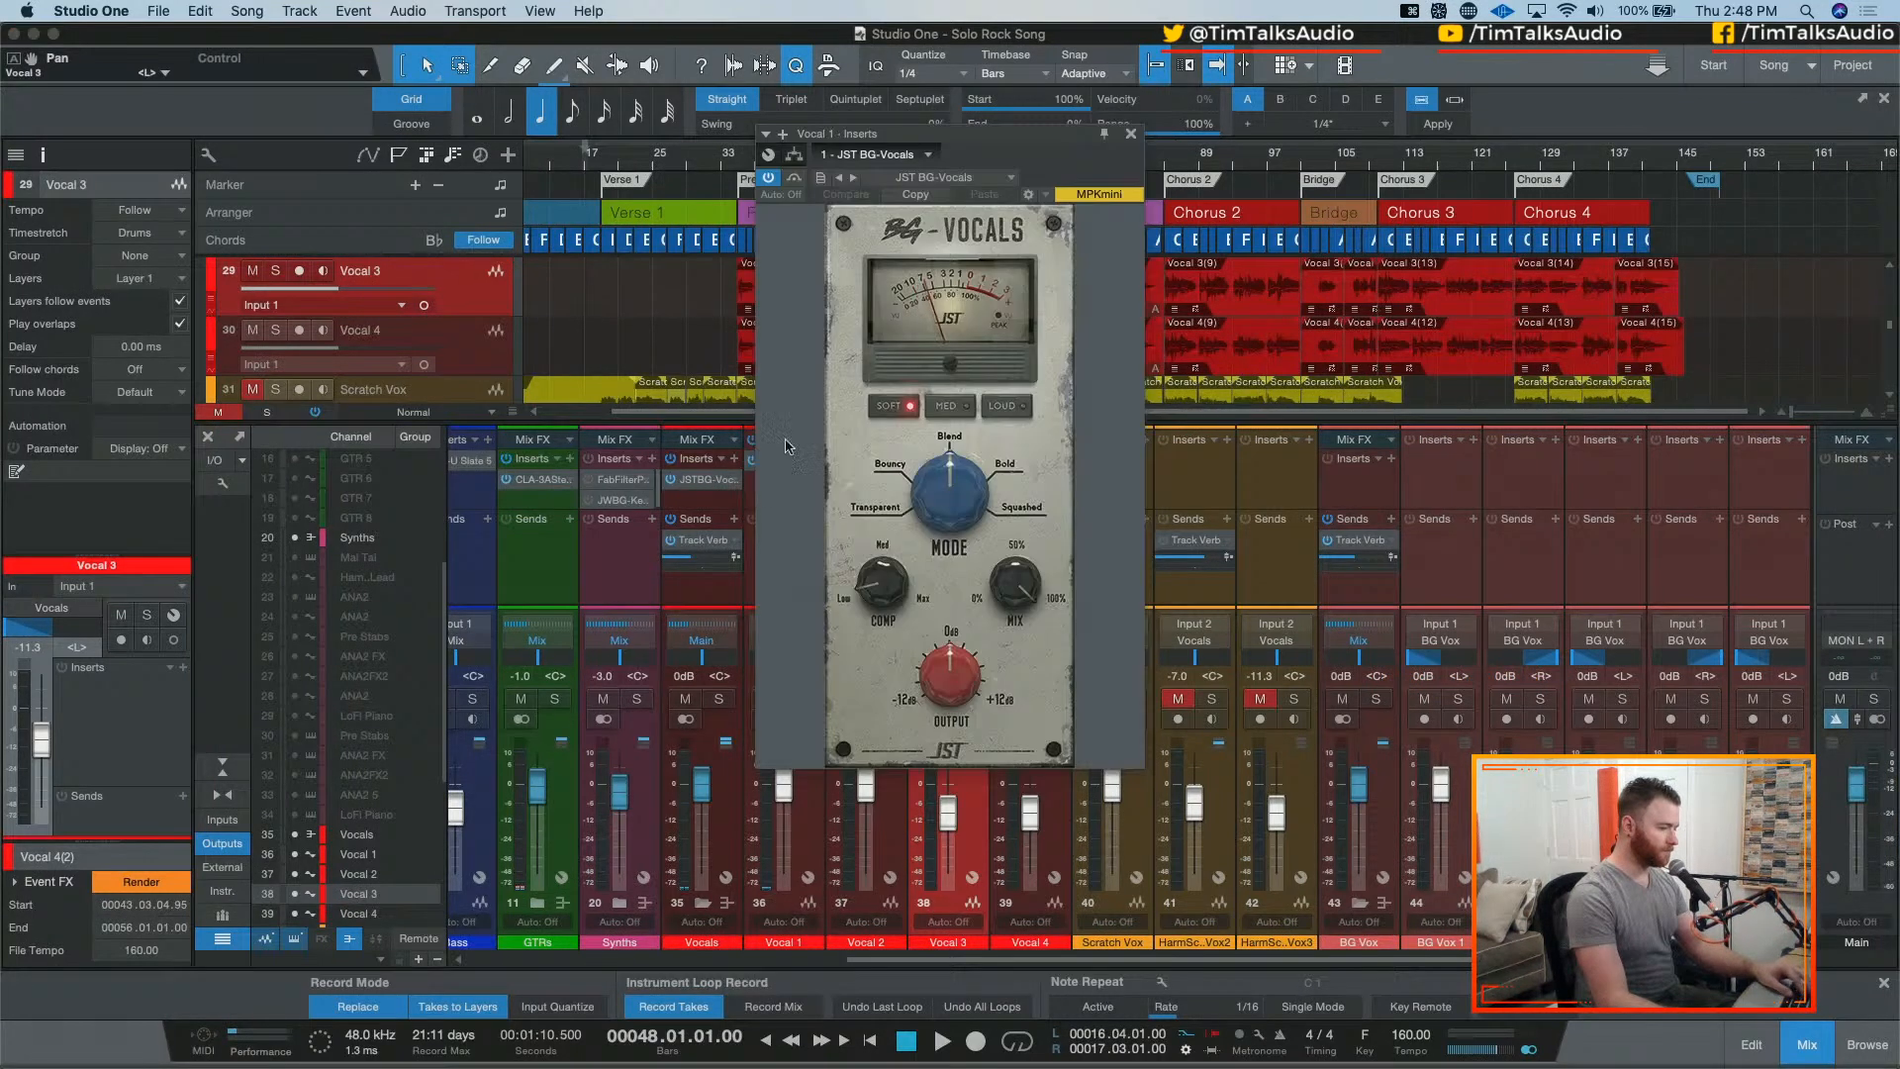
key(space)
drag(879, 579, 878, 544)
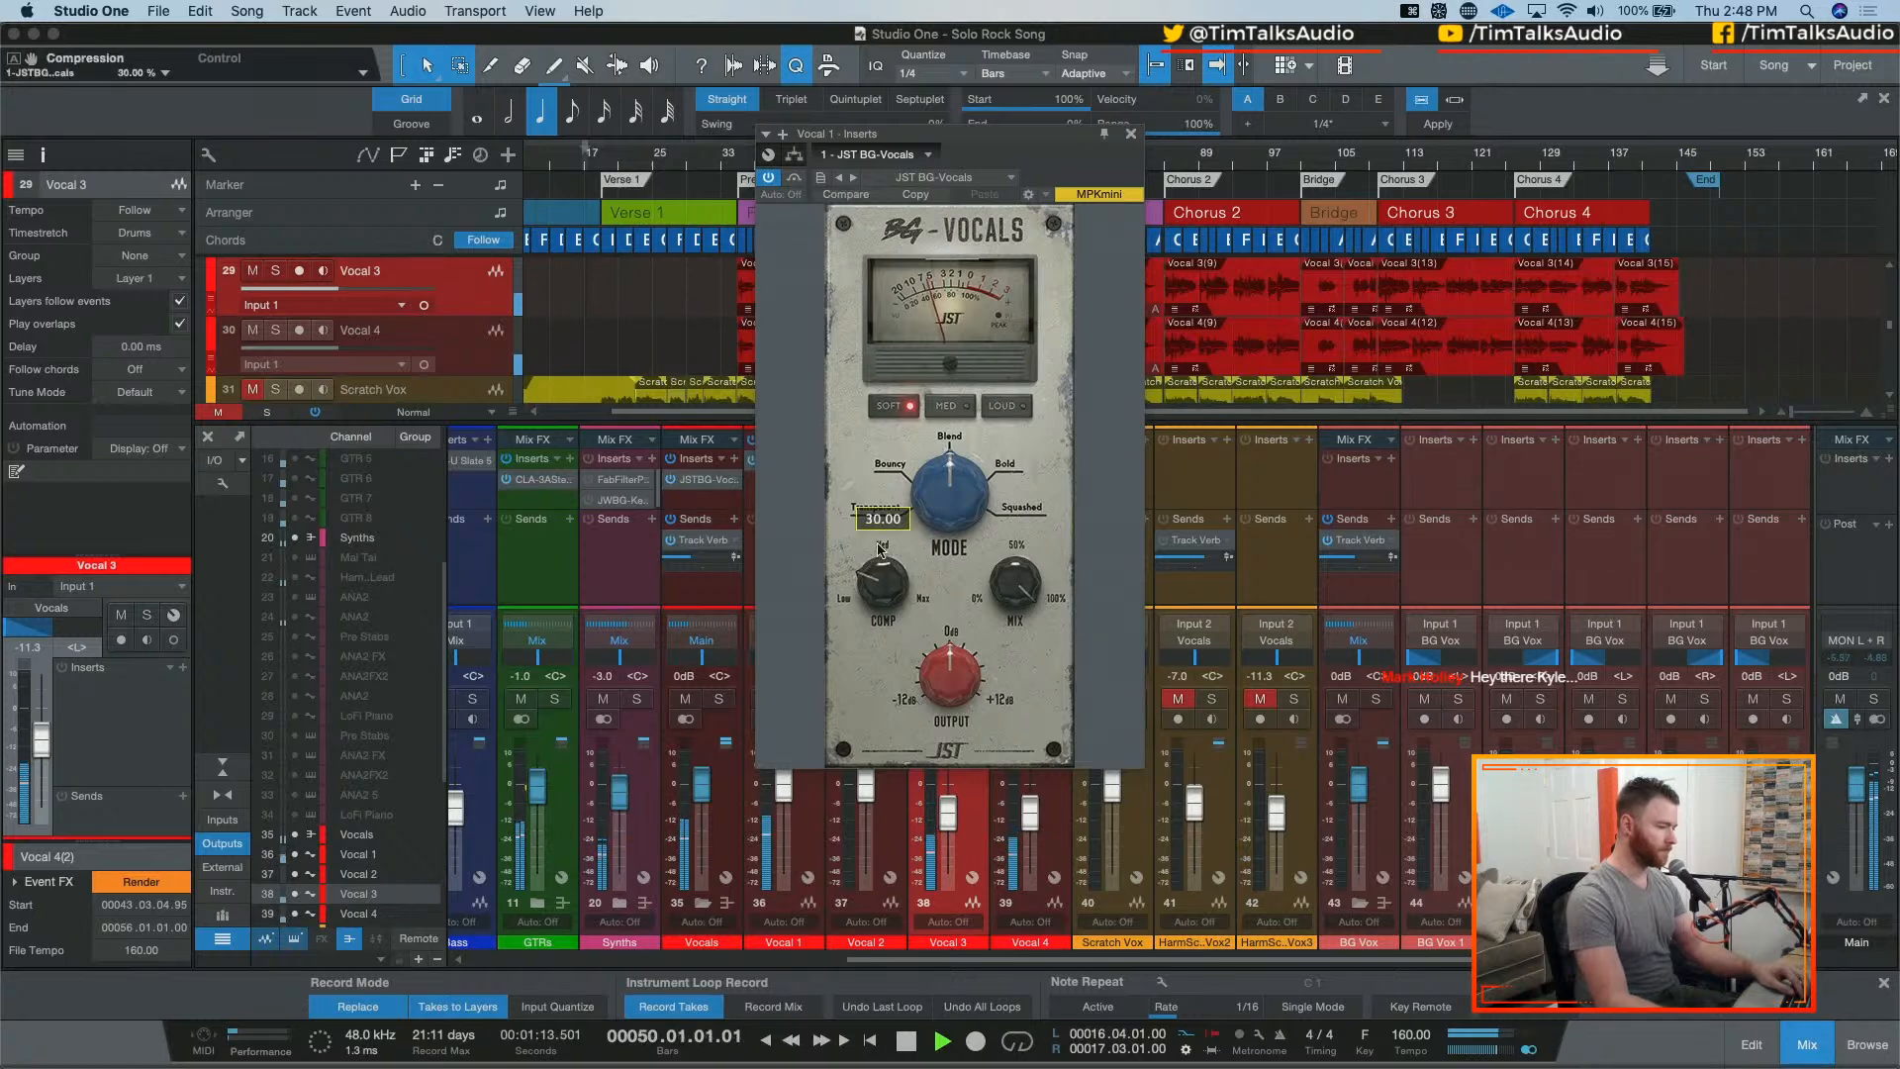
click(1132, 133)
key(space)
drag(714, 491, 870, 475)
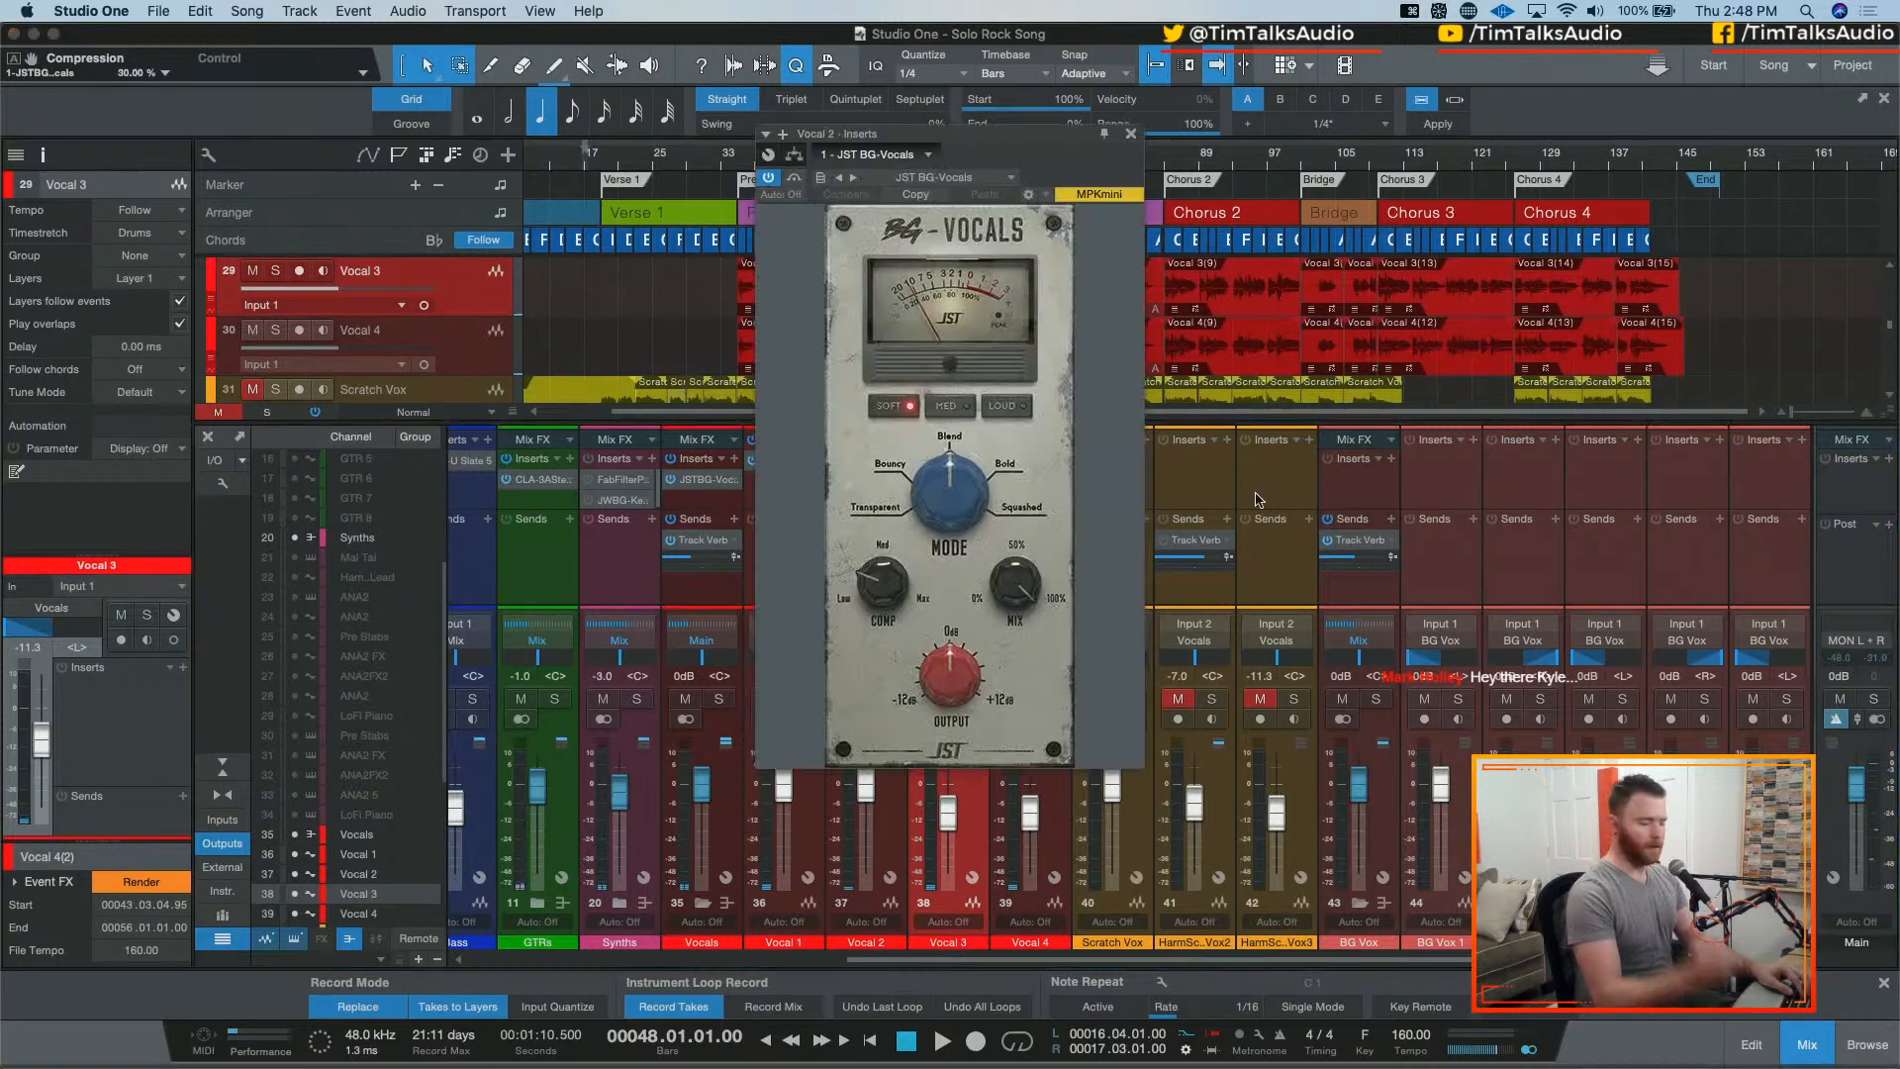
click(1131, 132)
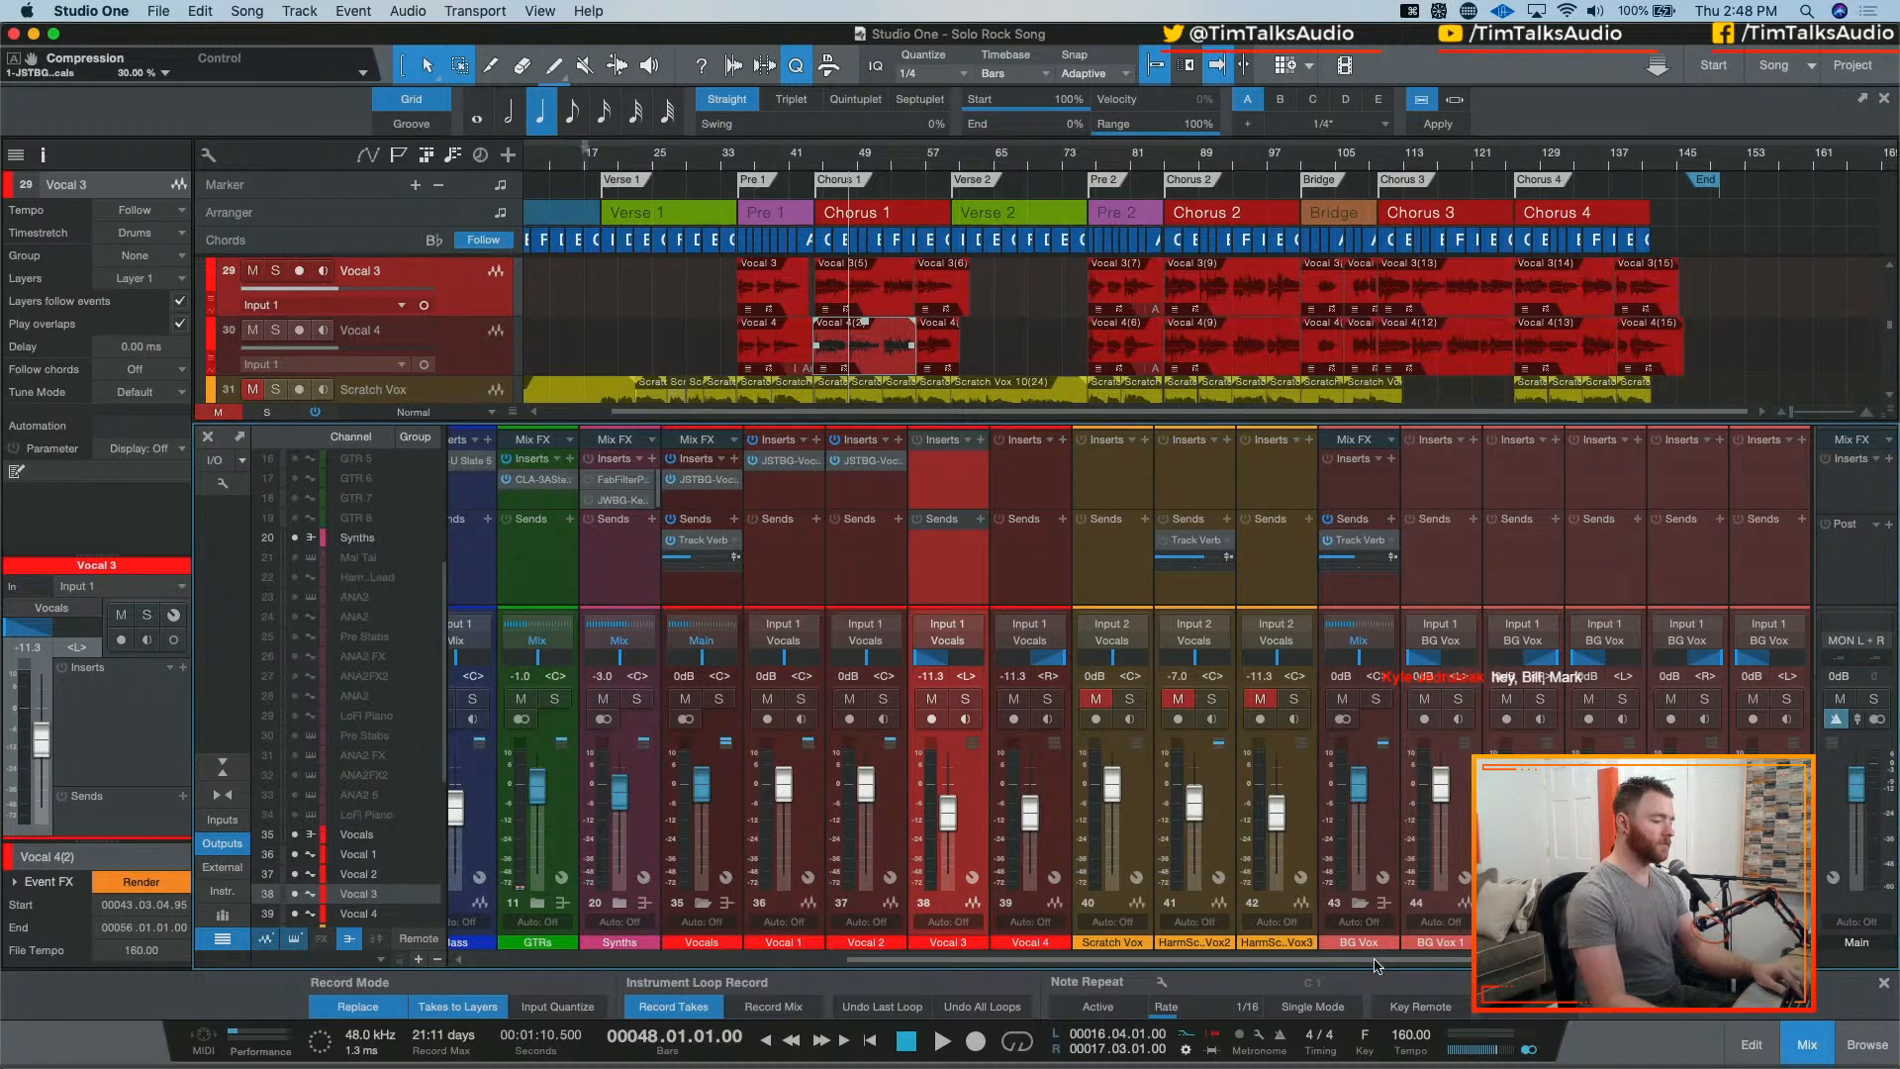
Step: Arm the BG Vox 1 channel for recording and reset its pan to center
scroll(1415, 948, right, 5)
scroll(1532, 645, right, 3)
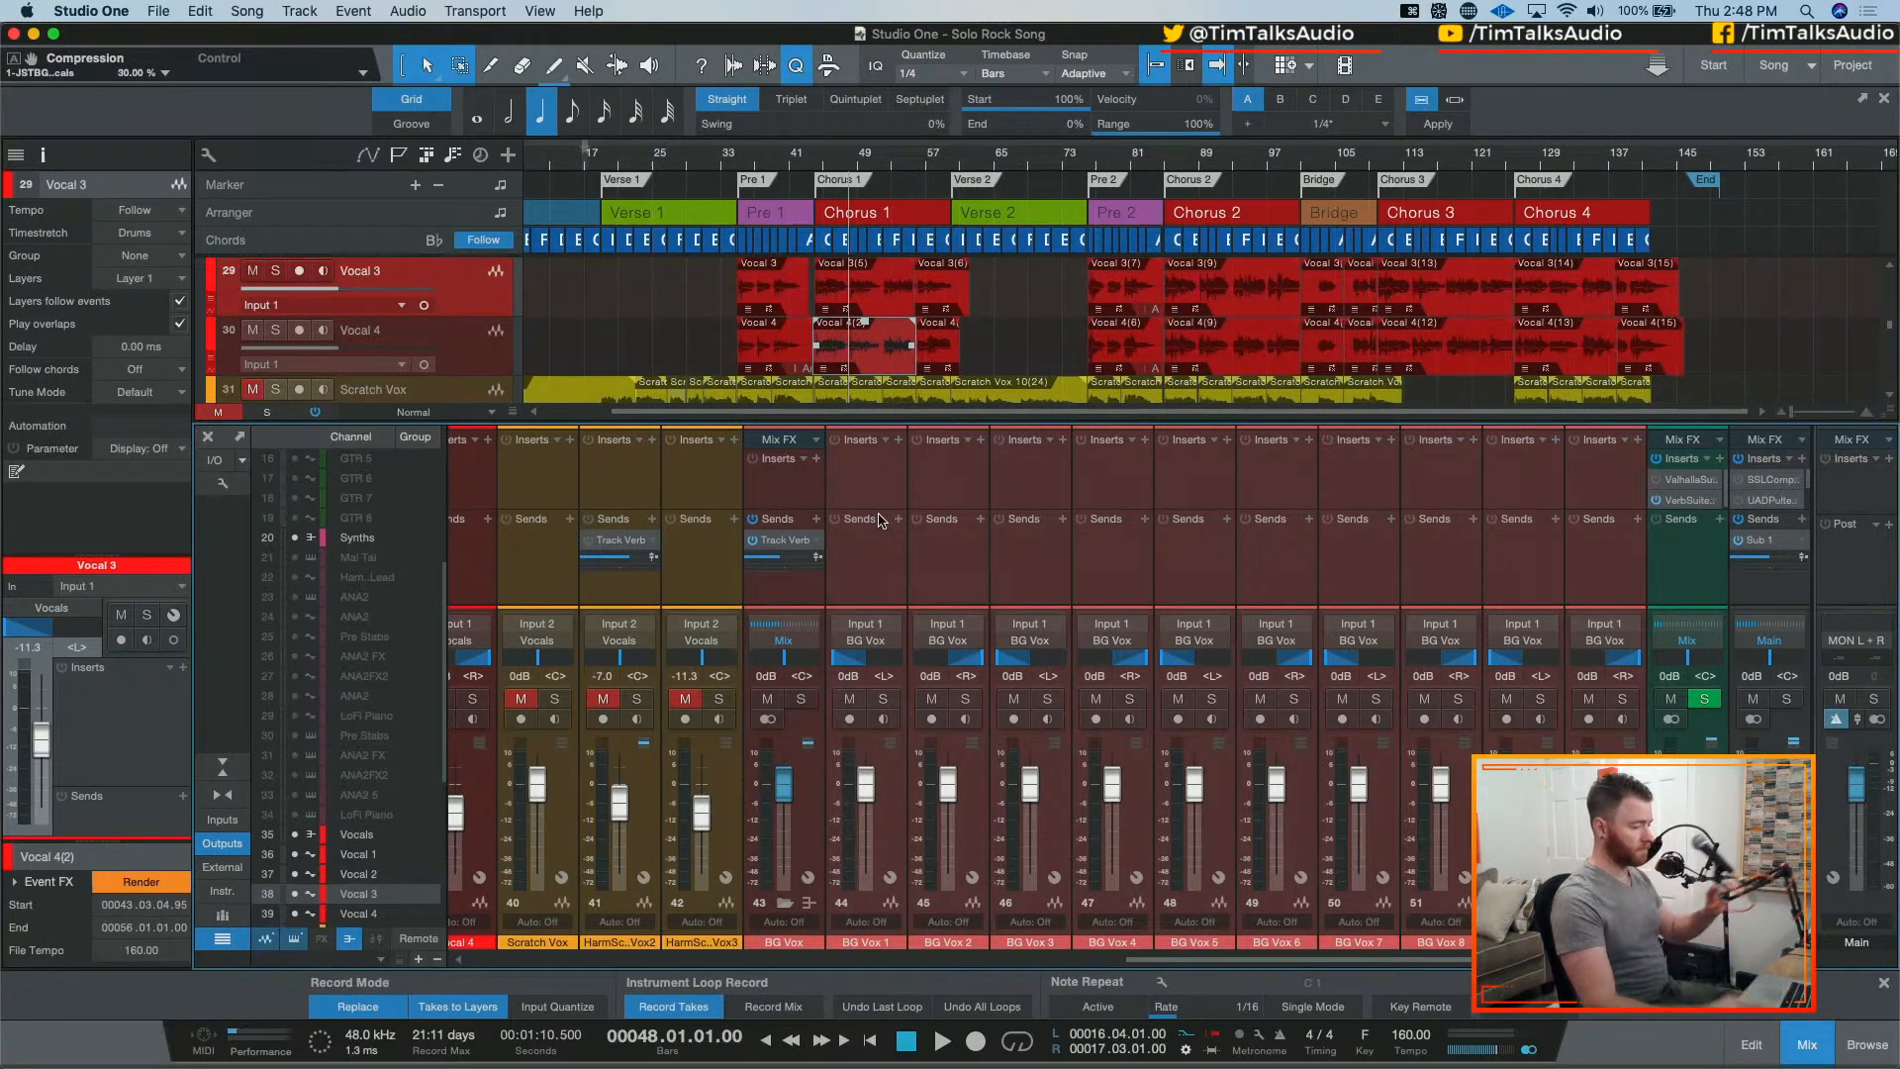
click(850, 719)
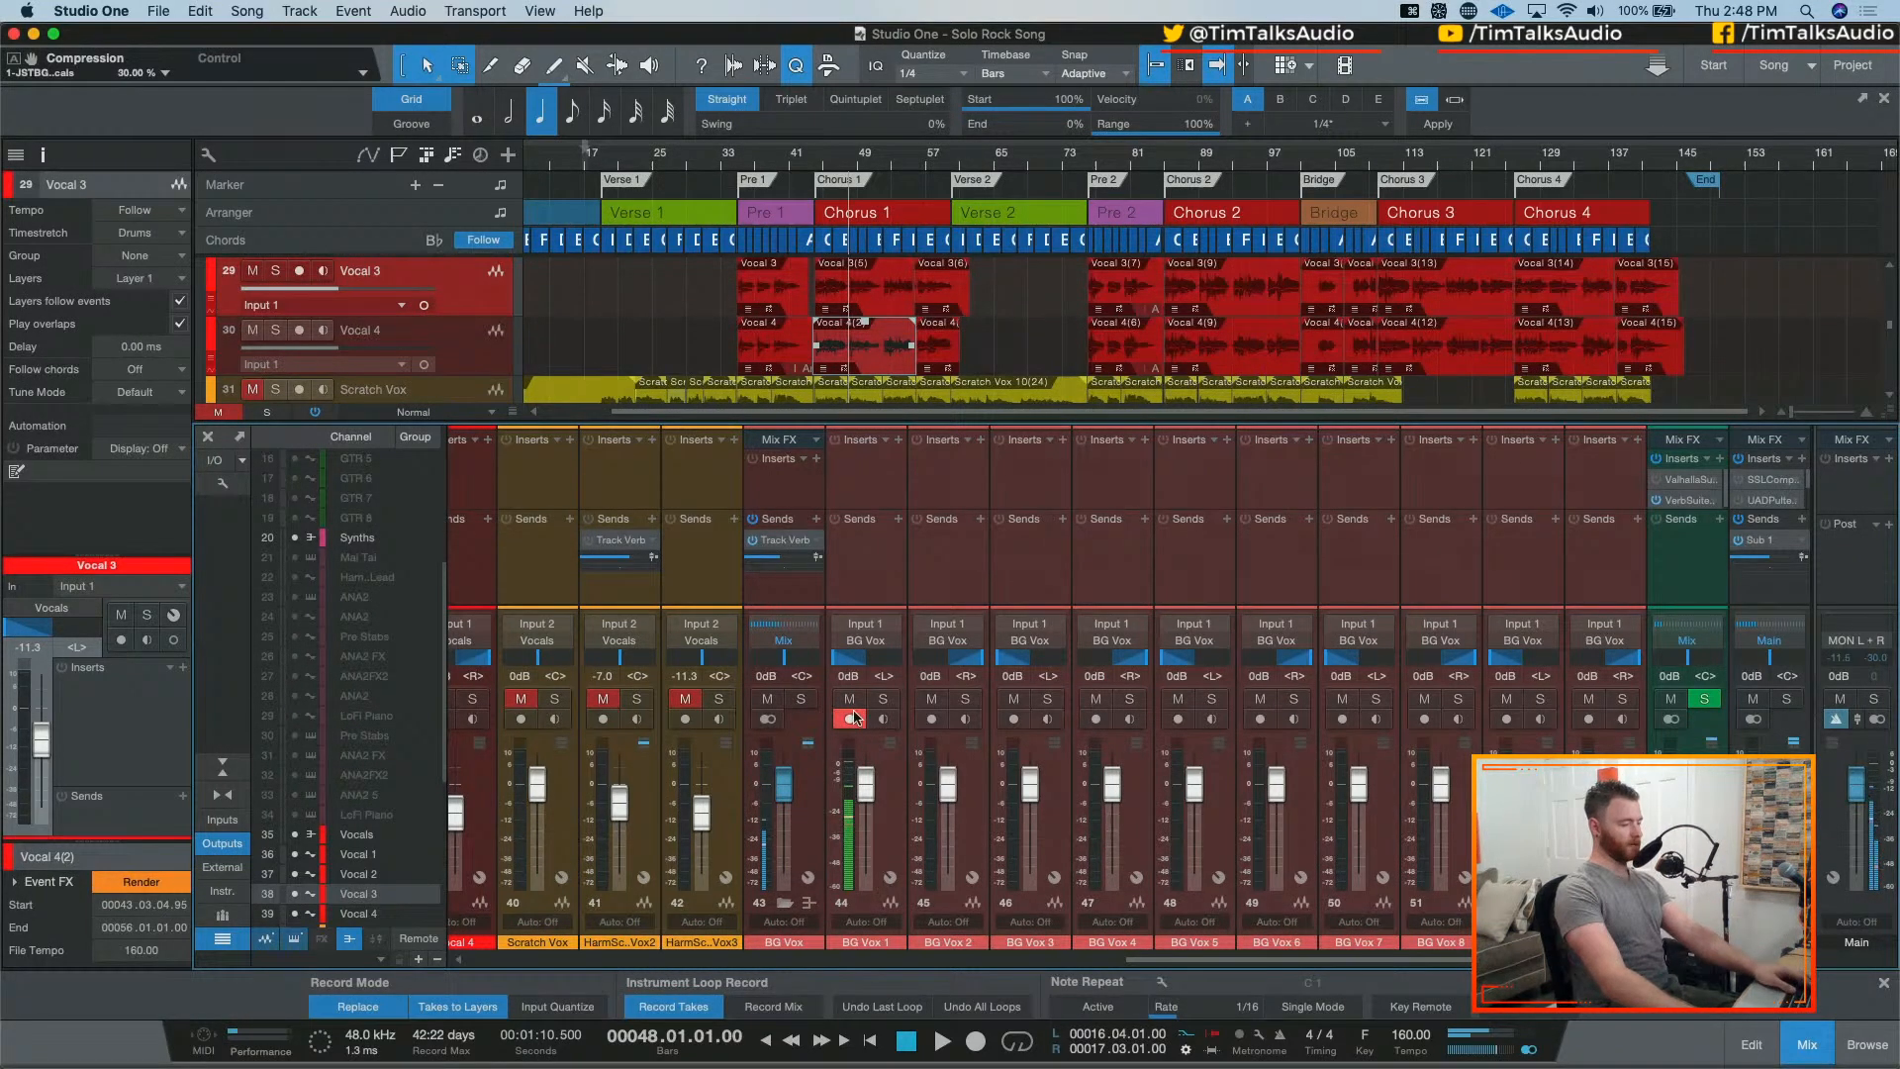
click(867, 673)
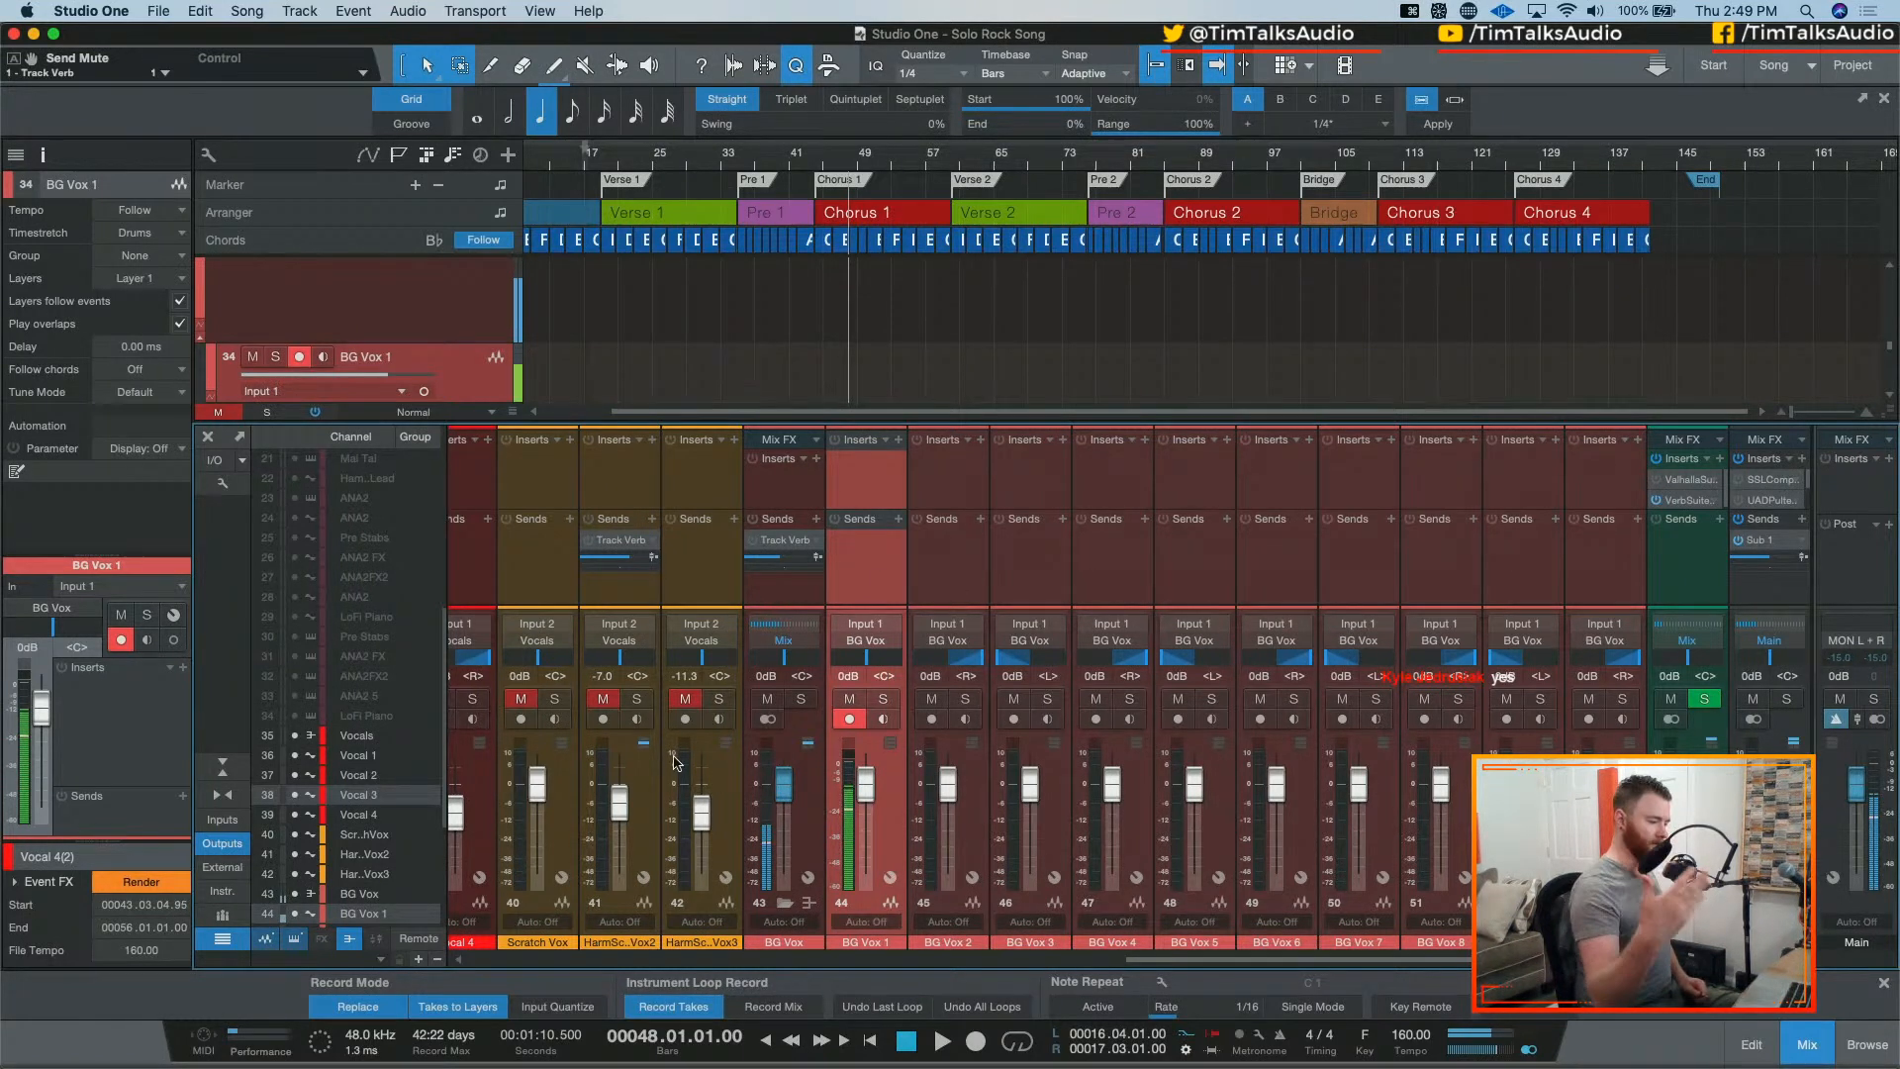
Step: Set the audio device block size to 256 samples and apply the preference
key(super+comma)
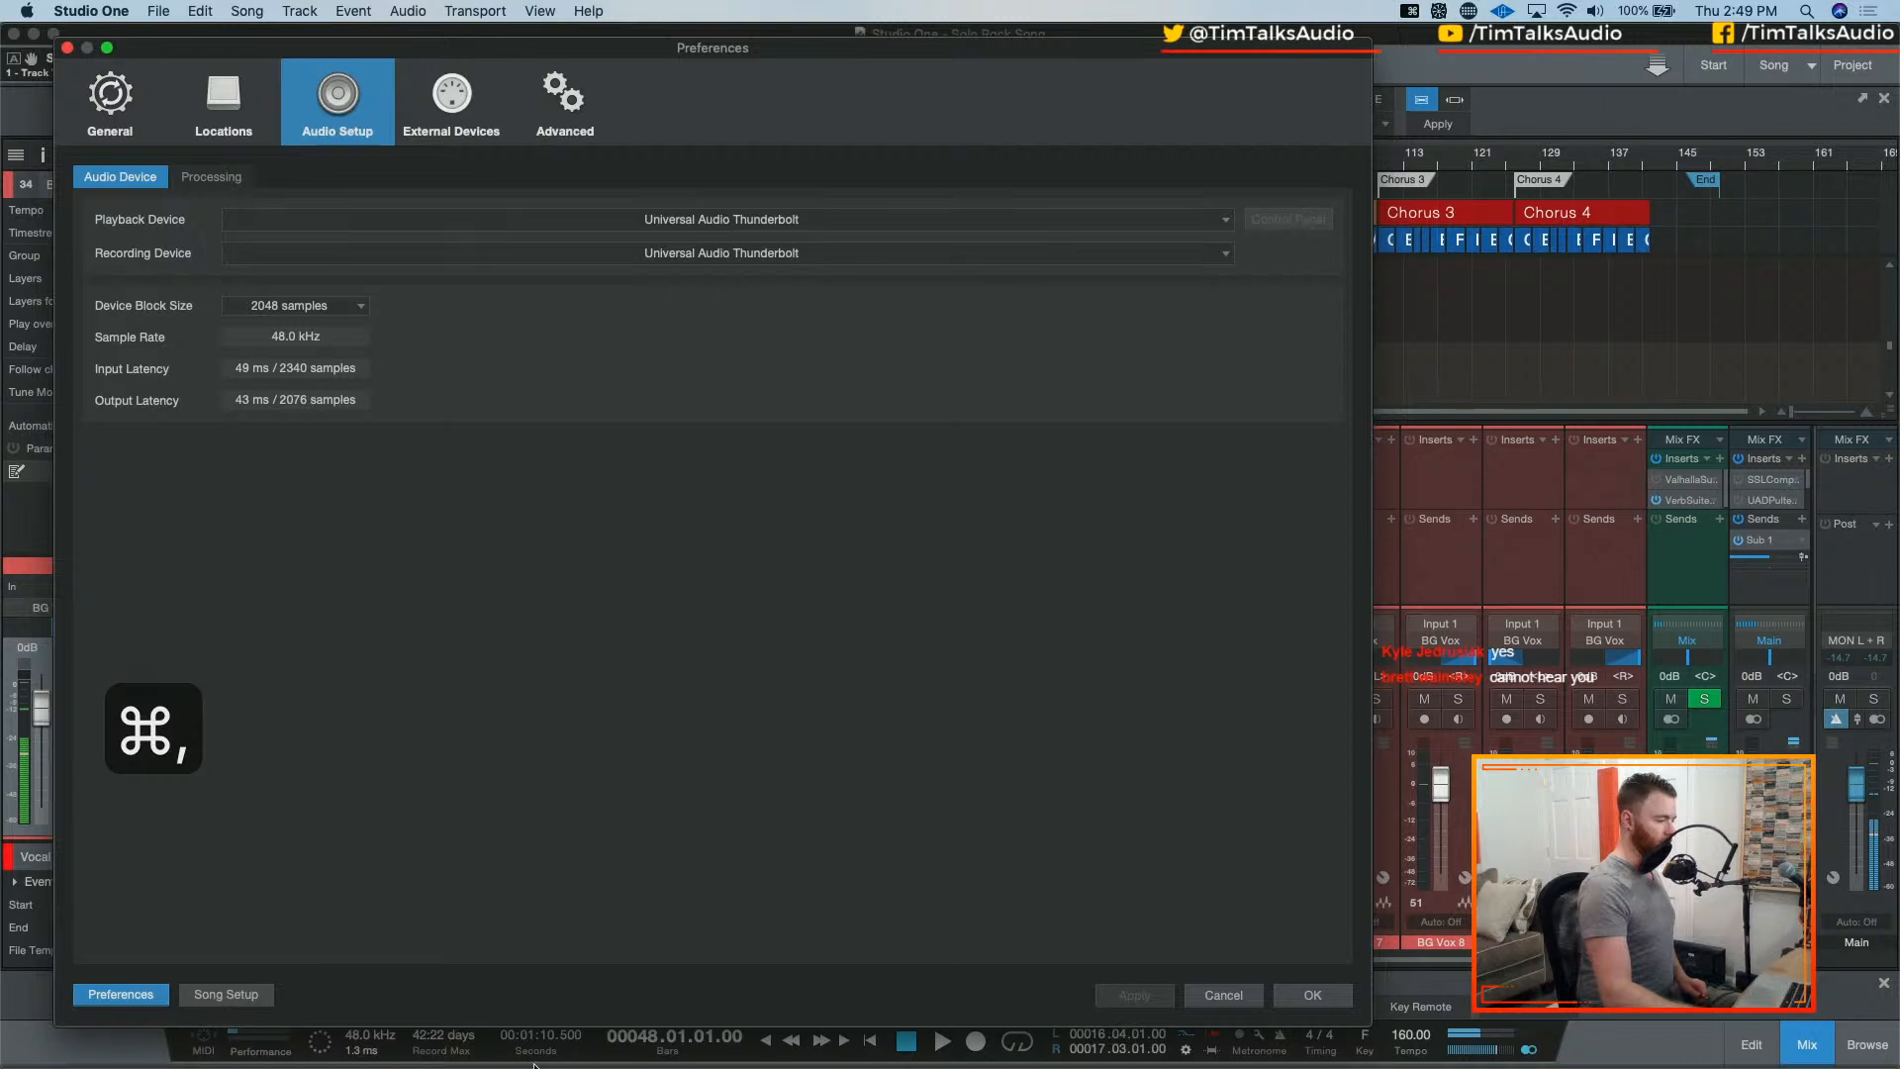
click(315, 307)
click(297, 415)
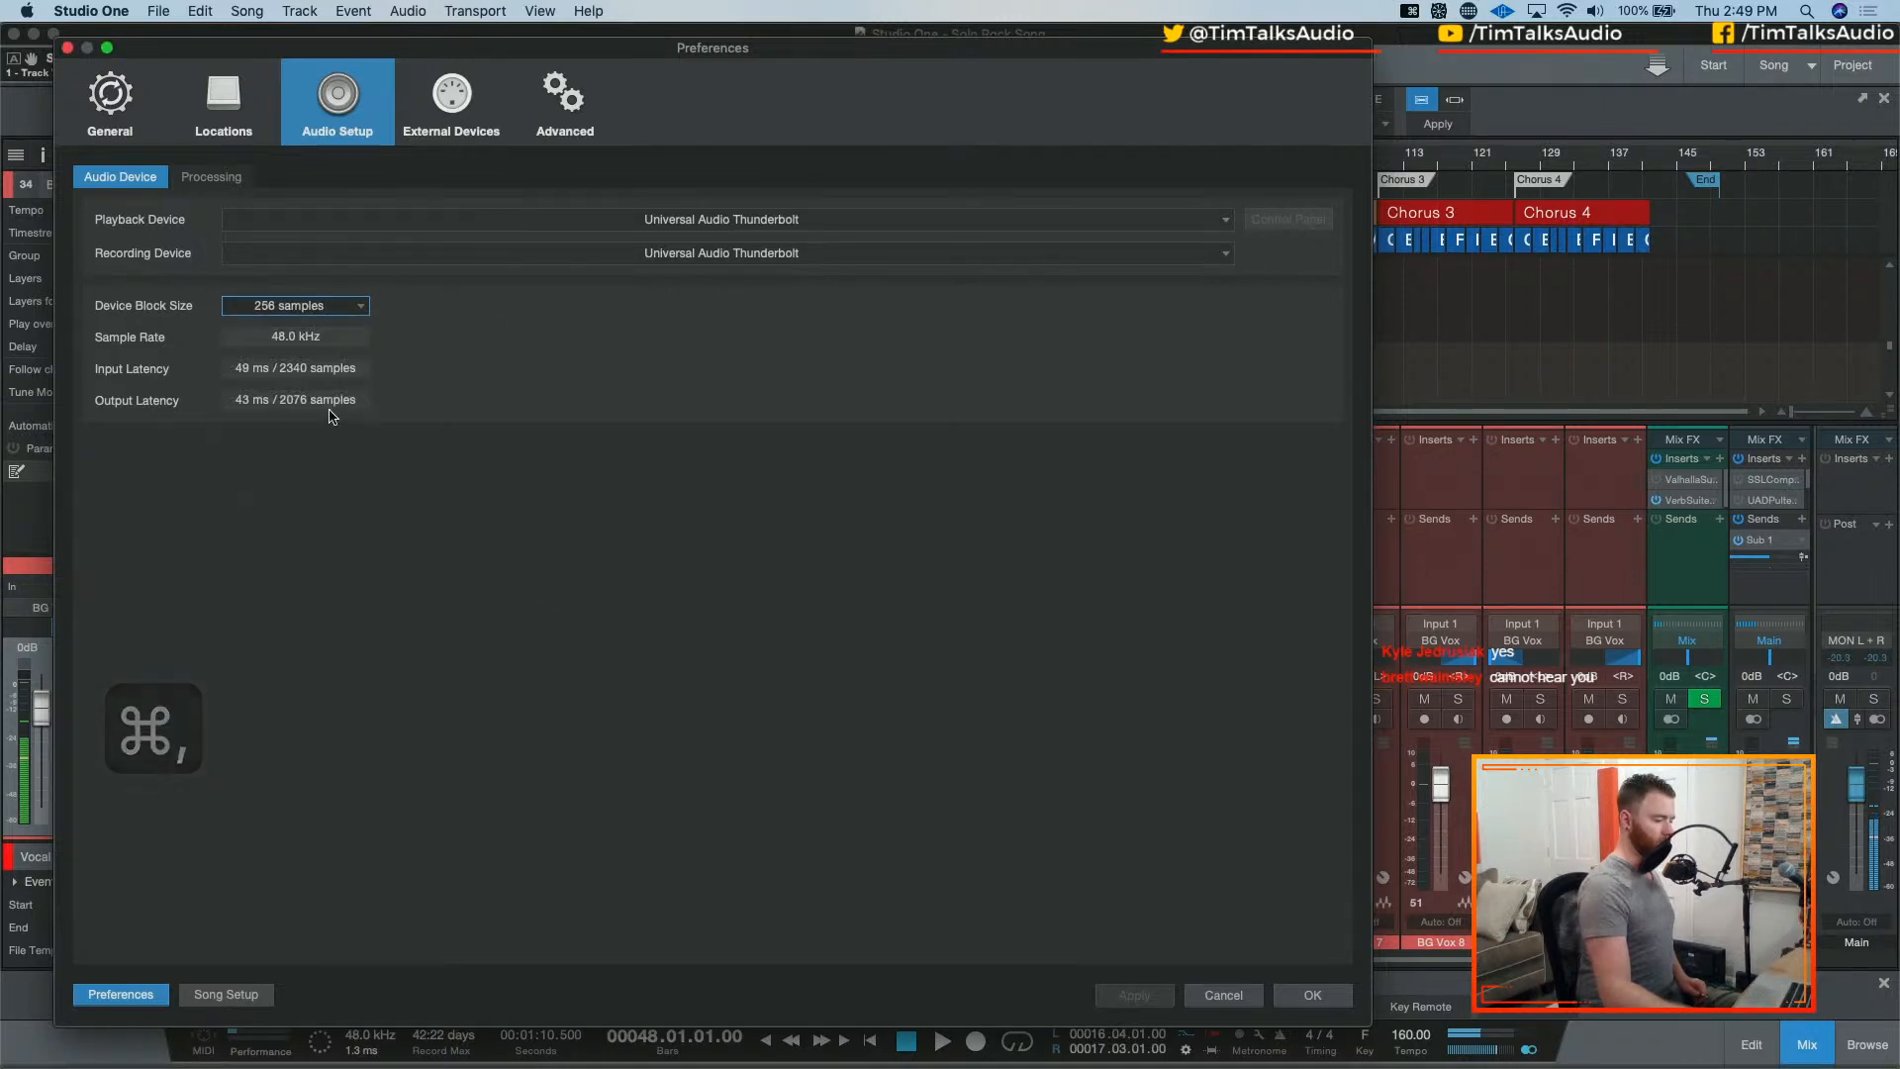
click(1313, 995)
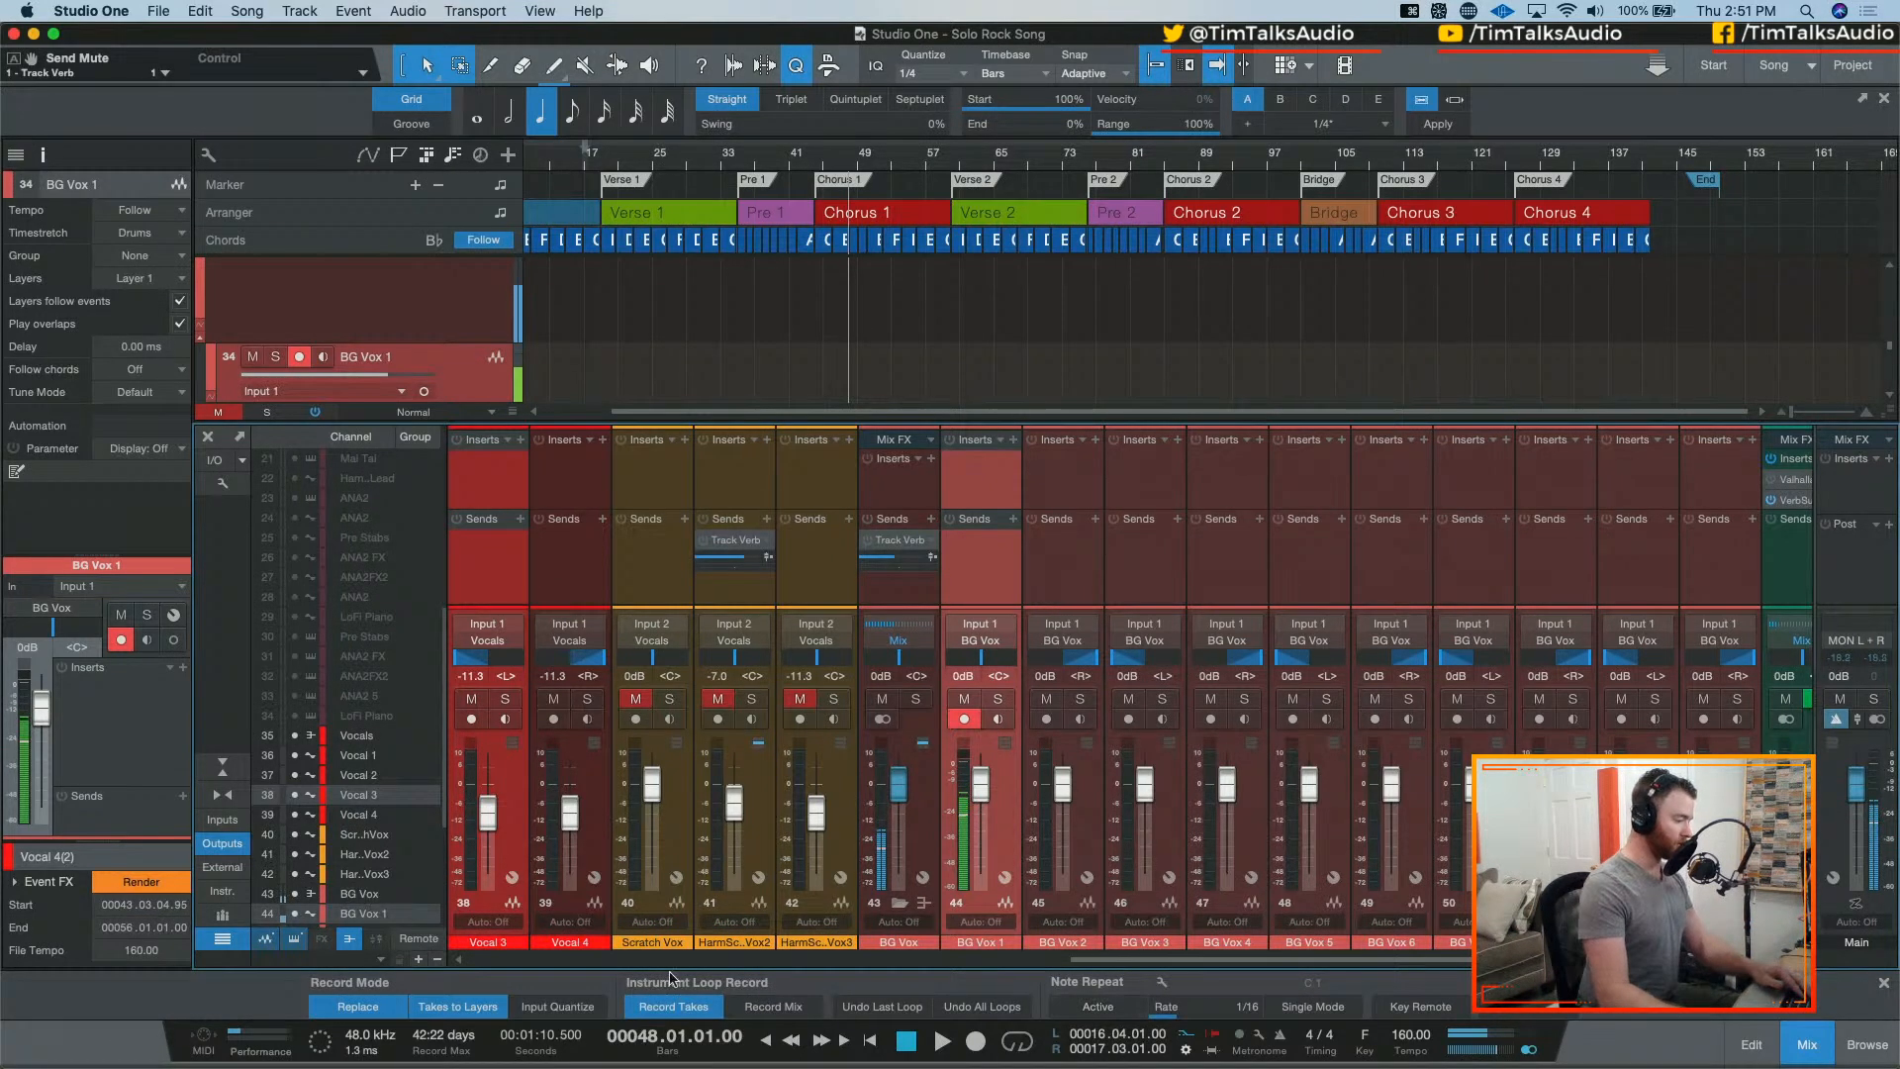
Step: Show the input channels, bypass the Tuner insert on Input 1, and clear that channel's clip indicator
click(218, 820)
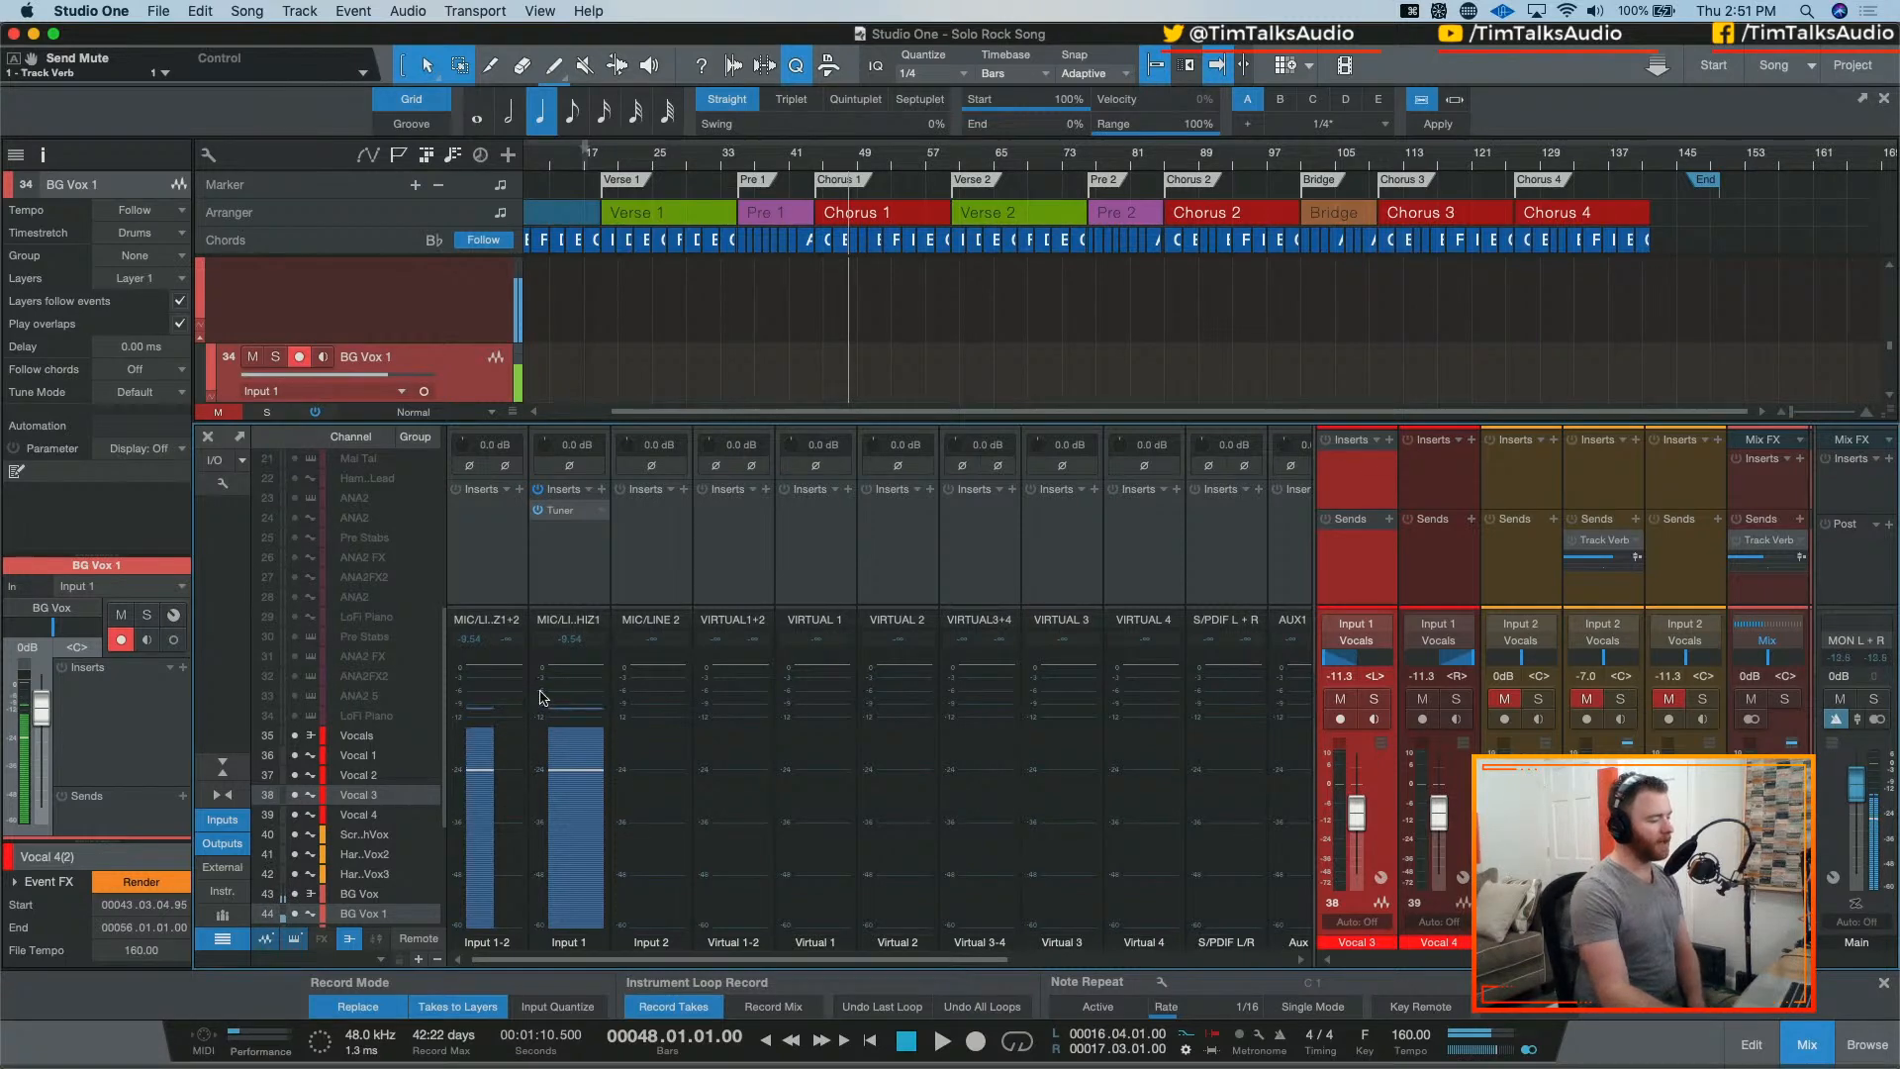
mouse_move(591, 699)
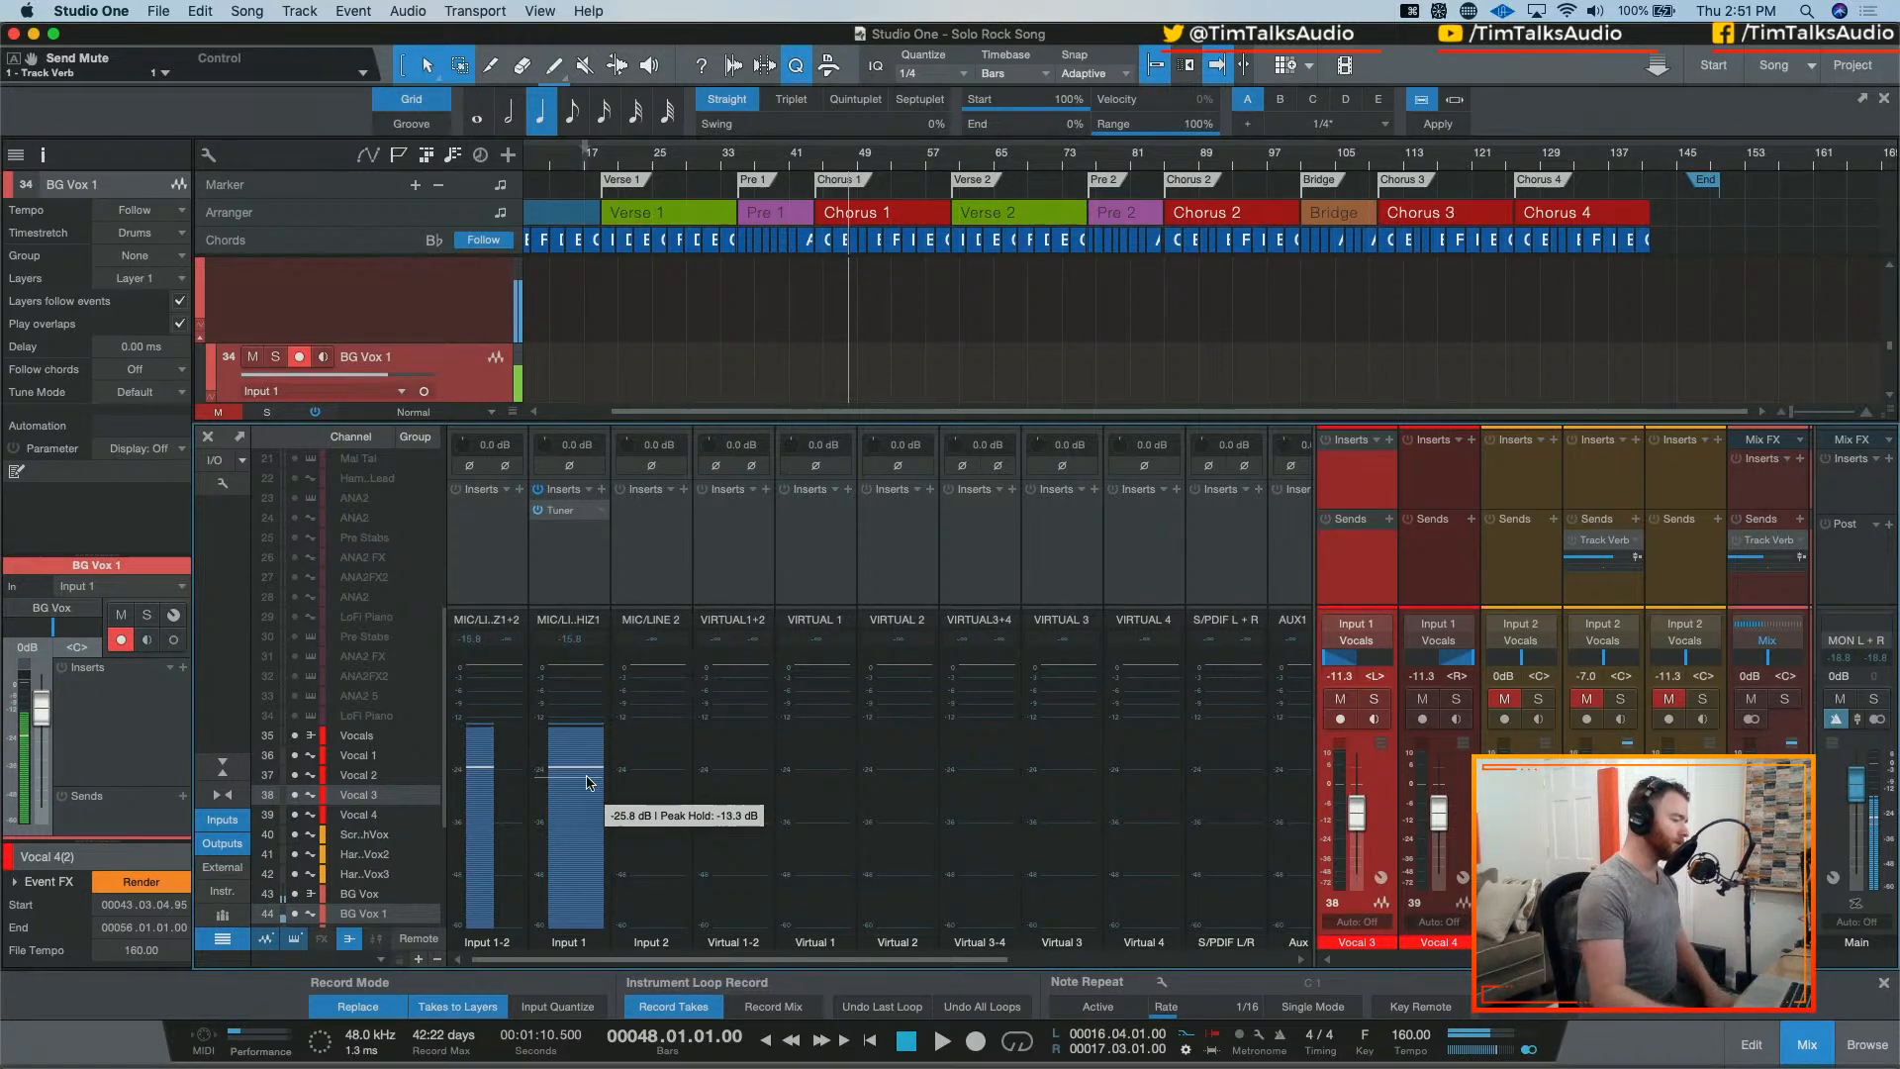
click(538, 510)
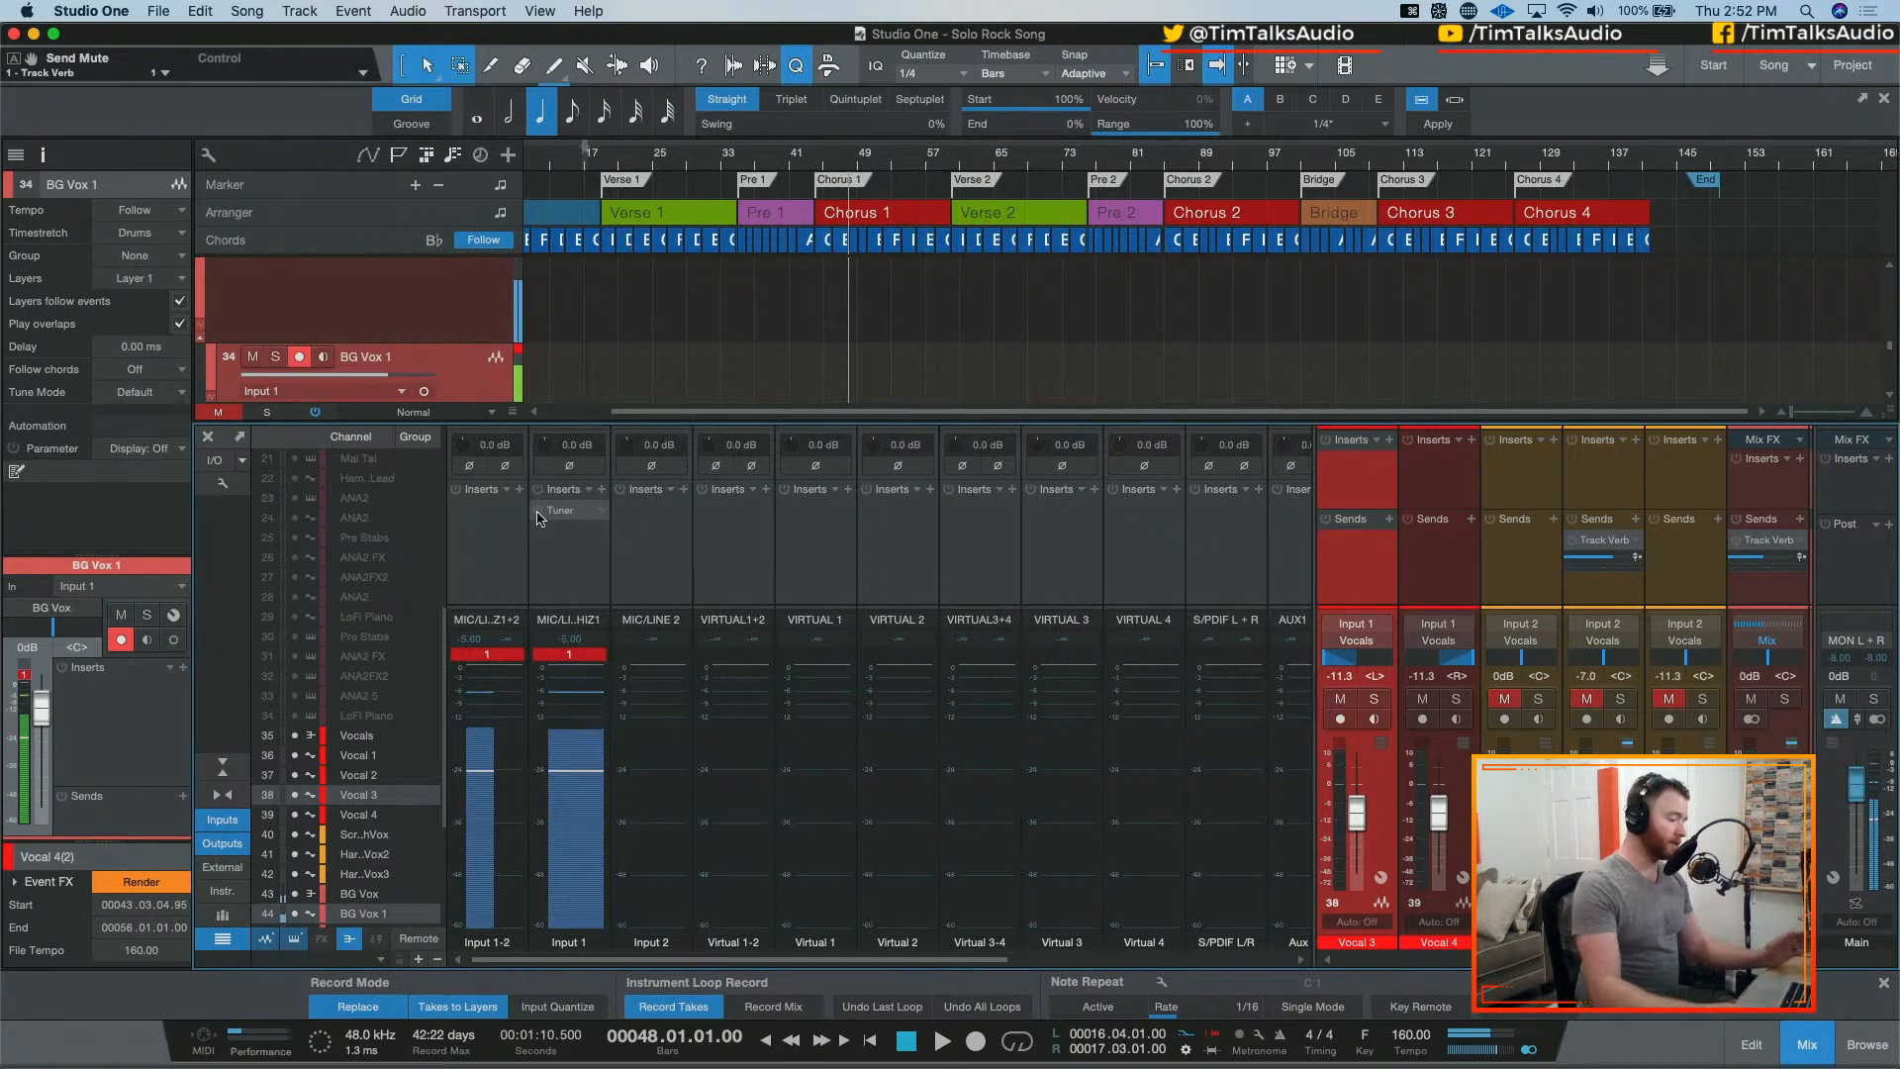
click(542, 671)
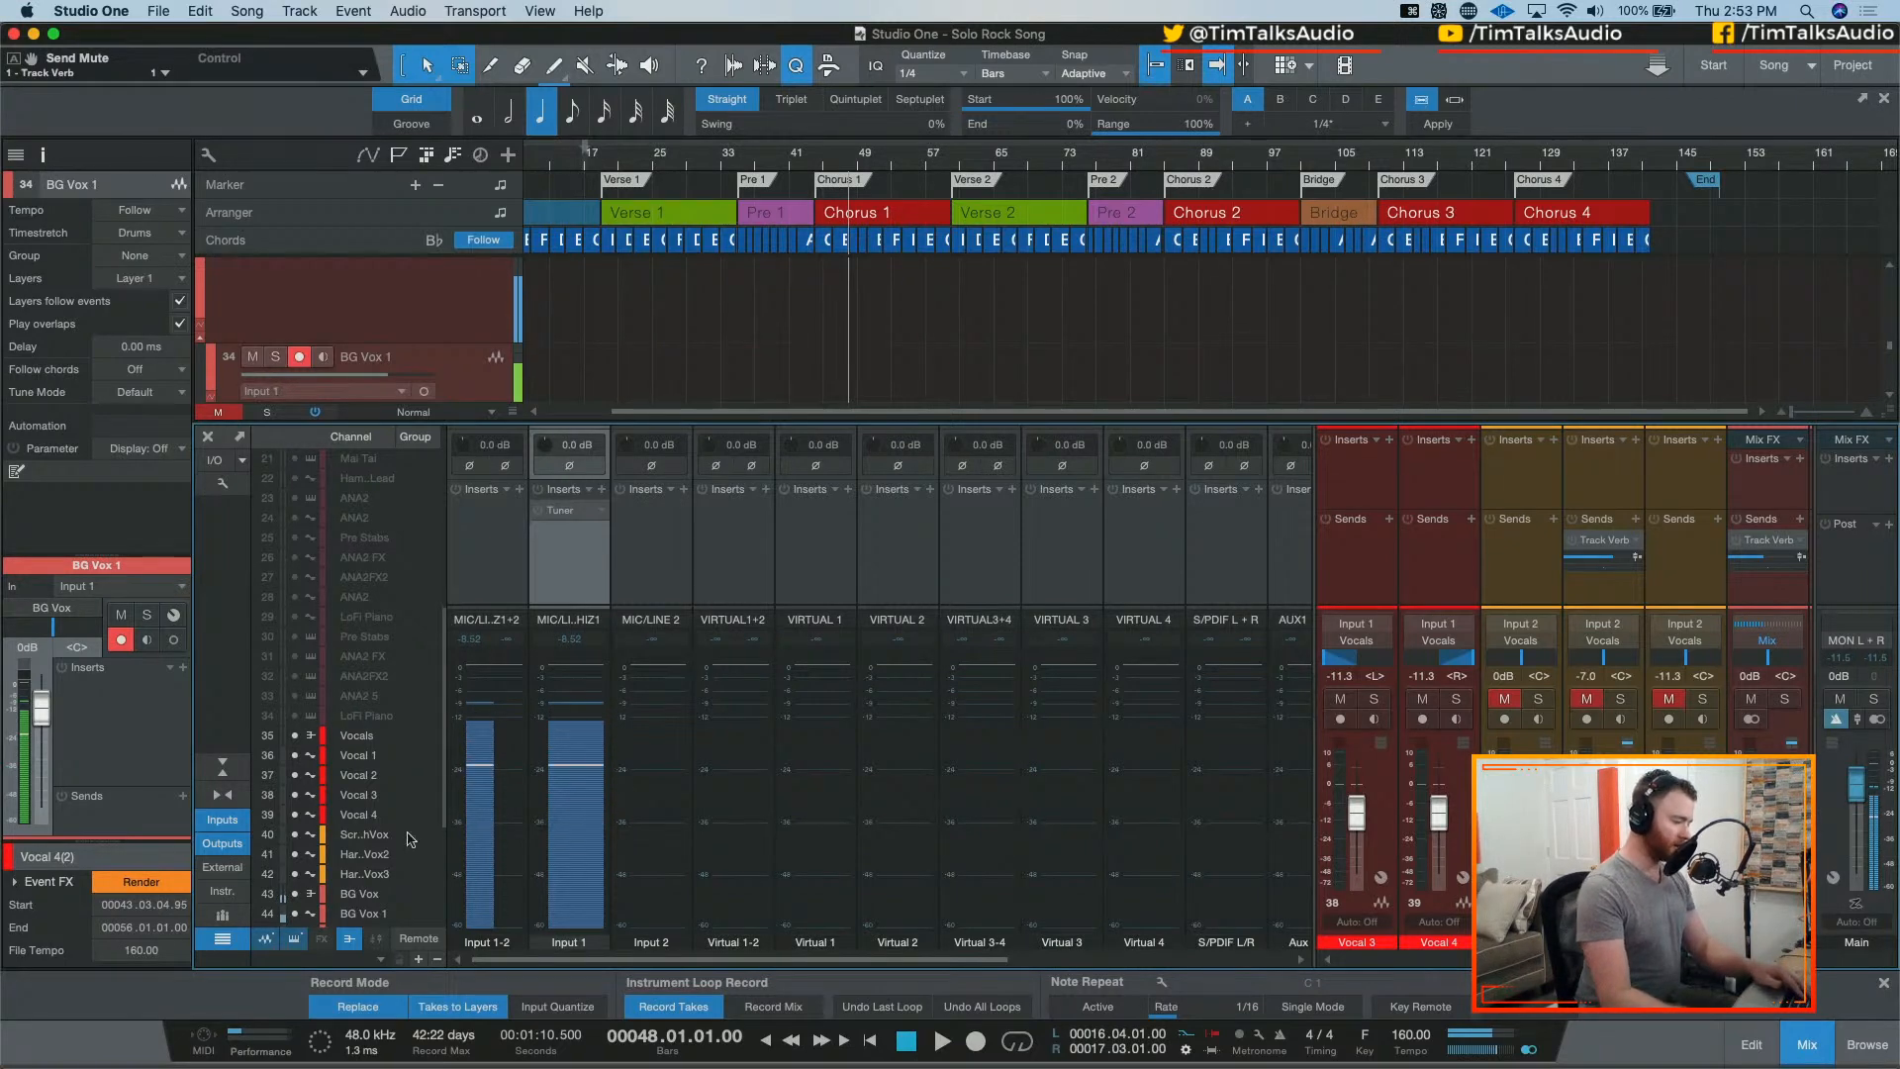
Step: Hide the console's input channels and channel list, and toggle the Track Verb send on the BG Vox bus
click(222, 819)
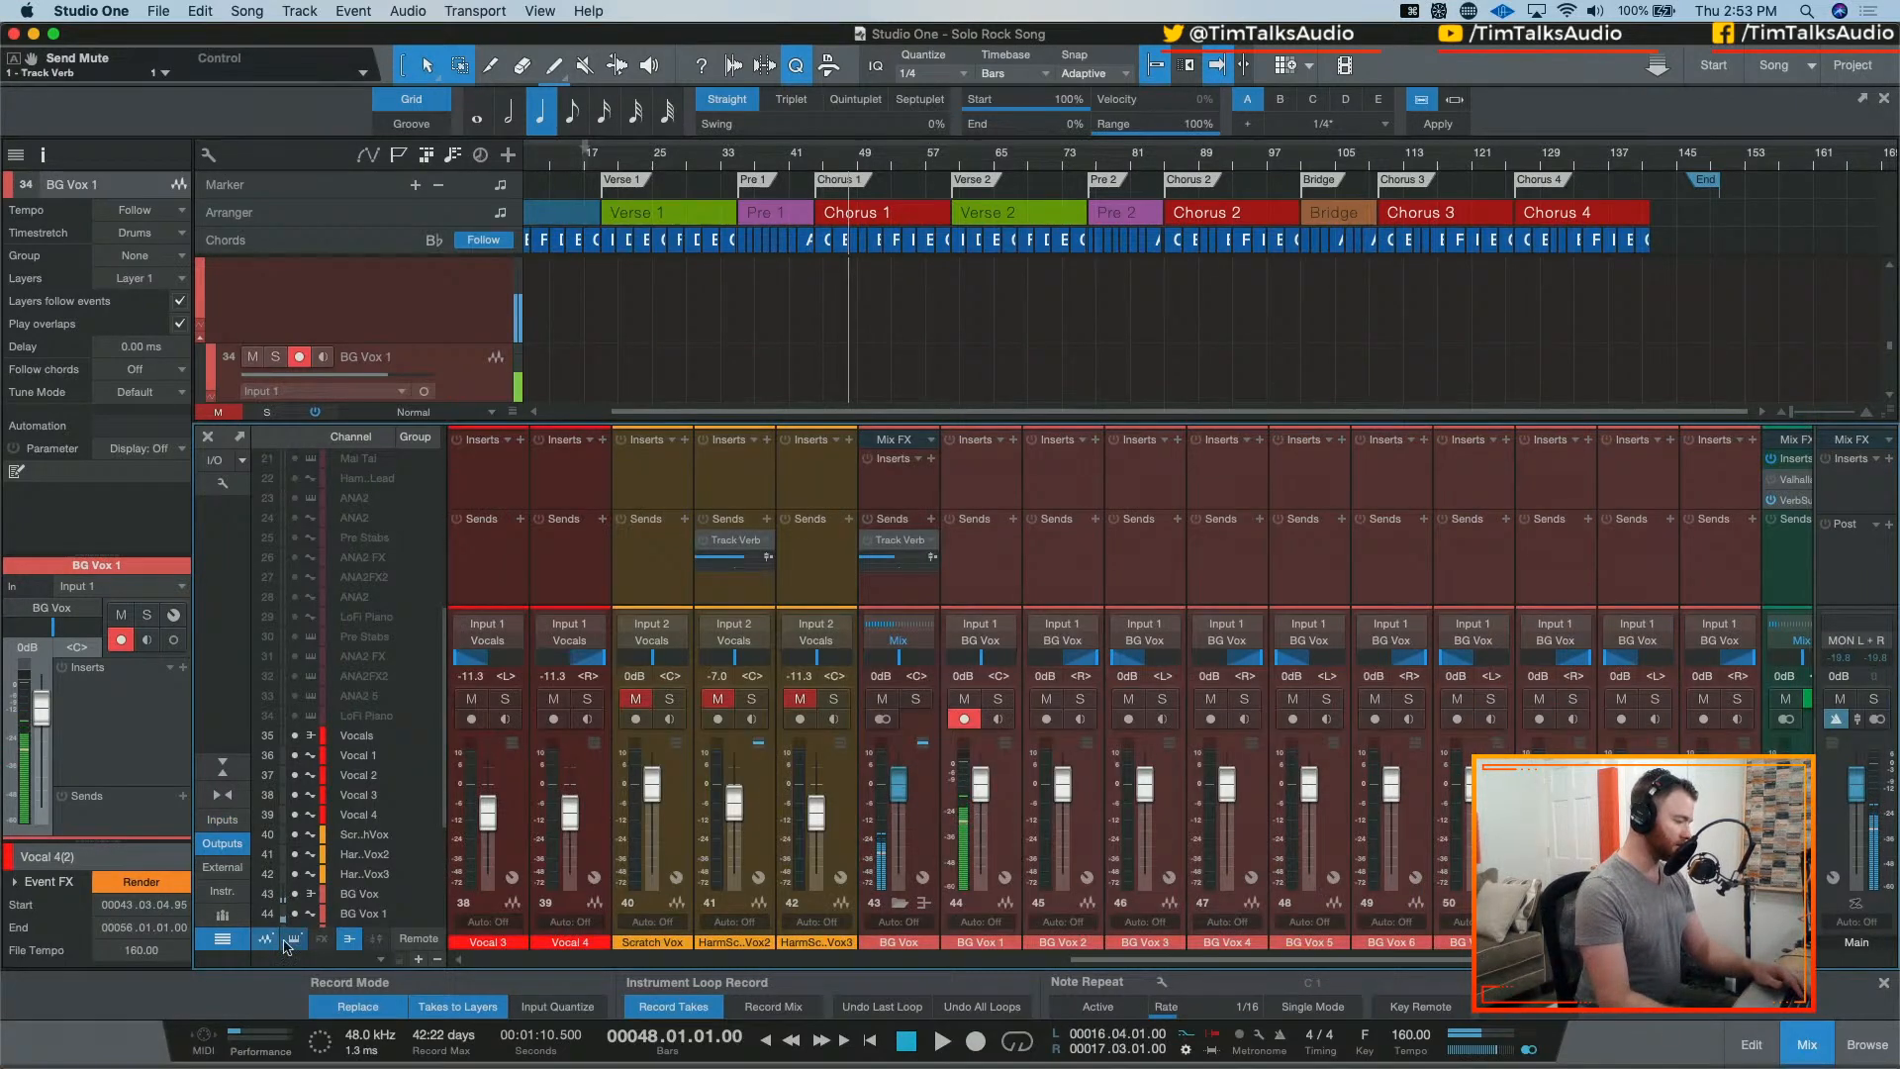
click(227, 844)
click(222, 938)
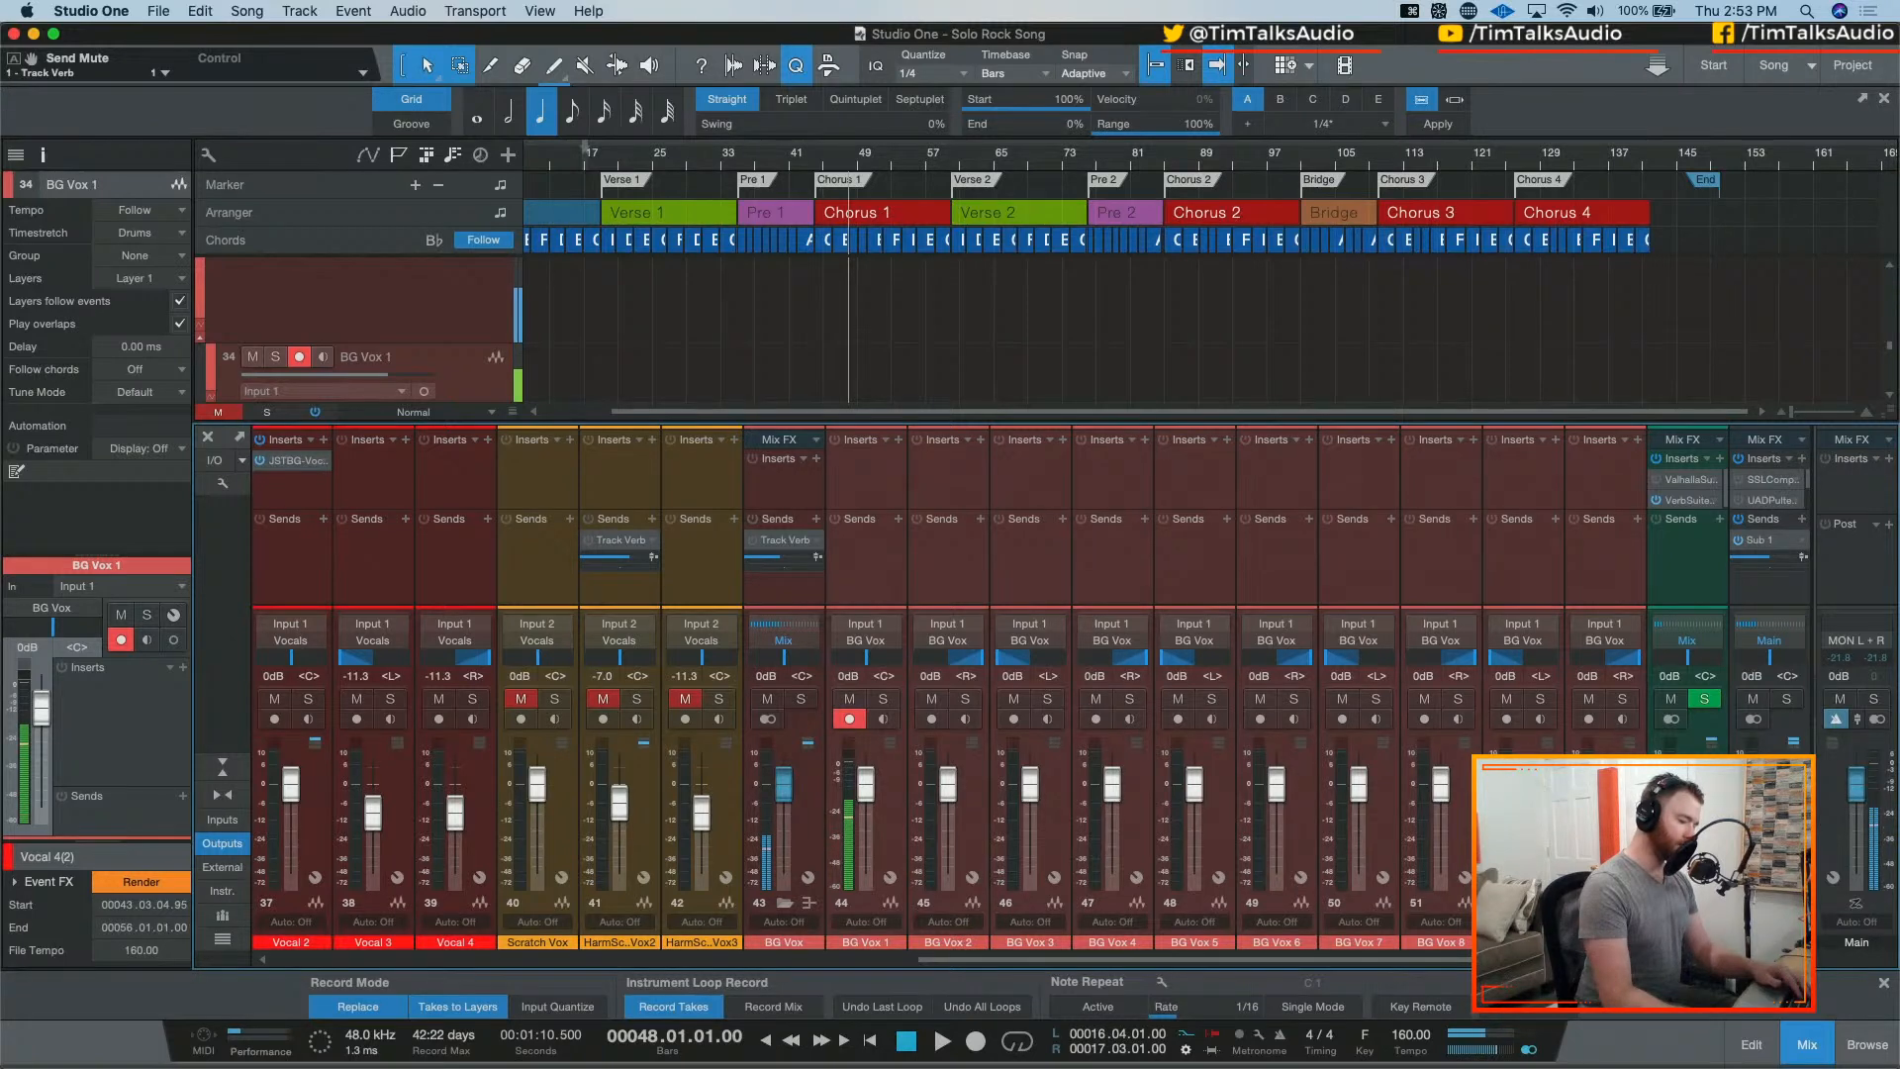
mouse_move(1813, 594)
mouse_down()
mouse_move(1714, 594)
mouse_move(1813, 594)
mouse_up()
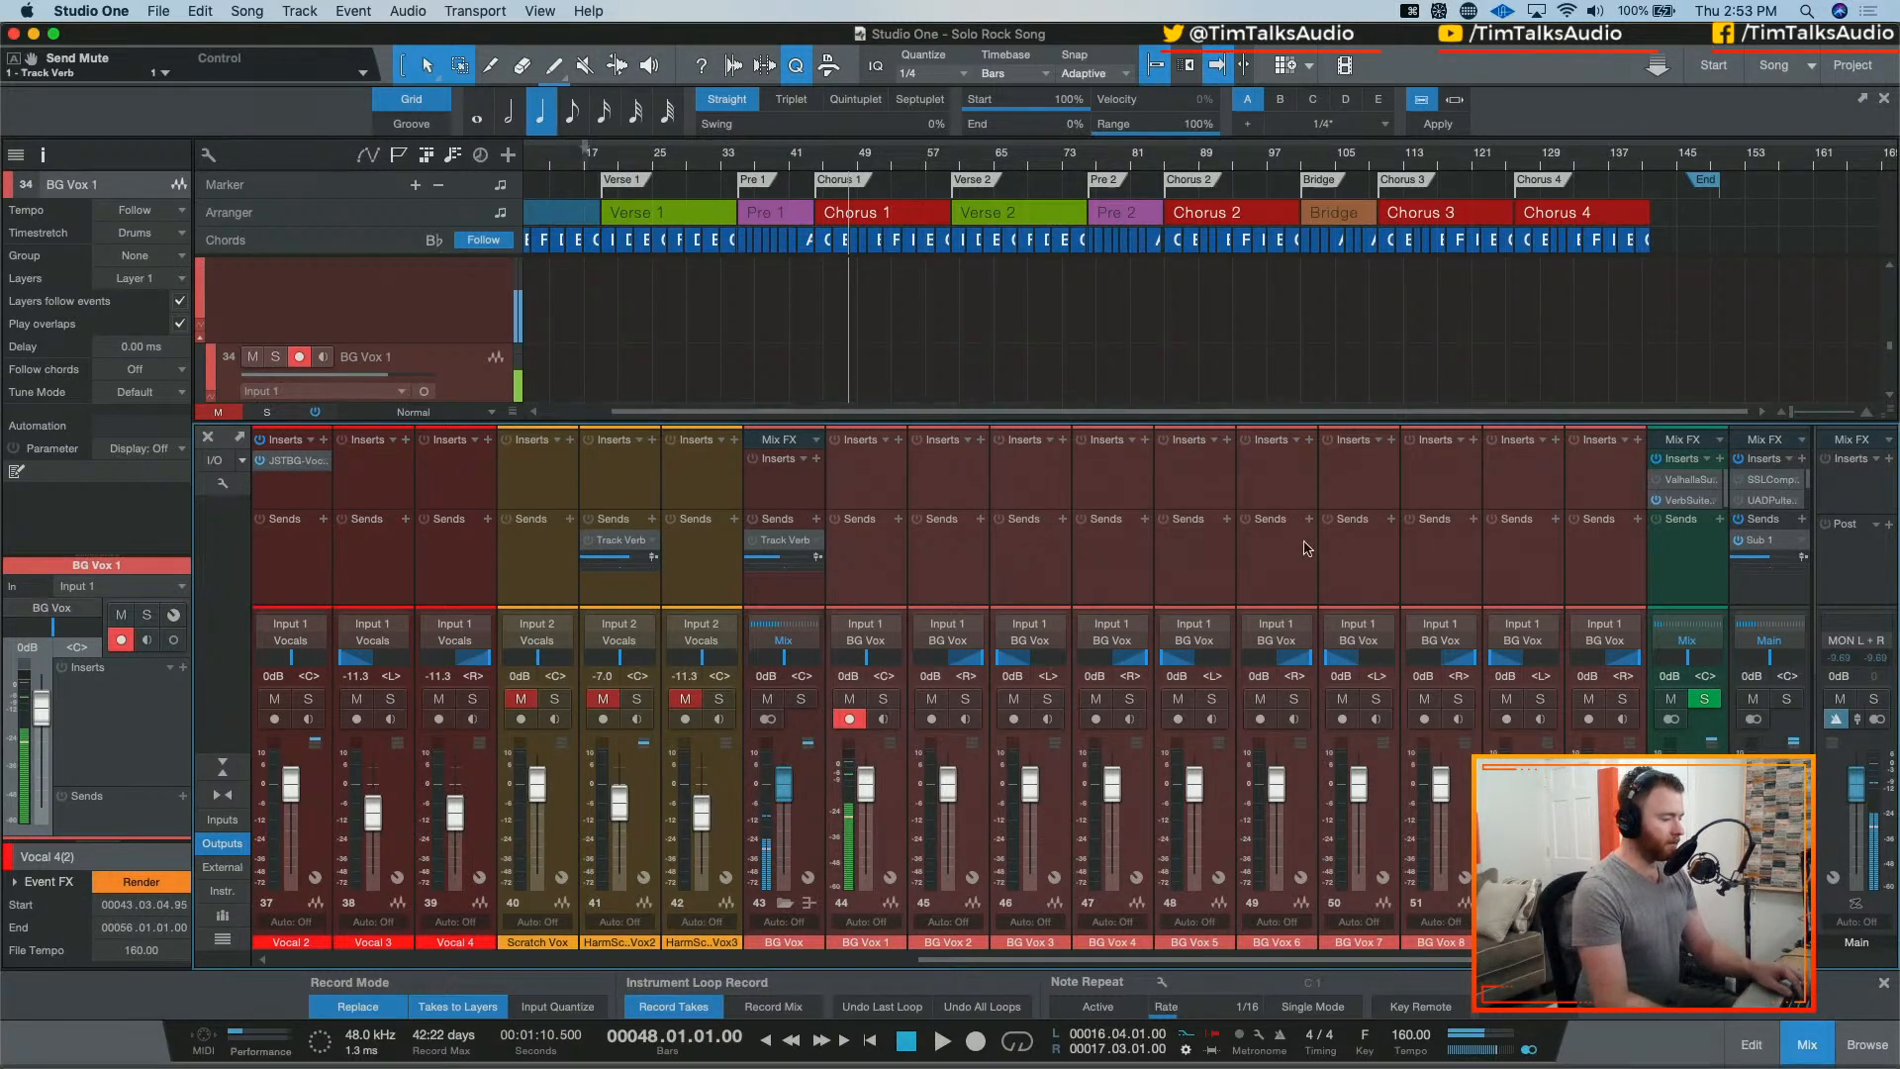
click(752, 541)
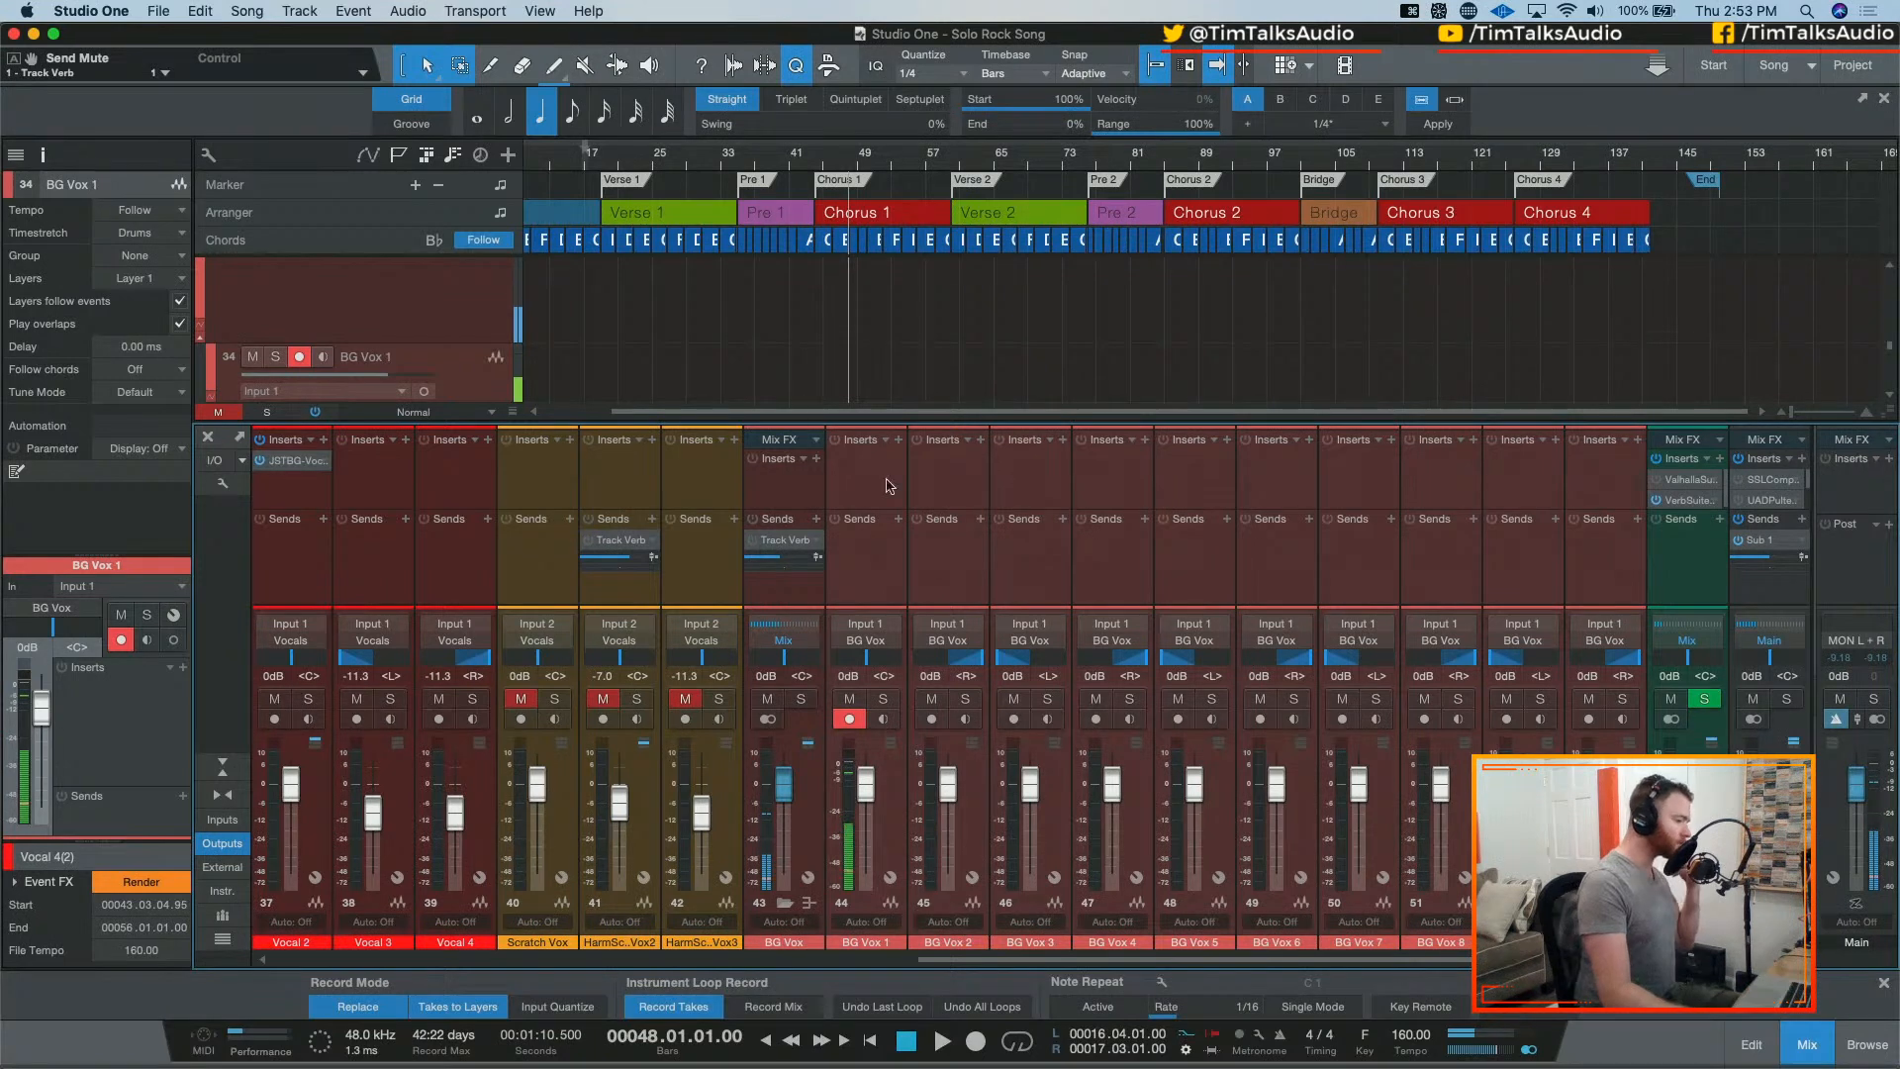
Step: Move the playhead to bar 19 at the start of Verse 1 and clear BG Vox 1's clip indicator
click(607, 158)
click(602, 159)
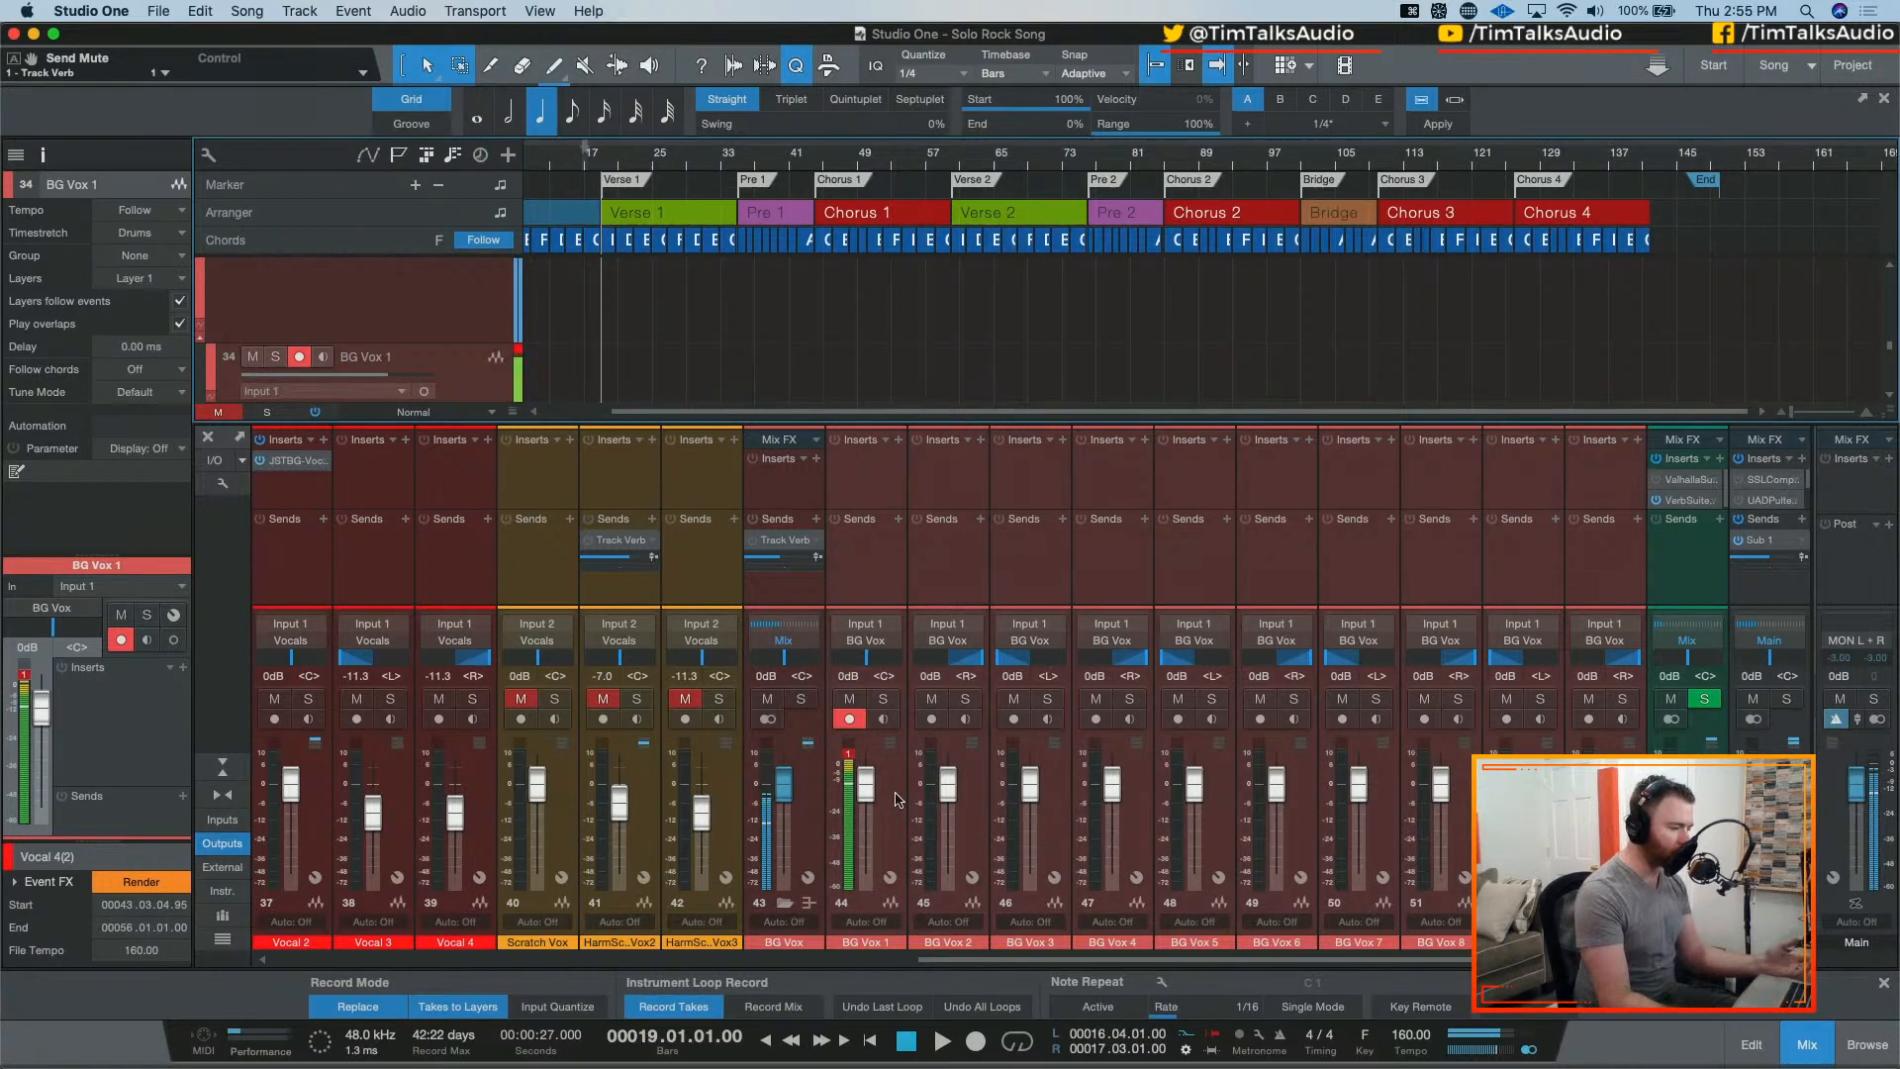
click(849, 755)
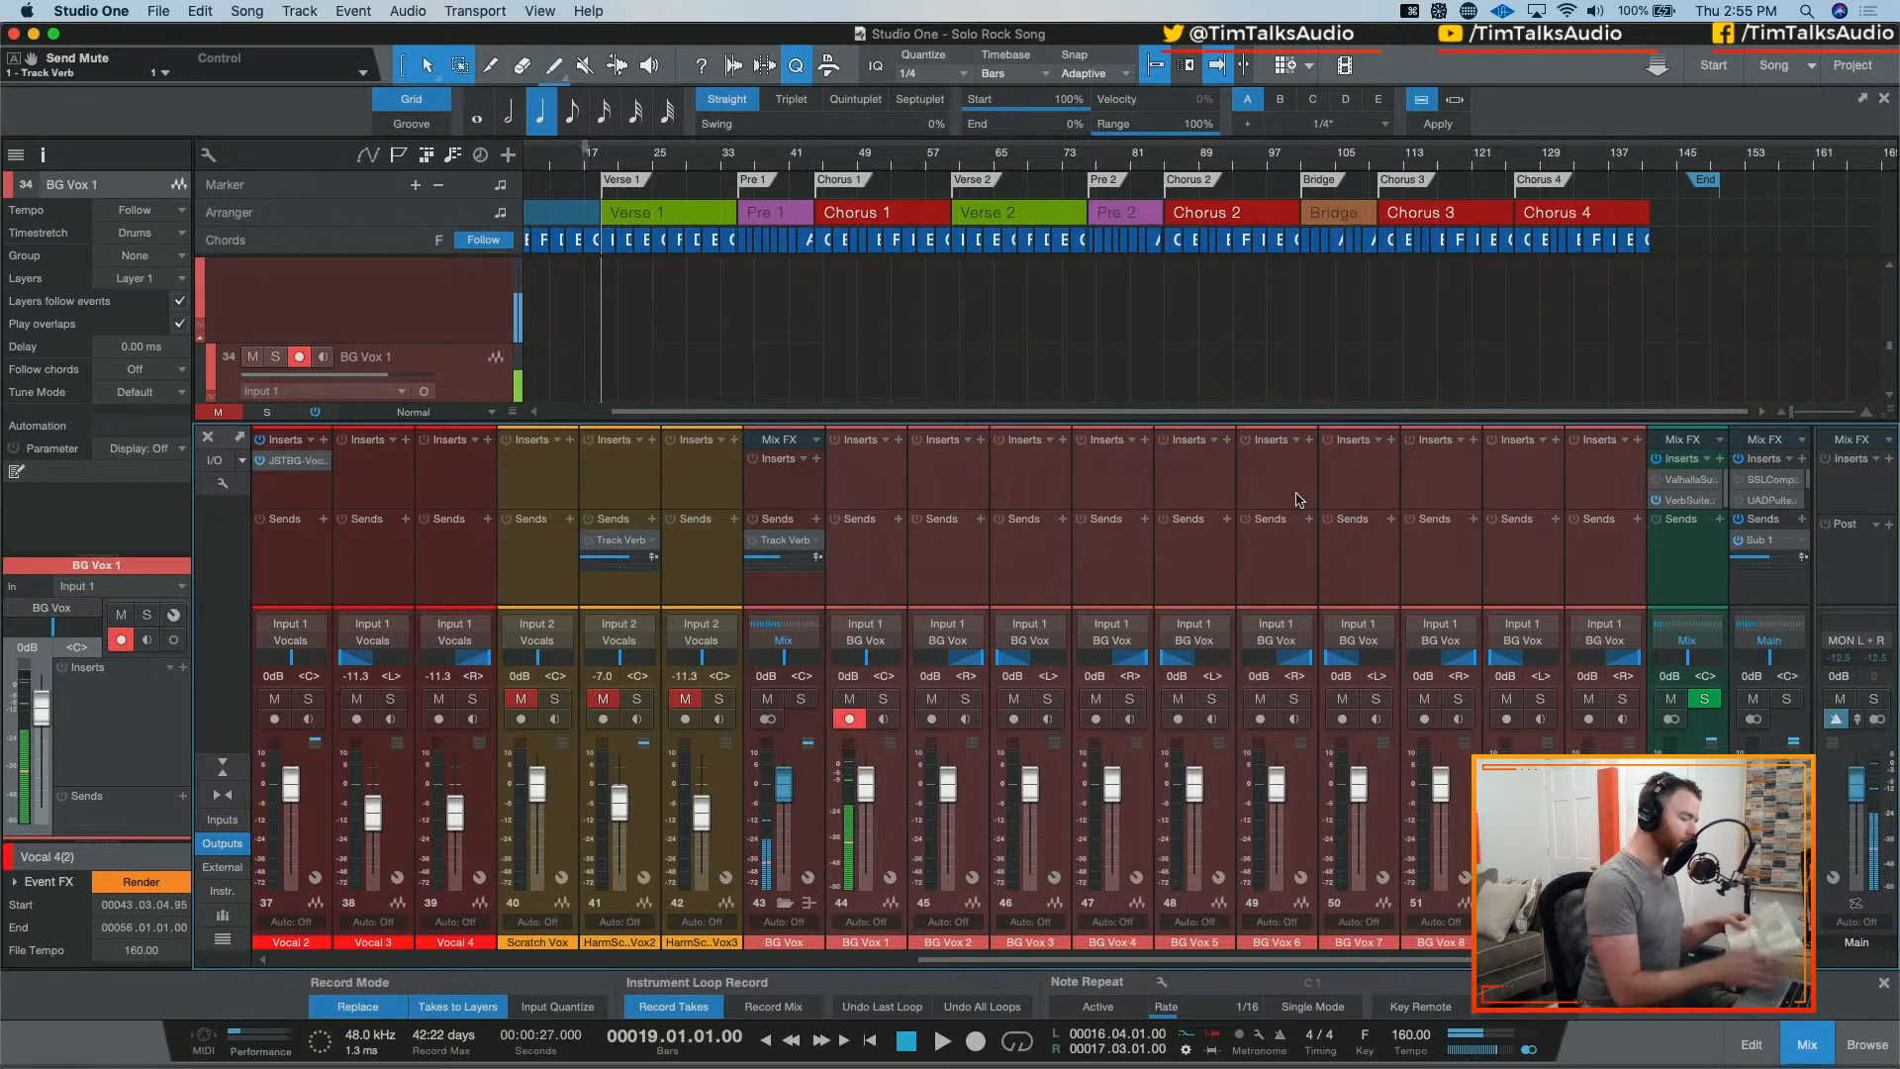
Step: Play back Verse 1 and set the BG Vox bus level to -4 dB during playback
key(space)
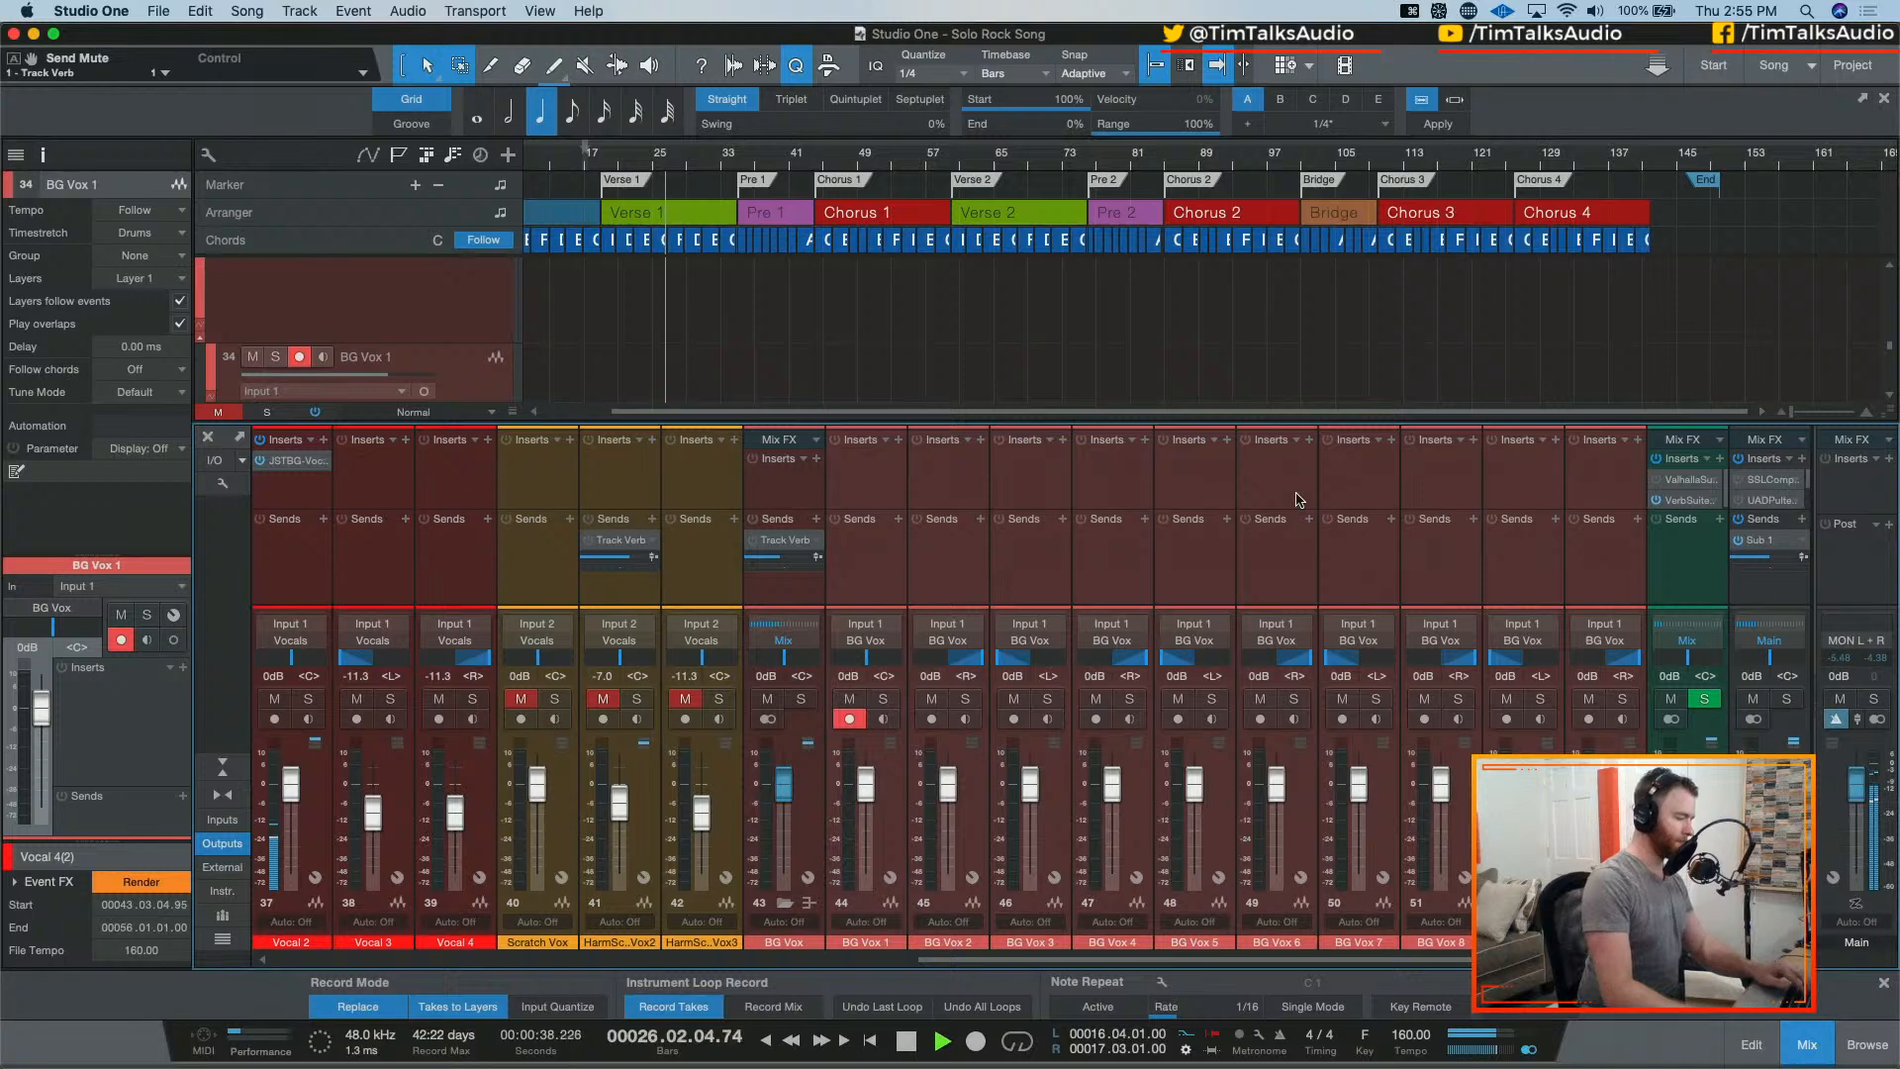
click(770, 688)
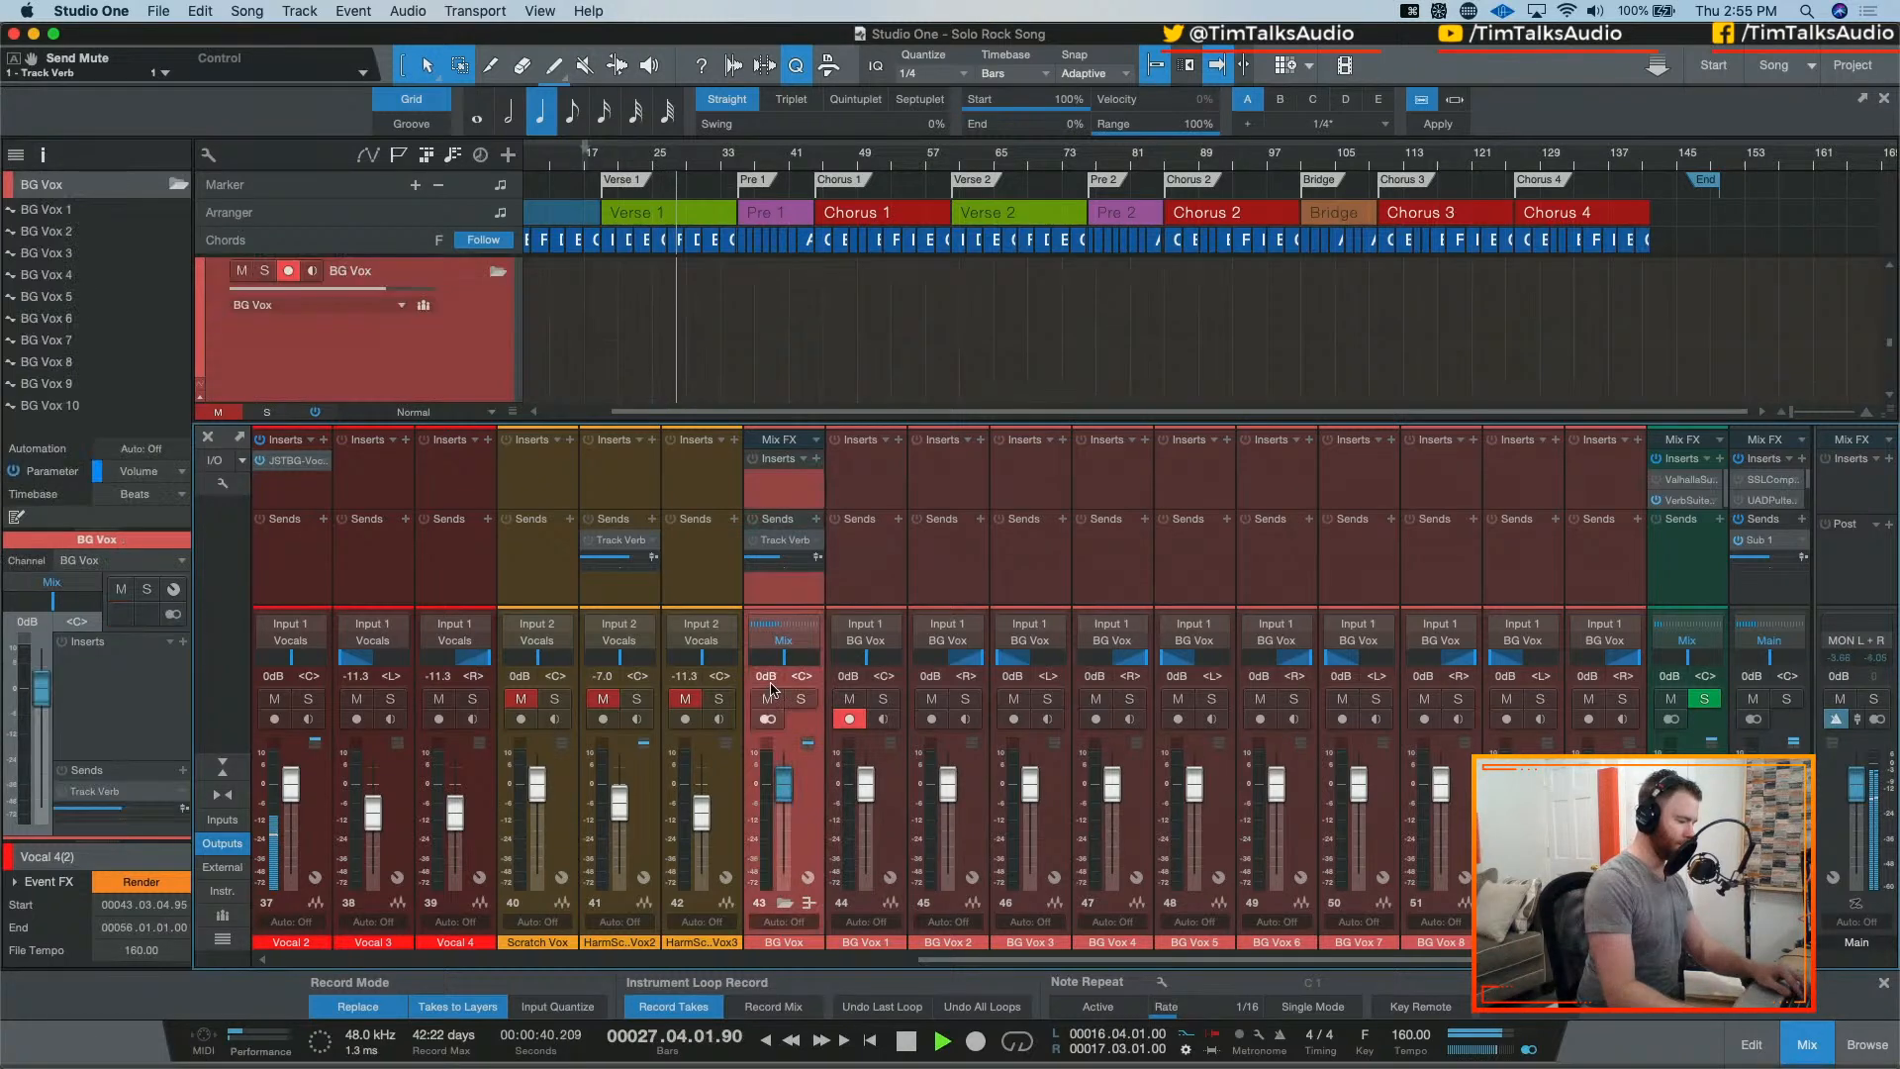
text(-4)
key(Return)
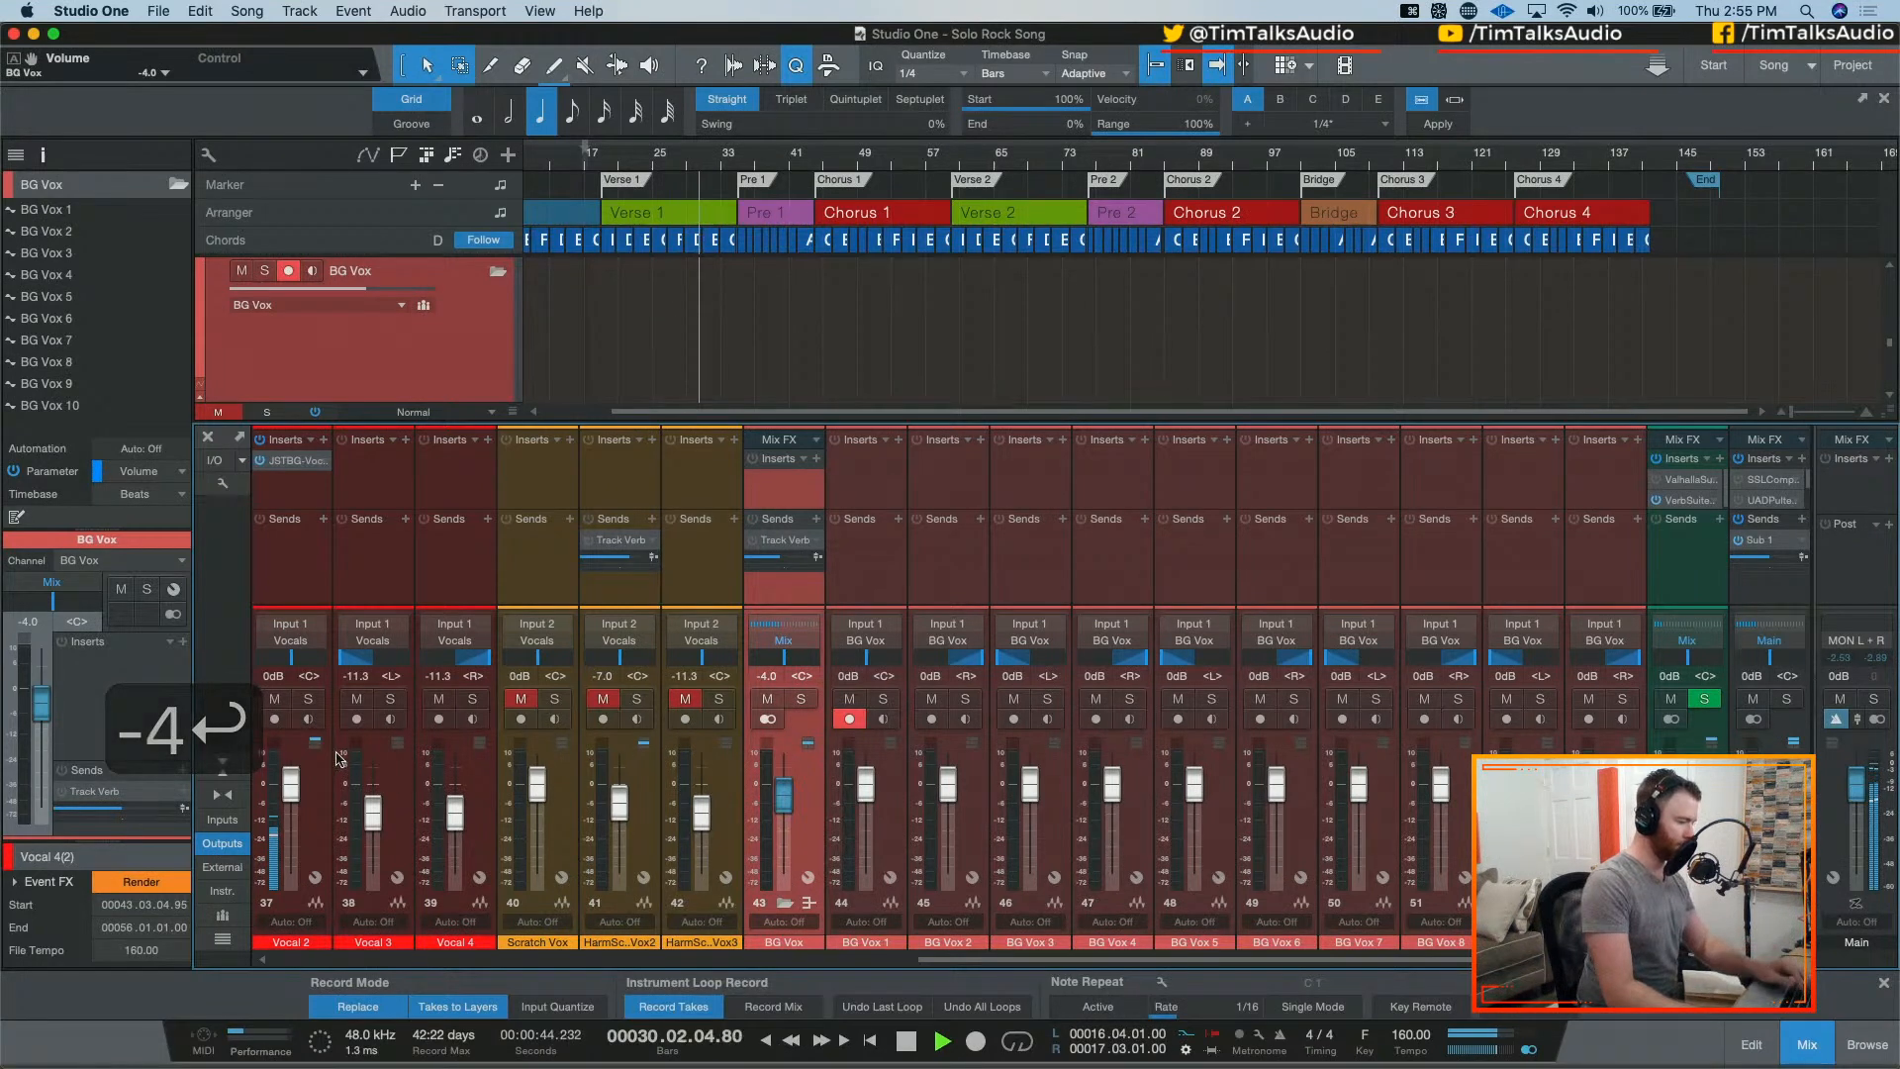
scroll(425, 754, left, 2)
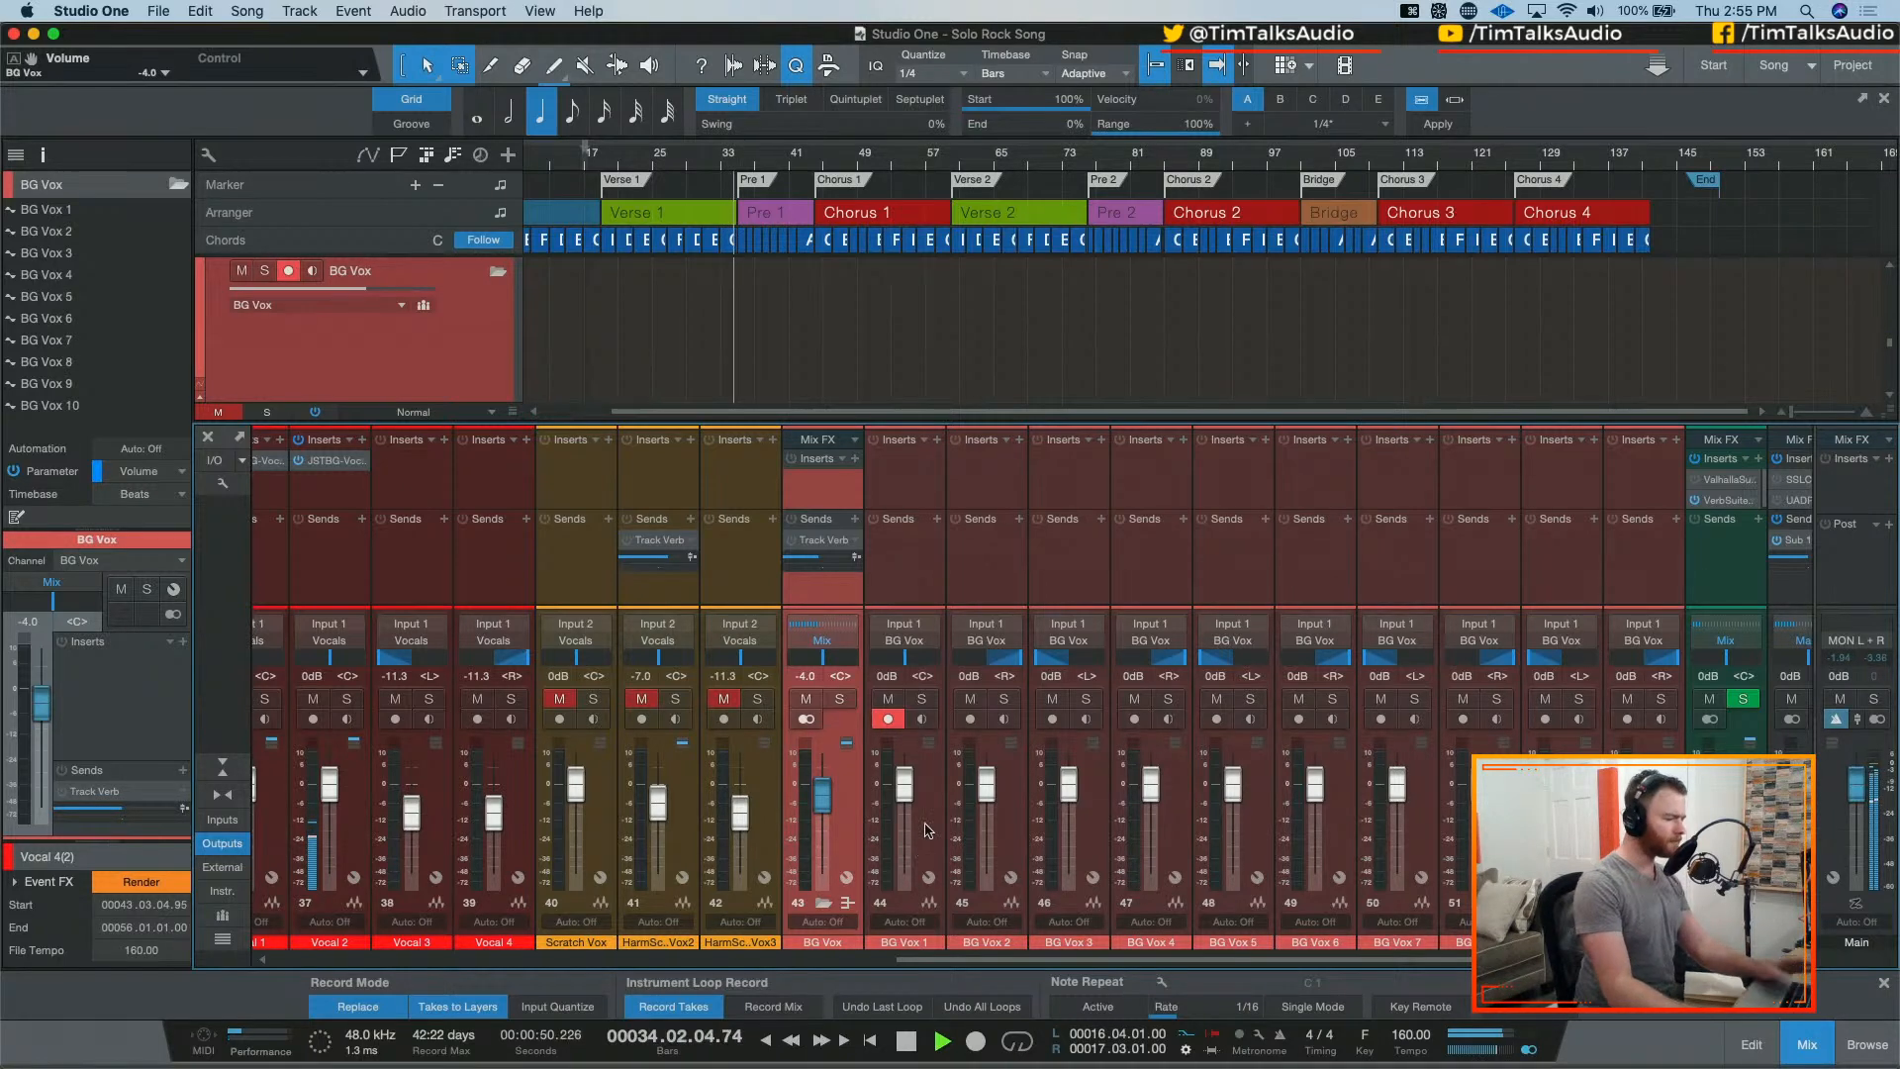
key(space)
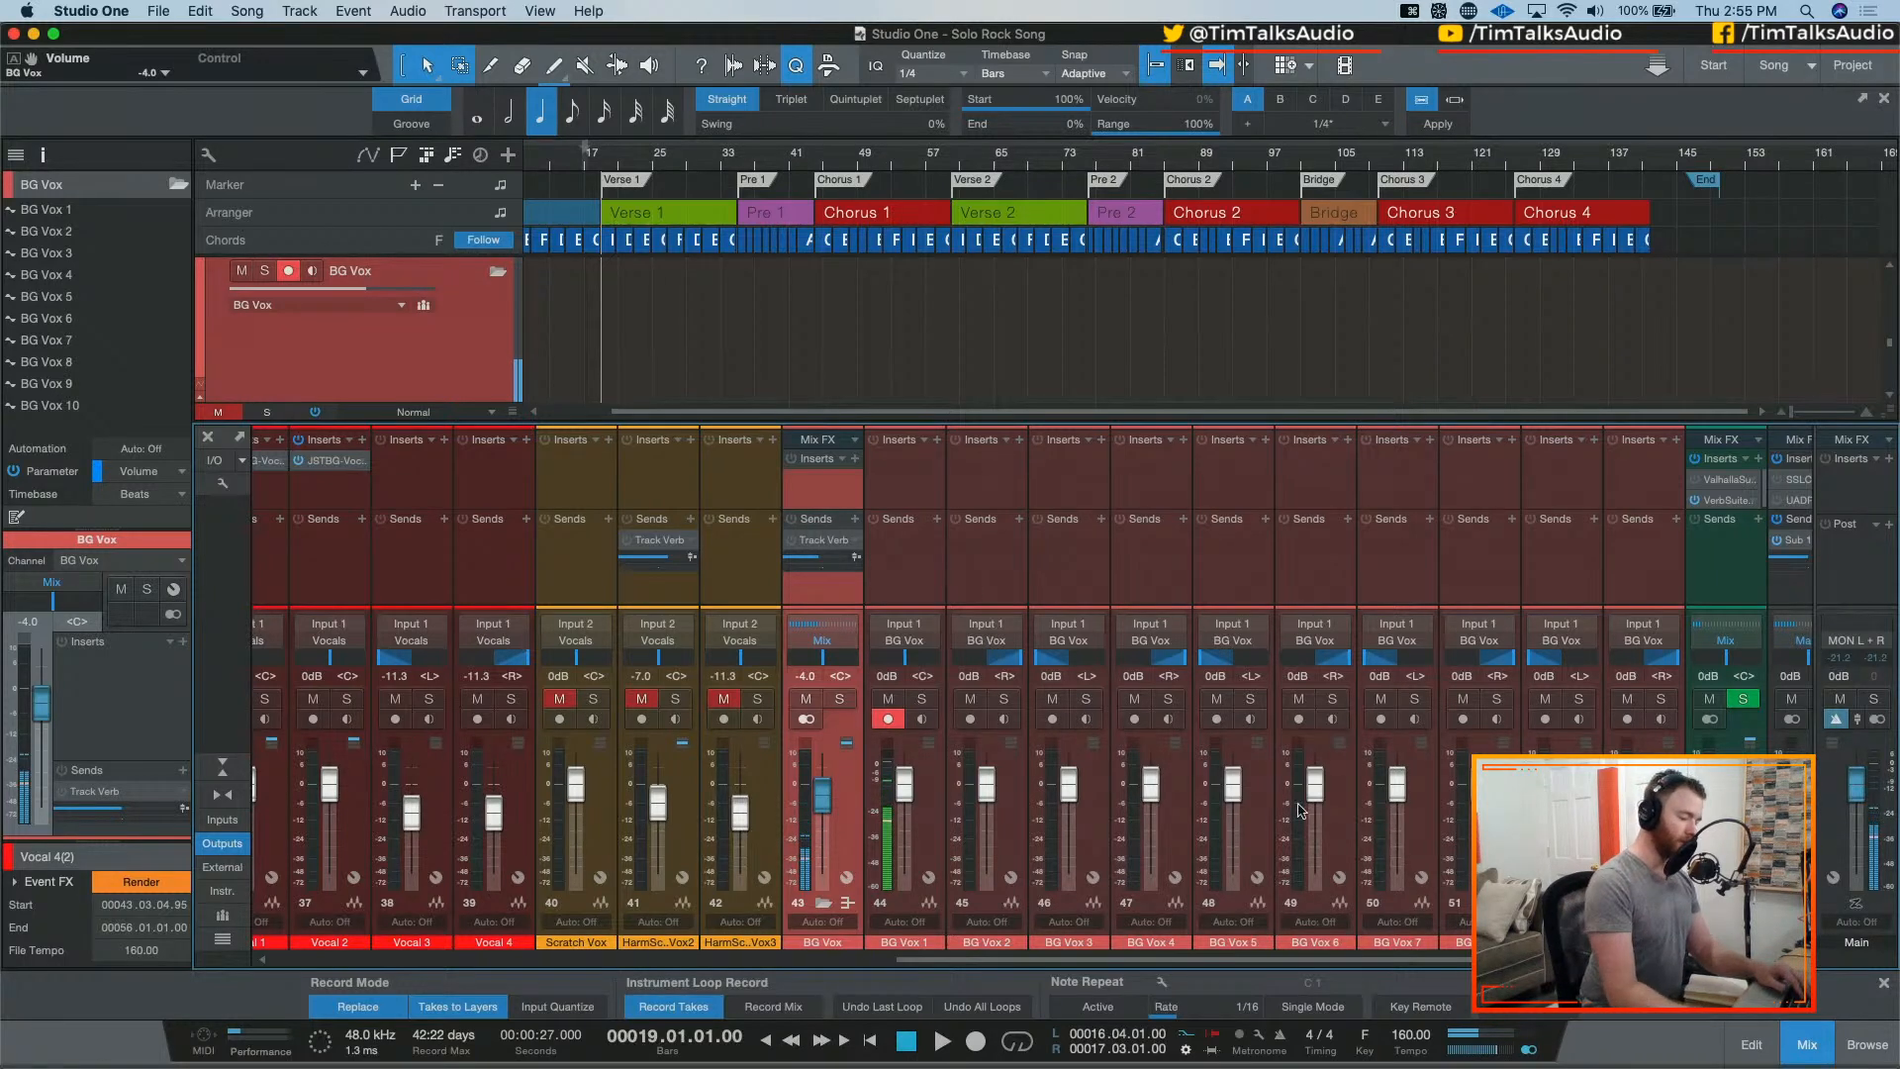
Step: Add the Presence piano preset Acoustic Piano - Full as a new instrument track just above the Mix track
click(1867, 1044)
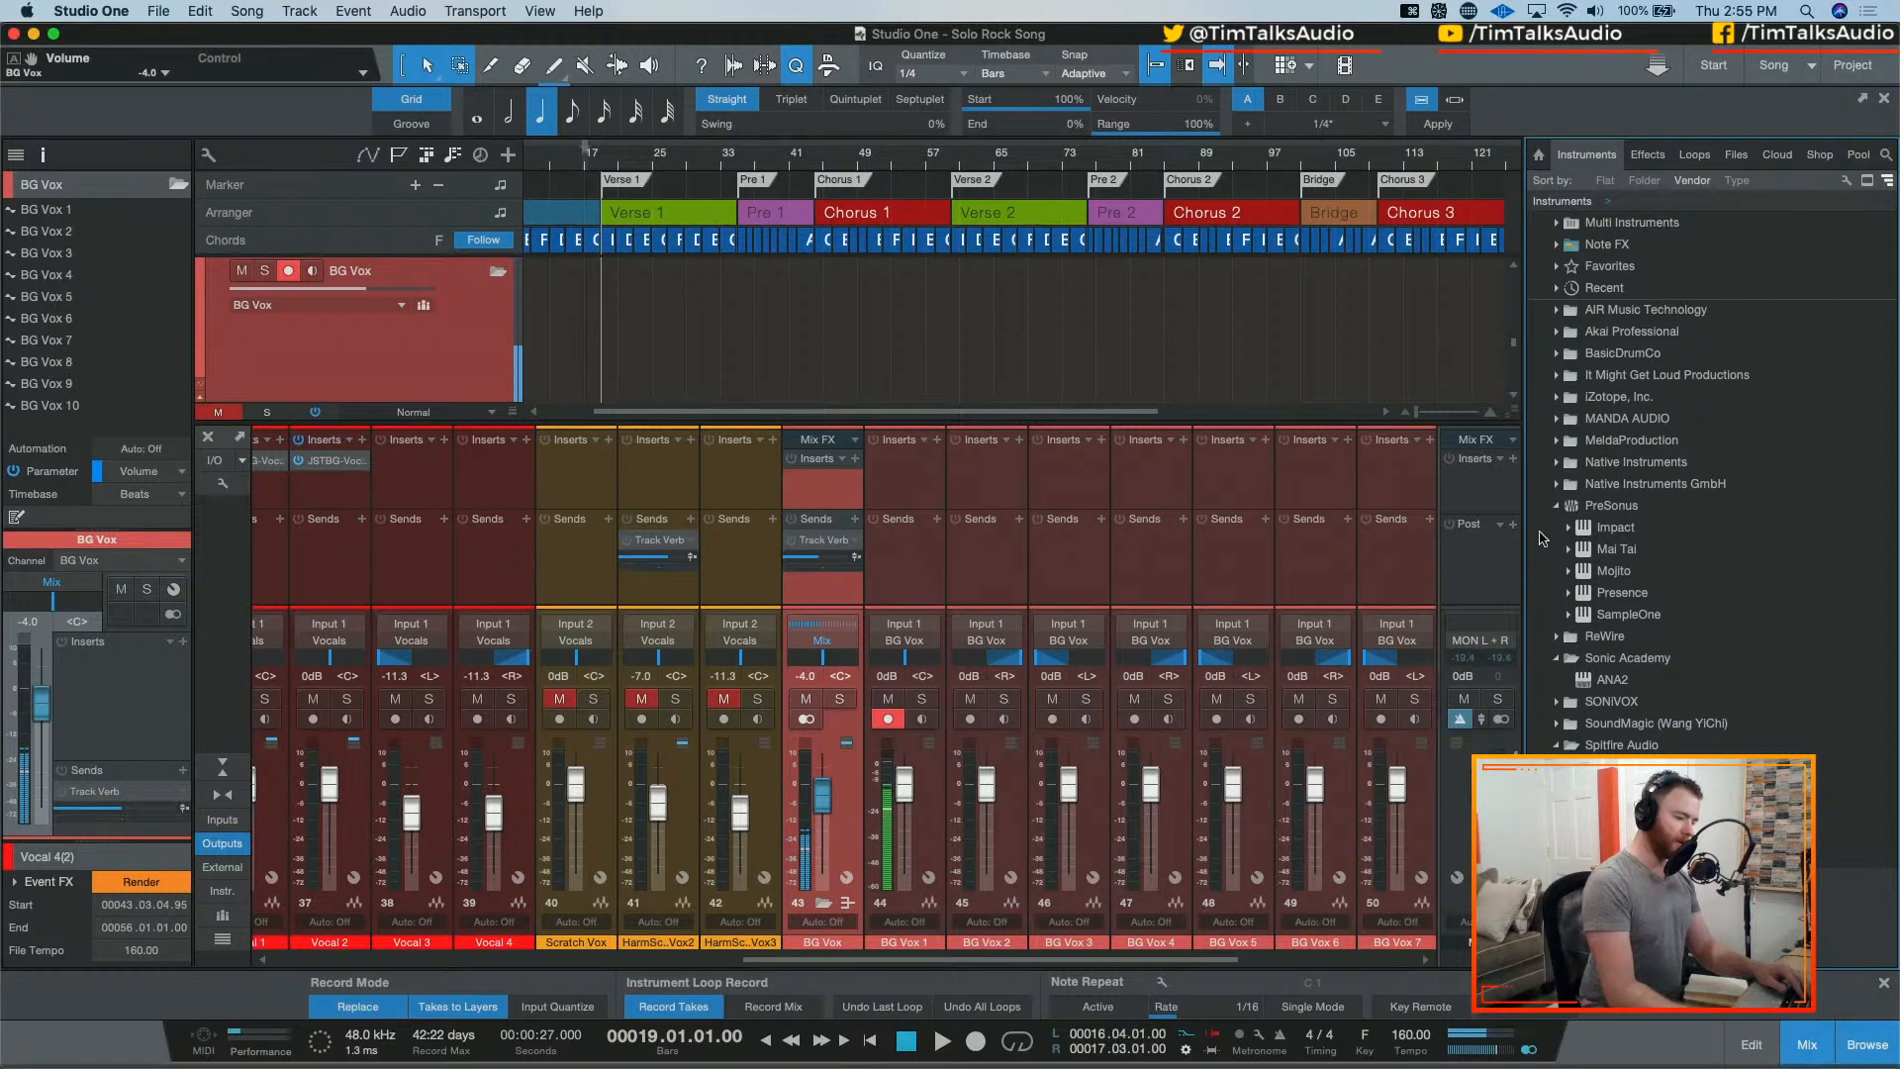
click(1570, 594)
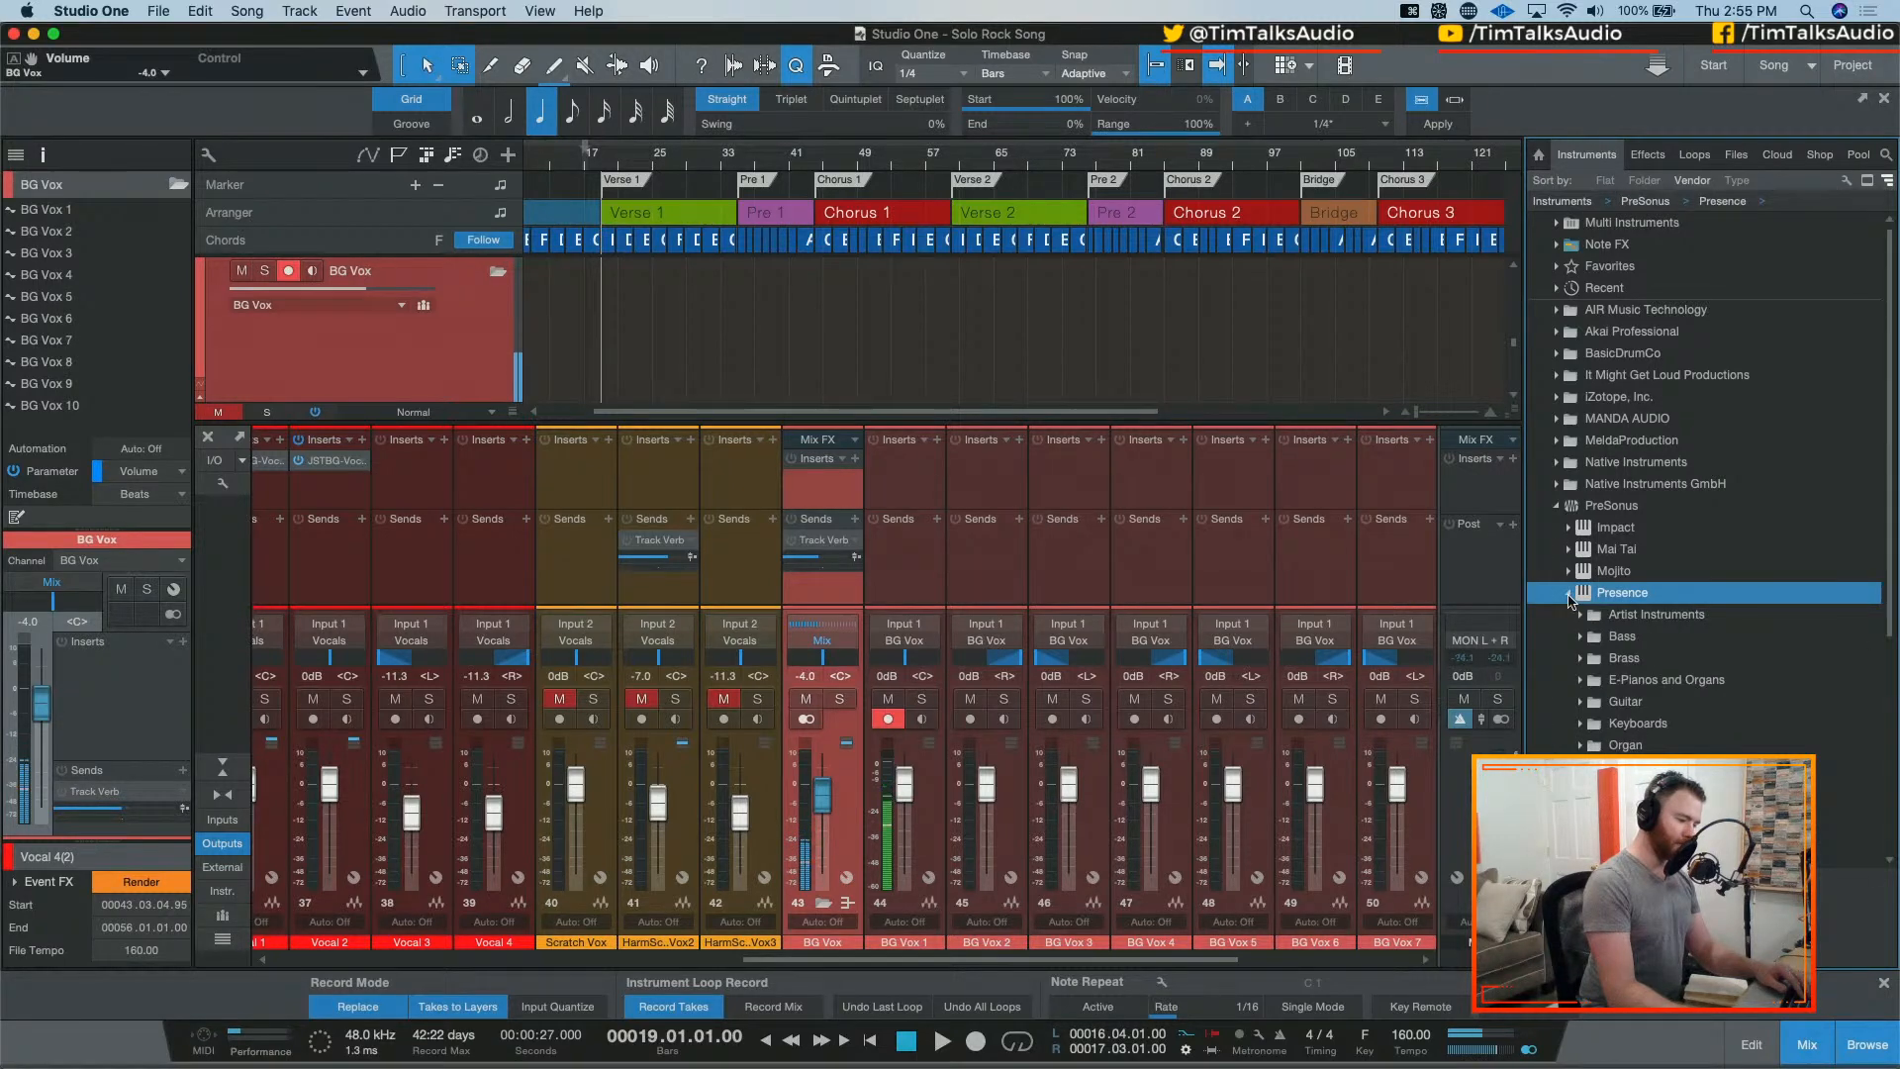
scroll(1572, 643, down, 3)
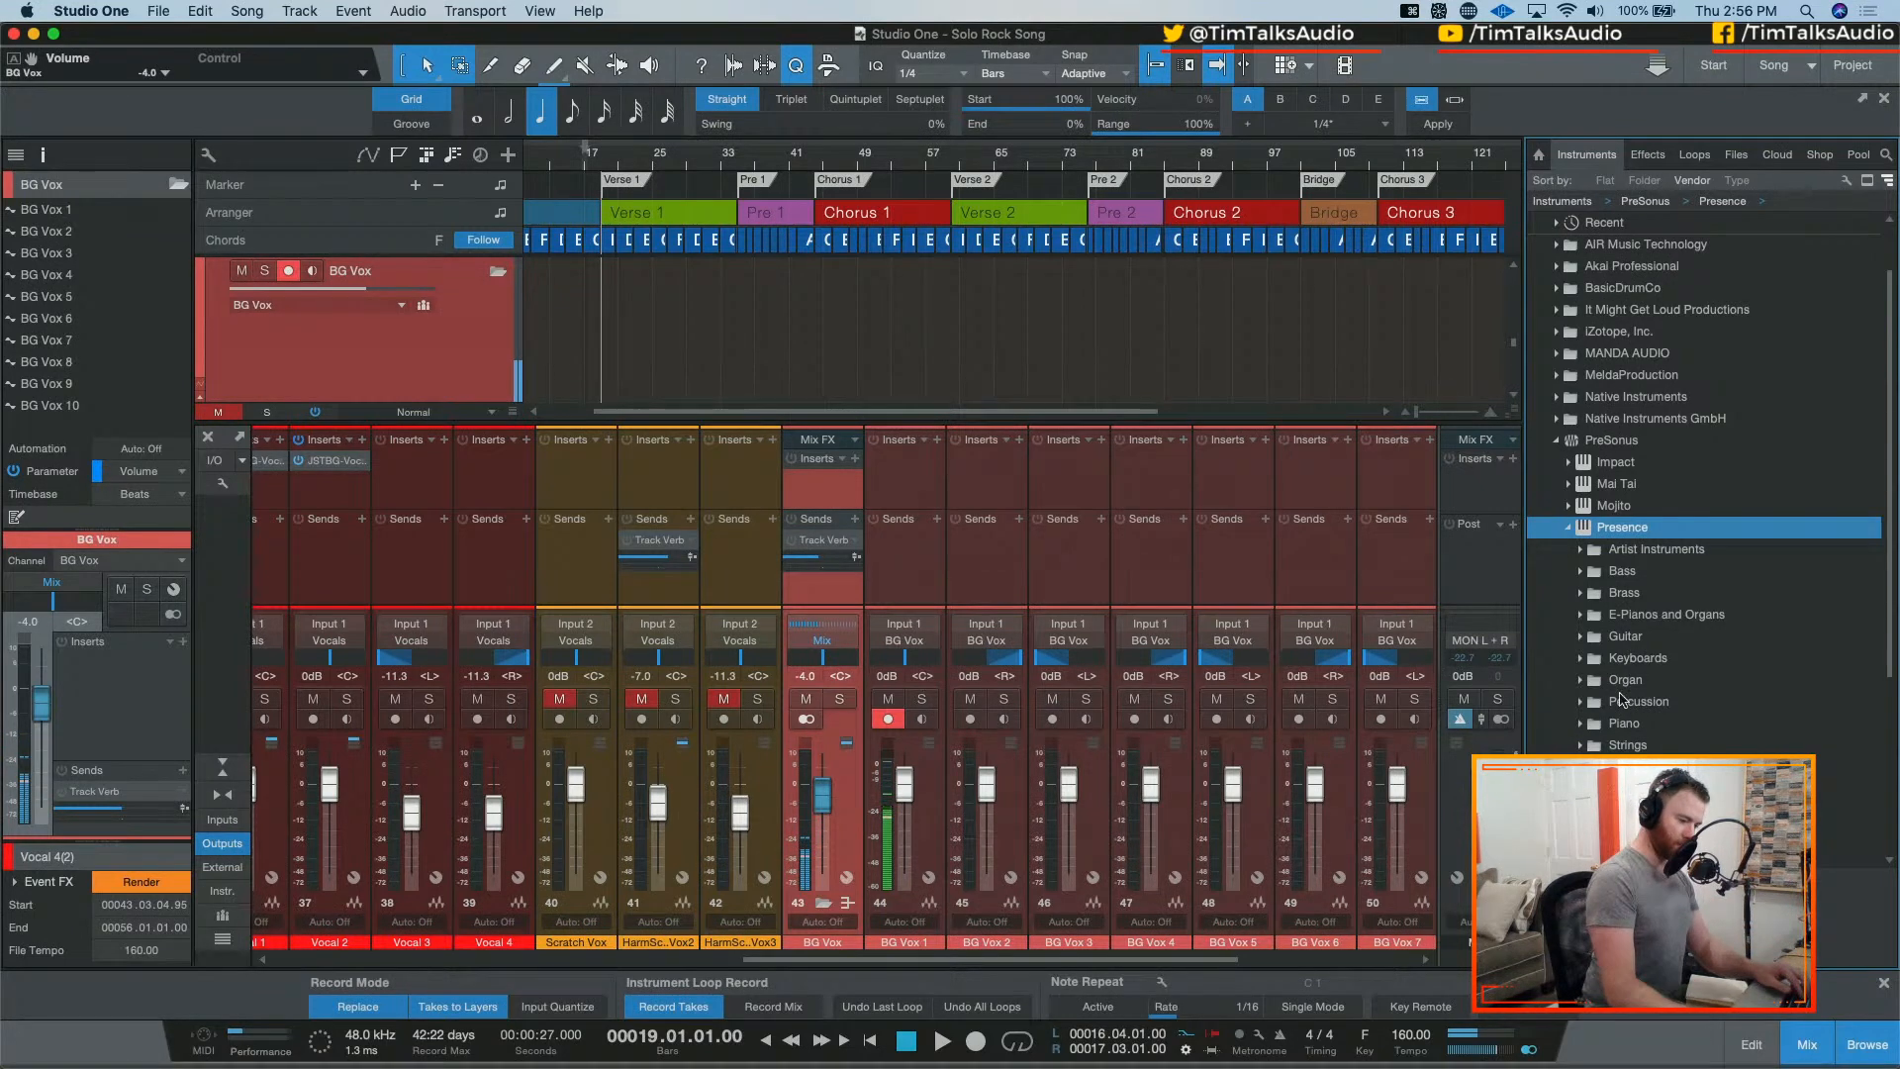
click(1582, 729)
scroll(1683, 693, down, 2)
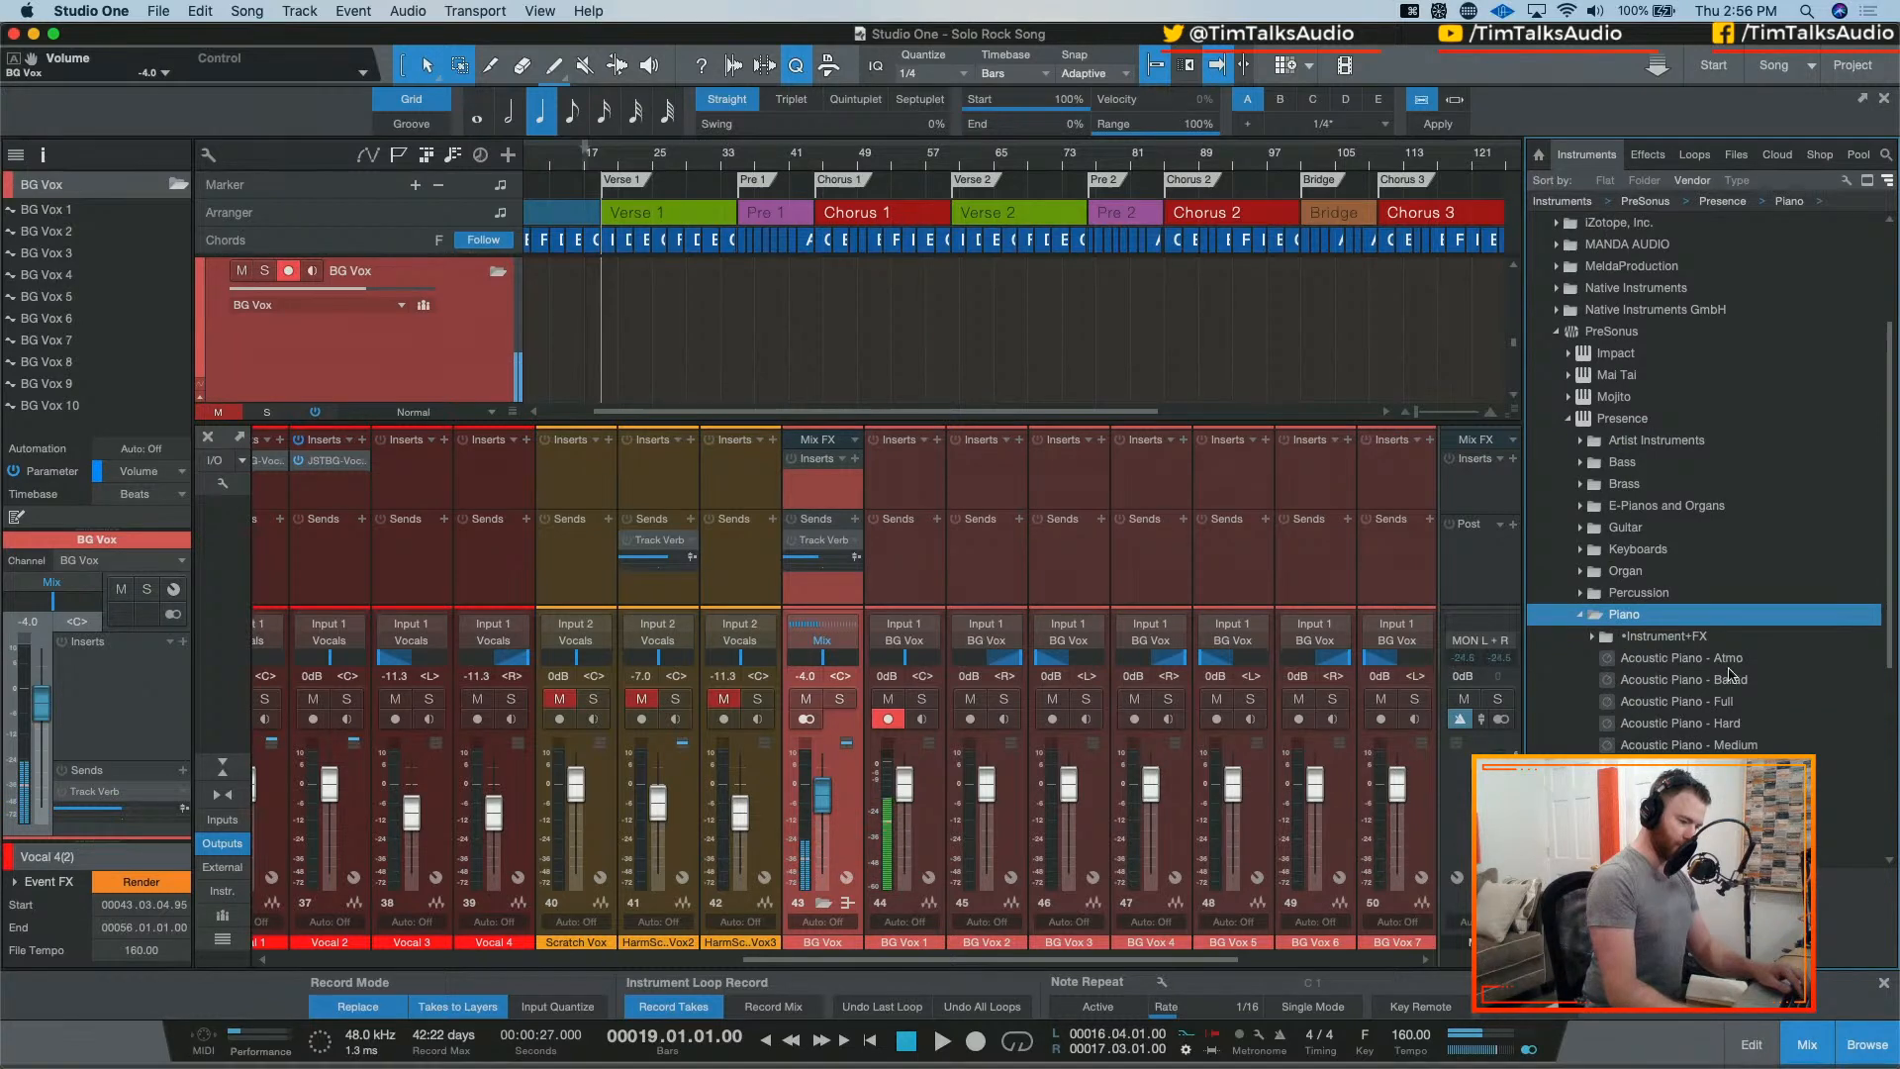
scroll(687, 353, down, 10)
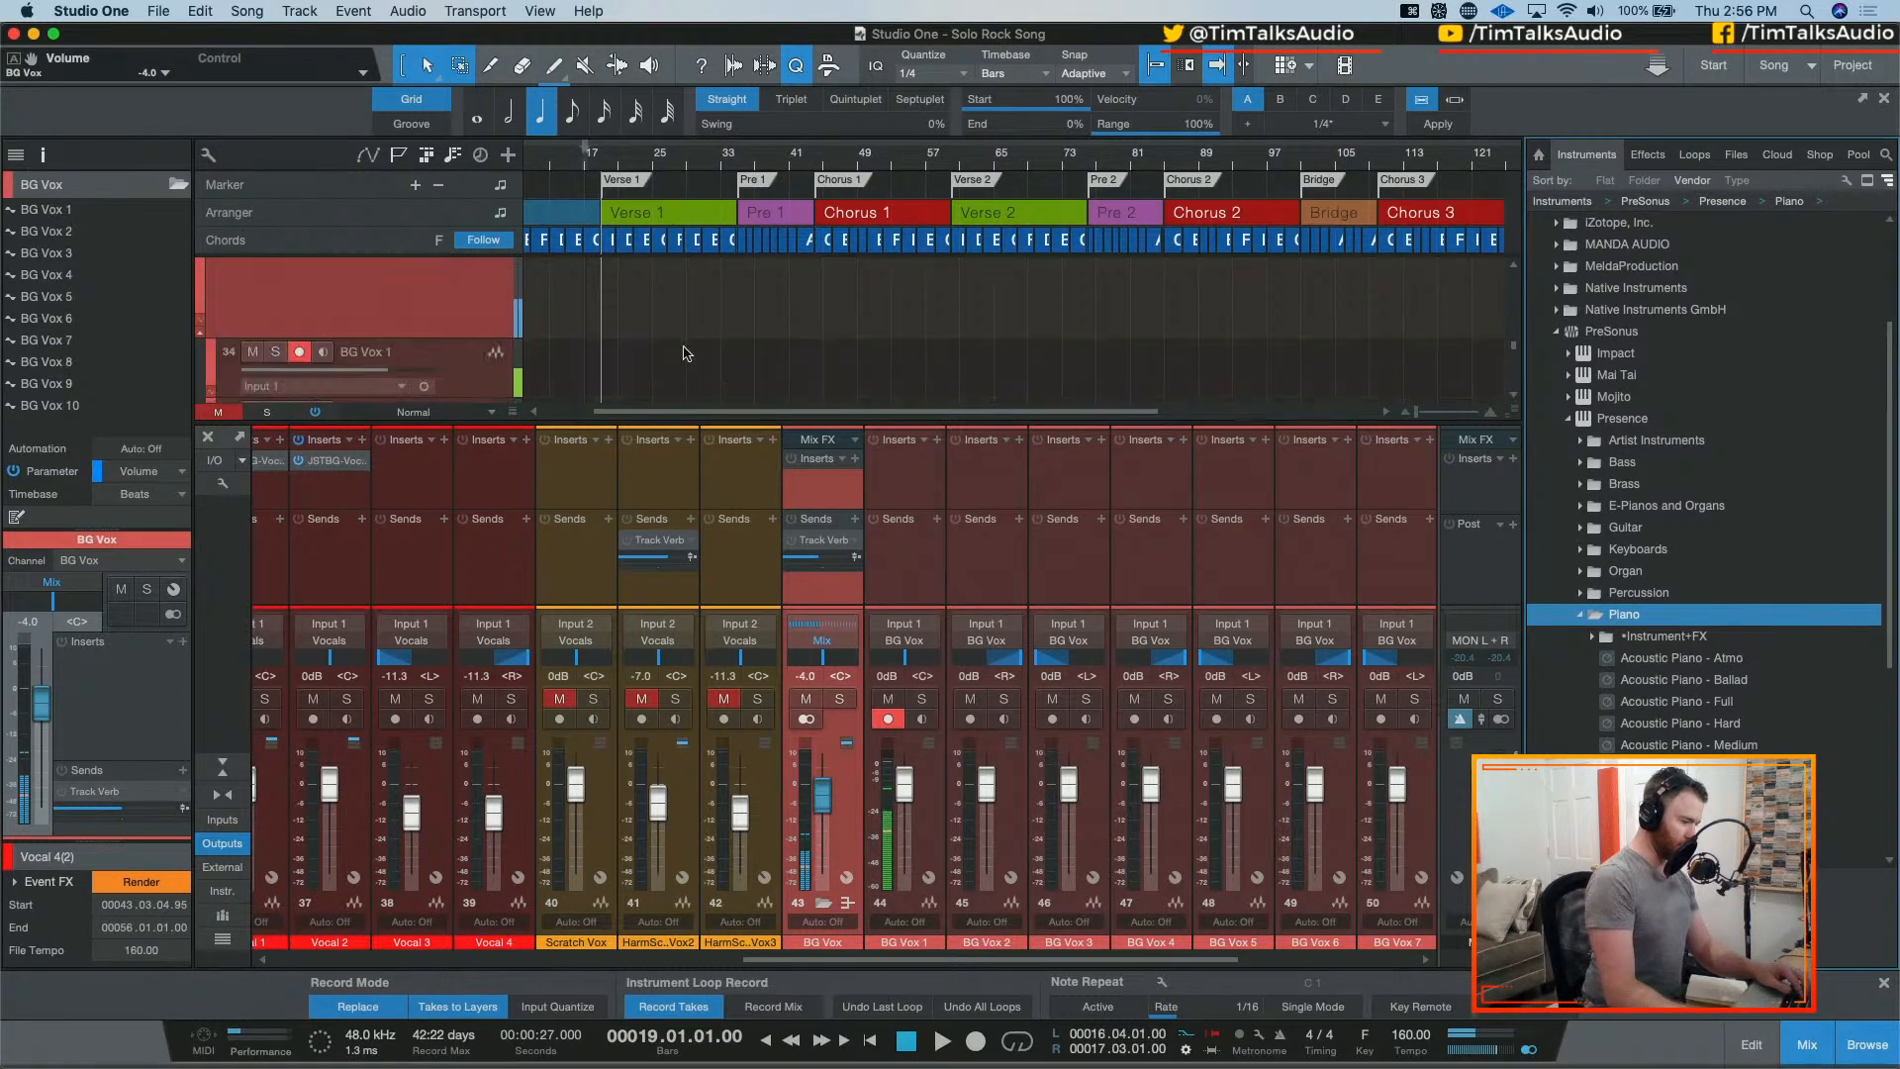
scroll(687, 353, up, 3)
scroll(686, 353, down, 3)
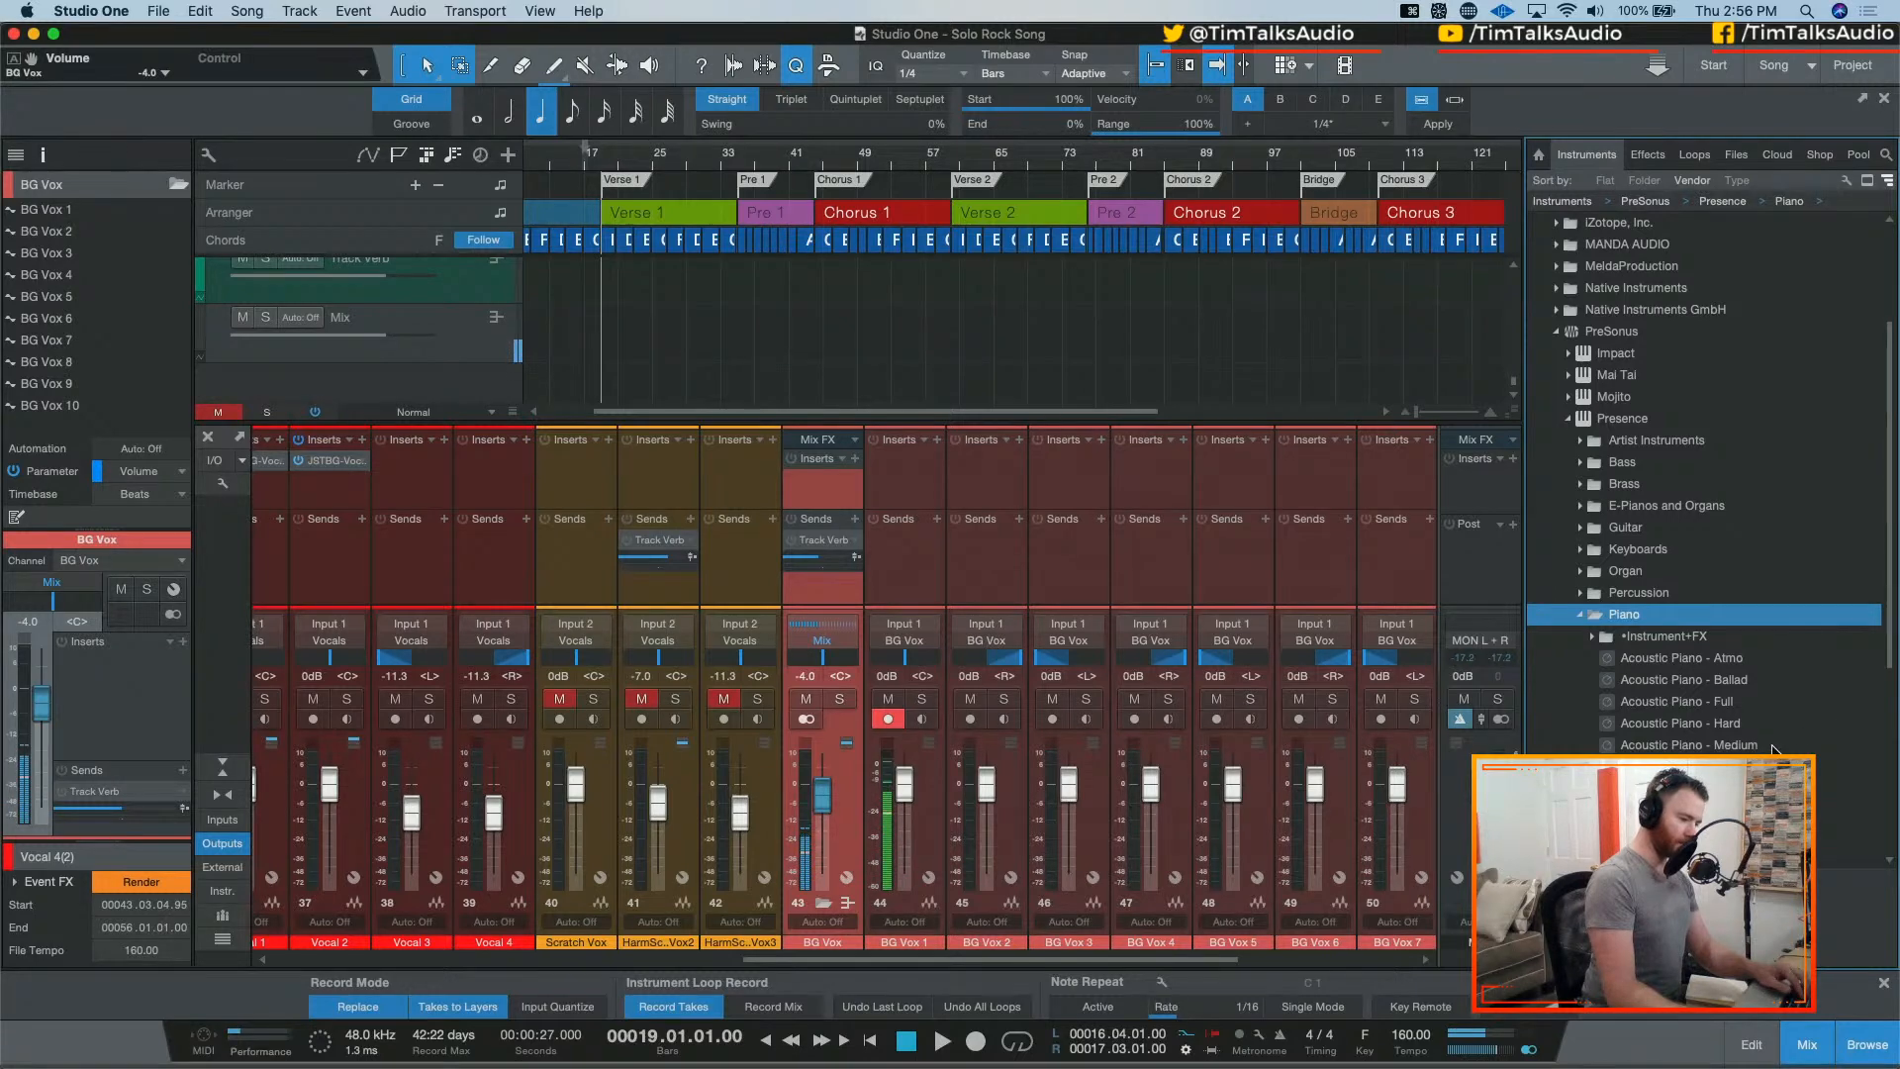
drag(1720, 703, 387, 330)
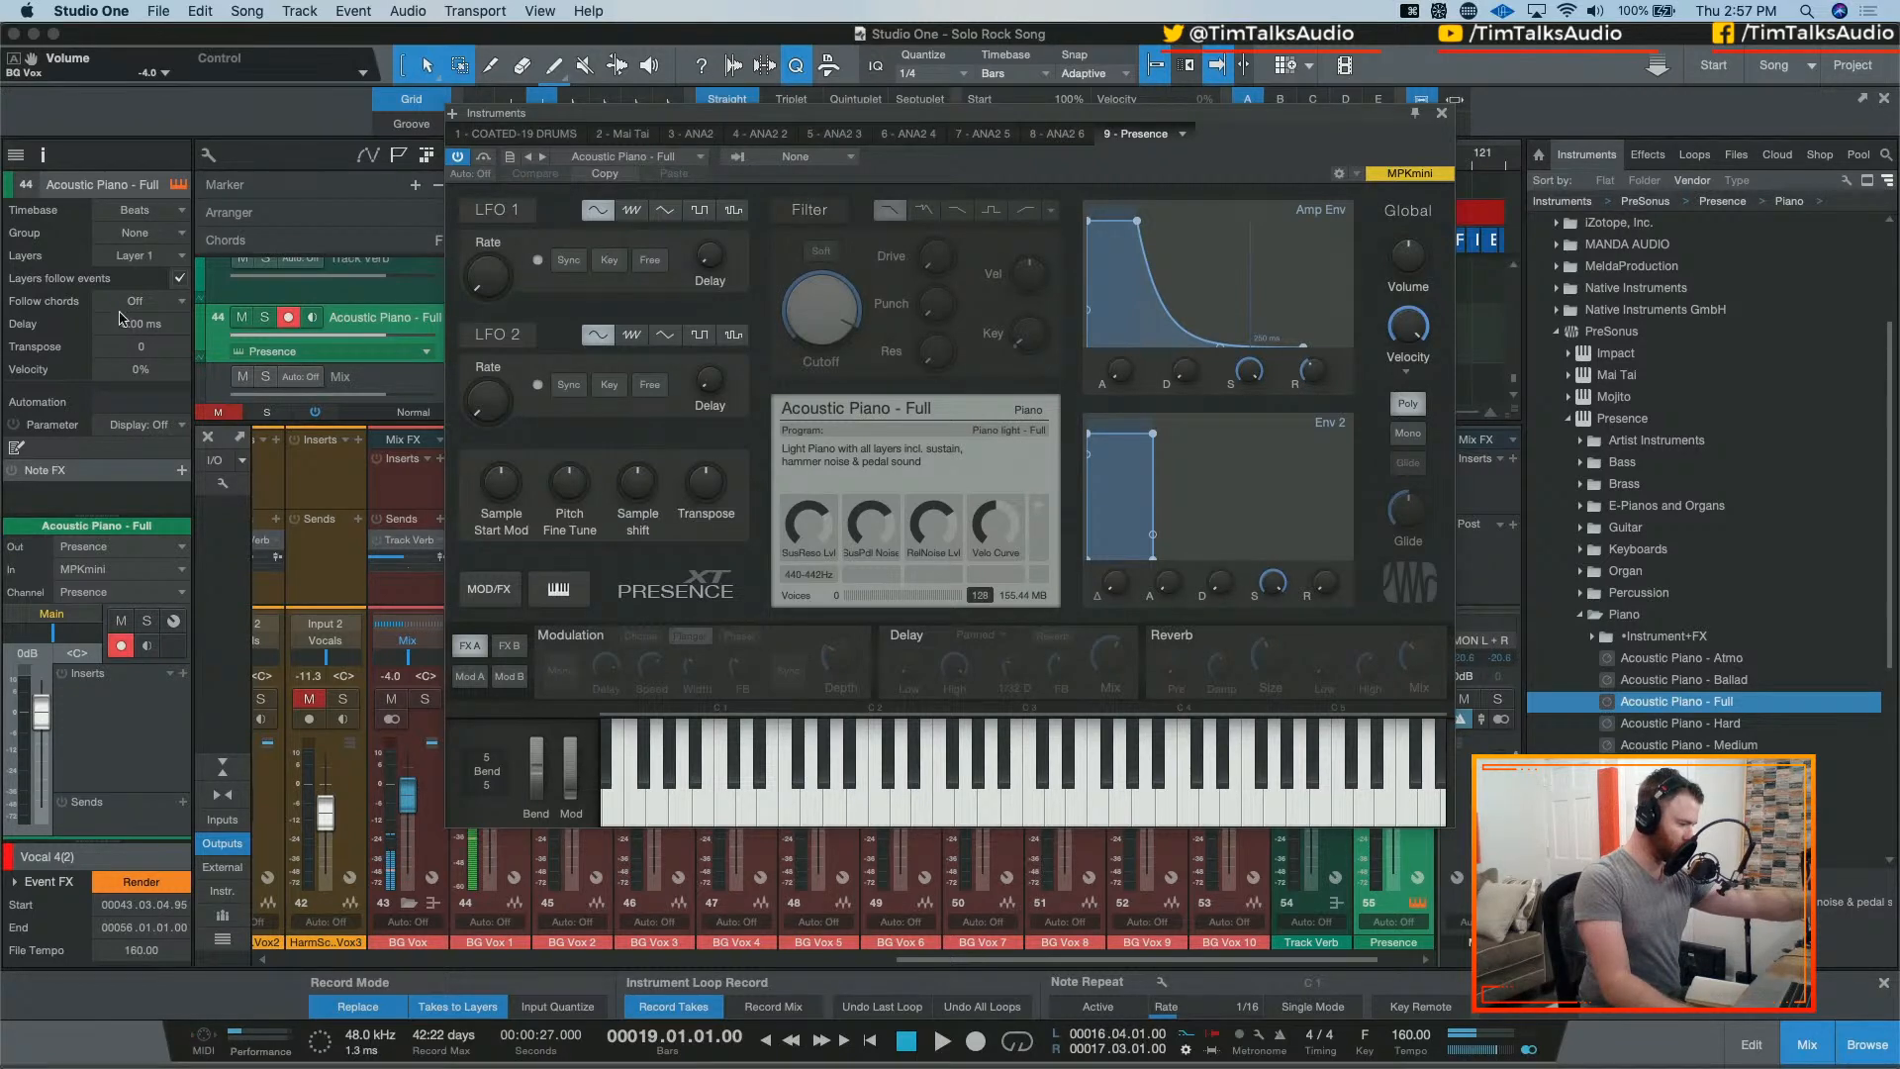
Step: Check the piano track's MIDI input, play a test note, enable input monitoring on the track, and close the Presence window
click(120, 571)
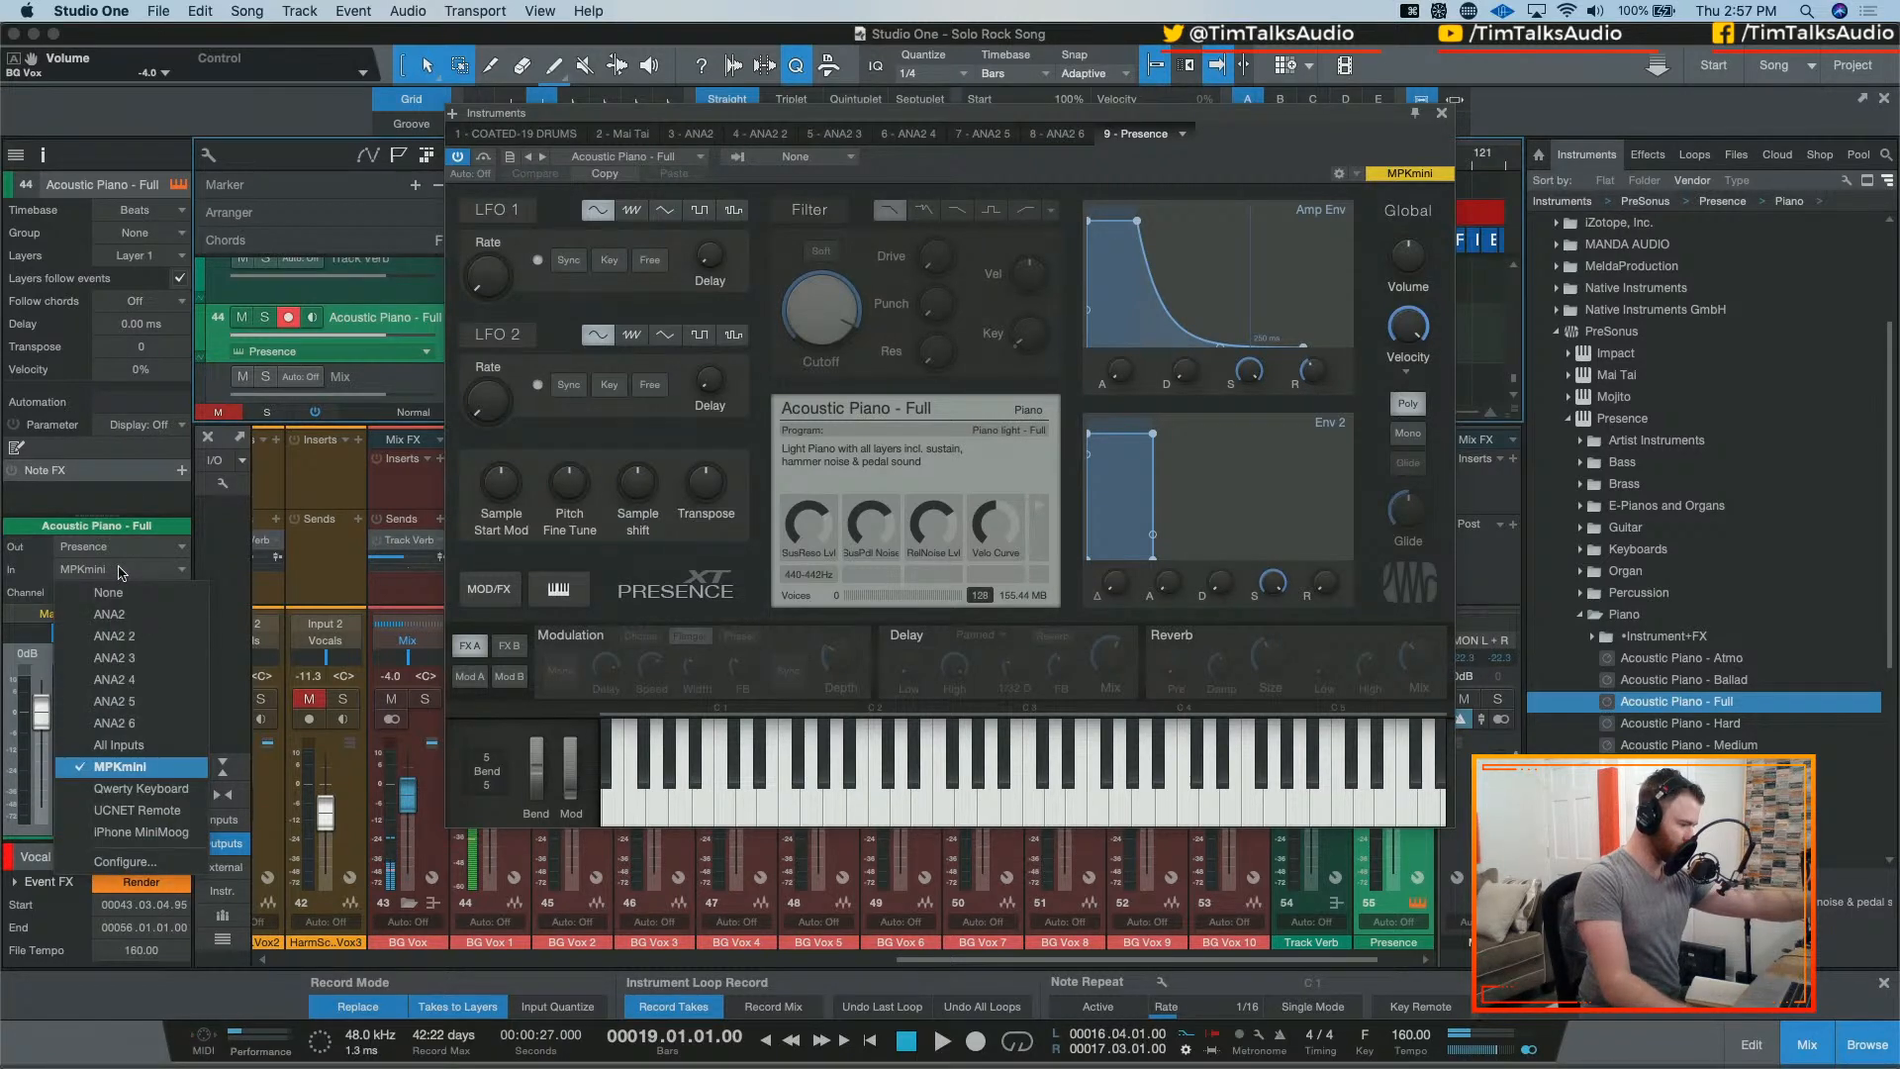
click(212, 561)
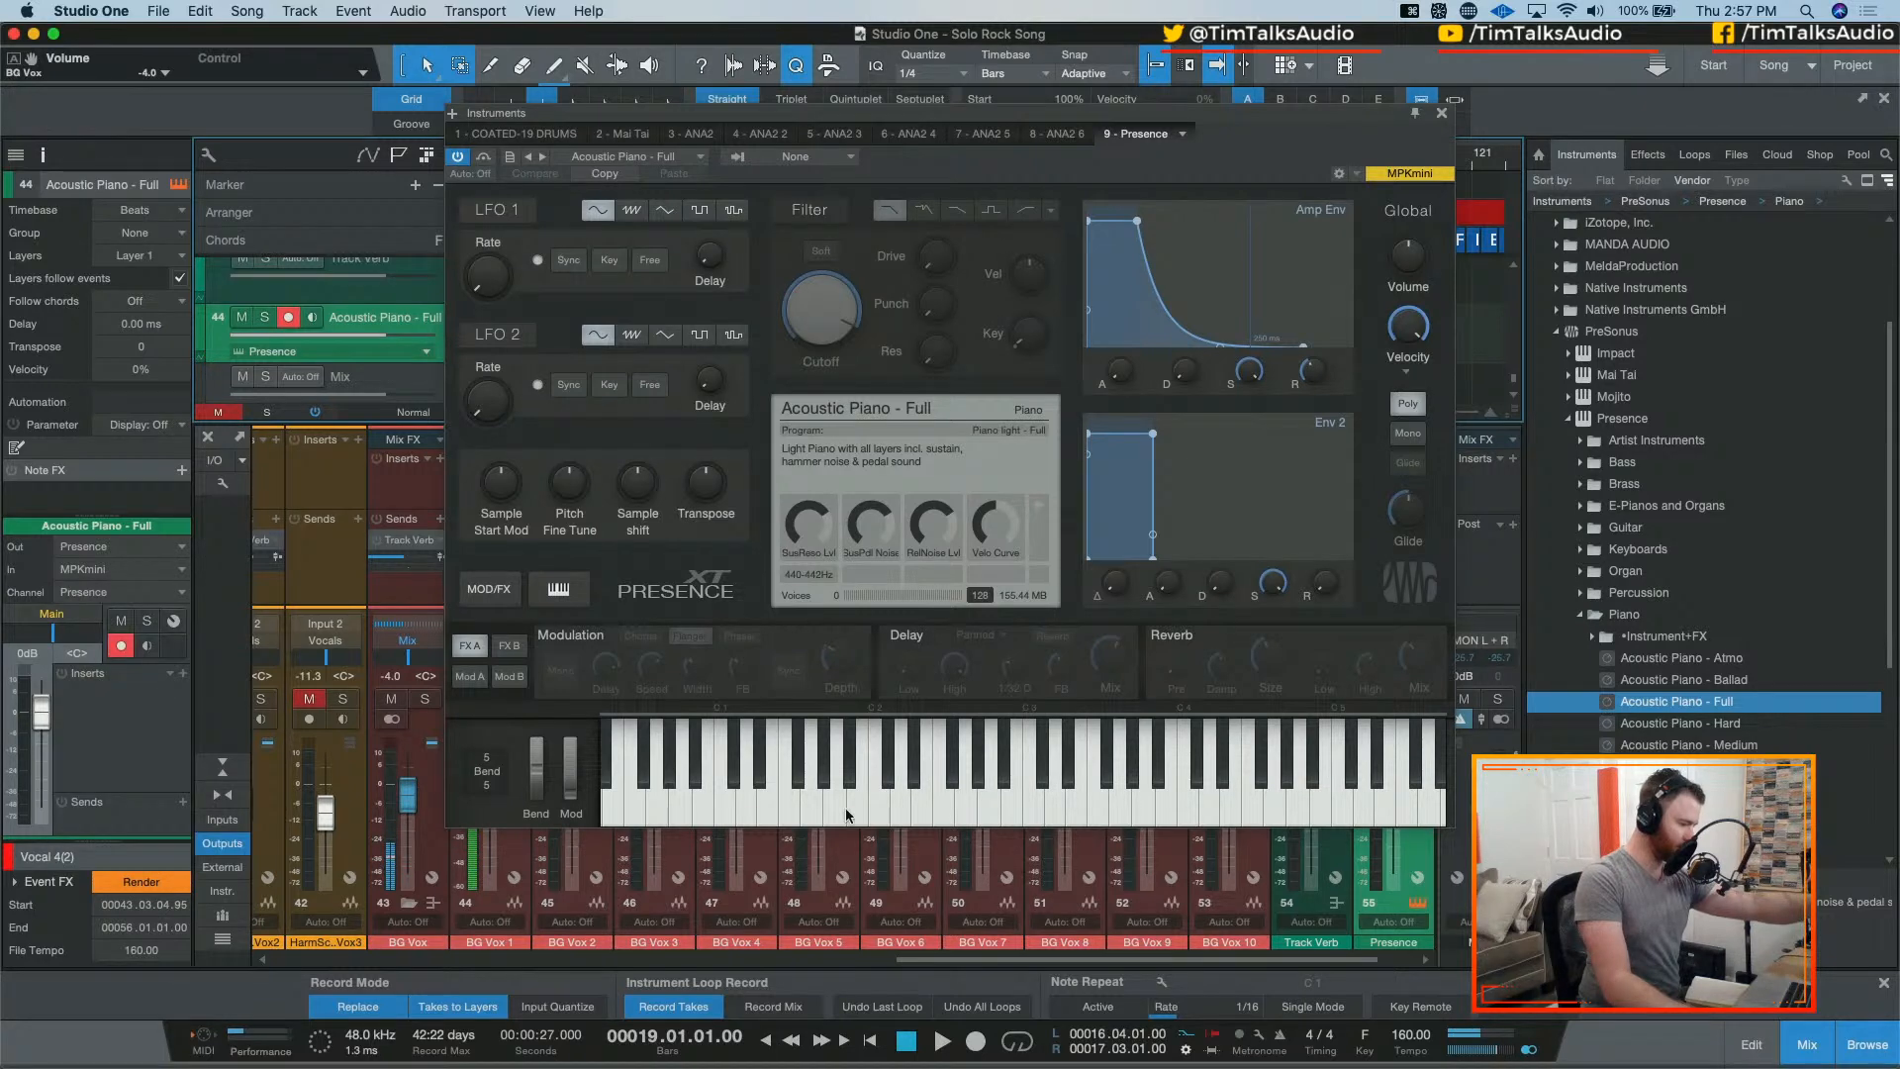
click(917, 814)
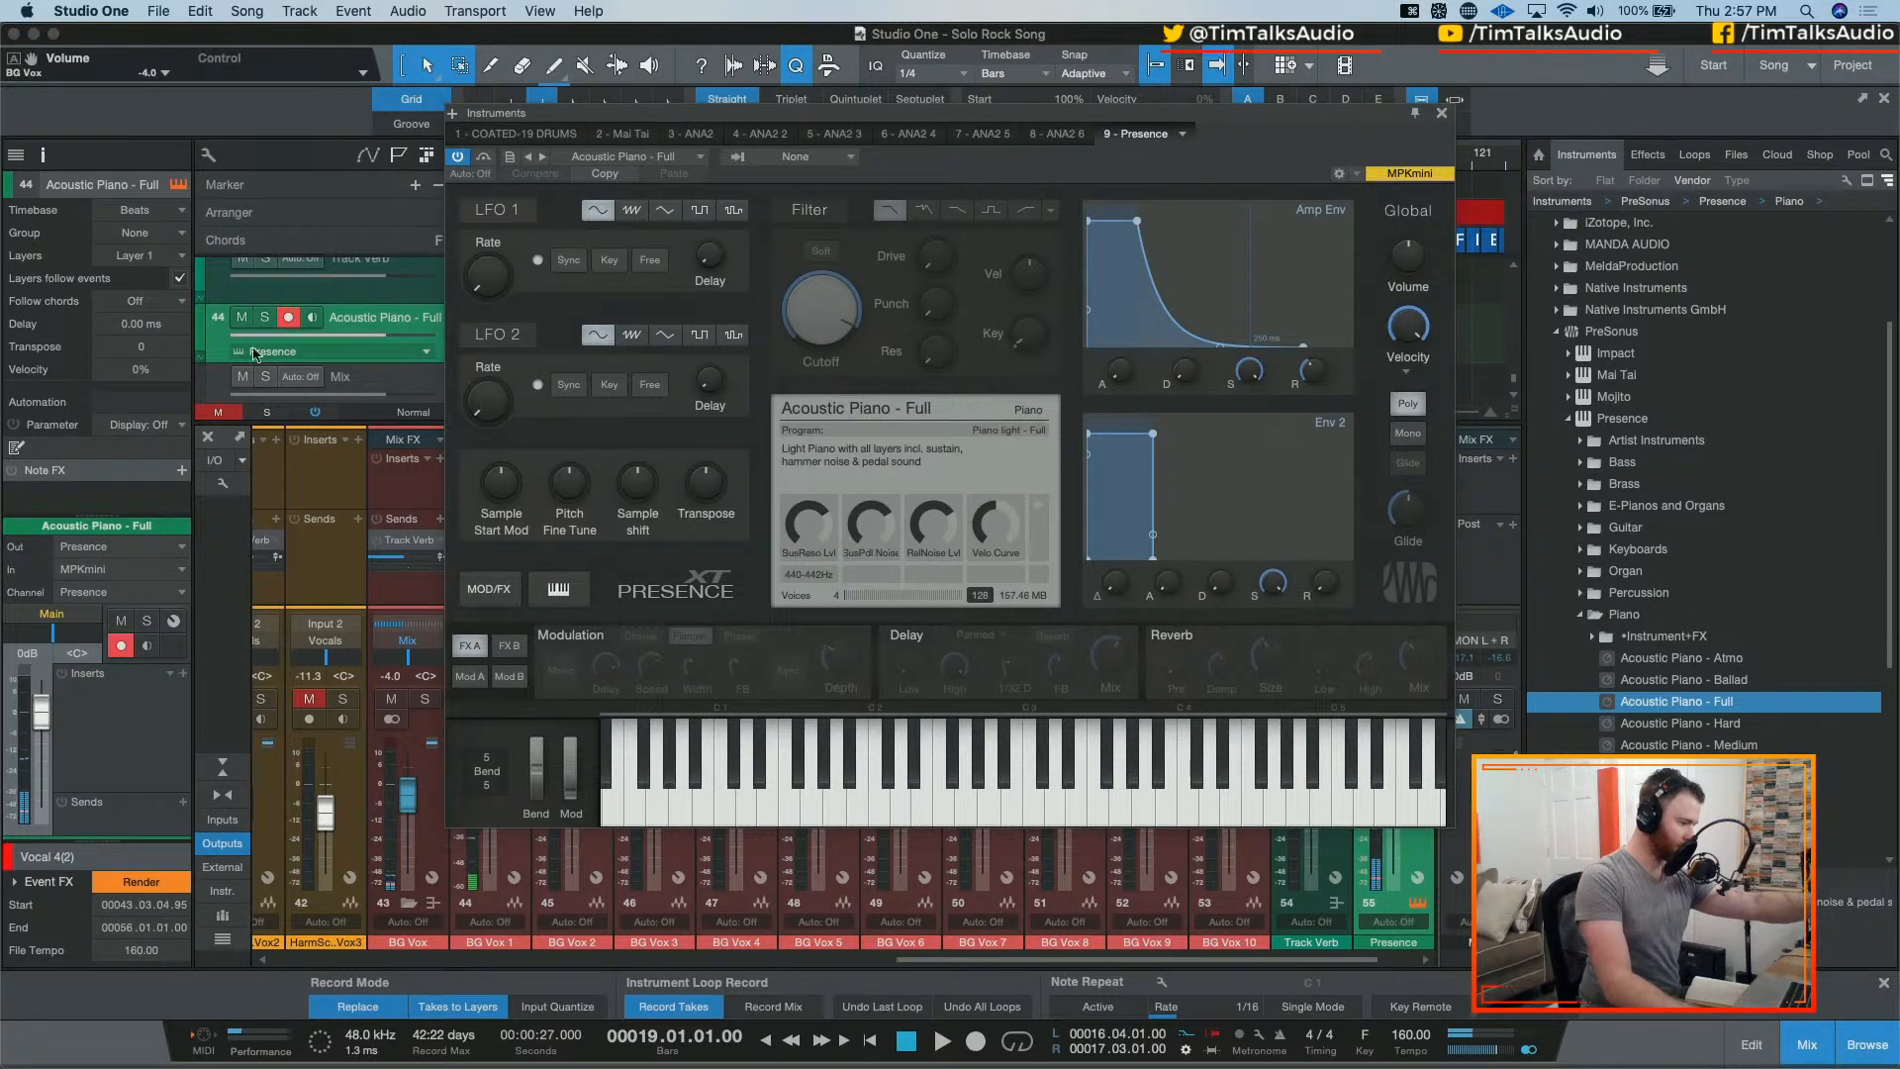
click(314, 320)
click(313, 318)
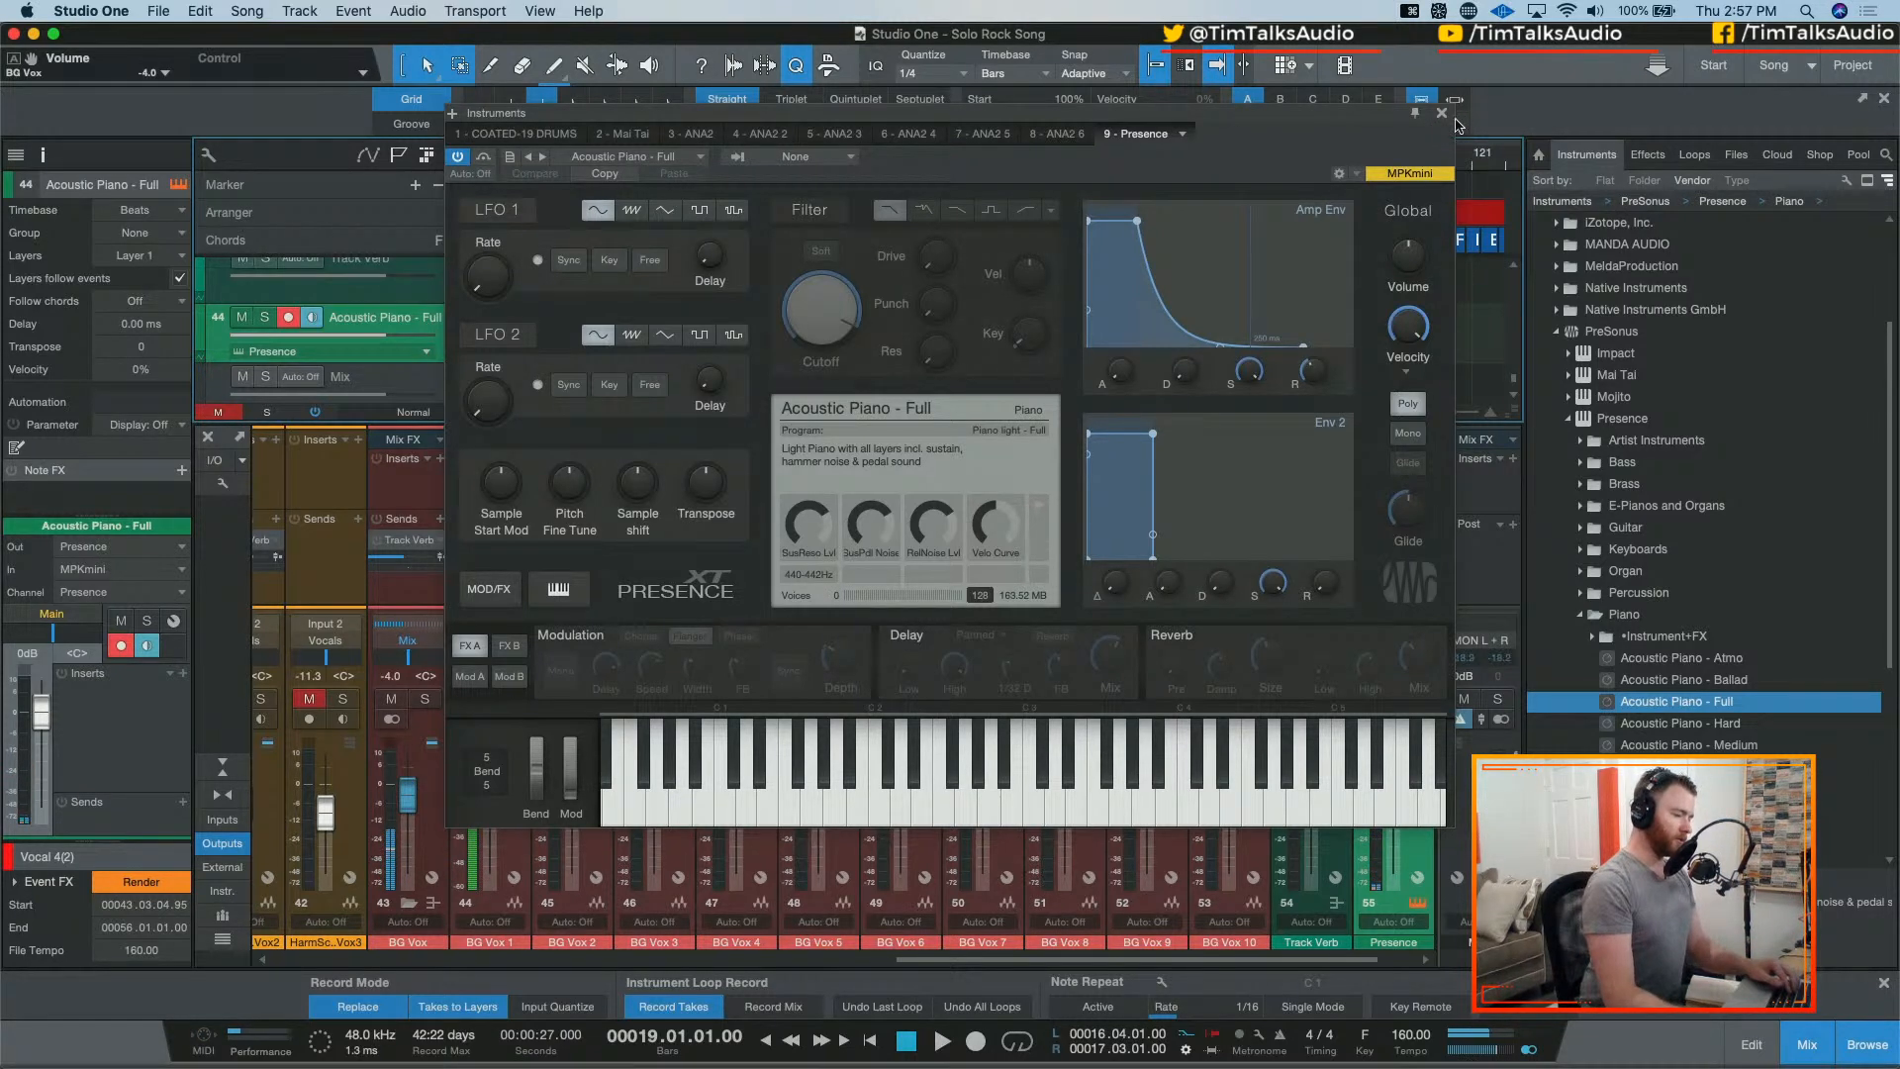
click(1442, 112)
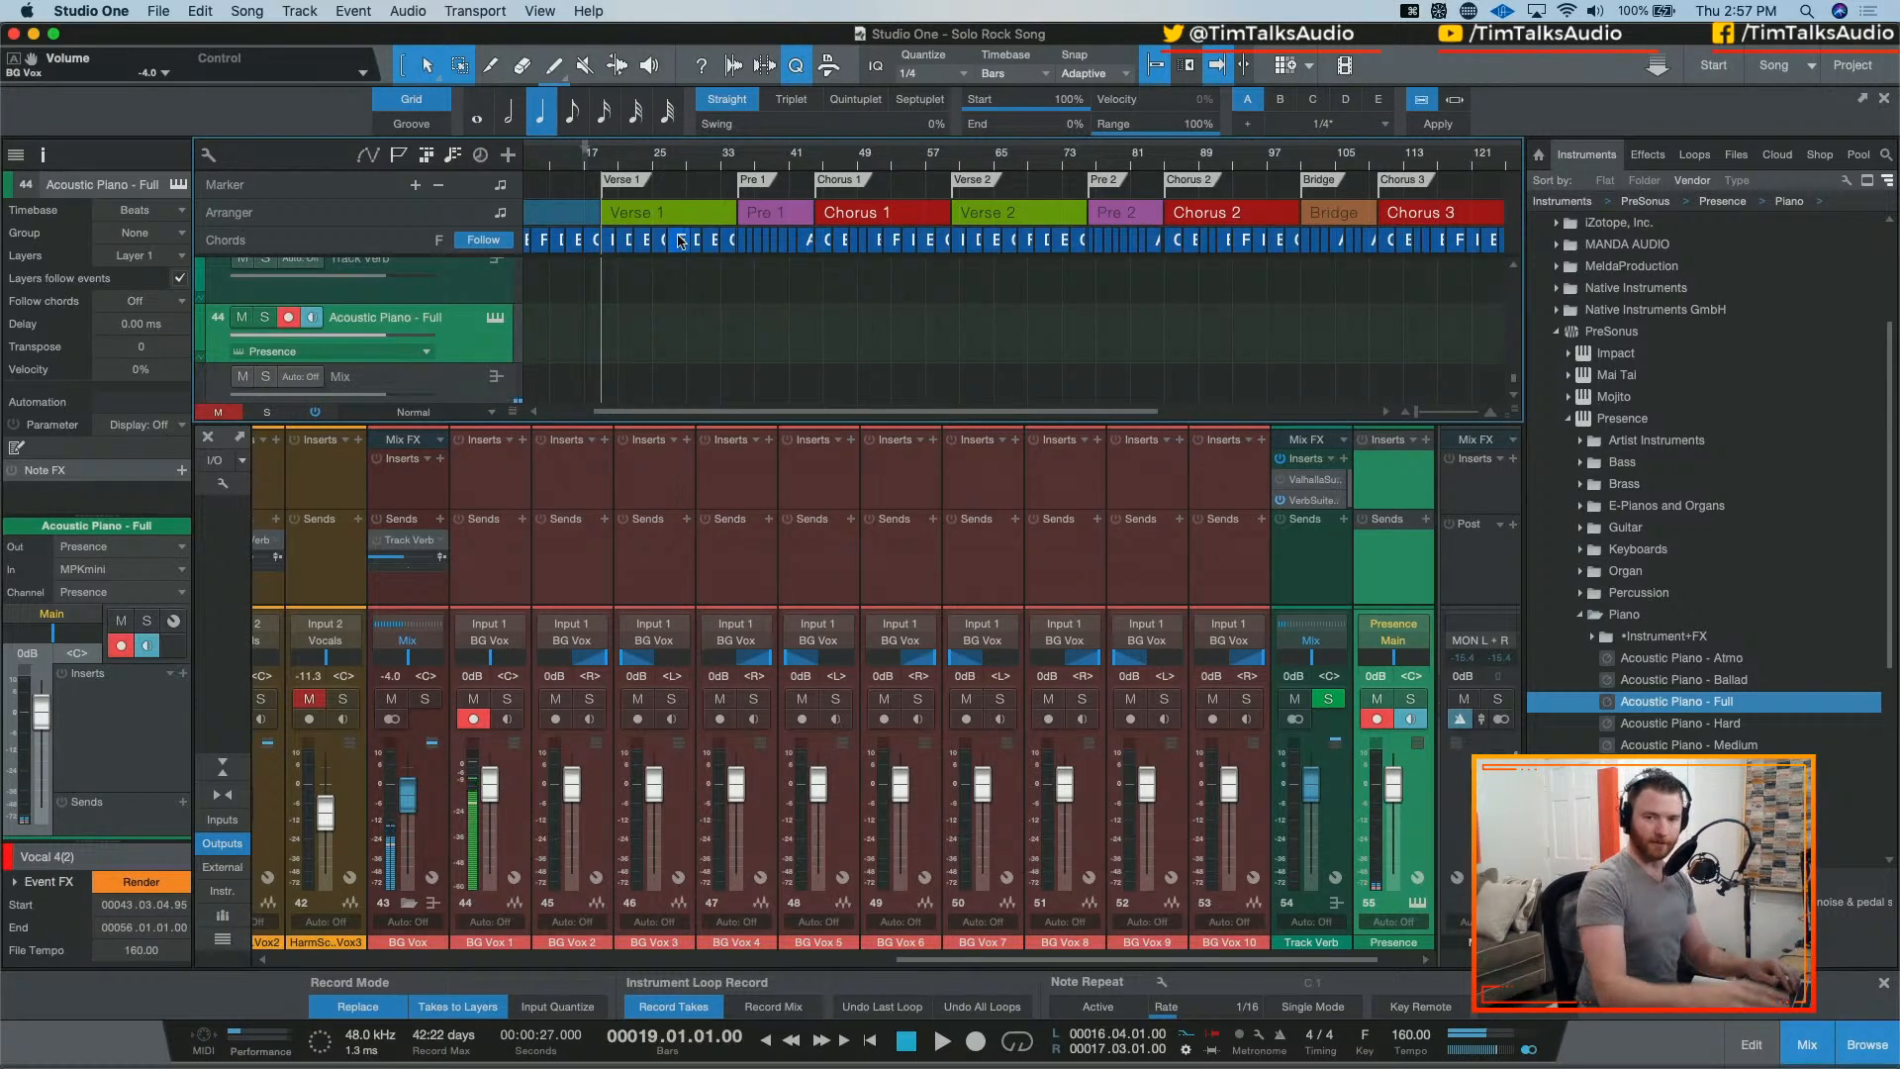
Step: Play back Verse 1 and record a backing vocal take on BG Vox 1 from bar 19 through the end of the verse
key(space)
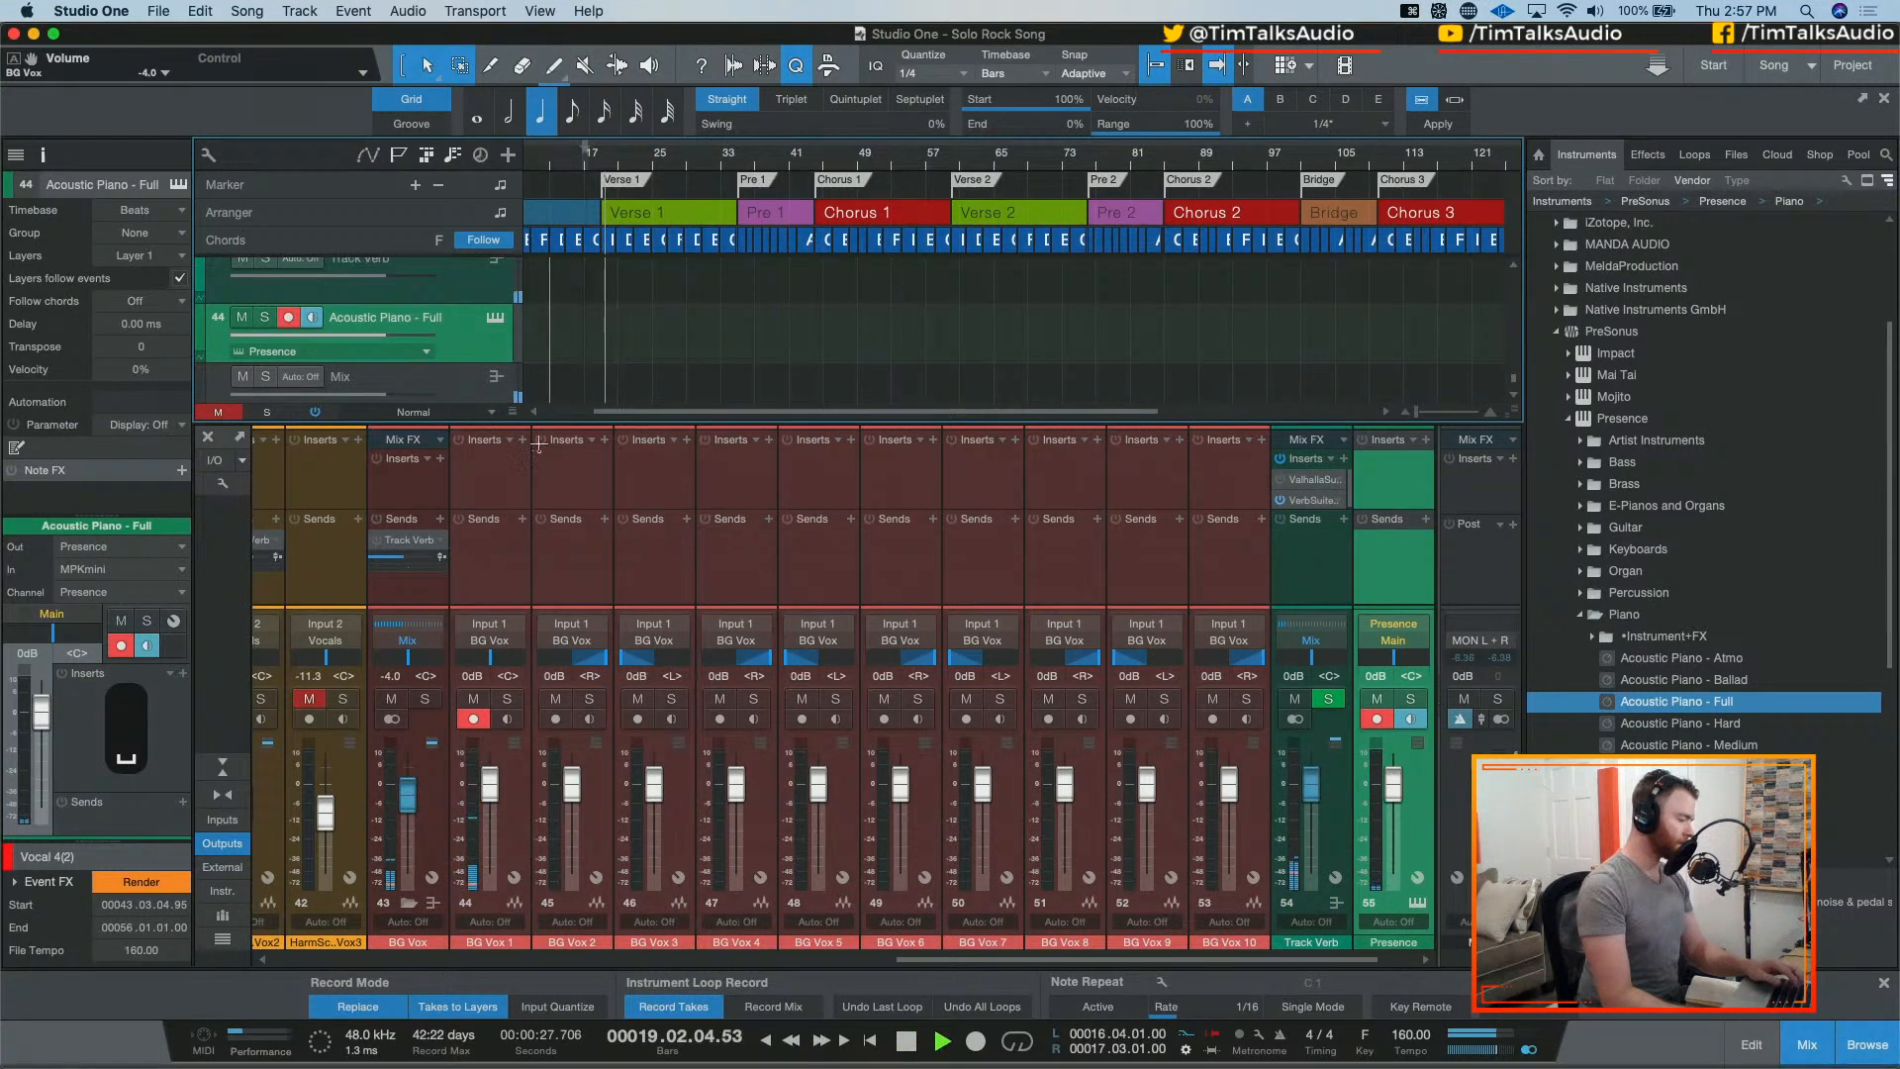
key(space)
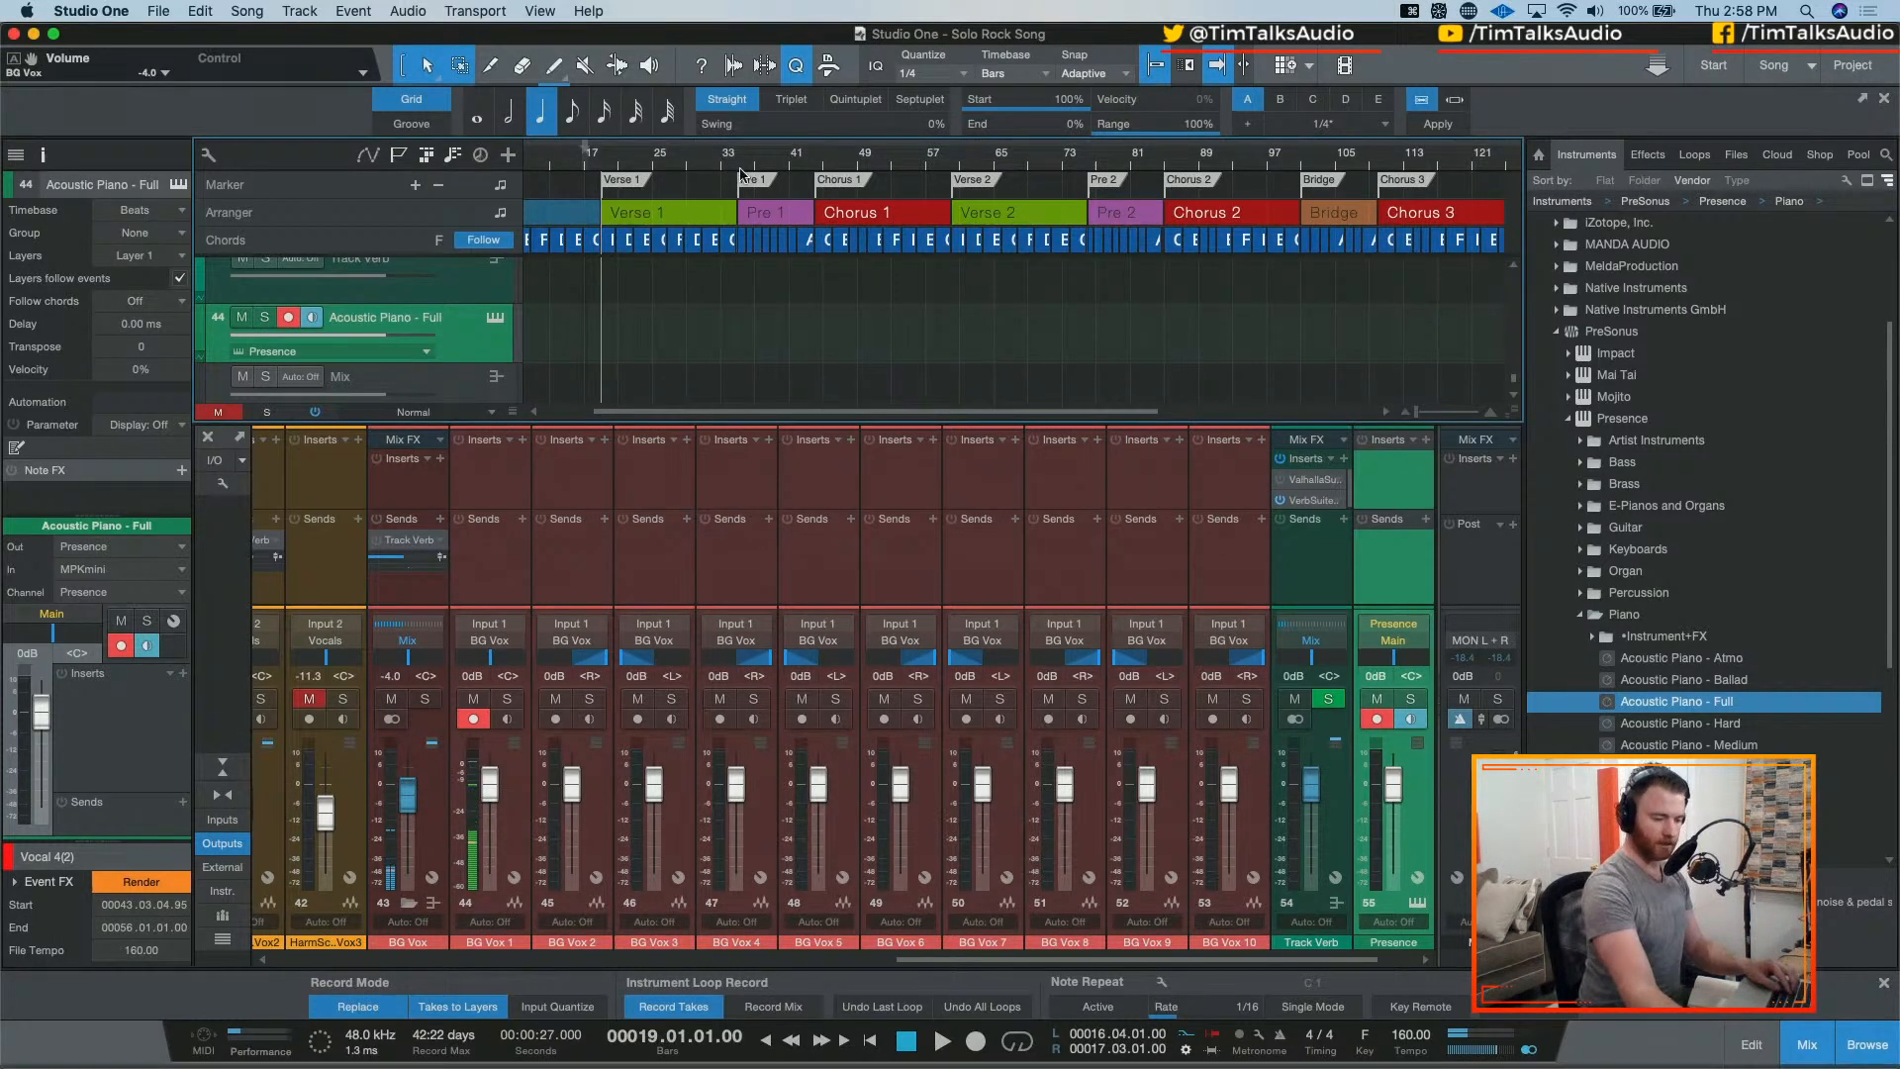
key(KP_Multiply)
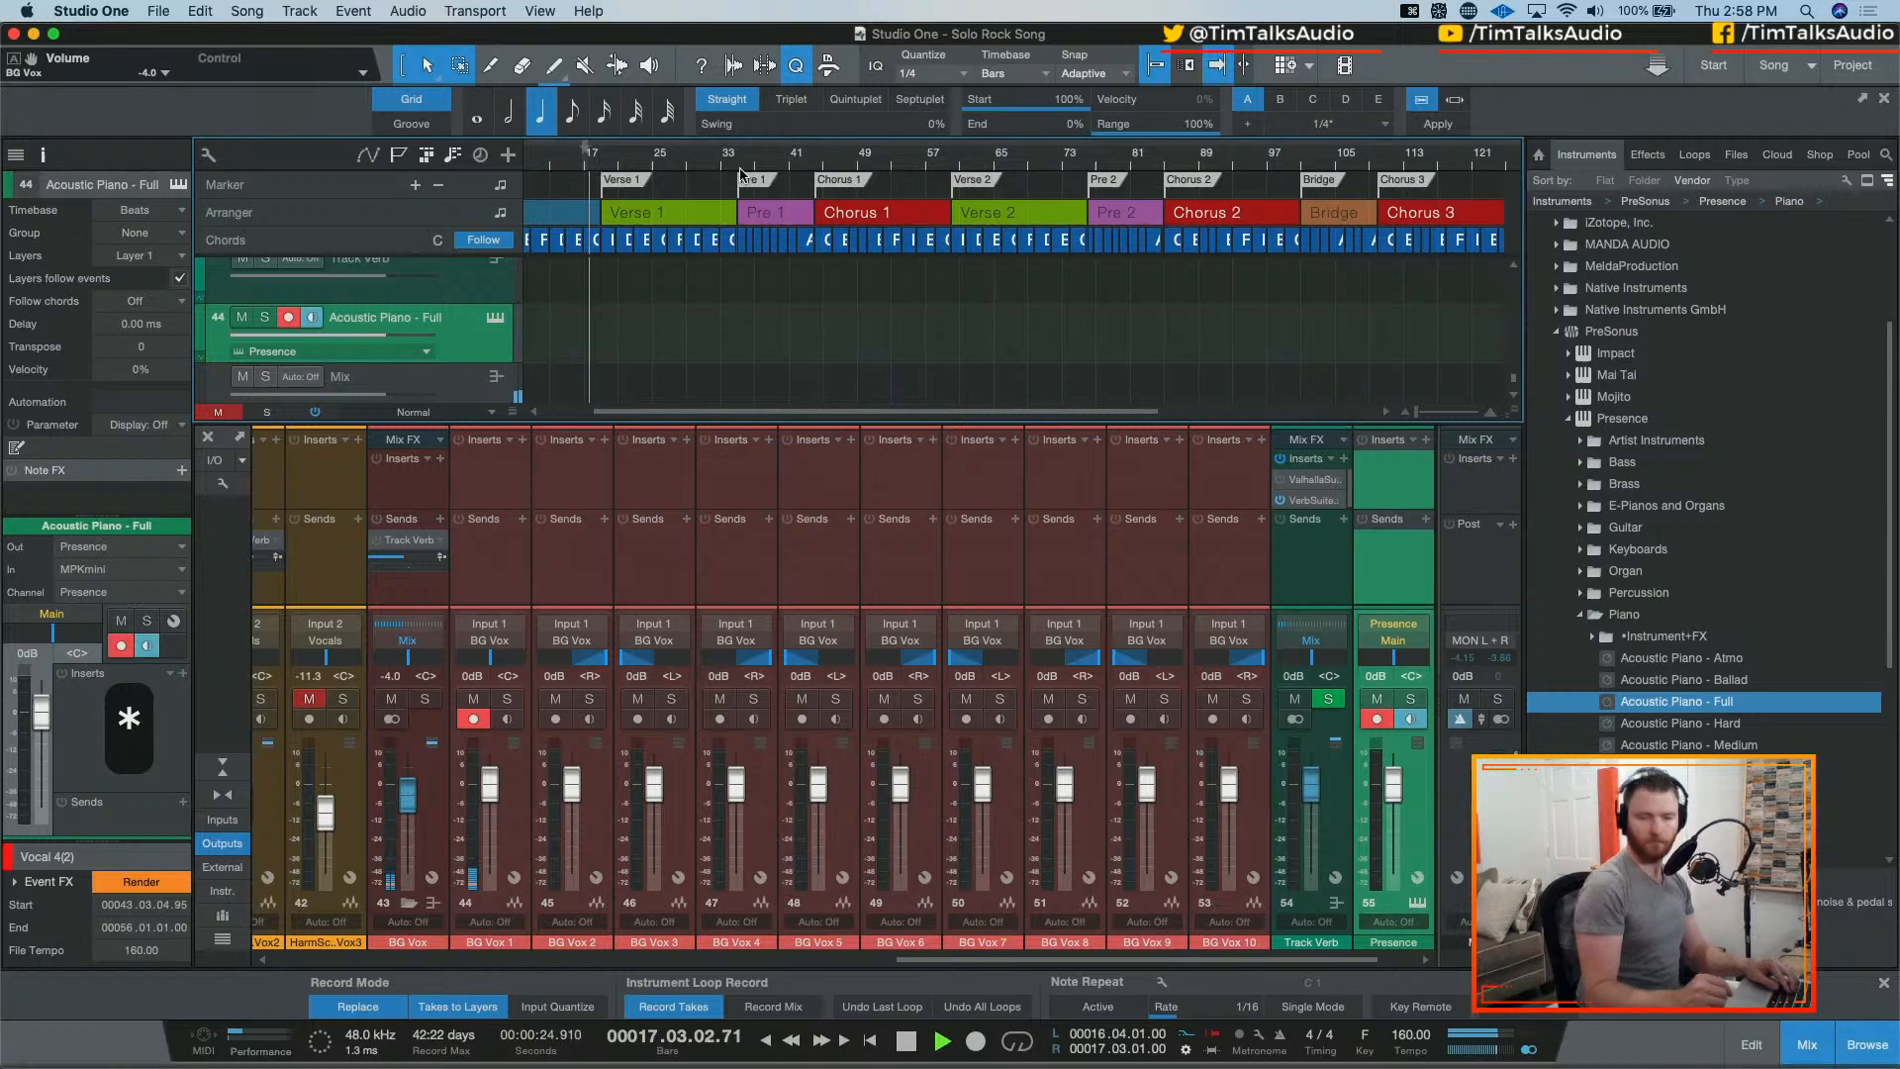
key(KP_Multiply)
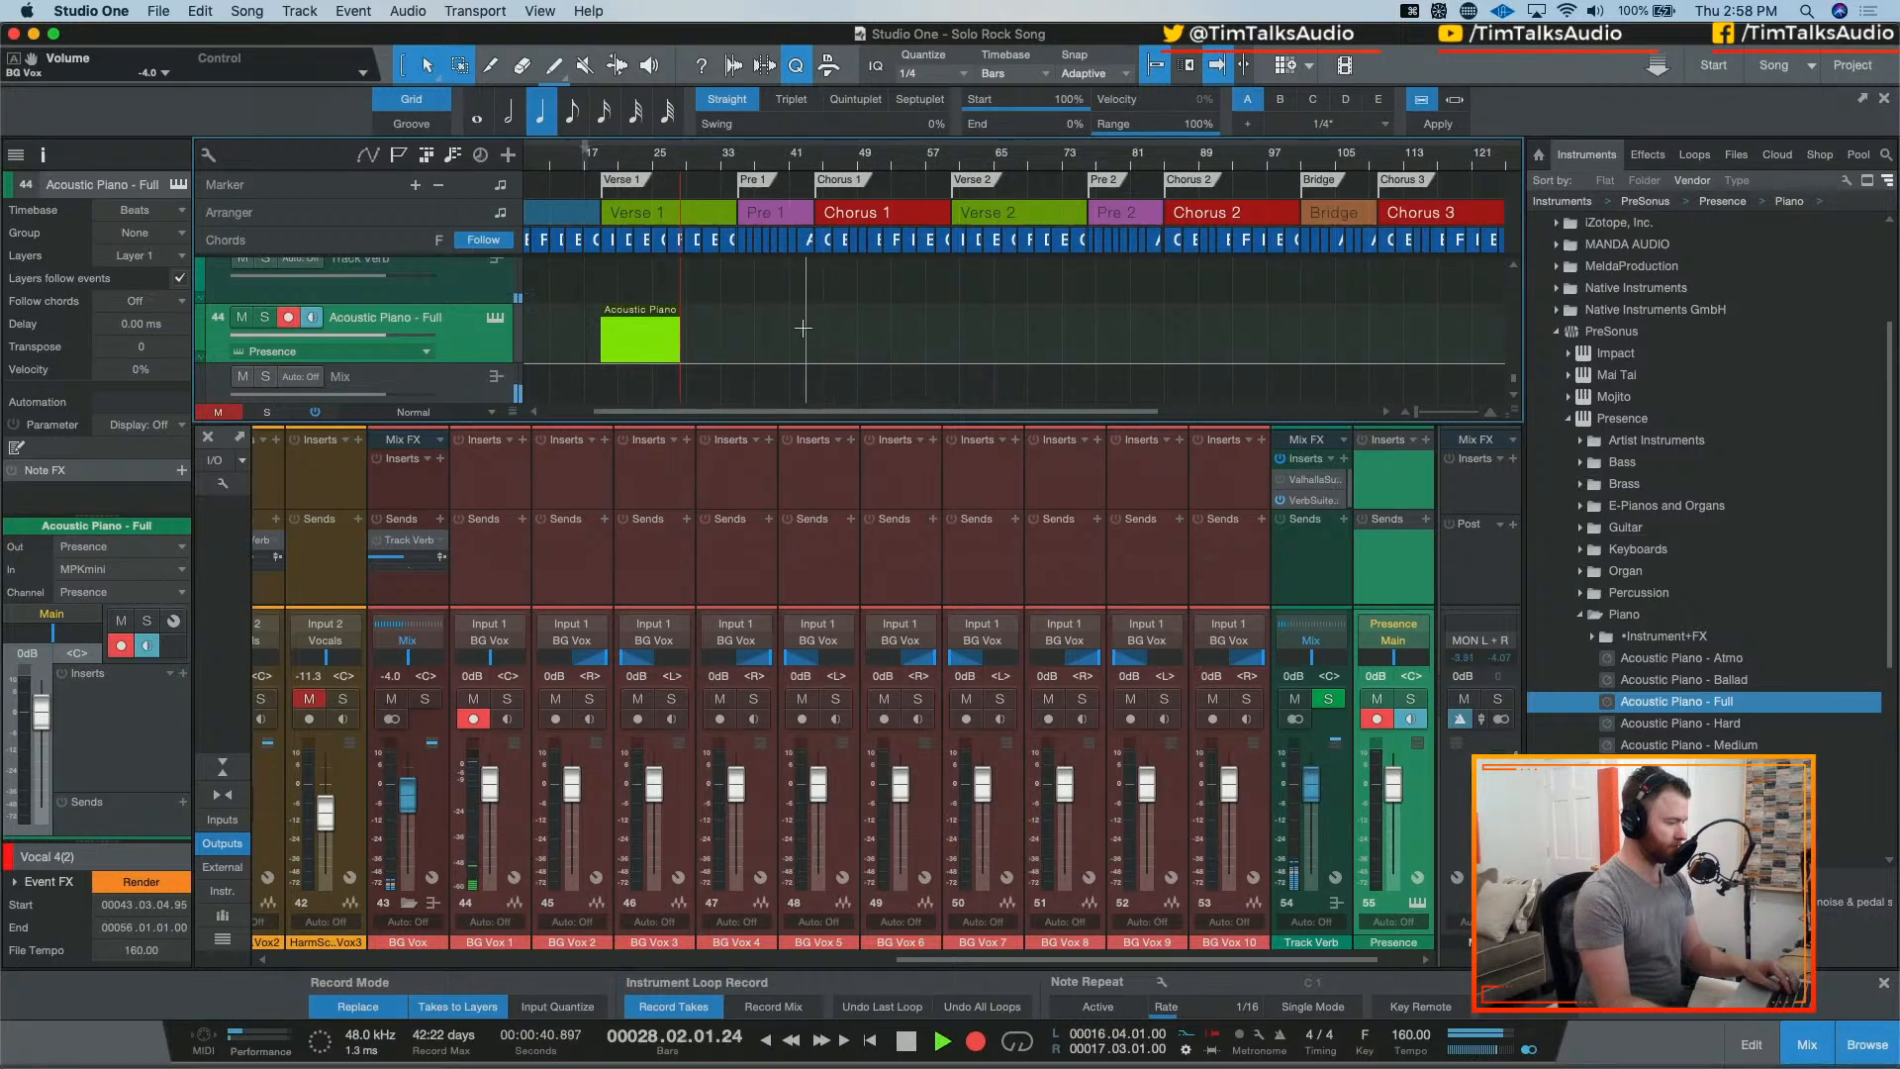
scroll(802, 327, up, 5)
scroll(802, 326, up, 4)
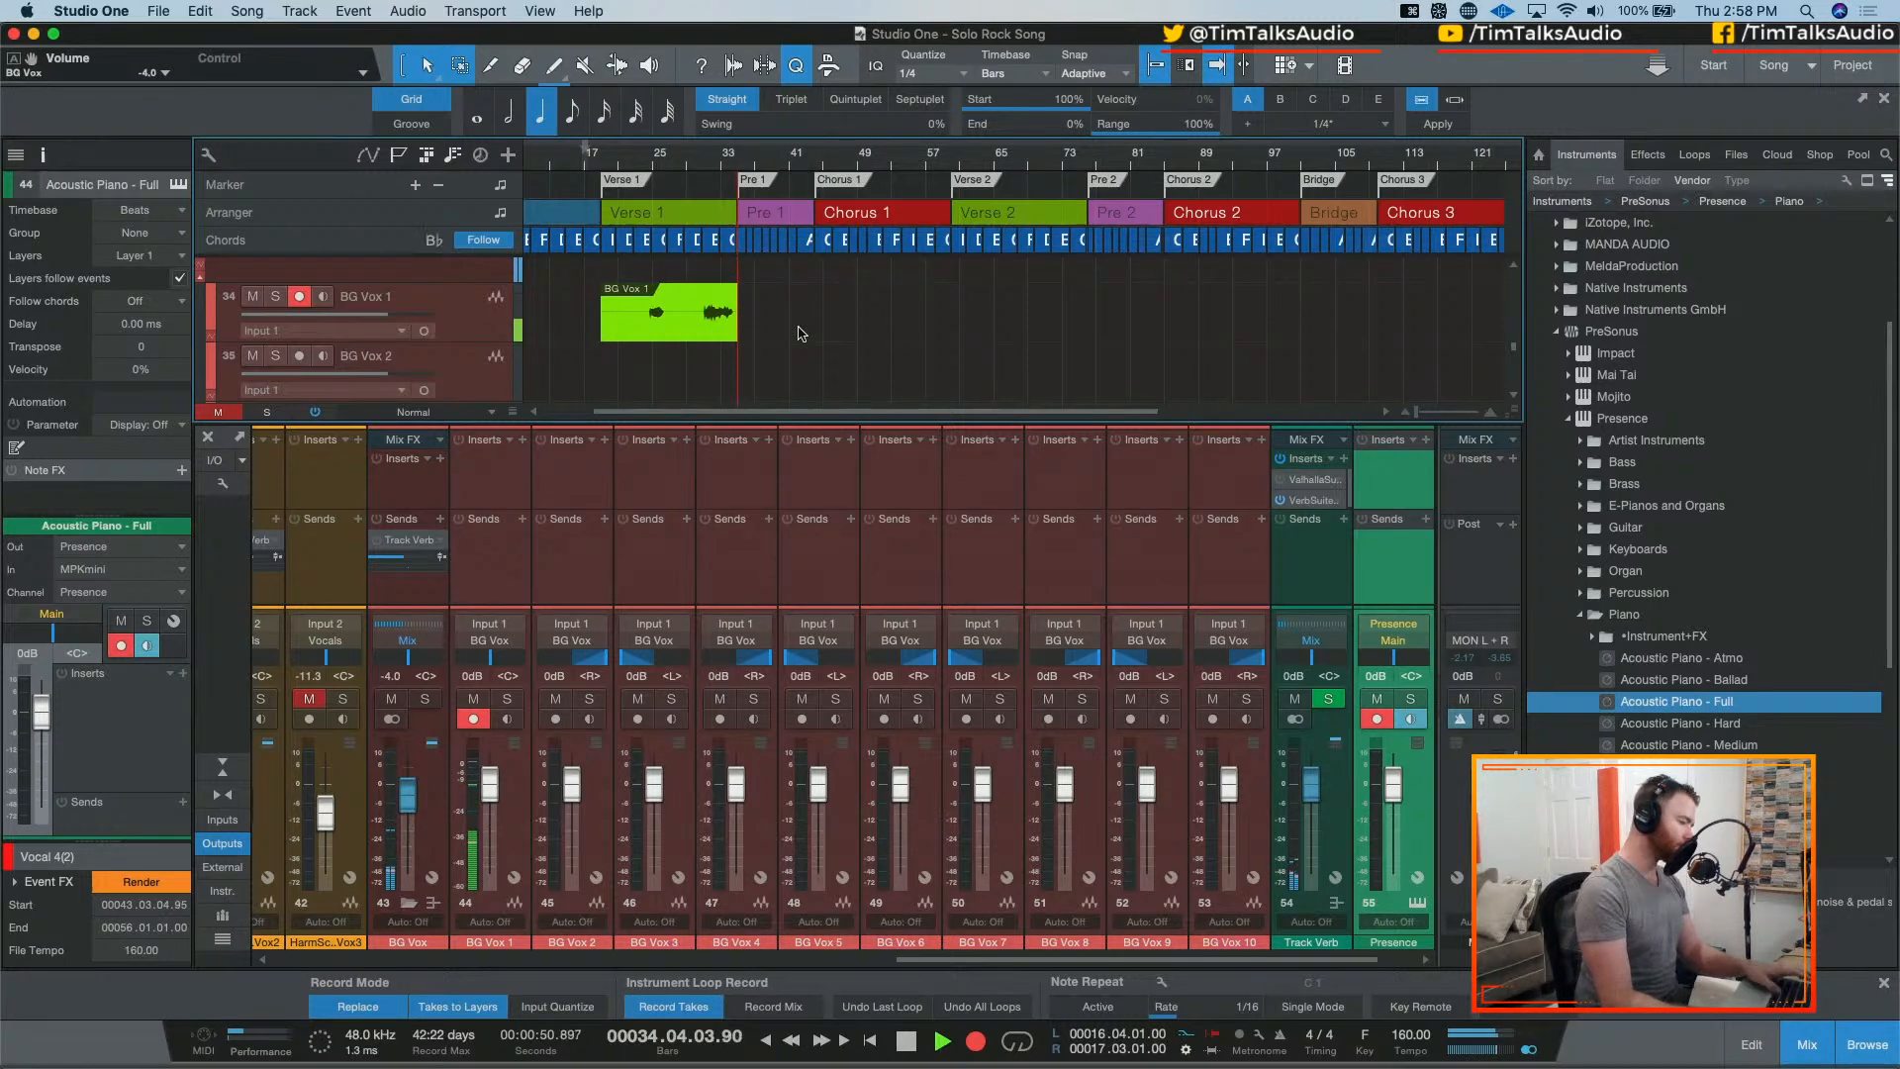
key(space)
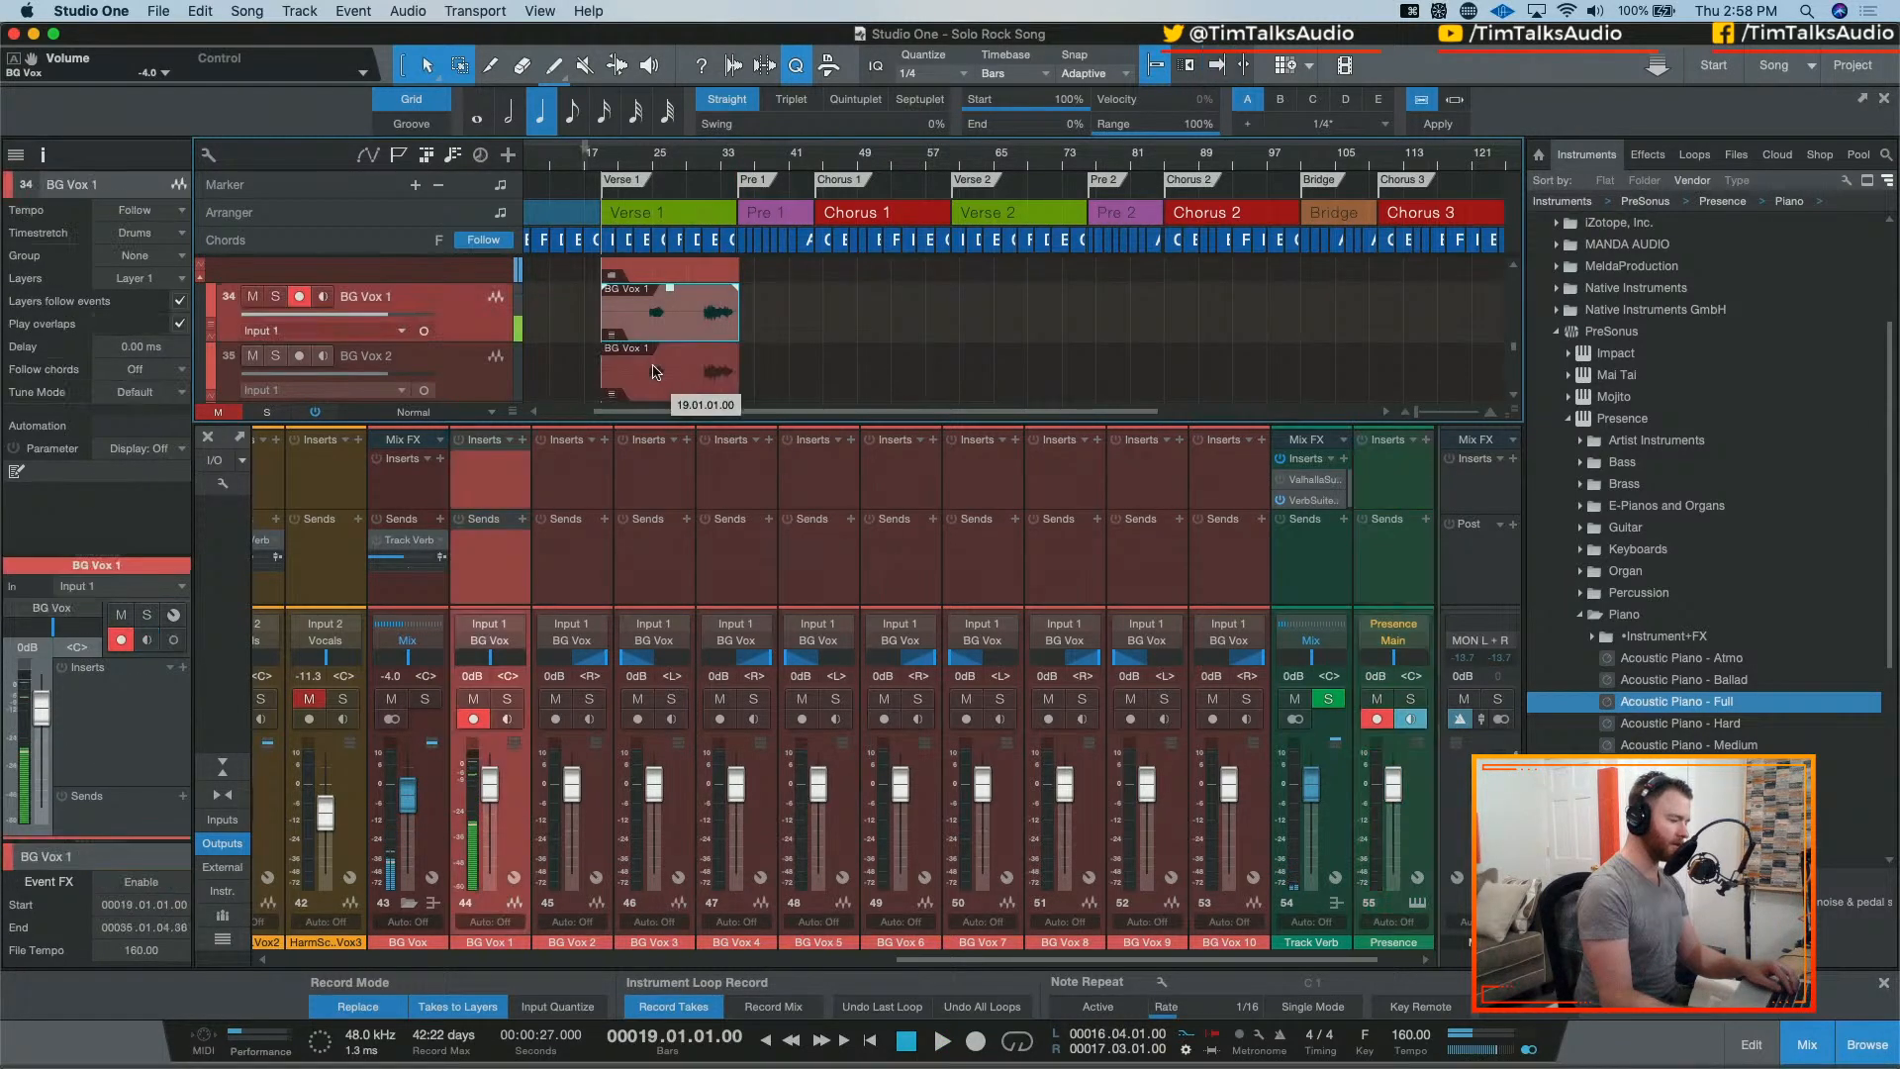
Step: Move the Verse 1 take from BG Vox 1 down to the BG Vox 3 track at the same time position
drag(661, 340, 661, 399)
scroll(594, 297, down, 2)
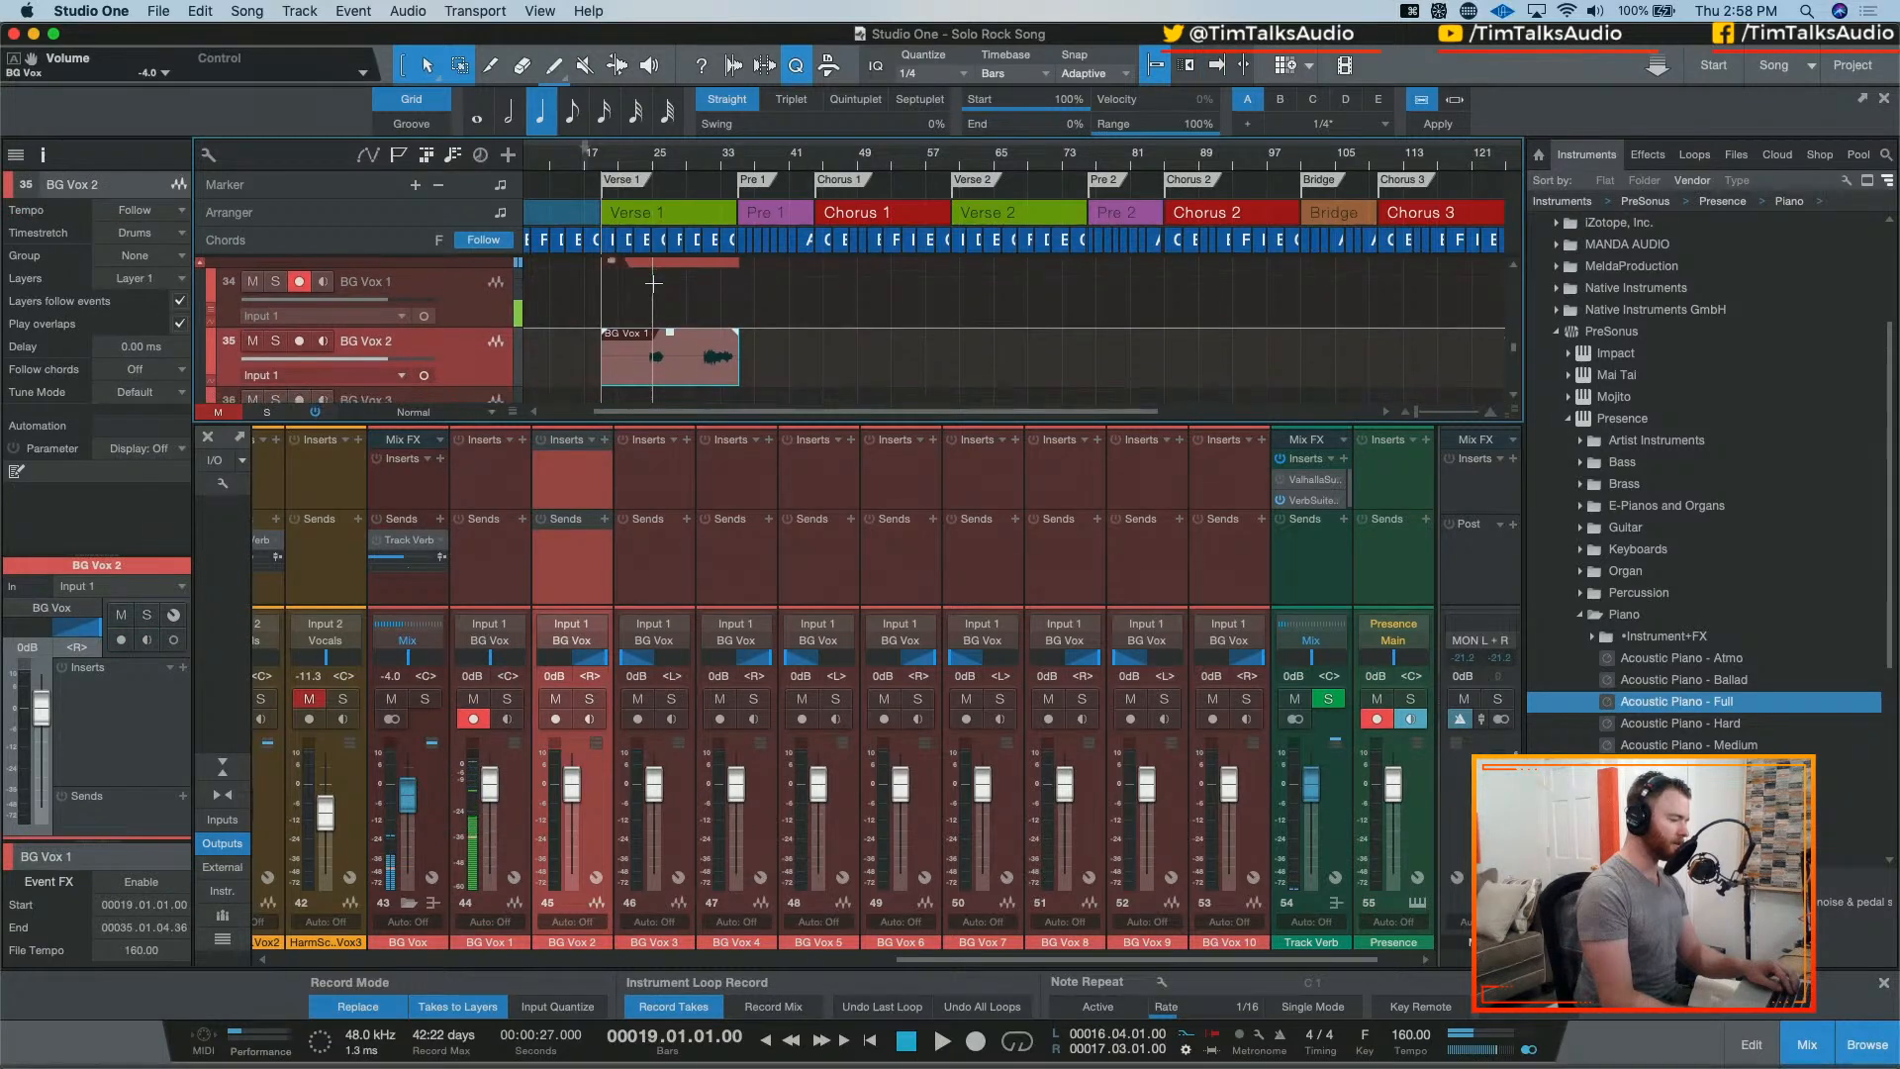
drag(661, 316, 656, 329)
scroll(648, 331, down, 1)
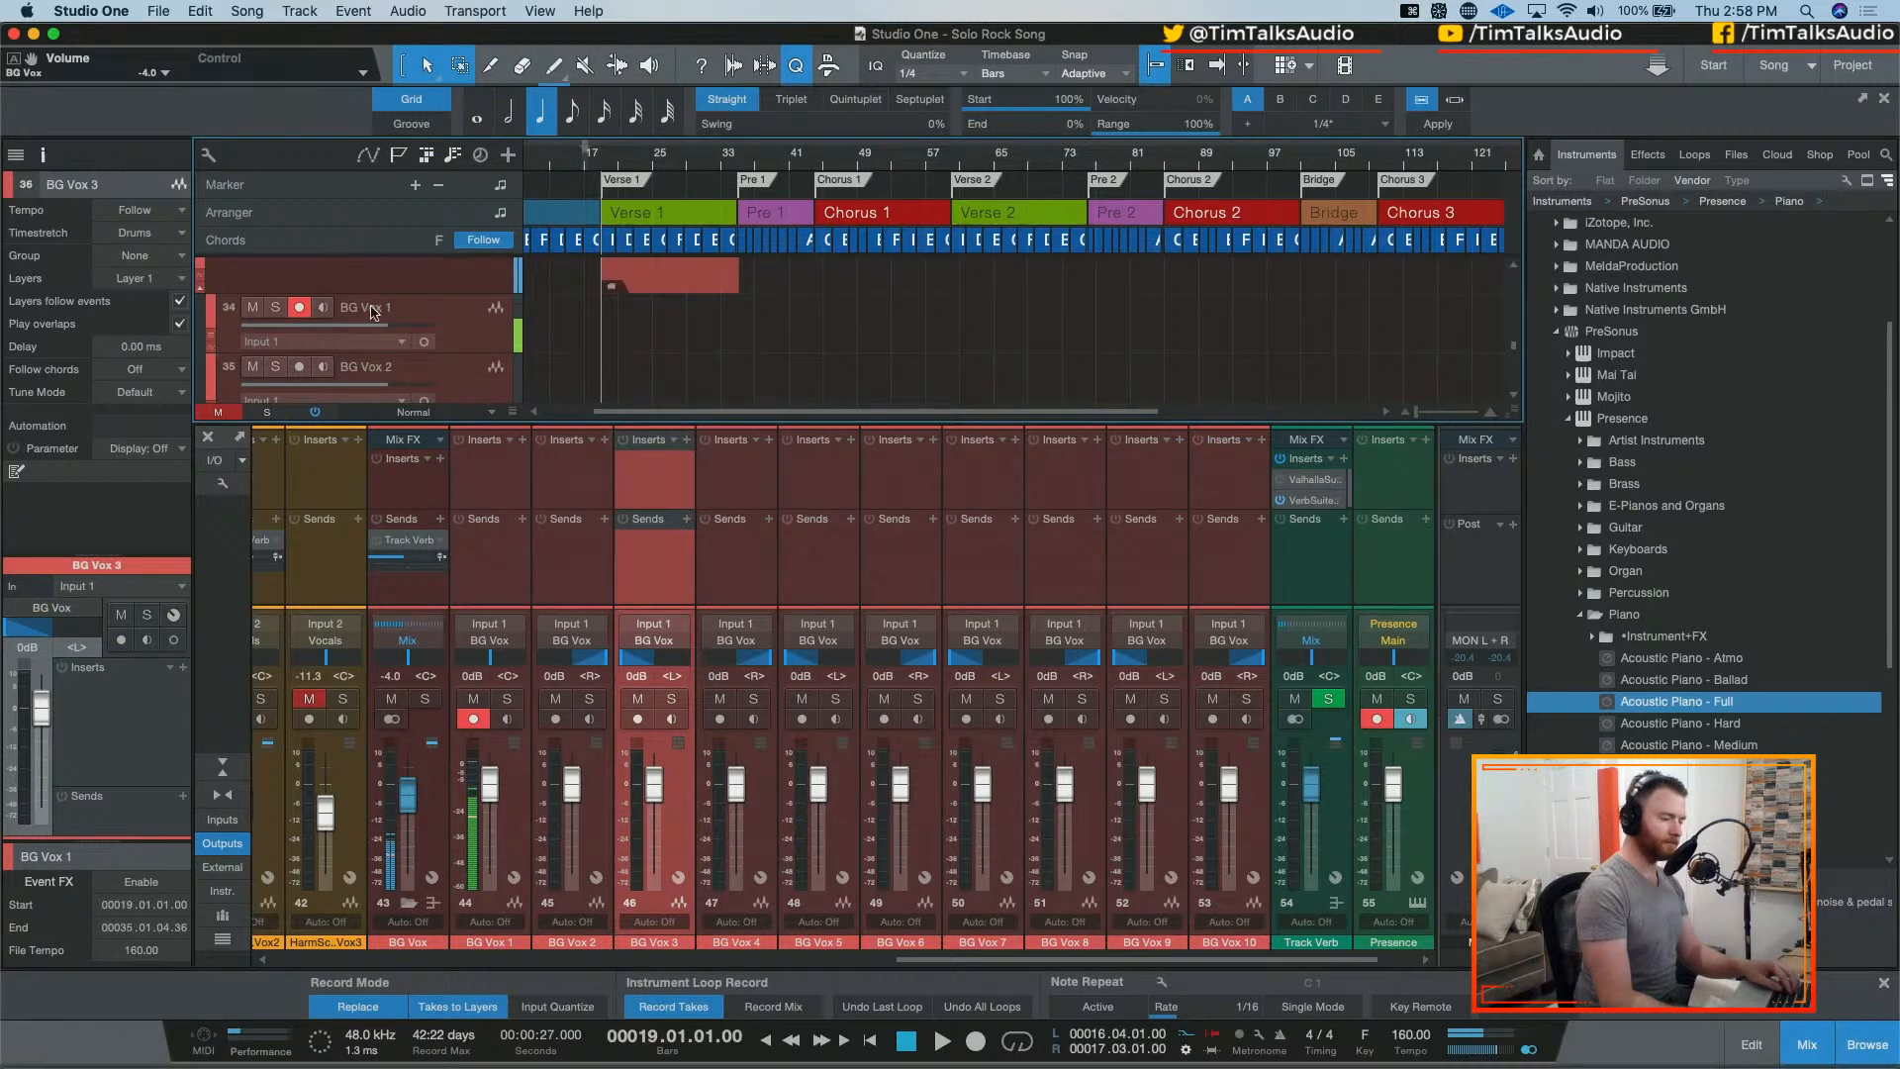
Step: Record a second Verse 1 take on BG Vox 1 from bar 19, enlarge the arrangement area, and move the take to BG Vox 4
key(KP_Multiply)
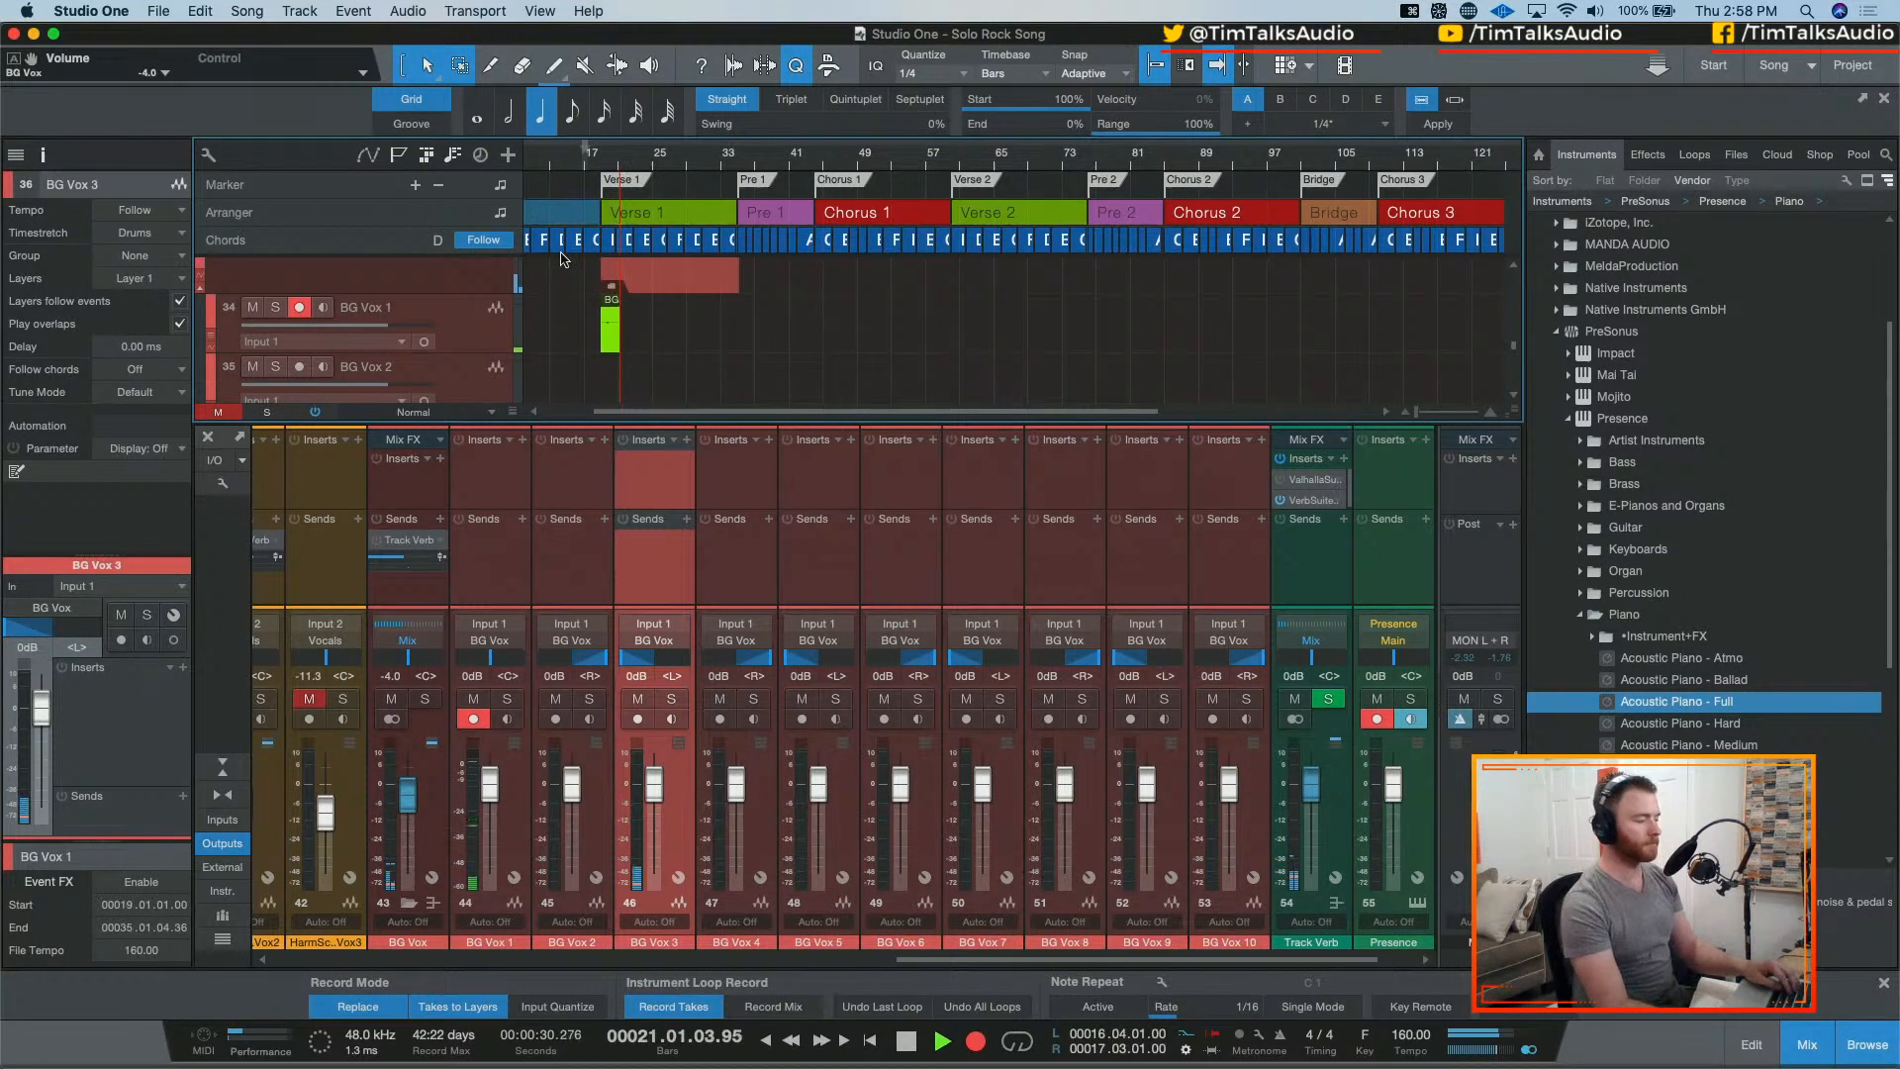
drag(1211, 420, 1211, 534)
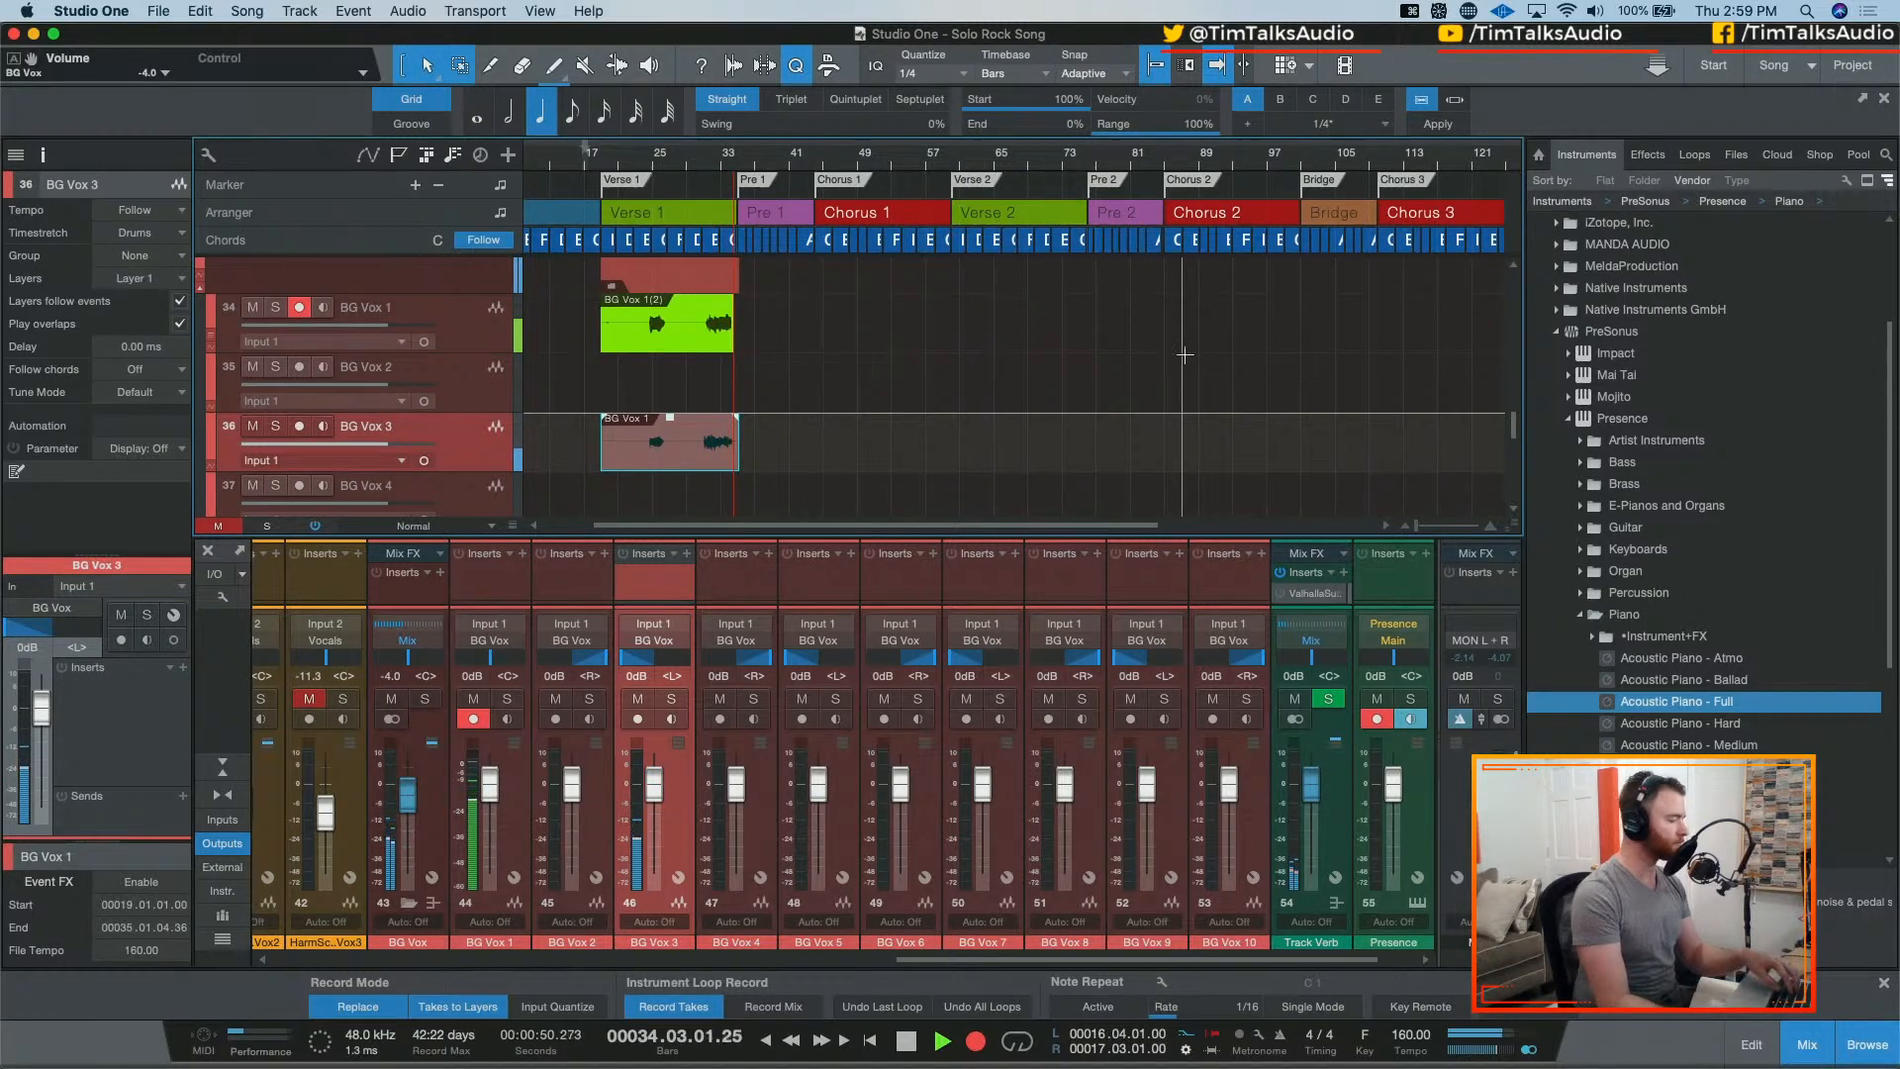
key(space)
drag(679, 323, 668, 510)
Step: Play back the doubled takes on BG Vox 3 and BG Vox 4 from just before bar 25
click(662, 164)
key(e)
key(e)
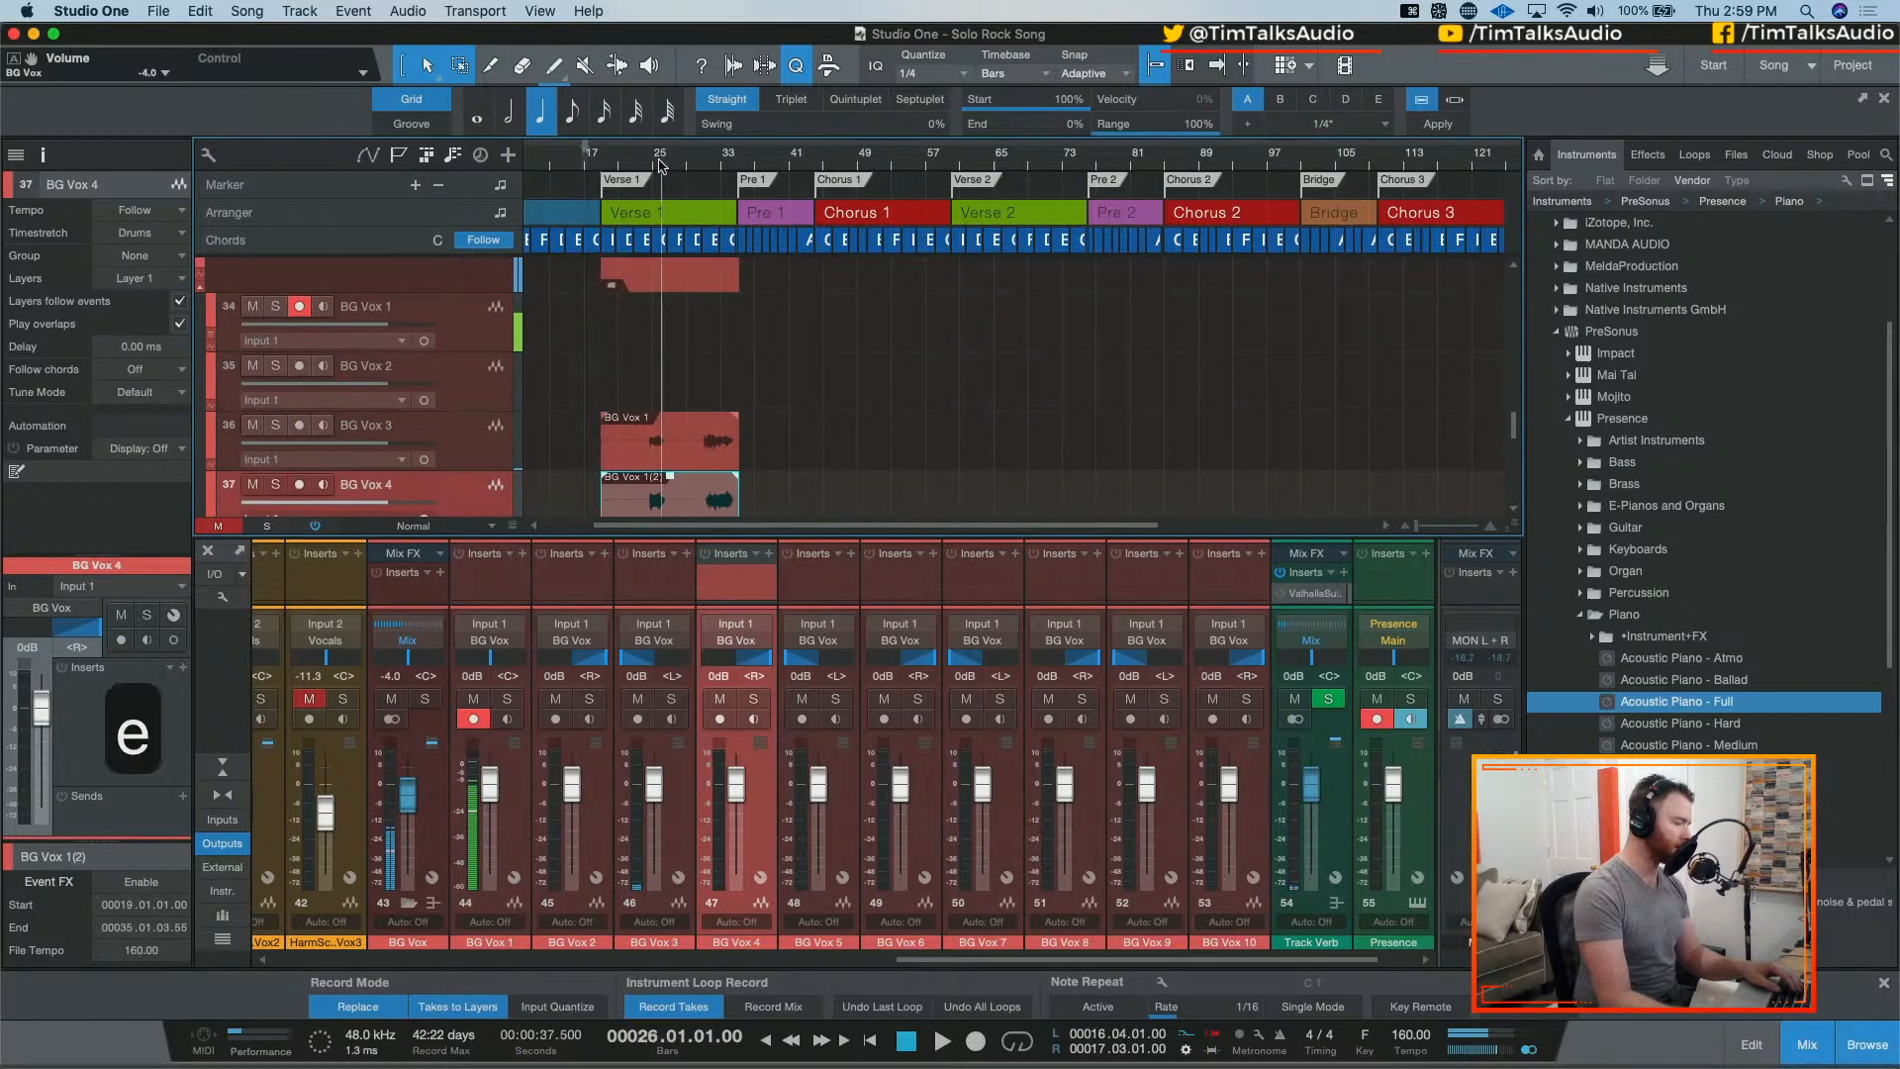
click(620, 163)
key(space)
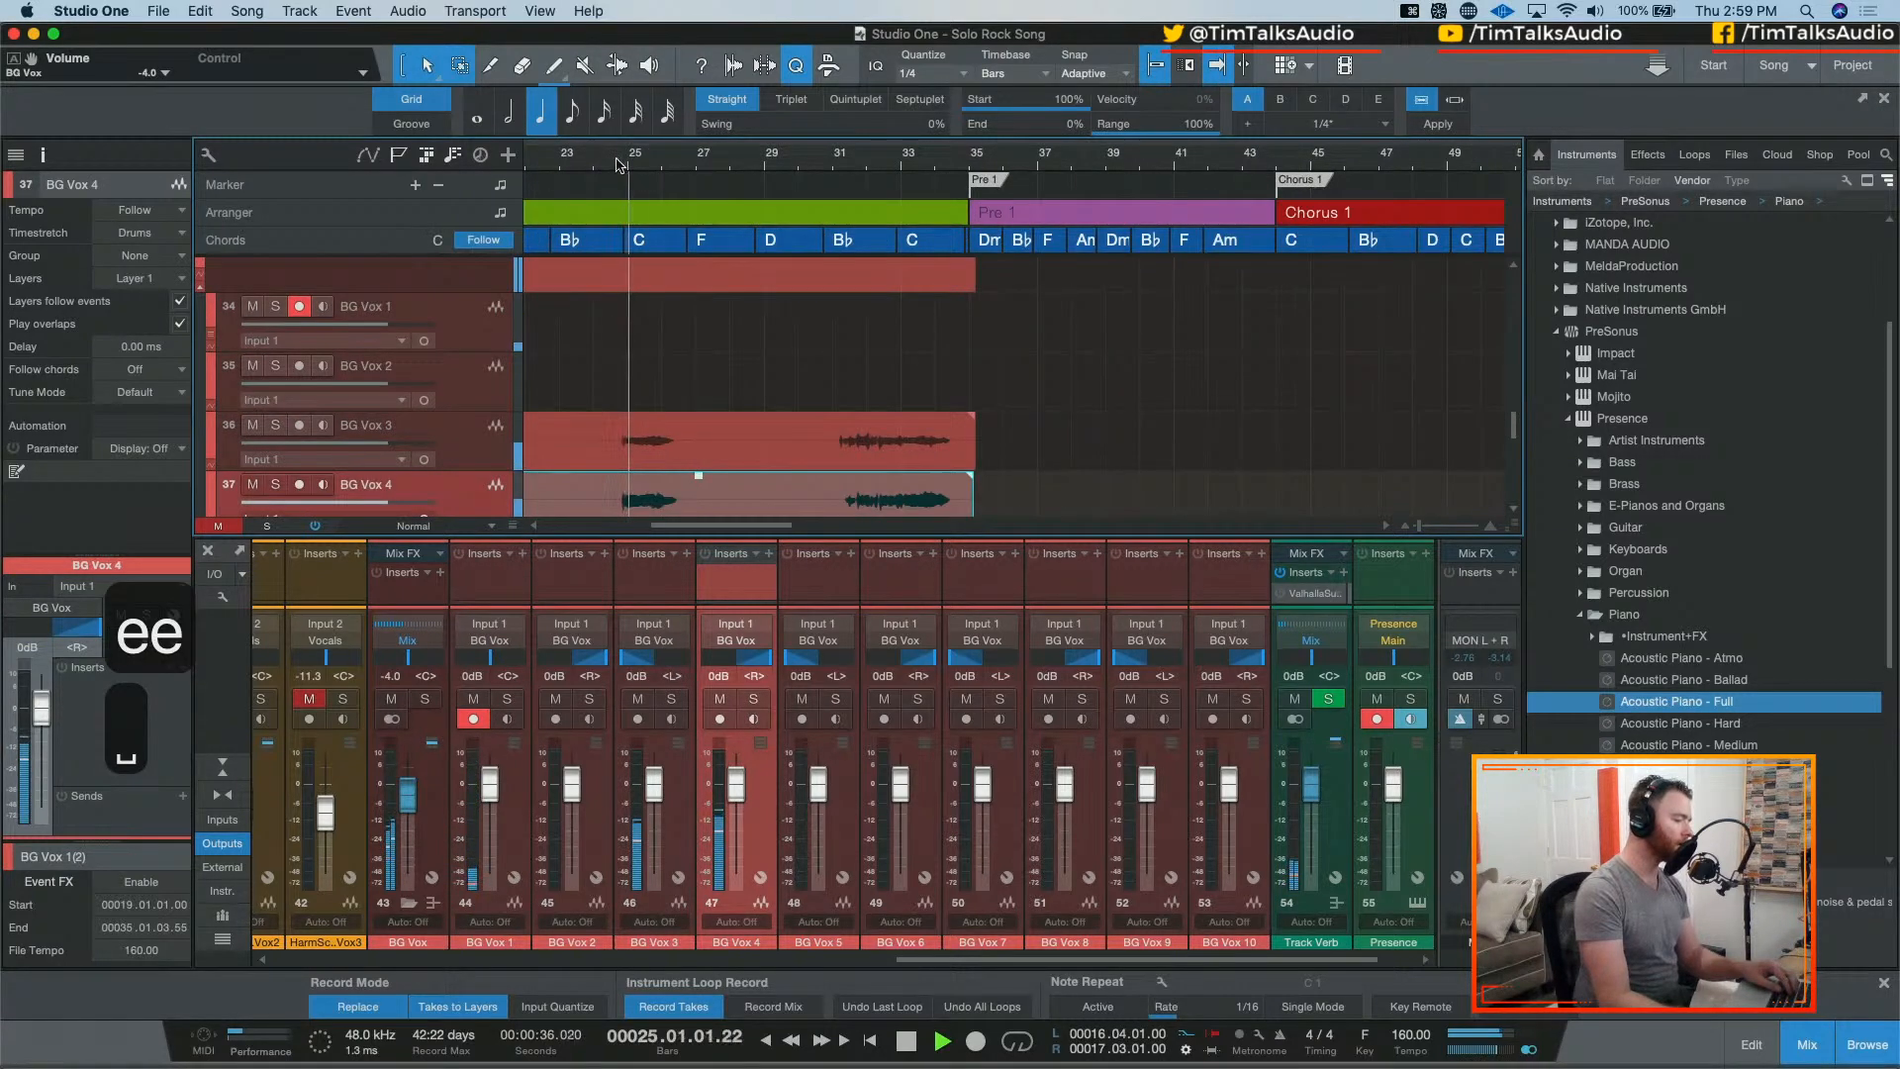
key(space)
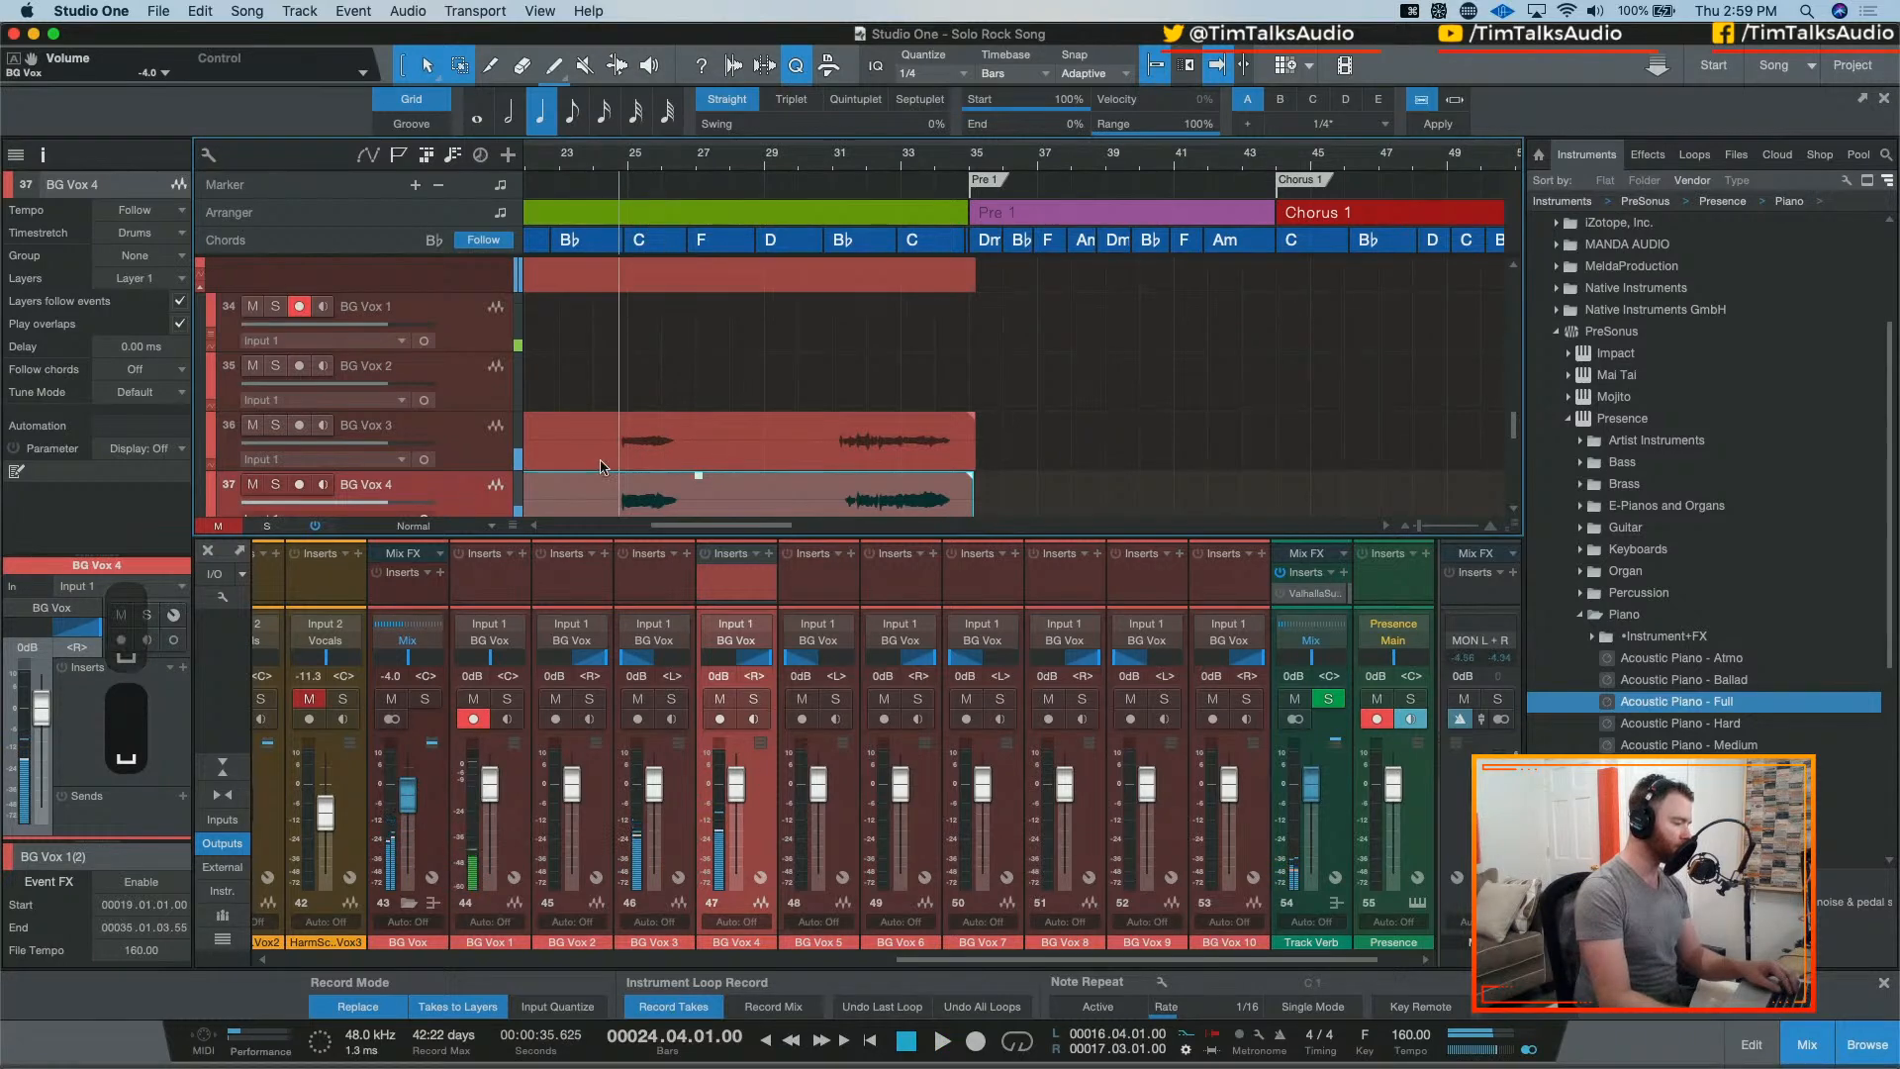
Step: Arm BG Vox 3 in place of BG Vox 1, re-record its phrase from 24.04.01.00, and play back the new take
click(299, 424)
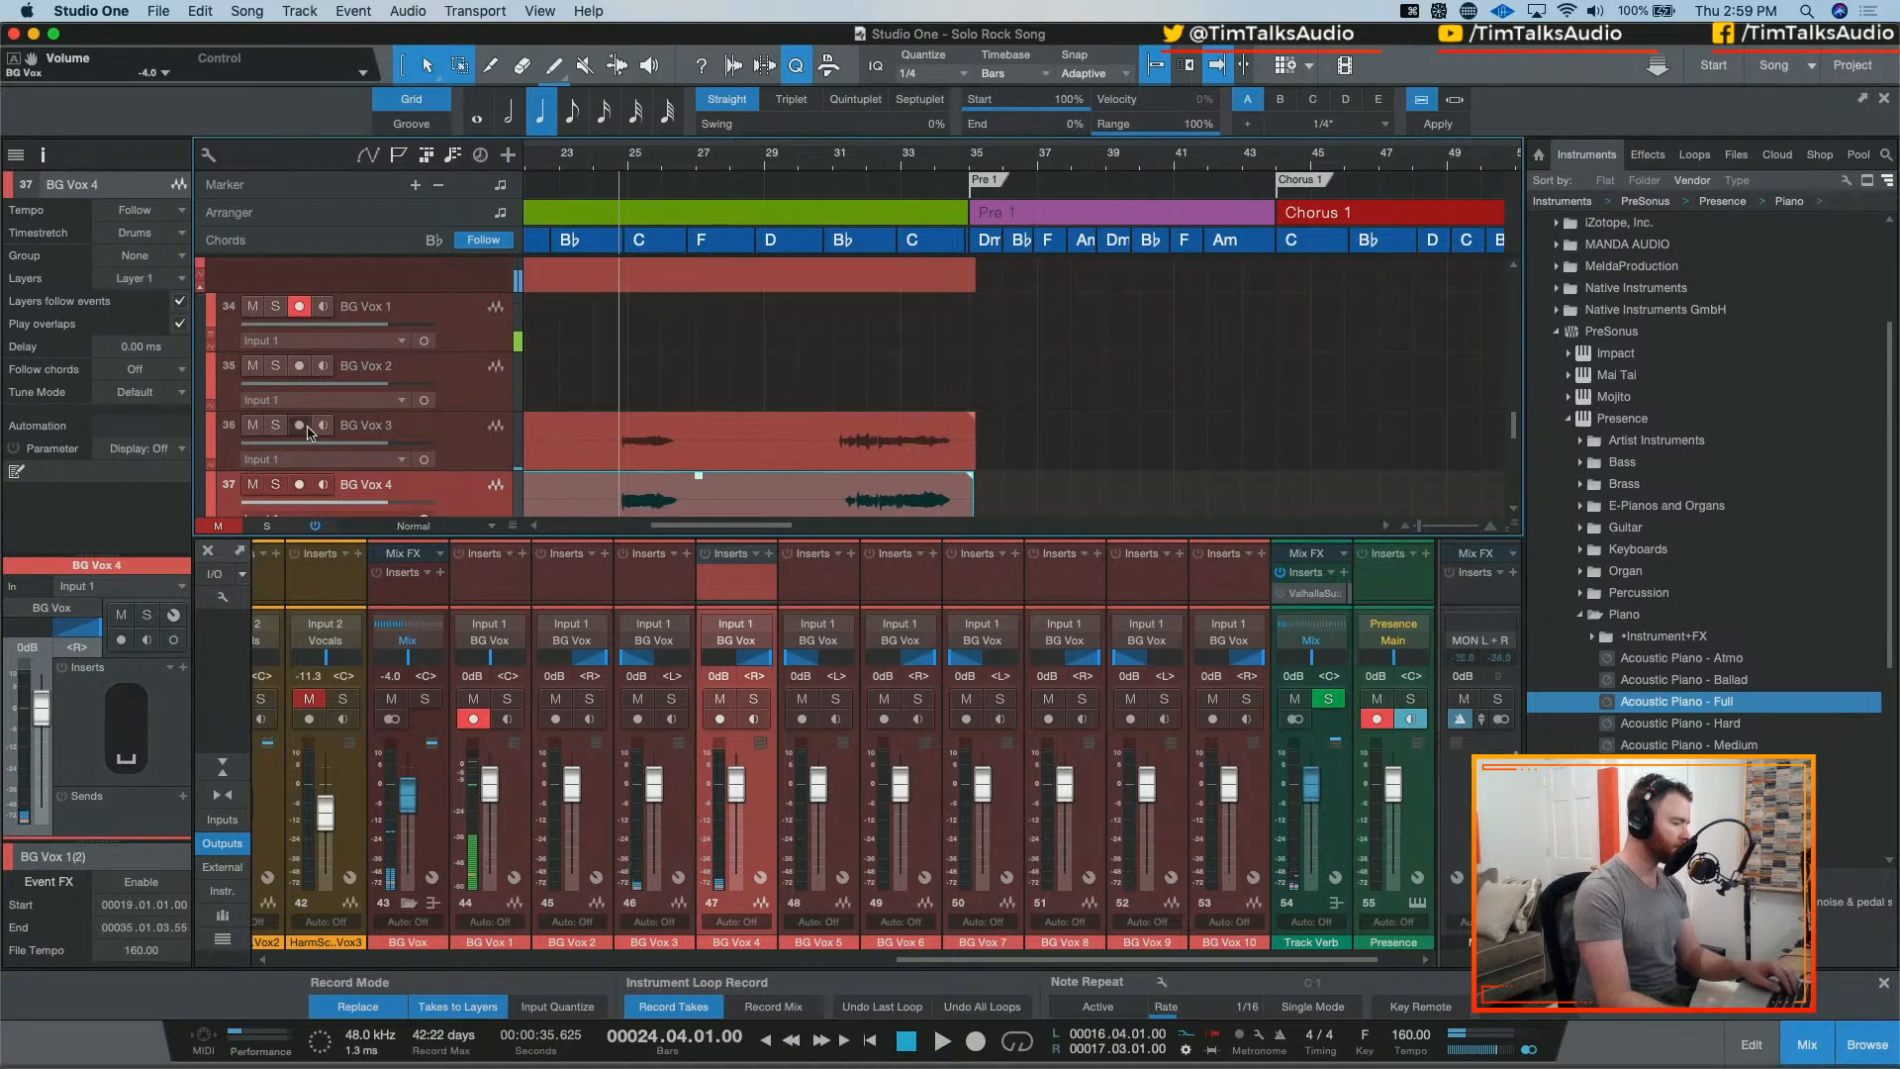
click(299, 305)
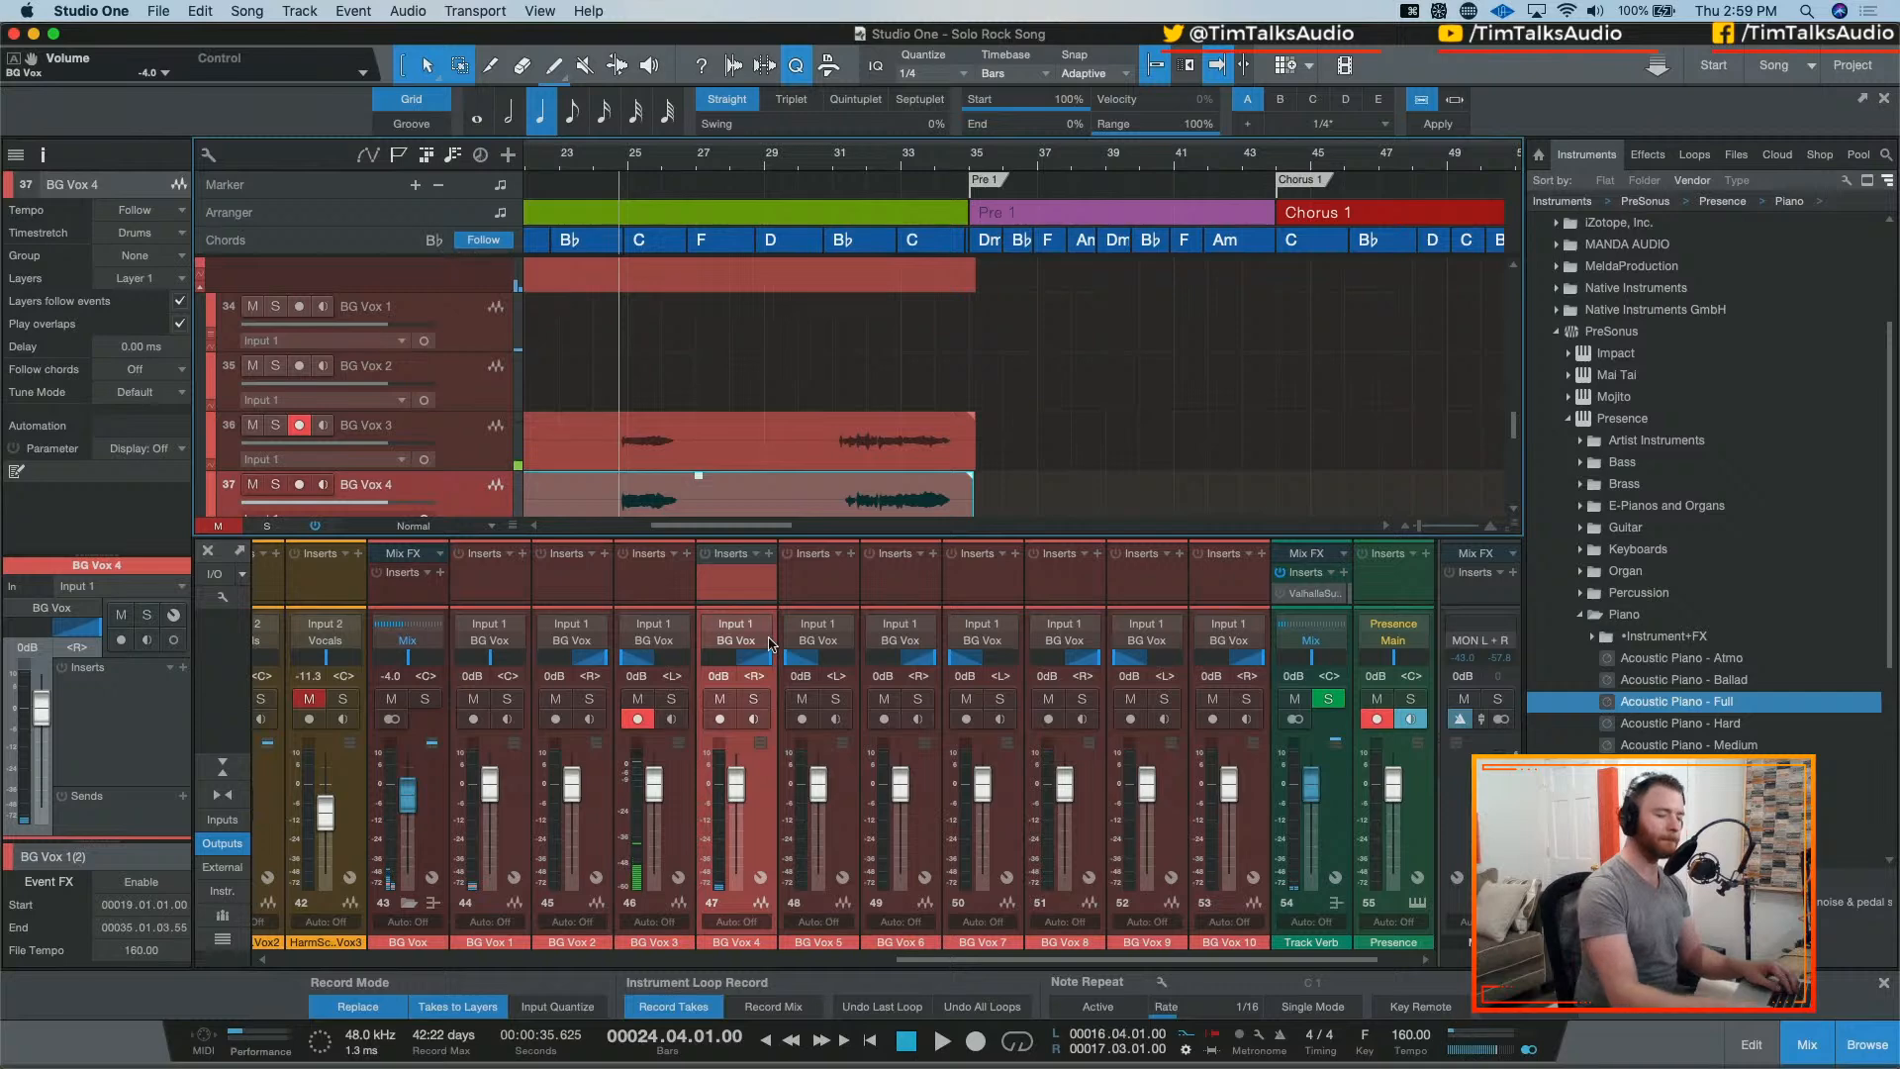
key(KP_Multiply)
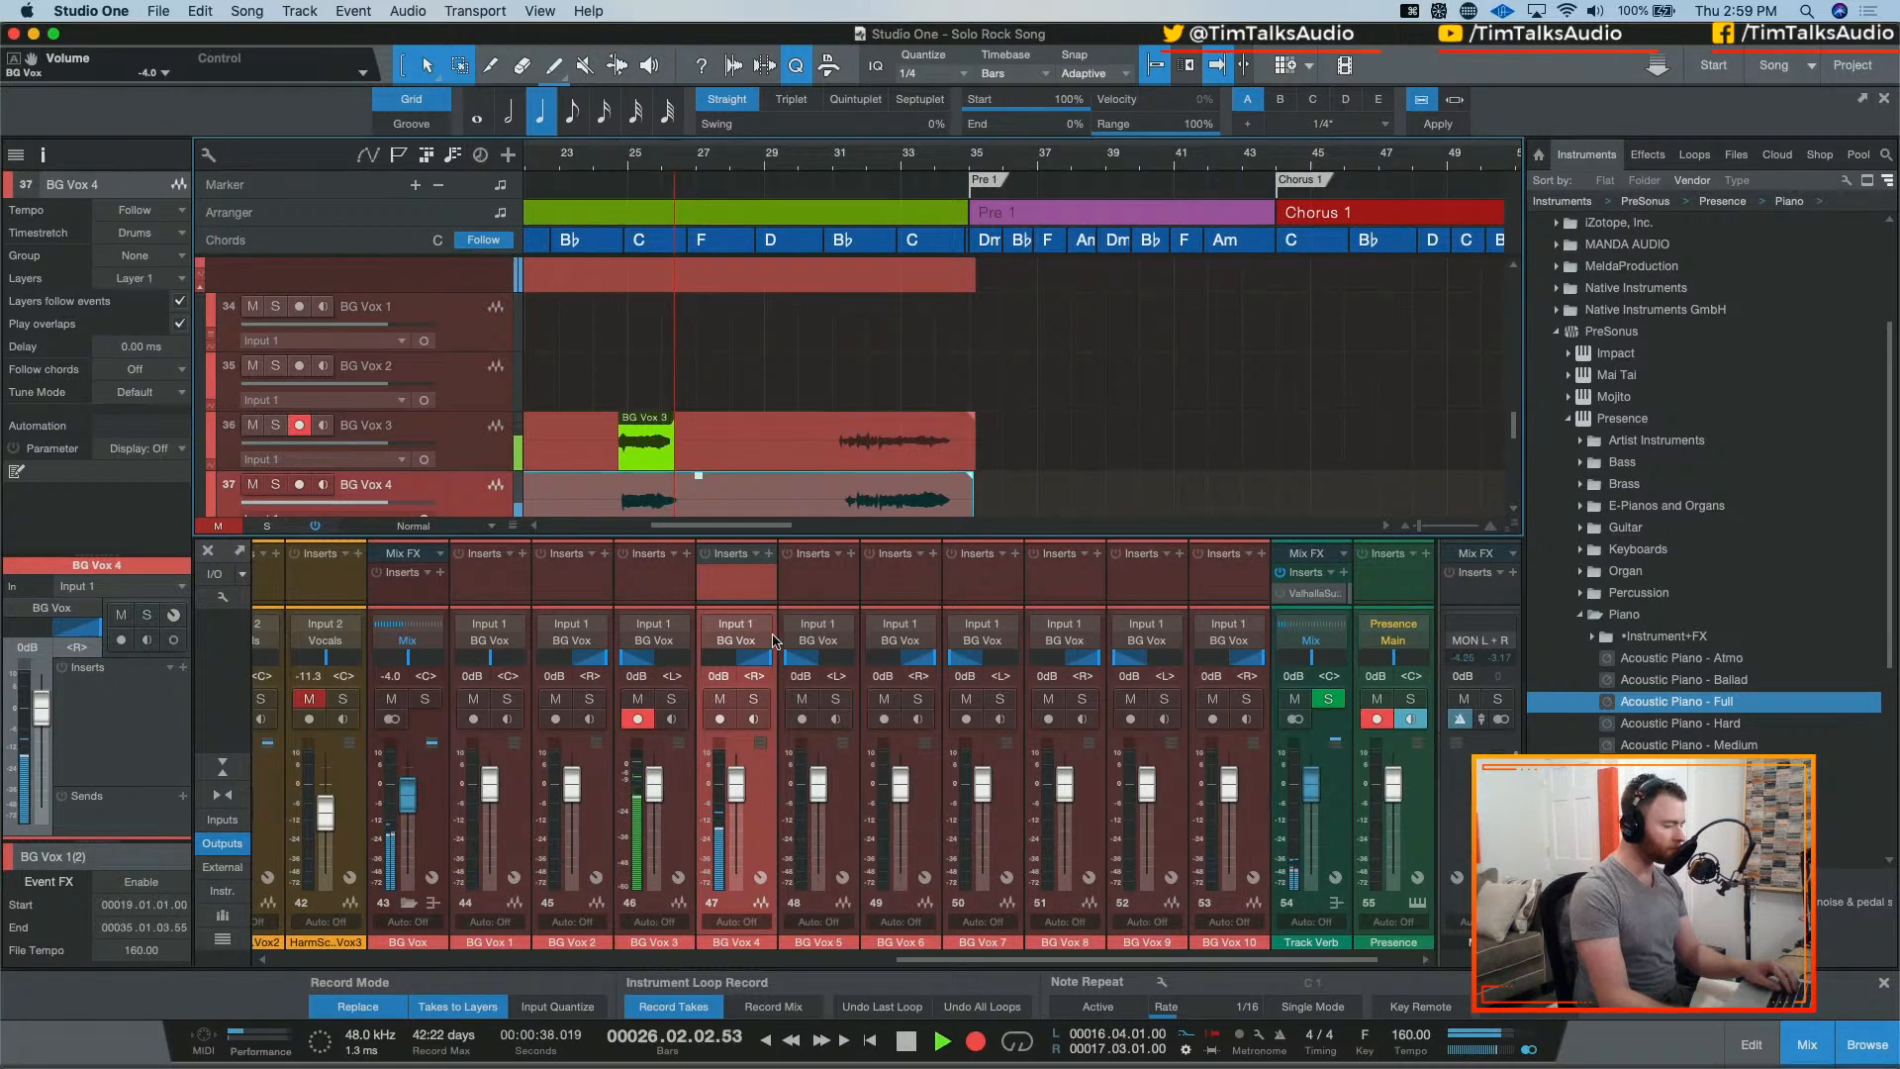
key(space)
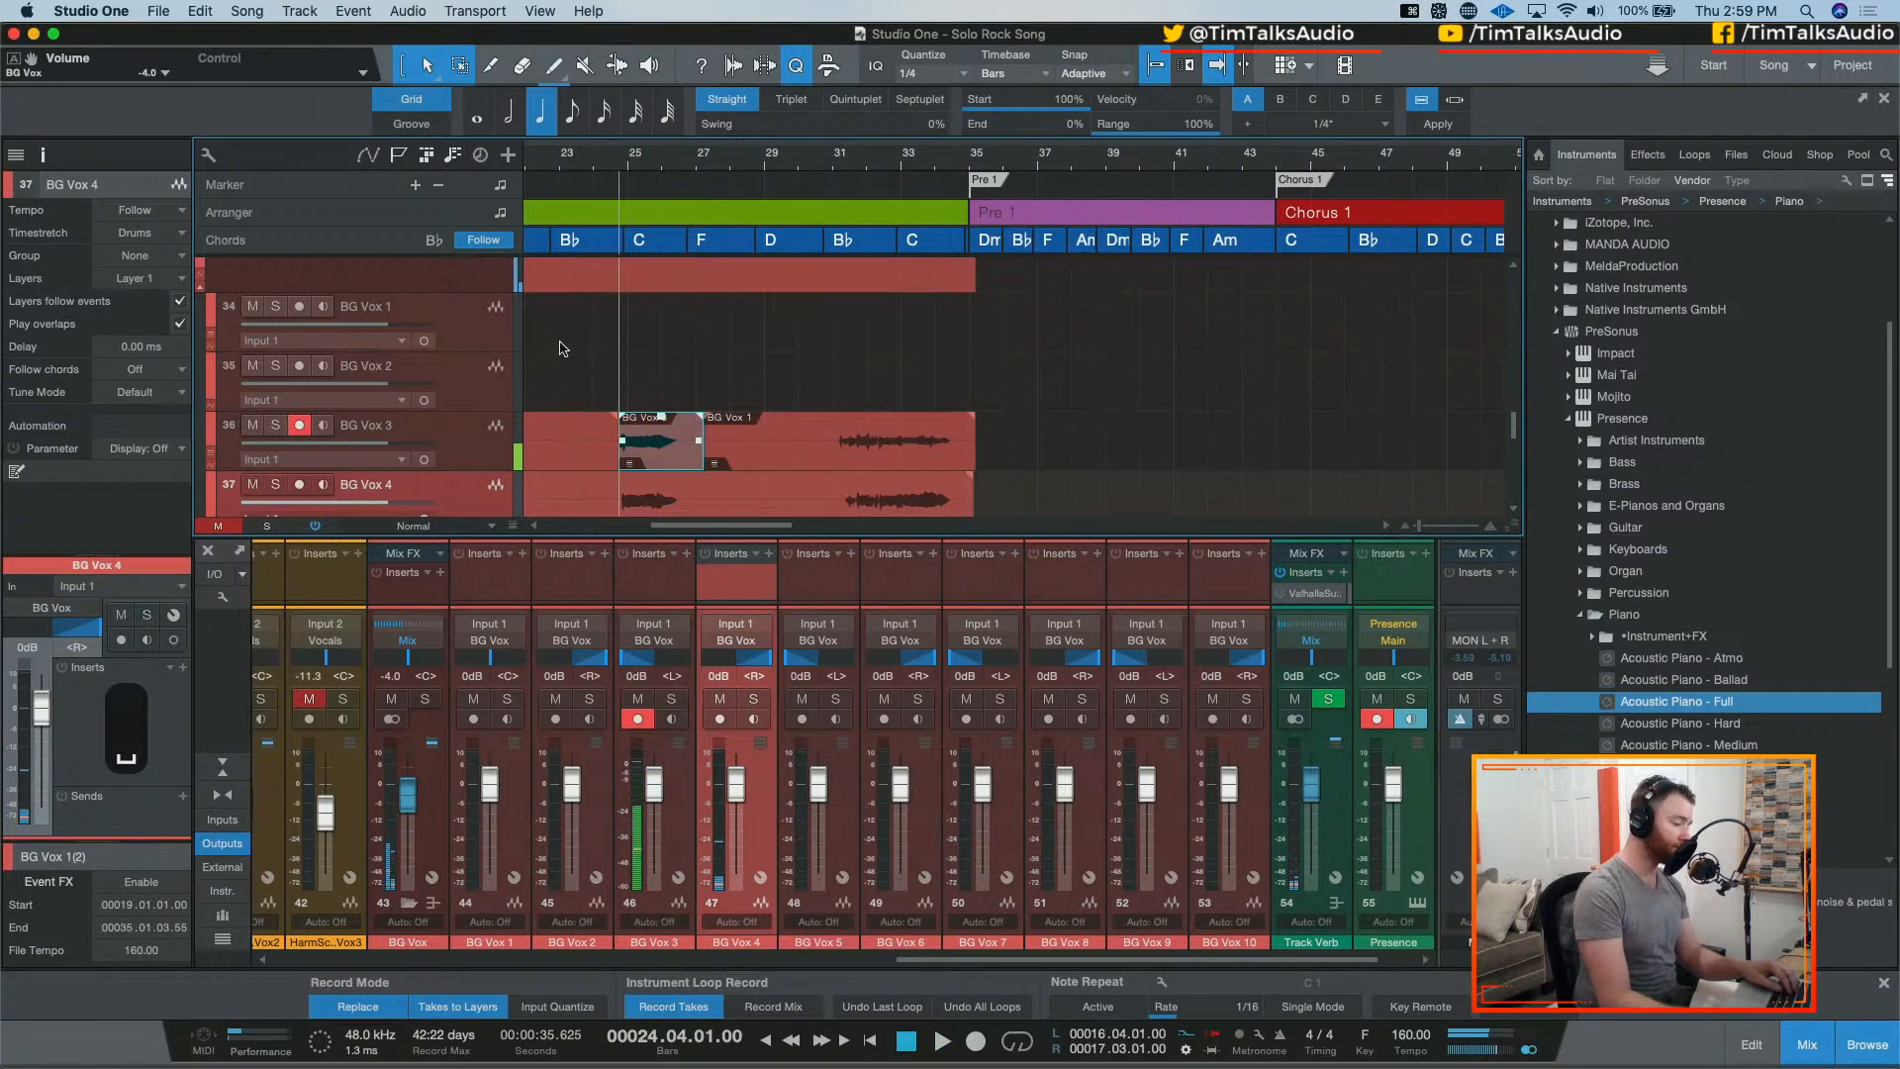
key(space)
key(space)
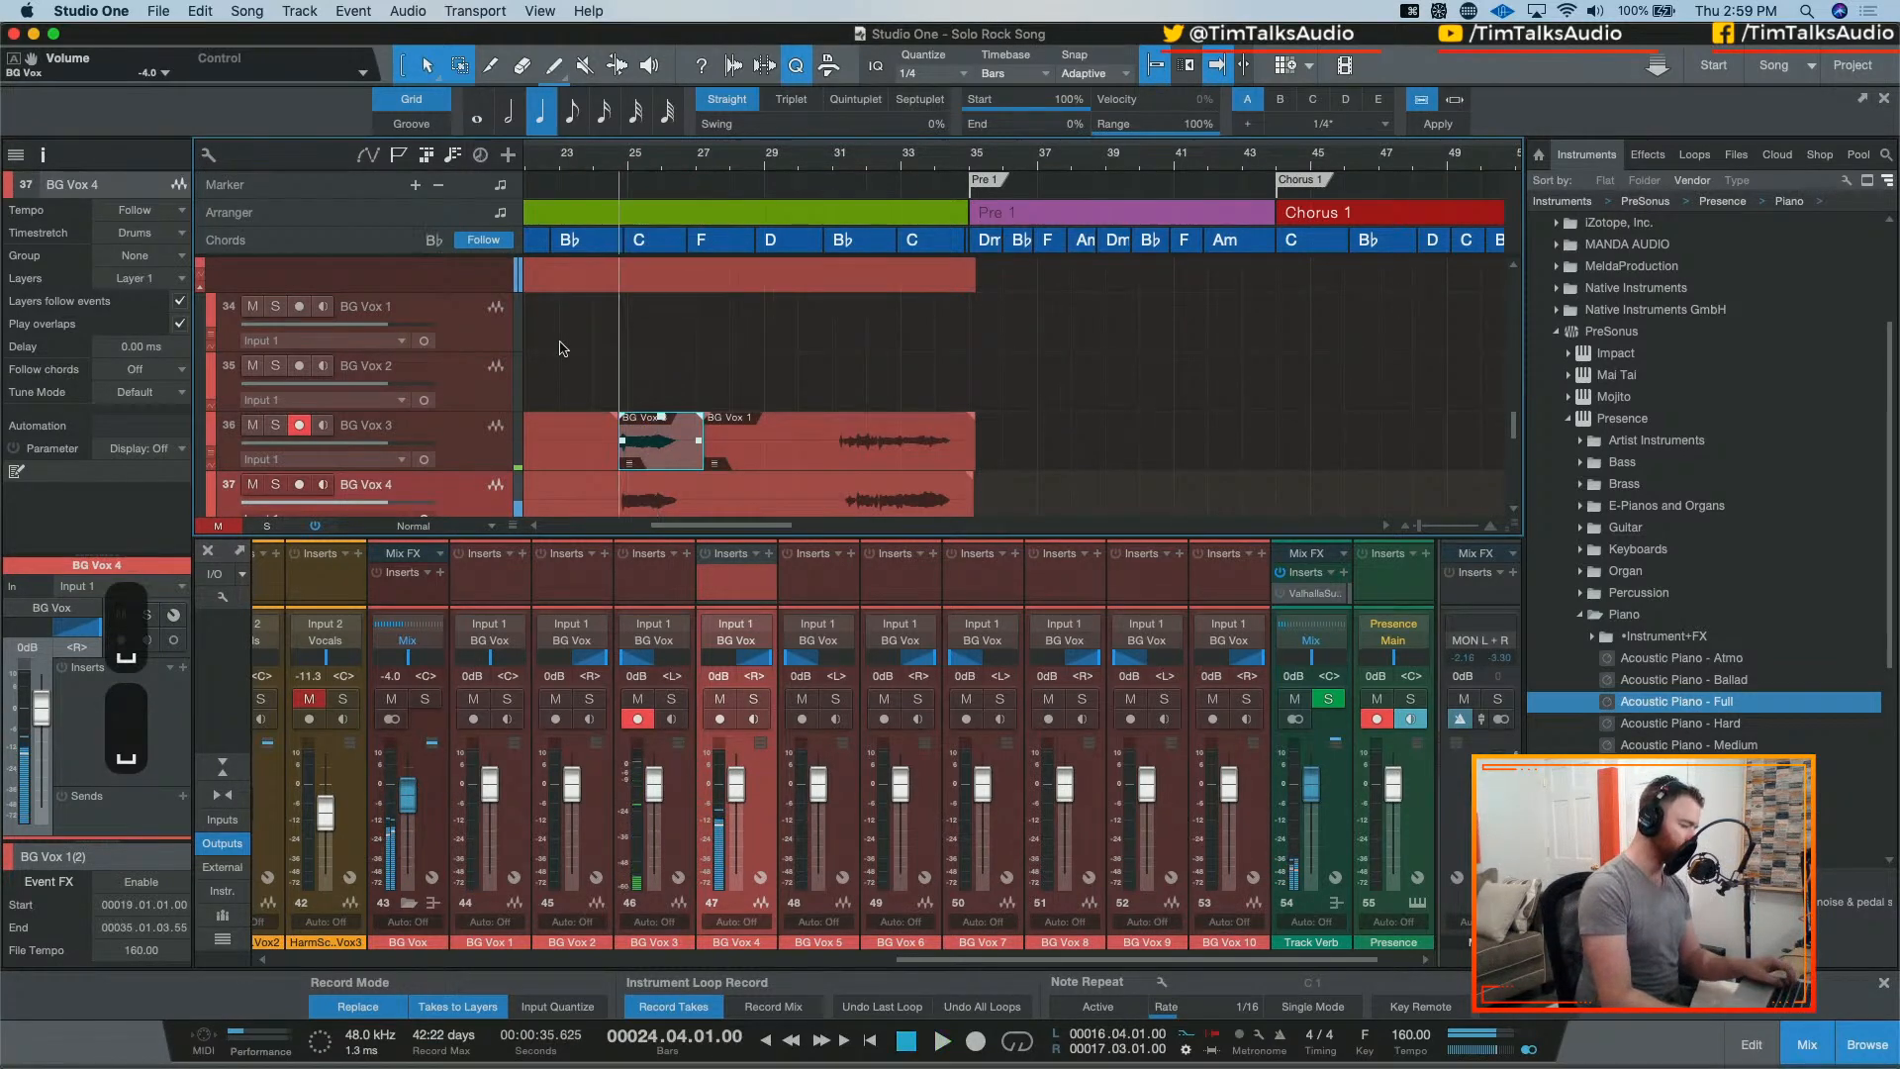
Step: Arm BG Vox 1 for recording again and delete all Verse 1 takes from BG Vox 3 and BG Vox 4
click(299, 306)
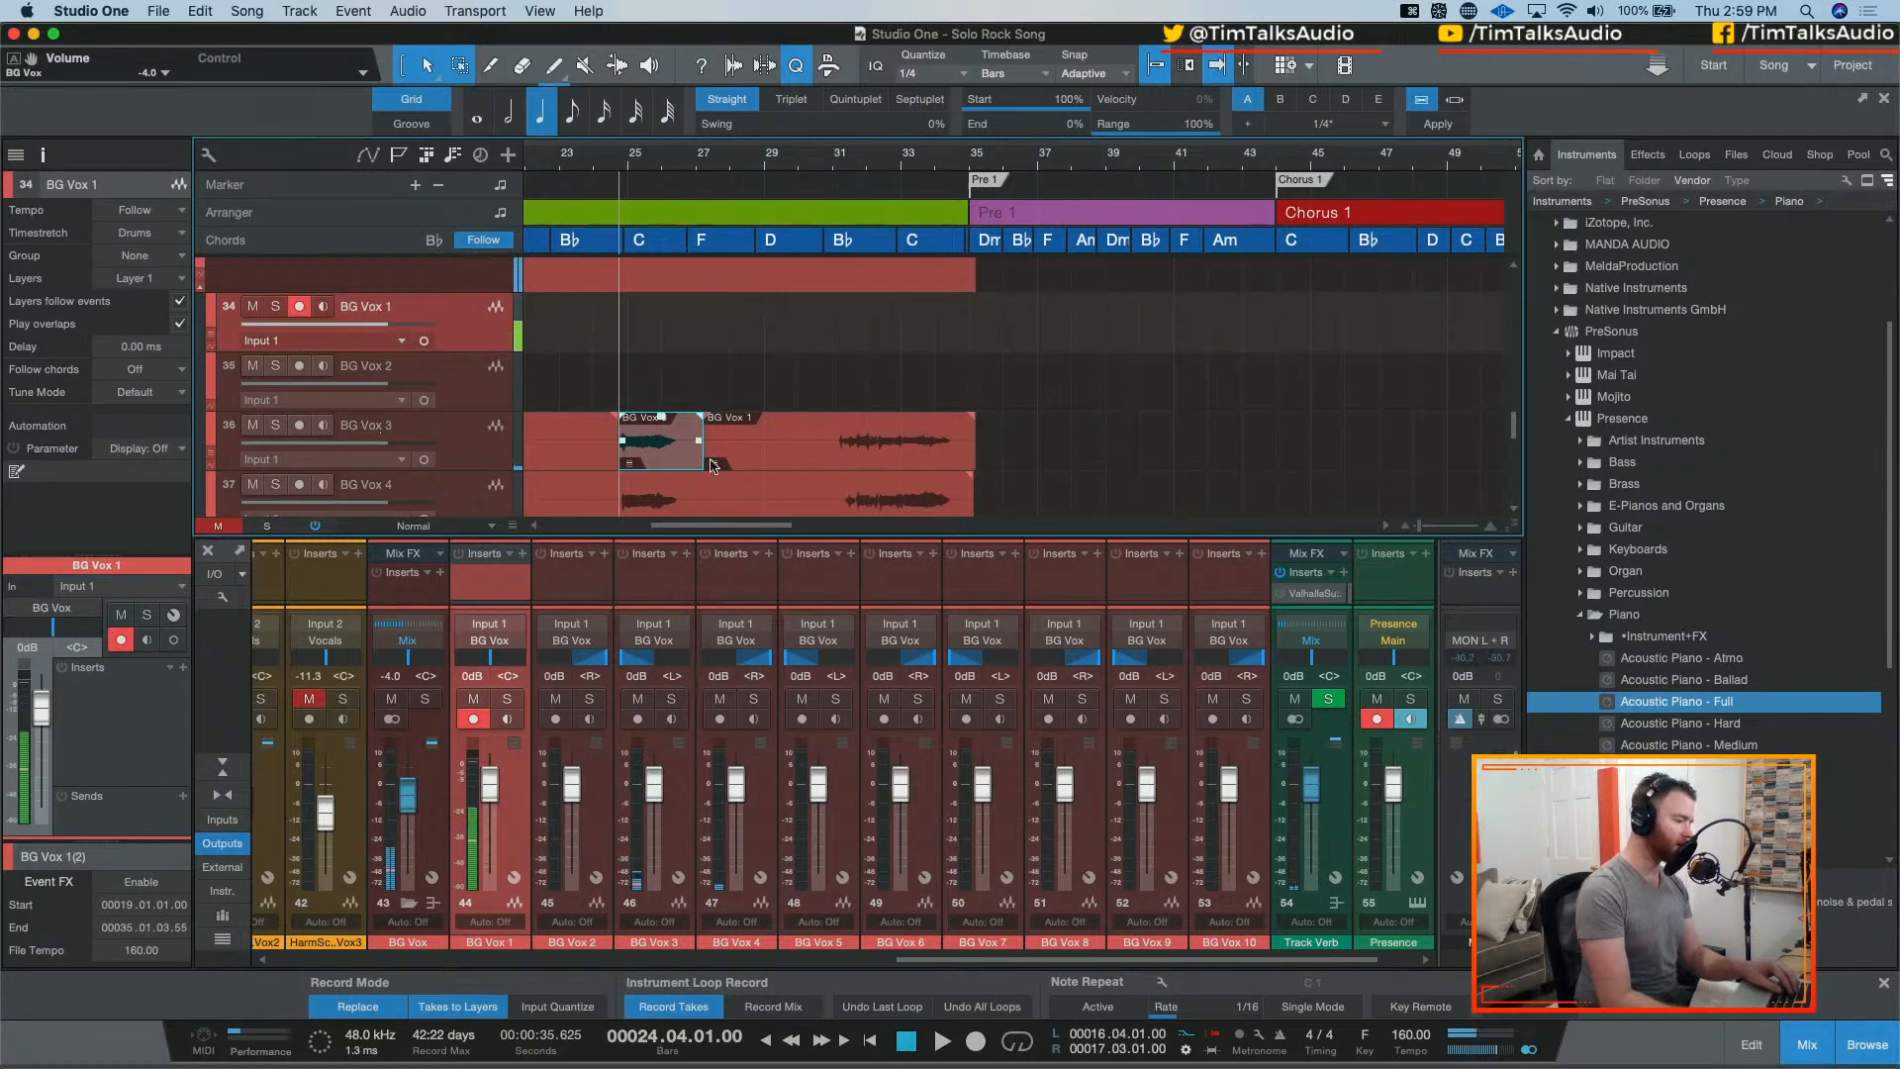
click(653, 463)
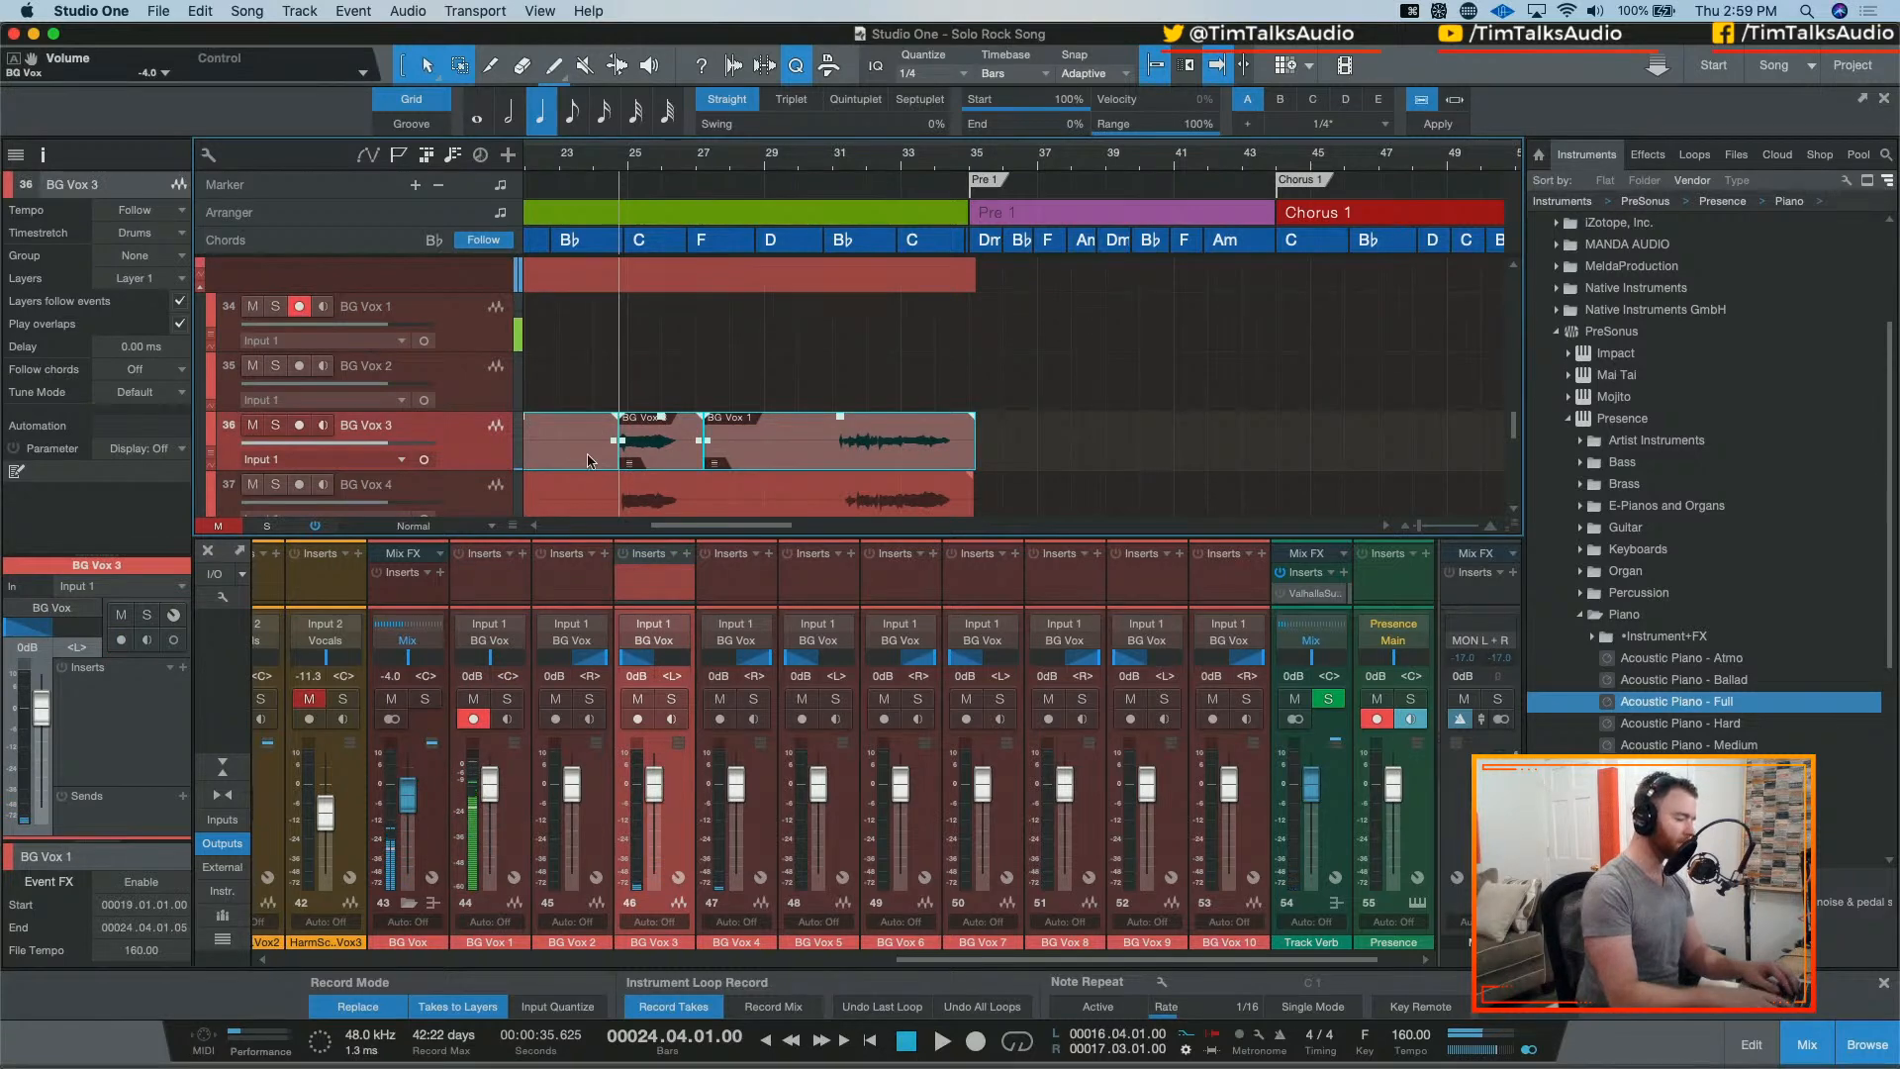
key(BackSpace)
click(665, 505)
key(BackSpace)
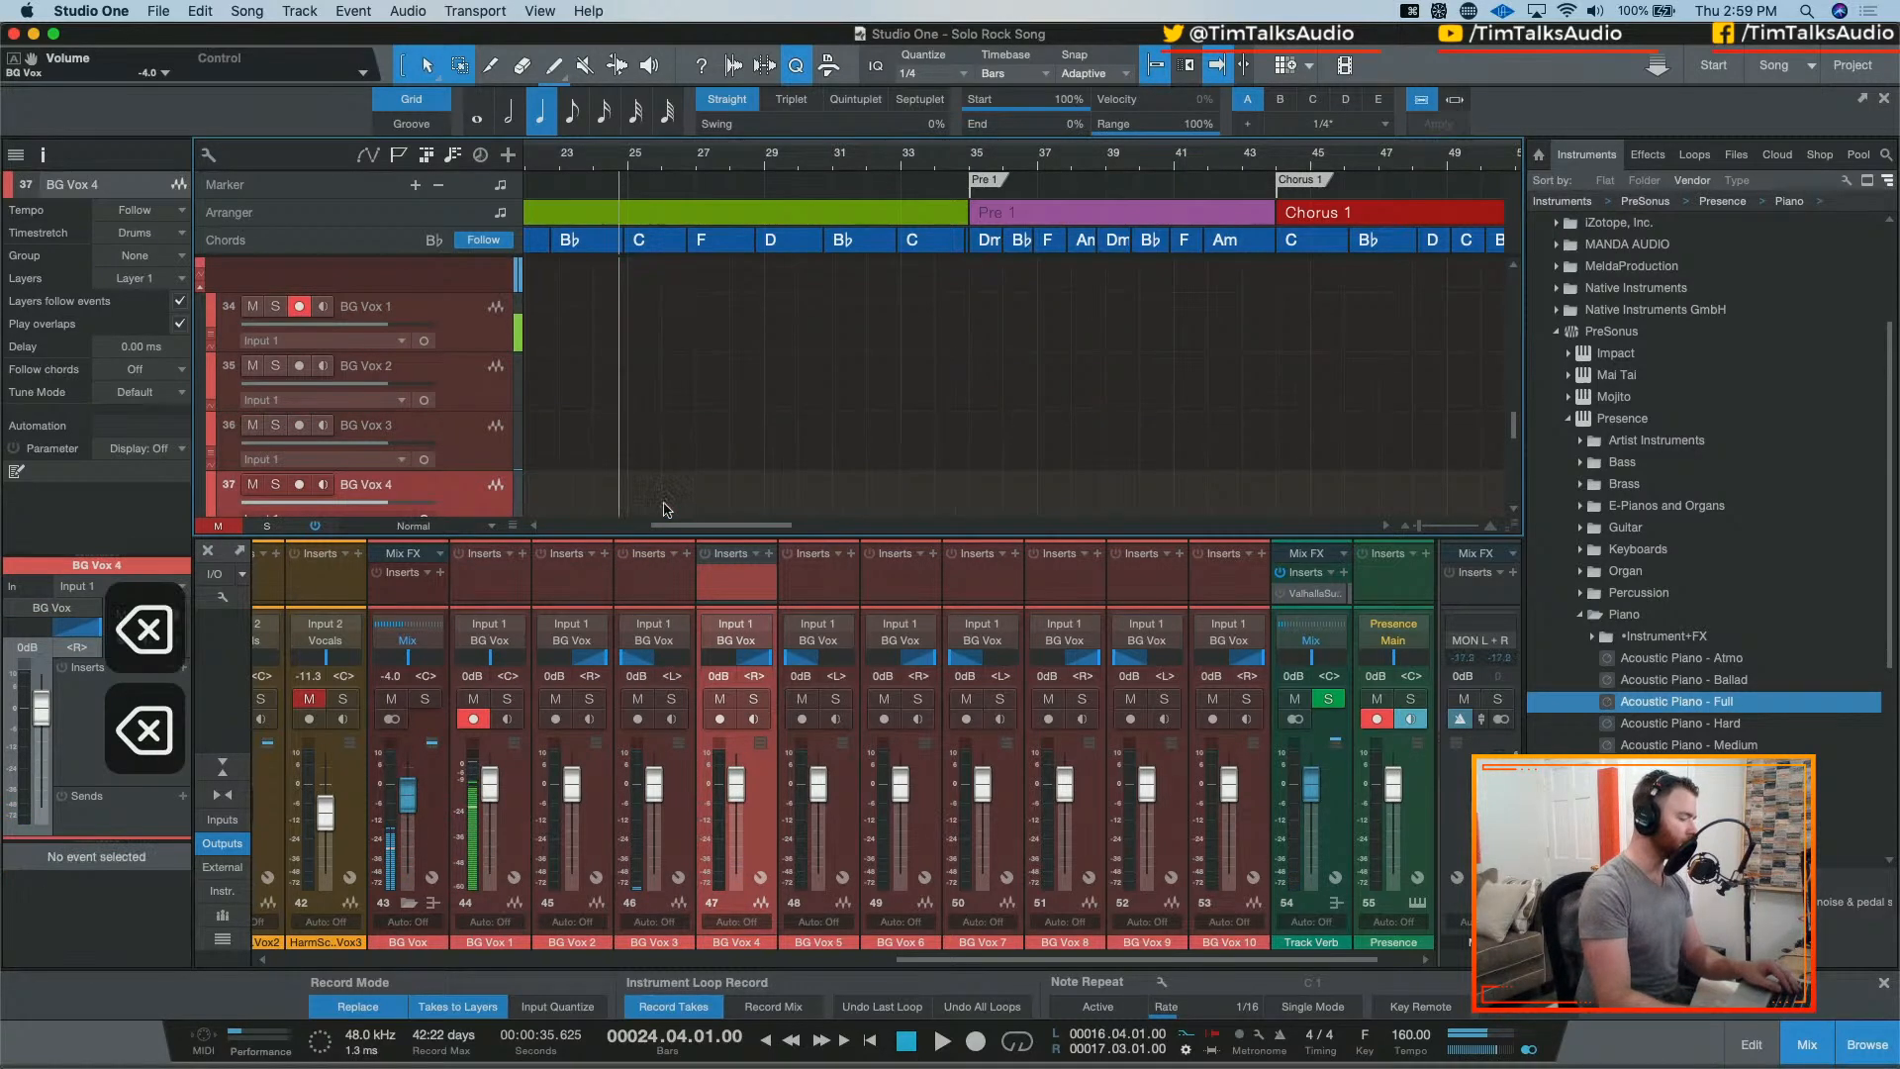
Step: Place the playhead at 34.02.01.00, just before the Pre 1 section
key(w)
key(w)
scroll(712, 344, left, 2)
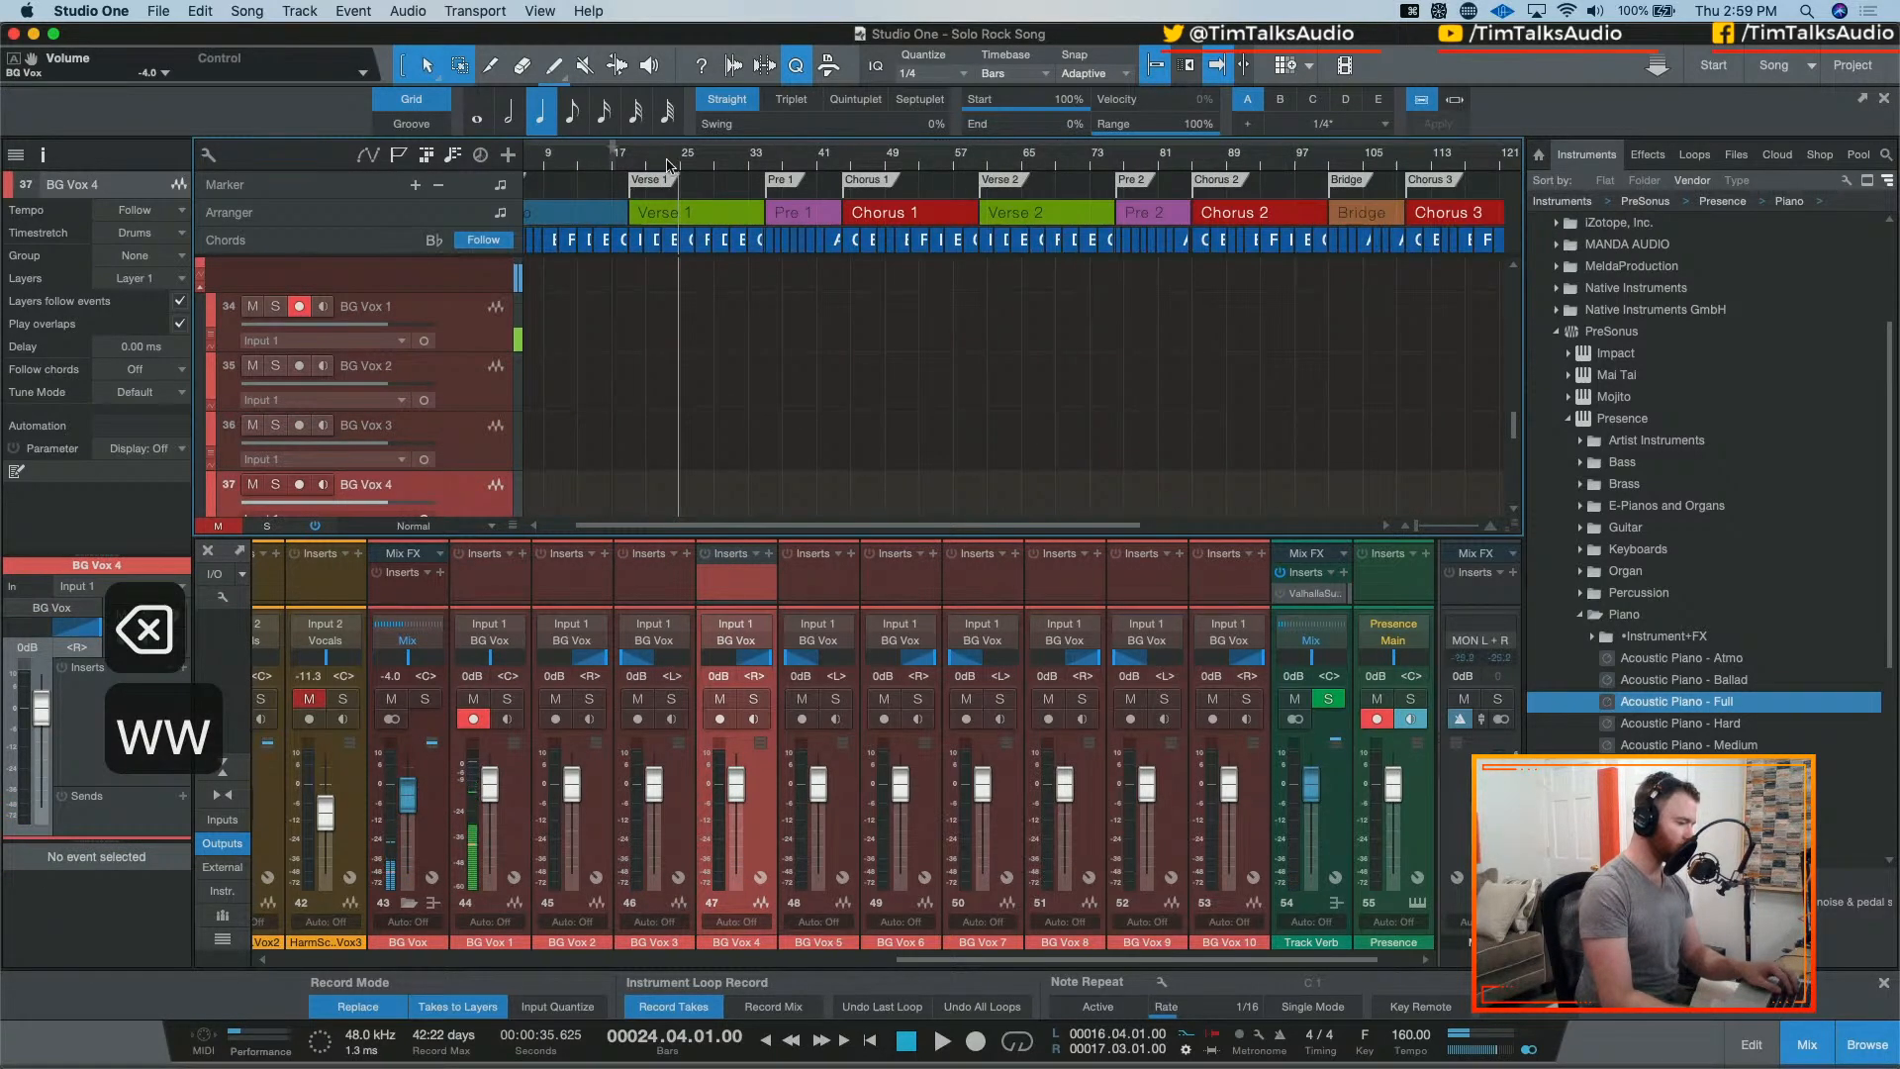
click(638, 164)
click(768, 164)
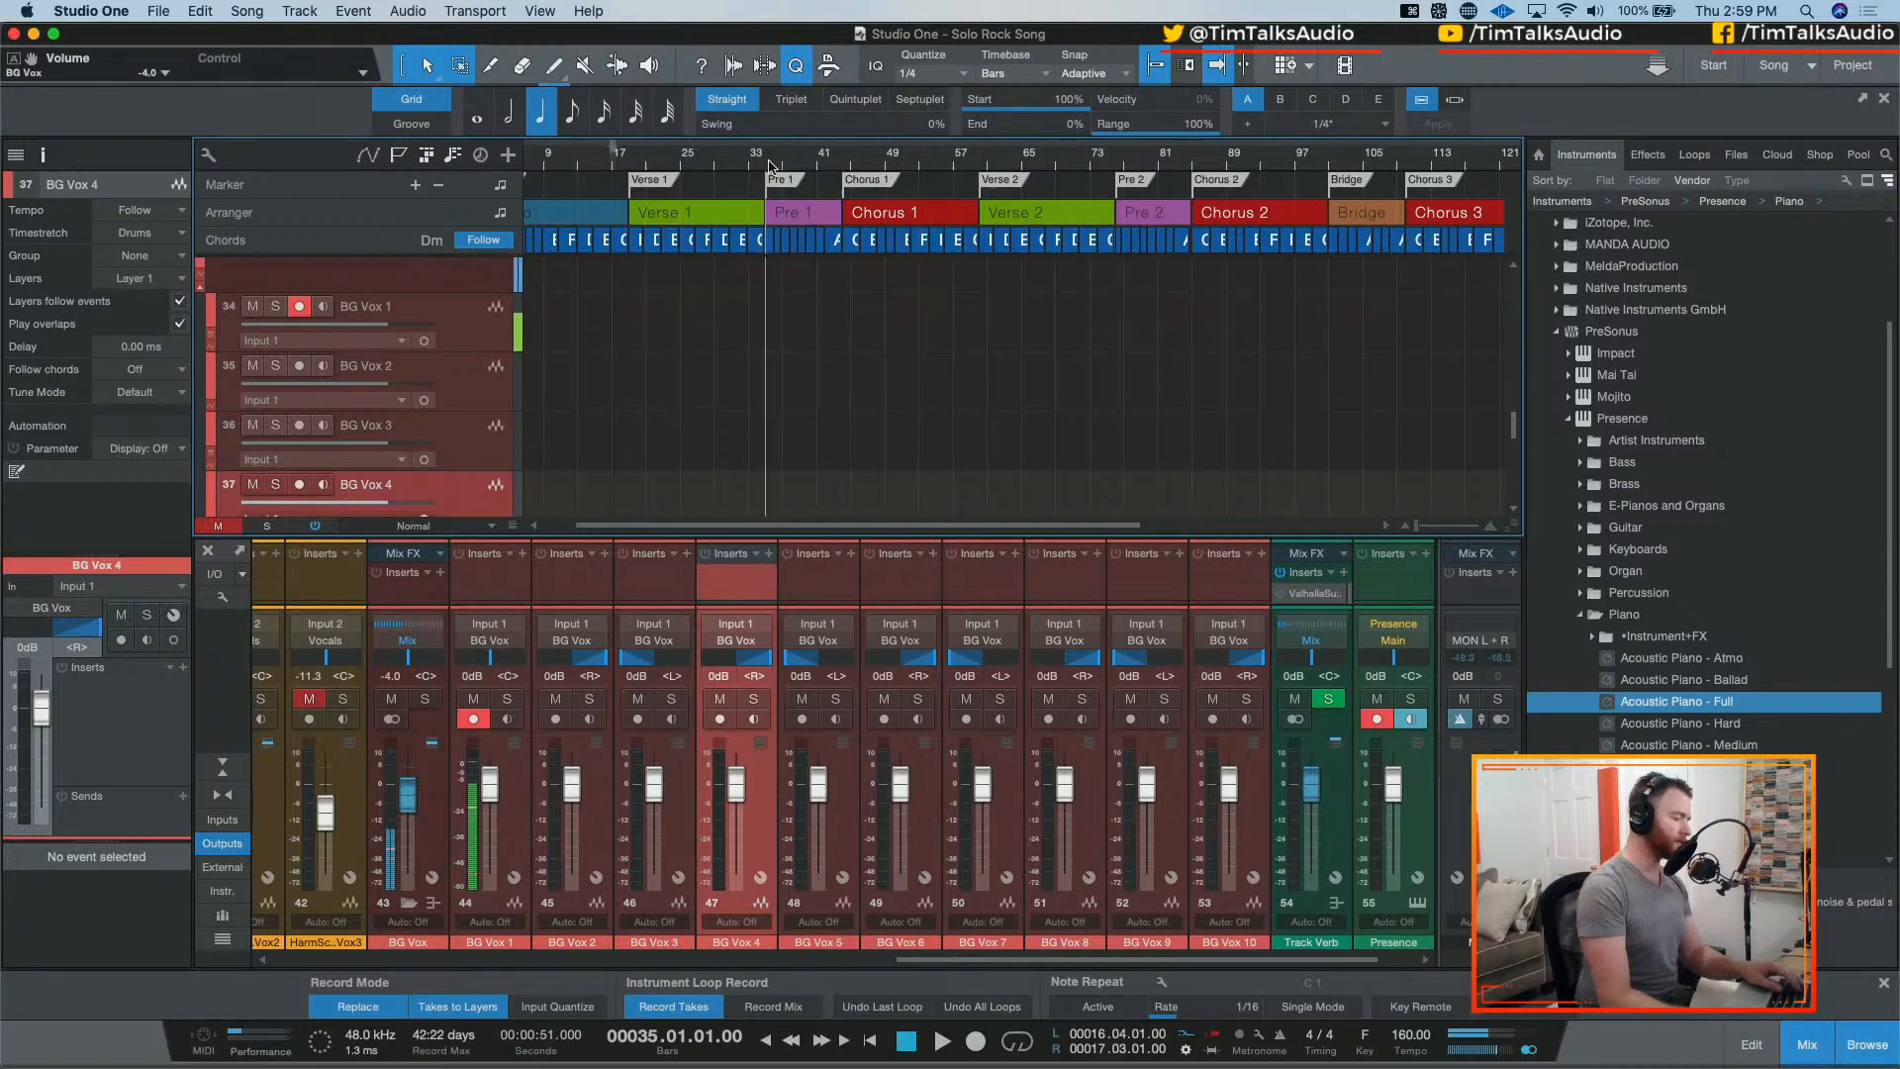
key(e)
key(e)
click(738, 162)
click(705, 163)
click(763, 159)
click(740, 157)
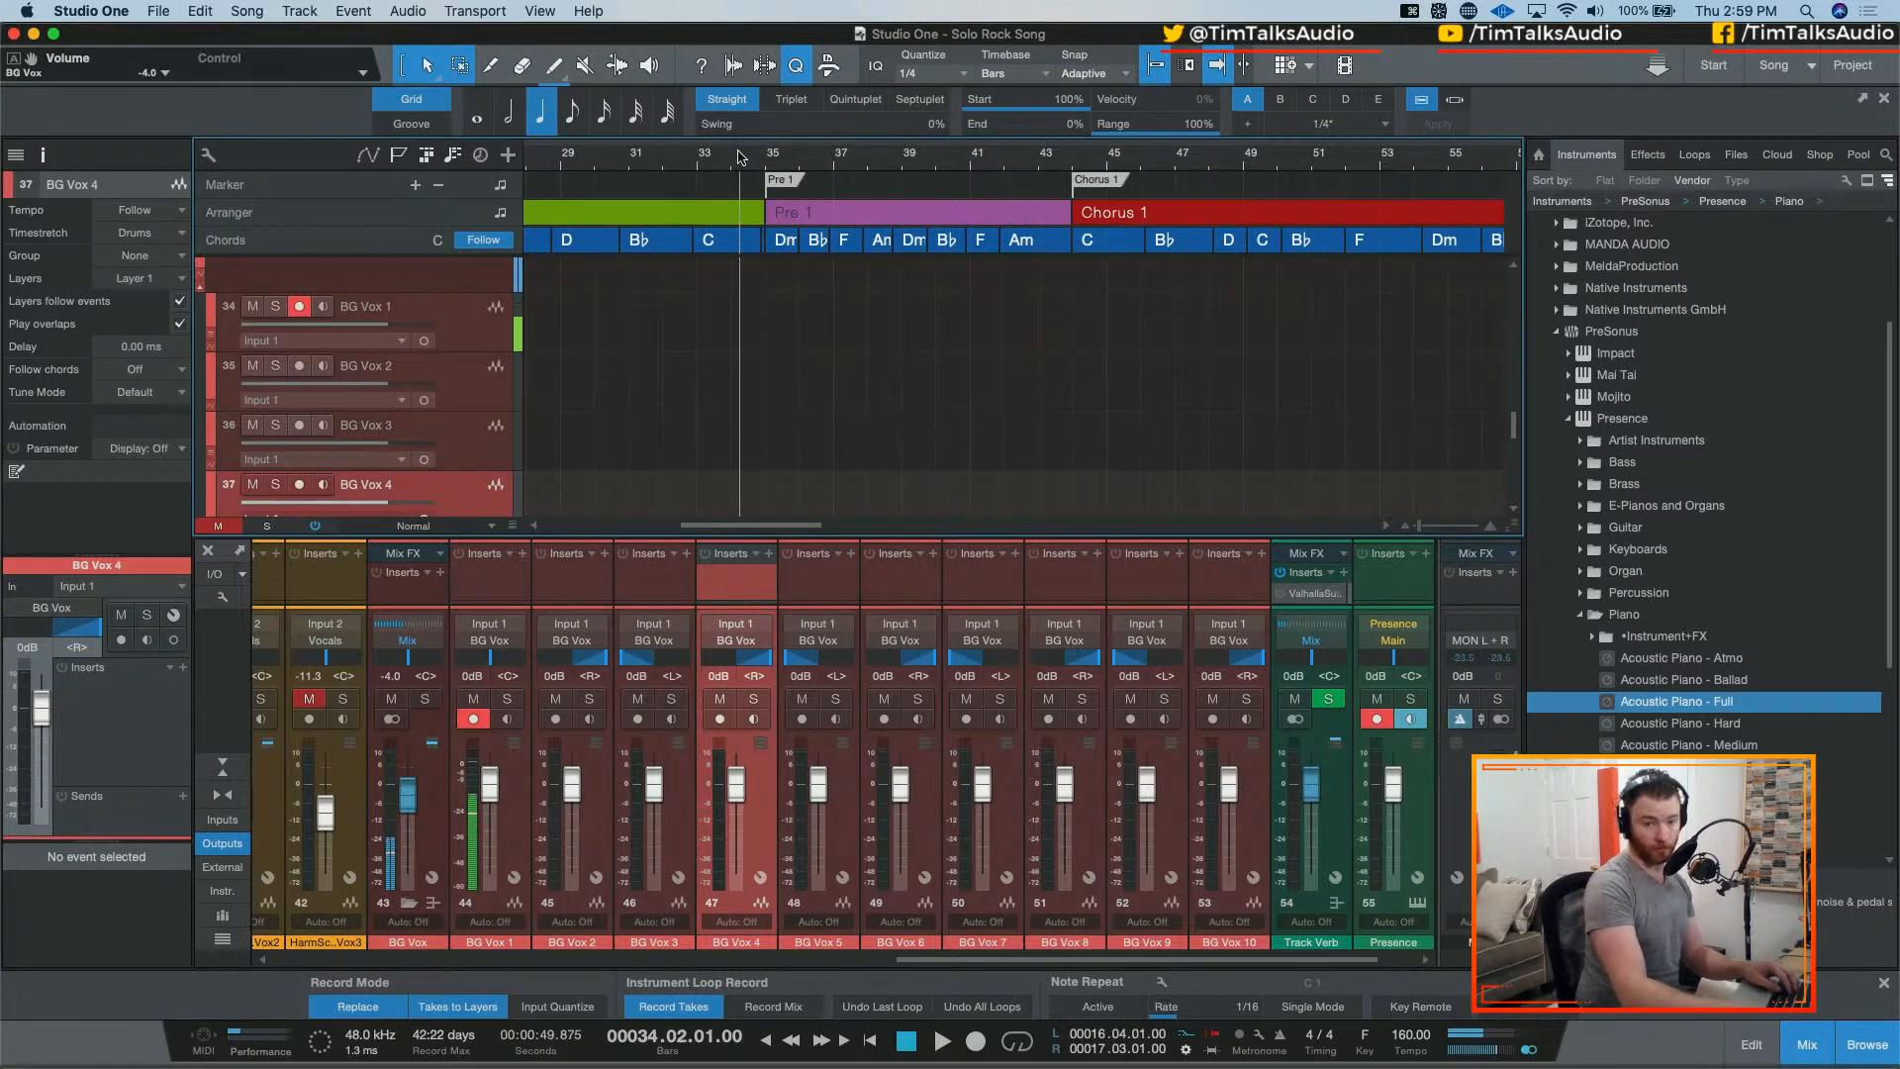
Step: Record a backing vocal take on BG Vox 1 through Pre 1 and move it to BG Vox 3
key(KP_Multiply)
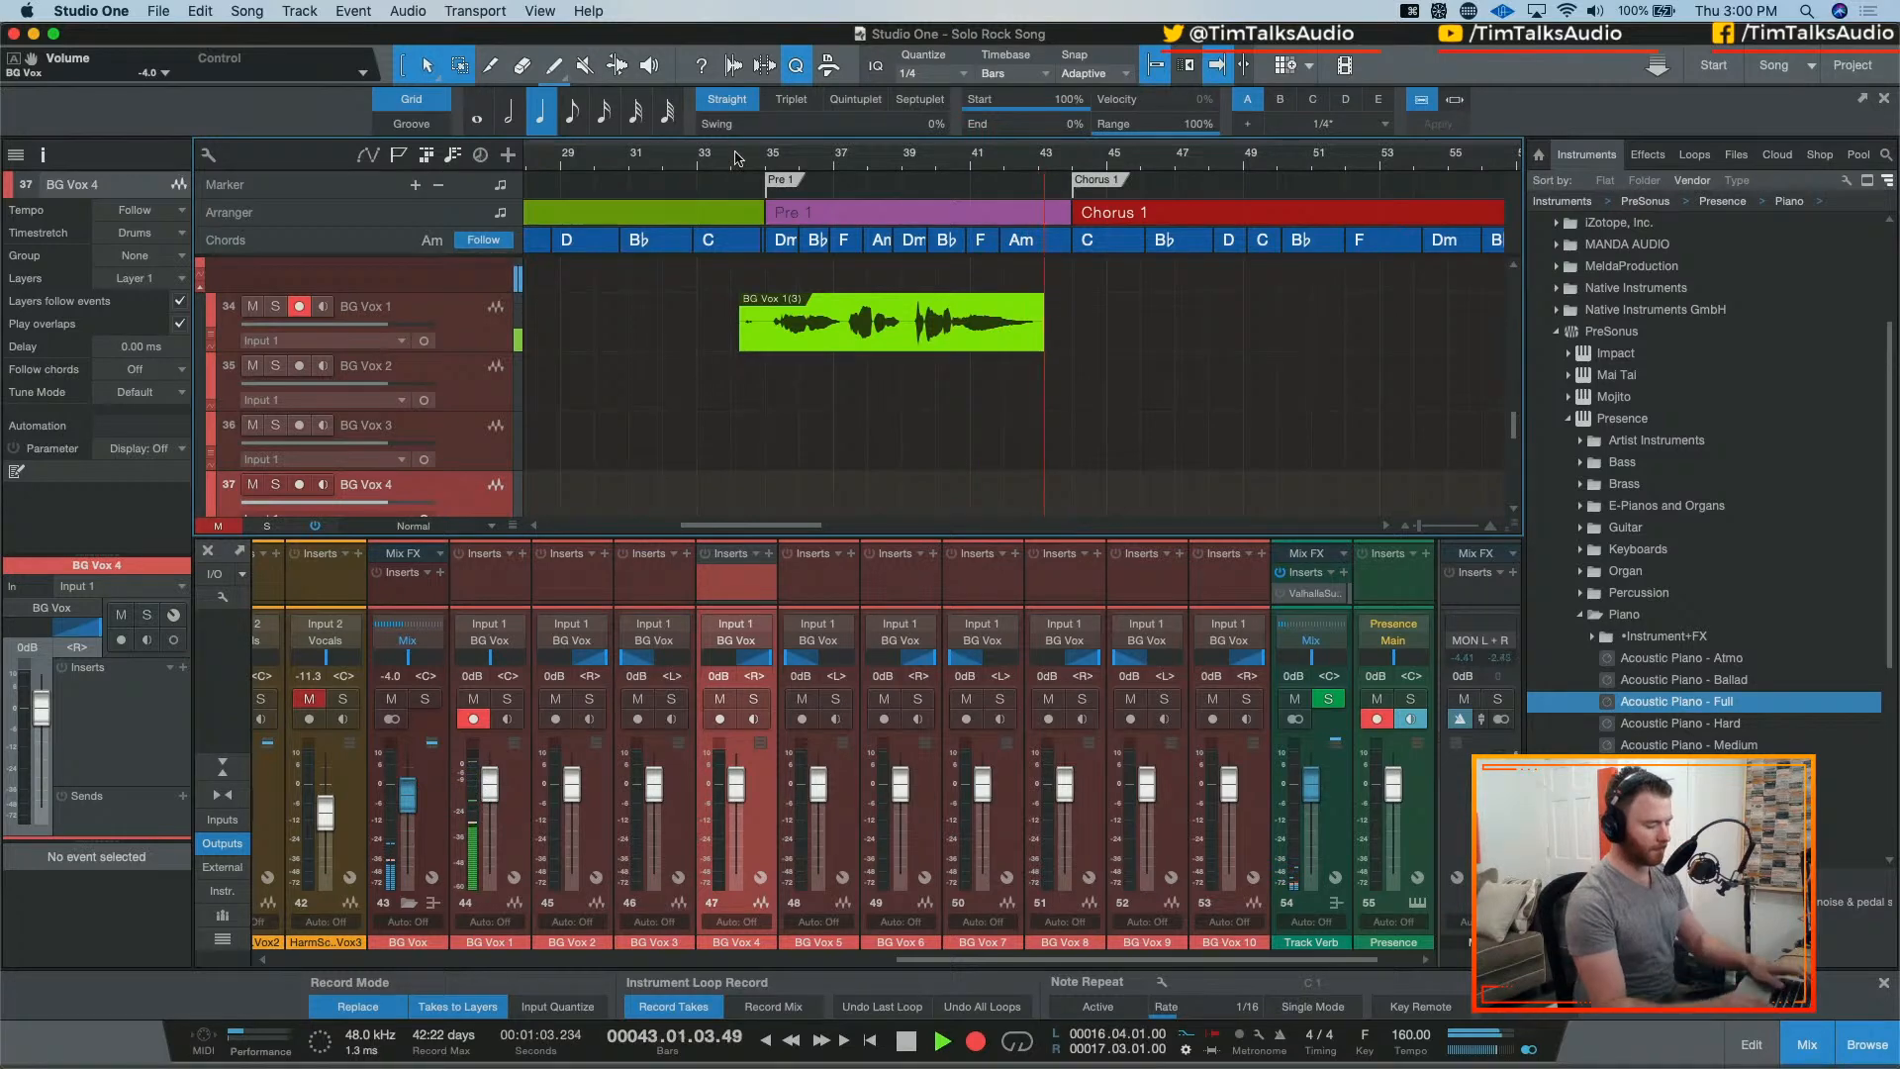
key(space)
drag(907, 351, 901, 470)
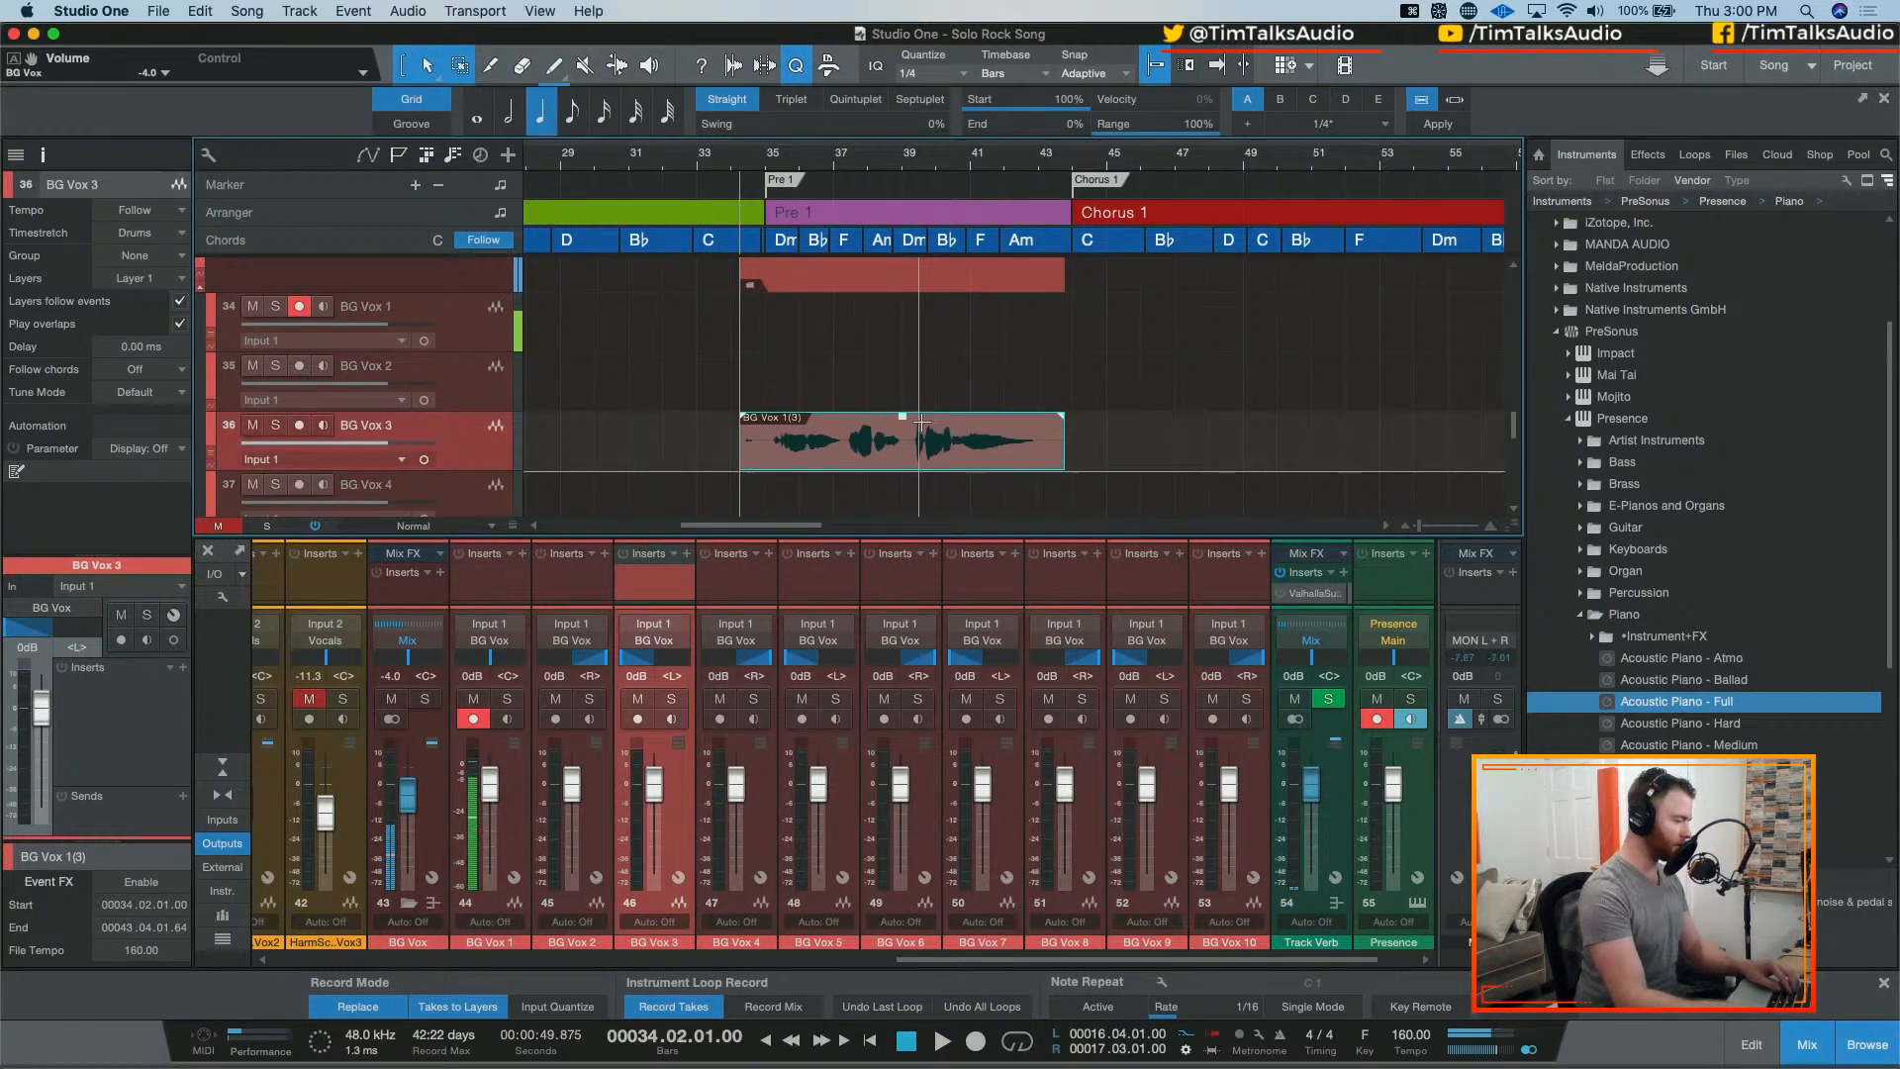
Step: Record a second Pre 1 take on BG Vox 1 from 34.02.01.00 and move it to BG Vox 4
key(space)
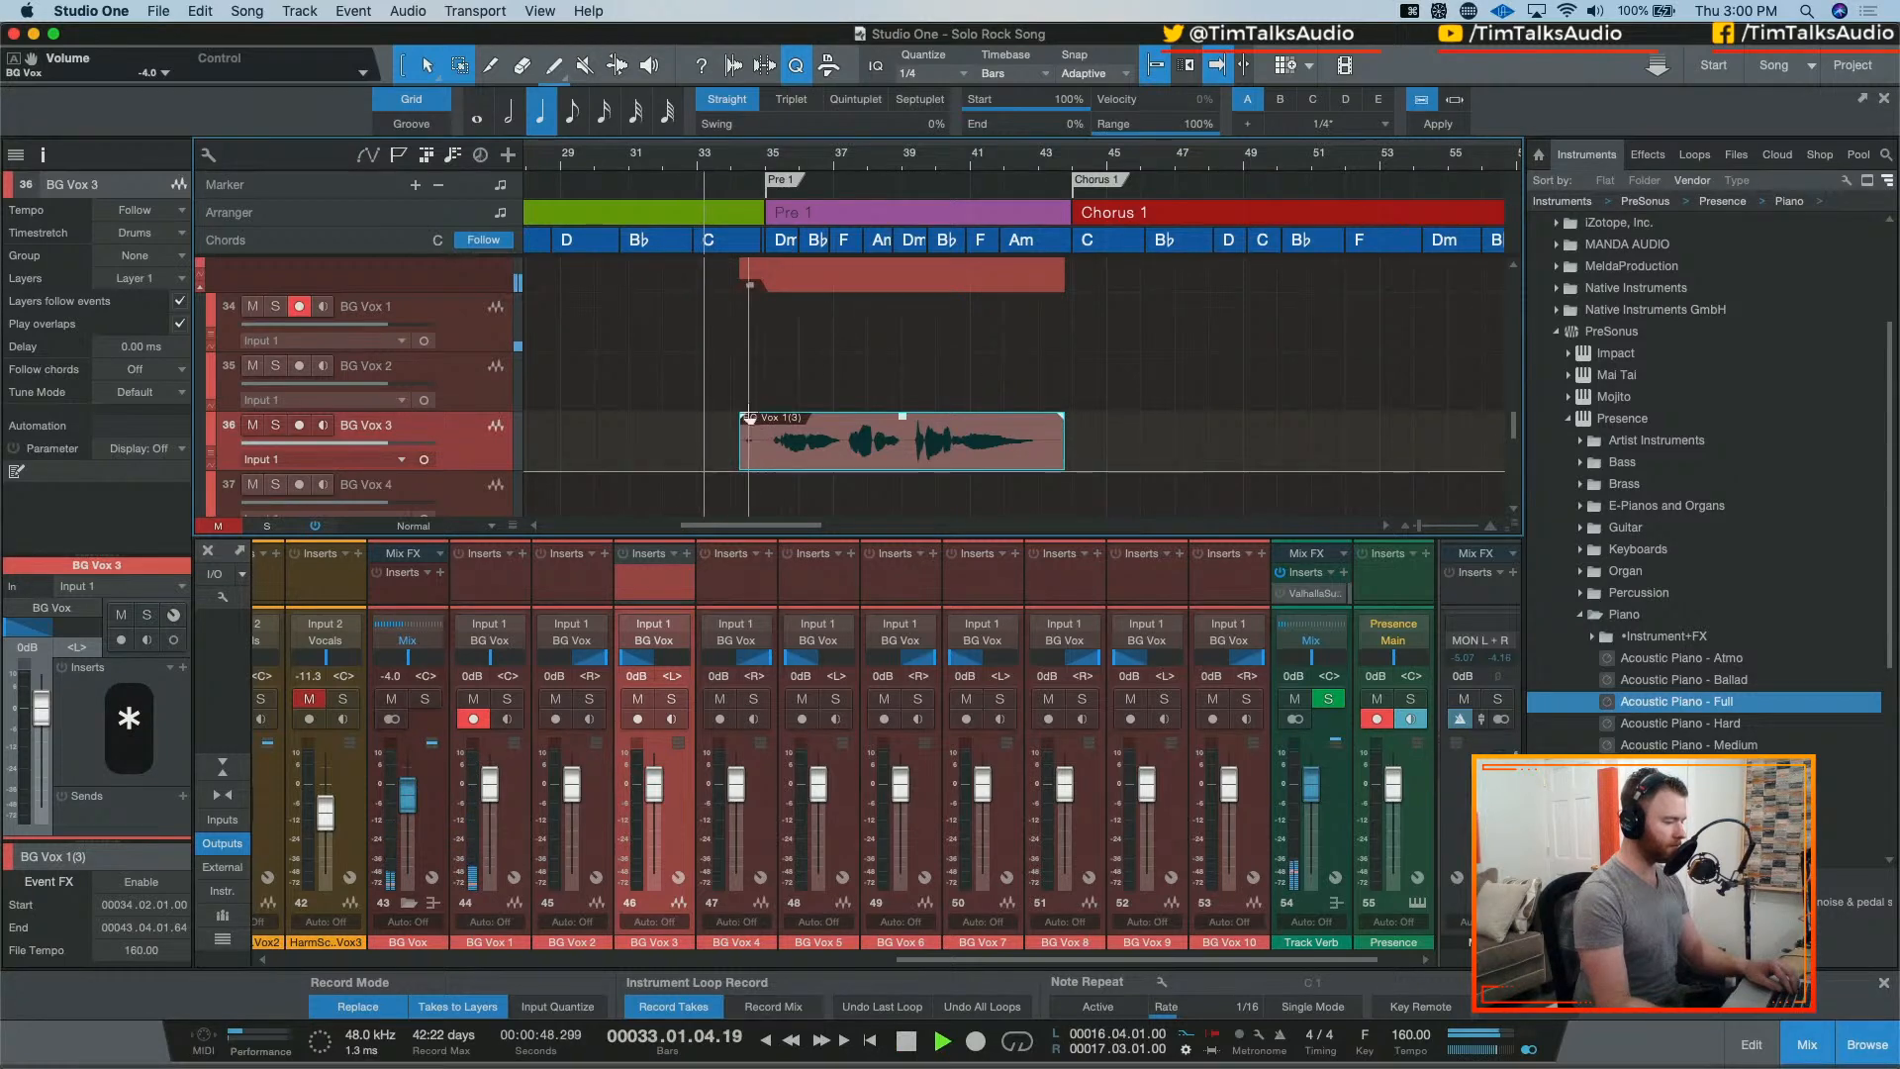
key(KP_Multiply)
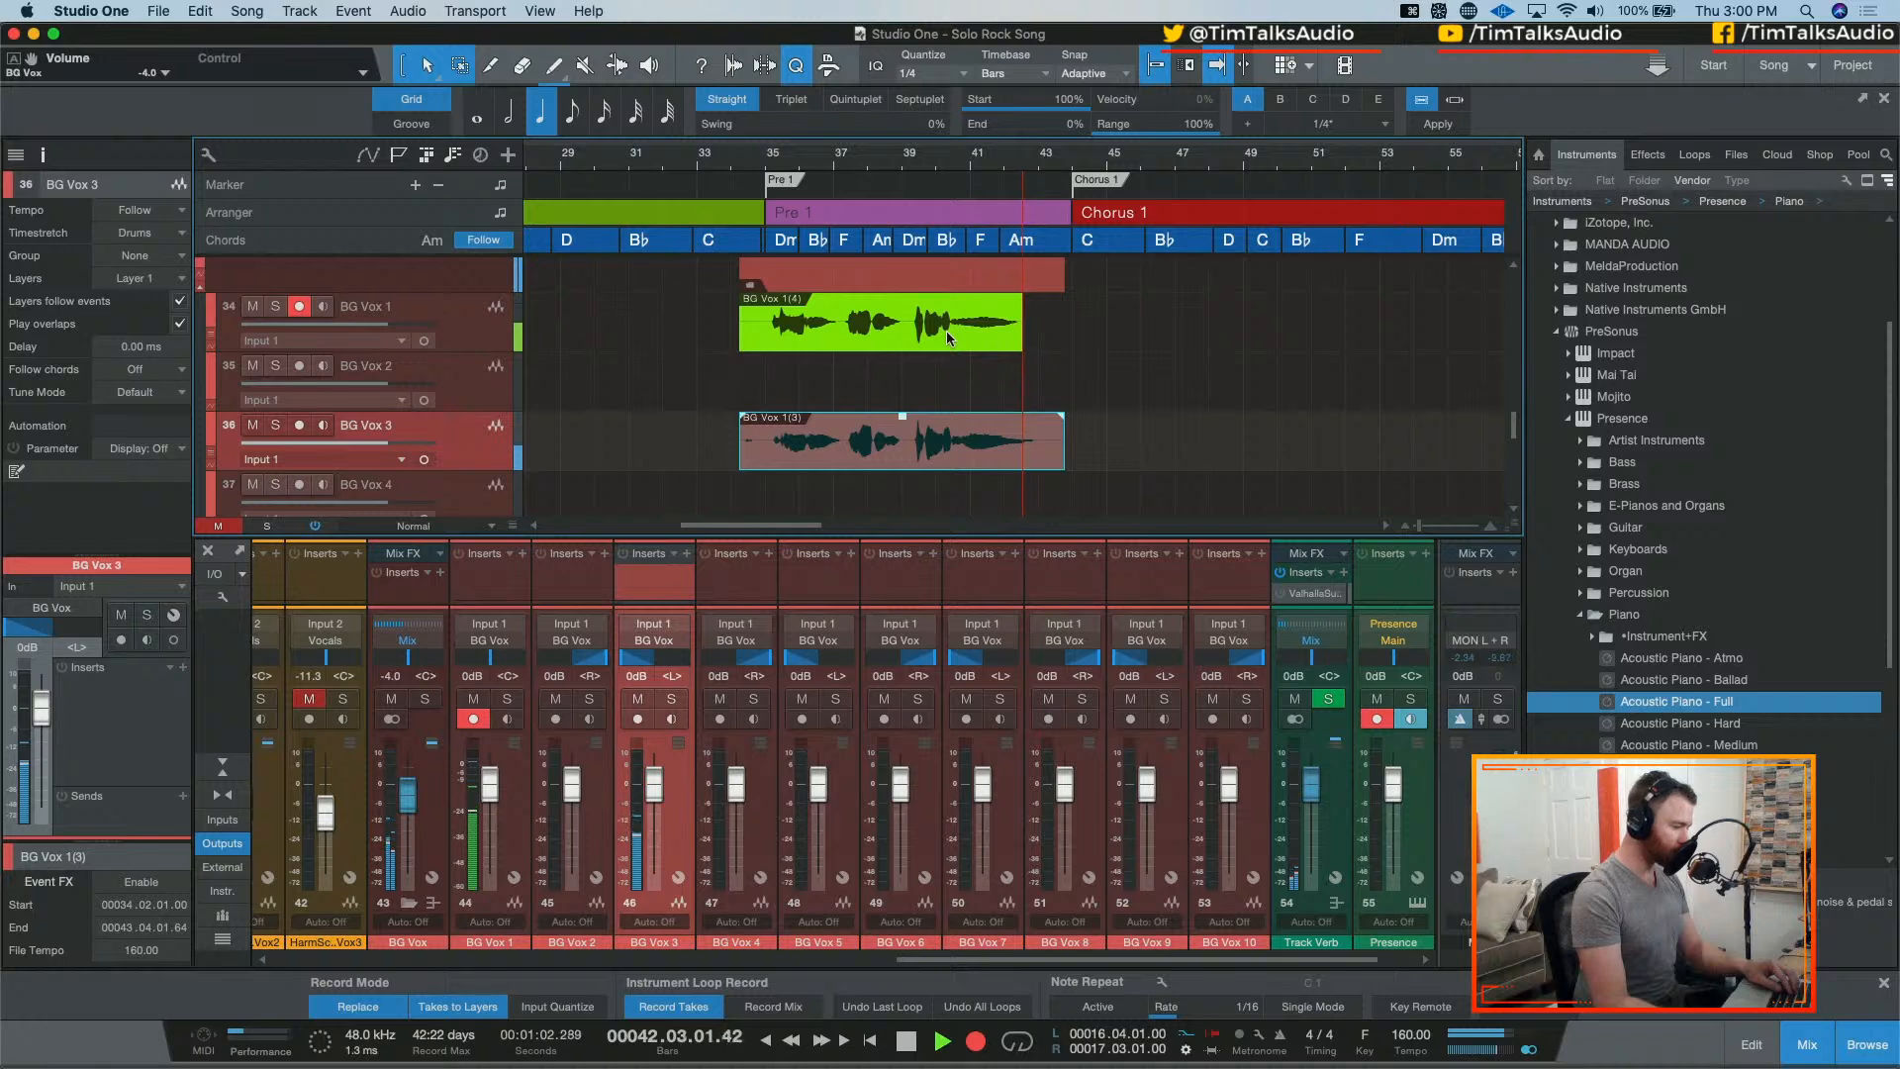
key(space)
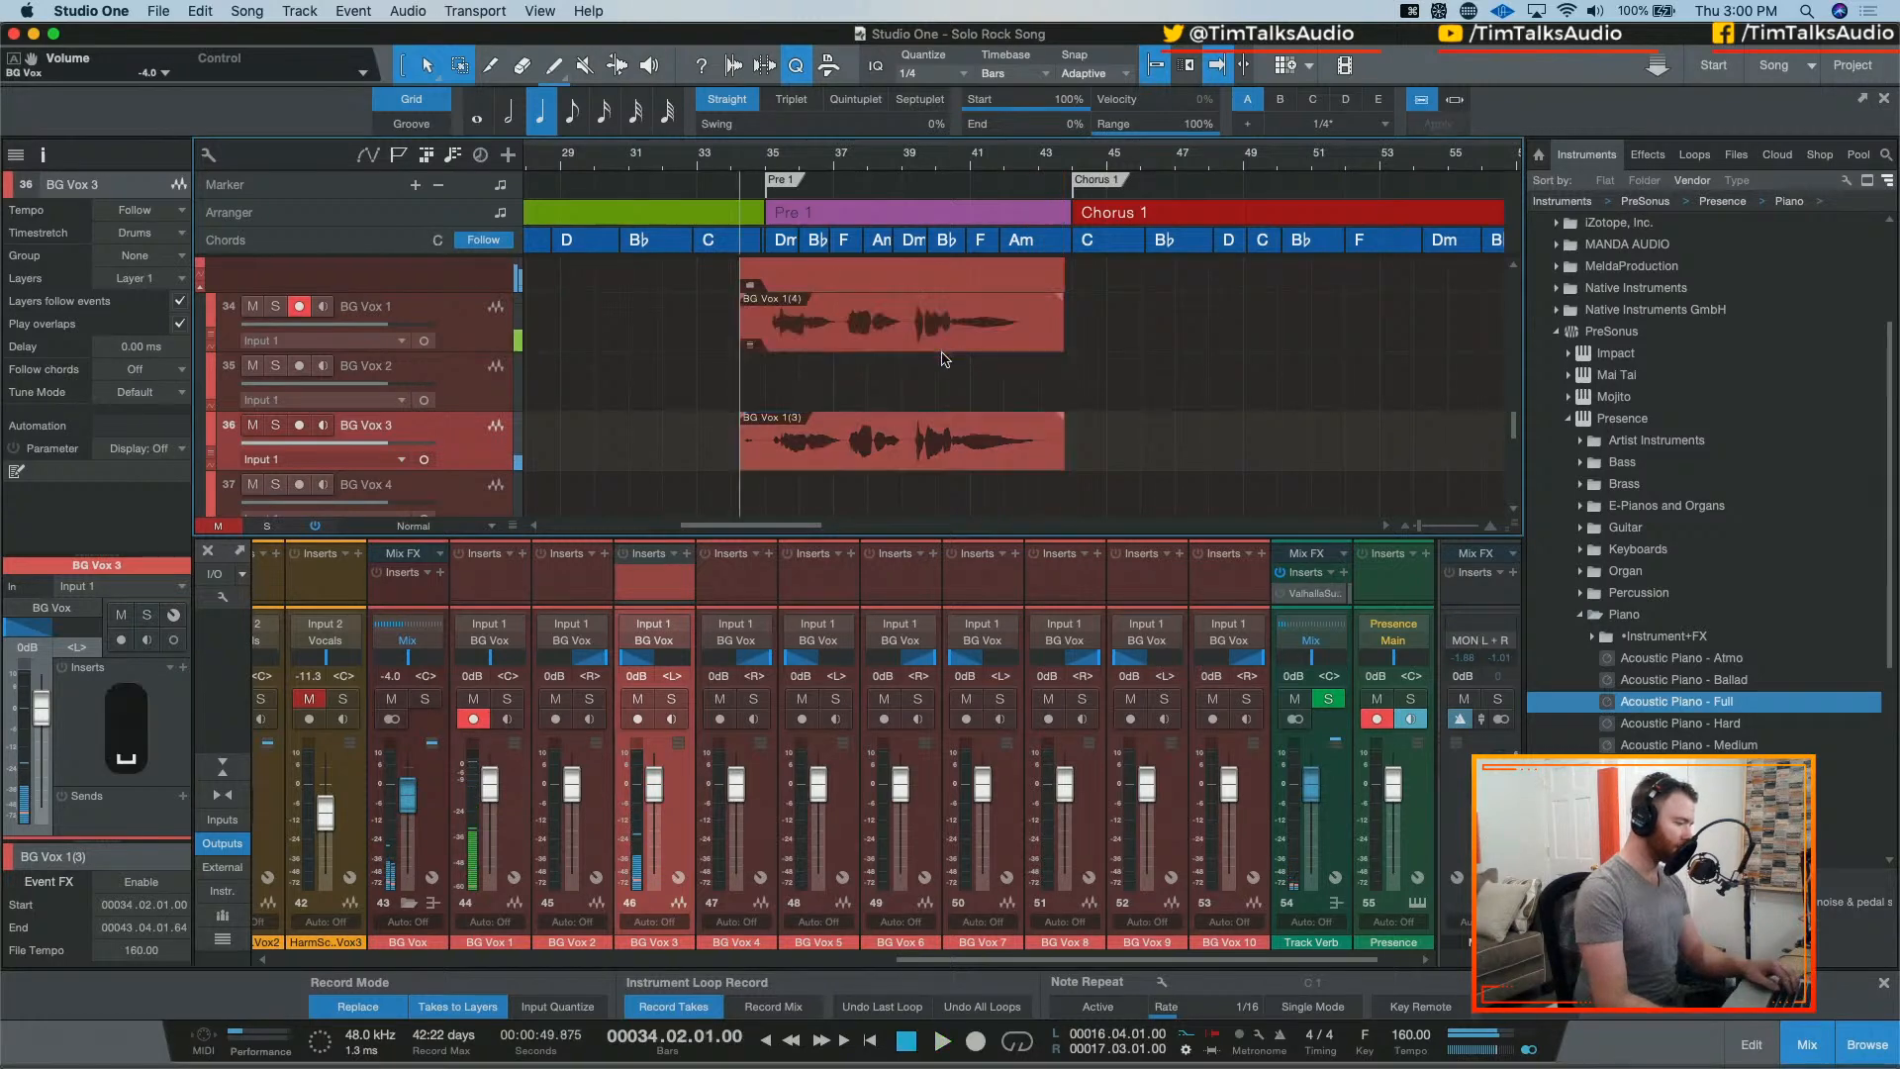
drag(941, 480, 941, 481)
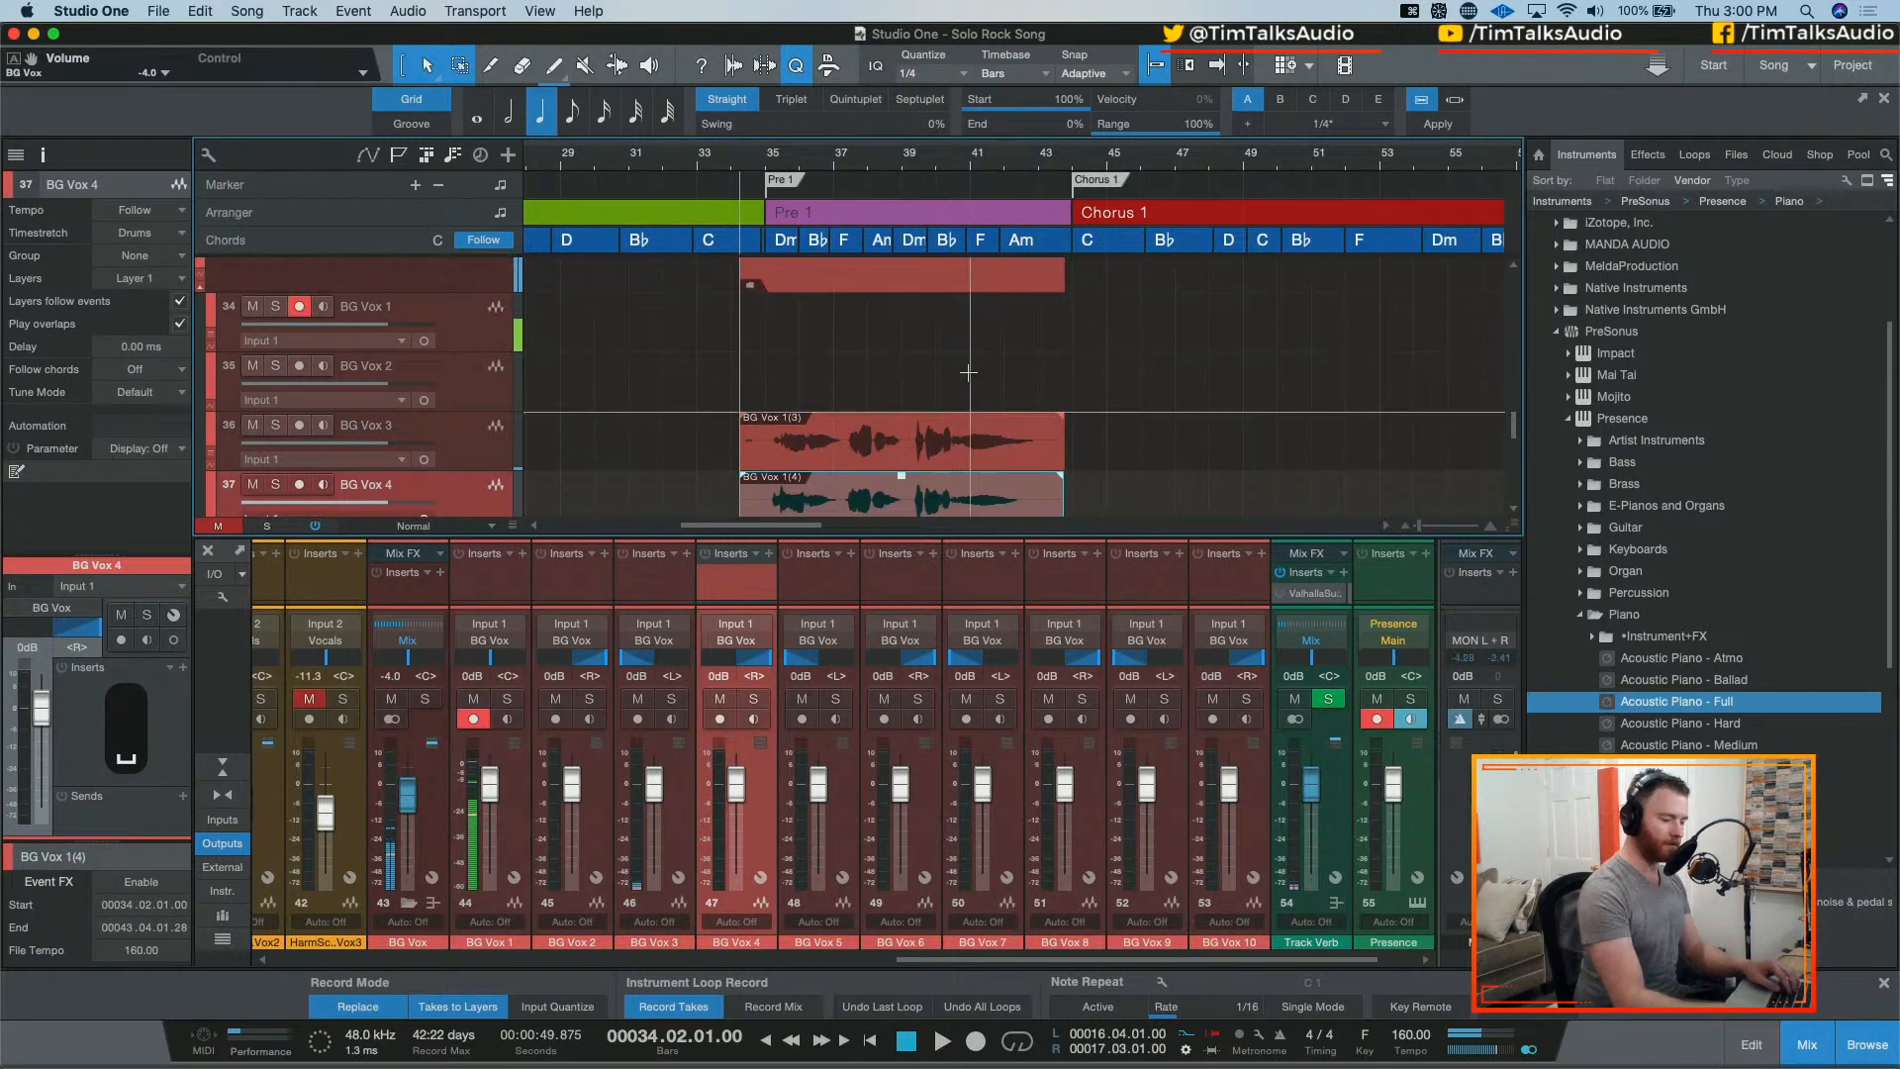
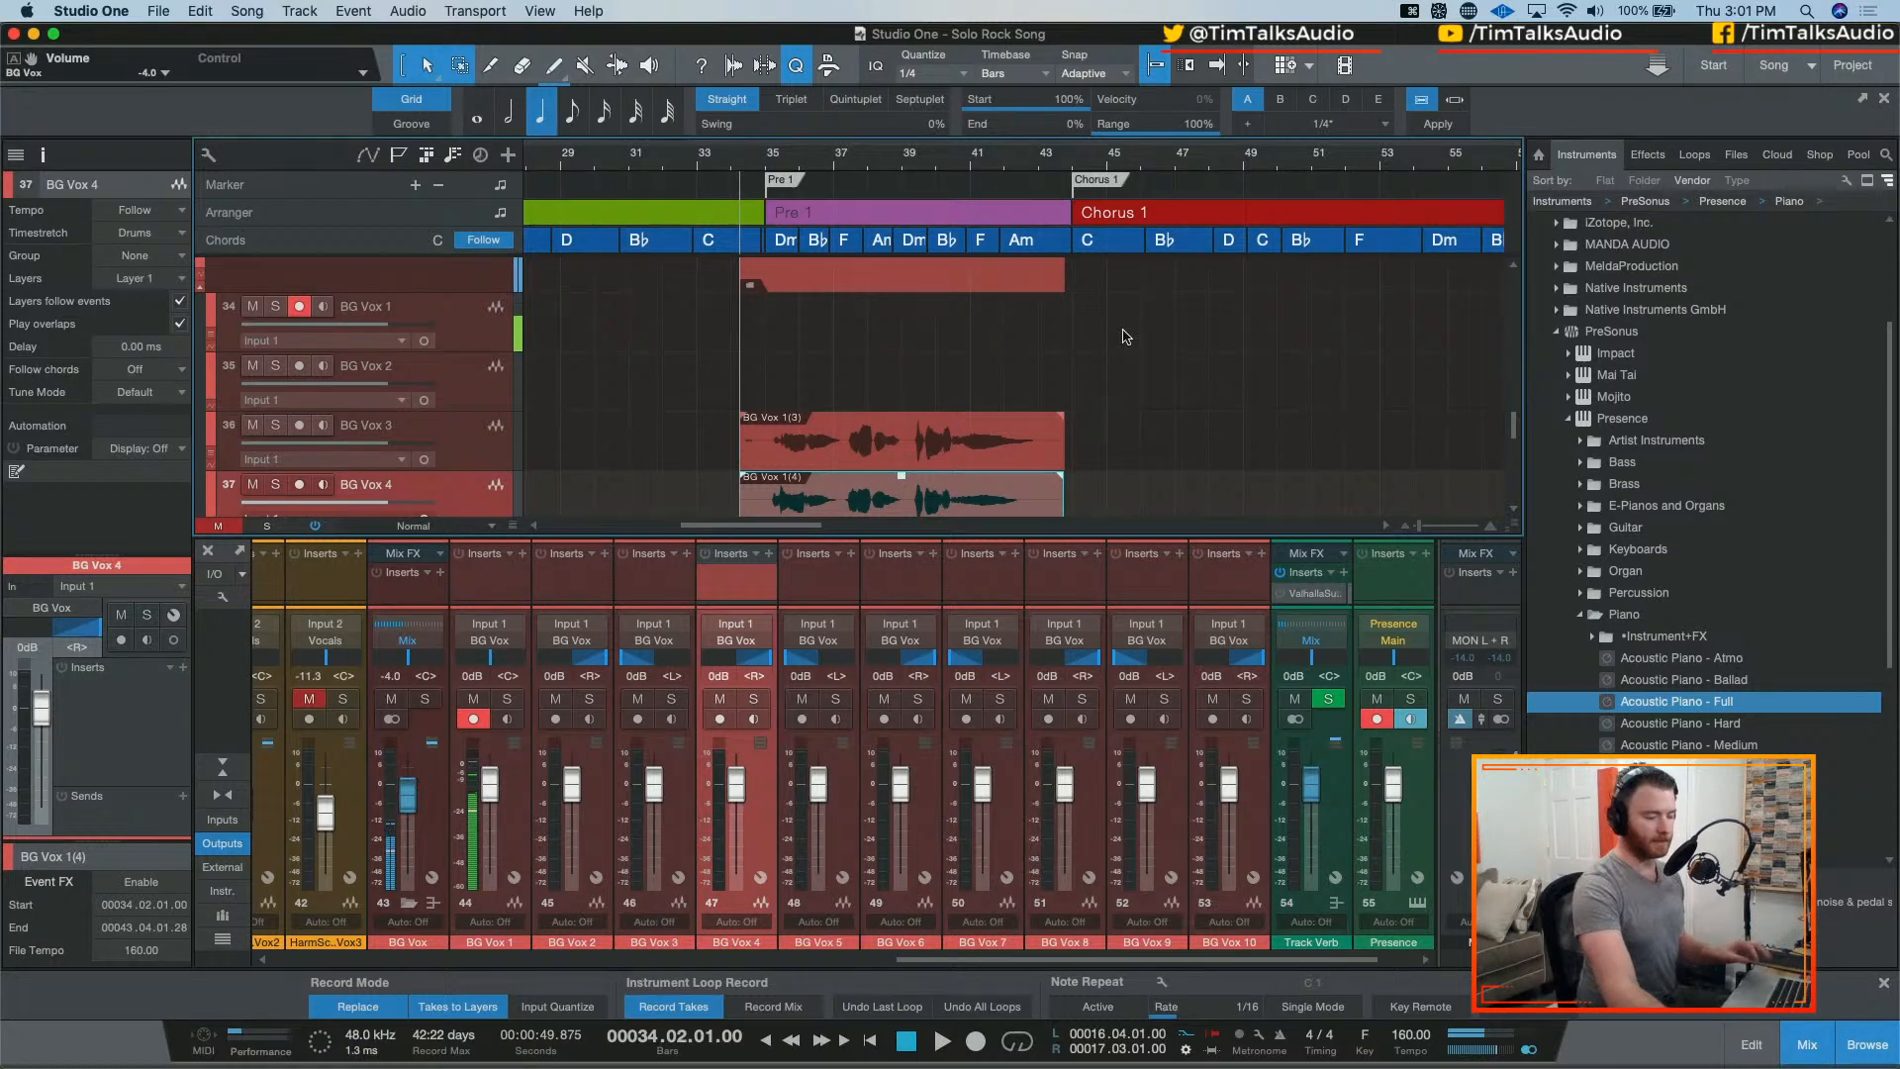
Step: Try to record a third backing vocal take on BG Vox 1 over Pre 1, stopping it early in the section
key(KP_Multiply)
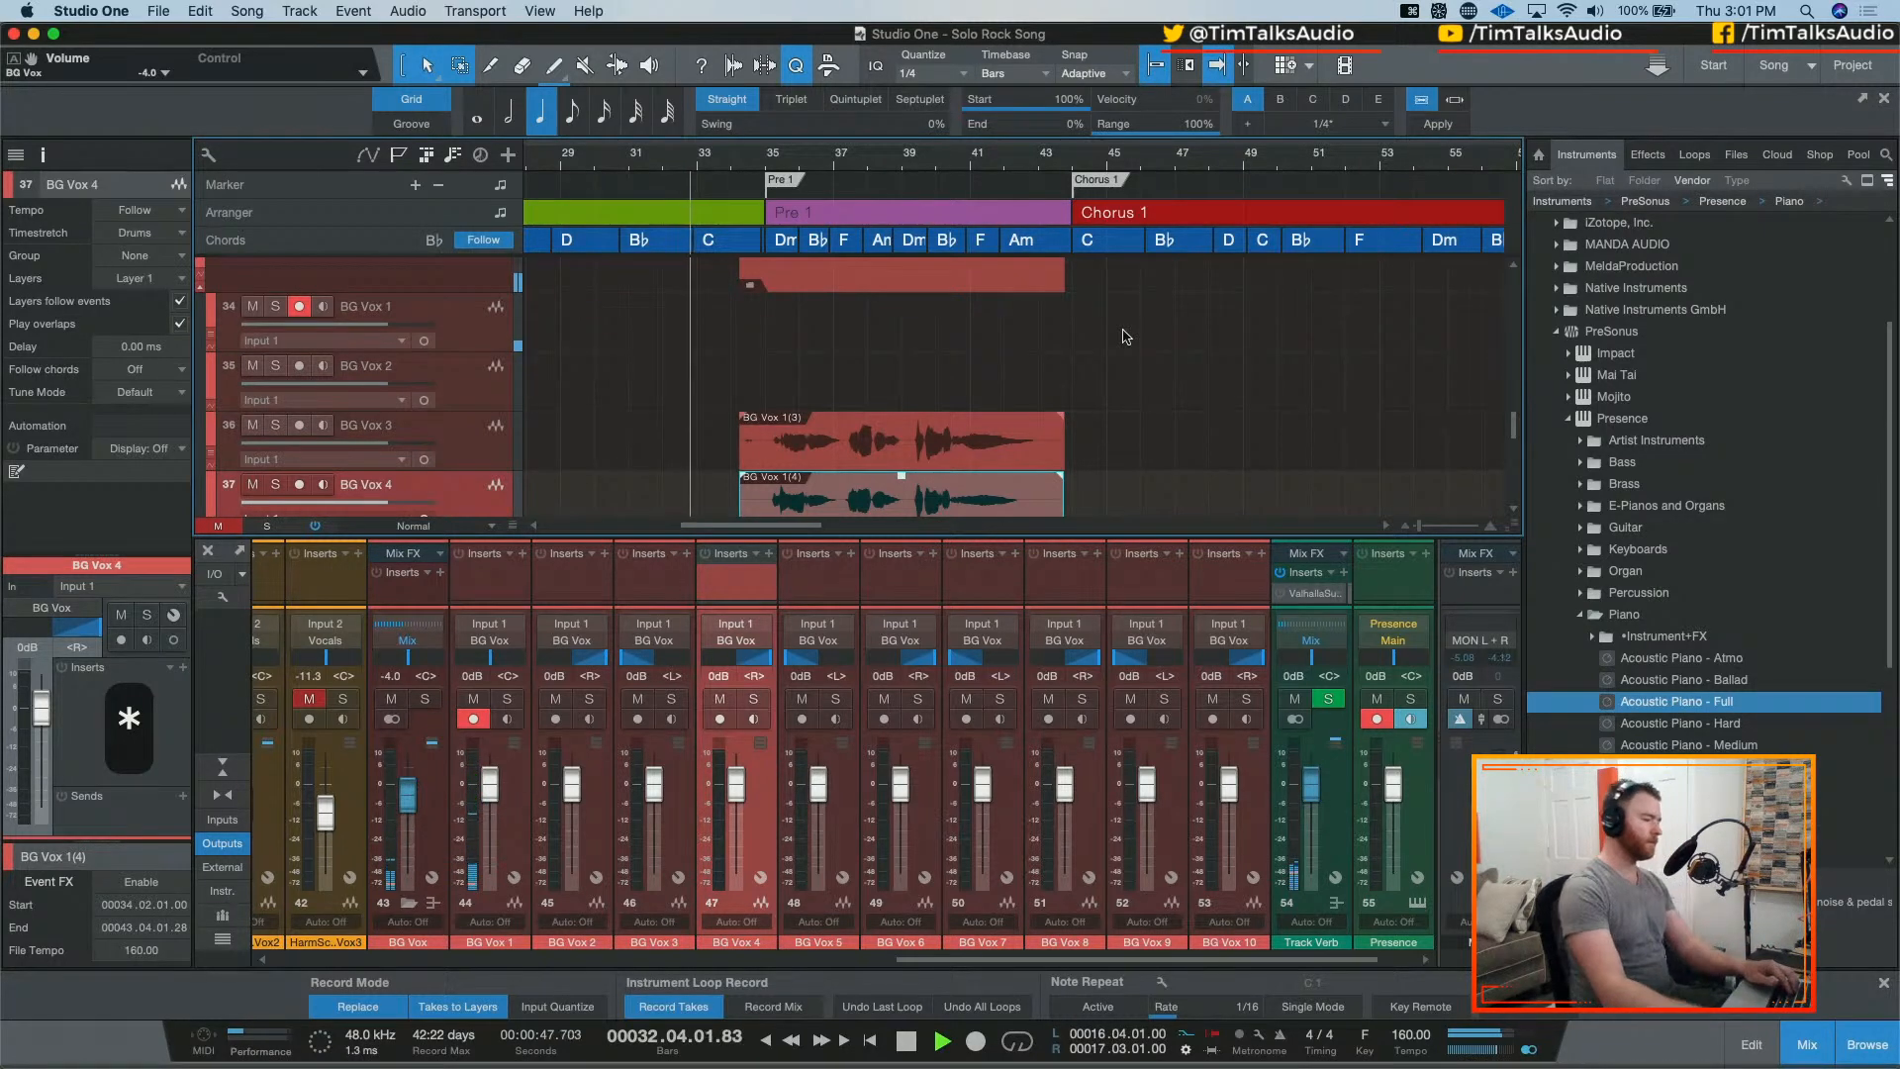
key(KP_Multiply)
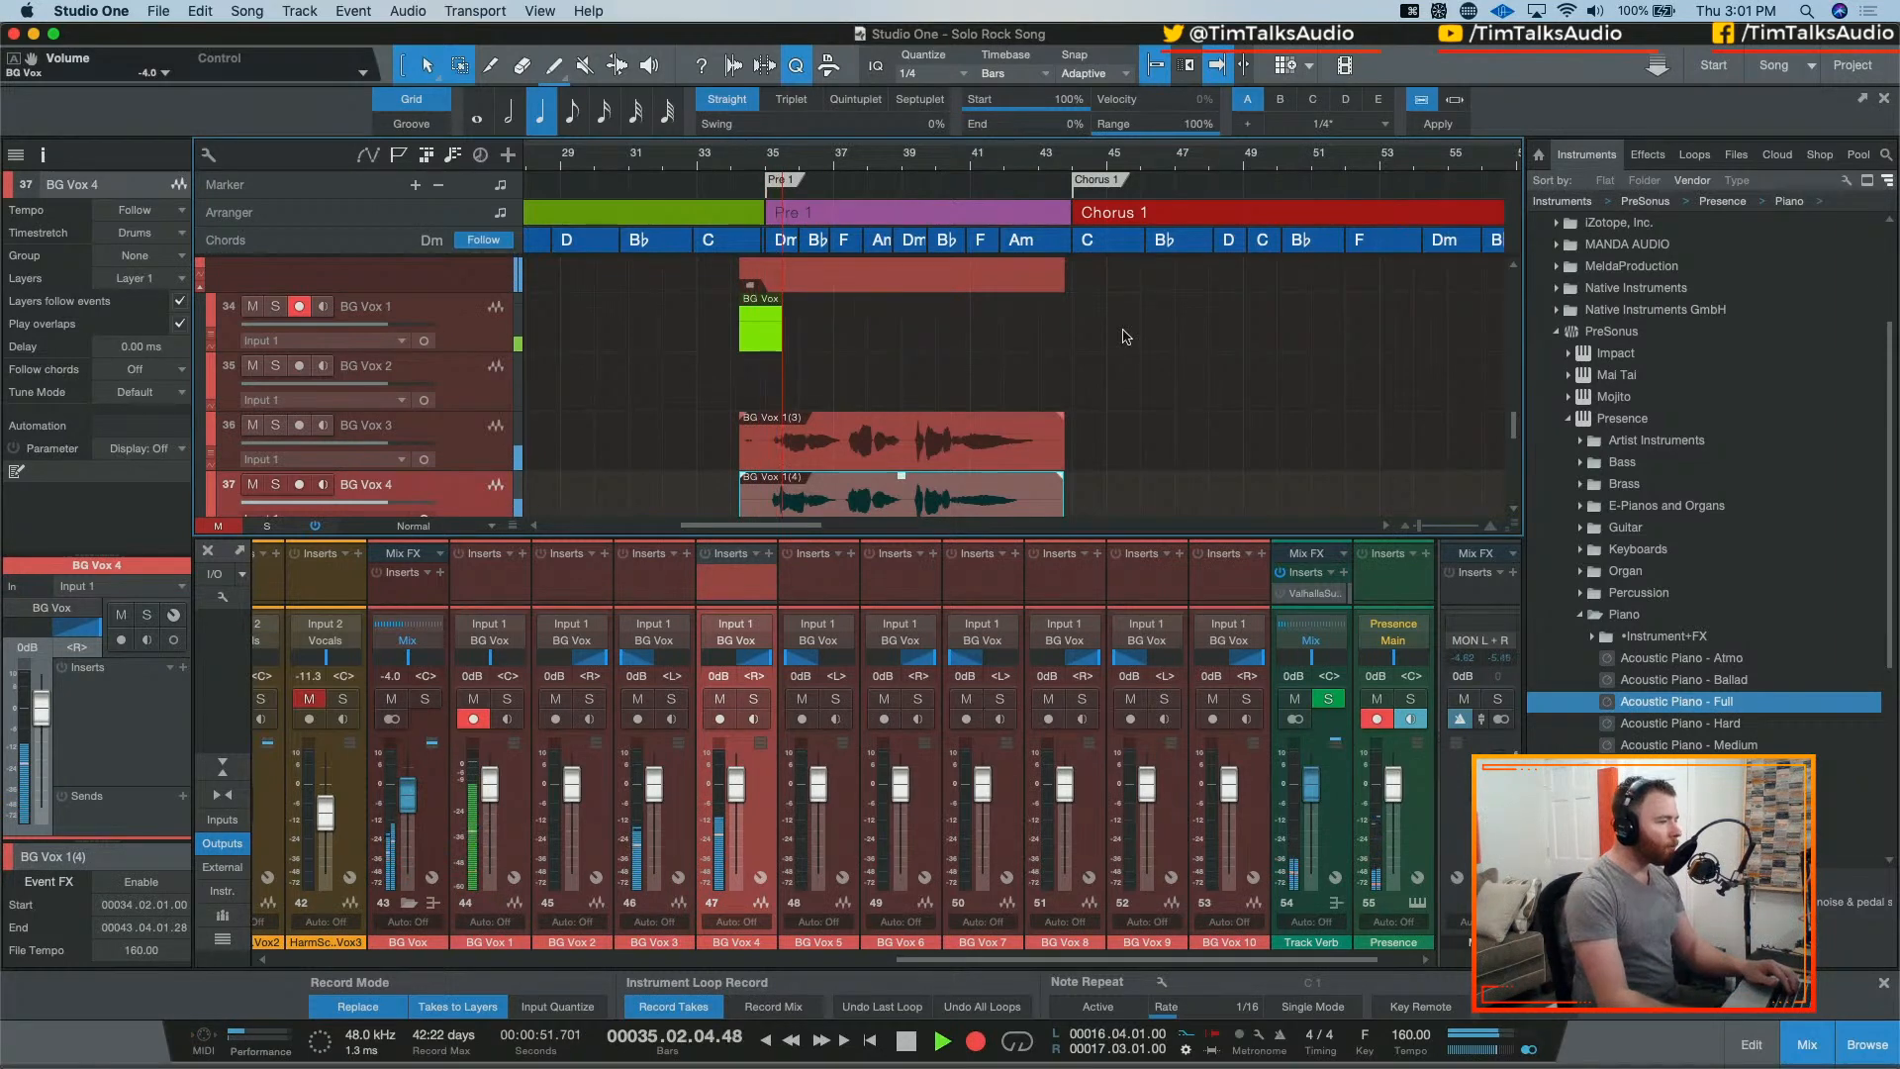
key(space)
Step: Try muting BG Vox 3 and BG Vox 4 for the BG Vox 1 recording
click(253, 425)
click(255, 485)
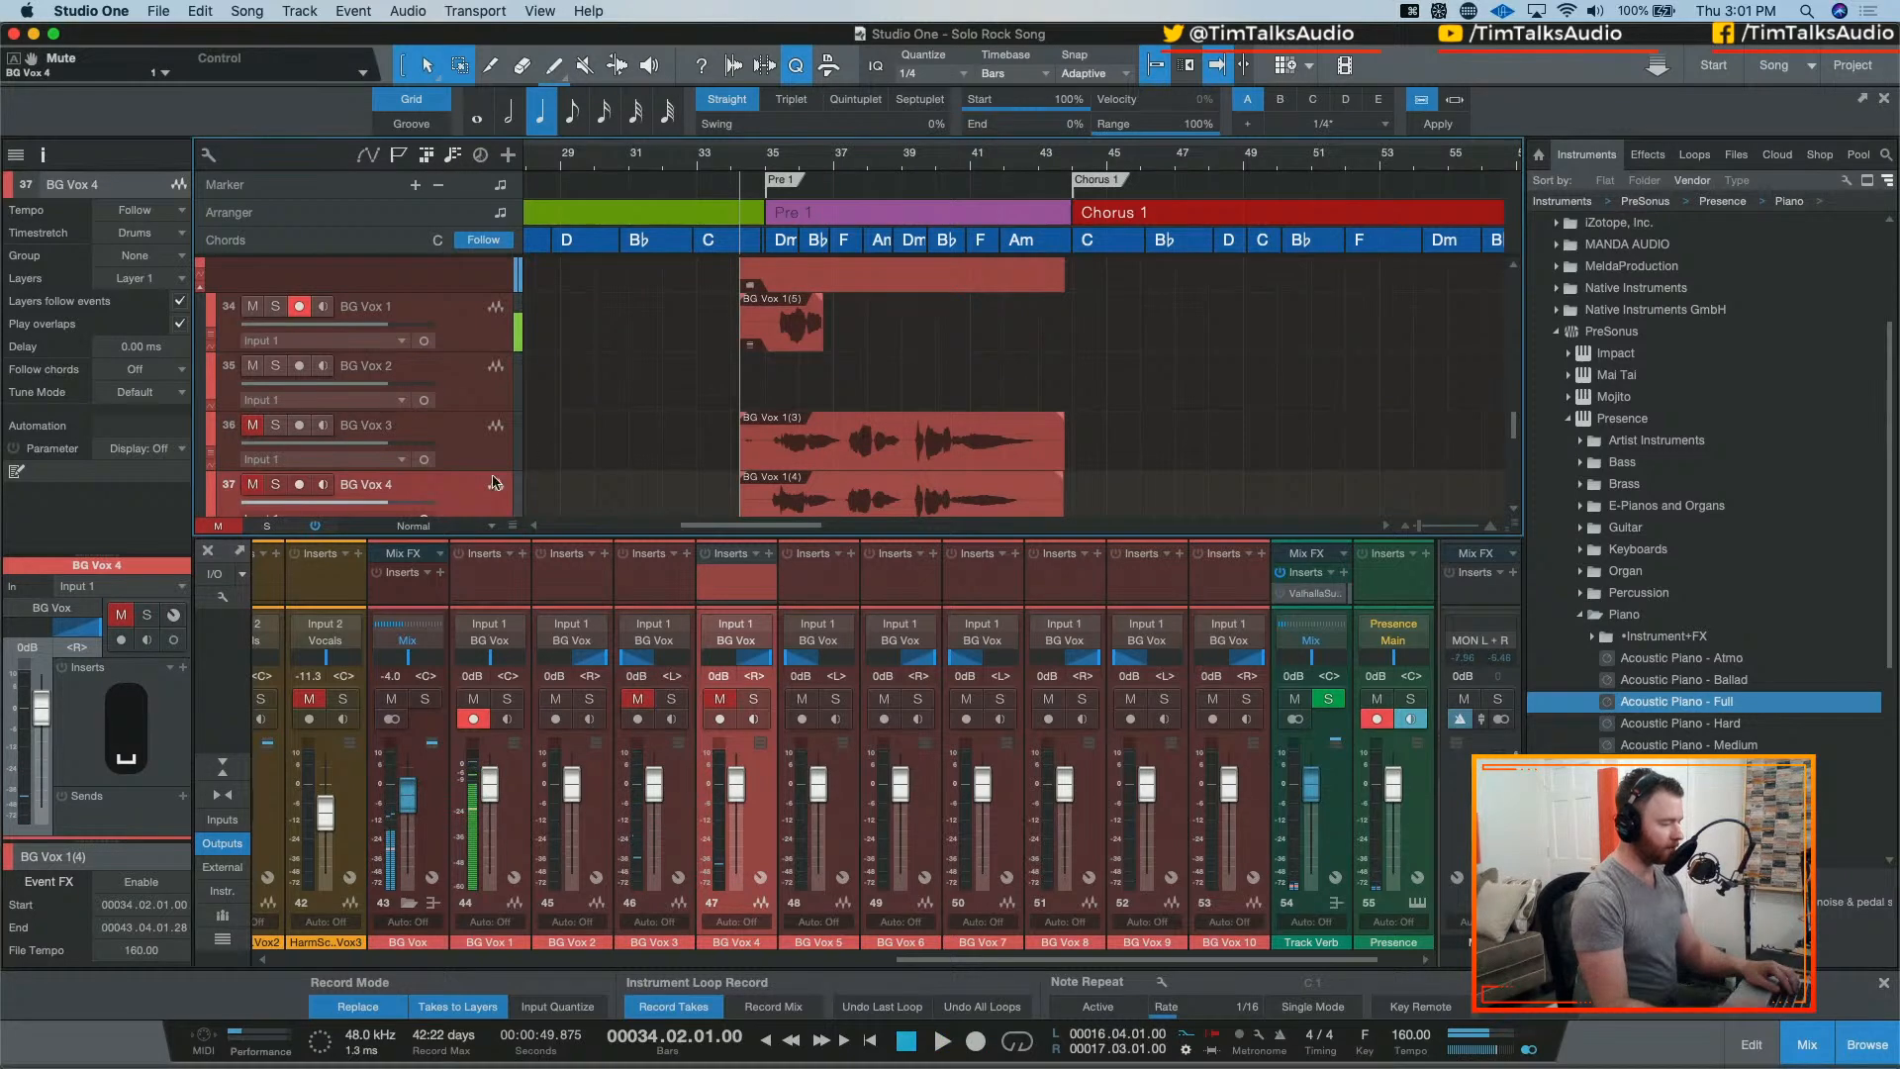
key(super+z)
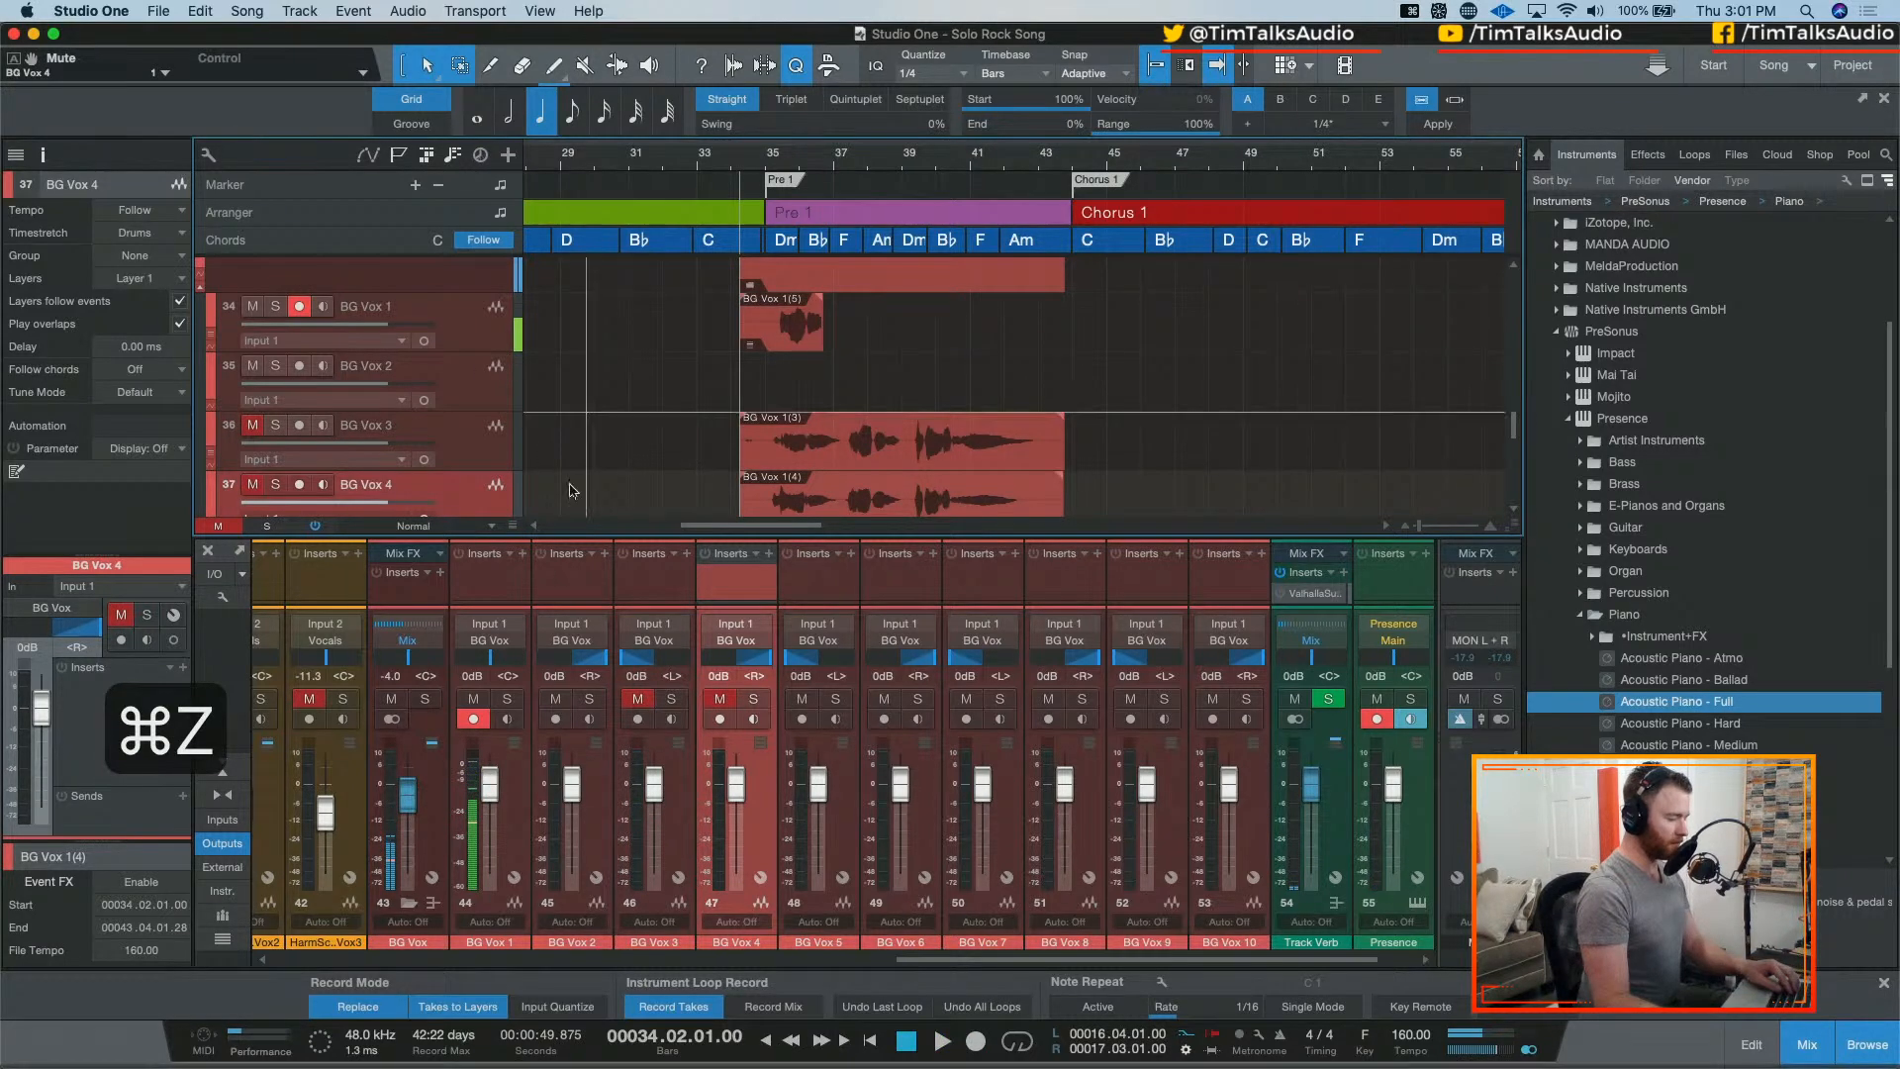
Step: Lower the BG Vox 3 and BG Vox 4 faders together to -22.9 dB
click(706, 804)
shift+click(690, 810)
drag(659, 787, 656, 829)
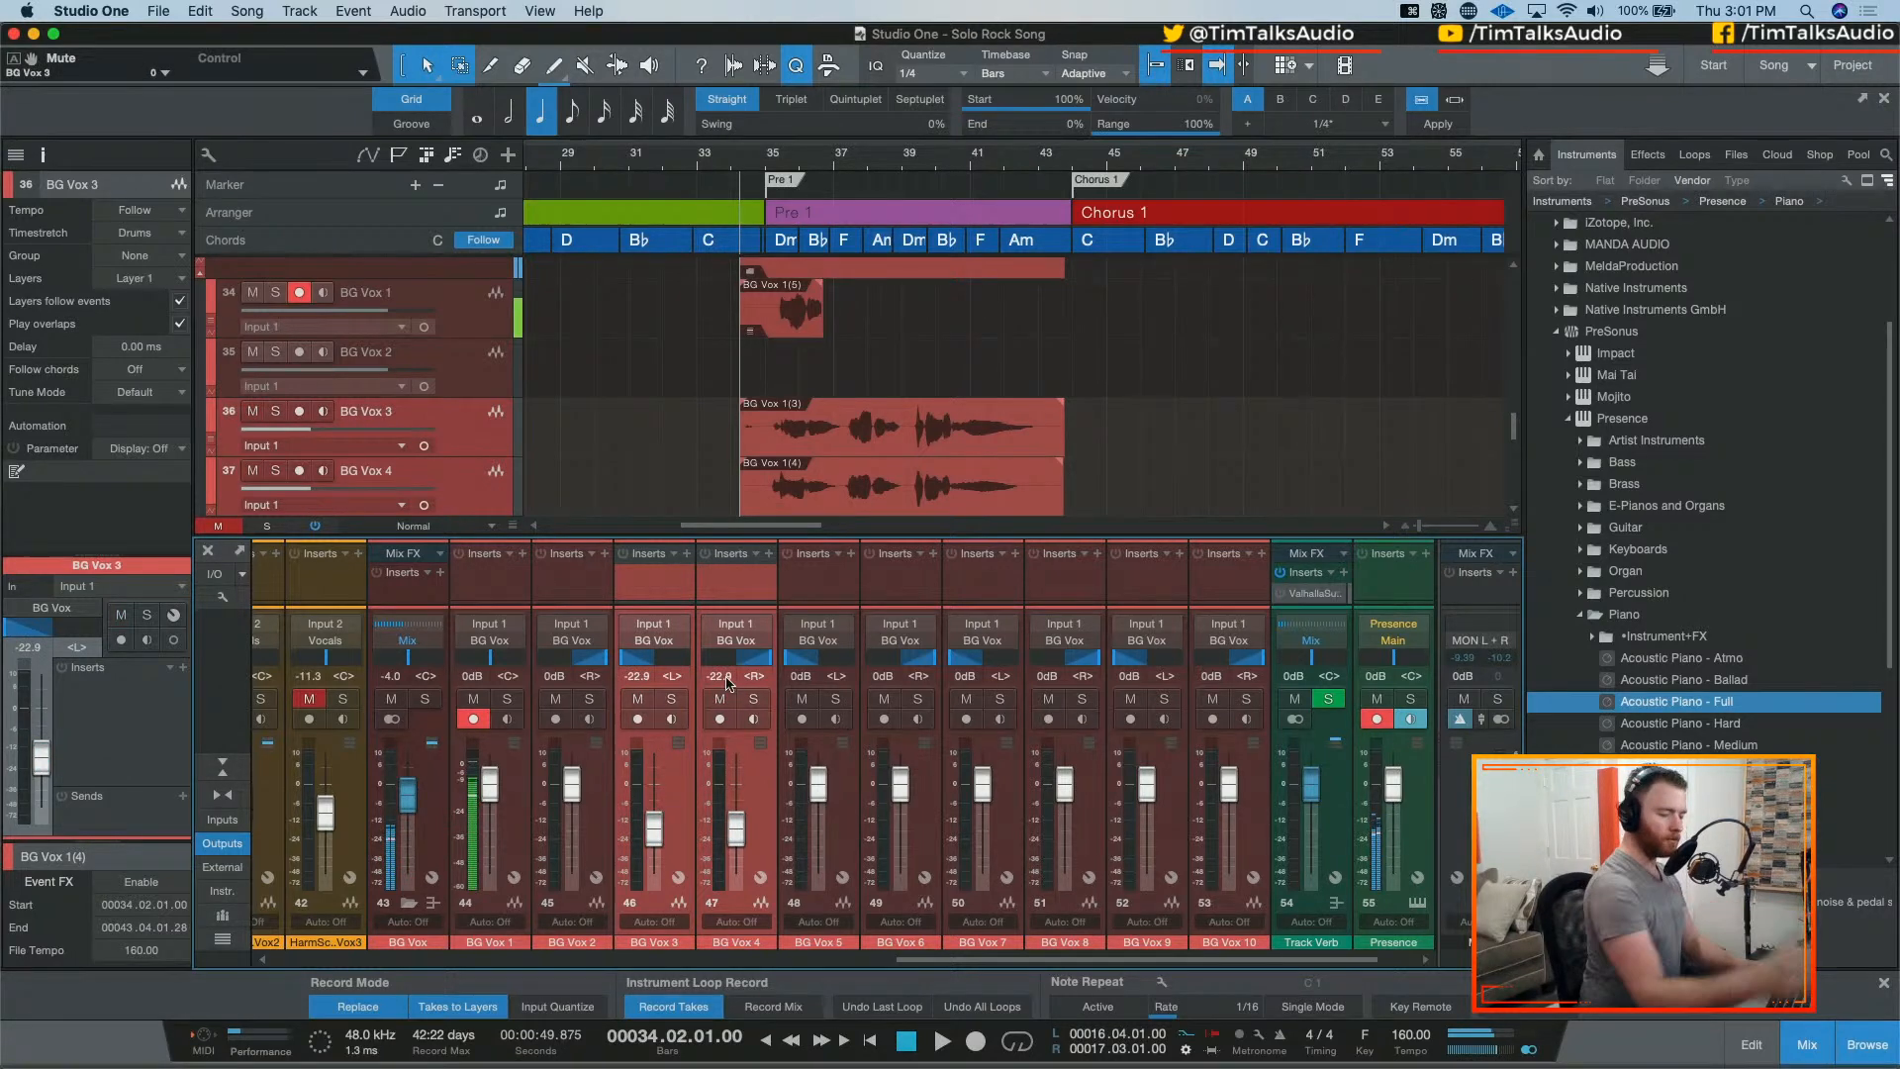
Step: Record a full Pre 1 take on BG Vox 1 from 34.02.01.00 and place the playhead at 39.01.01.00
key(KP_Multiply)
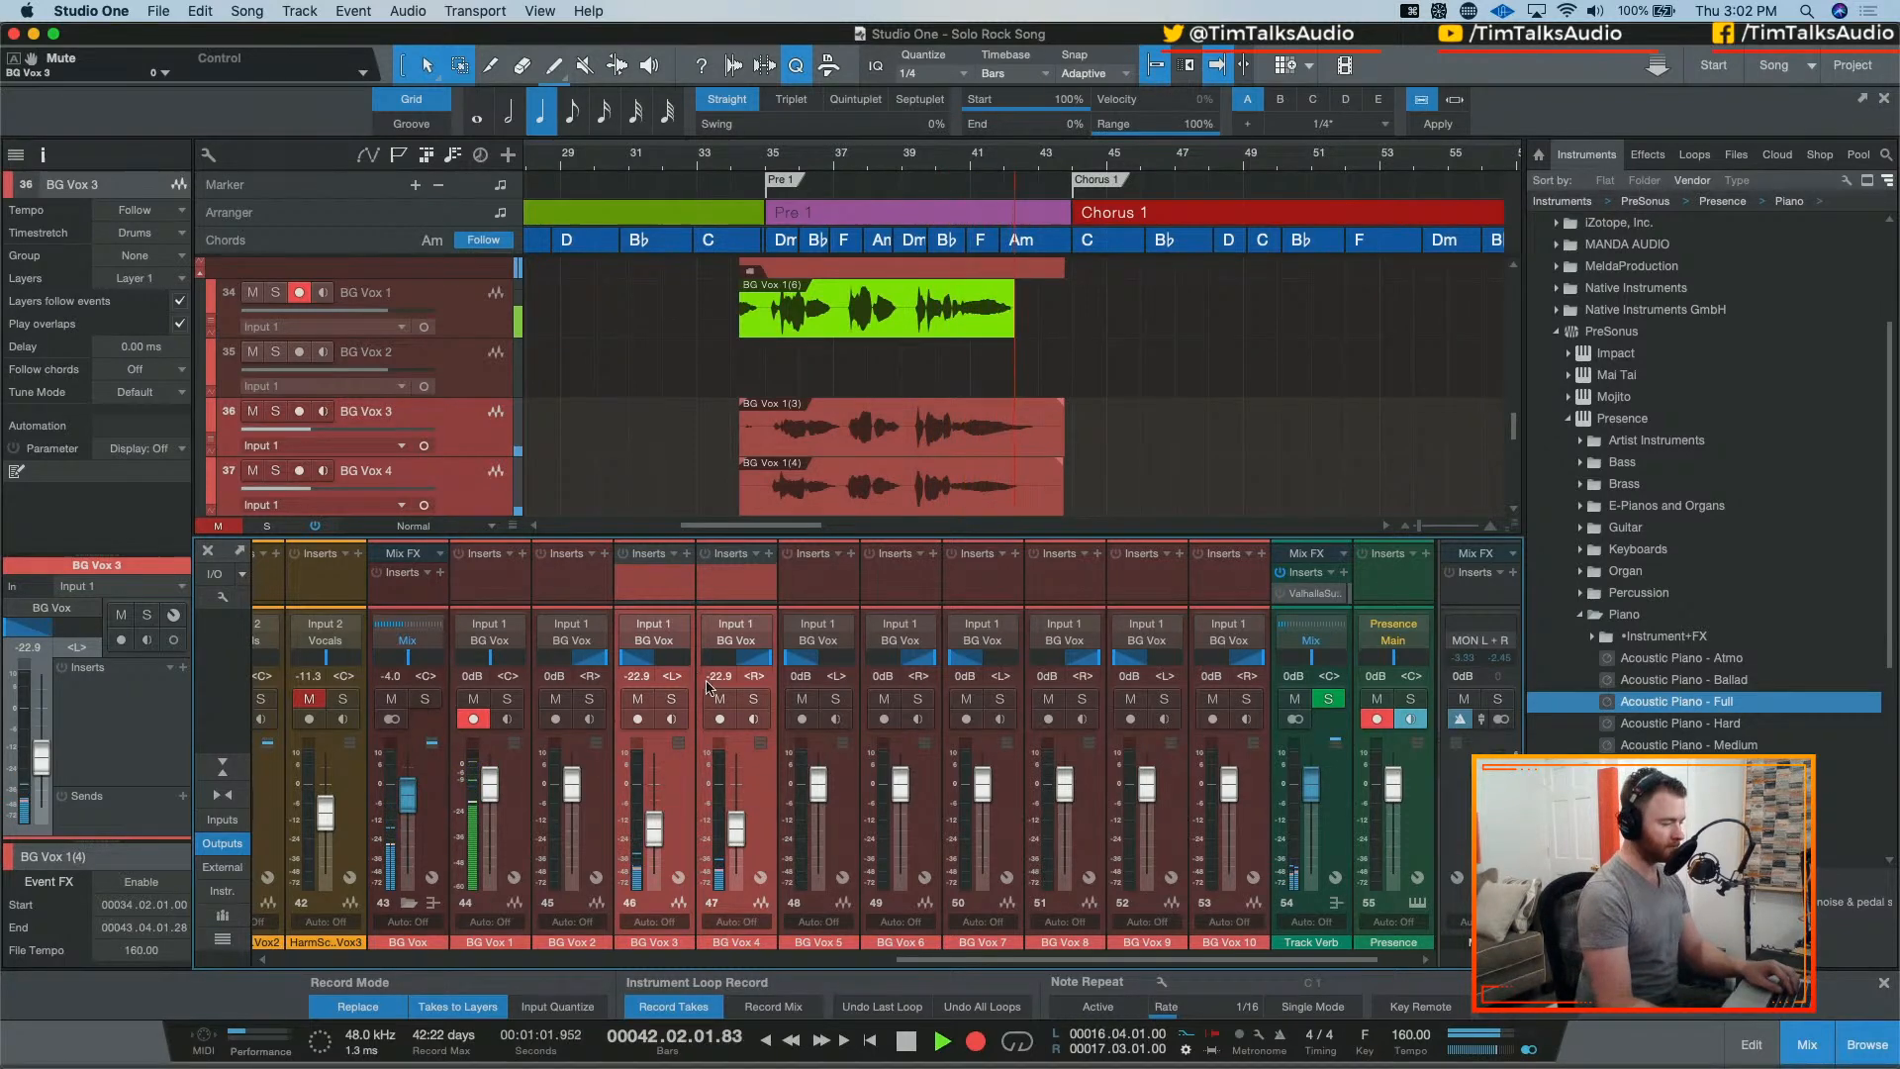
key(space)
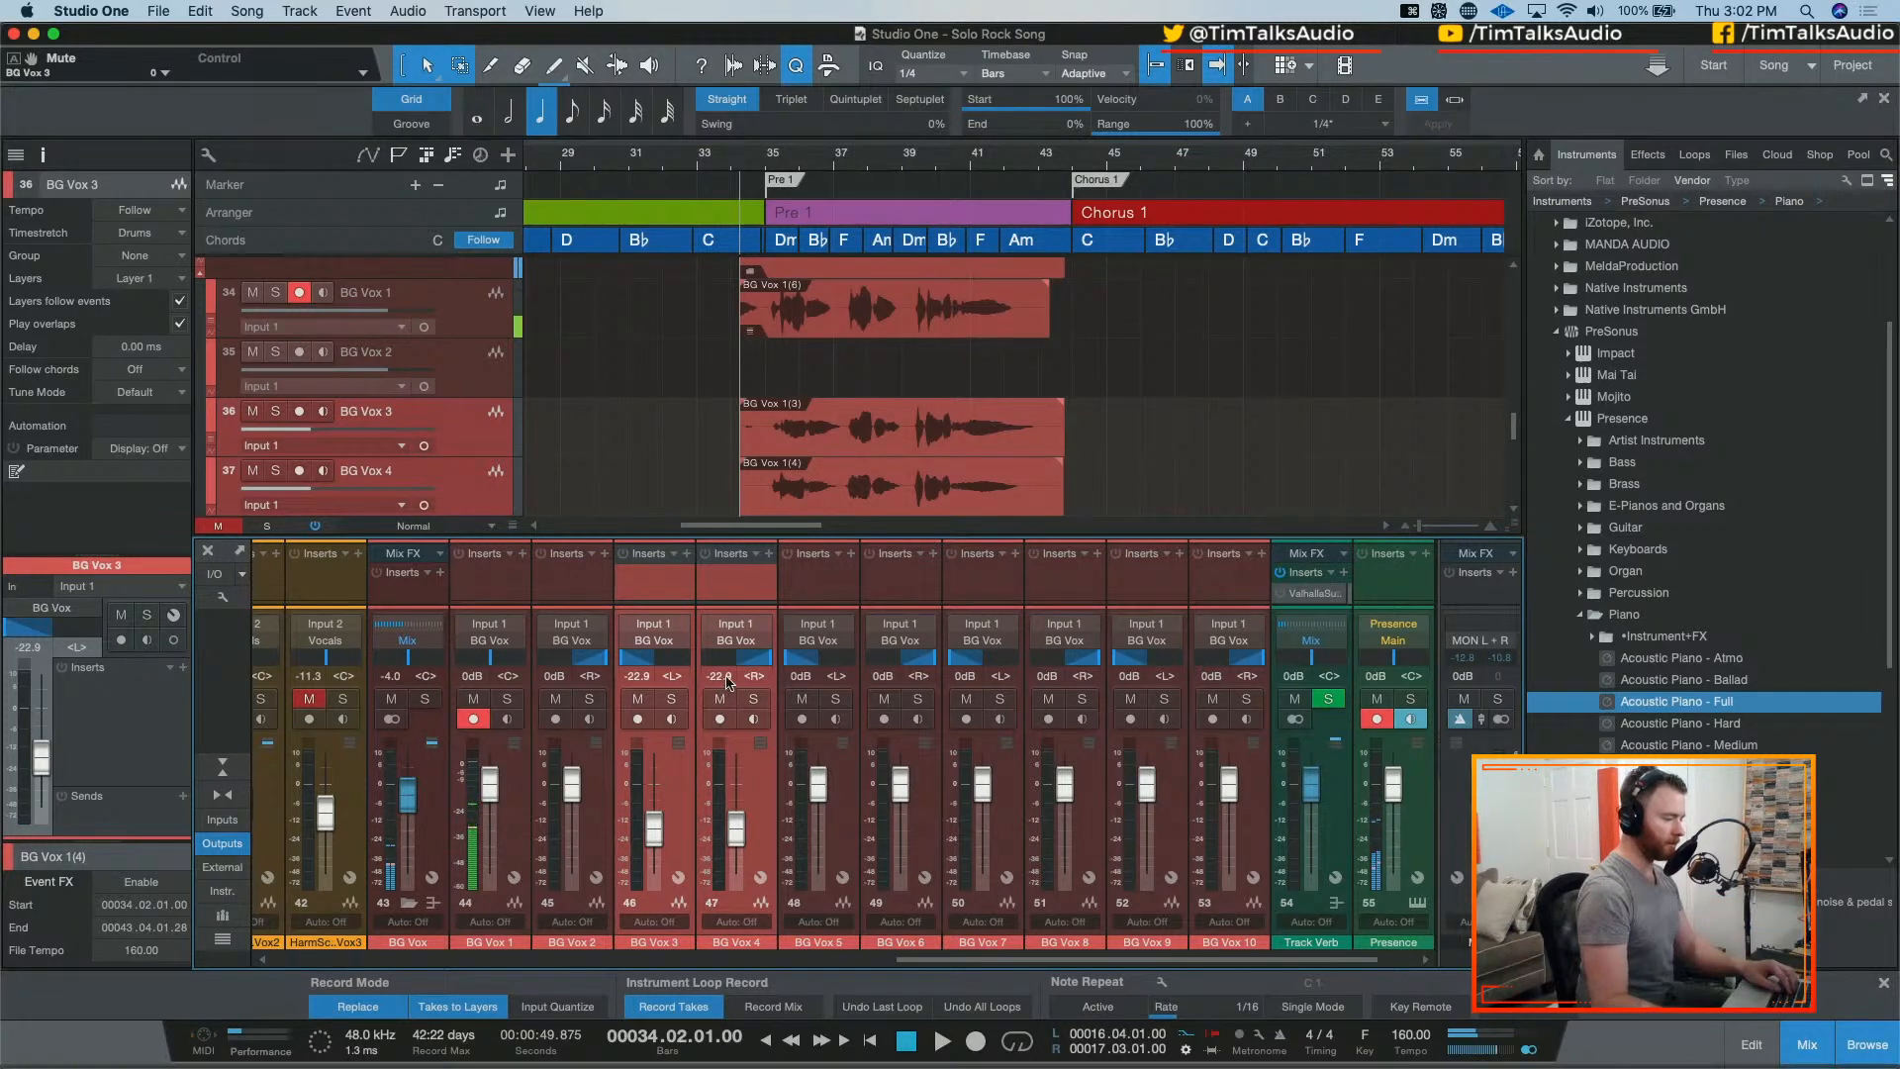
click(893, 289)
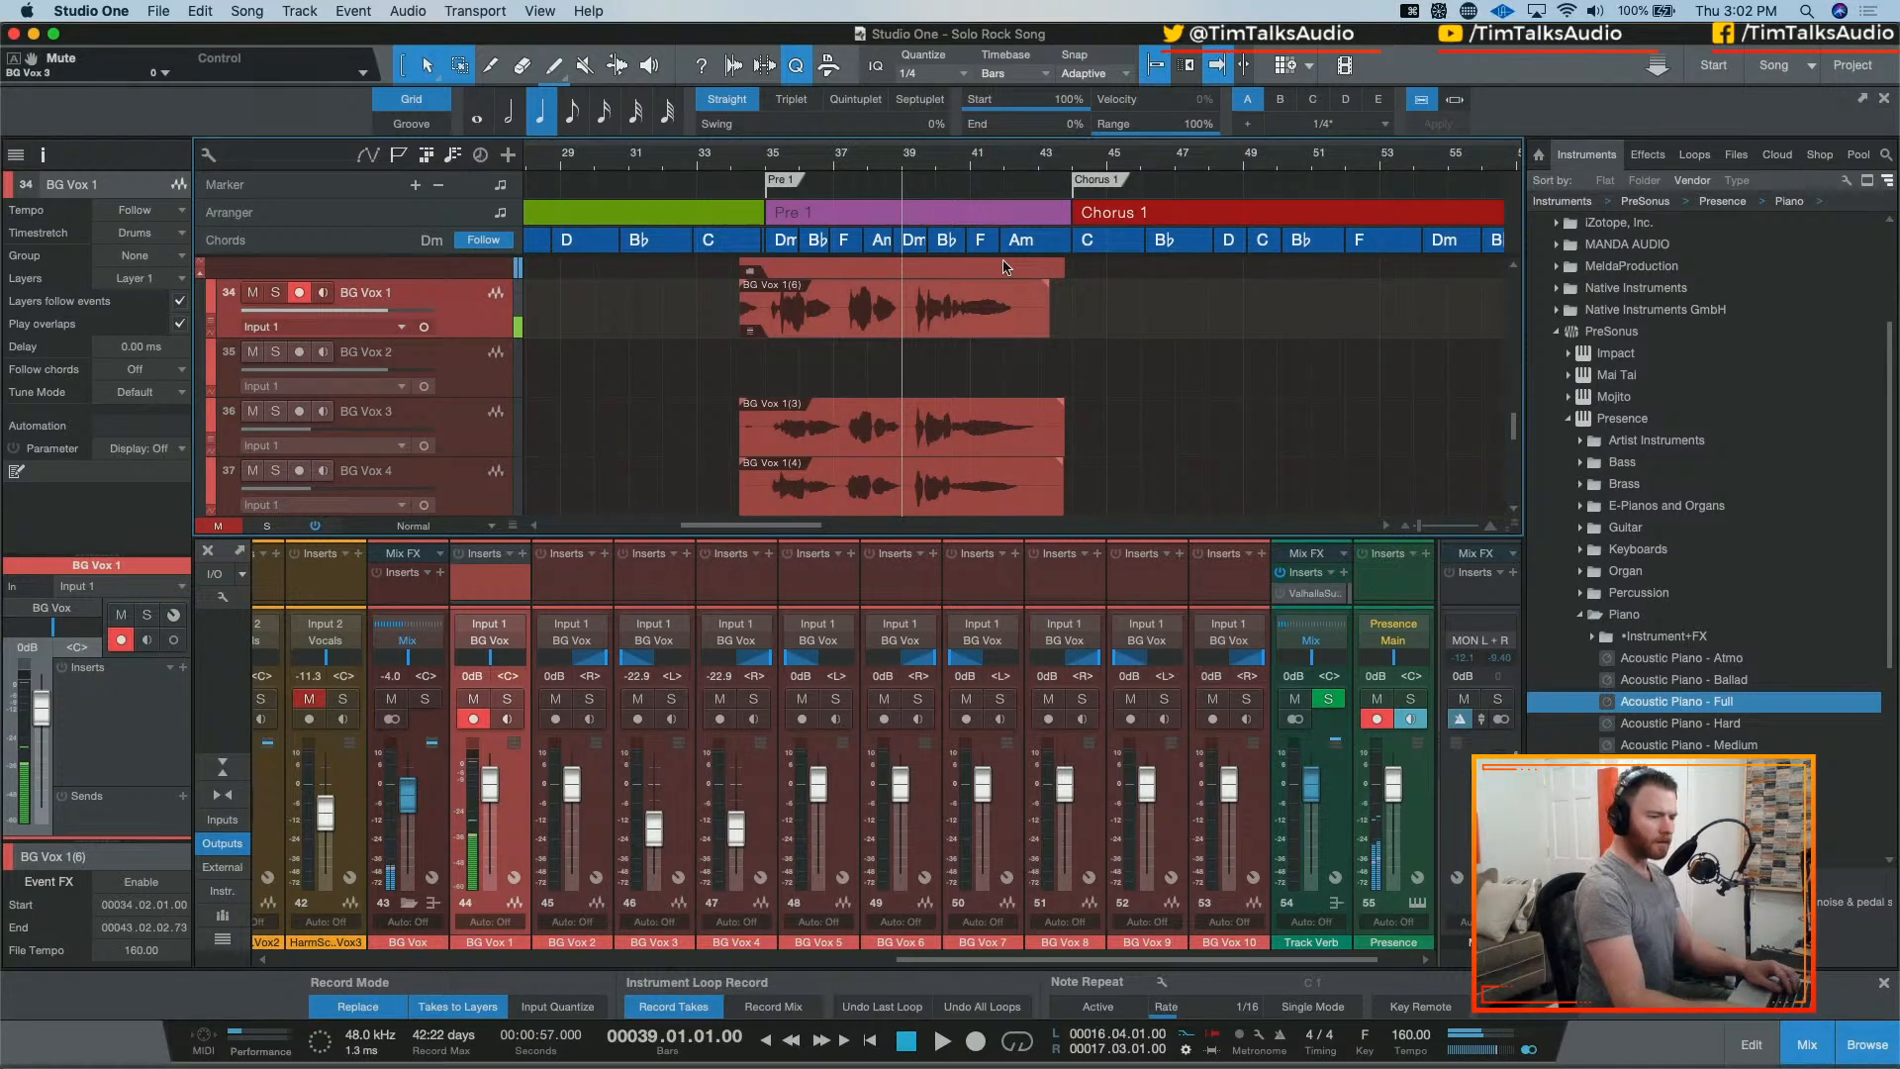
Step: Try twice to re-record the second half of the BG Vox 1 take from 39.01.01.00, undoing each punch-in
key(KP_Multiply)
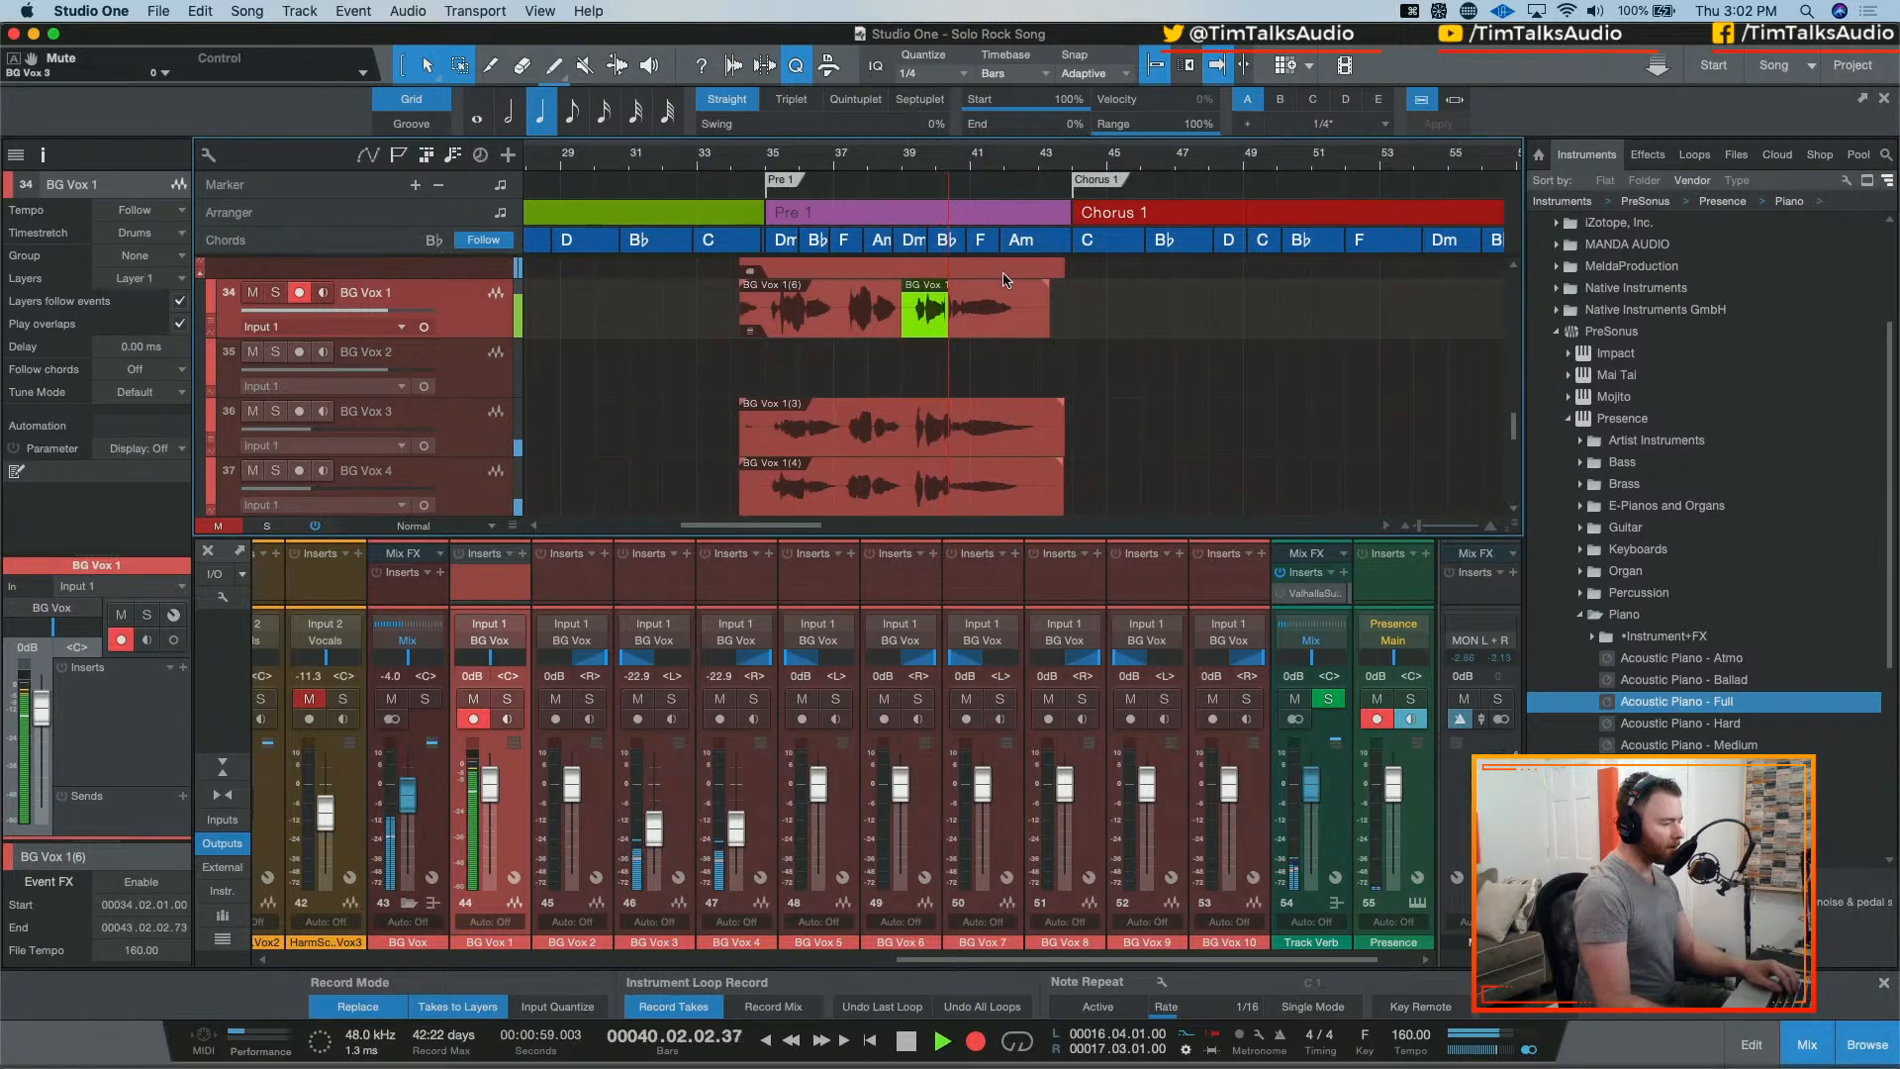
key(space)
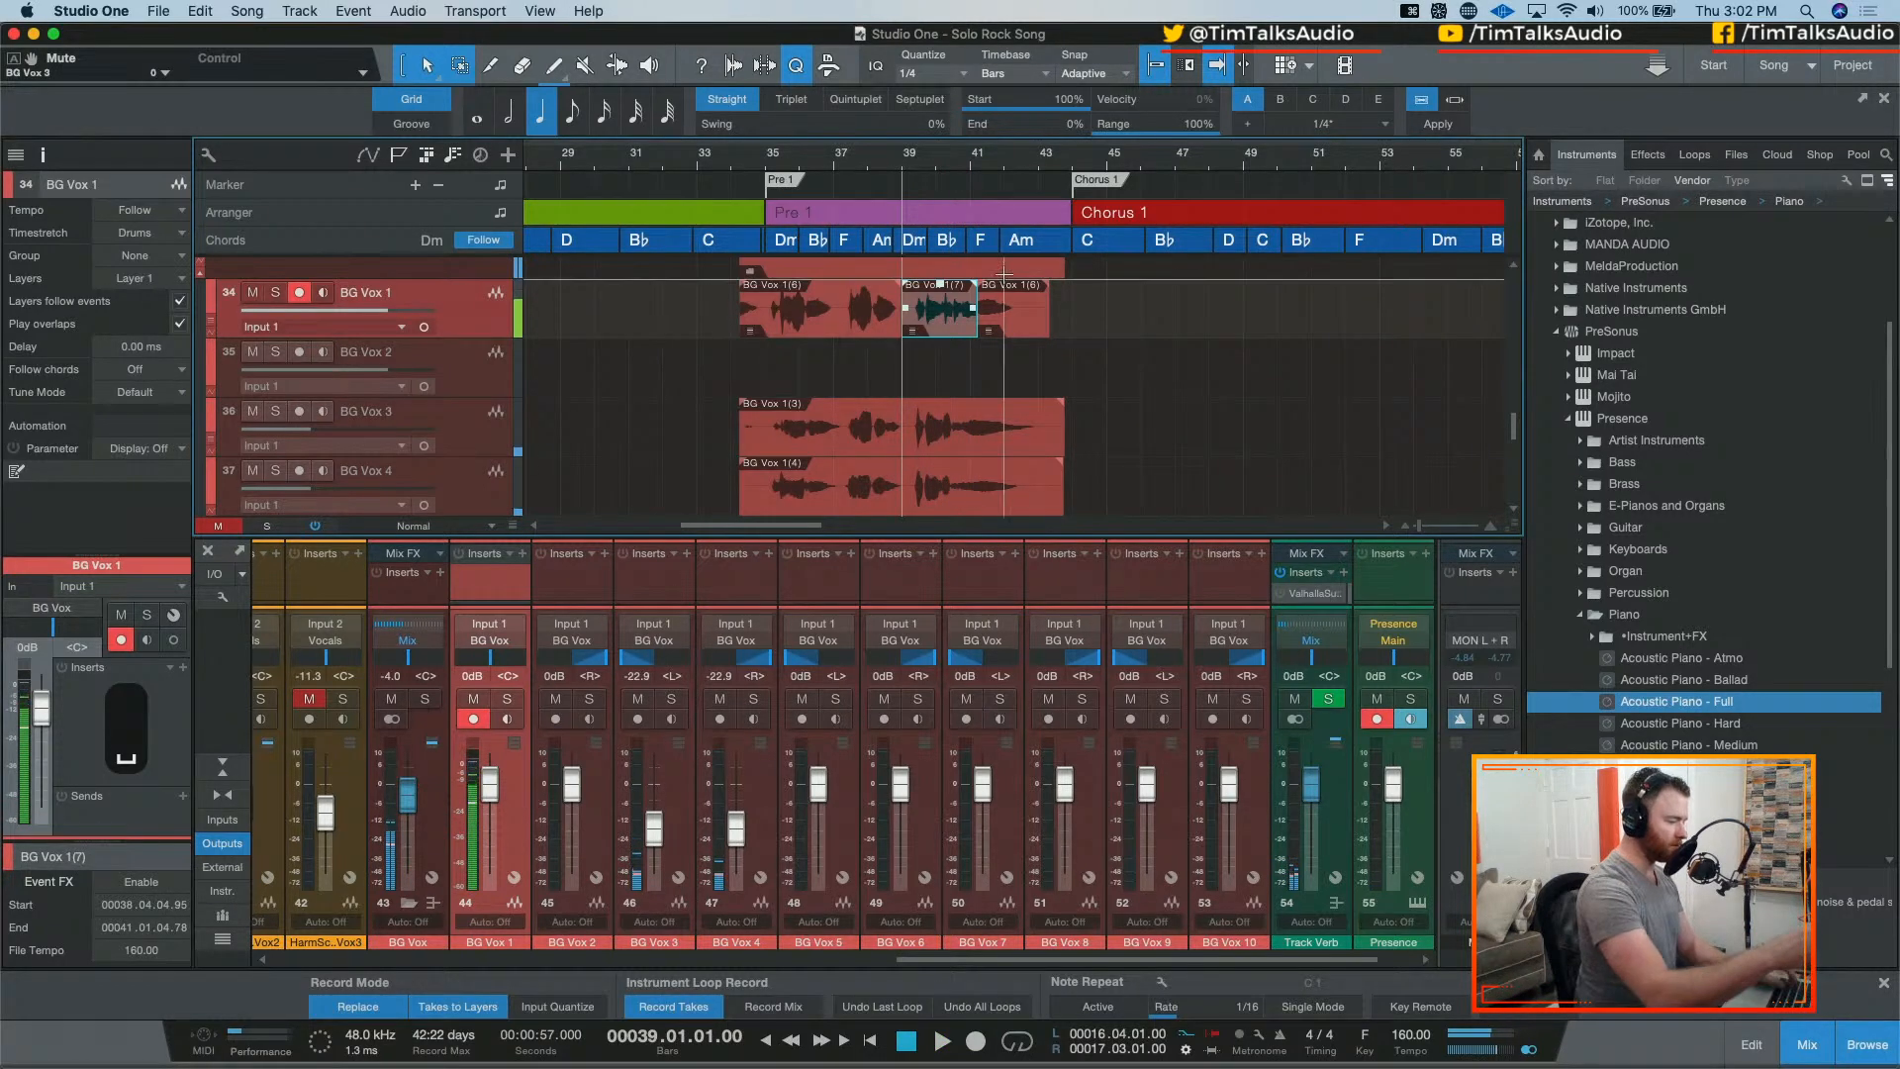
key(cmd+z)
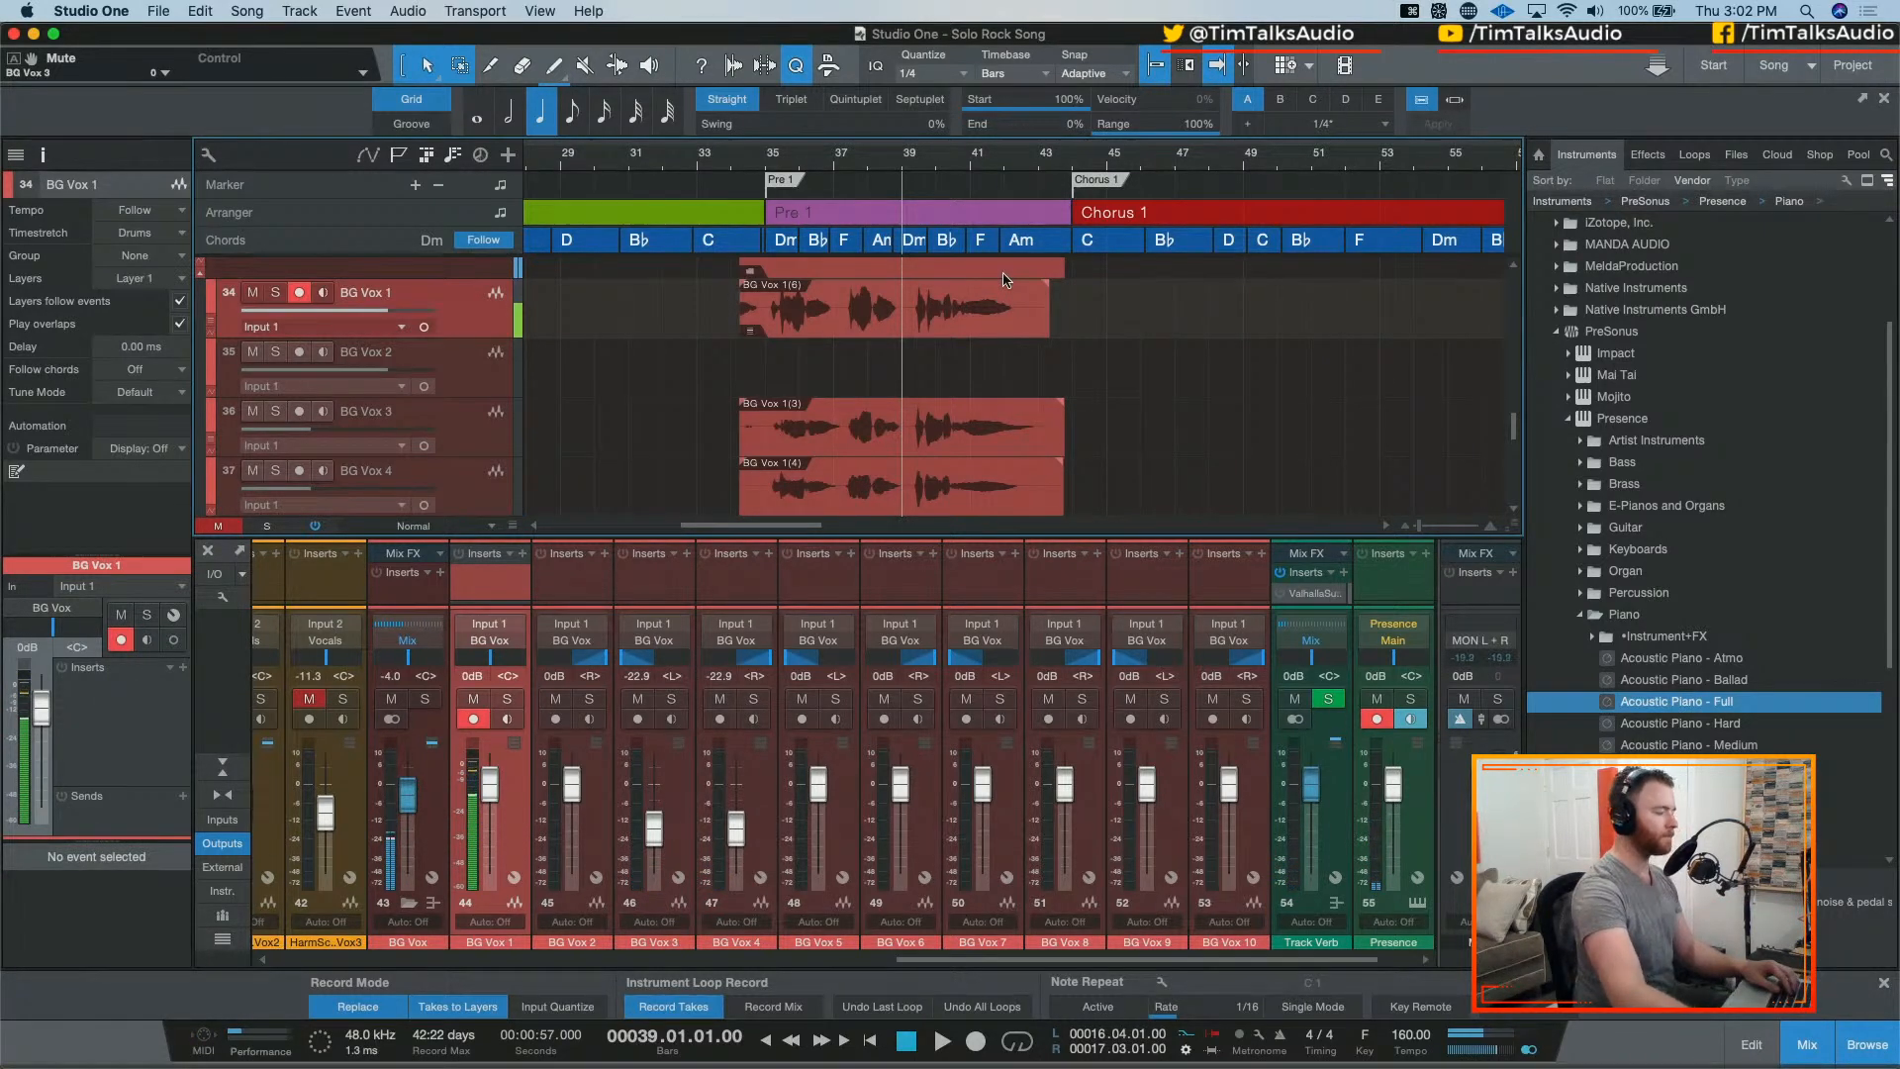
key(KP_Multiply)
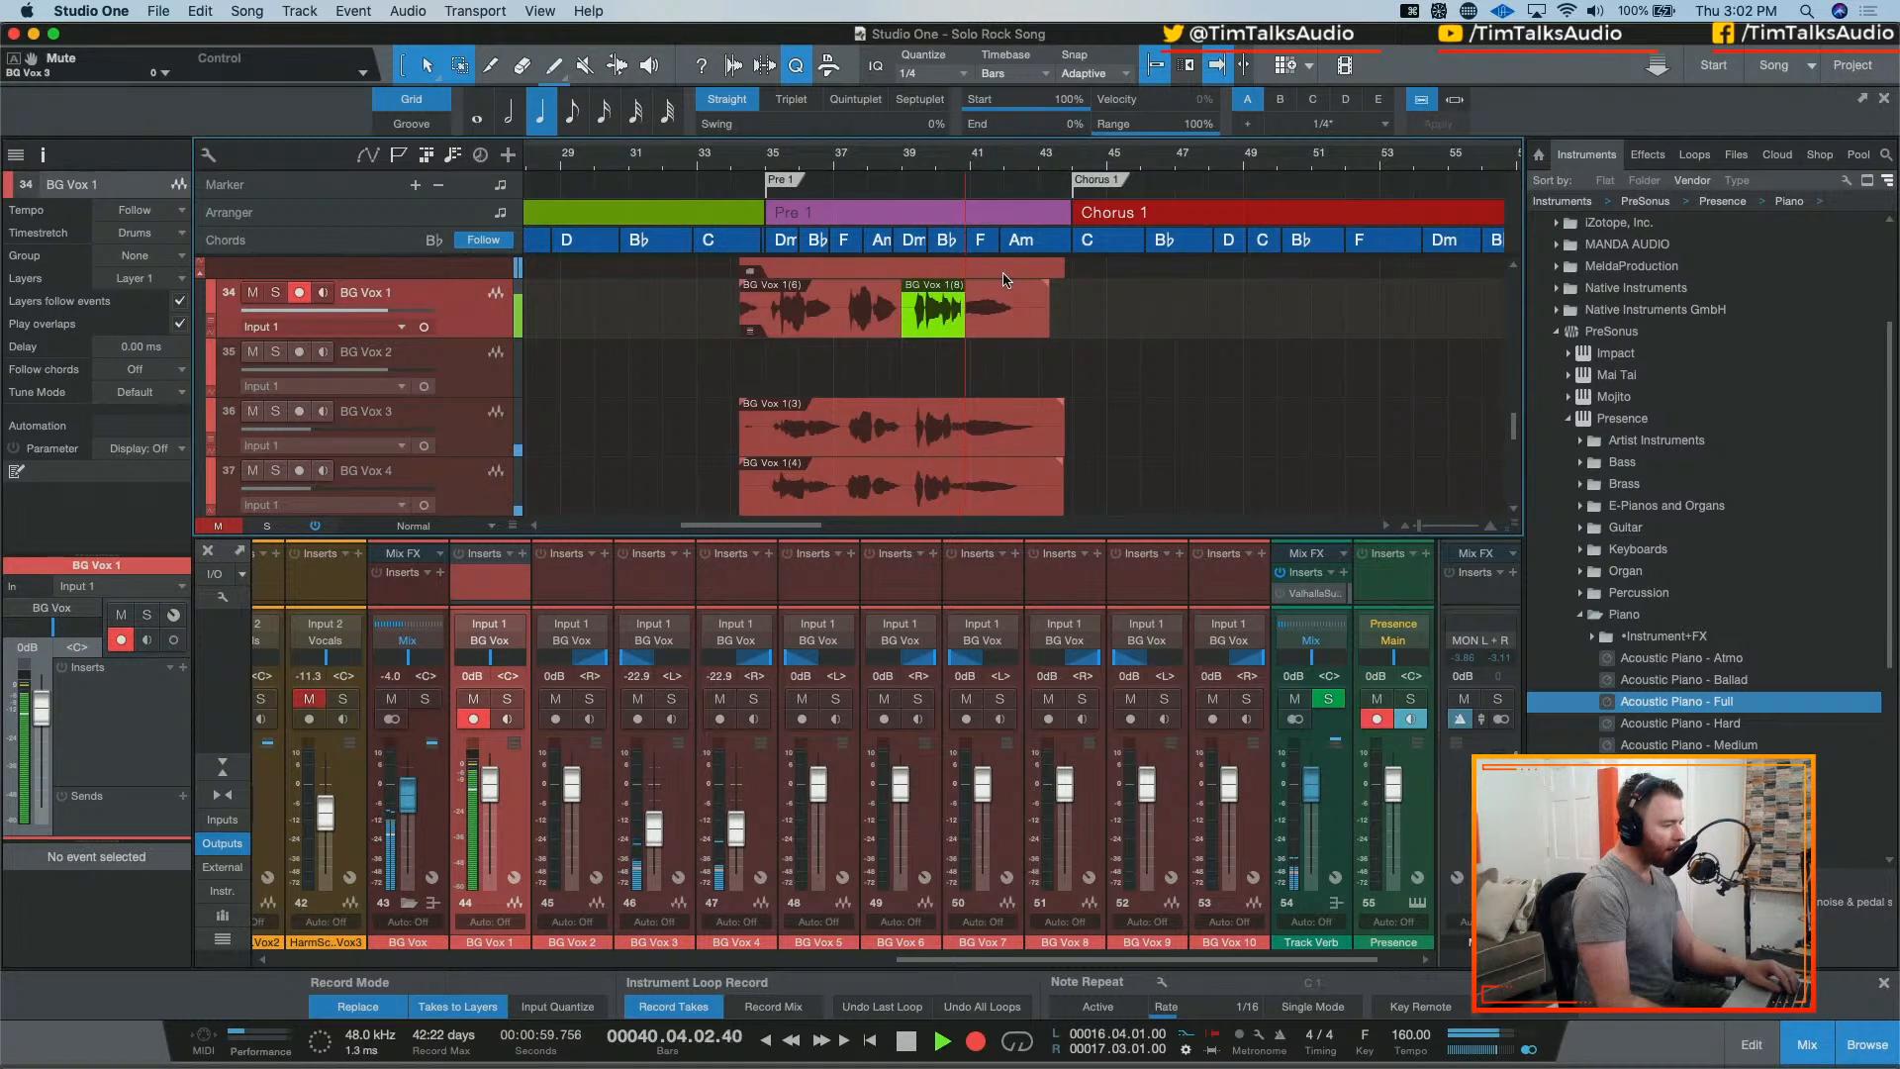
key(space)
key(super+z)
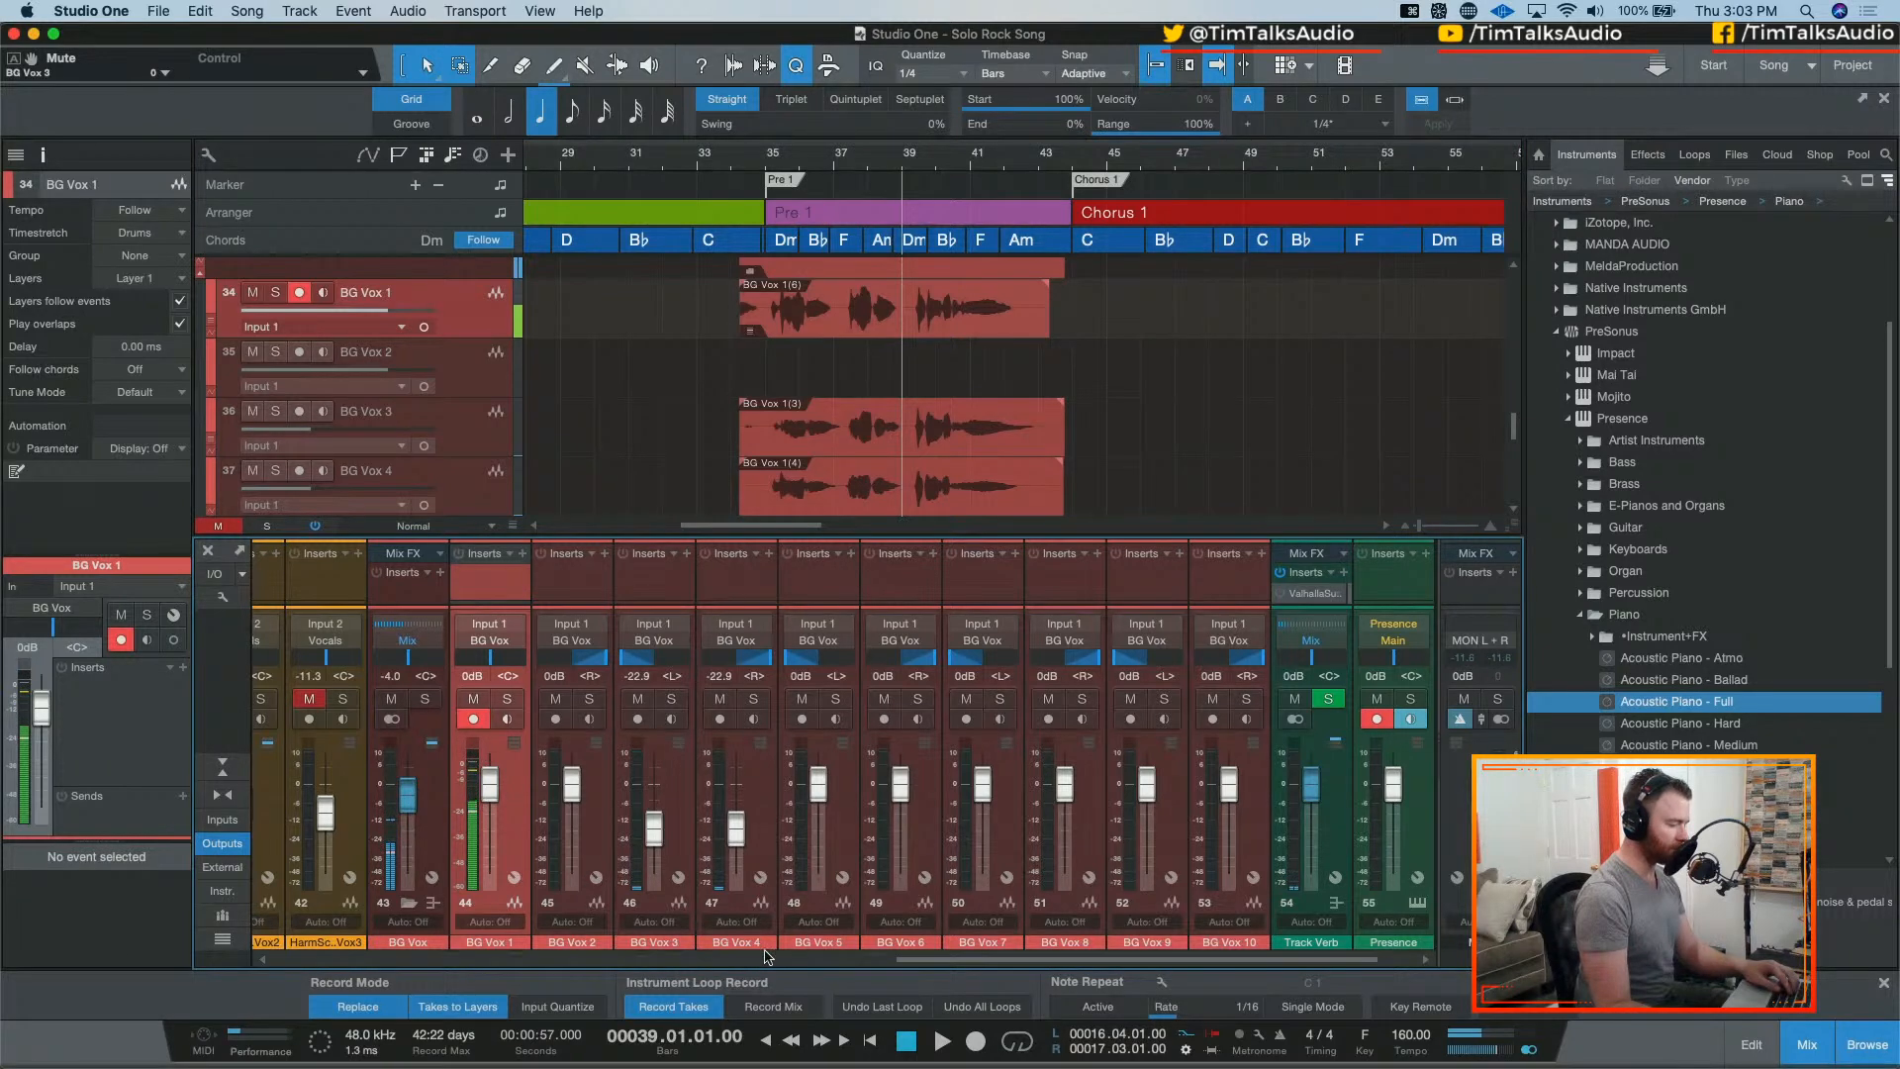
Step: Set the Vocals bus to -4.1 dB and the BG Vox bus to -3.0 dB
scroll(742, 956, left, 8)
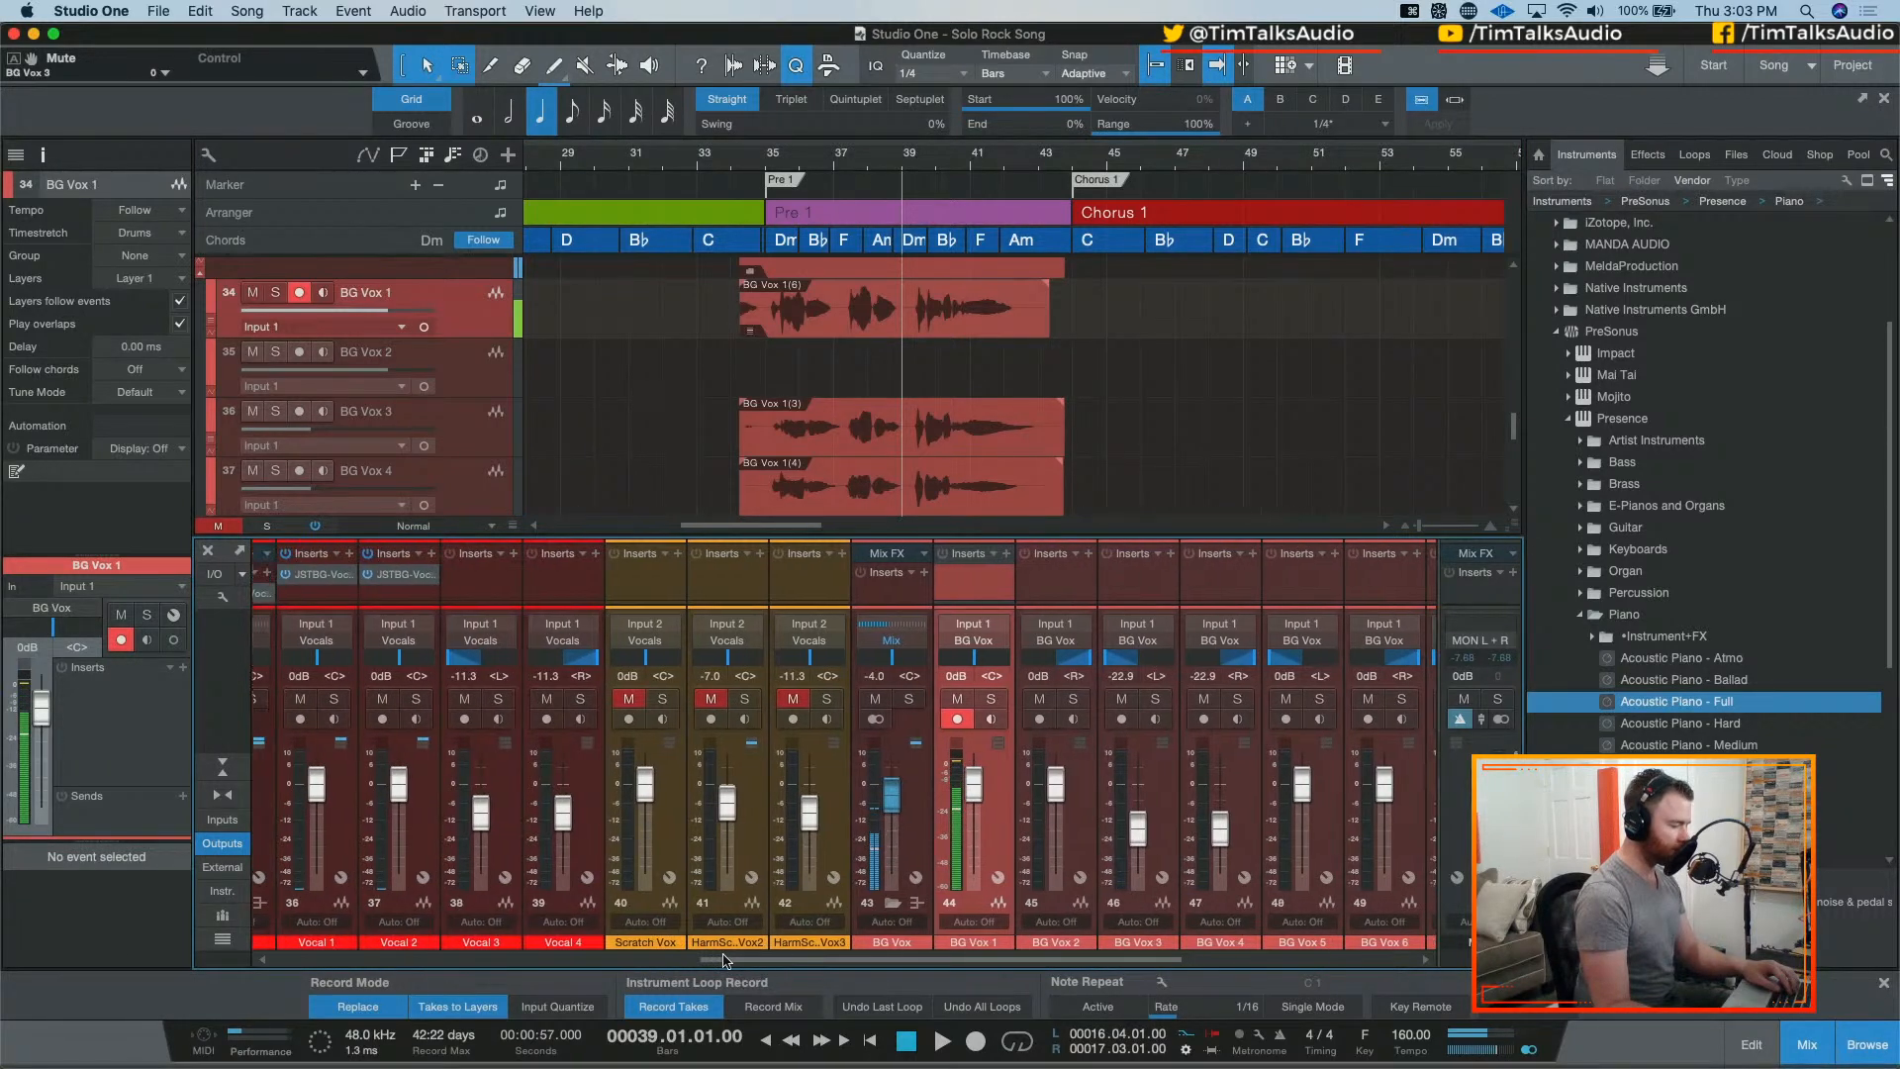
scroll(726, 958, left, 2)
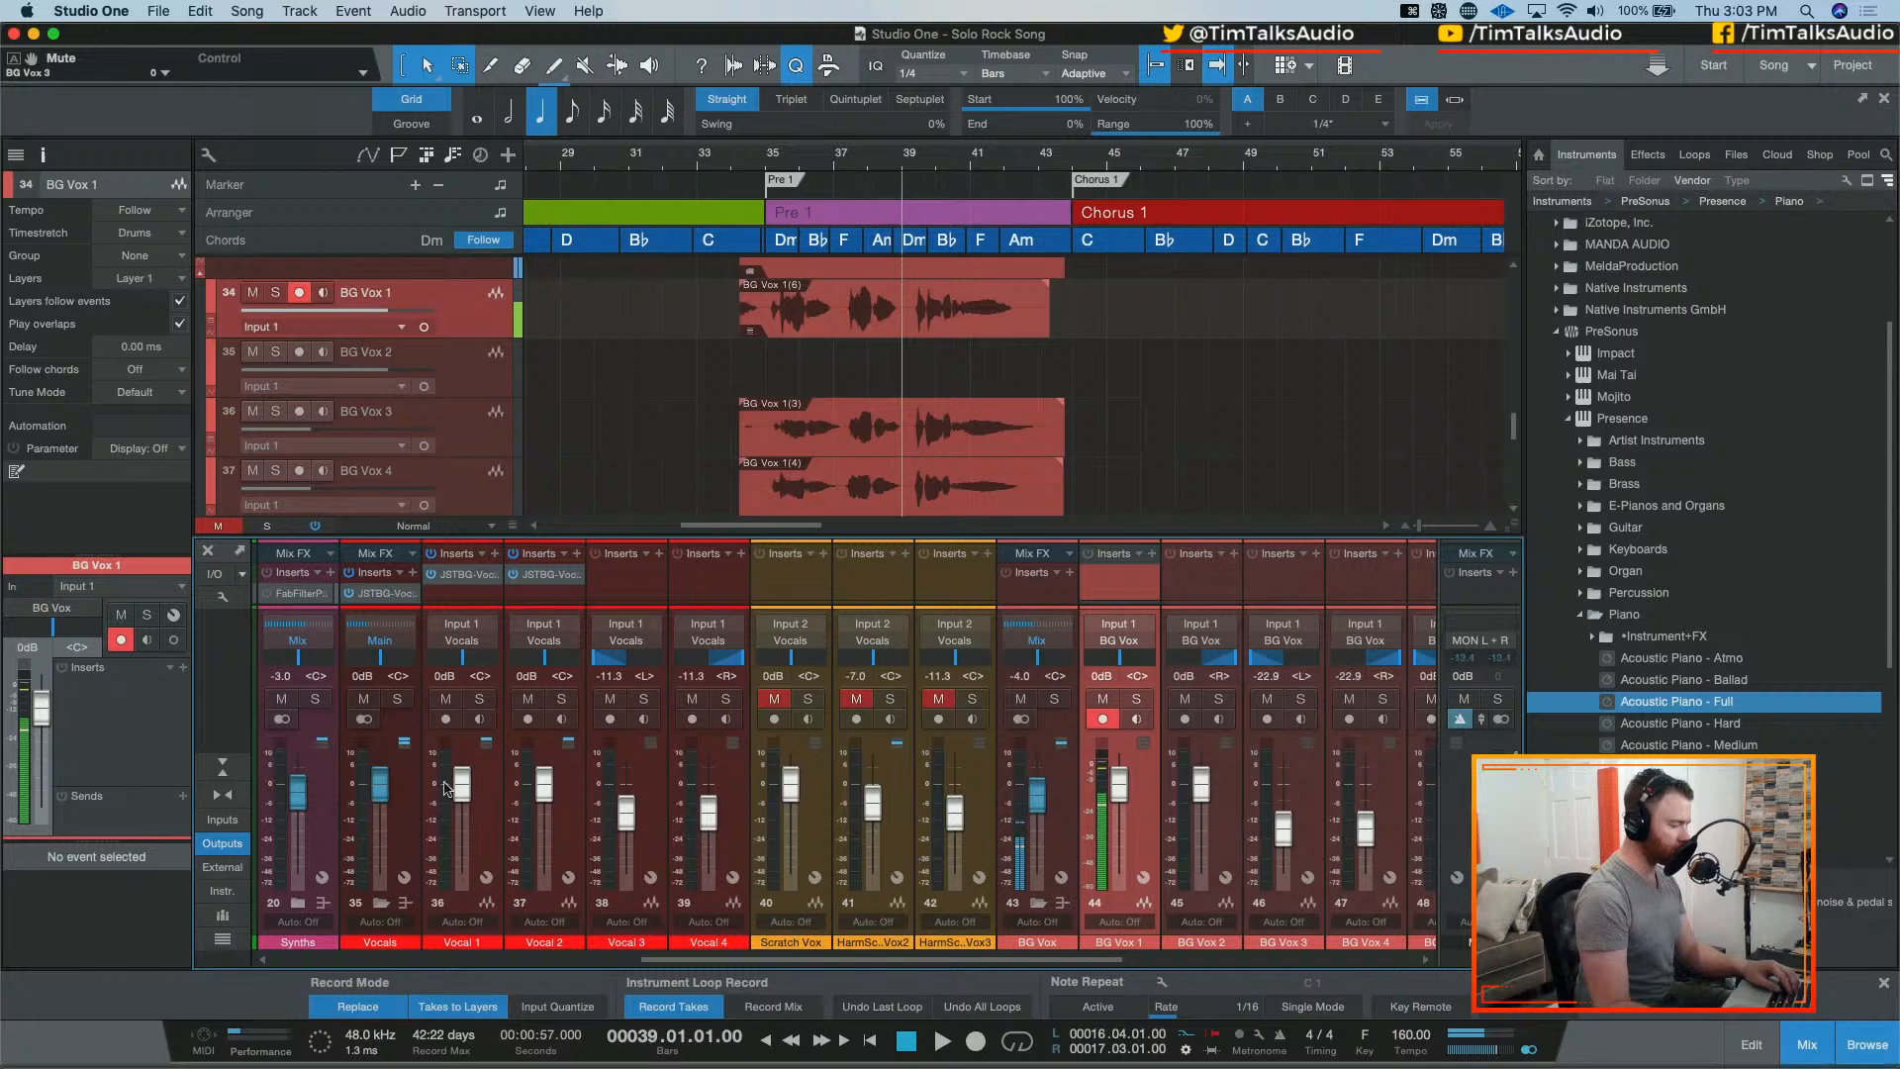
drag(383, 785, 384, 795)
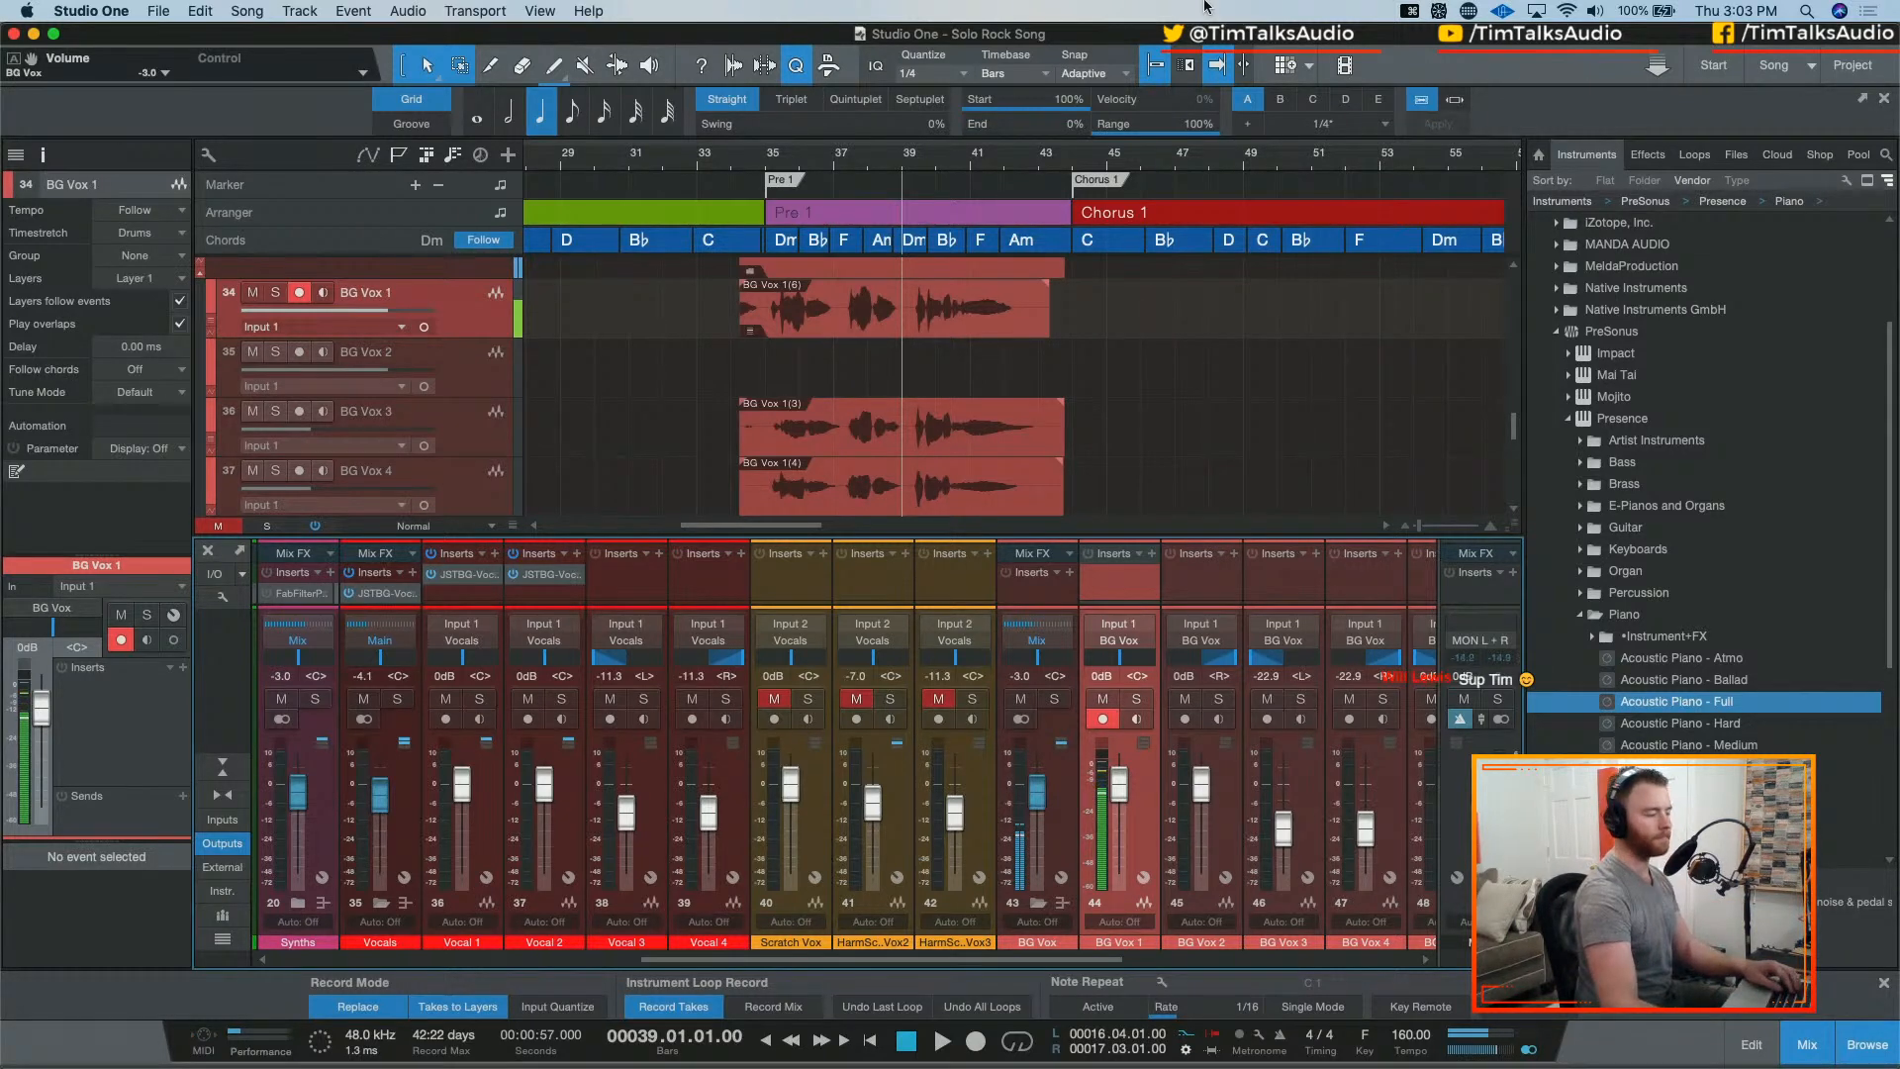
Step: Attempt two more BG Vox 1 punch-ins from 39.01.01.00 with the adjusted bus levels, undoing each one
key(KP_Multiply)
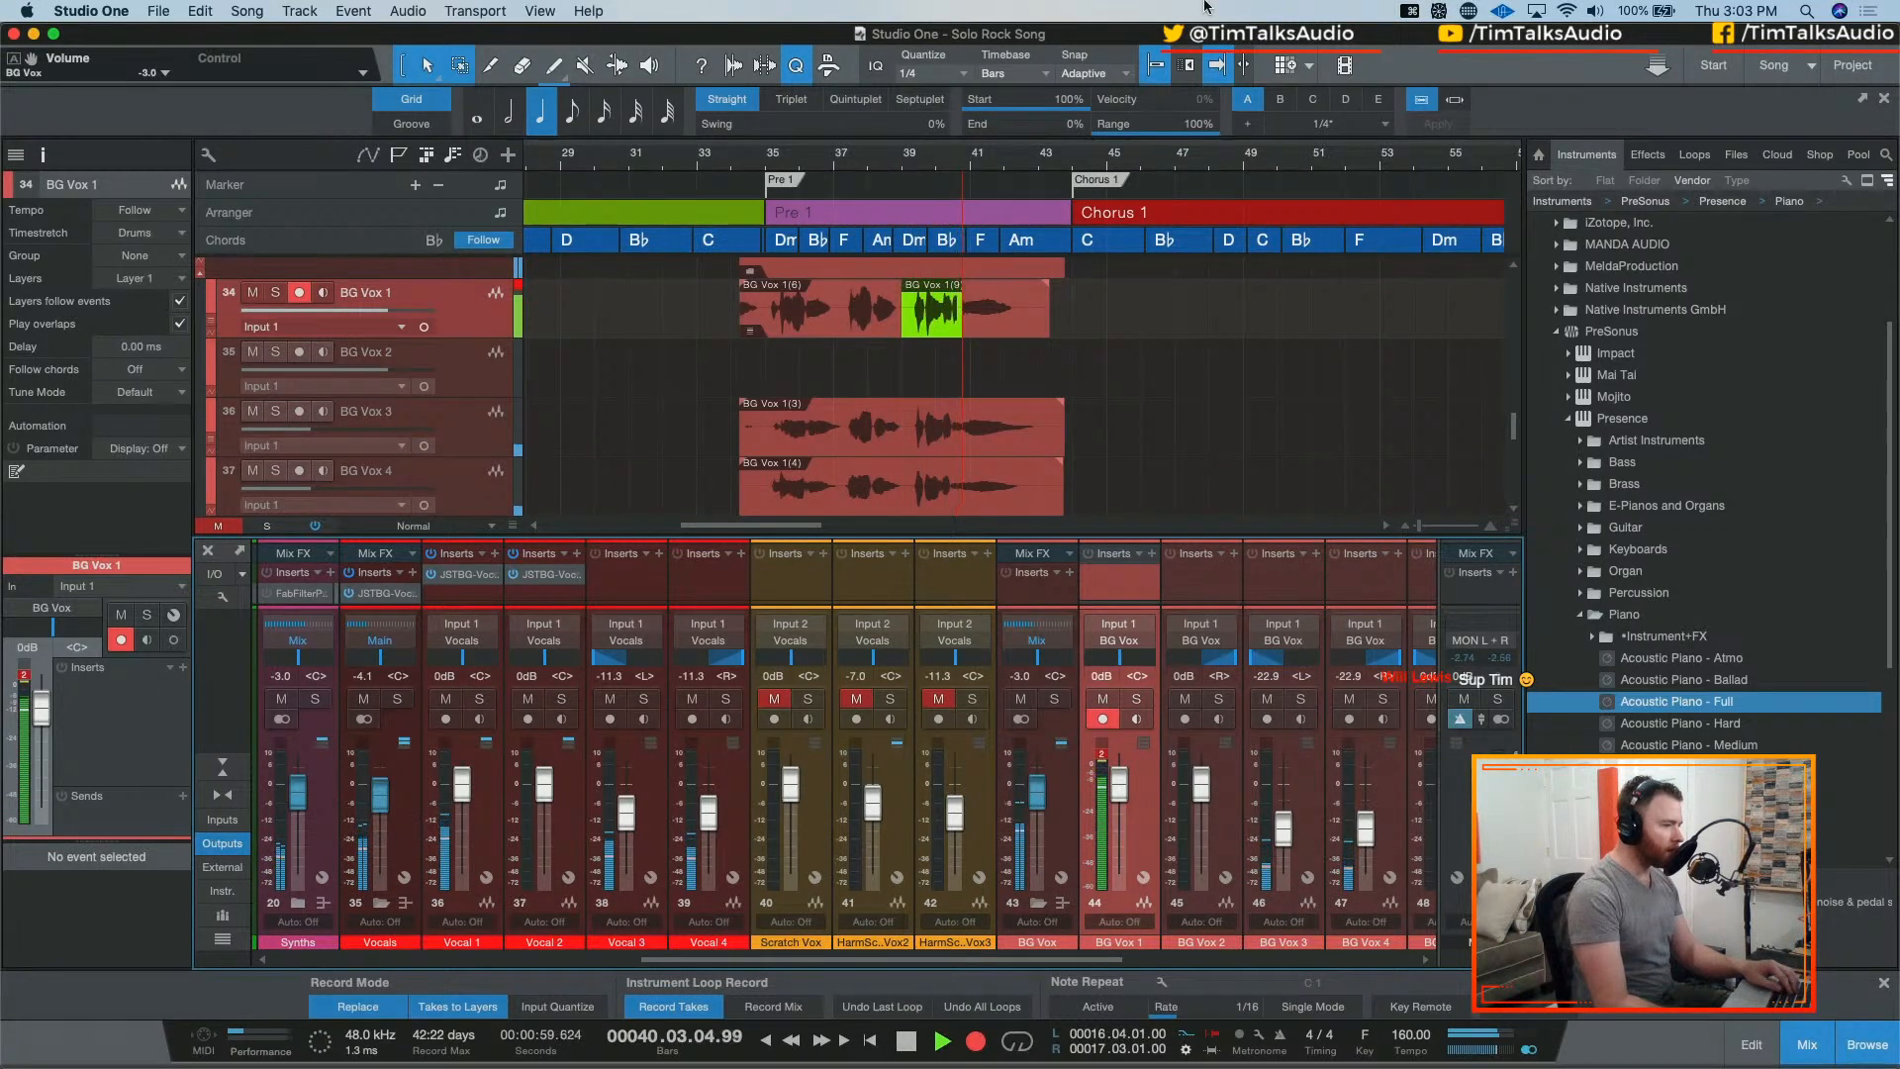
key(space)
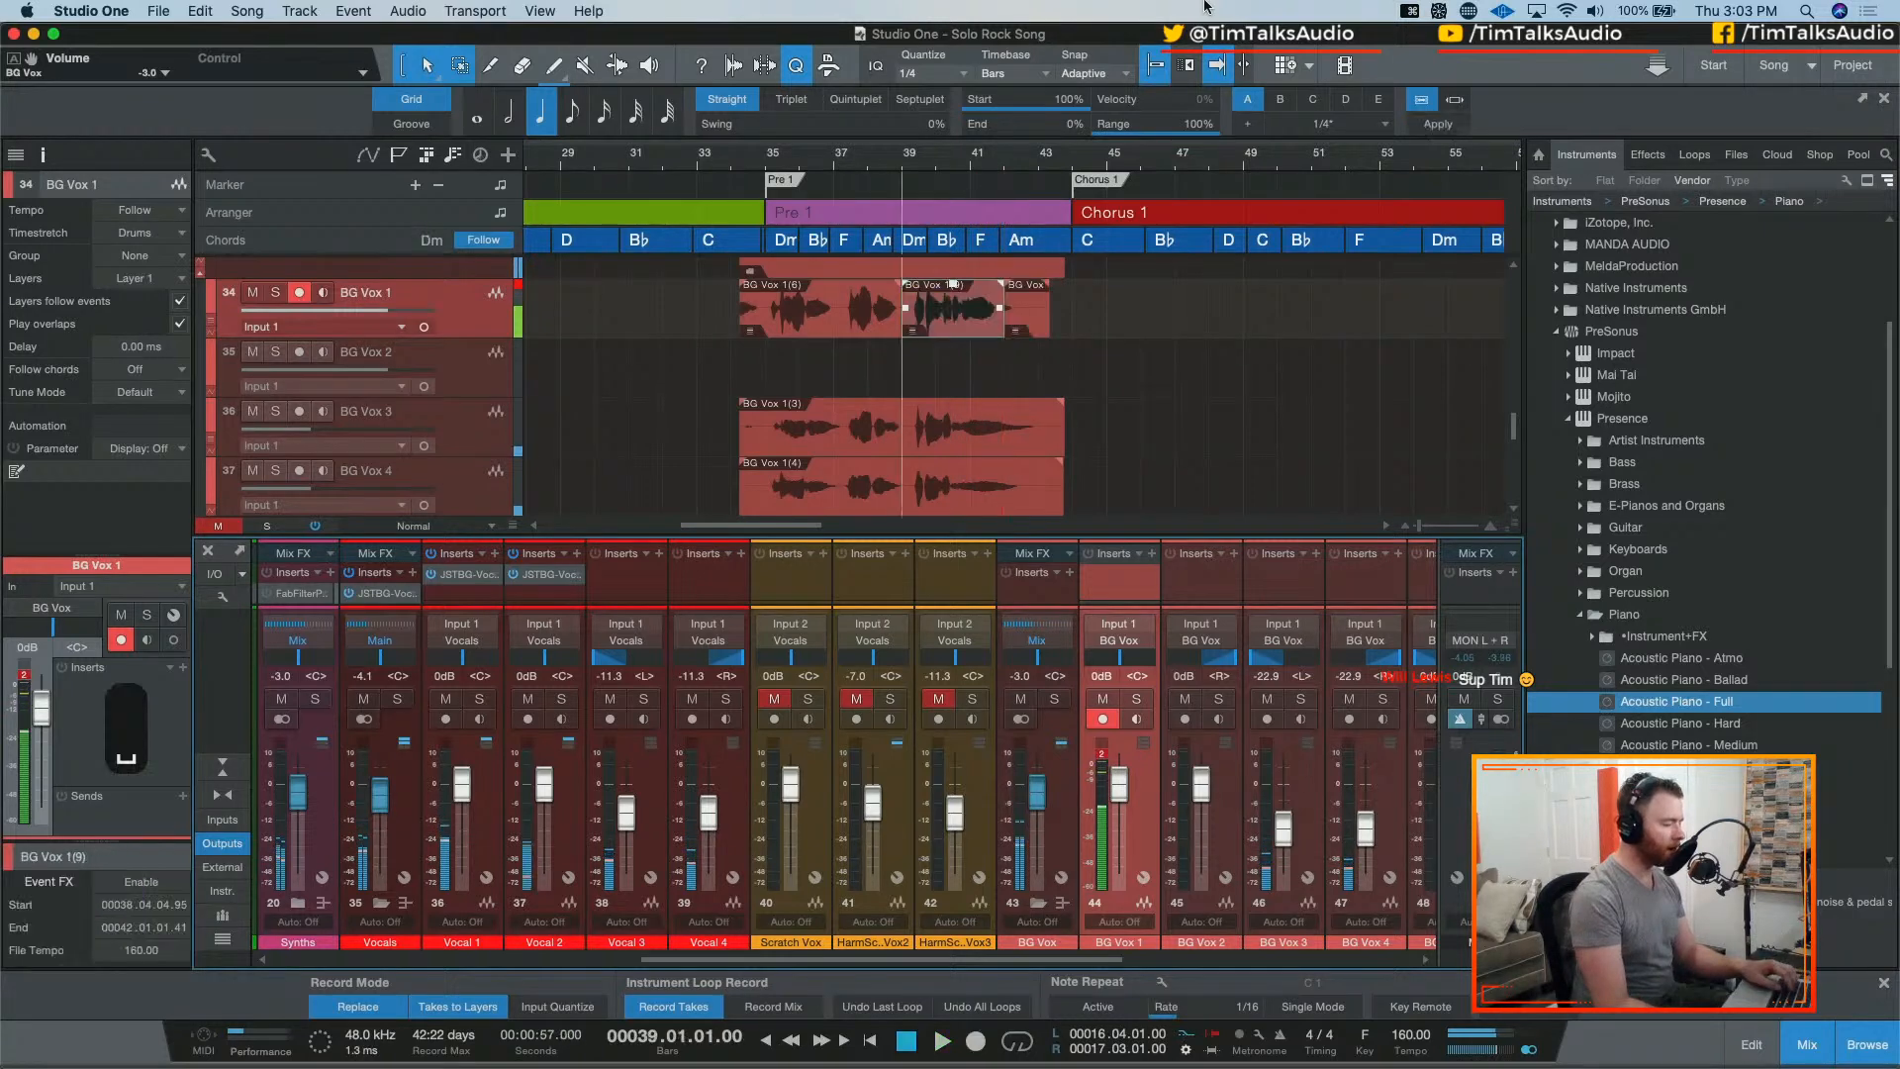
key(super+z)
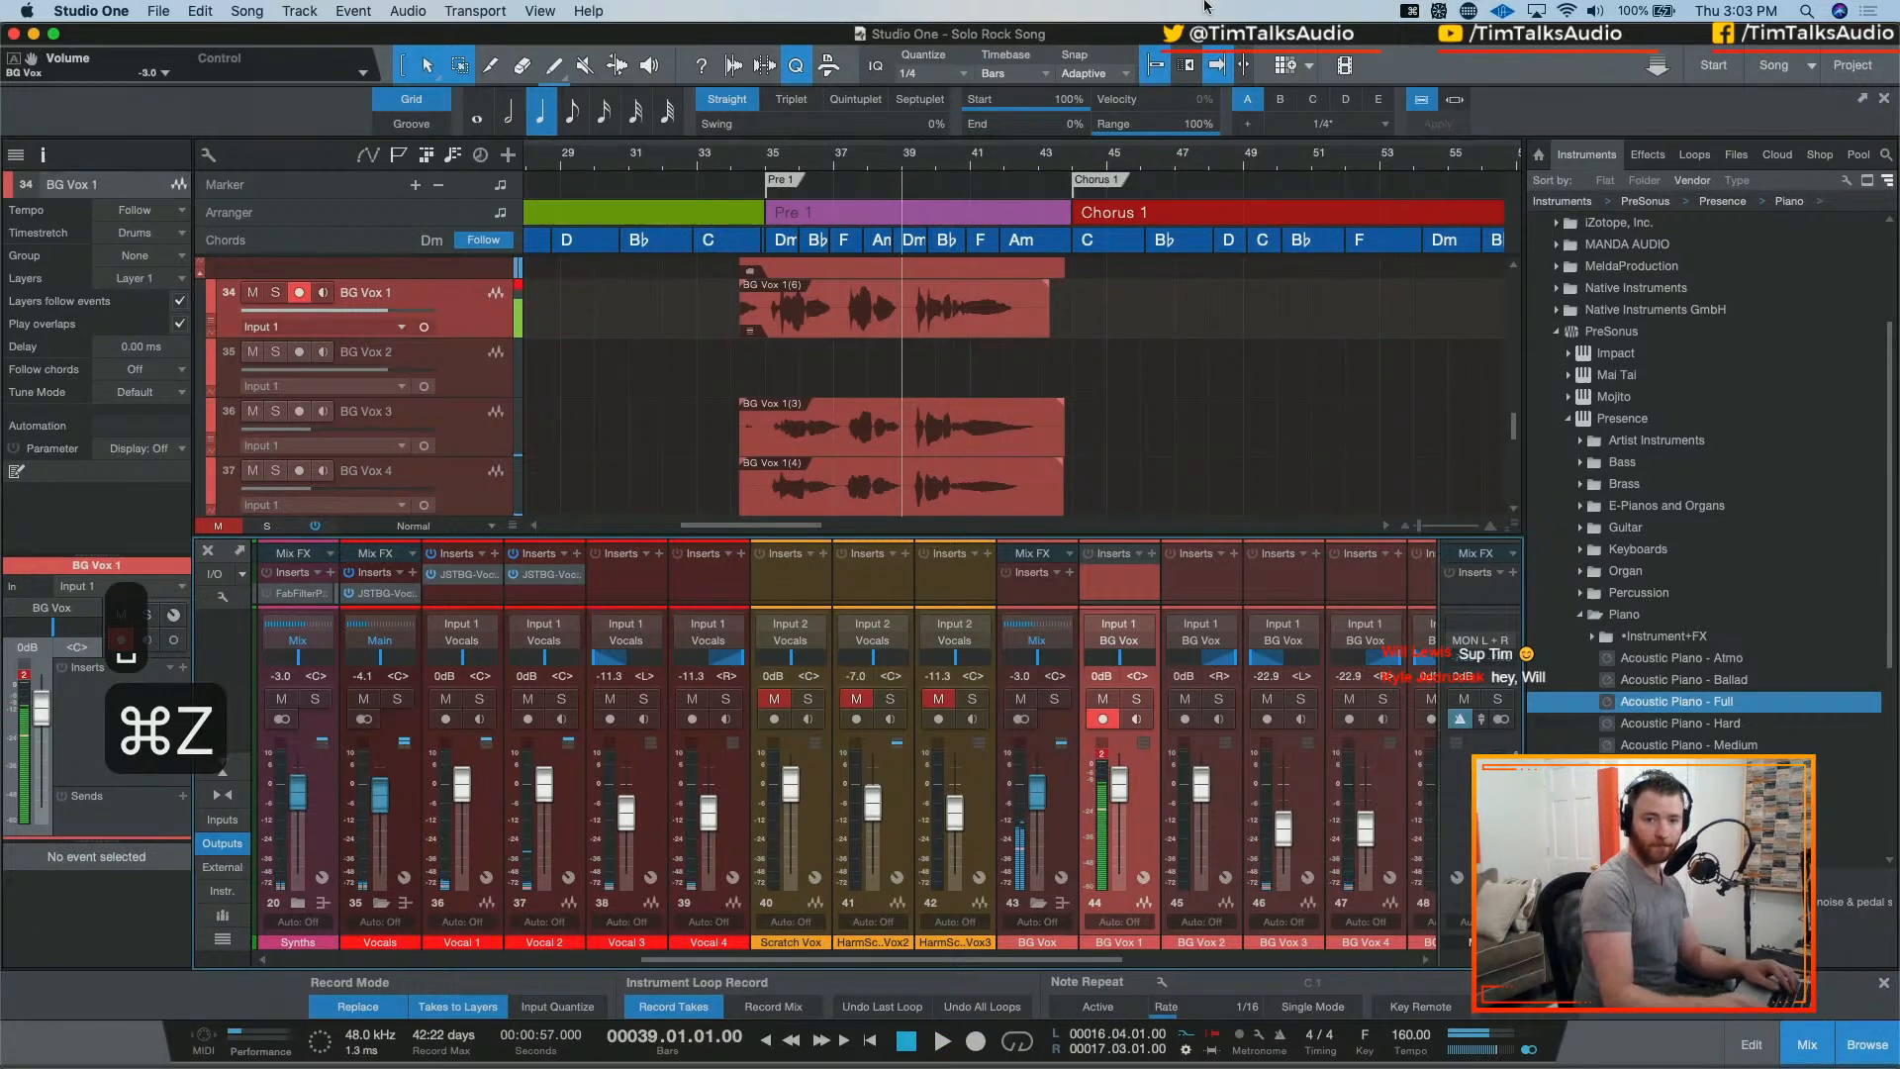
key(KP_Multiply)
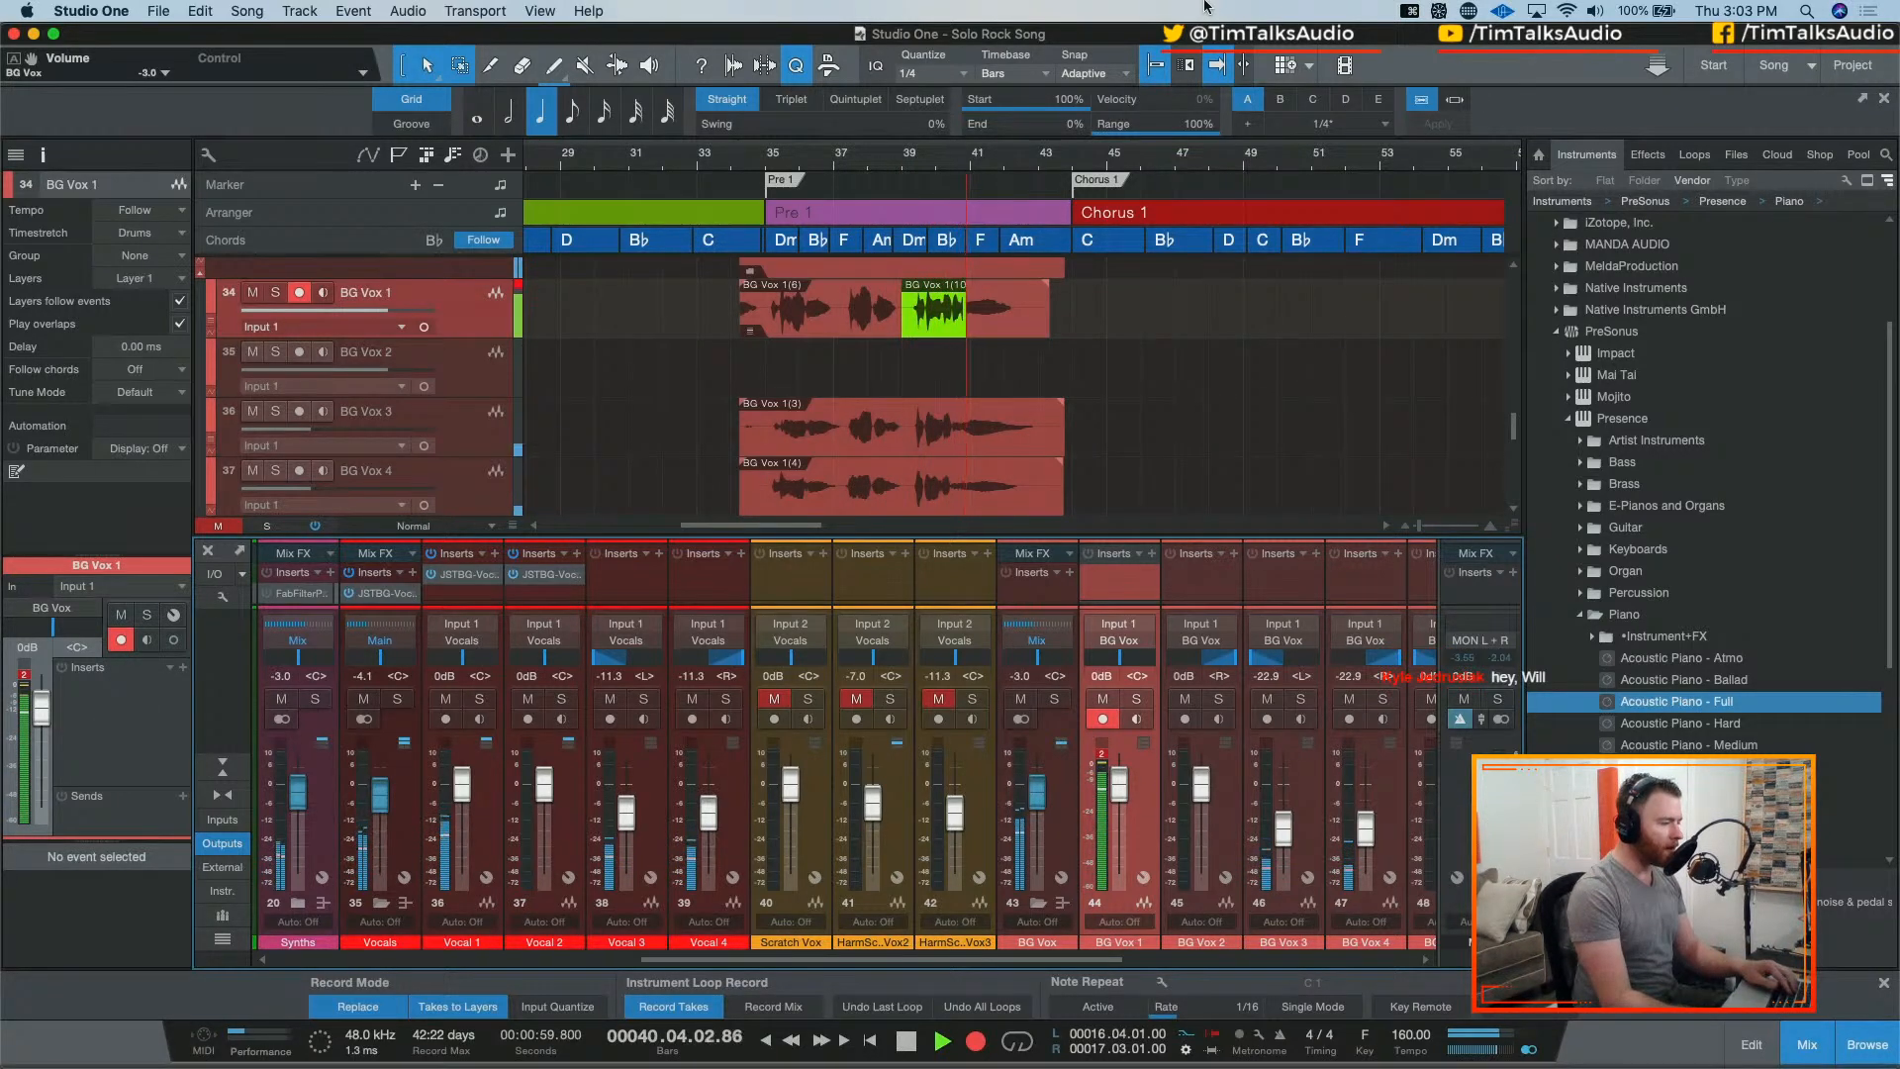
key(space)
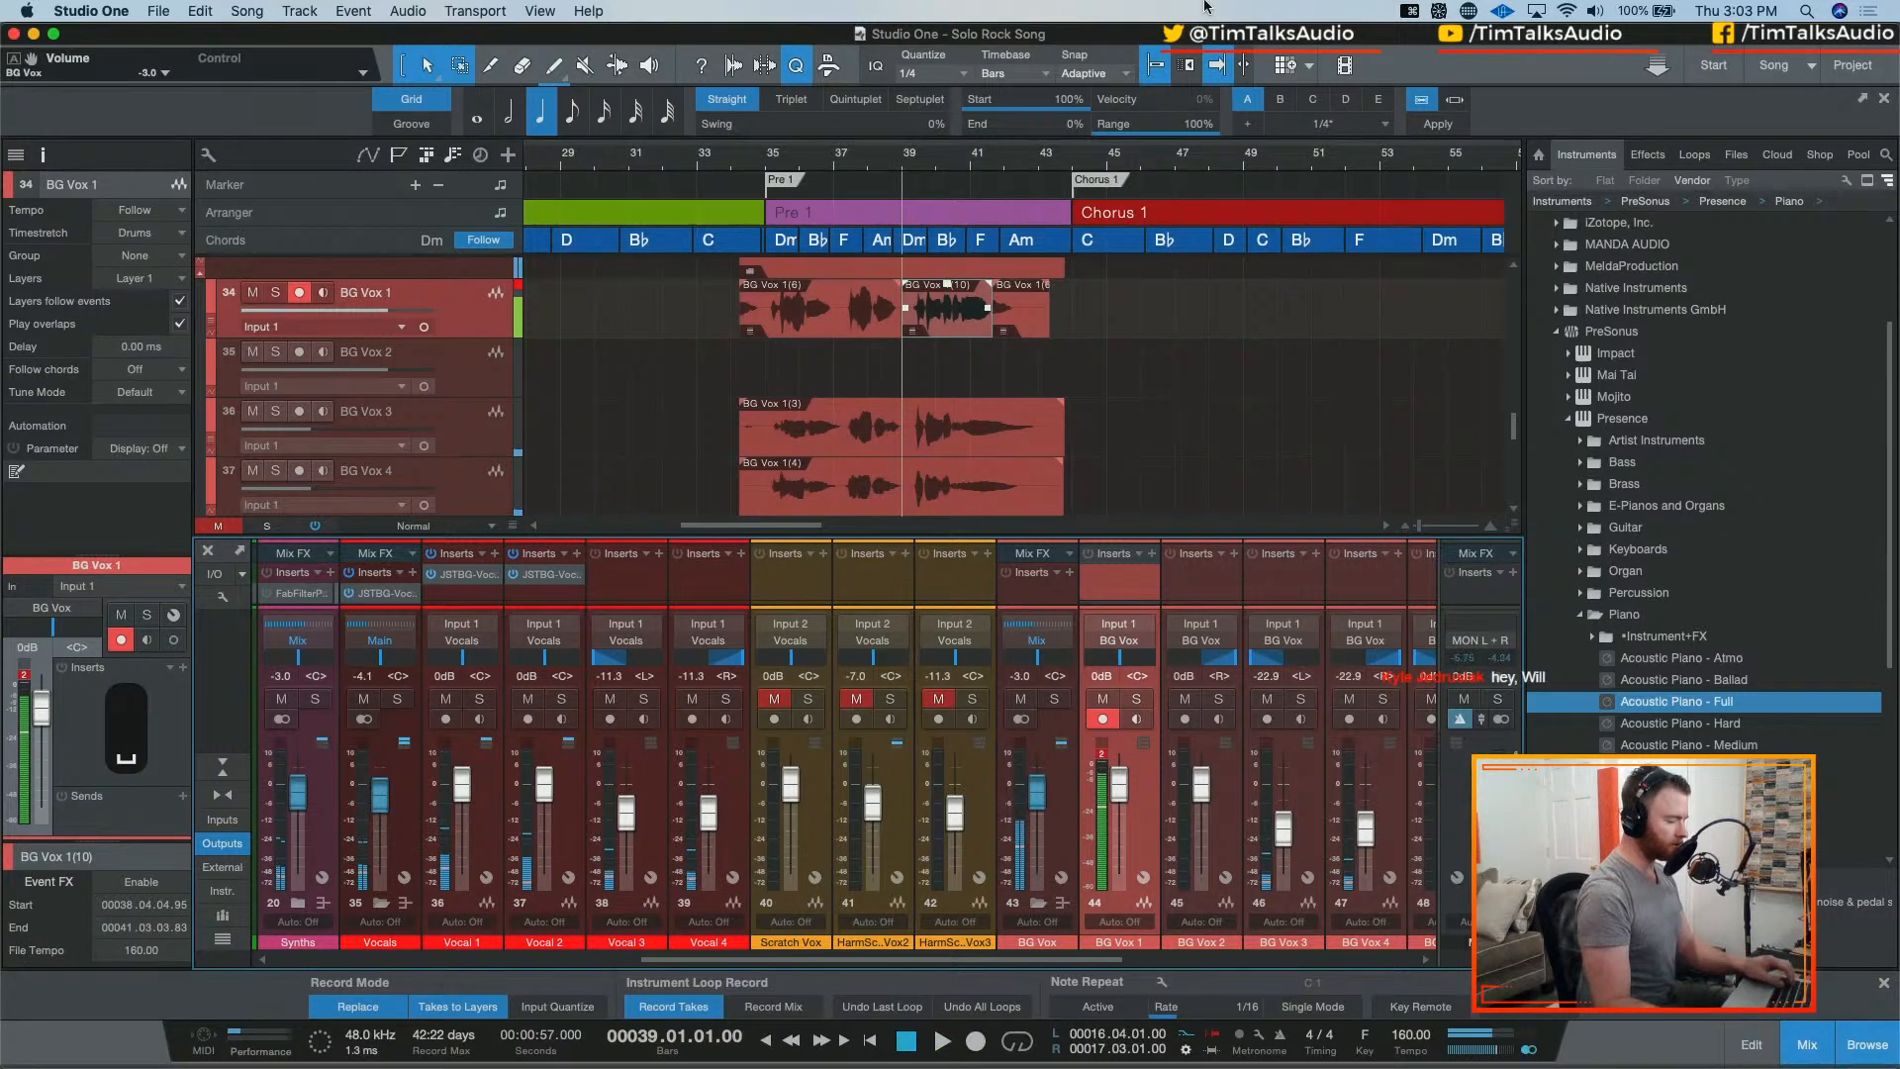
key(super+z)
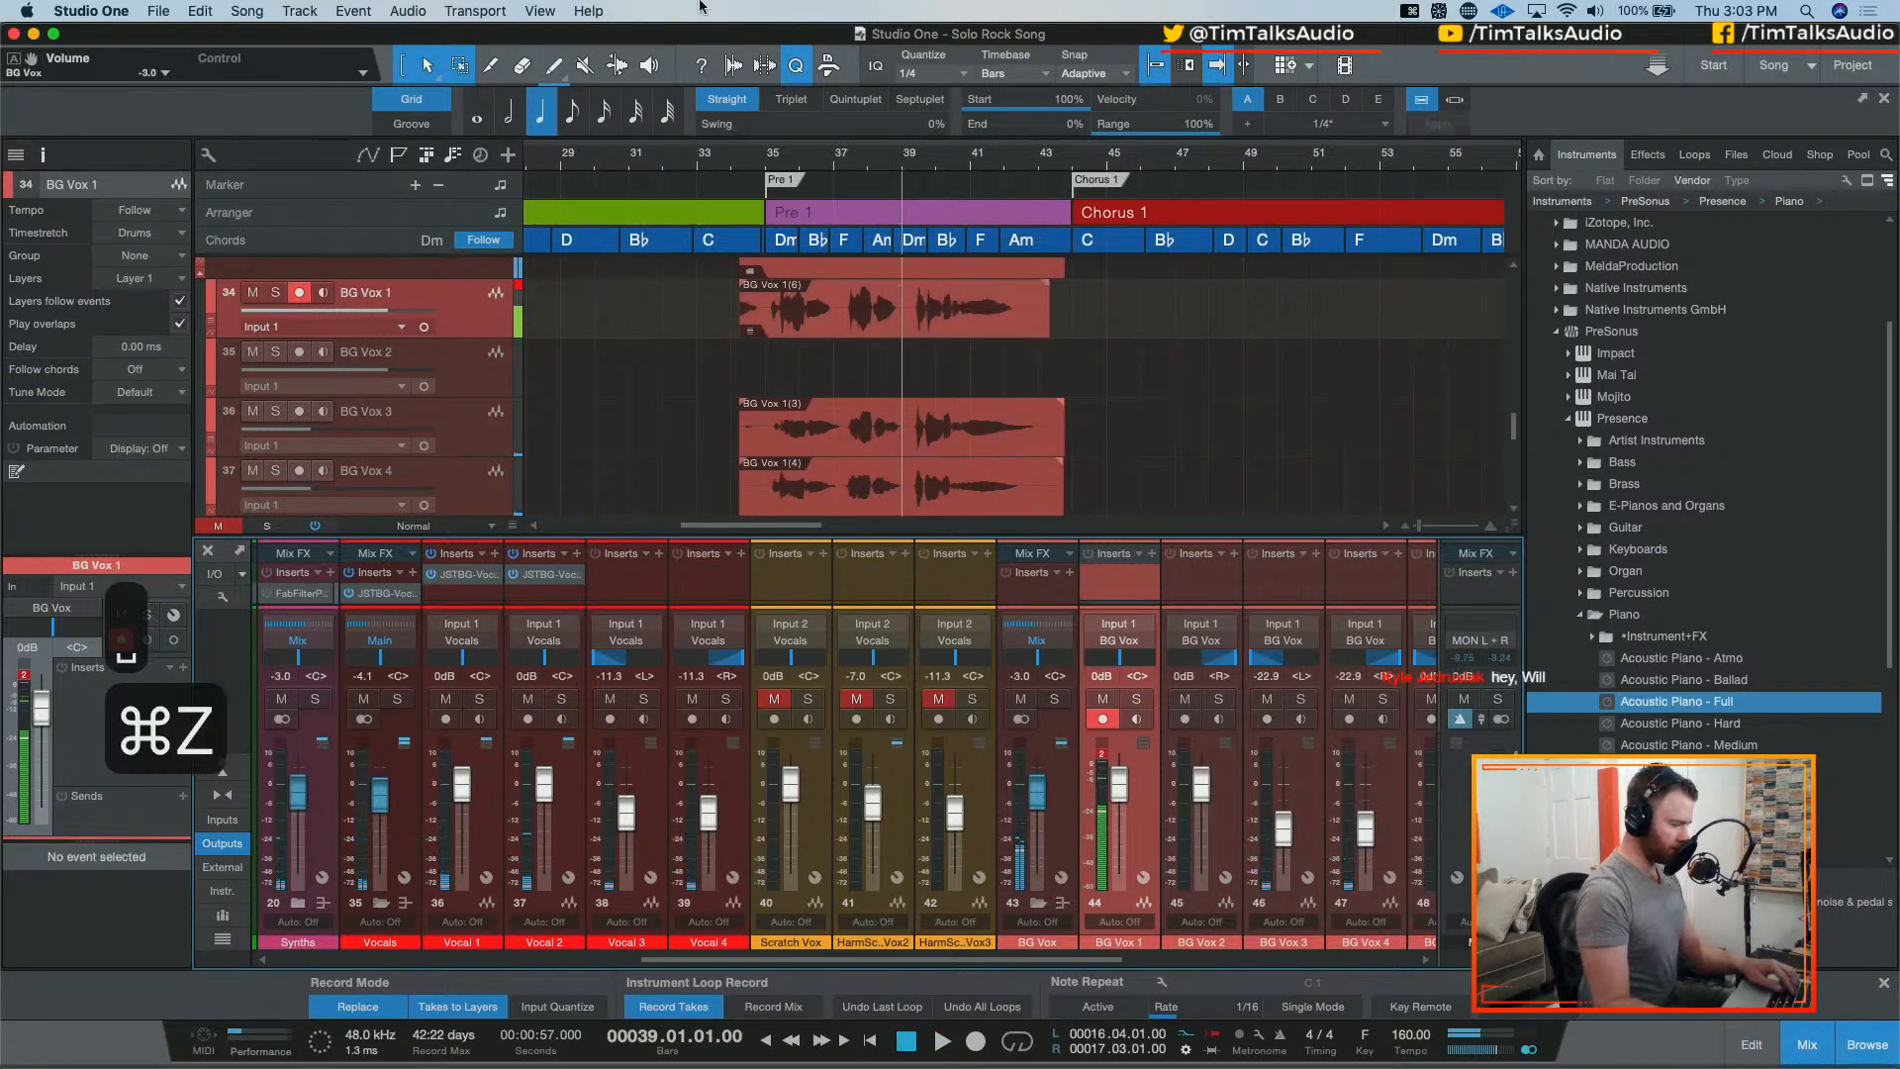
Step: Switch BG Vox 1 from record-armed to input monitoring and try a pass from 39.01.01.00
click(300, 293)
click(323, 292)
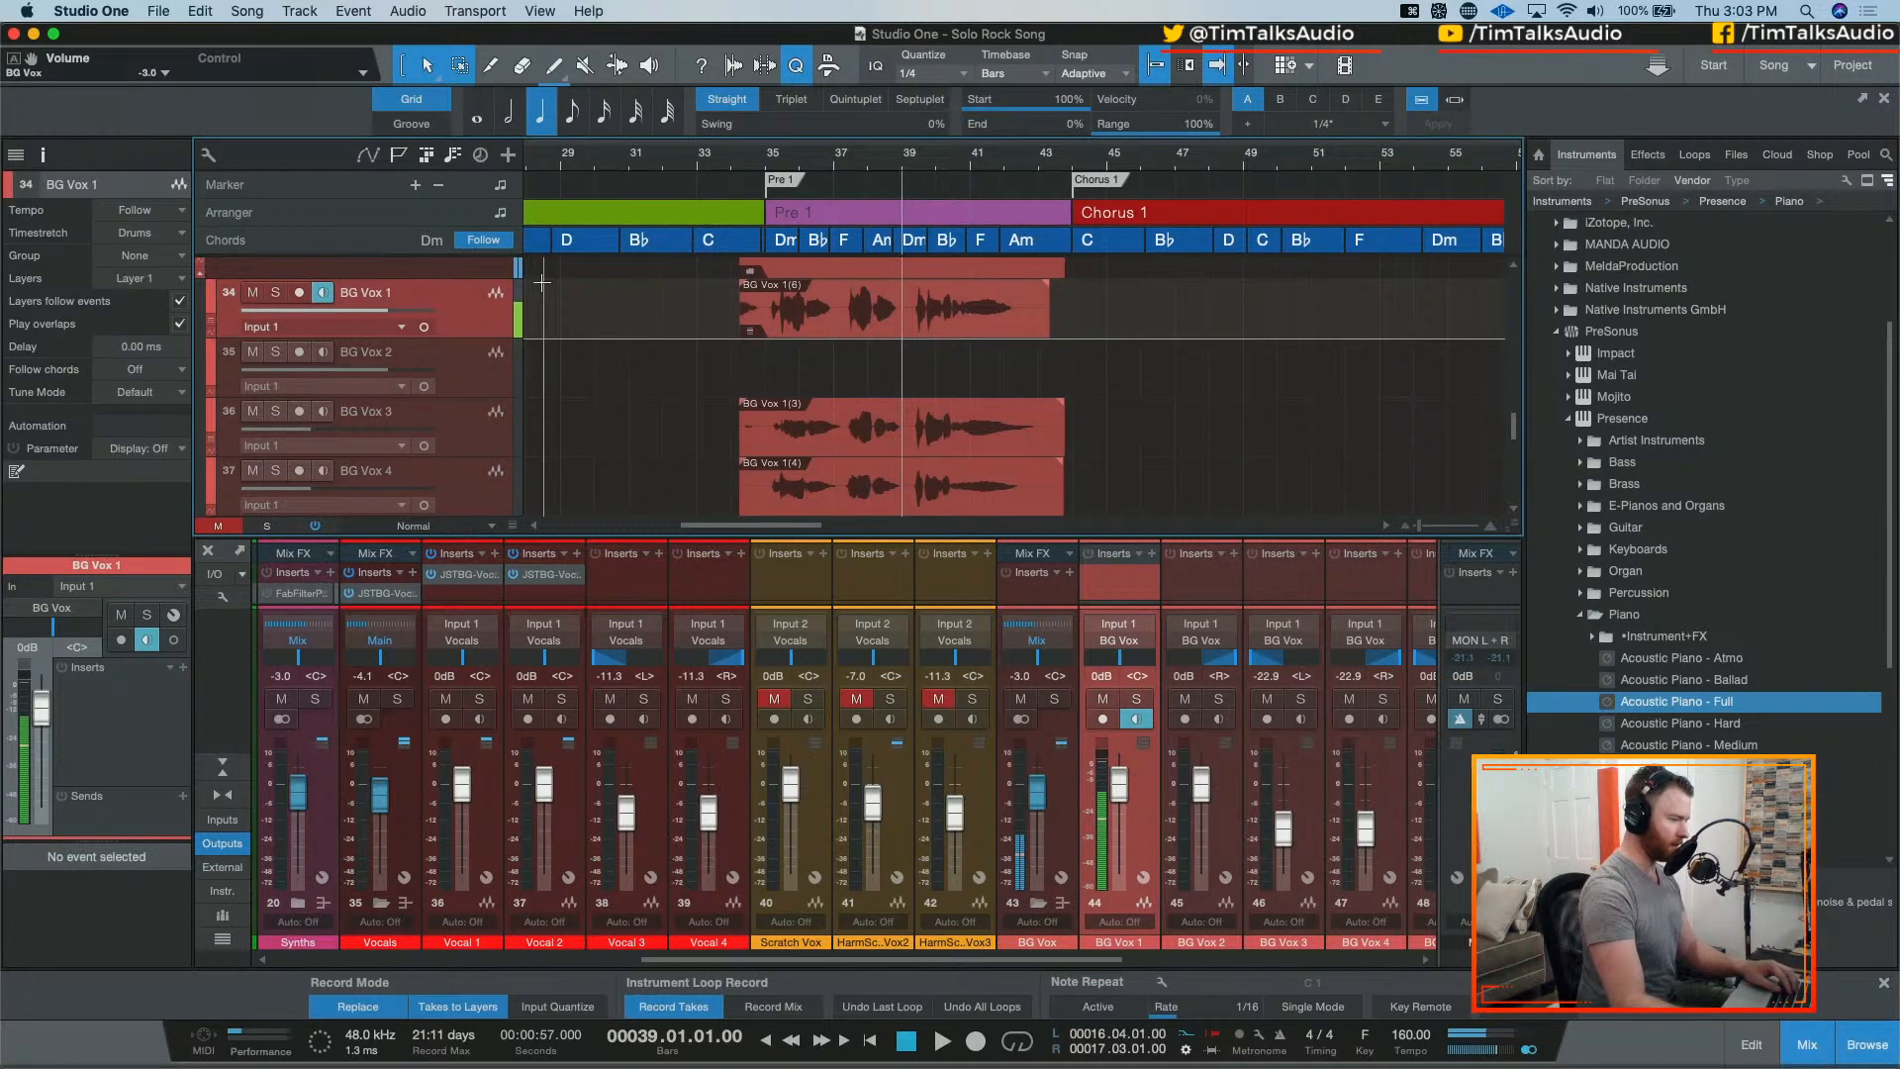
key(KP_Multiply)
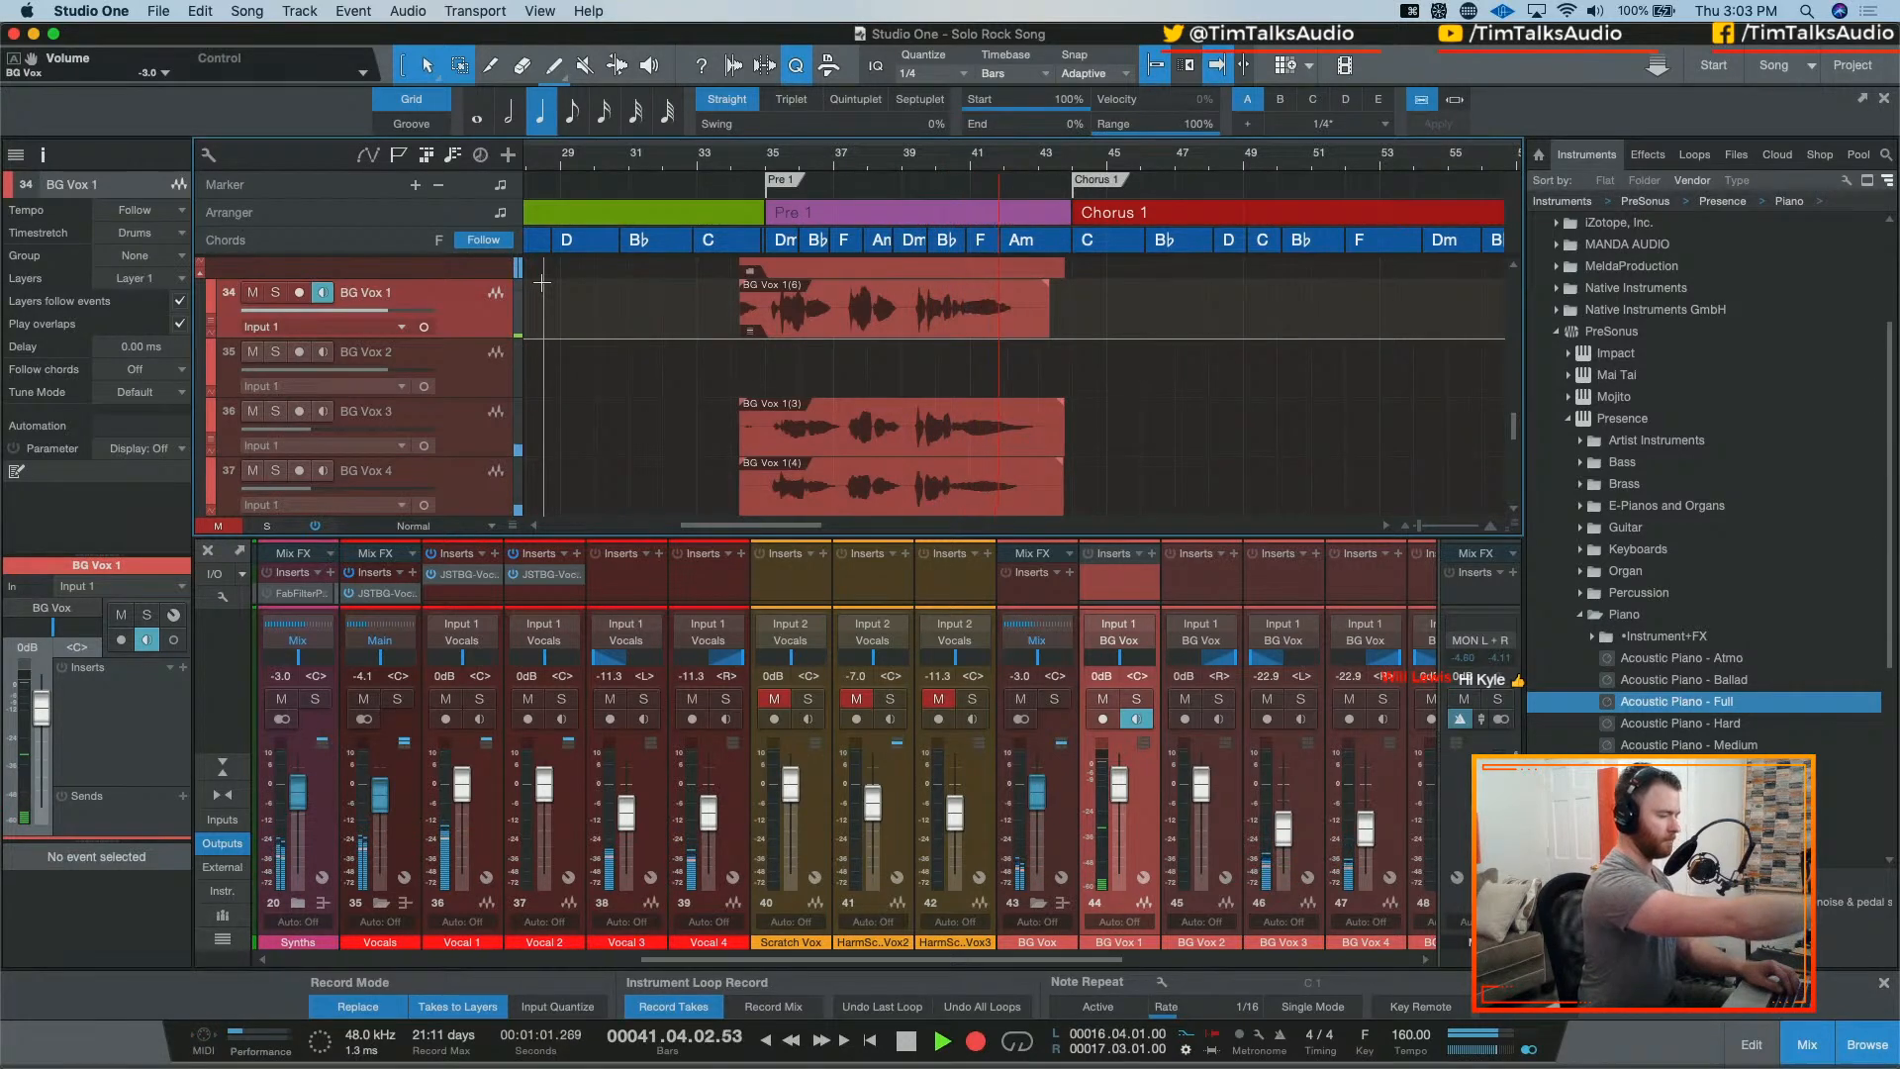
key(space)
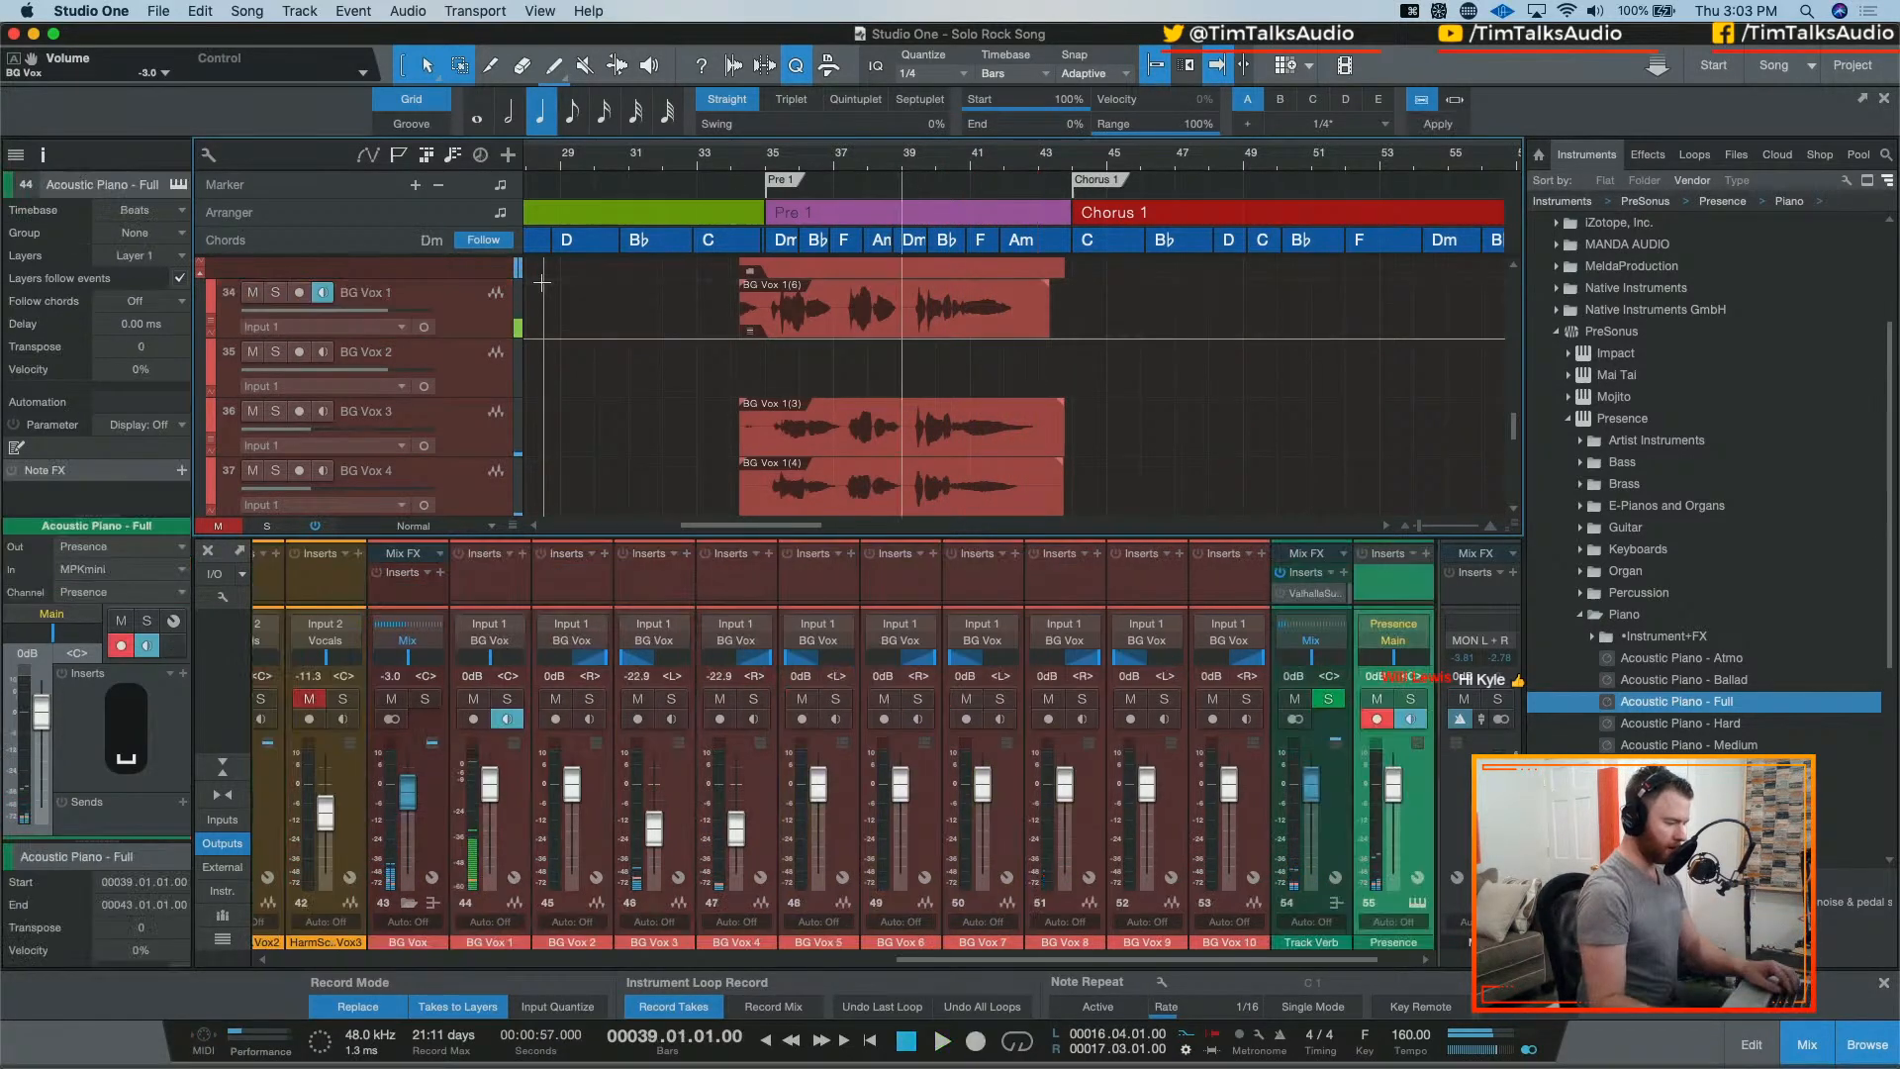
Step: Re-arm BG Vox 1 for recording and play back its take from 39.01.01.00
scroll(842, 316, down, 8)
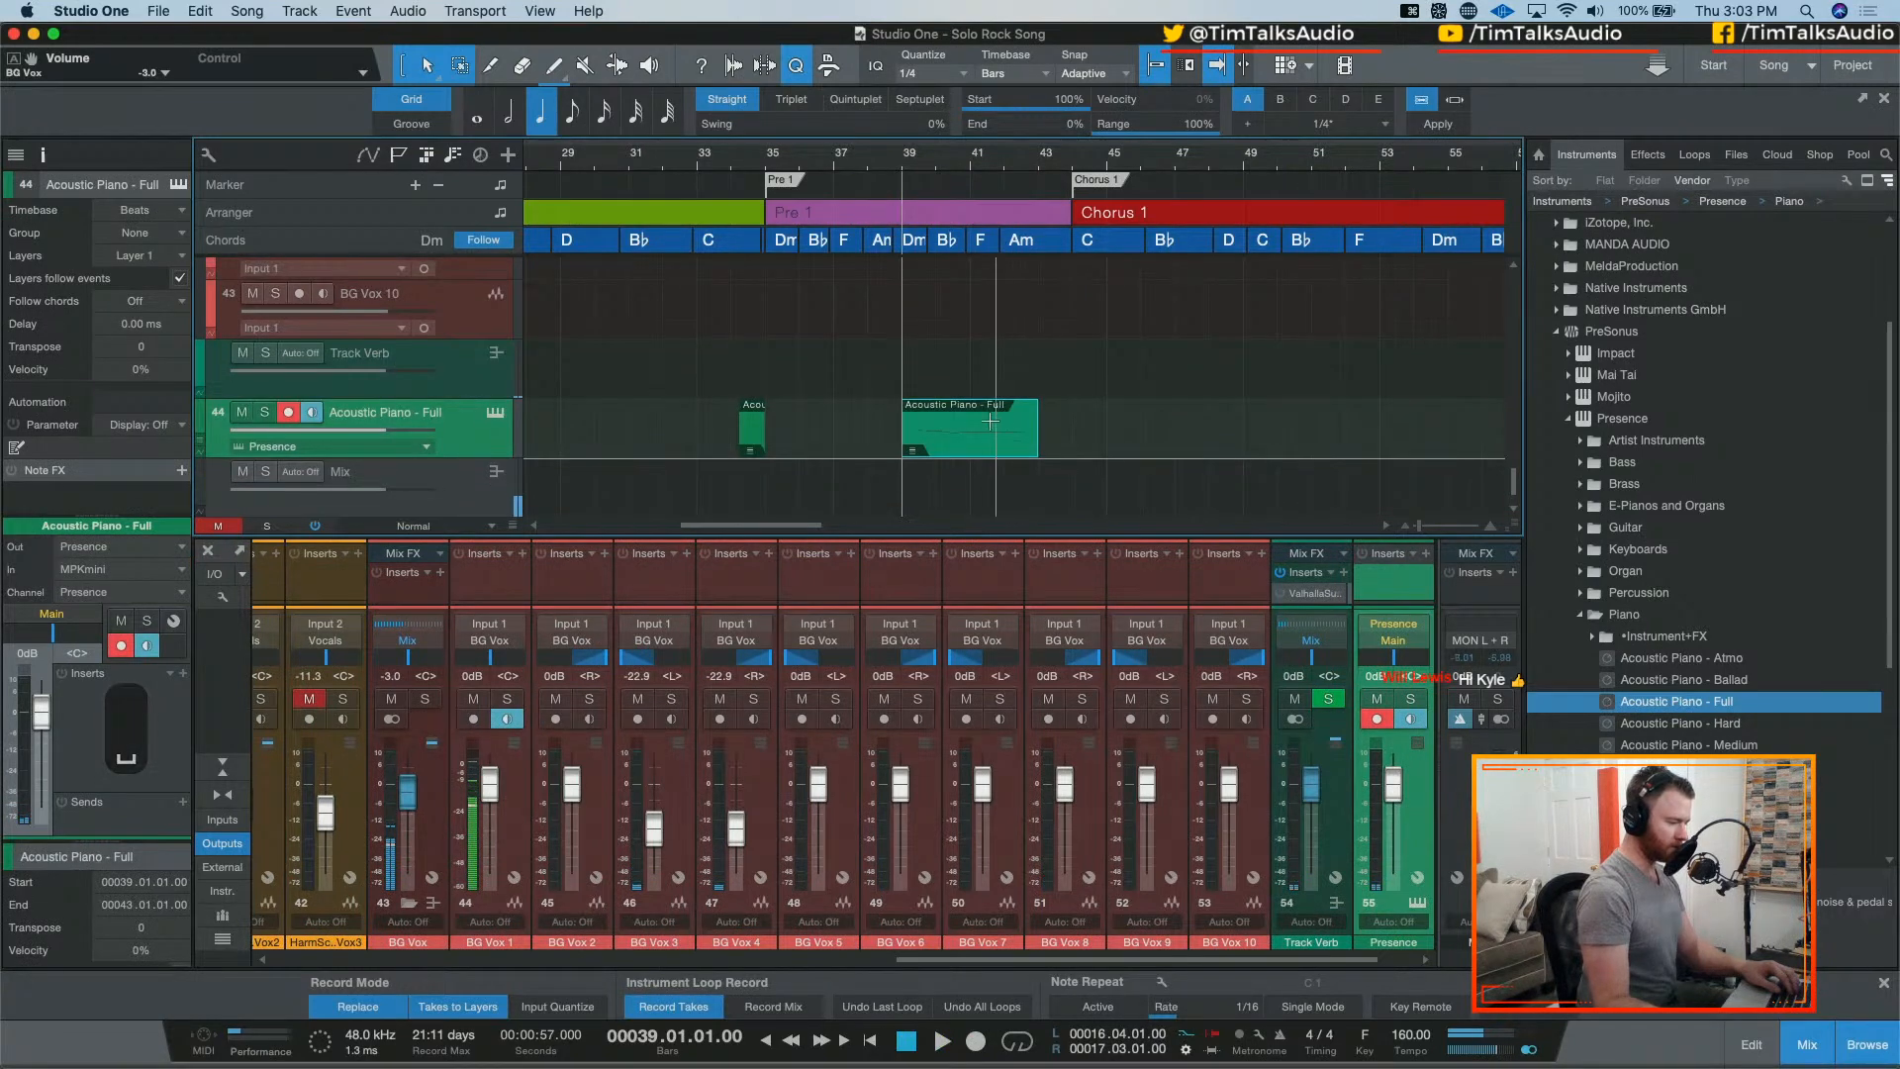
scroll(977, 408, up, 10)
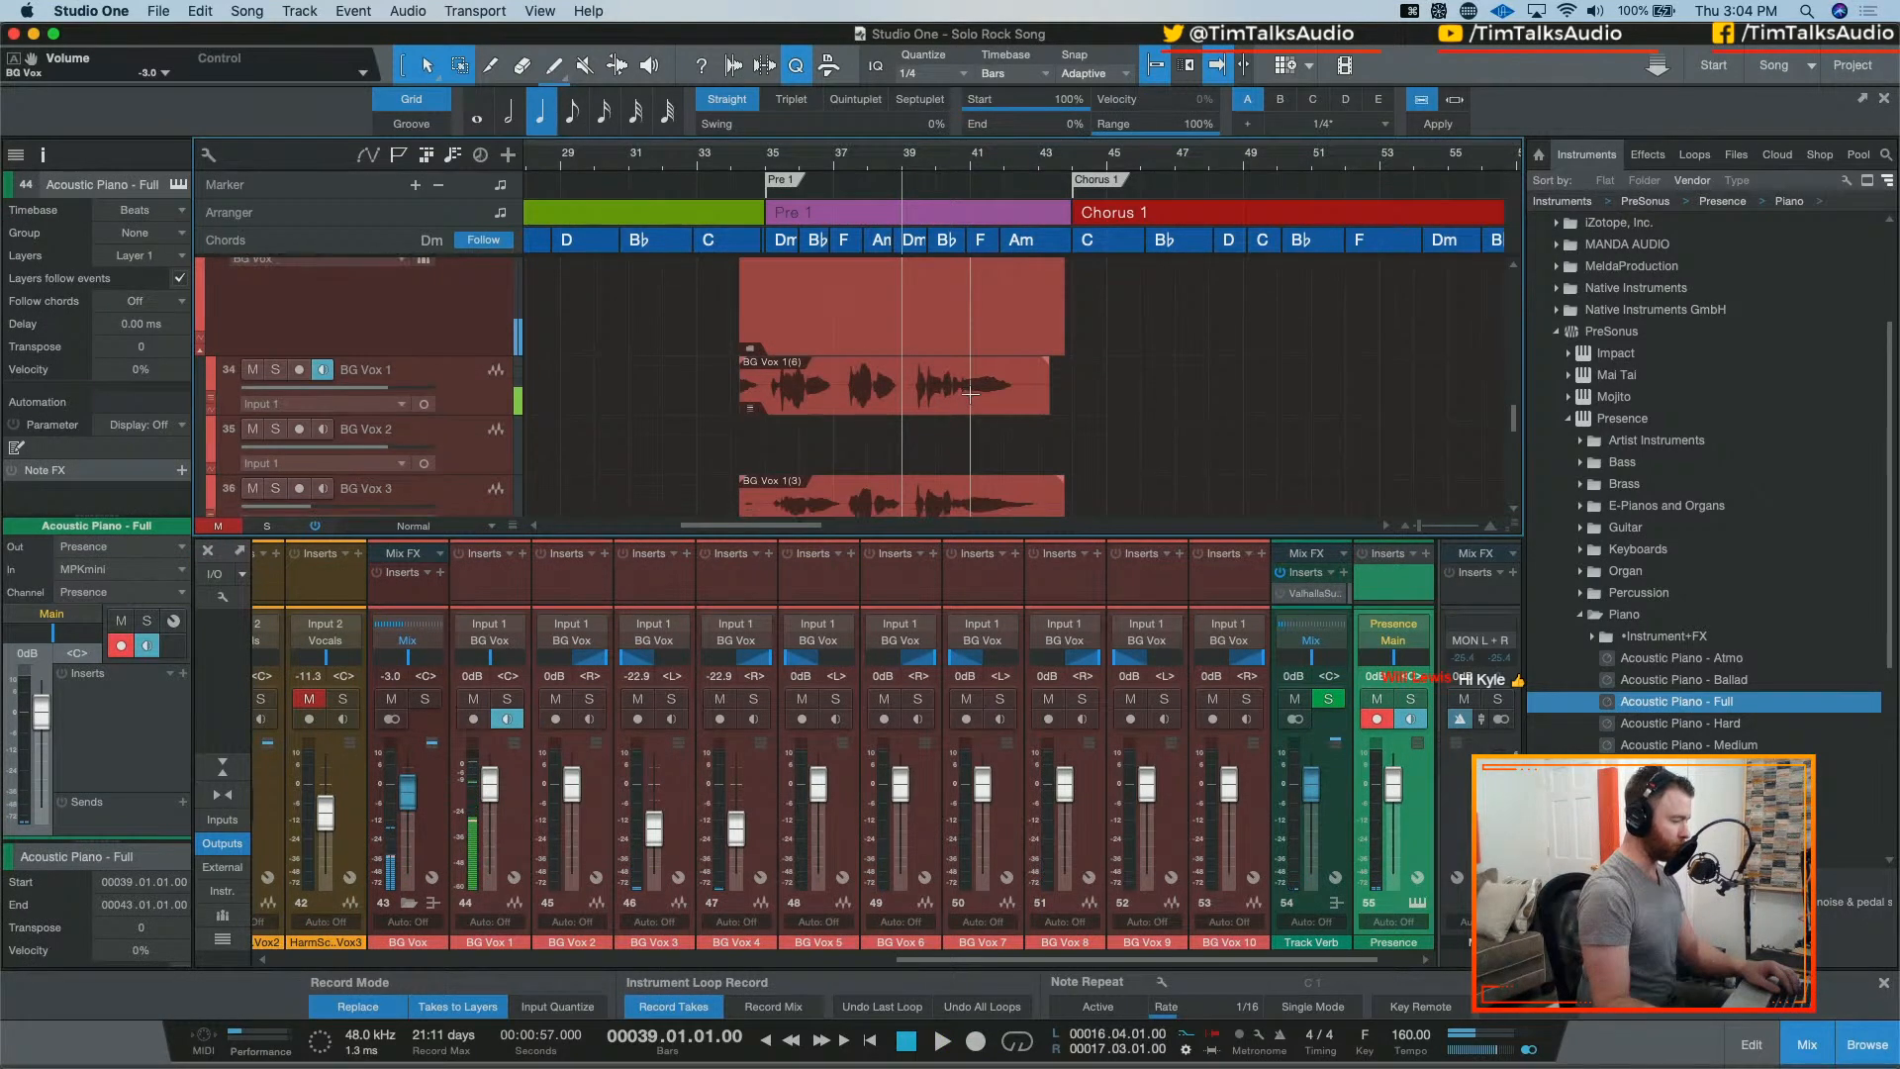
scroll(970, 393, down, 2)
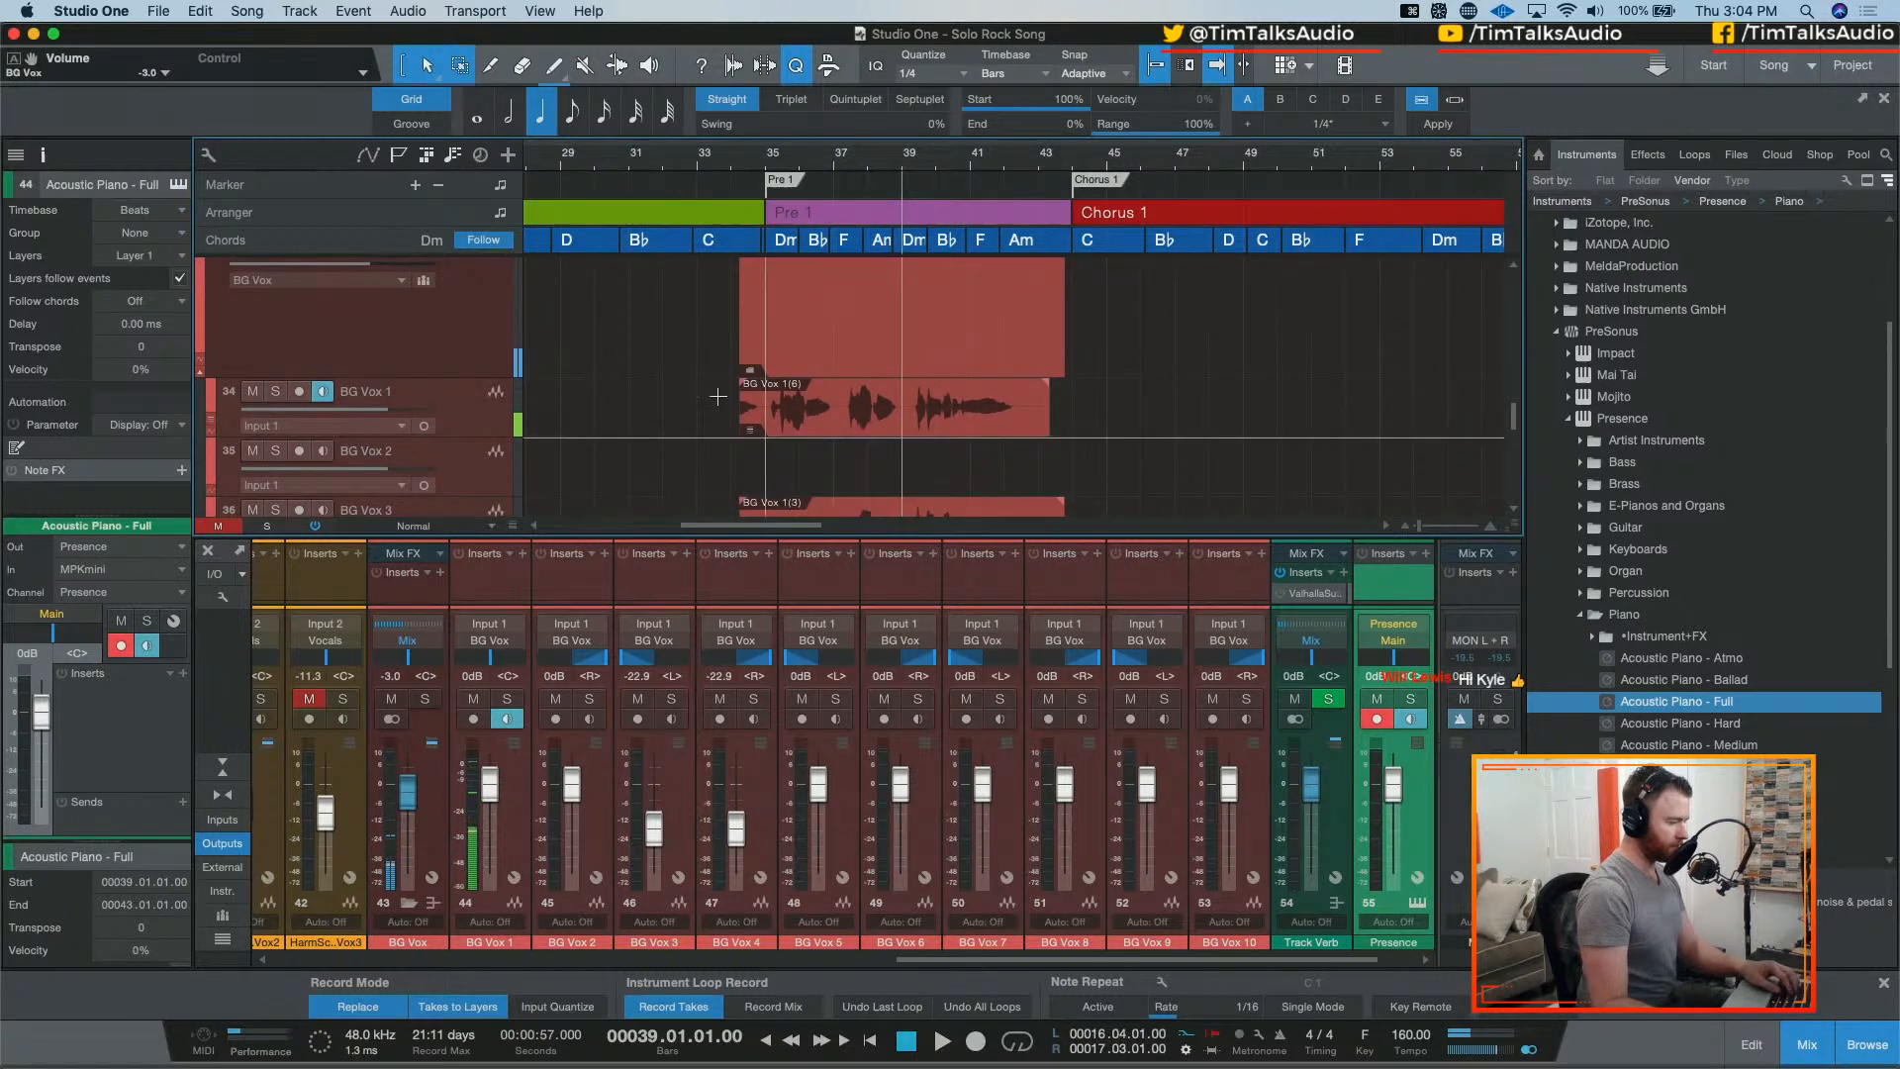
click(299, 391)
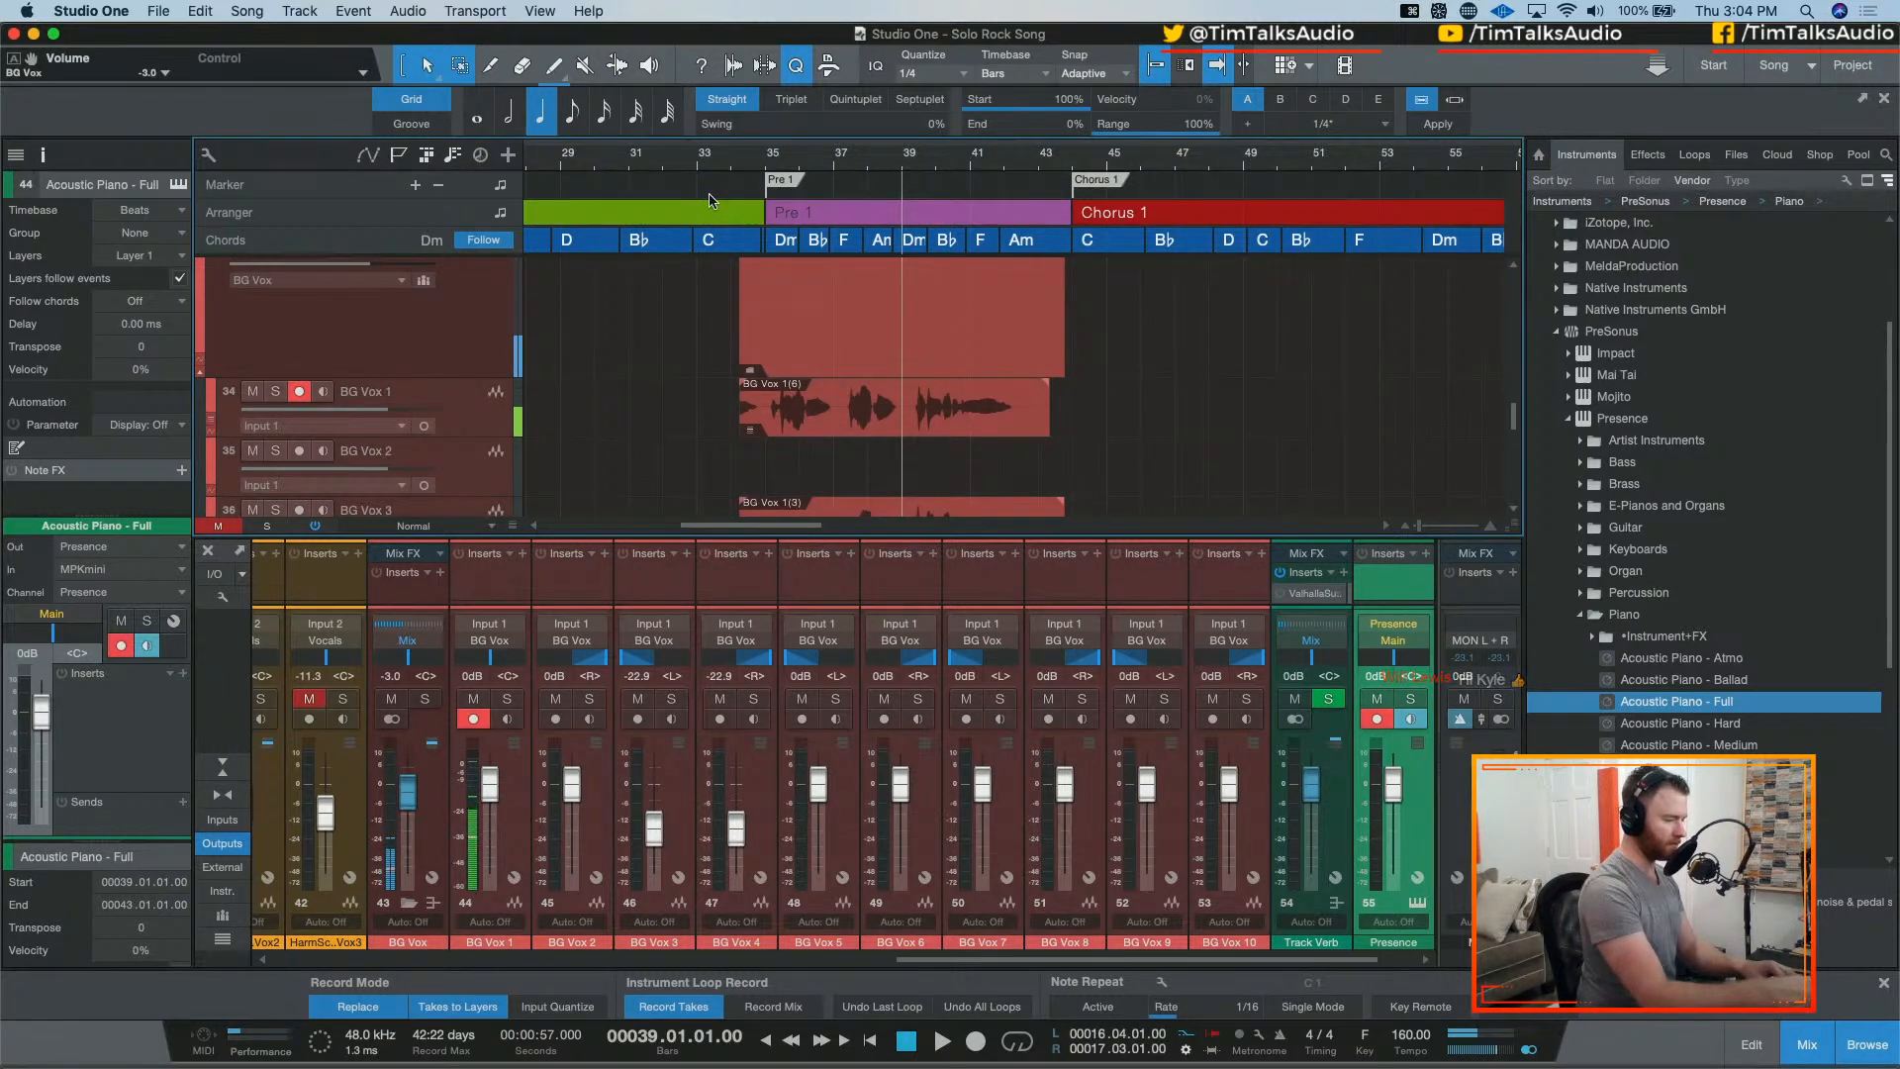
key(space)
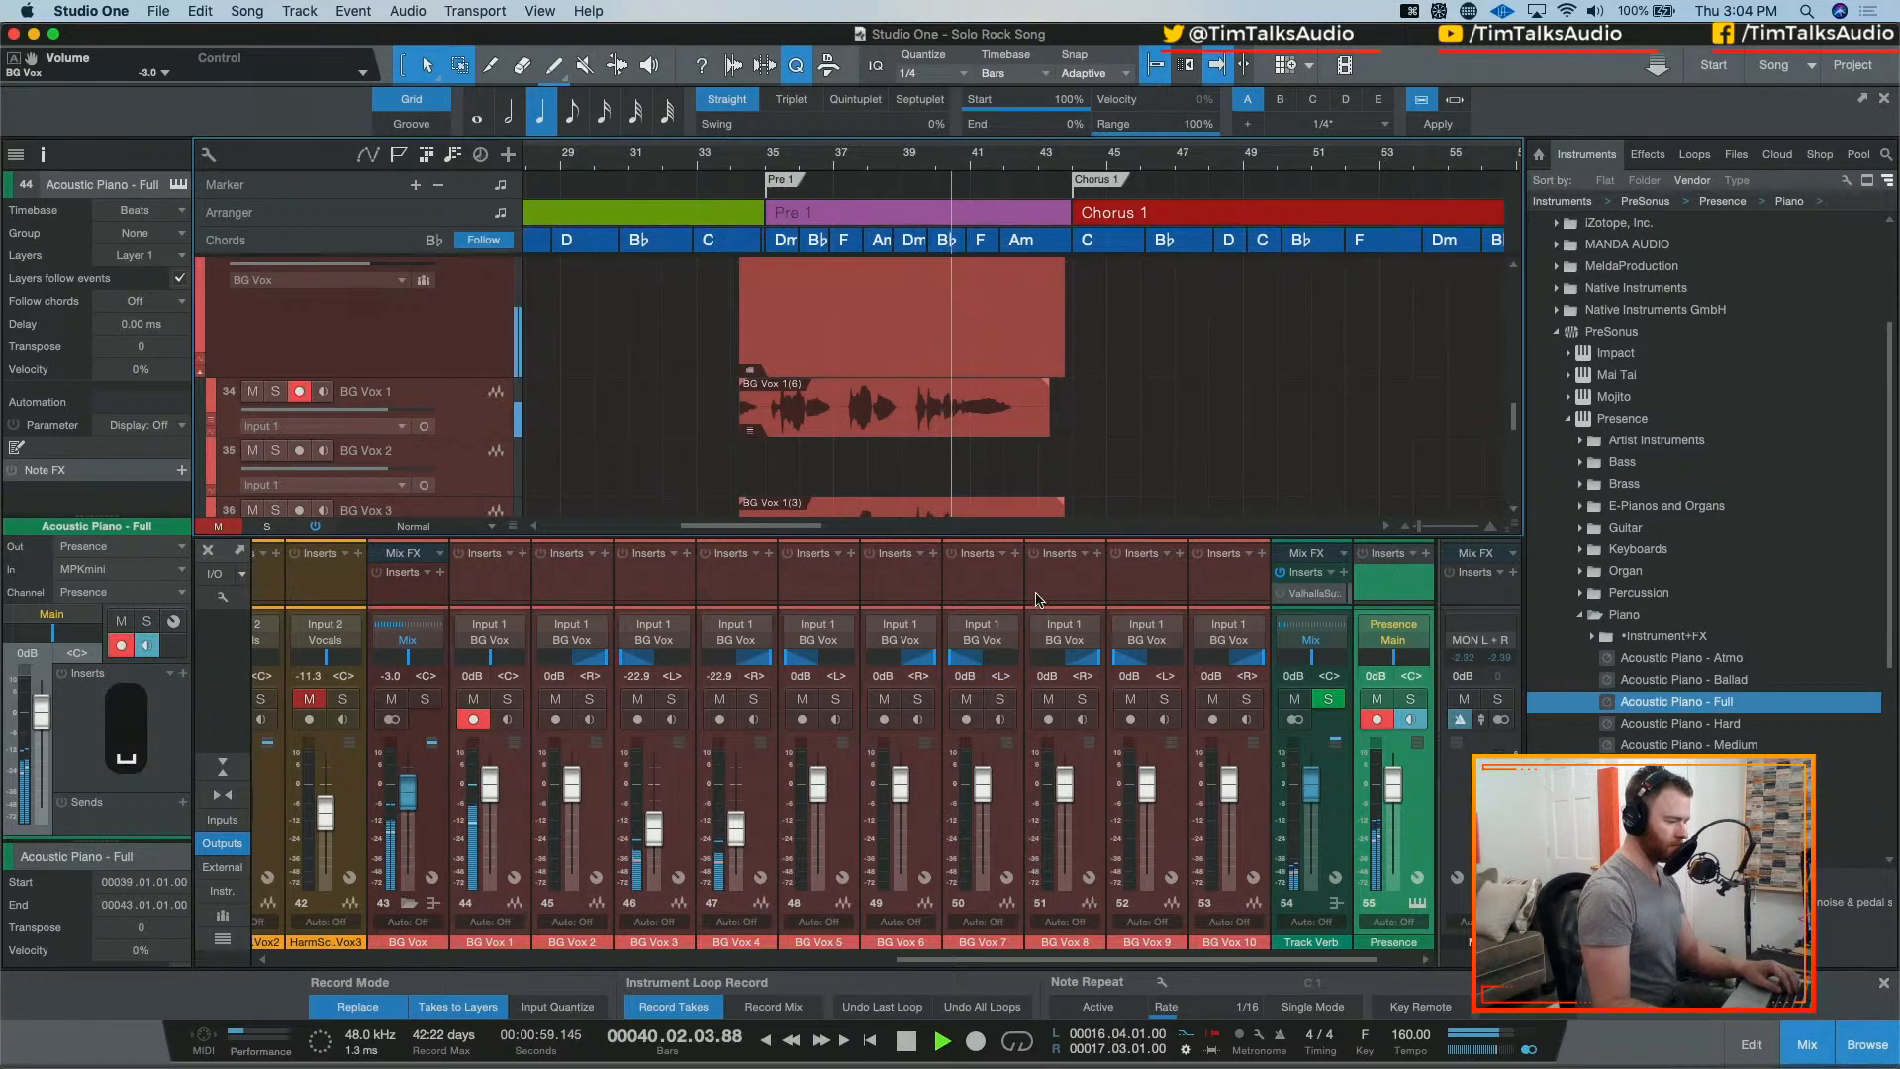
key(space)
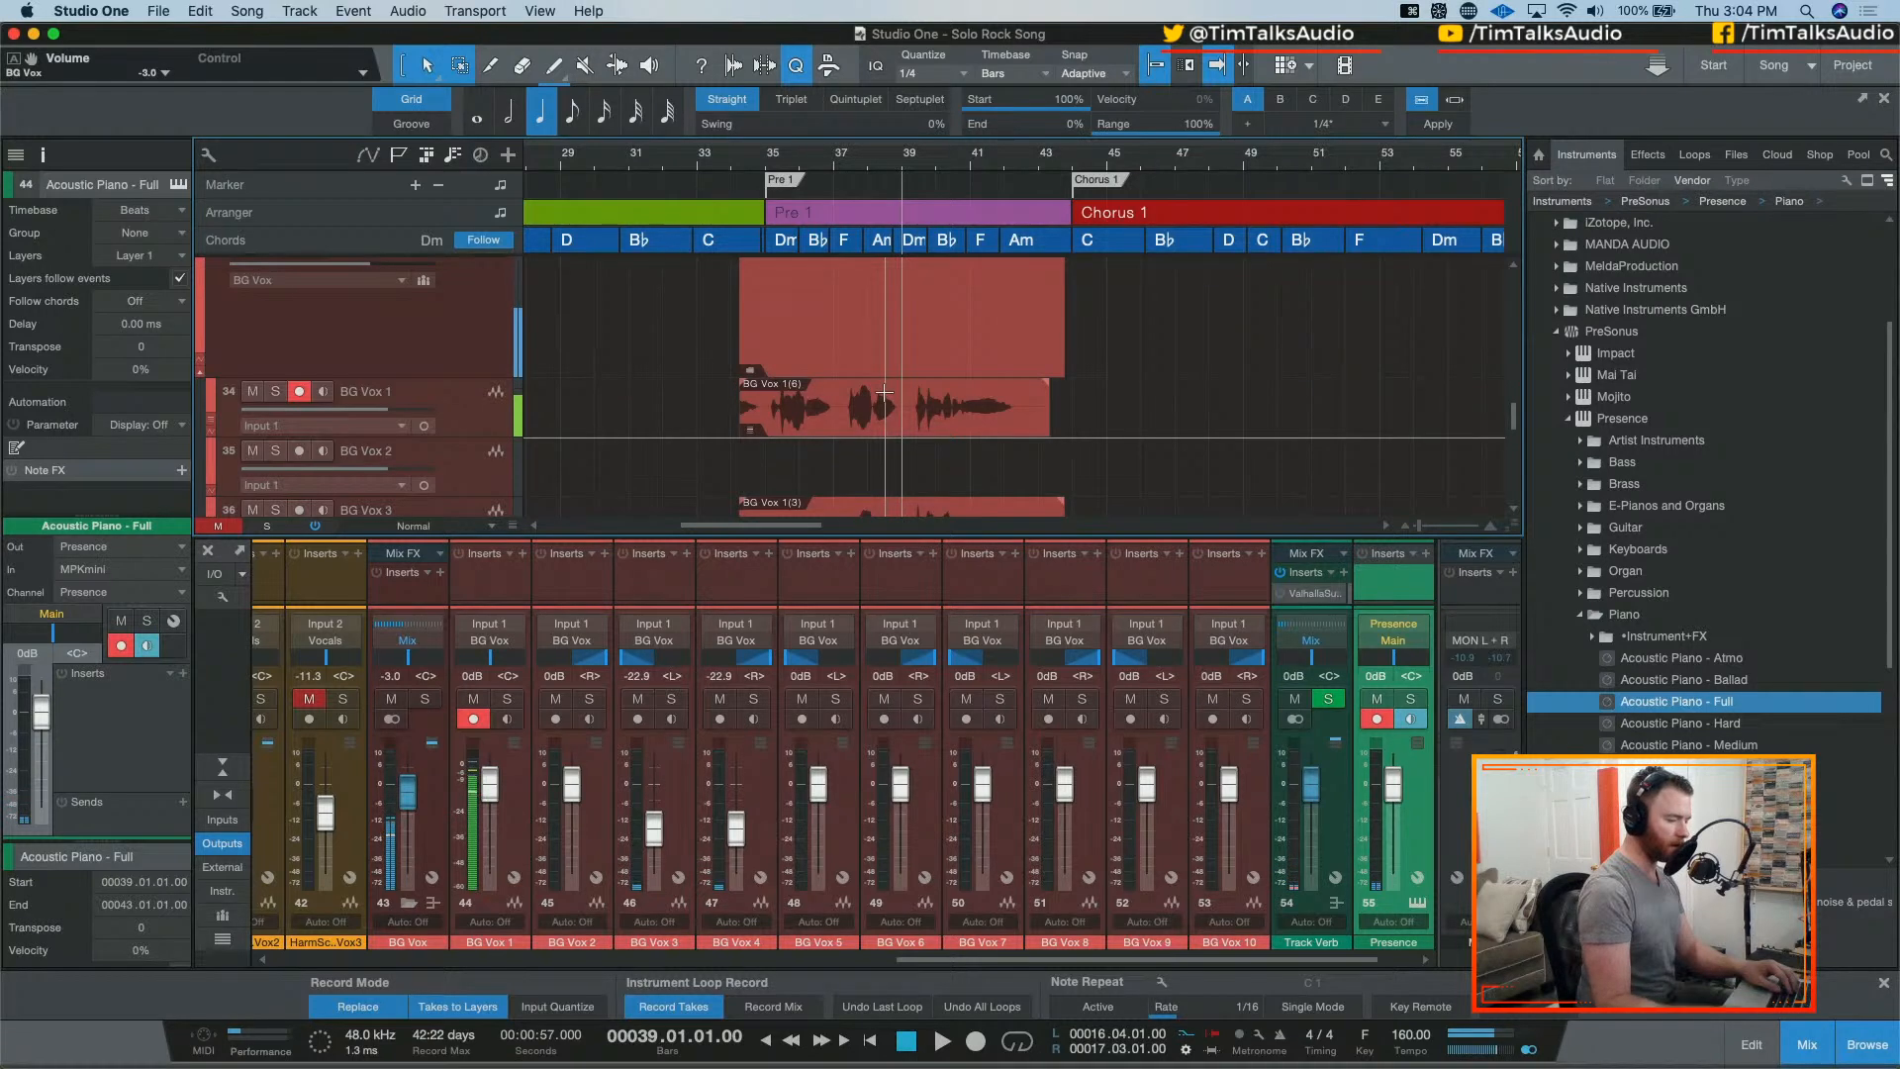
Step: Record over the second half of the BG Vox 1 take from 39.01.01.00 to the end of the phrase
key(KP_Multiply)
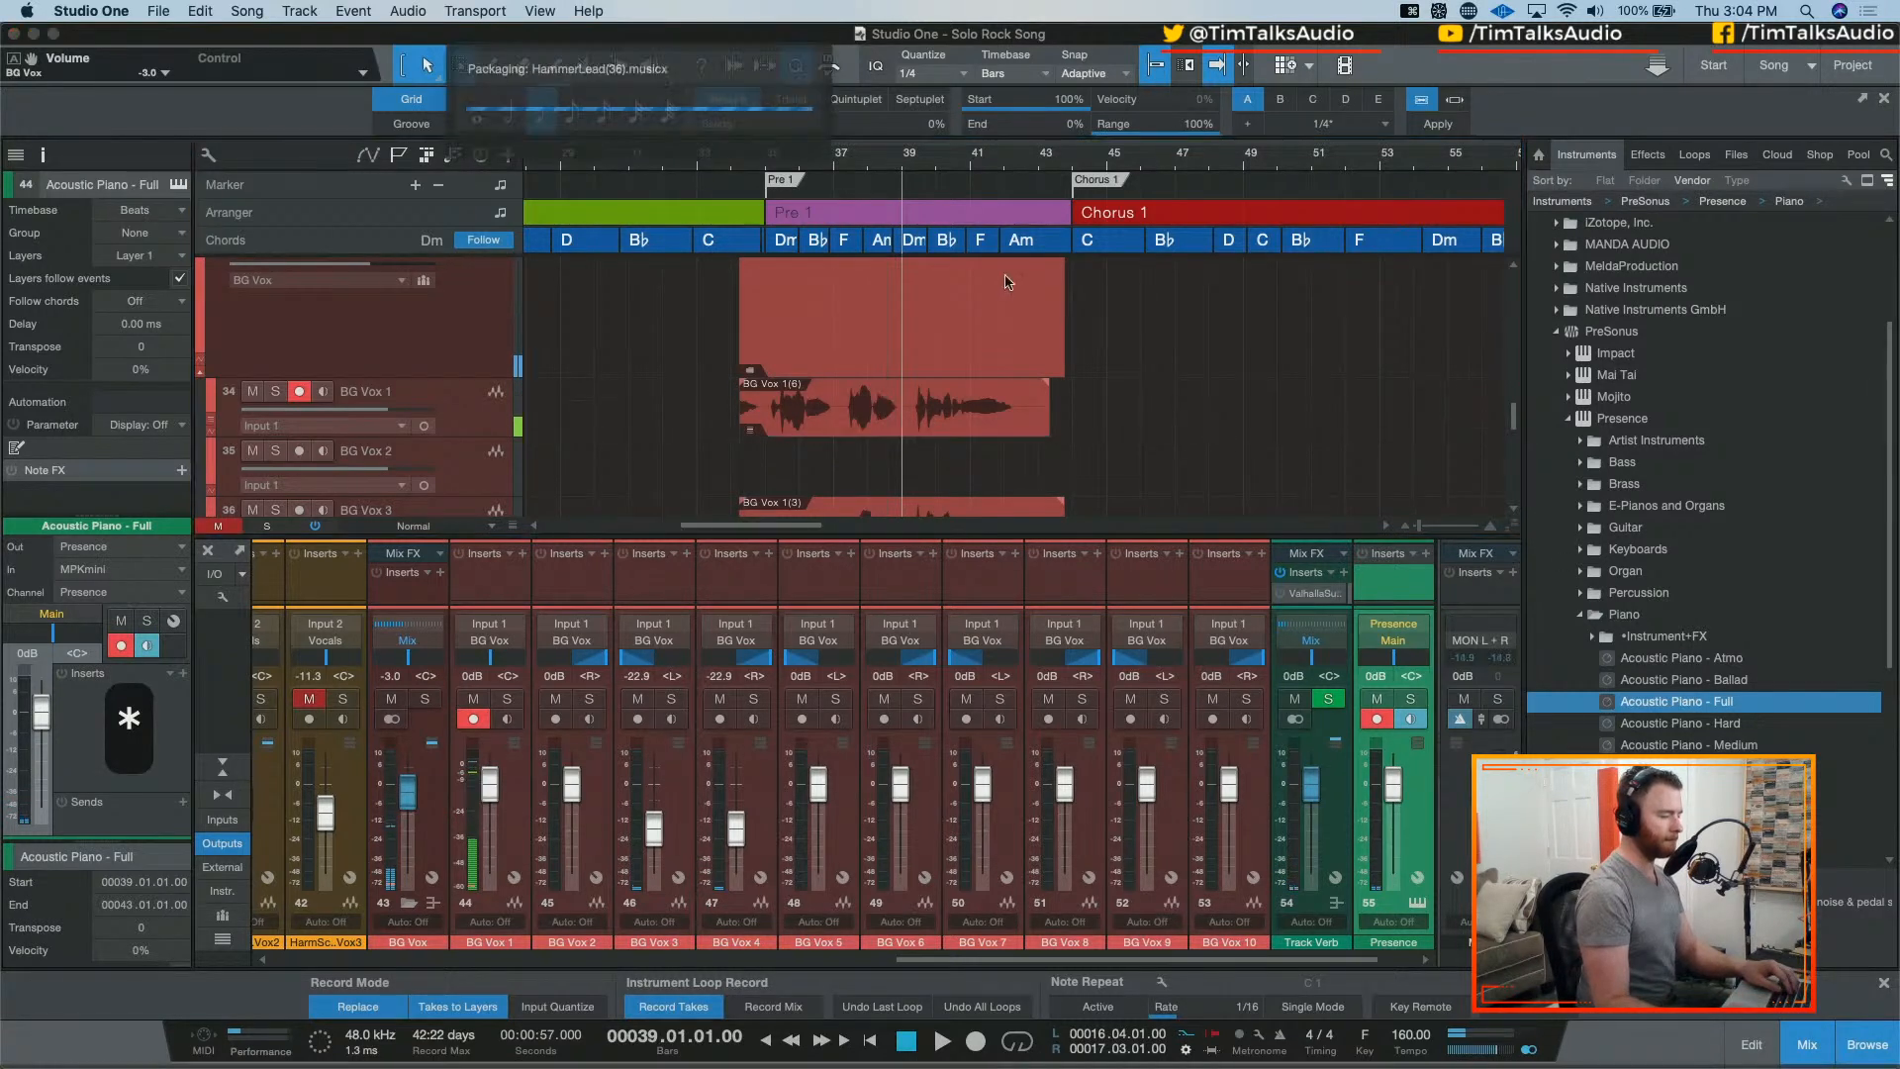
key(KP_Multiply)
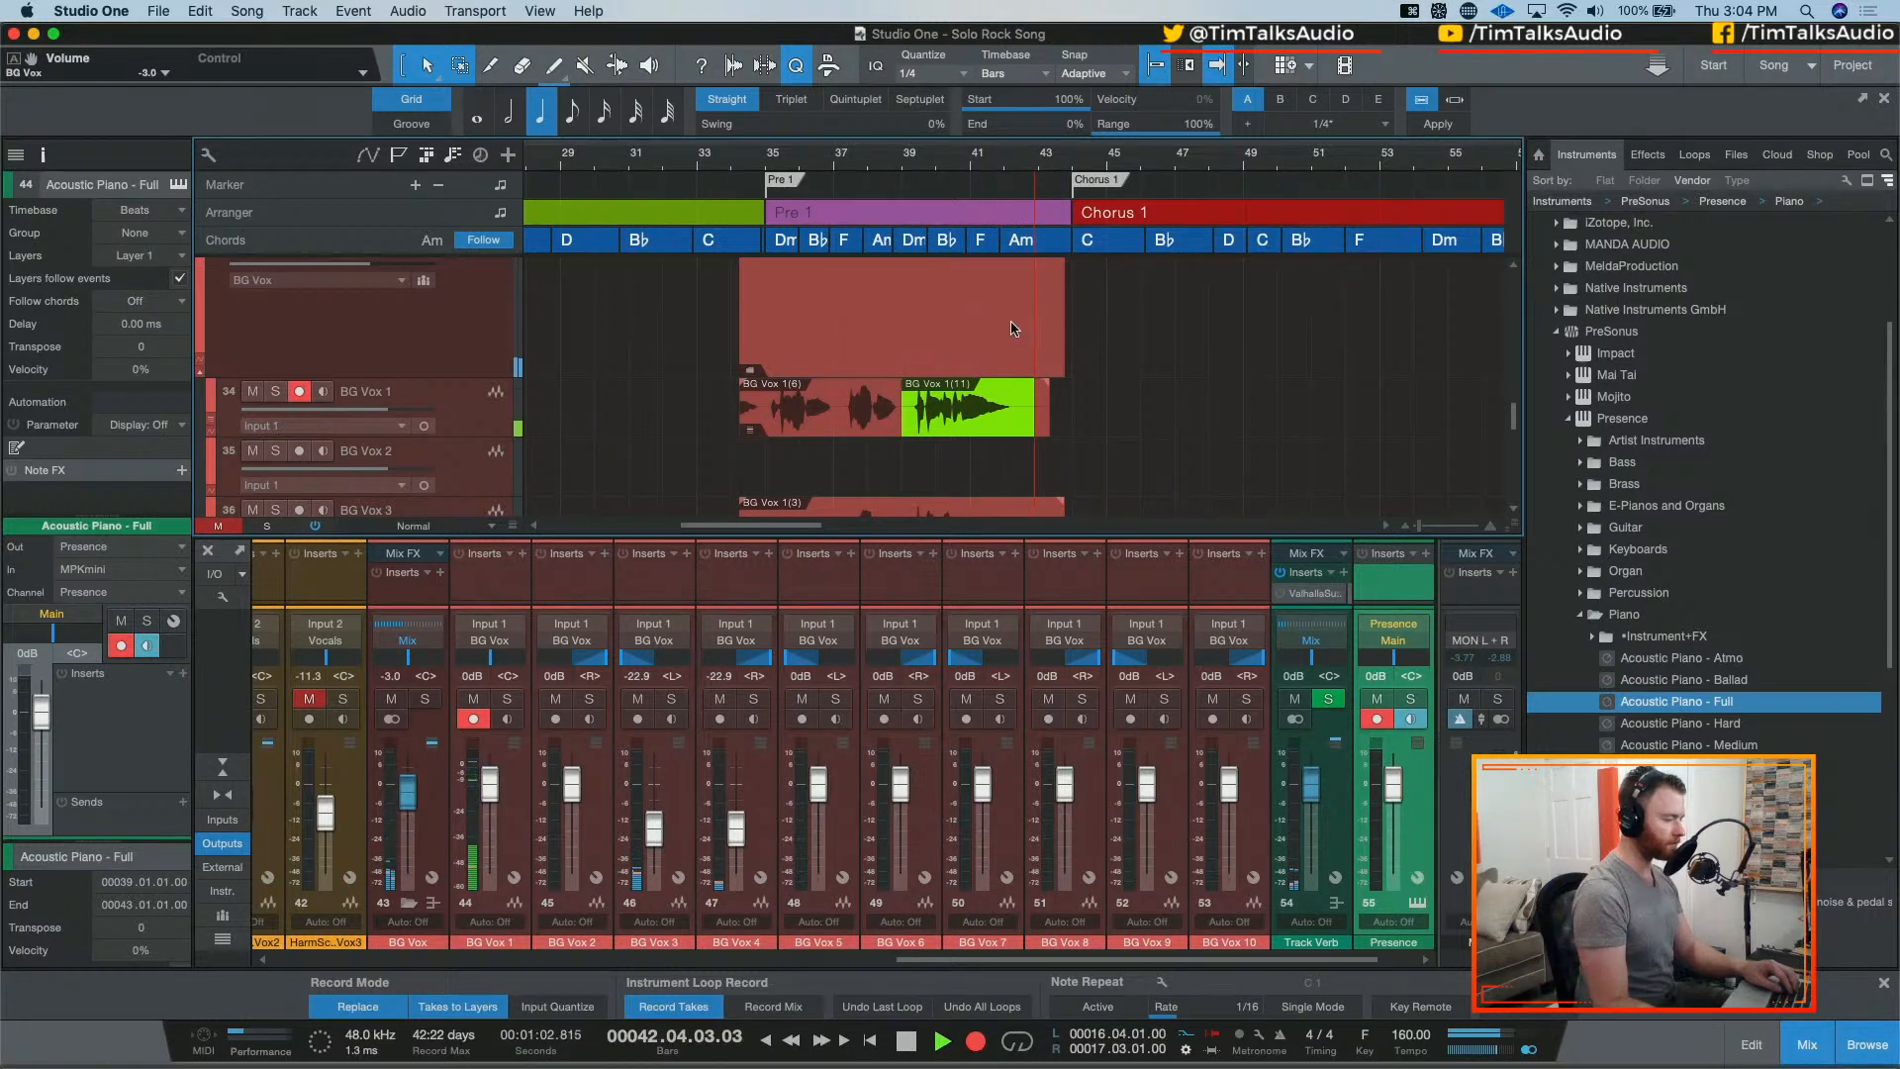
key(space)
Step: Move both parts of the finished Pre 1 take from BG Vox 1 to BG Vox 5
click(853, 401)
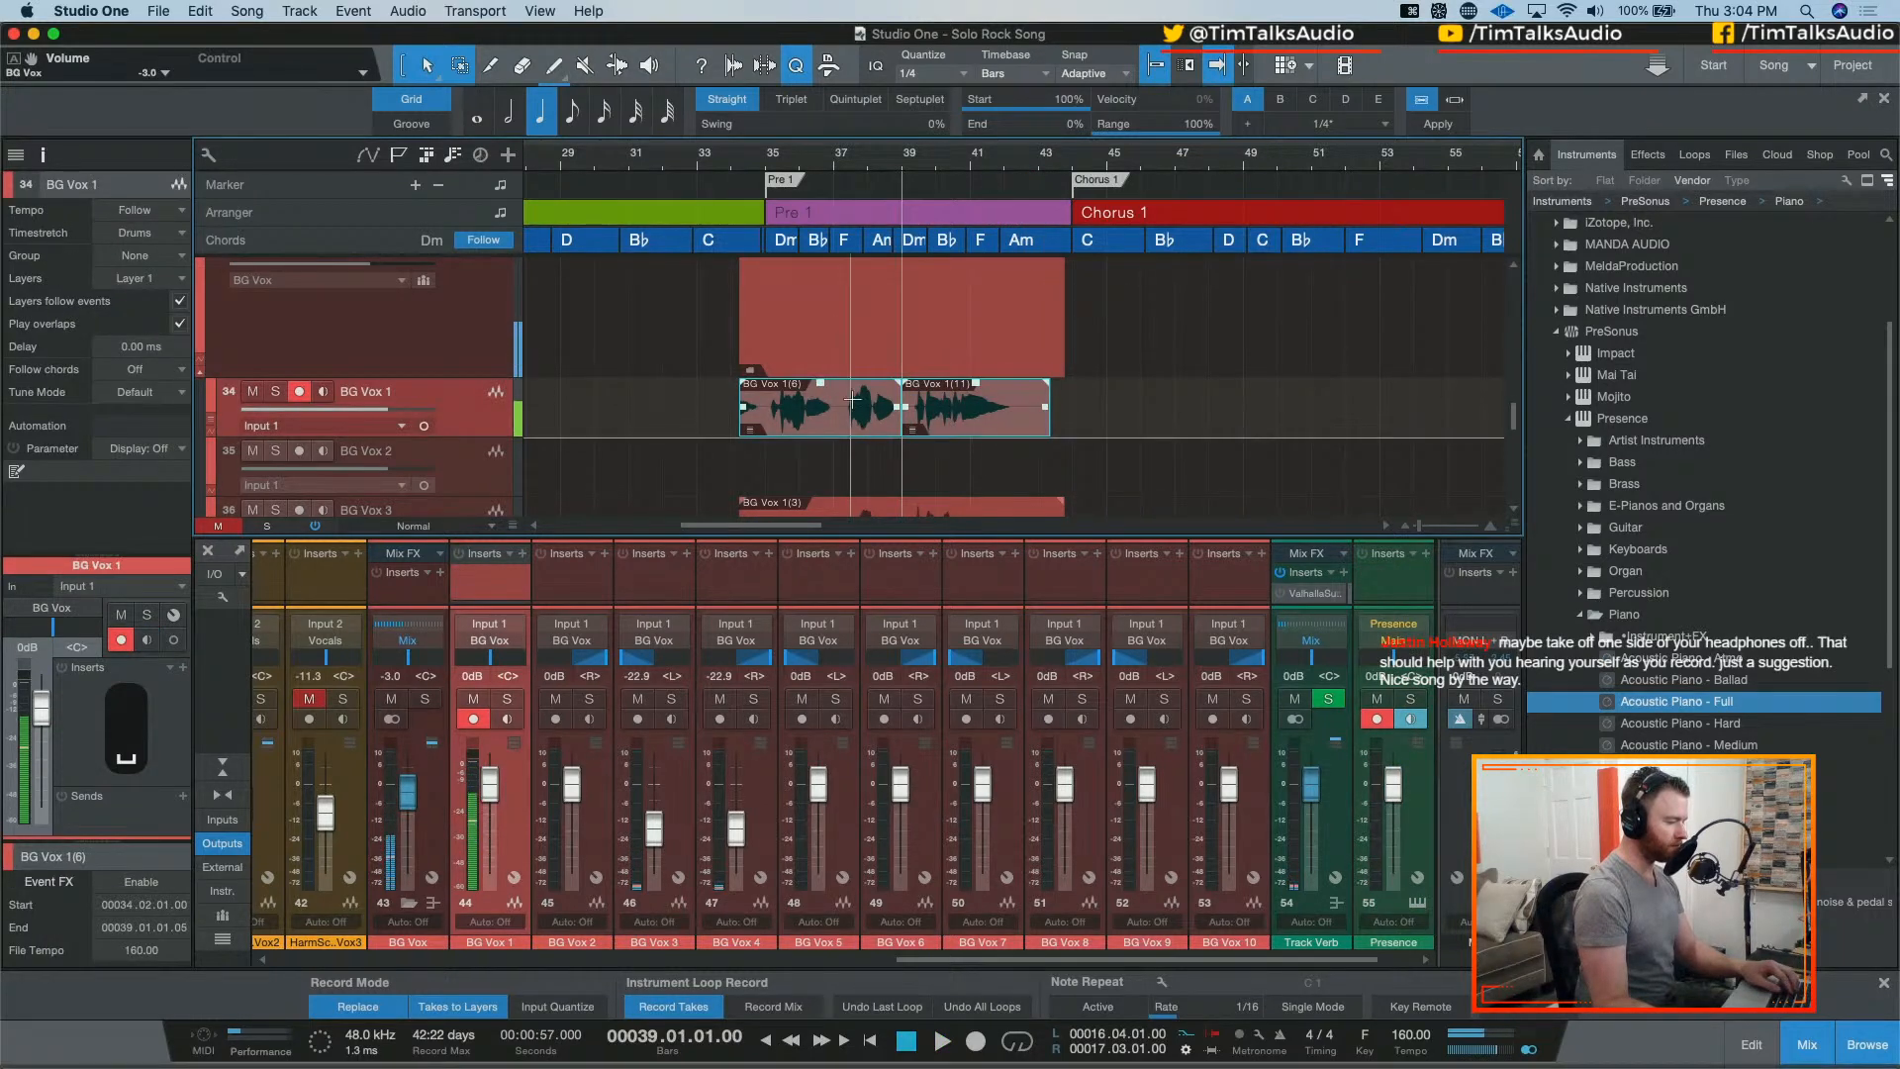
scroll(853, 401, down, 10)
scroll(828, 311, up, 9)
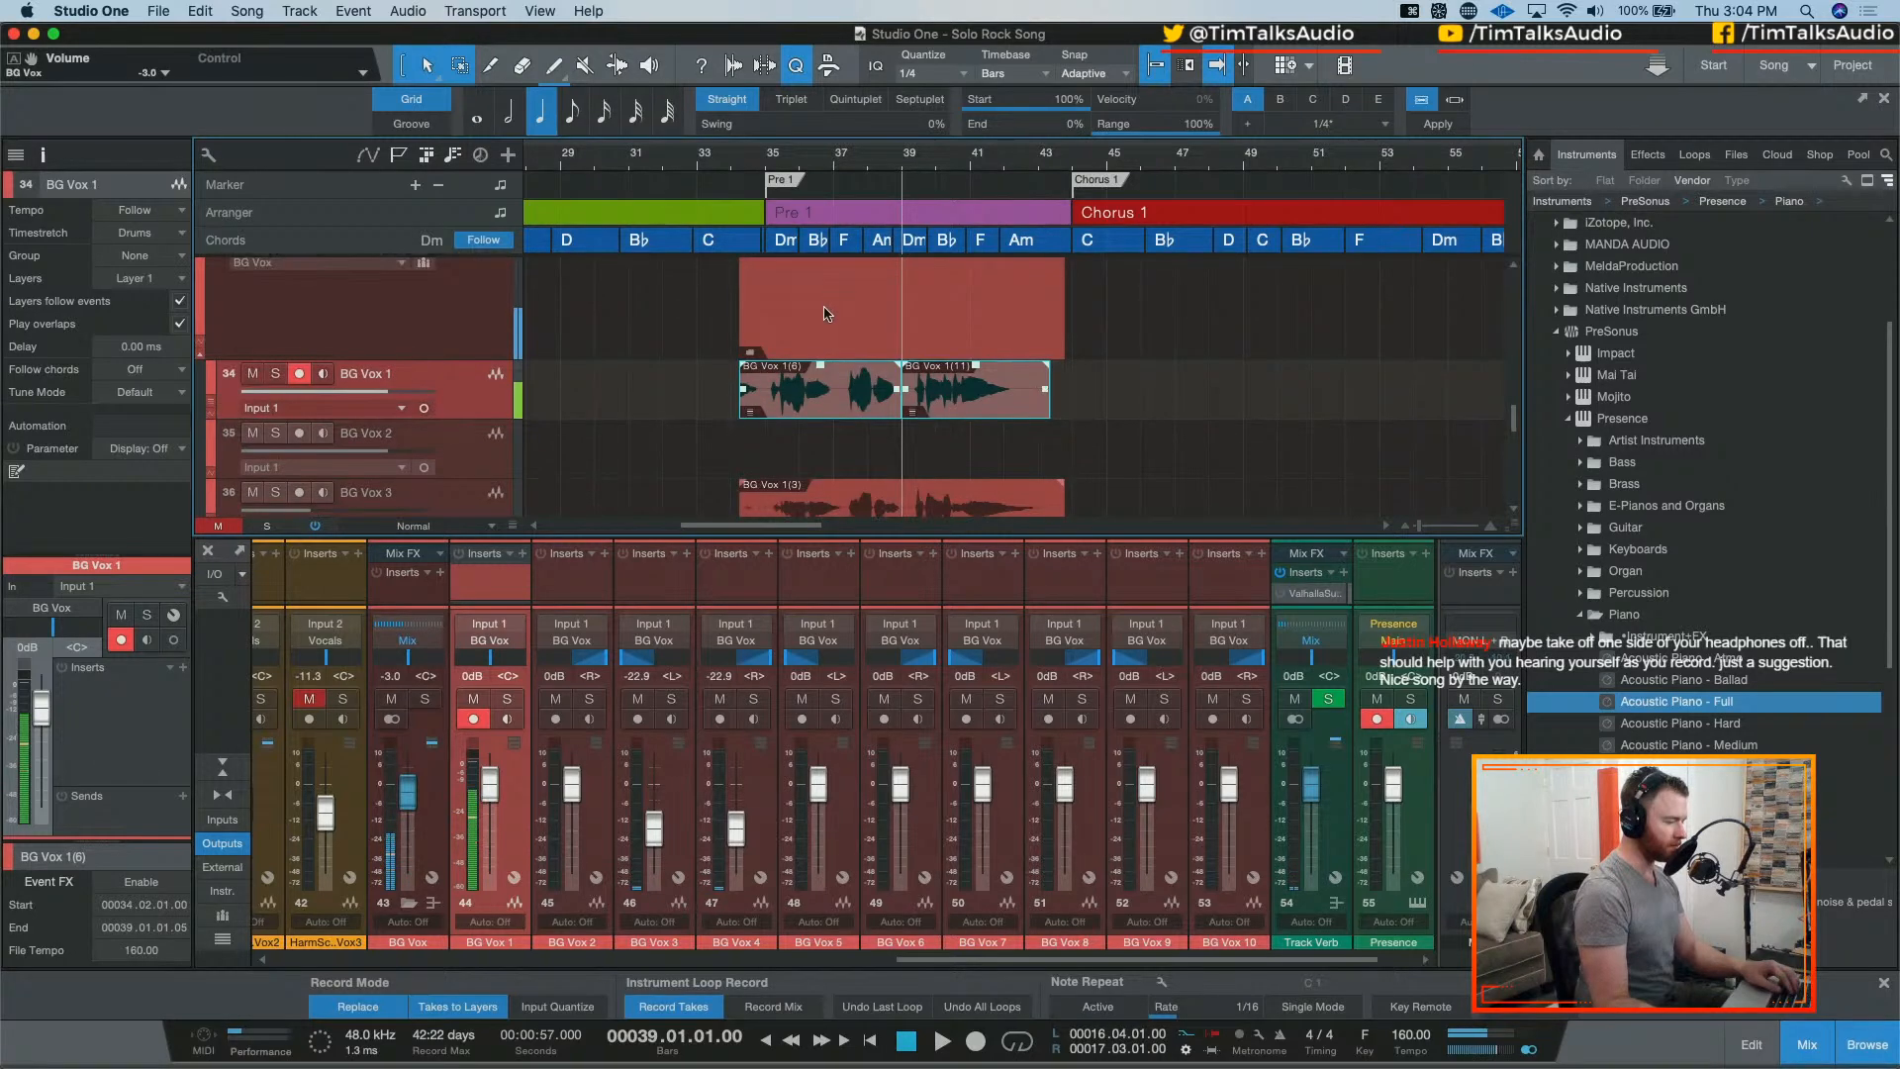
scroll(831, 346, down, 5)
drag(836, 384, 827, 543)
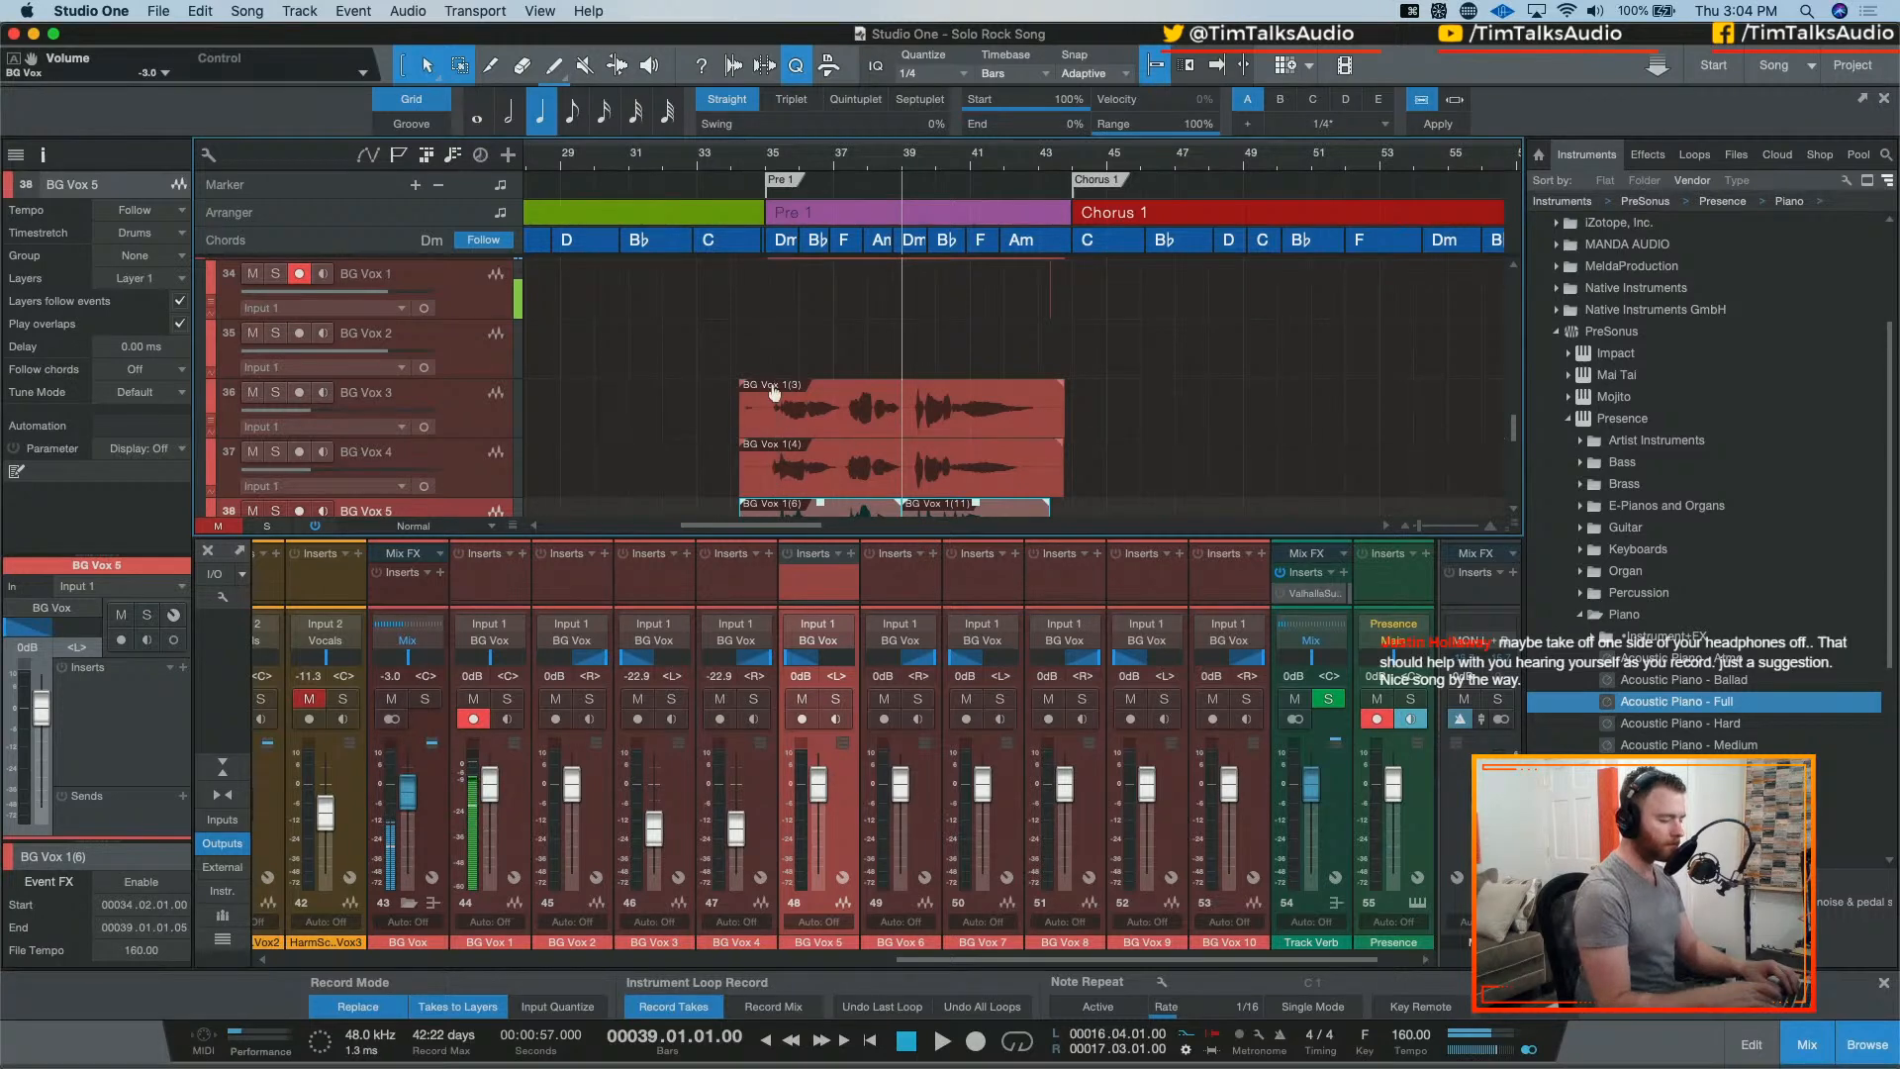
Step: Delete the leftover sliver at the end of Pre 1 on BG Vox 1 and try a take from 34.02.01.00
key(l)
key(KP_Multiply)
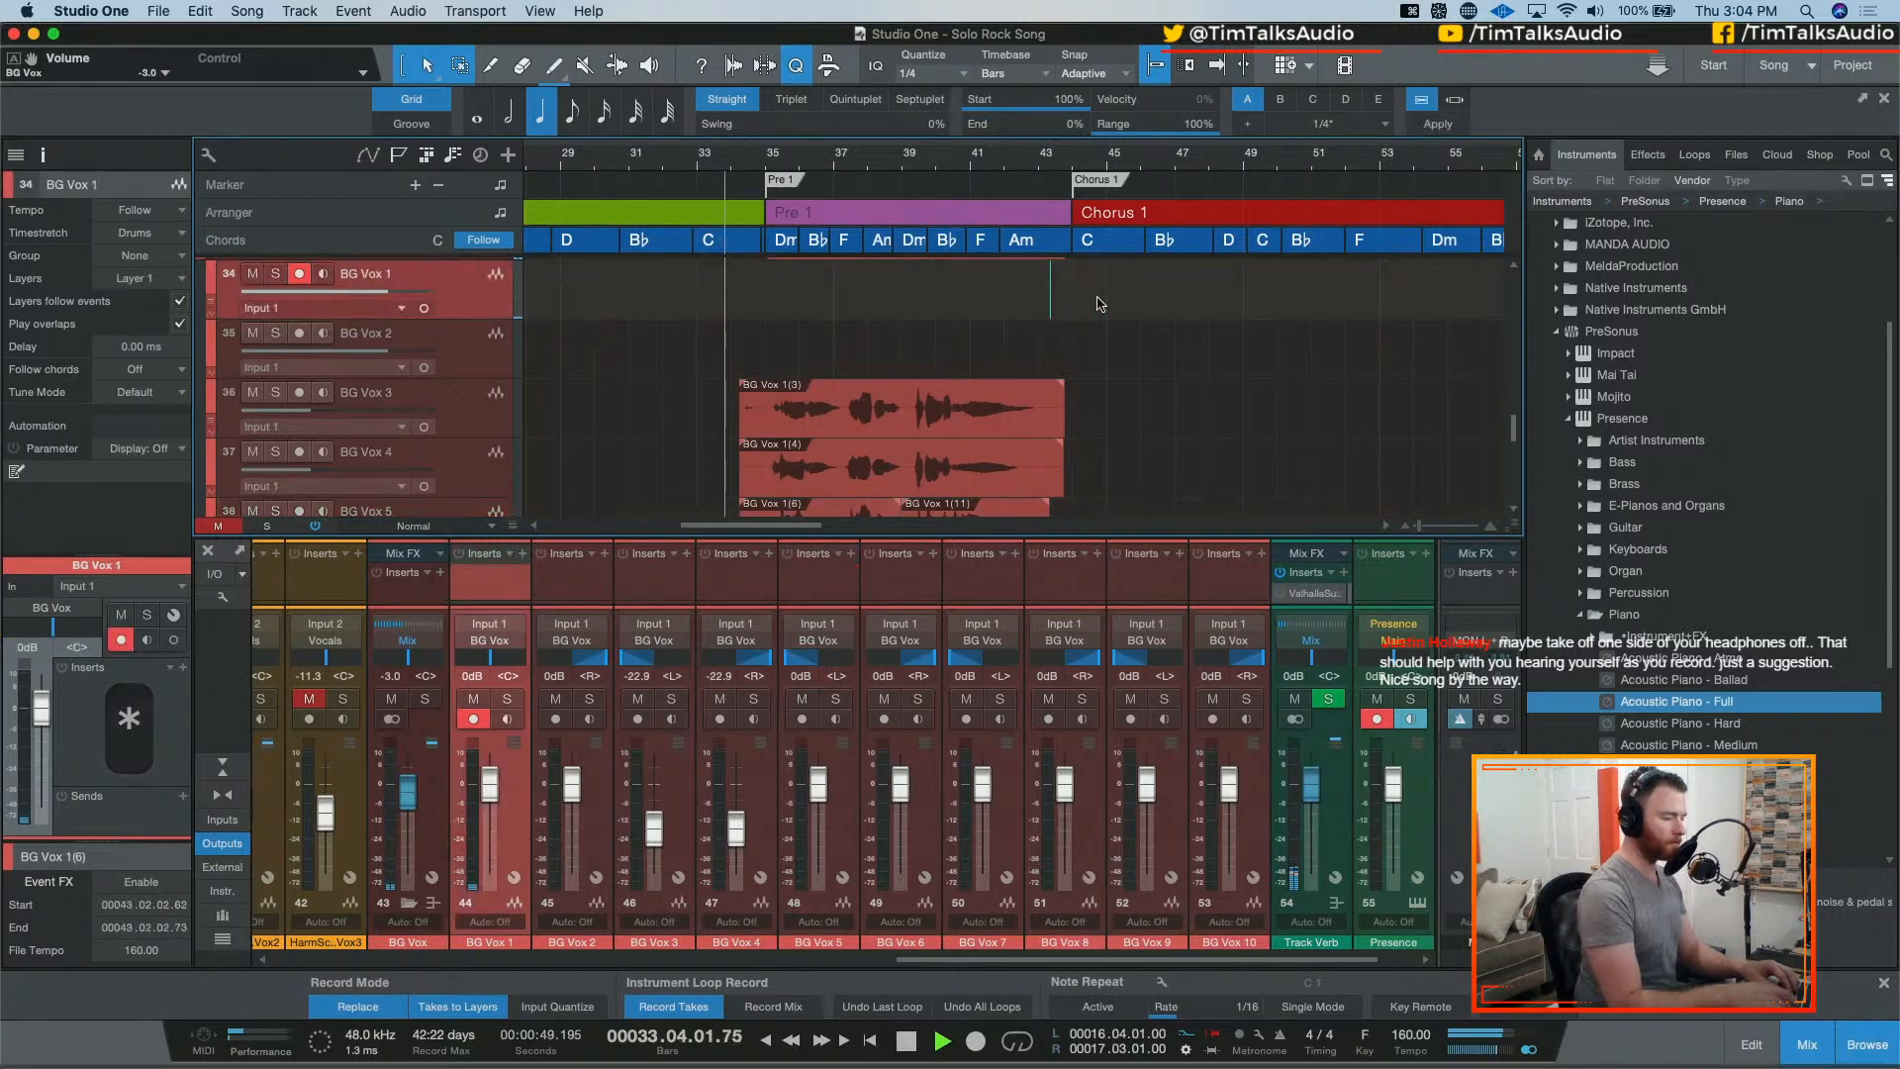
key(BackSpace)
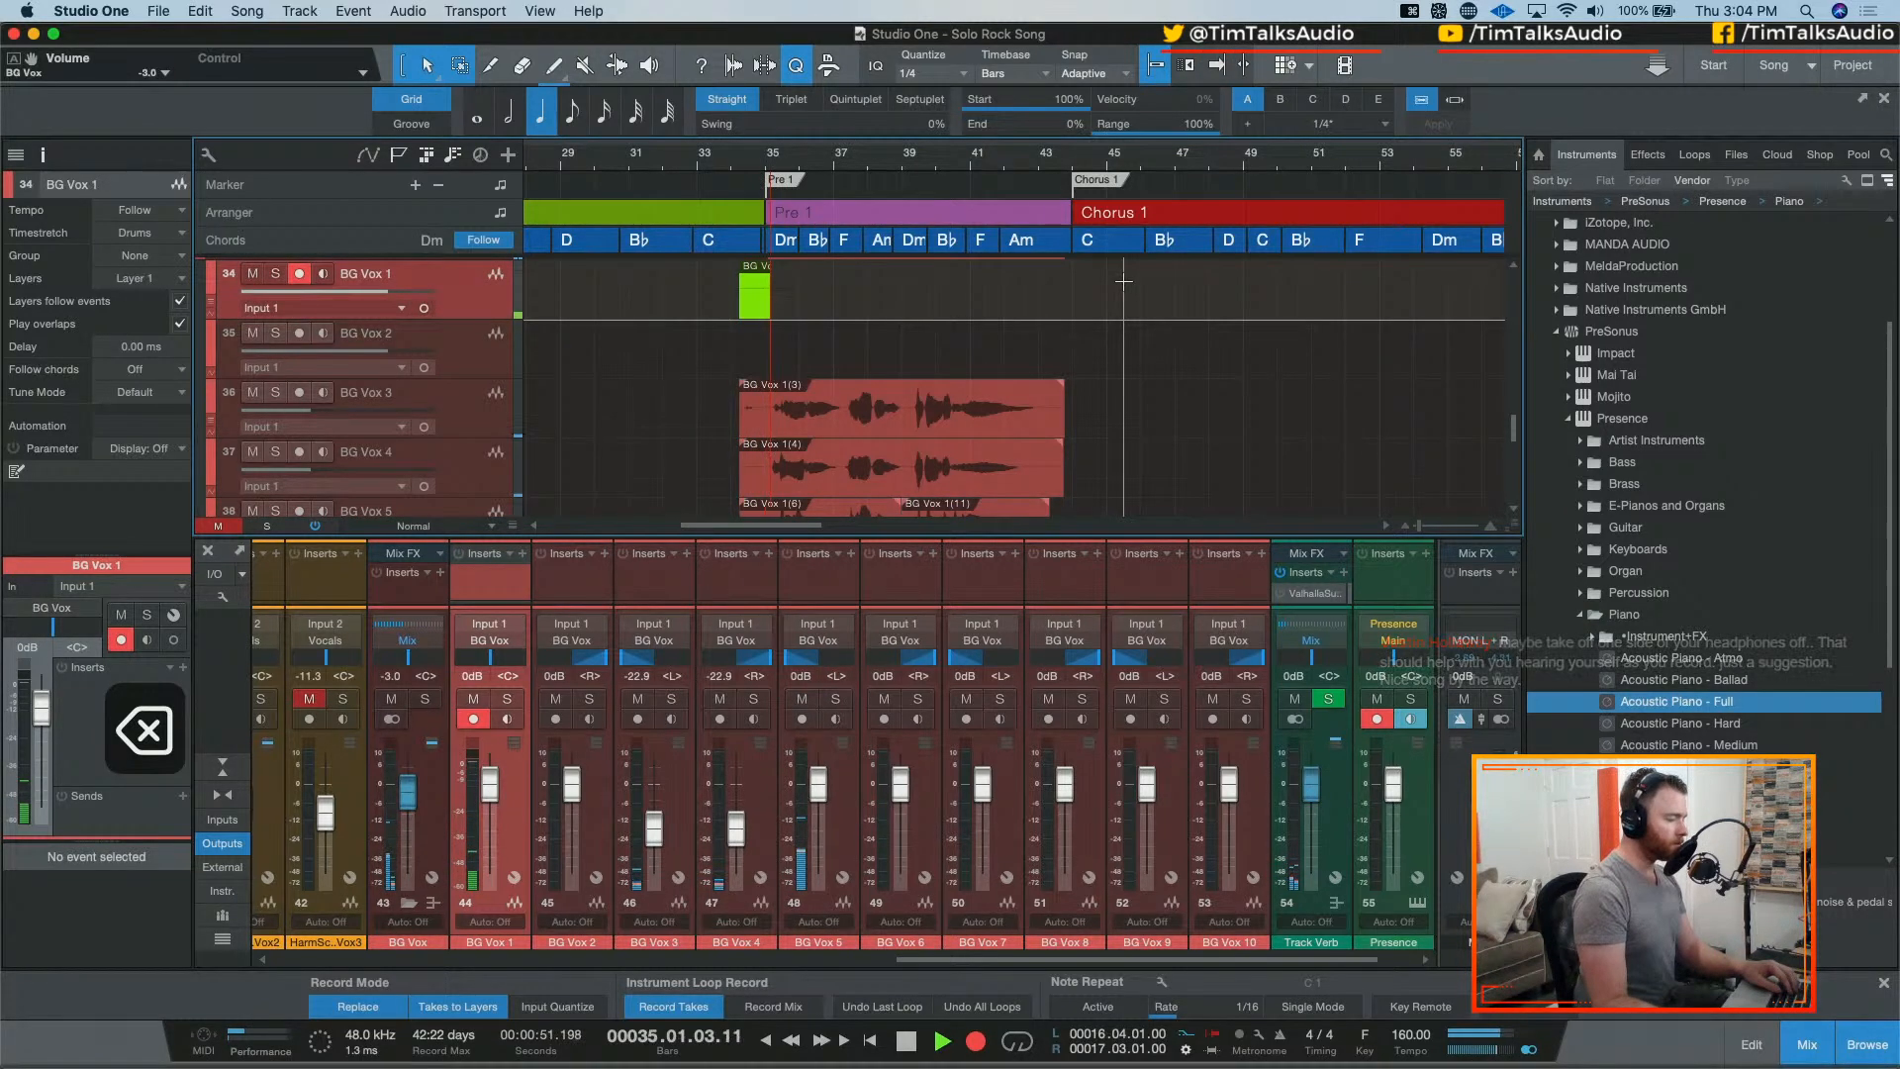
key(space)
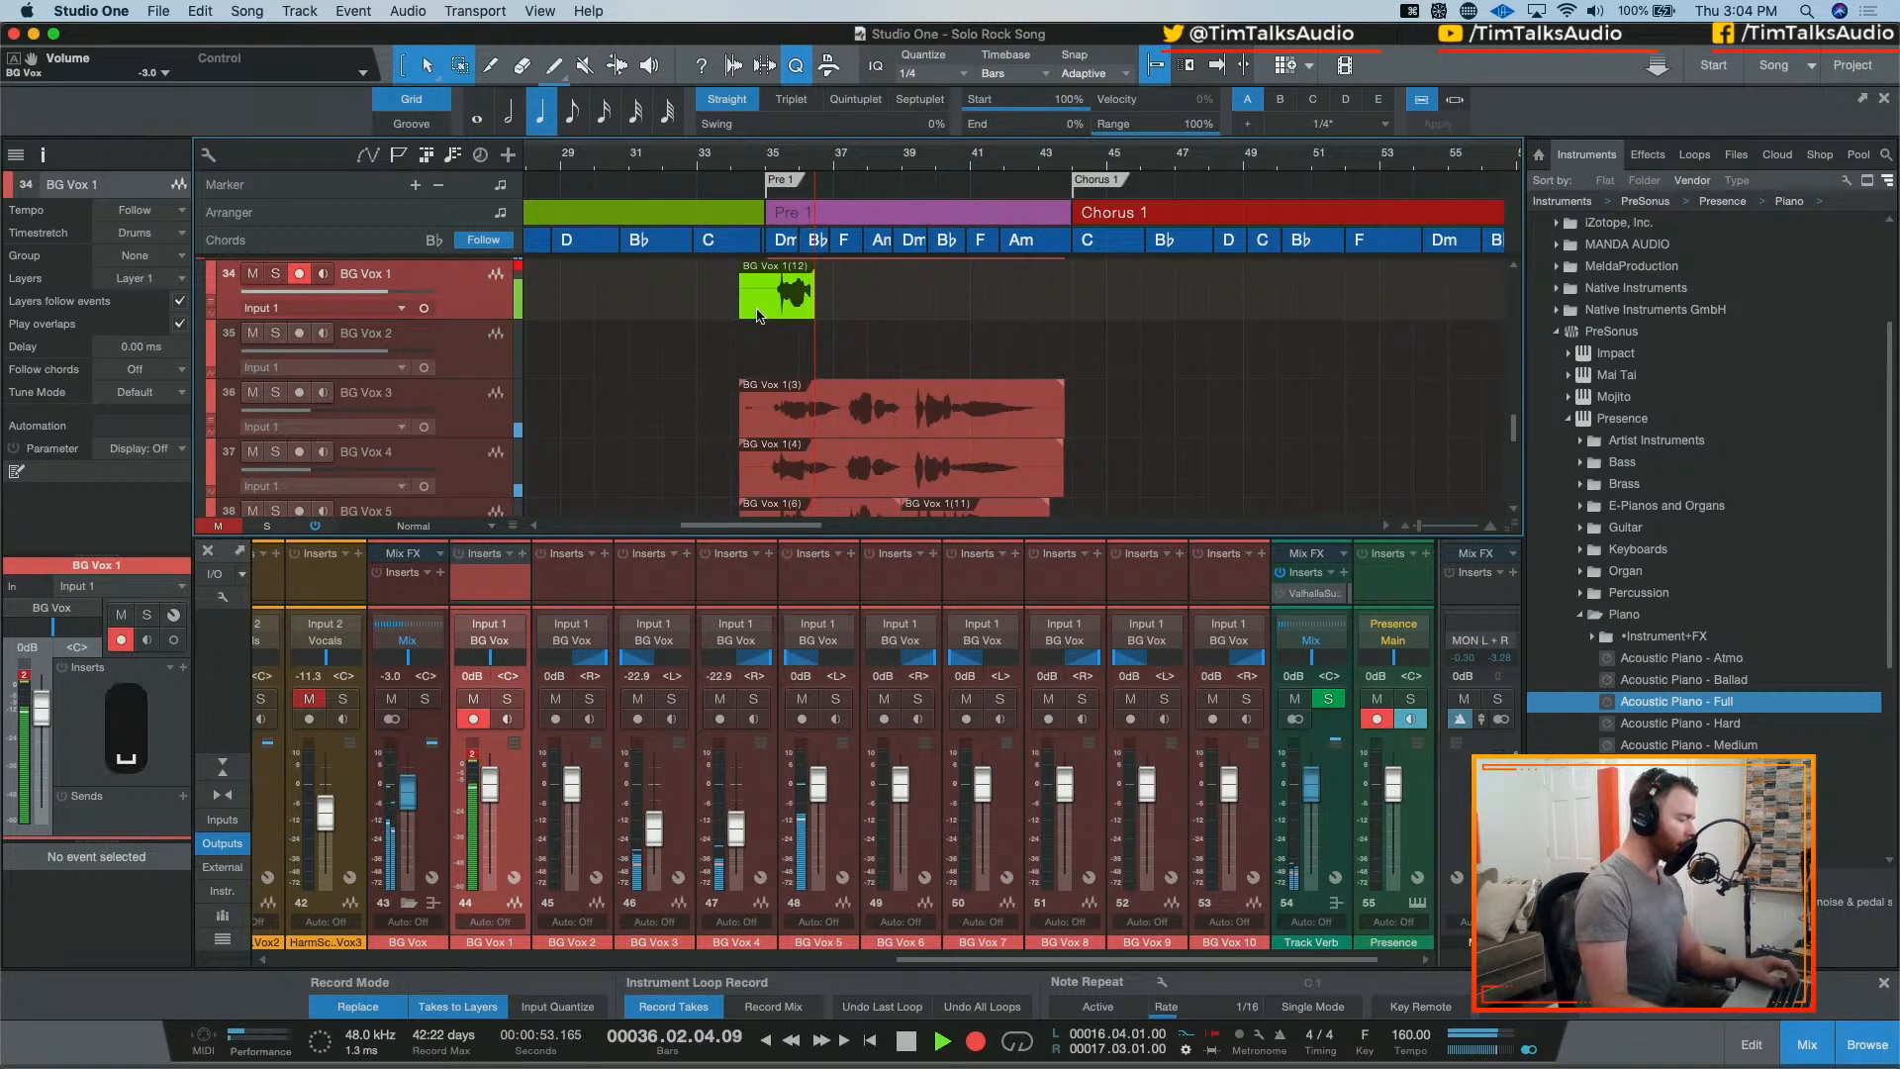
key(super+z)
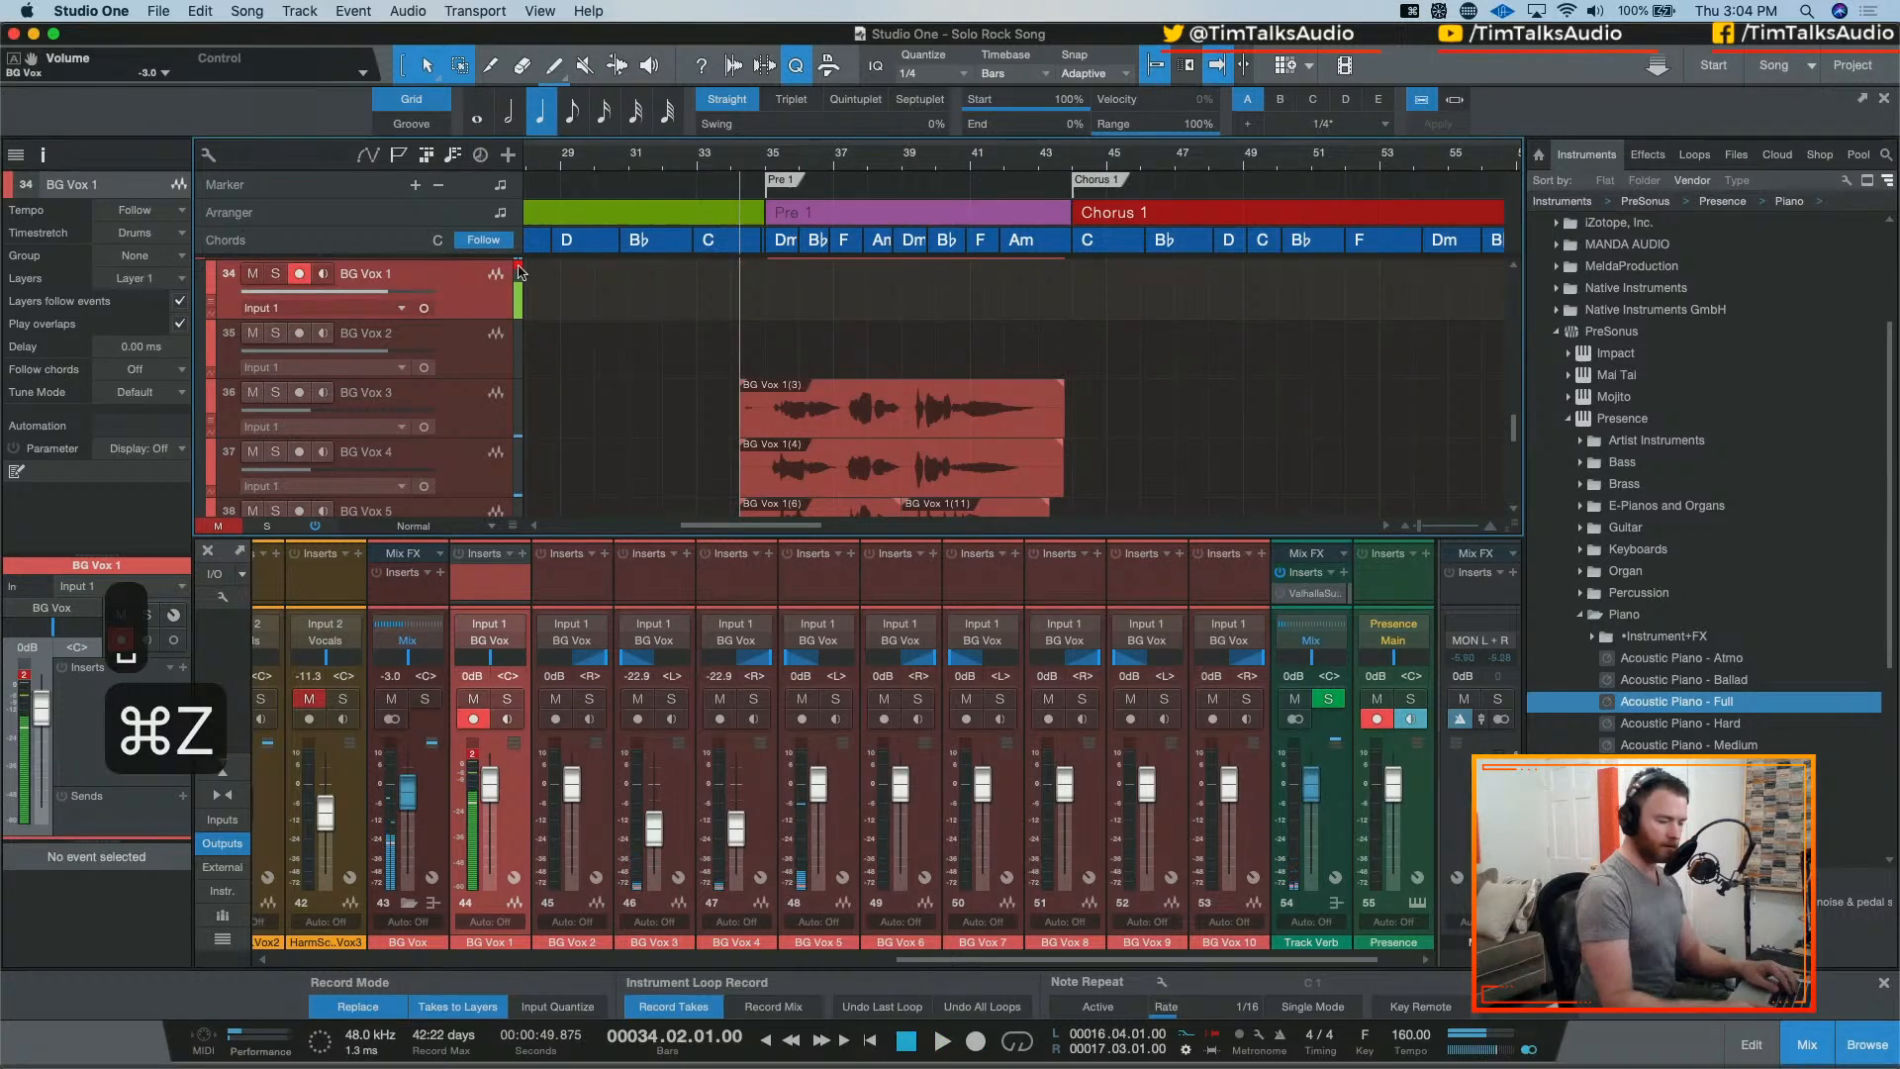
Step: Record a full Pre 1 harmony take on BG Vox 1 from 34.02.01.00 and move it to BG Vox 6
key(KP_Multiply)
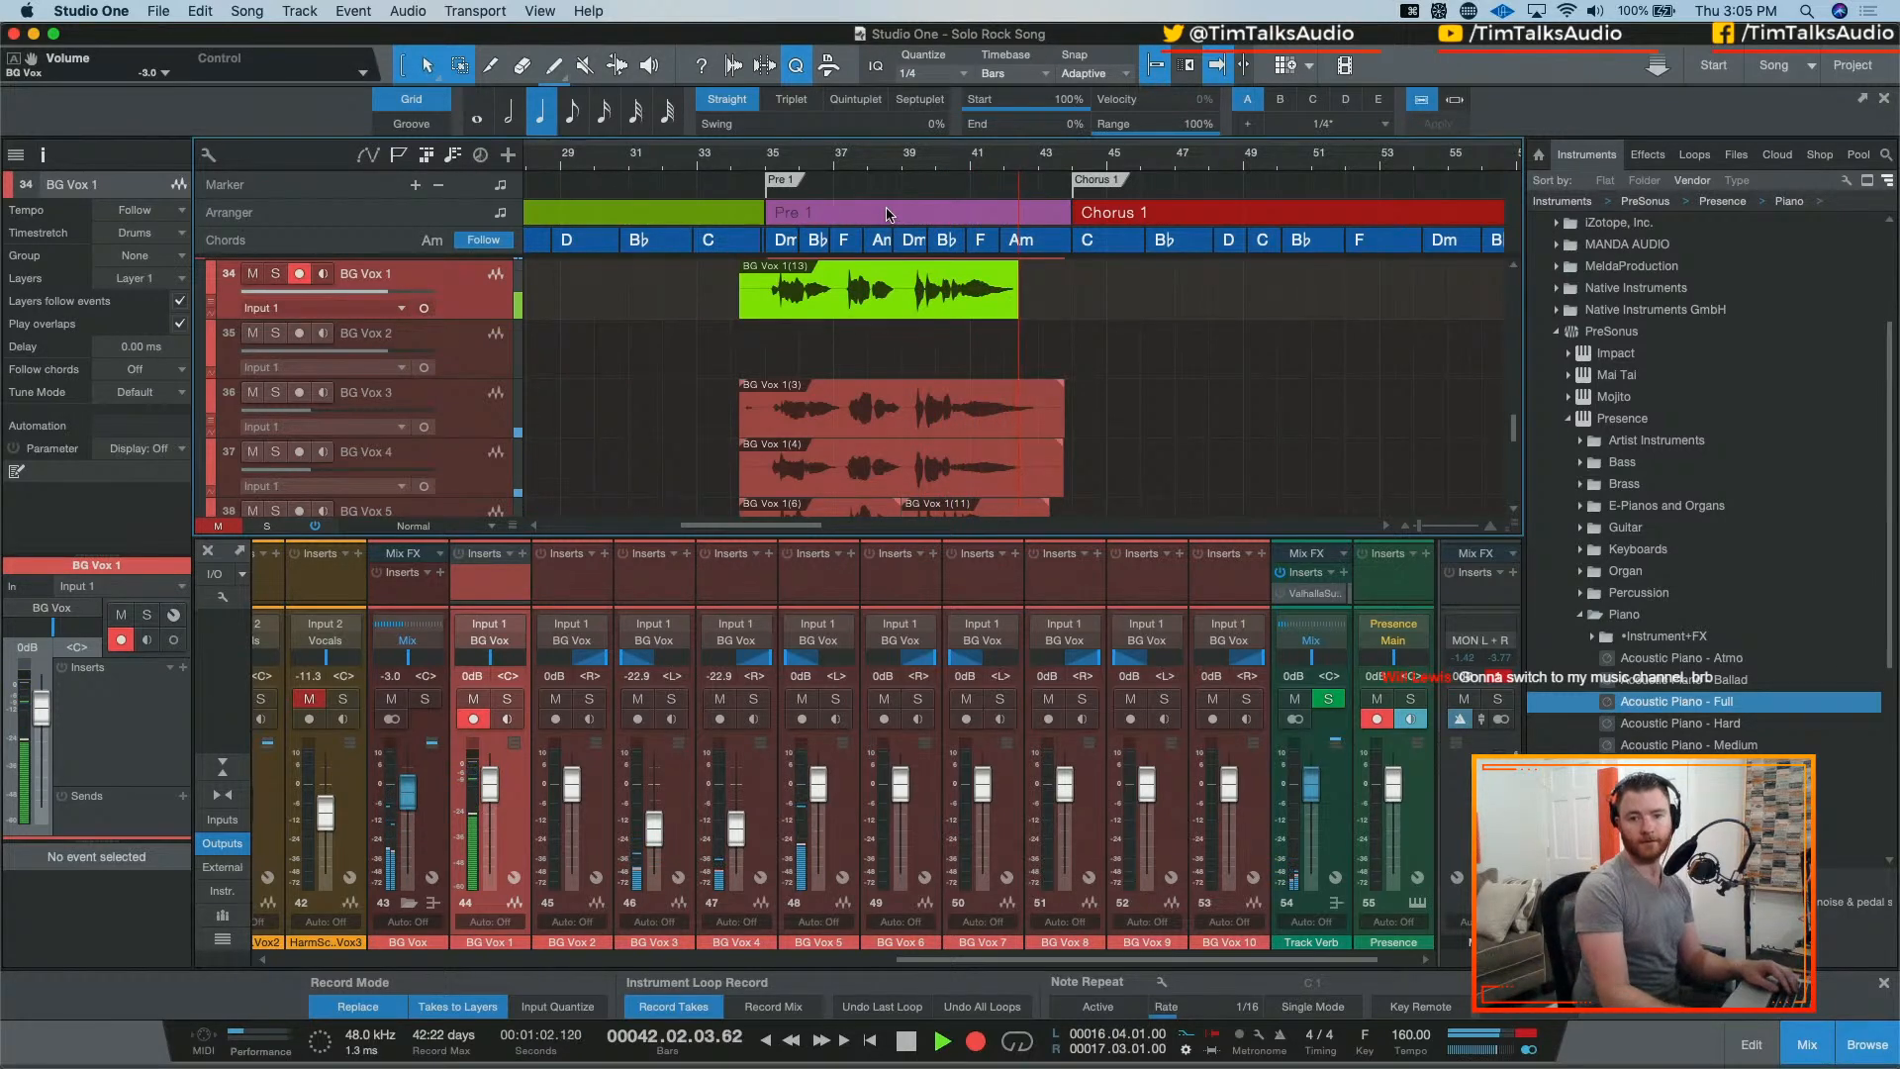
key(space)
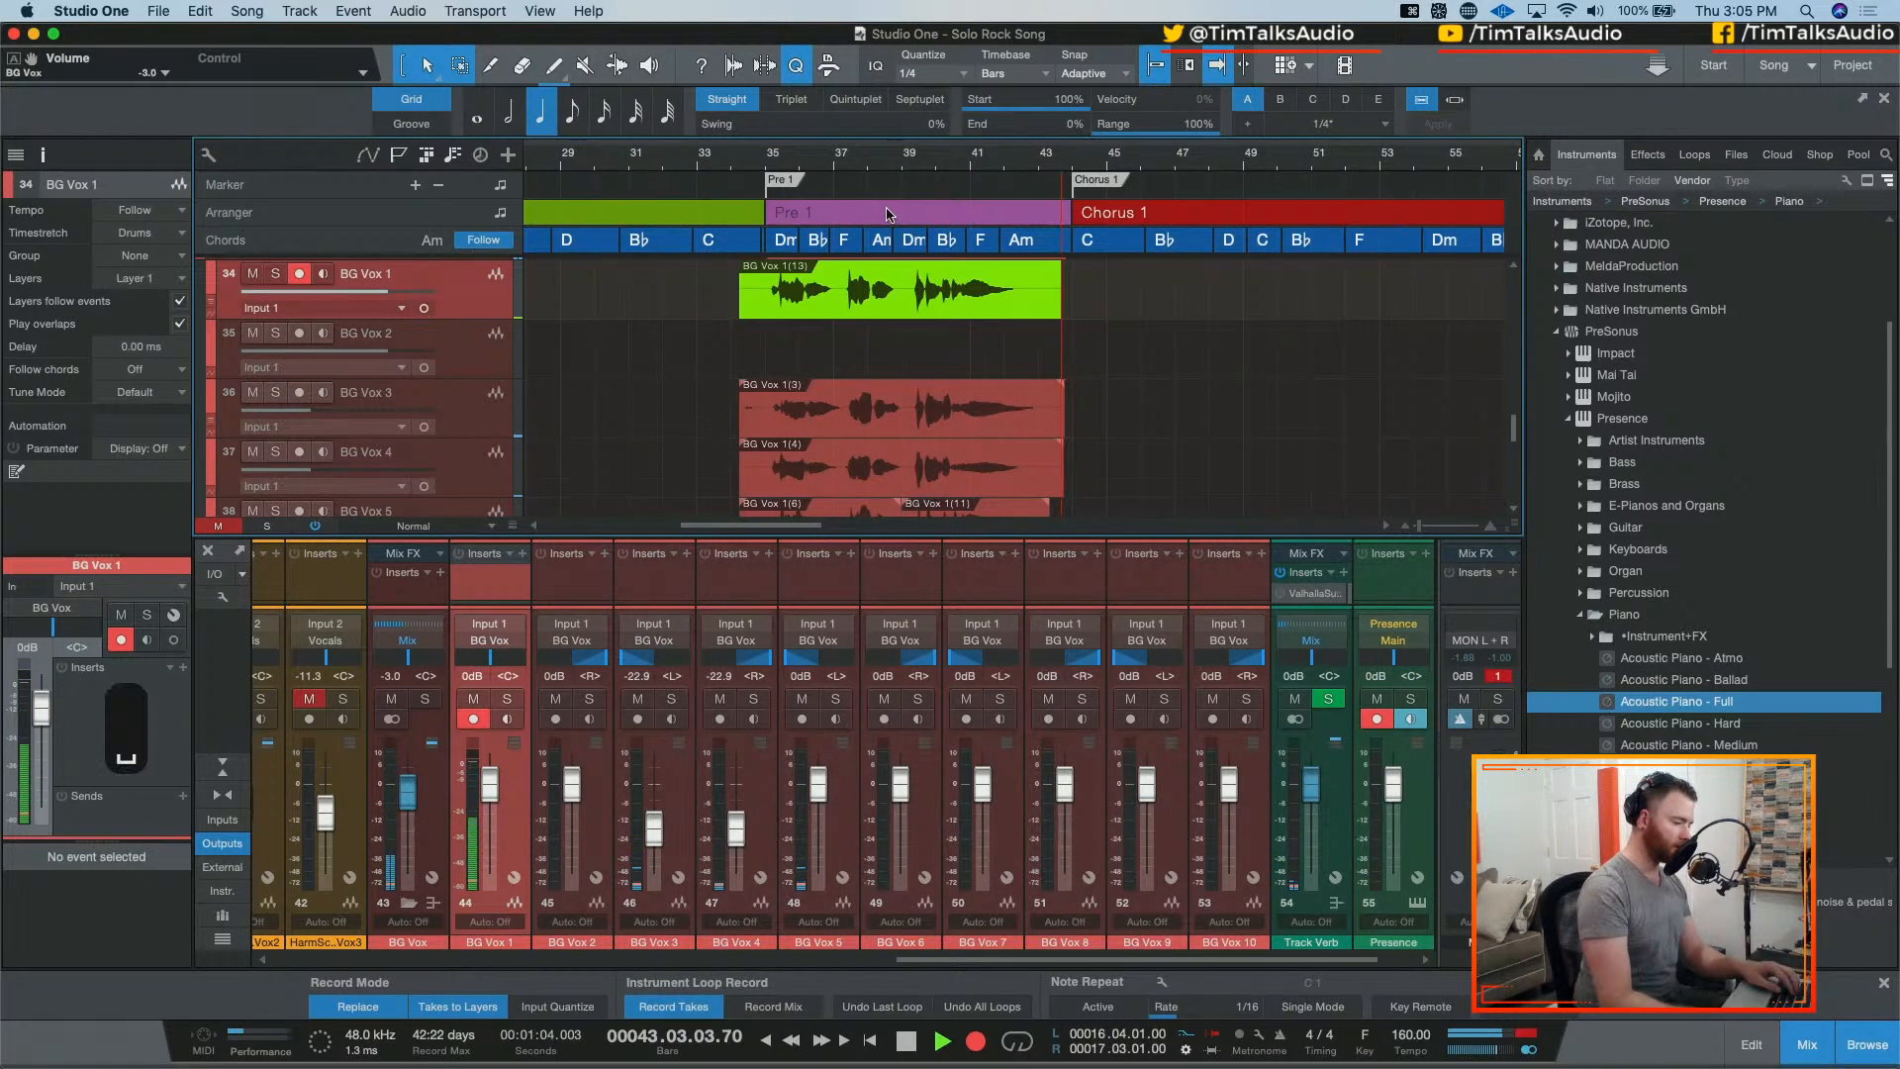
scroll(1009, 317, down, 1)
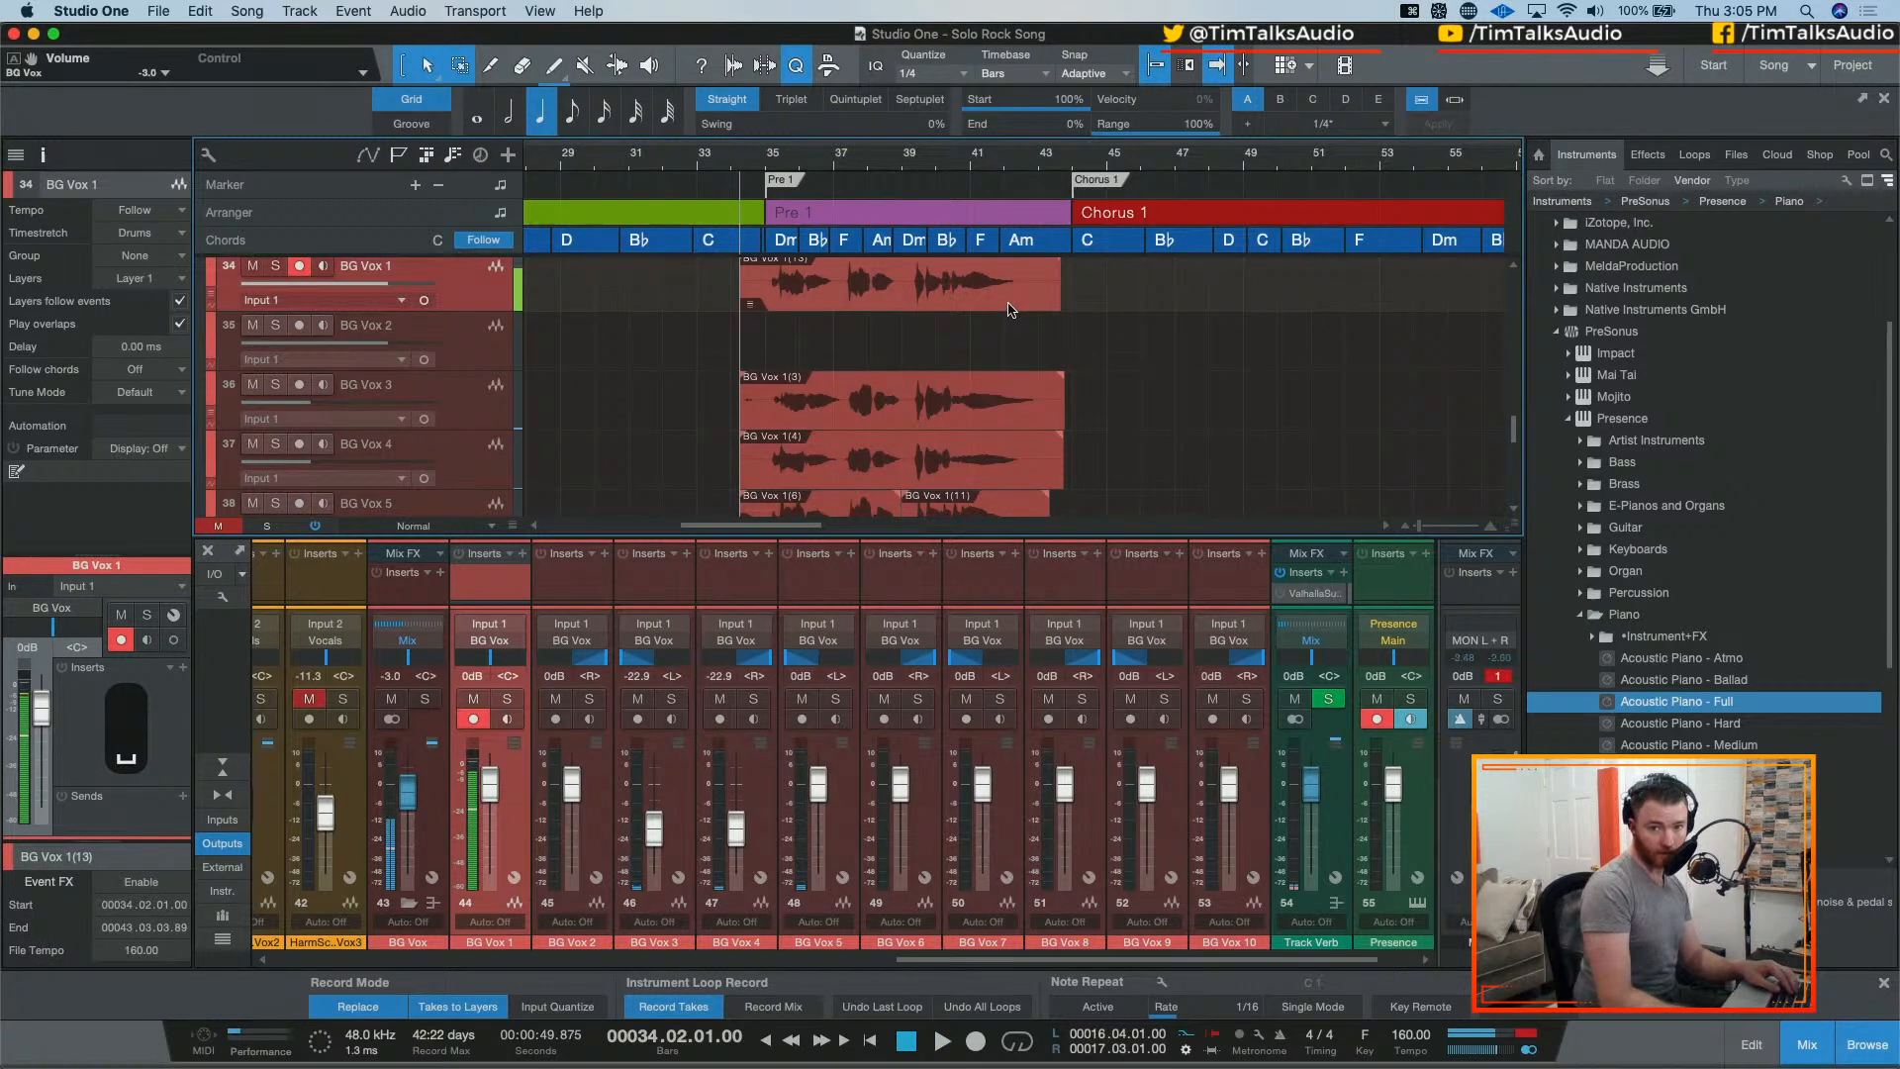
drag(1009, 302, 972, 471)
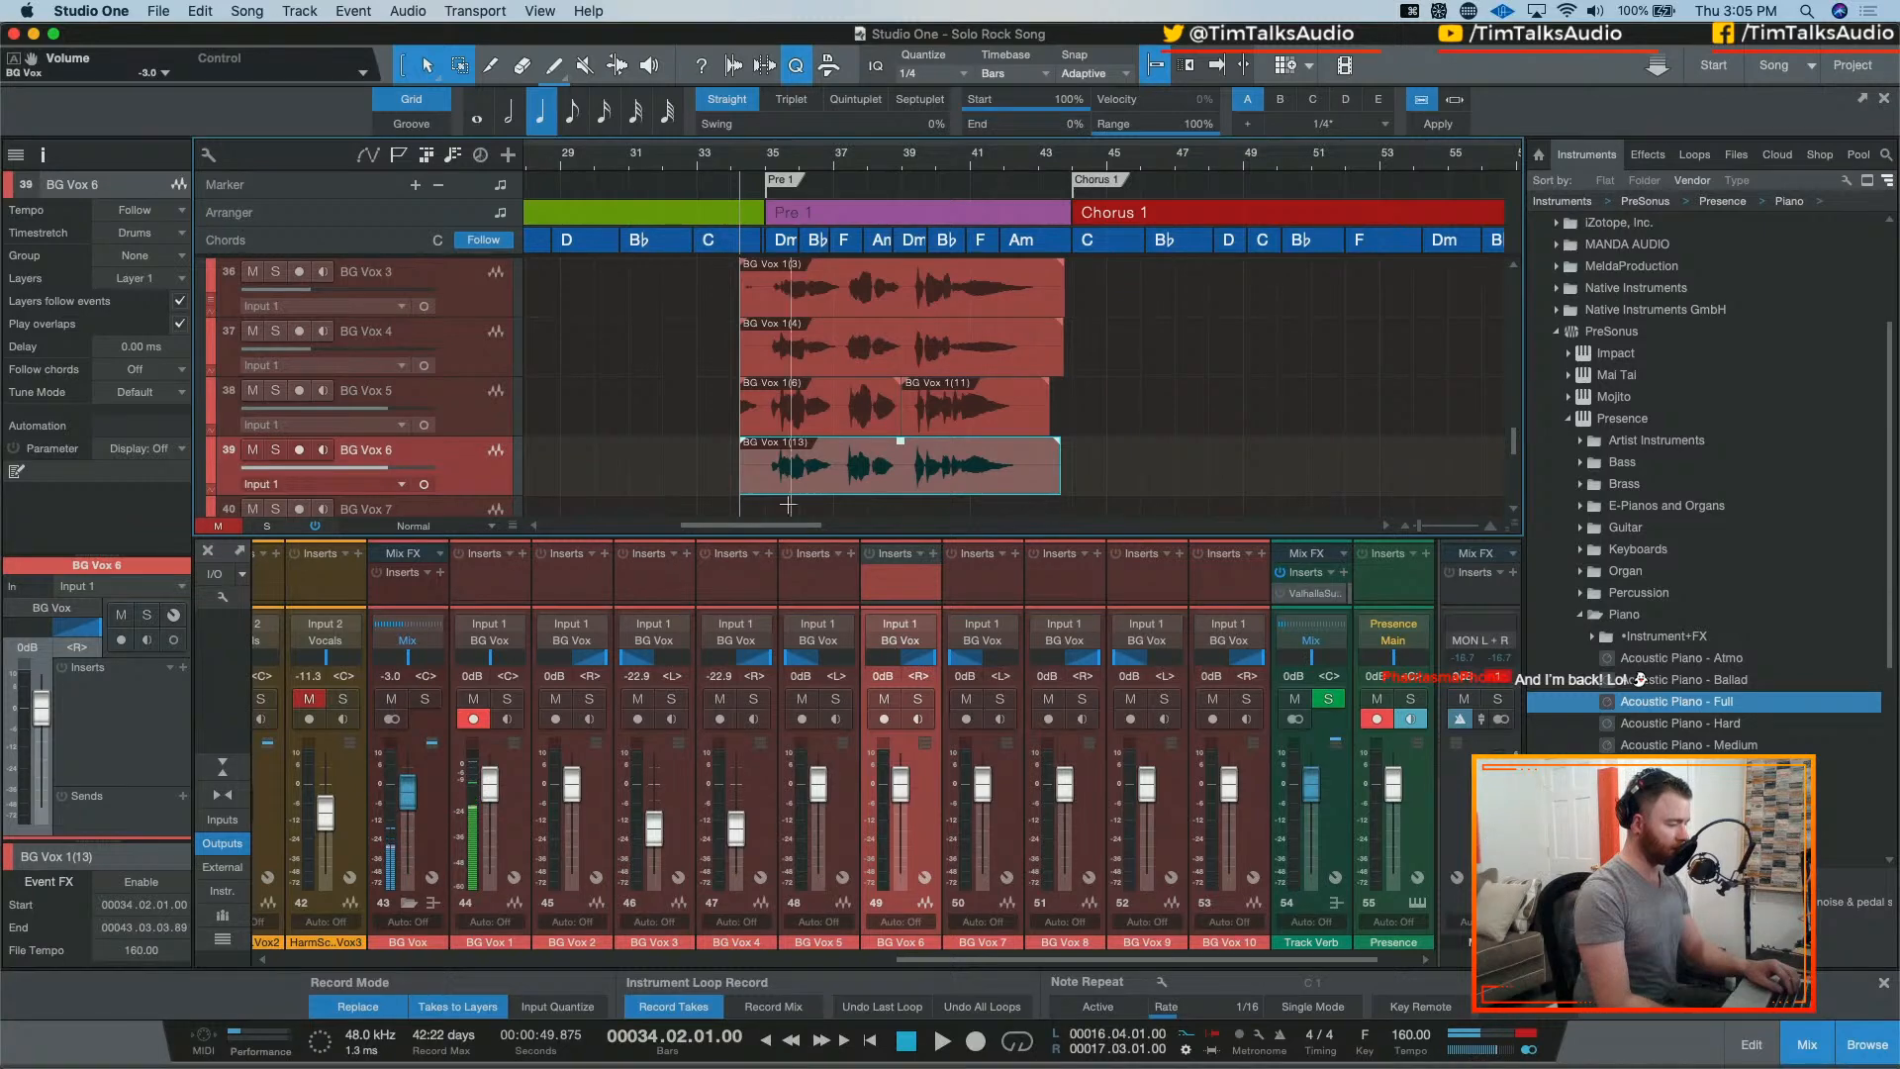
Step: Trim the starts of the Pre 1 takes on BG Vox 3 through BG Vox 6 to 34.04.01.00
drag(742, 431, 752, 431)
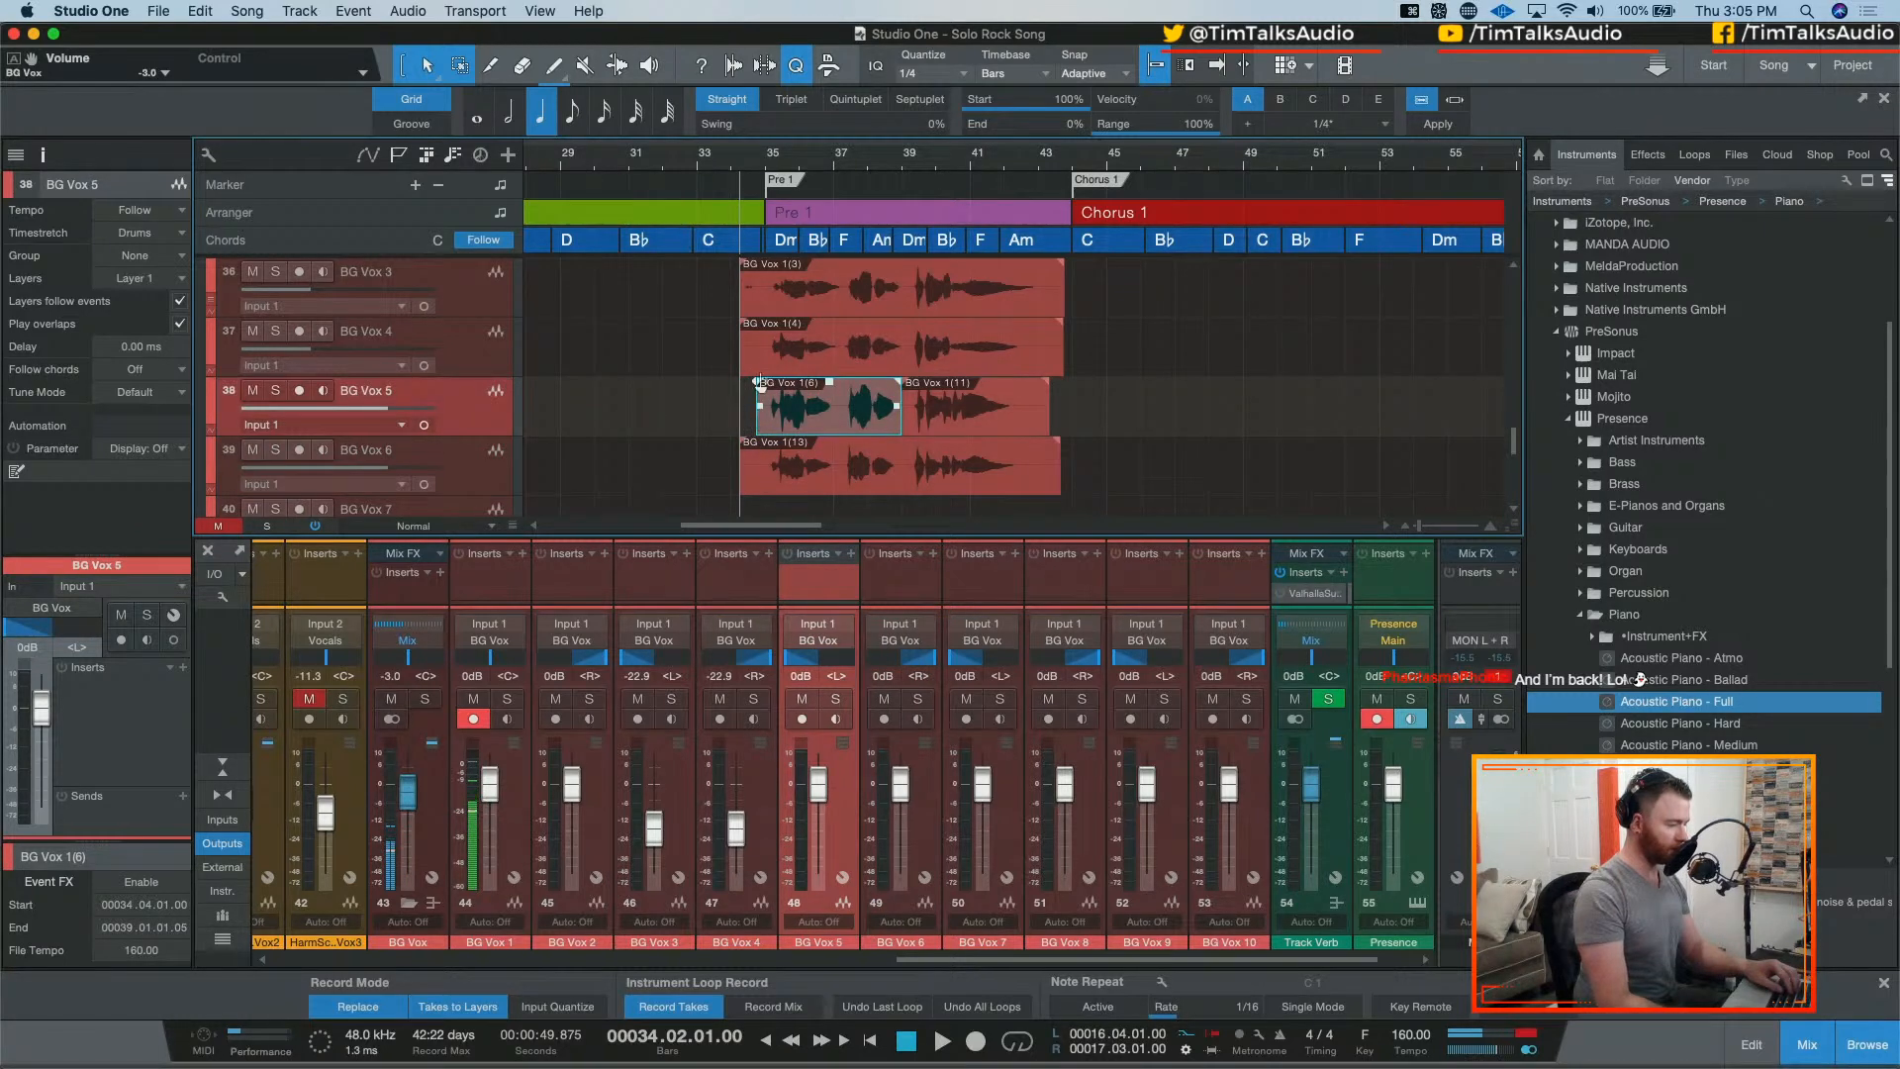
drag(741, 313, 756, 372)
drag(742, 474, 756, 475)
Step: Set the BG Vox 3 and BG Vox 4 levels together to -9.2 dB while playing Pre 1
key(space)
click(727, 839)
shift+click(649, 838)
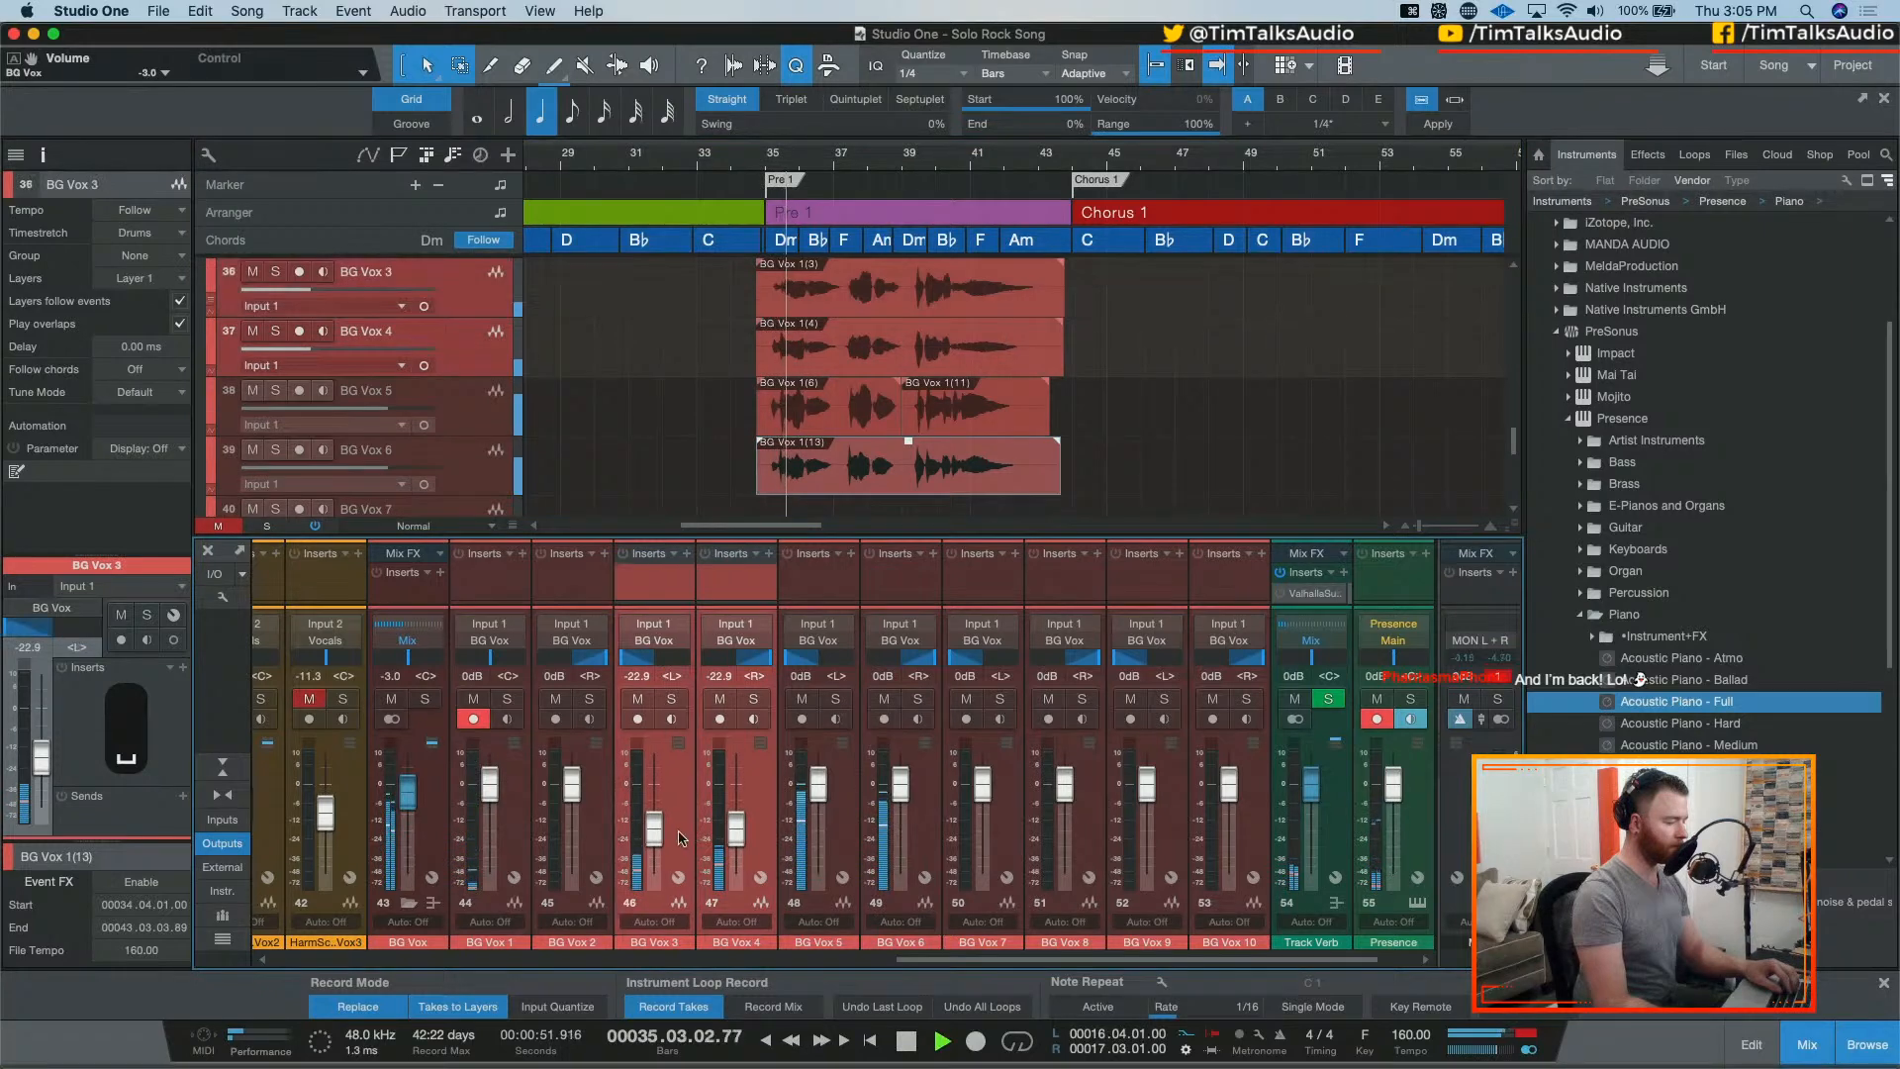
drag(653, 830, 653, 810)
Step: Set the BG Vox 5 and BG Vox 6 levels together to -4.5 dB during the same playback
click(844, 790)
shift+click(912, 791)
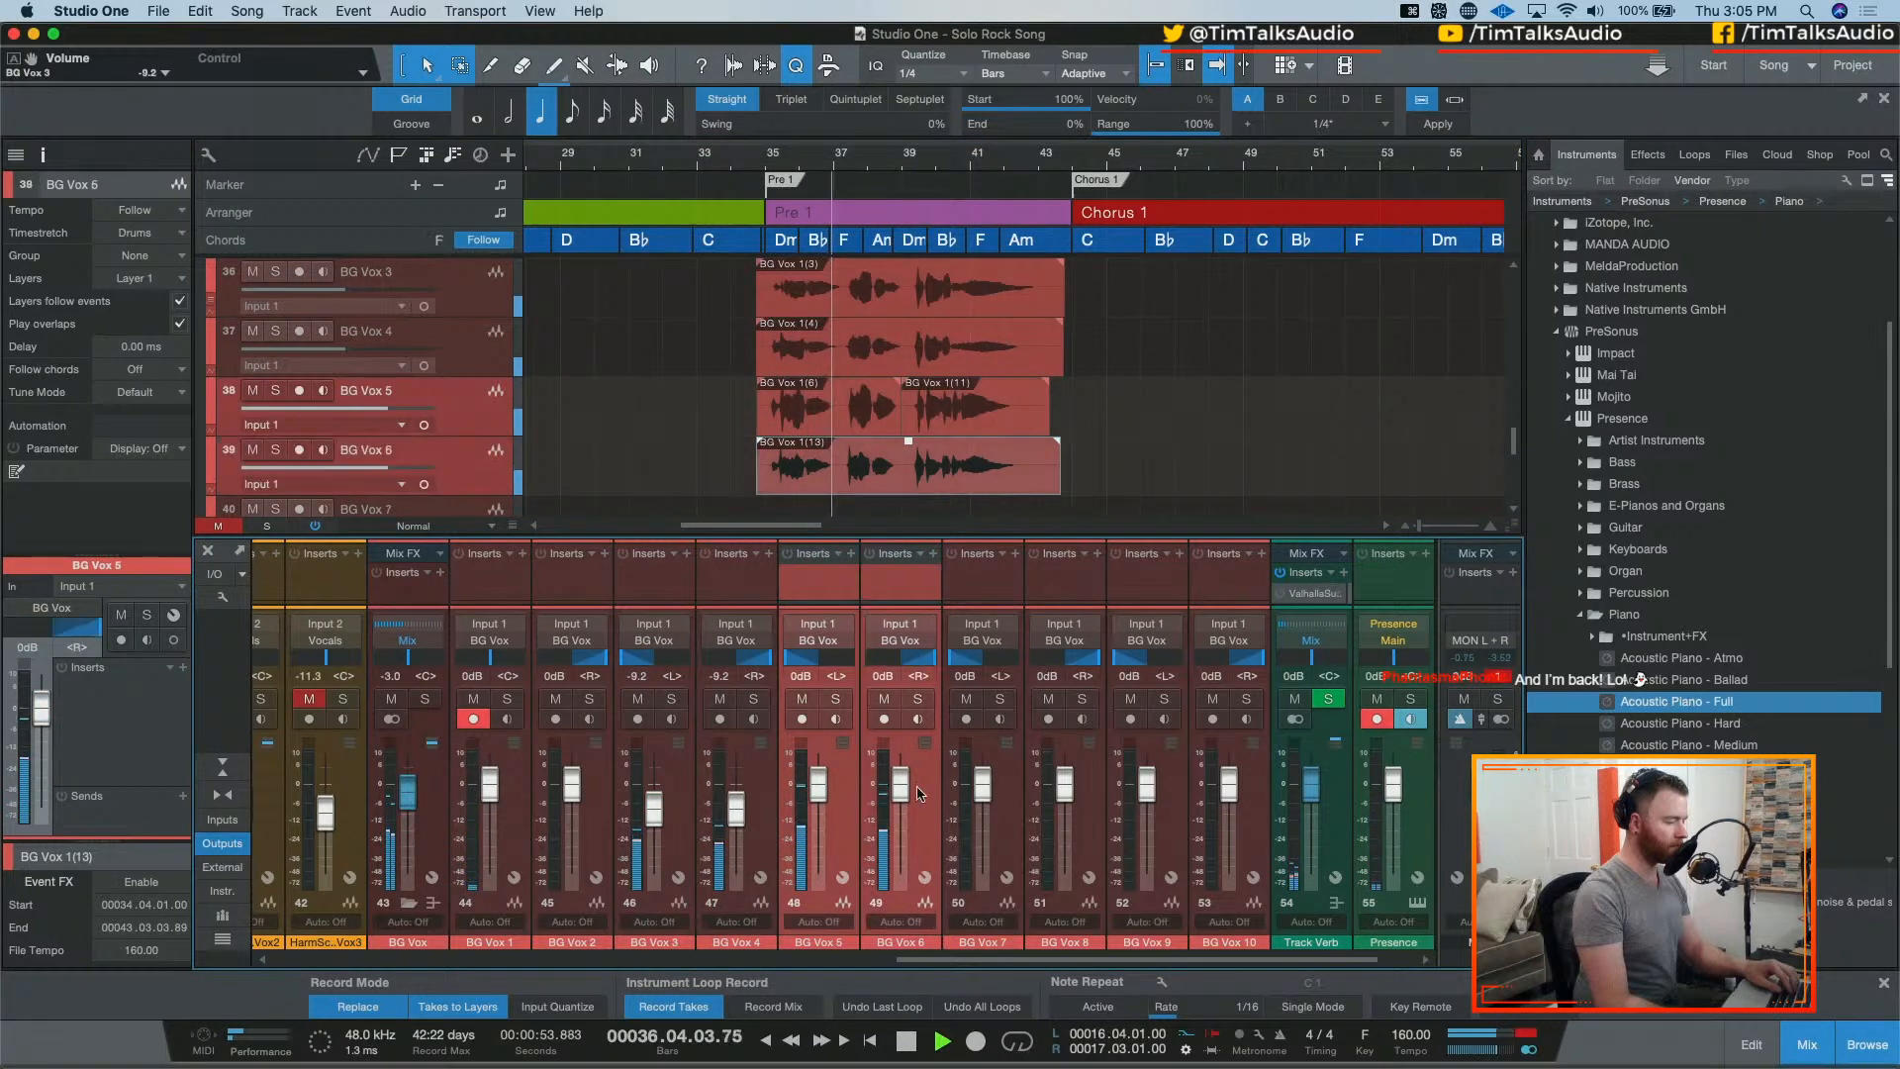
drag(901, 792, 903, 813)
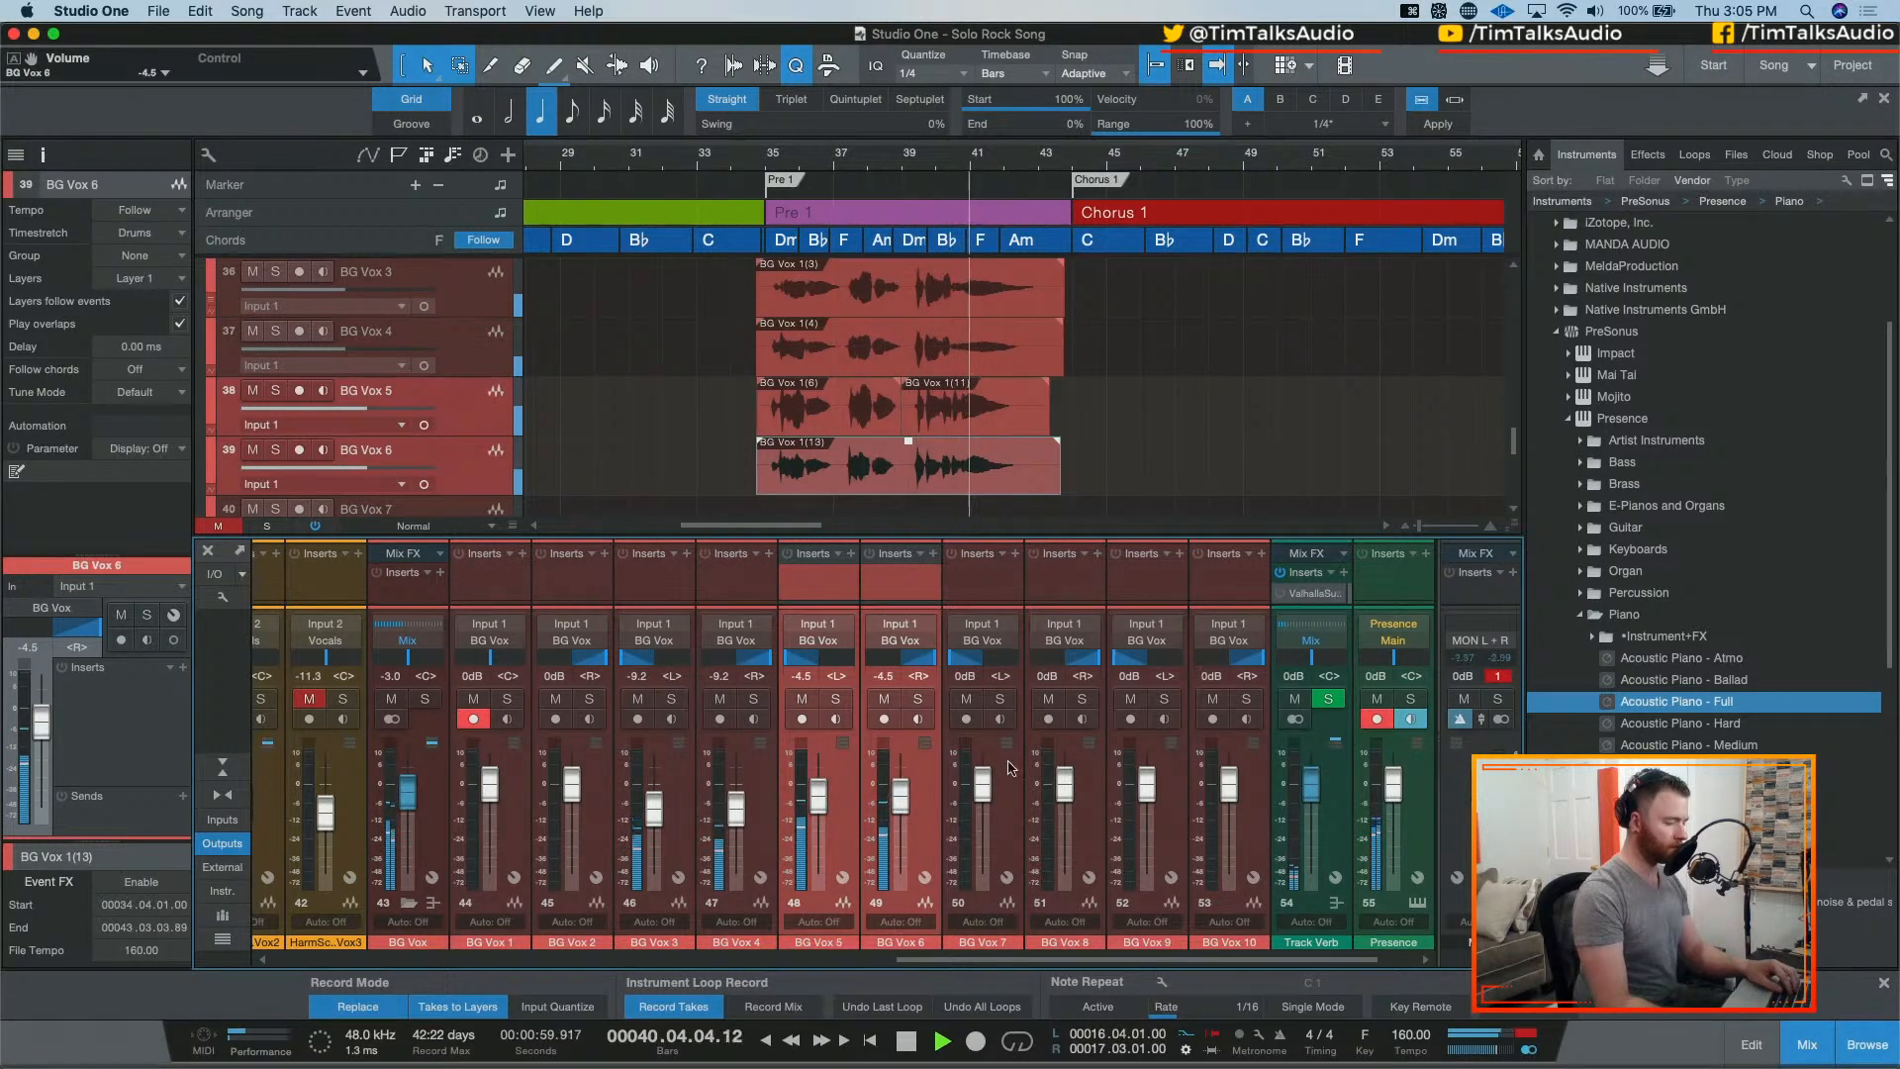
key(space)
Step: Toggle the Presence piano's mute, look over the vocal and piano tracks, and play the start of Pre 1 from 34.02.01.00
click(1376, 699)
scroll(827, 289, down, 1)
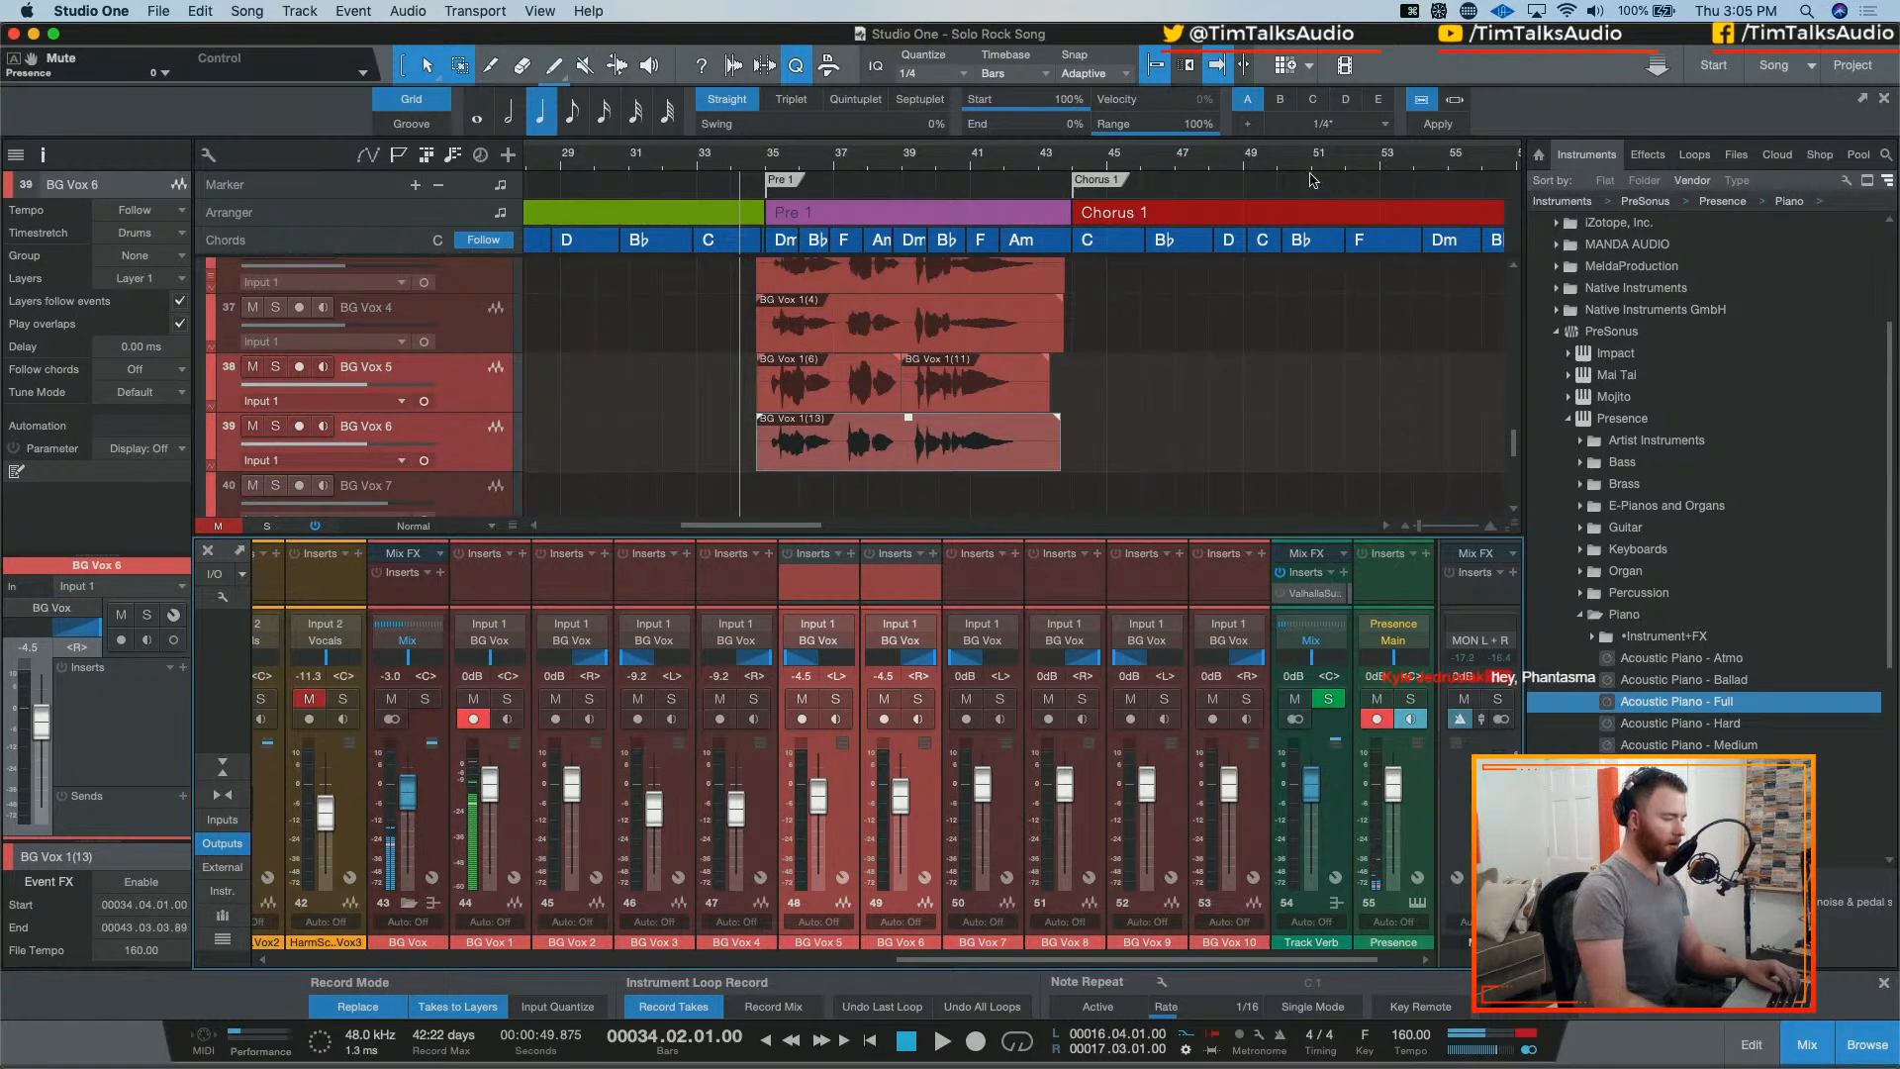
scroll(1024, 447, down, 2)
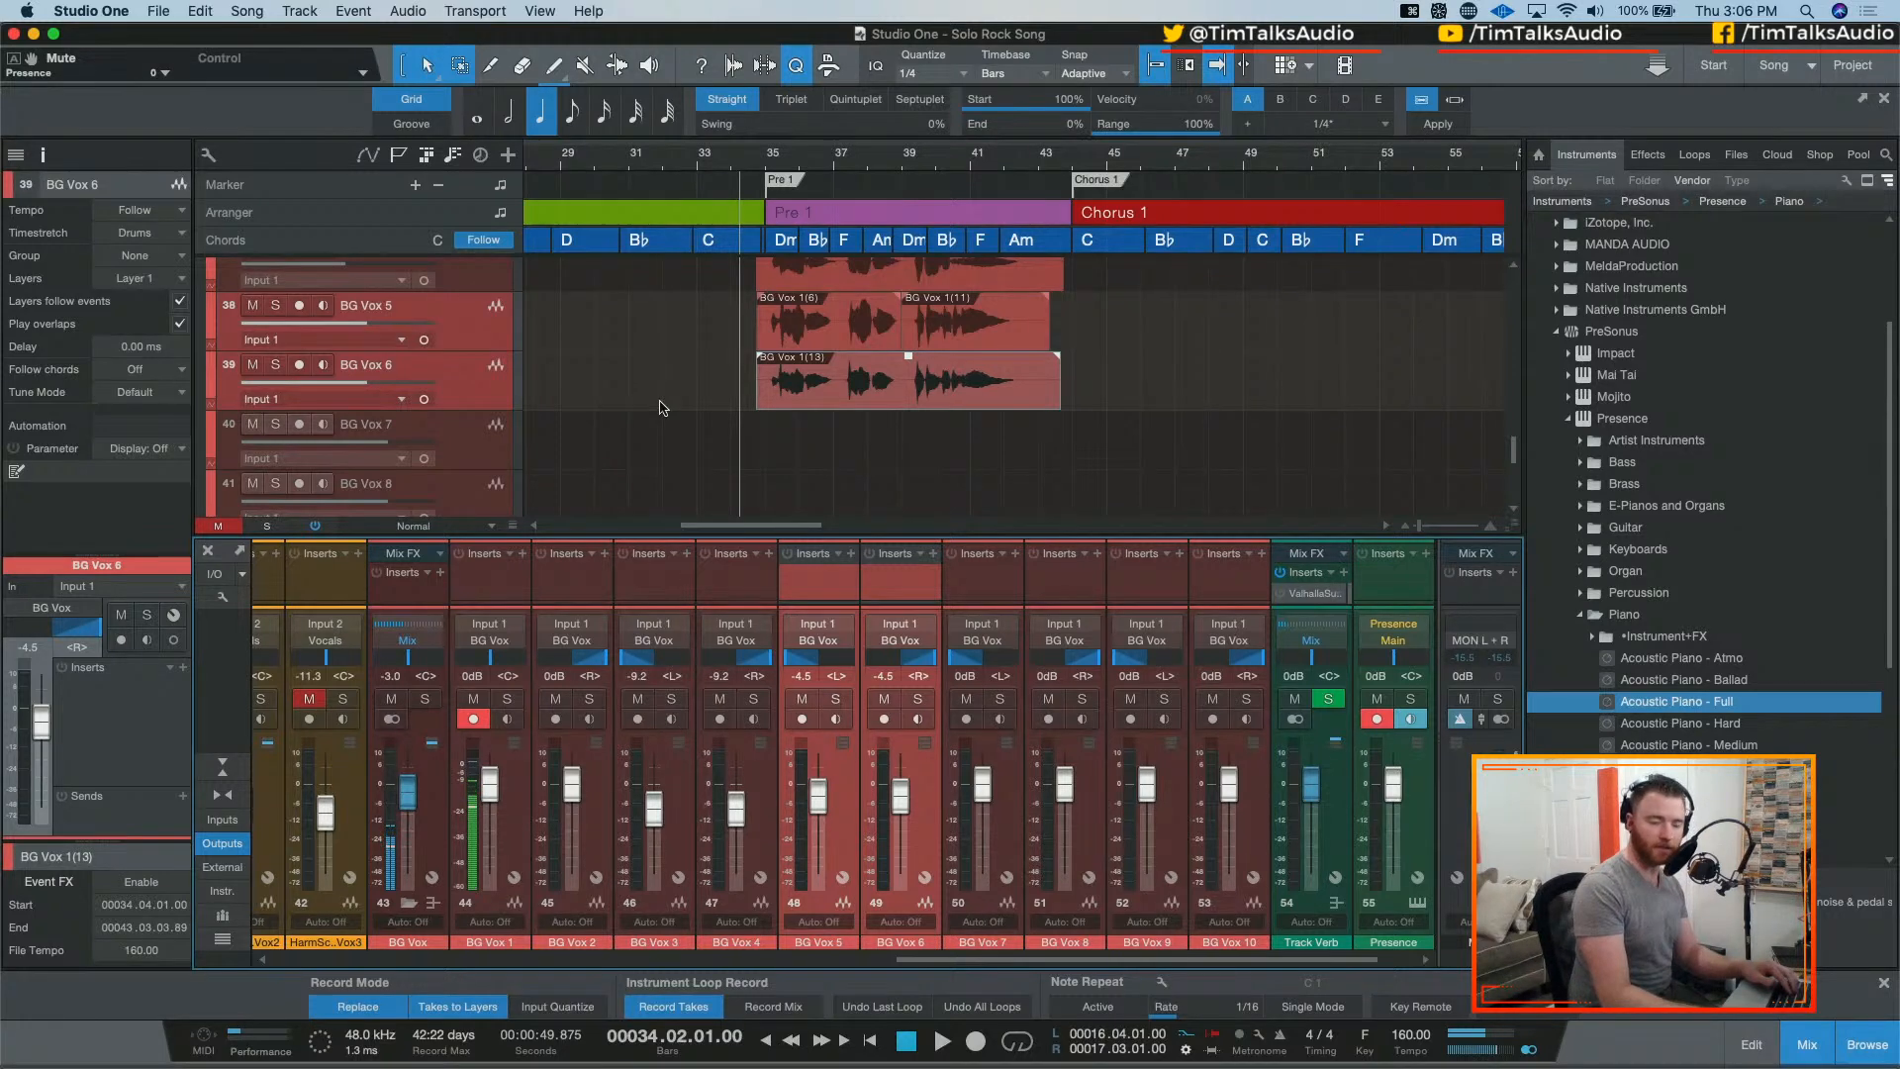
scroll(731, 327, up, 1)
scroll(730, 325, down, 5)
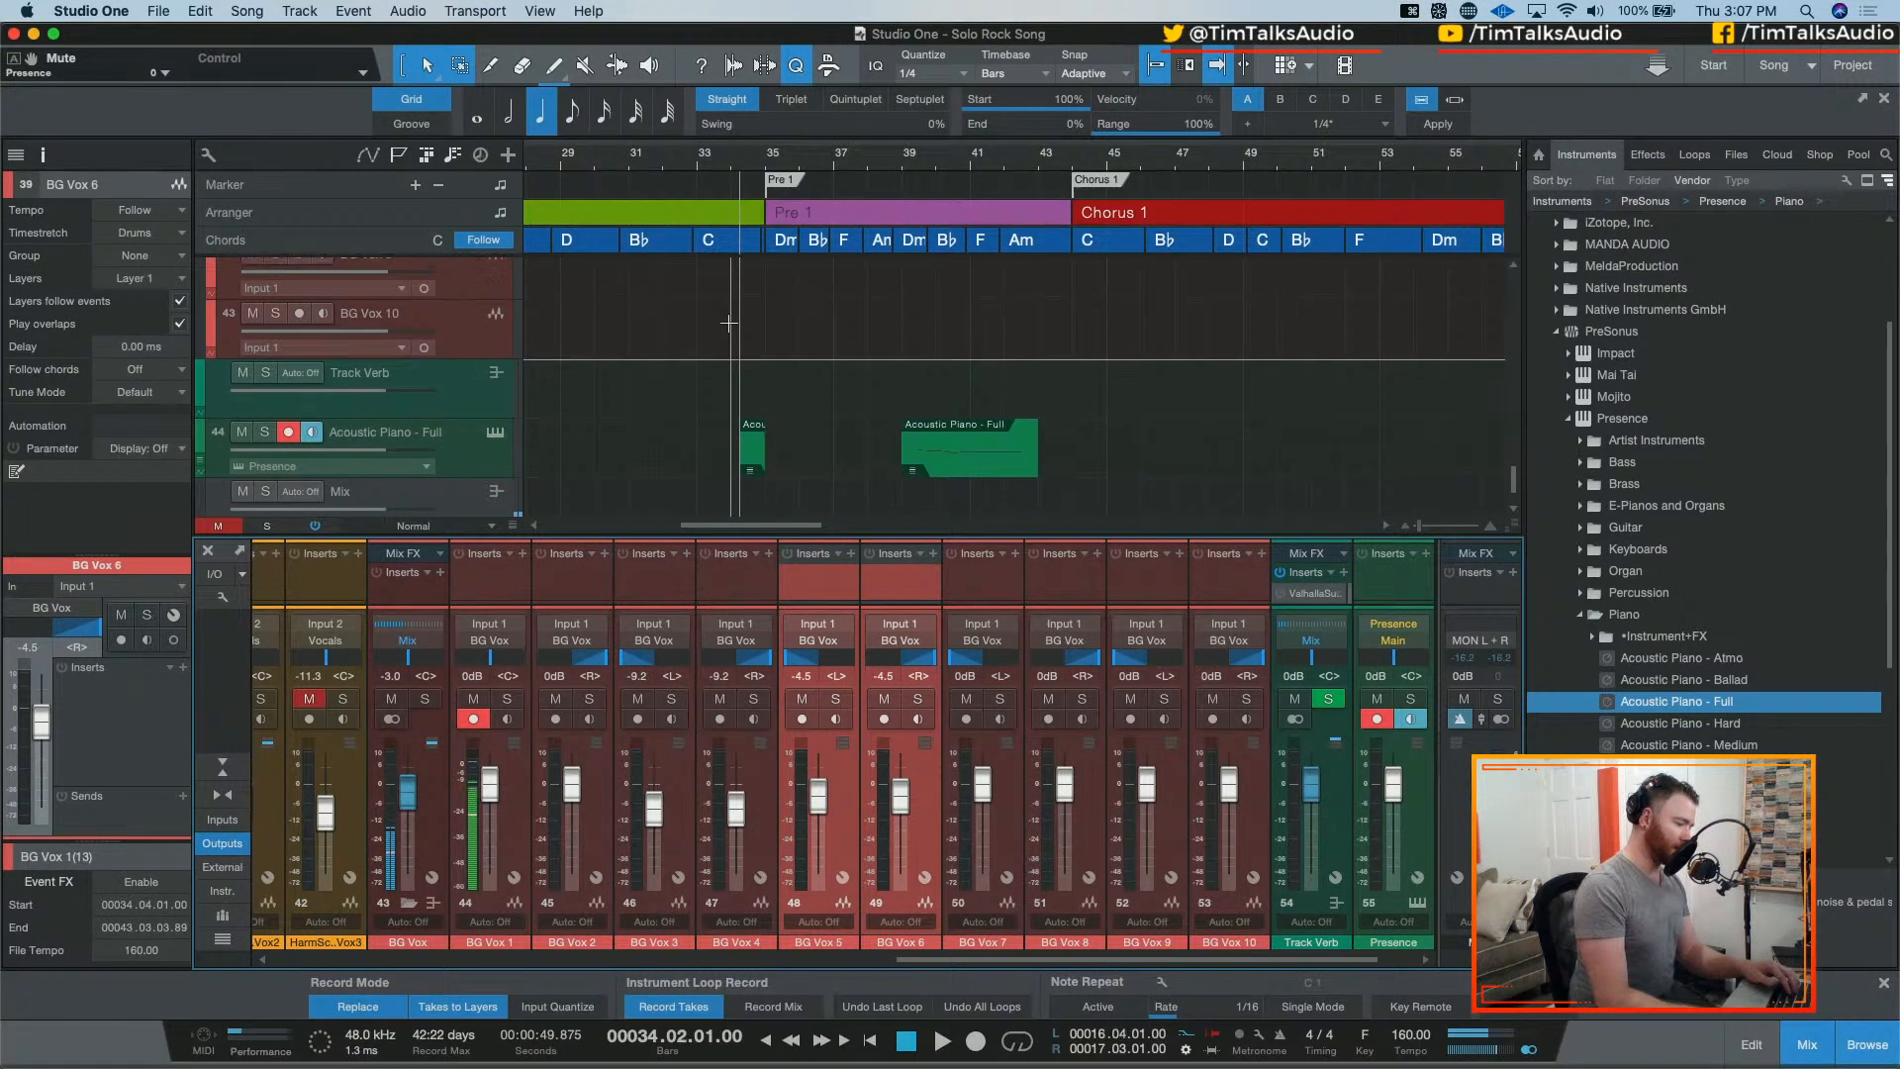
scroll(731, 323, up, 8)
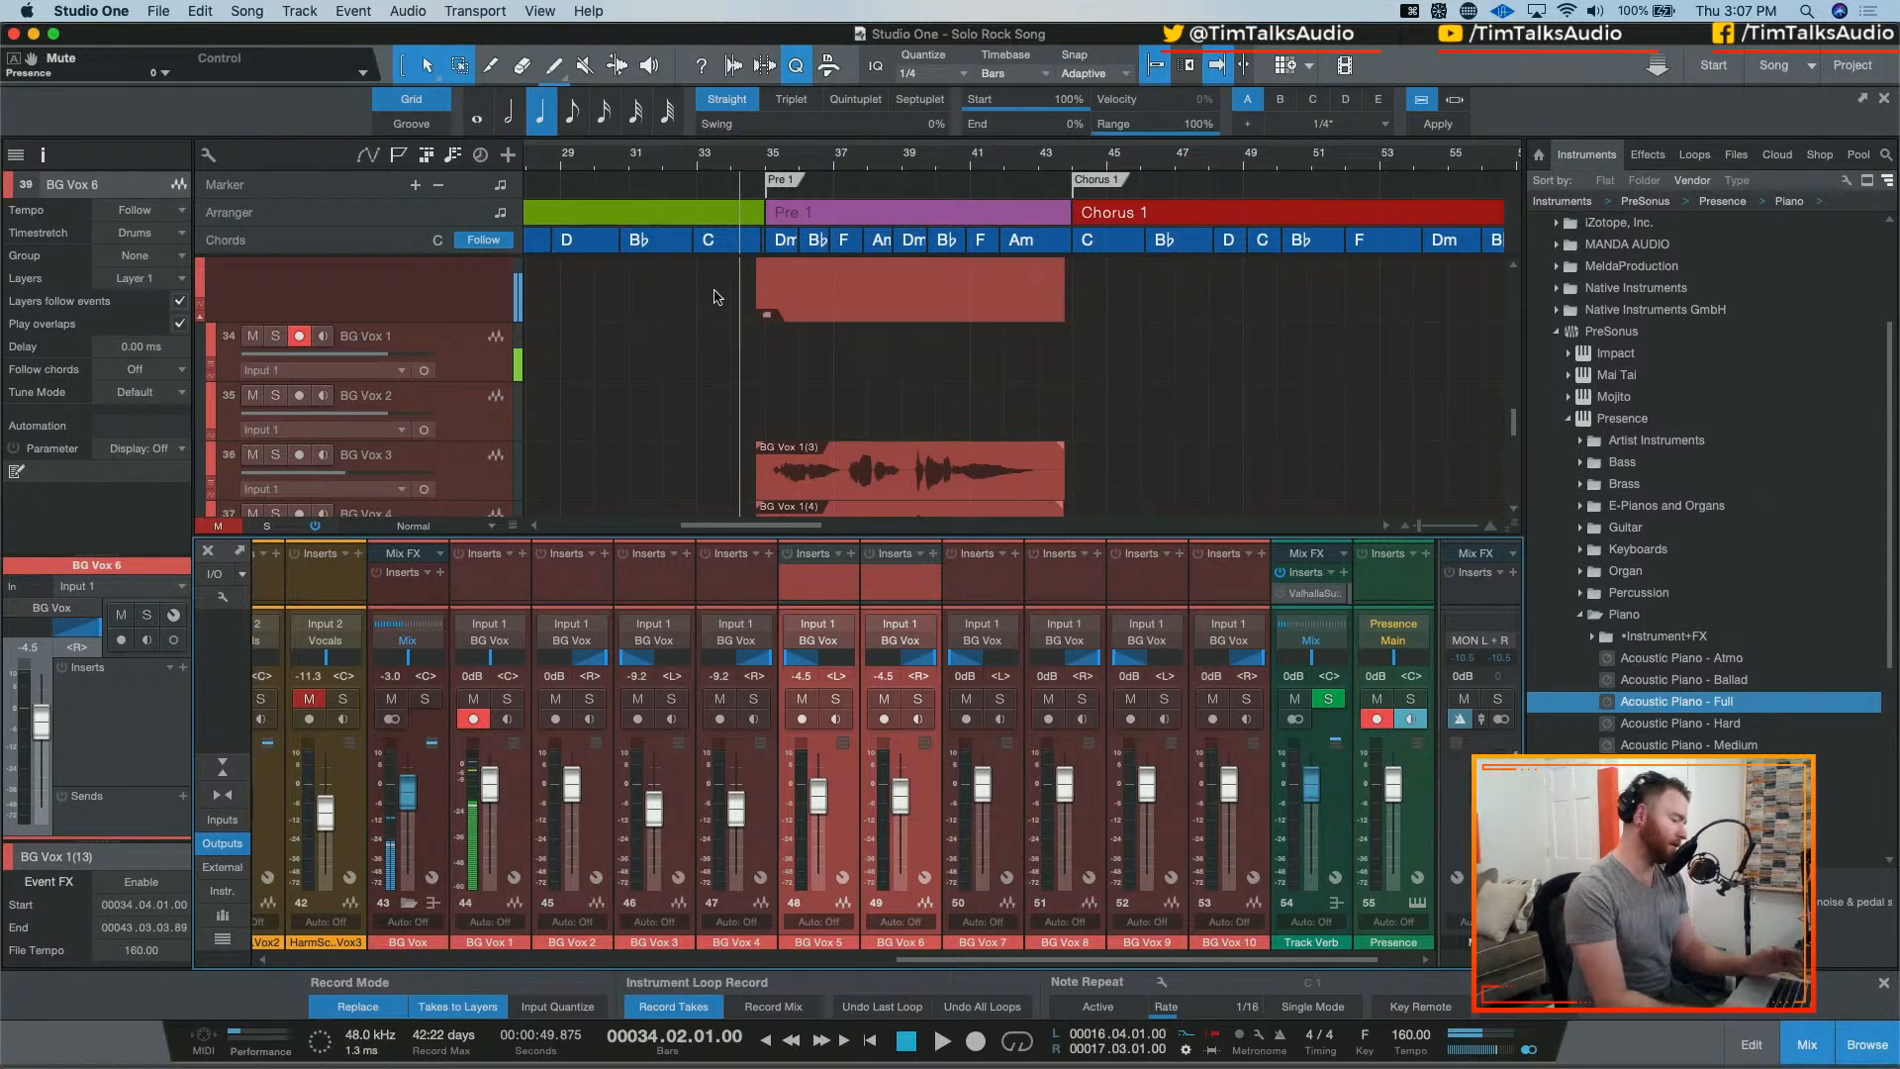
scroll(769, 306, up, 1)
scroll(771, 308, up, 5)
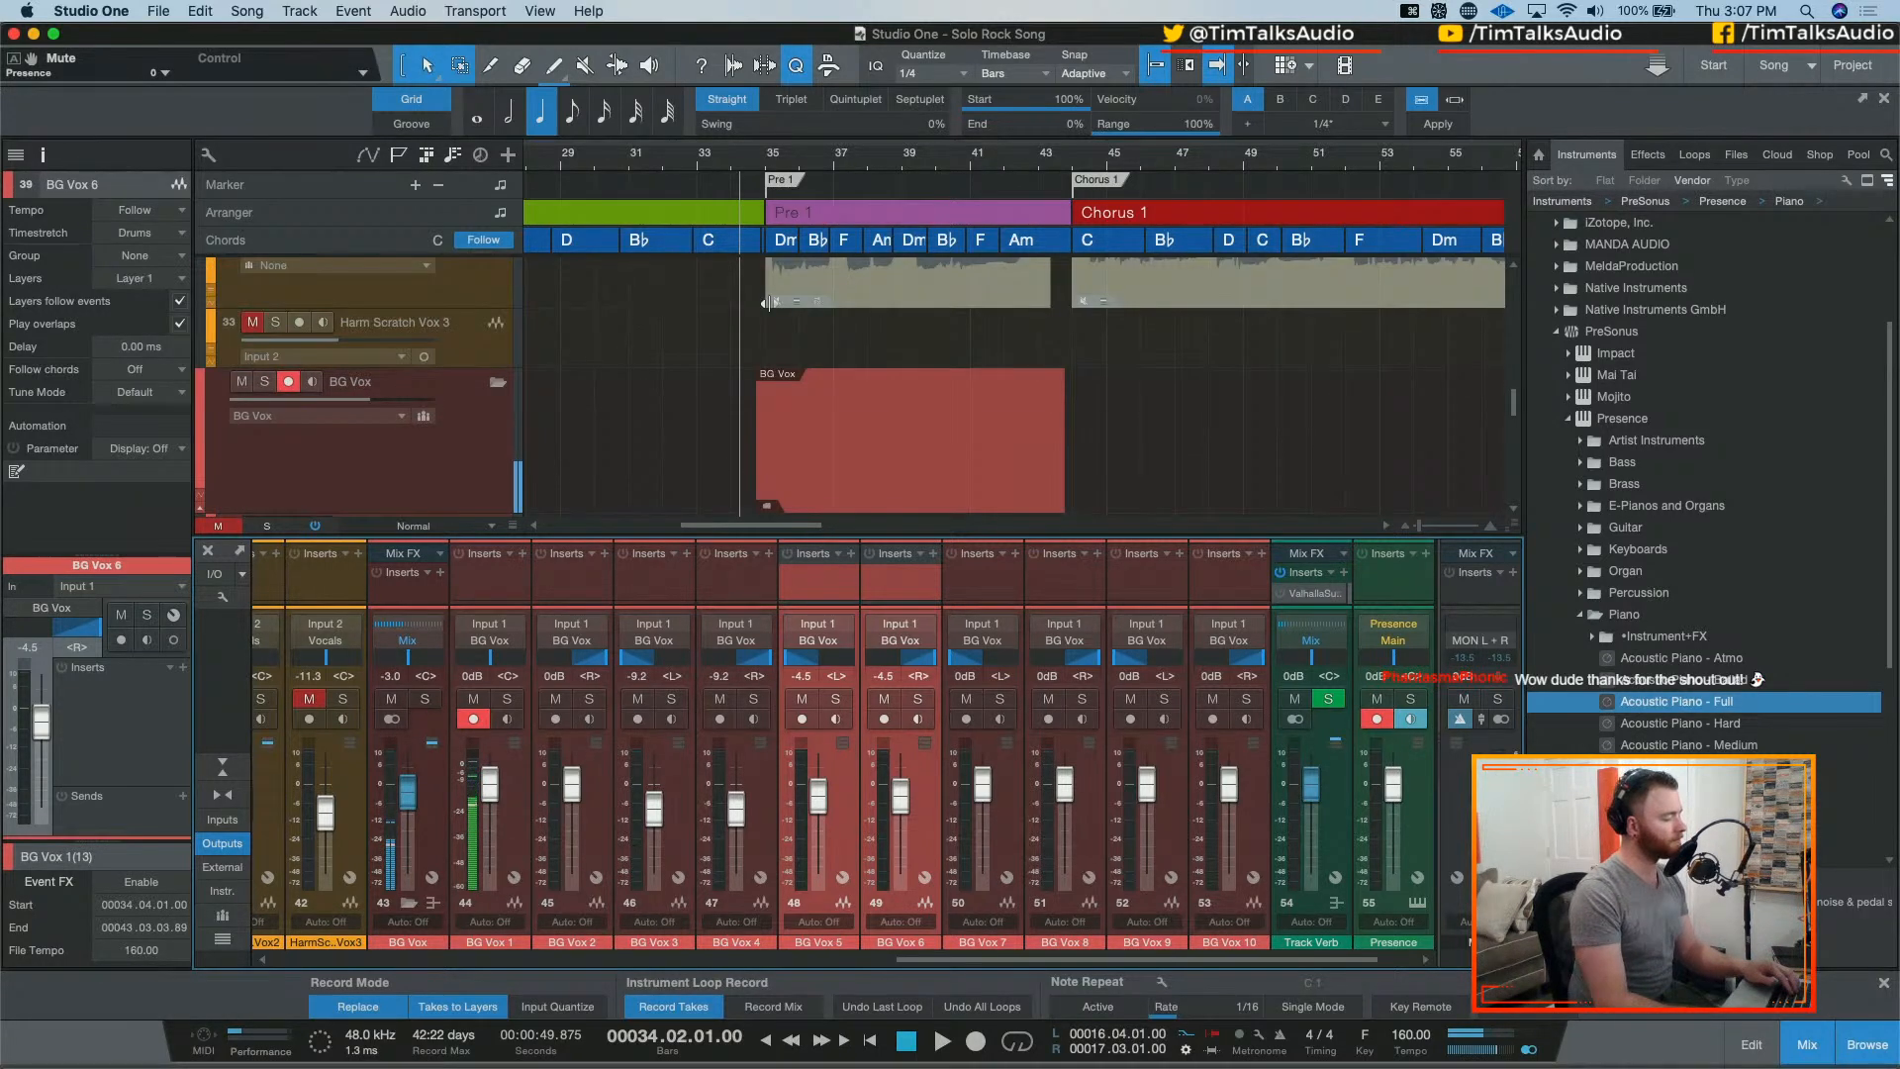
scroll(771, 306, down, 4)
key(space)
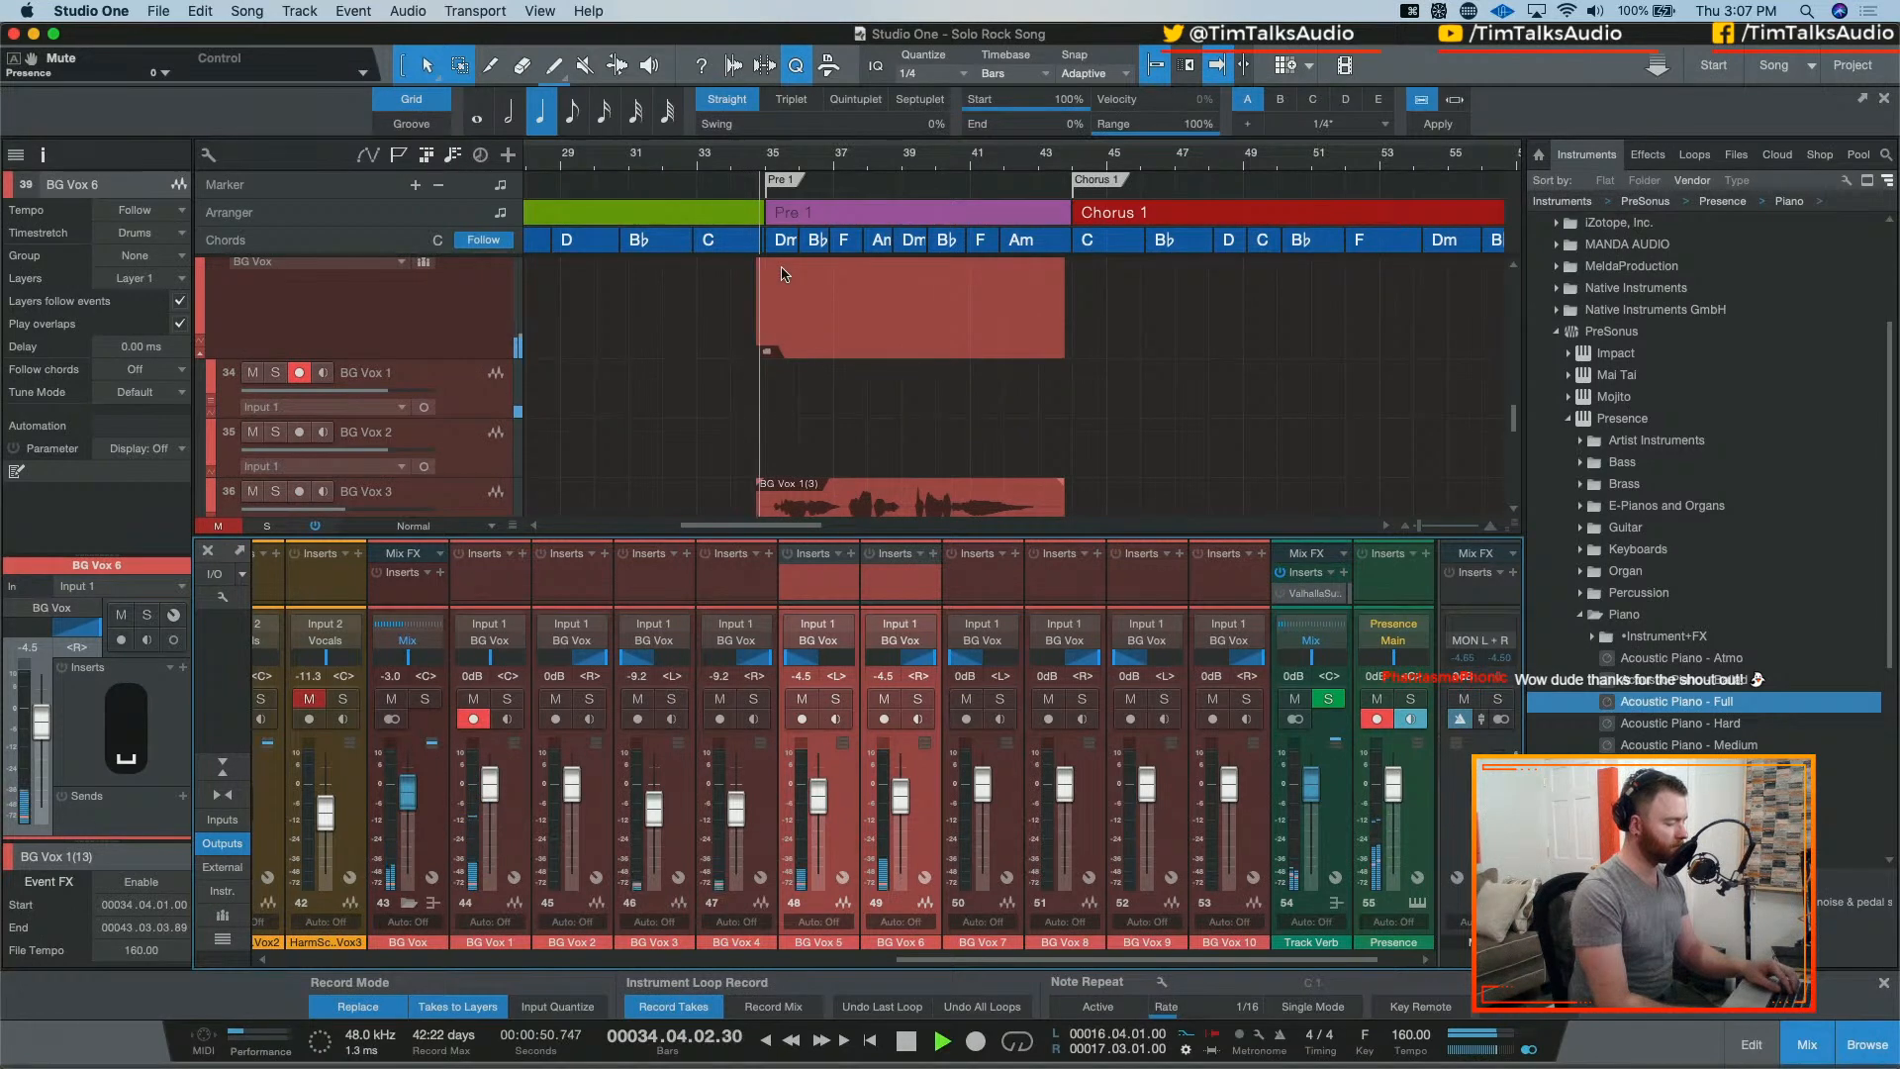
key(space)
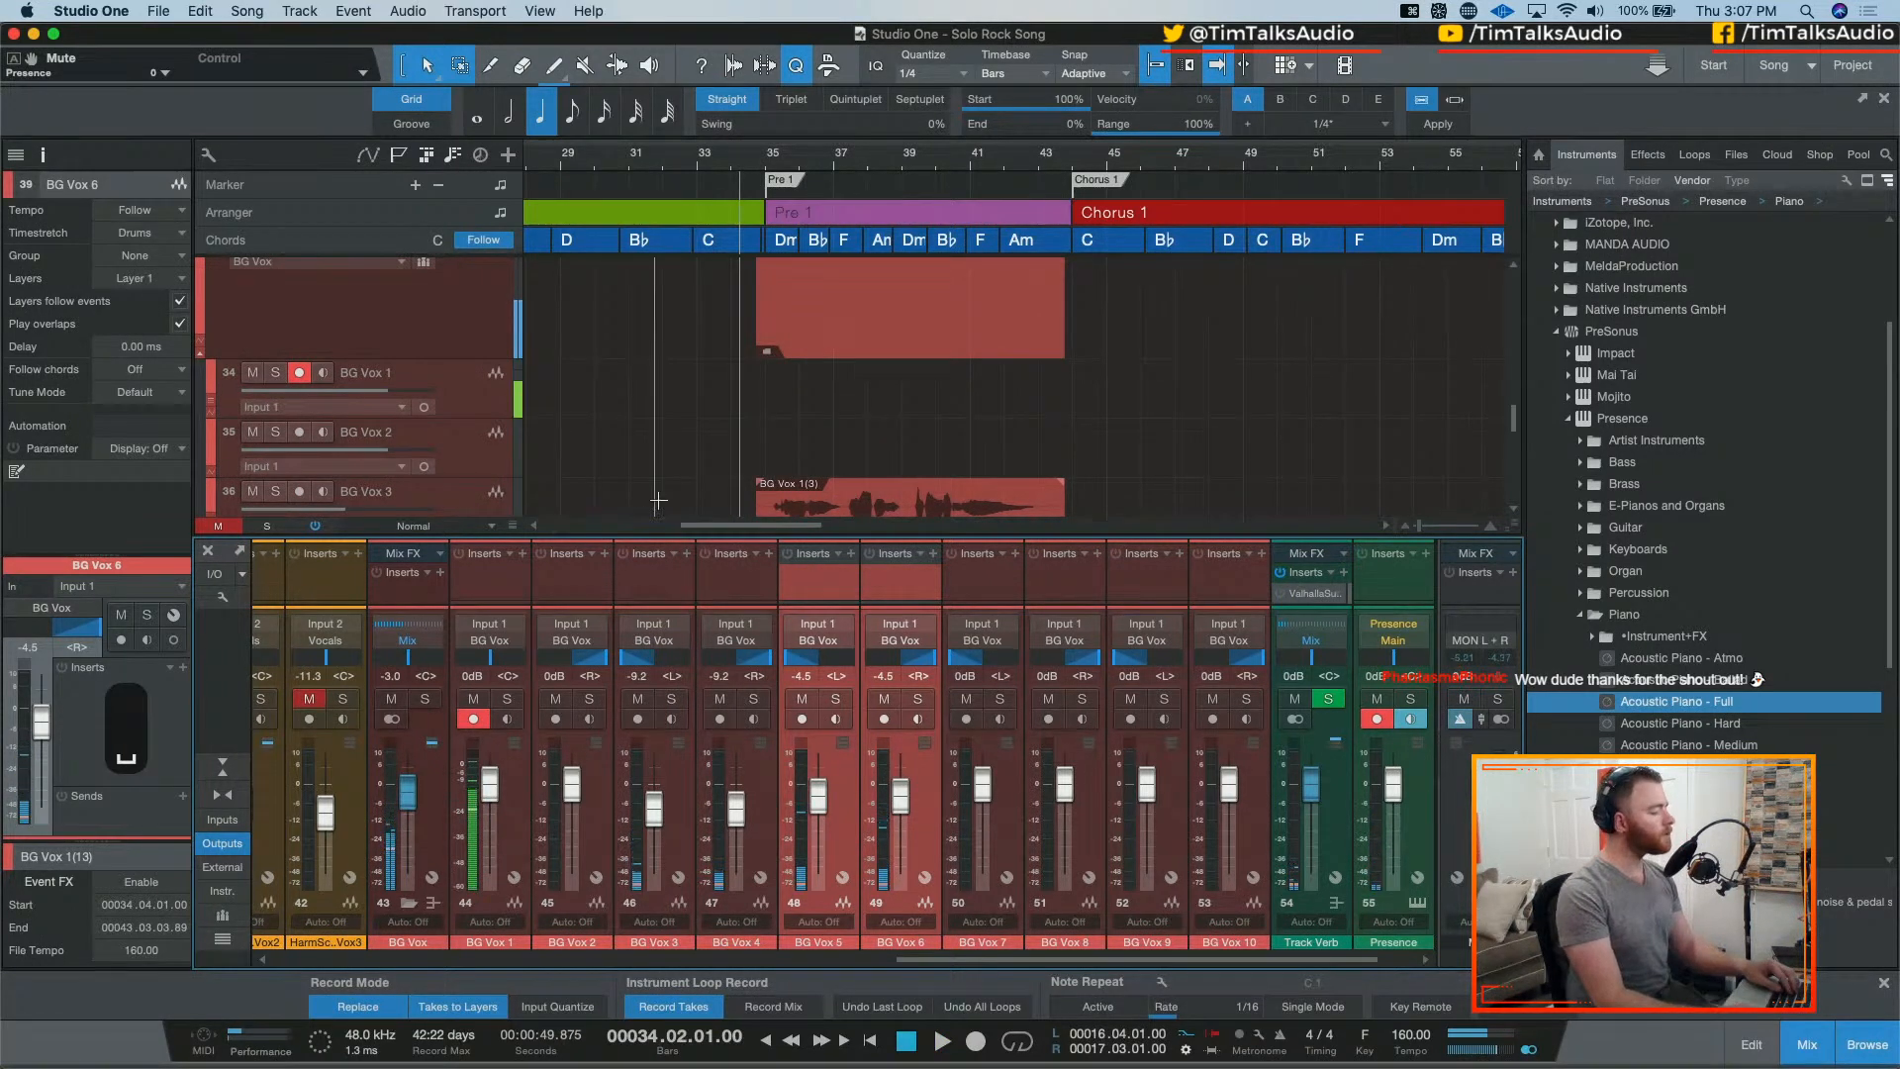
Step: Lower BG Vox 5 and BG Vox 6 together to -17.8 dB and play back the start of Pre 1
scroll(821, 413, down, 4)
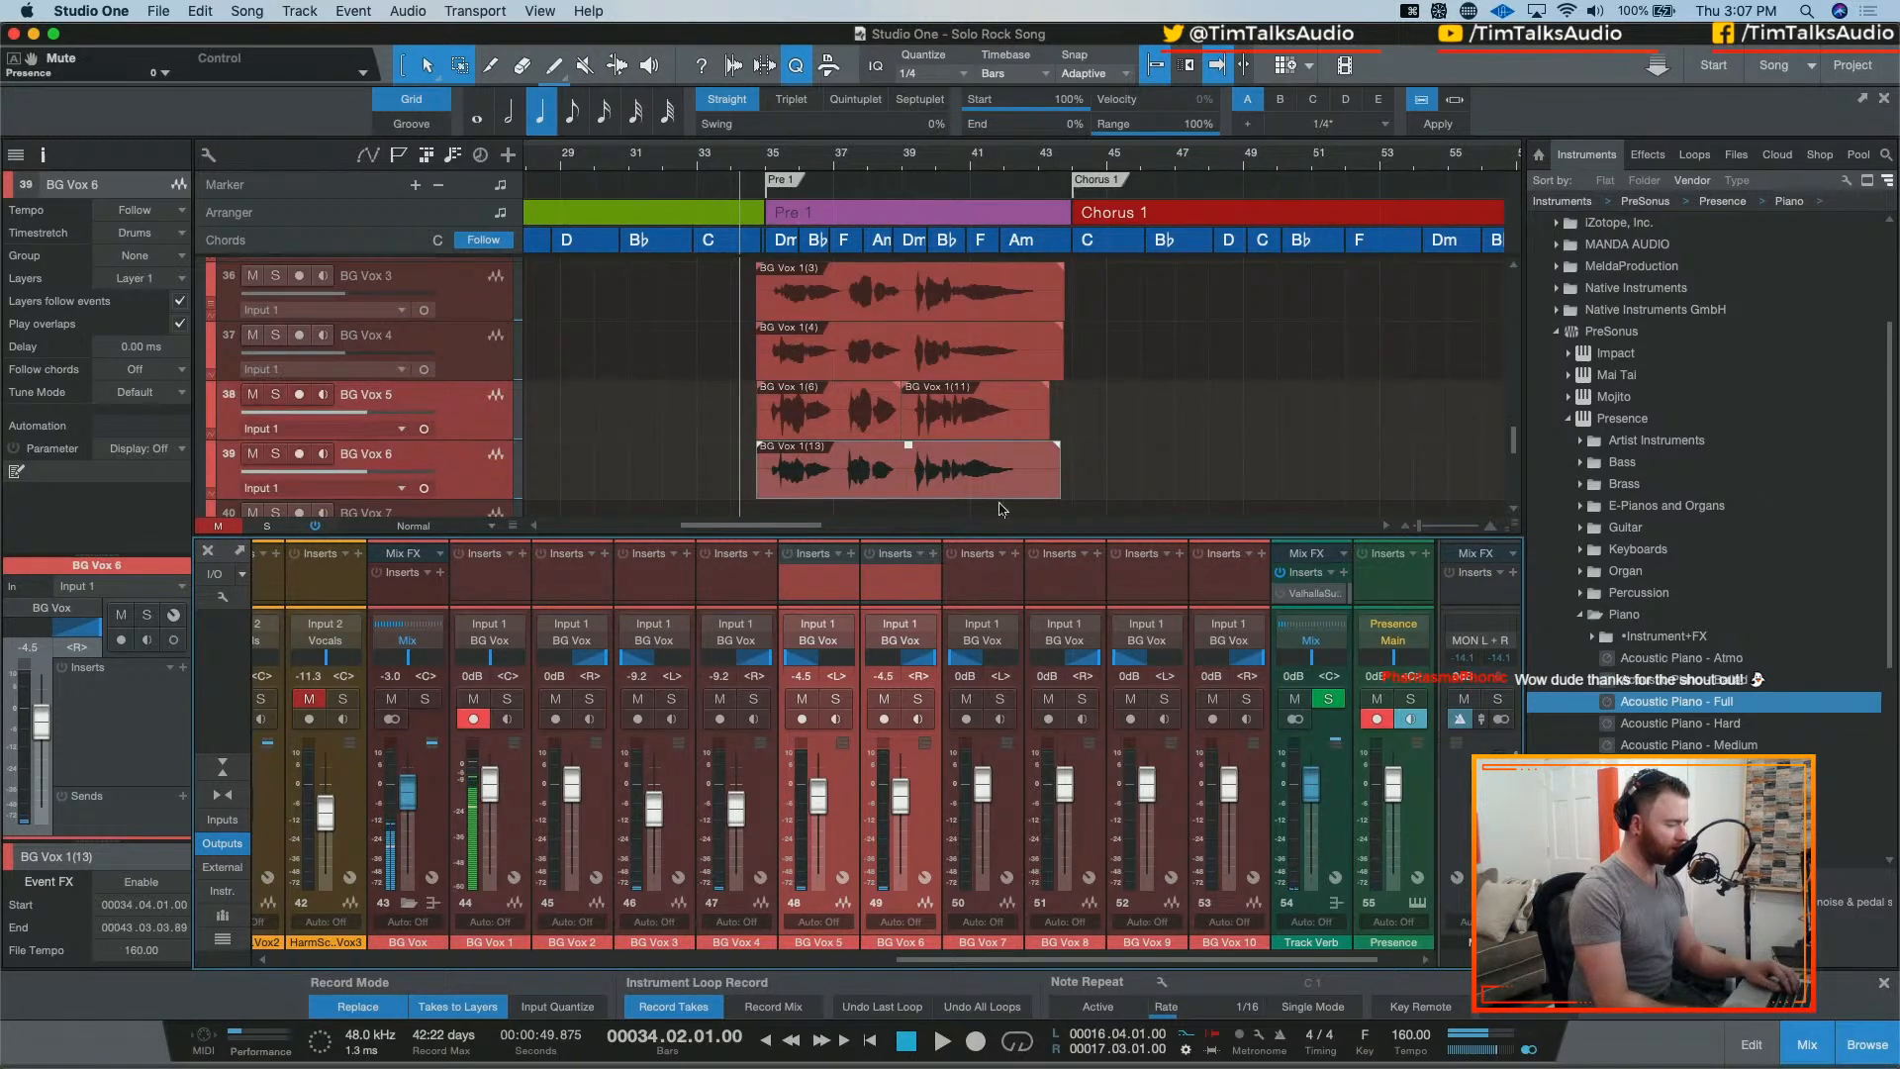
drag(818, 818, 817, 844)
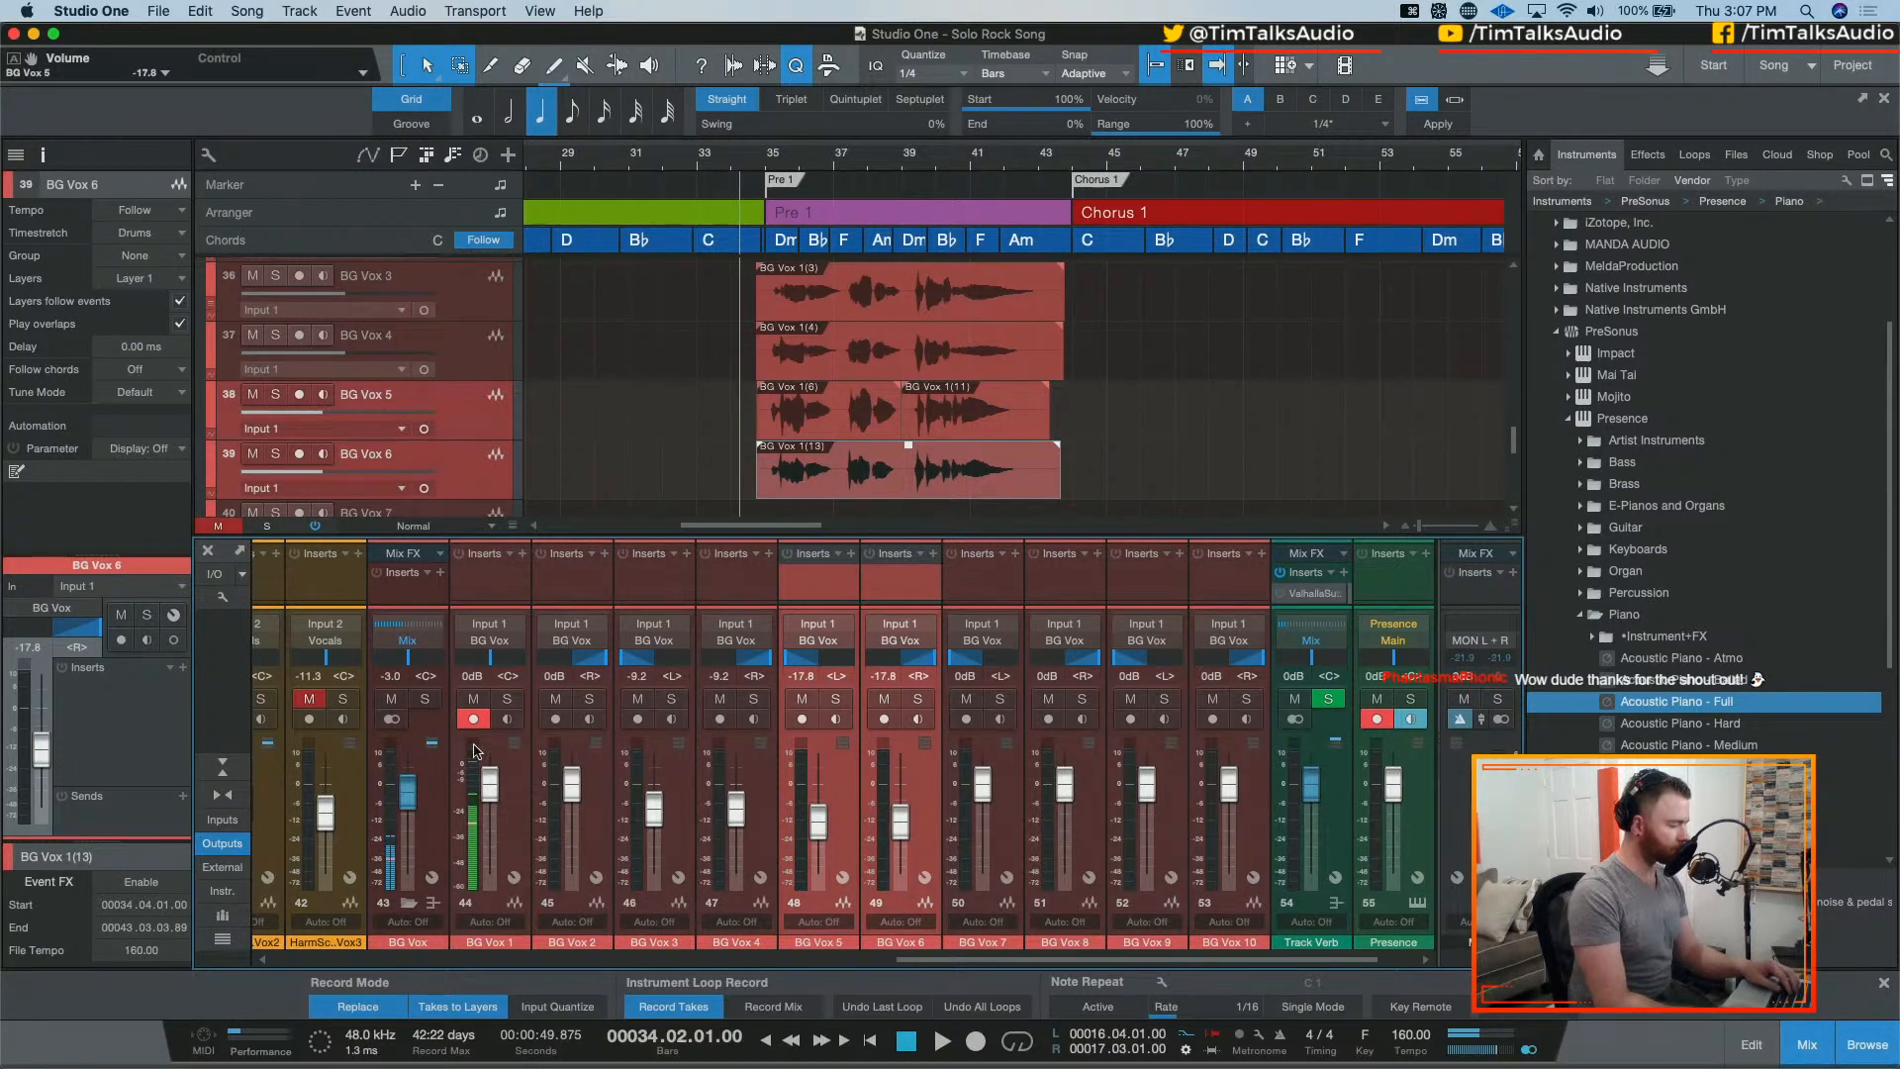
drag(899, 960, 882, 962)
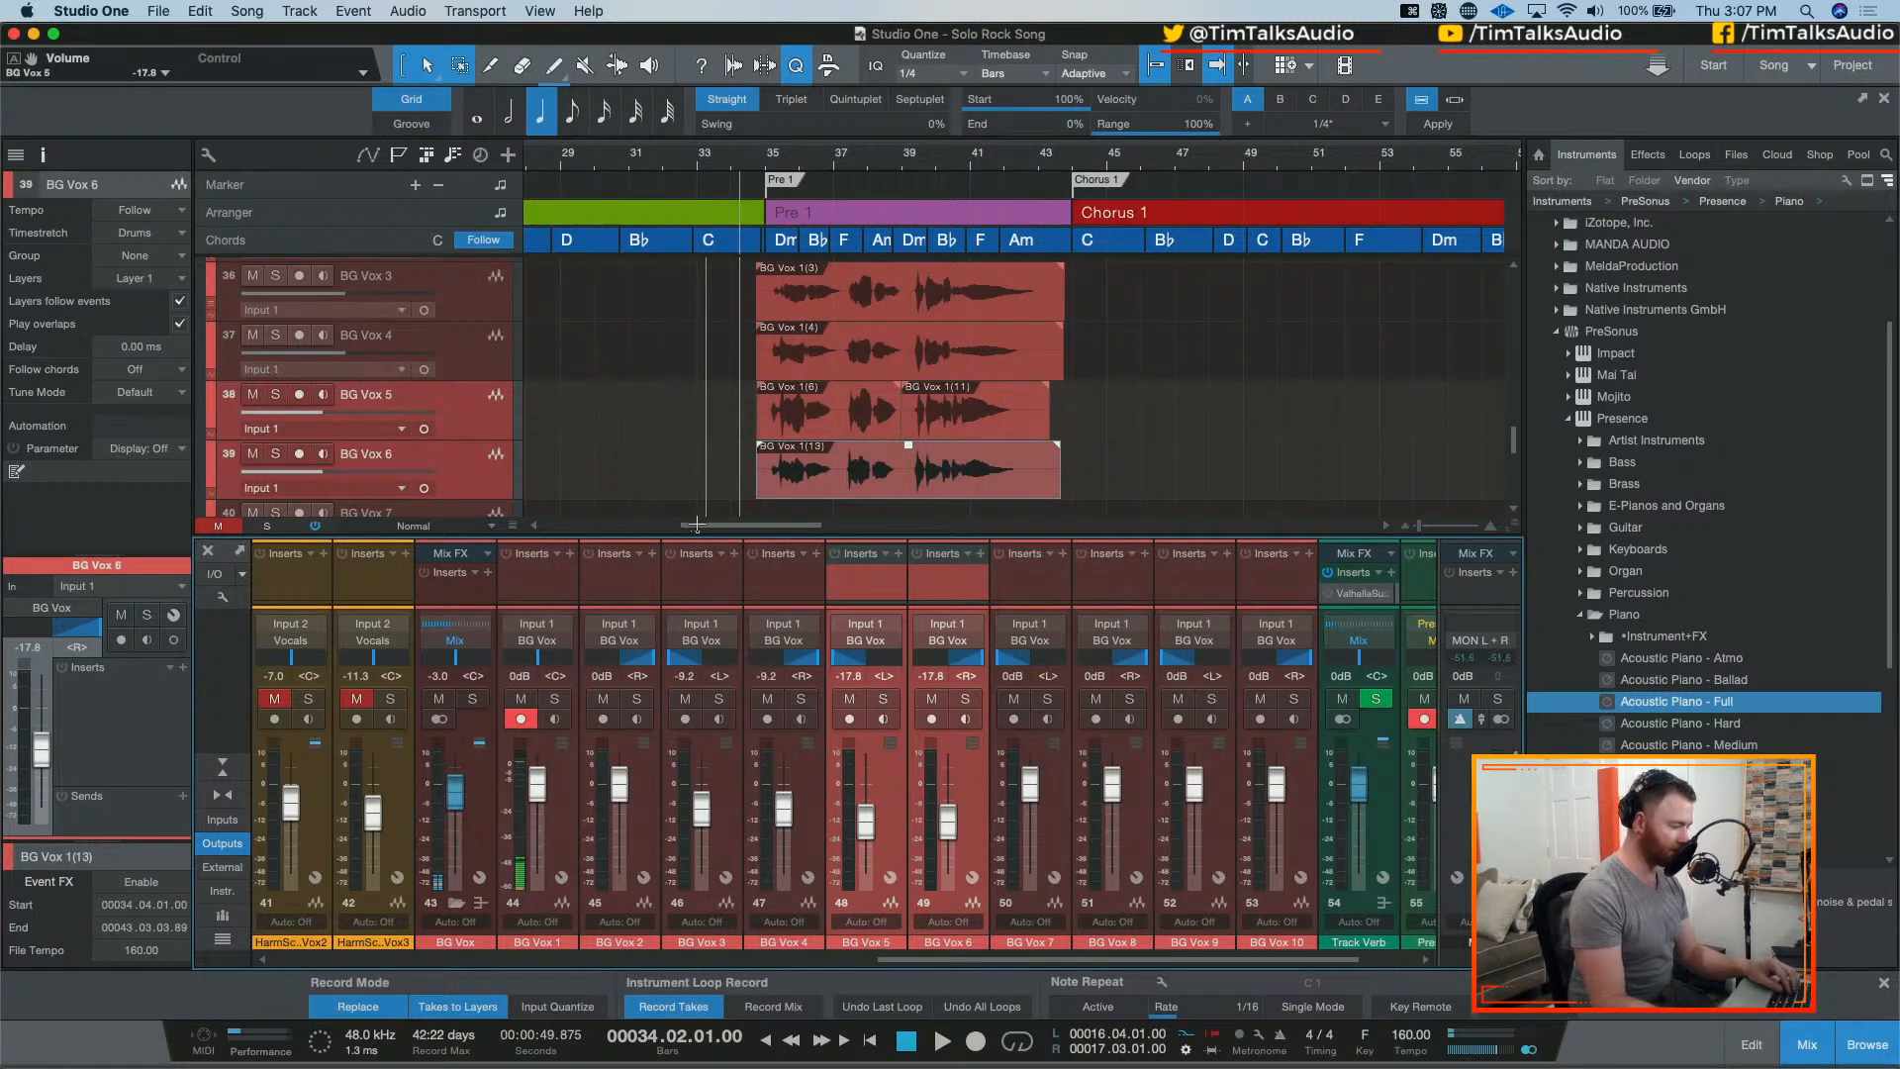
scroll(1076, 432, up, 4)
key(space)
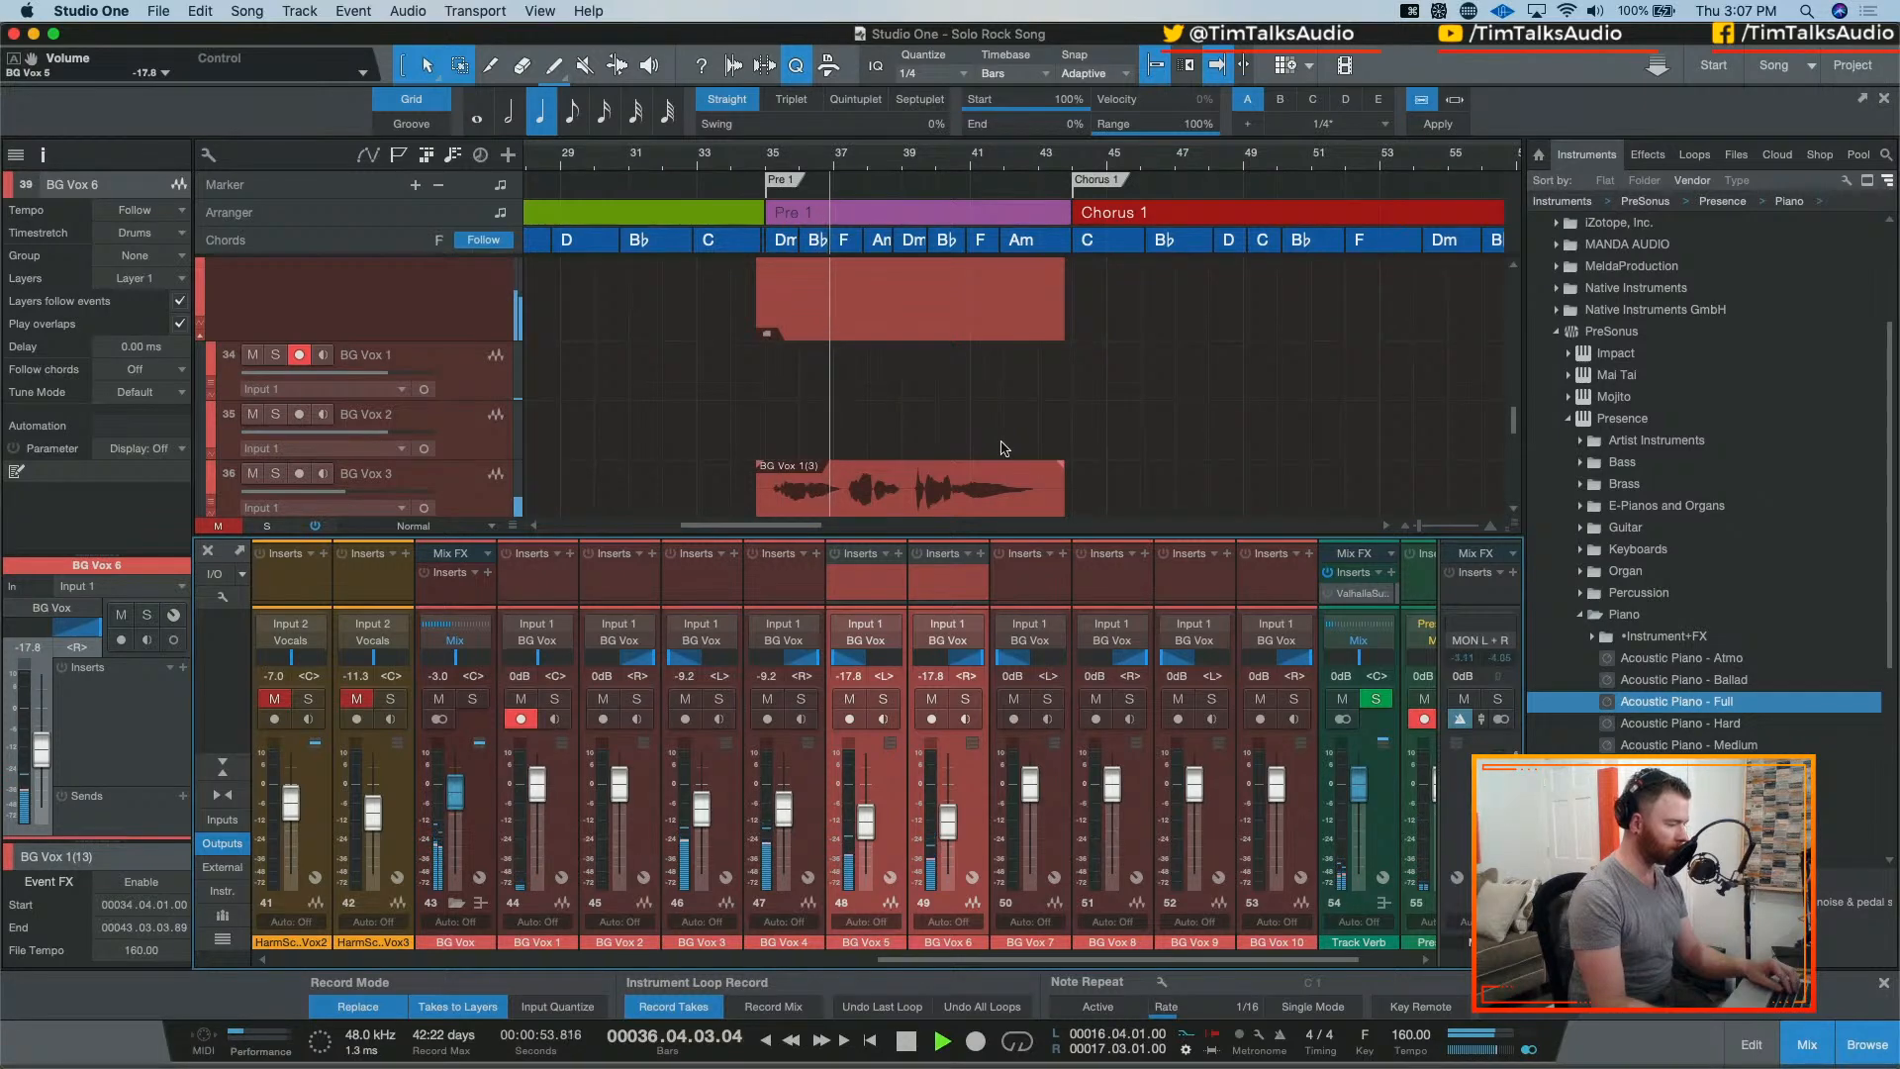
key(space)
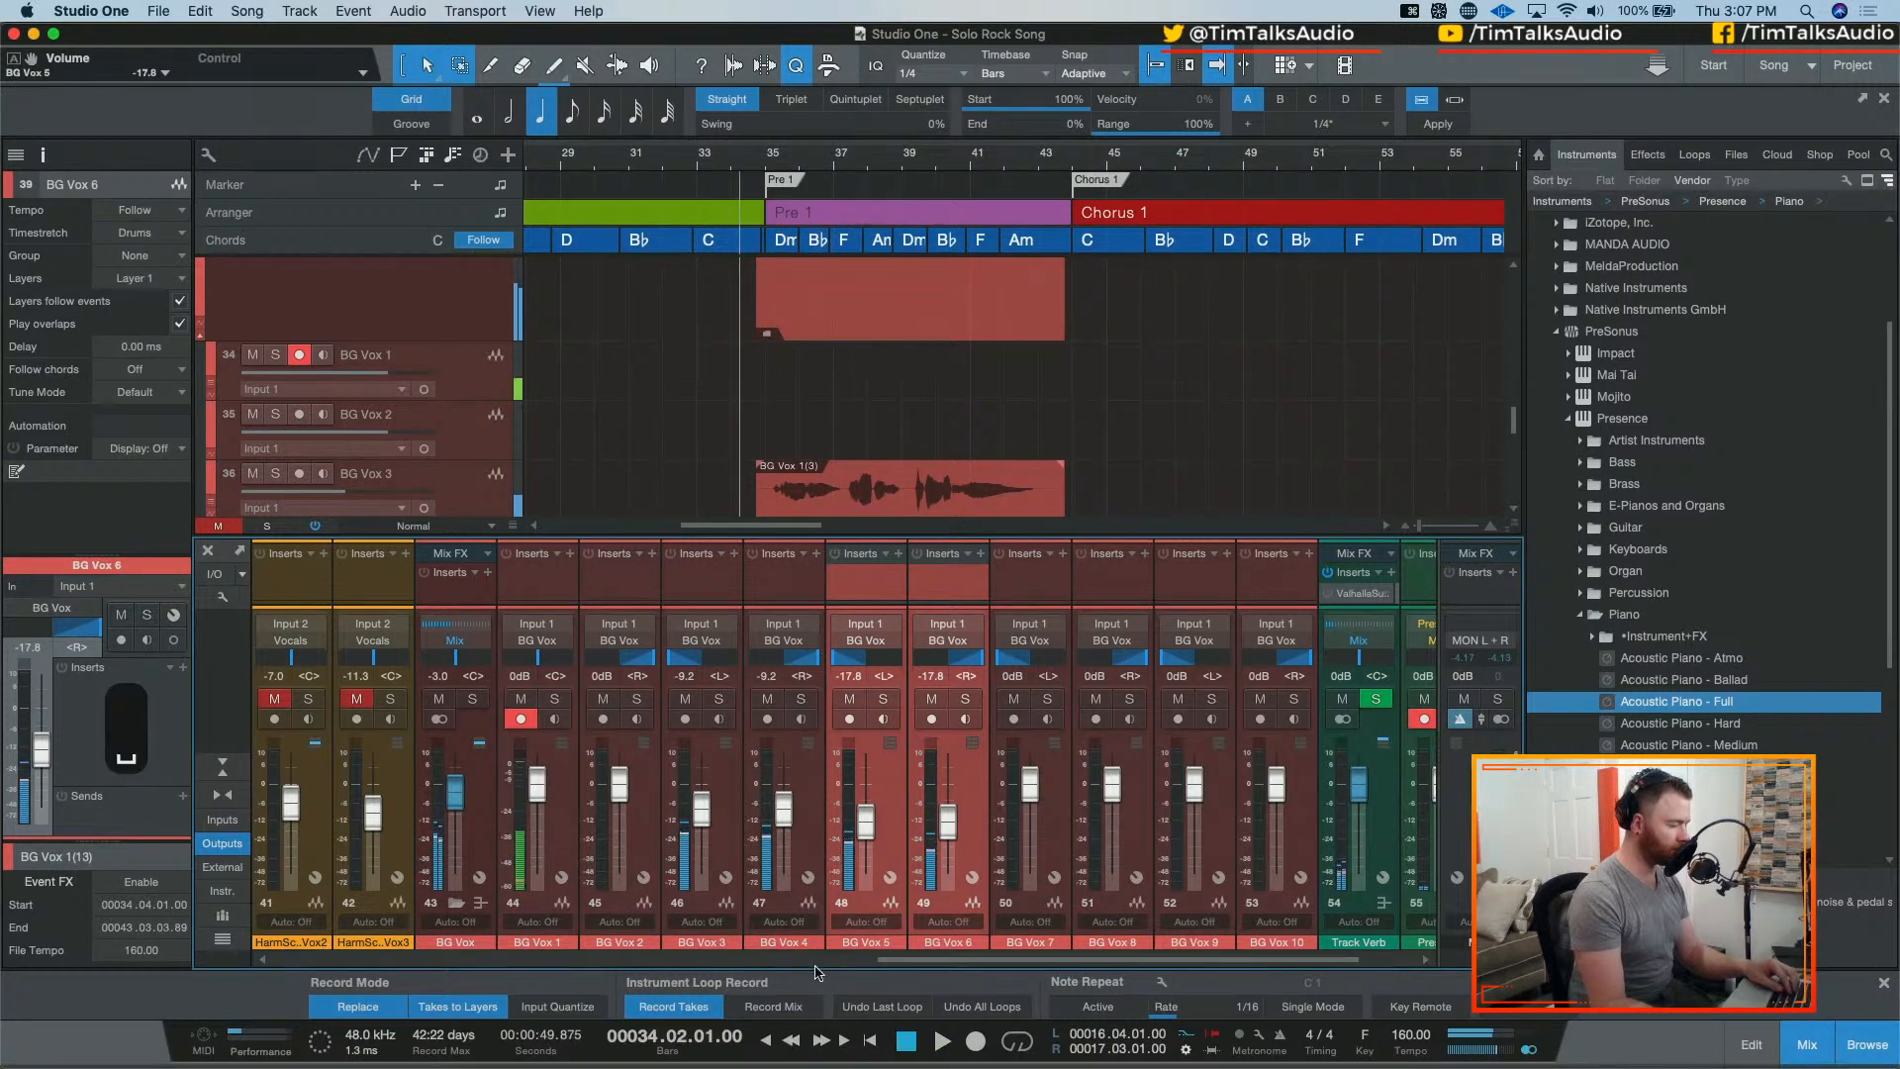
Step: Look over the vocal channels, collapse the Presence Piano preset folder, and play the layered Pre 1 harmonies from 34.02.01.00
click(844, 960)
drag(881, 962, 1030, 961)
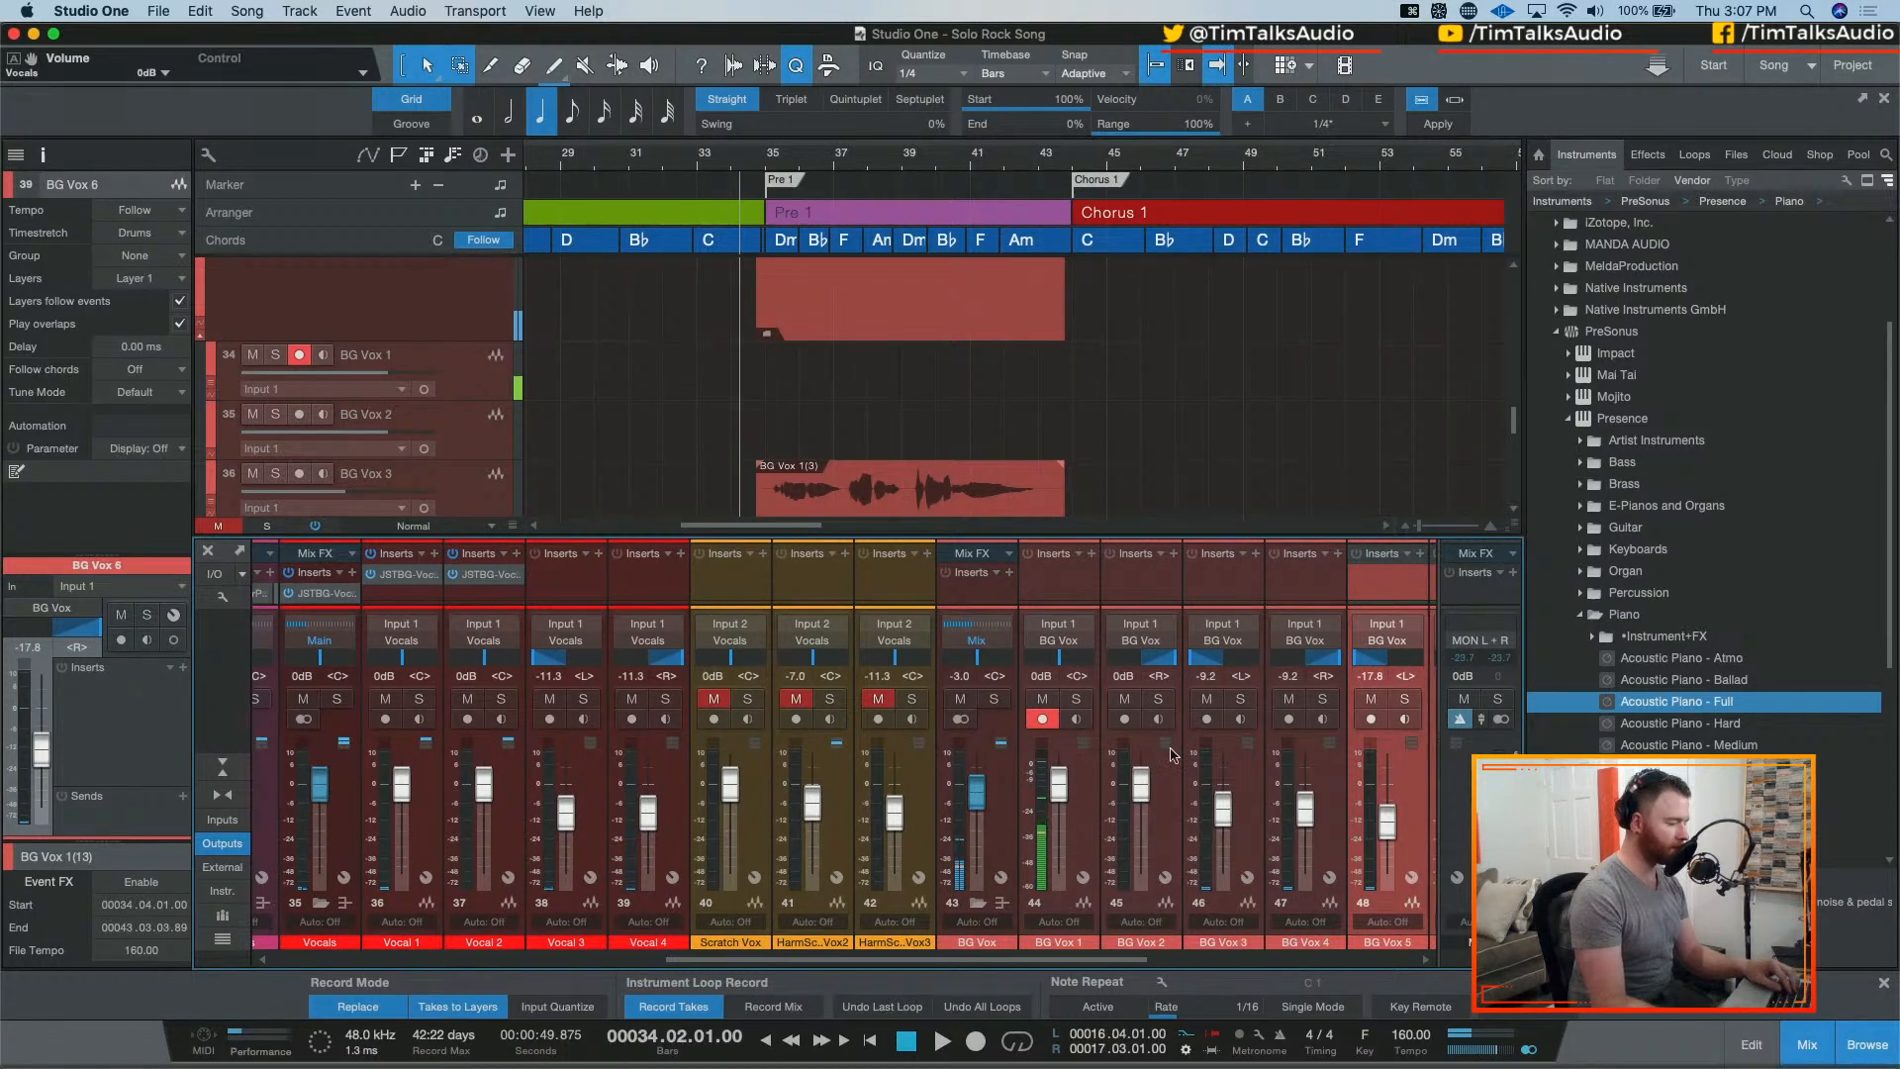
scroll(446, 591, right, 5)
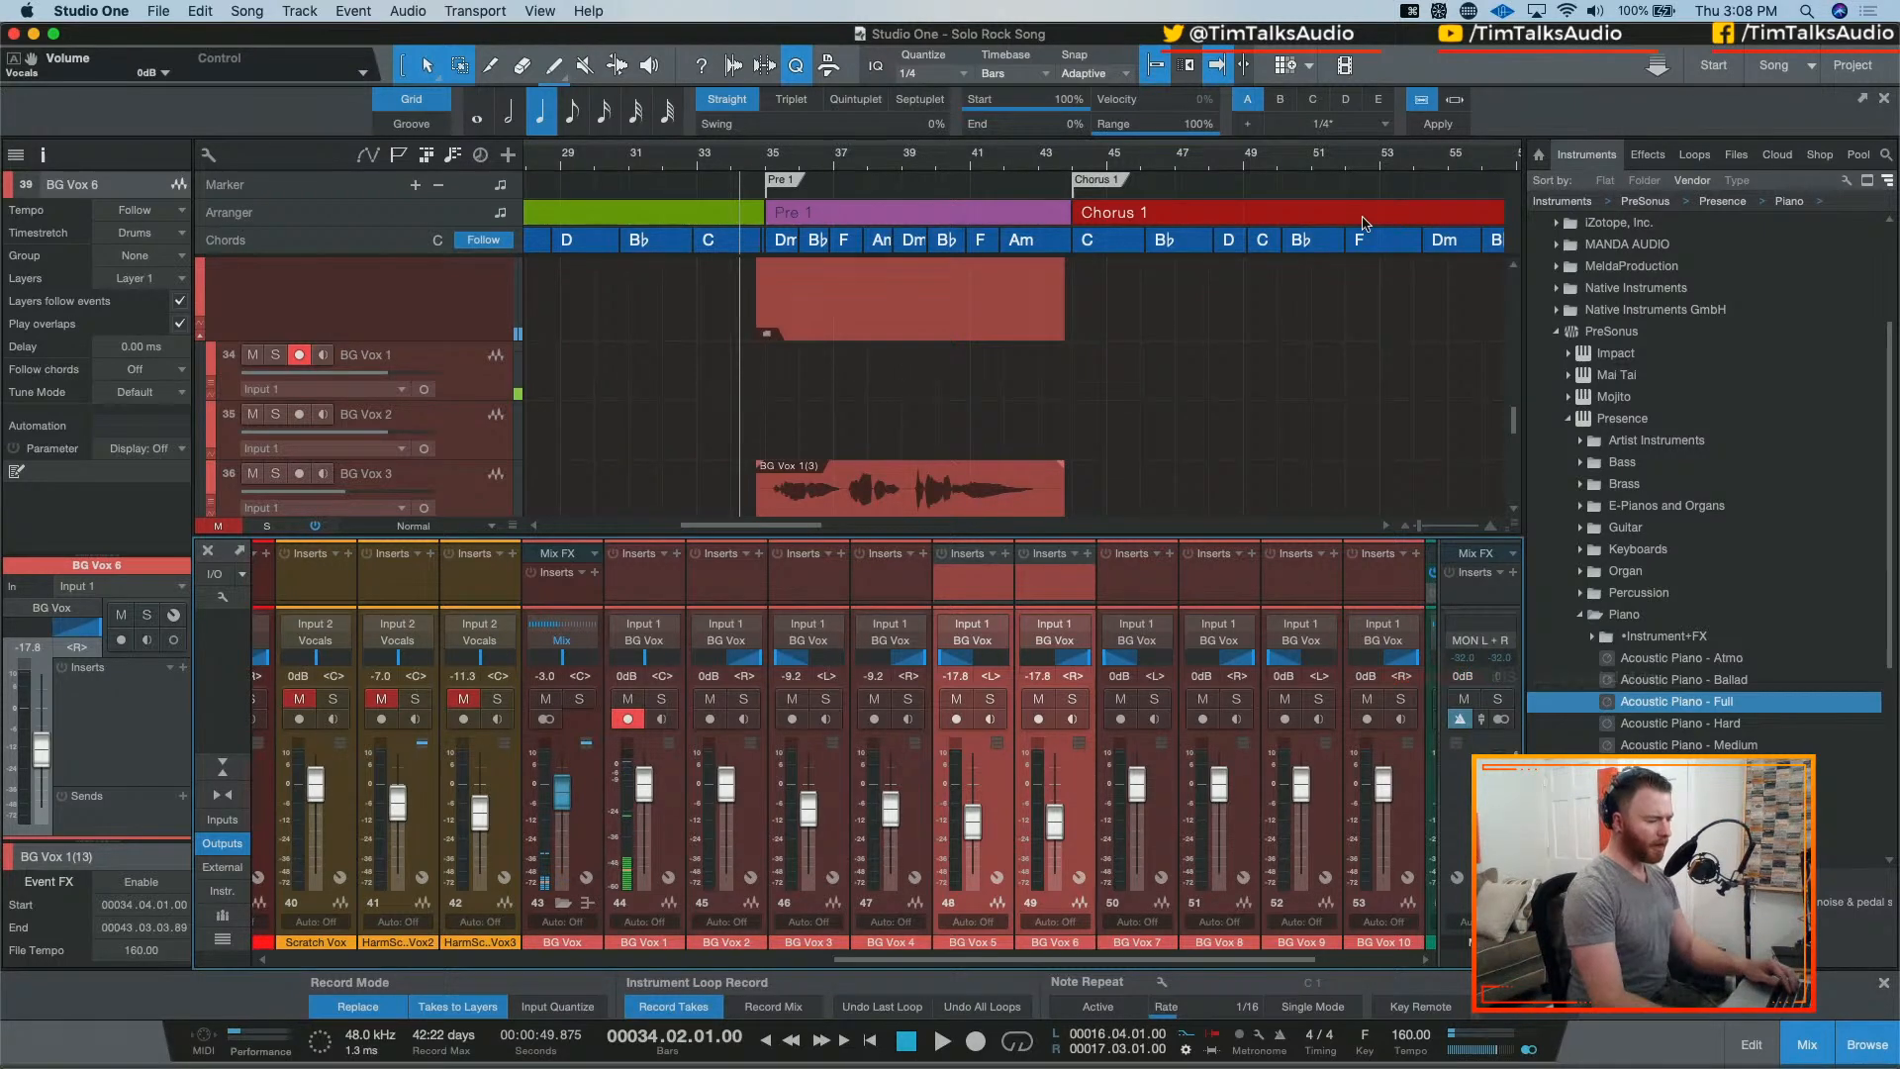
click(1582, 617)
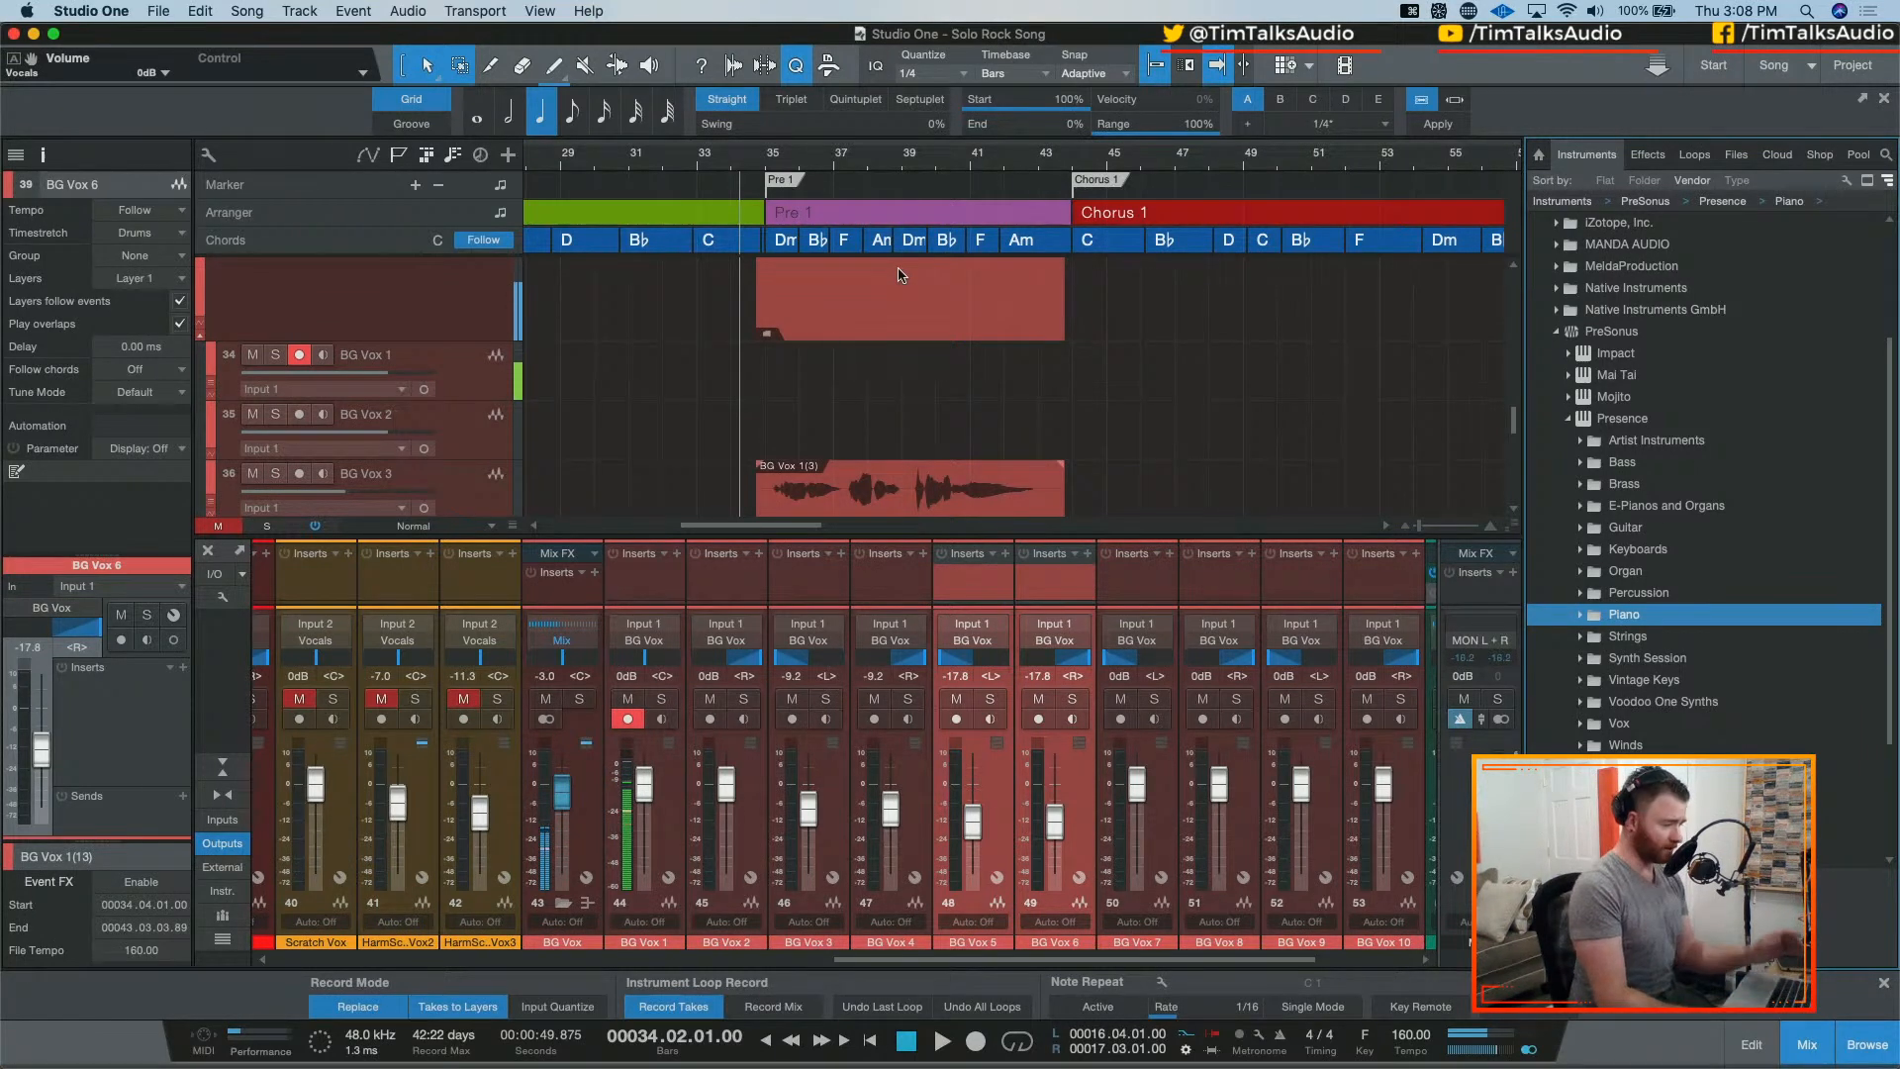
key(space)
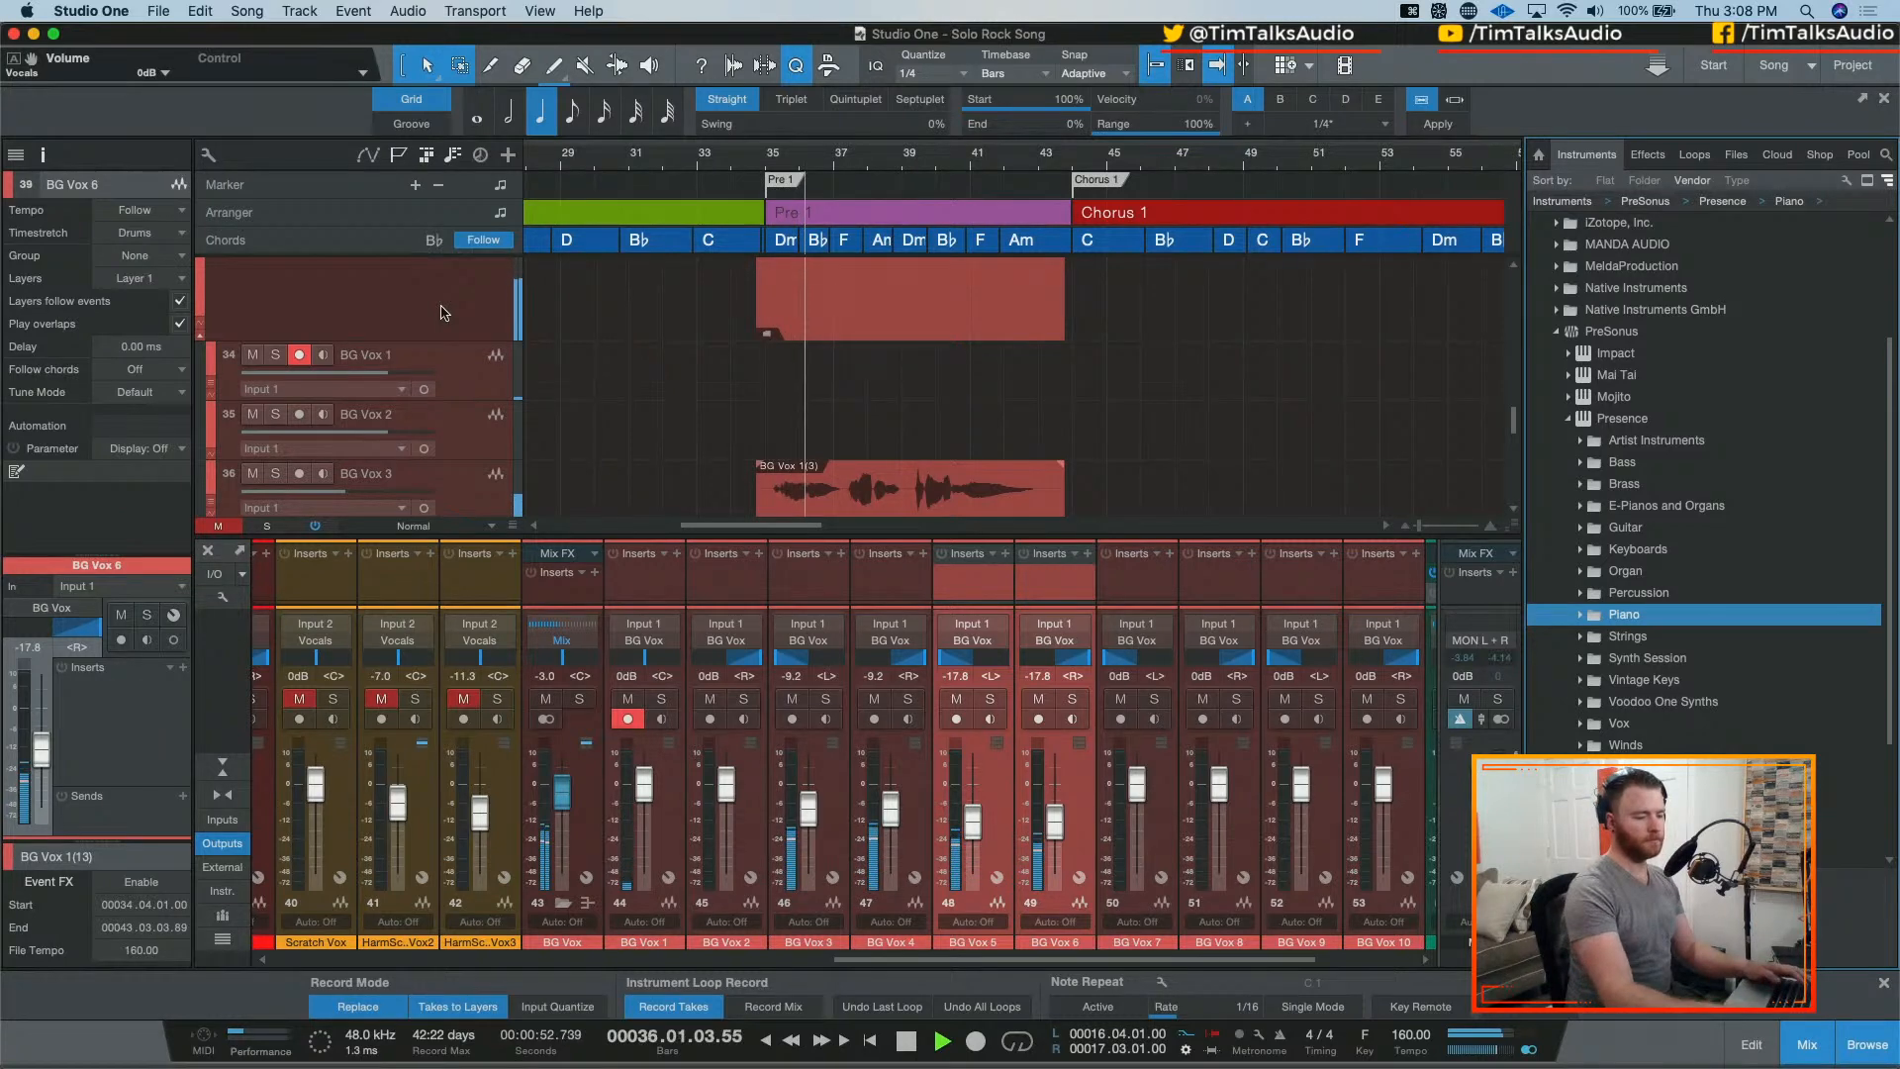
key(space)
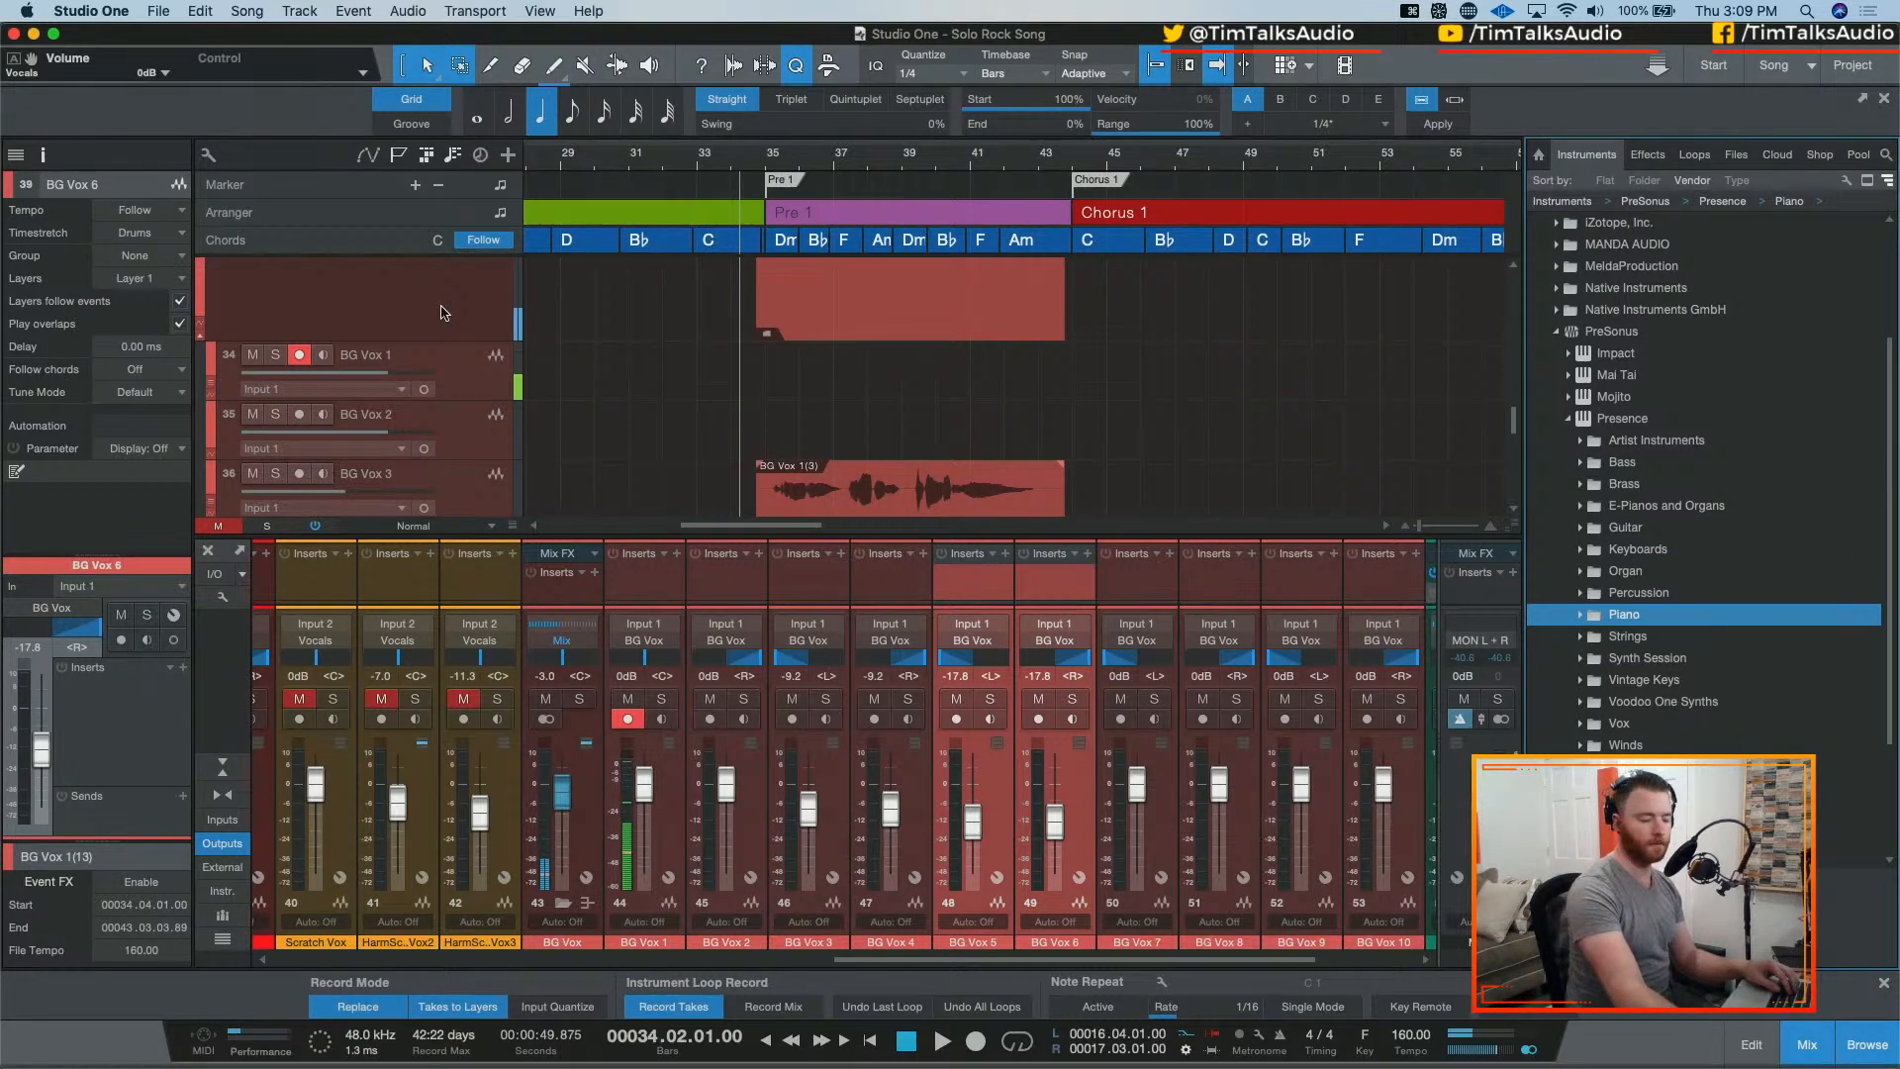
Step: Try recording another Pre 1 harmony on BG Vox 1 from 34.02.01.00 and undo each partial take
key(asterisk)
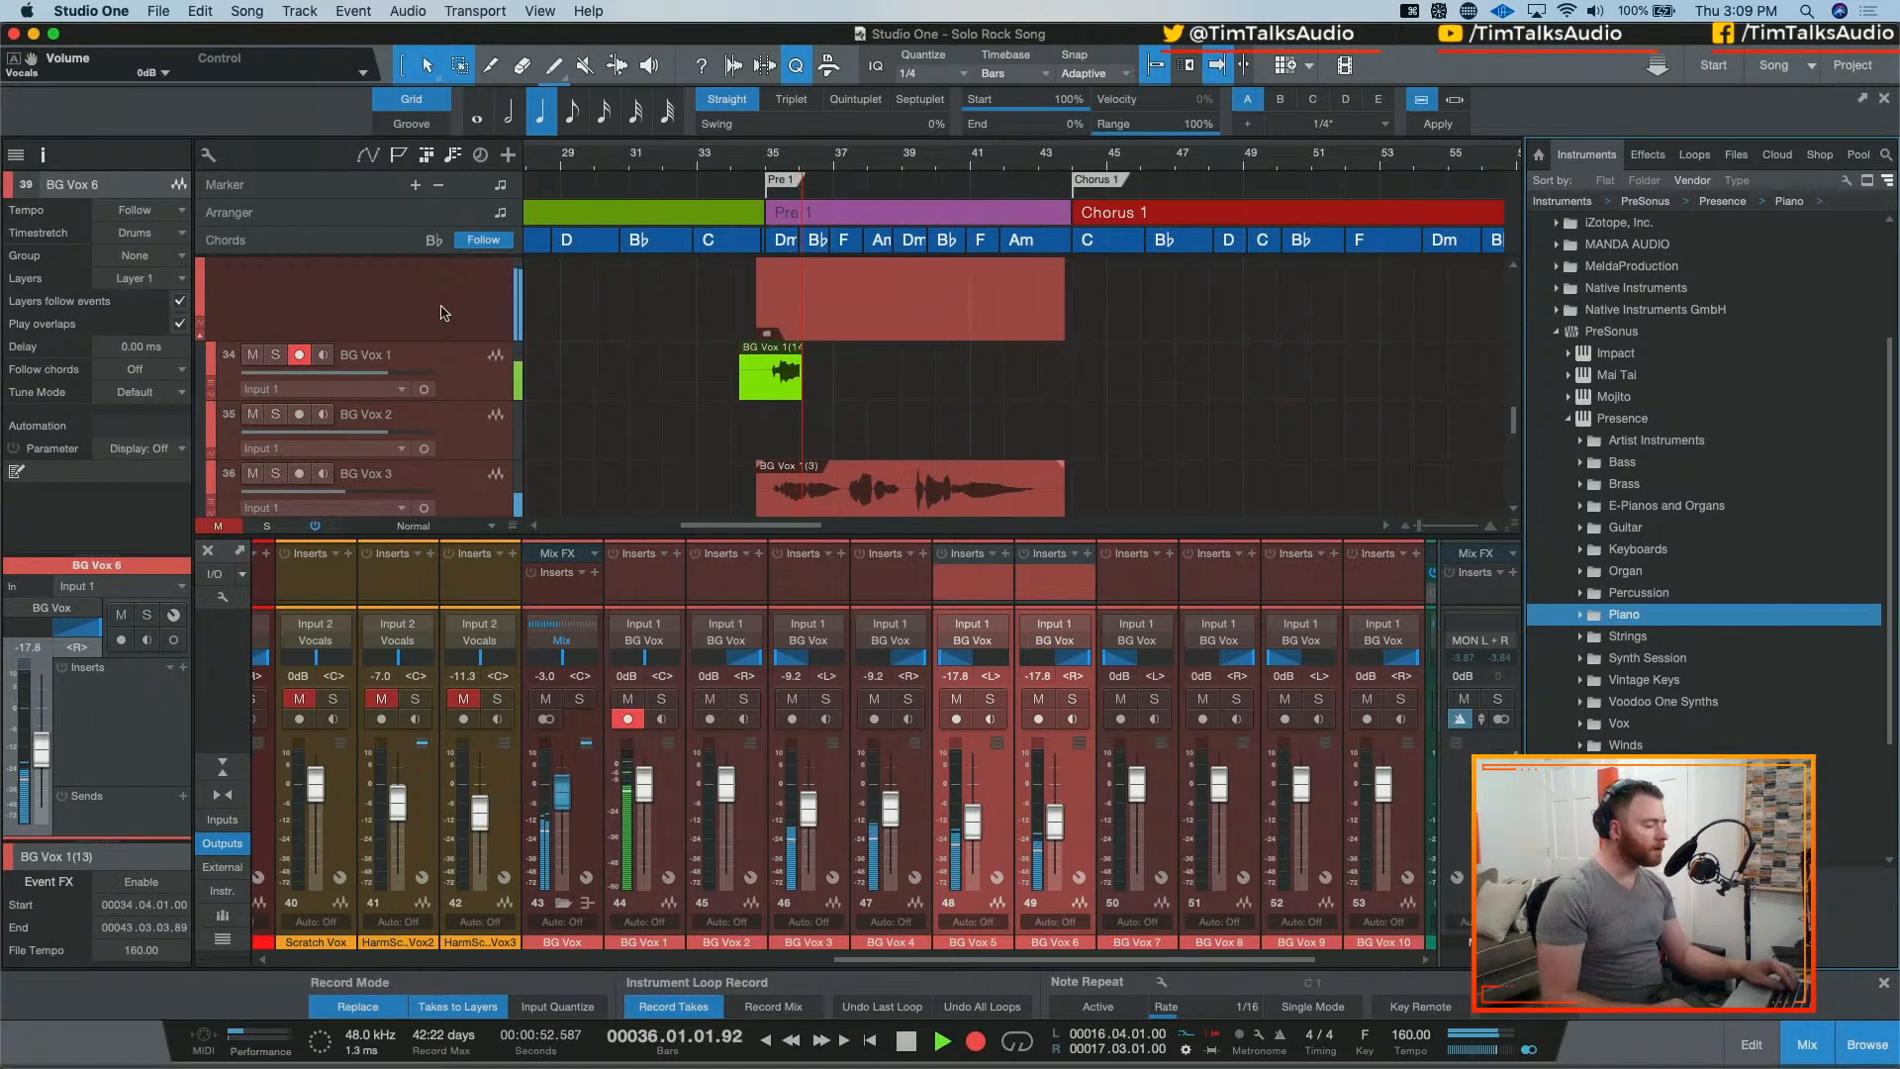
key(space)
key(super+z)
key(KP_Multiply)
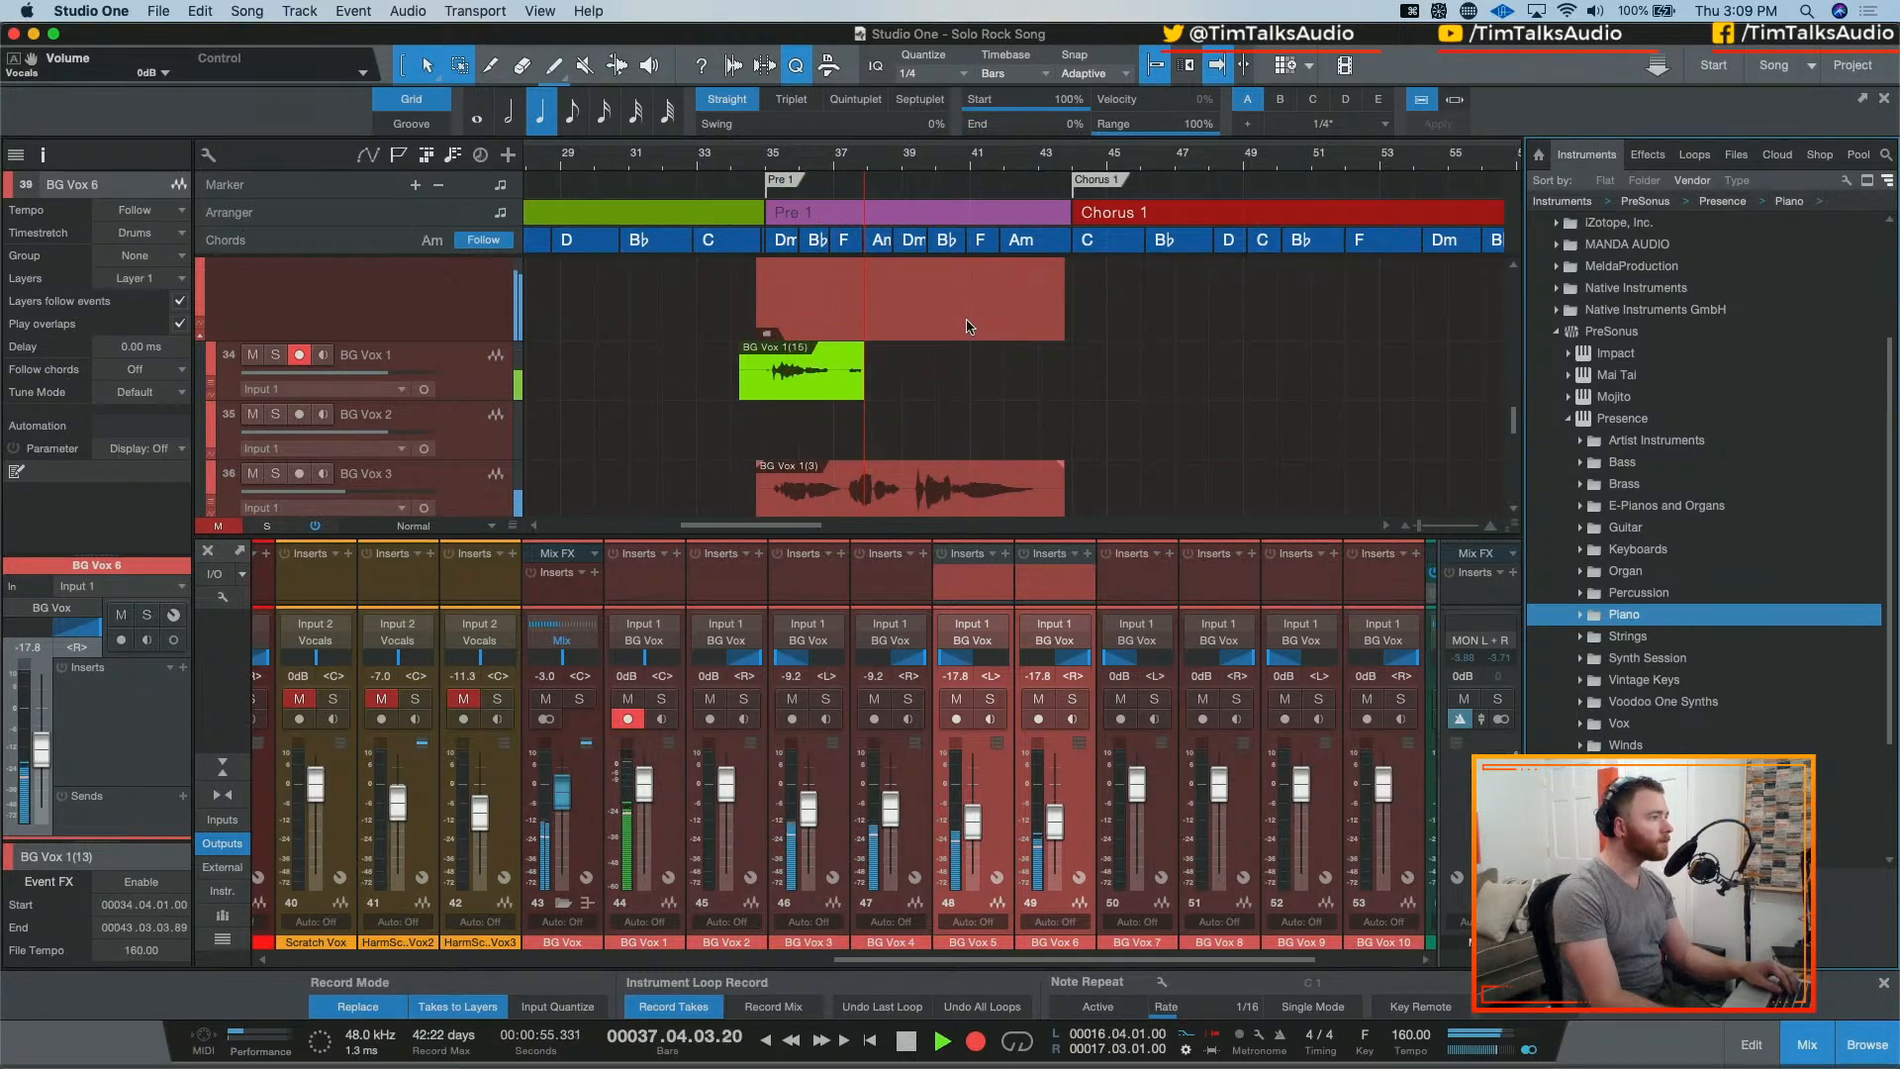
key(space)
key(z)
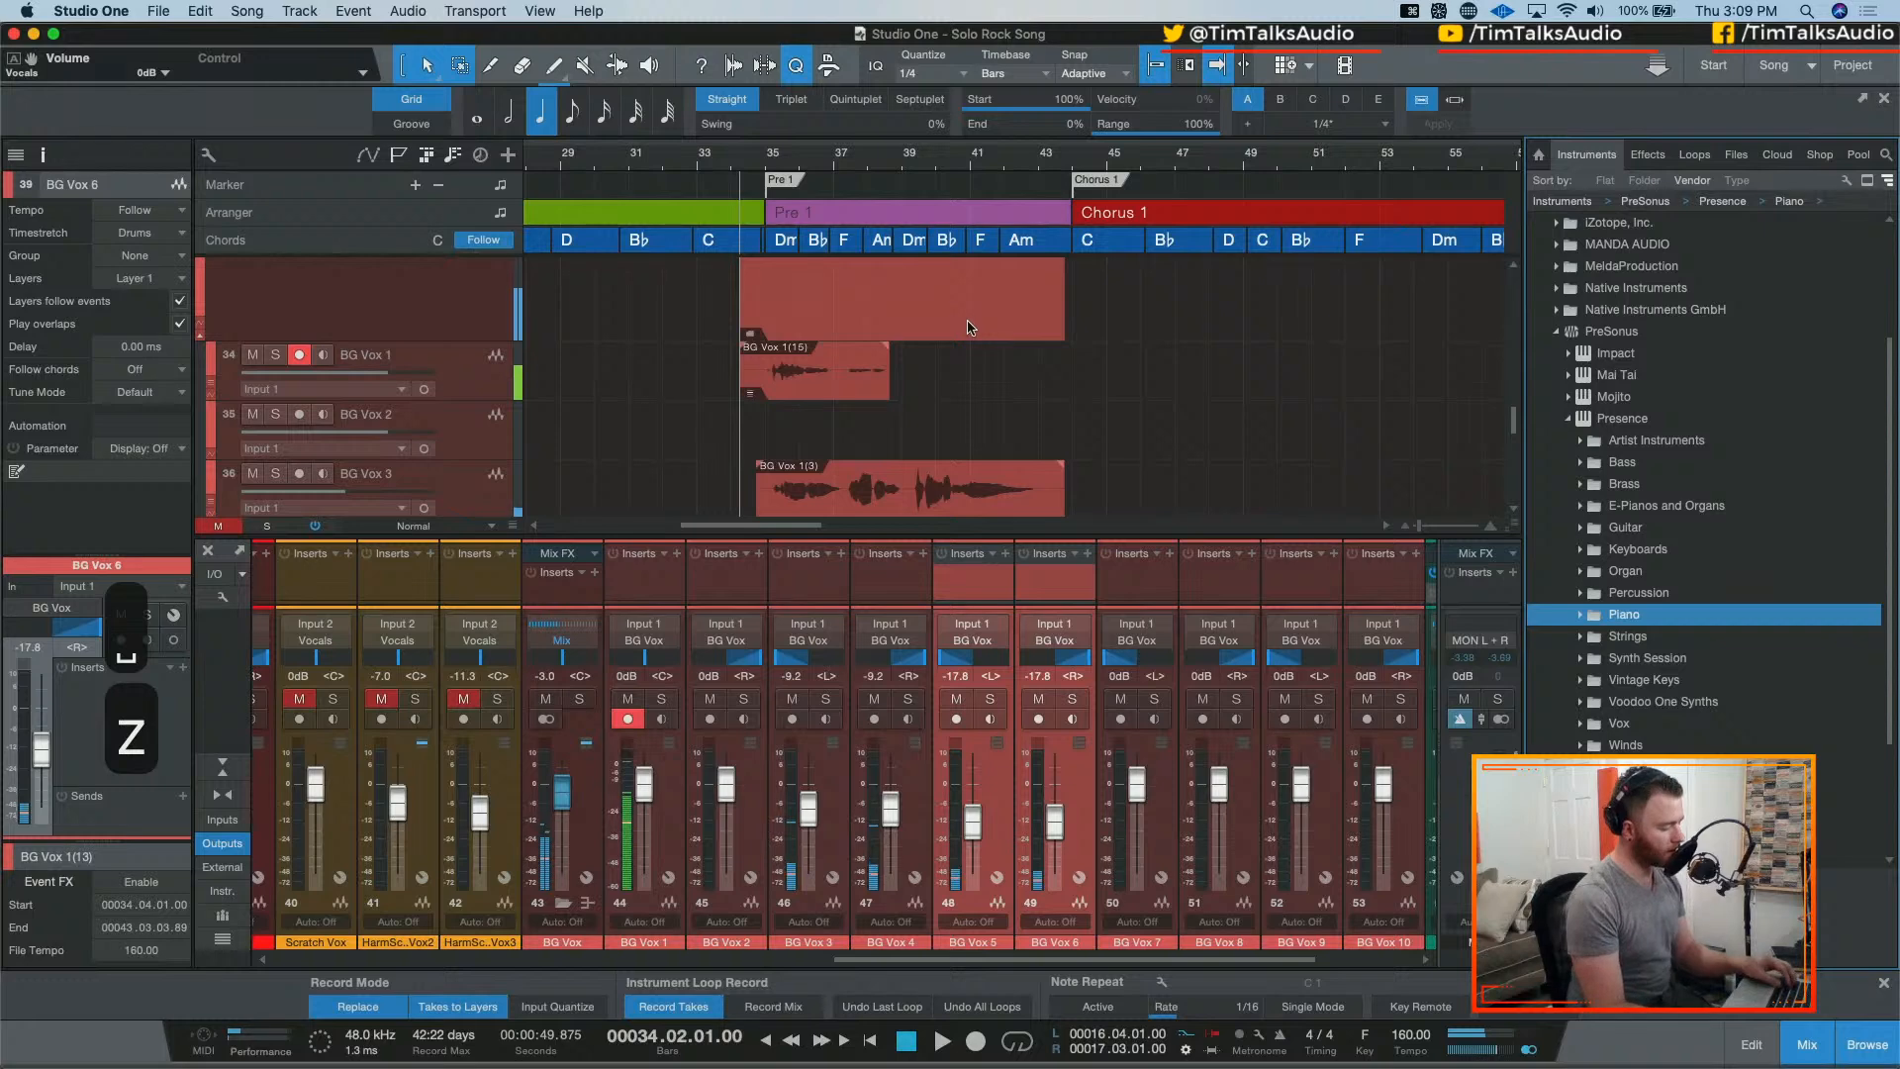
key(super+z)
key(KP_Multiply)
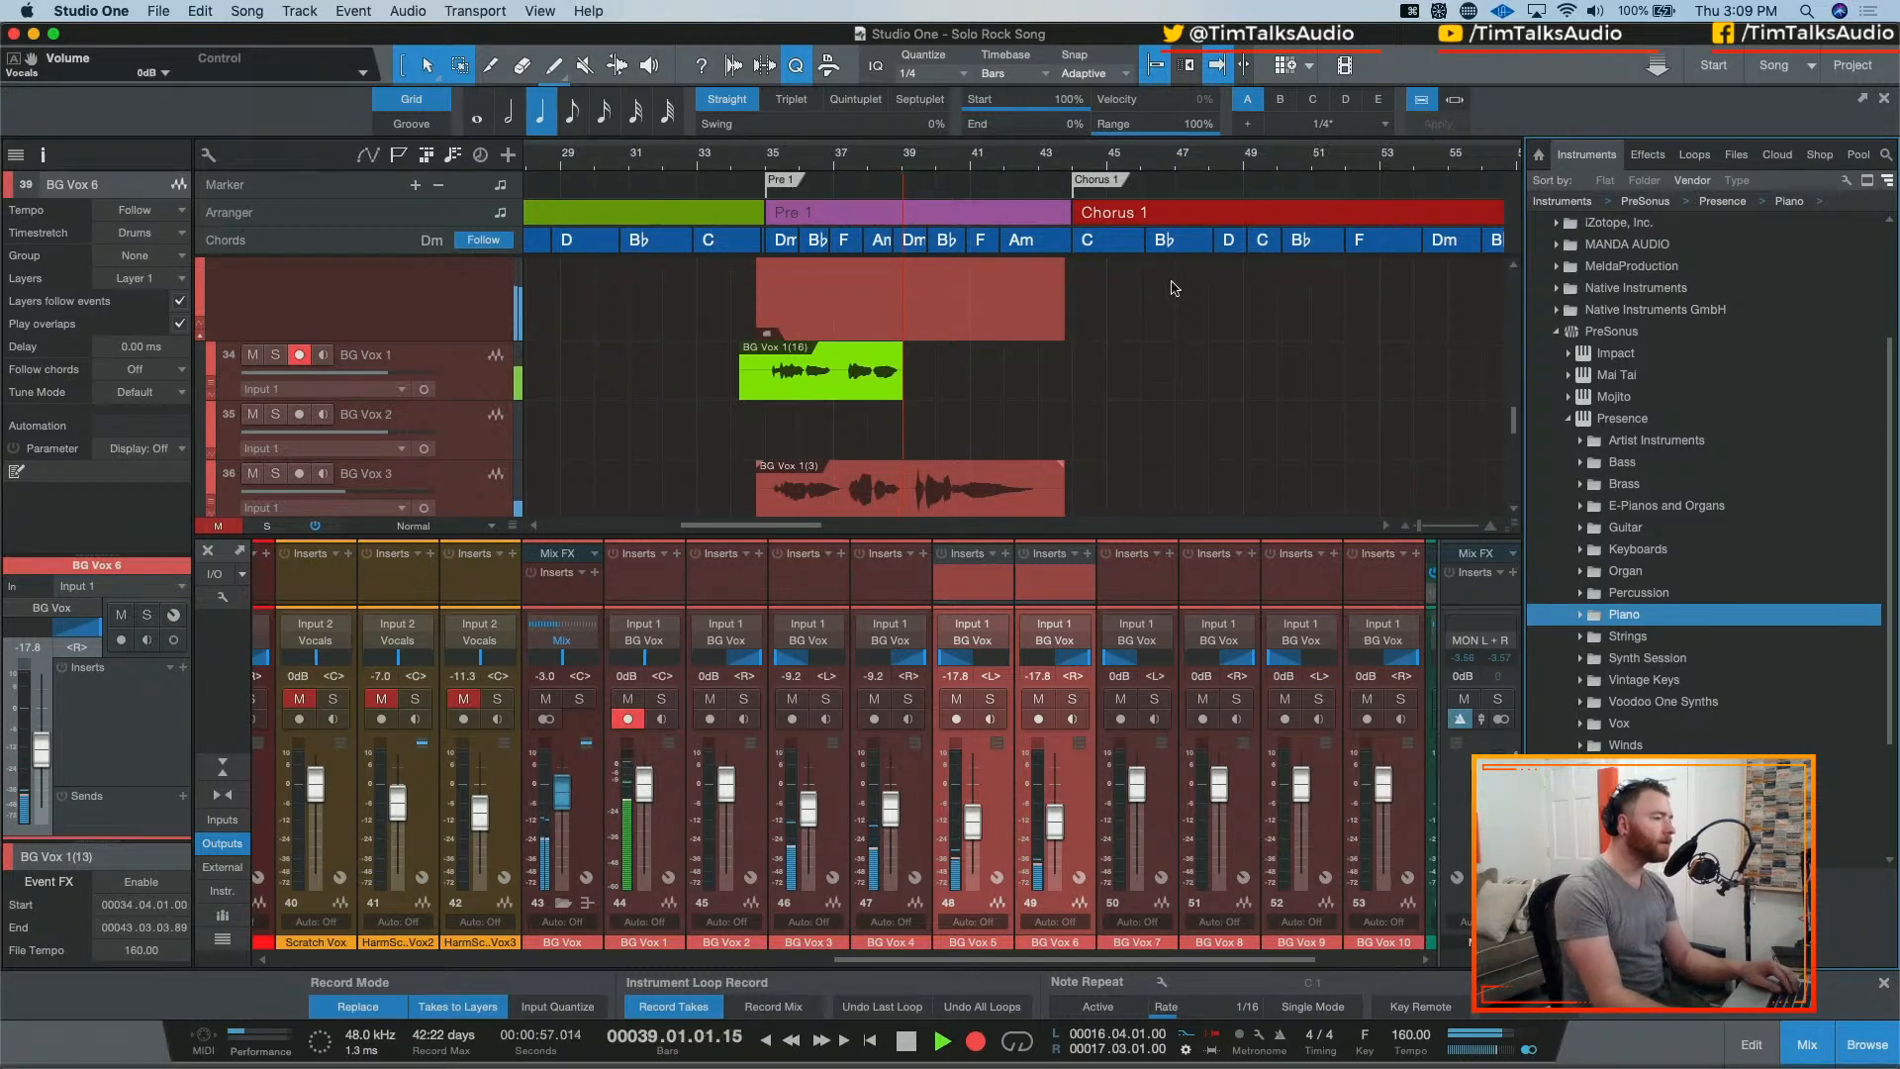
key(space)
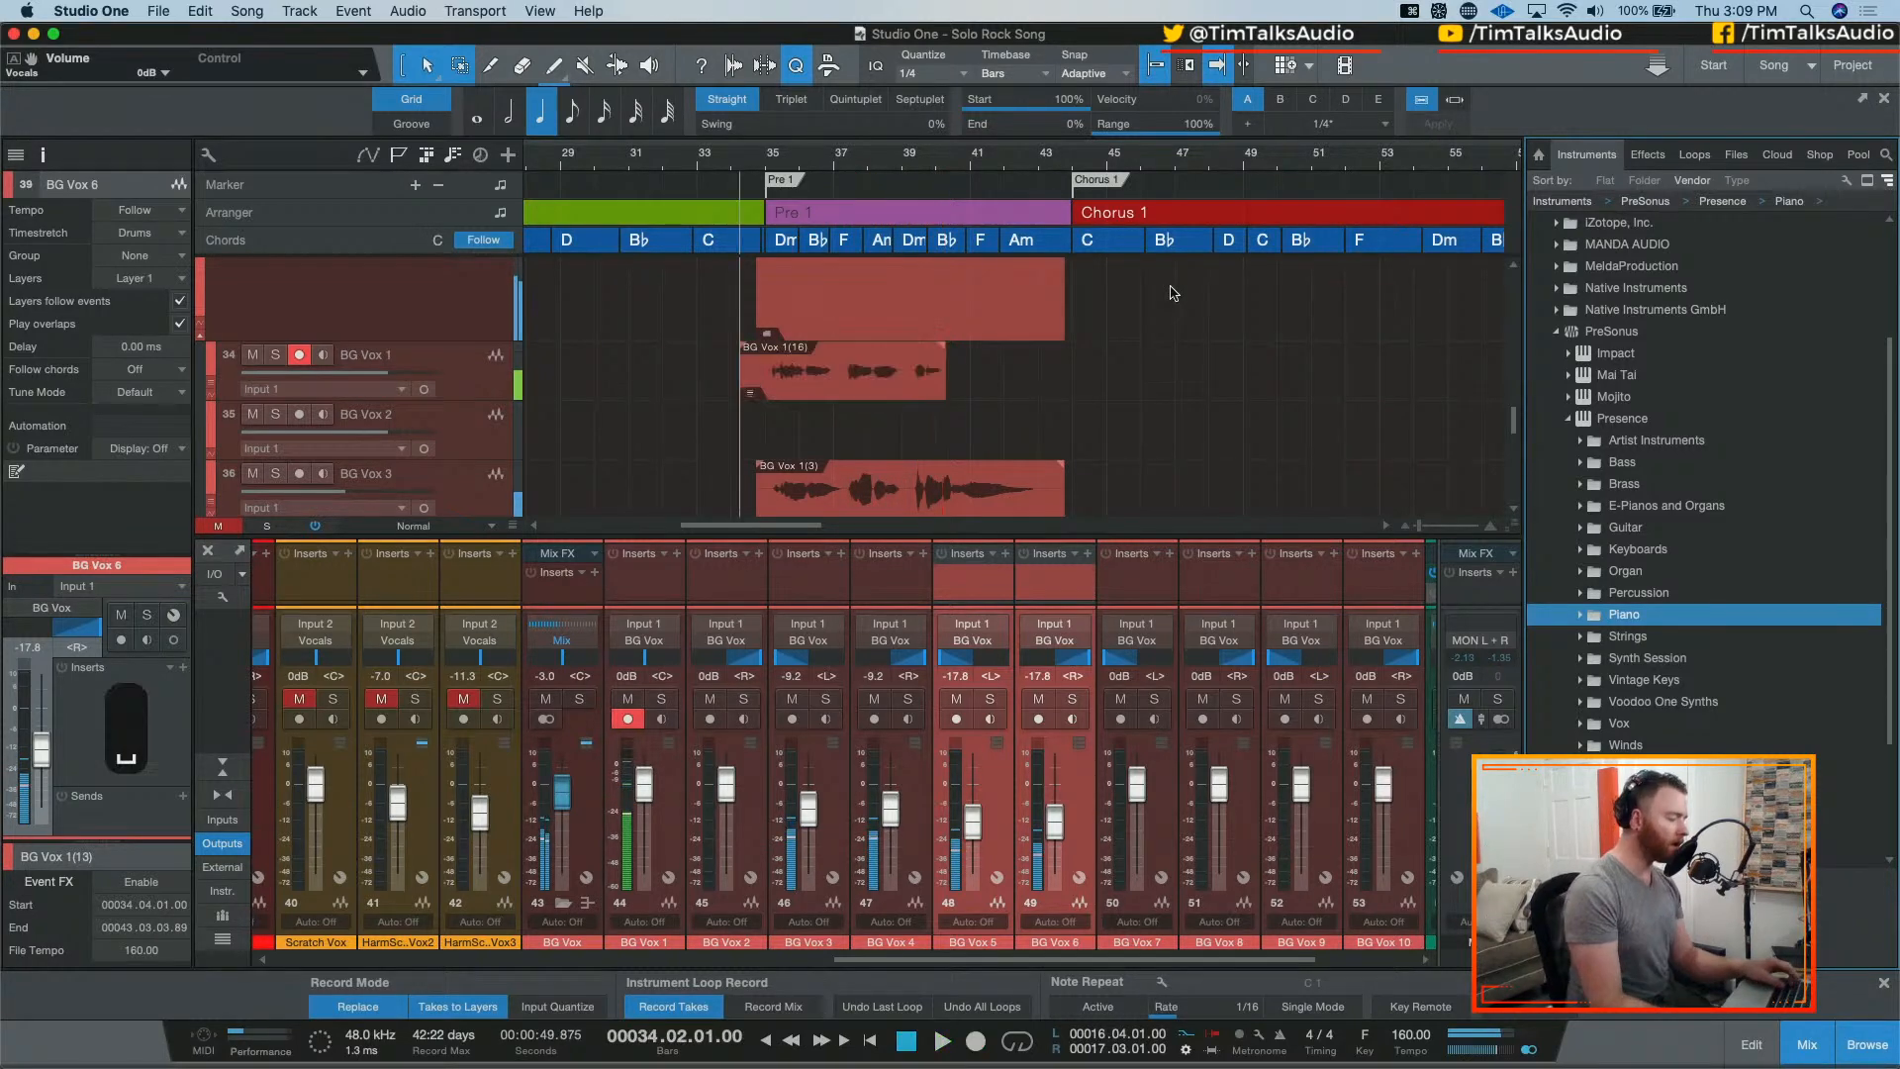
key(super+z)
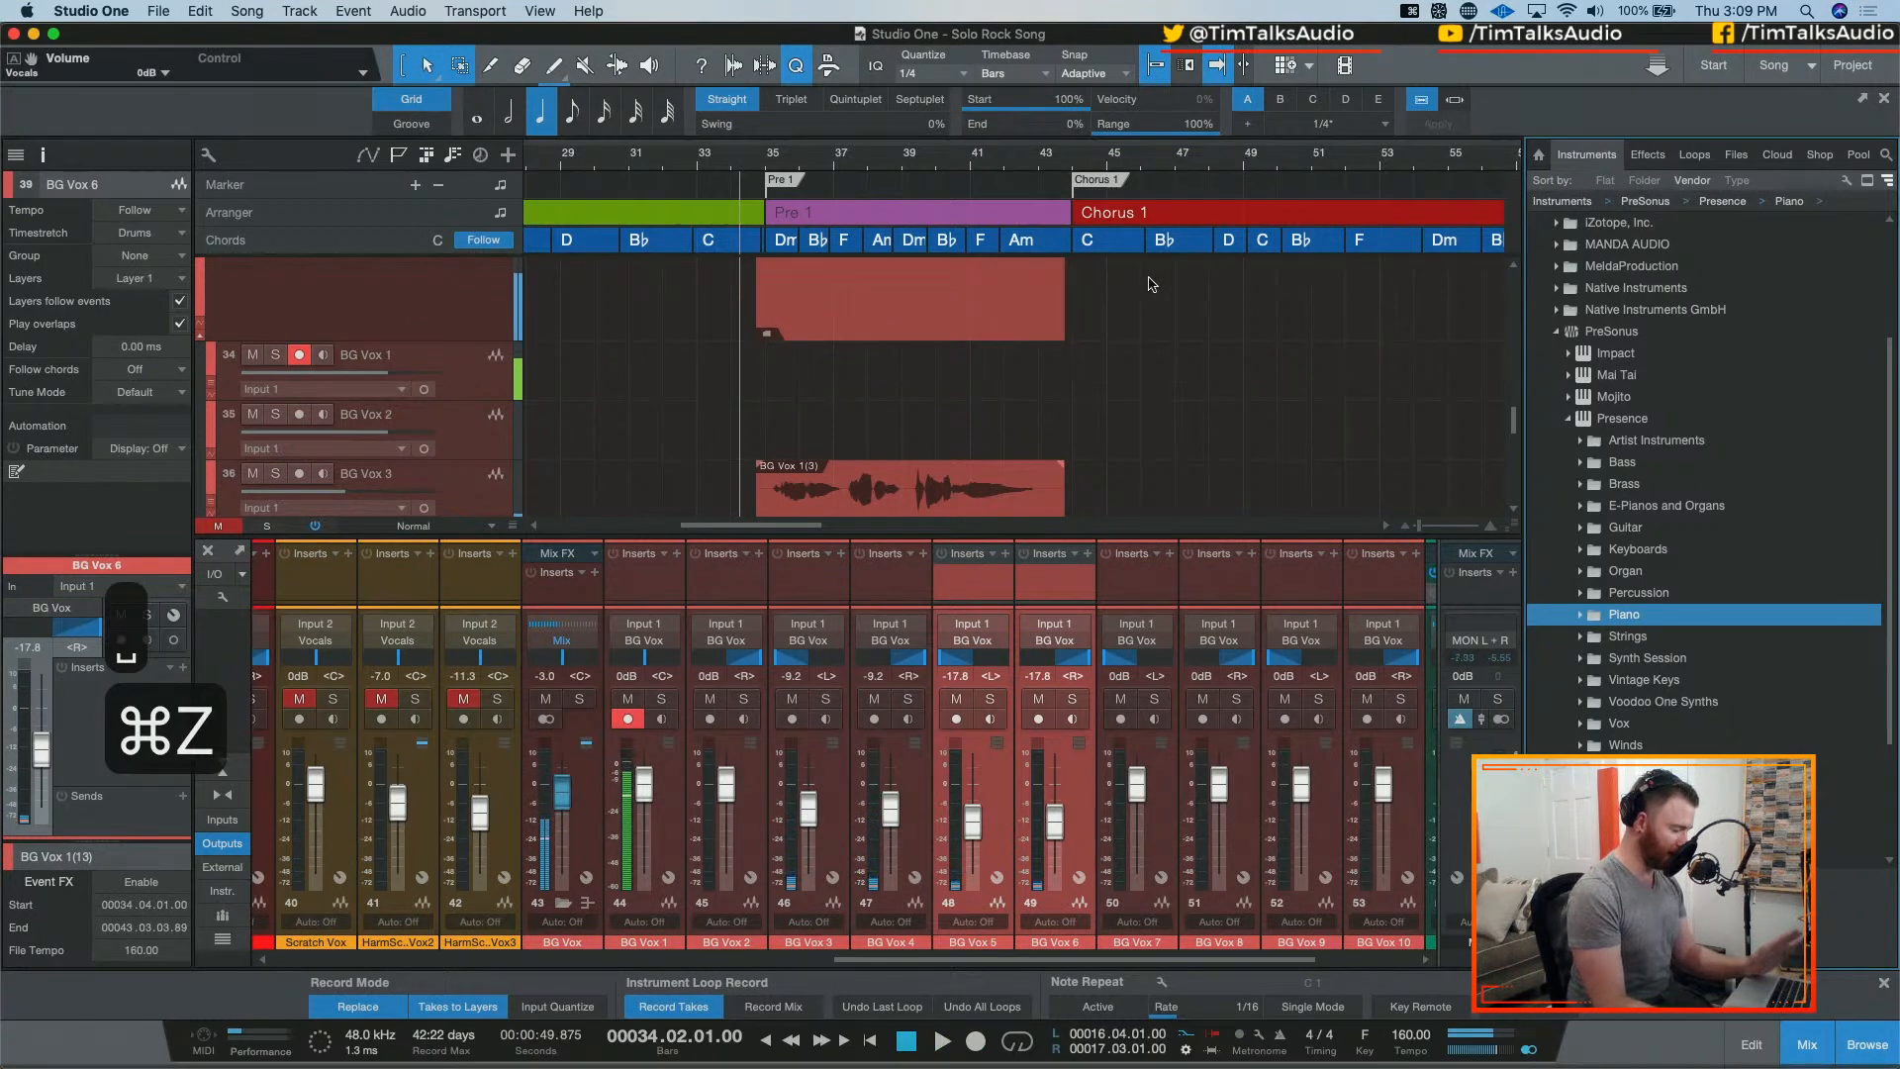
Step: Open the Pre 1 event on Vocal 1 in the Melodyne editor and maximize the editor window
scroll(896, 417, up, 5)
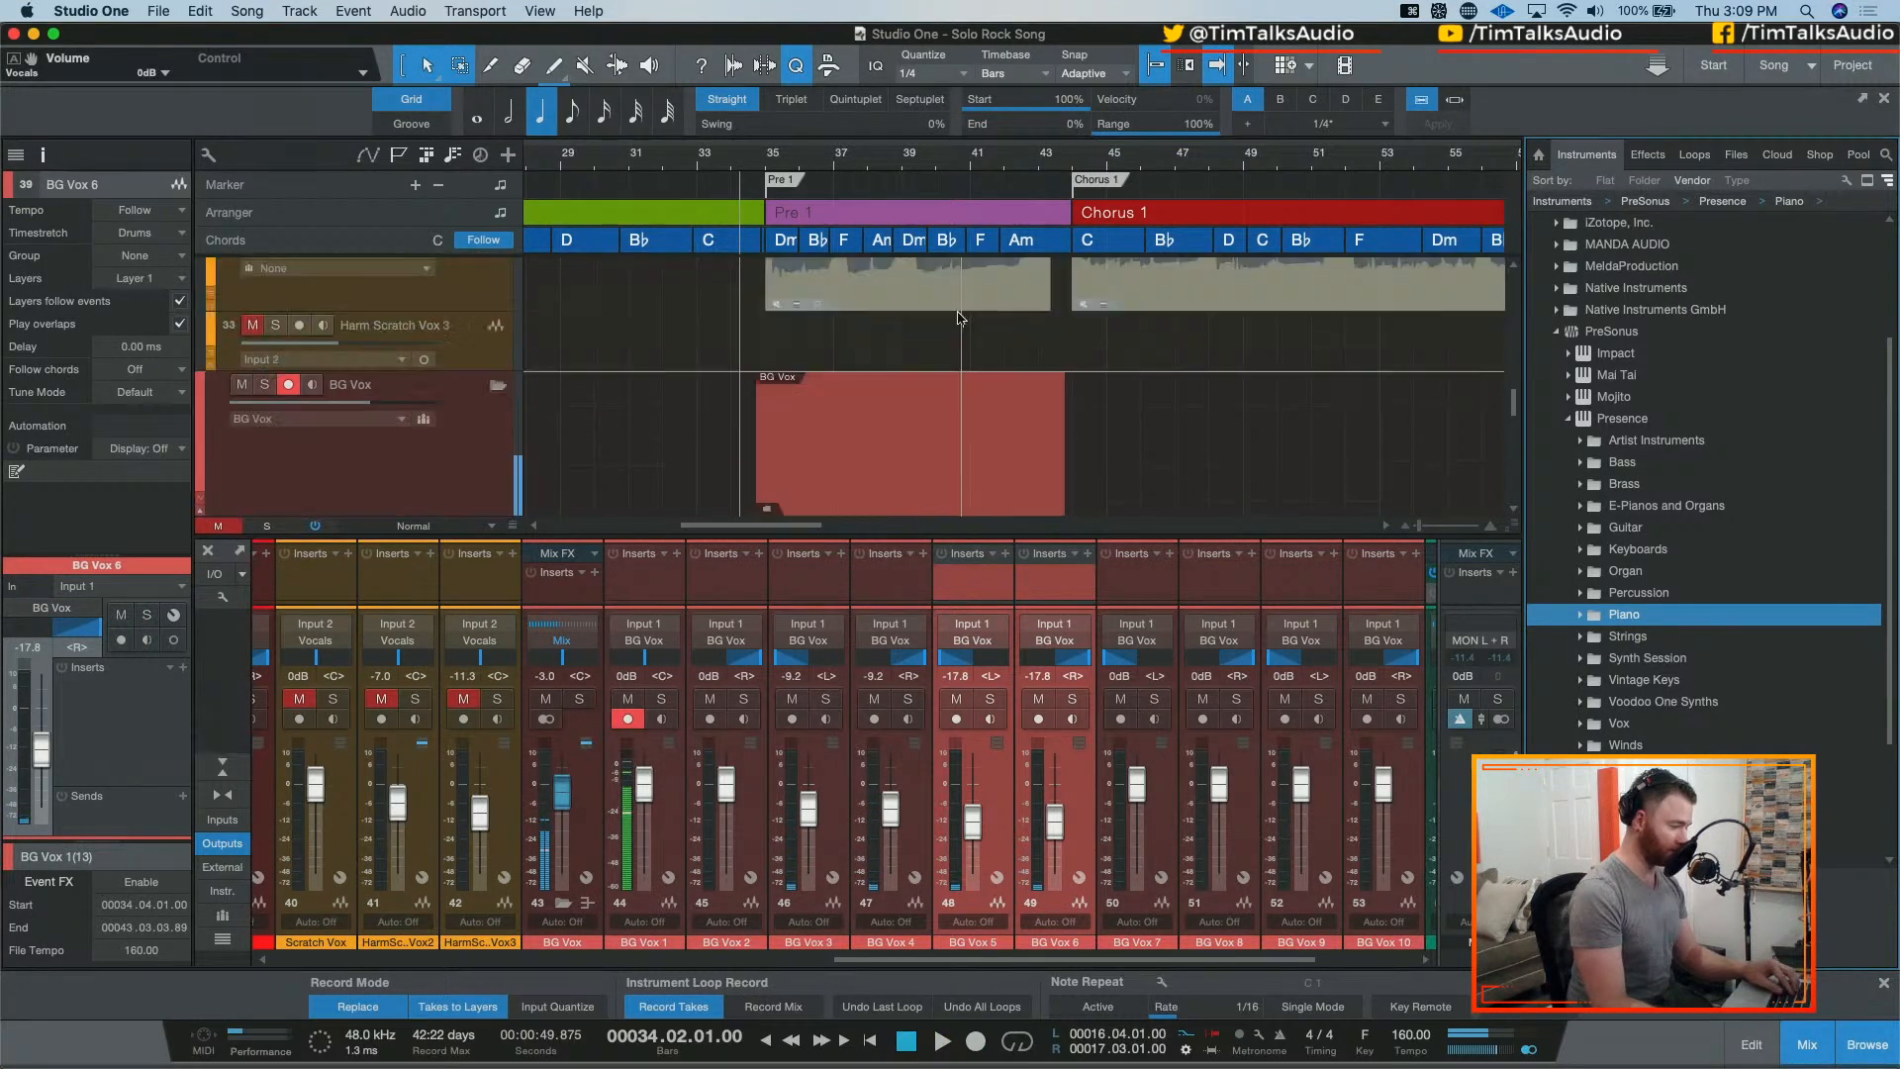
scroll(896, 417, up, 3)
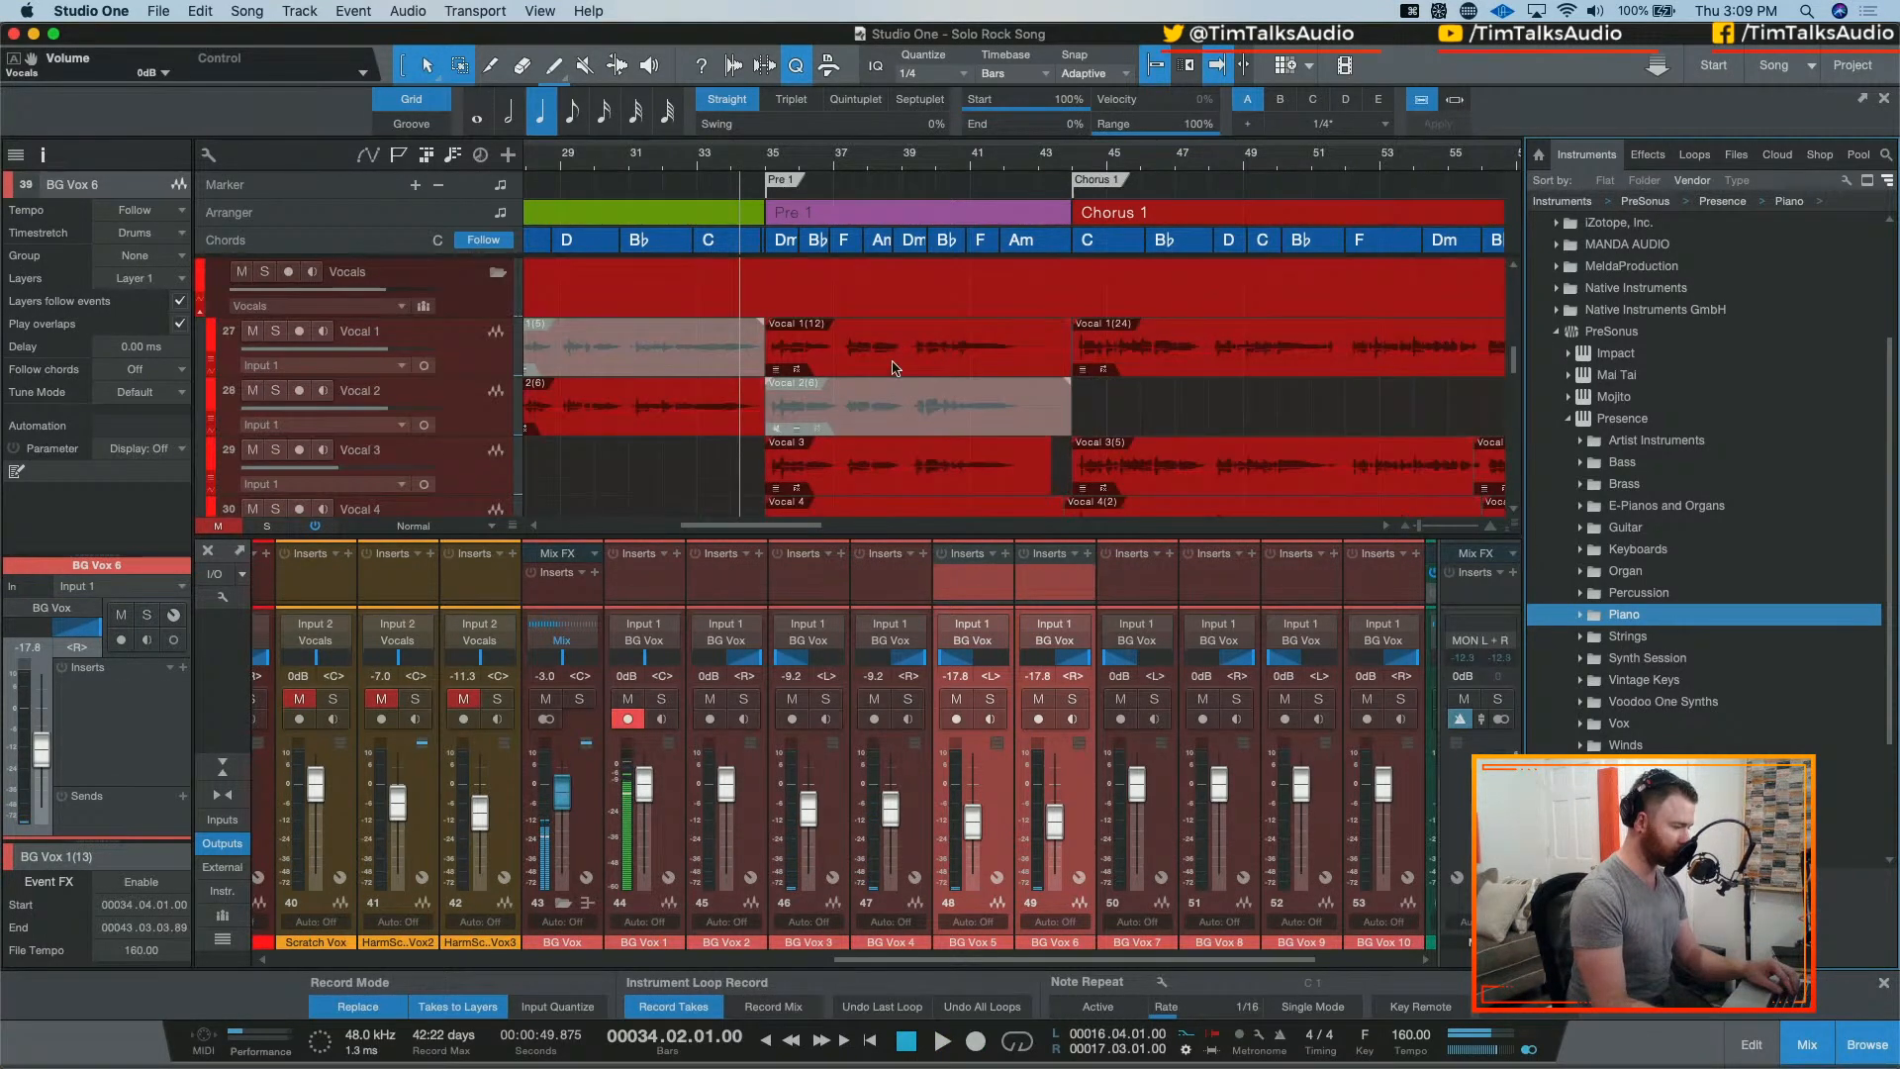
double_click(894, 368)
scroll(900, 710, up, 1)
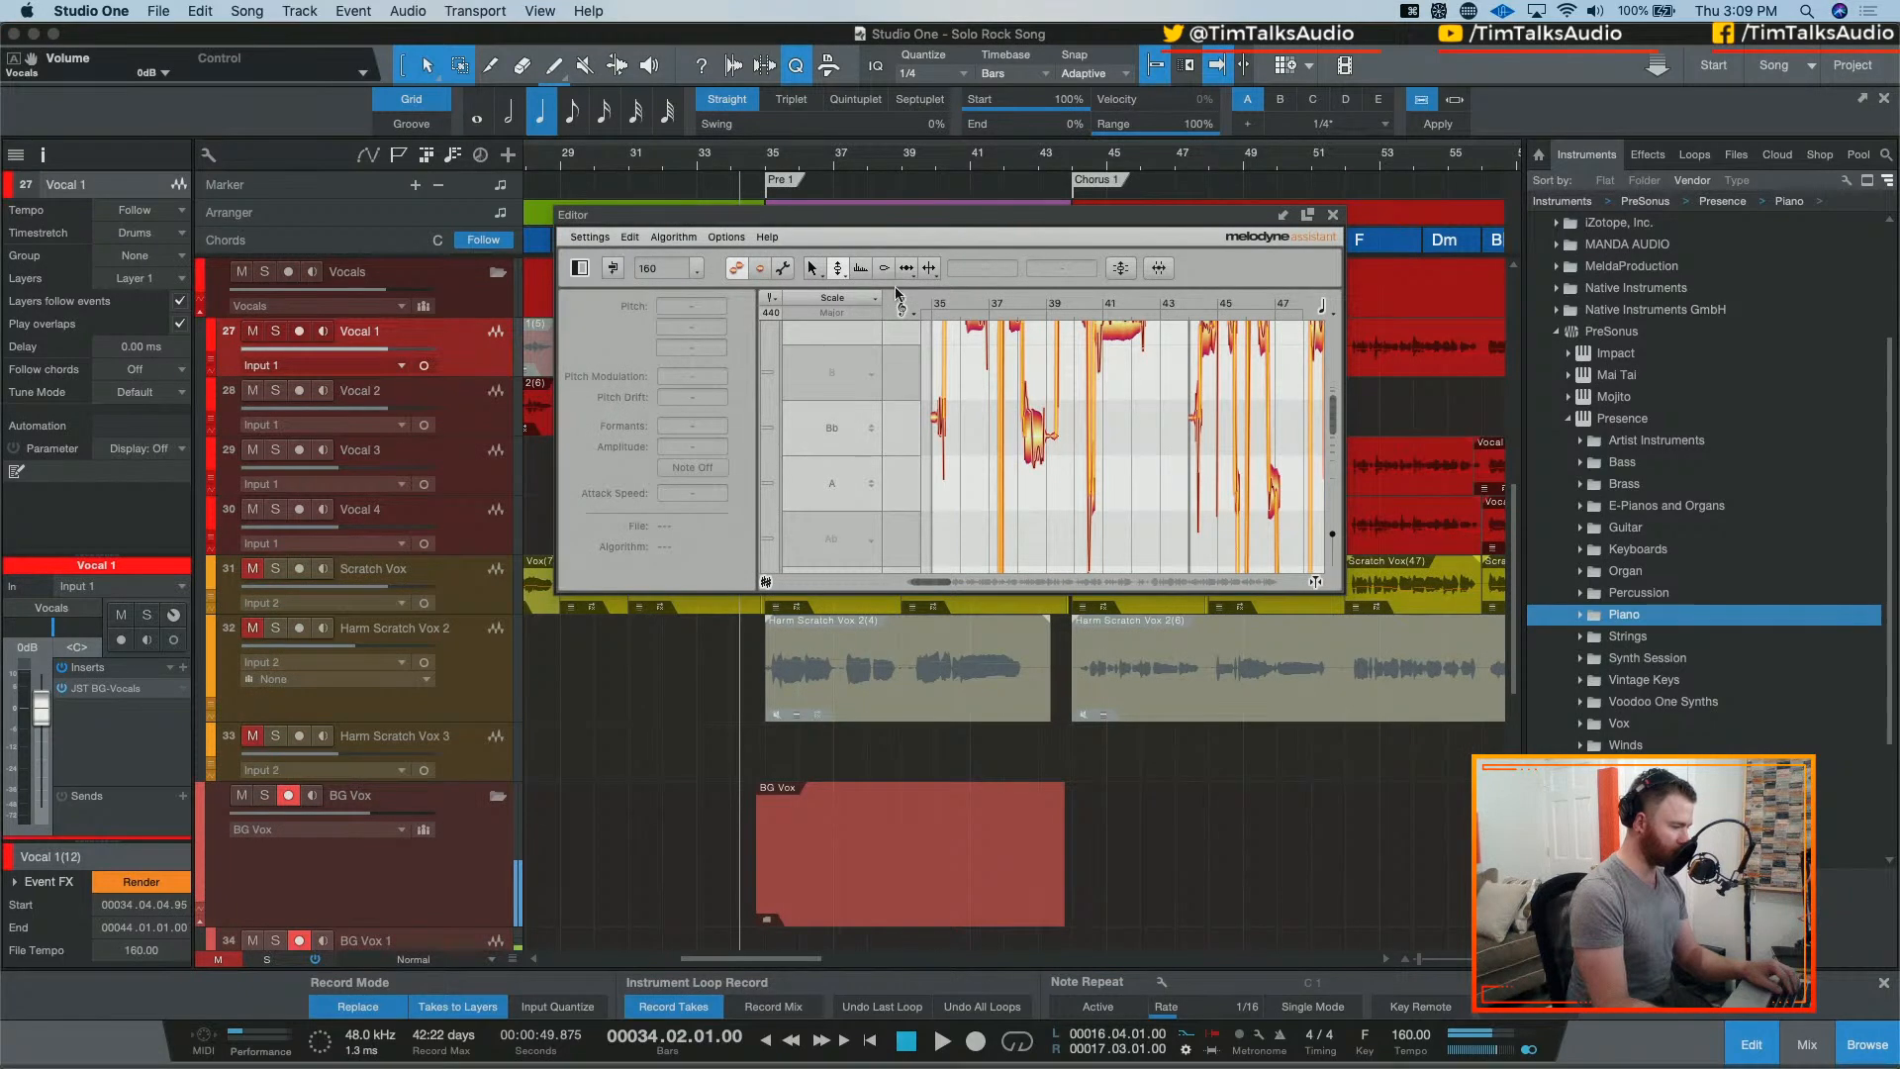
double_click(936, 220)
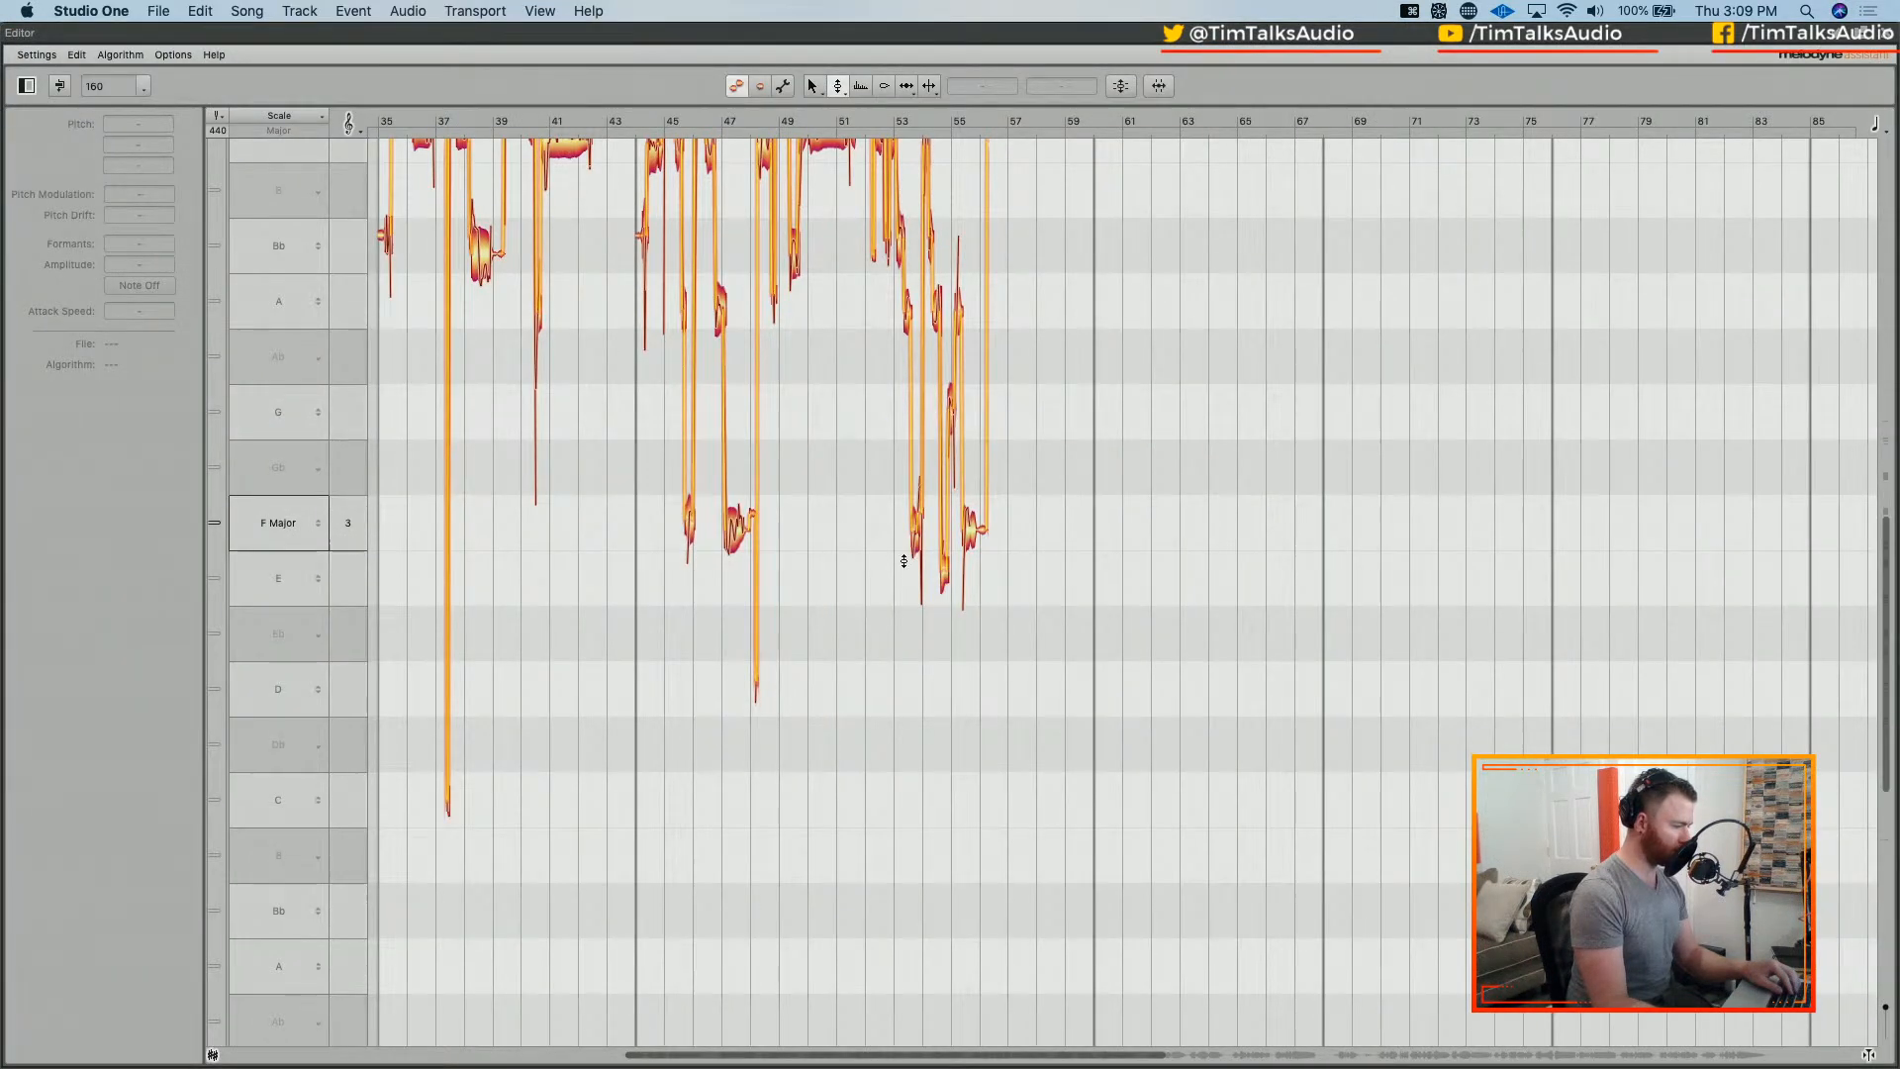
Step: Enlarge the vocal notes between about bars 35 and 50 and play the phrase to check its melody
scroll(903, 561, up, 5)
right_click(777, 374)
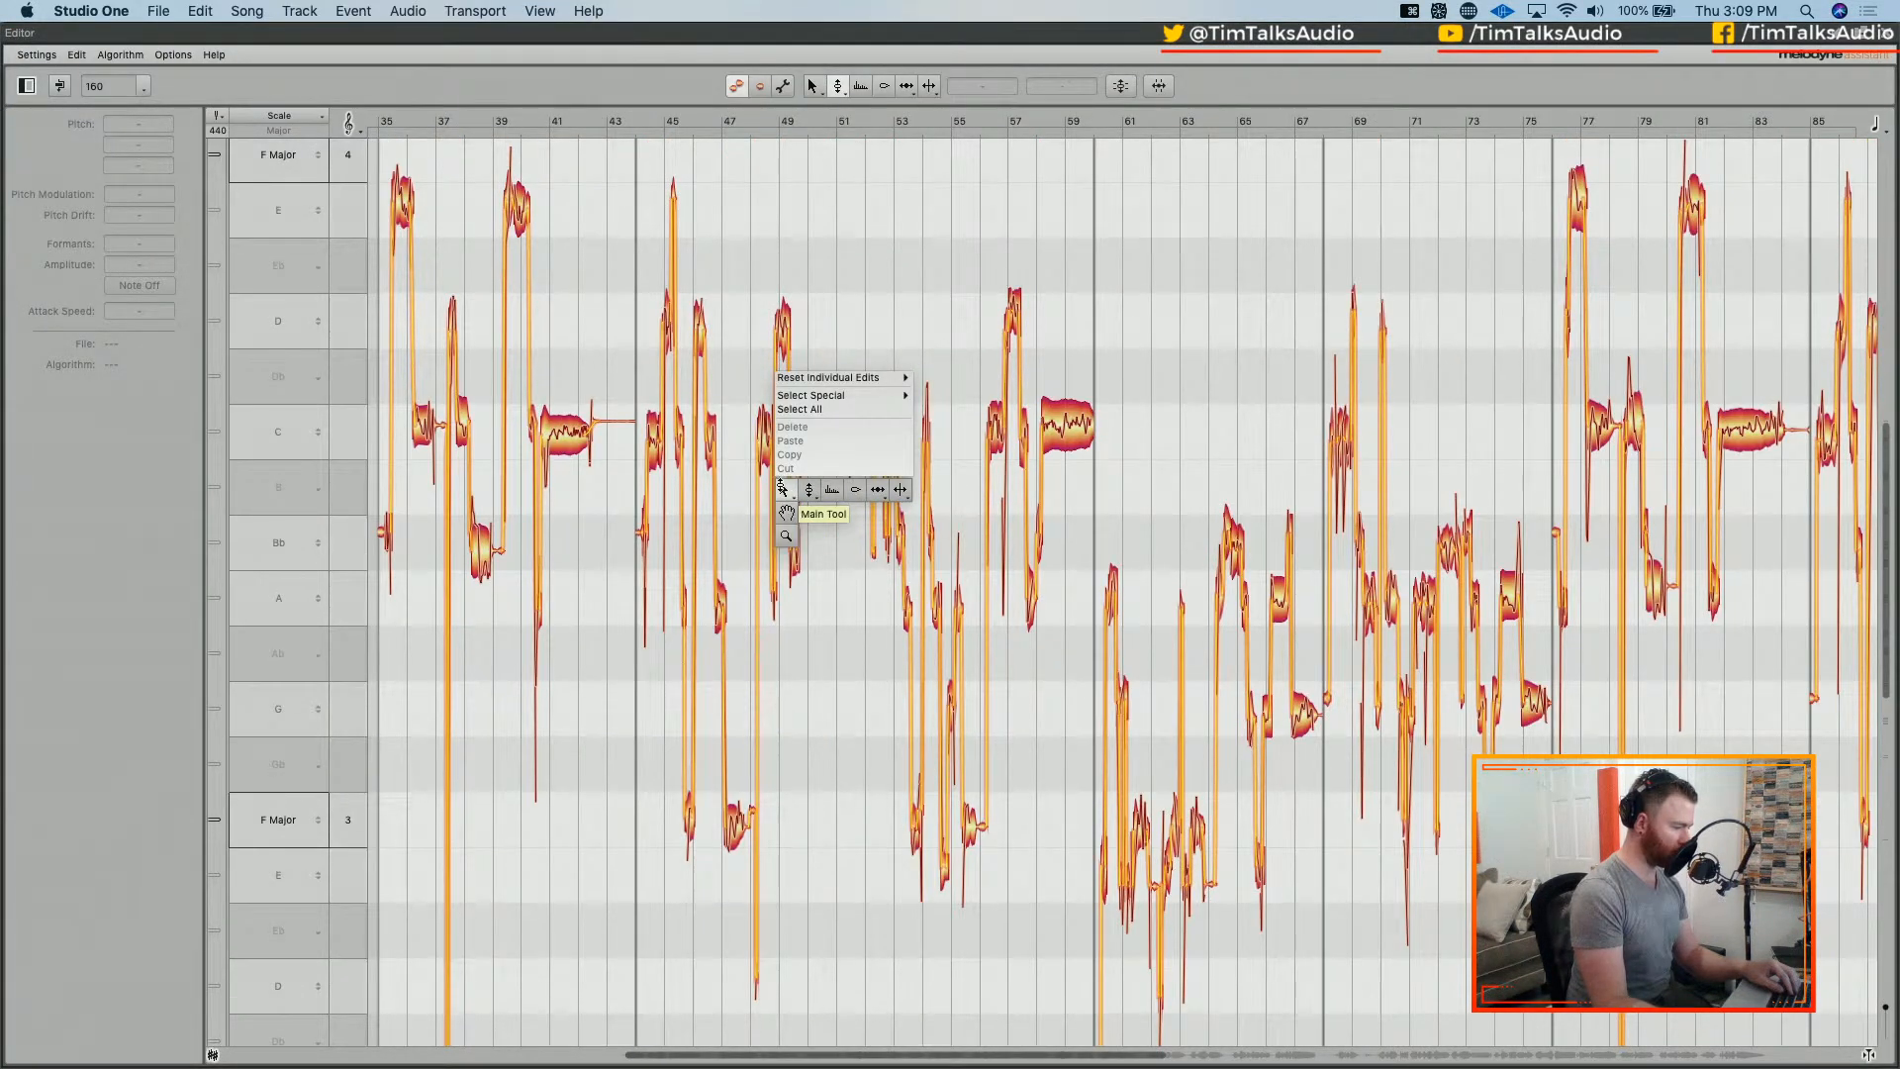
click(786, 535)
click(998, 554)
drag(998, 554, 1055, 509)
scroll(1056, 509, left, 10)
key(space)
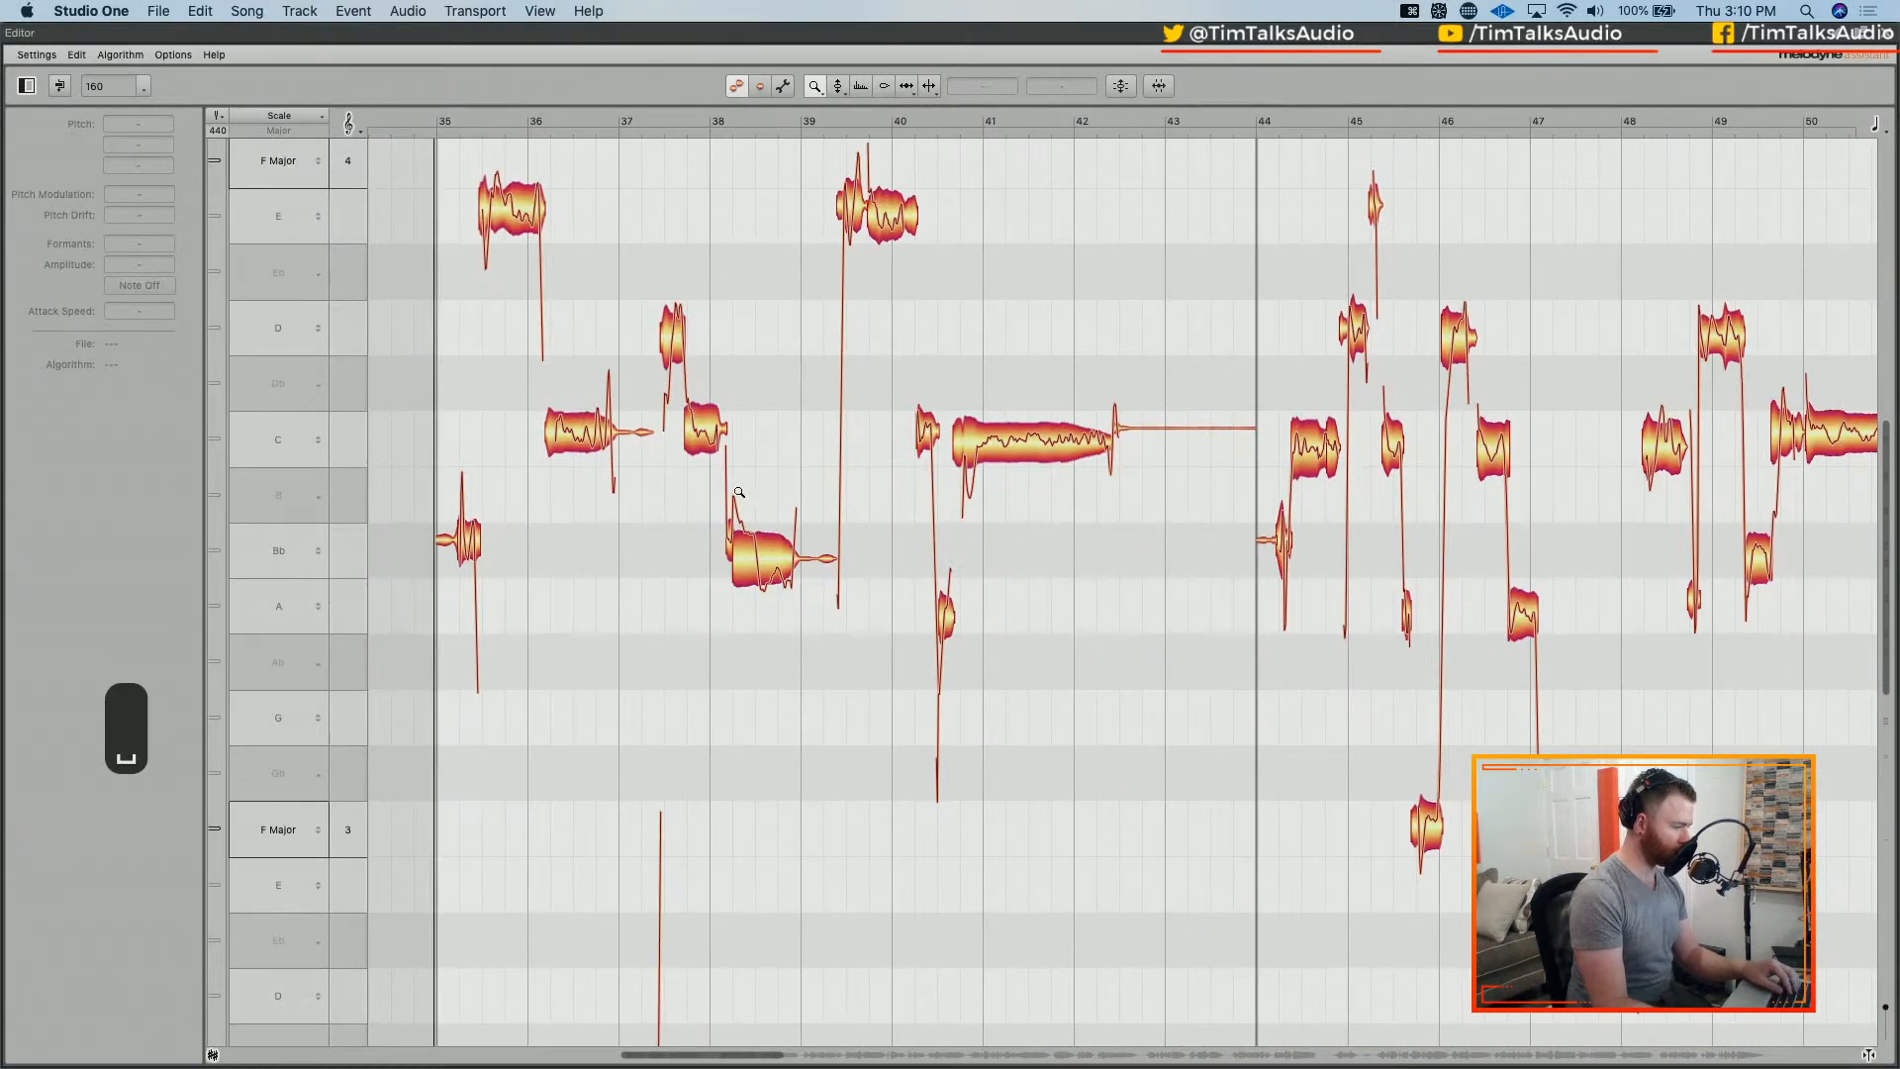
Step: Split the long E4 note just after bar 35 into two parts with the Main Tool
right_click(616, 111)
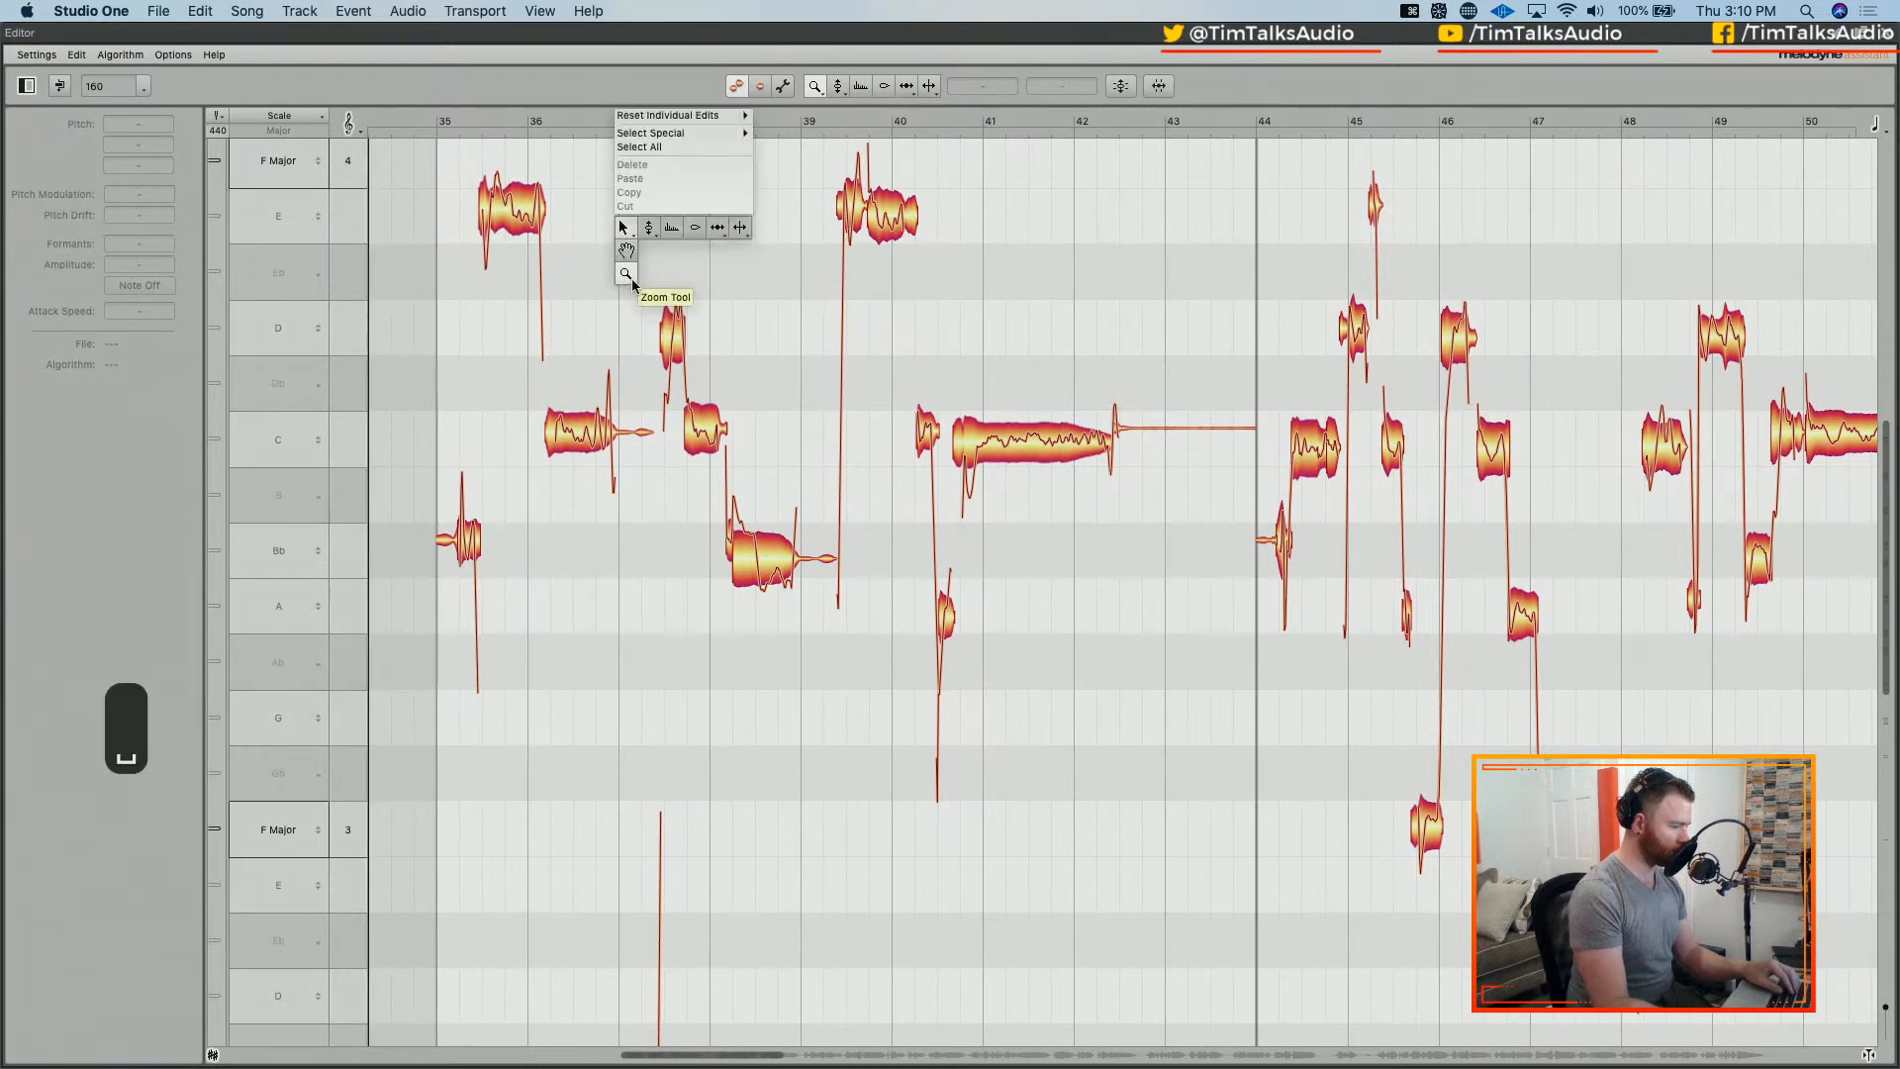
click(621, 224)
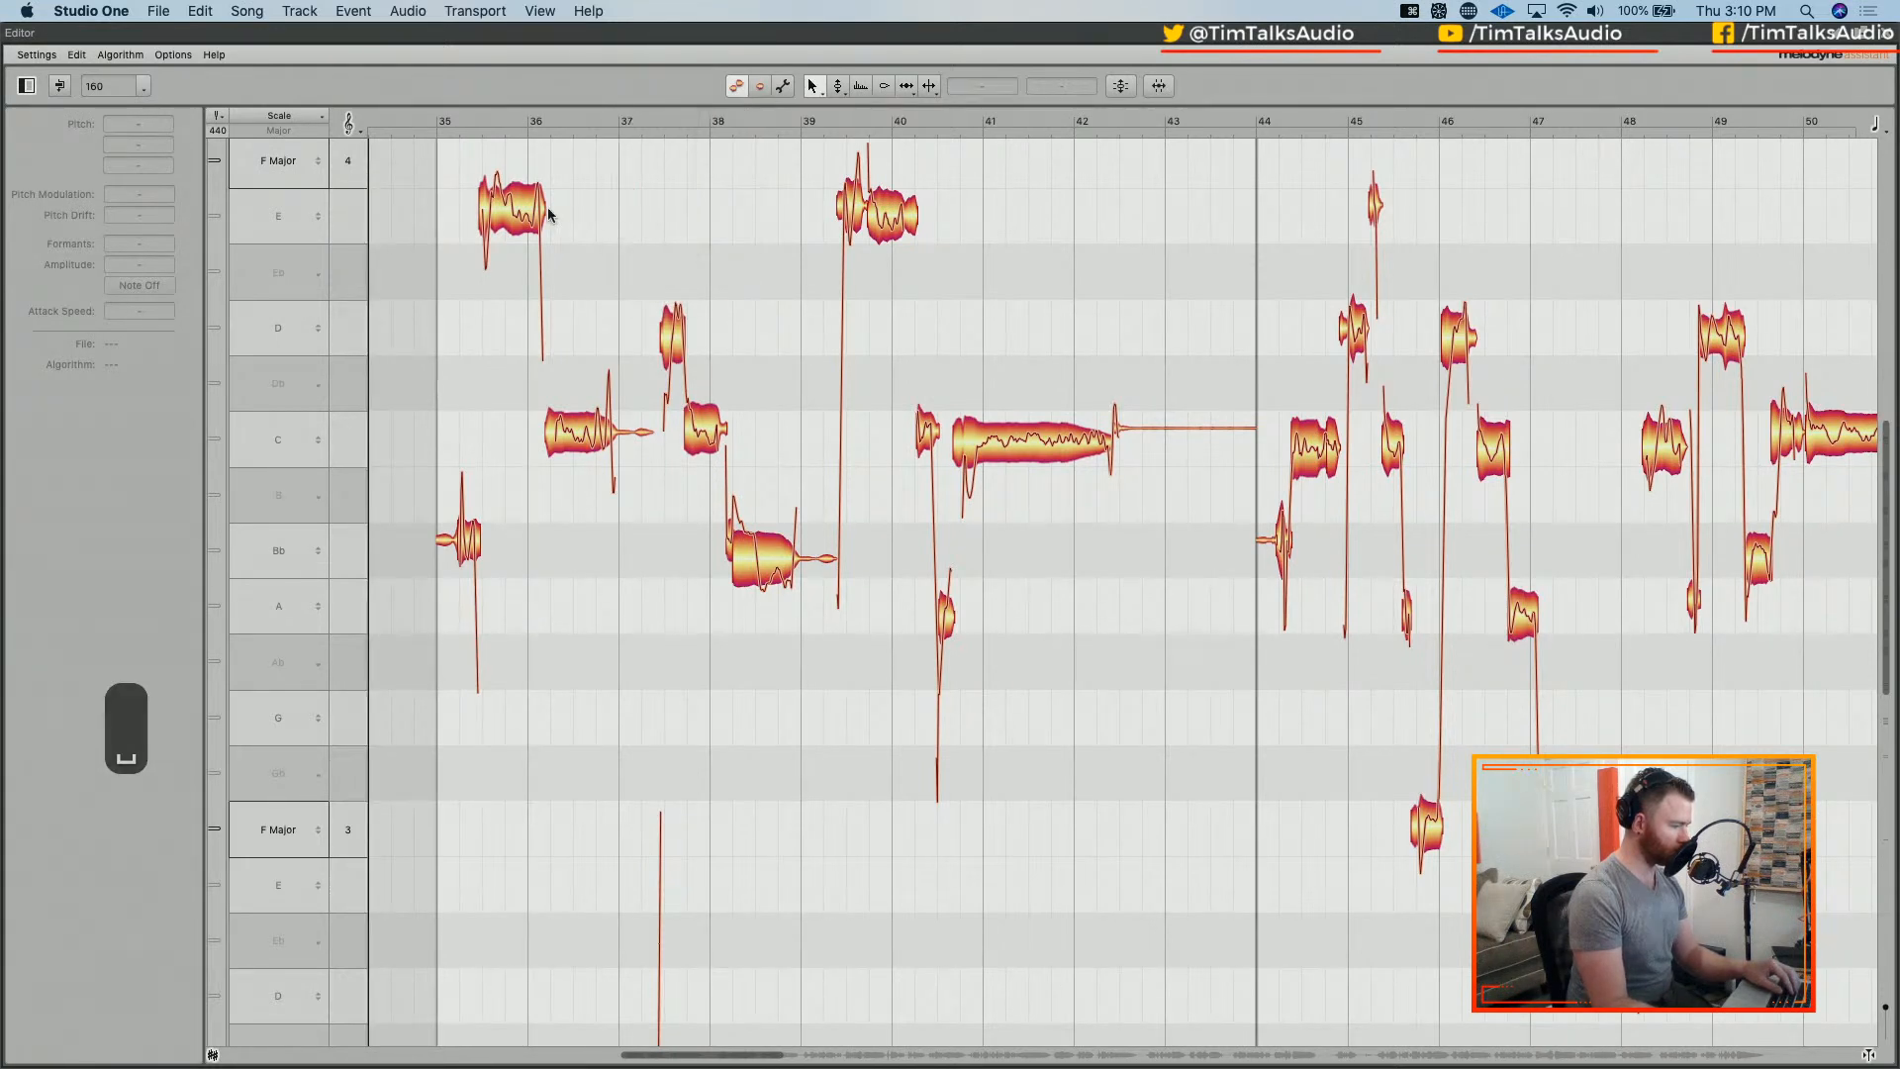
click(513, 195)
double_click(510, 182)
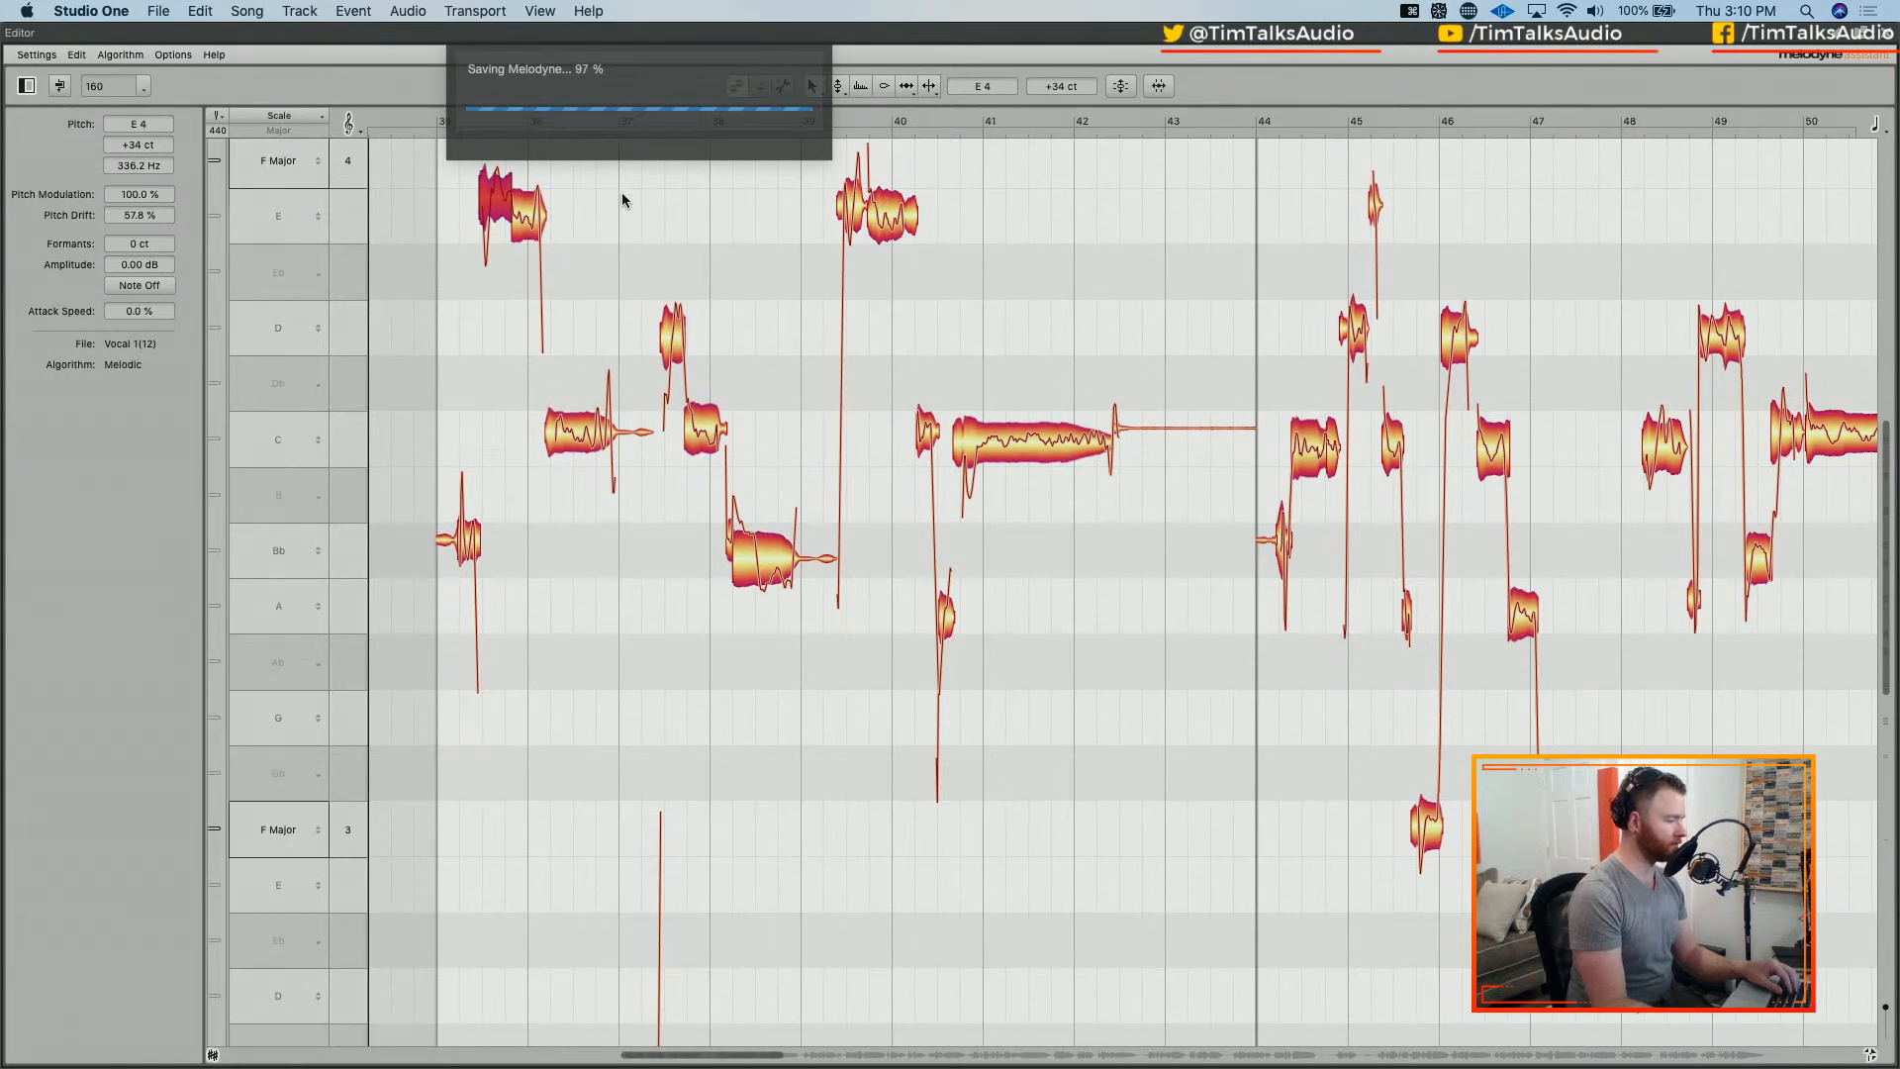
Step: Raise the first part of the split note after bar 35 to F4, -29 cents, with the Pitch Tool and play it back
right_click(455, 204)
click(479, 204)
right_click(445, 235)
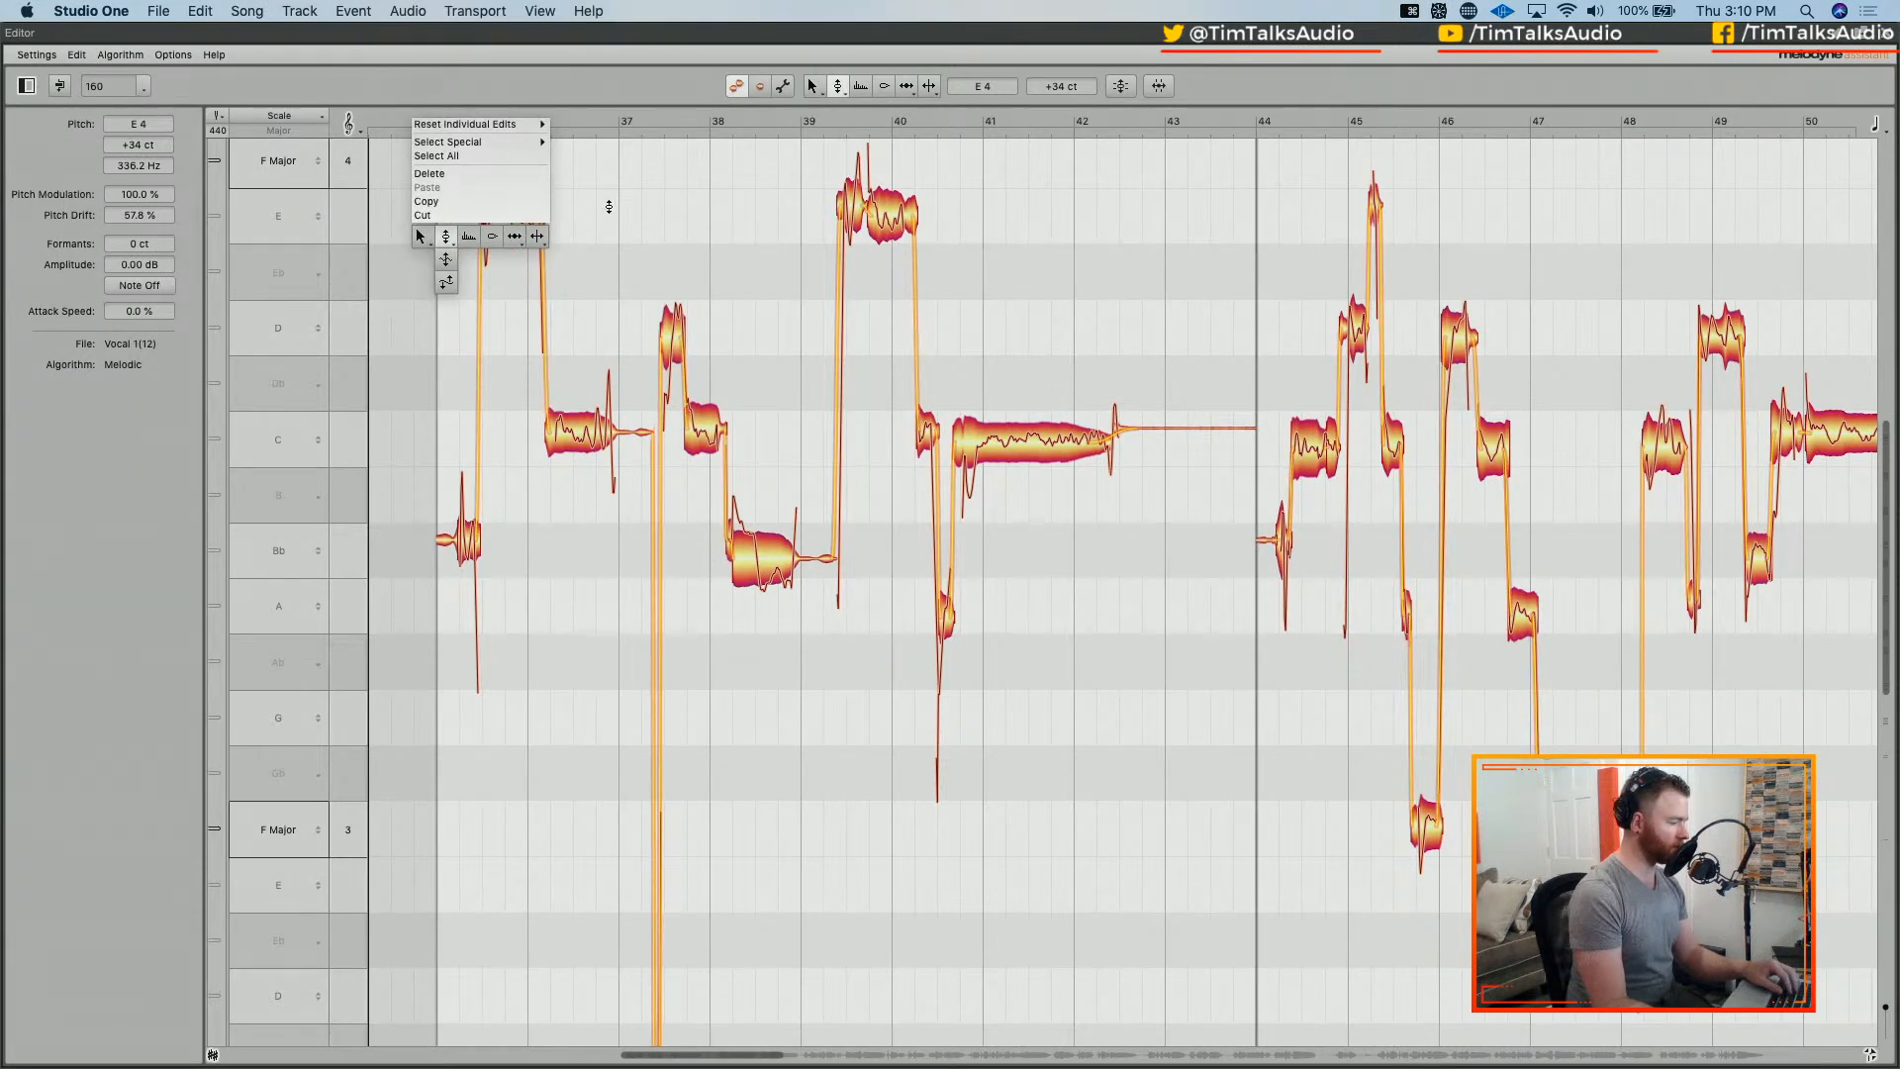
click(443, 234)
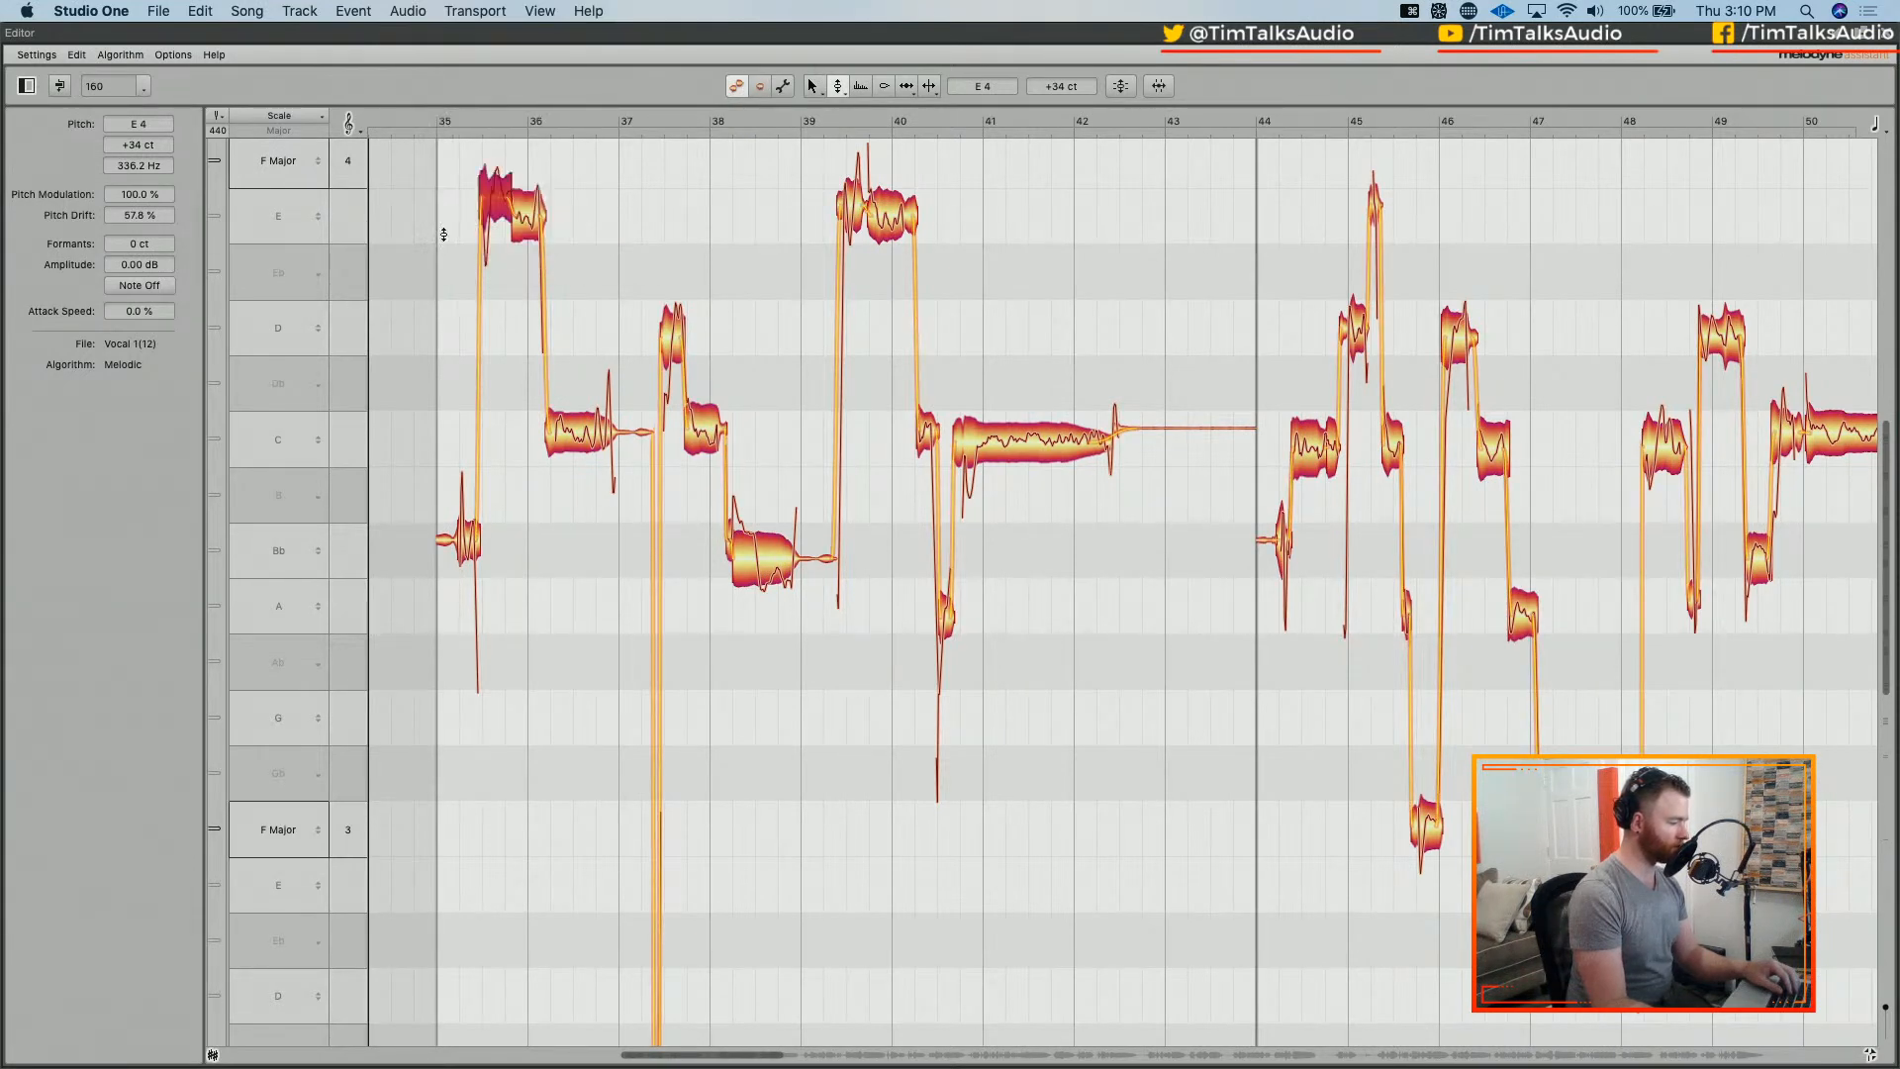
double_click(497, 206)
key(space)
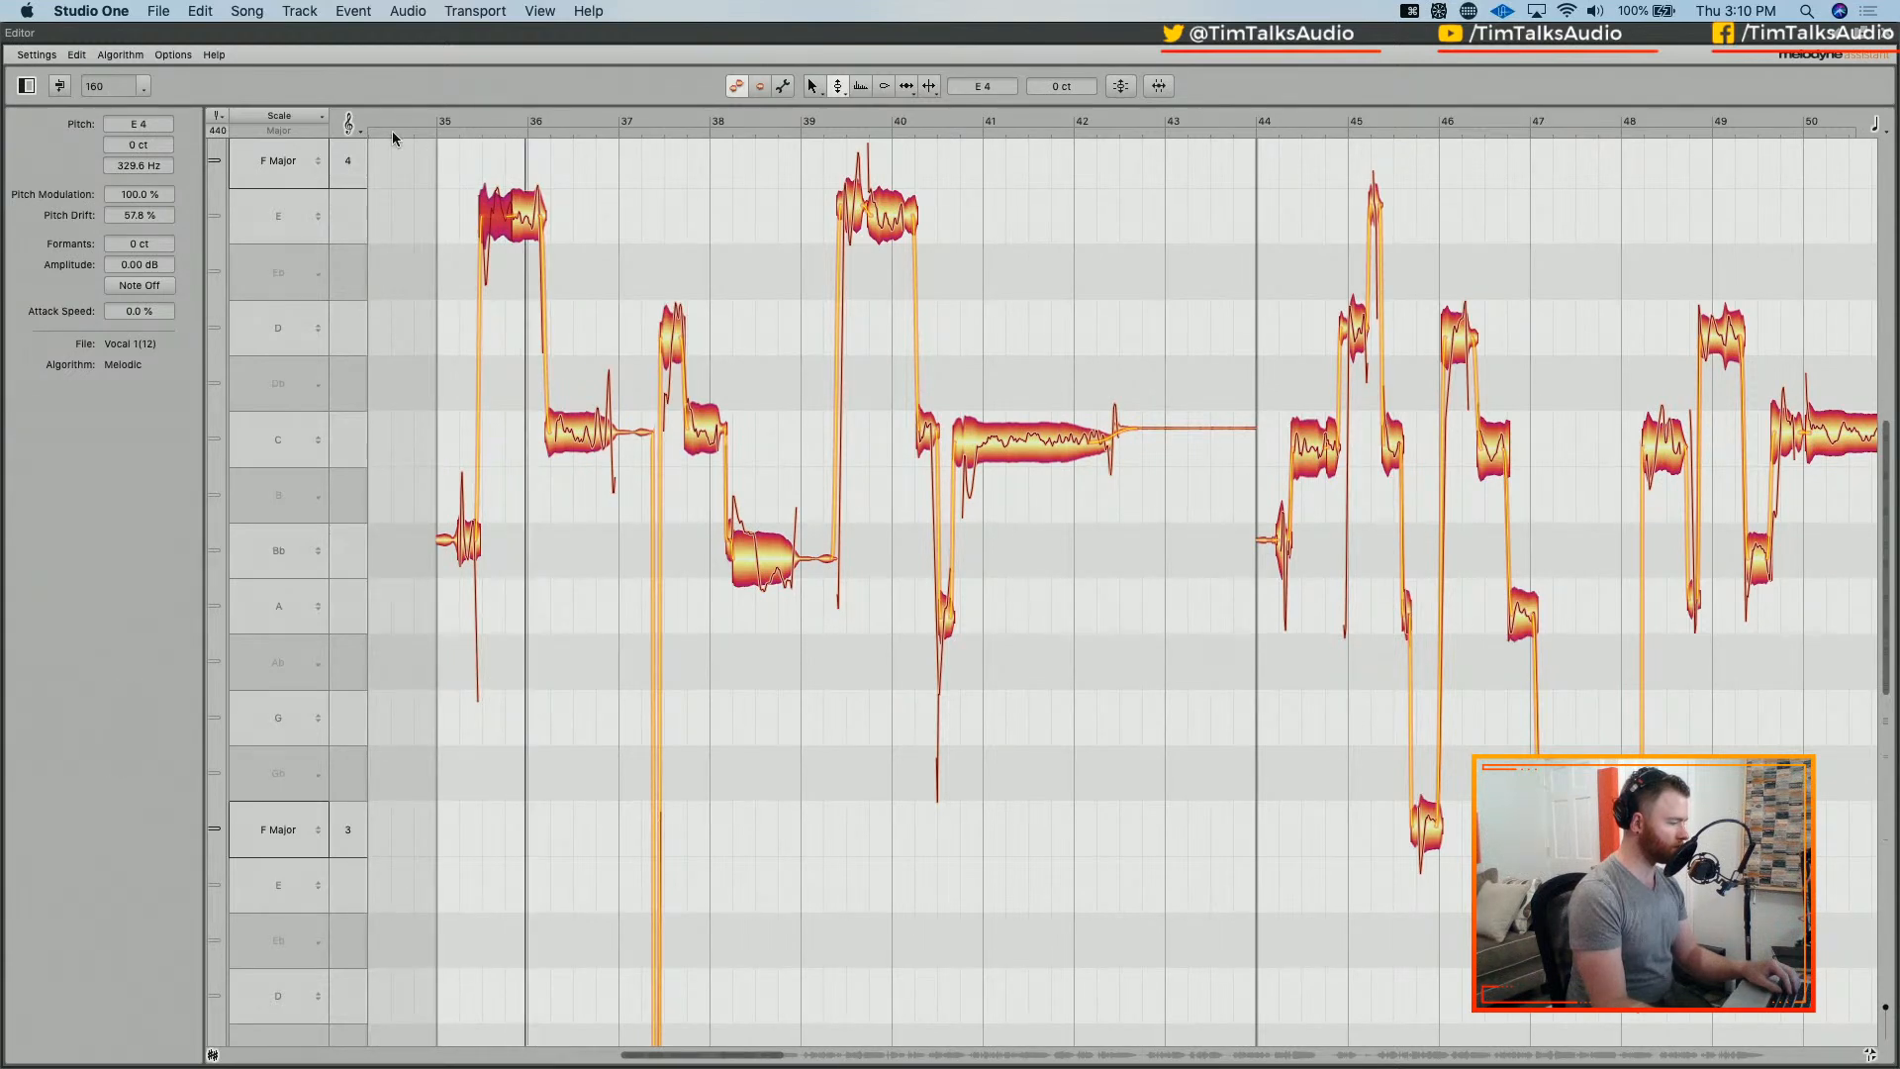
key(space)
drag(493, 185, 491, 173)
key(space)
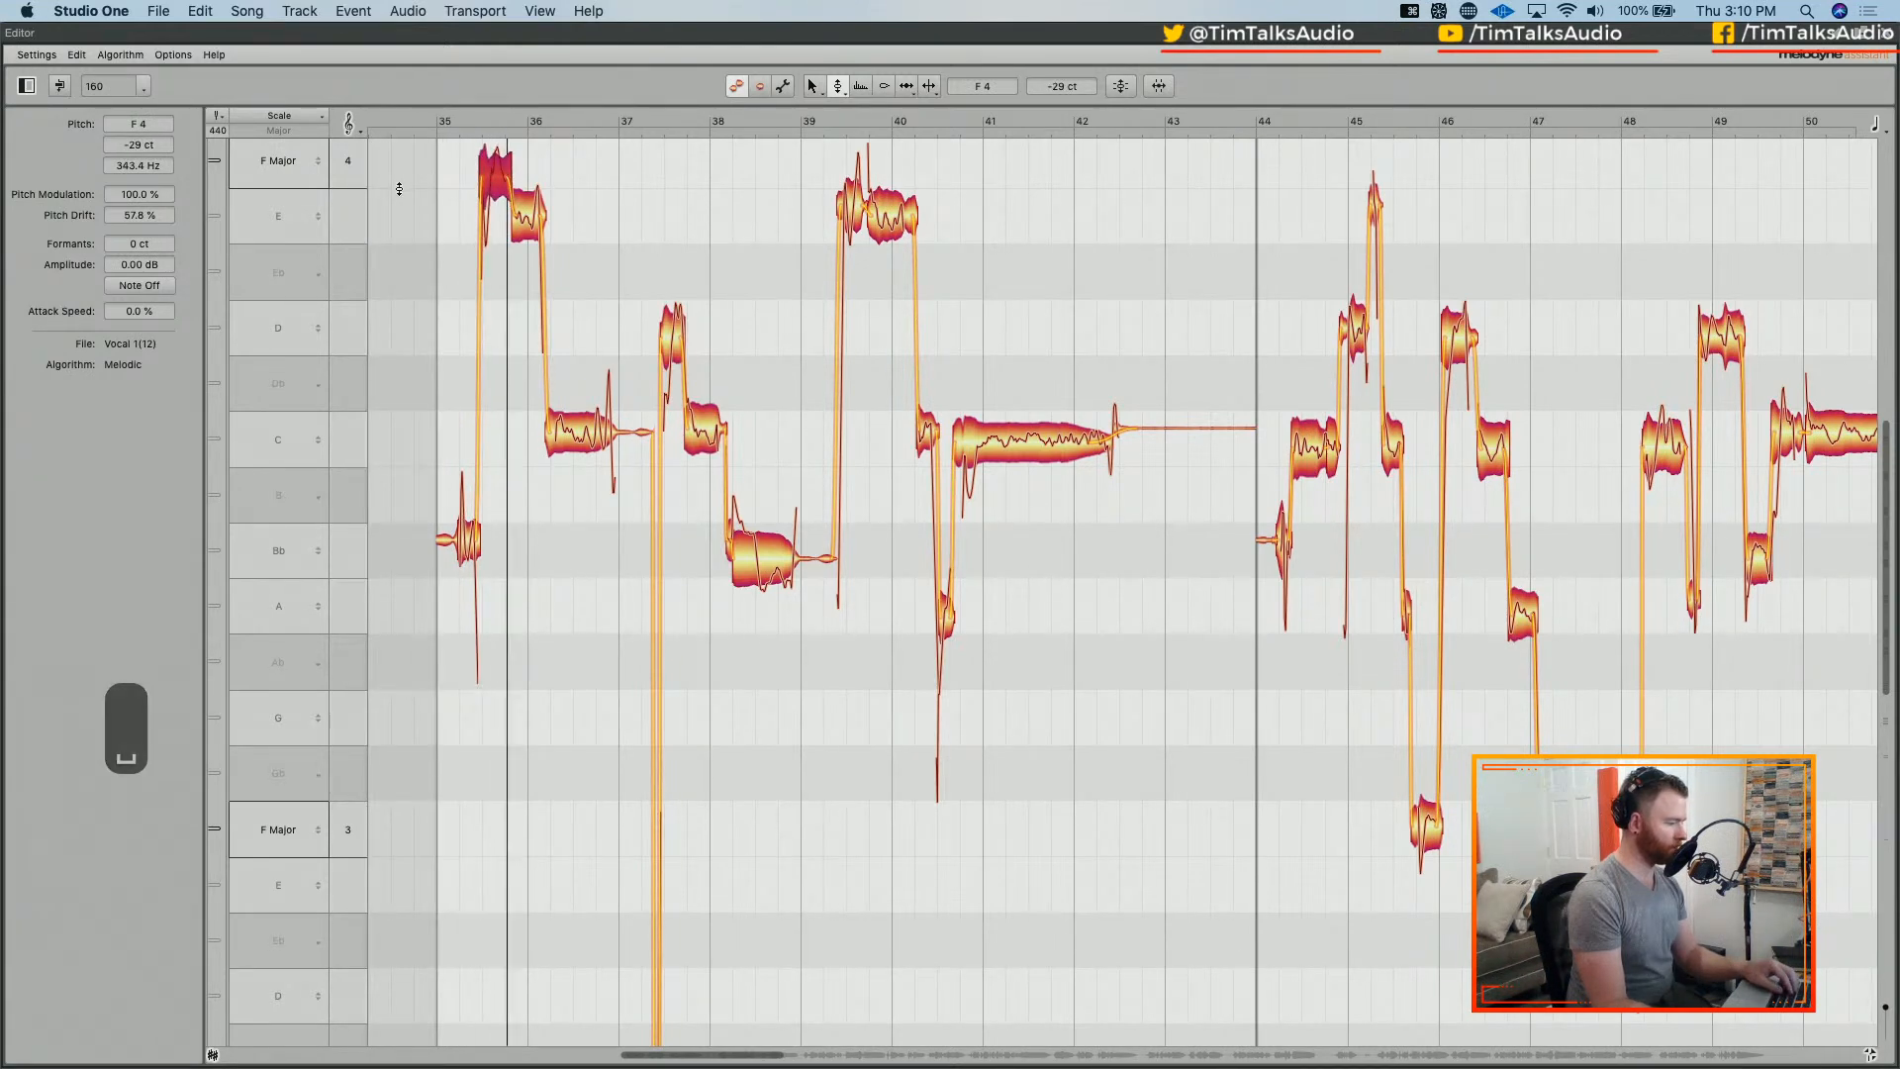
key(space)
Step: Try the C4 note after bar 36 at D4, return it to C4, and play back the phrase
drag(587, 428, 595, 355)
key(space)
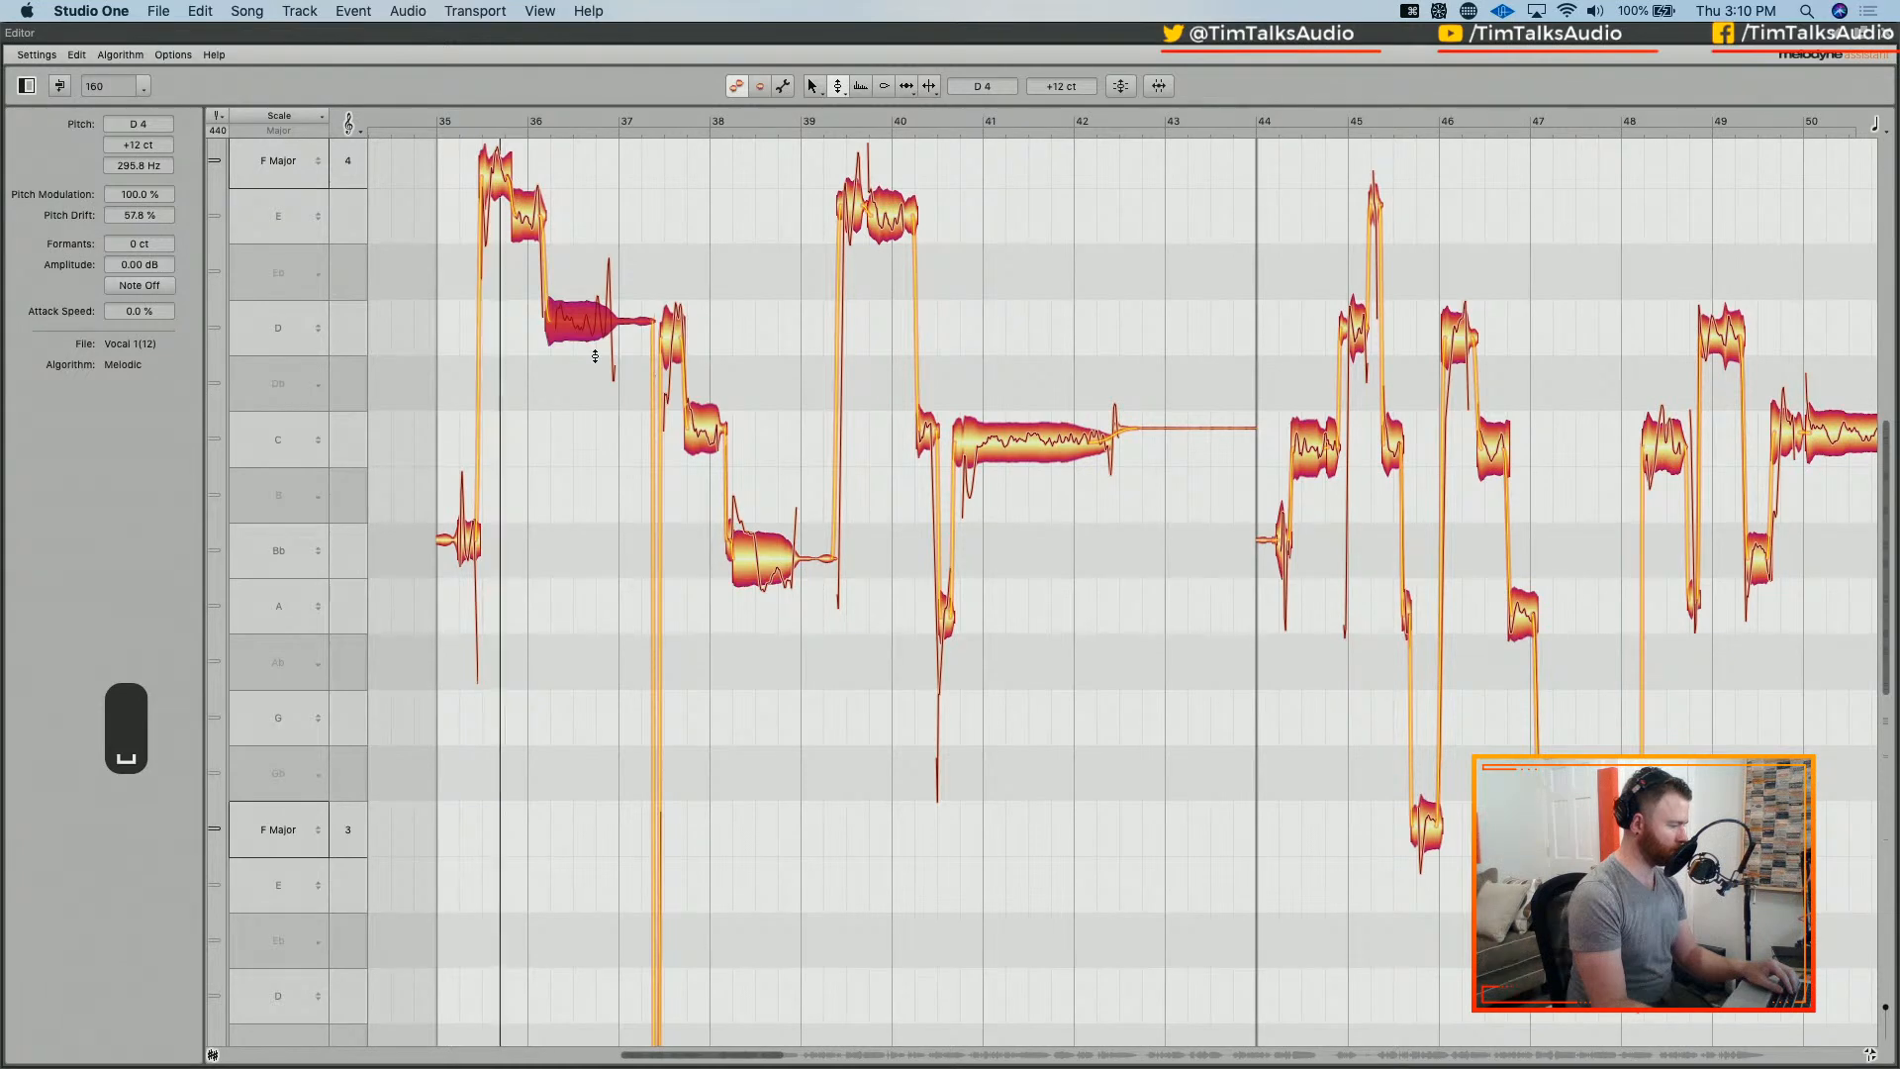
key(space)
drag(593, 333, 594, 427)
key(space)
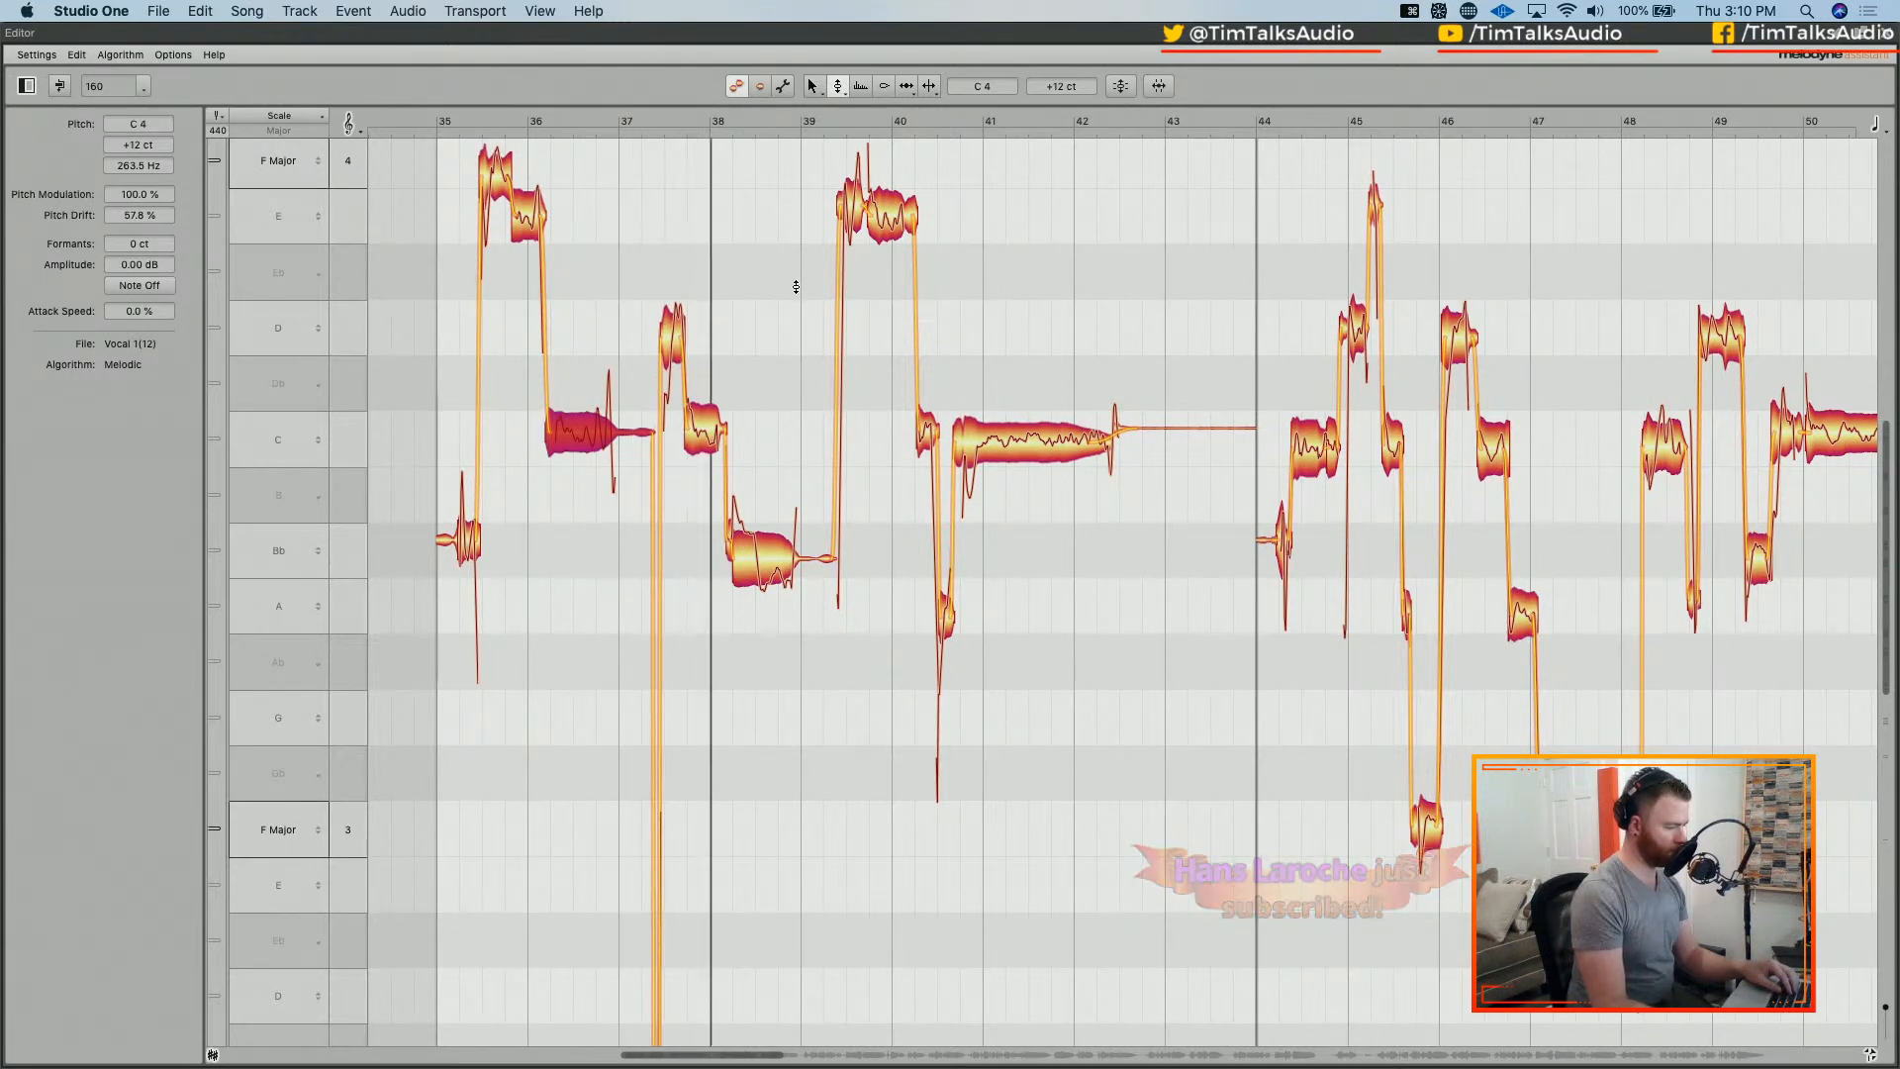
key(space)
Step: Split the Bb3 note after bar 38 into two parts and set its first part to Bb3, -35 cents
right_click(761, 485)
click(737, 502)
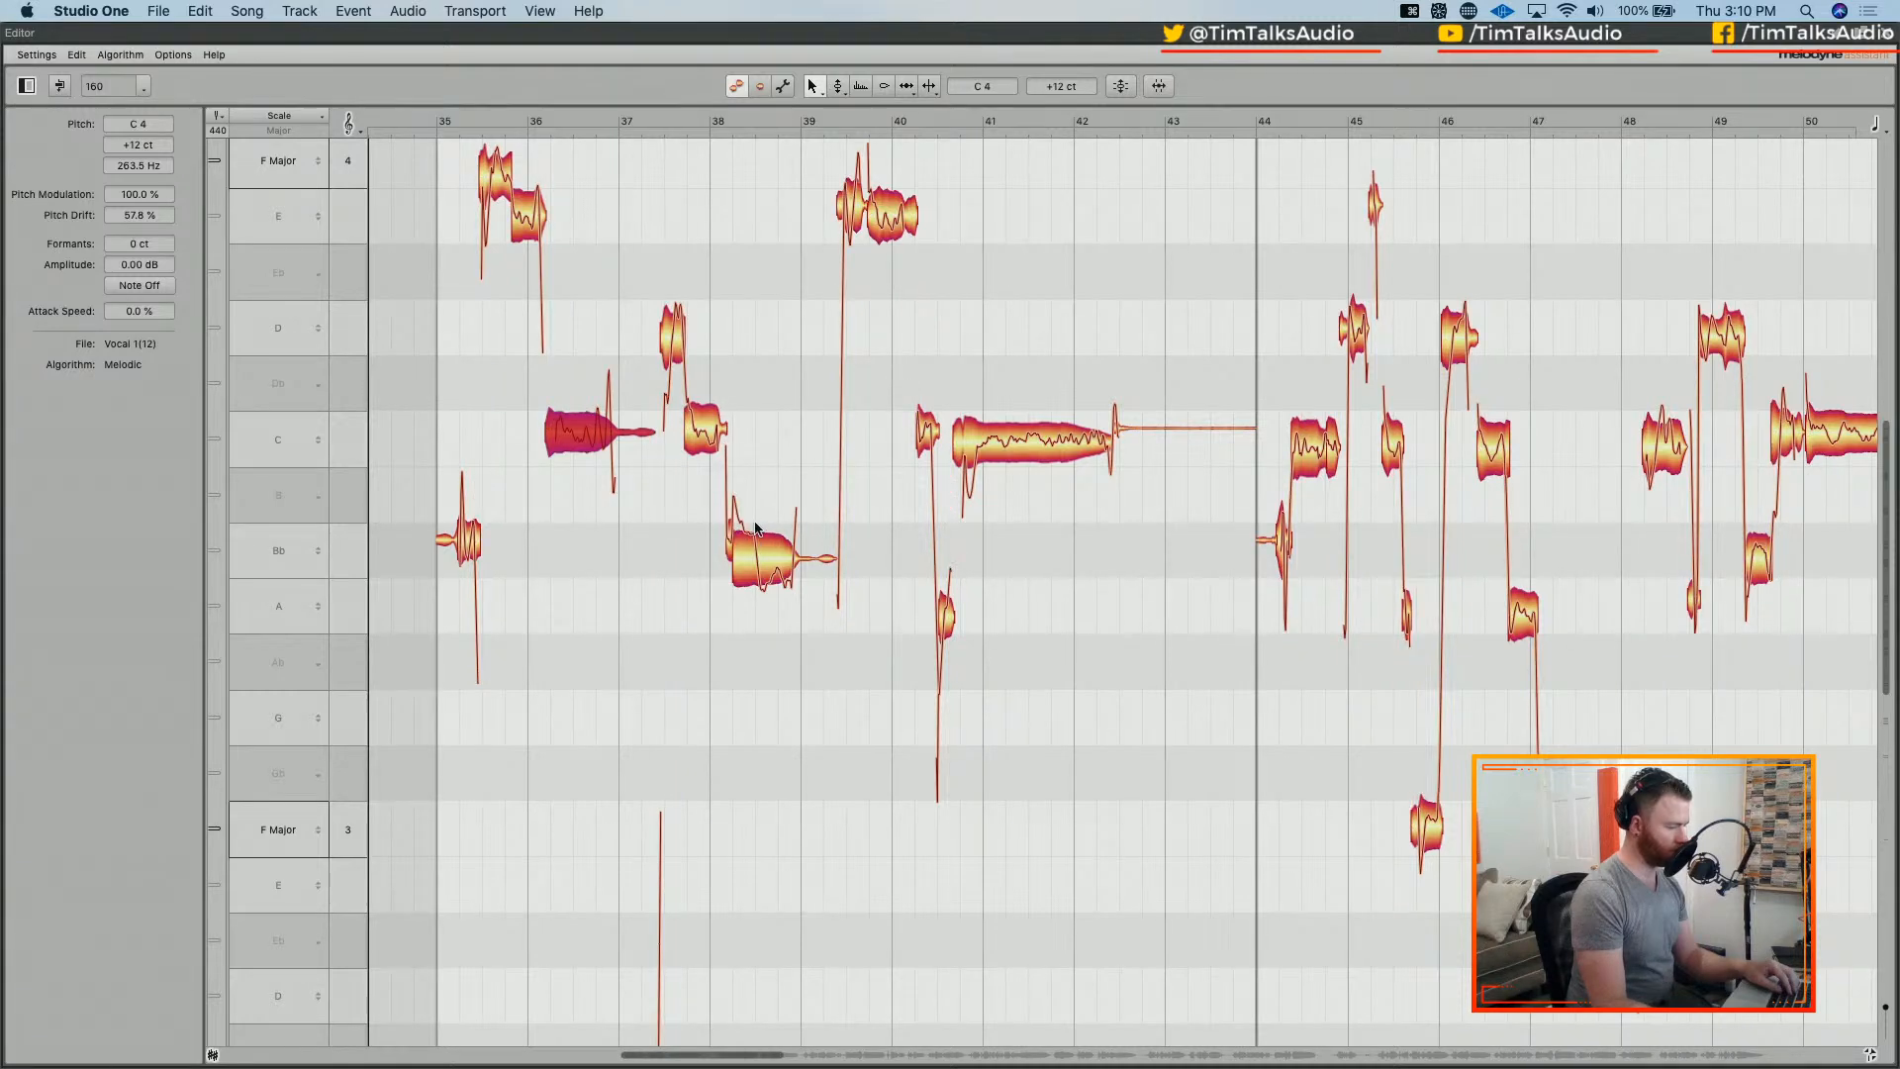
double_click(755, 523)
right_click(773, 481)
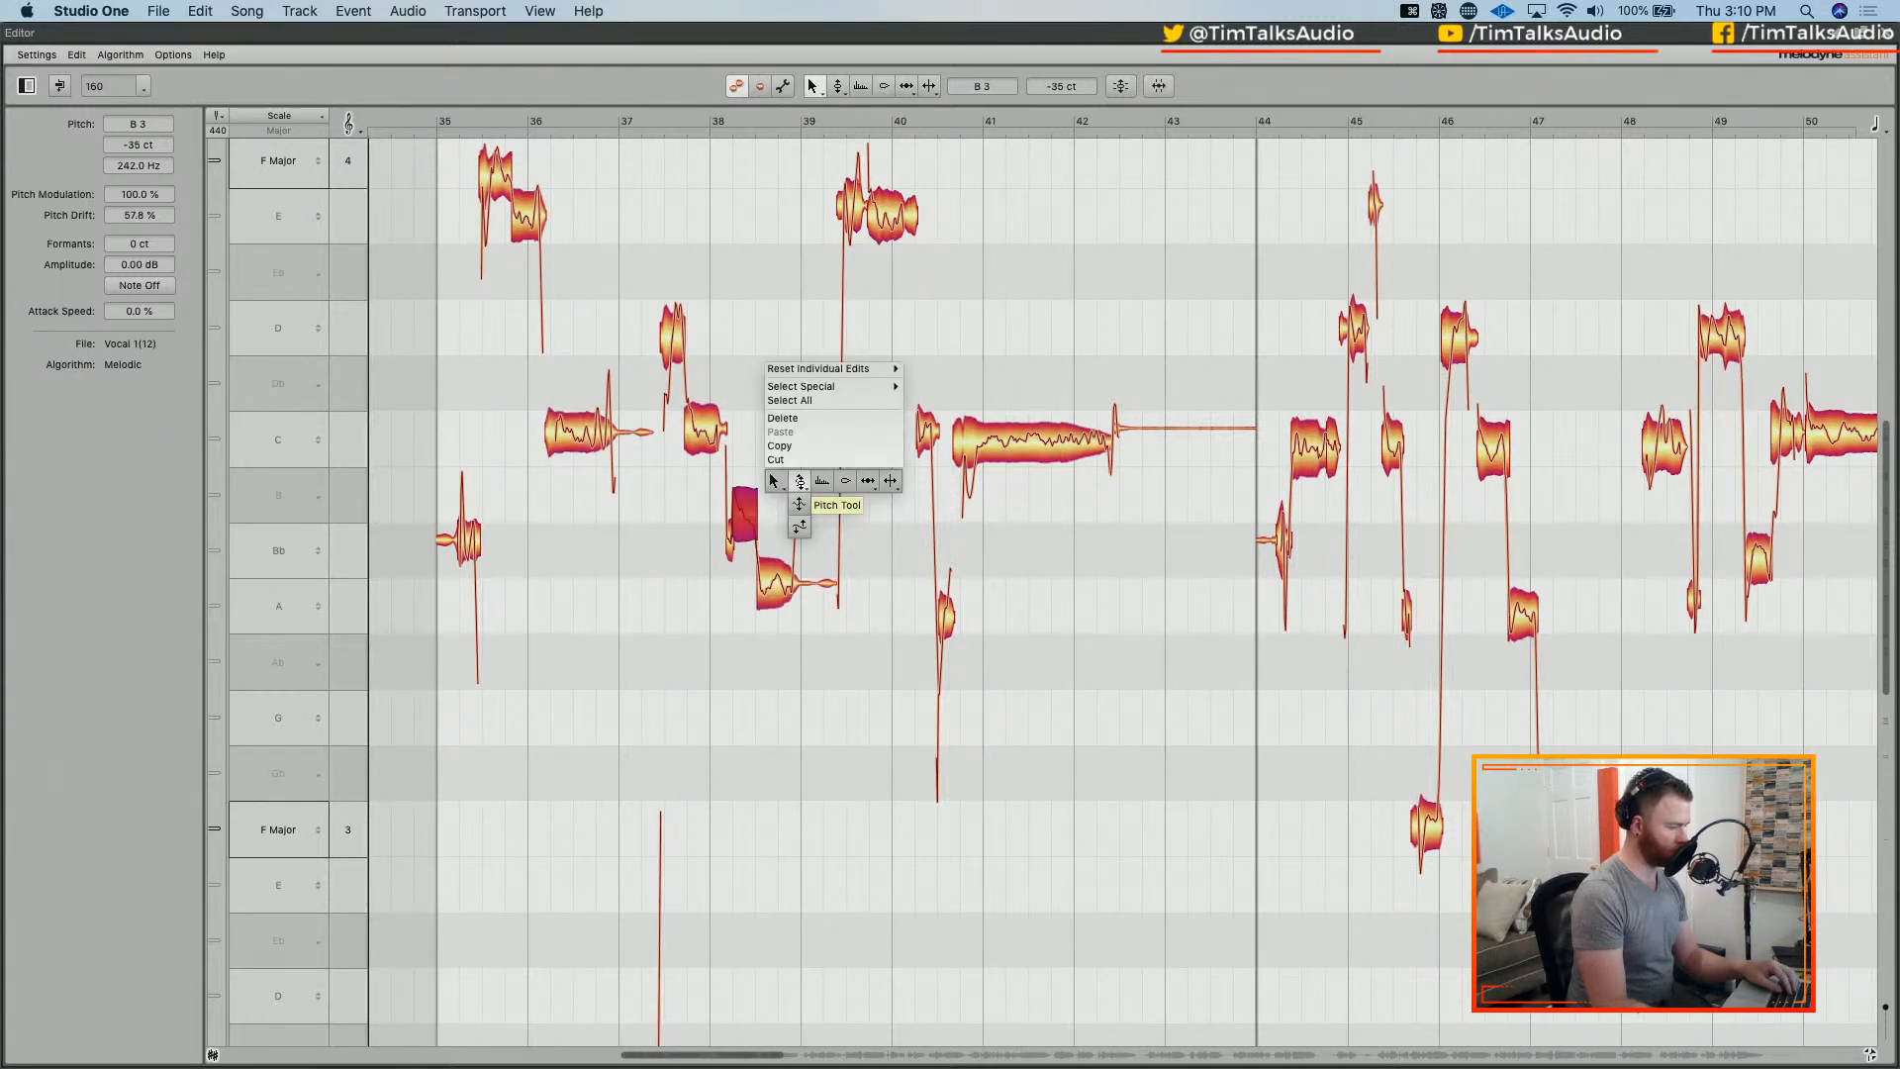
click(800, 504)
drag(753, 524, 785, 606)
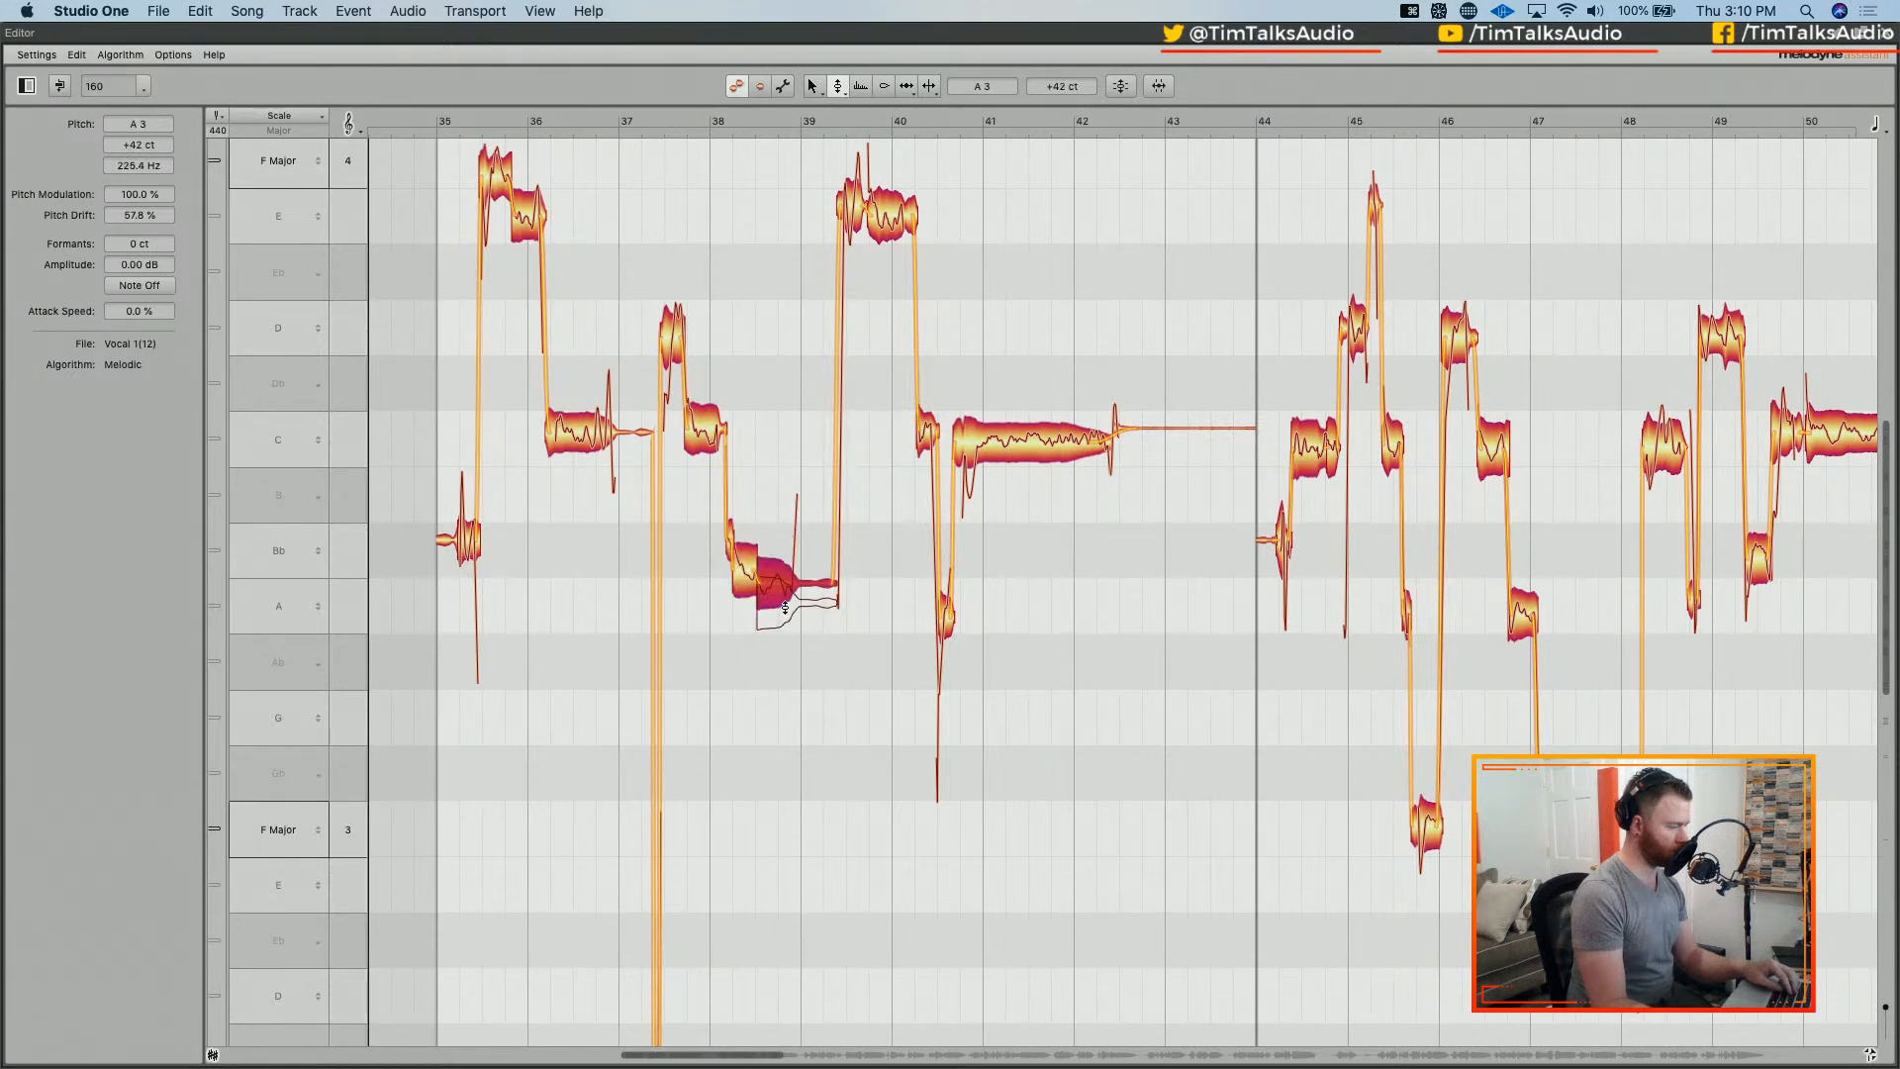
click(754, 559)
mouse_move(756, 521)
mouse_down()
mouse_move(757, 411)
mouse_move(760, 530)
mouse_up()
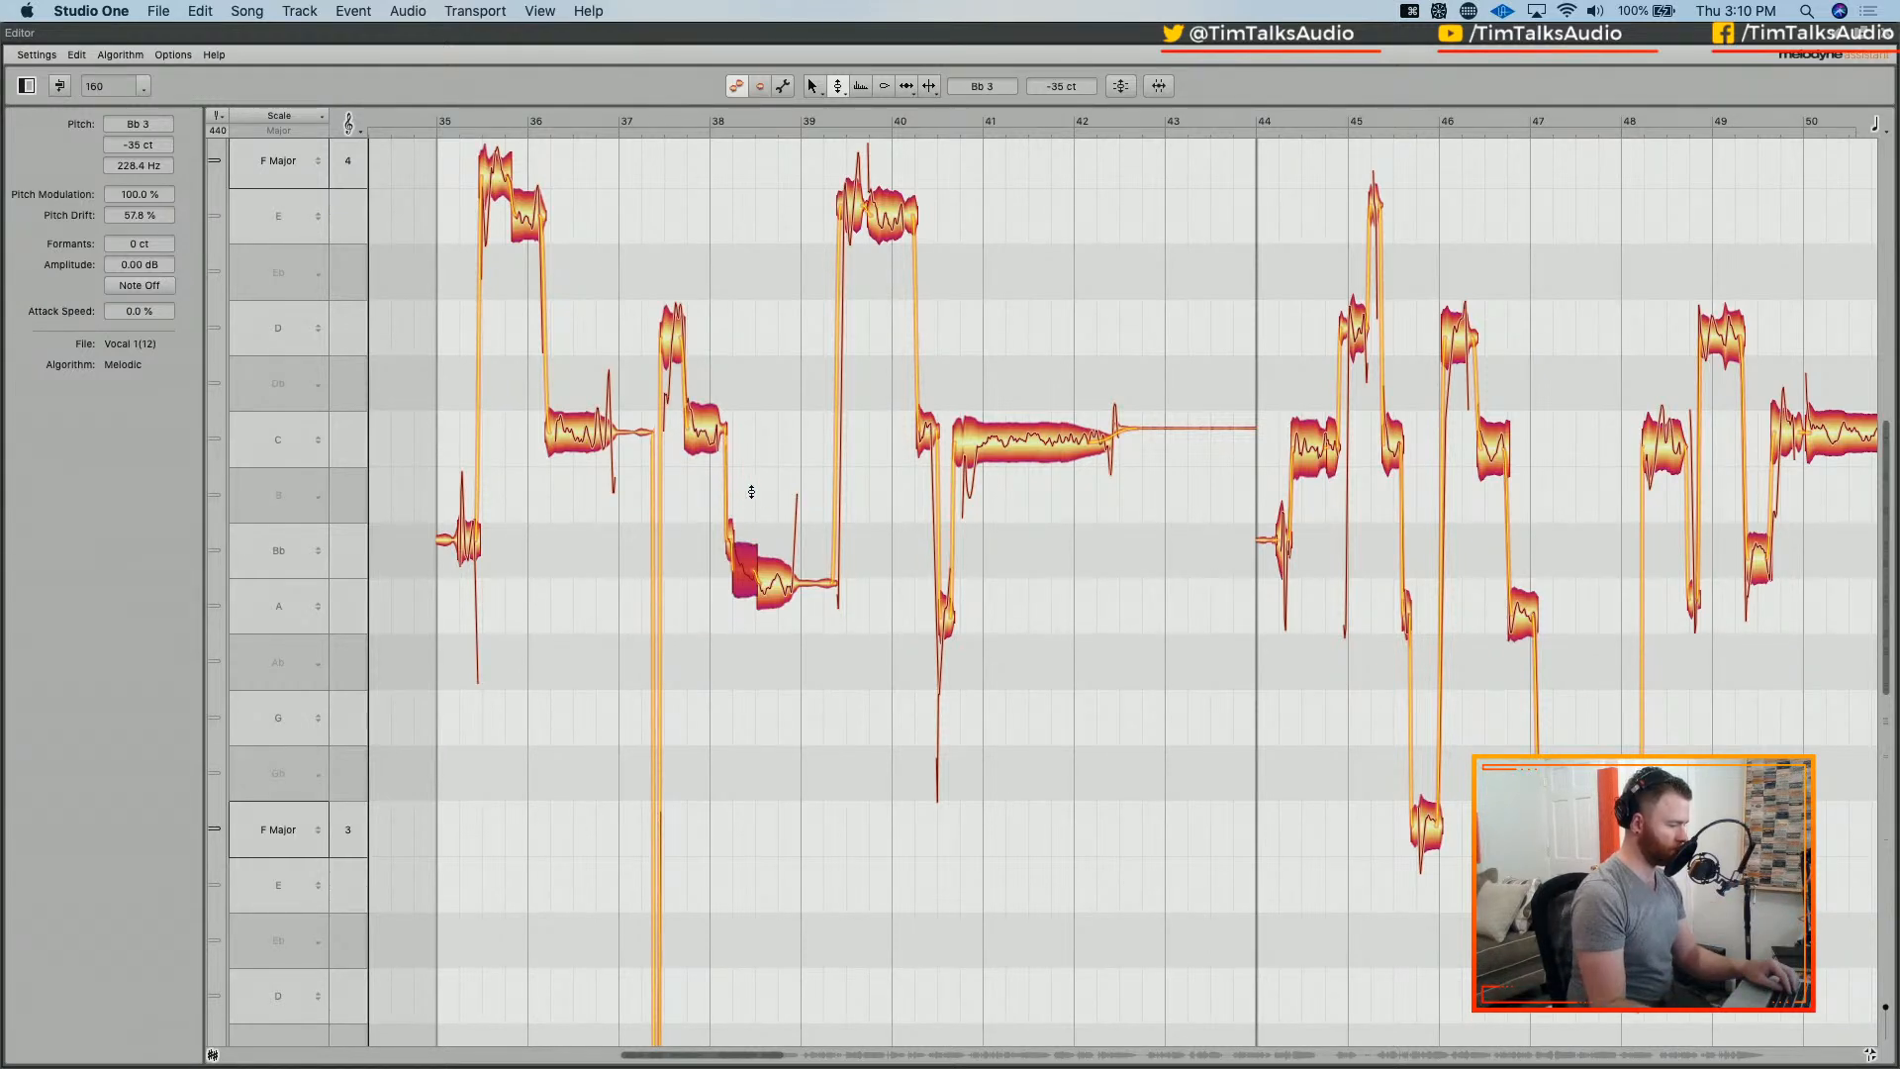
Step: Apply pitch correction with Pitch Center at about 45% to both parts after bar 38, and play them back
right_click(743, 487)
click(734, 486)
drag(791, 507, 730, 579)
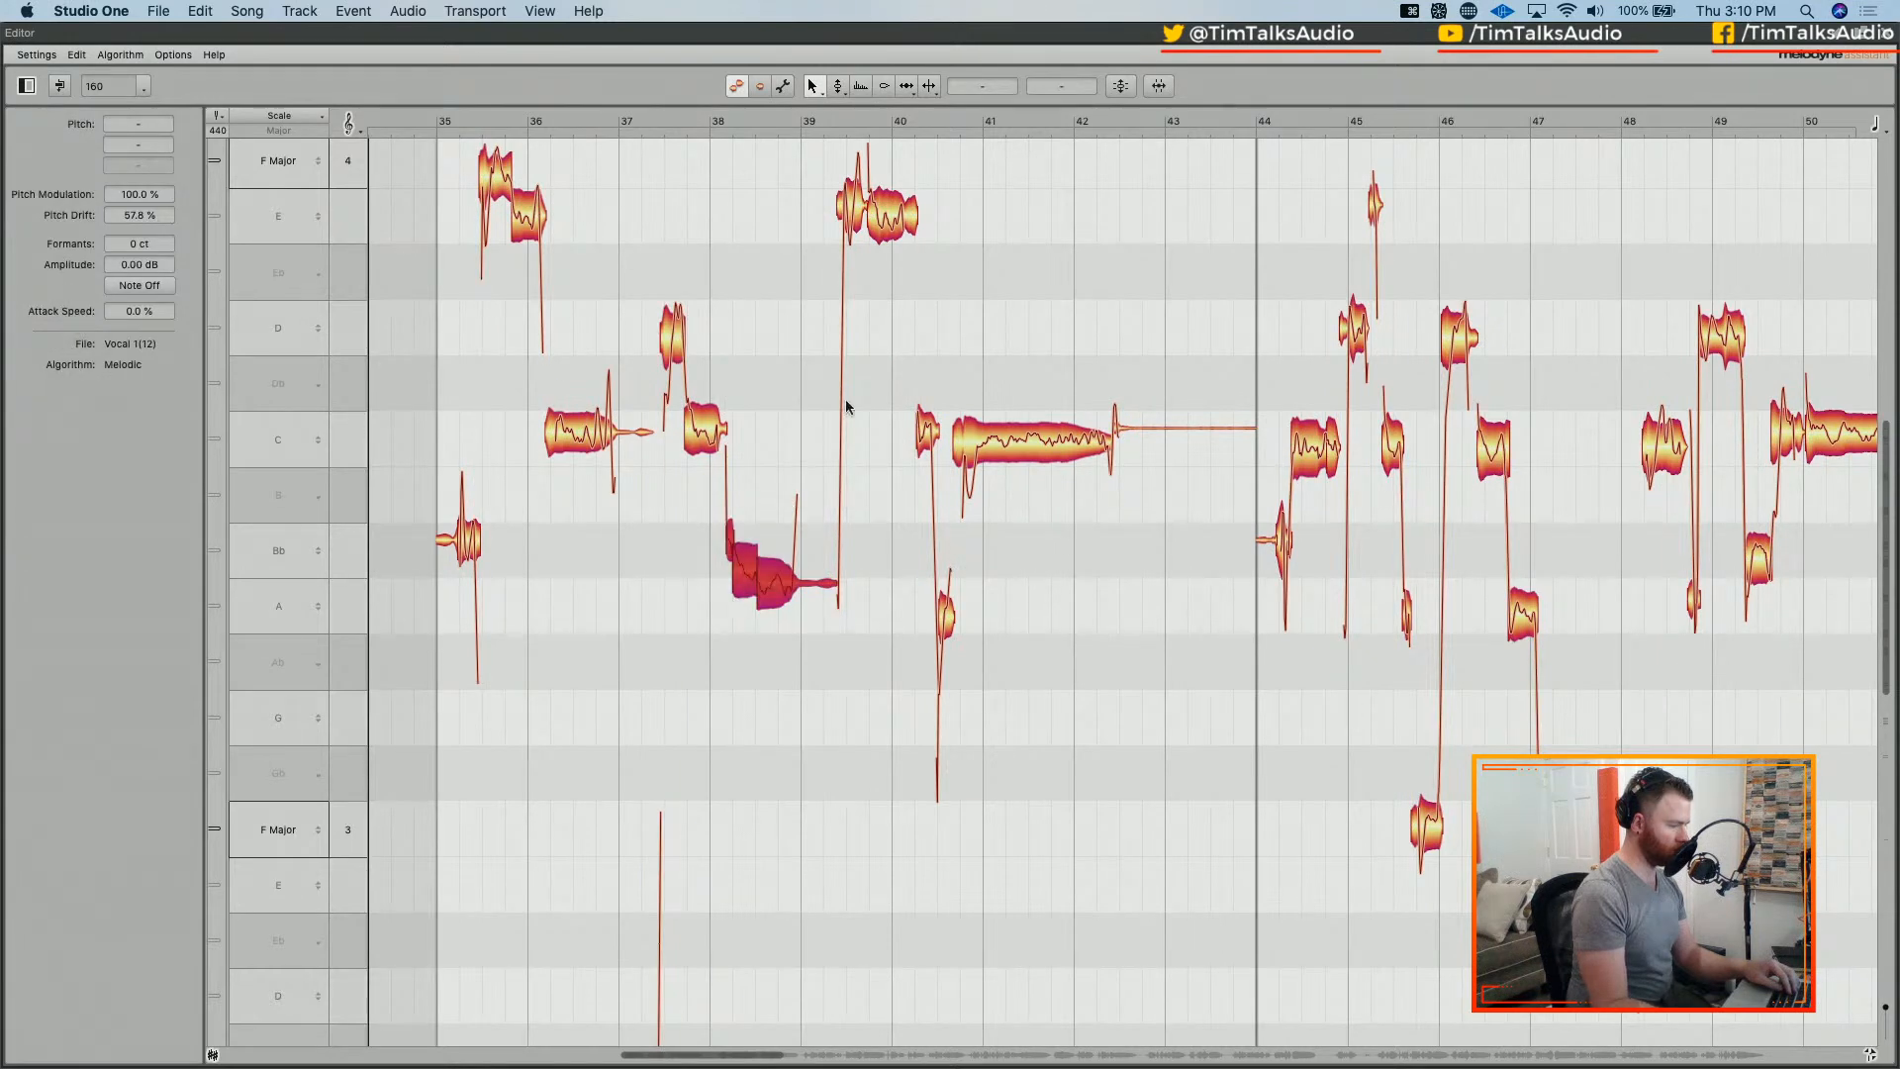
click(1120, 86)
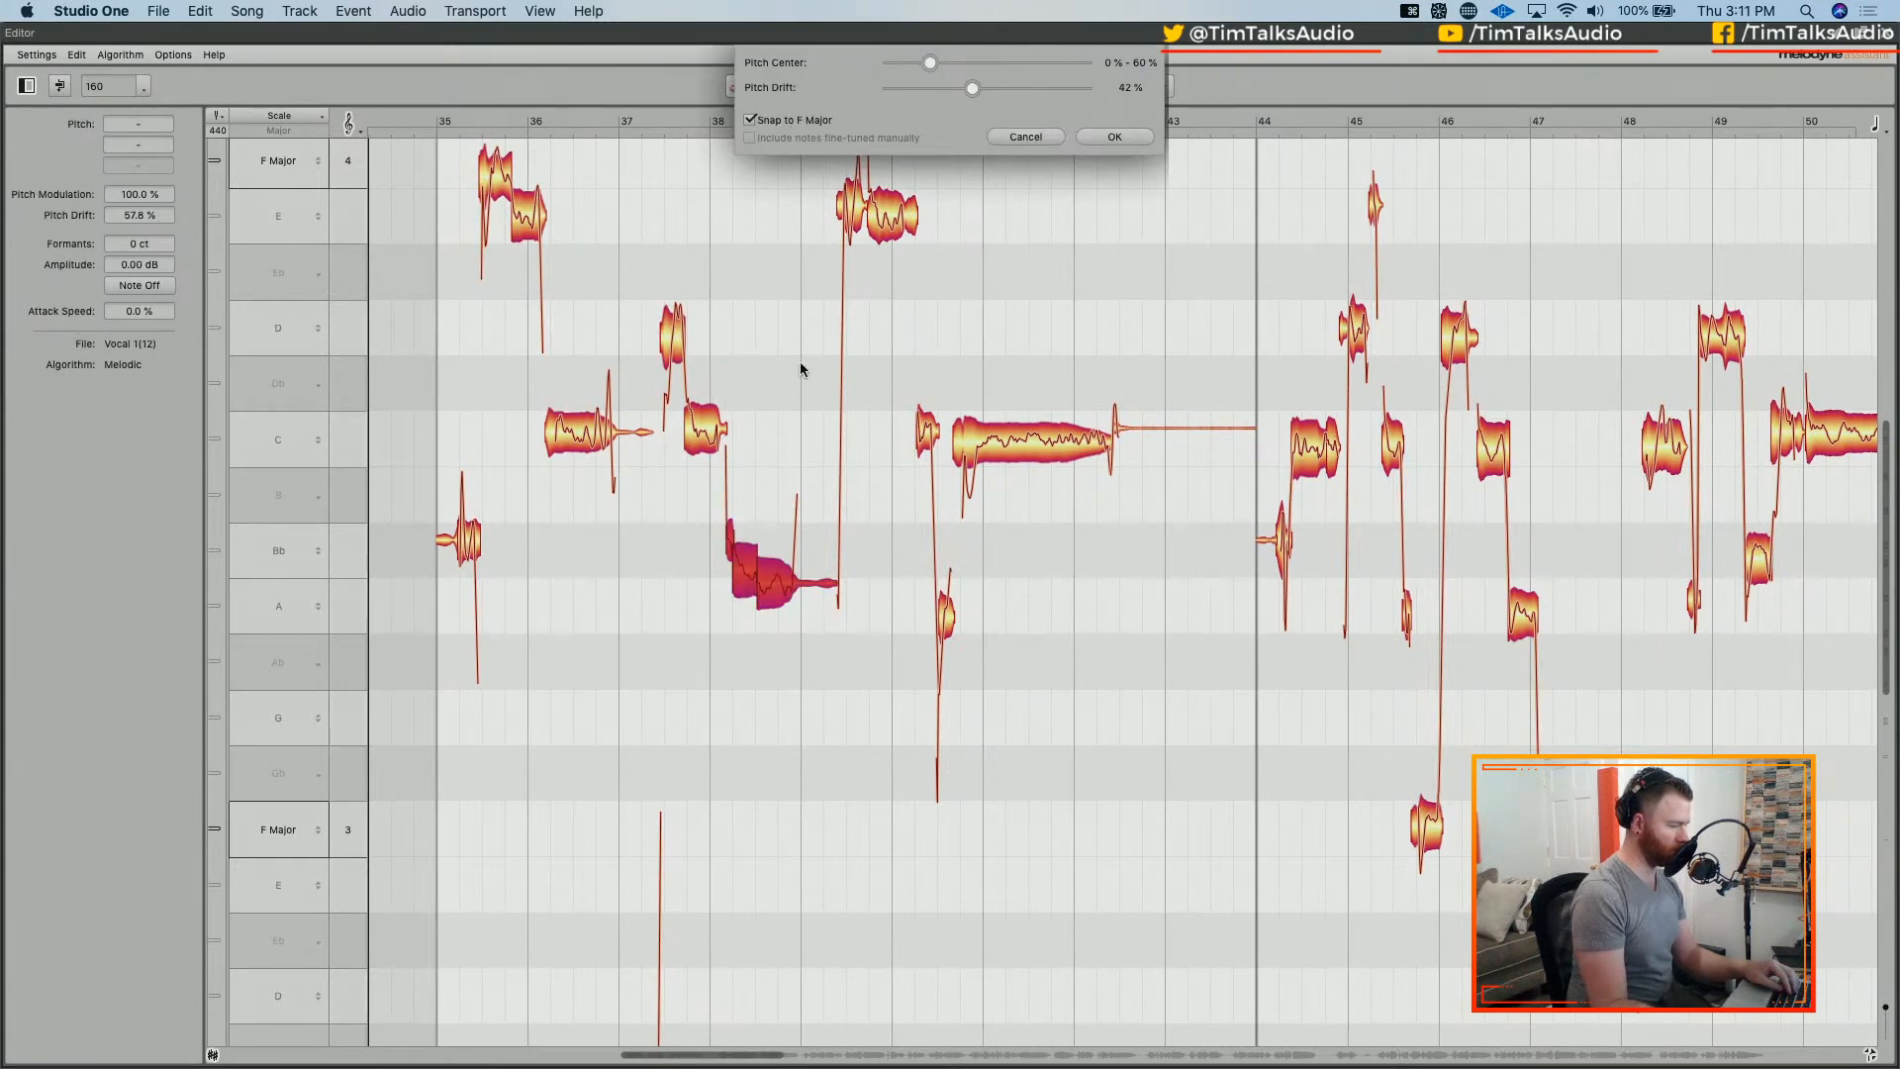
drag(942, 63, 991, 62)
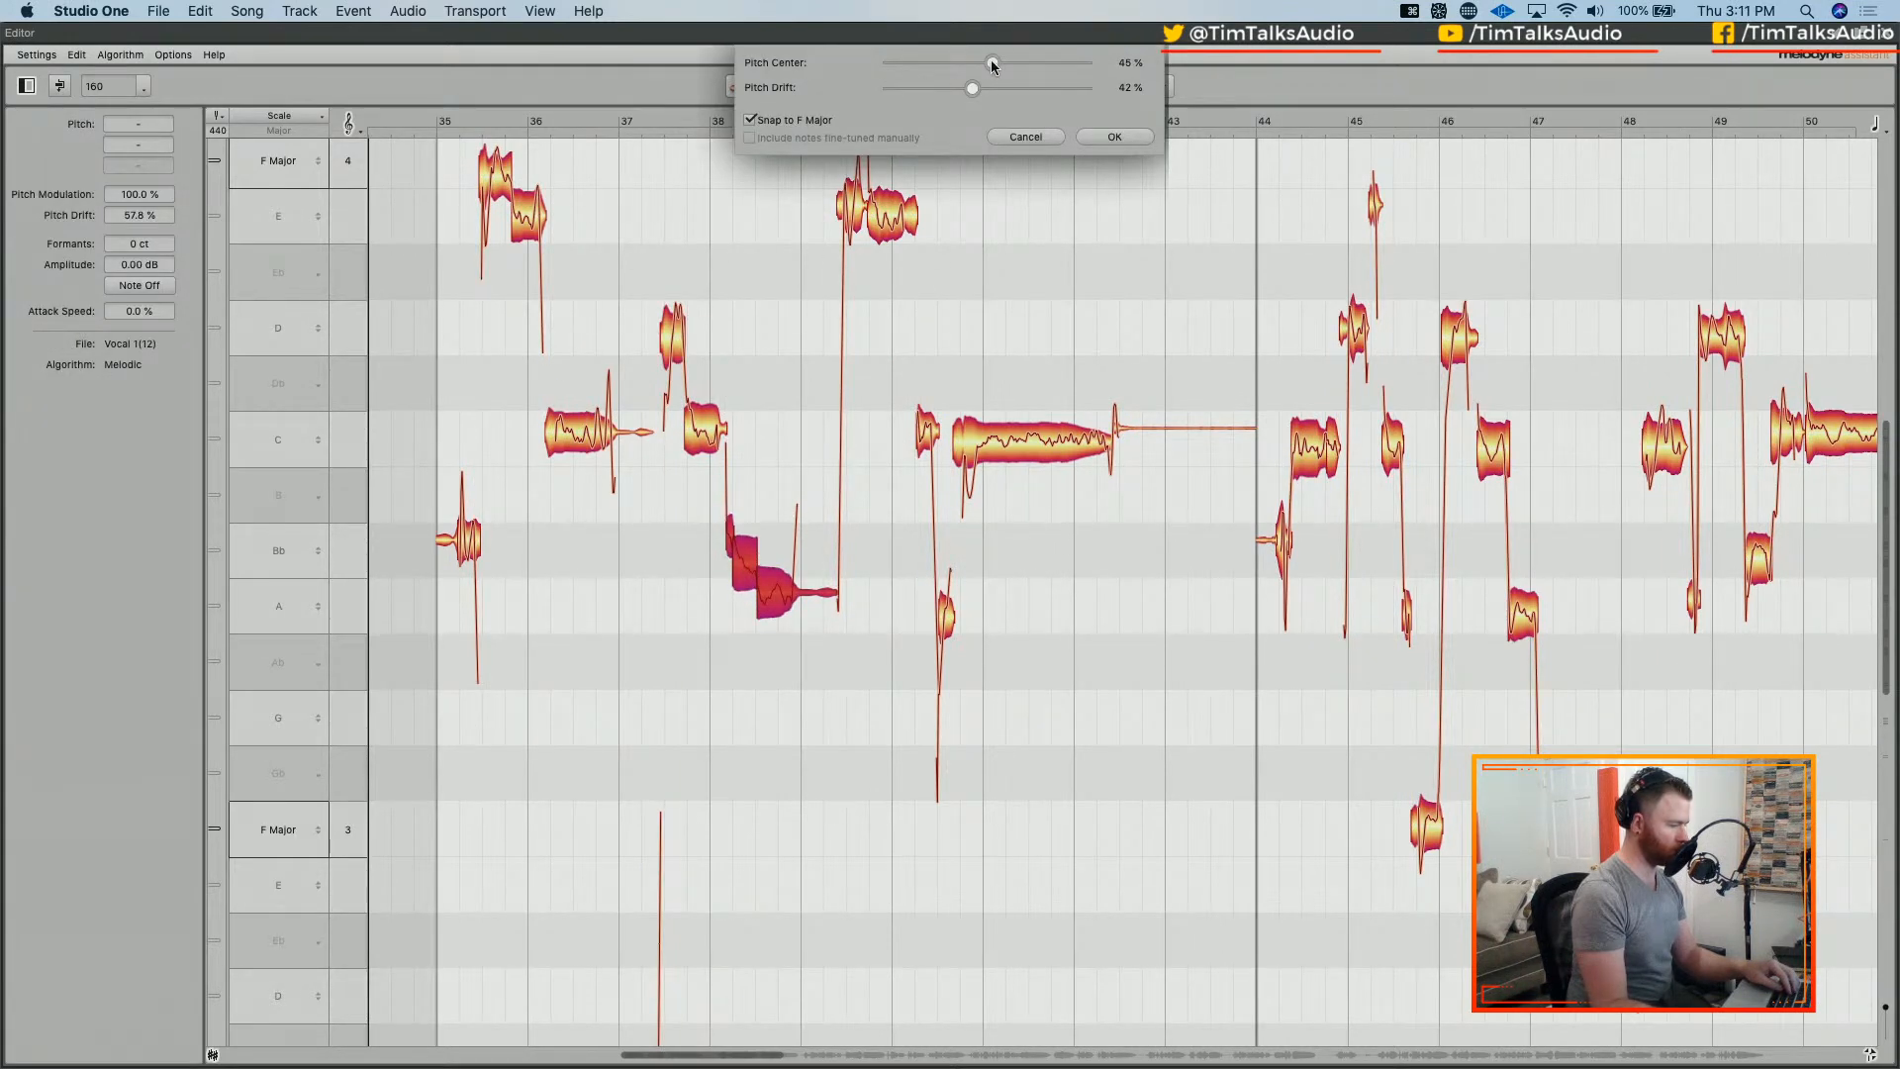
click(1116, 138)
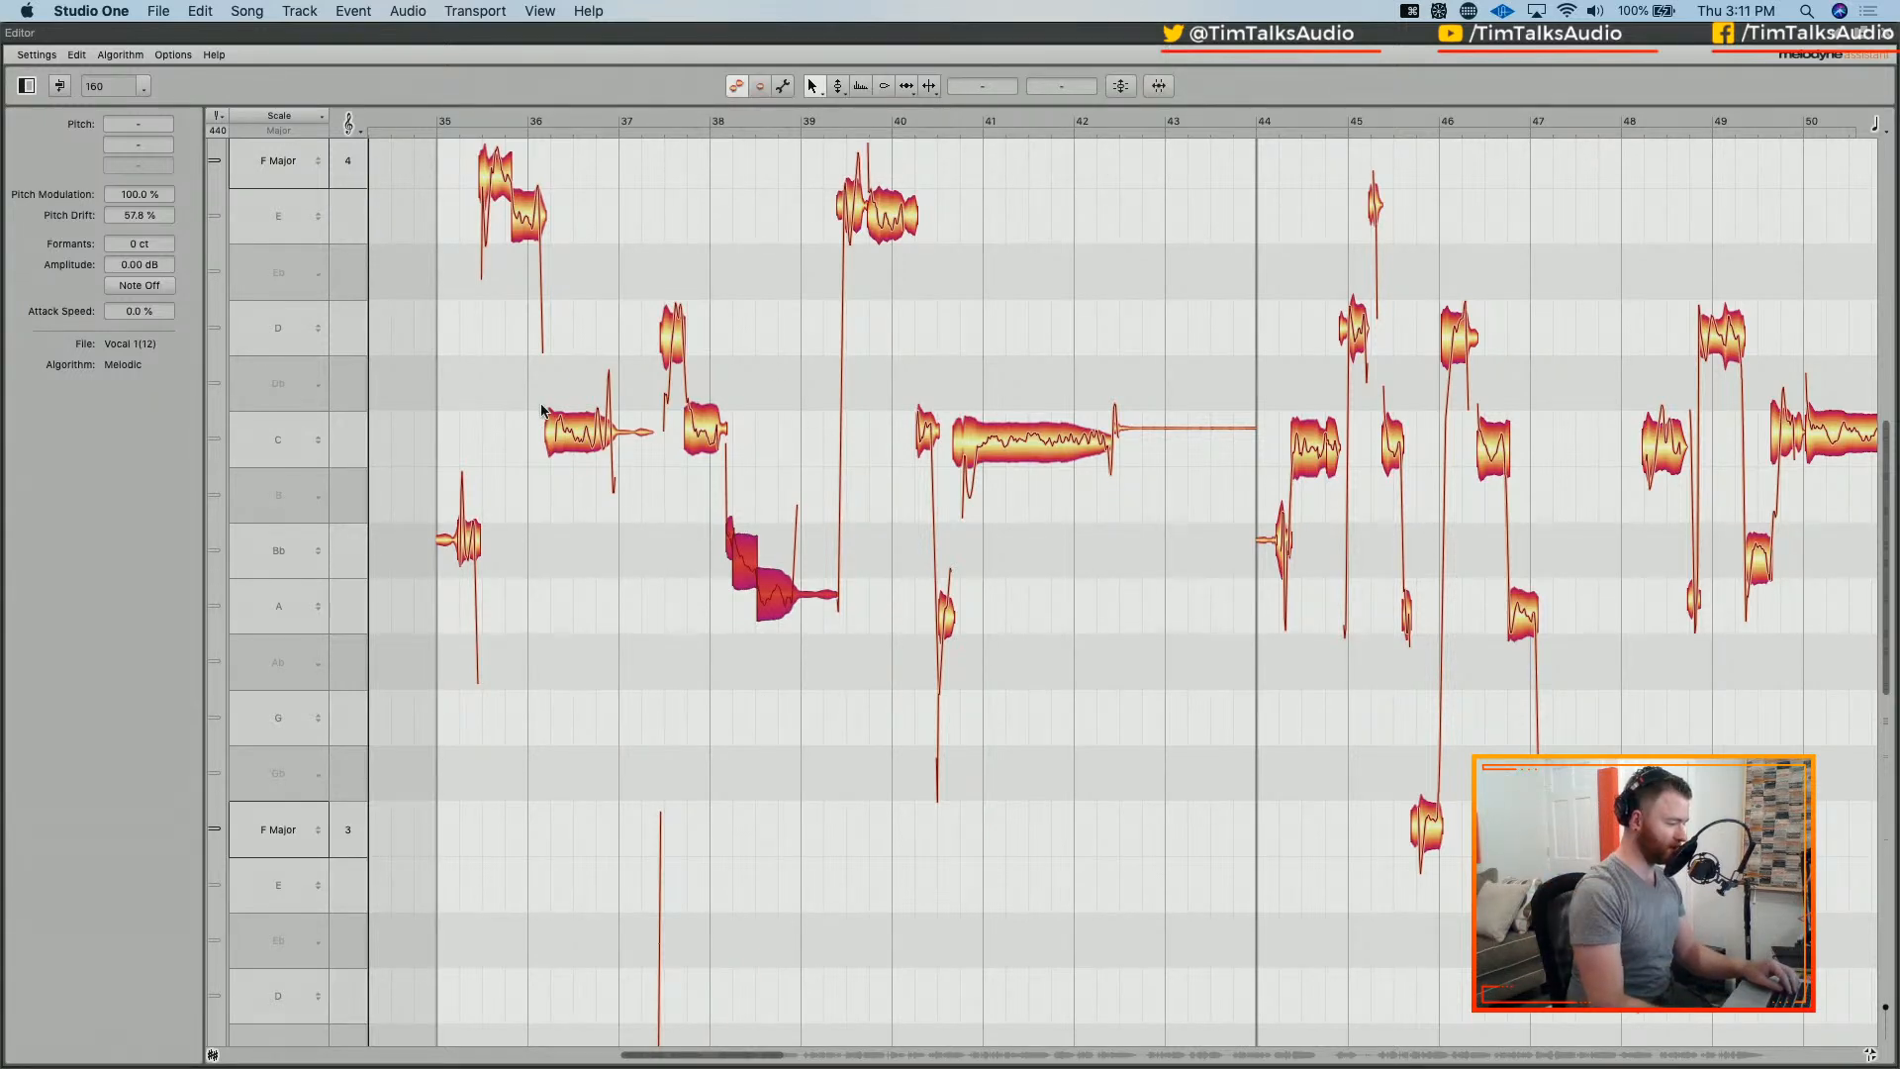
click(659, 121)
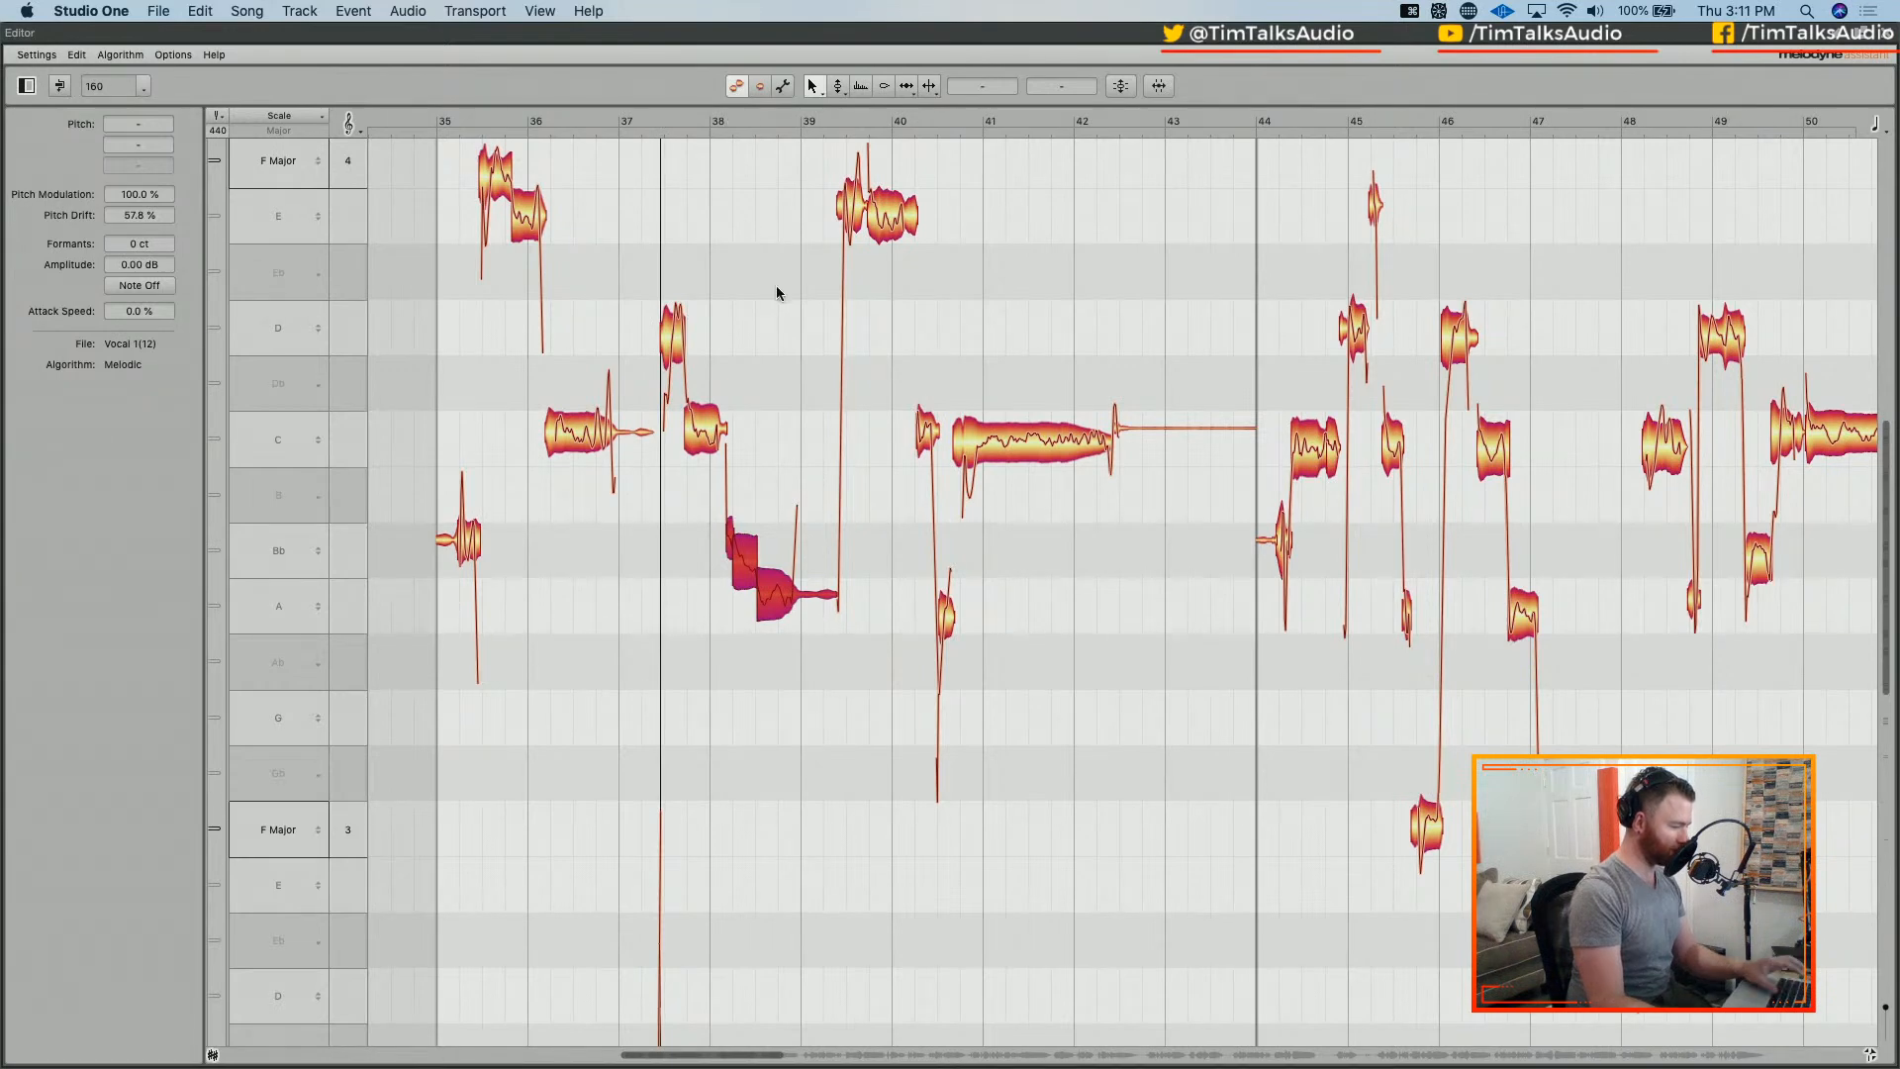
key(space)
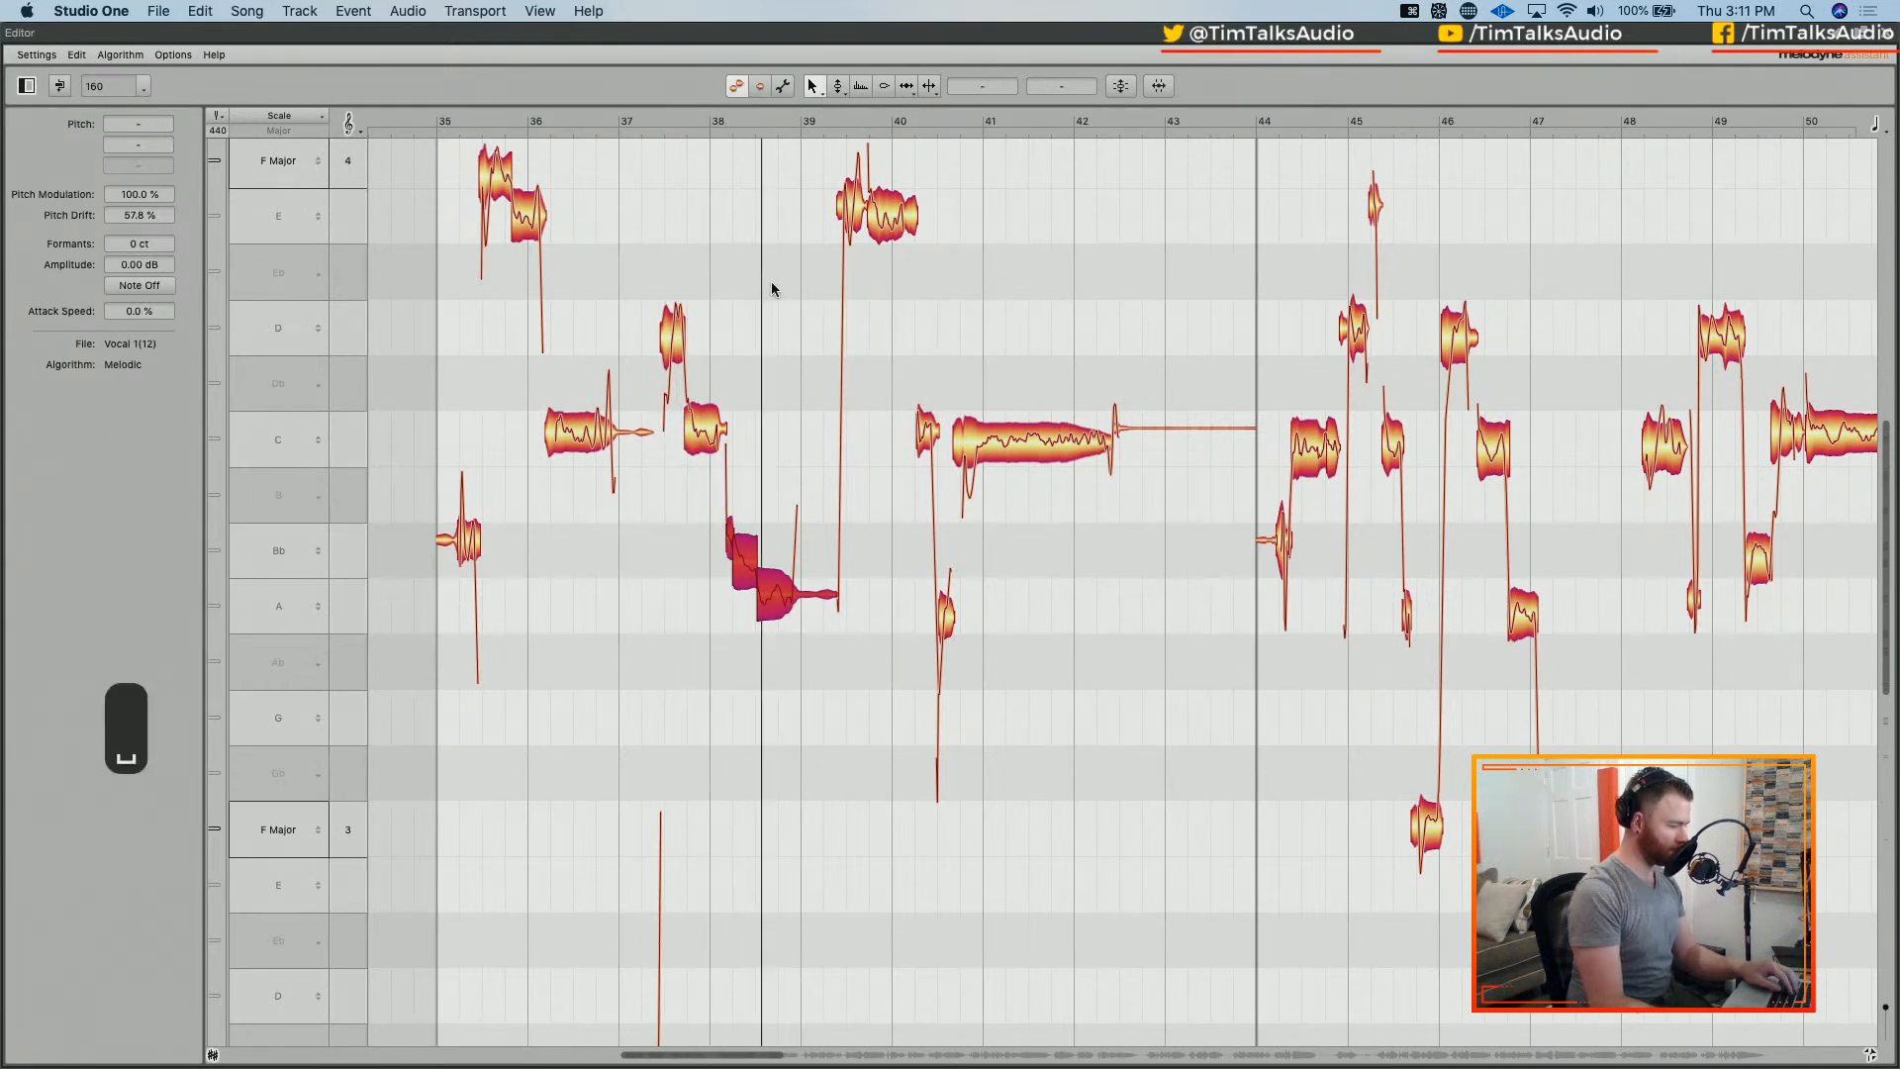
key(space)
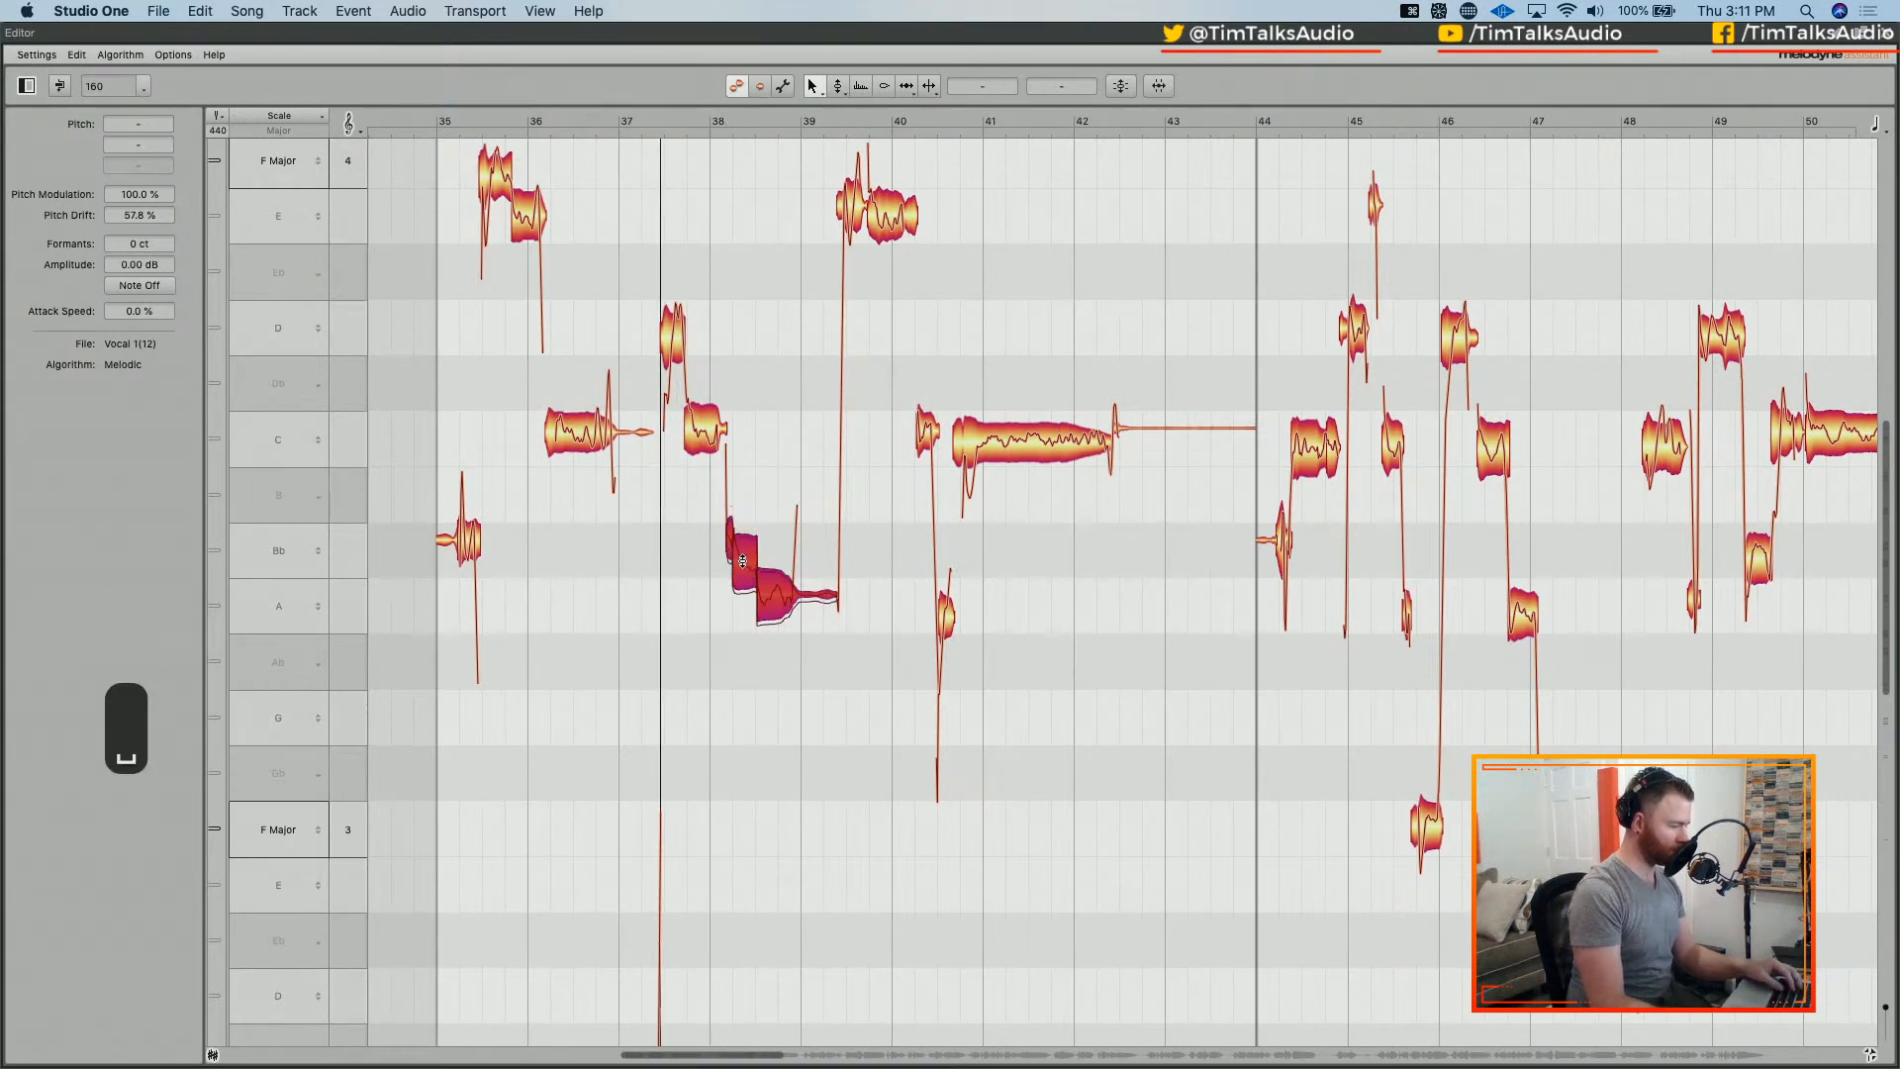
Step: Raise only the first part of the split note after bar 38 to Bb3, +9 cents, and play it back
click(770, 521)
click(740, 566)
drag(741, 566, 744, 545)
key(space)
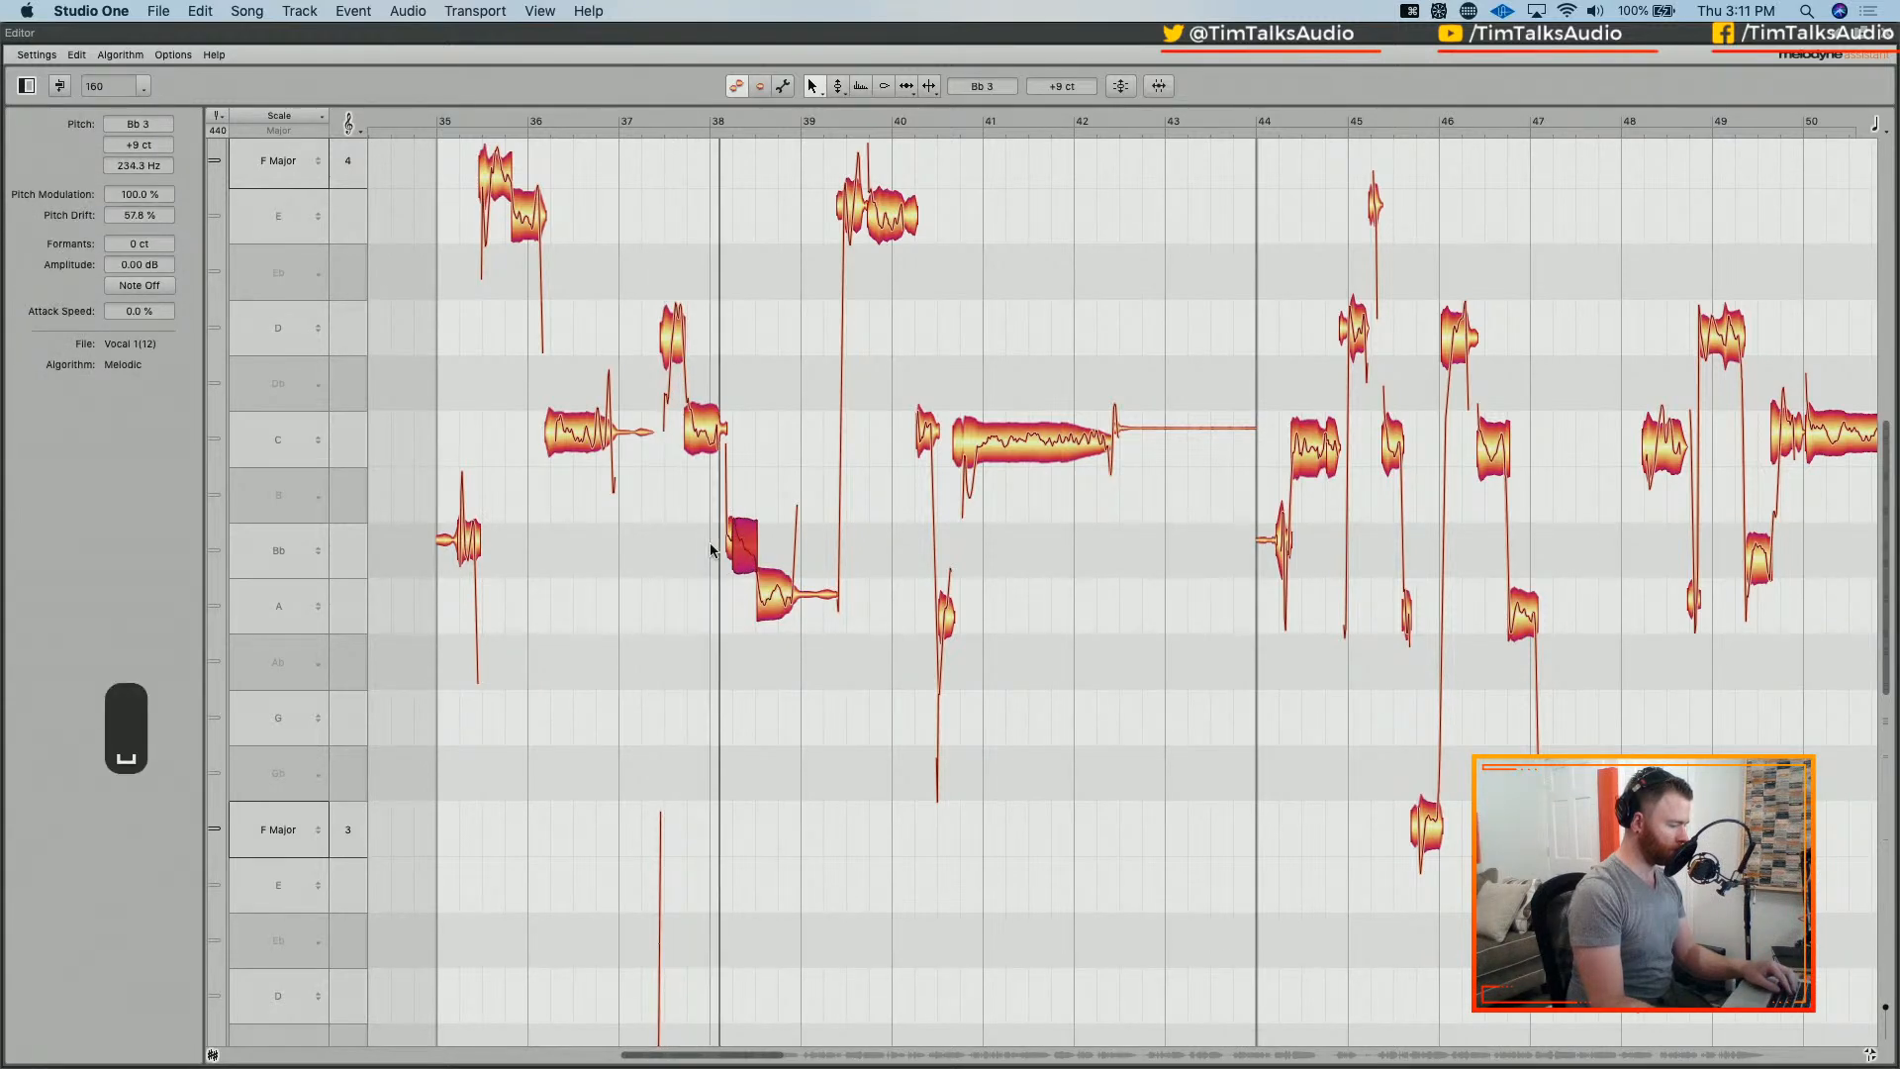
key(space)
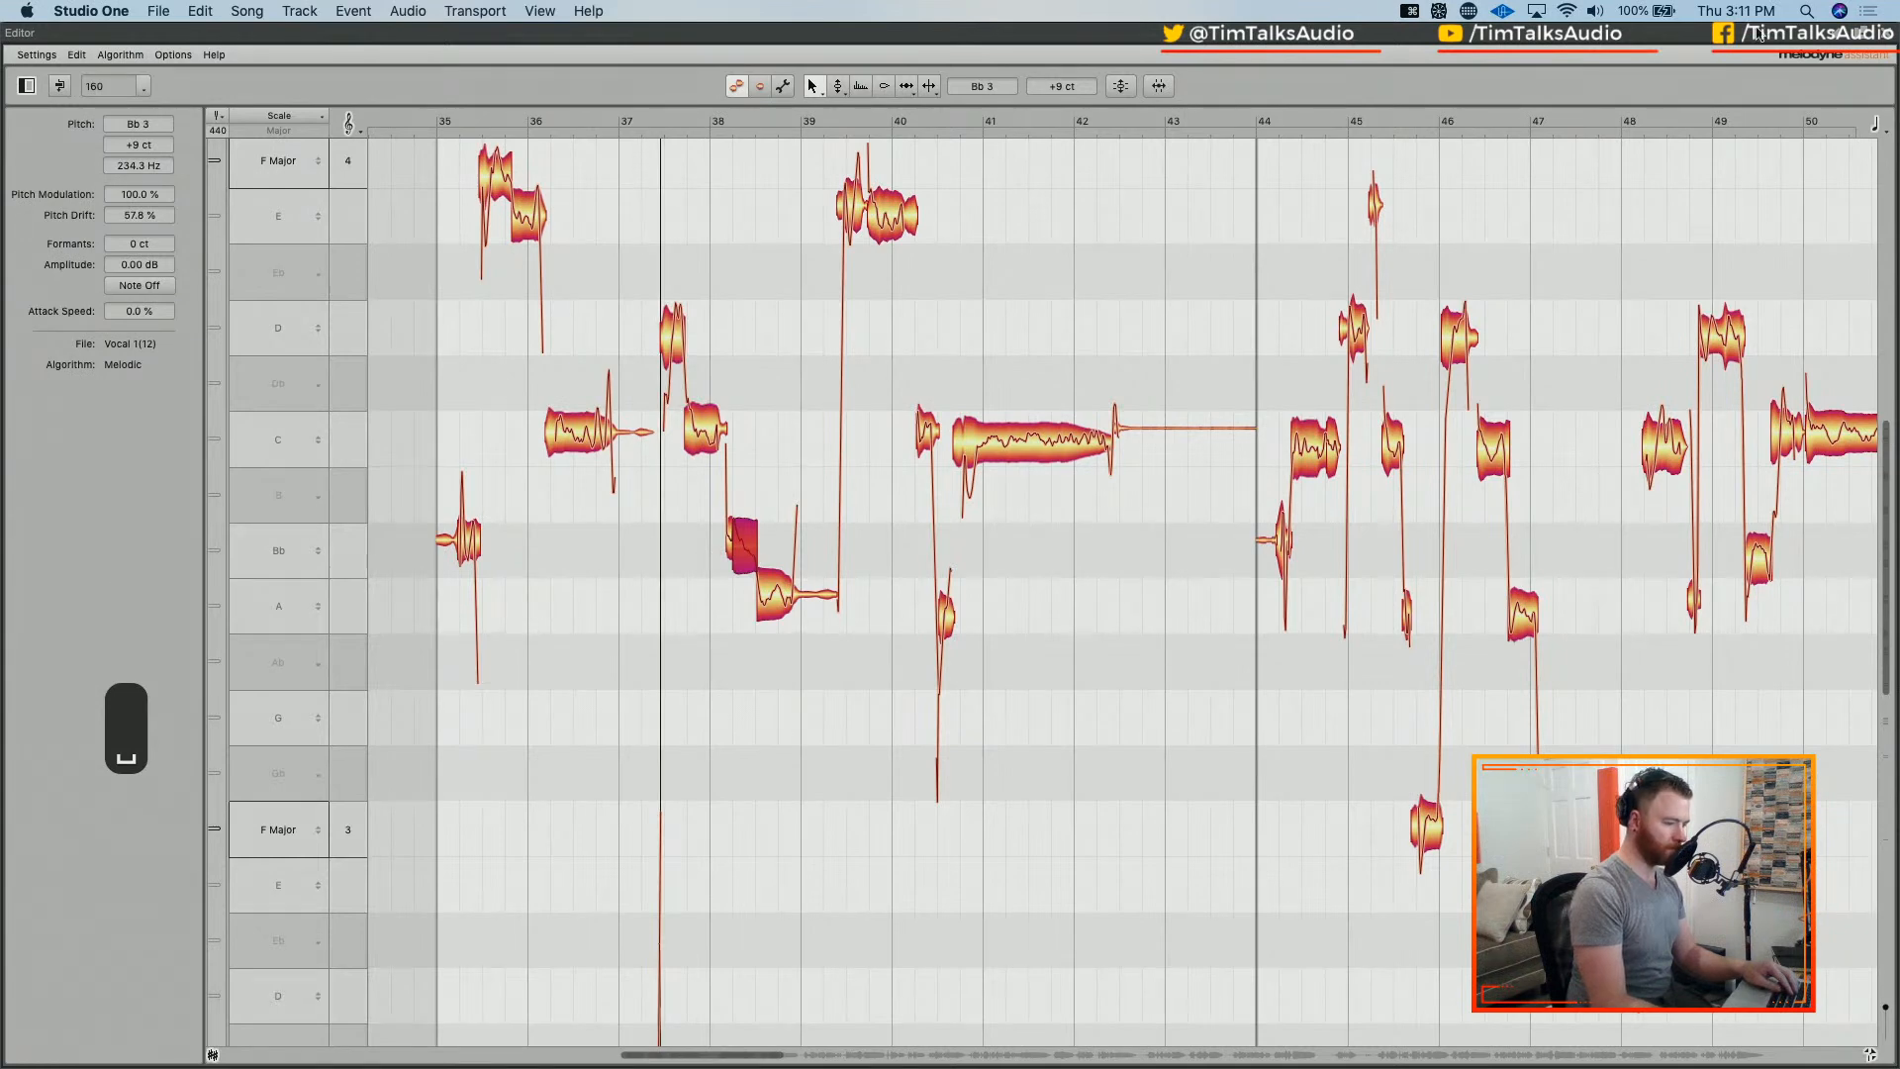
Step: Close the Melodyne editor, place the playhead at 35.01.01.00, and clear the clip indicator on BG Vox 1
click(1885, 35)
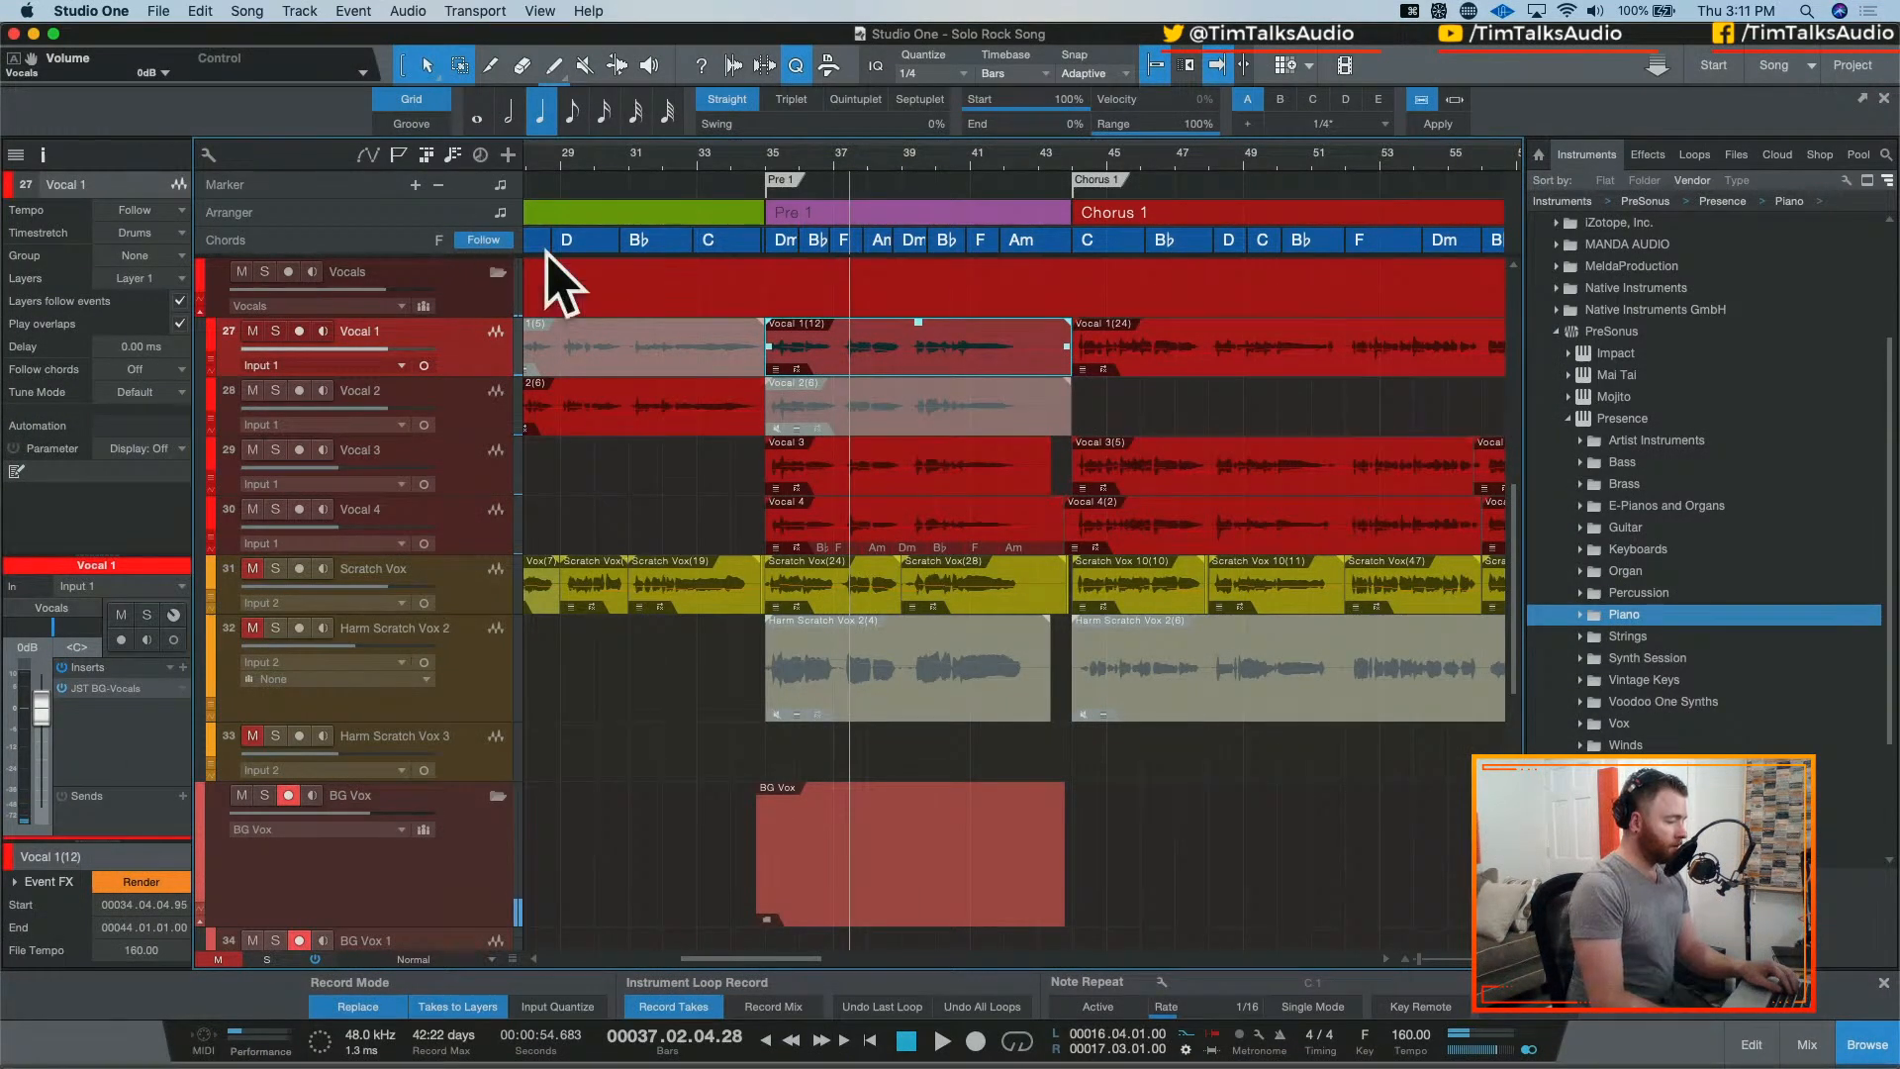
scroll(710, 380, down, 5)
scroll(710, 380, down, 1)
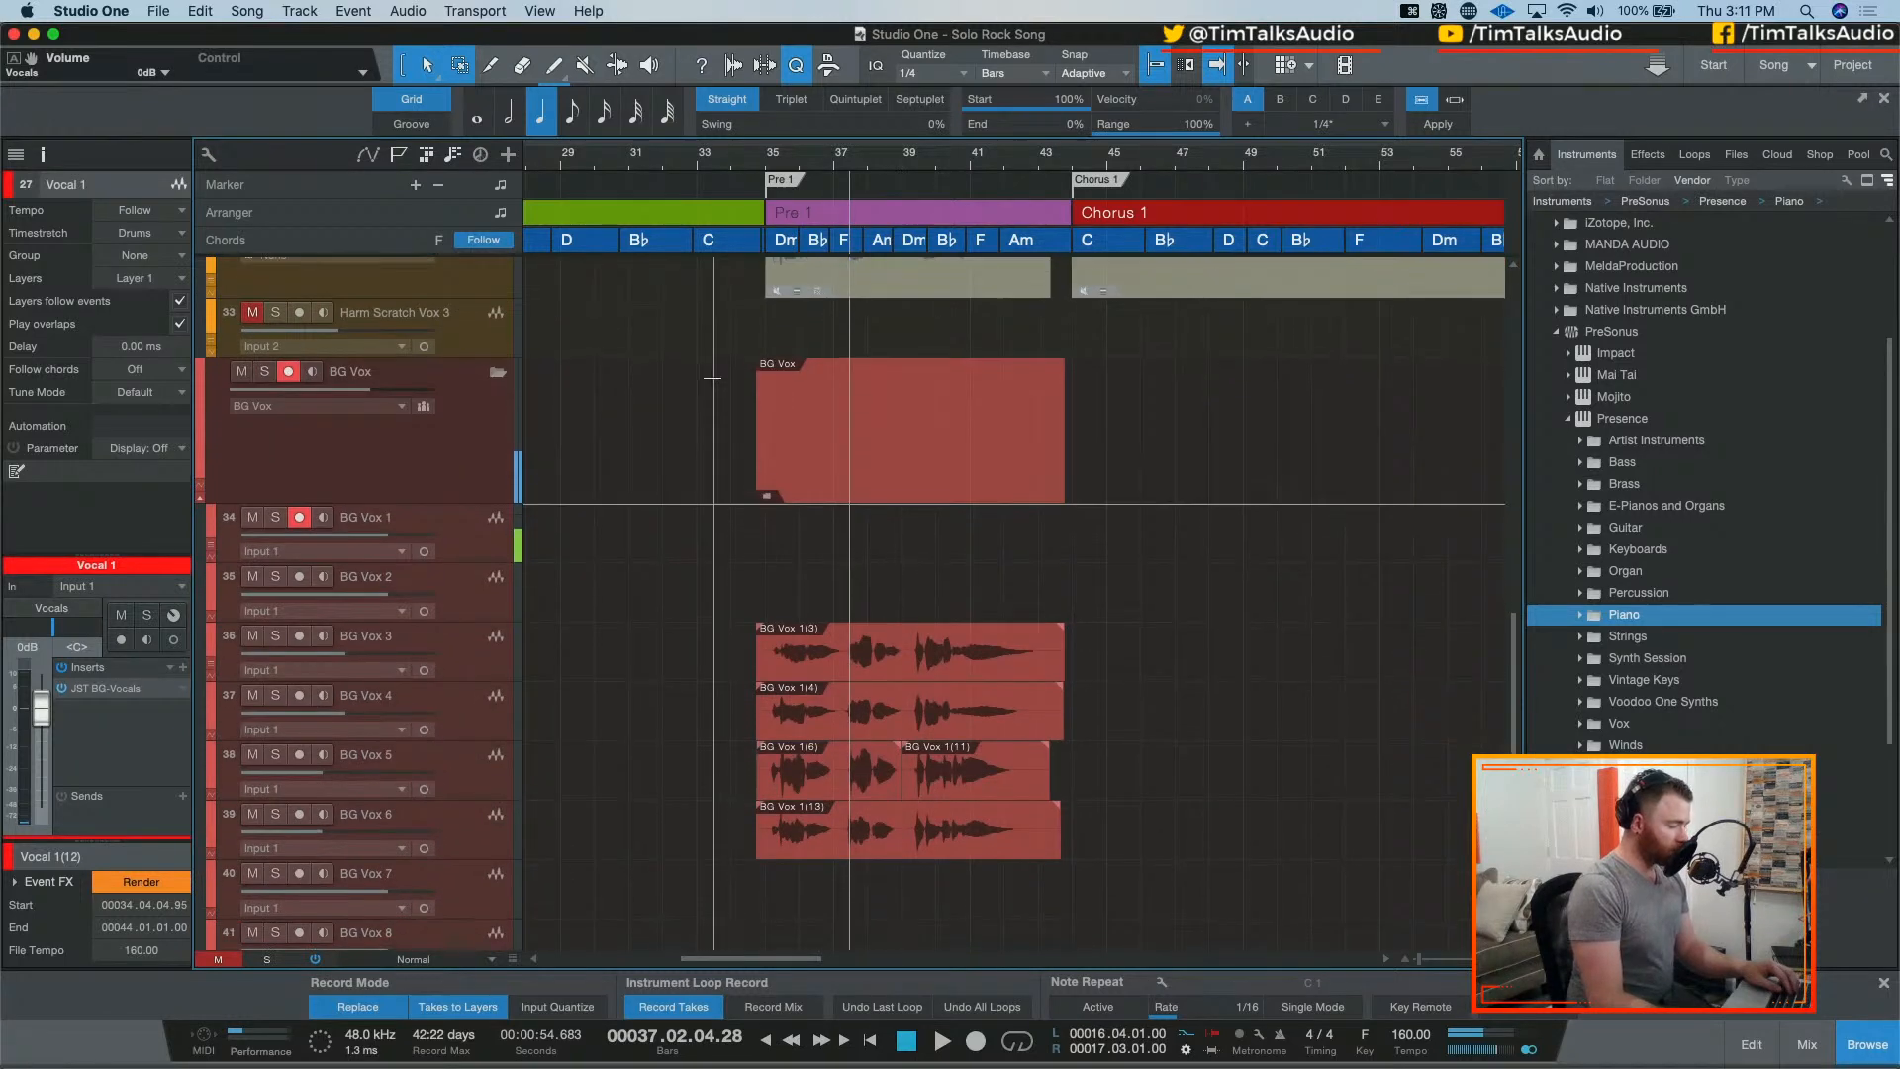
drag(775, 164, 767, 156)
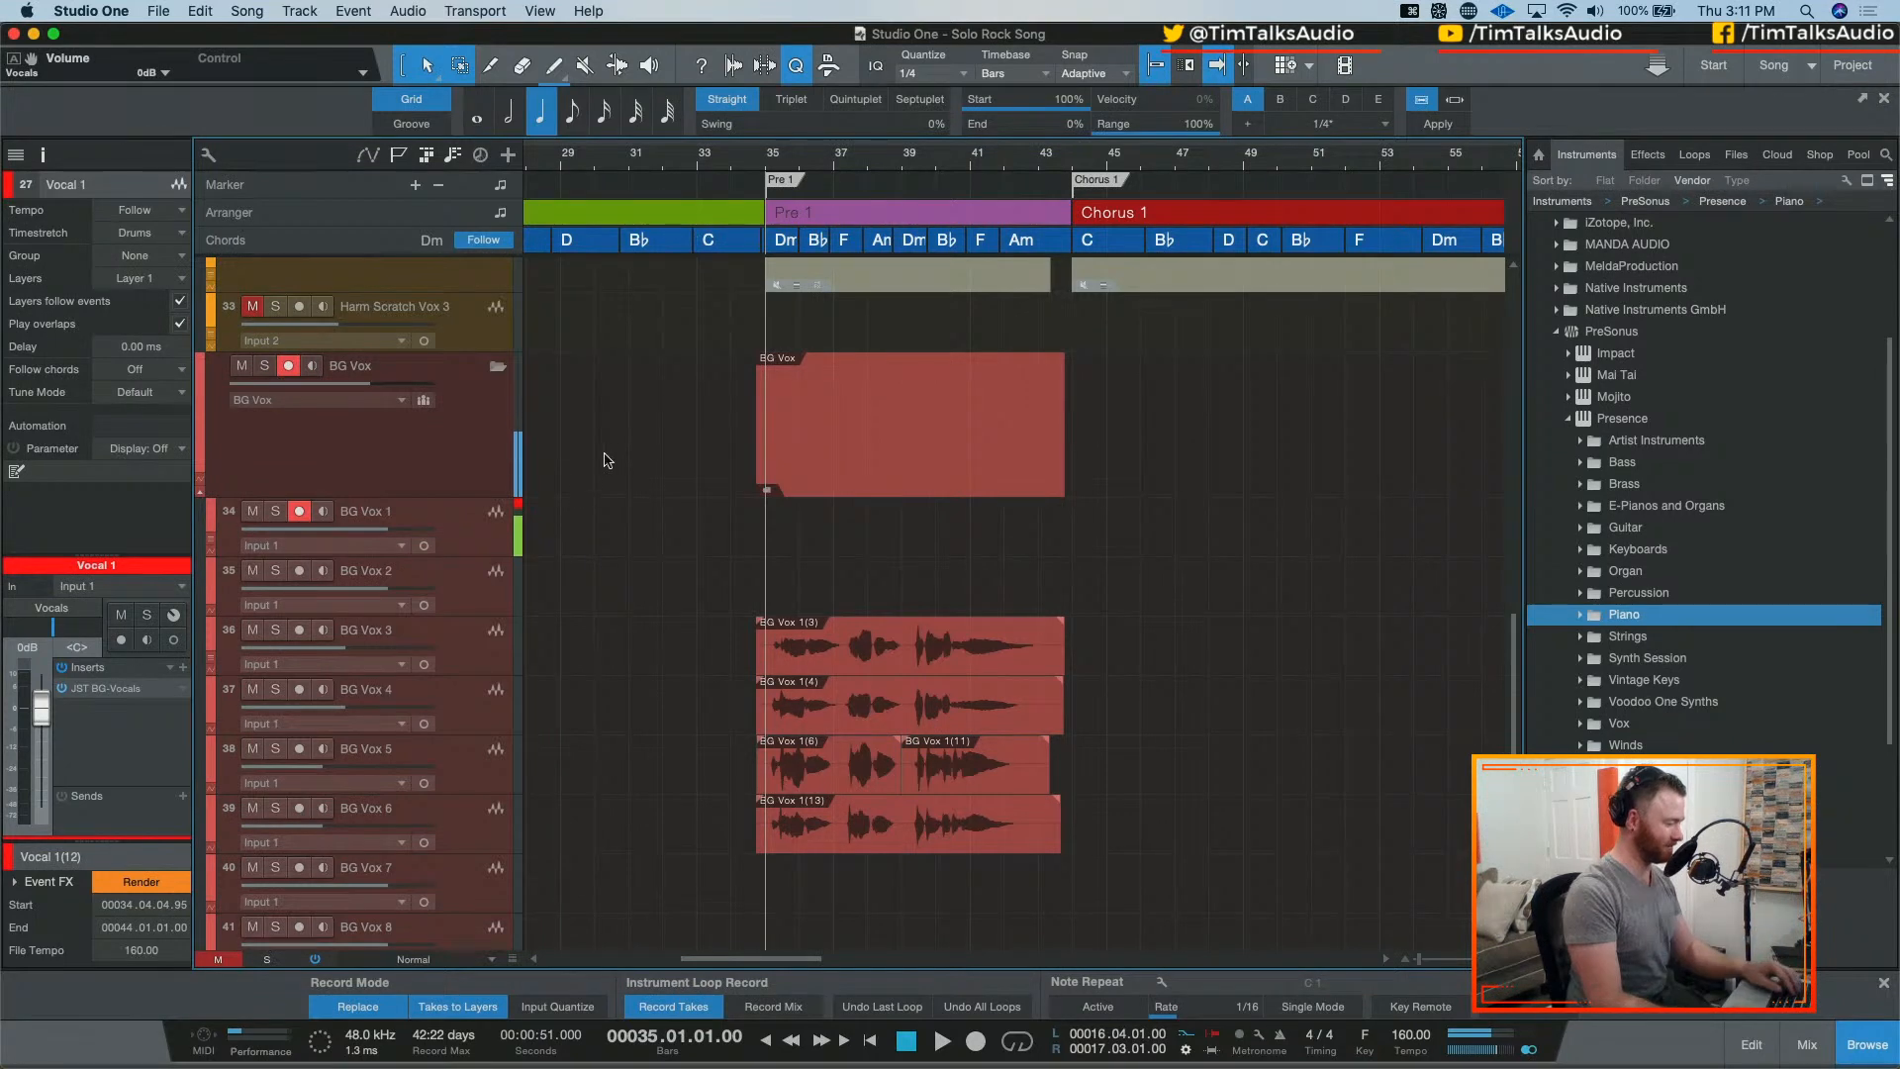
click(519, 507)
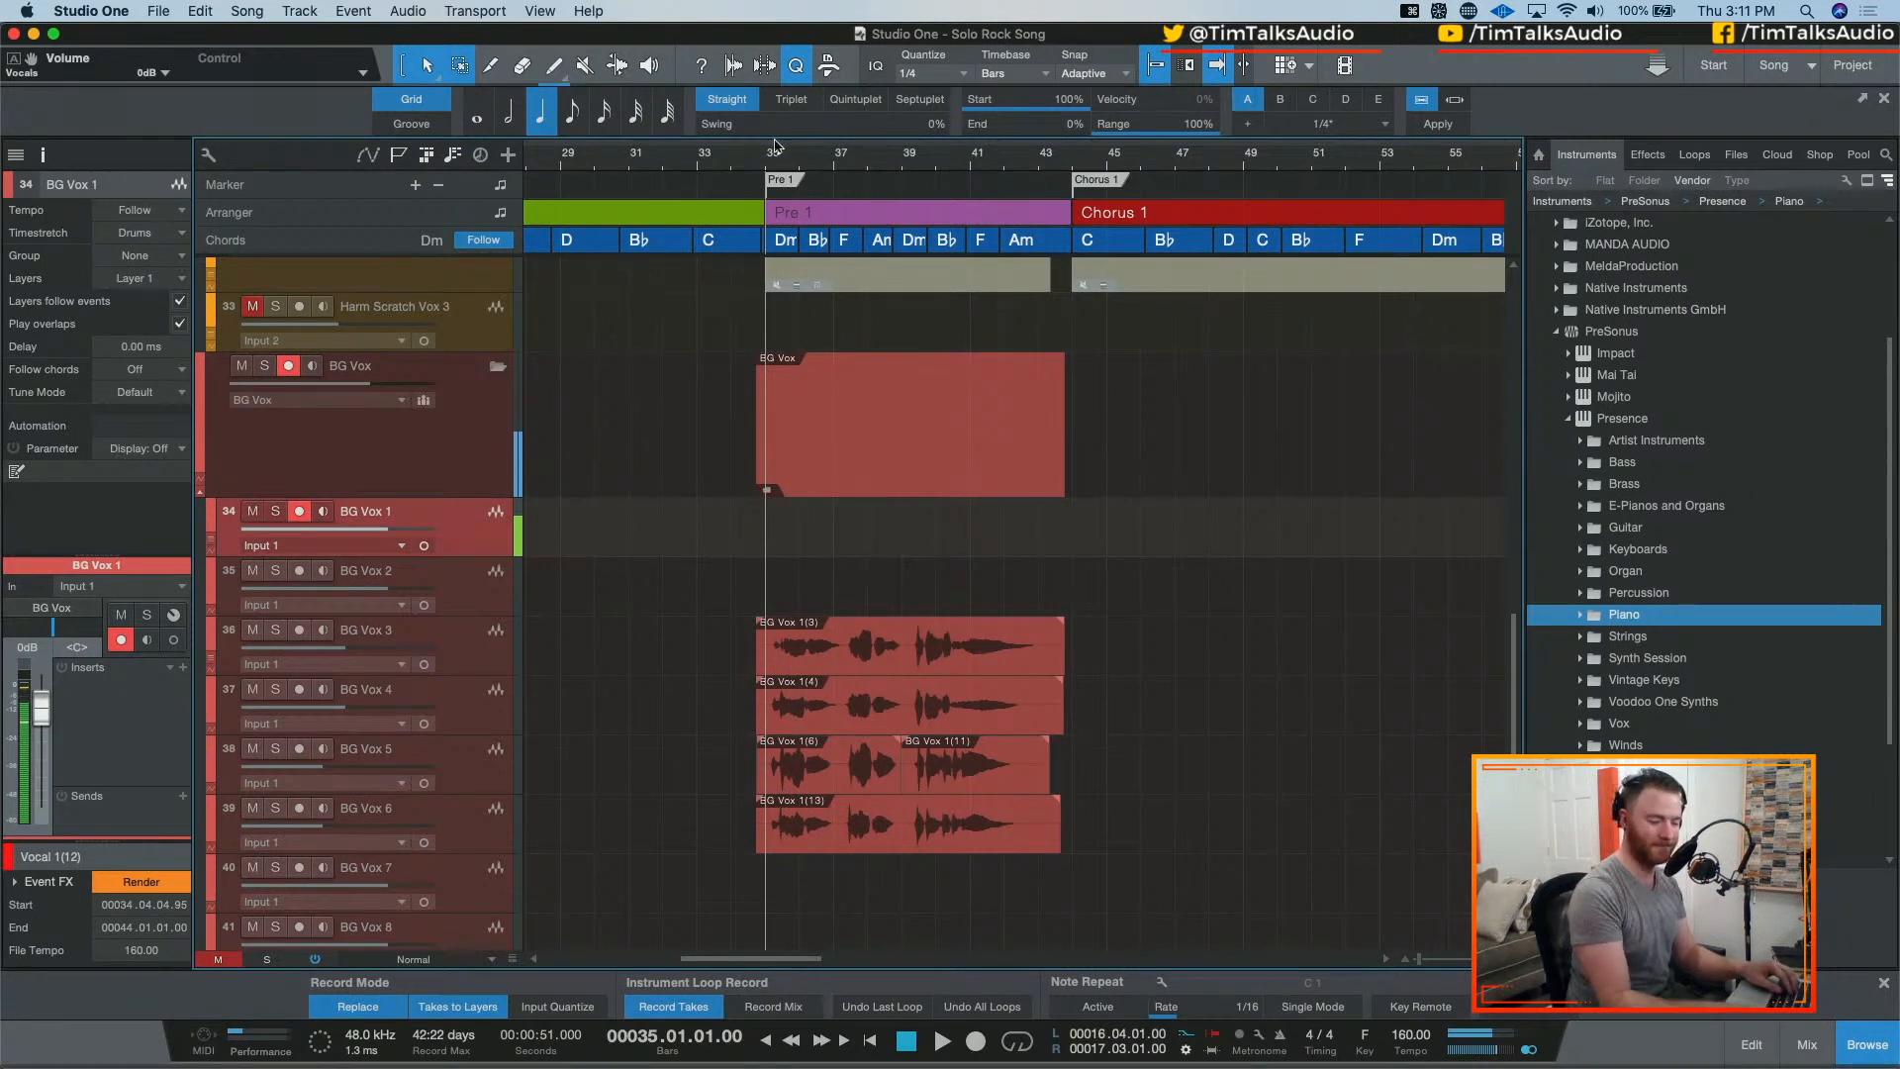
Step: Try recording on BG Vox 1 from the start of Pre 1 and return the playhead to 35.01.01.00
key(*)
key(space)
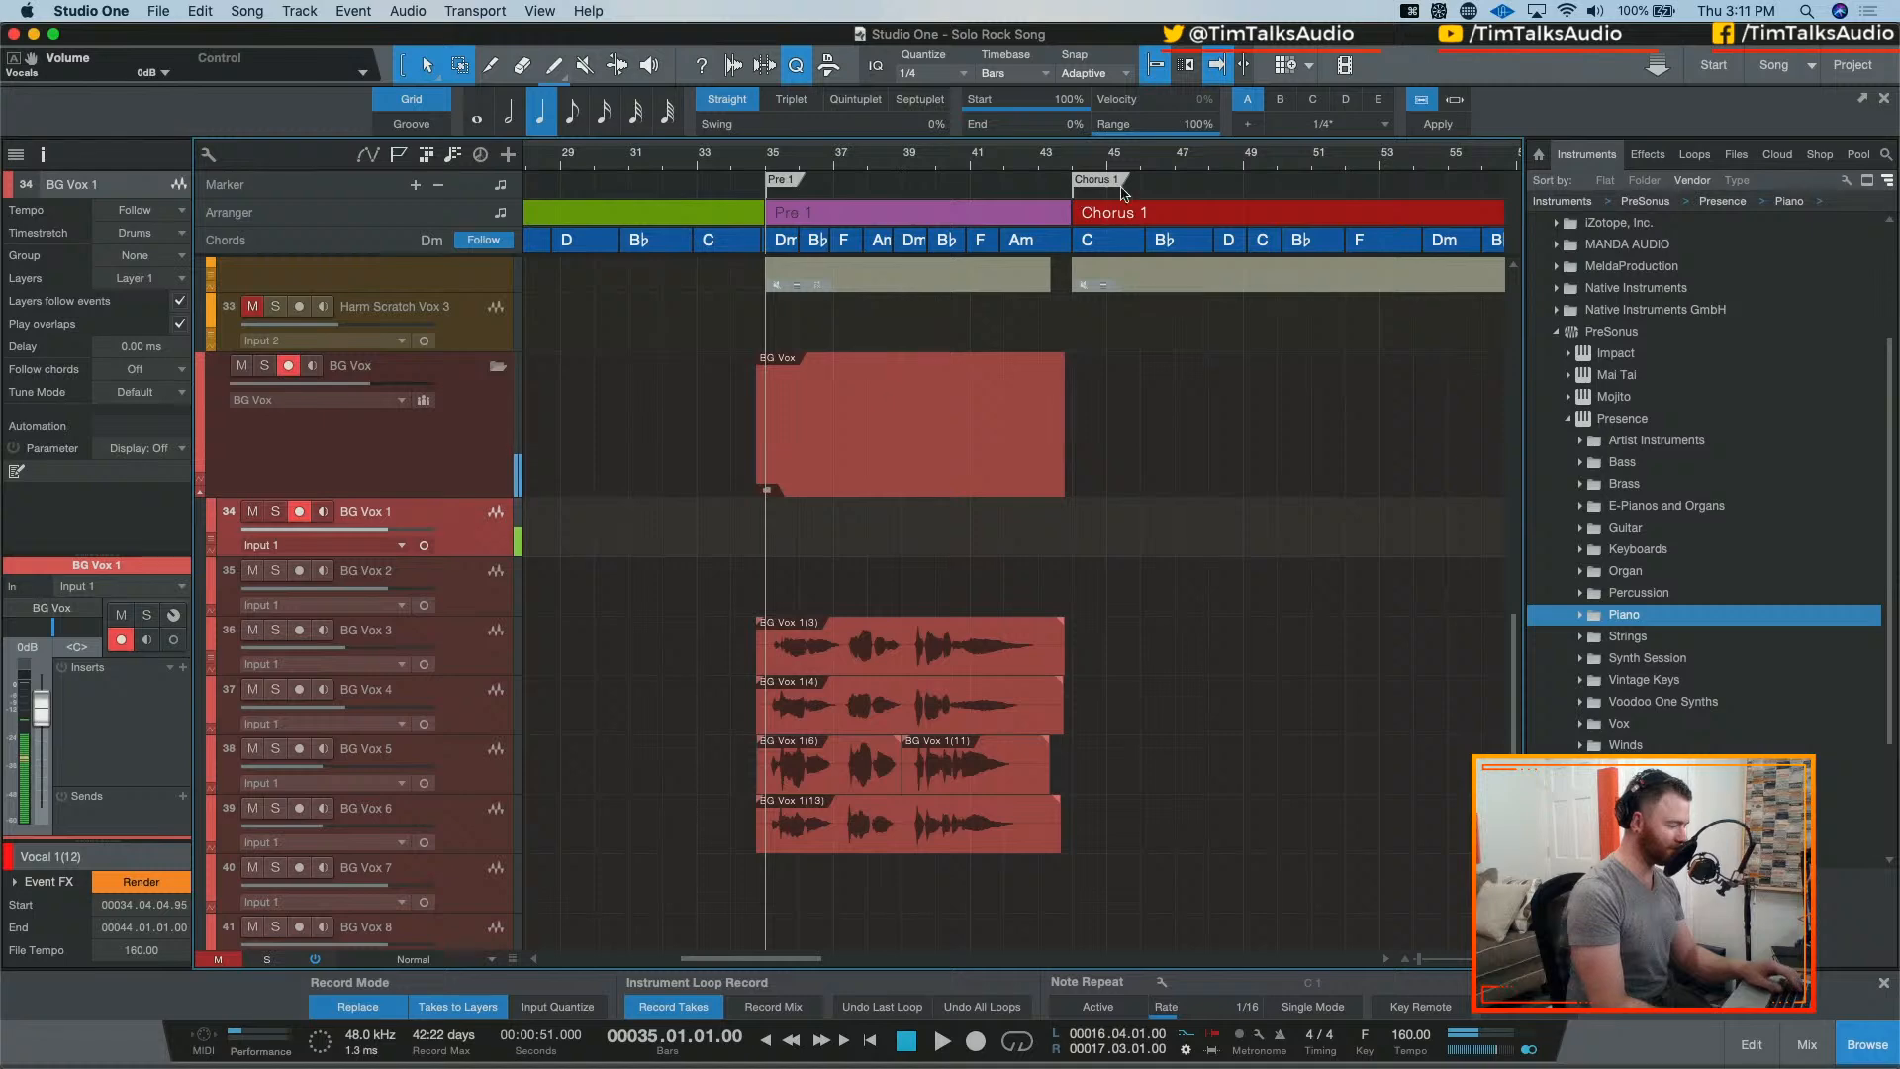
key(e)
key(e)
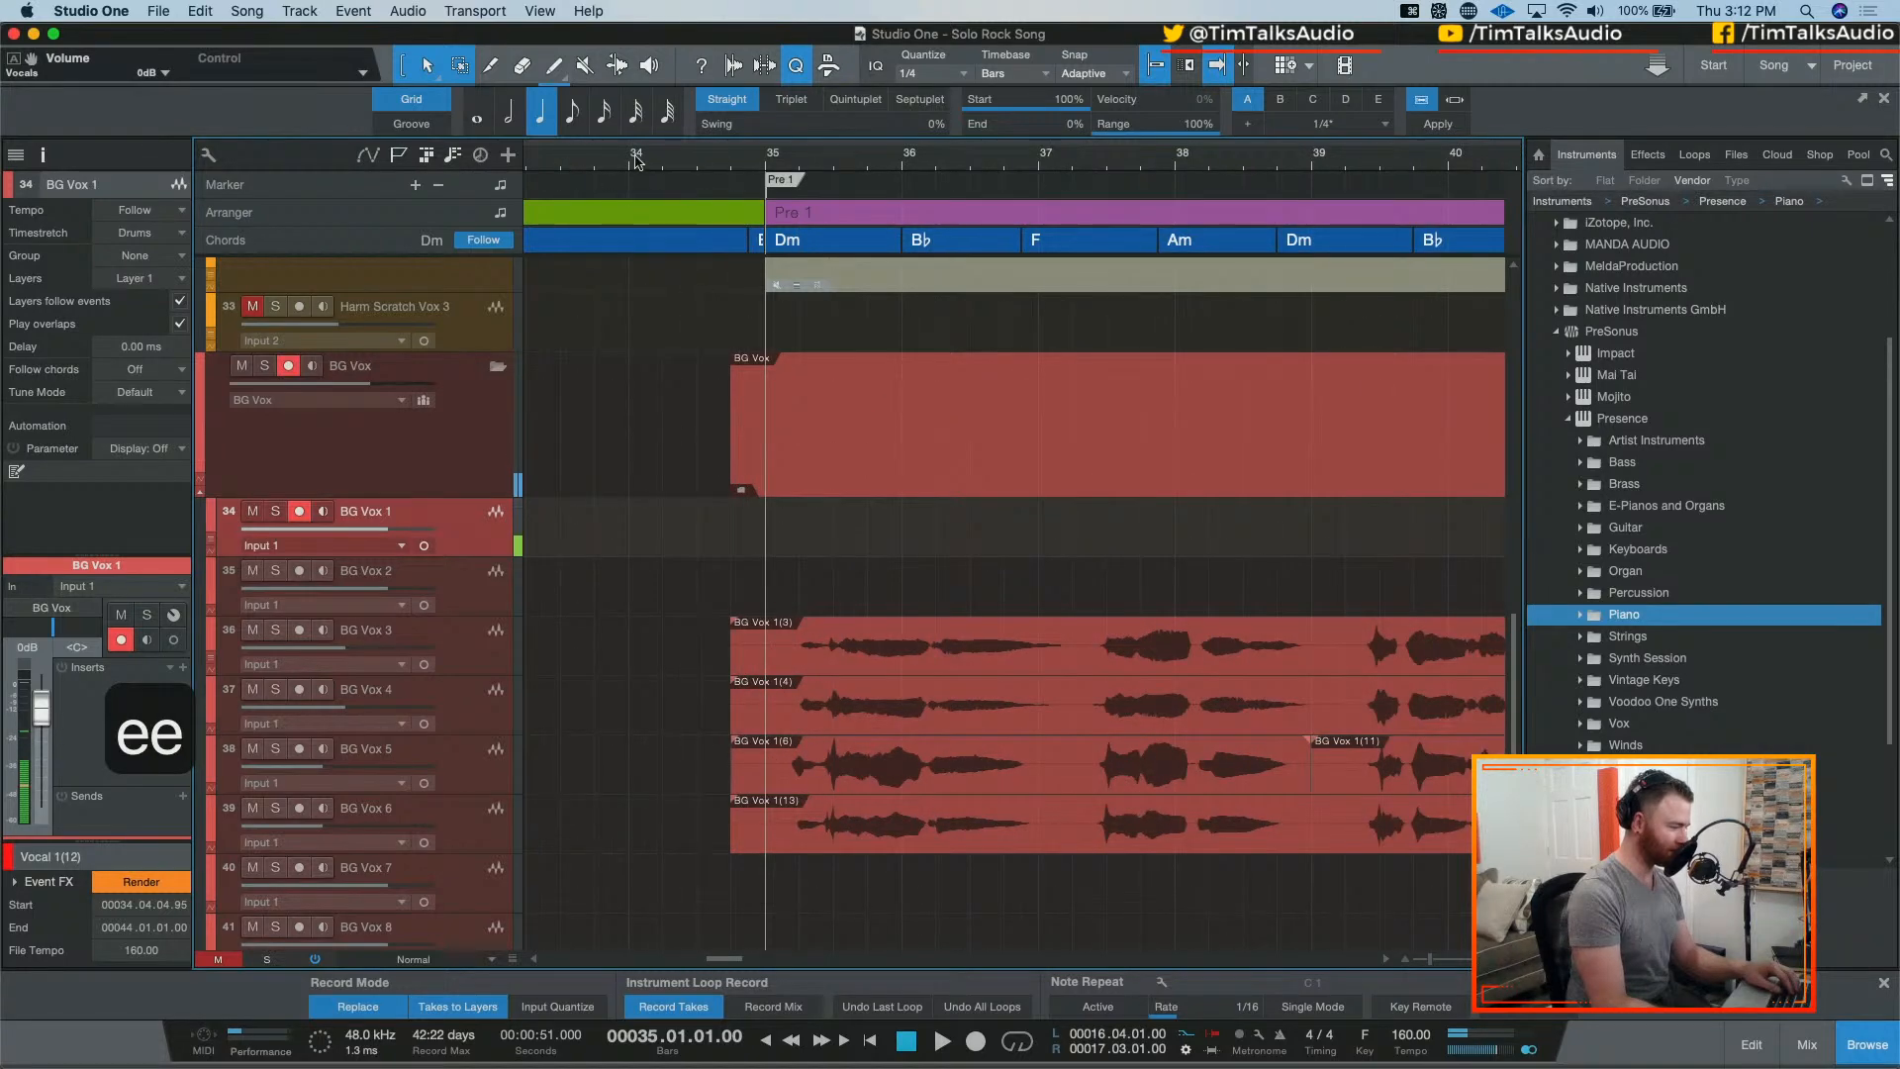
click(638, 161)
click(772, 161)
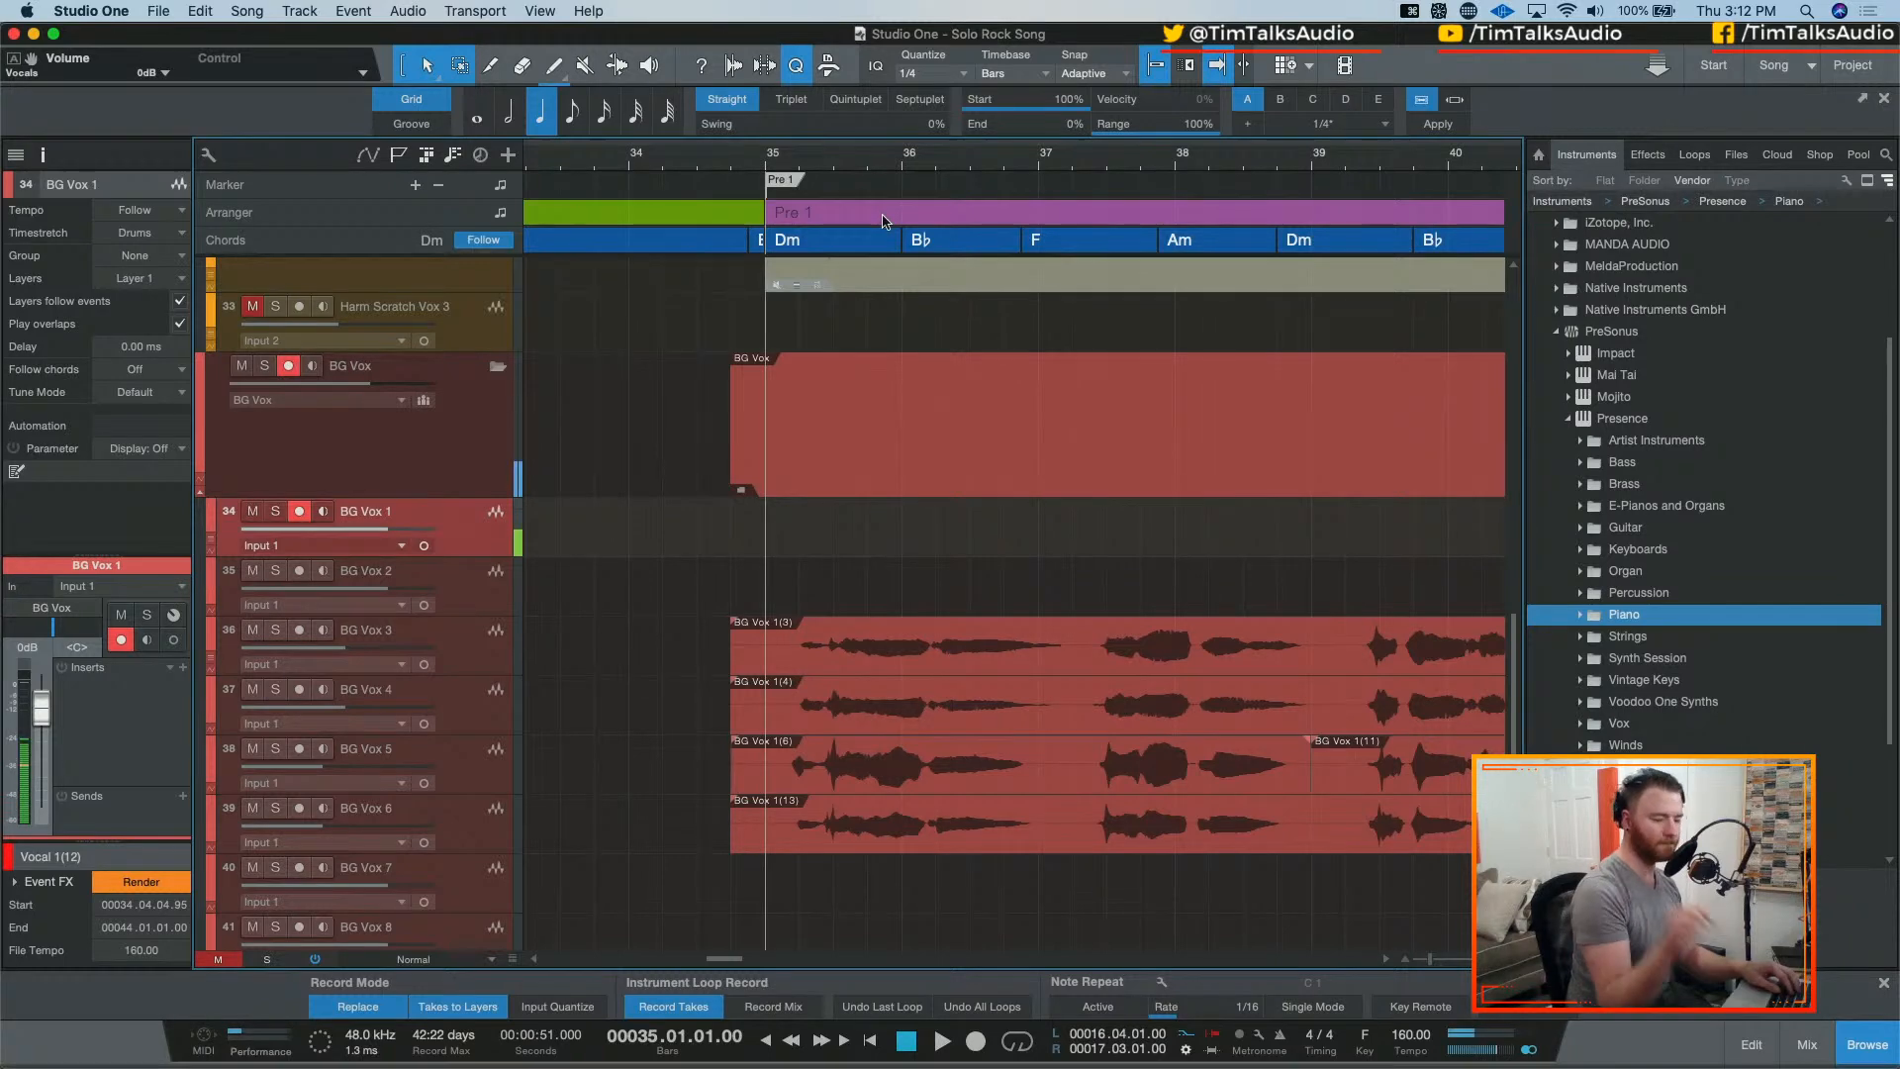
key(KP_Multiply)
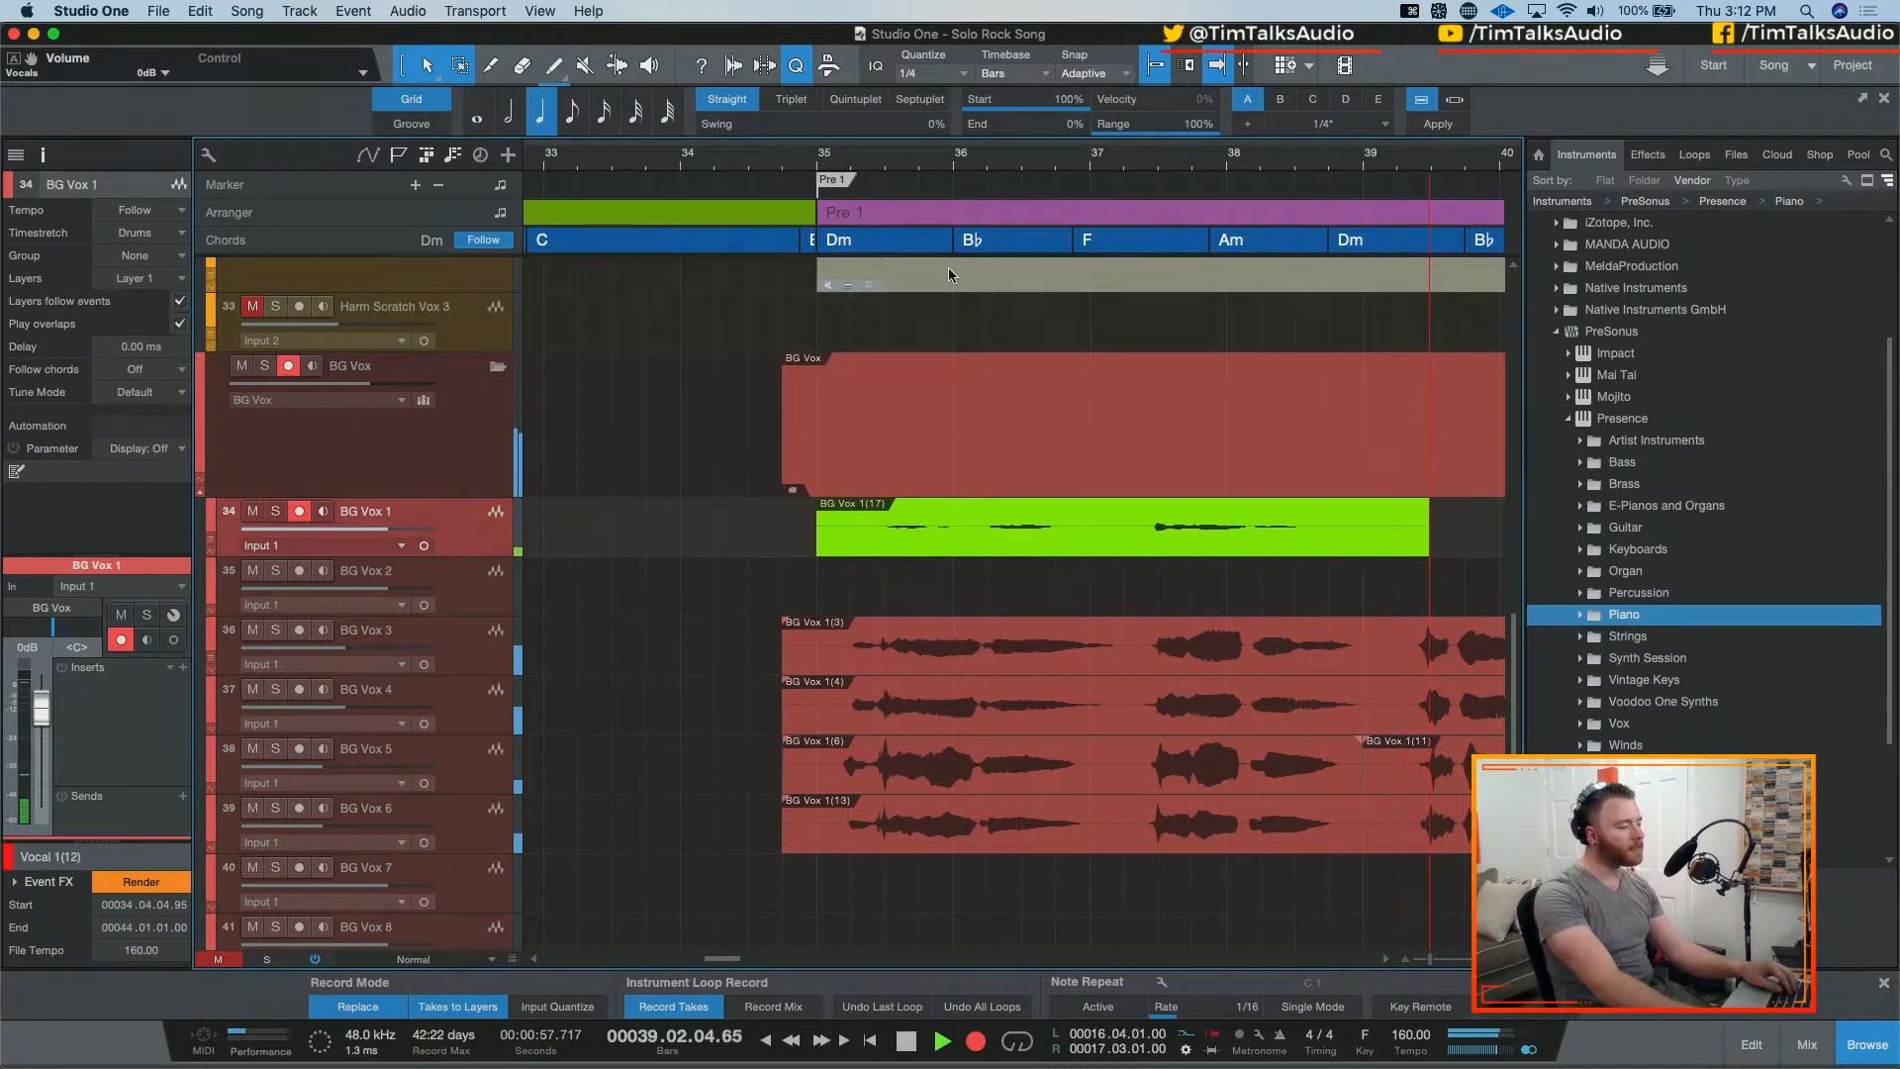
key(space)
key(super+z)
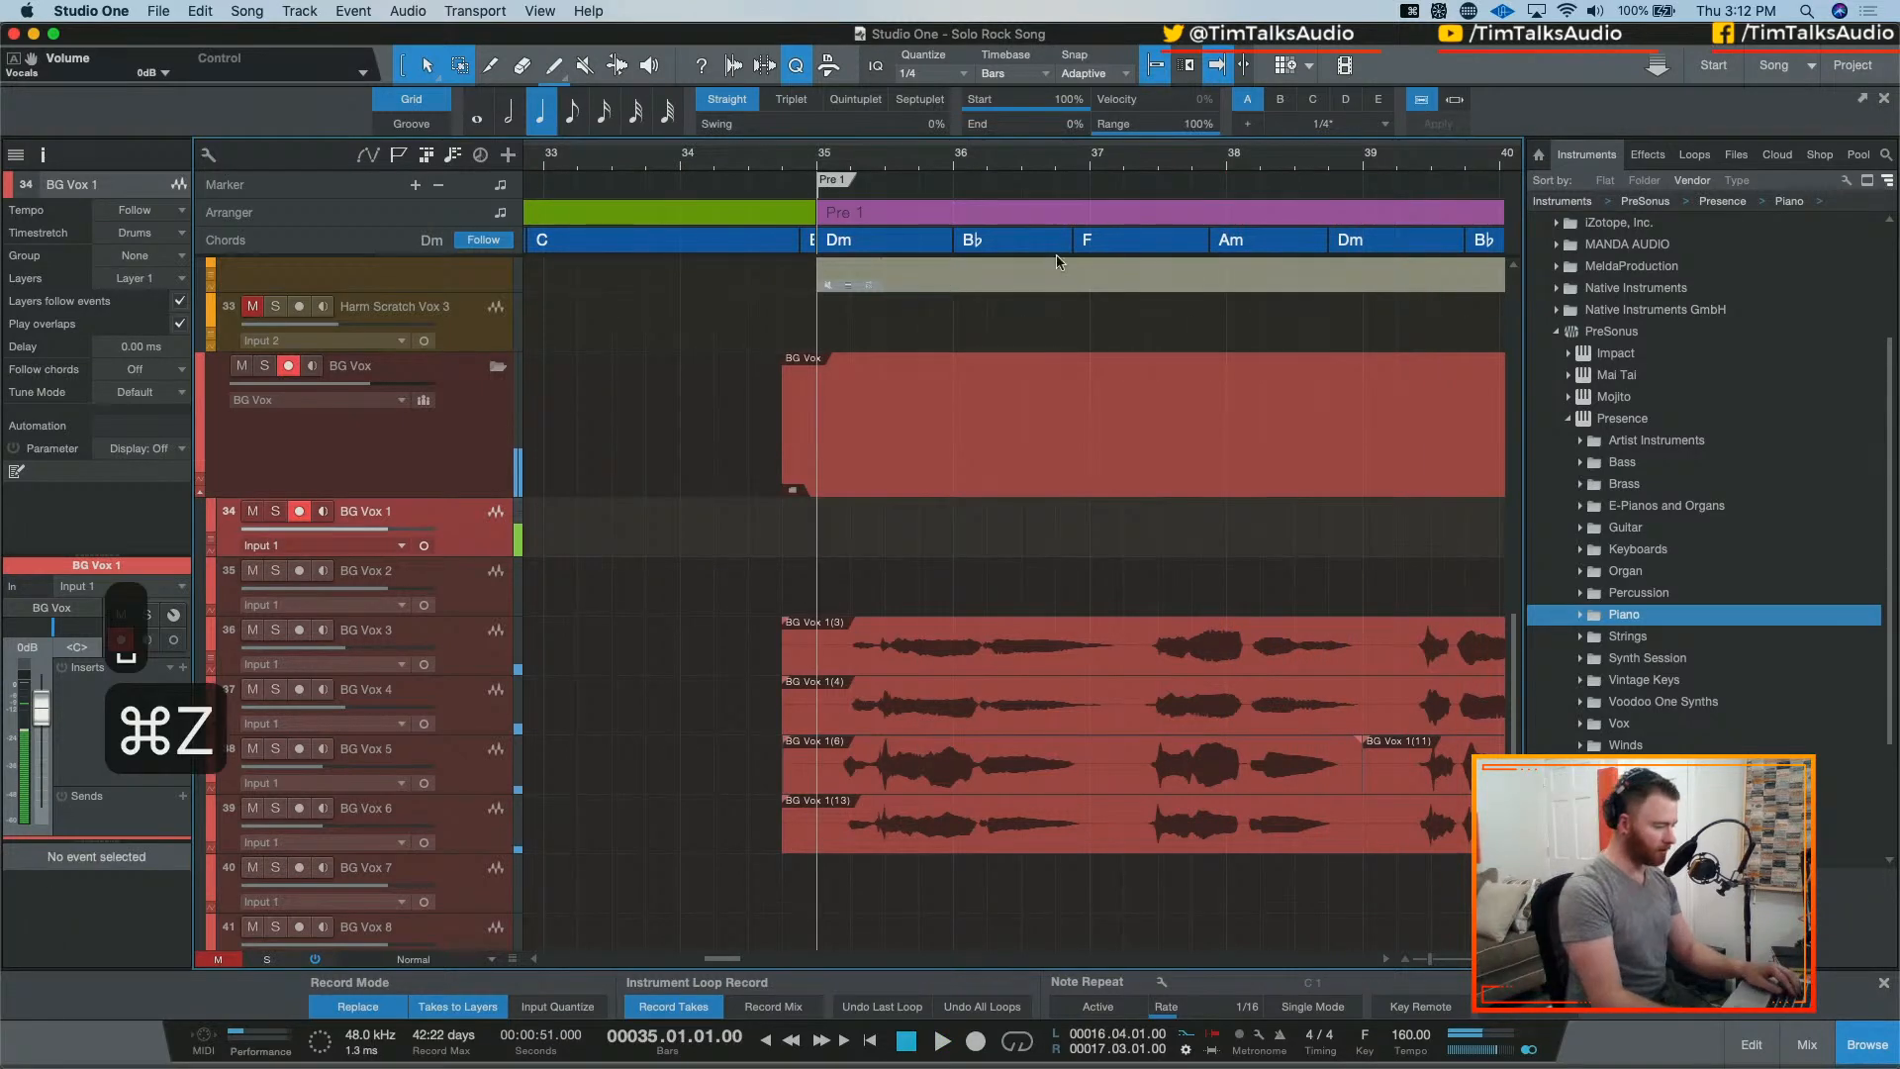
key(w)
key(w)
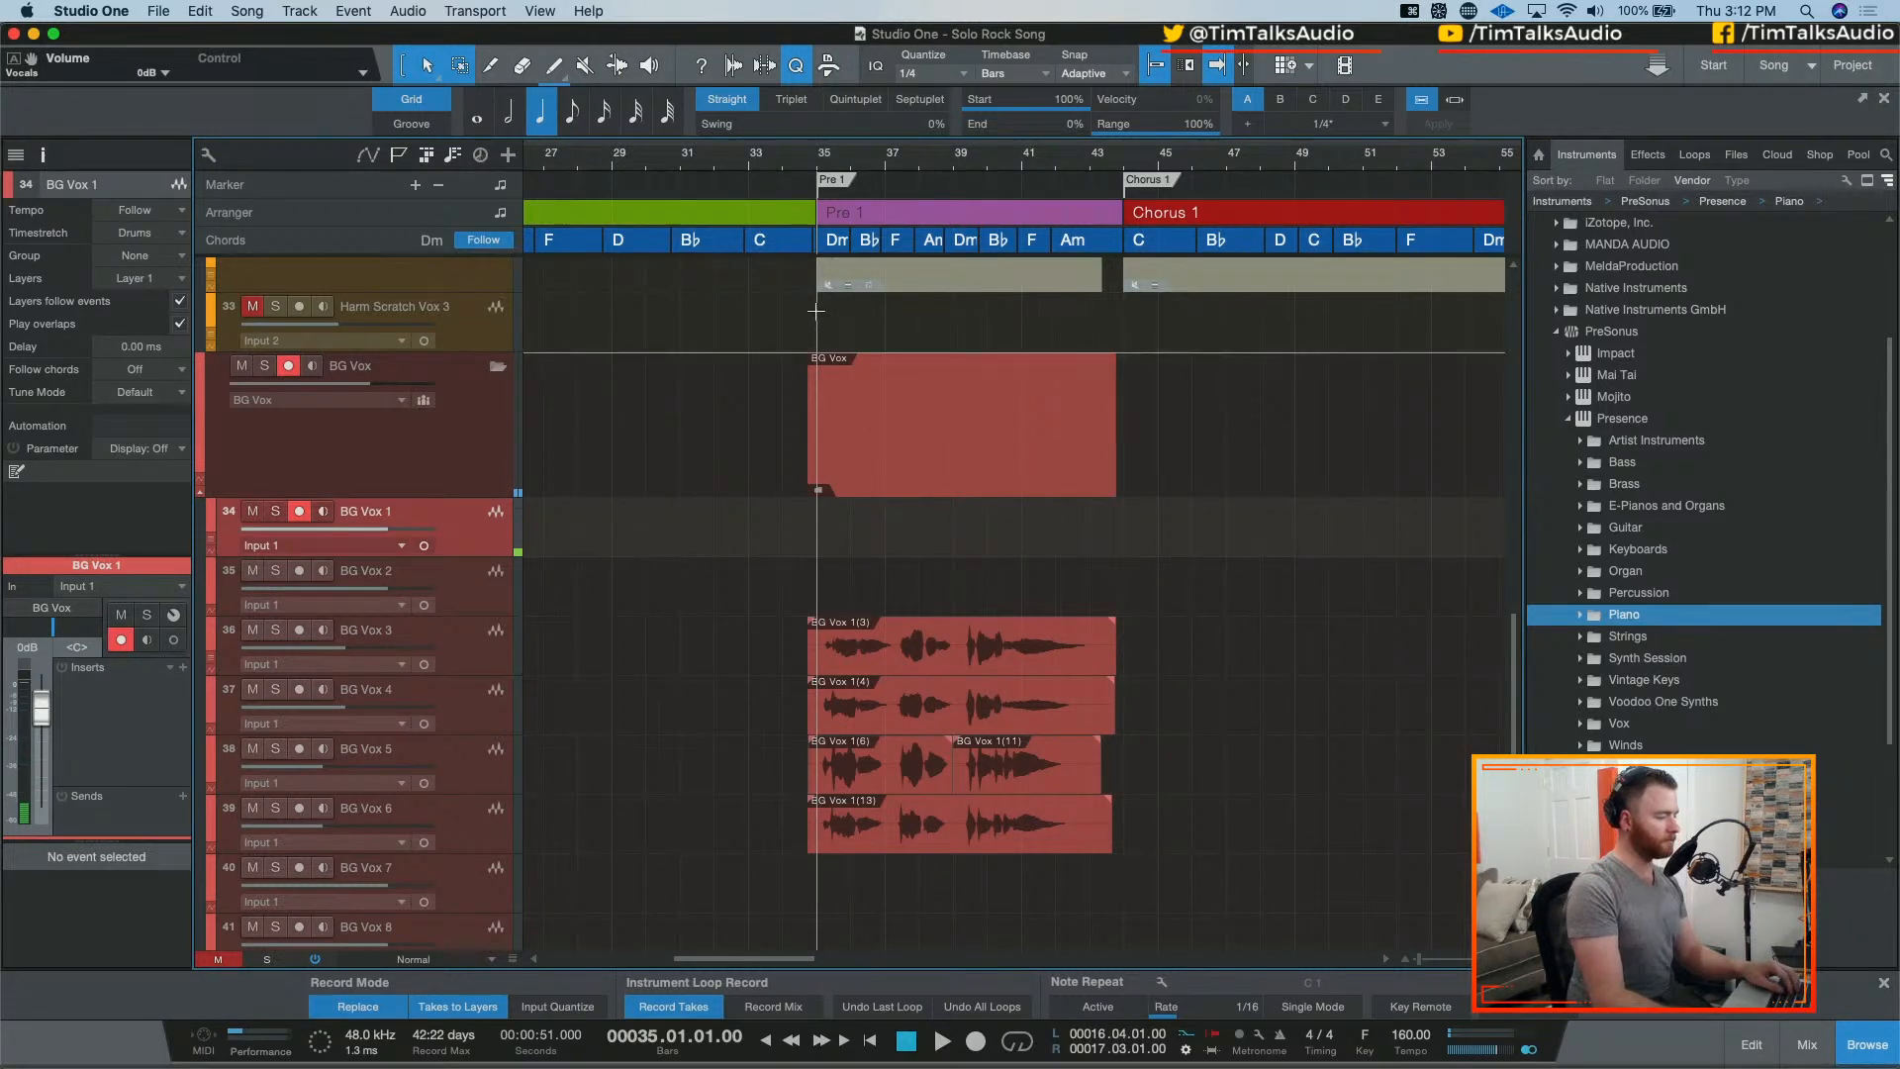
key(KP_Multiply)
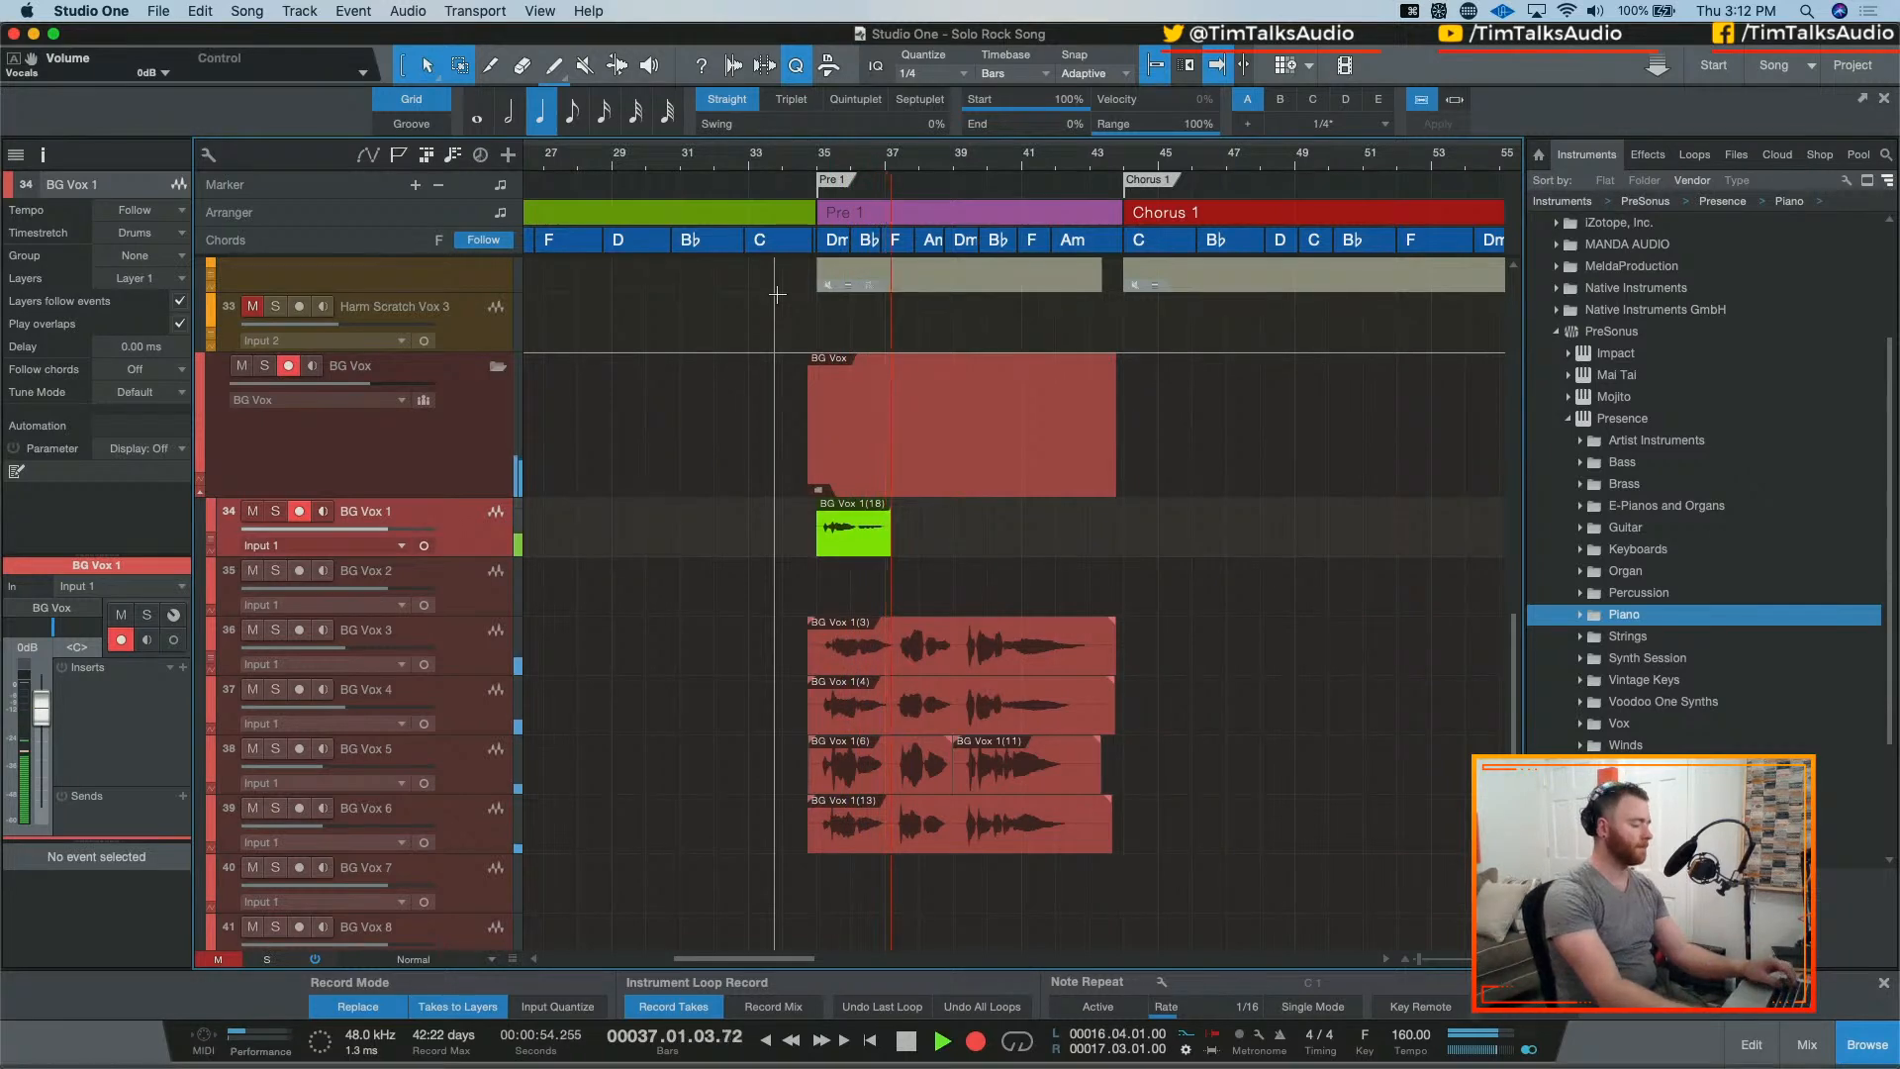
key(space)
key(super+z)
key(KP_Multiply)
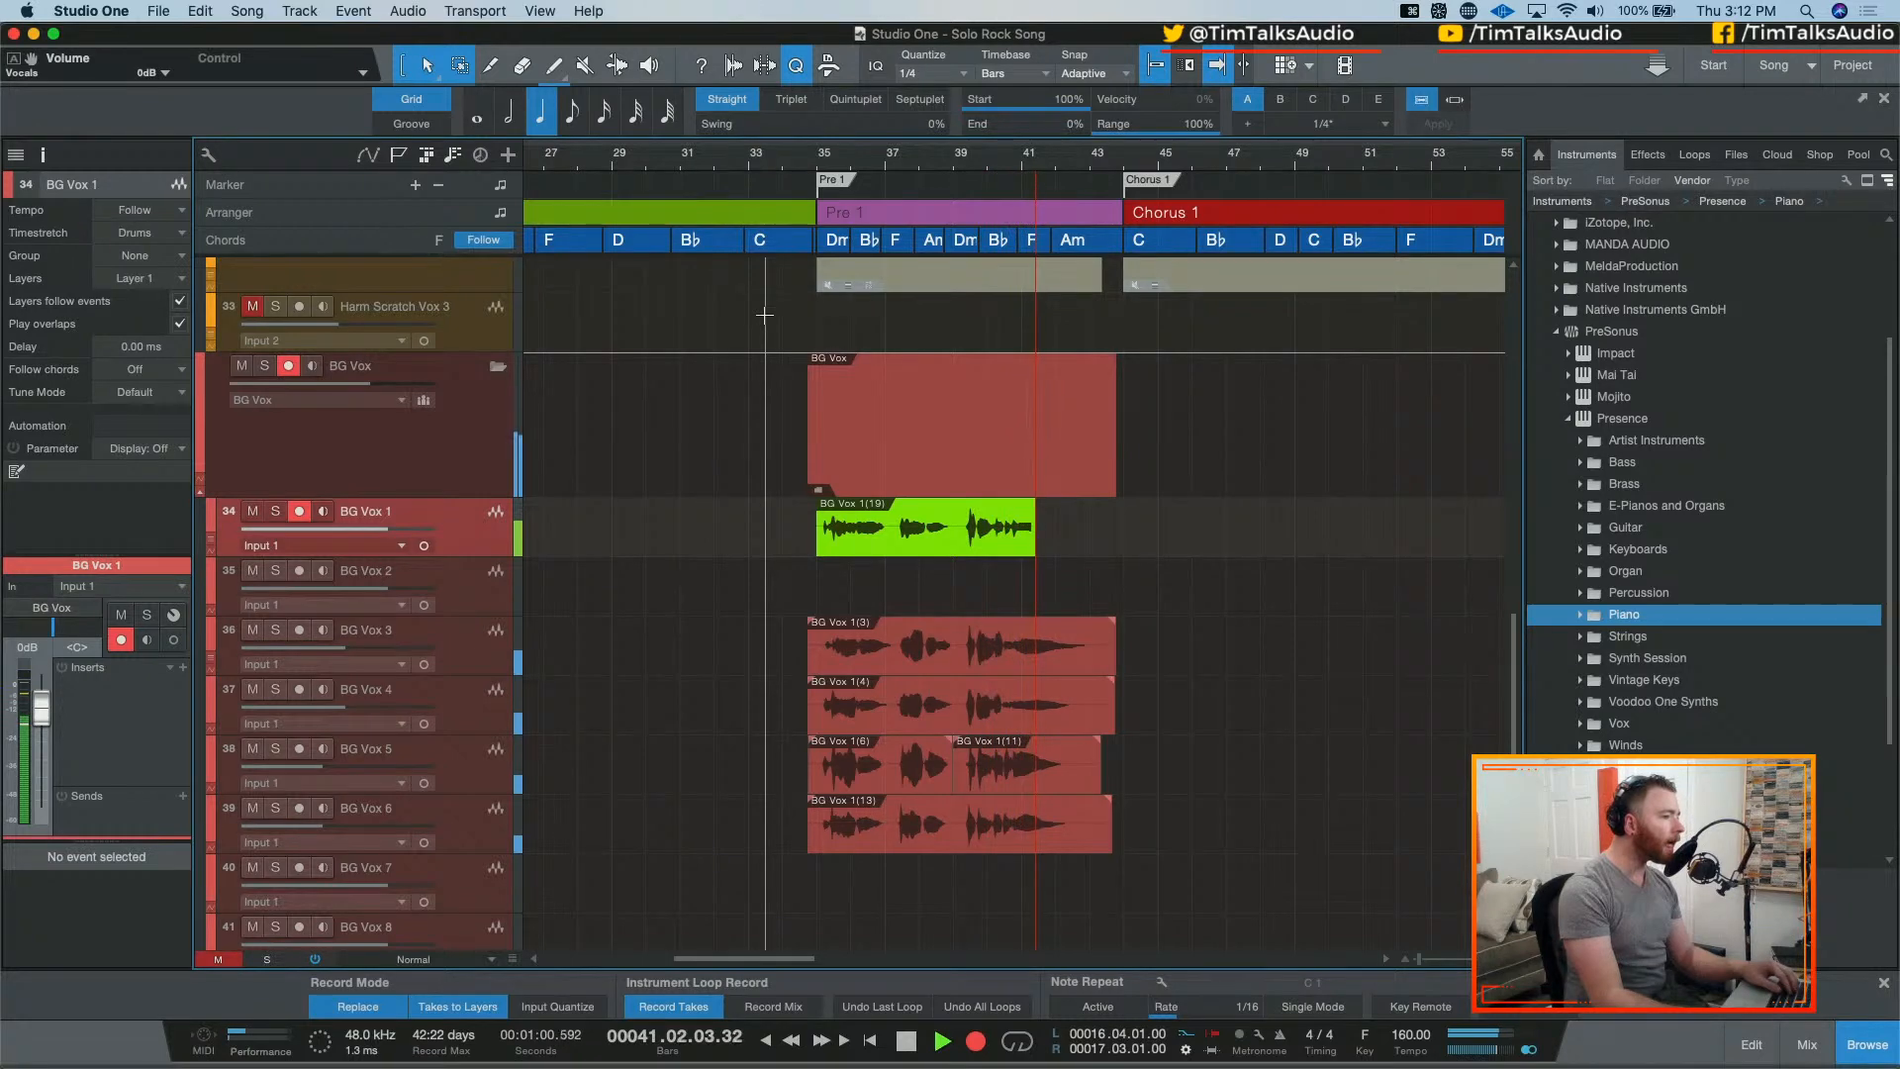
key(space)
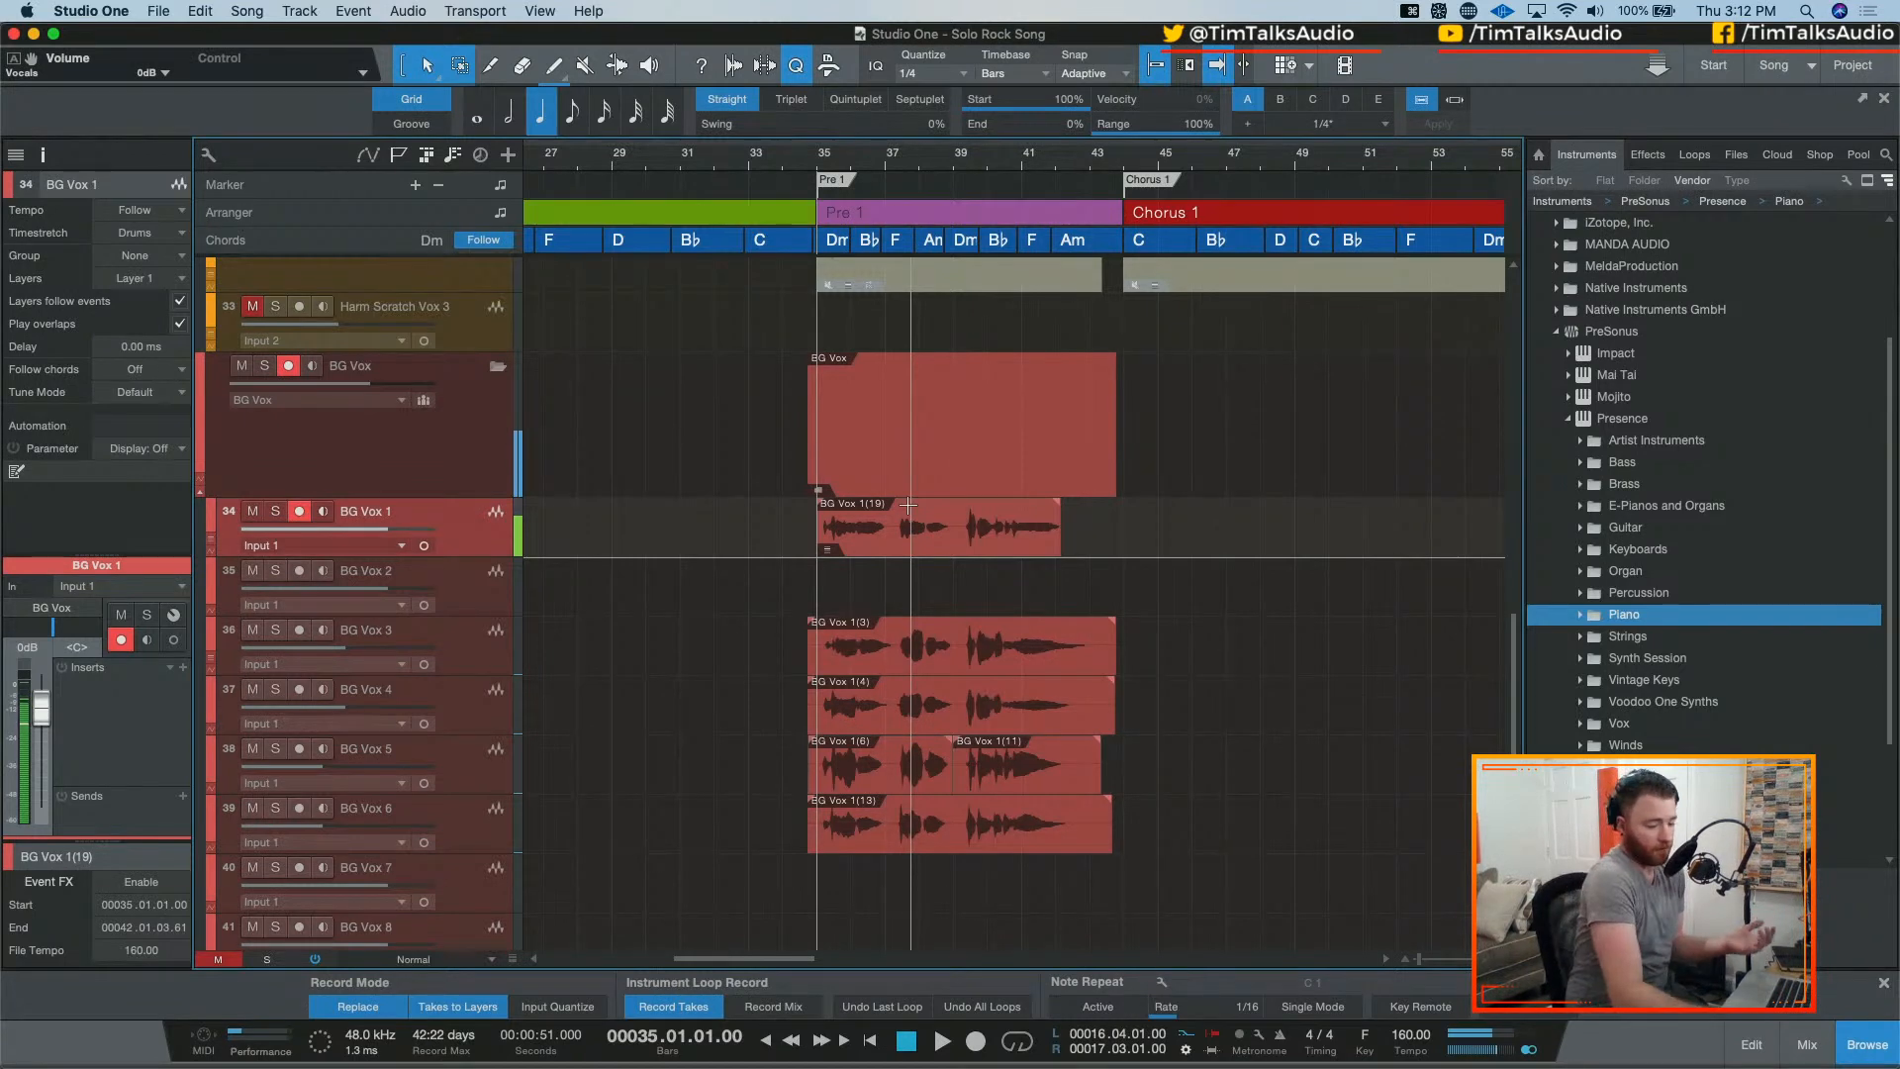
key(super+z)
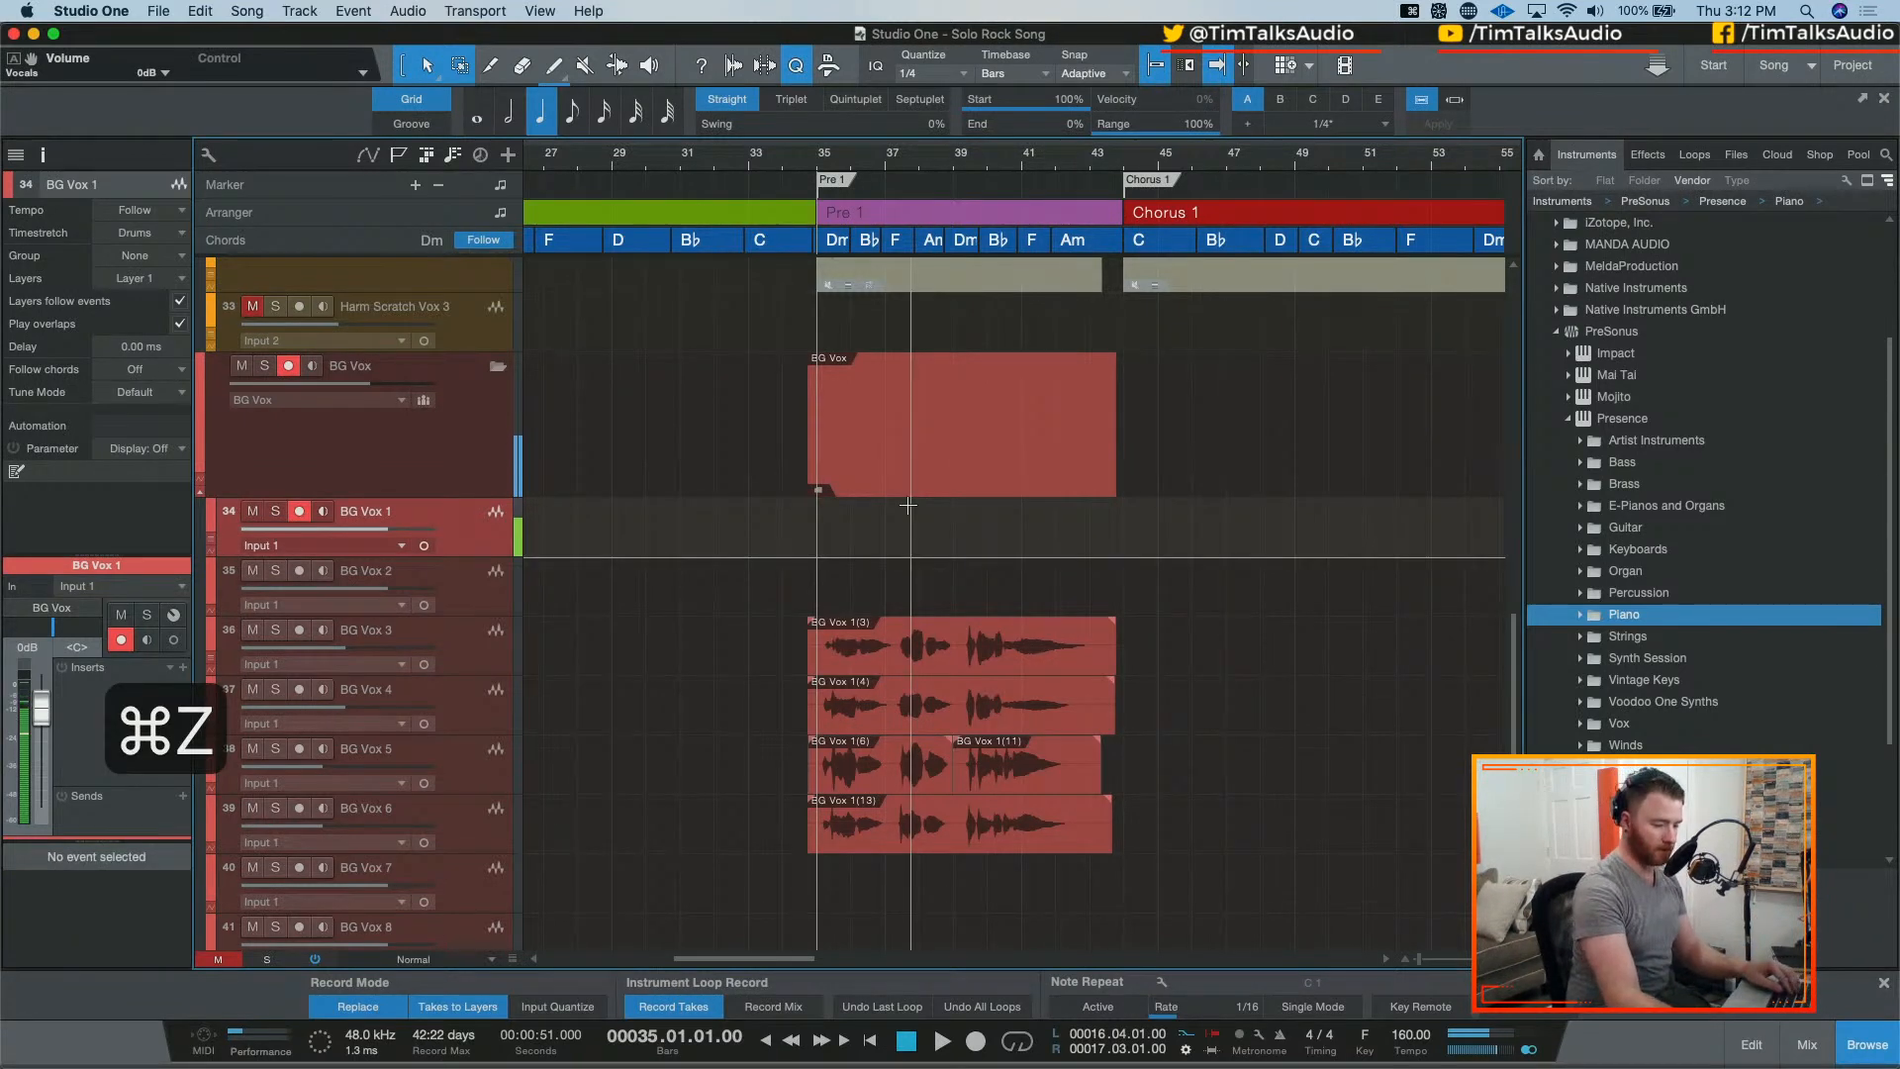
key(KP_Multiply)
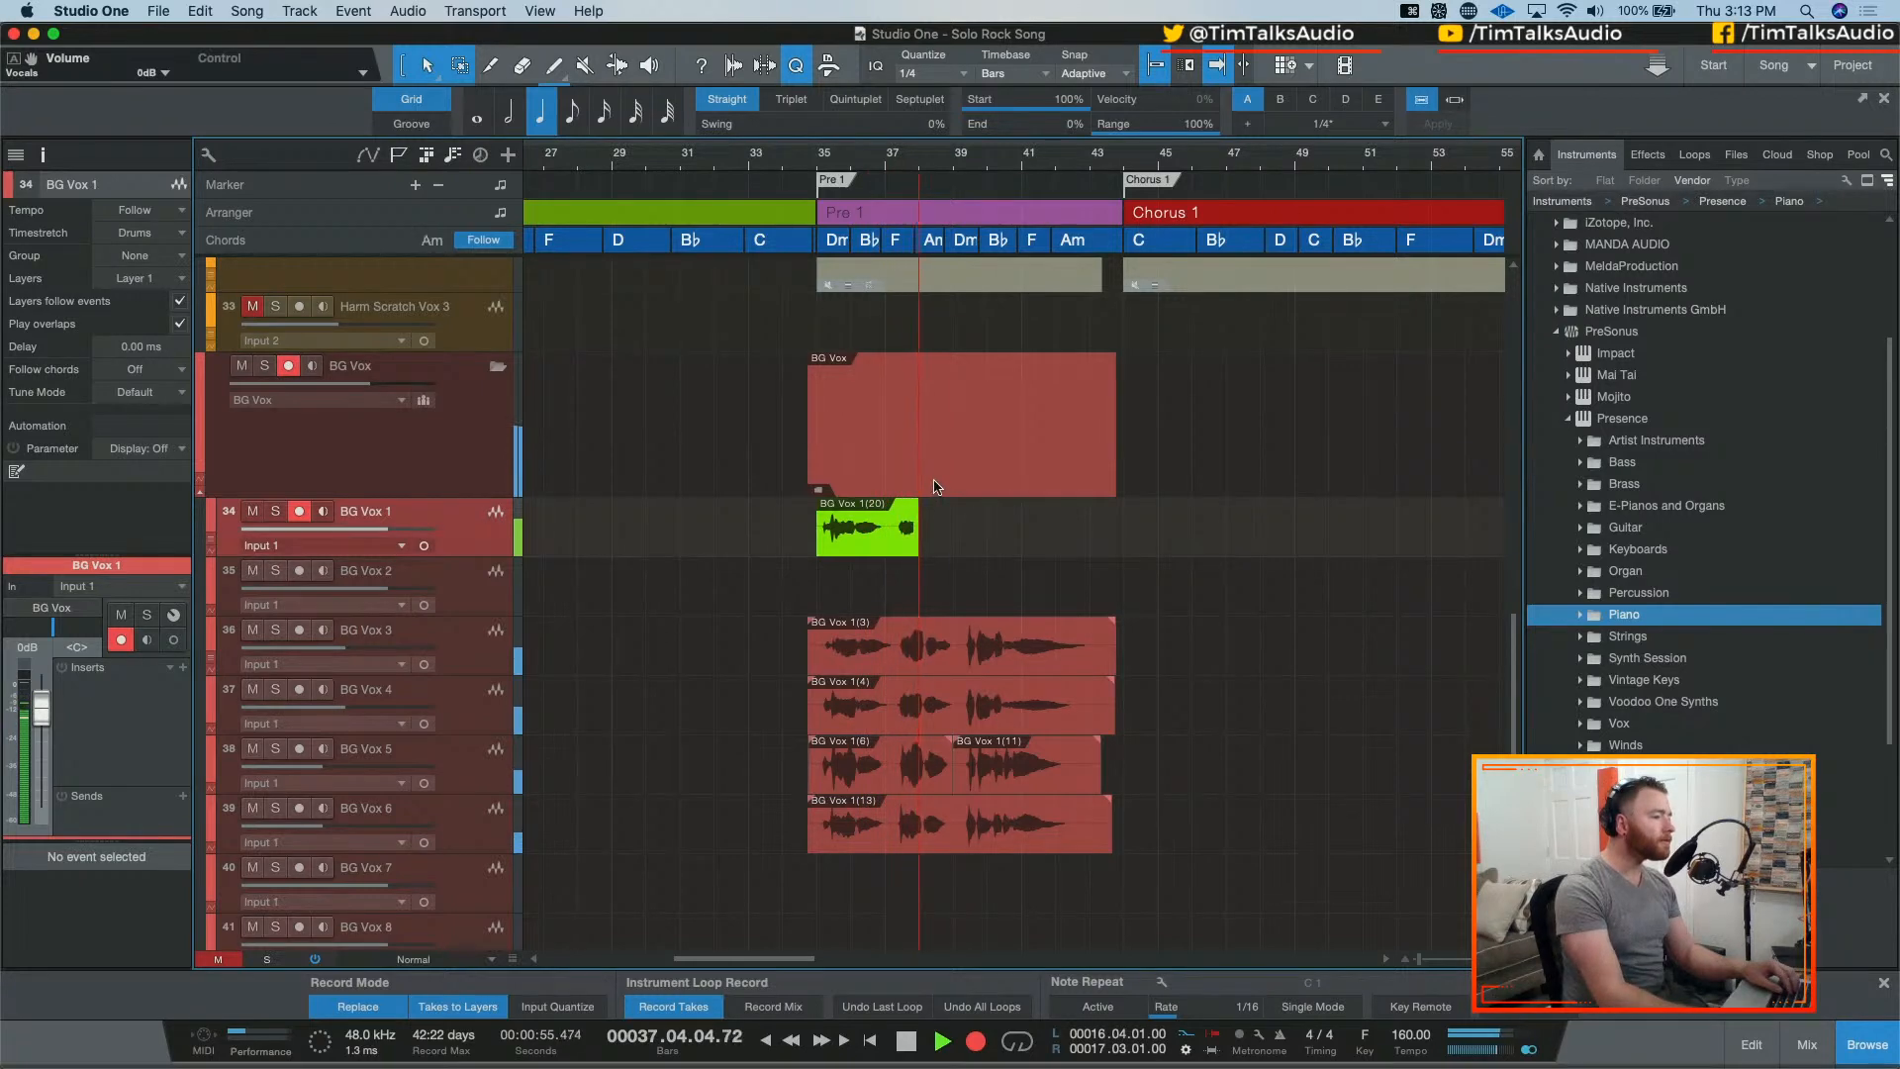
key(space)
key(super+z)
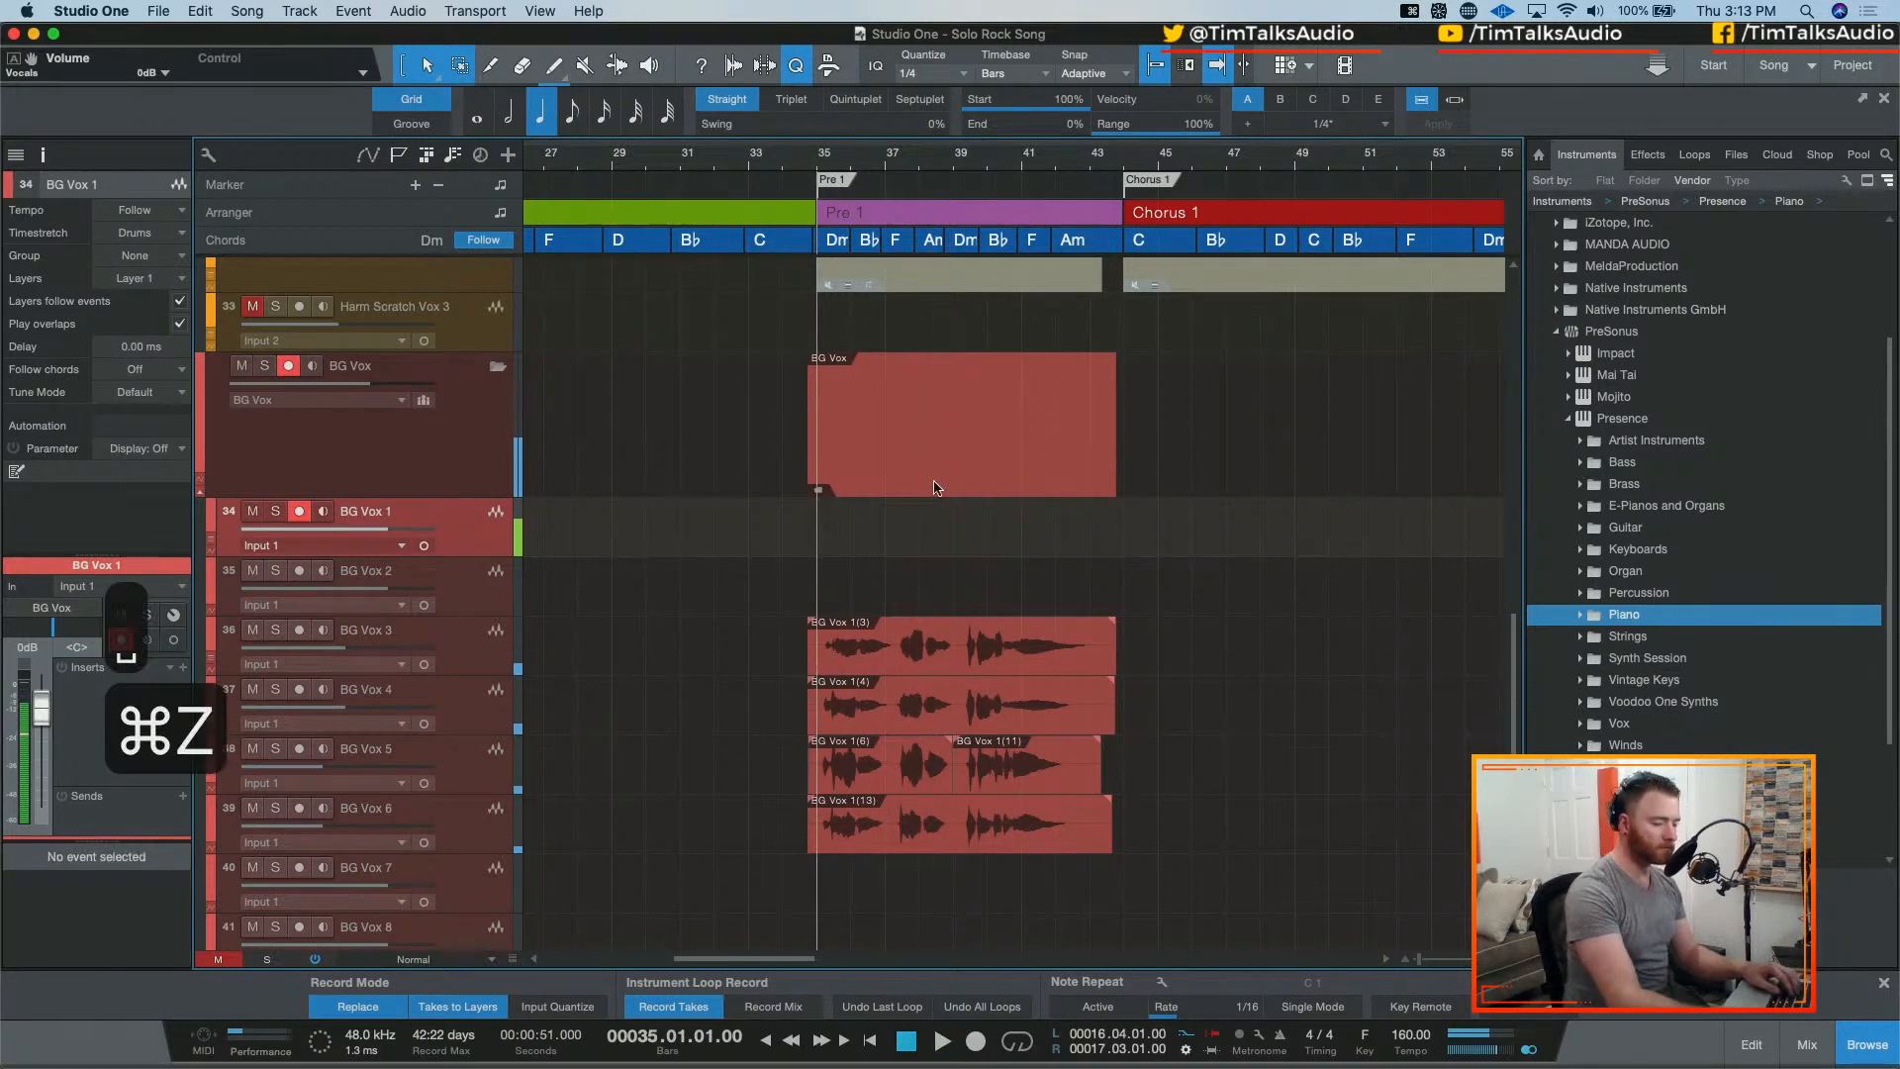
Step: Record a take on BG Vox 1 from the start of Pre 1 and move its clip to BG Vox 7
key(KP_Multiply)
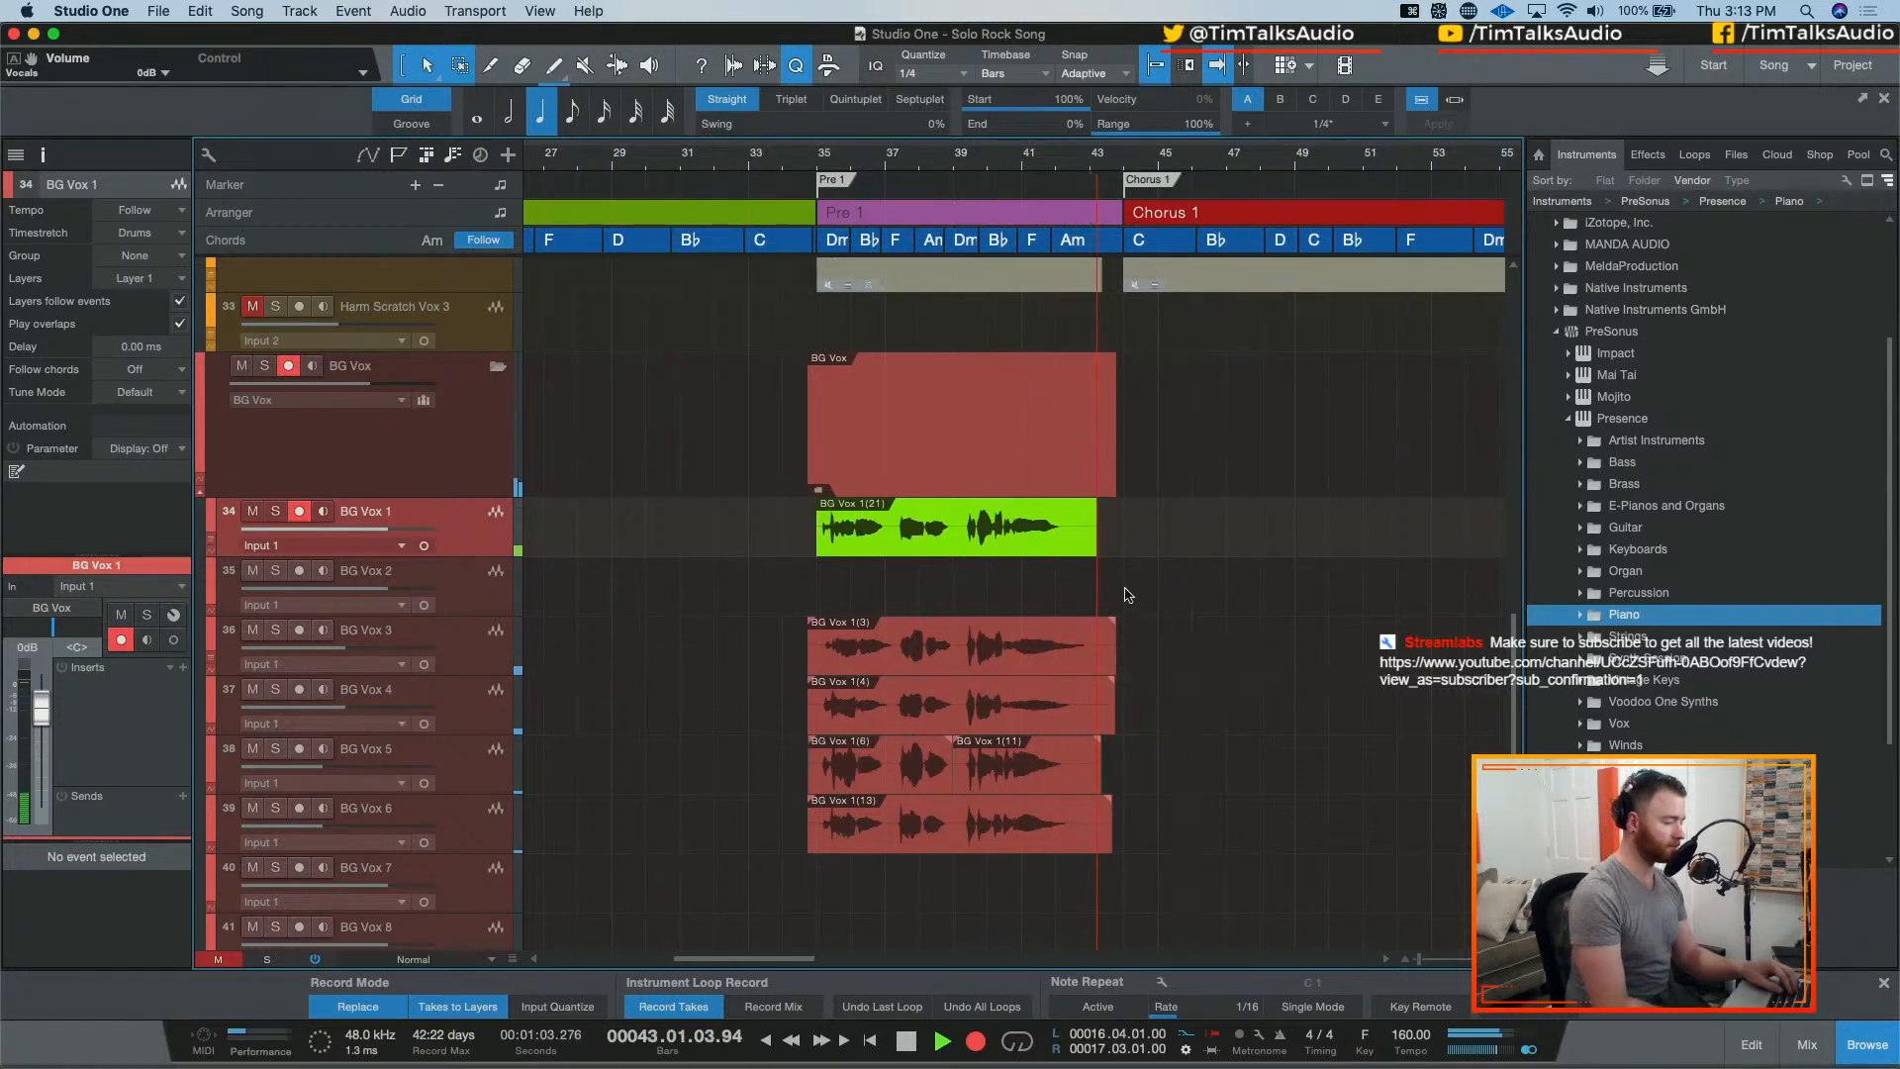
key(space)
drag(1005, 543, 1004, 899)
Step: Record another Pre 1 take on BG Vox 1 with BG Vox 7 lowered to -10.9 dB, and replace BG Vox 7's clip with it
key(space)
drag(386, 884, 340, 890)
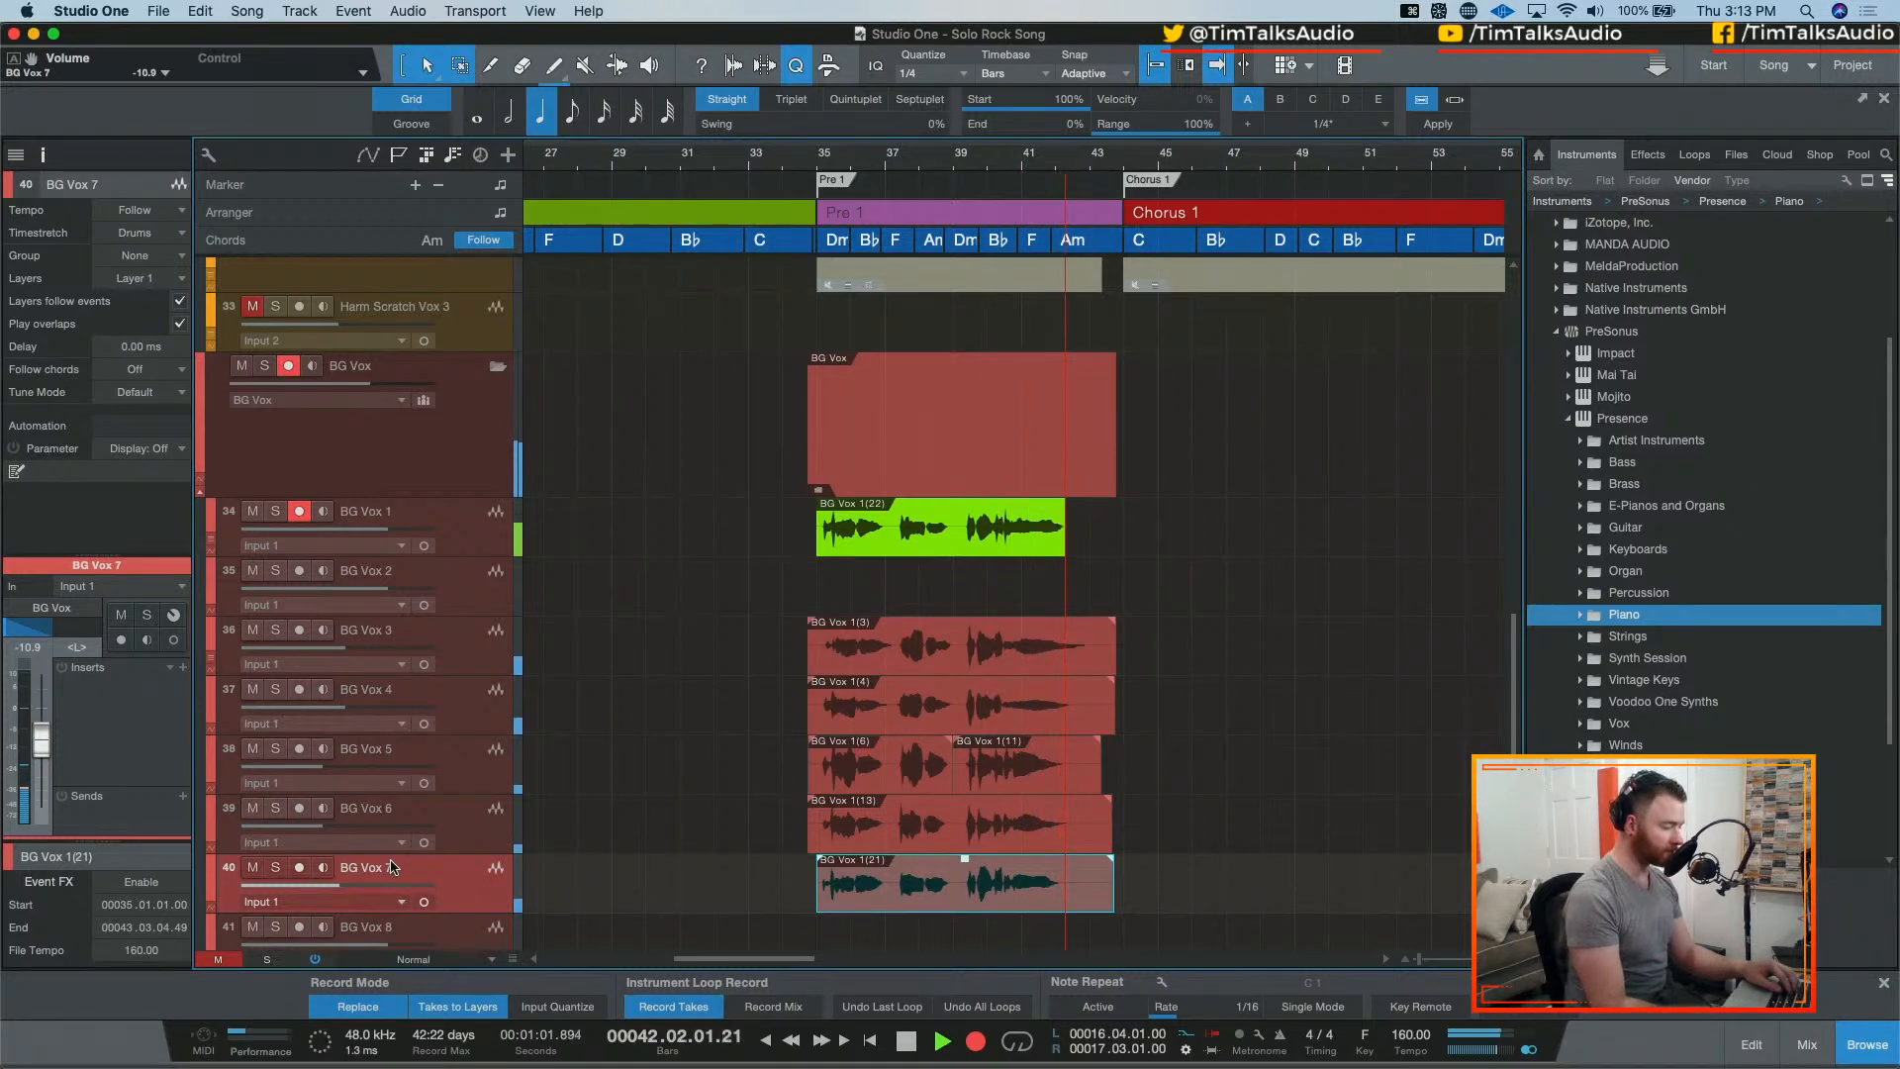
key(space)
scroll(941, 542, up, 3)
scroll(941, 543, down, 4)
click(960, 826)
key(BackSpace)
drag(907, 470, 906, 826)
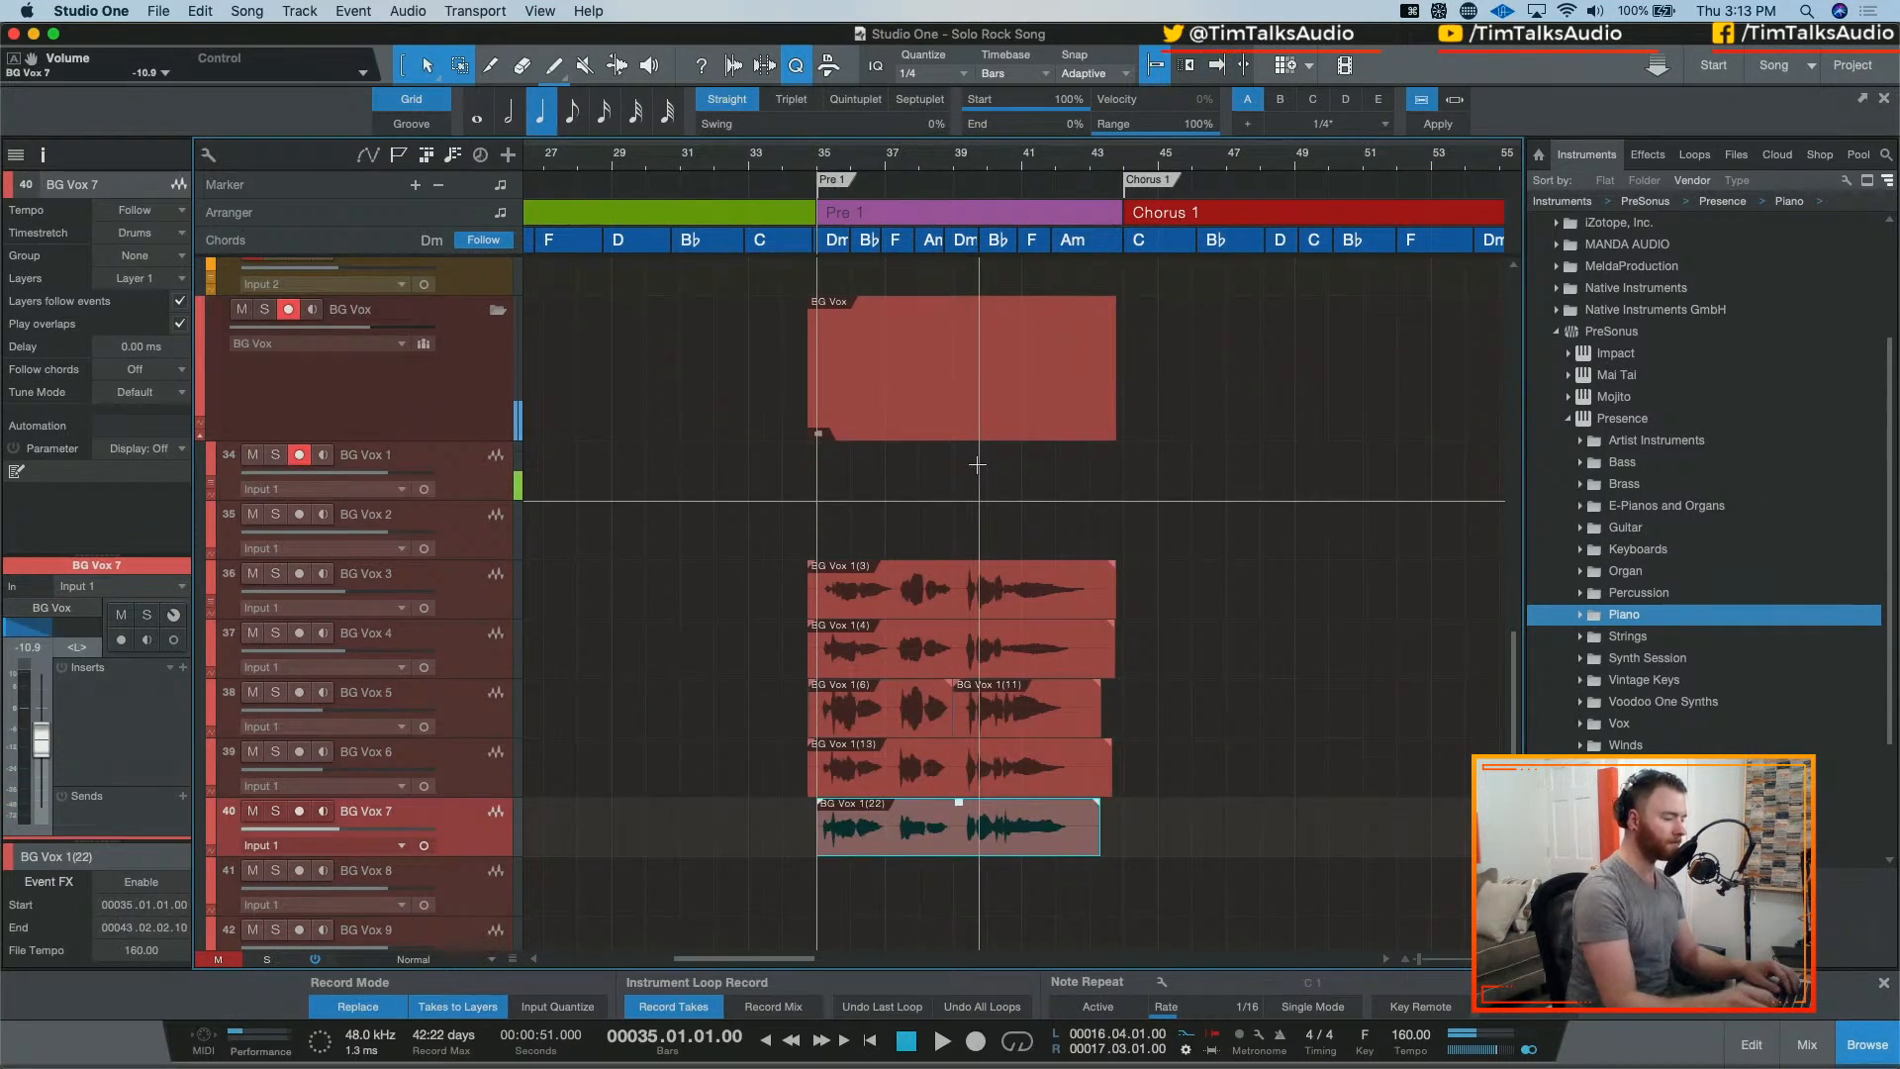
Step: Record a further backing take on BG Vox 1 from the start of Pre 1 and move its clip to BG Vox 8
key(KP_Multiply)
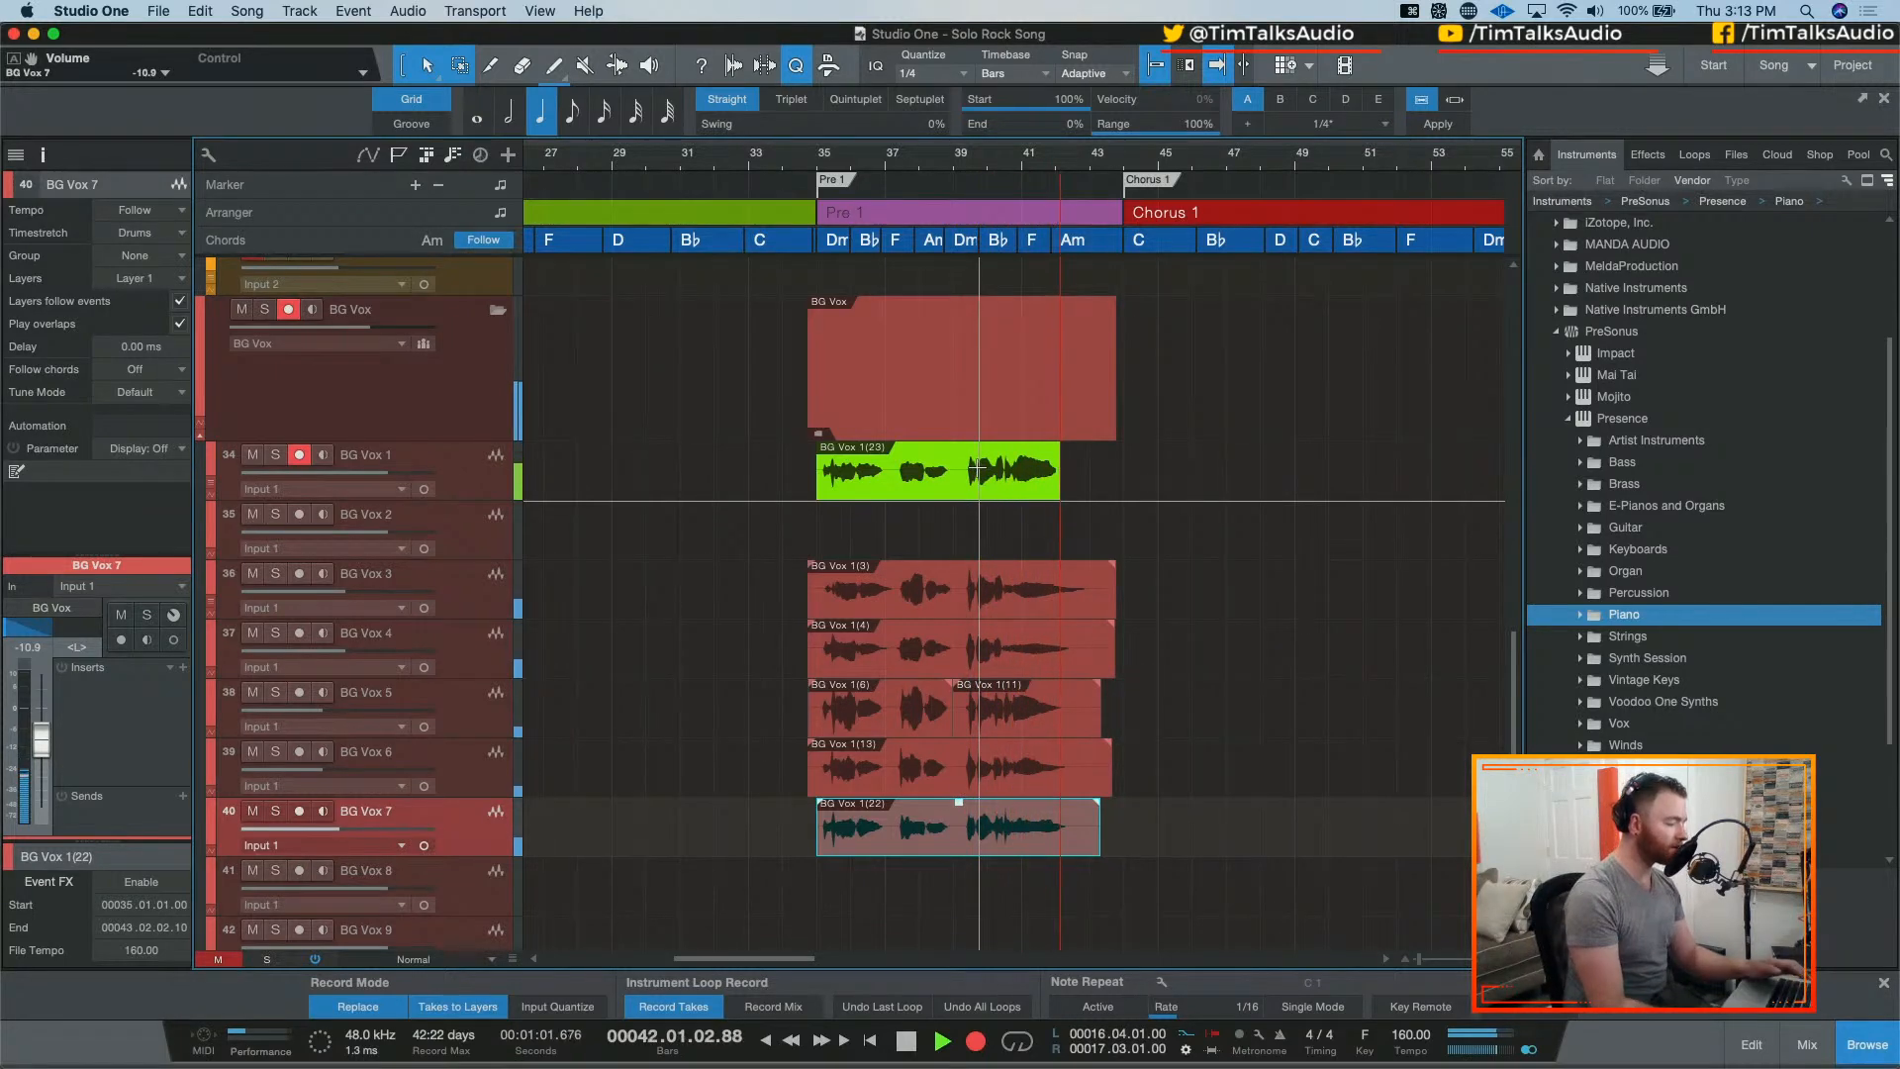
key(space)
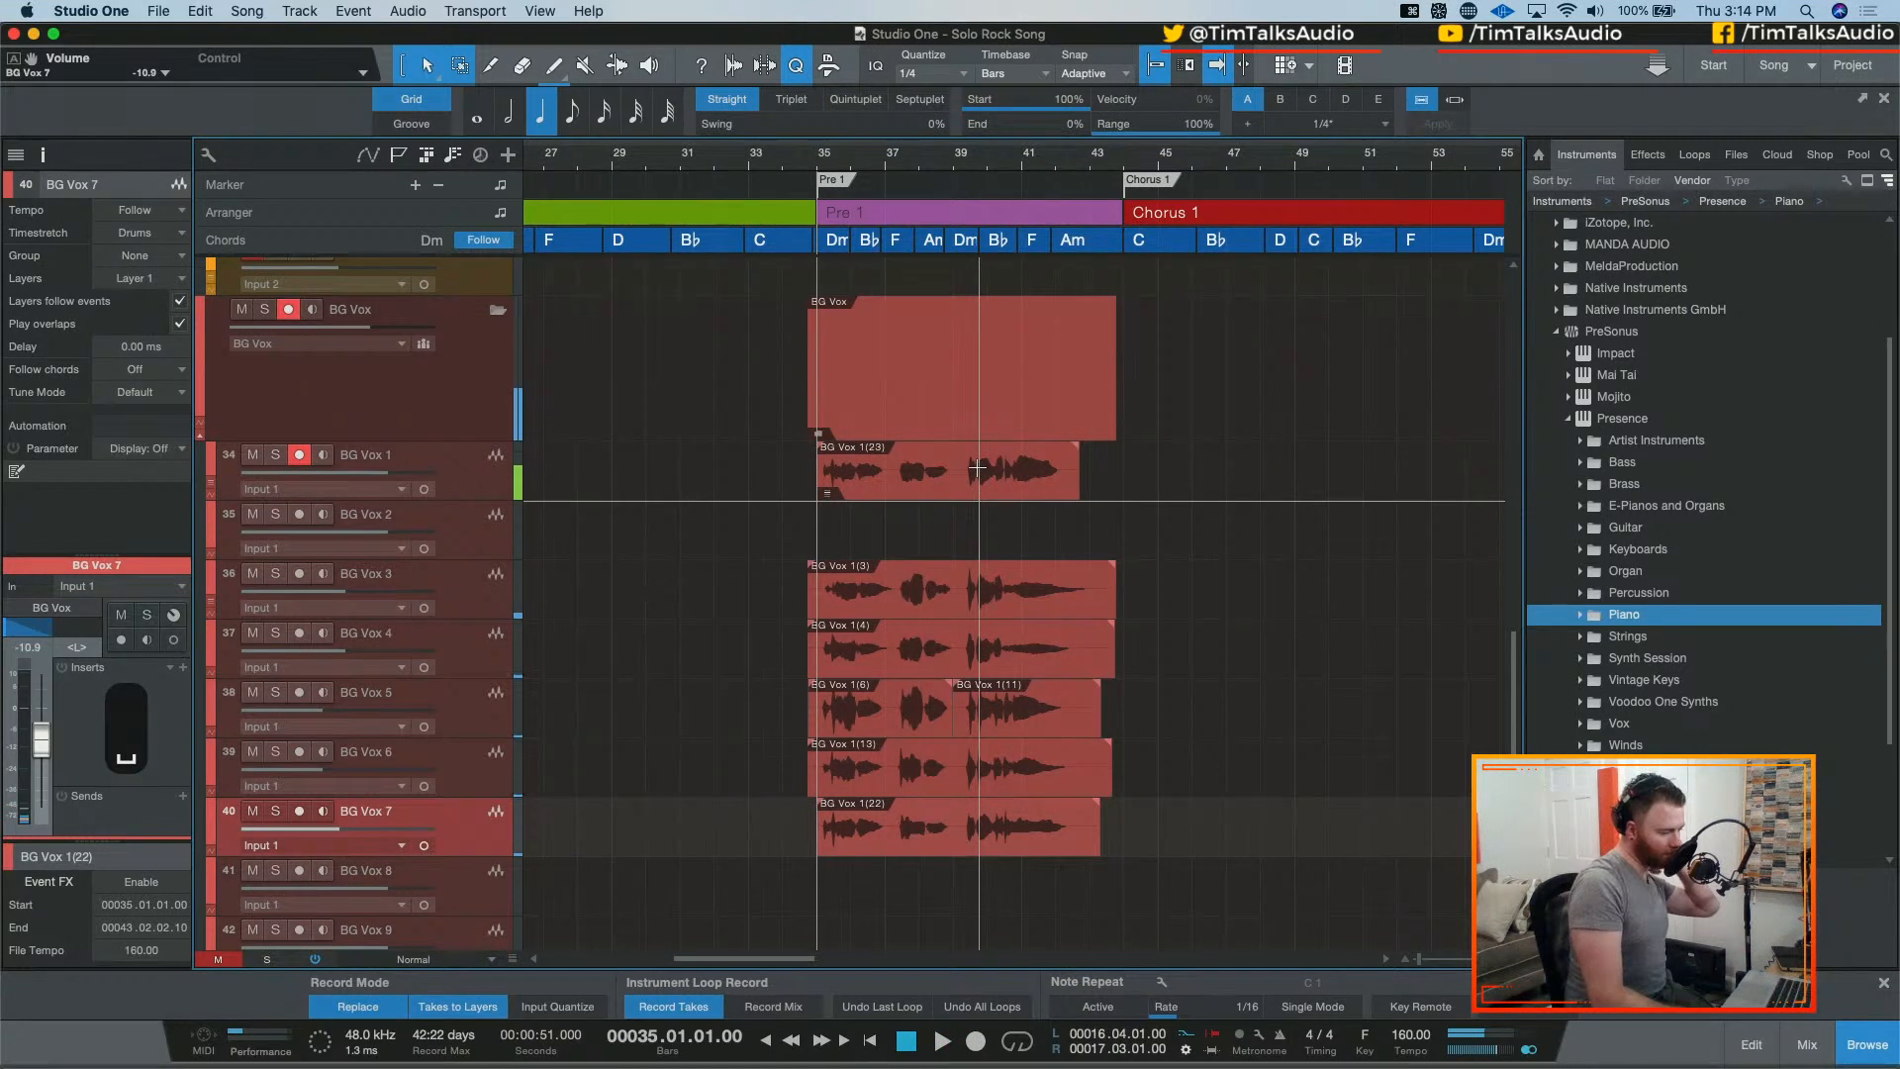
drag(978, 467, 1002, 881)
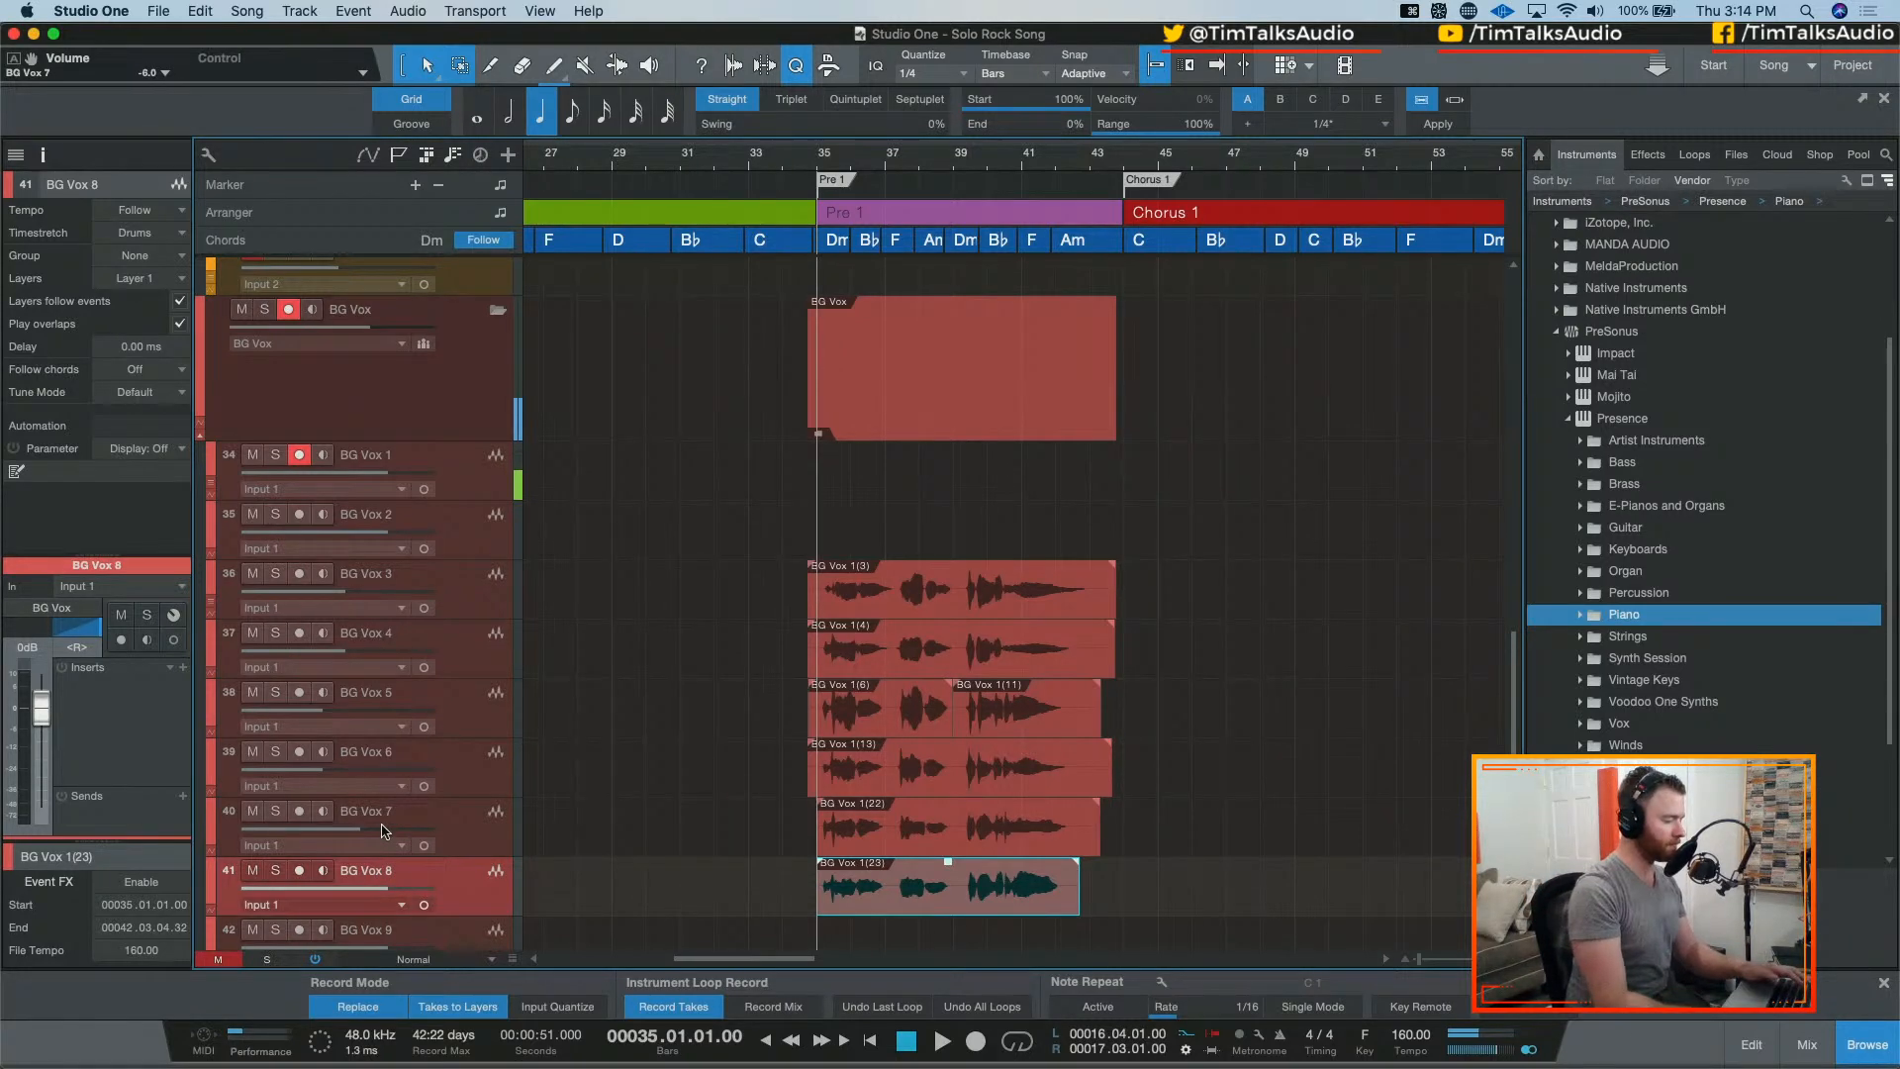
Step: Show the mixer and reset the BG Vox 7 fader to 0 dB while playing back Pre 1
key(F3)
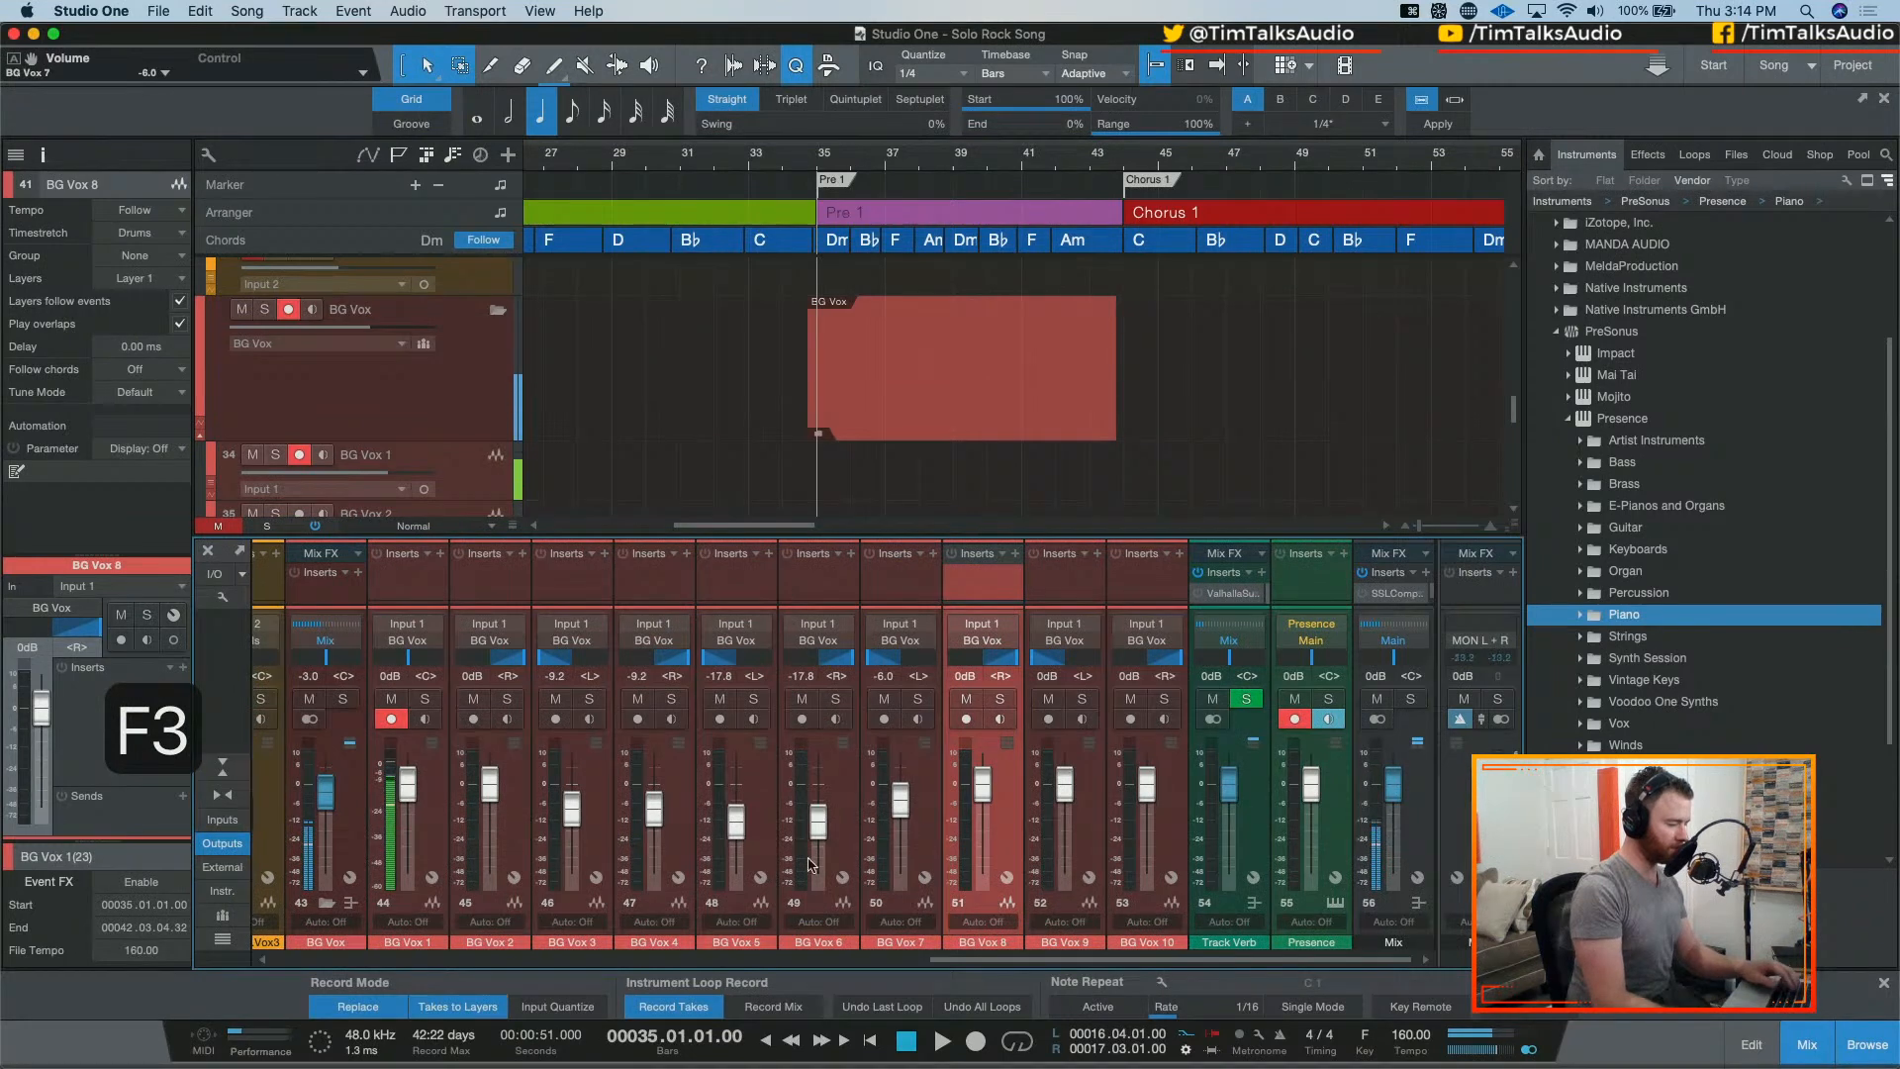
key(space)
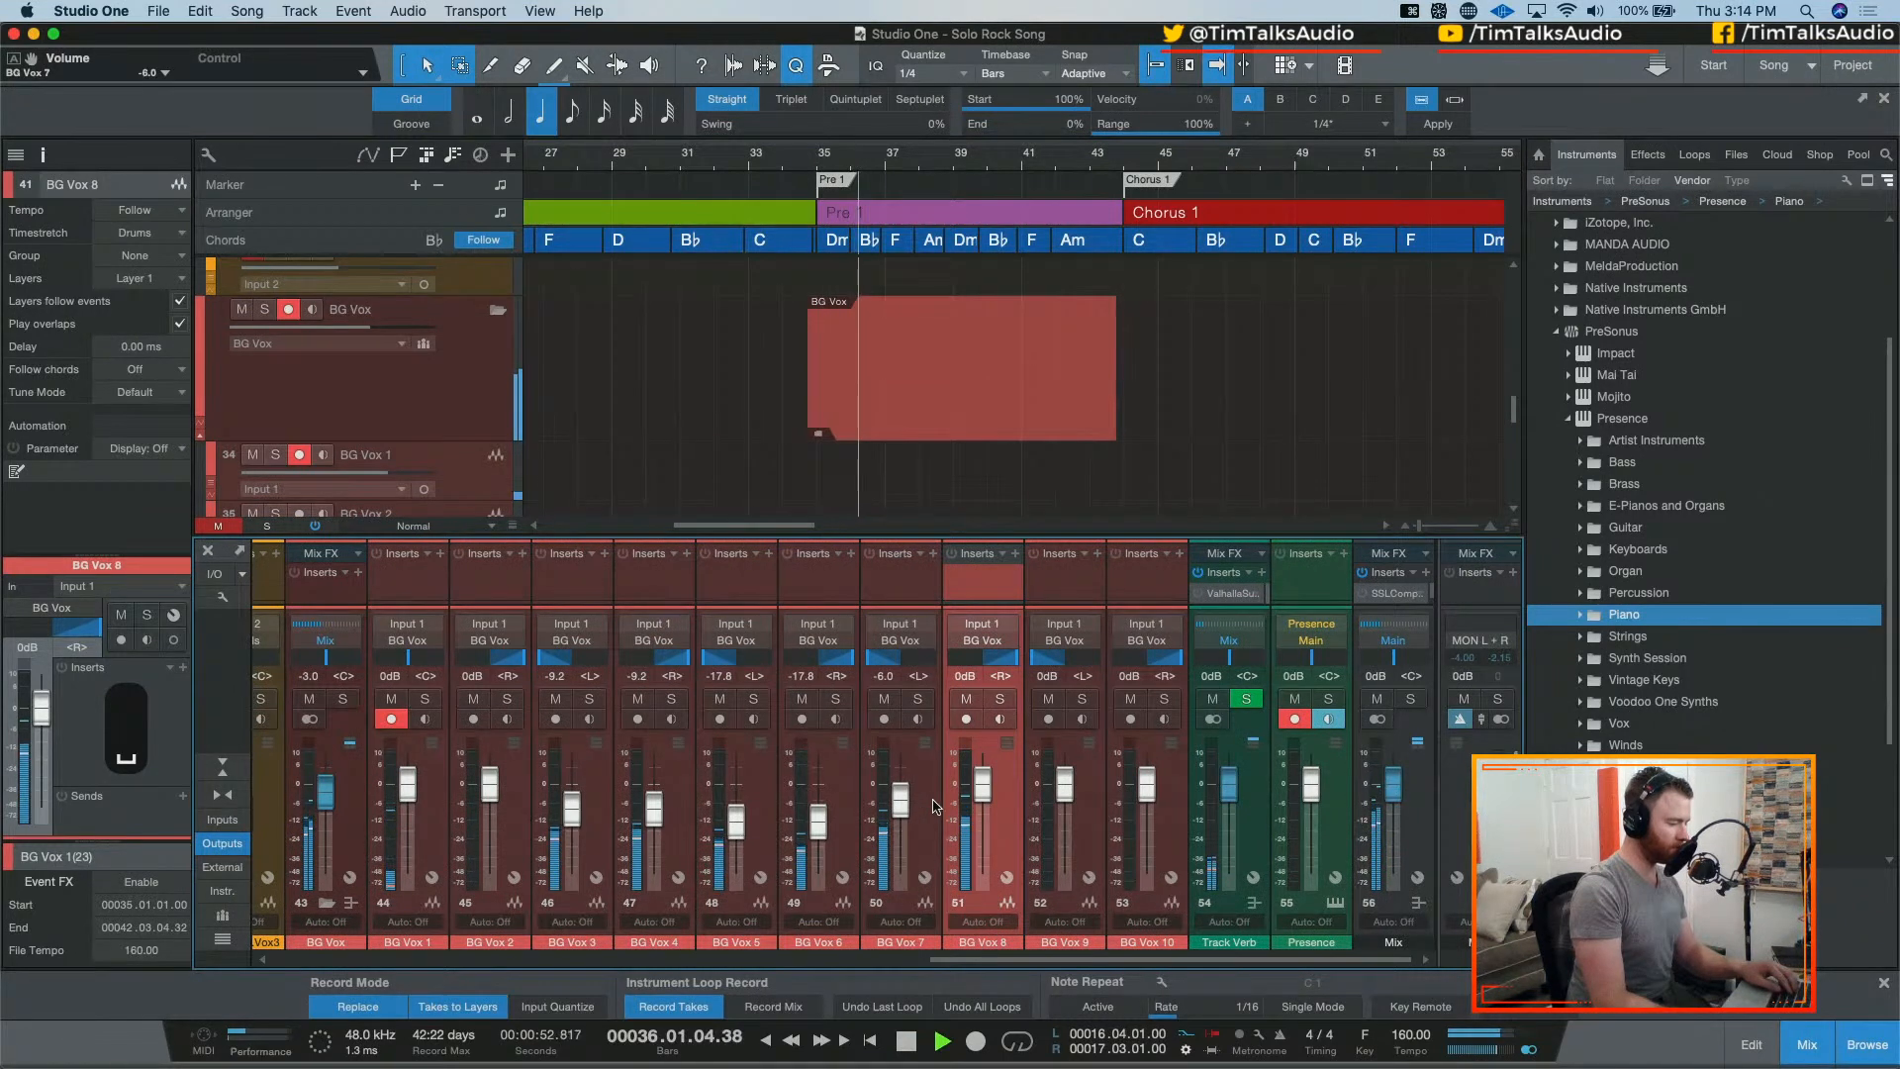
super+click(900, 800)
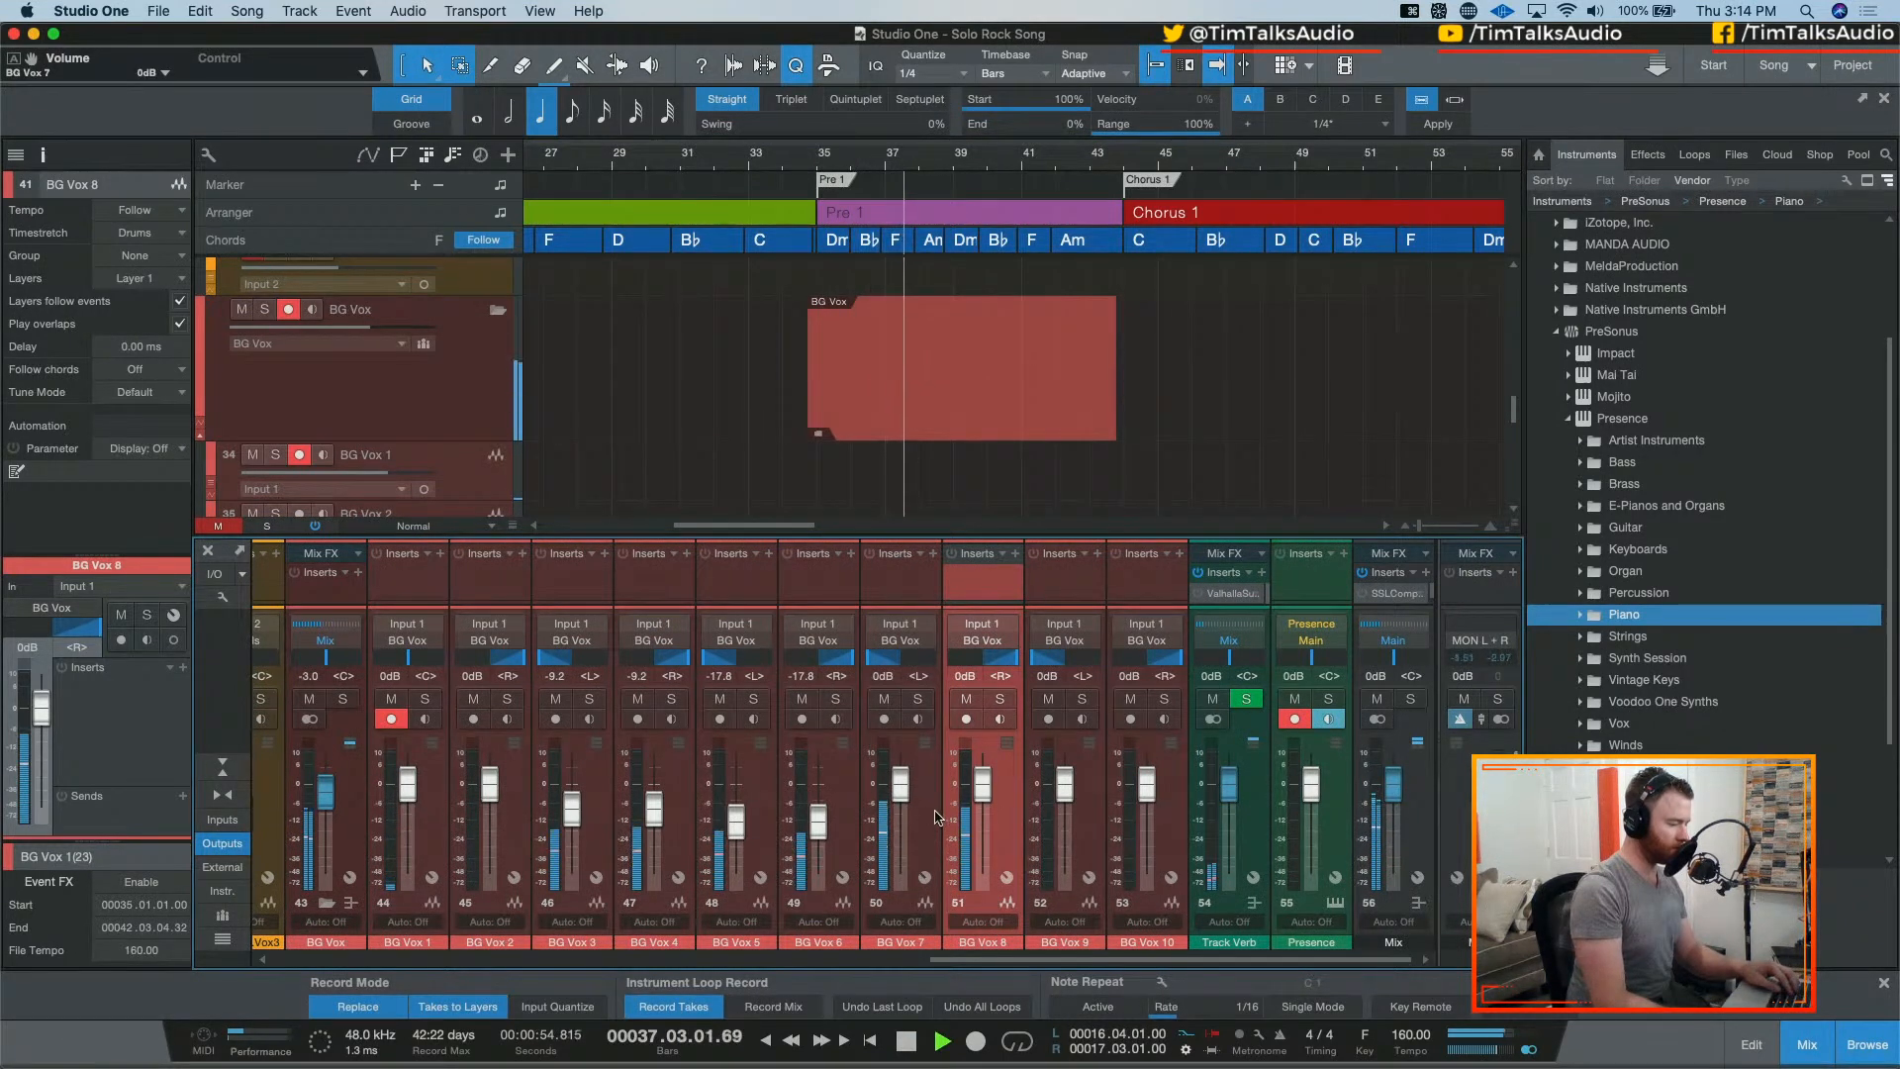
key(space)
Step: Lower BG Vox 7 and BG Vox 8 together to -12.0 dB while playing back Pre 1
shift+click(902, 790)
drag(902, 790, 902, 827)
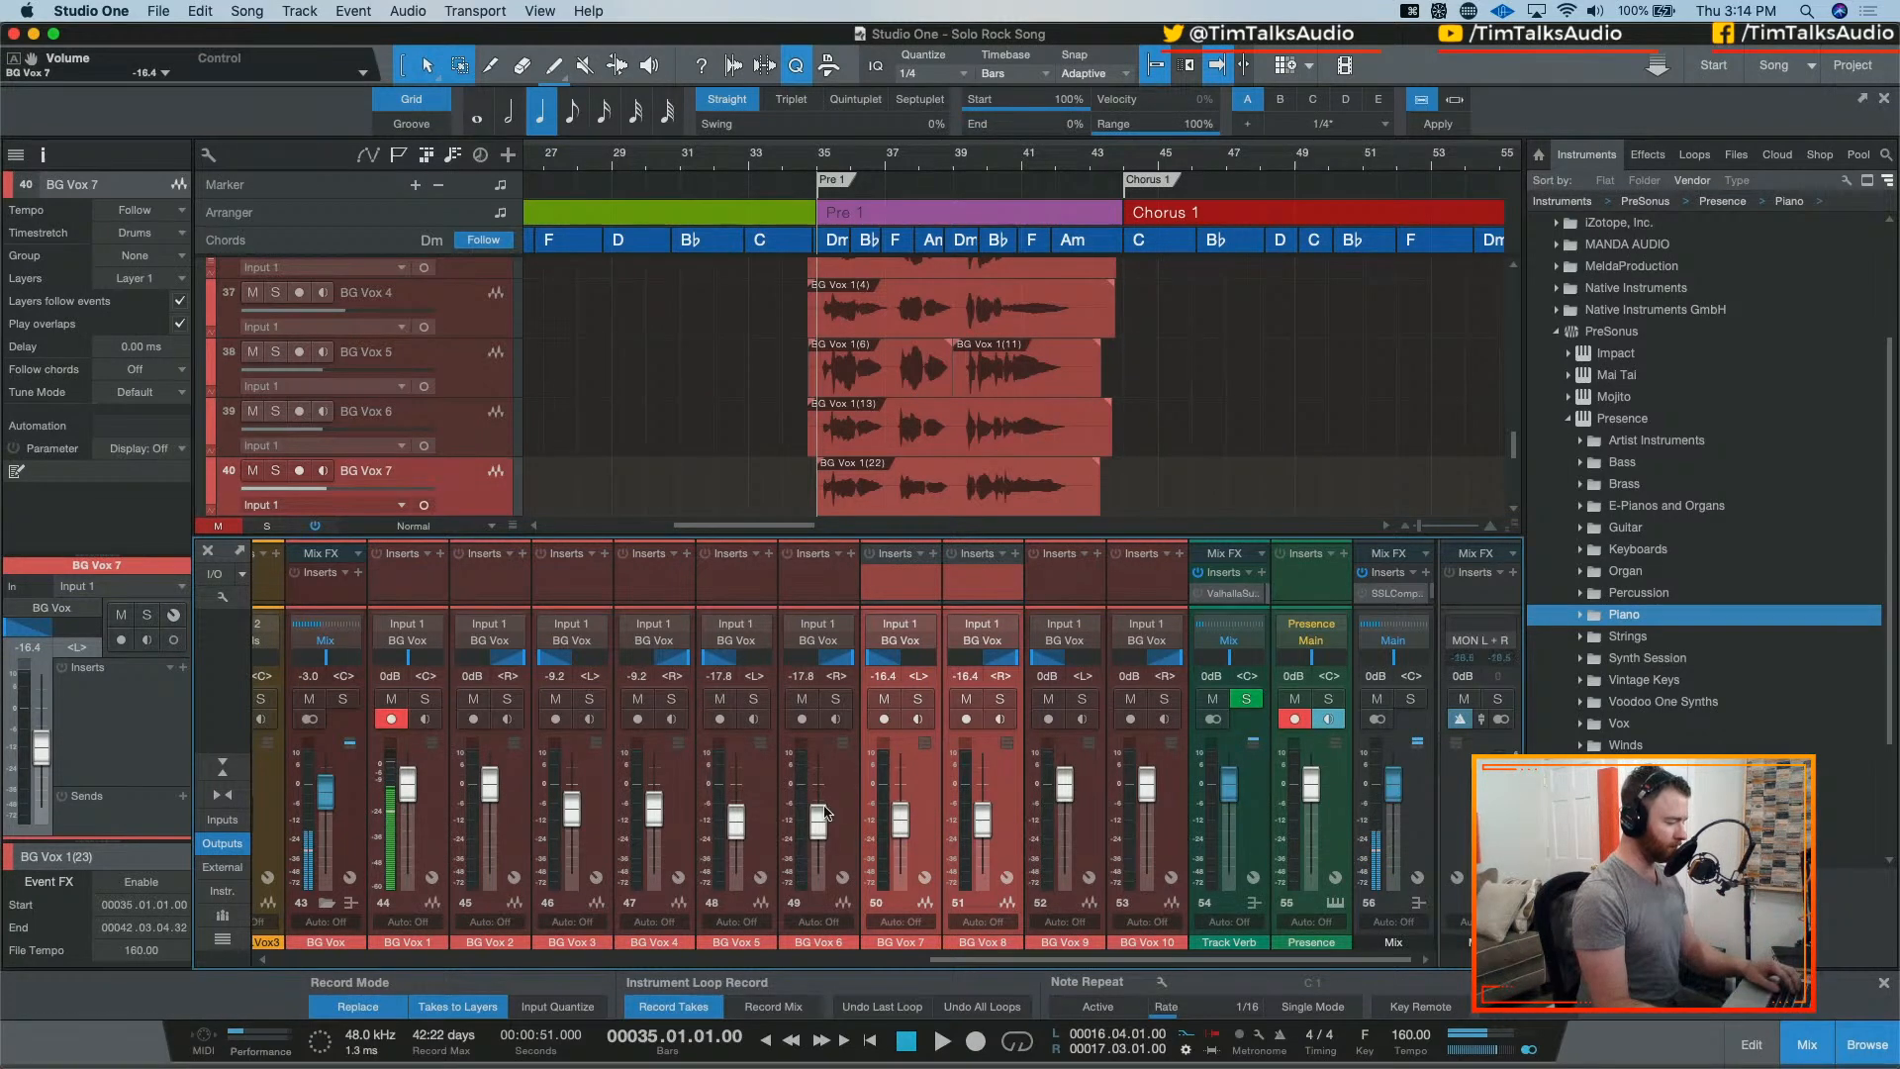
key(space)
drag(901, 827, 903, 819)
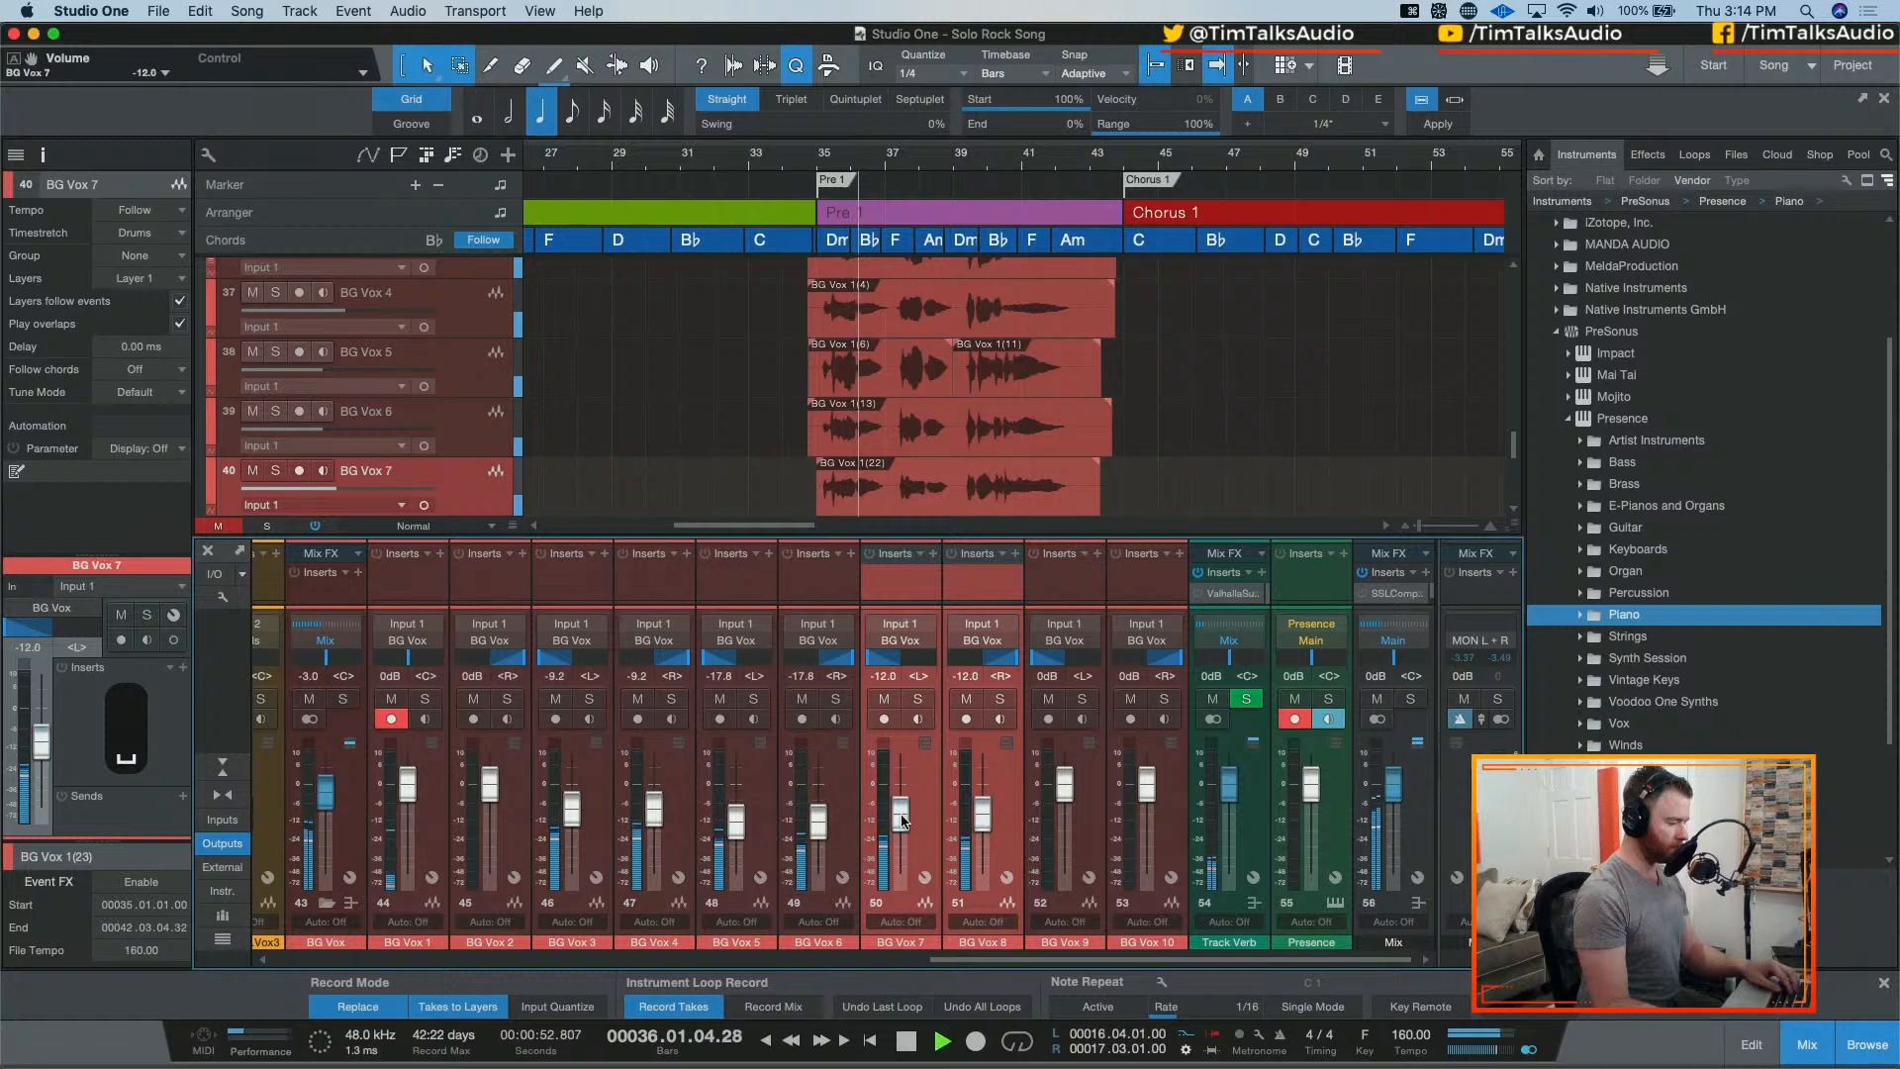
Step: Raise BG Vox 5 and BG Vox 6 together to -12.8 dB during playback, and stop at the start of Pre 1
click(824, 826)
shift+click(745, 828)
drag(743, 825, 750, 819)
key(space)
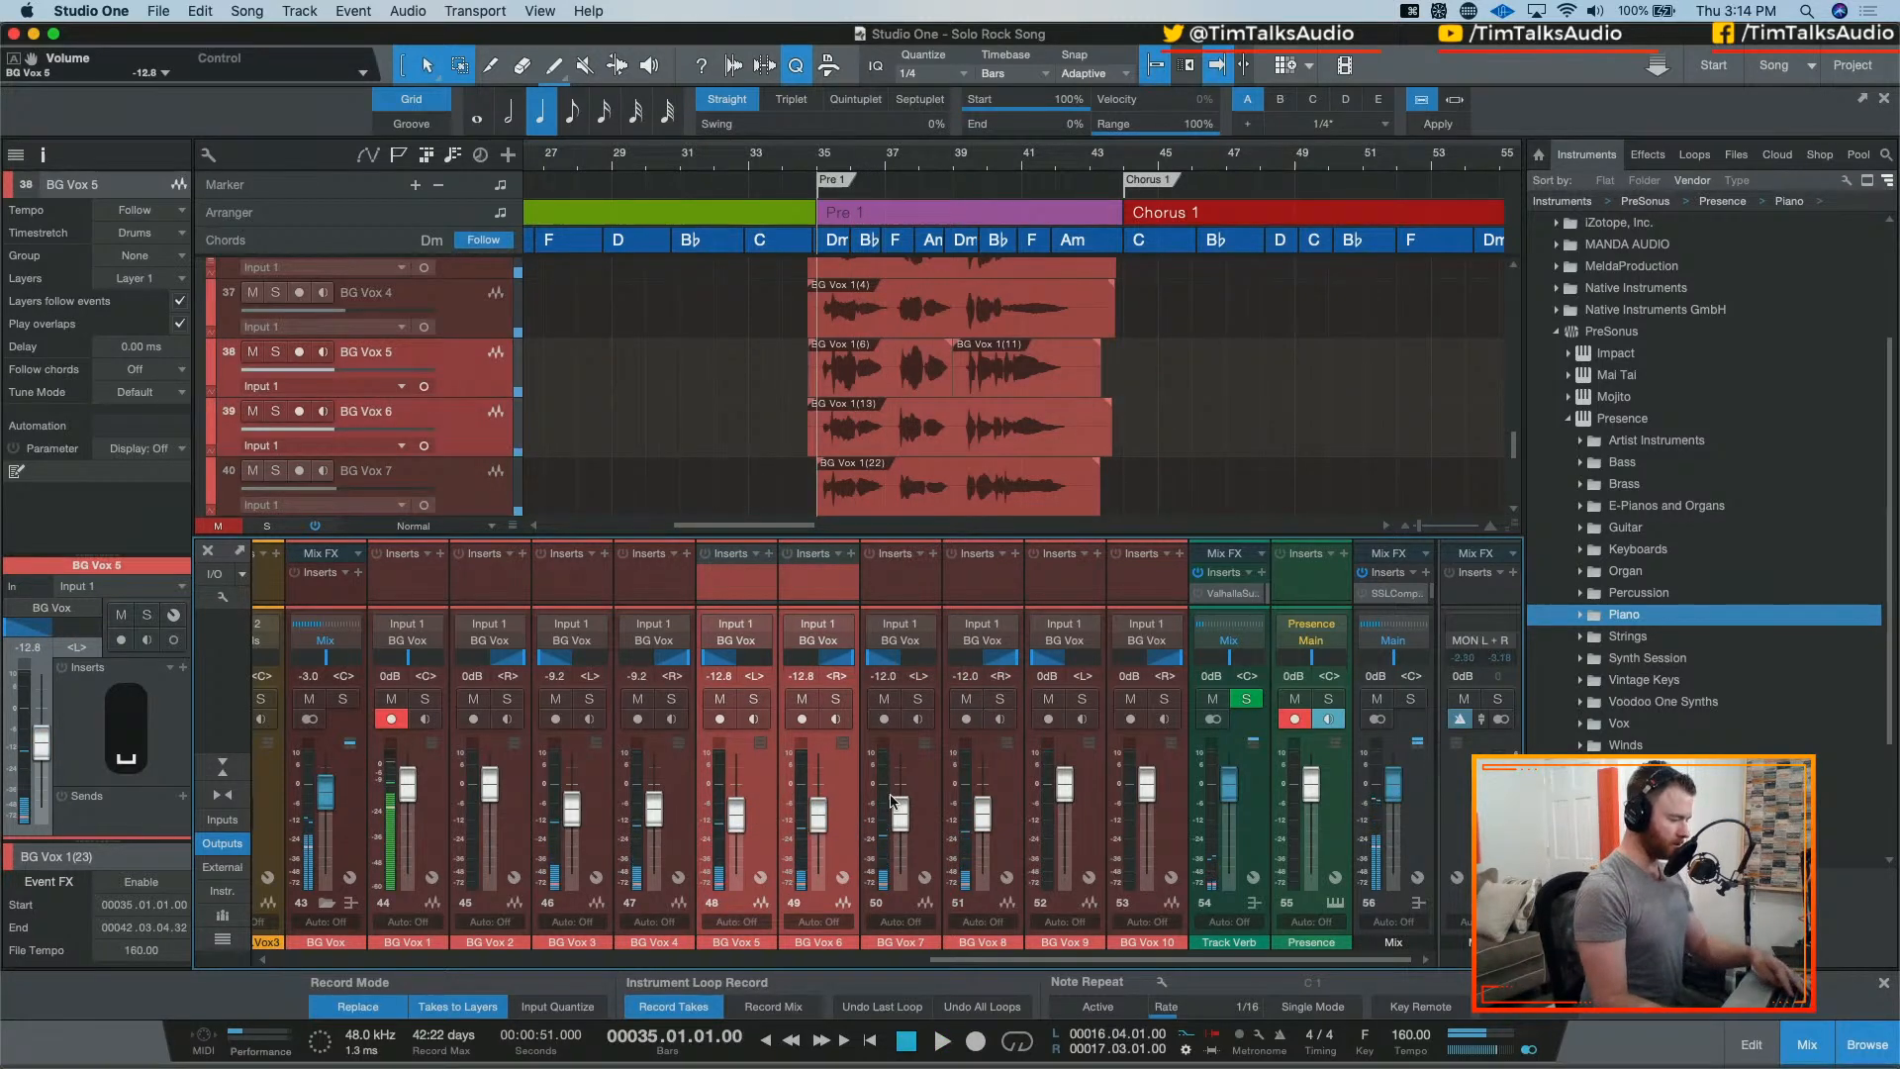
Step: Group the BG Vox 3 and BG Vox 4 channels as "BG Vox 1" and set their level to -7.0 dB
key(super+g)
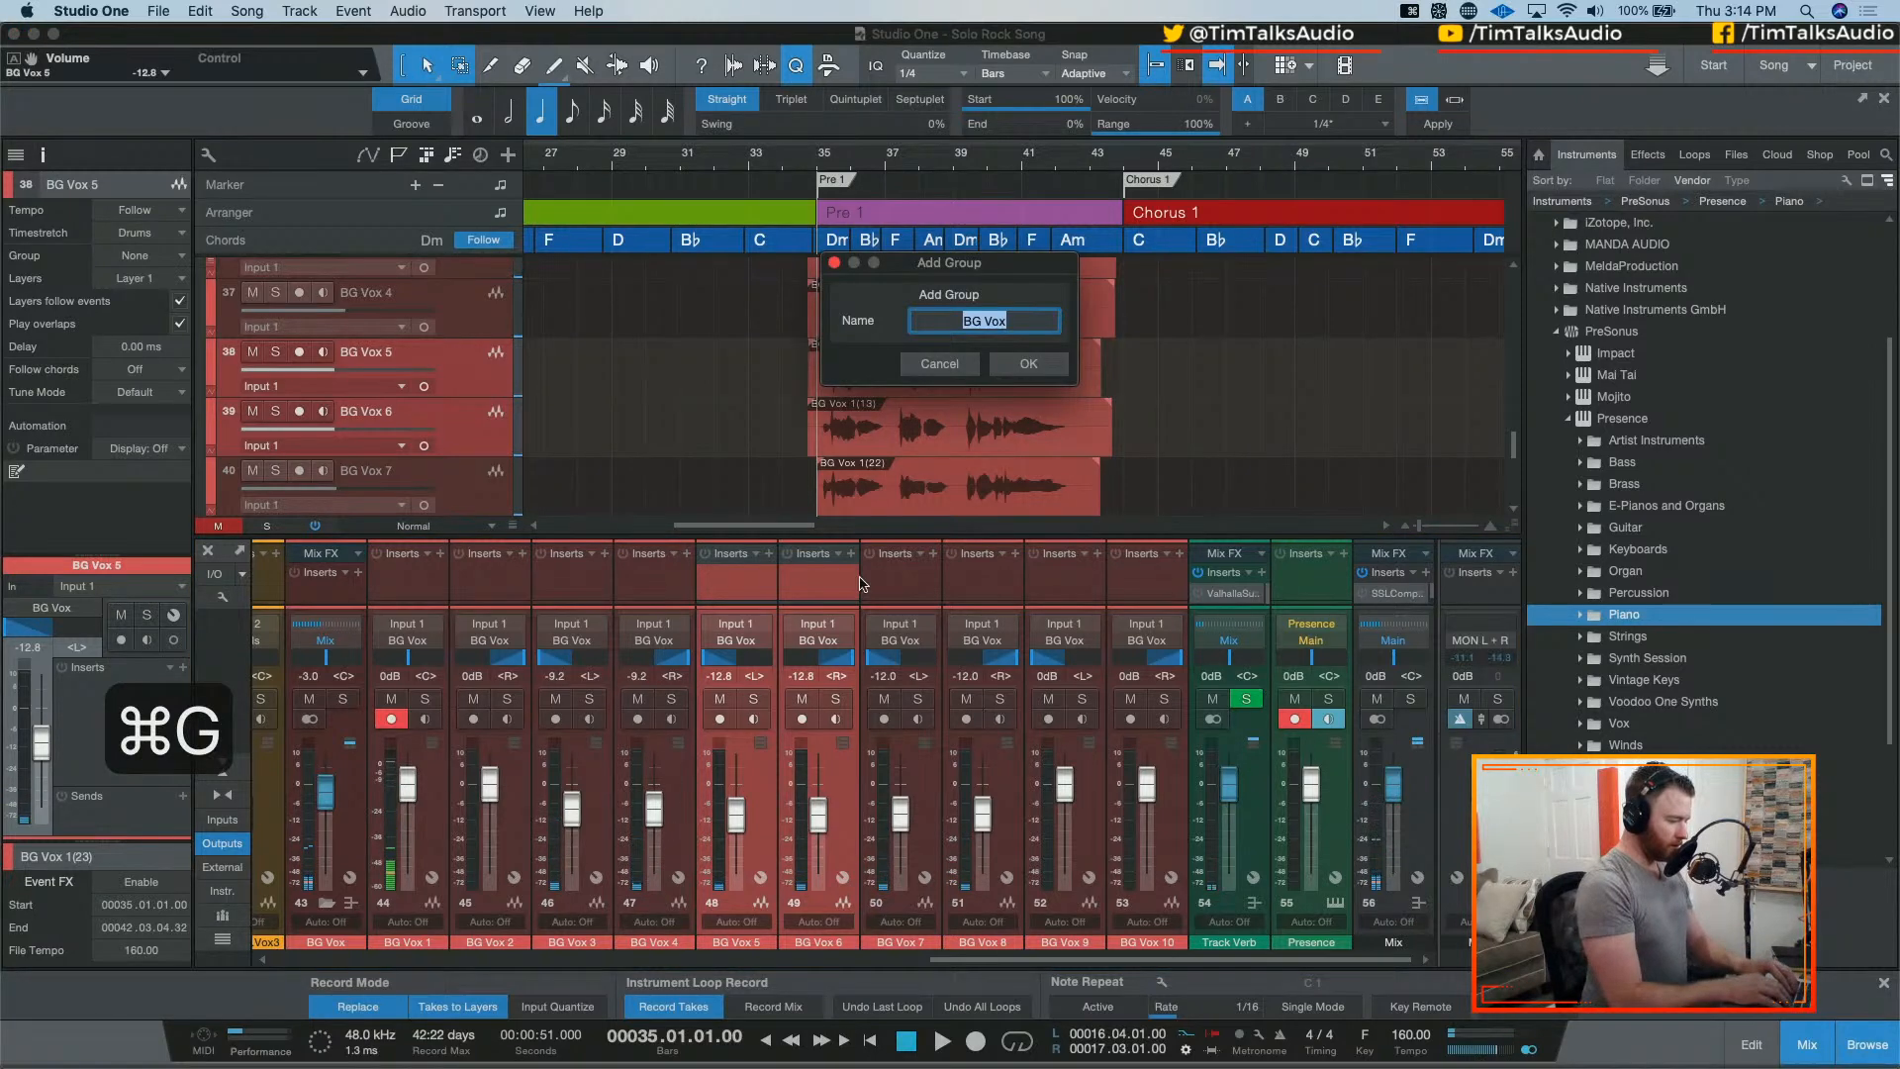
key(Escape)
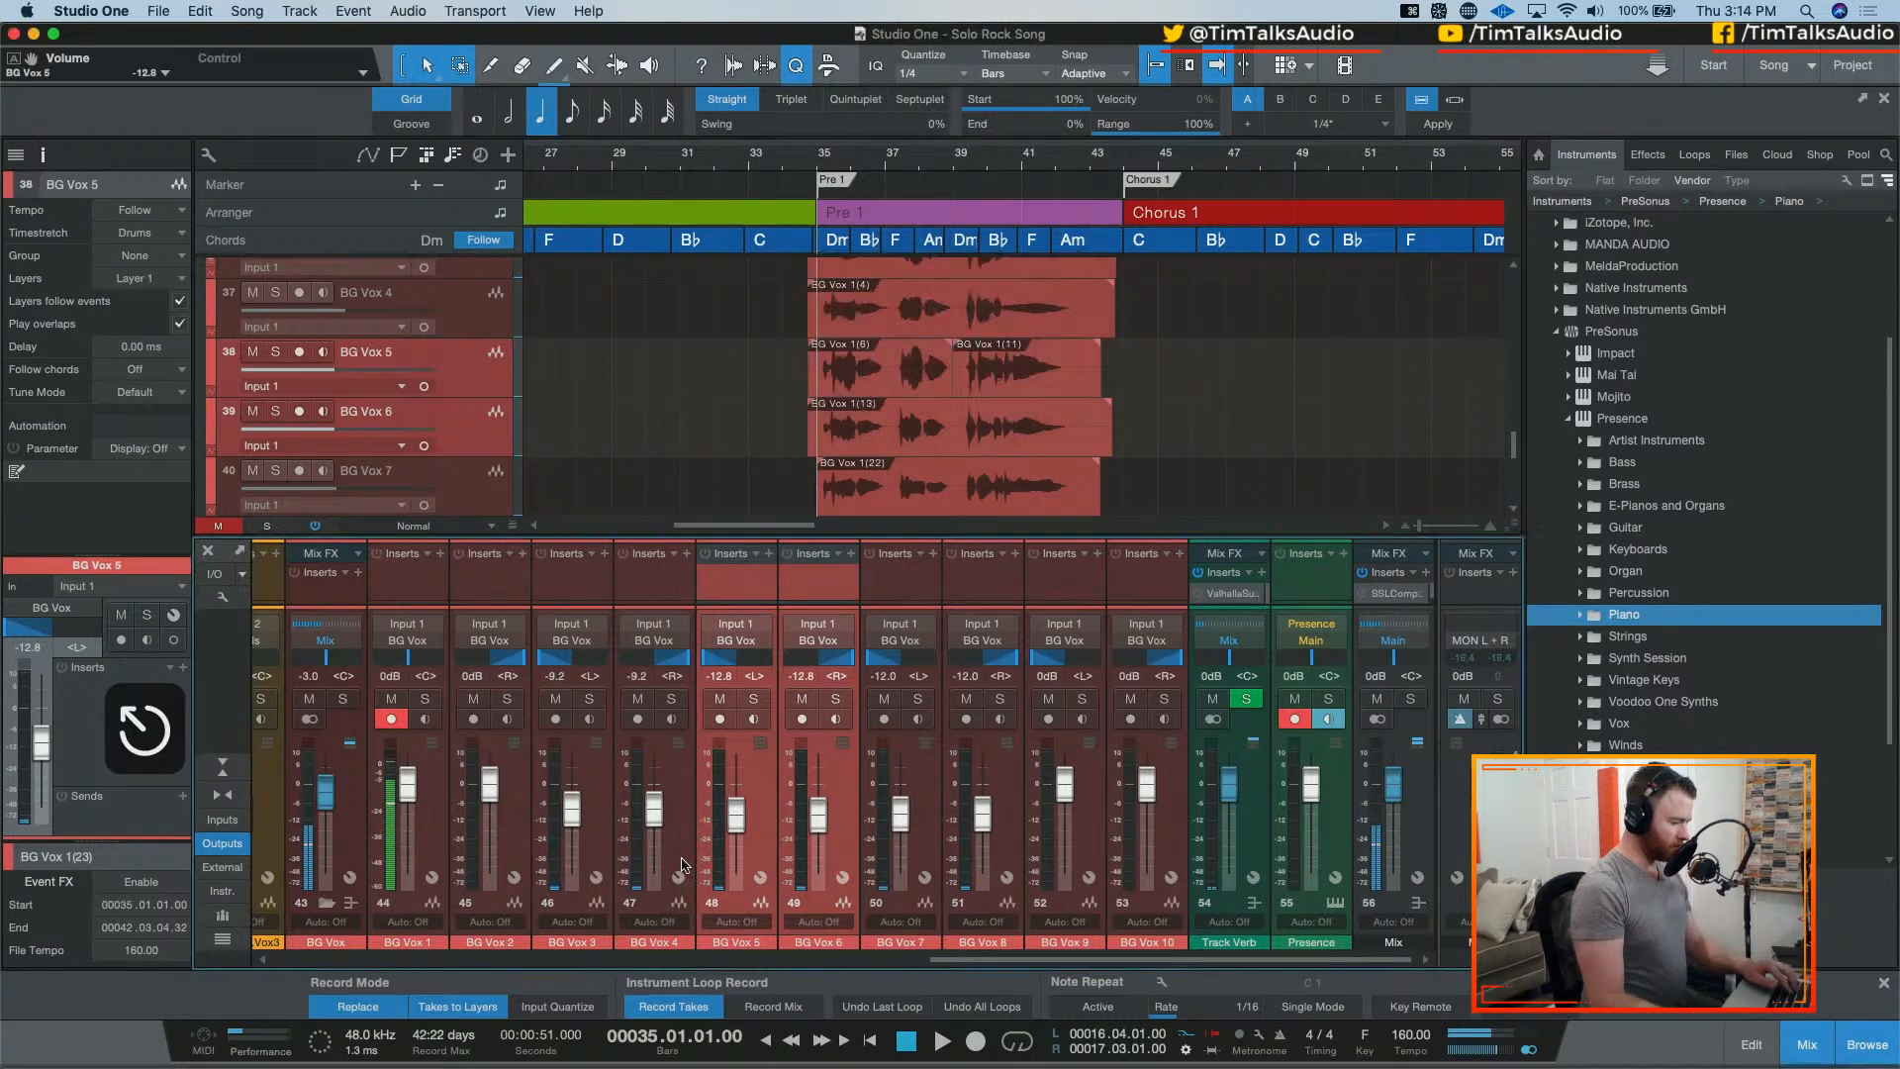
click(683, 847)
shift+click(593, 834)
key(super+g)
key(Right)
text(1)
key(Return)
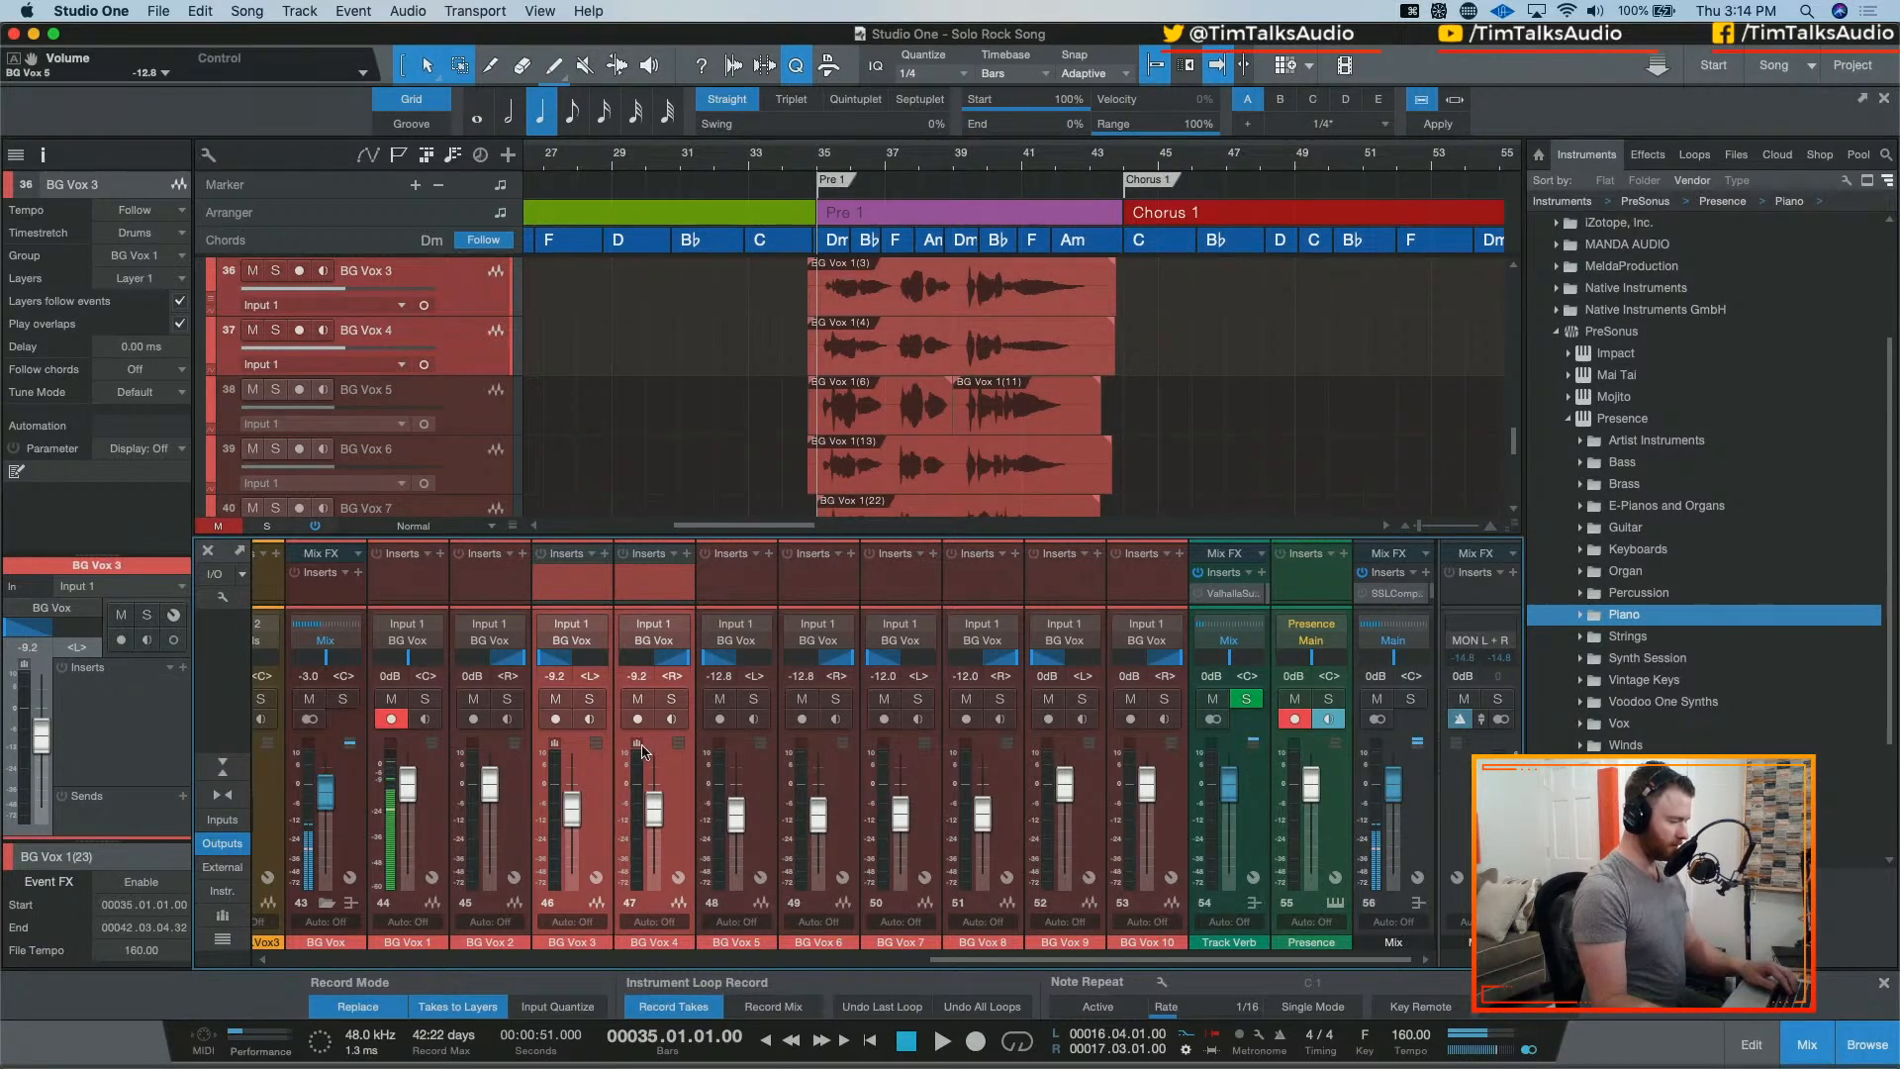
drag(661, 811, 661, 807)
Step: Group the BG Vox 5 and BG Vox 6 channels as "BG Vox 2"
click(765, 791)
shift+click(836, 794)
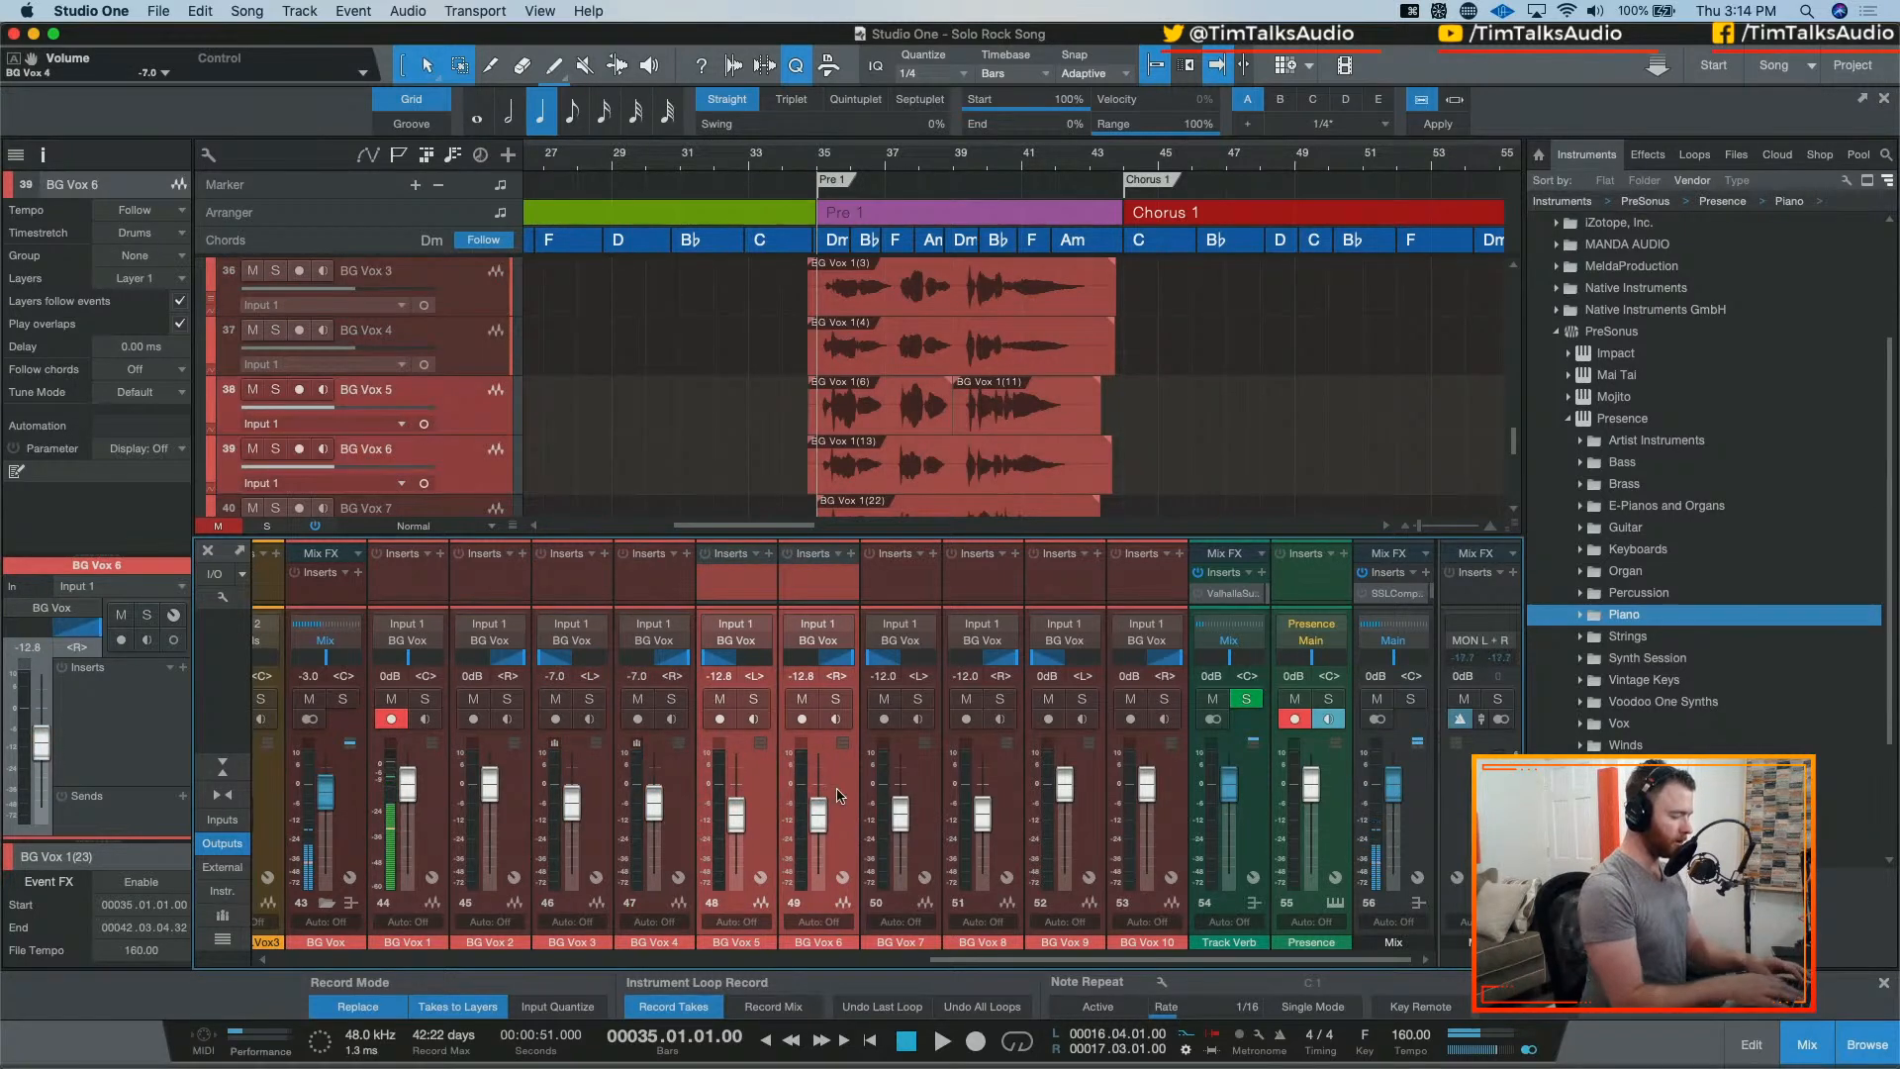
key(super+g)
key(Right)
text(2)
key(Return)
Step: Group the BG Vox 7 and BG Vox 8 channels as "BG Vox 3"
click(935, 792)
shift+click(995, 767)
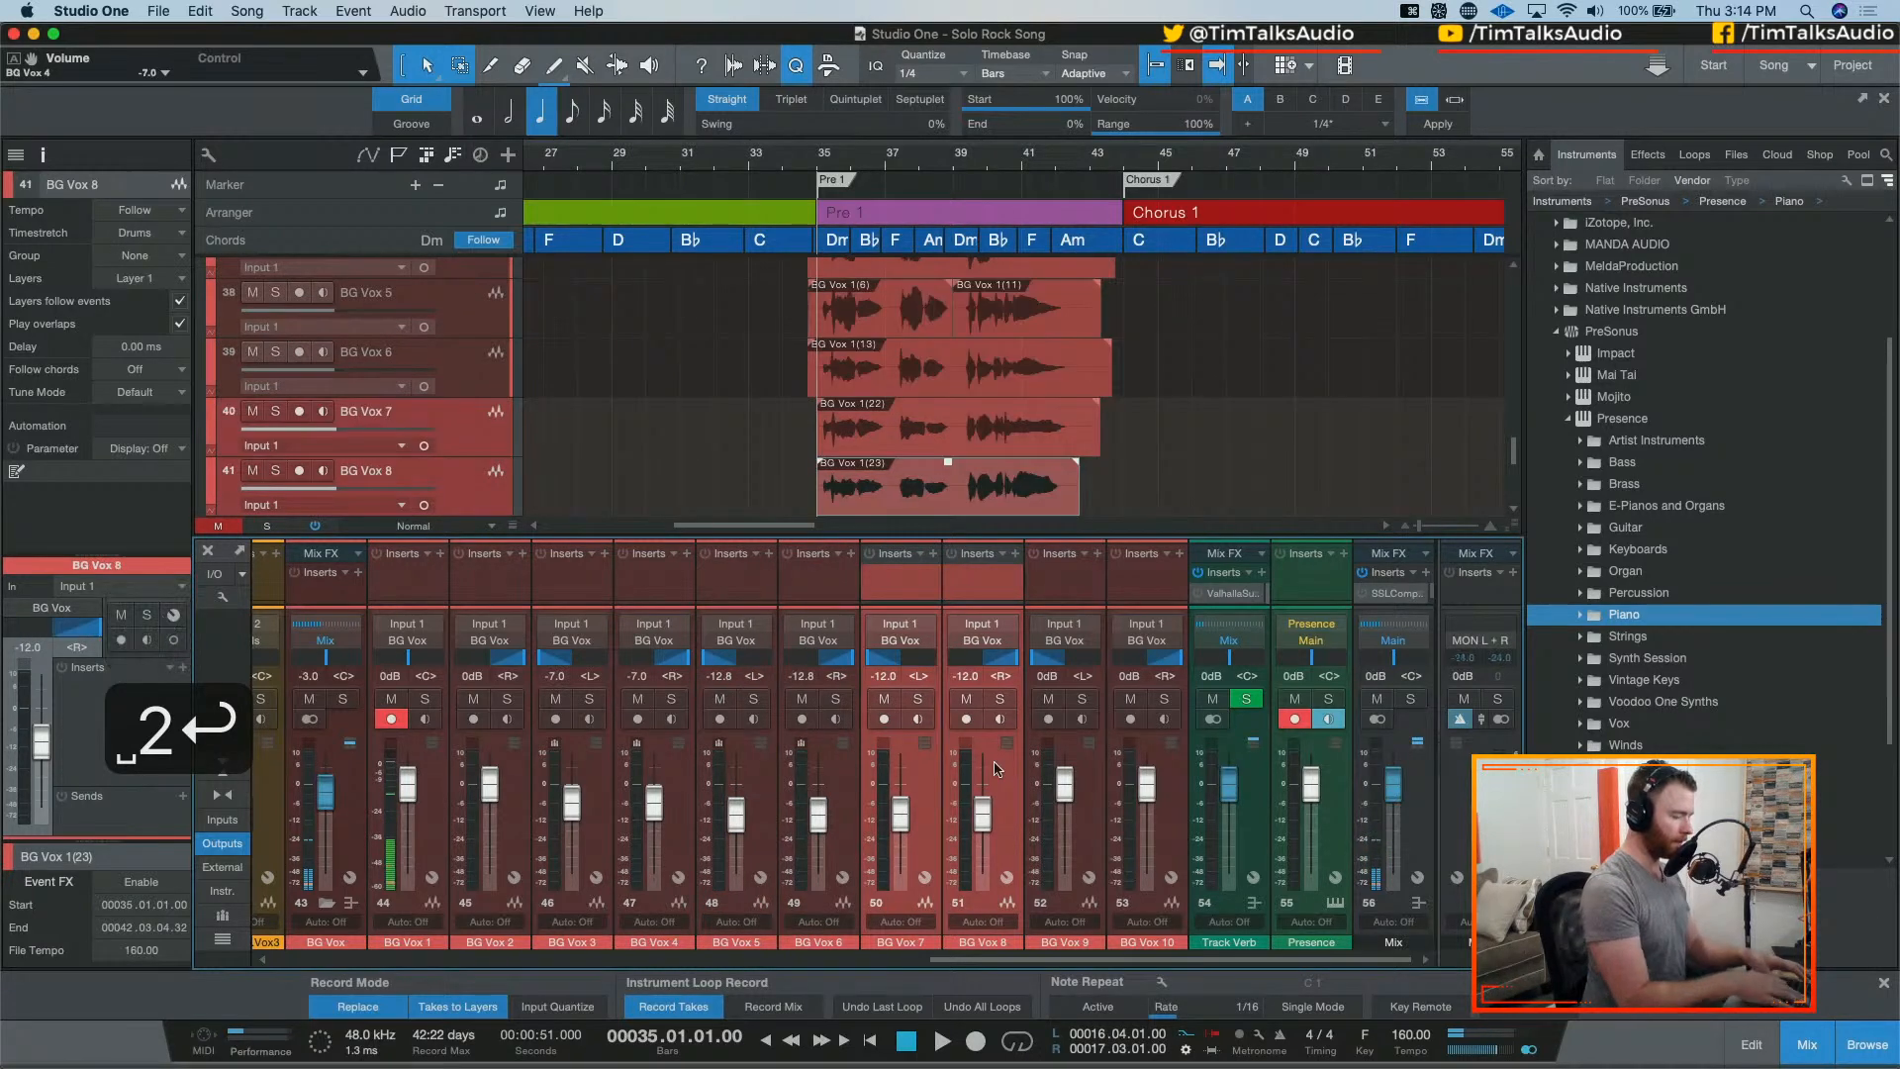
key(super+g)
key(Right)
text(3)
key(Return)
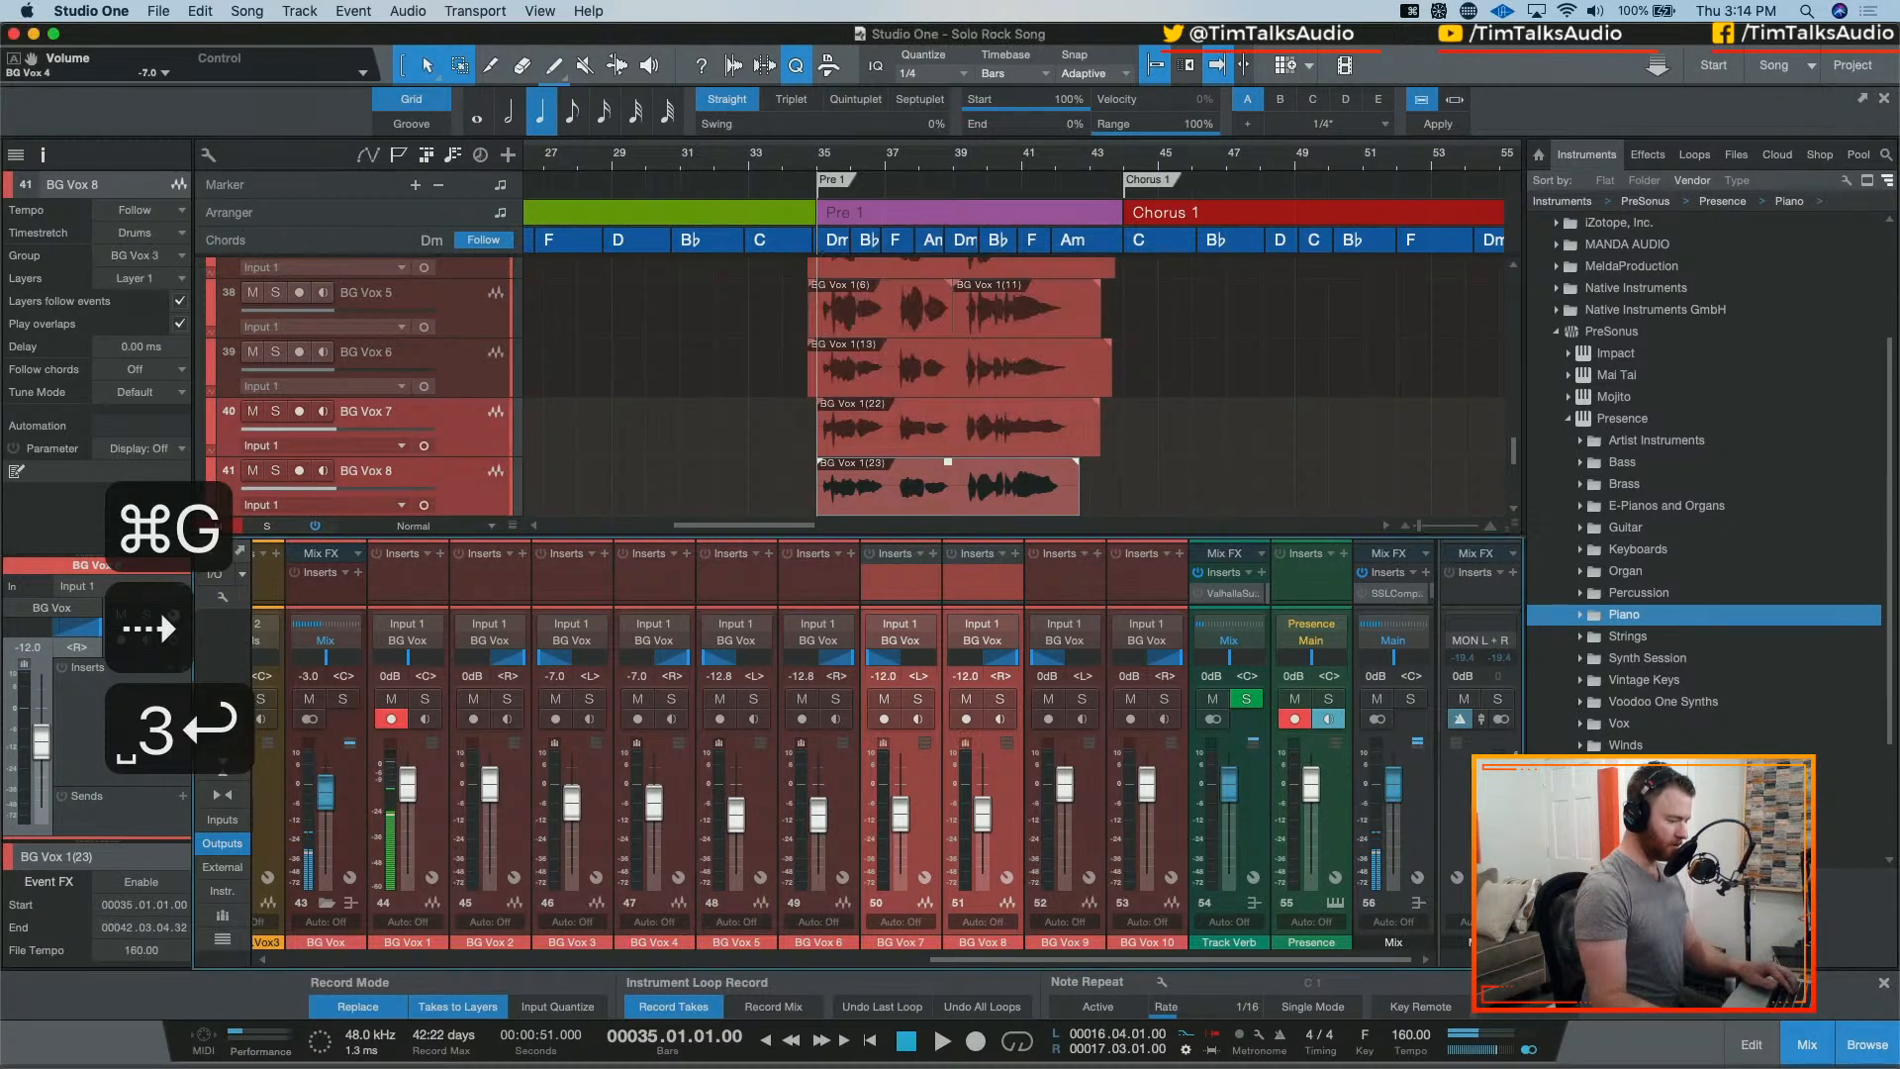
Step: Group the BG Vox 9 and BG Vox 10 channels as "BG Vox 4" and lower their level to -20.7 dB
click(1102, 797)
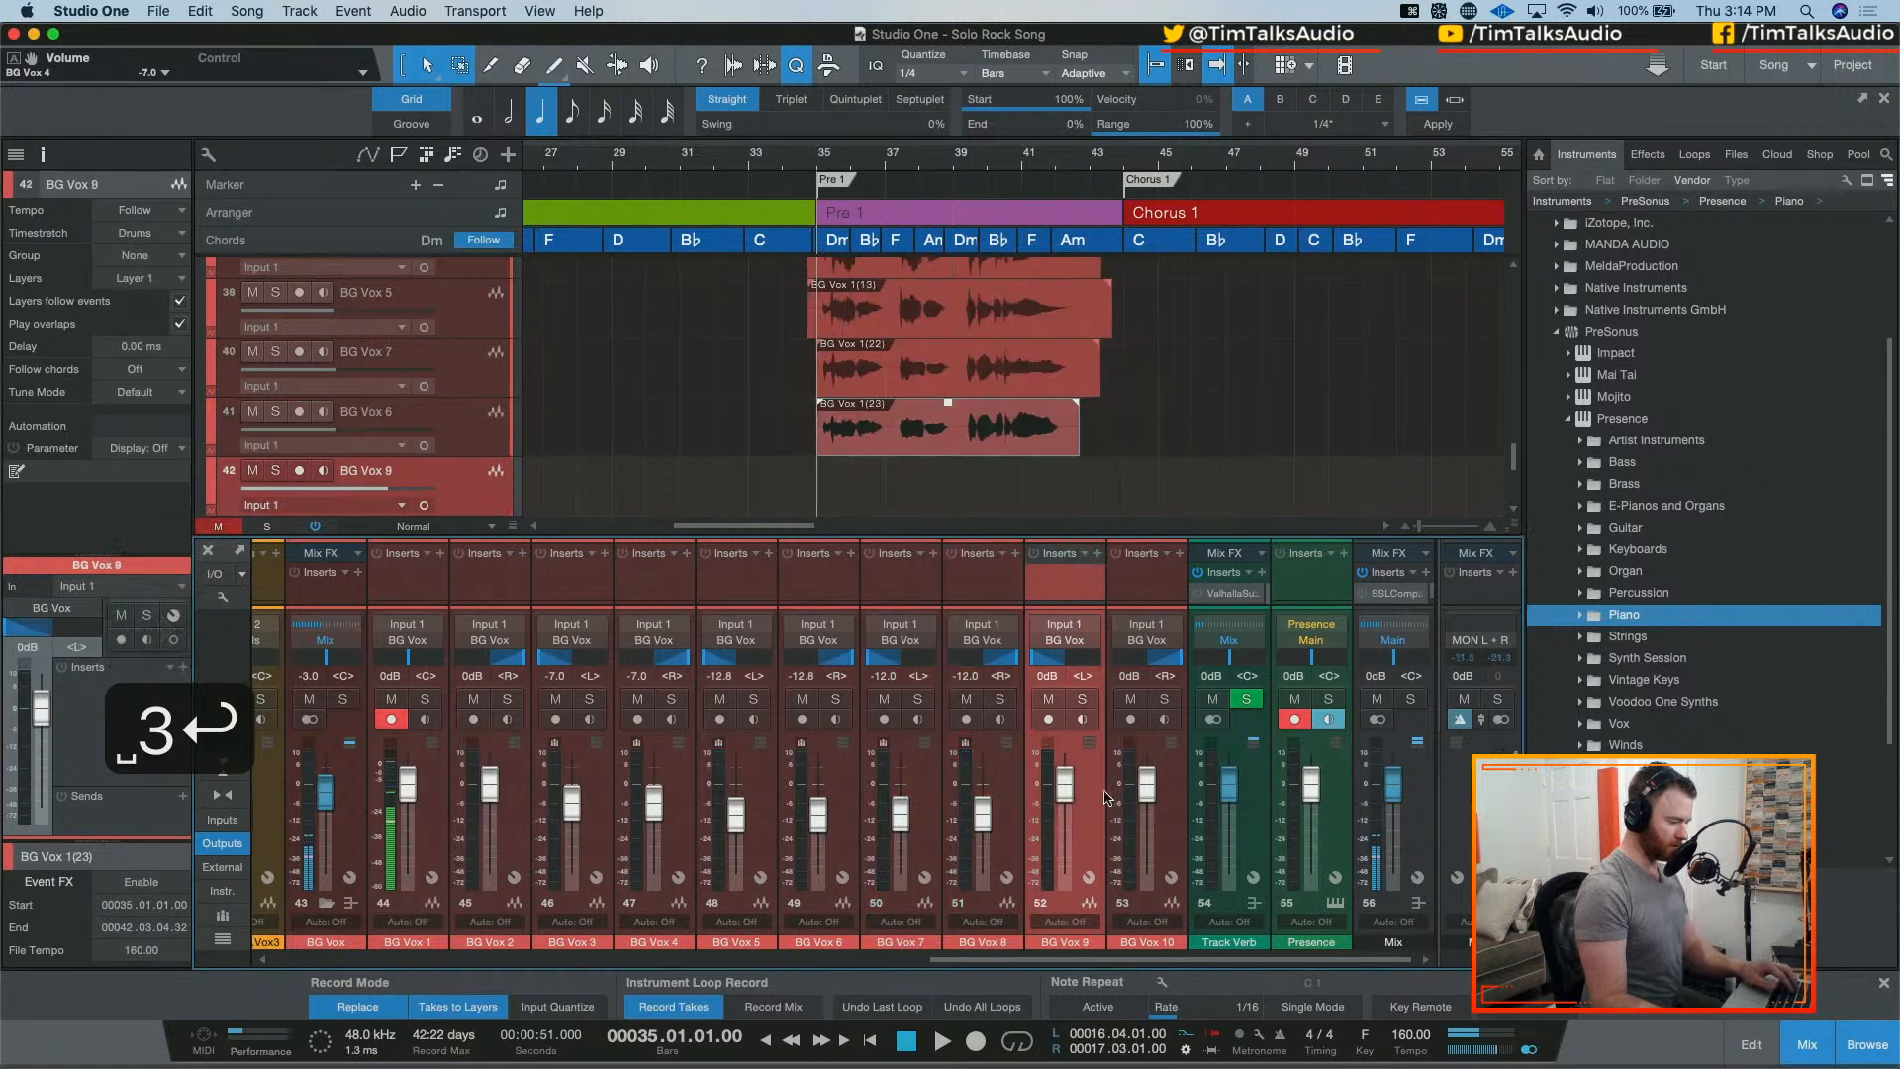
click(1172, 795)
key(super+g)
key(Right)
text(4)
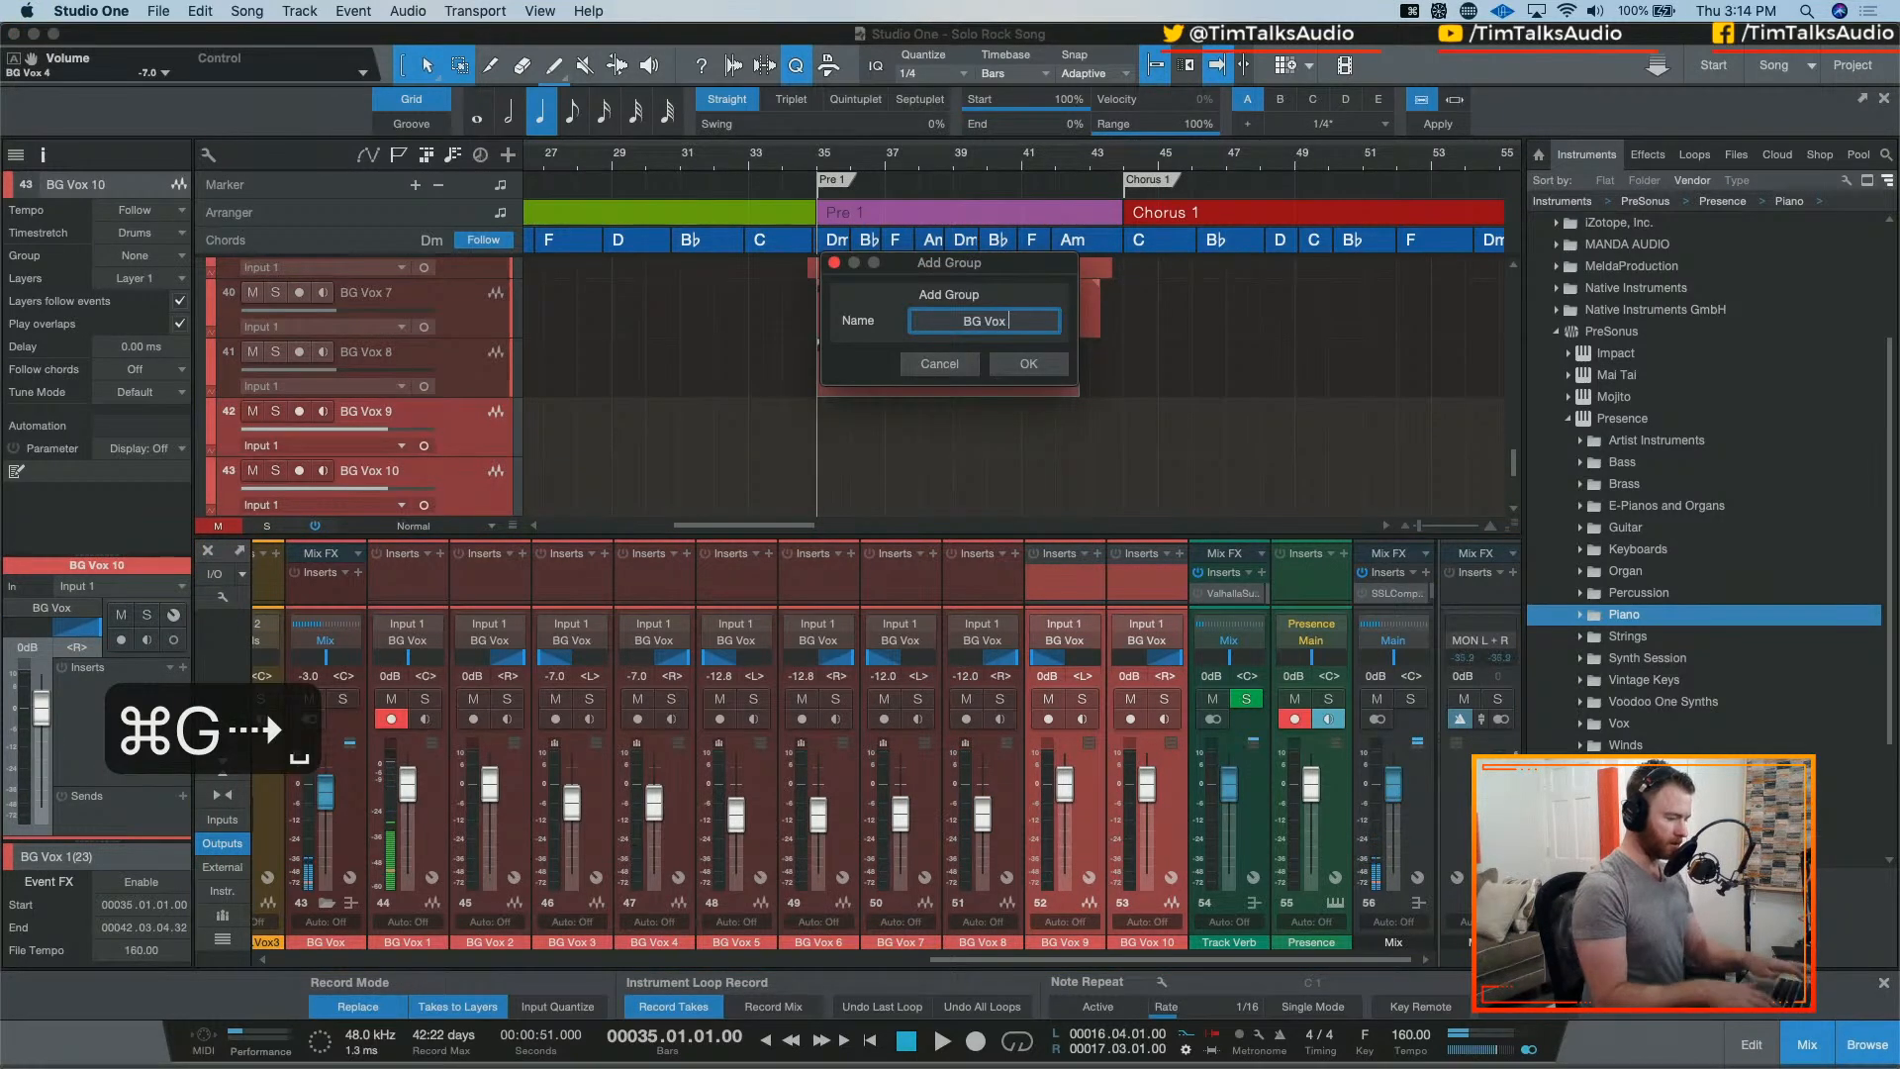
key(Return)
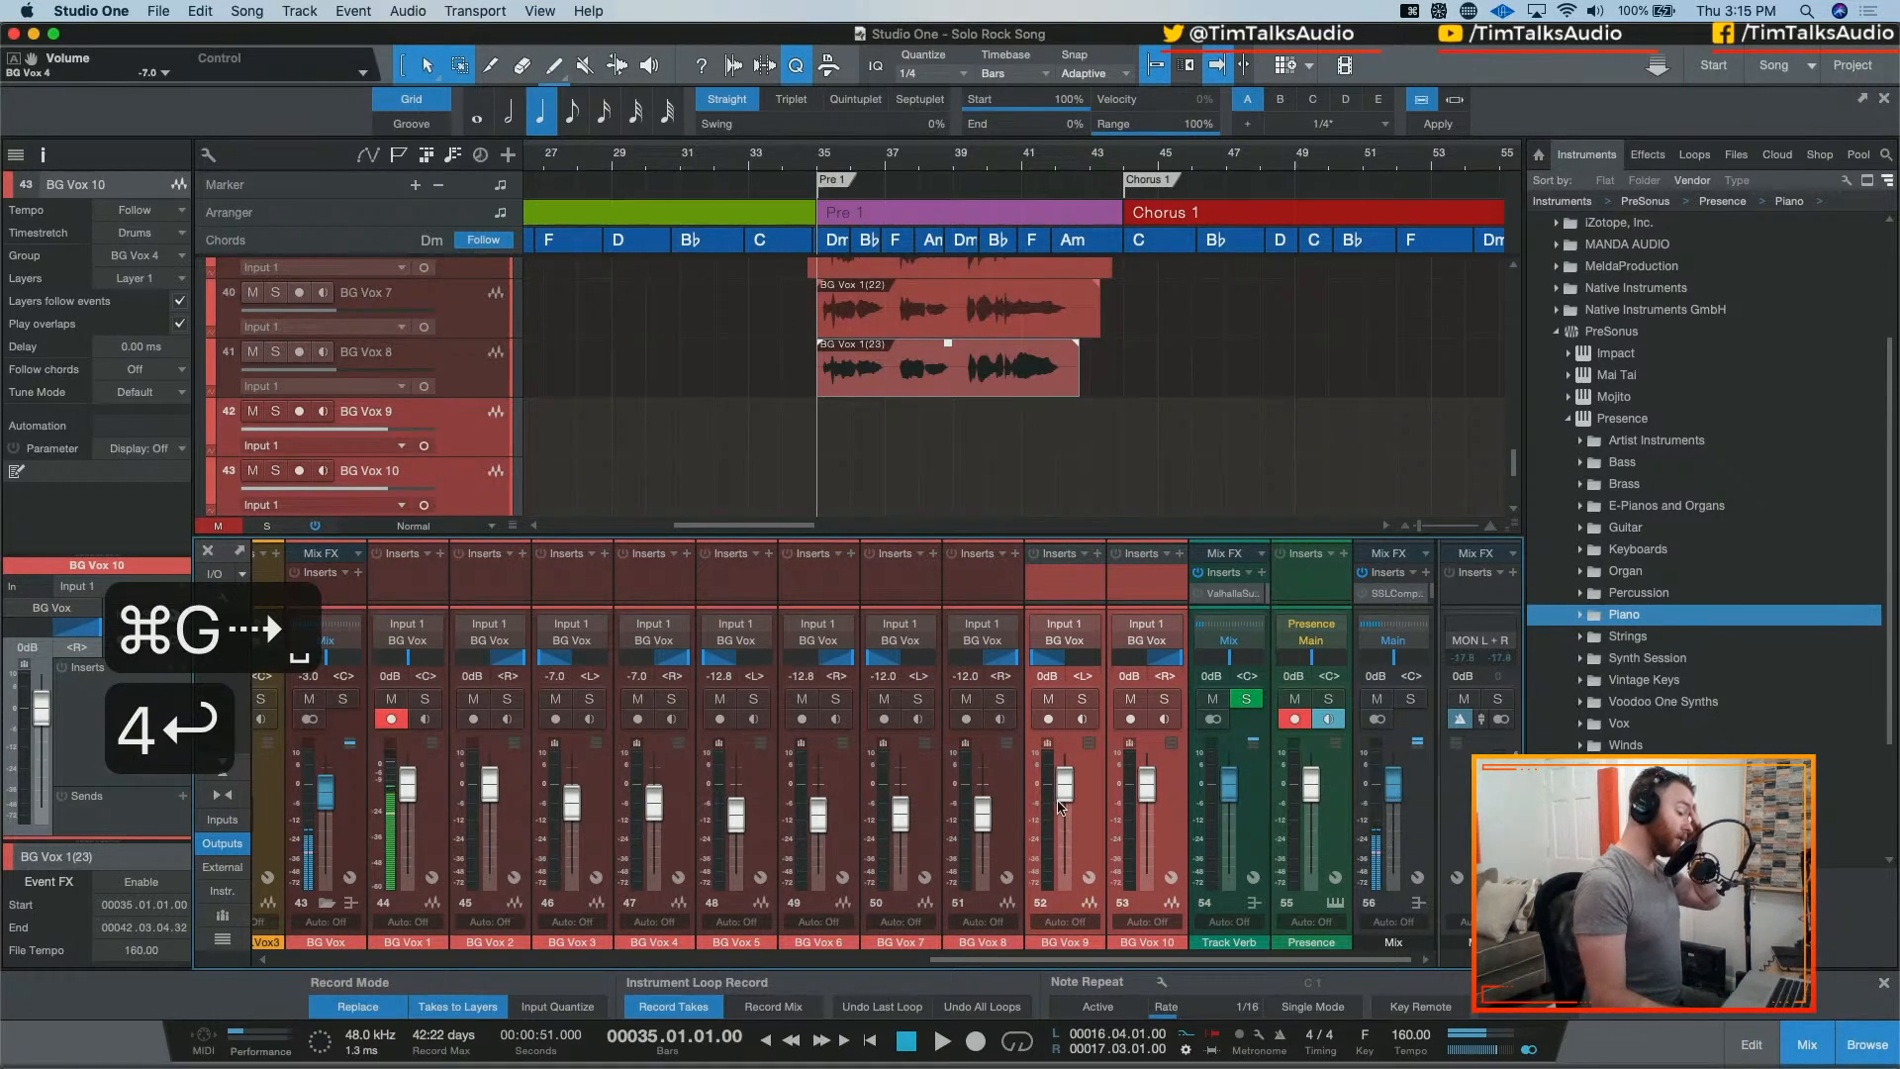
drag(1065, 794, 1065, 835)
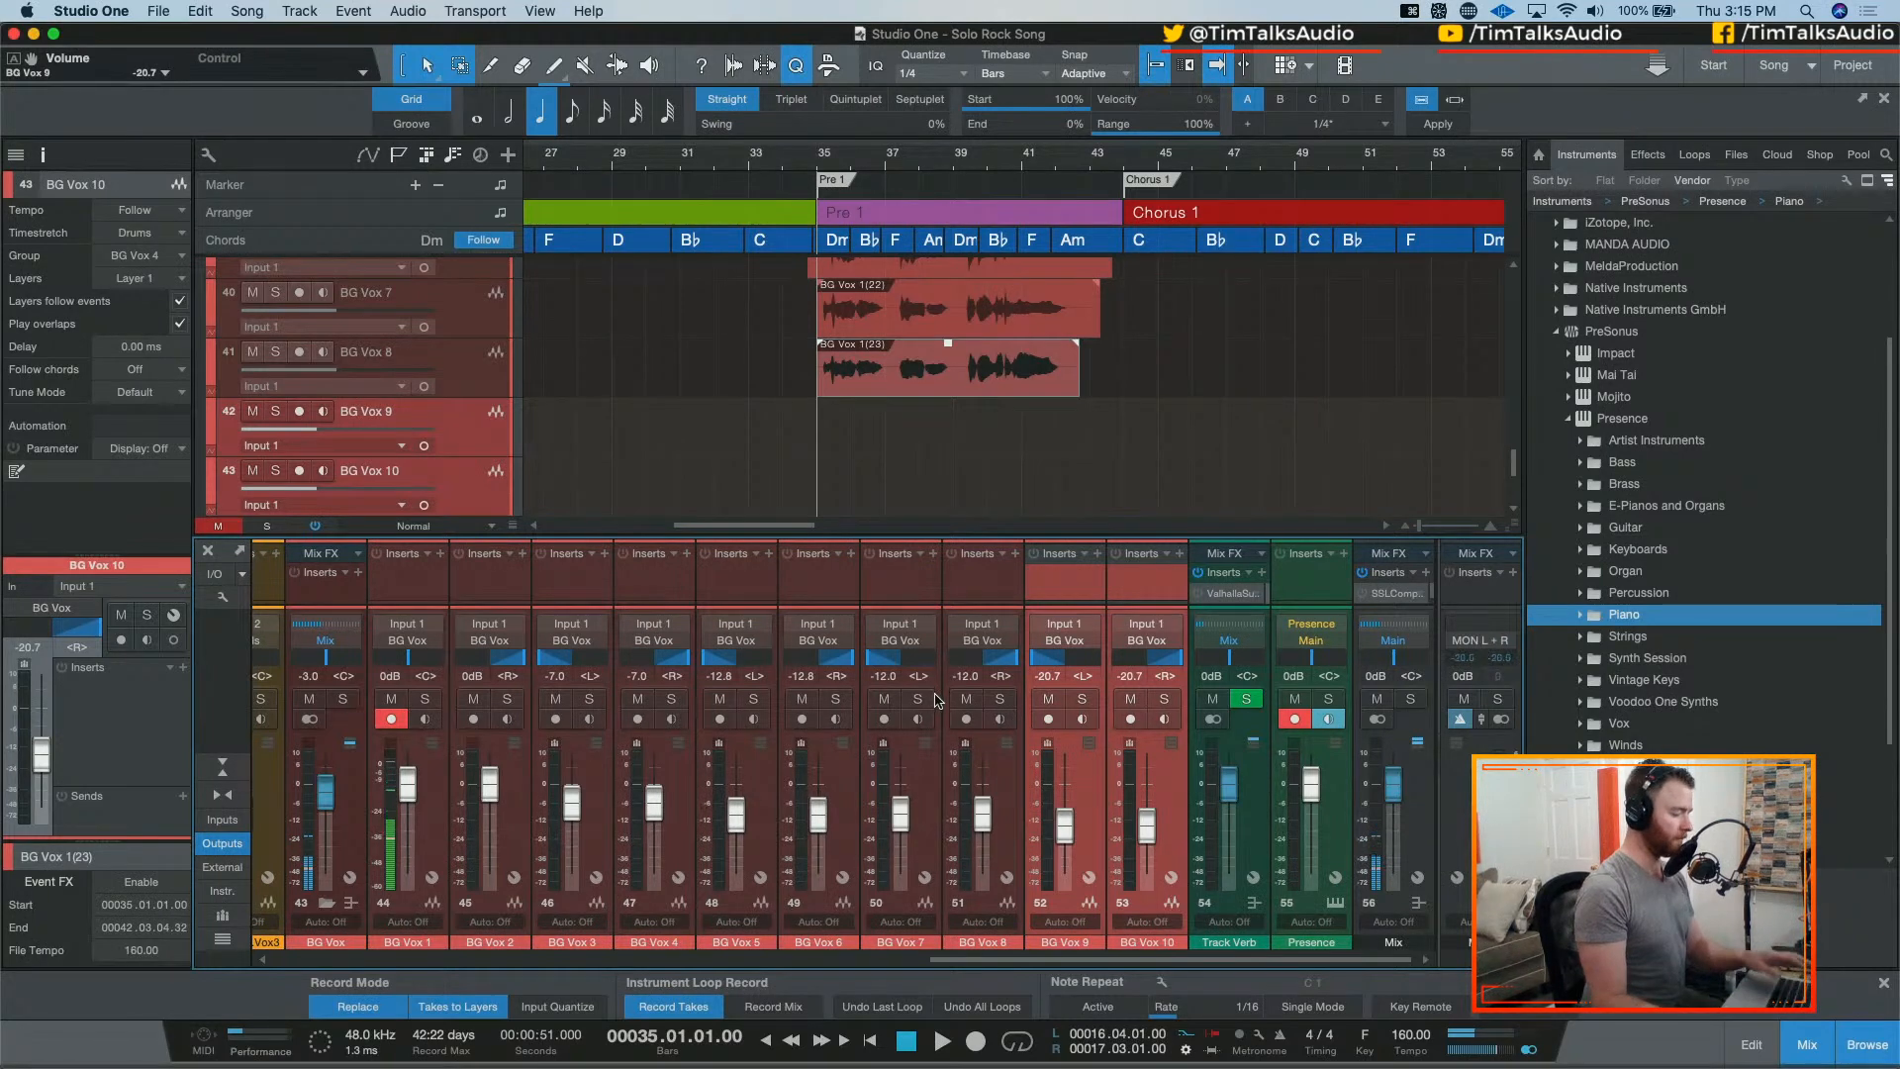
Step: Play back the pre-chorus to judge the backing vocal balance, and set the grouped BG Vox 3 and 4 to -13.5 dB
key(space)
drag(653, 828, 654, 813)
key(space)
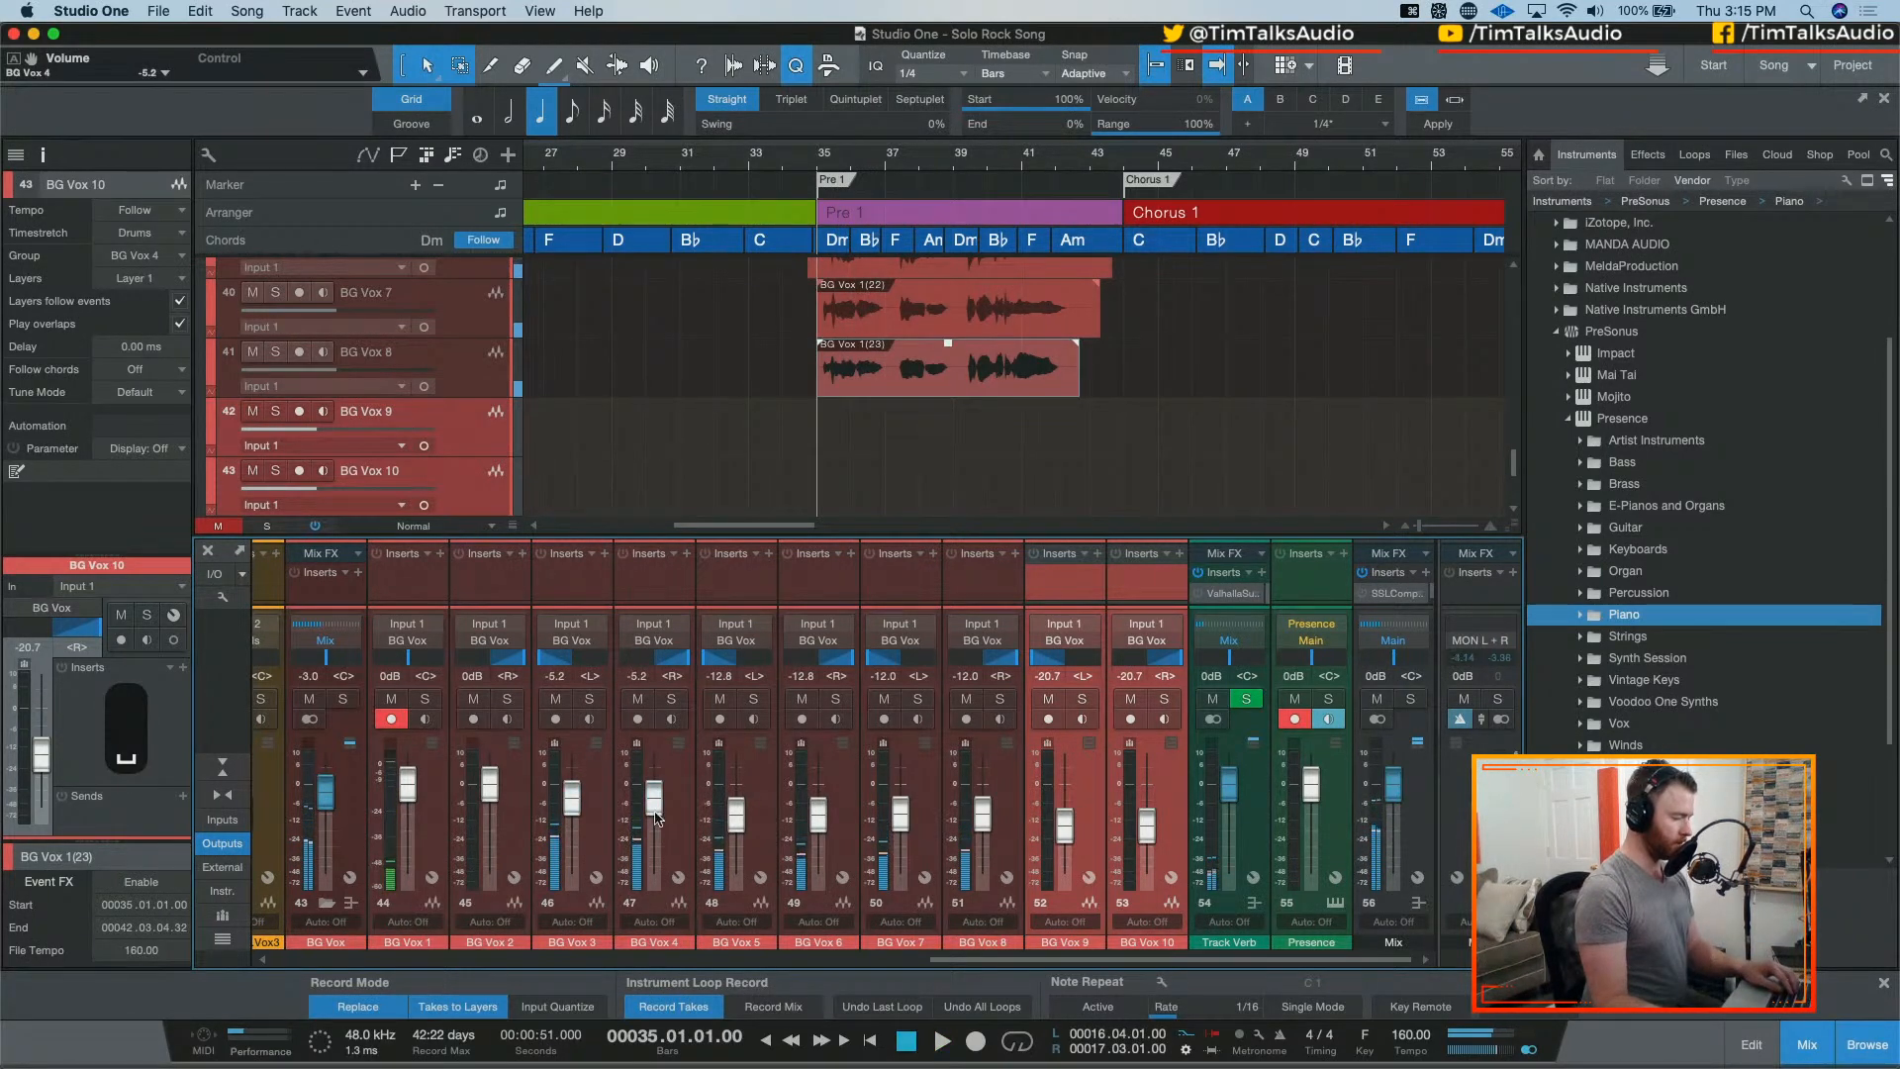
click(669, 816)
drag(661, 809, 661, 829)
Step: Play the pre-chorus and try the BG Vox bus at -12.8 dB, then reset its level to 0 dB
drag(1108, 960, 832, 968)
scroll(1059, 854, left, 10)
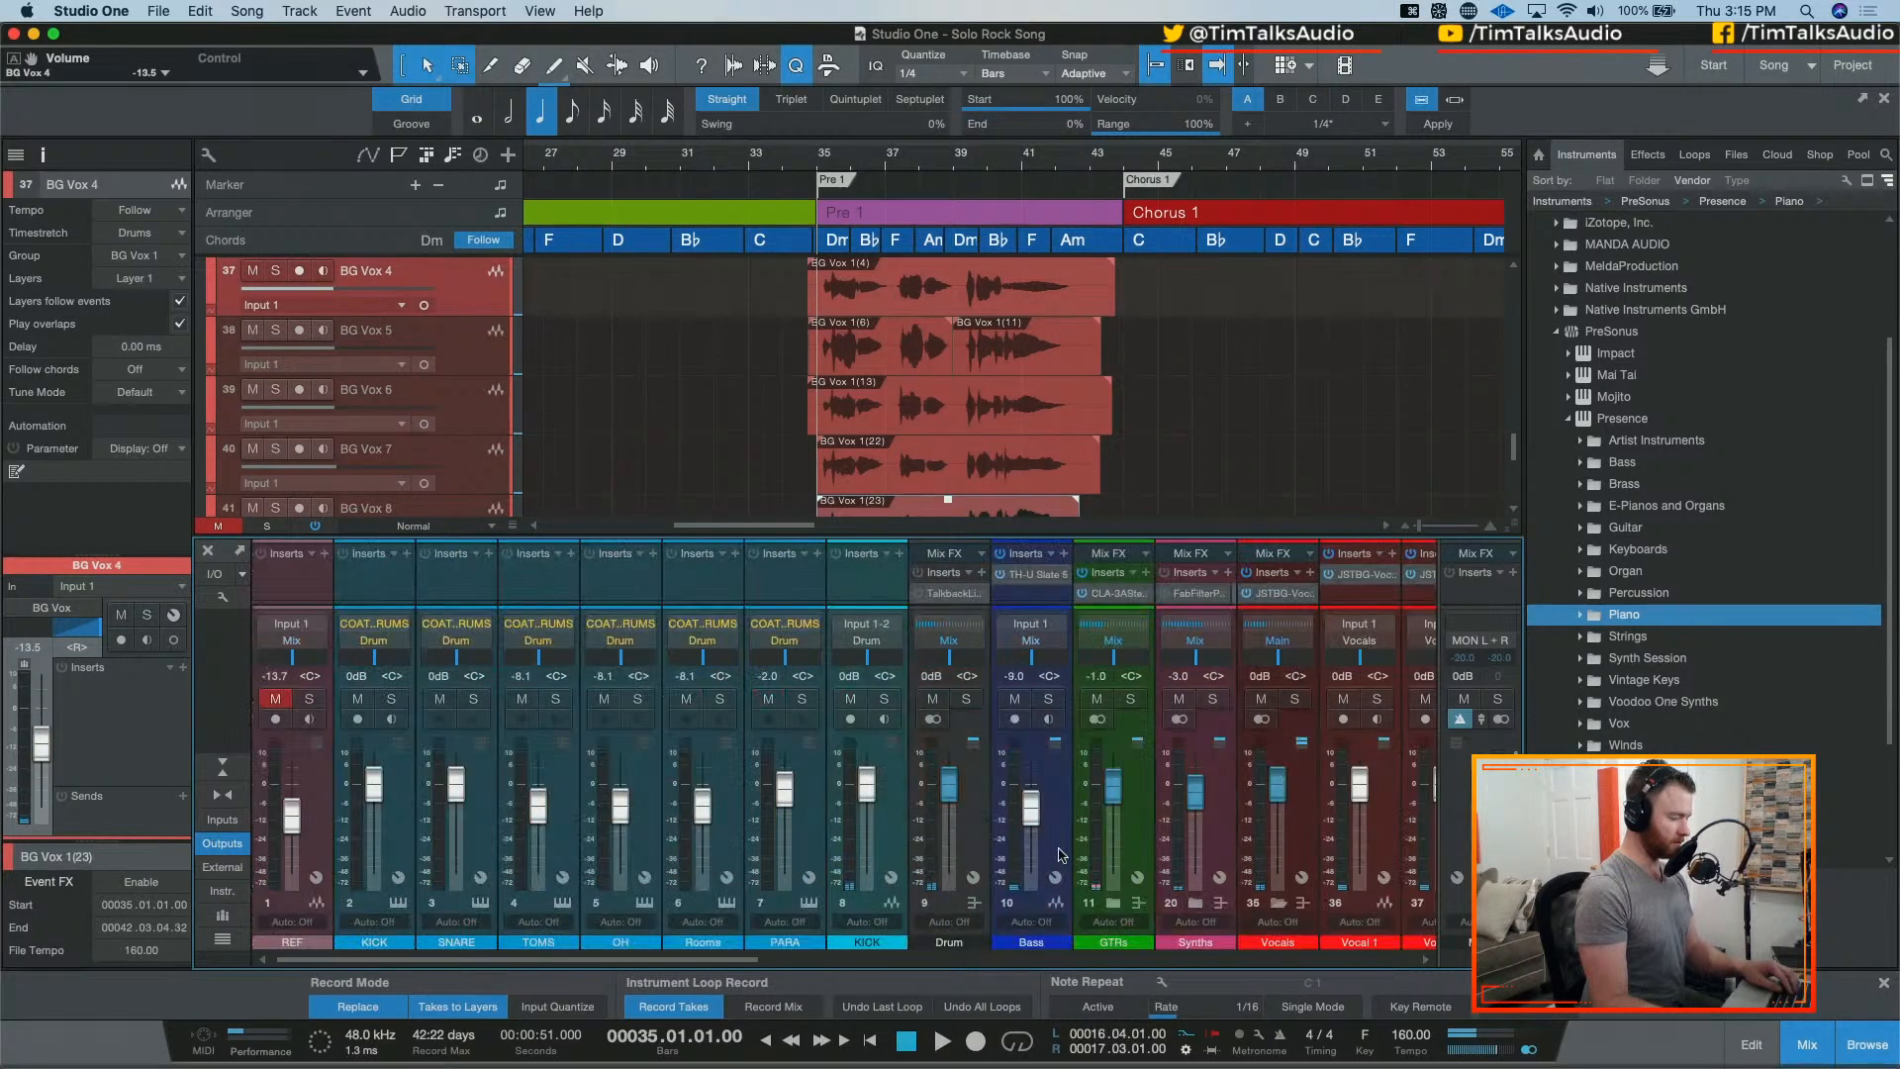
scroll(571, 737, right, 9)
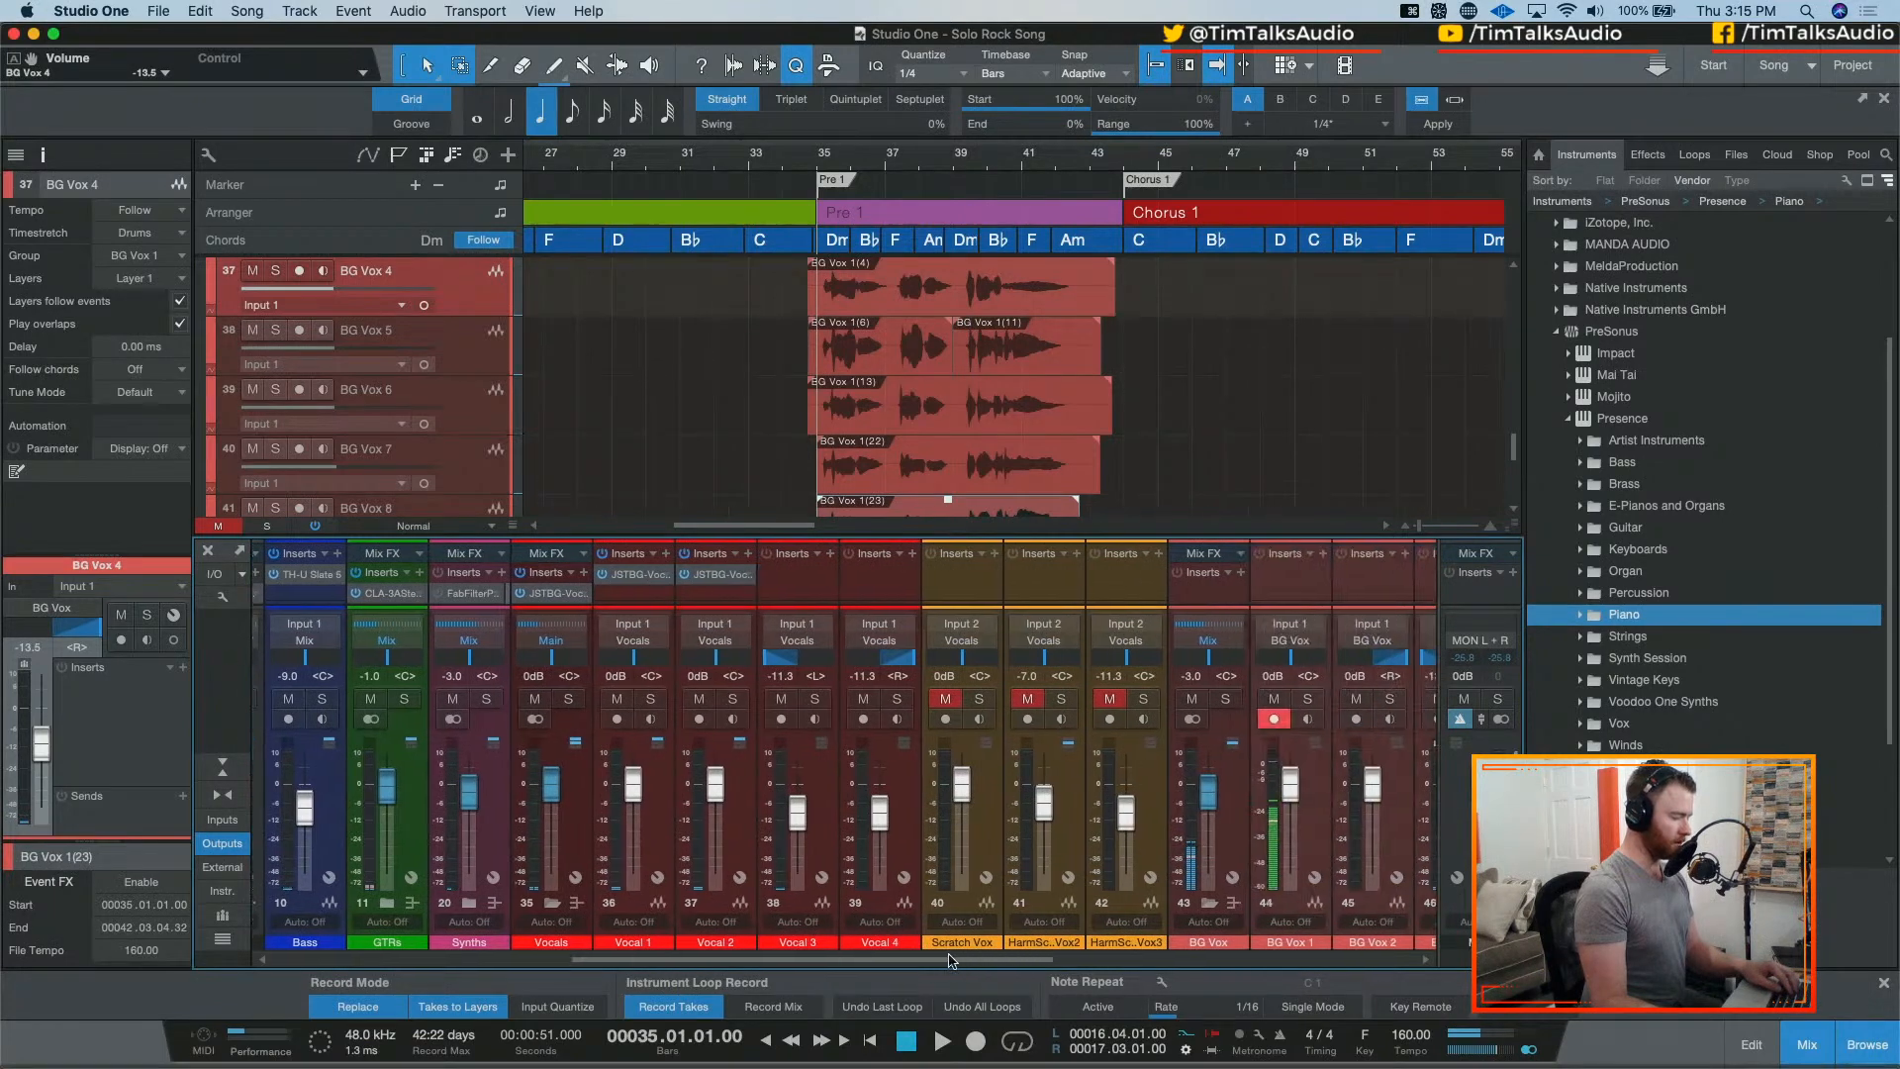
key(space)
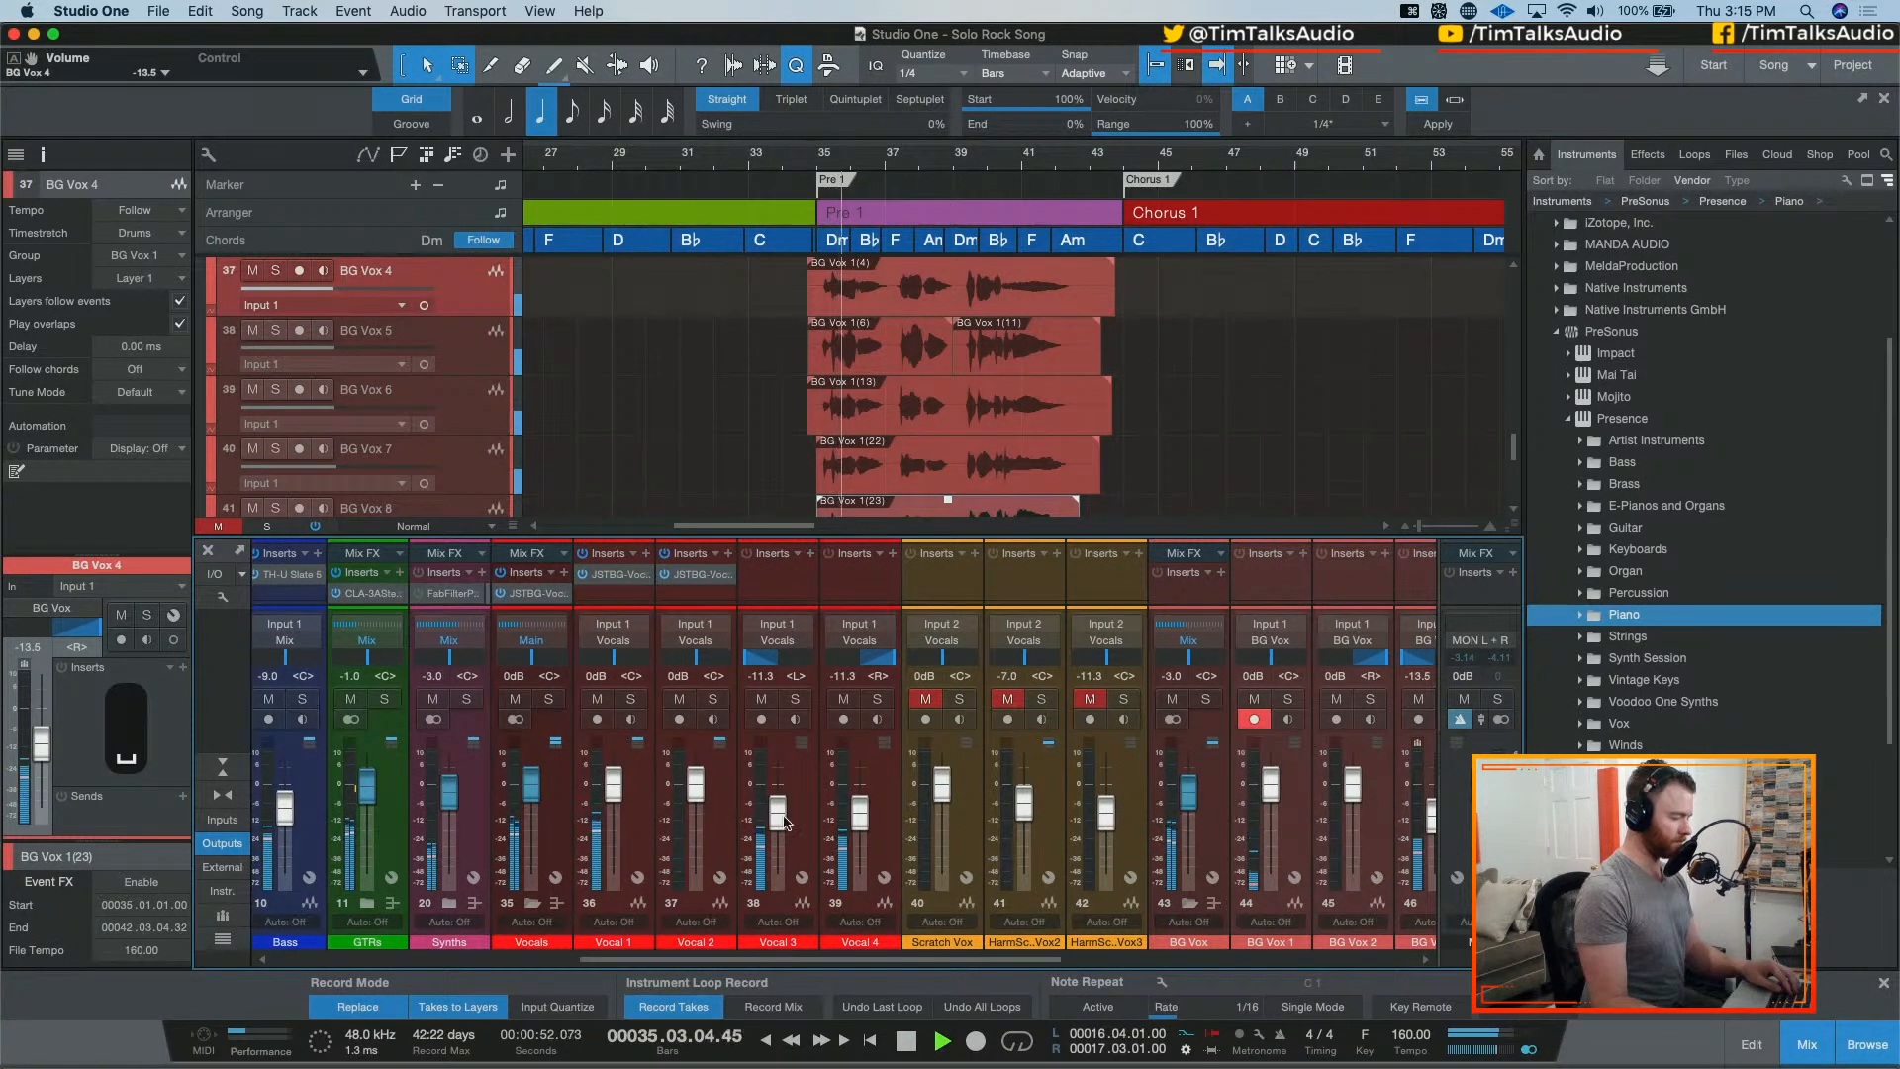
drag(1189, 789, 1194, 816)
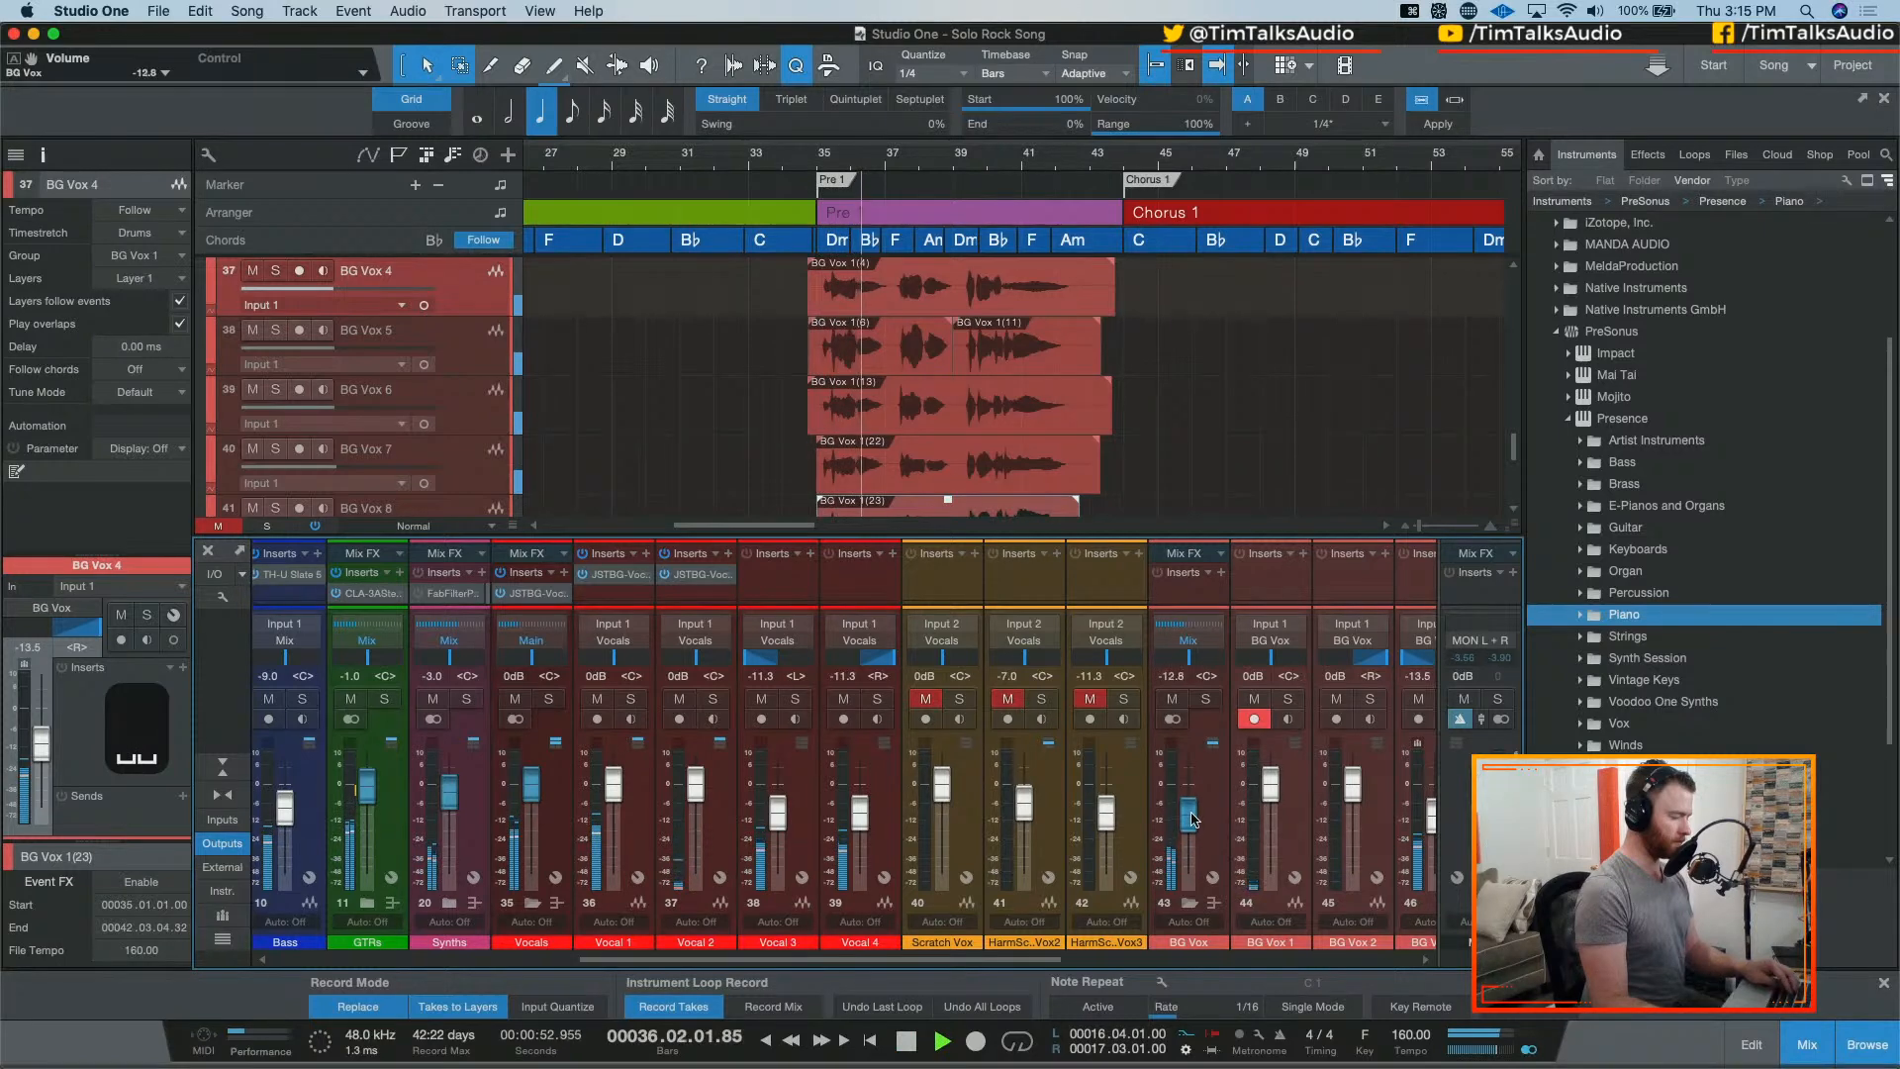
super+click(1191, 818)
key(space)
Step: Pull the grouped BG Vox 3/4, 5/6 and 7/8 faders all the way down and start playback
drag(970, 958, 1147, 959)
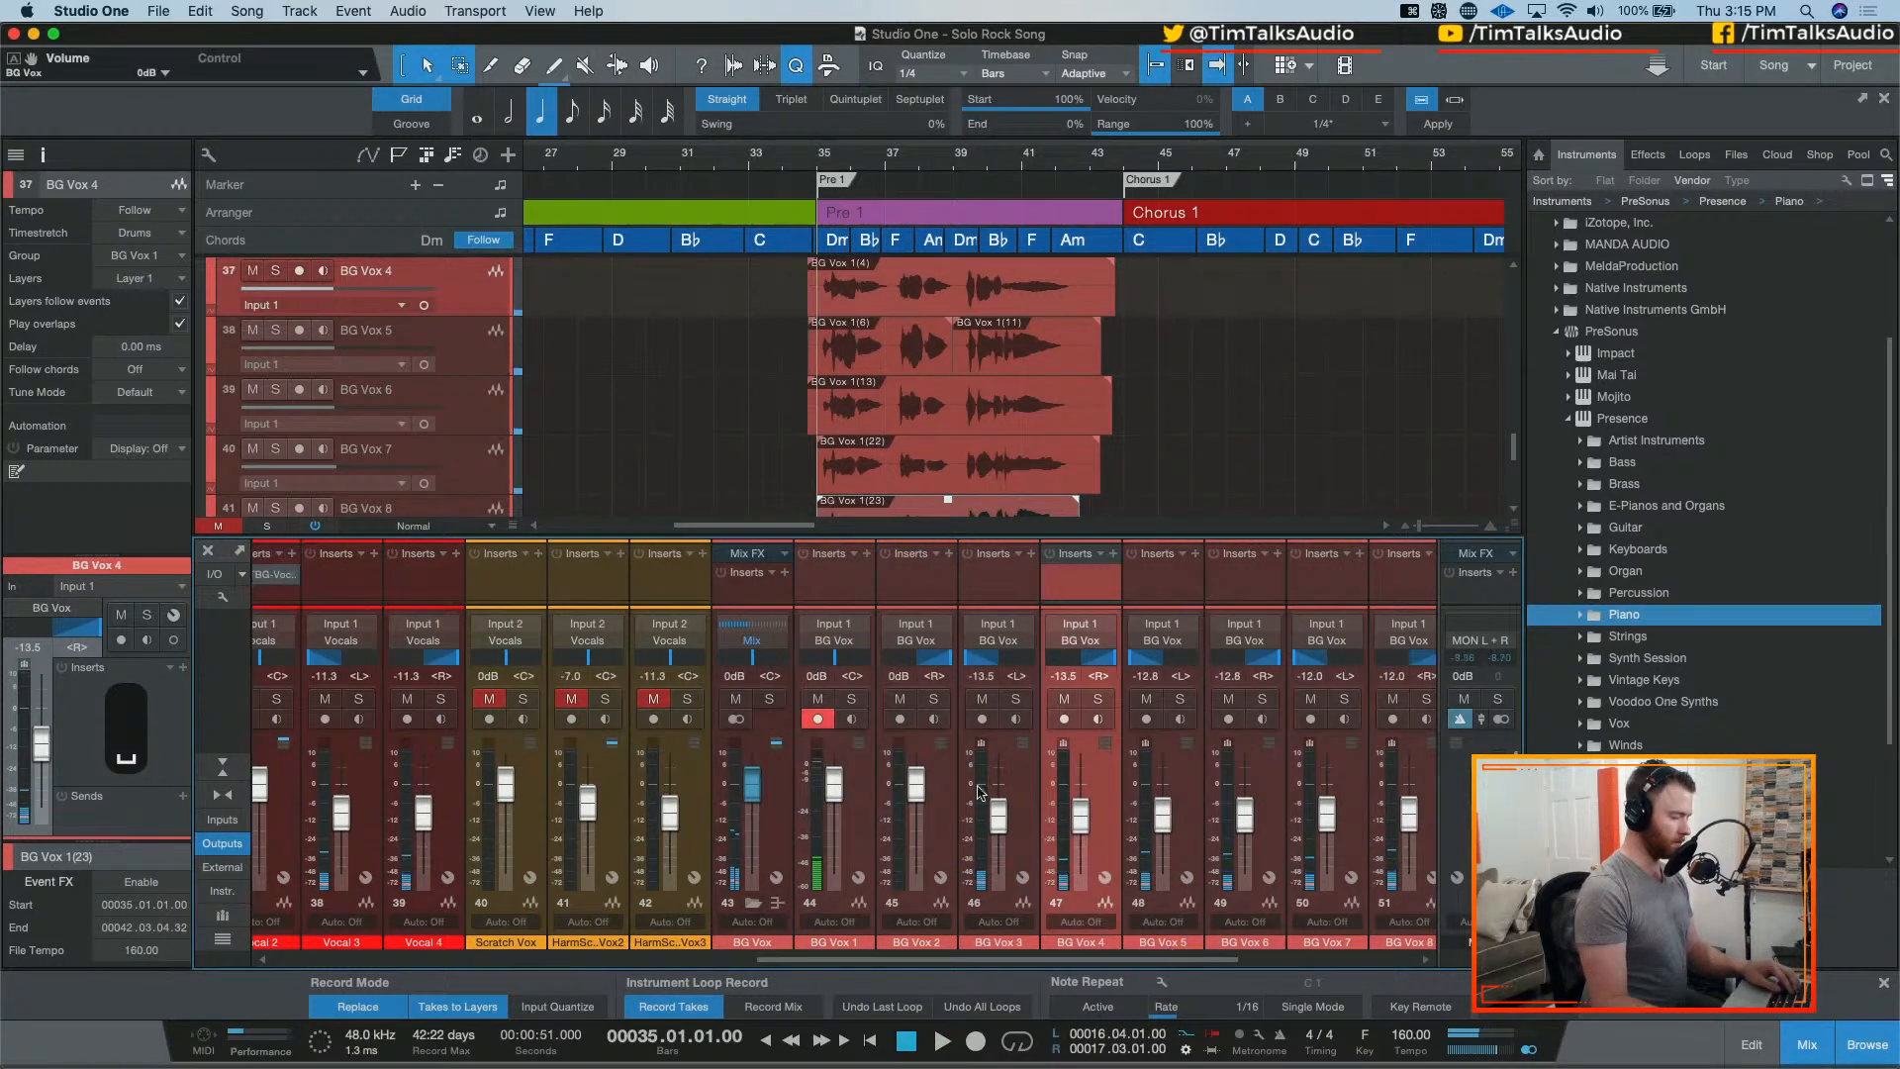
drag(1083, 814, 1095, 876)
drag(1165, 815, 1175, 891)
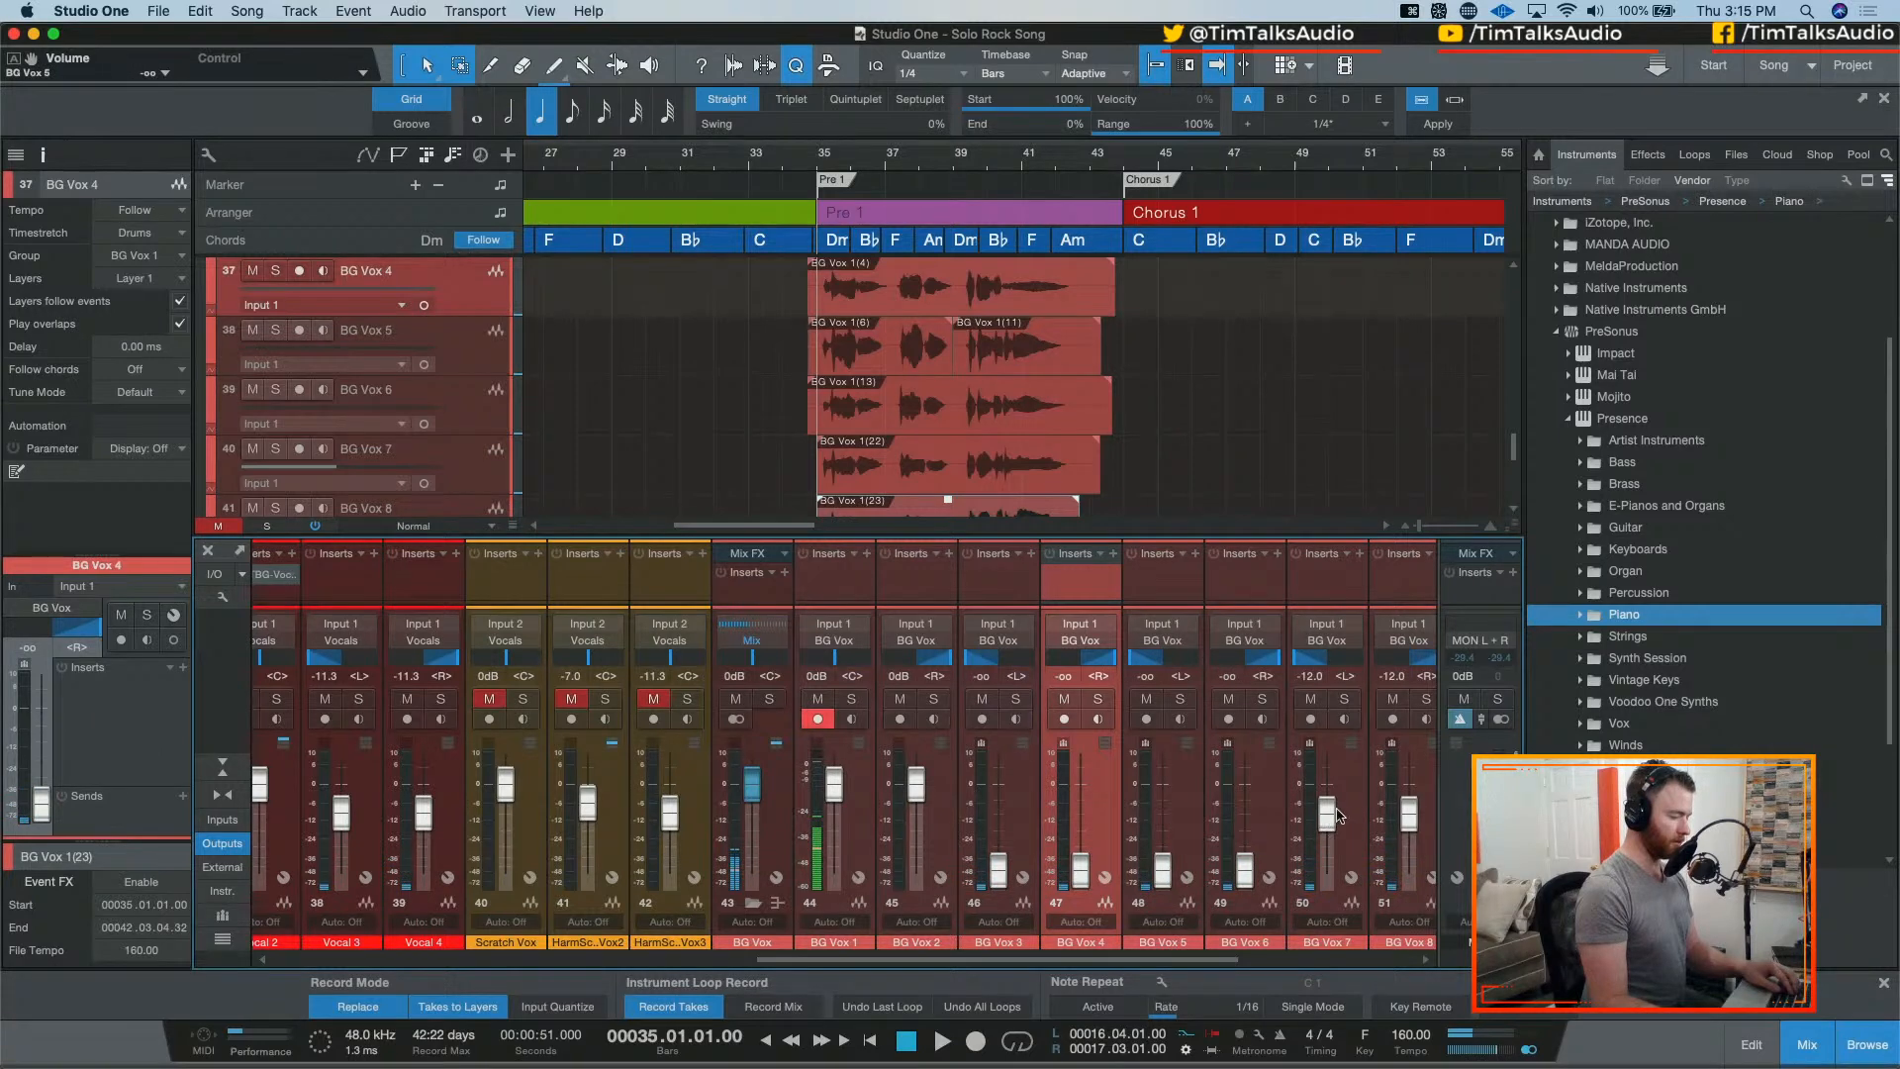
drag(1330, 816, 1343, 941)
key(space)
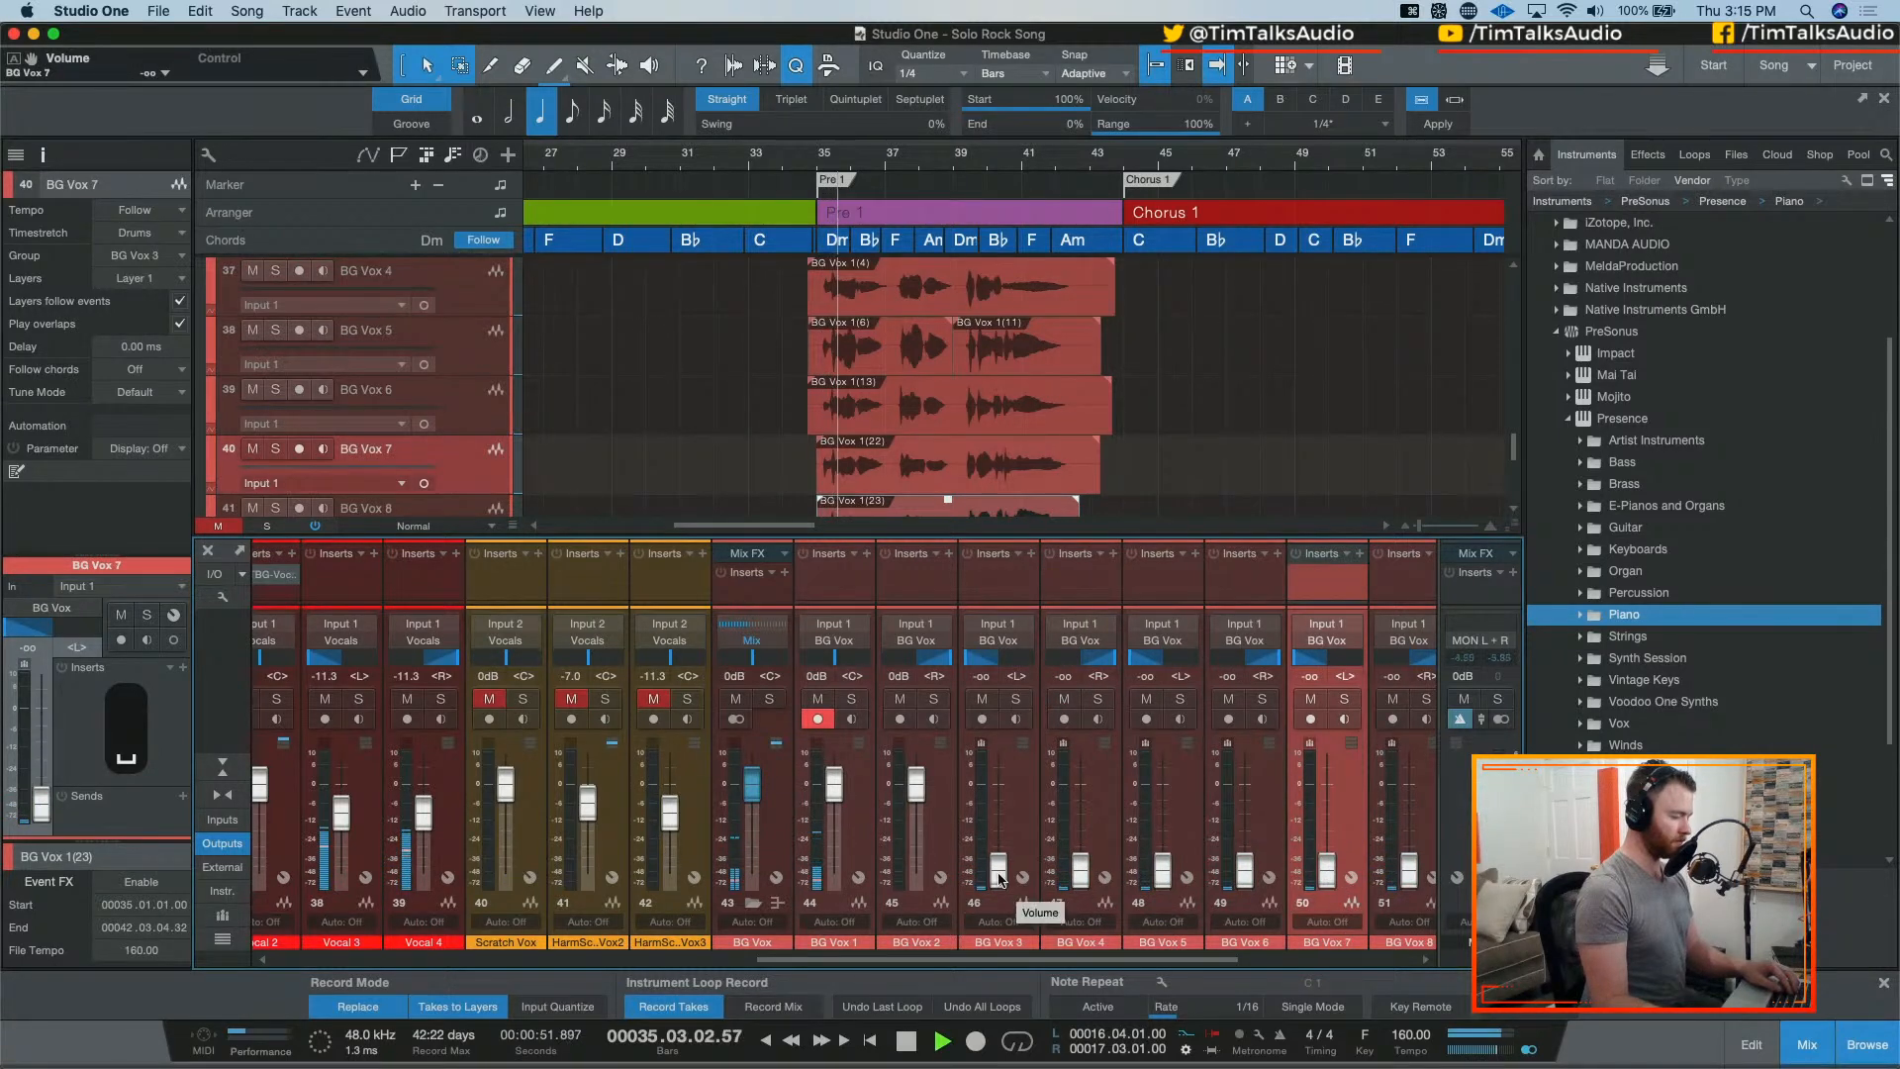
Step: Audition the pre-chorus while raising the grouped BG Vox 7 and 8 to -13.5 dB and BG Vox 5 and 6 to -23.6 dB
key(space)
drag(1326, 871, 1327, 824)
key(space)
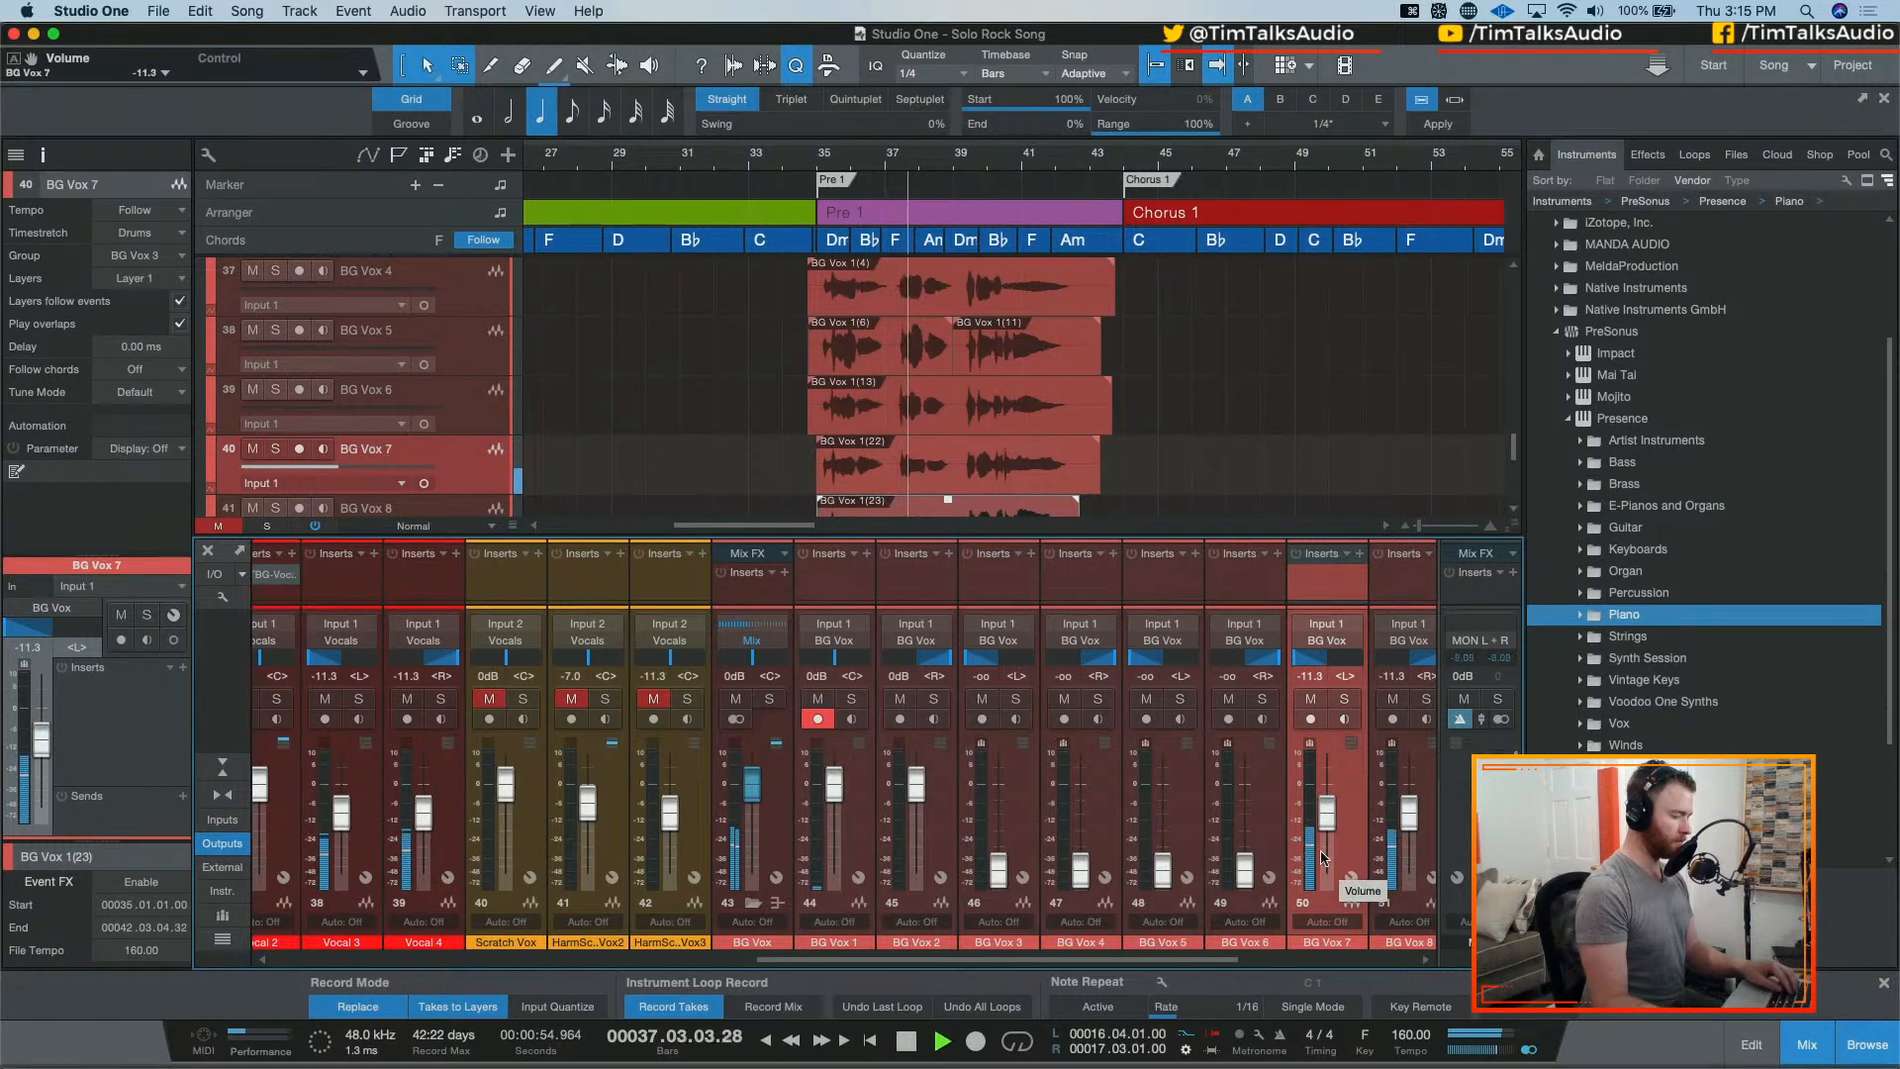
drag(1245, 871, 1255, 834)
key(space)
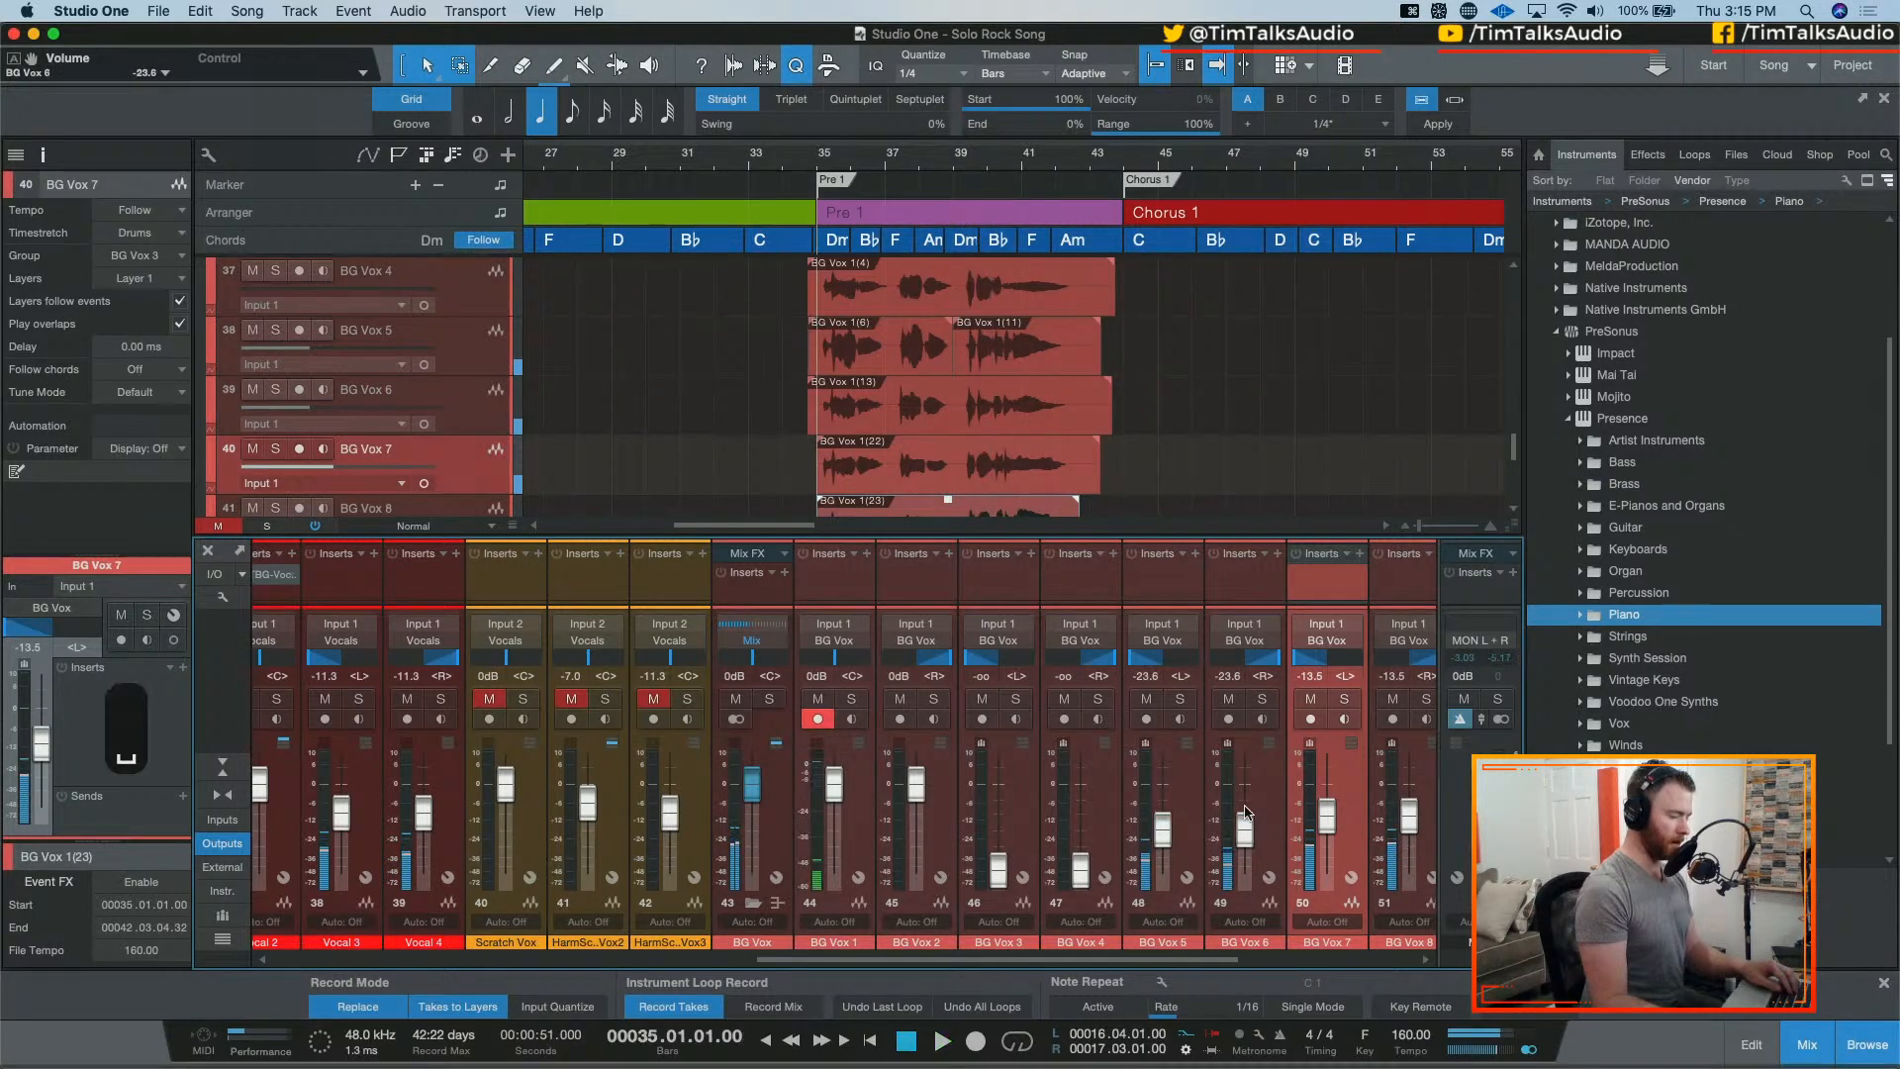
Step: Mute the Presence instrument channel
click(1266, 960)
click(1291, 700)
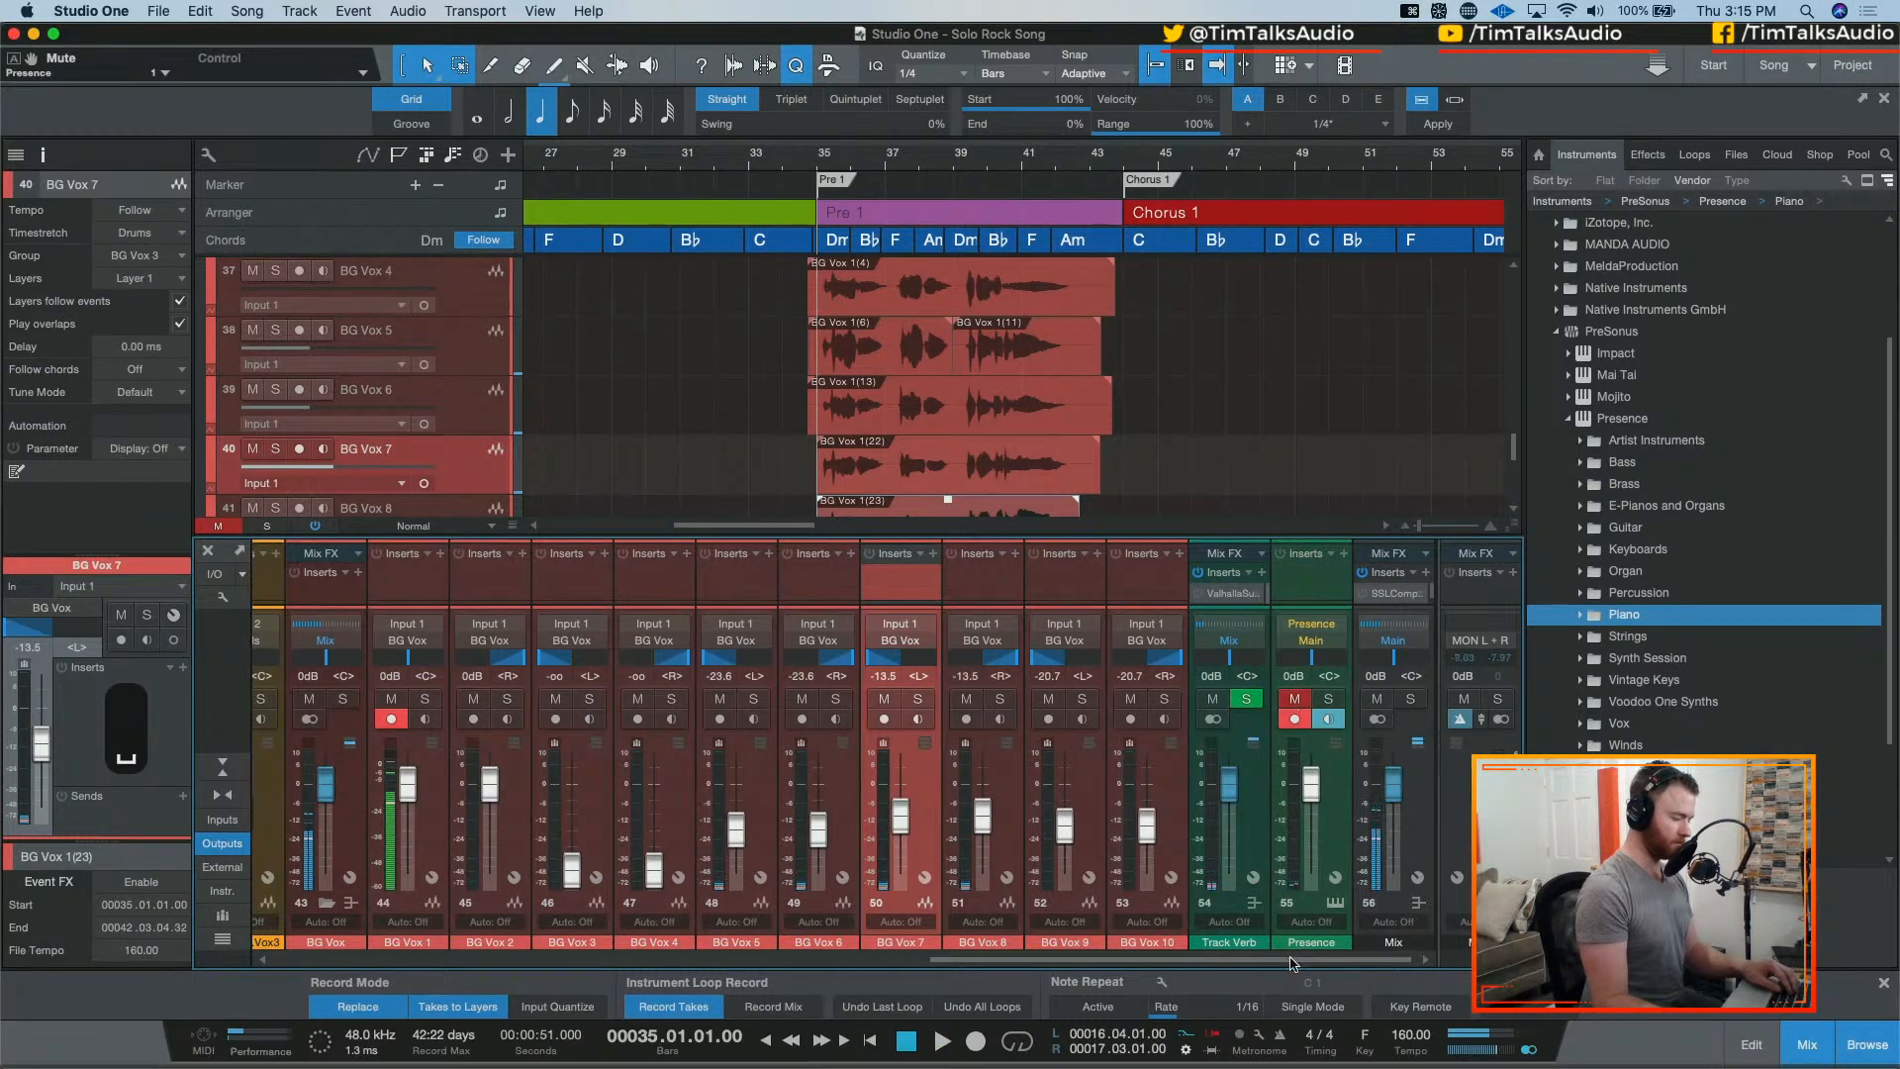
Step: During playback, set the grouped BG Vox 5 and 6 to -14.2 dB and the grouped BG Vox 3 and 4 to -22.9 dB
scroll(1227, 782, left, 5)
key(space)
drag(1168, 844, 1167, 831)
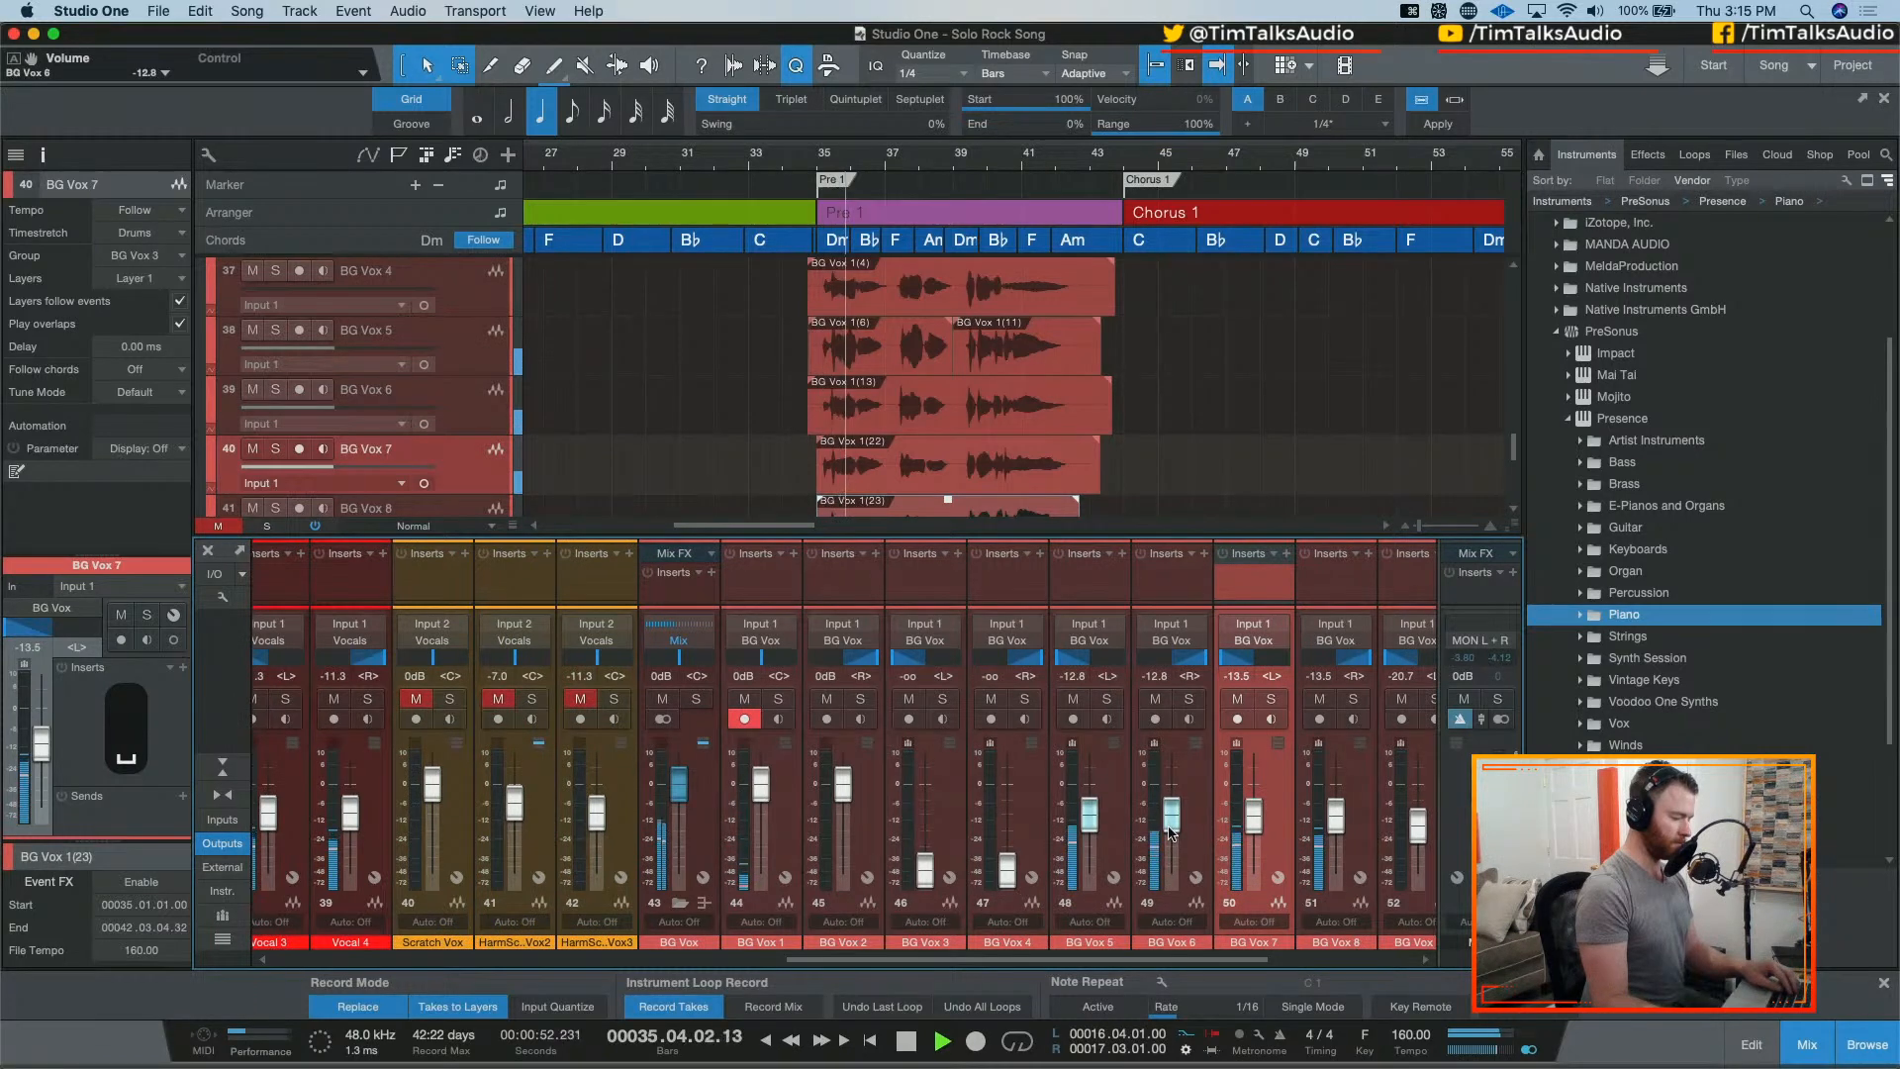
drag(1011, 869, 1025, 833)
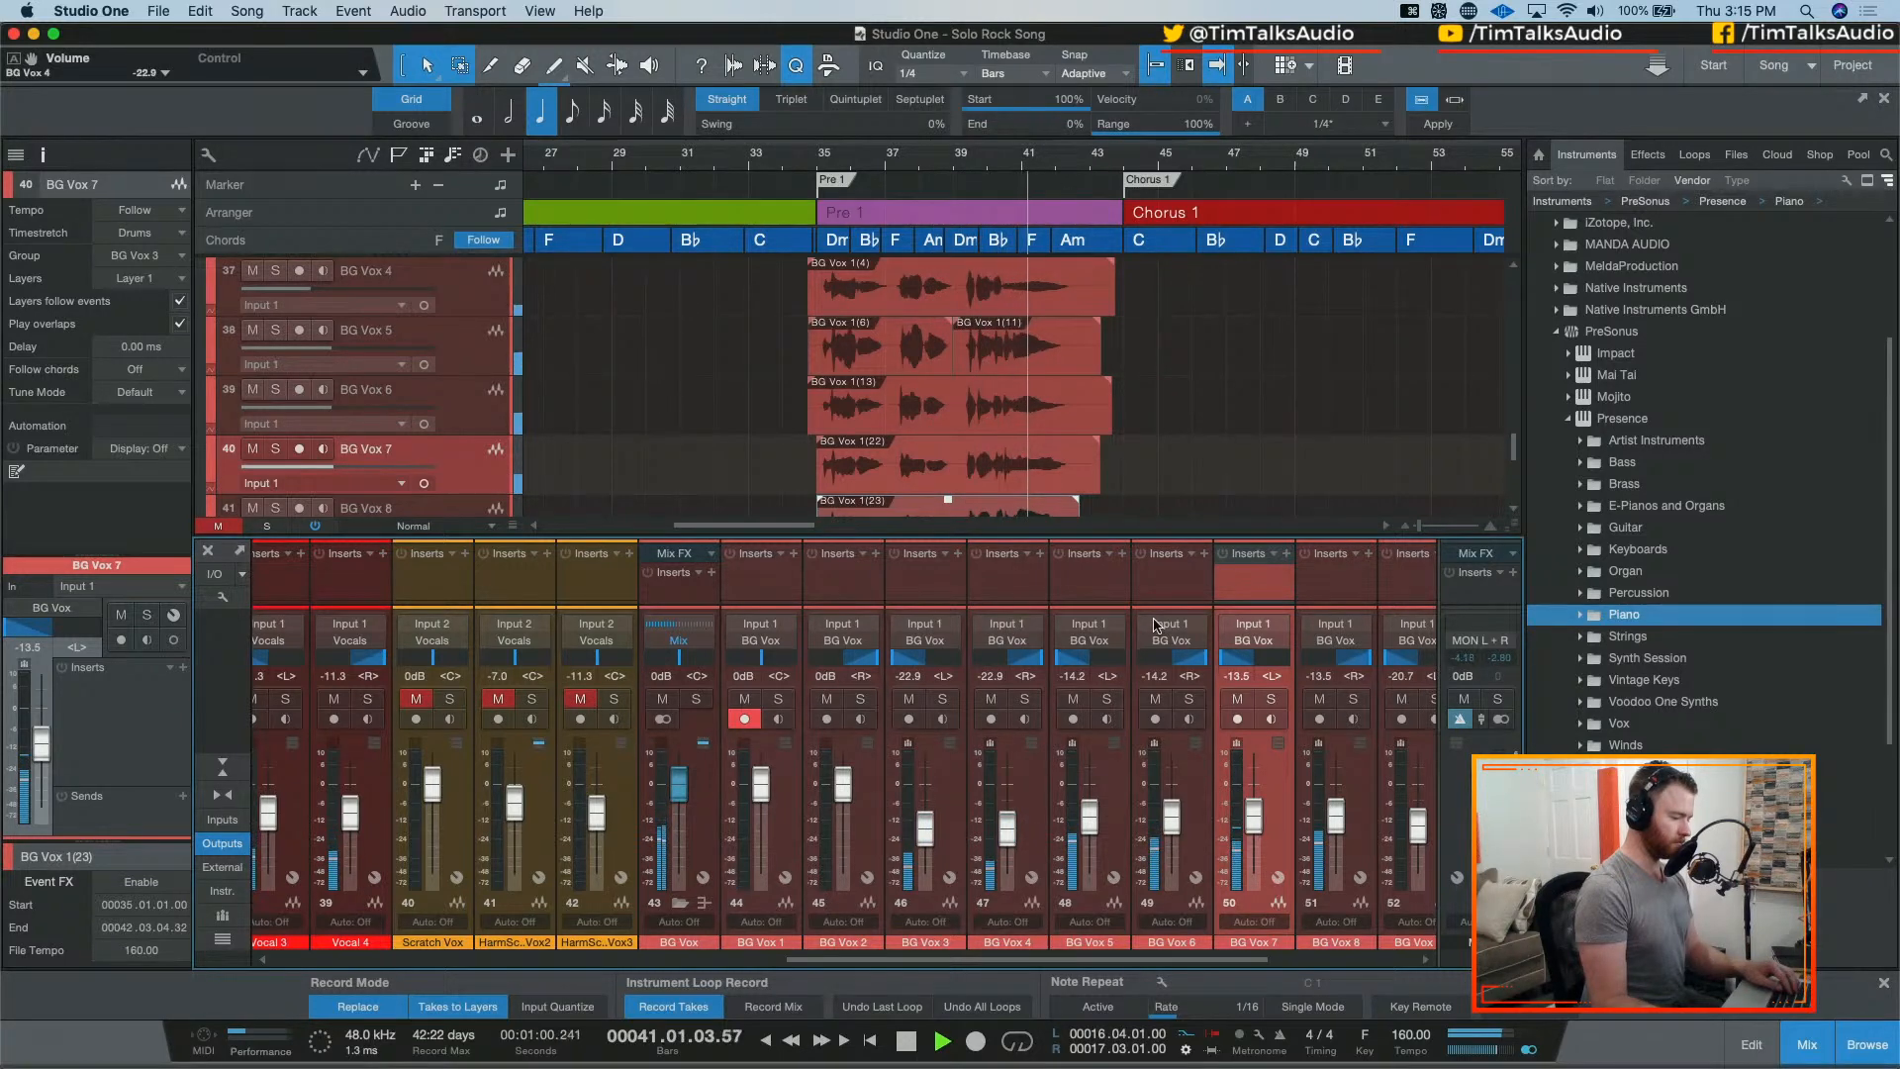
key(space)
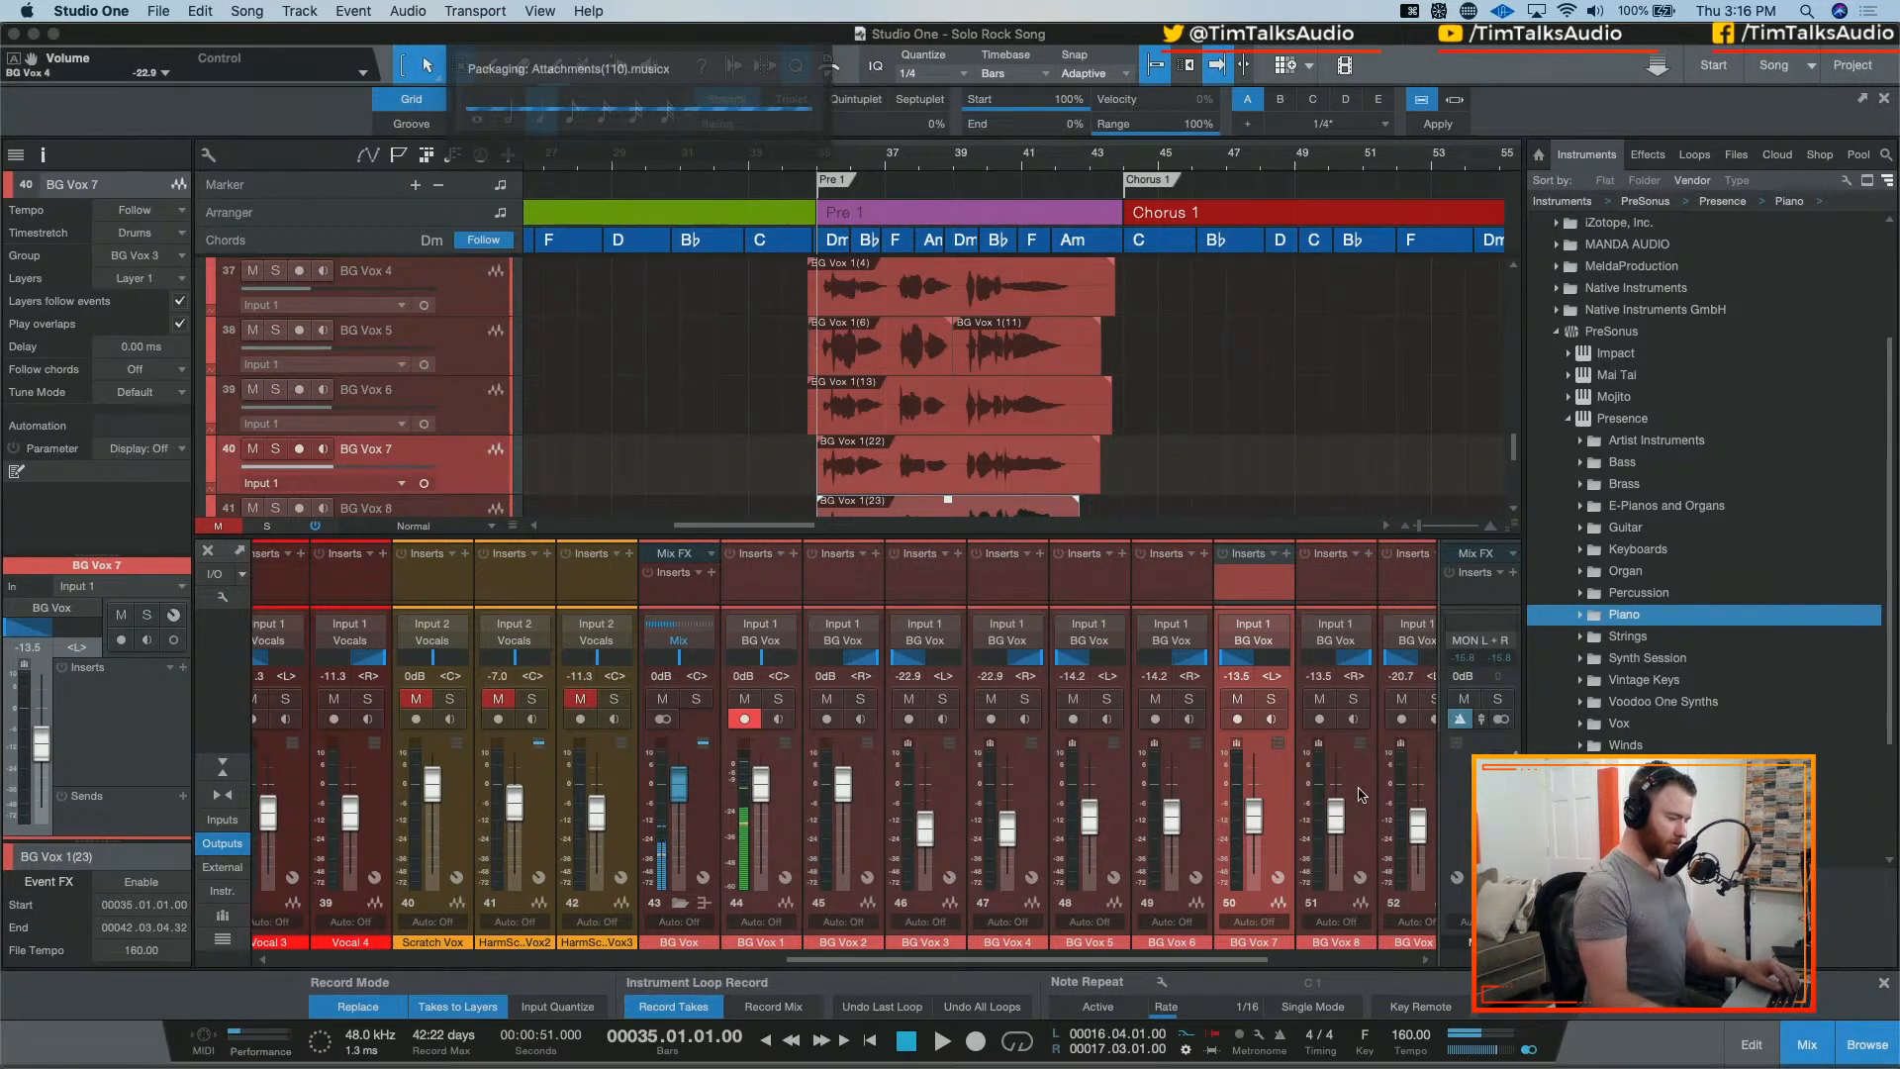
Step: Select the BG Vox 5 through BG Vox 8 channels and mute BG Vox 3 and BG Vox 4
click(1195, 788)
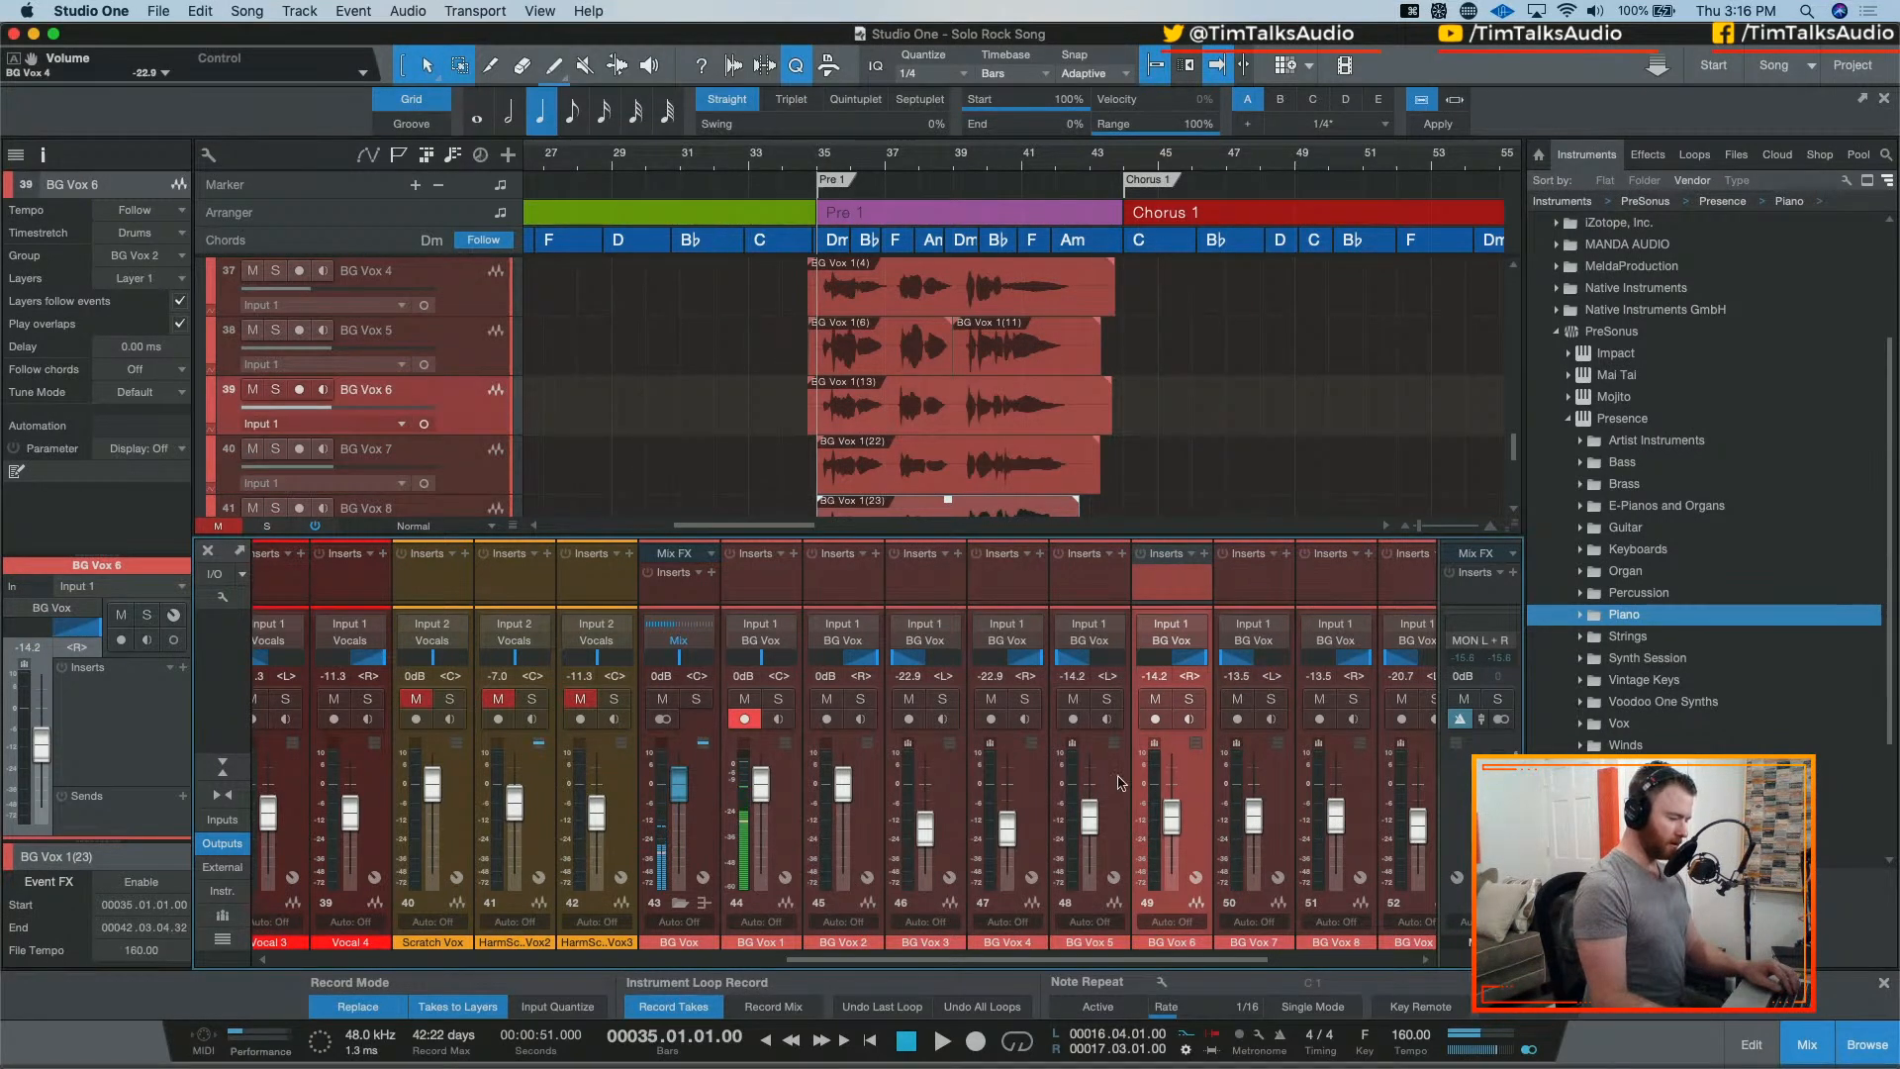
click(1119, 793)
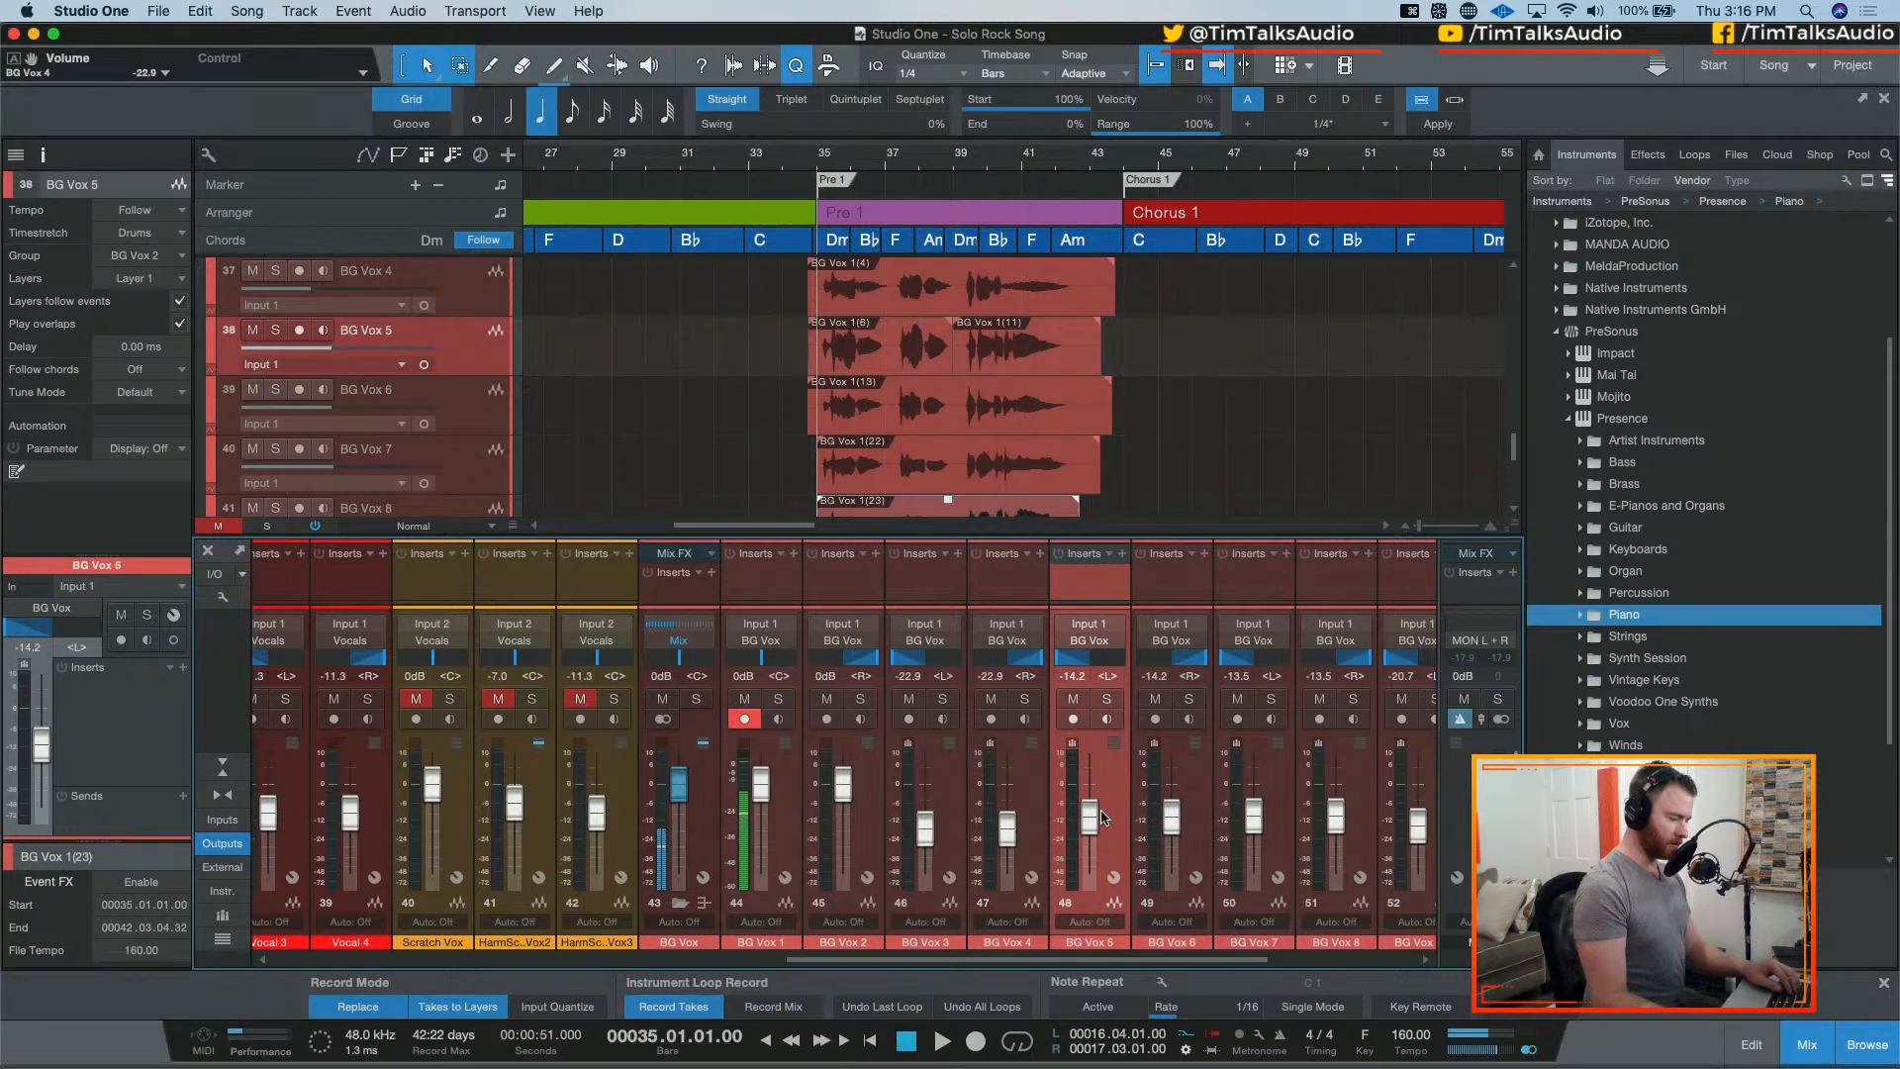
shift+click(1192, 834)
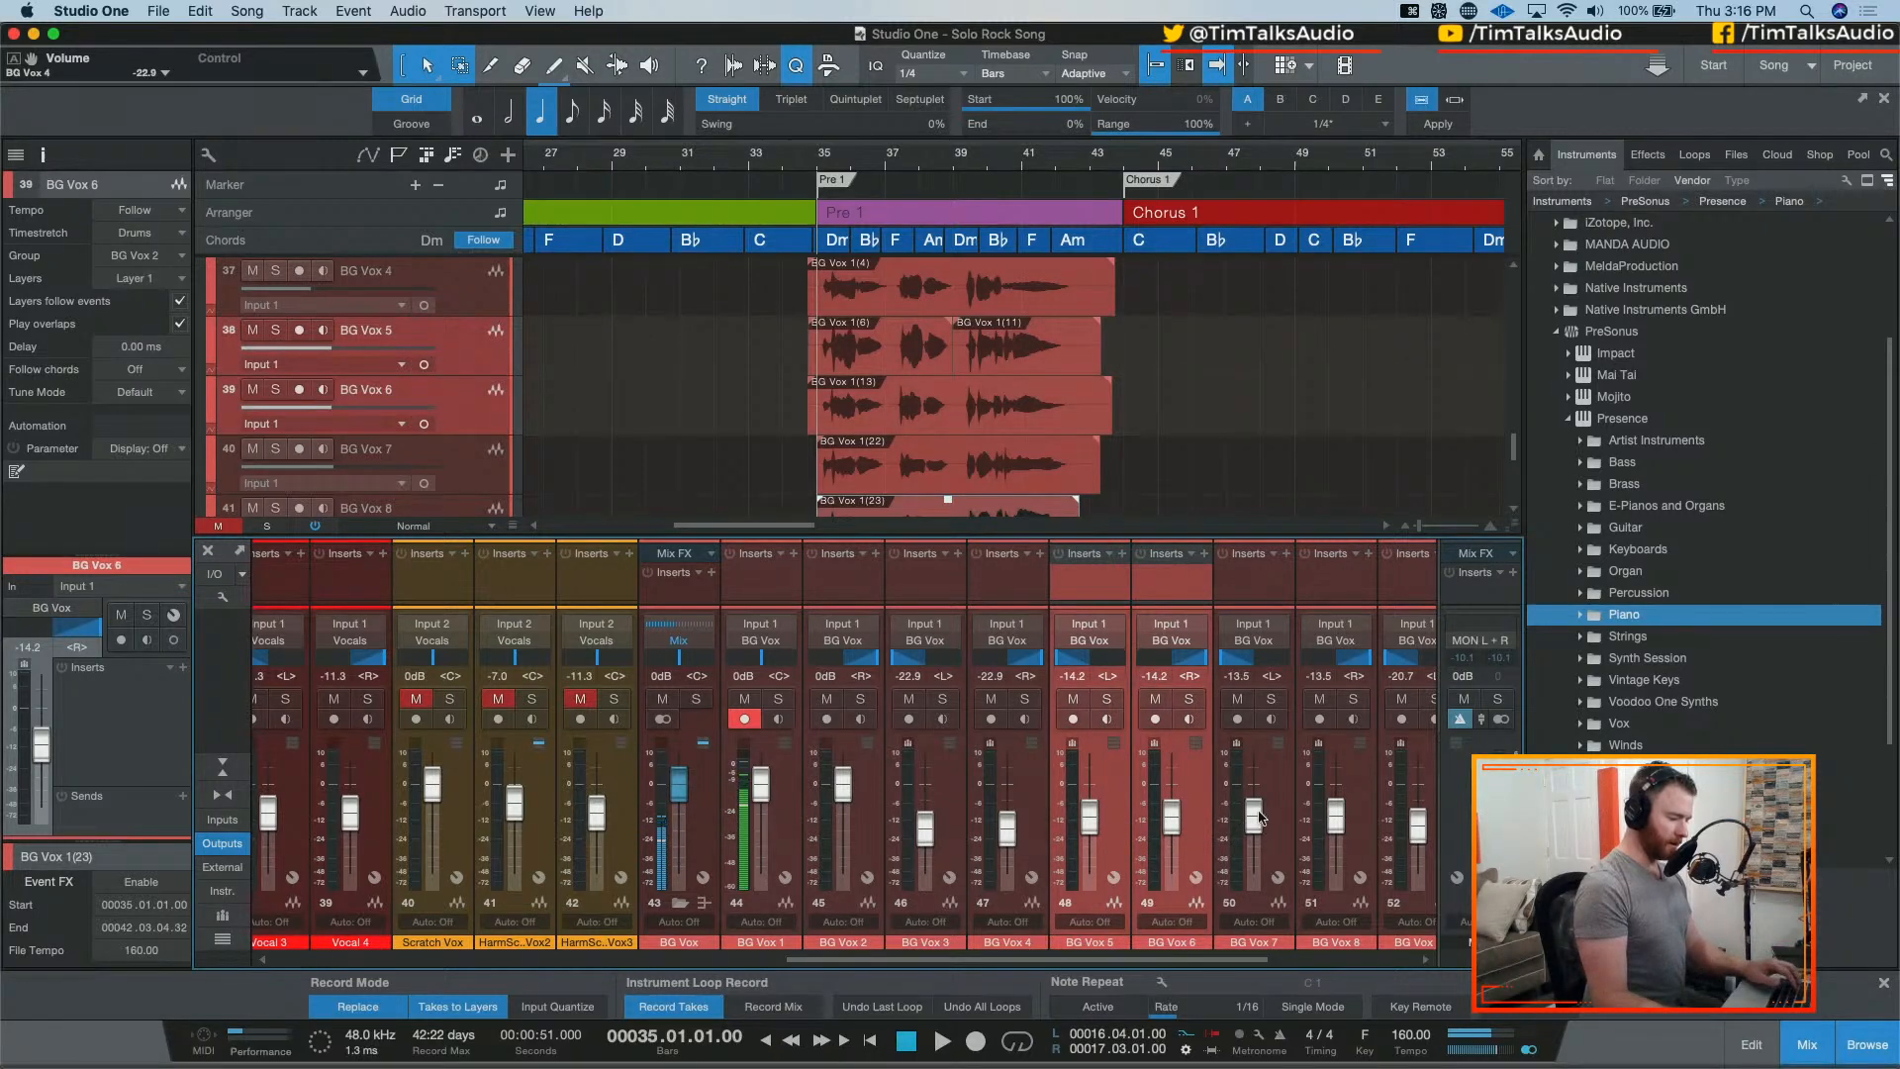
shift+click(1355, 798)
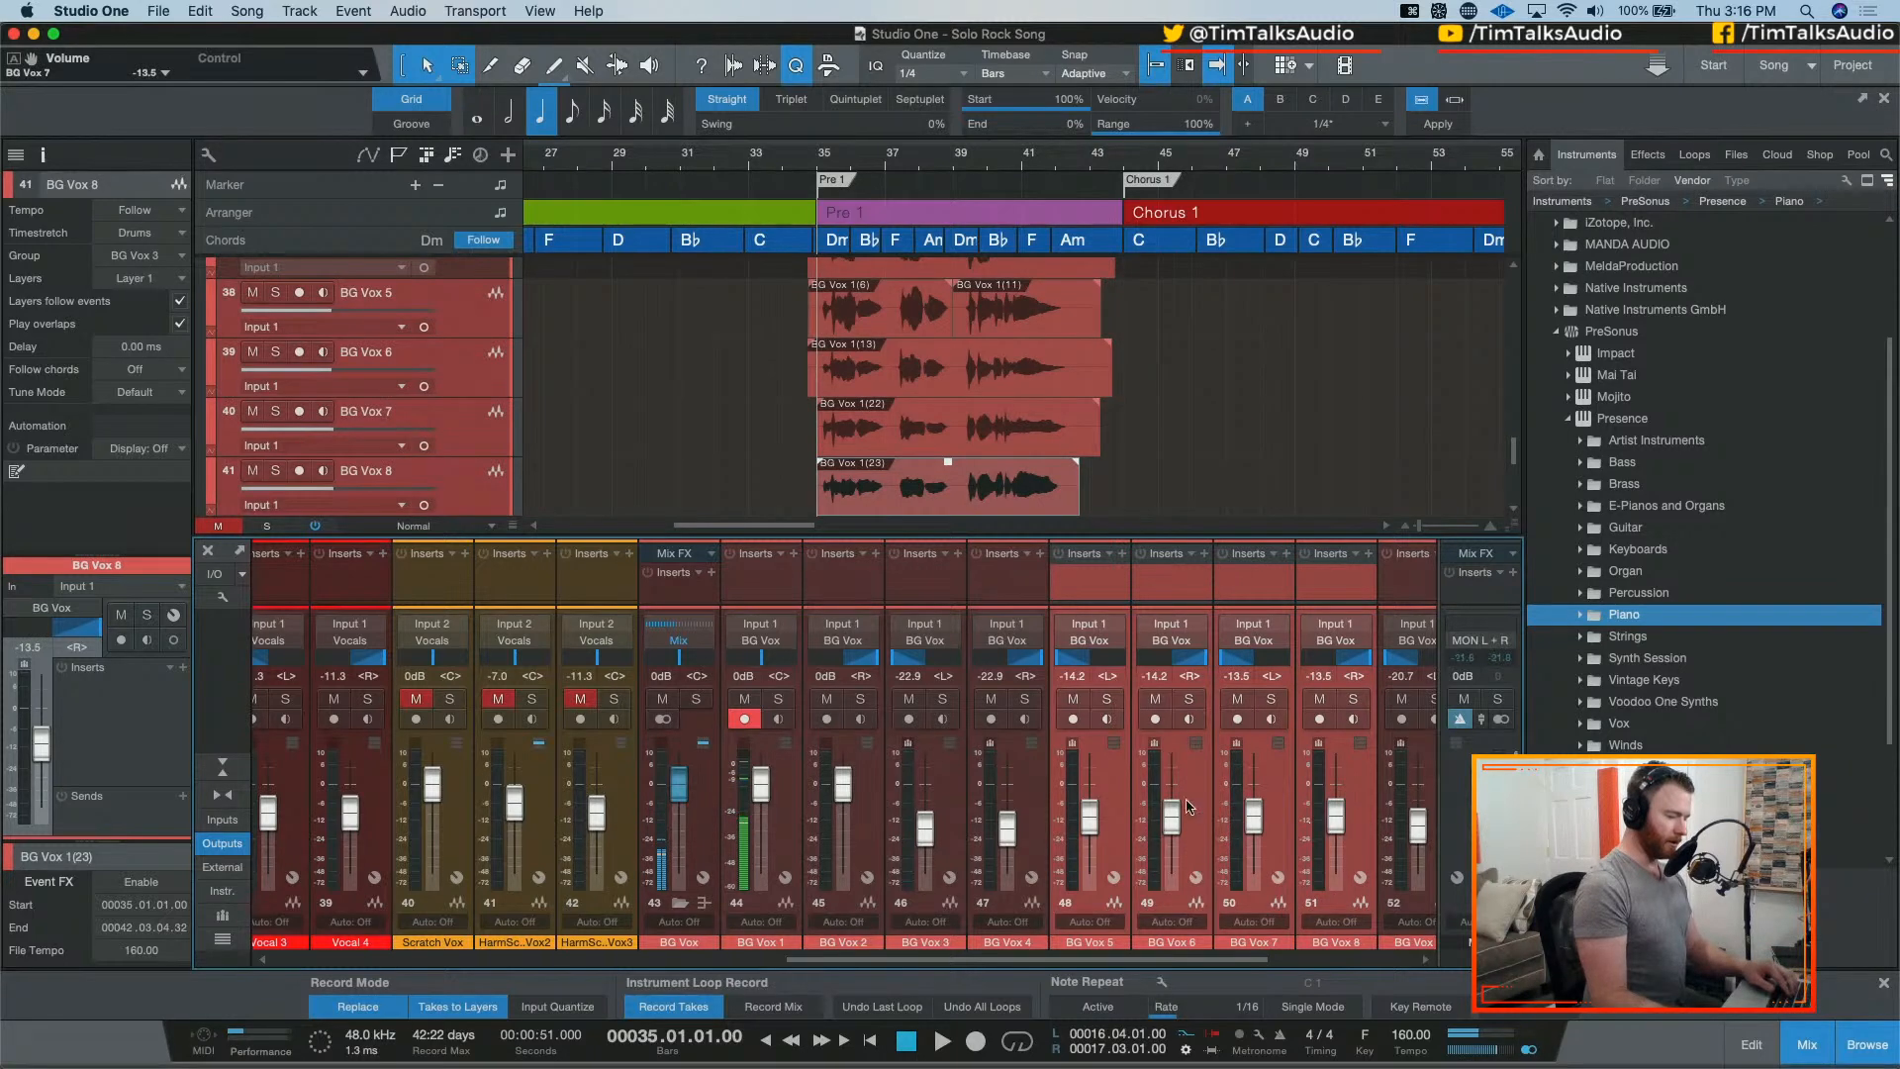
drag(909, 699, 991, 699)
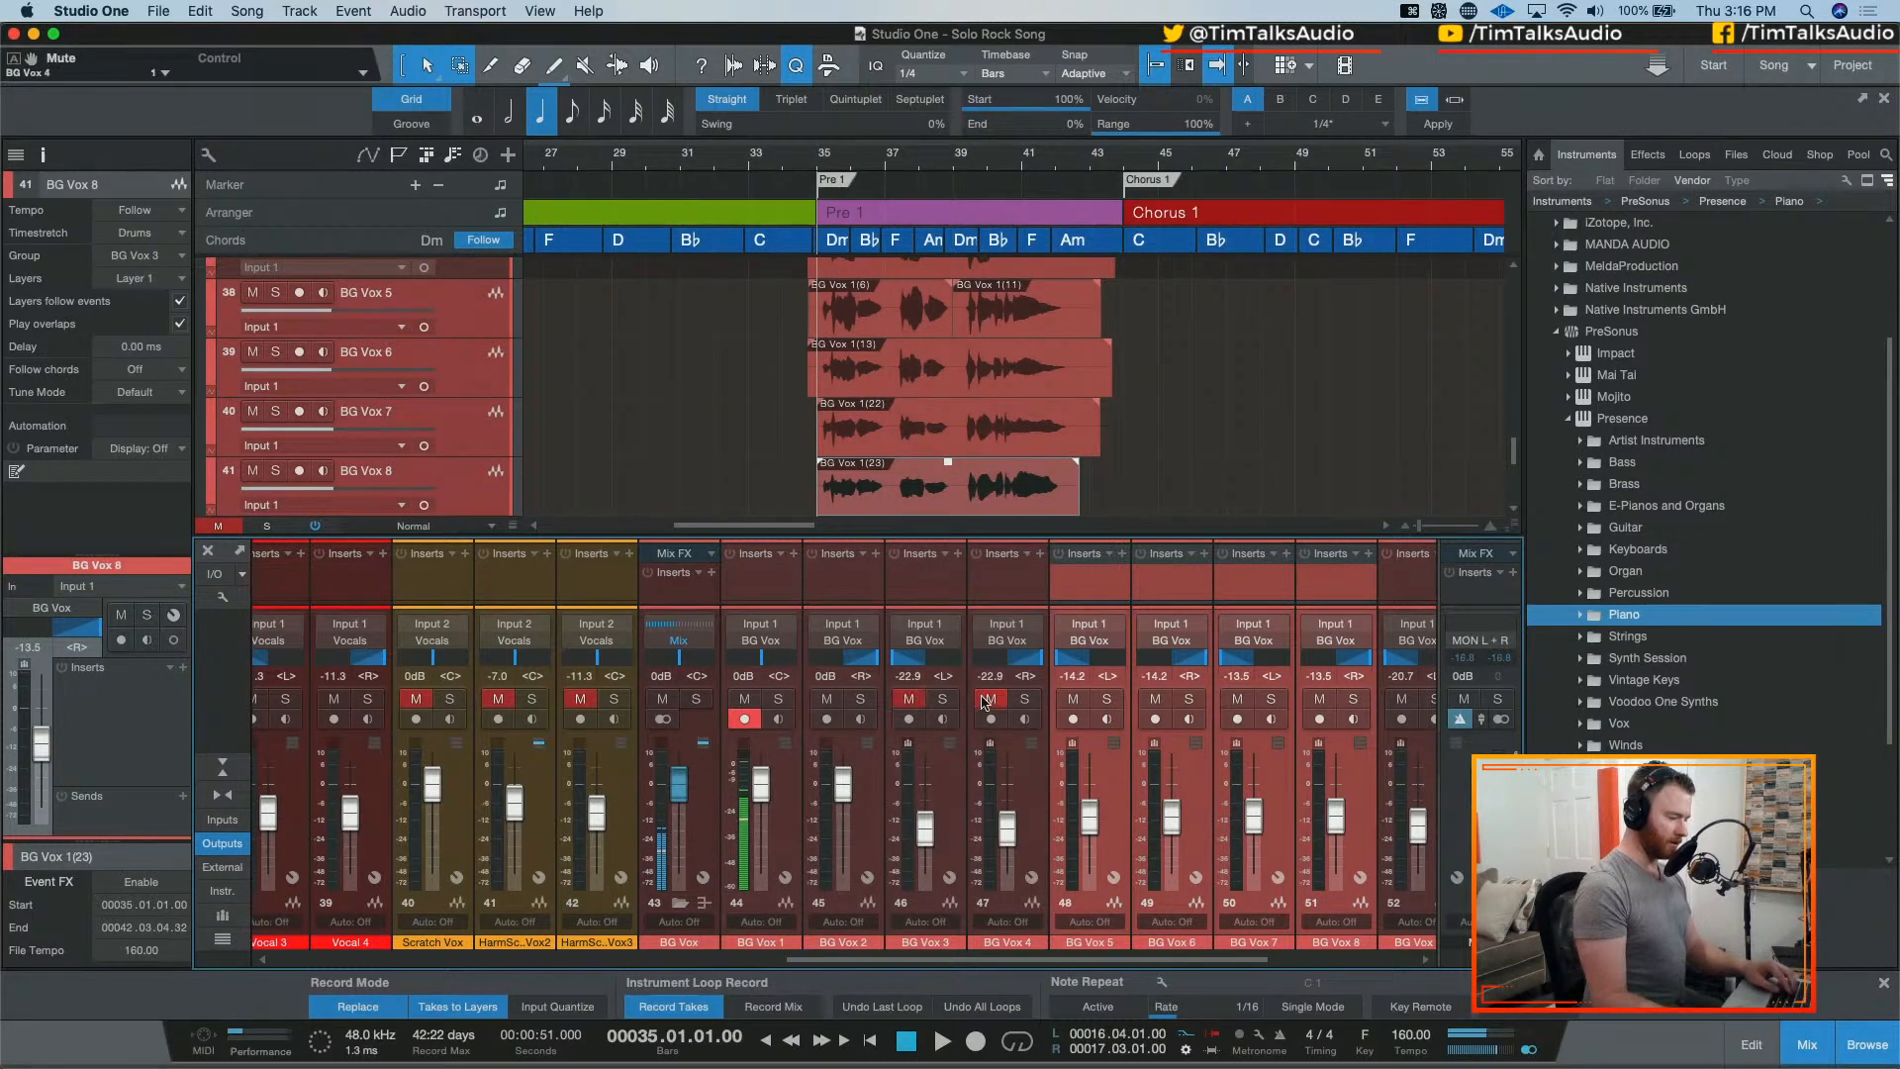
Step: Solo the BG Vox 5 through BG Vox 8 channels and briefly play them back from the start of the pre-chorus
key(d)
click(1118, 793)
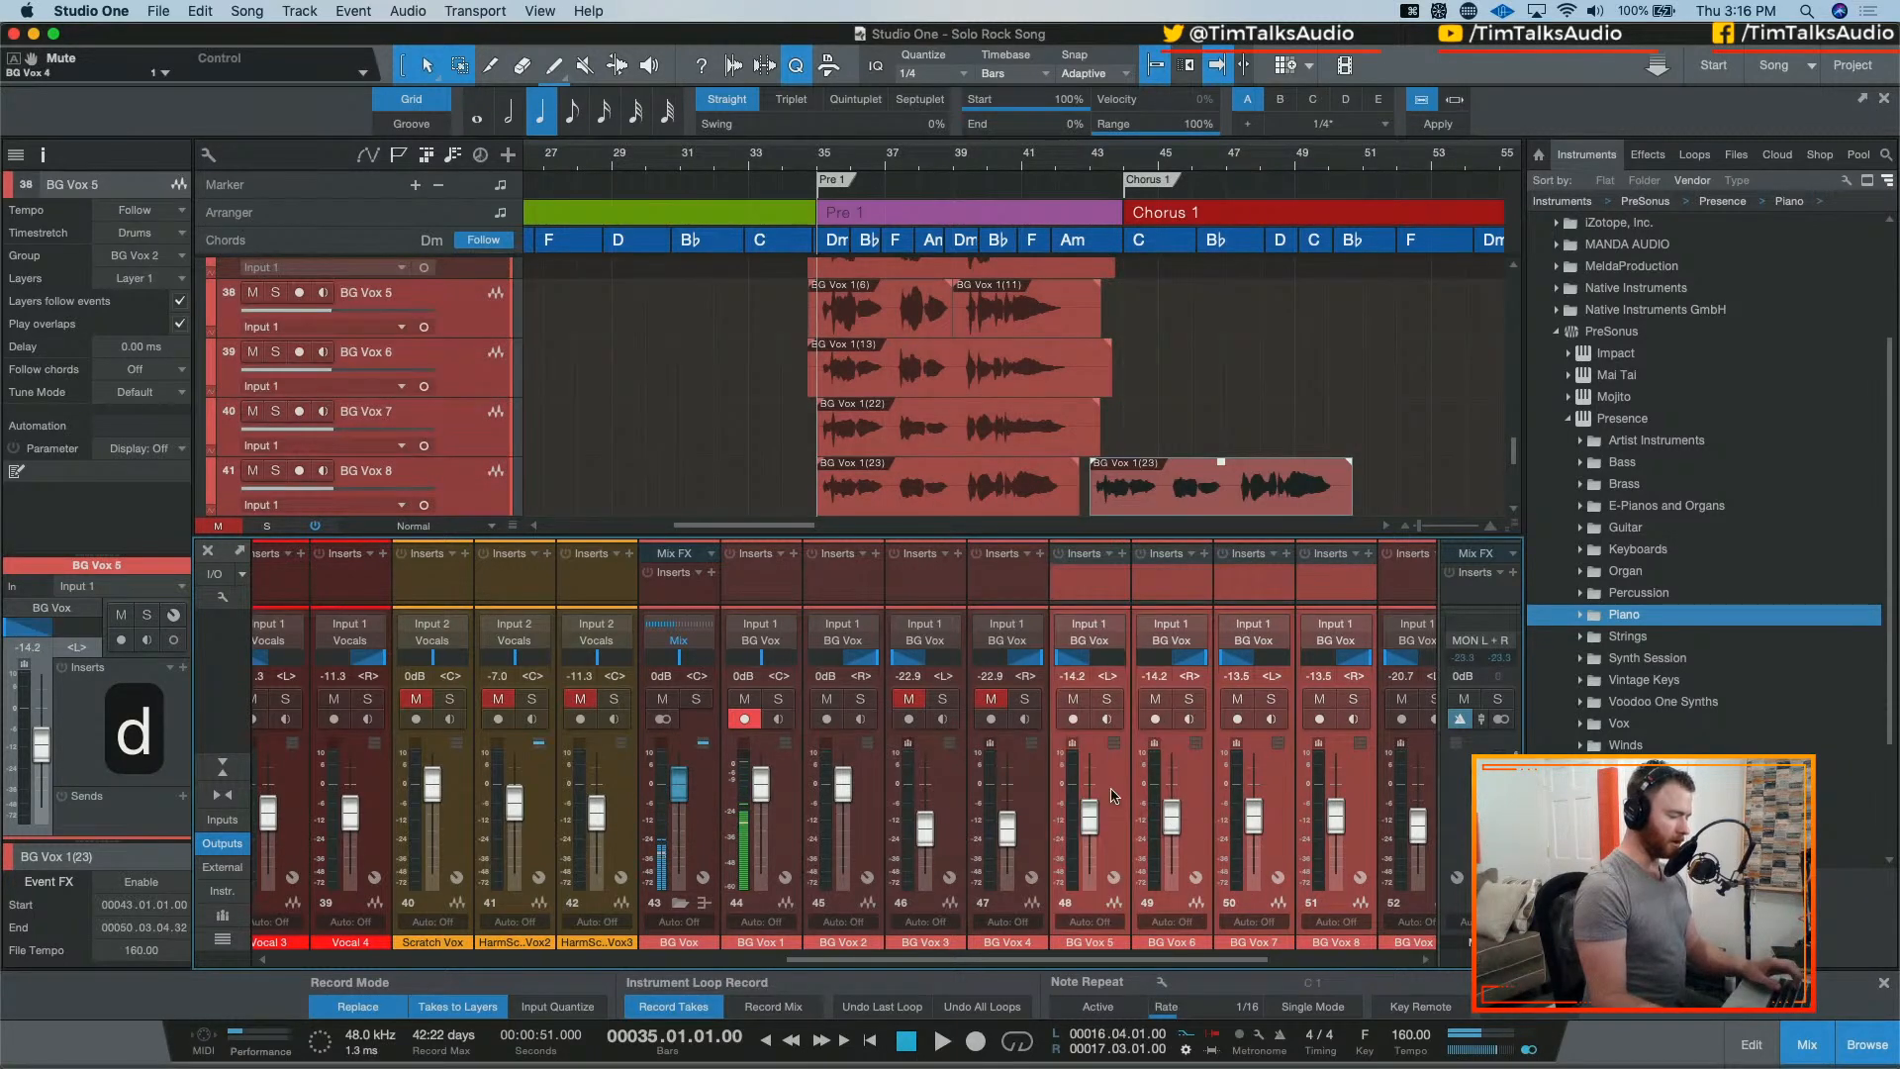
key(s)
key(space)
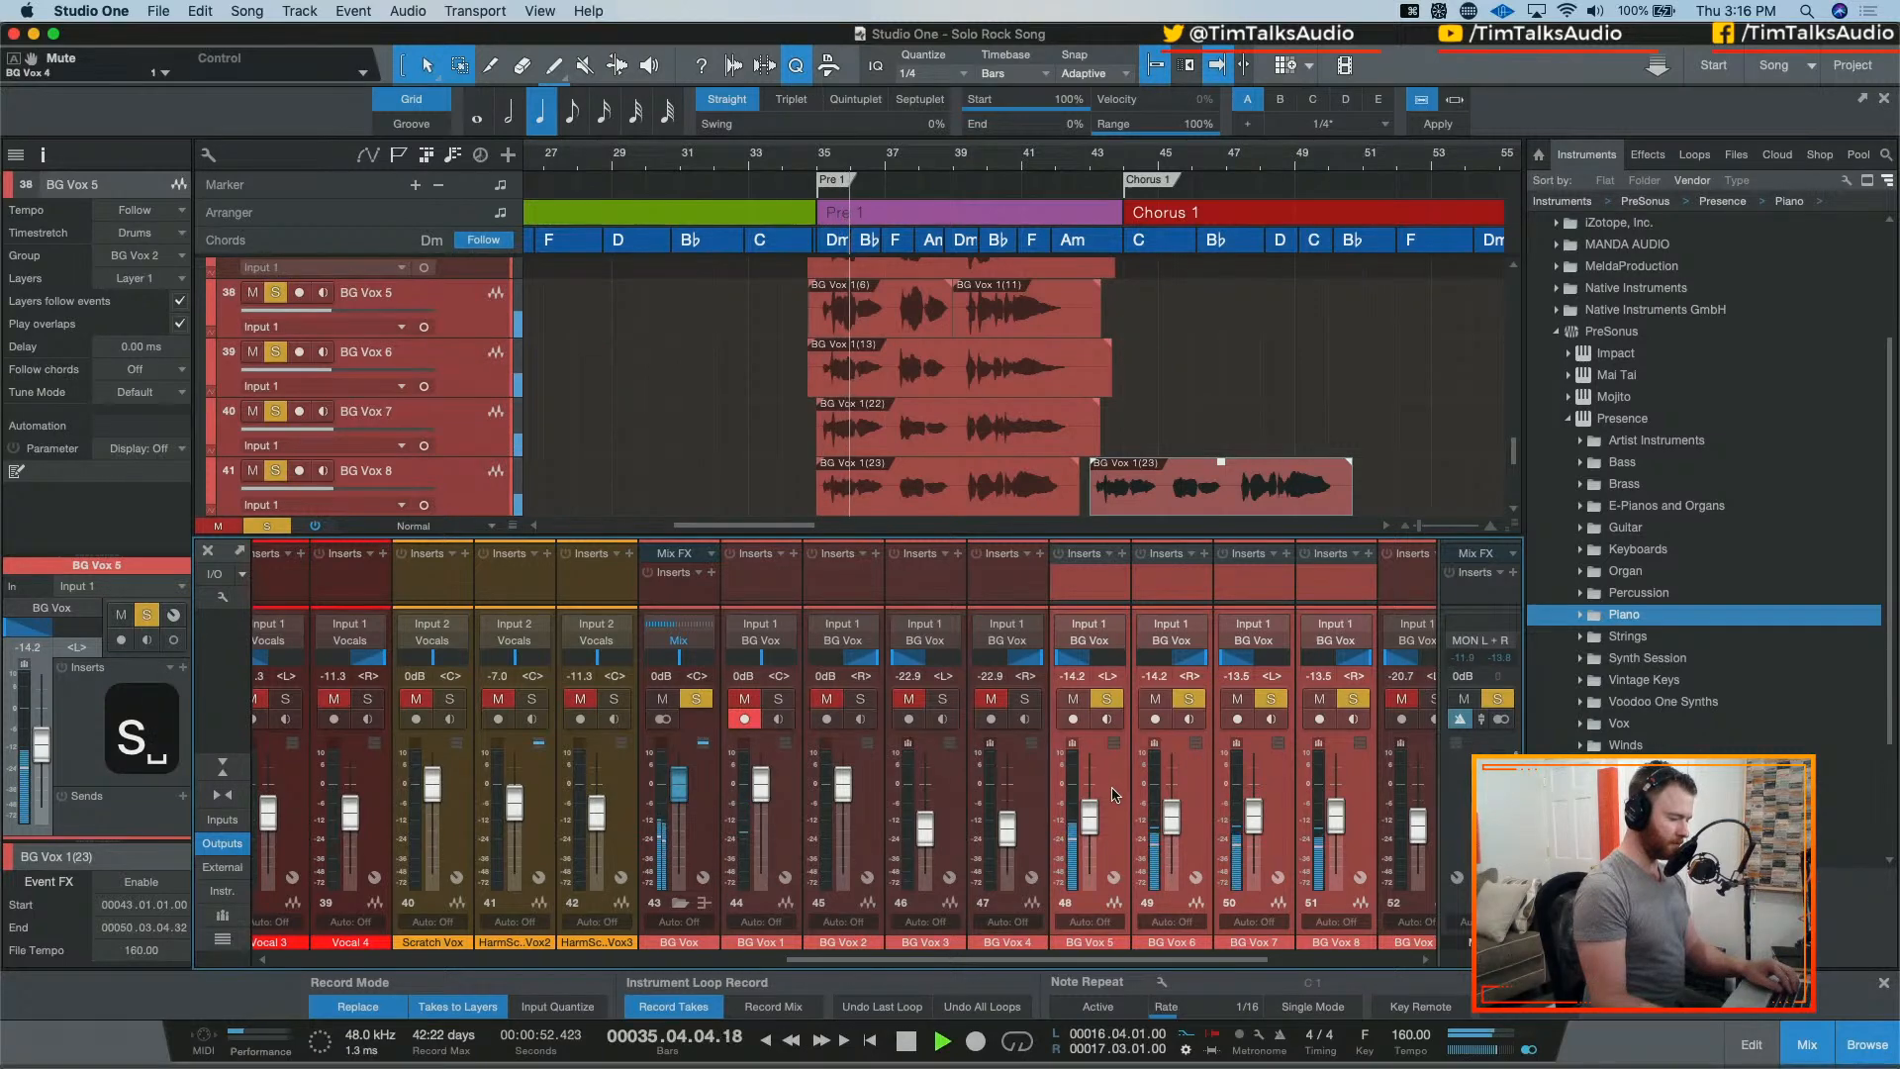
key(space)
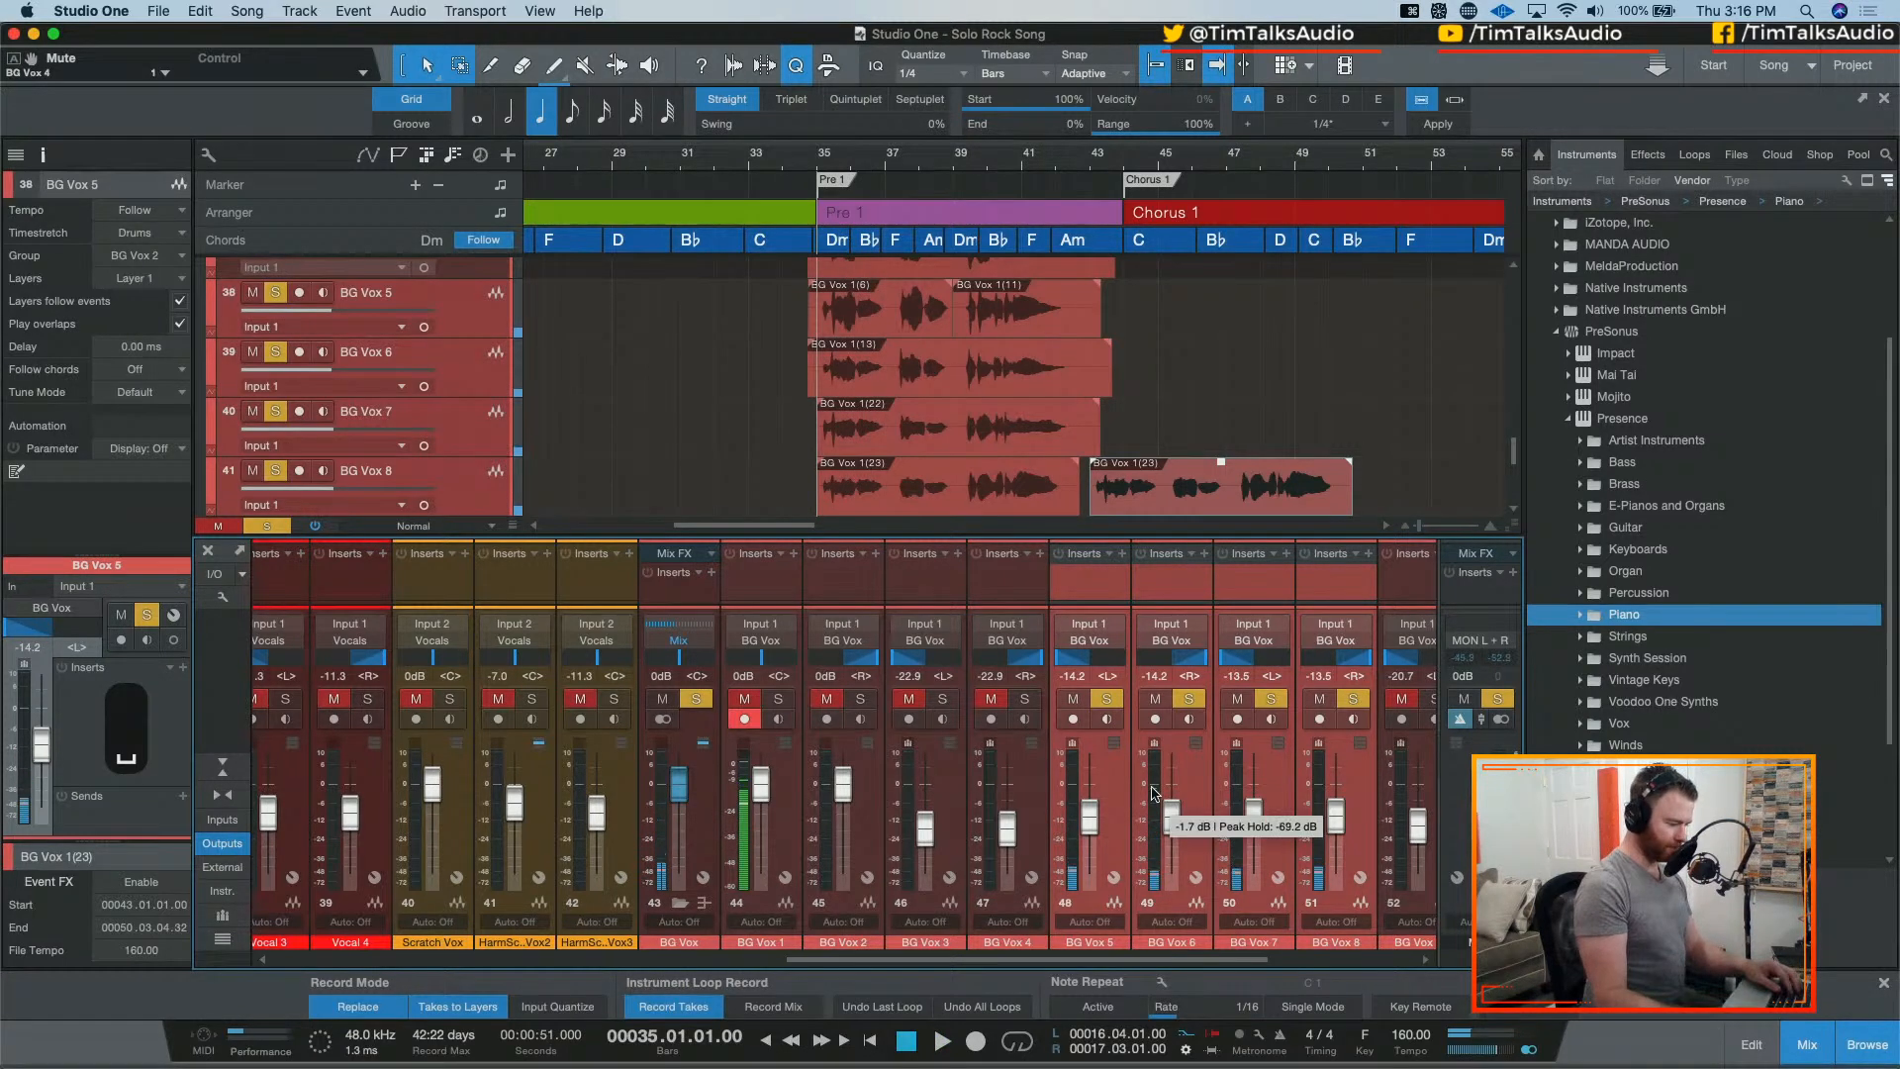
Step: Make the BG Vox 1 channel solo-safe and solo BG Vox 5 through BG Vox 8 again
click(779, 700)
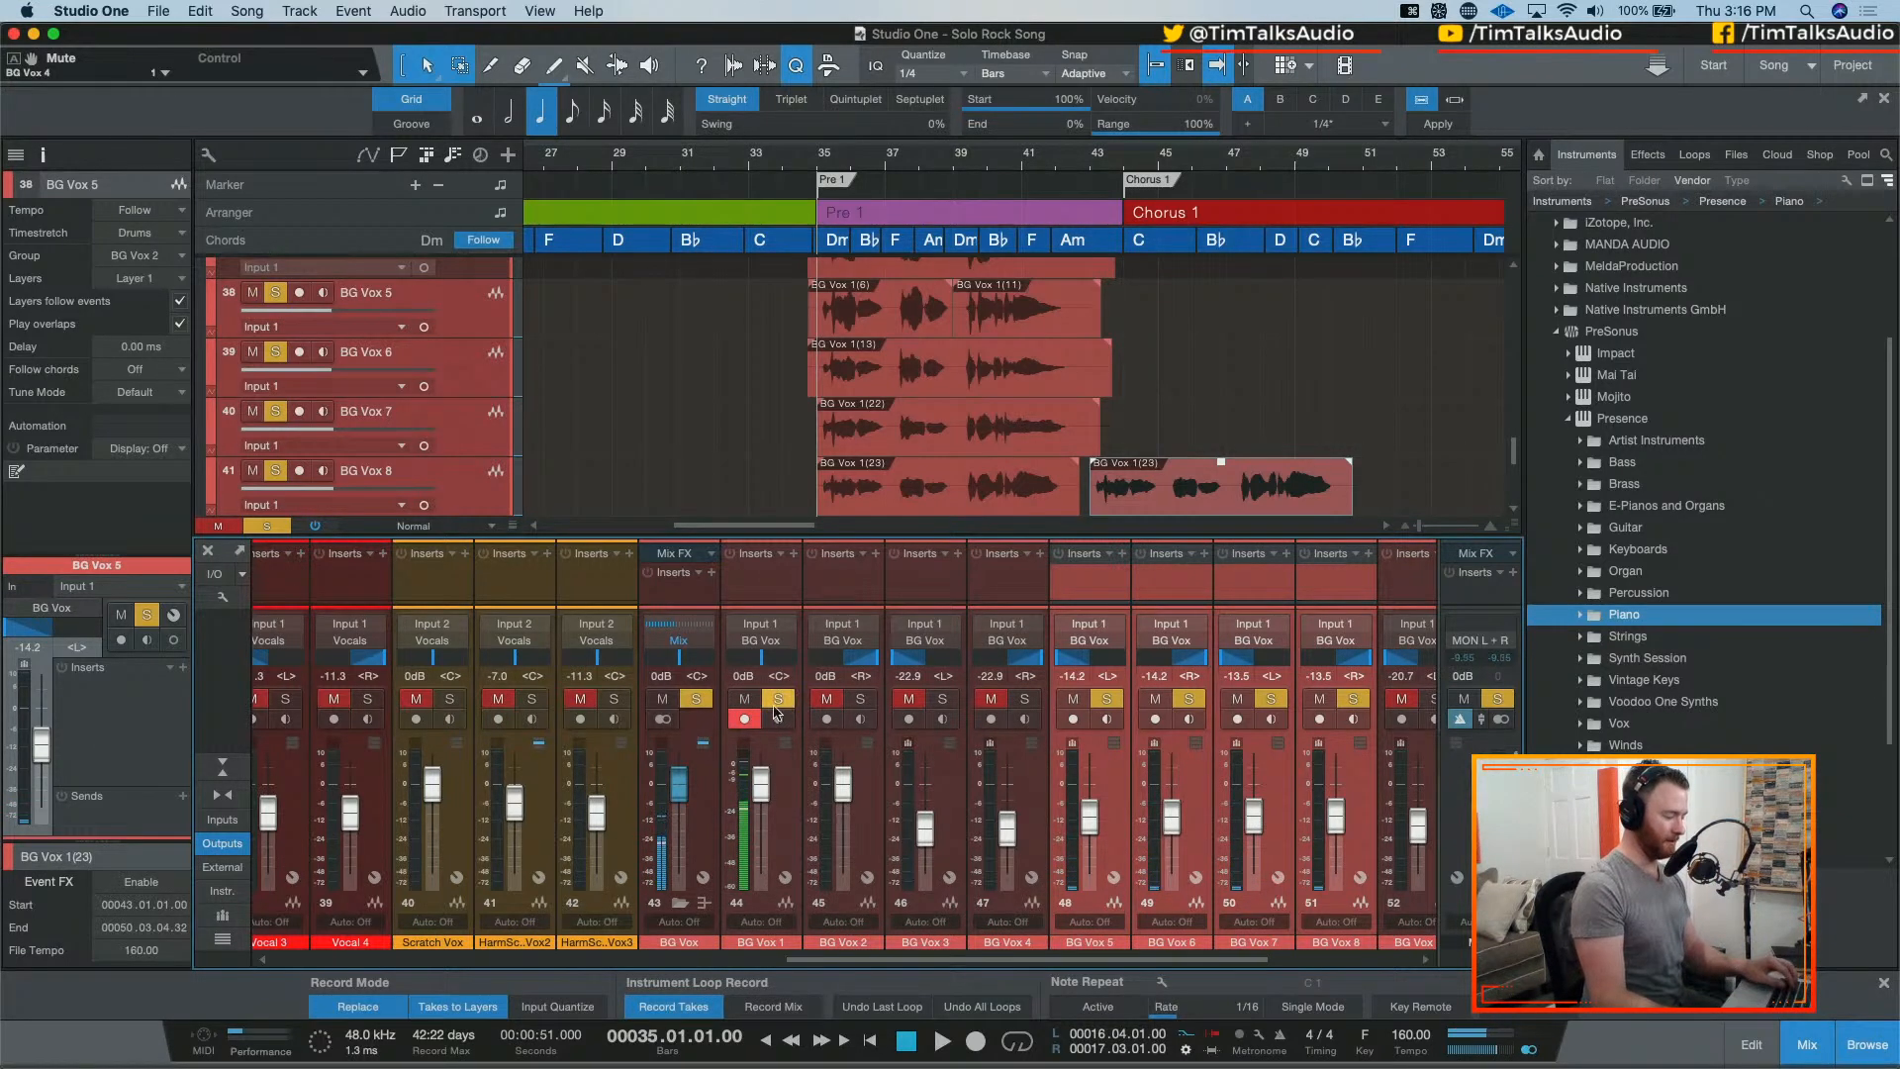
click(1109, 701)
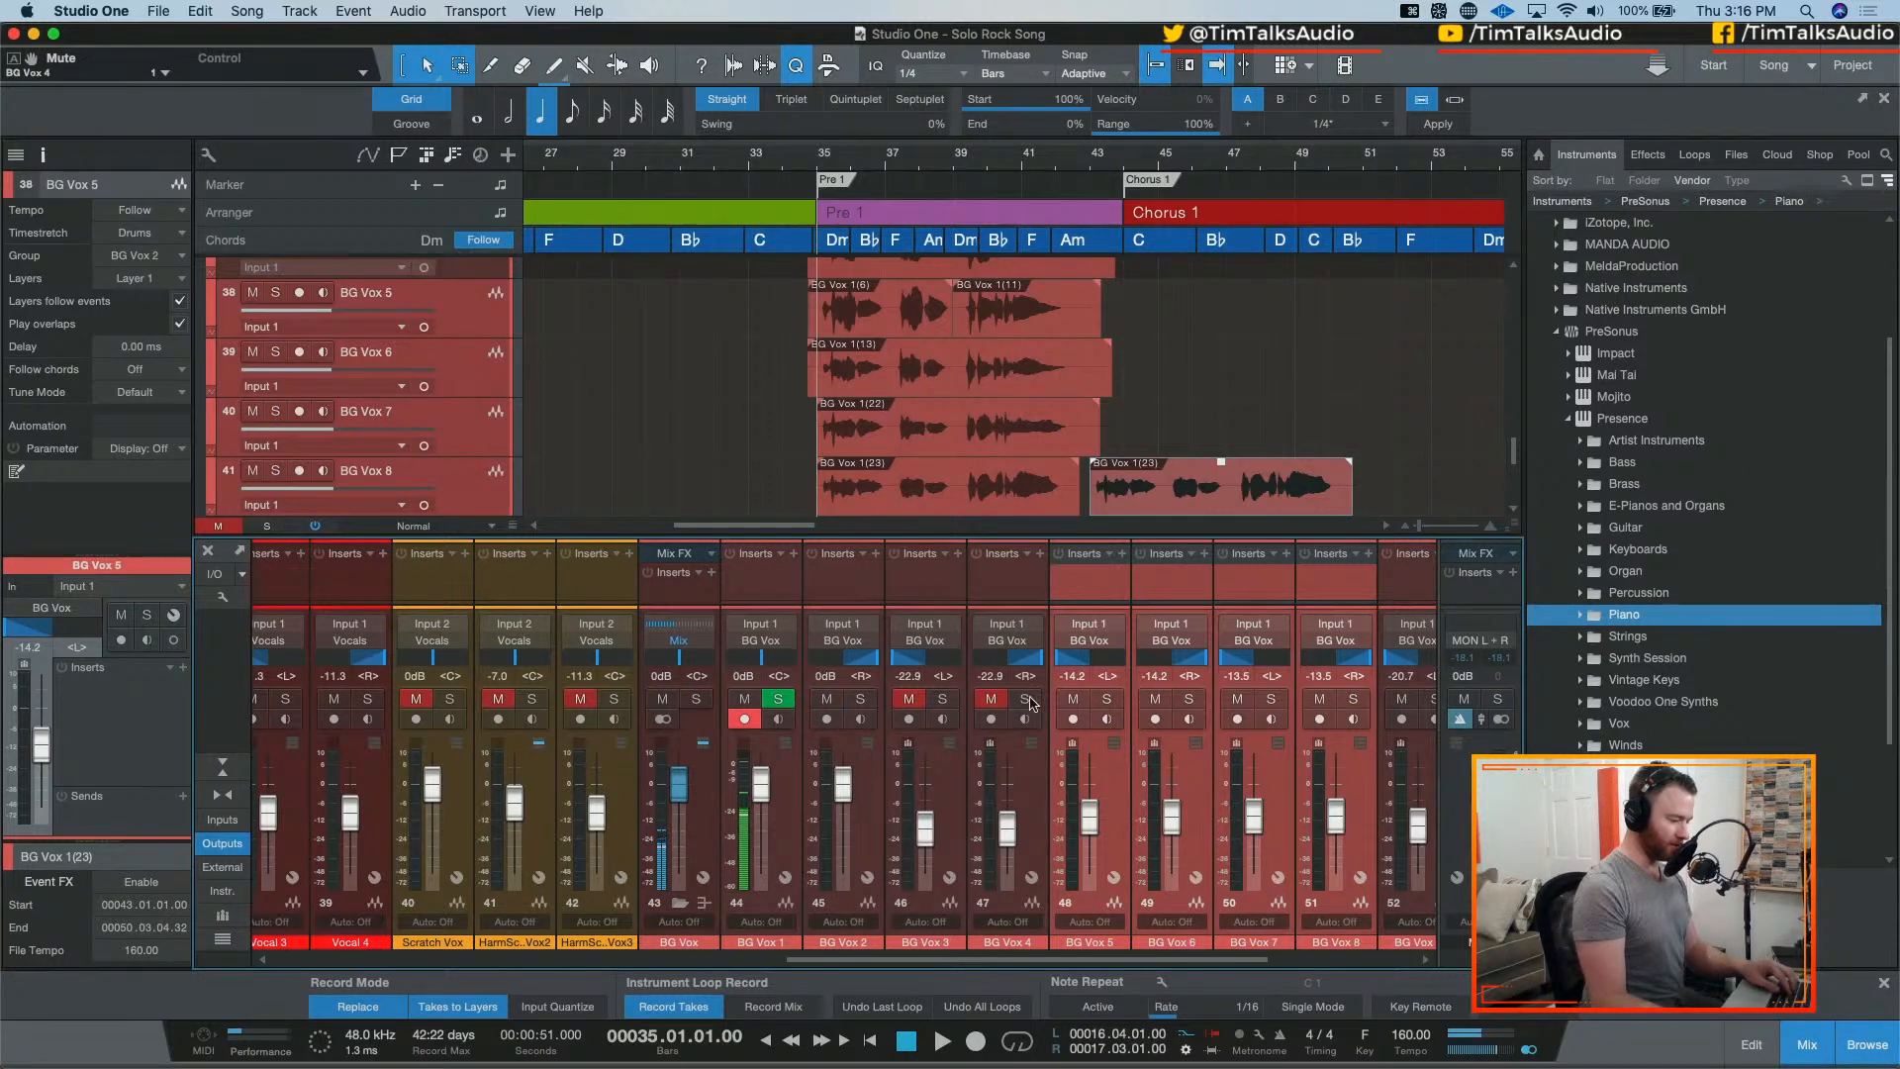
click(1106, 699)
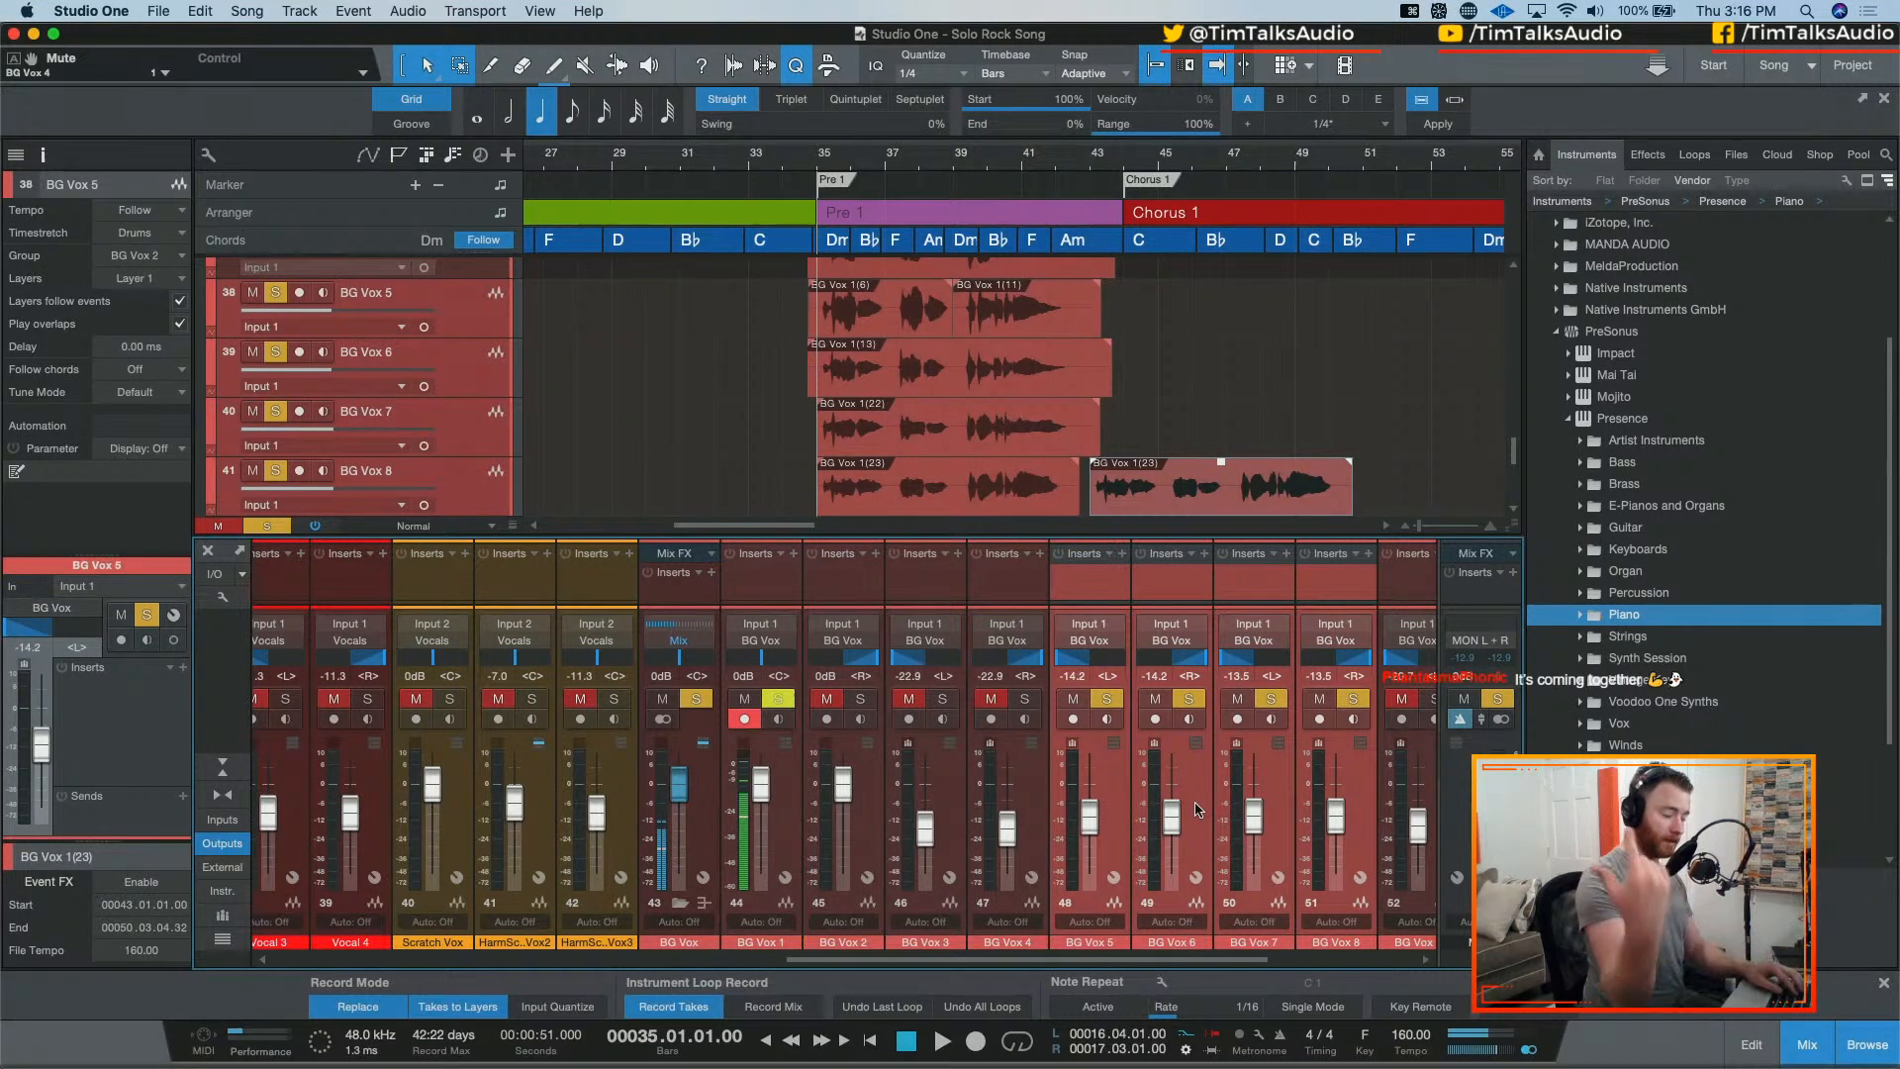
Step: Play back the soloed backing vocals and delete the stray duplicate clip on the BG Vox 8 track at bar 43
key(space)
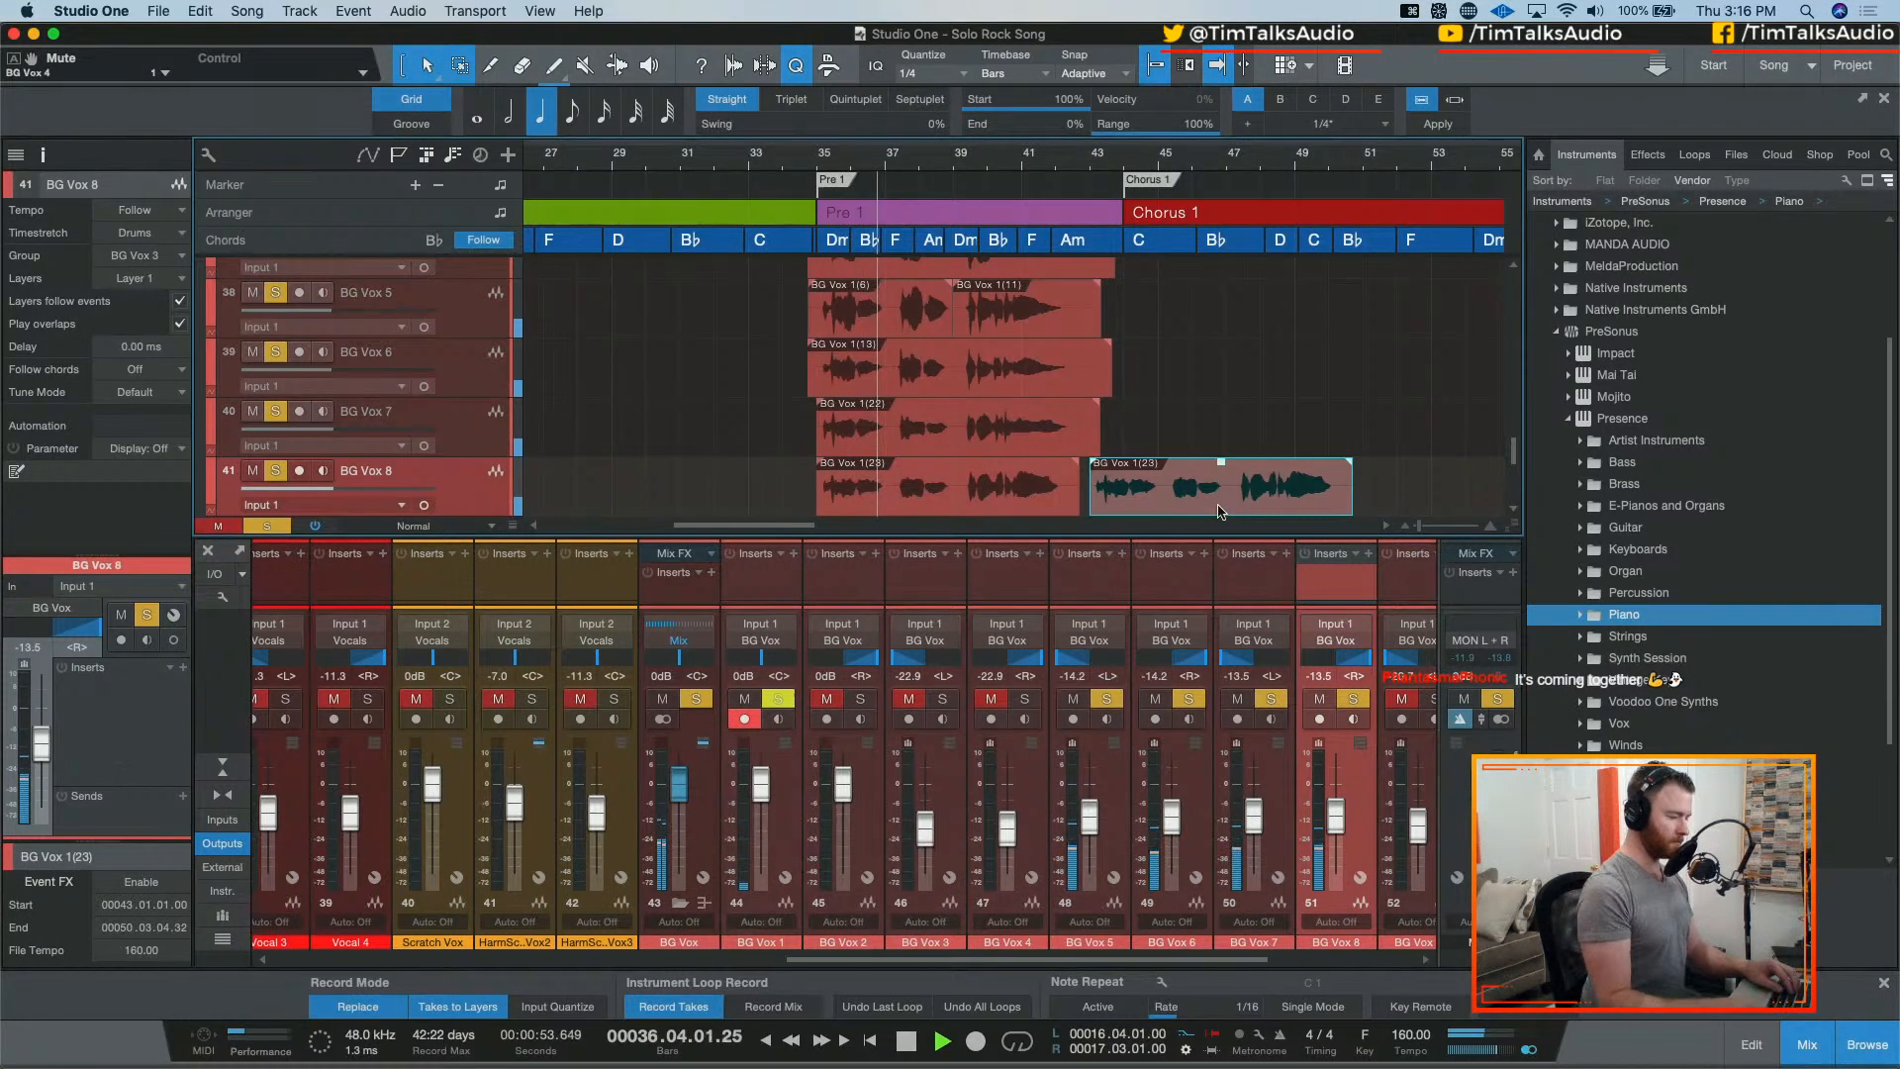
key(BackSpace)
scroll(1221, 416, down, 2)
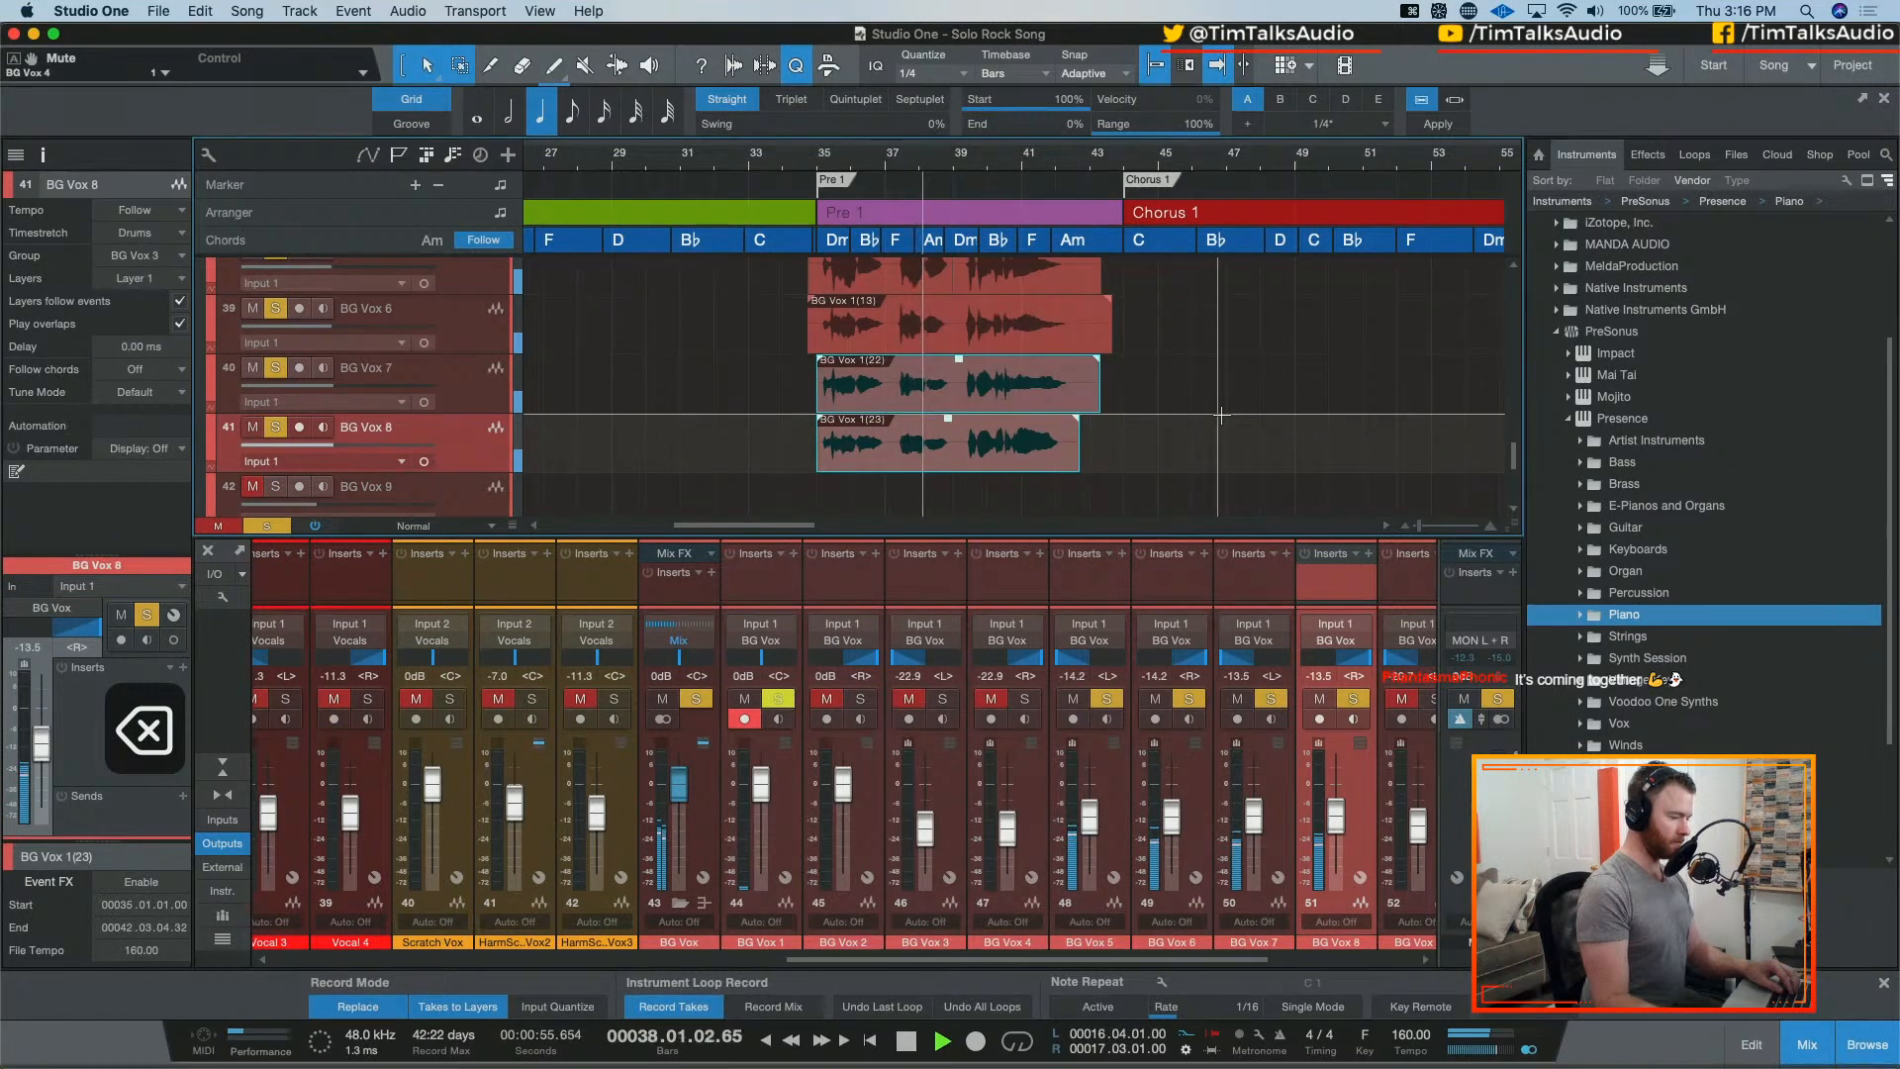
key(space)
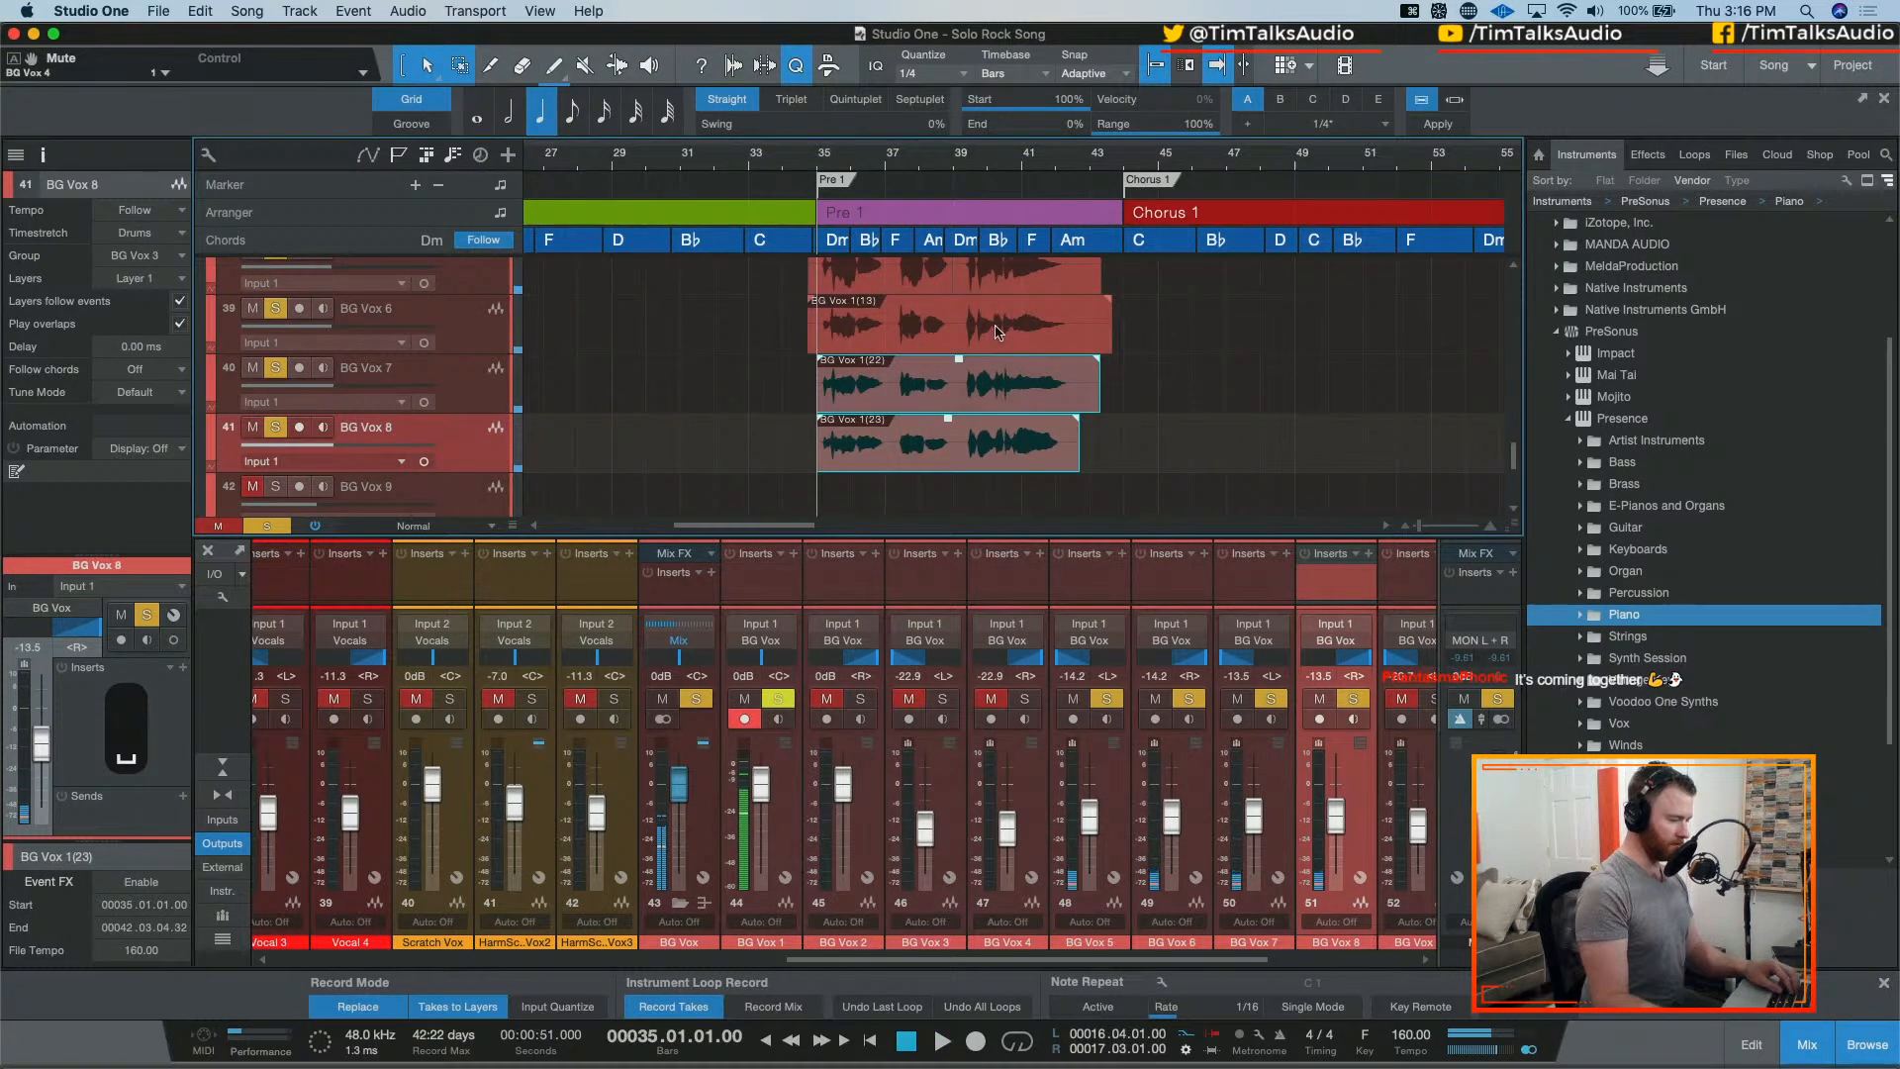
Step: Audition the soloed backing vocals from bar 37, and set the playhead to 37.02.01.00 in Pre 1
click(907, 155)
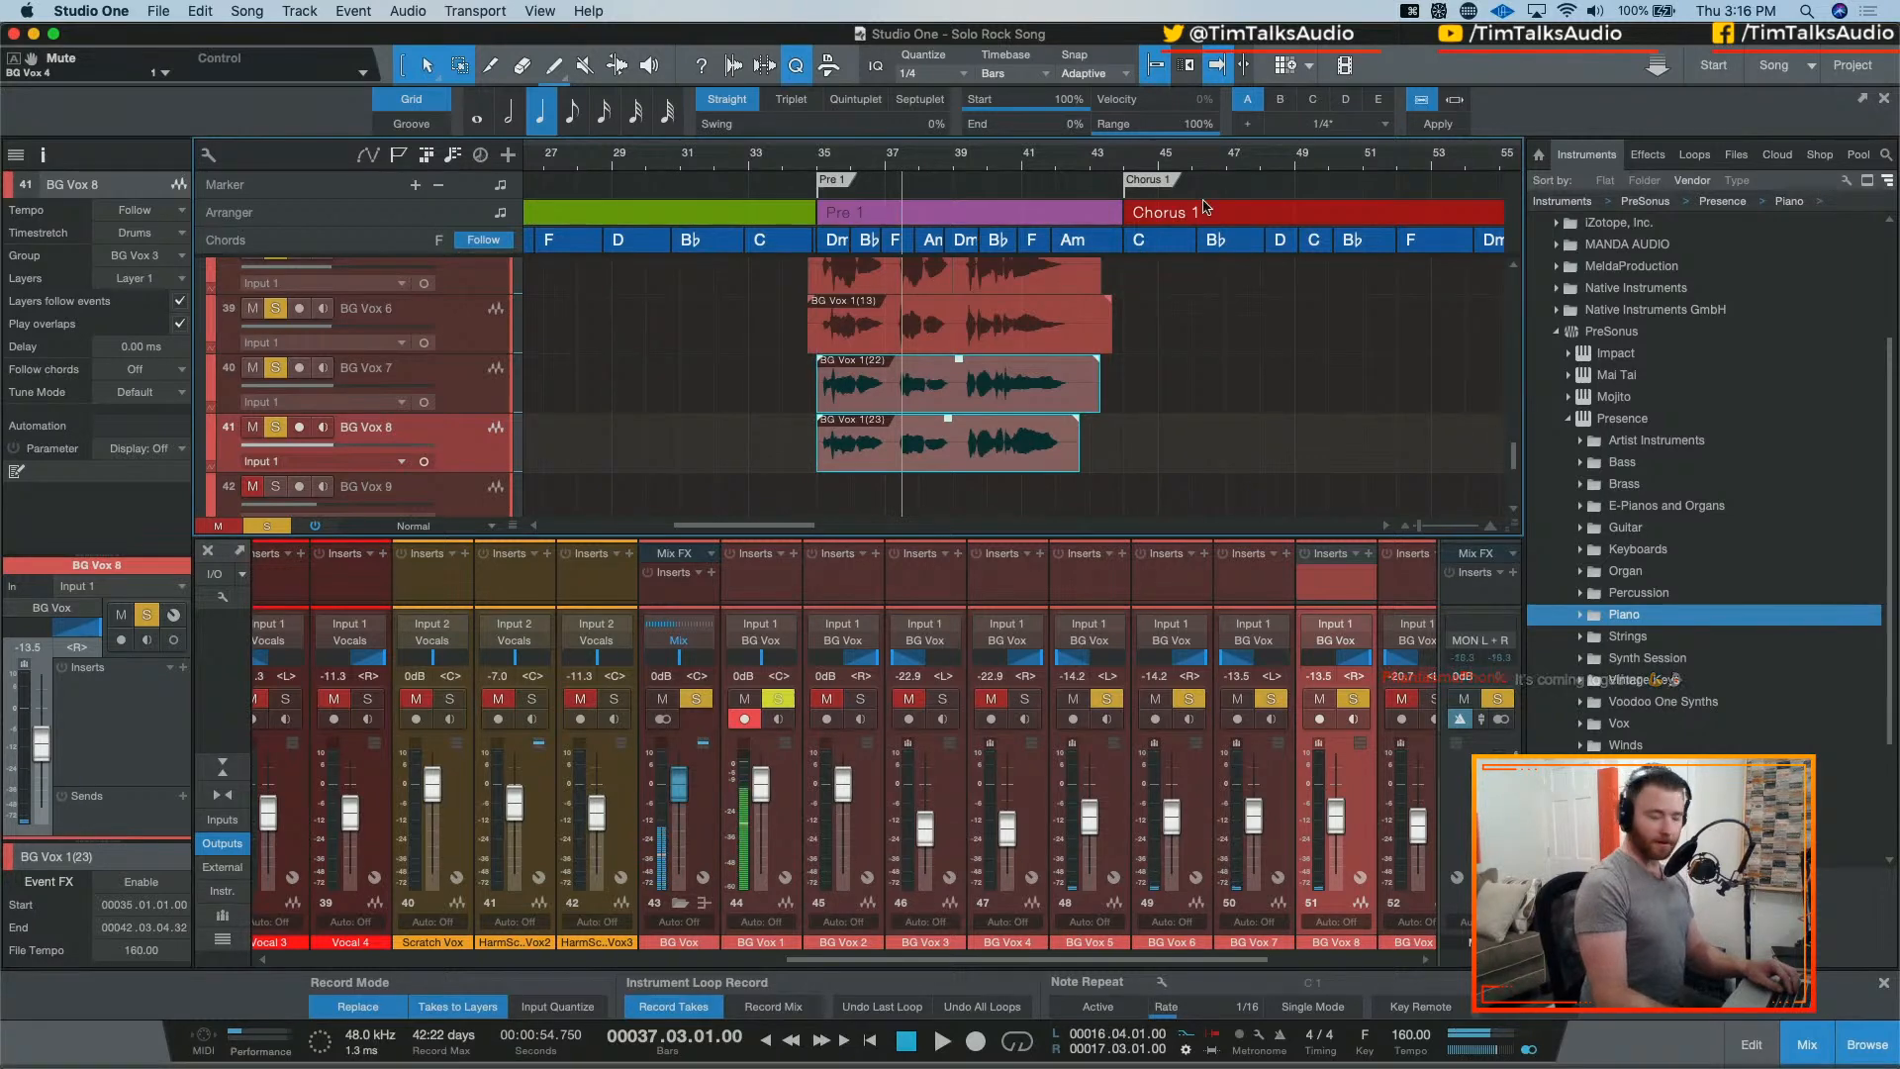
key(space)
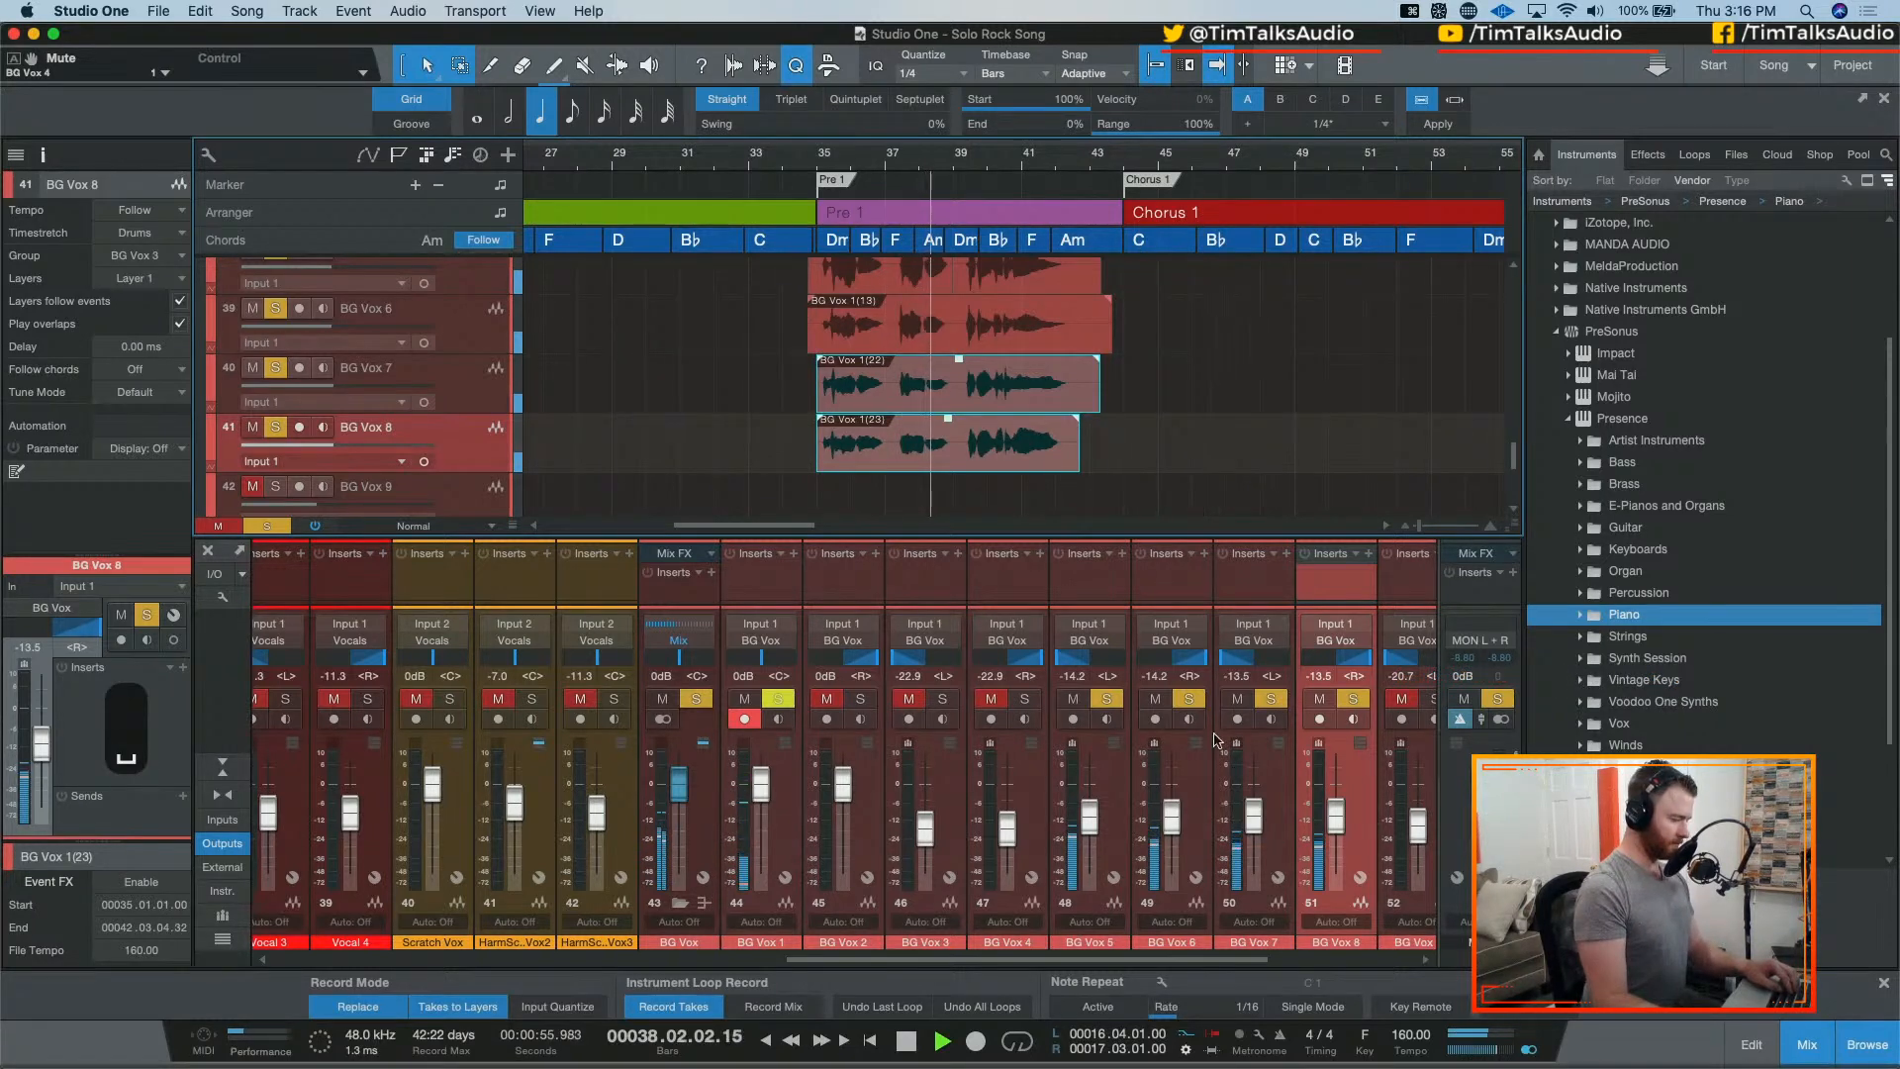
key(space)
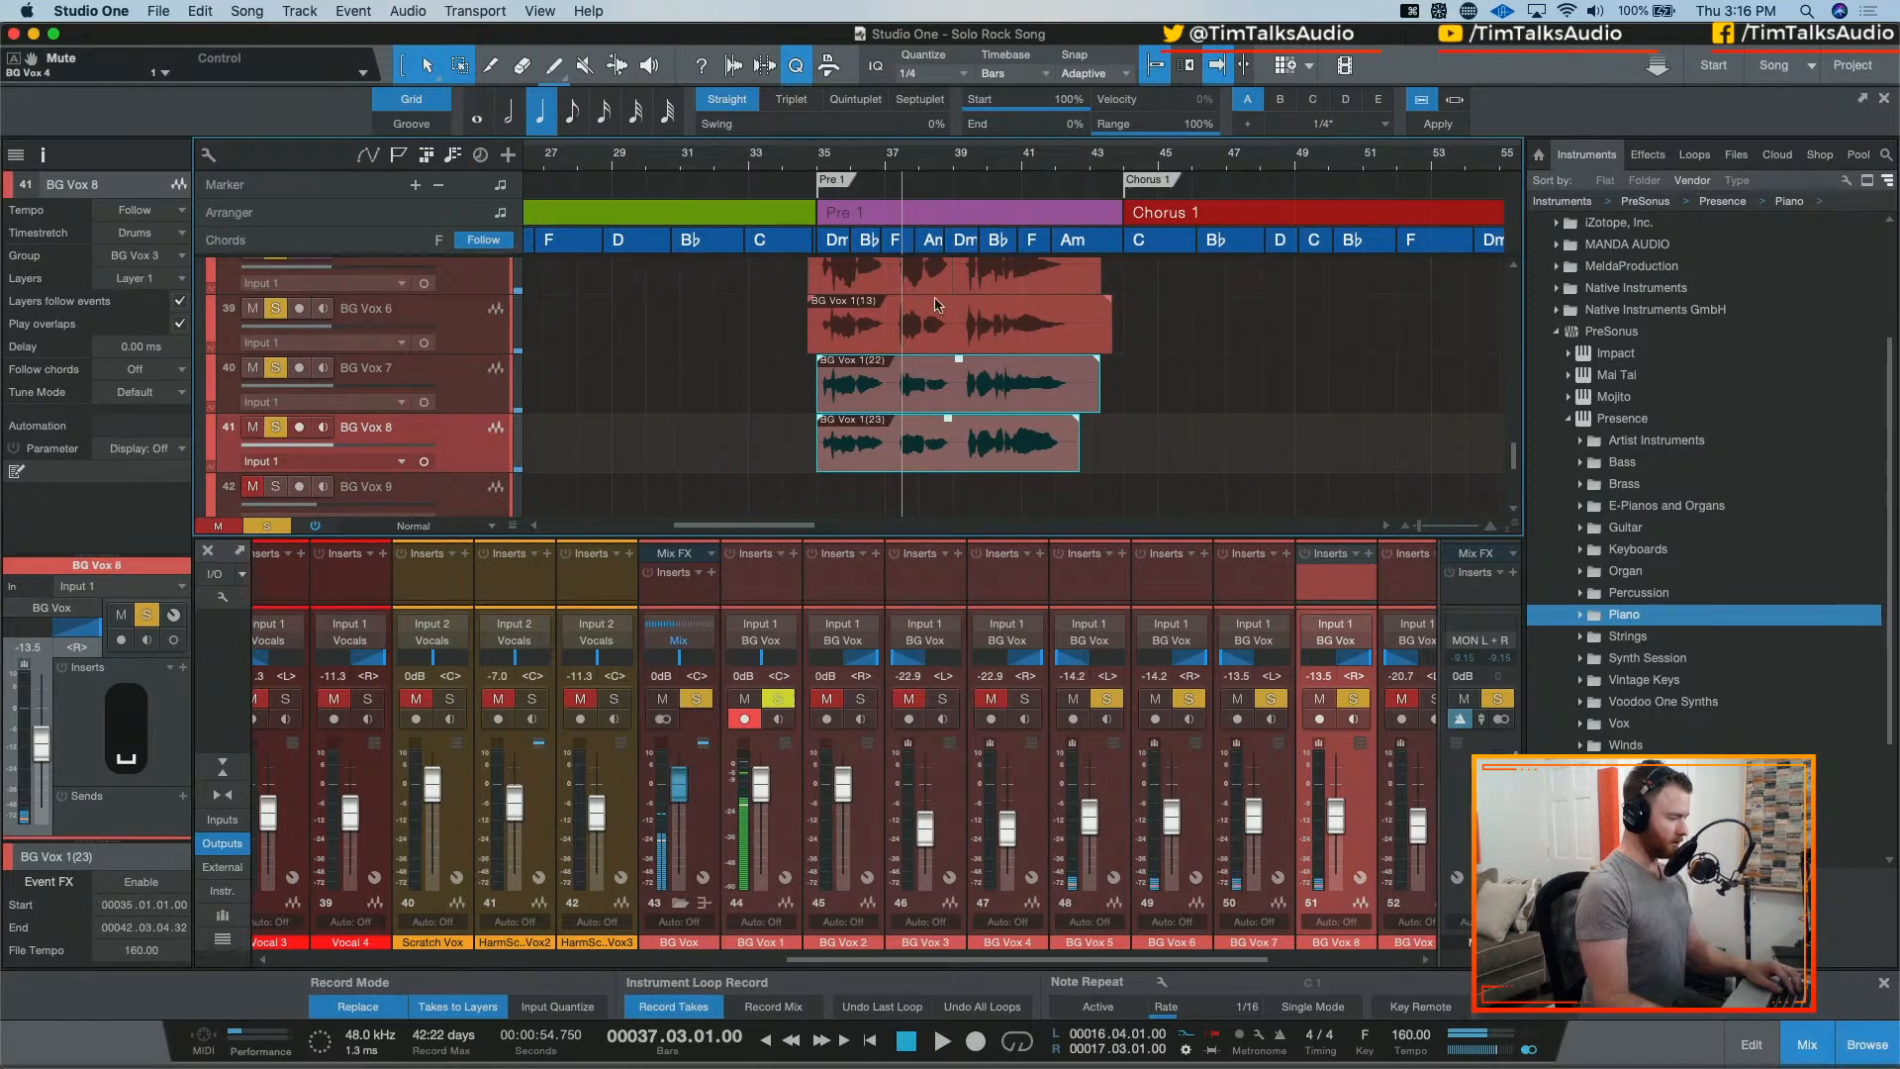
scroll(949, 279, up, 1)
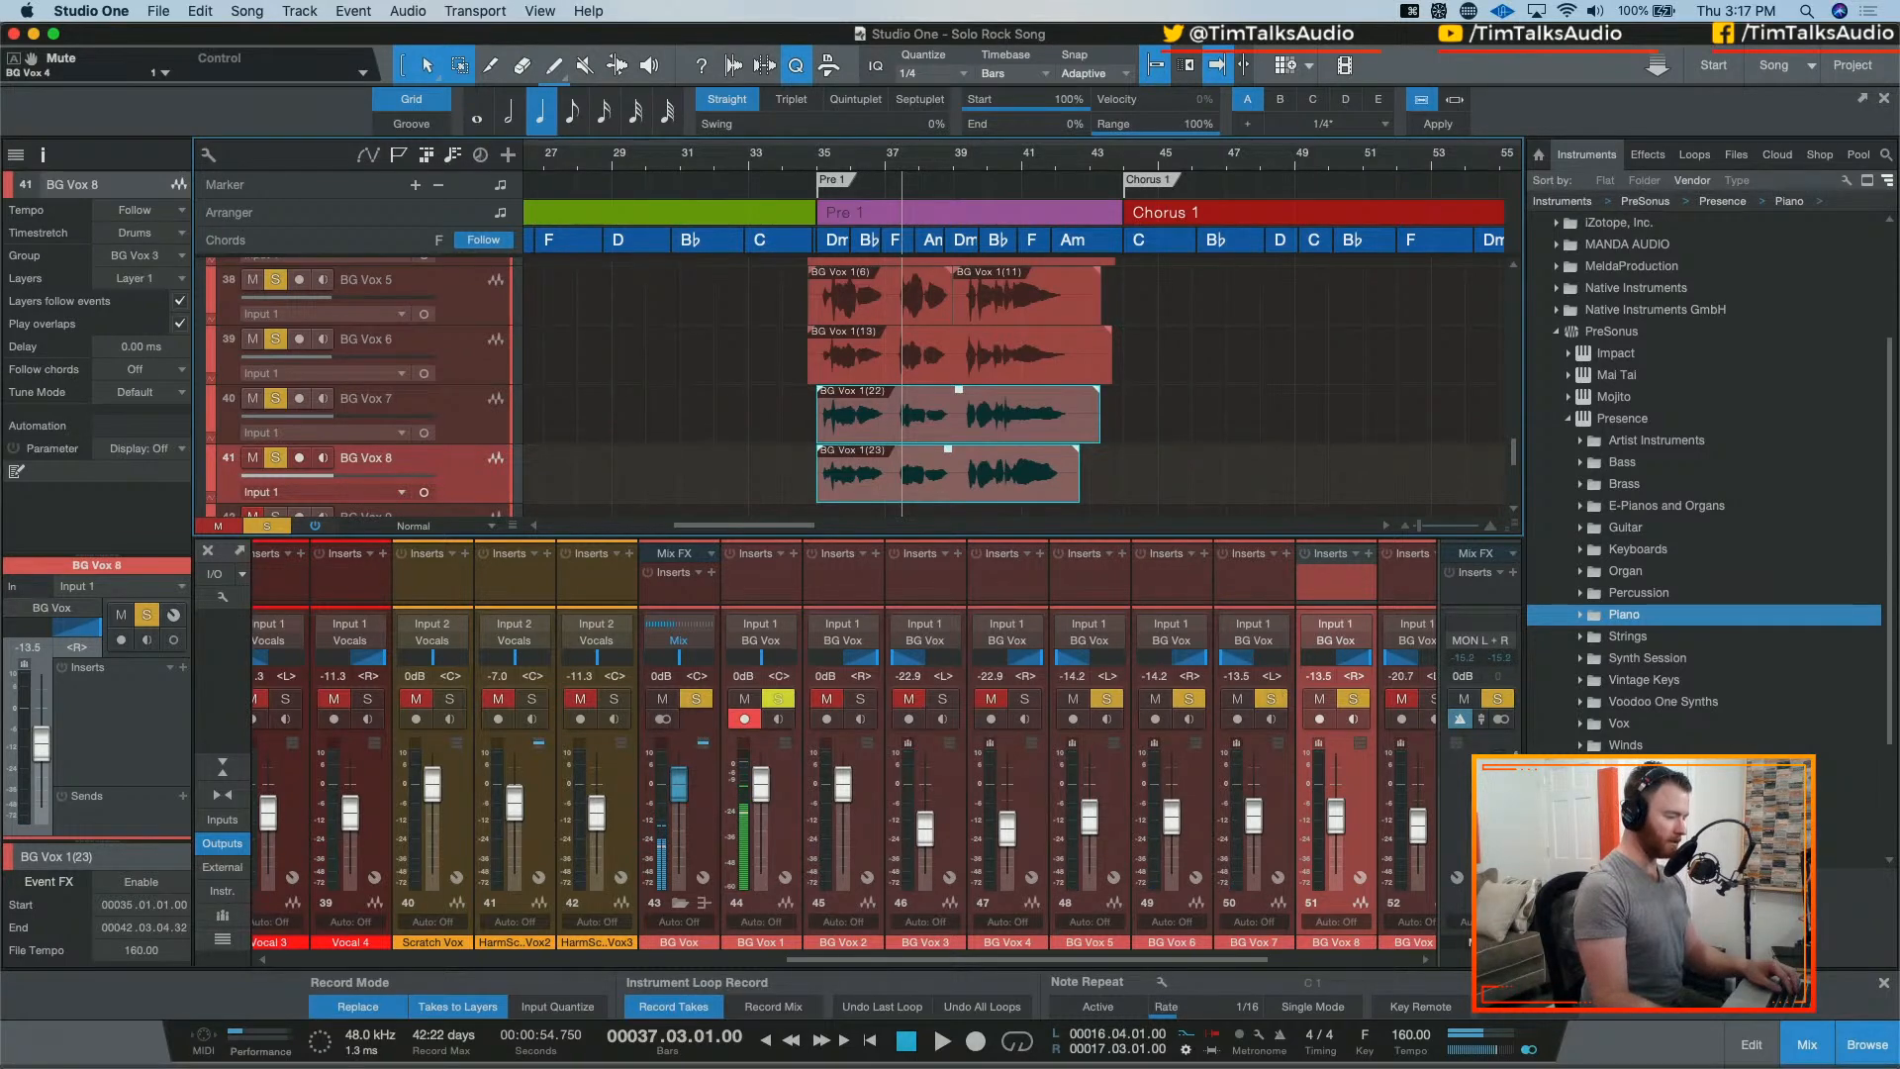
key(e)
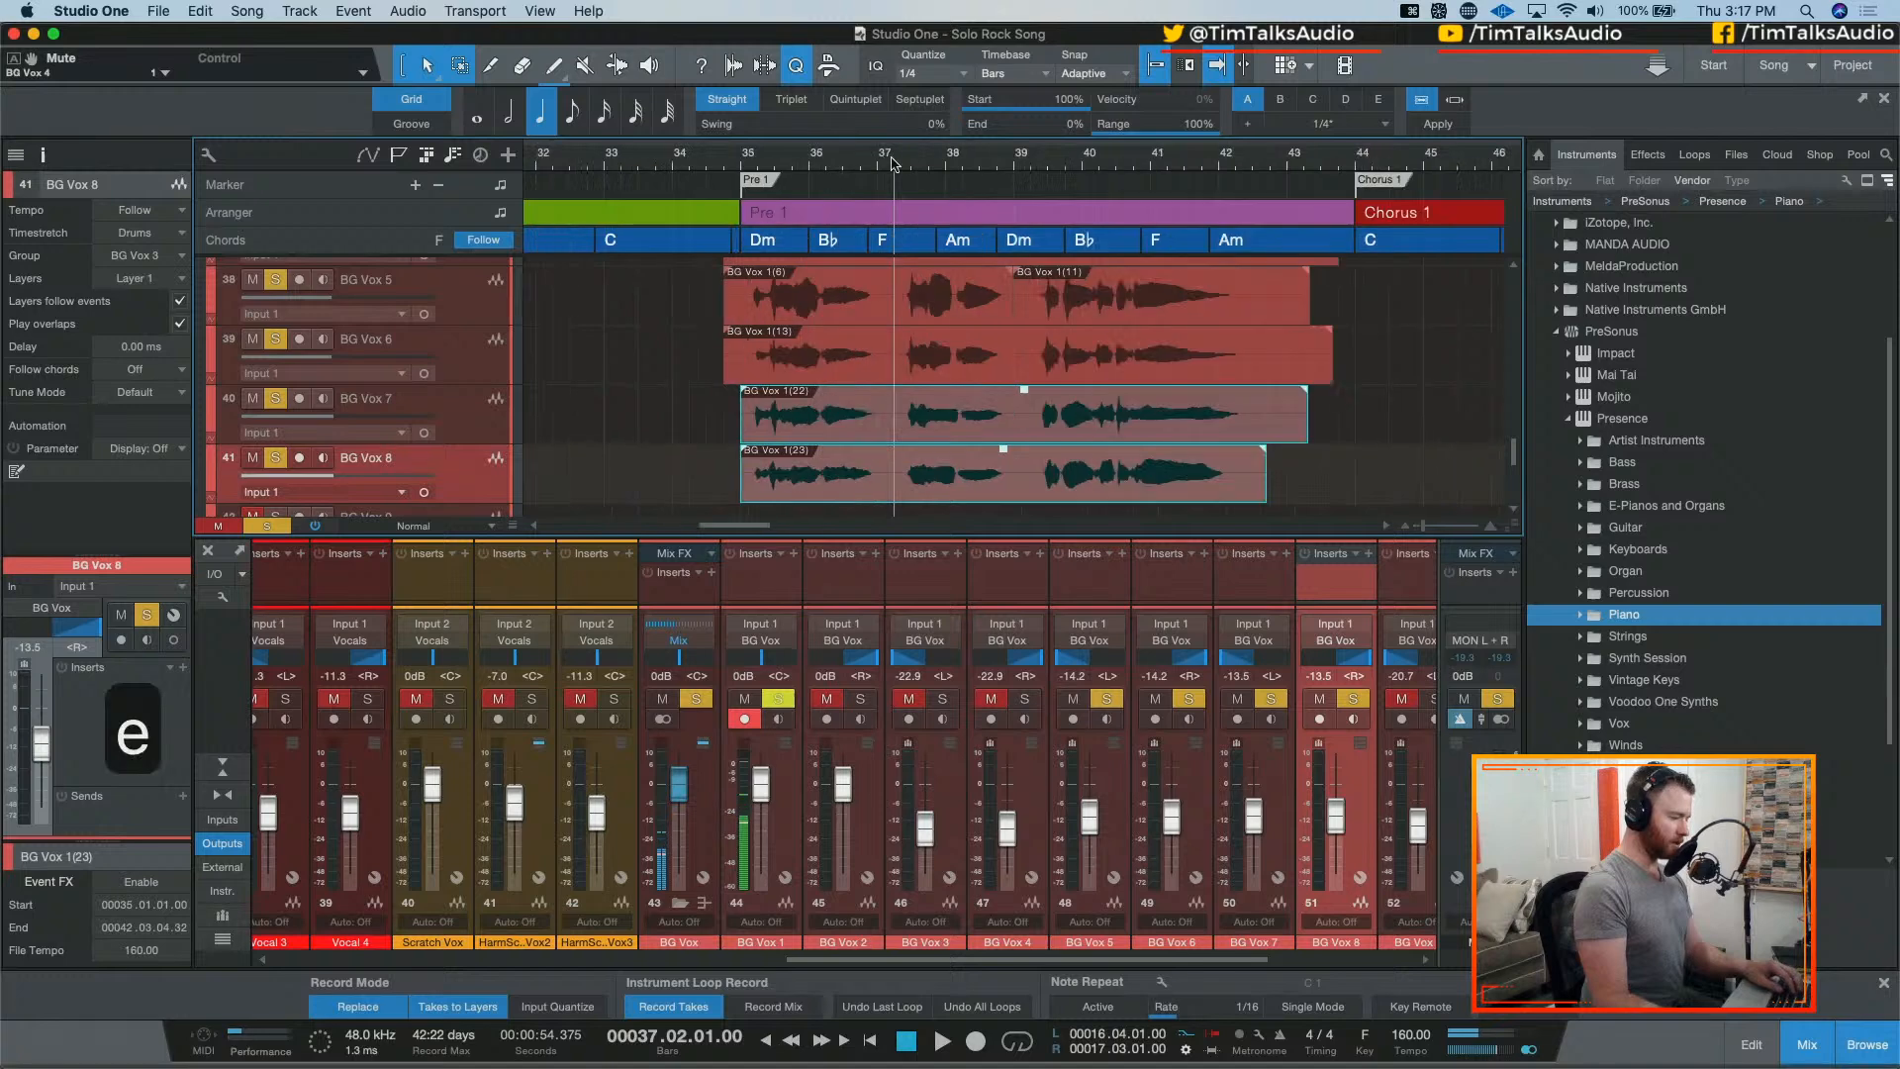
scroll(693, 297, up, 1)
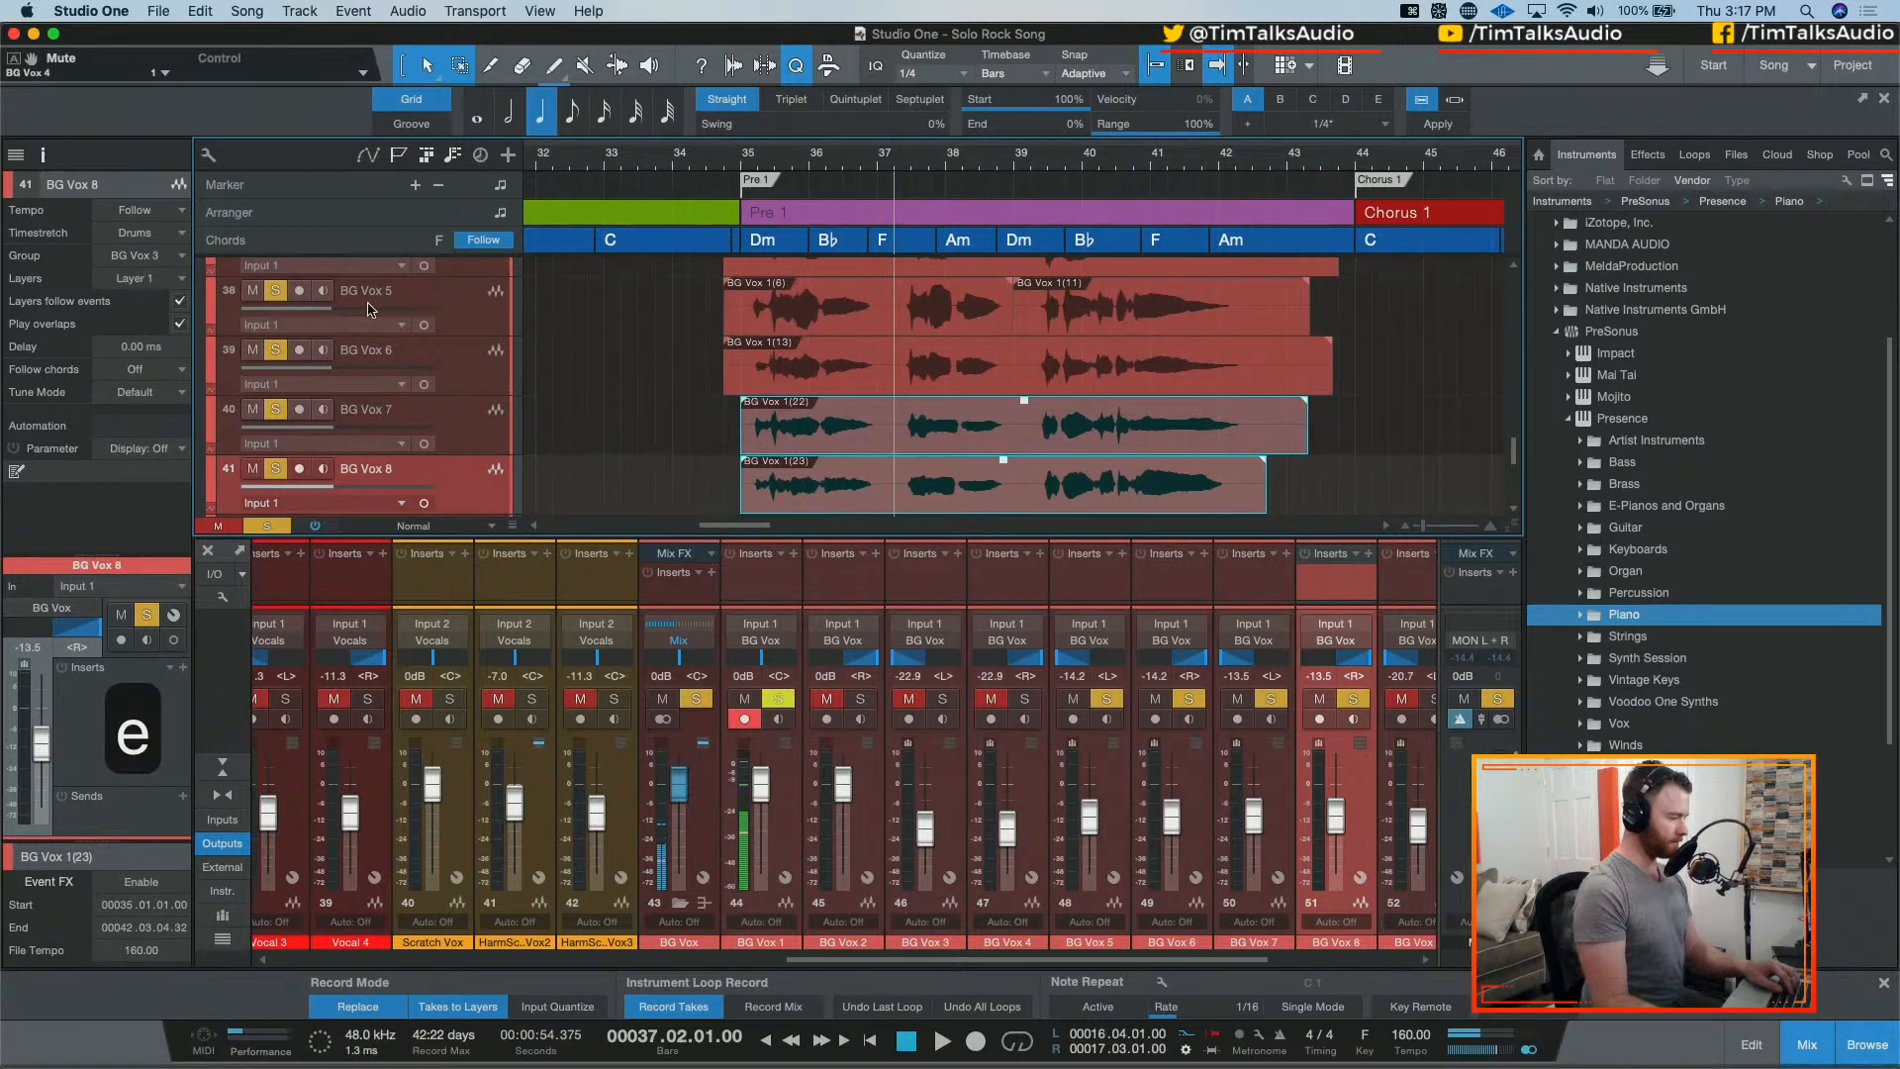
Step: Clear all track solos and switch record arming from BG Vox 1 to BG Vox 5
key(shift+super+s)
click(744, 719)
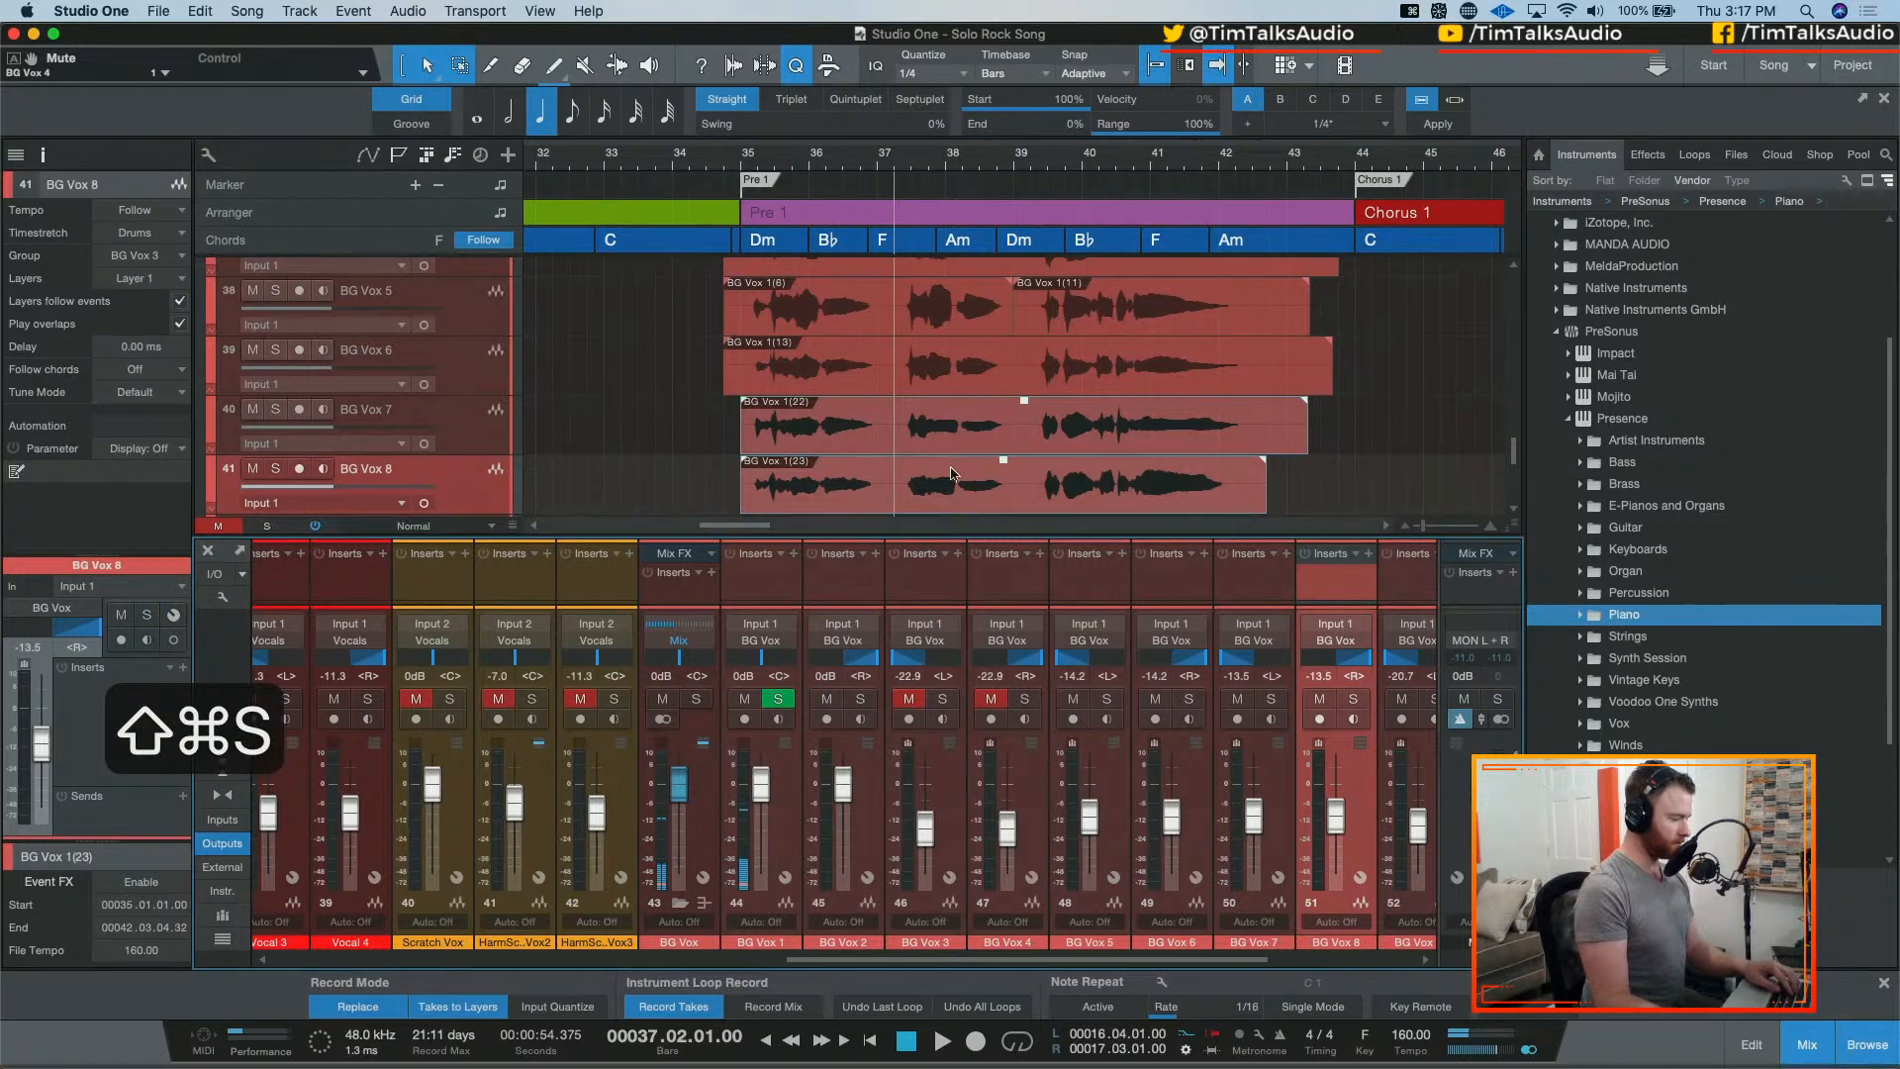
click(299, 291)
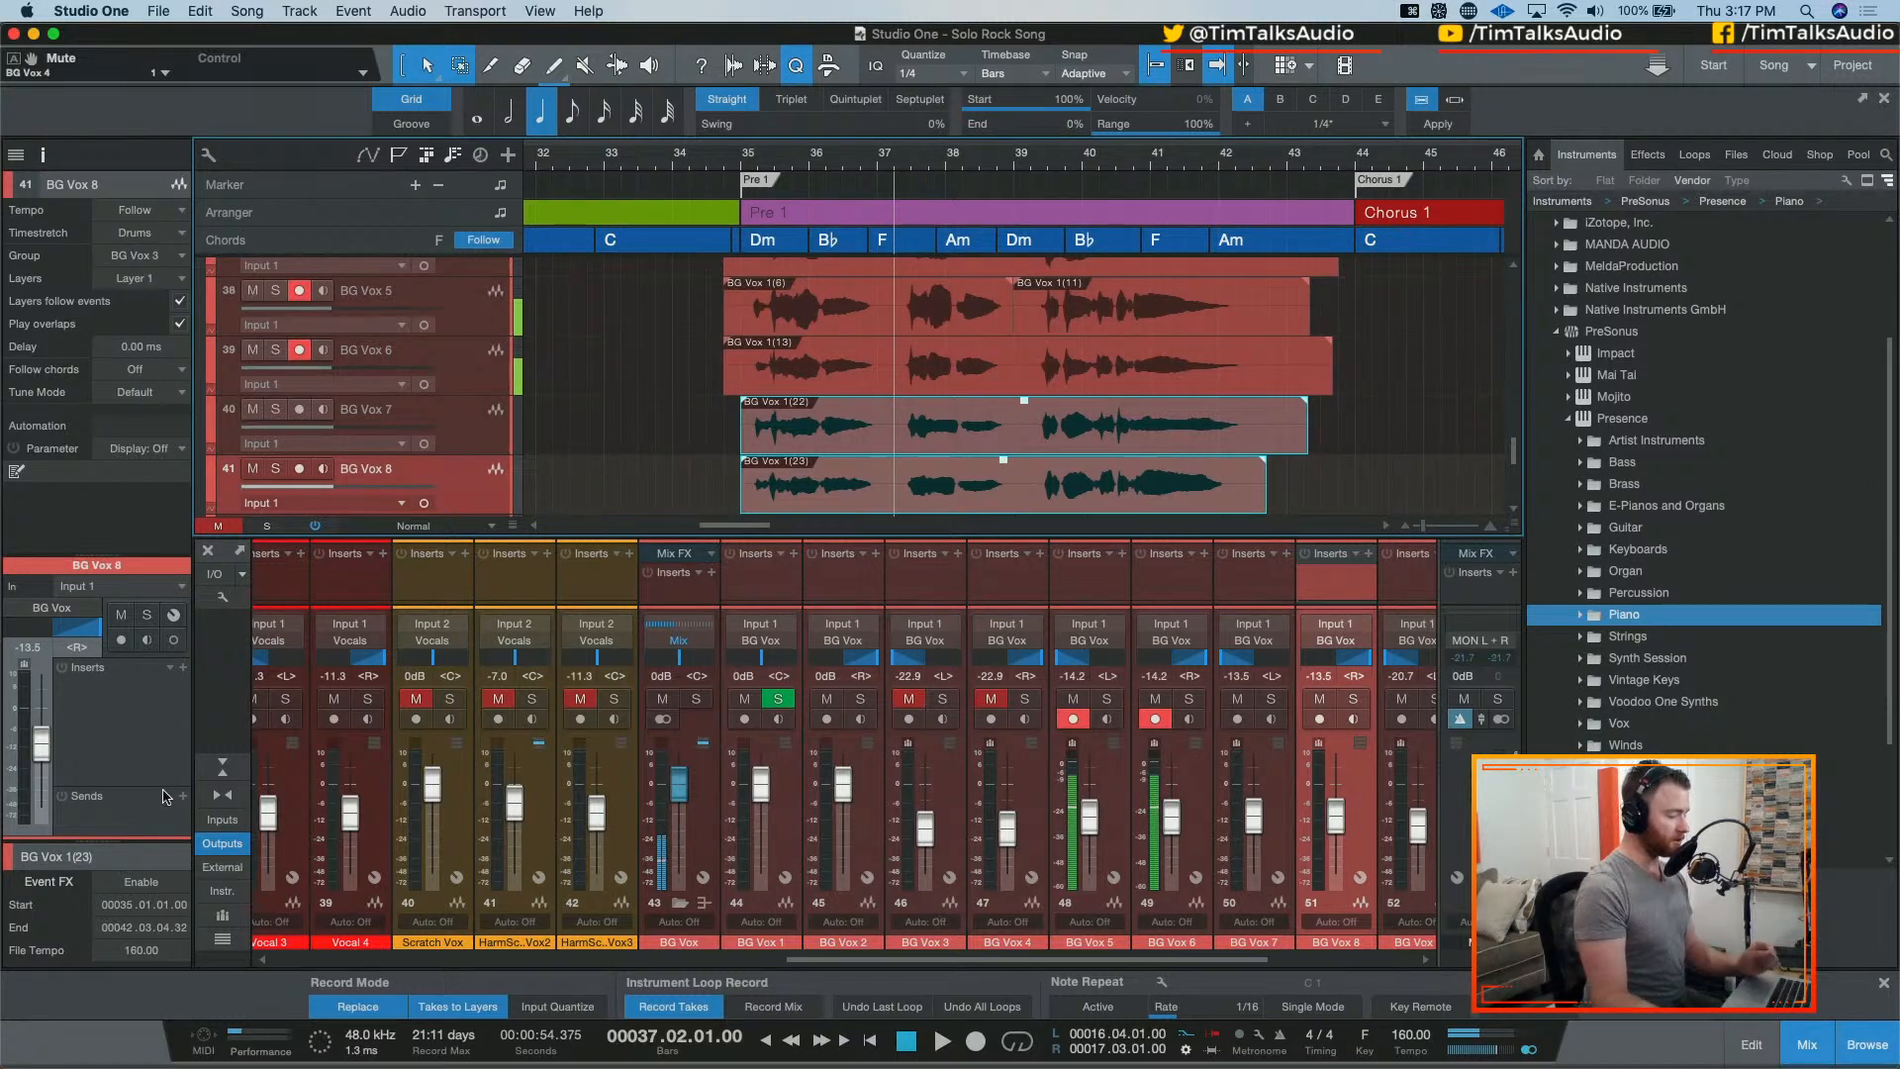
Step: Show the group list and unlink Record / Monitor for the BG Vox 2 group
click(236, 920)
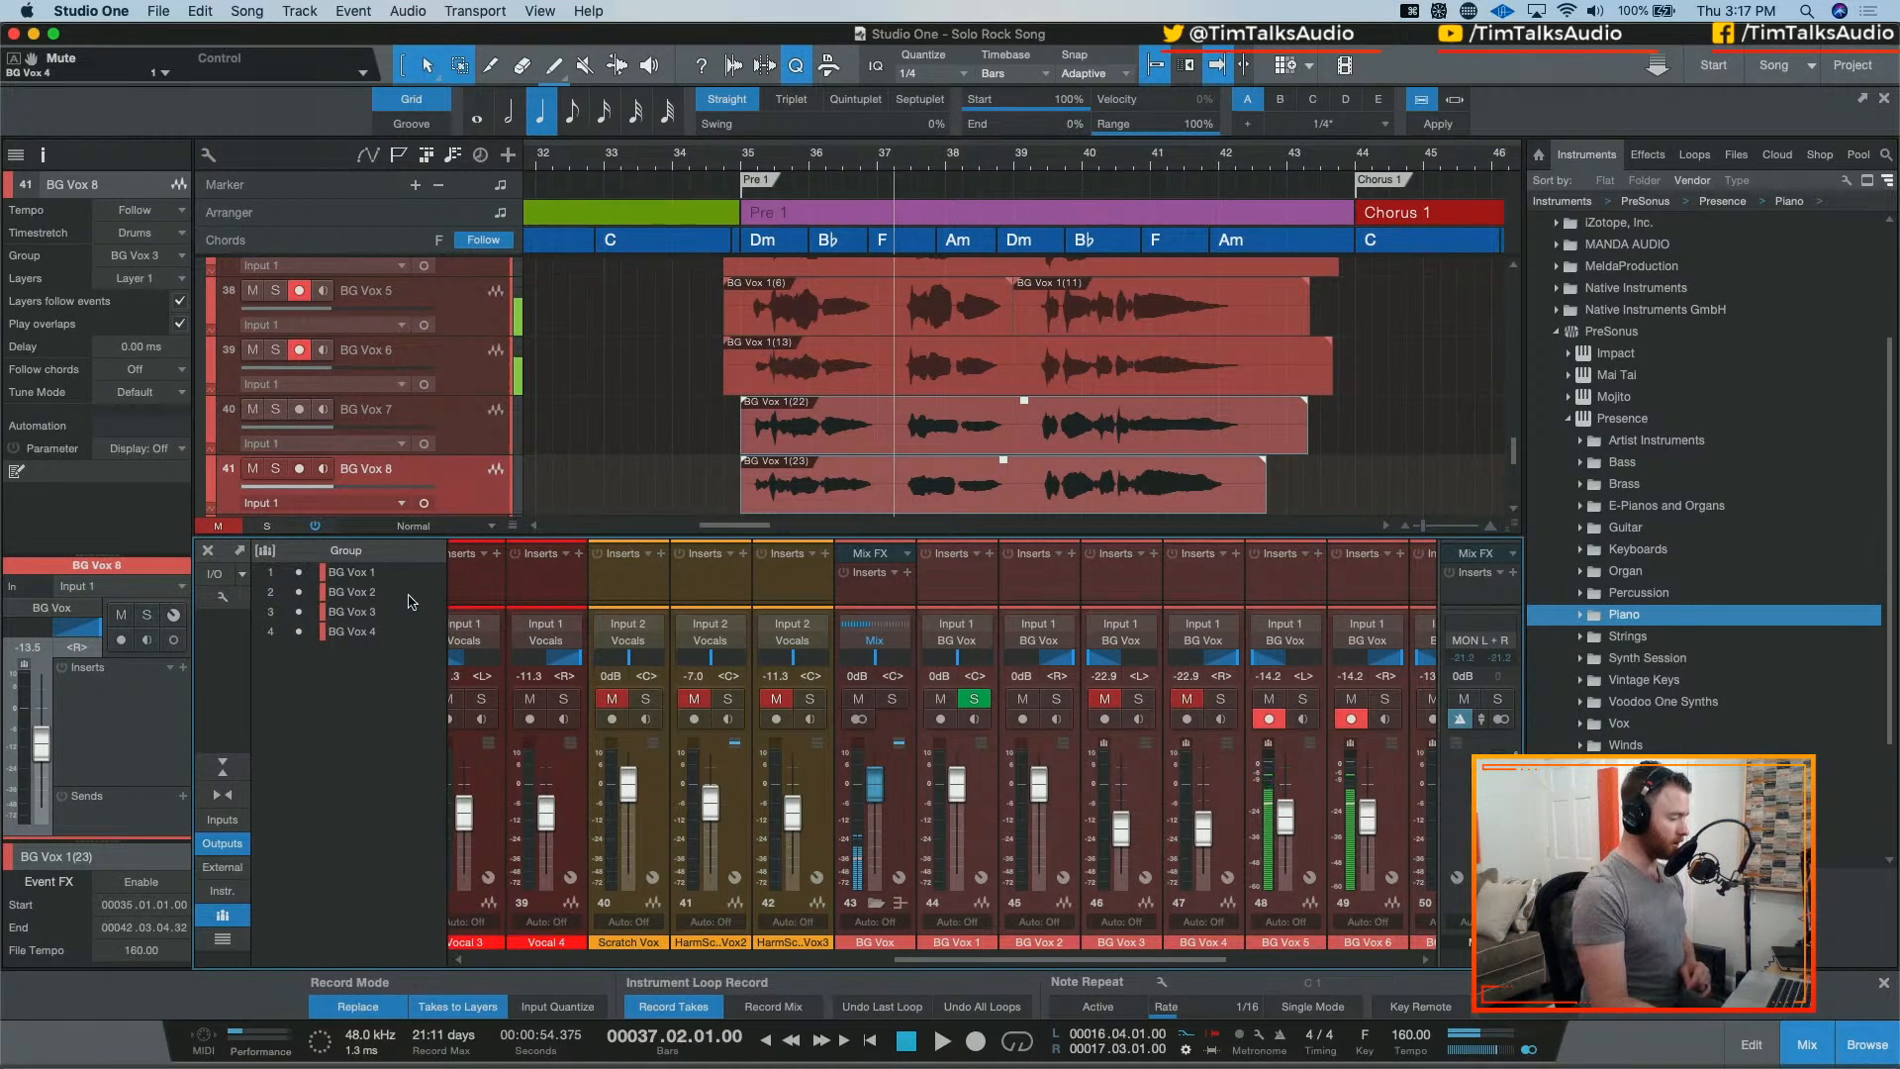
click(374, 594)
right_click(374, 597)
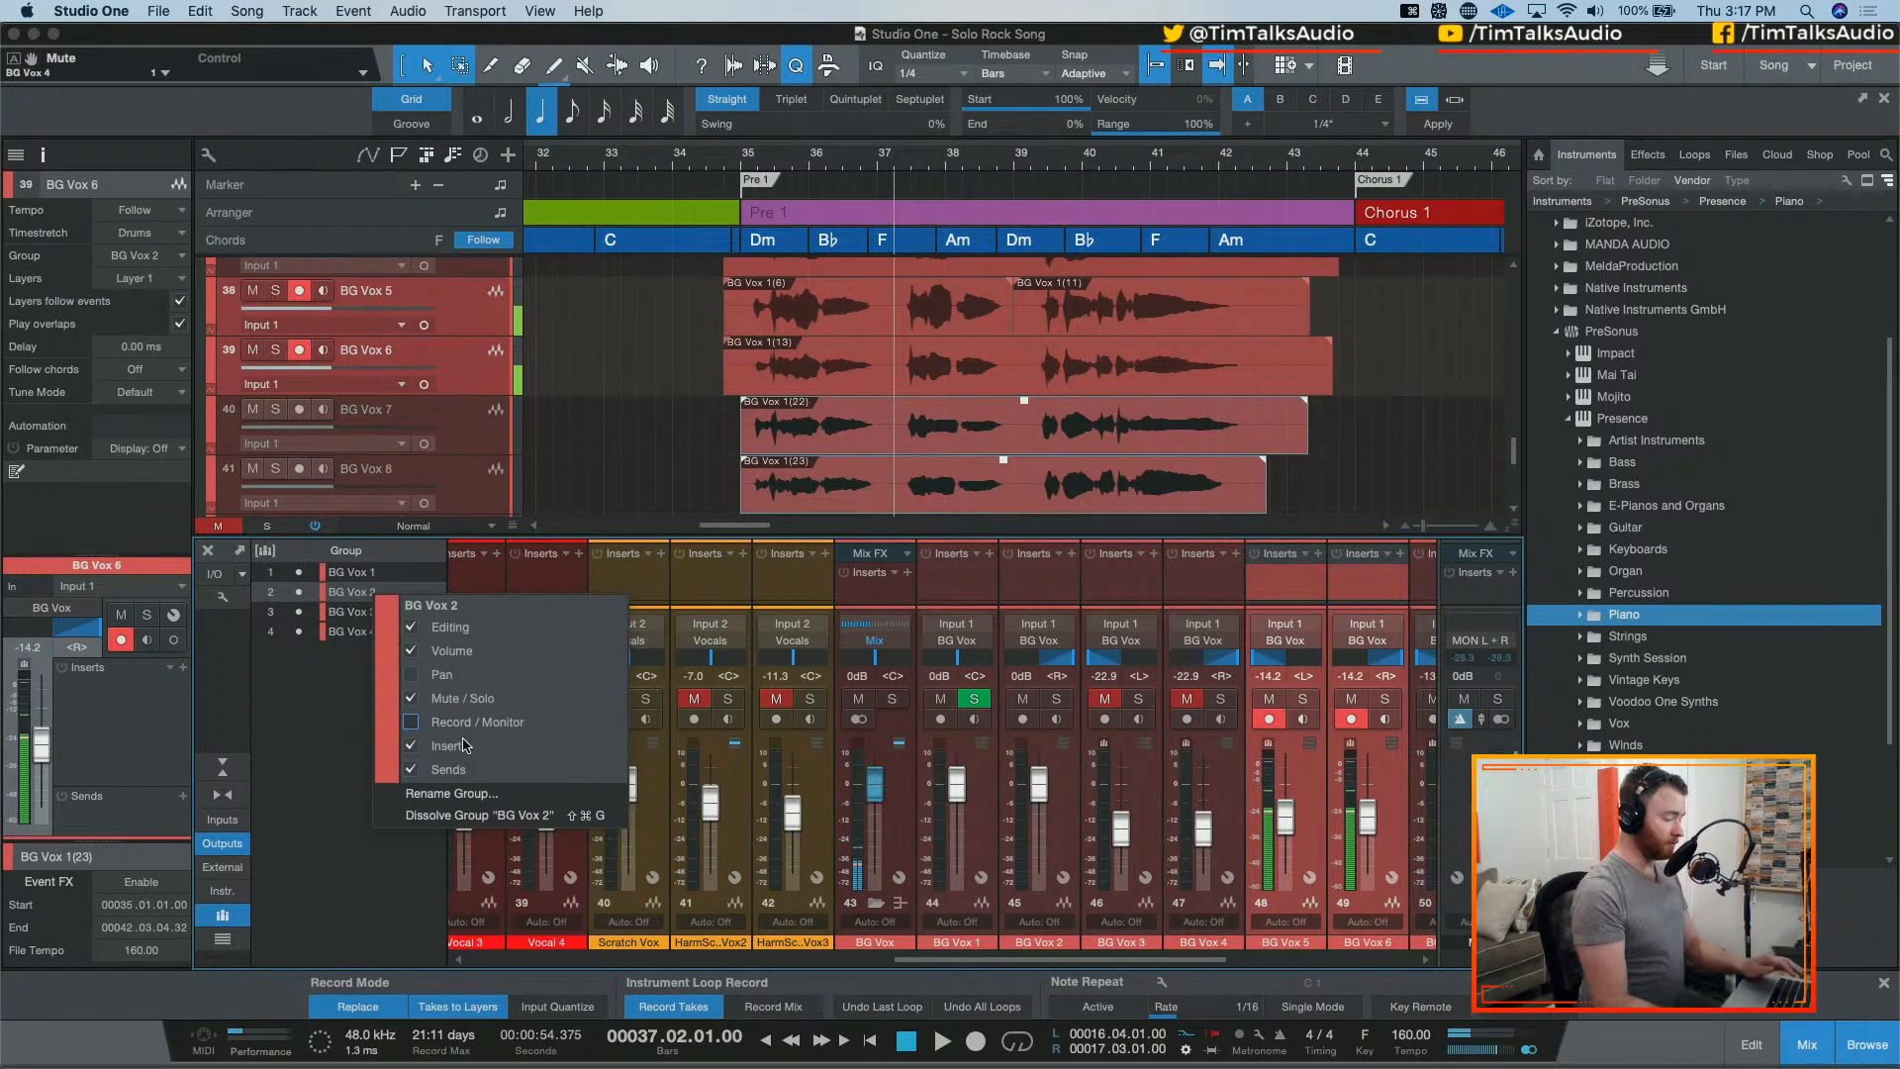
click(319, 666)
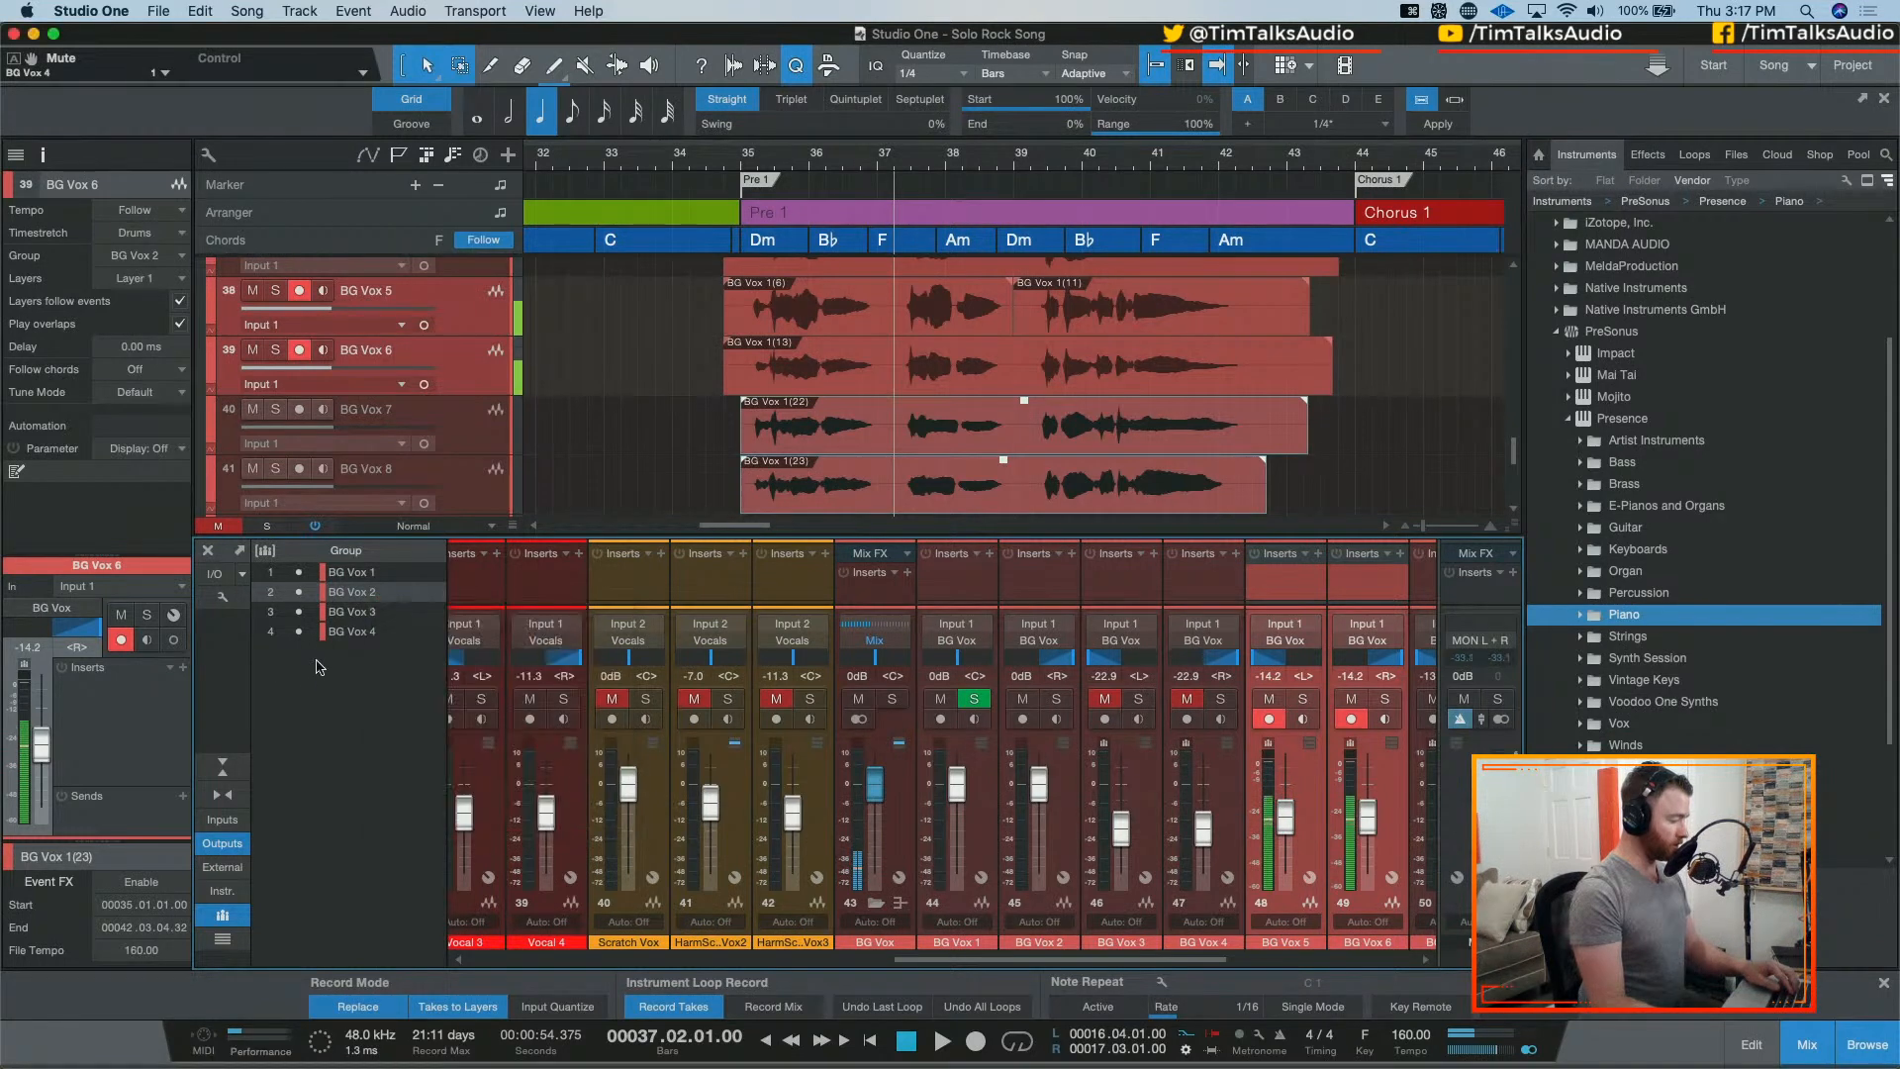
Step: Examine which attributes are linked in the BG Vox 3, BG Vox 4 and BG Vox 1 groups
click(354, 590)
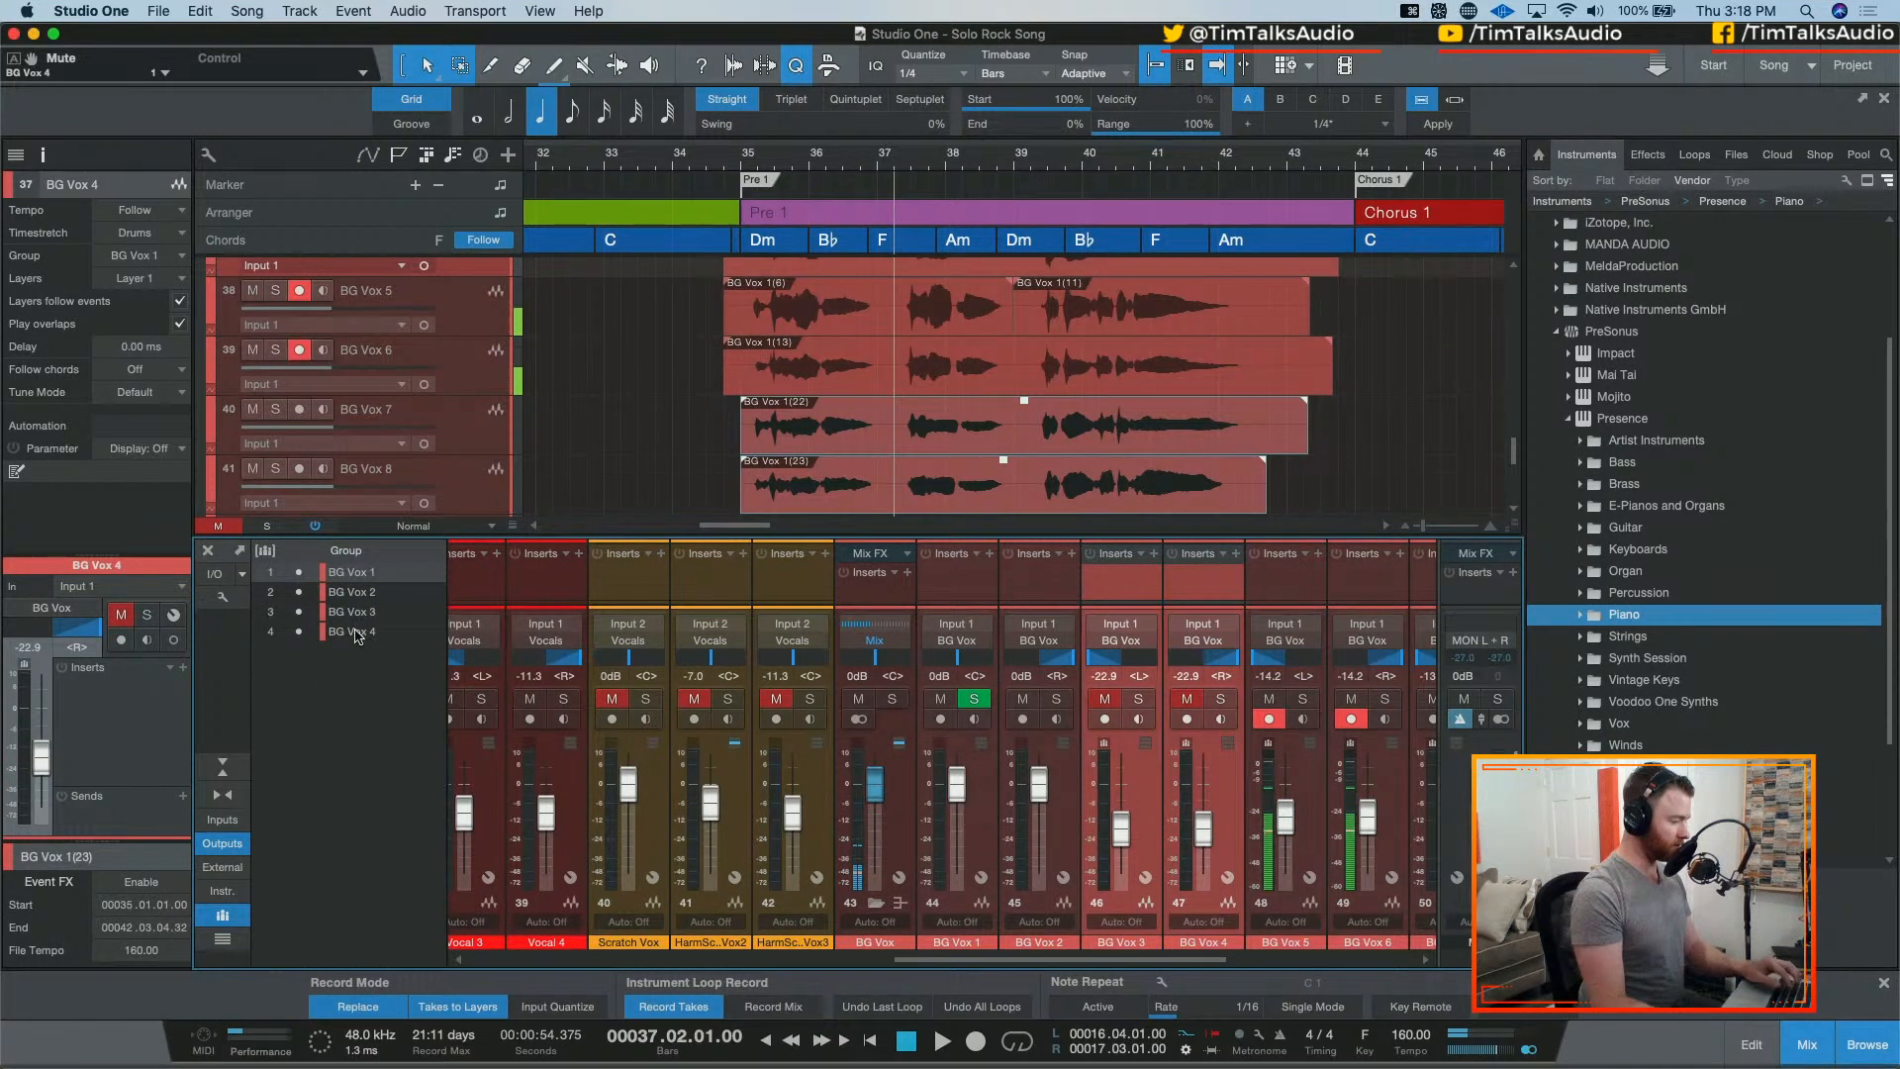
click(355, 631)
right_click(382, 619)
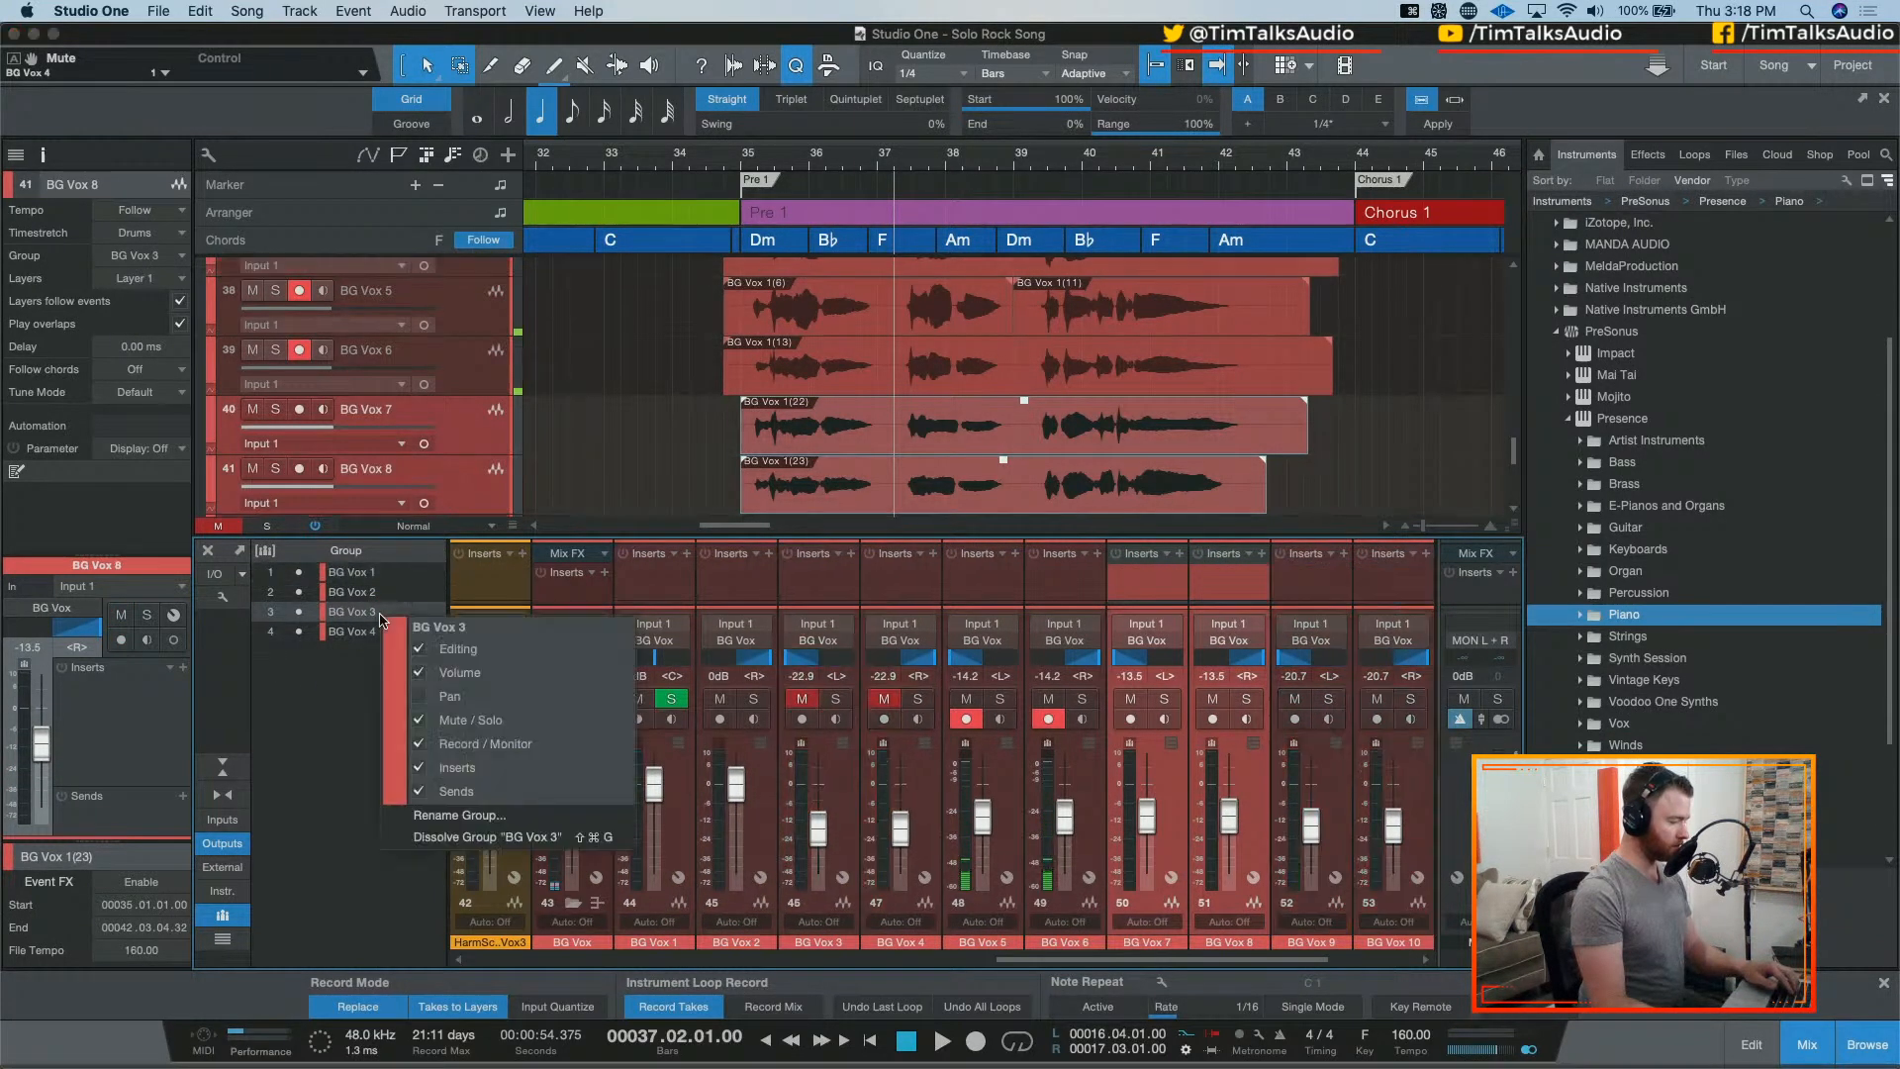
click(351, 720)
click(357, 634)
right_click(360, 638)
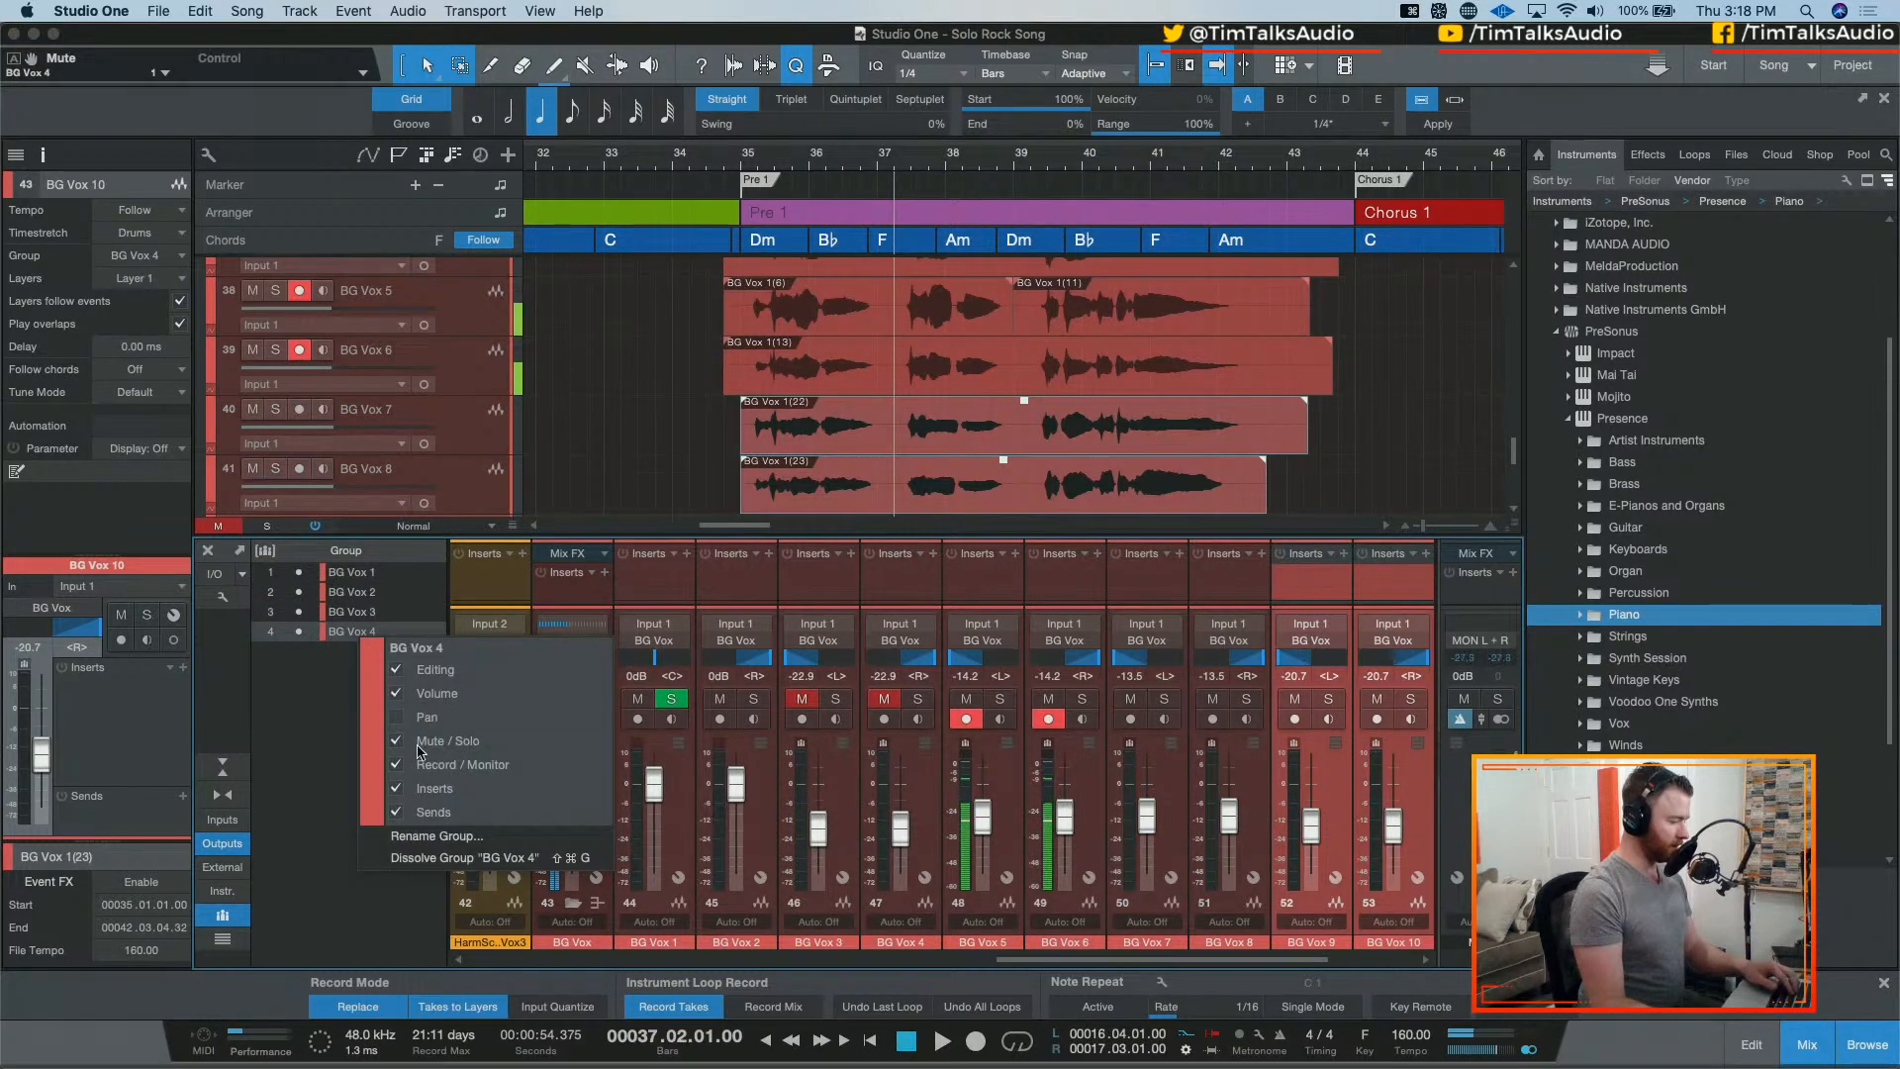
click(371, 580)
right_click(371, 581)
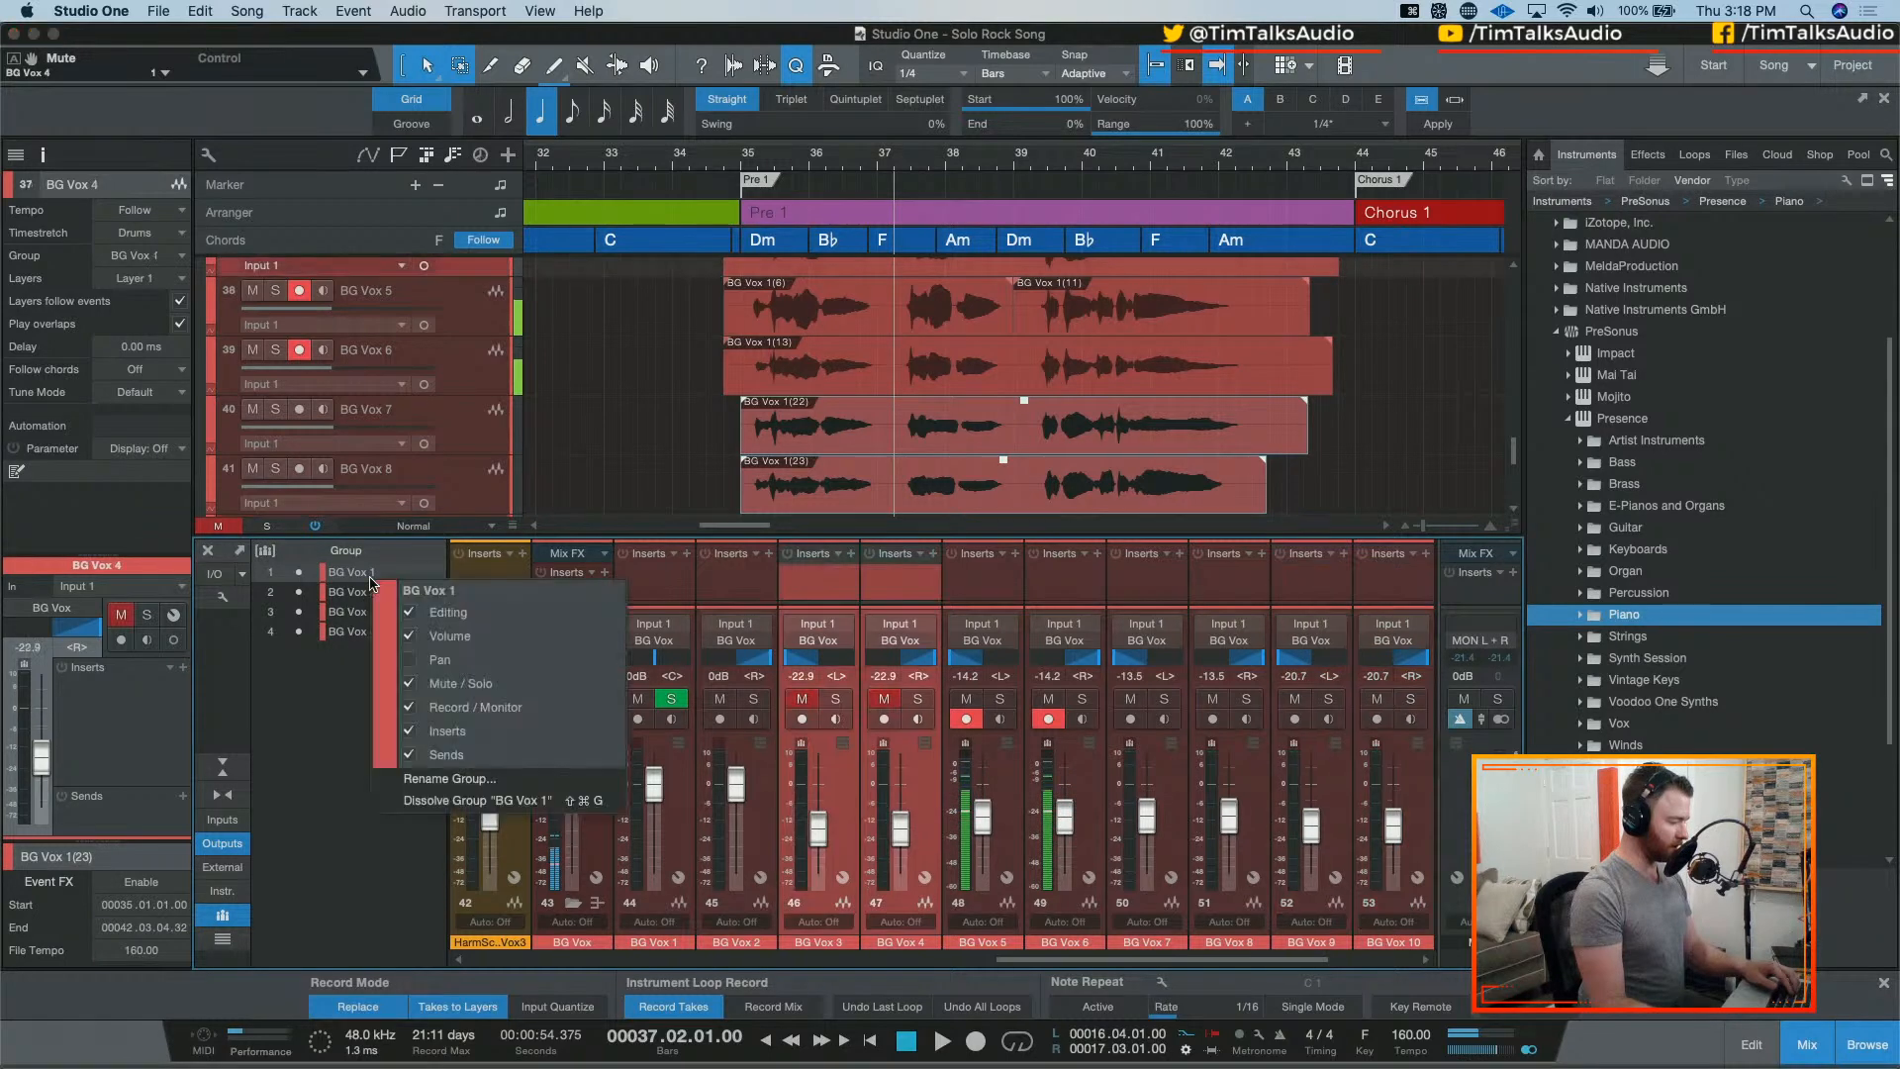
click(337, 686)
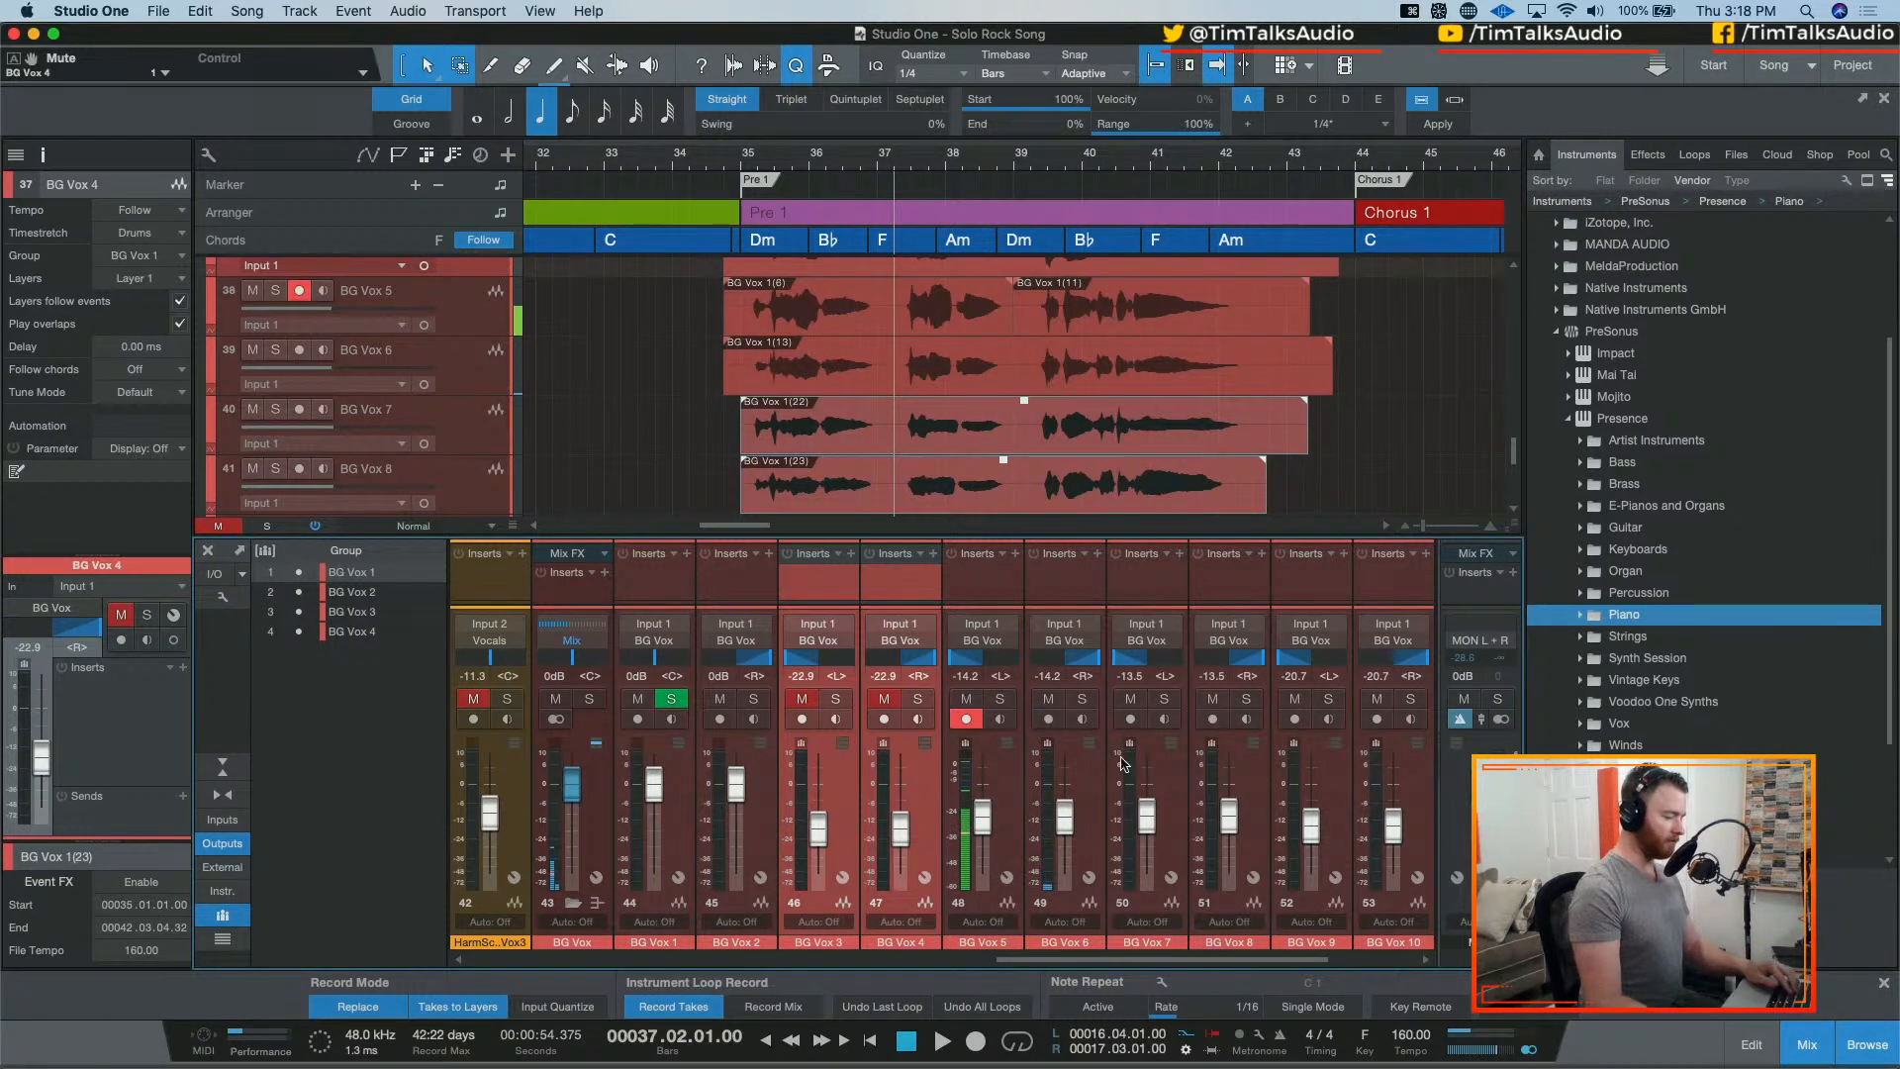
Step: Set the grouped BG Vox 5 and 6 volume to -13.5 dB and audition the phrase from 37.02
drag(1065, 821, 1062, 823)
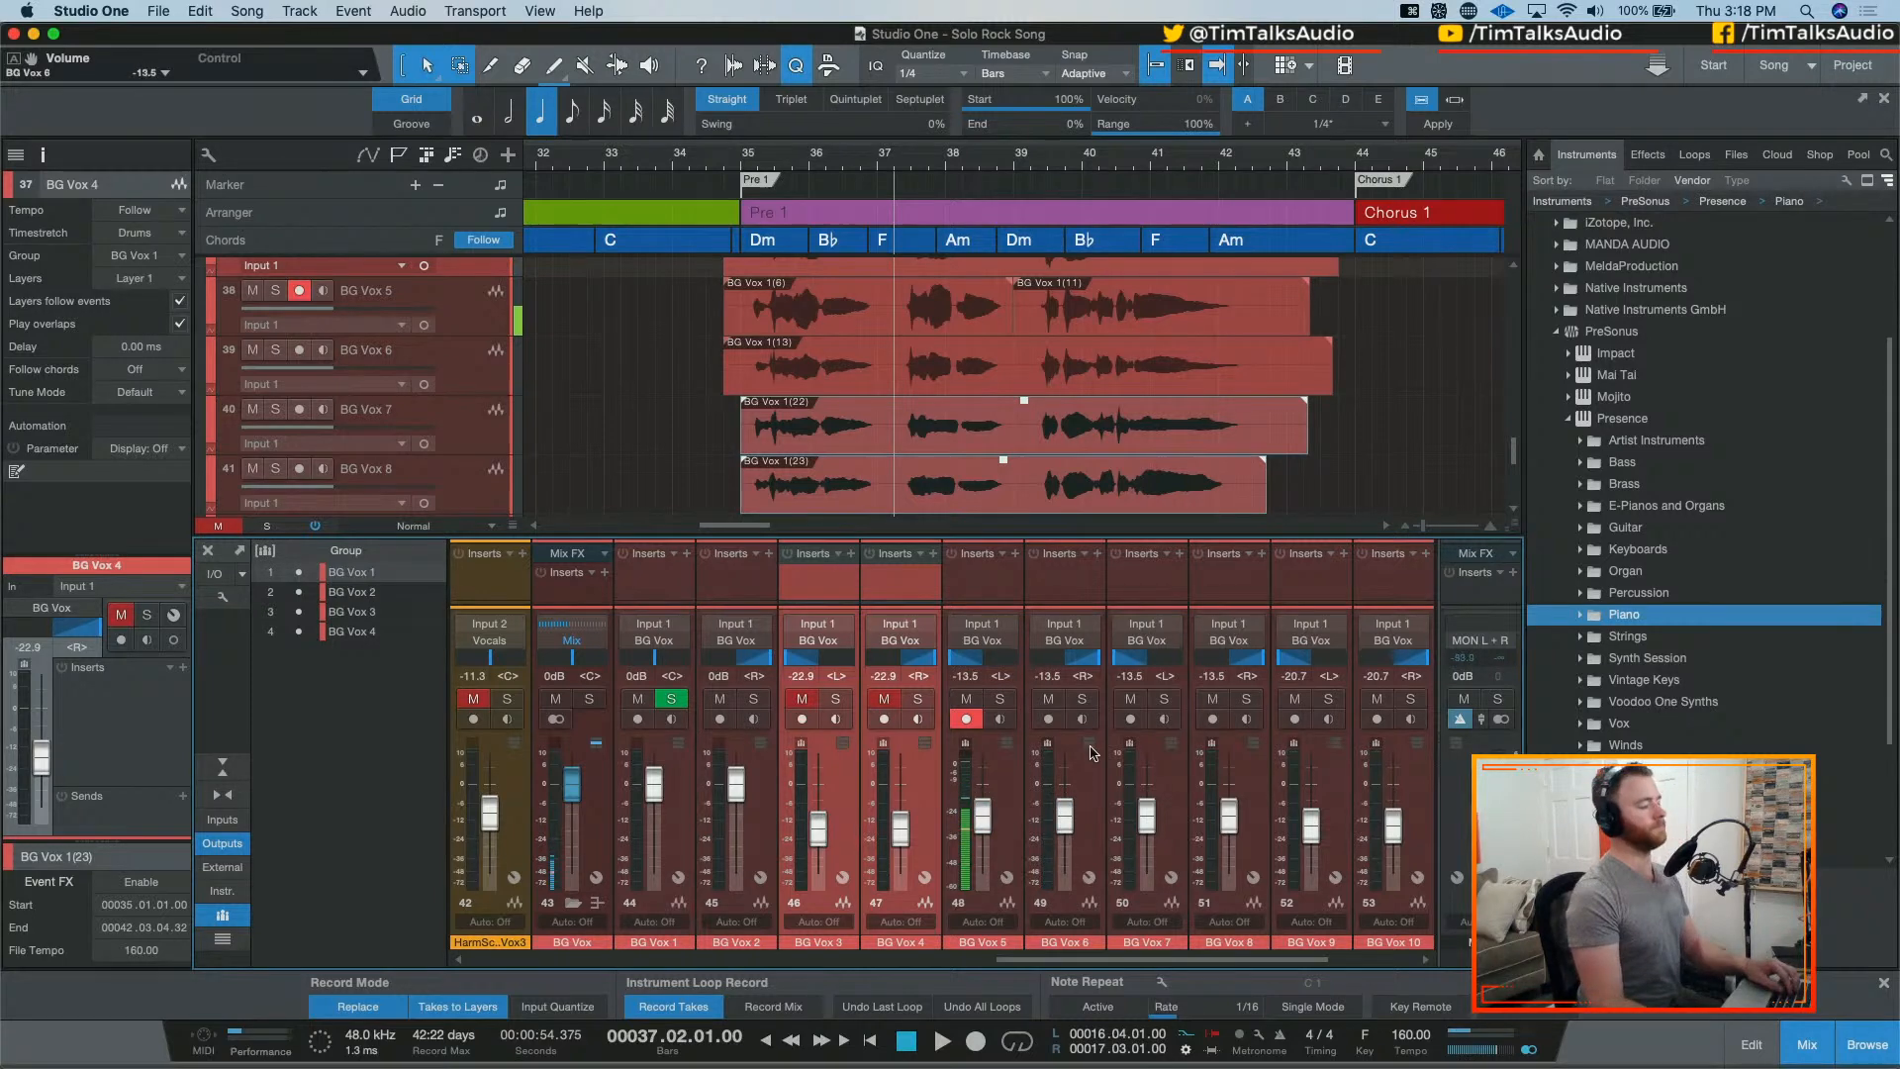
key(space)
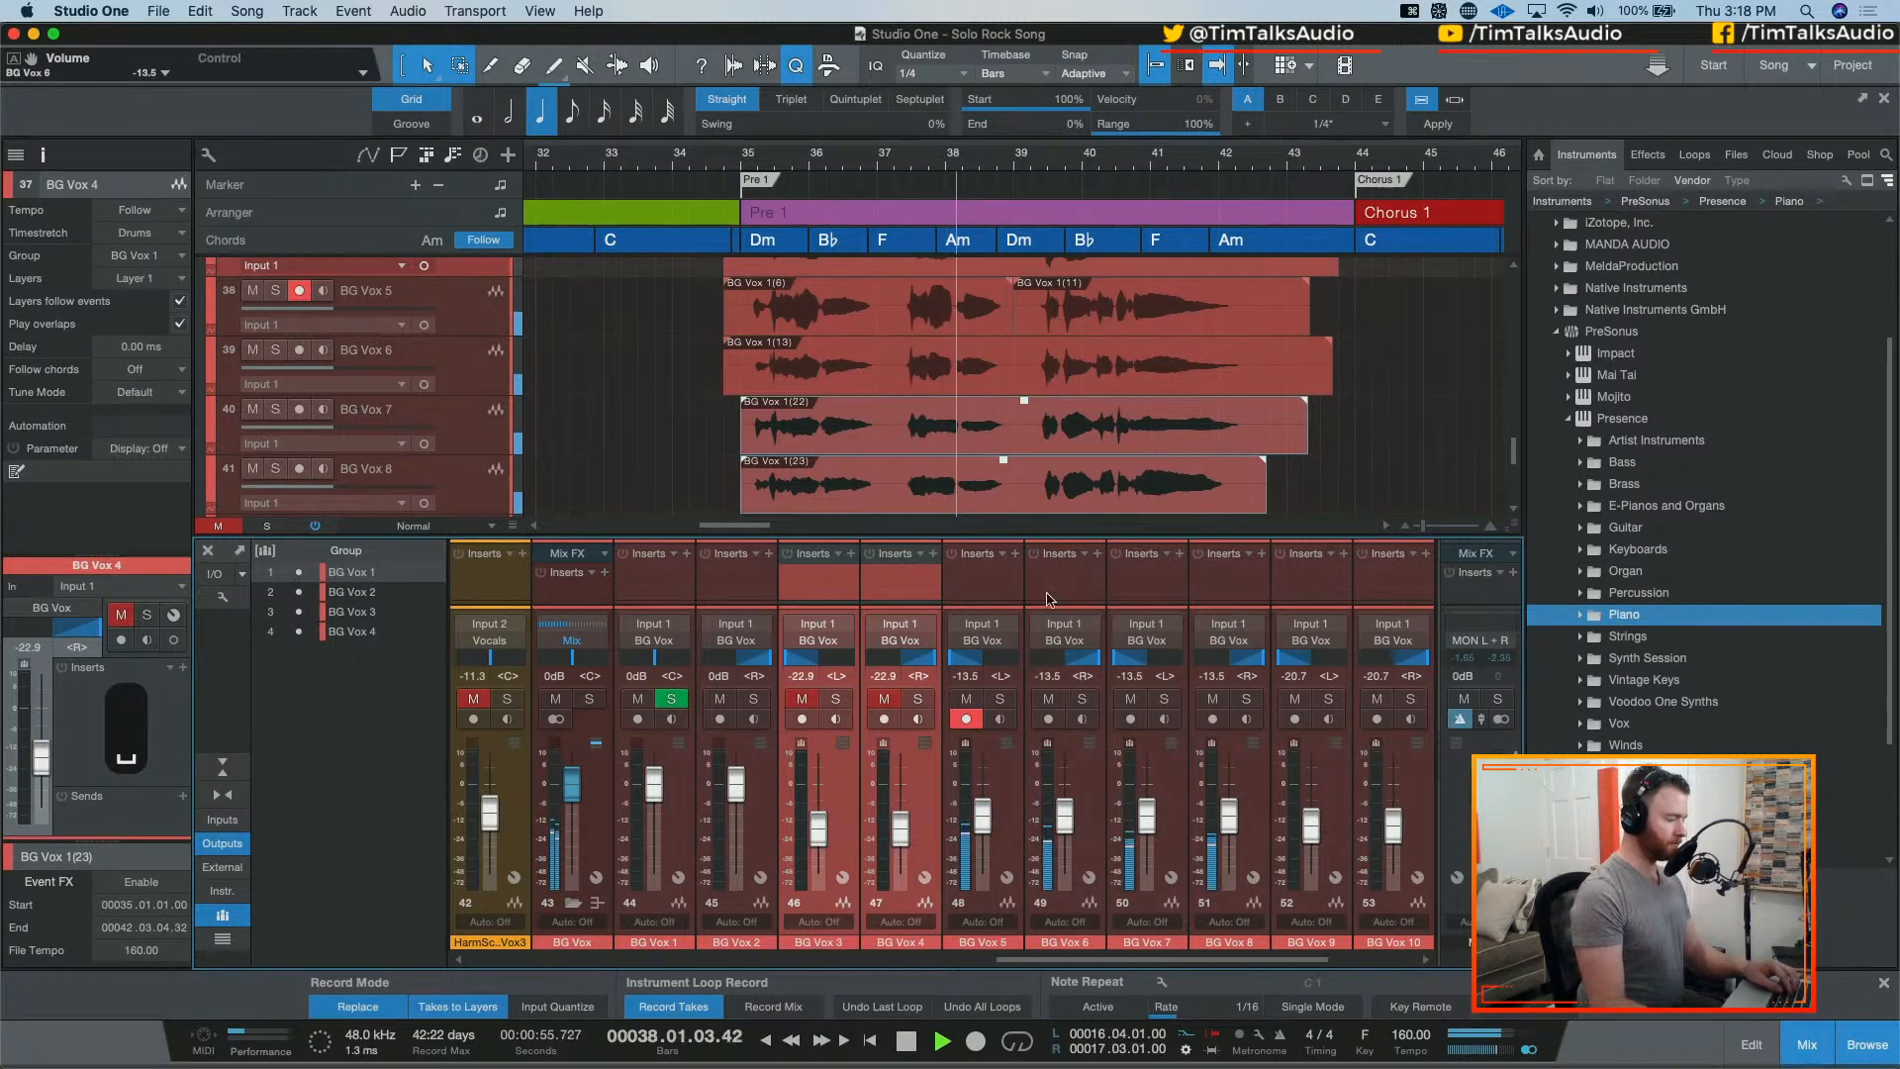
key(space)
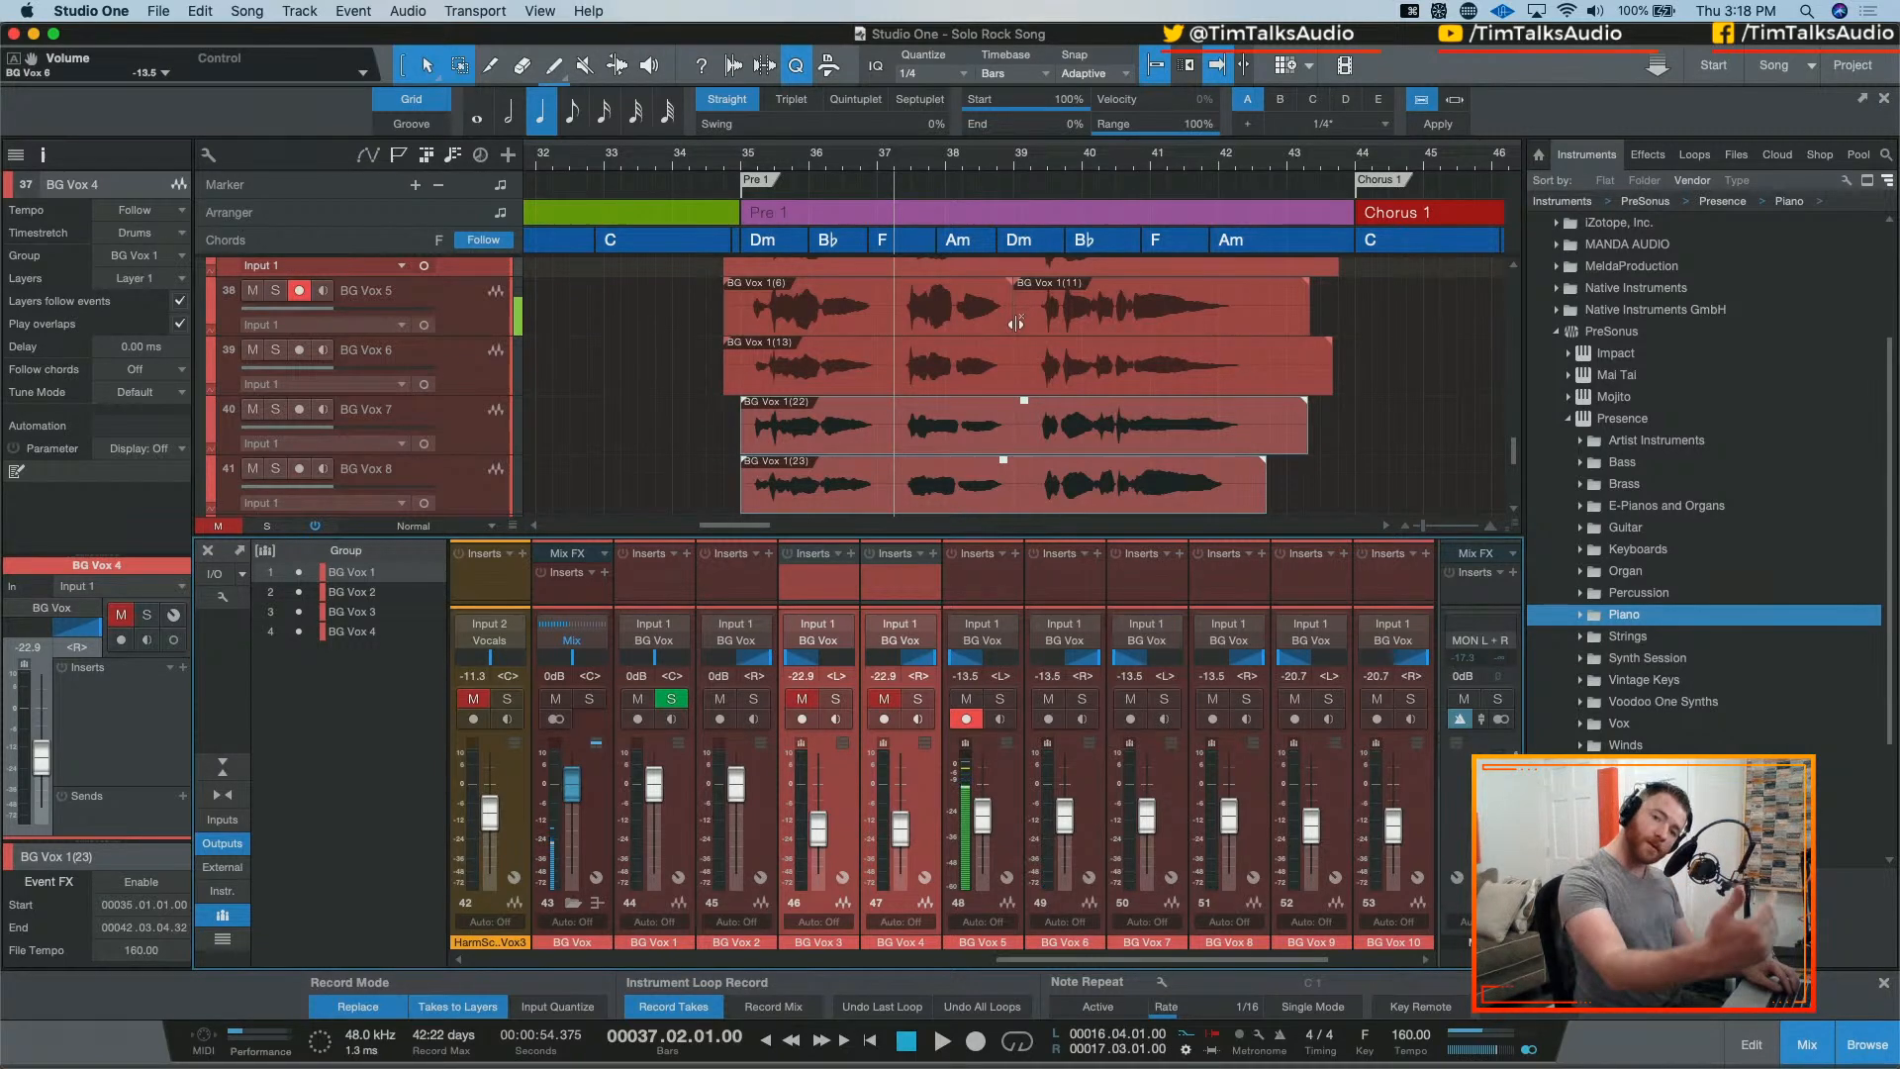
Step: Try two replacement takes on BG Vox 5 from 37.02, undoing each recording
key(KP_Multiply)
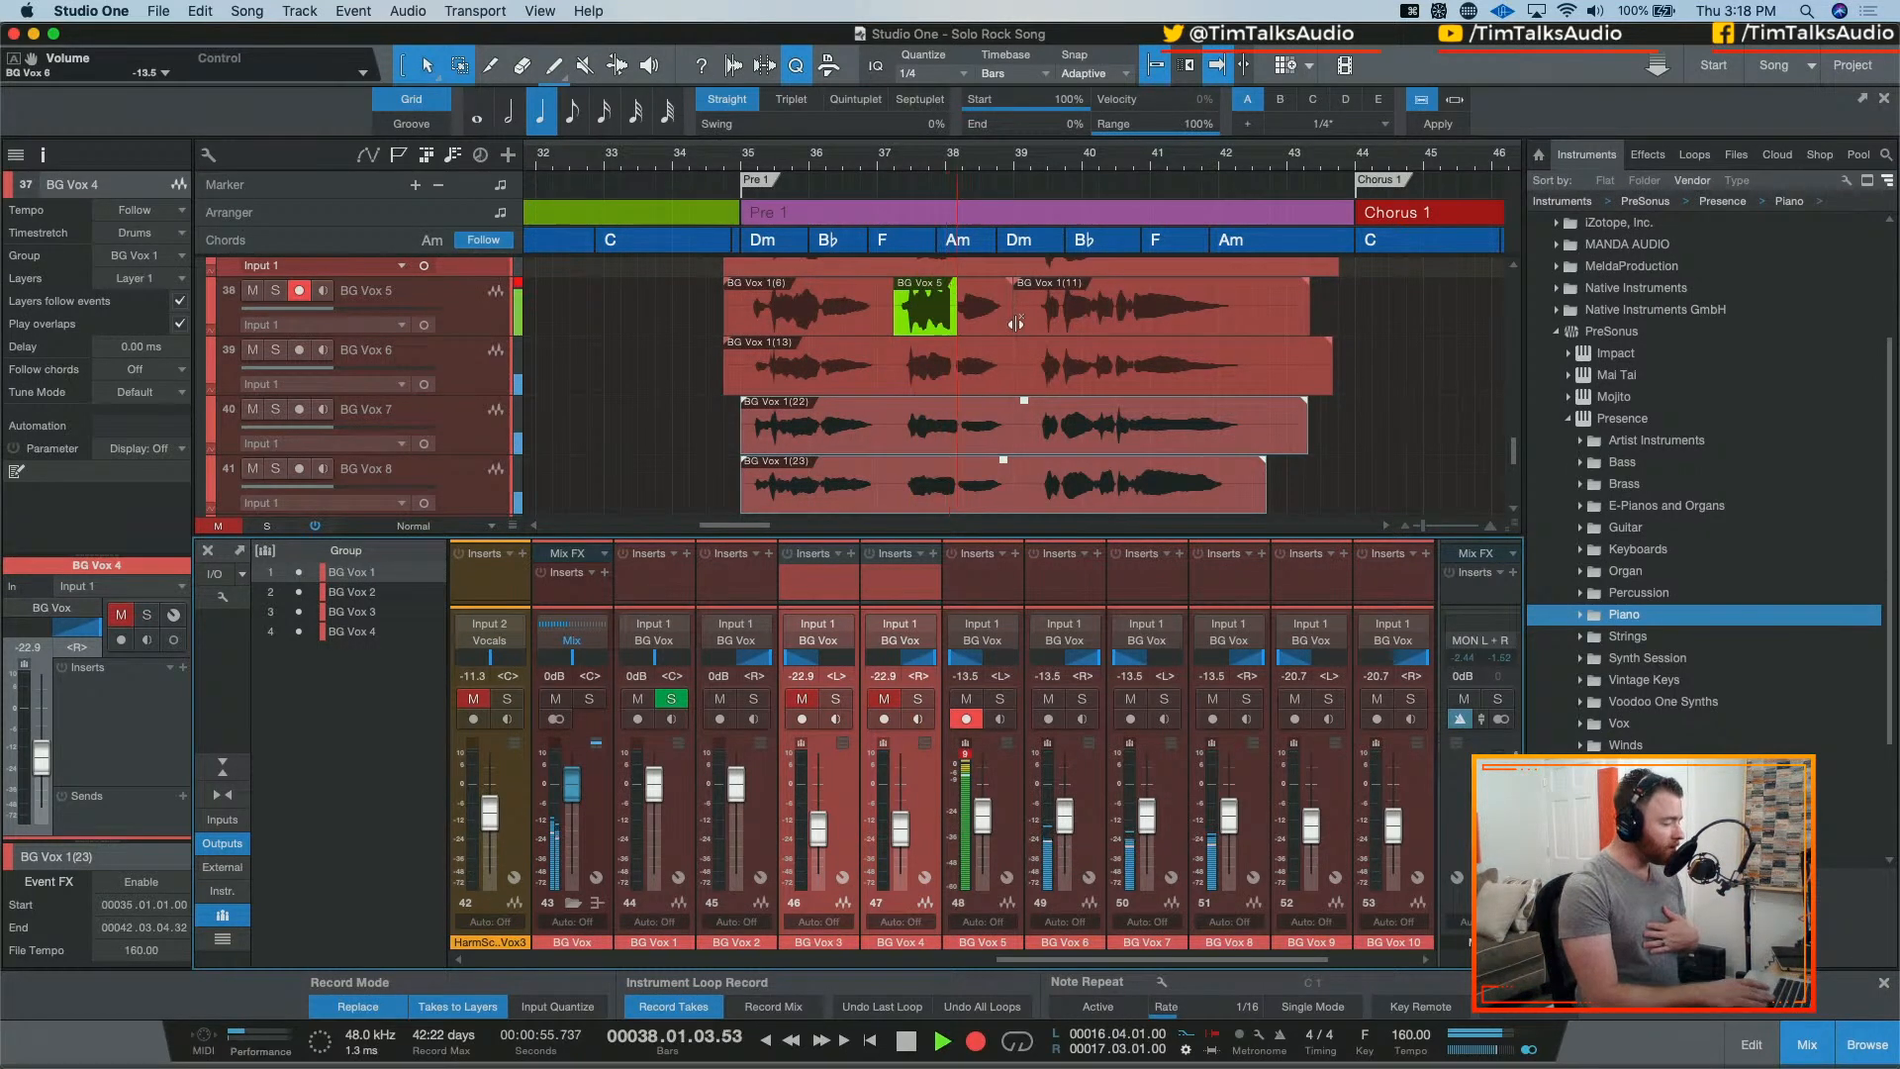
key(space)
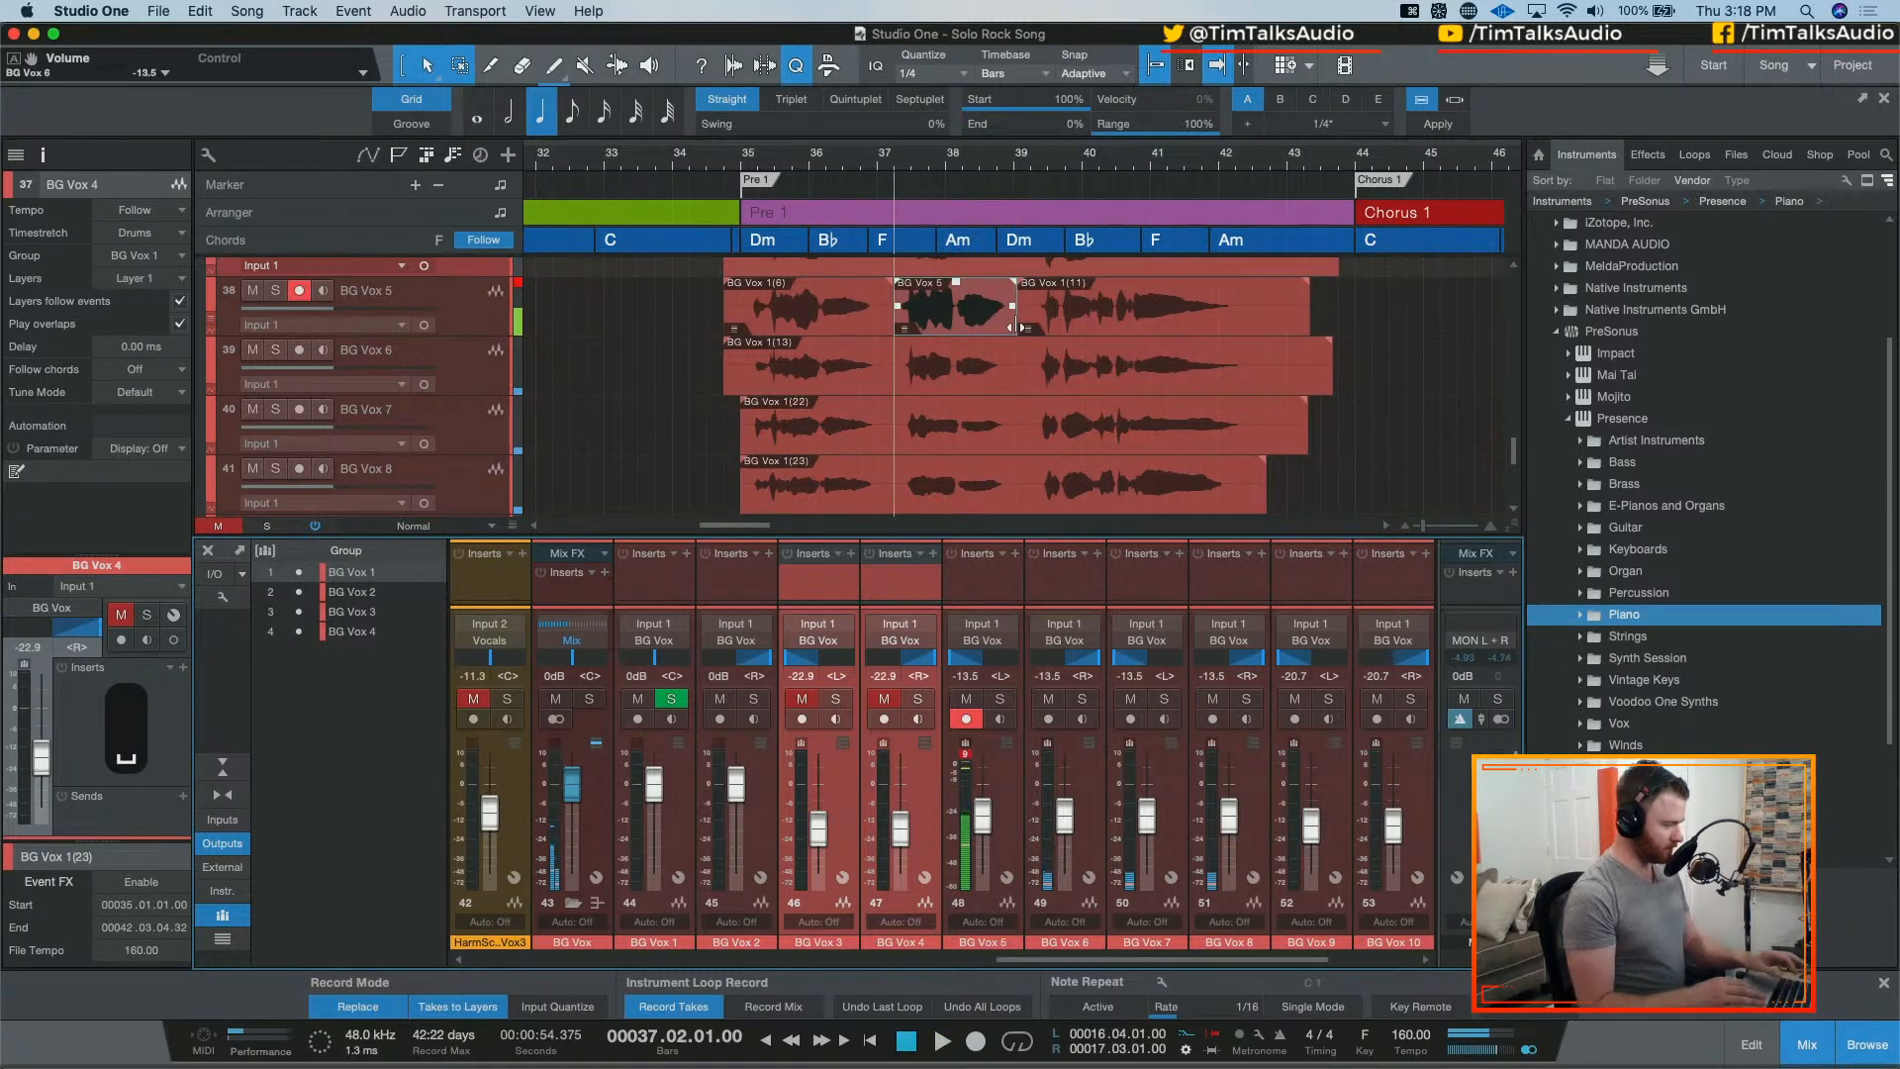
key(super+z)
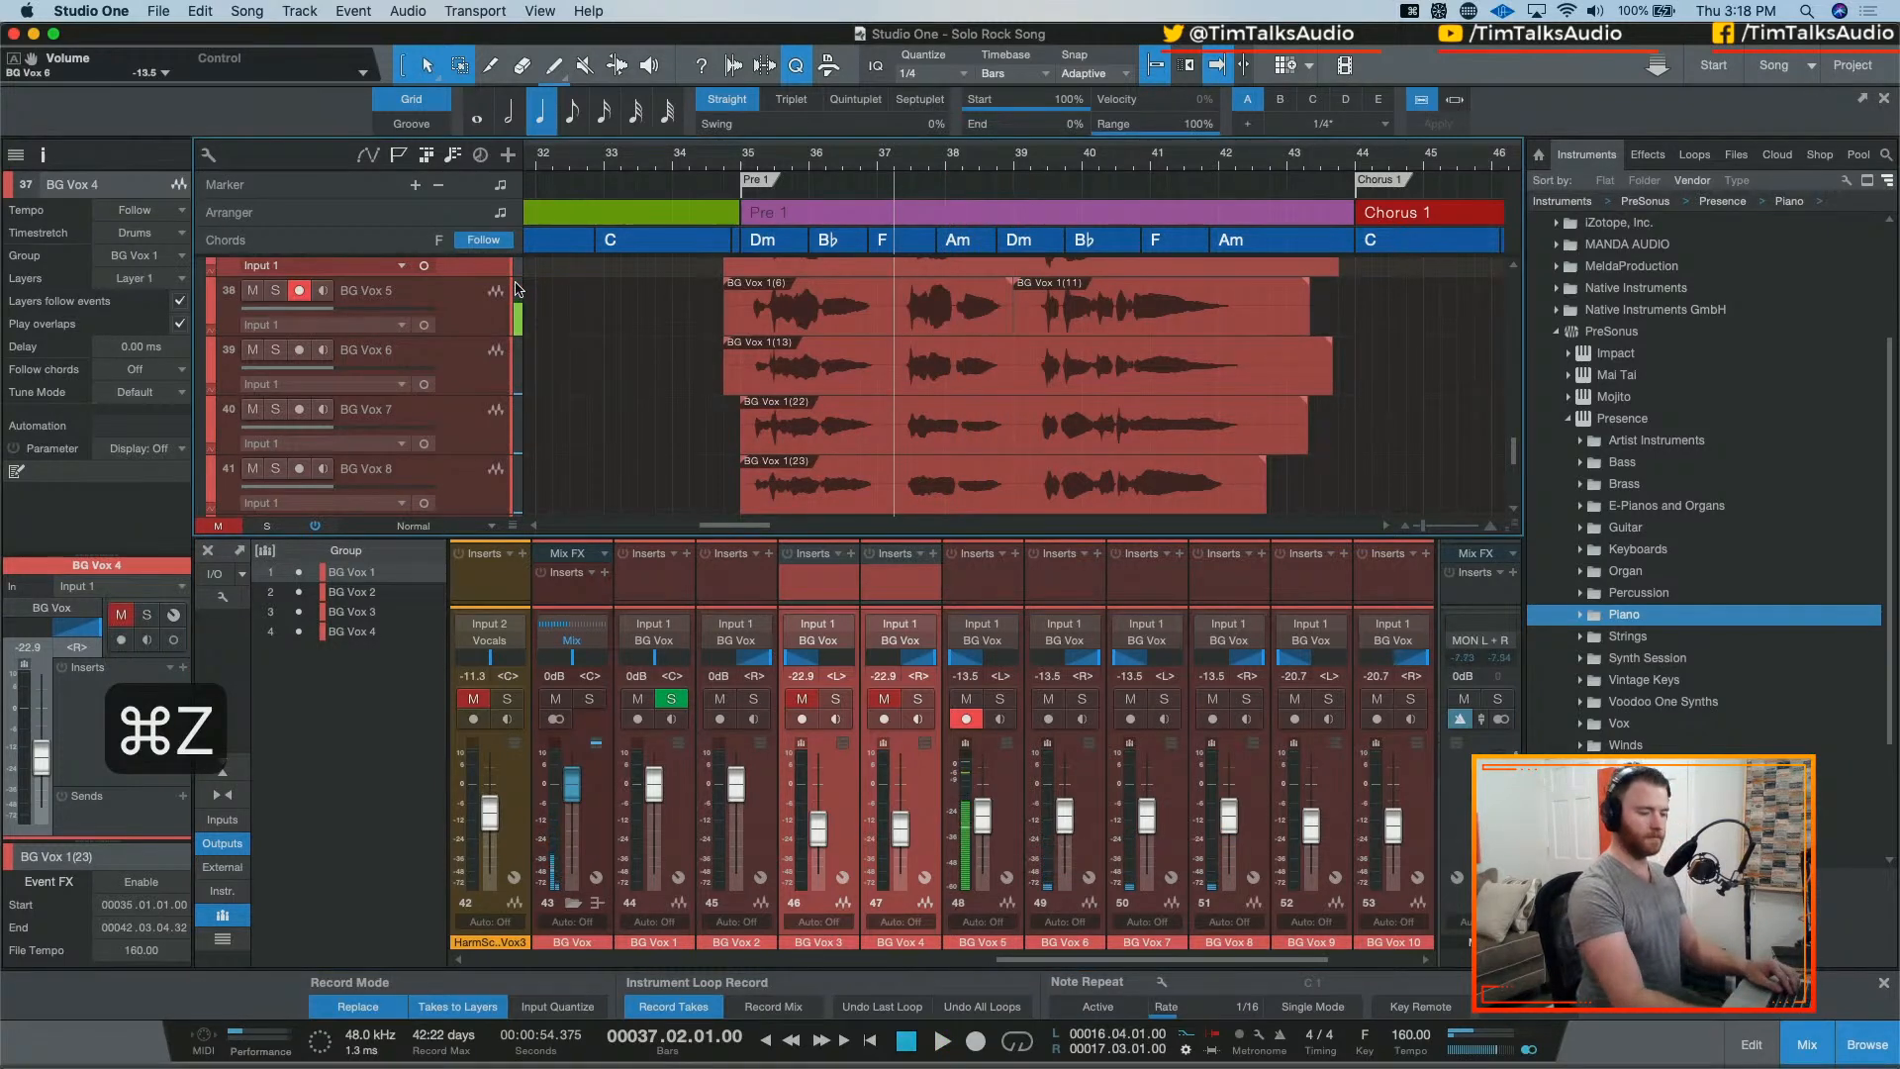
key(KP_Multiply)
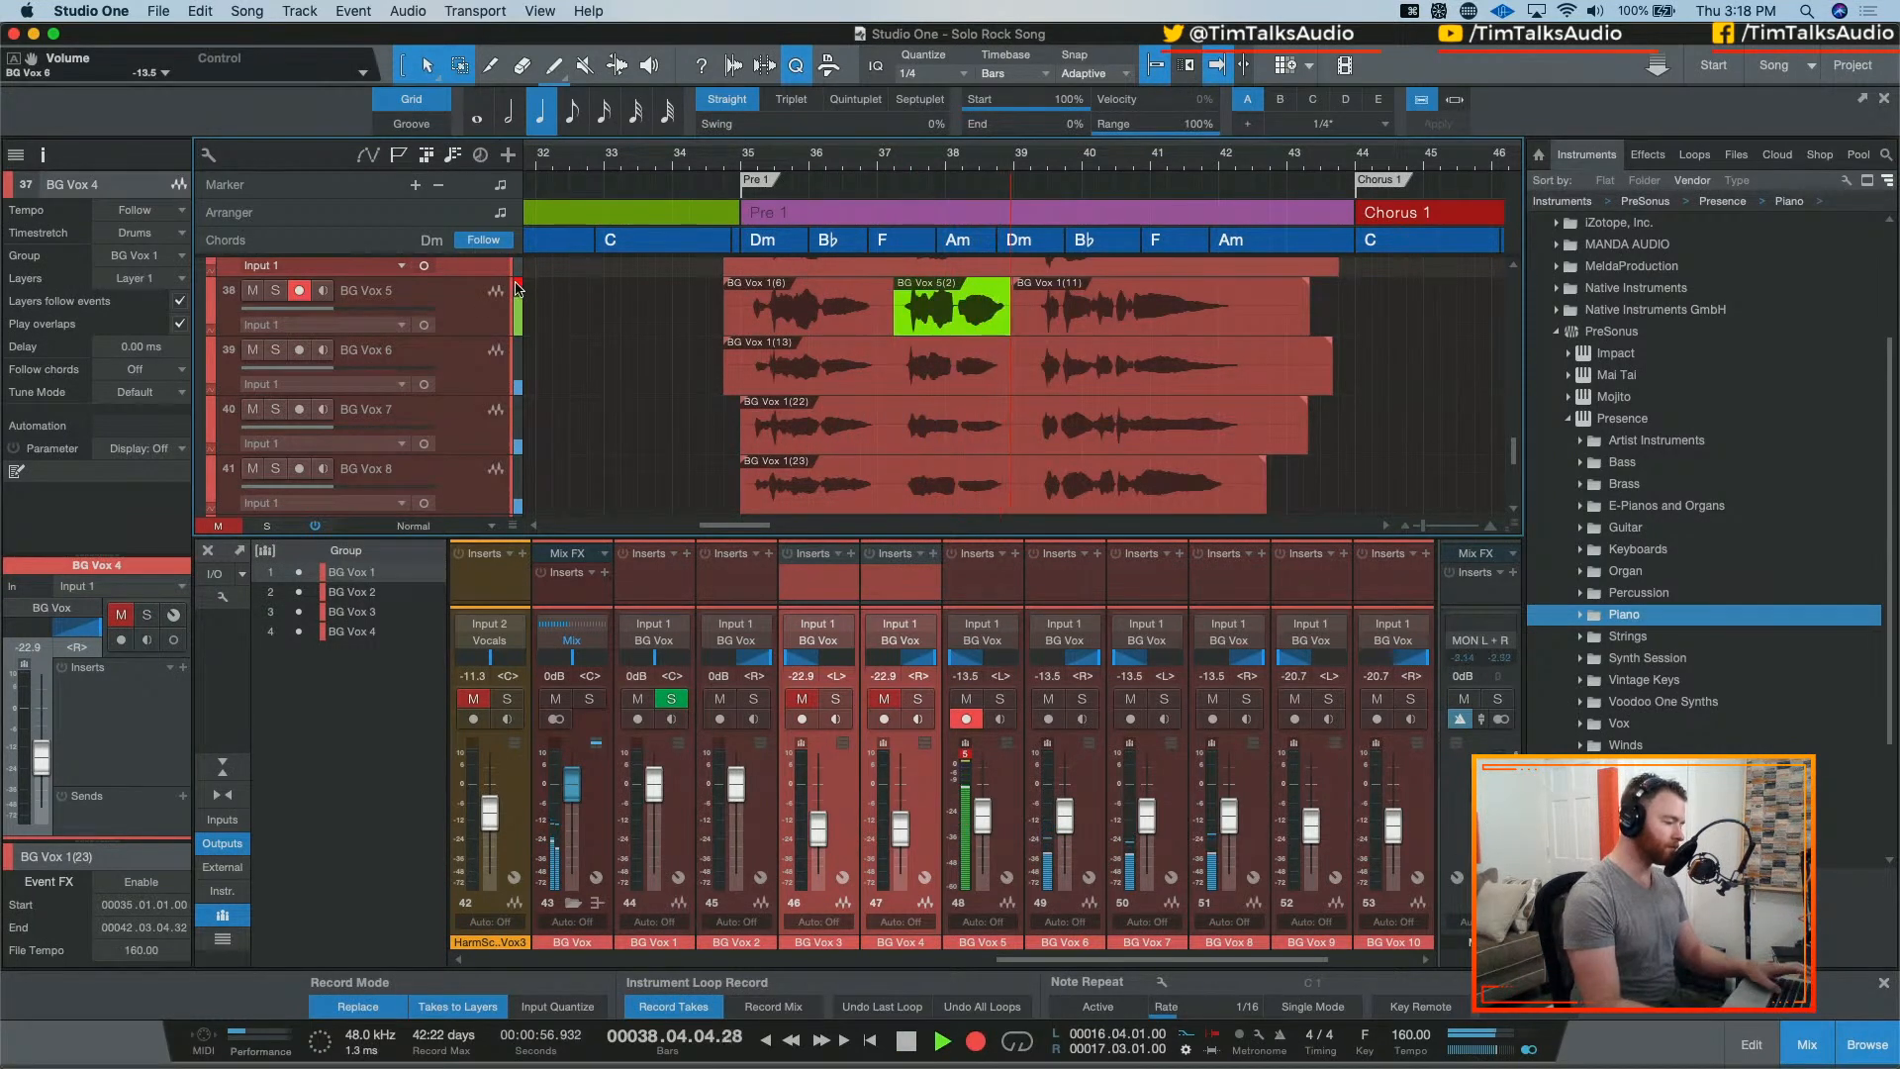
key(space)
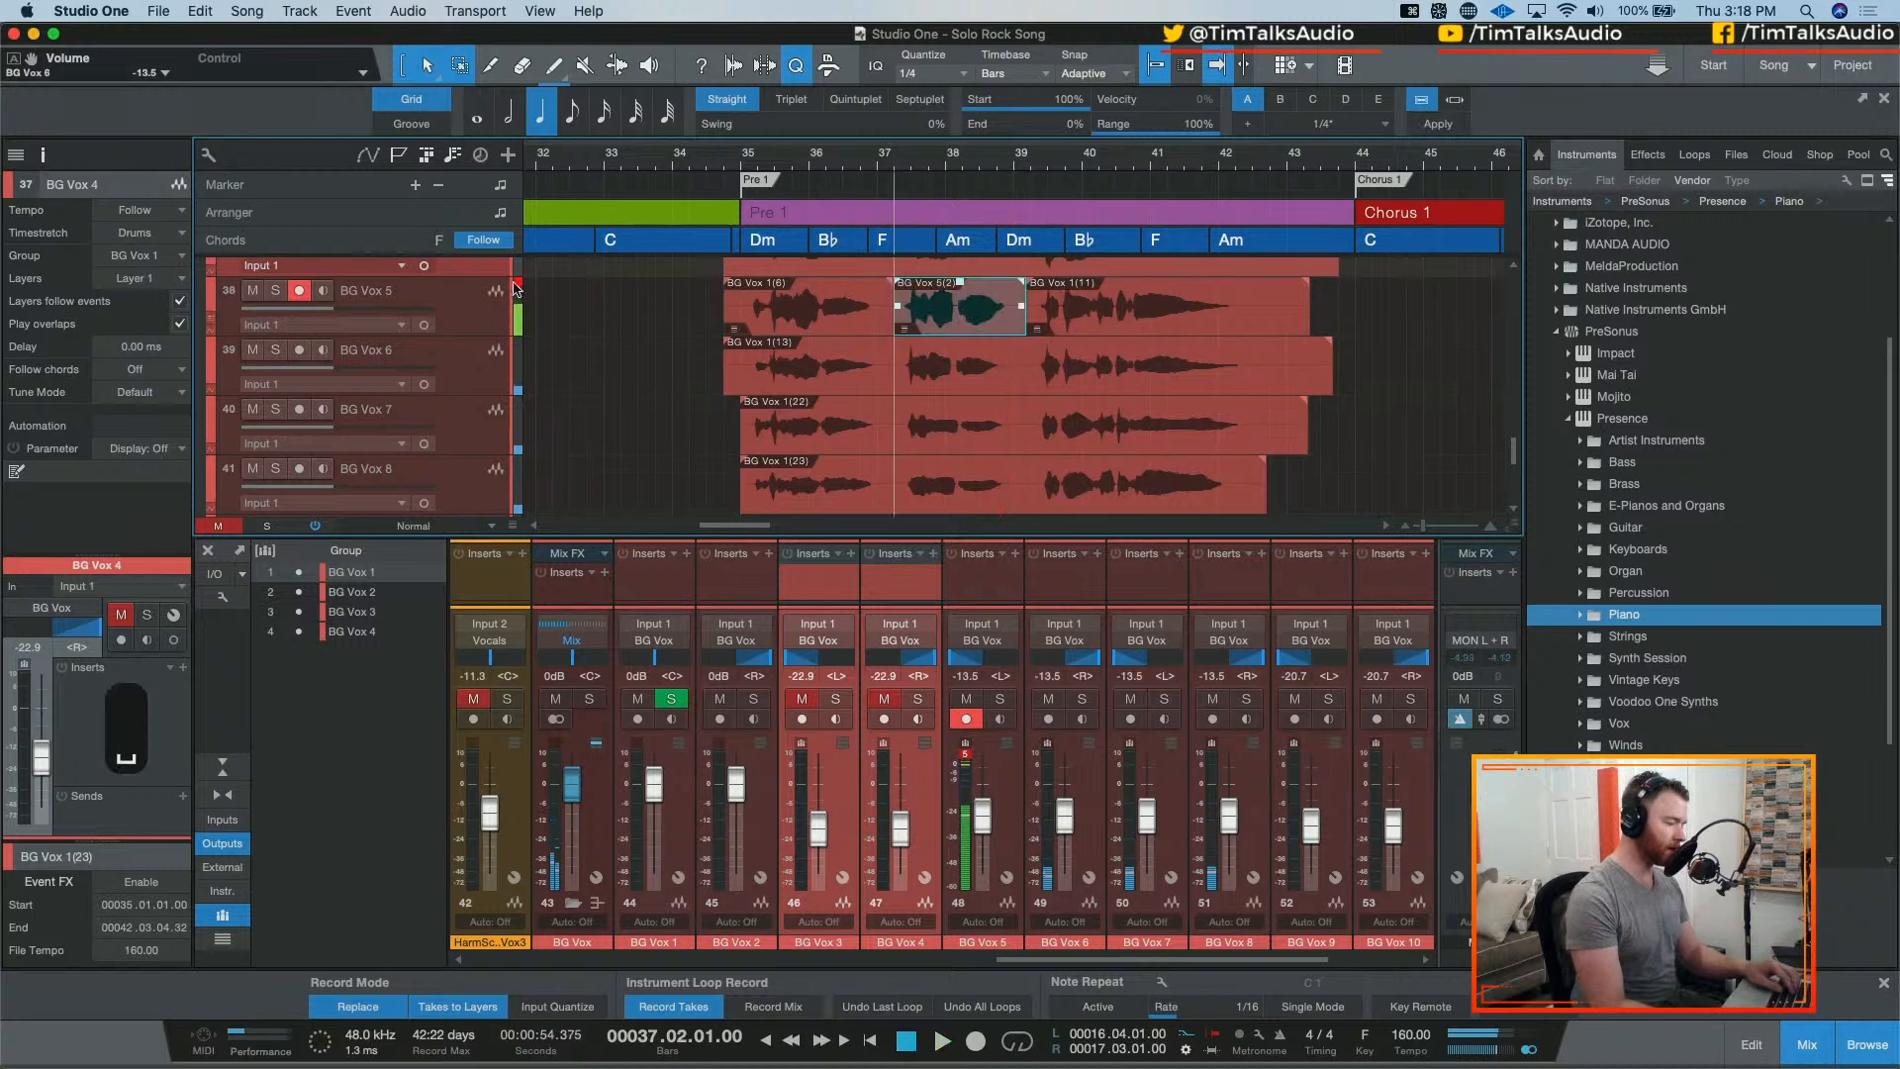
click(297, 352)
key(super+z)
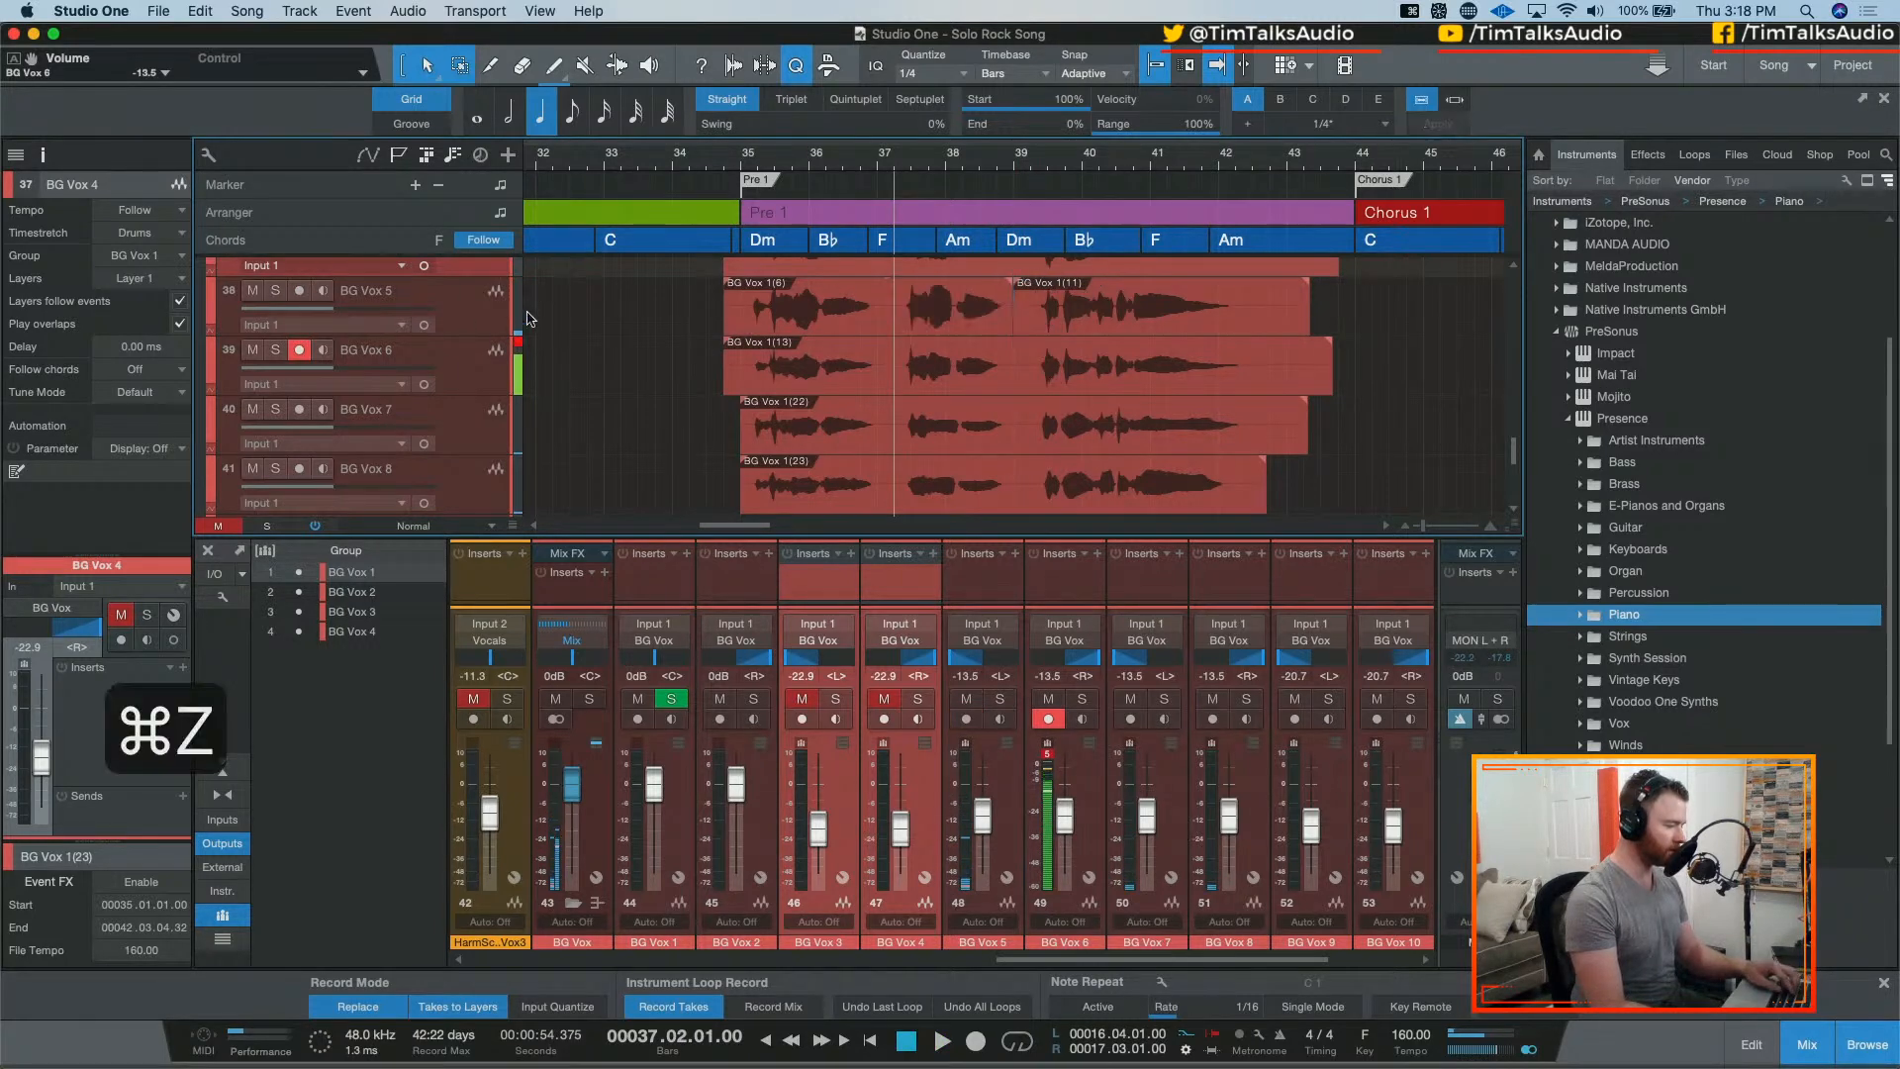
Step: Arm BG Vox 5 again, record a replacement take from 37.02 to about bar 39, and briefly play it back
click(299, 290)
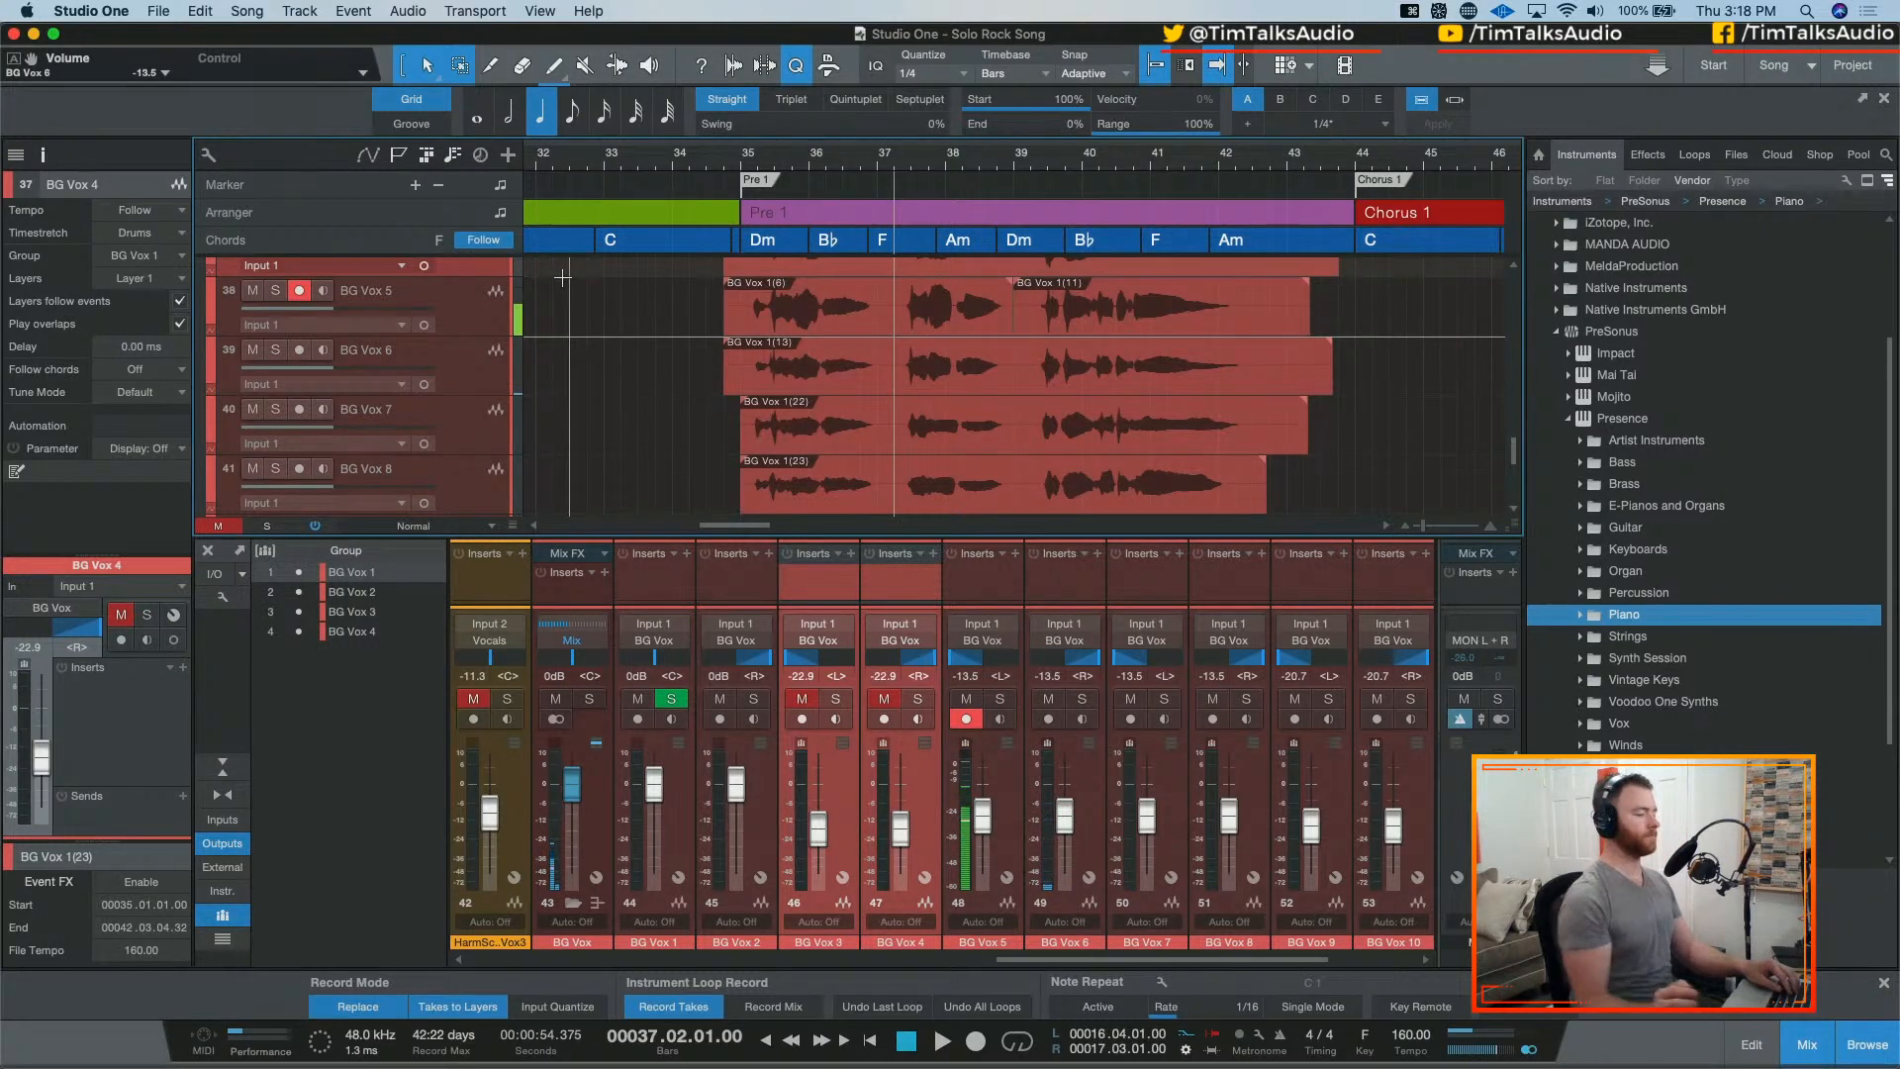
key(KP_Multiply)
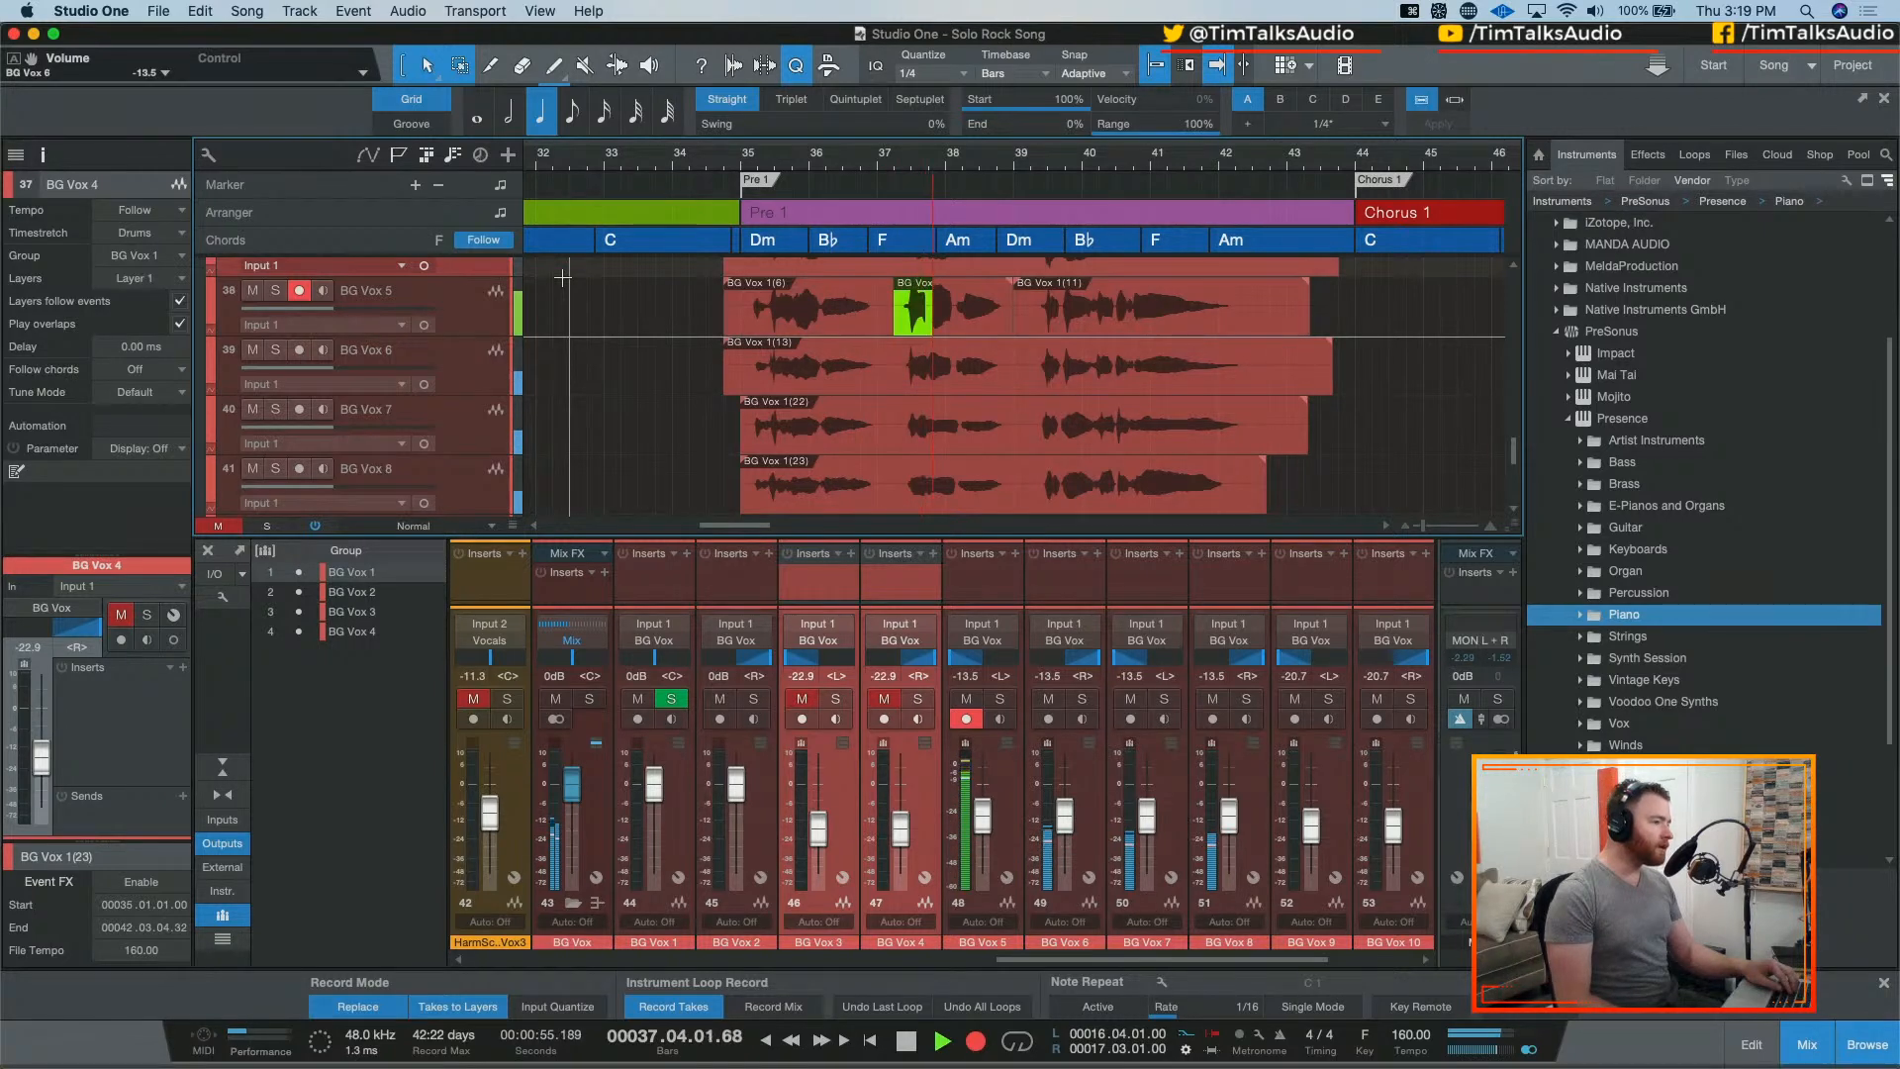
key(space)
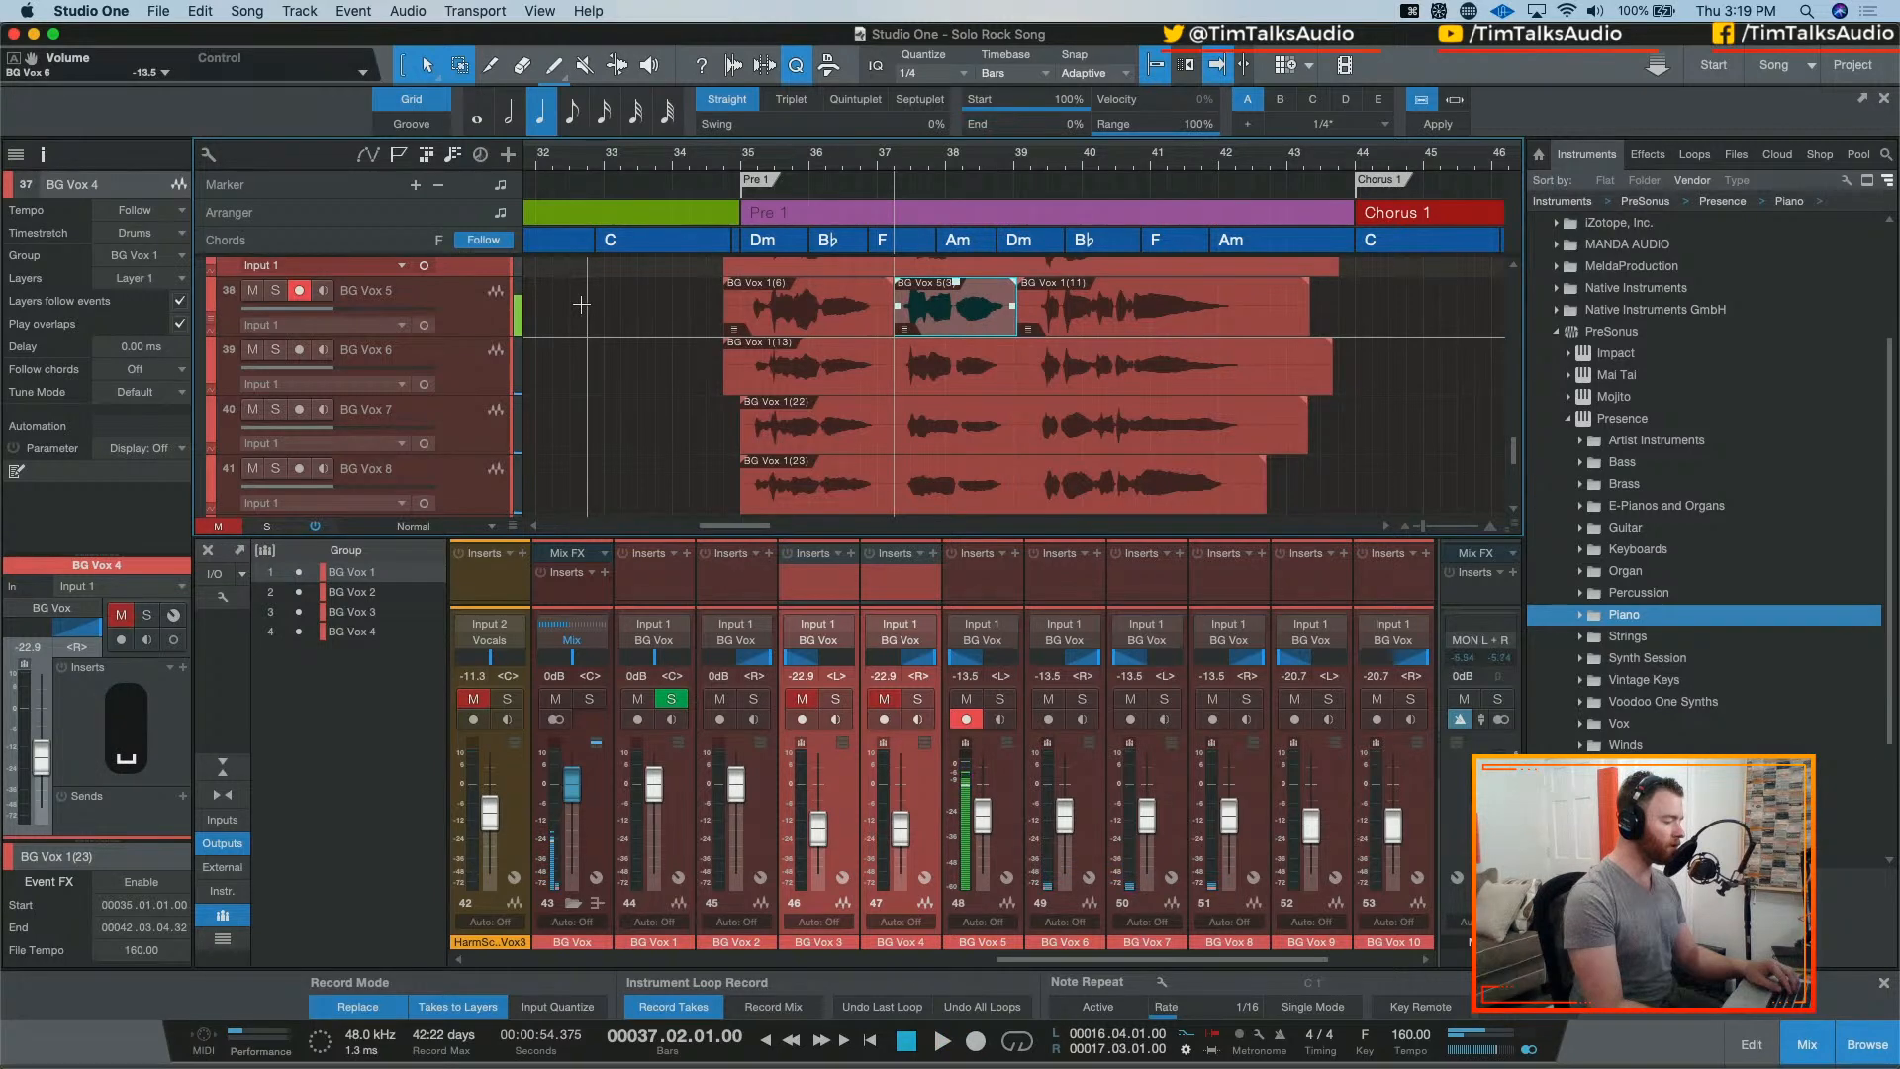
key(space)
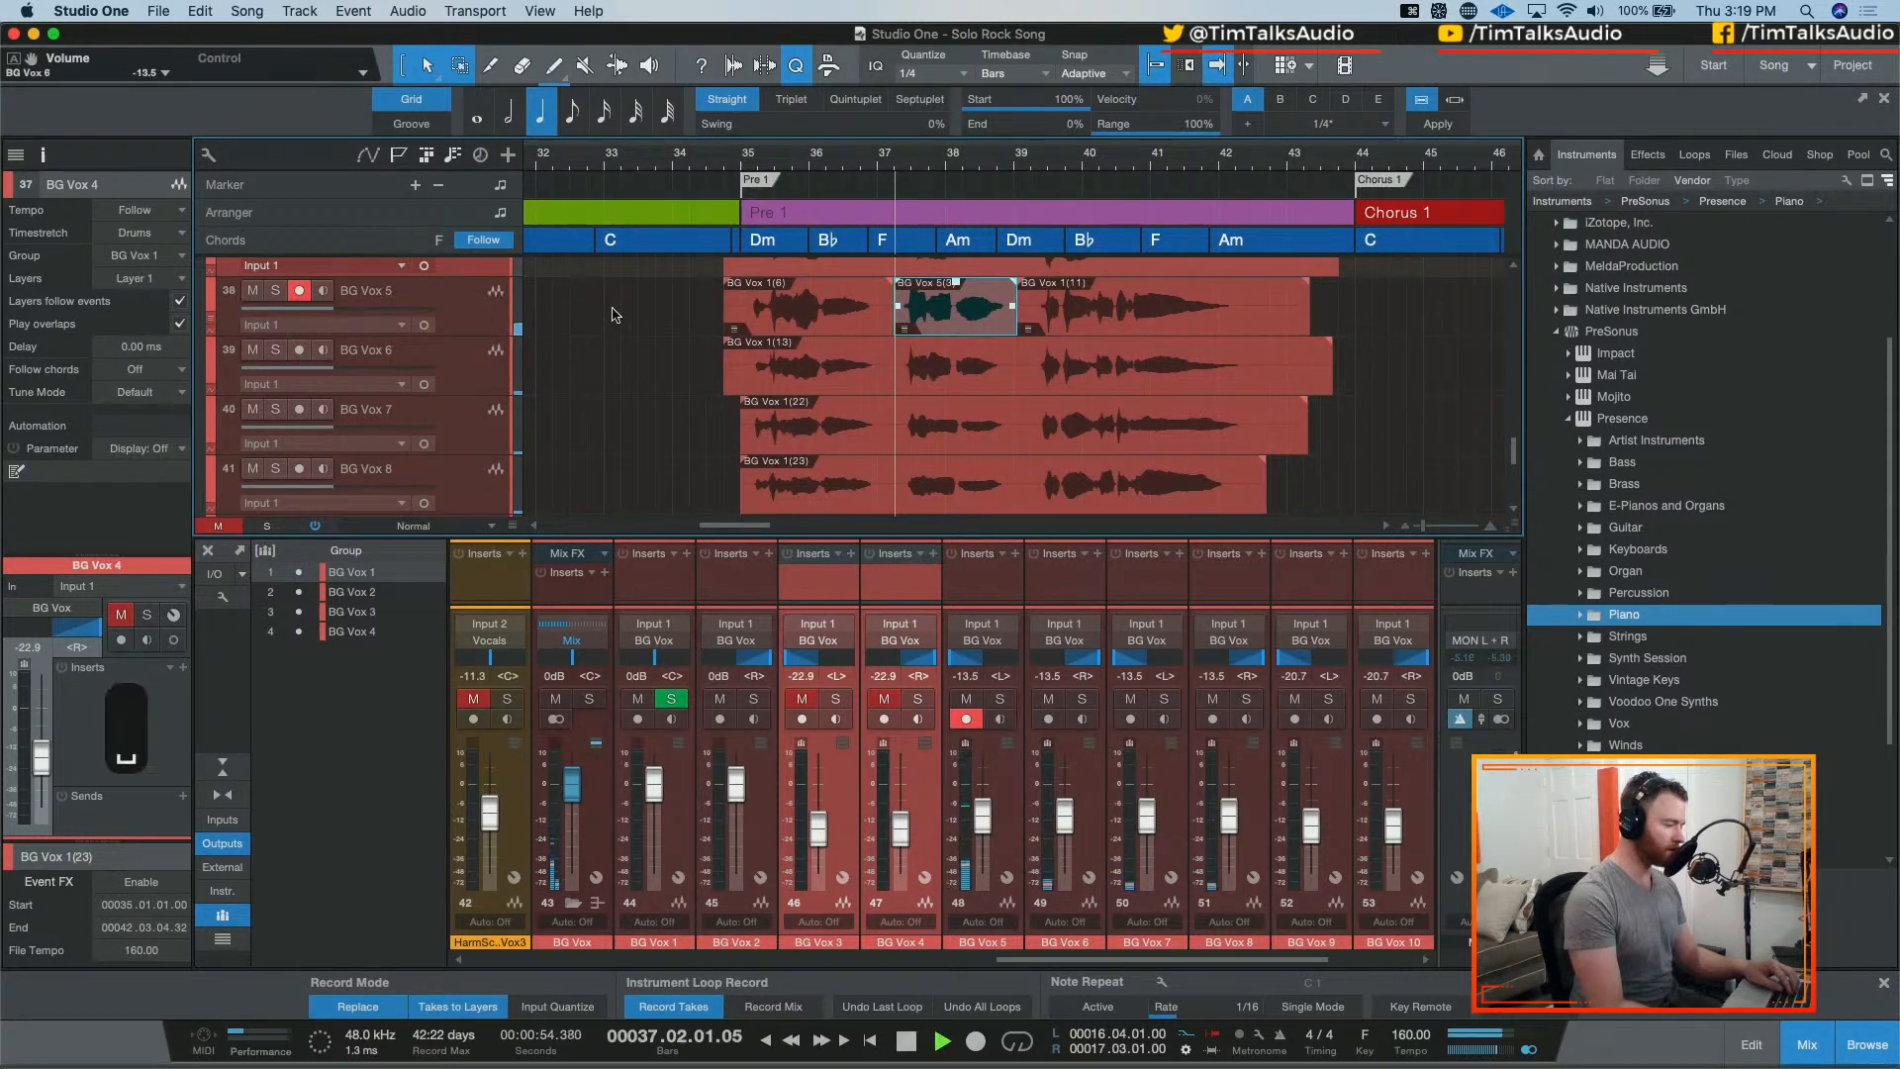
key(space)
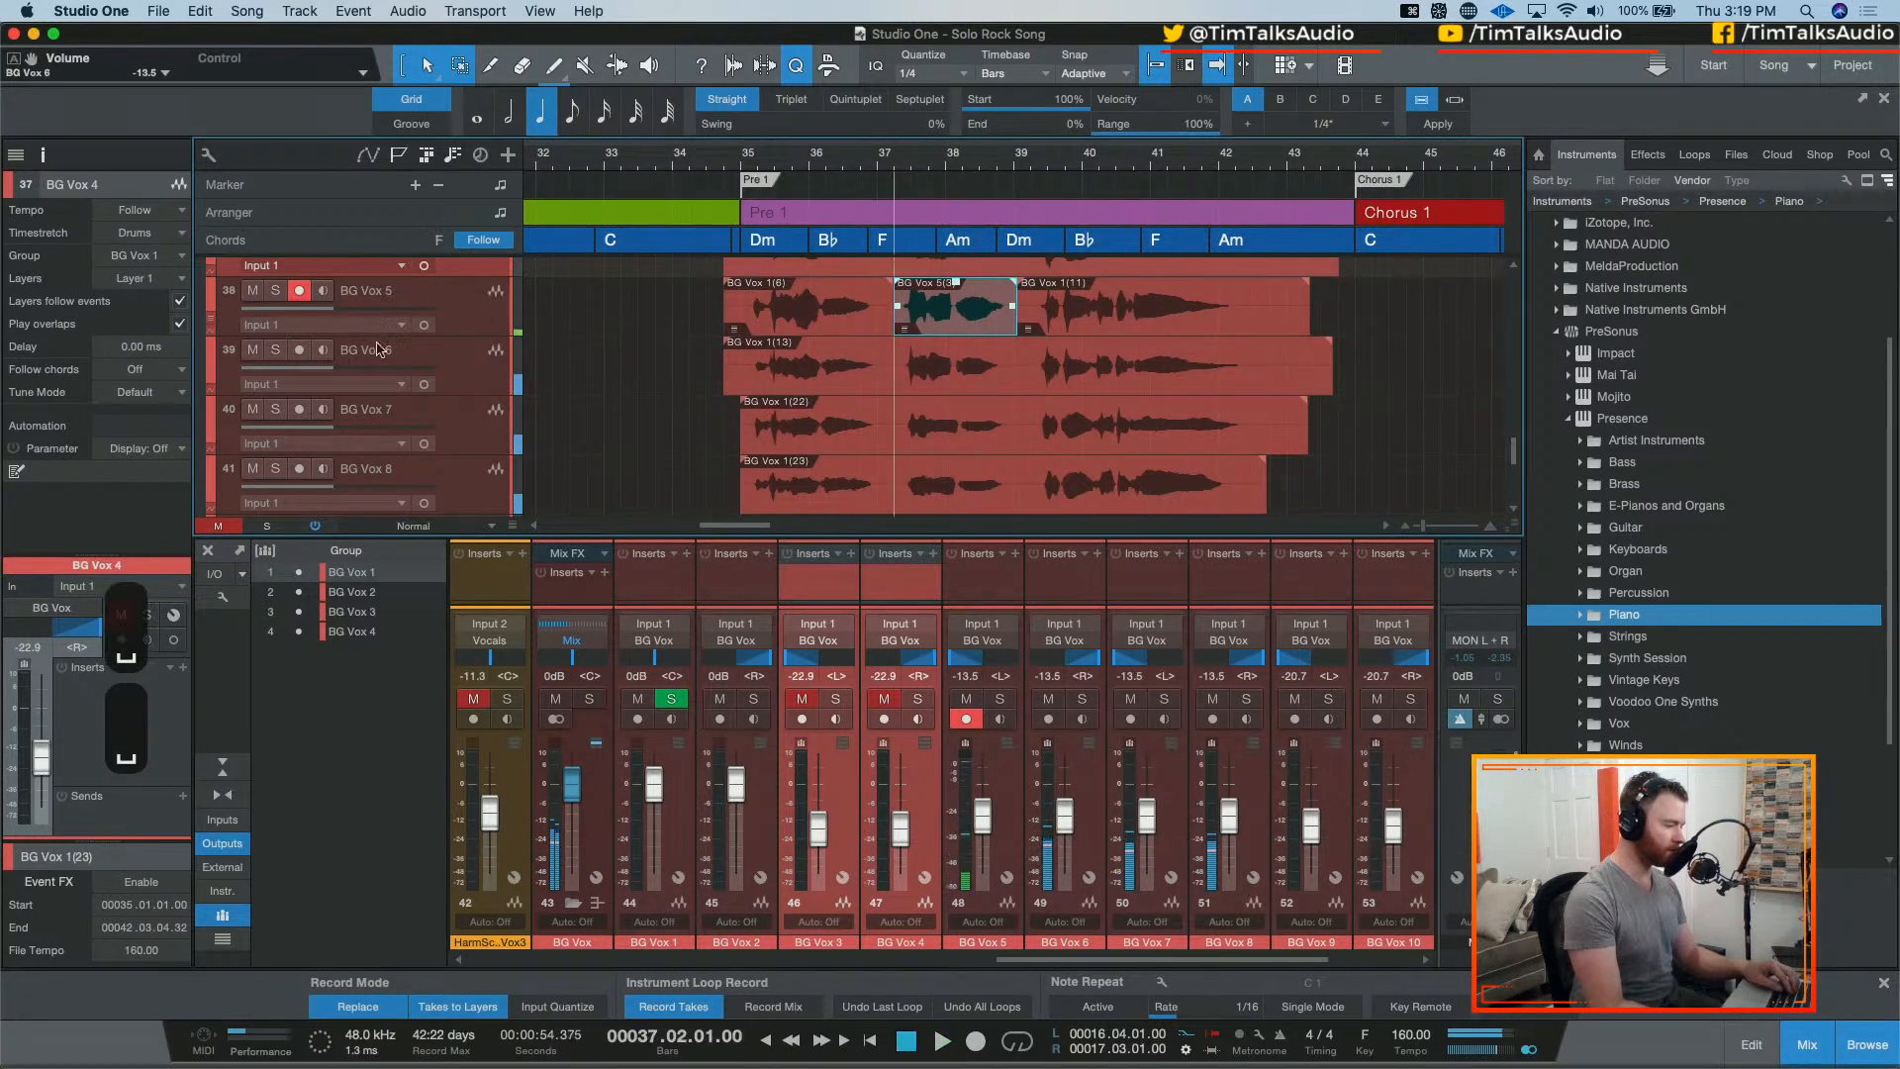
Step: Arm BG Vox 6 for recording and disarm BG Vox 5
click(300, 351)
click(300, 292)
Step: Try two replacement takes on BG Vox 6 from 37.02, undoing each recording
key(KP_Multiply)
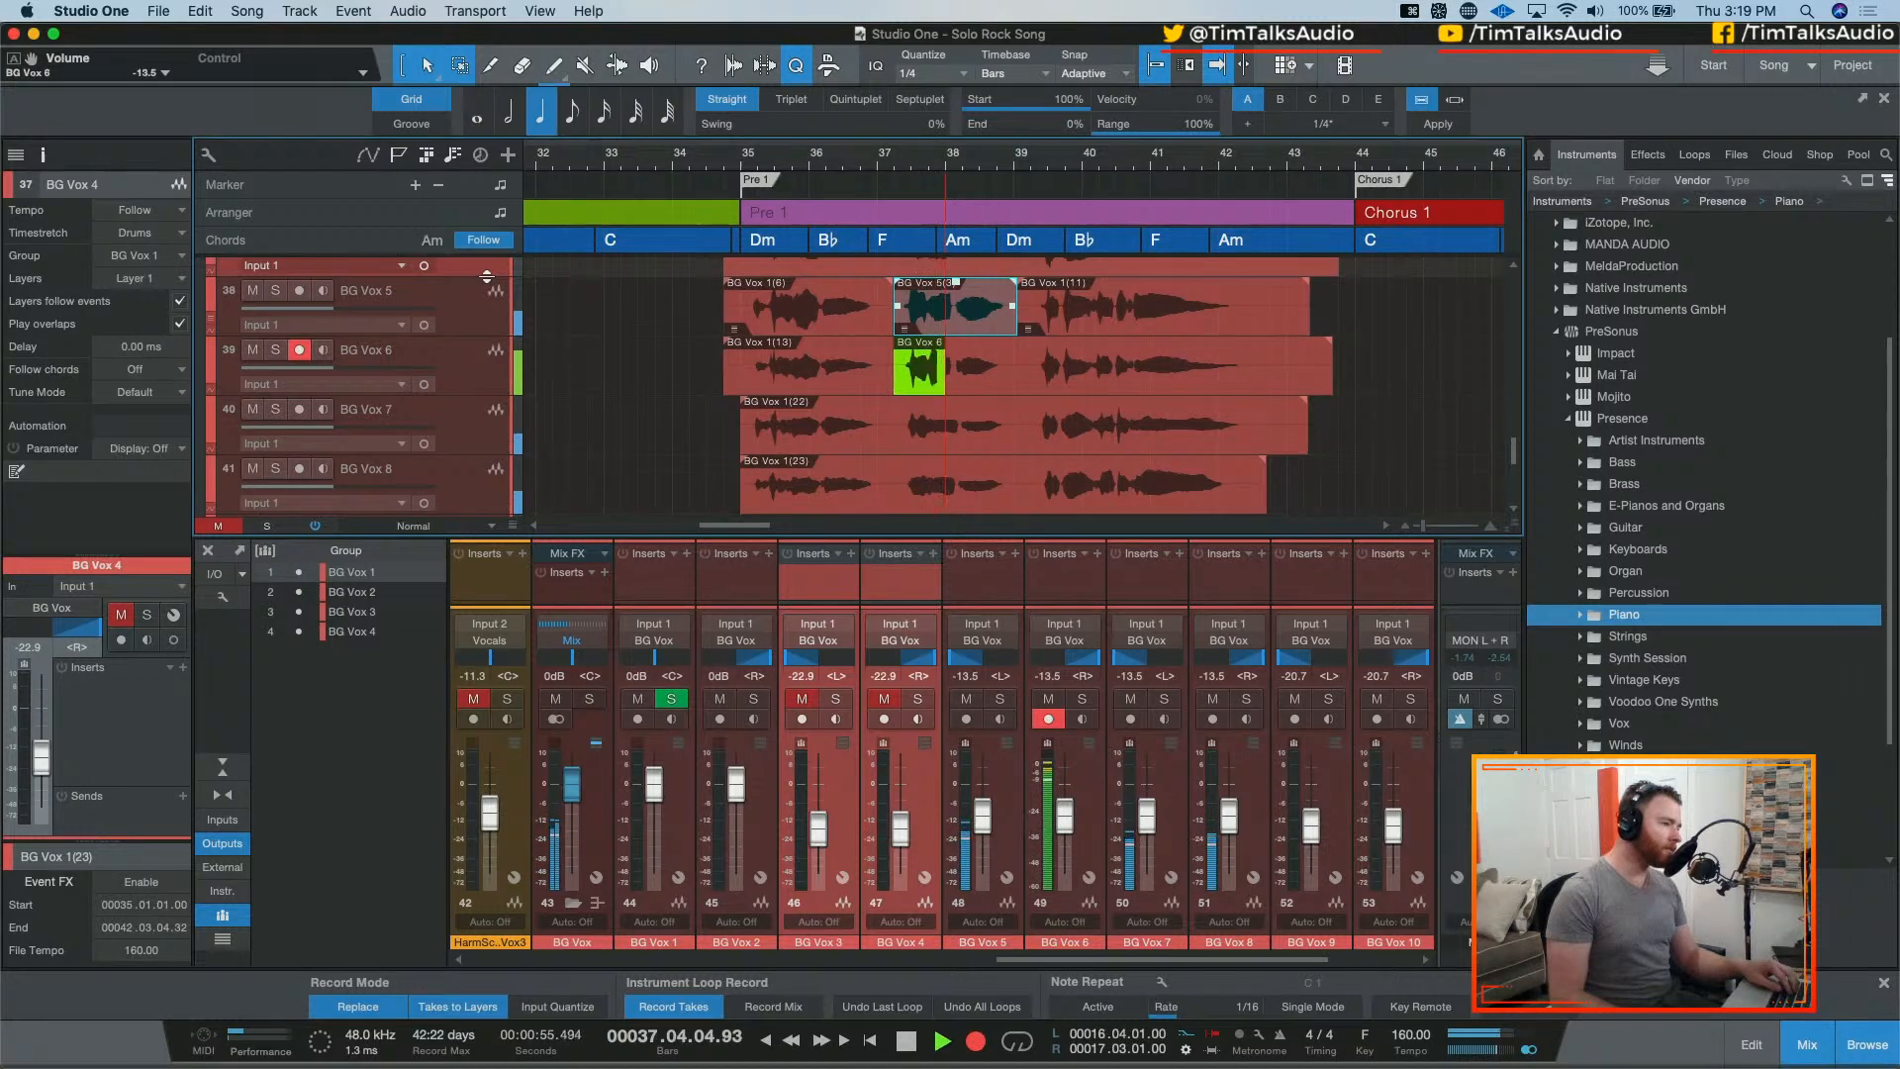
key(space)
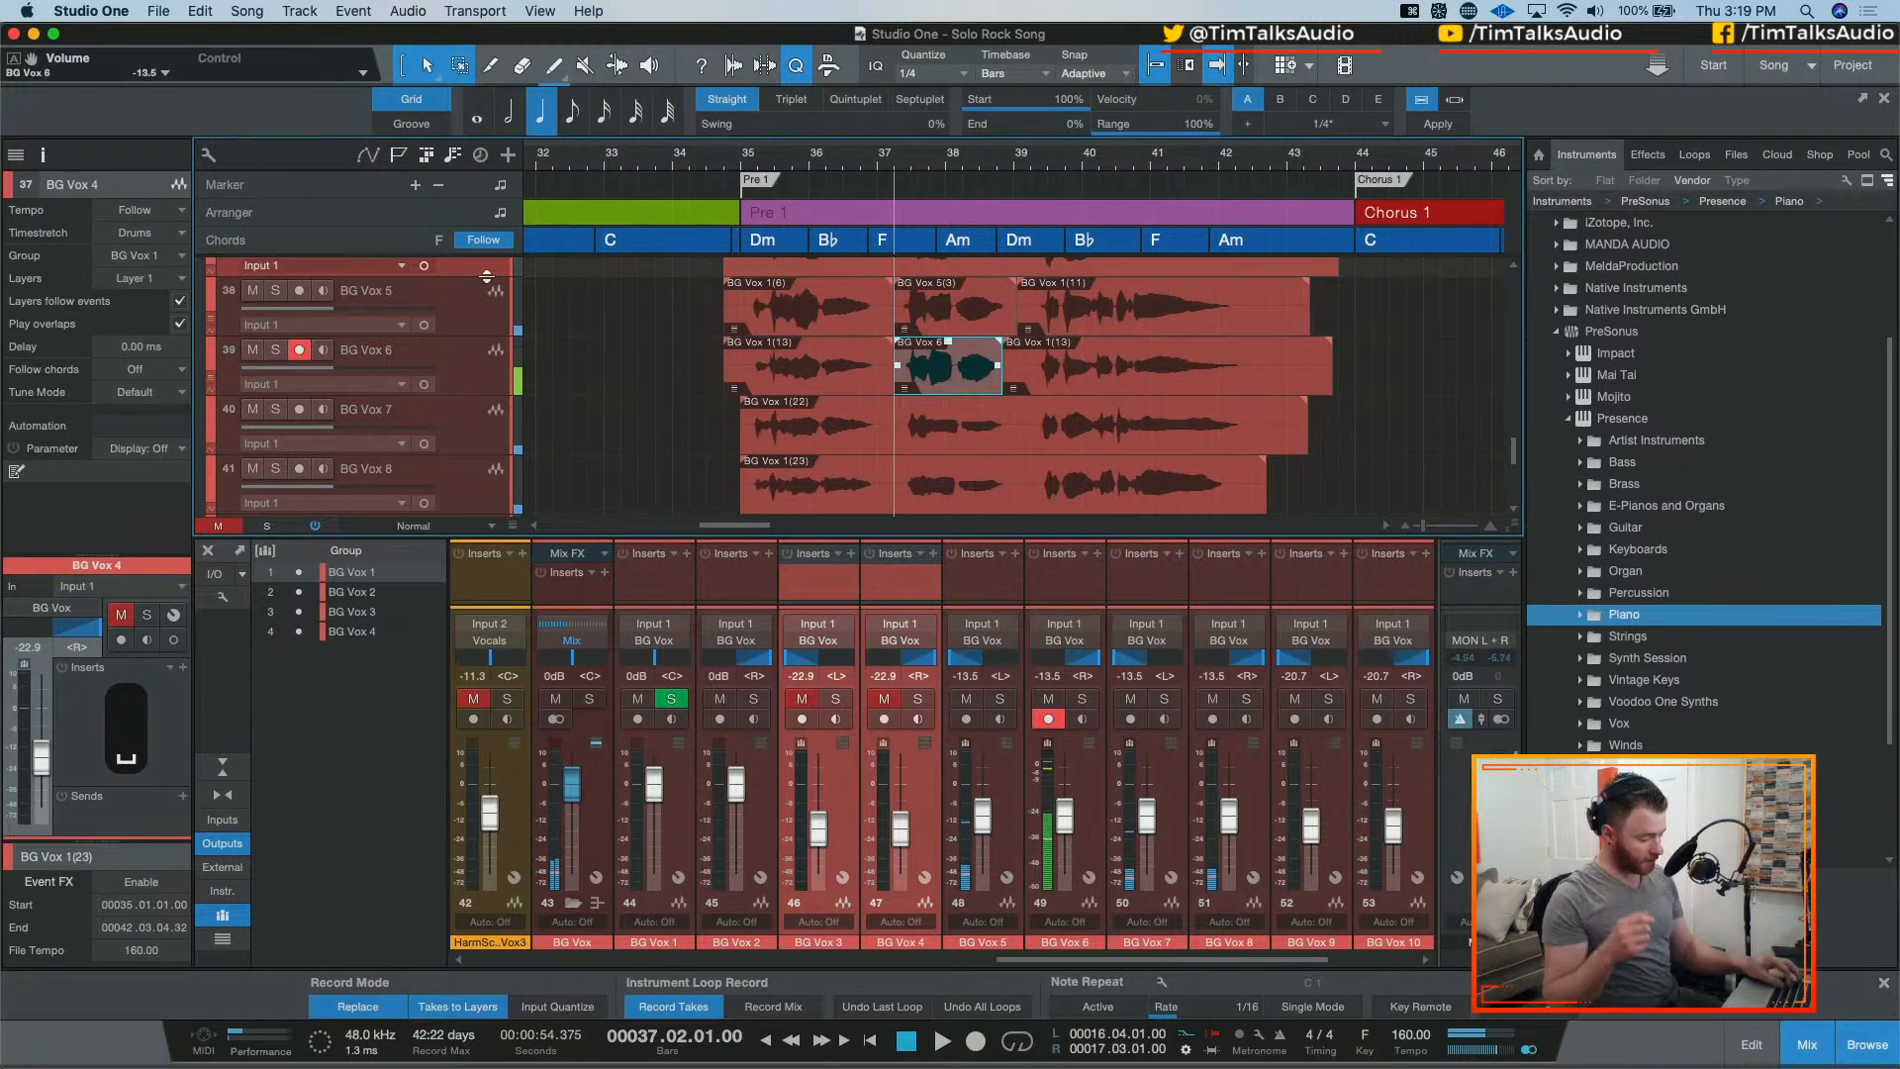
key(cmd+z)
key(b)
key(space)
key(KP_Multiply)
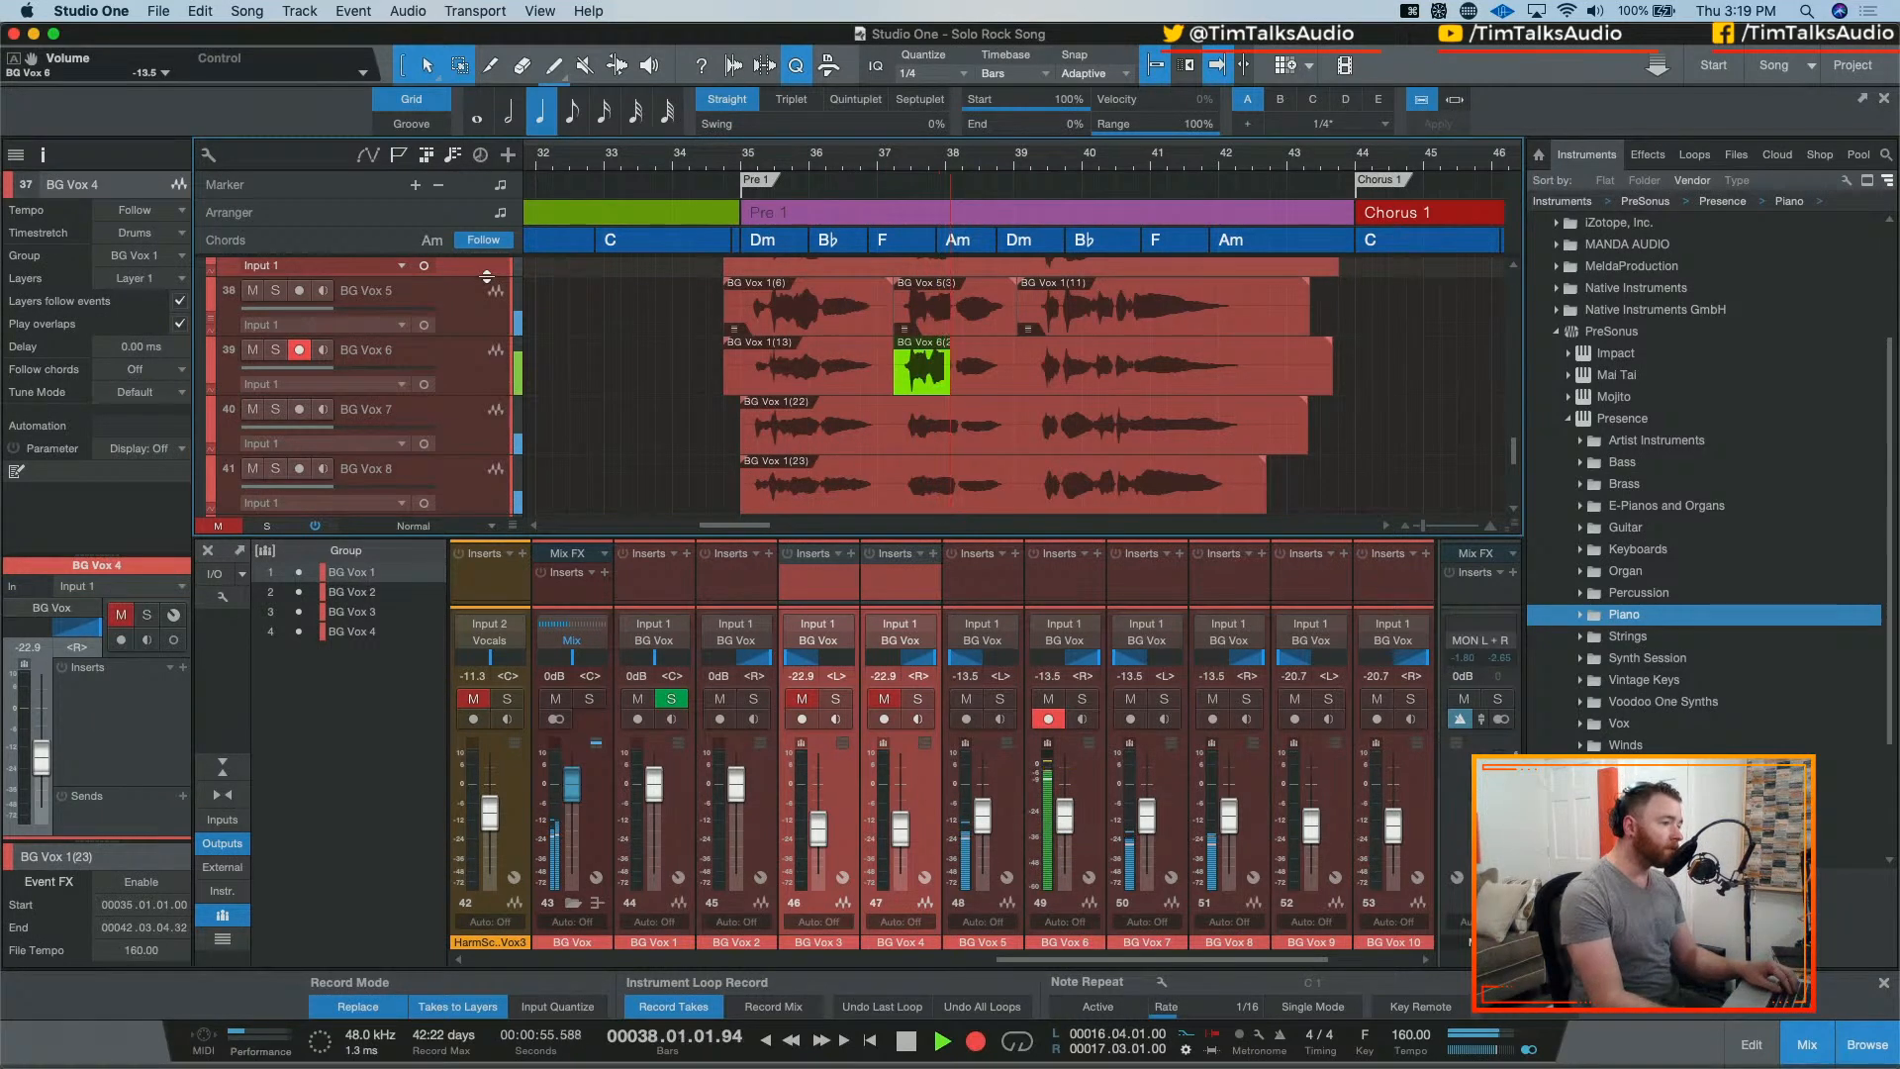
key(space)
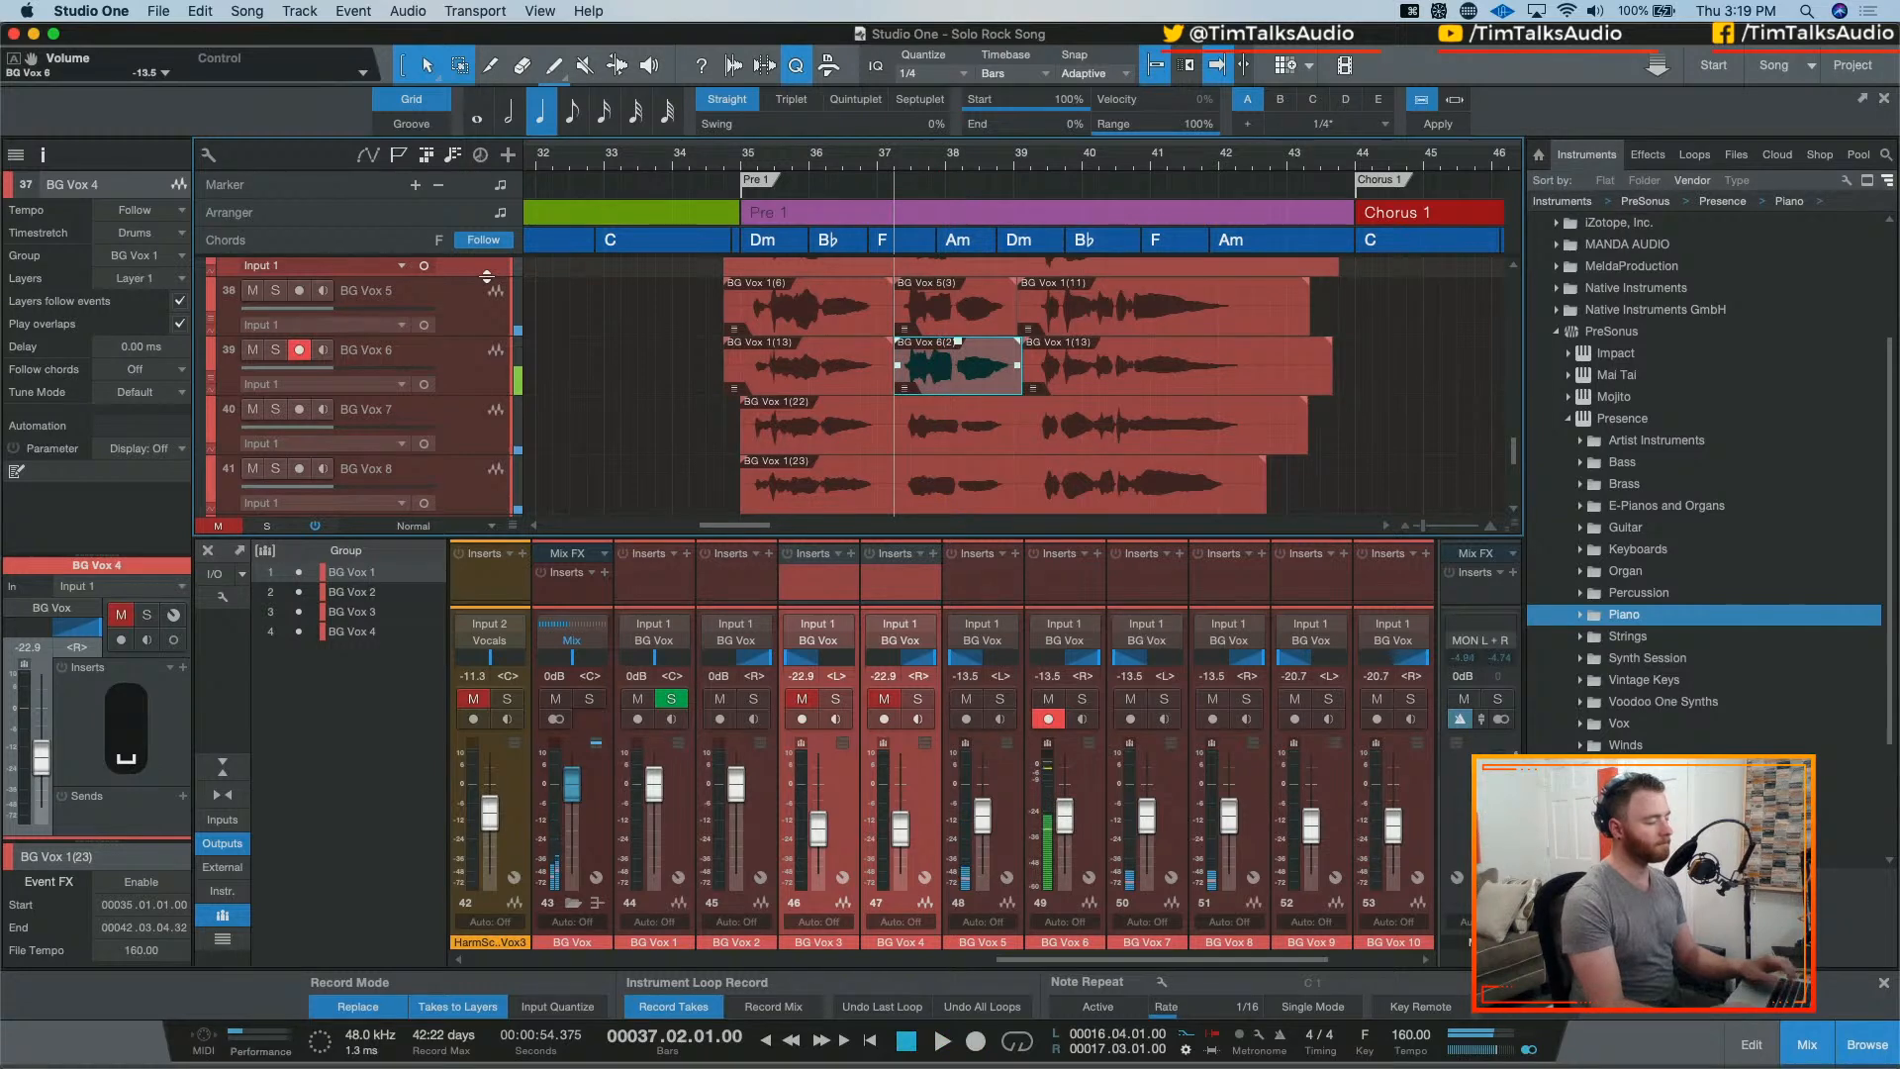
key(super+z)
Step: Record a replacement take on BG Vox 6 from 37.02 to about bar 39, and disarm the track
key(KP_Multiply)
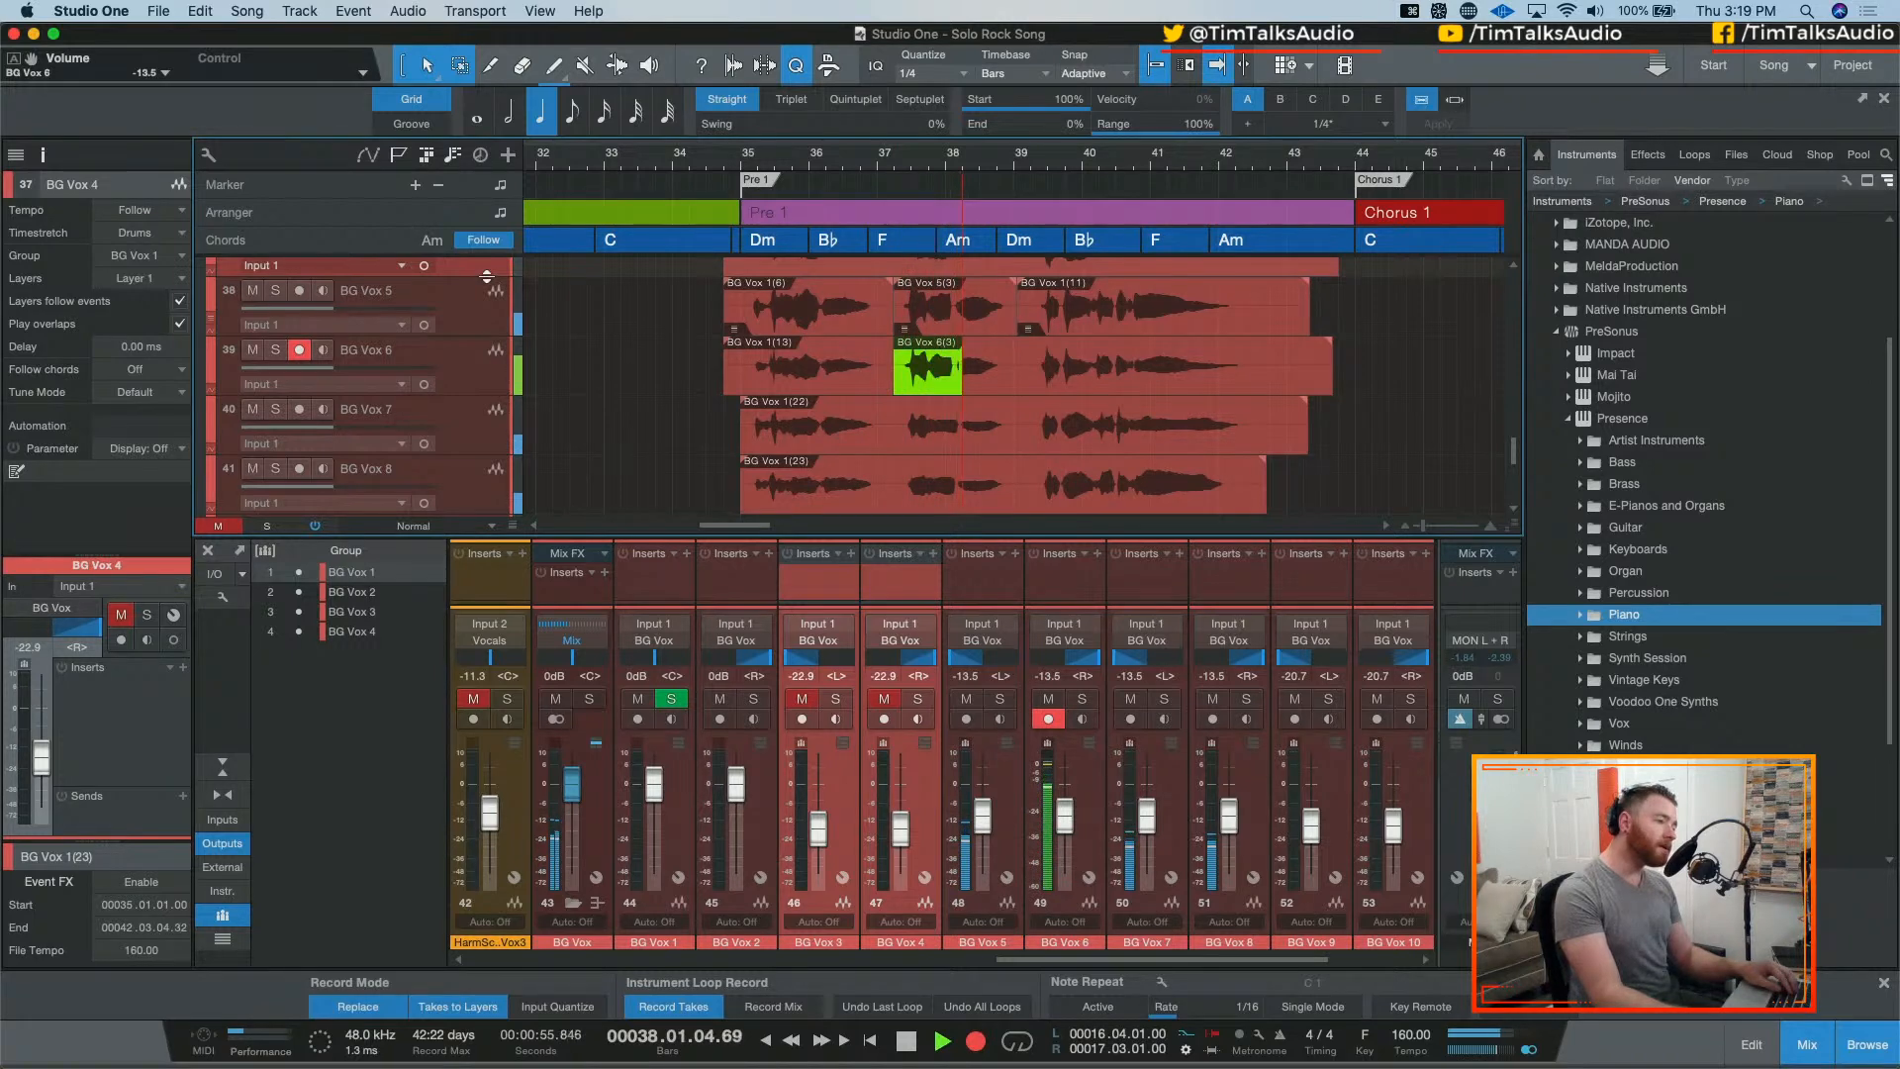
key(space)
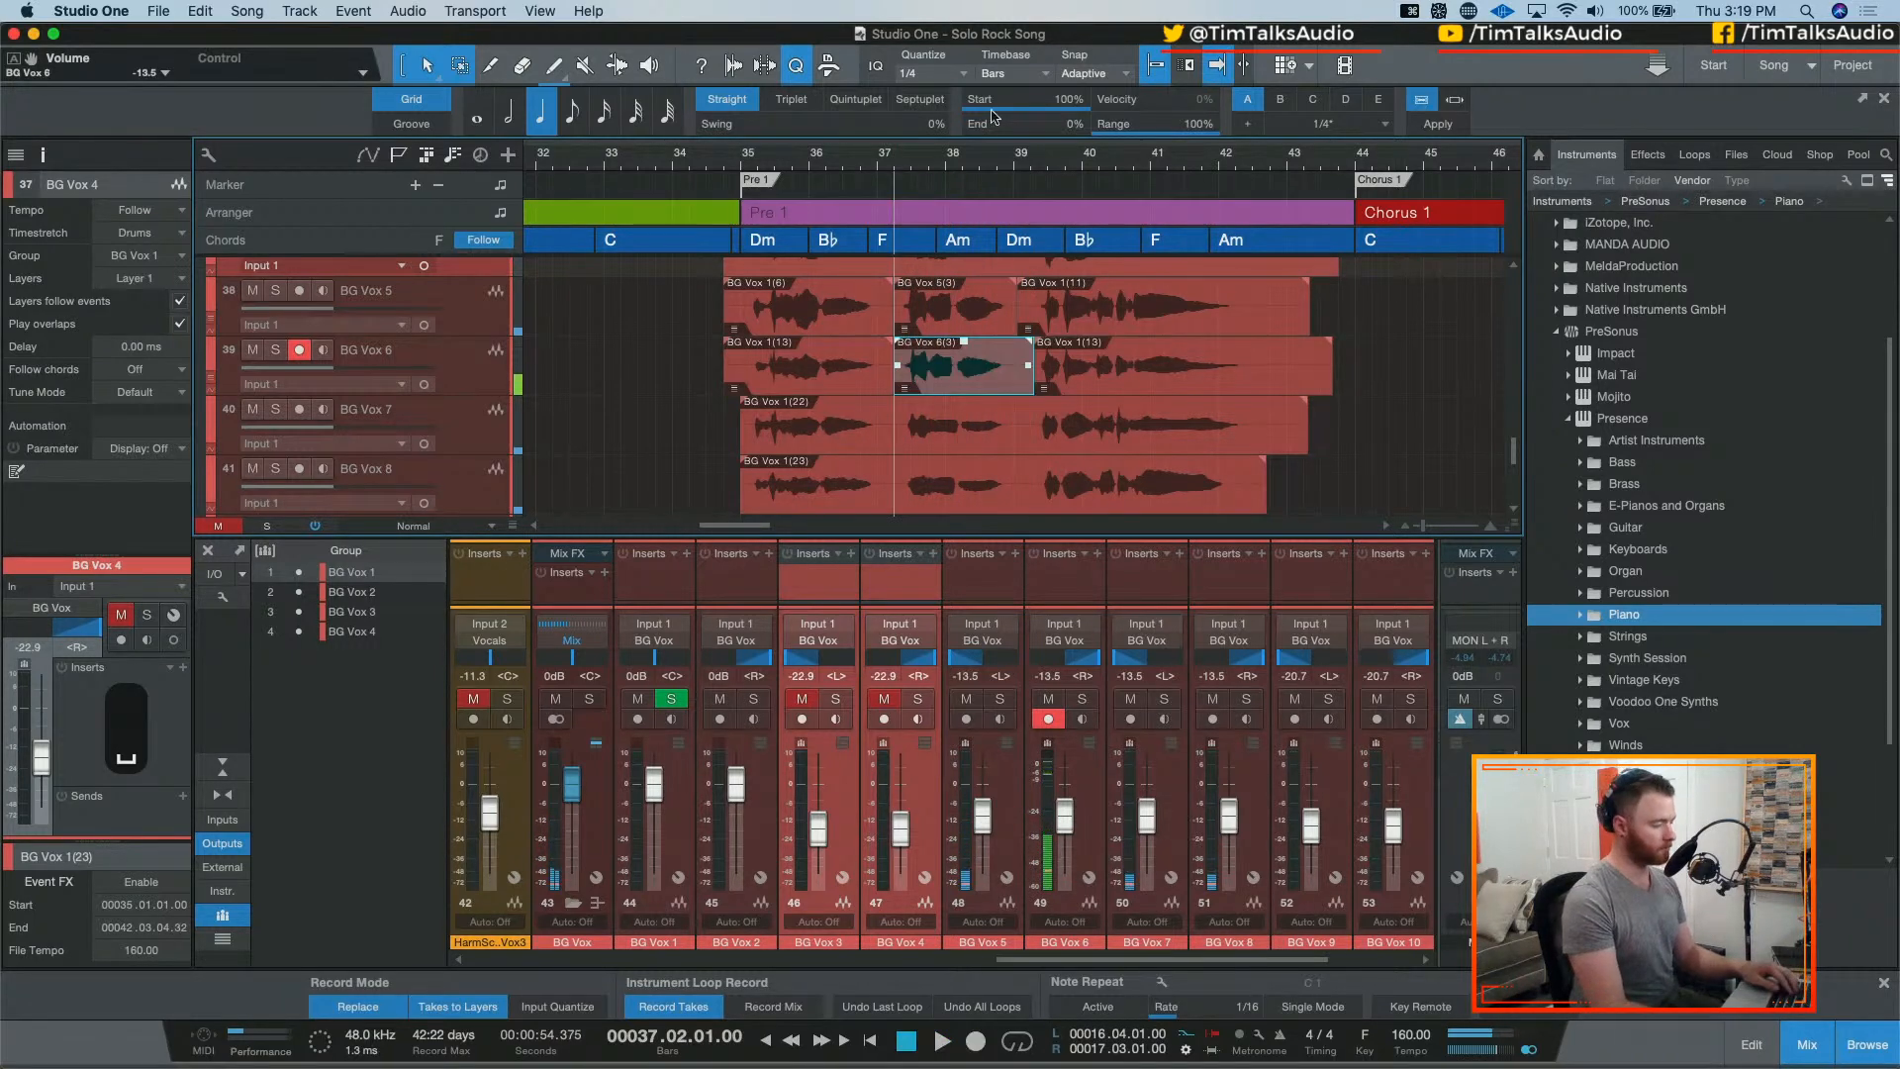
click(299, 351)
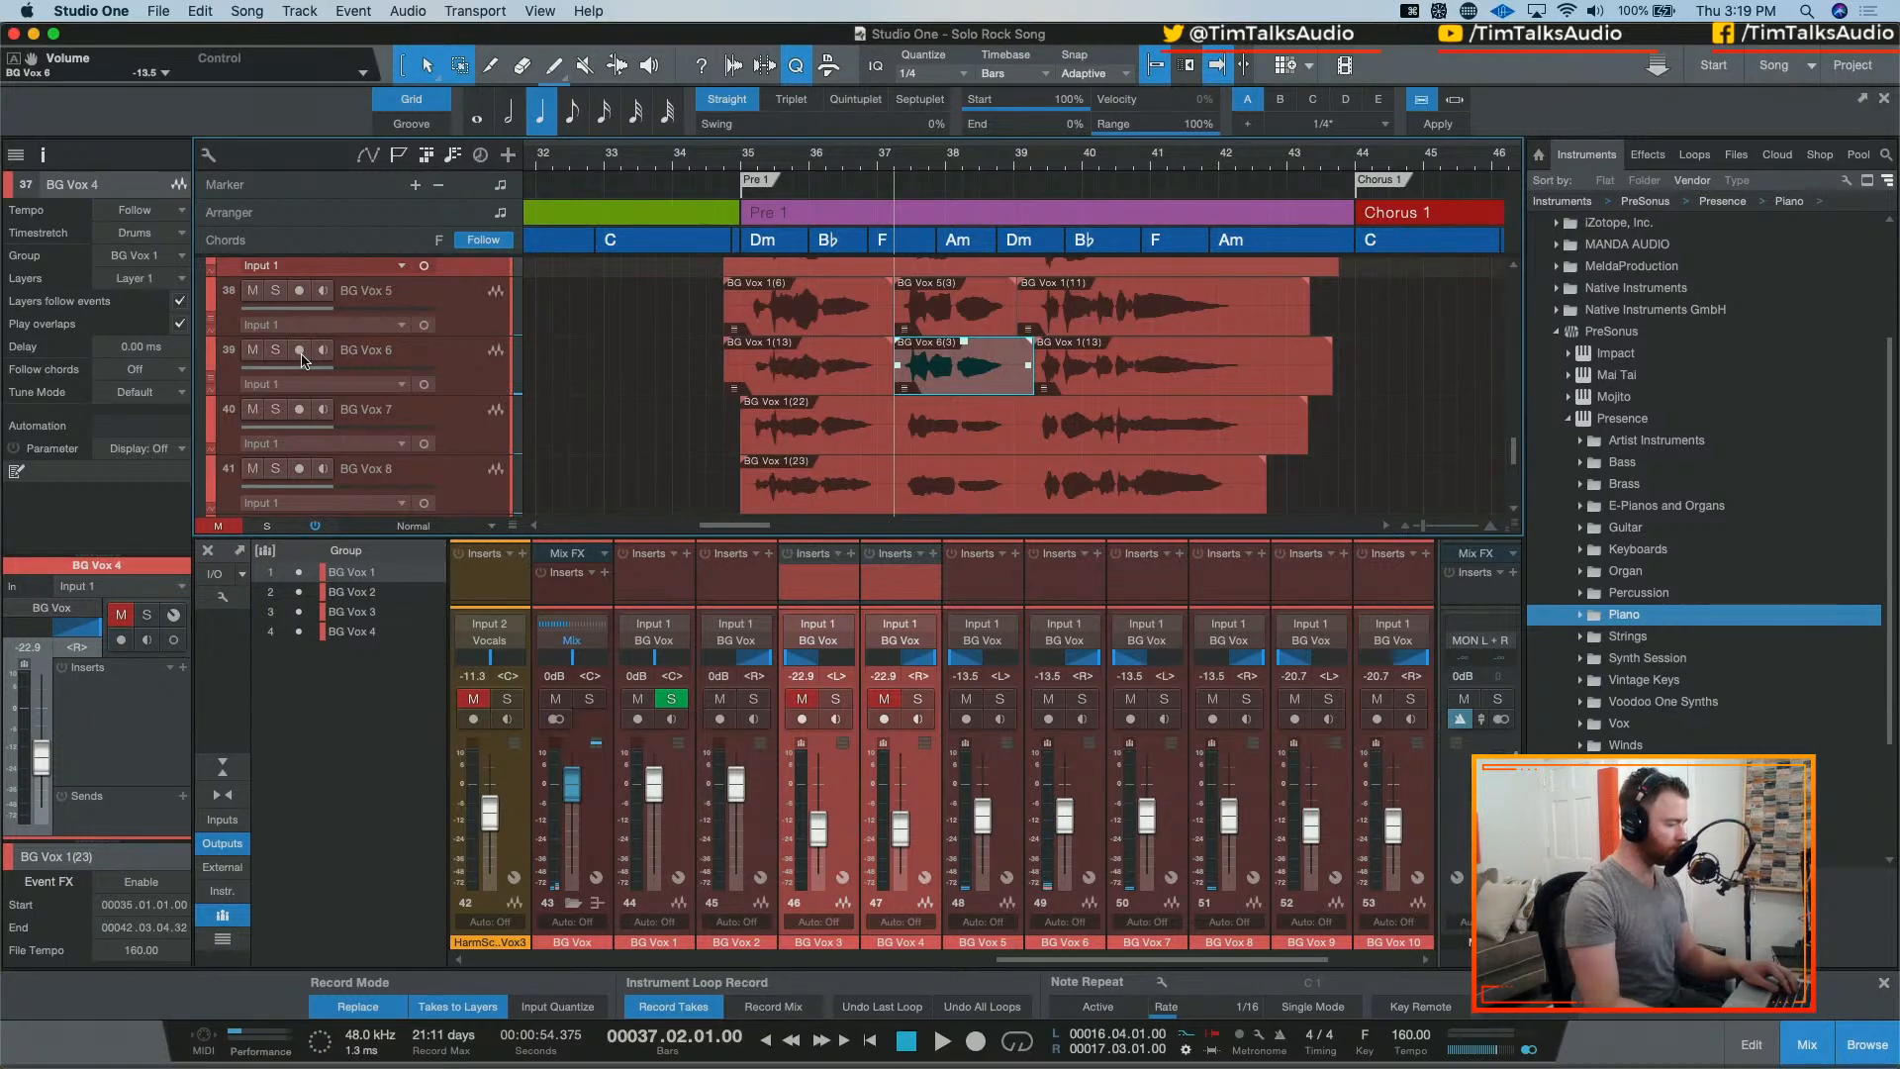
Step: Arm BG Vox 1, and unmute BG Vox 3 and BG Vox 4 while playing the Pre 1 section from 34.04
click(639, 718)
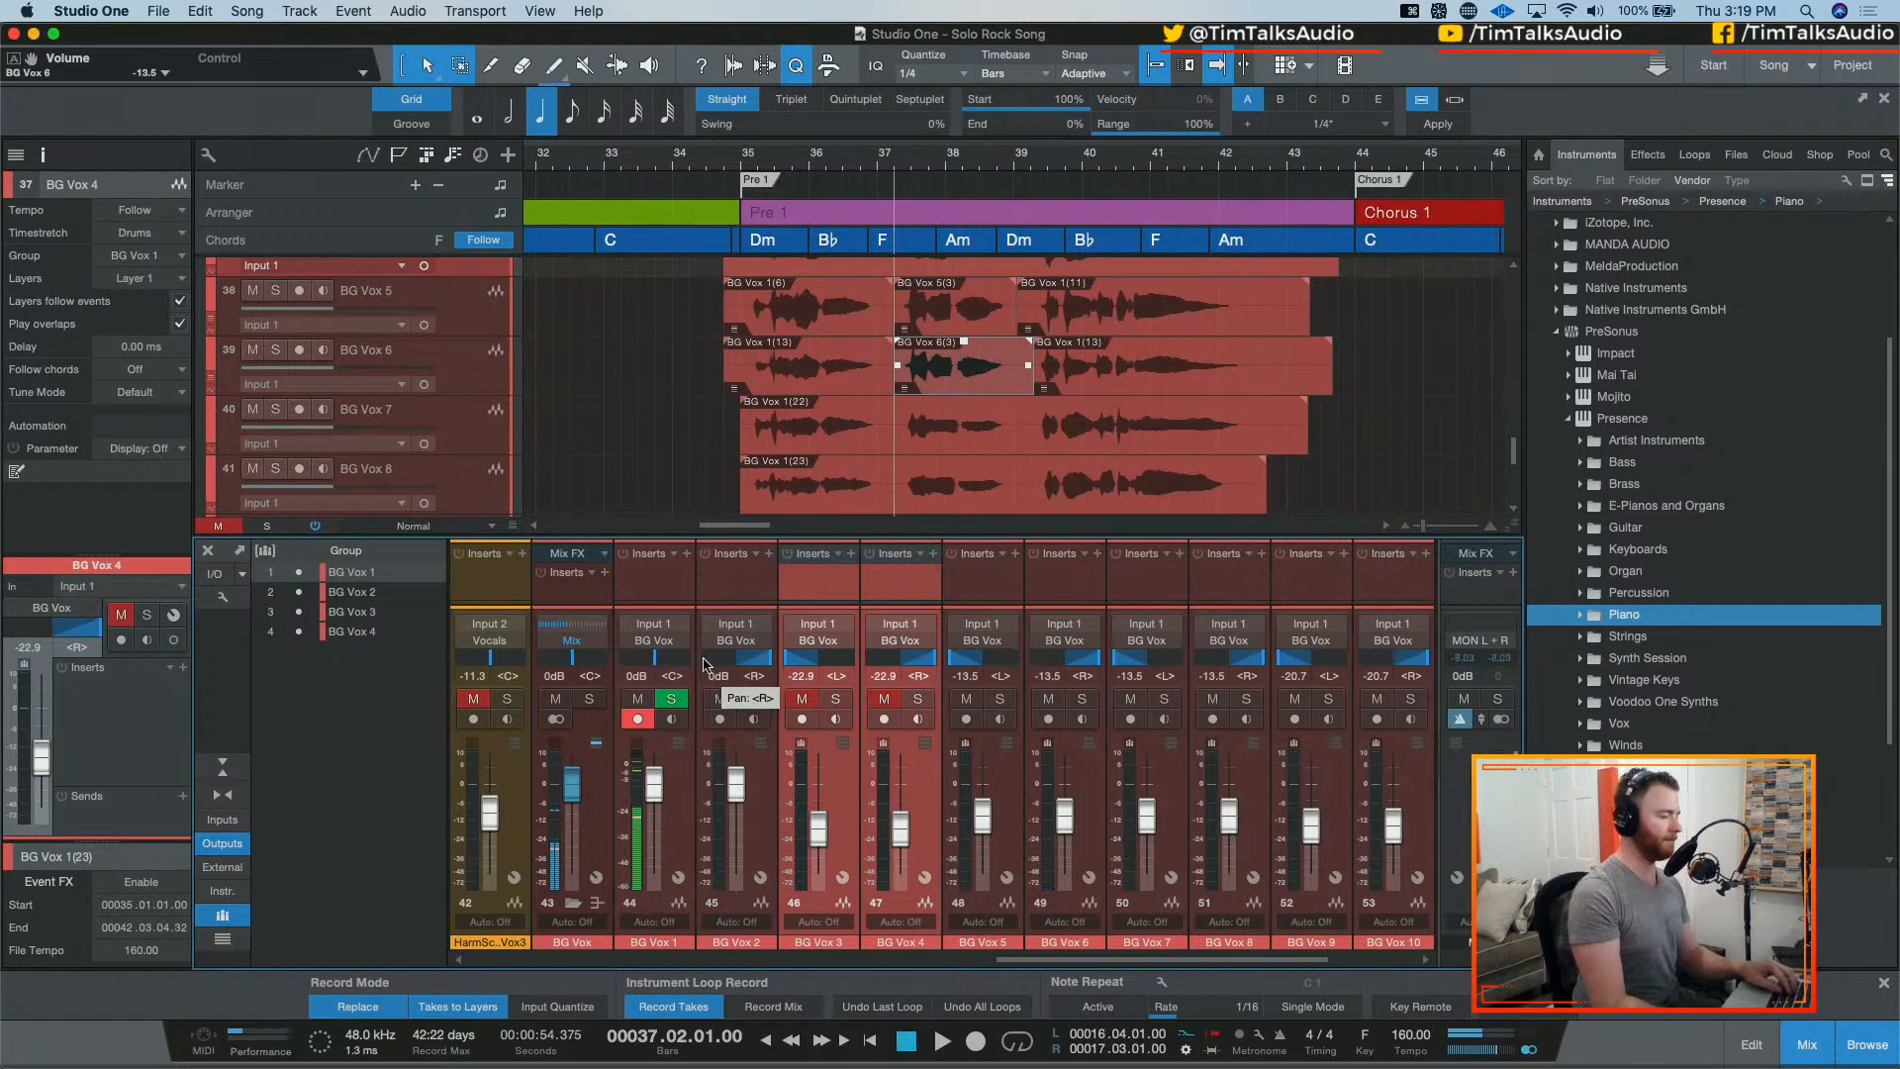
click(725, 158)
key(space)
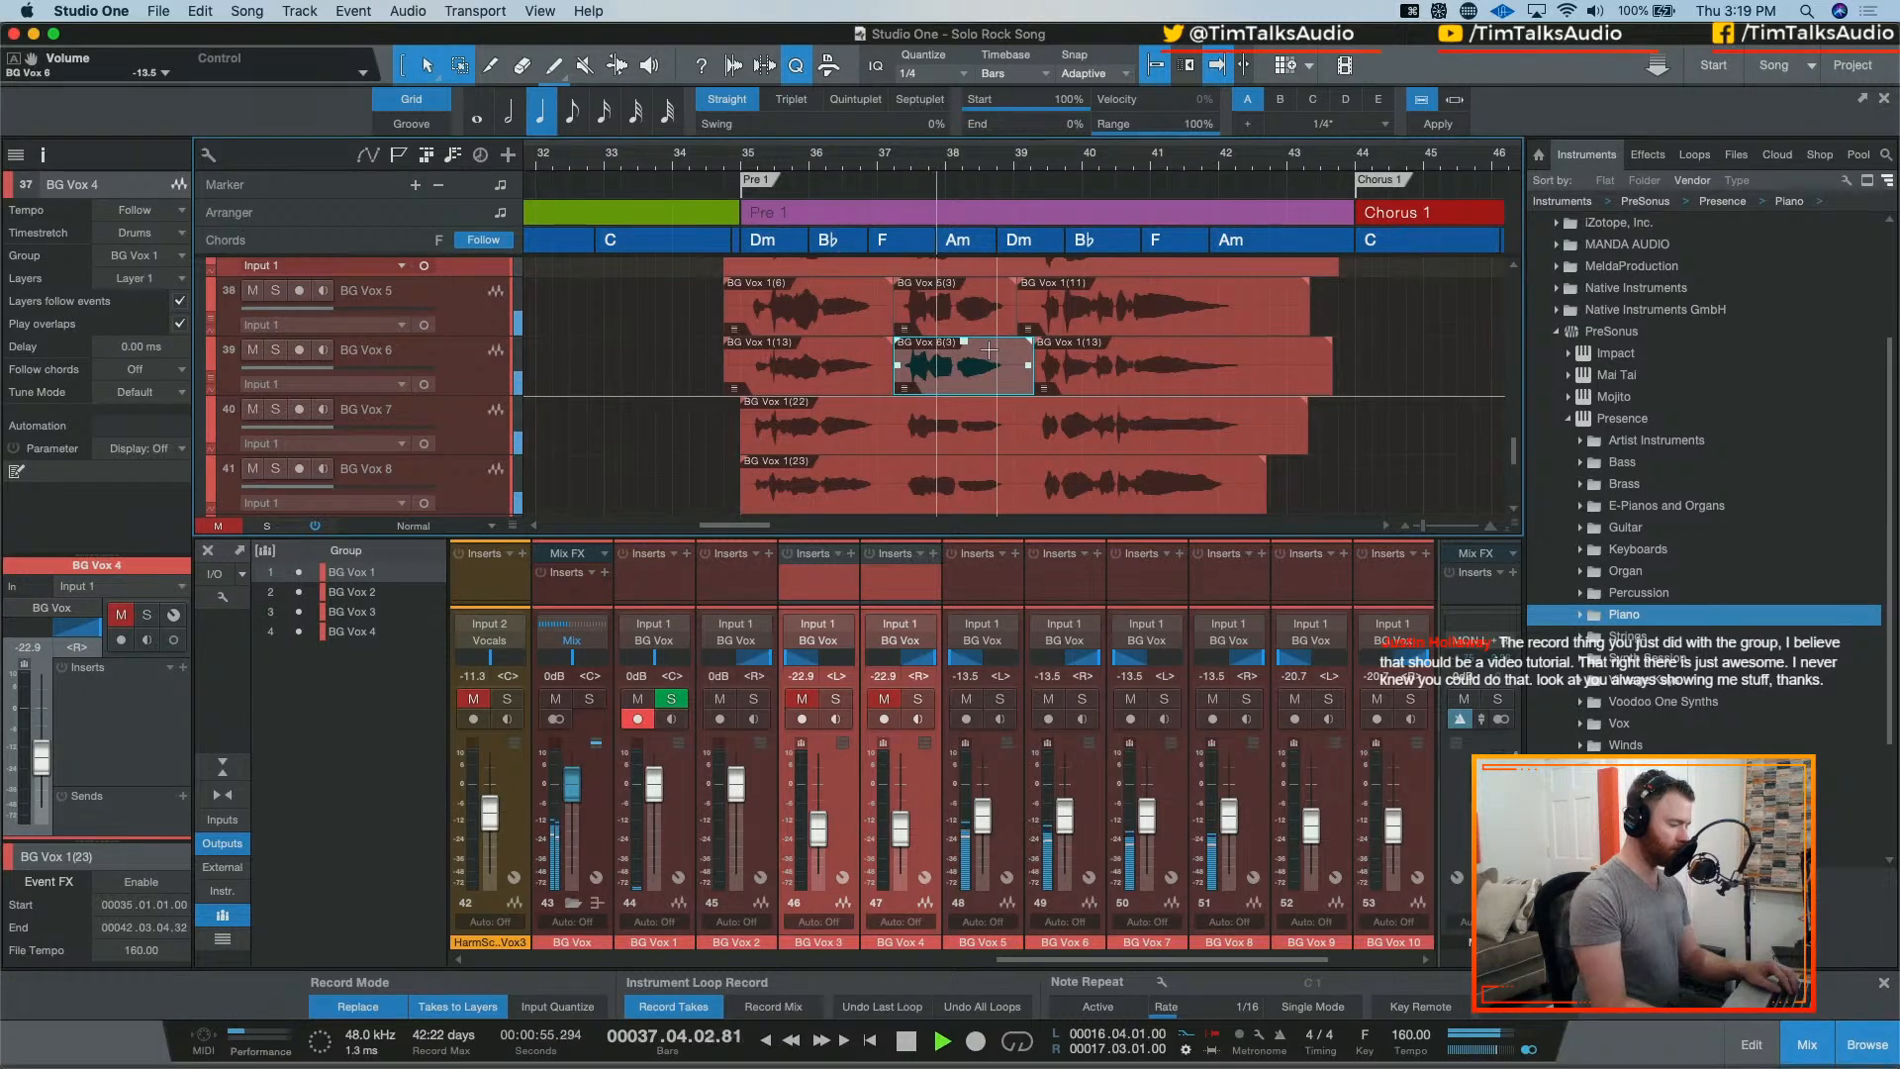
click(884, 699)
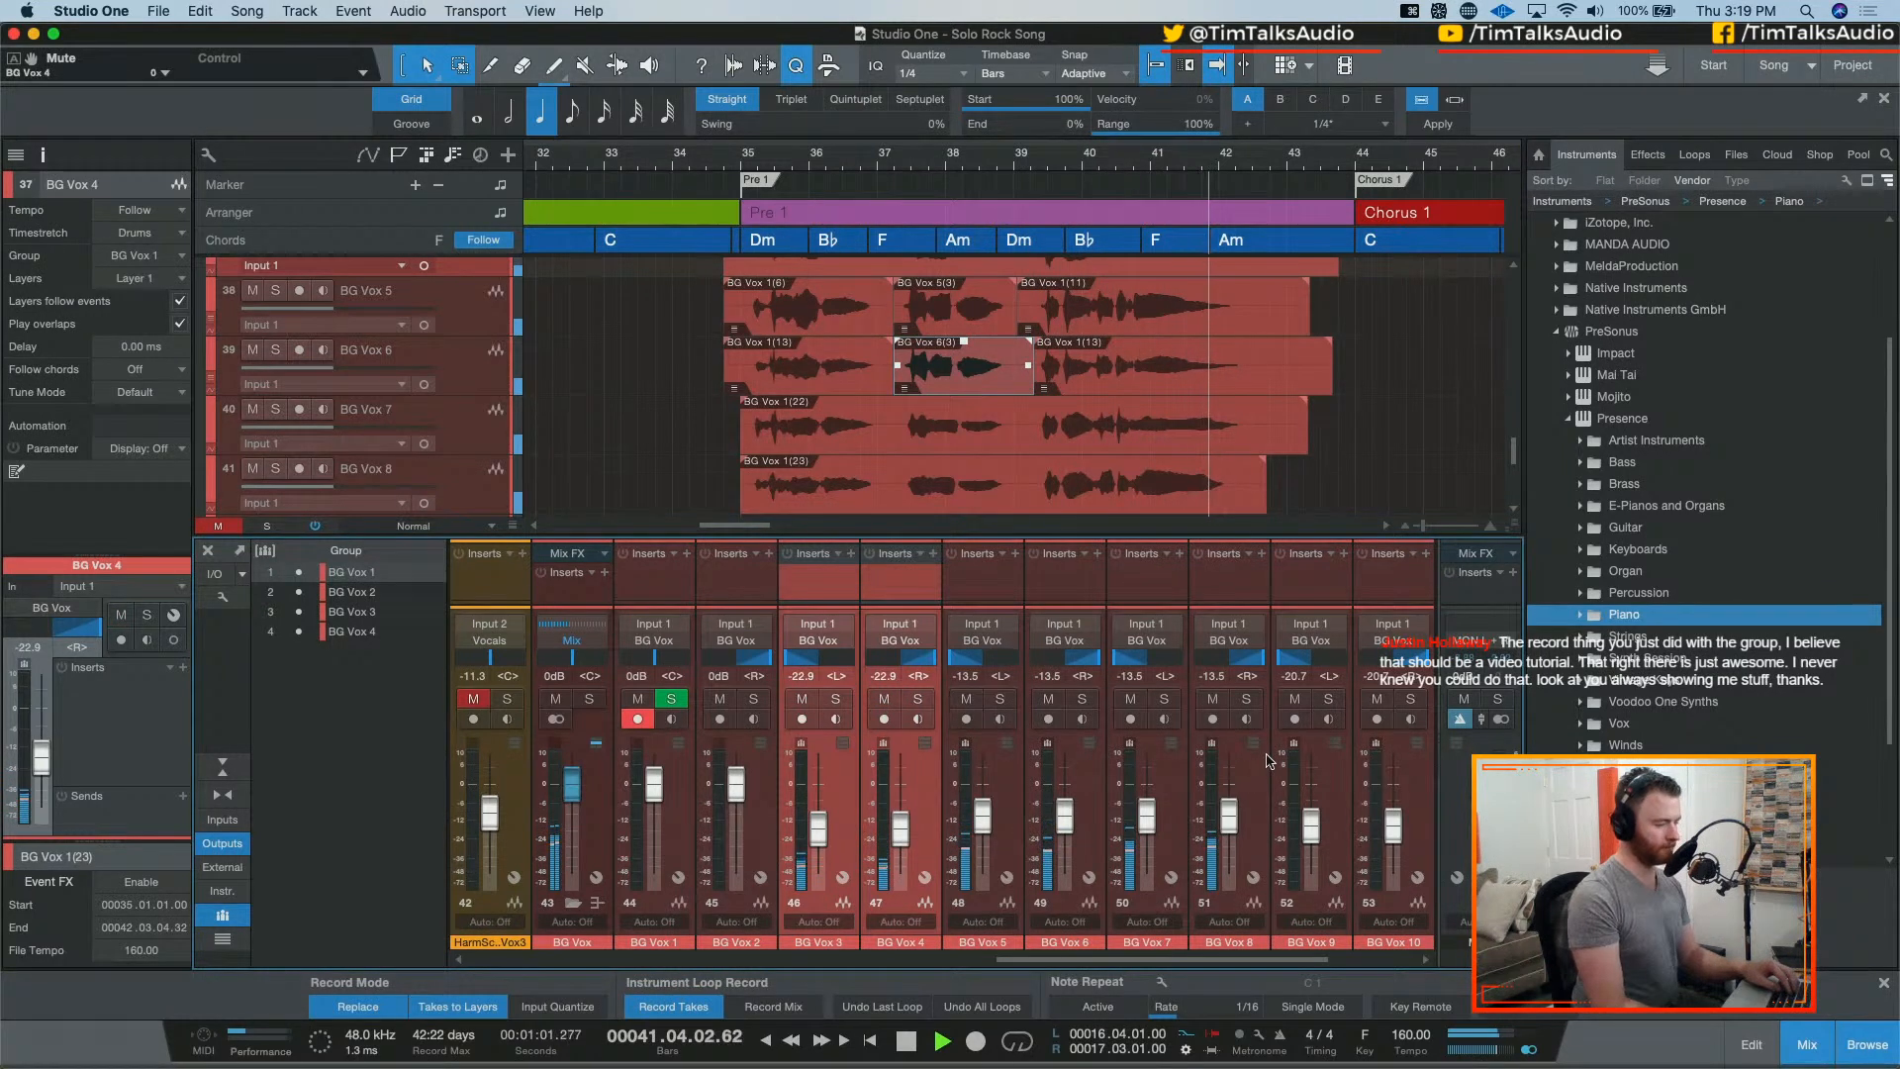
key(space)
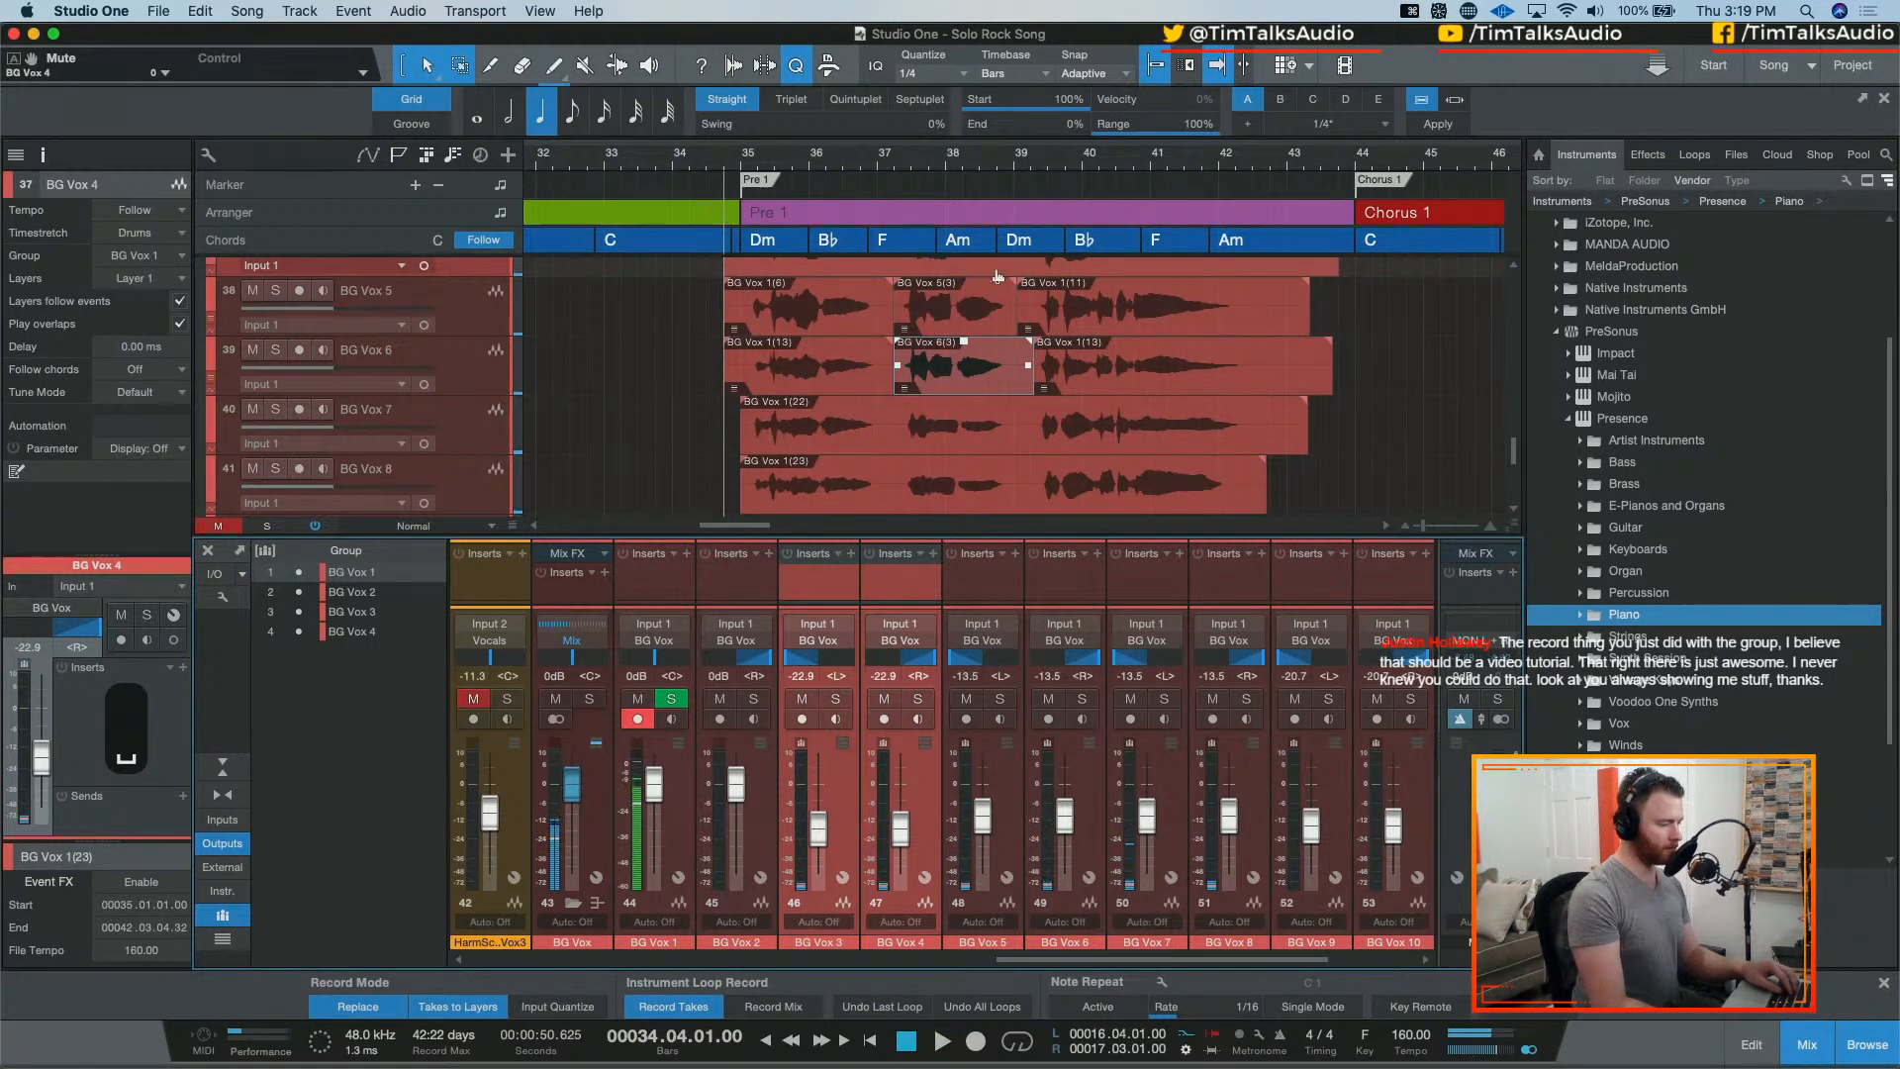
Step: Move the playback position to the start of Chorus 1 at bar 44 in the backing vocal area
scroll(1054, 381, right, 3)
scroll(1062, 377, right, 3)
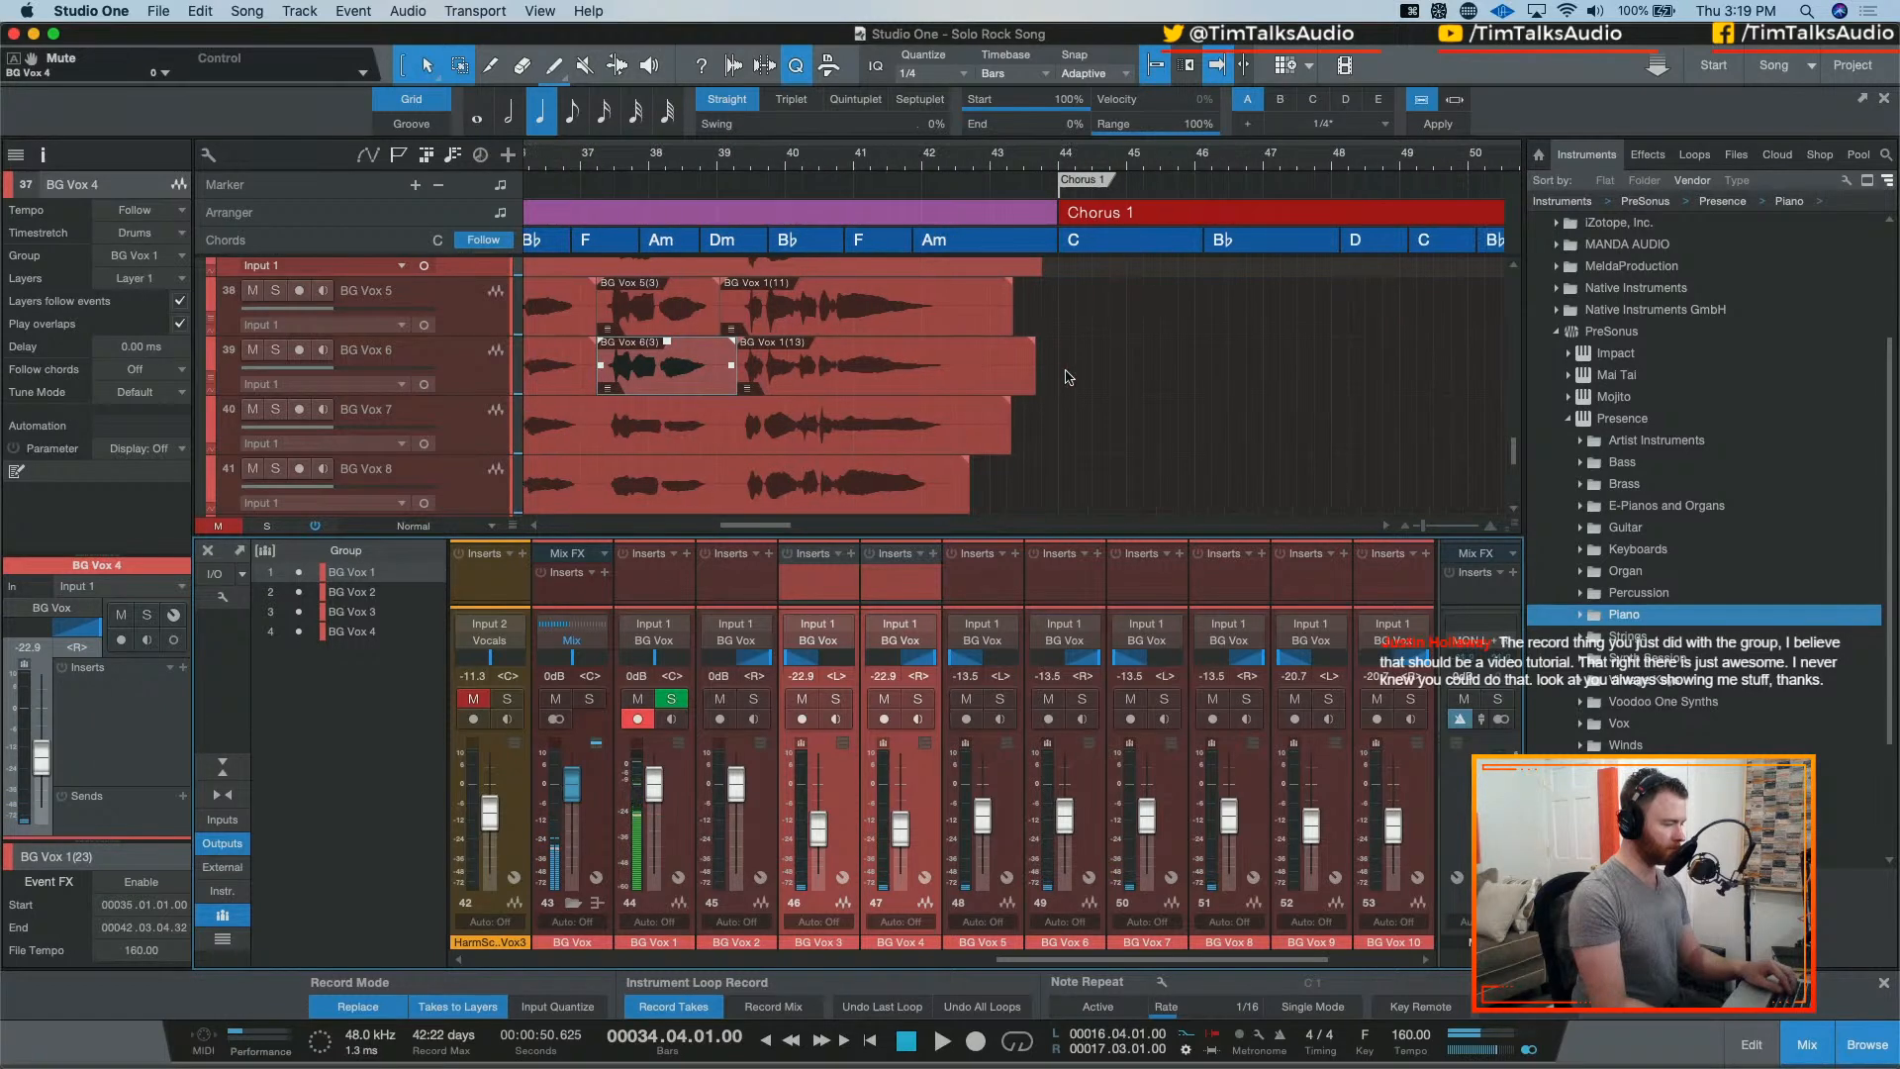
scroll(1062, 376, up, 7)
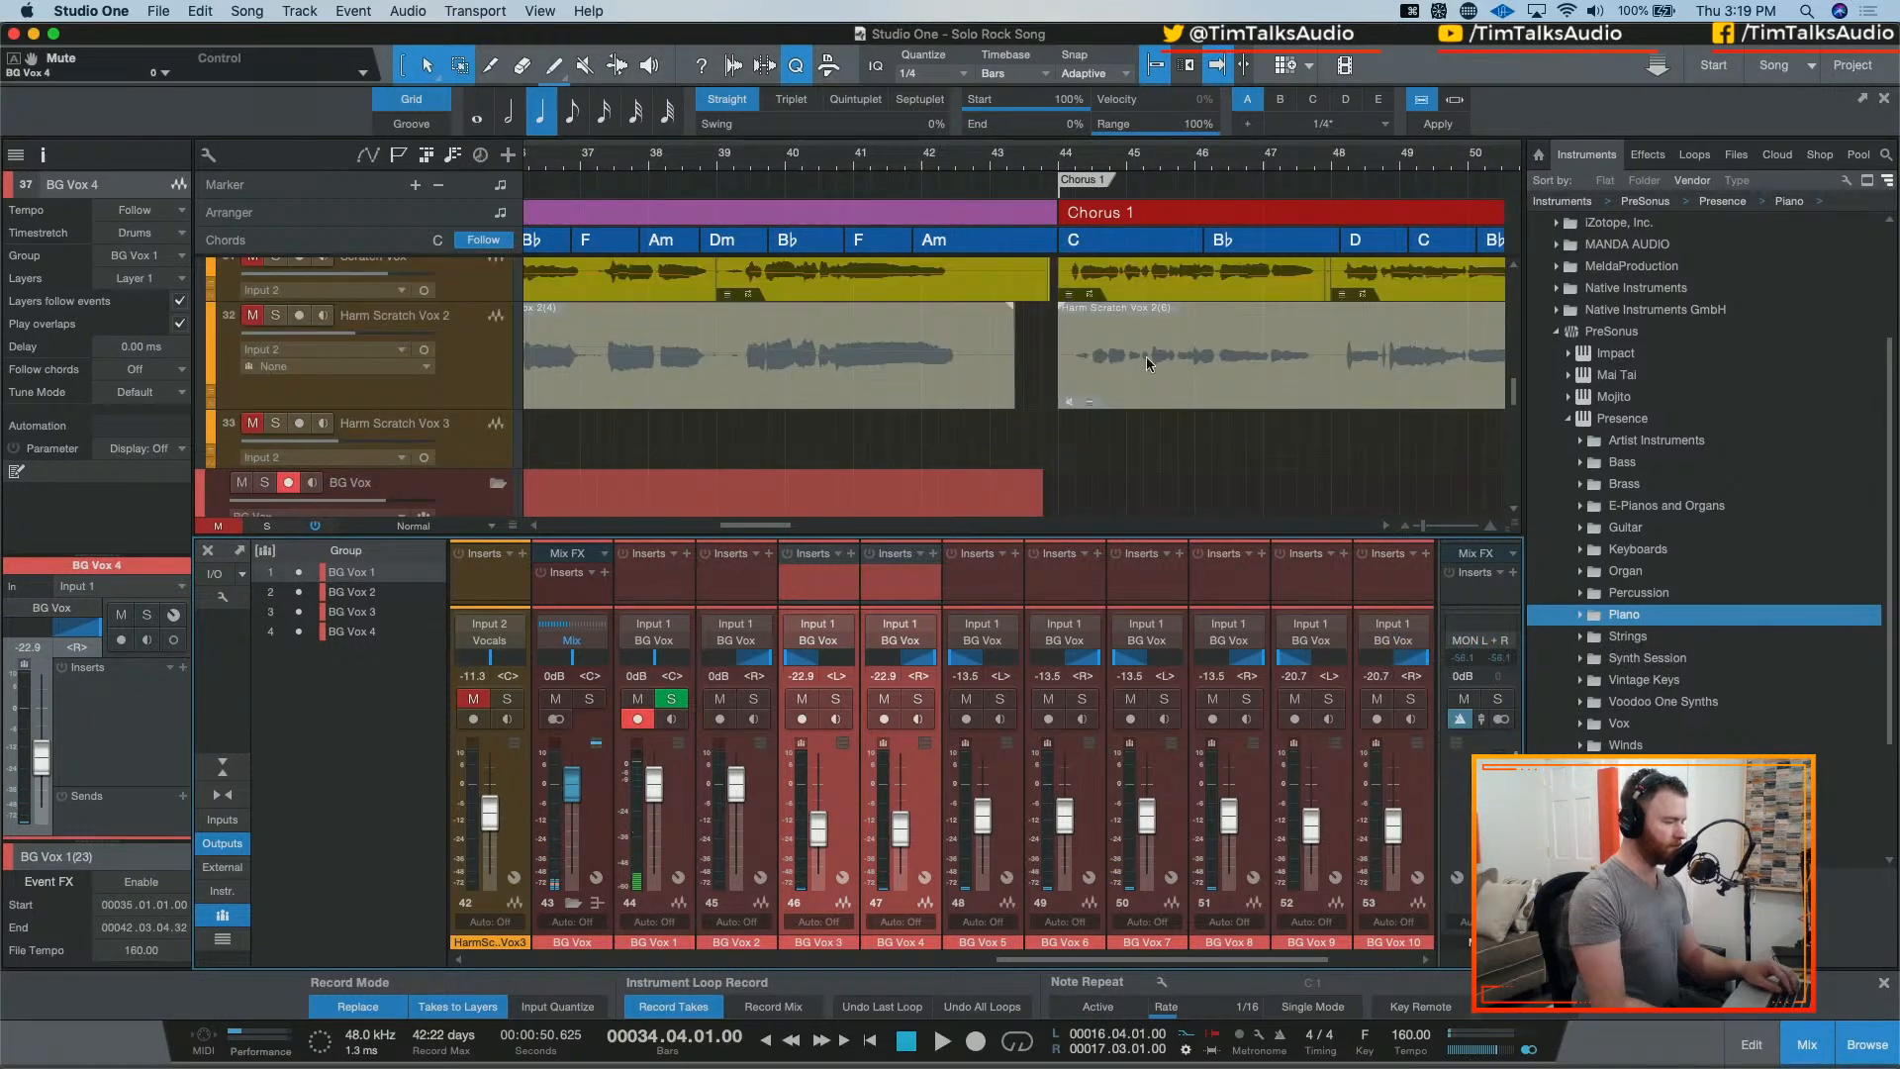
scroll(1155, 381, up, 3)
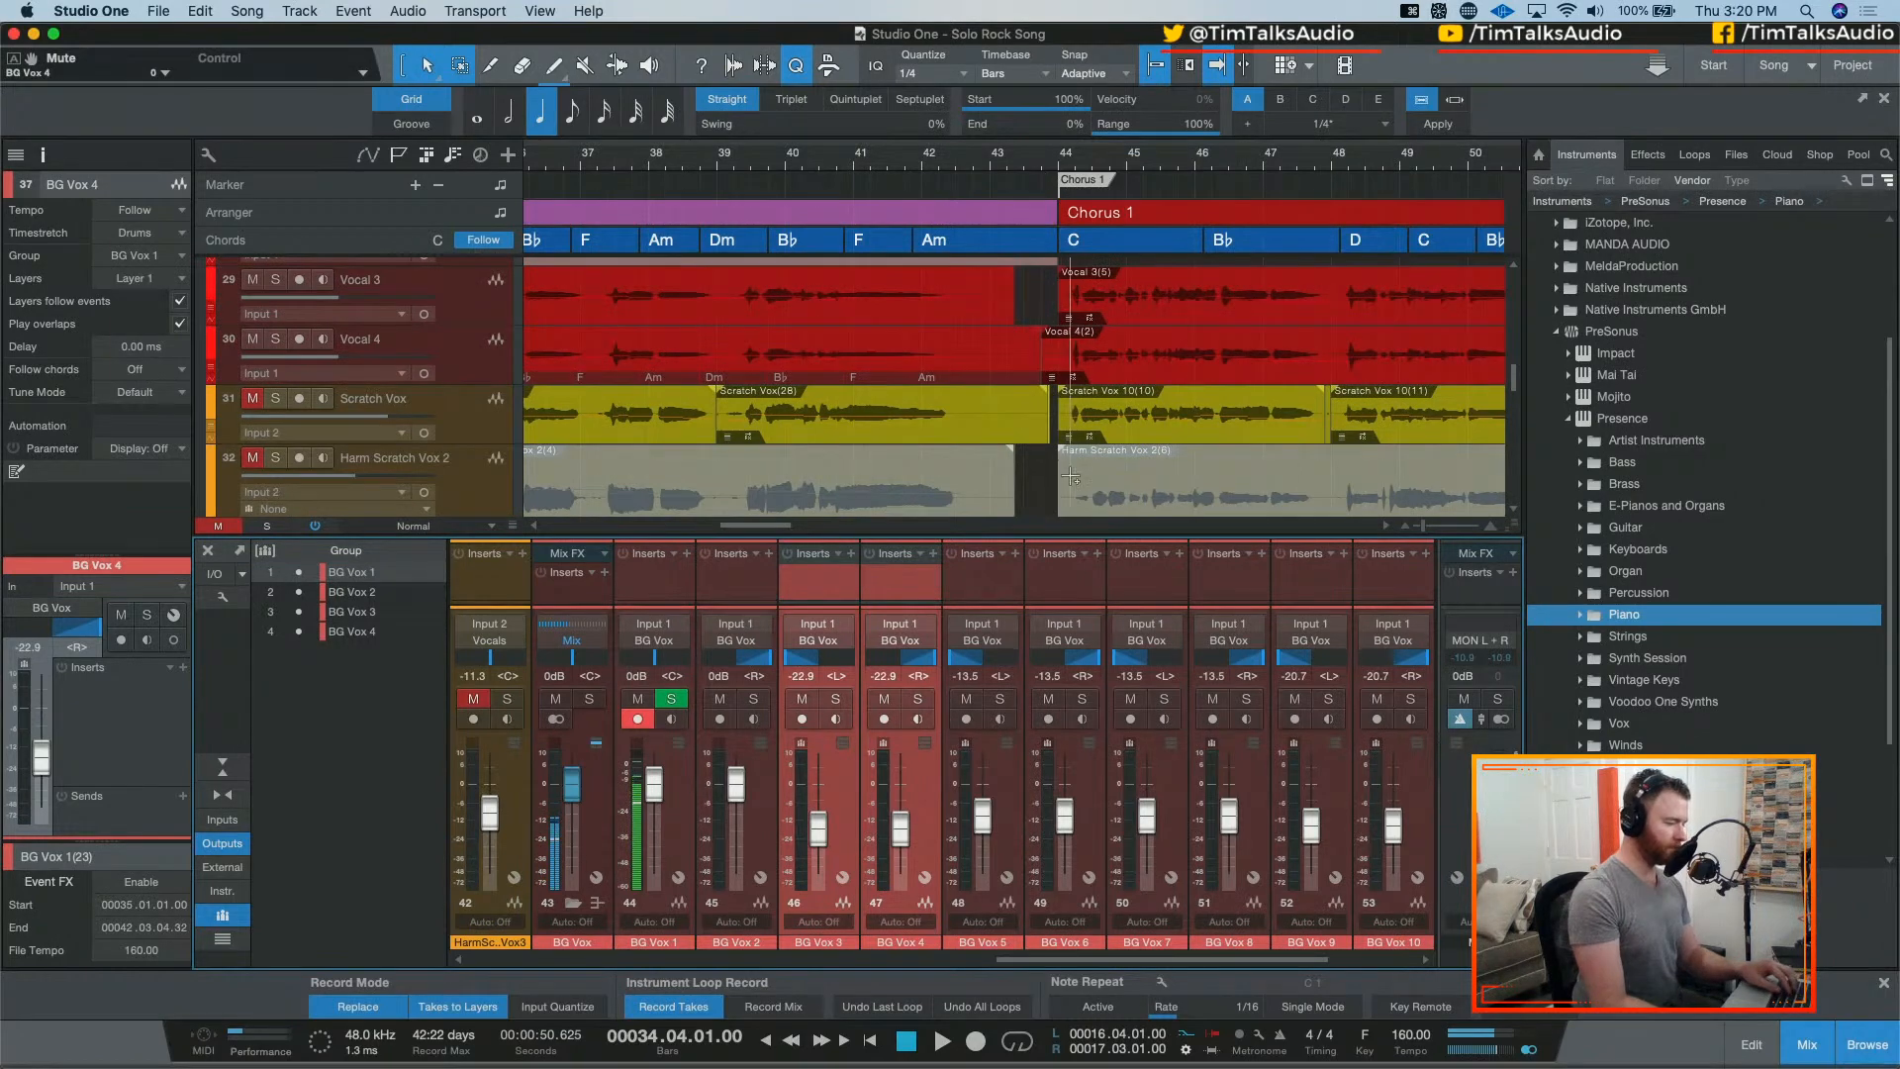
key(w)
key(w)
key(w)
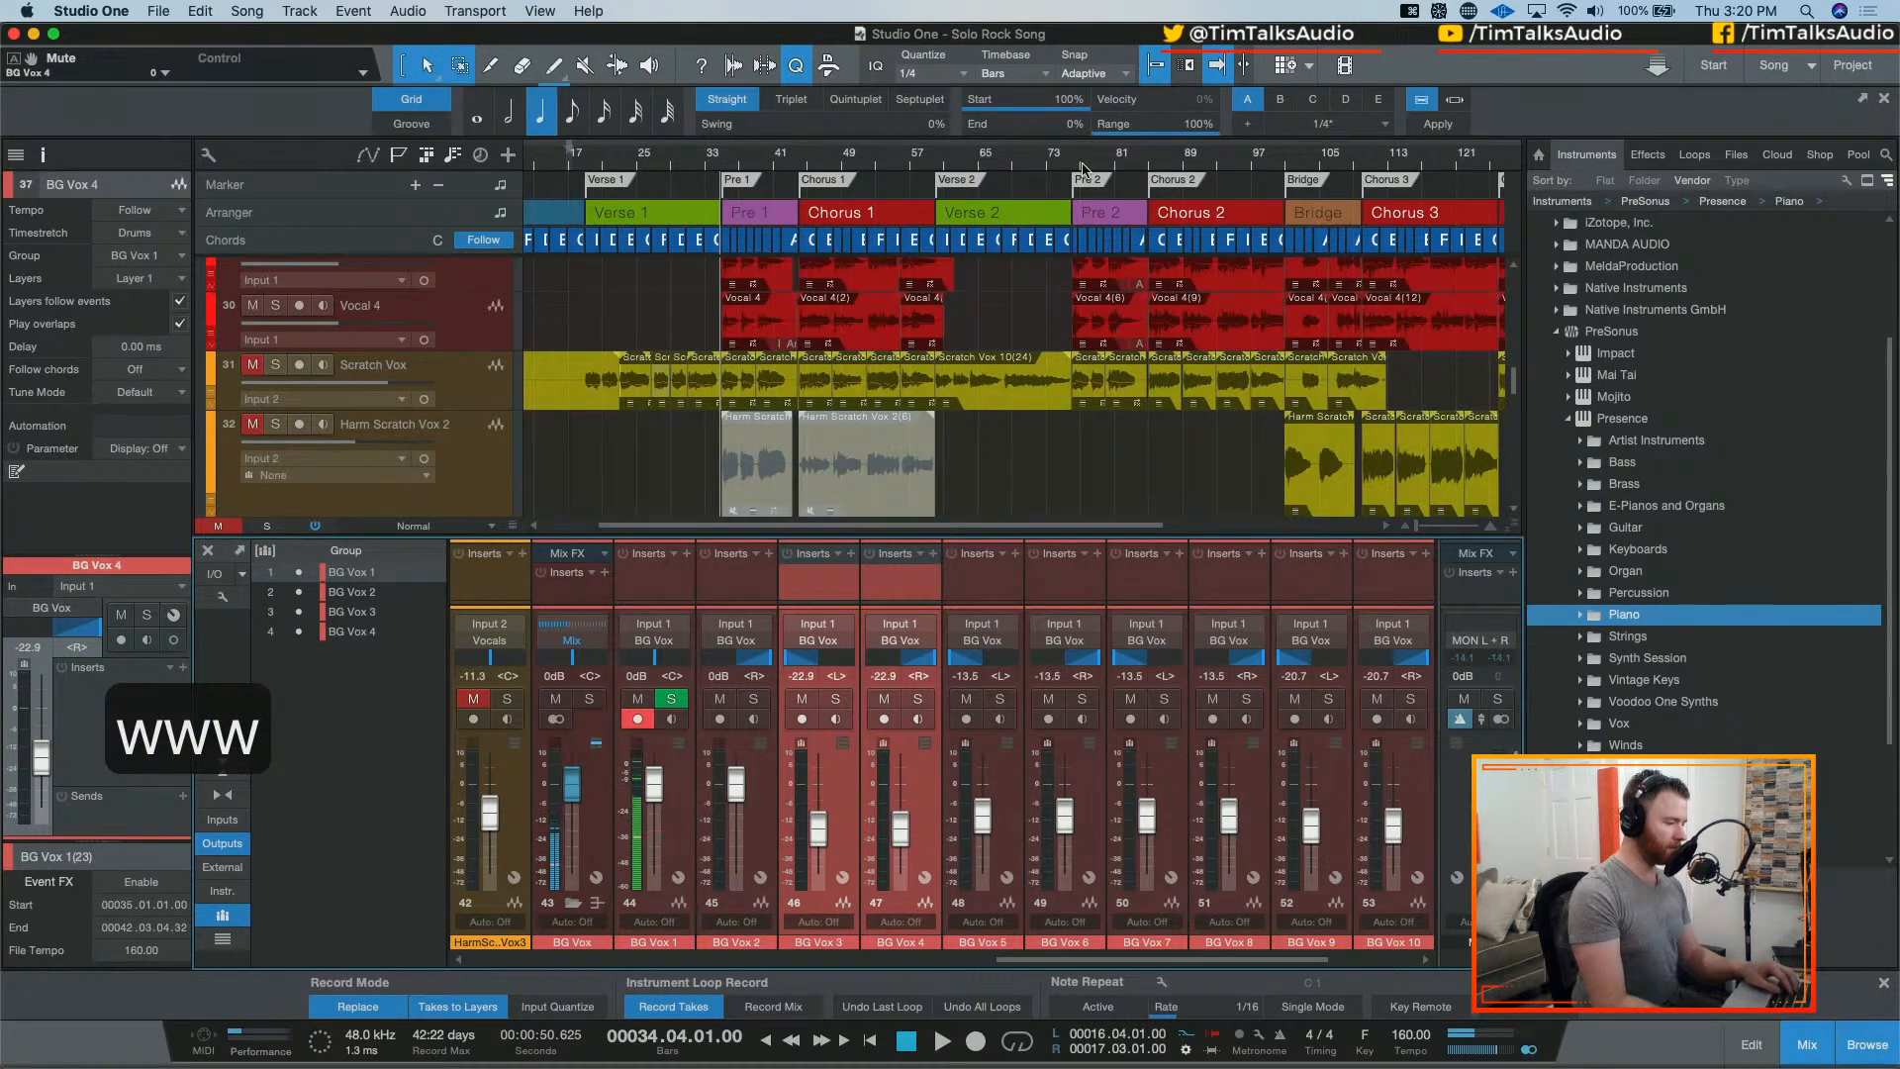
scroll(945, 310, down, 5)
scroll(945, 310, down, 5)
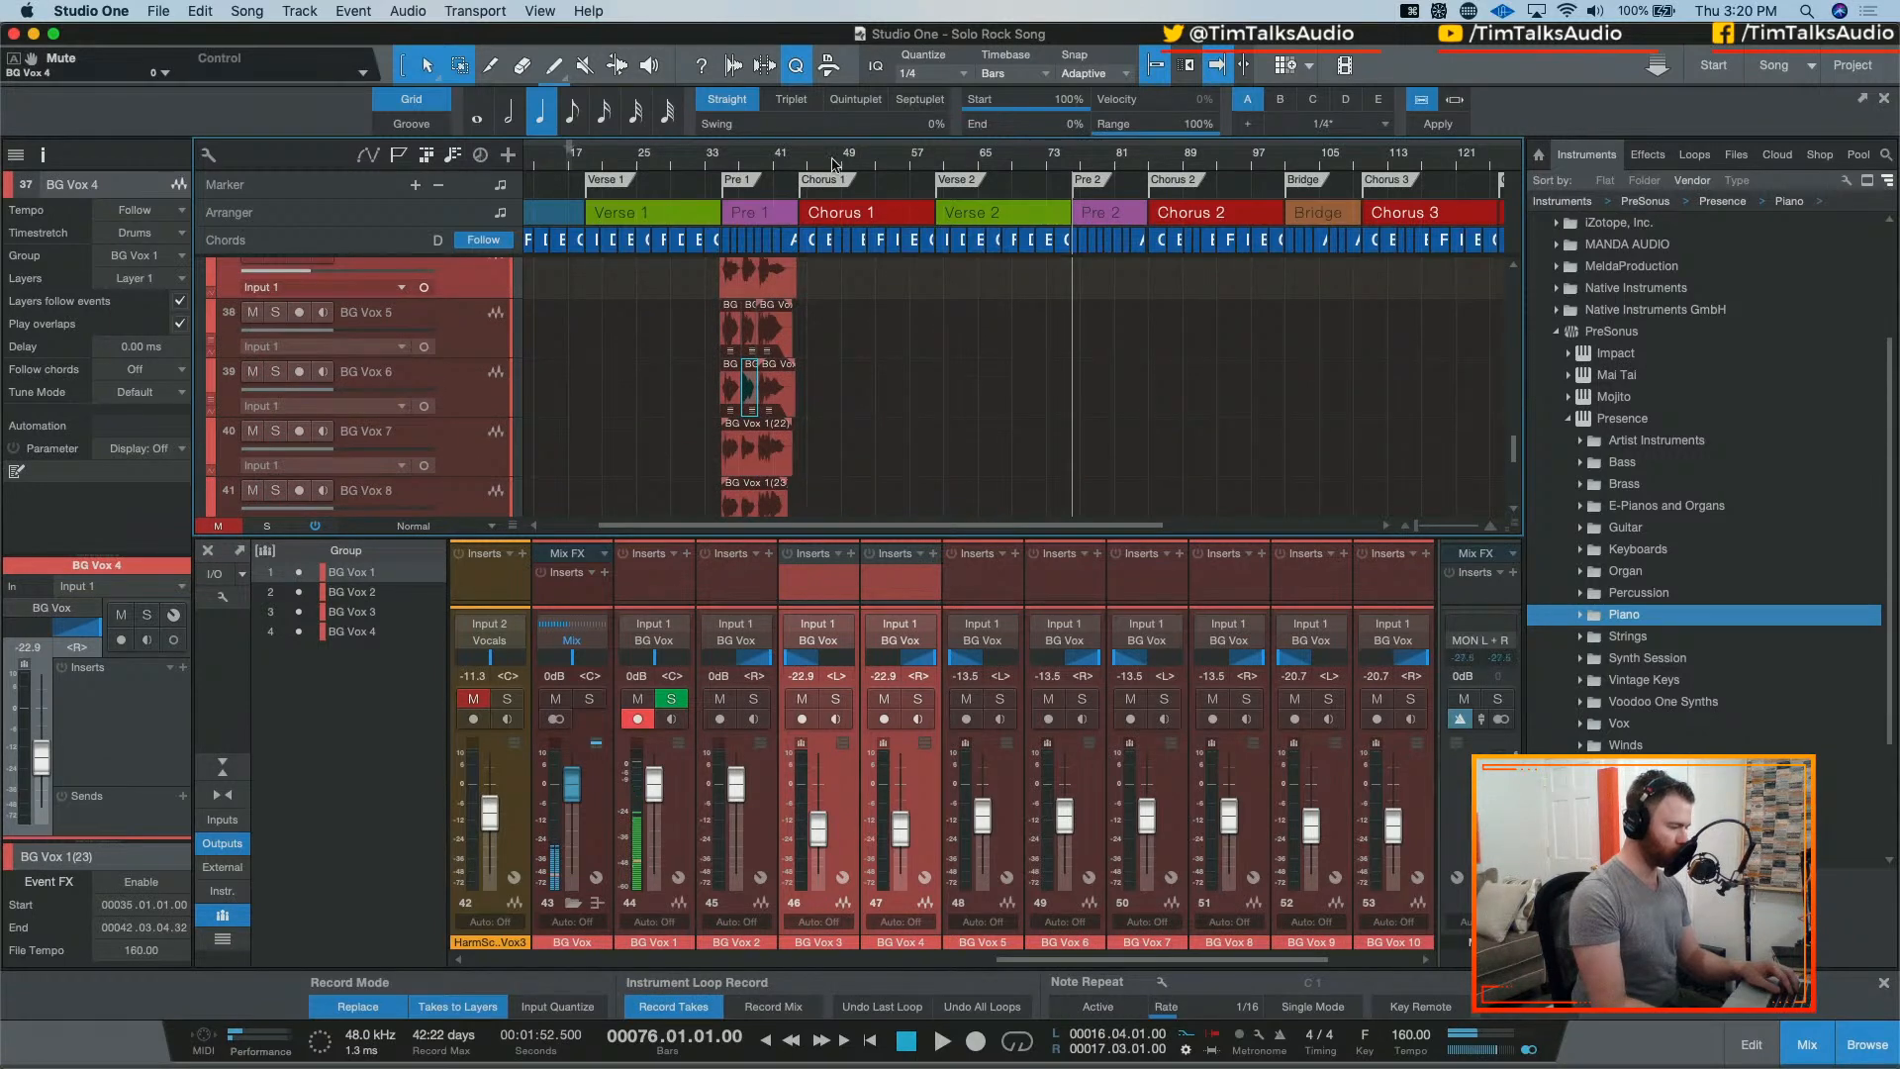
key(e)
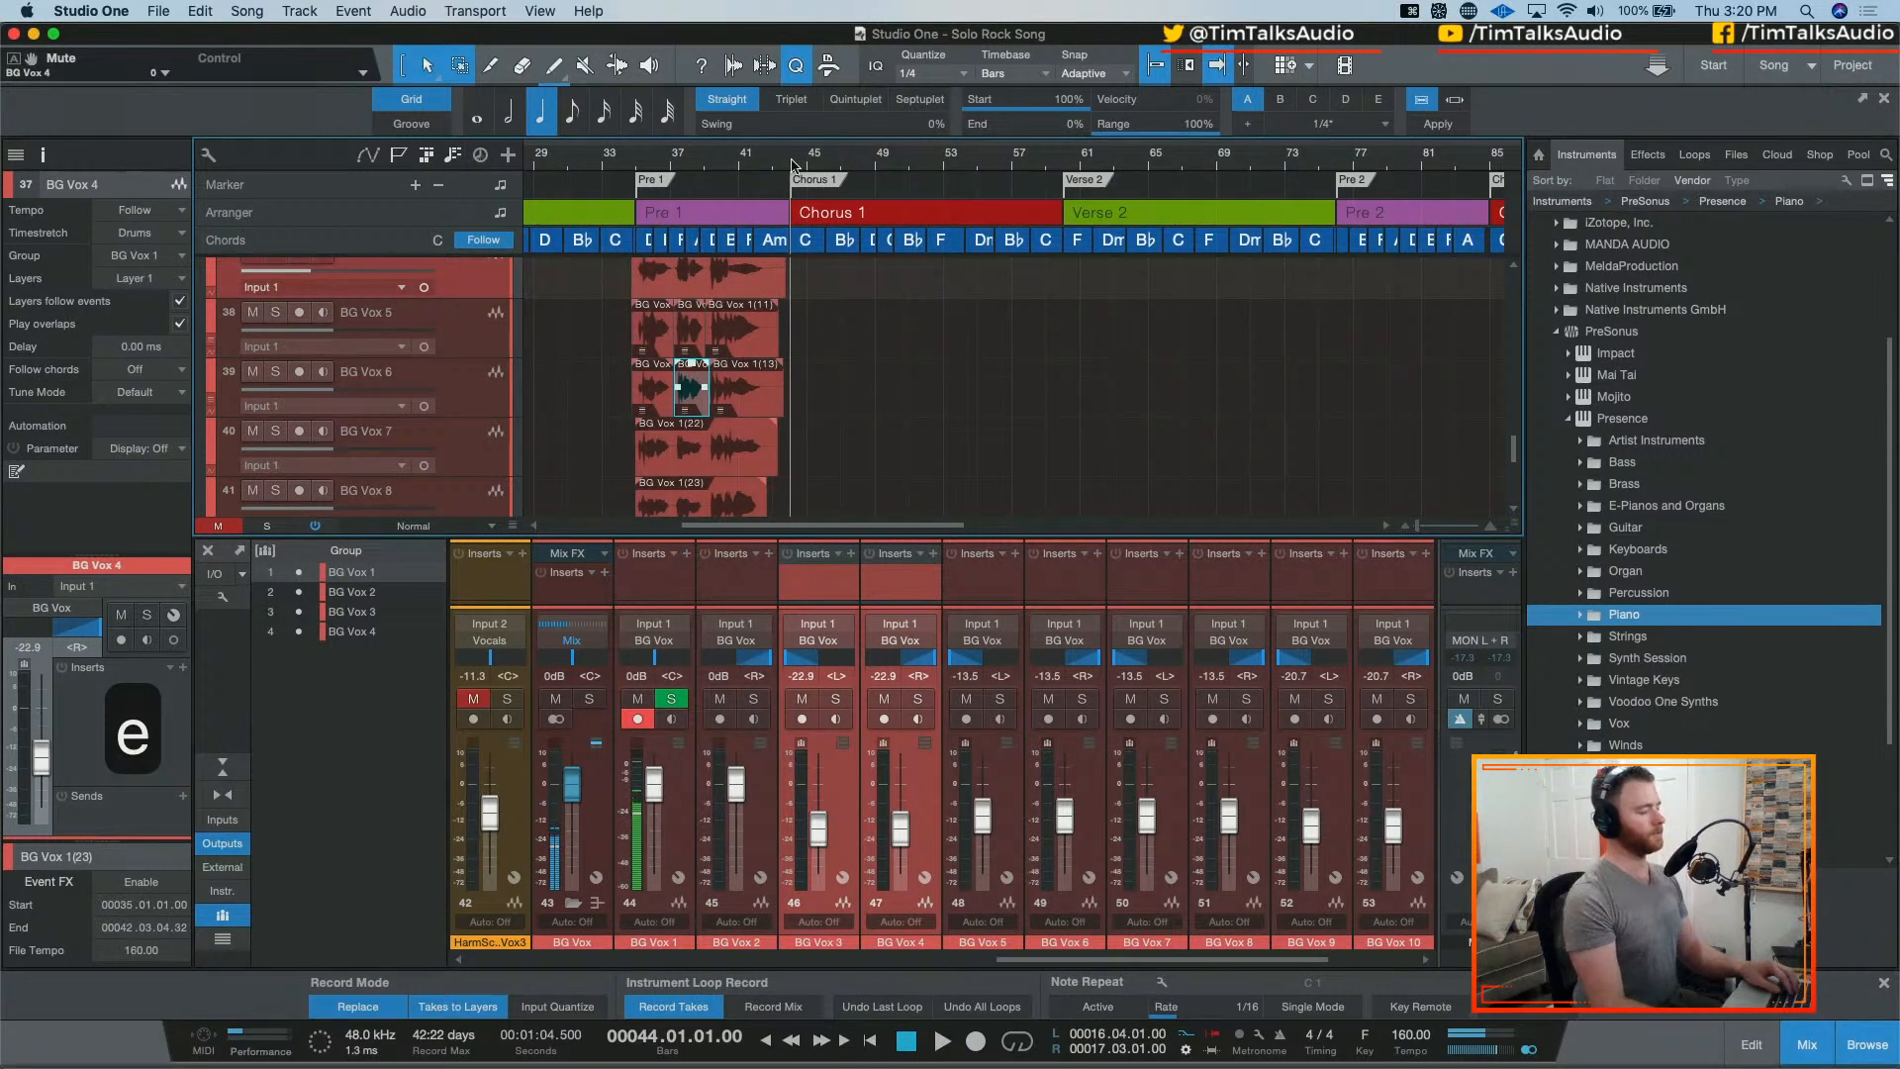
Step: Play Chorus 1 from bar 44 and enable input monitoring on BG Vox 1
key(space)
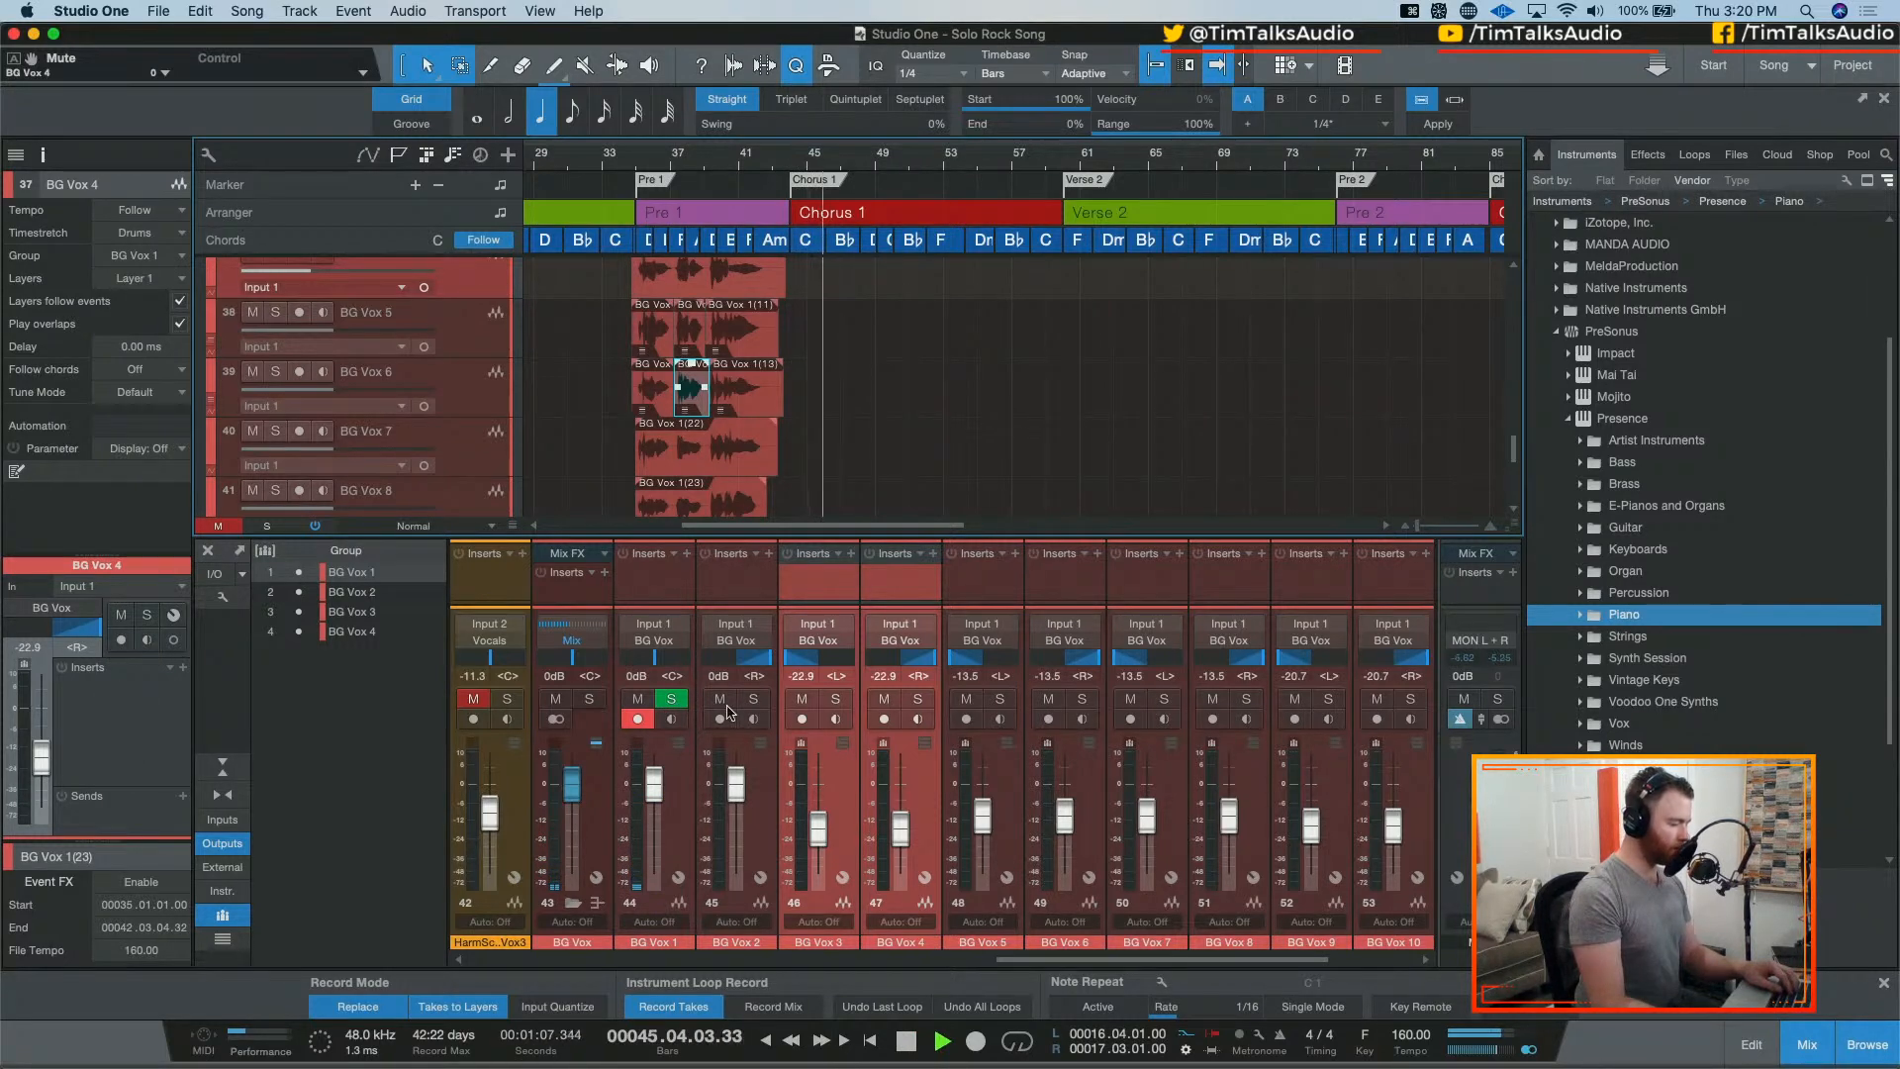
click(672, 720)
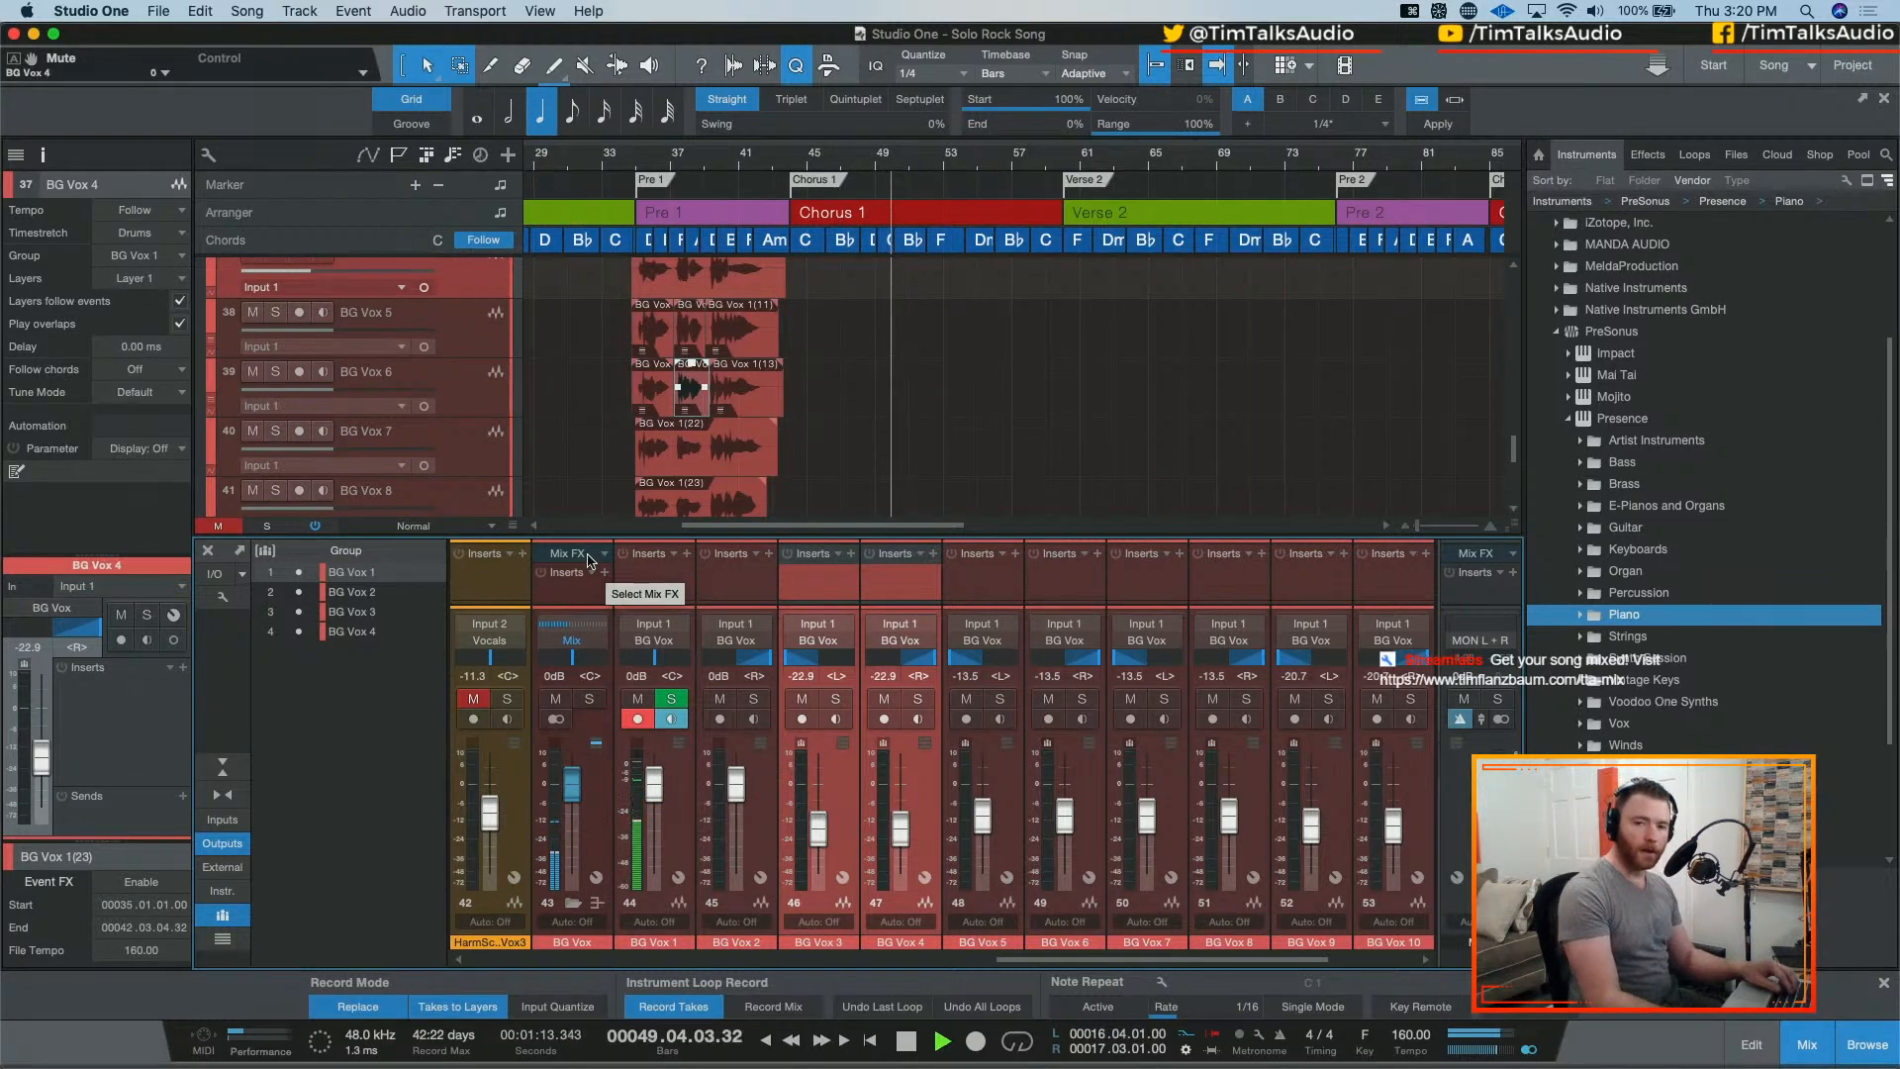
key(space)
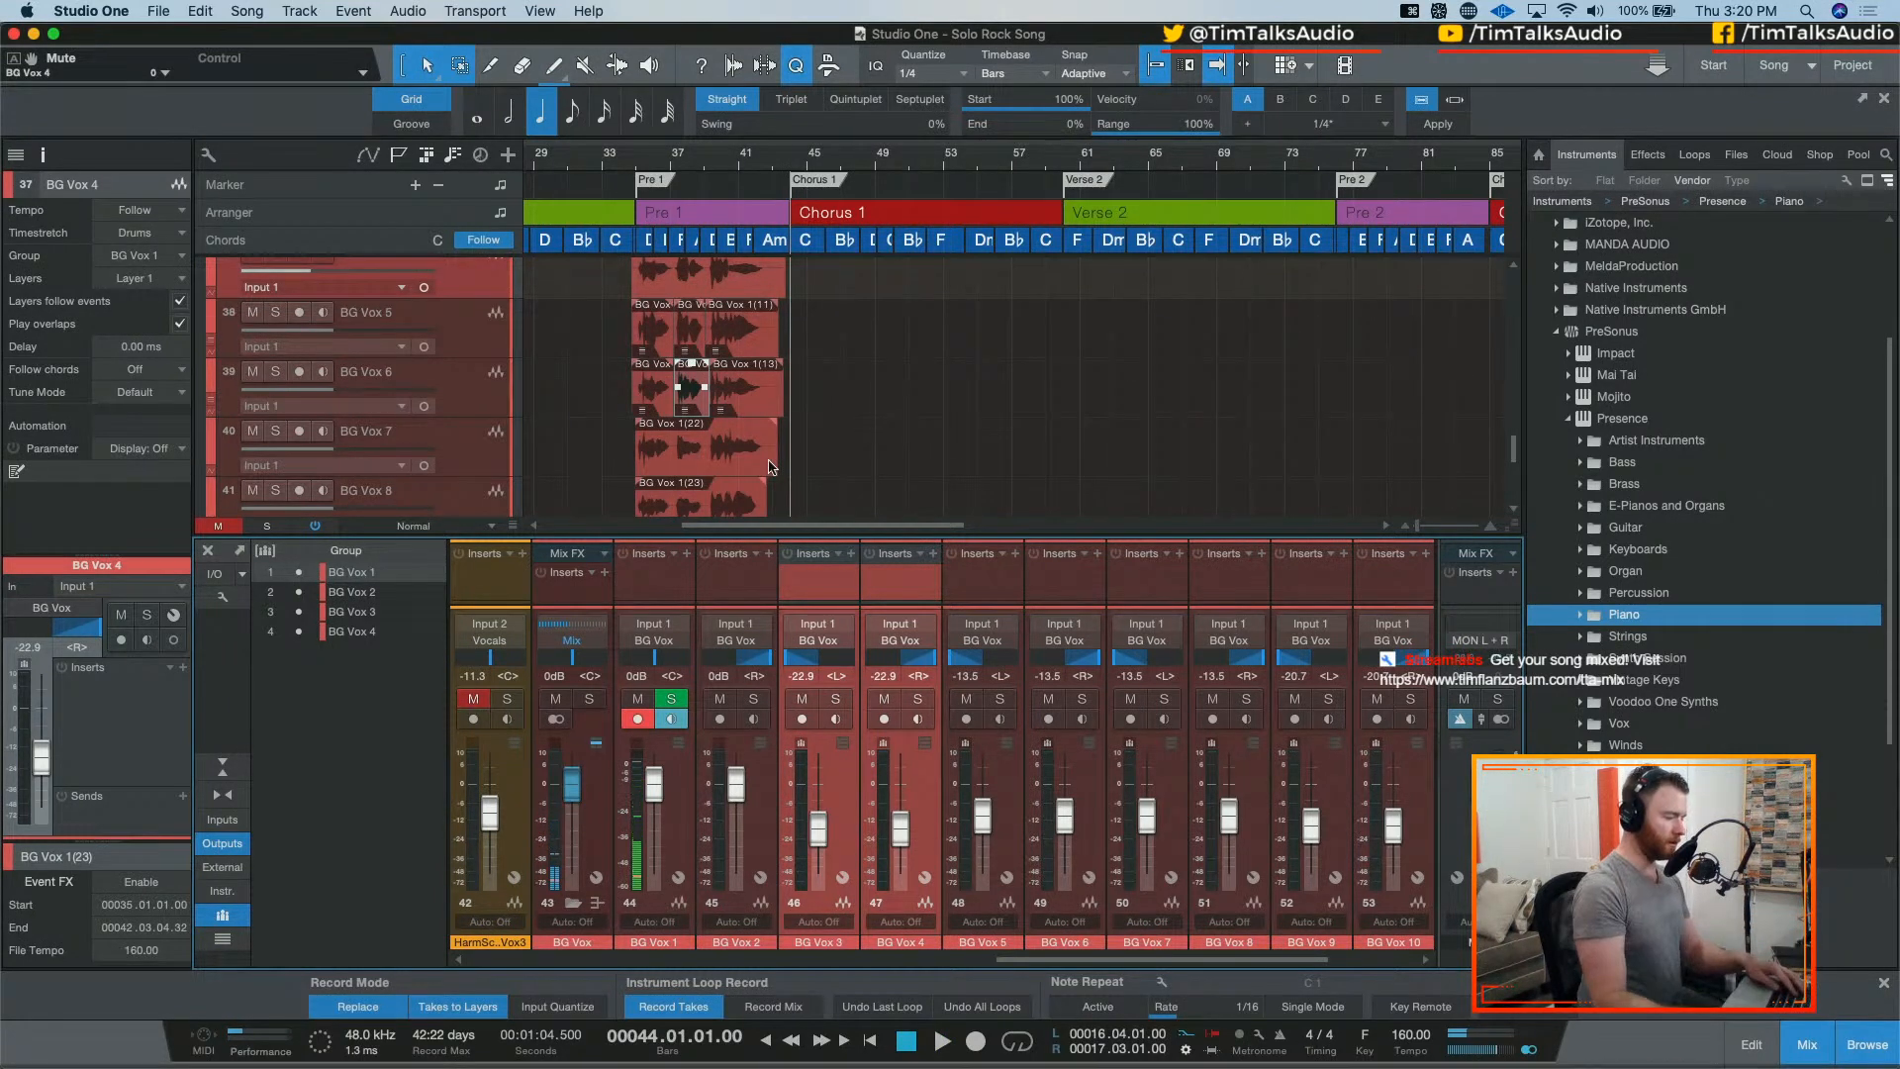
Step: Examine the notes of the Vocal 1 Chorus 1 event in the Melodyne editor, play it briefly, and close the editor
scroll(772, 465, up, 10)
scroll(912, 428, up, 1)
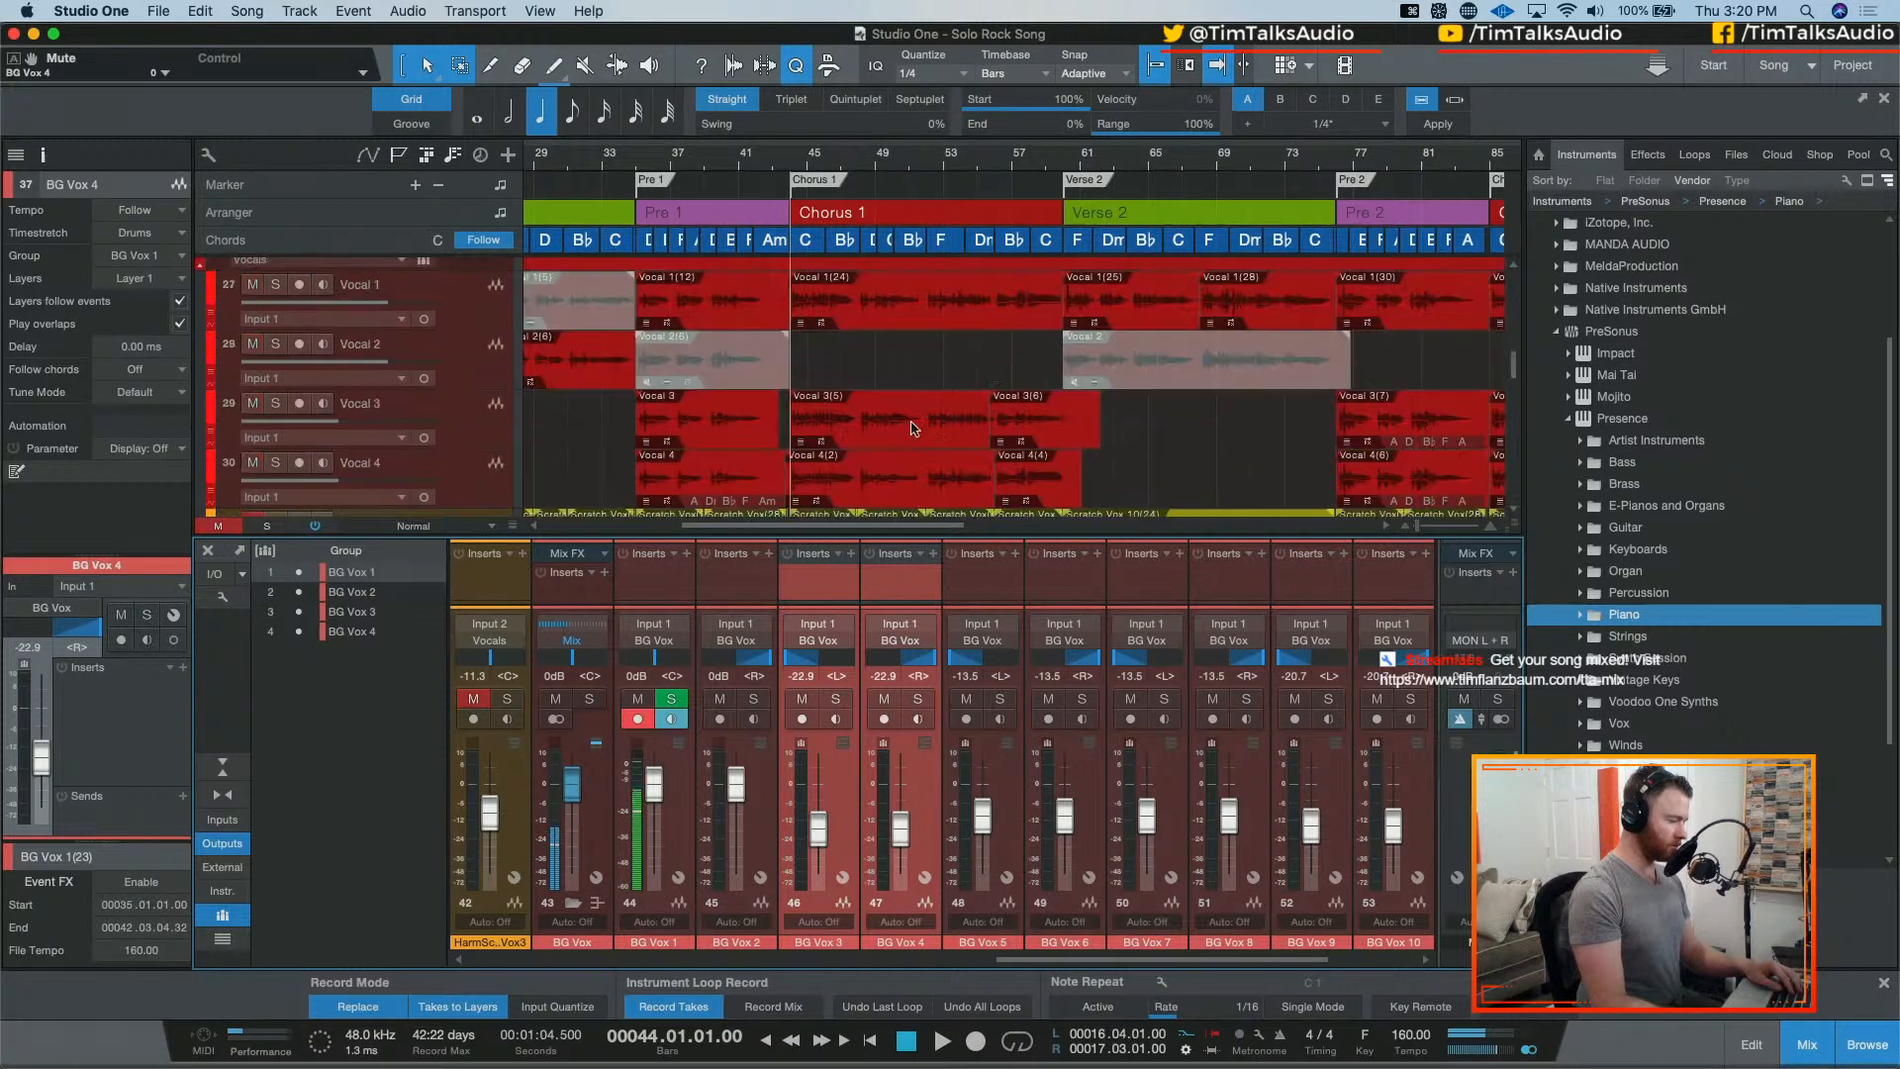
click(901, 301)
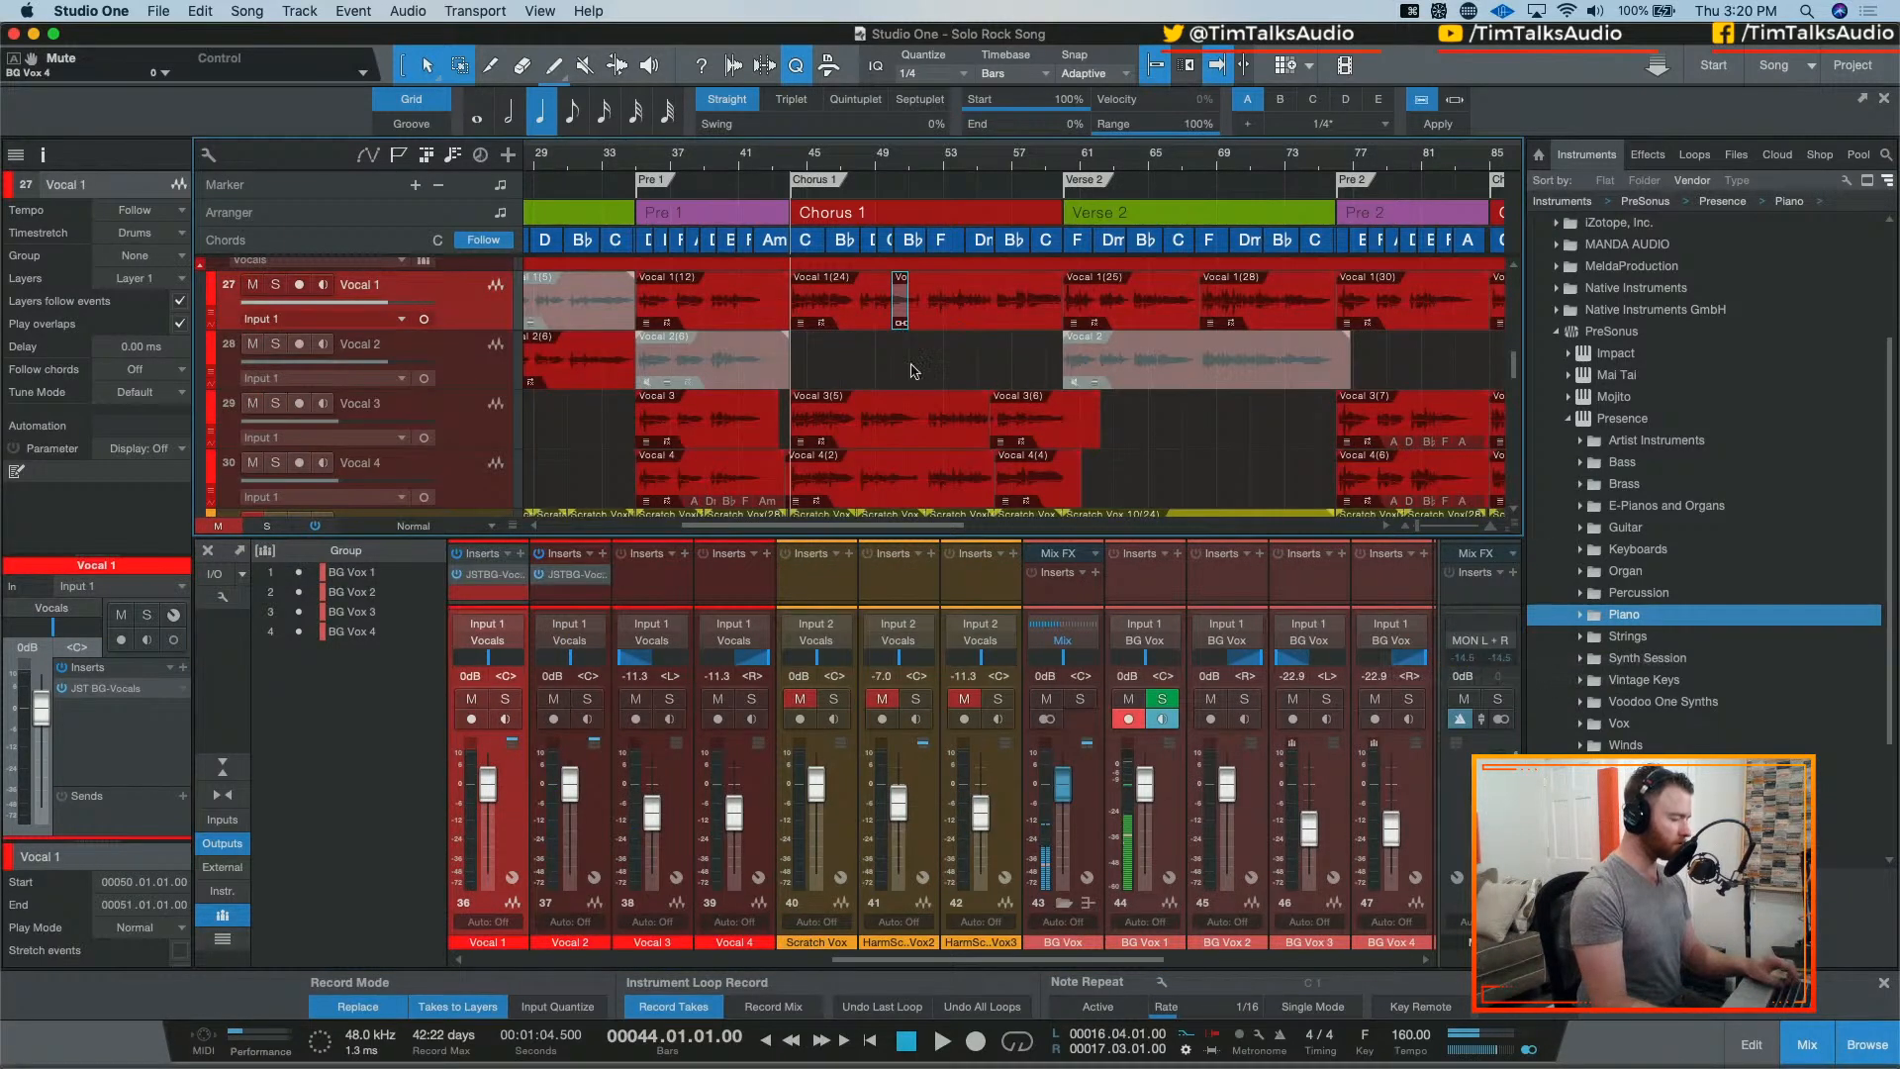
key(super+z)
key(super+z)
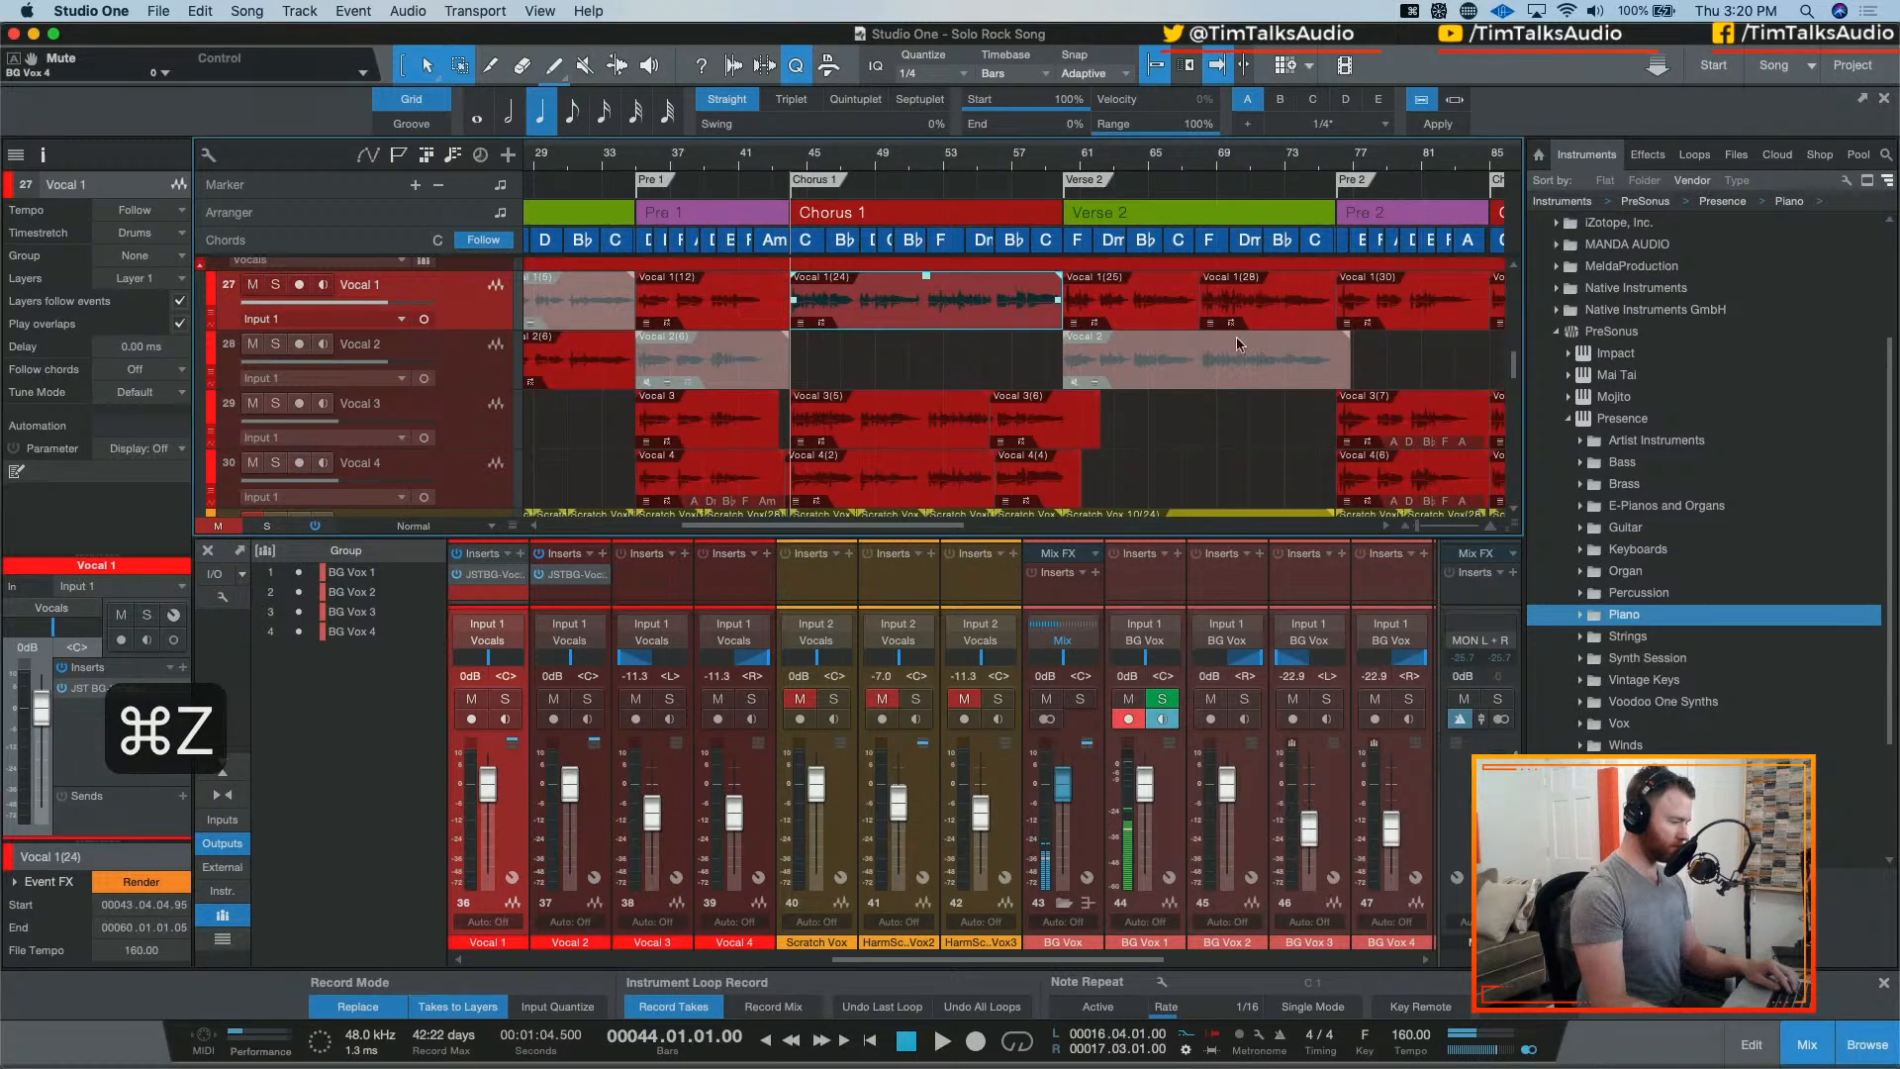
key(F2)
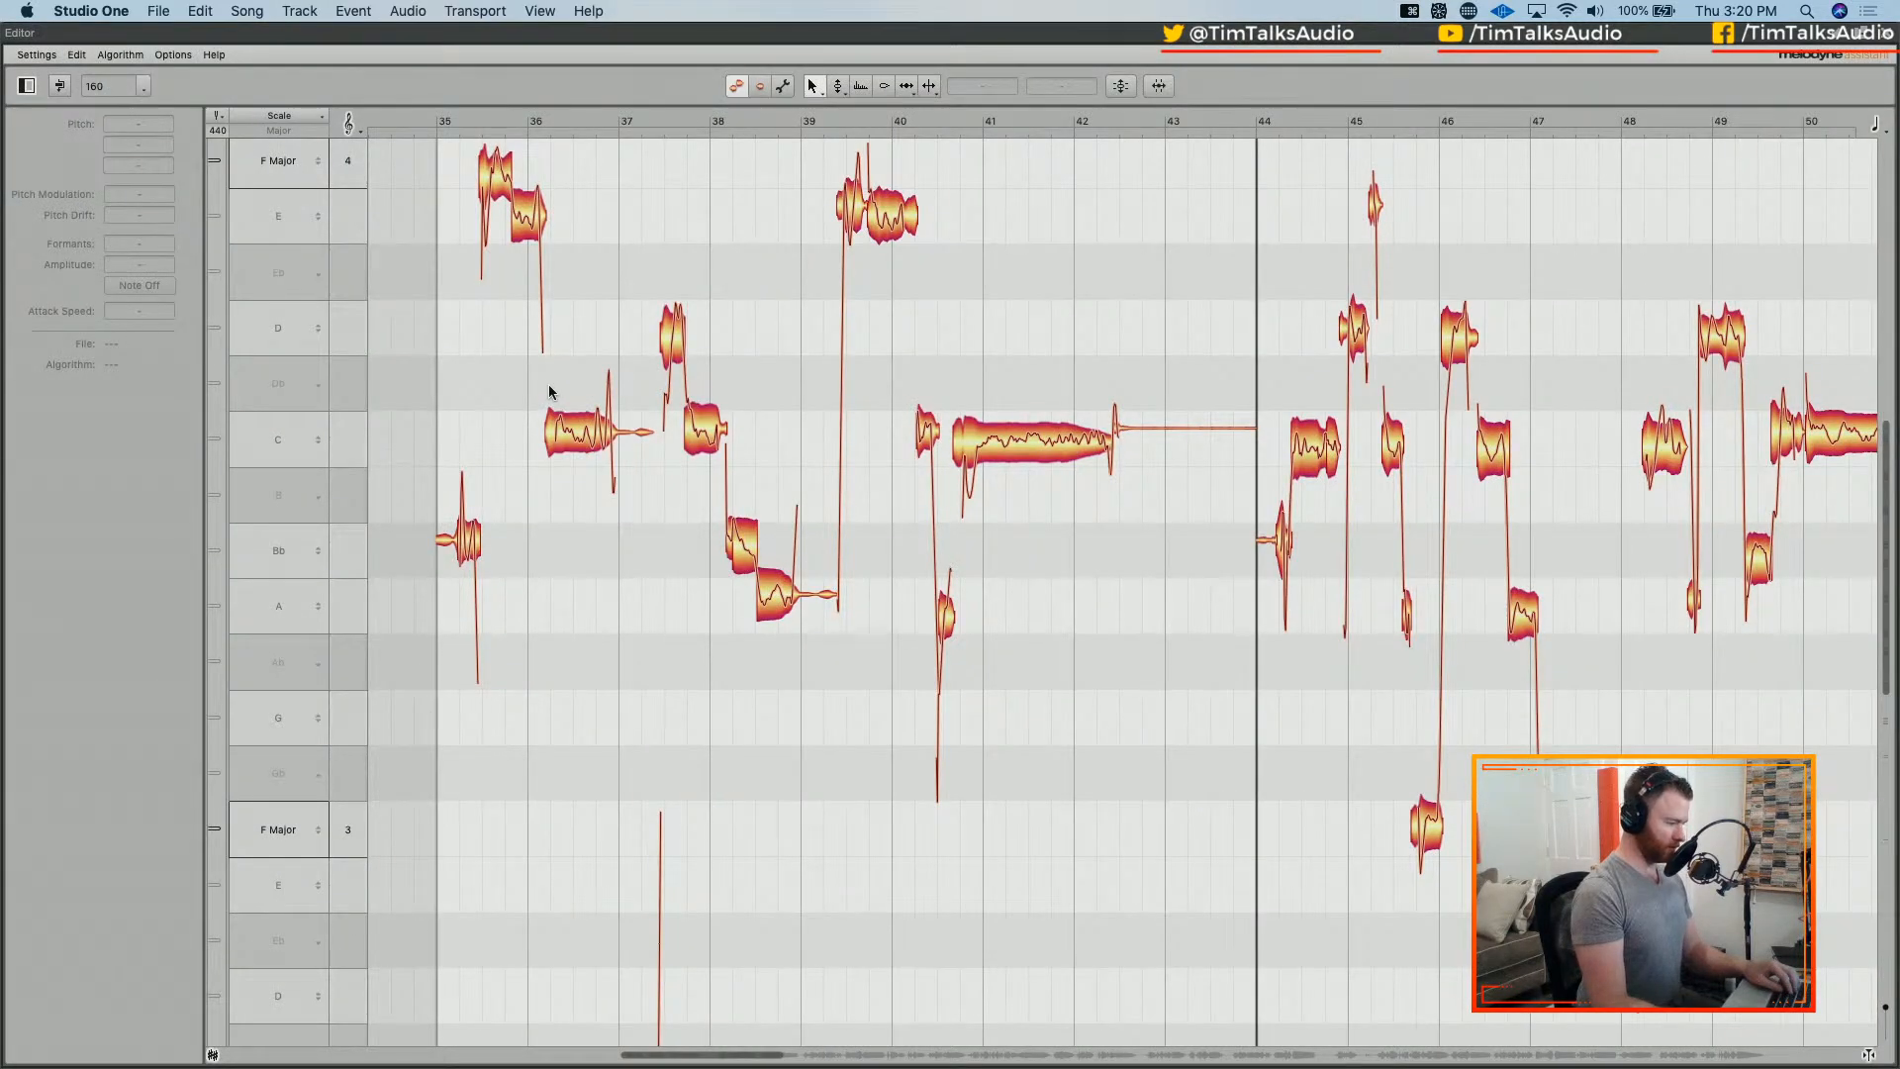
key(space)
key(space)
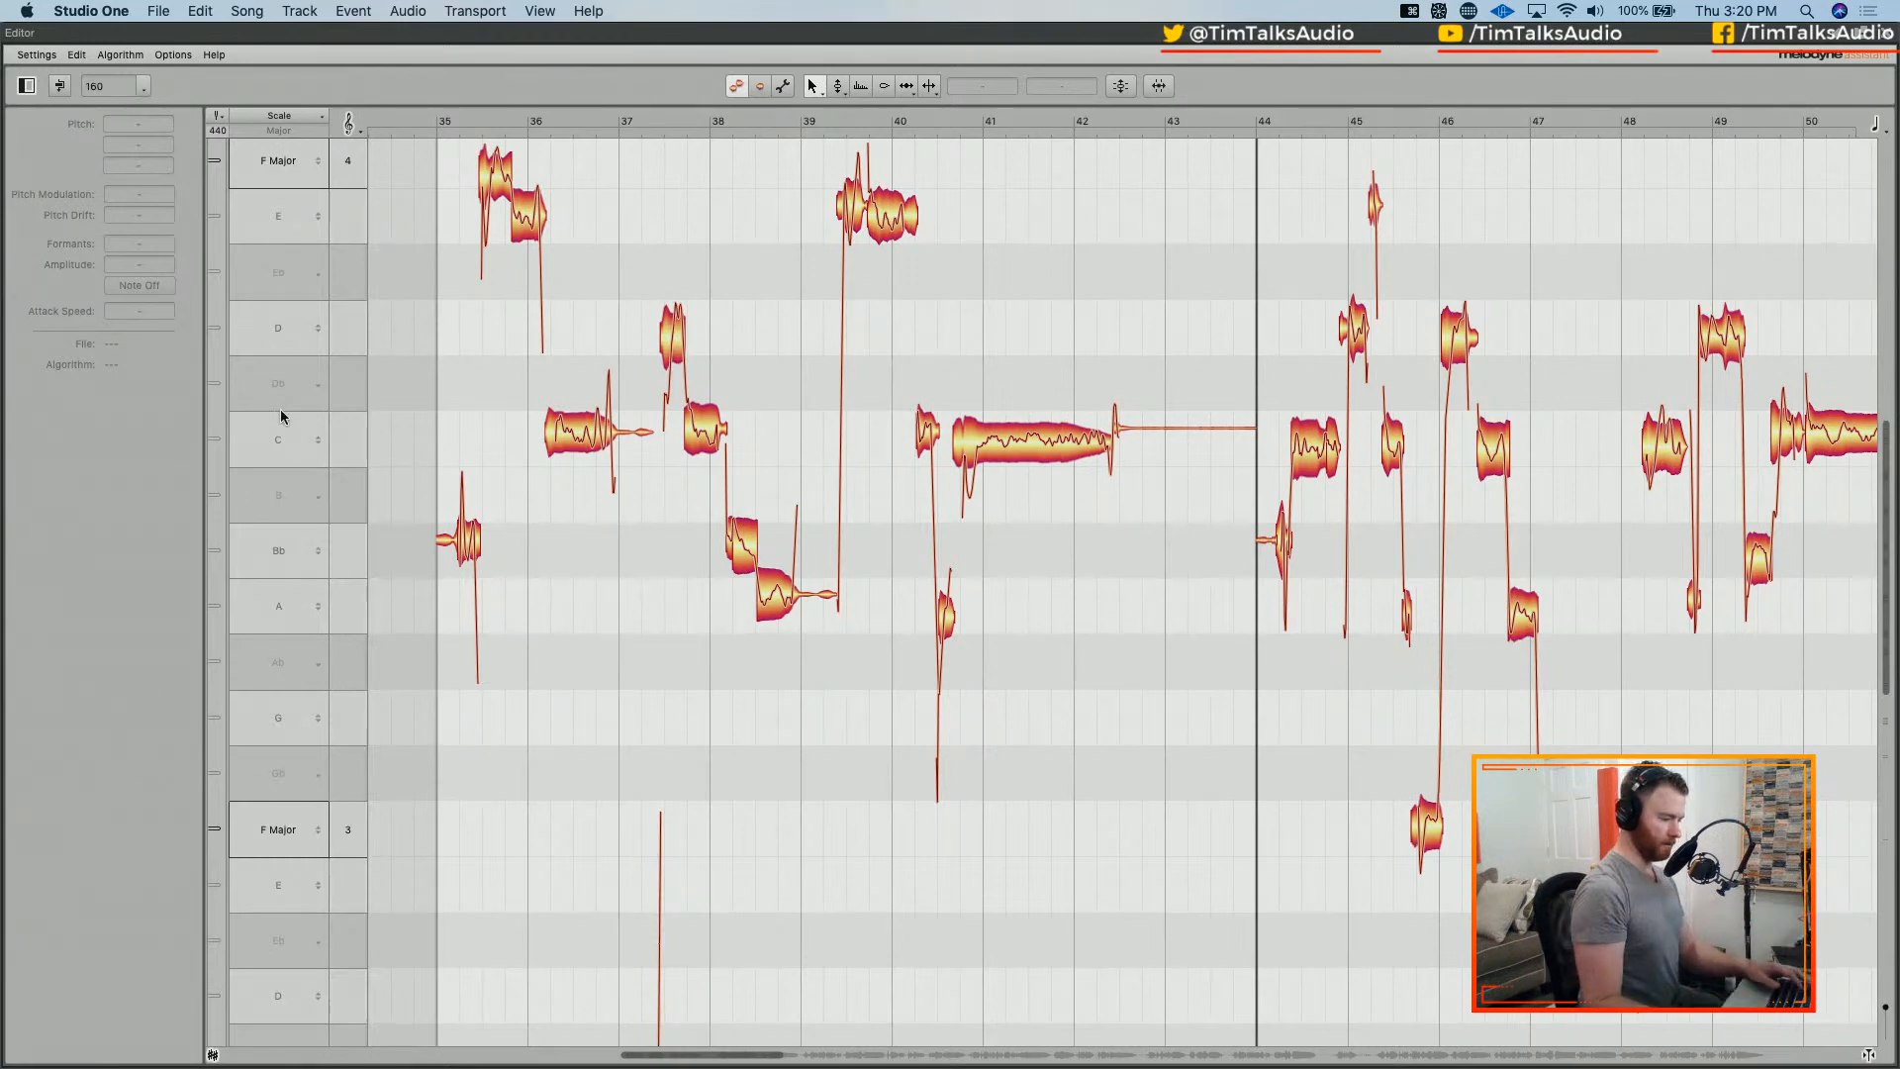
key(super+Tab)
key(super+Tab)
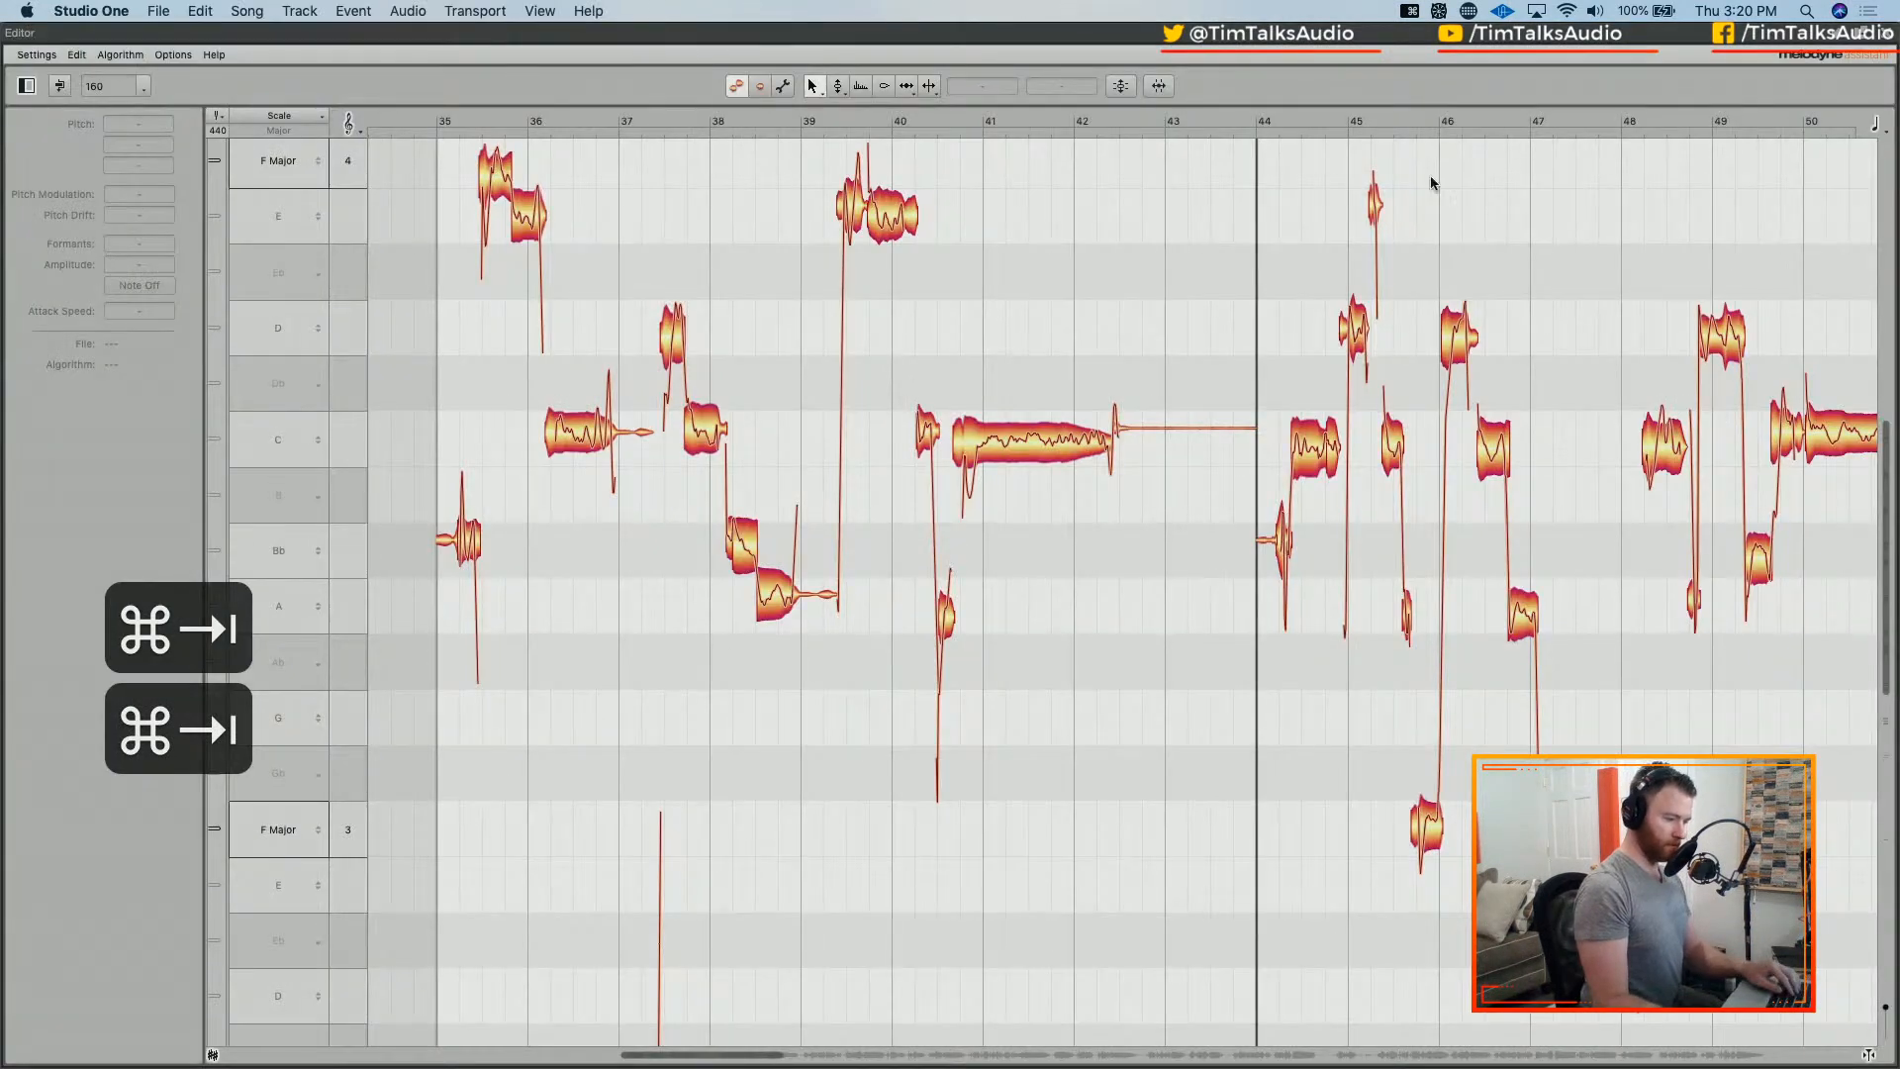
click(1887, 34)
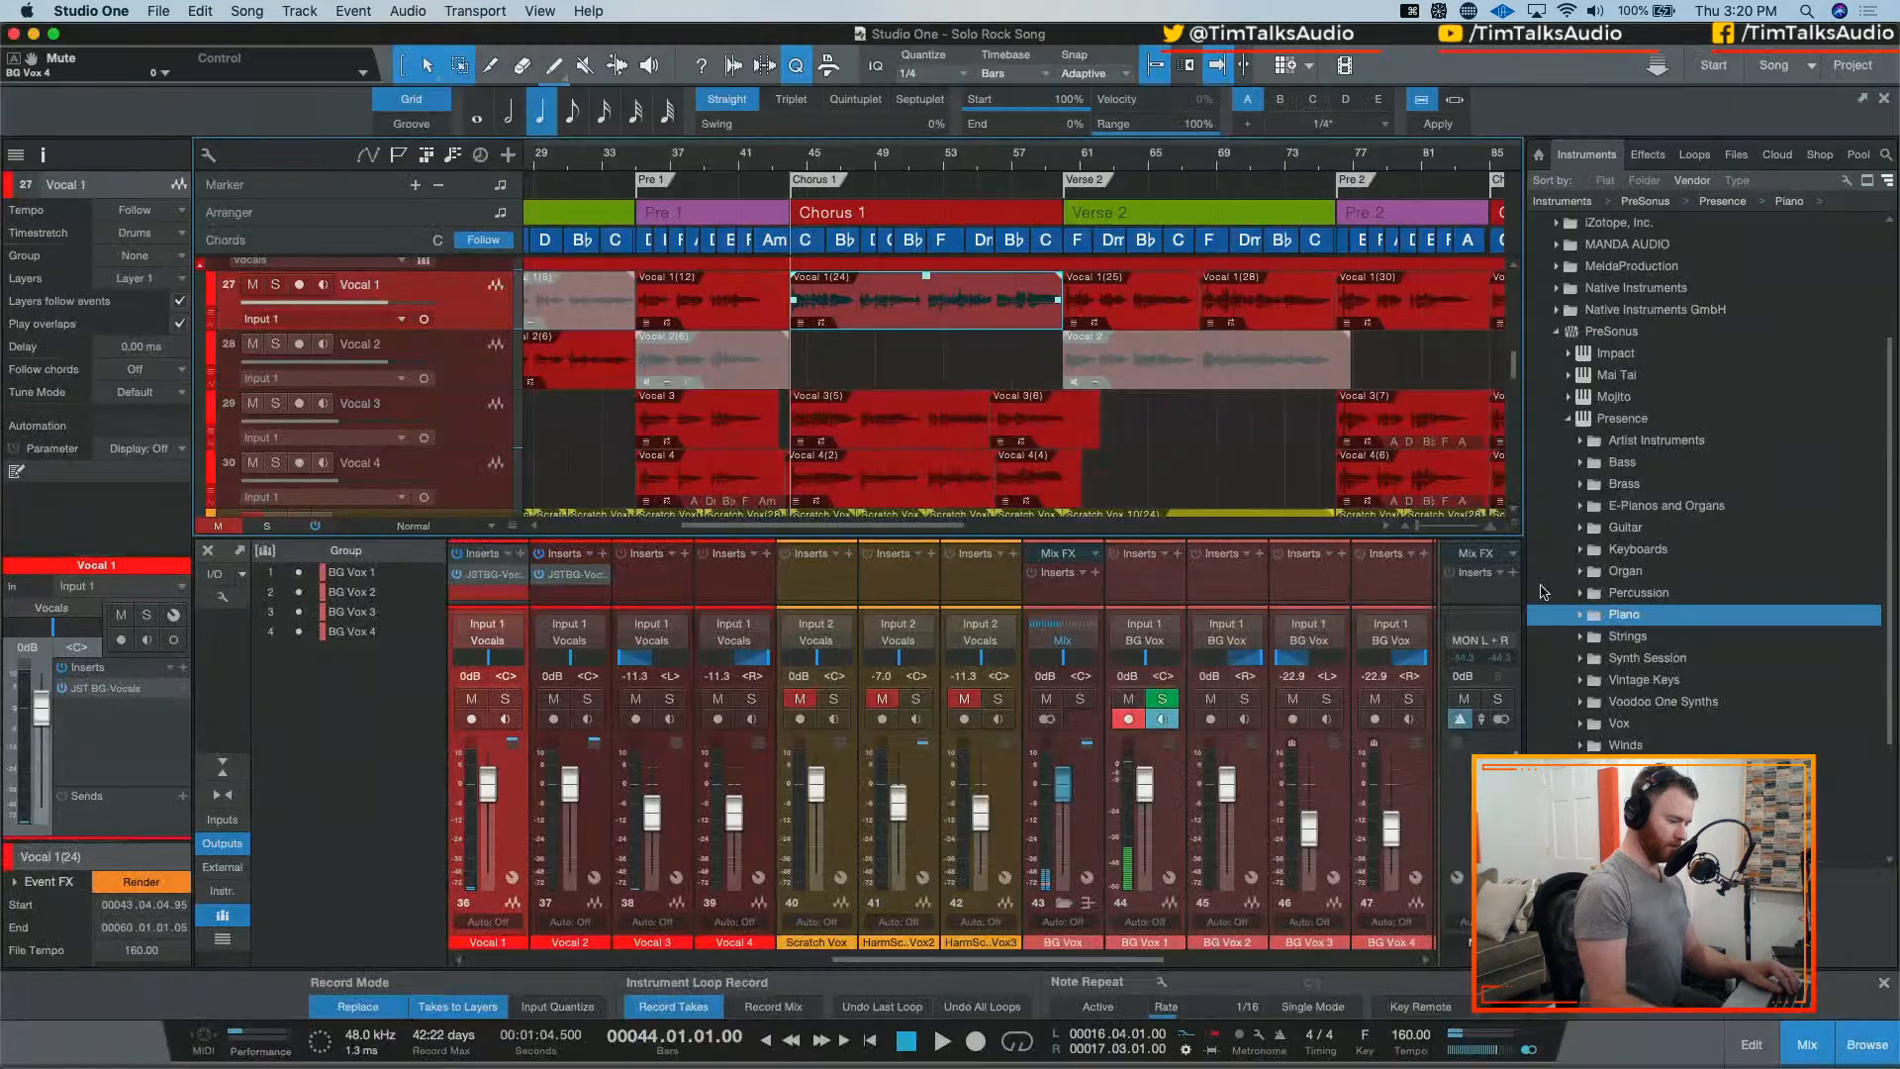
Step: Unmute the Presence instrument channel and play the opening of Chorus 1 from bar 44 three times
scroll(1351, 965, right, 4)
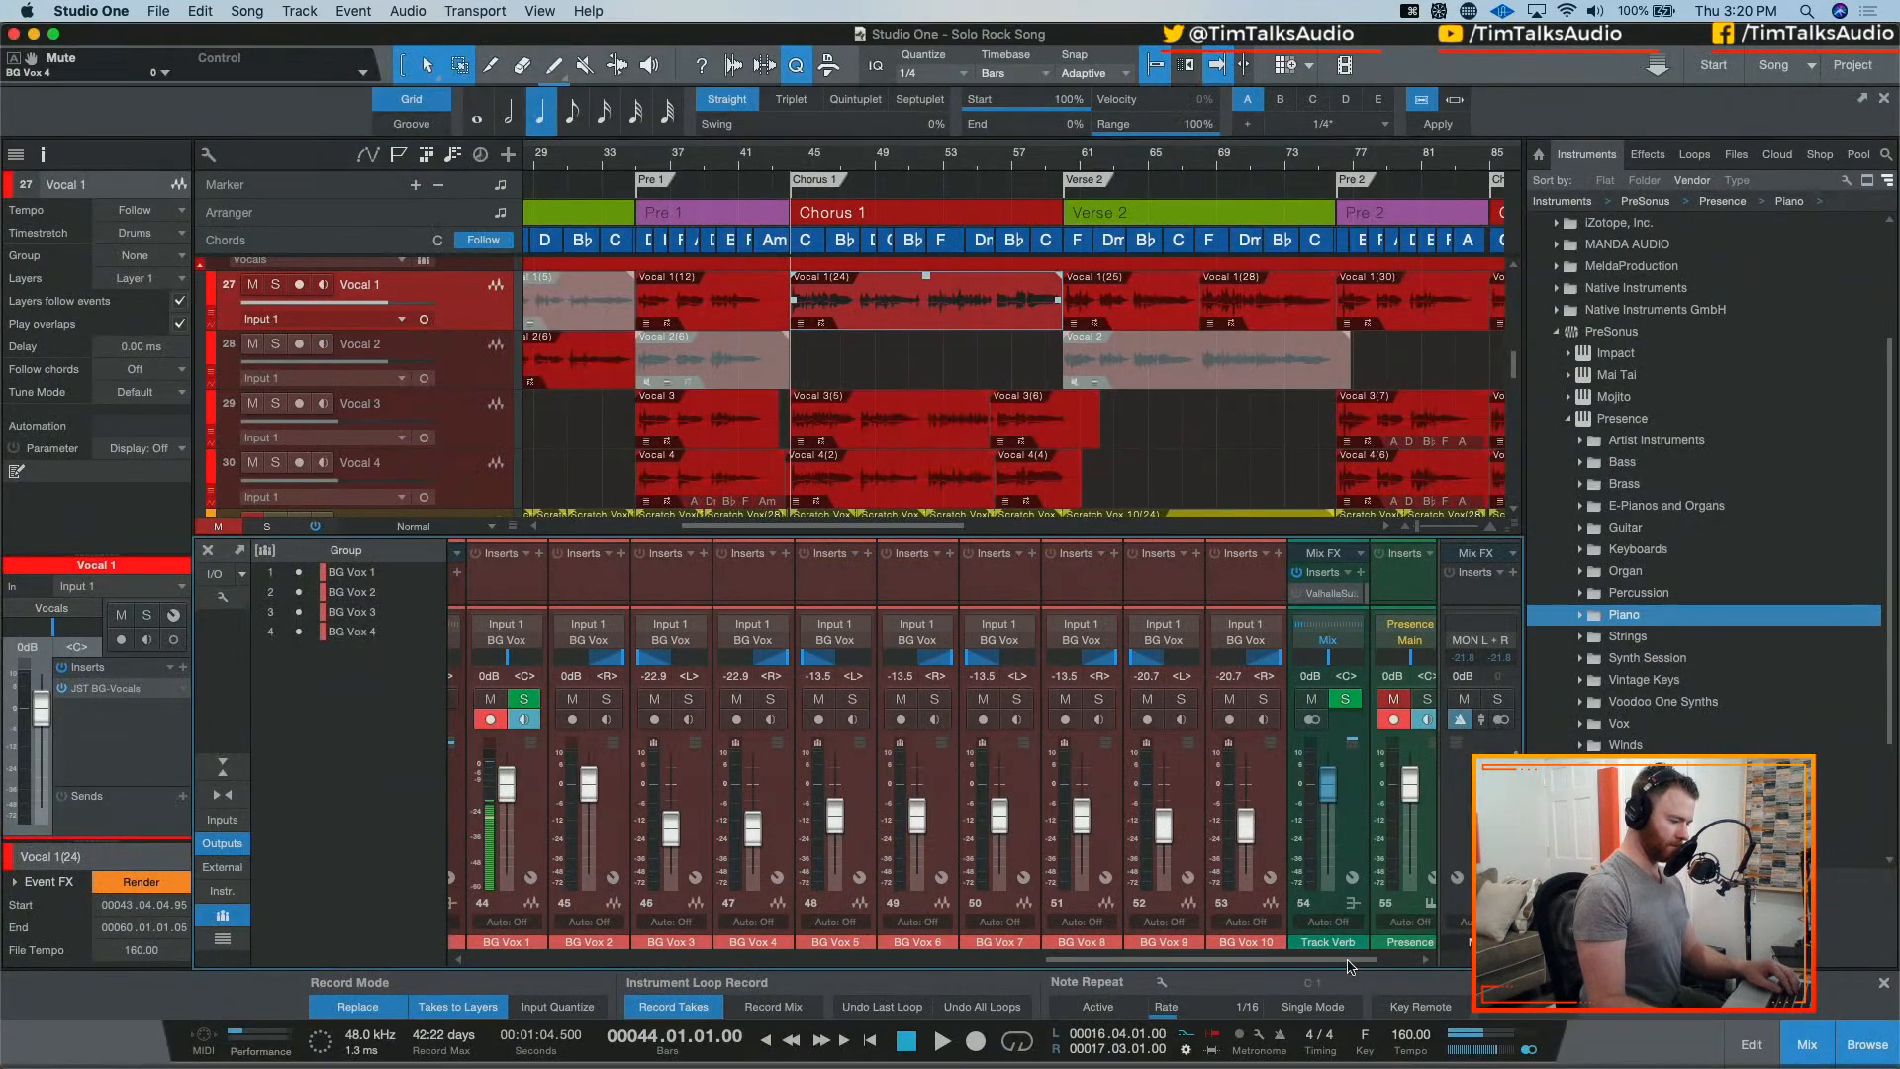
click(1405, 699)
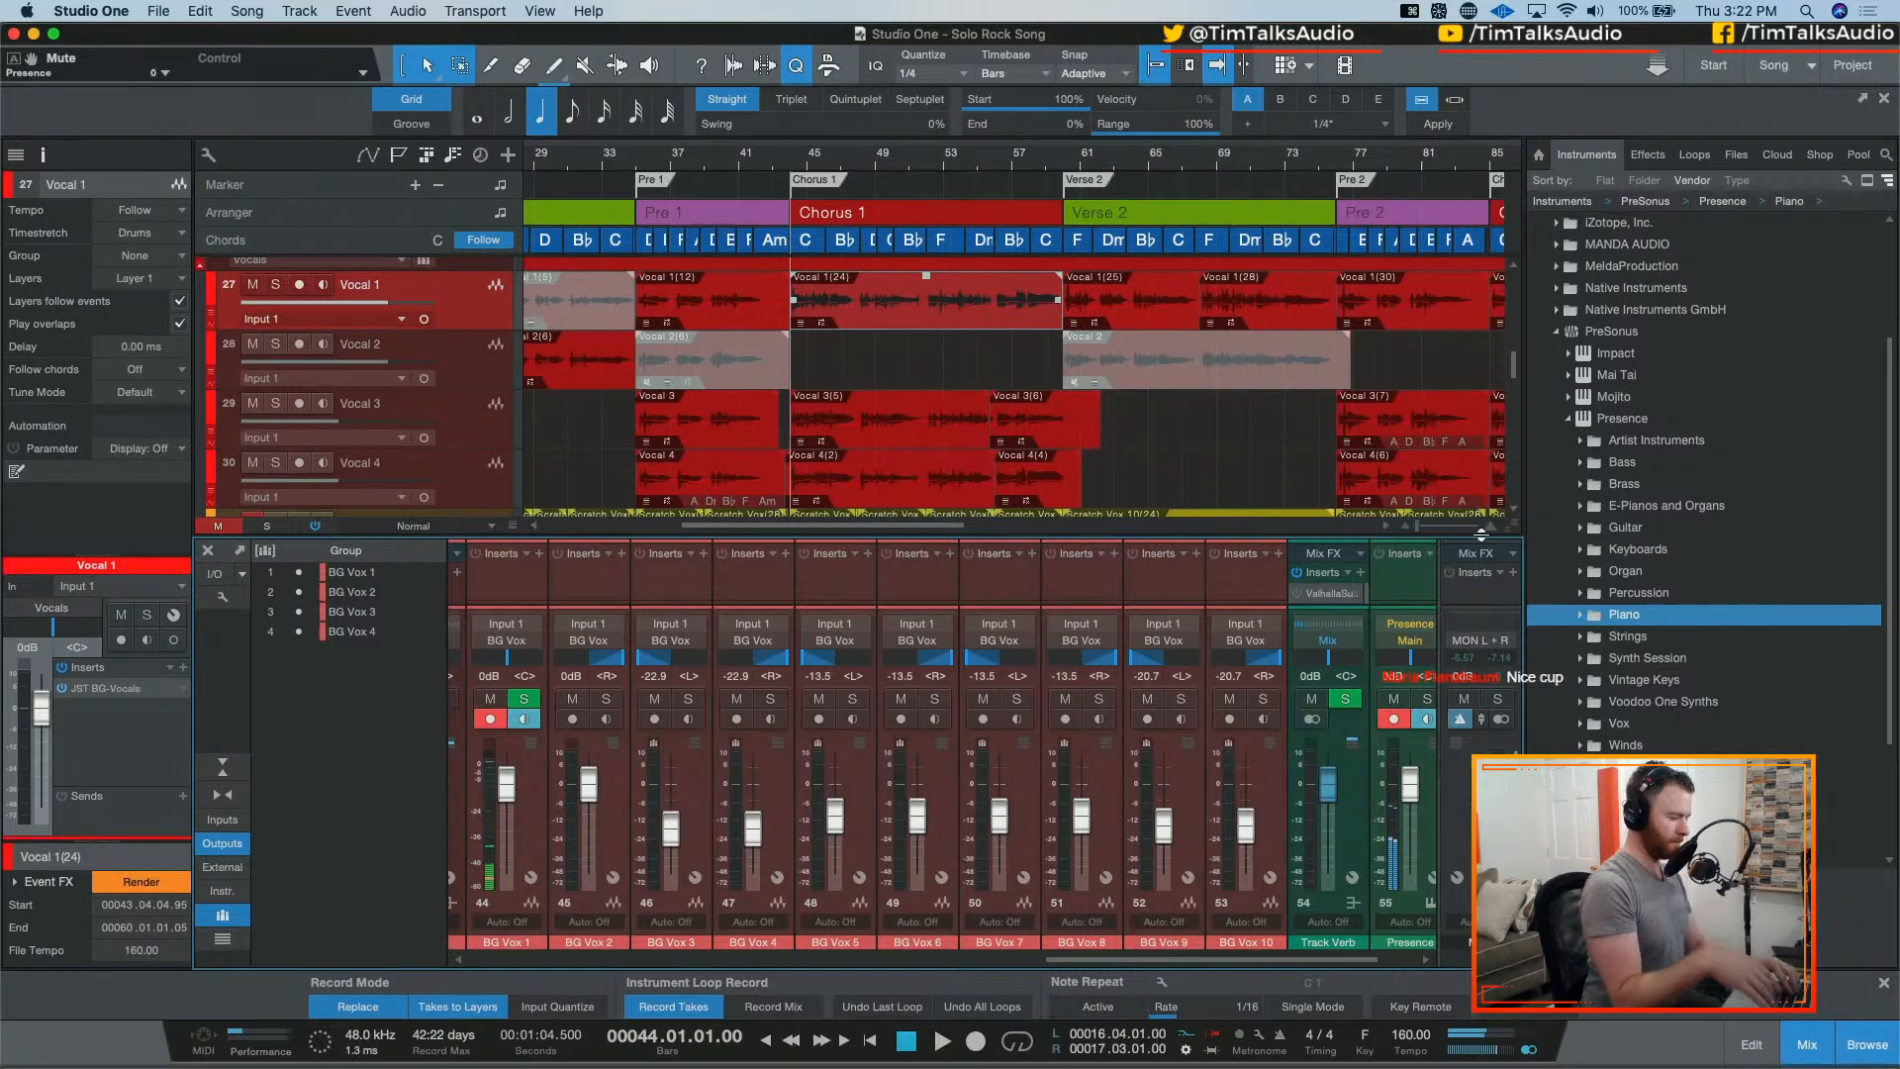
key(space)
key(space)
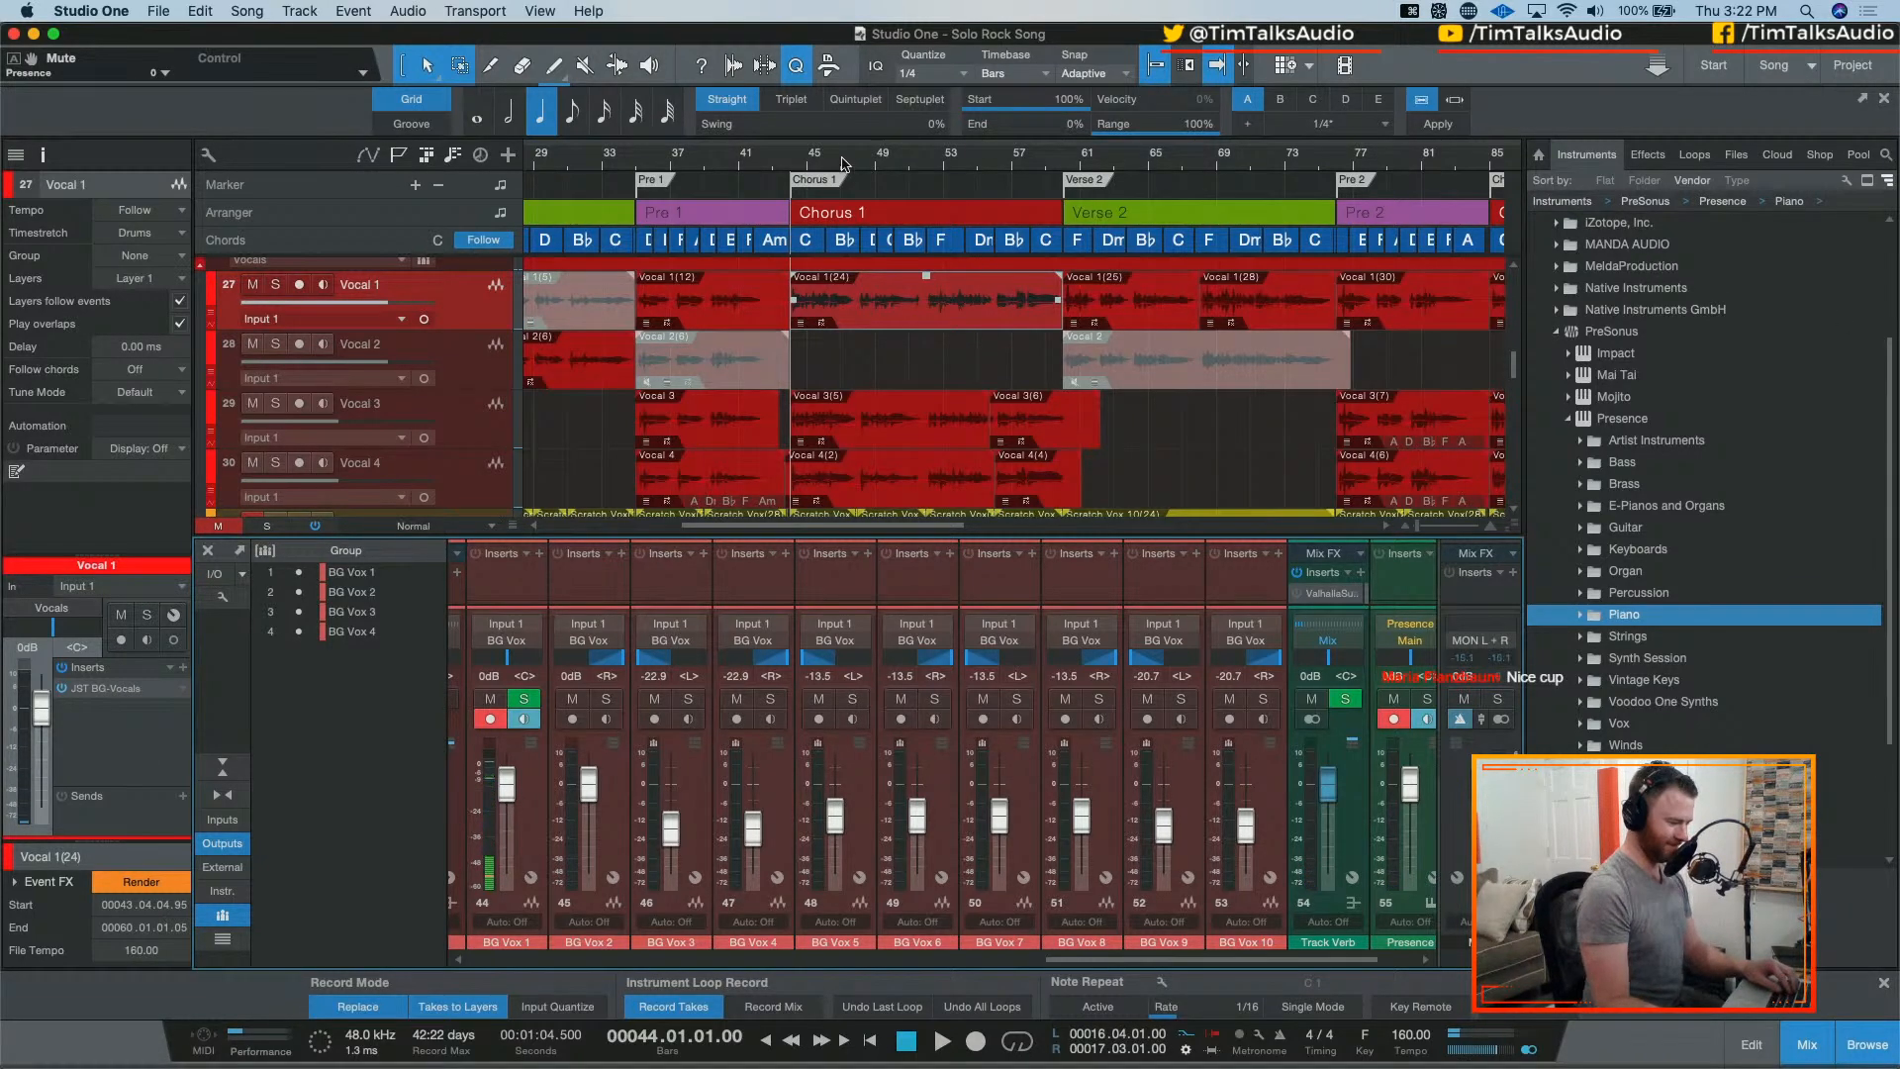
key(space)
key(space)
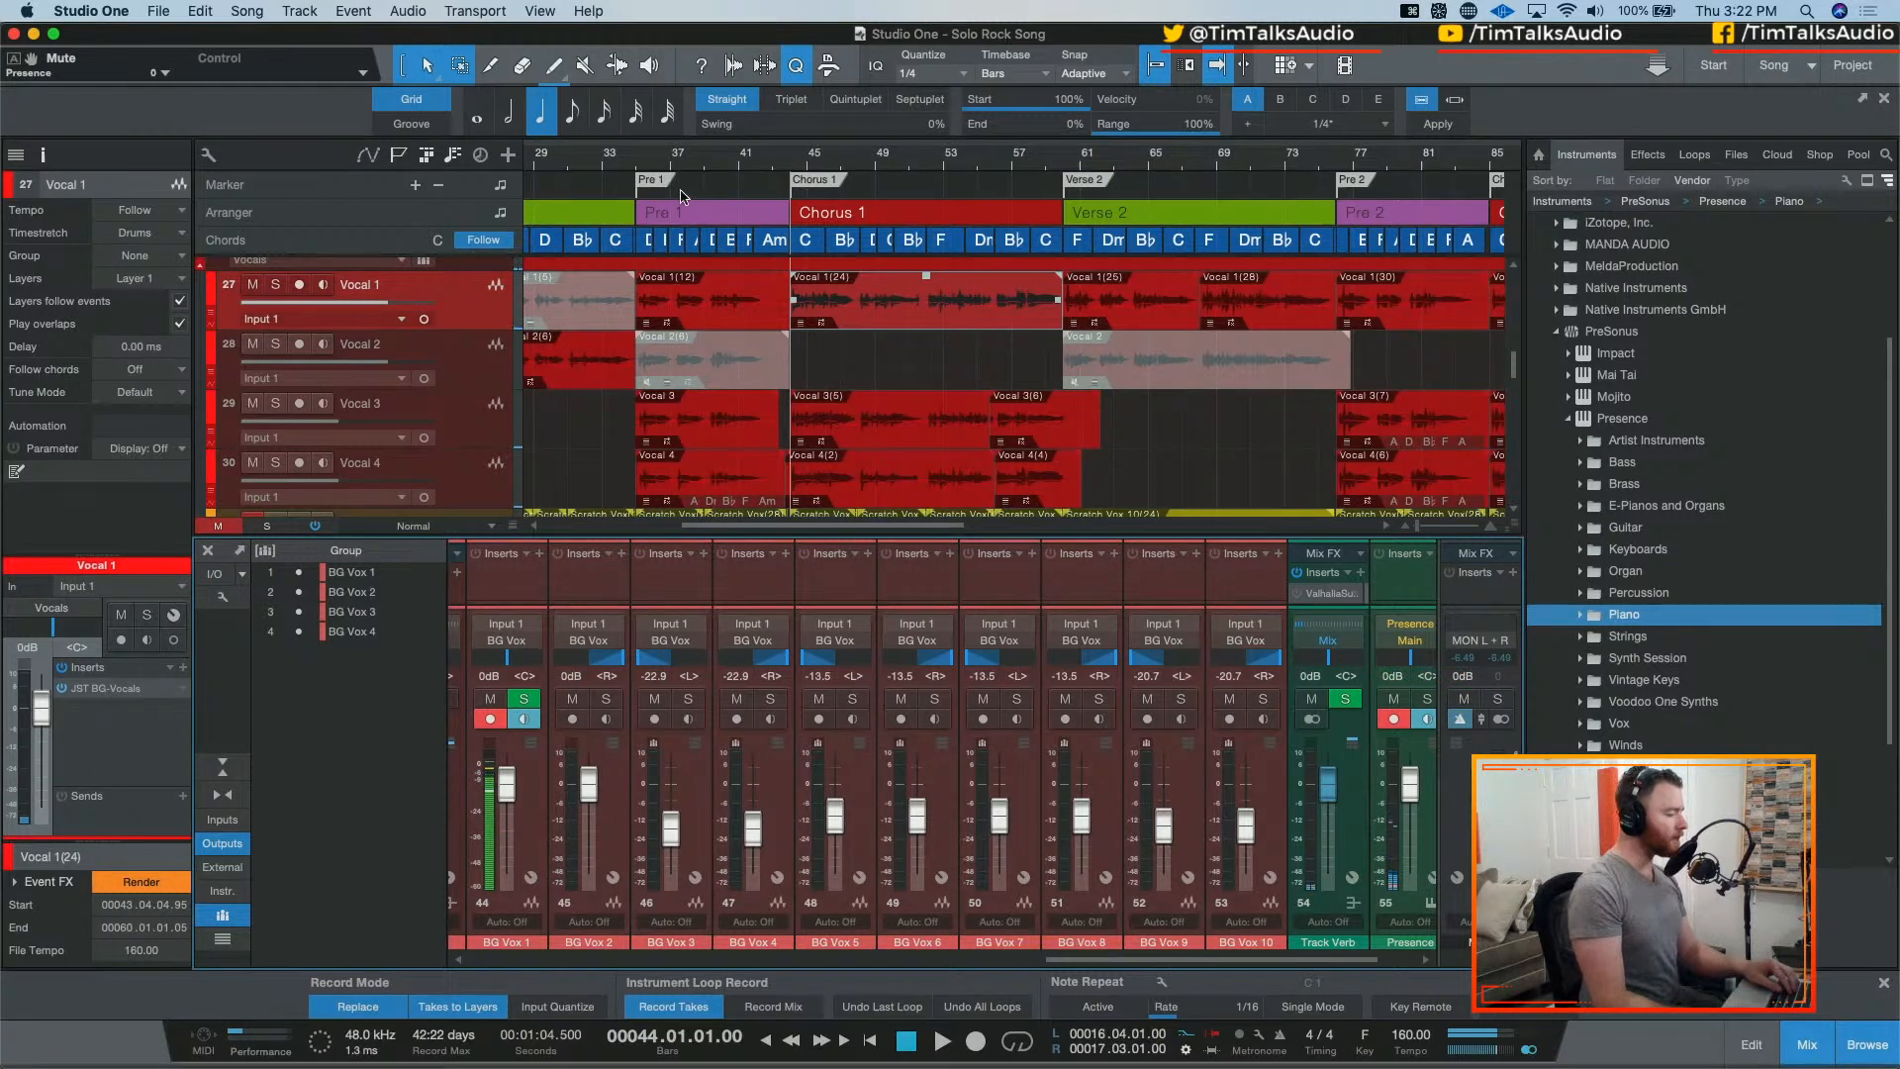
key(space)
key(space)
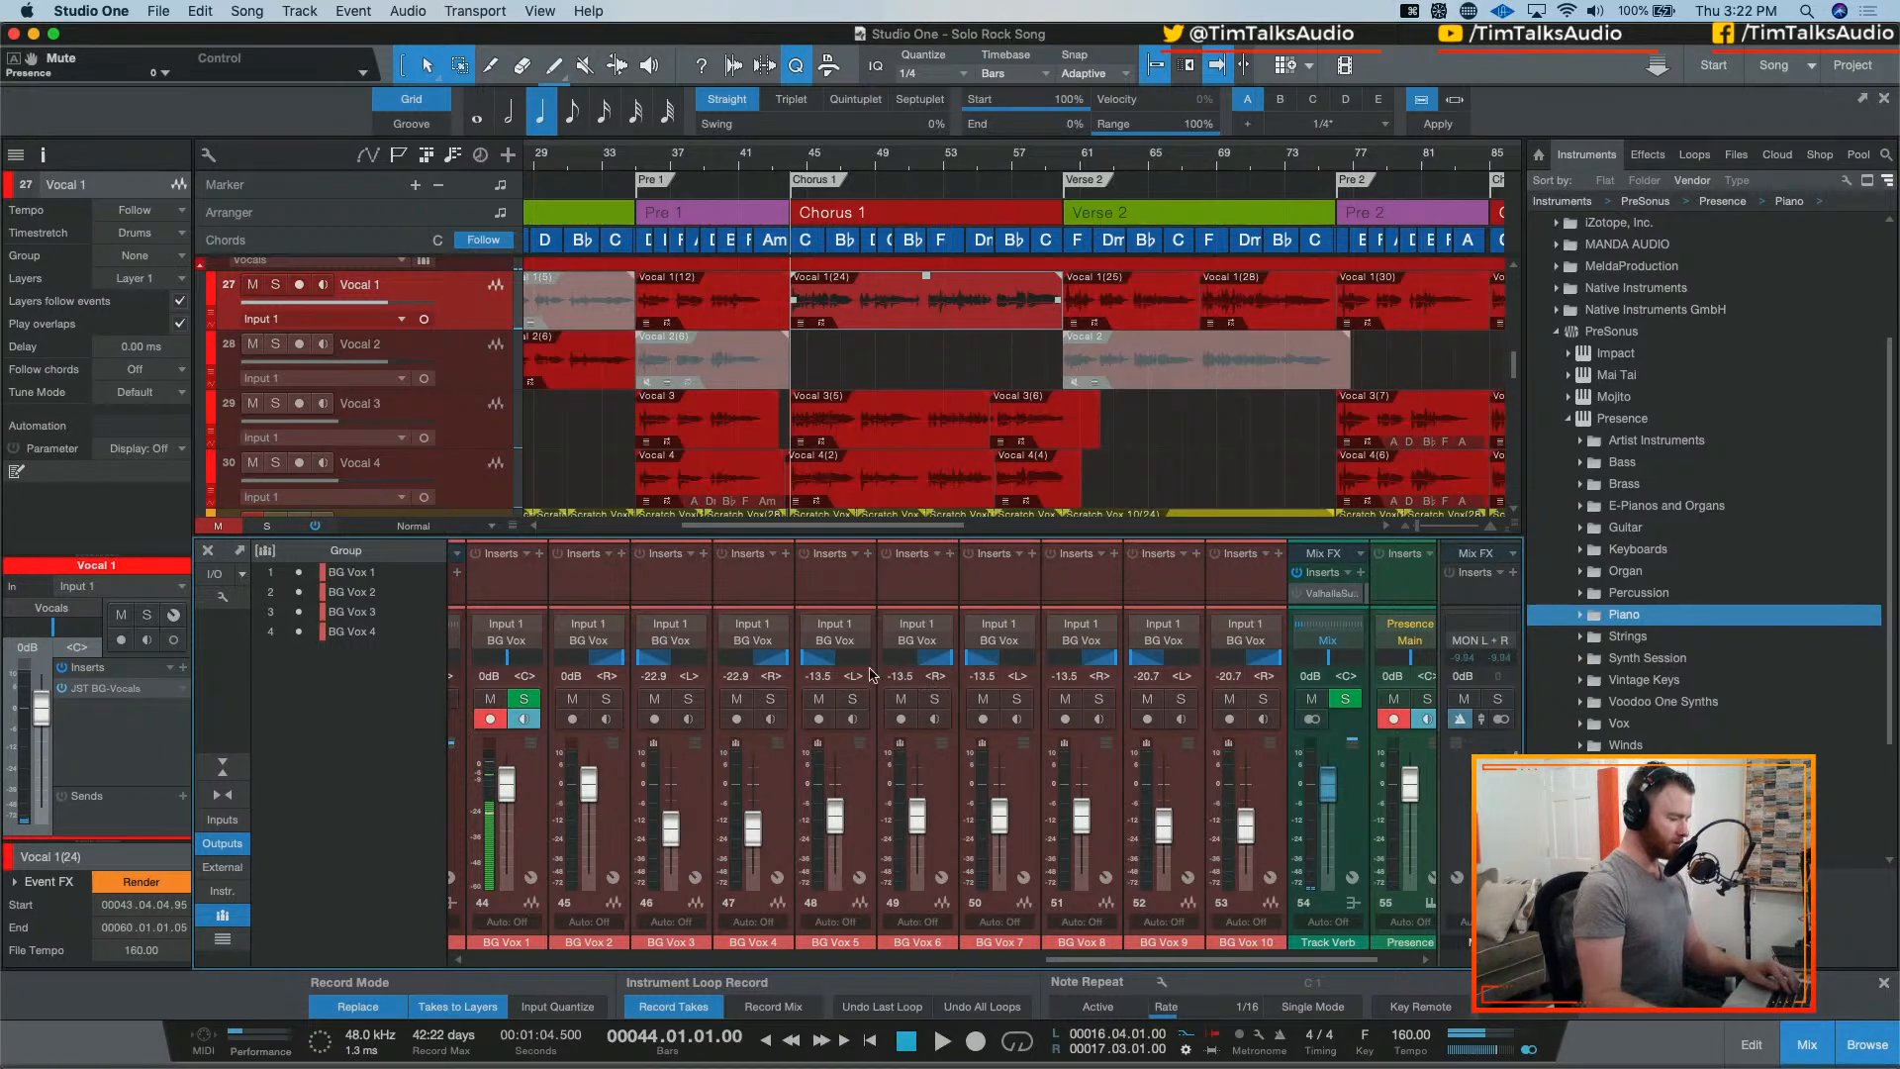
Step: Try a take on BG Vox 1 from bar 44 and undo the recording
click(875, 827)
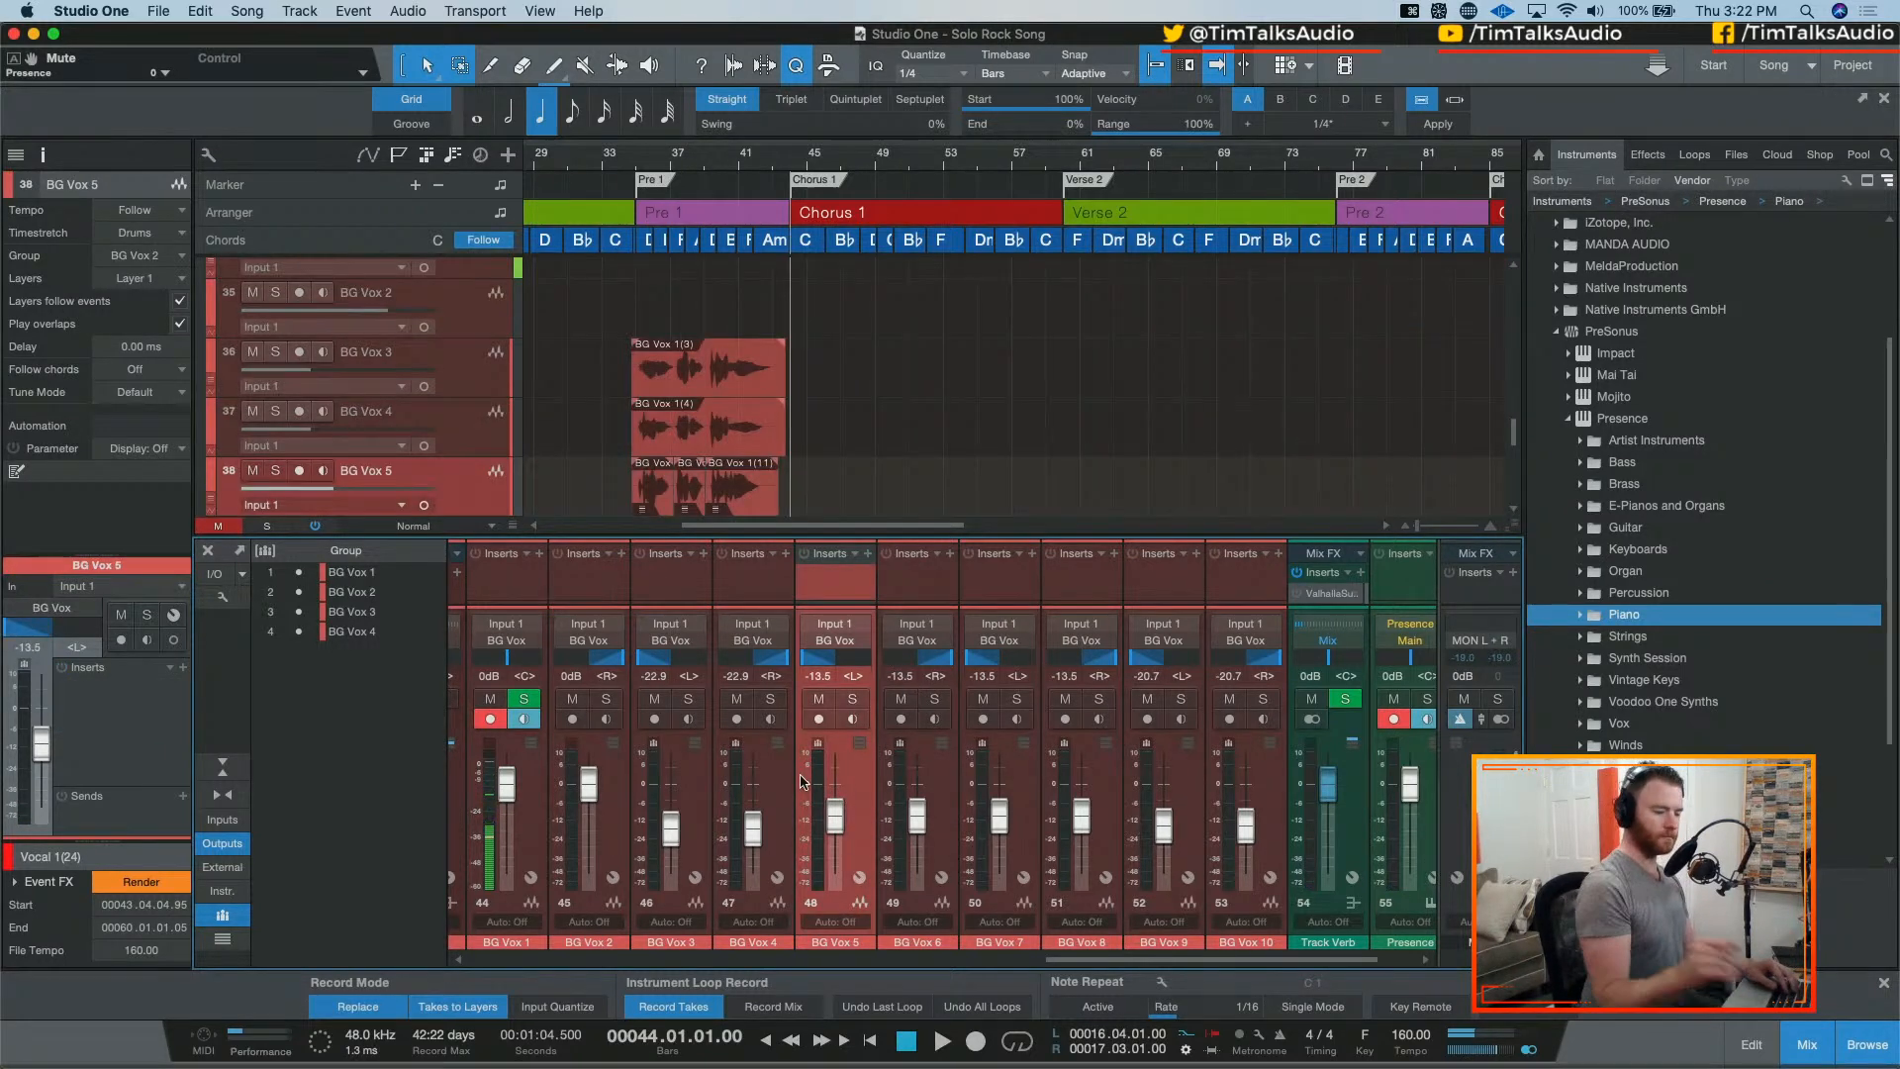
key(KP_Multiply)
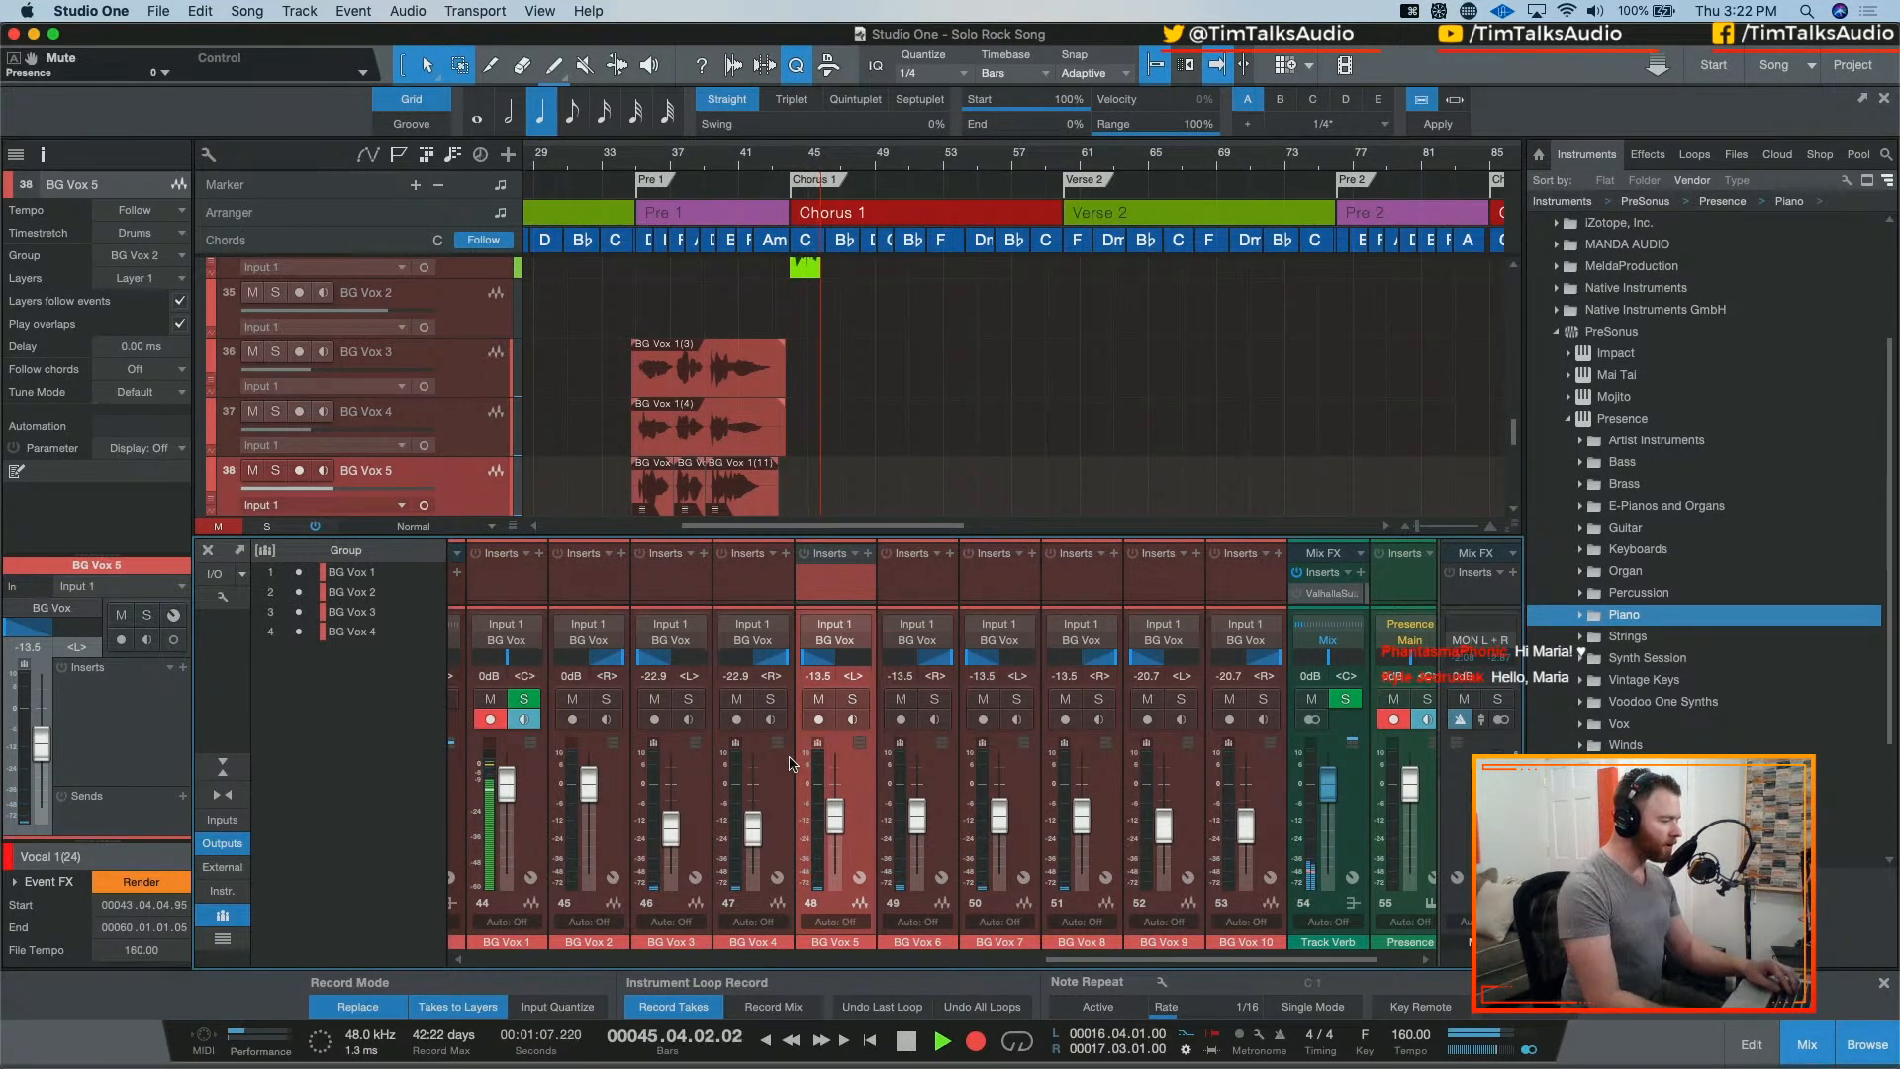
key(space)
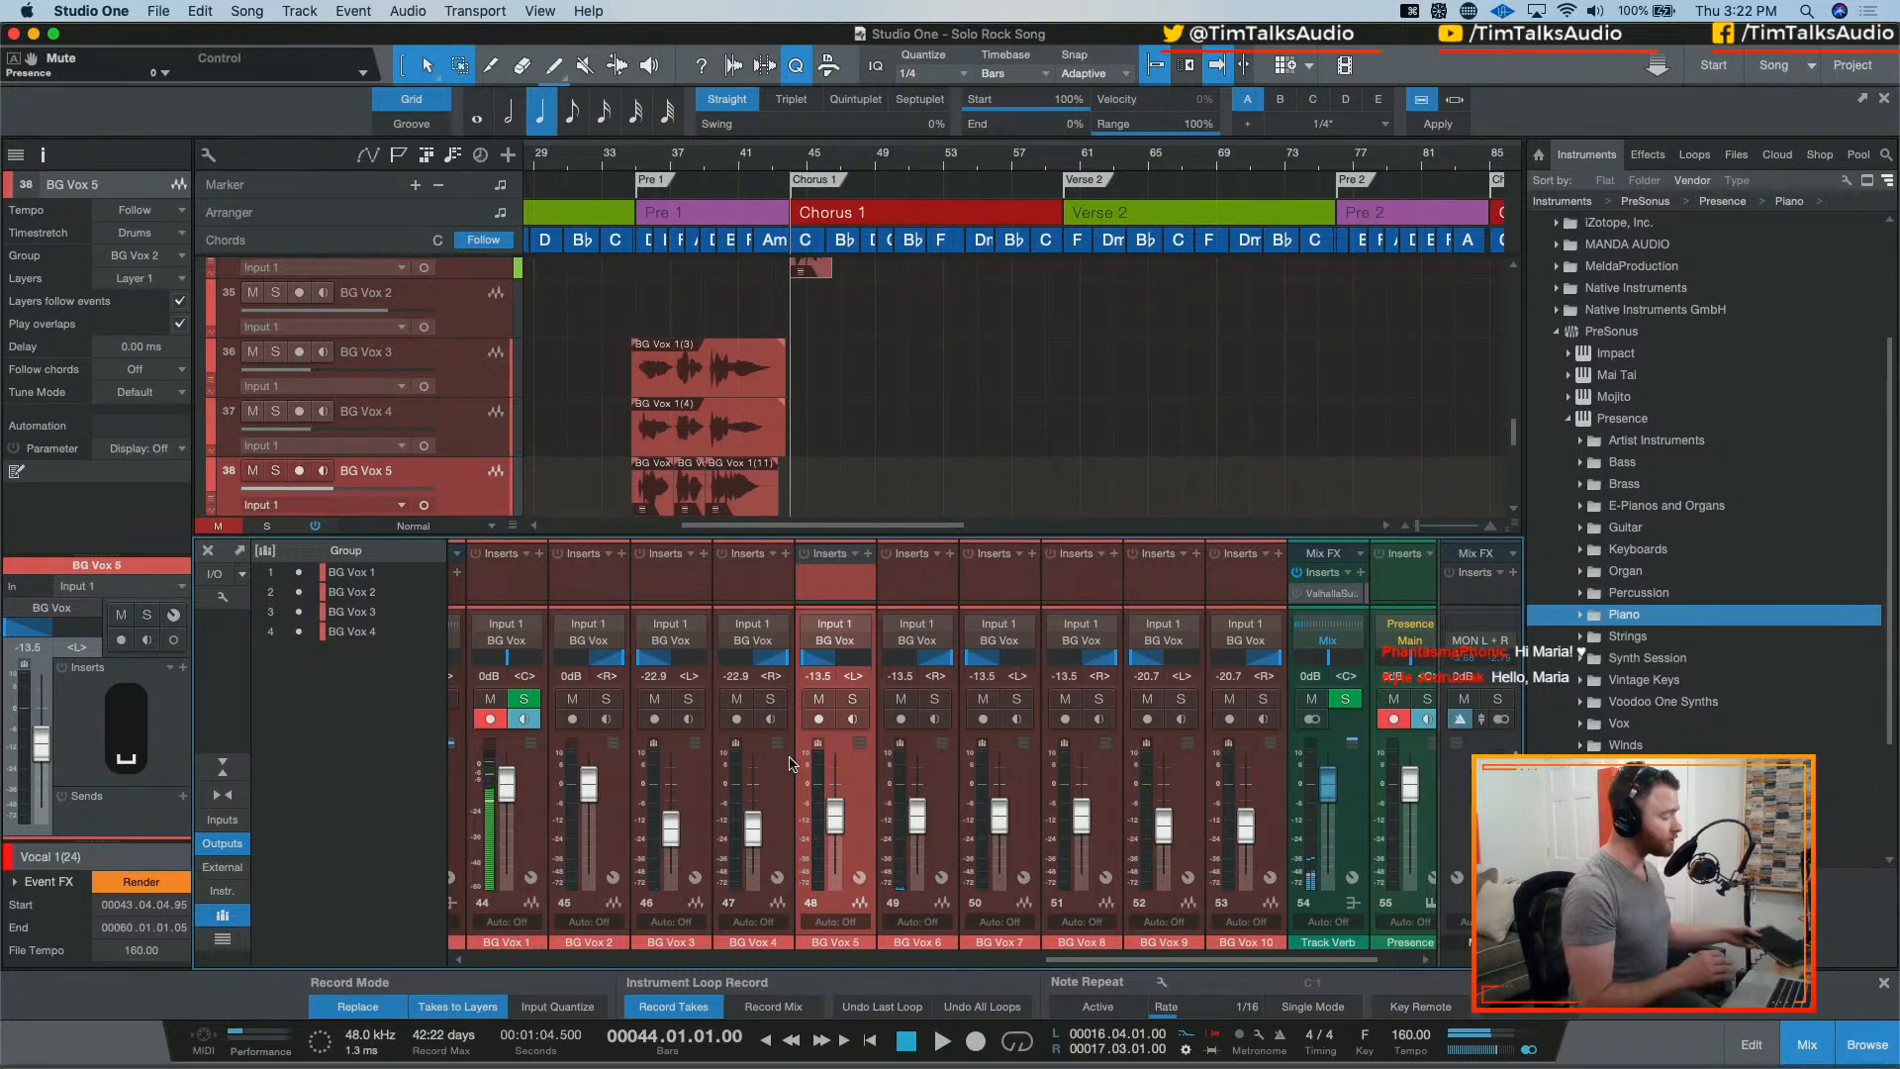
key(super+z)
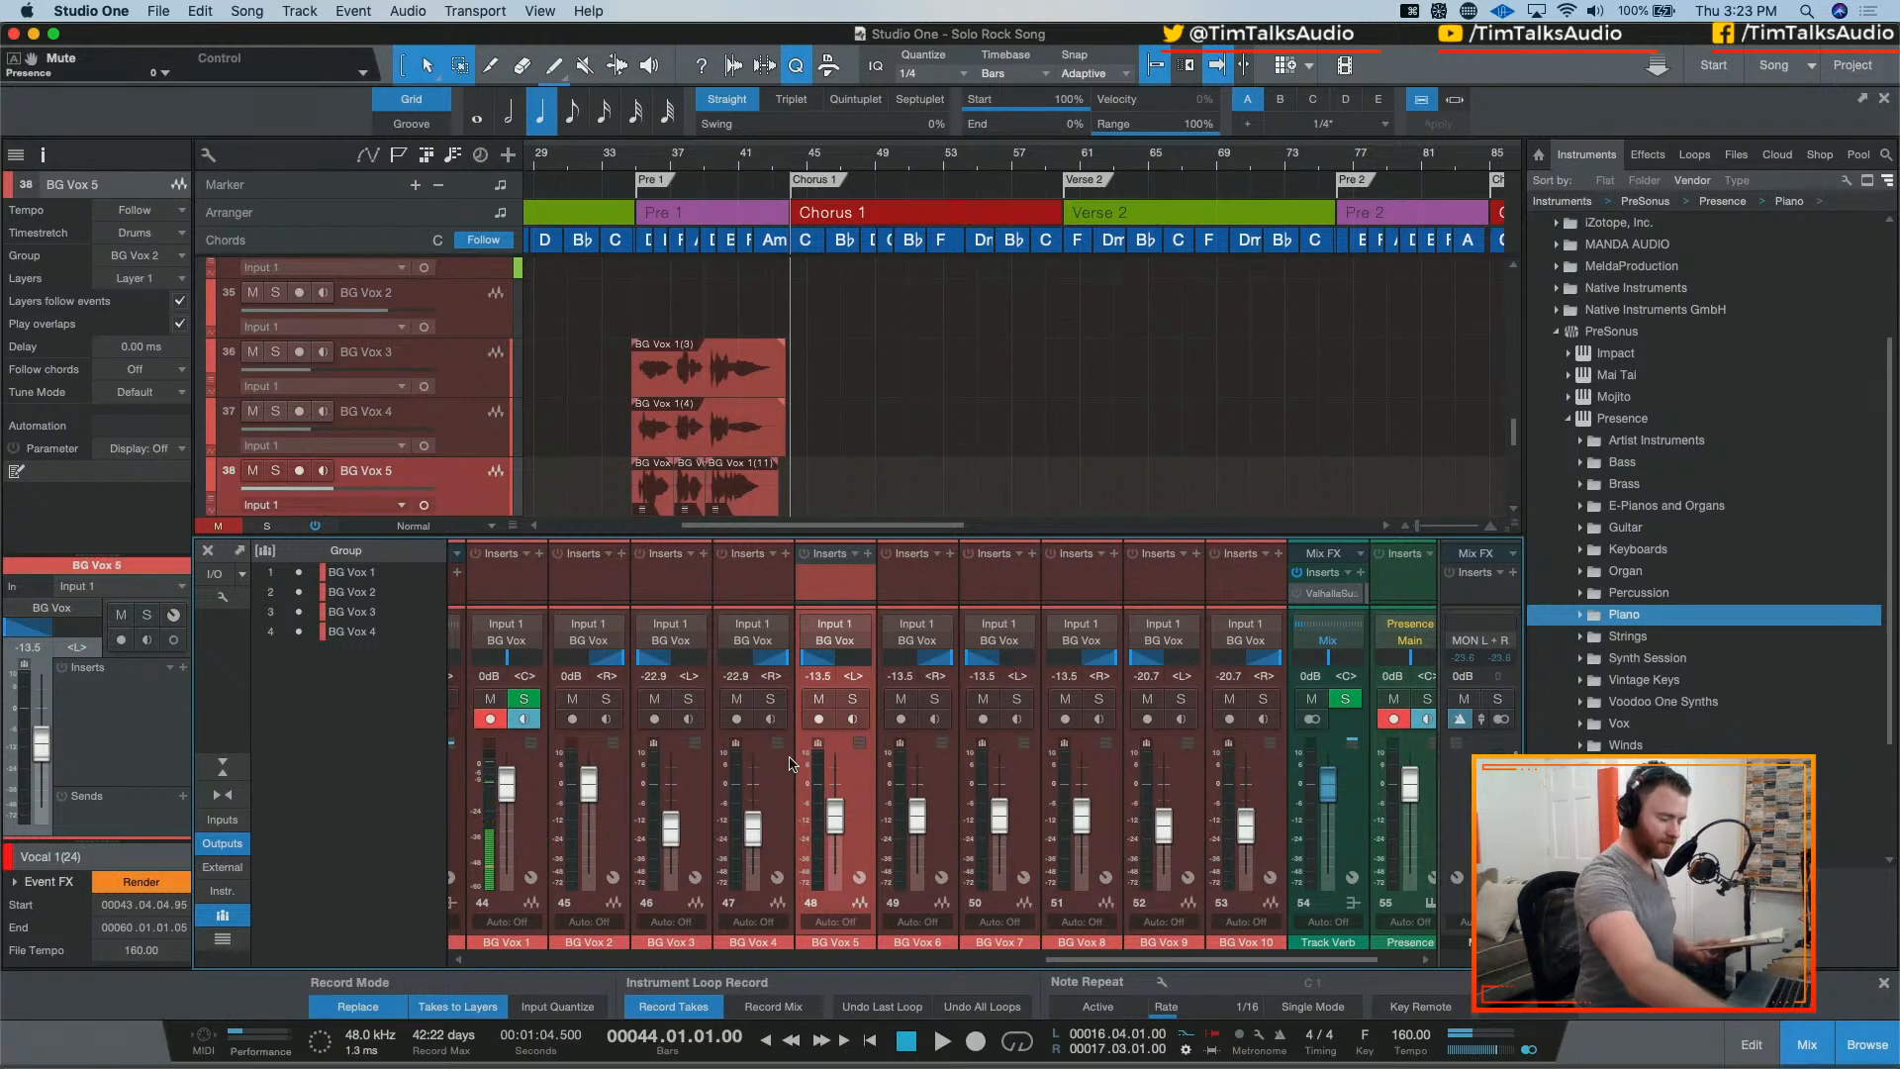
Step: Record a take on BG Vox 1 from bar 44 to about bar 51, and briefly play it back
key(space)
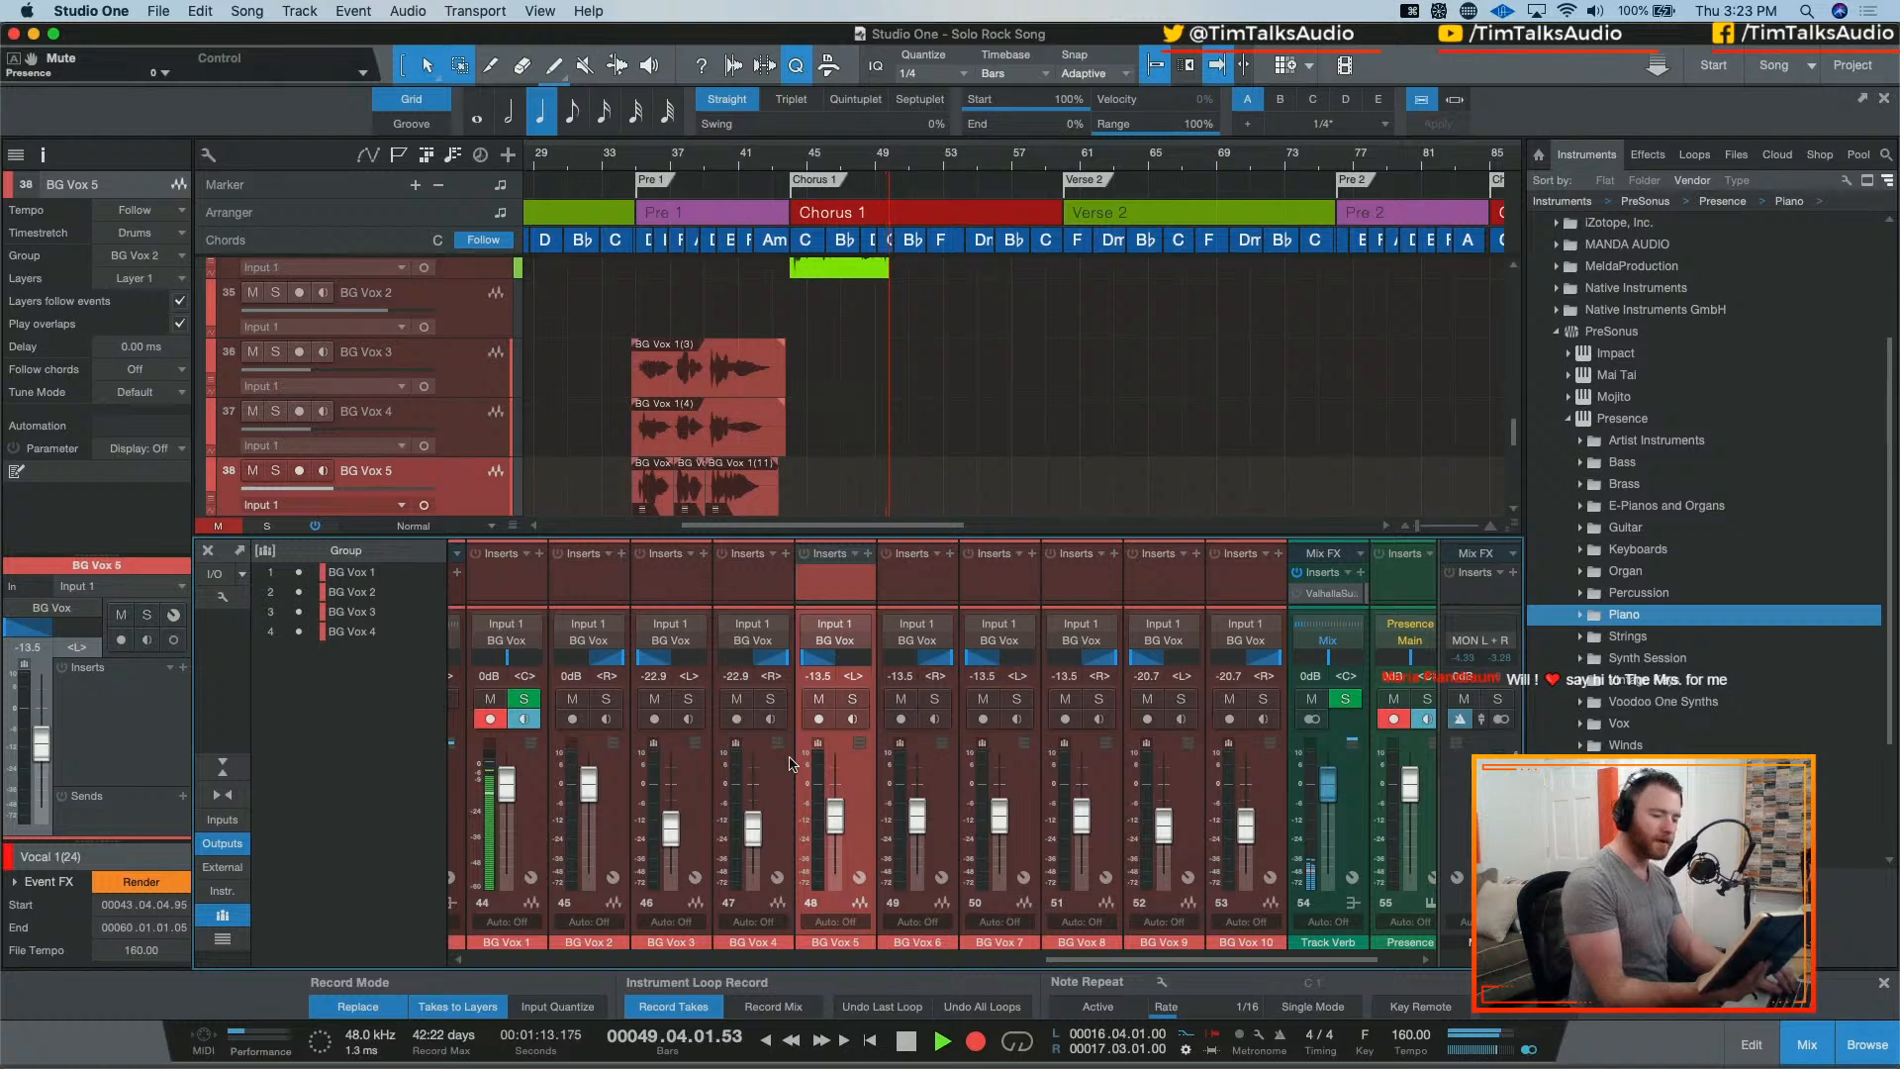
key(space)
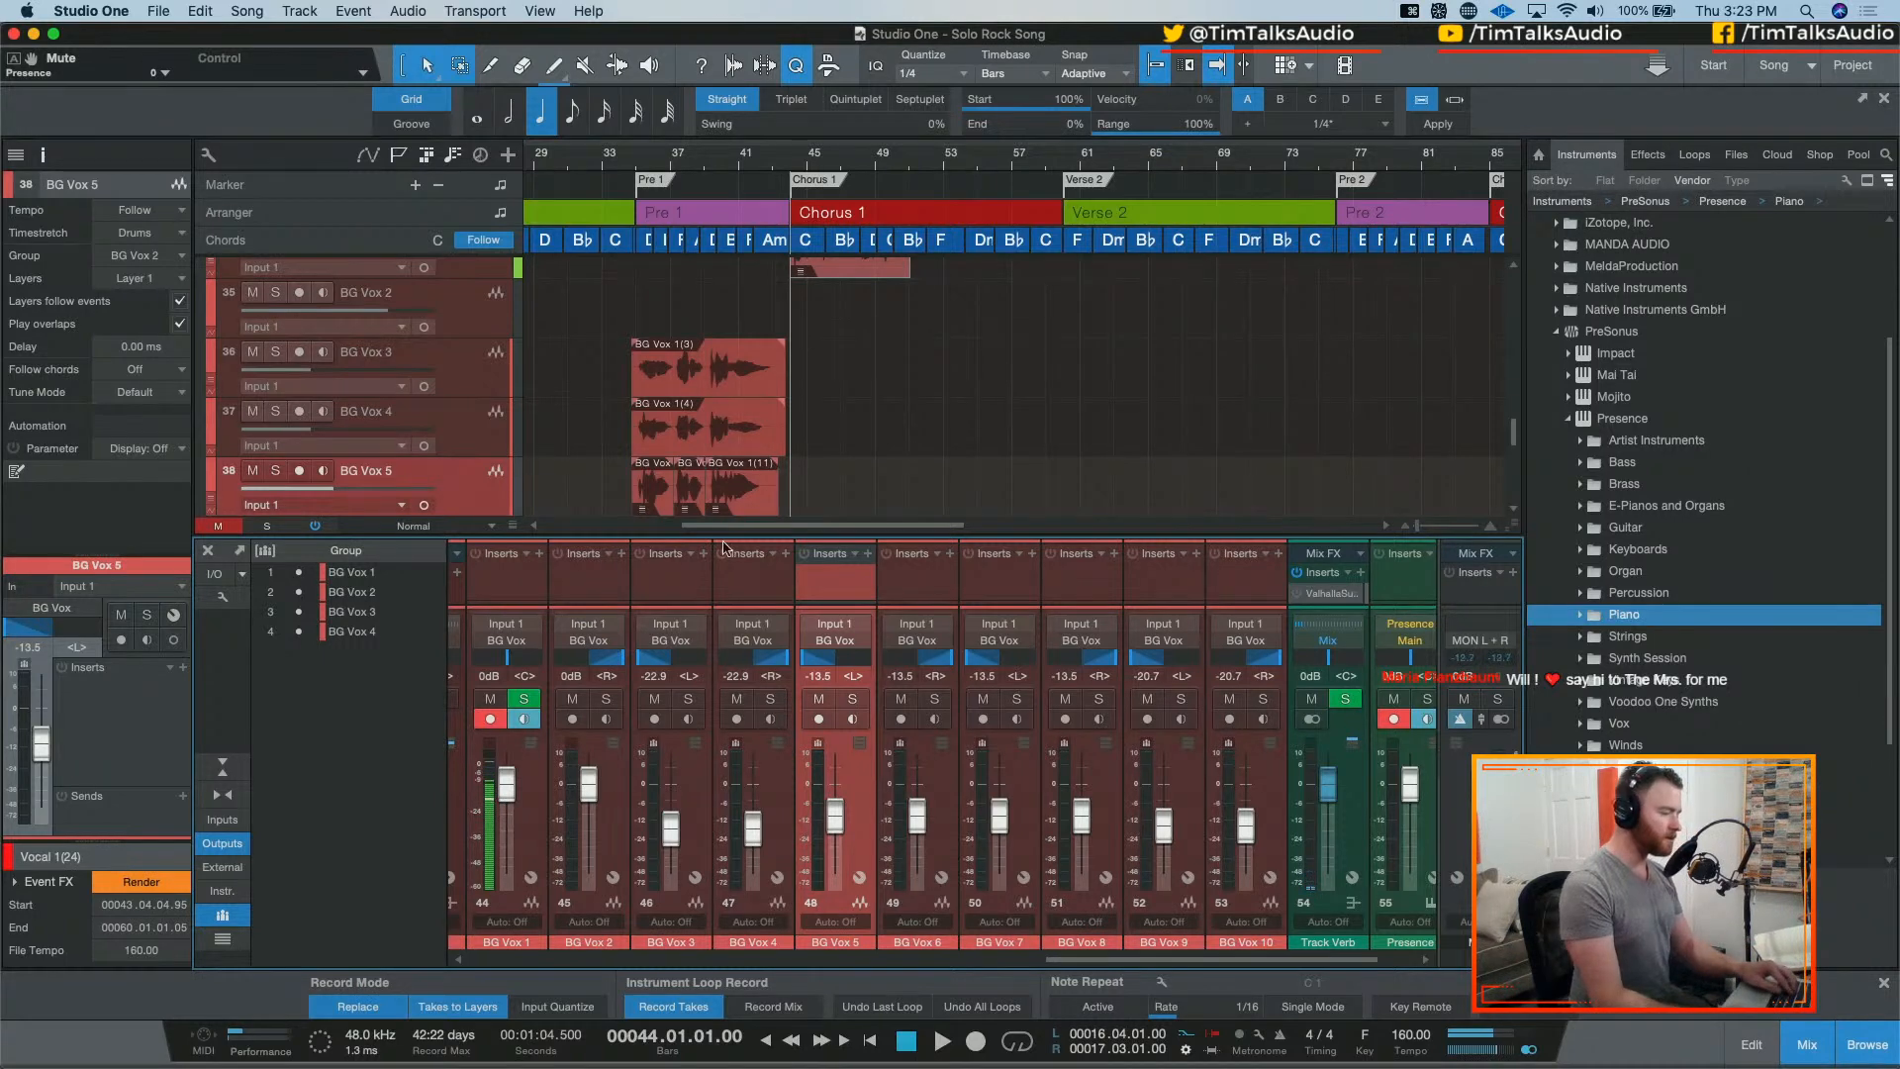
key(space)
key(space)
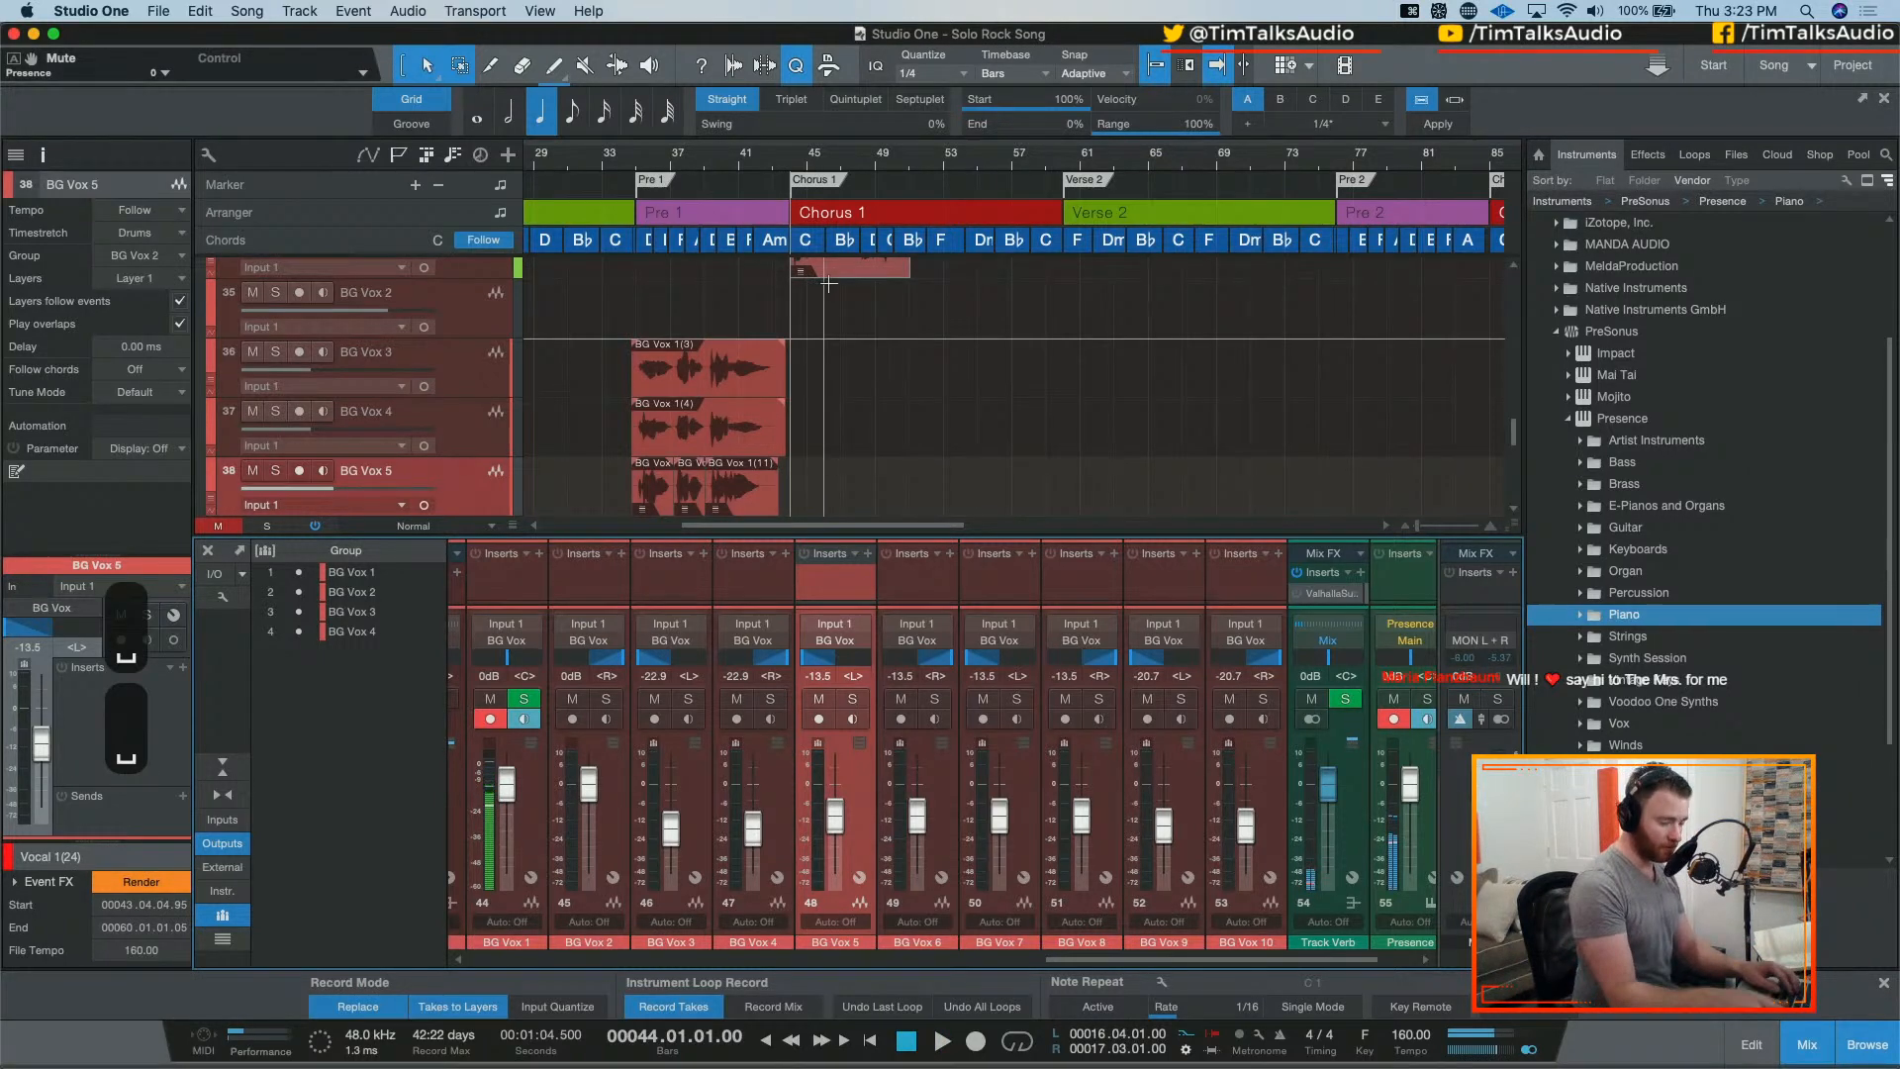
Step: Undo the last recording on BG Vox 1 and record a take from bar 44 to about bar 49
key(super+z)
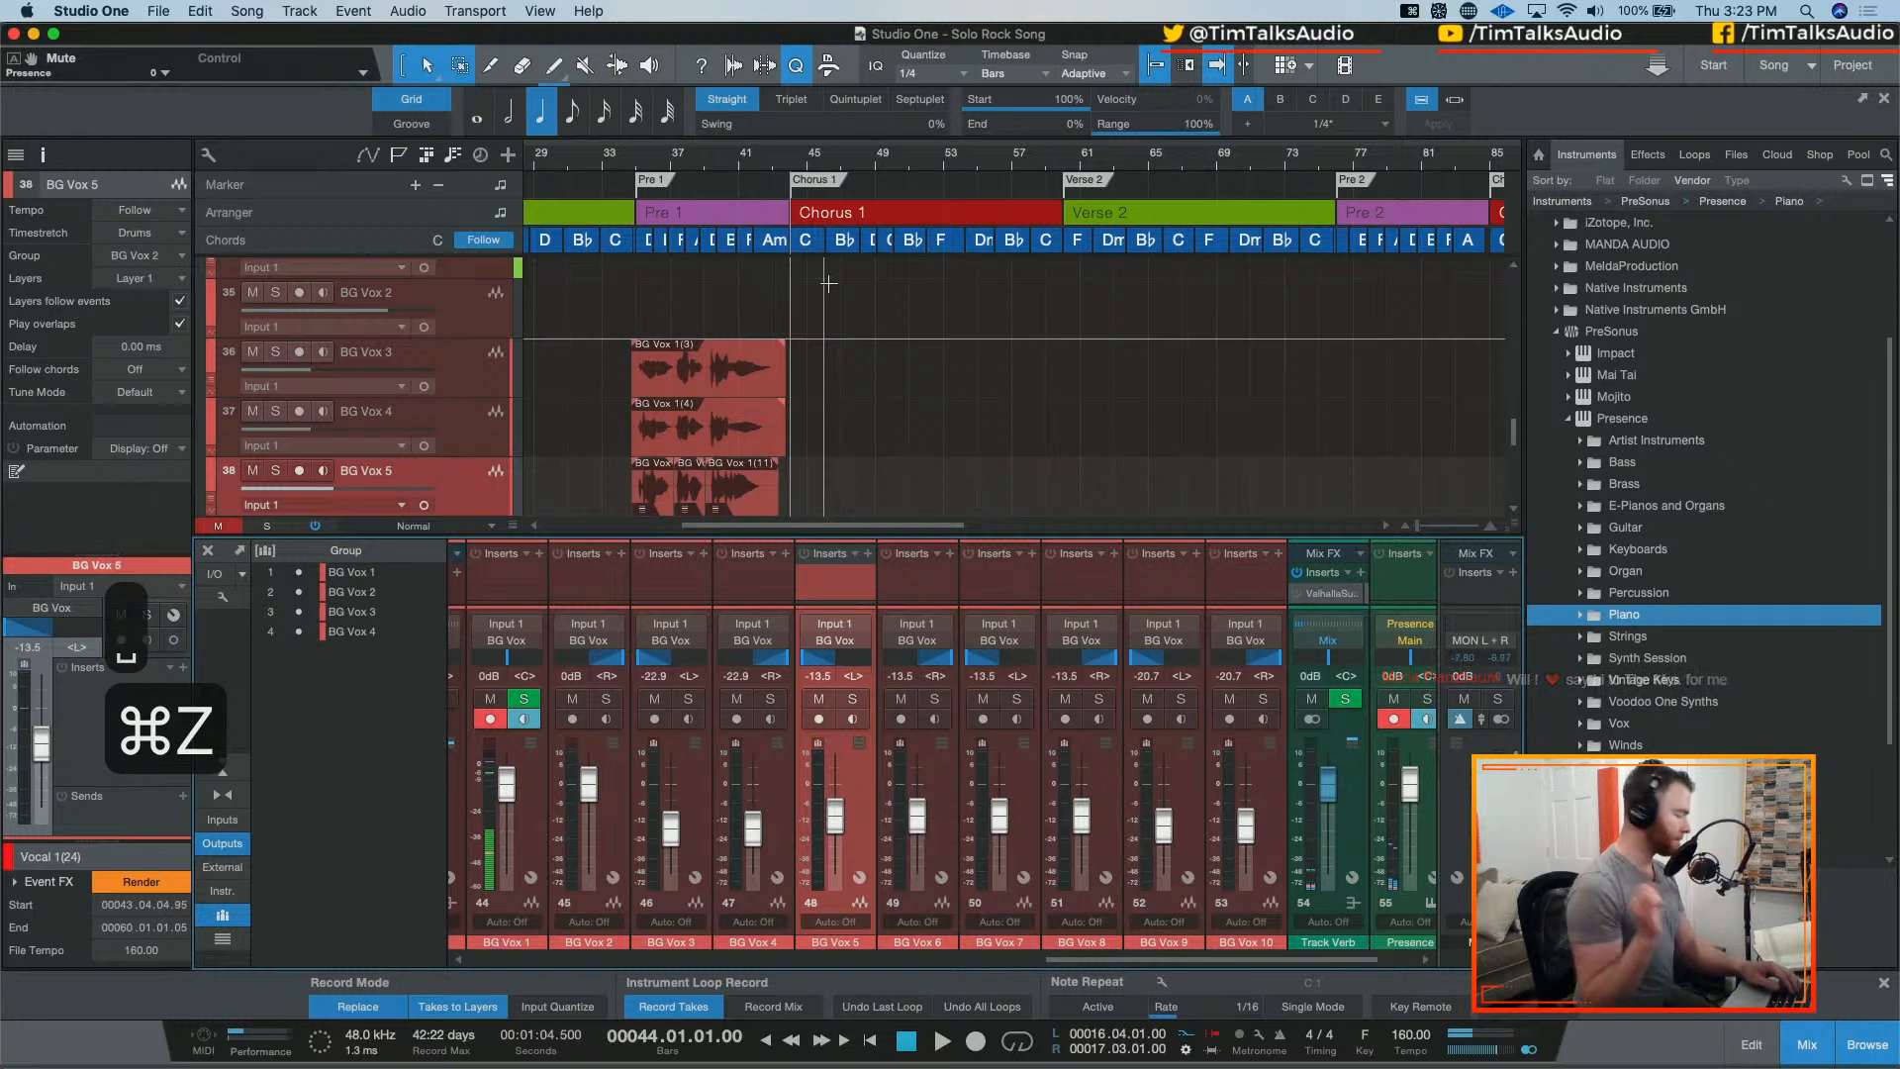
key(KP_Multiply)
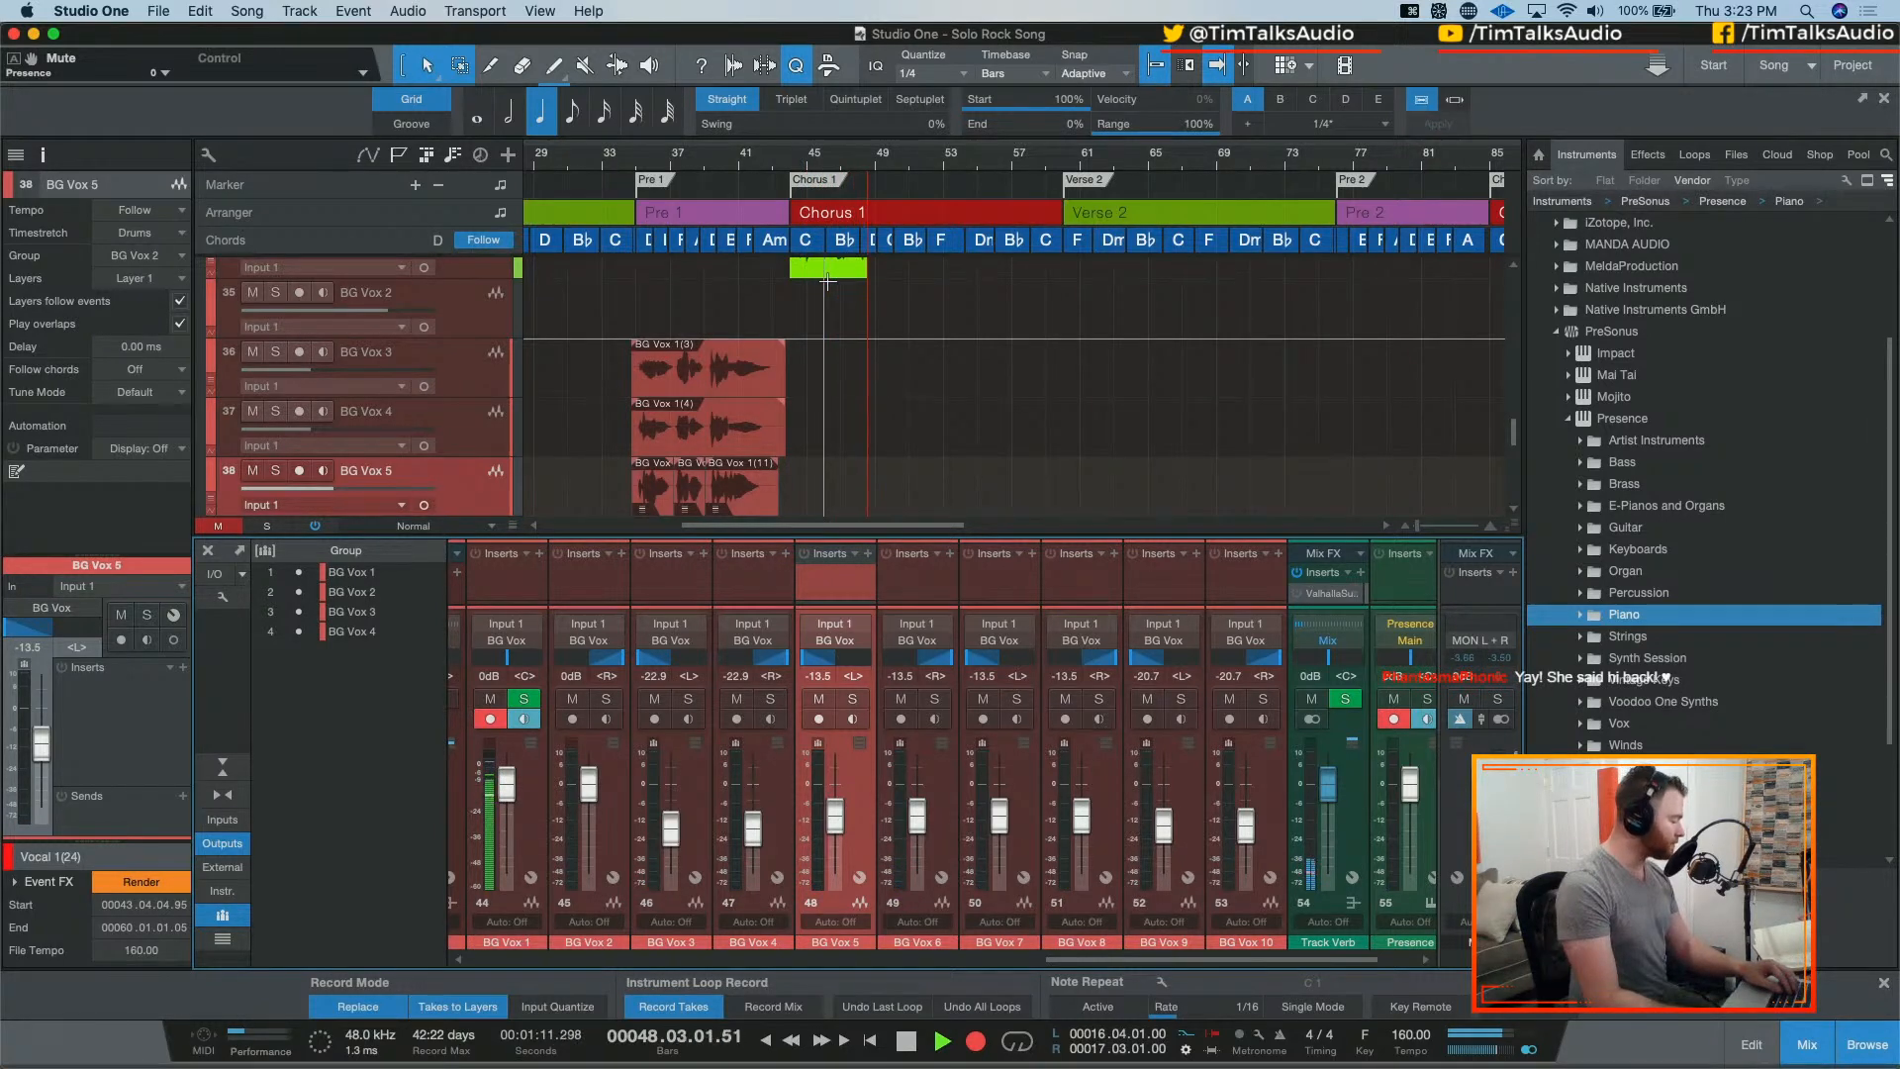
key(space)
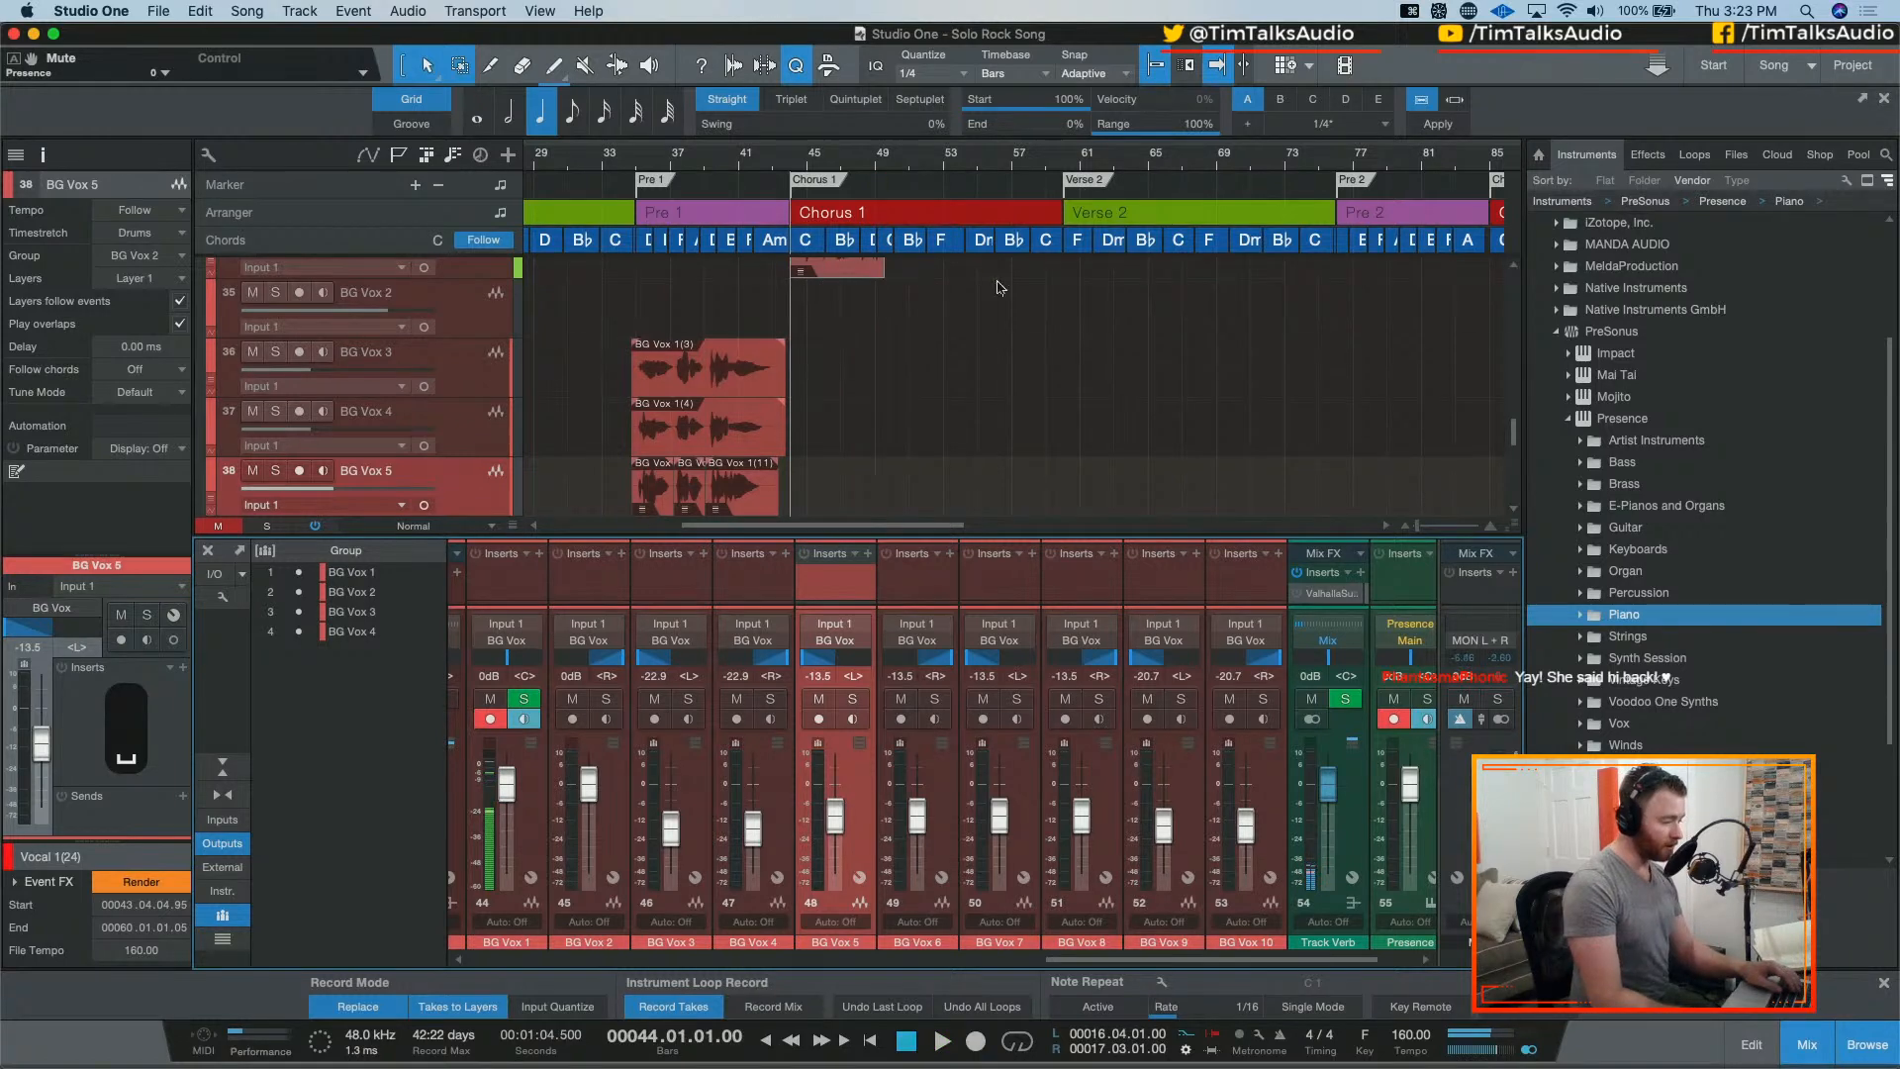
Step: Punch in on BG Vox 1 from bar 48 and record to about bar 52
key(e)
click(923, 384)
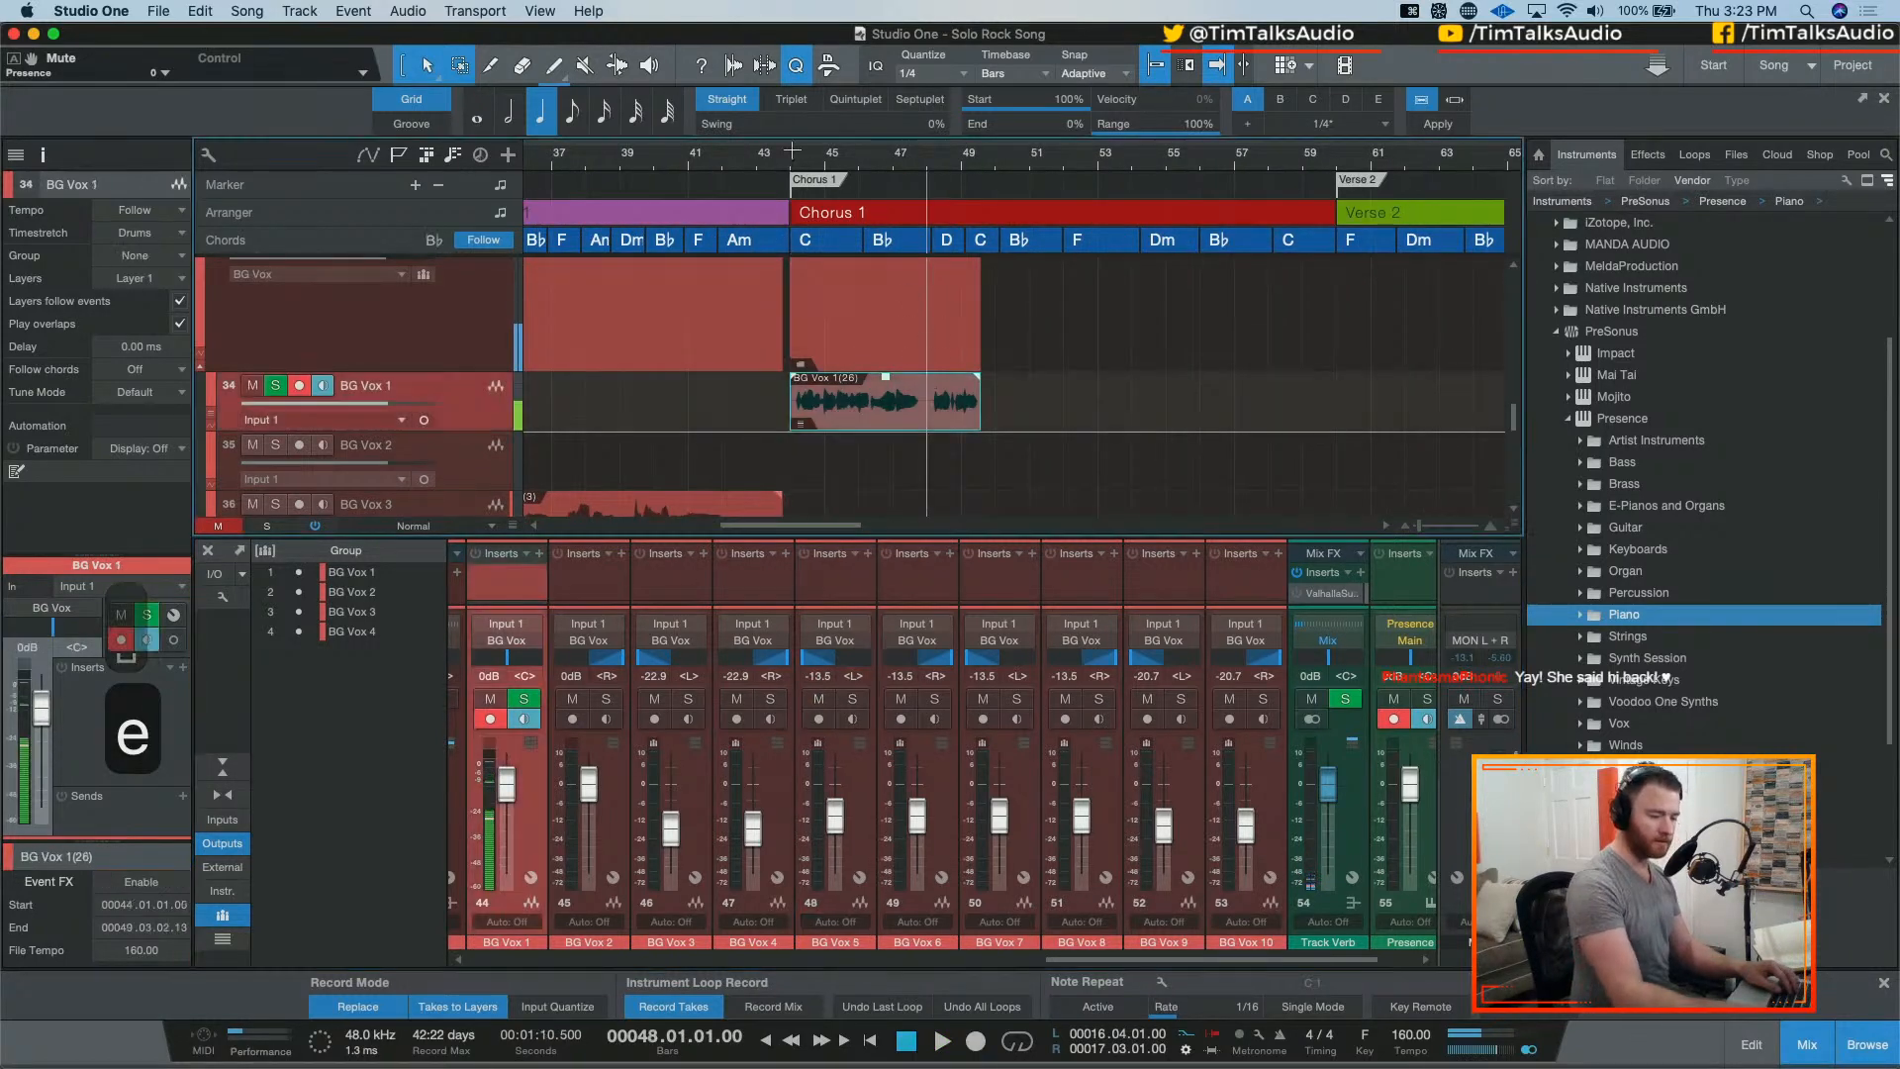
key(KP_Multiply)
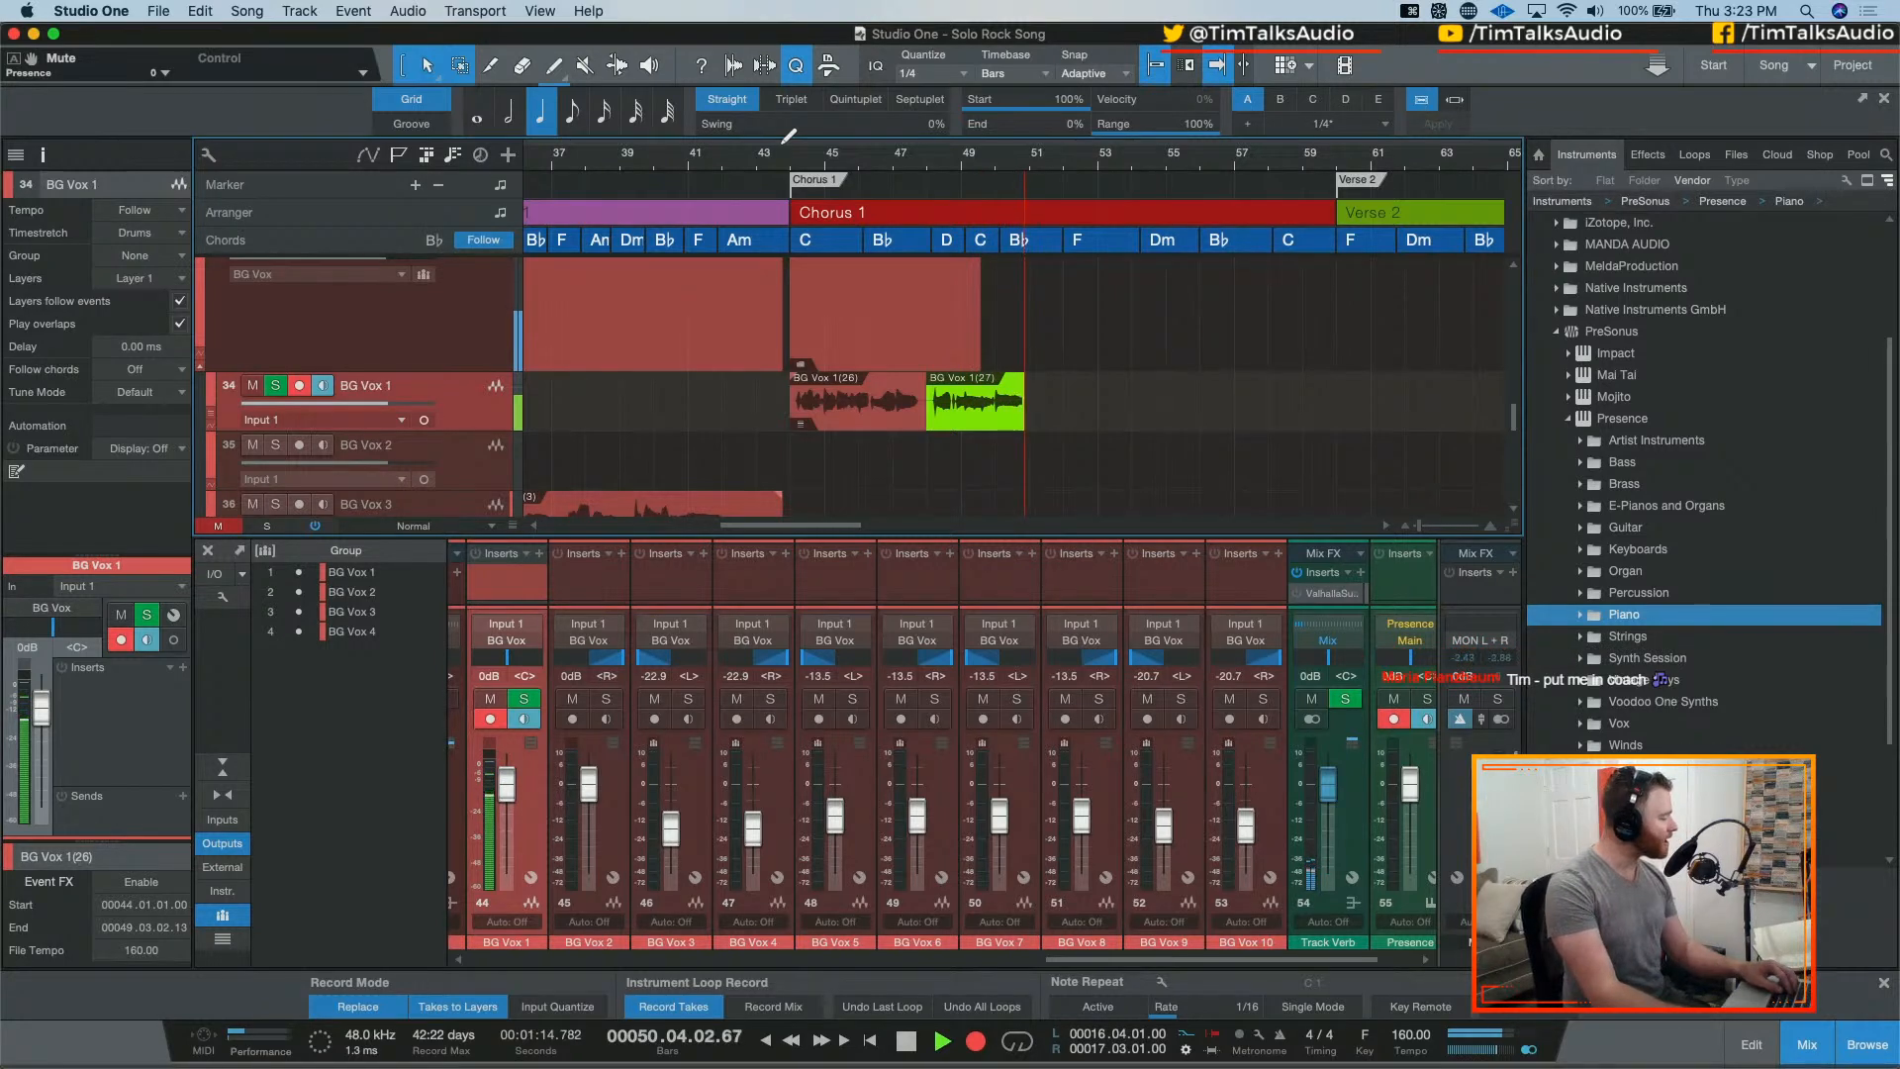
key(space)
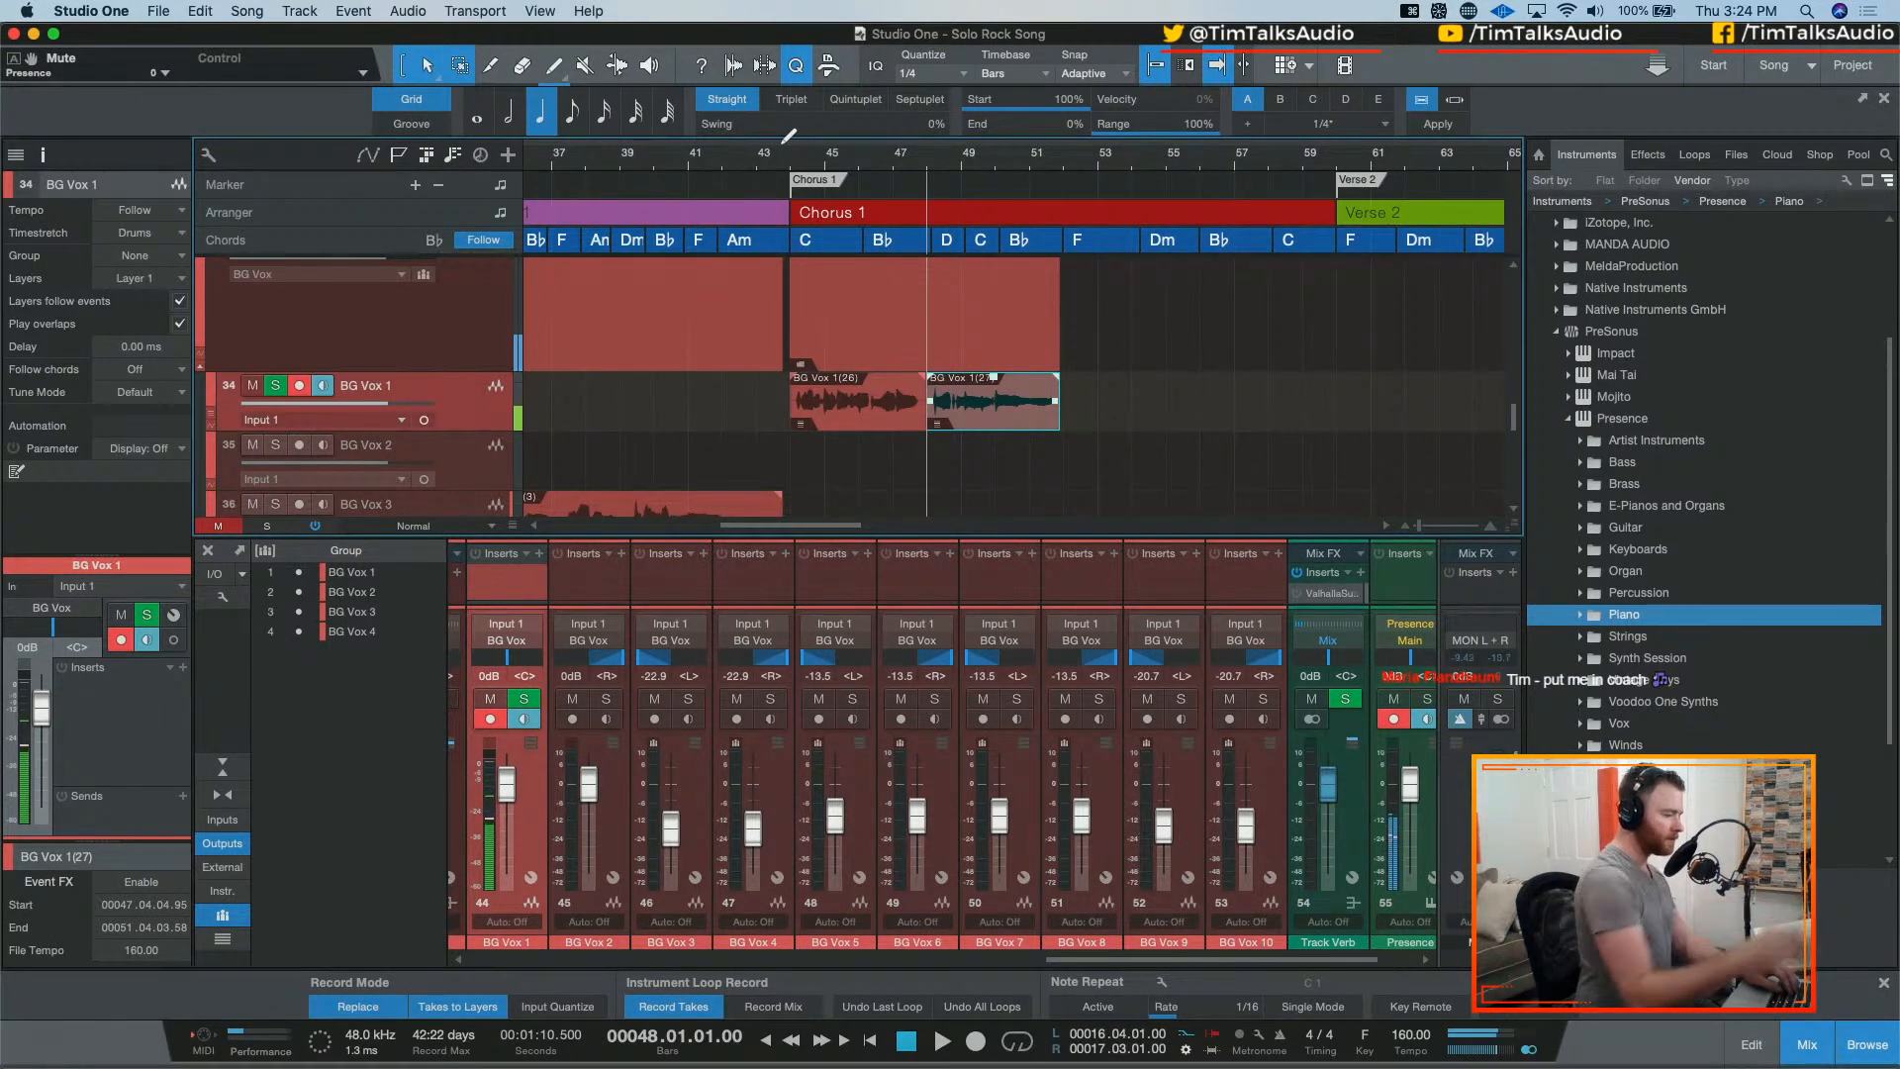
Step: Examine the notes of the Vocal 1 Chorus 1 event in the Melodyne editor and close the editor
scroll(971, 315, up, 4)
scroll(971, 315, up, 8)
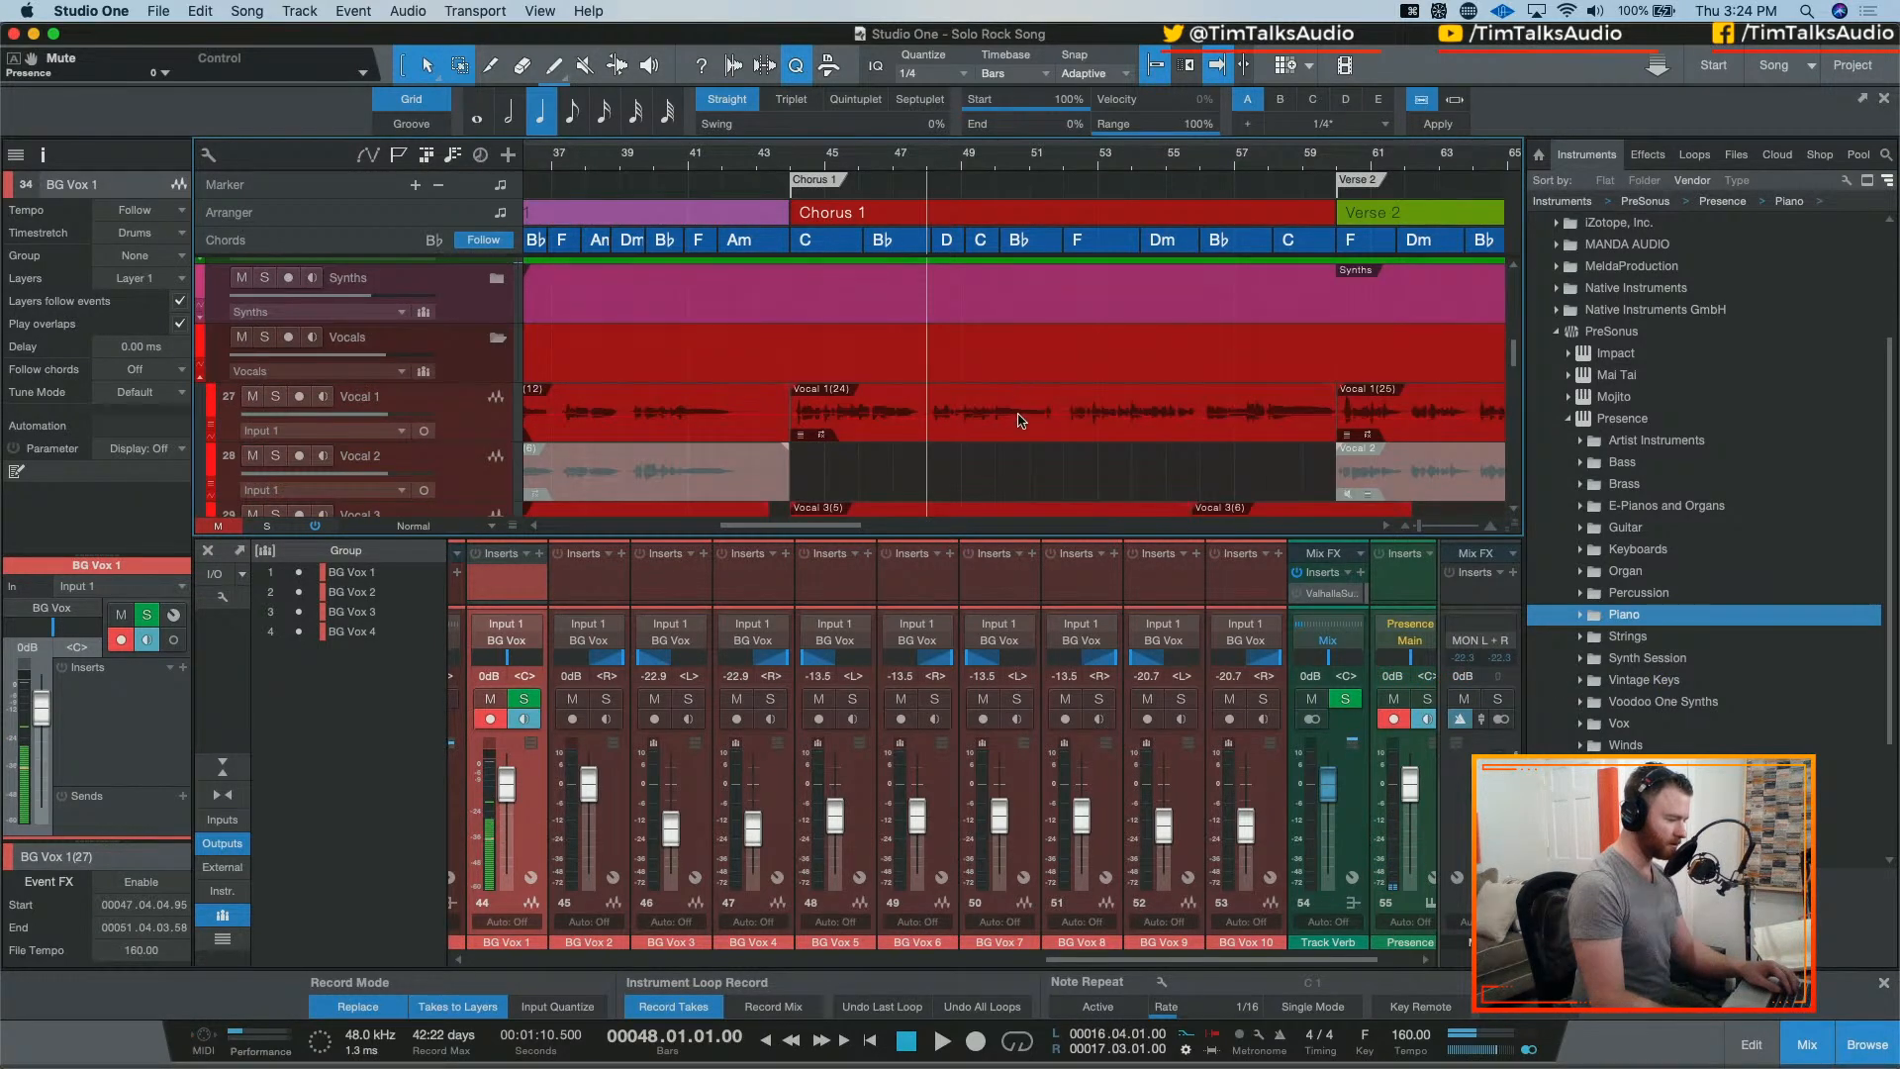
double_click(1021, 419)
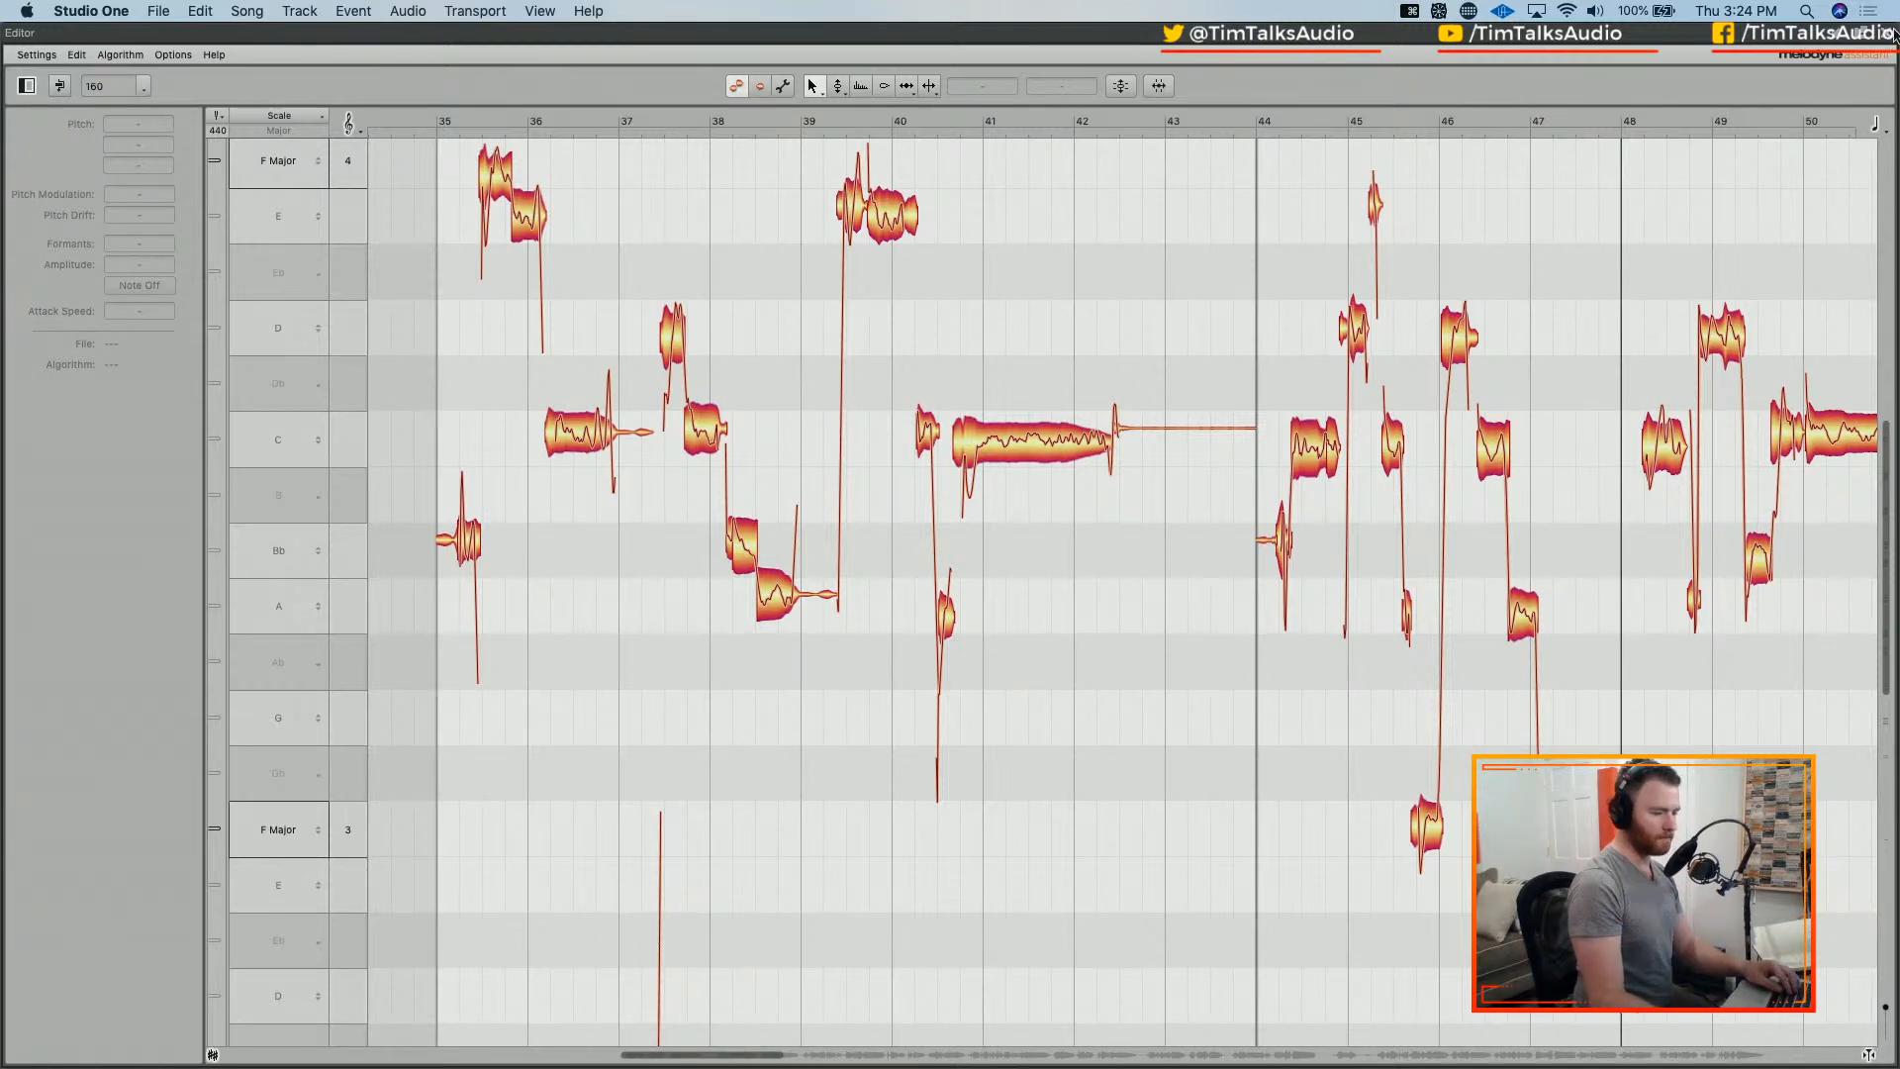
click(1889, 34)
Step: Undo the last two Chorus 1 recordings on BG Vox 1
scroll(920, 475, down, 10)
scroll(926, 470, up, 1)
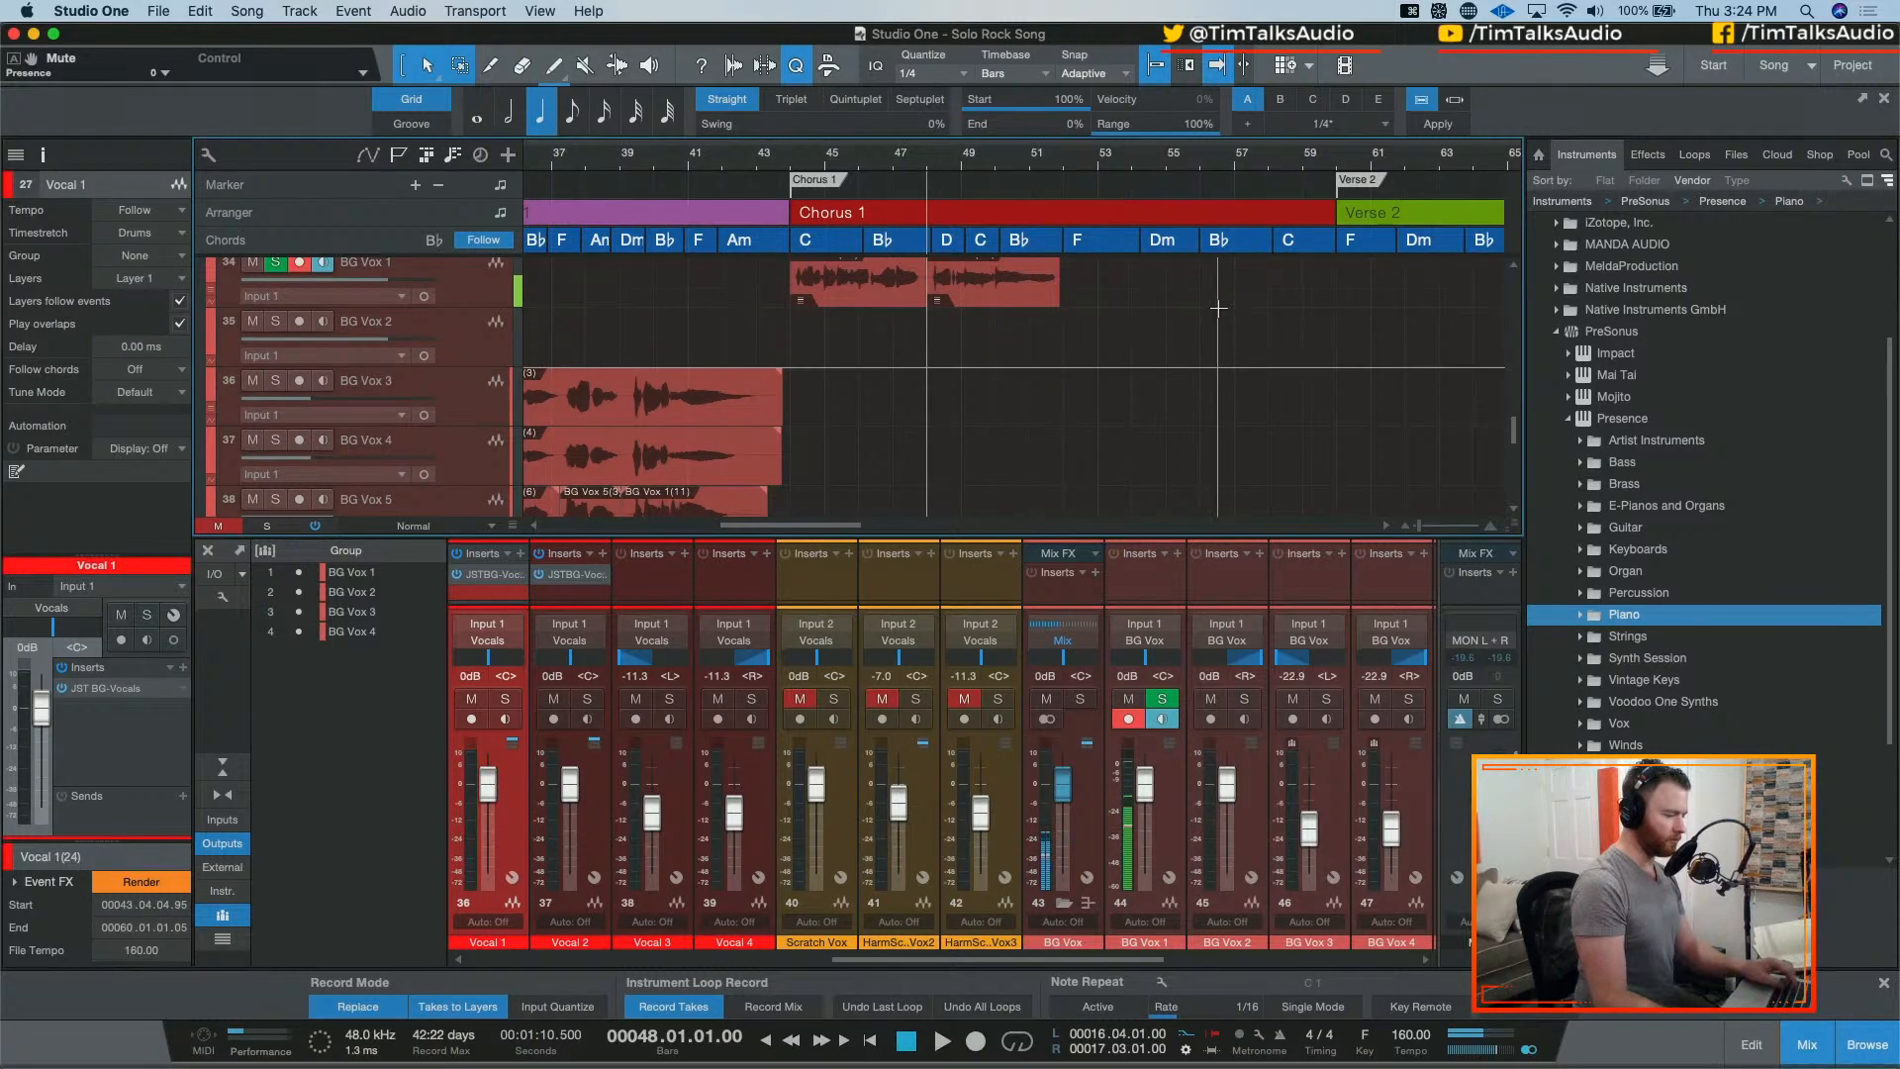
key(super+z)
key(super+z)
Step: Record a Chorus 1 take on BG Vox 1 from bar 44 to about bar 54
click(789, 164)
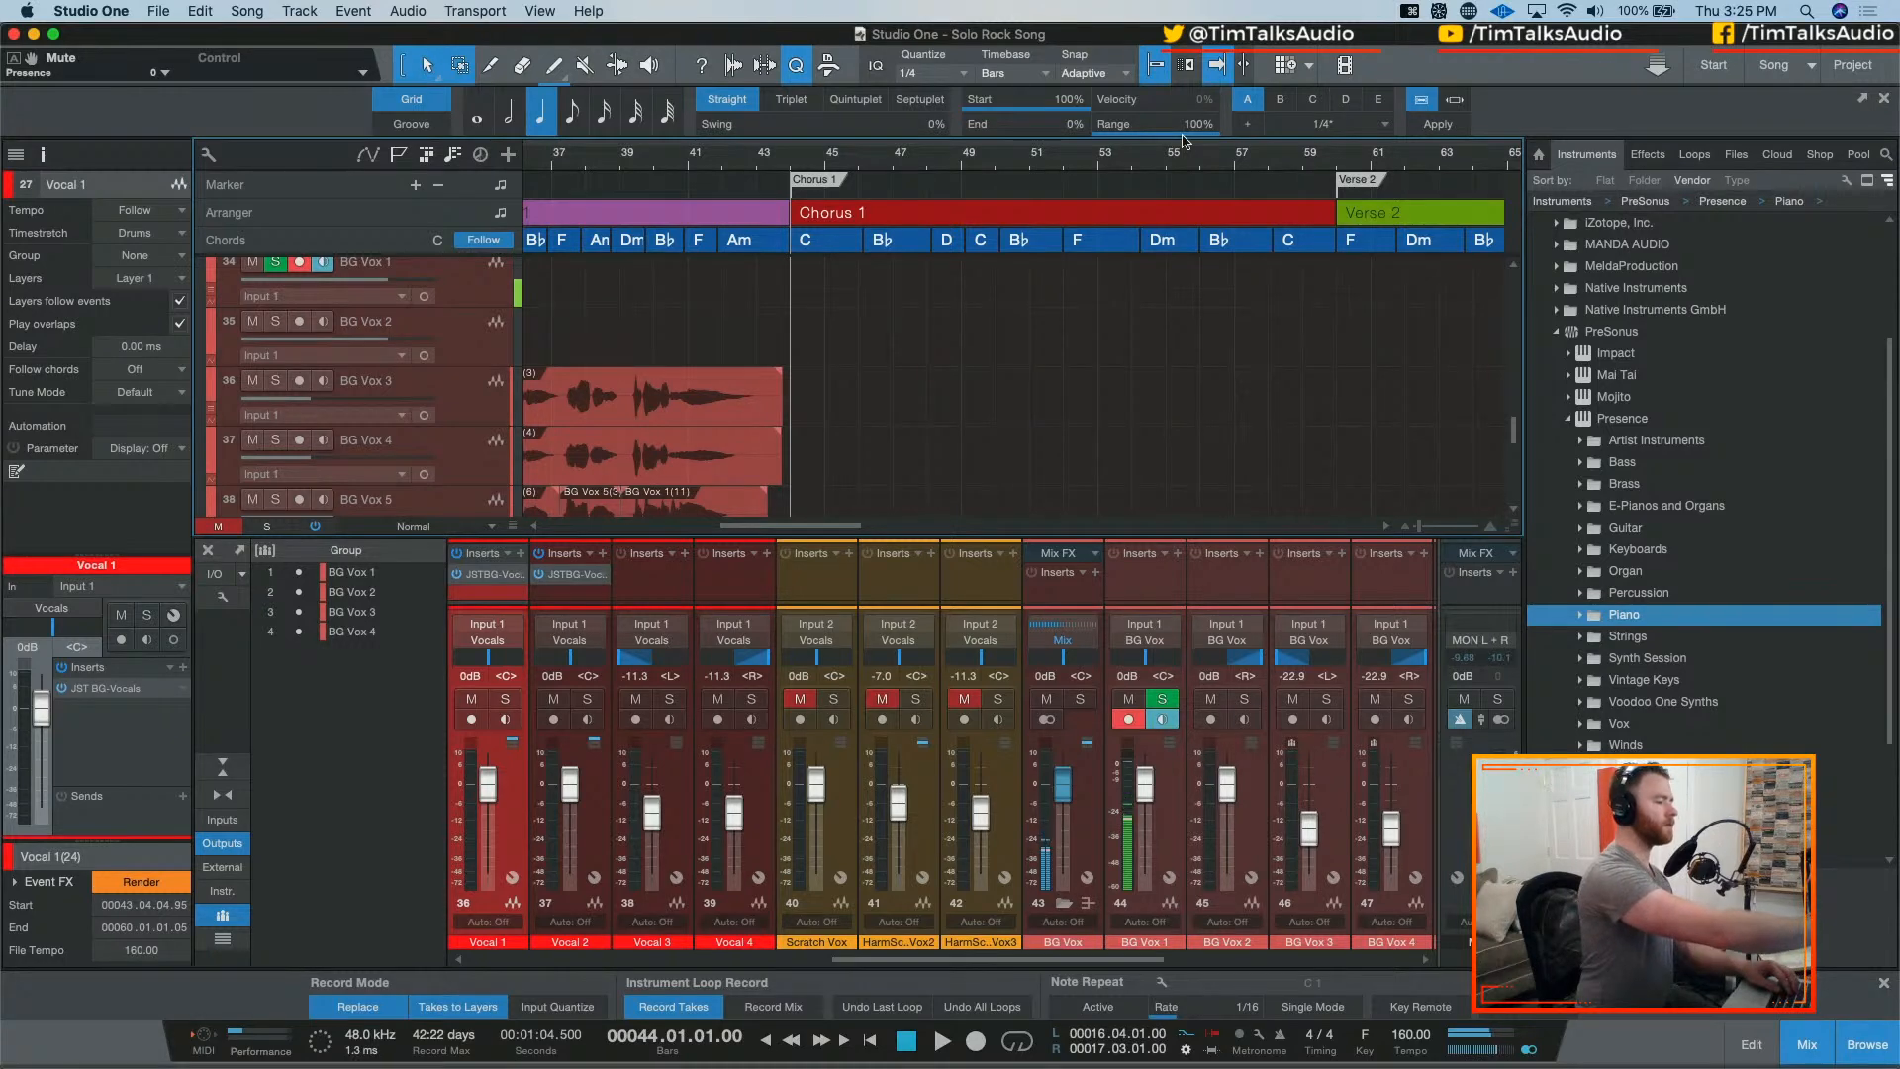
key(a)
key(a)
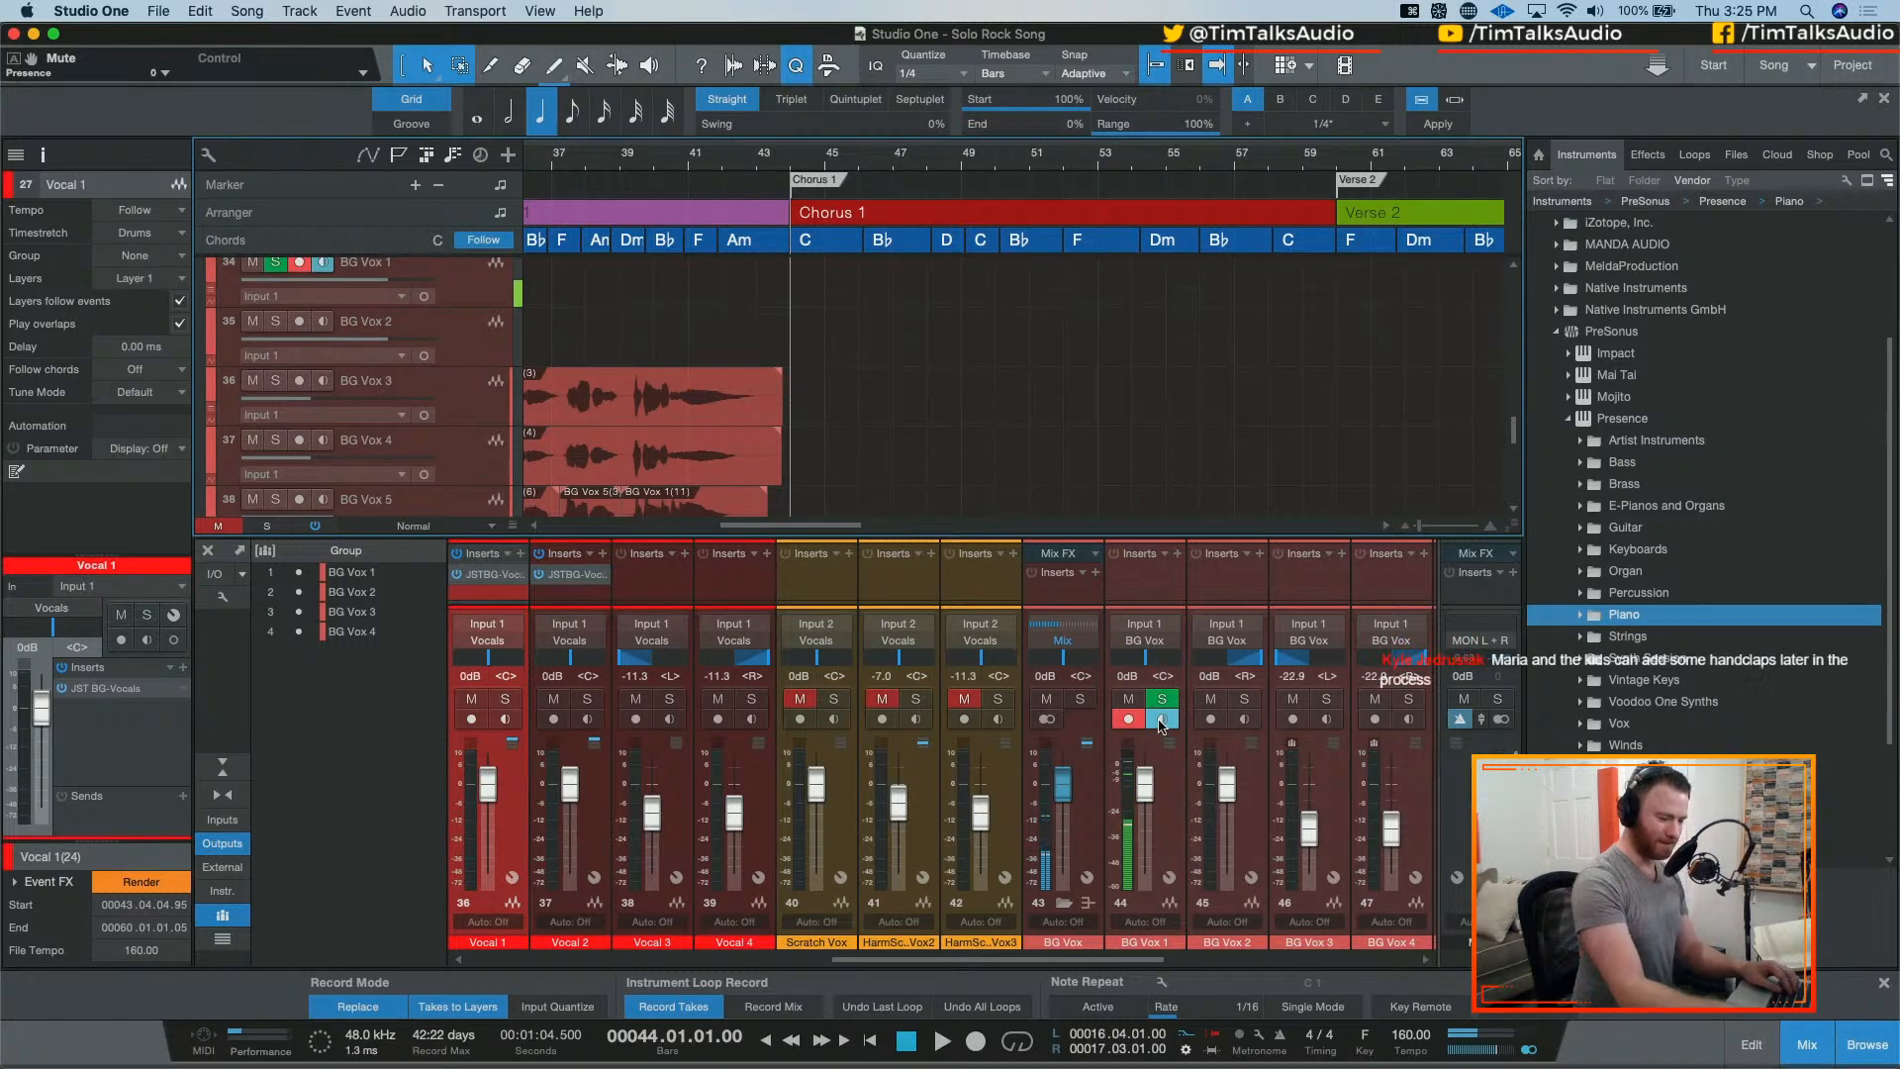
key(KP_Multiply)
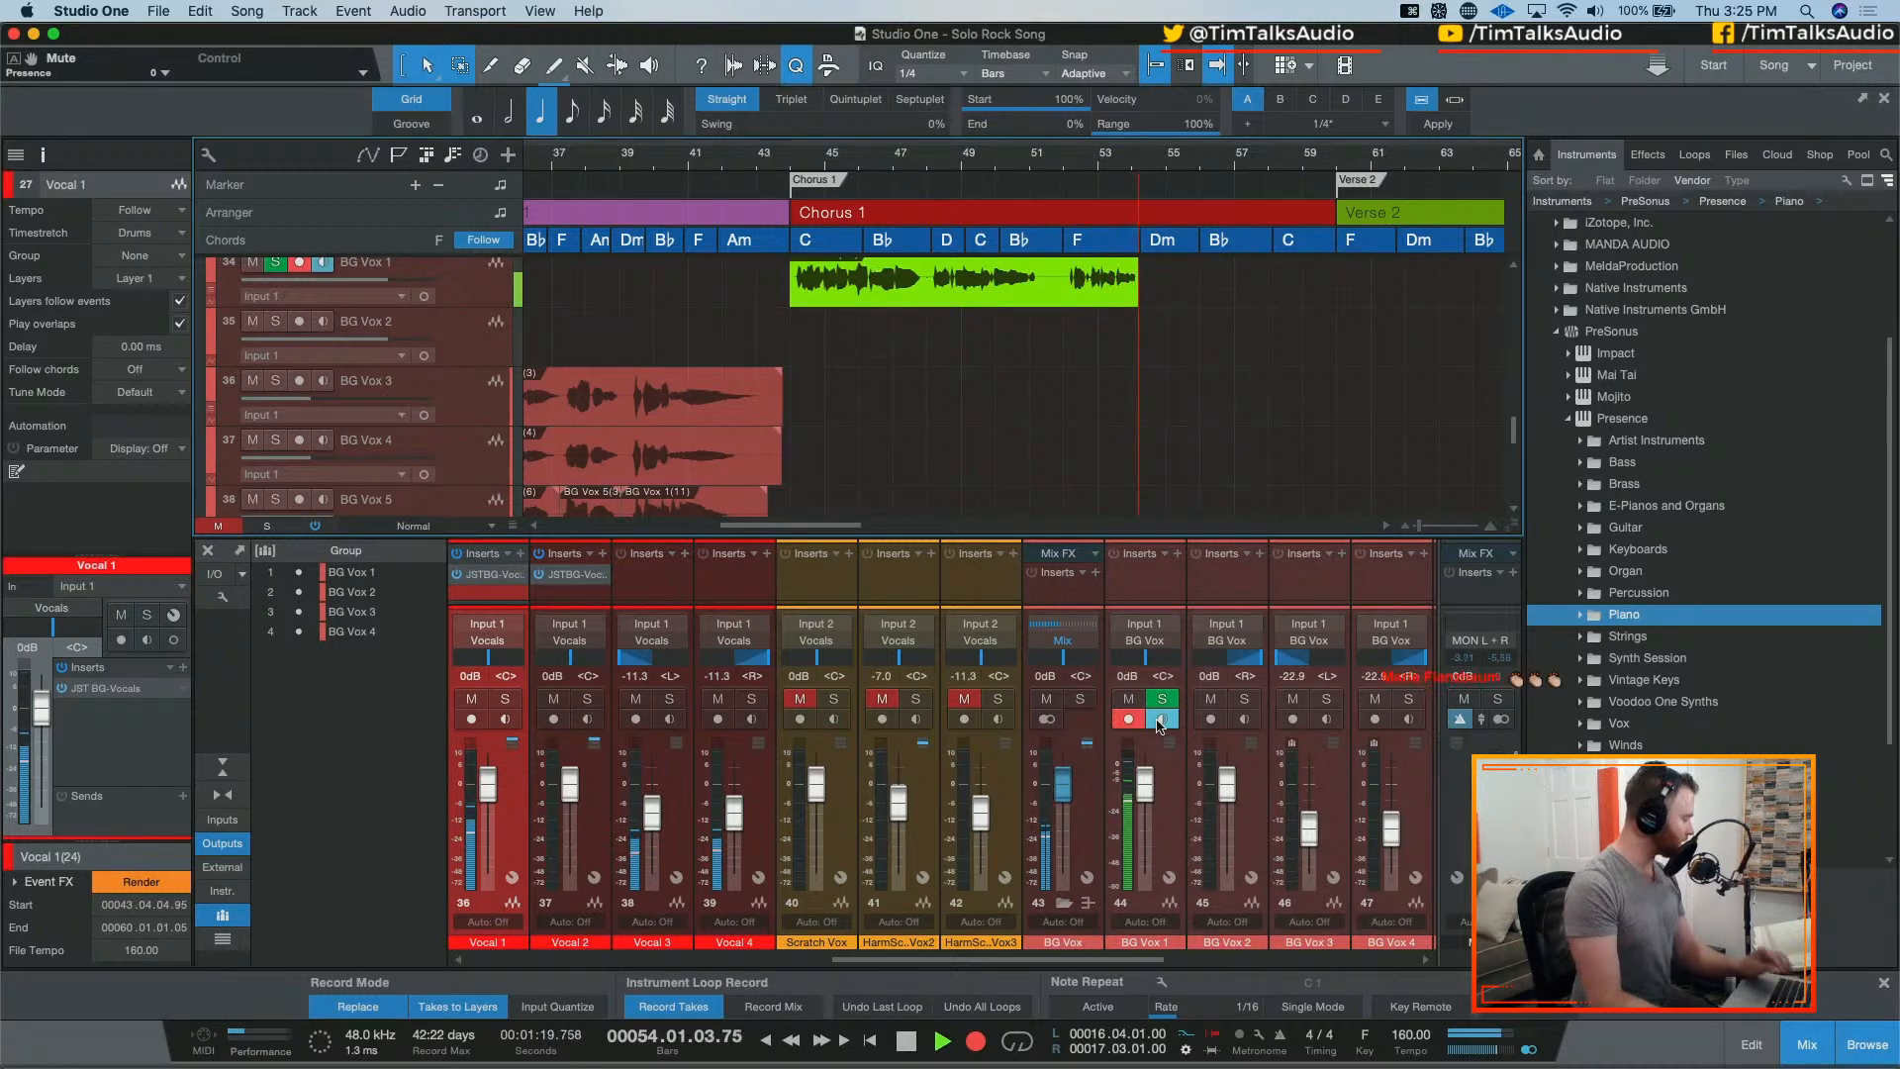
key(space)
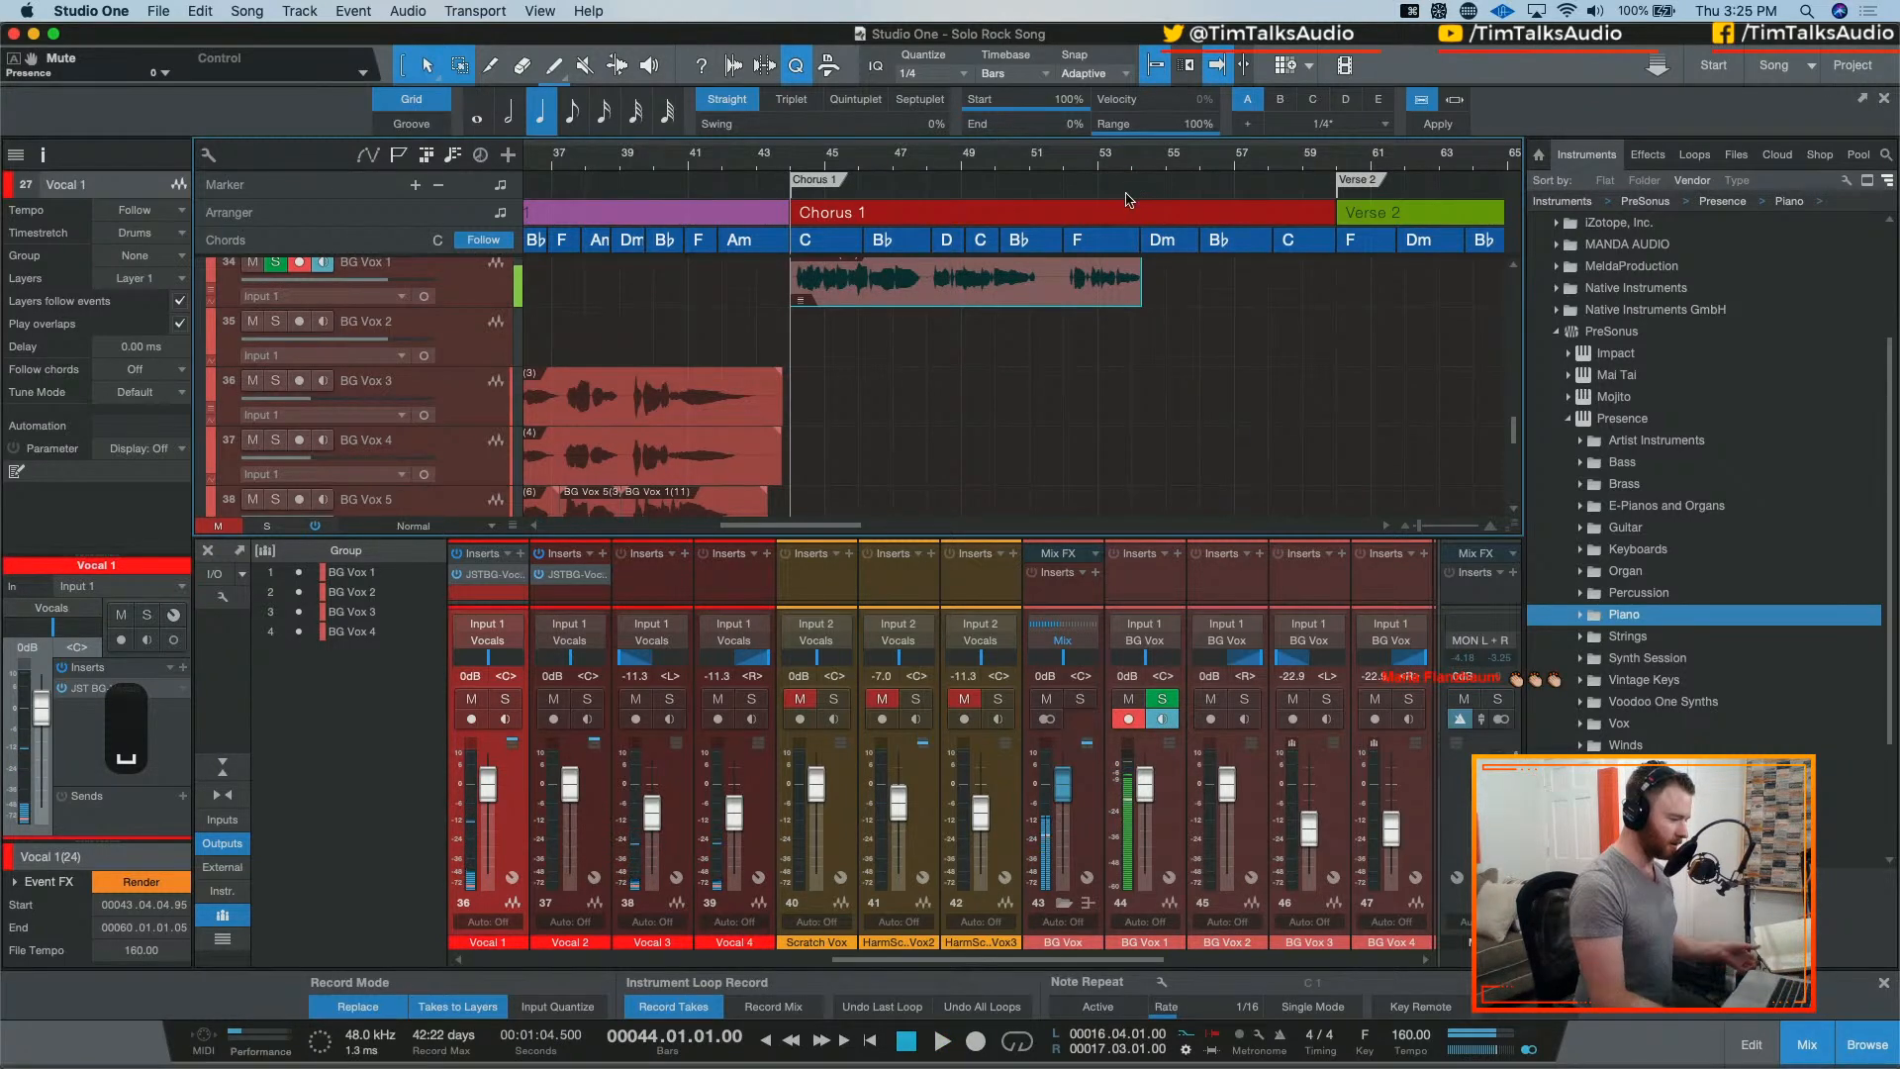
Step: Punch in on BG Vox 1 from beat 4 of bar 51 and record to about bar 60
click(1059, 166)
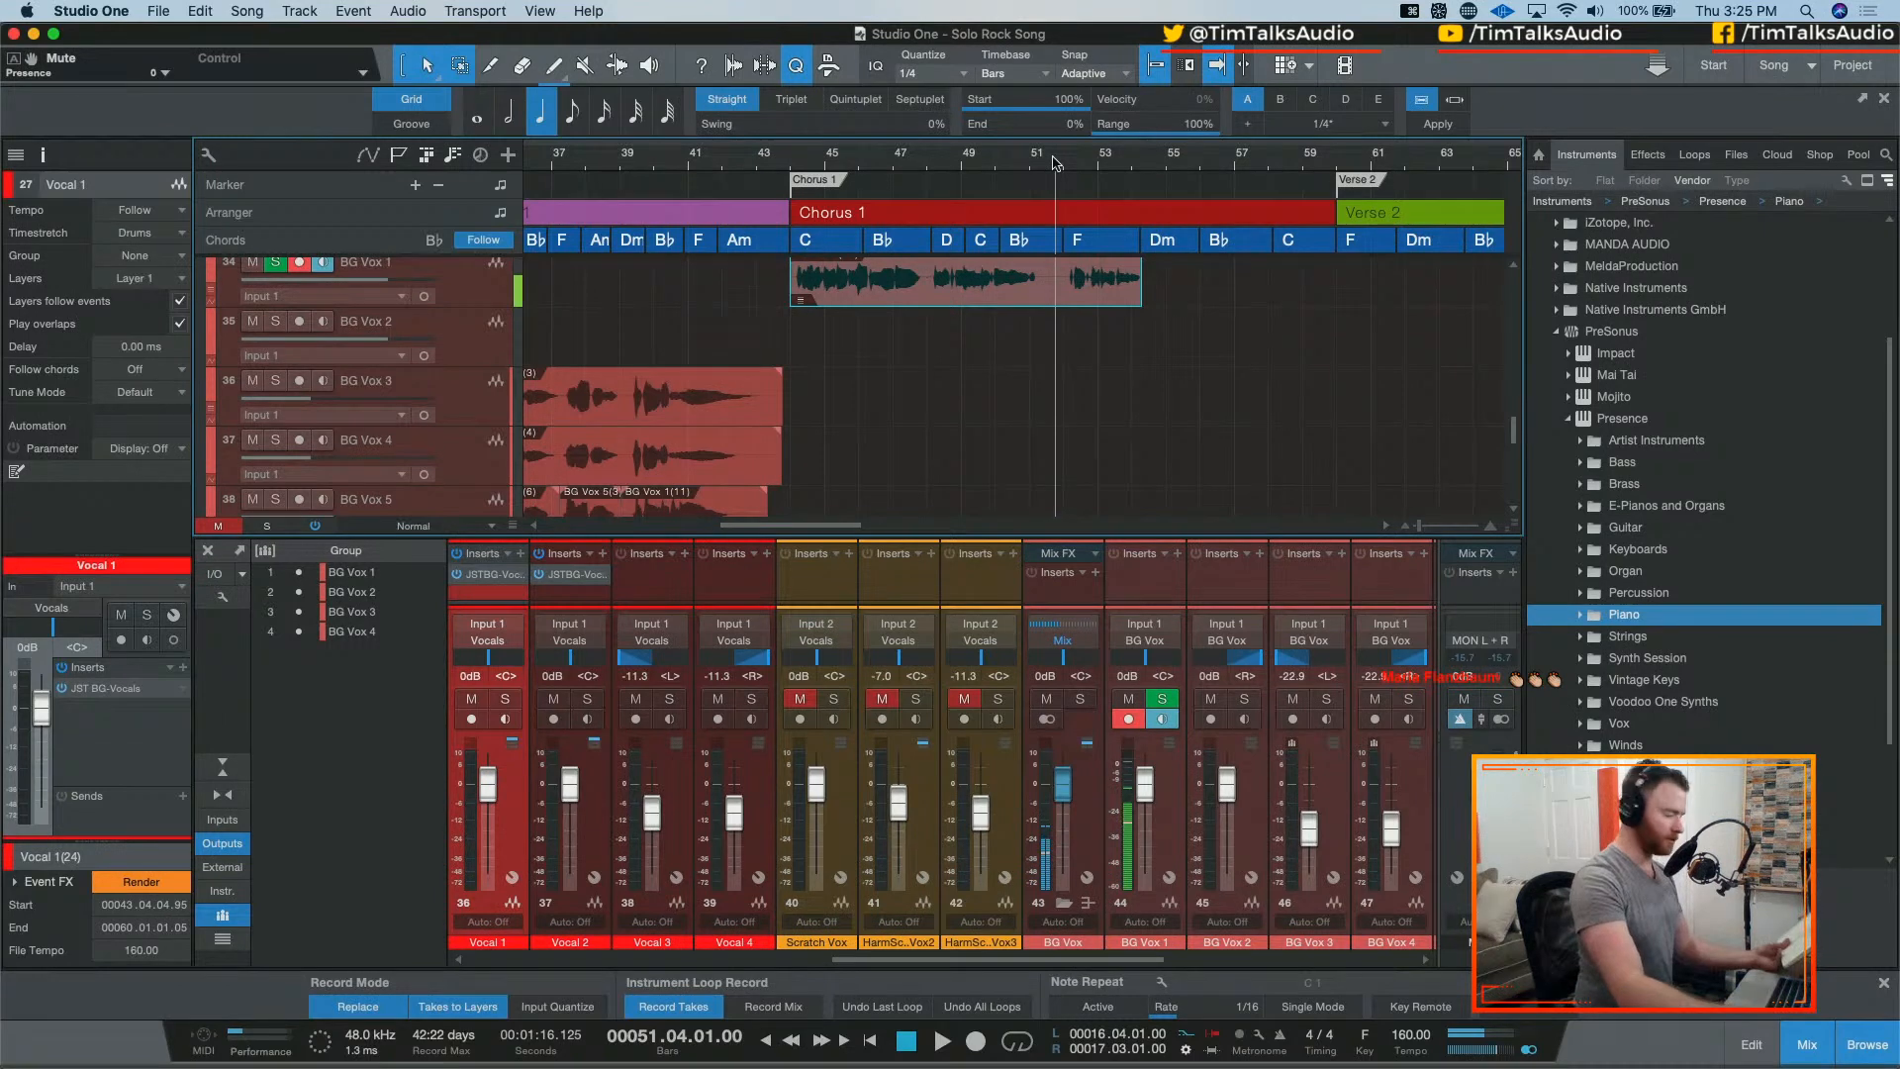
key(KP_Multiply)
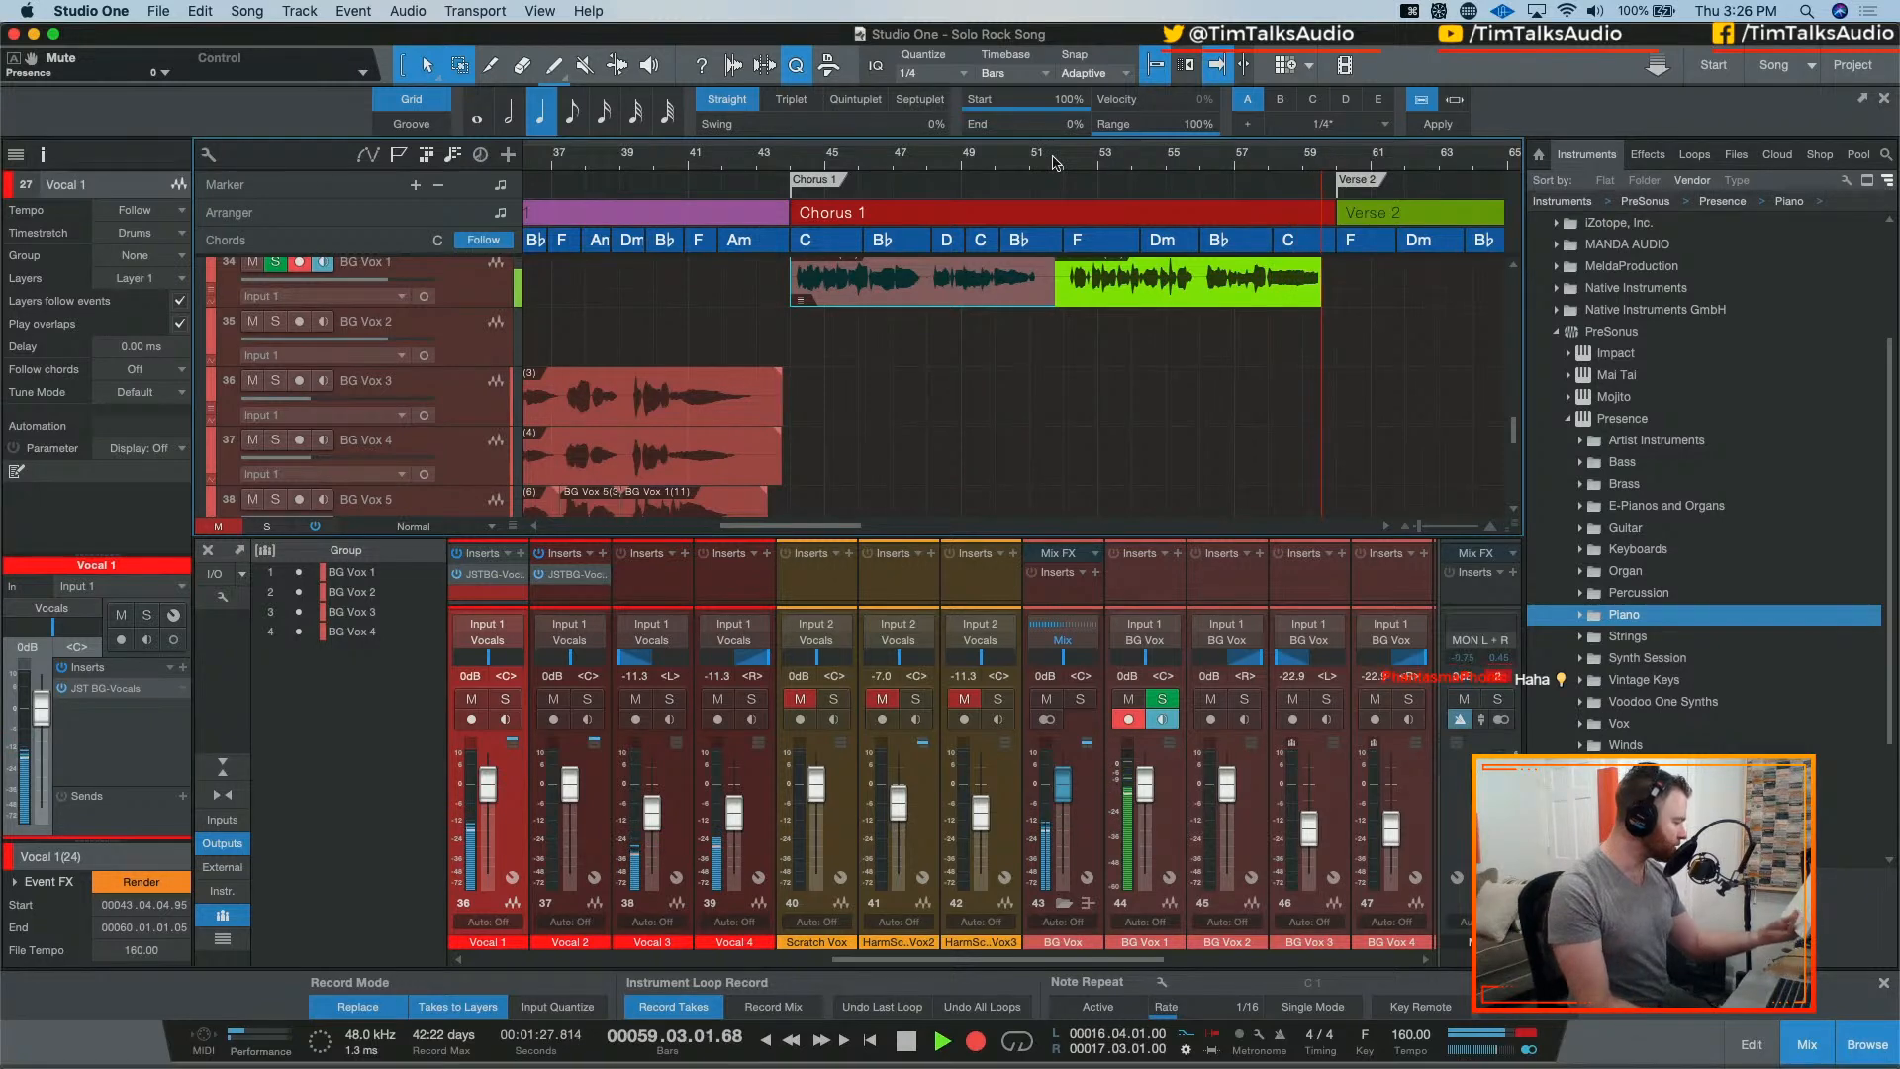
key(space)
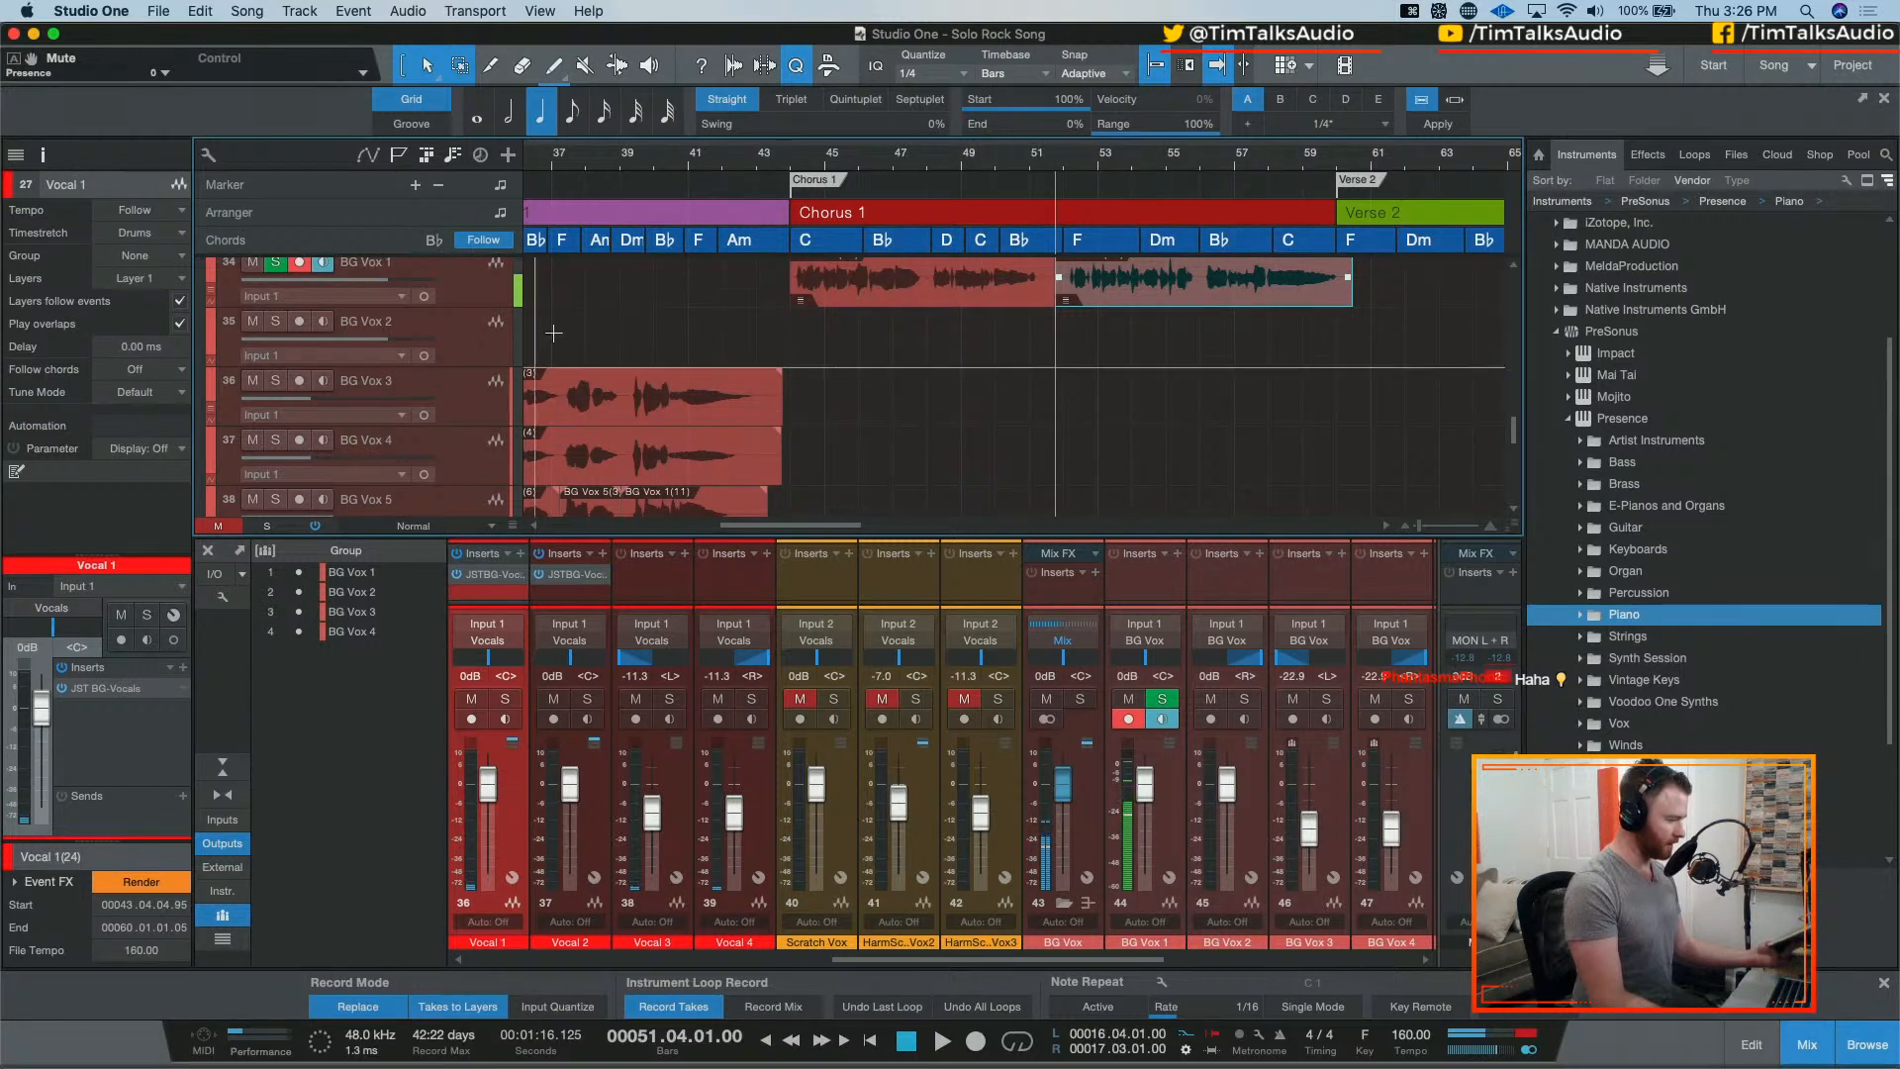
Step: Move both Chorus 1 events from BG Vox 1 down to the BG Vox 5 track
scroll(539, 297, up, 1)
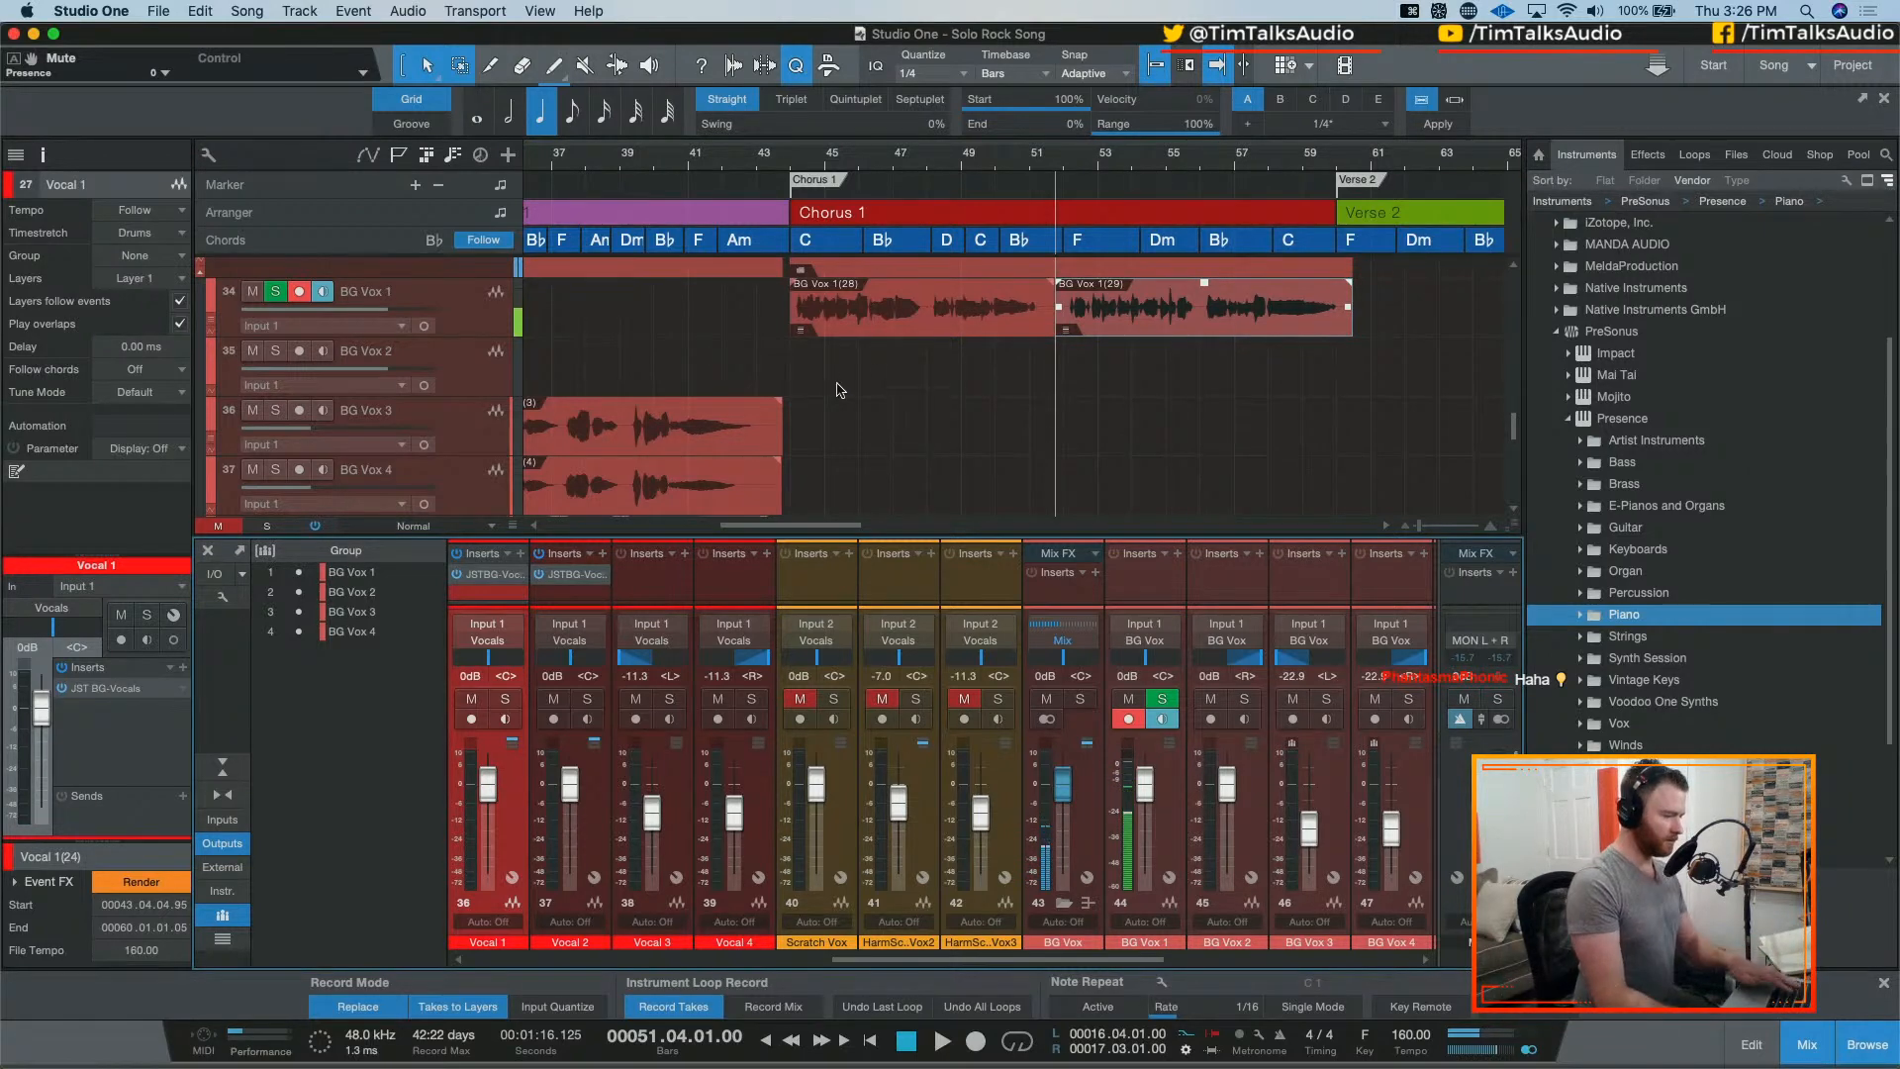
click(997, 331)
drag(945, 332, 928, 503)
Step: Record a full Chorus 1 take on BG Vox 1 from bar 44 to about bar 60
scroll(891, 387, up, 4)
click(797, 172)
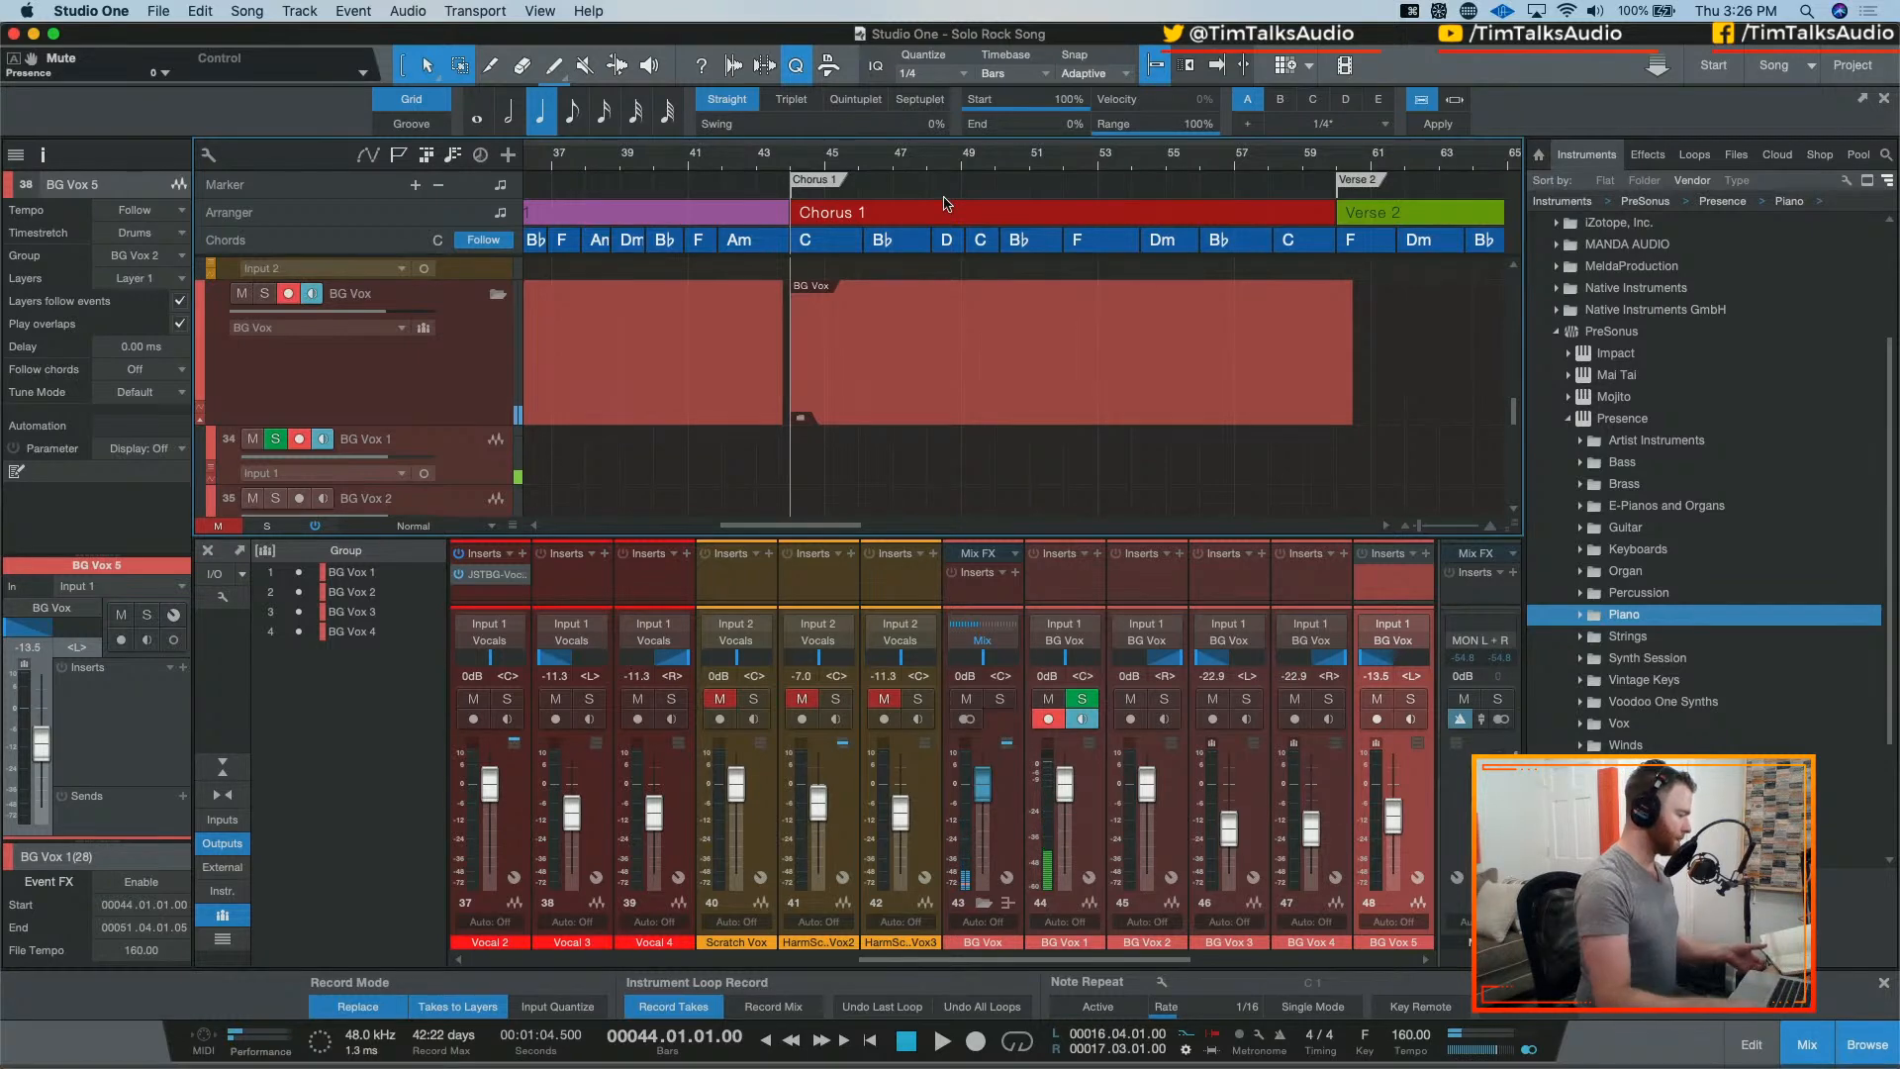
key(KP_Multiply)
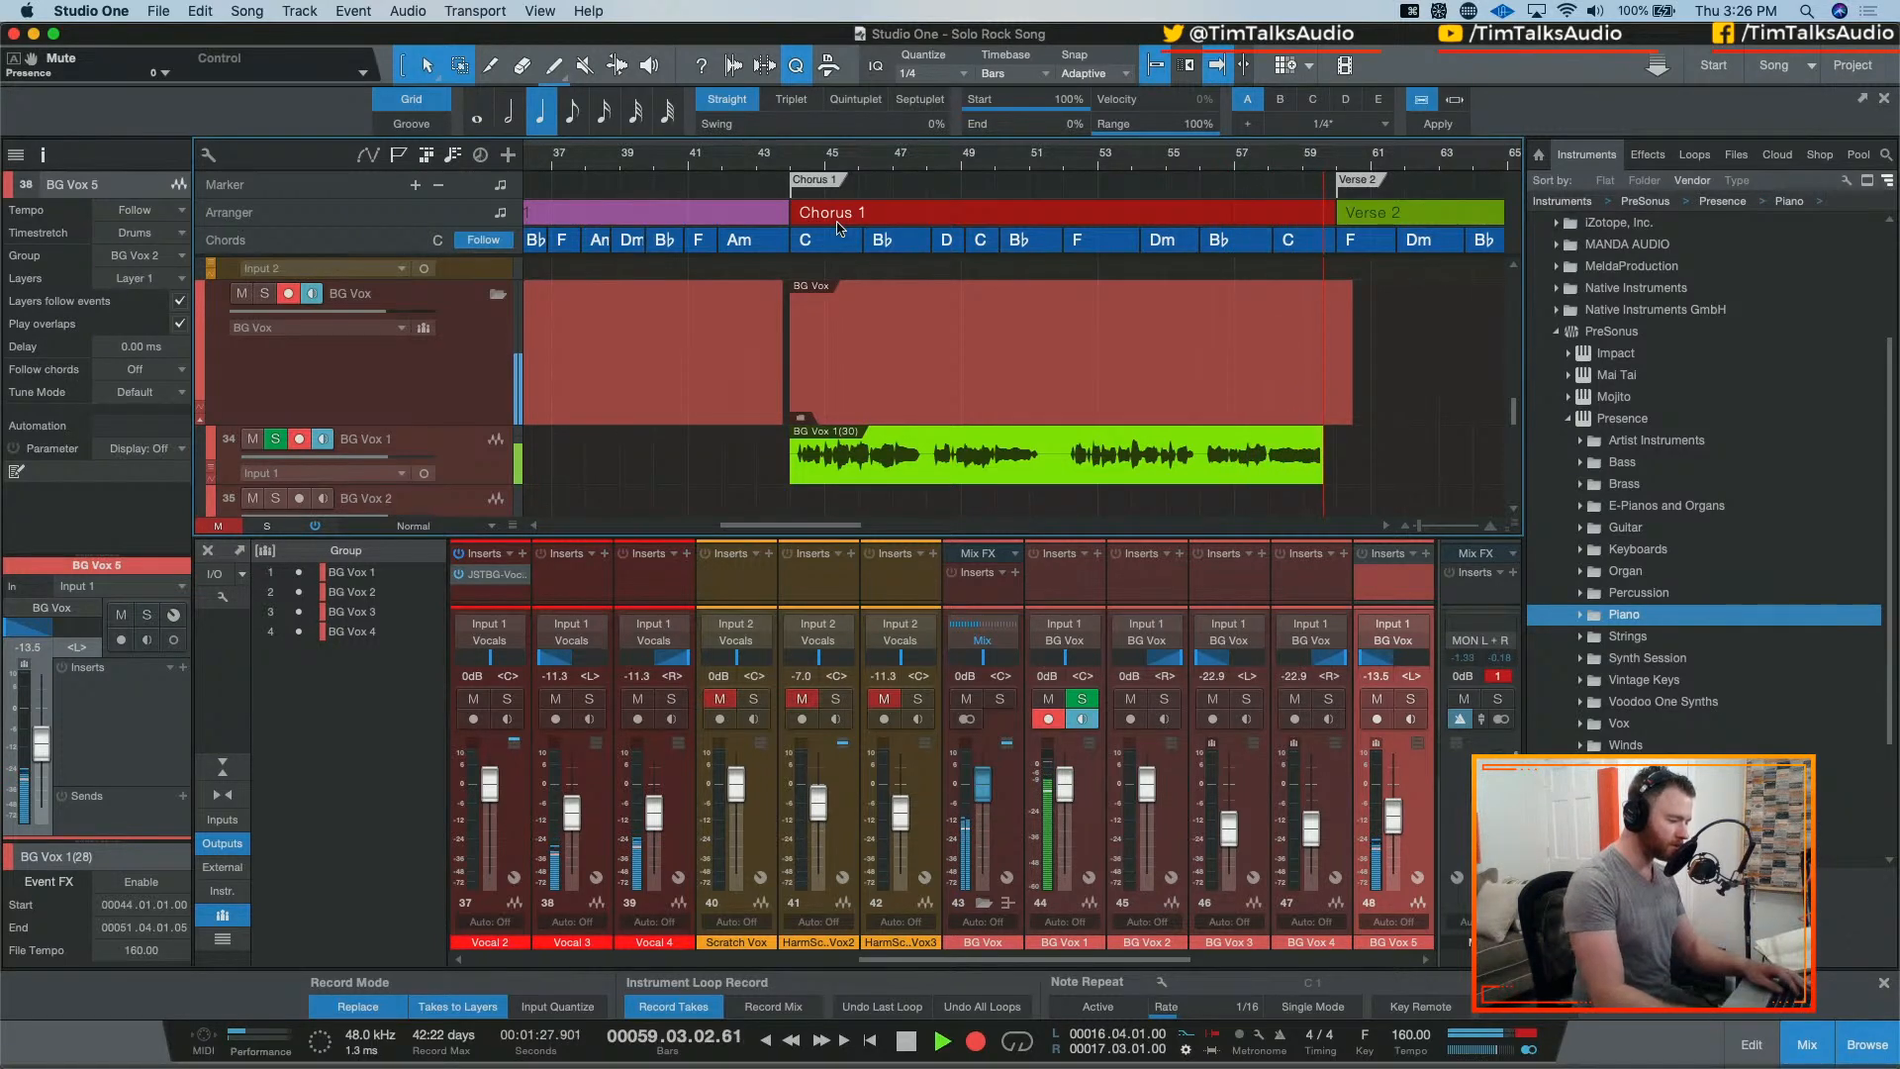
key(space)
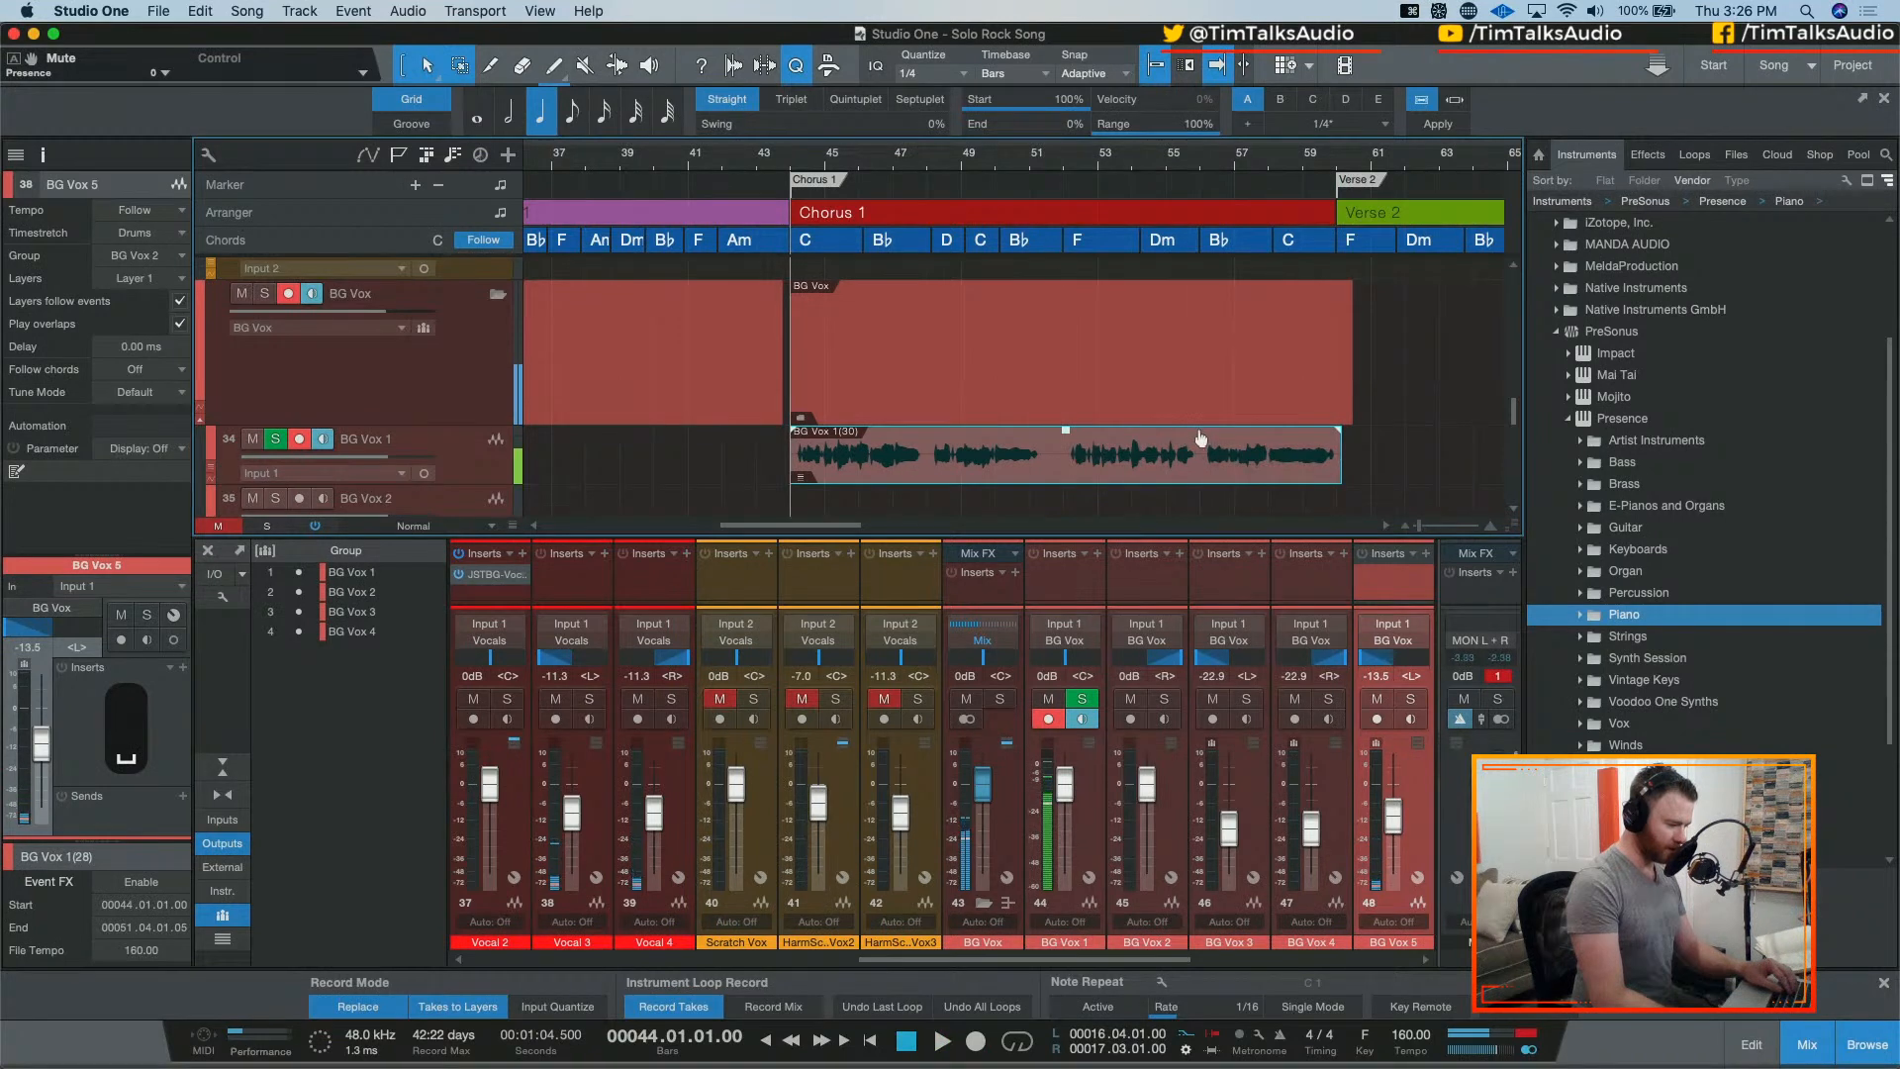
Step: Place the playhead at bar 56 and clear the clip indicator on the main output channel
click(1479, 304)
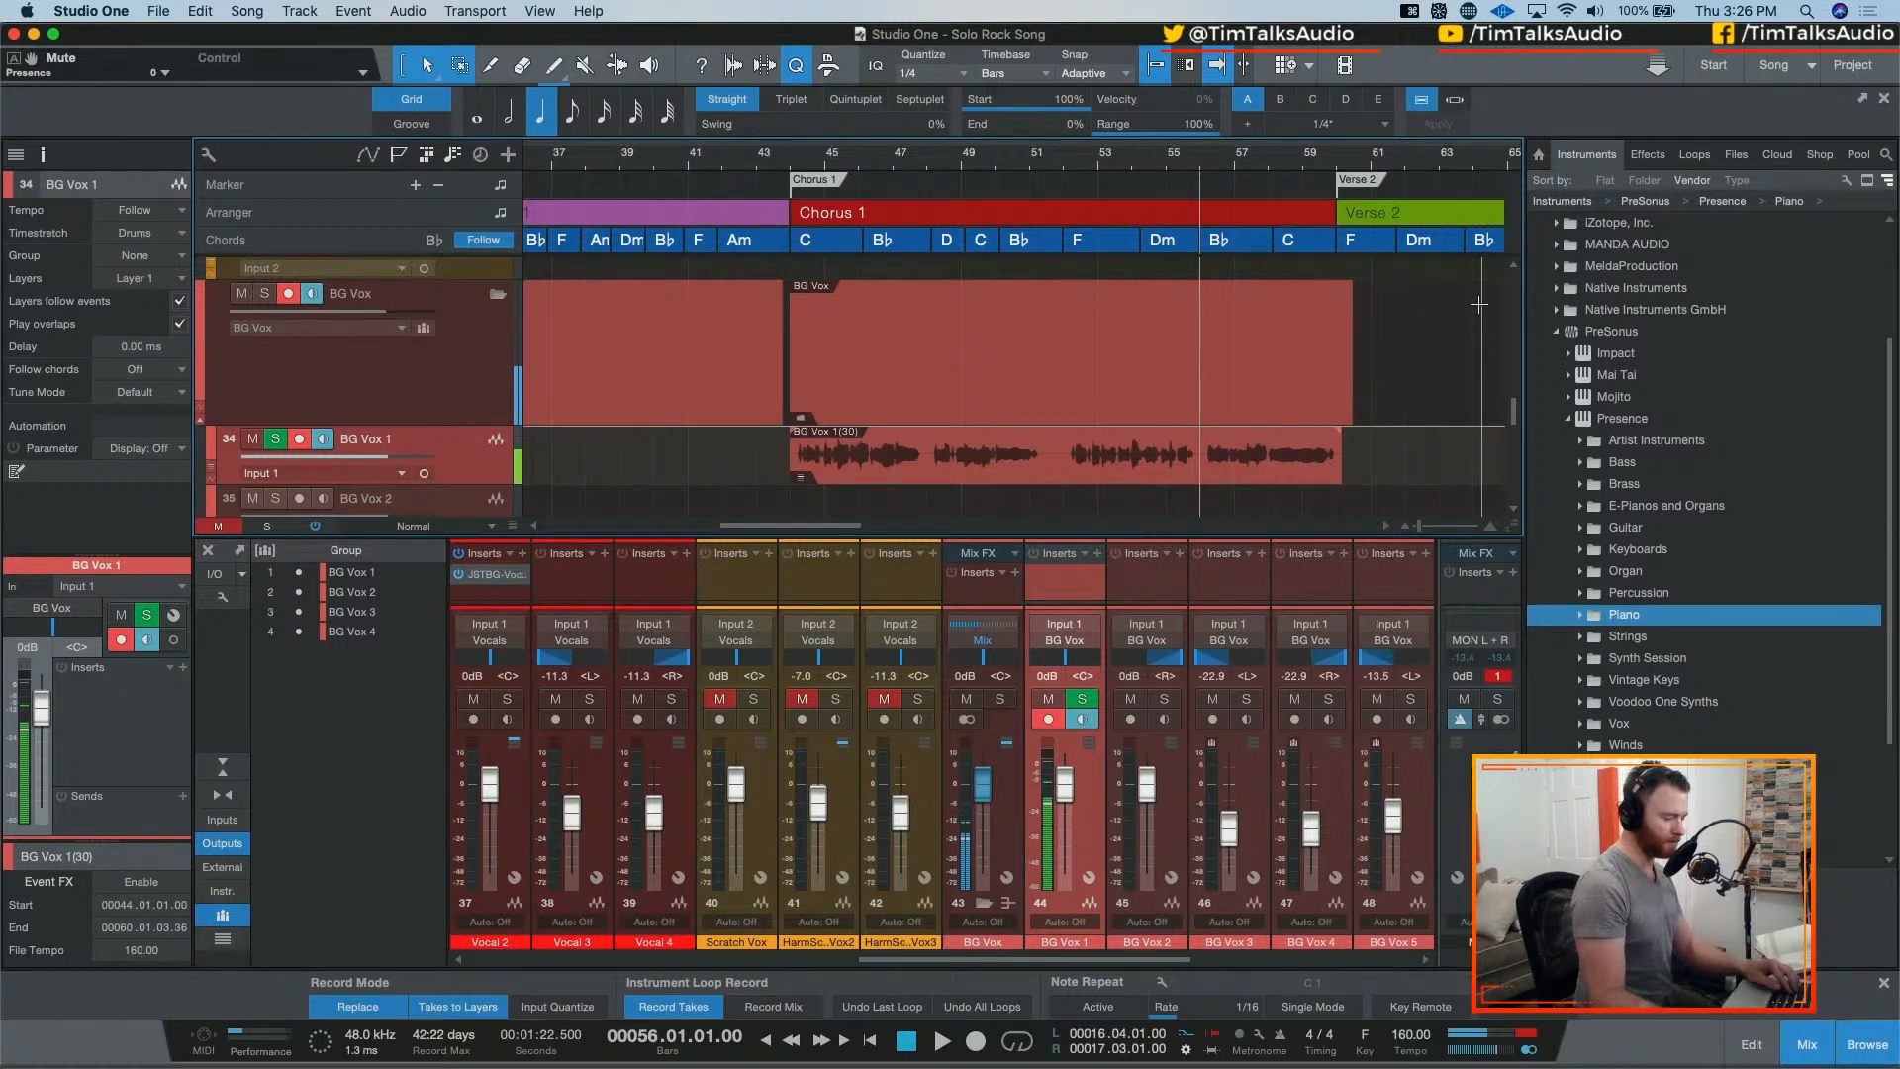
click(1499, 693)
click(1500, 679)
click(1498, 697)
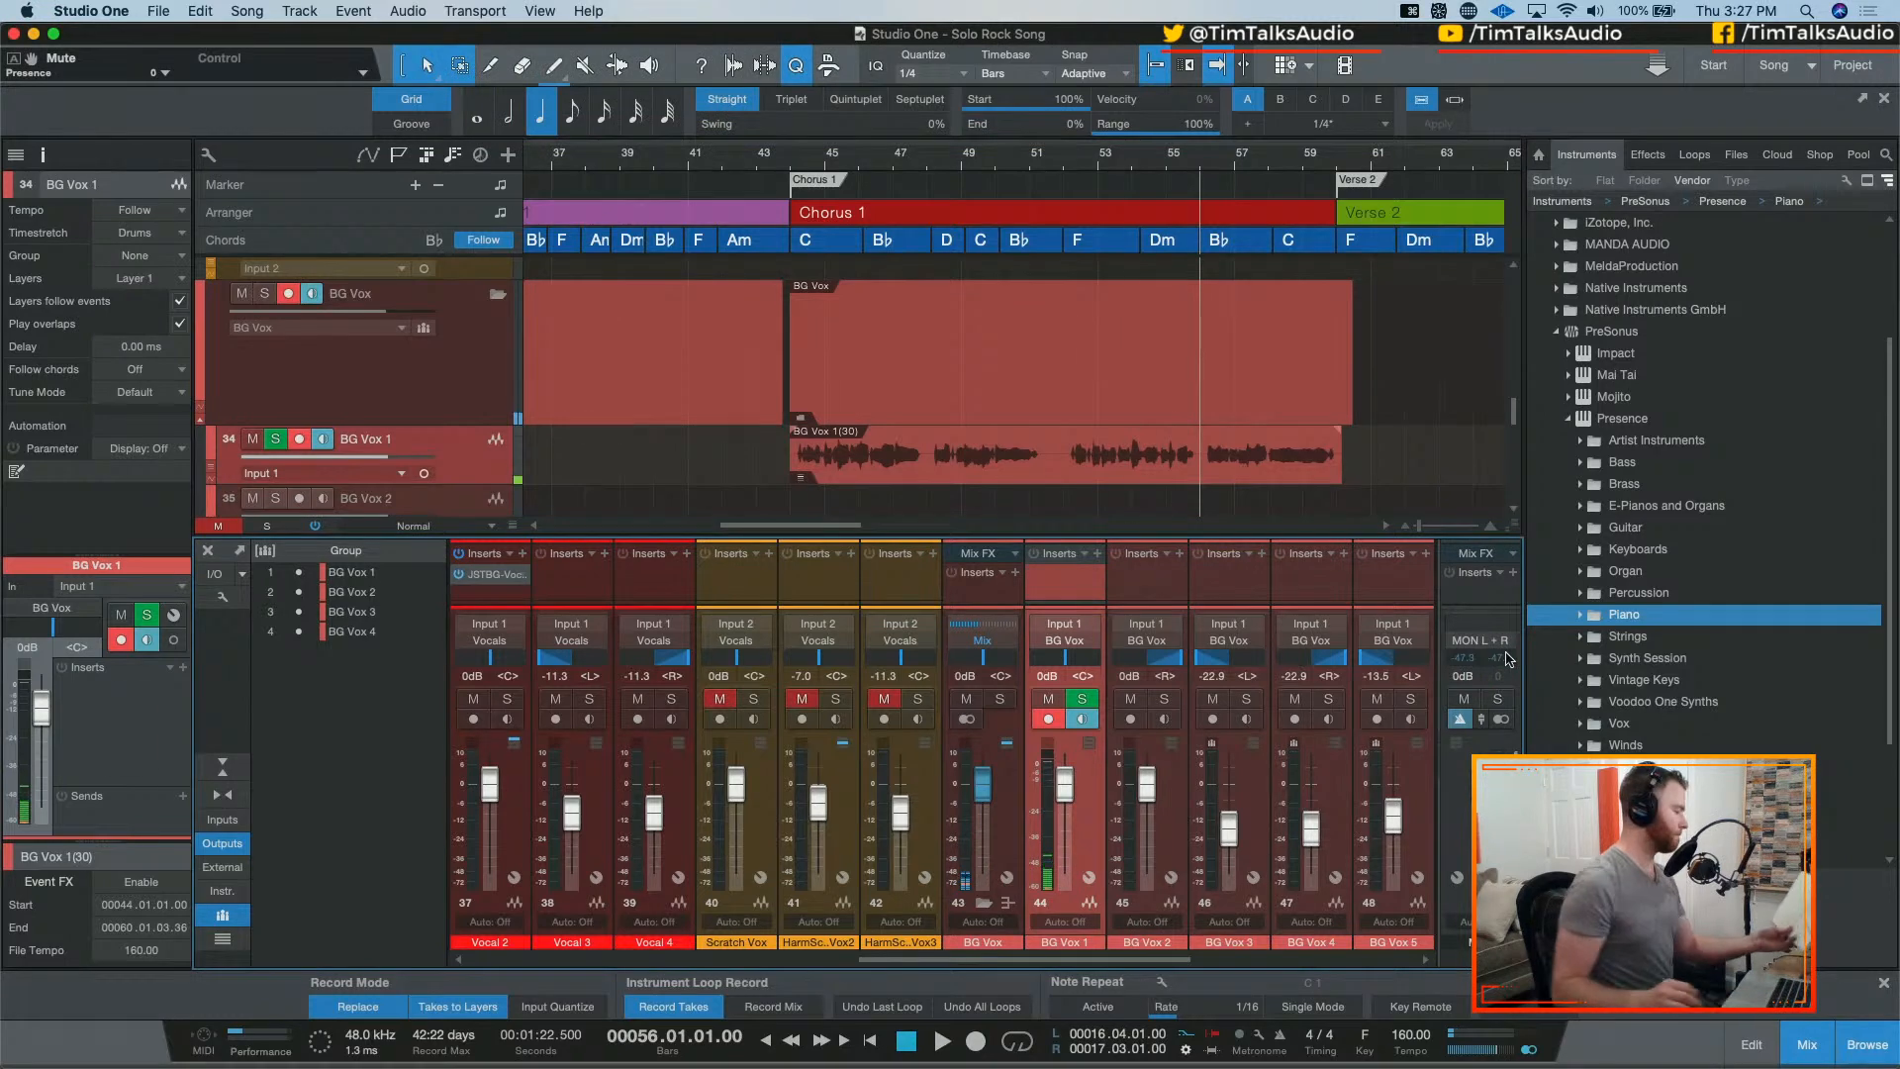
Step: Try two punch-in takes of the last Chorus 1 phrase on BG Vox 1 from bar 56, undoing each
key(KP_Multiply)
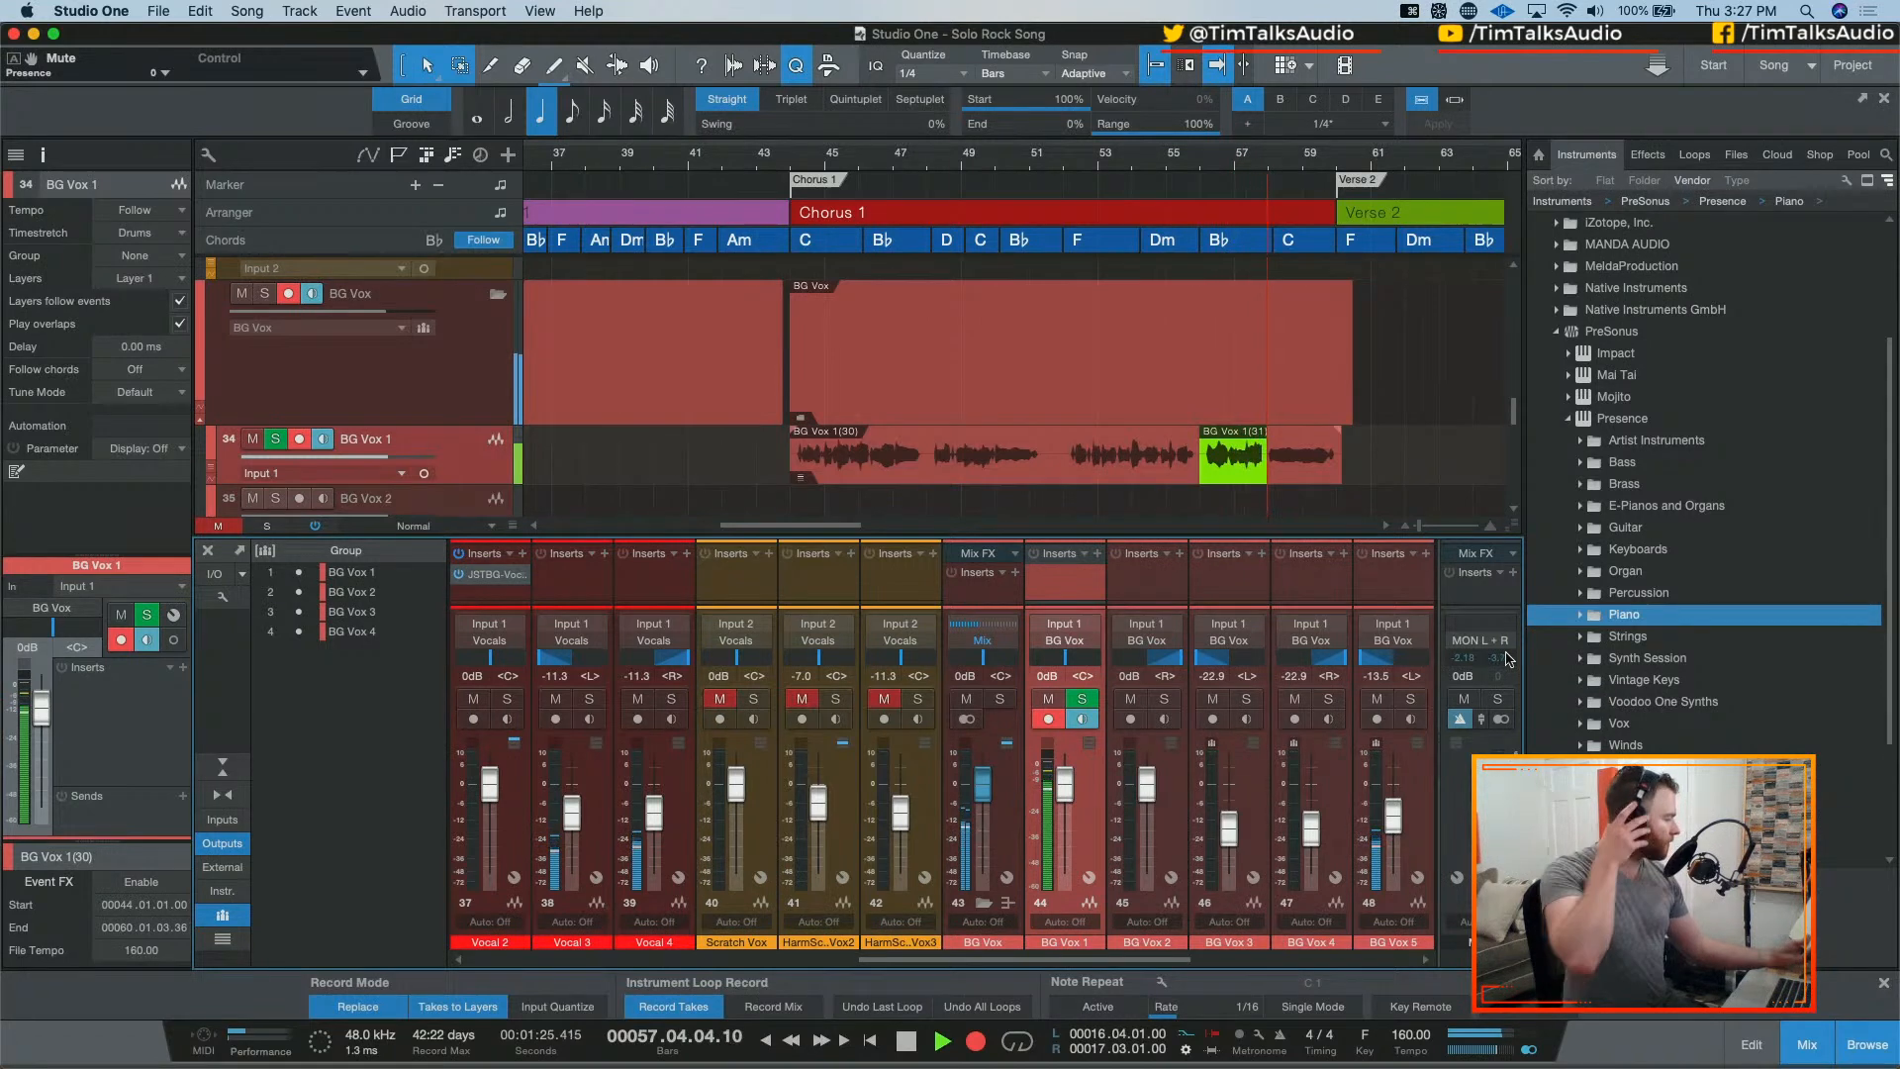
key(space)
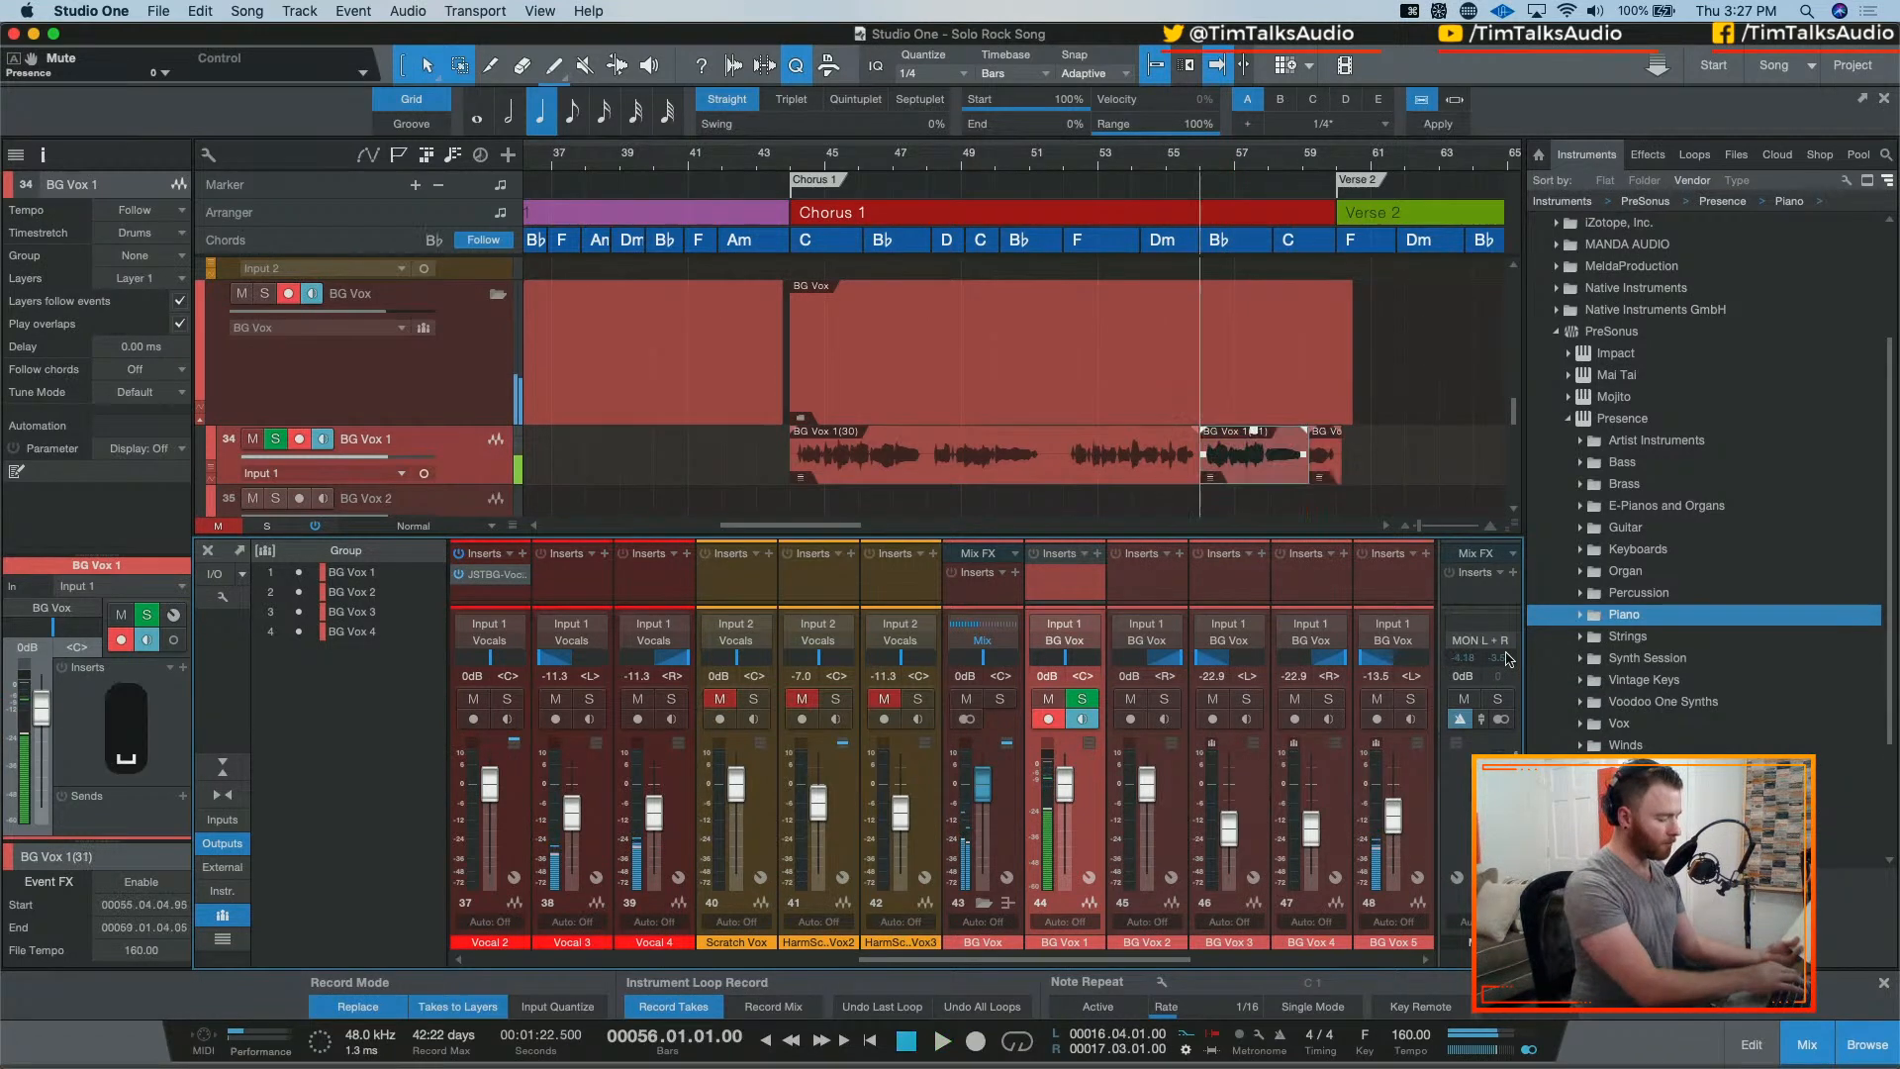
key(super+z)
key(KP_Multiply)
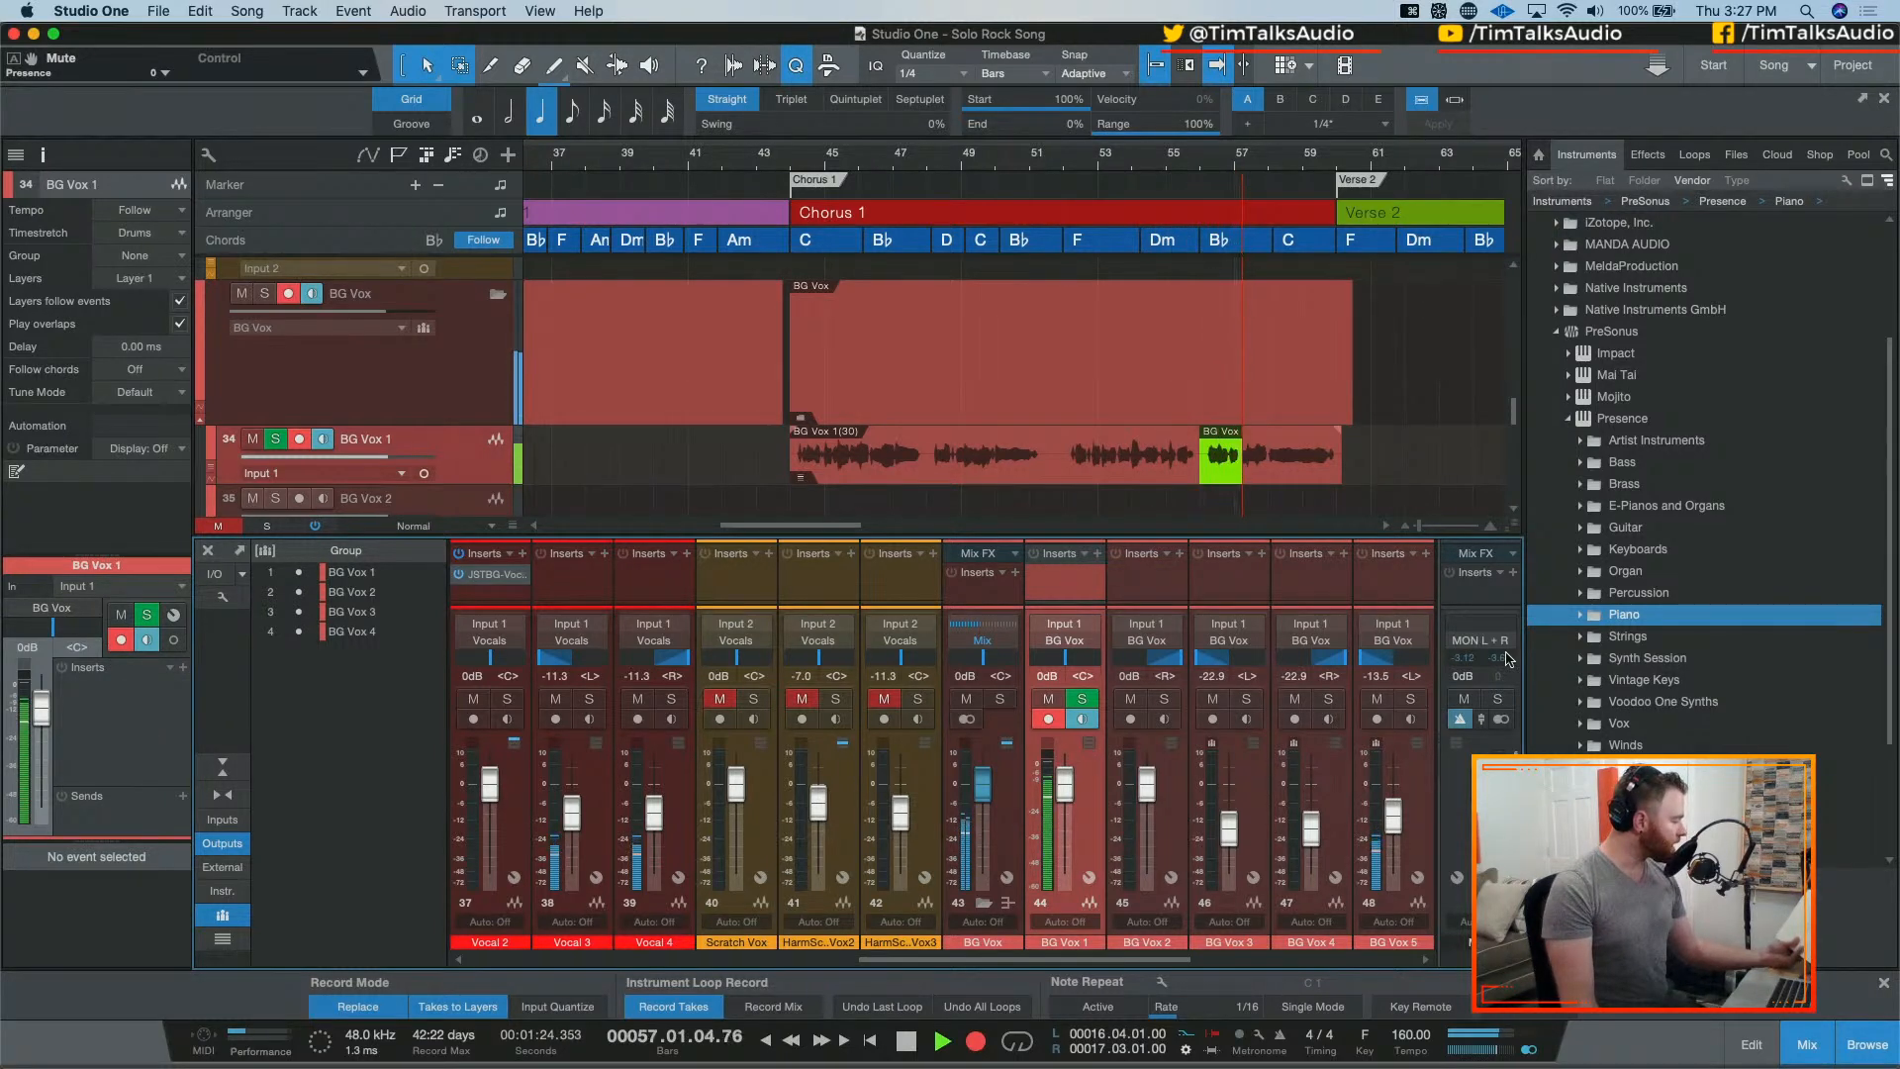
key(space)
key(super+z)
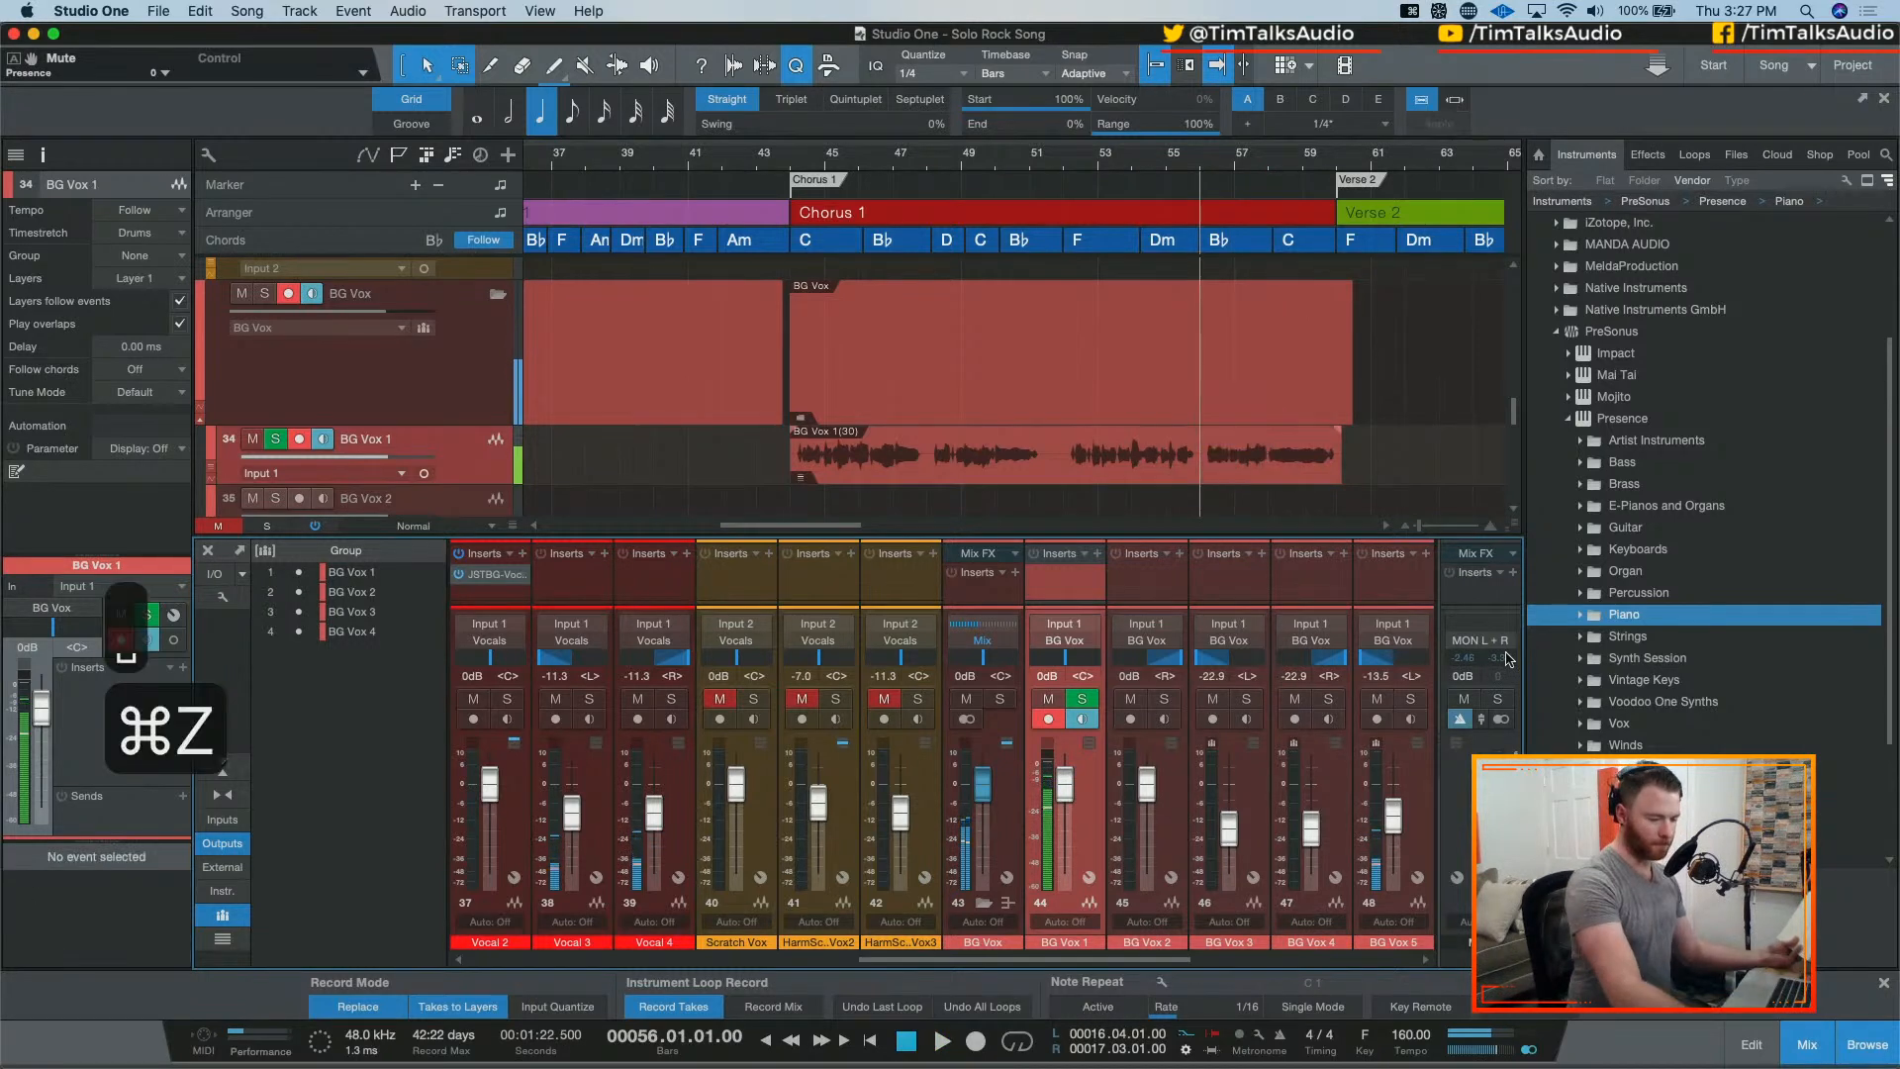
Step: Record the last Chorus 1 phrase on BG Vox 1 from bar 56 to about bar 60, undoing and redoing the take once
key(KP_Multiply)
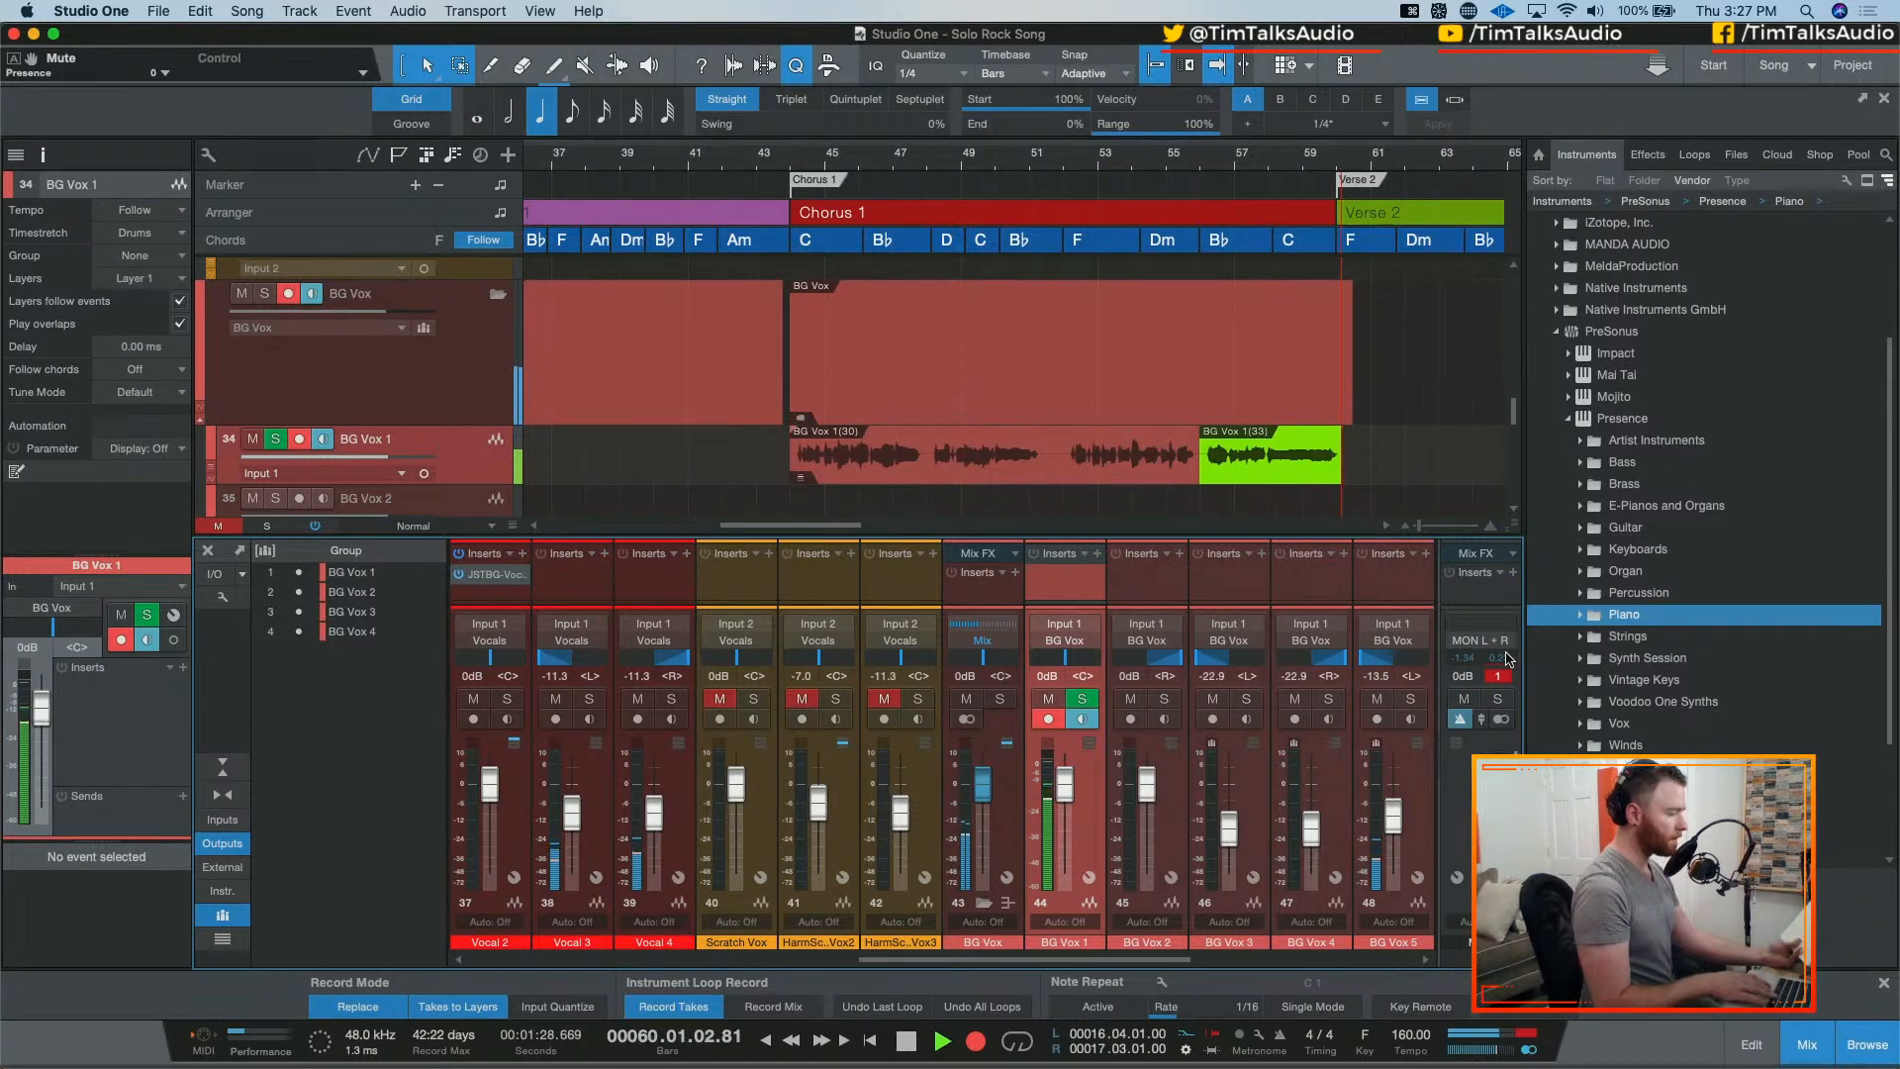
key(space)
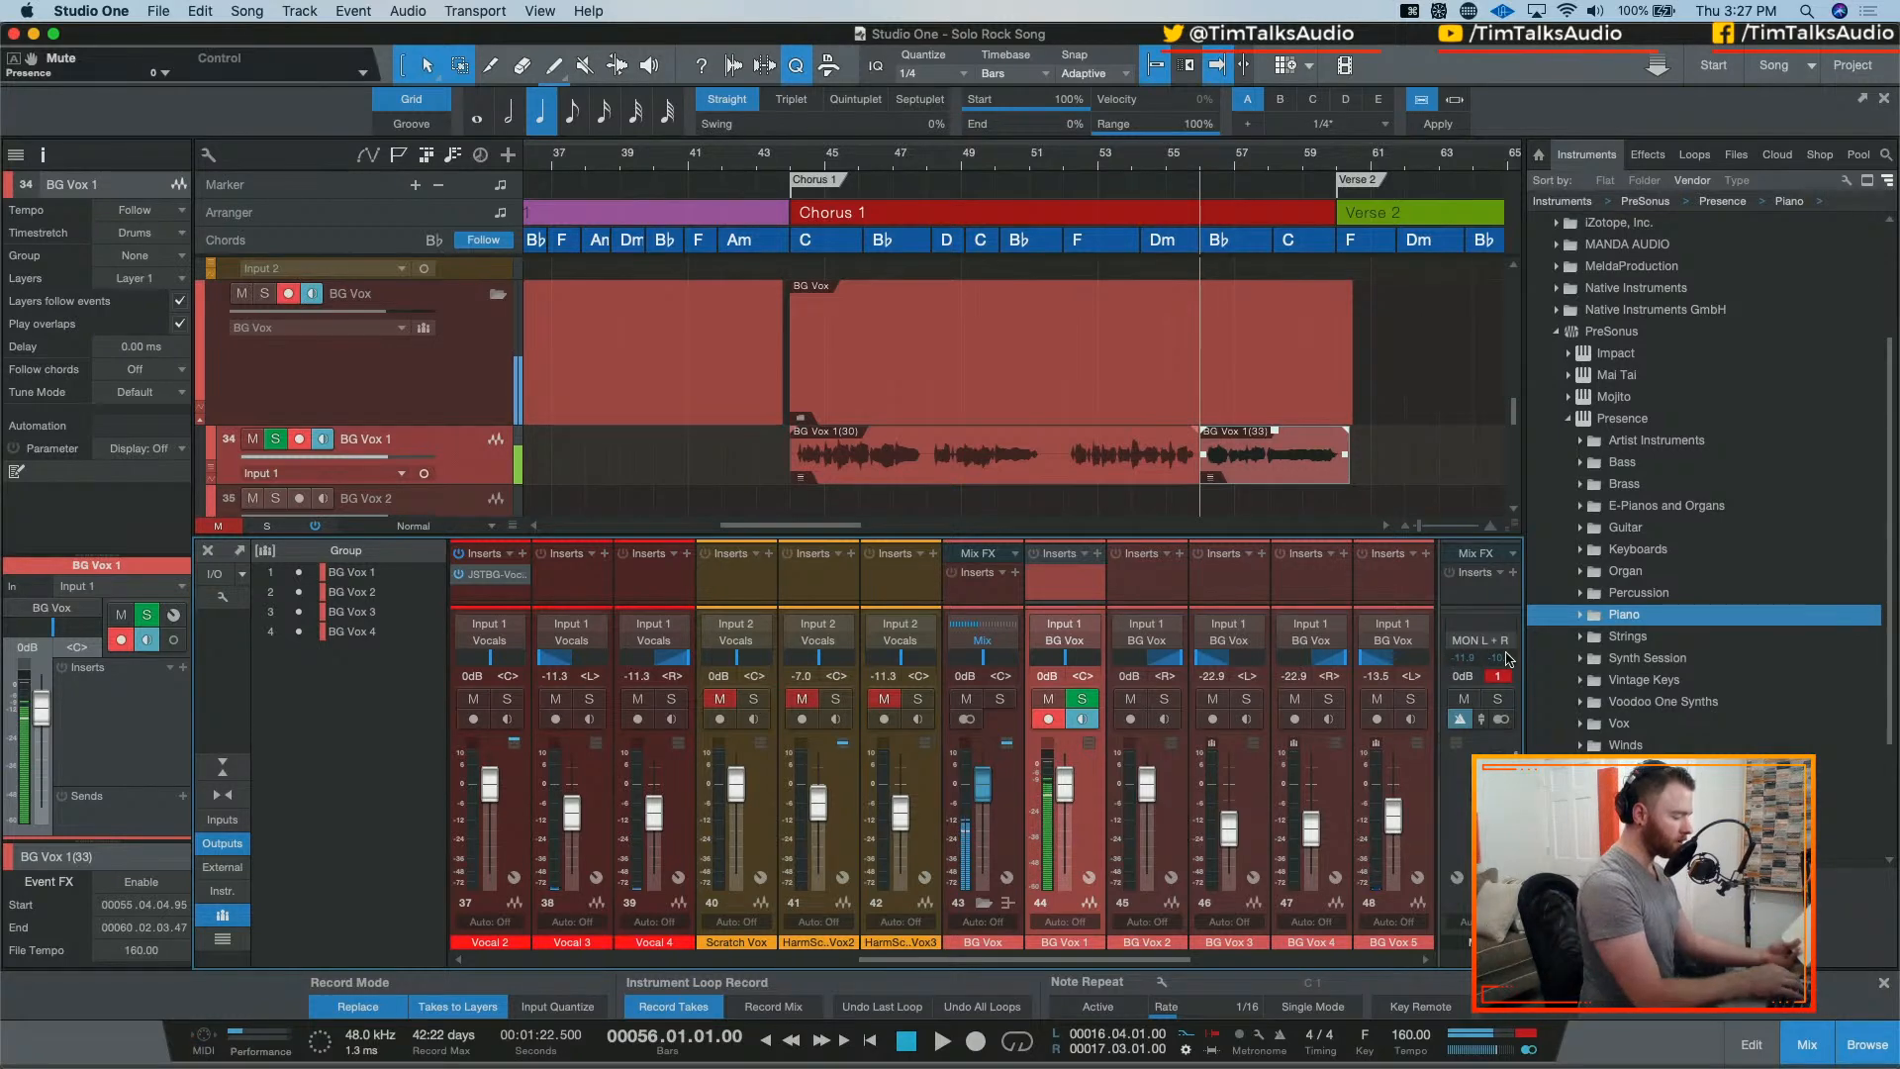
key(super+z)
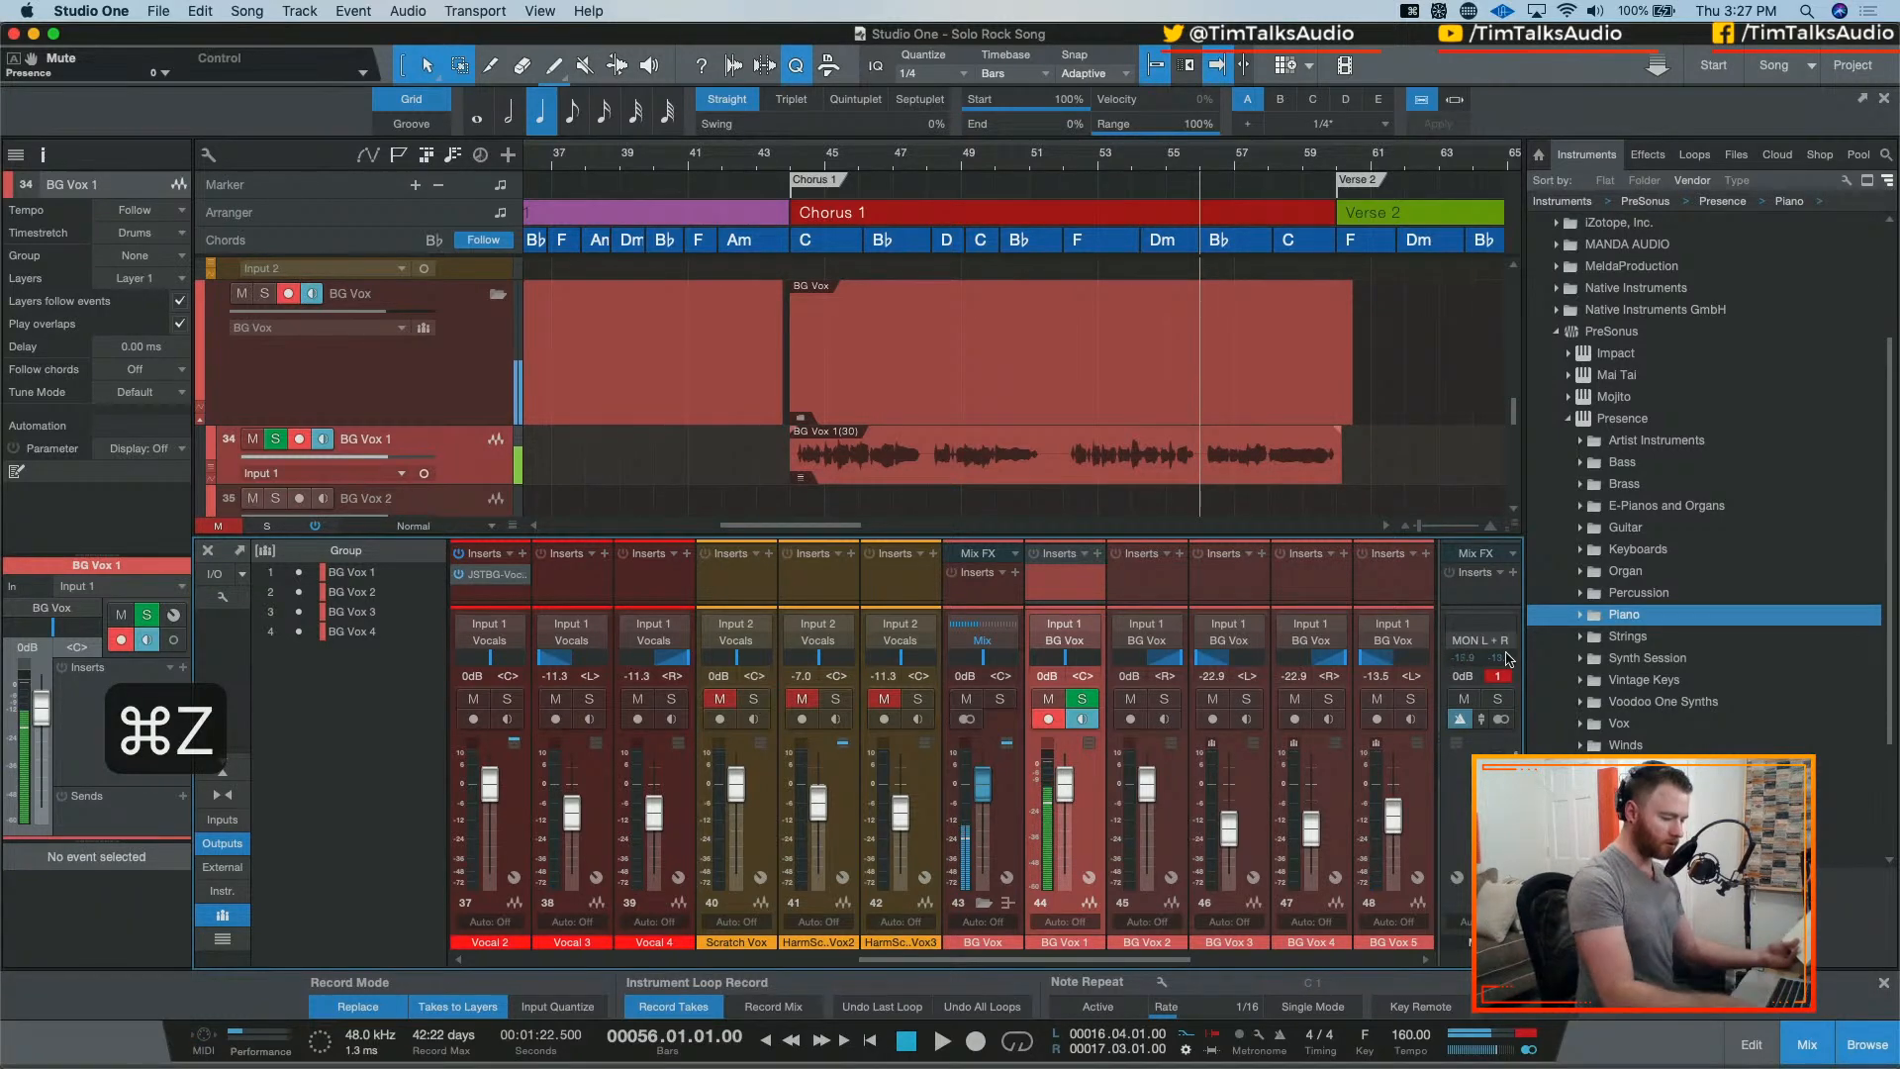
key(KP_Multiply)
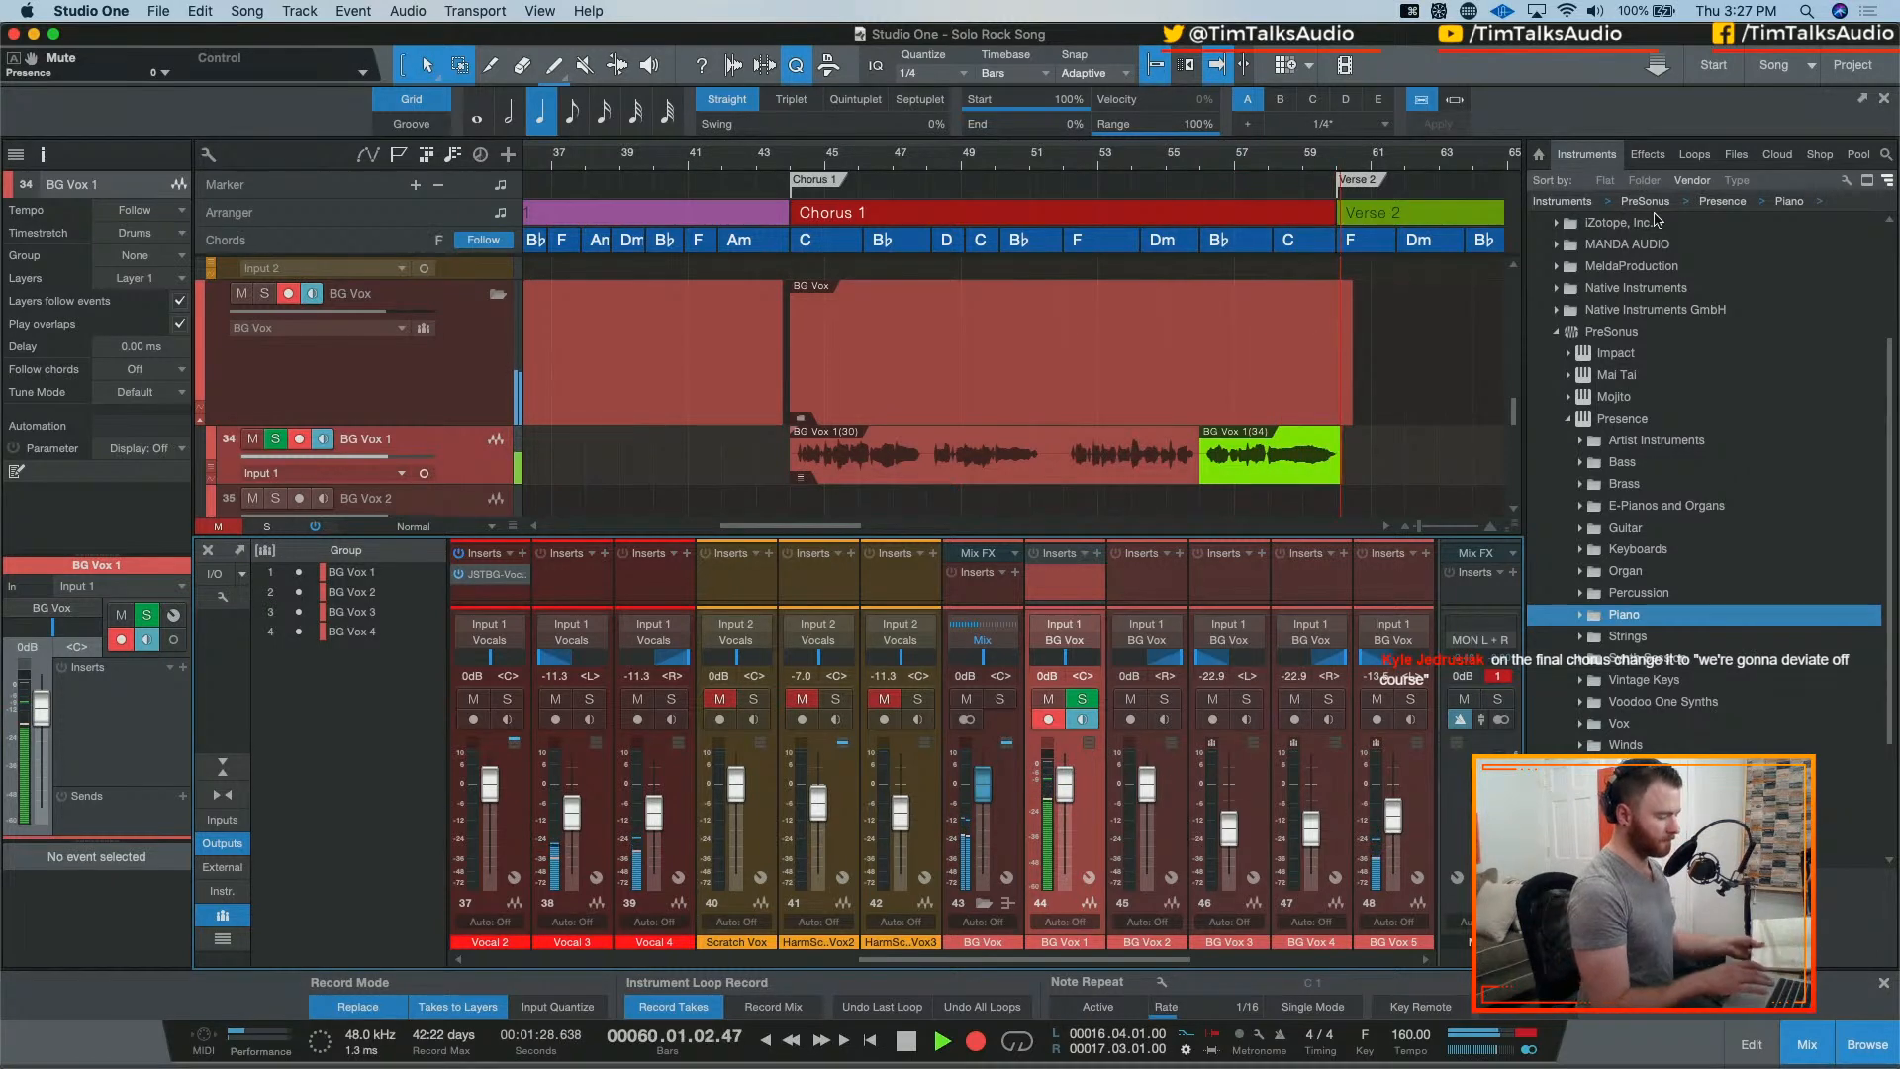
key(space)
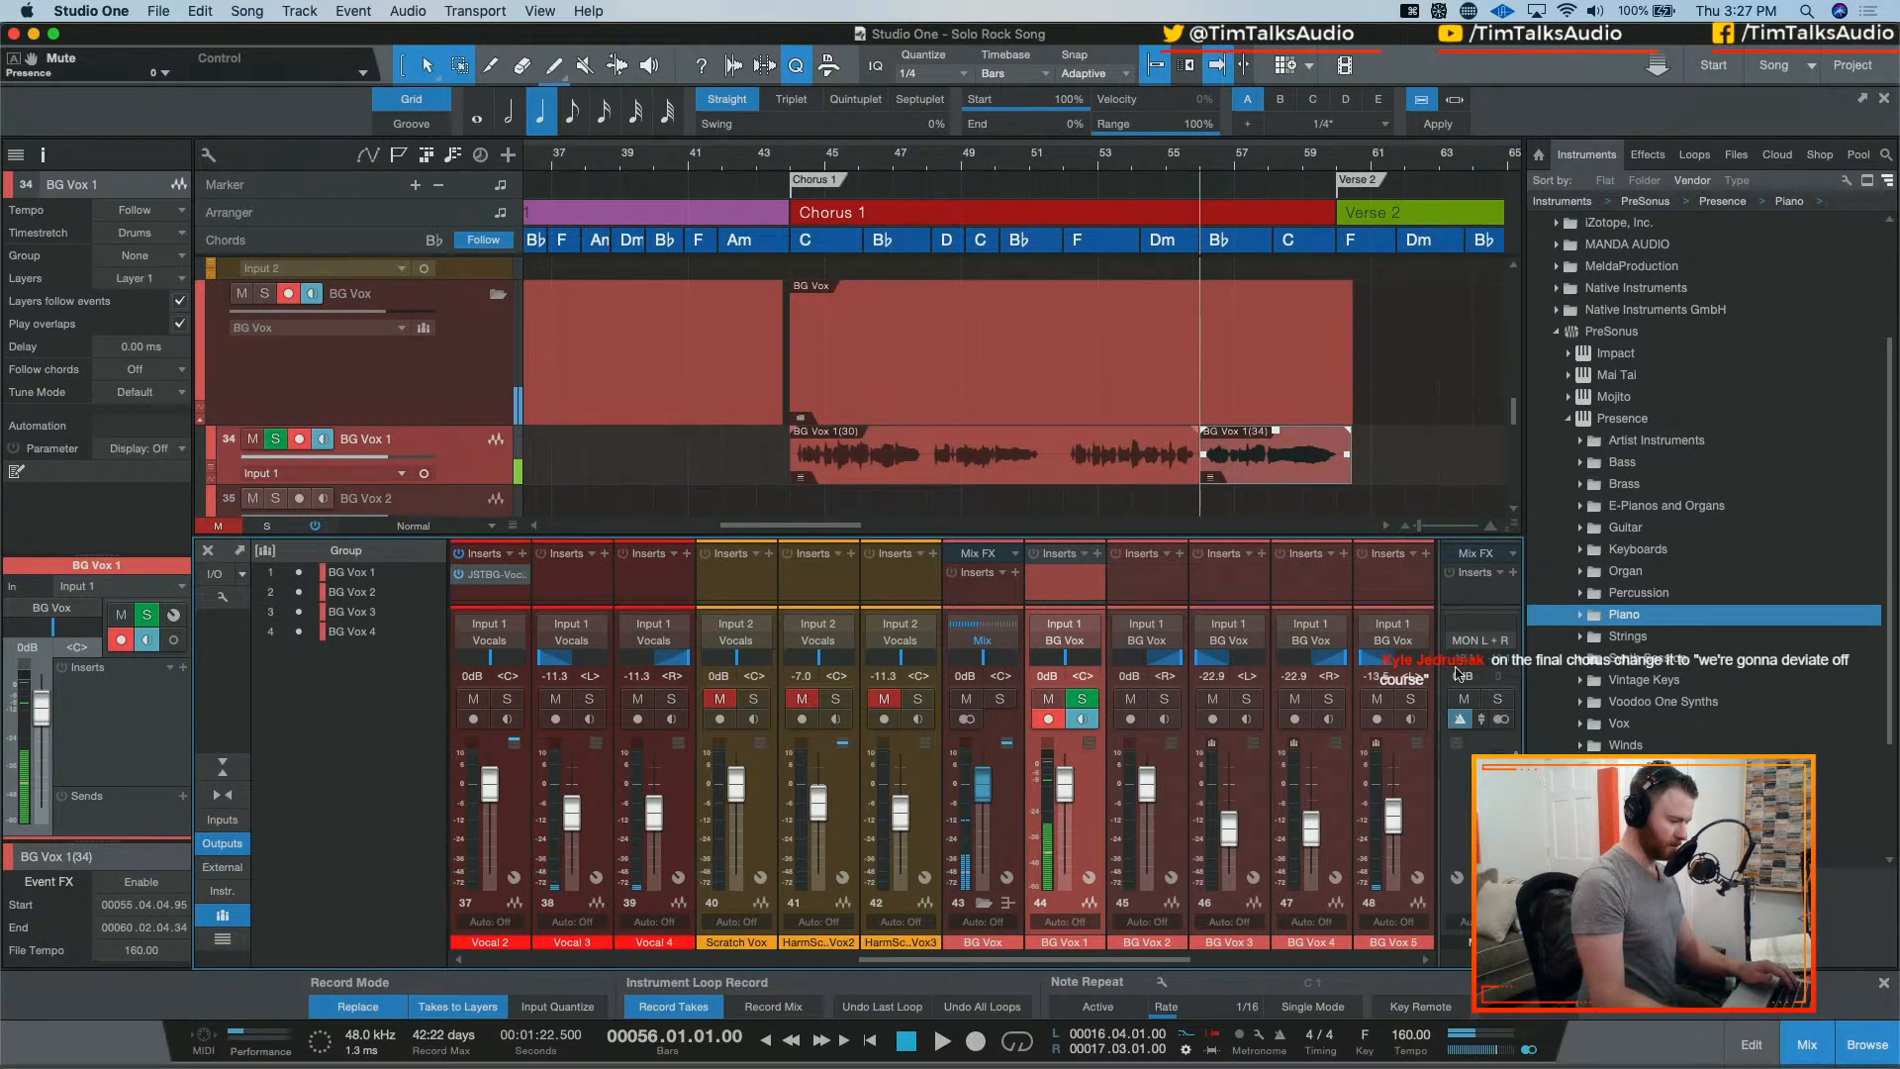
Step: Select both Chorus 1 events on BG Vox 5 and move them down to BG Vox 6
click(1049, 460)
scroll(1048, 412, down, 3)
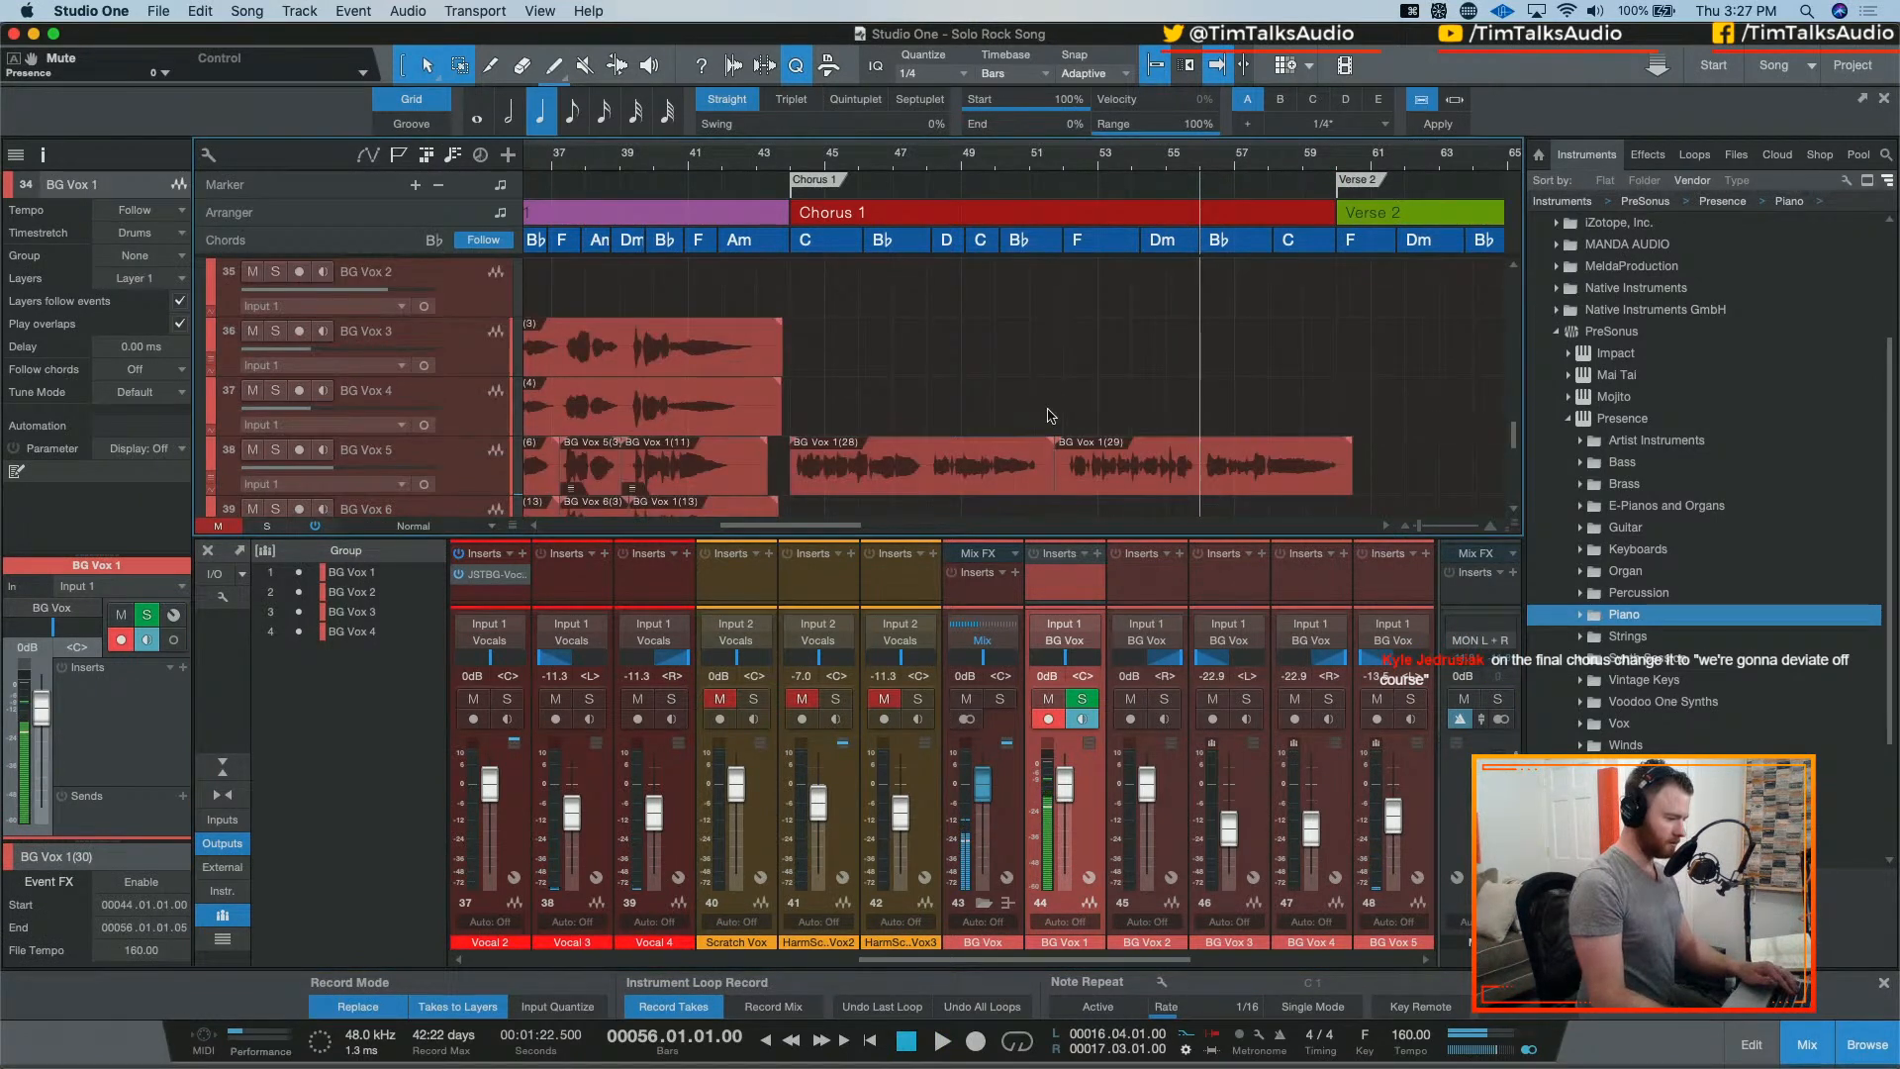
scroll(1012, 396, down, 1)
click(1009, 438)
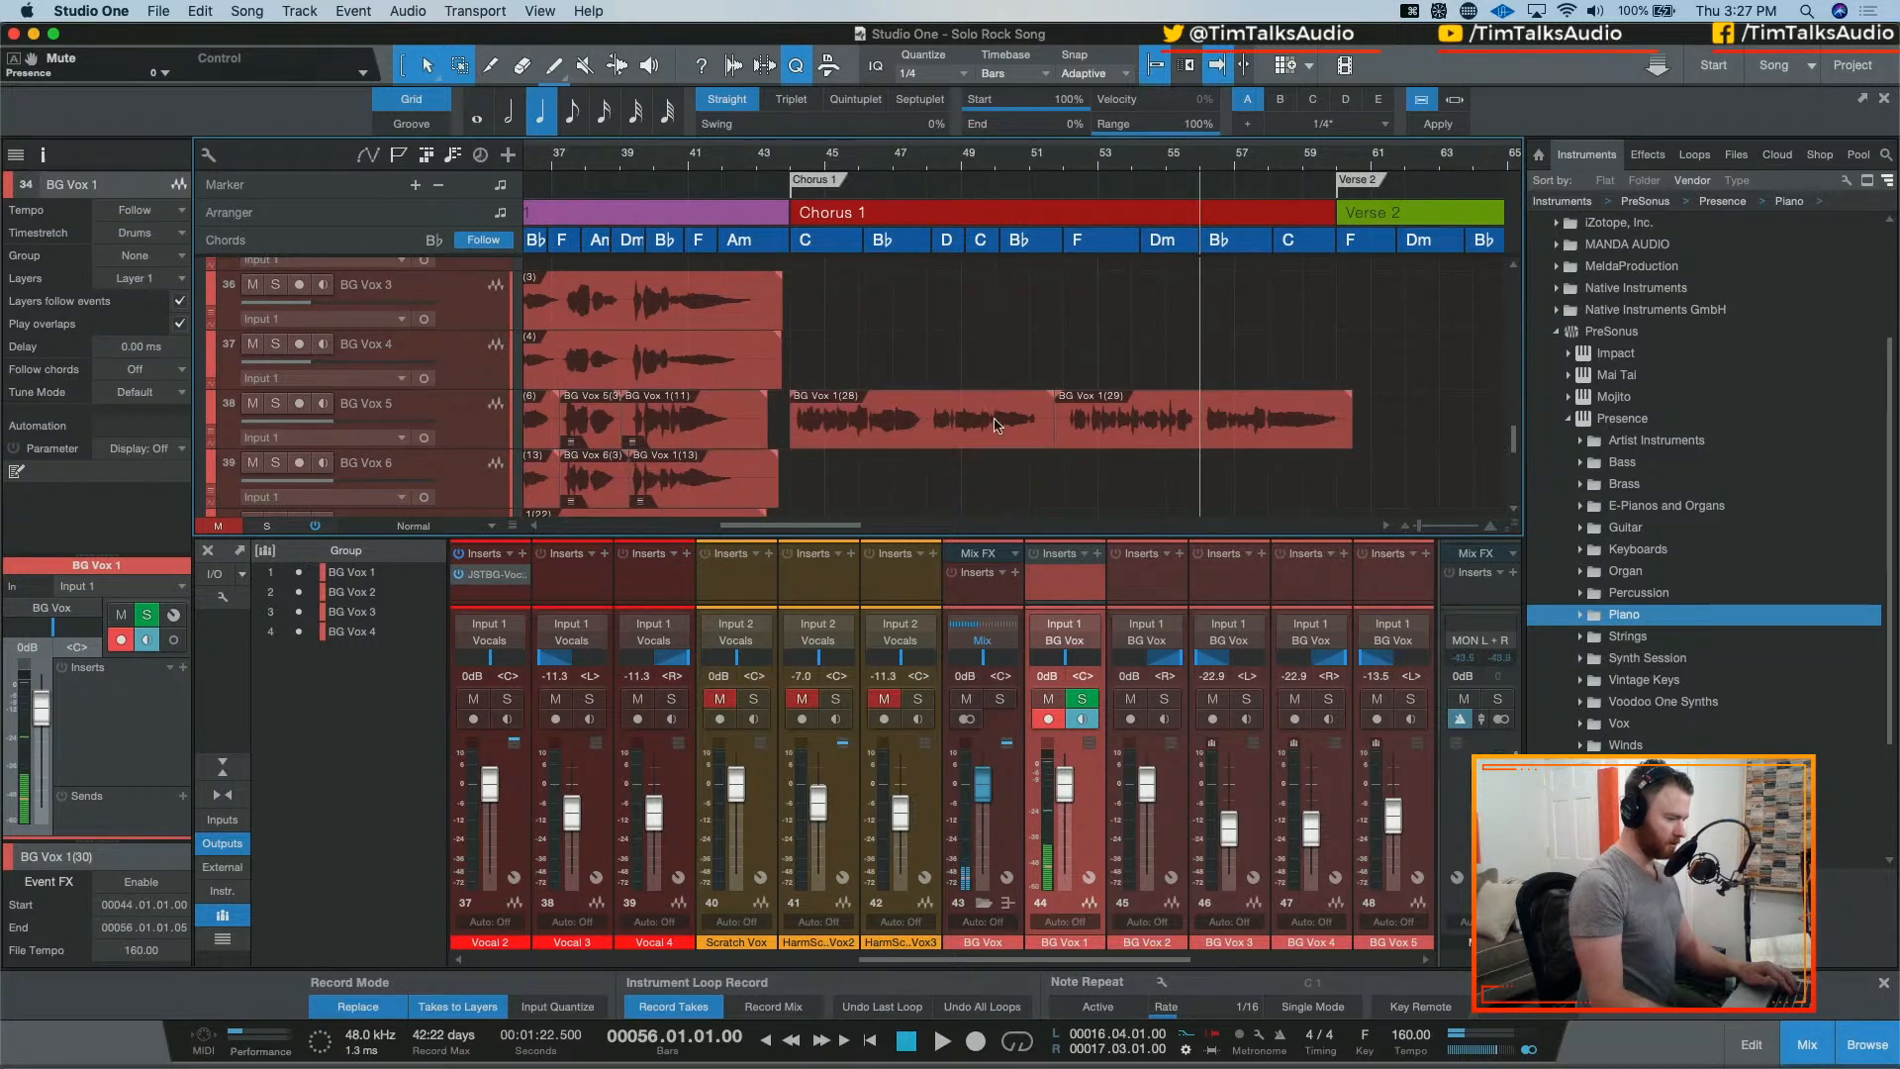
shift+click(1096, 441)
drag(1049, 425, 1047, 479)
Step: Select both Chorus 1 events on BG Vox 1 and move them down to BG Vox 5
scroll(980, 407, up, 4)
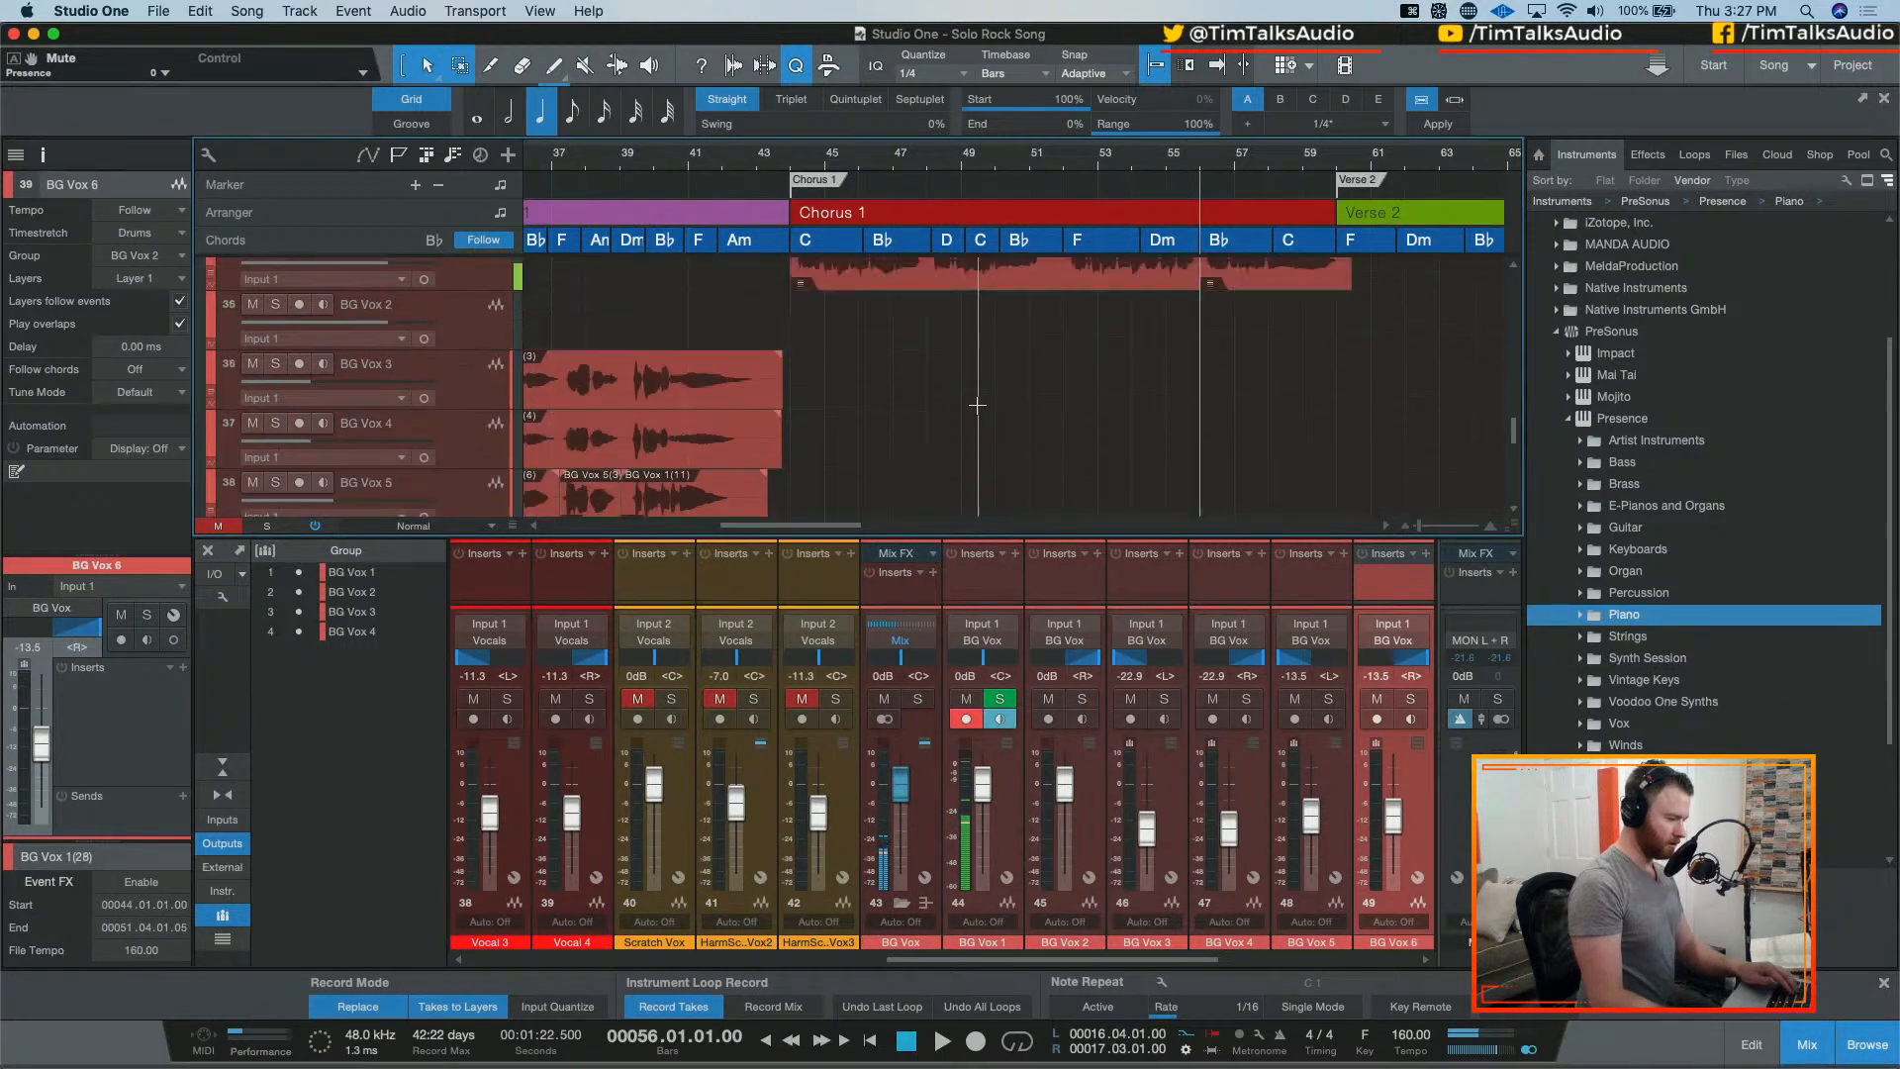
click(982, 408)
shift+click(1216, 413)
scroll(1017, 391, down, 4)
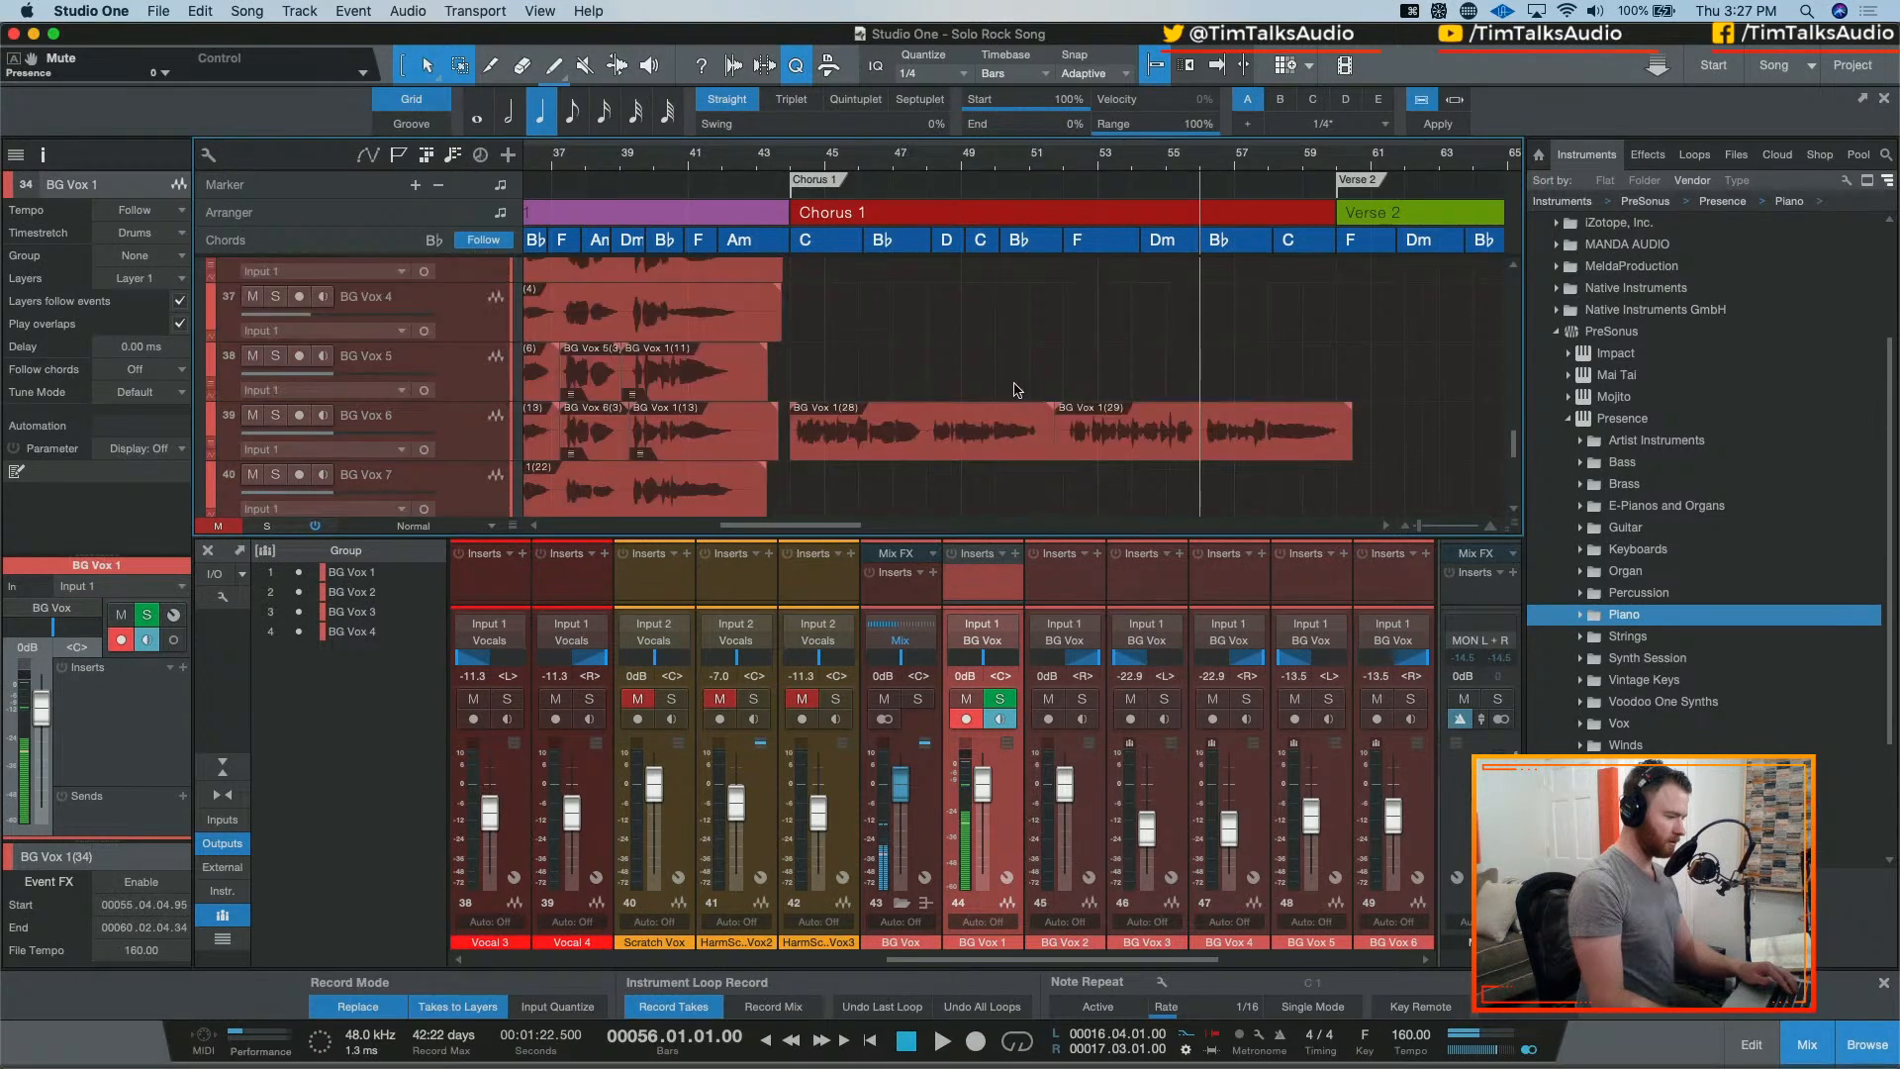
scroll(1015, 392, up, 2)
drag(993, 269, 991, 395)
Step: Place the playhead at bar 43 beat 4, just before Chorus 1, and play back the start of the chorus
click(805, 185)
key(space)
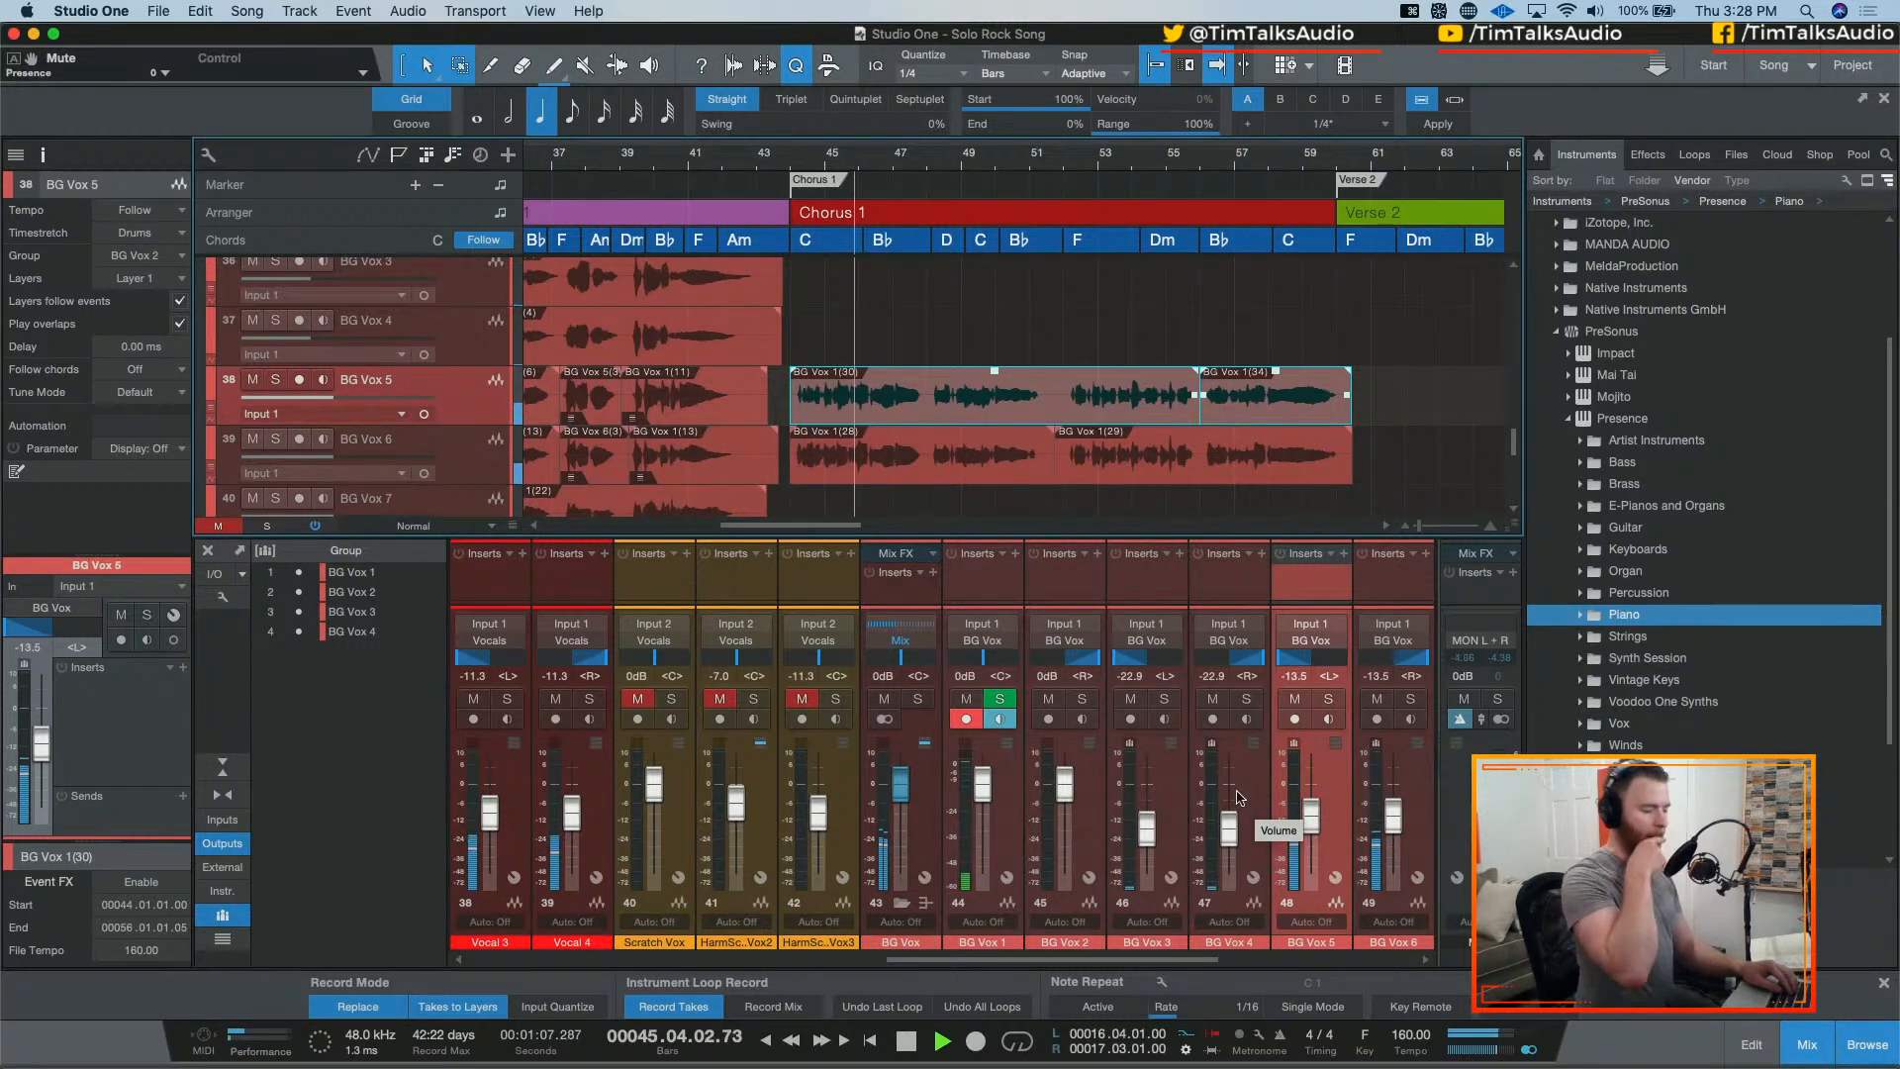
key(space)
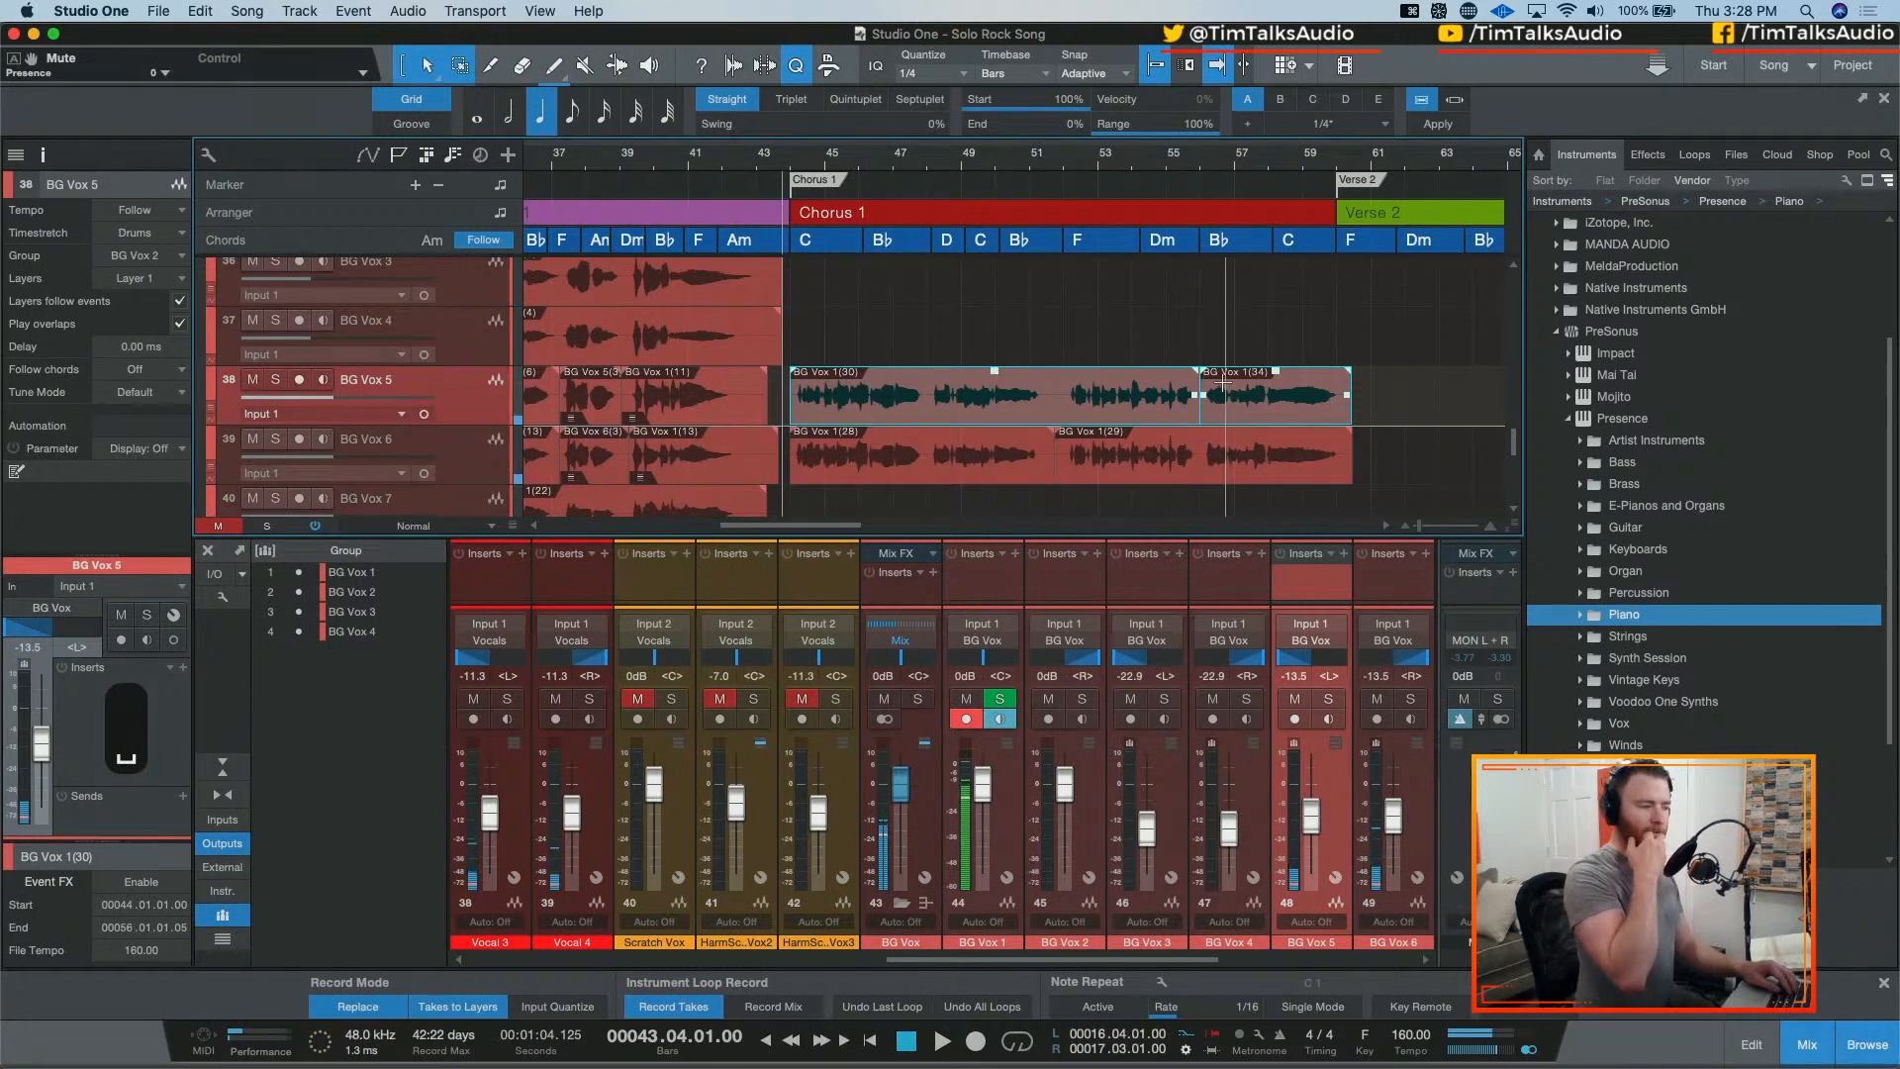
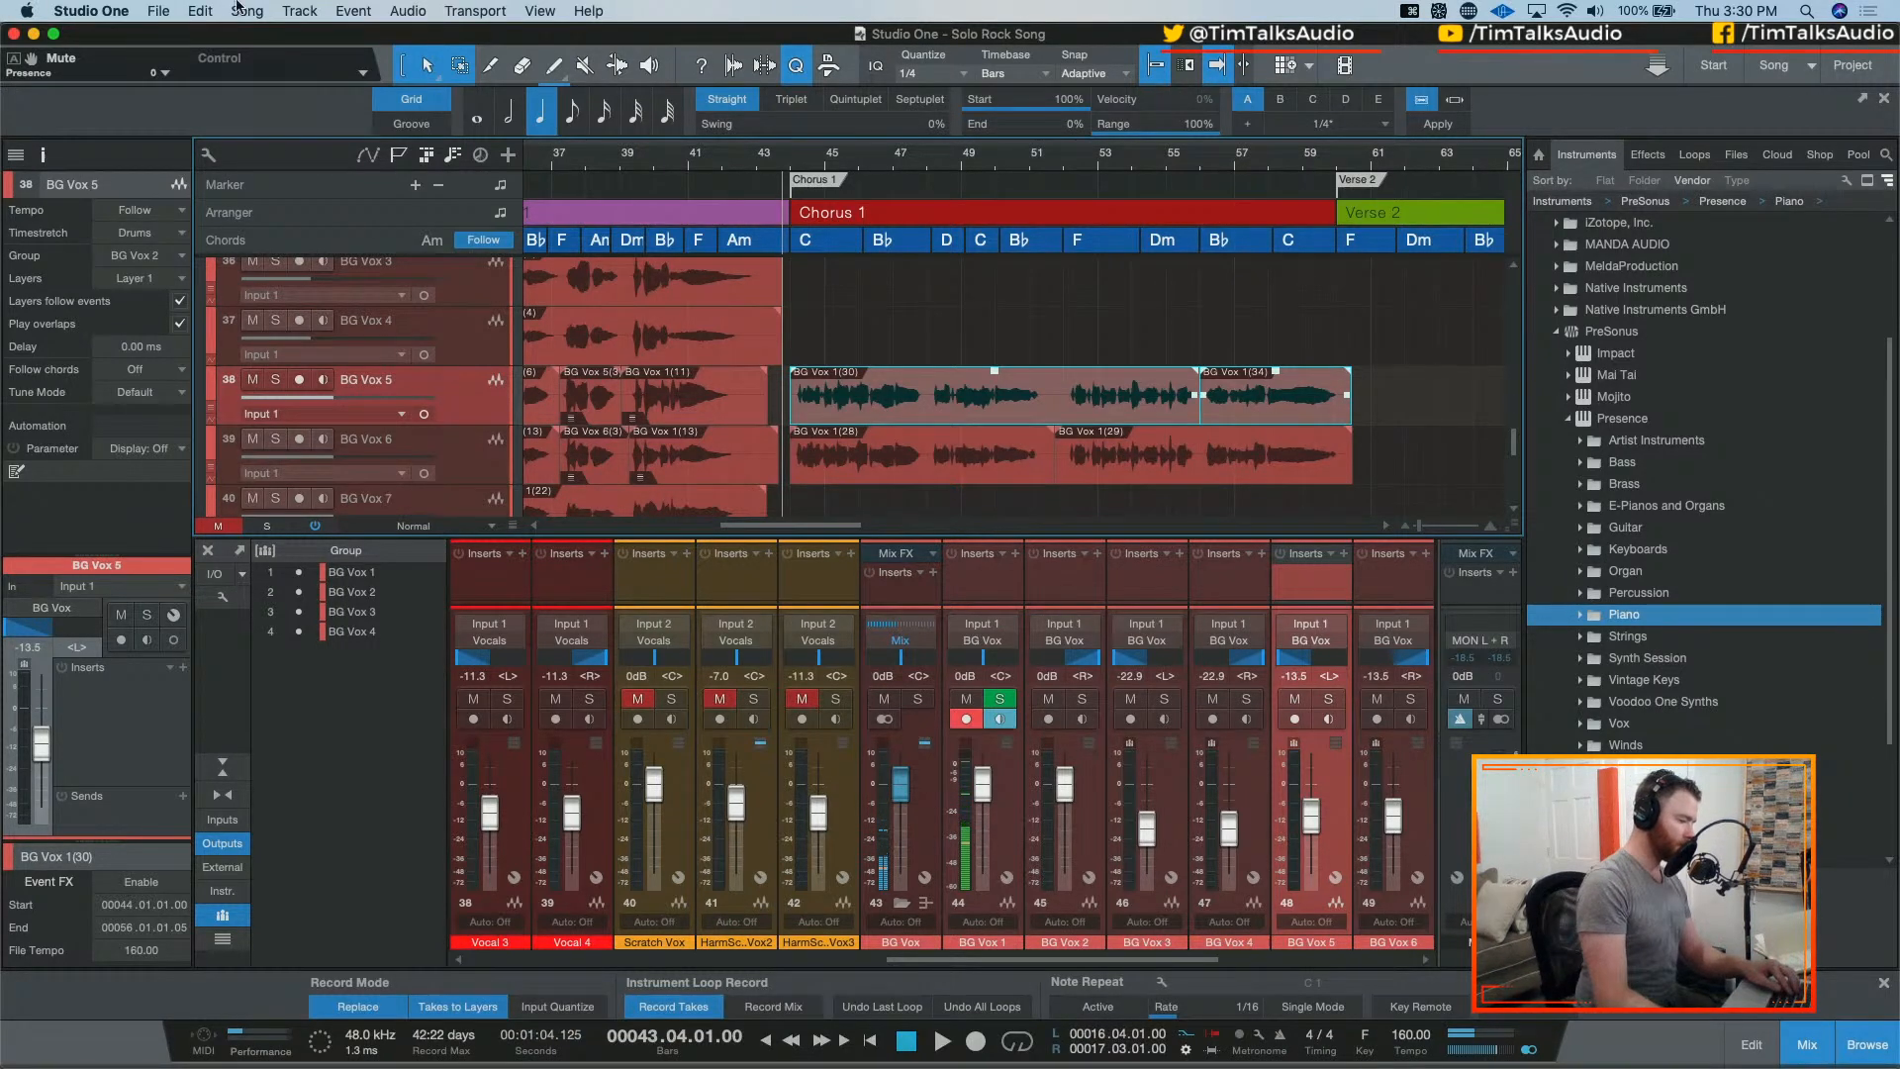
Step: Try two takes of the next Chorus 1 harmony on BG Vox 1 from bar 43 beat 4, undoing each
scroll(886, 340, up, 5)
scroll(885, 340, down, 5)
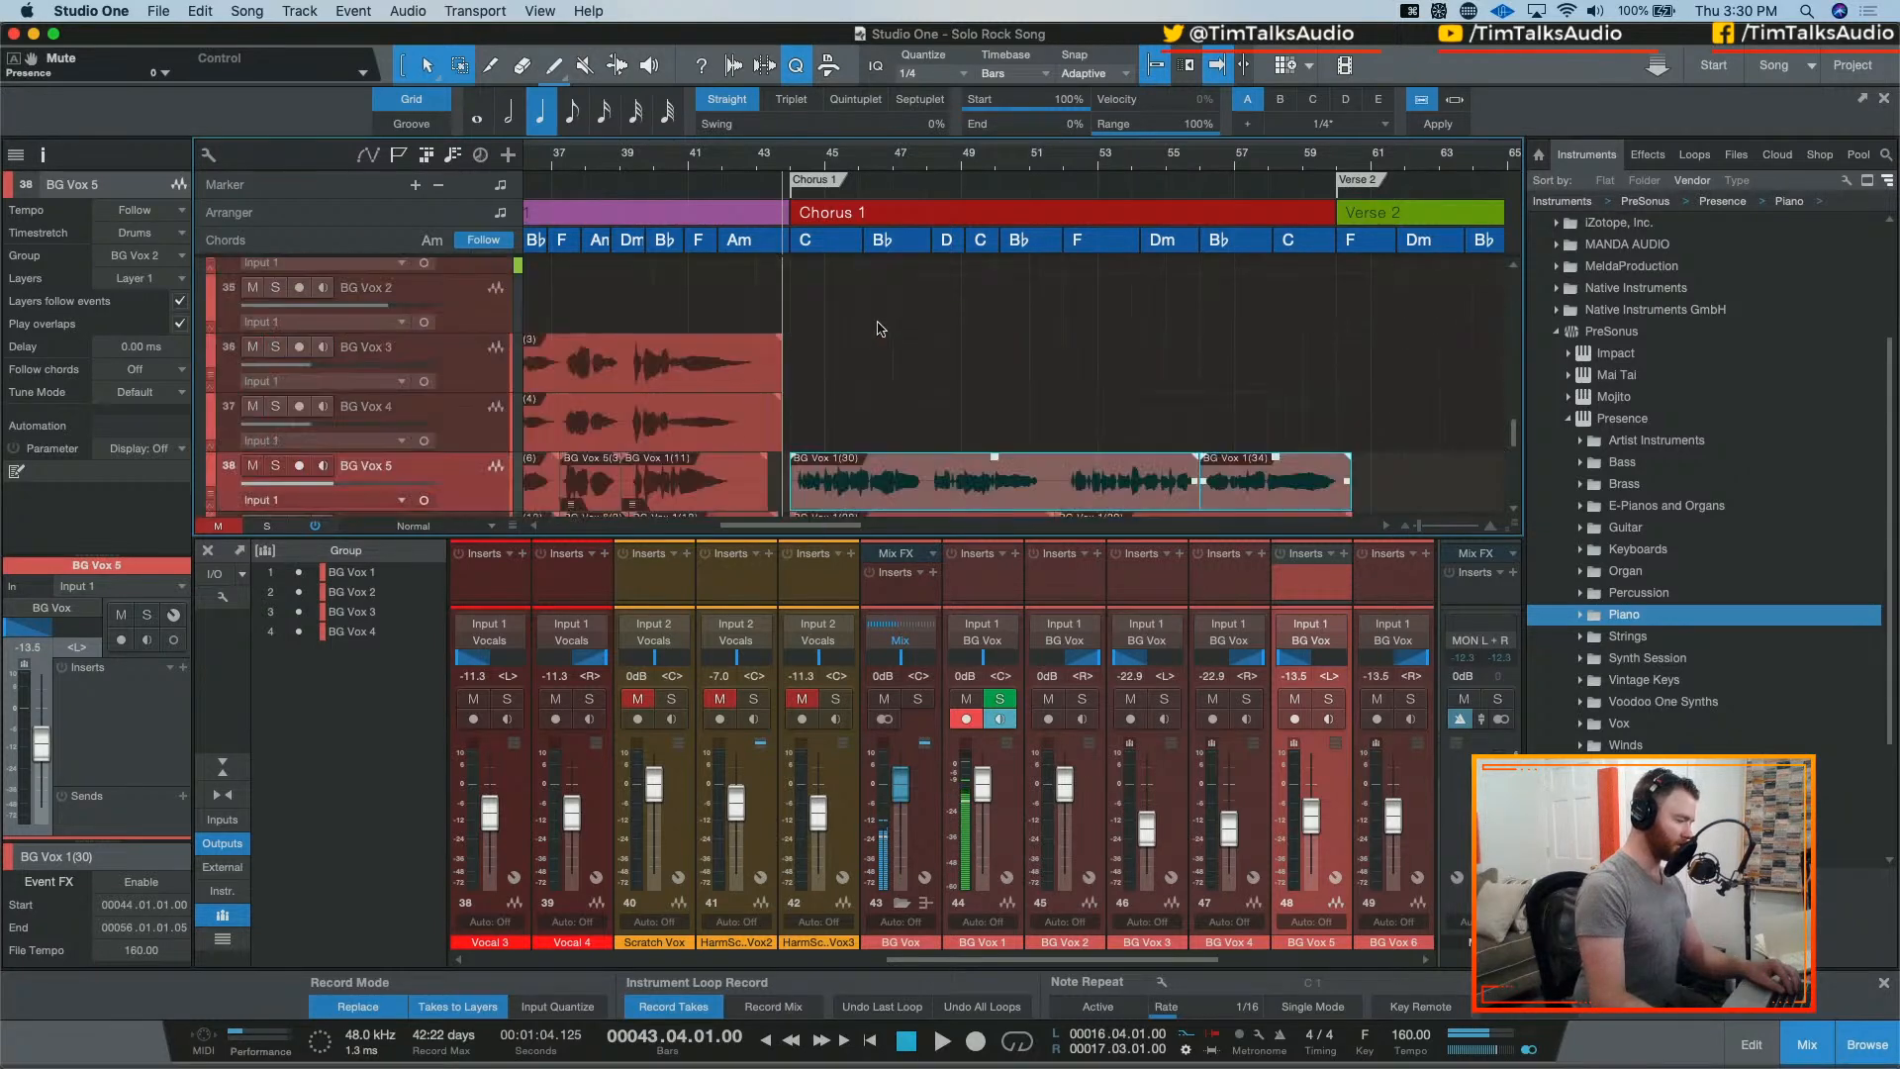
scroll(844, 336, down, 2)
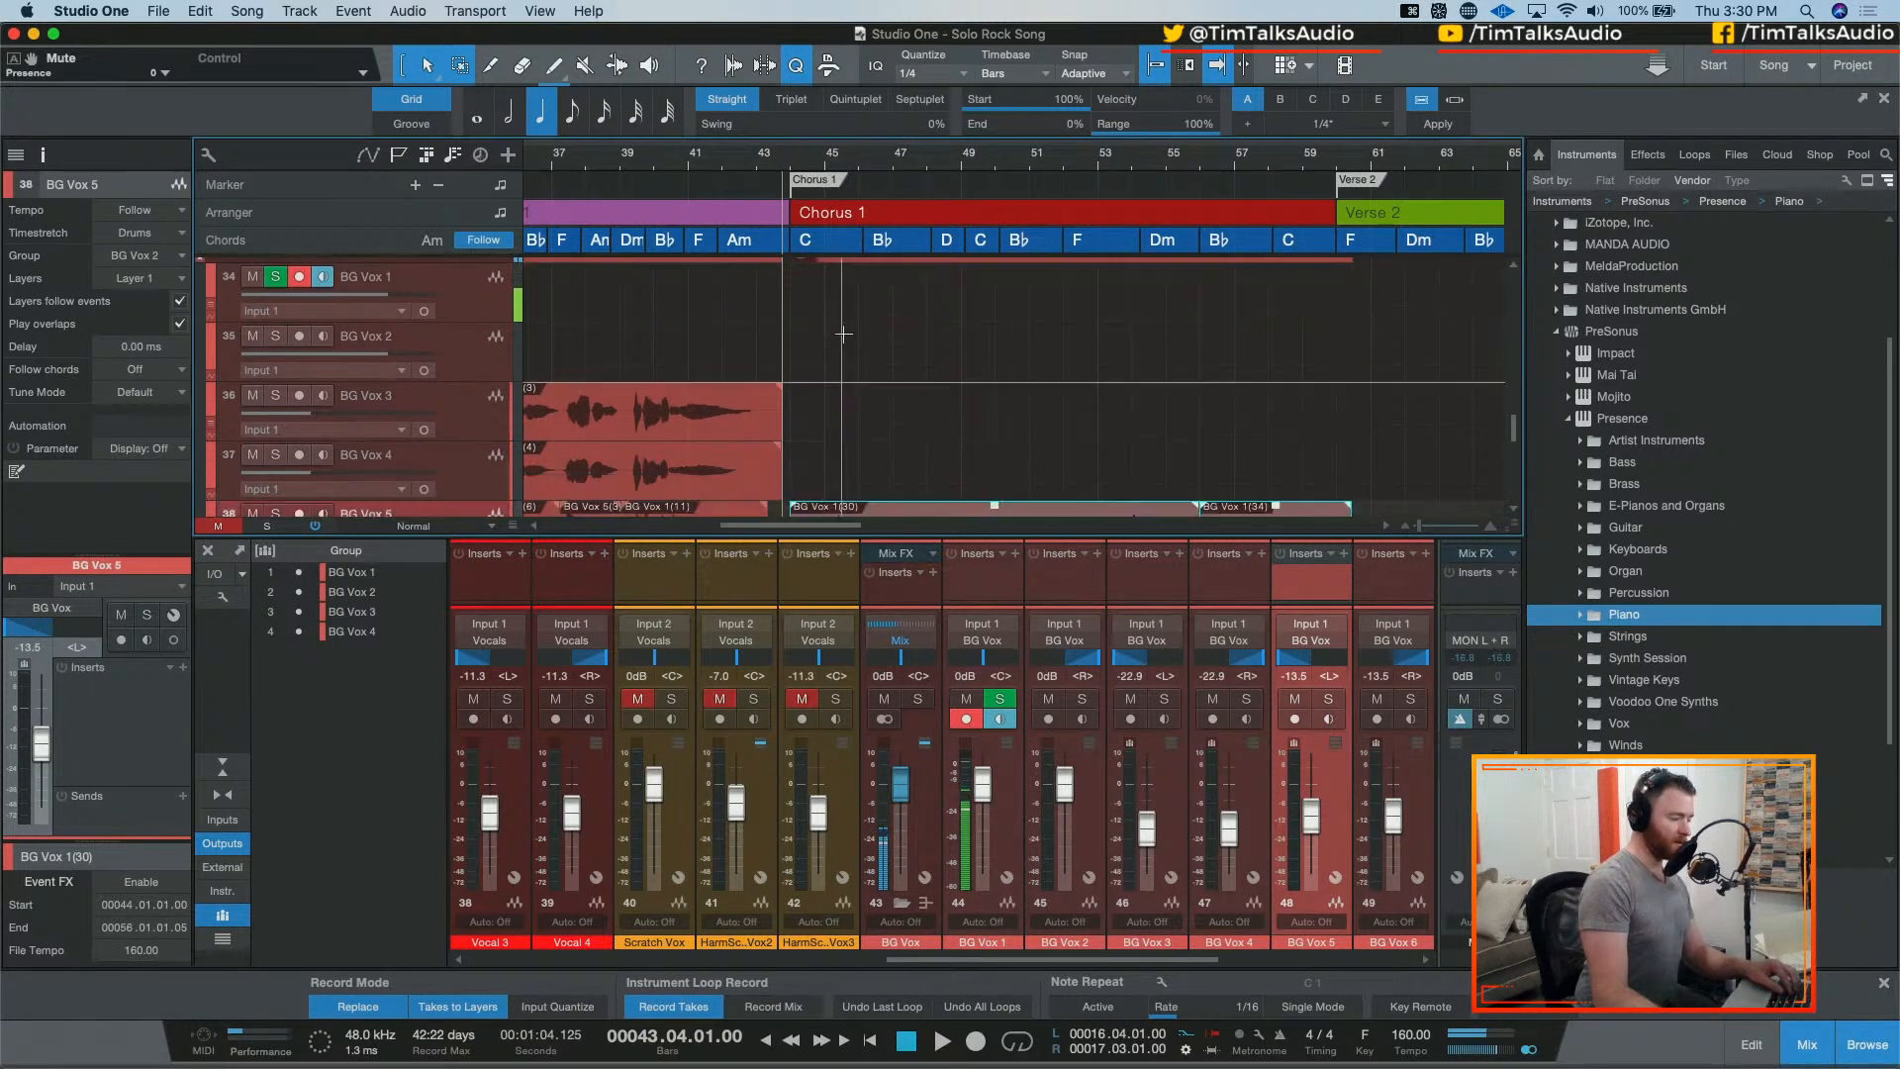
scroll(844, 334, up, 5)
scroll(844, 335, down, 5)
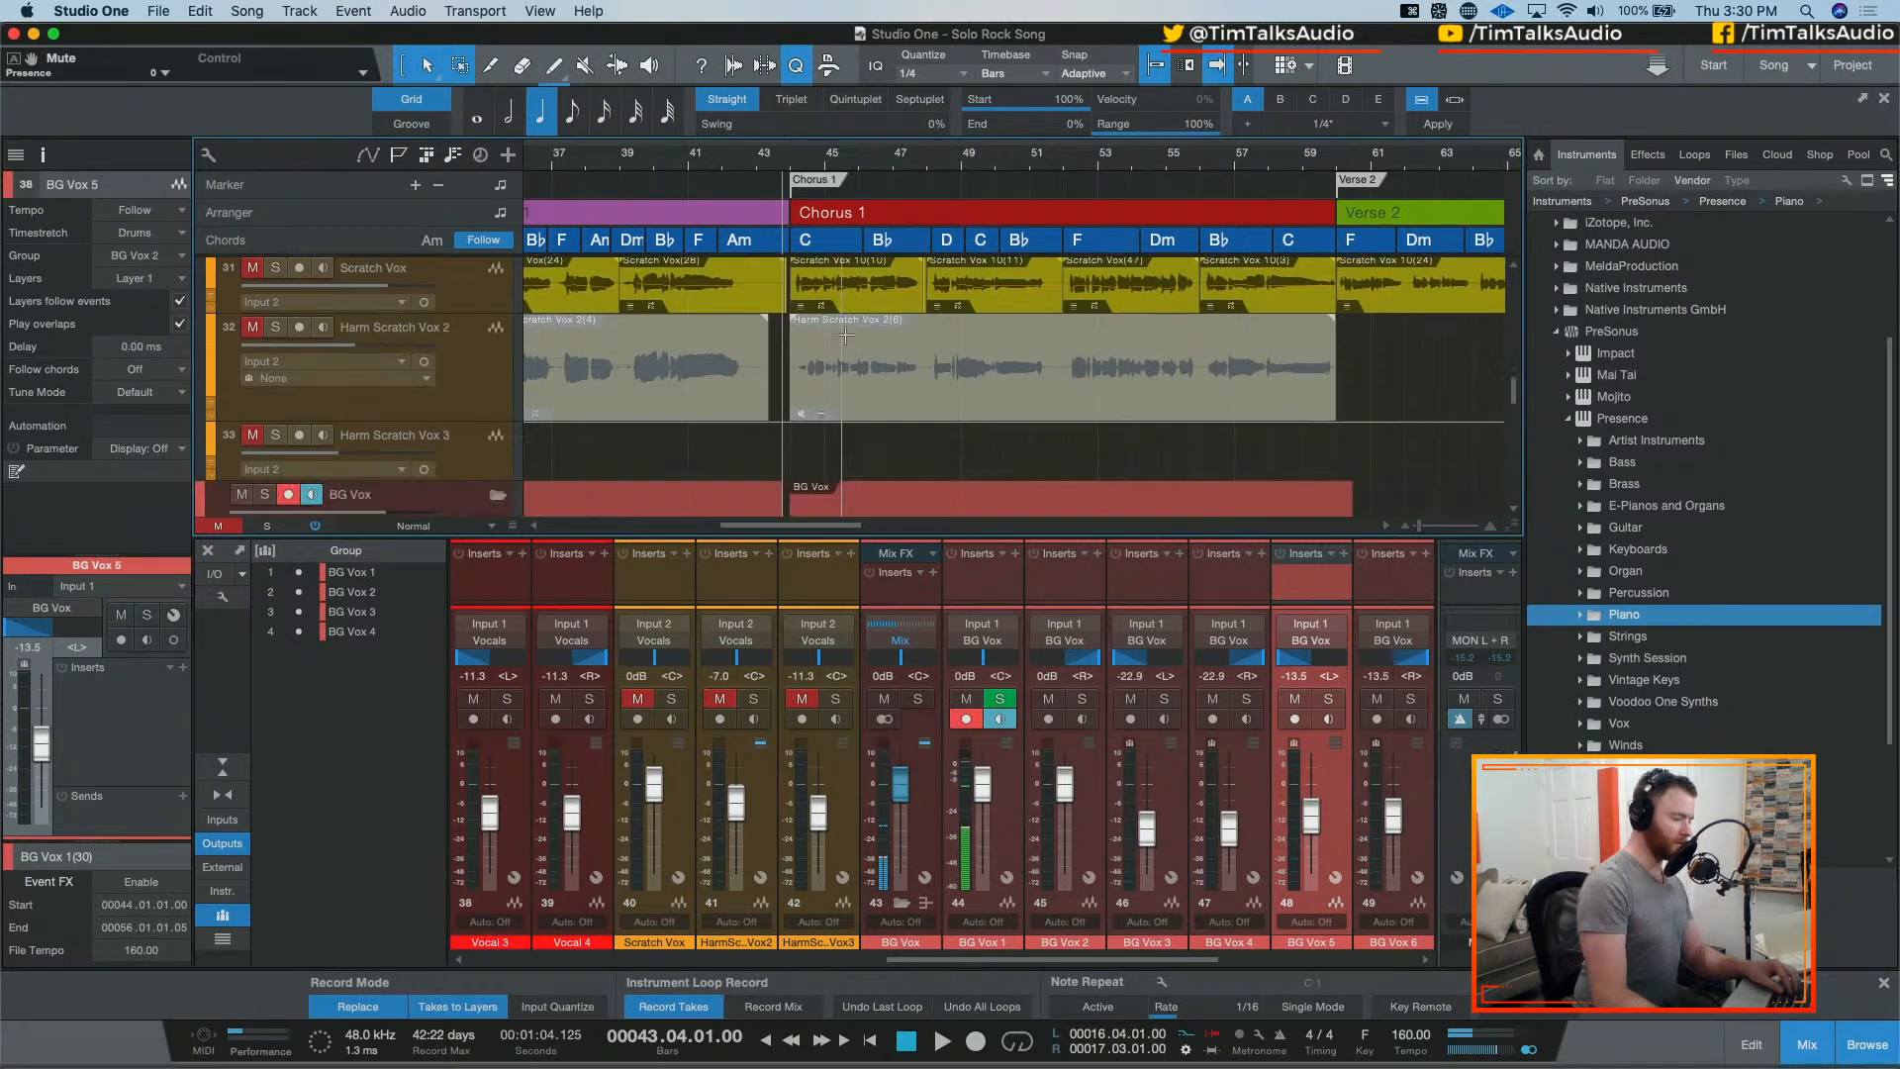
scroll(846, 335, up, 2)
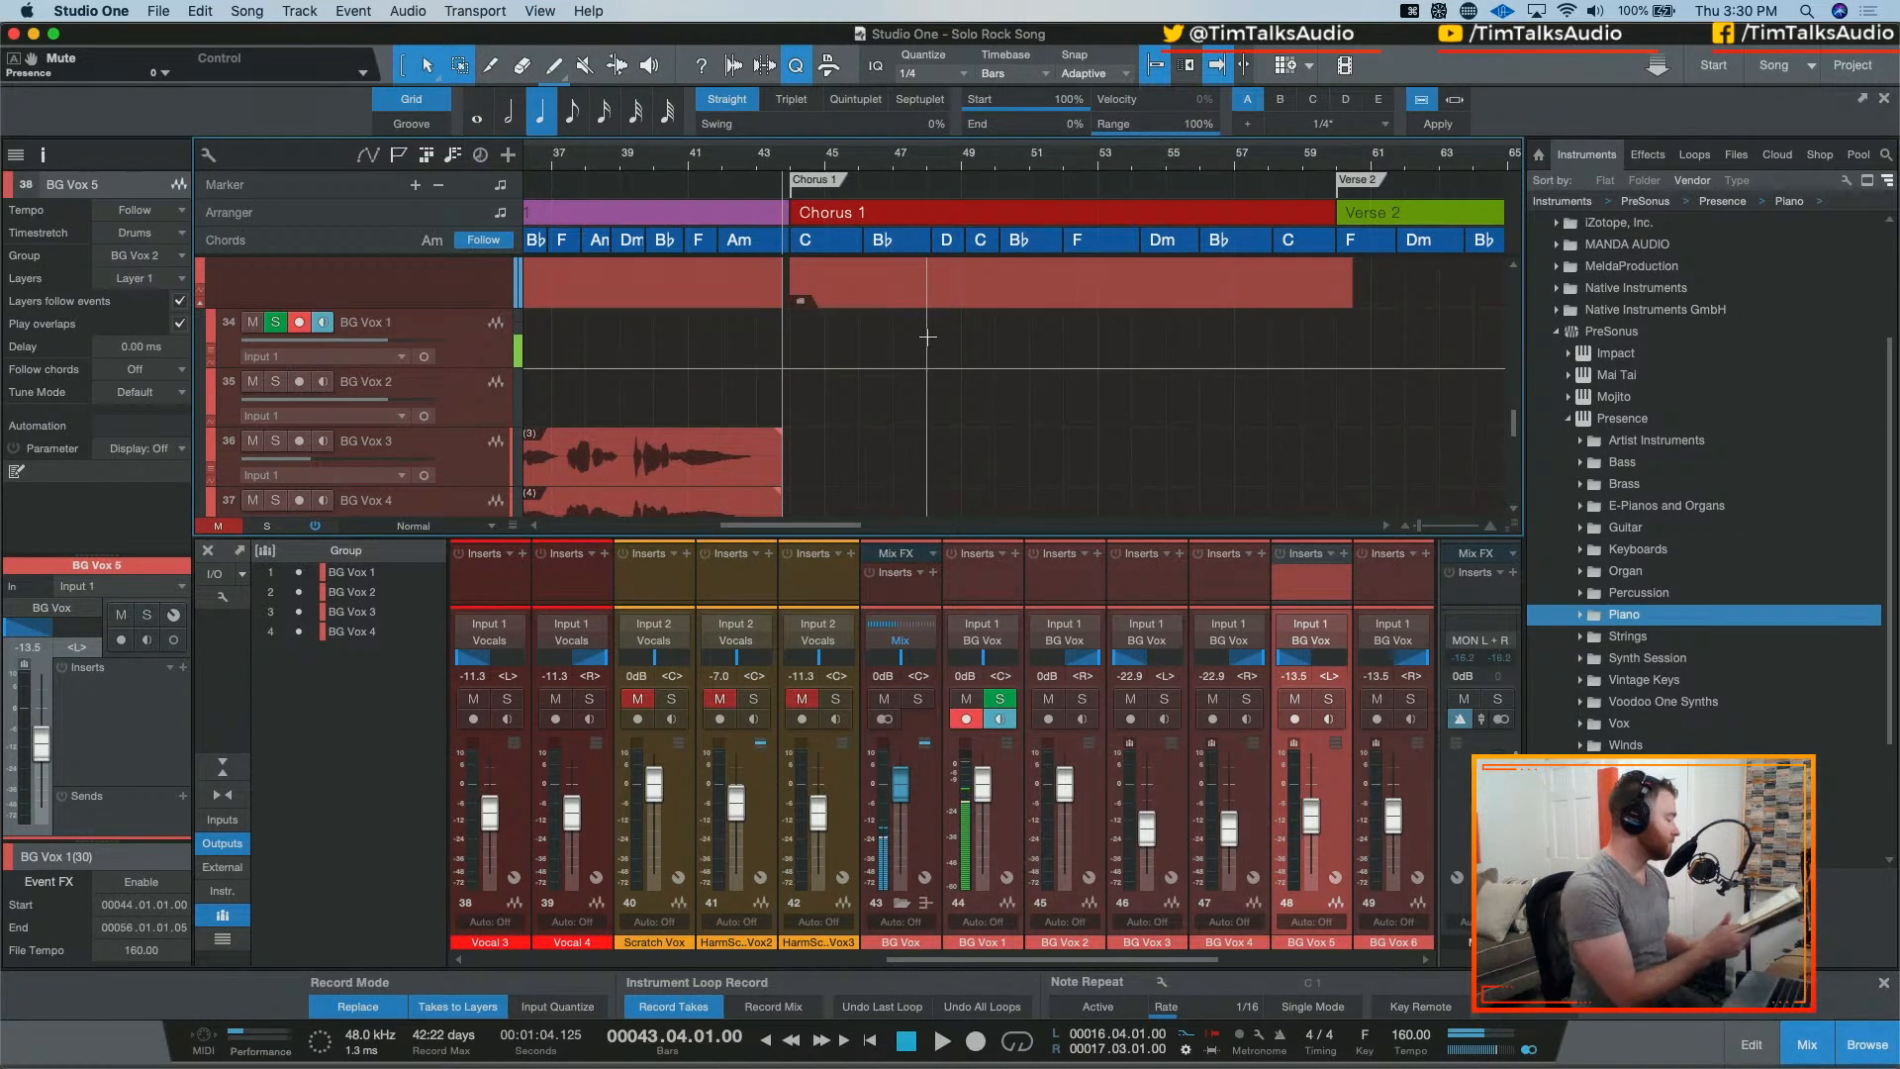
key(KP_Multiply)
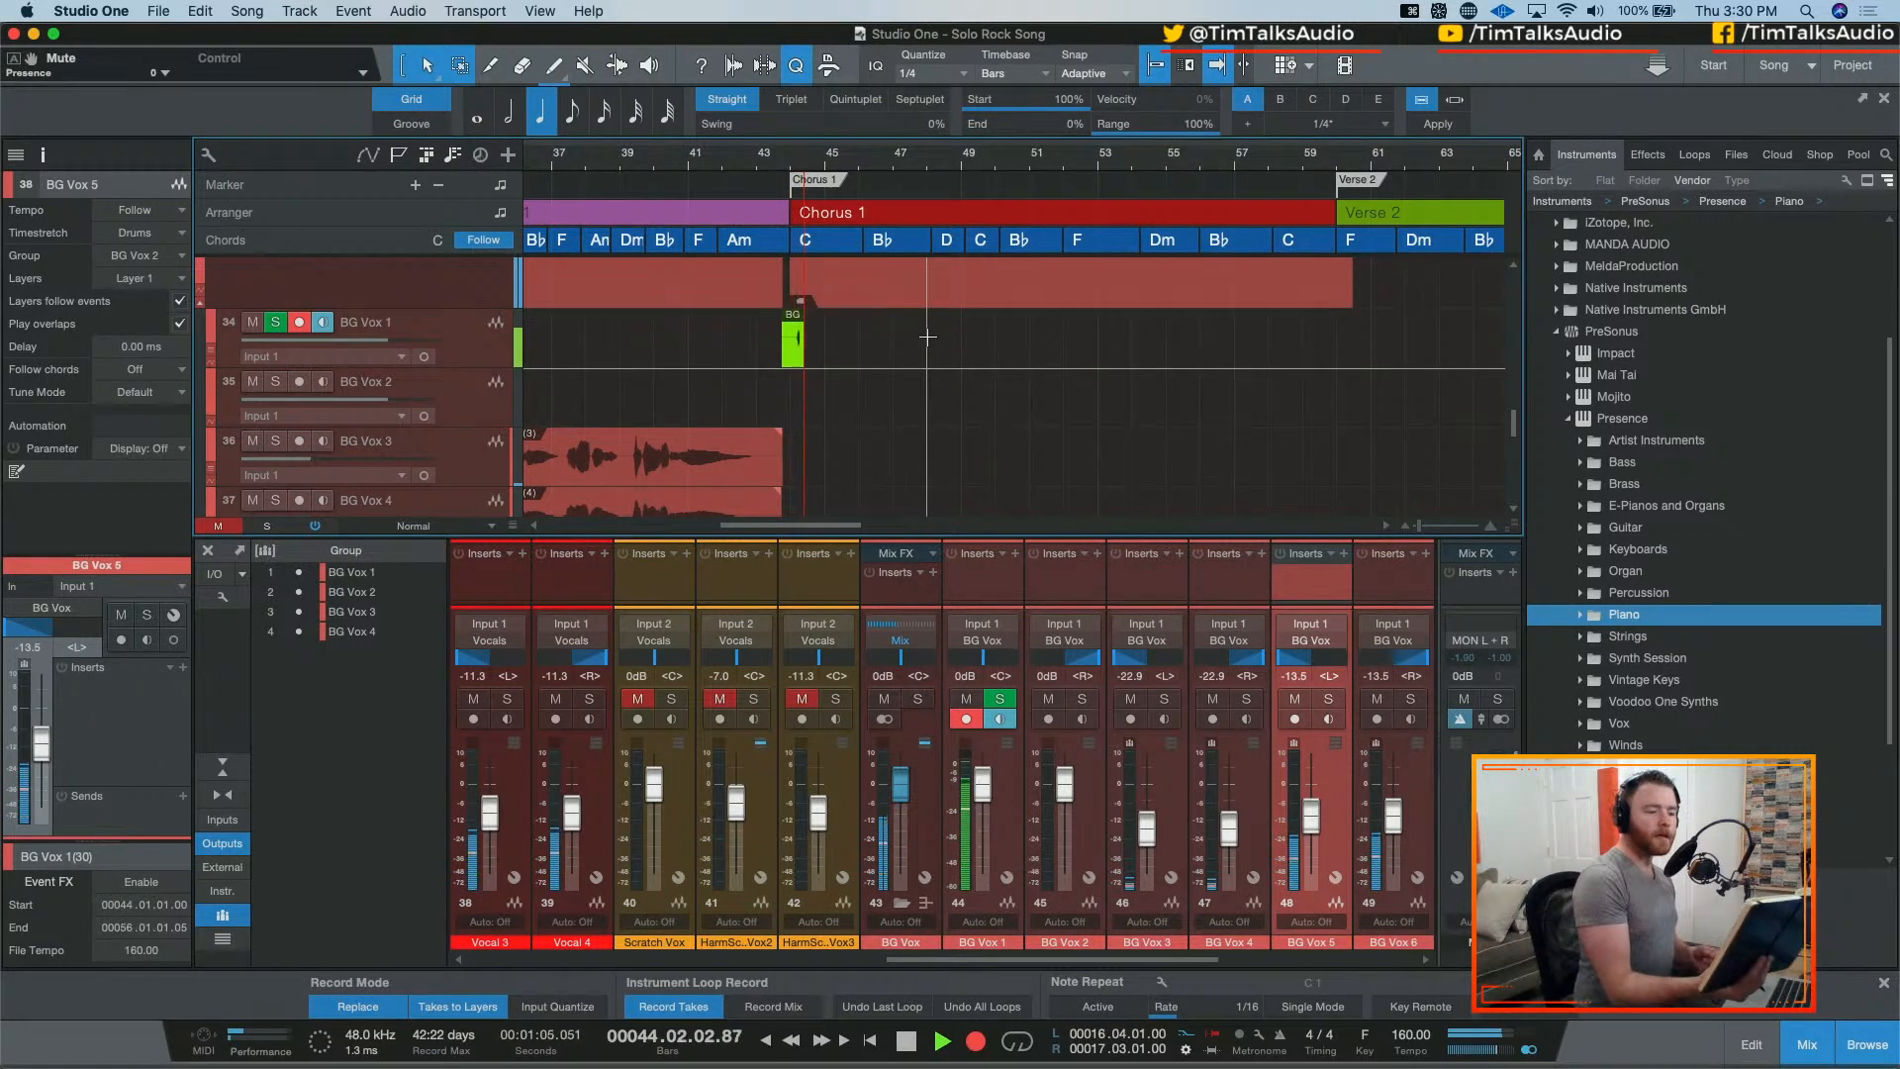
key(space)
key(super+z)
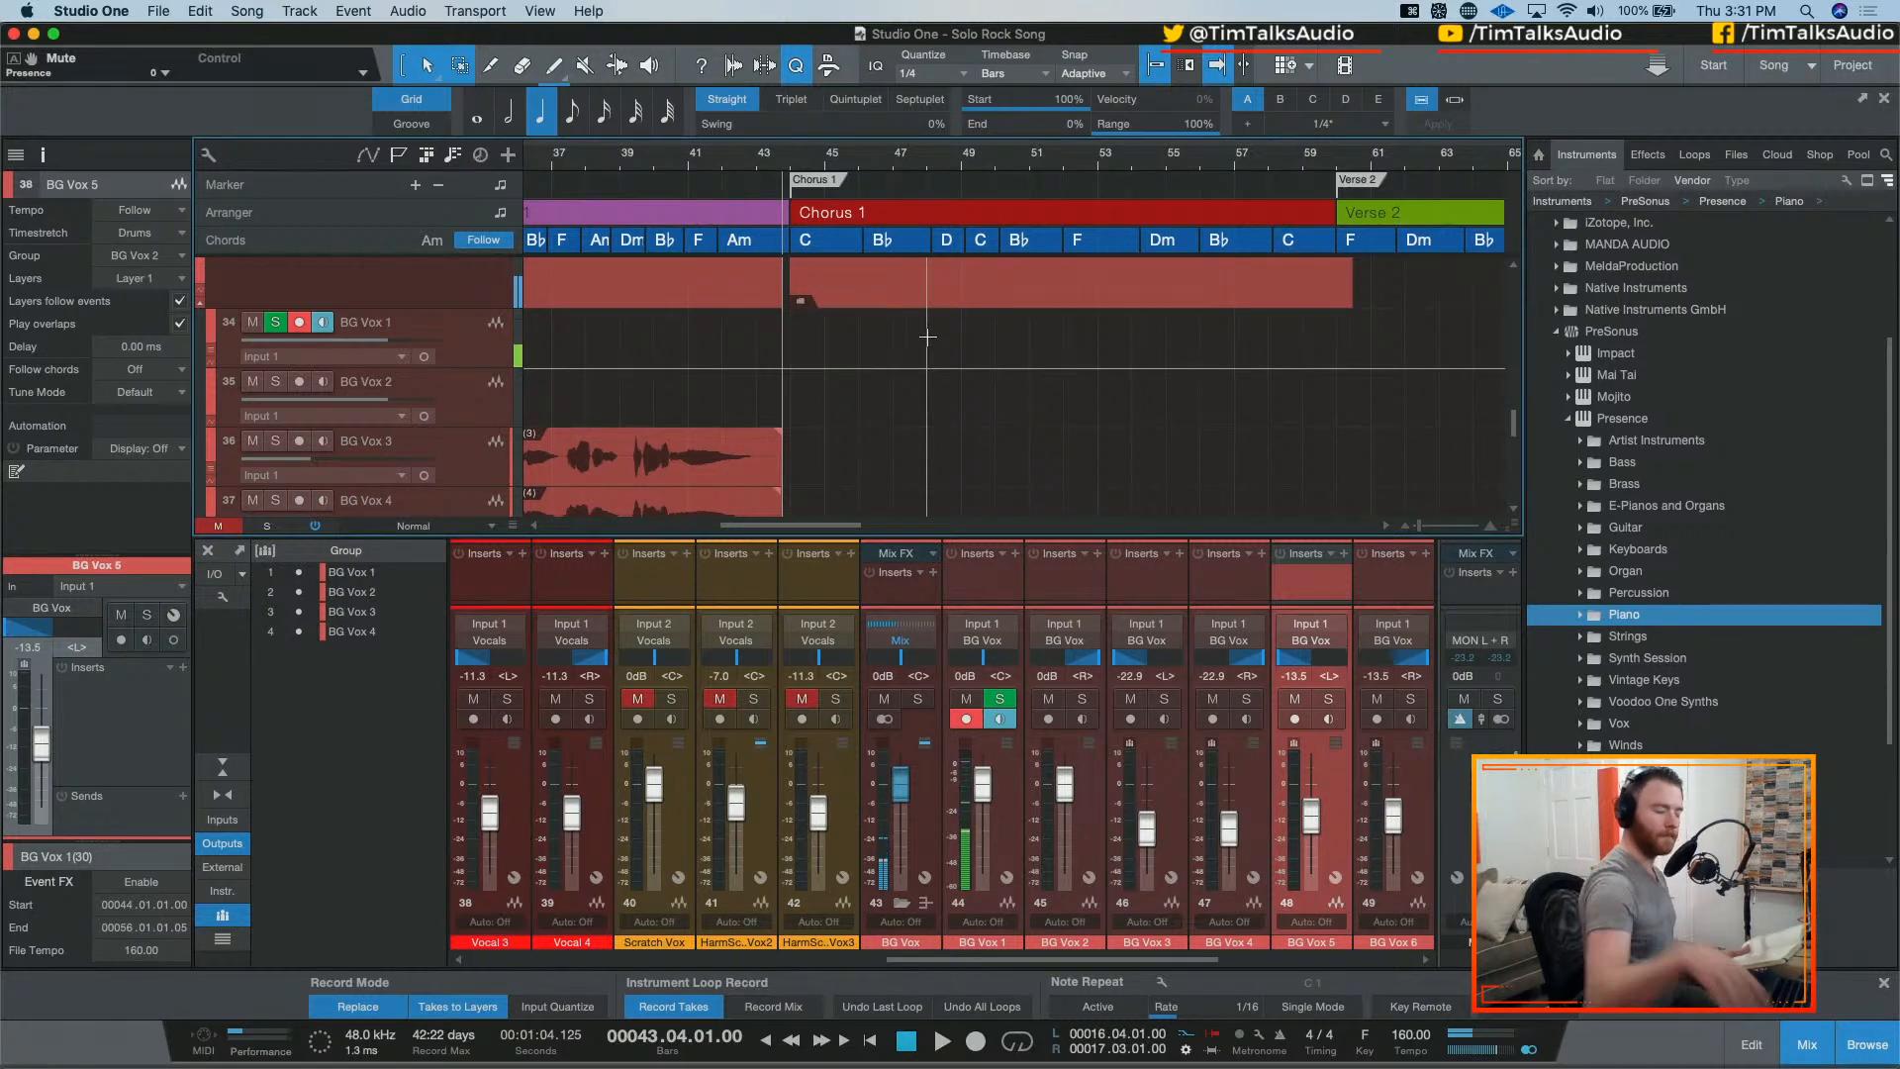
key(KP_Multiply)
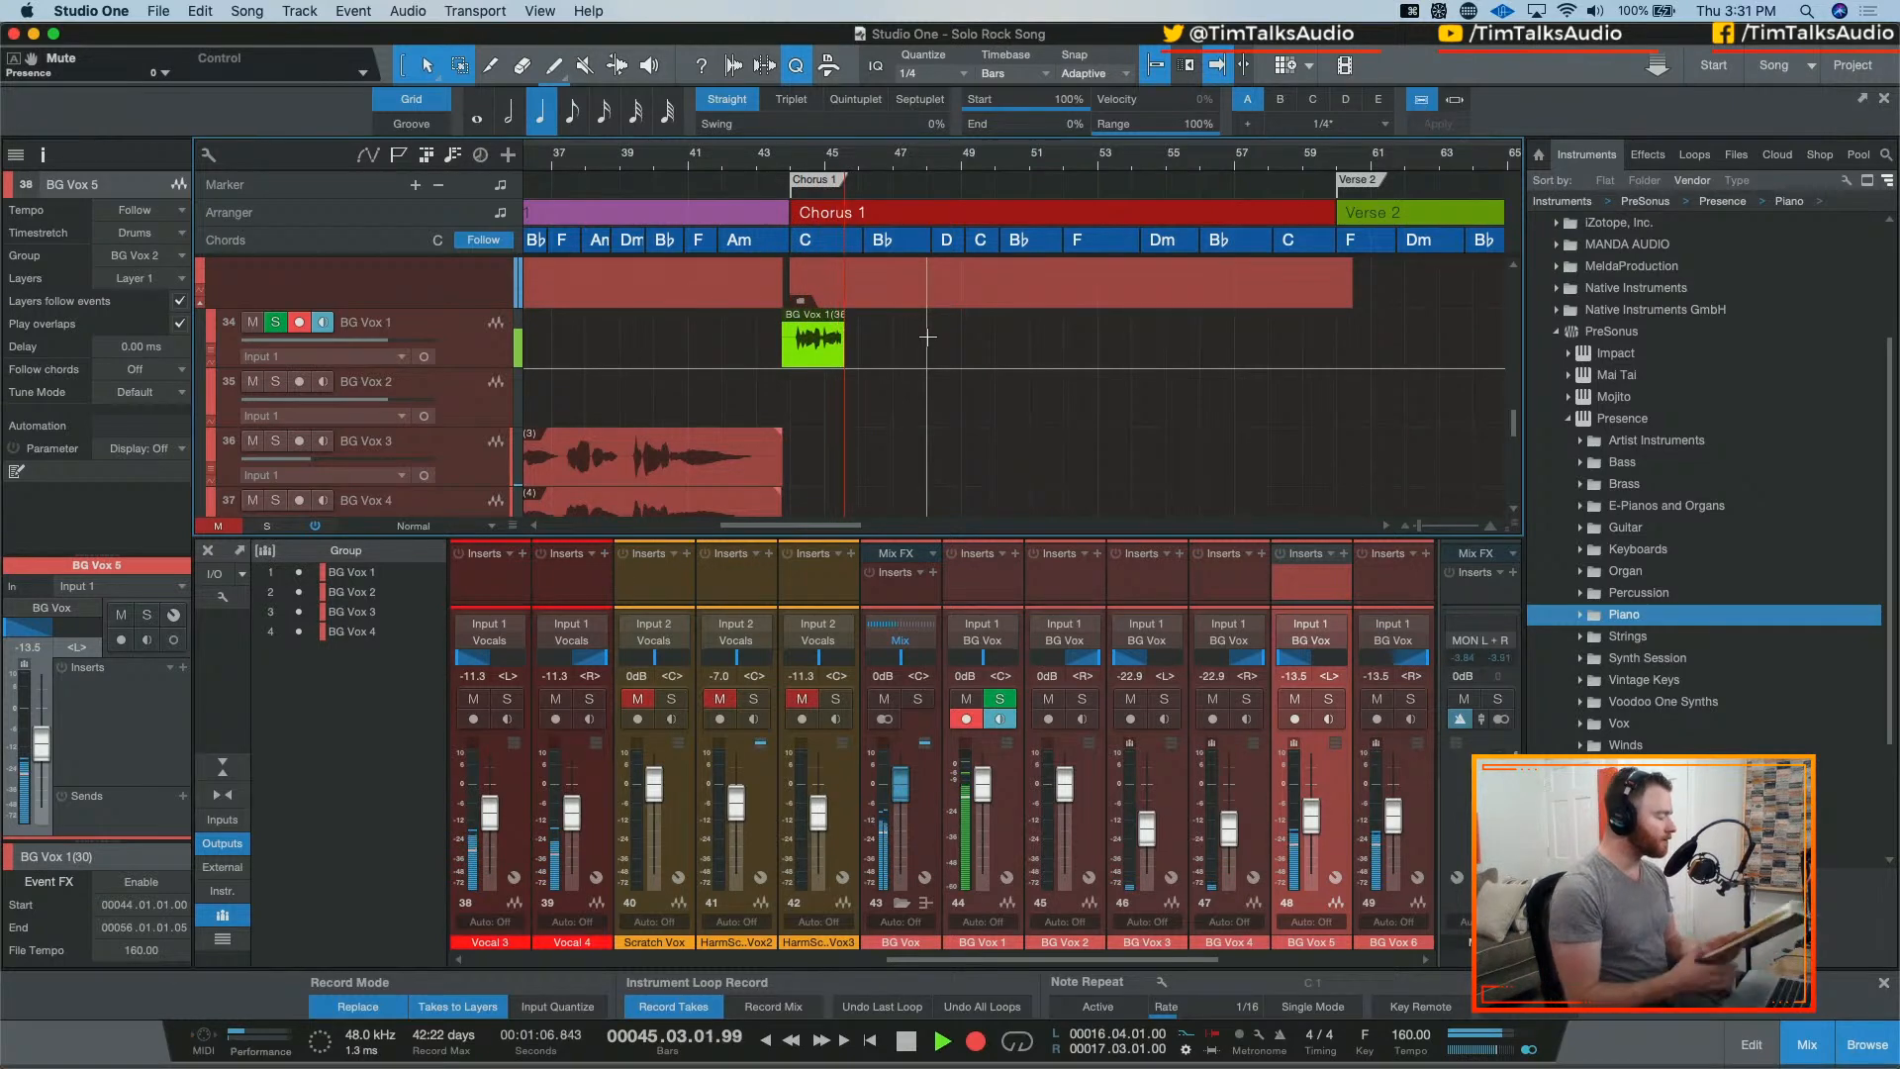
key(space)
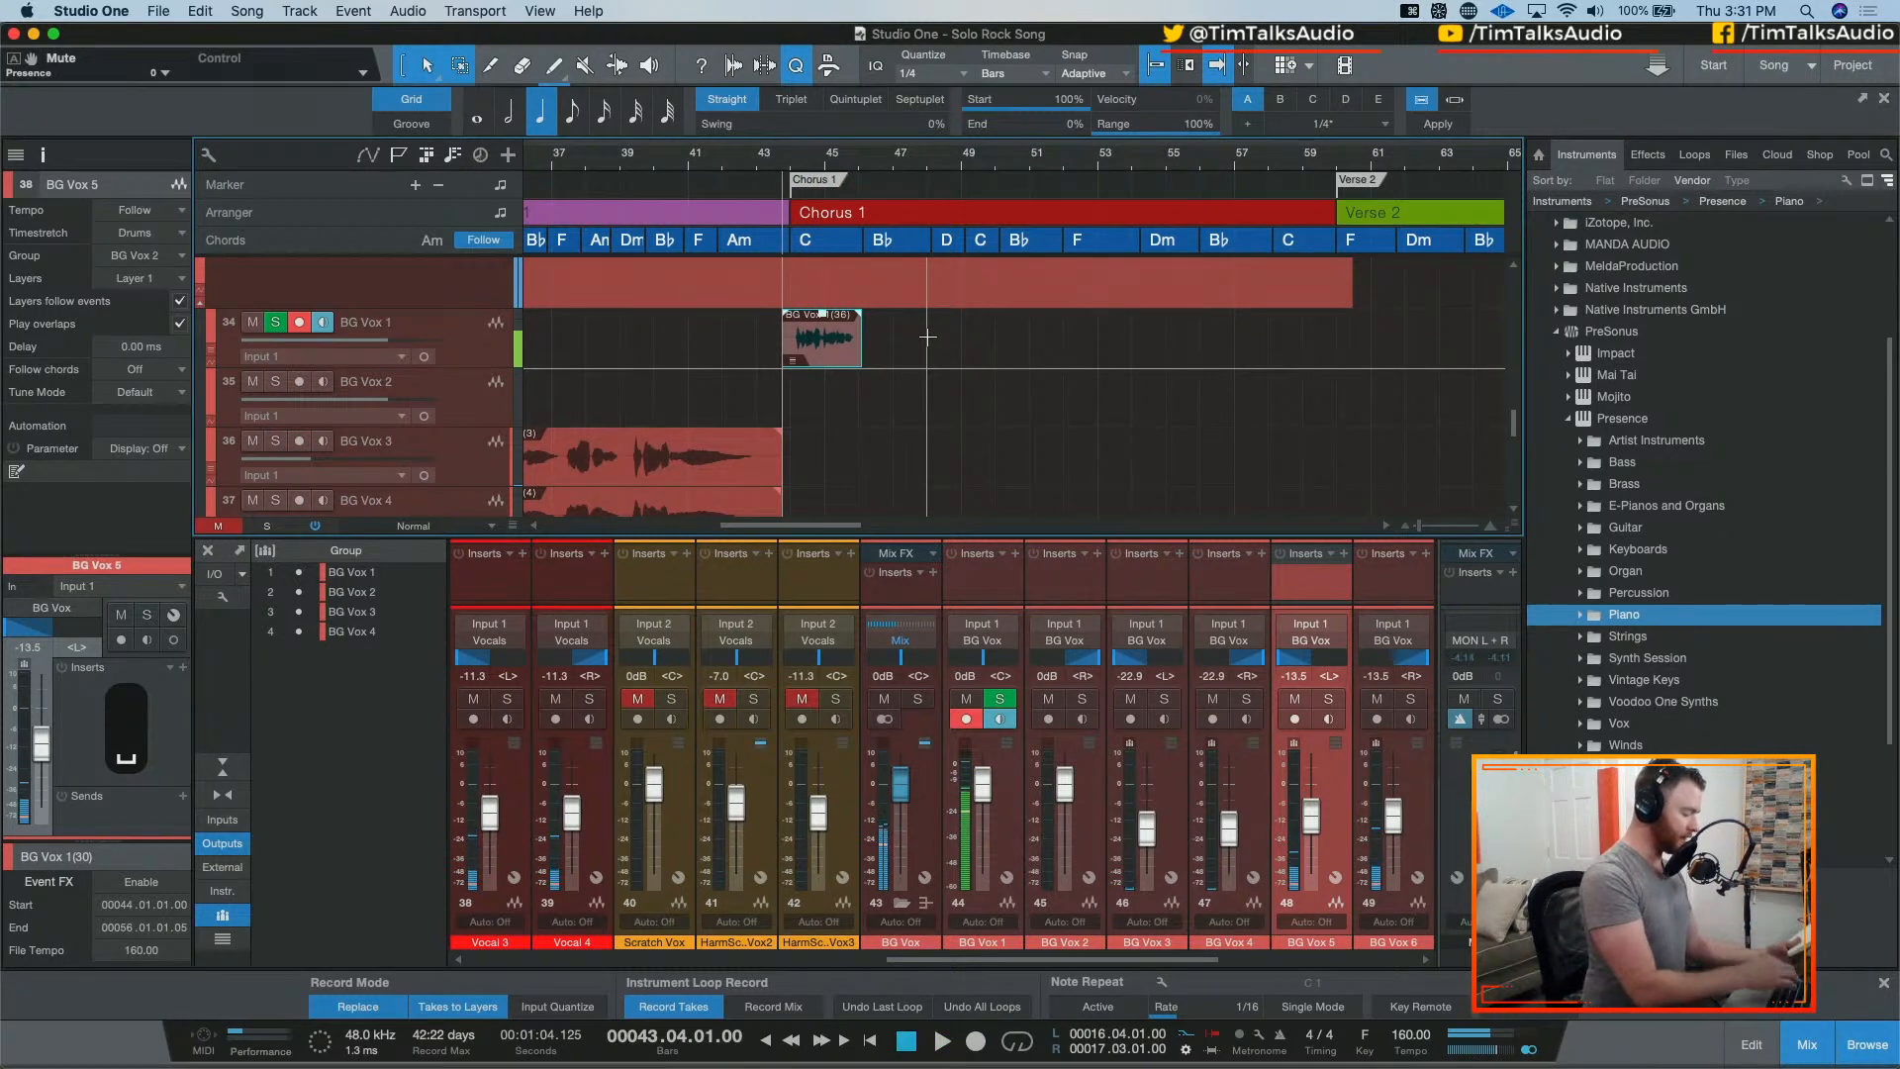
key(super+z)
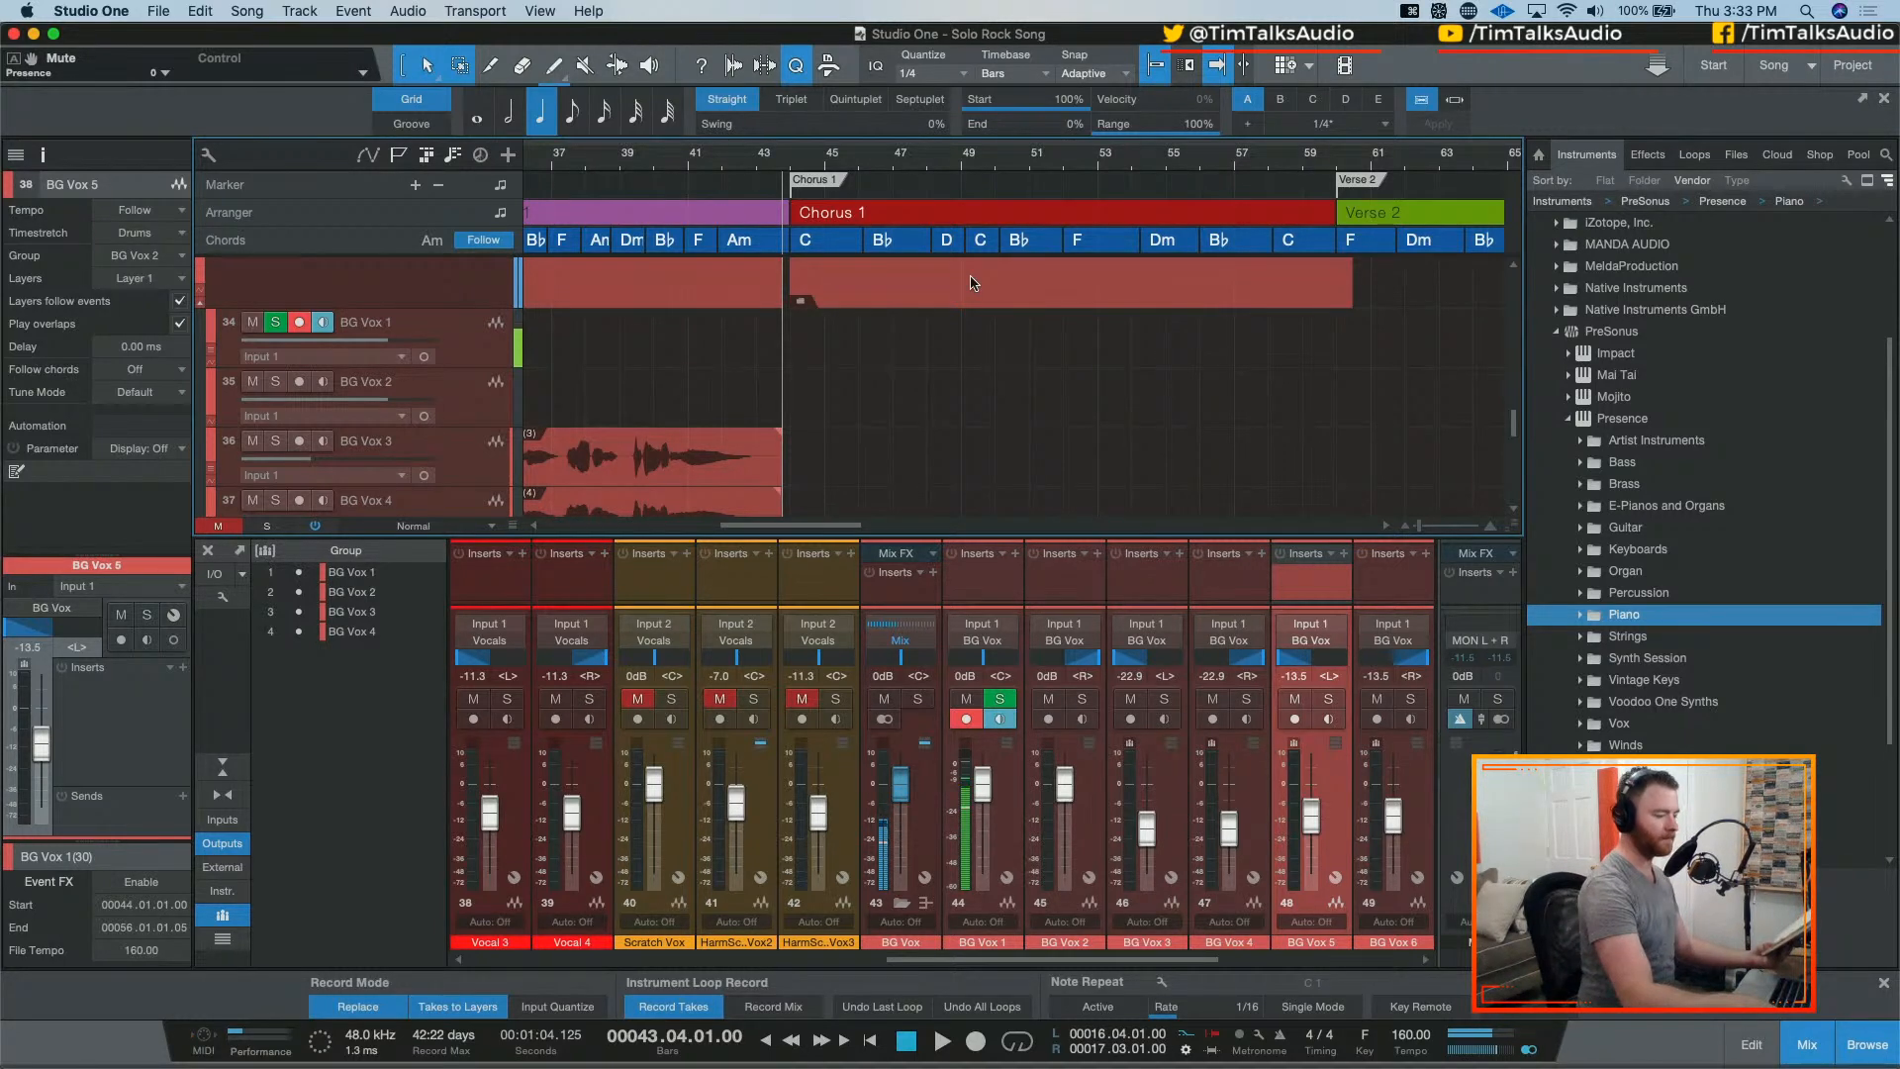
Step: Record a full Chorus 1 take on BG Vox 1 from bar 43 beat 4 to about bar 61 and move it to BG Vox 7
key(KP_Multiply)
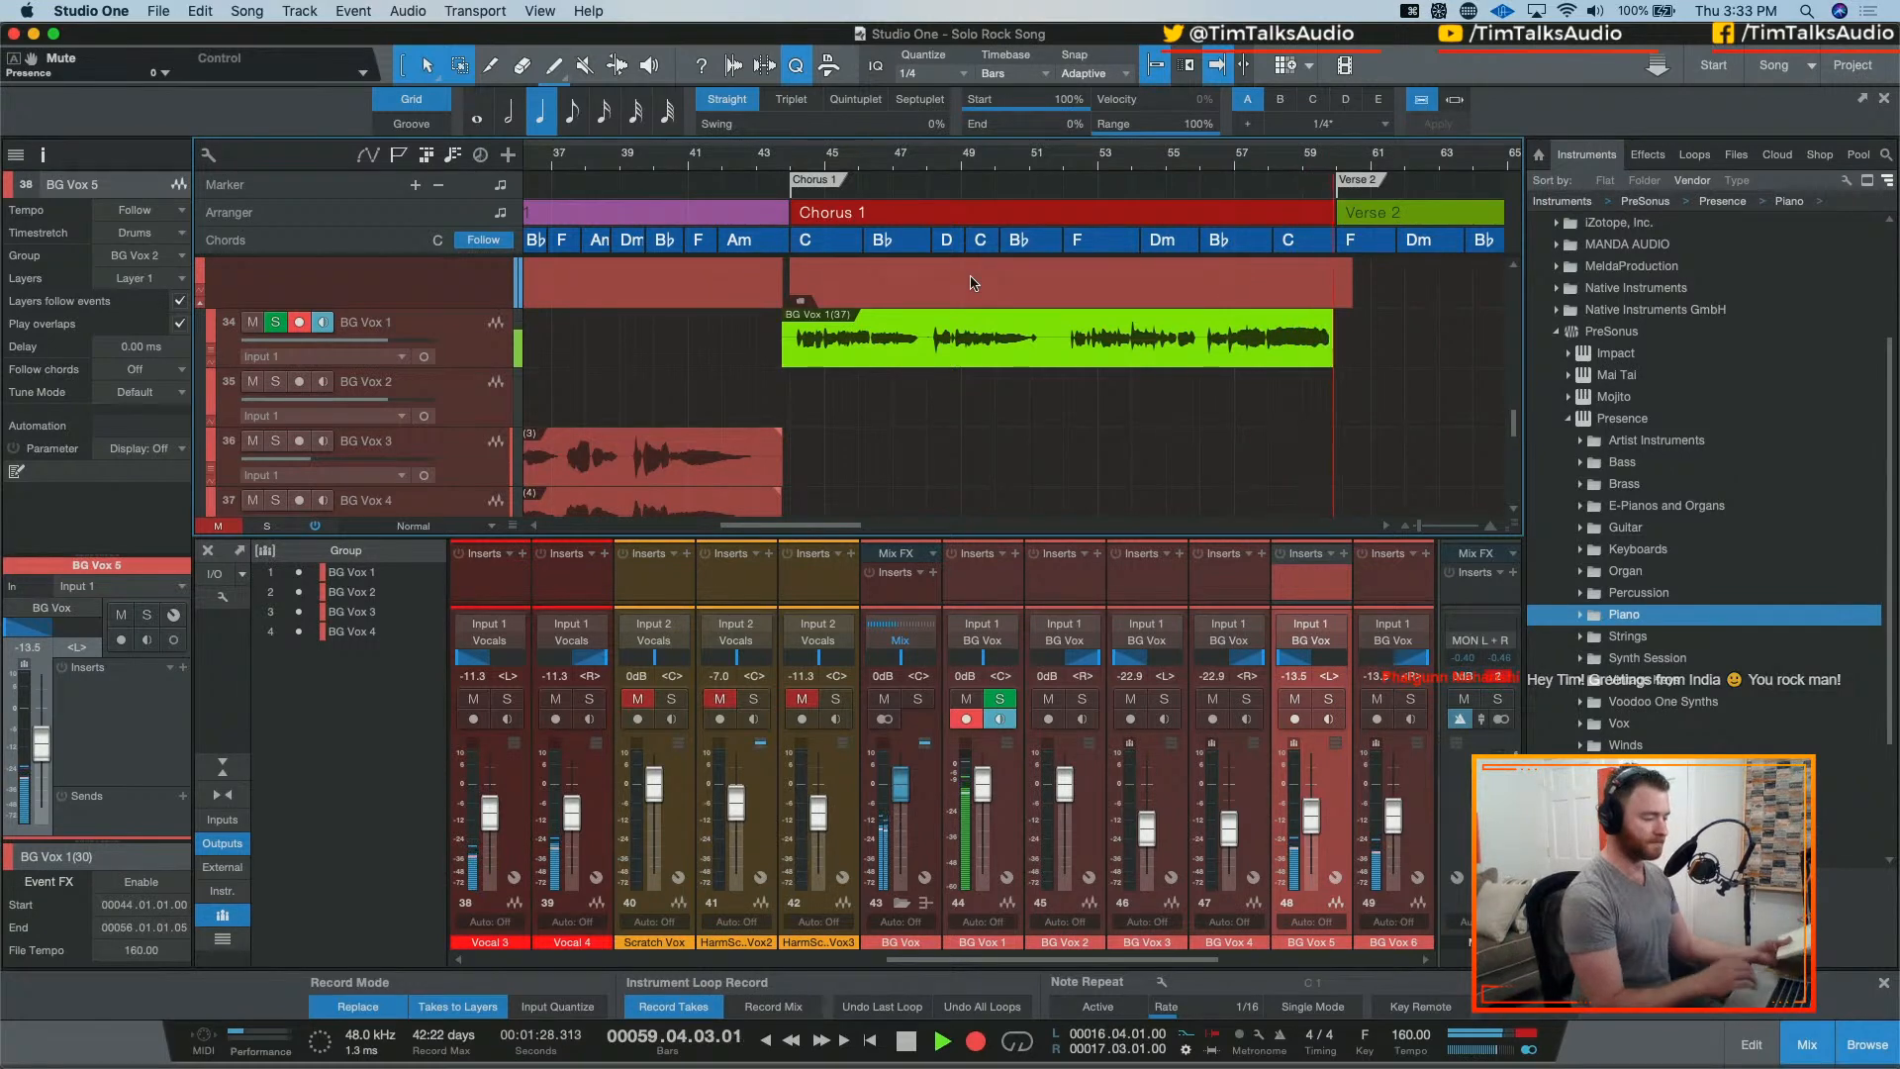
key(space)
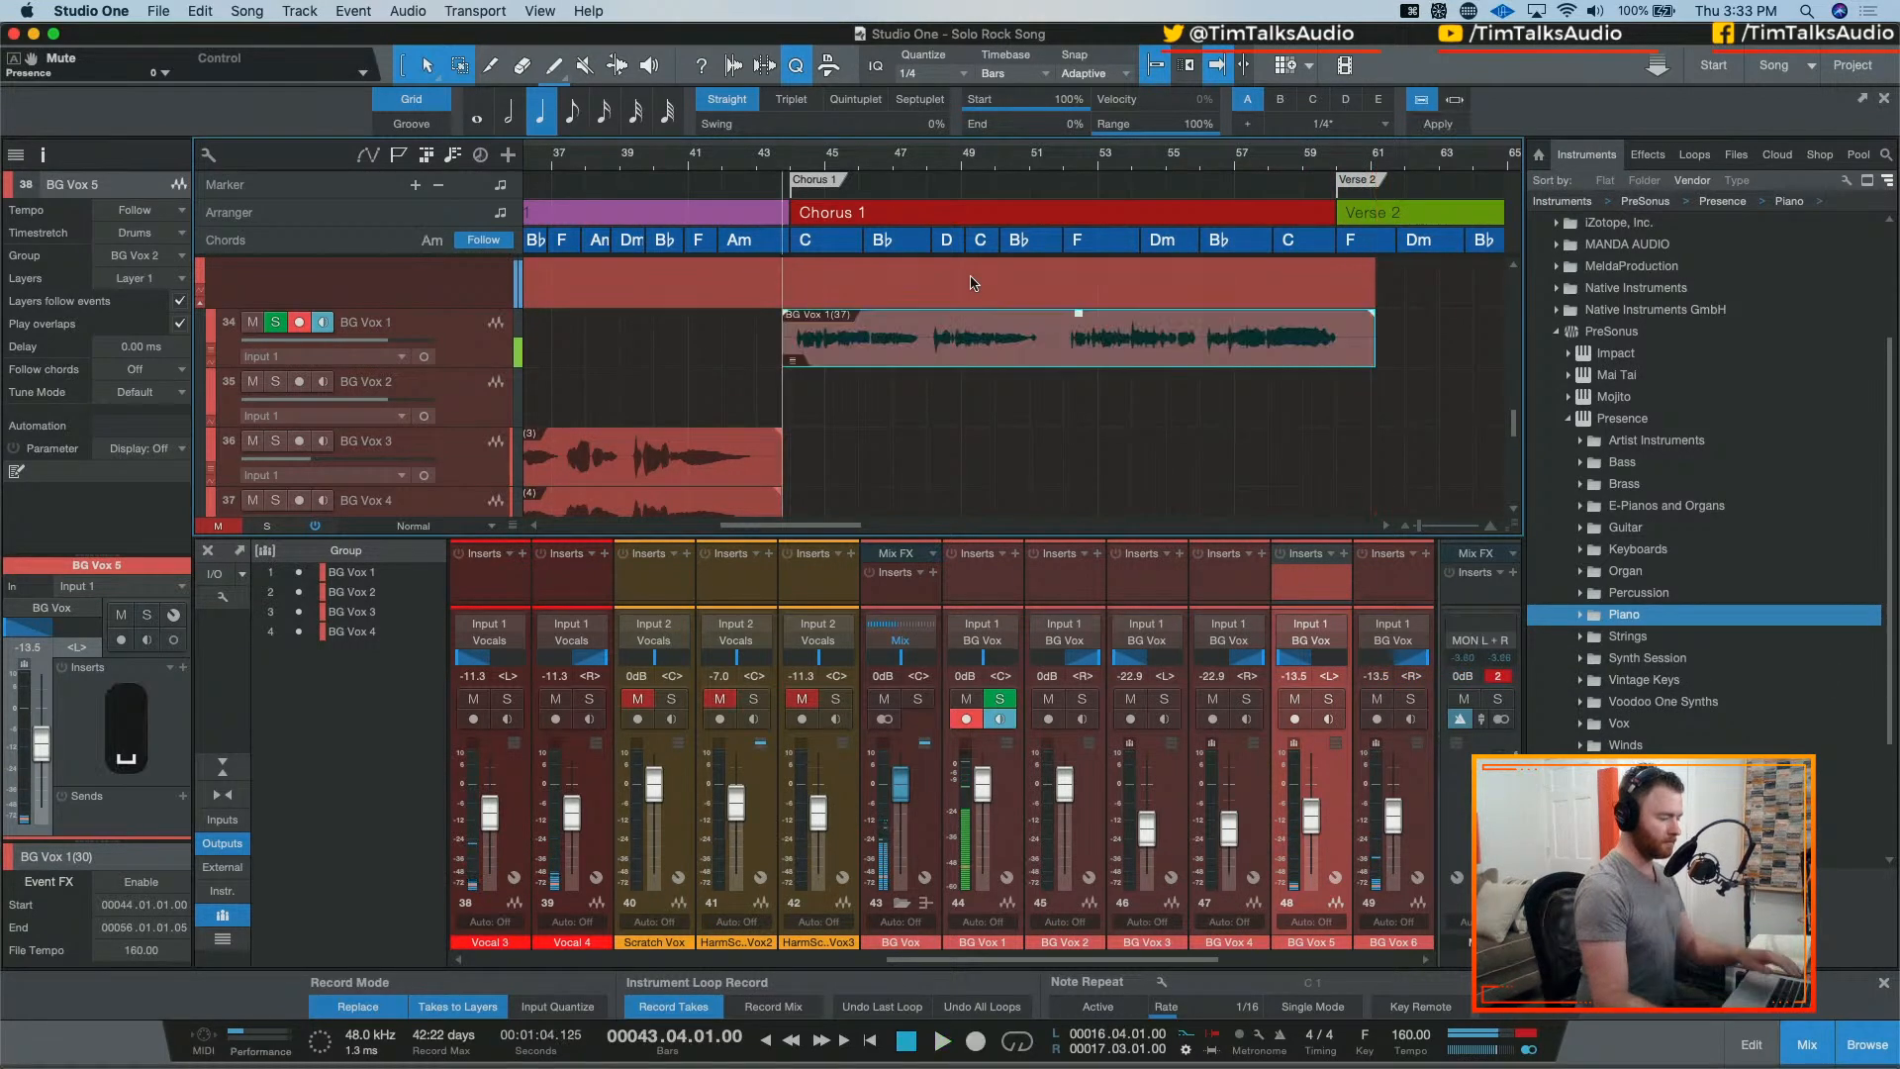
drag(1010, 331, 976, 407)
Step: Try a doubling take of Chorus 1 on BG Vox 1 from bar 43 beat 4 and undo it
scroll(959, 369, up, 15)
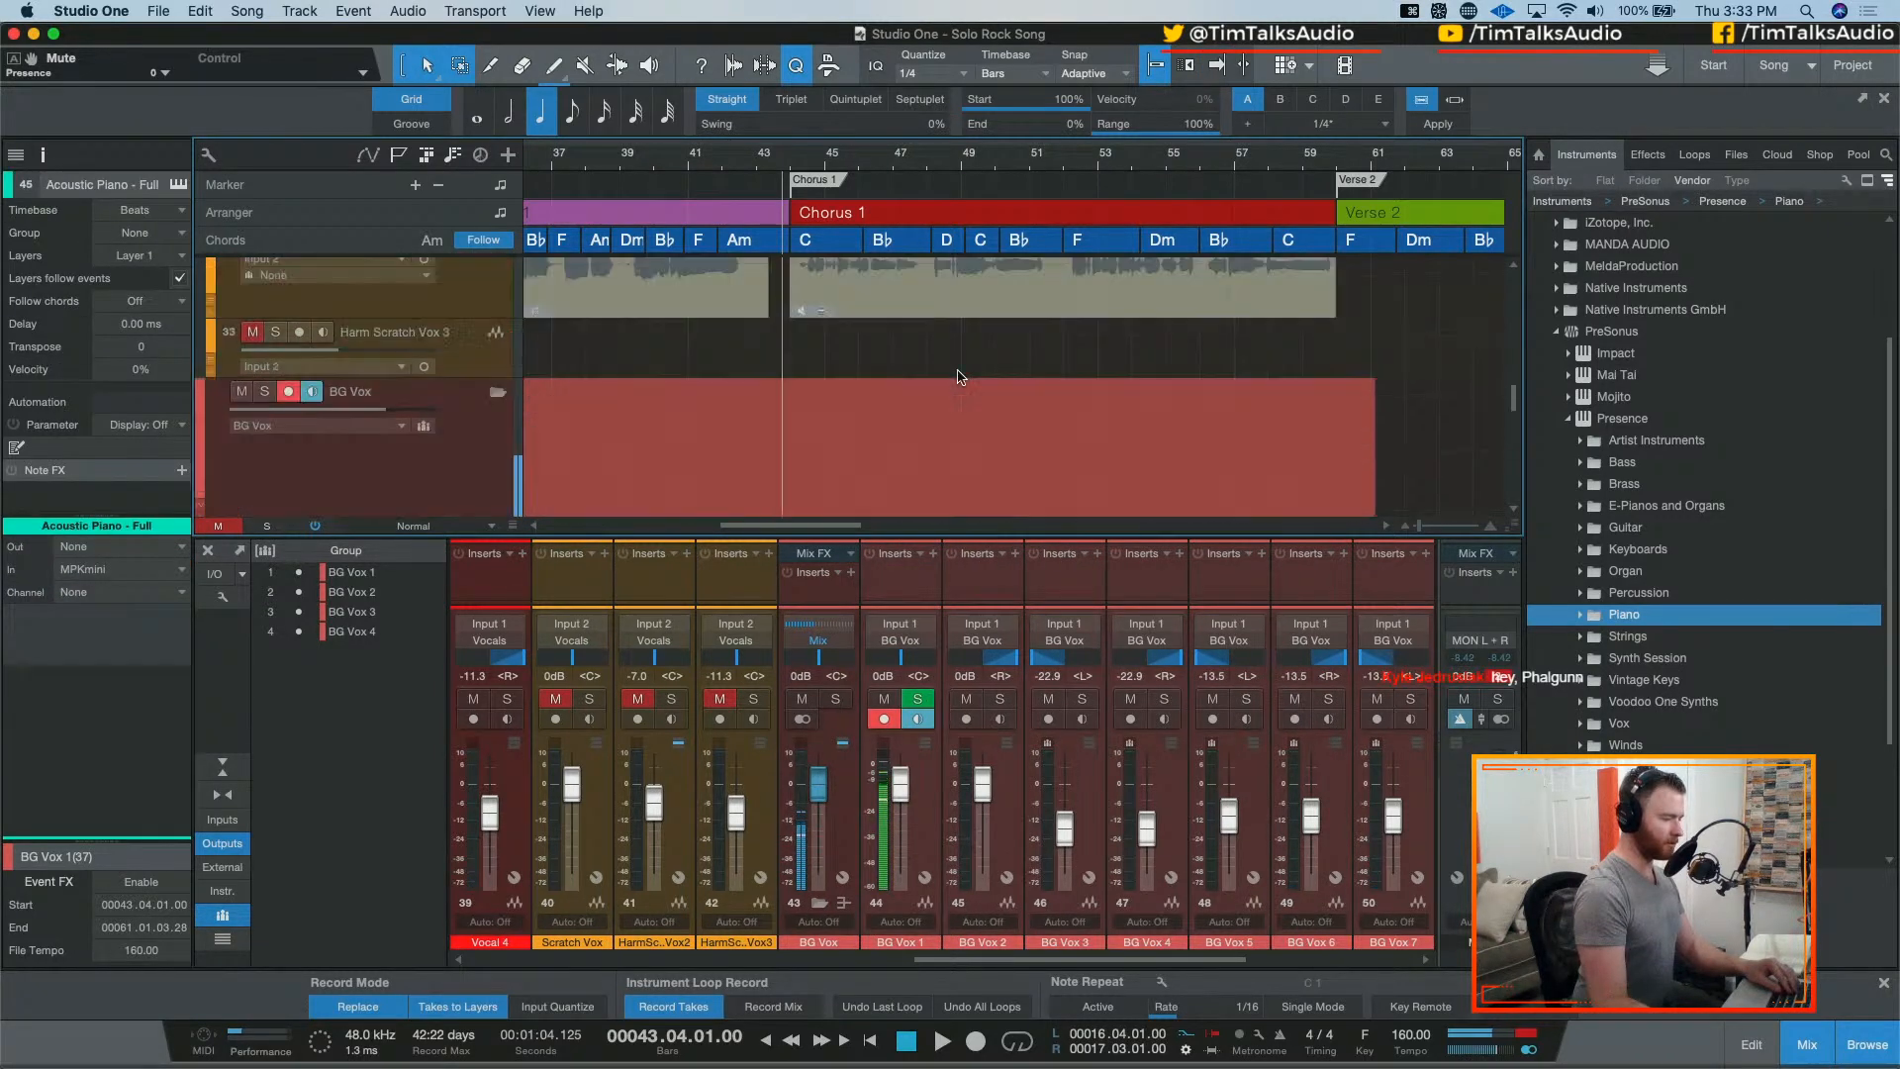
scroll(959, 377, down, 7)
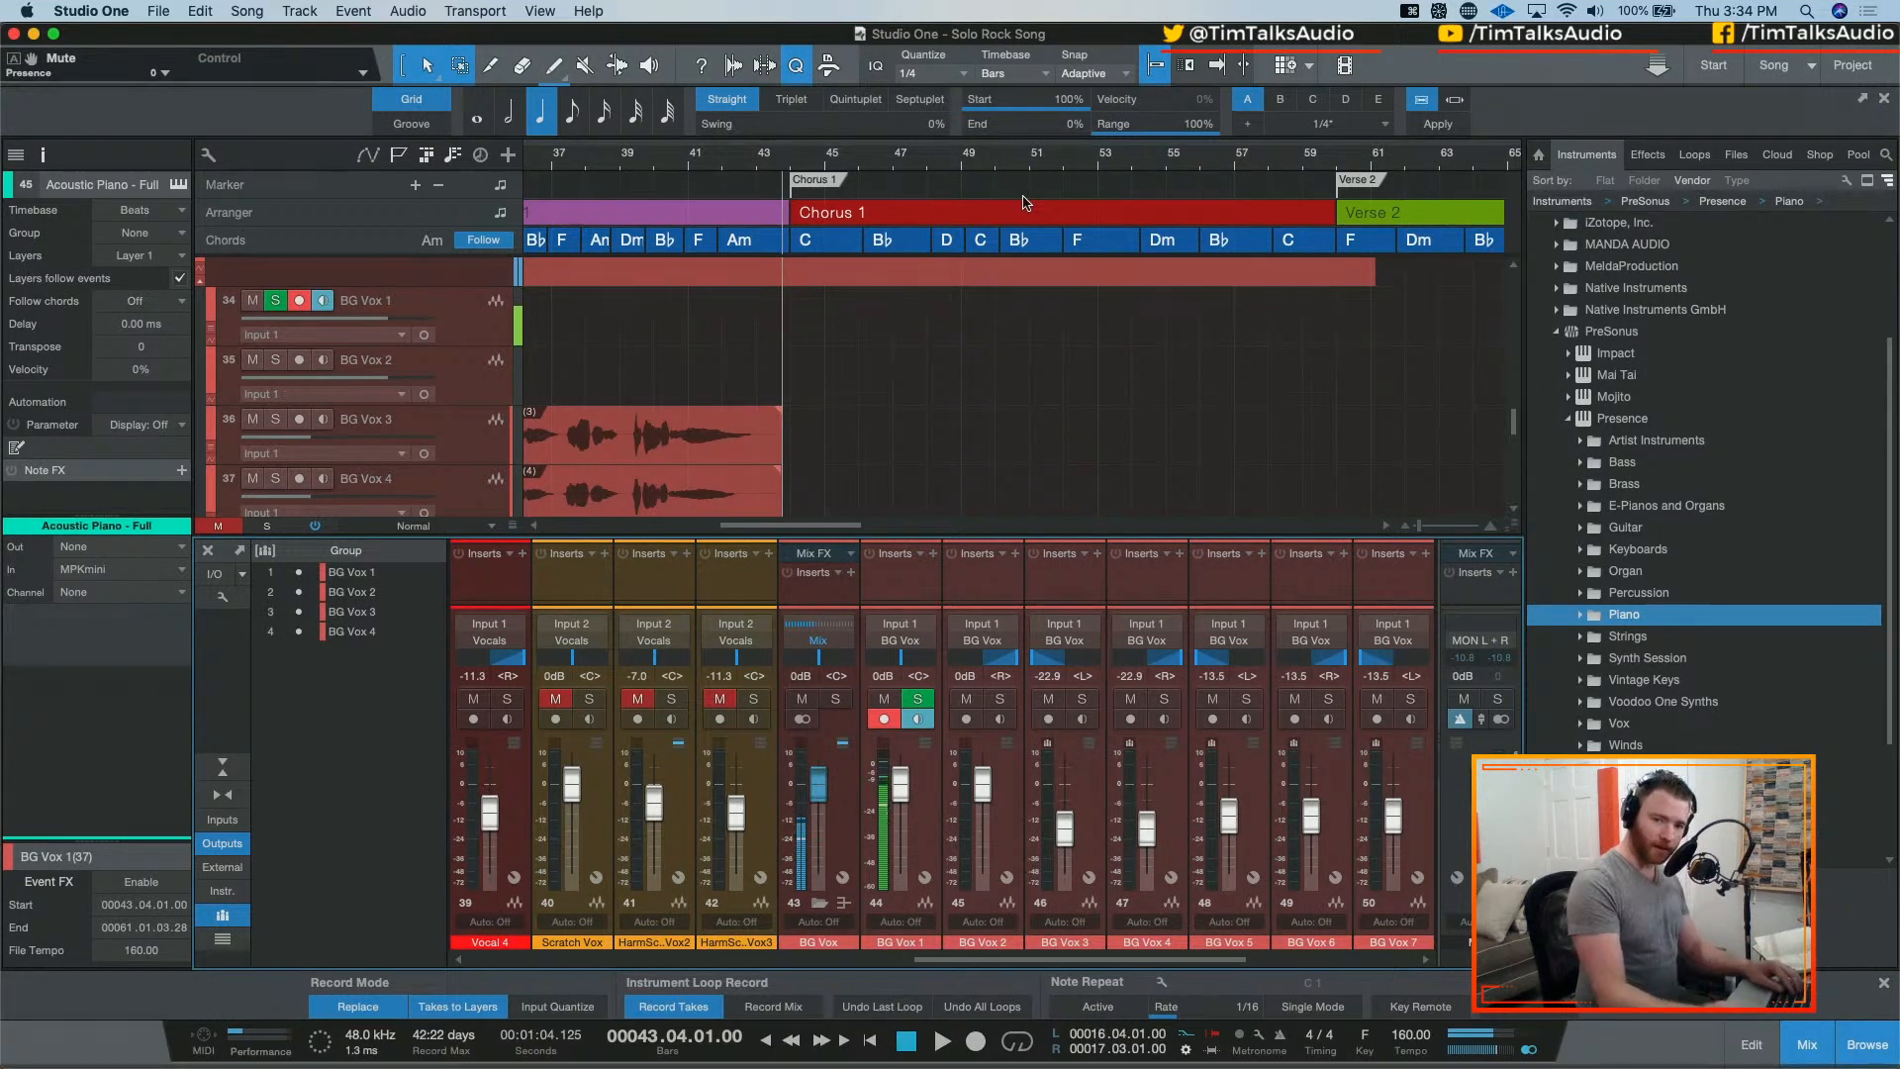
scroll(824, 427, down, 5)
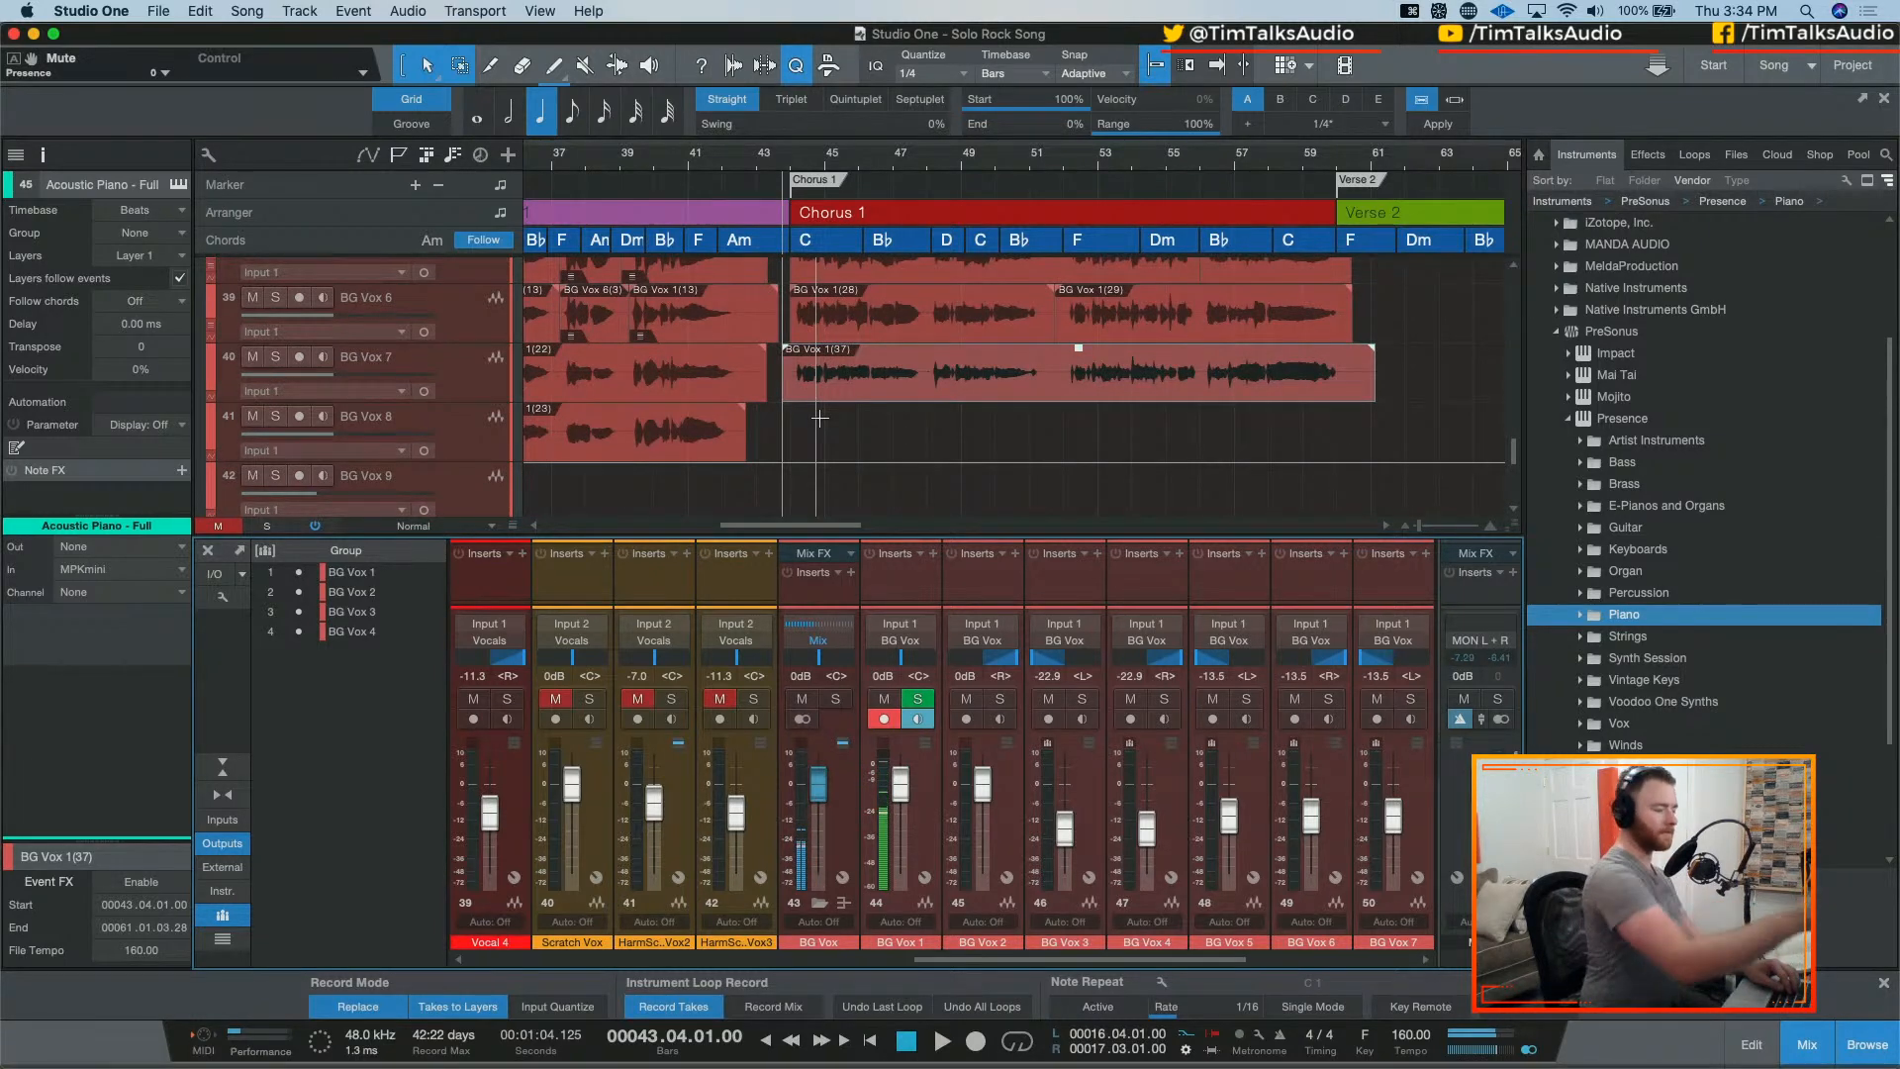
scroll(831, 406, up, 10)
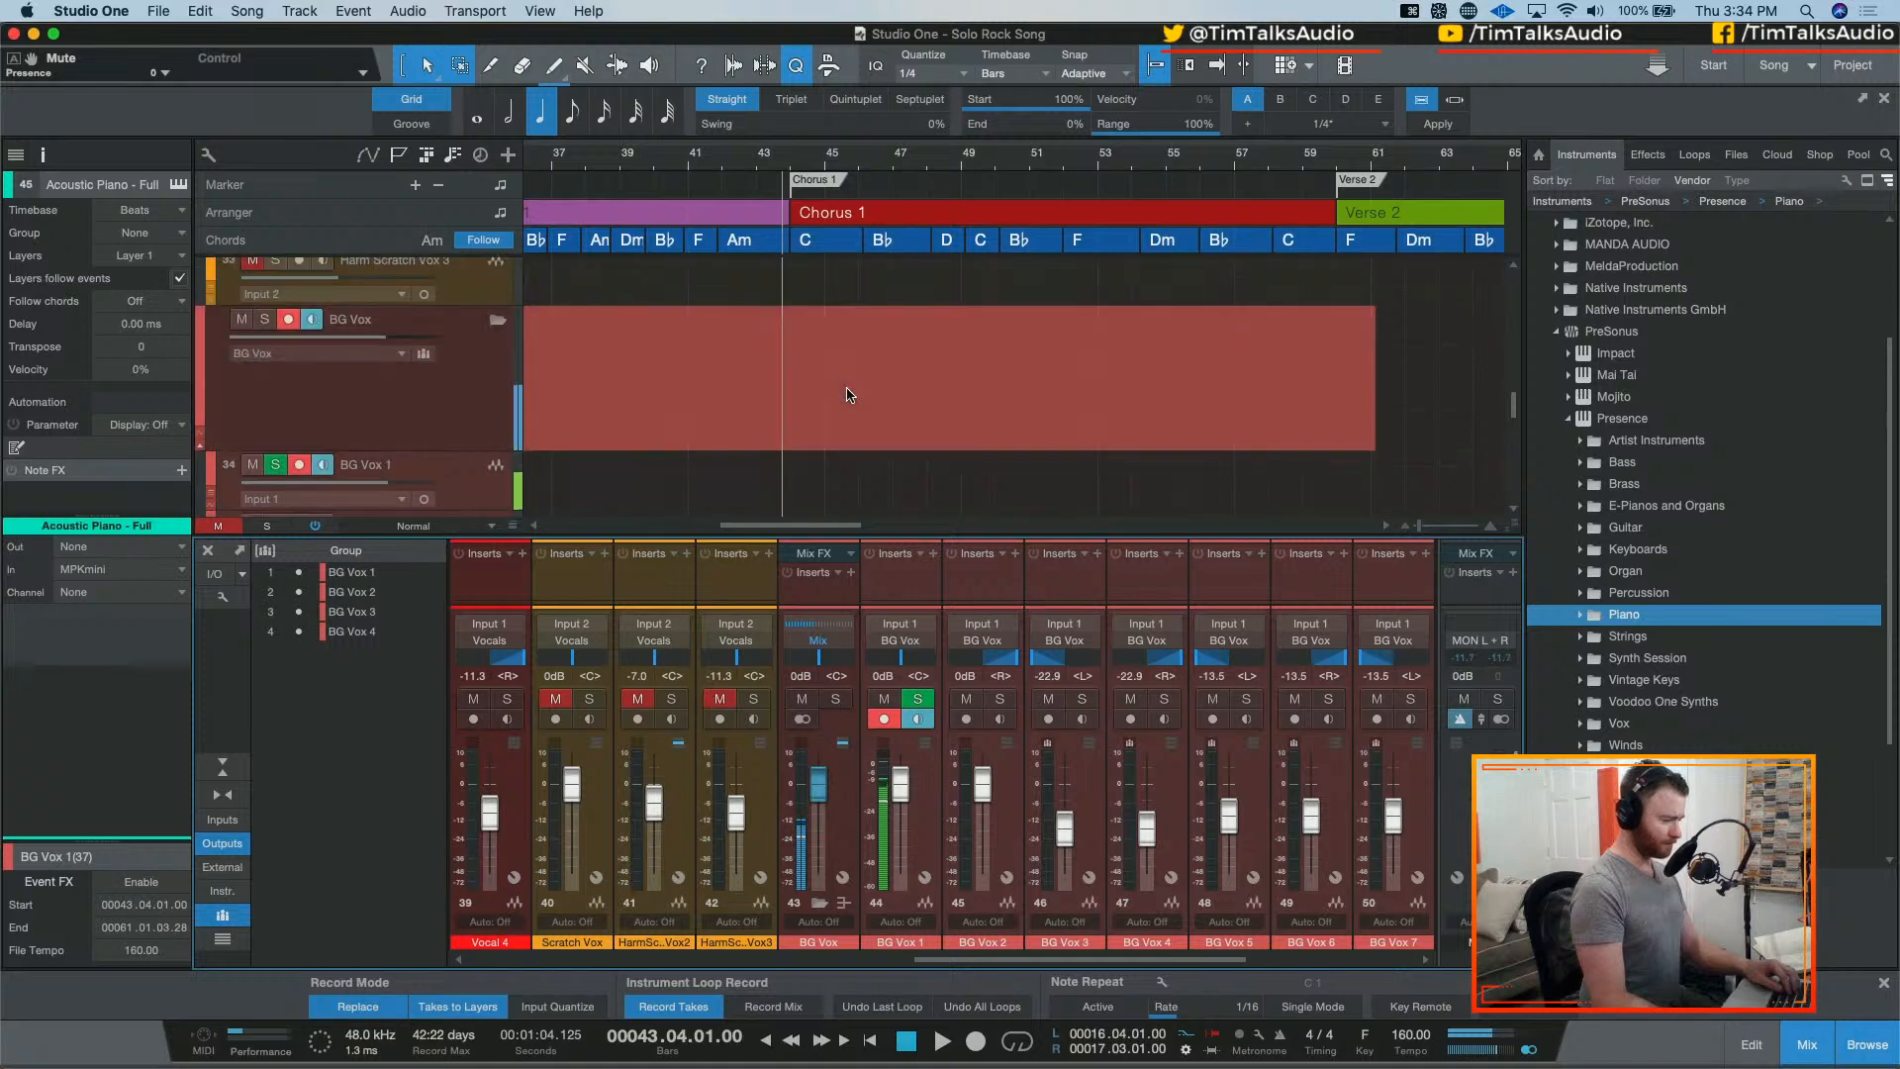
scroll(848, 393, down, 7)
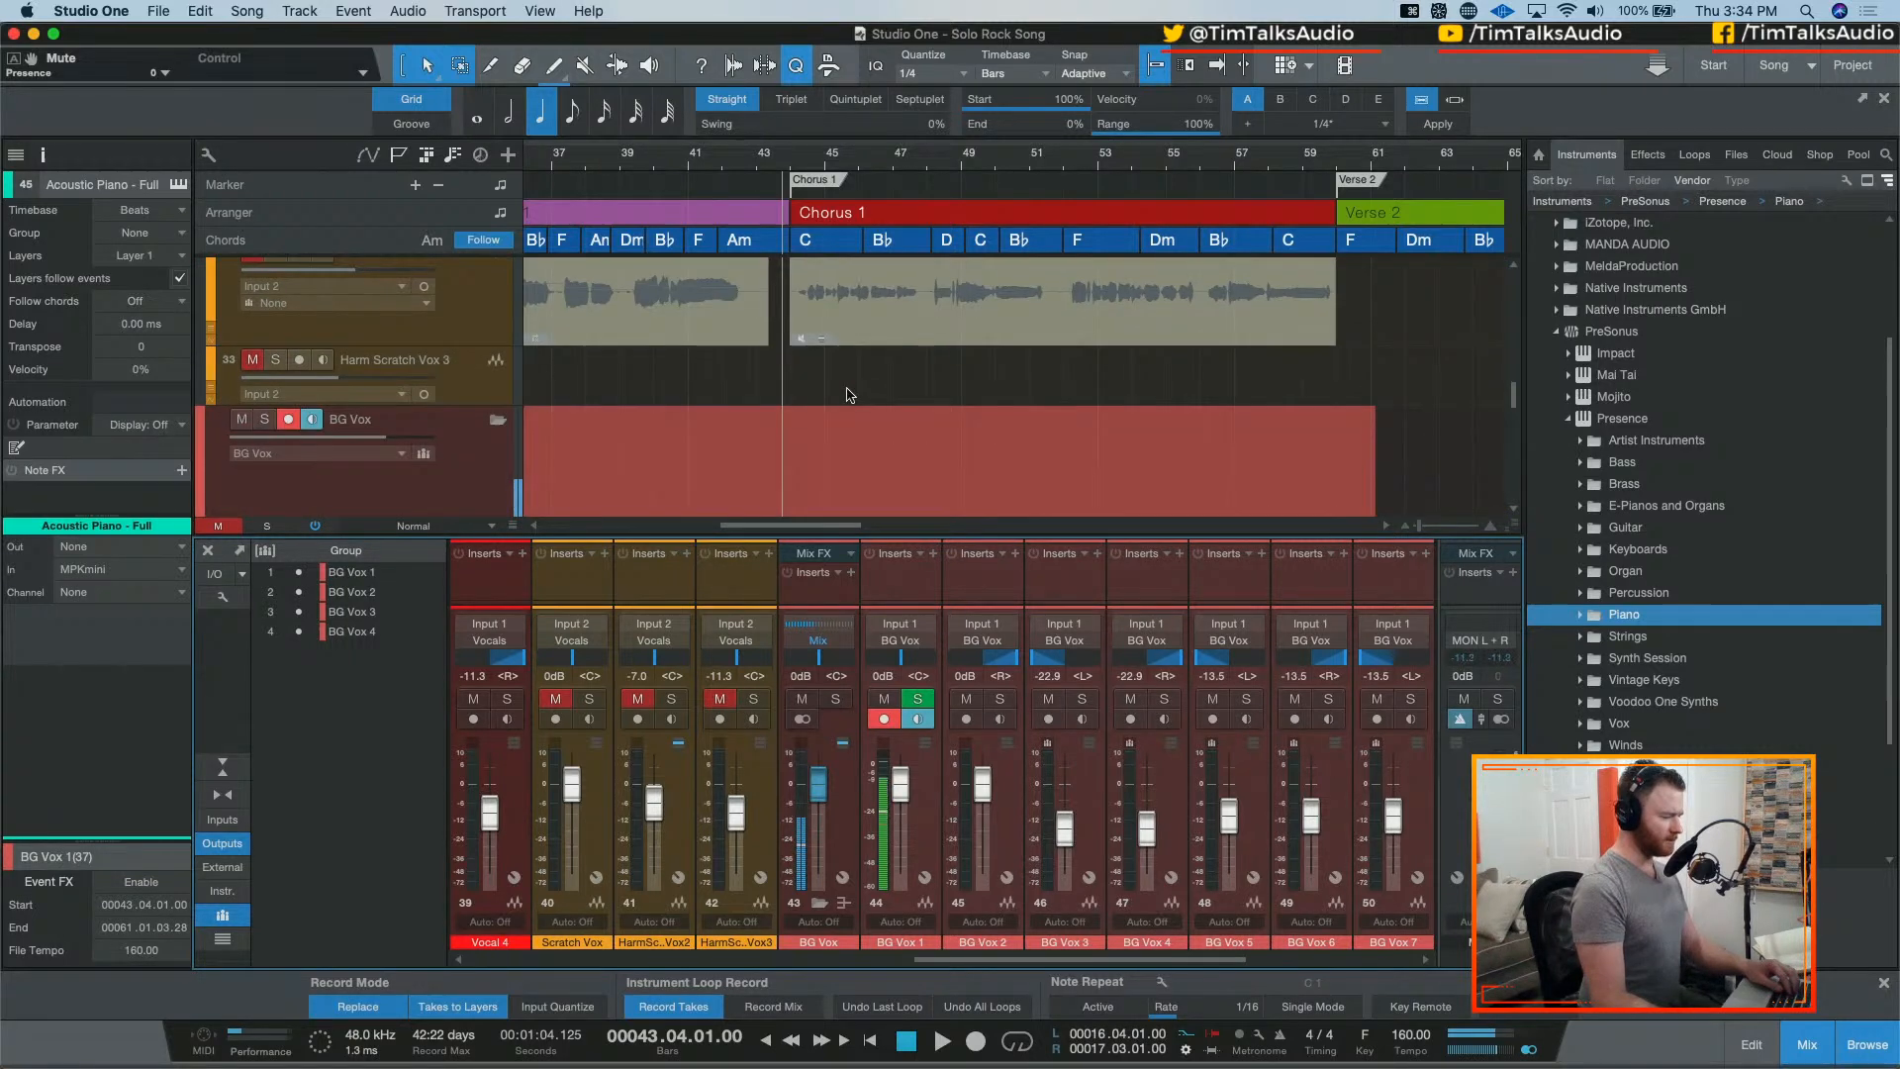
key(KP_Multiply)
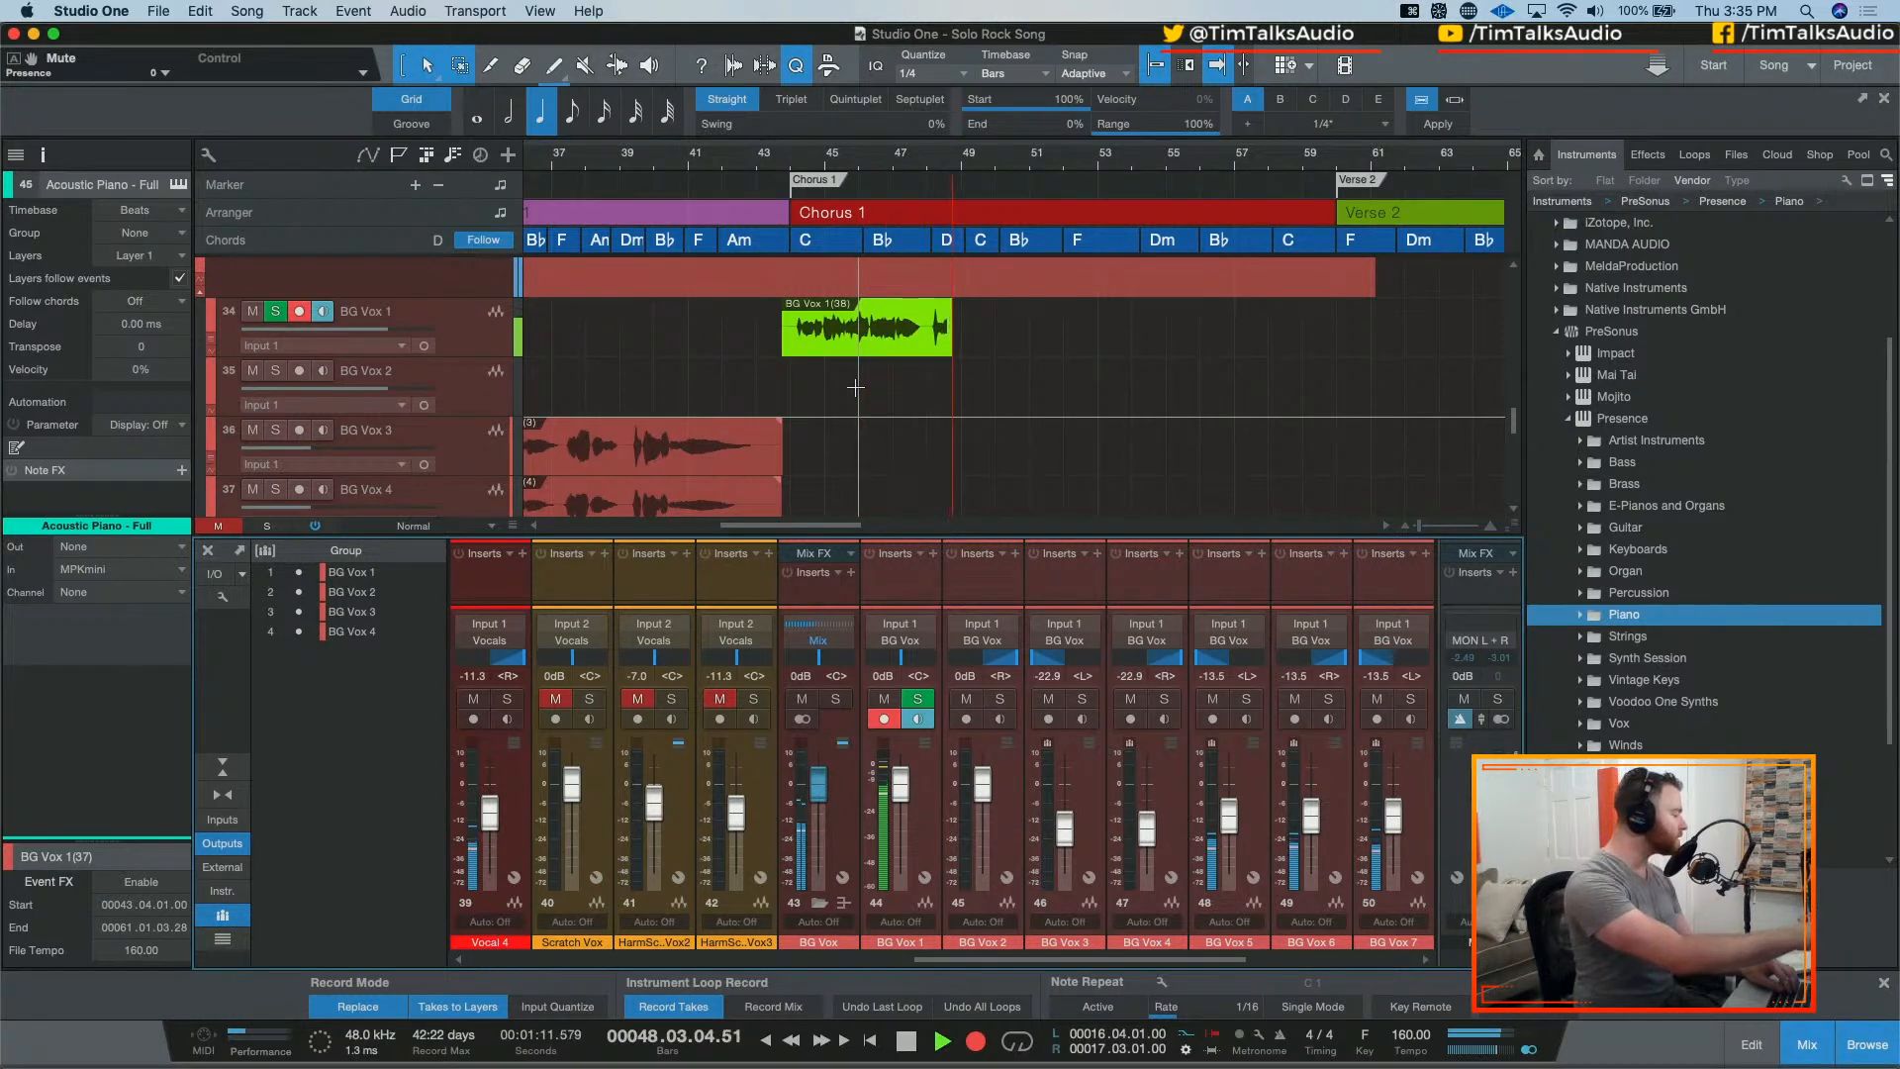
key(space)
key(super+z)
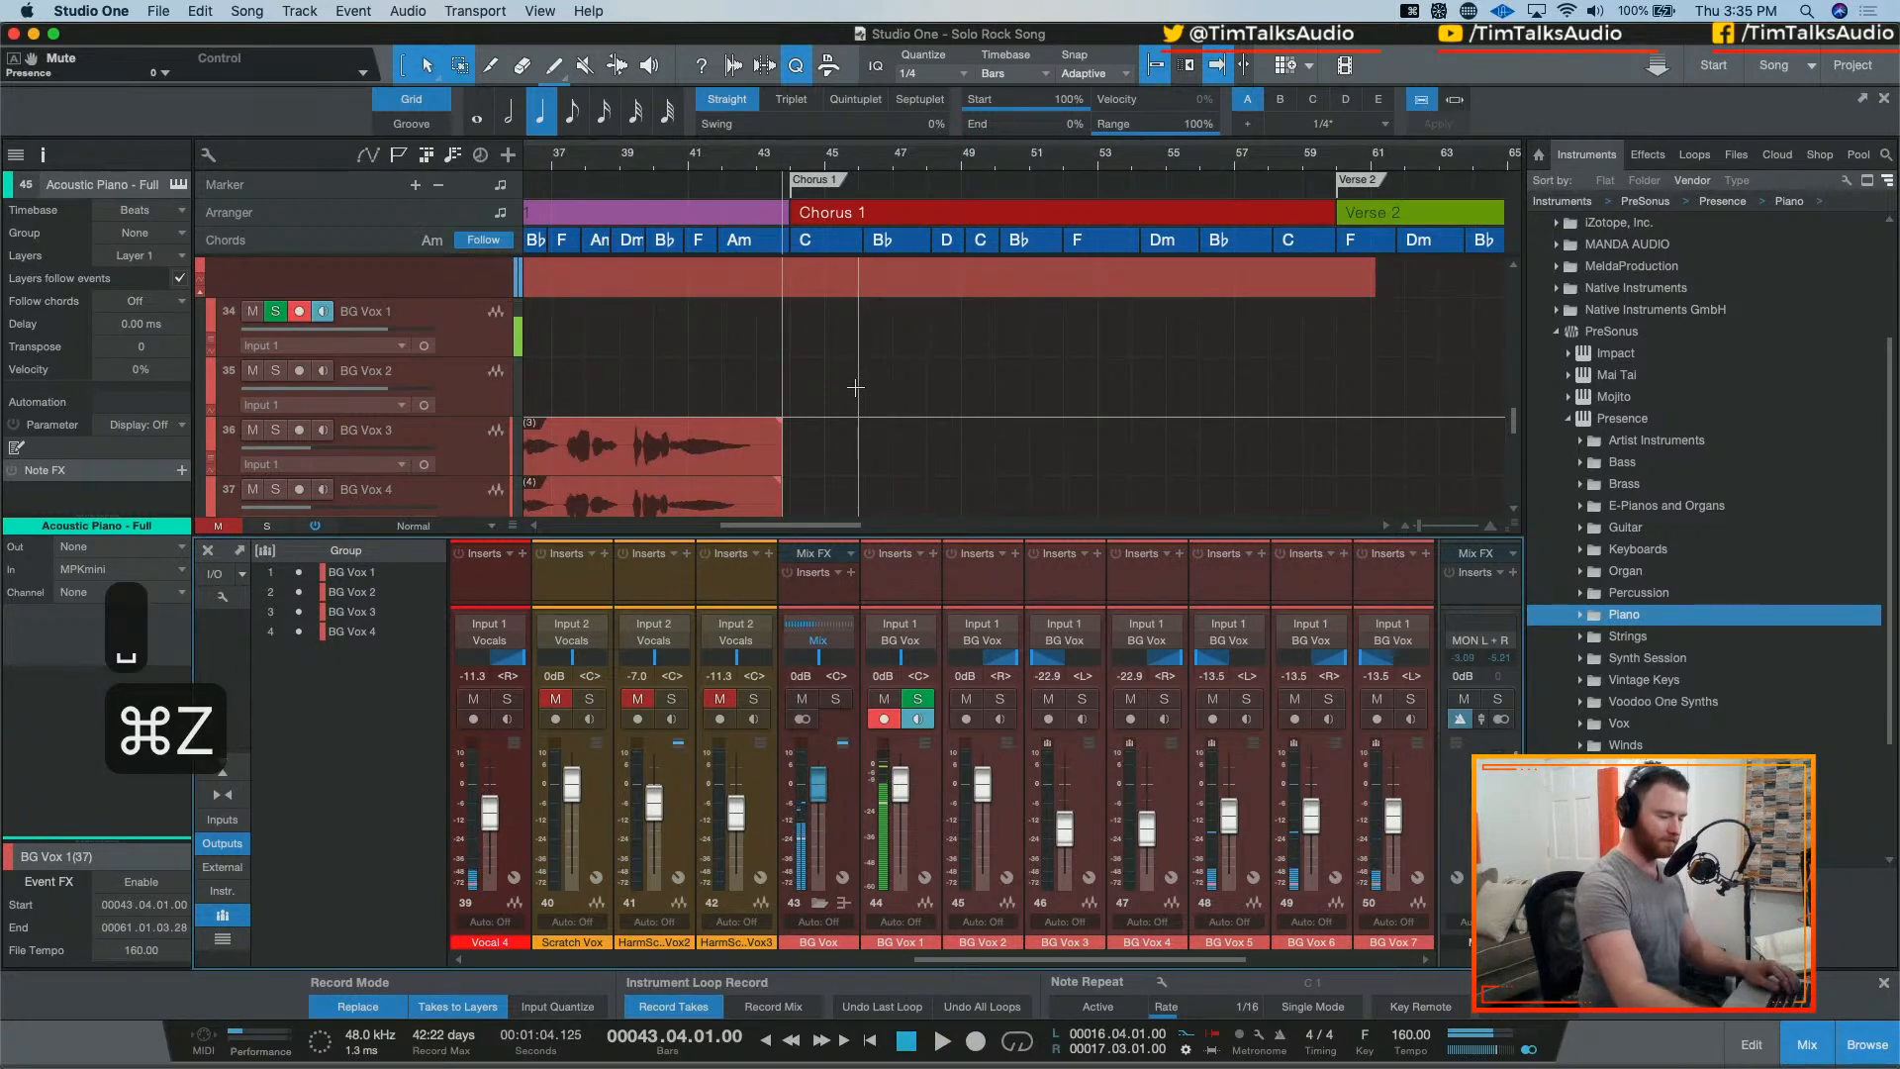
Step: Record a full doubling take of Chorus 1 on BG Vox 1 and delete its section from bar 51 beat 3 to bar 52
key(KP_Multiply)
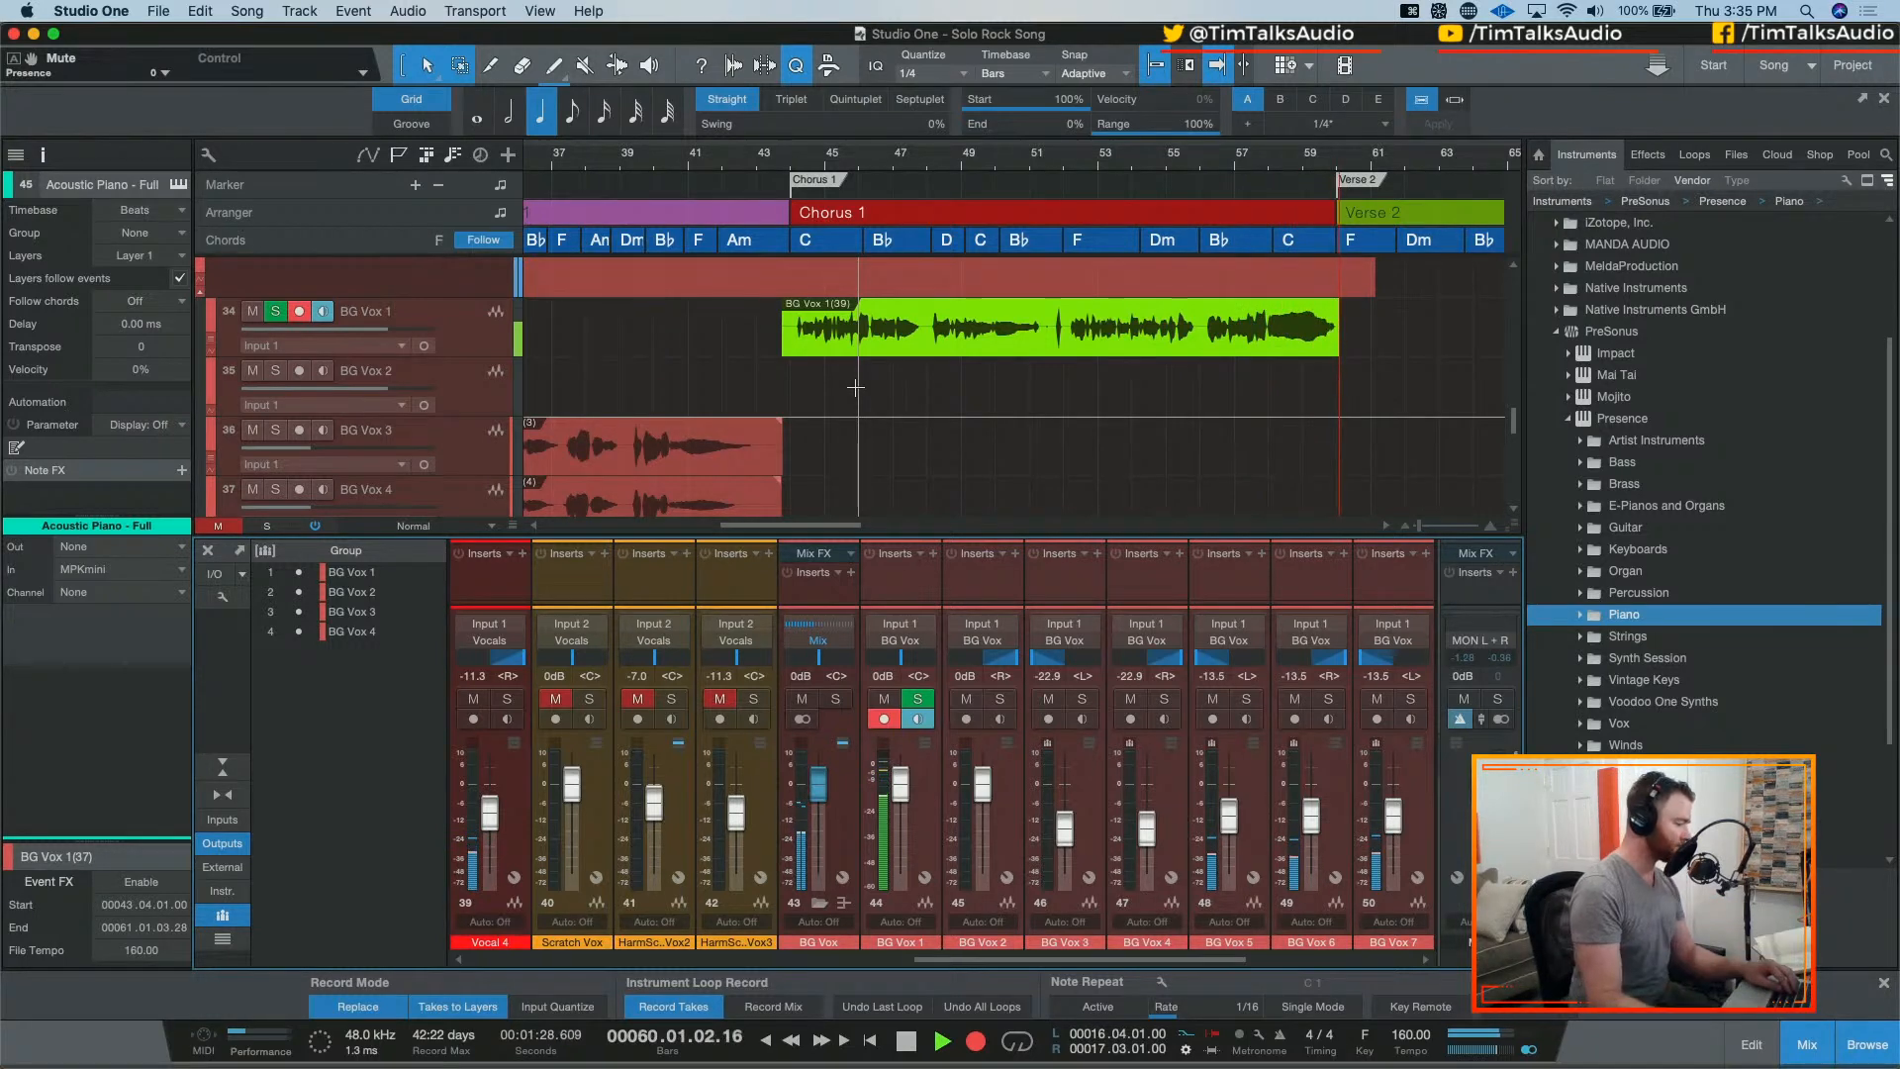
key(space)
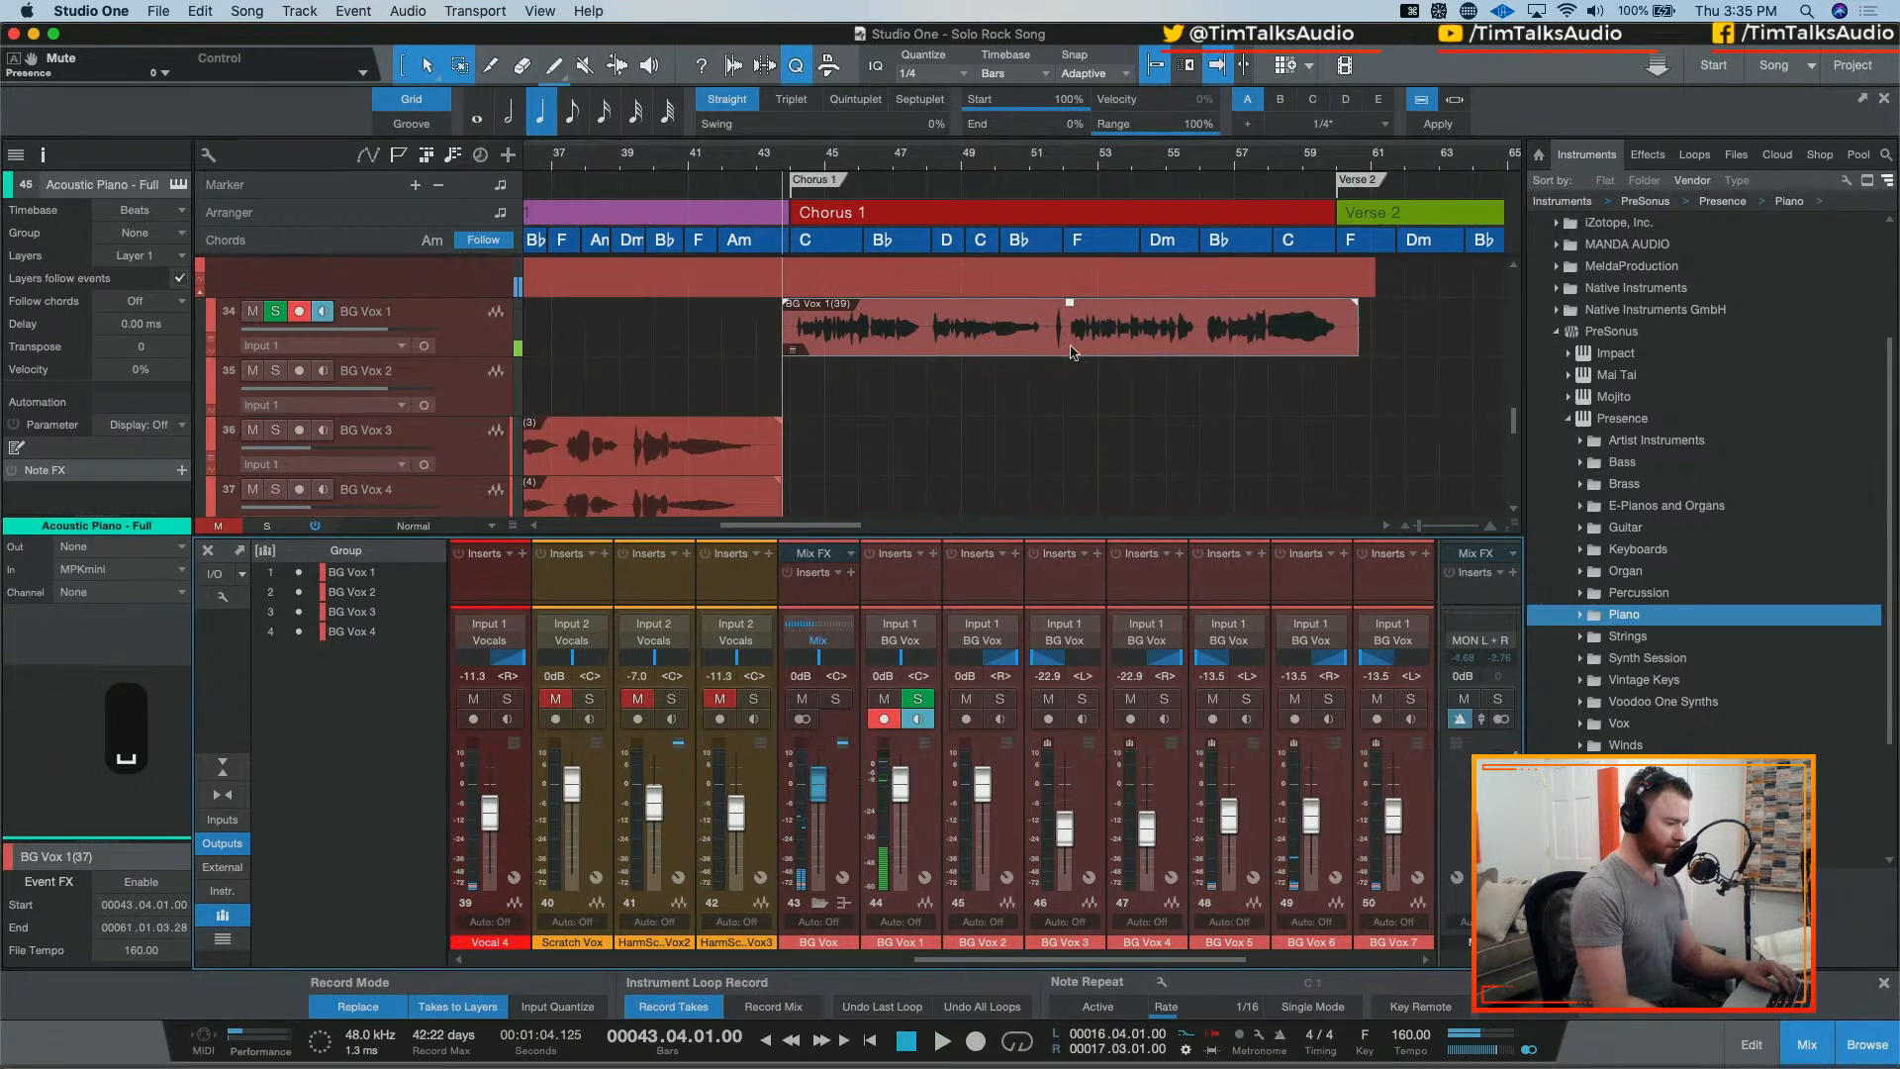
drag(1047, 334, 1067, 337)
key(BackSpace)
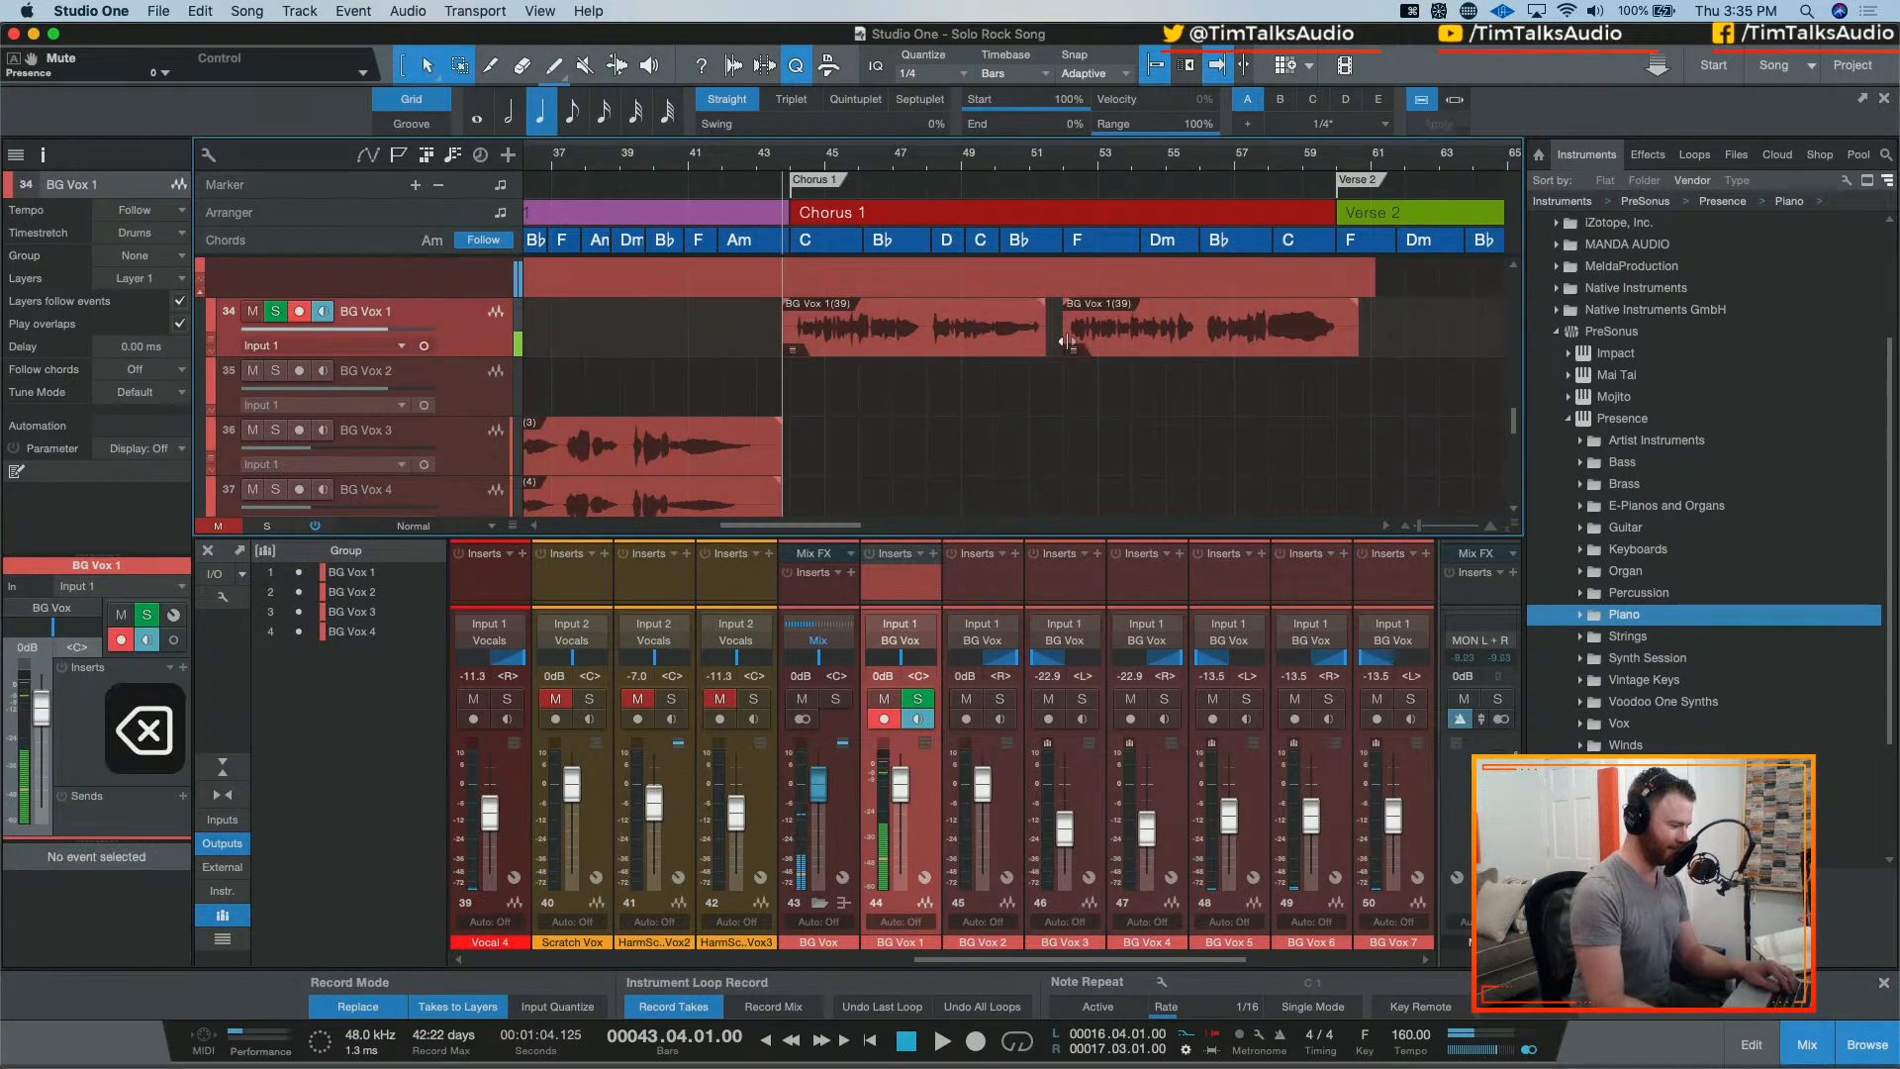
Step: Select both parts of the new BG Vox 1 take and move them down to BG Vox 8
shift+click(1007, 352)
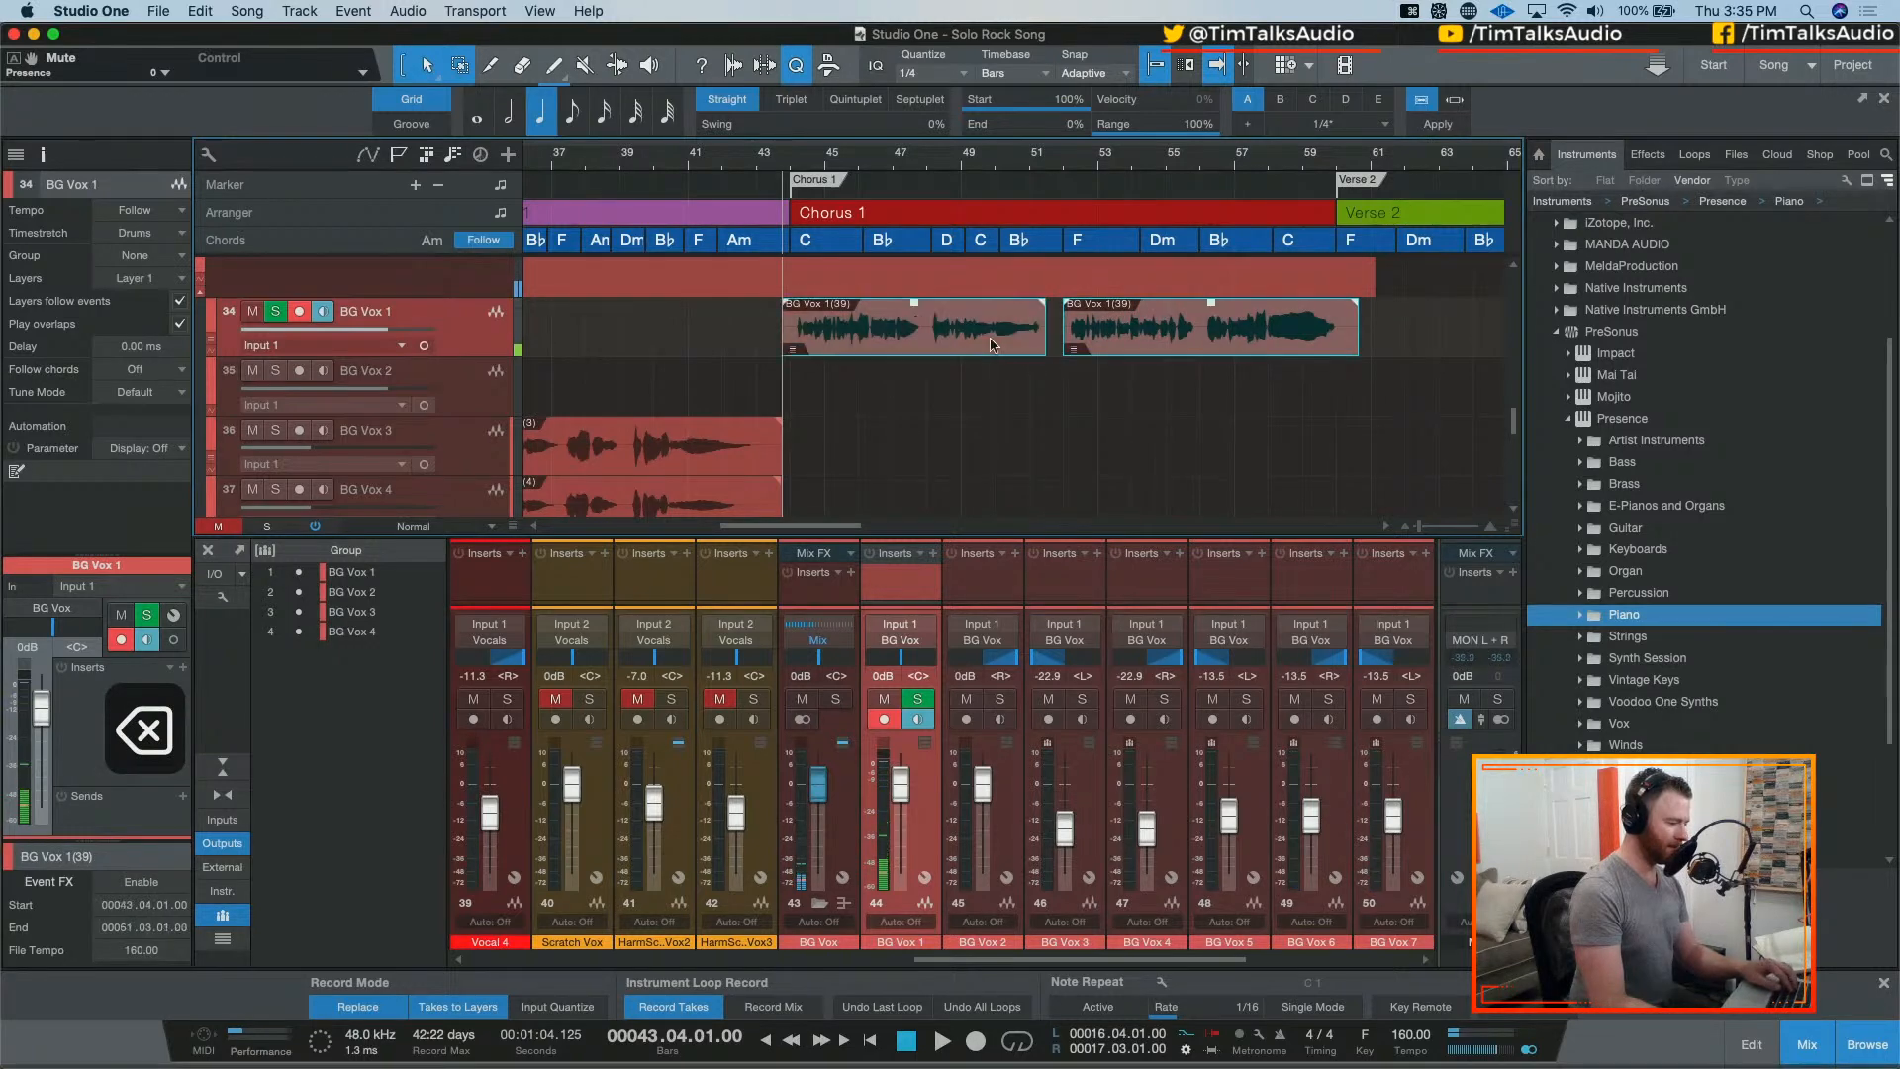
drag(936, 659, 921, 433)
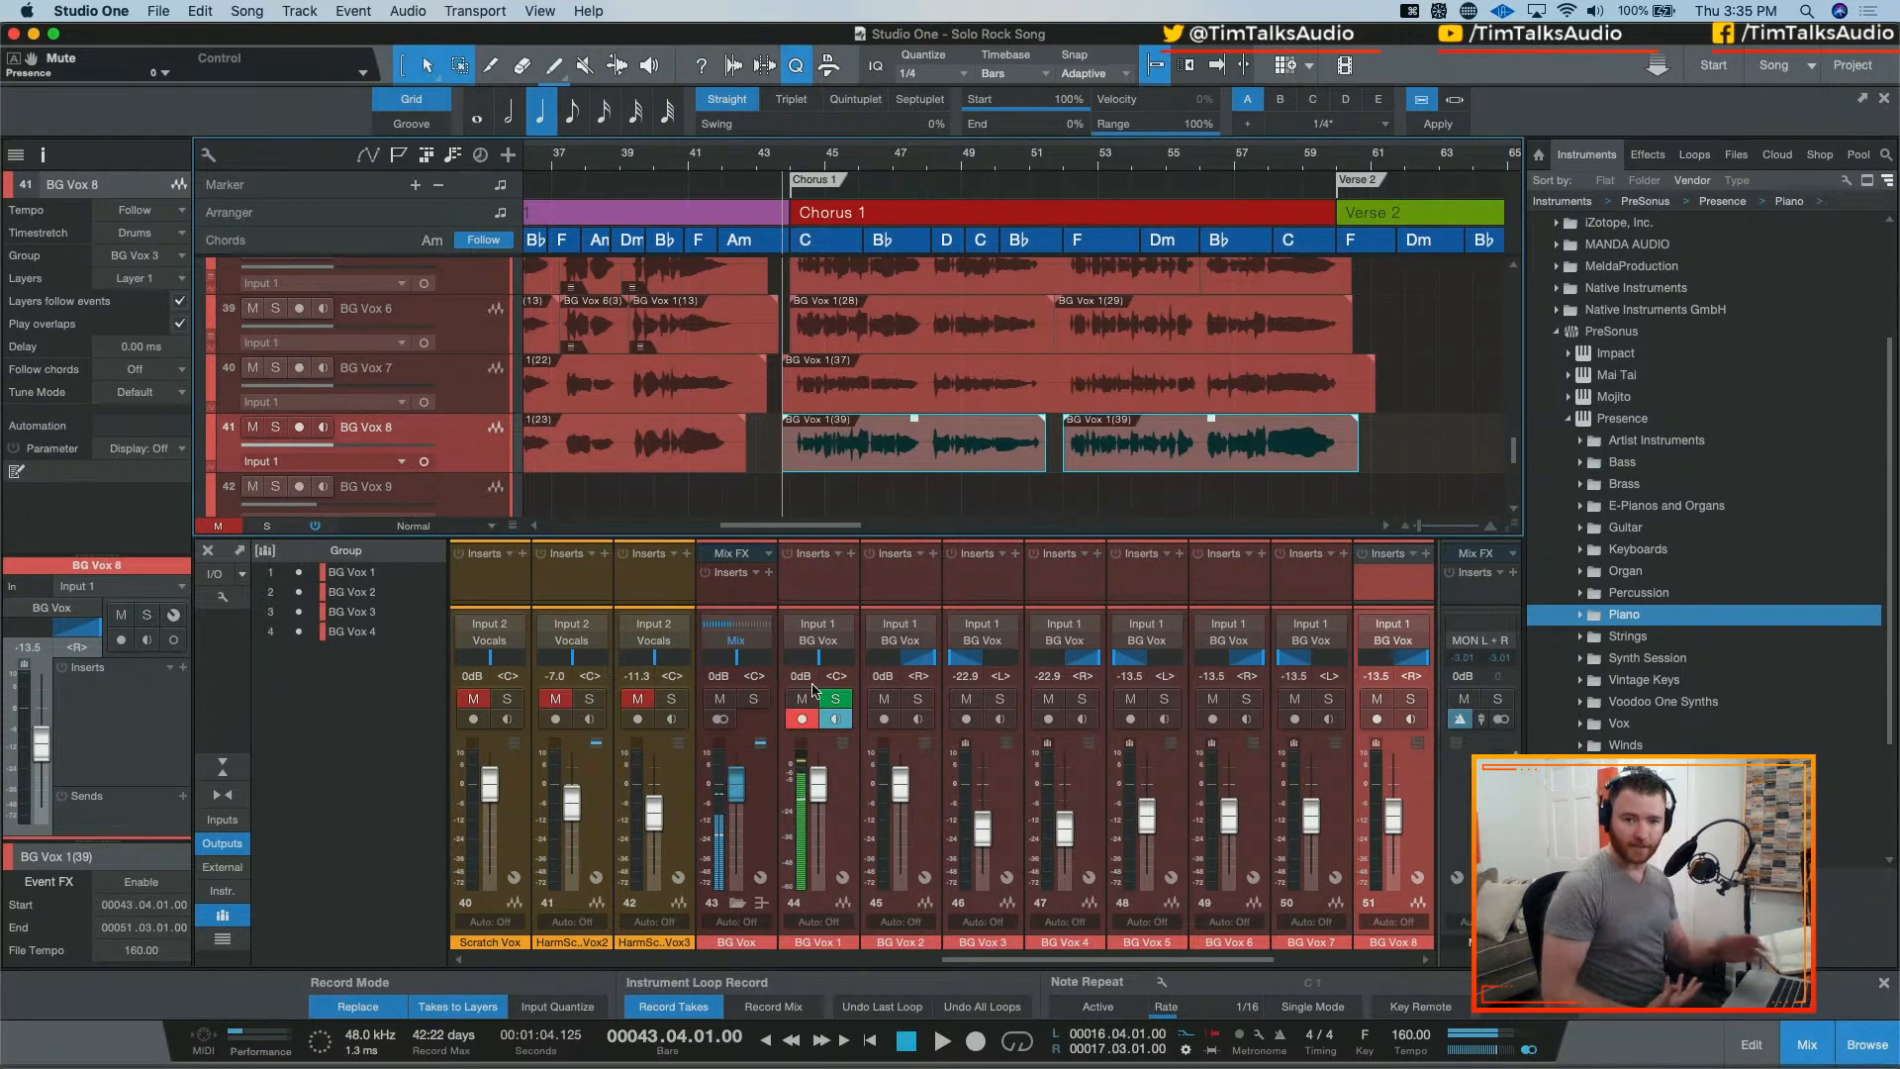
Step: Play back Chorus 1 from bar 43 beat 4 several times to check the stacked backing vocals
key(space)
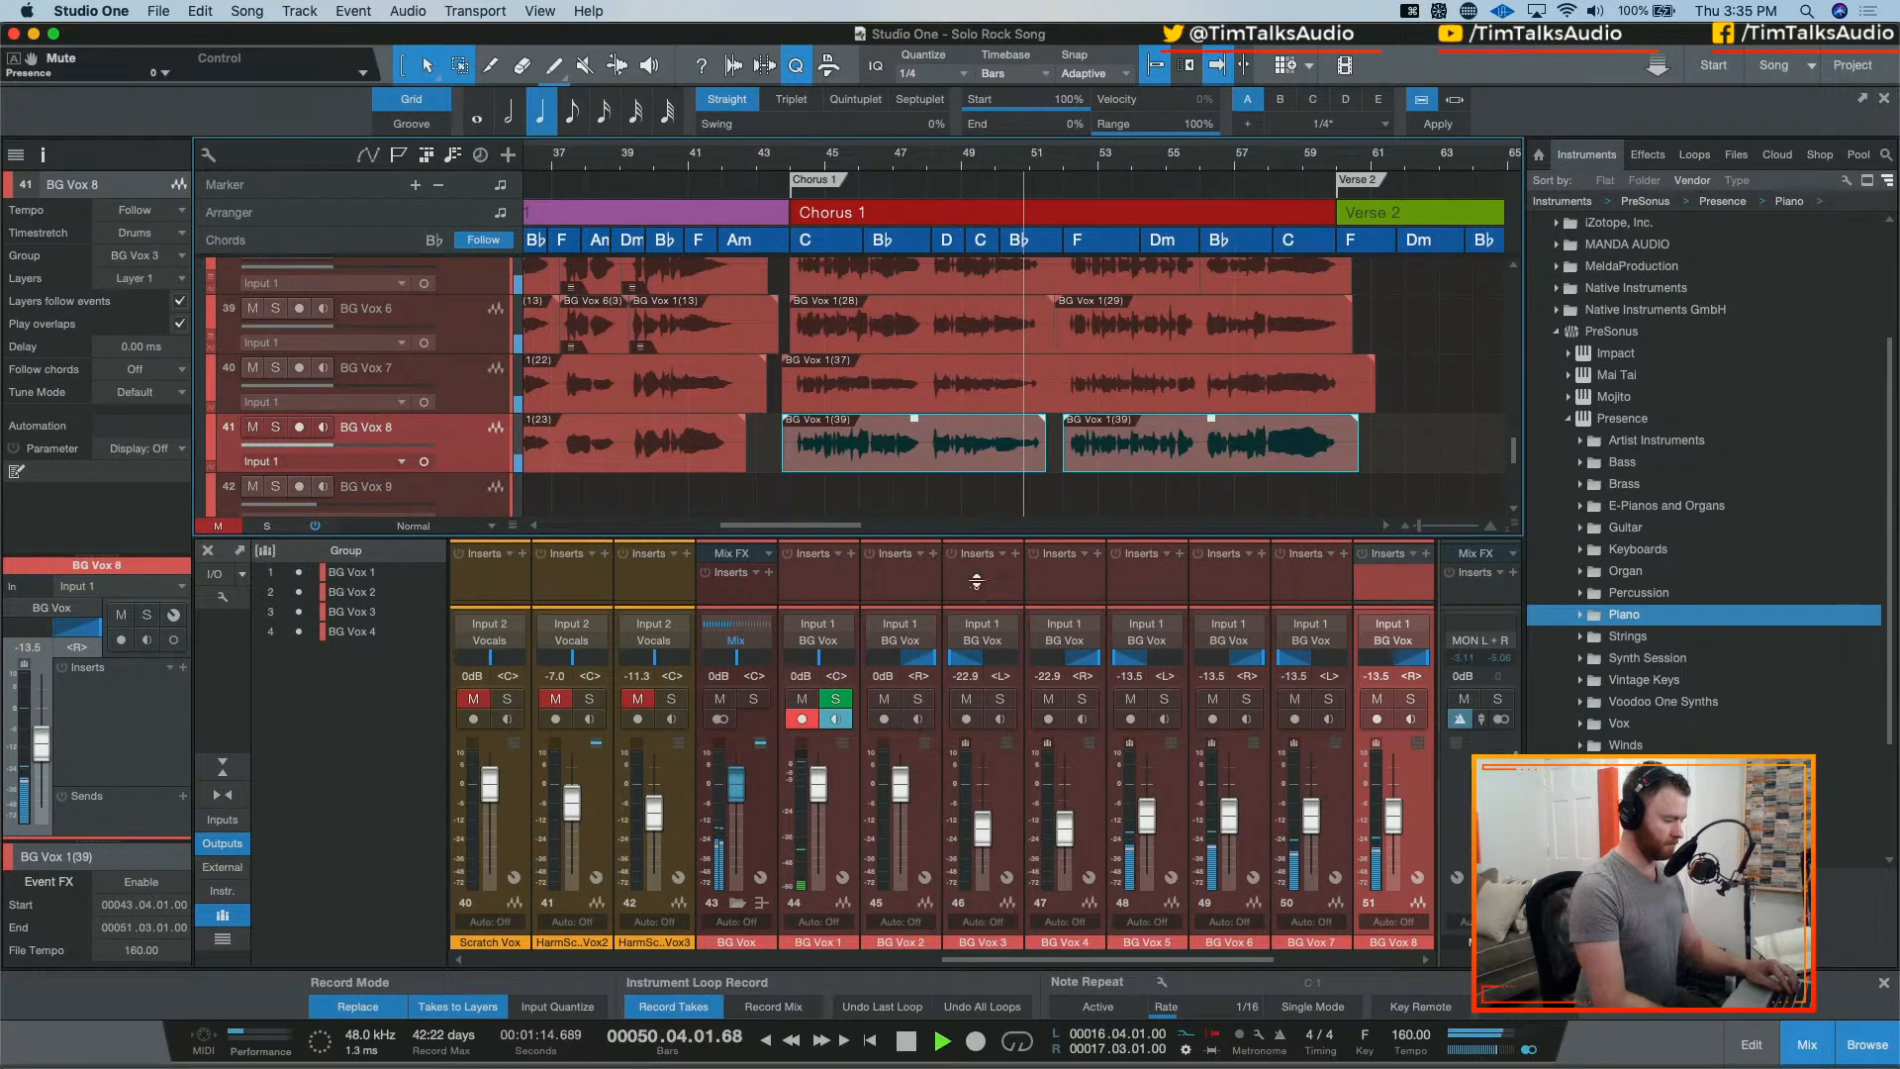
key(space)
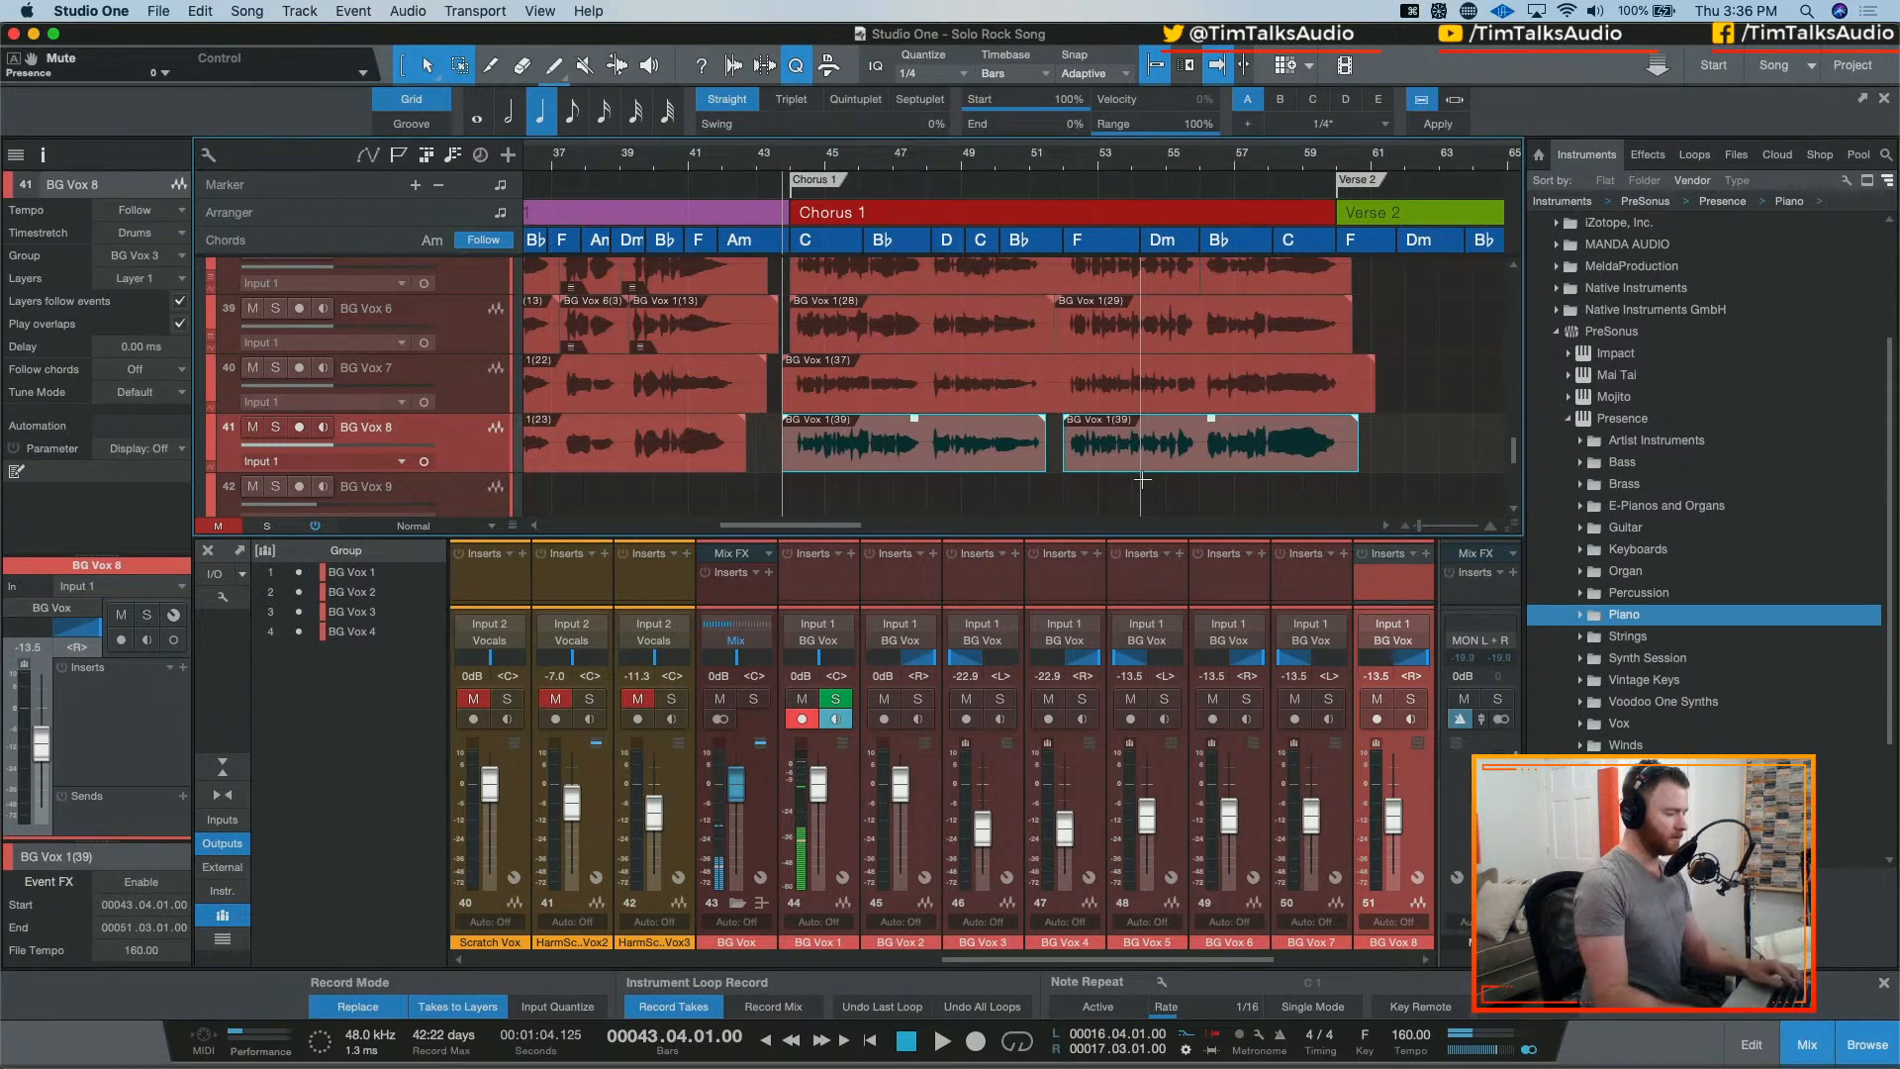
key(space)
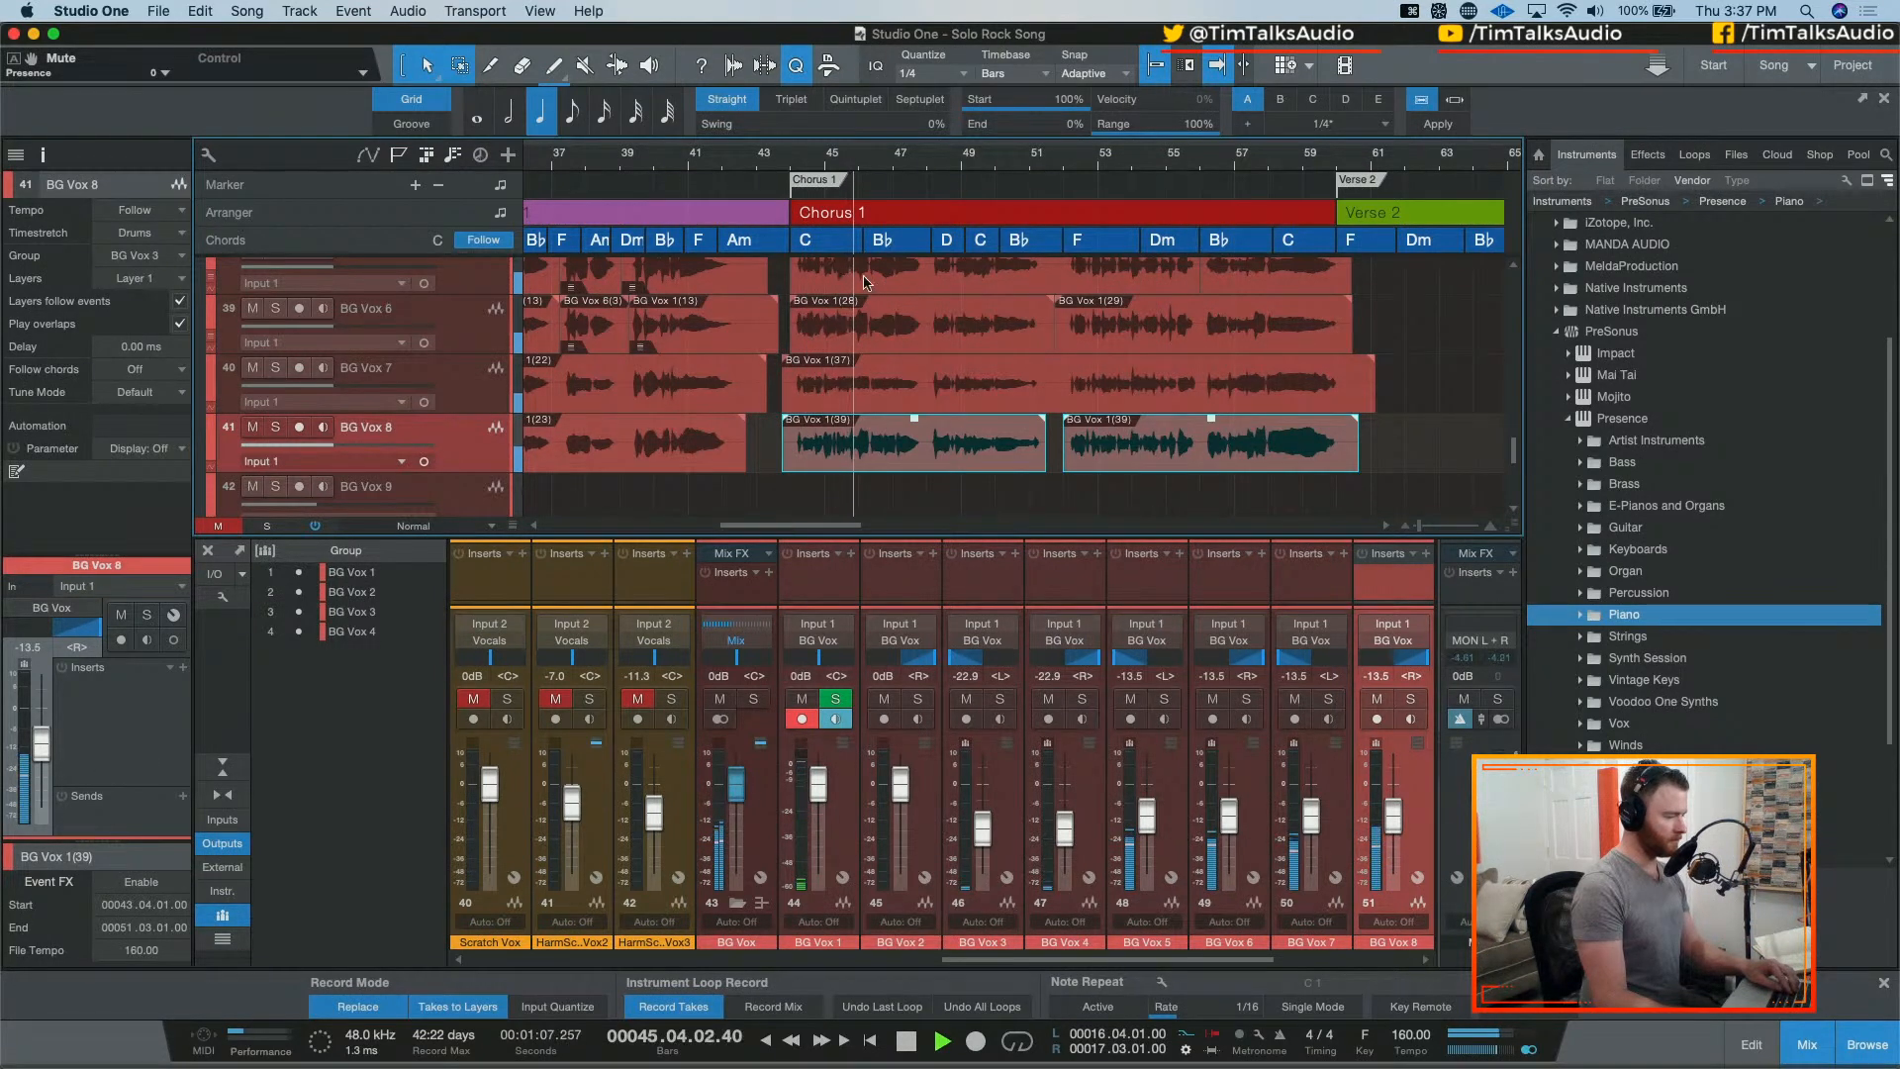
key(space)
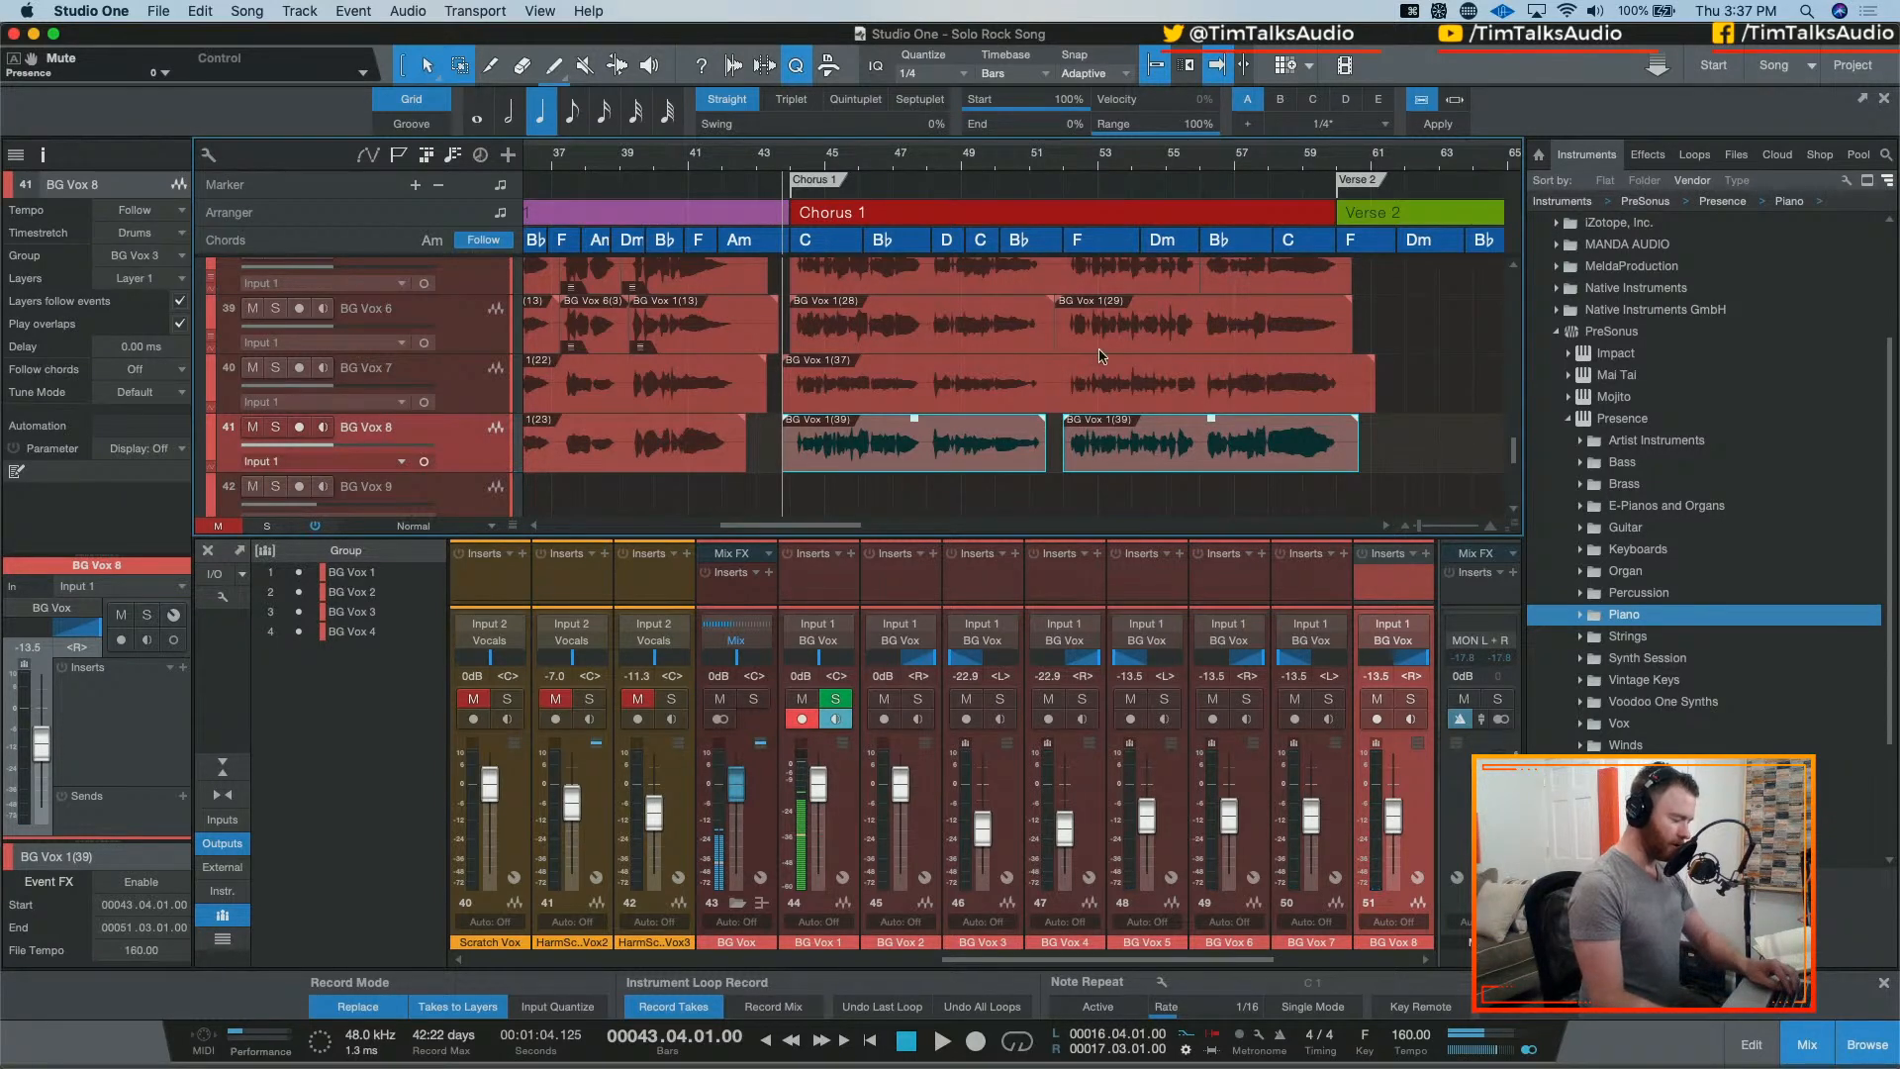
key(space)
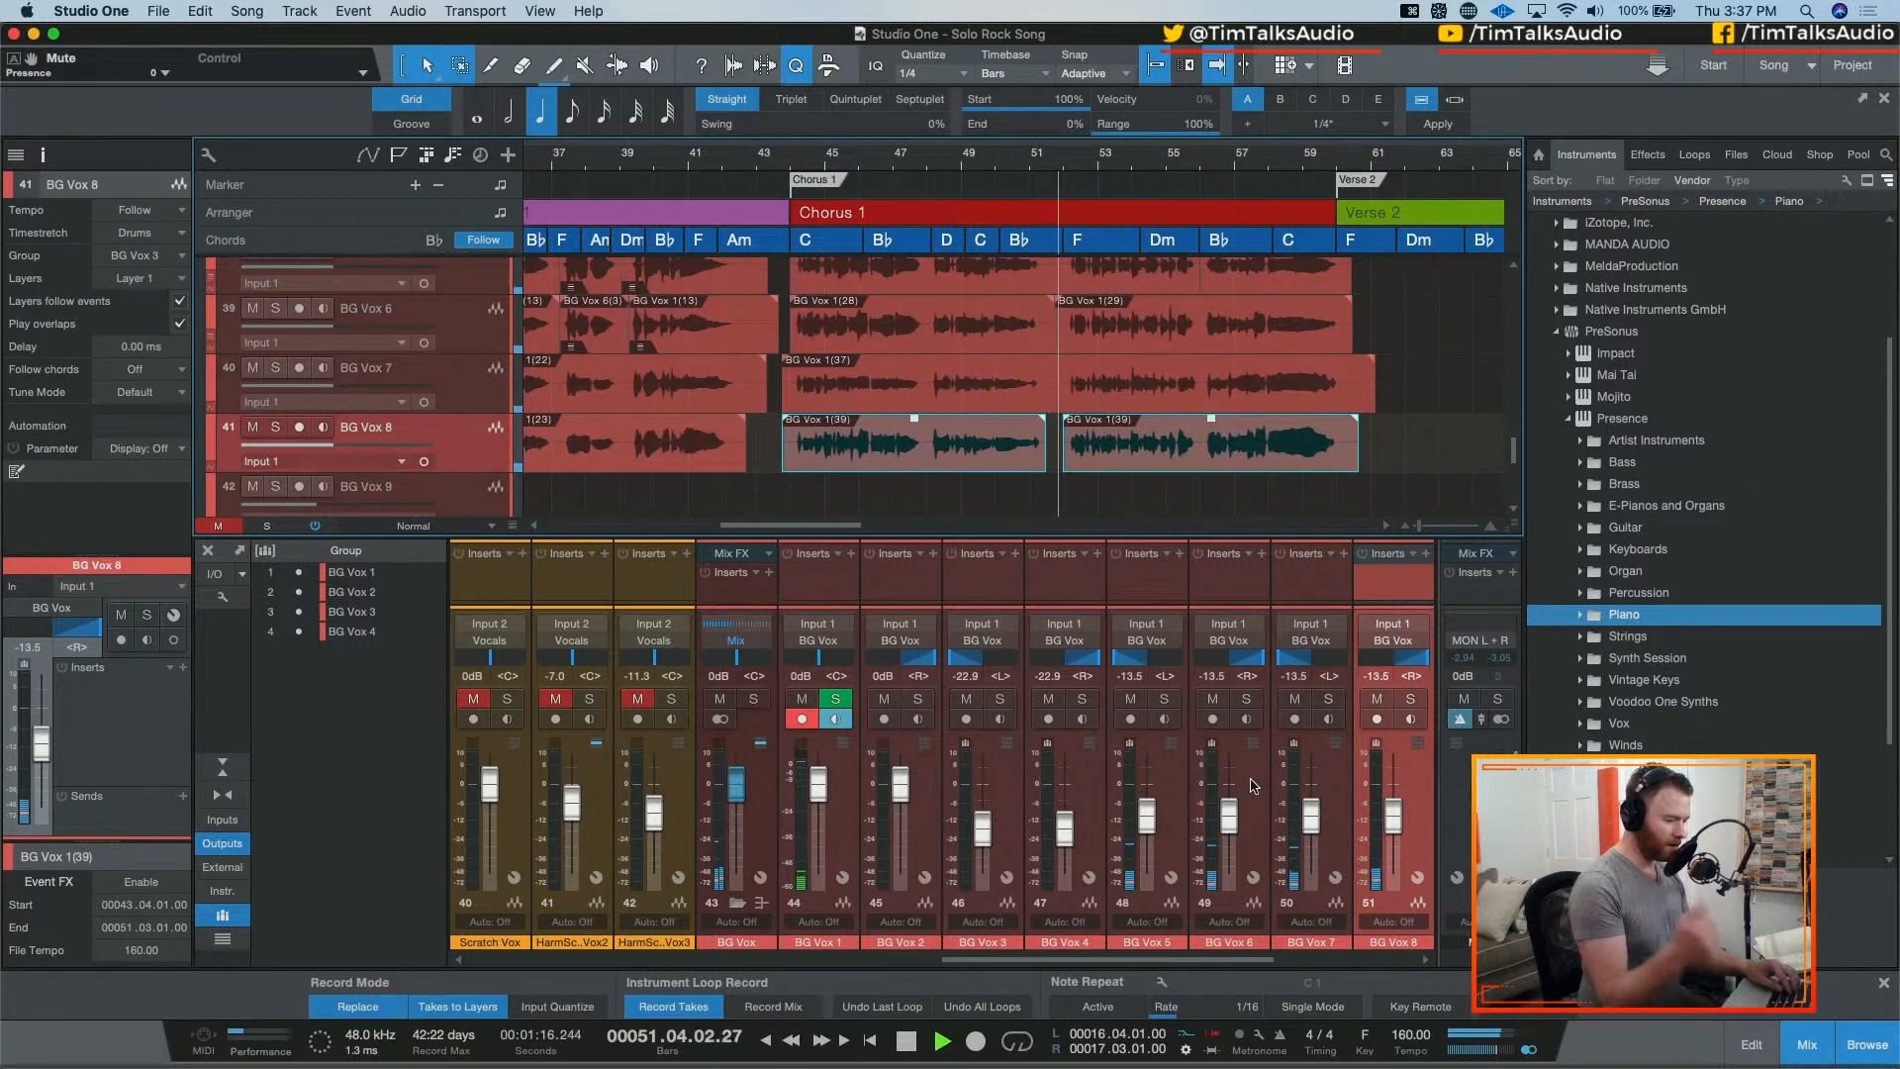
key(space)
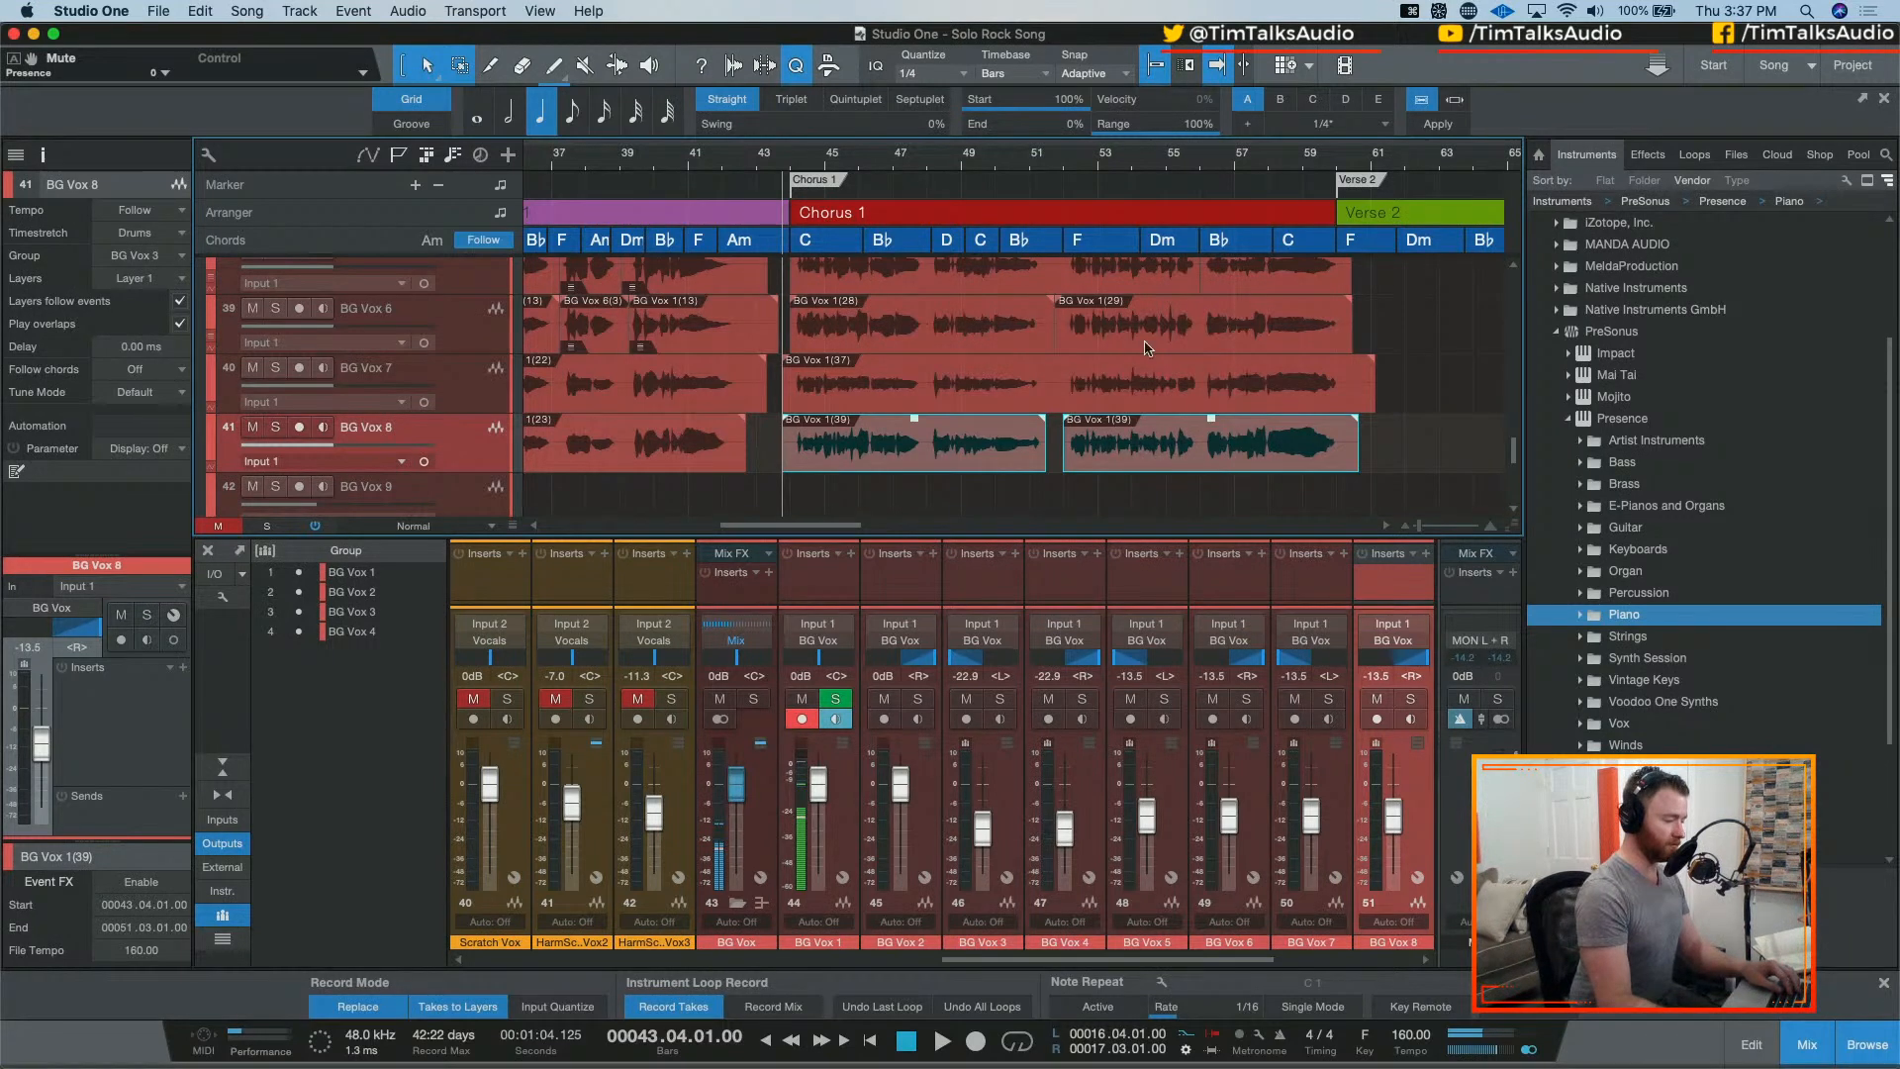
Step: Play back the stacked backing vocals in Chorus 1 from bar 50 beat 4, checking the phrase end around bar 51
click(1027, 173)
key(e)
key(e)
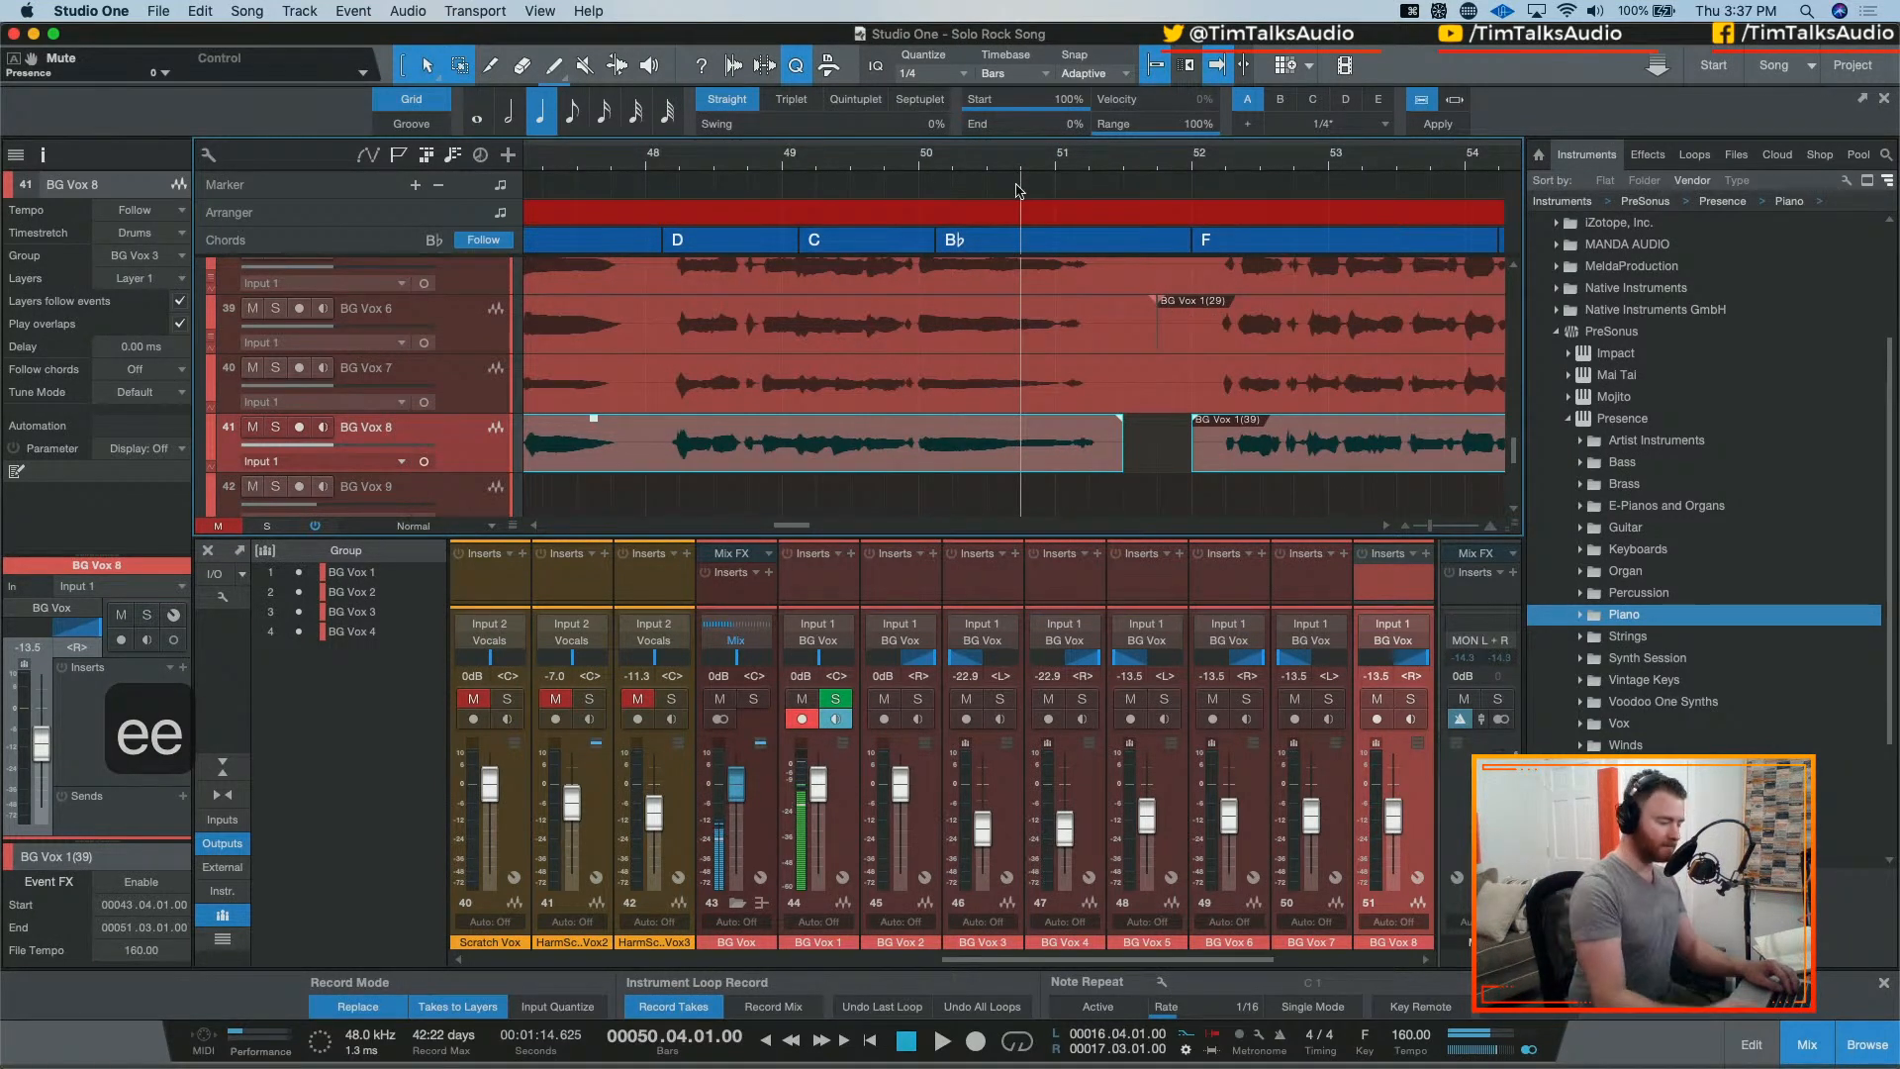
key(space)
key(space)
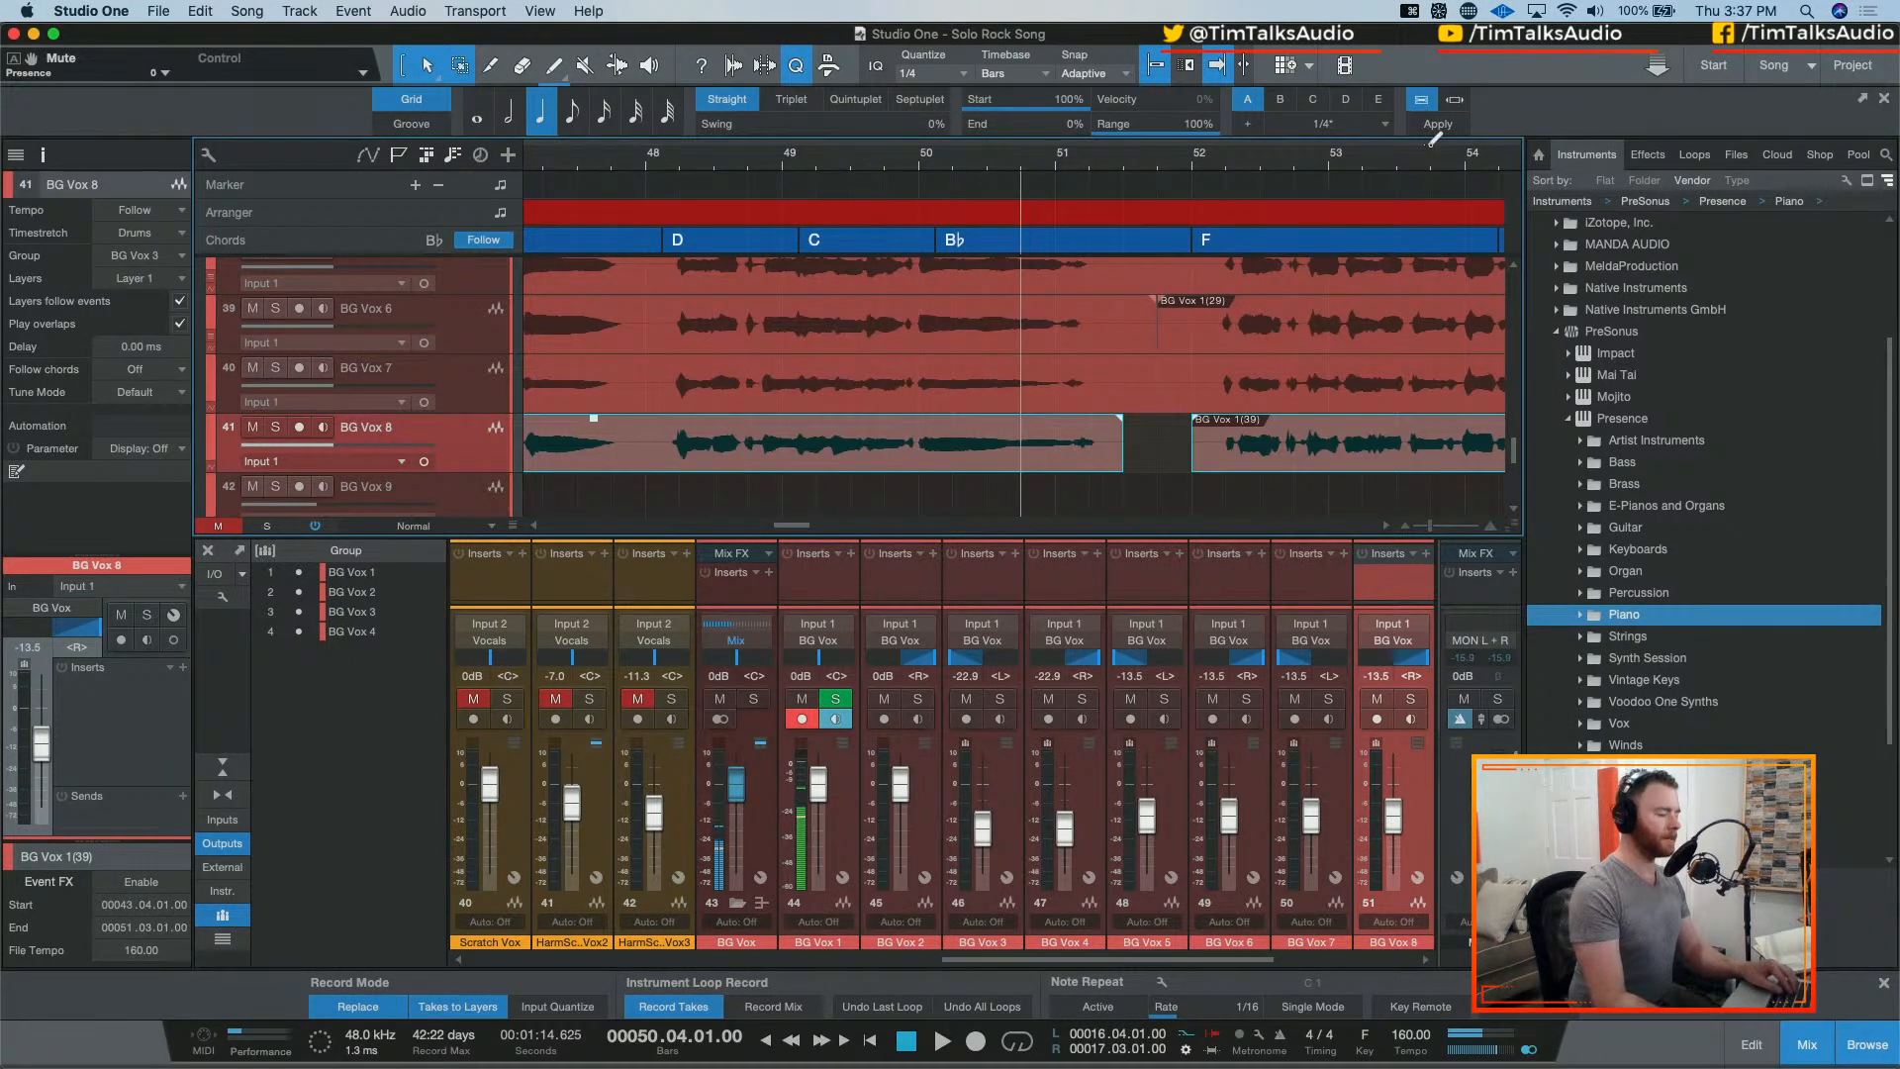
Step: Insert the DeEsser Stereo plug-in on the BG Vox bus
click(769, 573)
text(de)
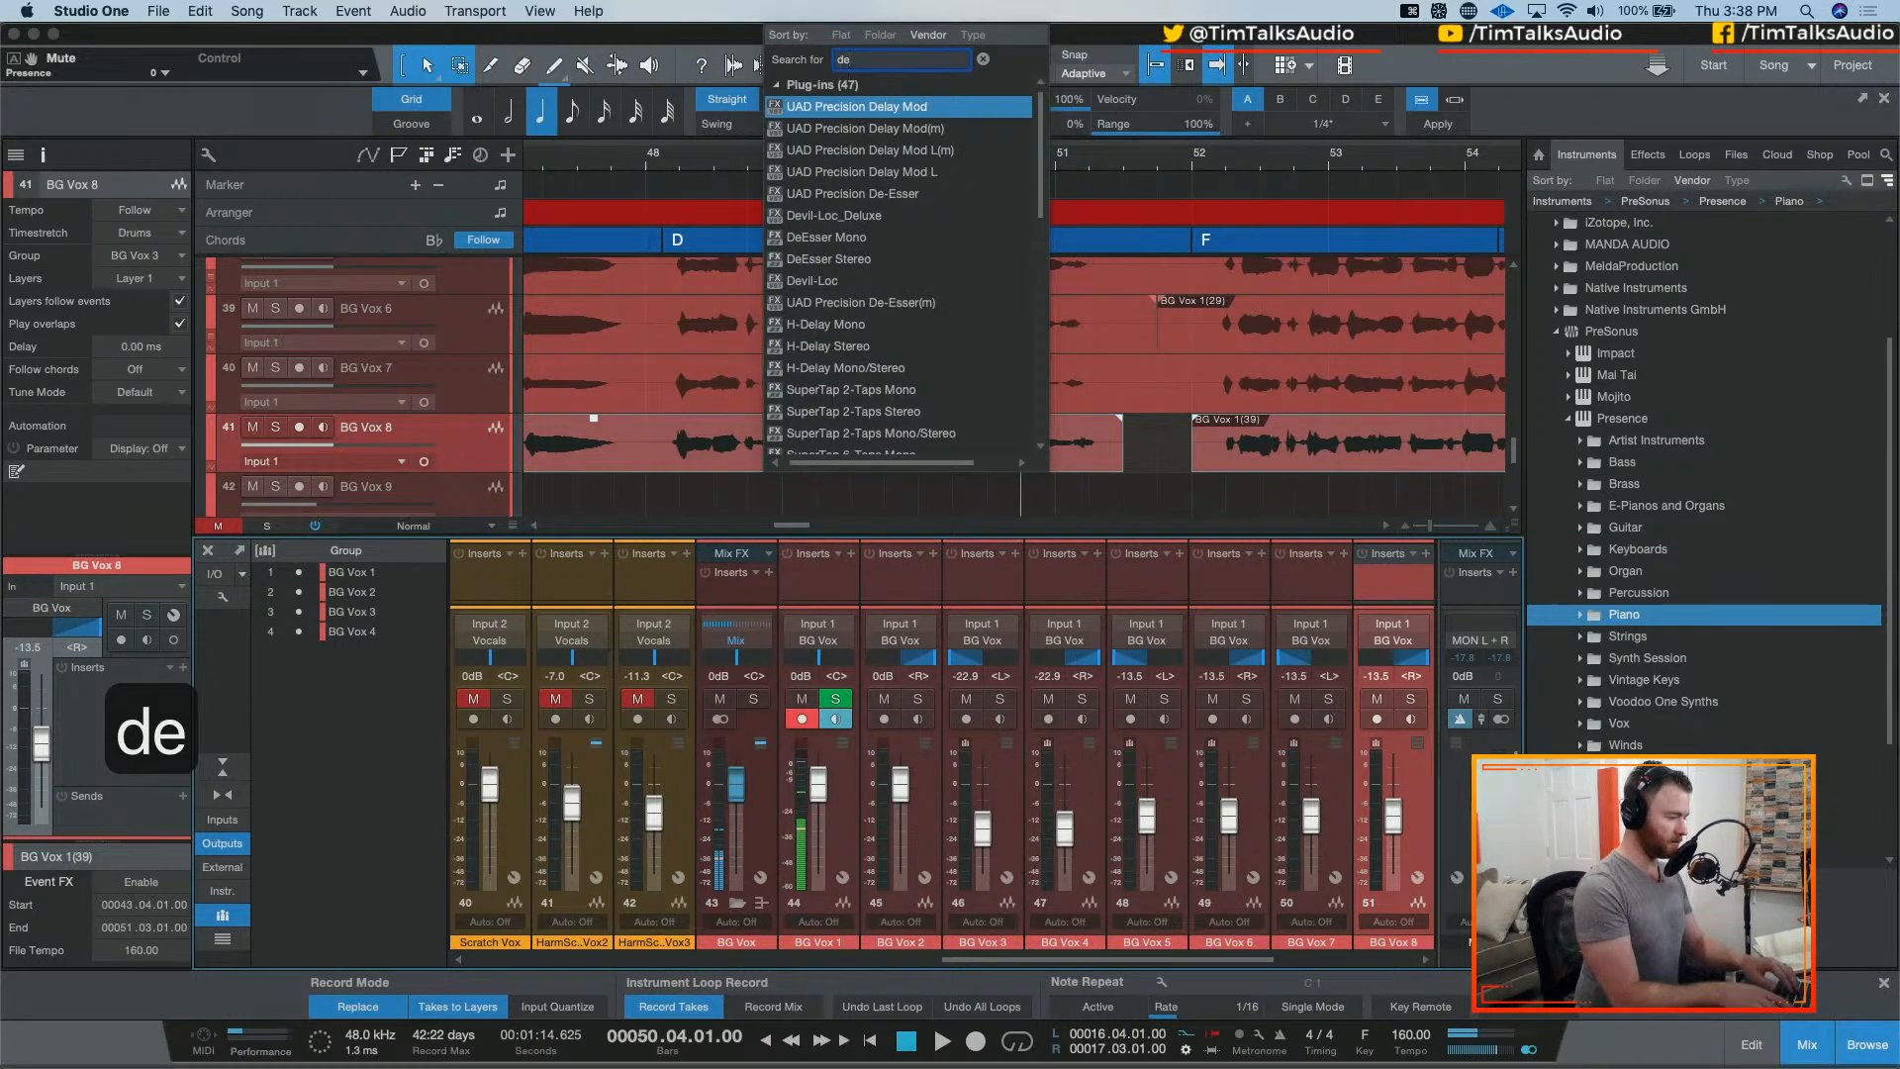
text(es)
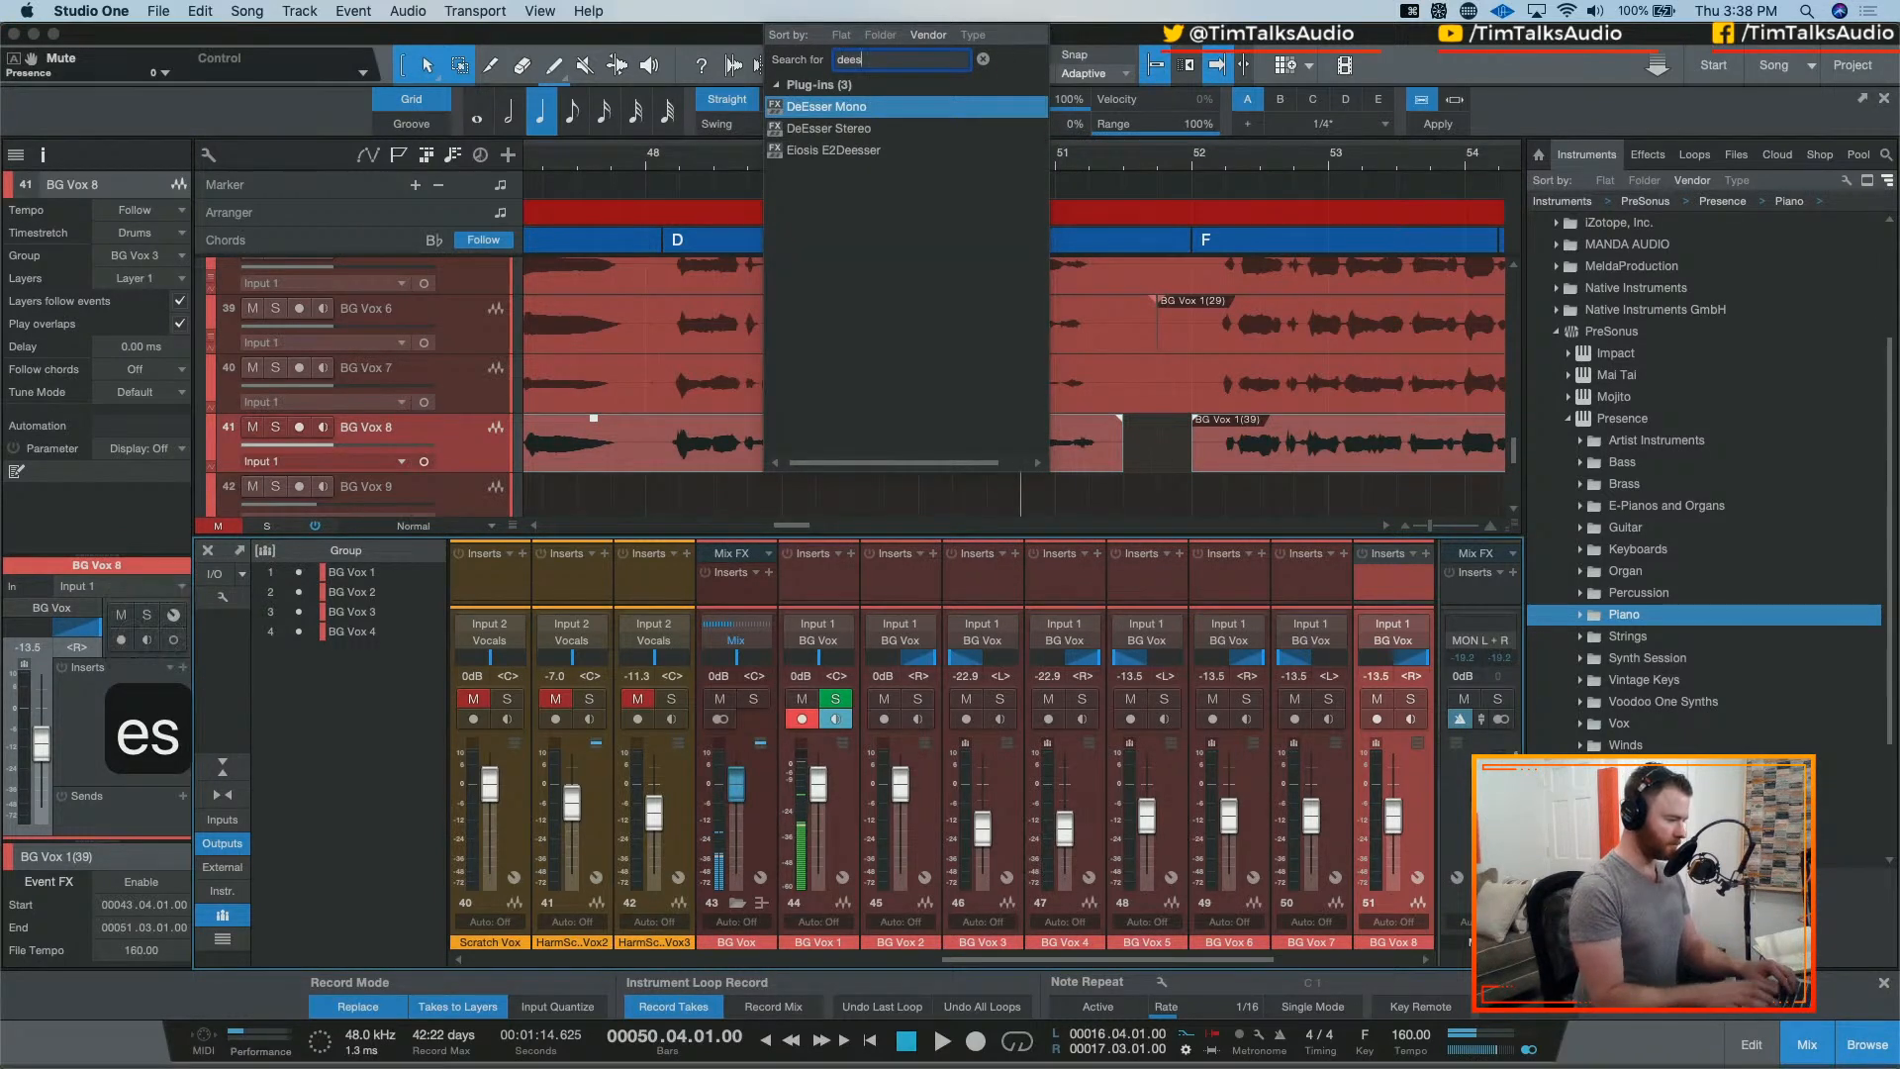
key(Down)
key(Return)
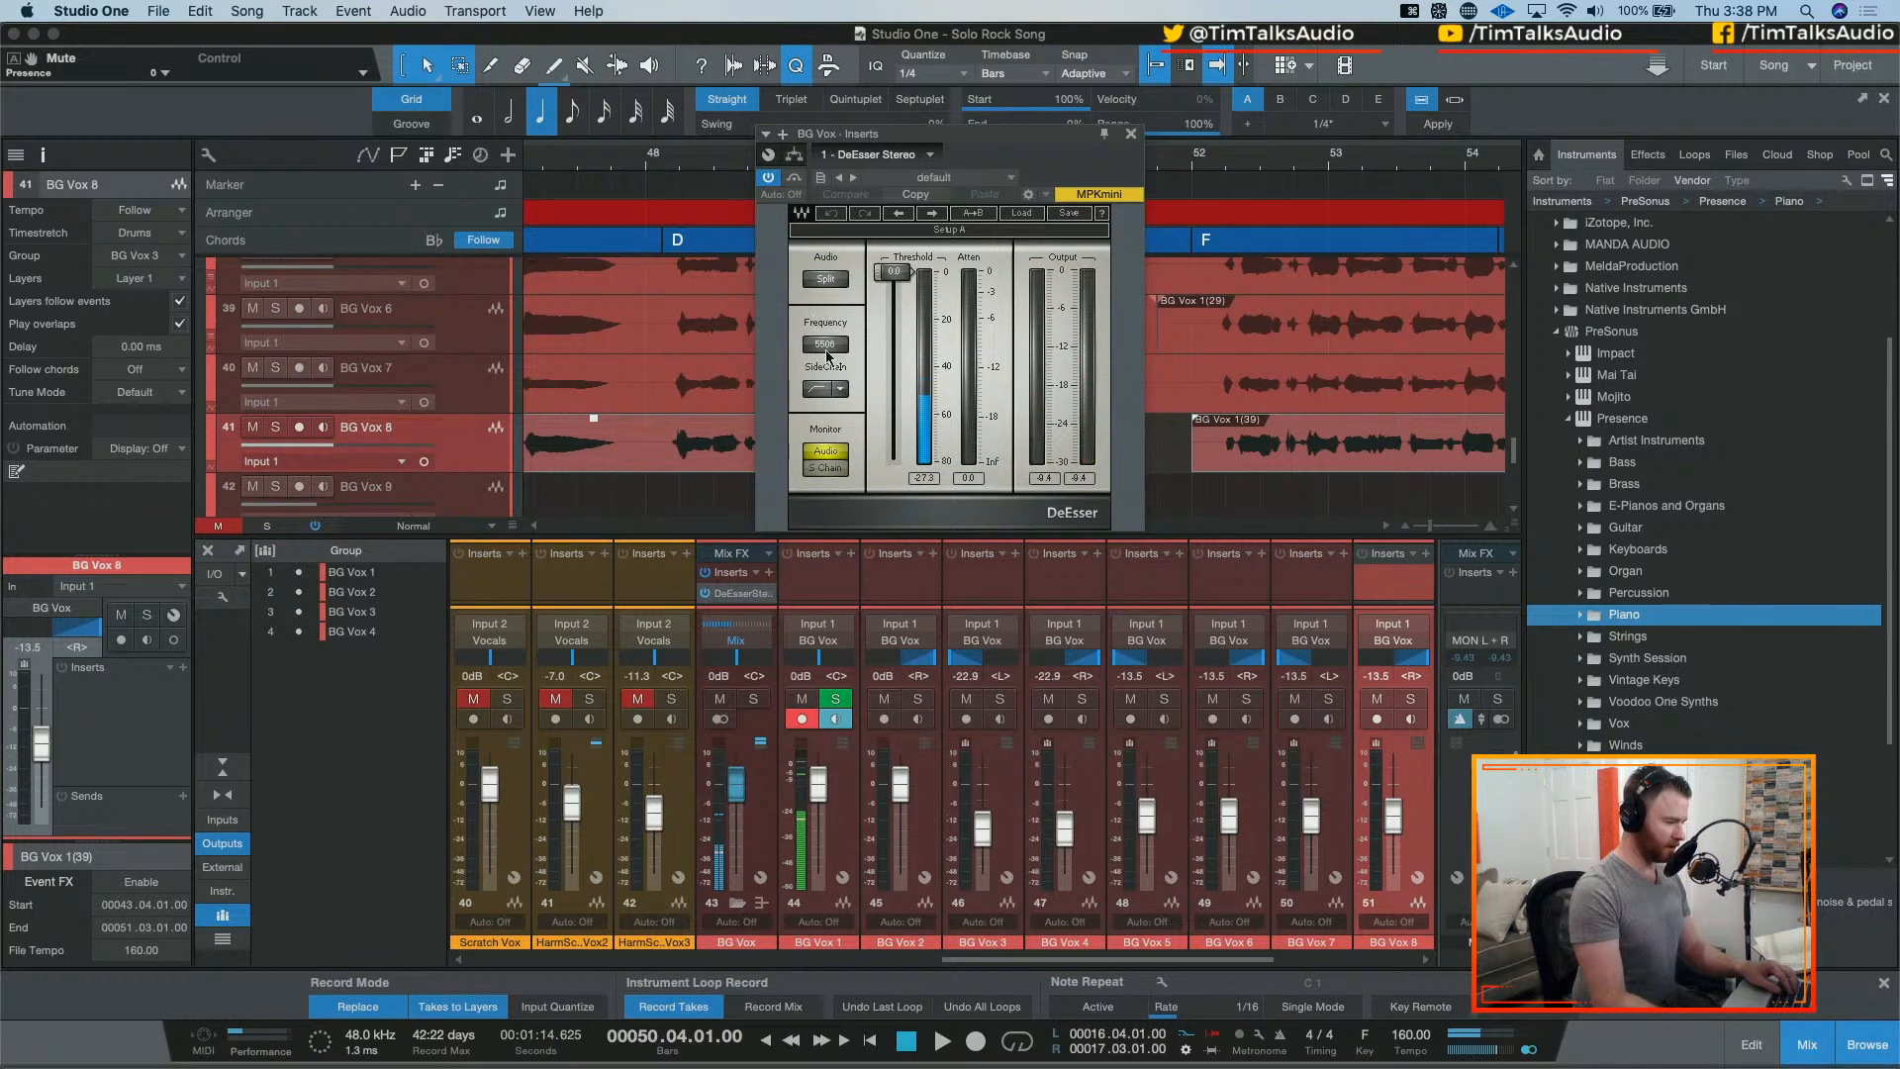
Step: Try a DeEsser threshold of -57 dB on the BG Vox bus while auditioning from bar 50 beat 4
drag(887, 299, 894, 412)
key(space)
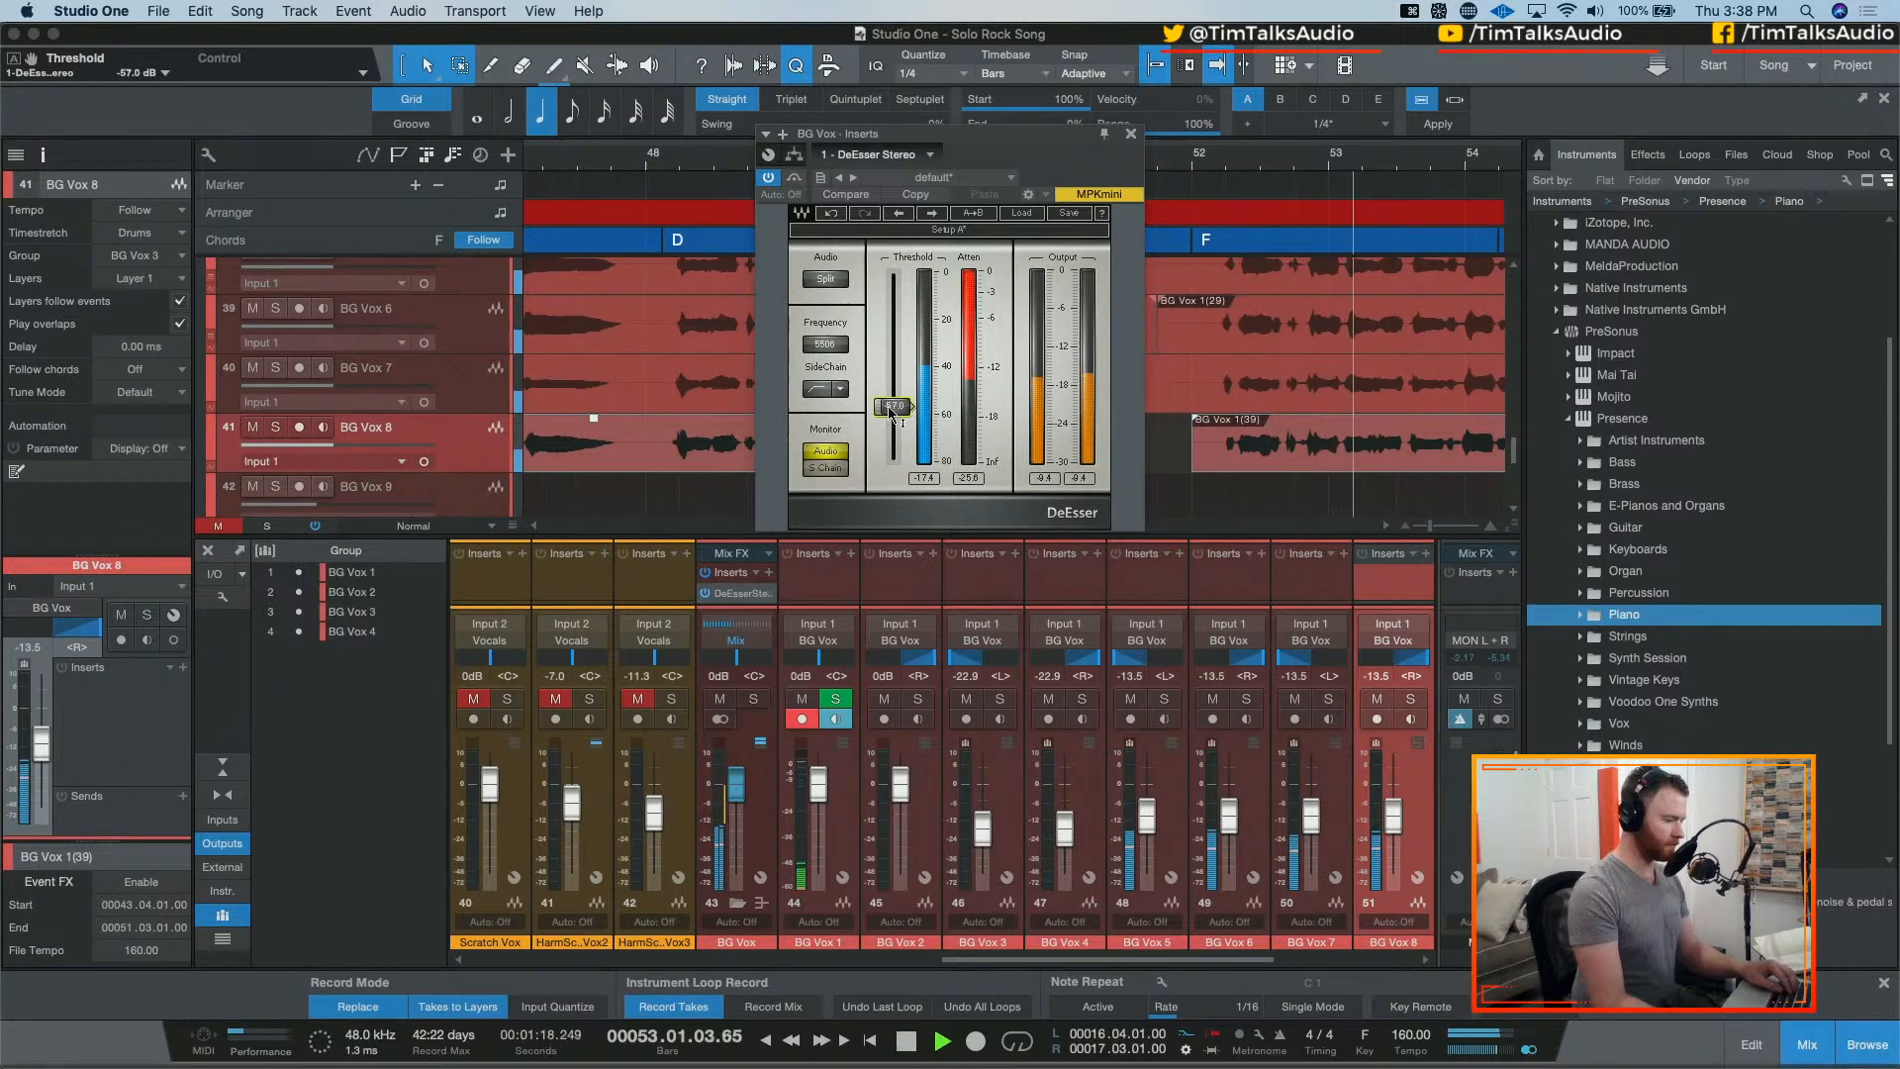
key(space)
key(space)
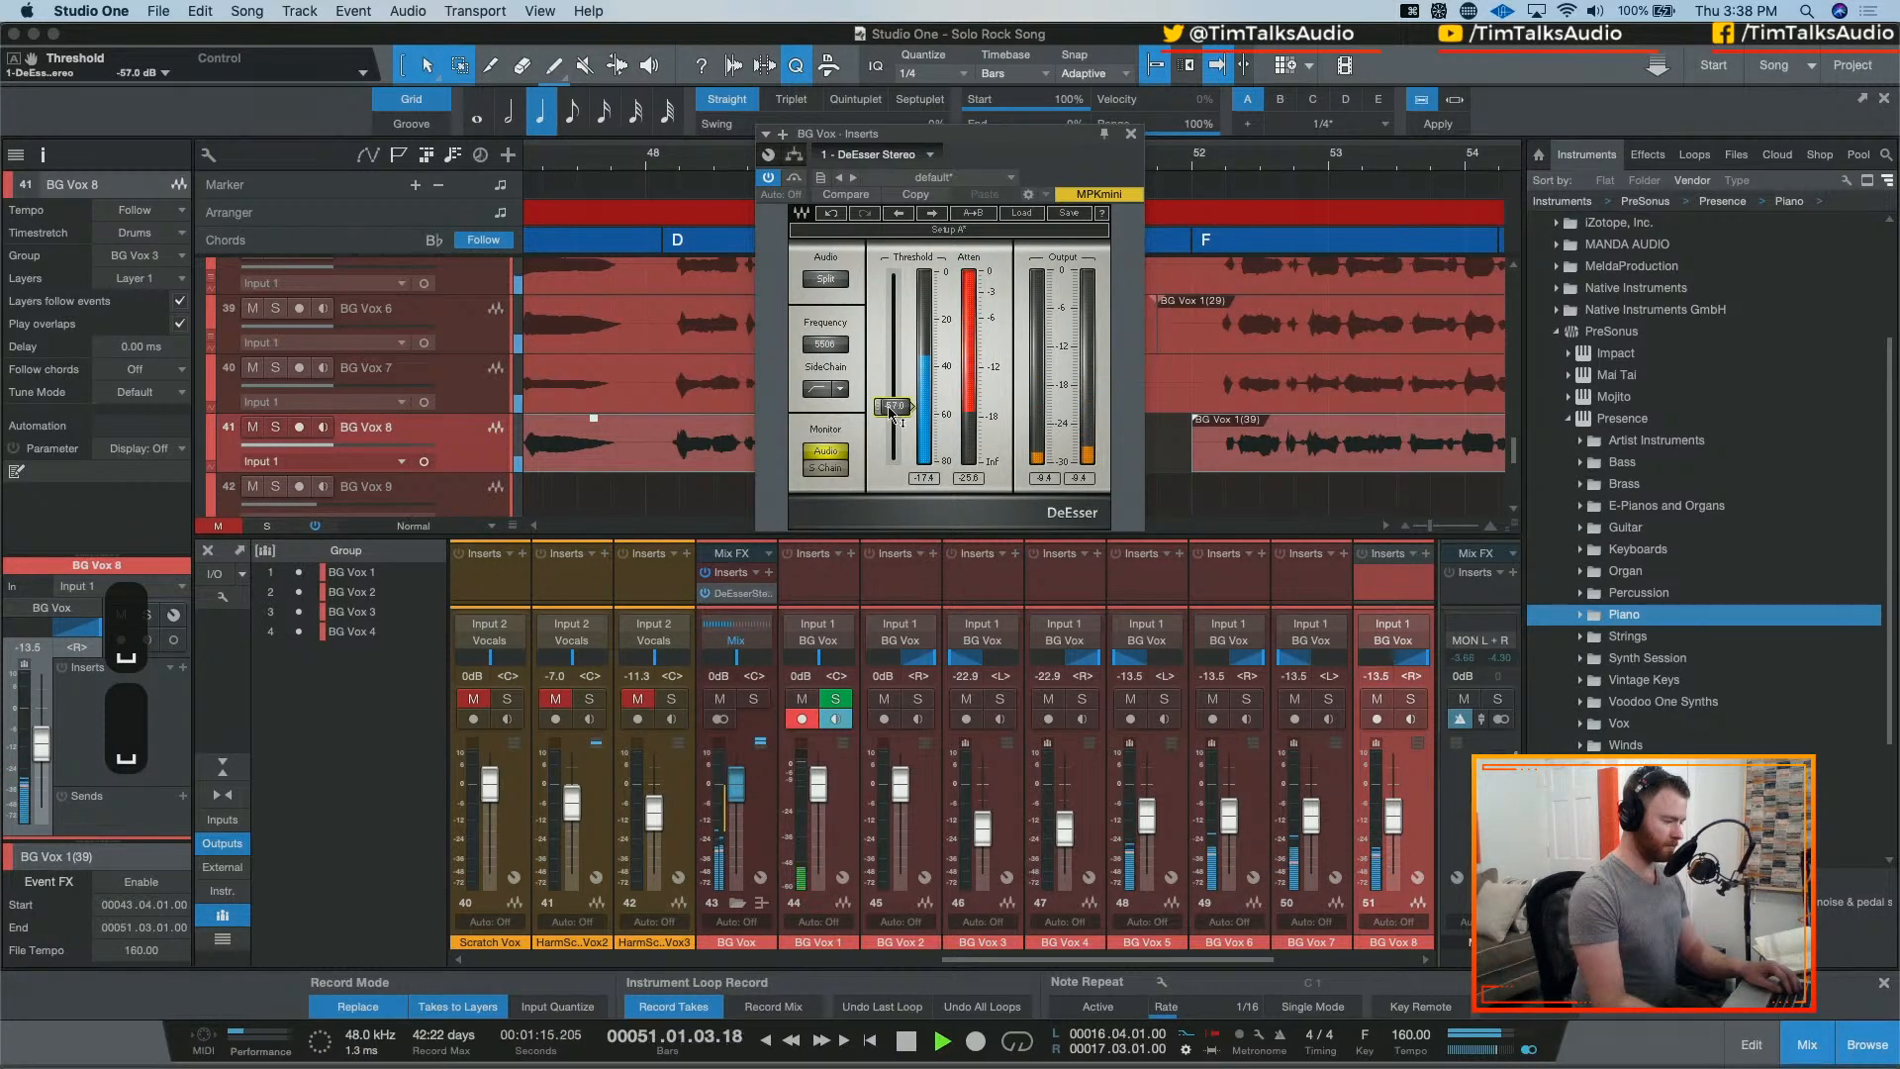
key(space)
Step: Set the BG Vox bus DeEsser's threshold to -45 dB while auditioning from bar 48 beat 2, and close the plug-in window
click(679, 158)
key(space)
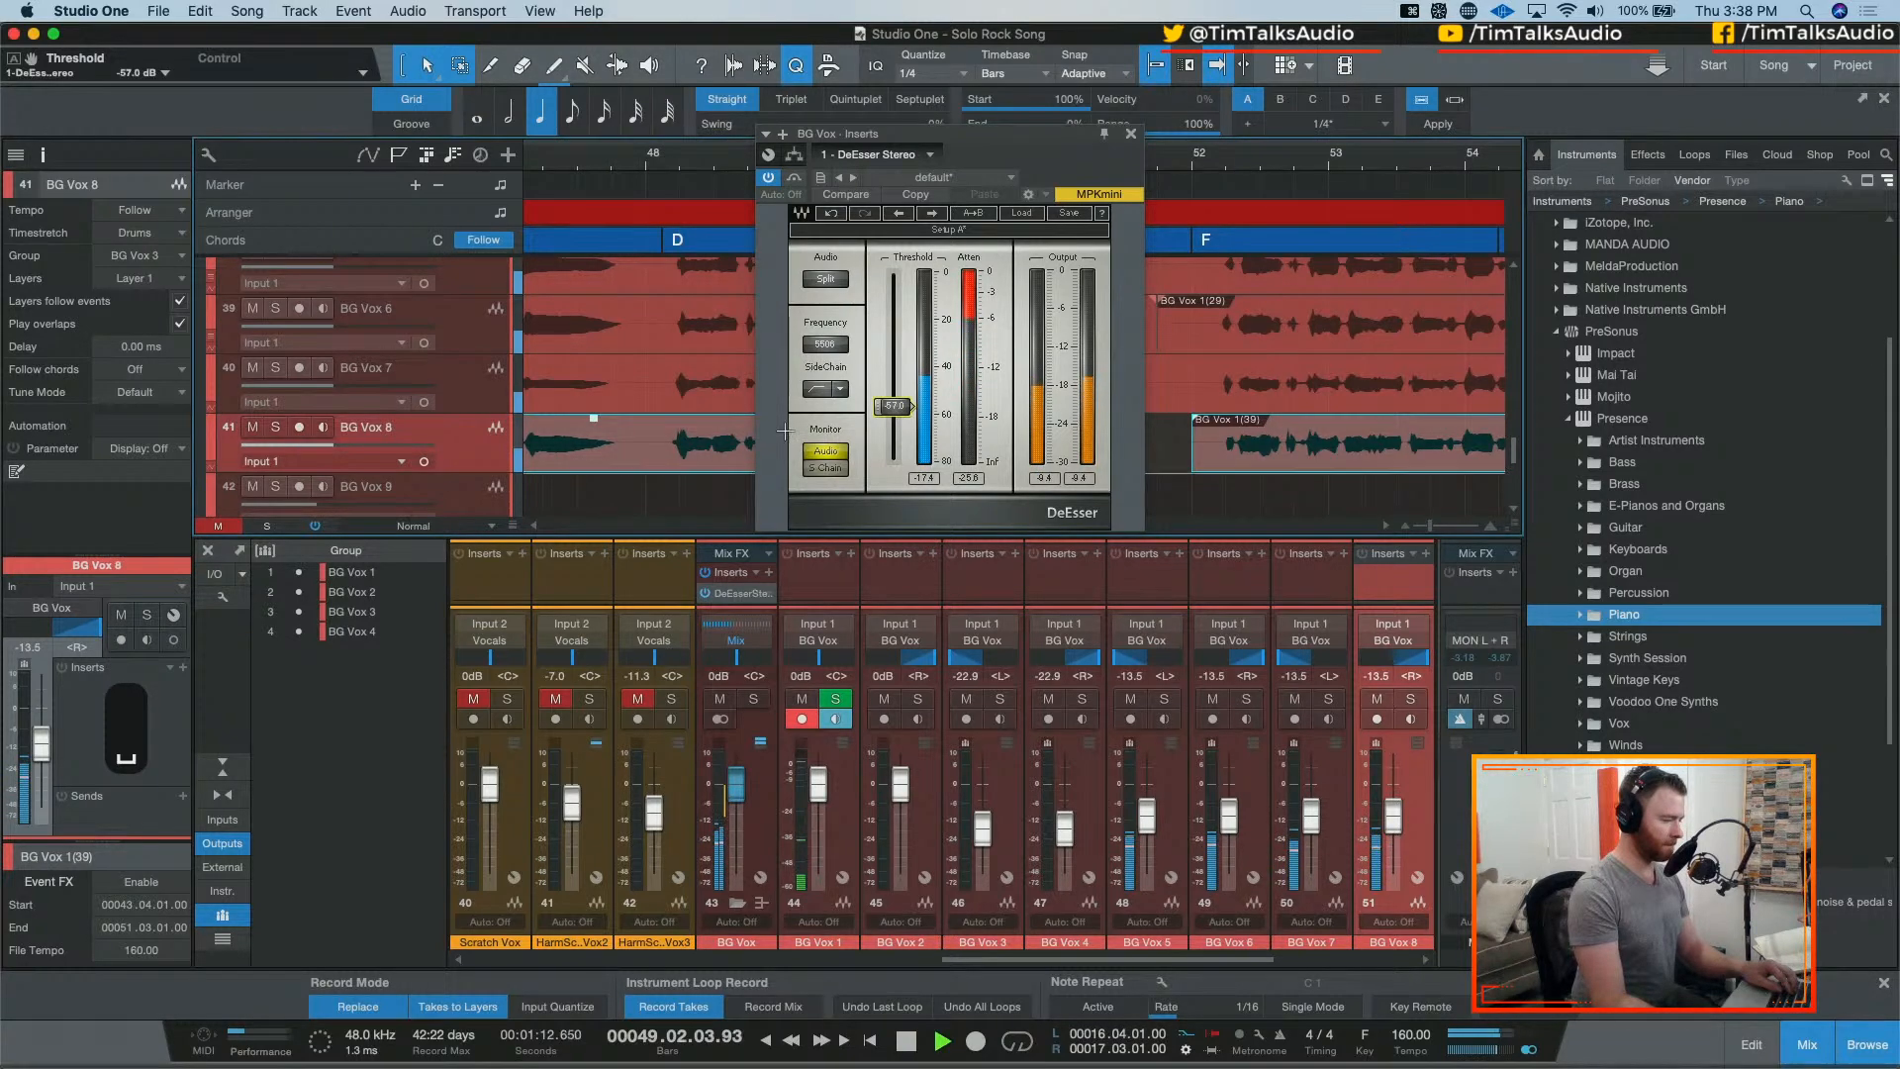
drag(893, 407, 909, 378)
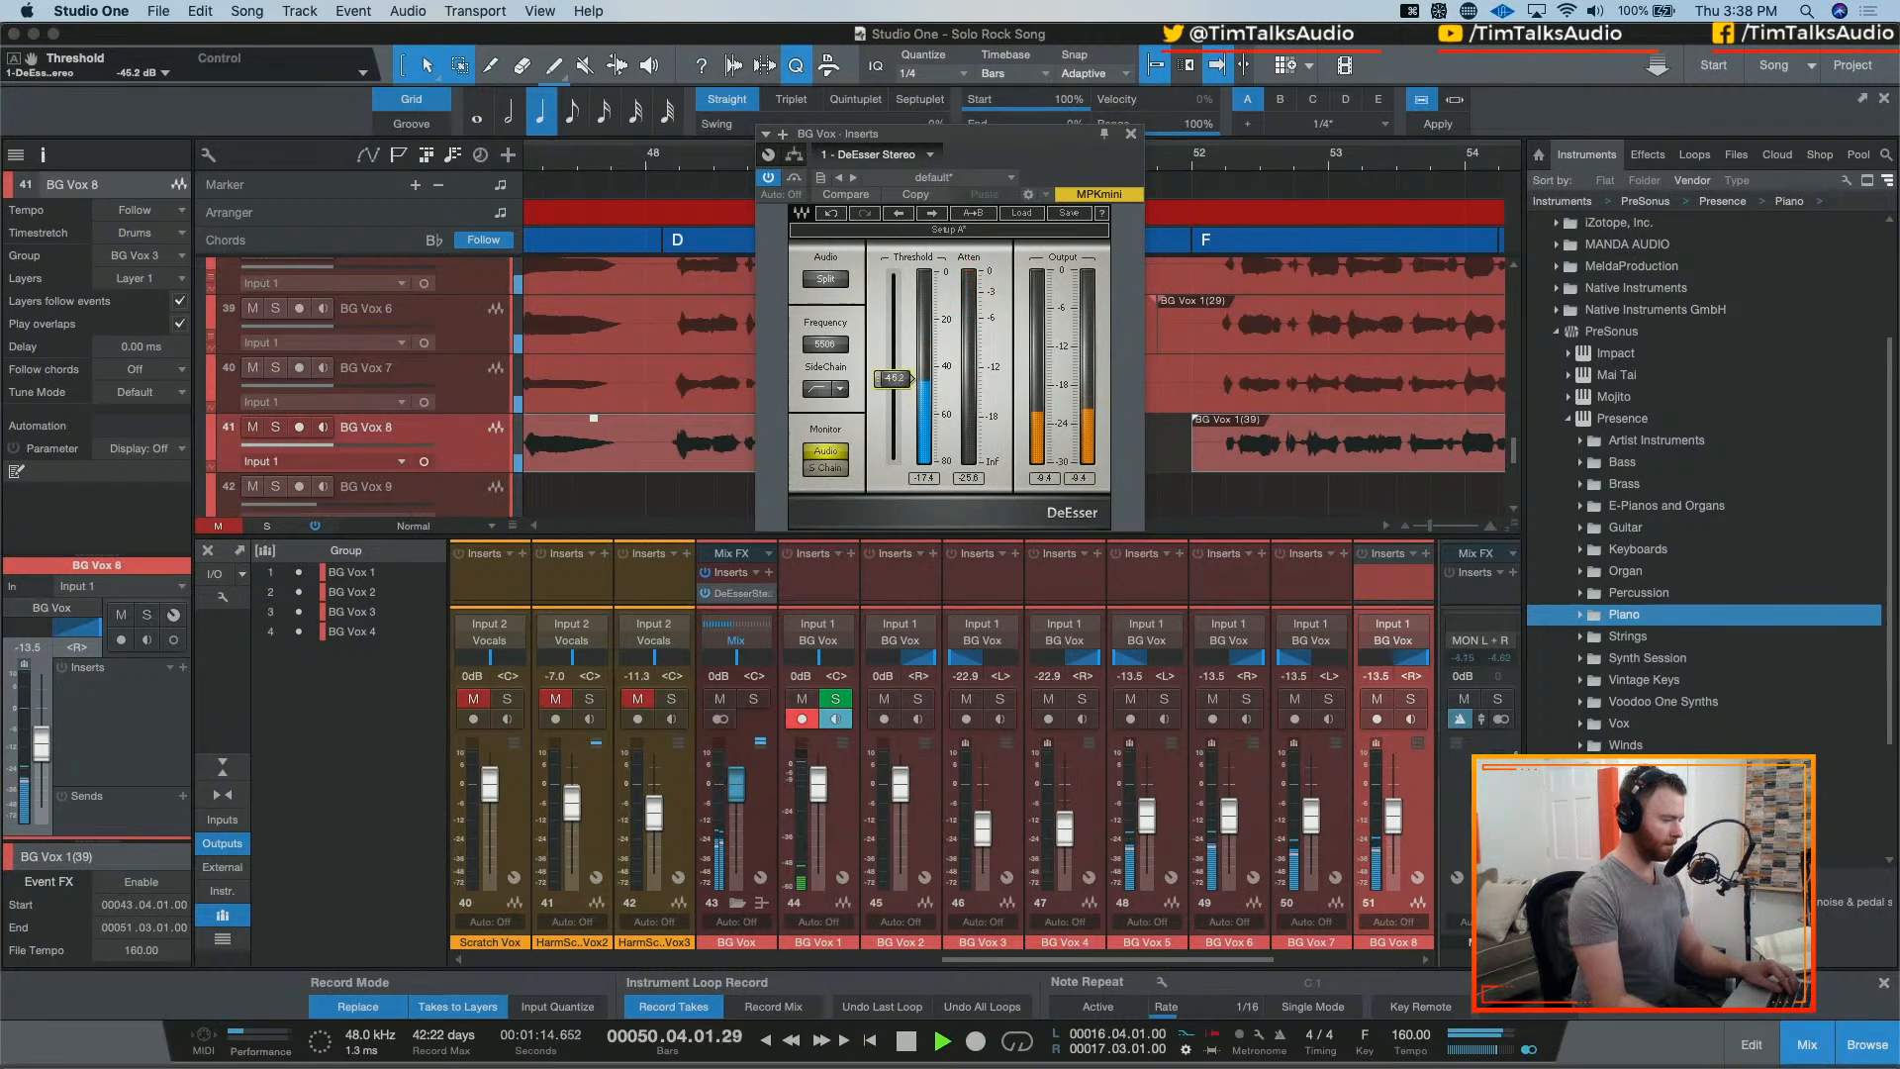
key(space)
key(space)
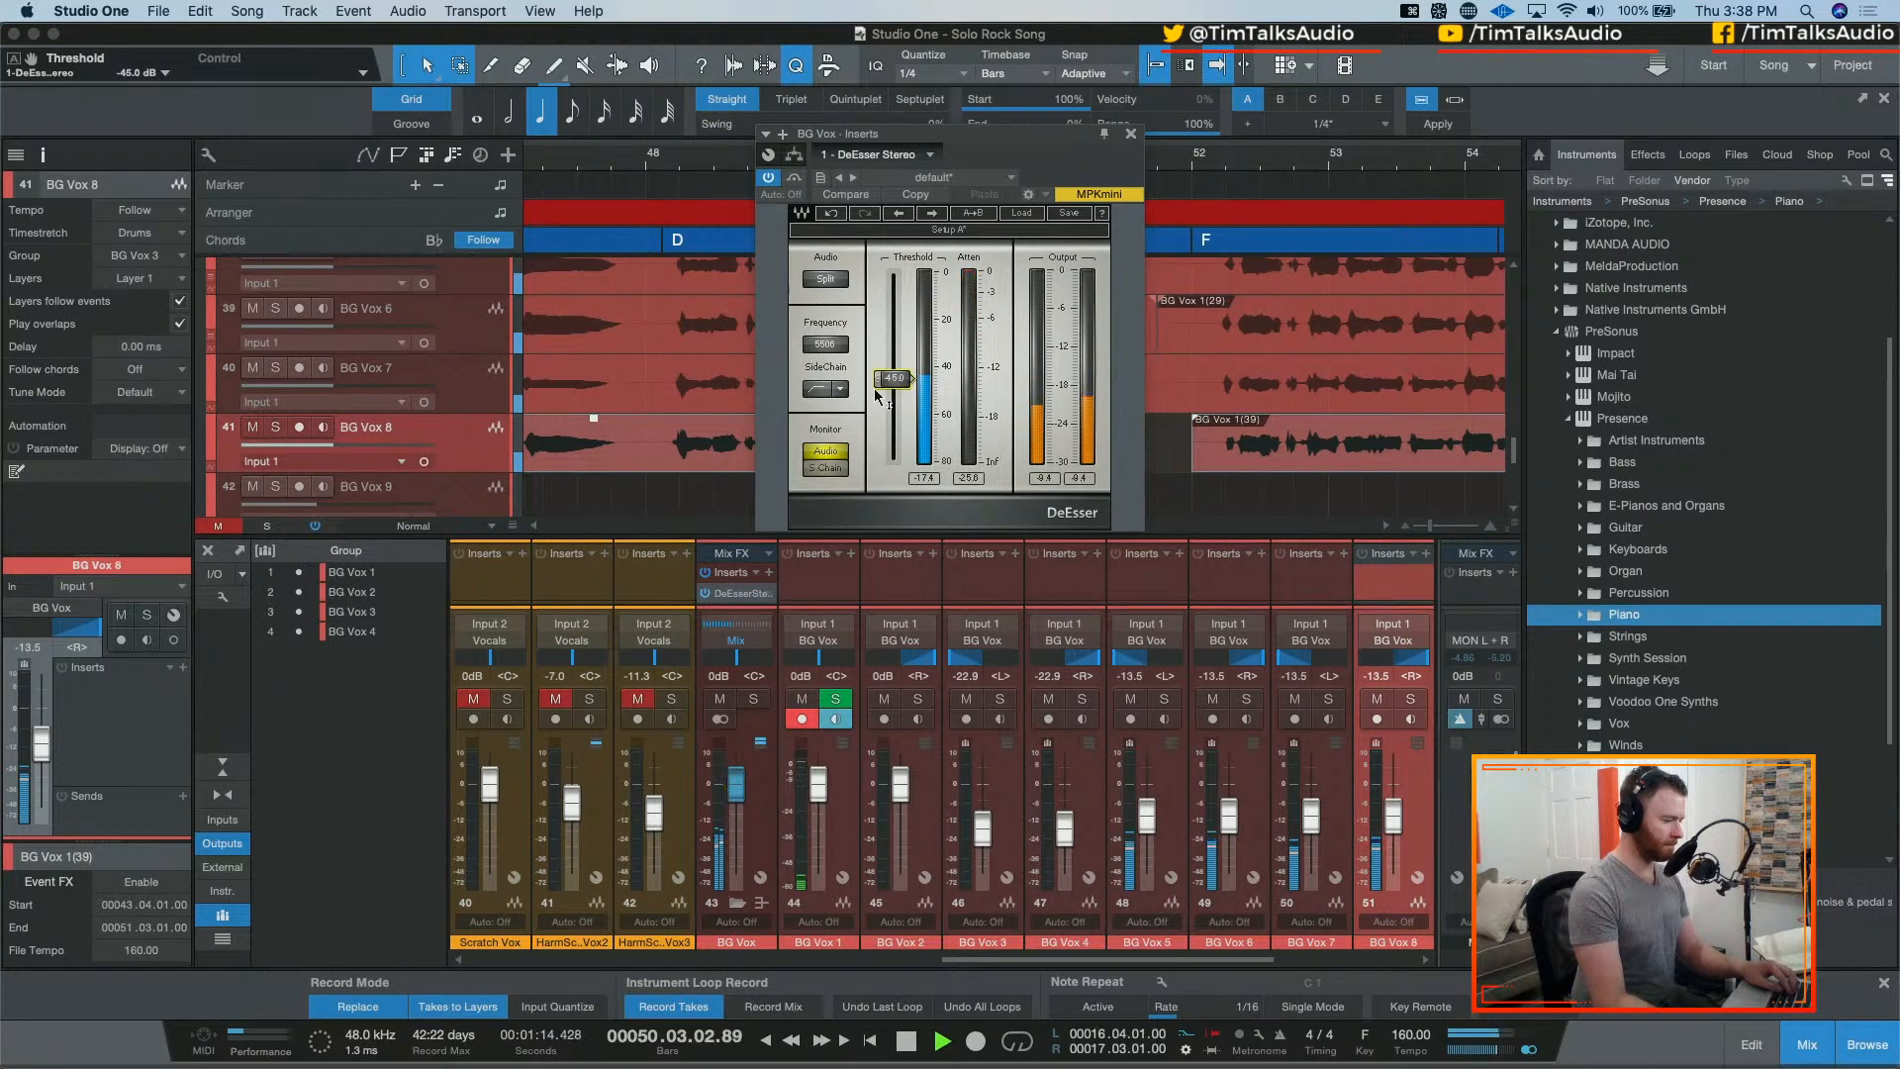
key(space)
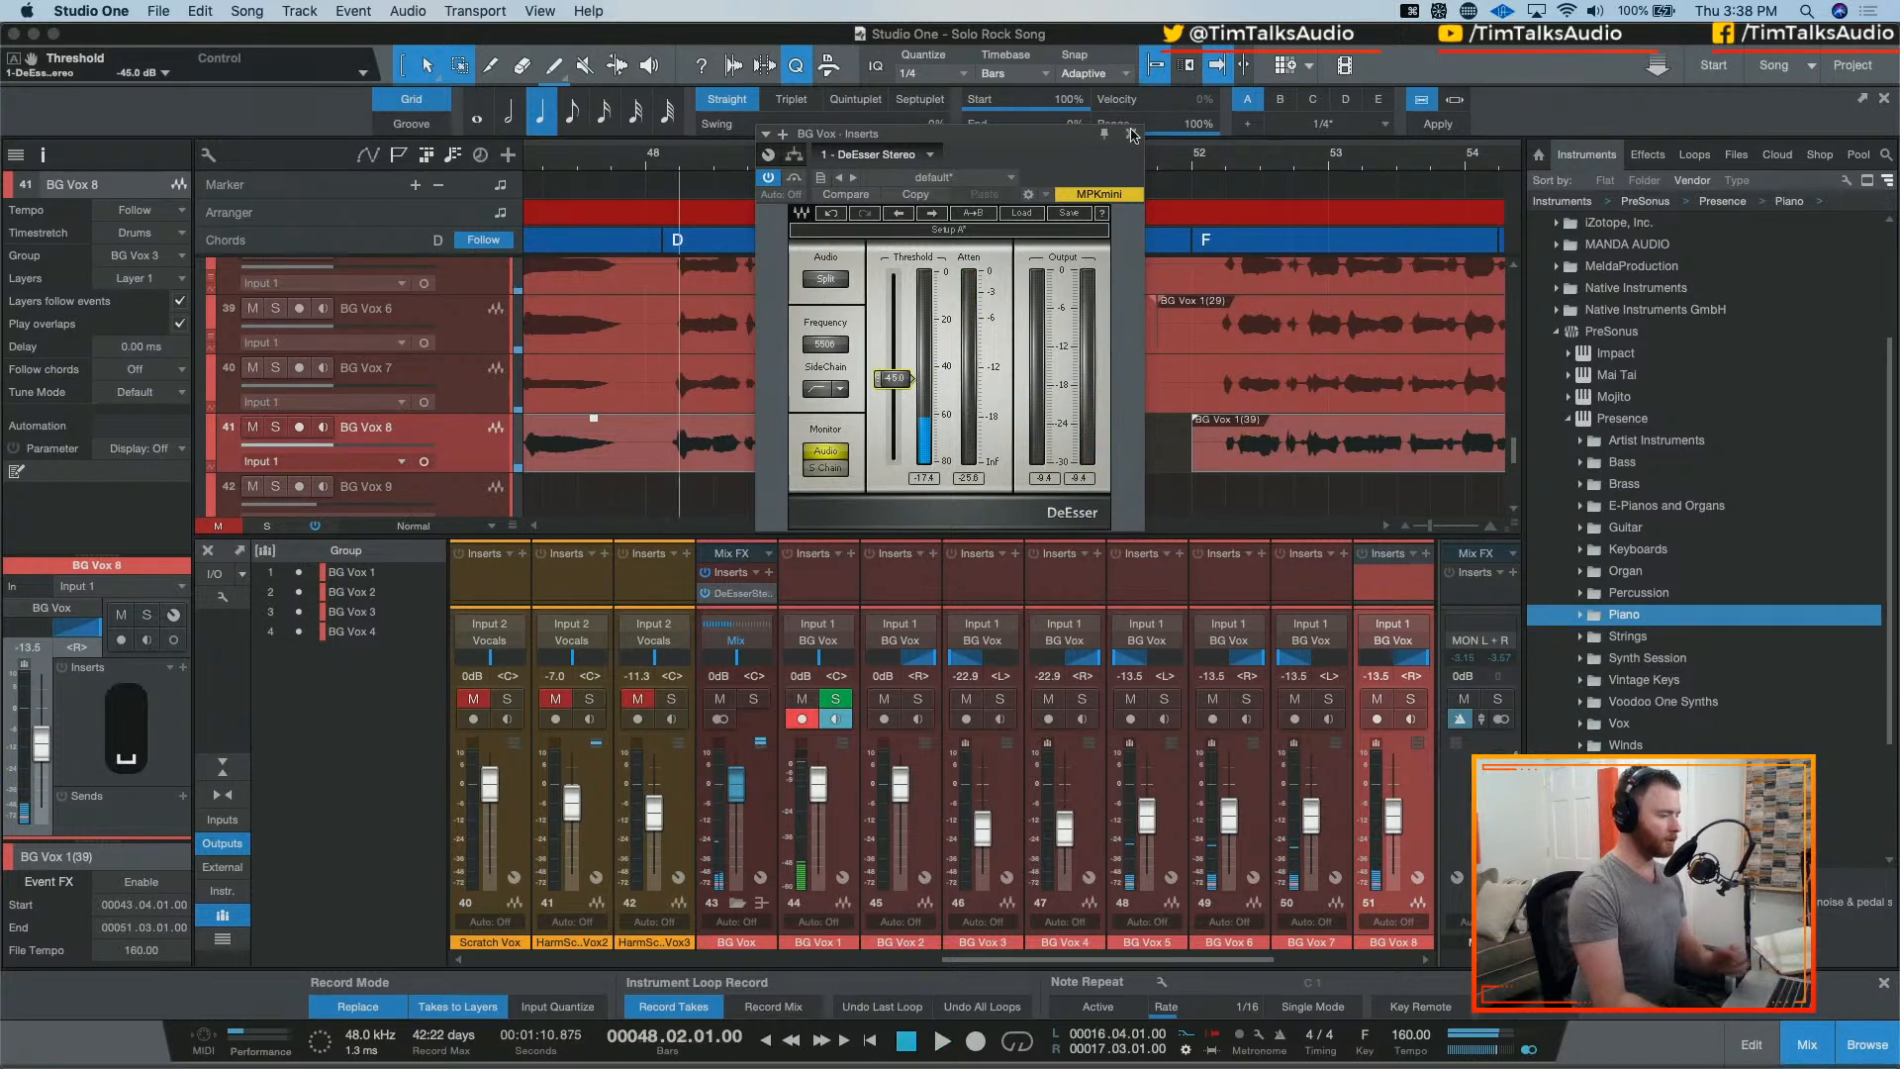
click(1132, 134)
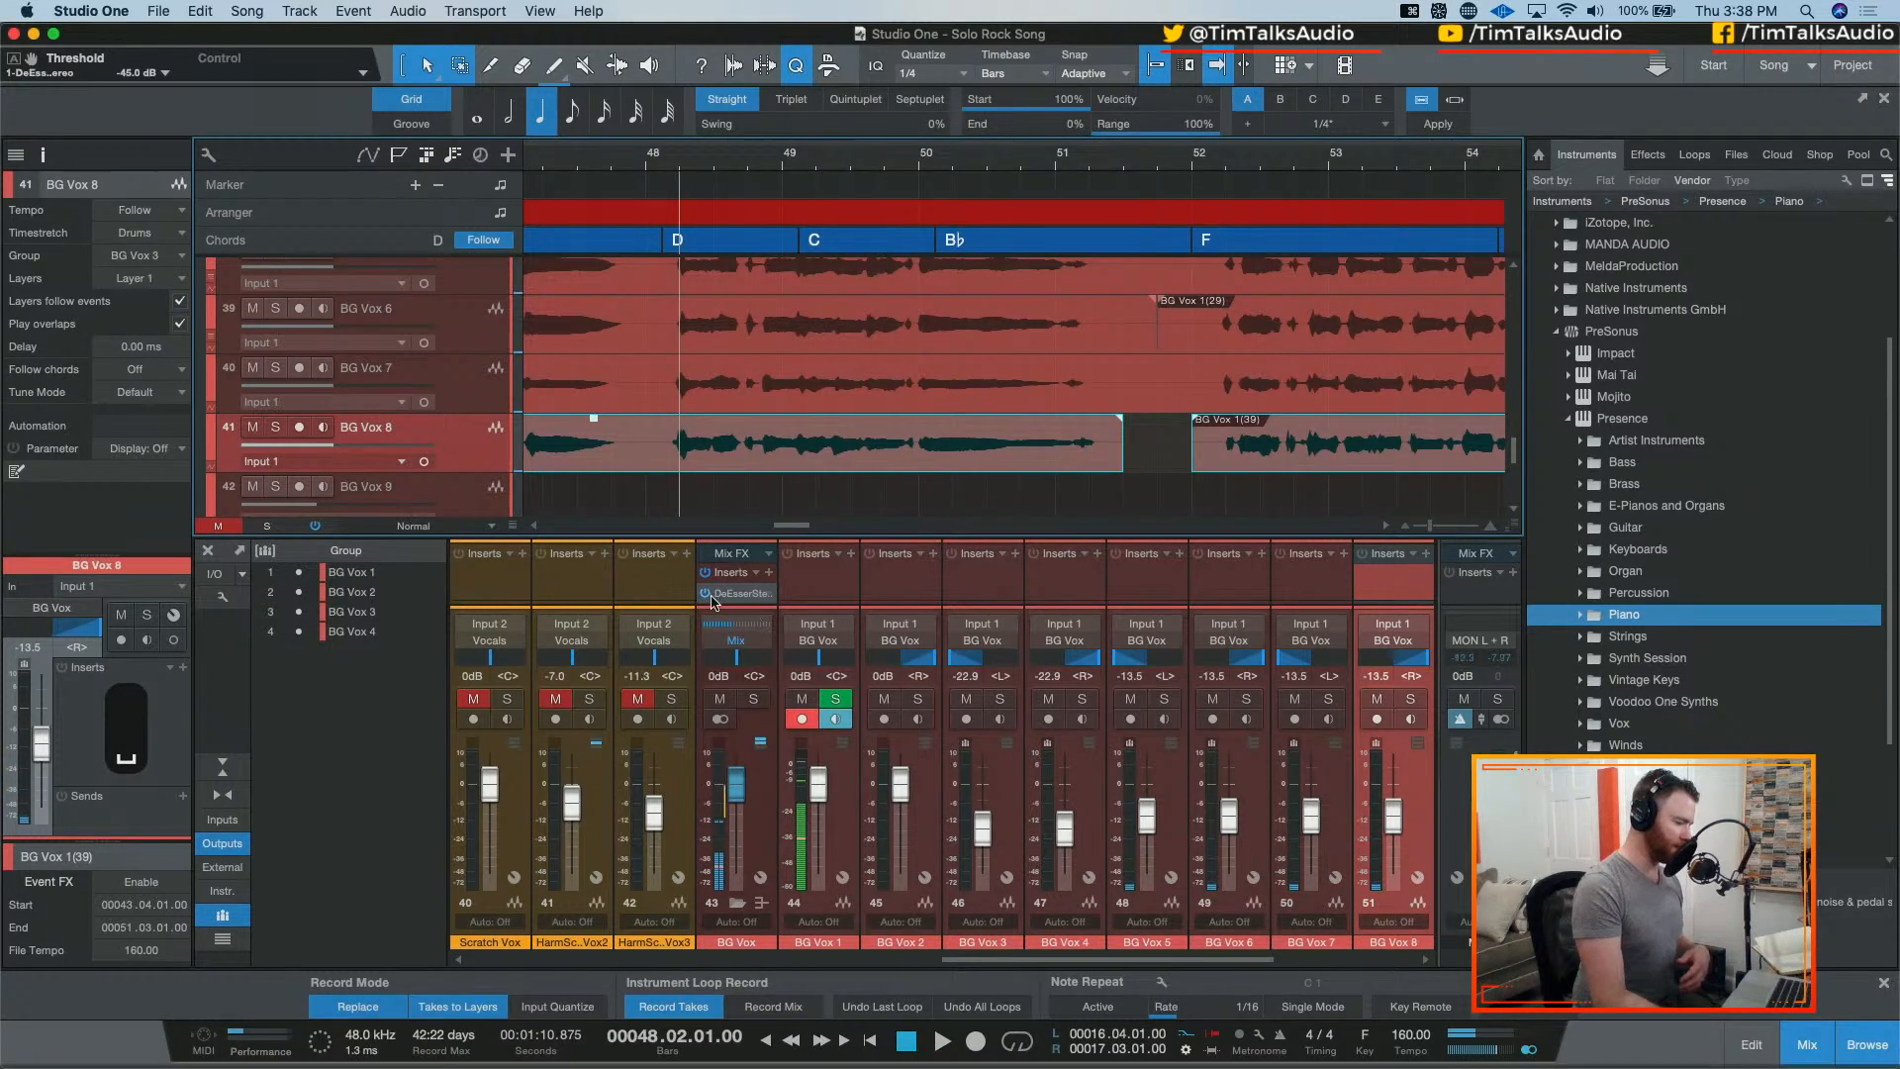
Step: Bypass the DeEsser on the BG Vox bus and play back from bar 48 beat 2
click(706, 593)
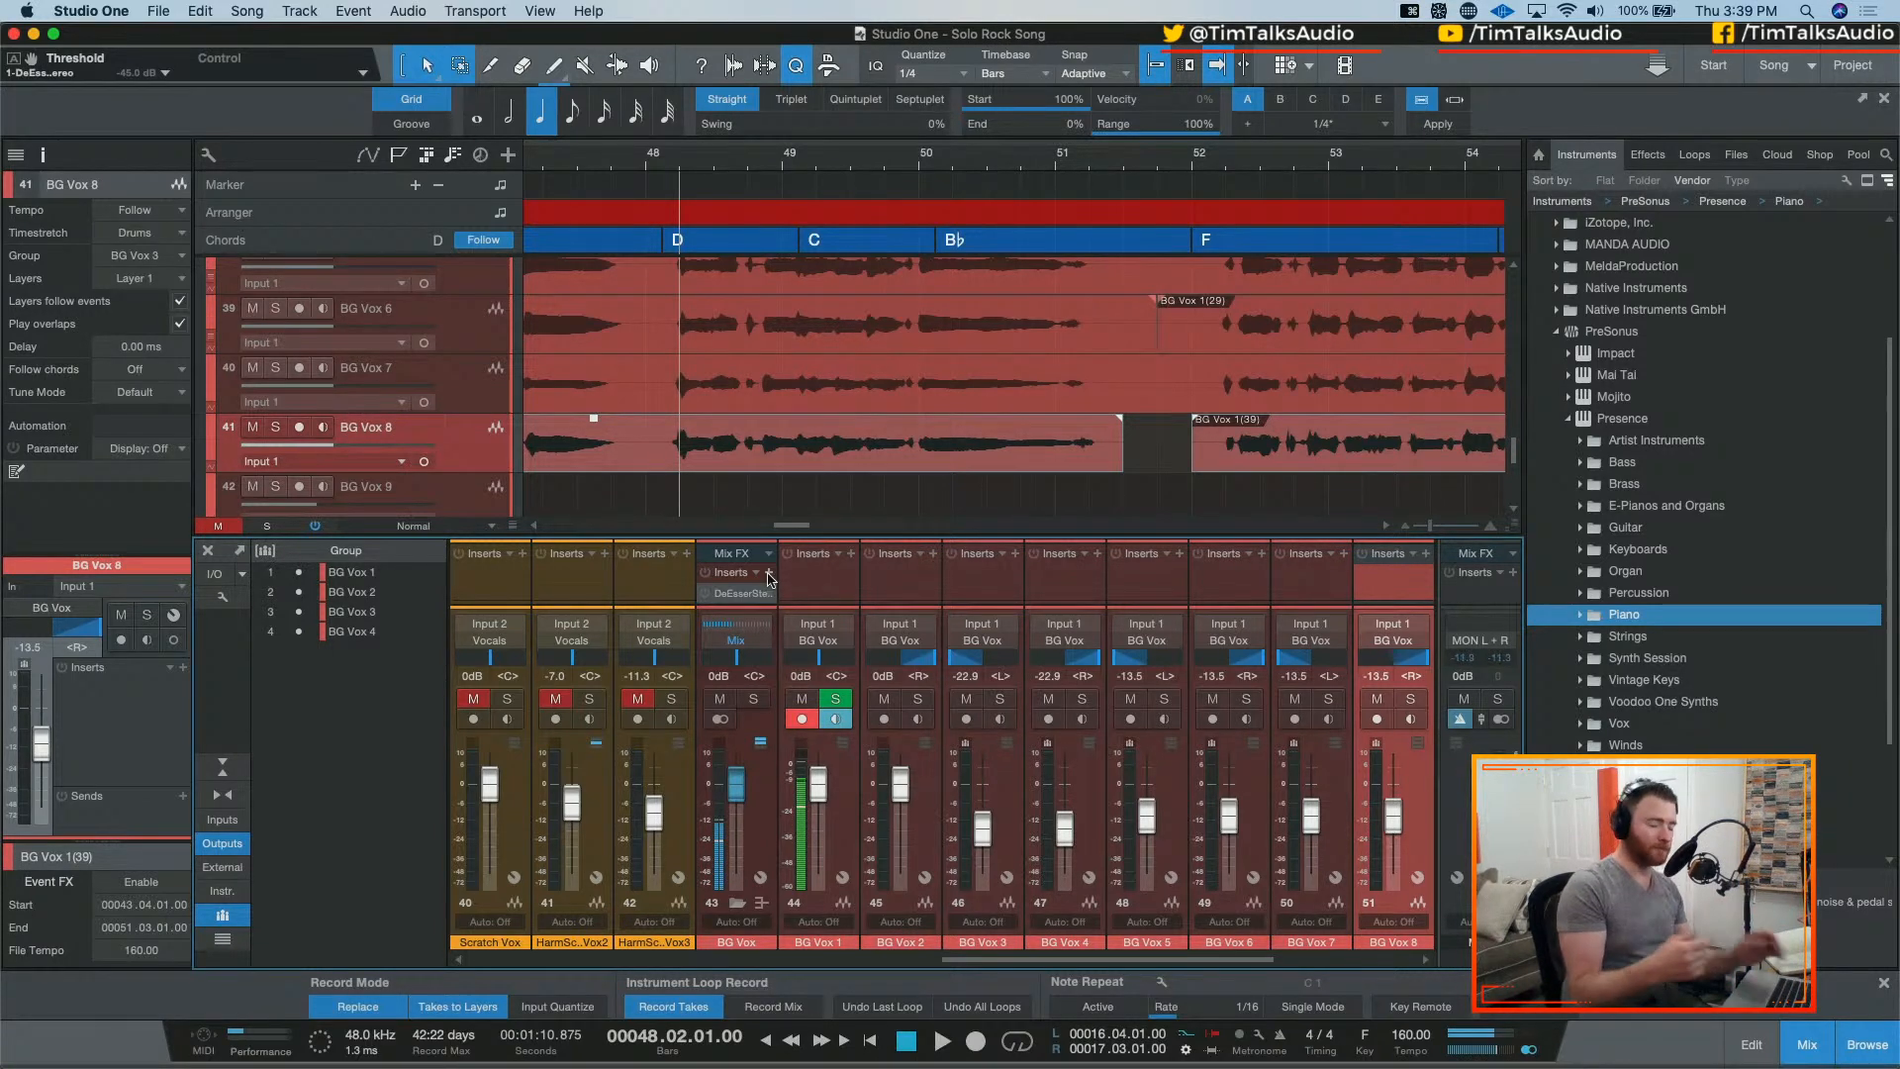
key(space)
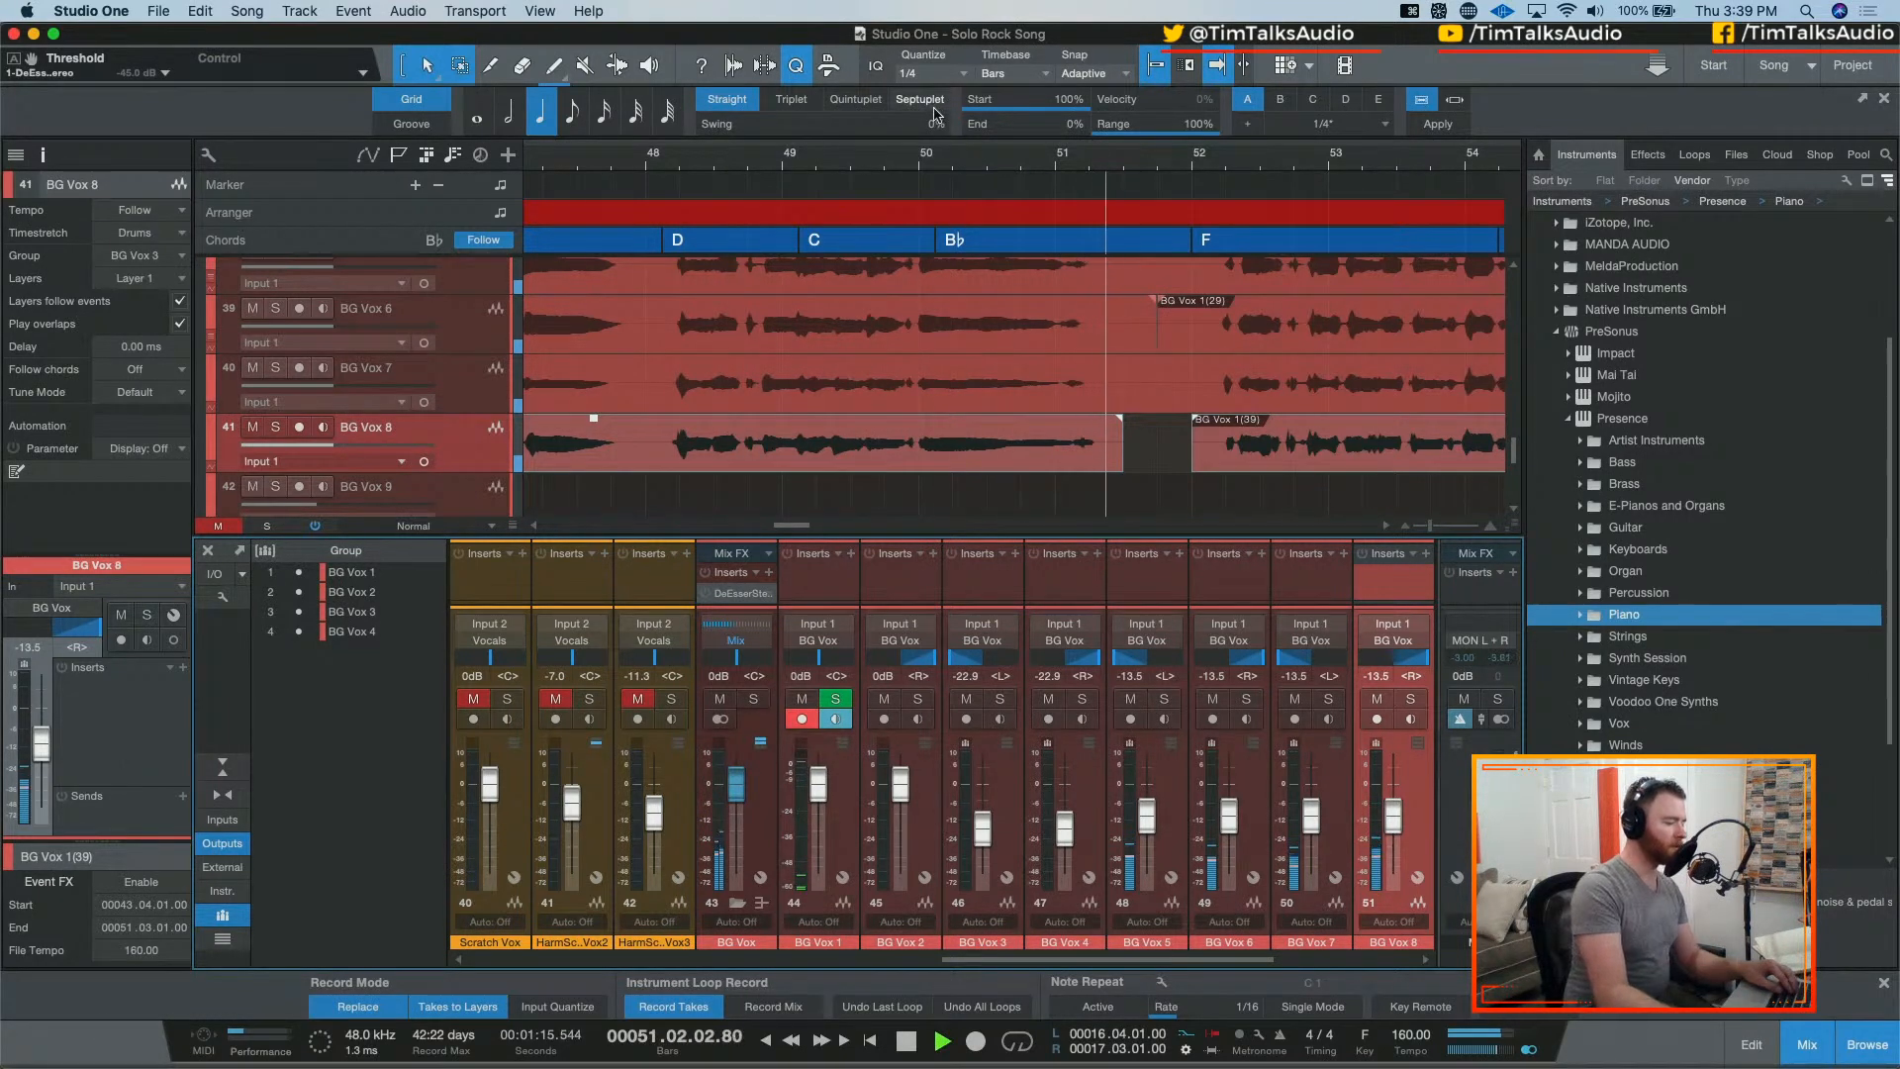
key(space)
Step: Solo the BG Vox and Vocals buses and play them back together from bar 48 beat 2
click(753, 698)
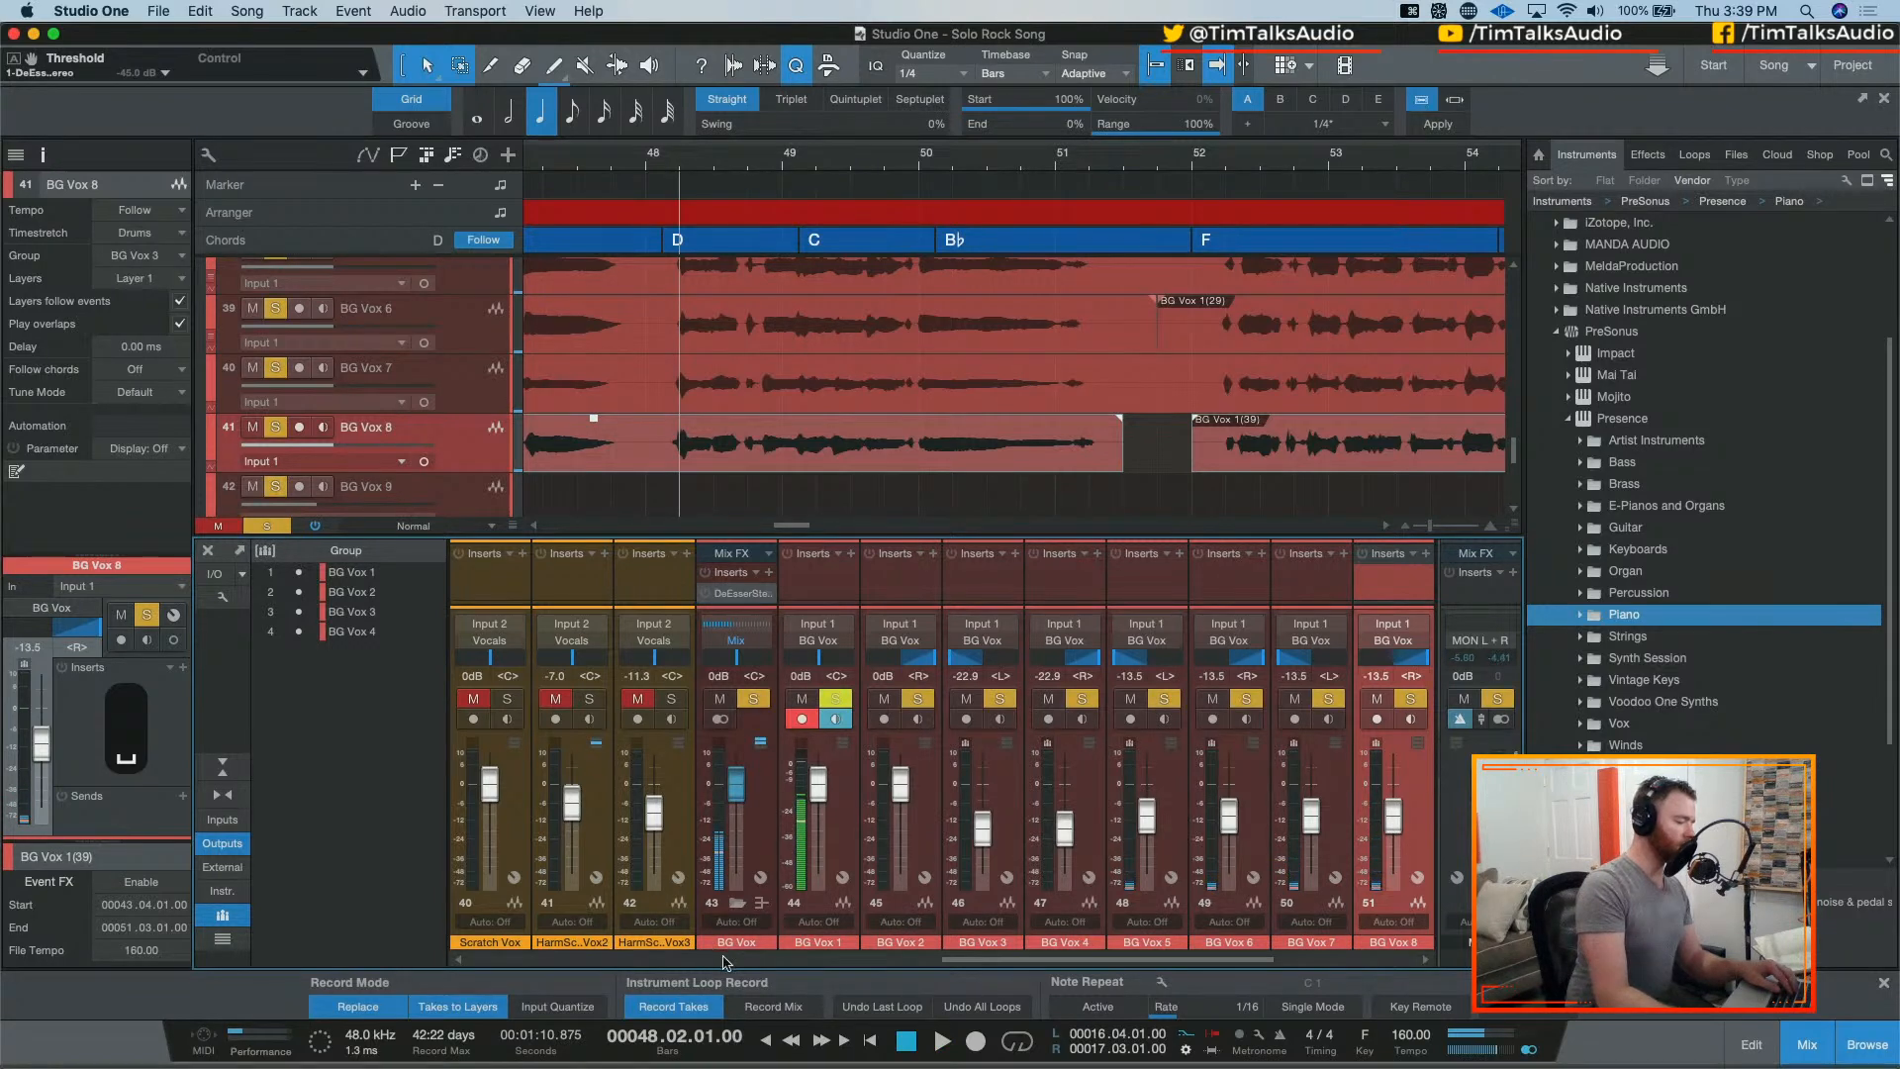
scroll(739, 946, left, 5)
click(736, 699)
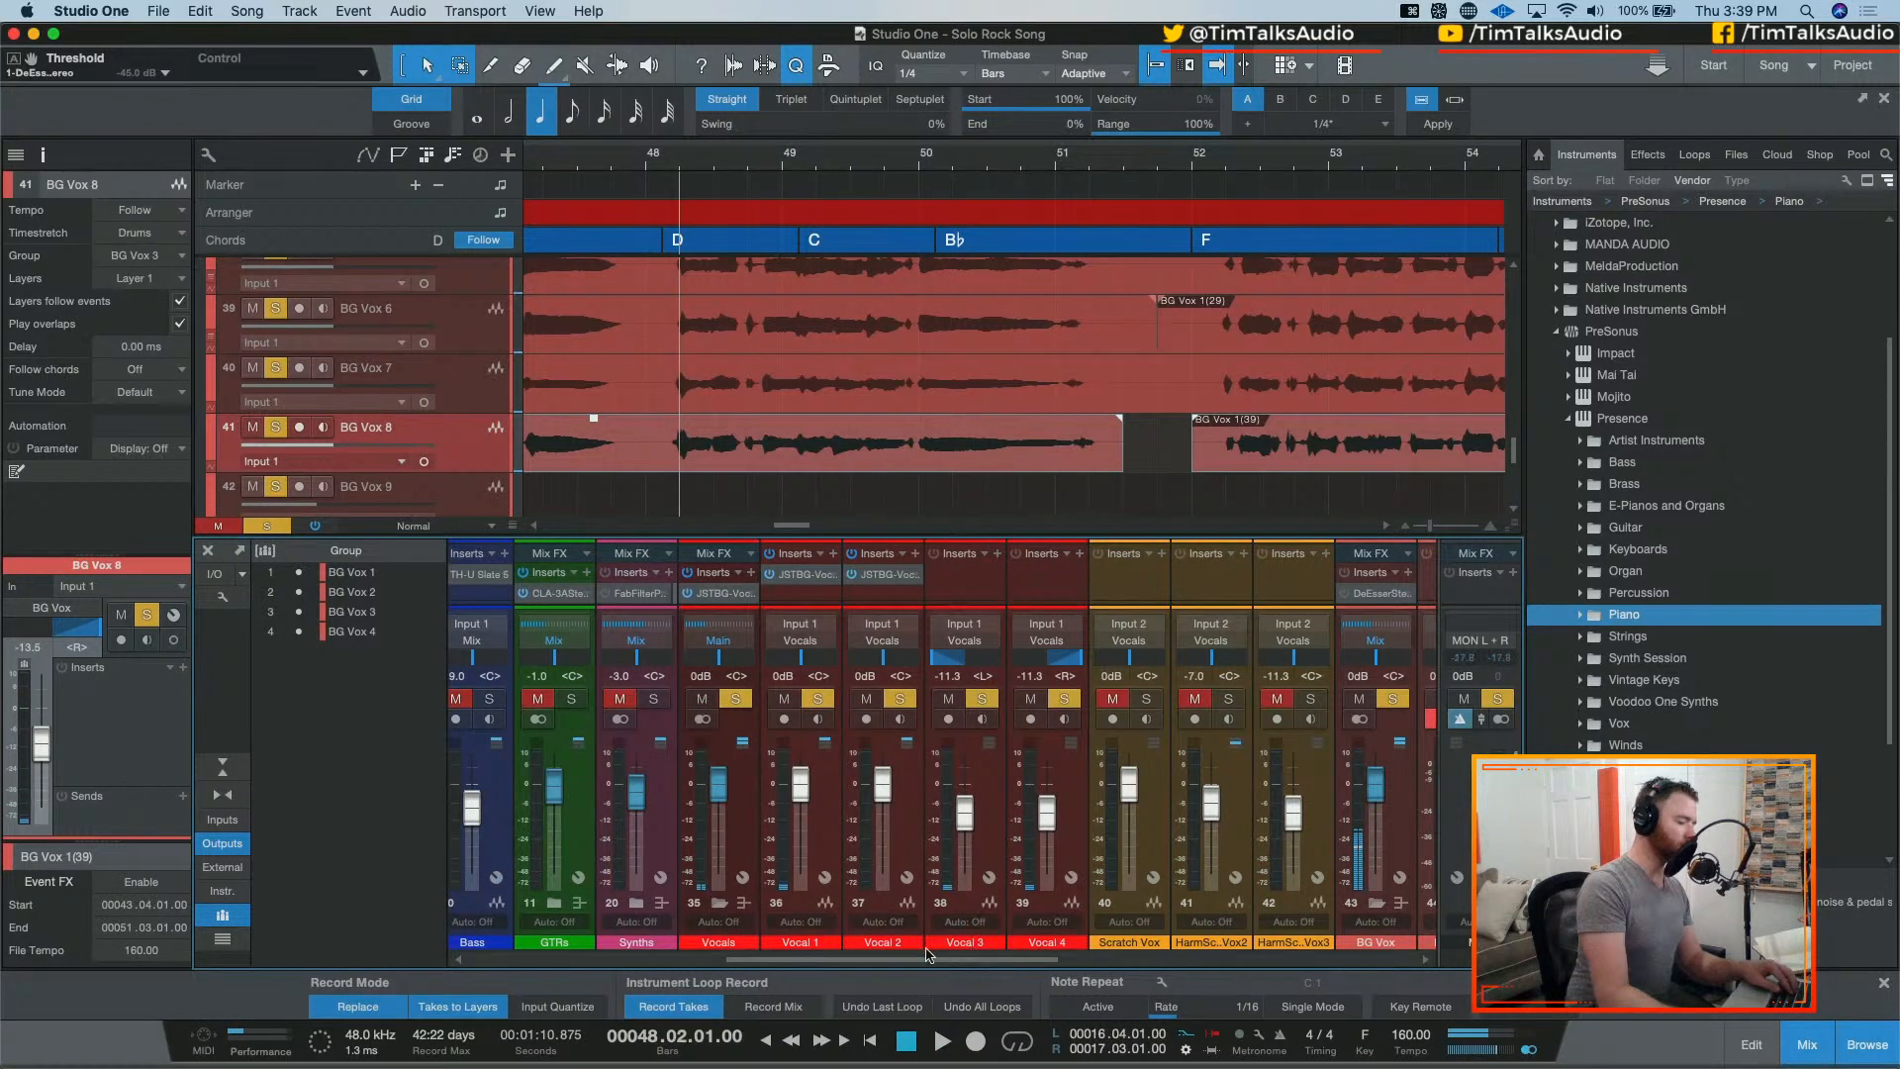
scroll(930, 960, right, 2)
drag(930, 960, 1069, 956)
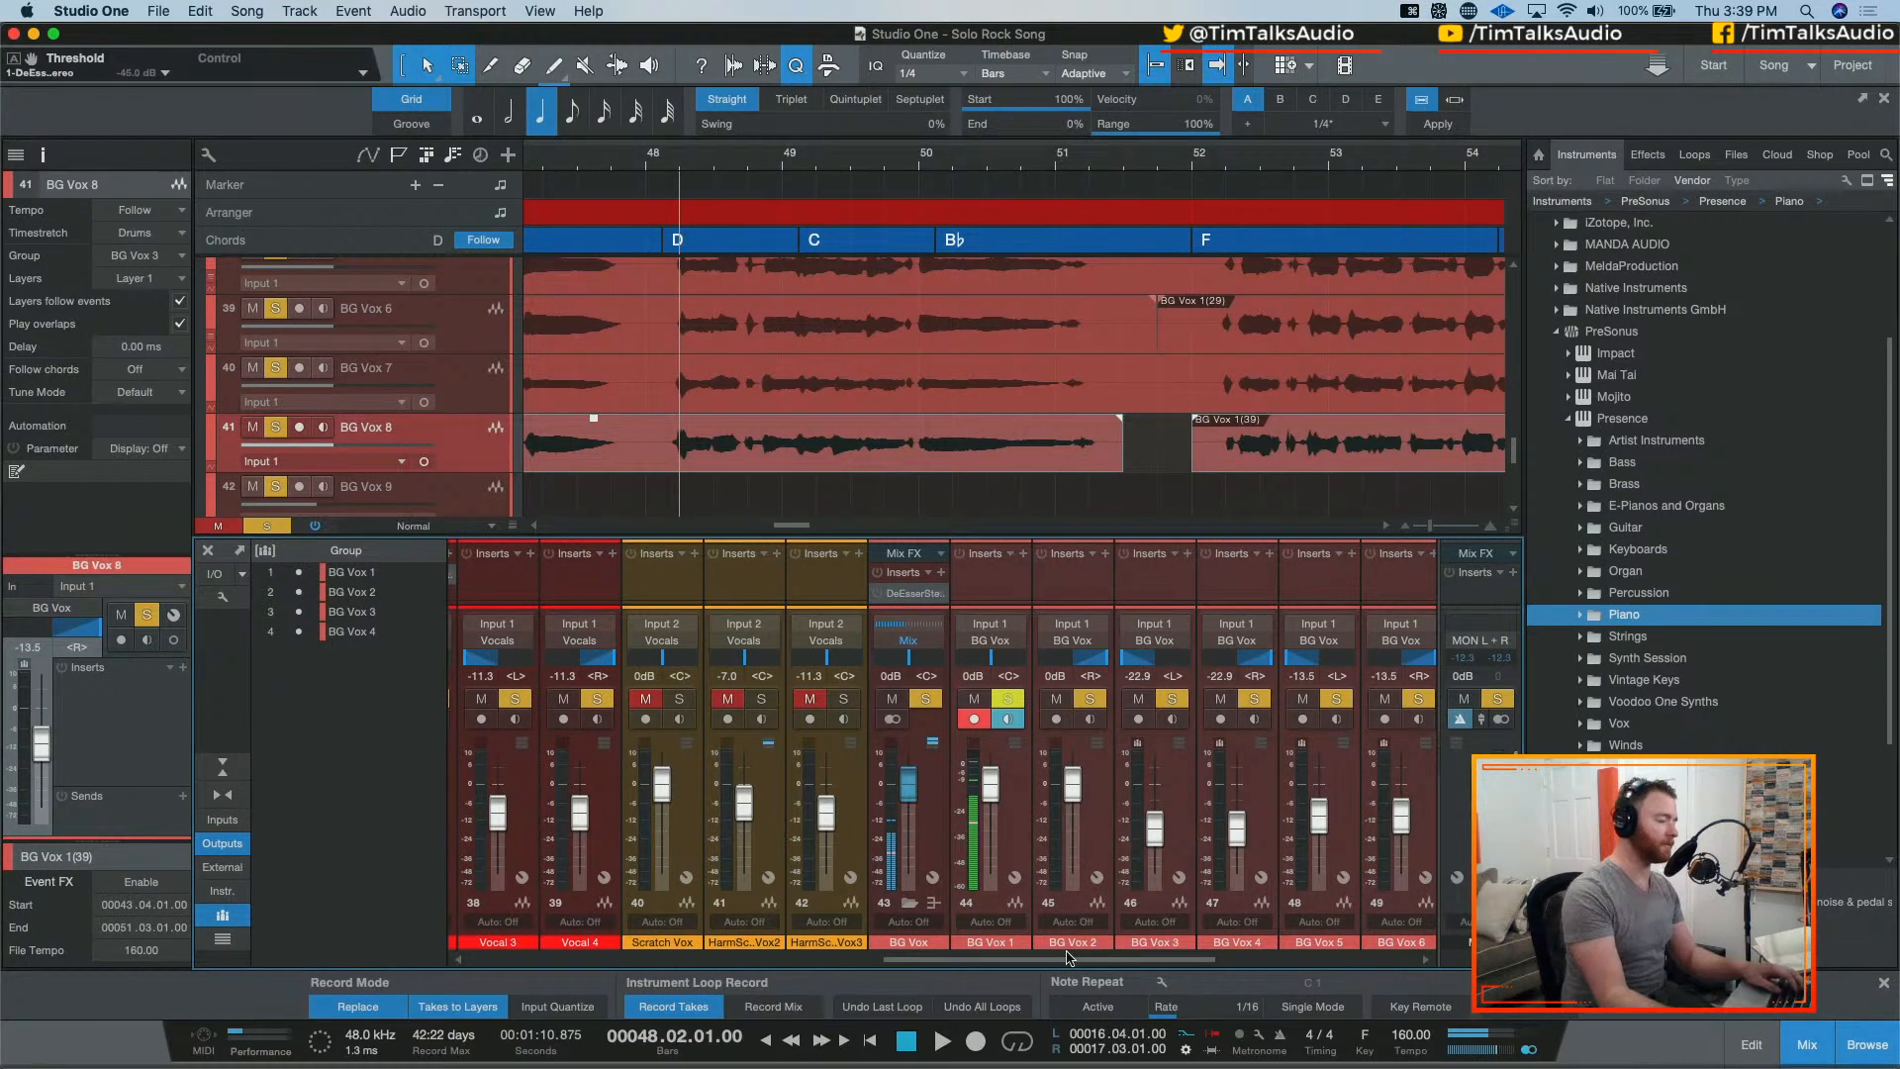
key(space)
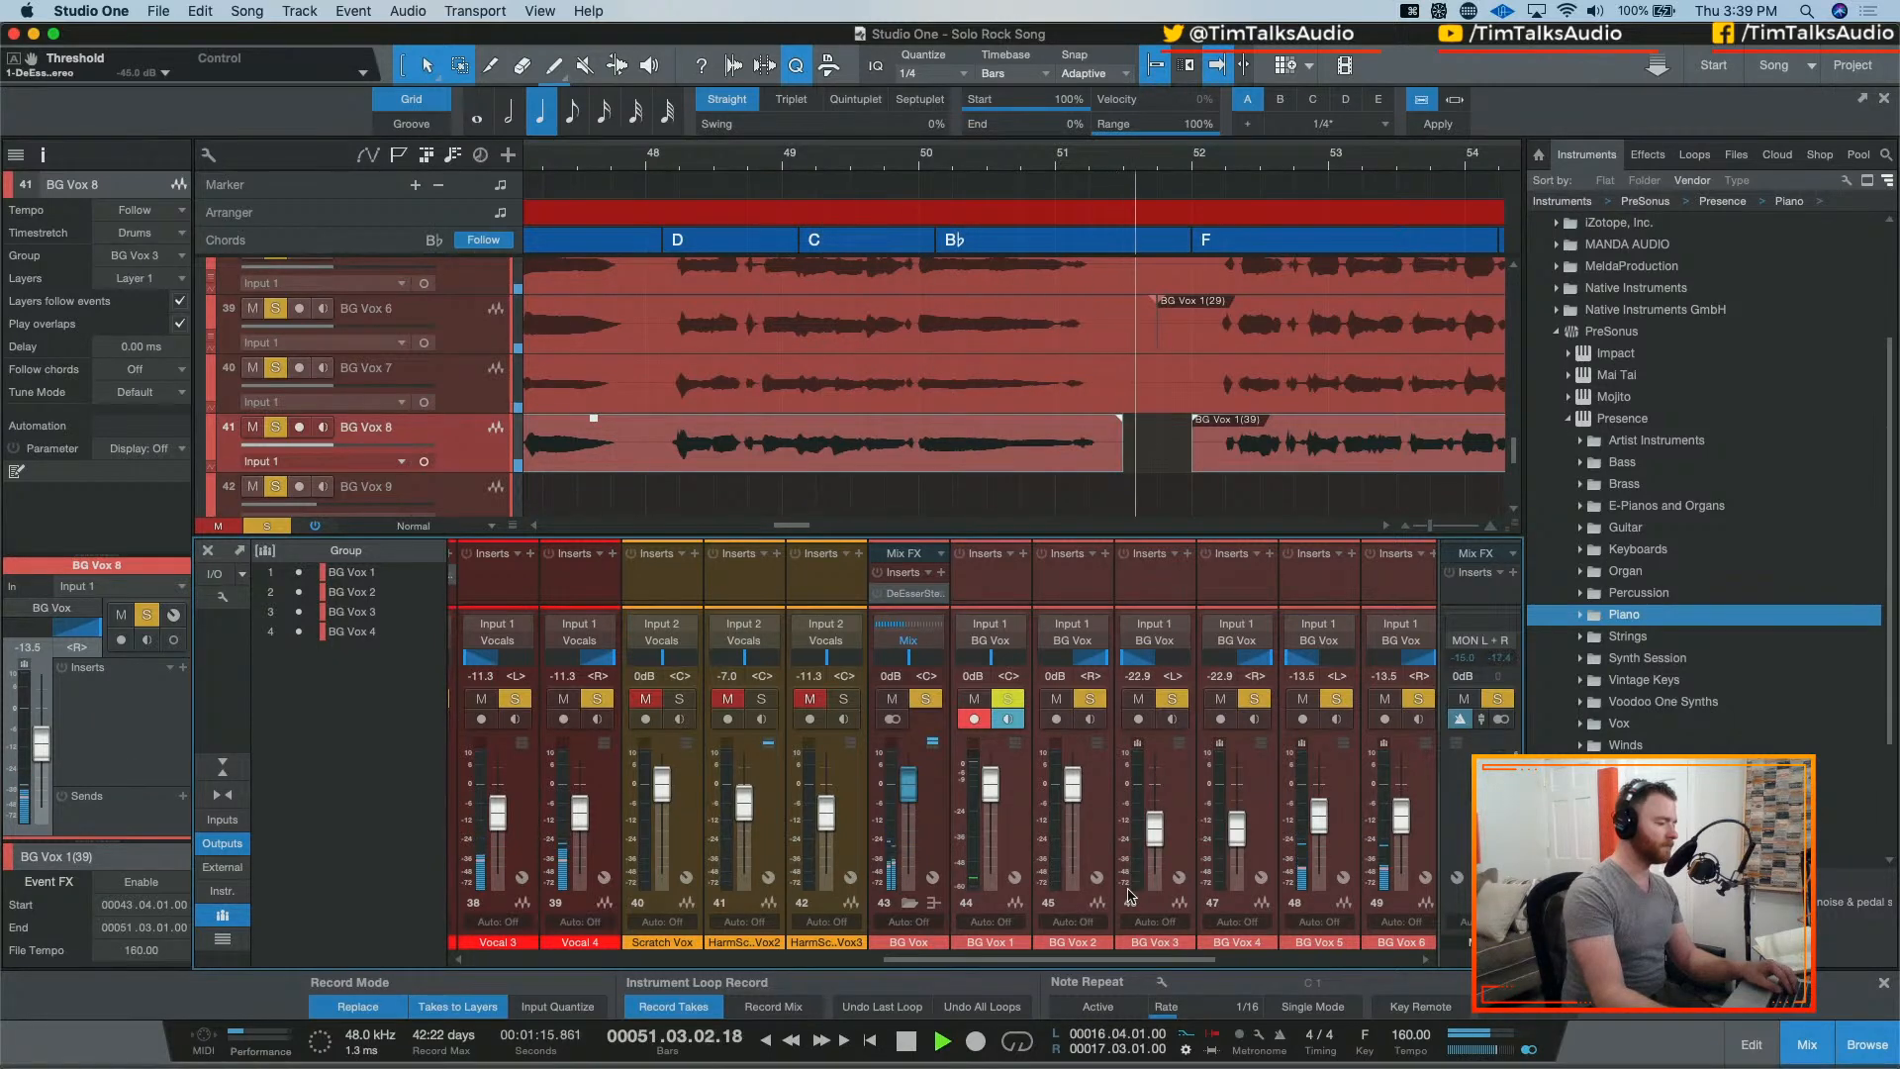
key(space)
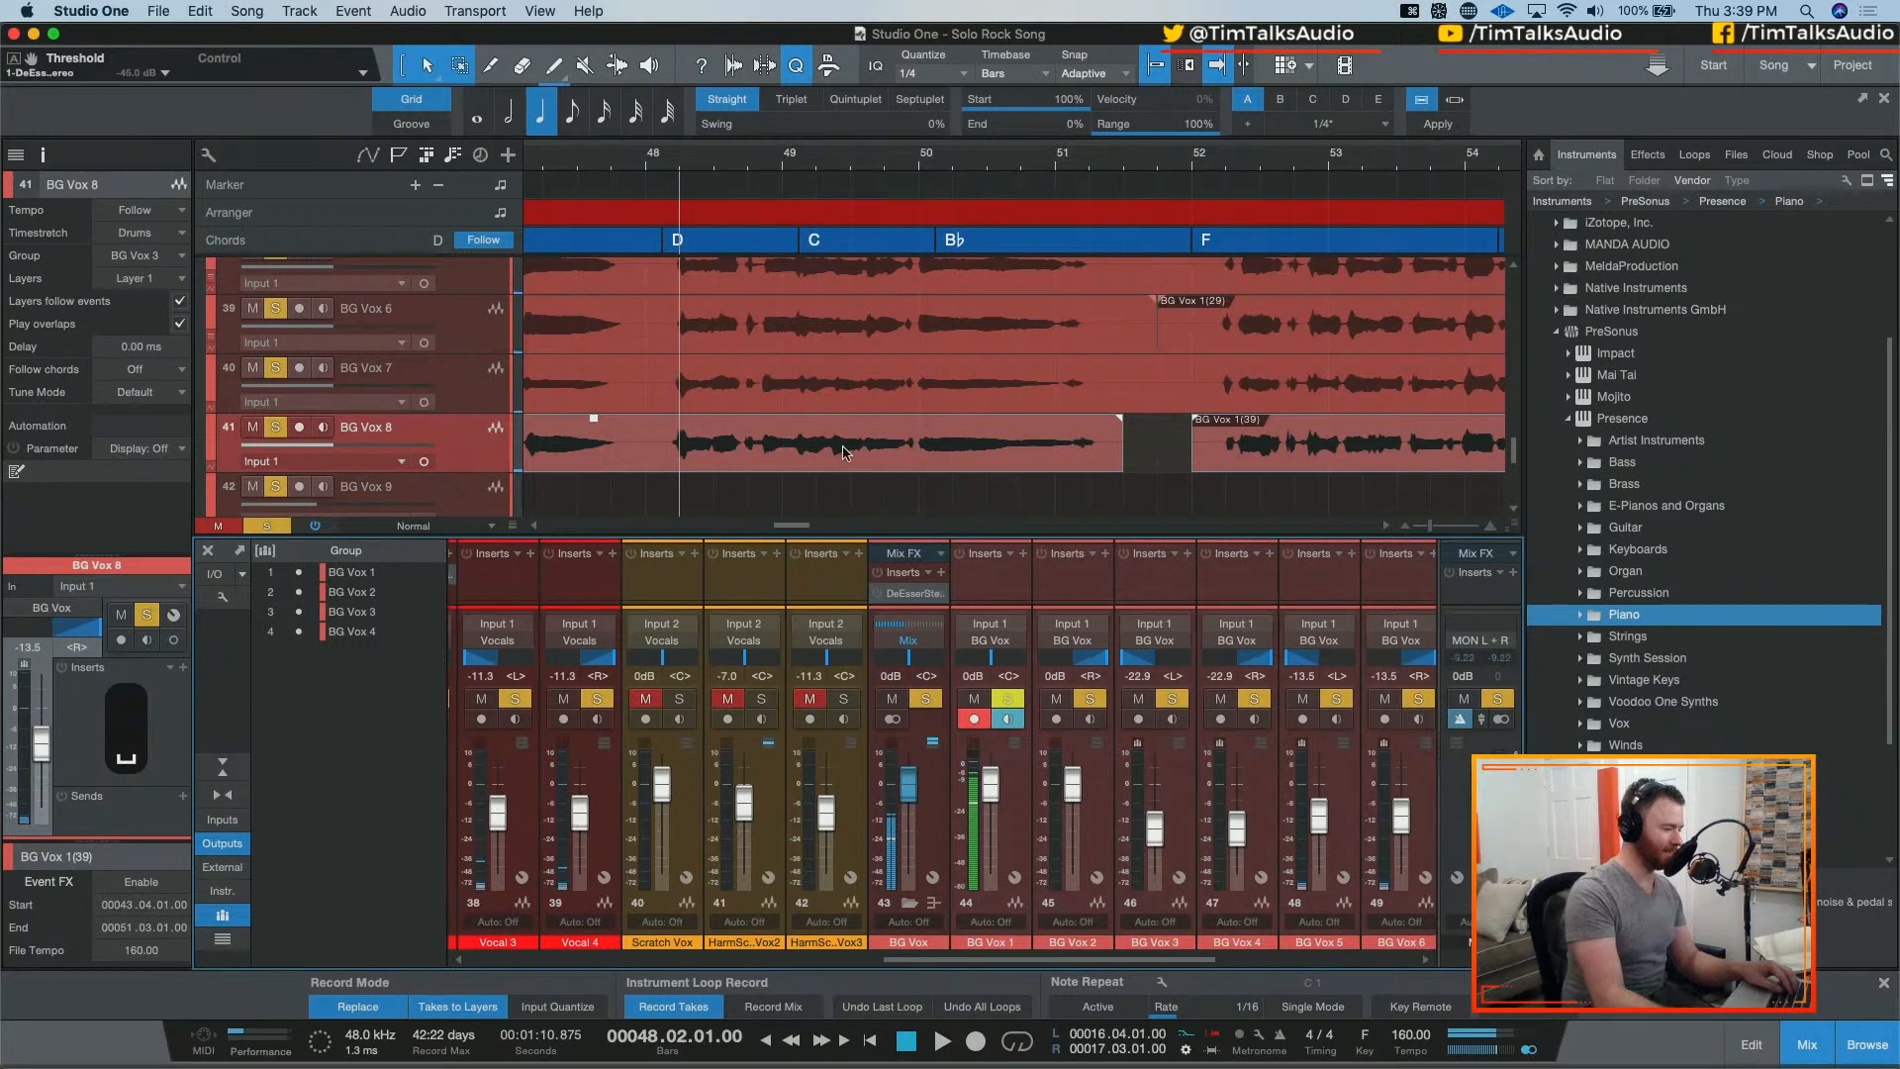
Step: Play back the soloed lead and backing vocals from bar 50 to check how the phrase end blends
click(915, 143)
key(space)
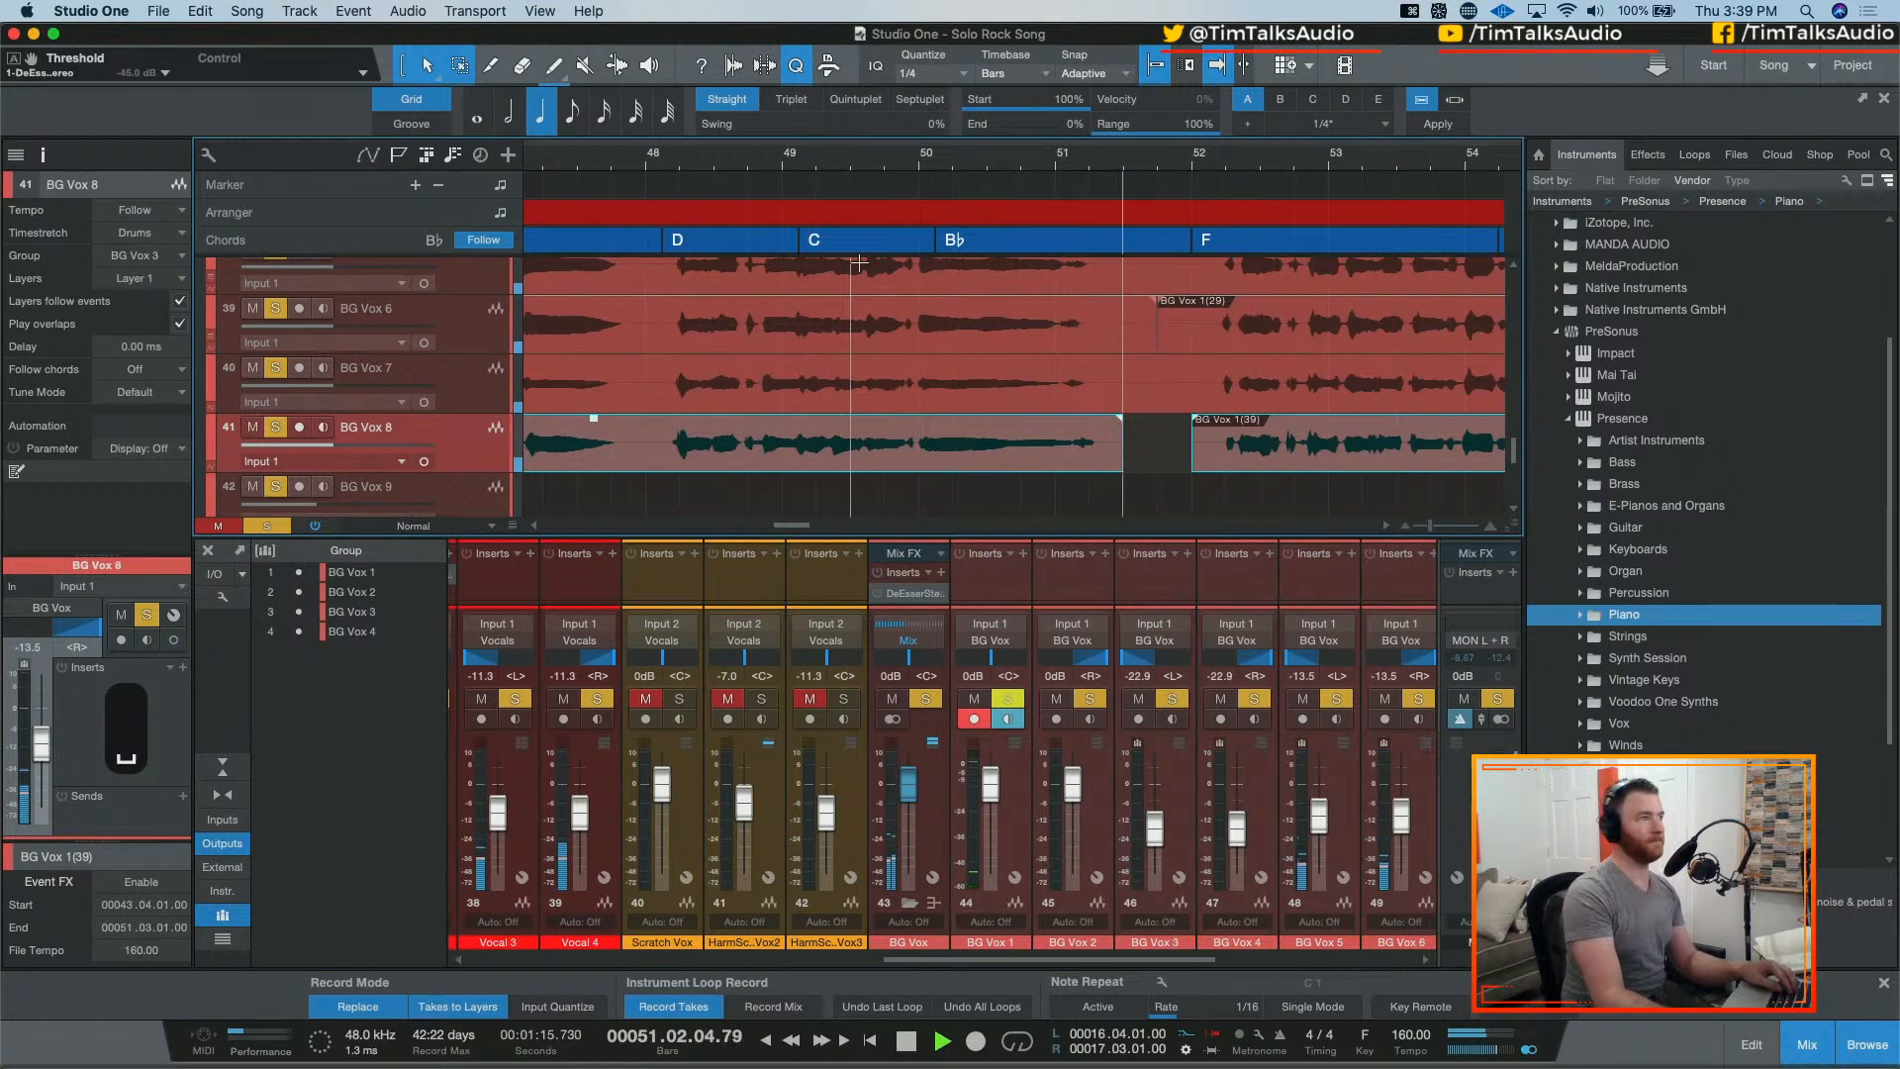
key(space)
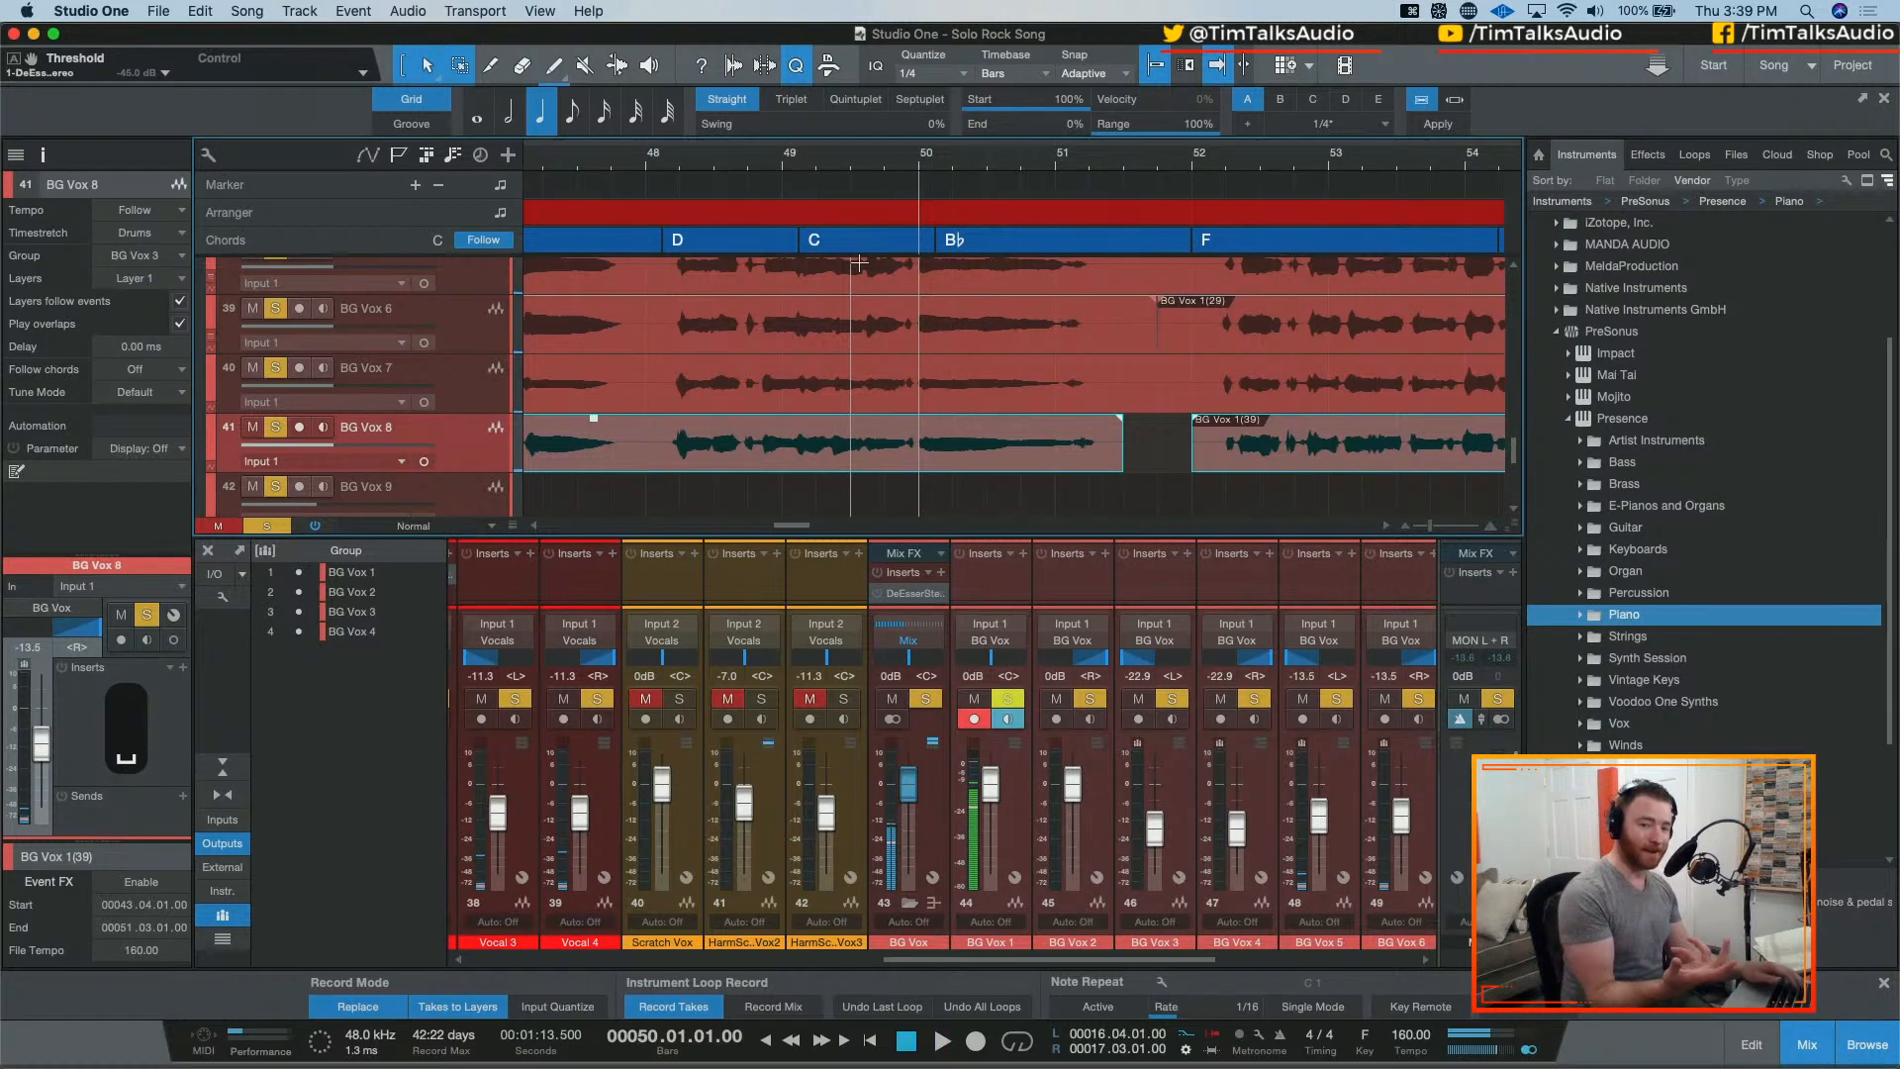
key(space)
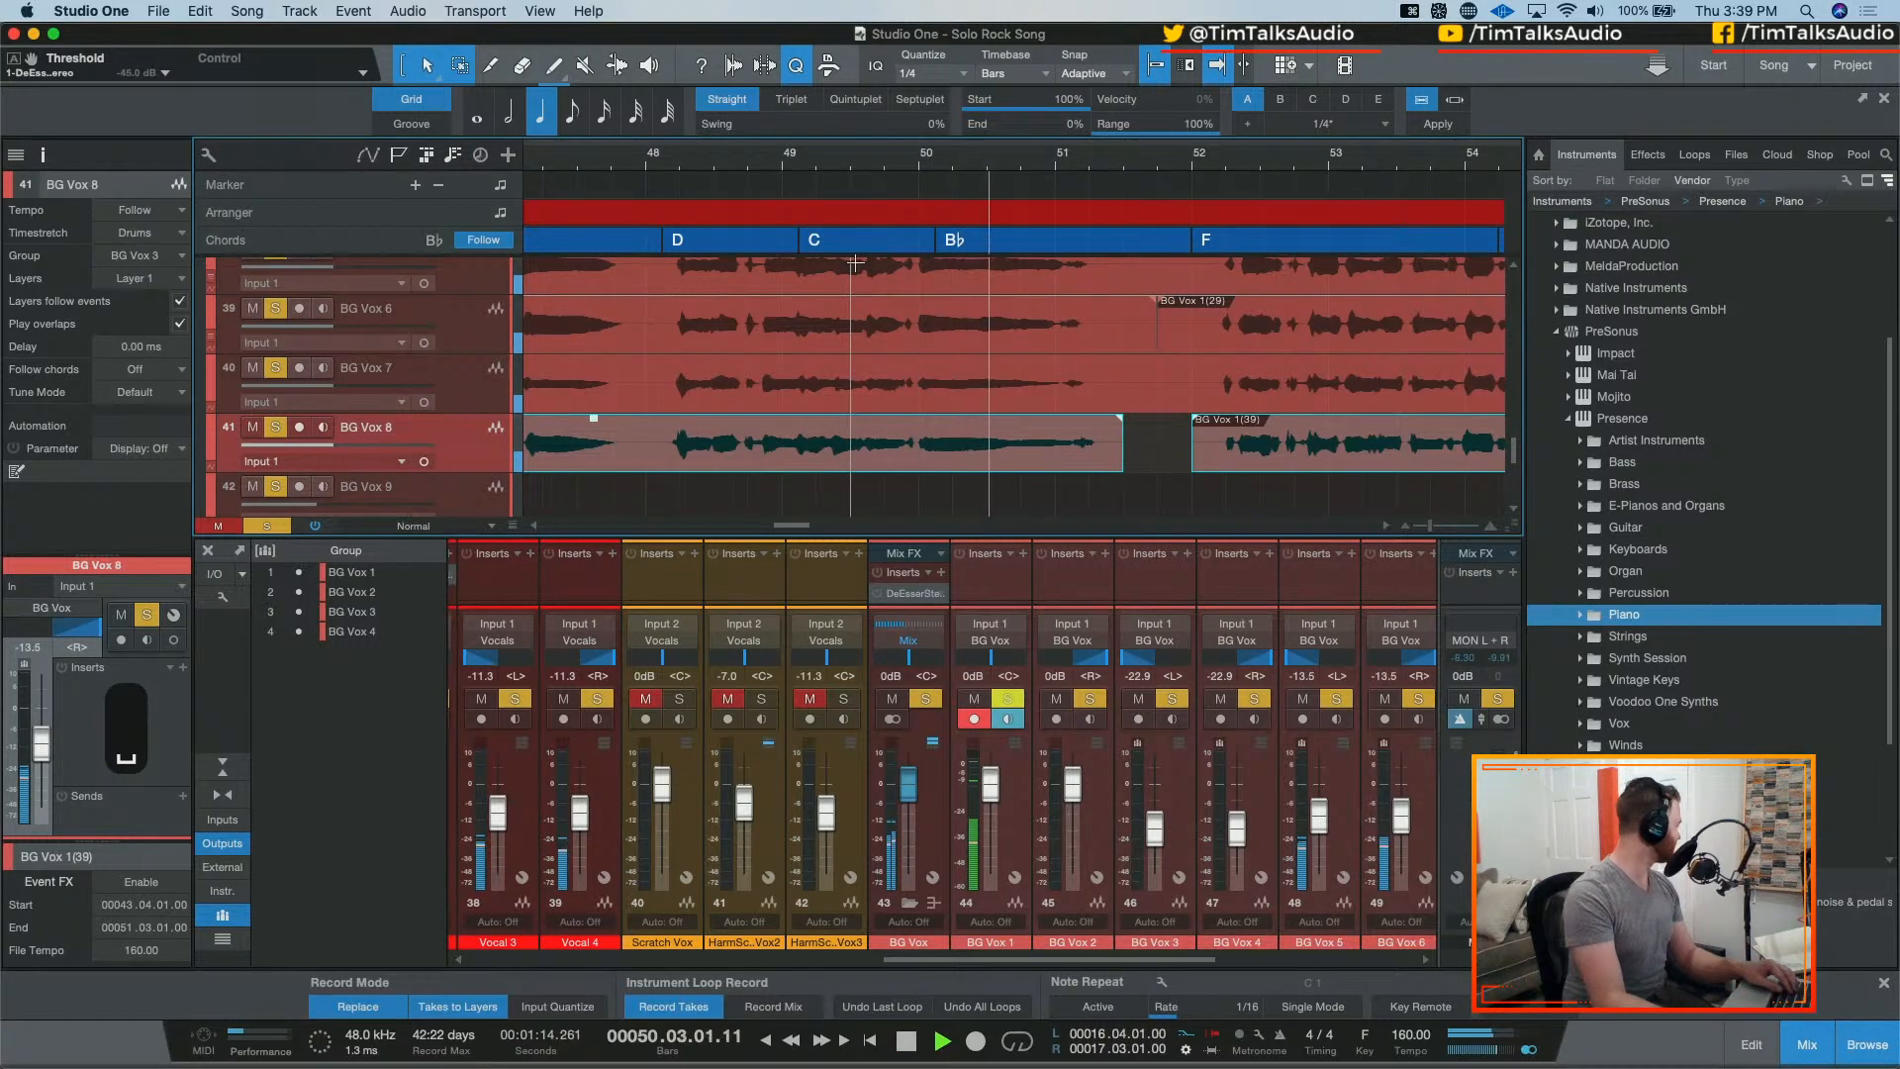
key(space)
Step: Clear all channel solos and place the playhead at bar 43 beat 4 ahead of Chorus 1
key(w)
key(w)
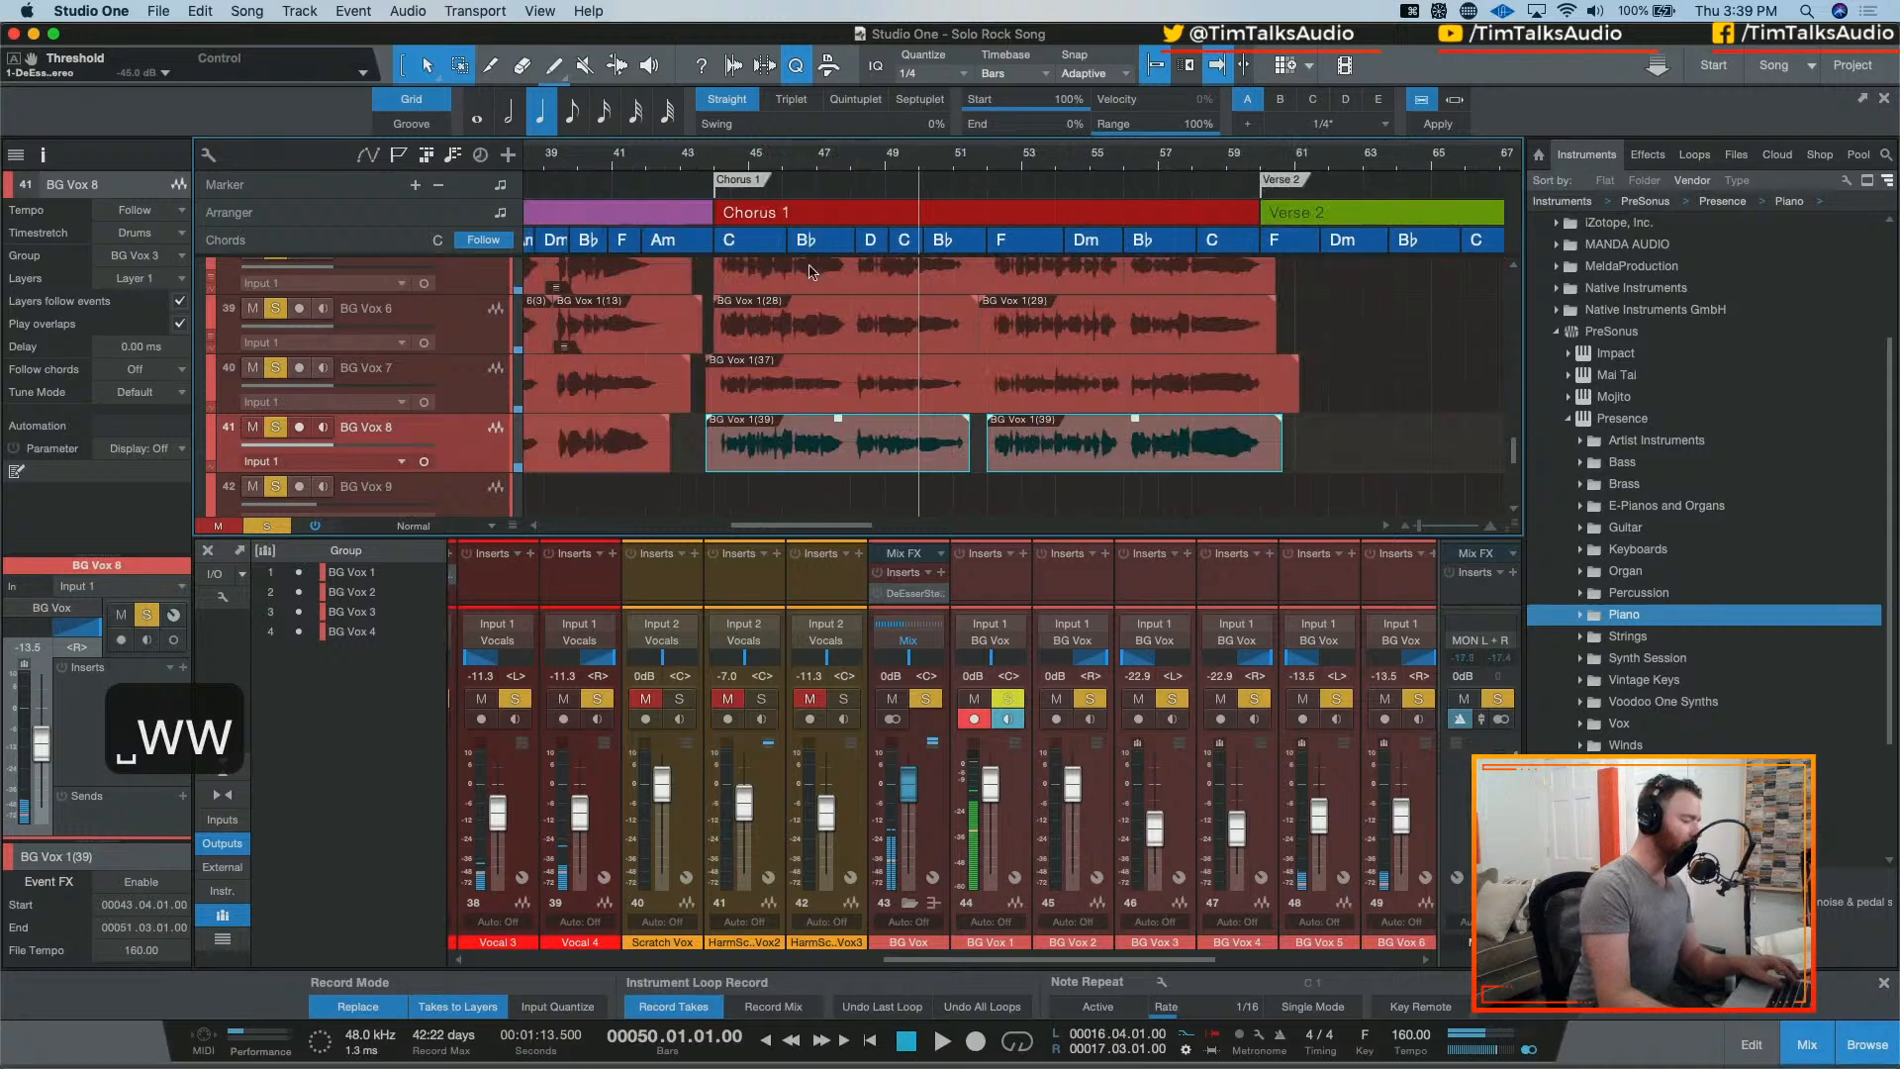
key(shift+super+s)
scroll(779, 299, left, 8)
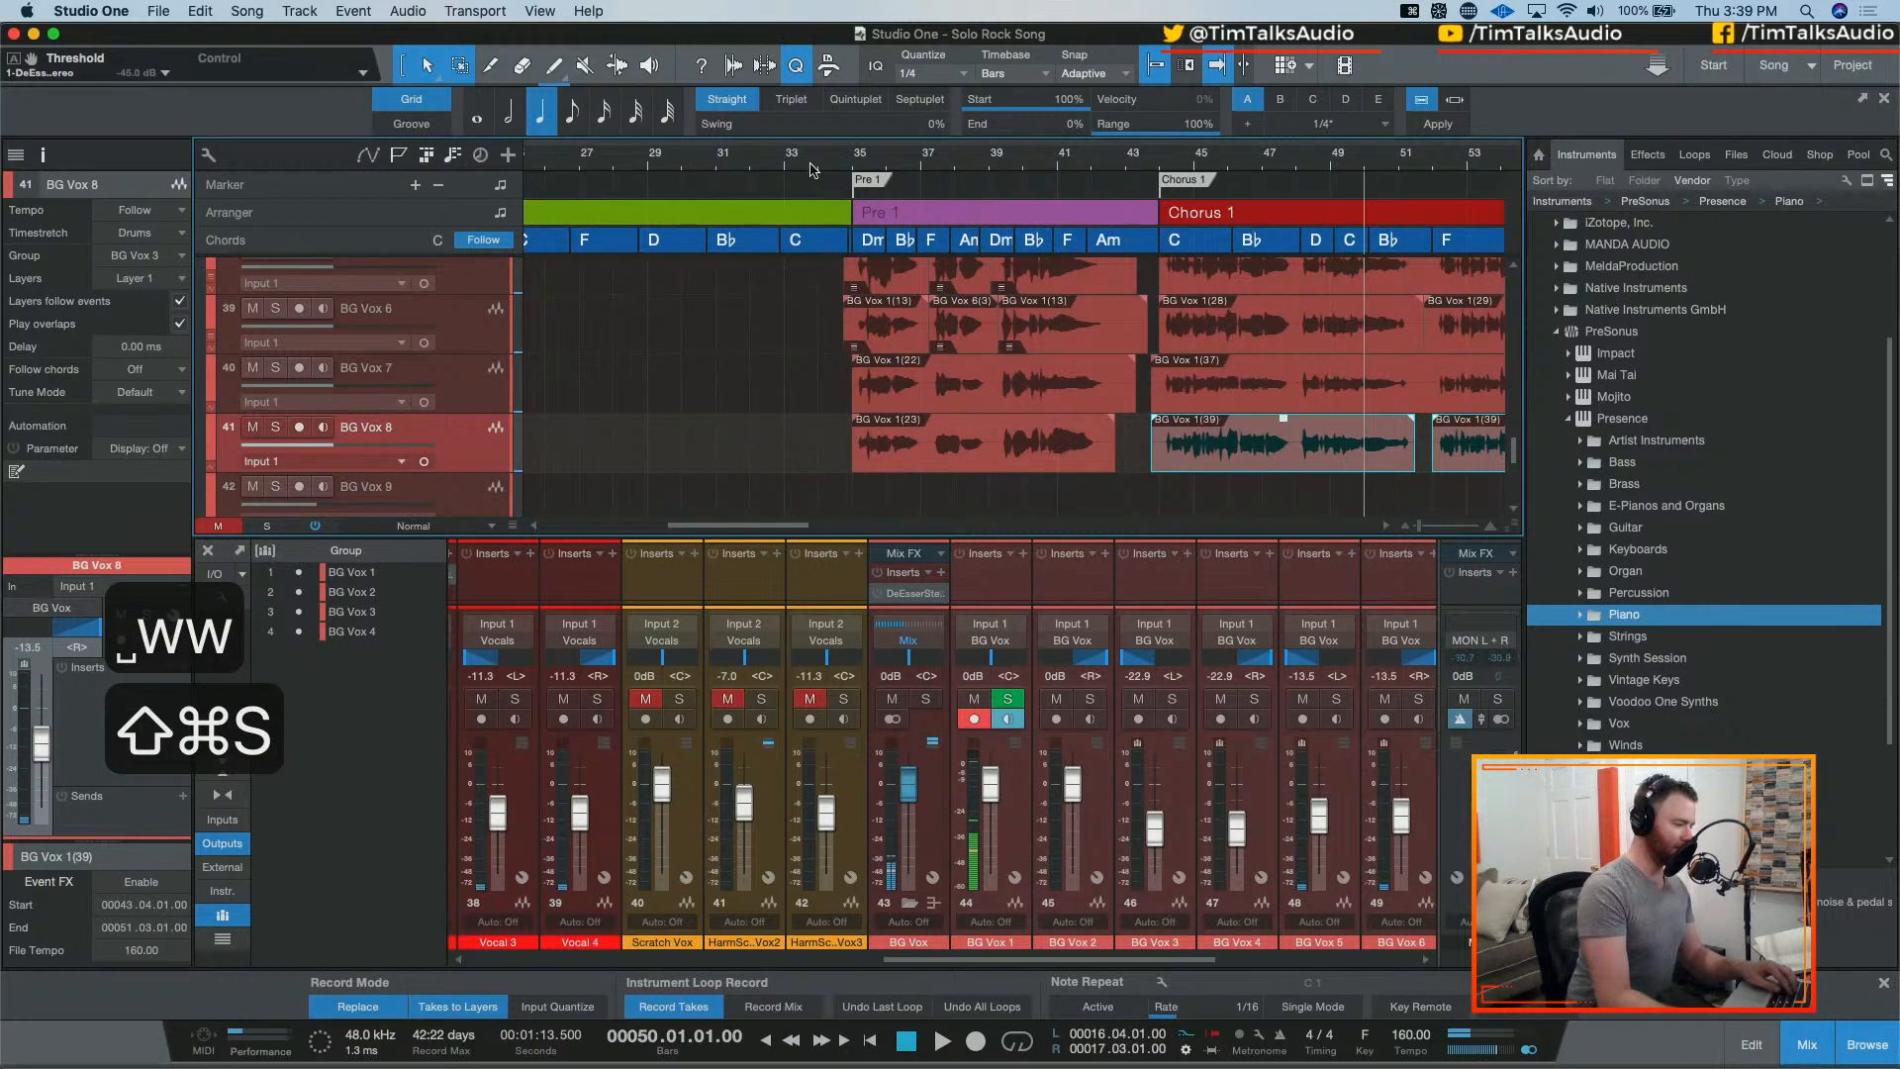
scroll(940, 164, right, 5)
click(946, 158)
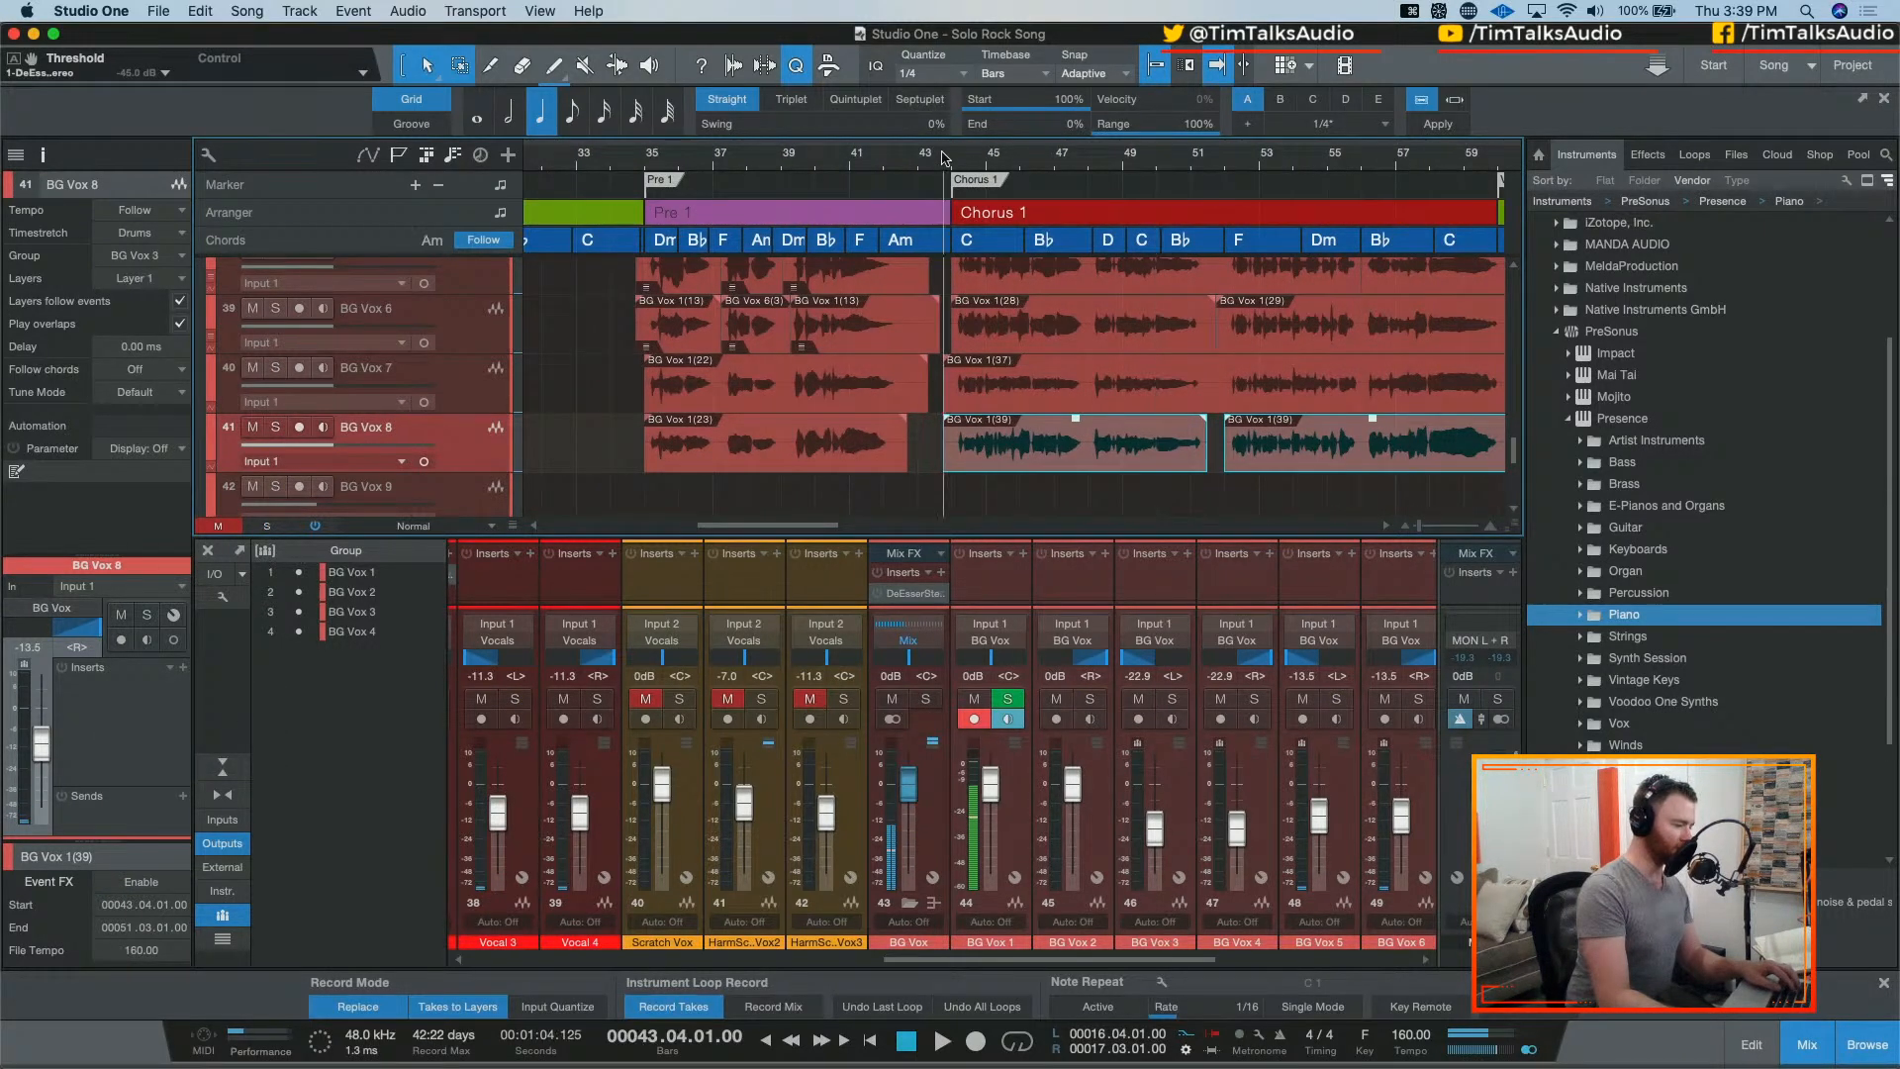
scroll(930, 161, right, 1)
scroll(930, 161, right, 3)
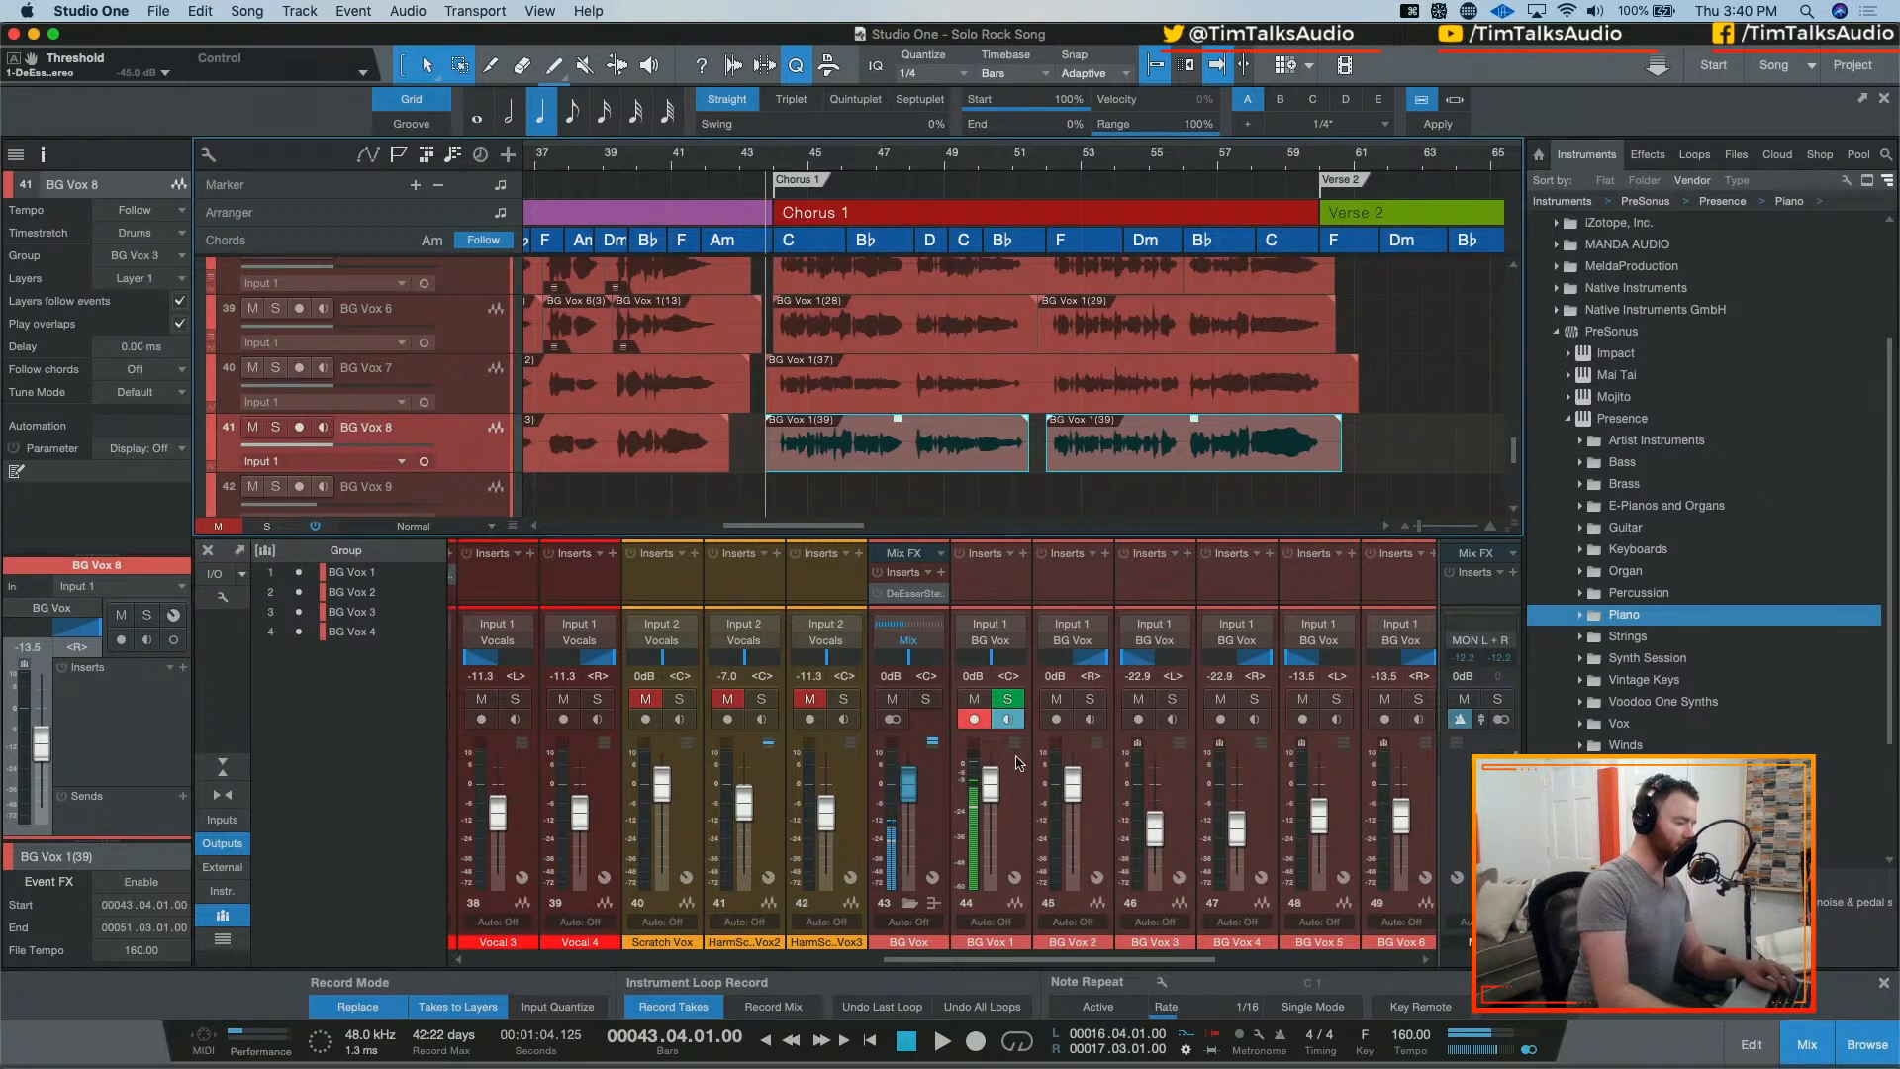
click(925, 699)
click(777, 959)
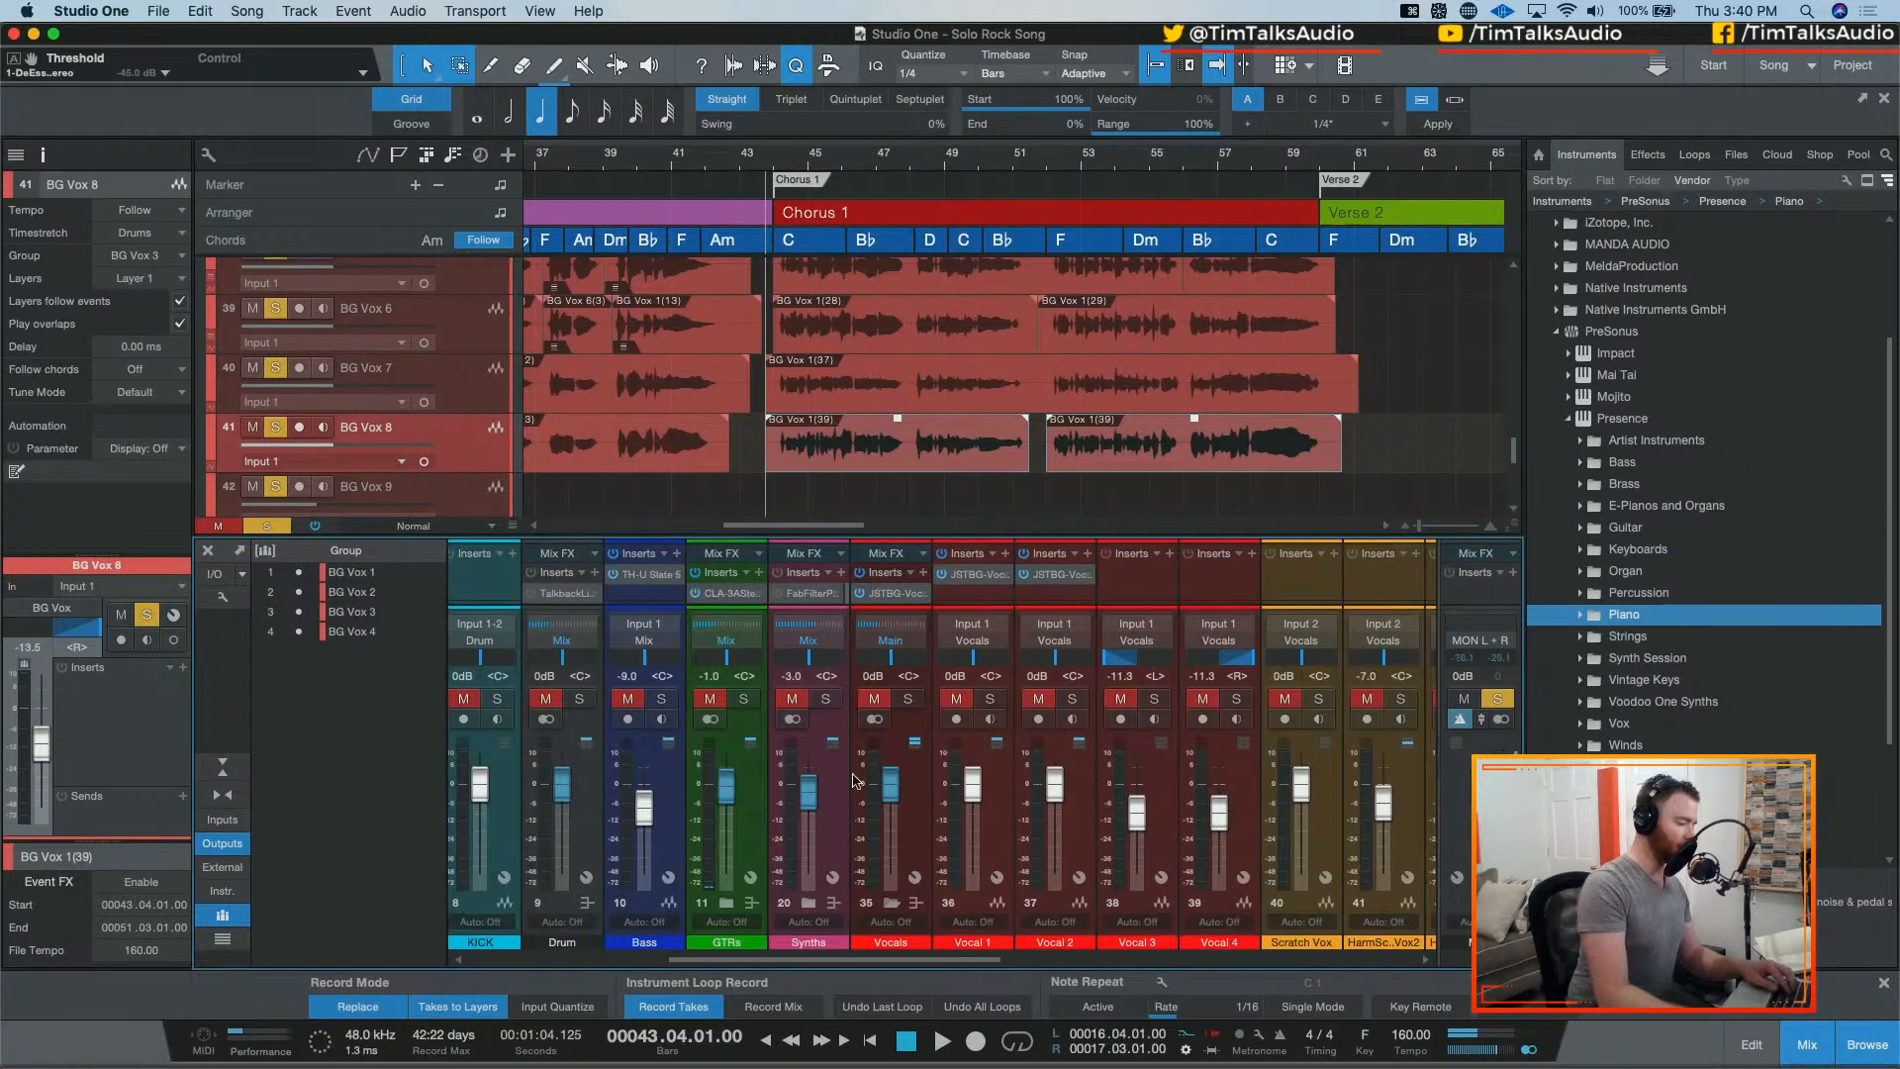
drag(799, 959, 1155, 967)
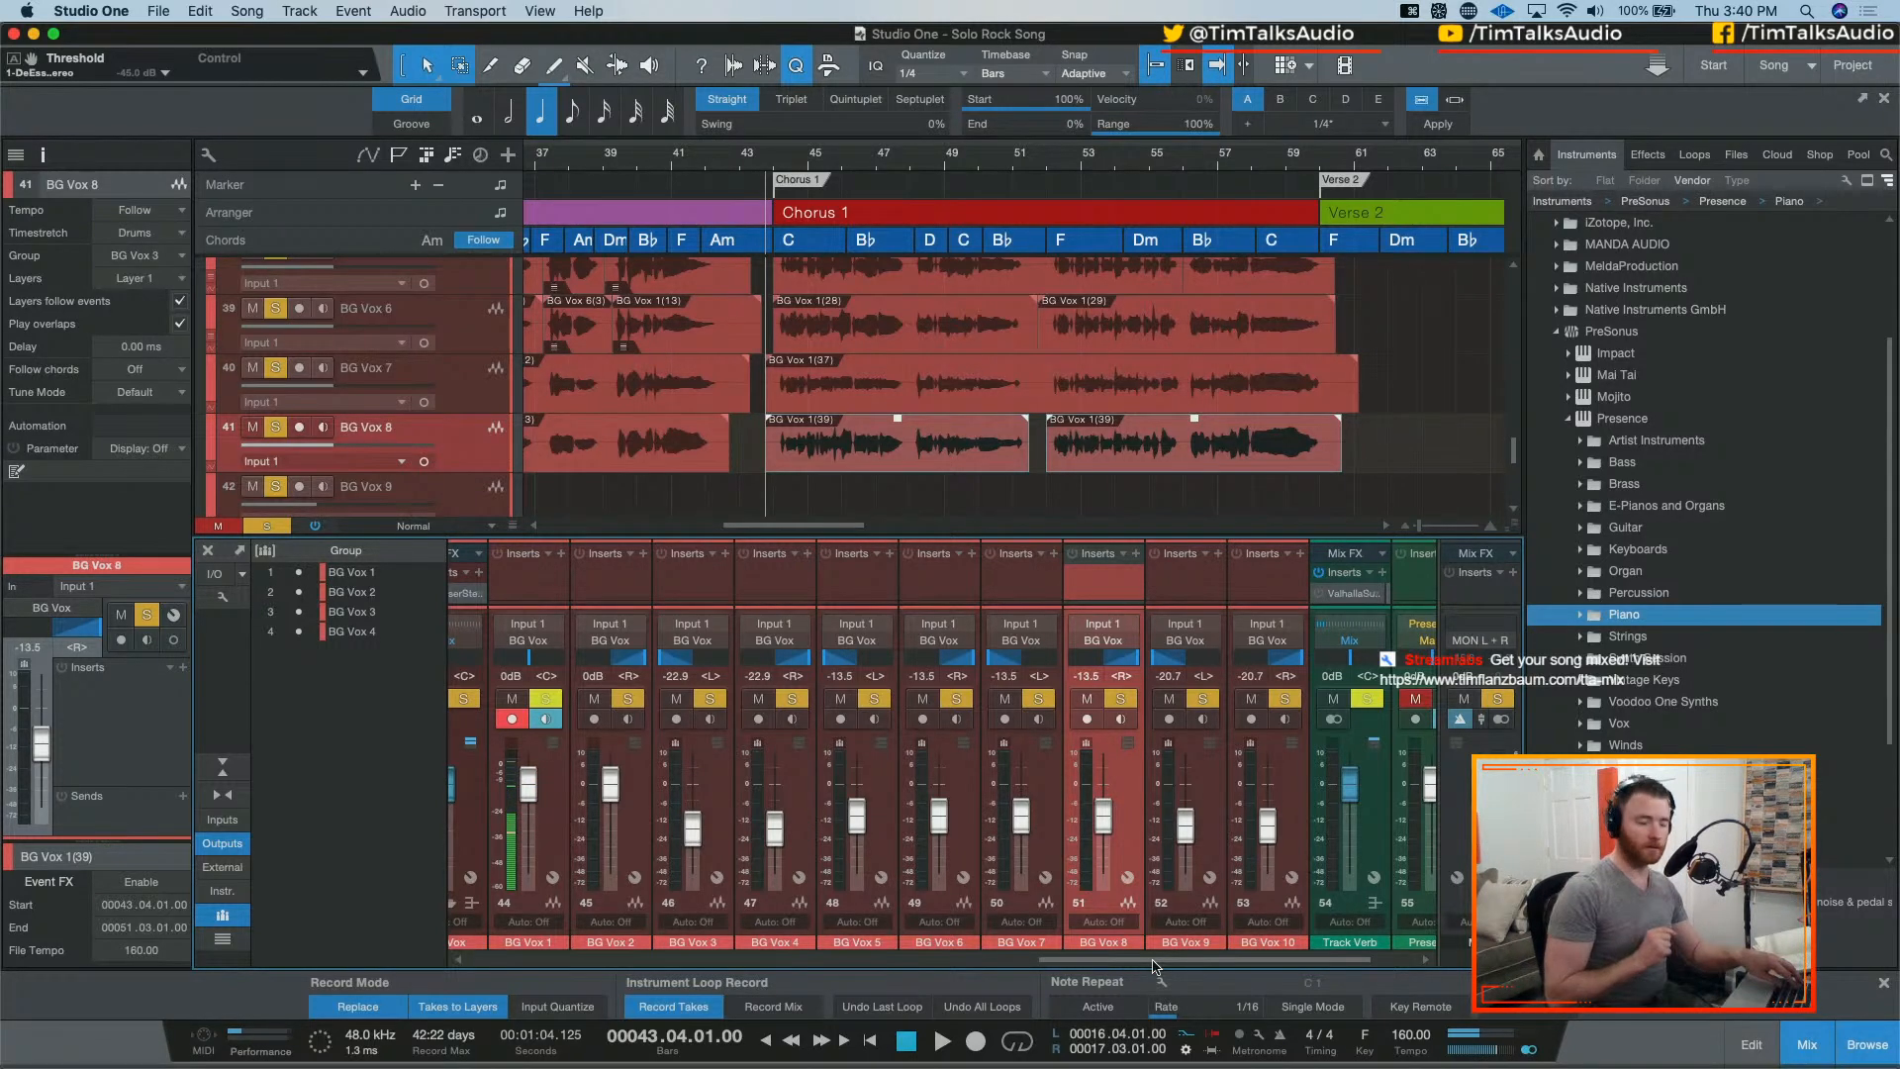
key(super+shift+s)
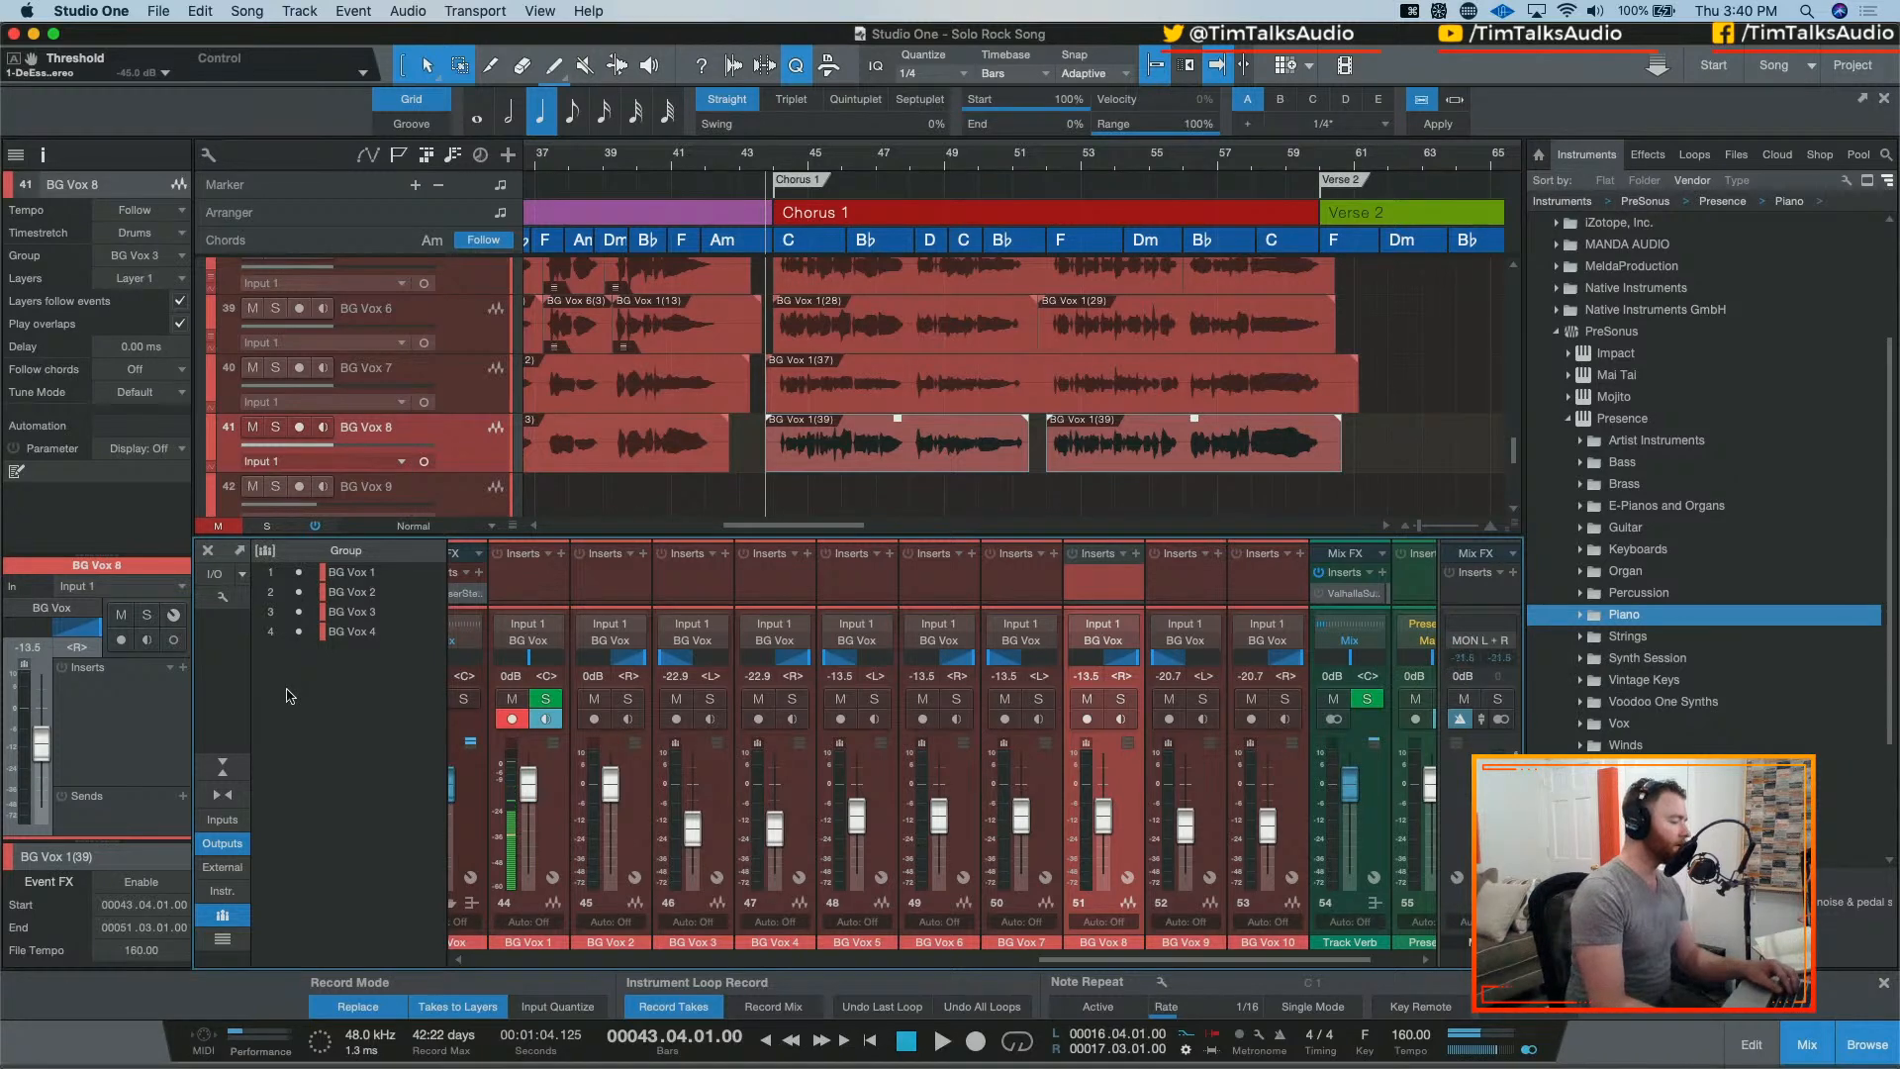
Step: Play back Chorus 1 from bar 43 beat 4 and look over the BG Vox and Vocal tracks in the arrangement
key(space)
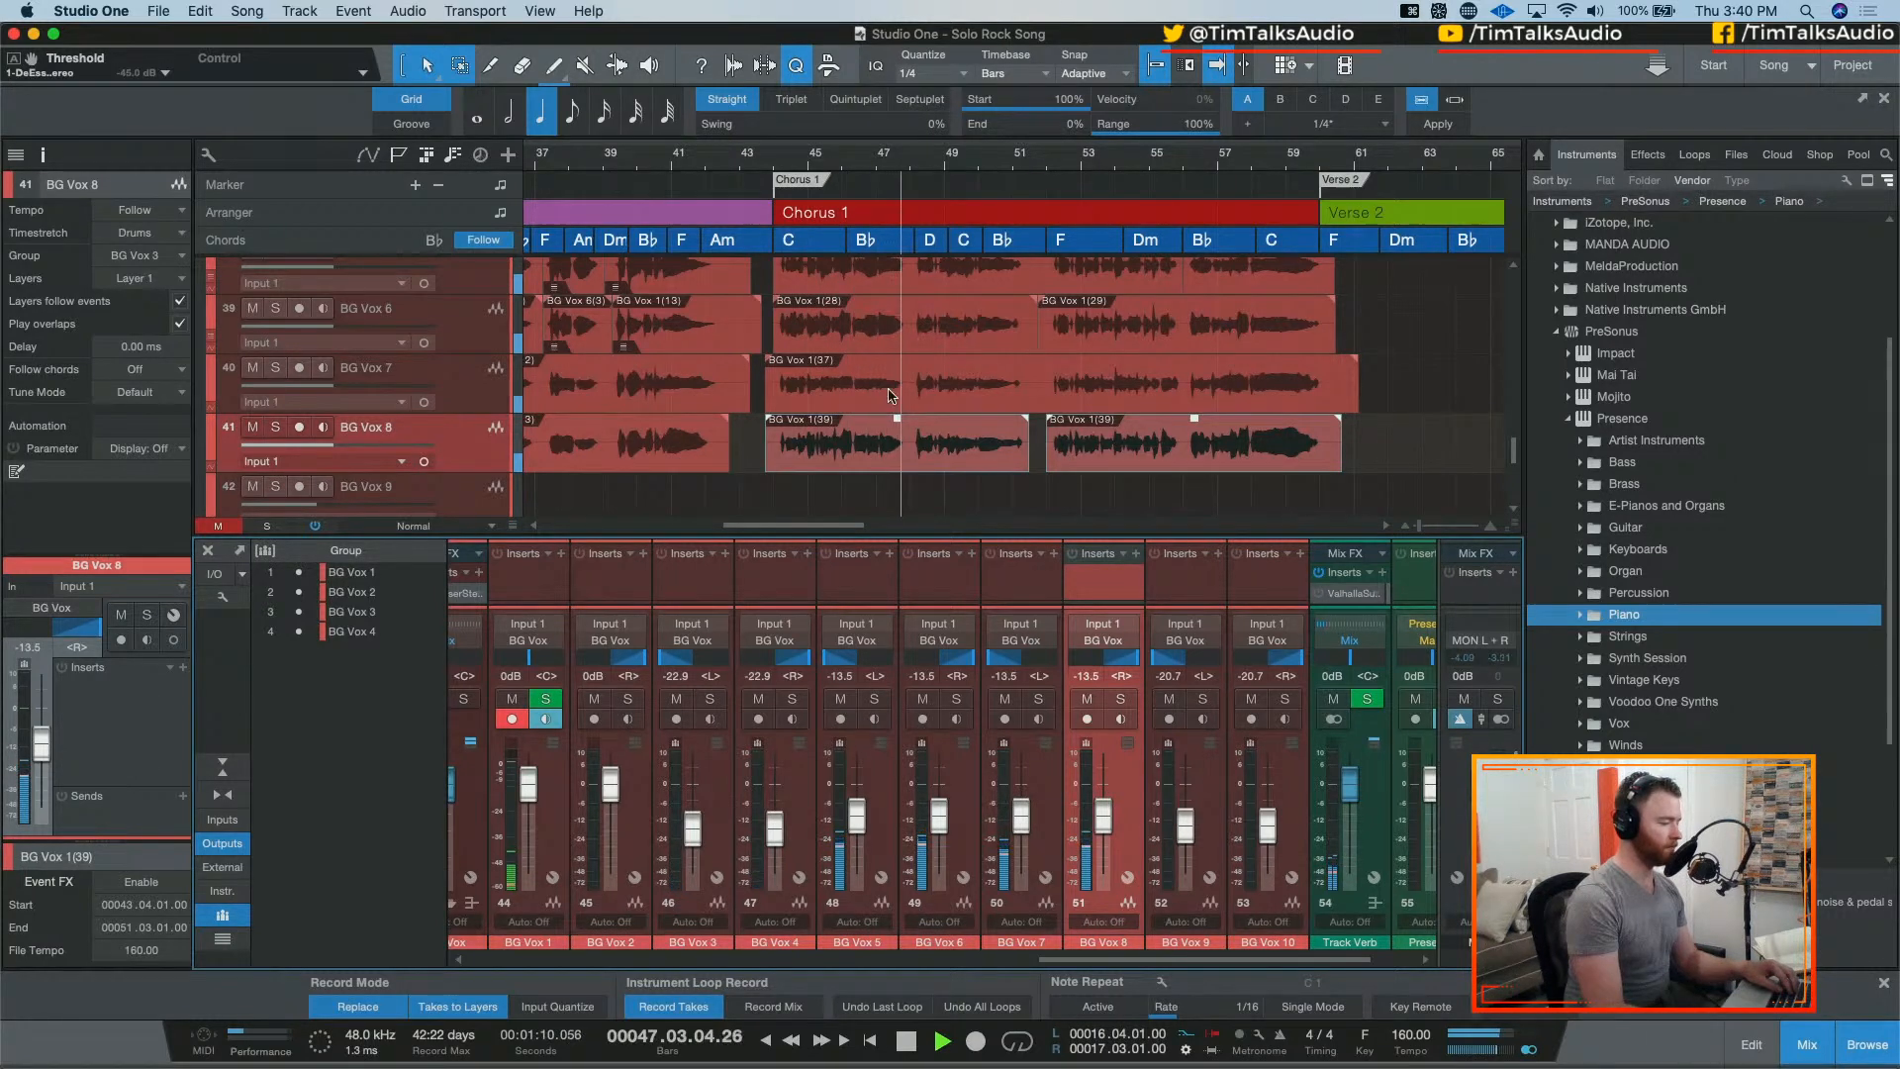
key(space)
scroll(426, 328, up, 3)
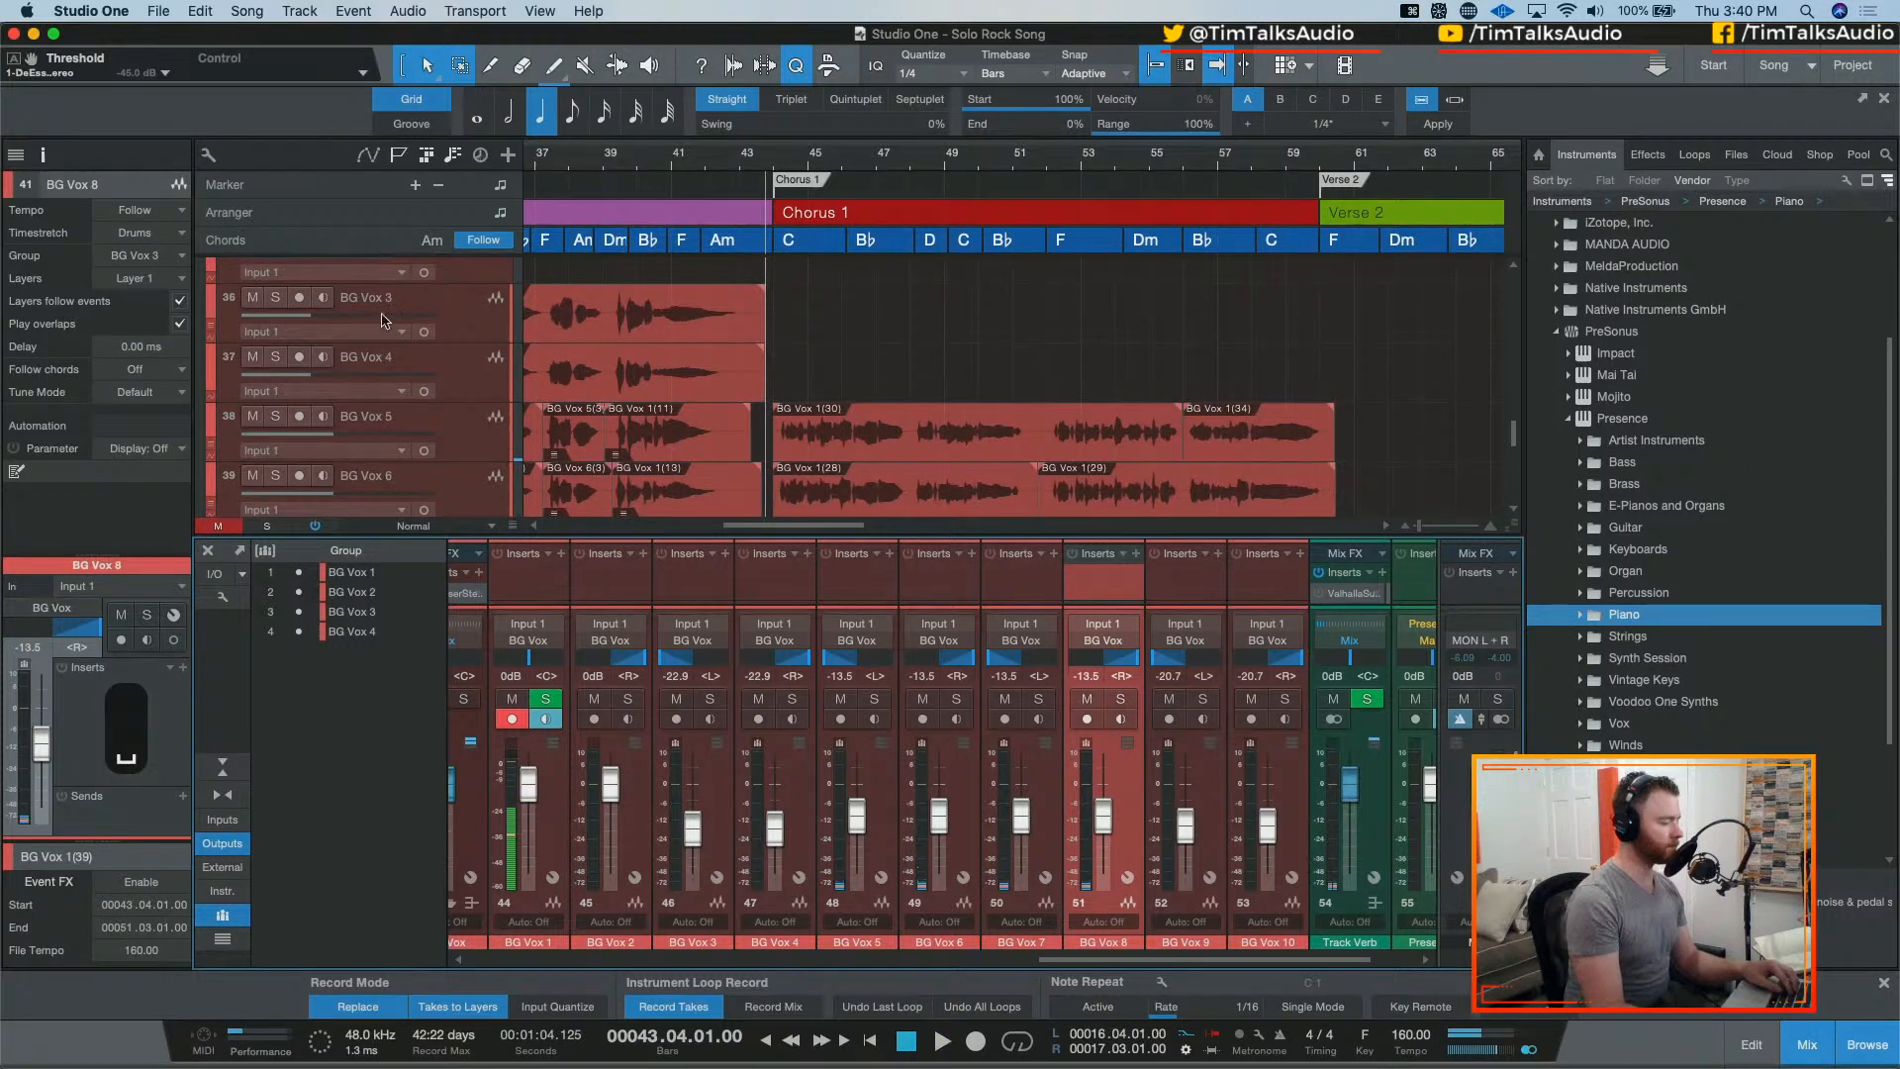
scroll(706, 574, left, 2)
scroll(705, 573, left, 2)
scroll(857, 366, up, 5)
scroll(857, 366, down, 1)
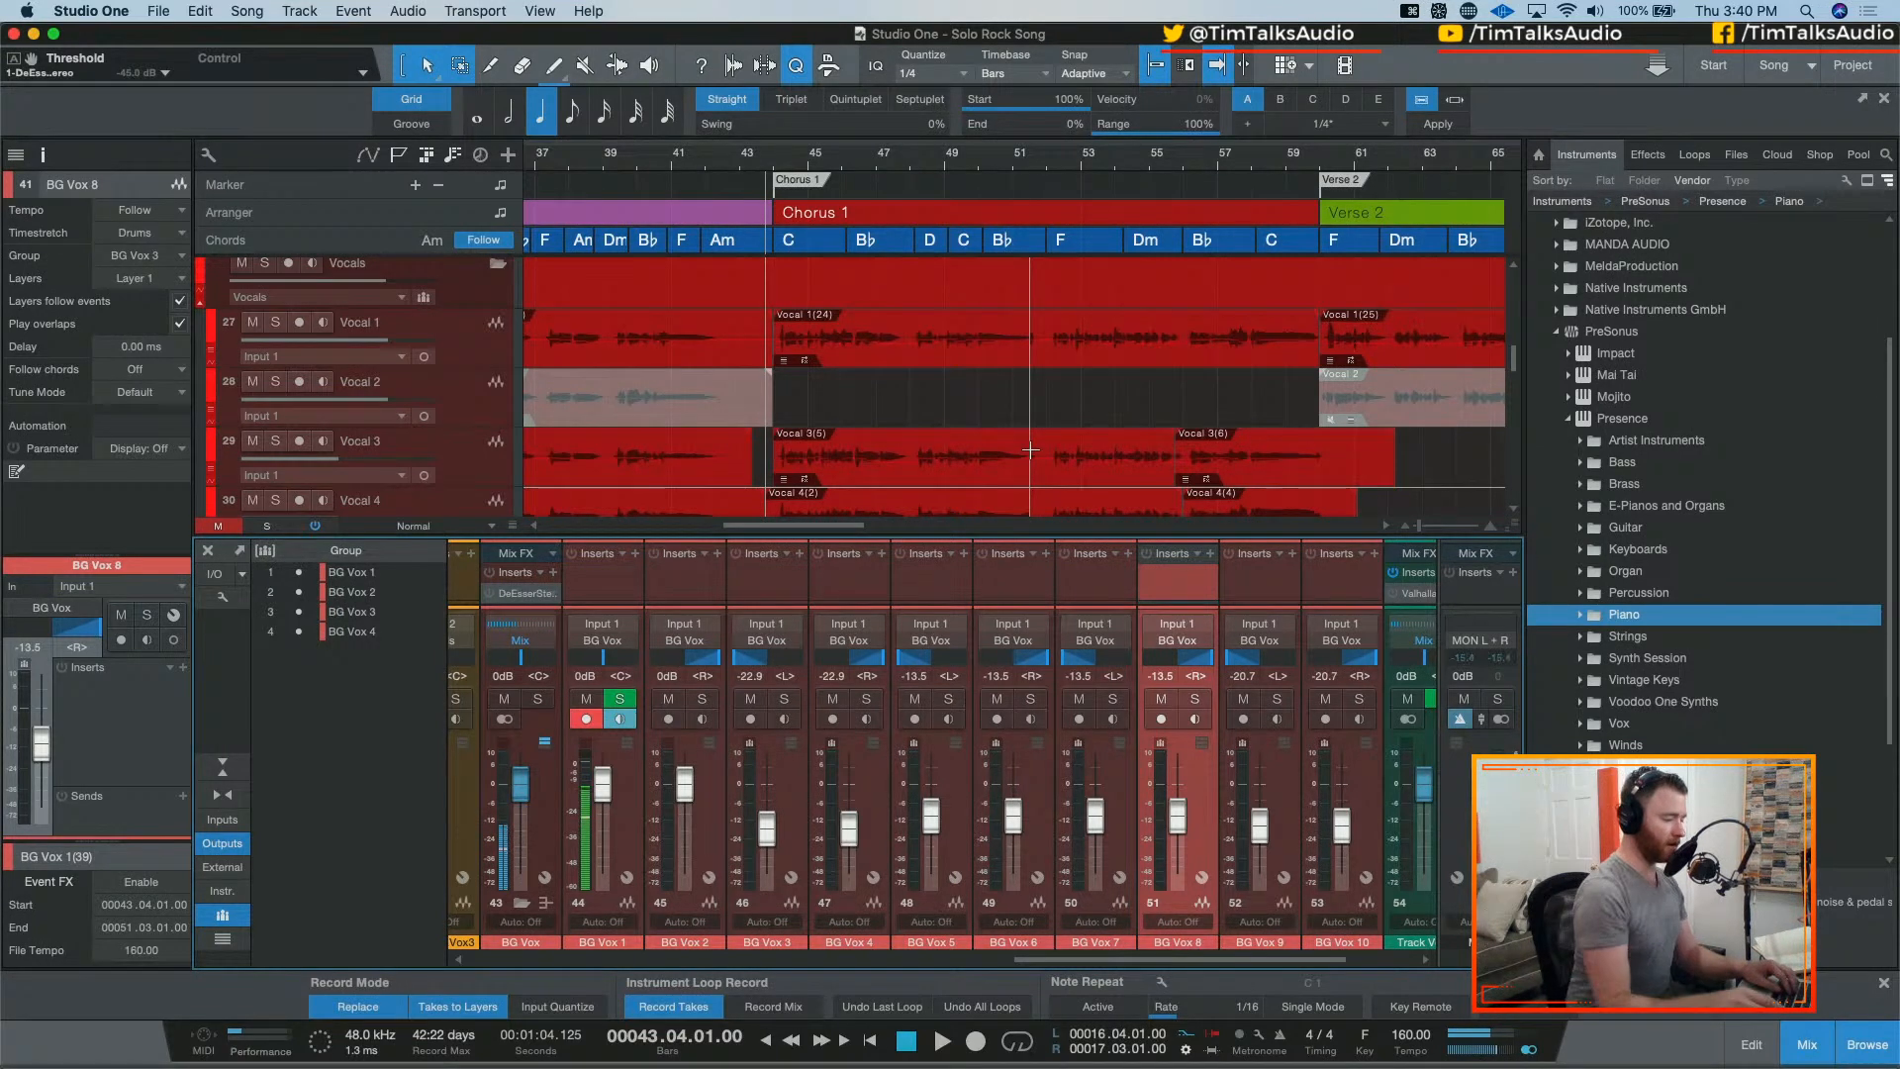
Step: Record a new backing vocal take on BG Vox 1 from bar 44 through Chorus 1
click(784, 154)
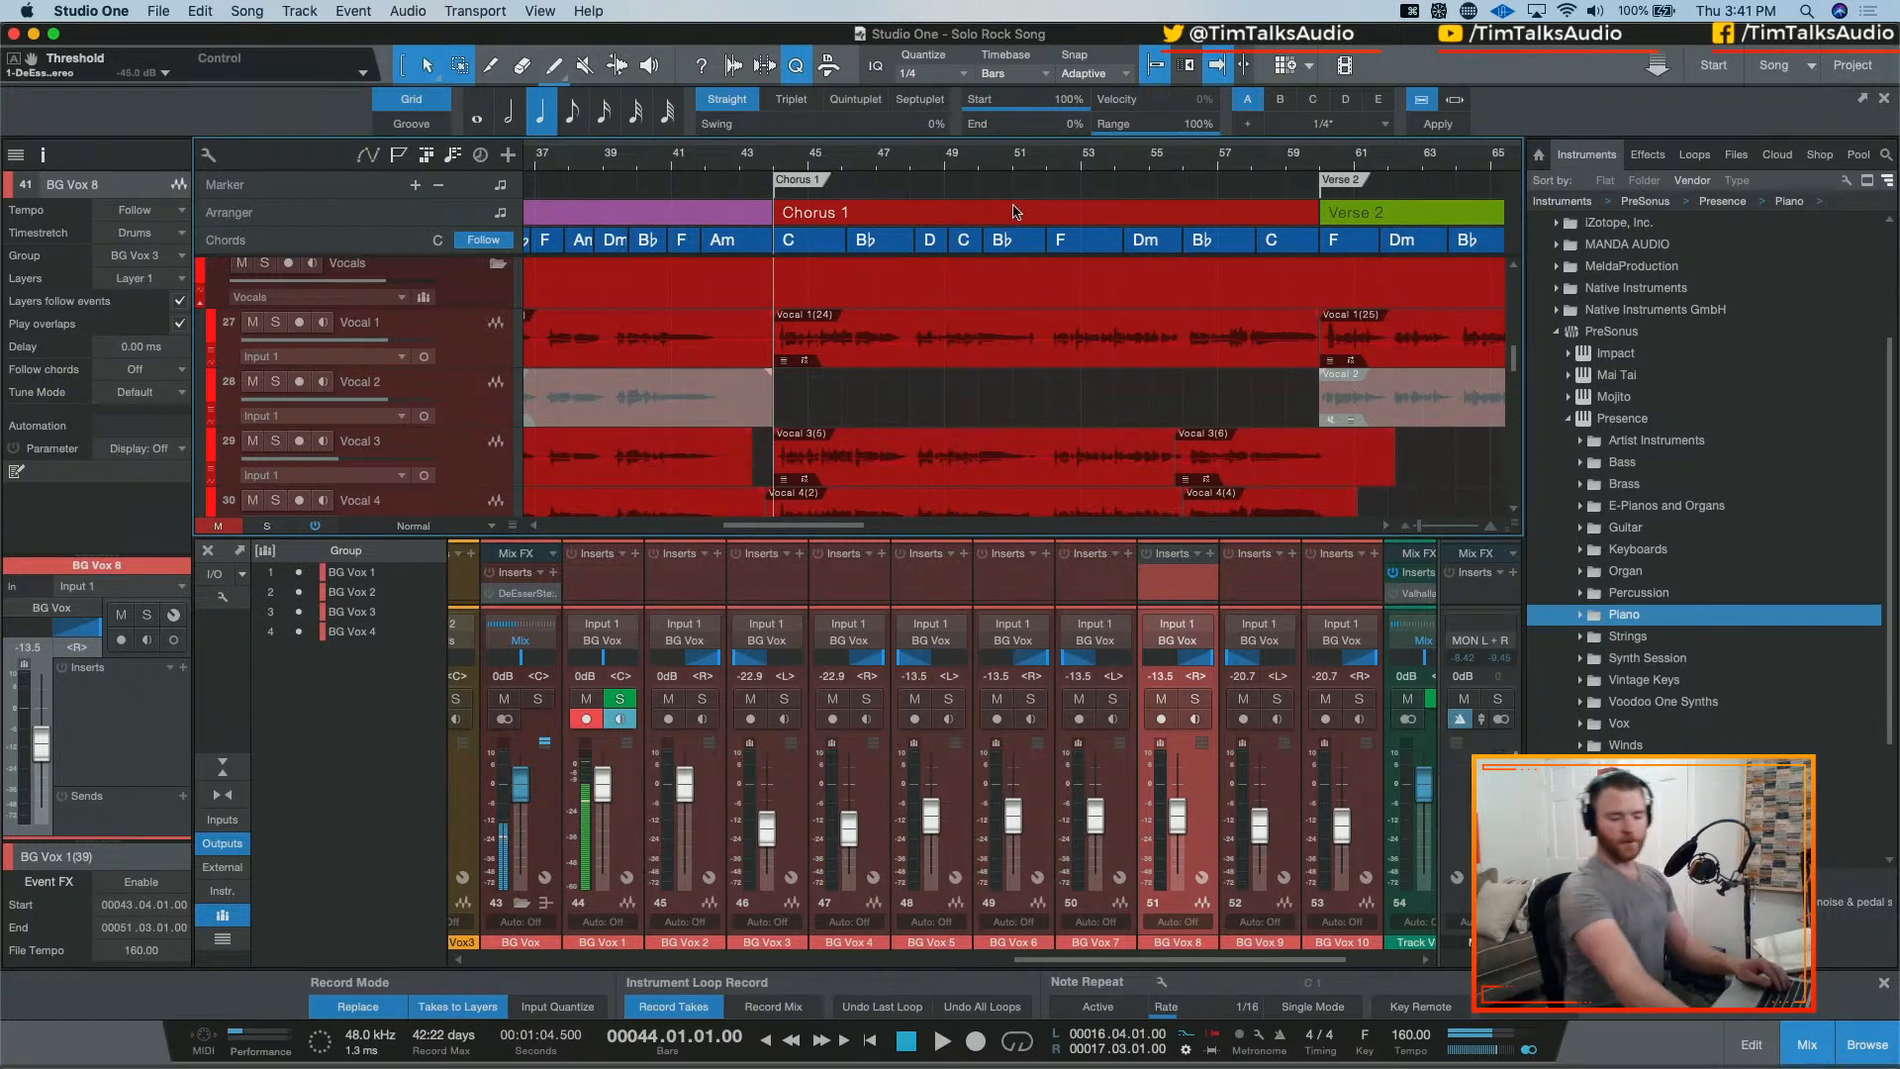
key(KP_Multiply)
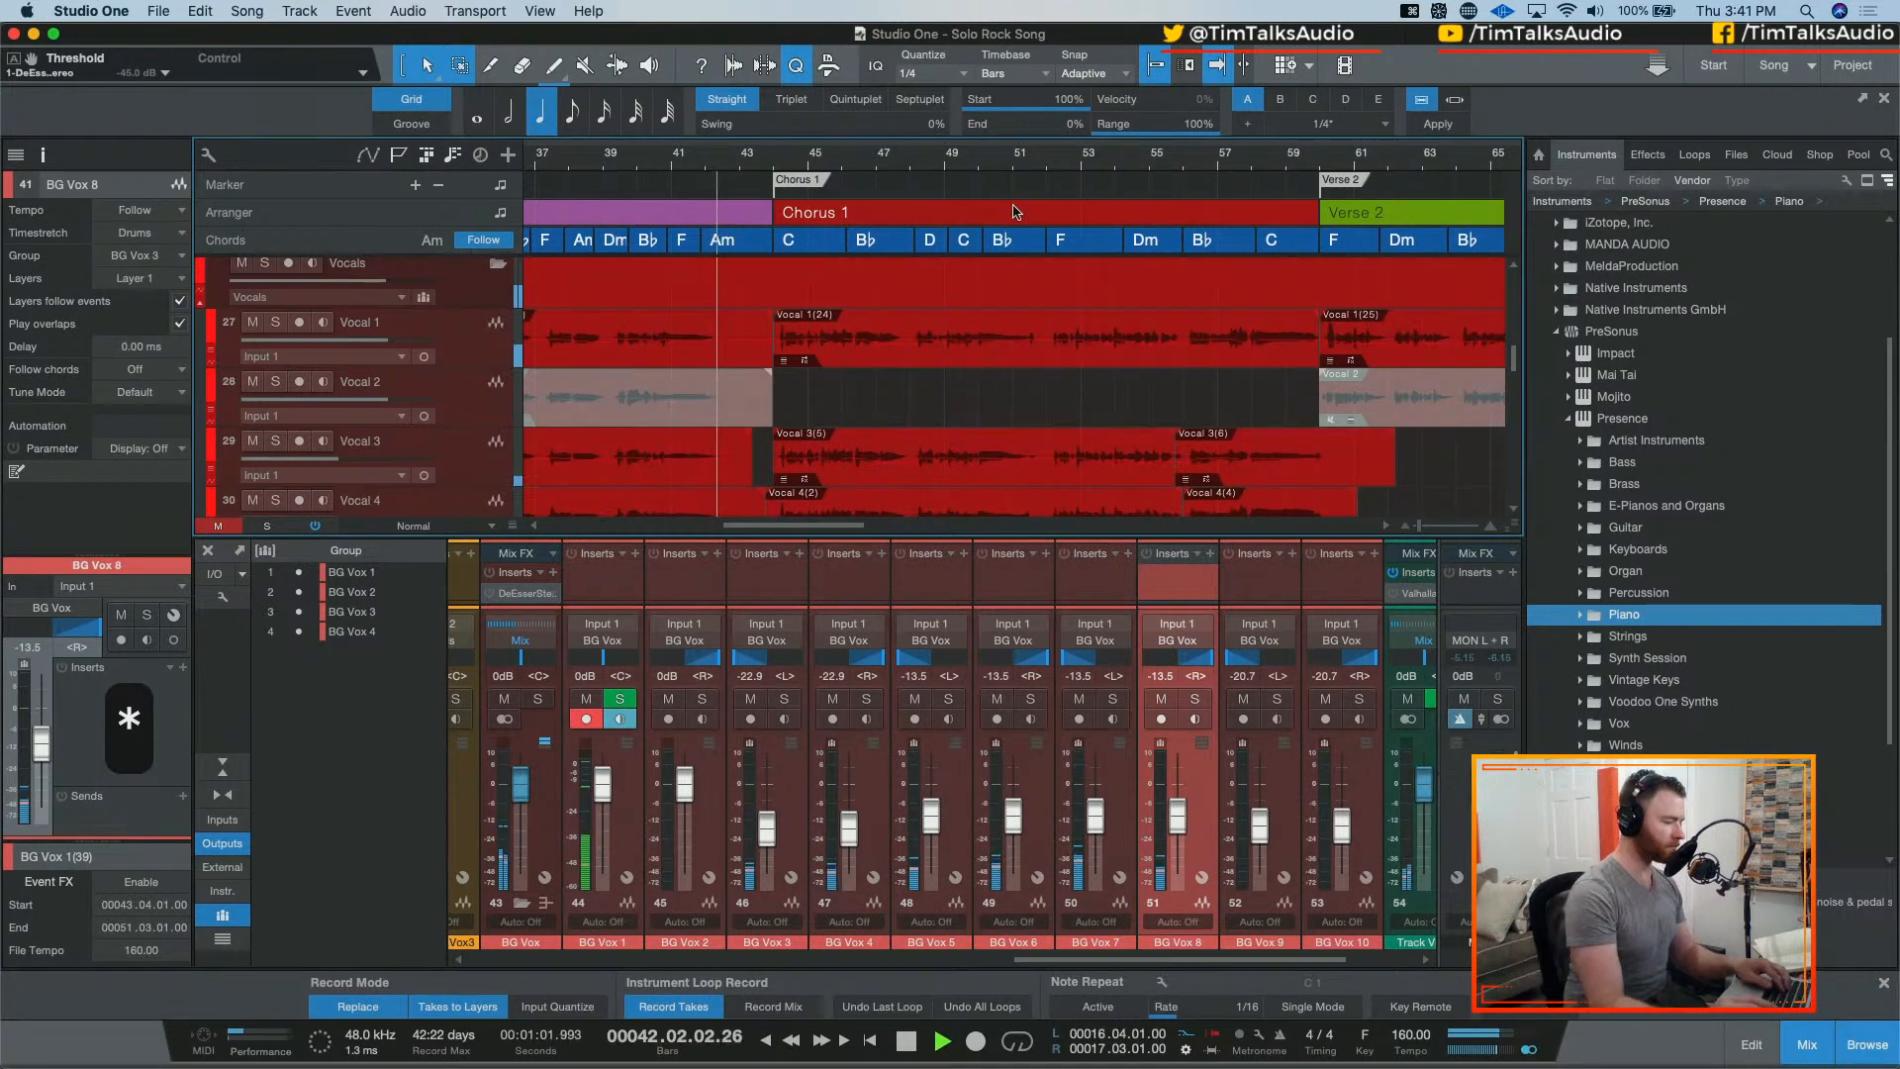
scroll(908, 272, down, 6)
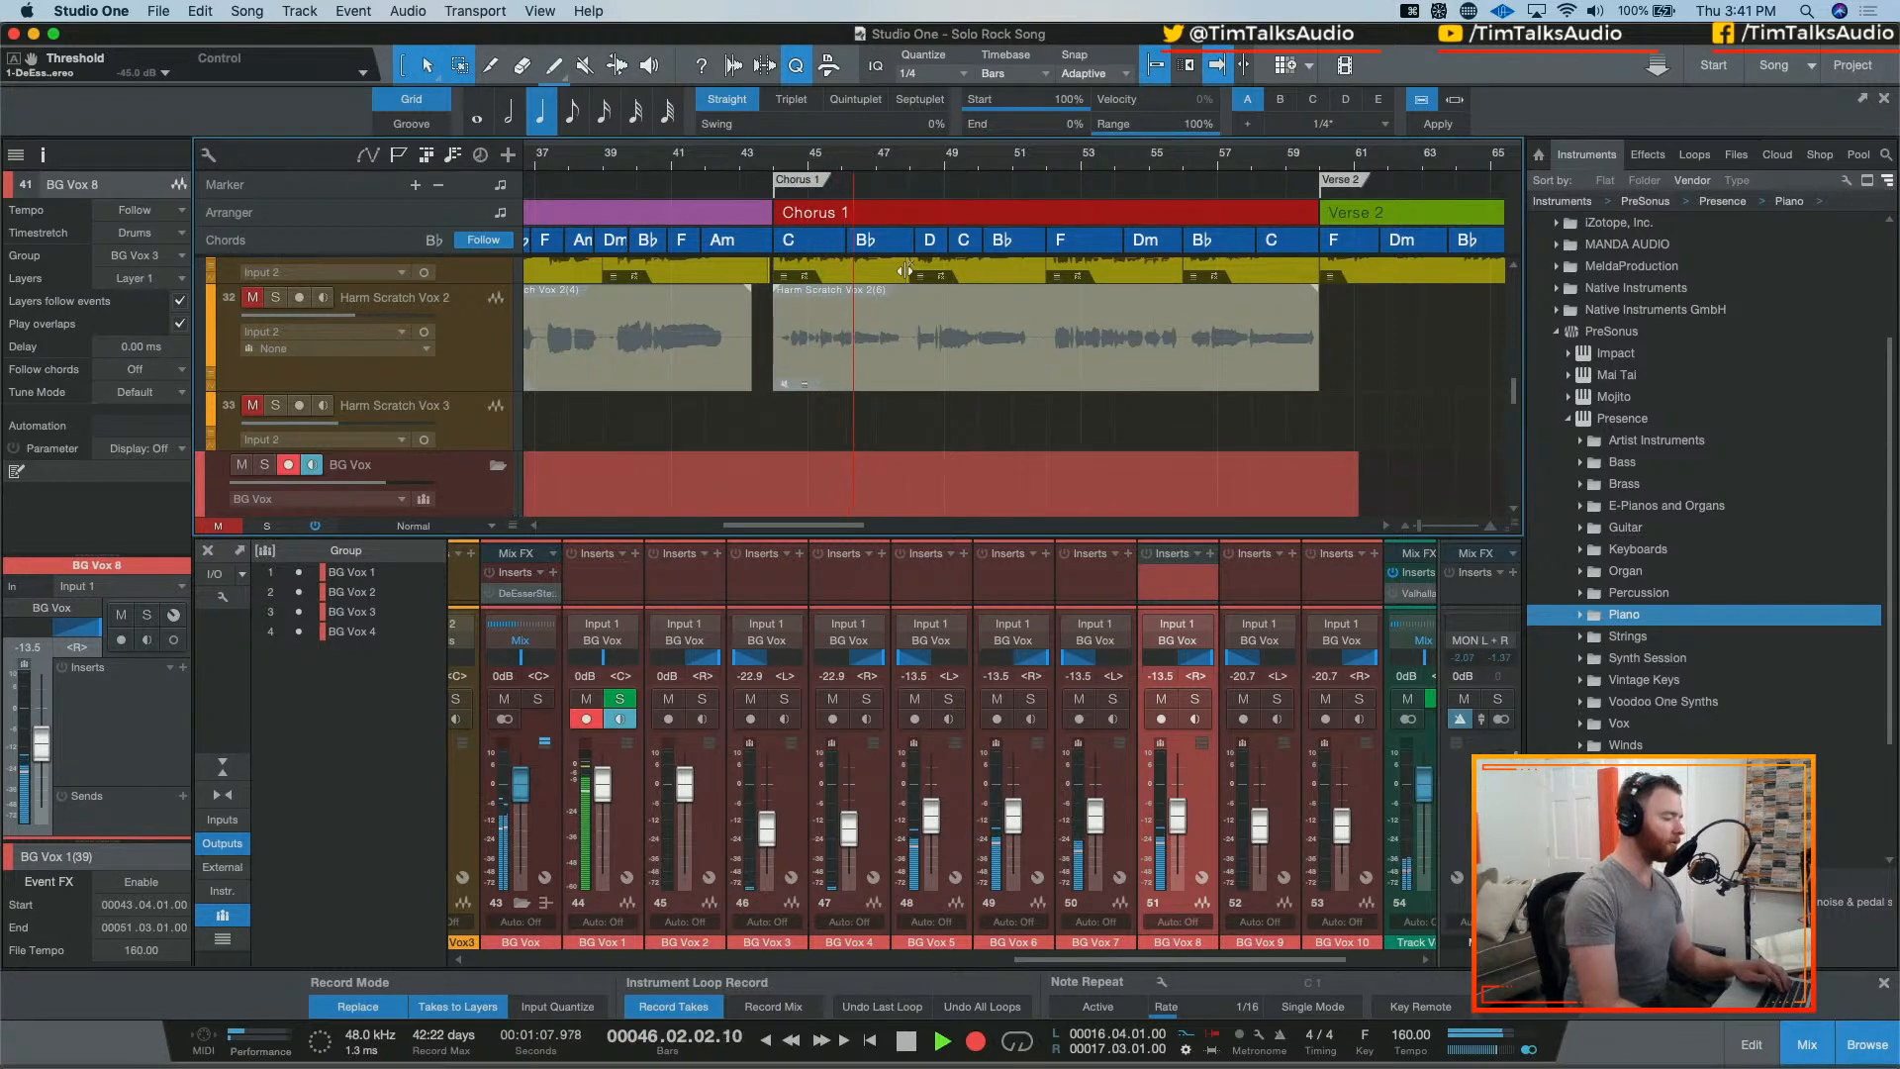
scroll(871, 341, down, 4)
scroll(883, 331, down, 1)
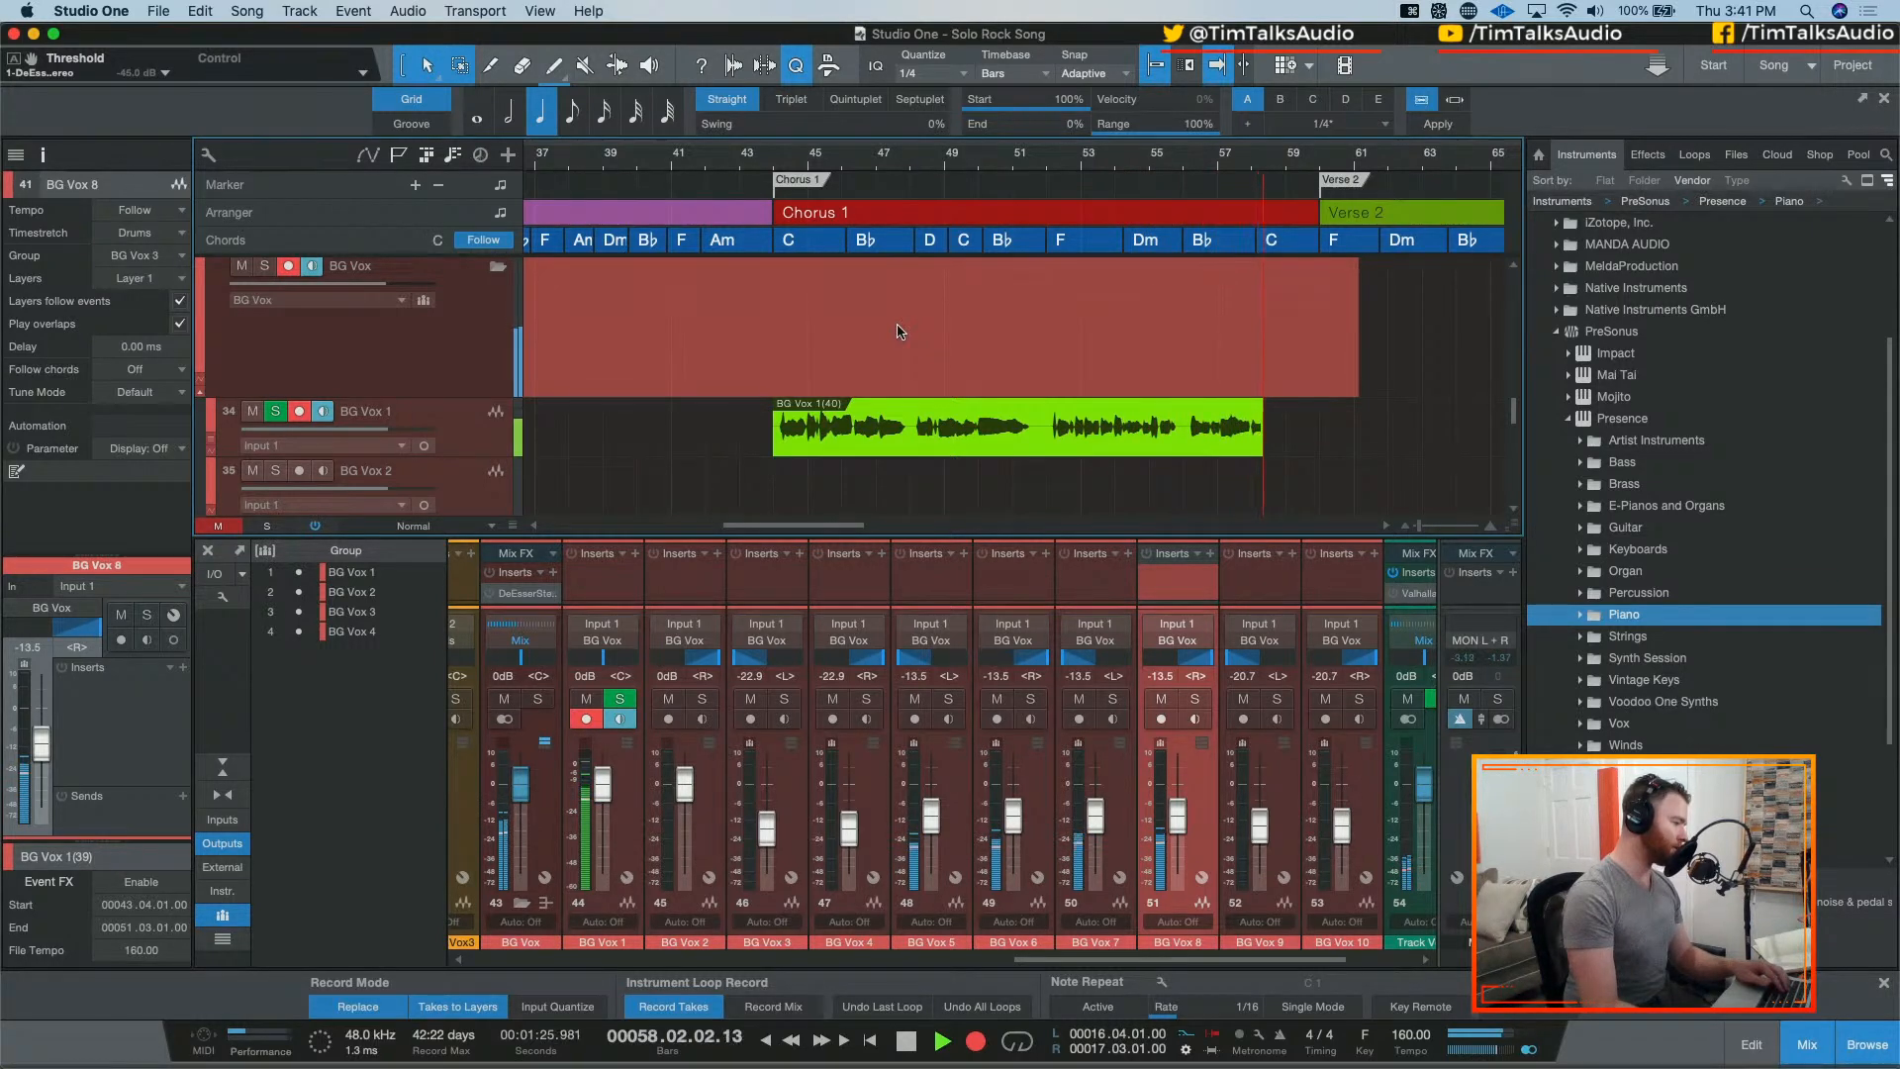
key(space)
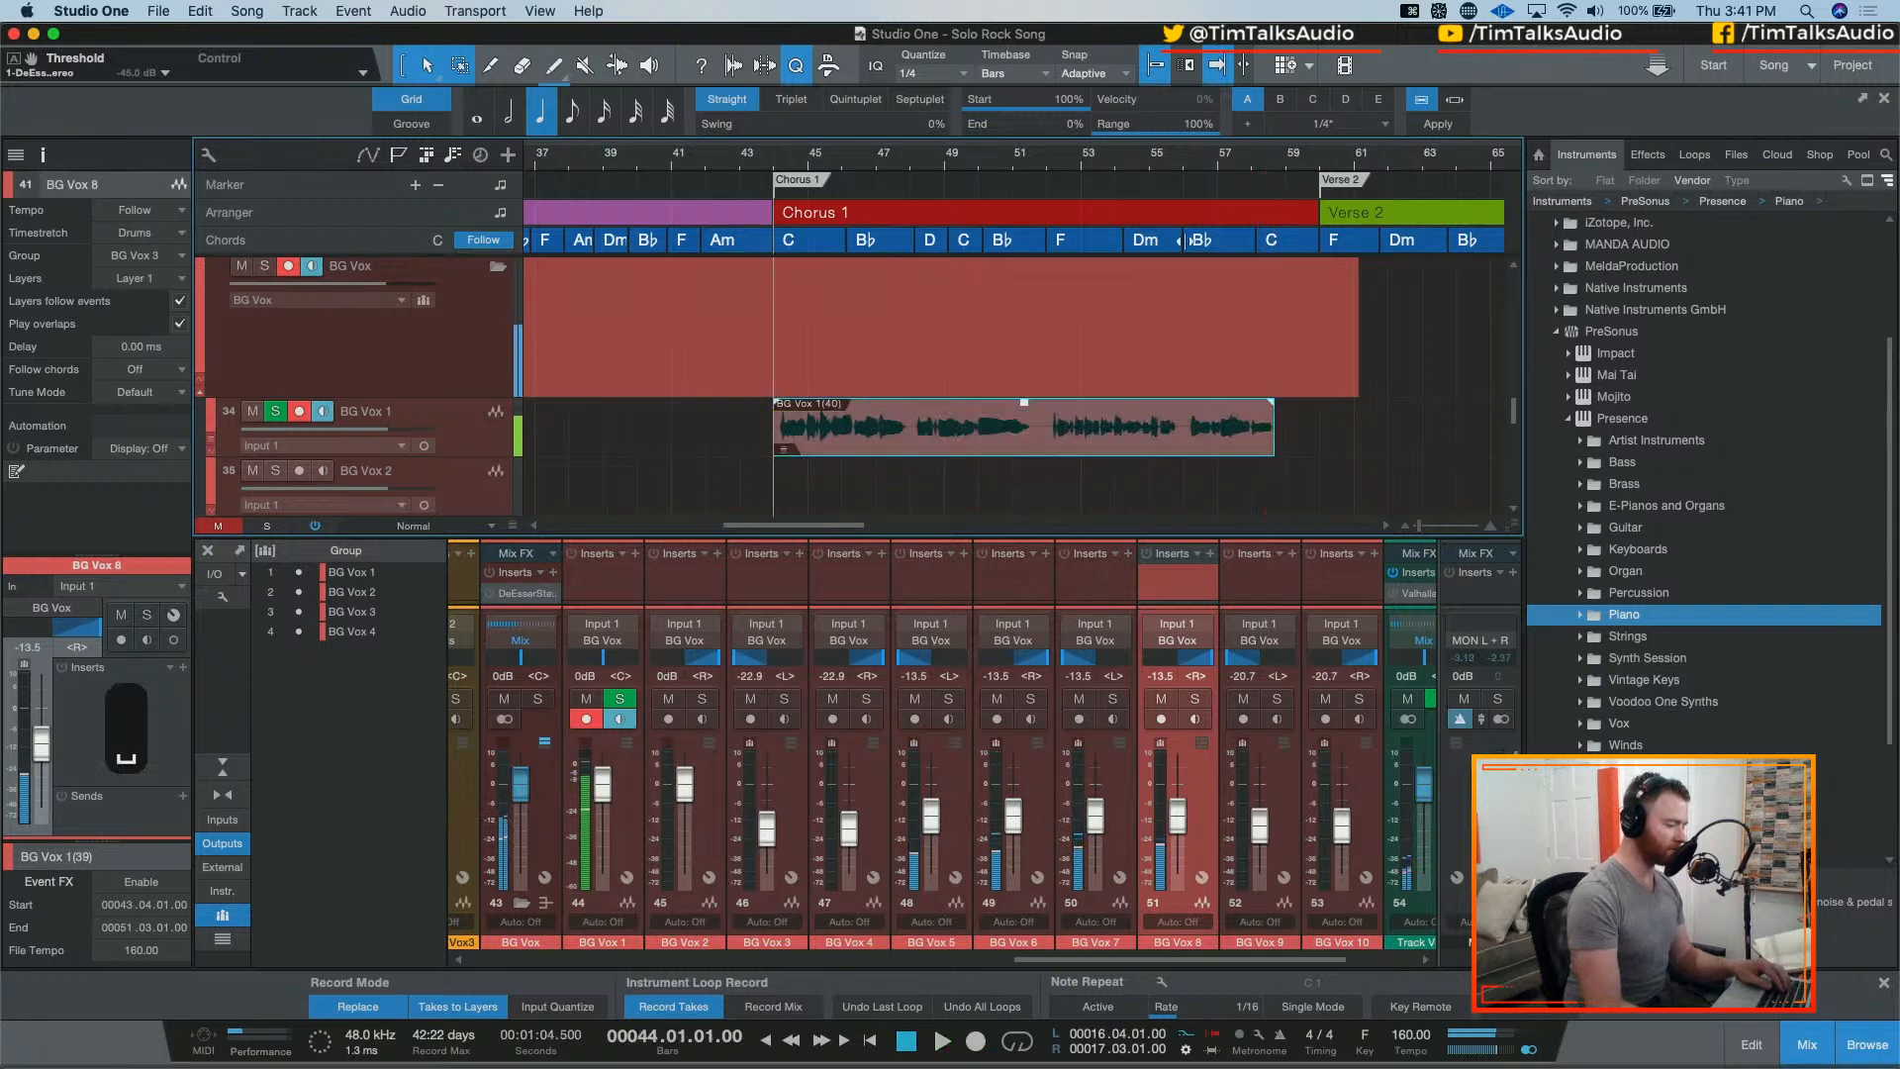
Step: Record a replacement for the end of the Chorus 1 take on BG Vox 1 from bar 56
click(1182, 422)
key(*)
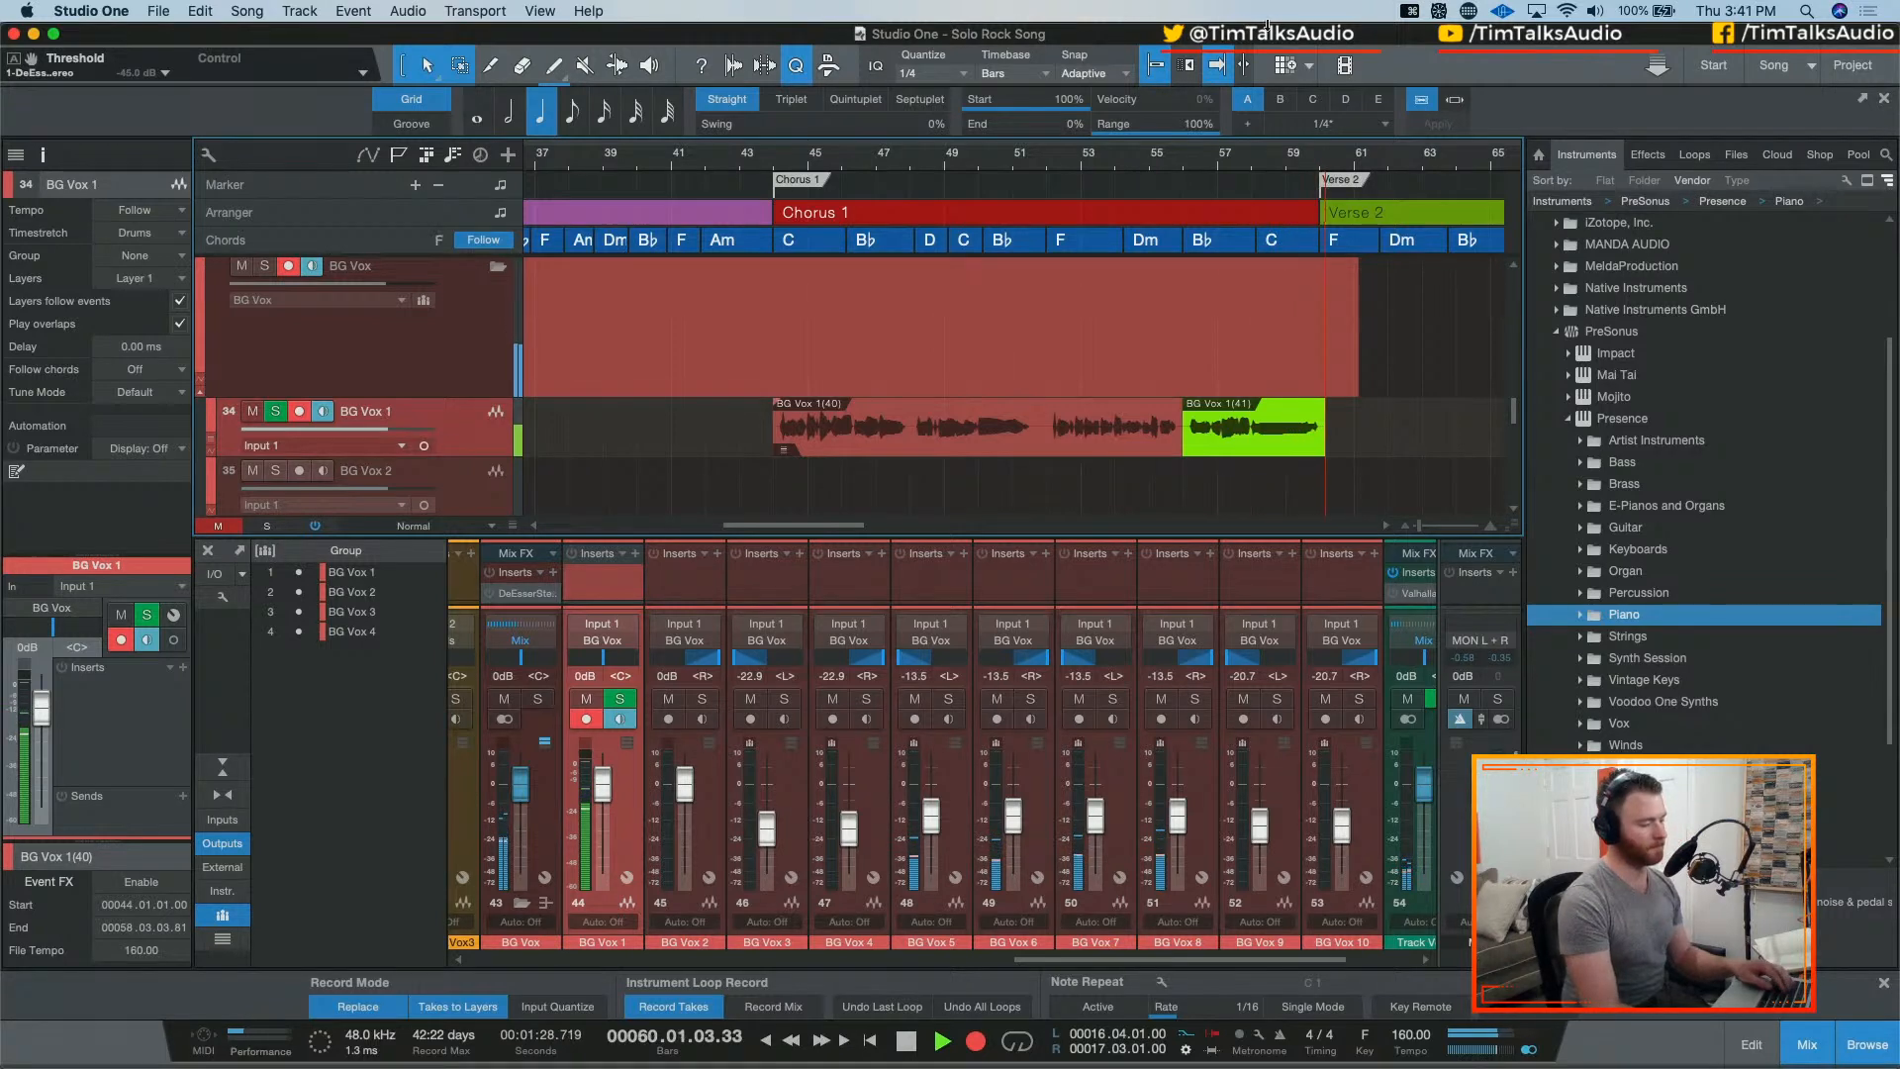
key(space)
Step: Select both new Chorus 1 takes on BG Vox 1 and move them down to the BG Vox 4 track
shift+click(1138, 435)
scroll(1108, 435, down, 2)
scroll(1079, 429, down, 5)
scroll(1045, 407, up, 4)
drag(969, 287, 965, 441)
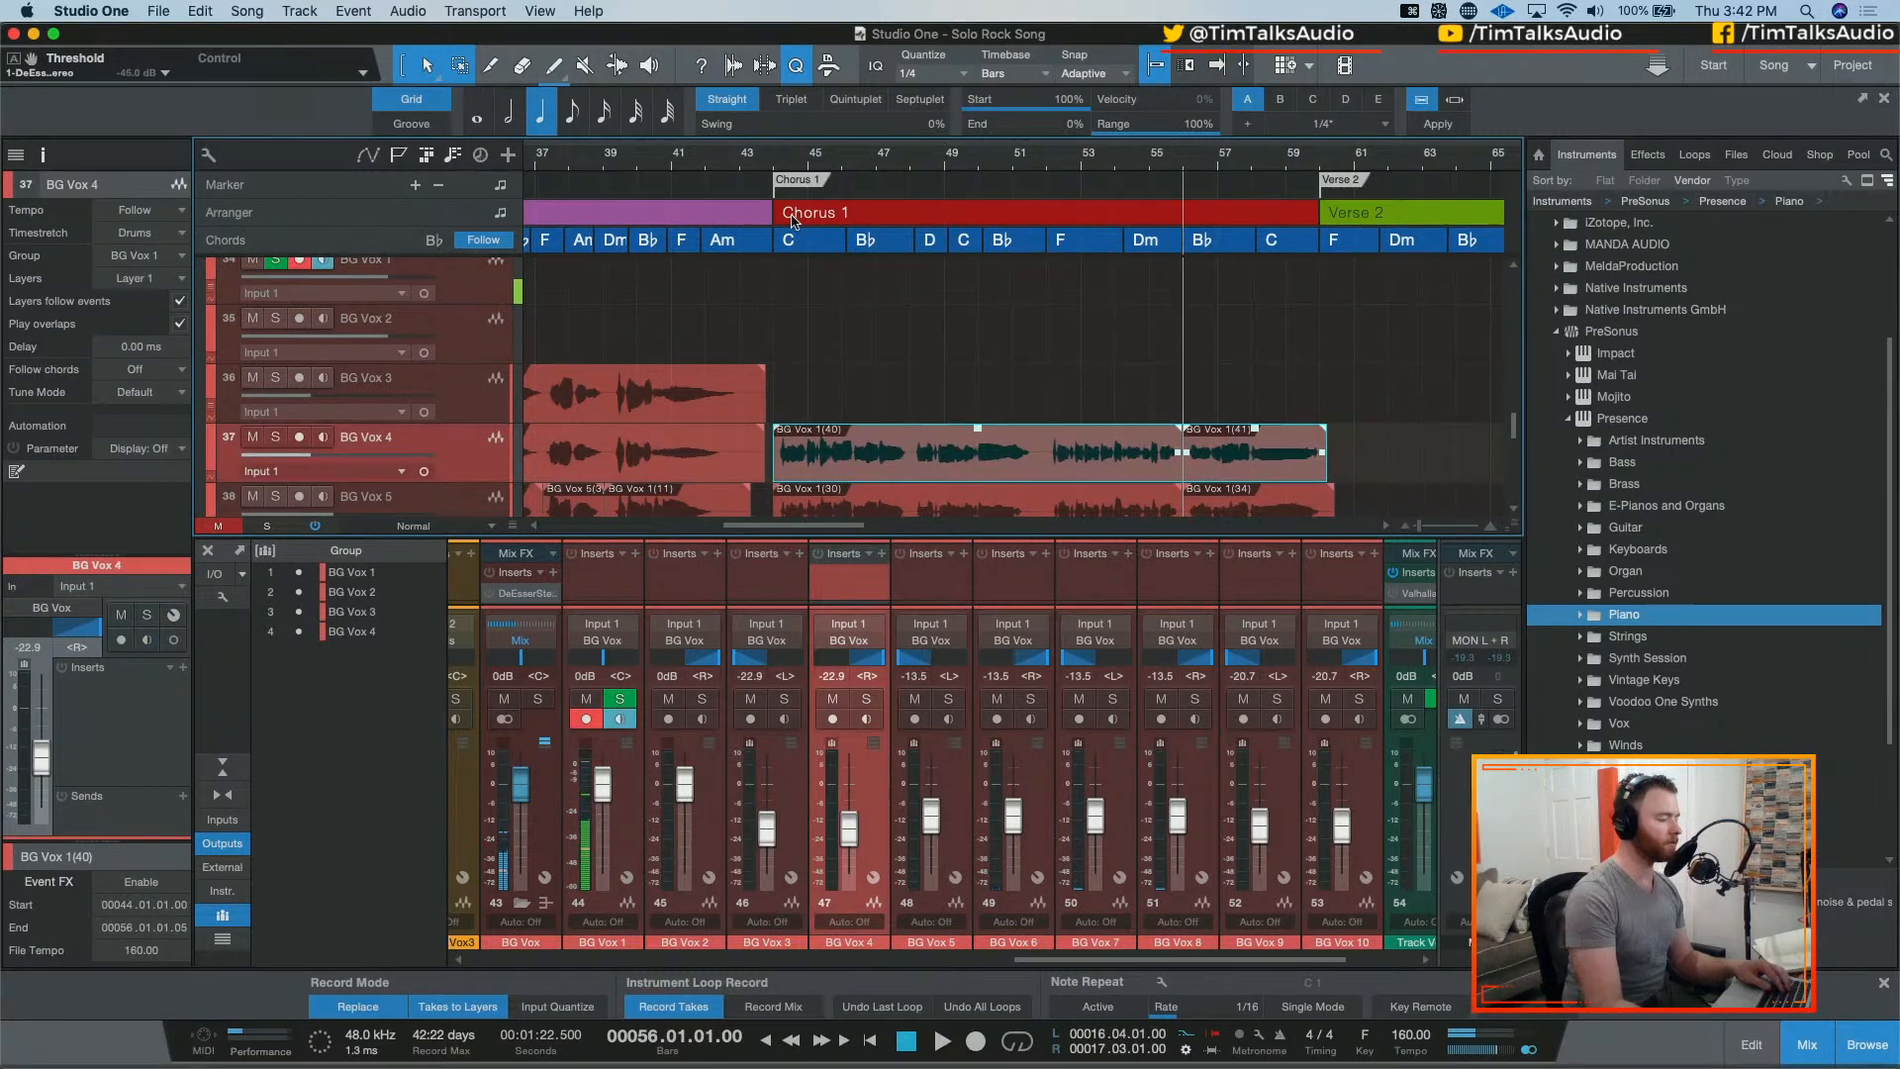
Step: Record another full Chorus 1 take on BG Vox 1 from bar 44 and move it to BG Vox 3
click(775, 178)
key(KP_Multiply)
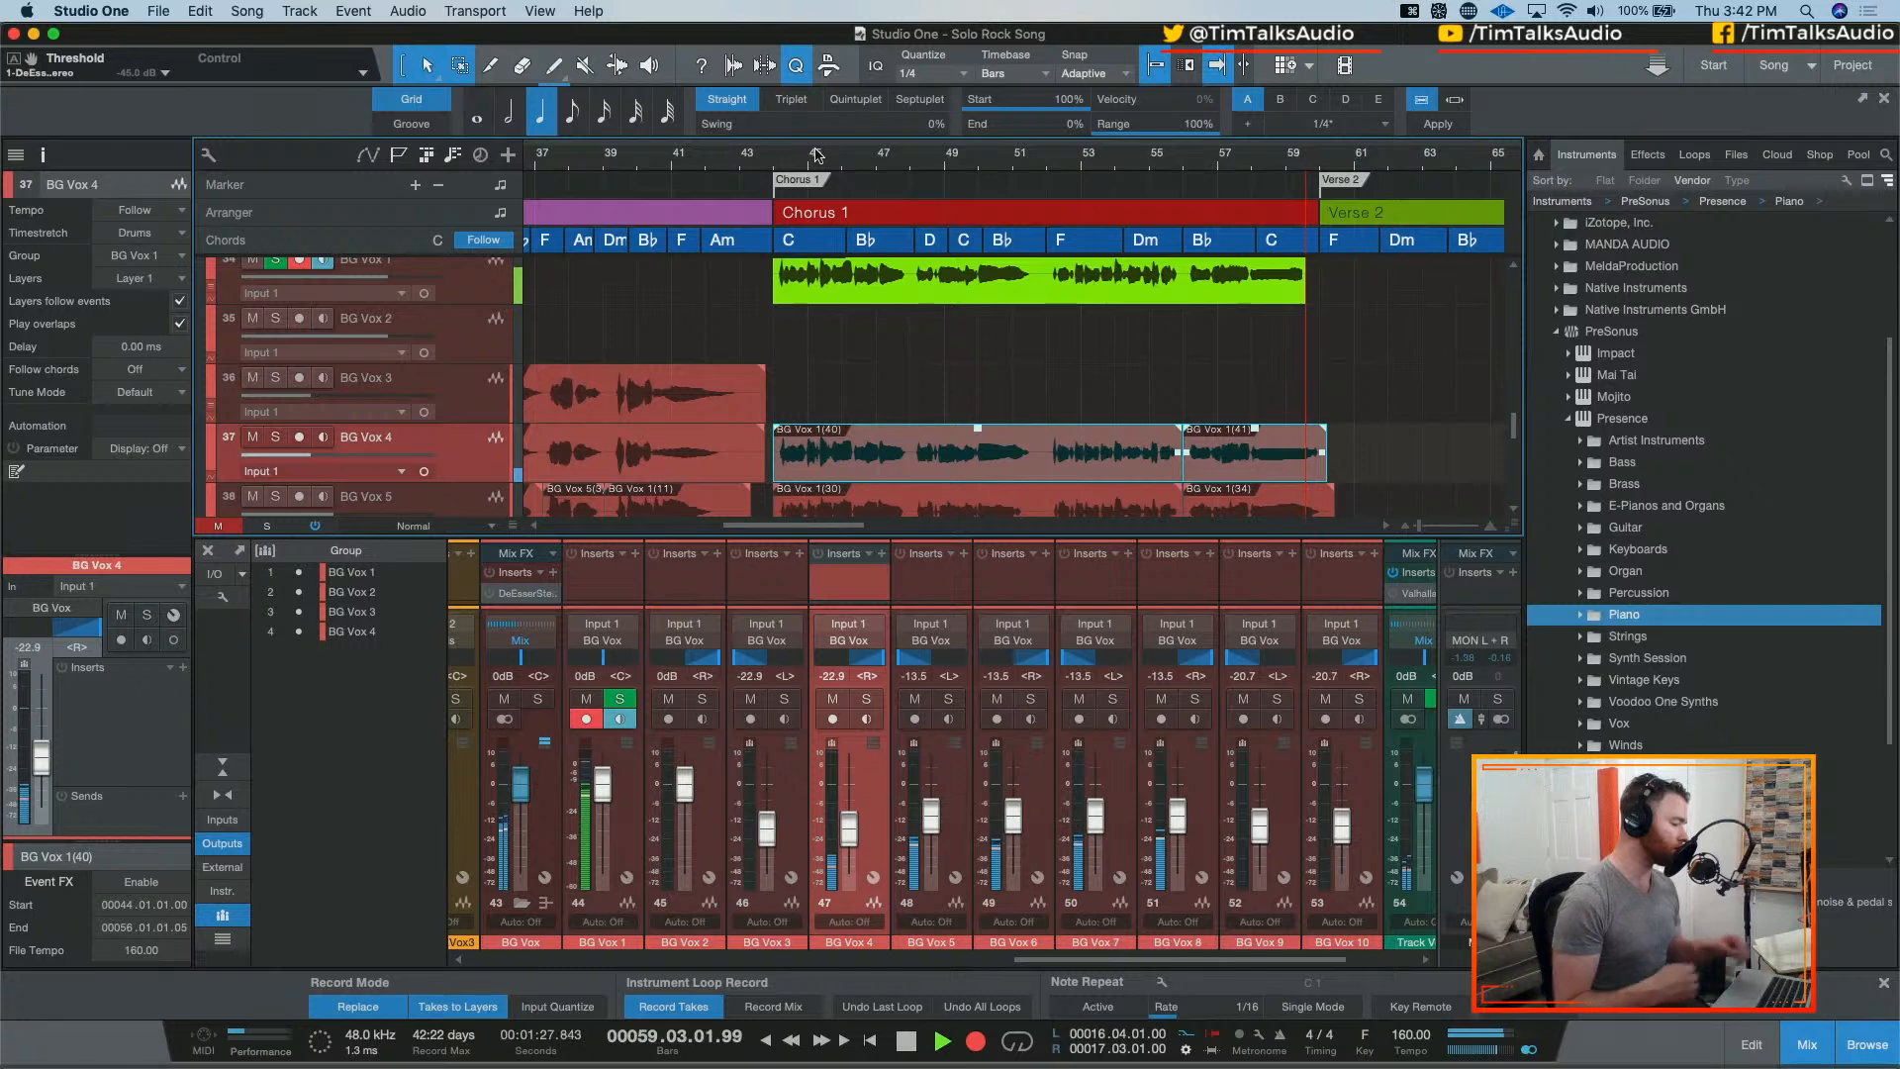
key(space)
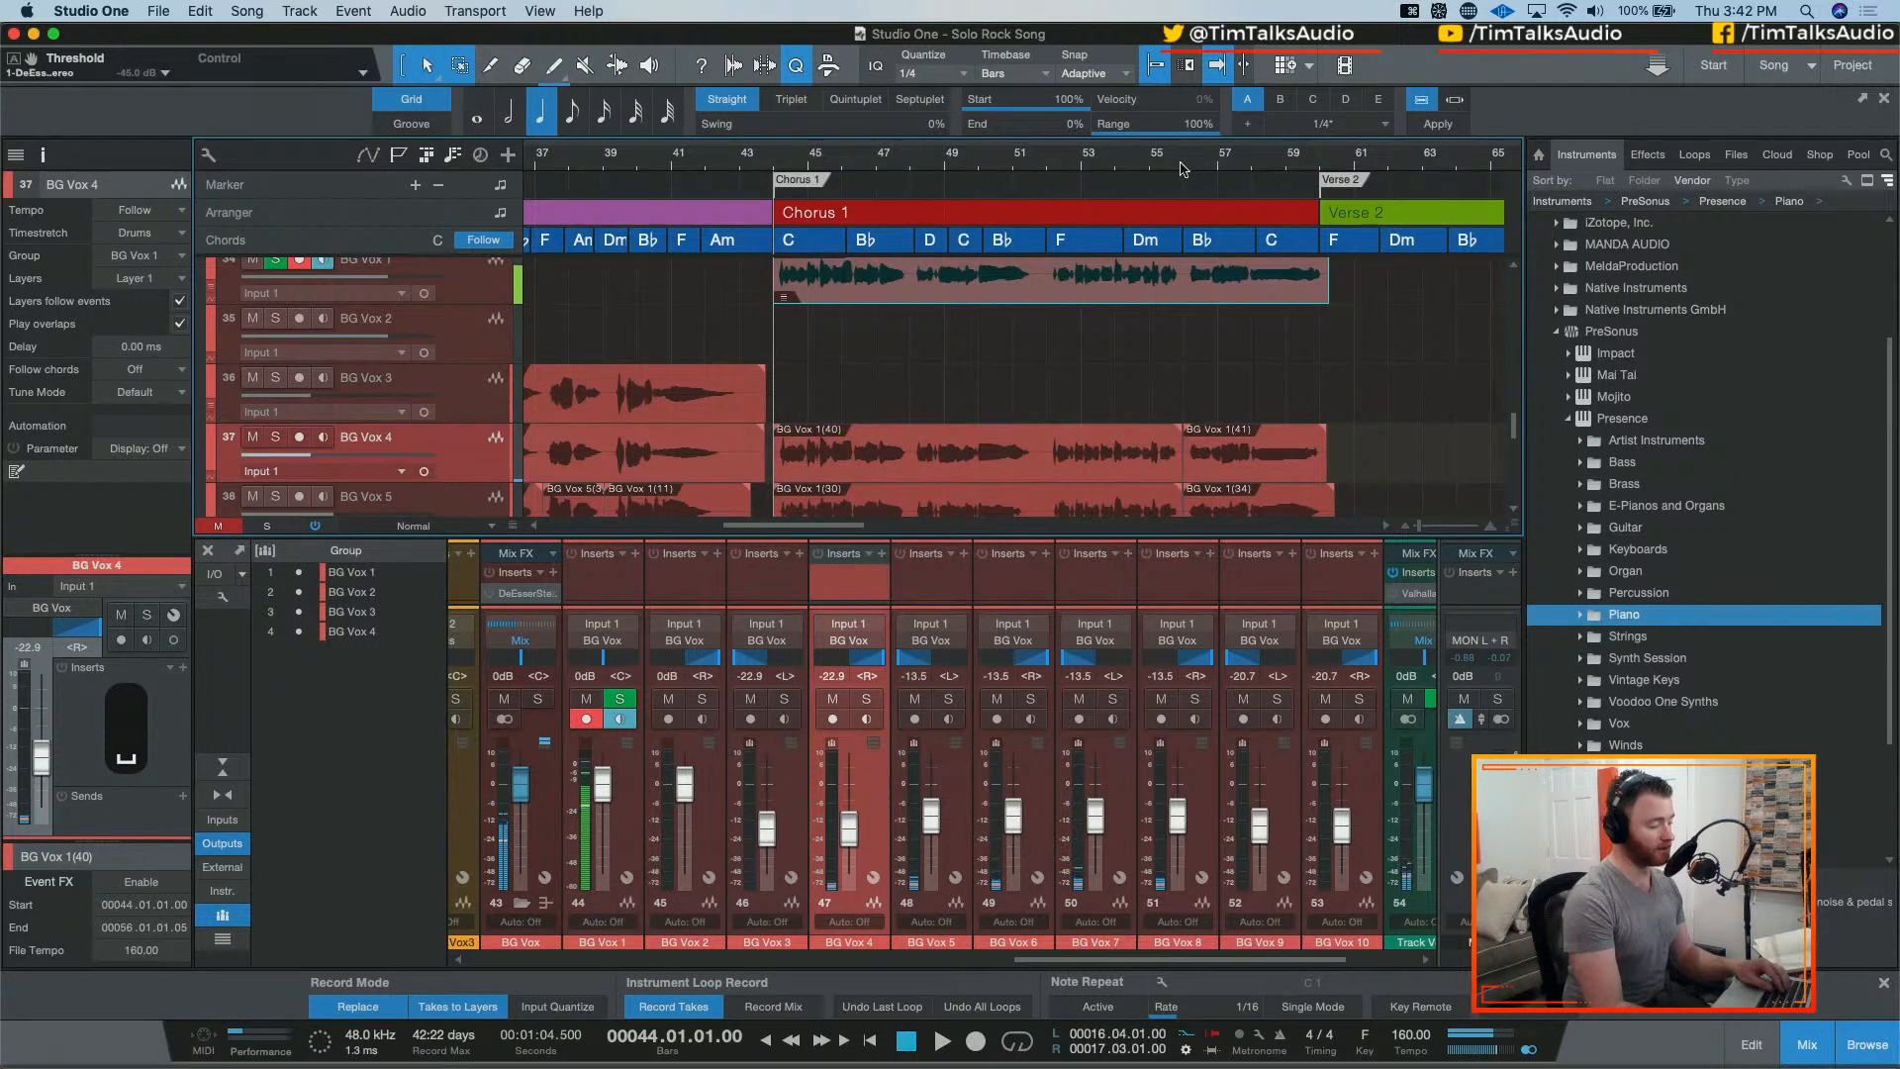
drag(1141, 293, 1141, 400)
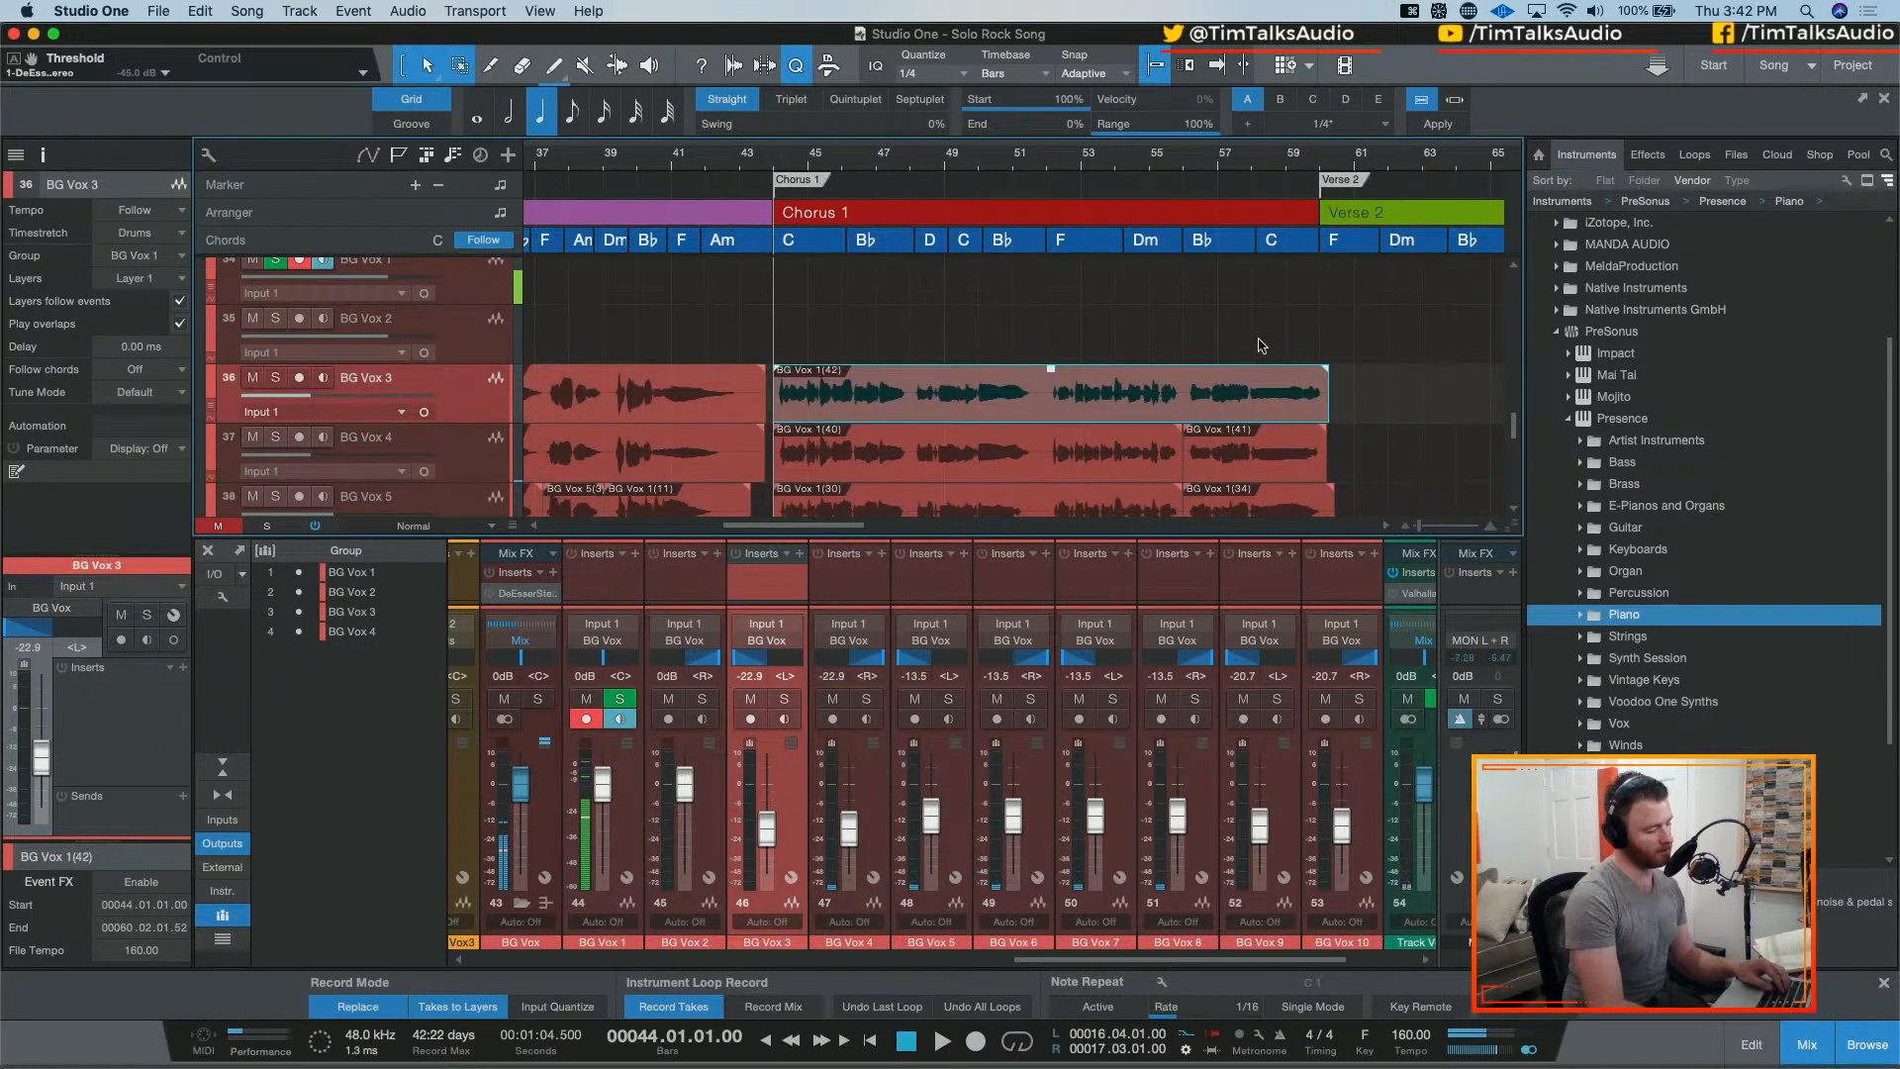
Step: Play back Chorus 1 from bar 44 and set the grouped BG Vox 3 and 4 faders to -14.9 dB
key(space)
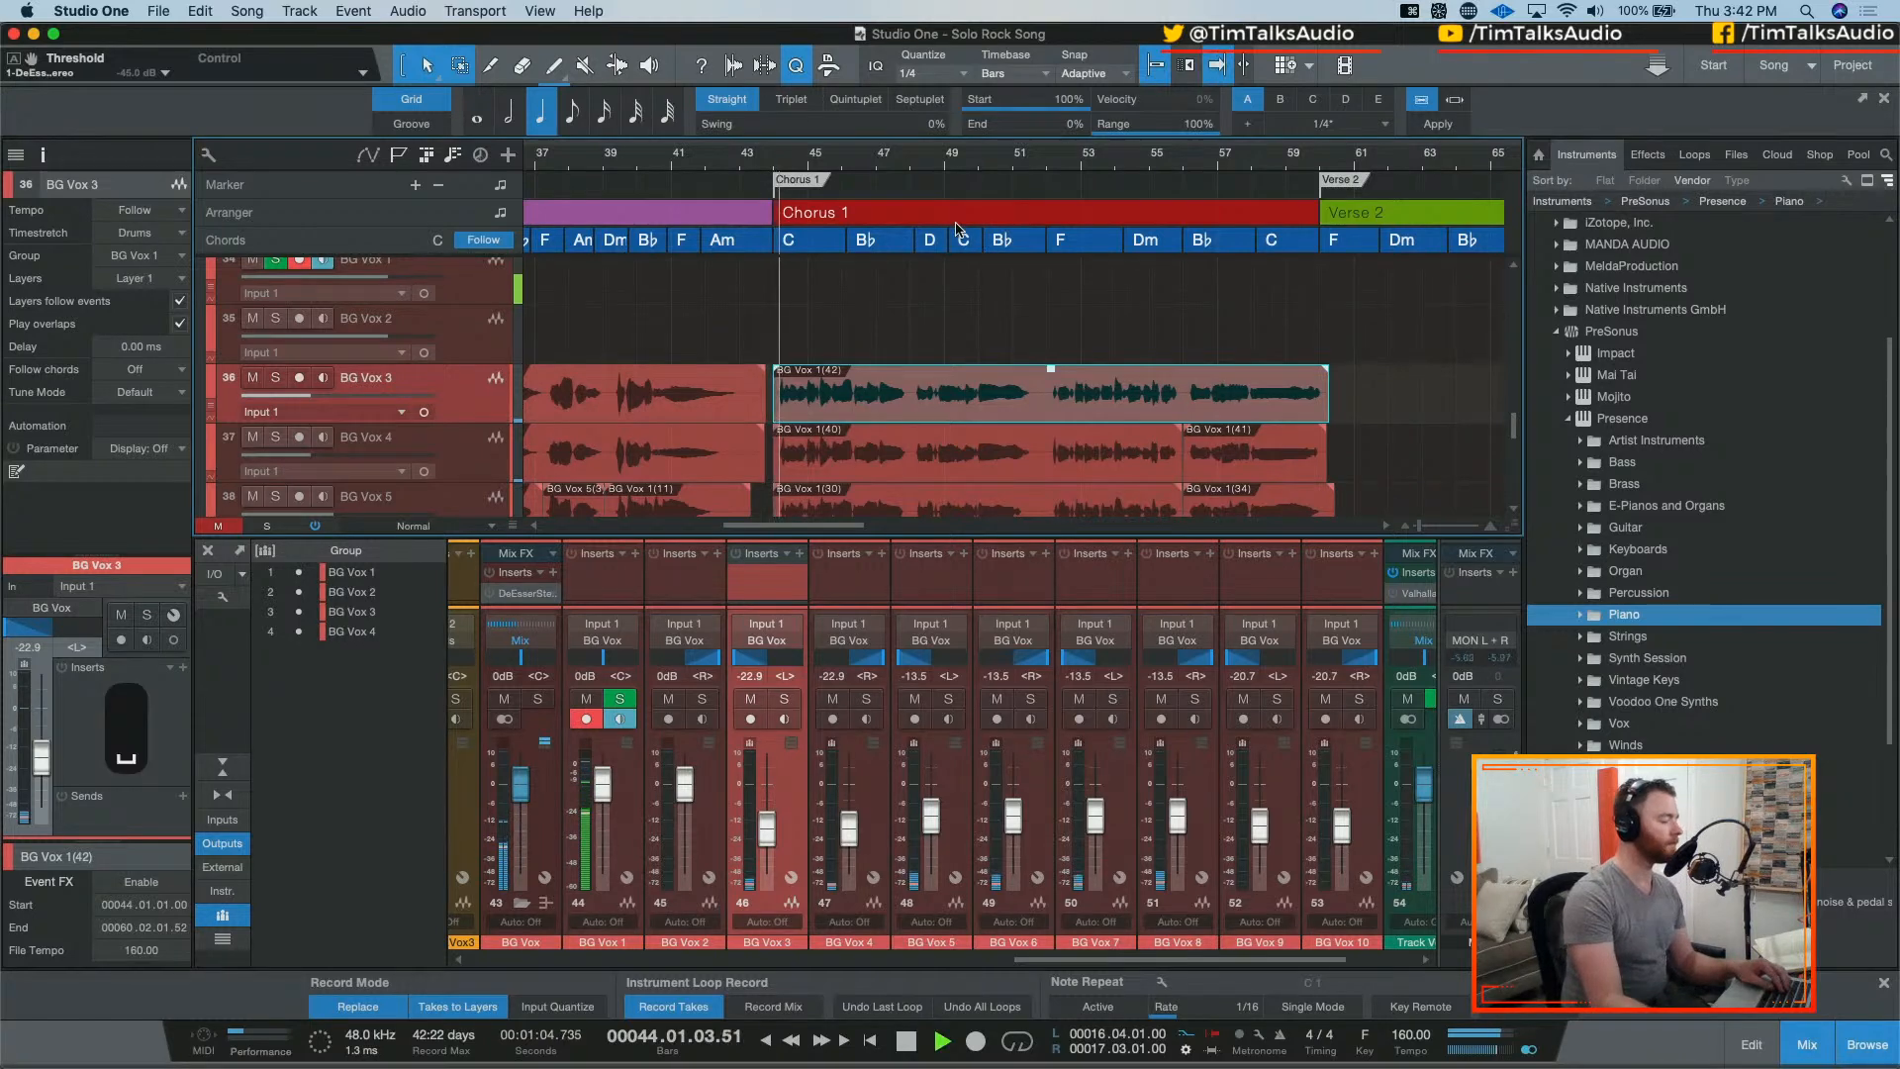
drag(773, 836, 775, 829)
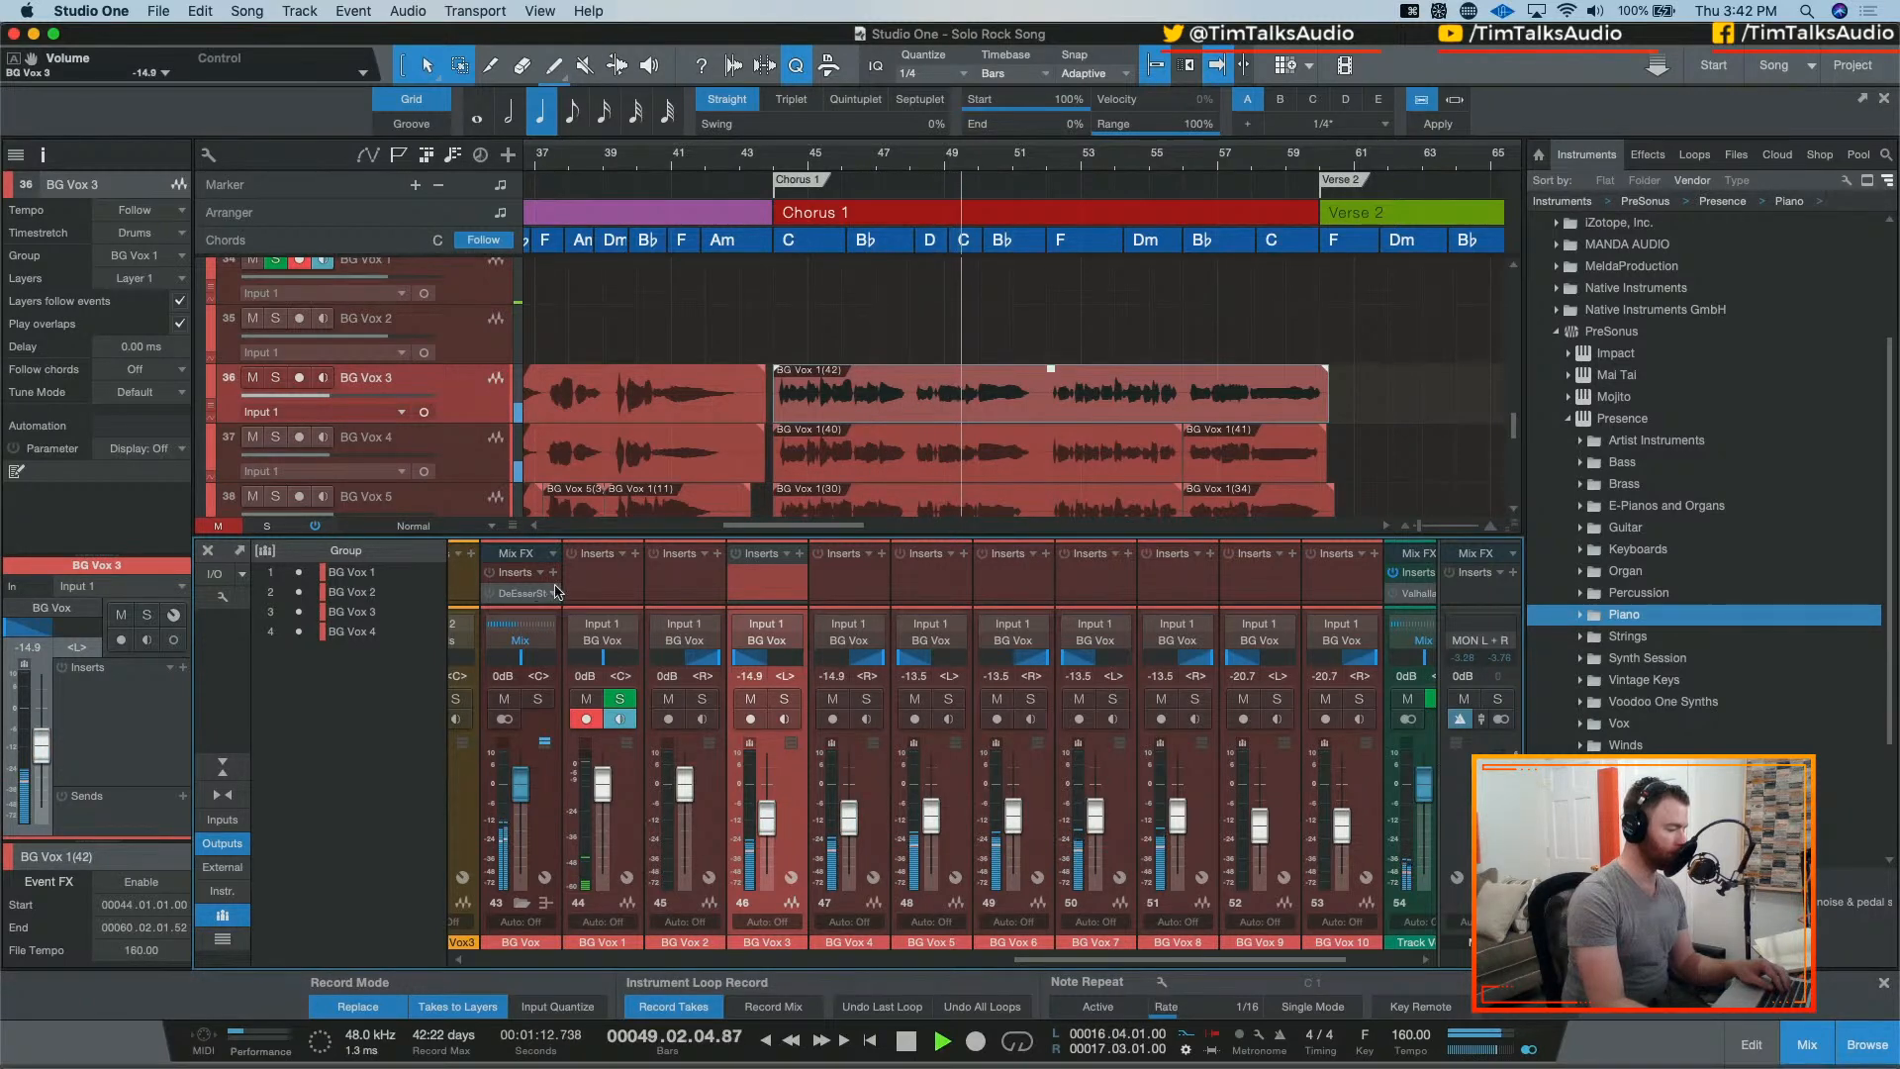
Step: Insert JST BG-Vocals on the BG Vox bus, set its compression to 21% and try the Med character
click(594, 574)
text(bg)
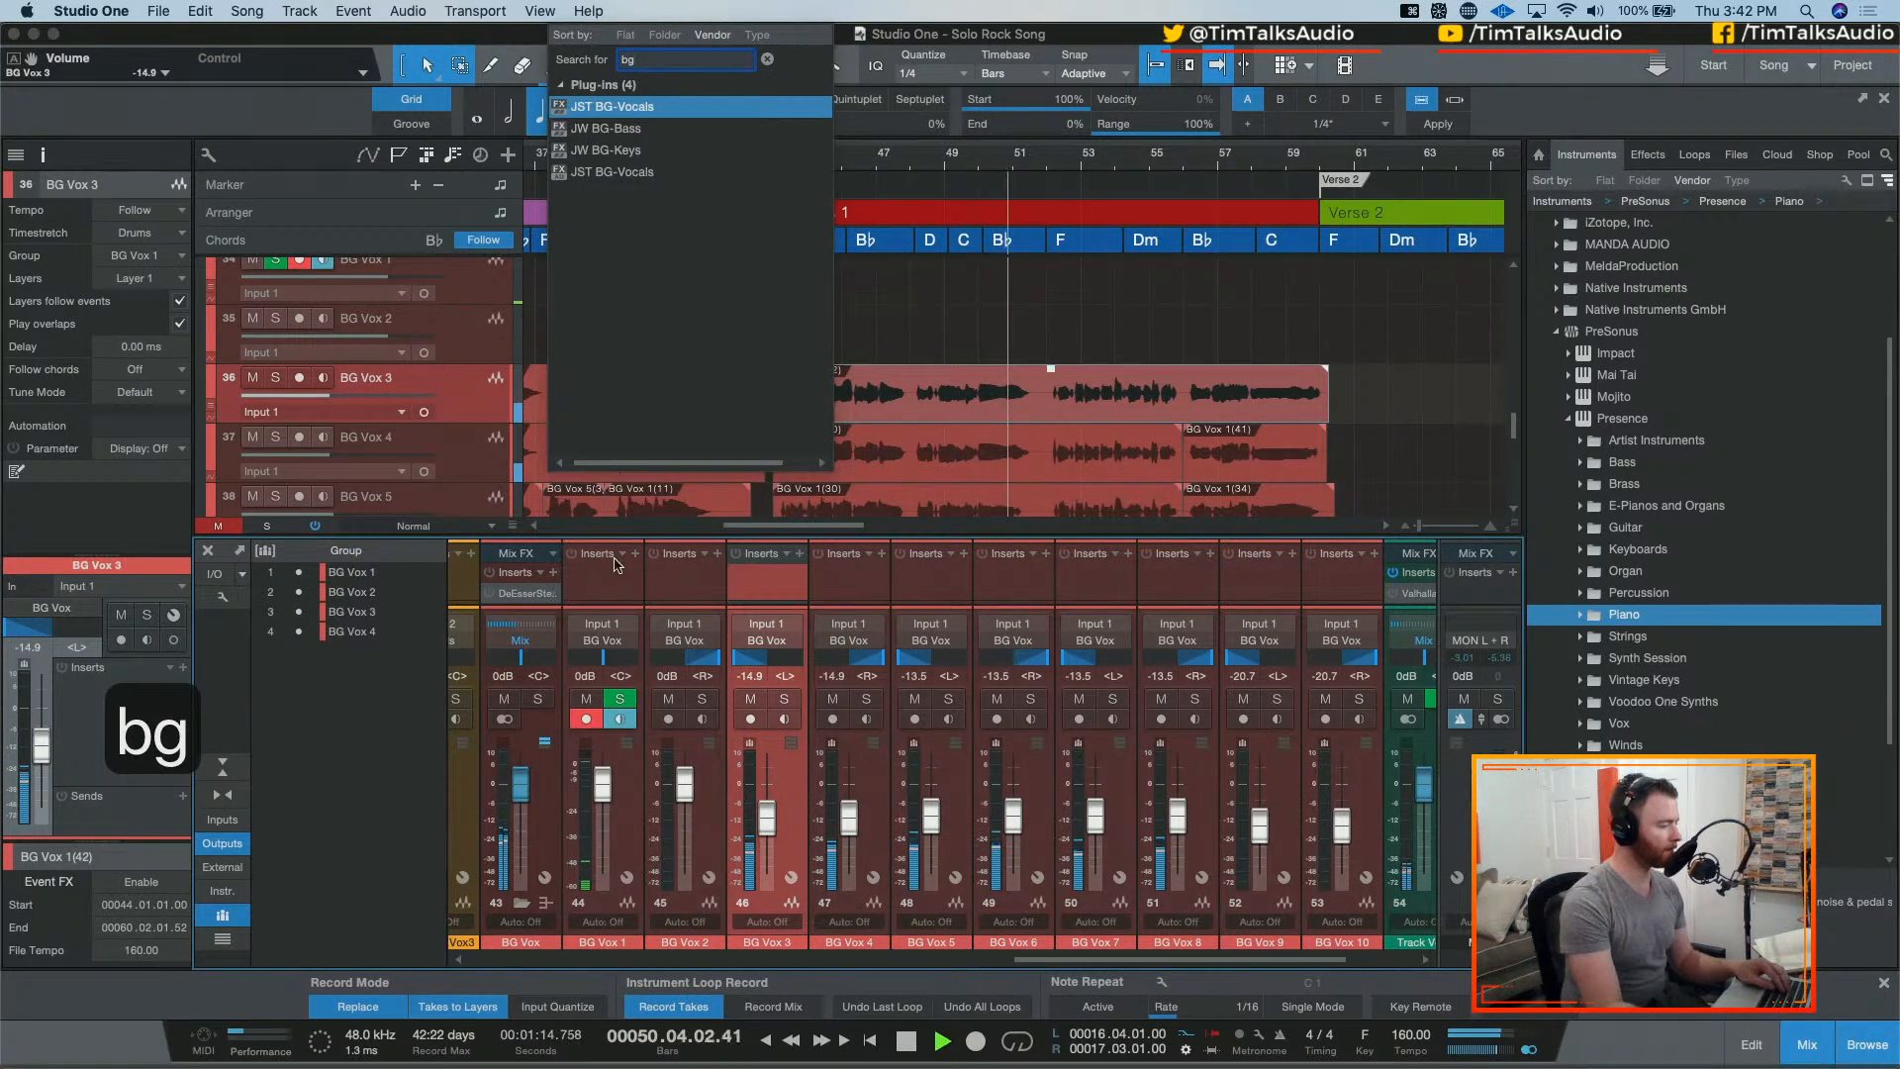
click(674, 123)
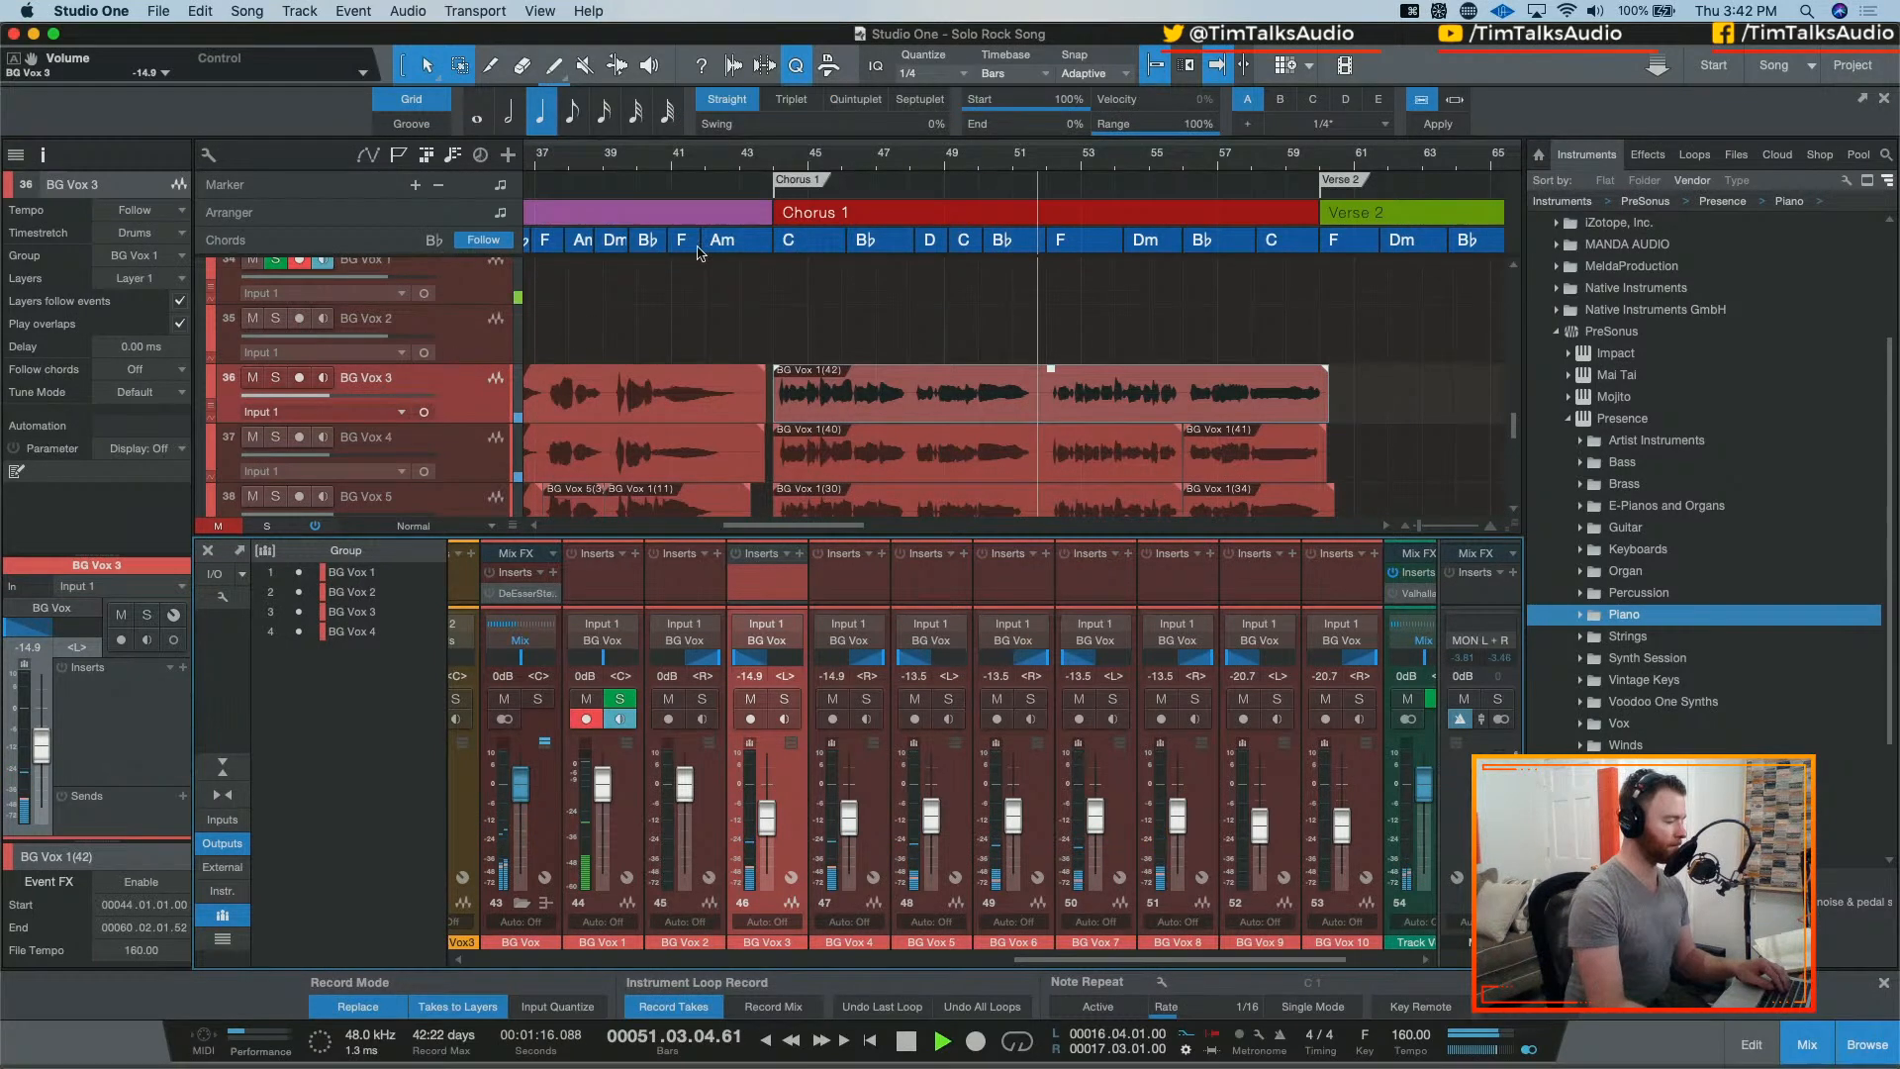
mouse_move(888, 576)
drag(886, 540, 887, 526)
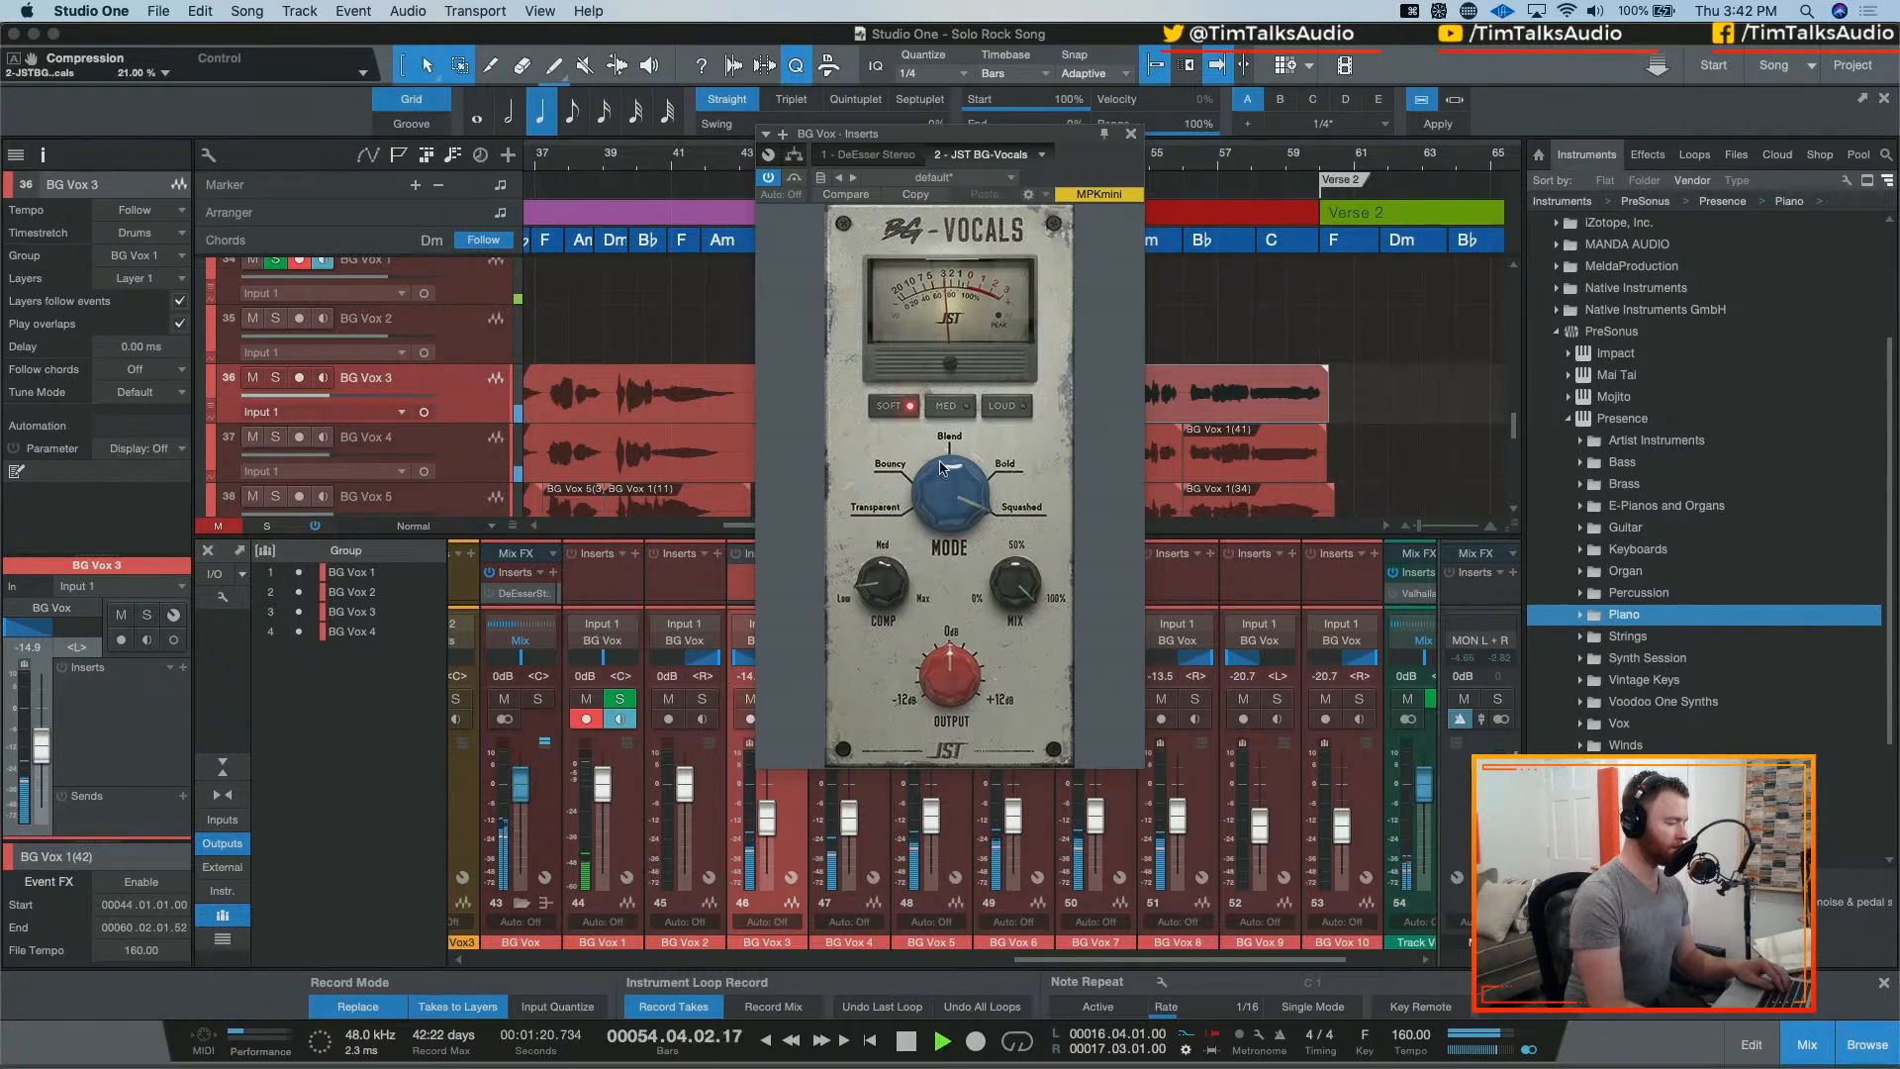
click(951, 407)
mouse_move(864, 577)
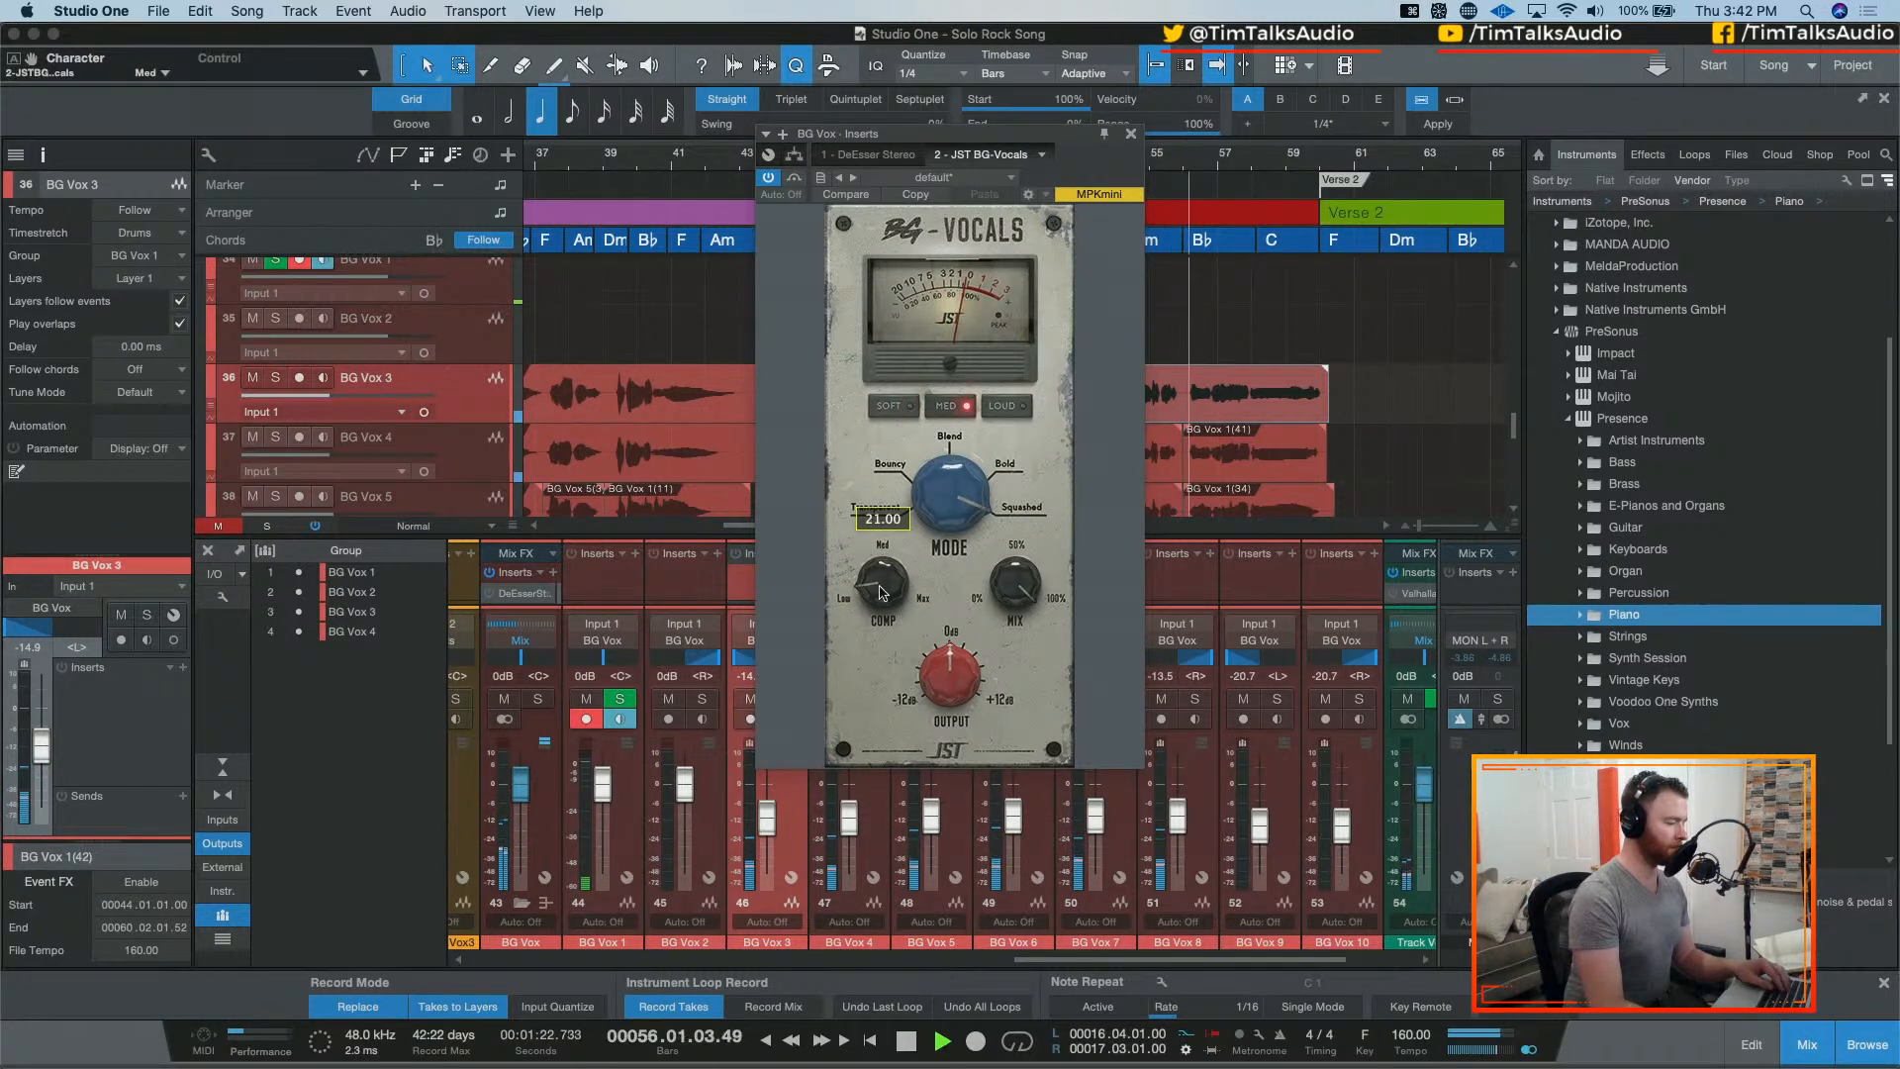
click(1131, 133)
Step: Stop playback and remove the DeEsser from the BG Vox bus inserts
key(space)
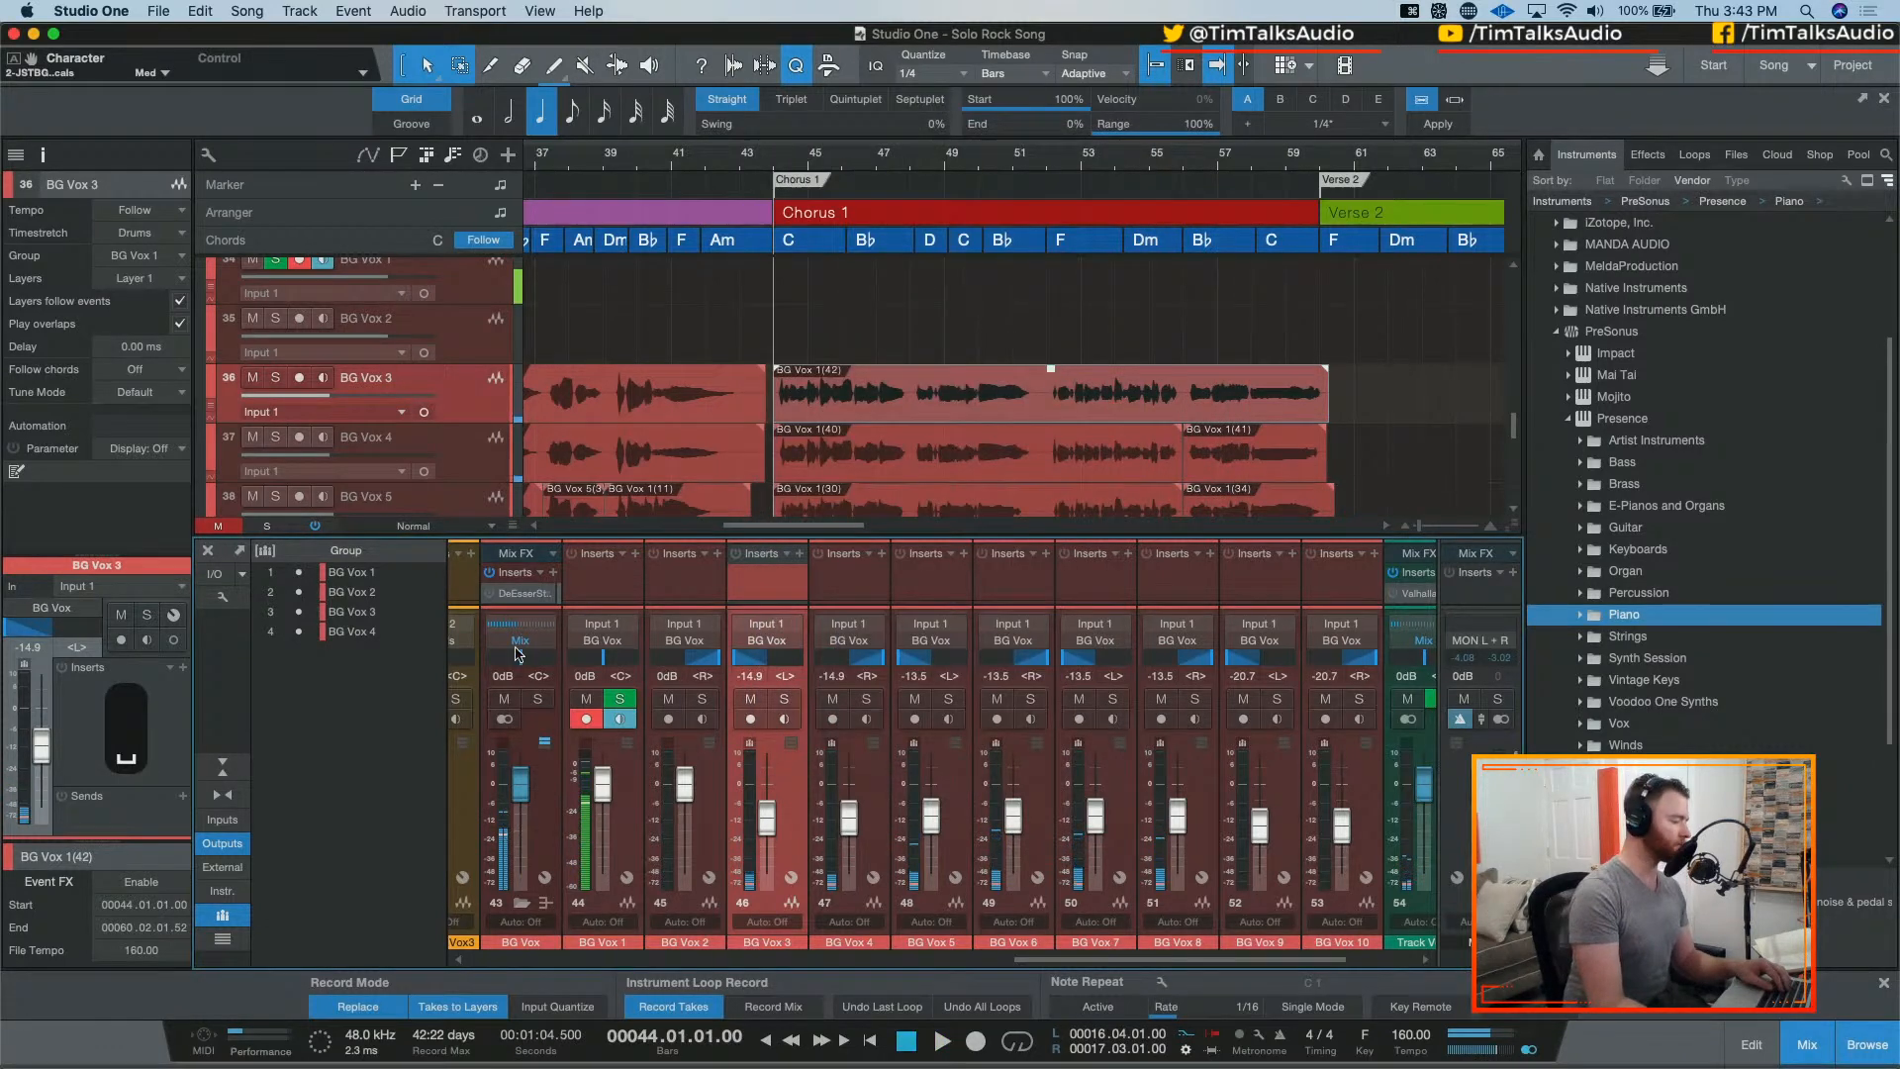
click(542, 595)
click(586, 803)
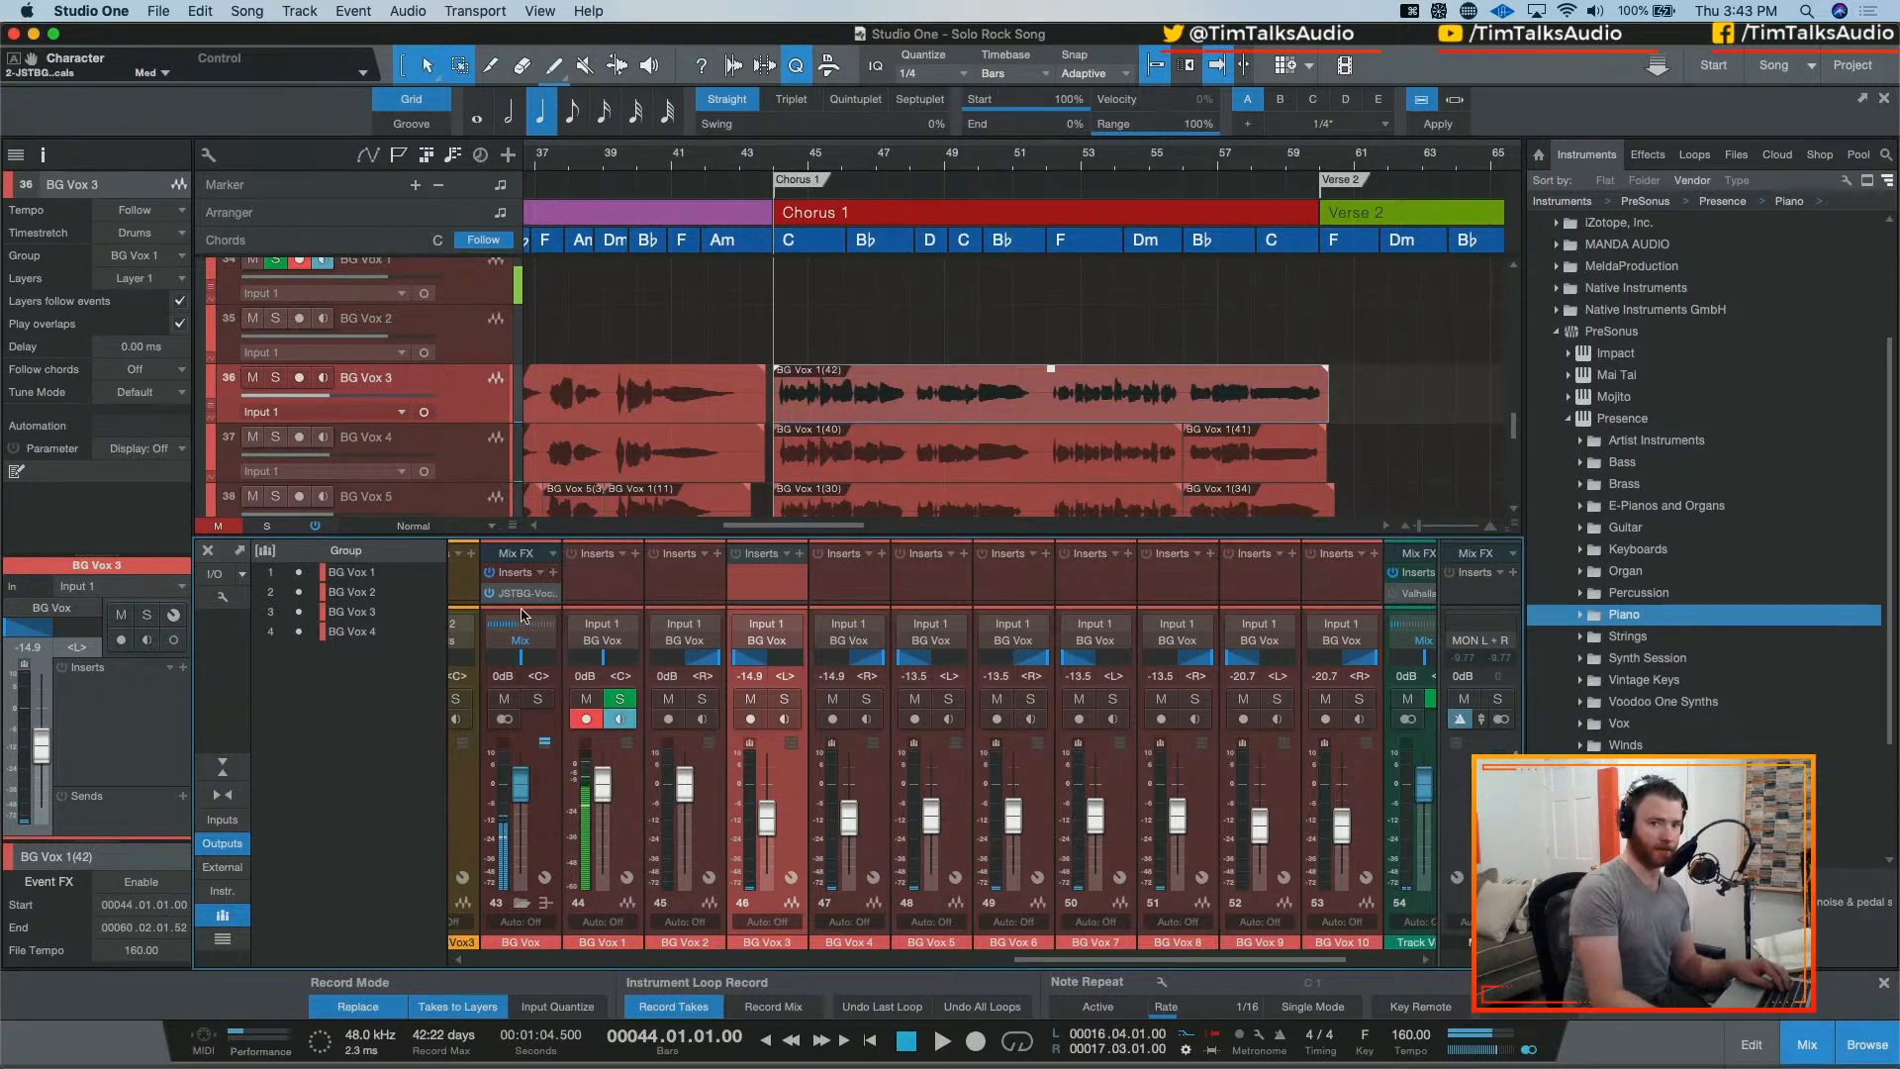
Step: Solo the BG Vox bus and play it back from bar 44 with the mixer enlarged and the Track Verb send muted
key(space)
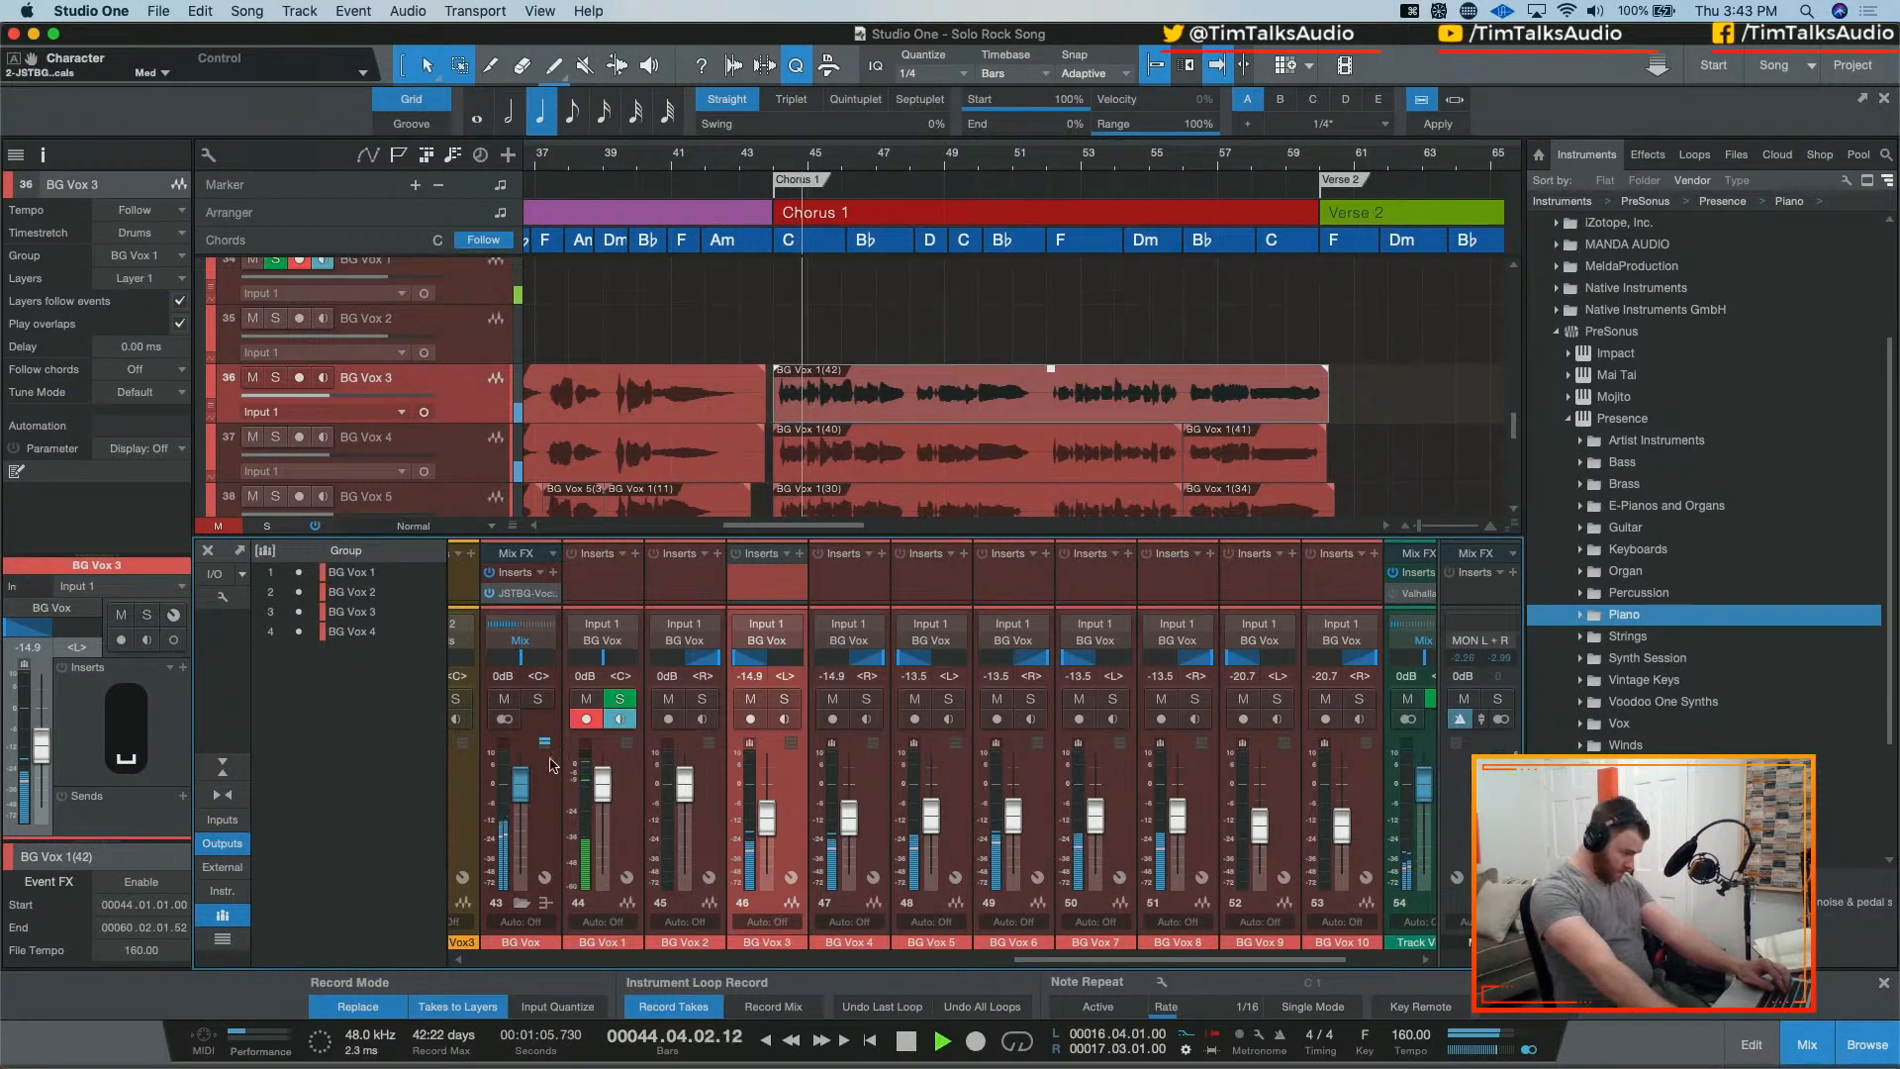
click(537, 699)
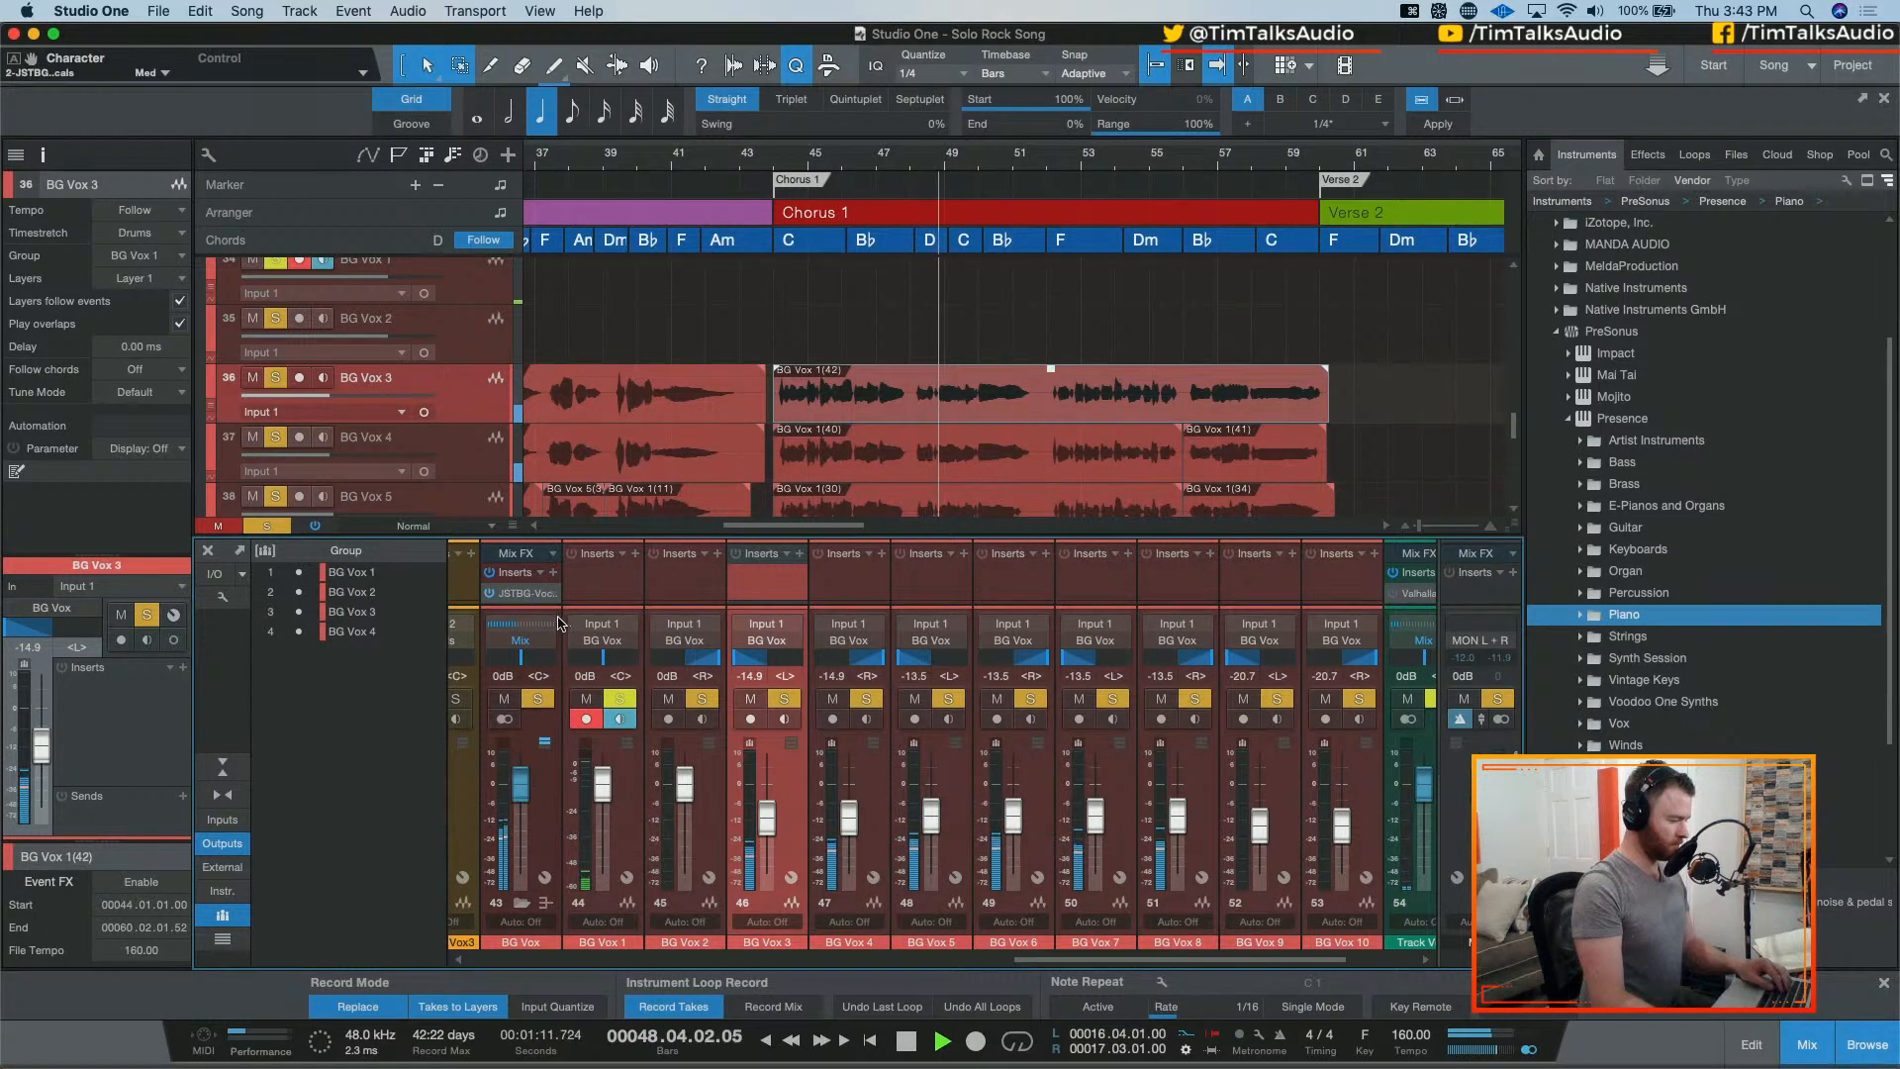
drag(615, 536, 615, 426)
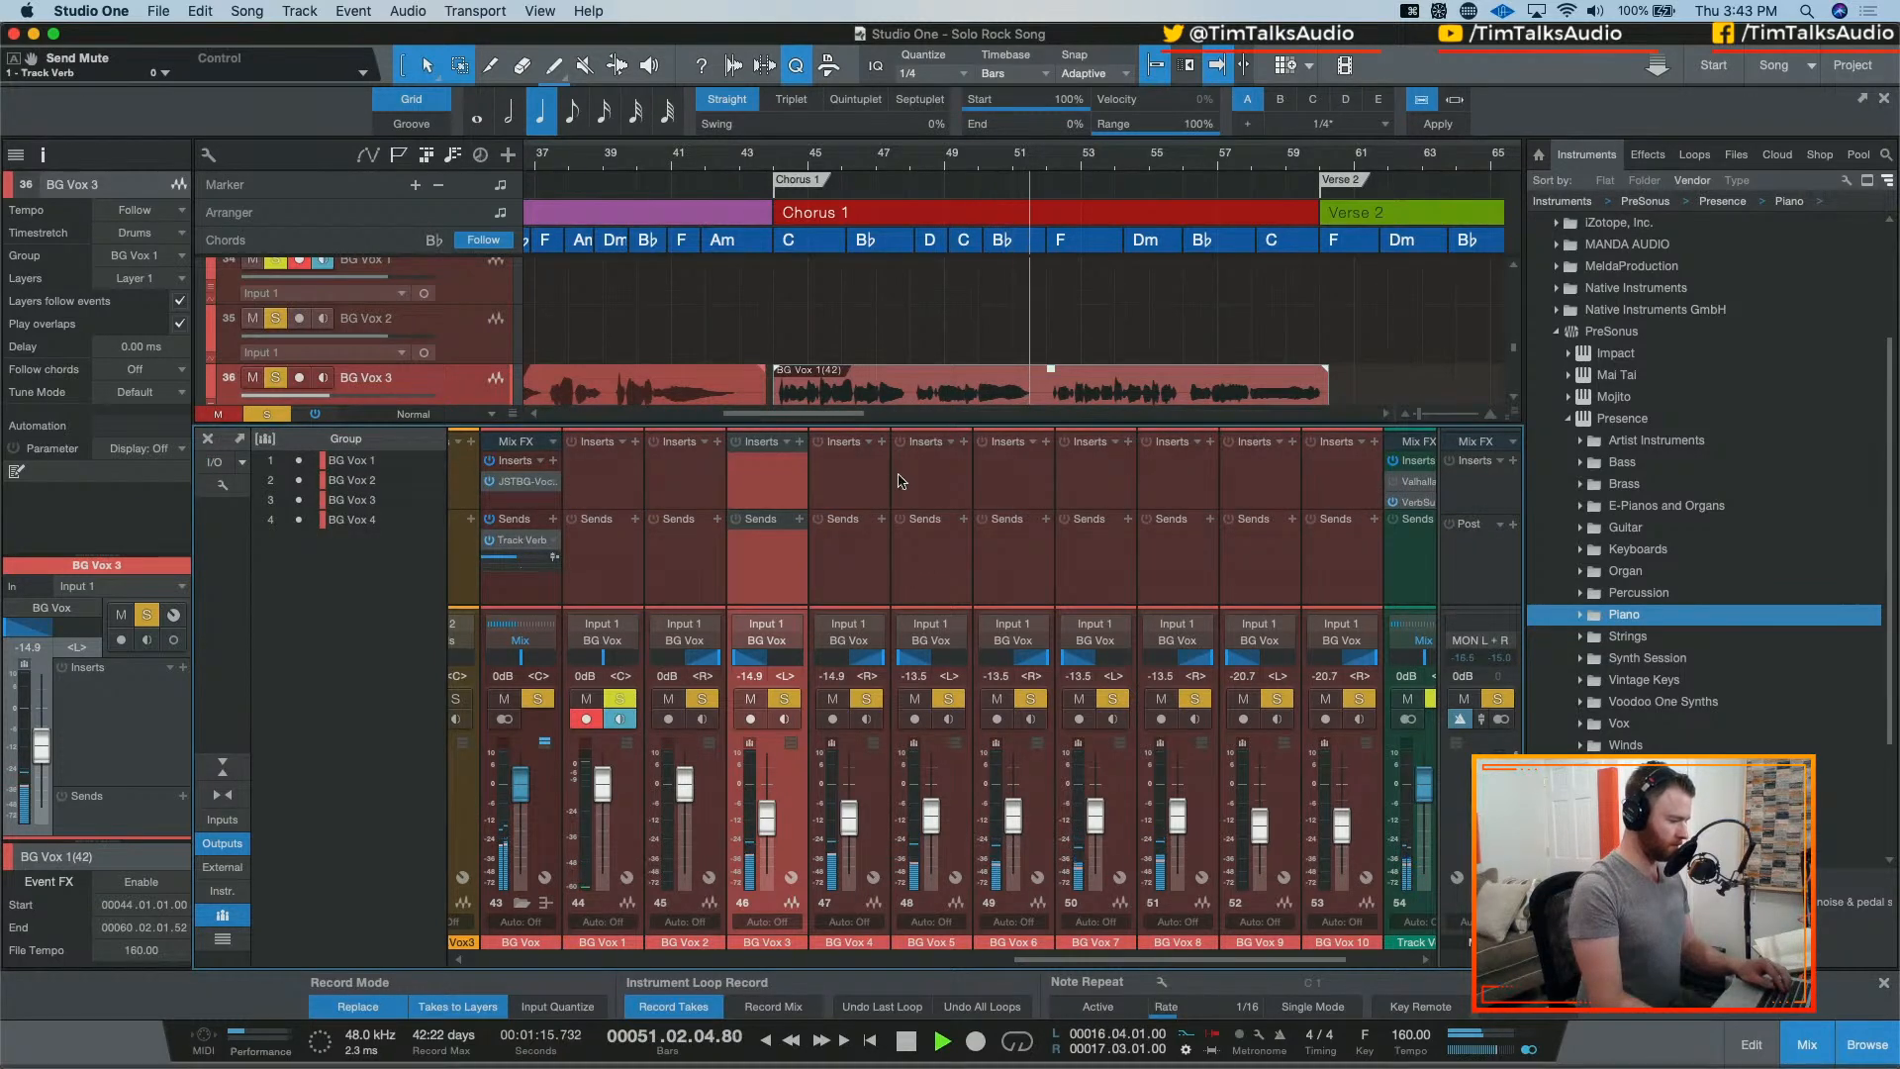
key(space)
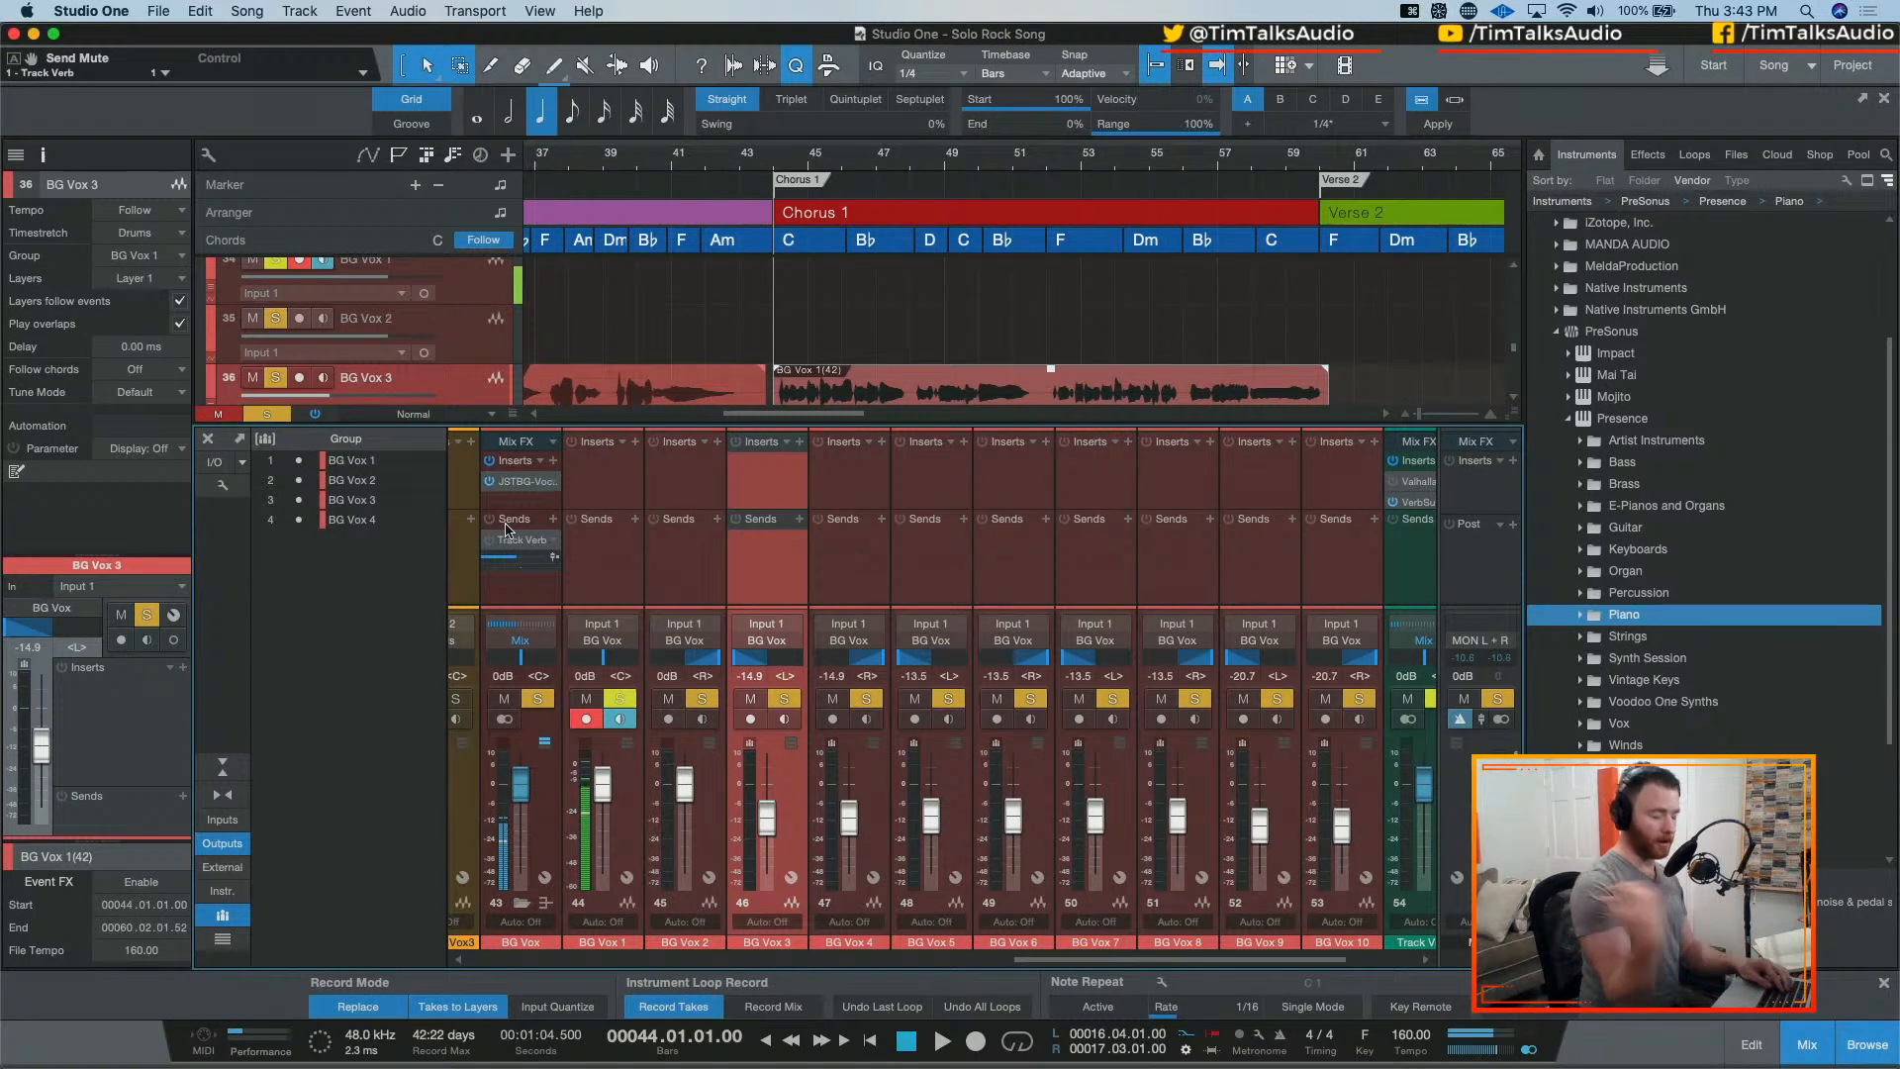
Step: Insert DeEsser Stereo after BG-Vocals on the BG Vox bus and set its threshold to -35.5 dB
click(555, 461)
text(dee)
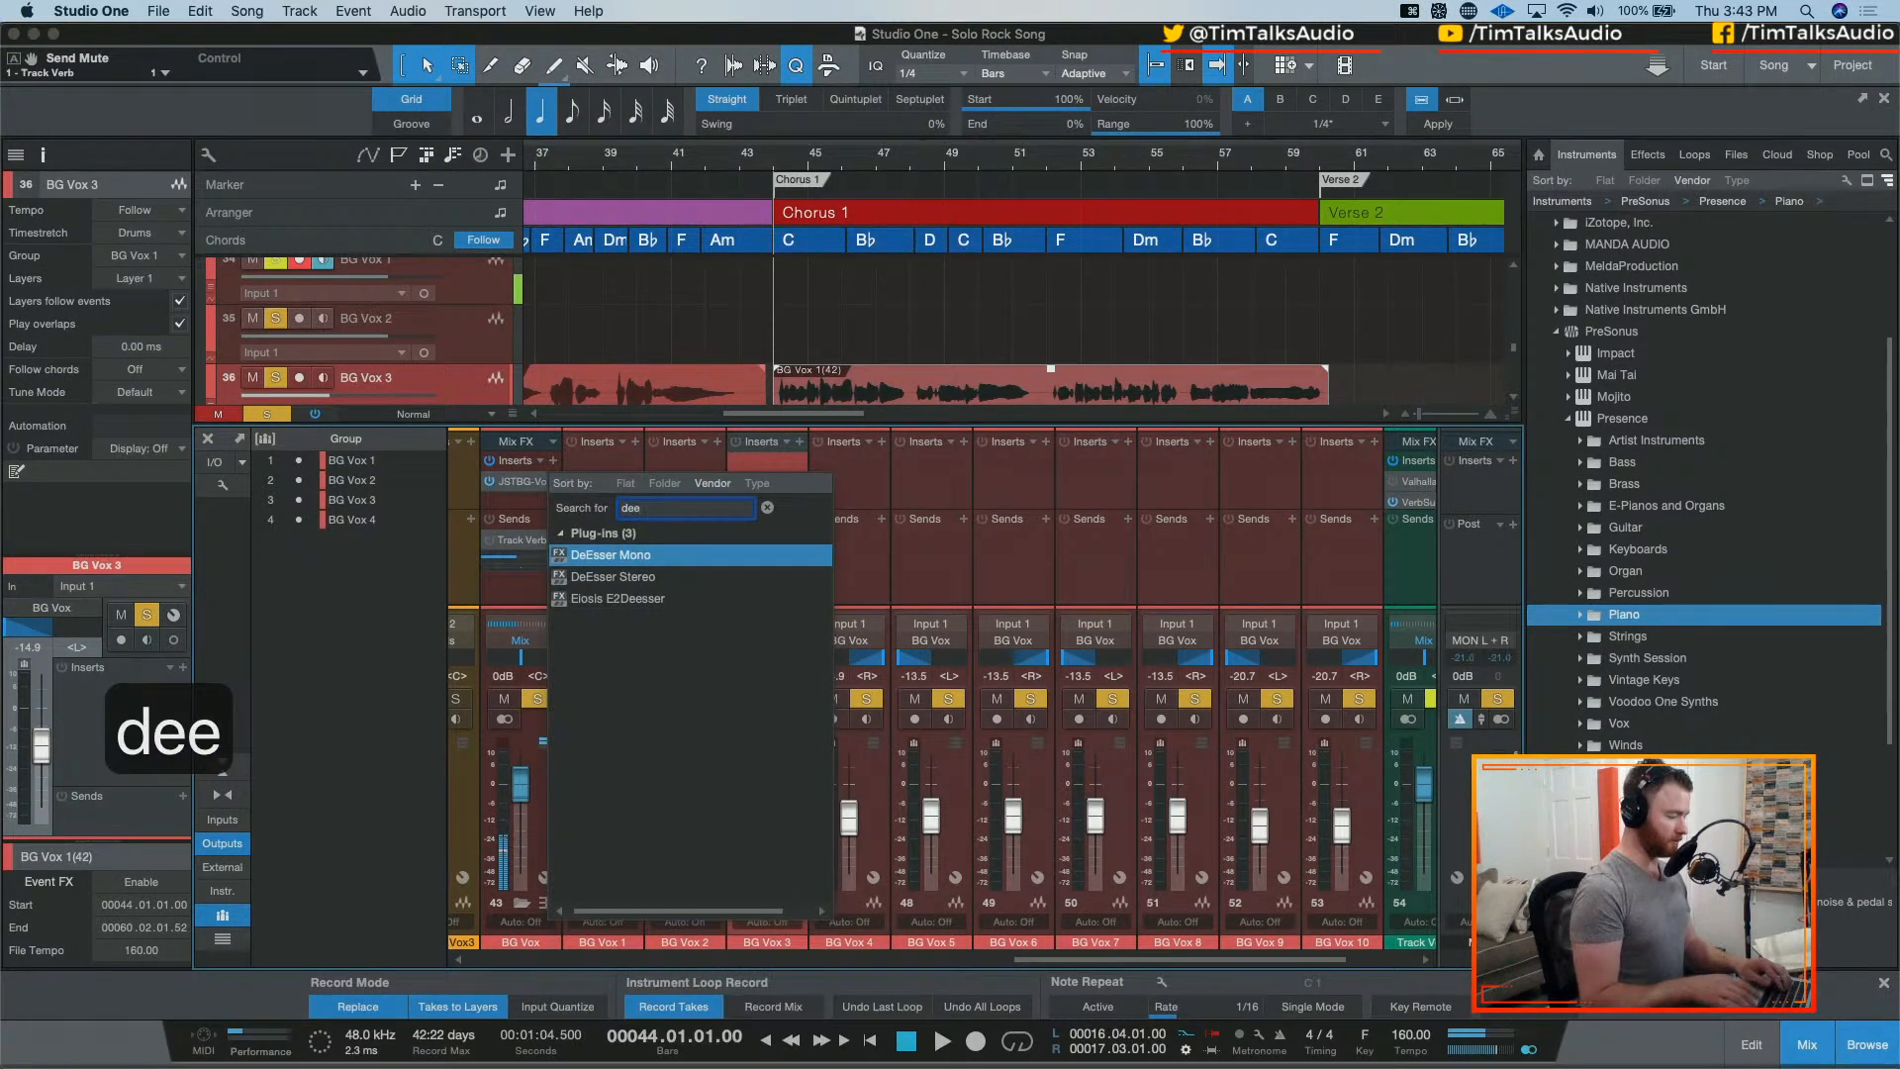
key(Down)
key(Return)
drag(907, 290, 908, 373)
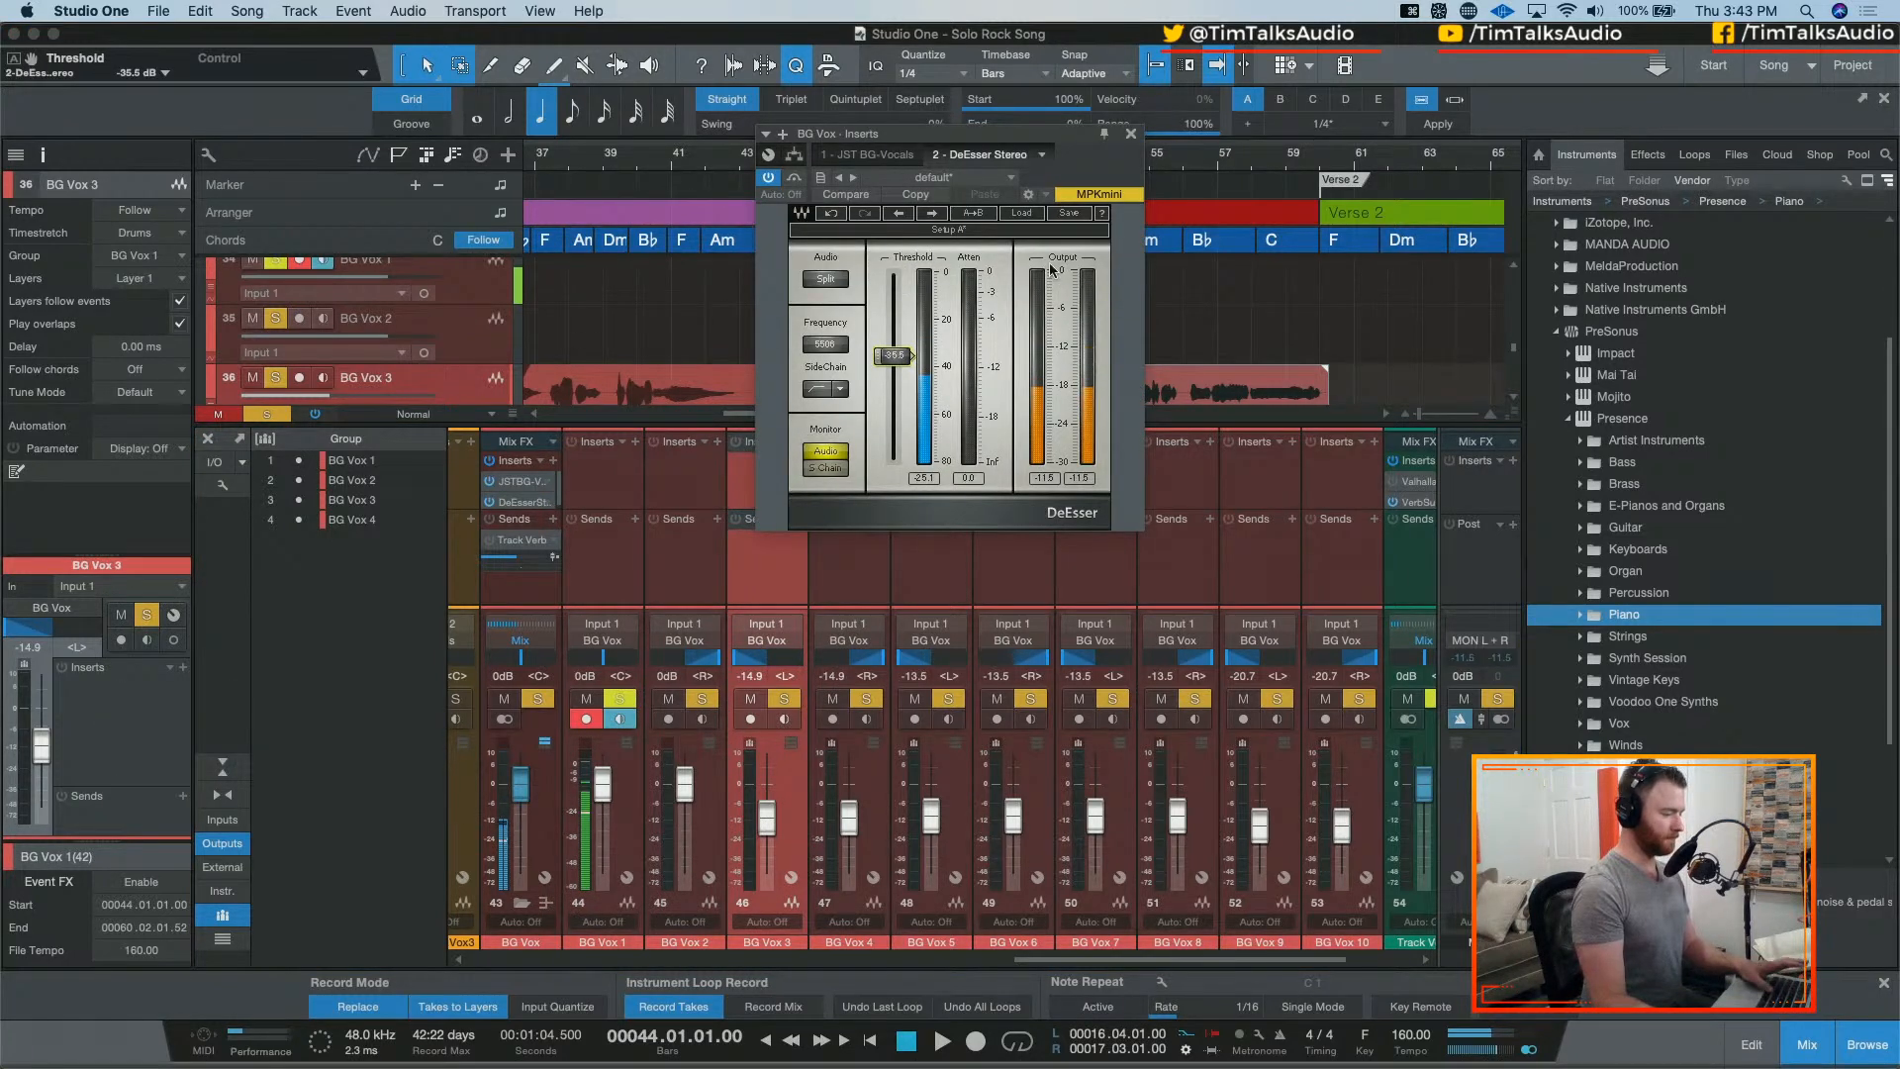
Step: Play back the soloed BG Vox bus through the DeEsser from bar 44, then close the plug-in window
key(space)
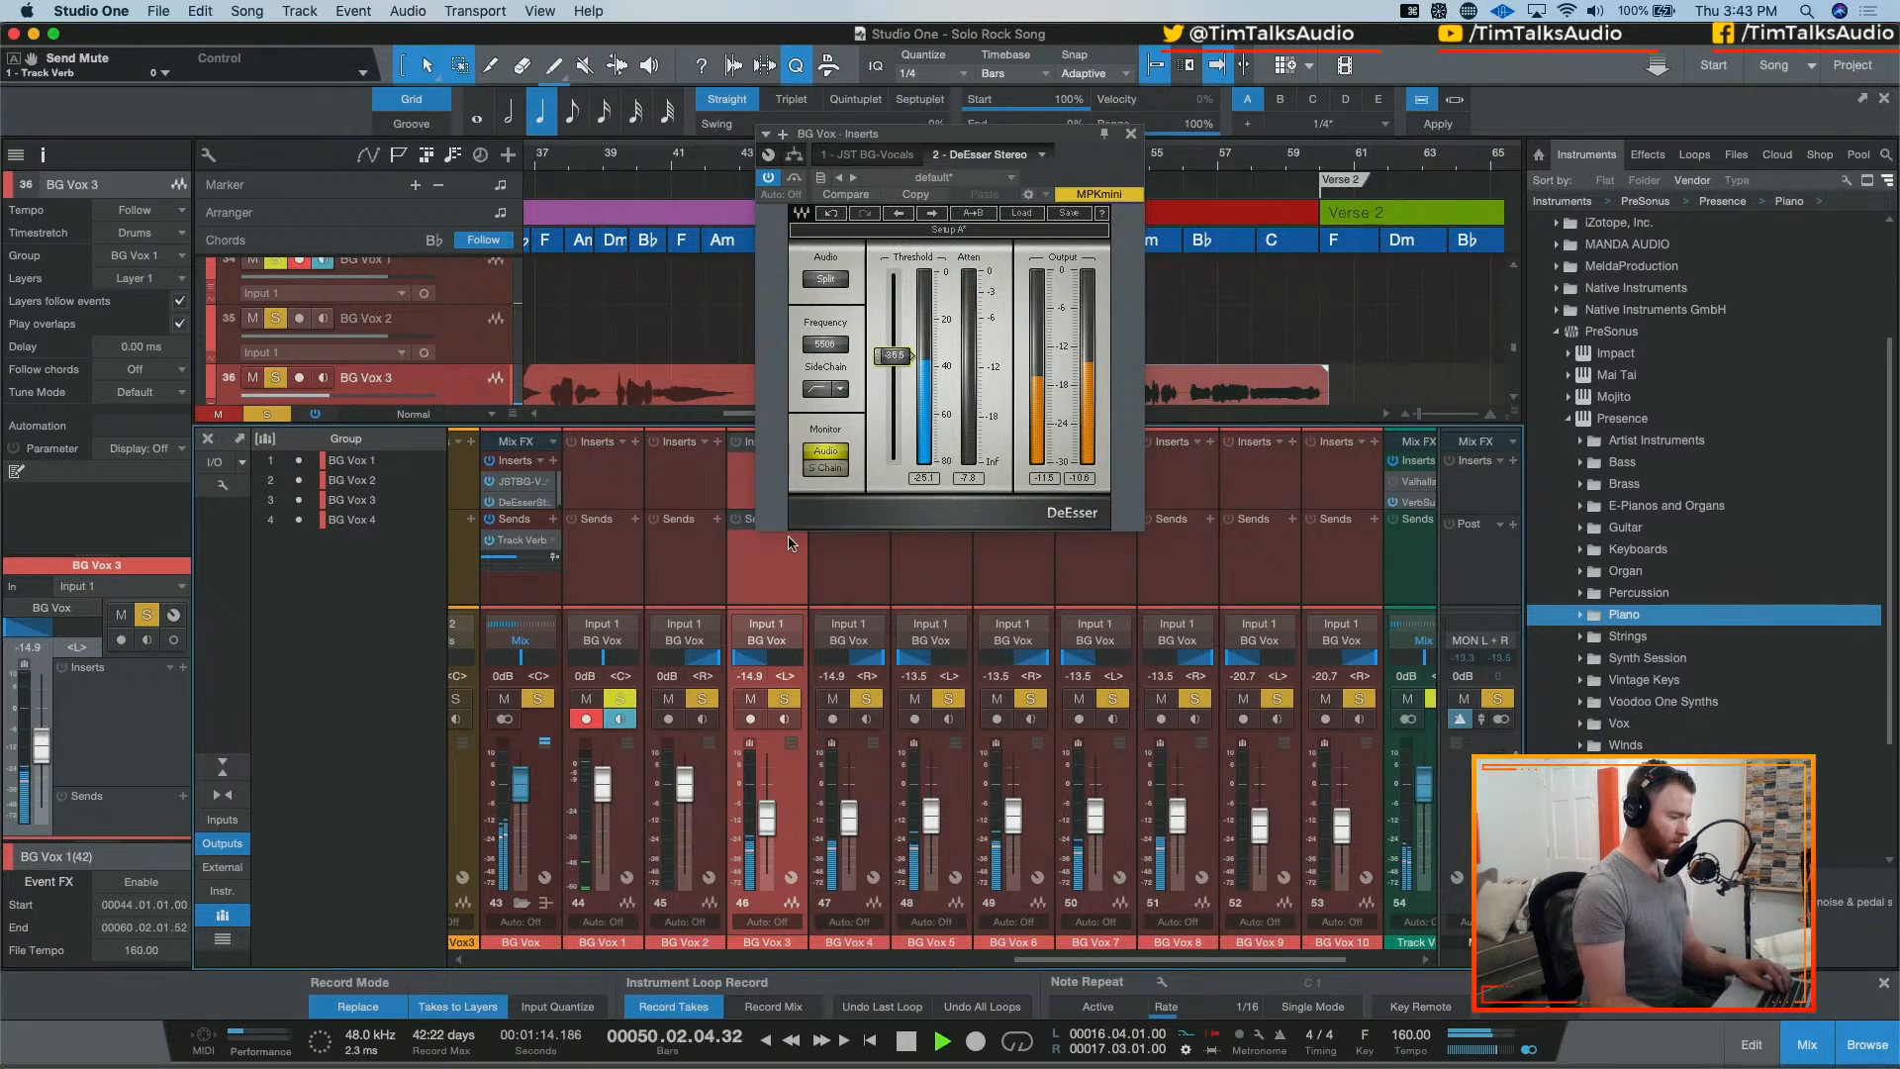
key(space)
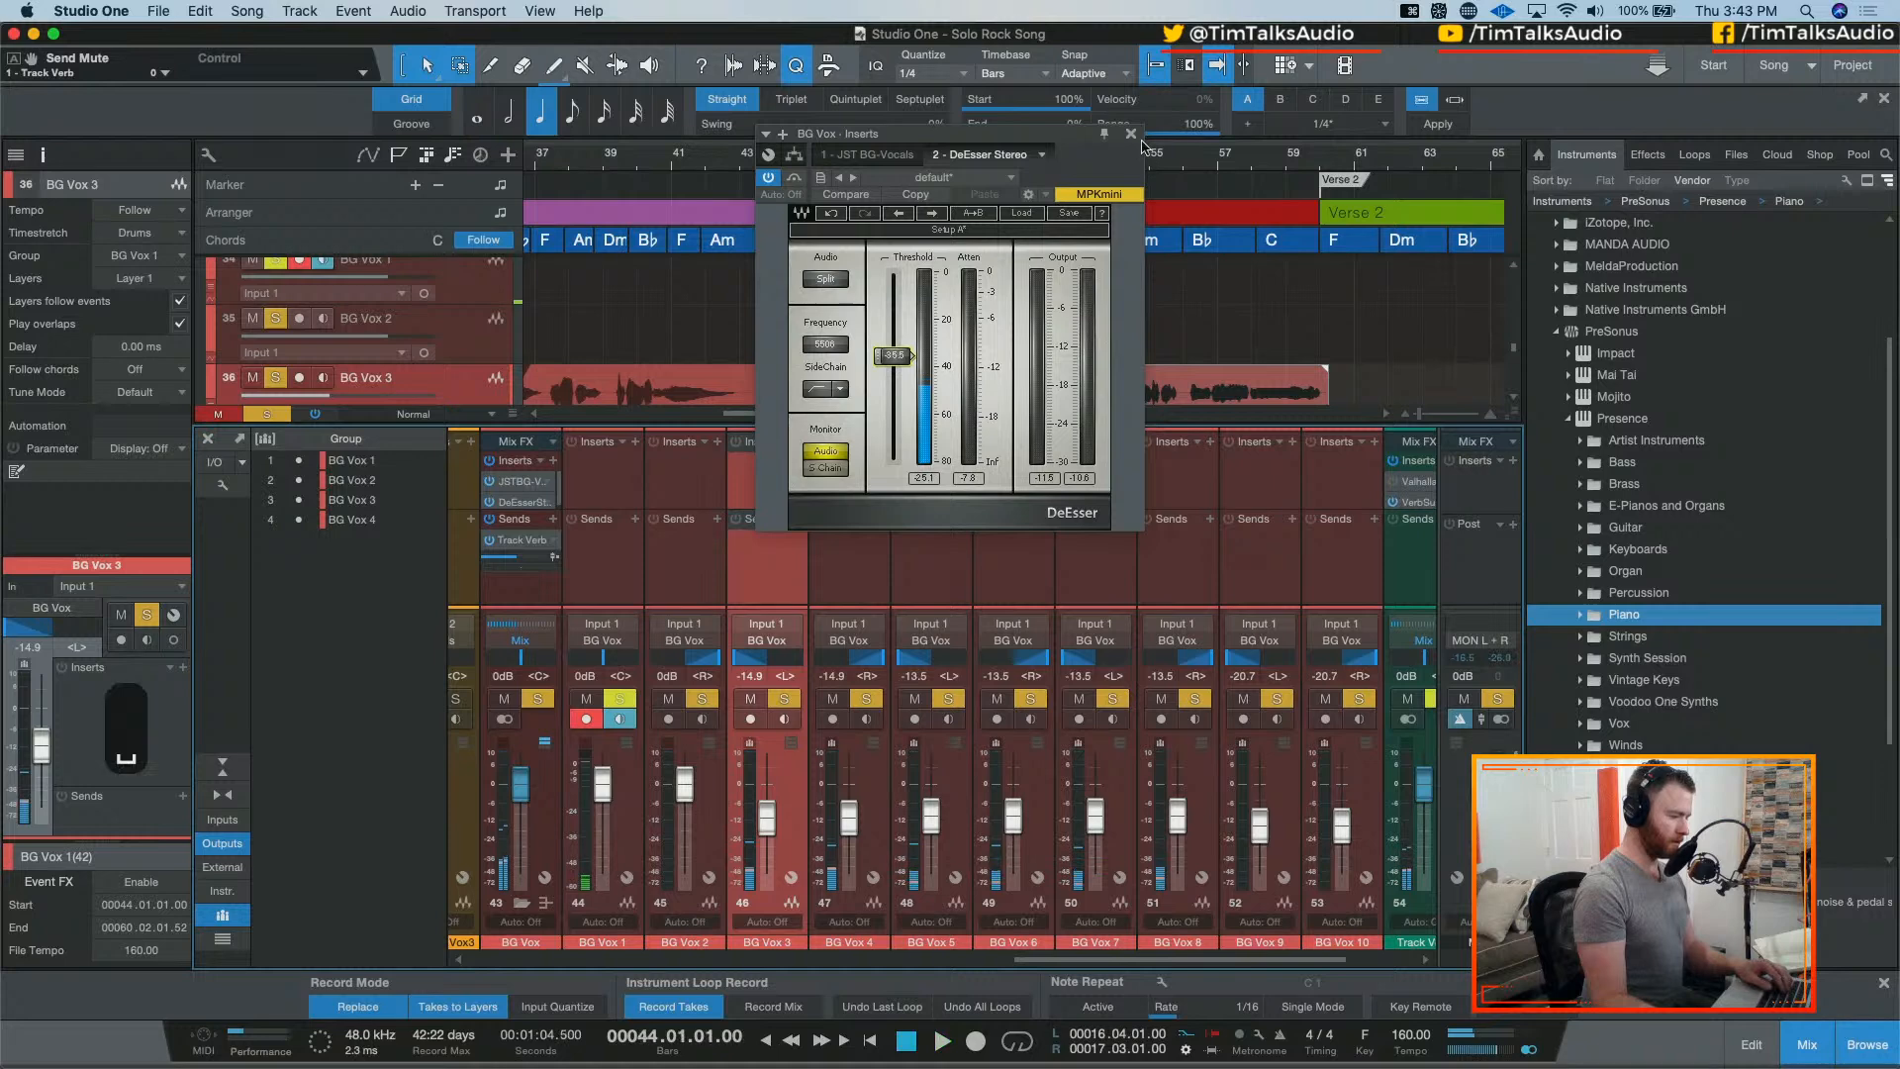
click(1132, 135)
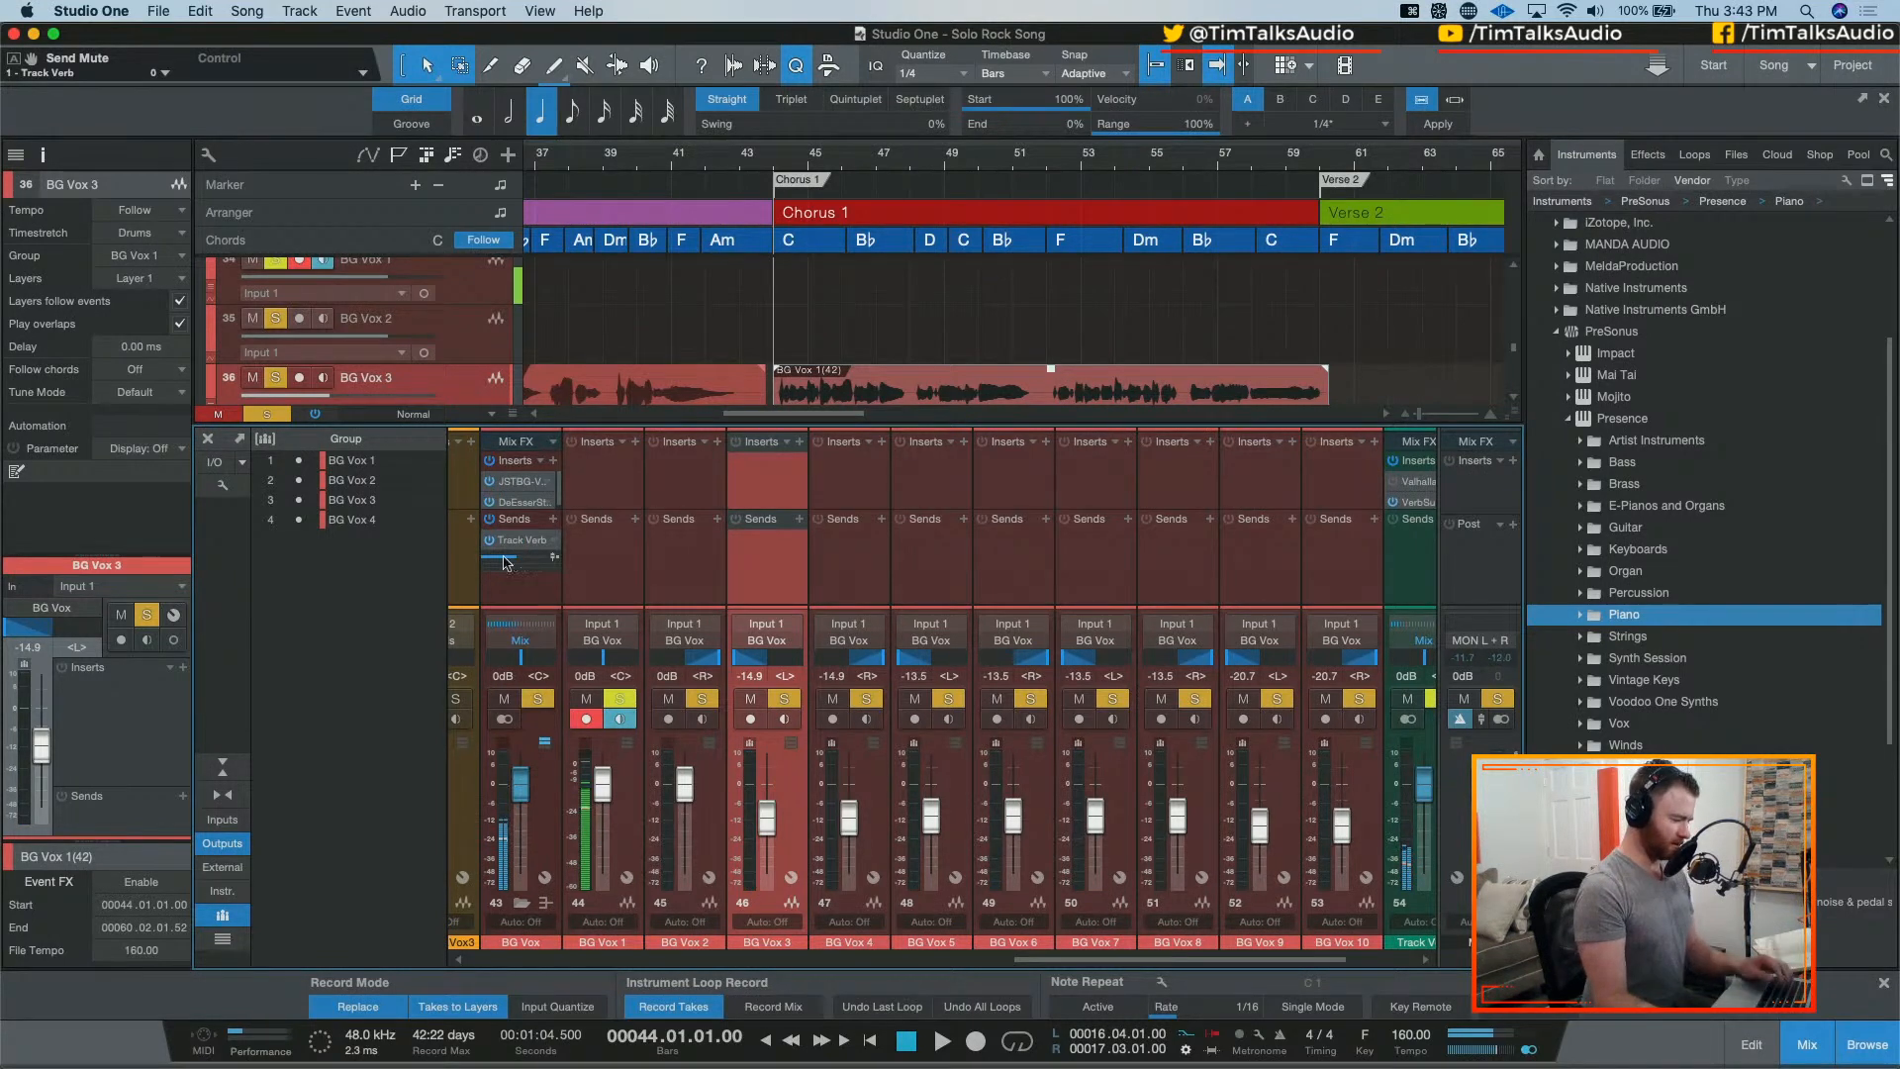
Step: Open the BG-Vocals plug-in on the BG Vox bus and deactivate the bus's Track Verb send
click(520, 483)
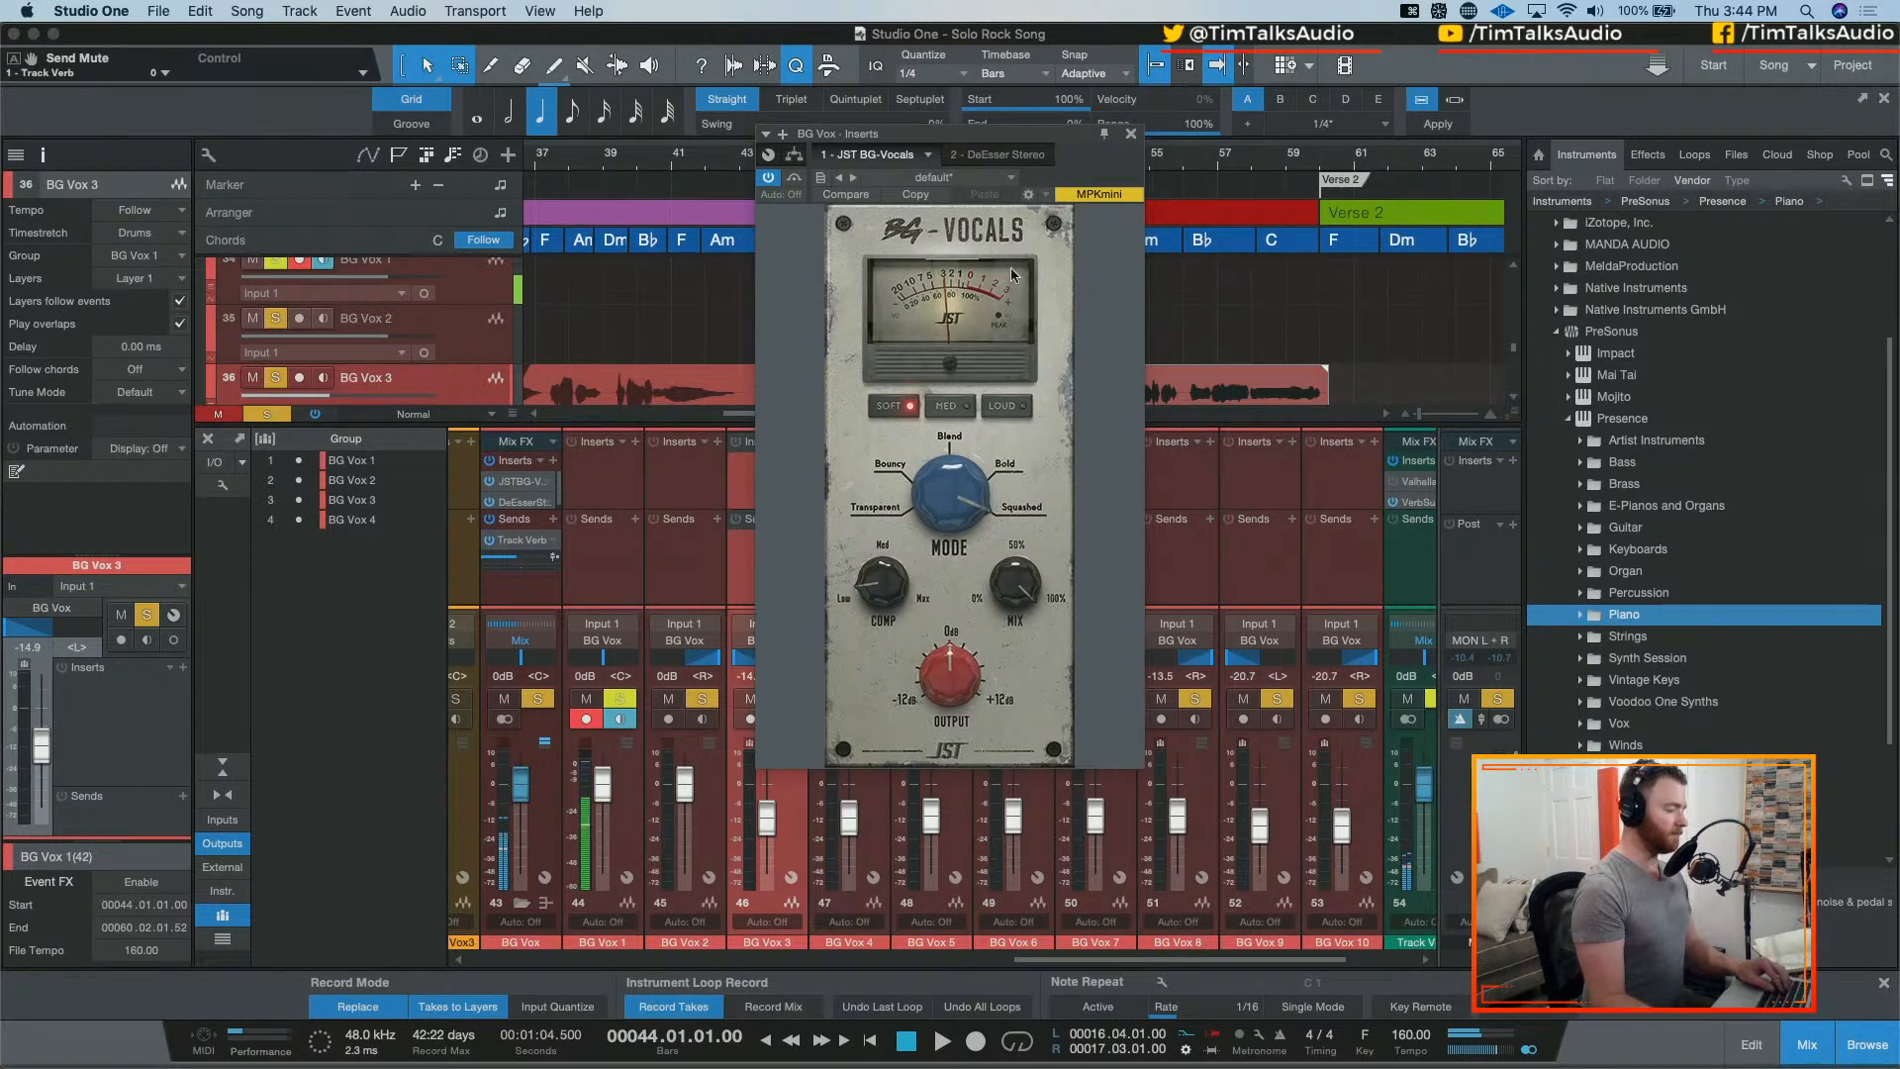
mouse_move(905, 586)
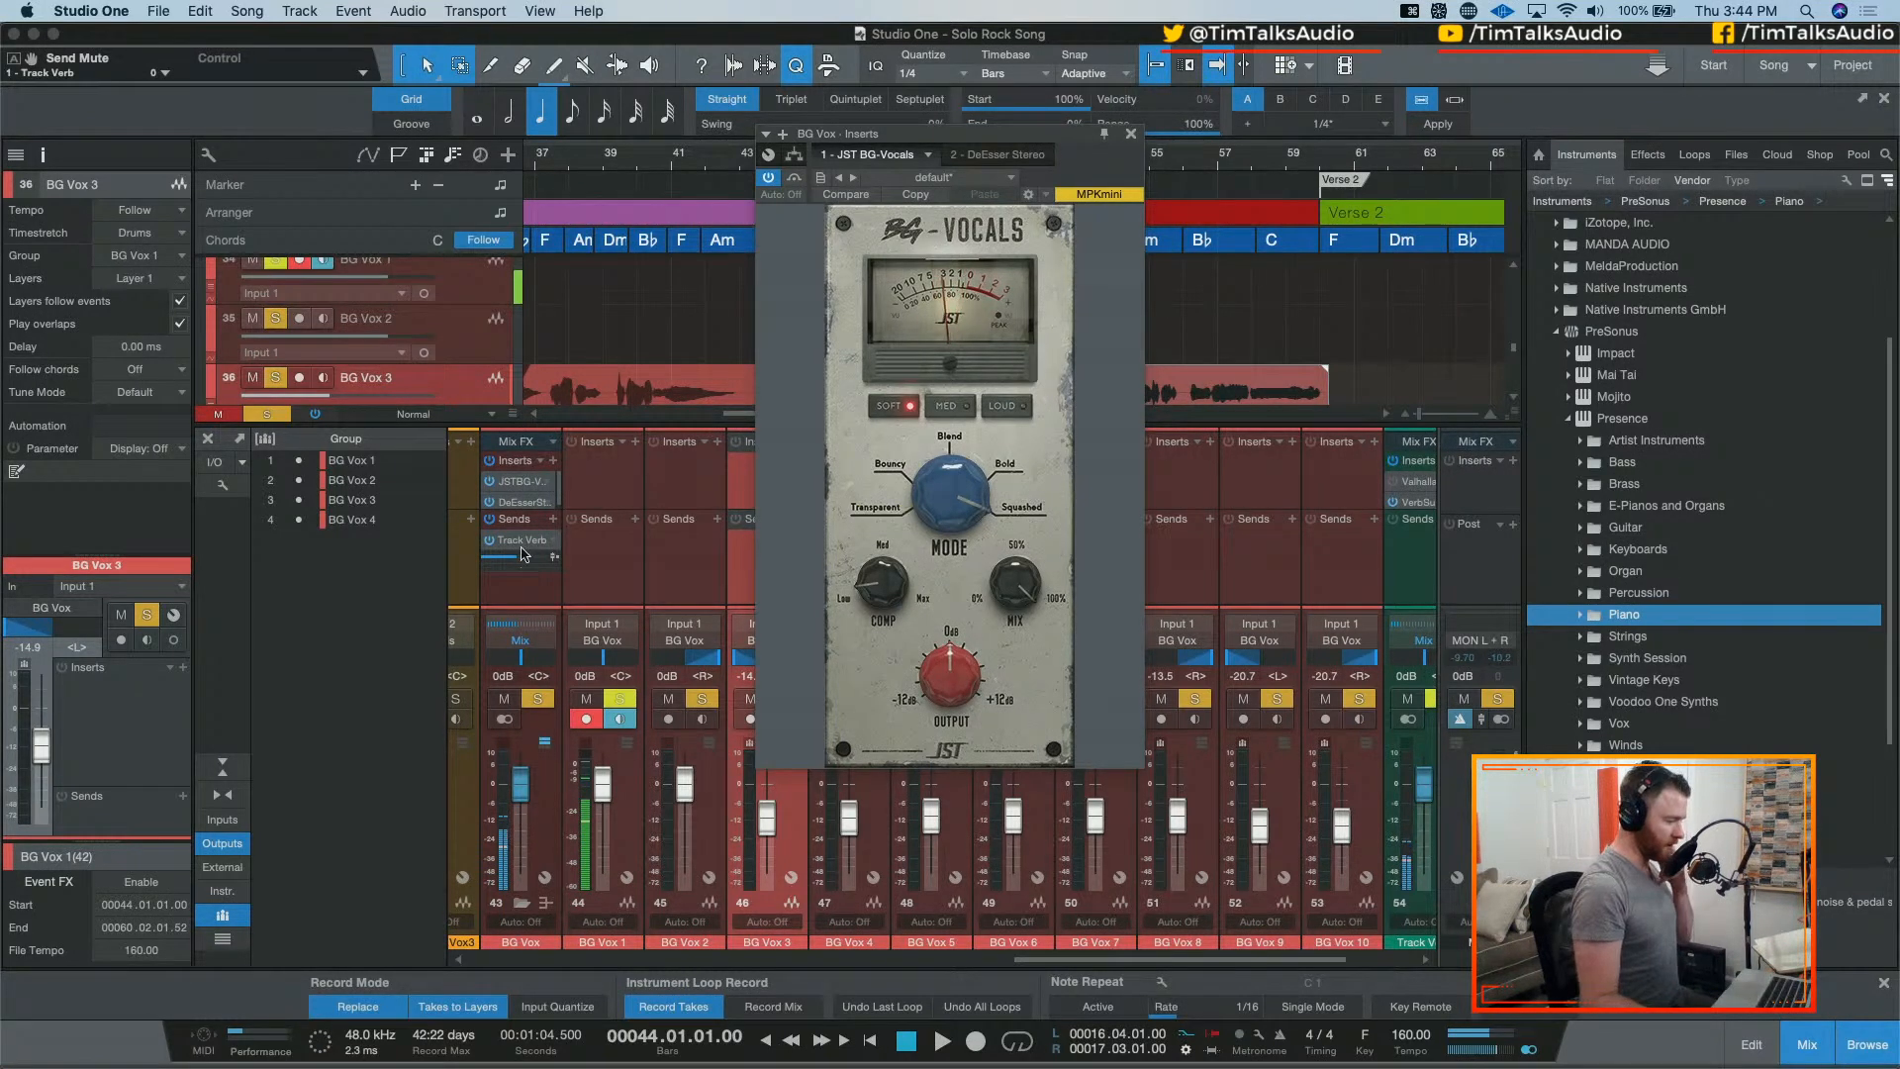
click(489, 540)
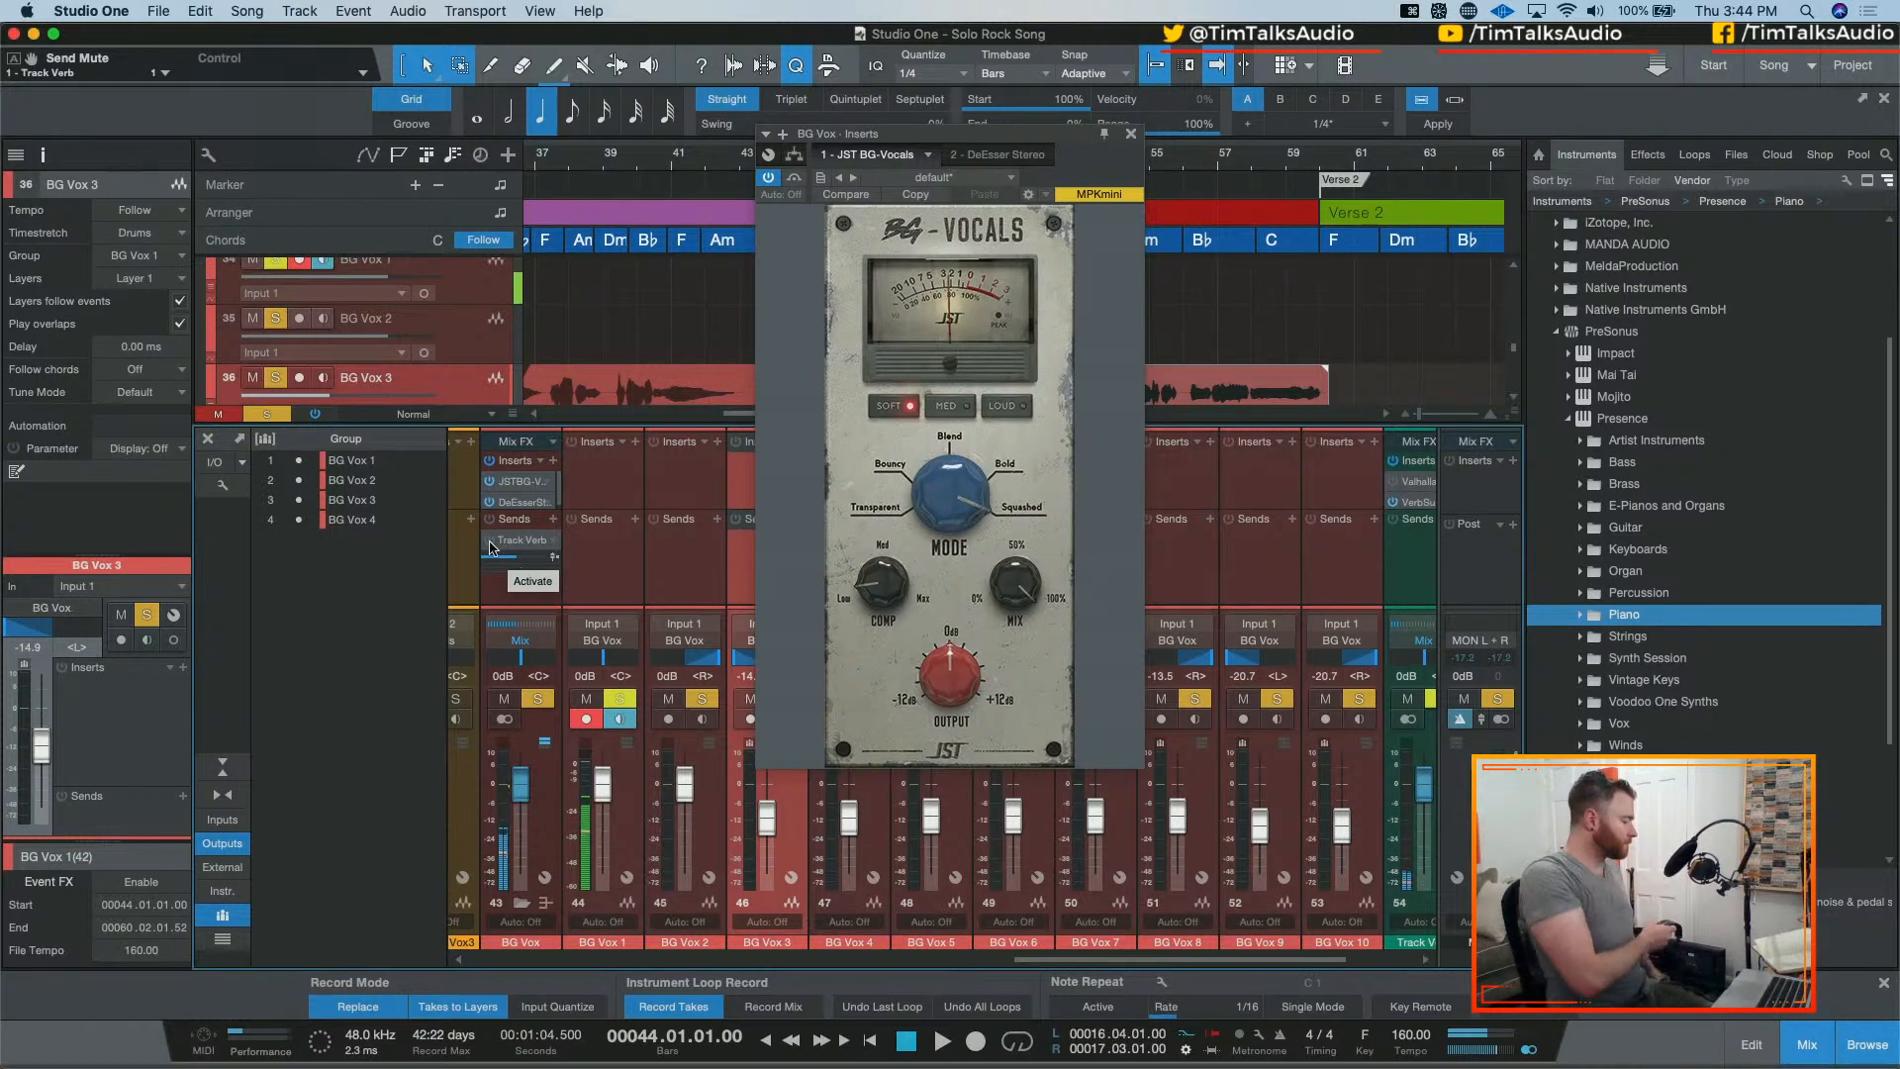
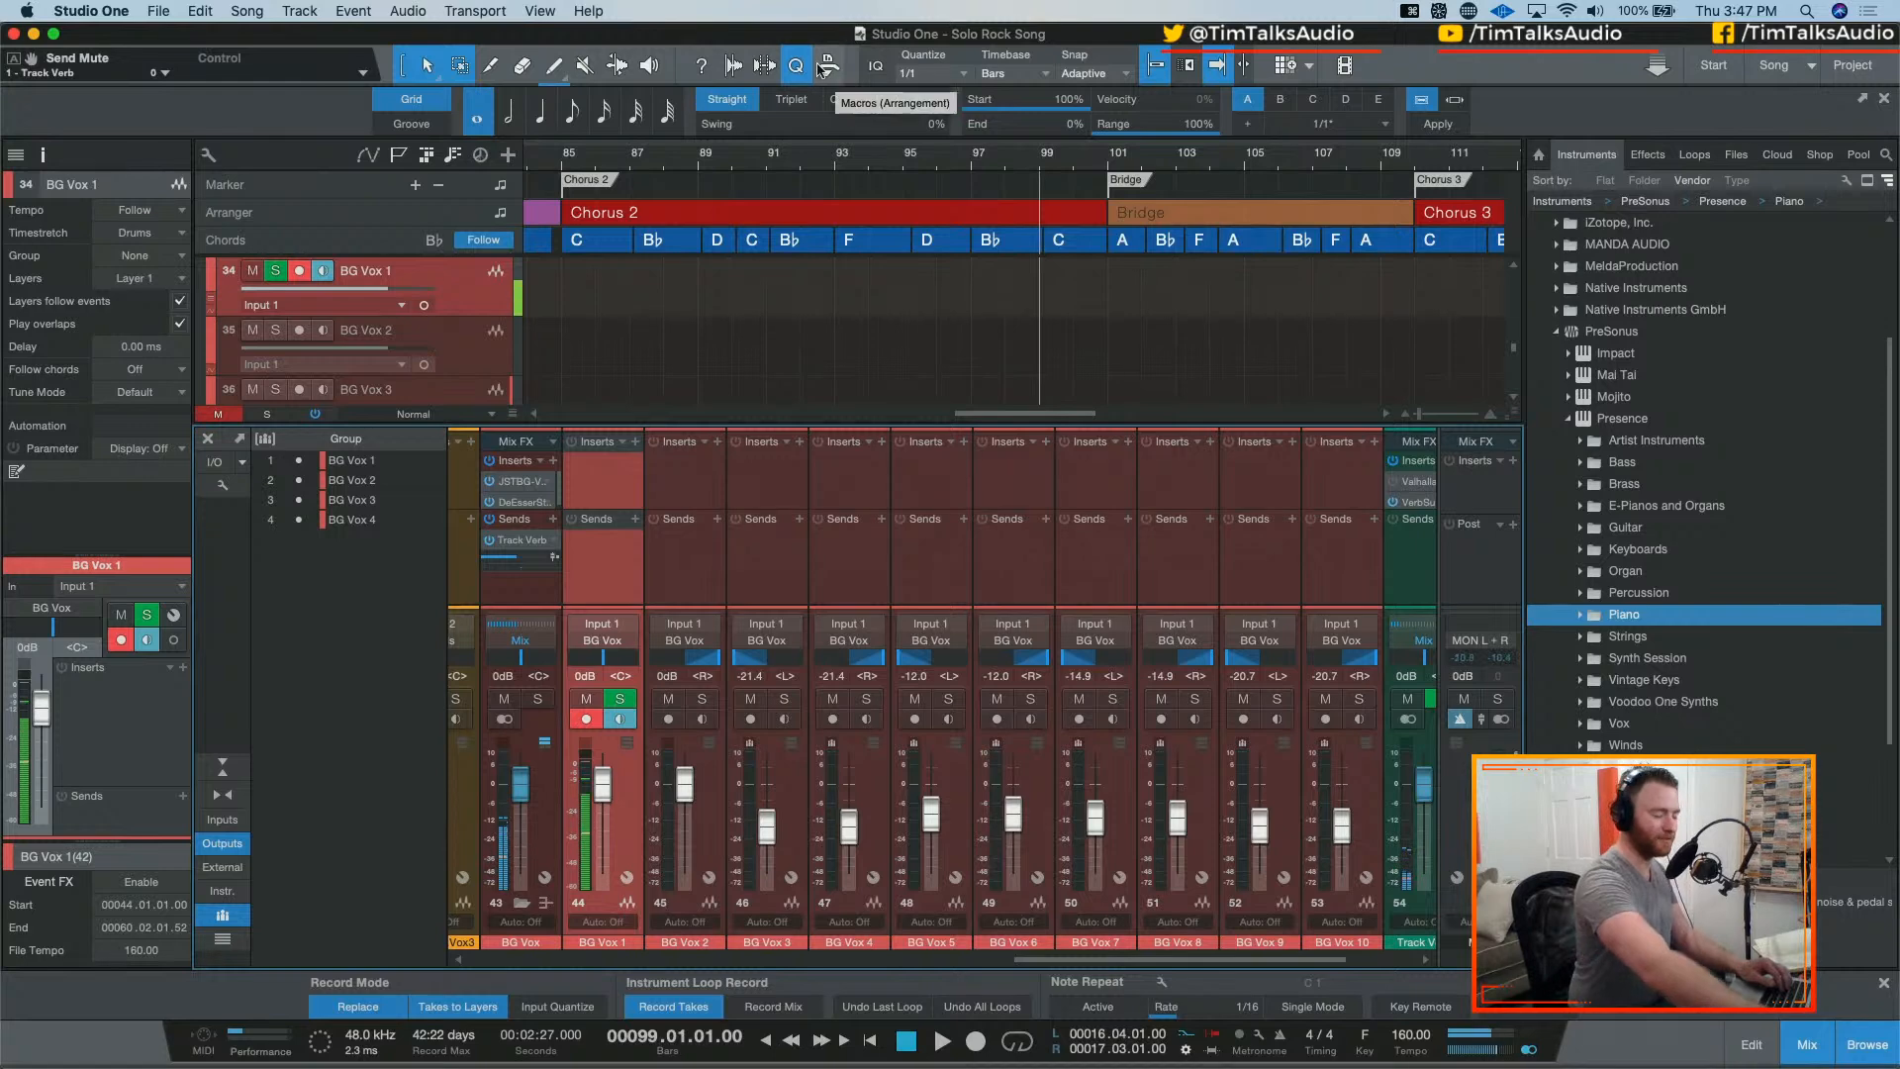
Step: Record a backing vocal take on BG Vox 1 from bar 99 into the Bridge
key(KP_Multiply)
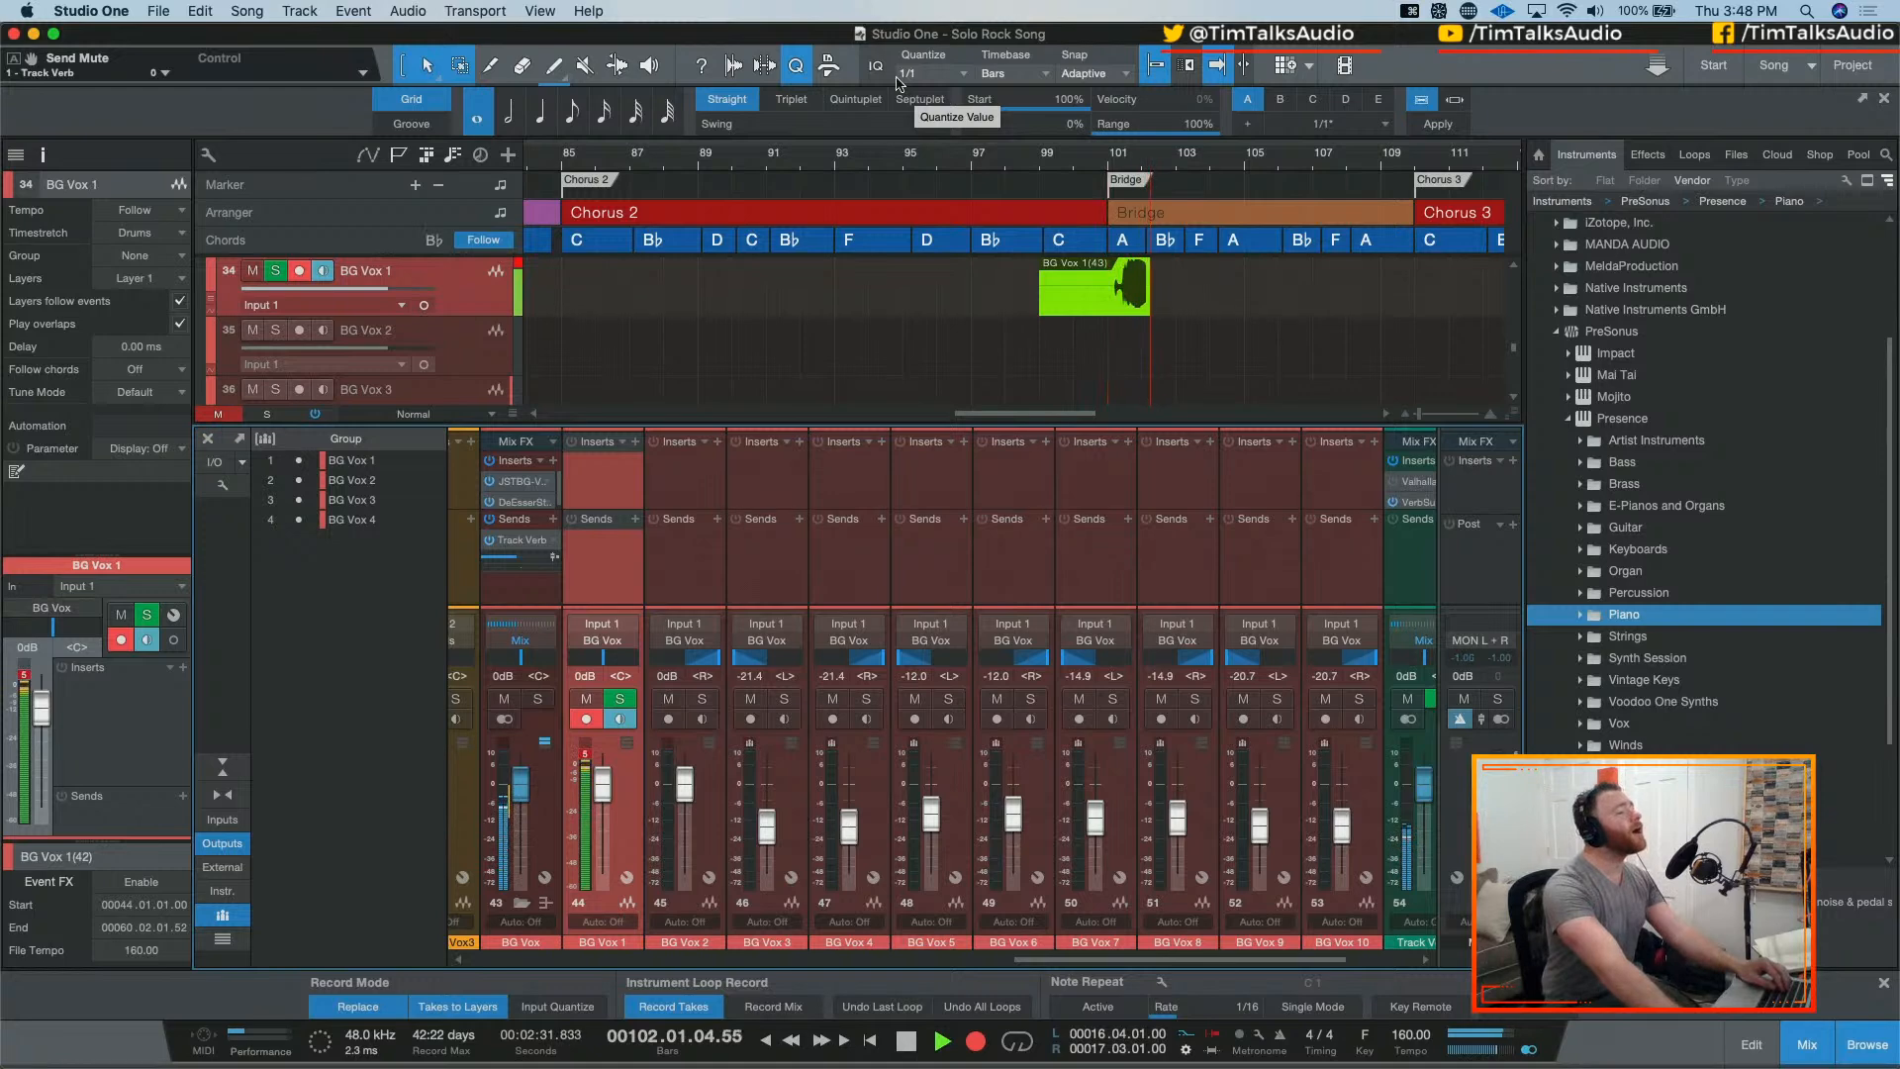
key(space)
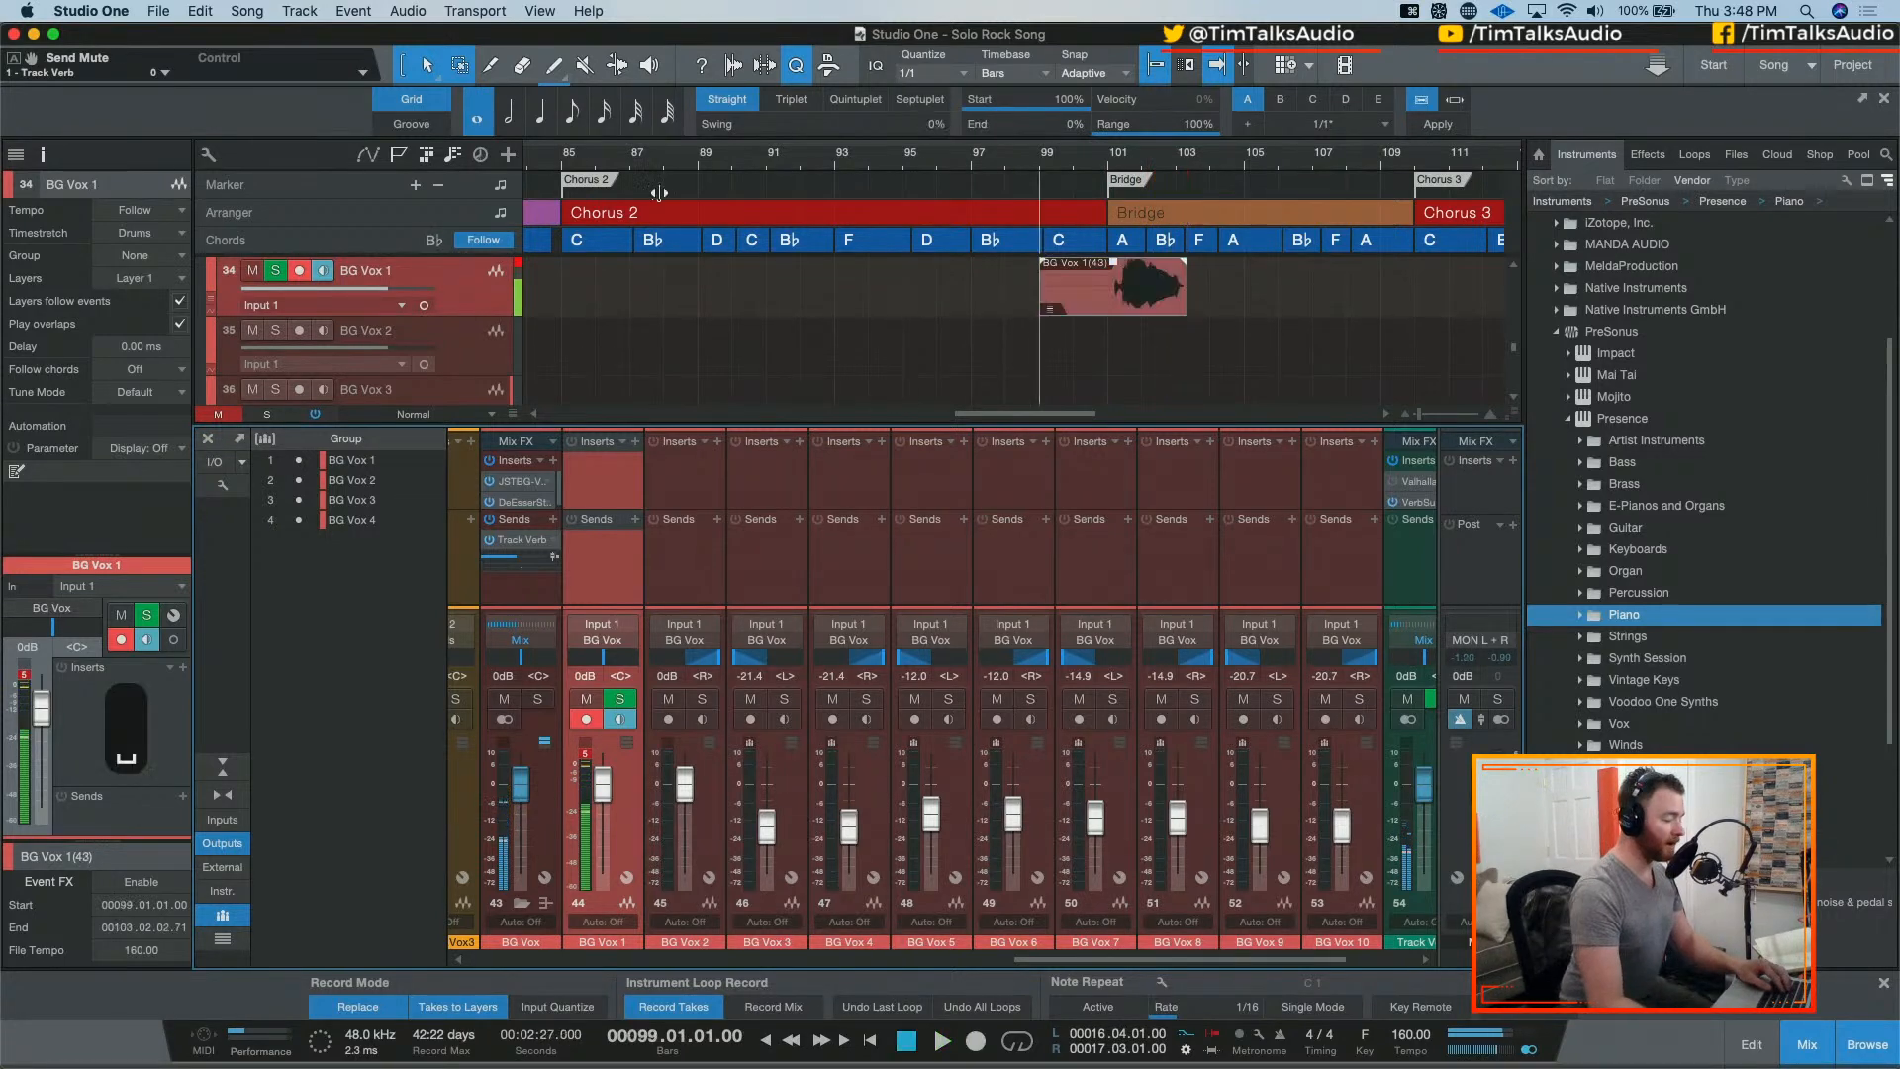
Step: Clear the clip indicator on BG Vox 1 and switch to the Universal Audio Console
click(520, 267)
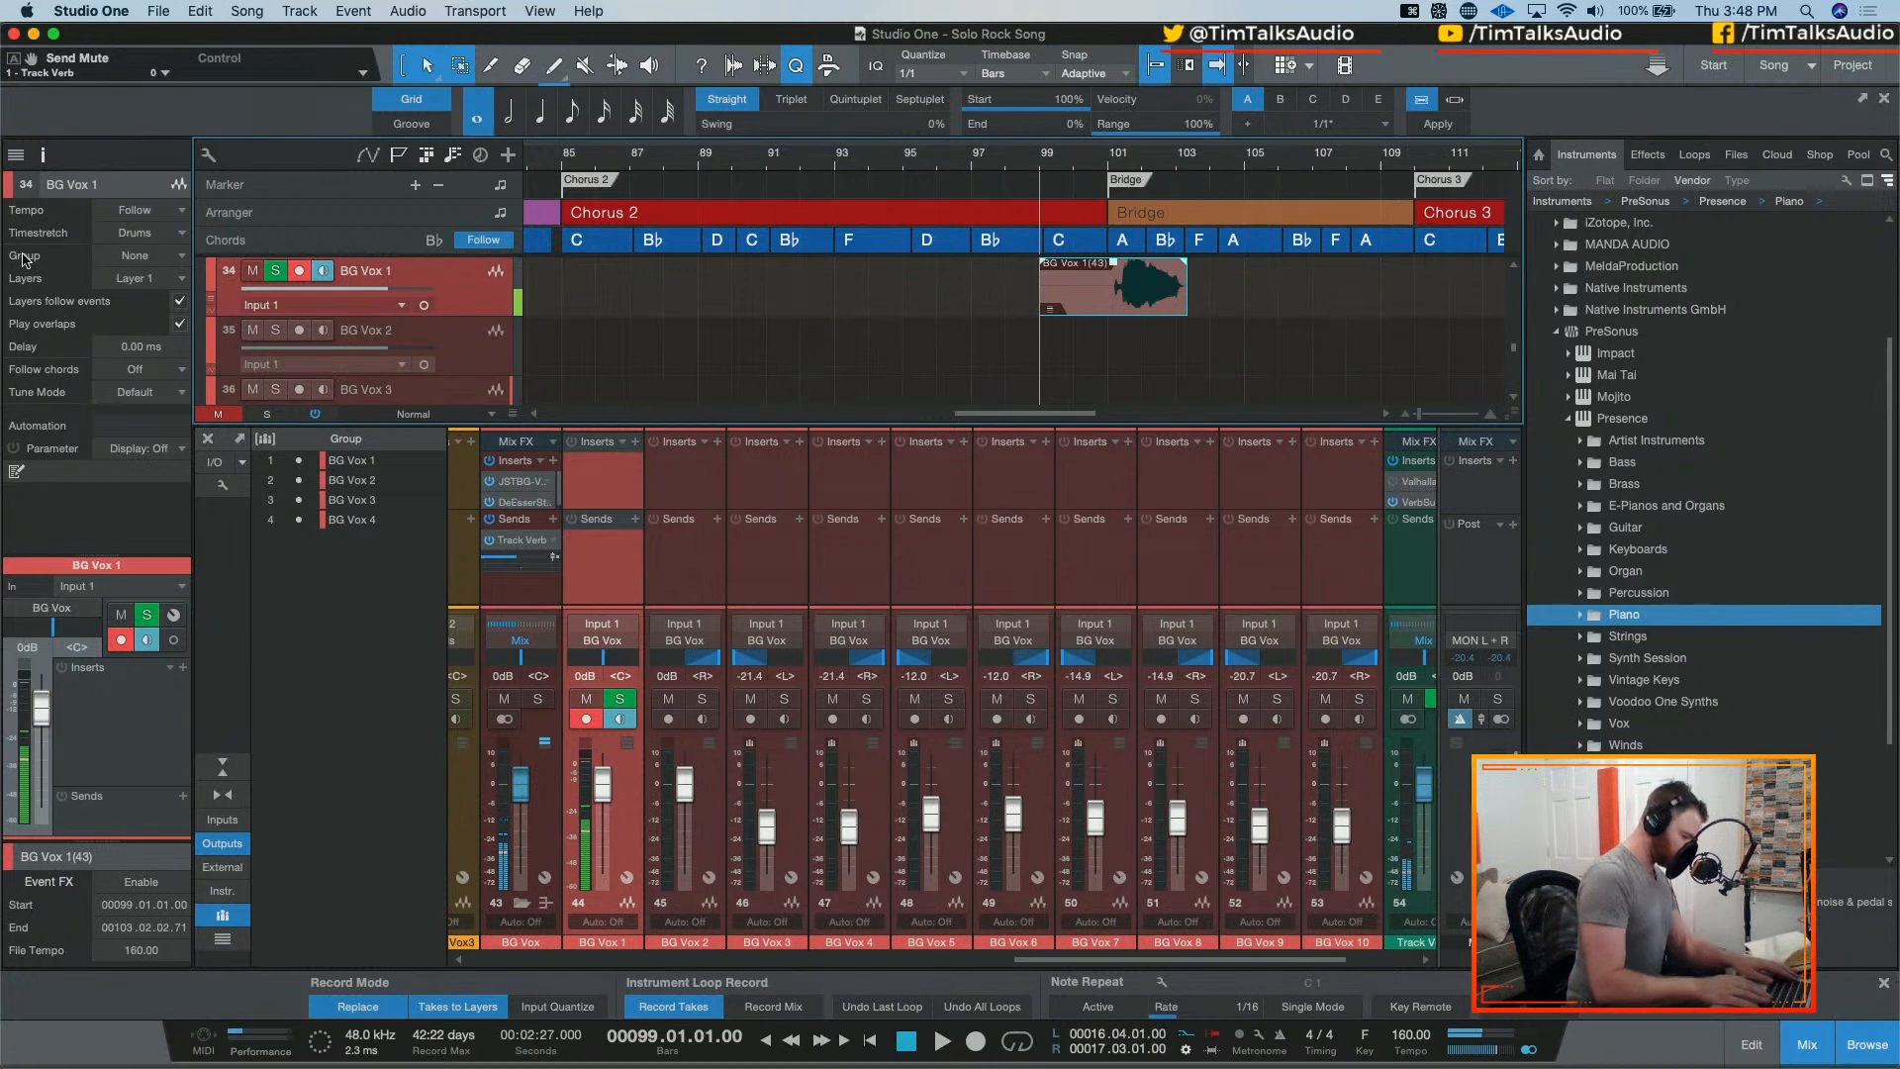
key(super+Tab)
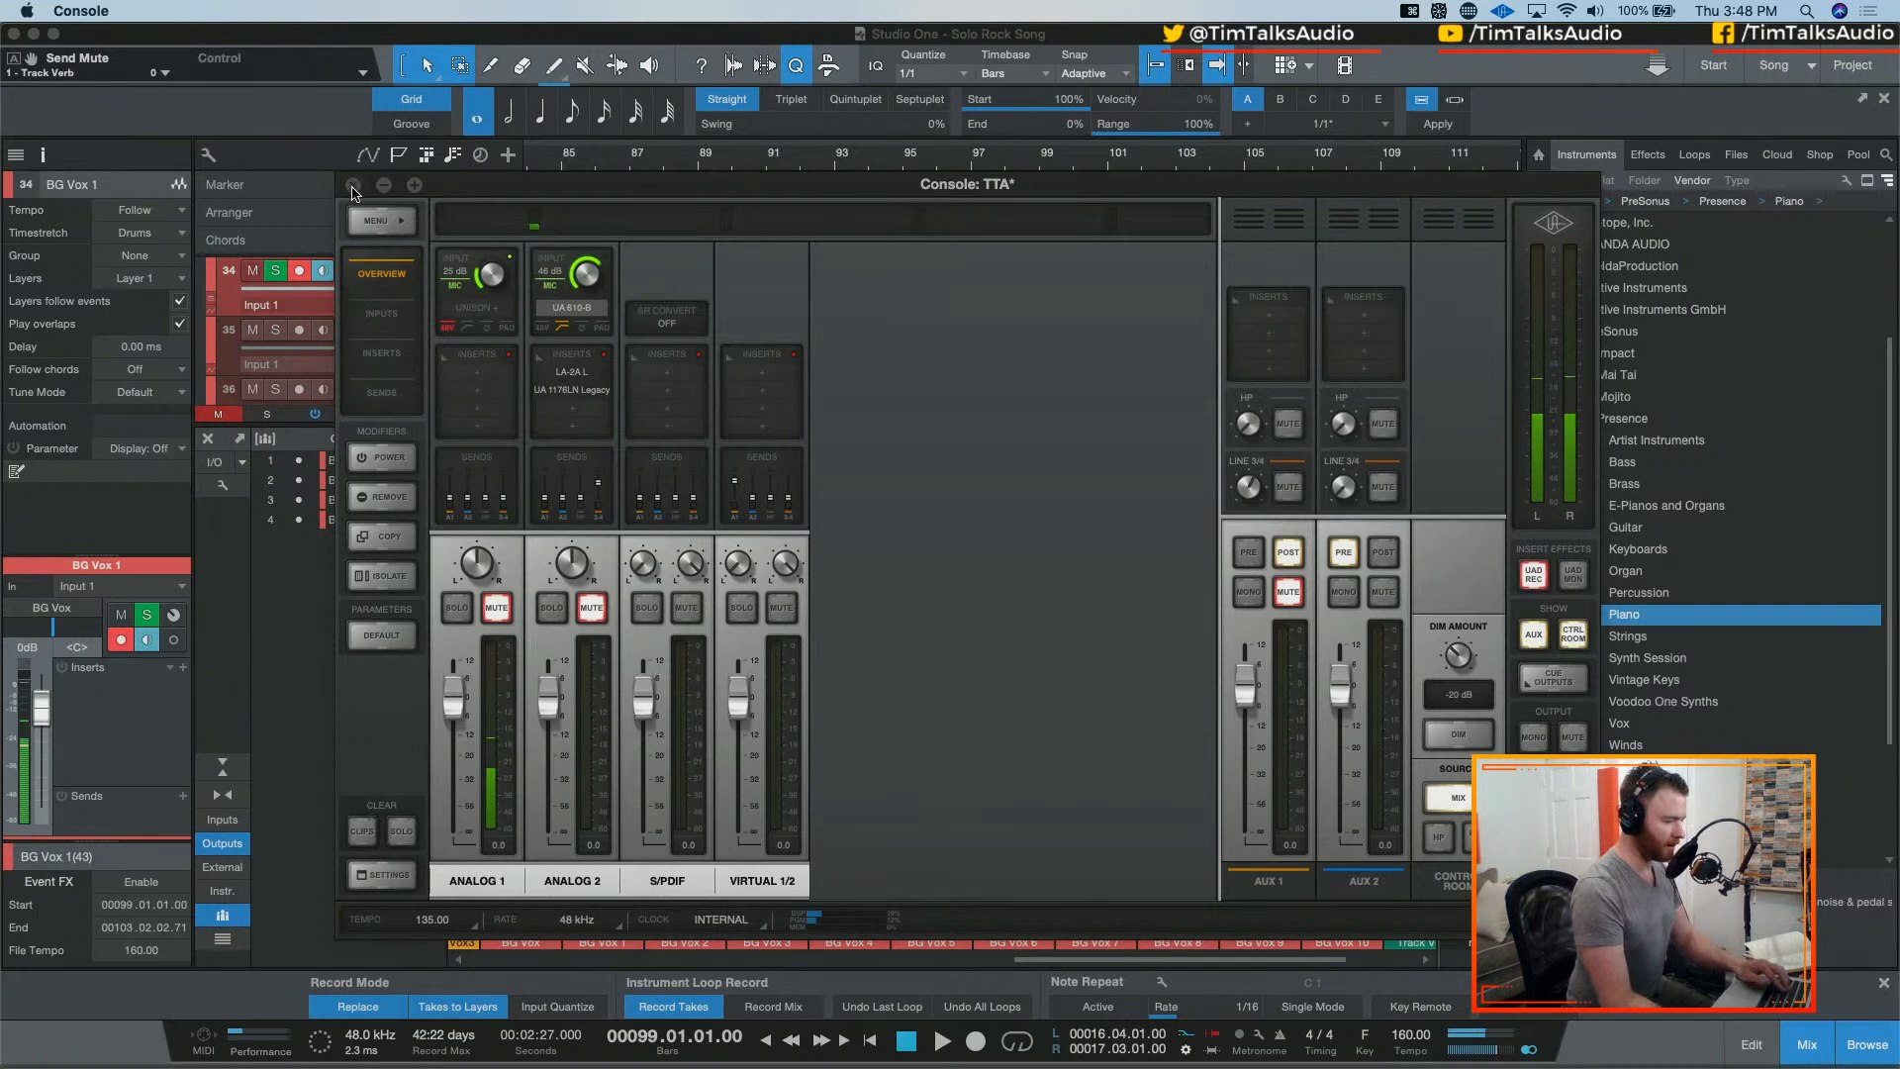
Step: Delete the existing Bridge take on BG Vox 1 and record a new backing vocal take from bar 99
click(354, 187)
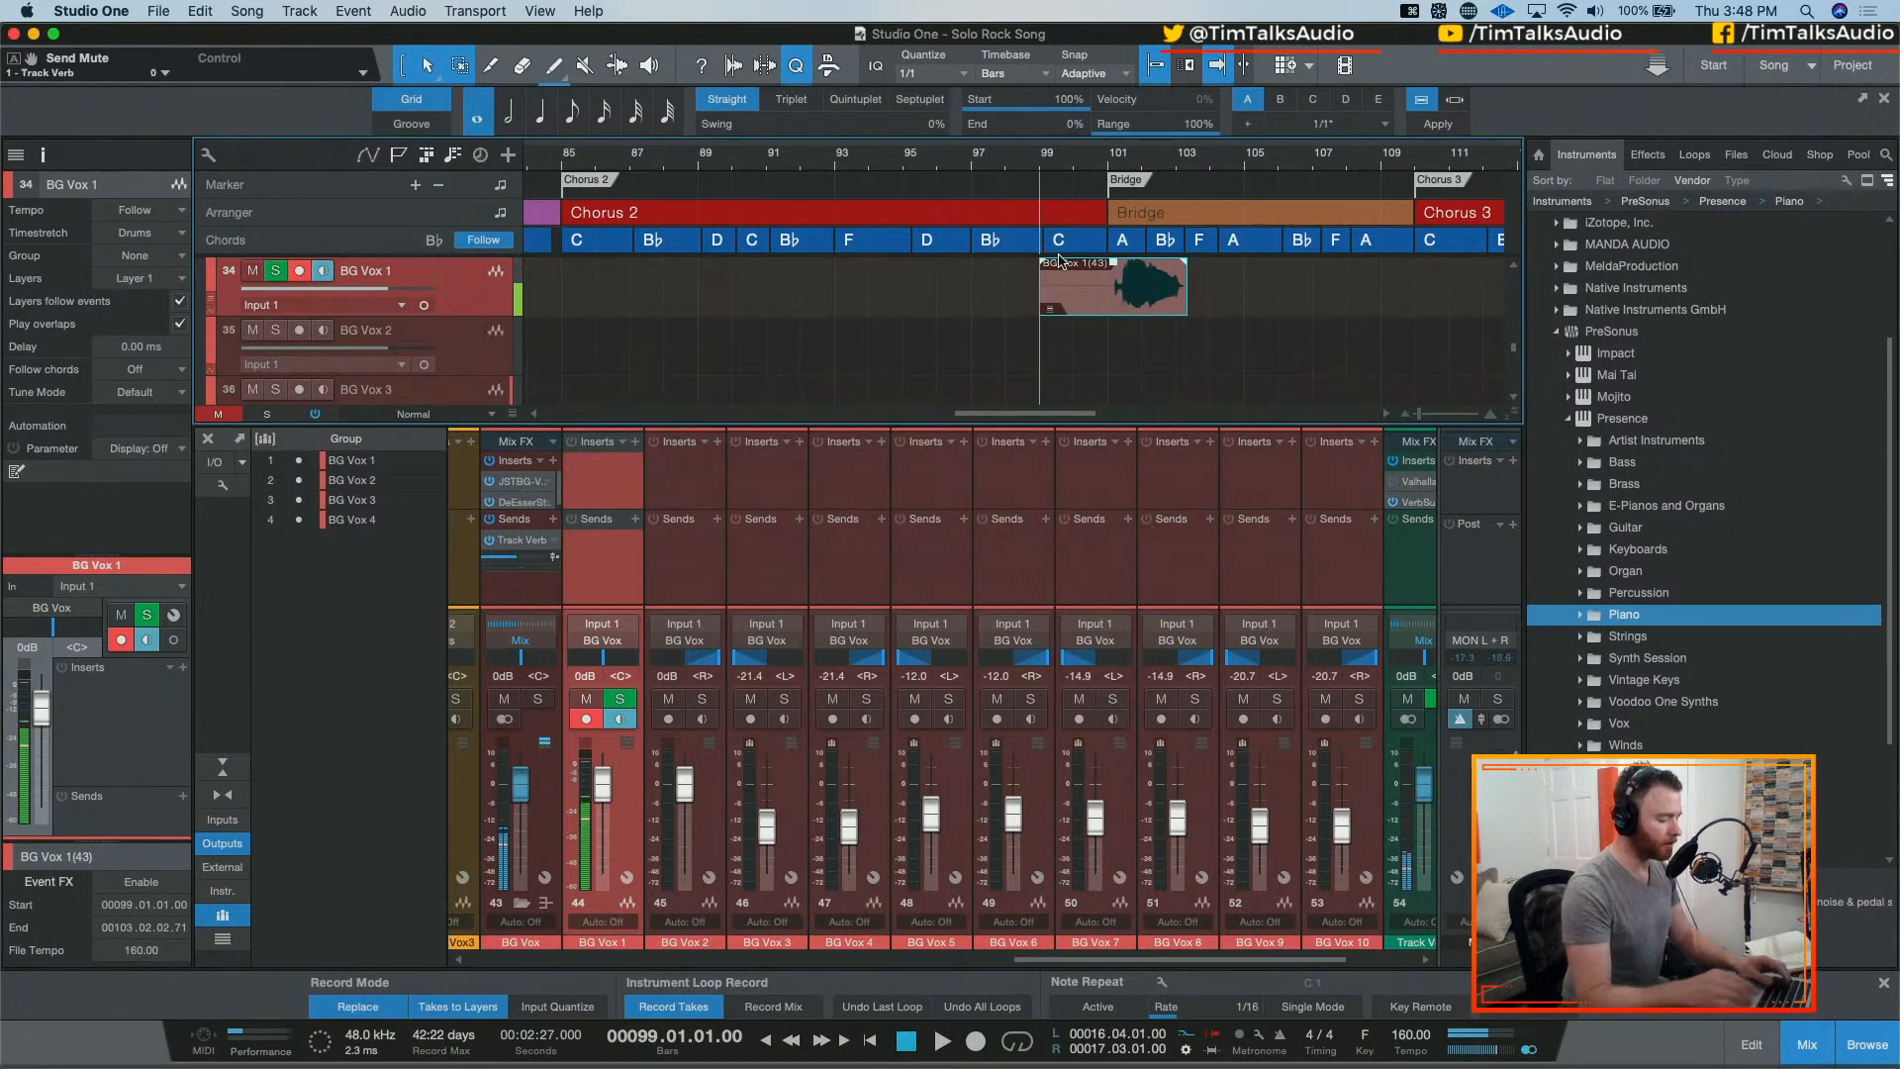
key(BackSpace)
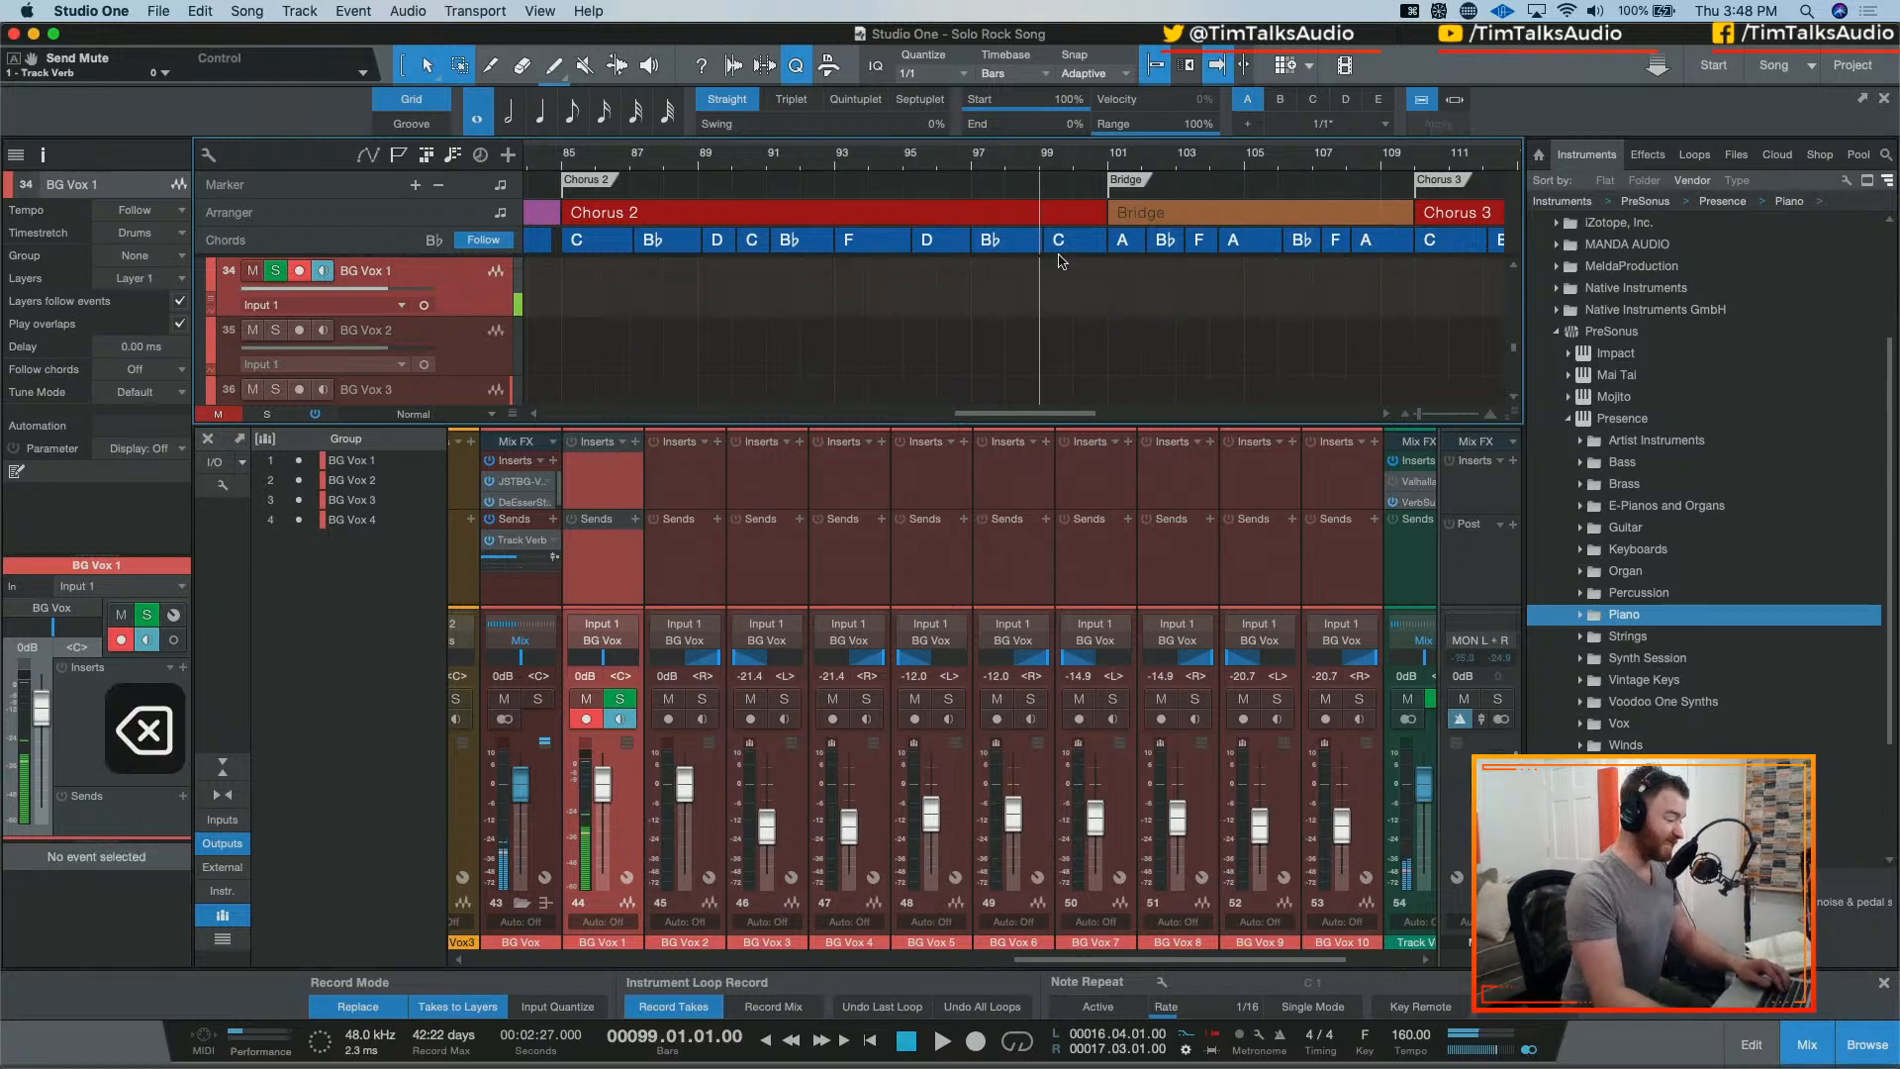
key(KP_Multiply)
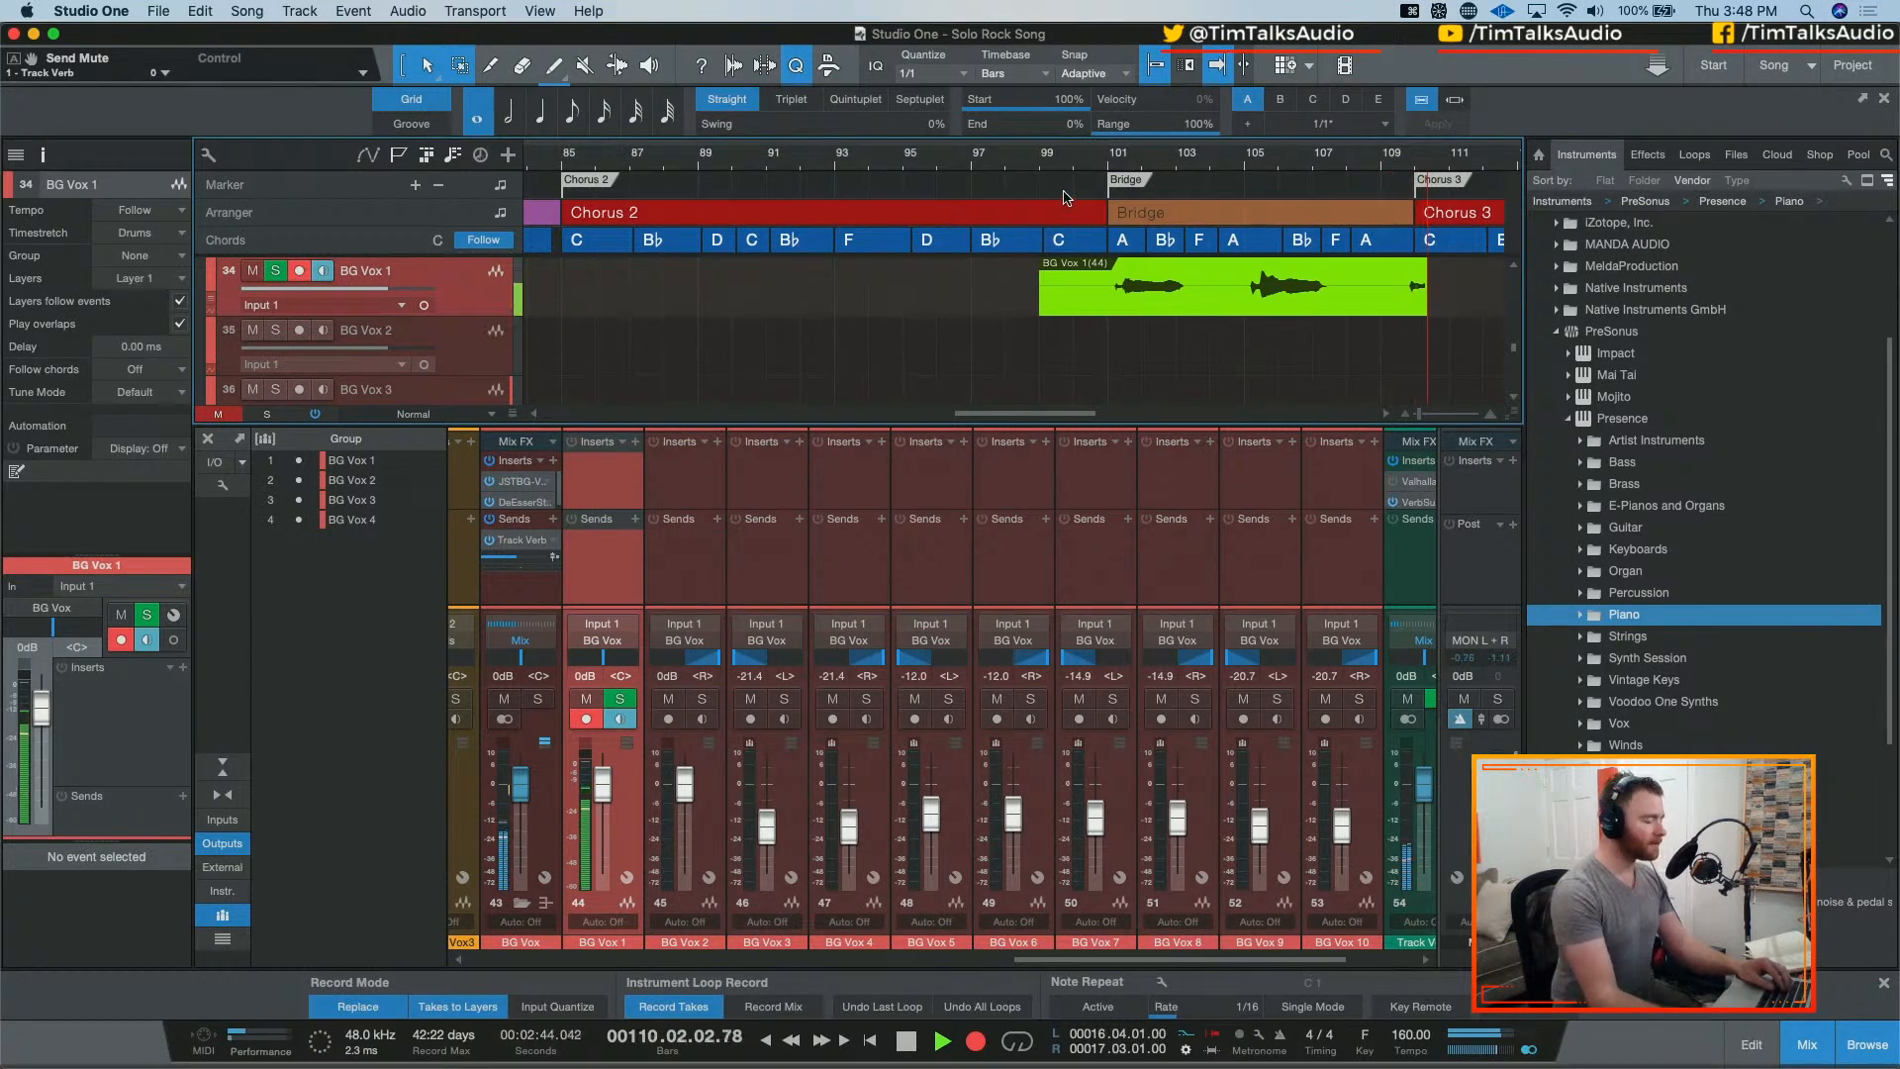
key(space)
key(super+z)
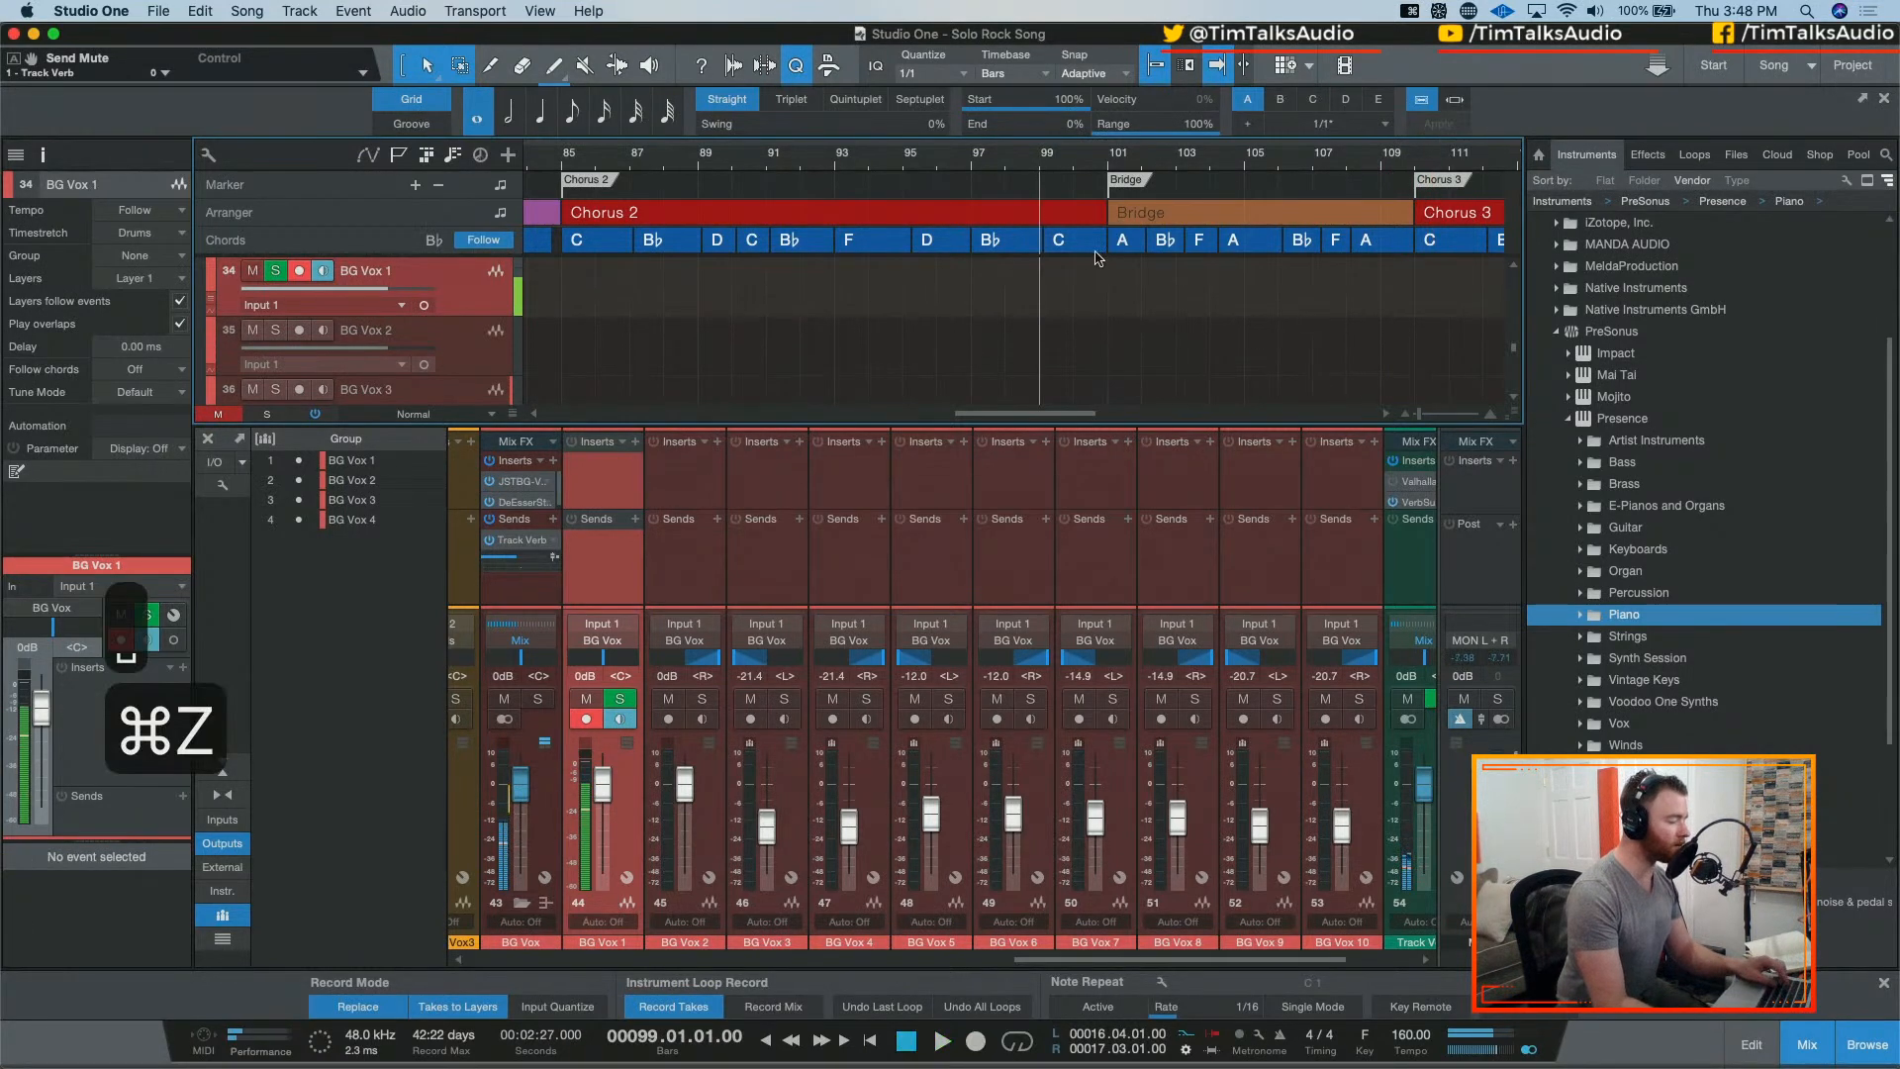
key(super+shift+z)
Step: Trim the end of the new take to bar 109.03 and move it from BG Vox 1 to BG Vox 9
drag(1433, 301, 1403, 306)
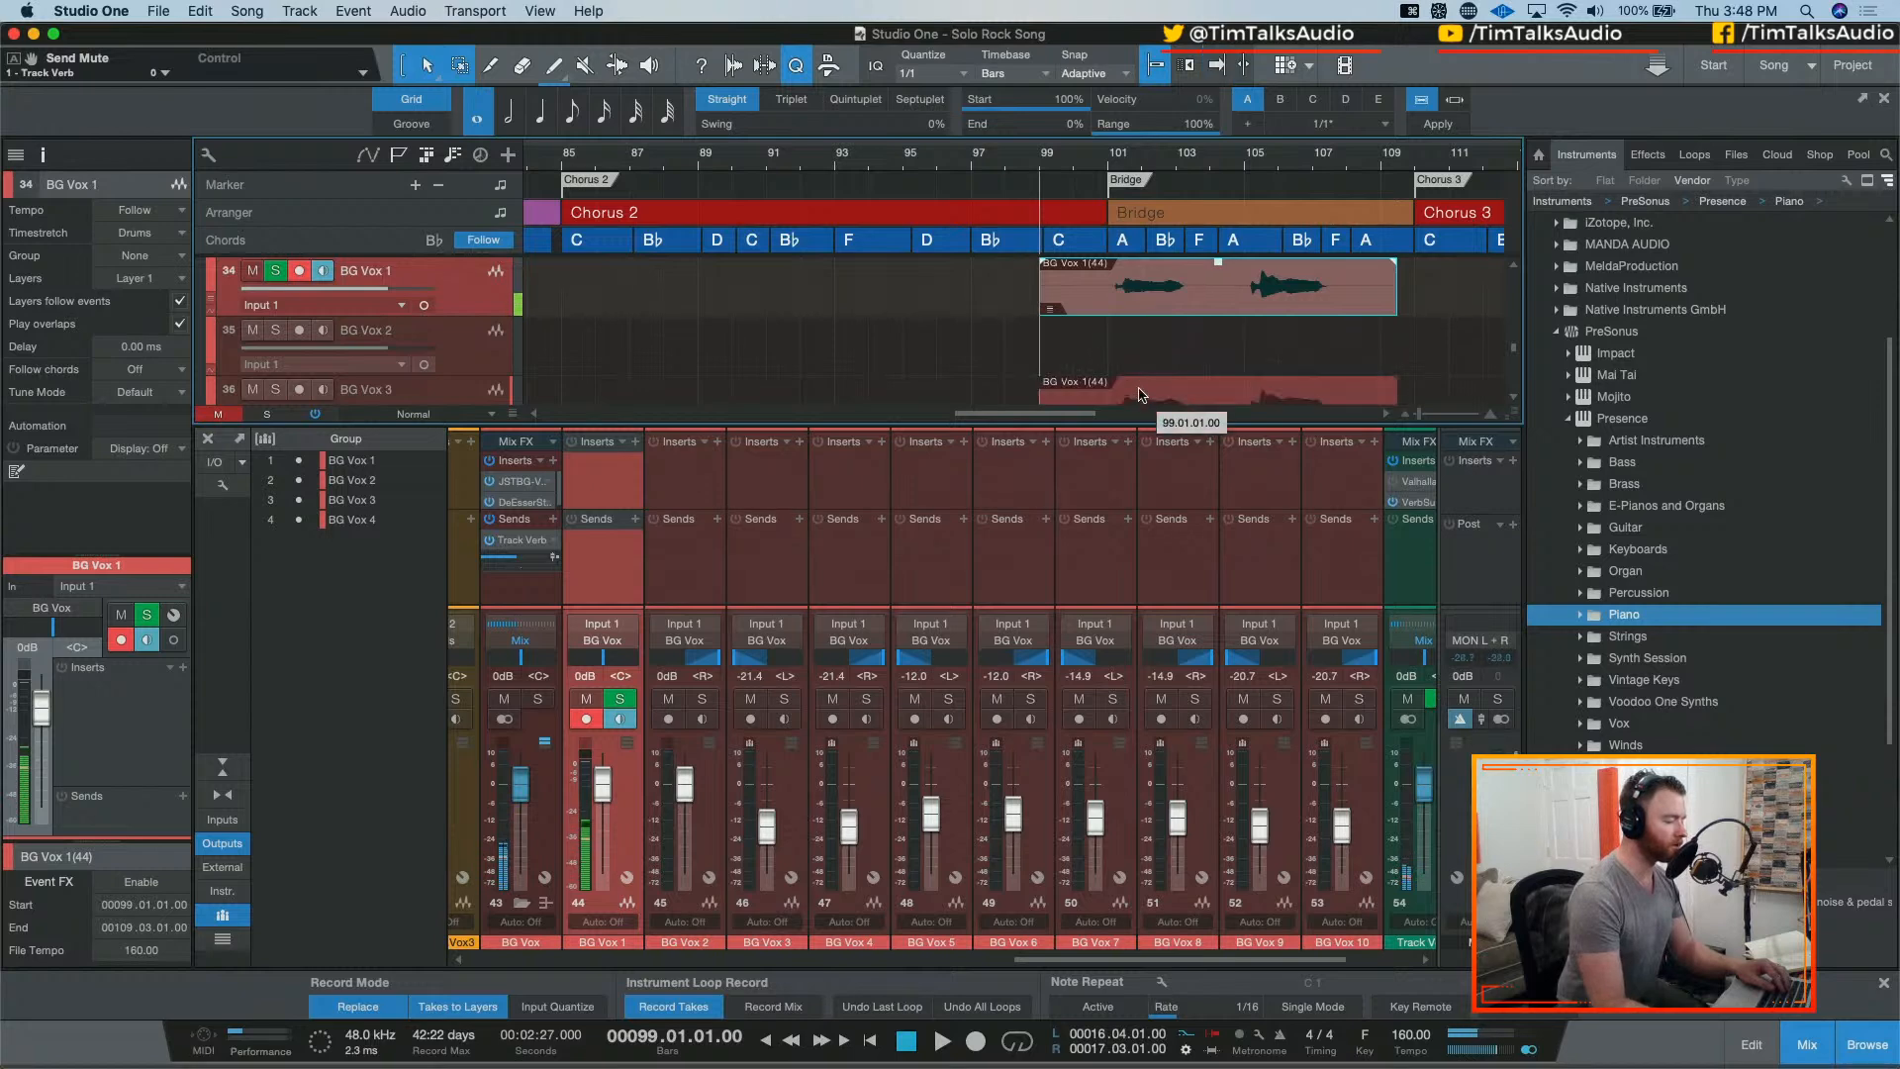
scroll(1177, 386, down, 5)
drag(1124, 491, 1097, 341)
Step: Record a second backing vocal take on BG Vox 1 from bar 99 and move it to BG Vox 10
scroll(1098, 326, up, 10)
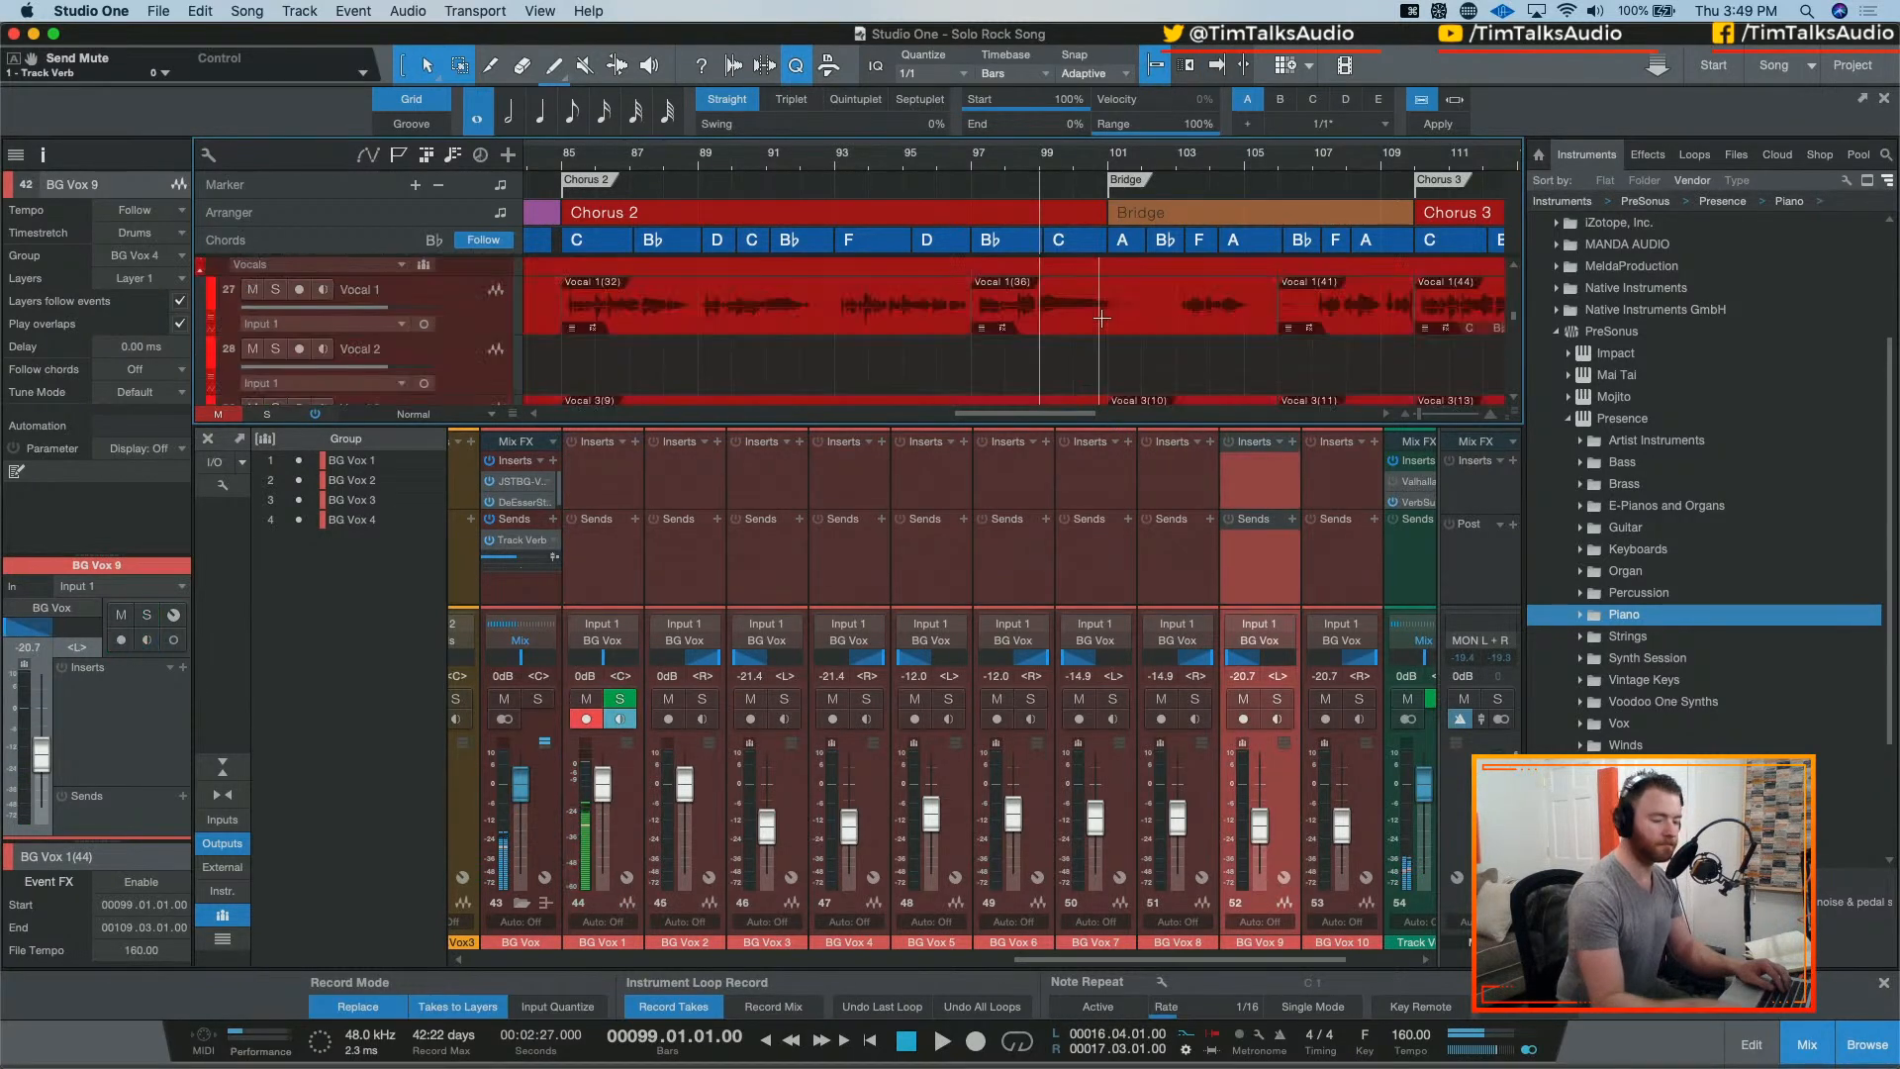
key(KP_Multiply)
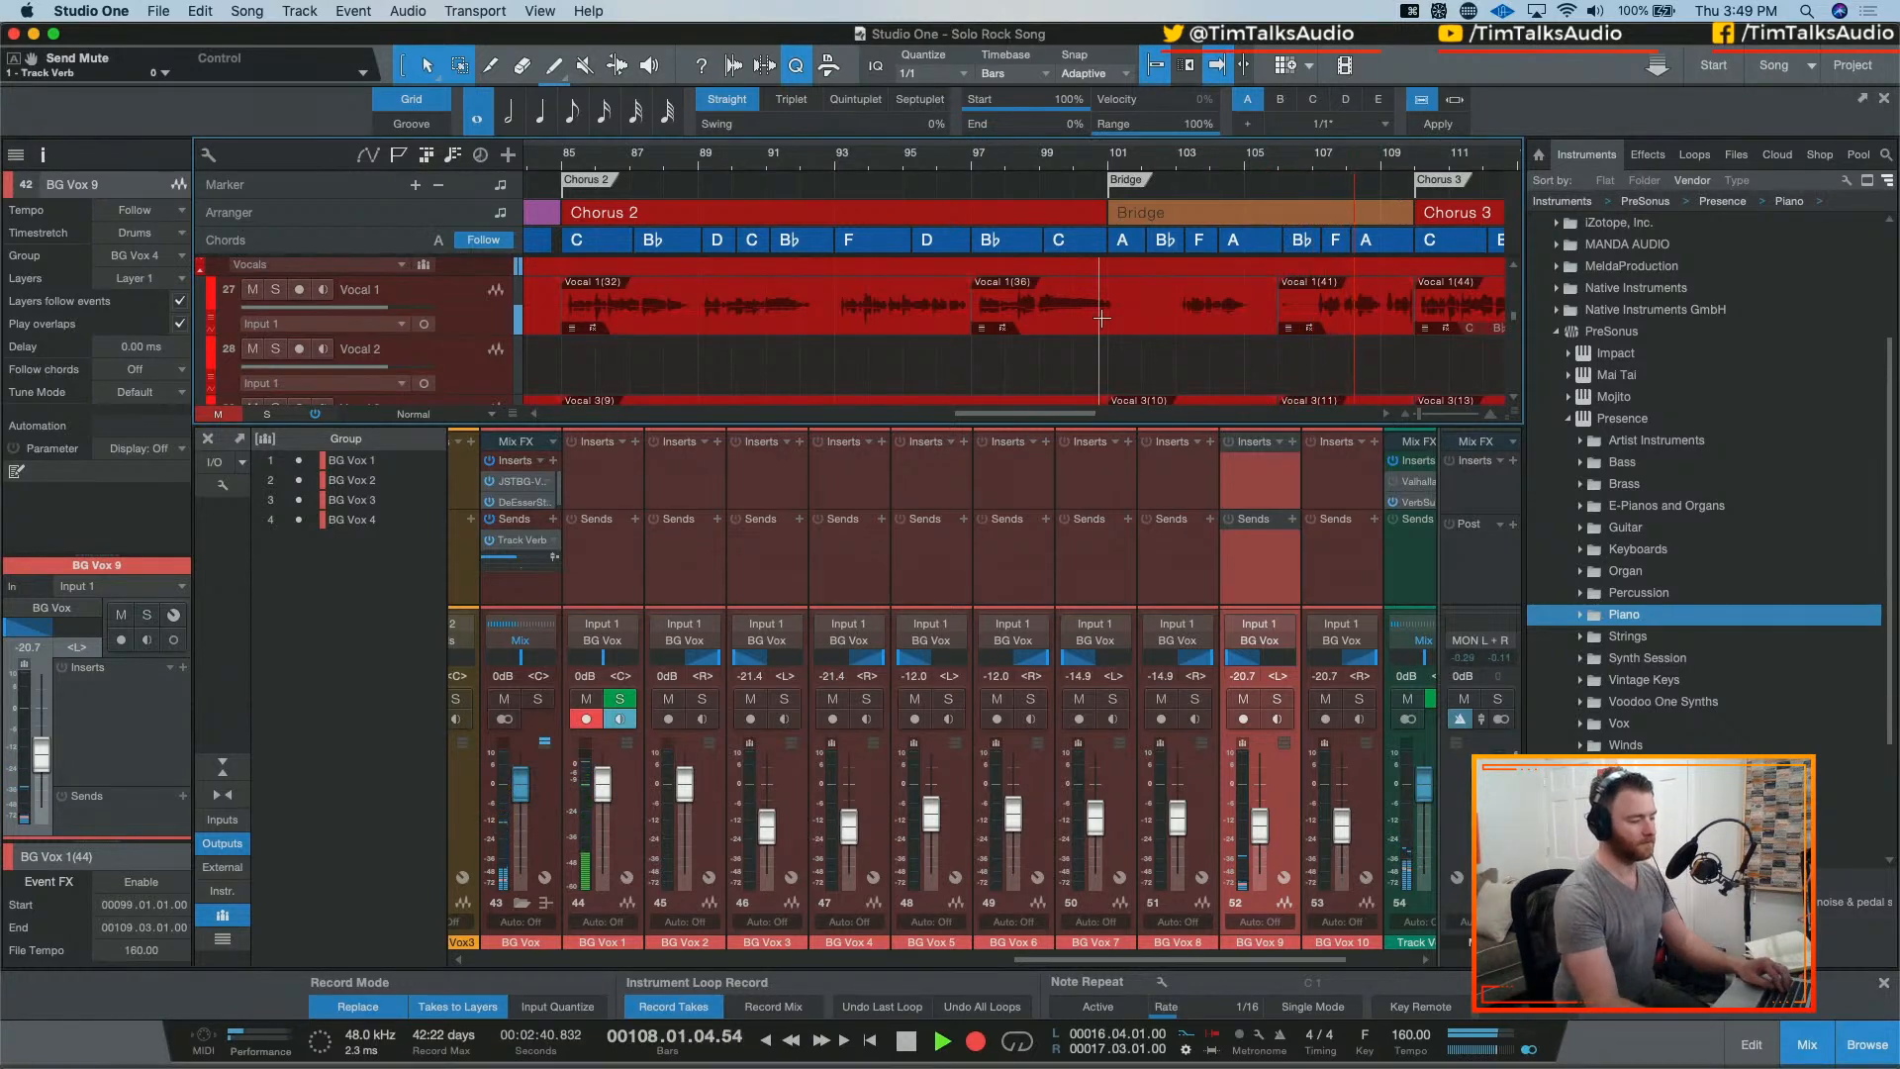
key(space)
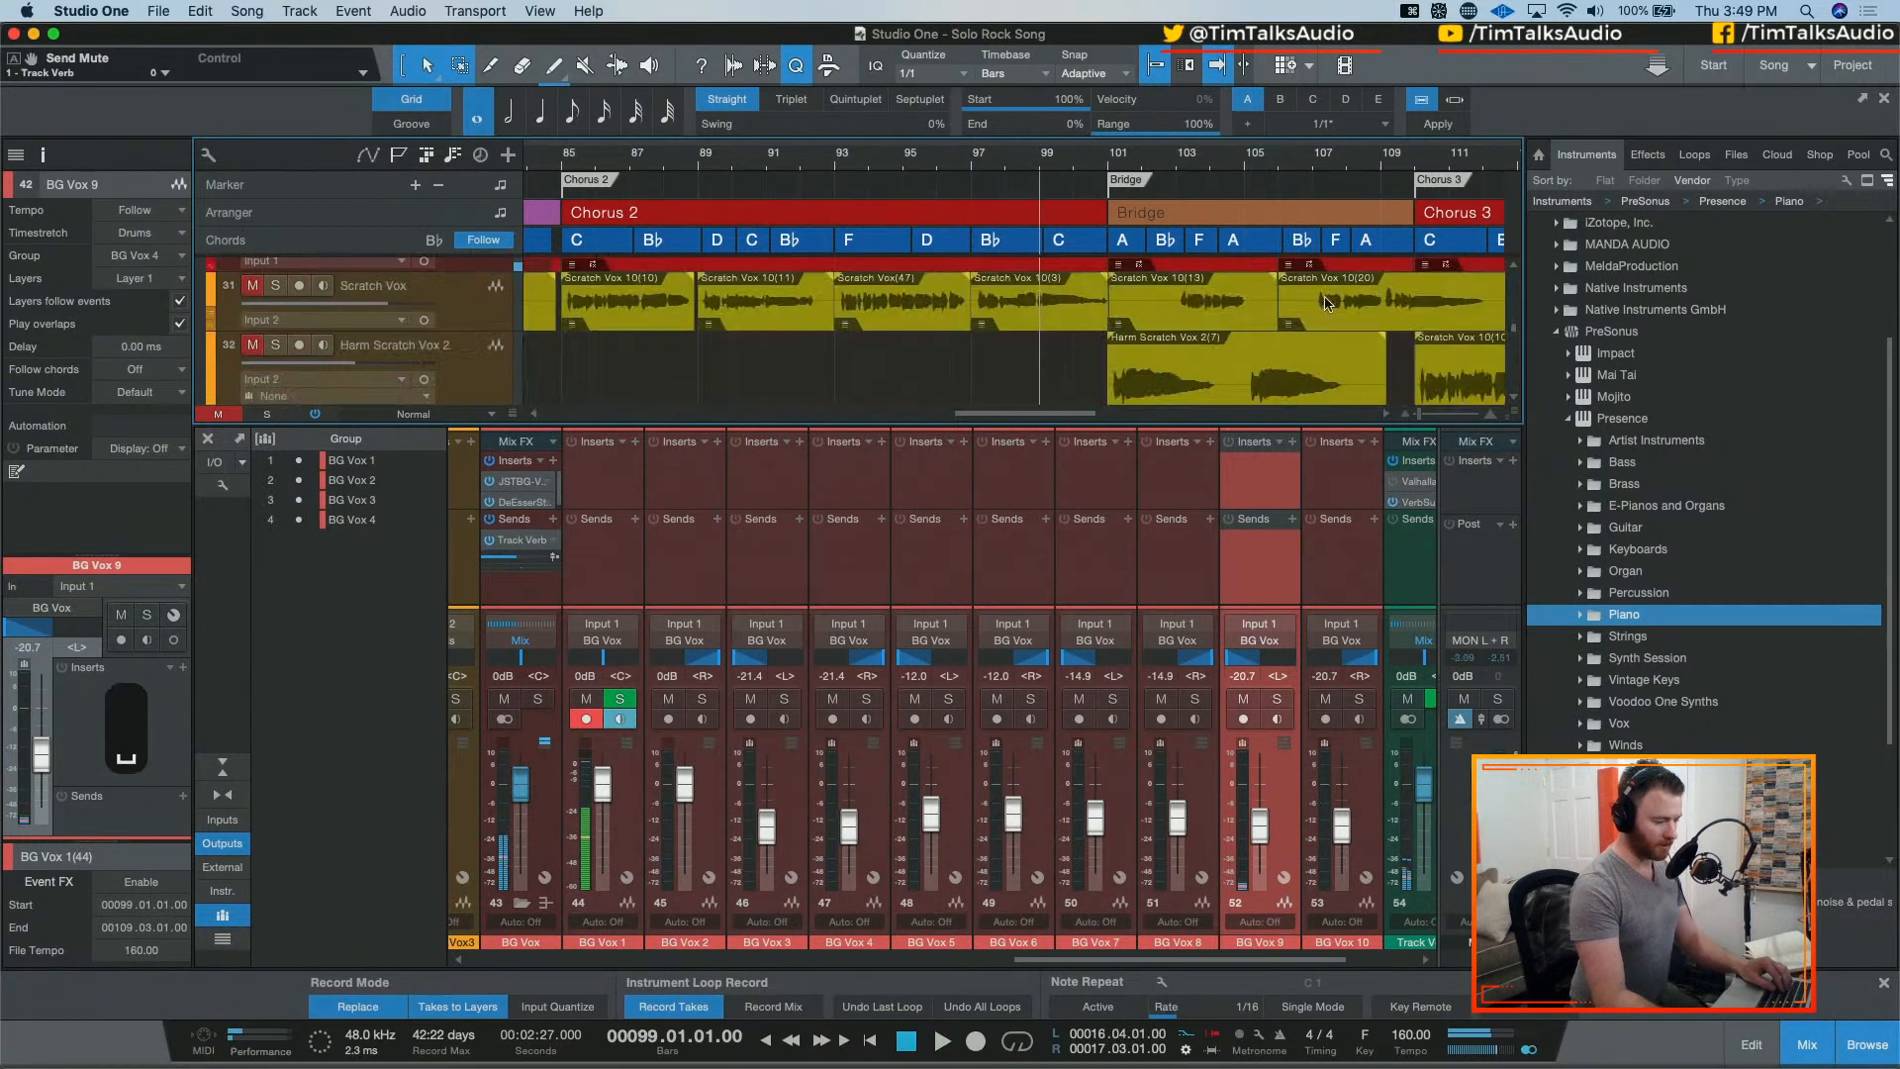
mouse_move(1233, 295)
mouse_down()
mouse_move(1227, 484)
mouse_move(1230, 307)
mouse_up()
scroll(1224, 324, up, 2)
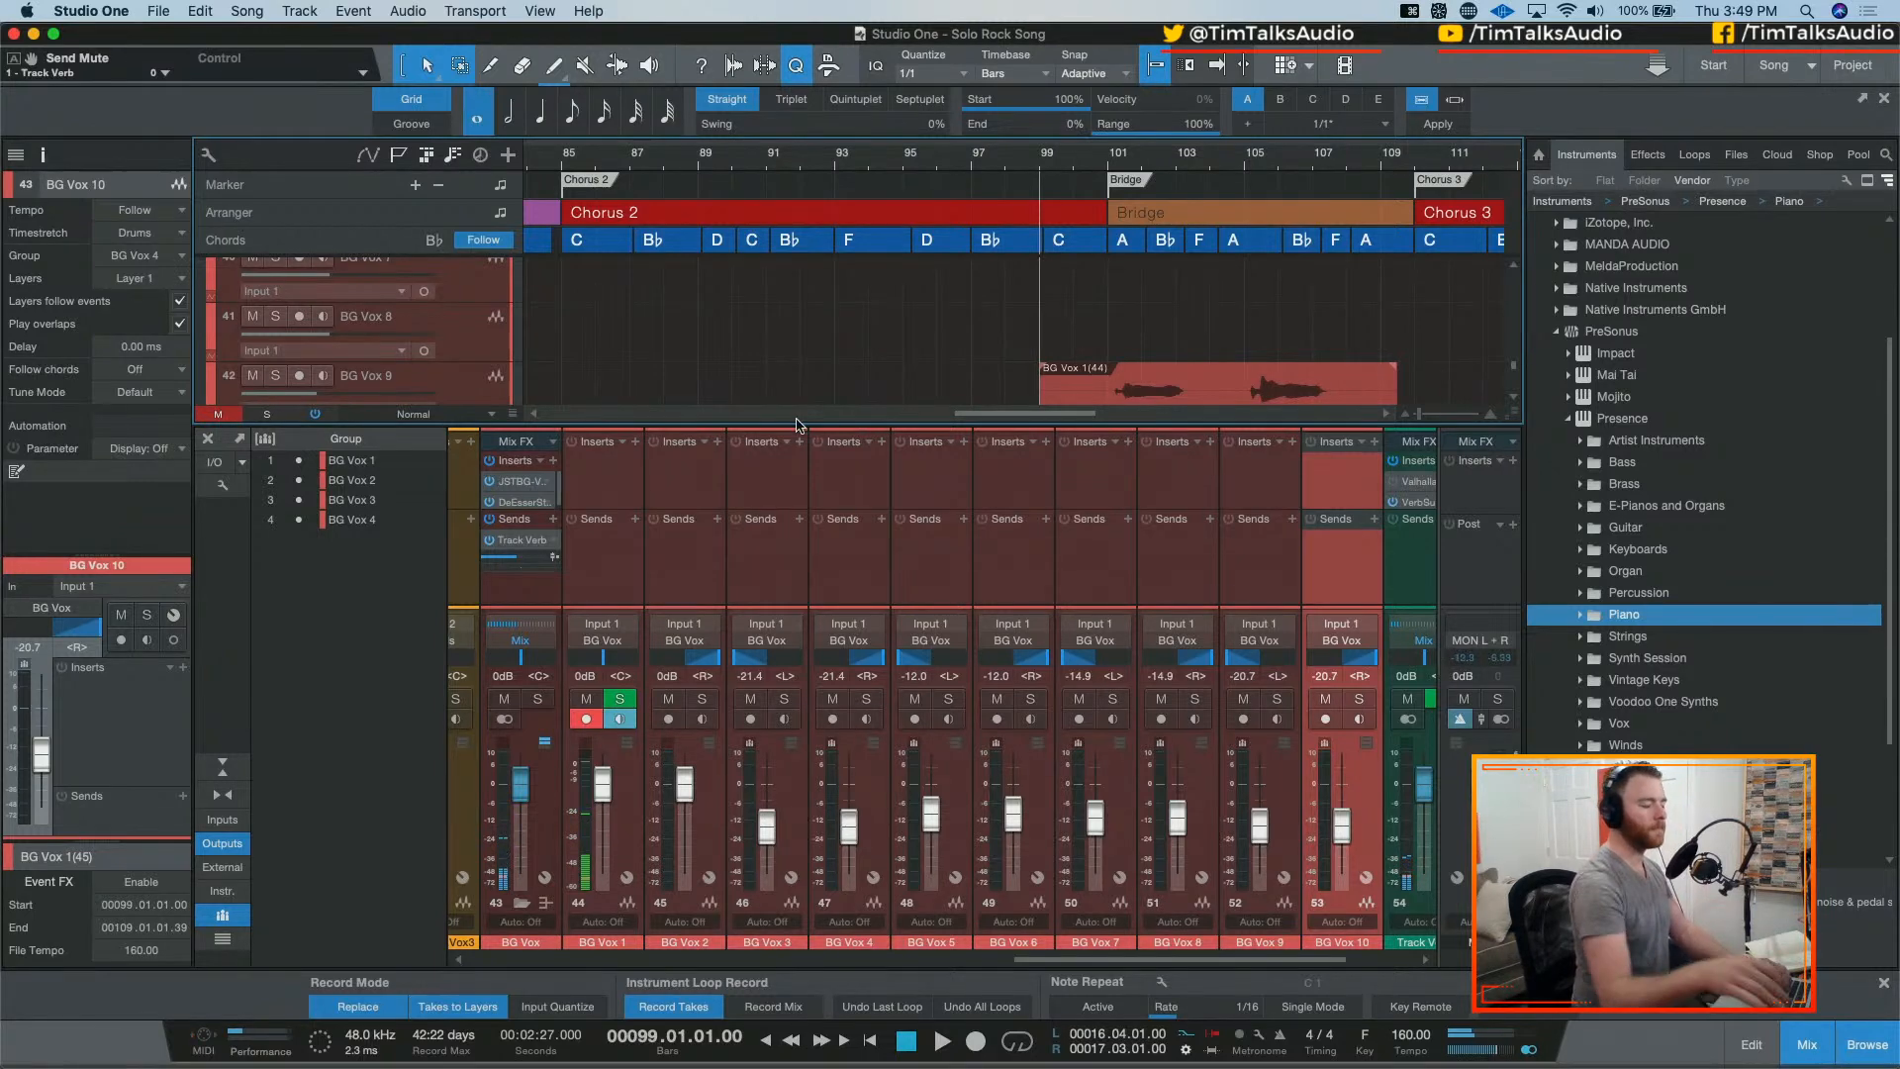
Step: Try a take of the next Bridge harmony on BG Vox 1 from bar 99
key(KP_Multiply)
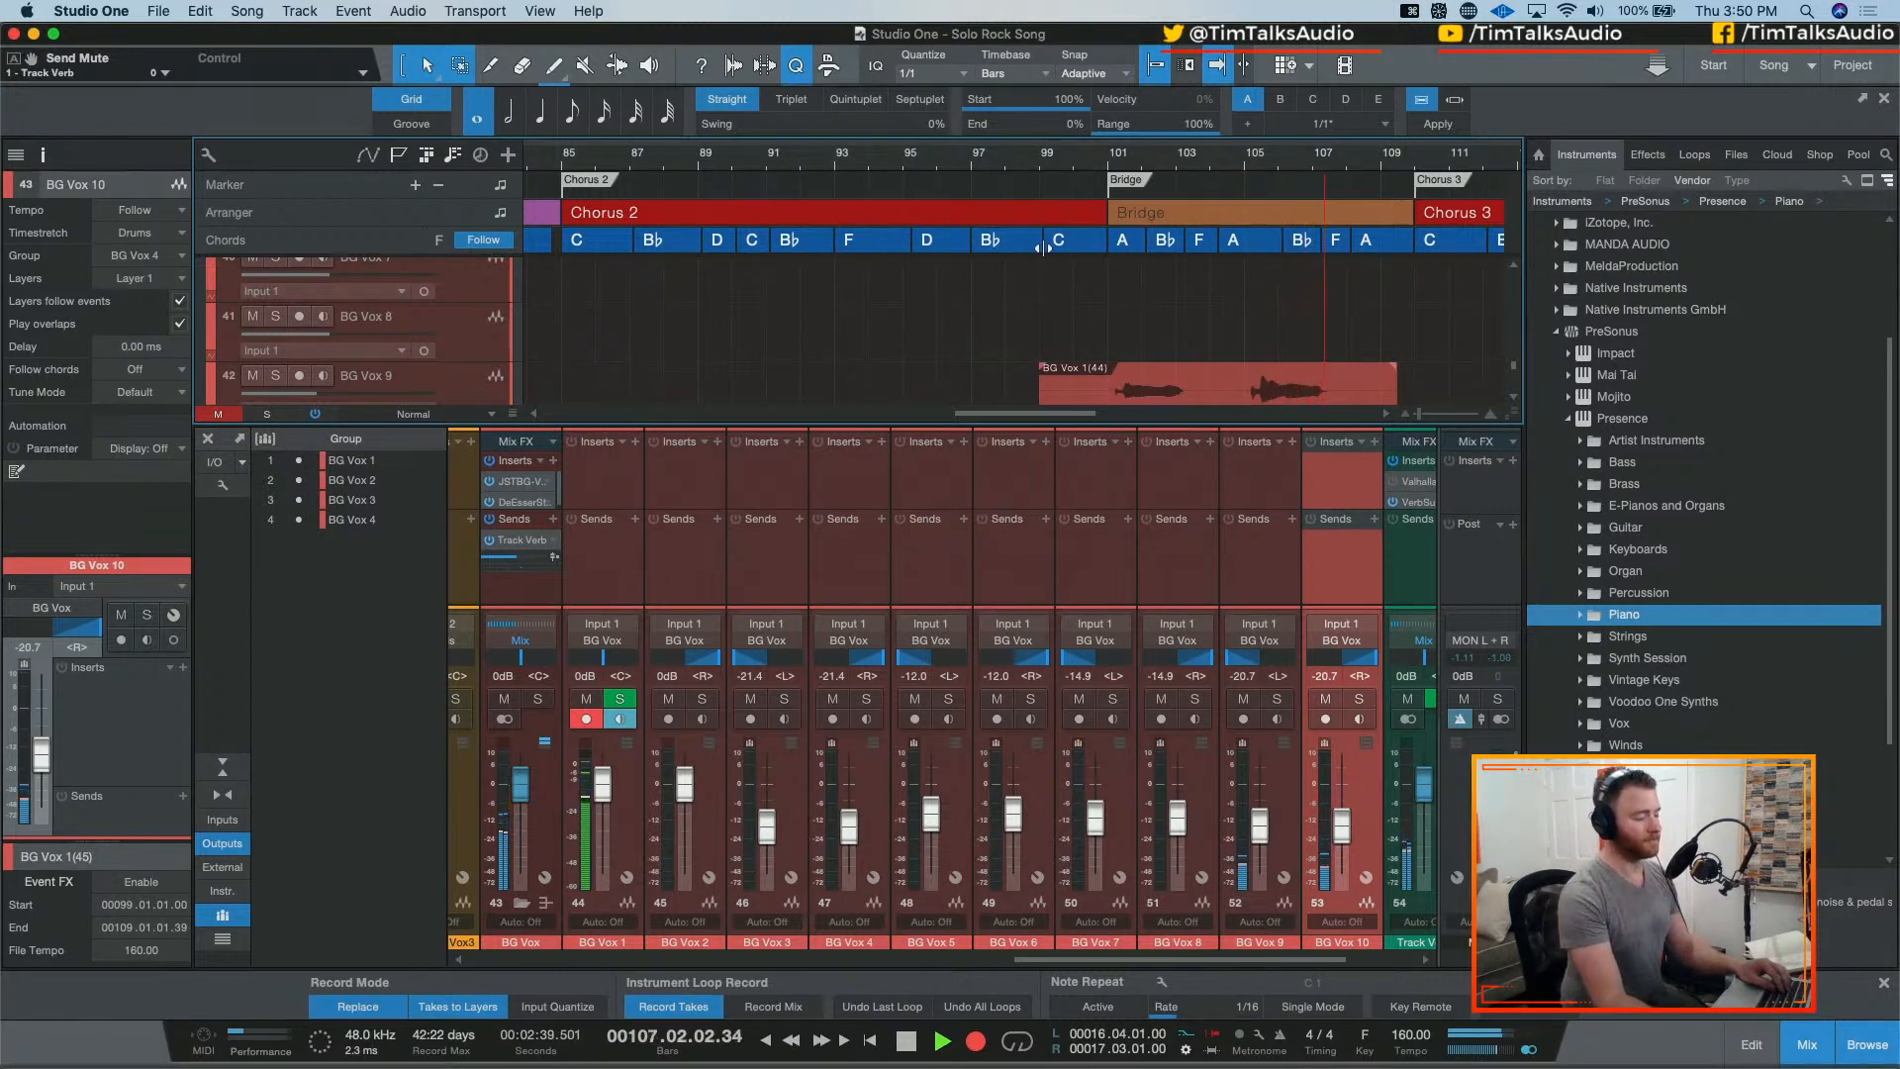
key(space)
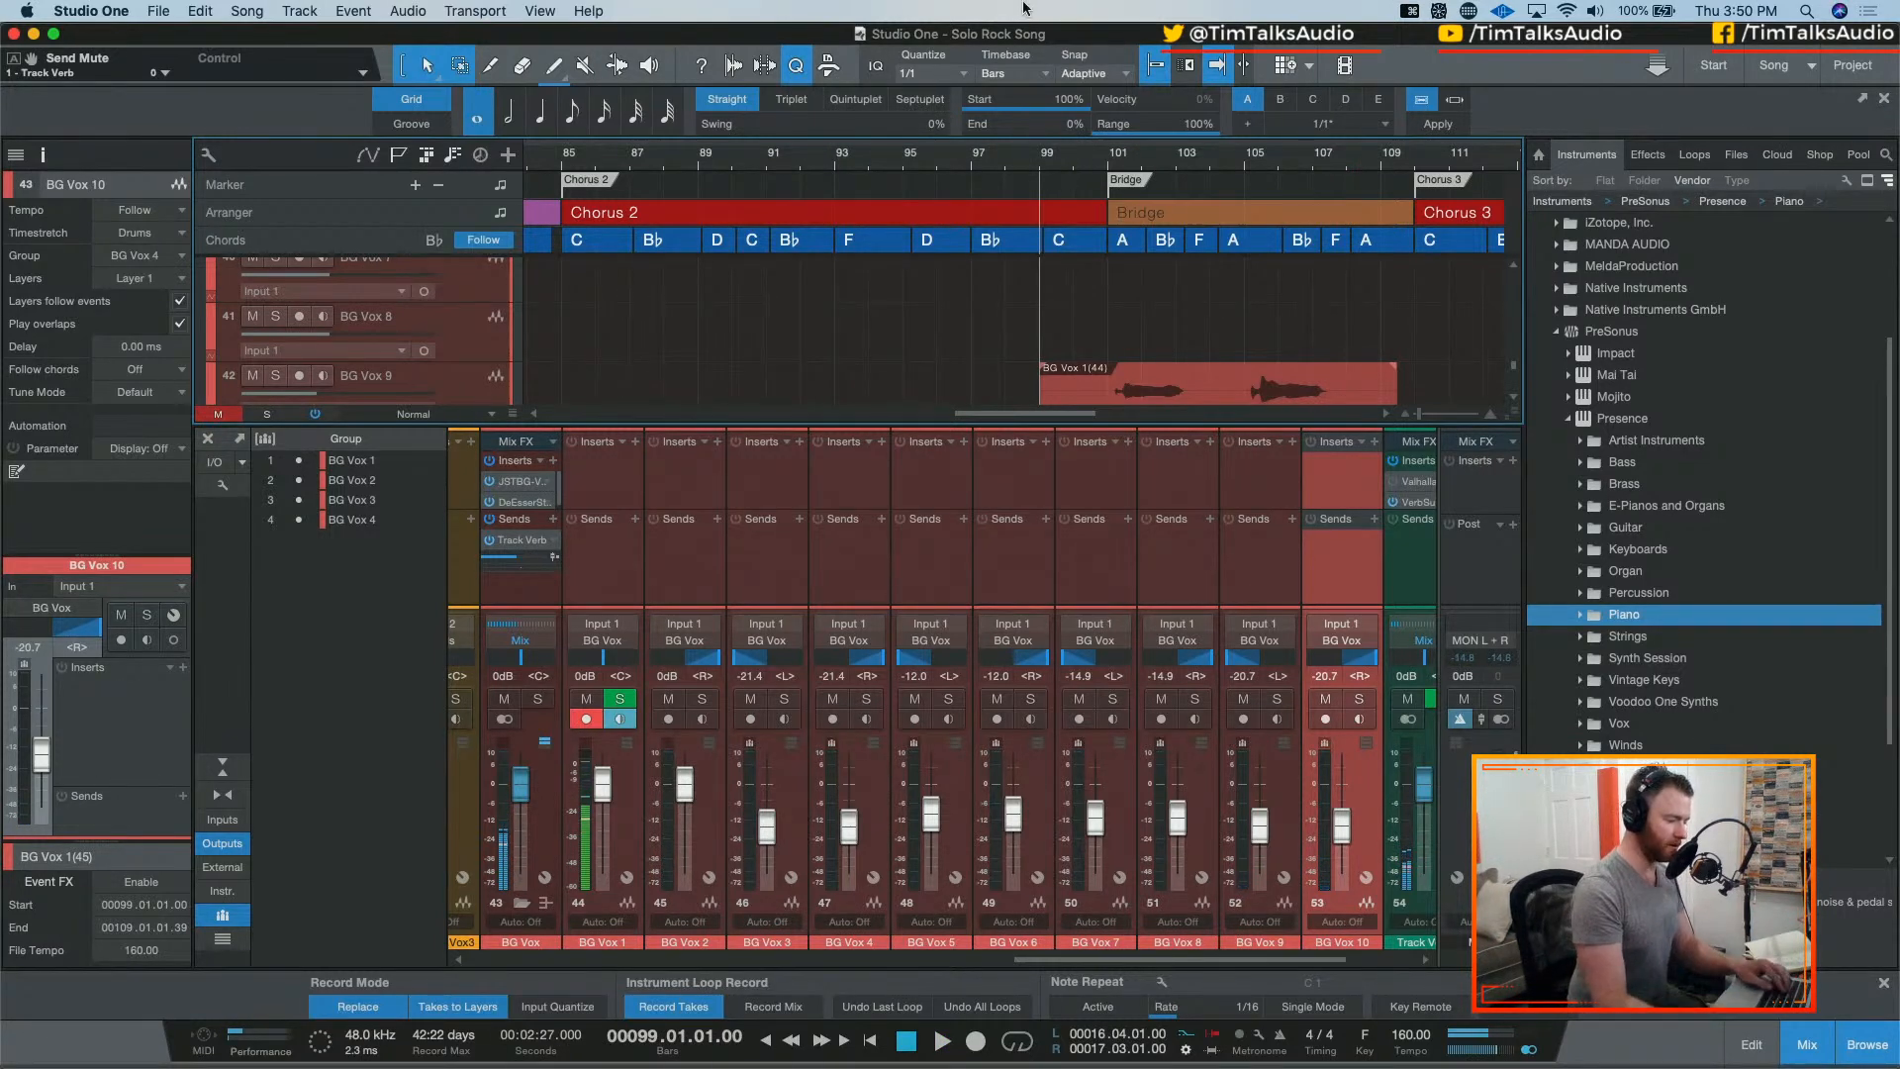
scroll(1146, 373, up, 1)
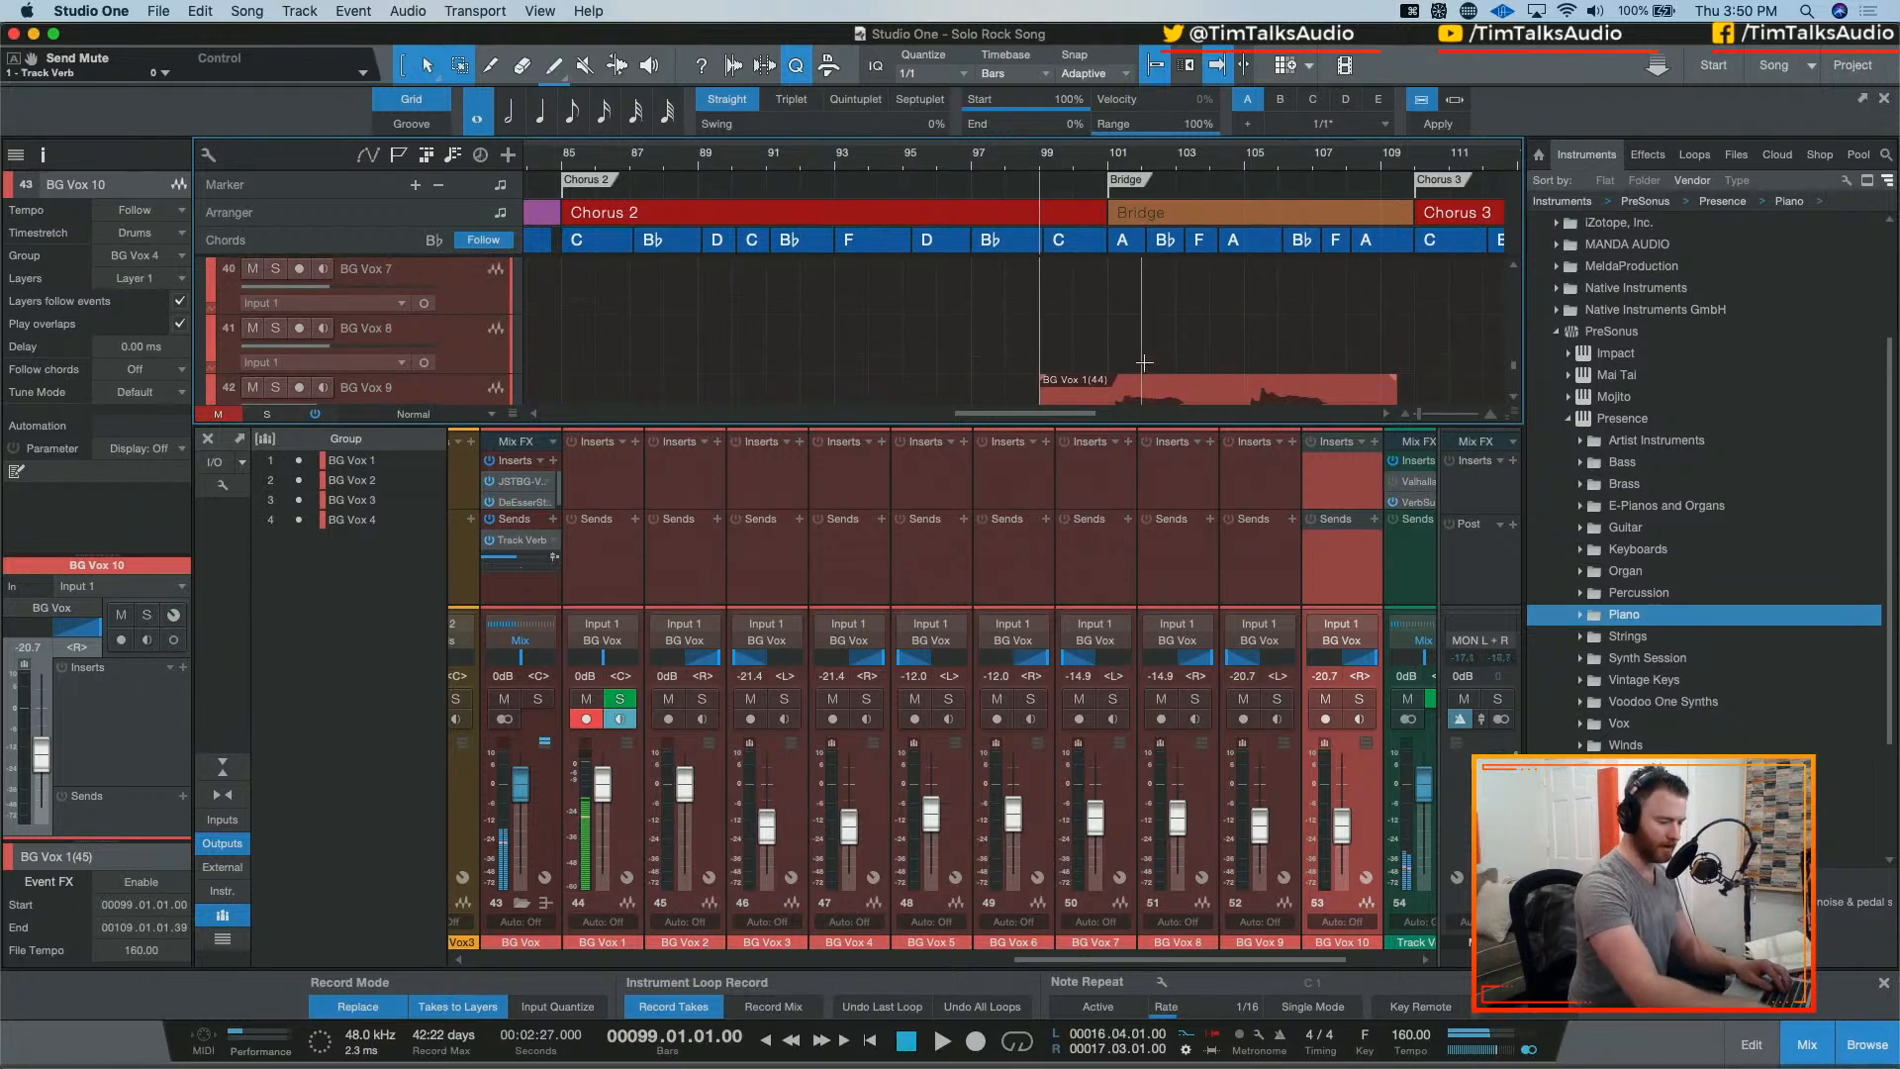
Step: Record the next Bridge part on BG Vox 1 from bar 99, hide the mix console and move the take to BG Vox 5
key(KP_Multiply)
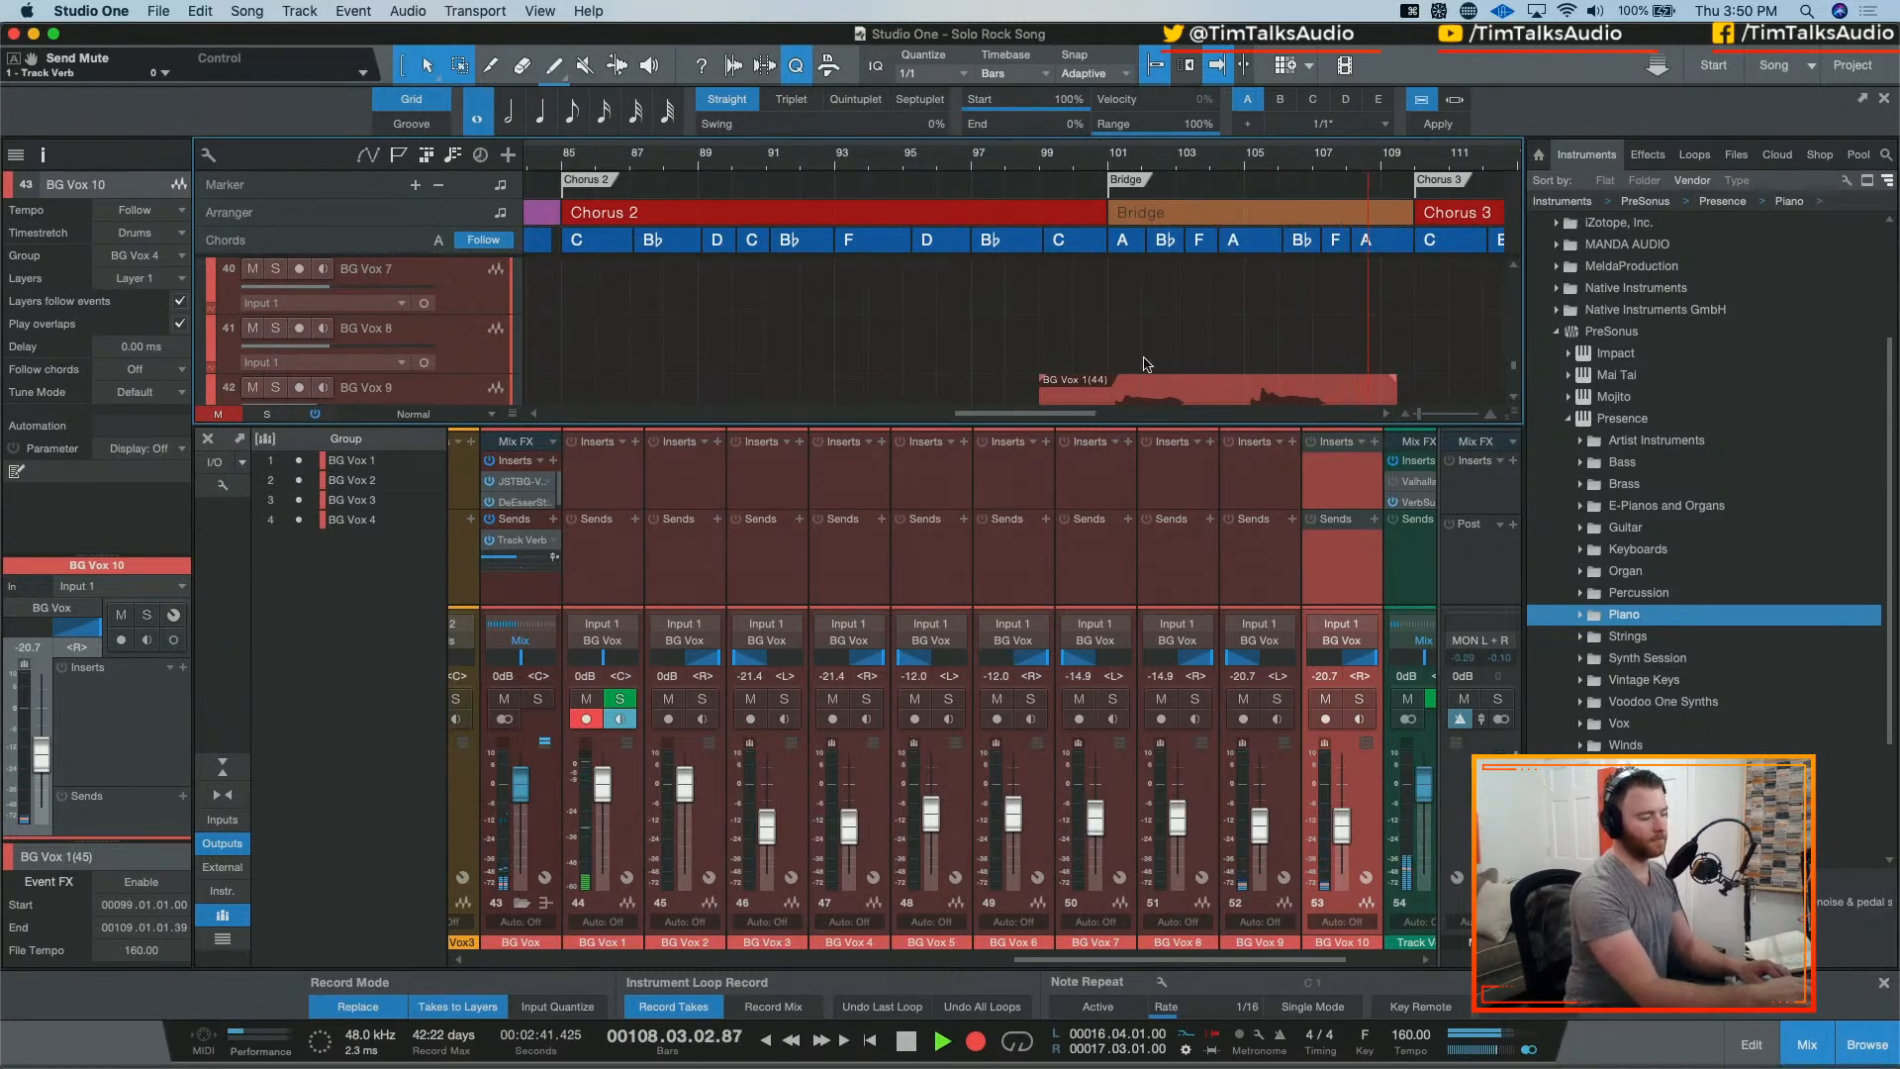
key(space)
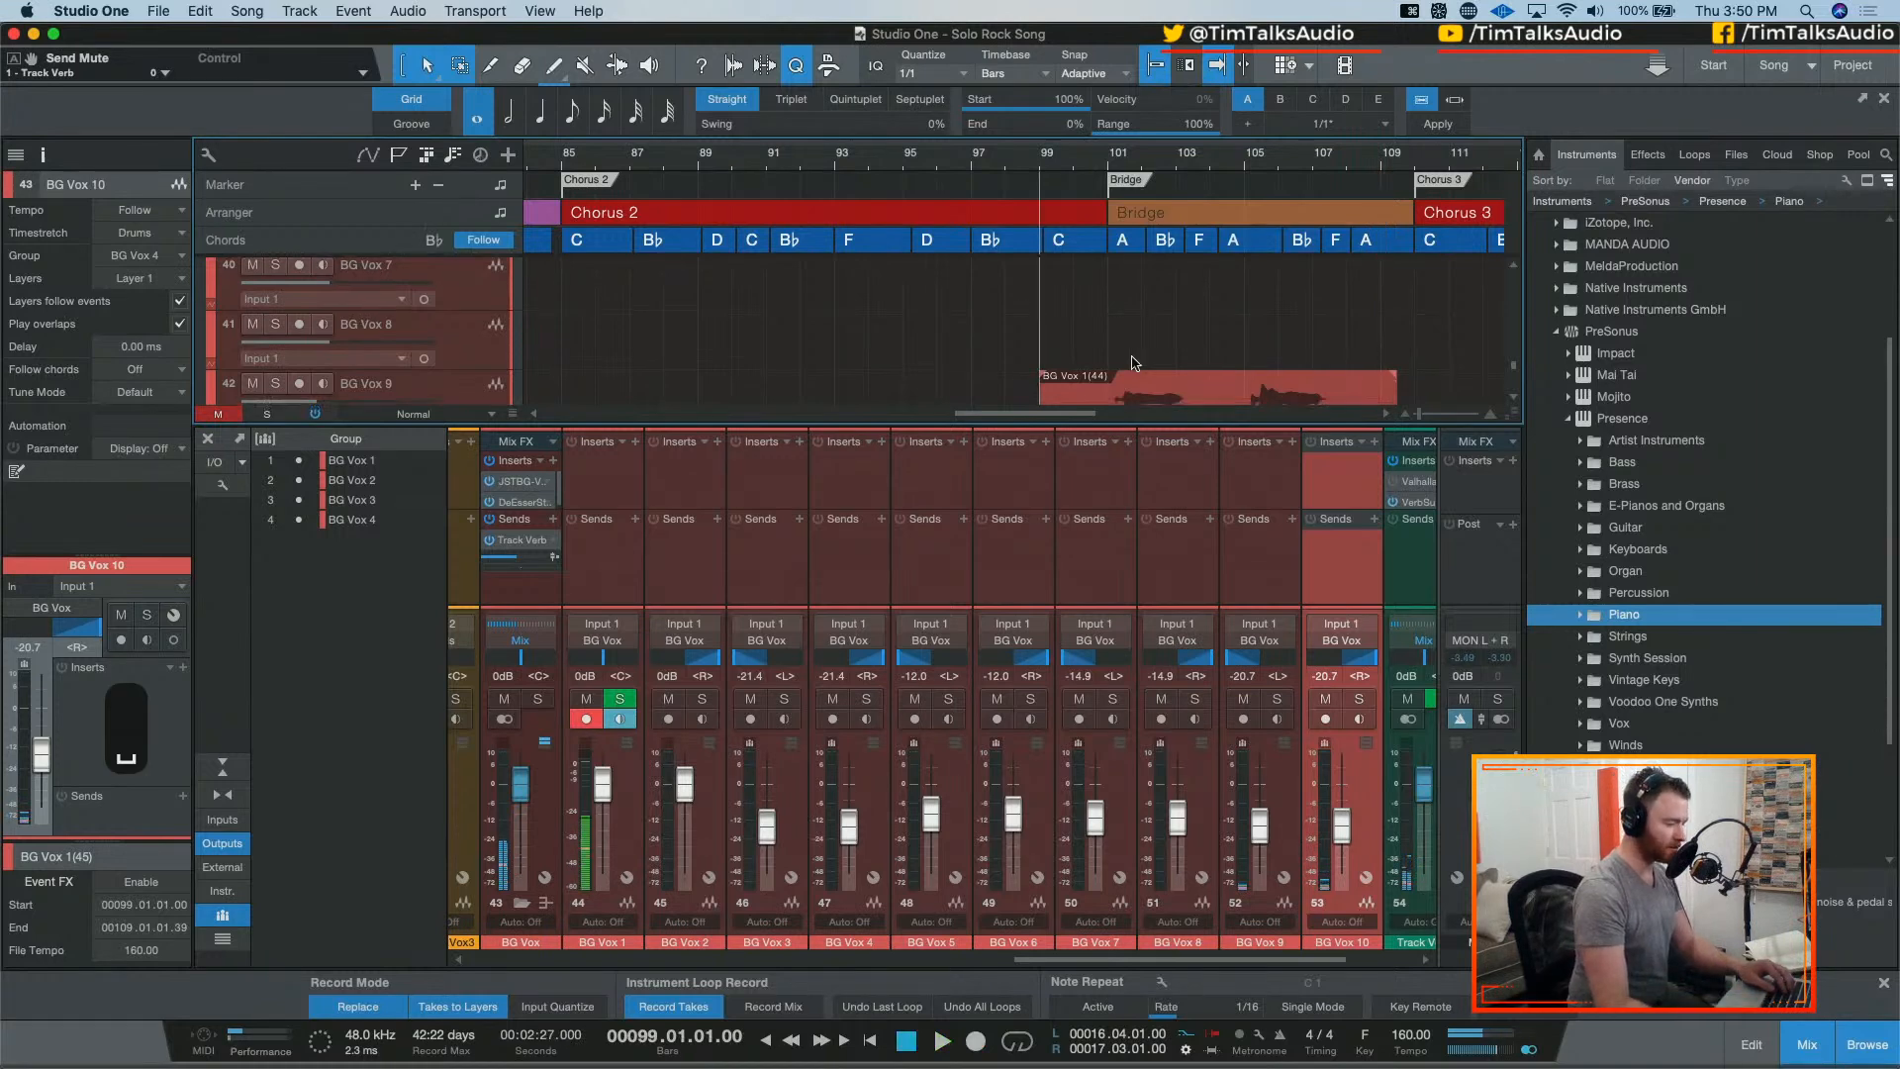
scroll(1143, 368, down, 5)
scroll(1138, 363, up, 5)
scroll(1117, 326, up, 4)
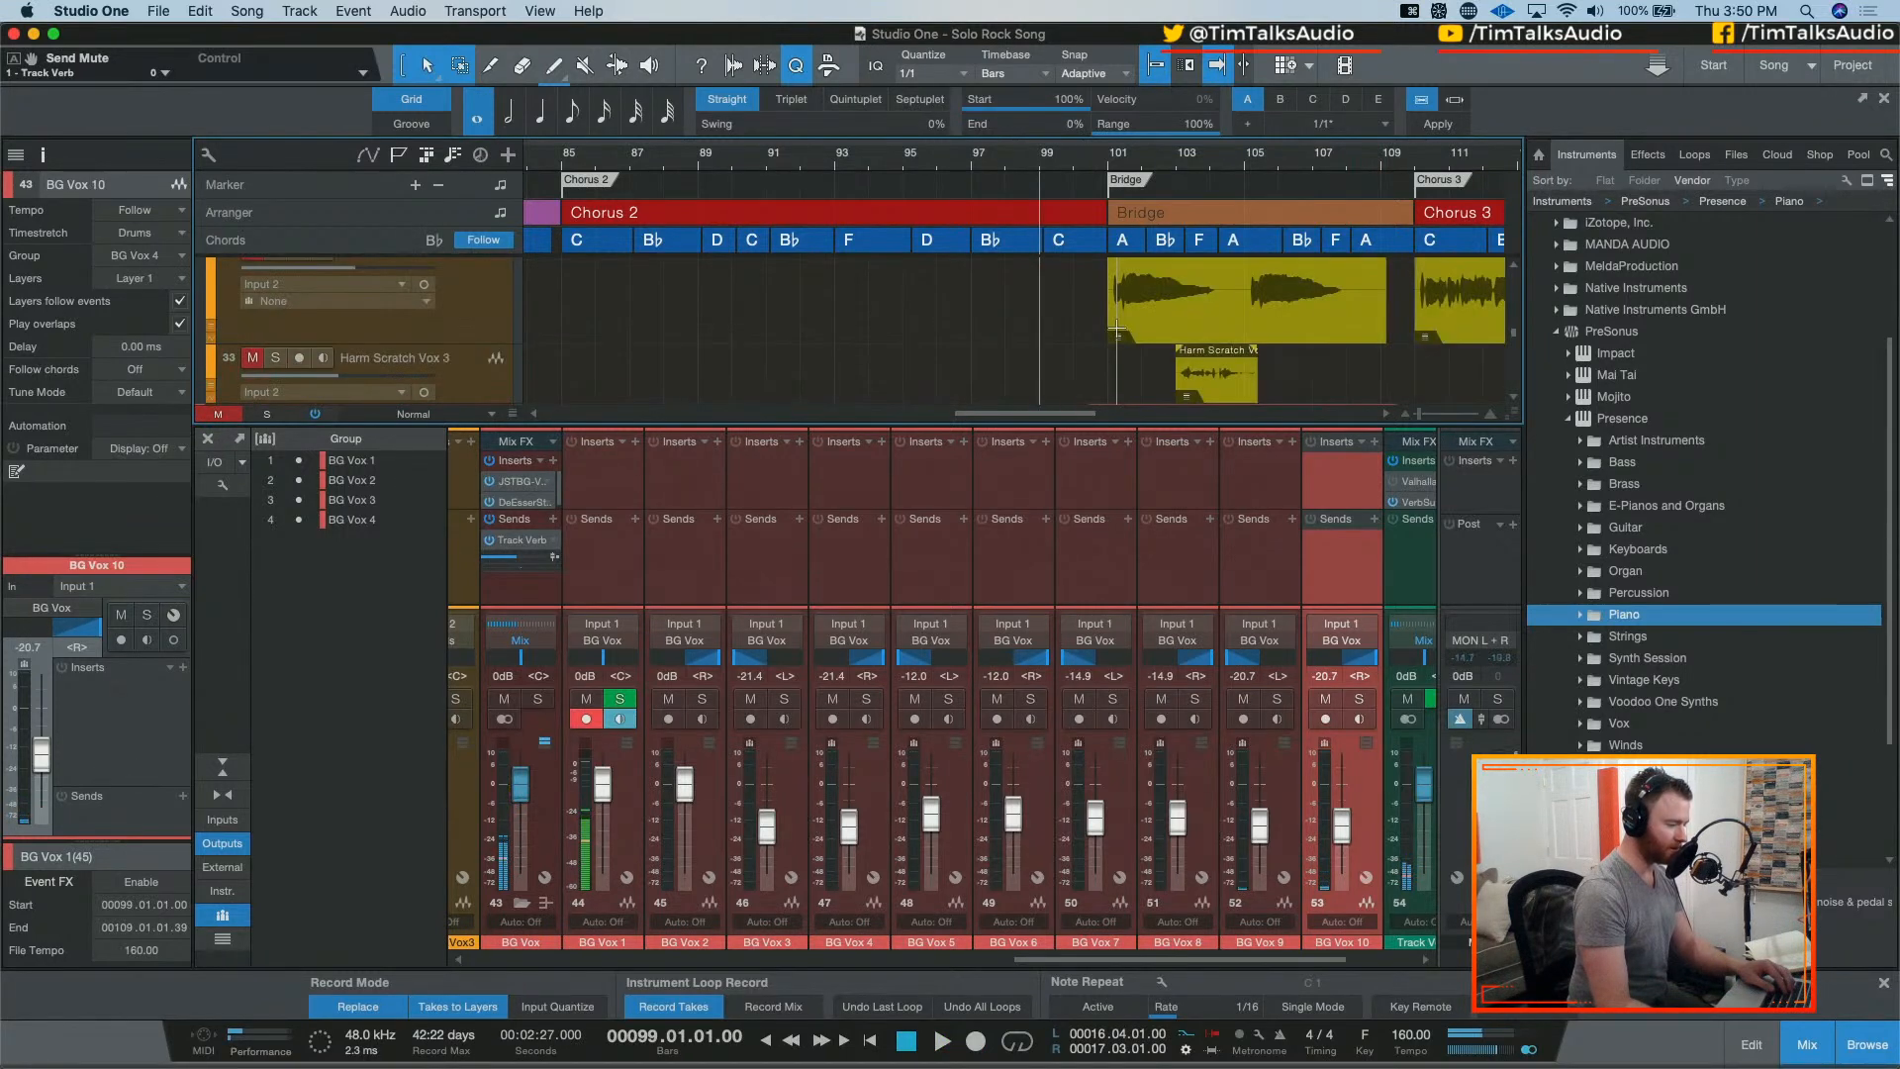
scroll(1117, 327, up, 2)
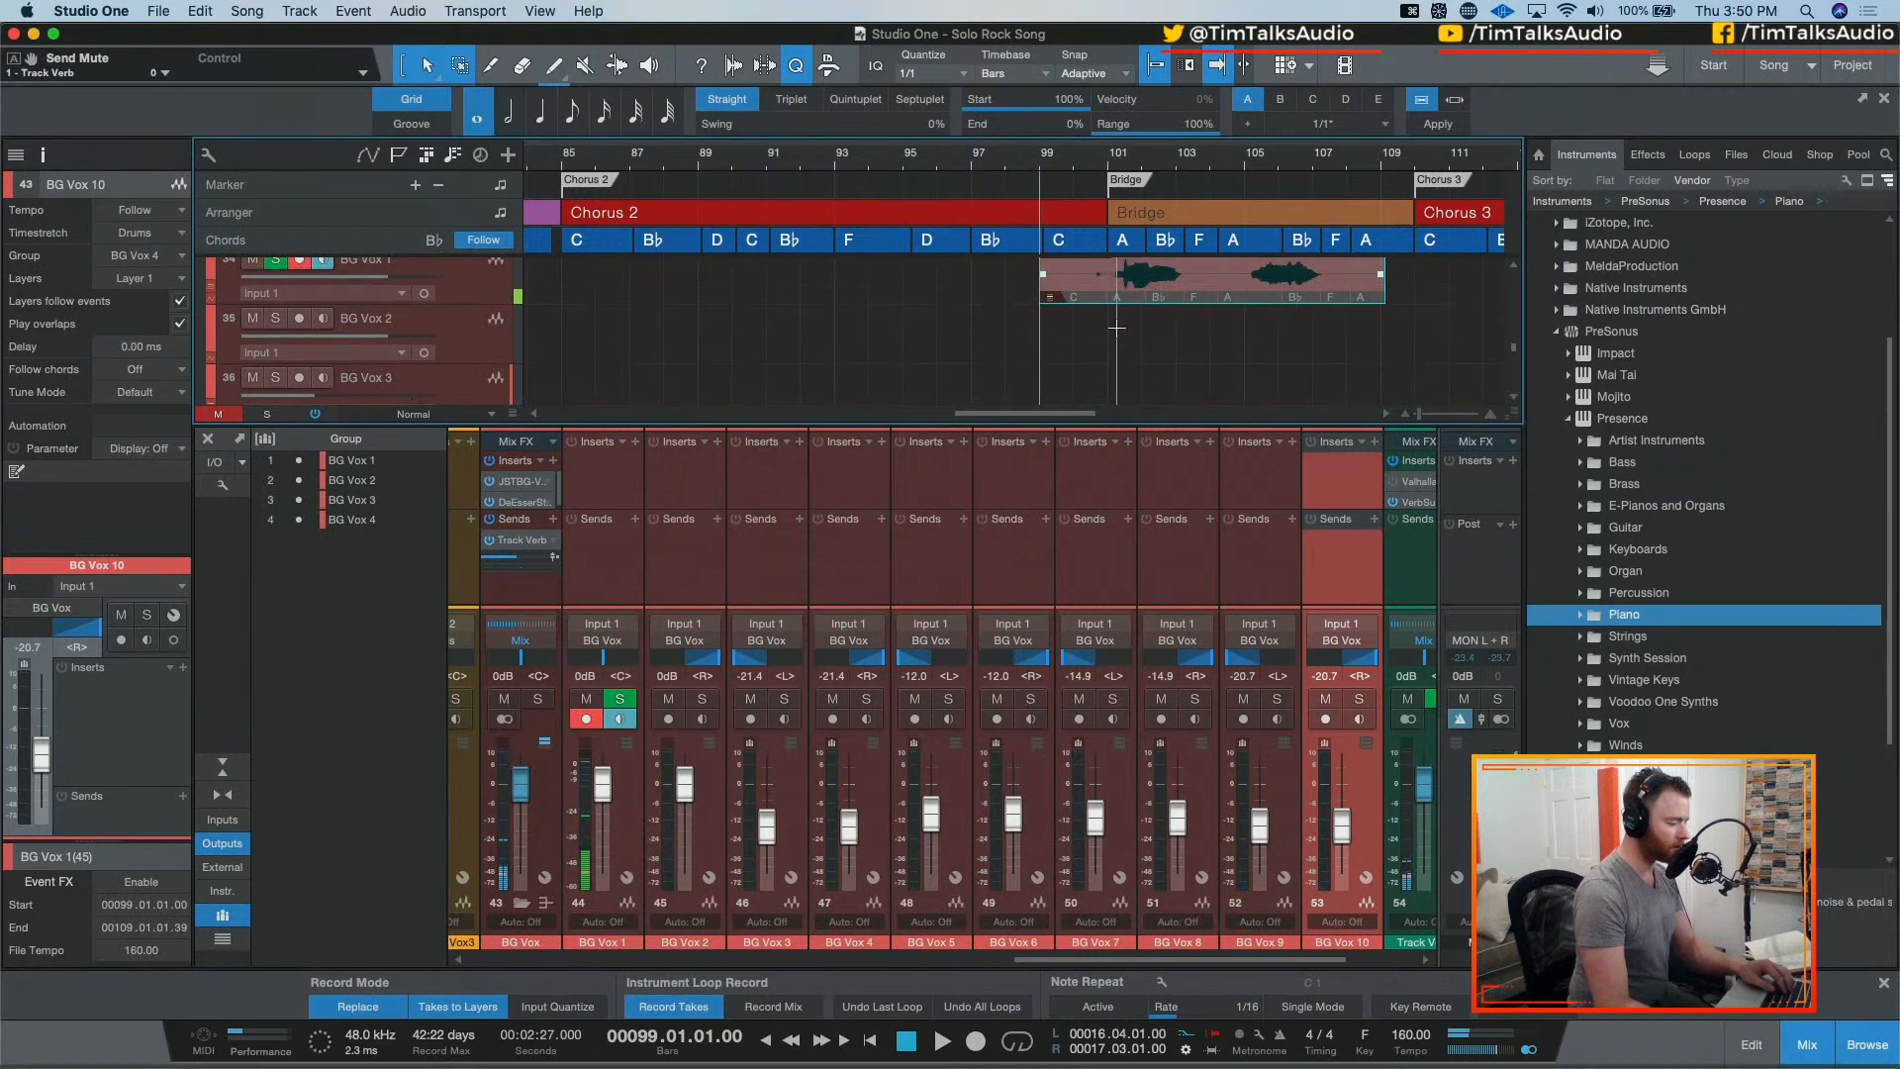
key(F3)
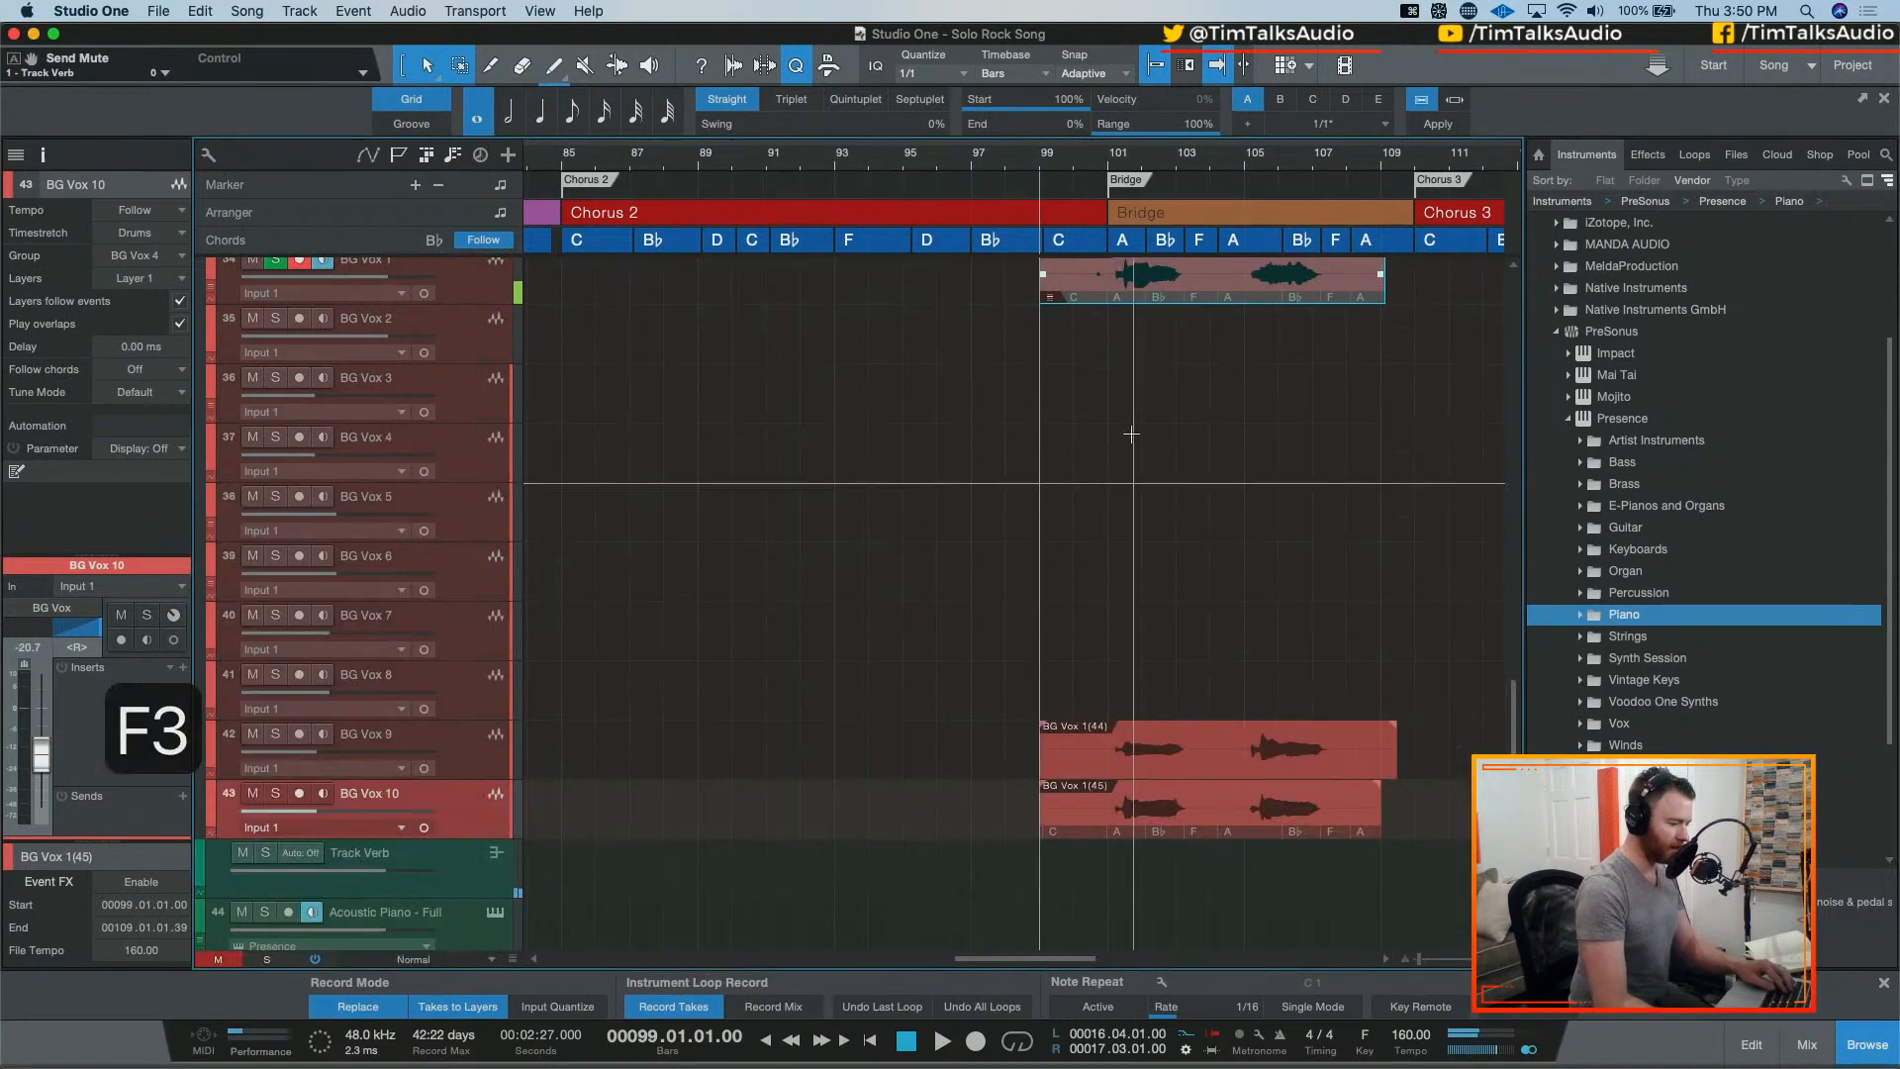
scroll(1098, 396, up, 1)
drag(1073, 336, 1065, 584)
Step: Record another Bridge take on BG Vox 1 from bar 99 and move it to BG Vox 6
key(KP_Multiply)
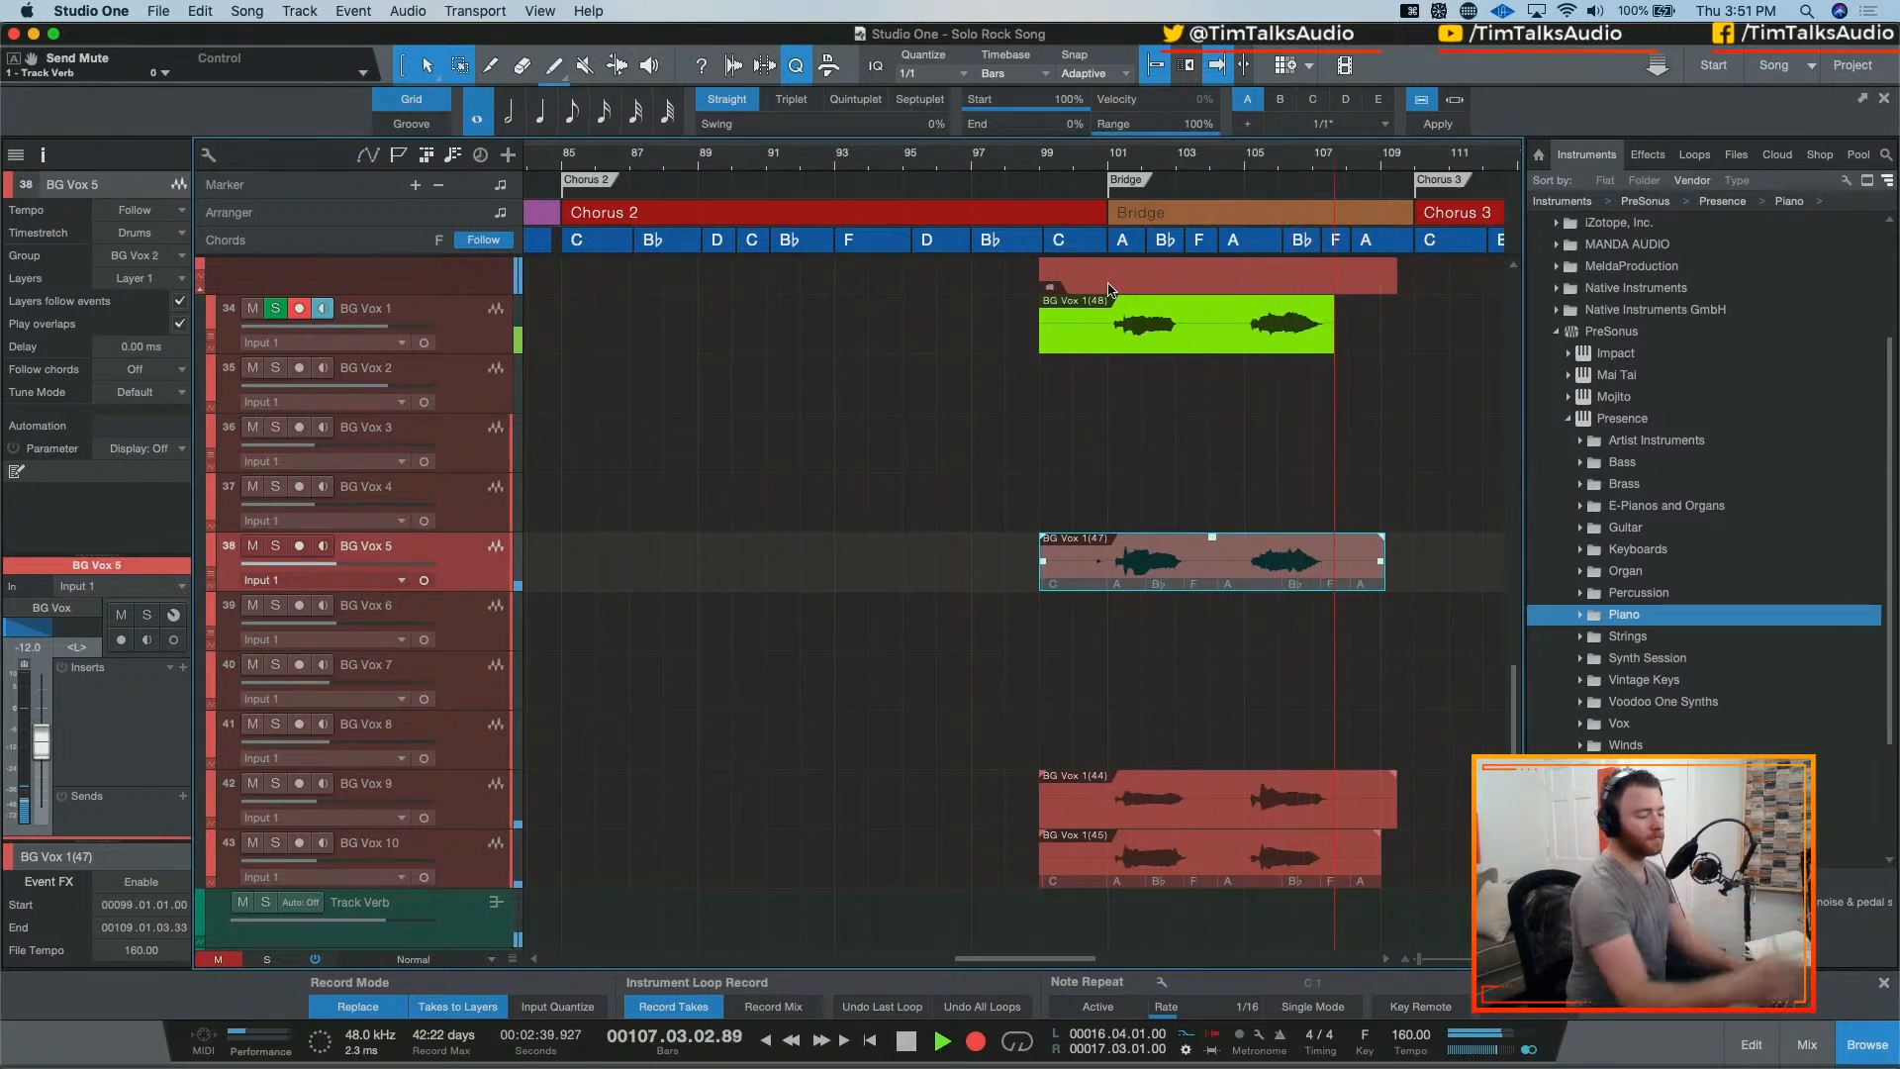
key(space)
drag(1179, 310, 1224, 601)
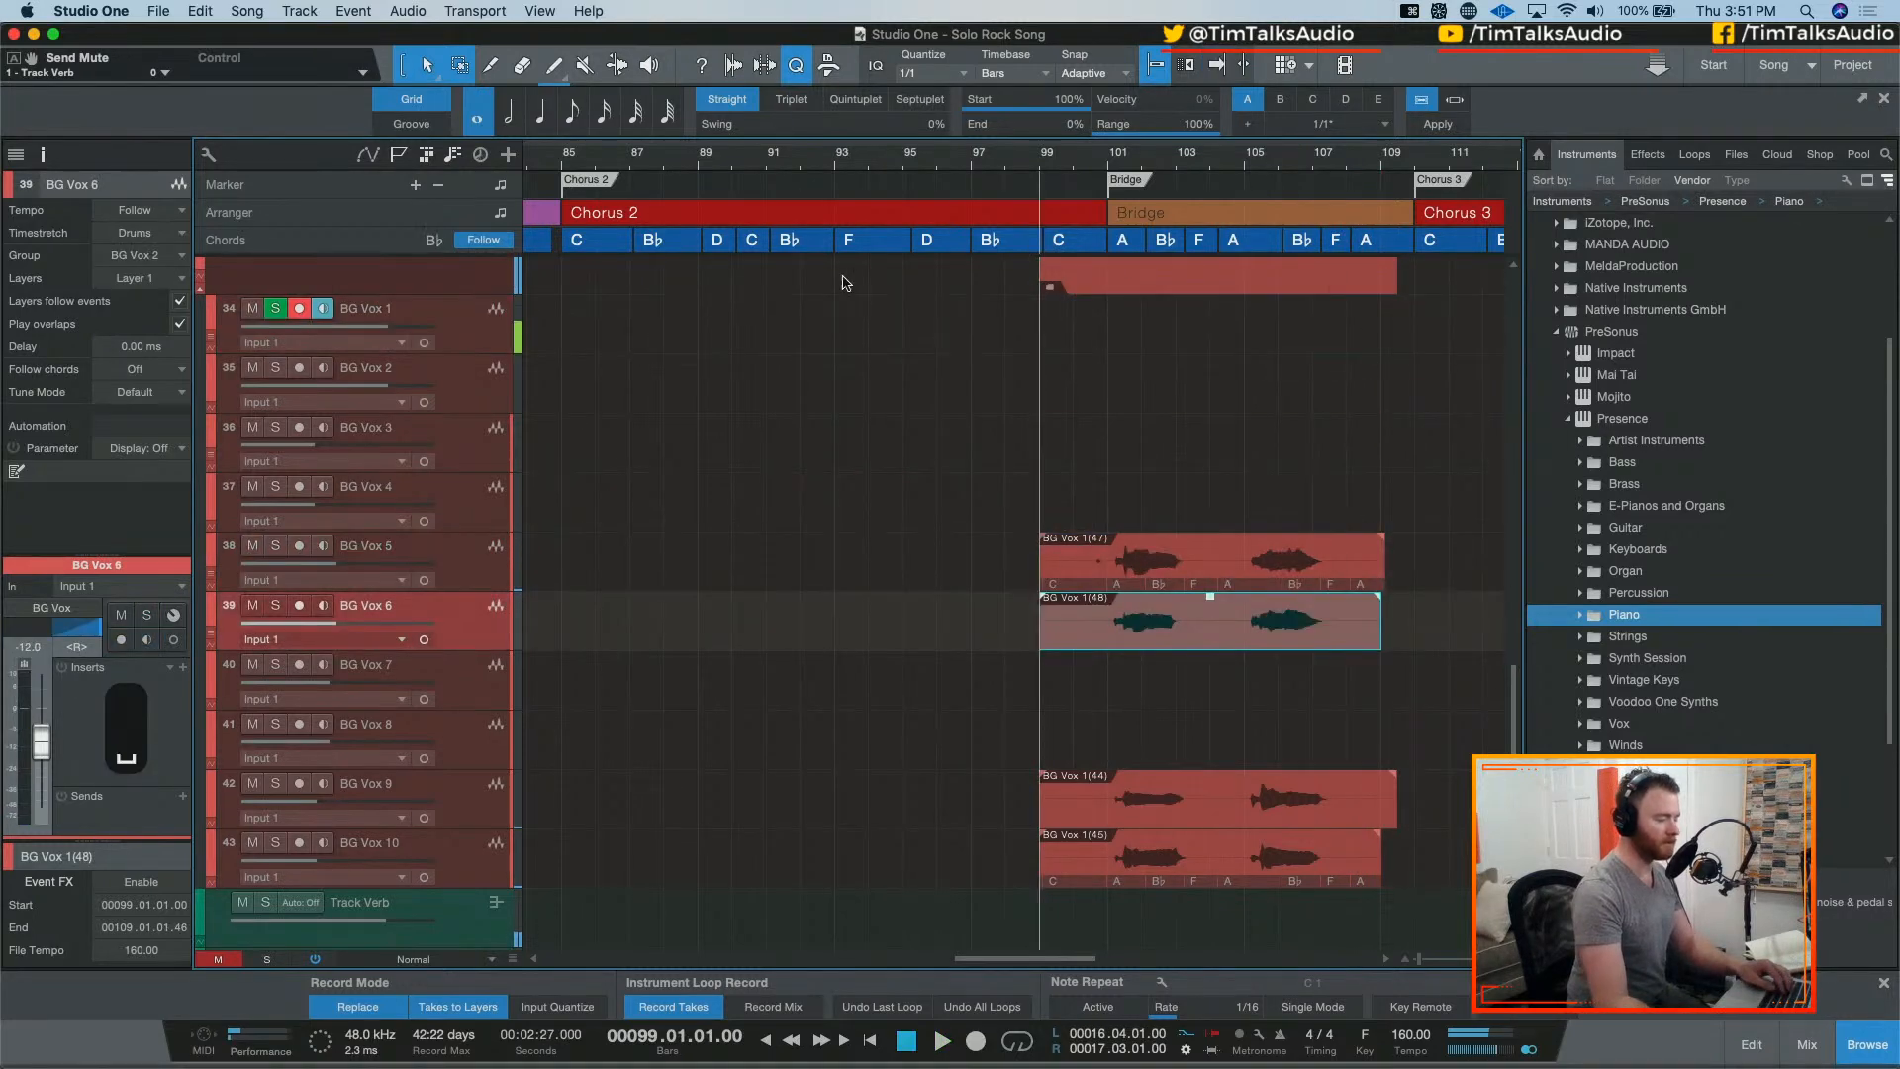
Step: Raise the grouped BG Vox 9 and 10 faders to -11.3 dB and play back the Bridge vocals from bar 99
key(space)
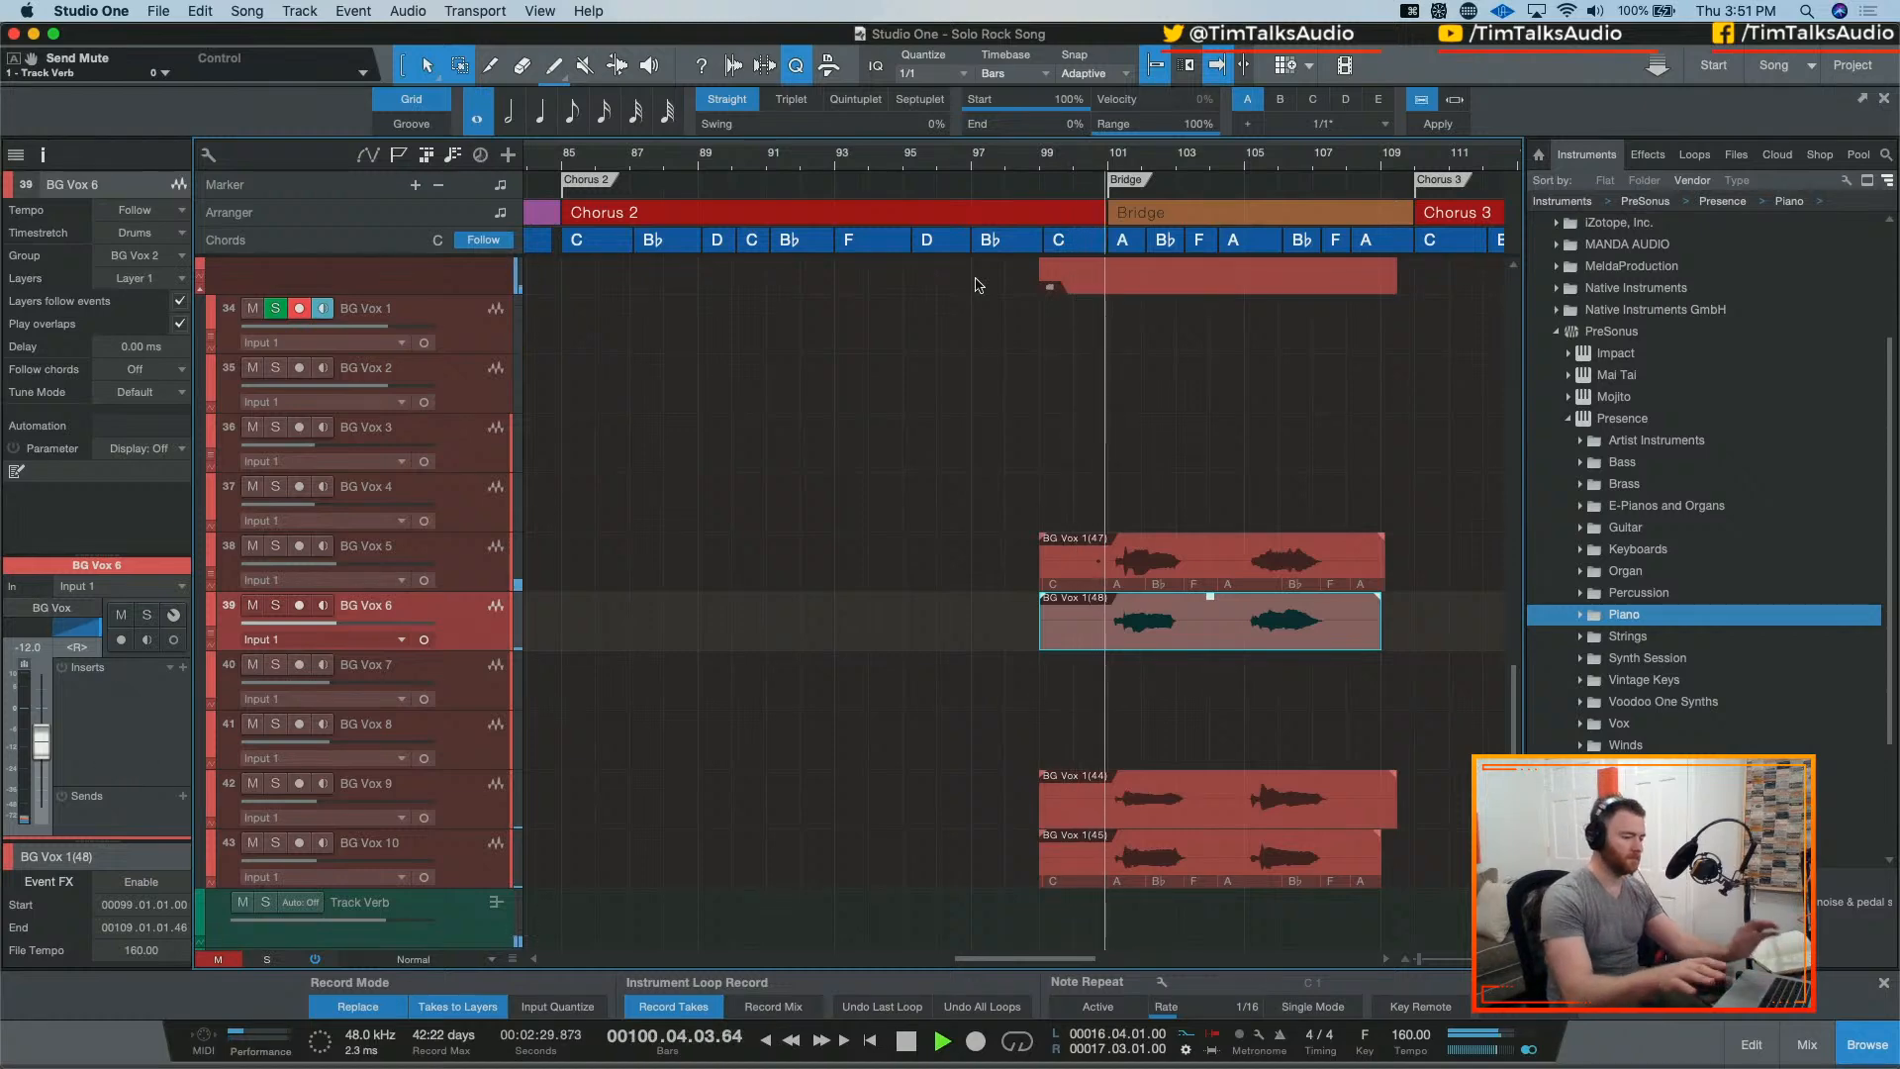
key(space)
key(F3)
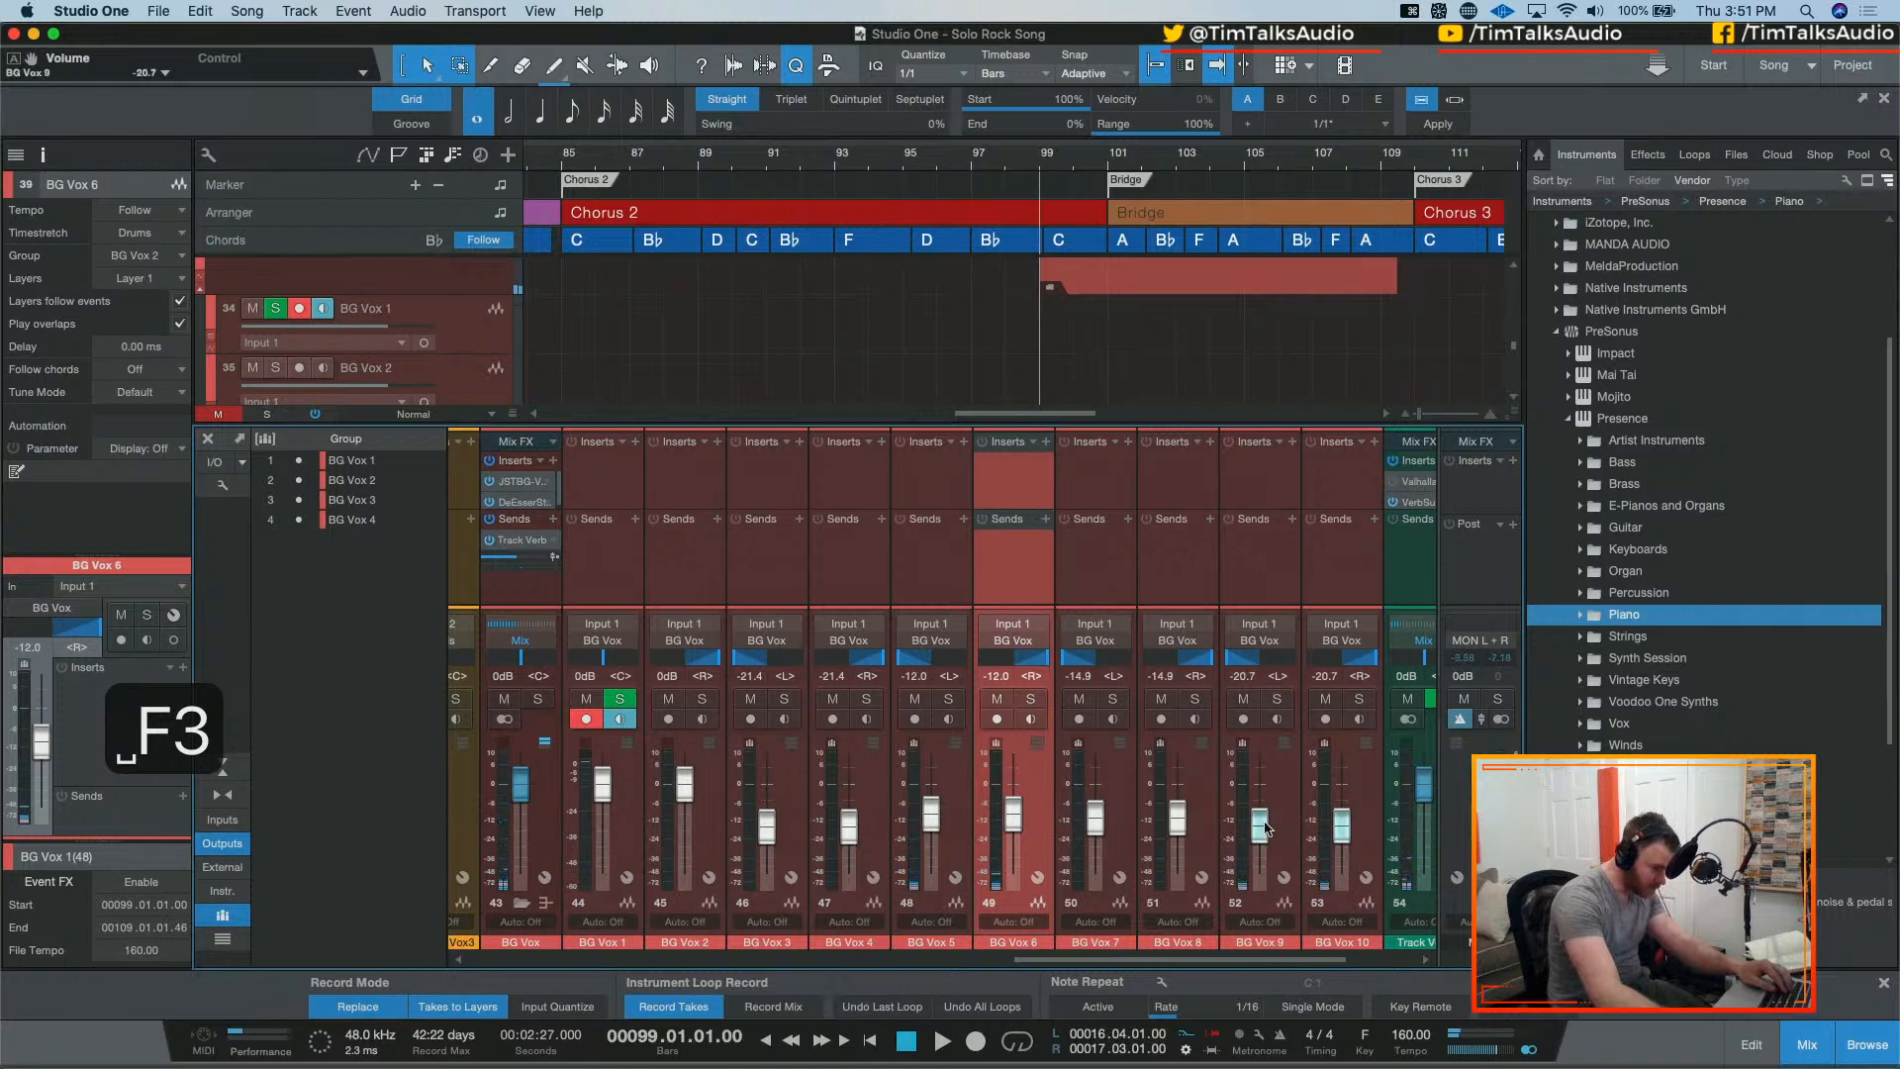
drag(1266, 829, 1265, 817)
key(space)
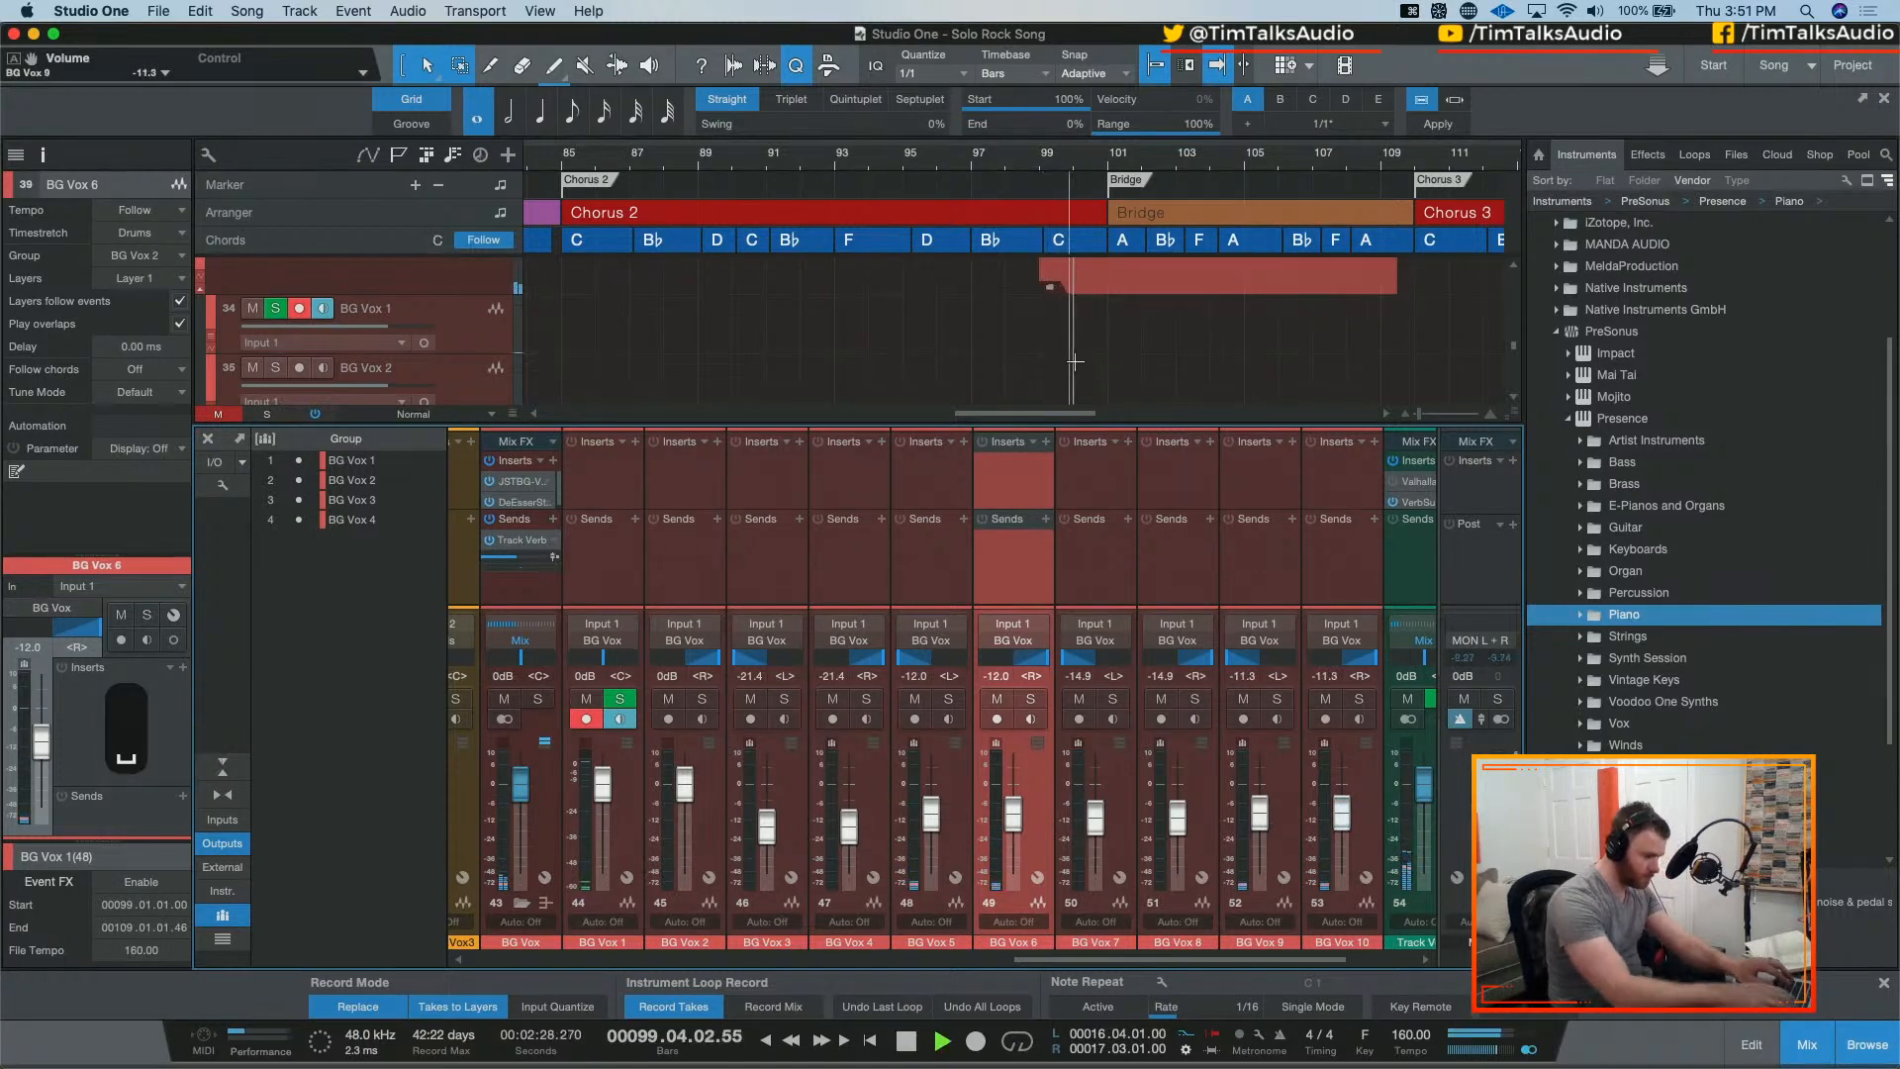
key(F3)
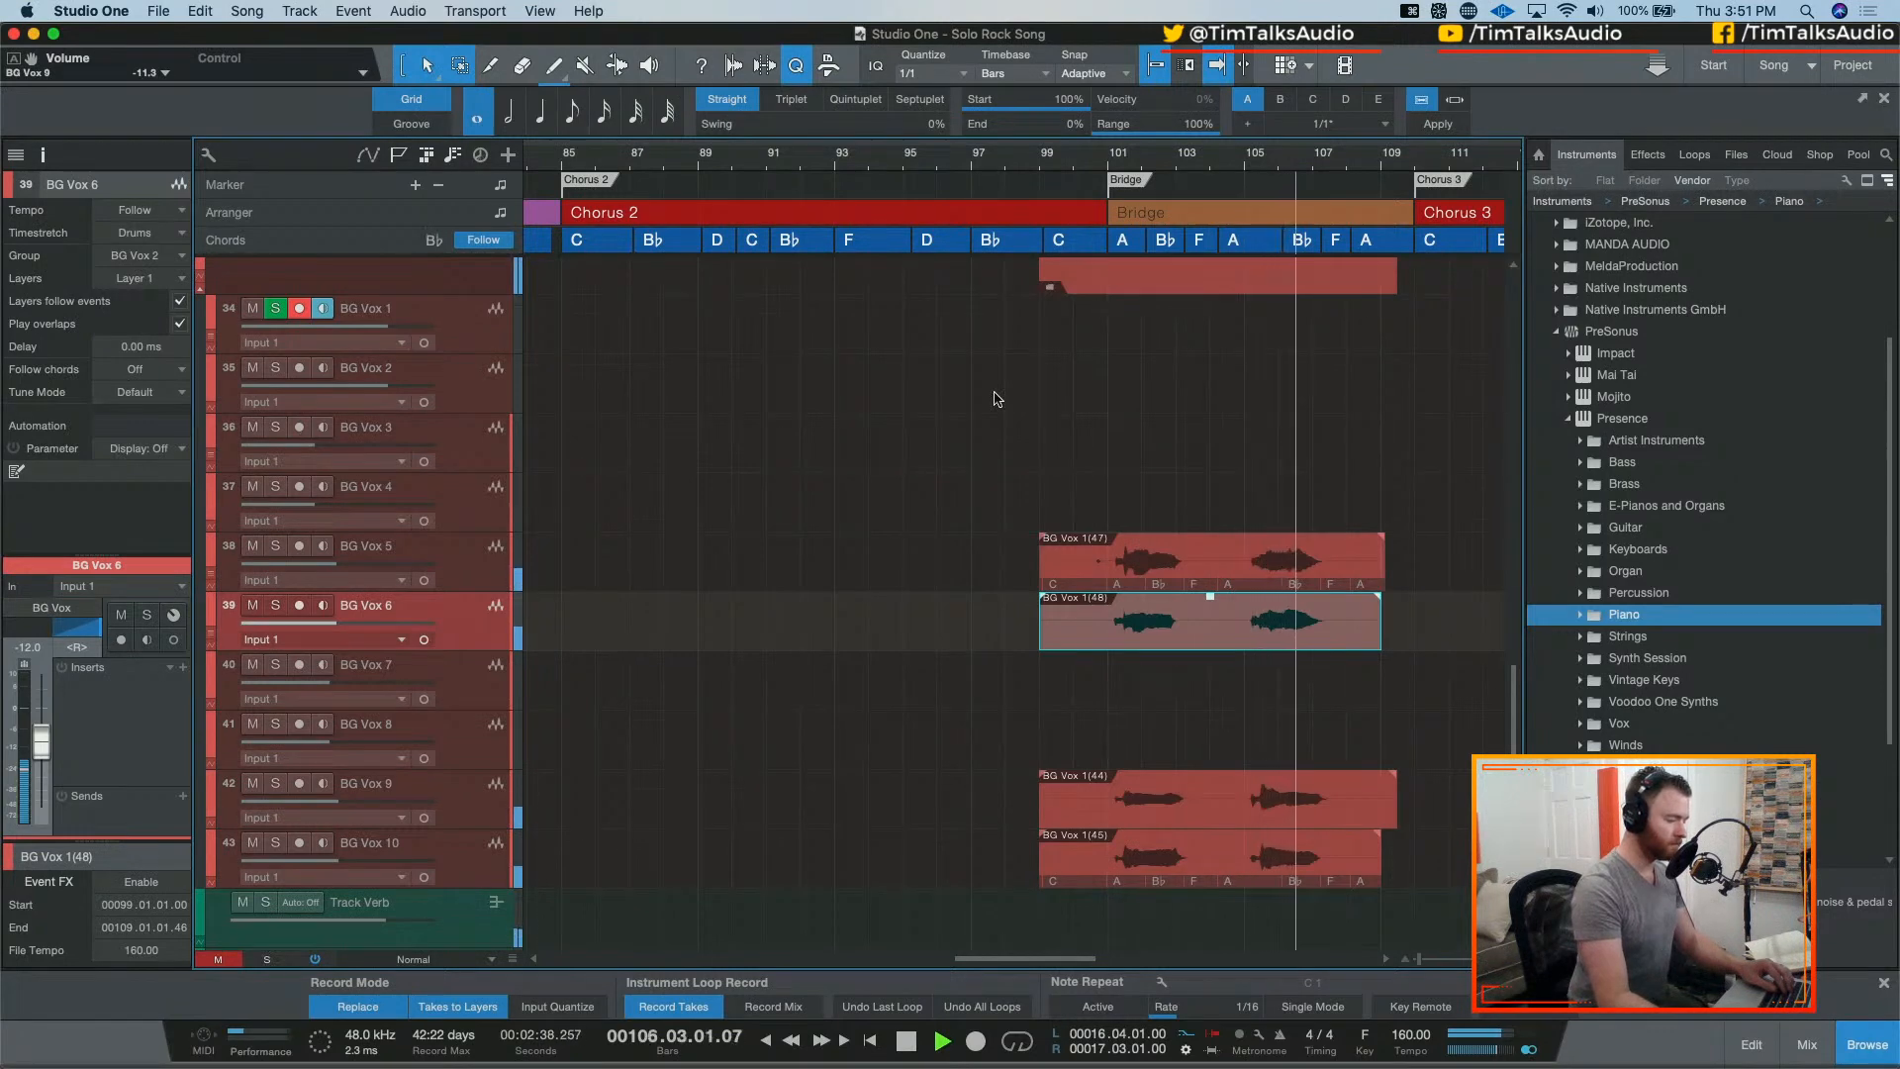
key(space)
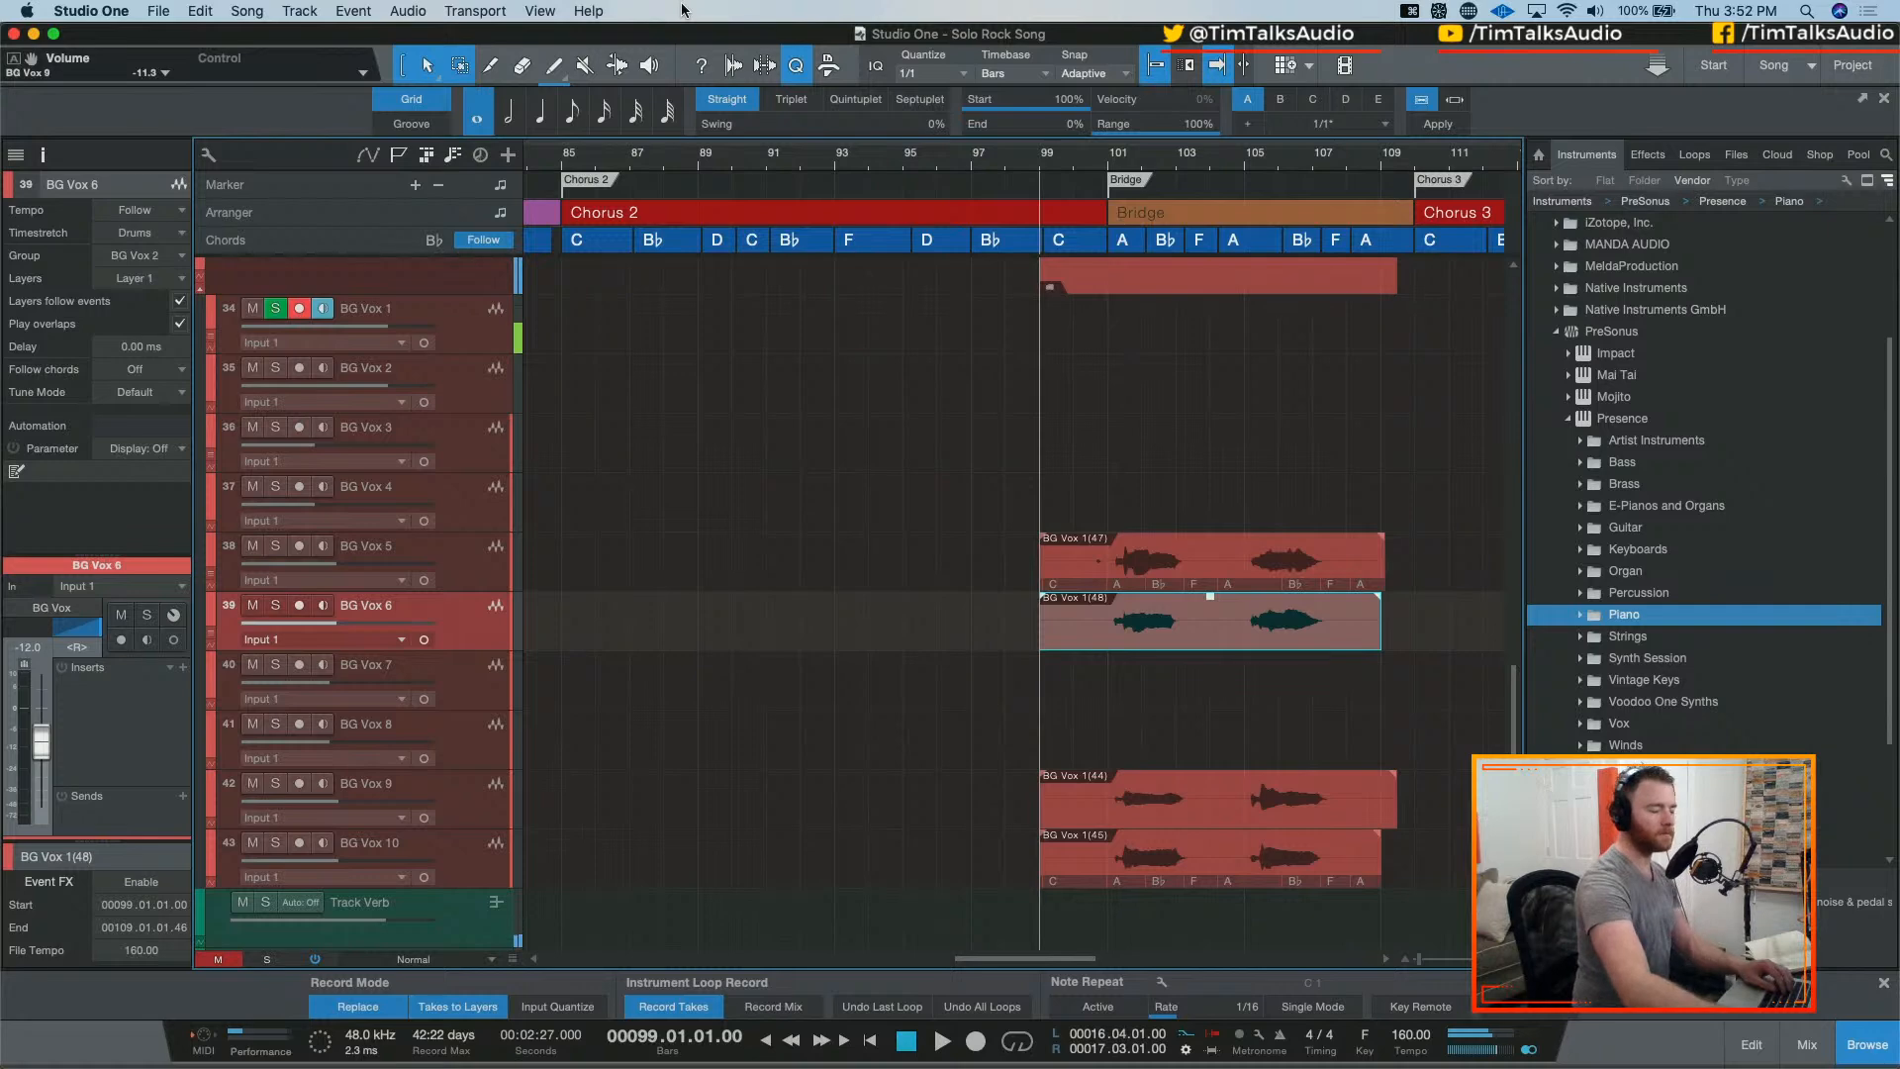
Step: Record a further Bridge backing vocal on BG Vox 1 from bar 99 and move the take to BG Vox 7
key(KP_Multiply)
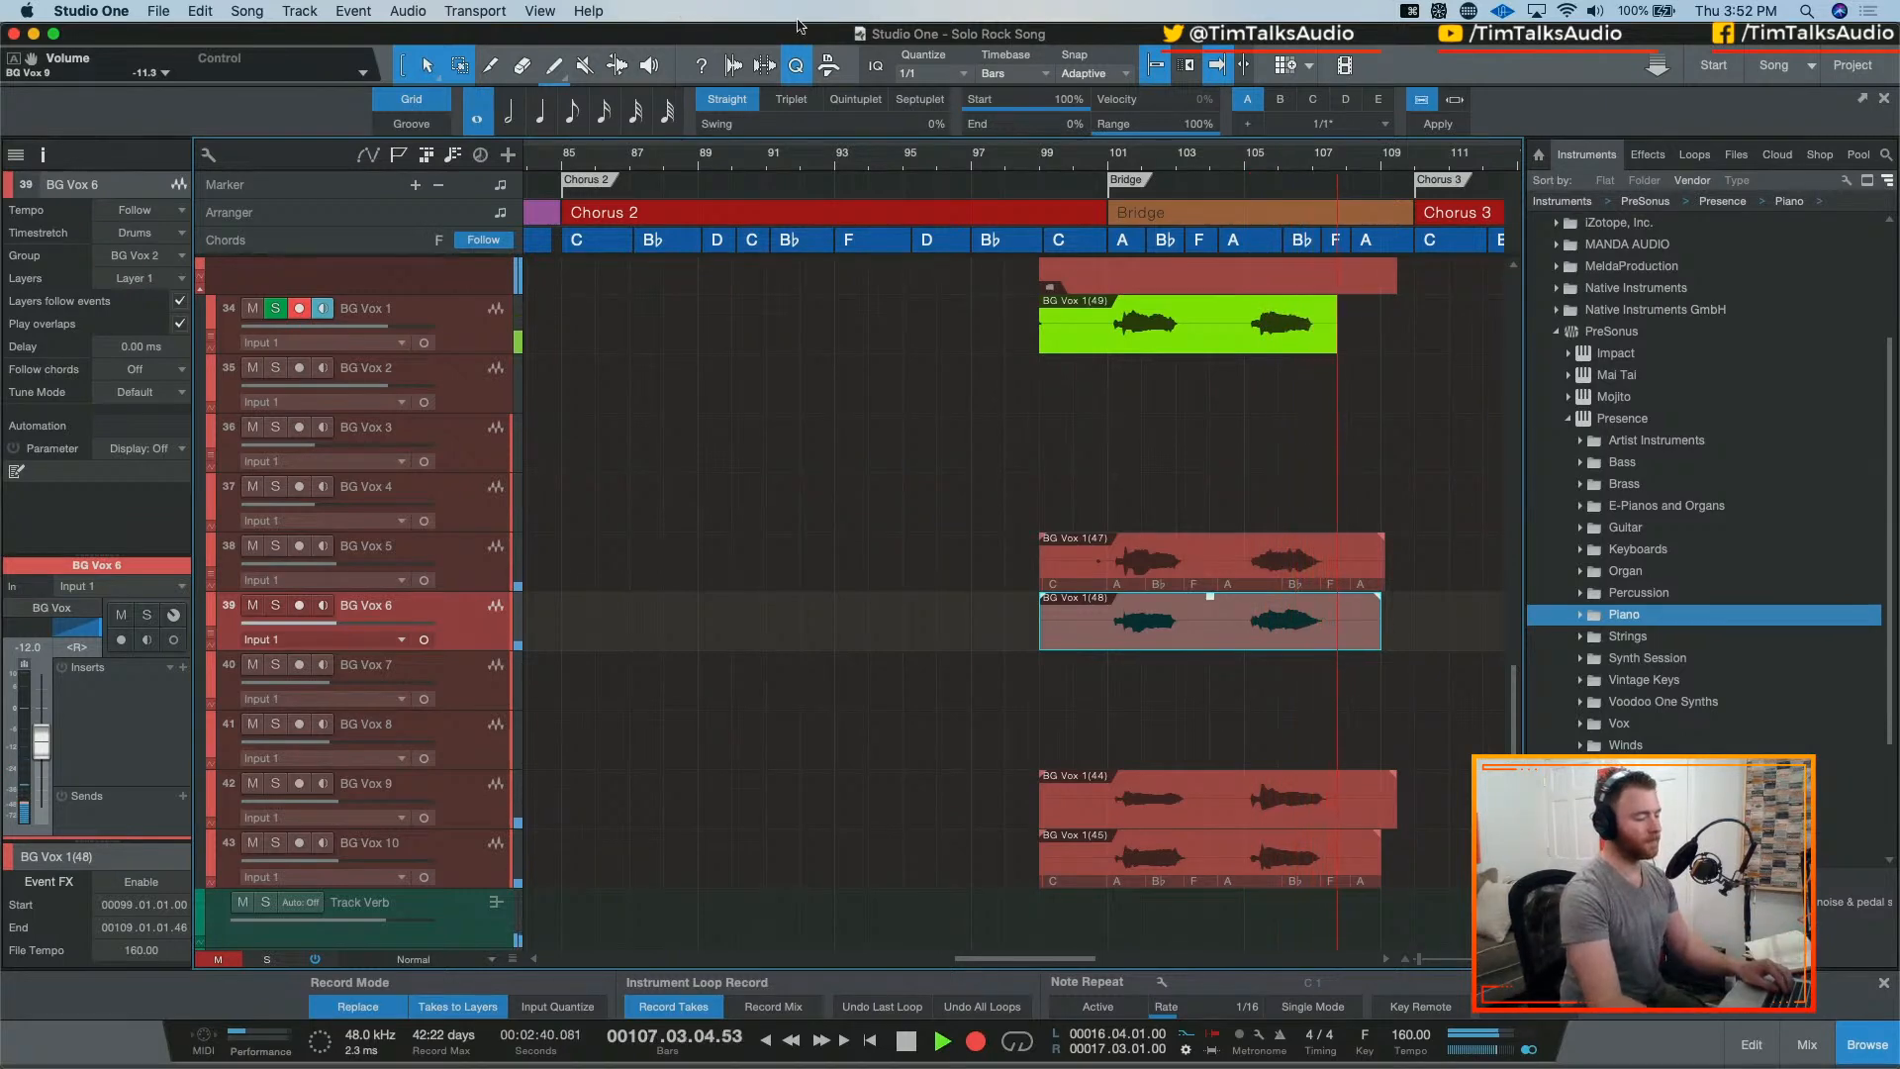
key(space)
drag(1215, 579, 1216, 737)
Step: Record one more Bridge backing vocal on BG Vox 1 from bar 99 and move the take to BG Vox 8
key(space)
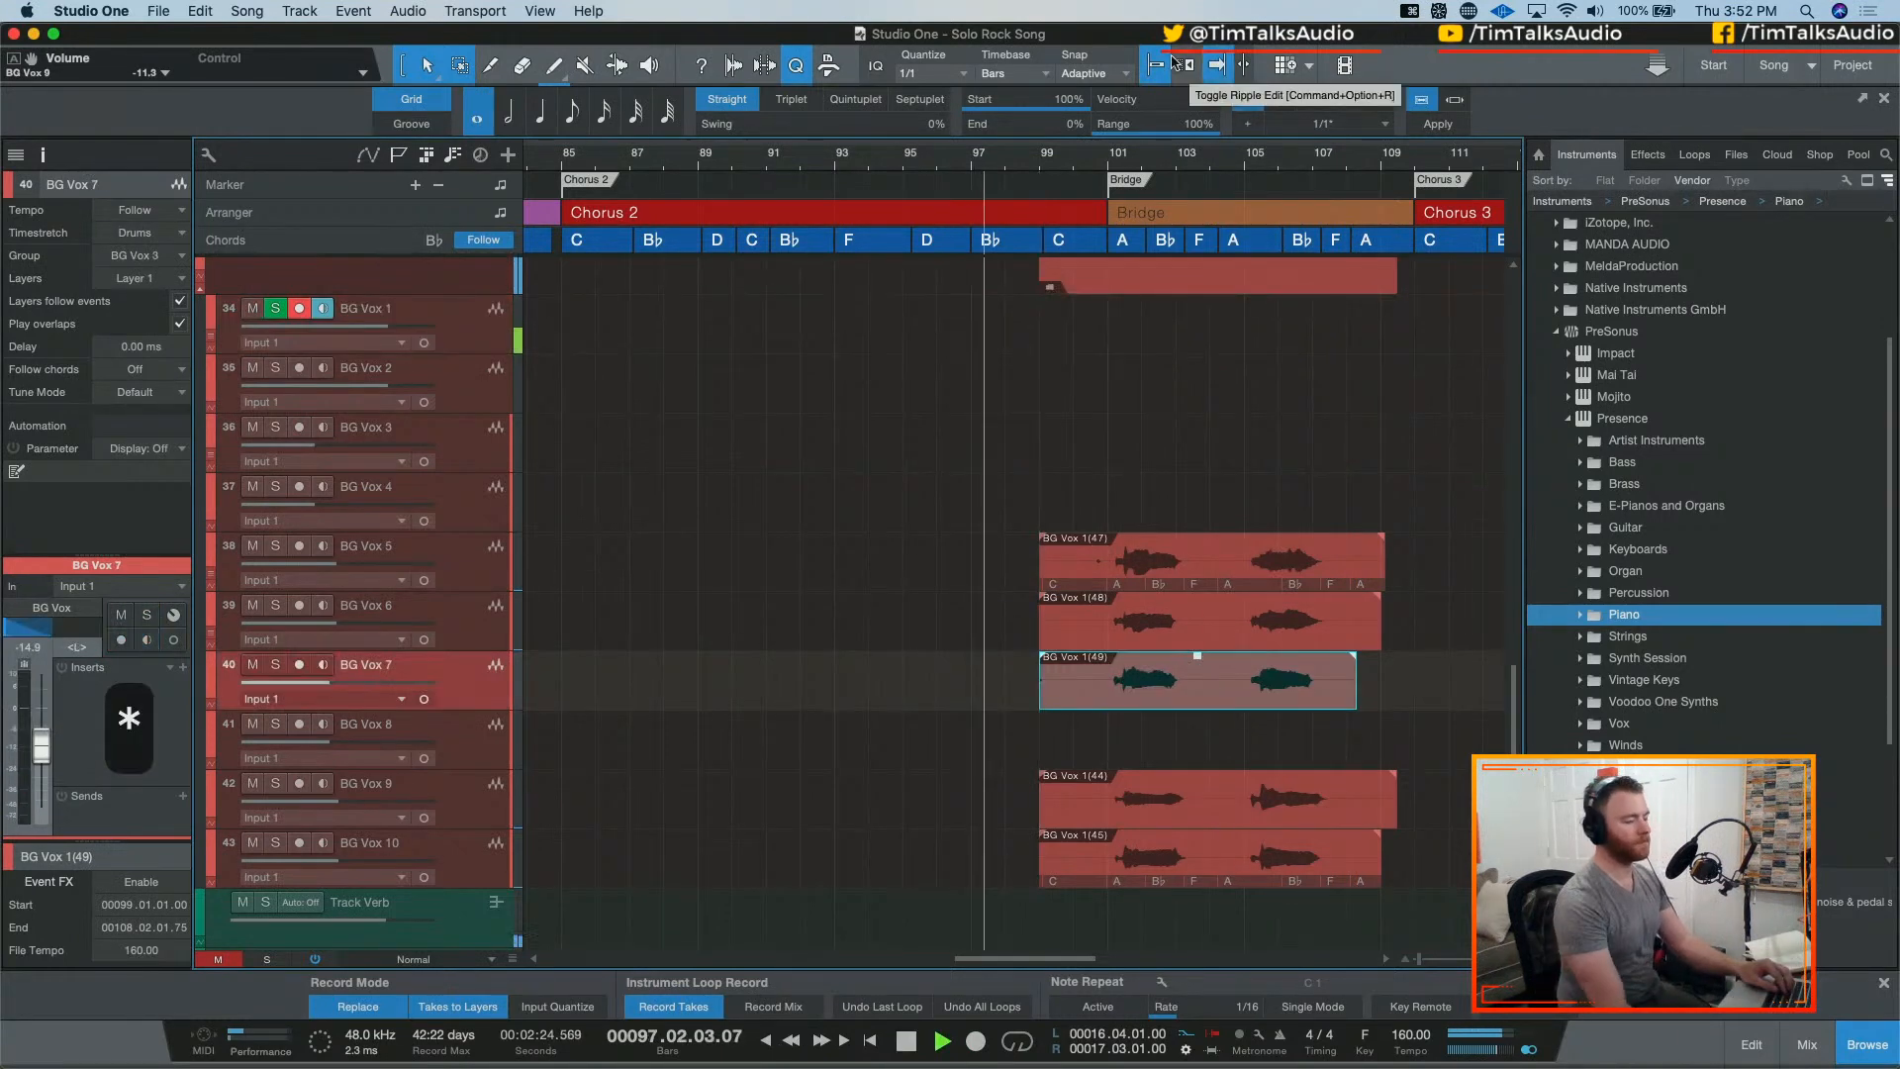
key(KP_Multiply)
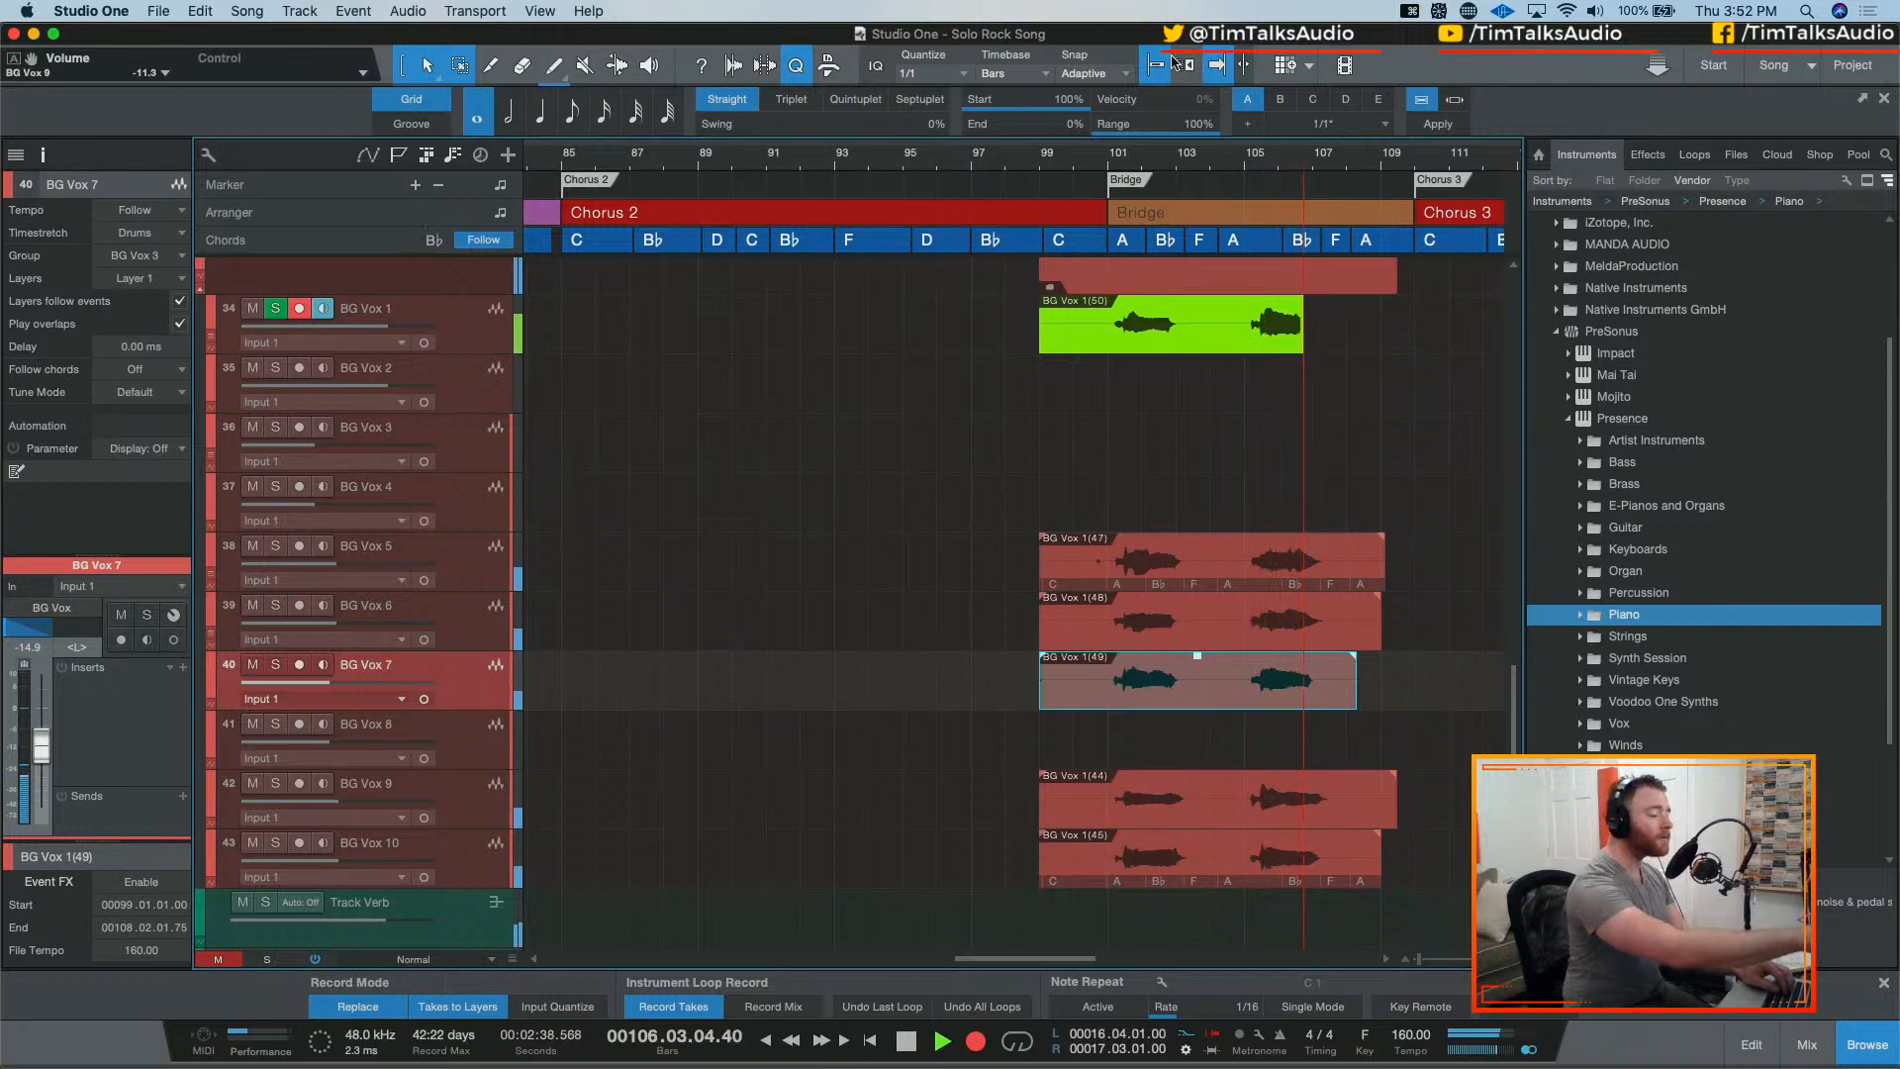
key(space)
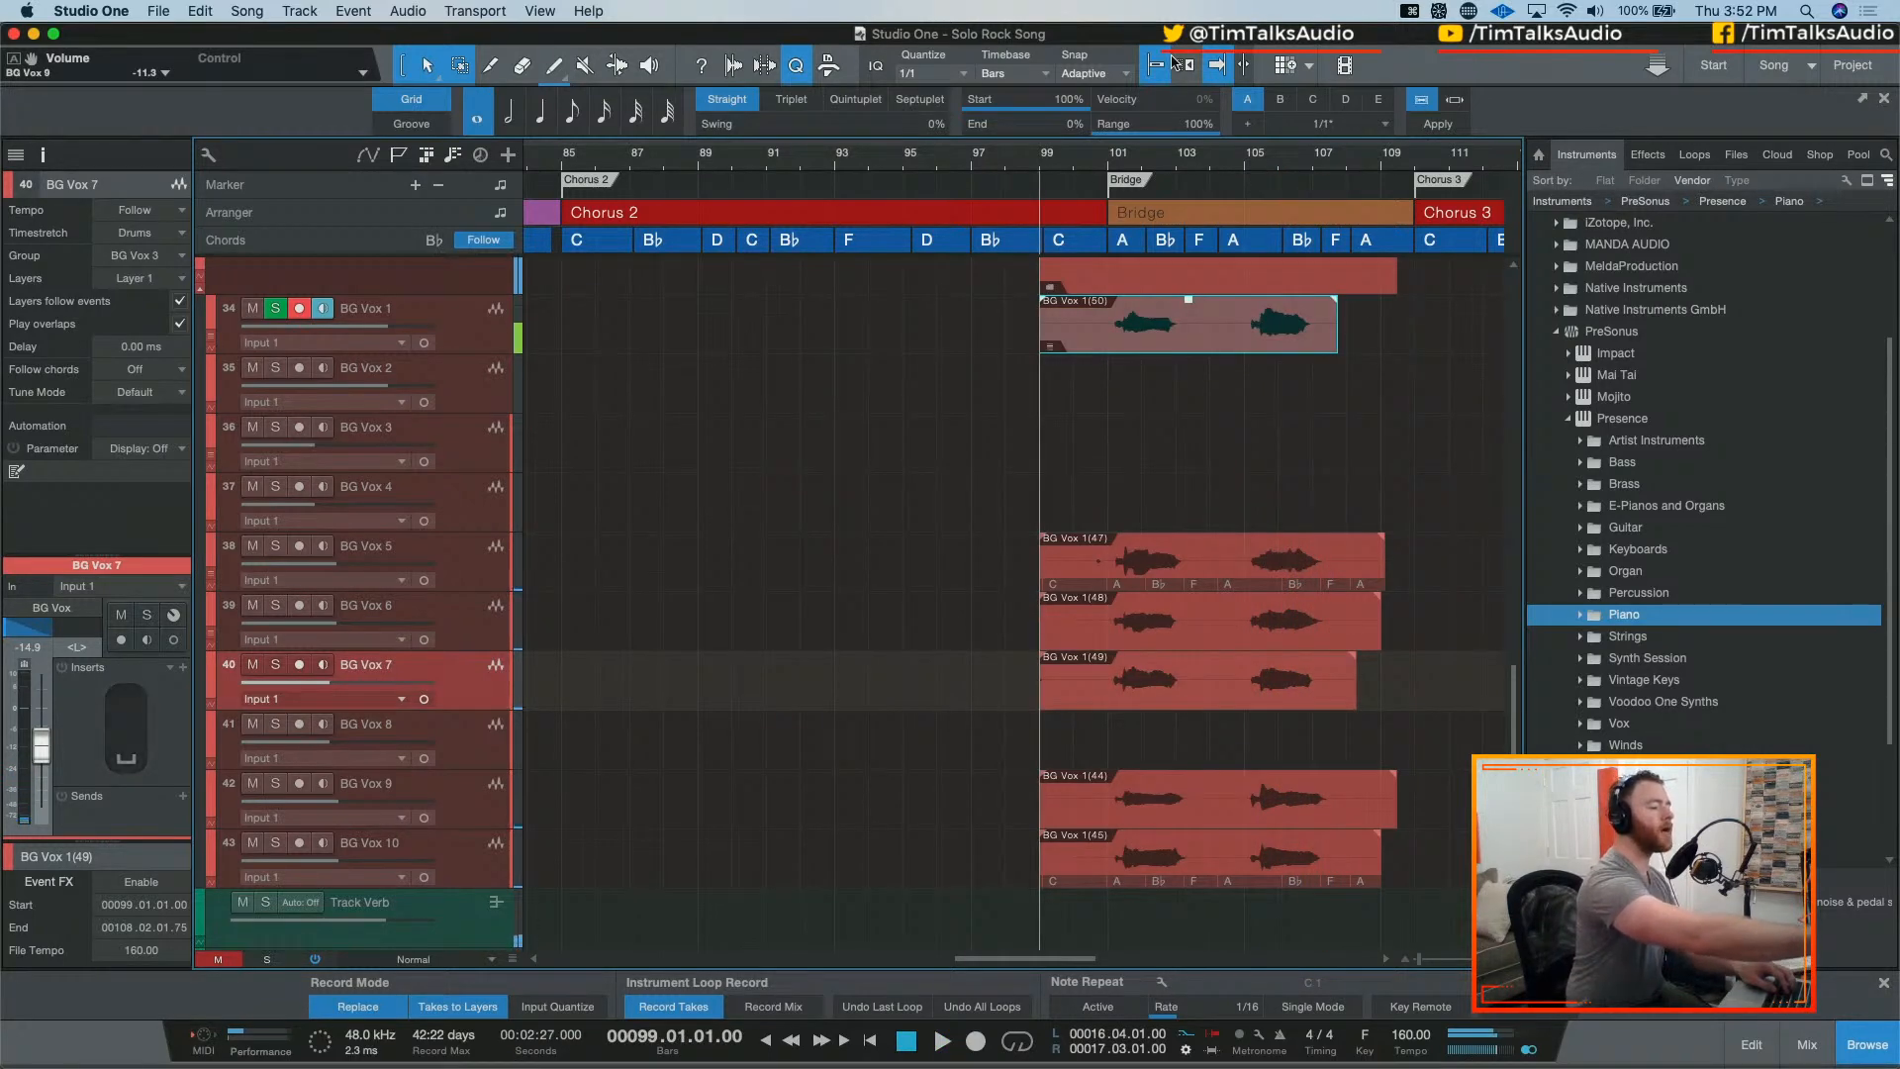
drag(1237, 324, 1249, 739)
Step: Play back the stacked Bridge backing vocals from bar 99 and check their channel levels in the mix console
key(space)
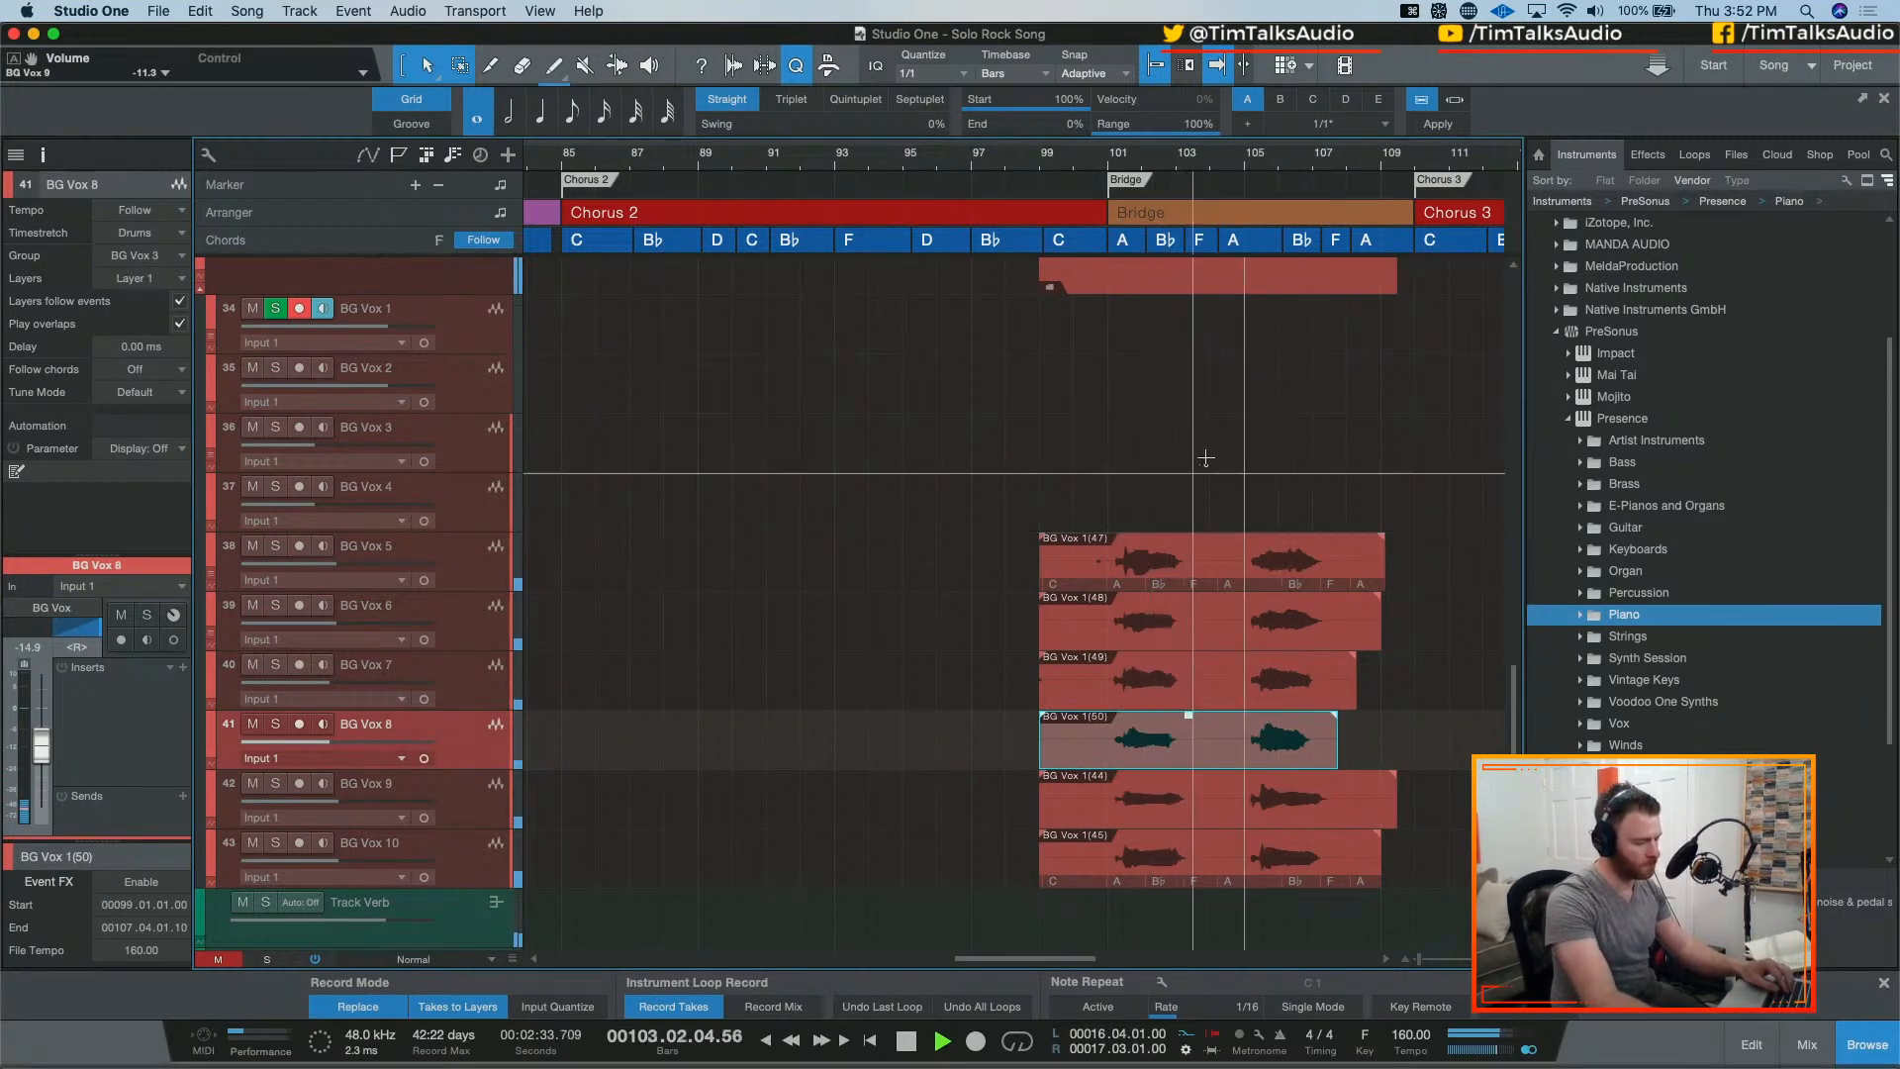
key(F3)
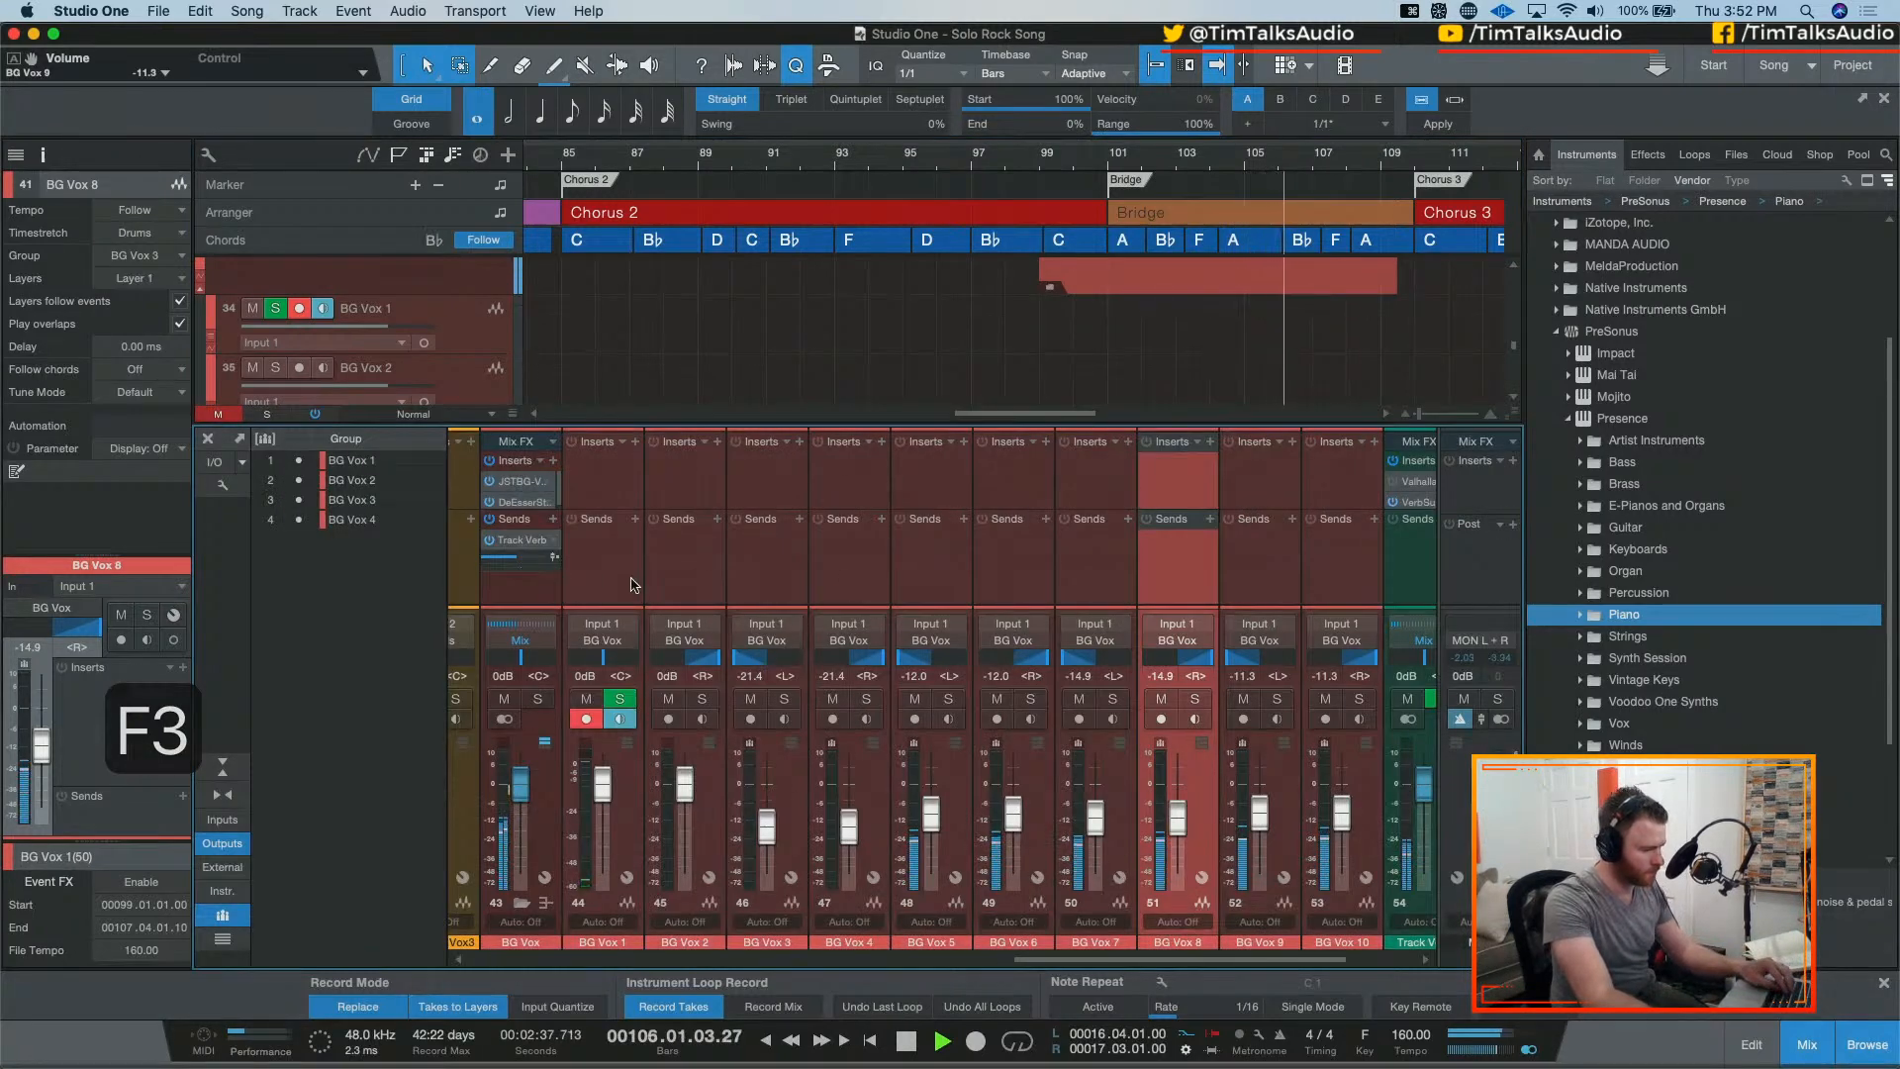
key(space)
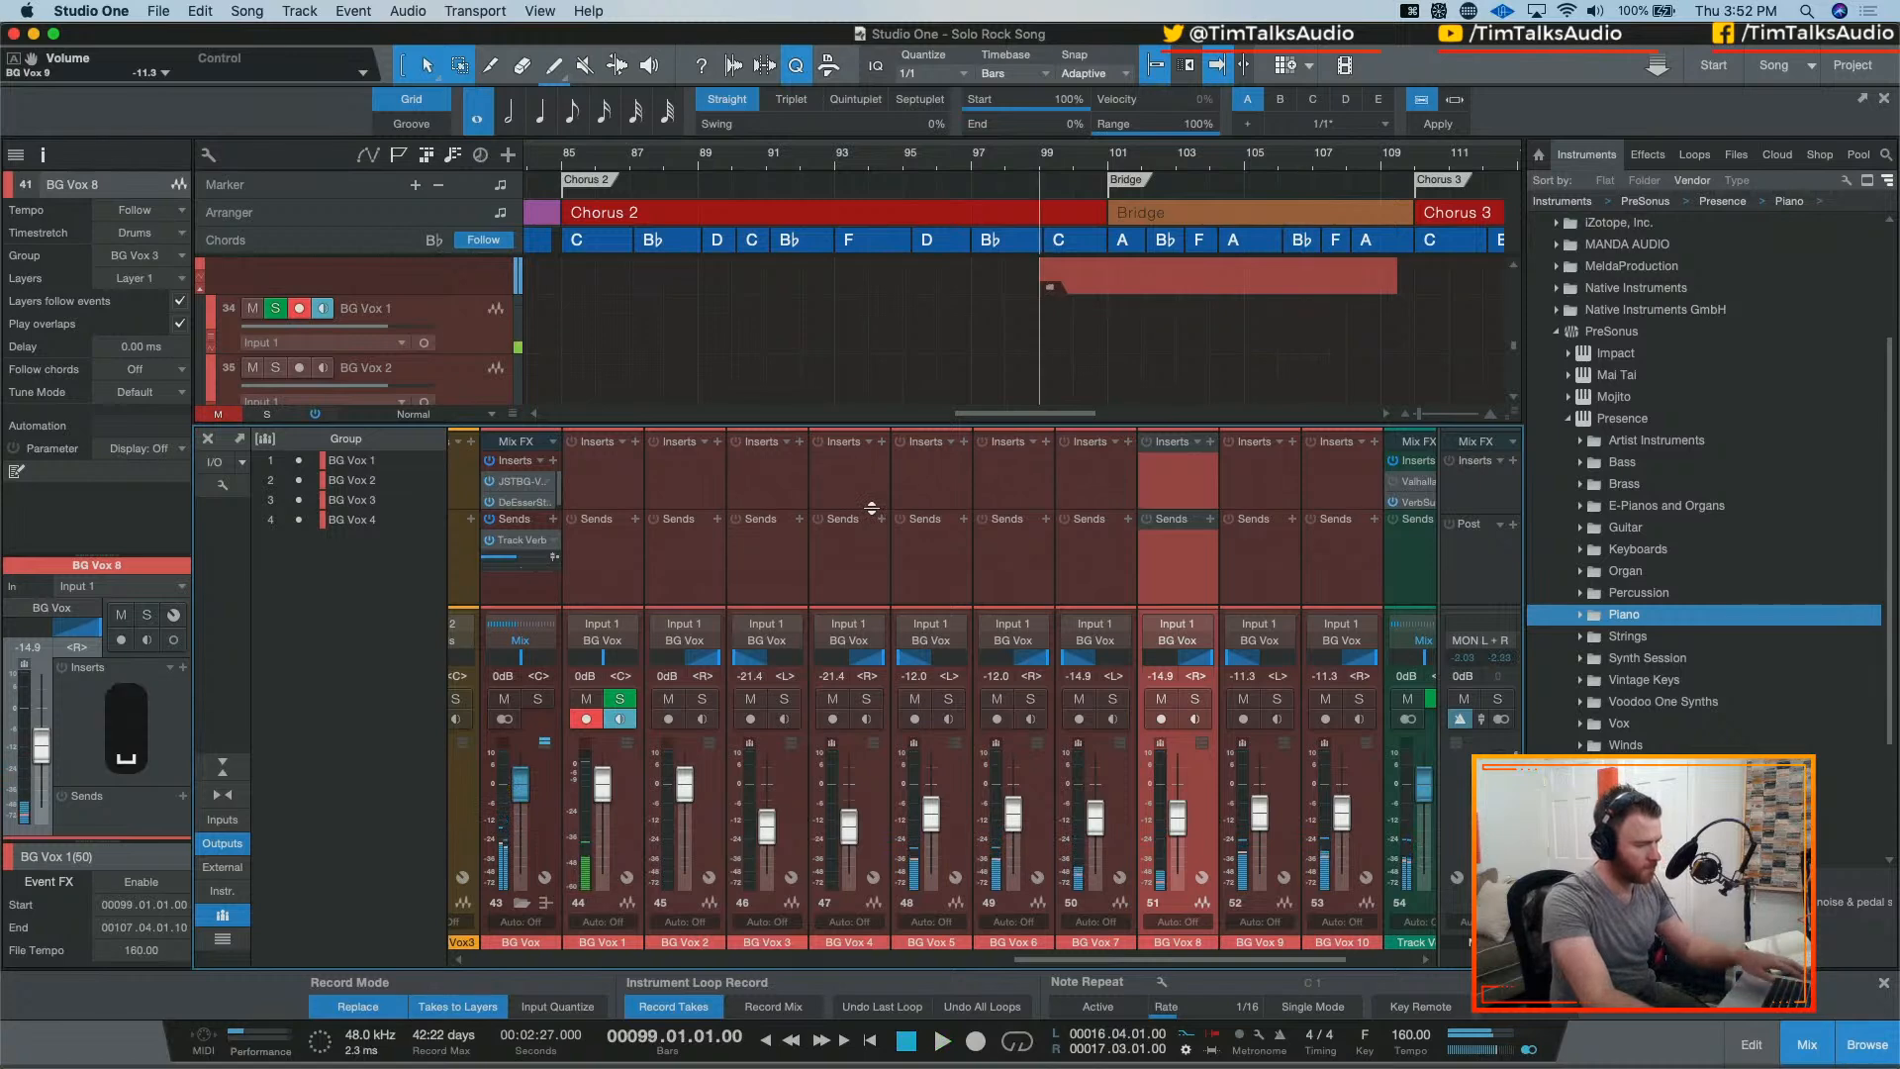
key(F3)
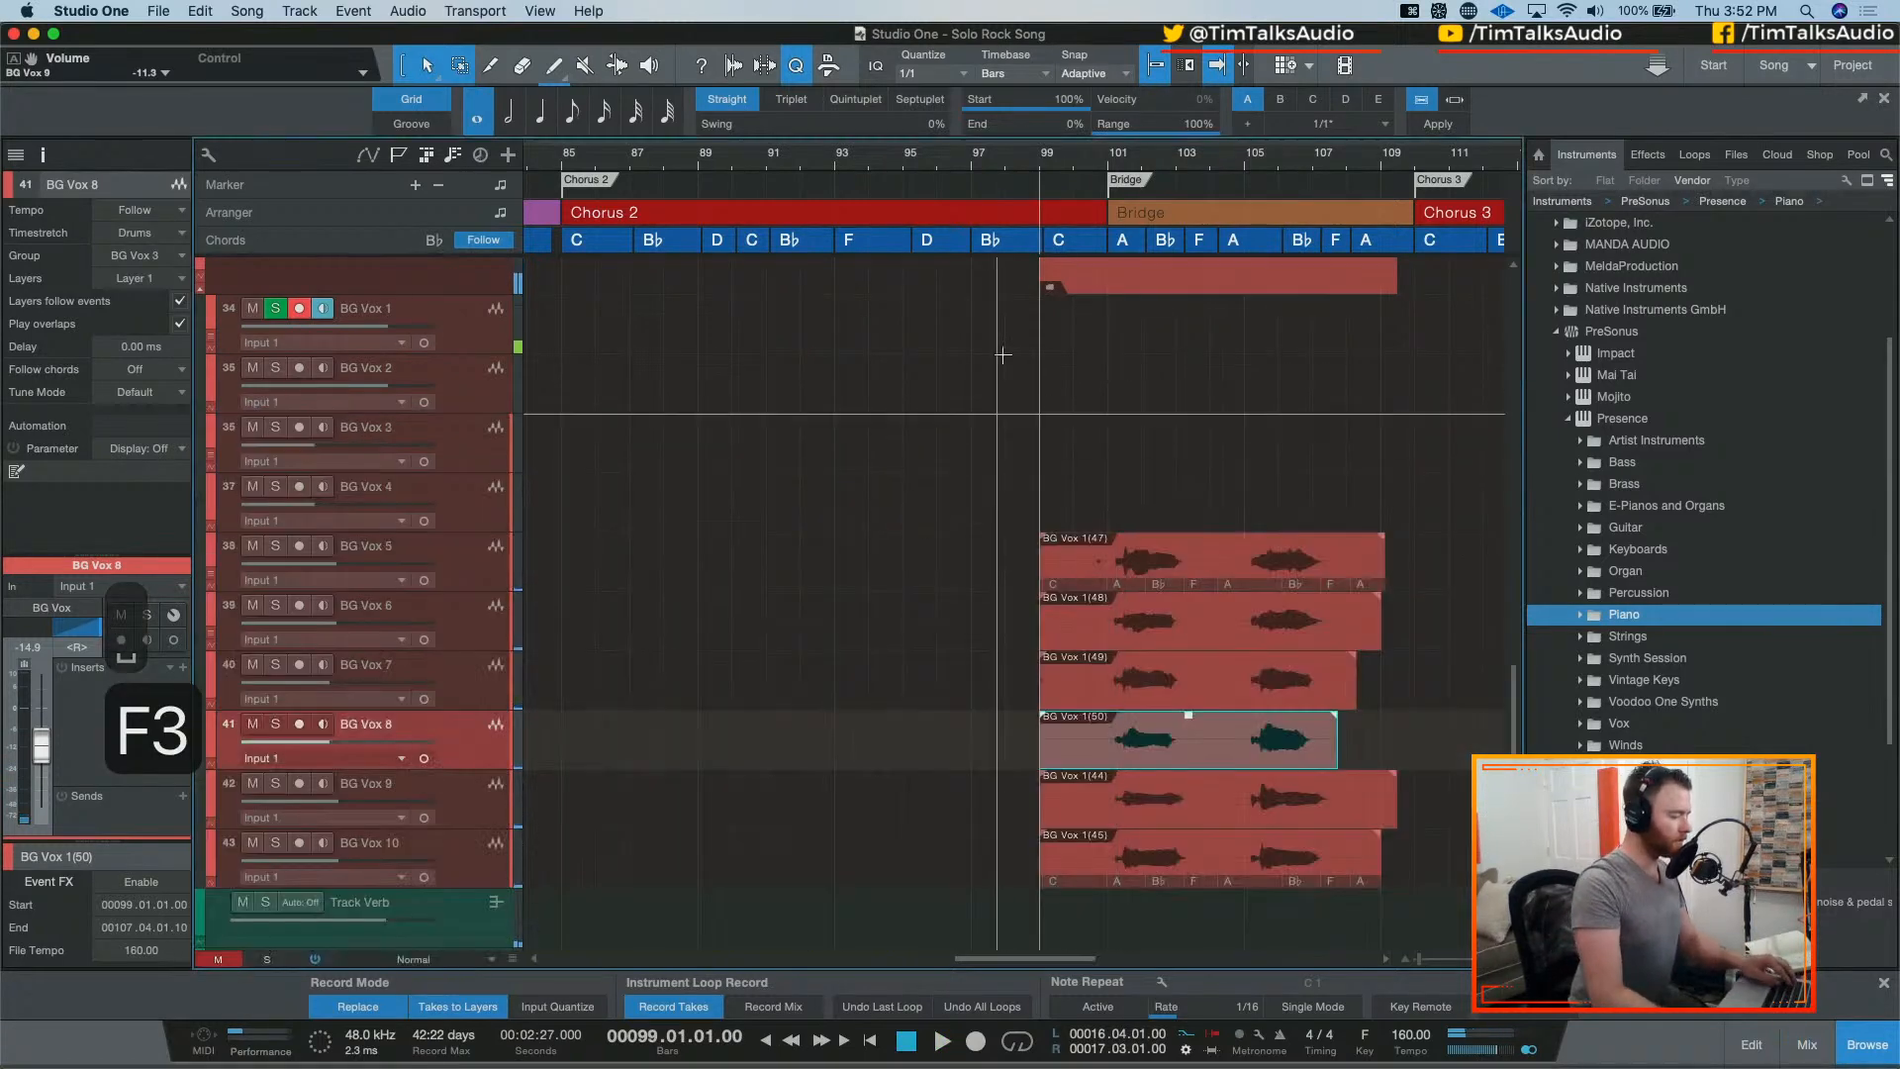
Step: Solo the BG Vox folder track and show the mix console
scroll(355, 334, up, 3)
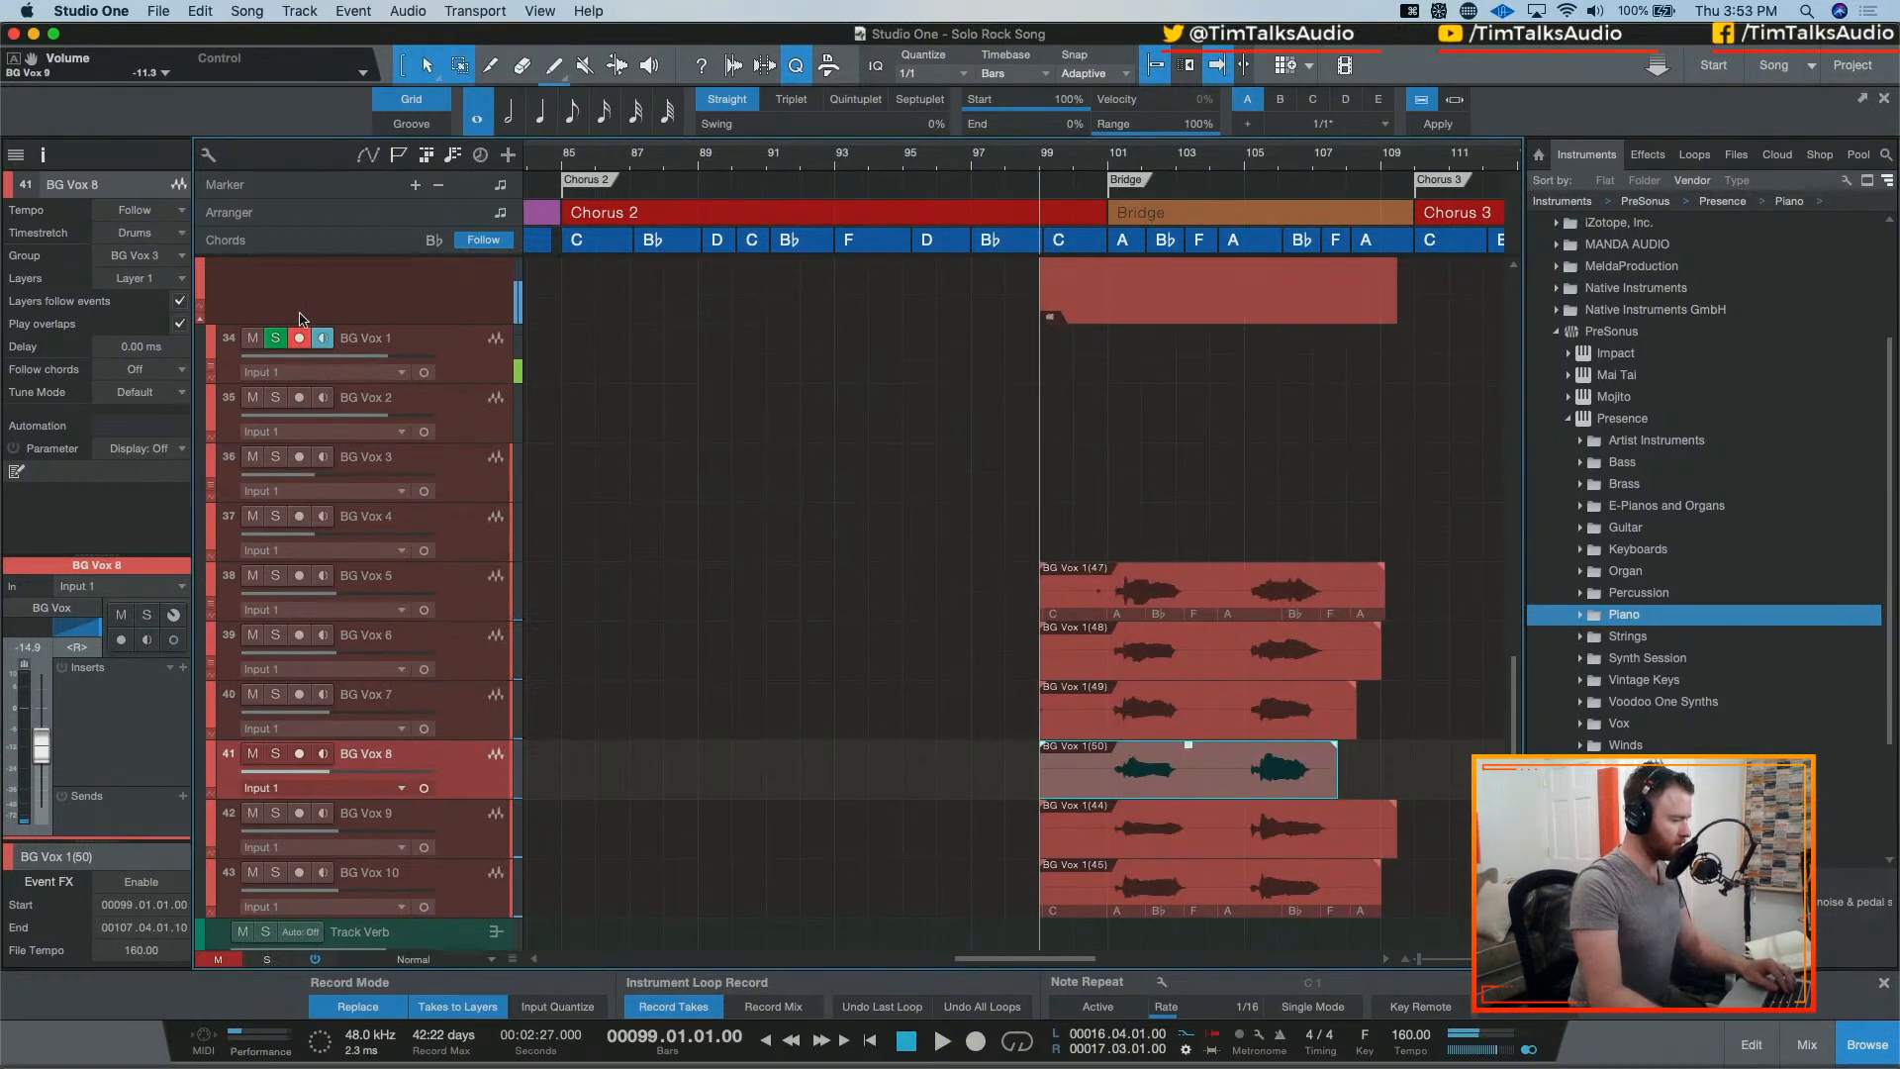
click(266, 297)
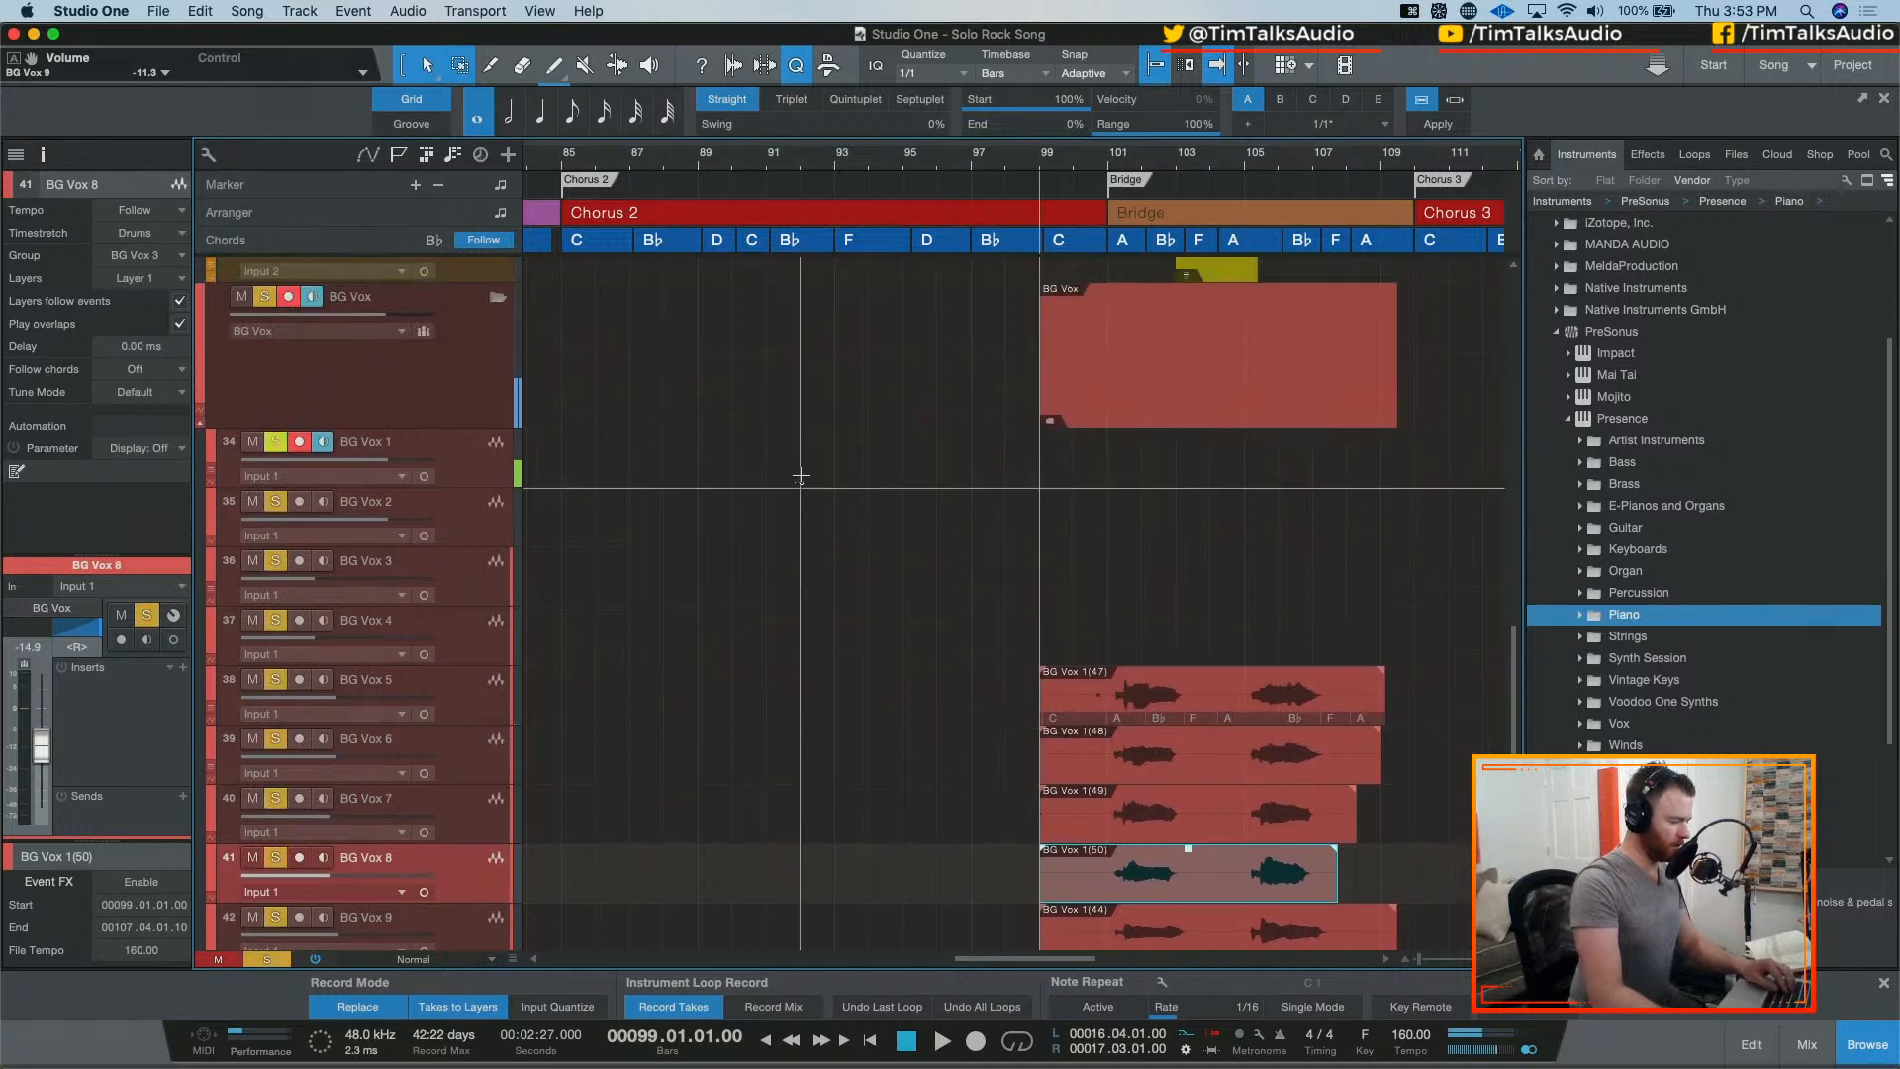
key(F3)
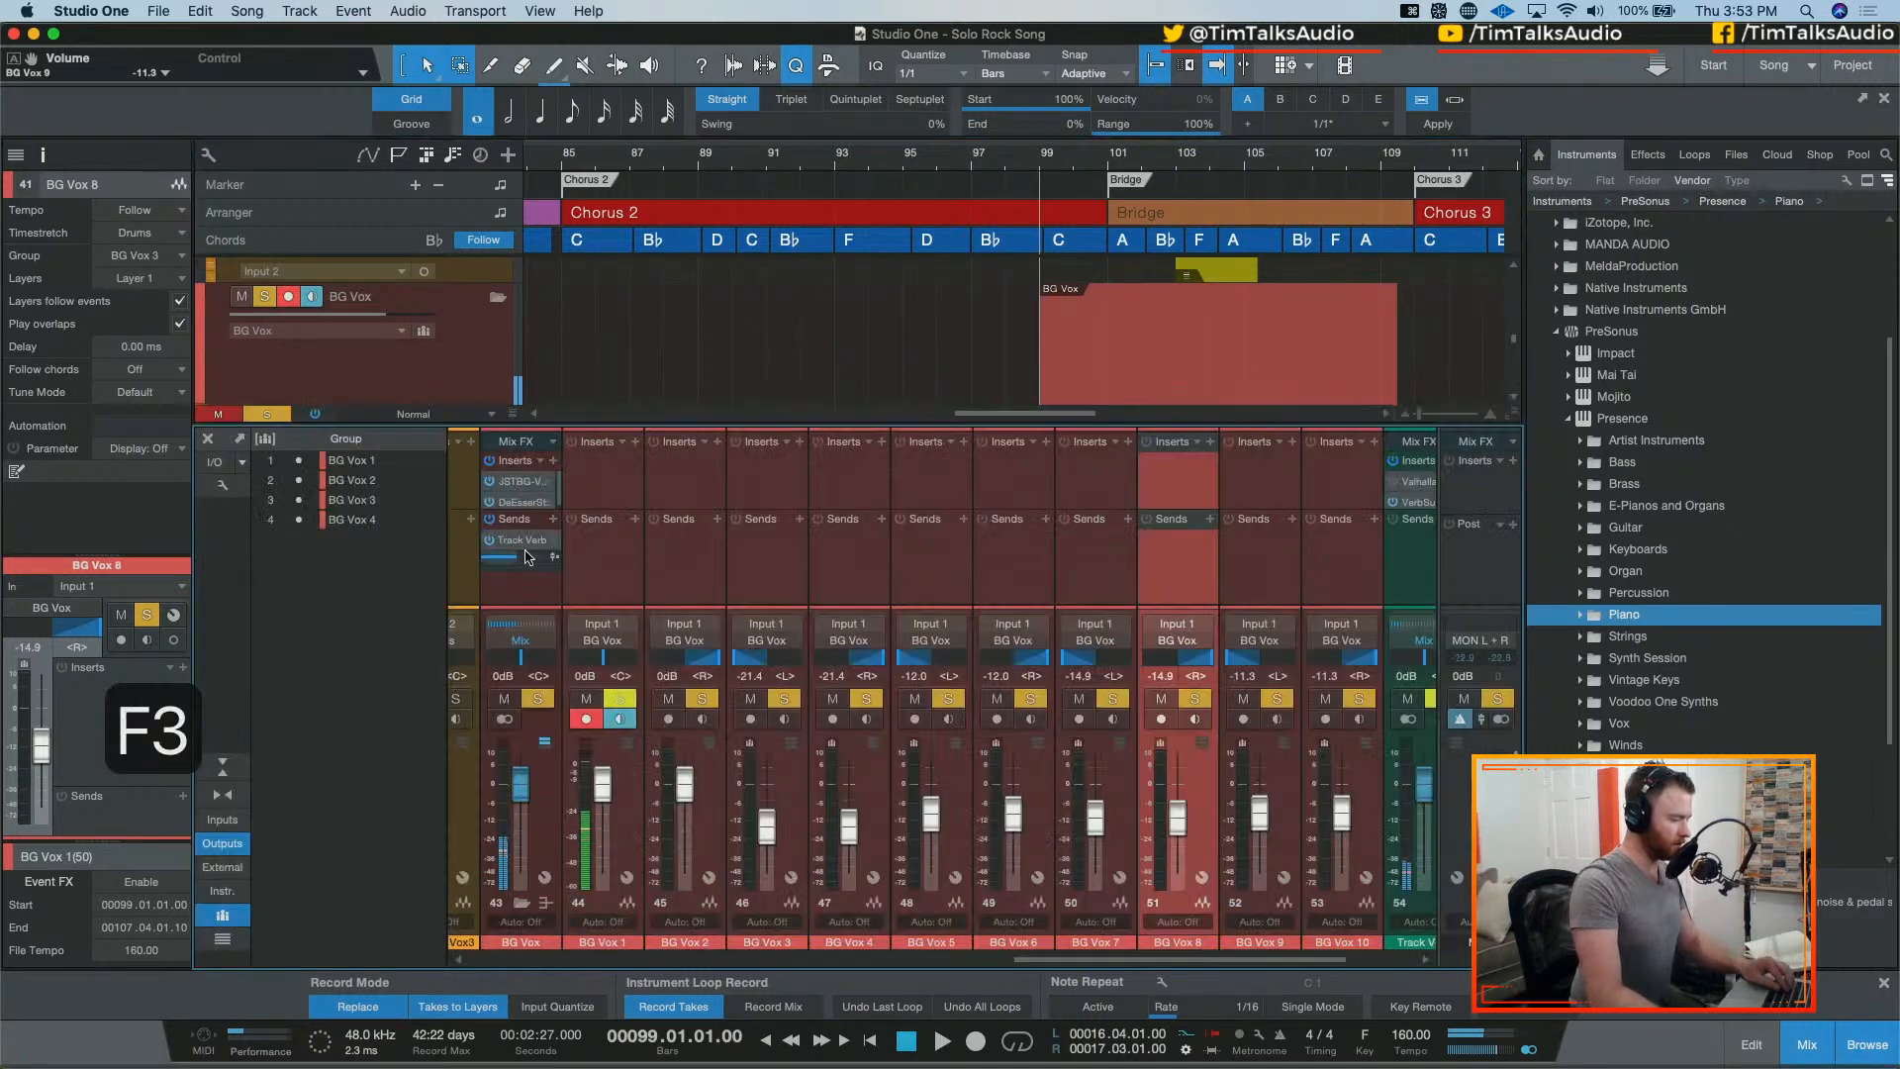
Step: Play back the soloed backing vocals from bar 99, clear all solos and audition the passage in the full mix
key(space)
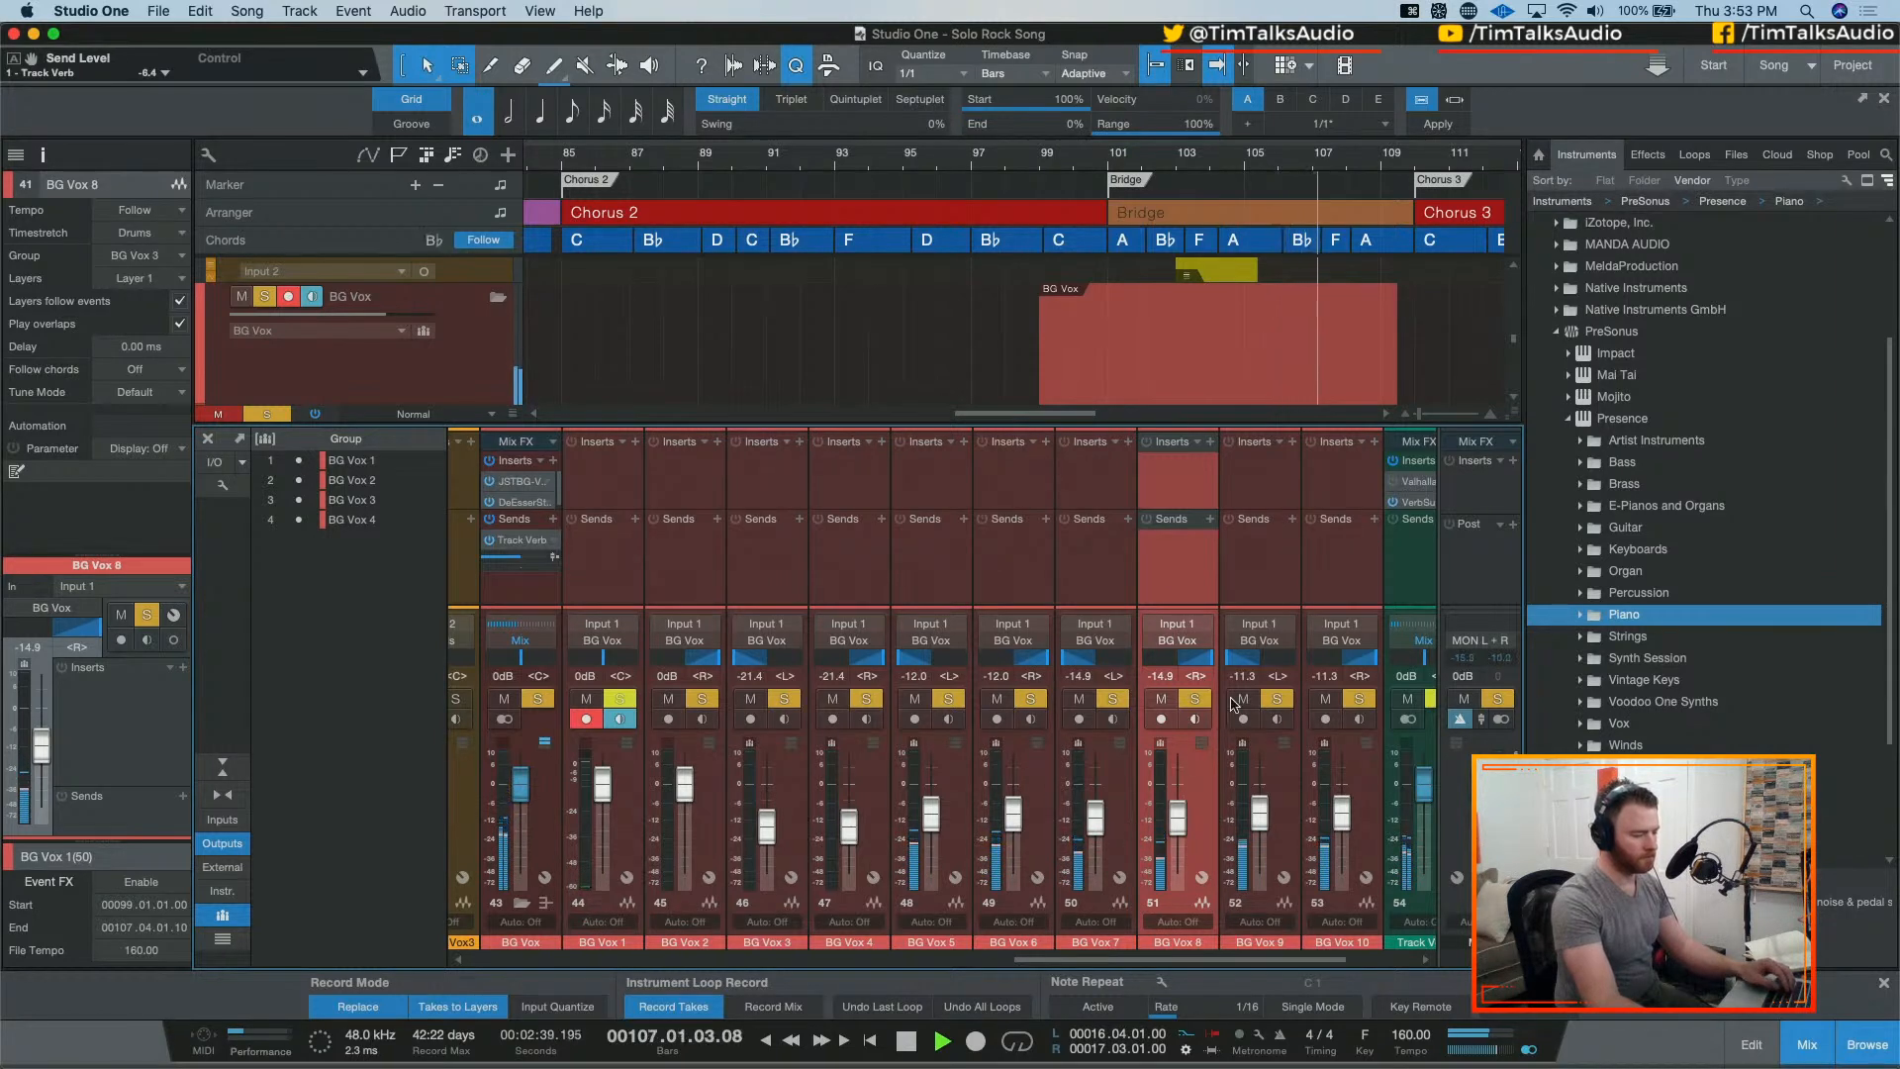
key(space)
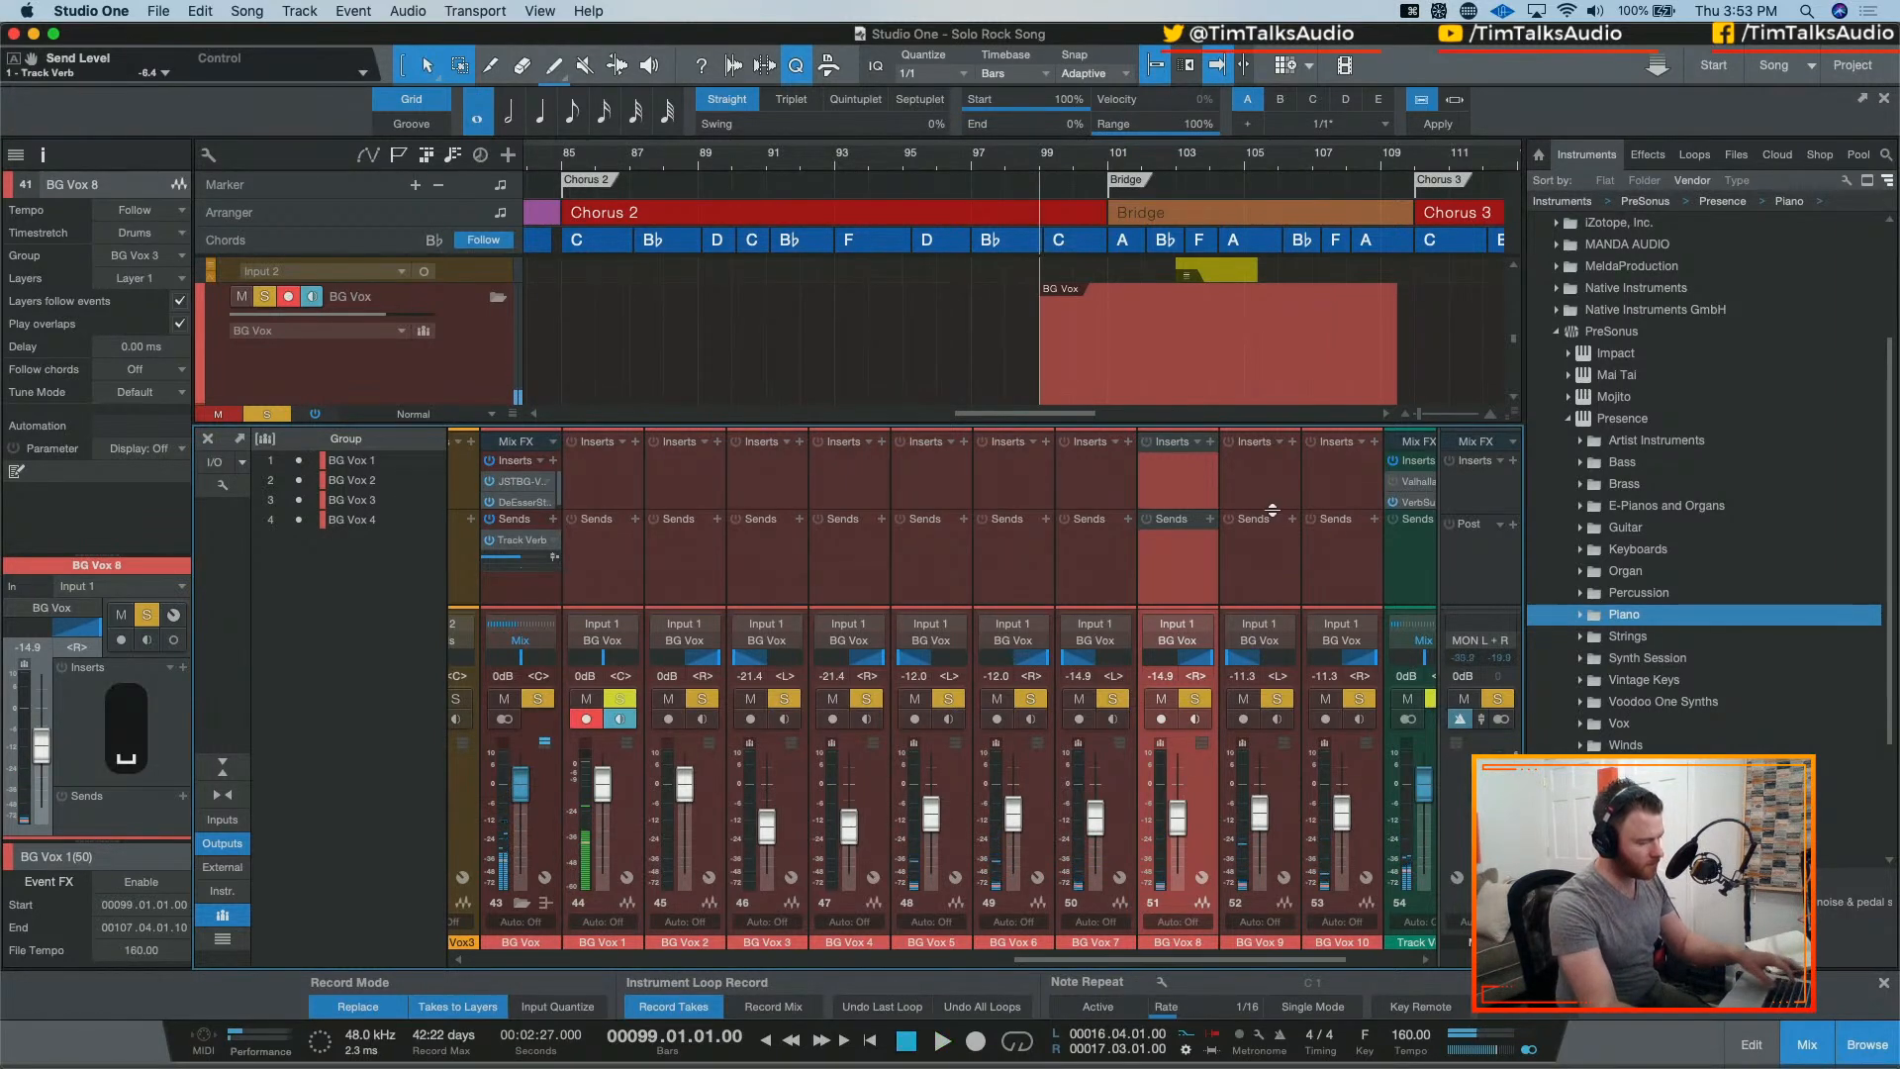
key(shift+super+s)
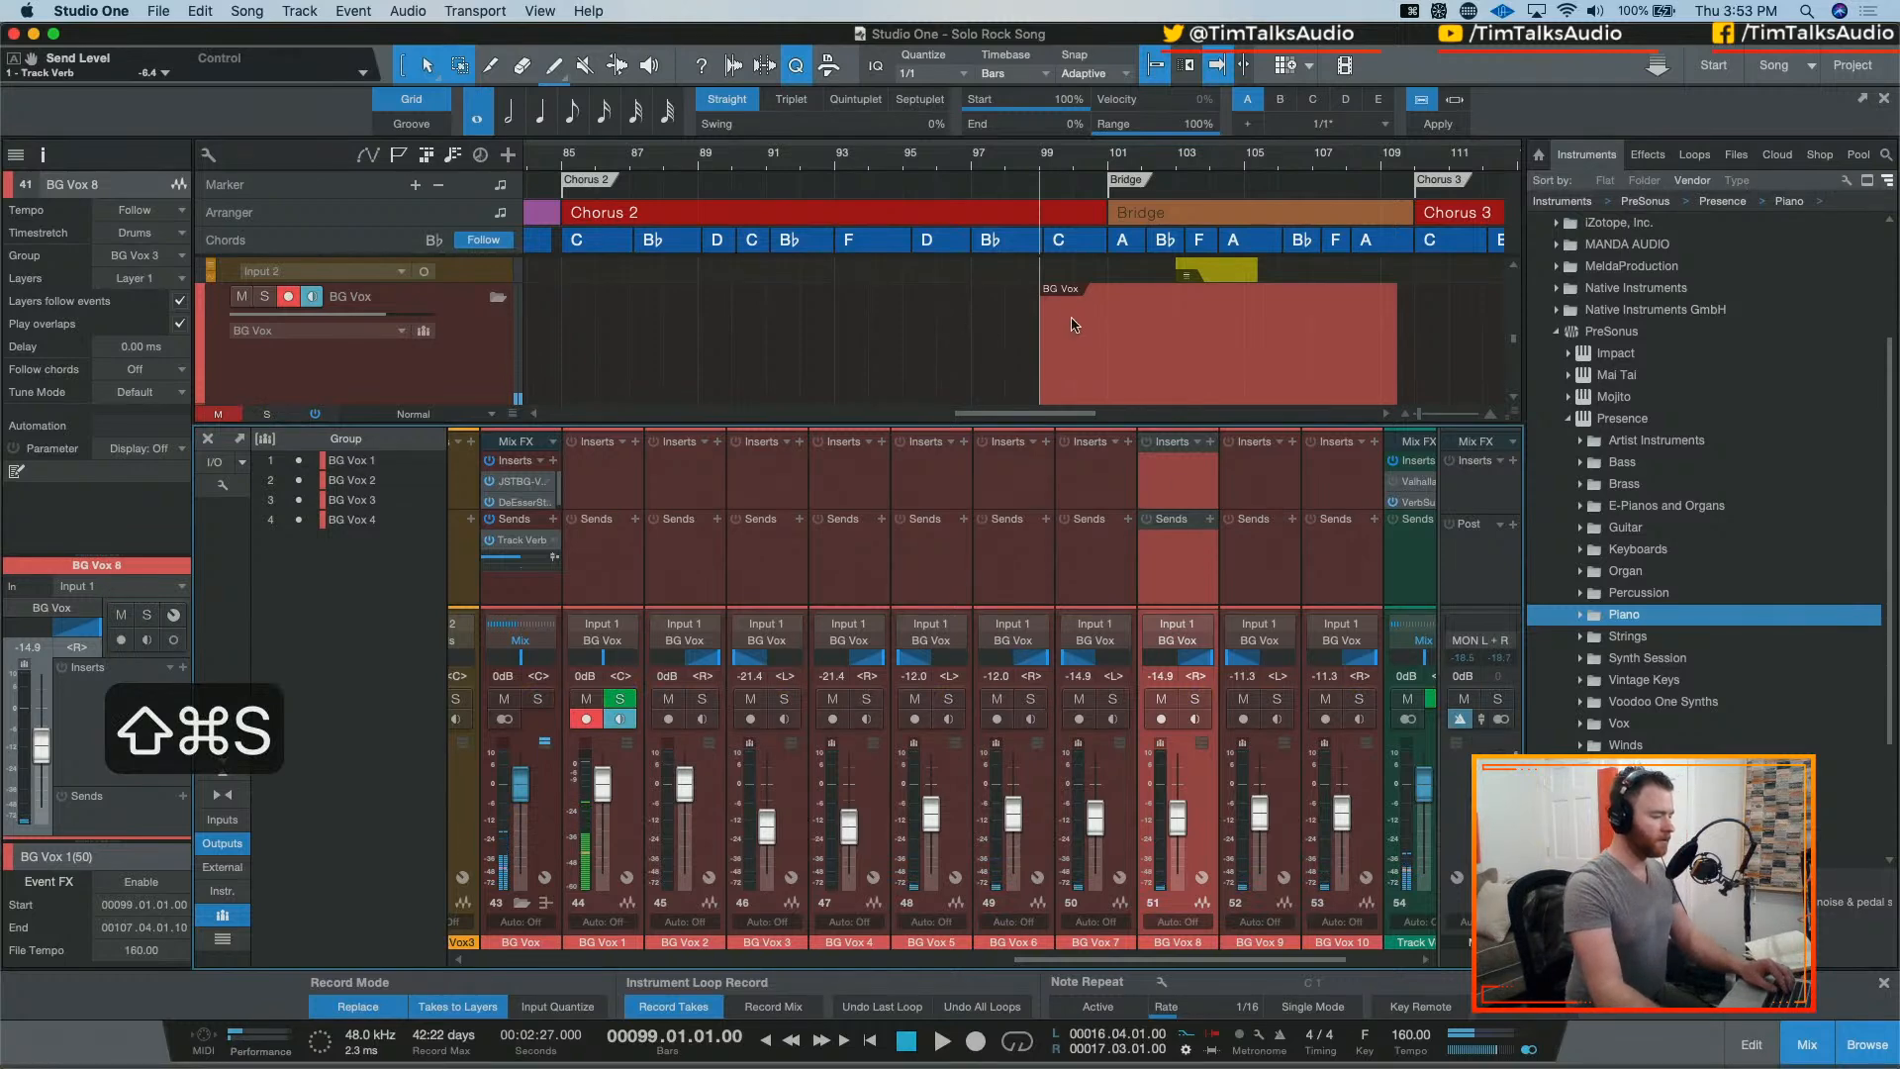
key(space)
scroll(1073, 317, up, 5)
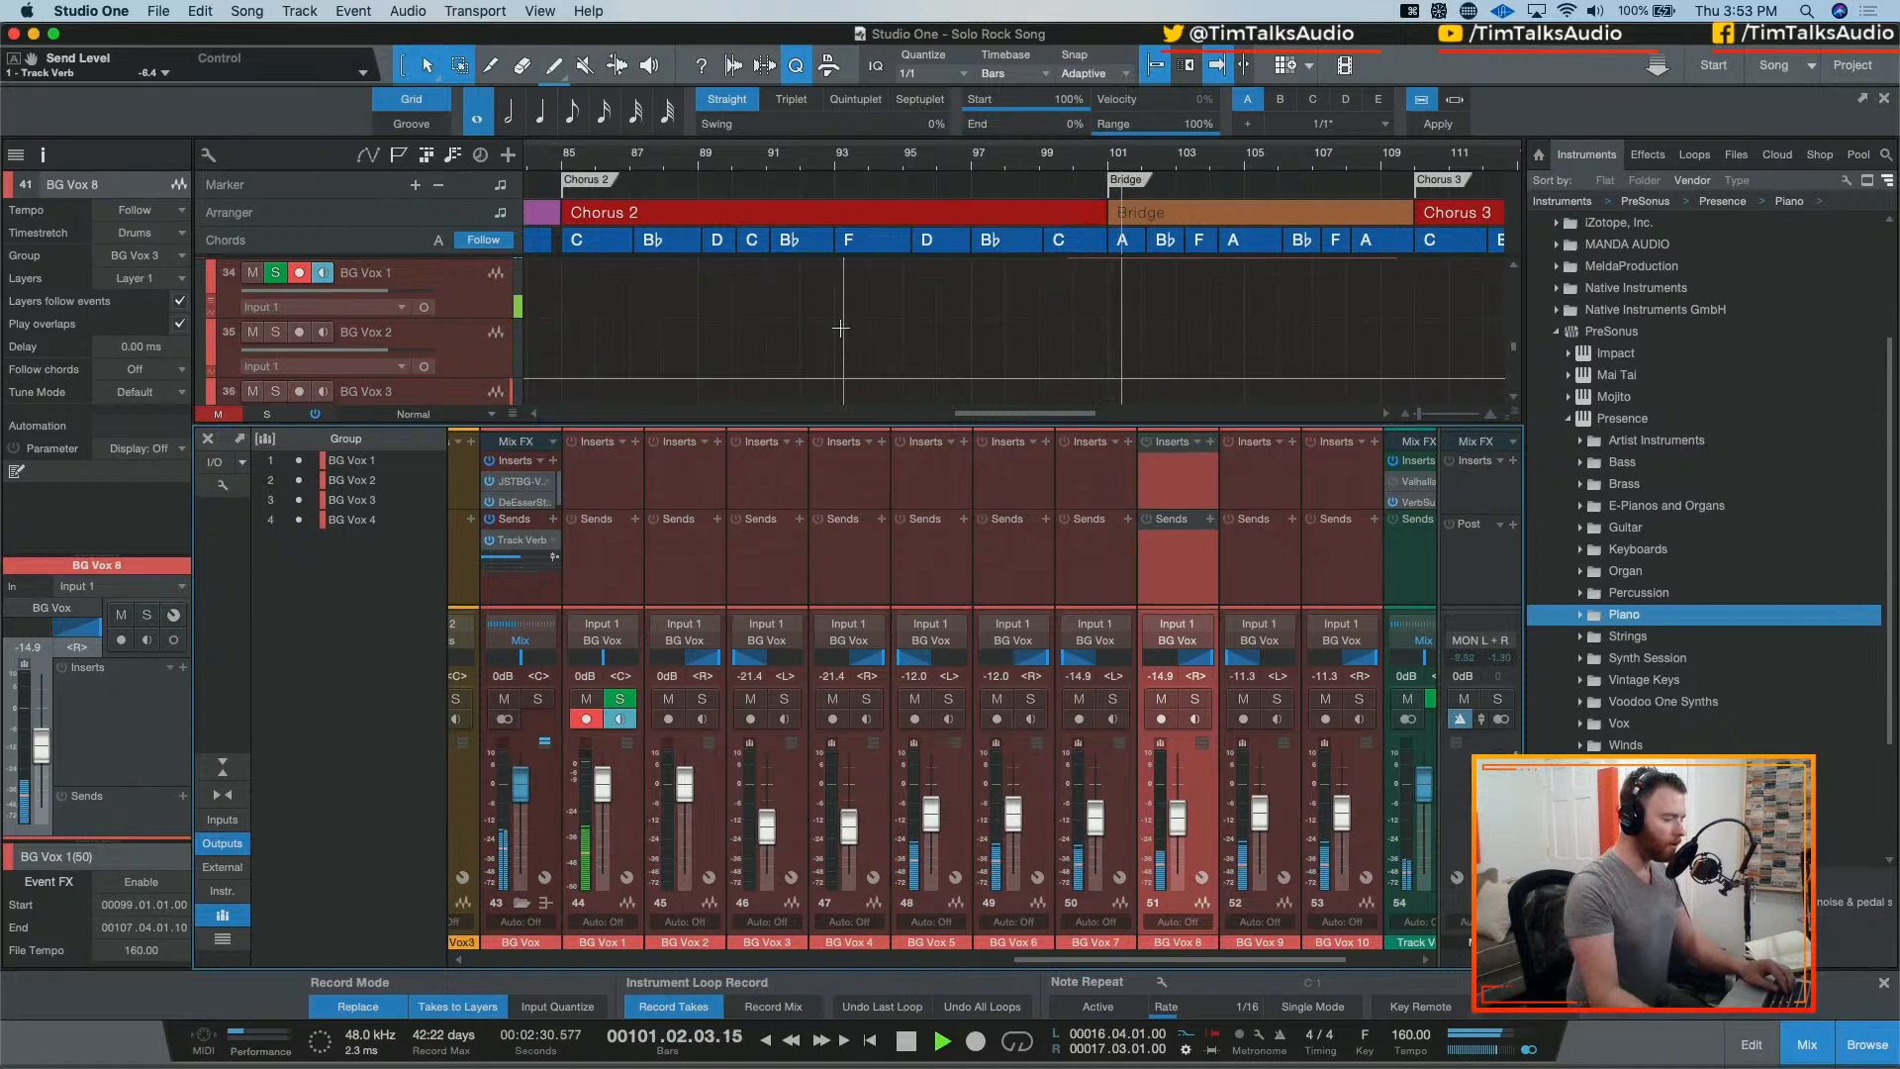
key(space)
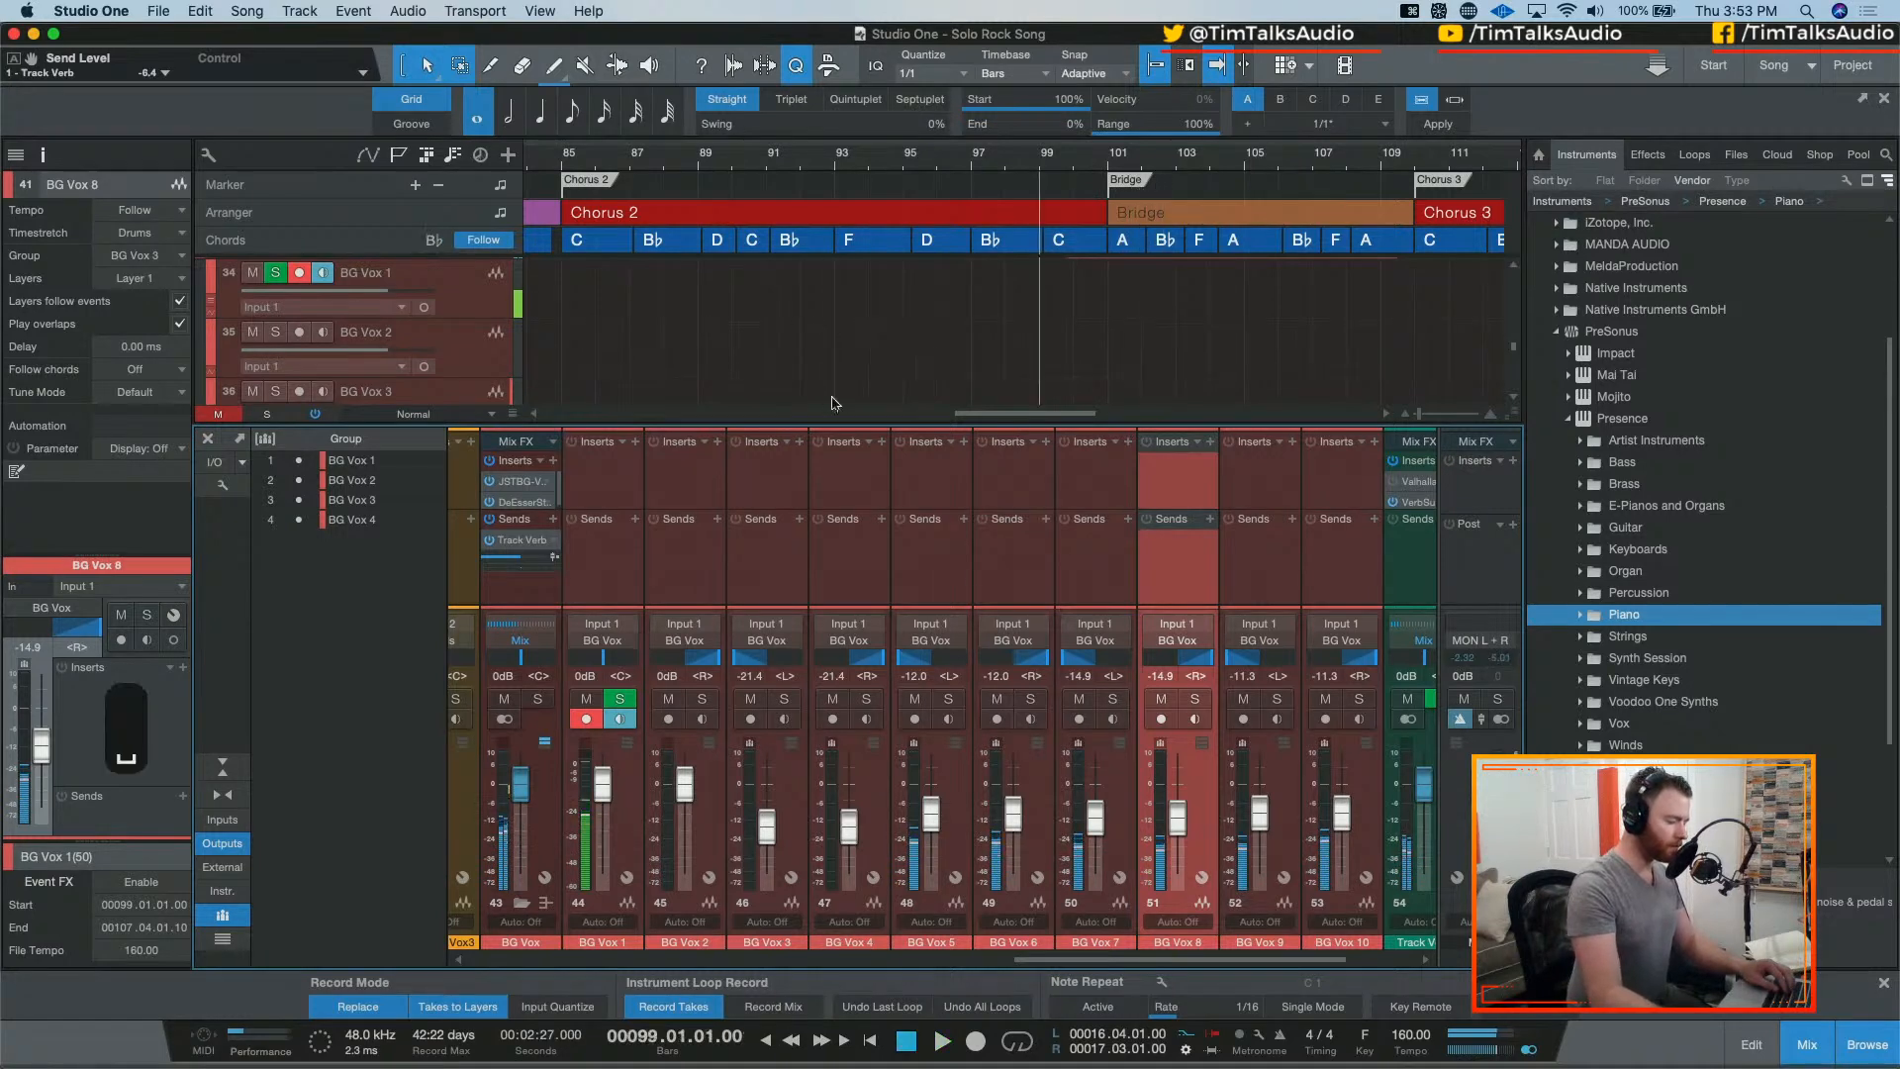
Step: Solo BG Vox 9 and BG Vox 10, play them from bar 99 with the mix console hidden, and clear the solos
click(1276, 700)
key(space)
key(e)
key(e)
scroll(1143, 342, down, 3)
key(w)
key(w)
scroll(1141, 334, down, 1)
key(F3)
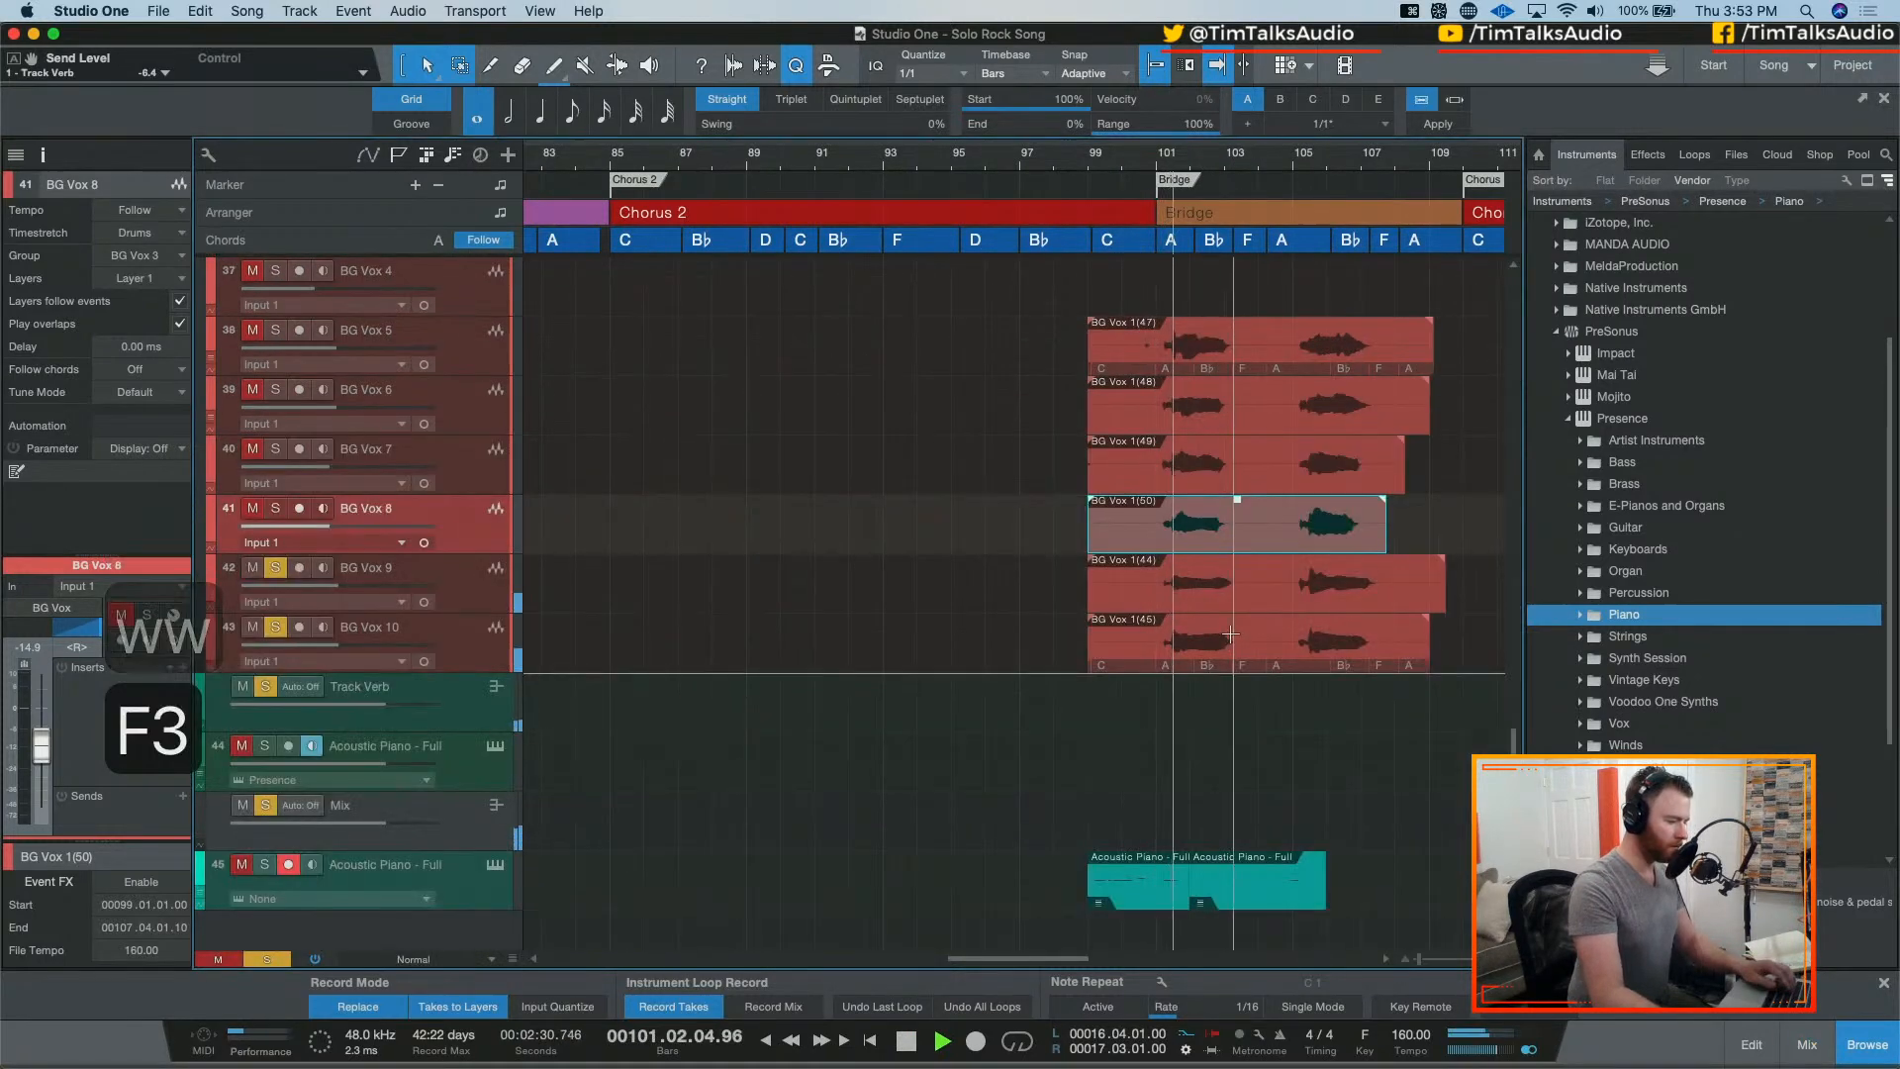
key(space)
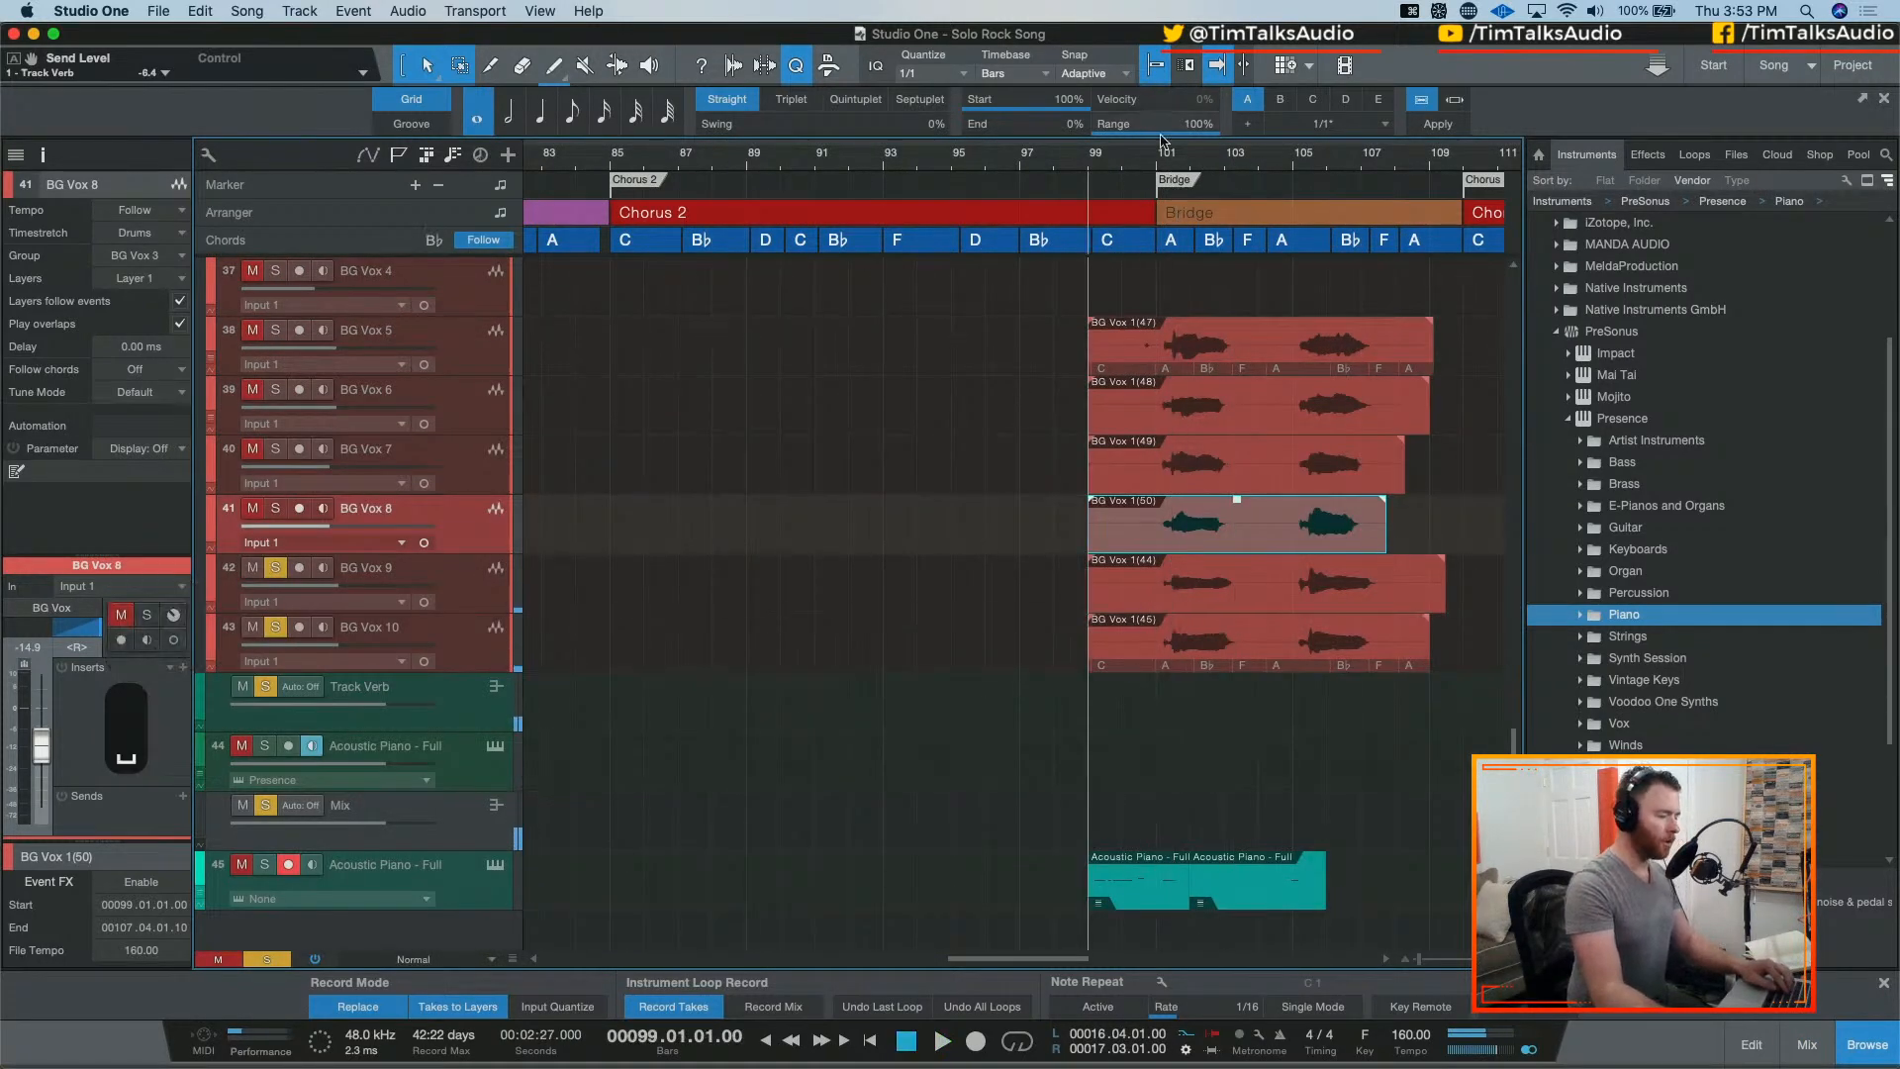
scroll(996, 411, up, 2)
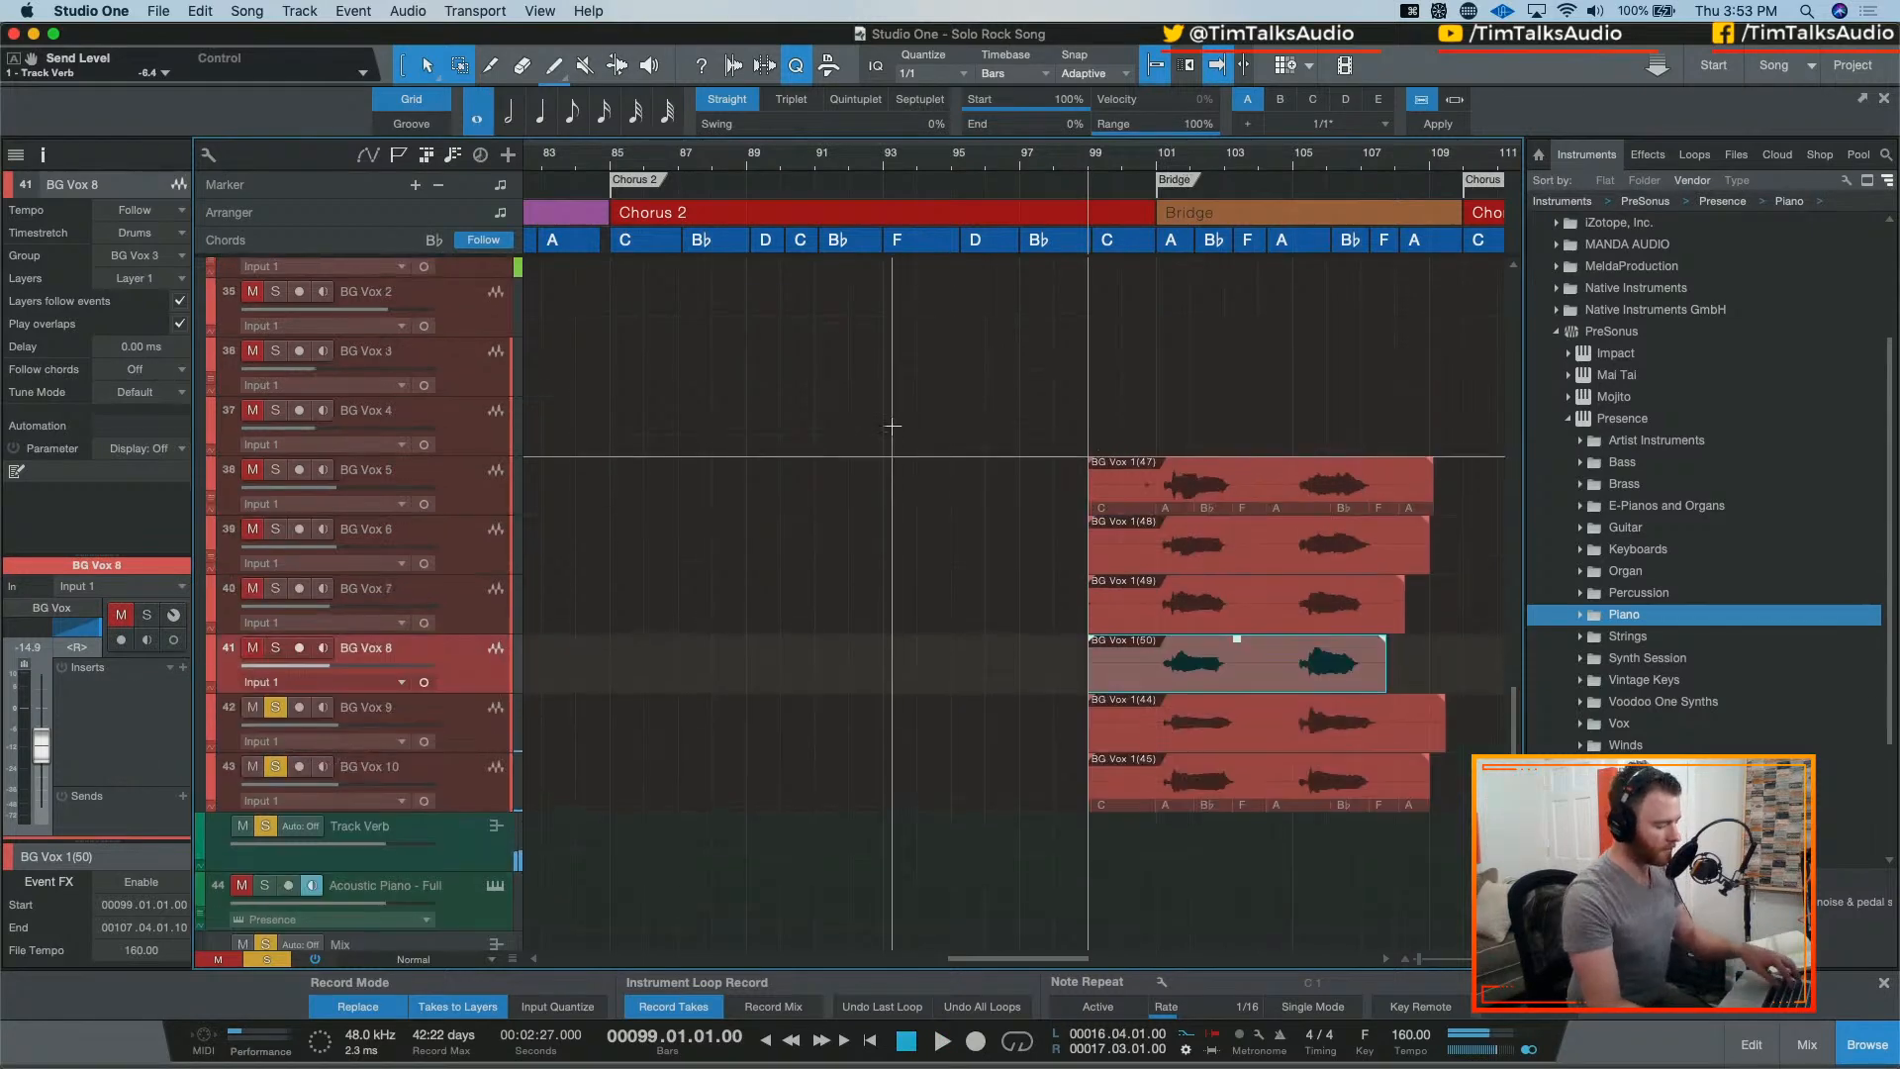
key(shift+super+s)
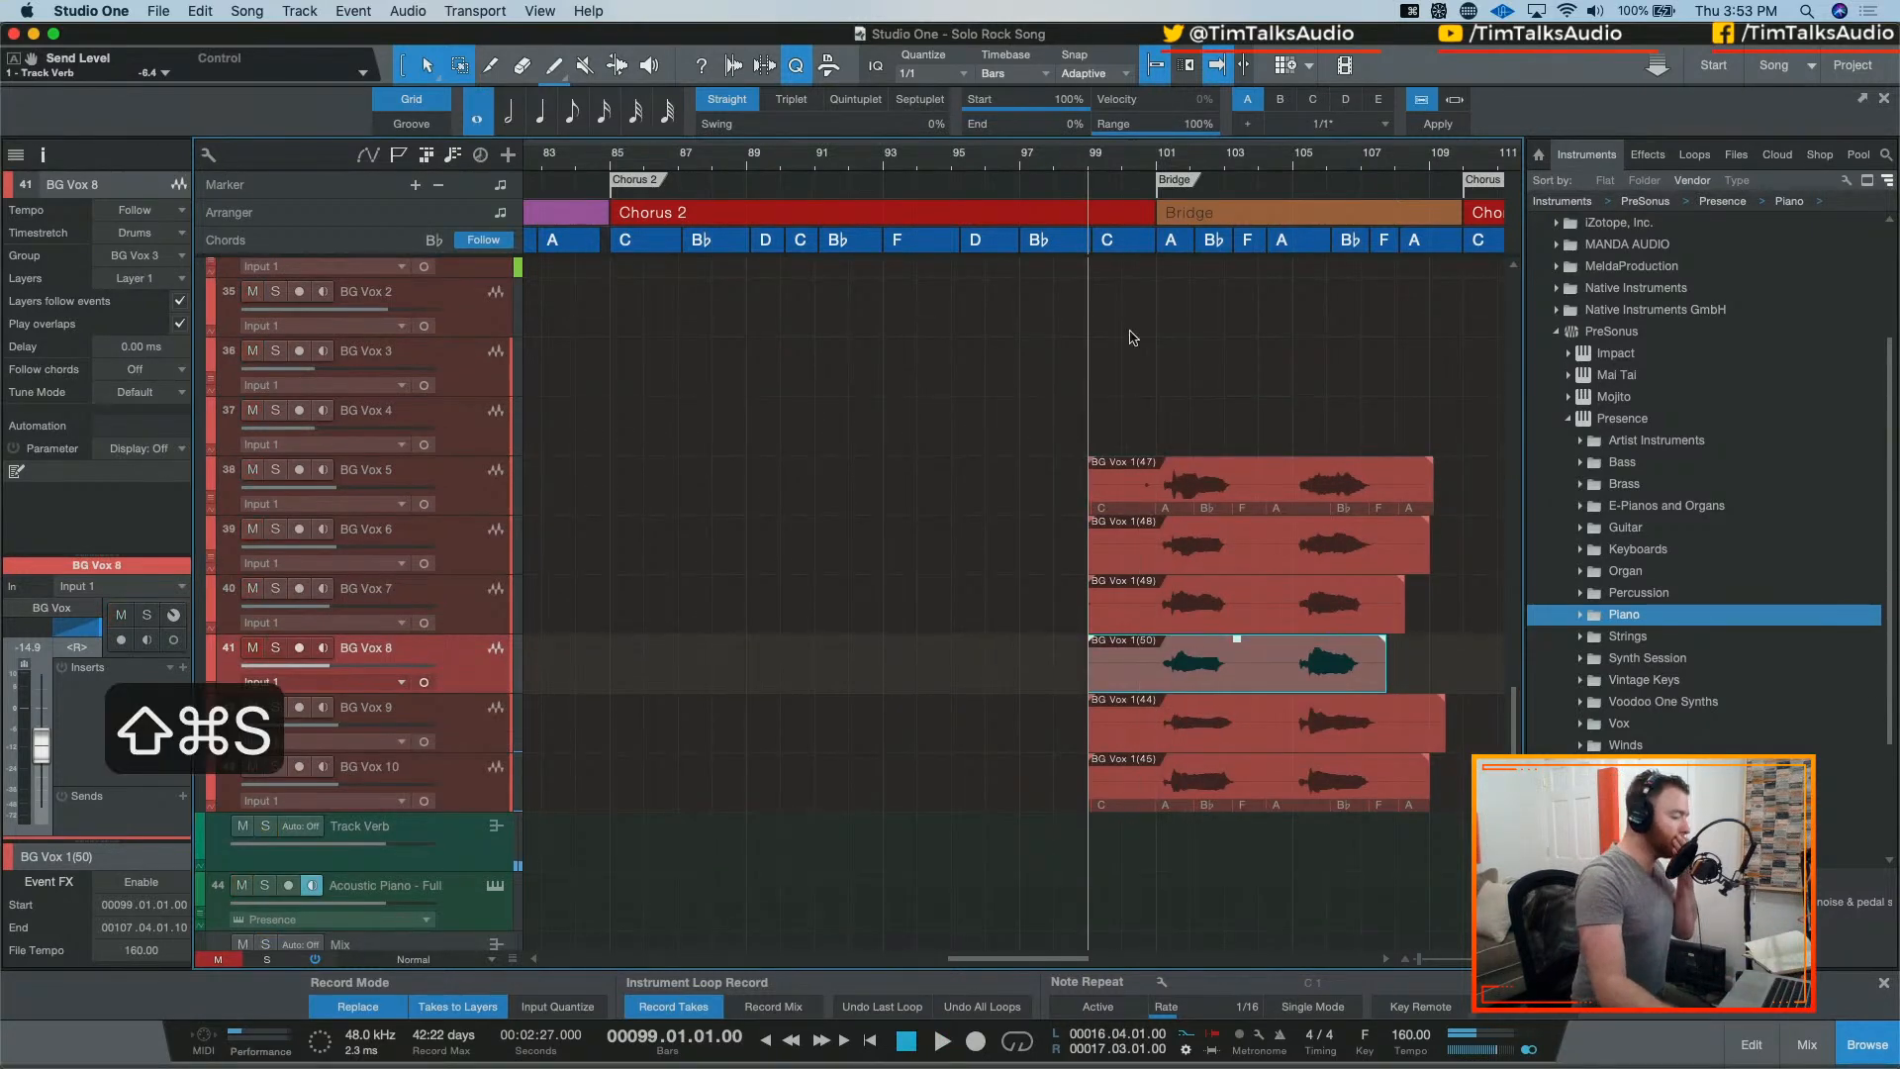
Step: Record a new Bridge backing vocal on BG Vox 1 from bar 99 and move the take to BG Vox 2
scroll(711, 373, up, 1)
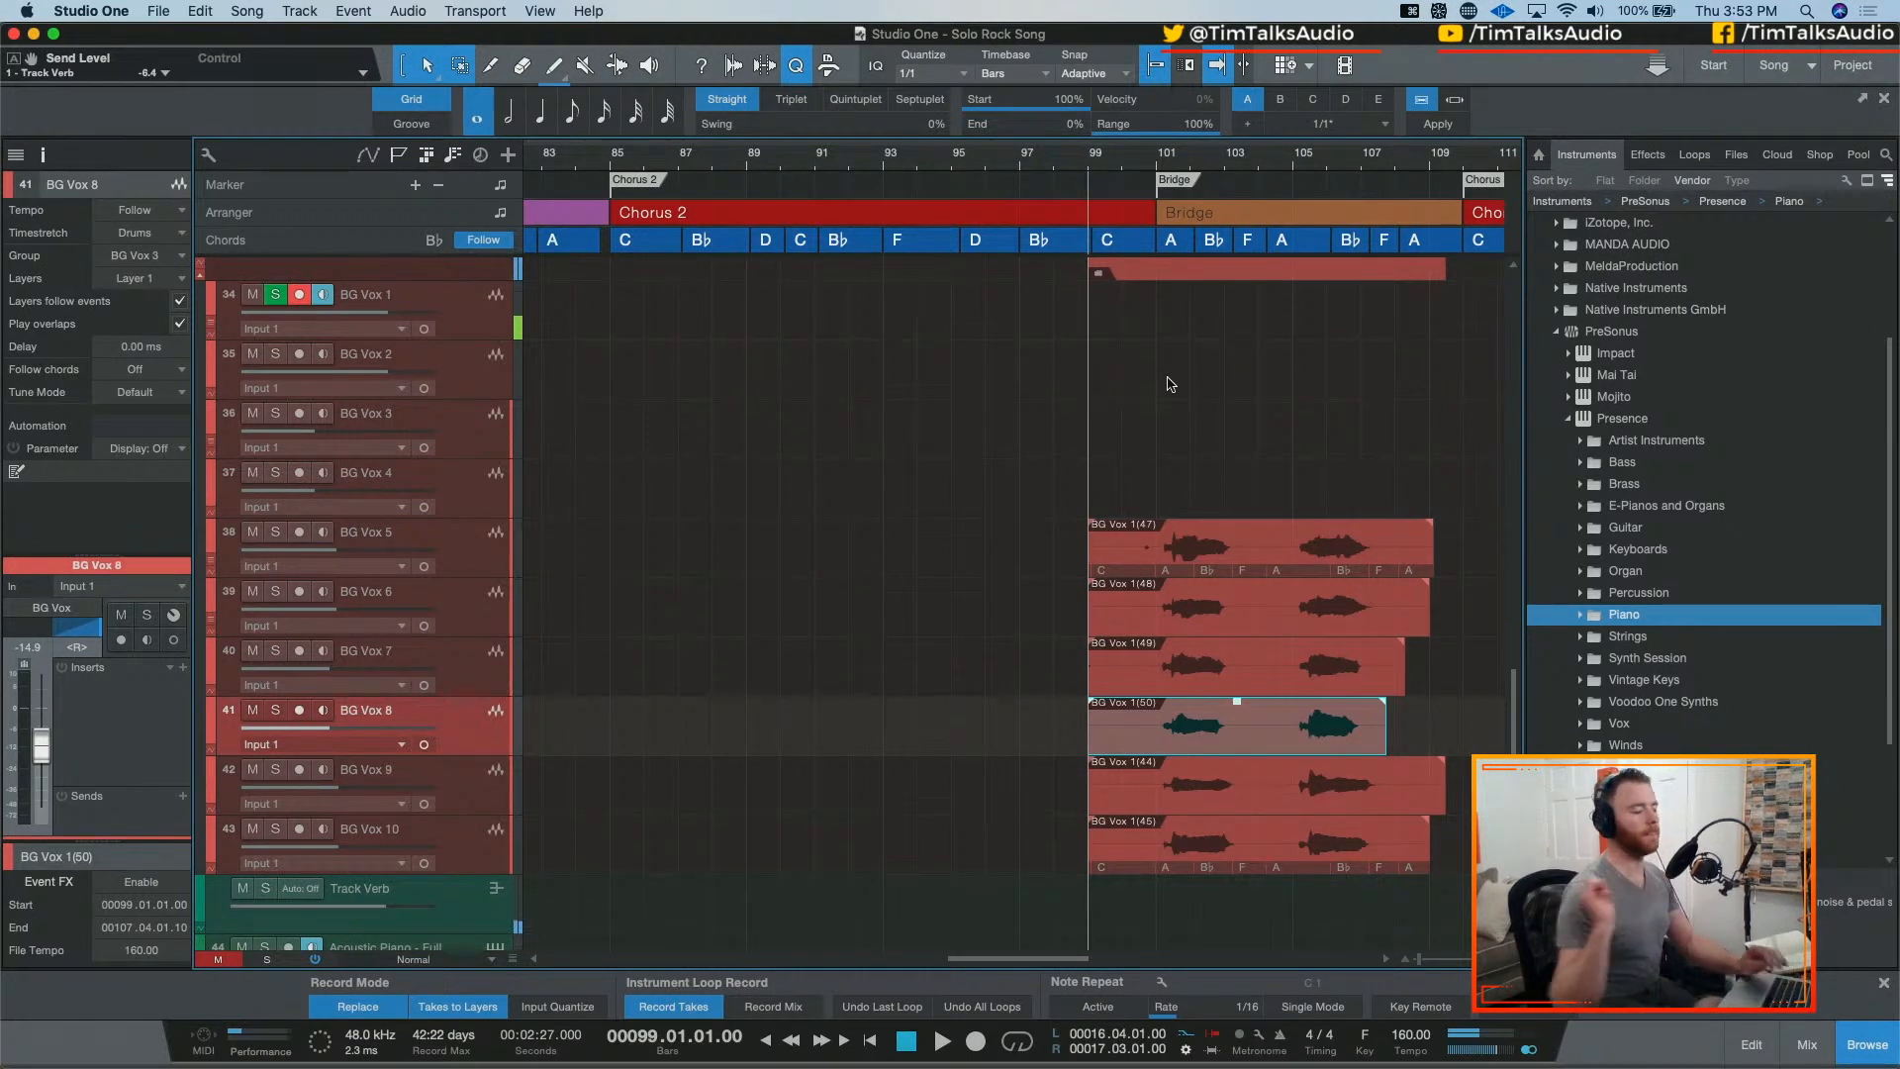
key(KP_Multiply)
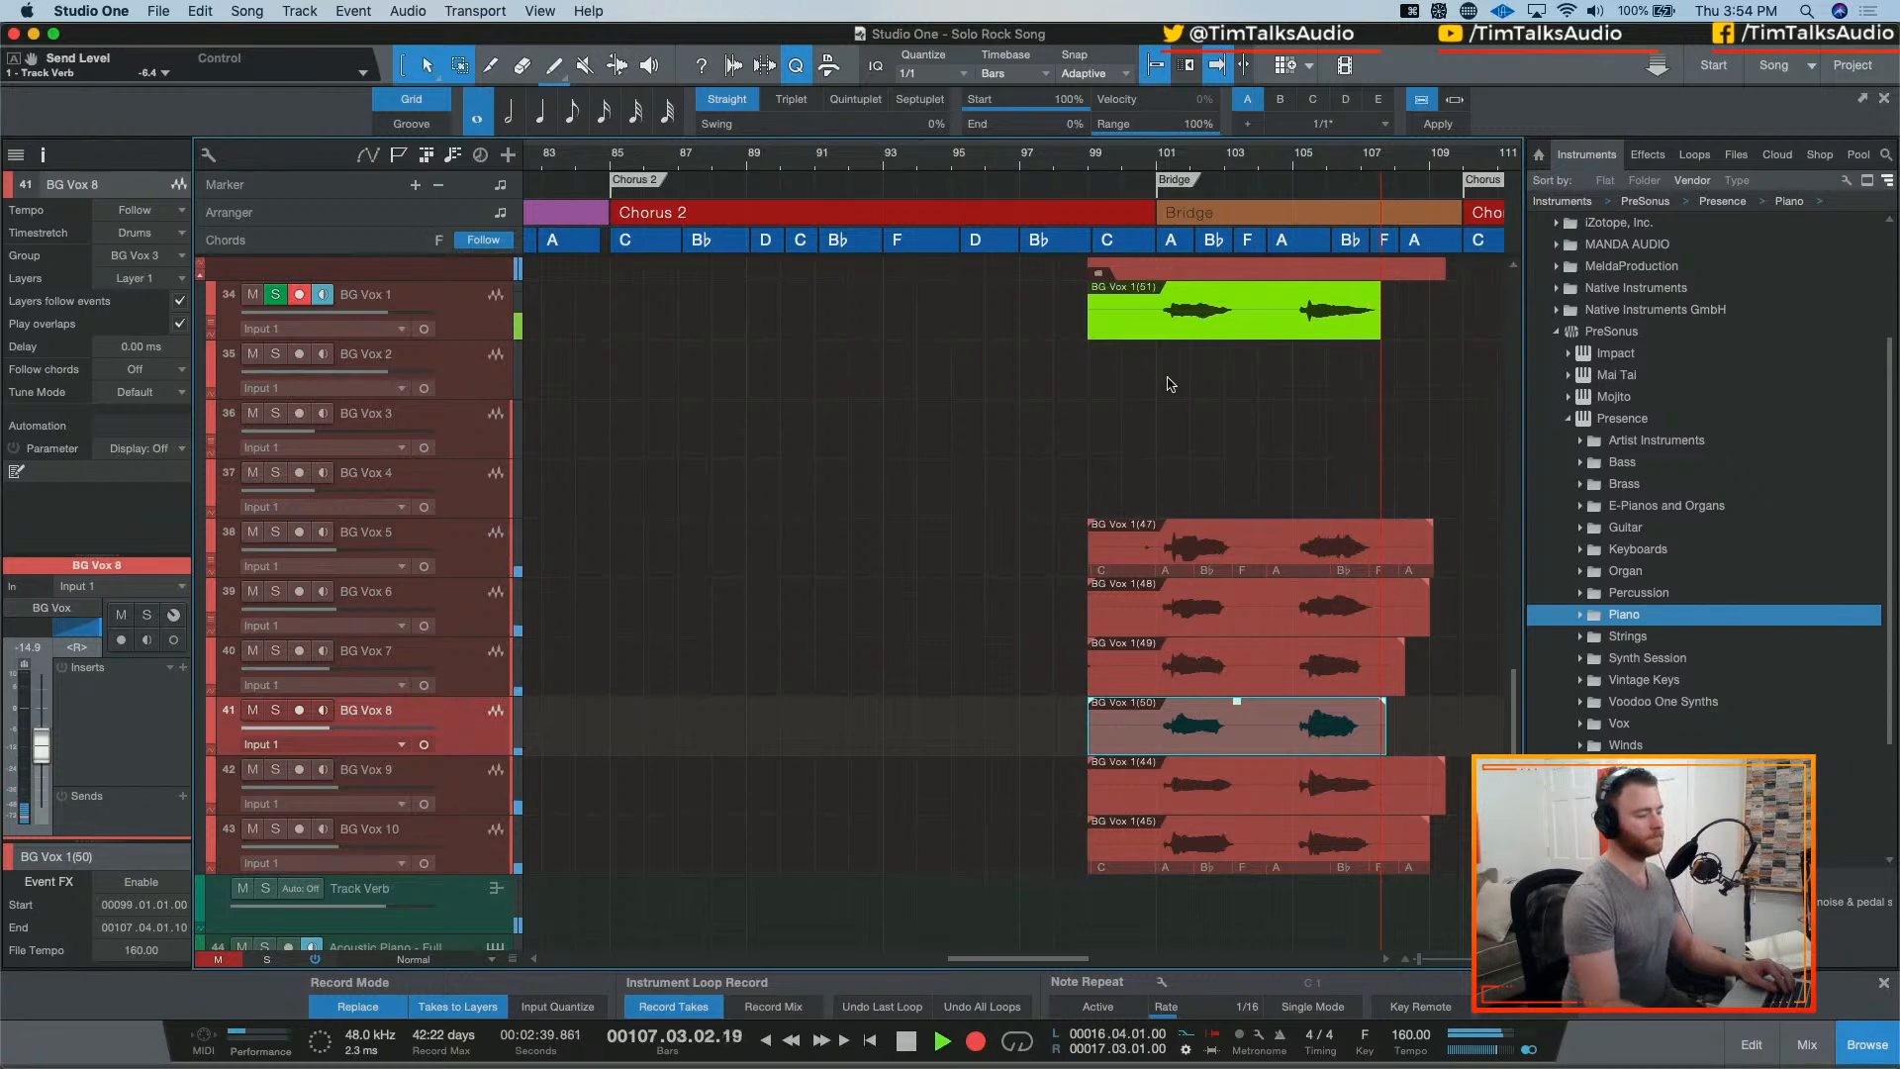
key(space)
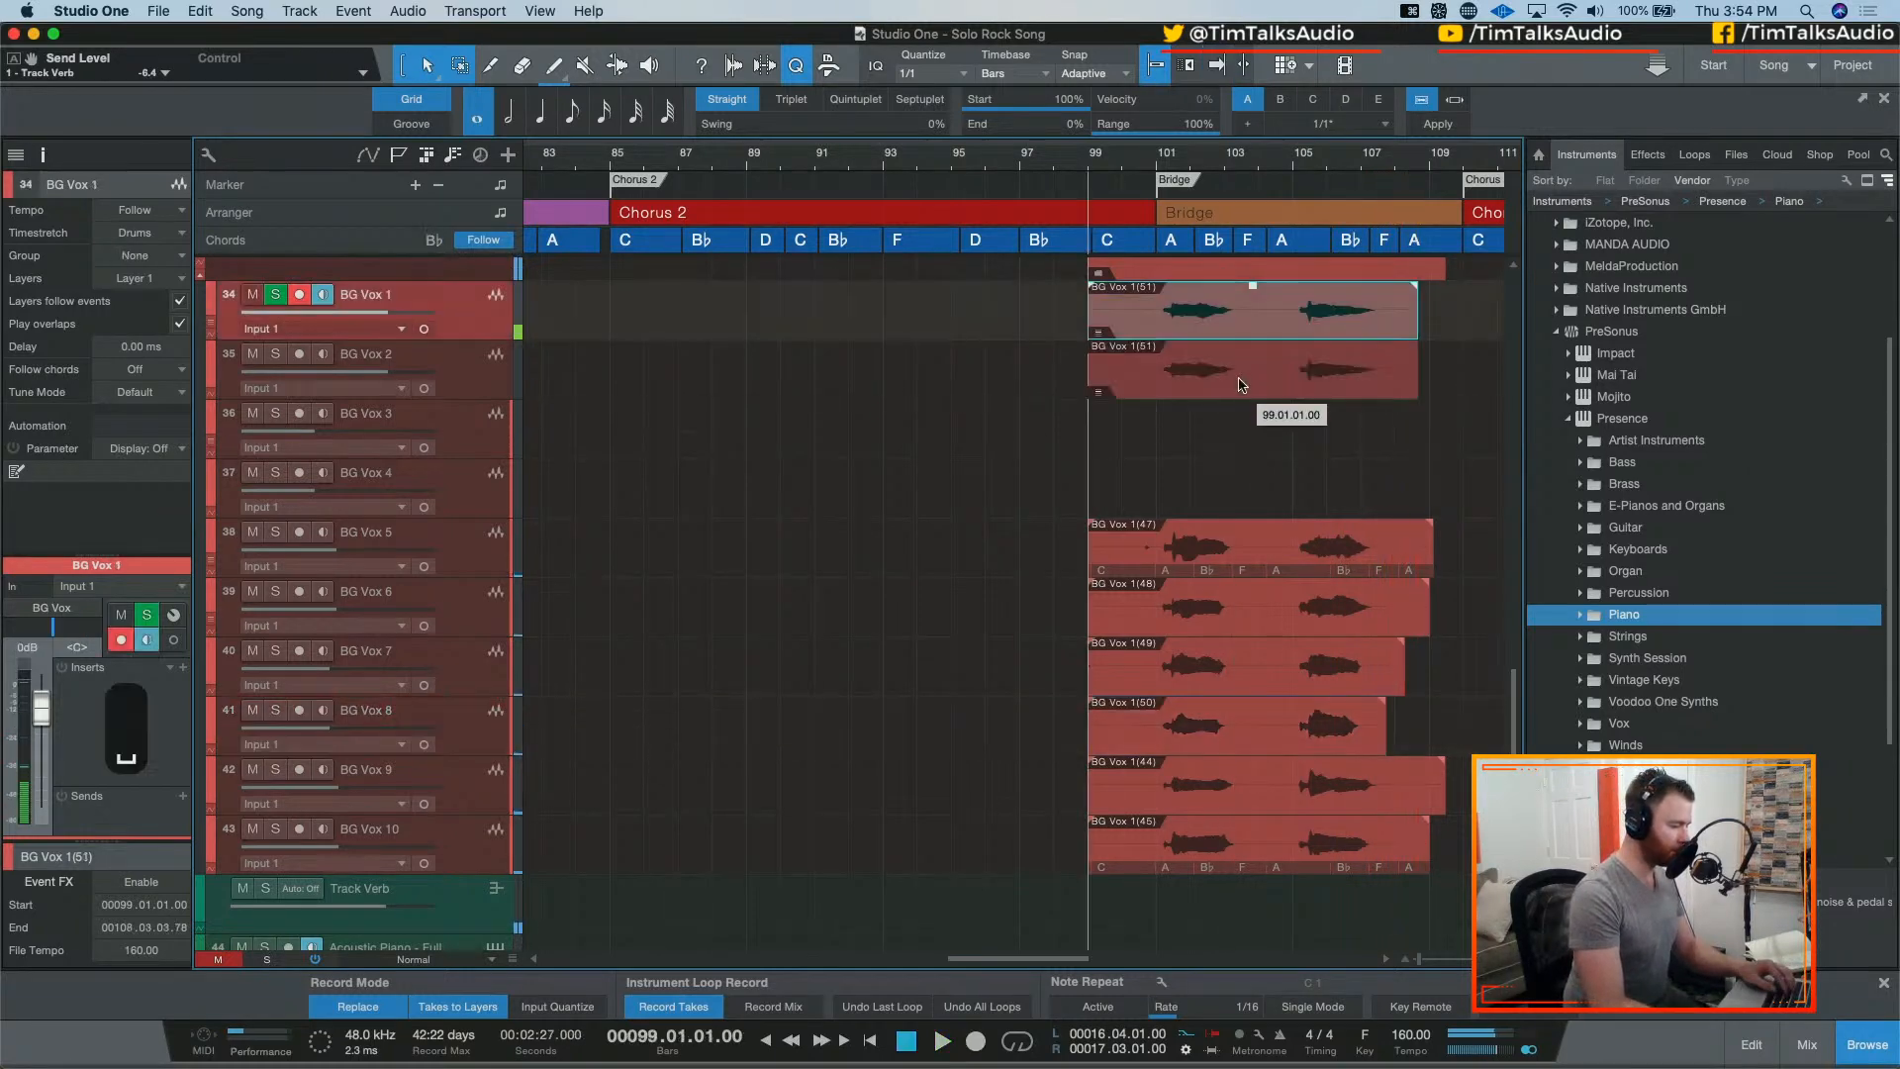
drag(1242, 384, 1237, 348)
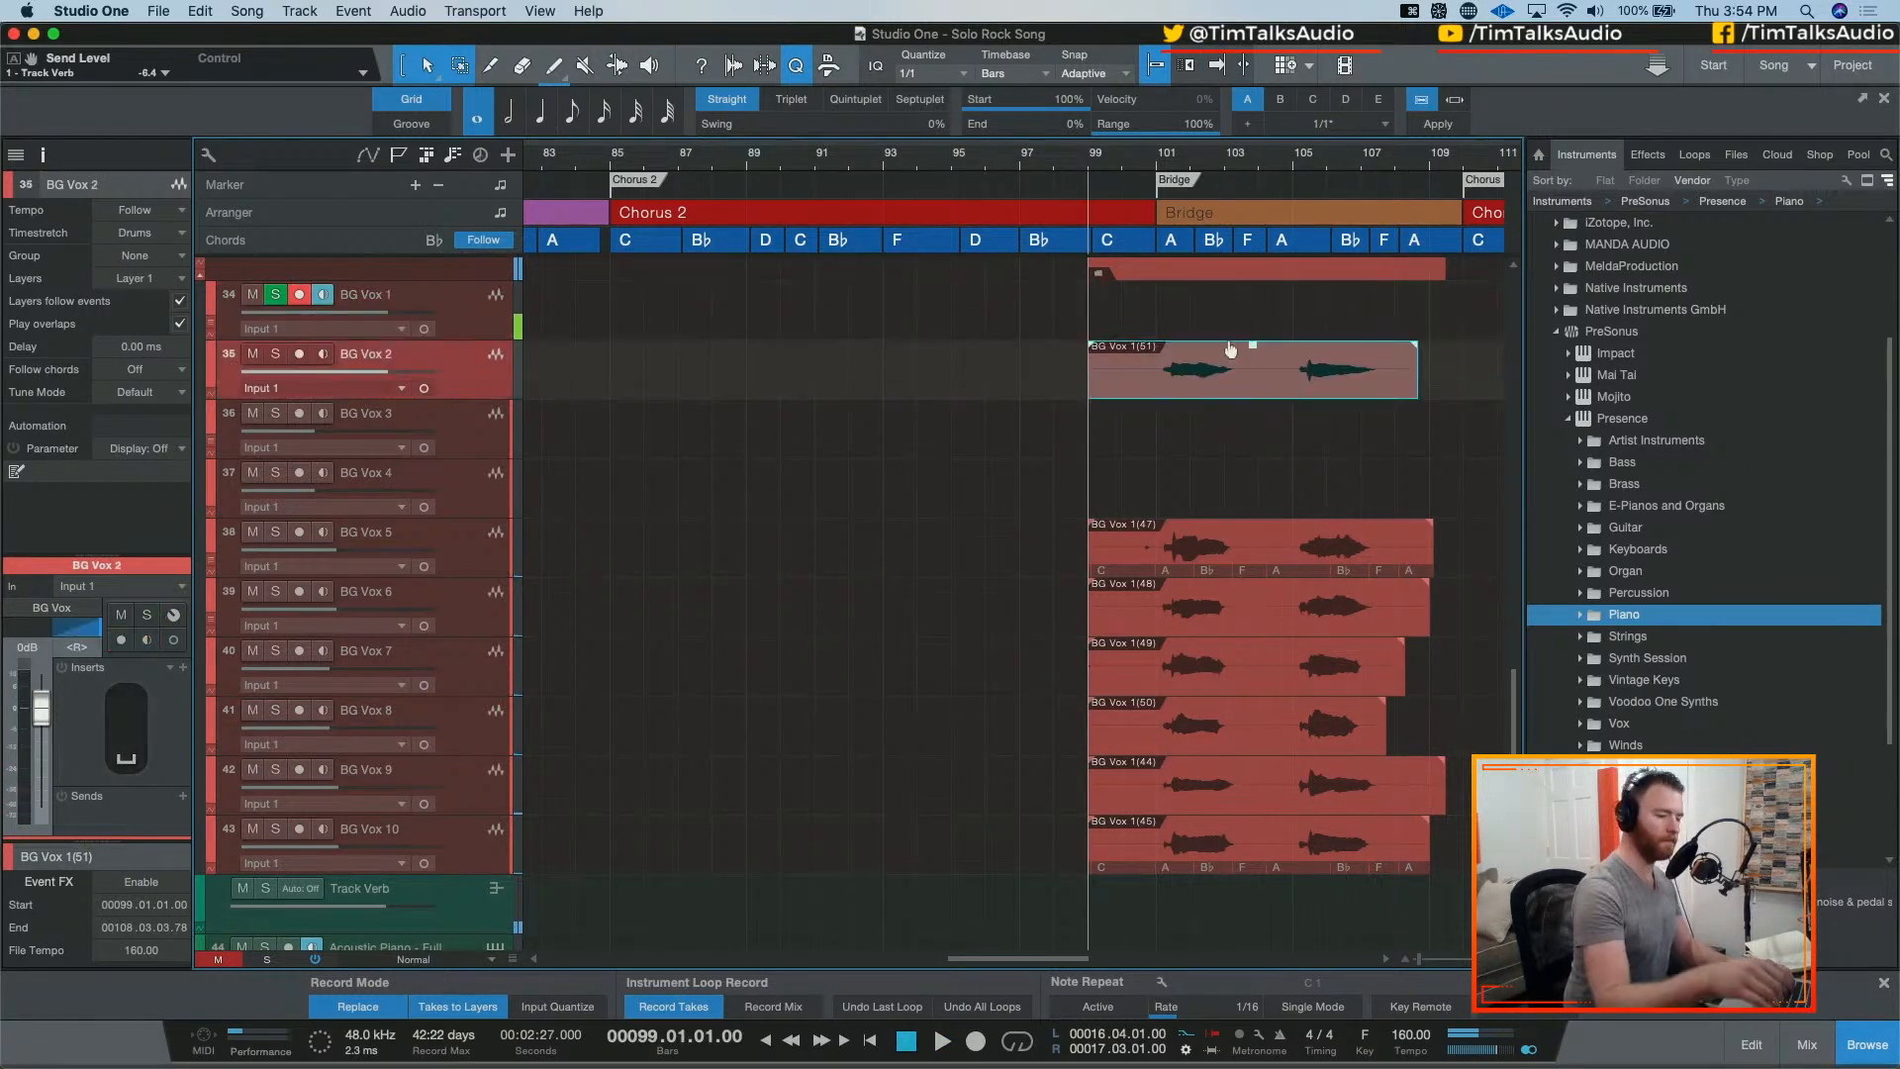
Step: Move the Bridge take from BG Vox 2 to BG Vox 3 and discard the partial recording made on BG Vox 1
key(space)
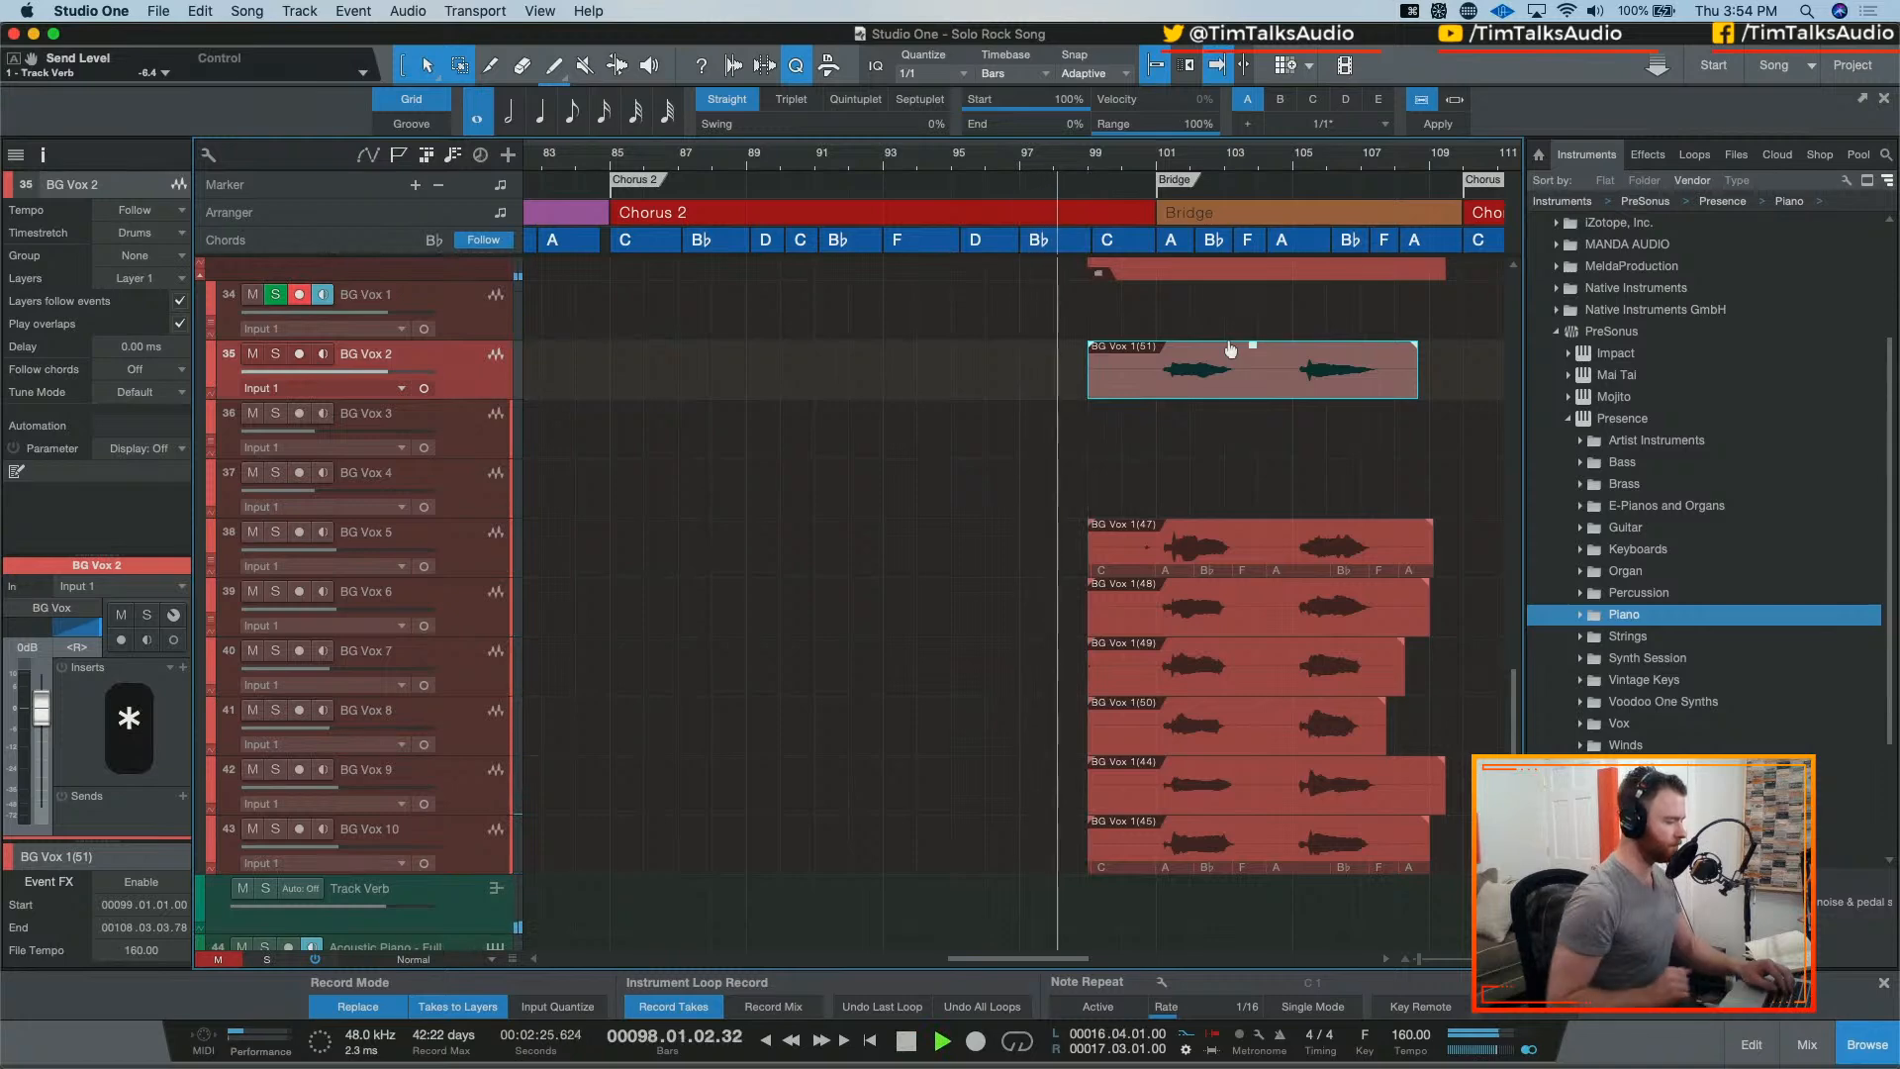
key(KP_Multiply)
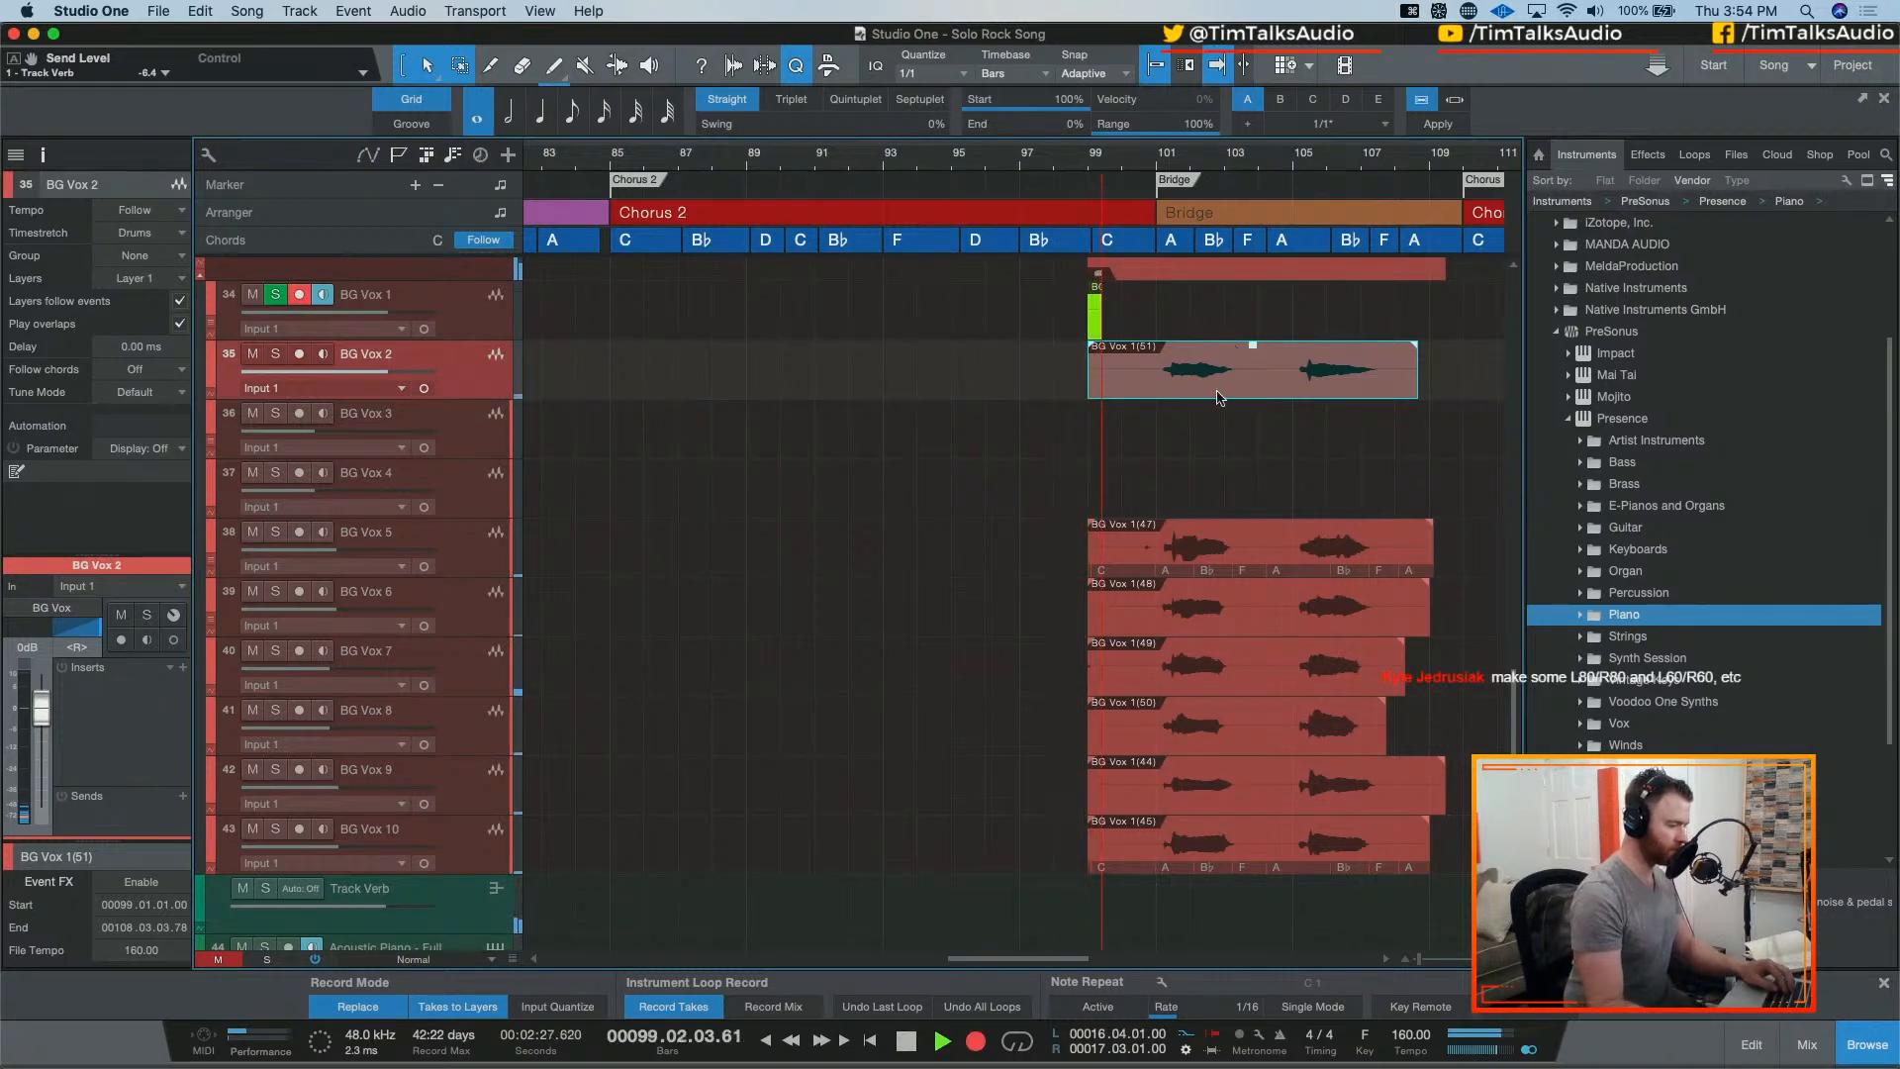
drag(1219, 393, 1219, 452)
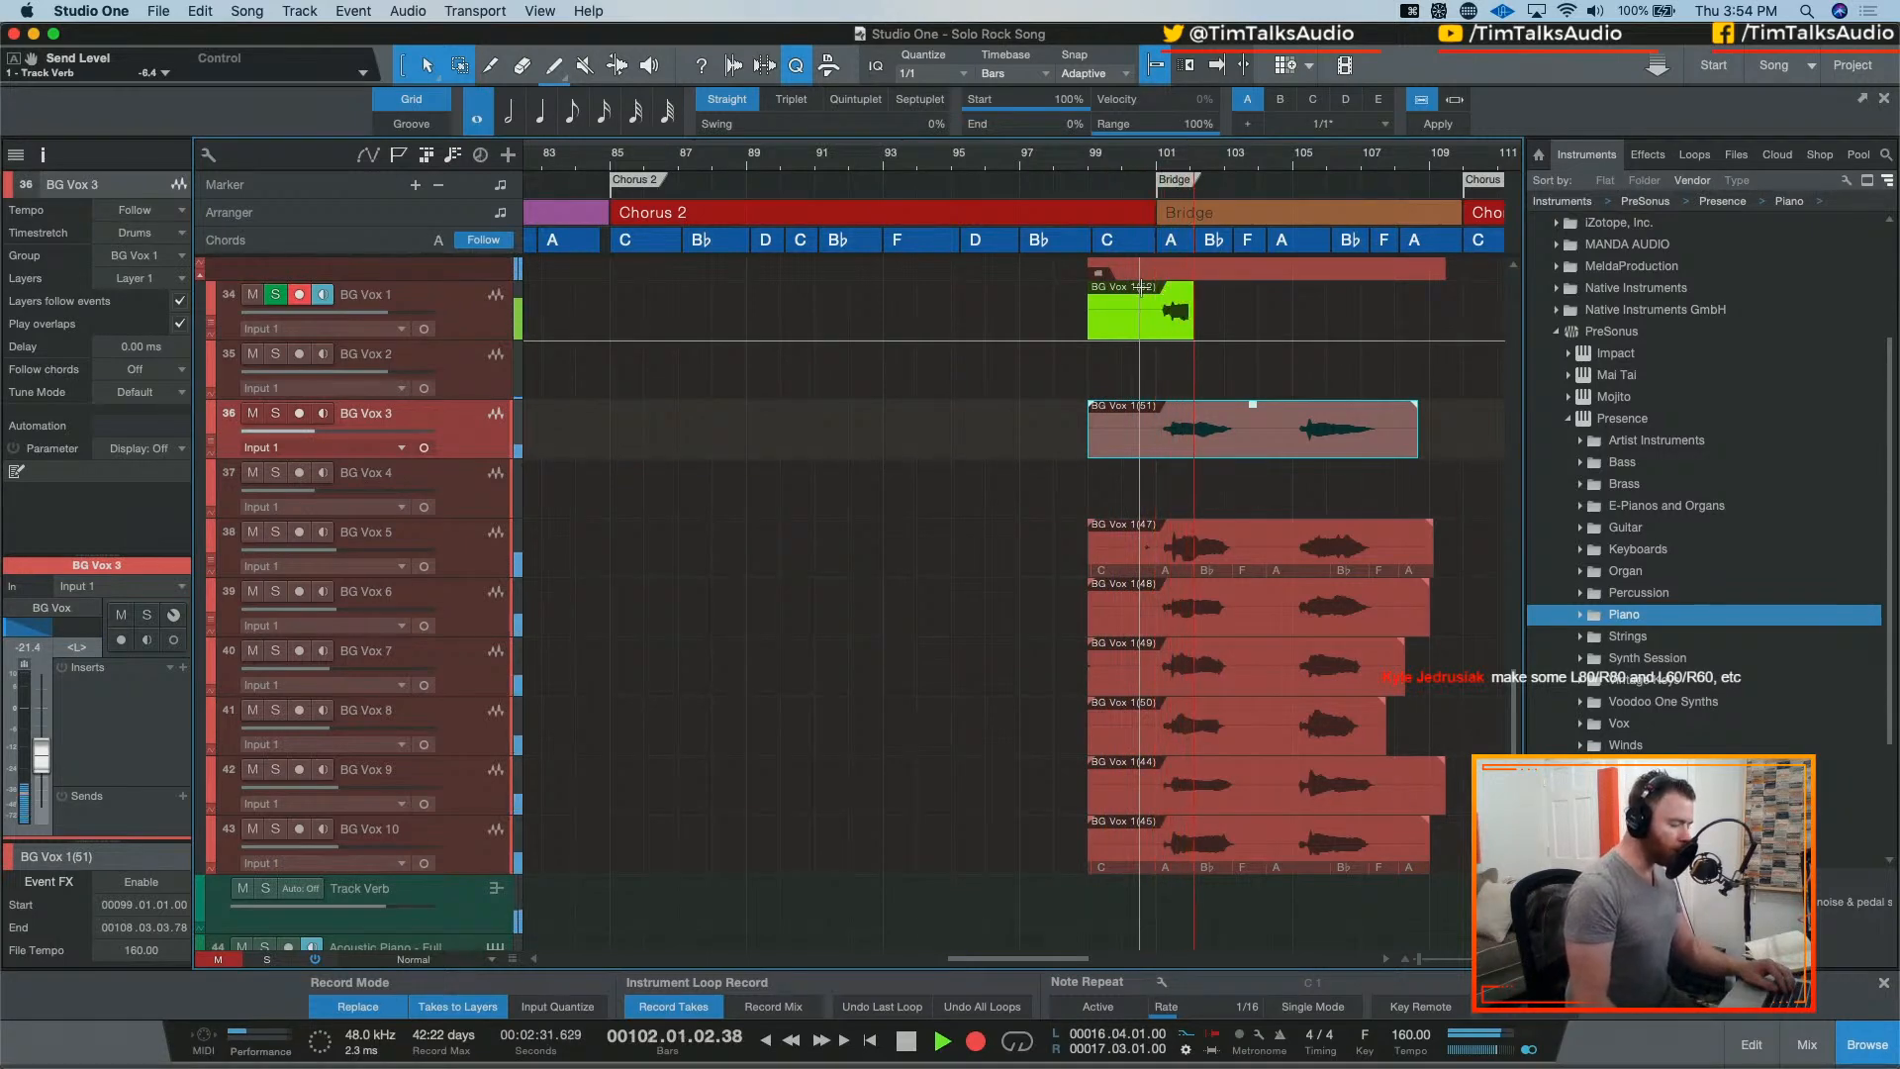
key(space)
key(super+z)
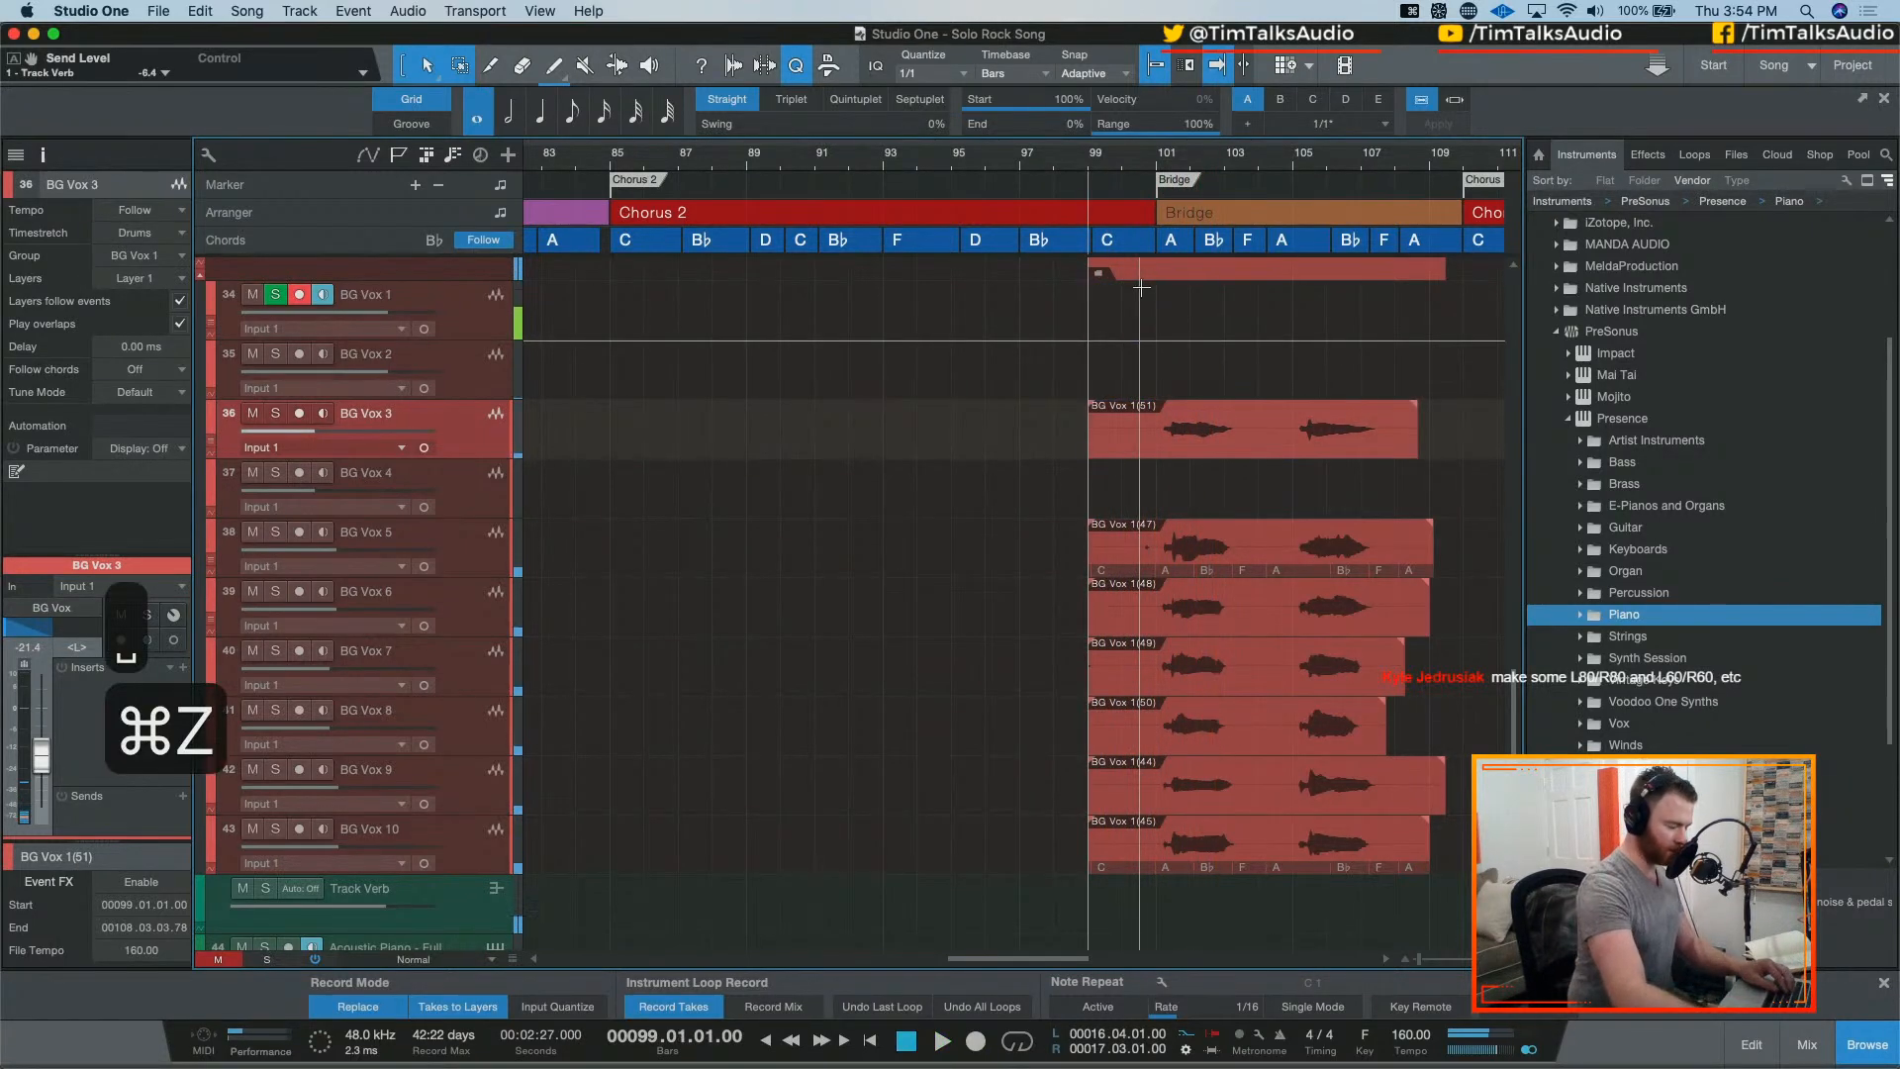
Step: Record another Bridge backing vocal on BG Vox 1 from bar 99 and move the take to BG Vox 4
key(KP_Multiply)
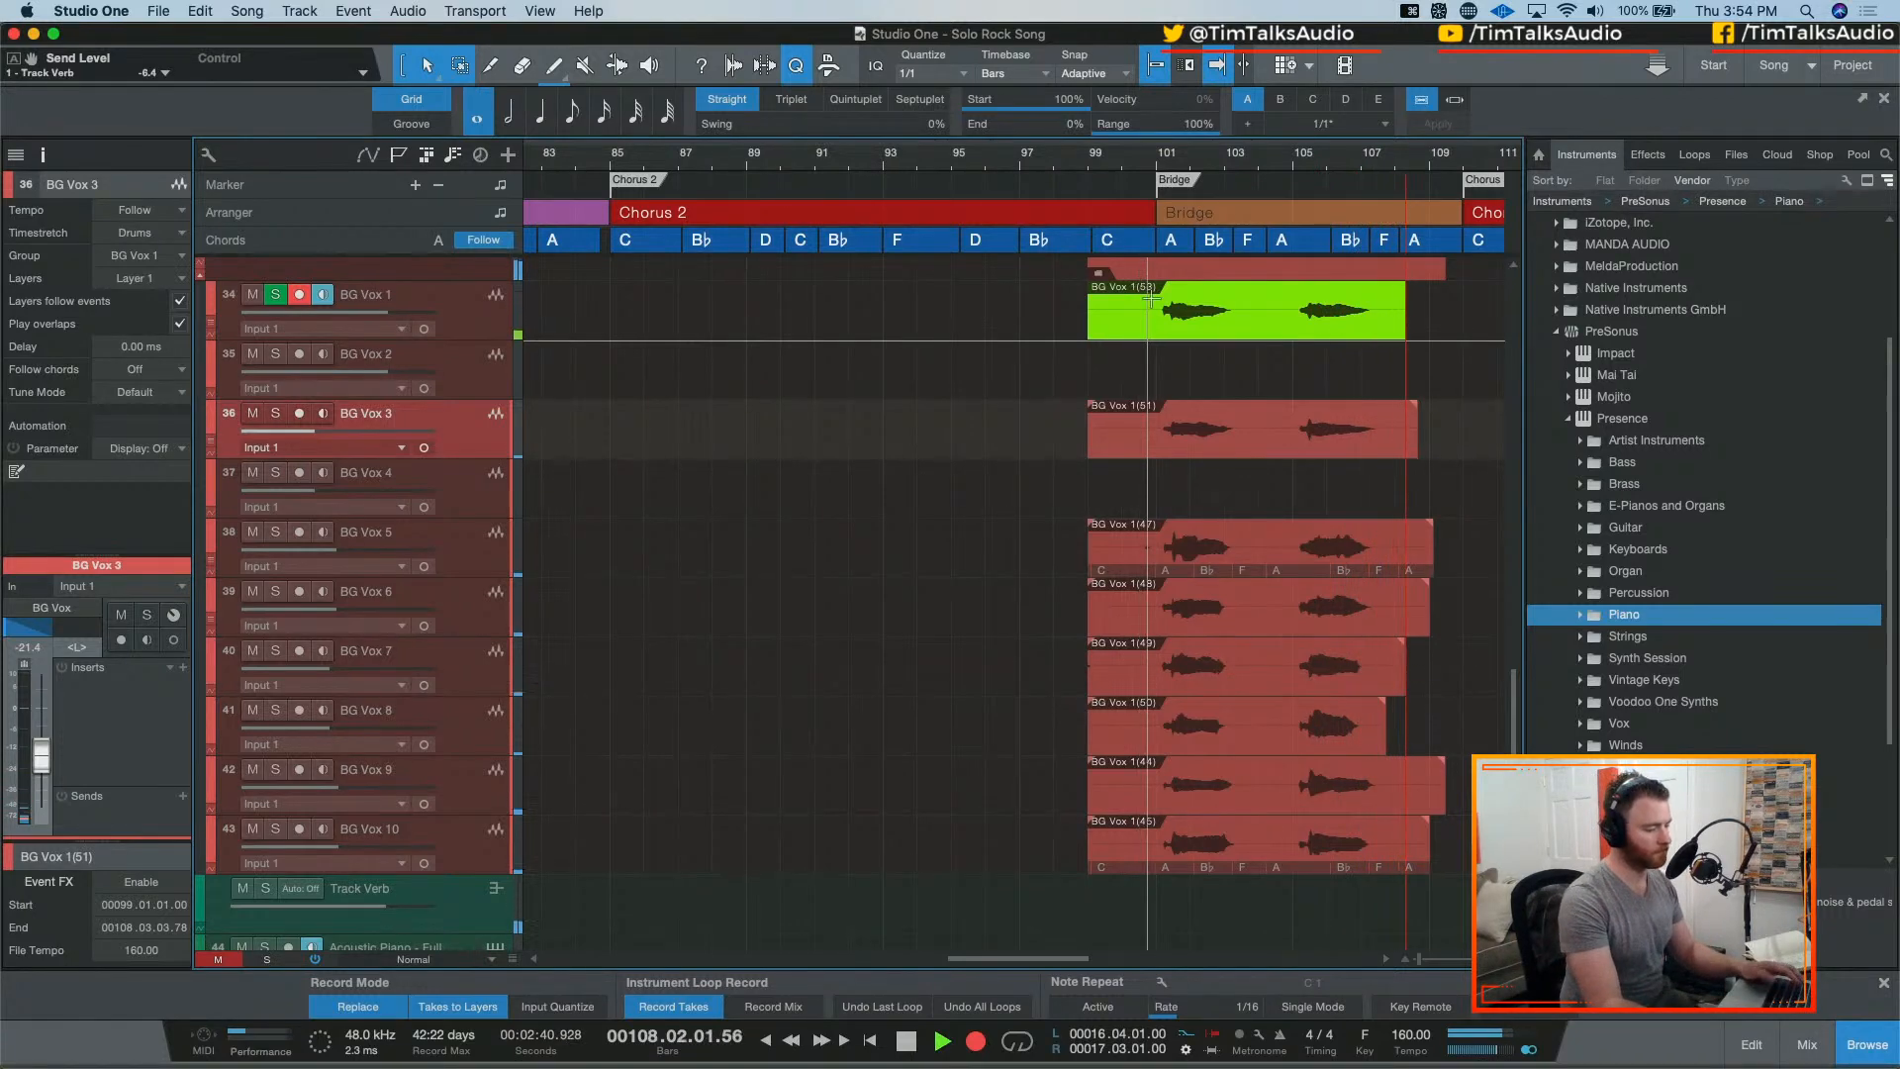
key(space)
drag(1233, 309, 1241, 485)
Step: Play back the full backing vocal stack from bar 99 and show its channels in the mix console
key(space)
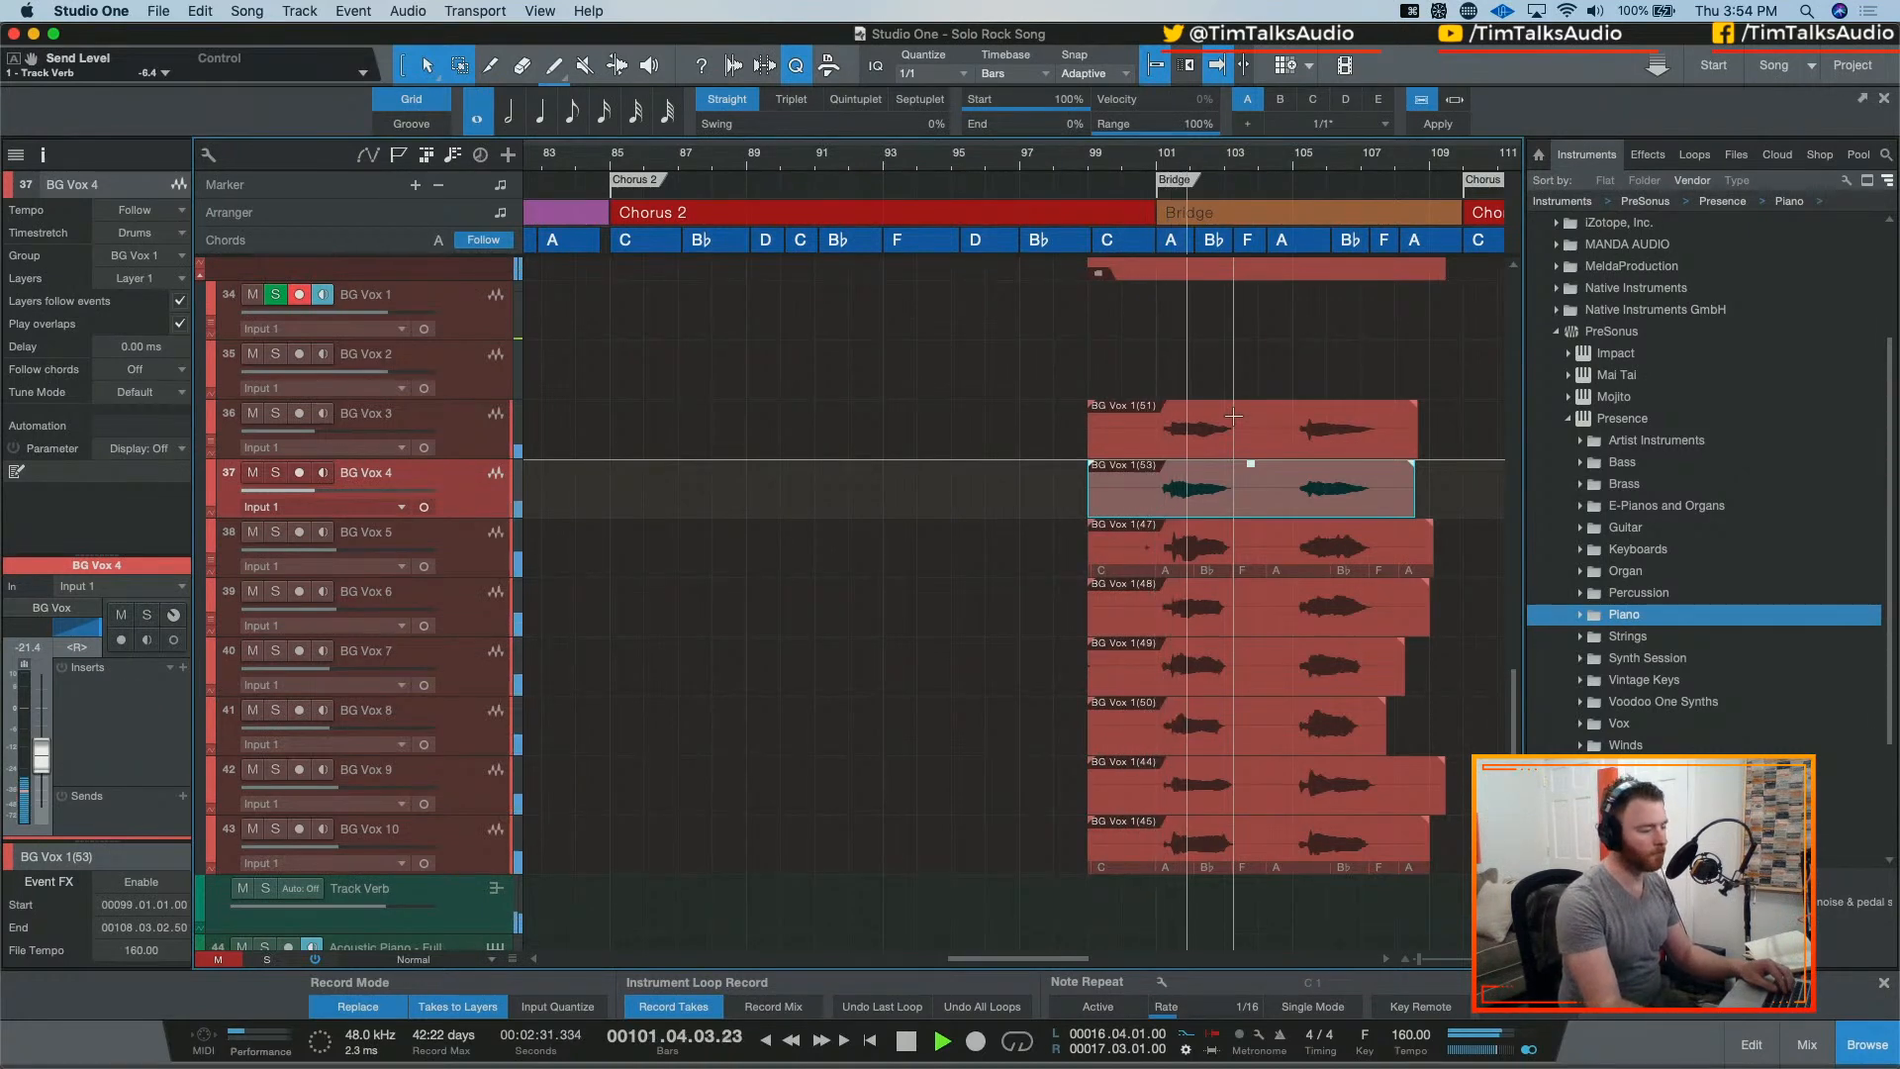
key(space)
key(F3)
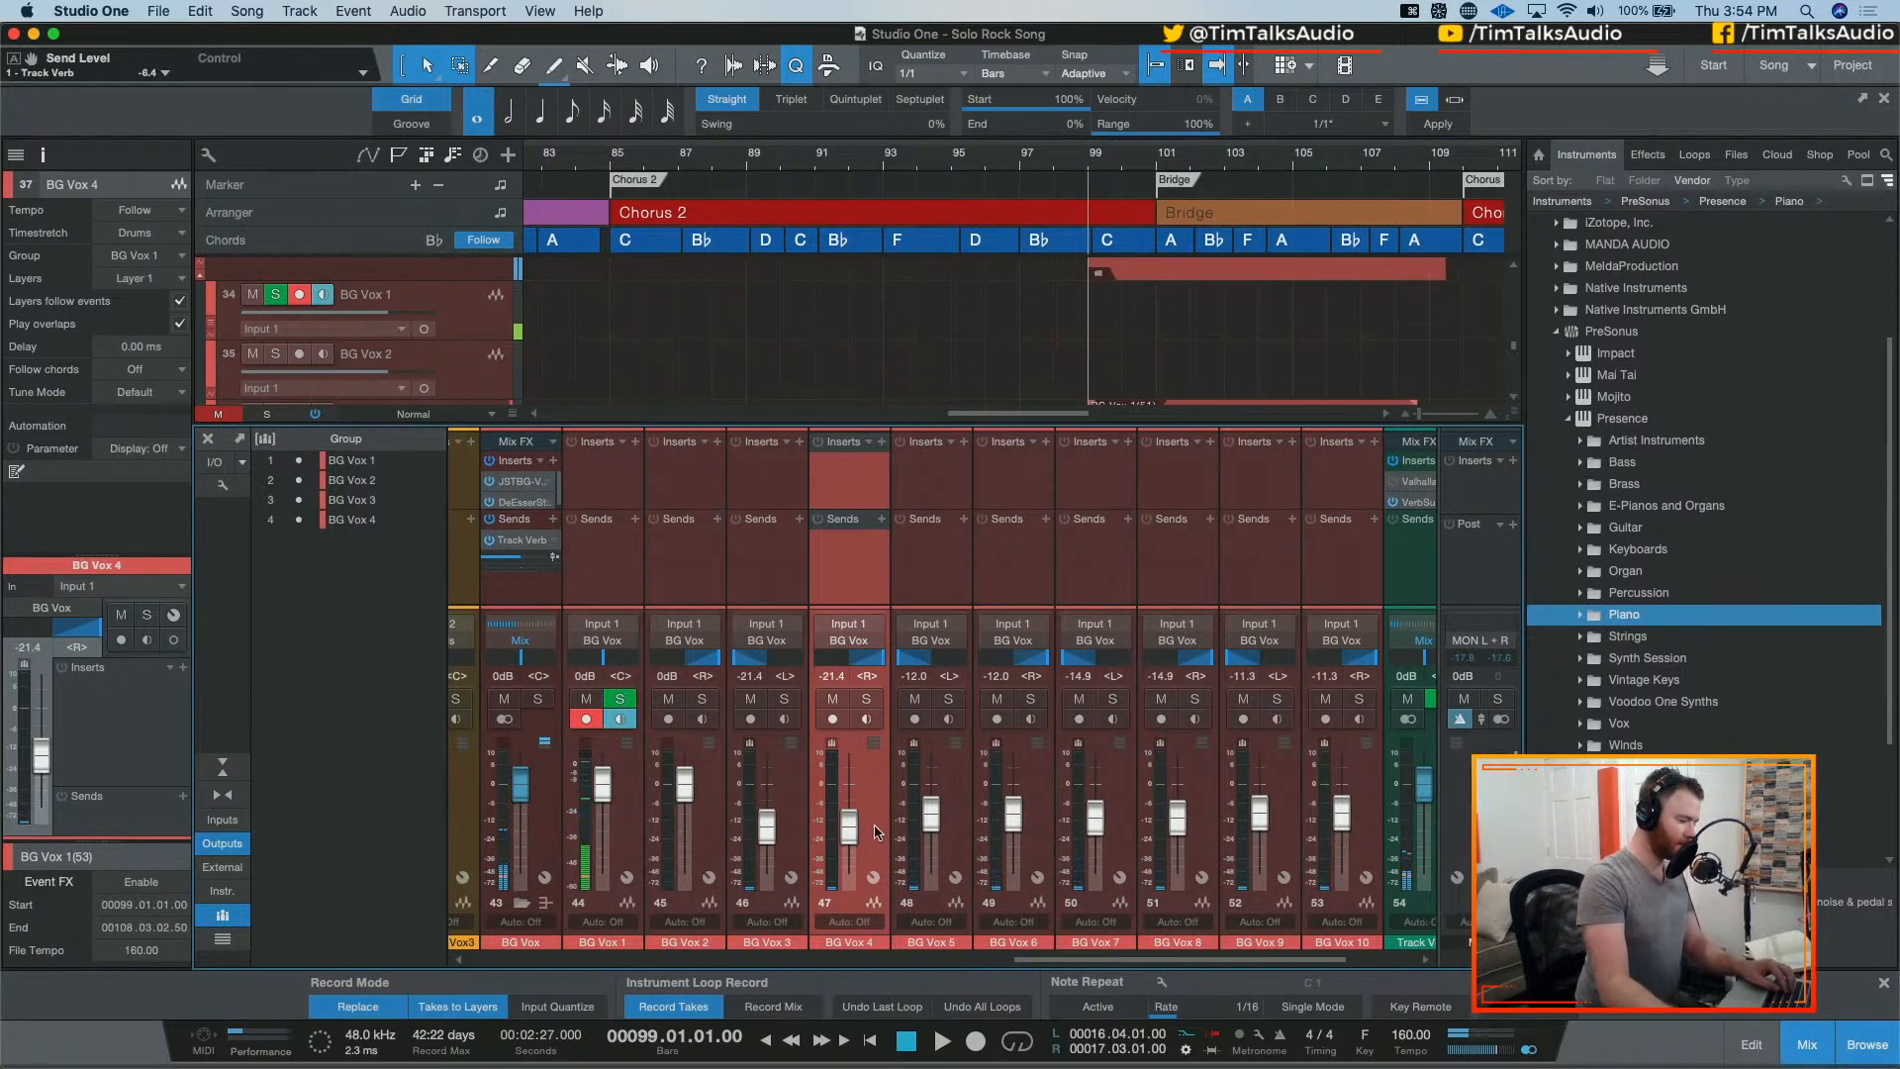
Step: Deactivate the Track Verb send on the BG Vox bus and add a send to a new FX channel named HALL
click(868, 777)
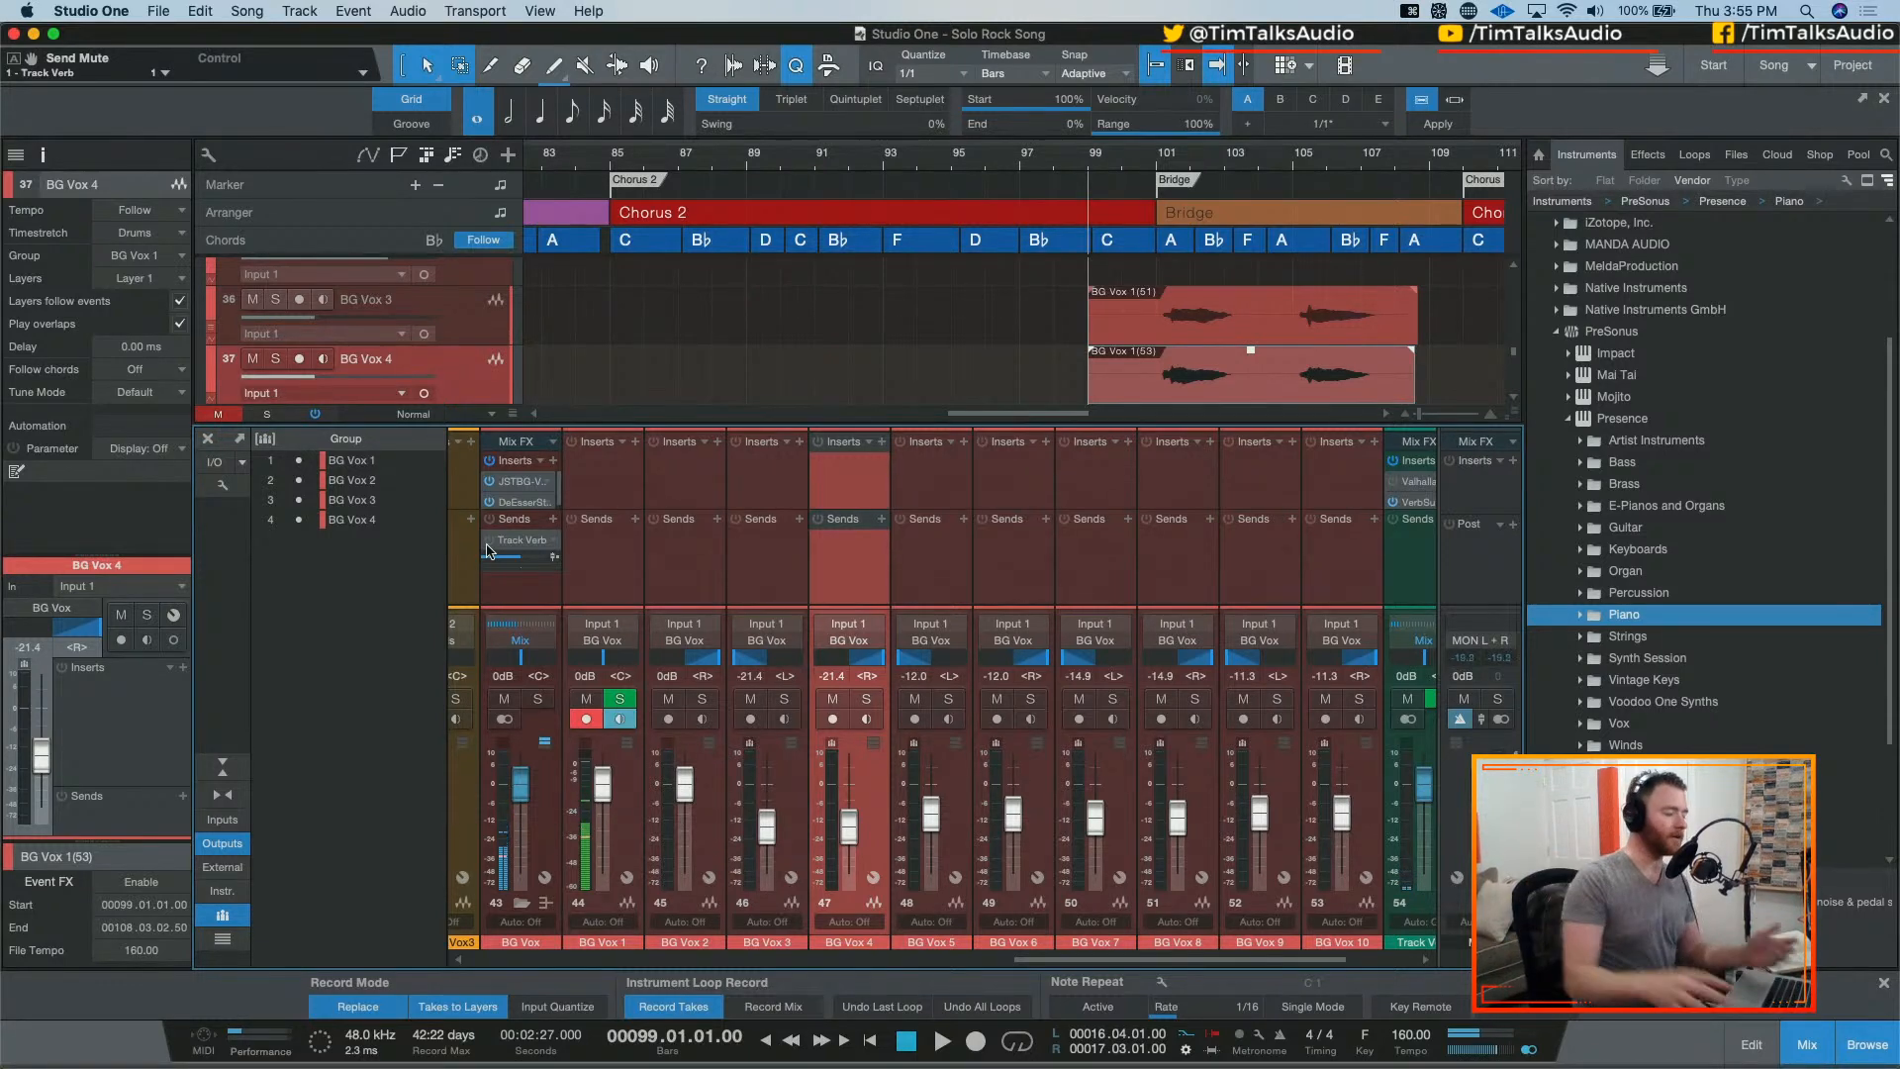
click(553, 519)
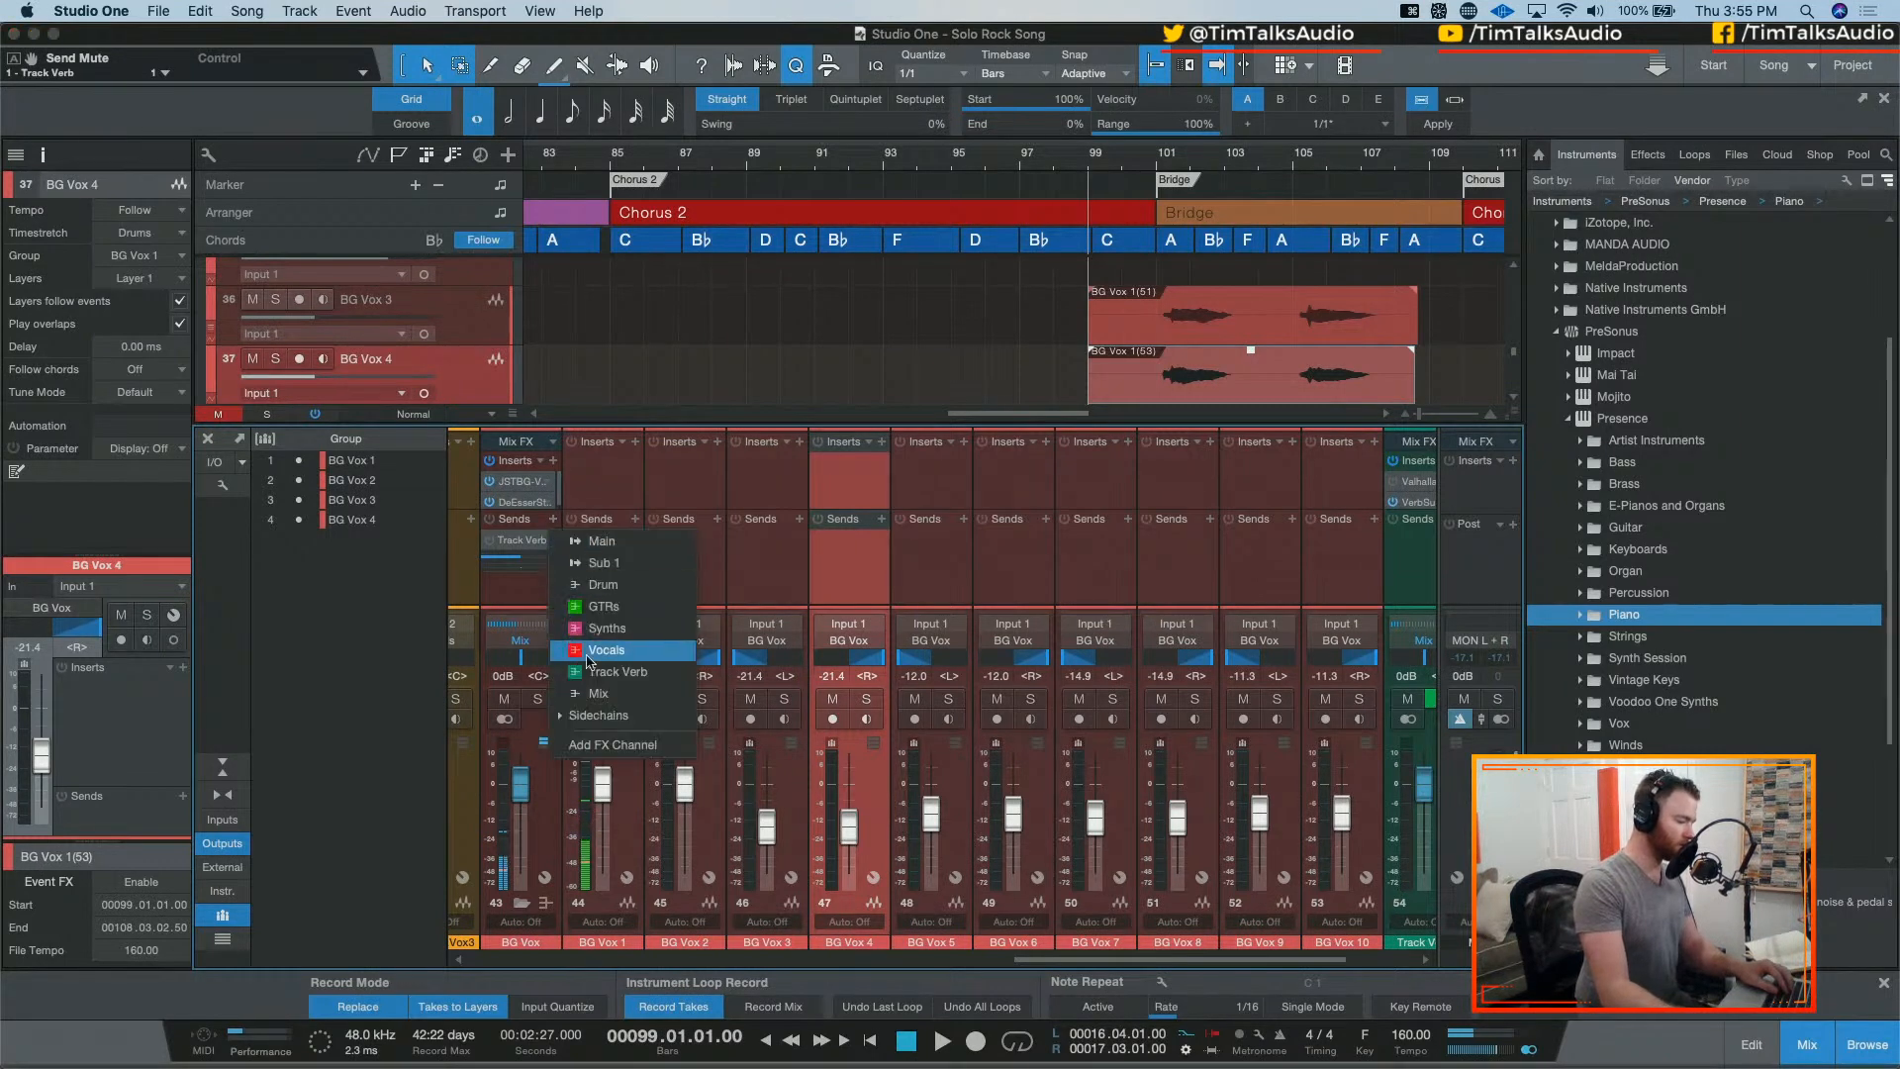
click(616, 742)
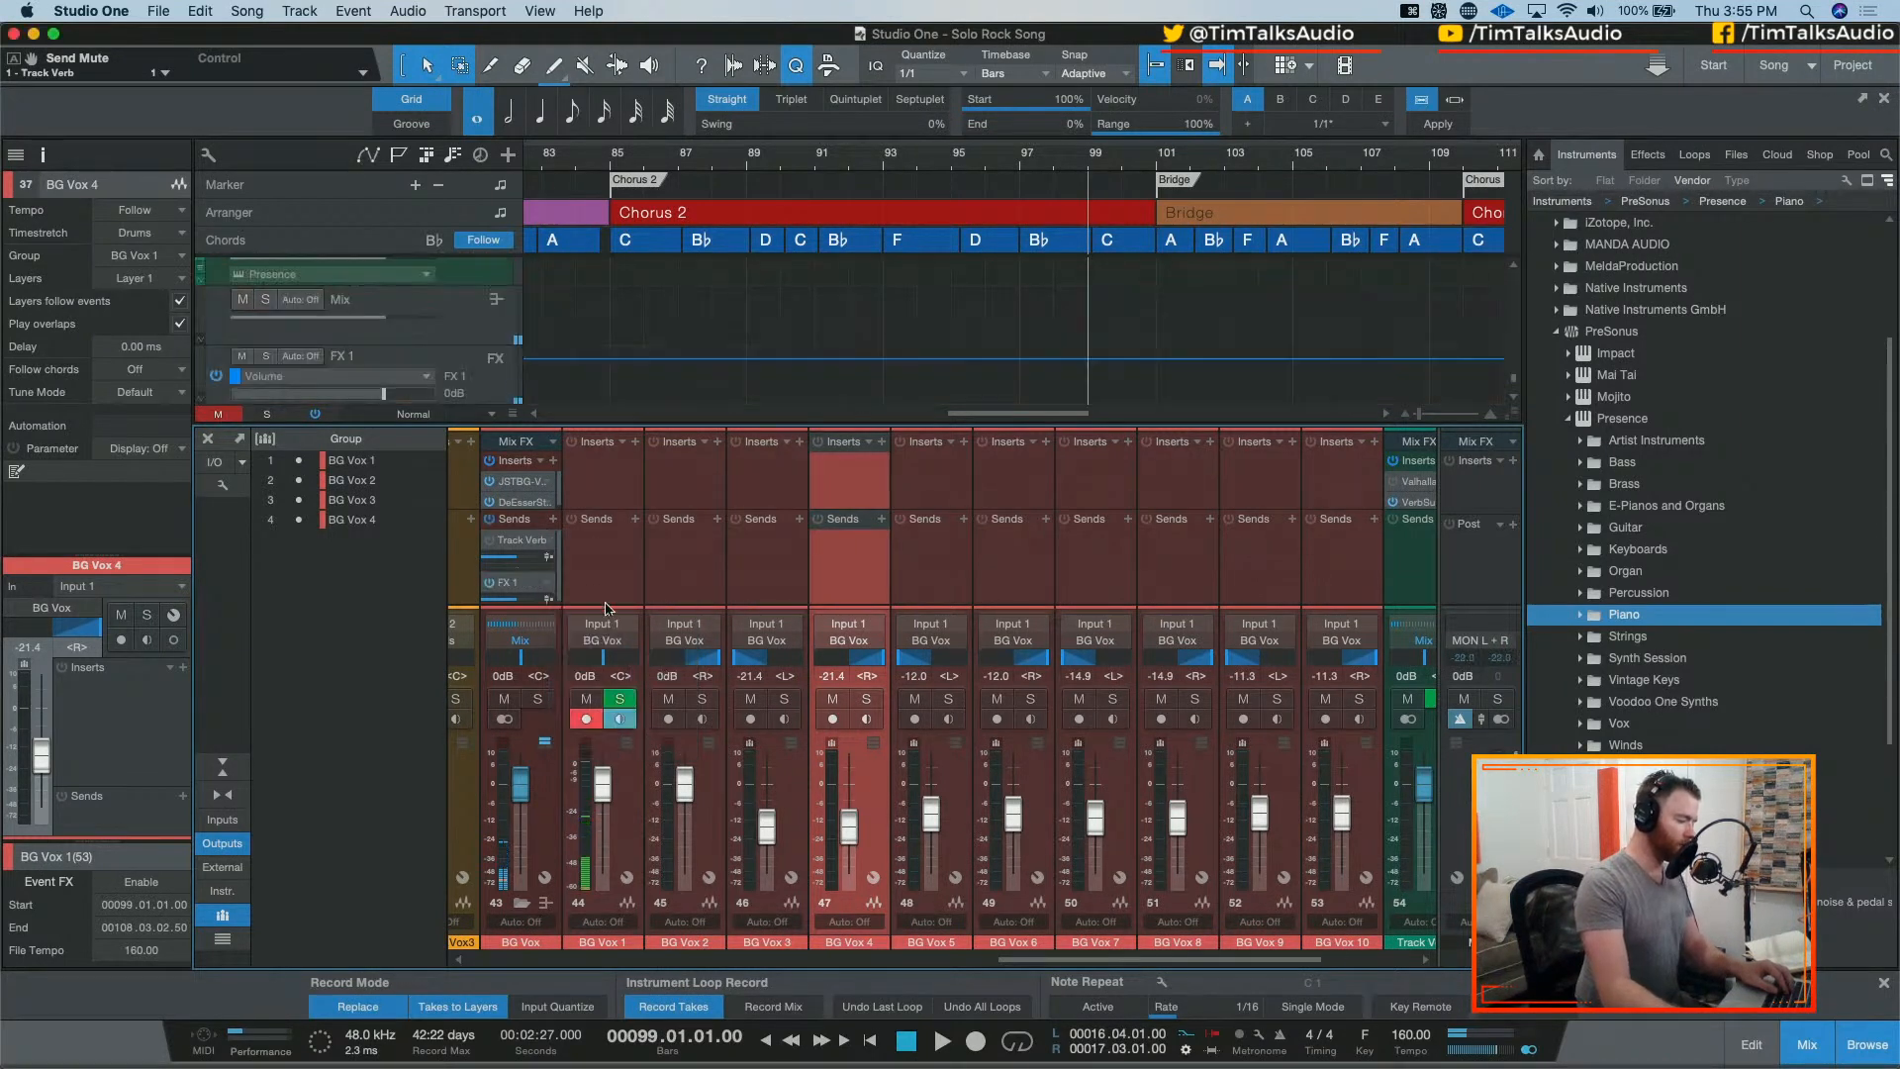
scroll(1197, 950, right, 3)
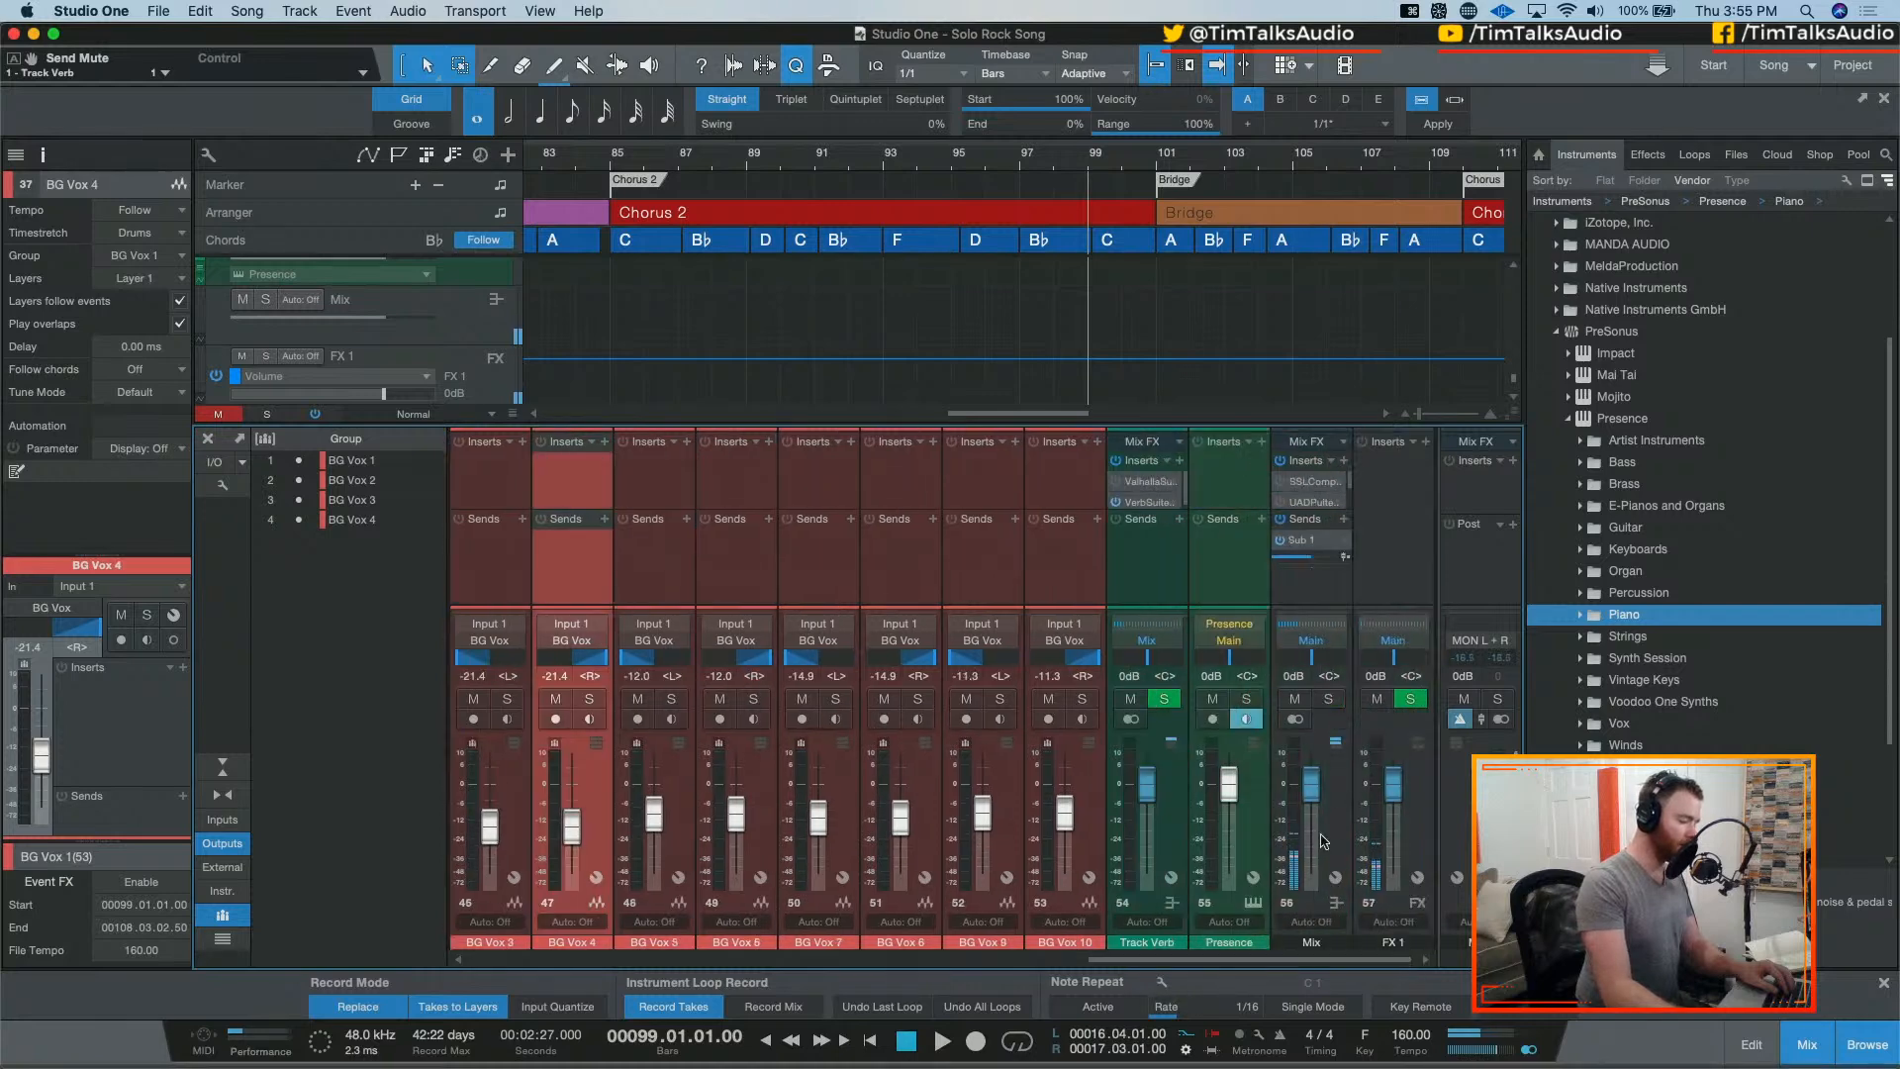
double_click(1393, 941)
text(HALL)
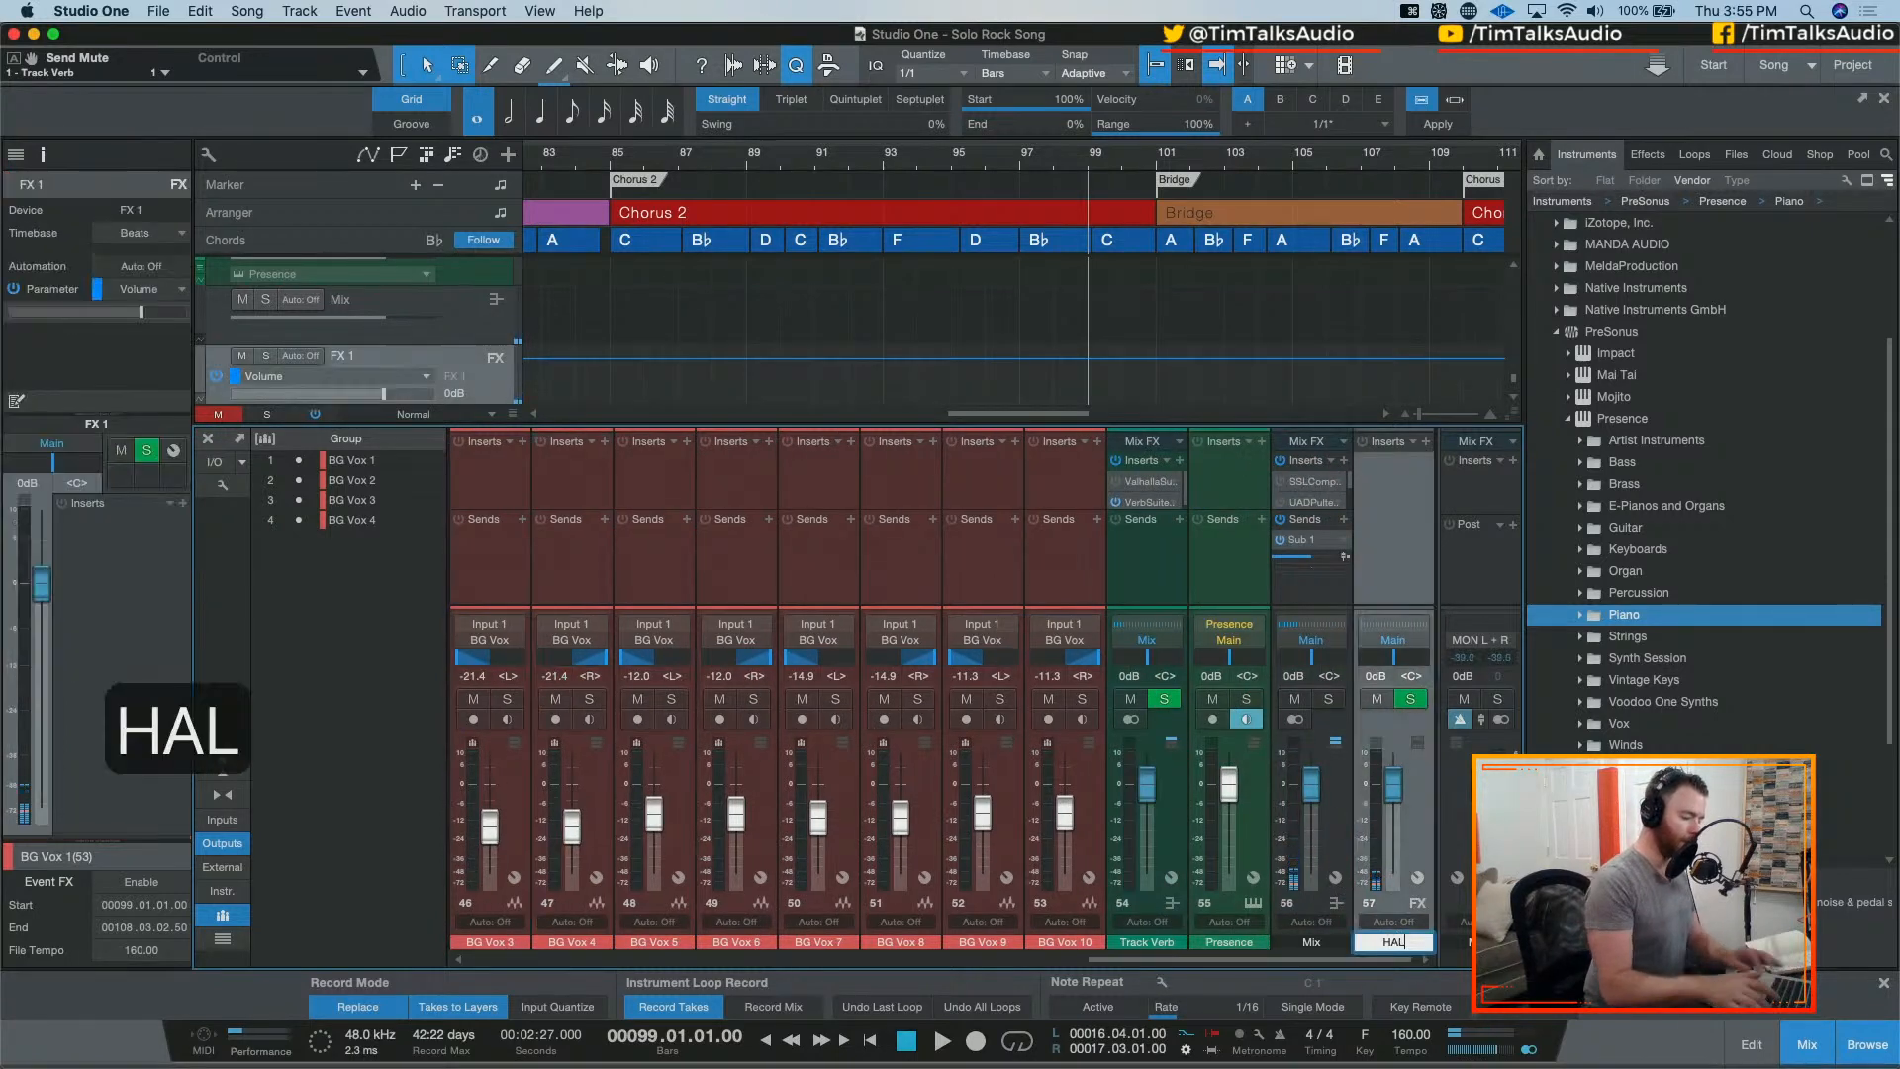
key(Return)
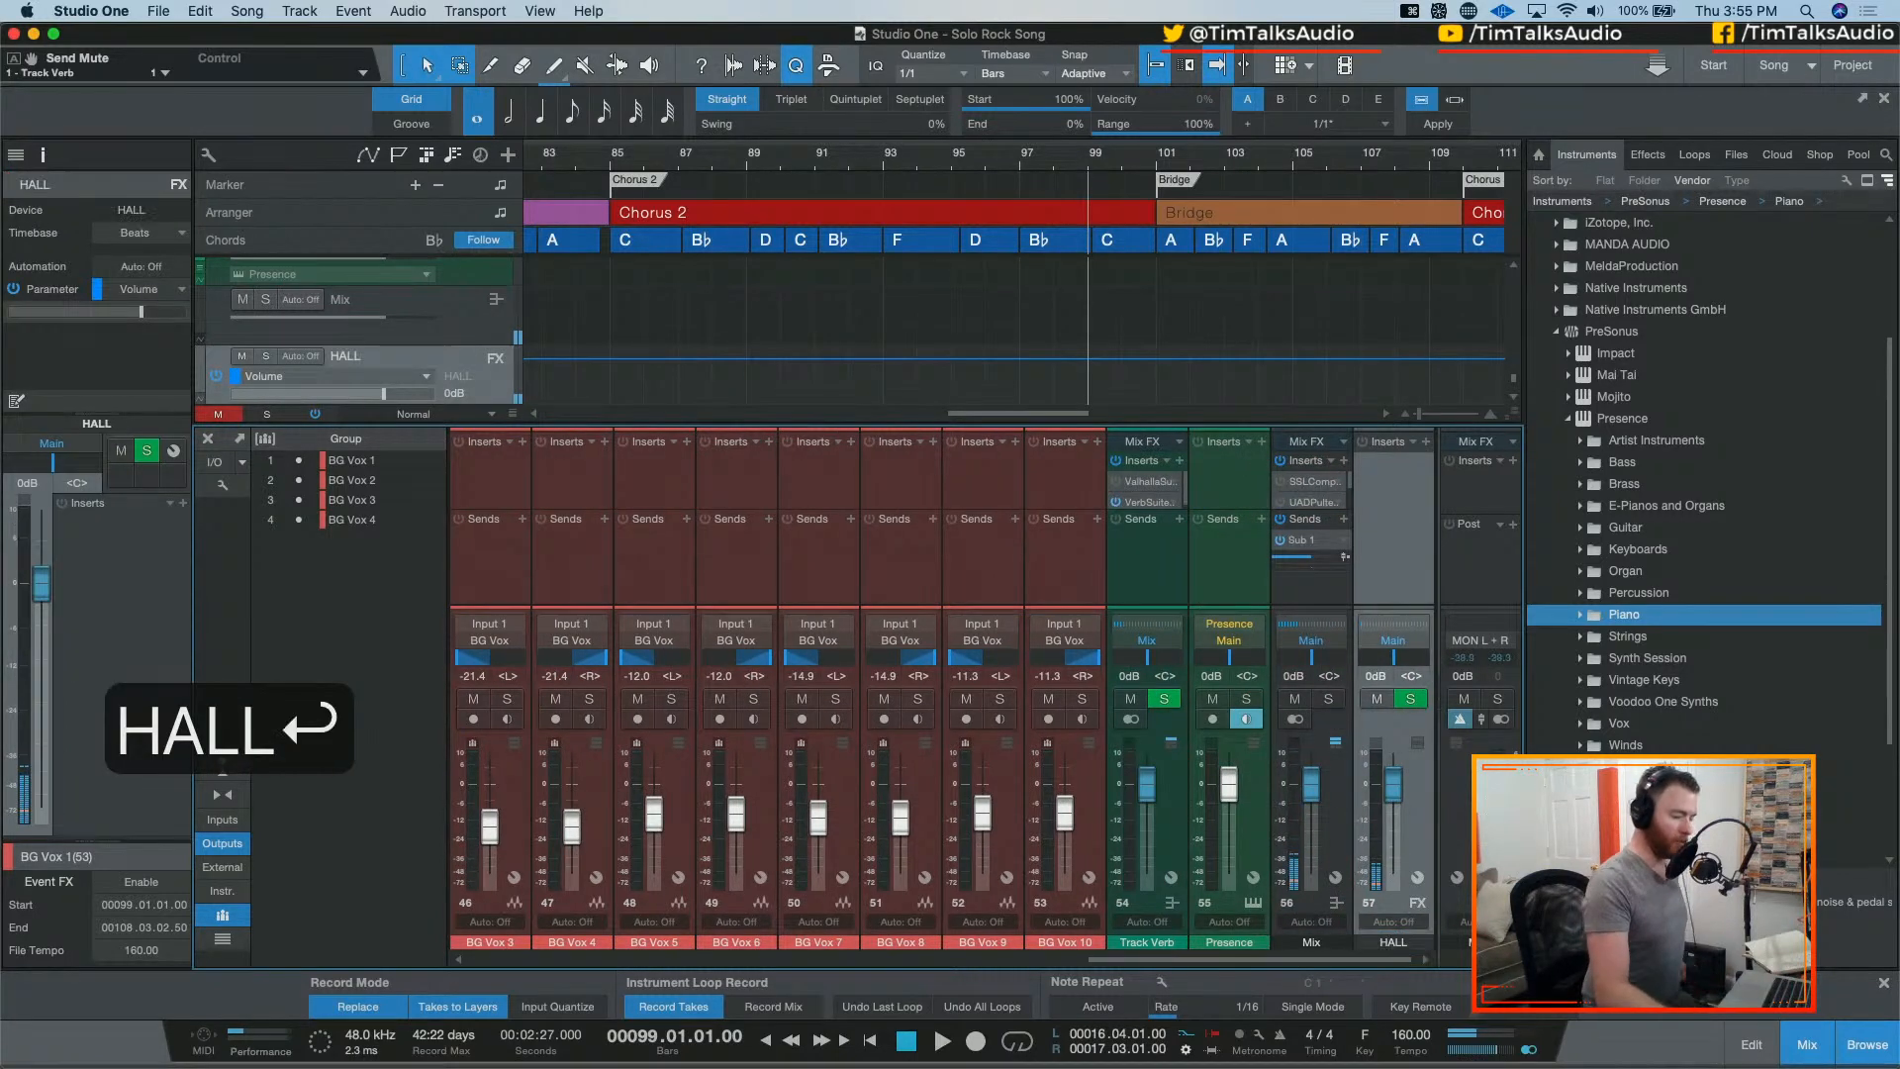
Step: Insert Room Reverb on the HALL channel, load its Recital Hall preset and close the plug-in window
click(1427, 442)
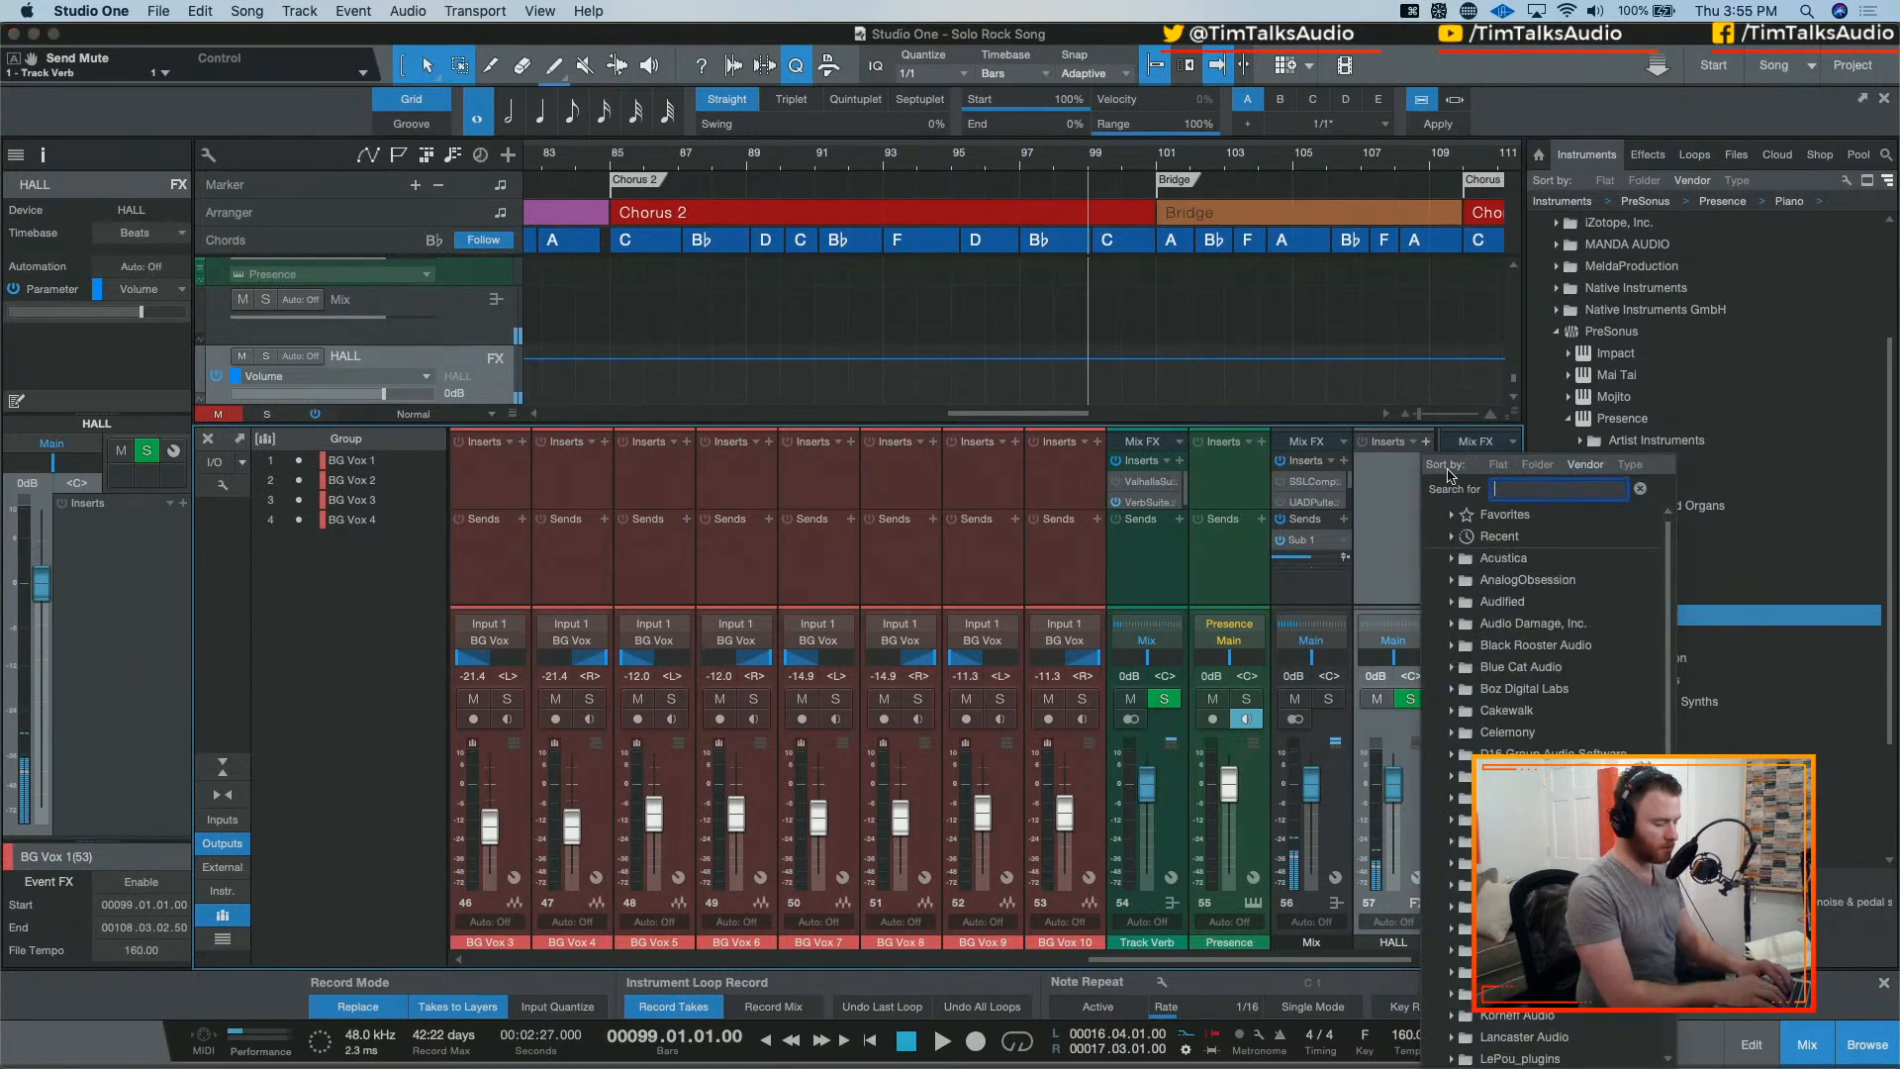
text(re)
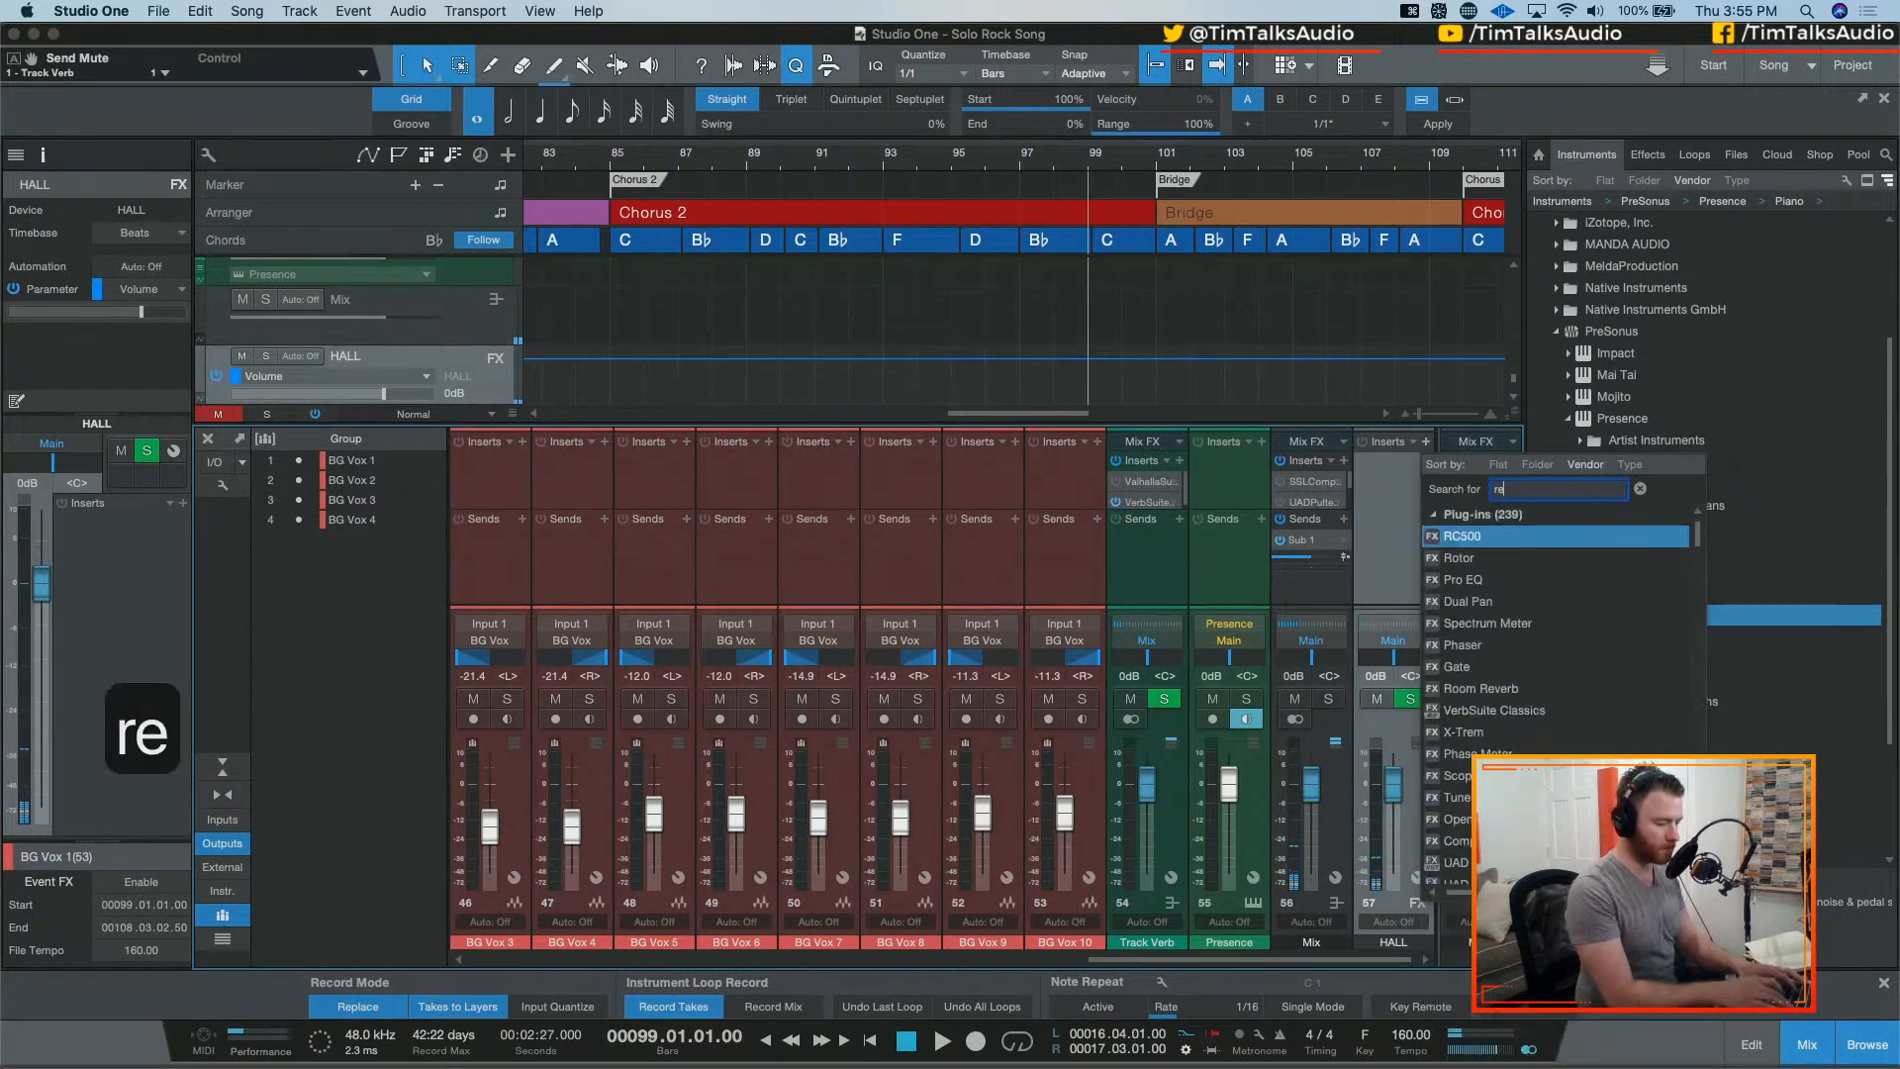
key(BackSpace)
text(oom)
key(Return)
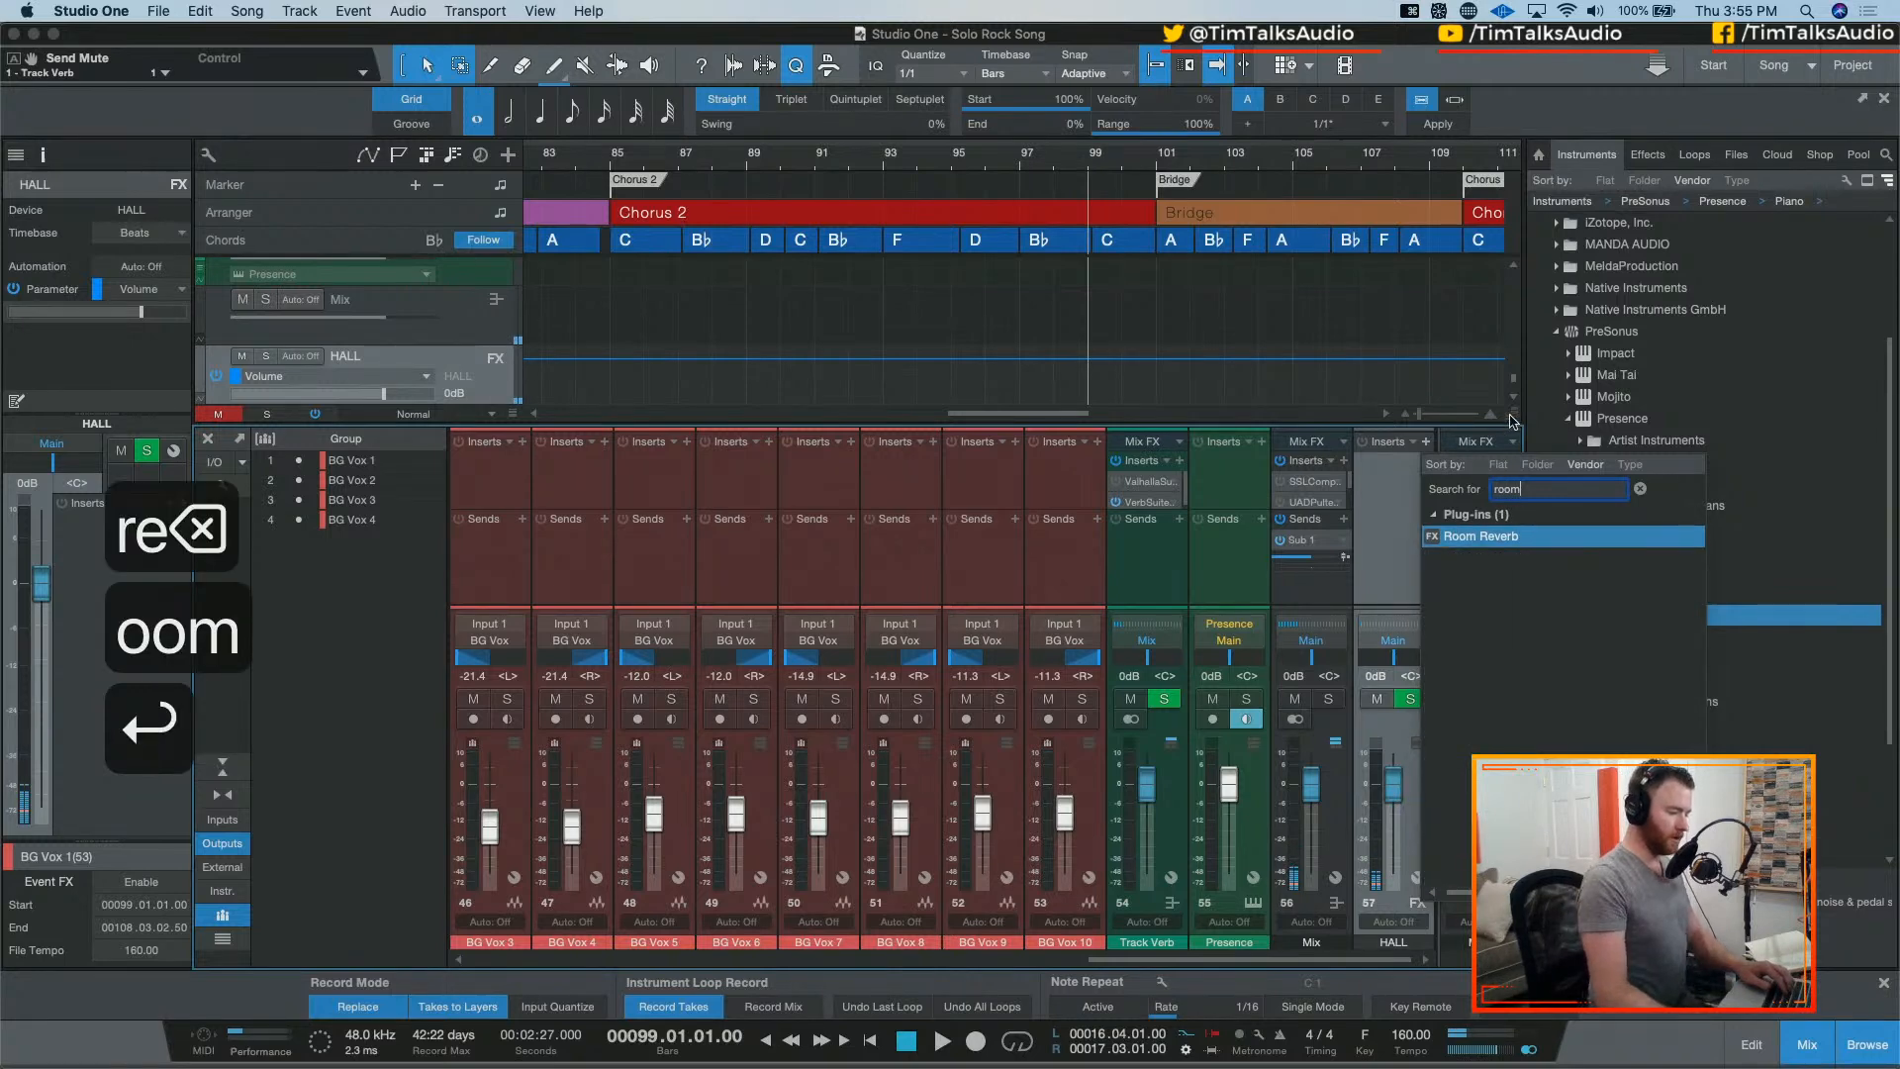
click(940, 177)
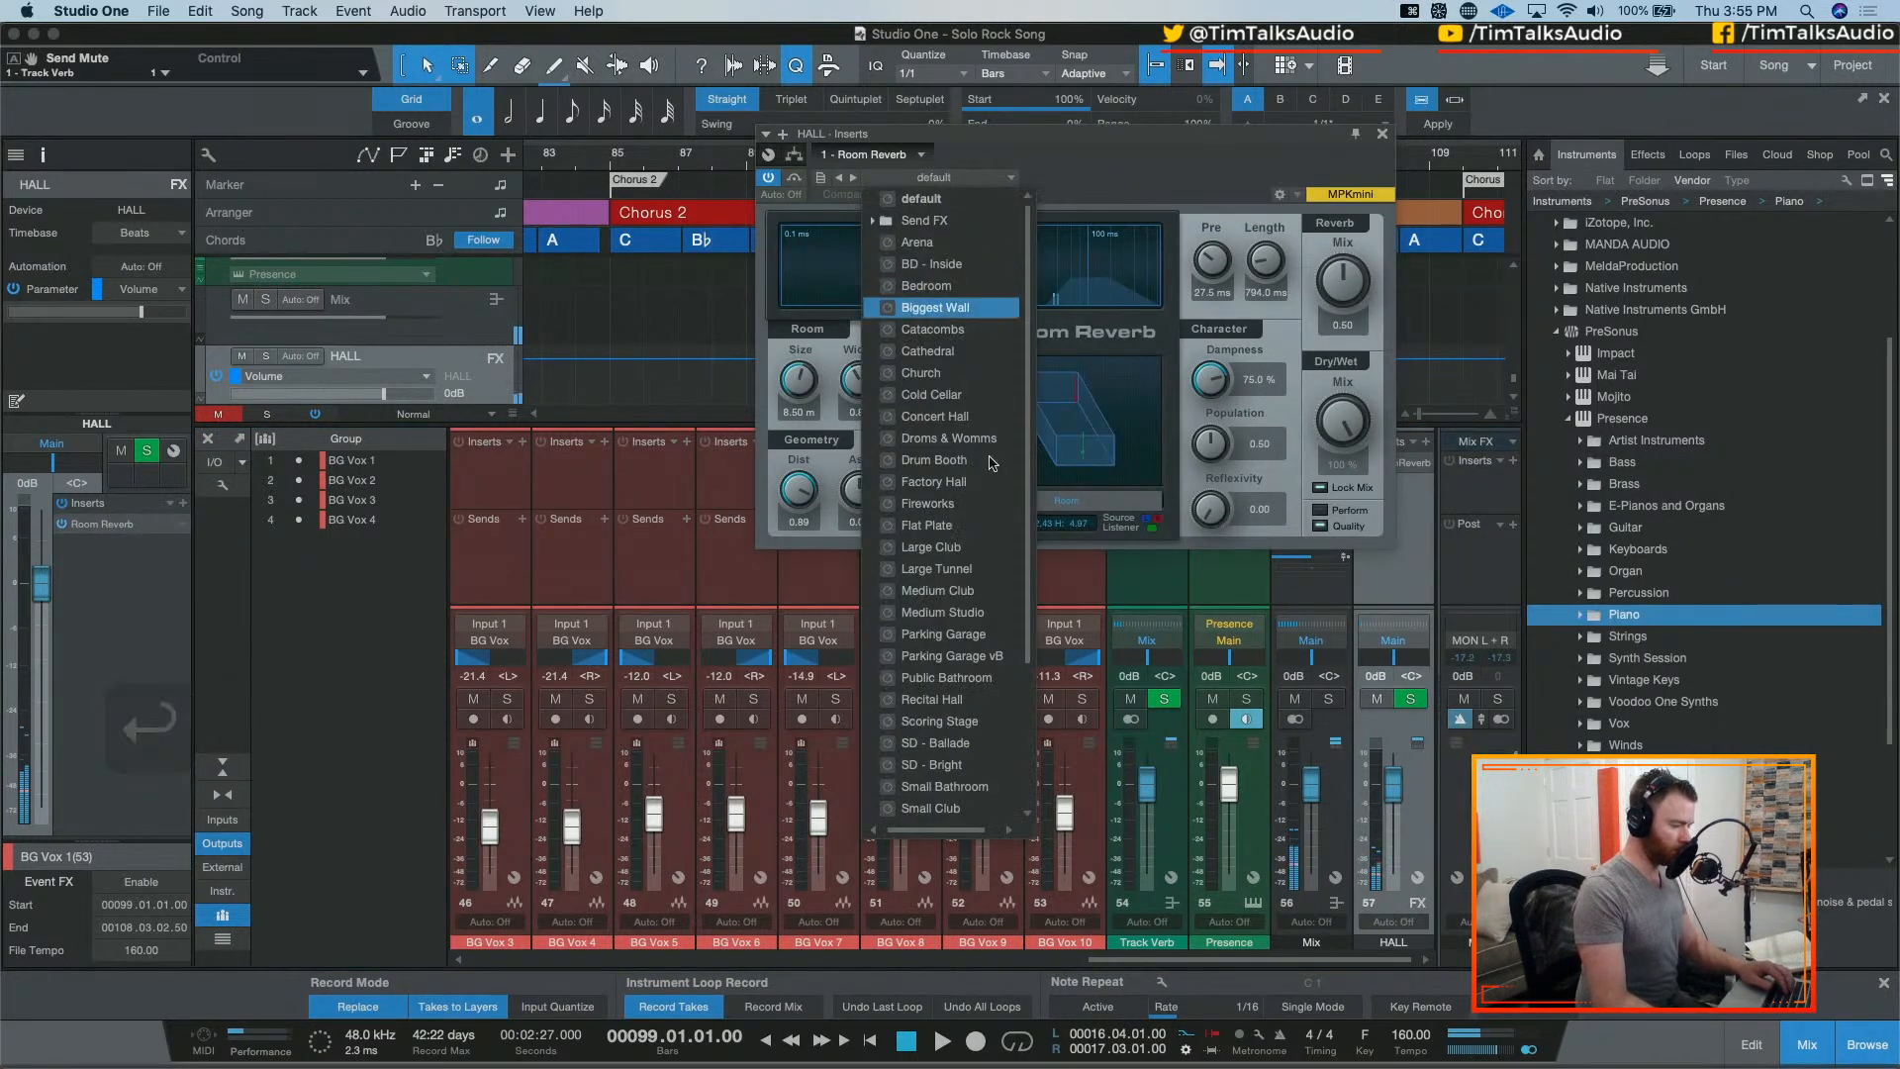
click(969, 704)
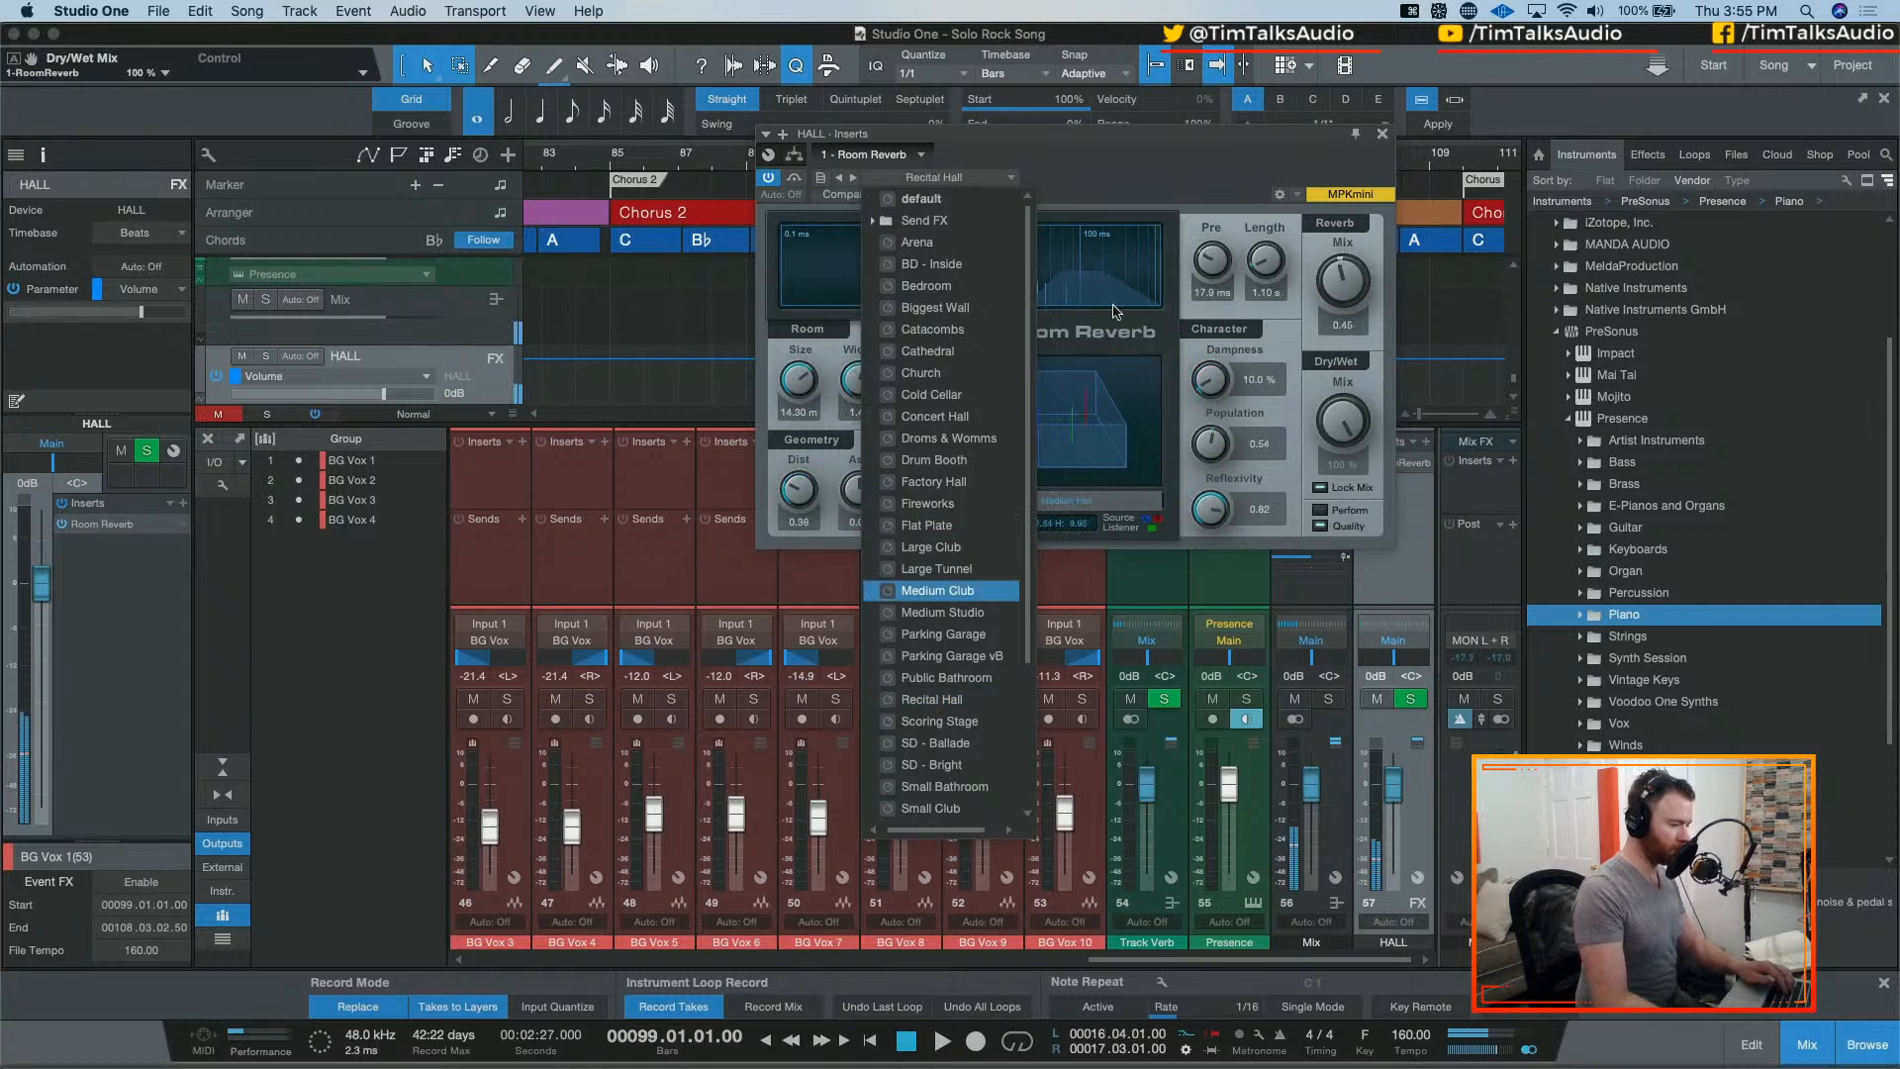
click(1381, 135)
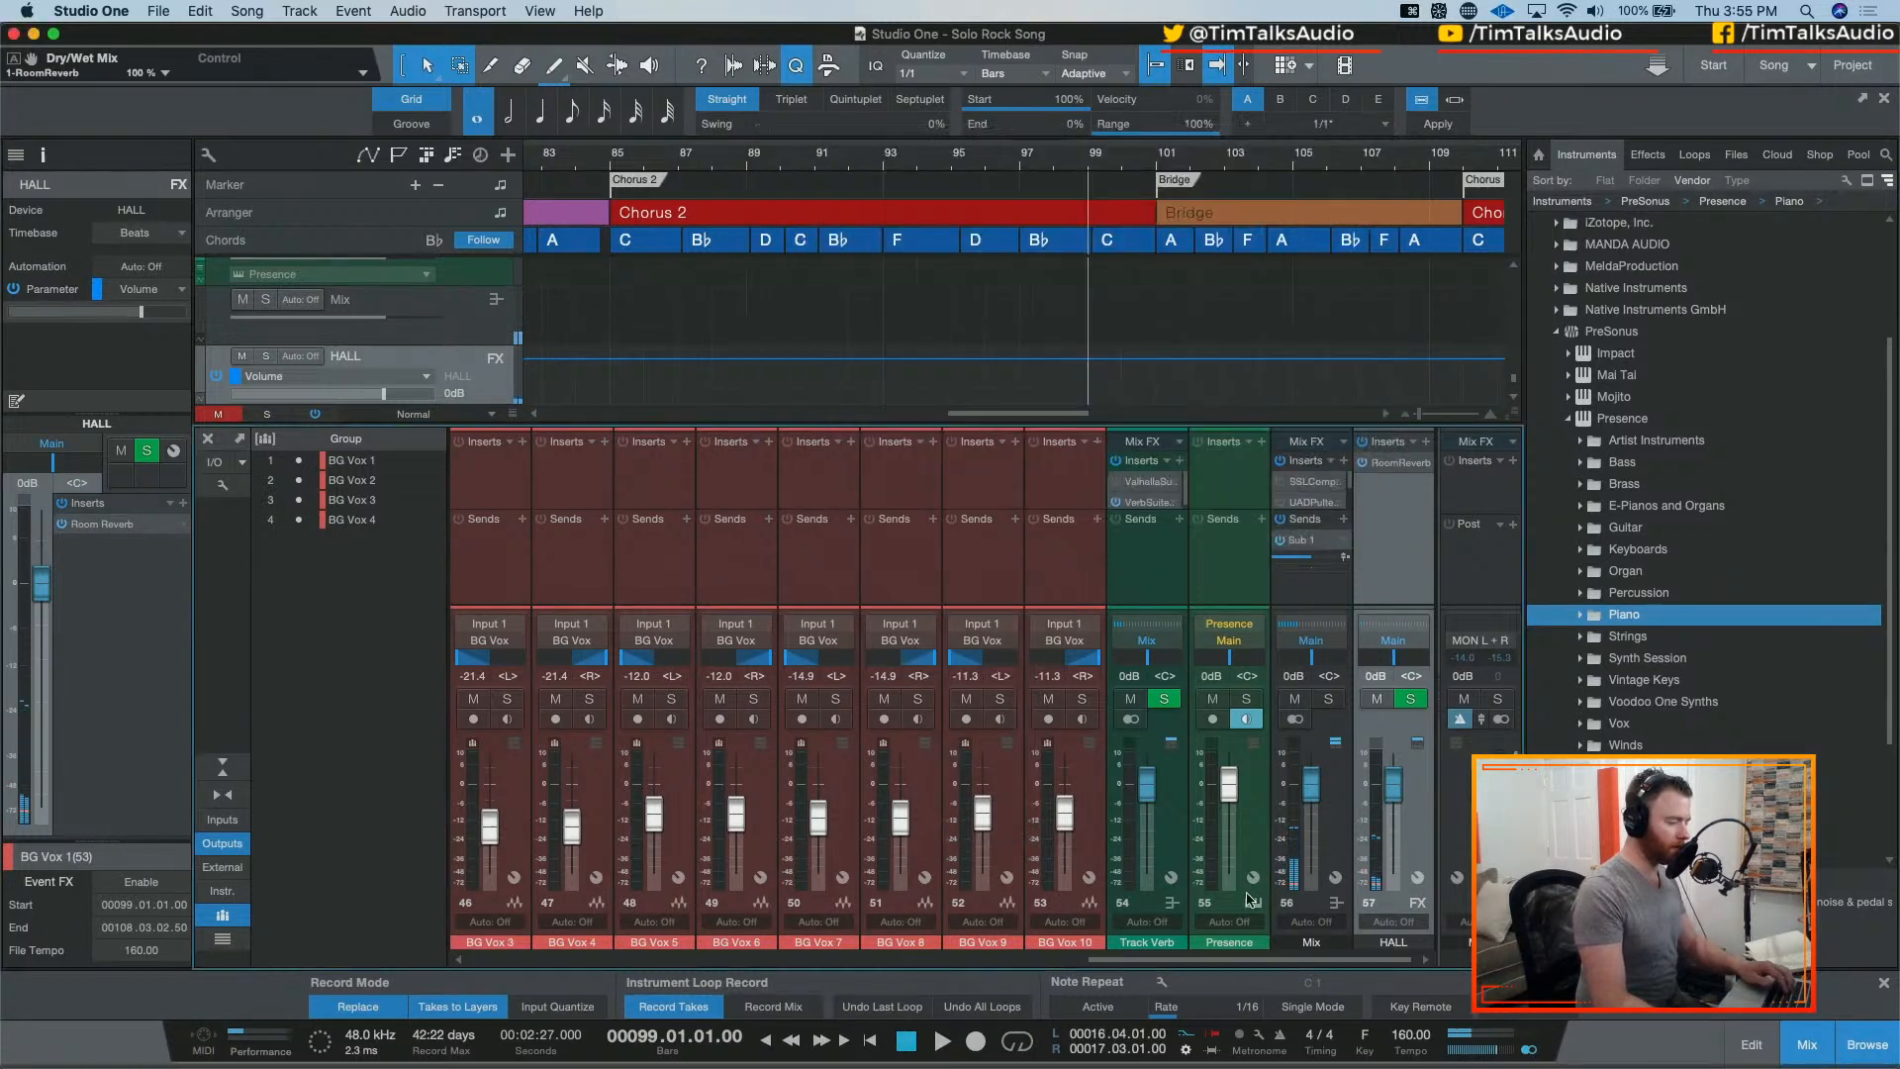
Step: Solo the BG Vox bus and play back the backing vocals from the Bridge
drag(1306, 961, 1133, 972)
scroll(1153, 818, right, 5)
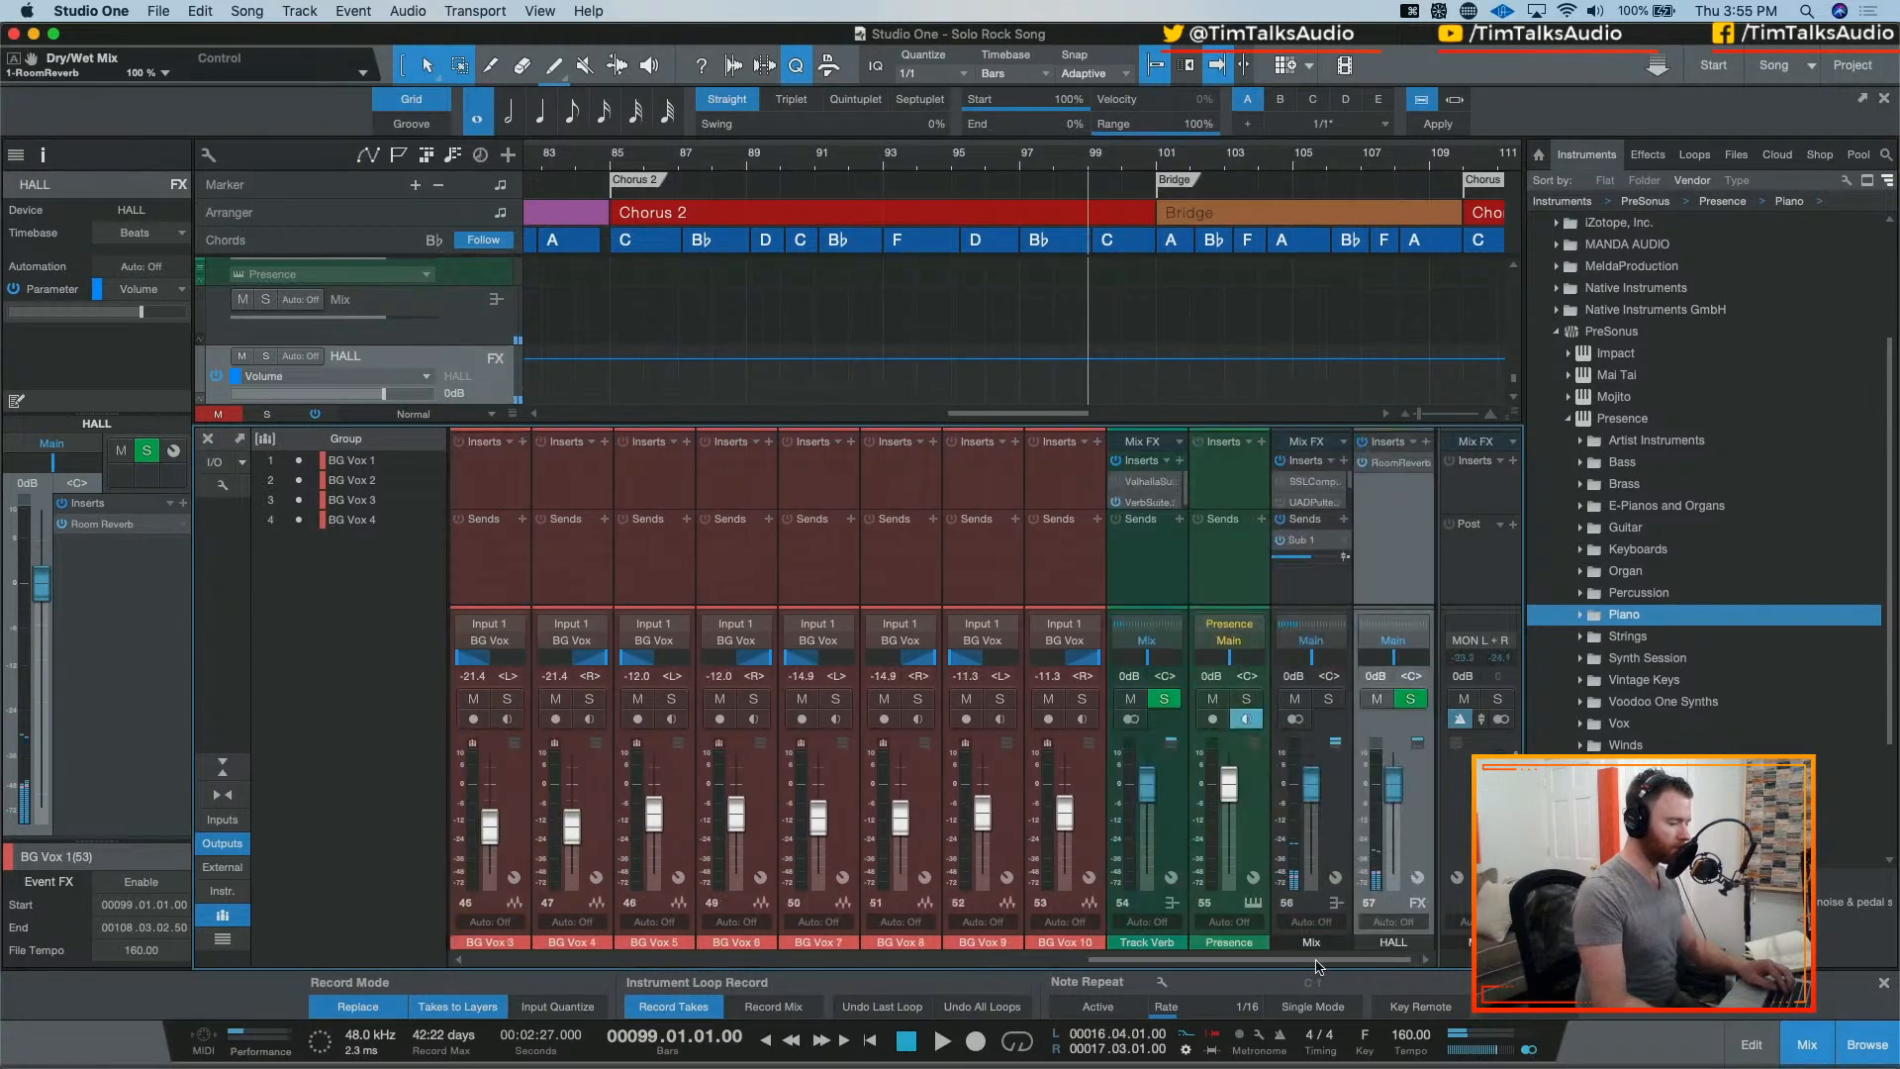
click(1046, 959)
click(1198, 153)
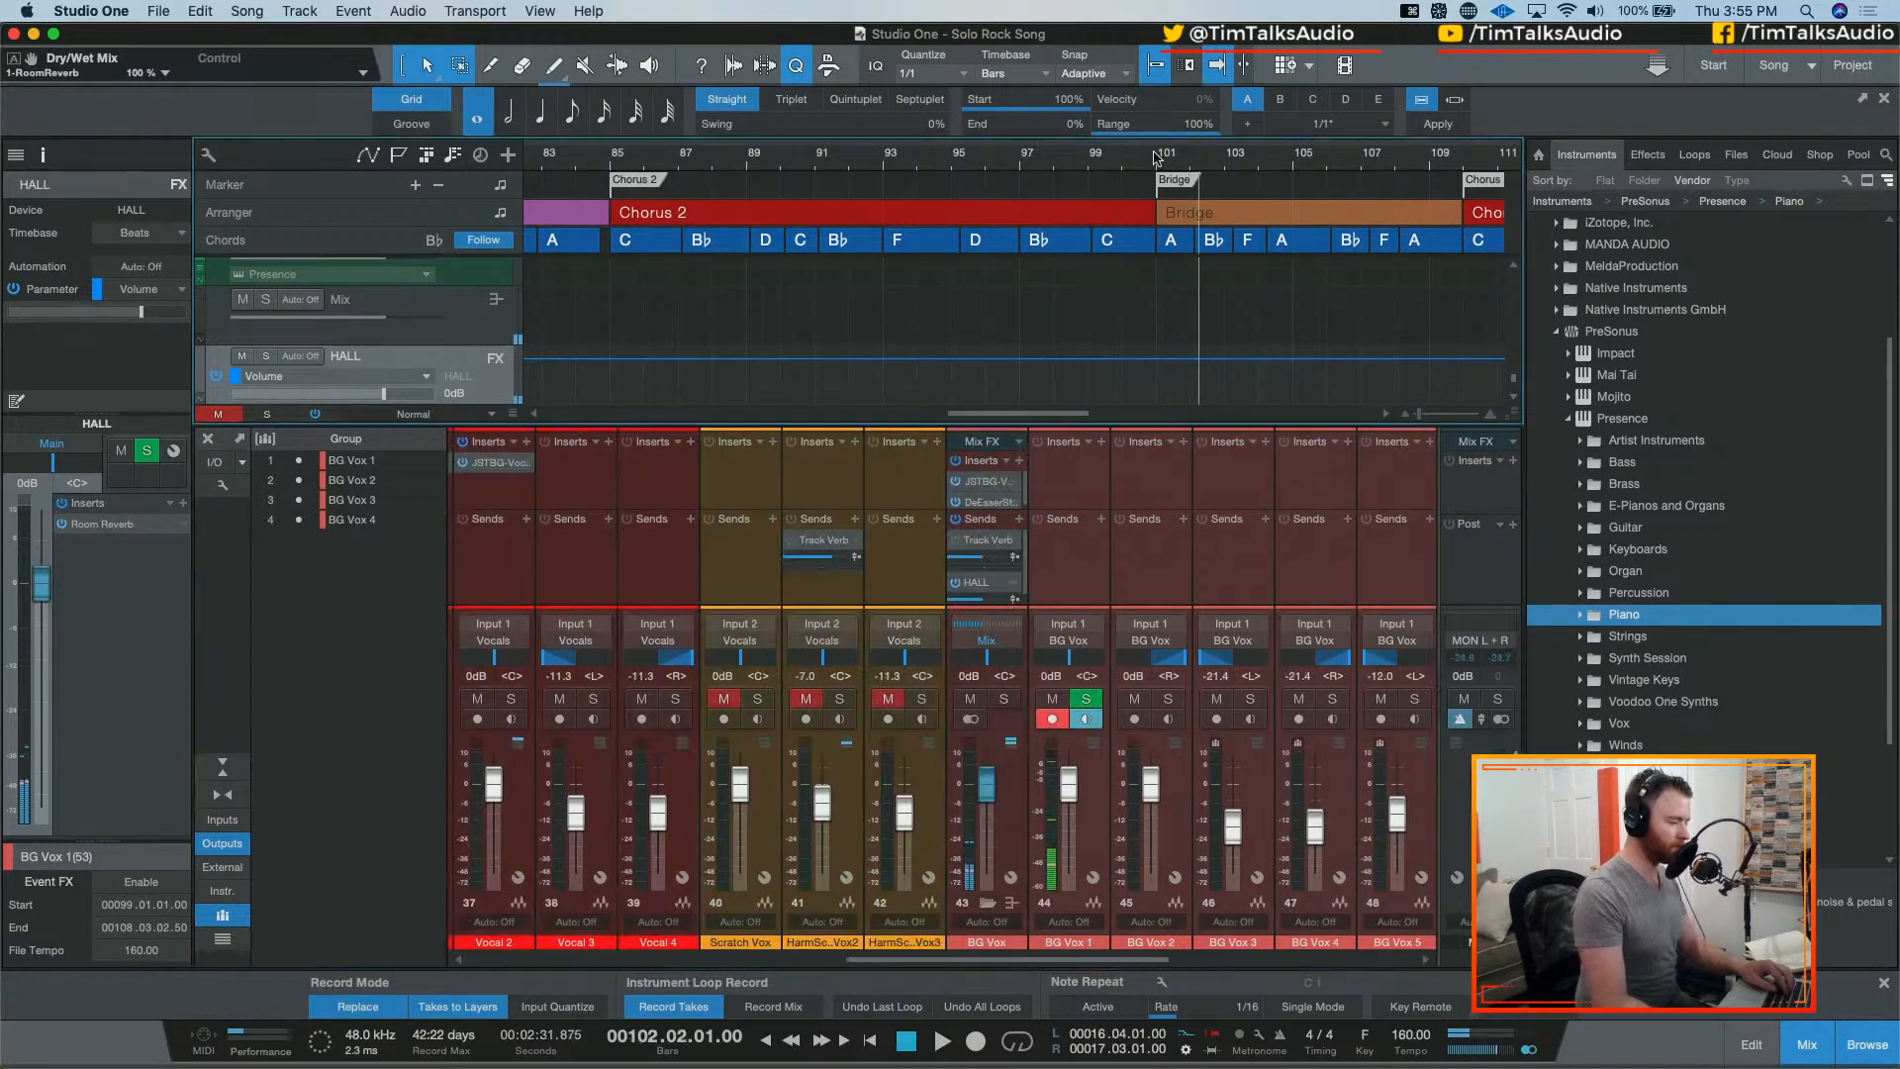
click(1006, 699)
key(space)
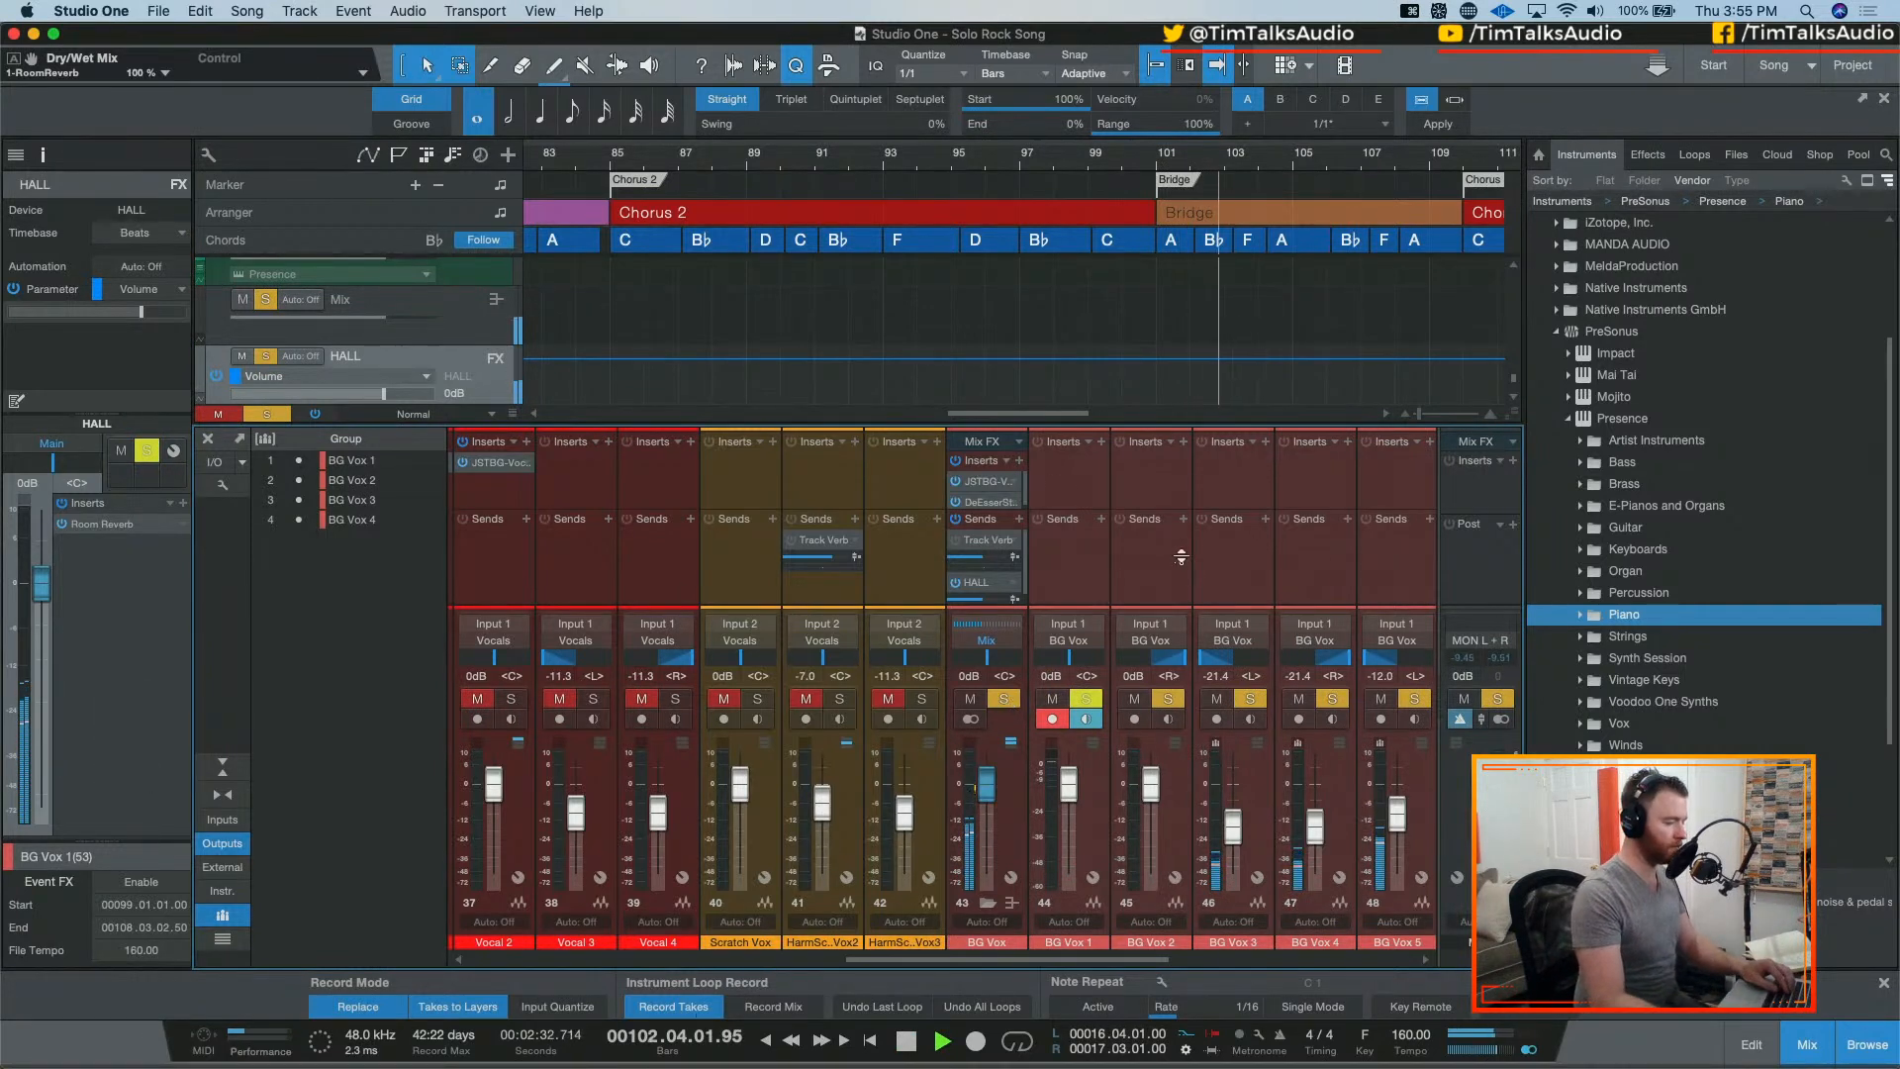
key(space)
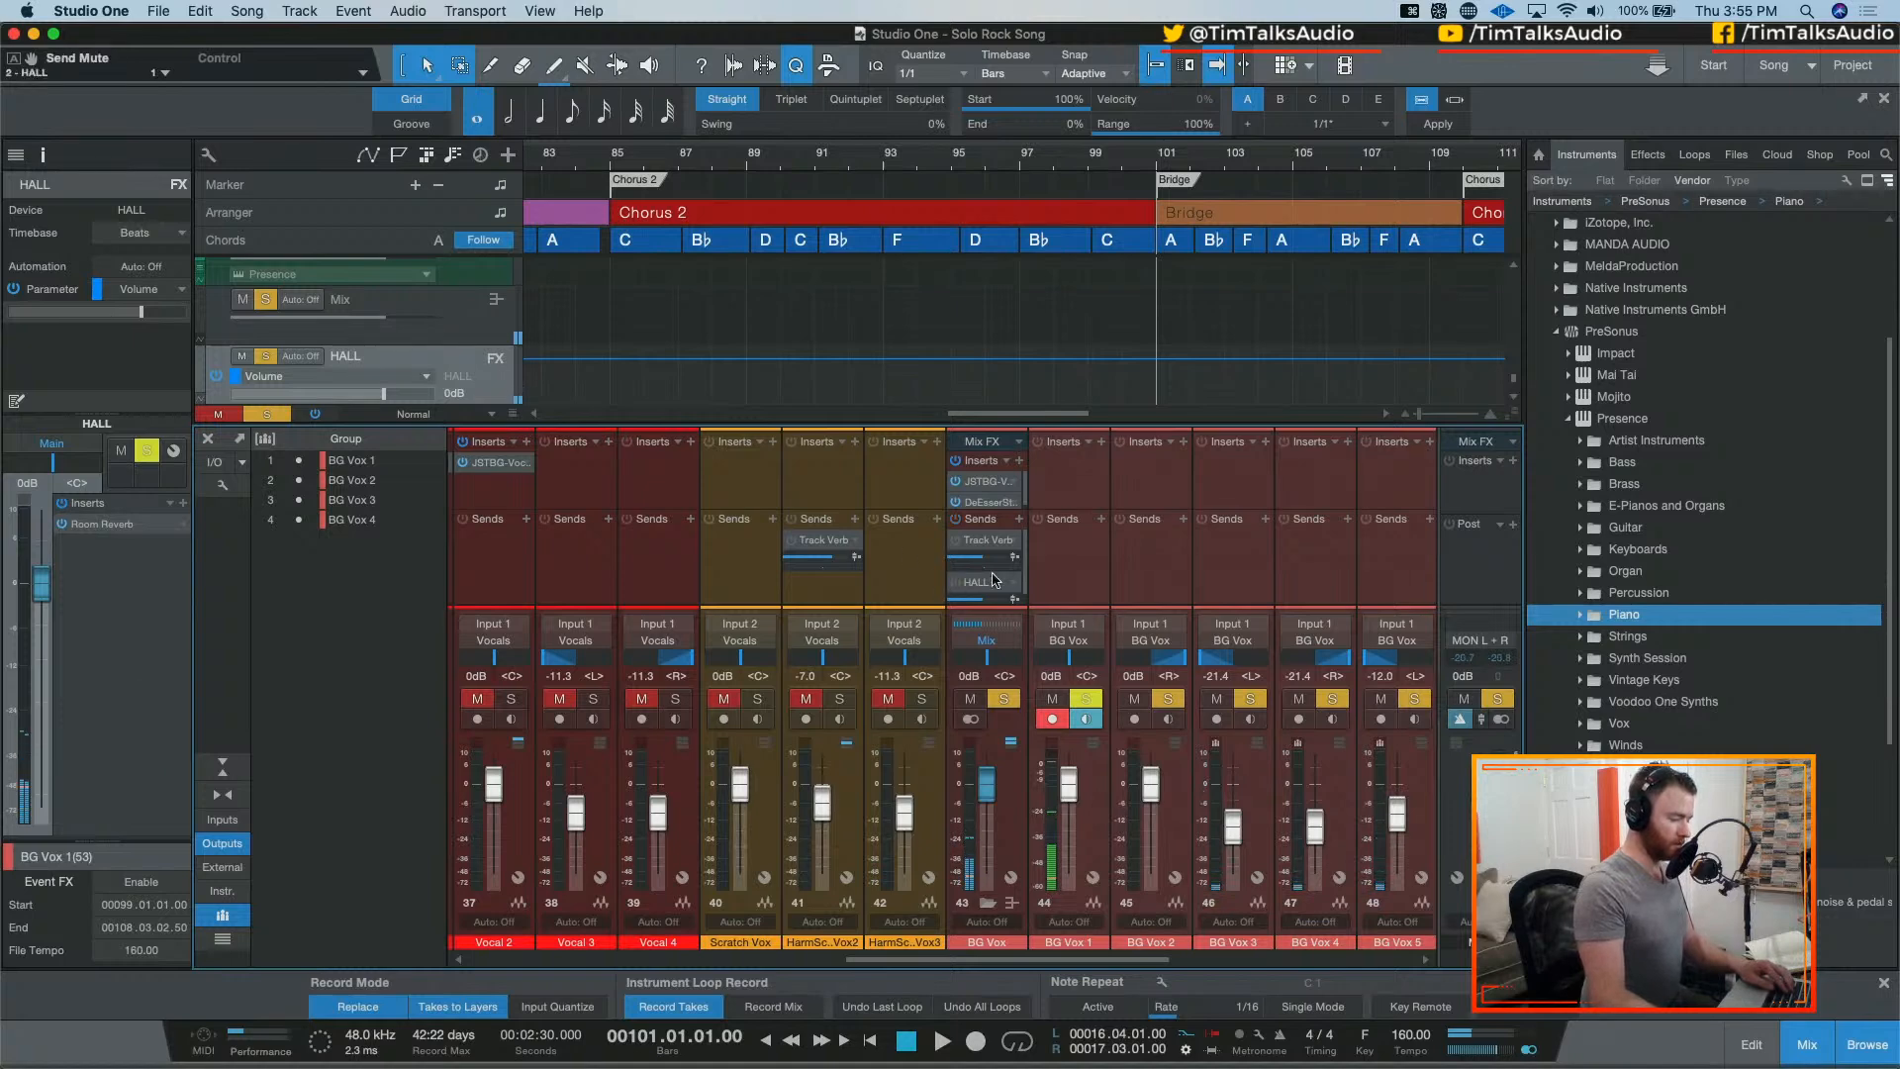
Step: Set Room Reverb on the HALL channel to a length of 2.90 s and a reverb mix of 0.58, and close it
scroll(1398, 554, right, 5)
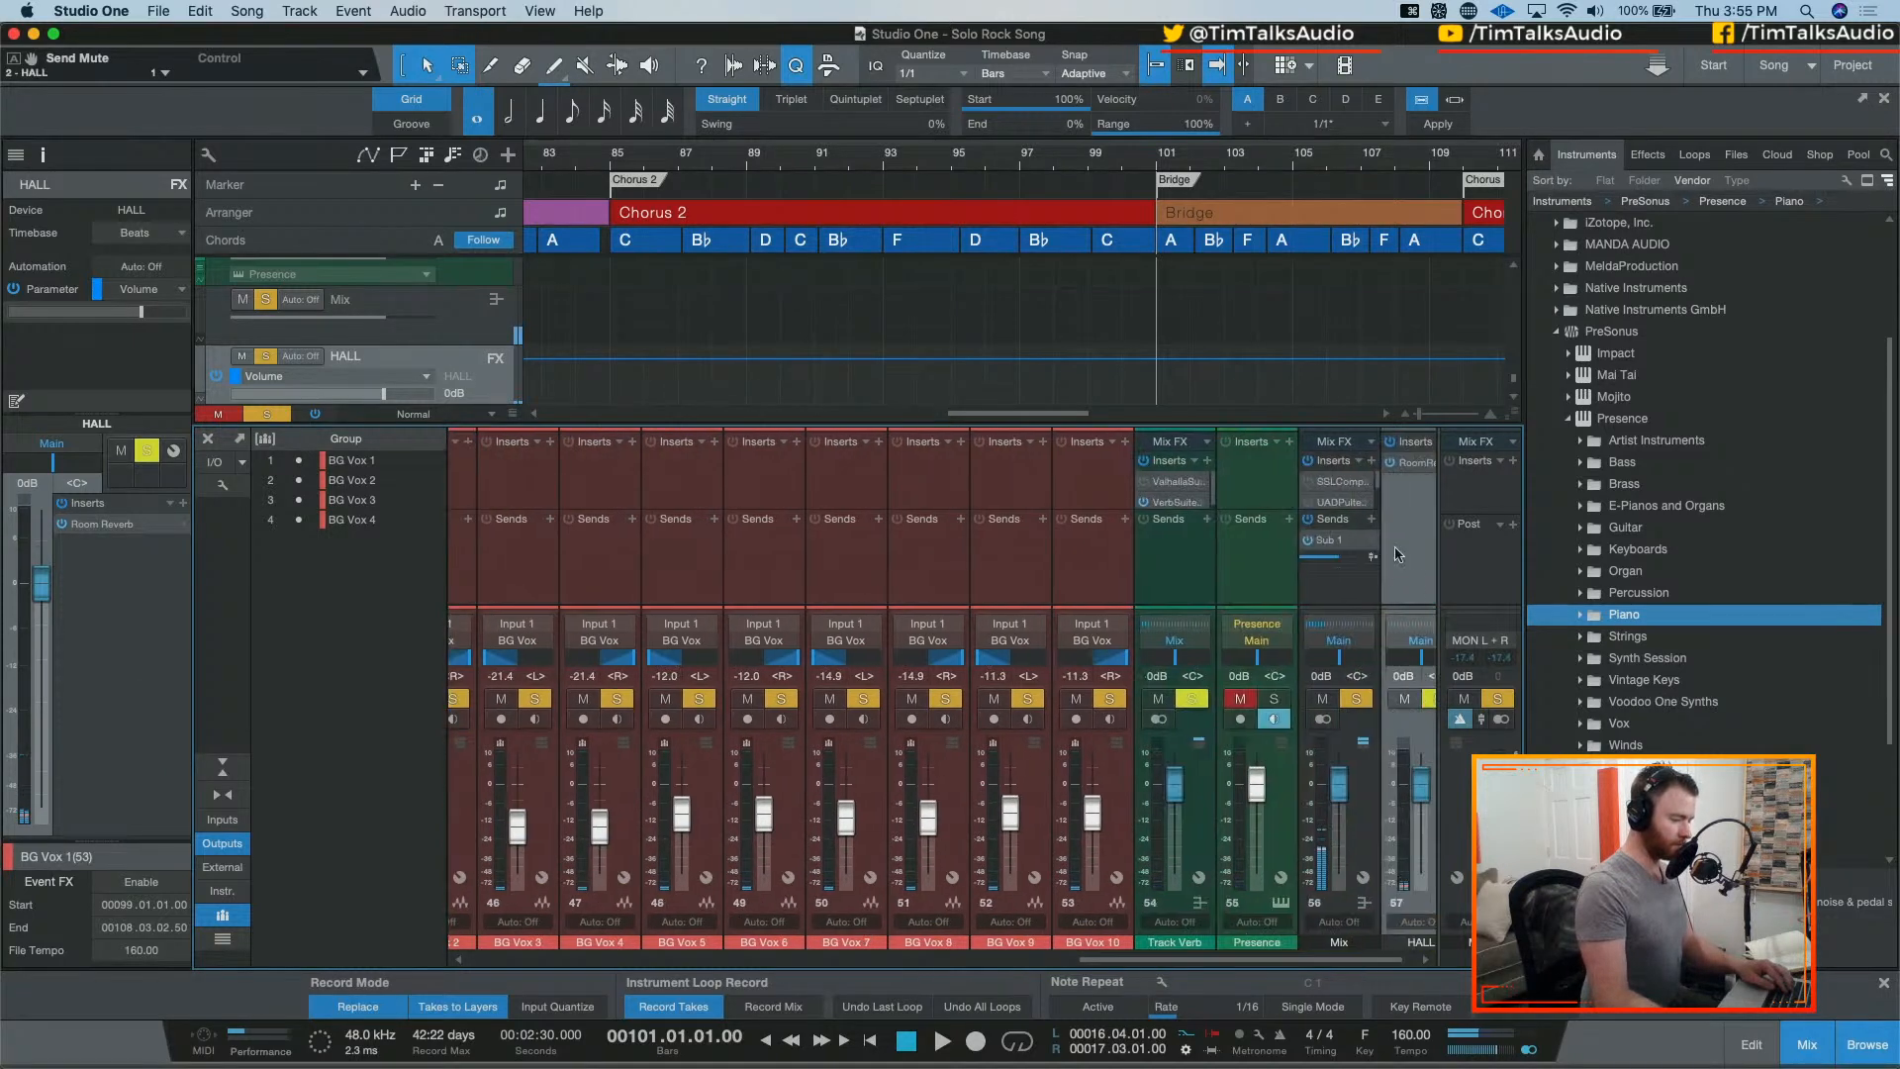
click(1414, 464)
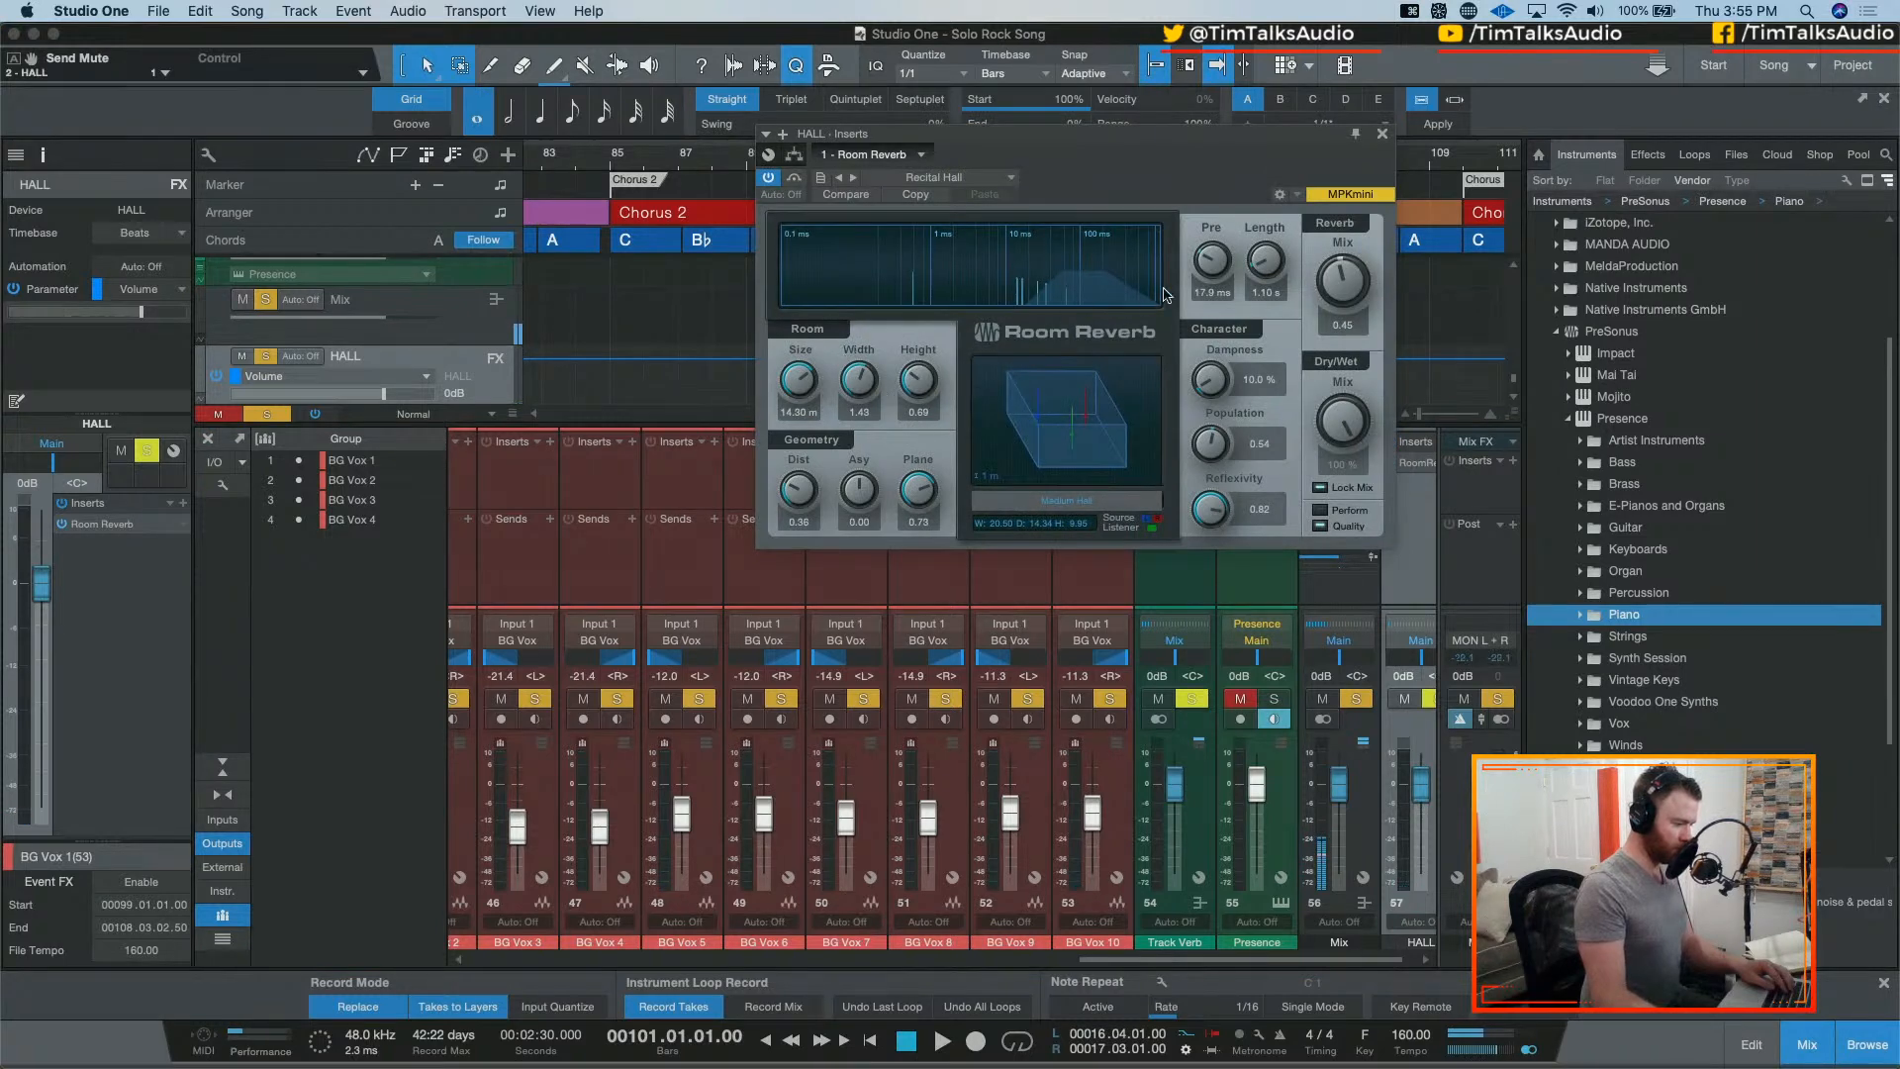
drag(1329, 323, 1252, 258)
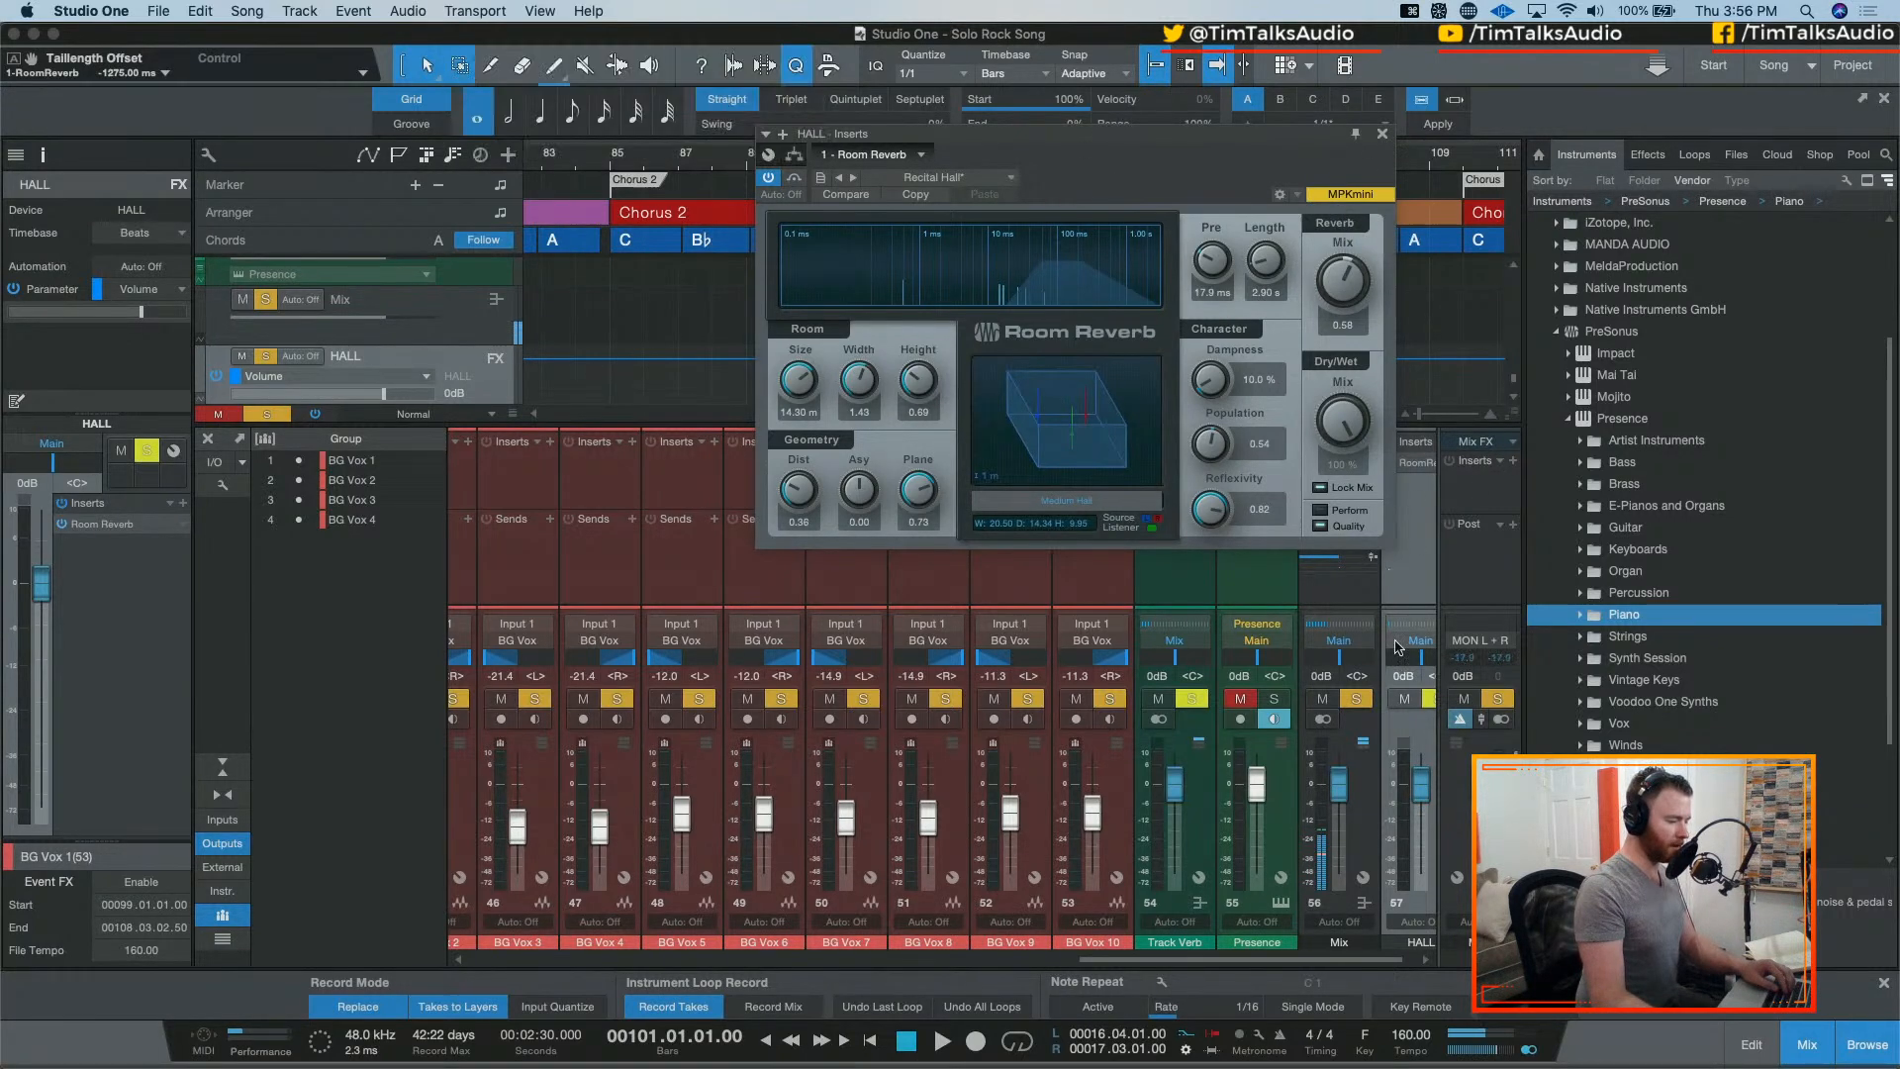
click(1382, 134)
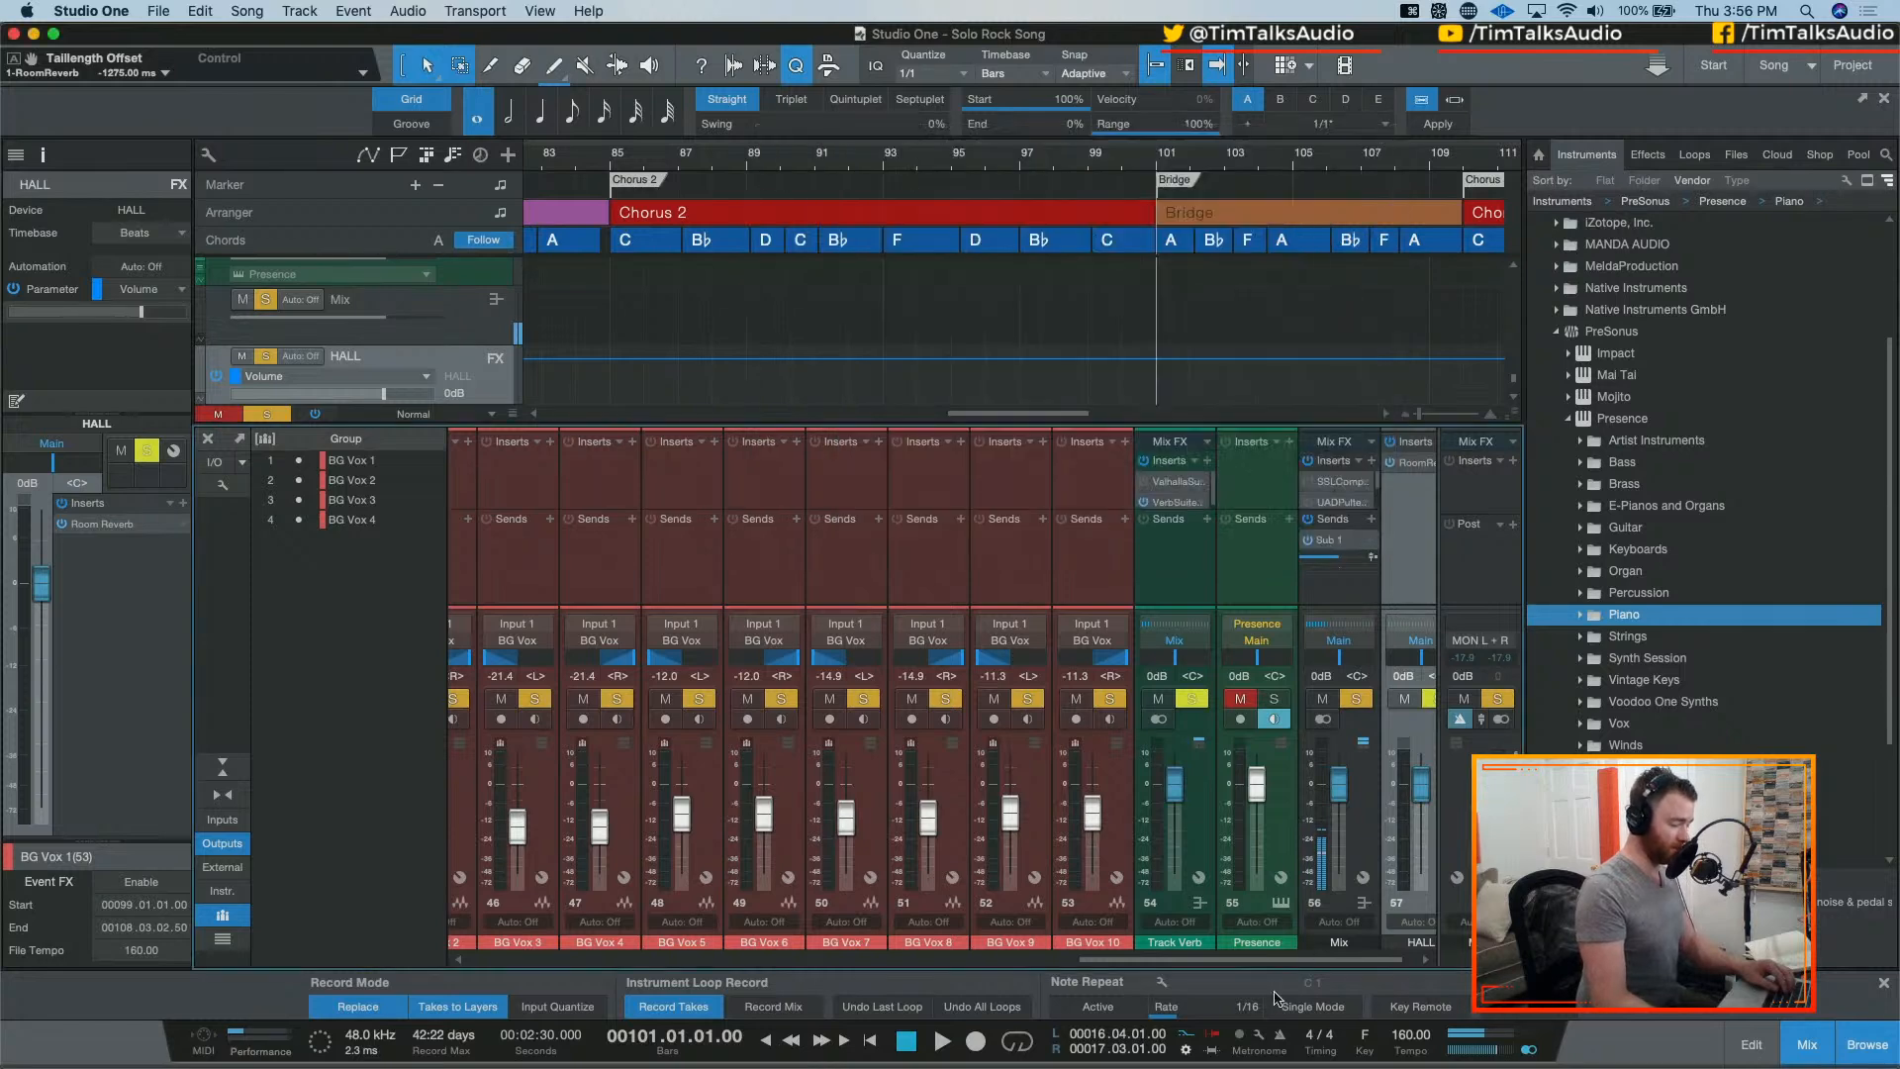
Step: Search the plug-ins for "verb" and insert VerbSuite Classics on the HALL channel after Room Reverb
drag(1265, 960, 1331, 967)
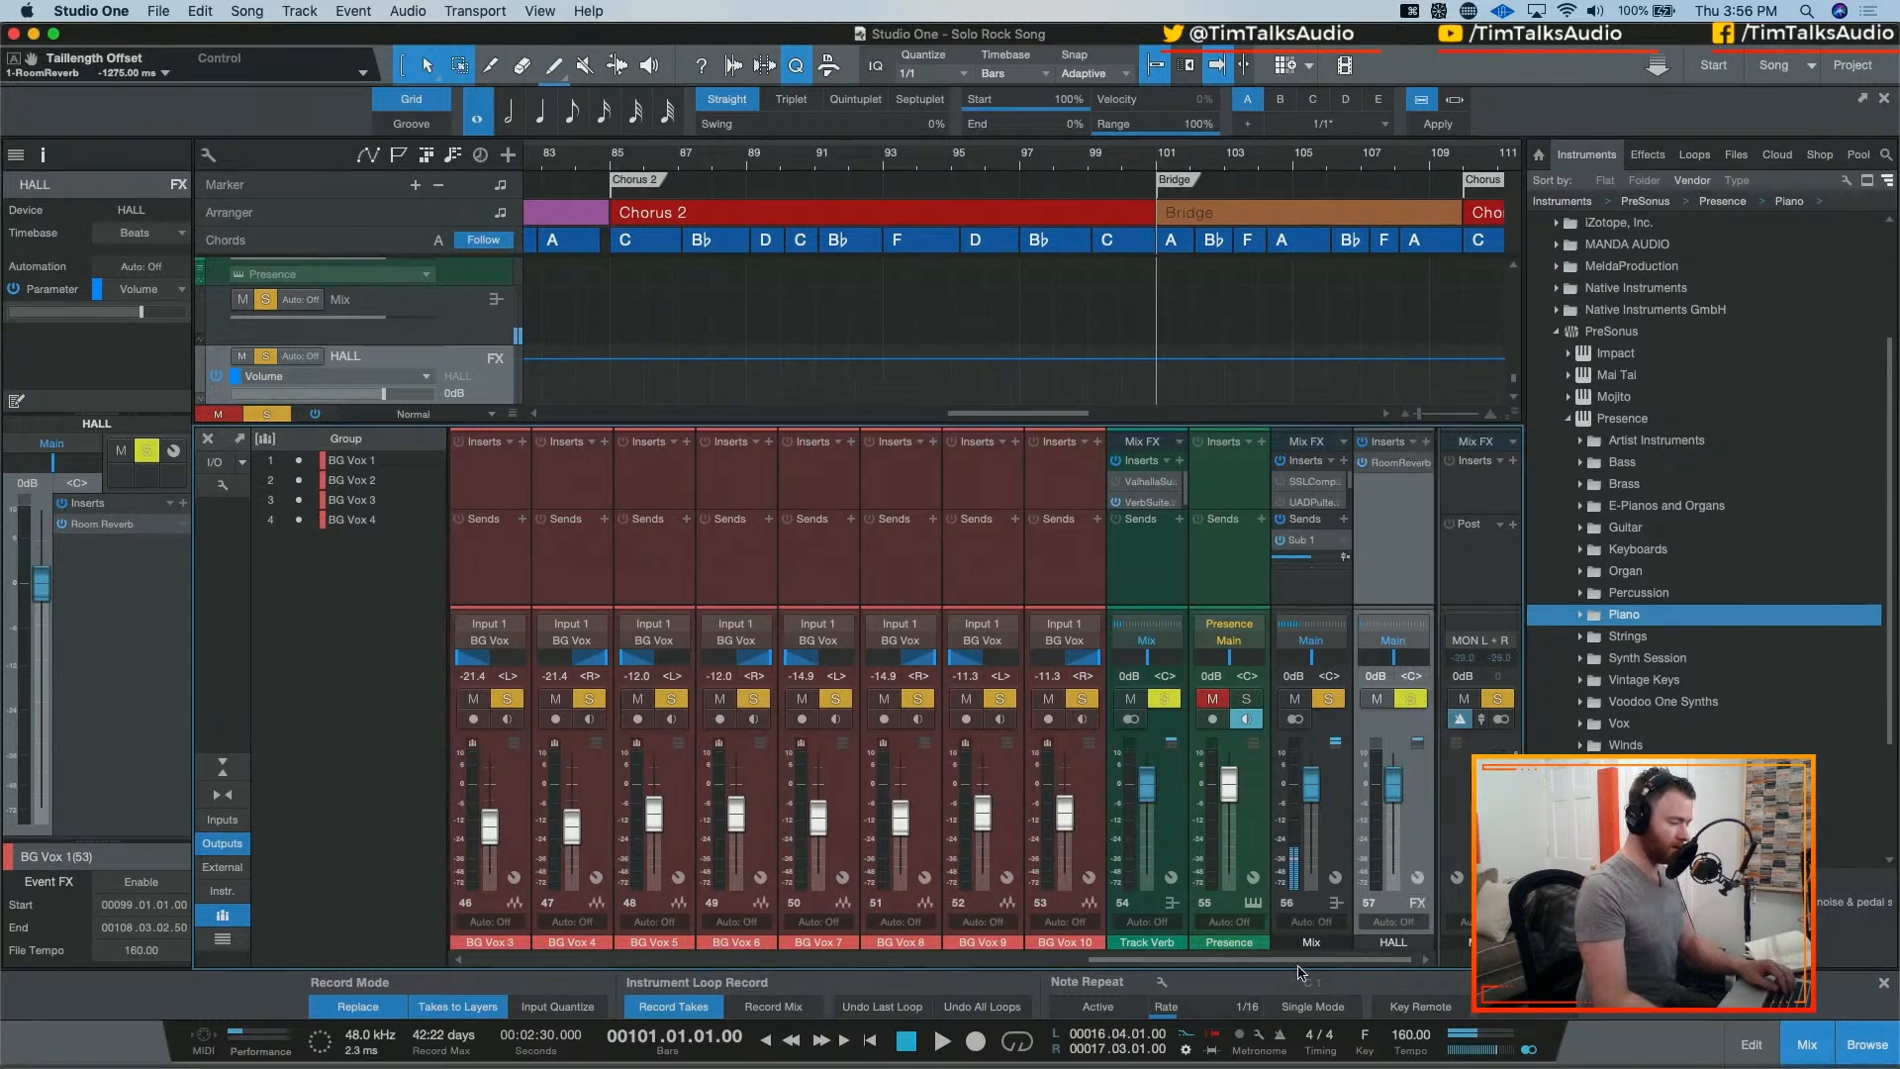
click(1426, 442)
text(verb)
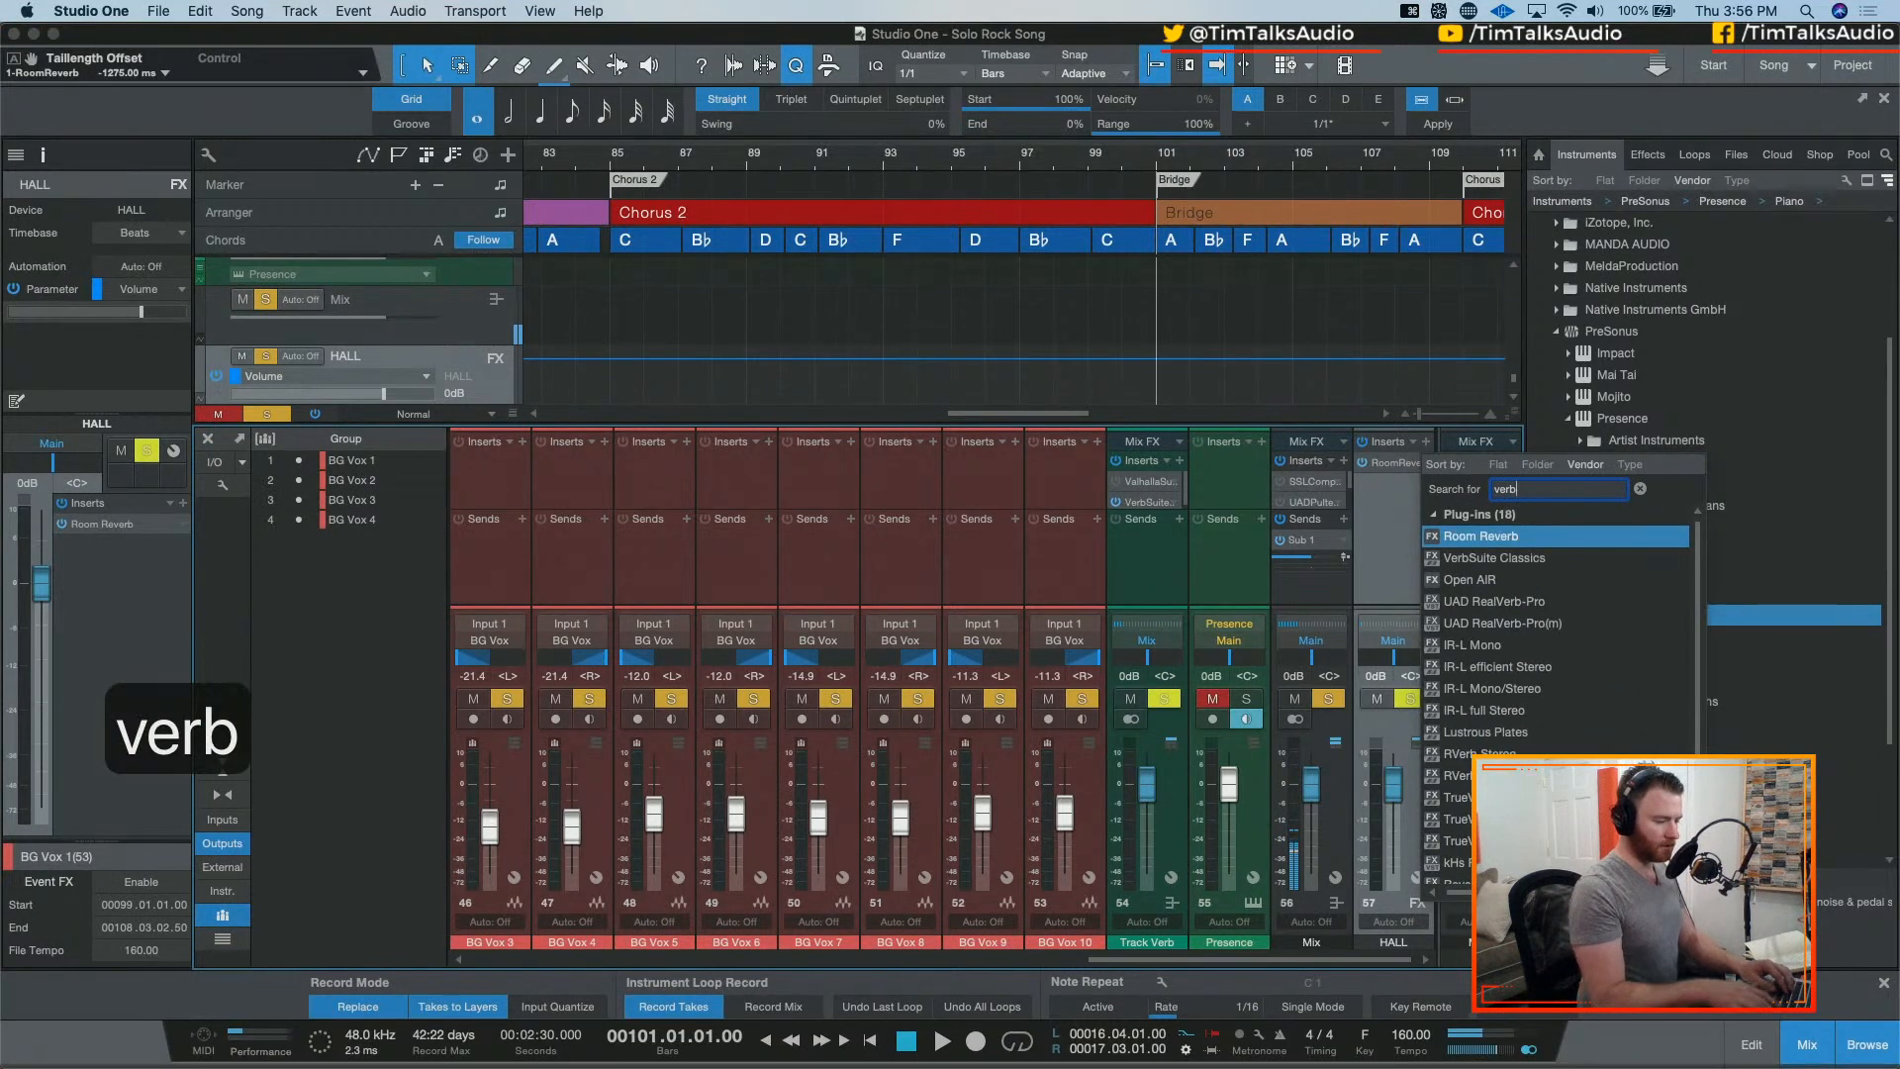
key(Down)
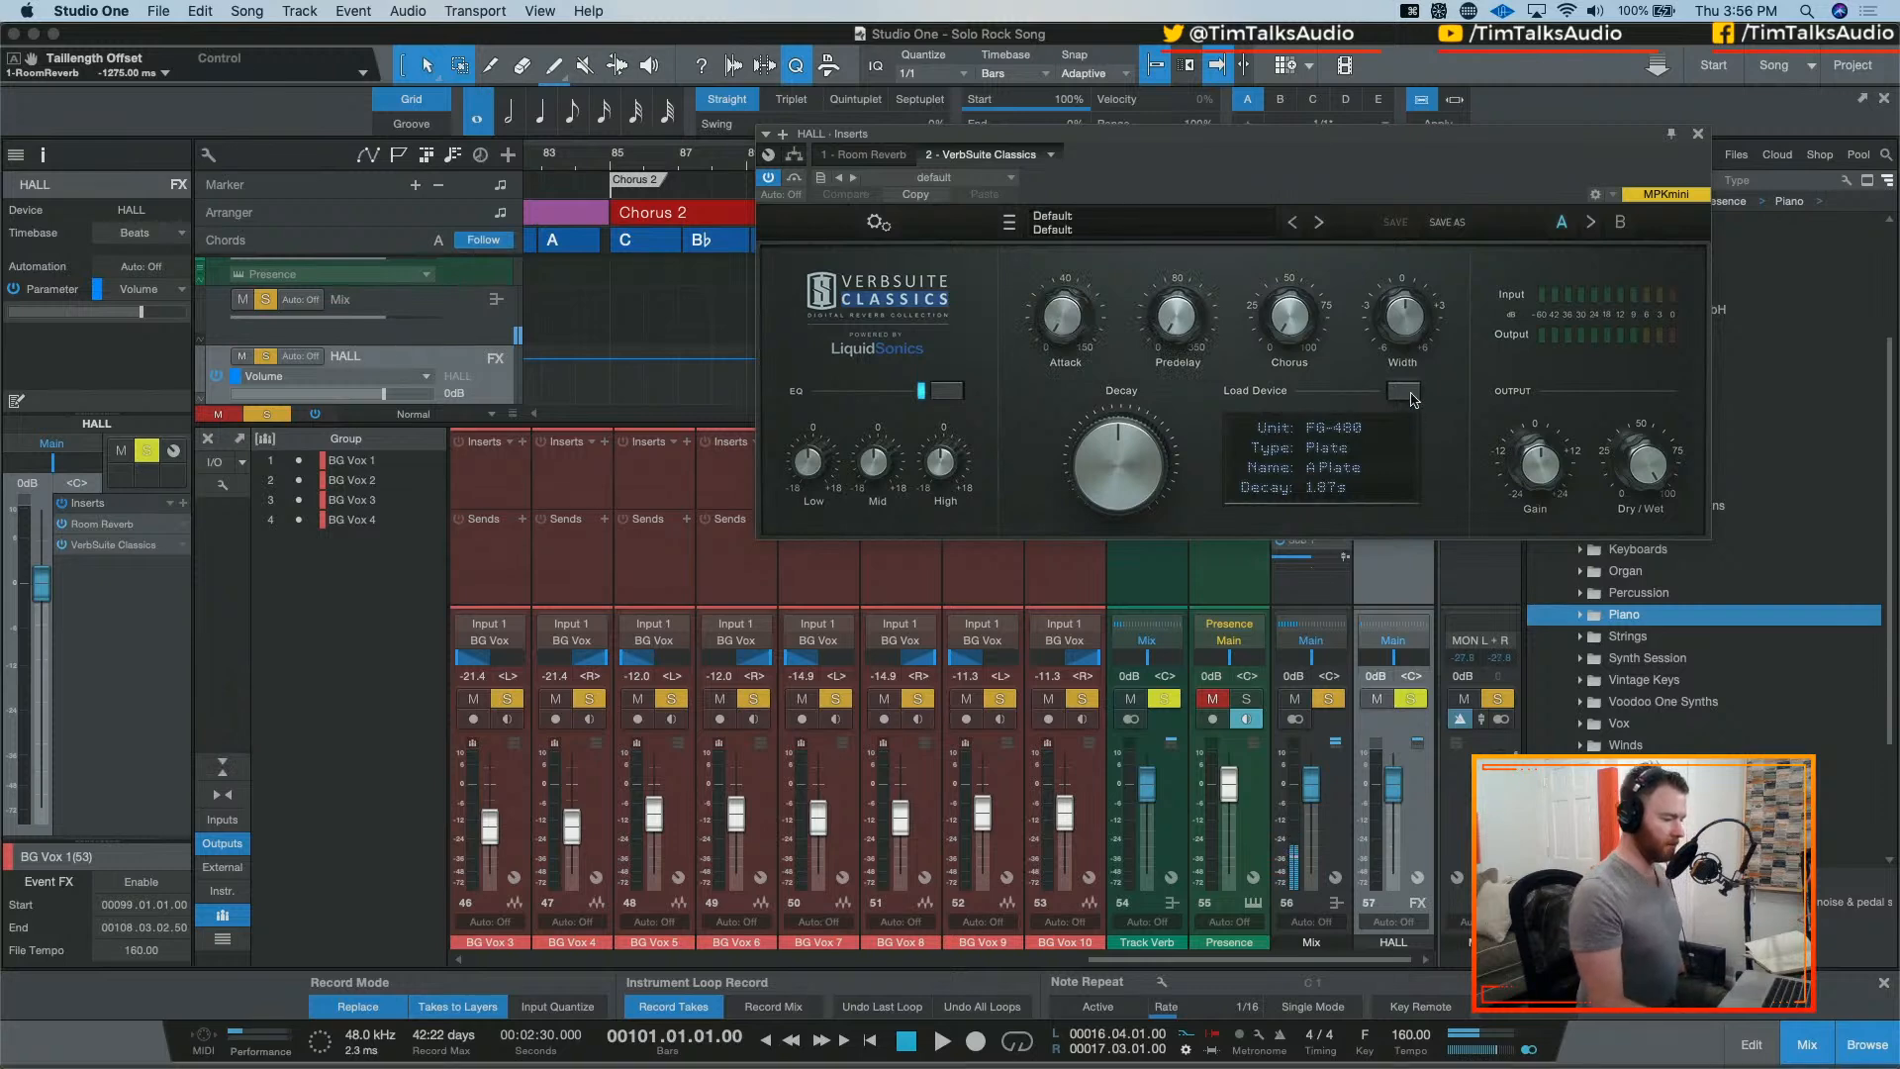
Step: Load the FG-480 Large Hall in VerbSuite Classics, set the predelay to 6.72 ms and close the plug-in window
click(1411, 386)
mouse_move(1544, 449)
mouse_move(1663, 475)
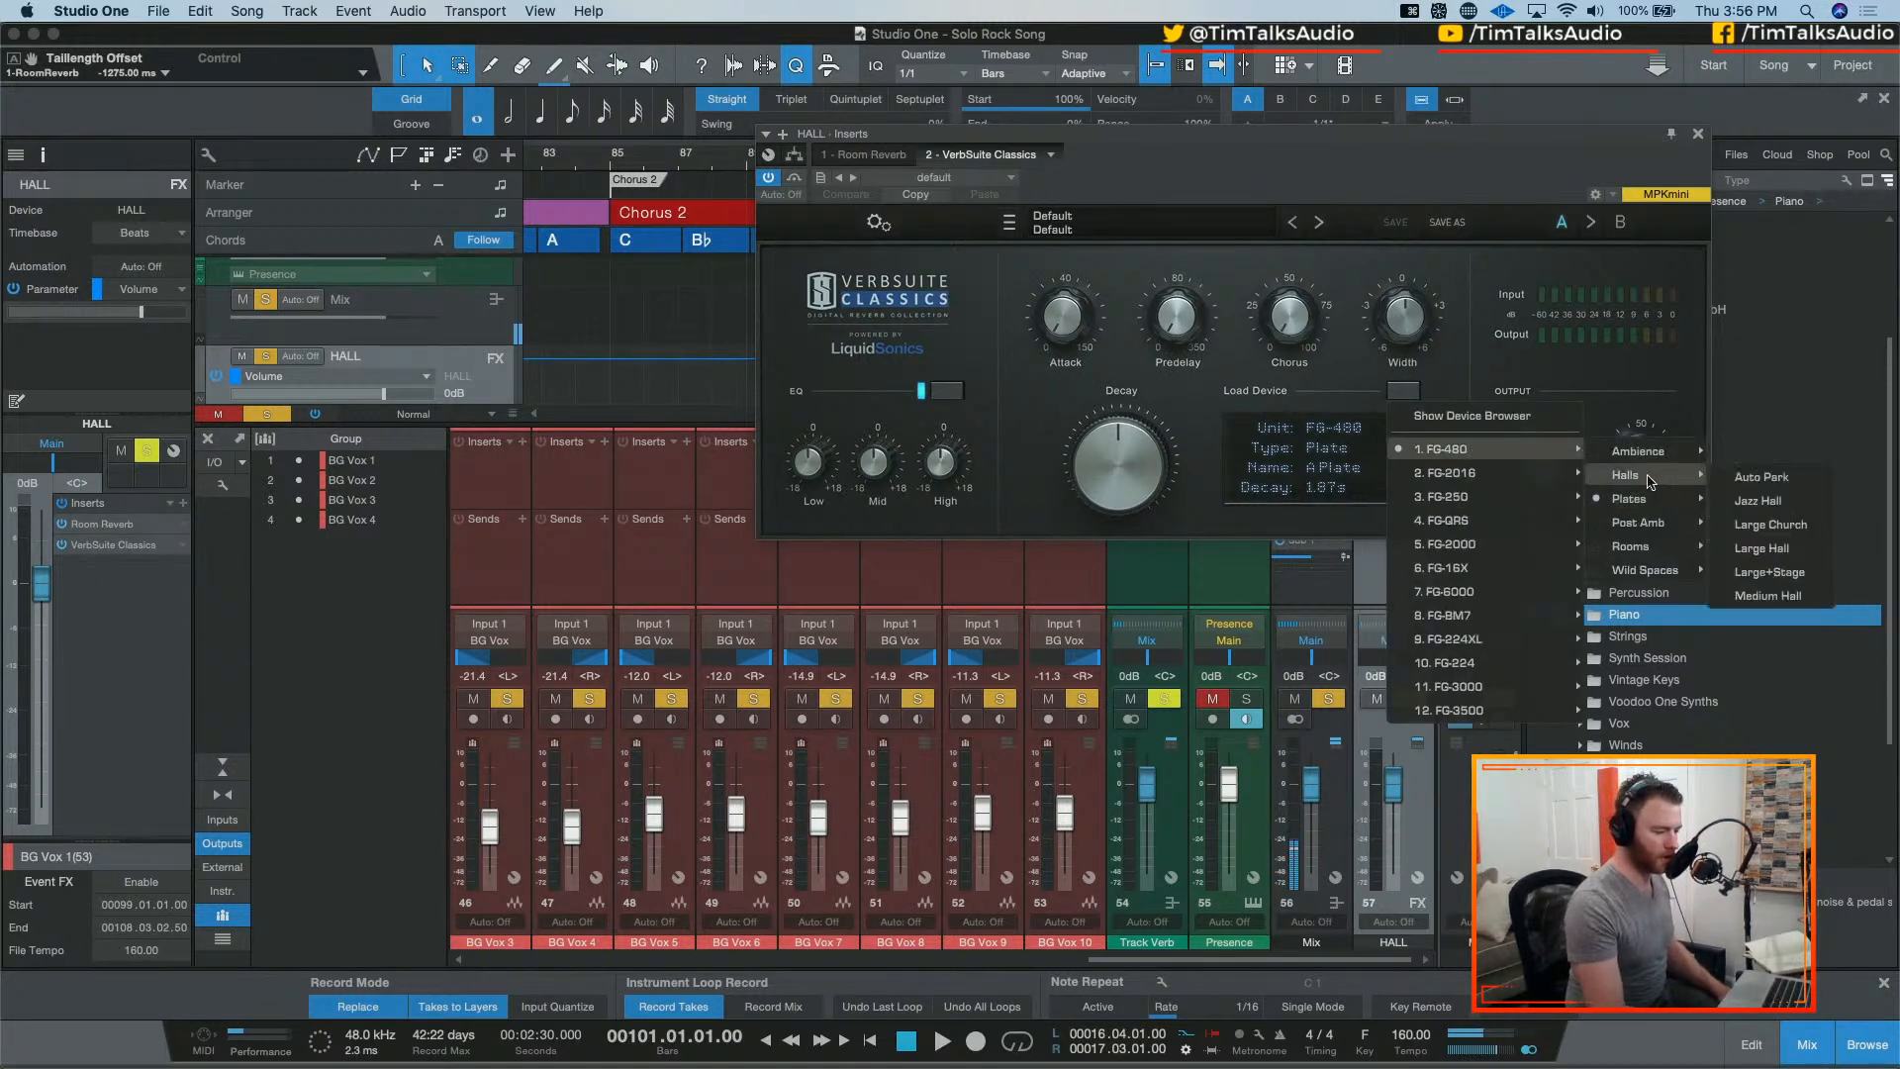
click(1824, 559)
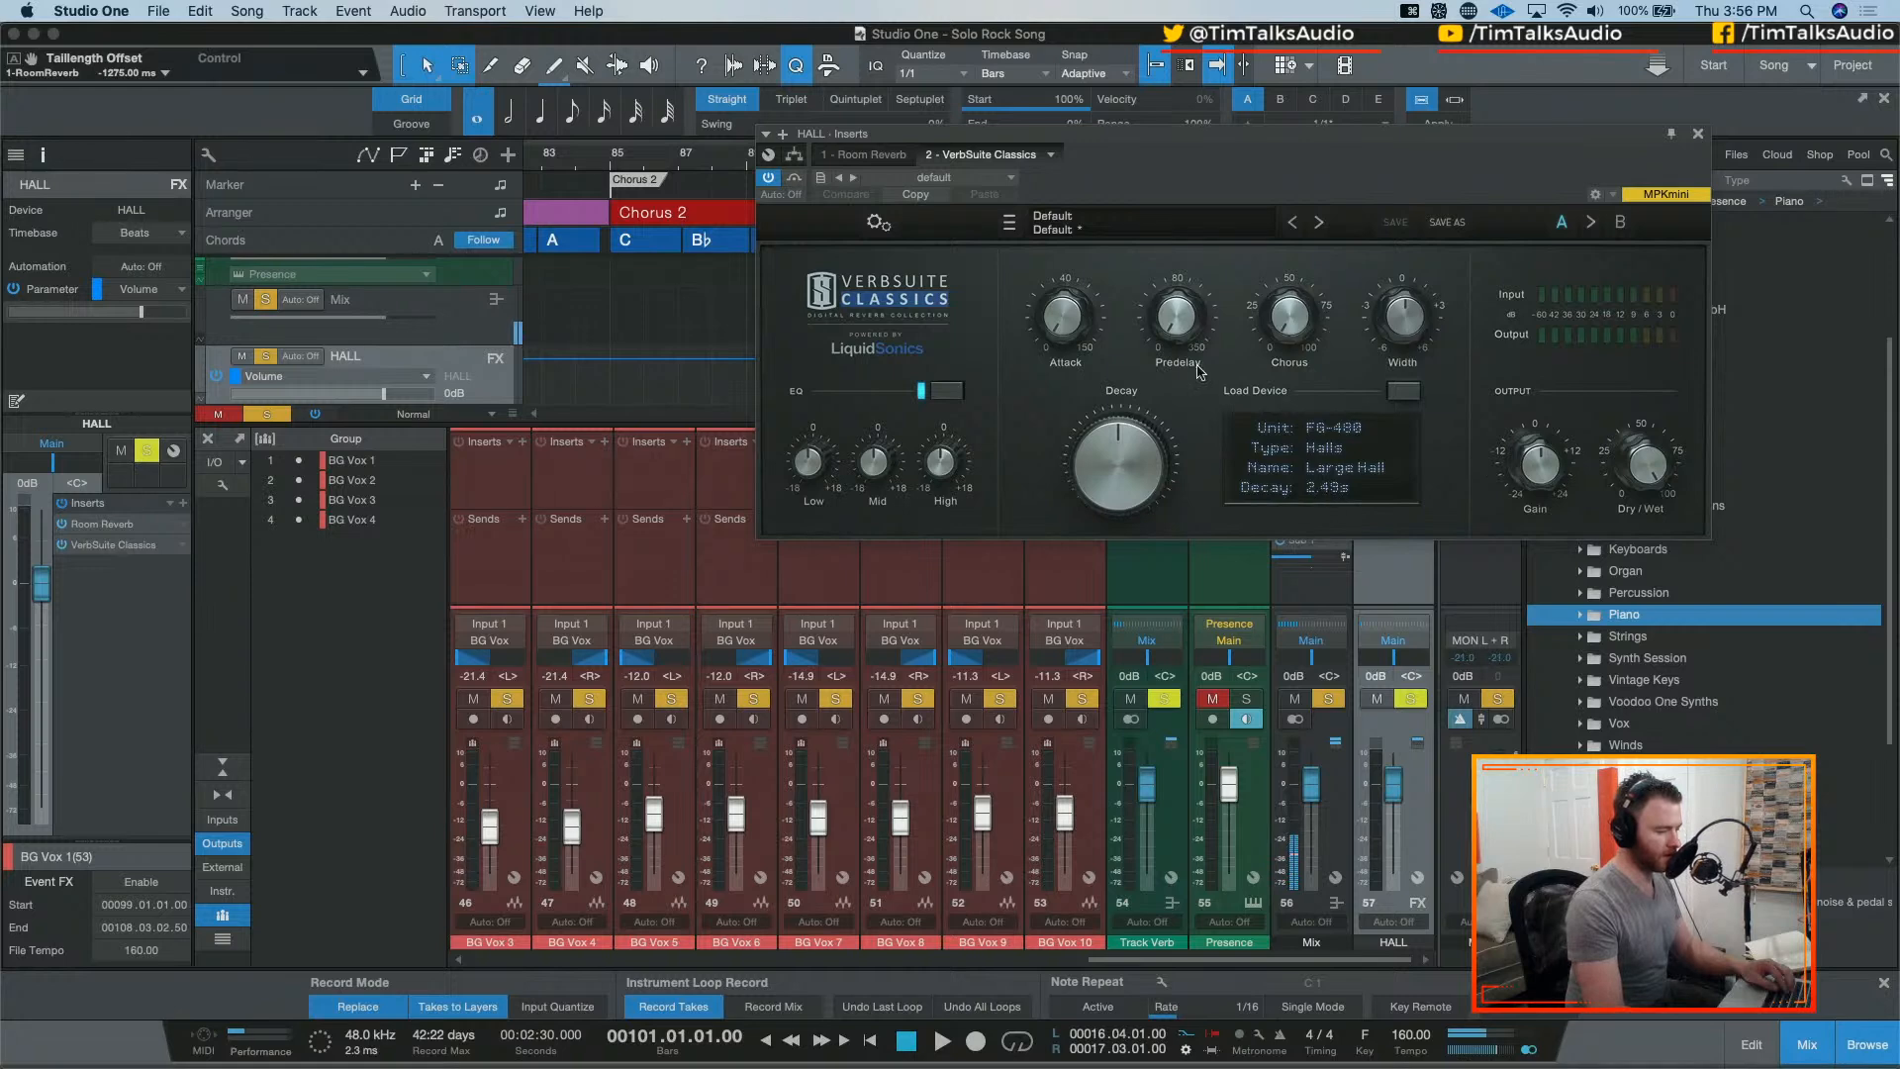
drag(1170, 302, 1169, 296)
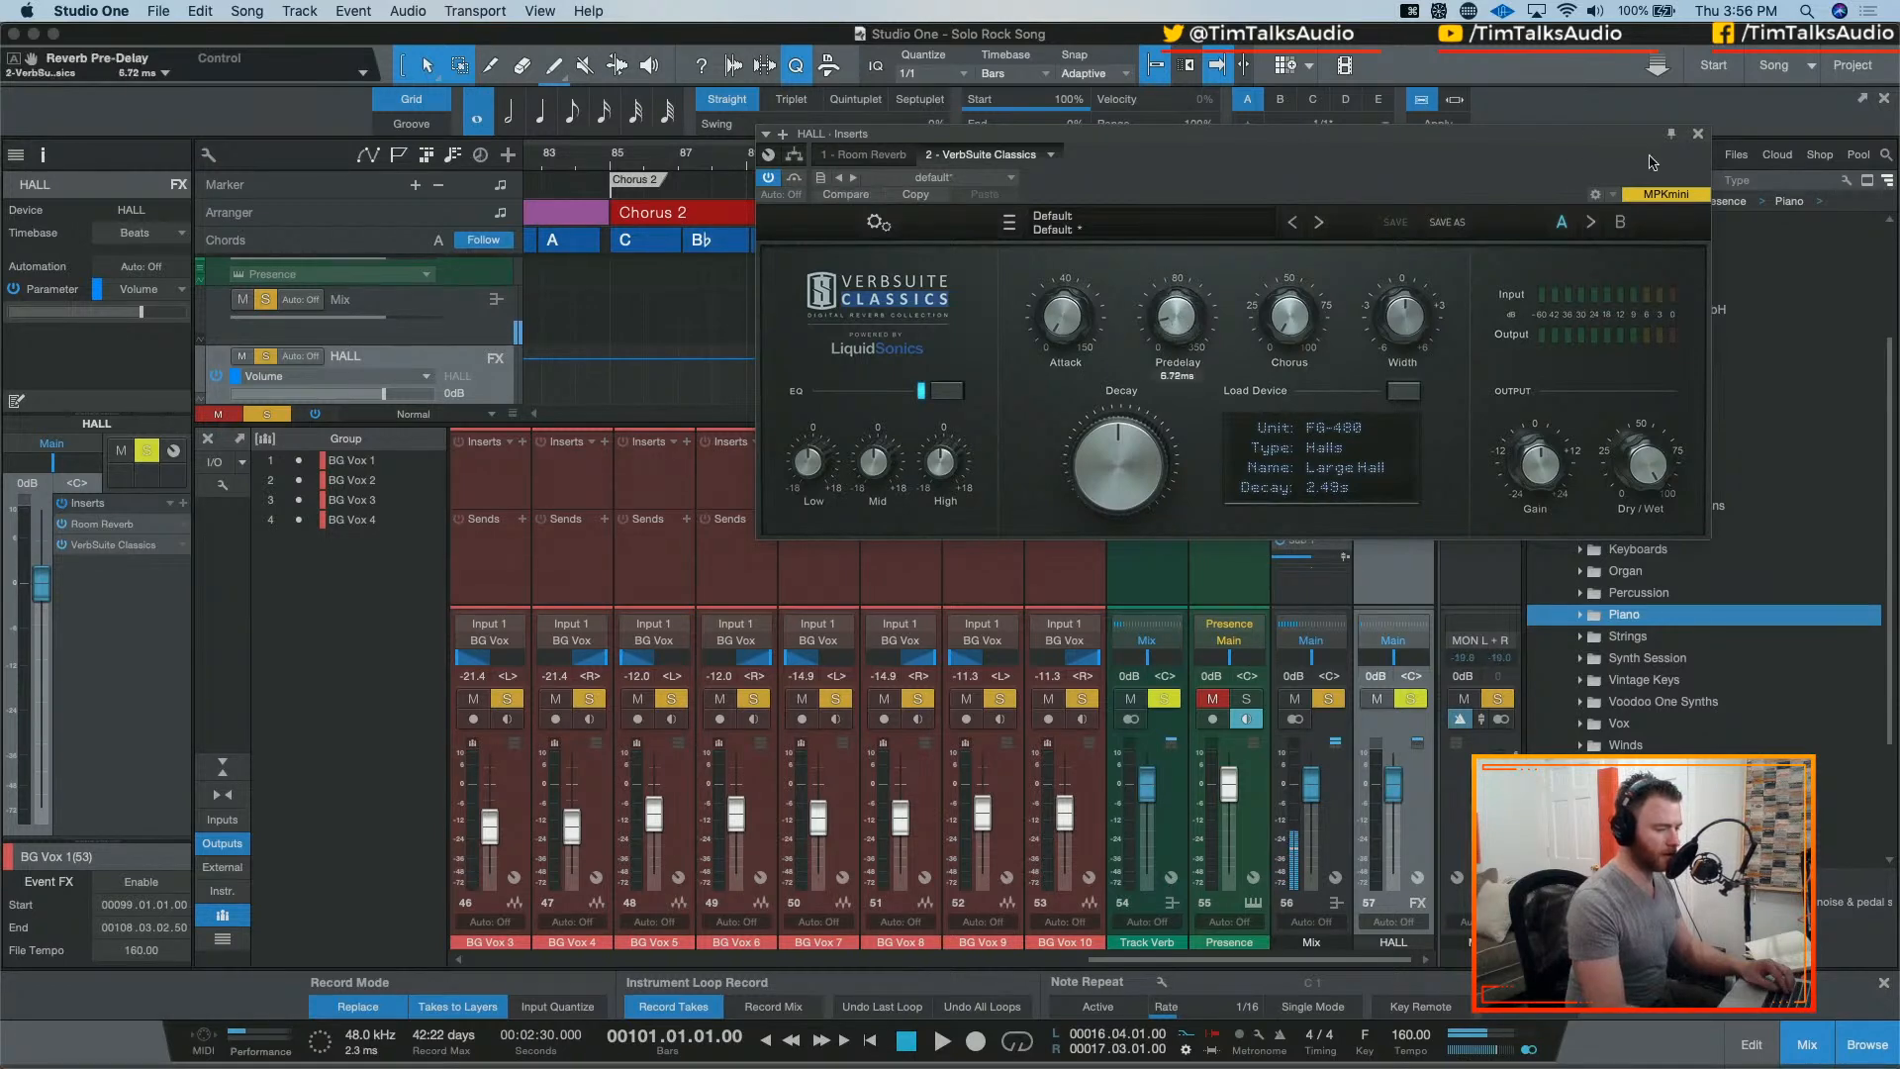
click(1696, 135)
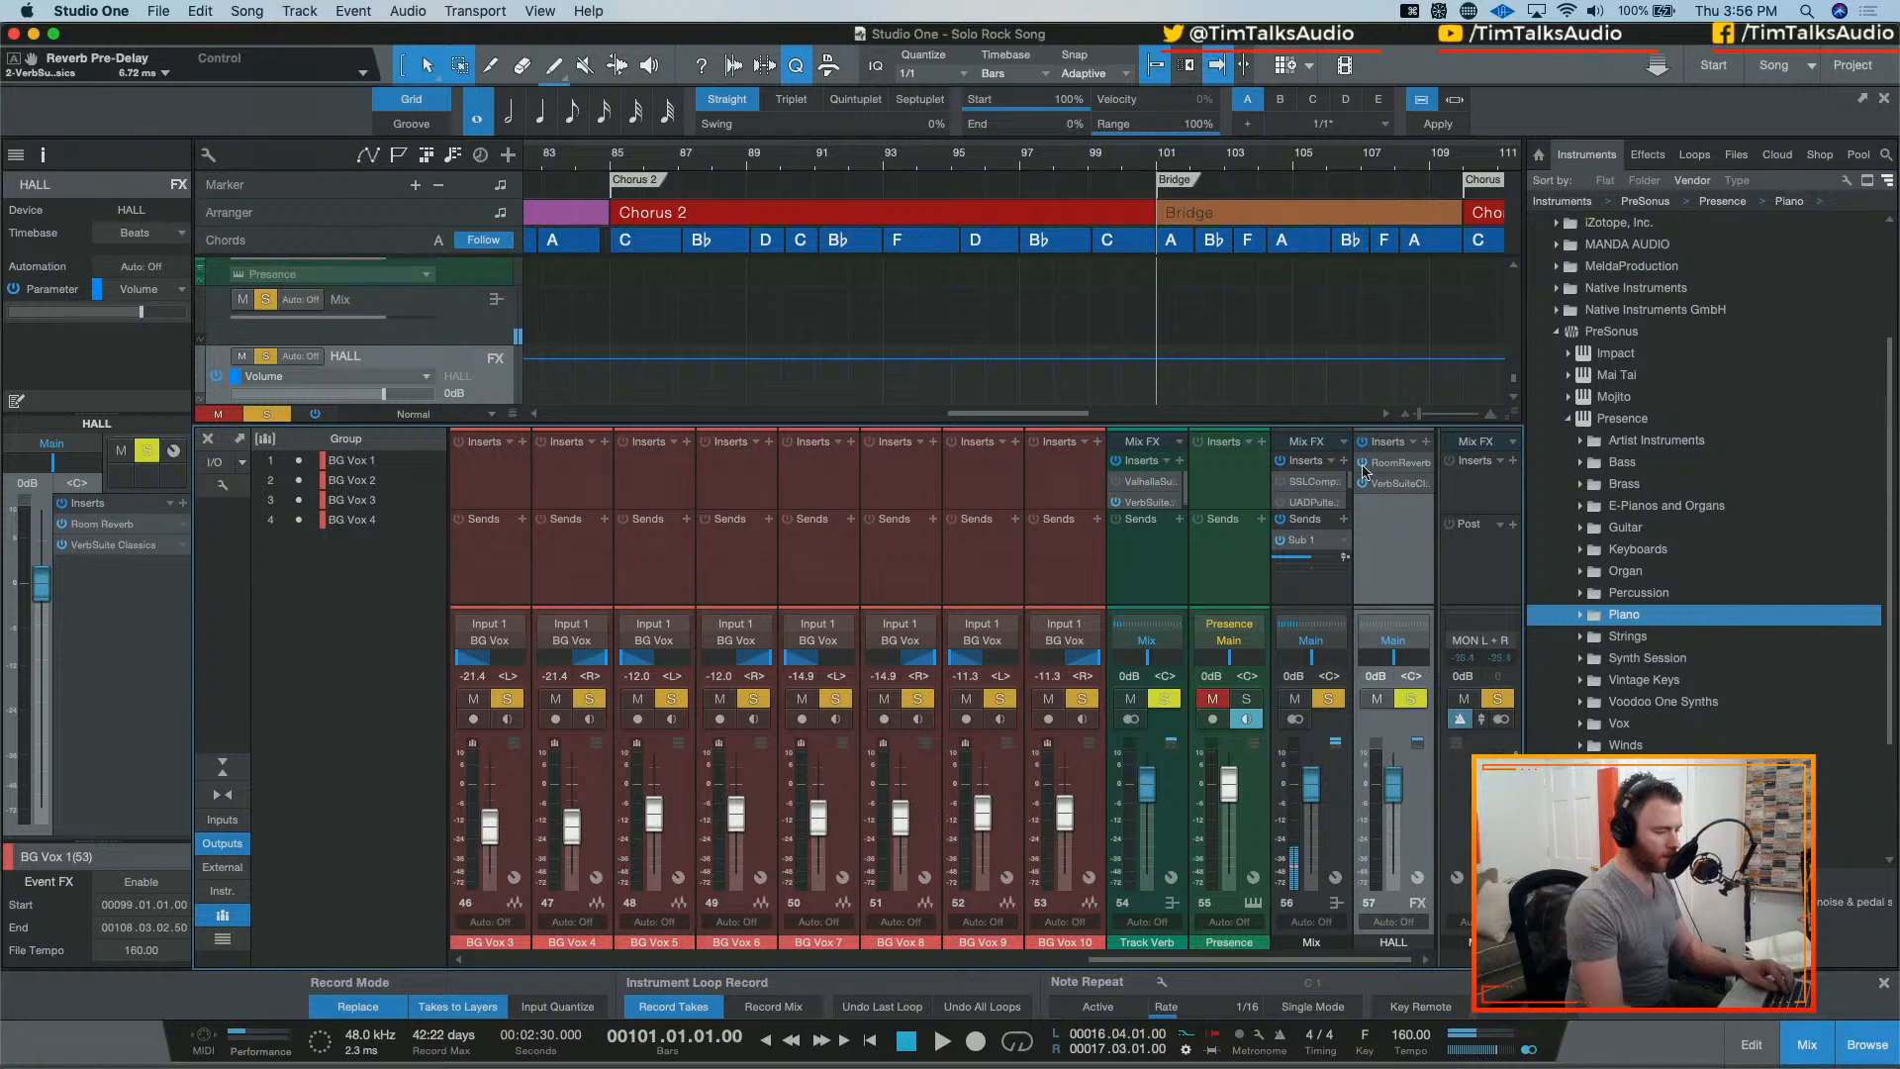
Step: Bypass Room Reverb on the HALL channel and audition the Bridge from bar 101 with the BG Vox bus's HALL send reactivated
scroll(1237, 752, left, 10)
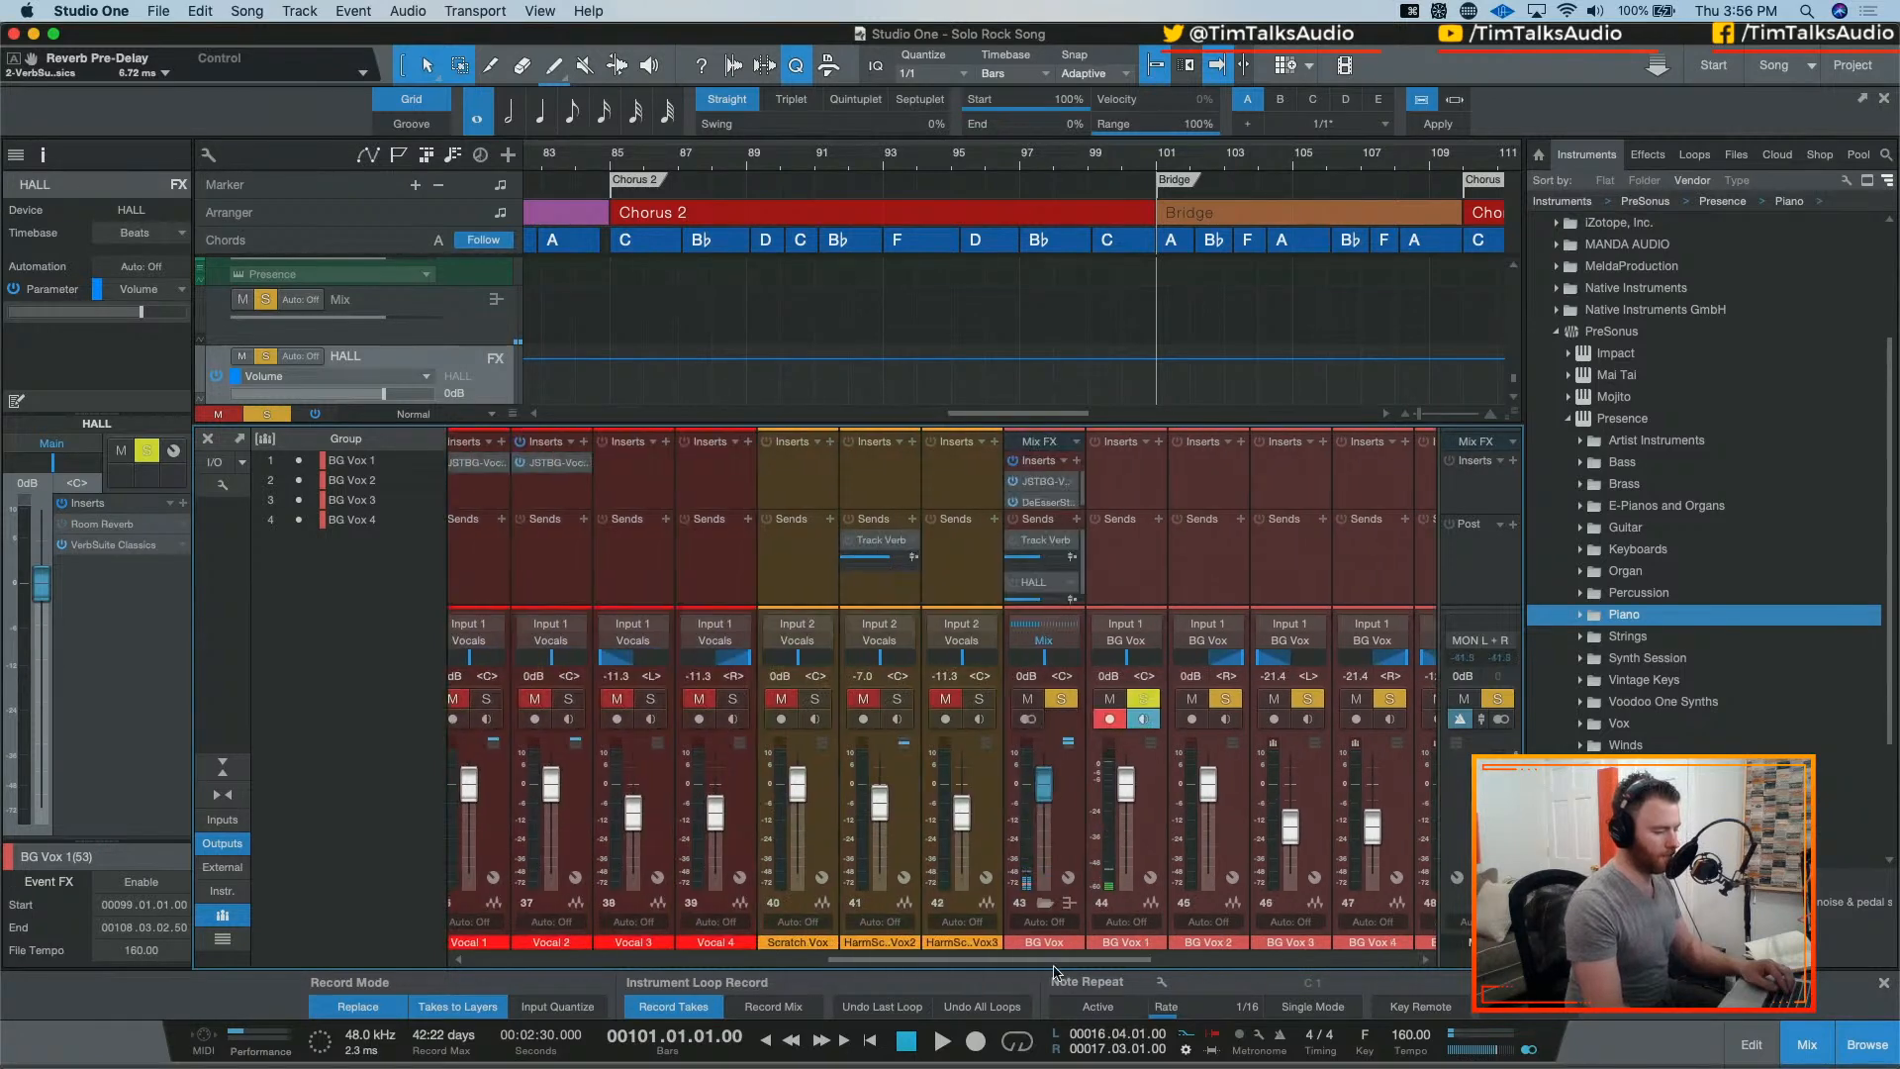
click(957, 583)
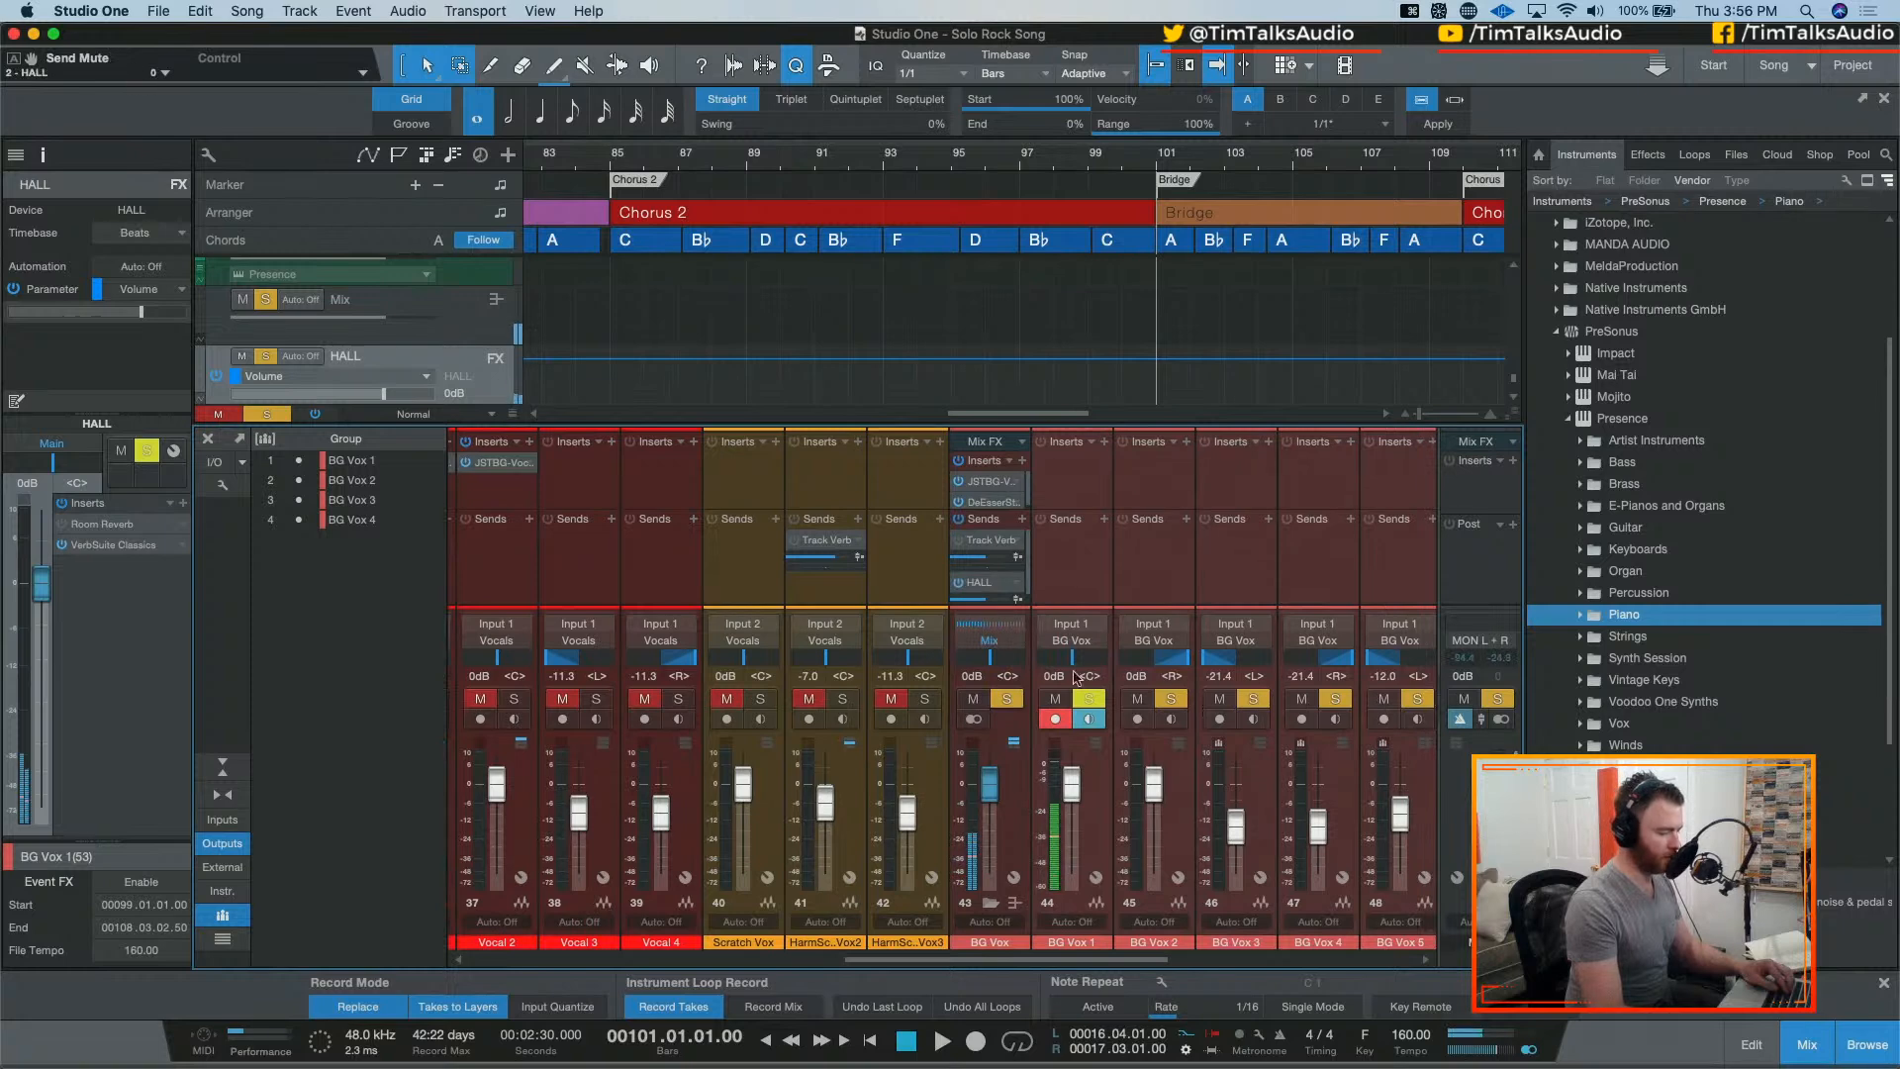
scroll(1153, 965, right, 4)
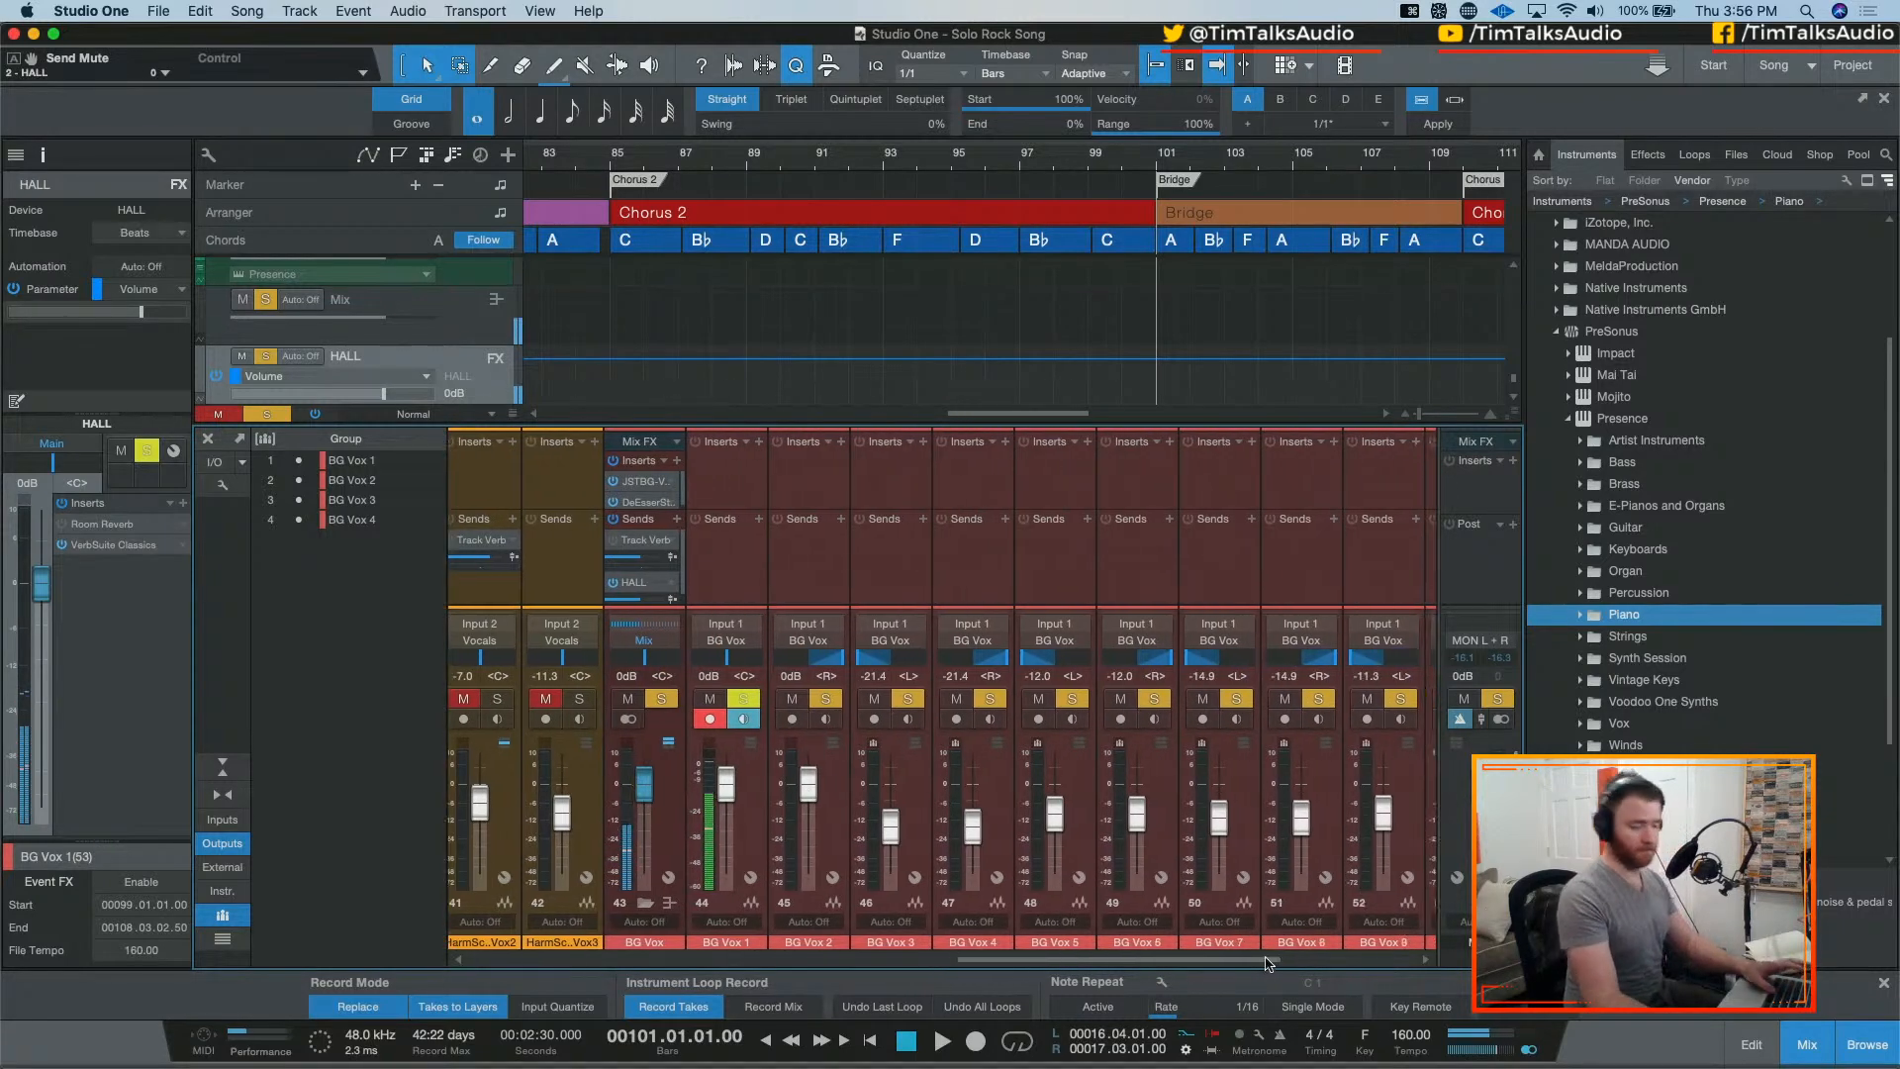
key(space)
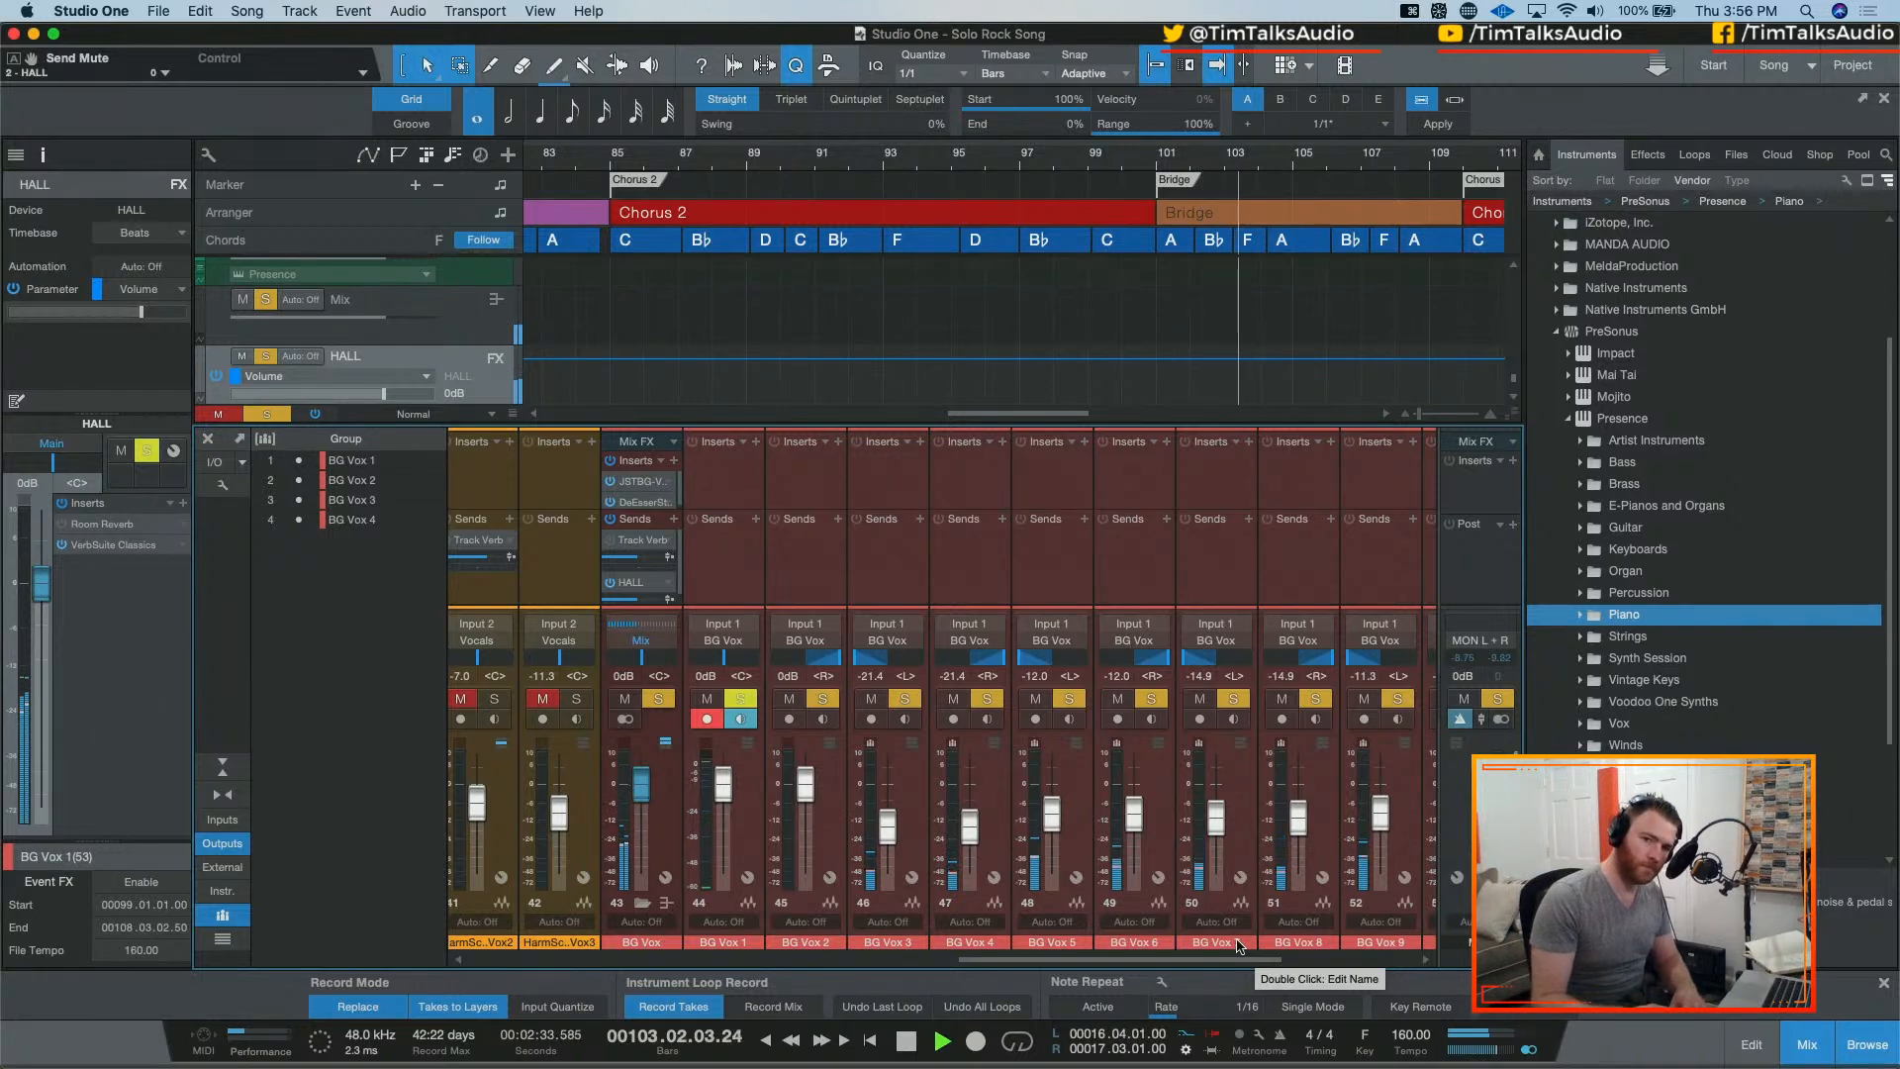
key(space)
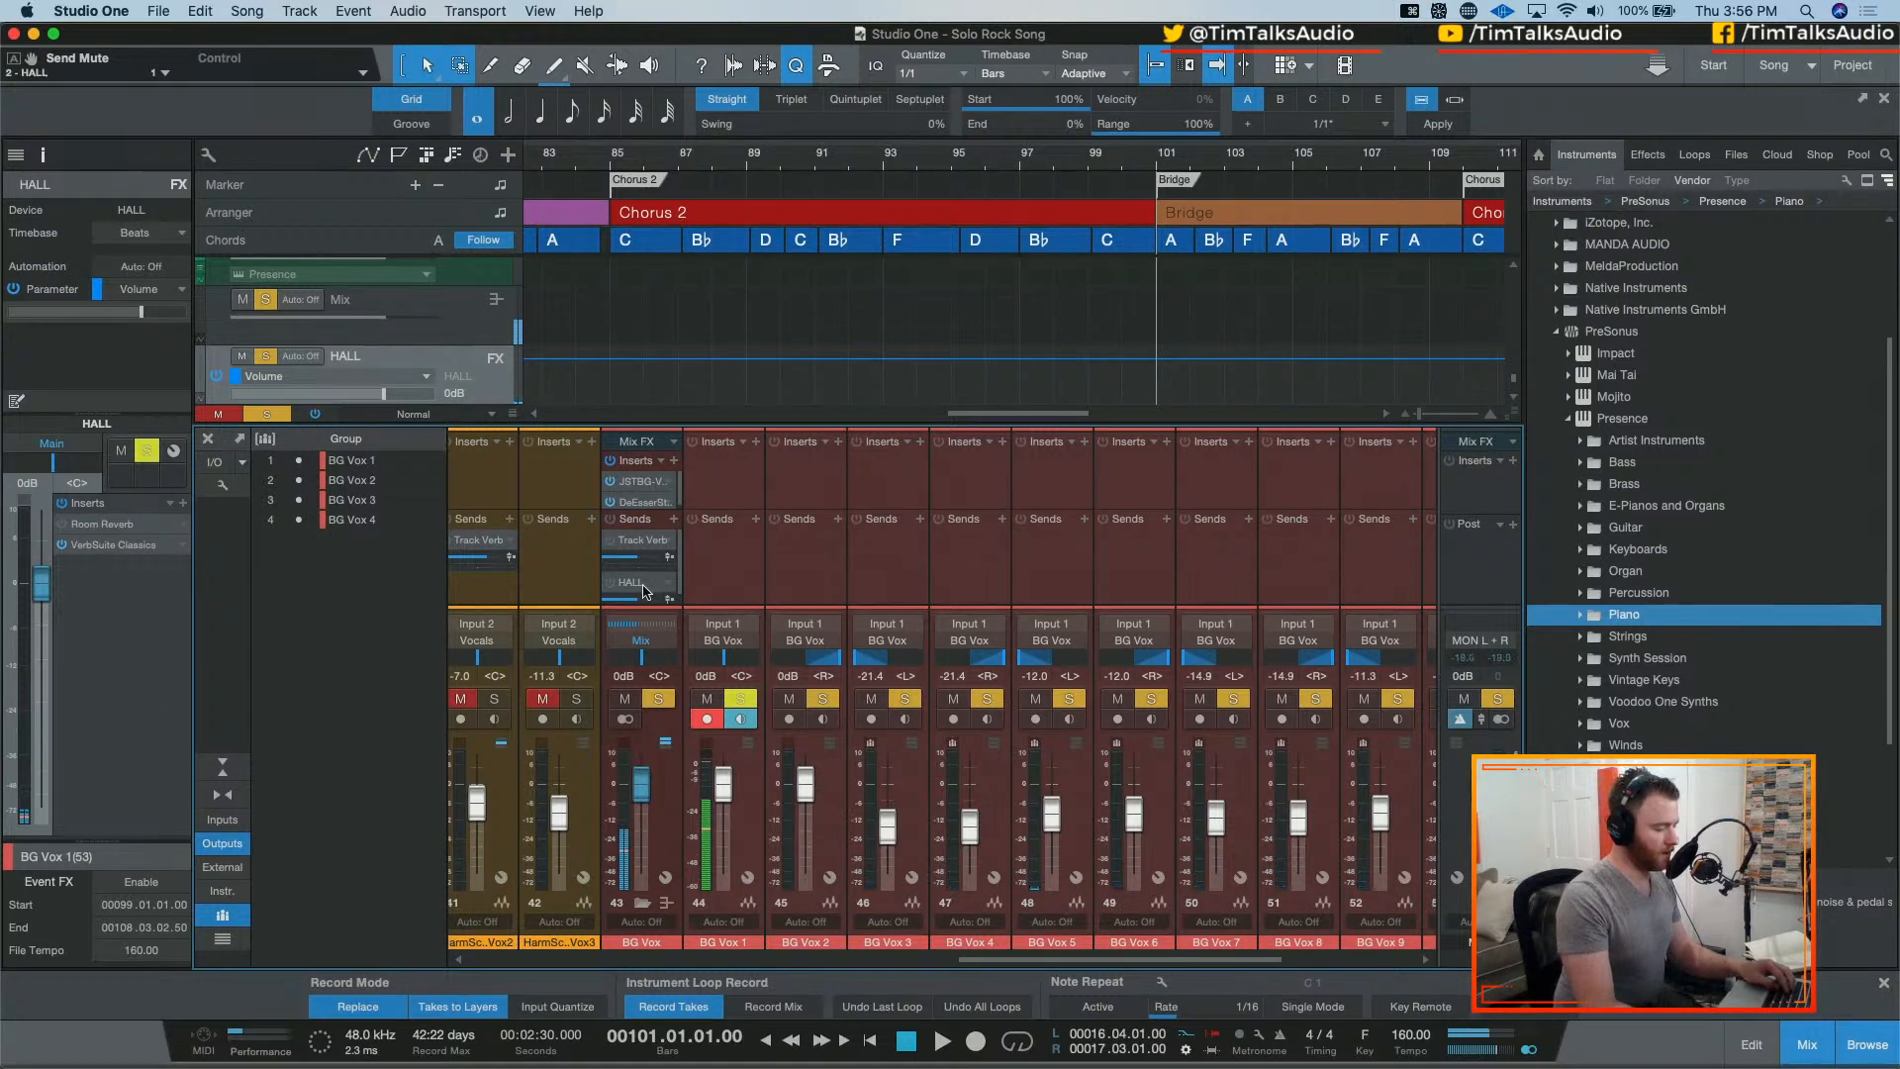
Step: Replace the BG Vox bus's HALL send with individual HALL sends on BG Vox 3 to 10, each panned opposite to its channel
click(644, 592)
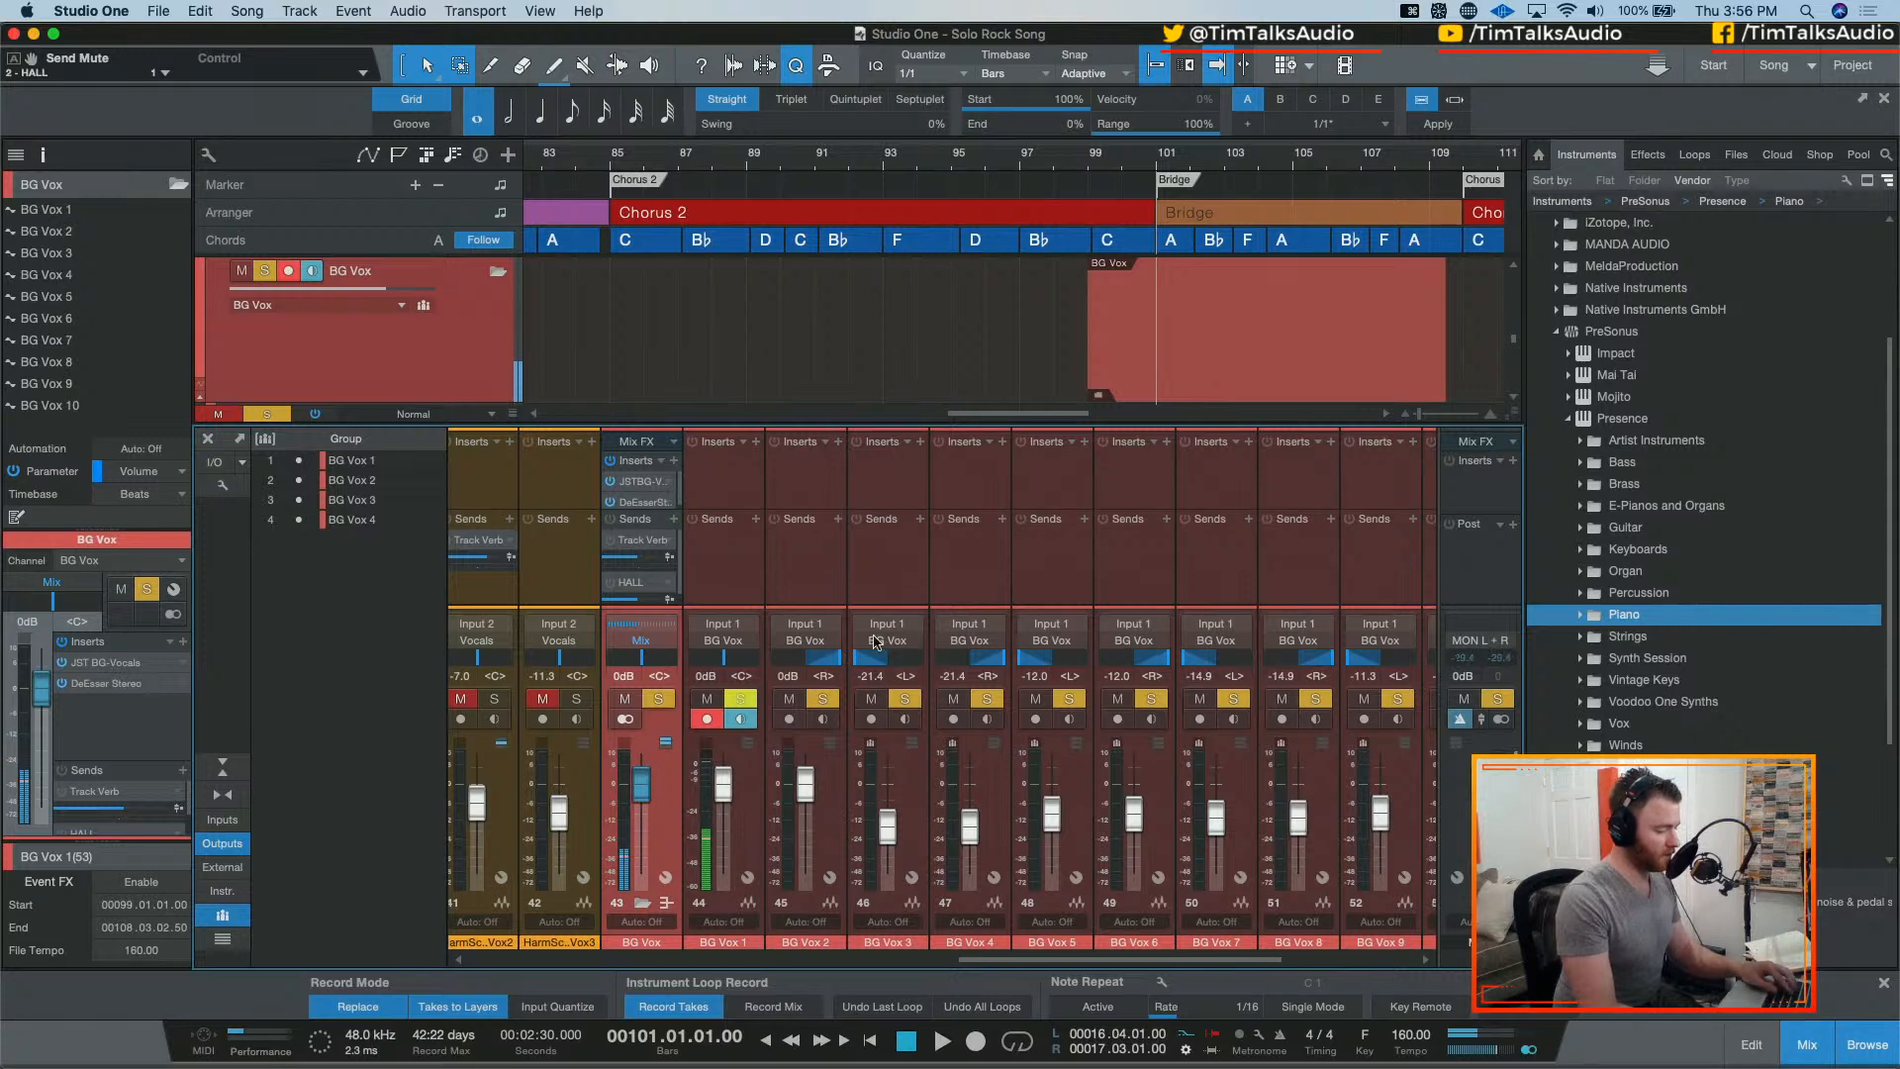
click(894, 584)
shift+click(1056, 593)
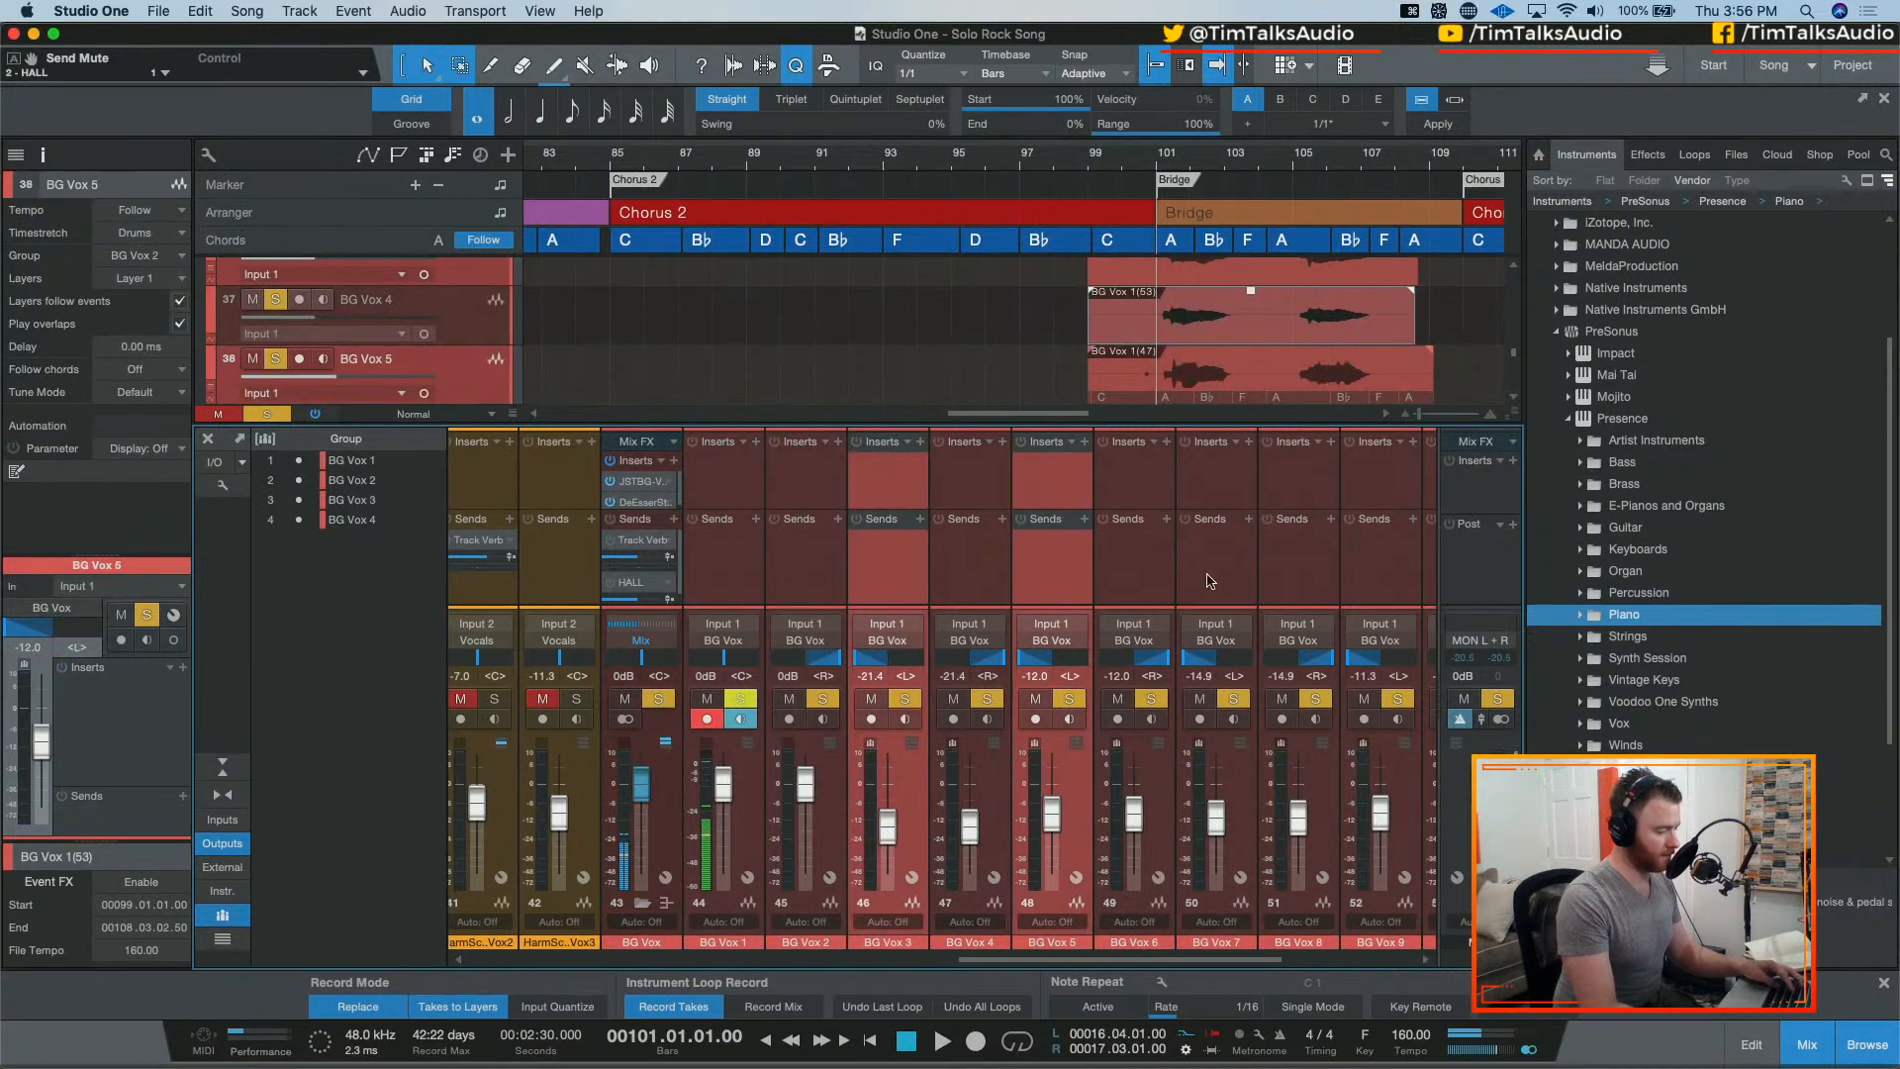
shift+click(1209, 582)
shift+click(1370, 584)
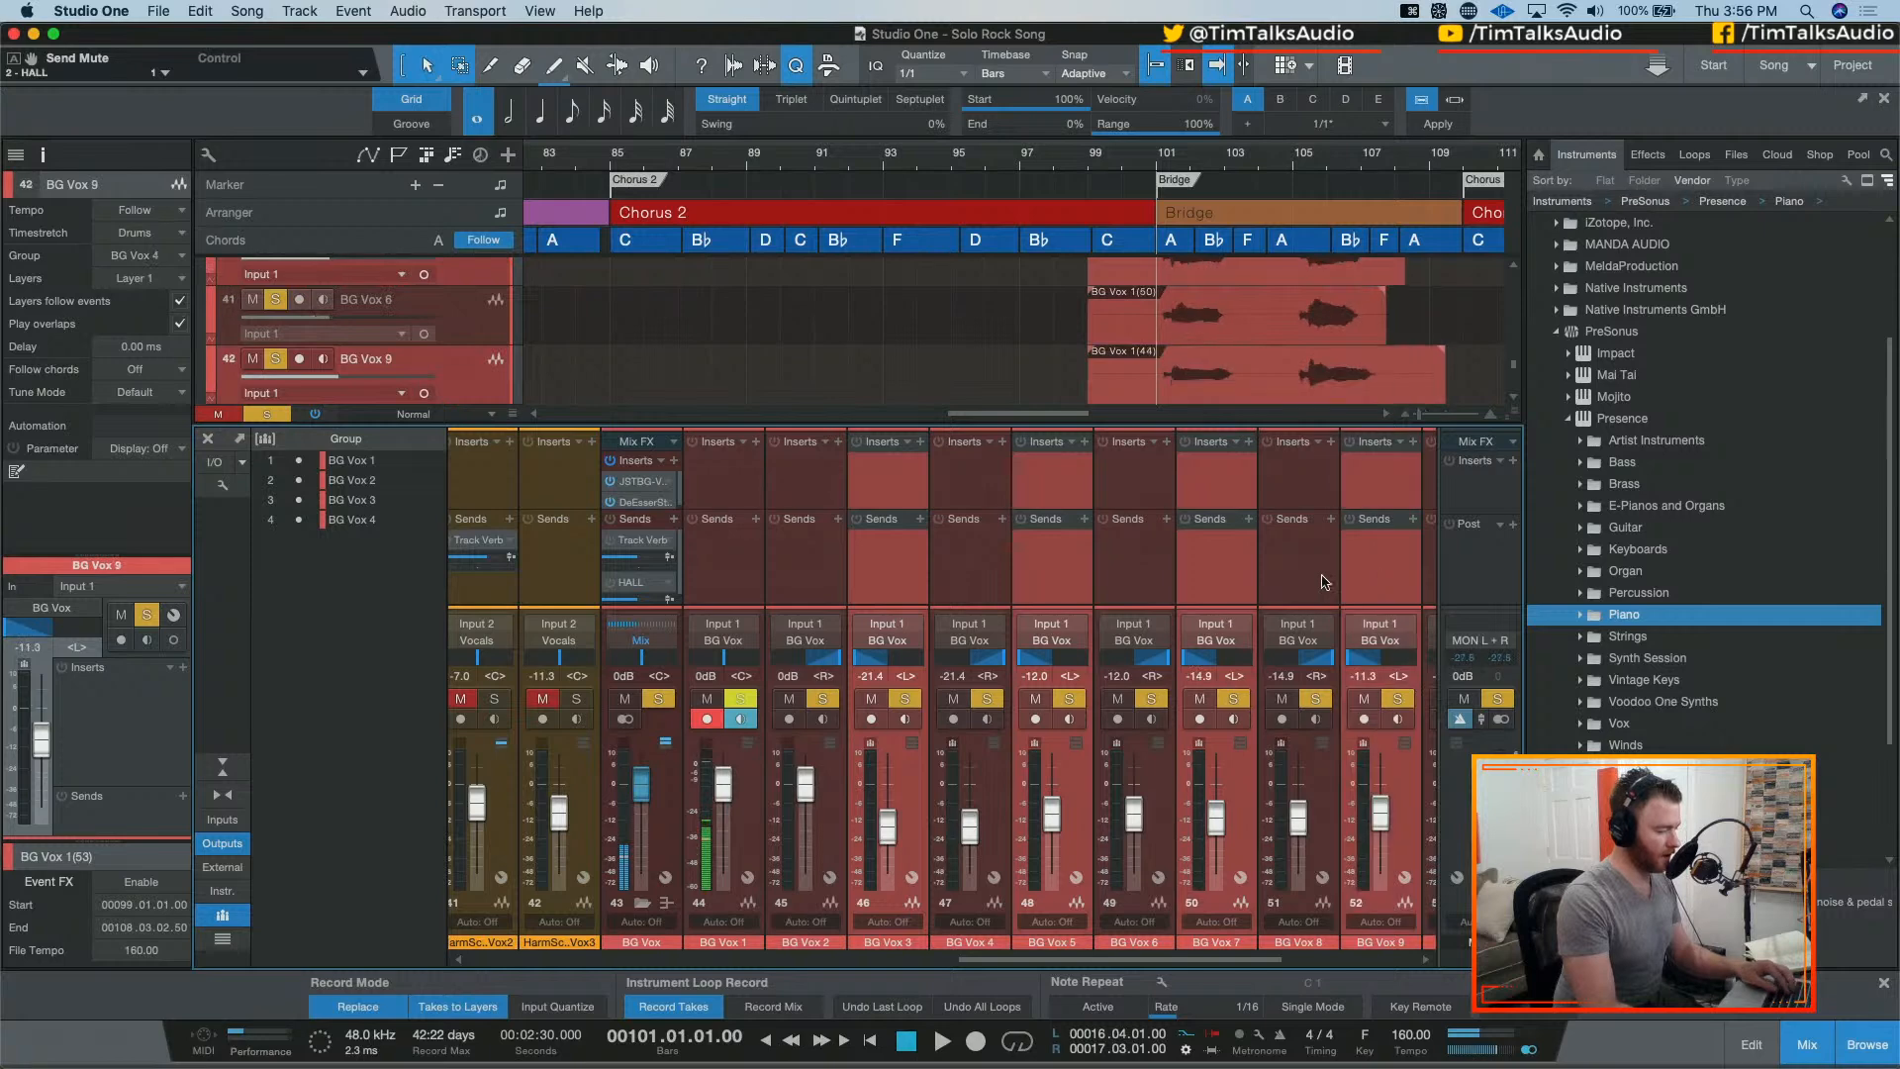
drag(689, 588, 896, 579)
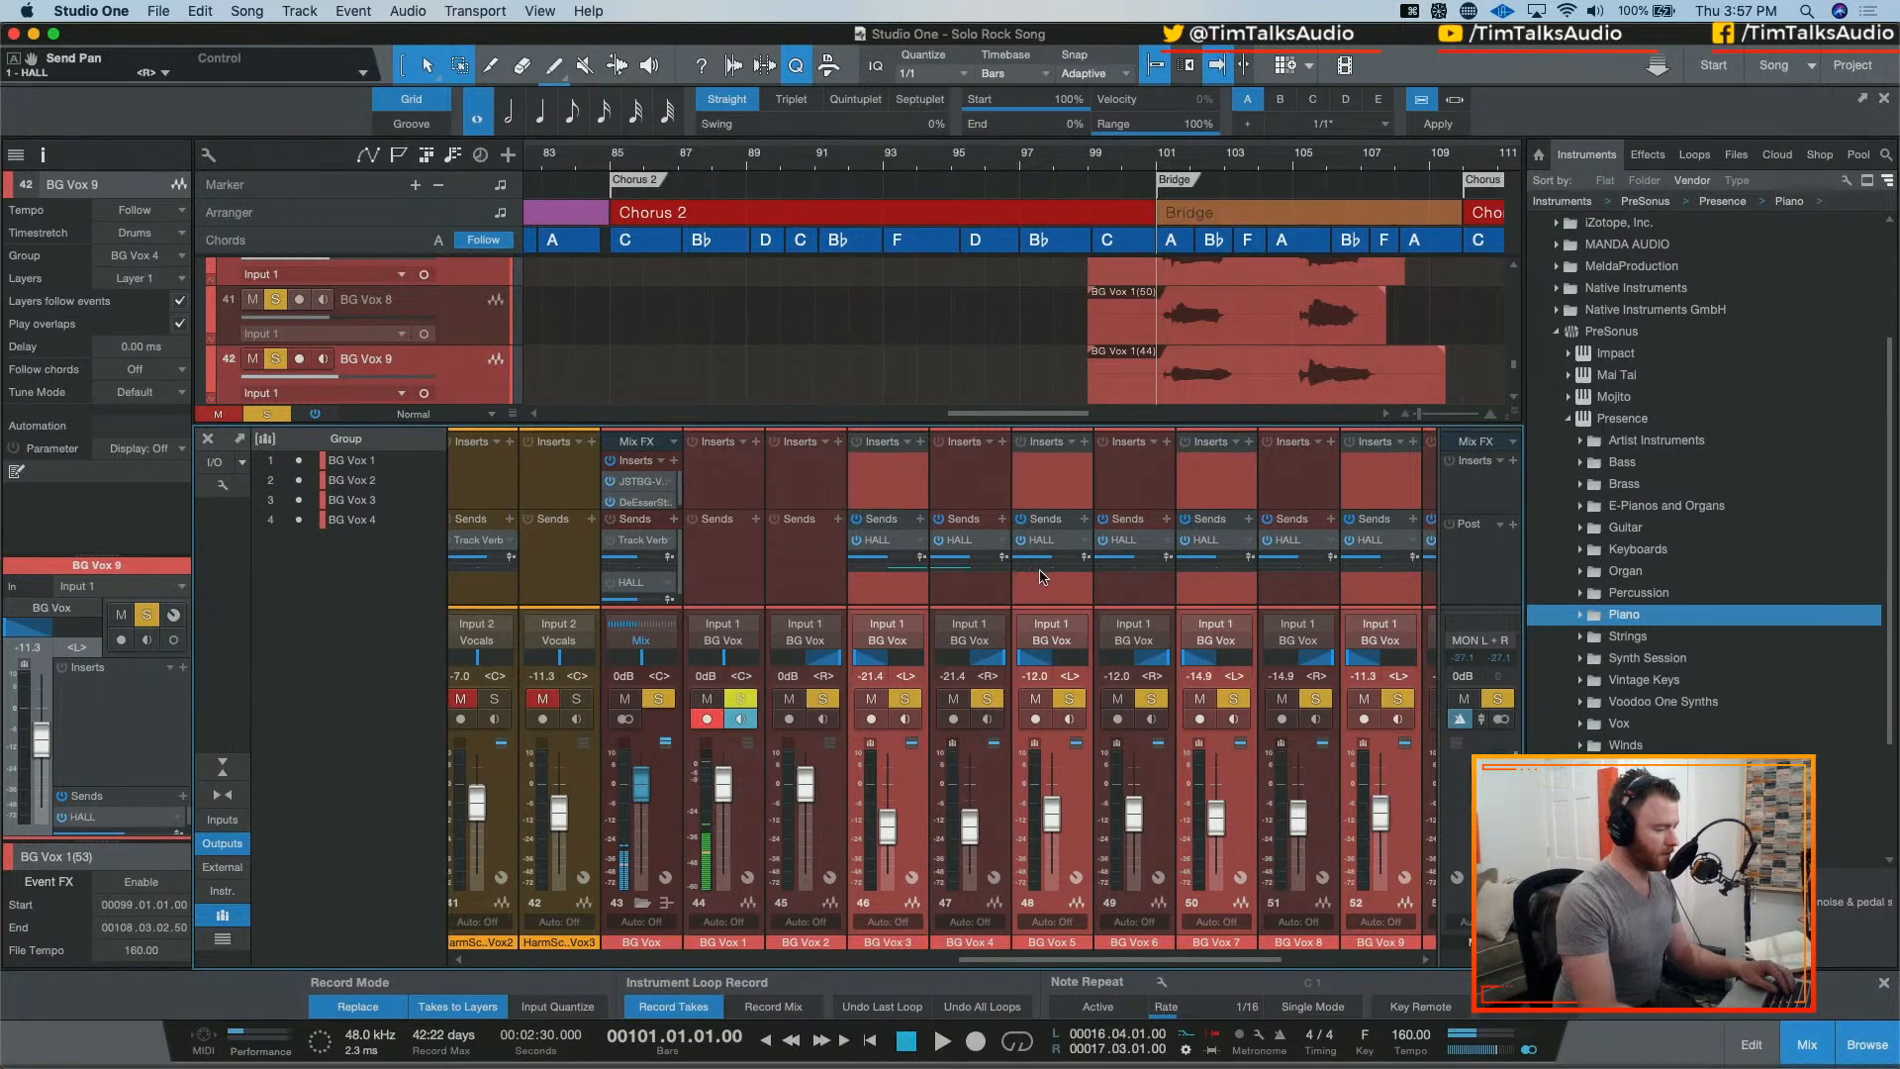
key(super+z)
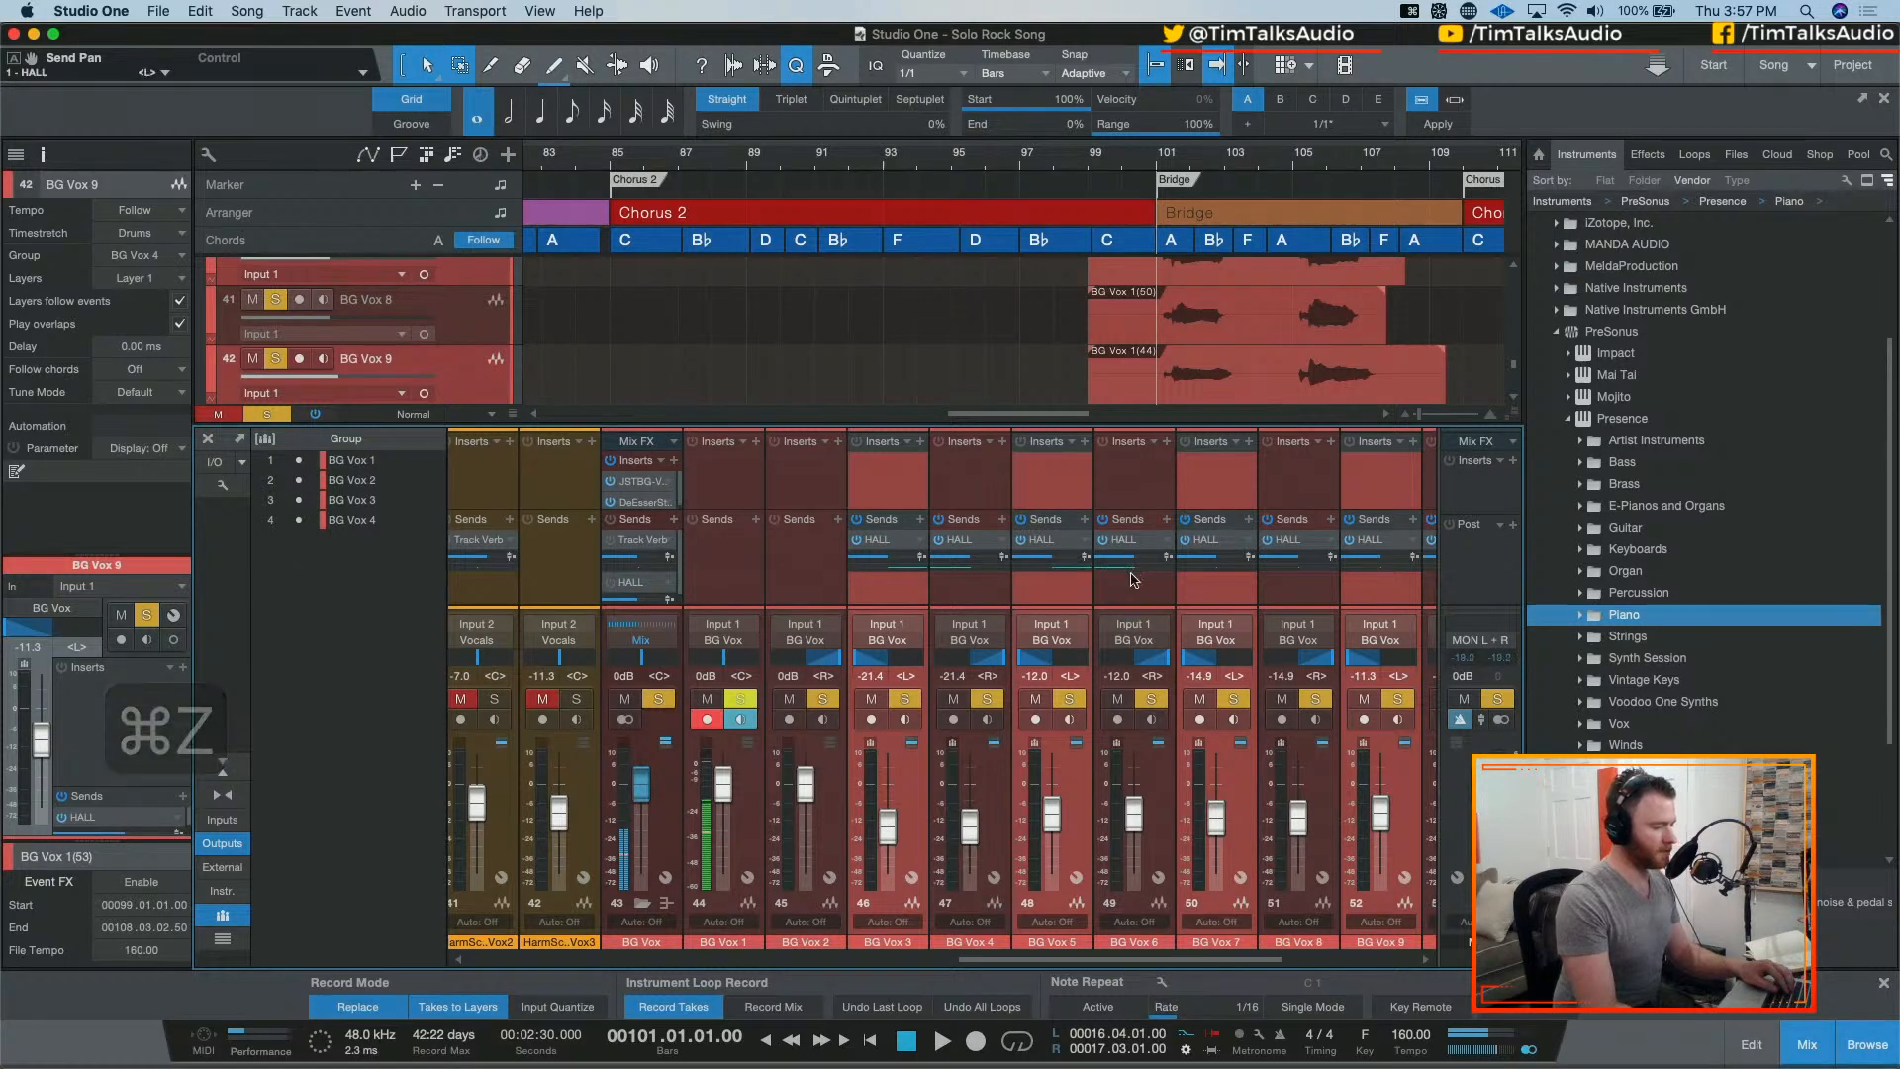
drag(1217, 578, 1254, 576)
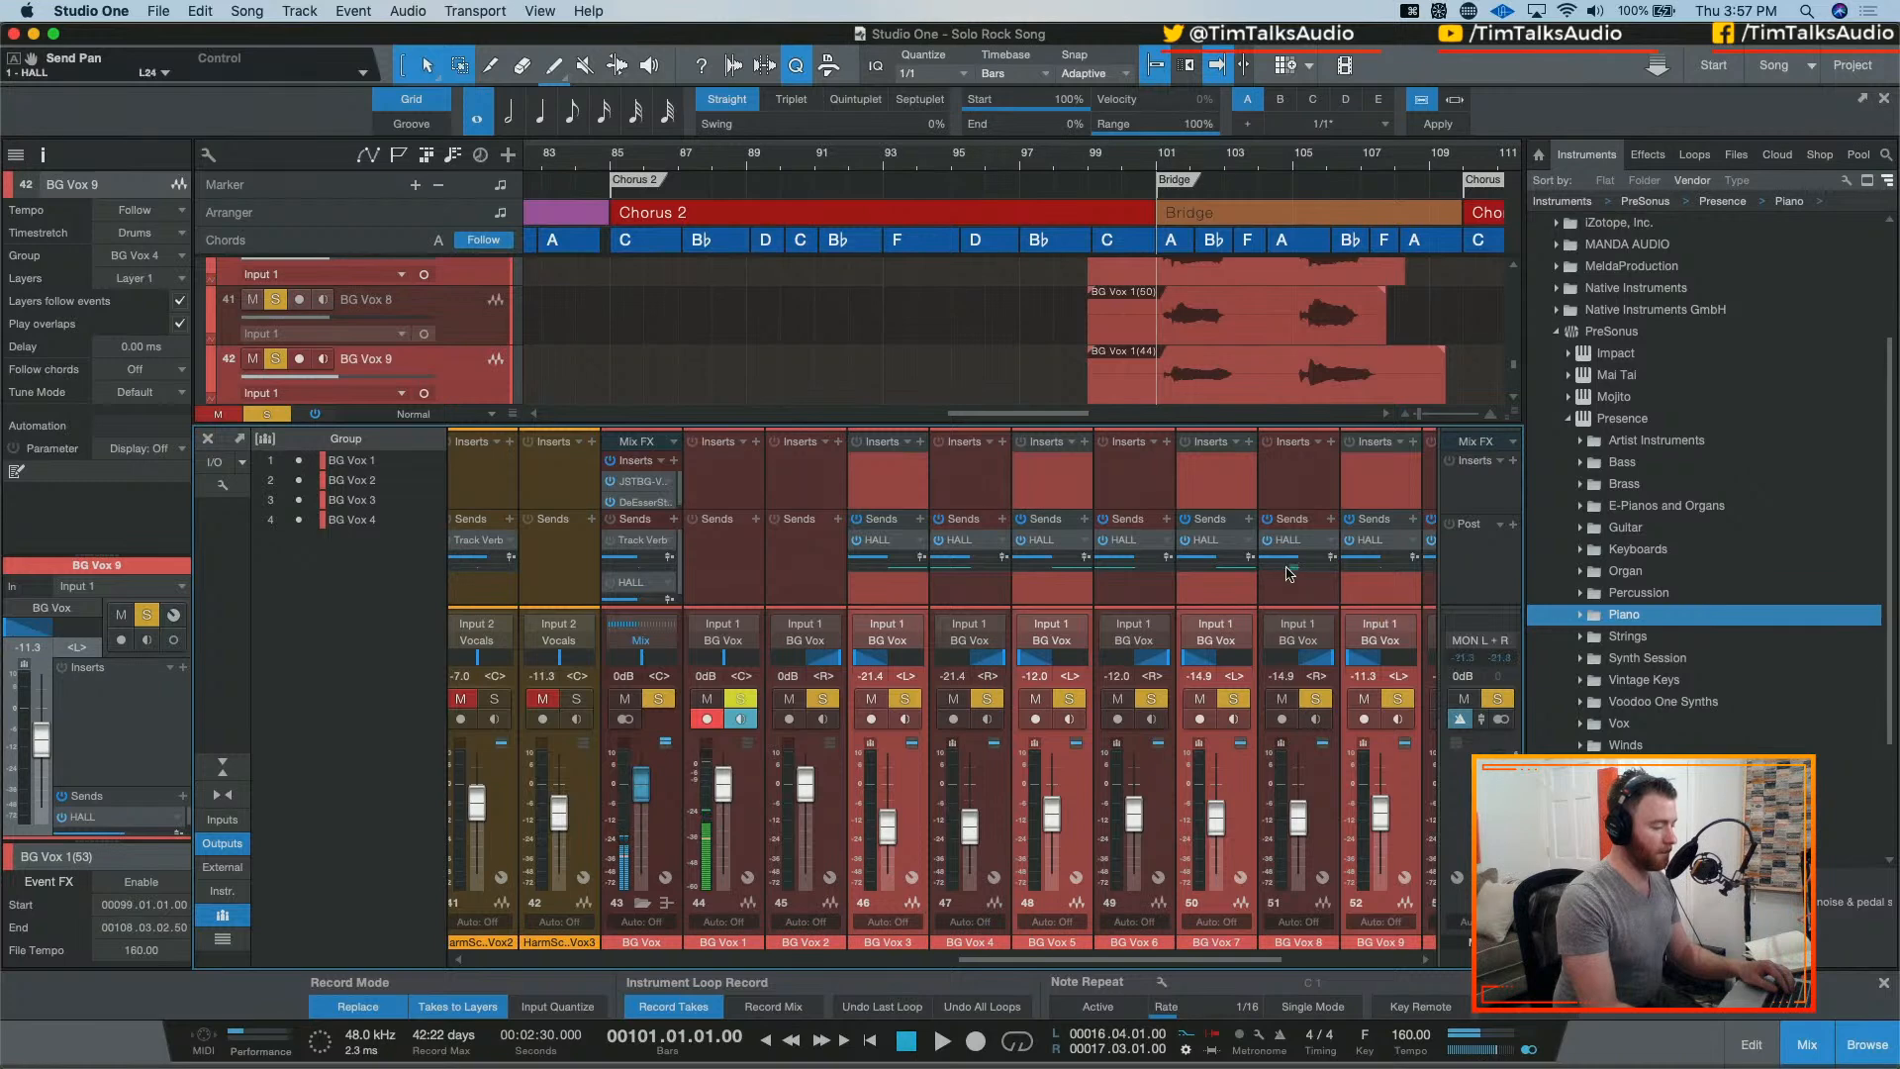
Step: Play back the soloed Bridge backing vocals from bar 101 with the individual HALL sends
drag(1254, 957, 1393, 950)
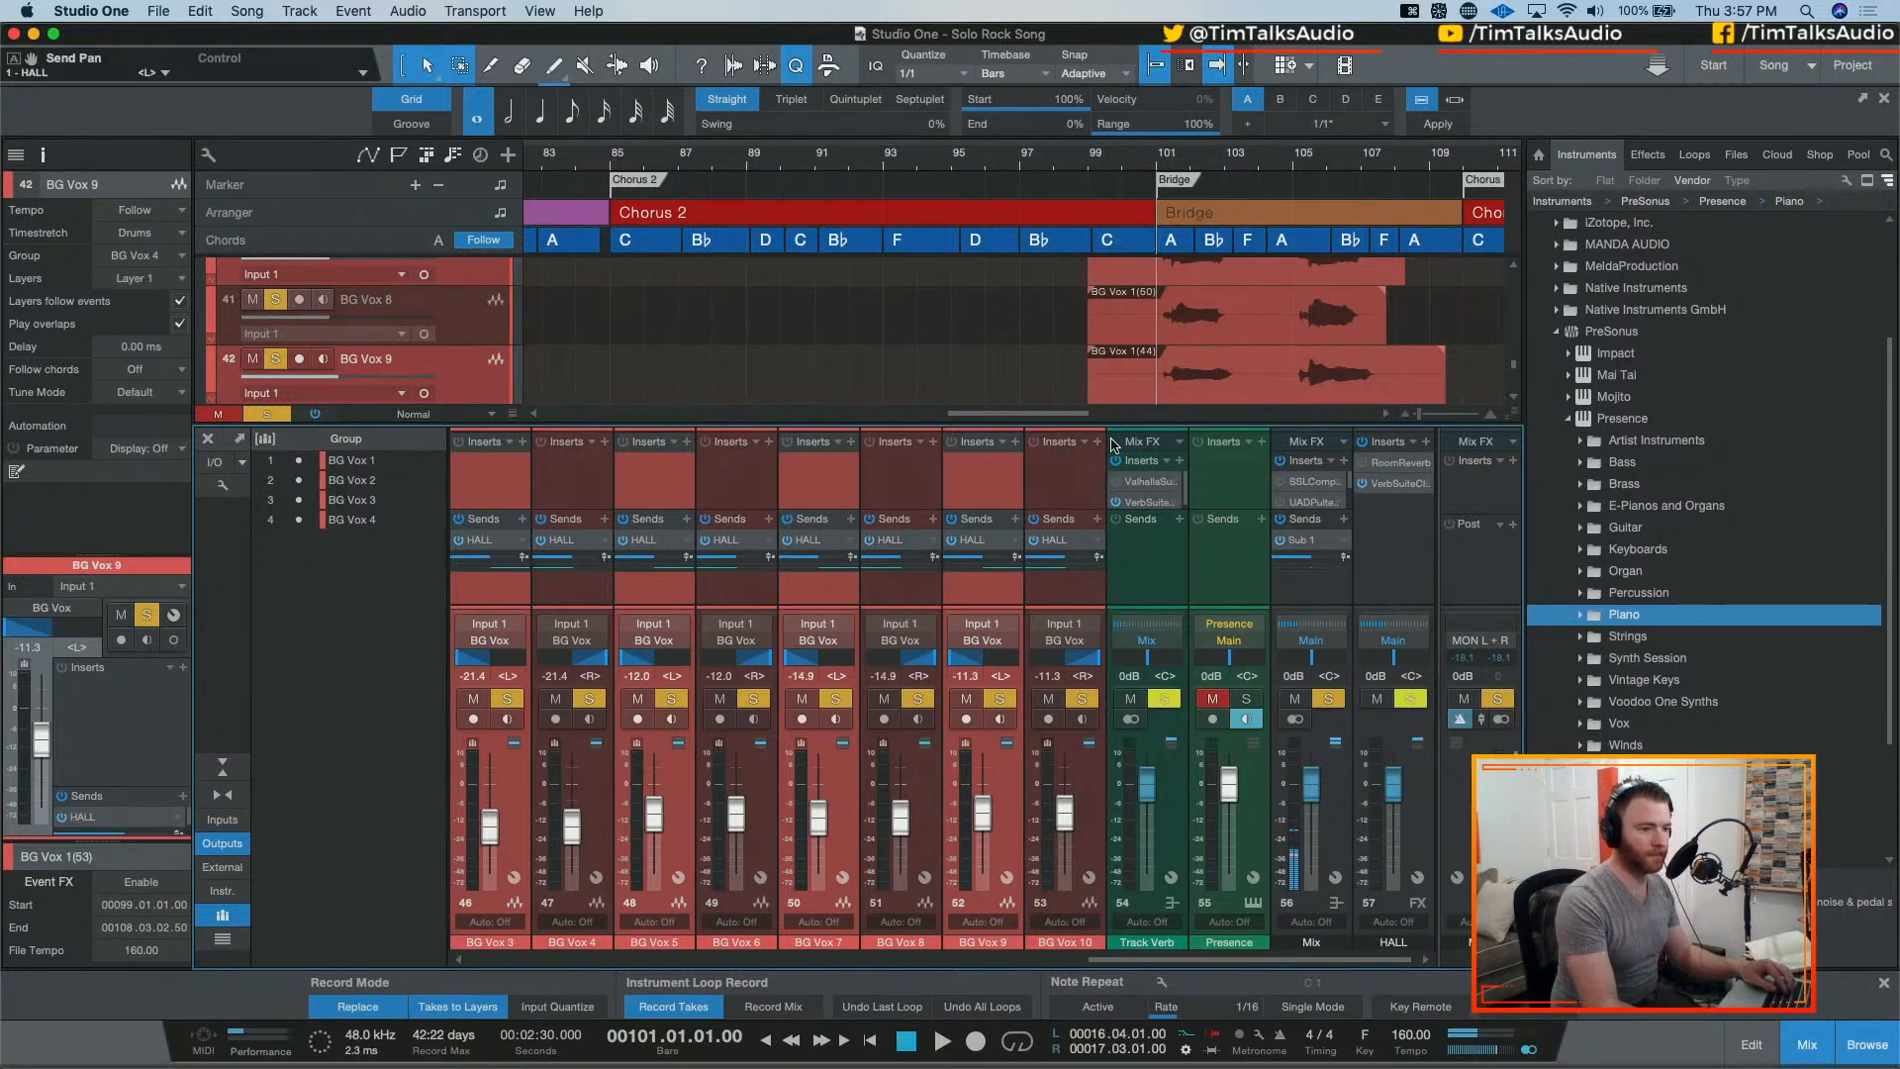
key(space)
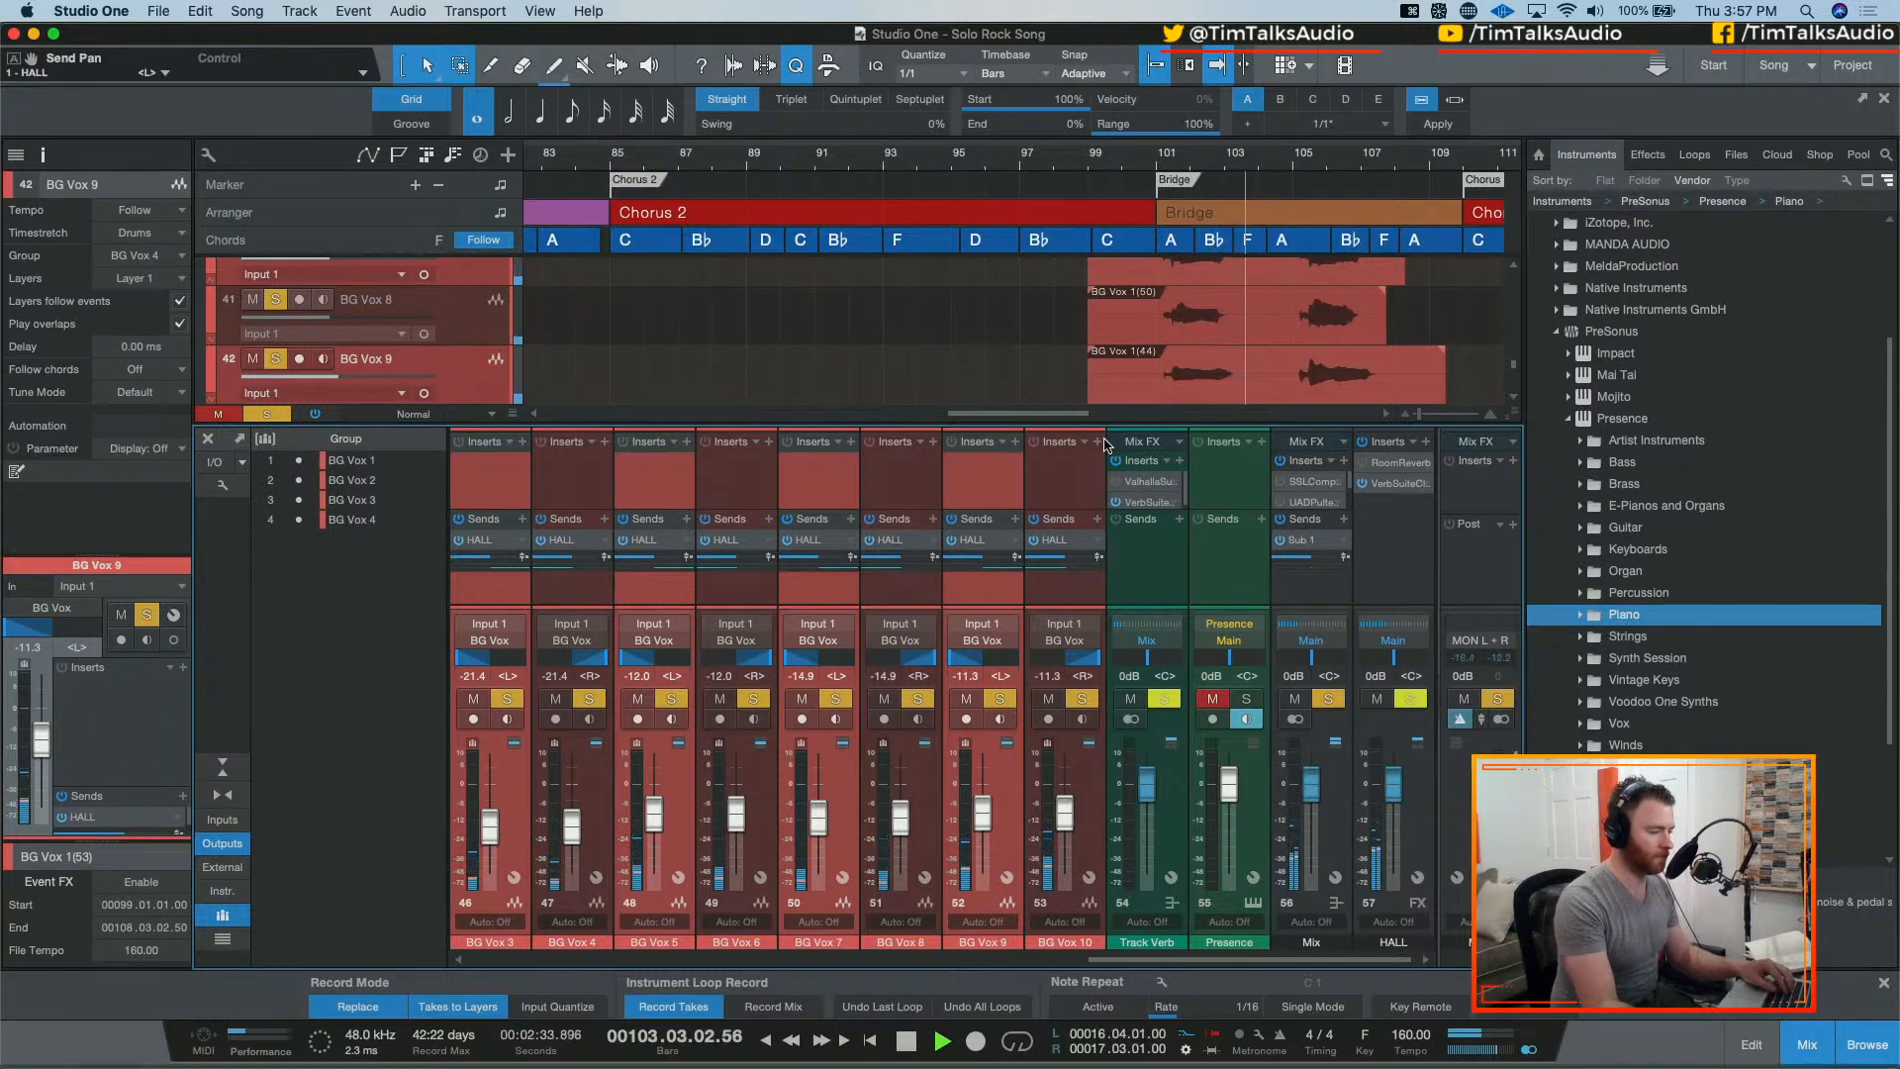
drag(1159, 960, 1062, 967)
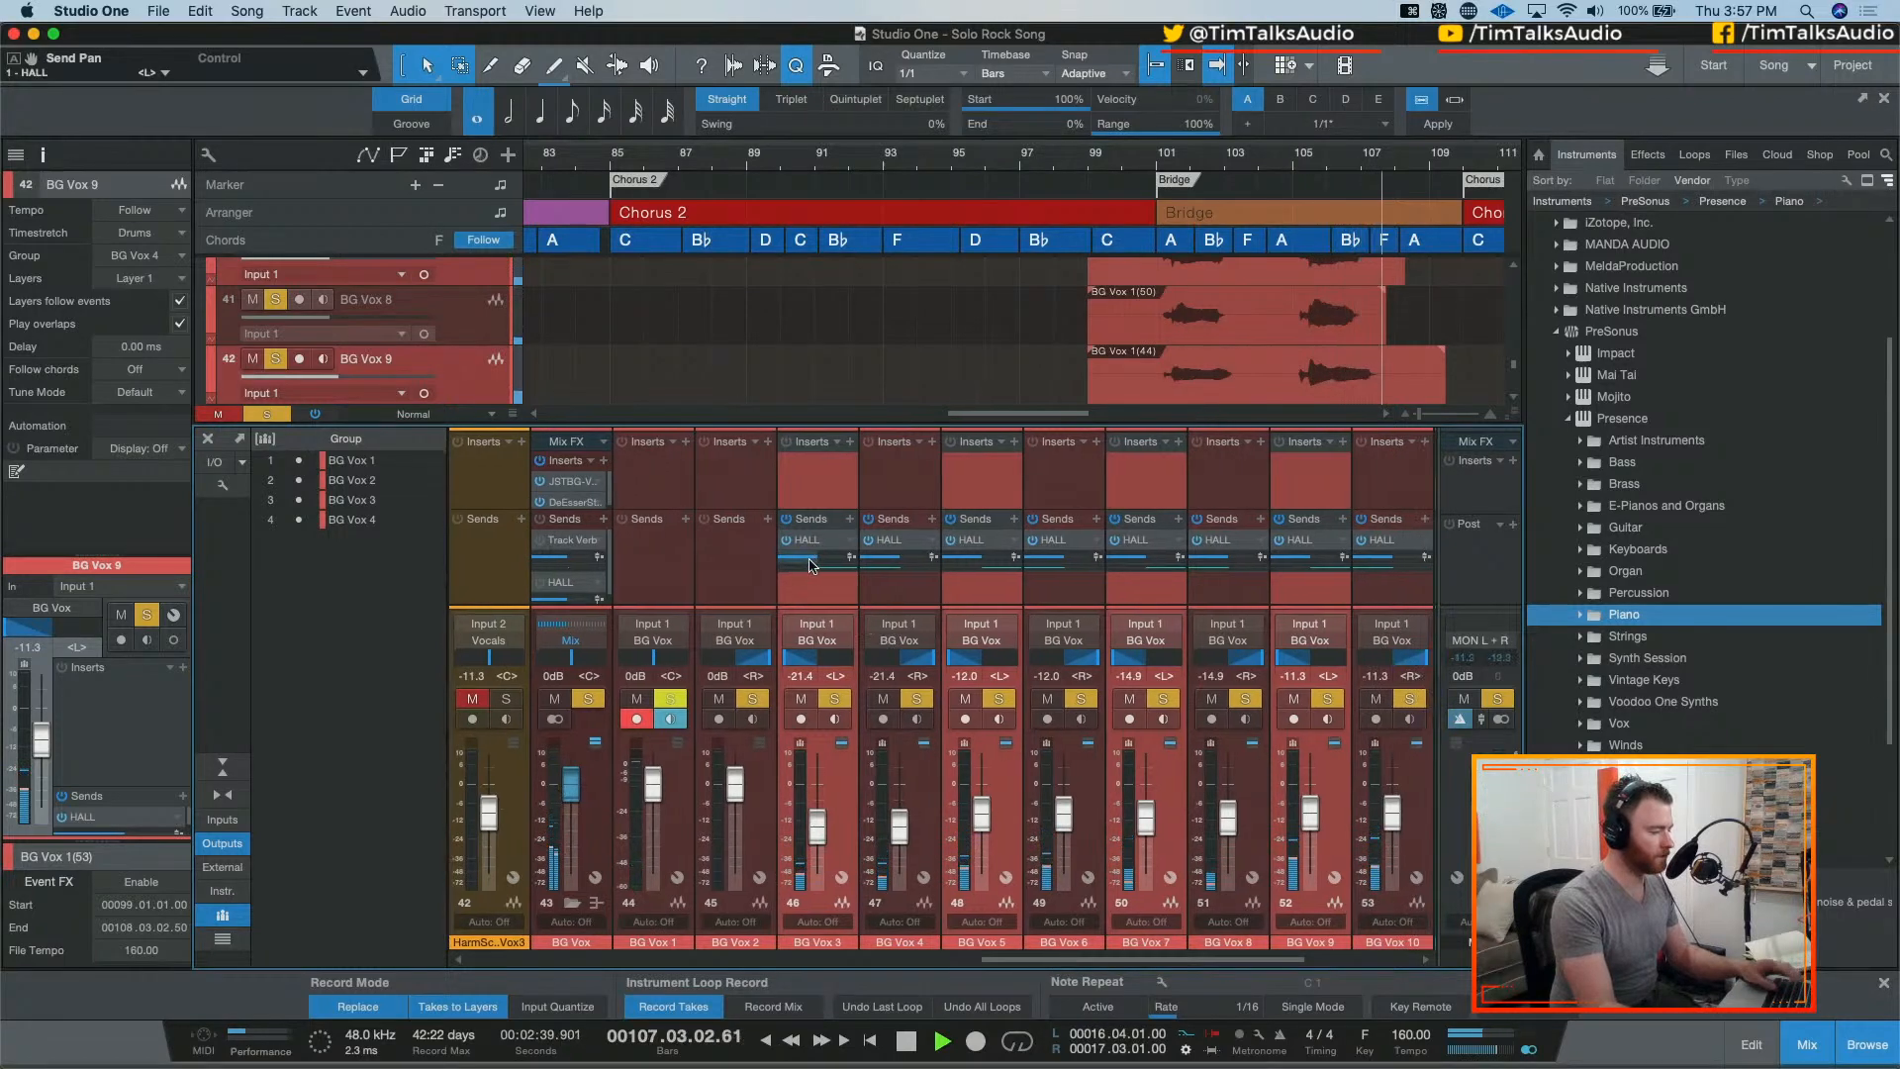
key(space)
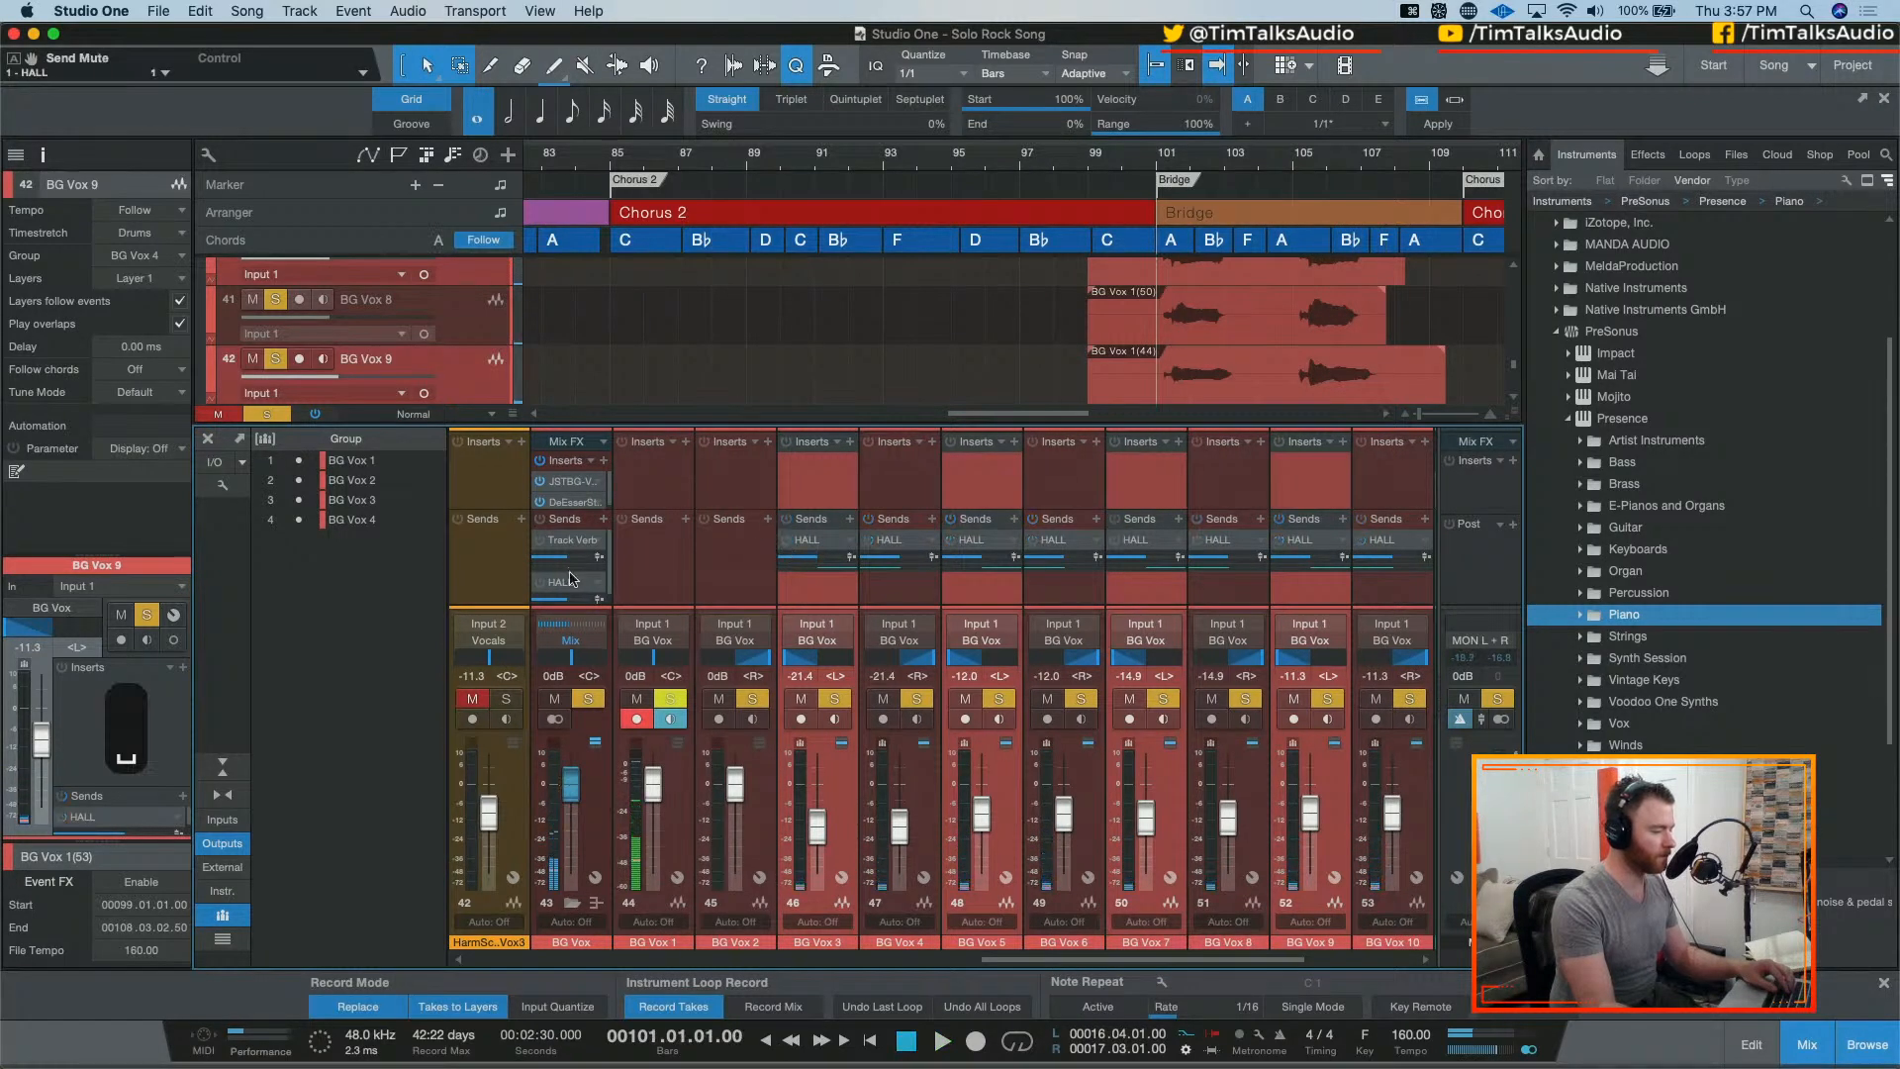
Step: Compare the BG Vox bus's HALL send with the individual channel sends during playback, and leave the individual sends active
key(space)
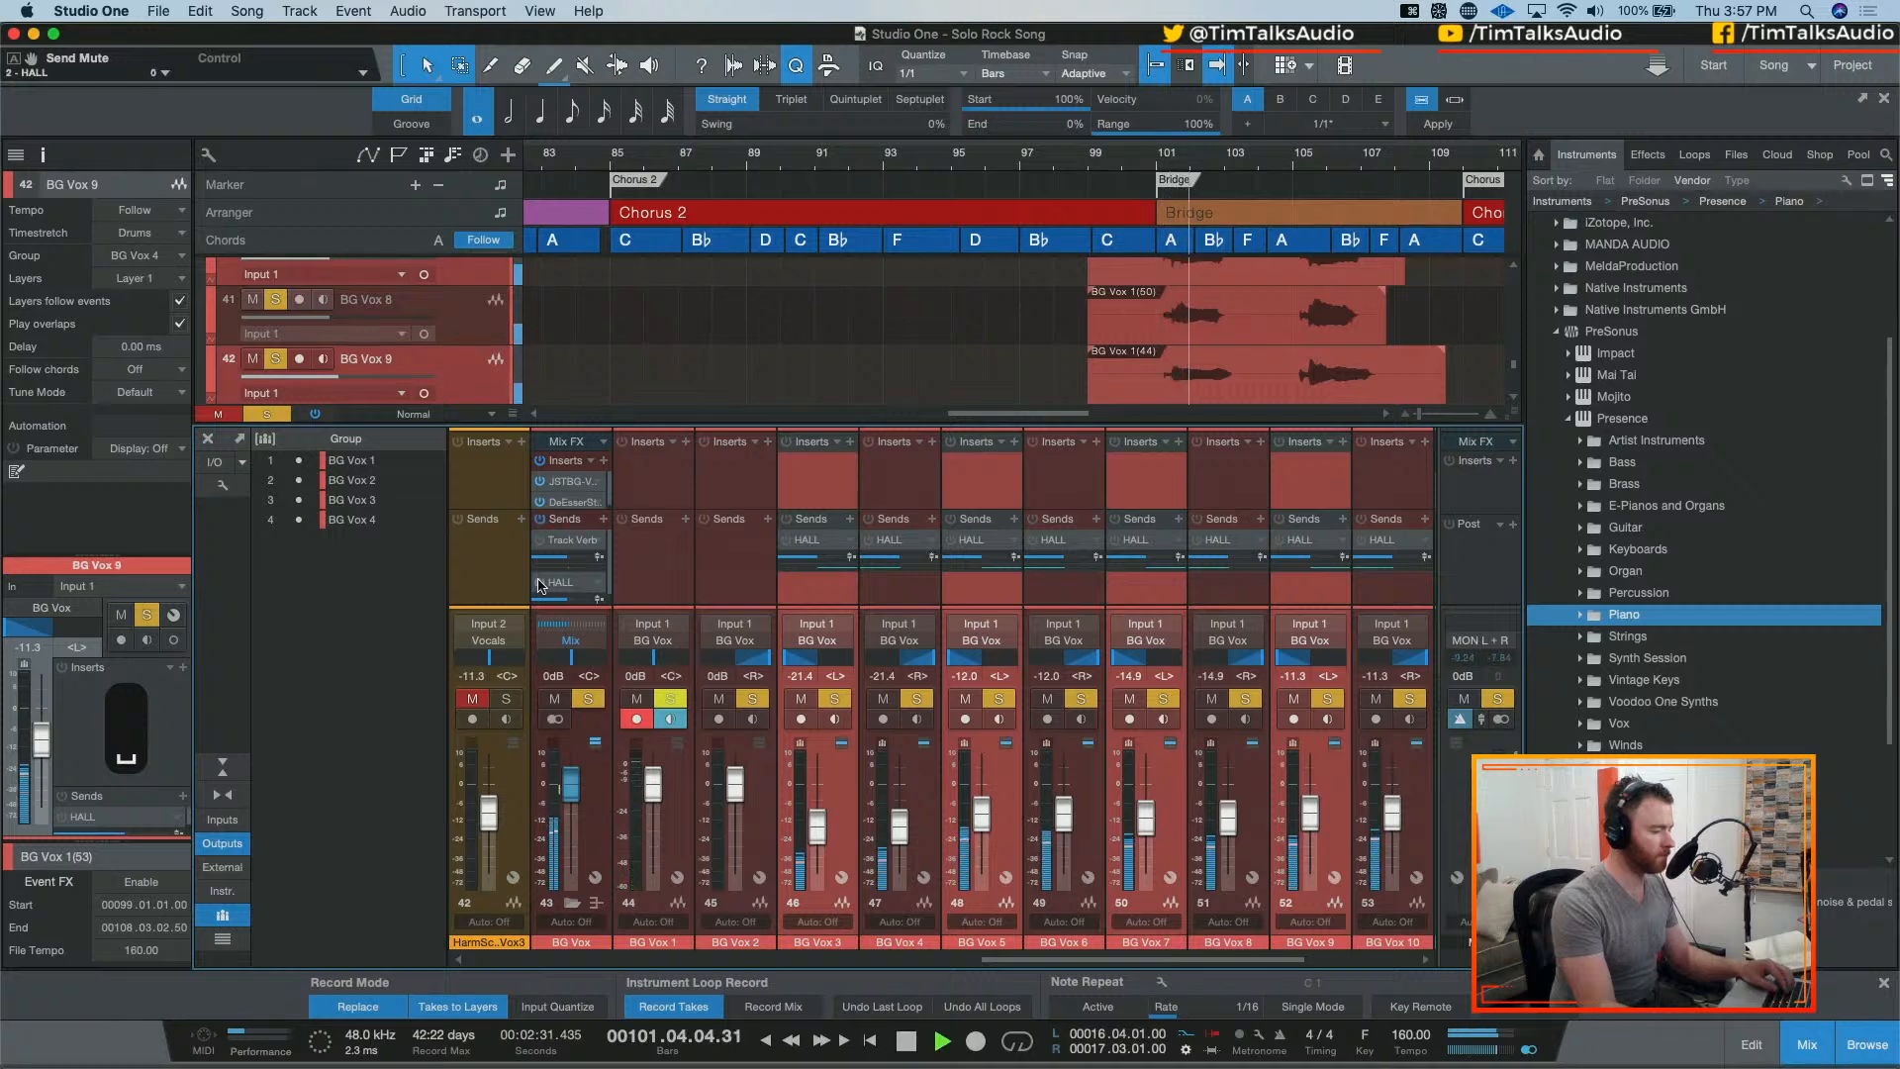
click(787, 541)
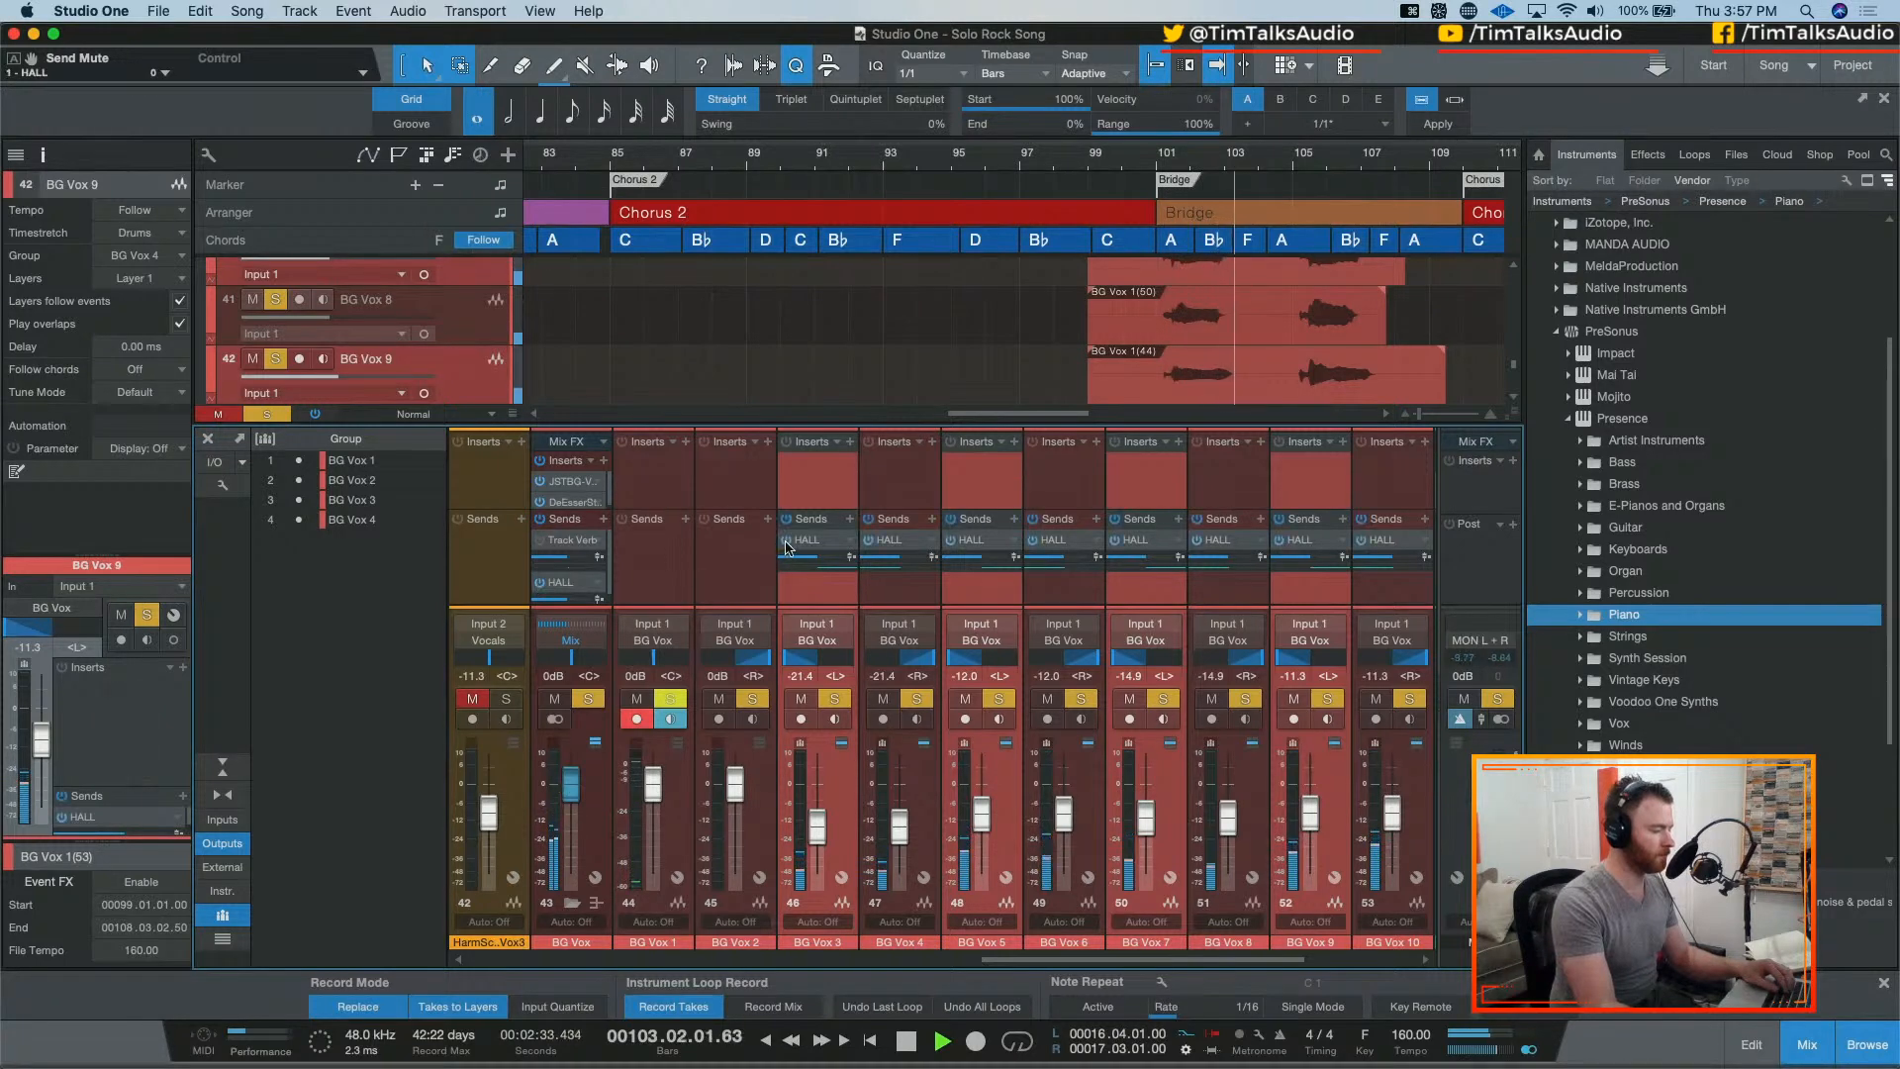
key(space)
key(space)
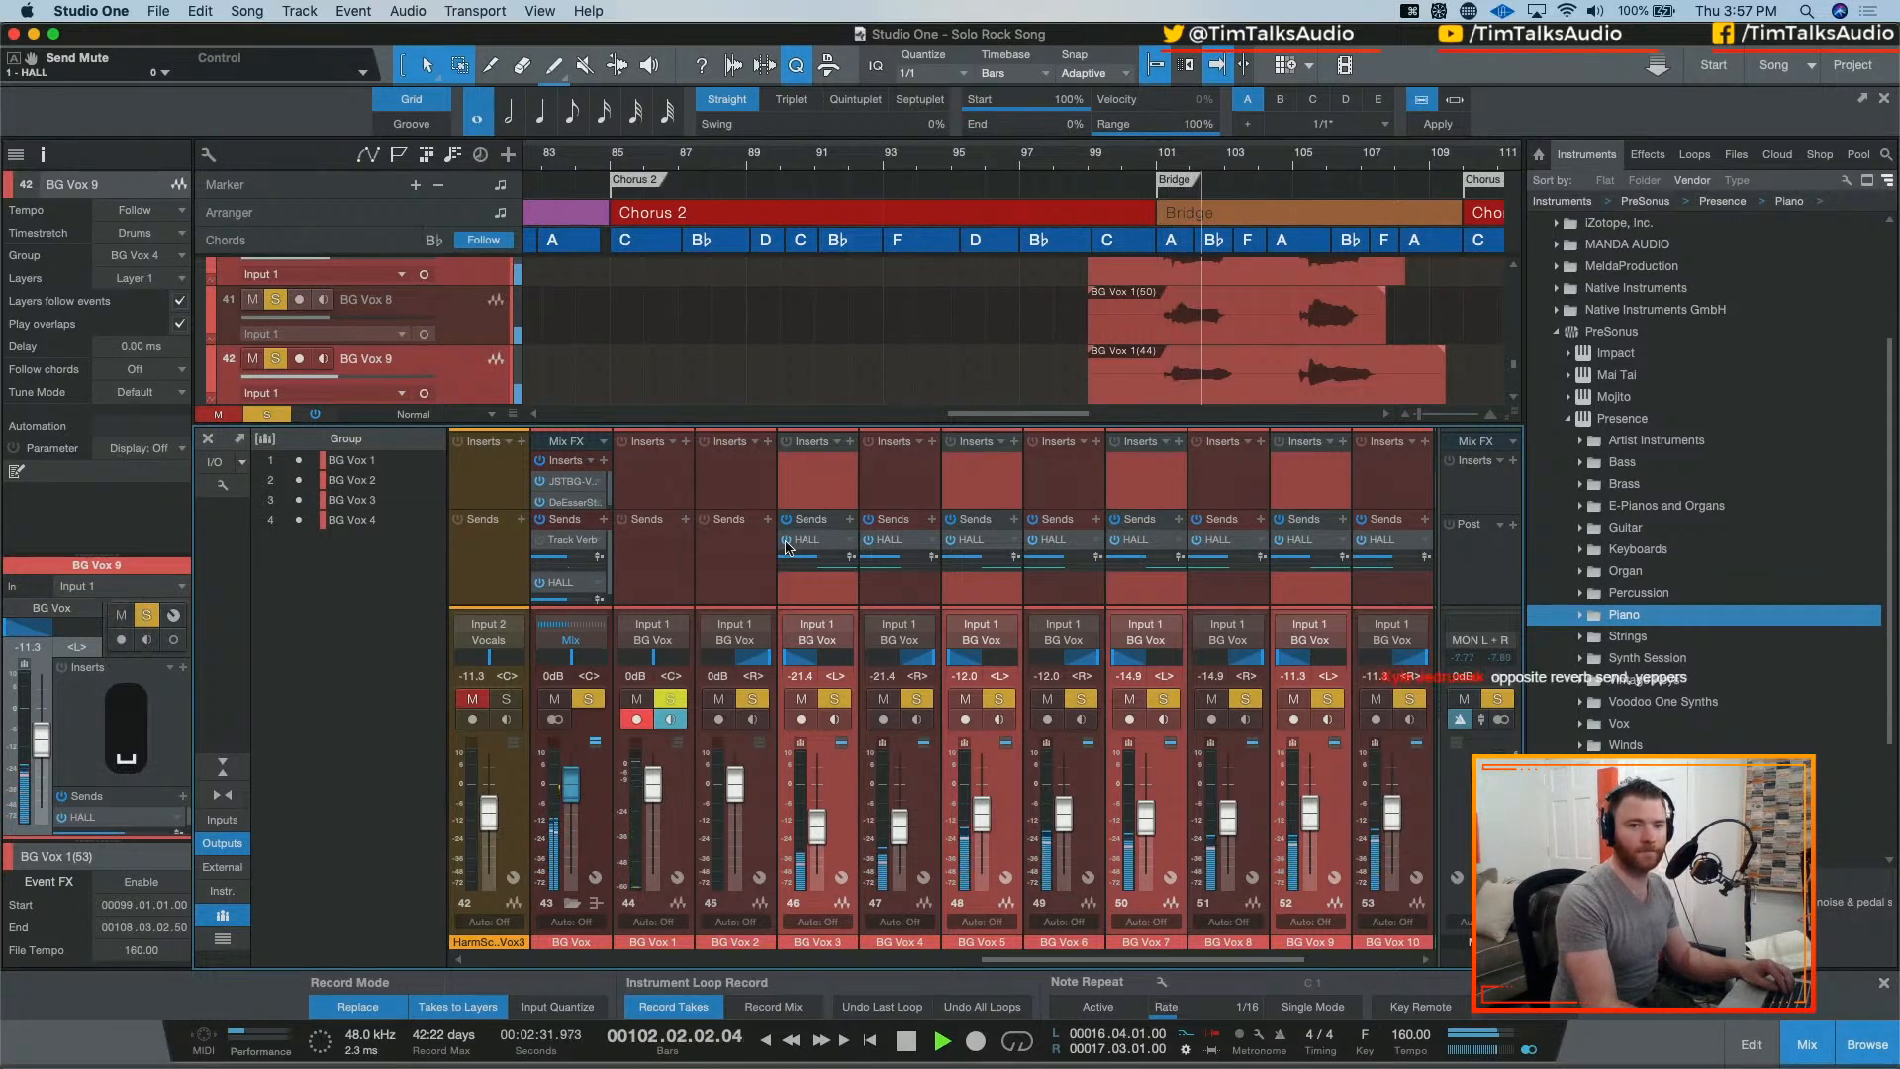
key(space)
Step: Clear all solos and play back the Bridge from bar 101 in the full mix
key(shift+super+s)
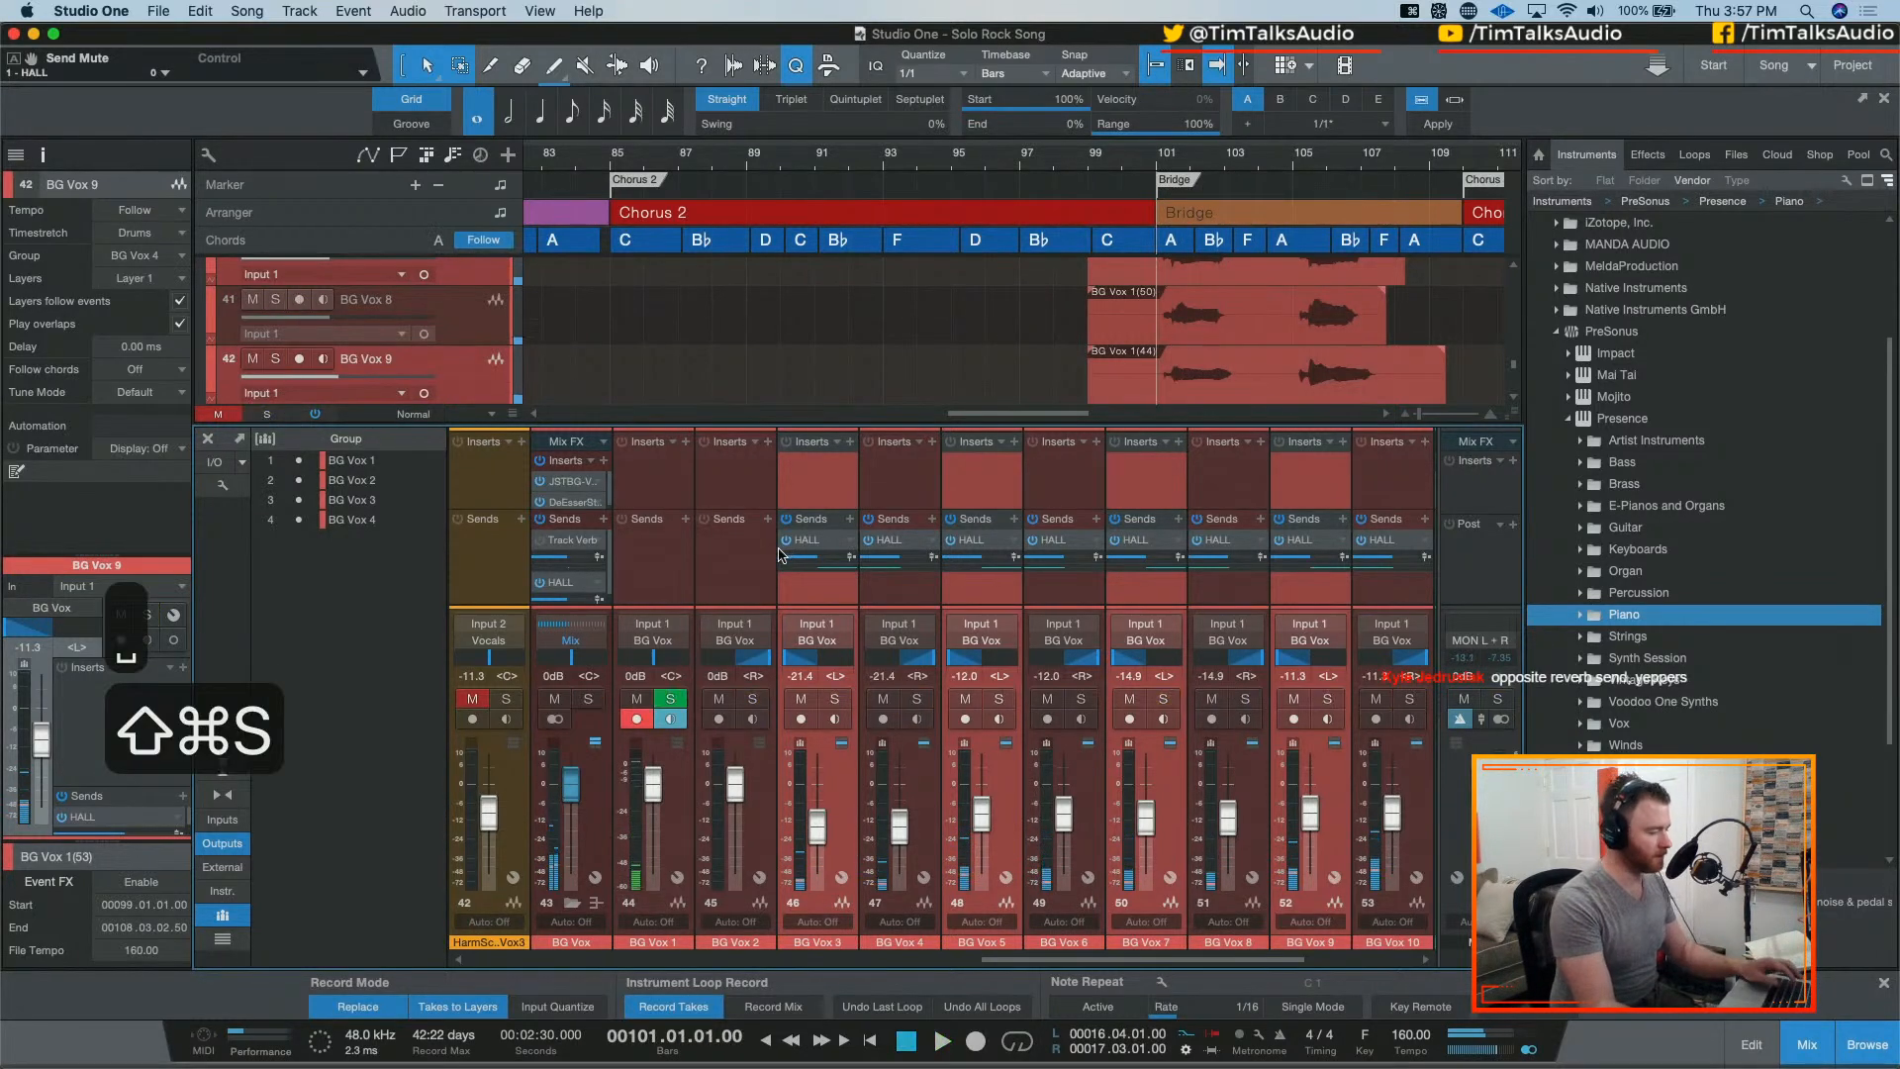
key(space)
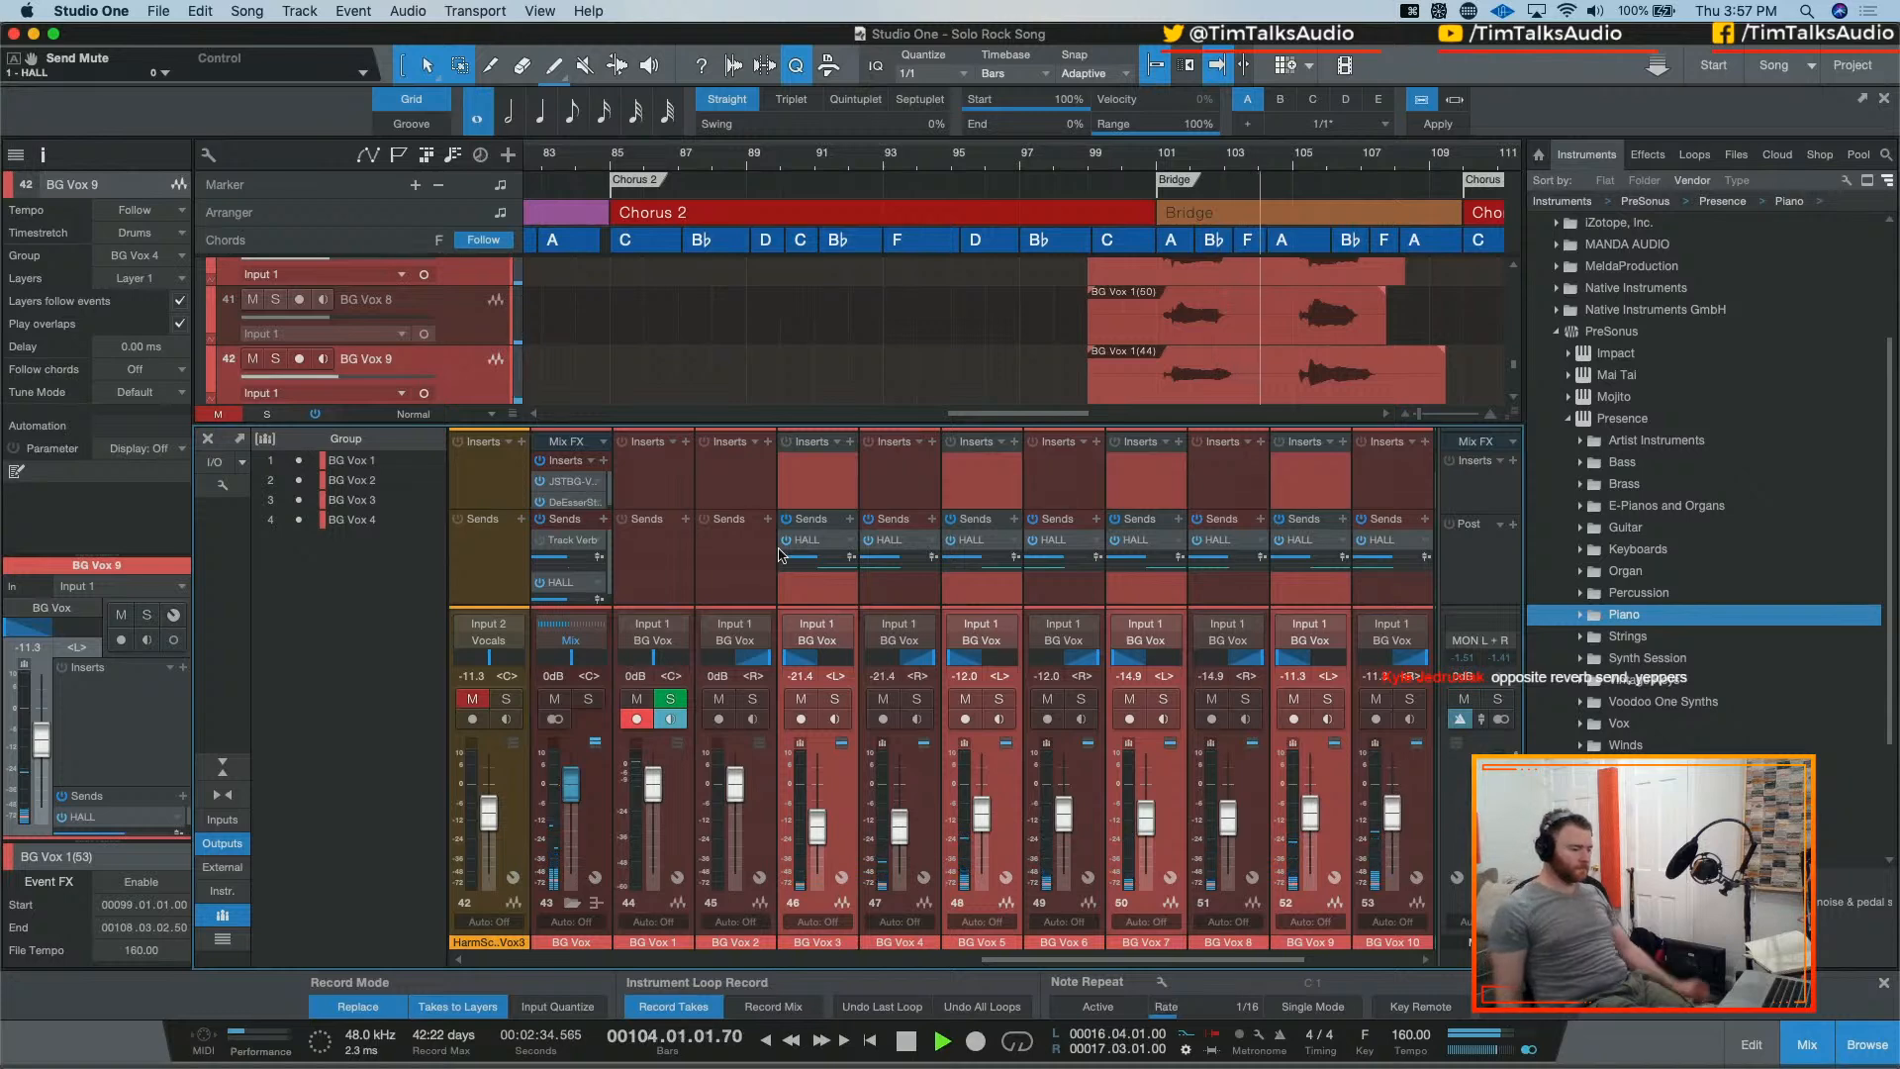
Step: Toggle the BG Vox bus's HALL send and switch off the individual HALL sends on BG Vox 3 to 10
key(space)
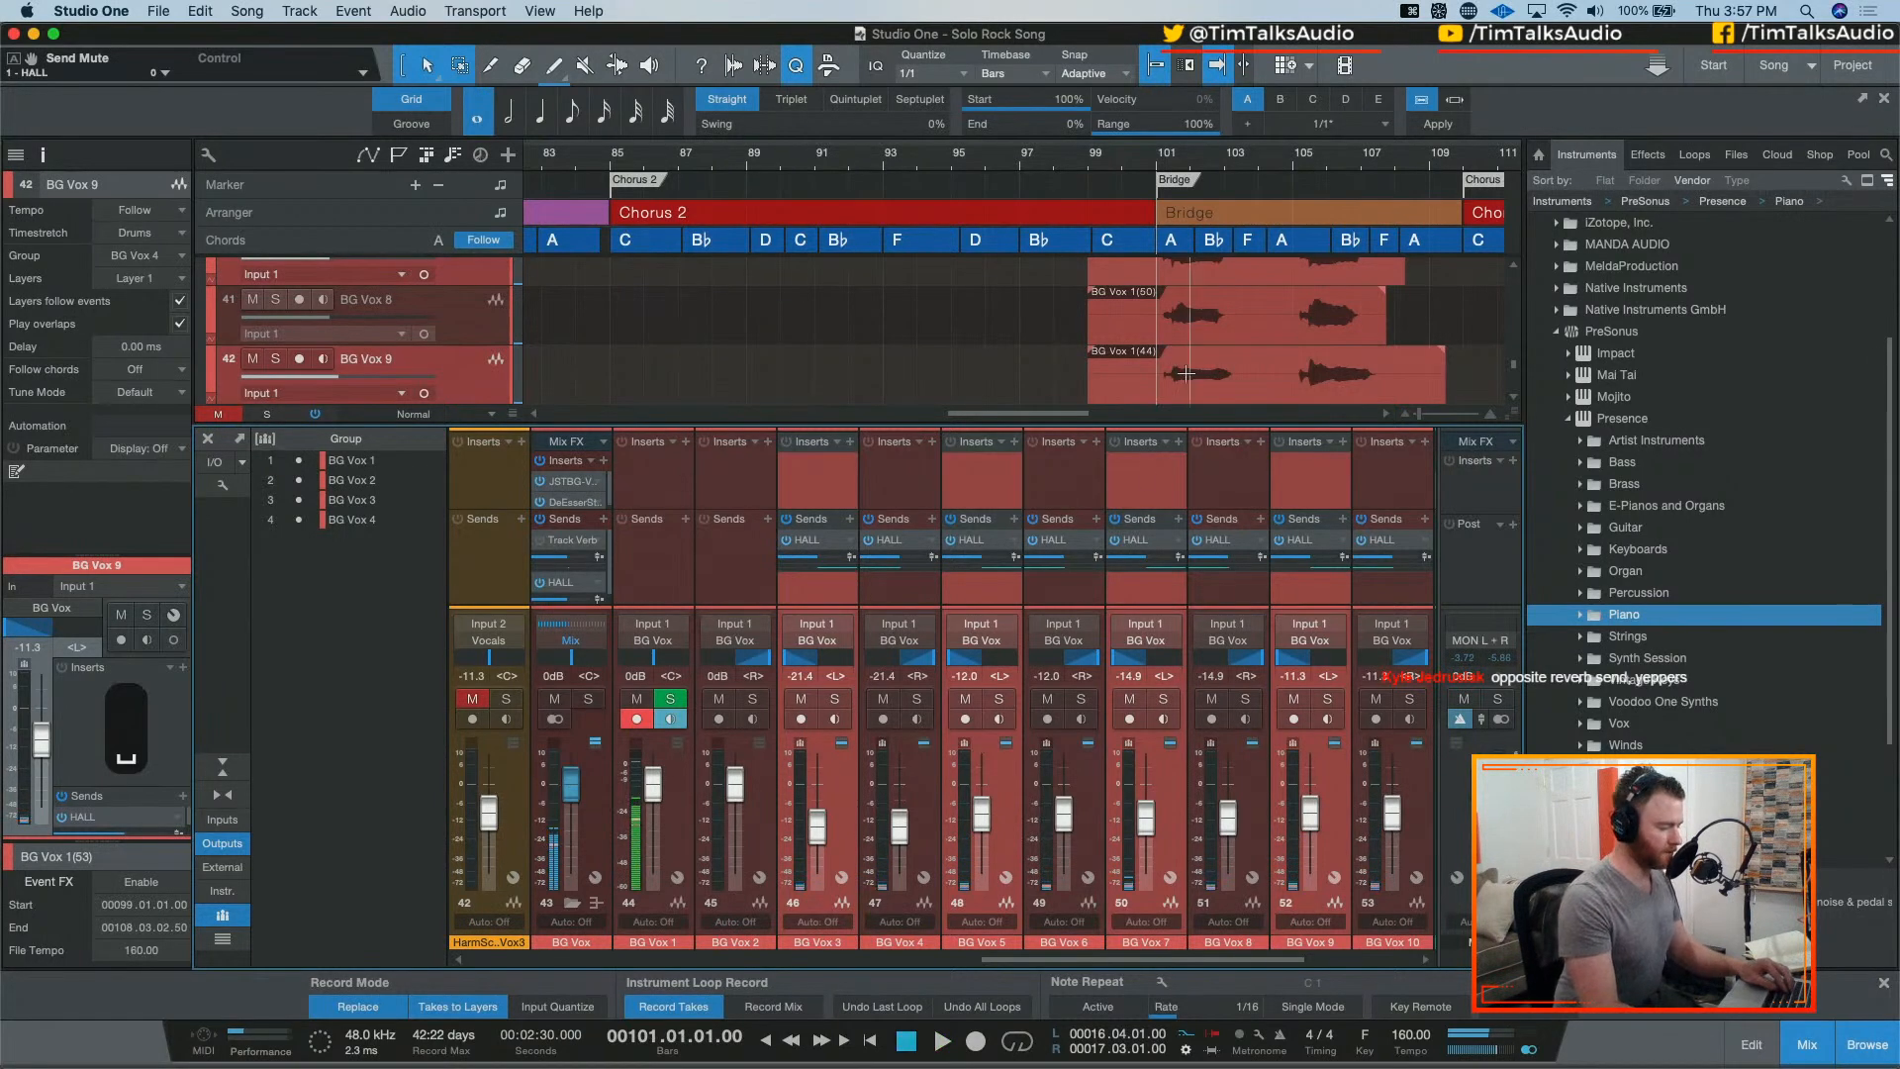
click(542, 583)
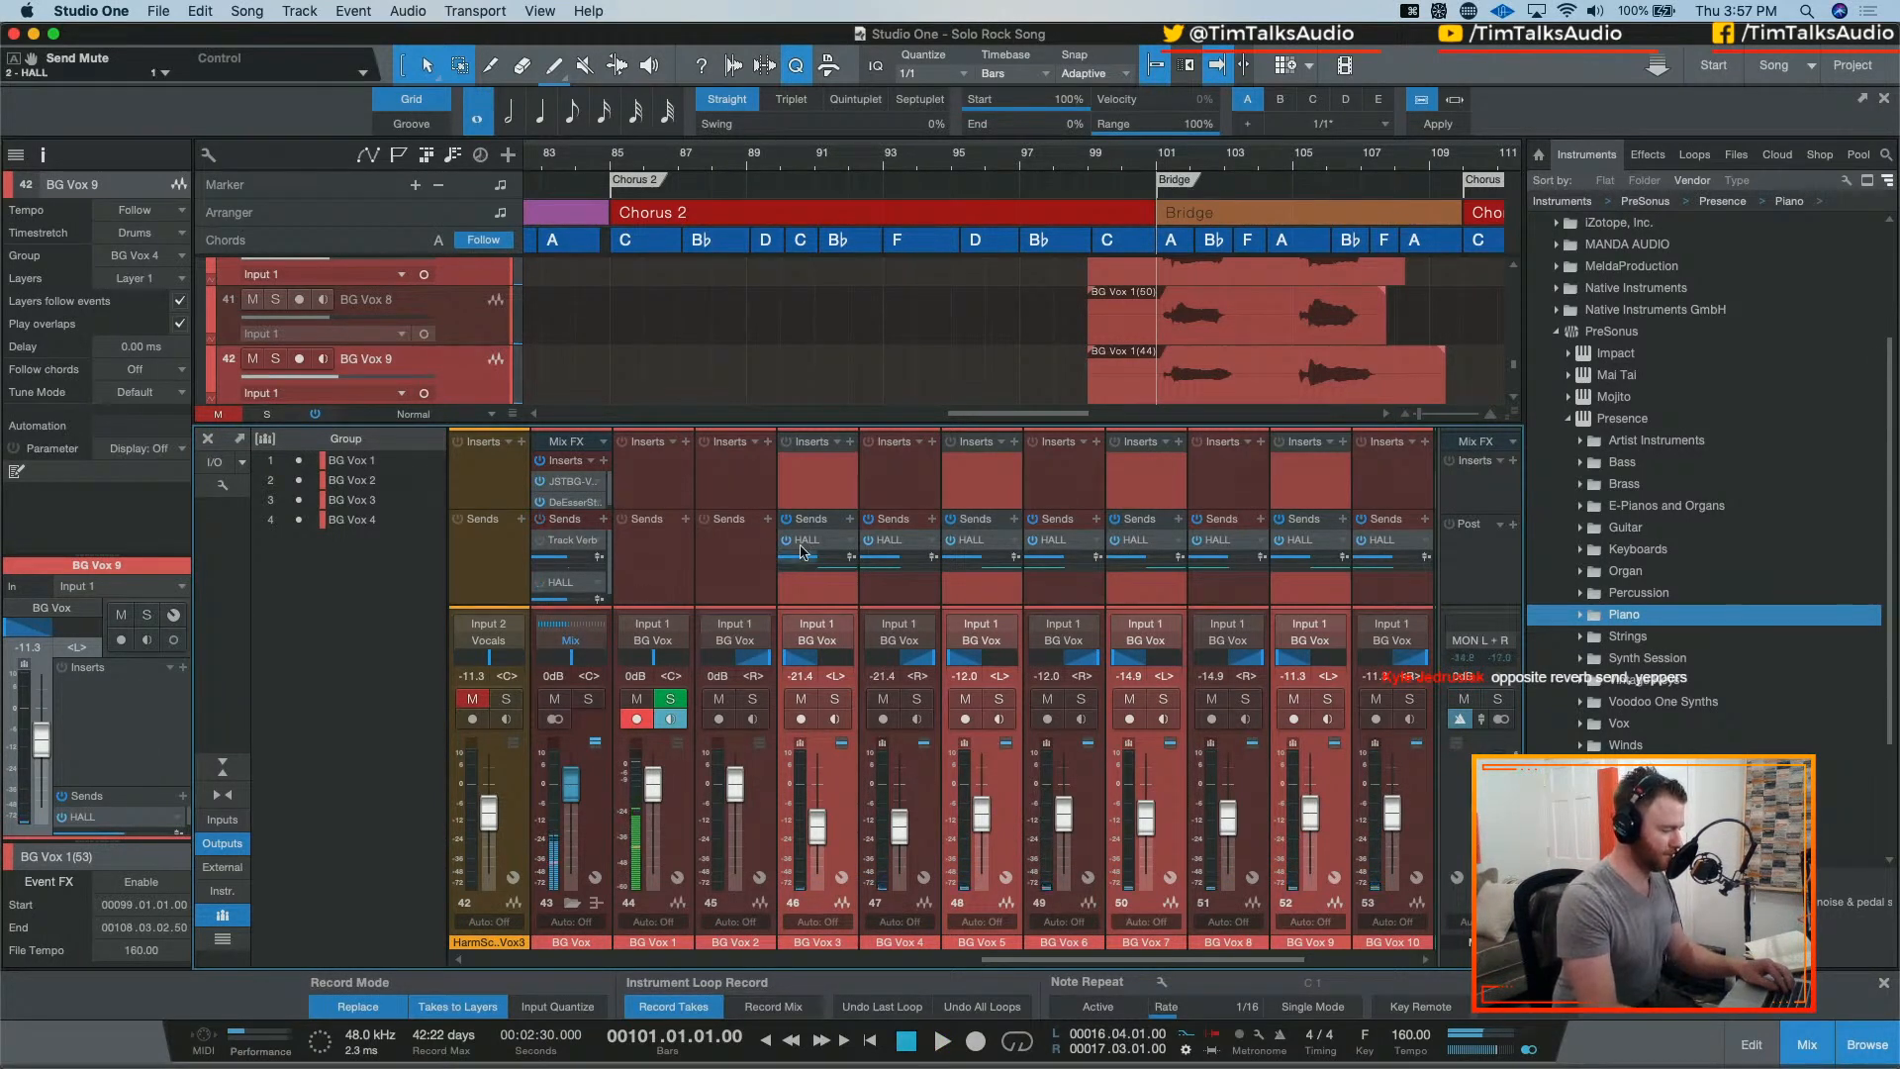
click(806, 577)
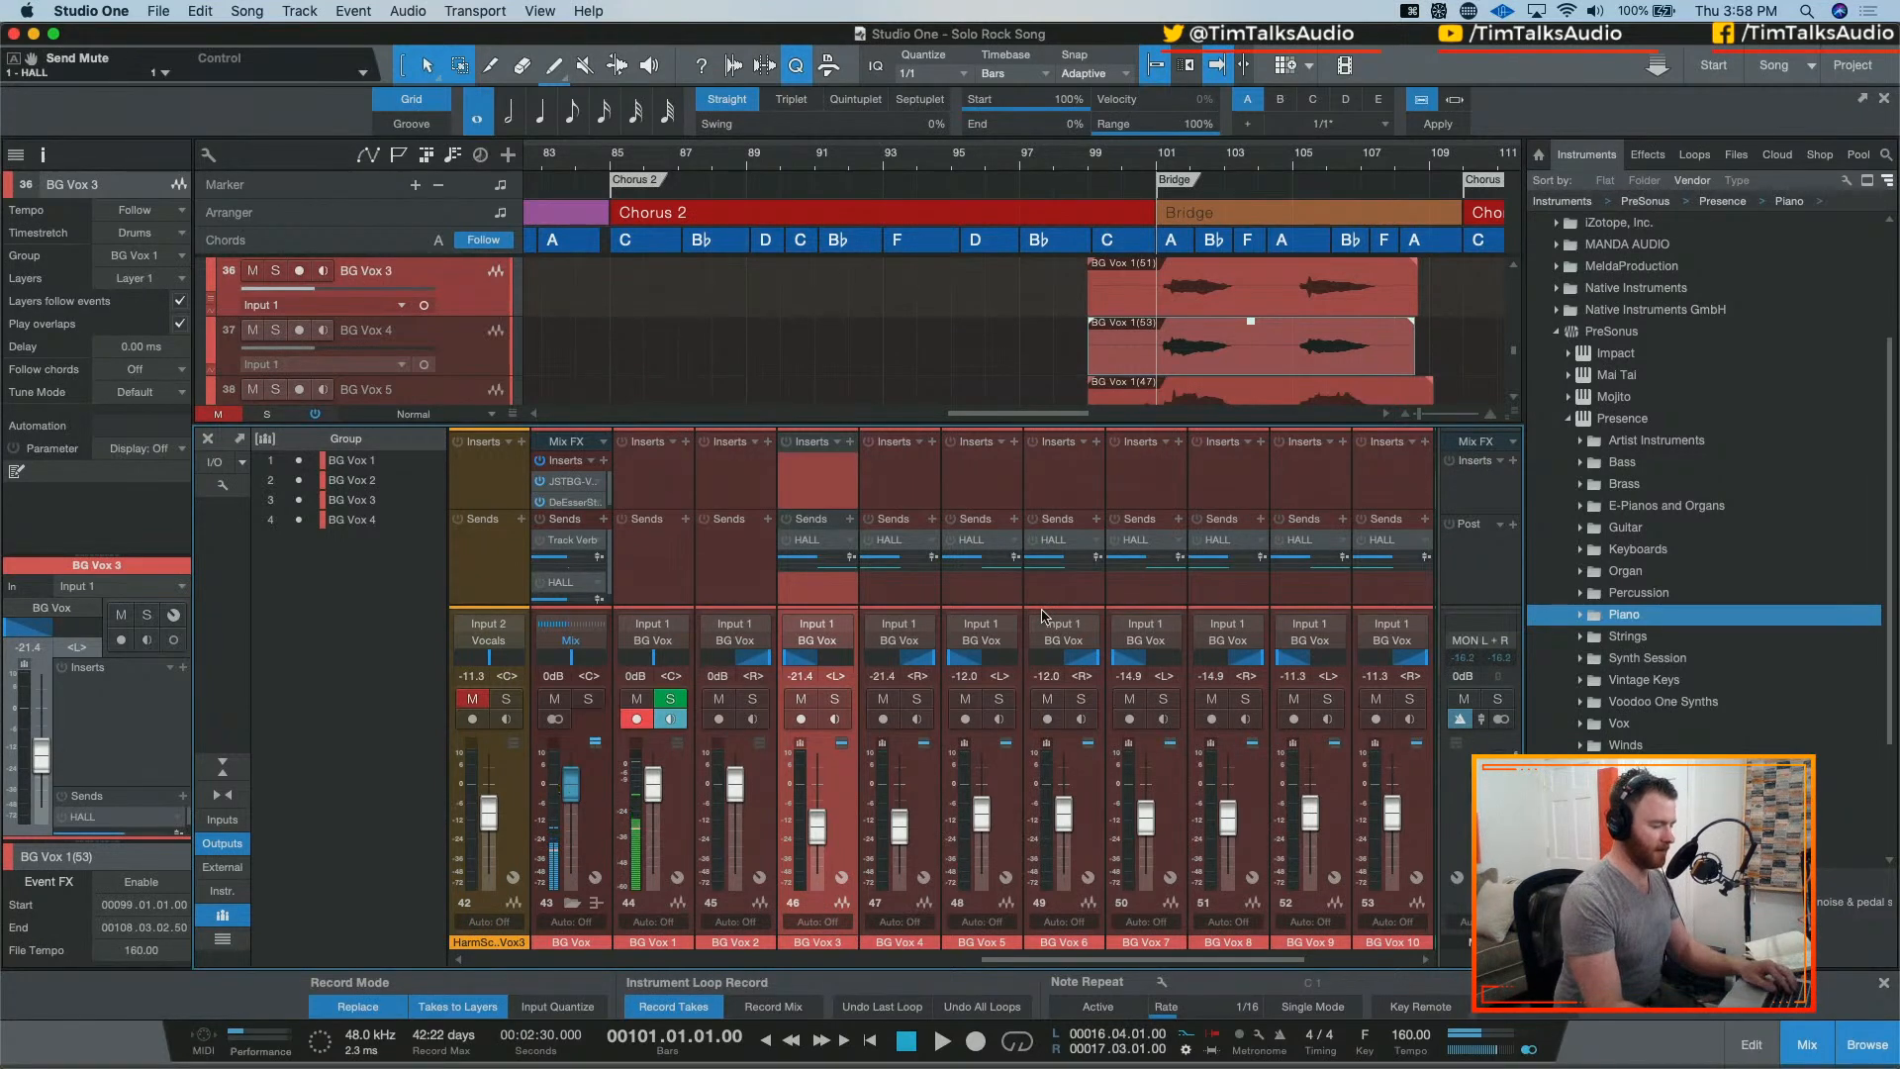
scroll(1042, 960, right, 3)
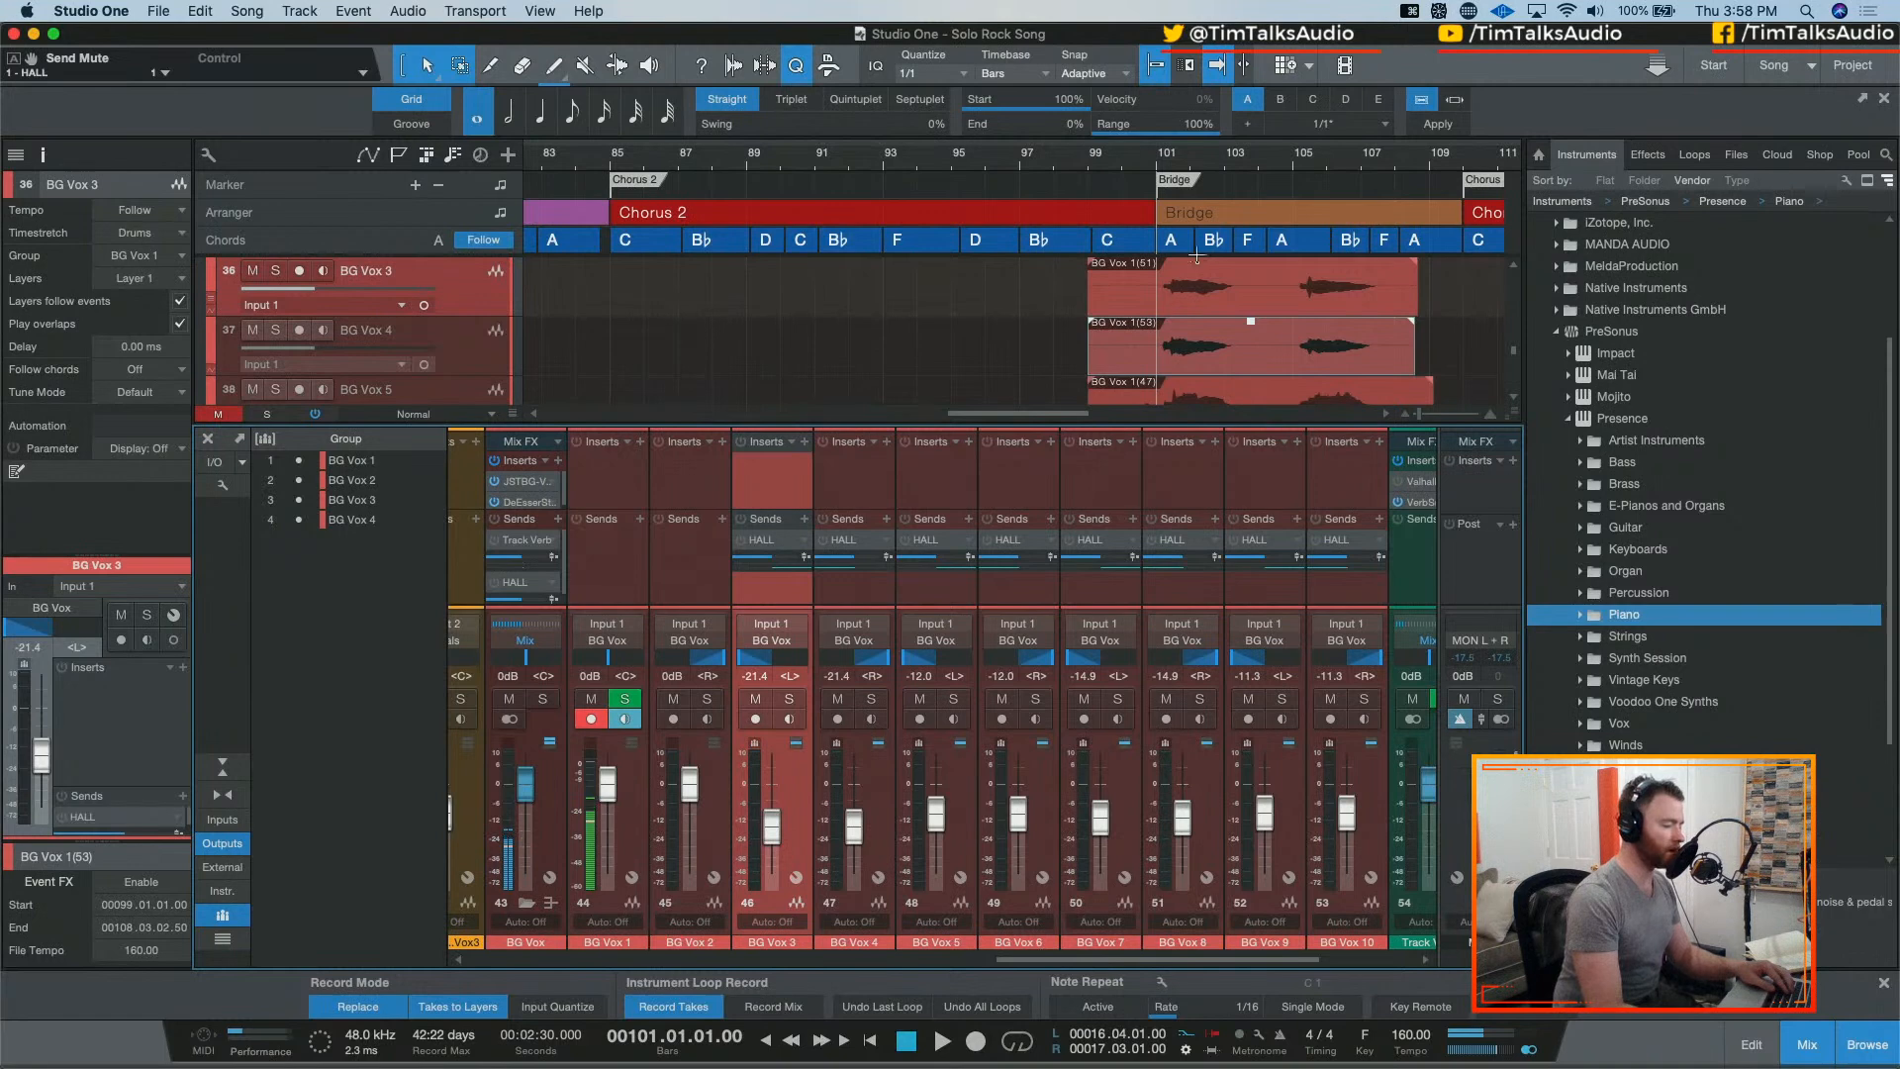
scroll(1139, 292, up, 15)
scroll(1139, 292, down, 10)
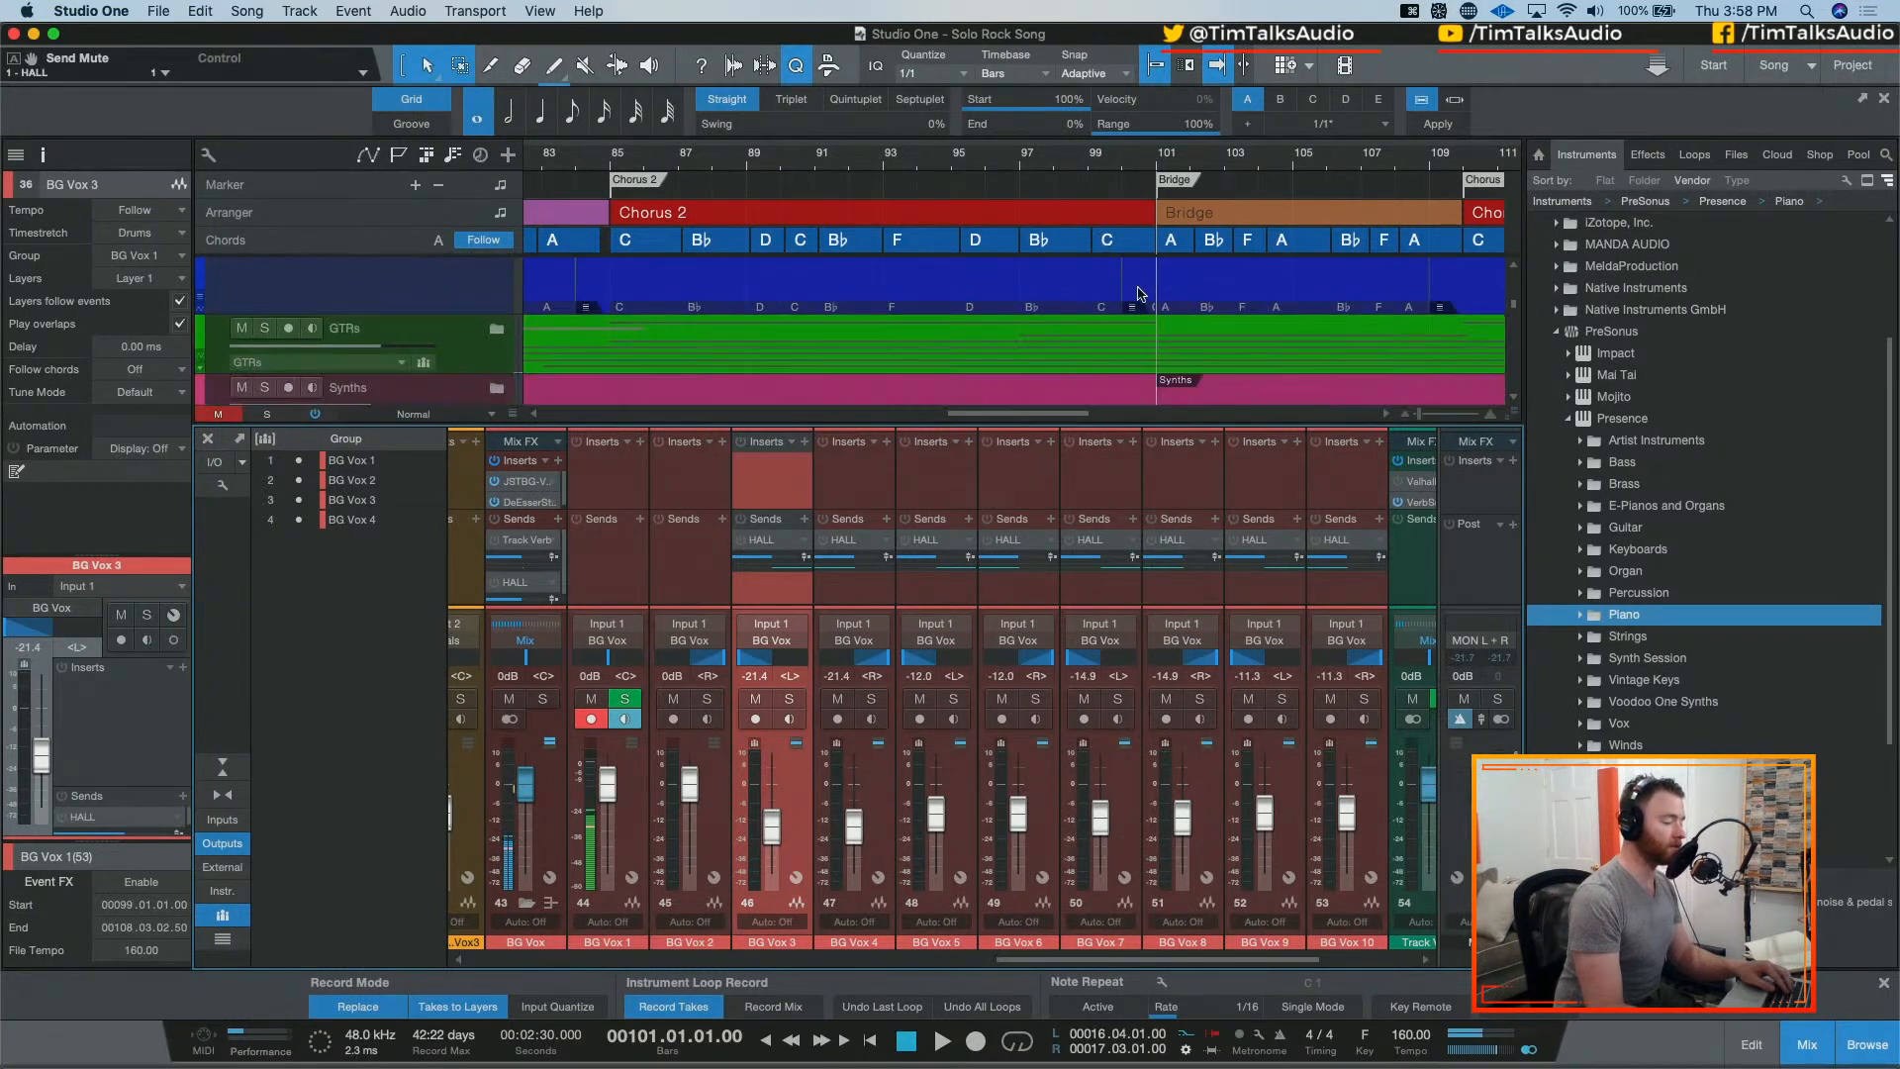
scroll(1140, 292, down, 10)
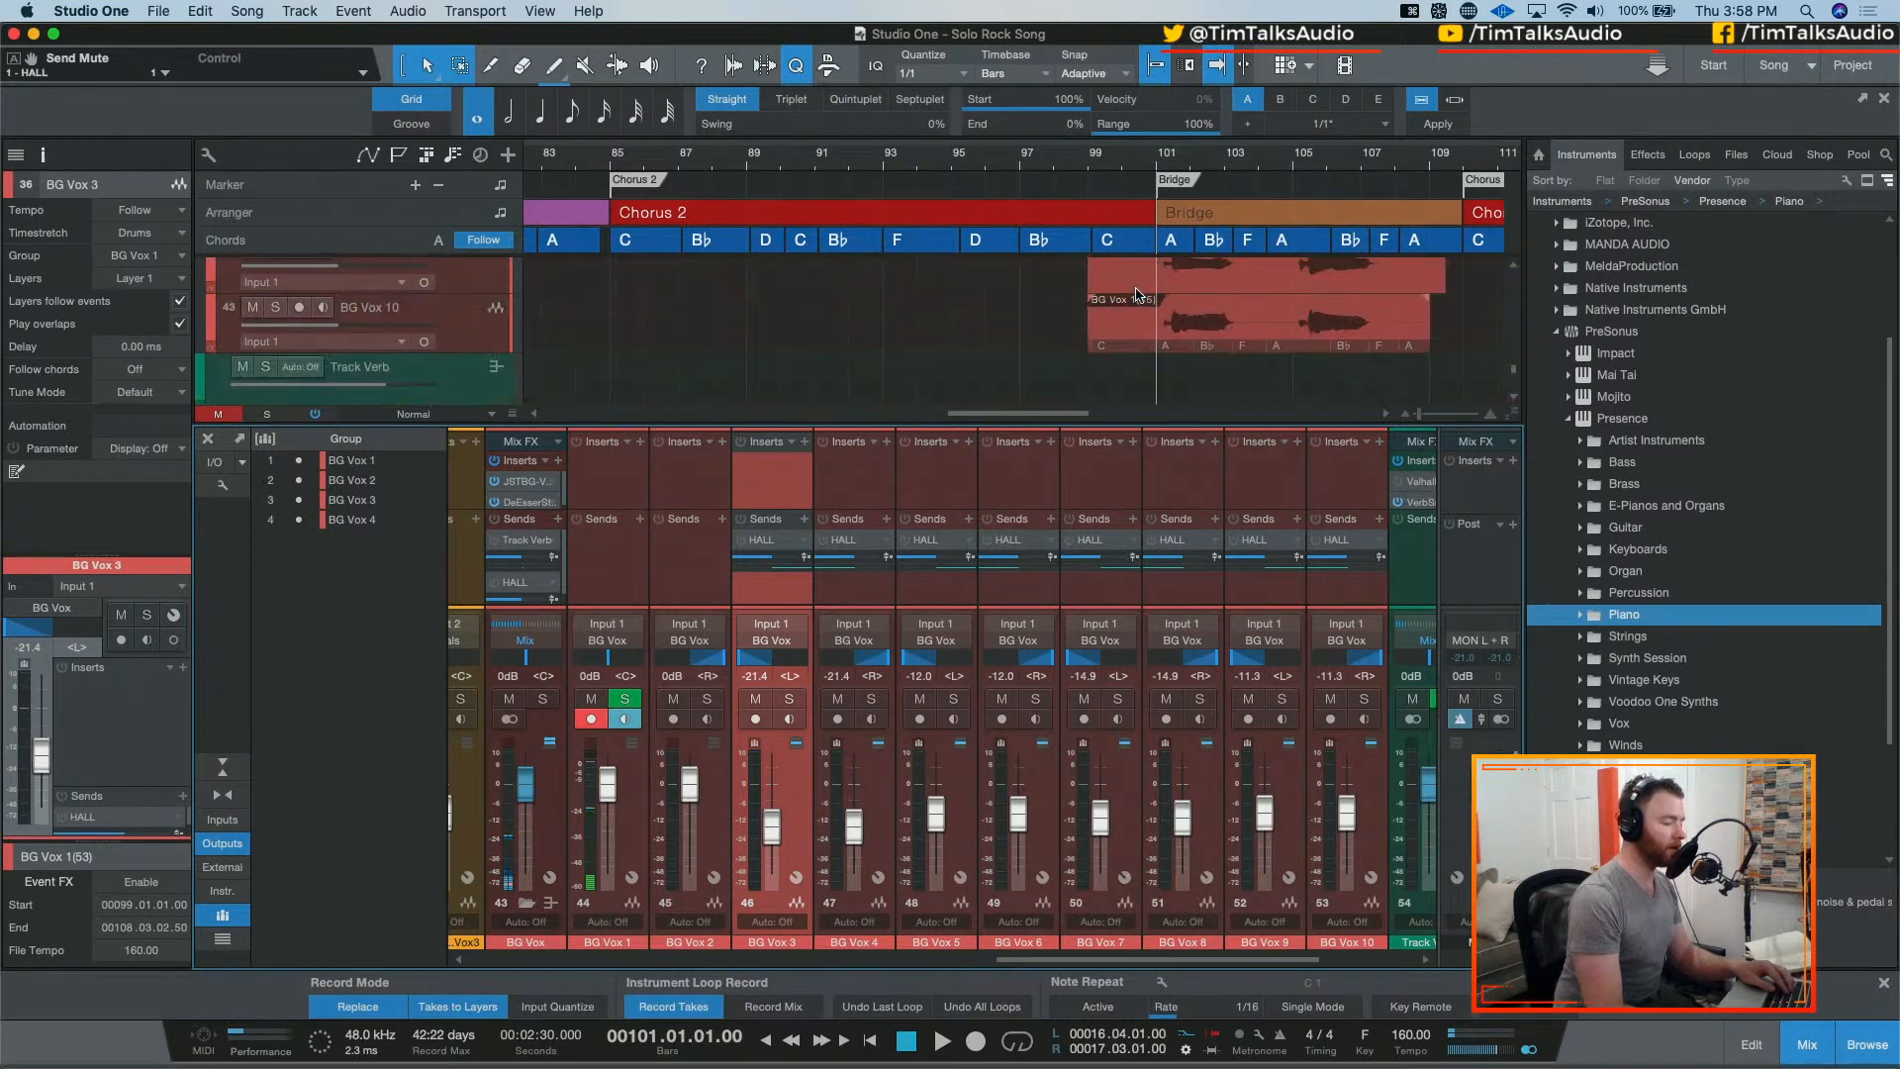
scroll(1139, 294, up, 3)
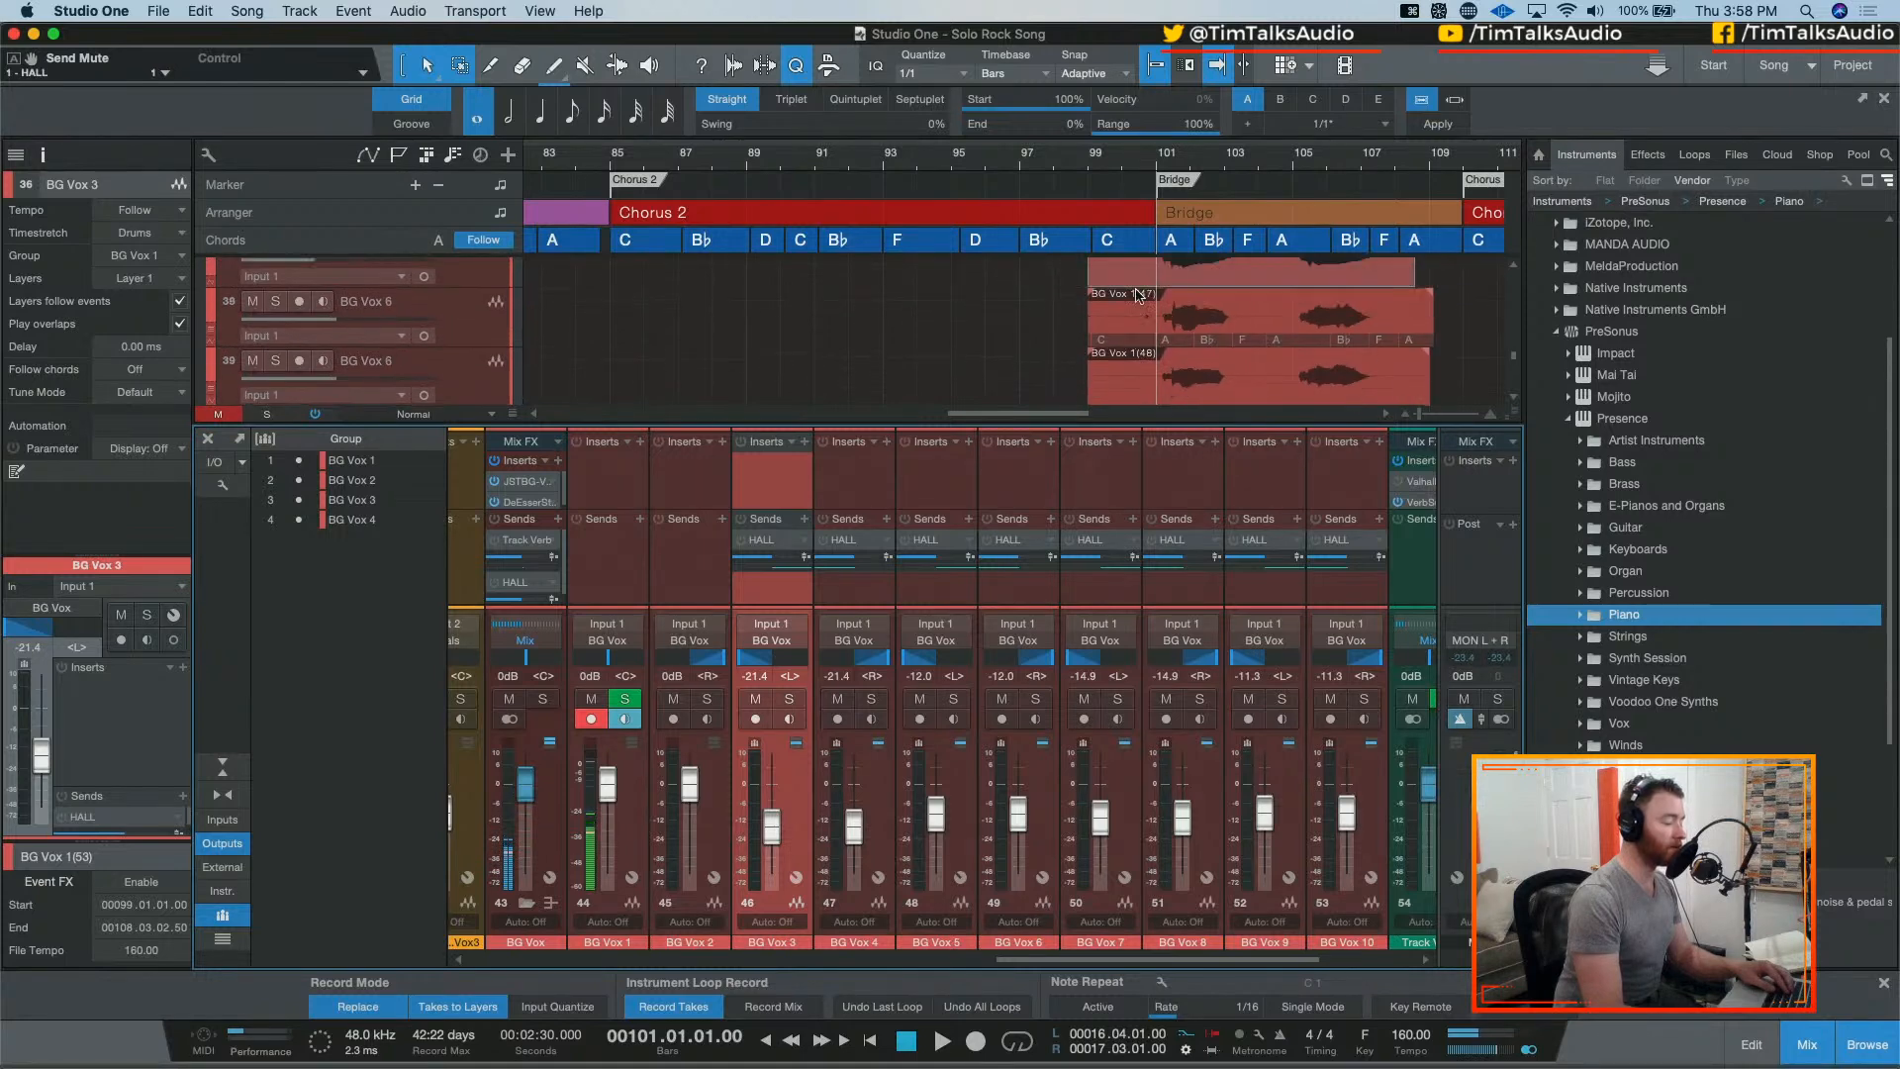
scroll(1139, 294, up, 6)
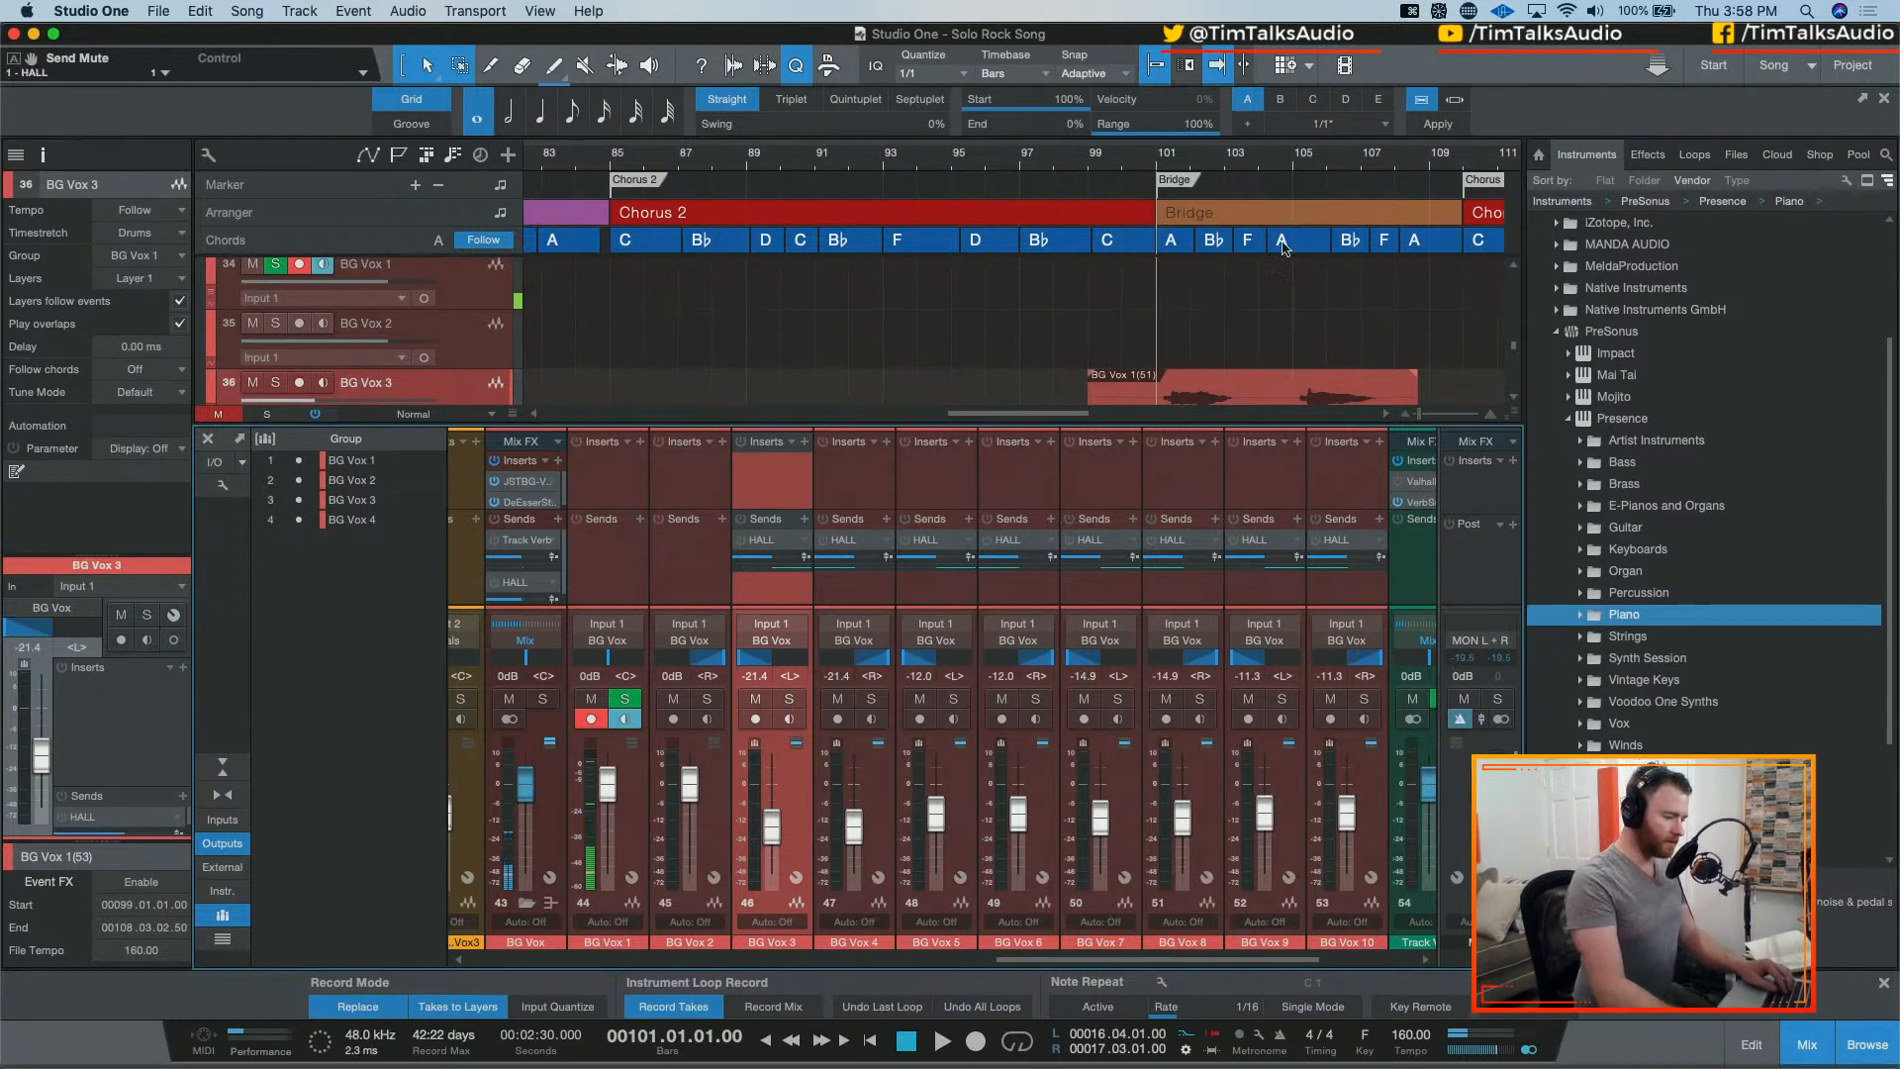
scroll(1098, 302, right, 5)
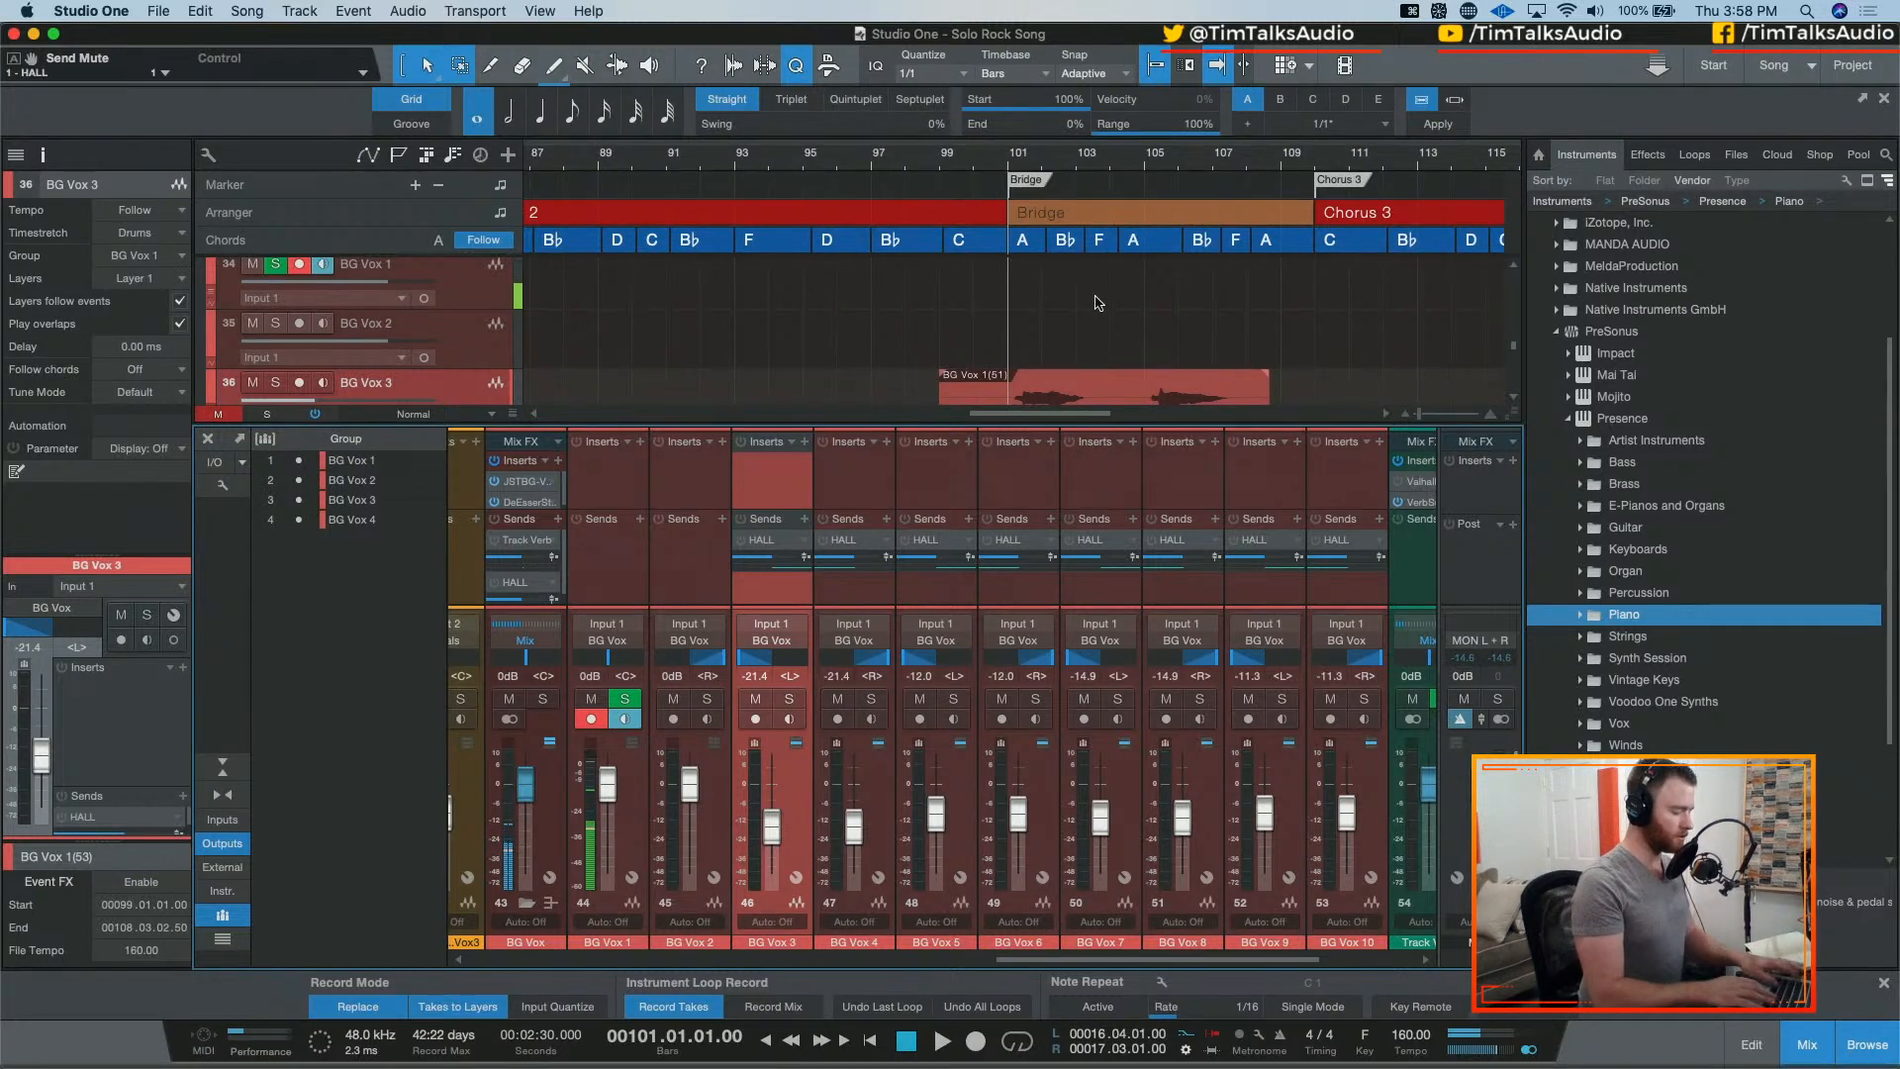
Step: Adjust the ANALOG 1 microphone input gain in the Universal Audio Console app and return to Studio One
key(super+Tab)
key(super+Tab)
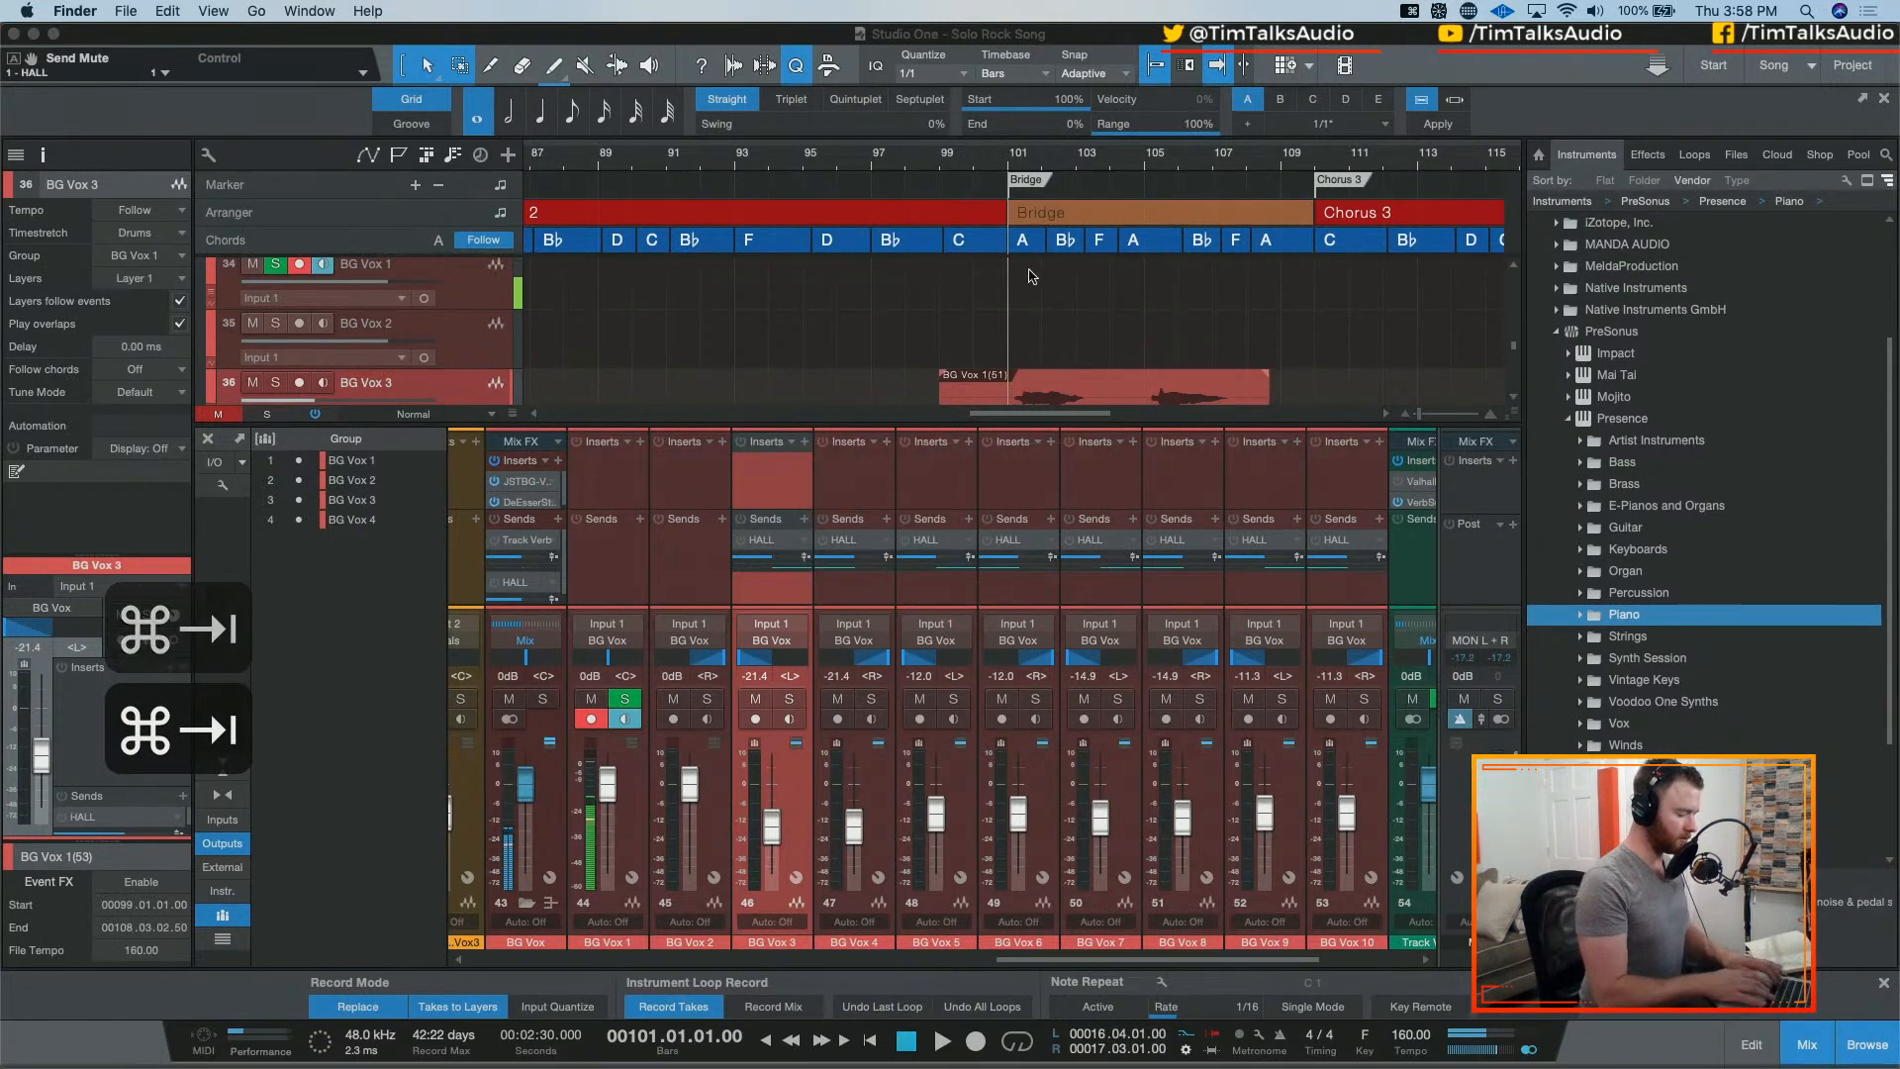
key(alt+super+space)
text(conso)
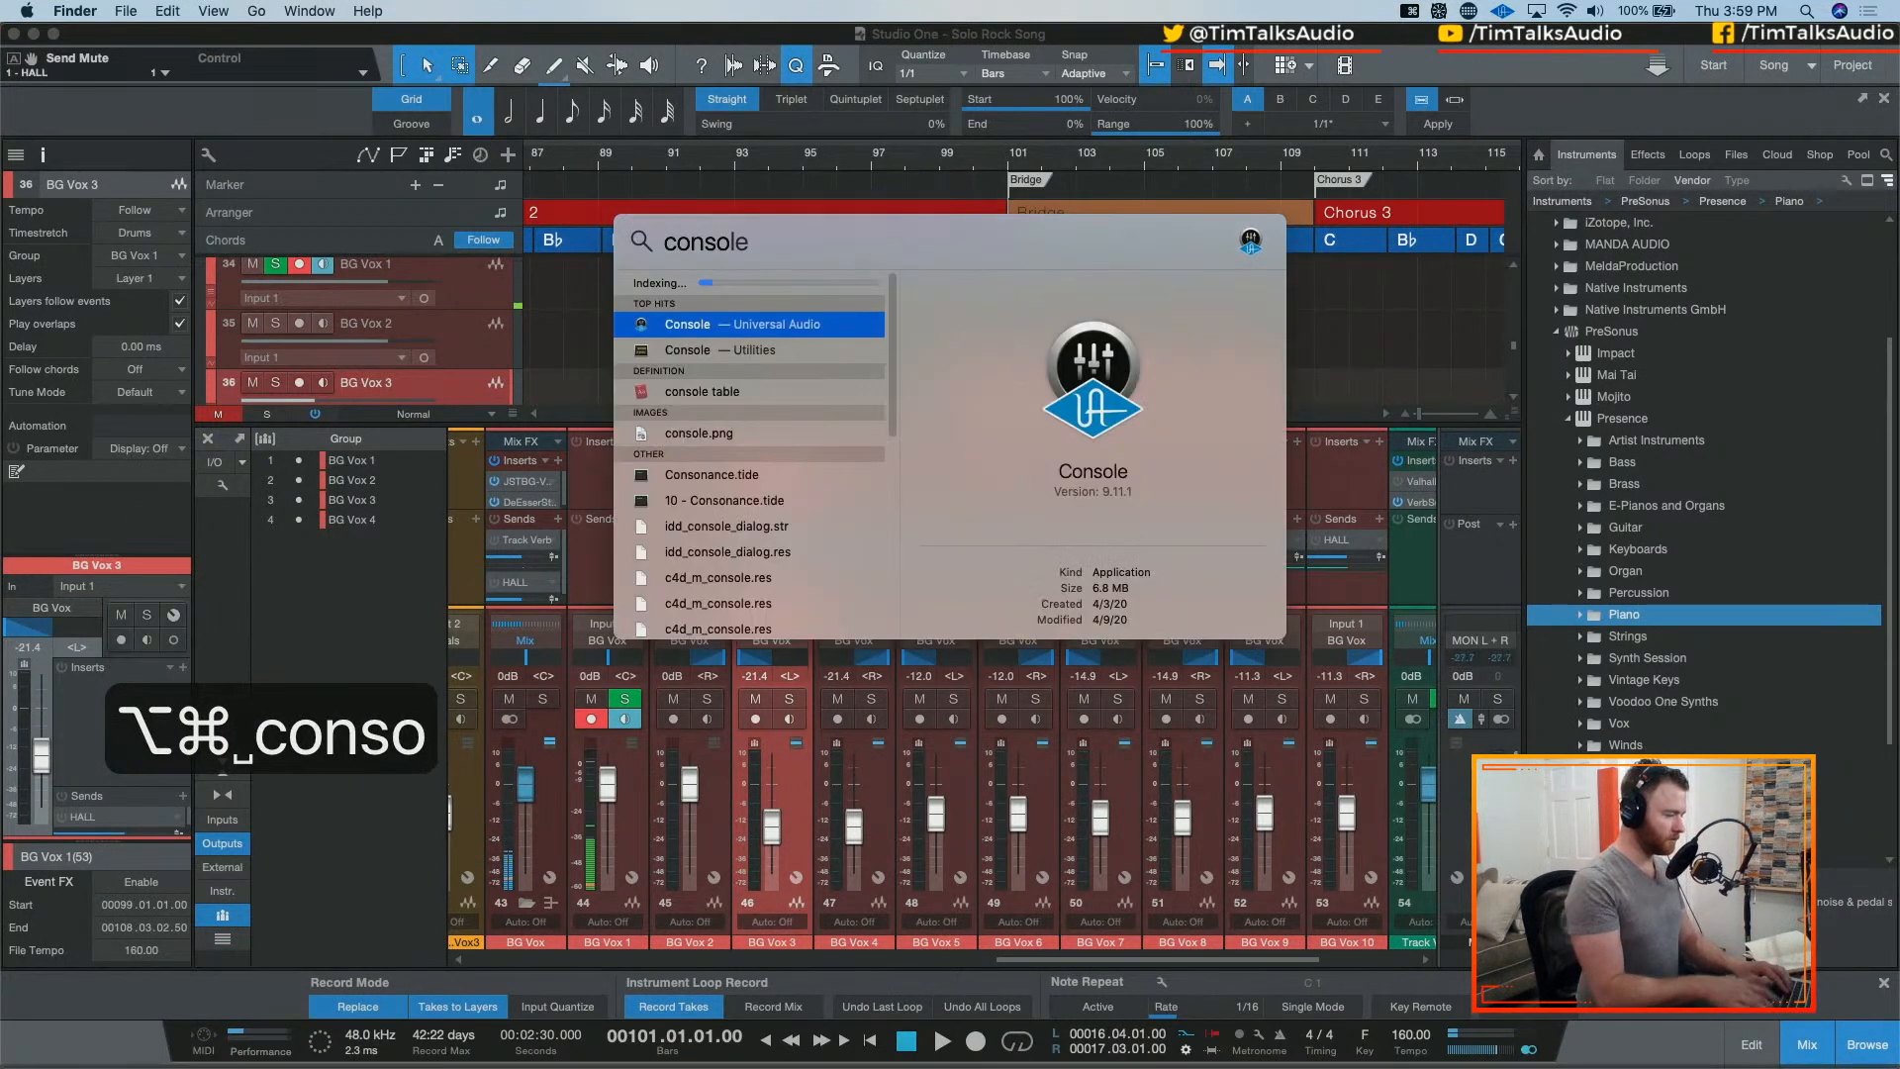
key(Return)
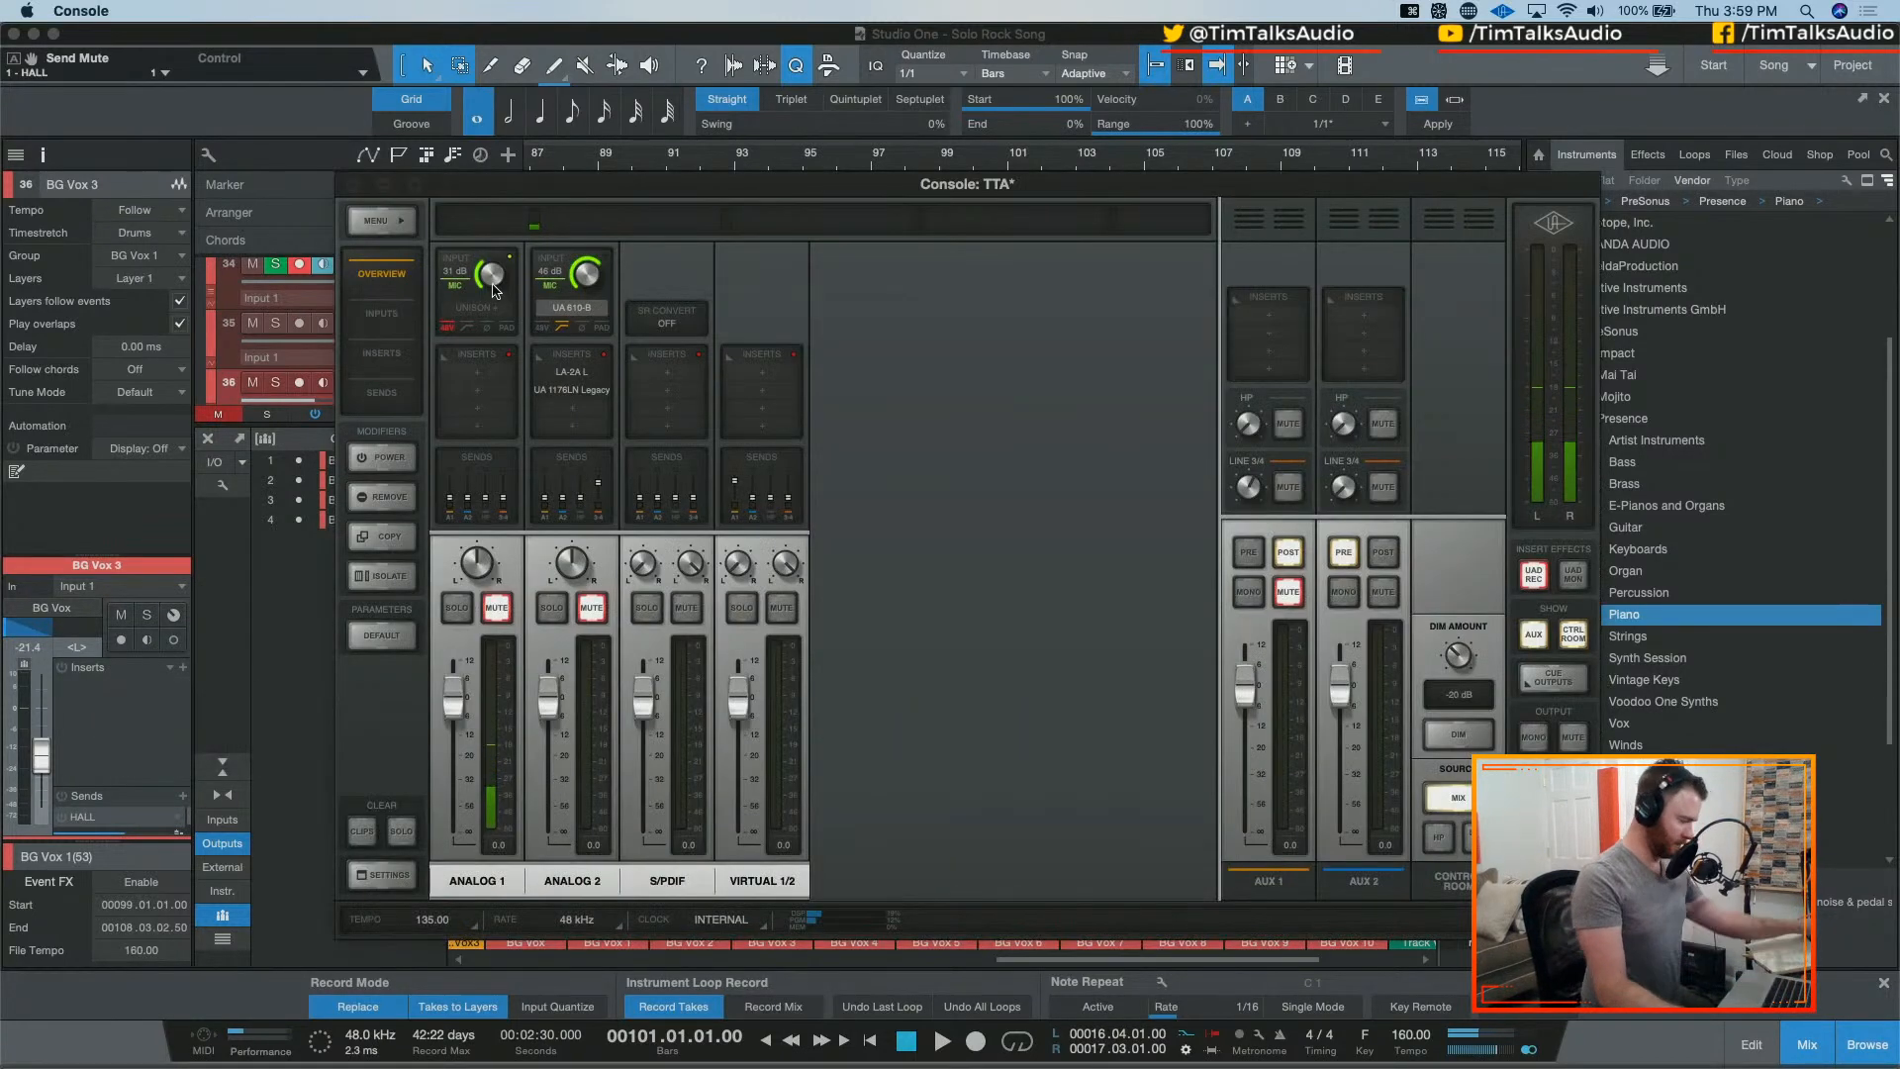
scroll(491, 275, up, 1)
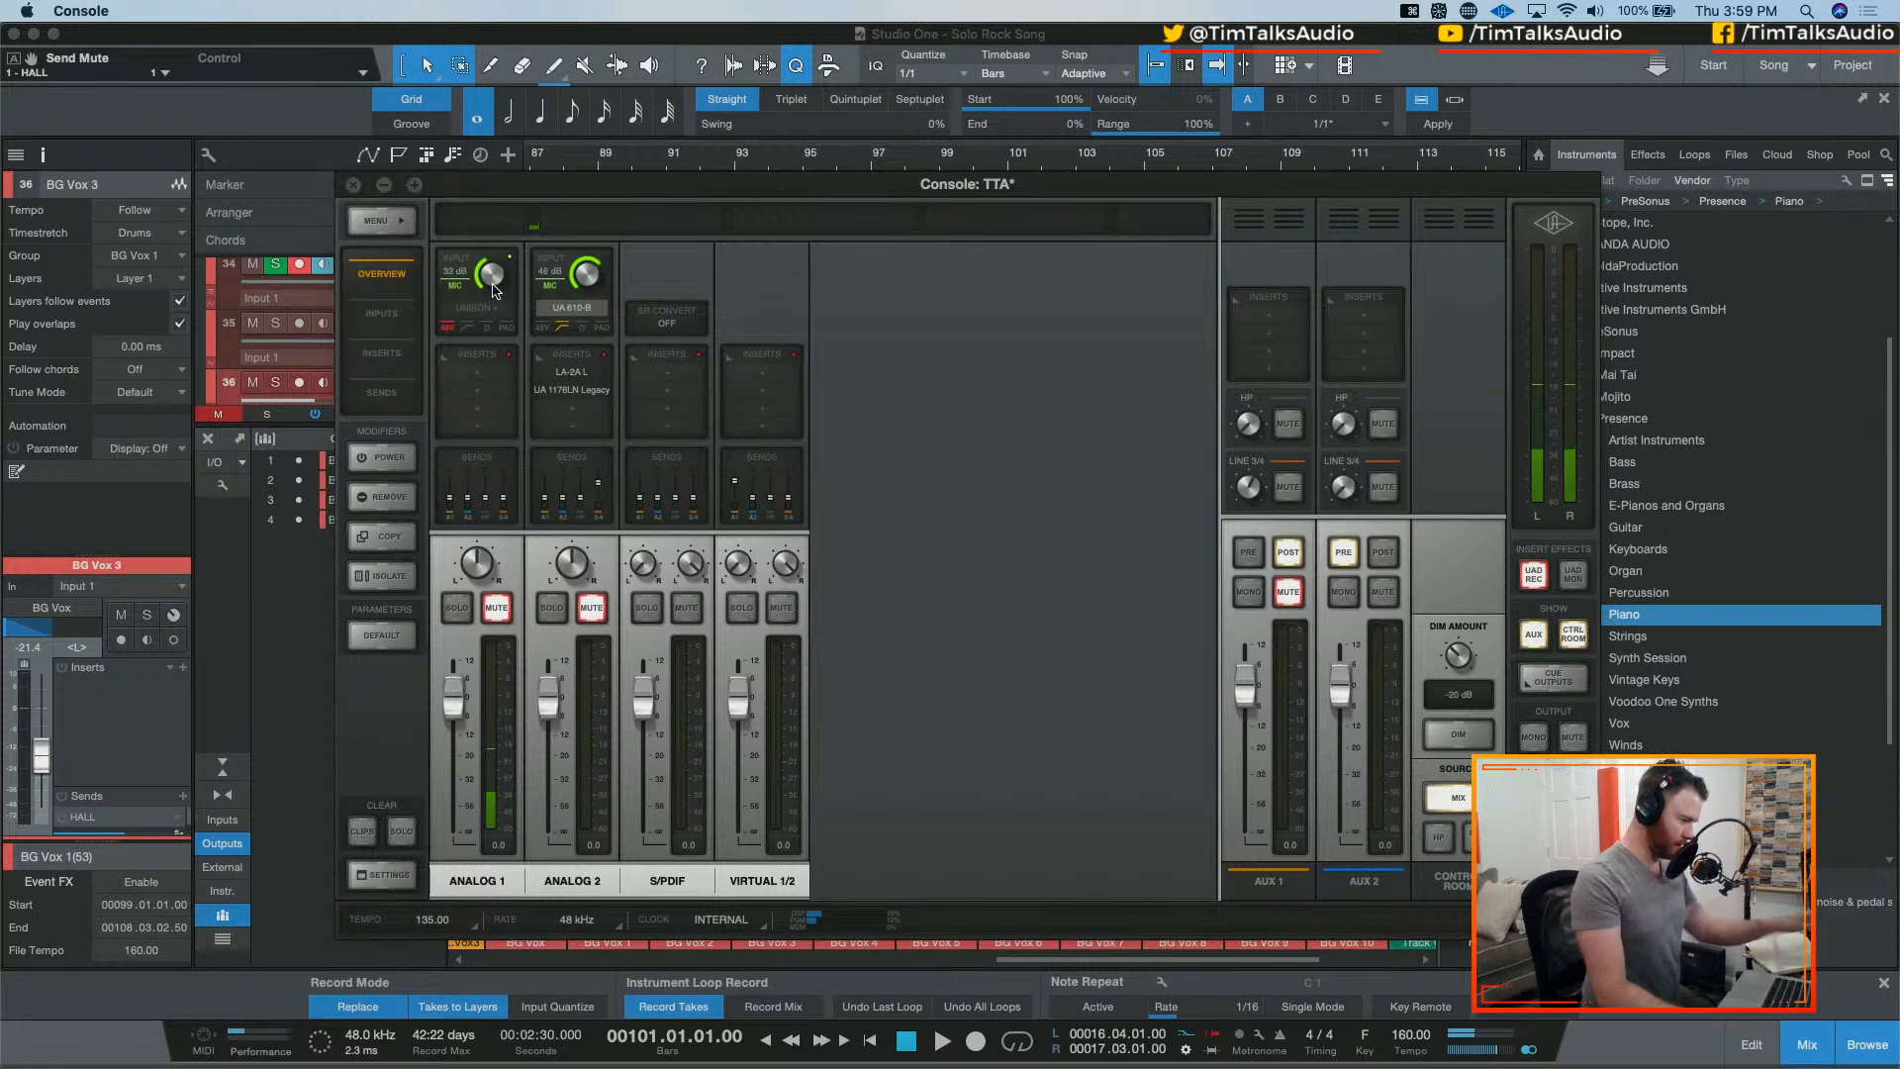
key(super+Tab)
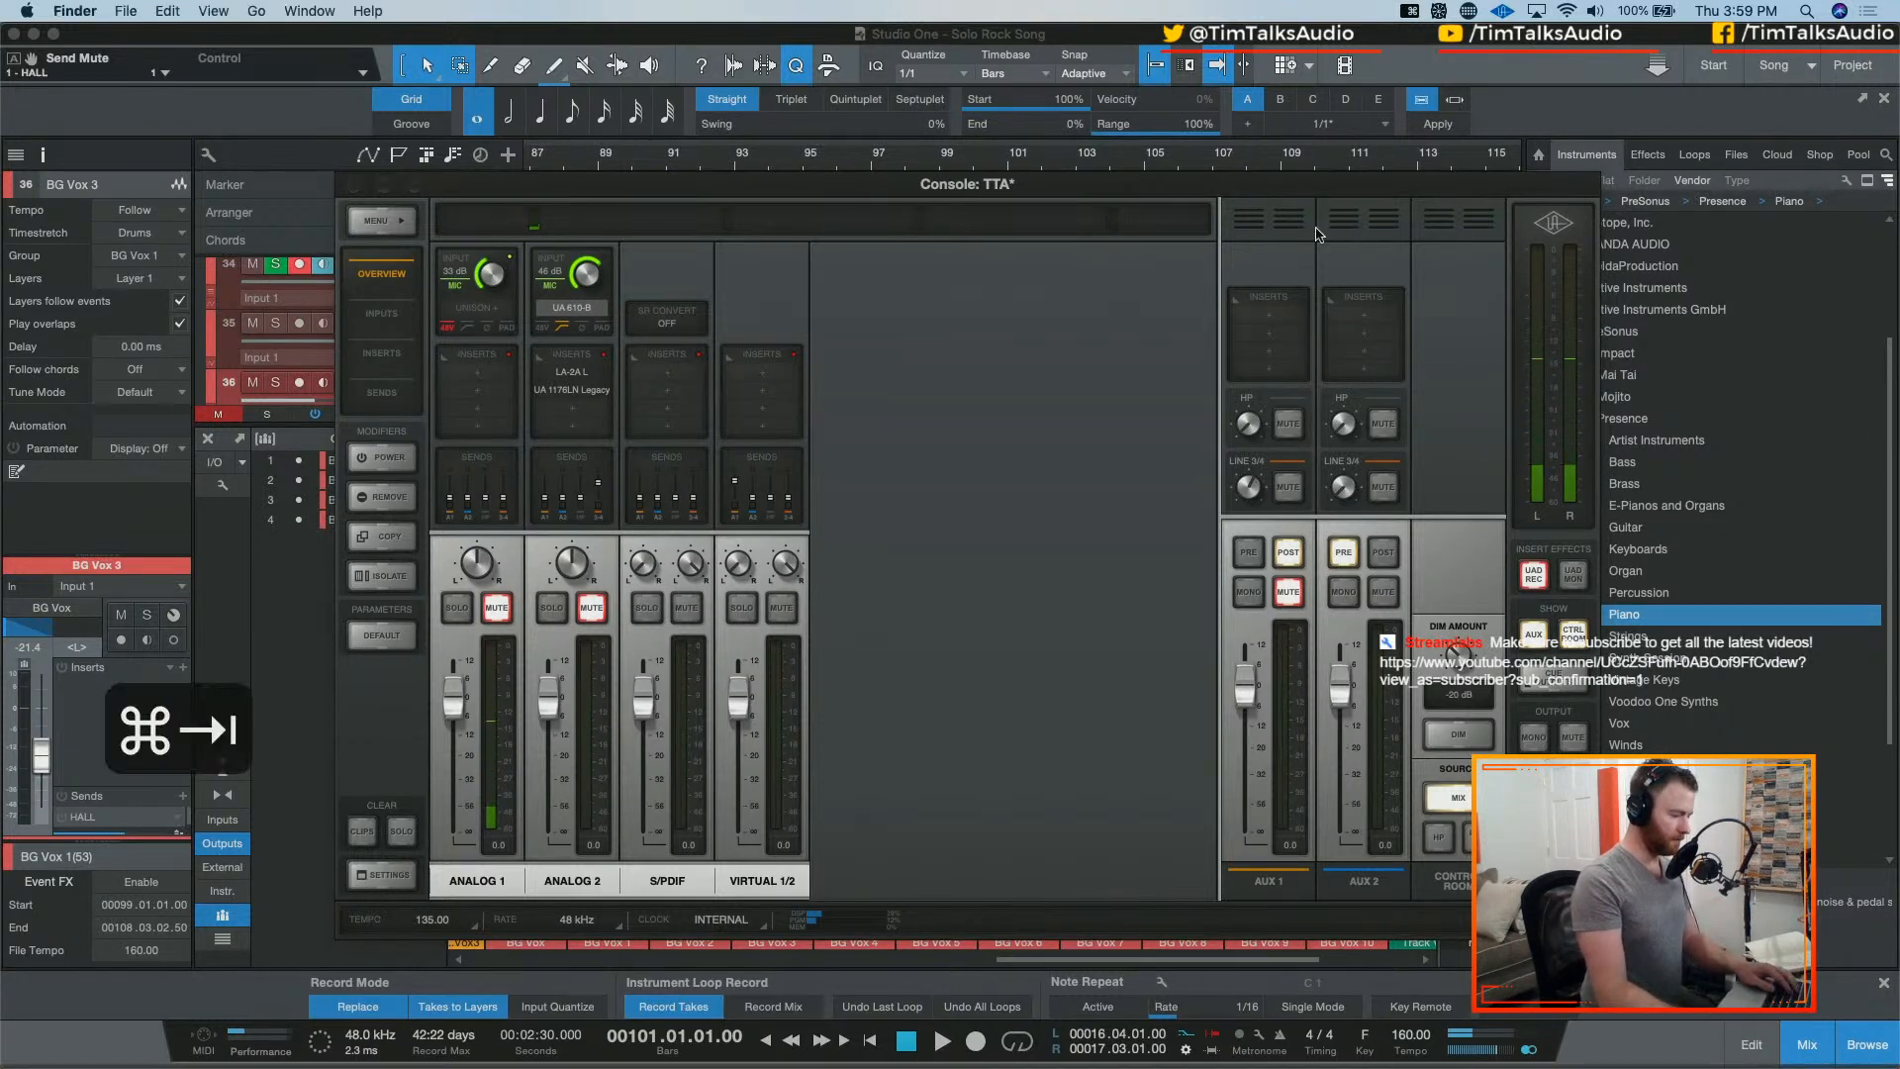
key(super+Tab)
key(super+Tab)
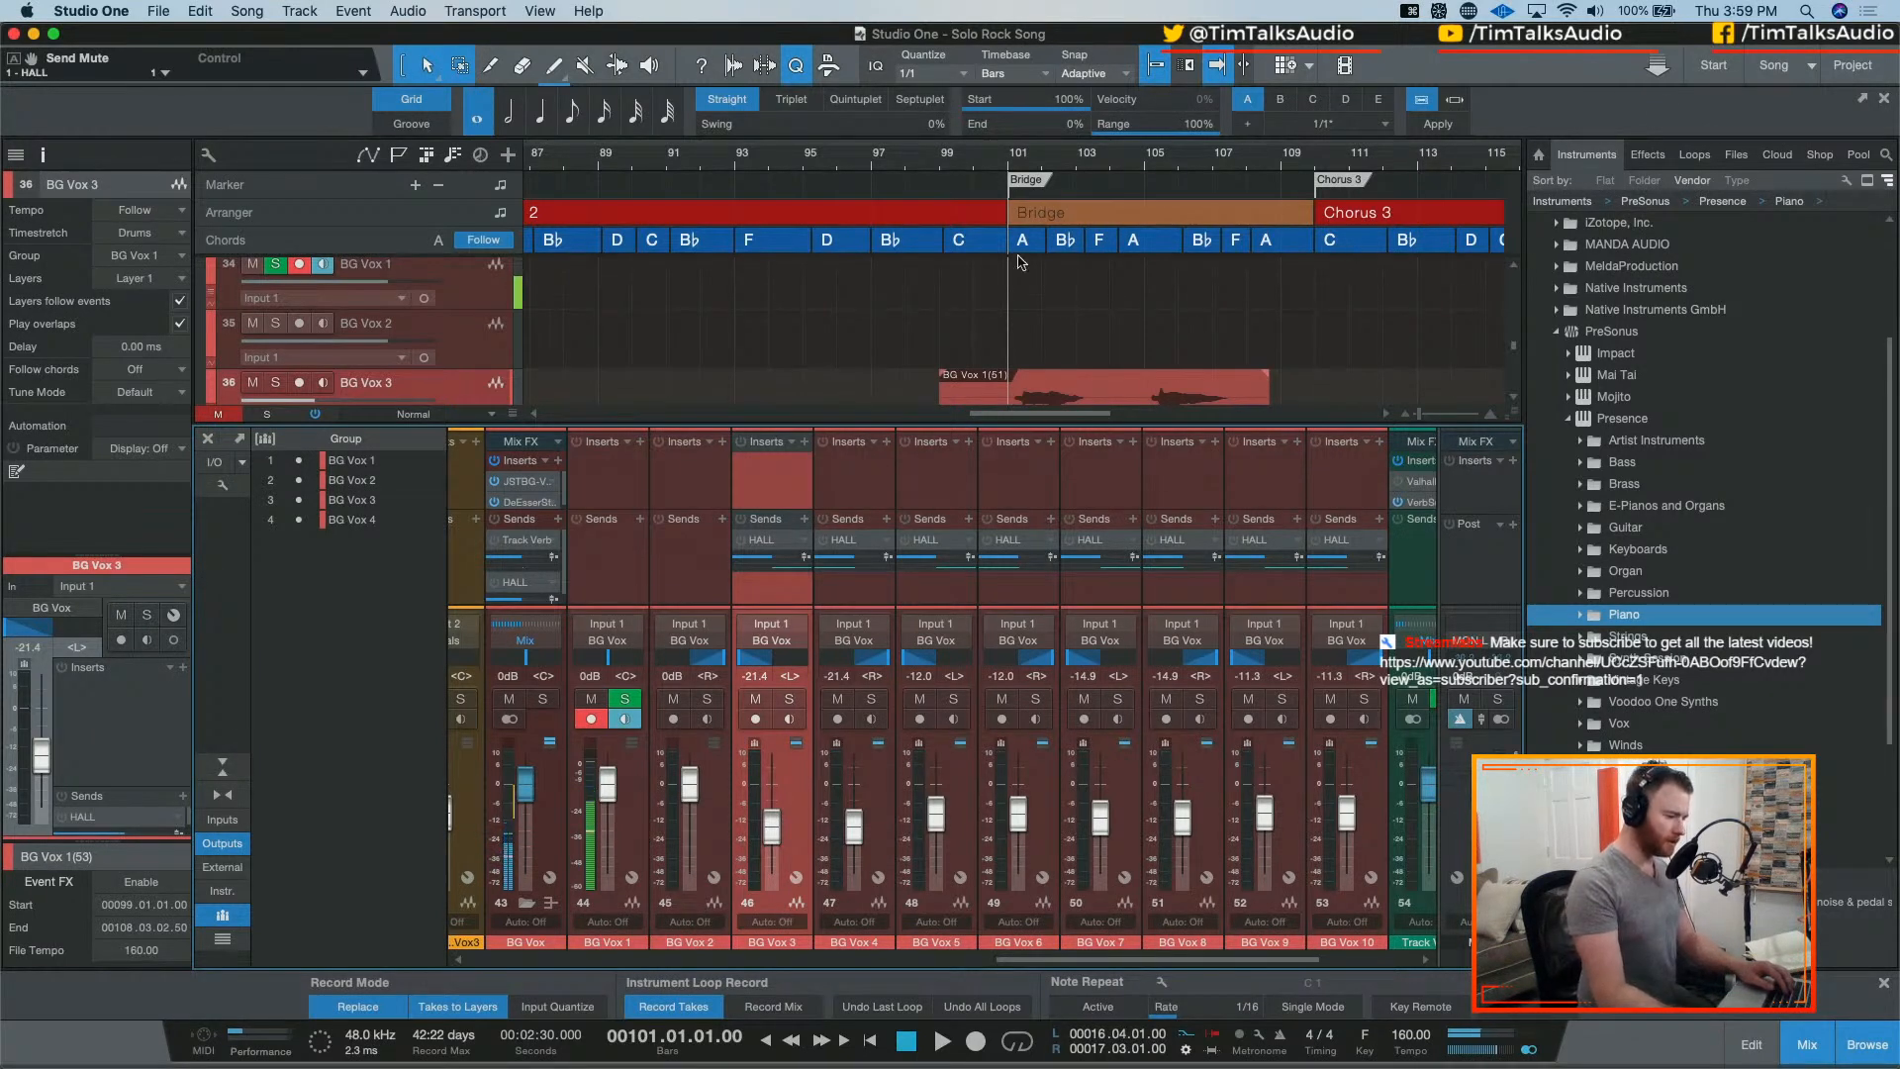
Step: Look over the existing BG Vox parts around the Bridge and neighbouring choruses
key(w)
key(w)
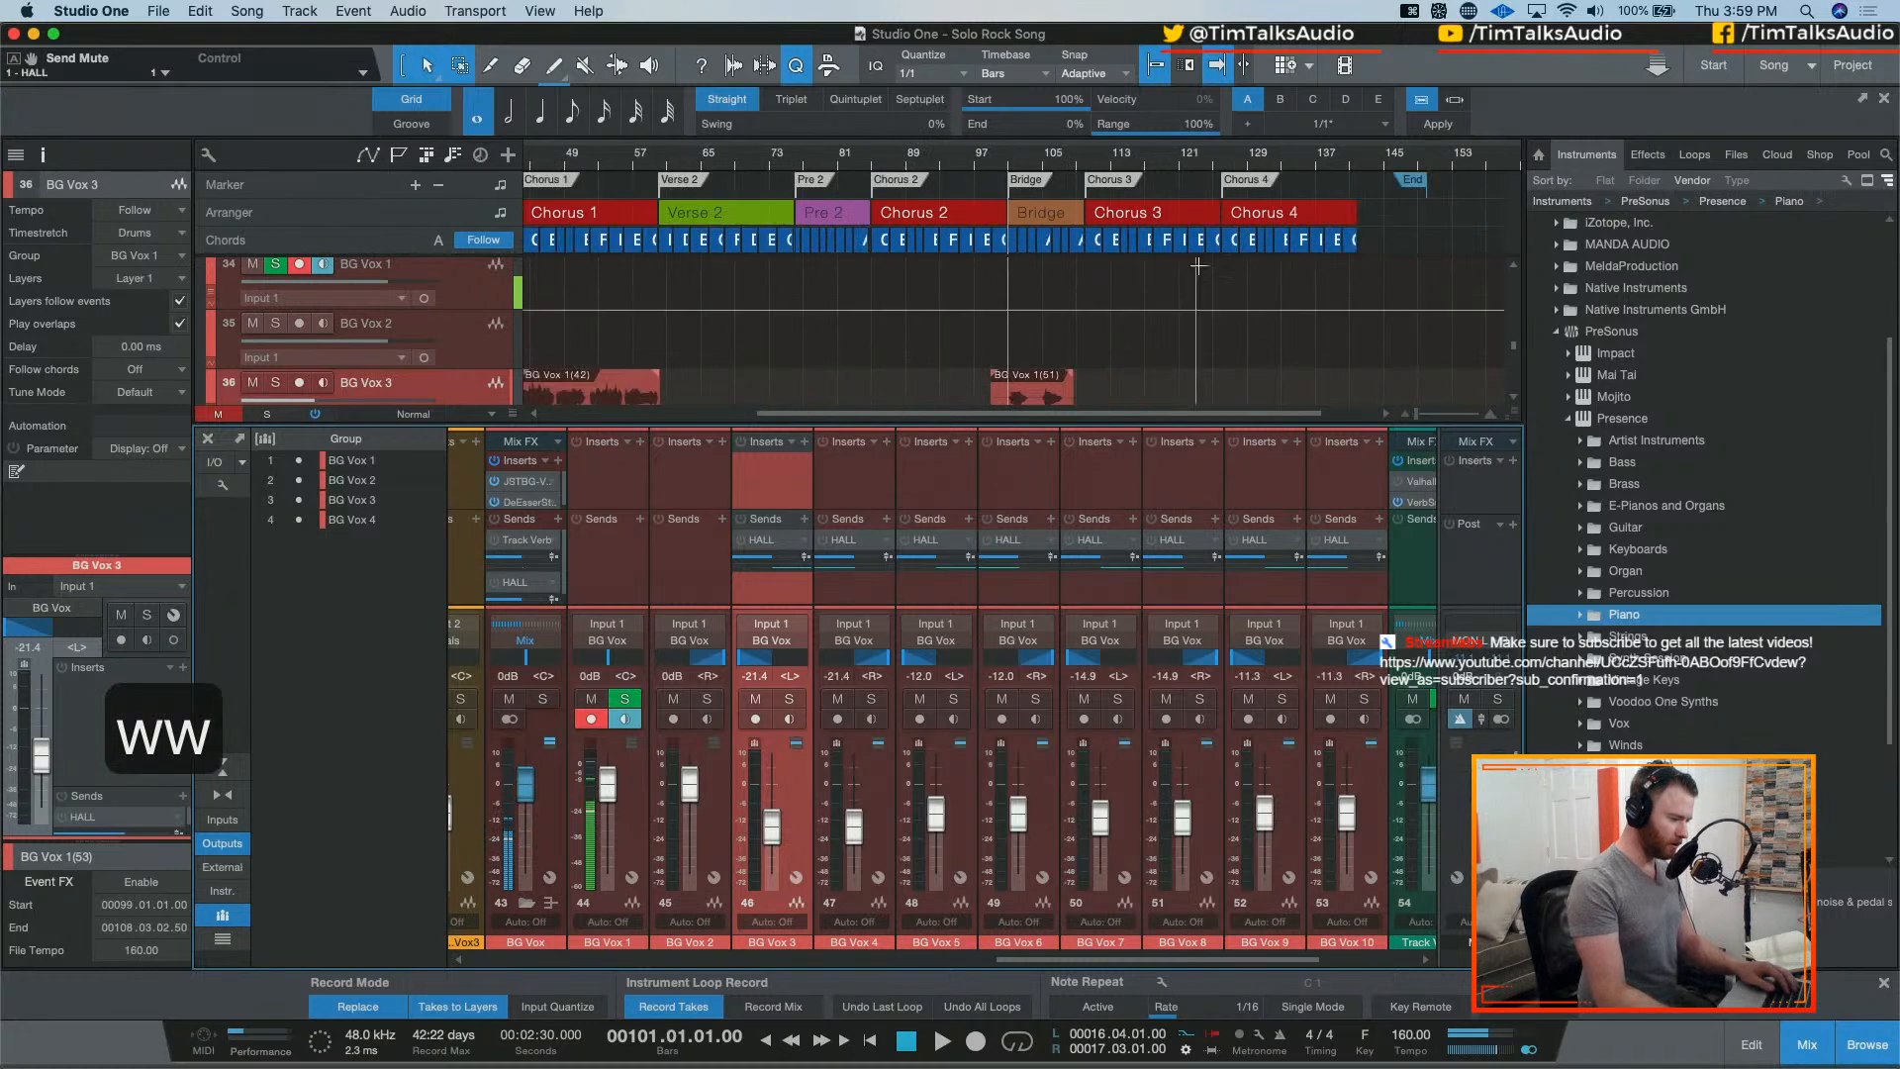
scroll(1157, 288, up, 2)
scroll(1158, 288, up, 3)
scroll(1158, 288, down, 3)
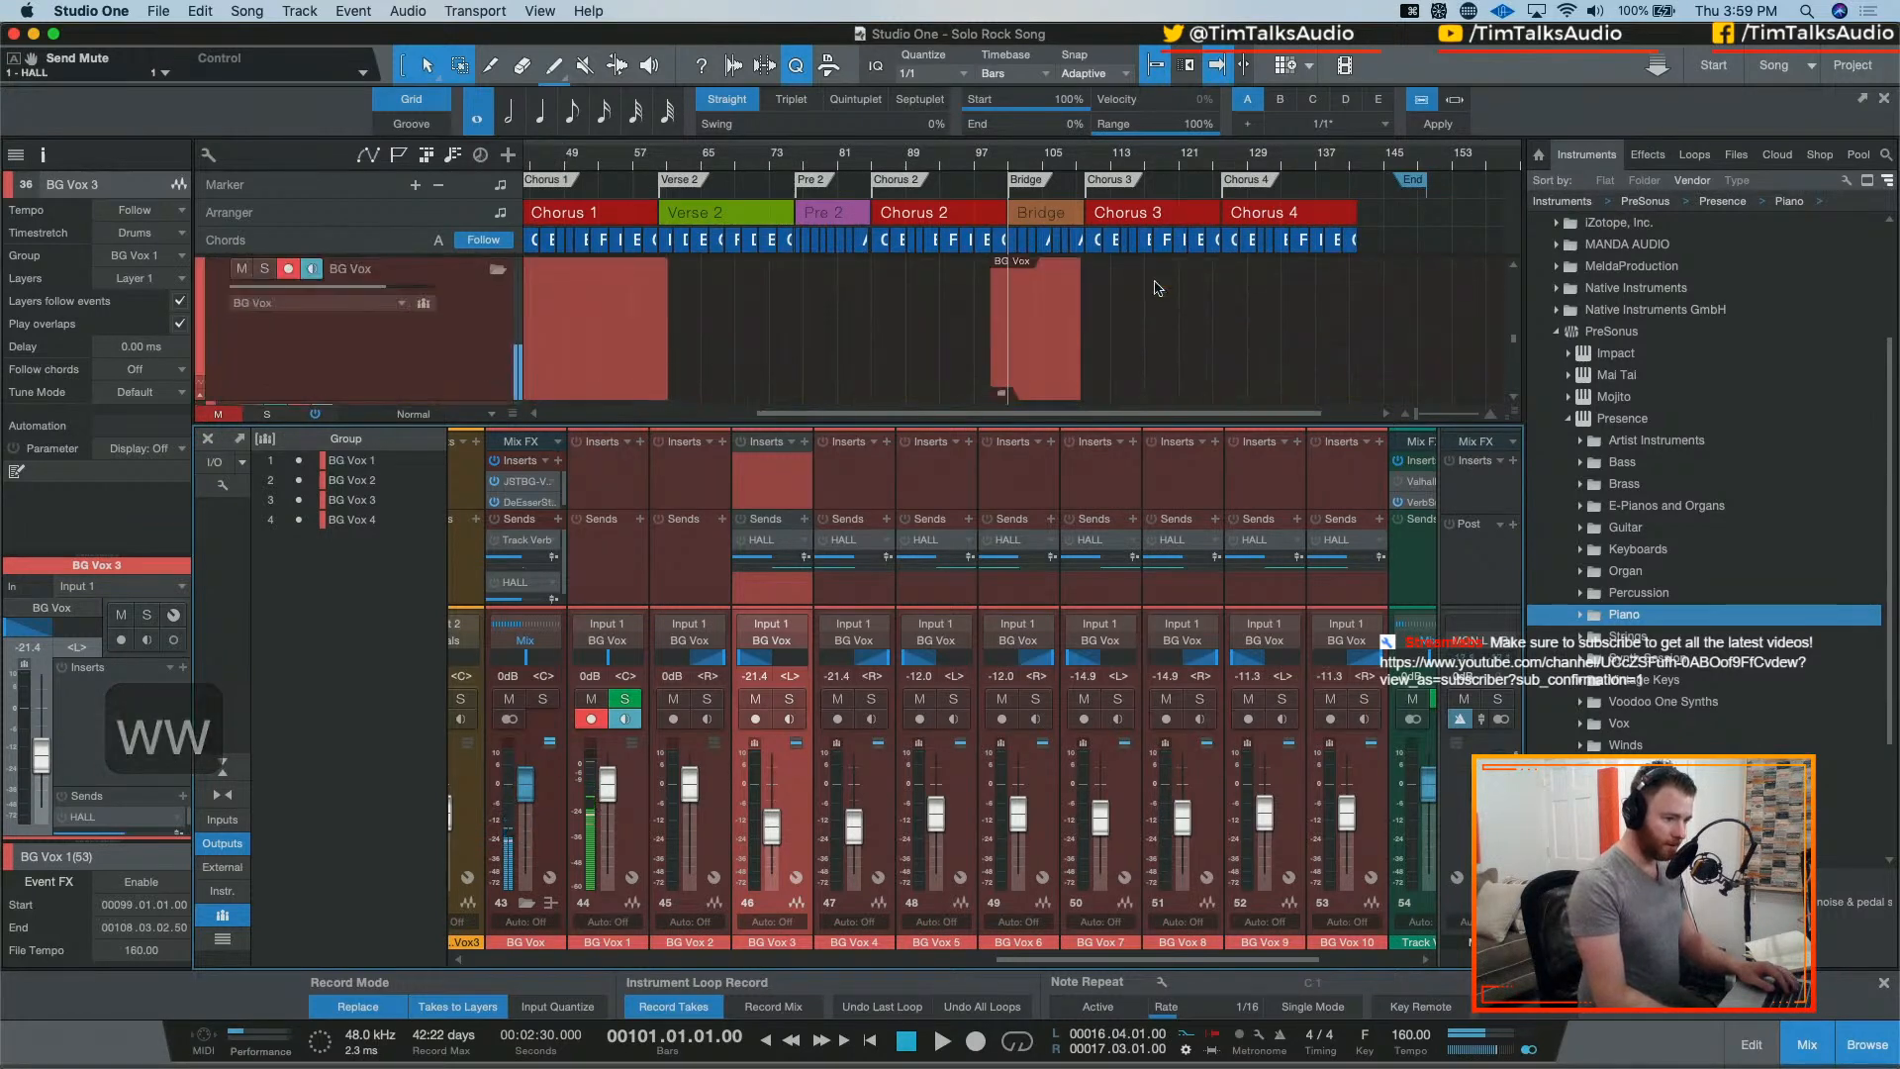
key(e)
key(e)
key(e)
key(w)
scroll(1156, 290, down, 2)
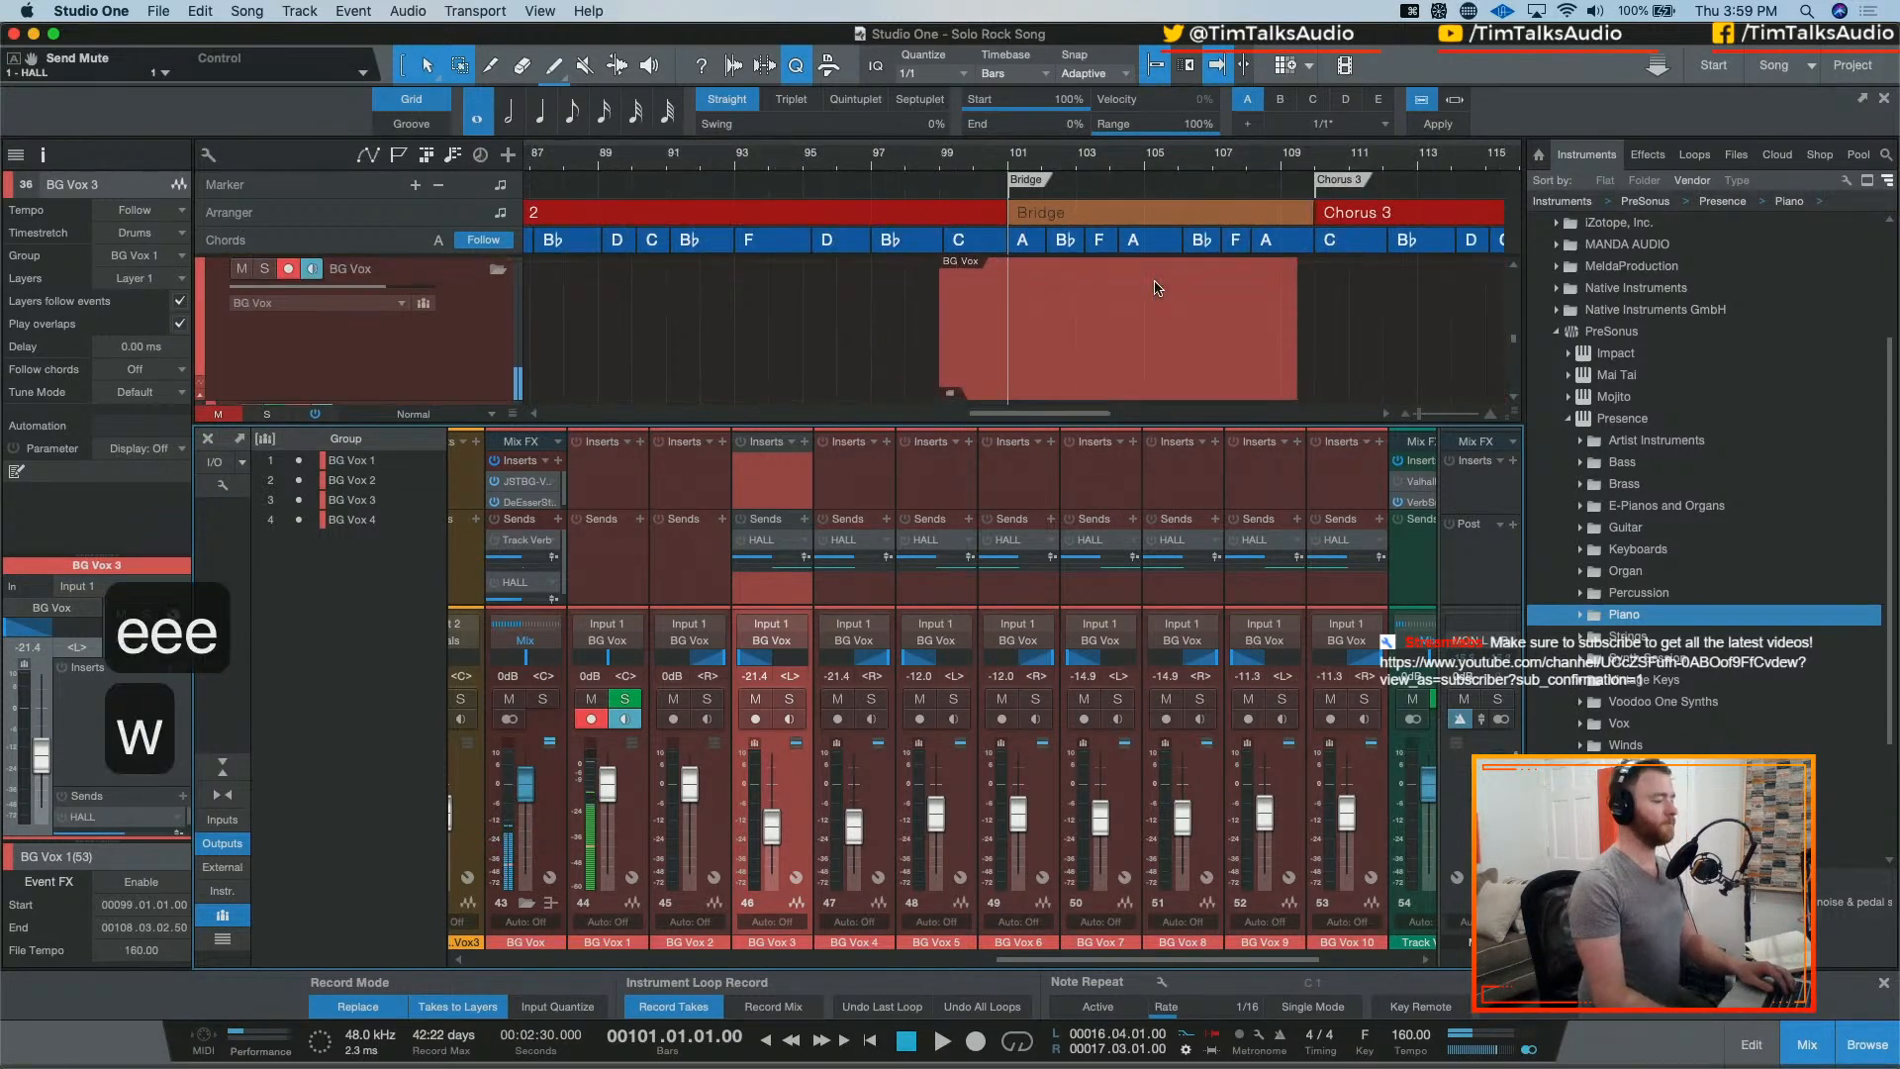
scroll(1156, 290, down, 1)
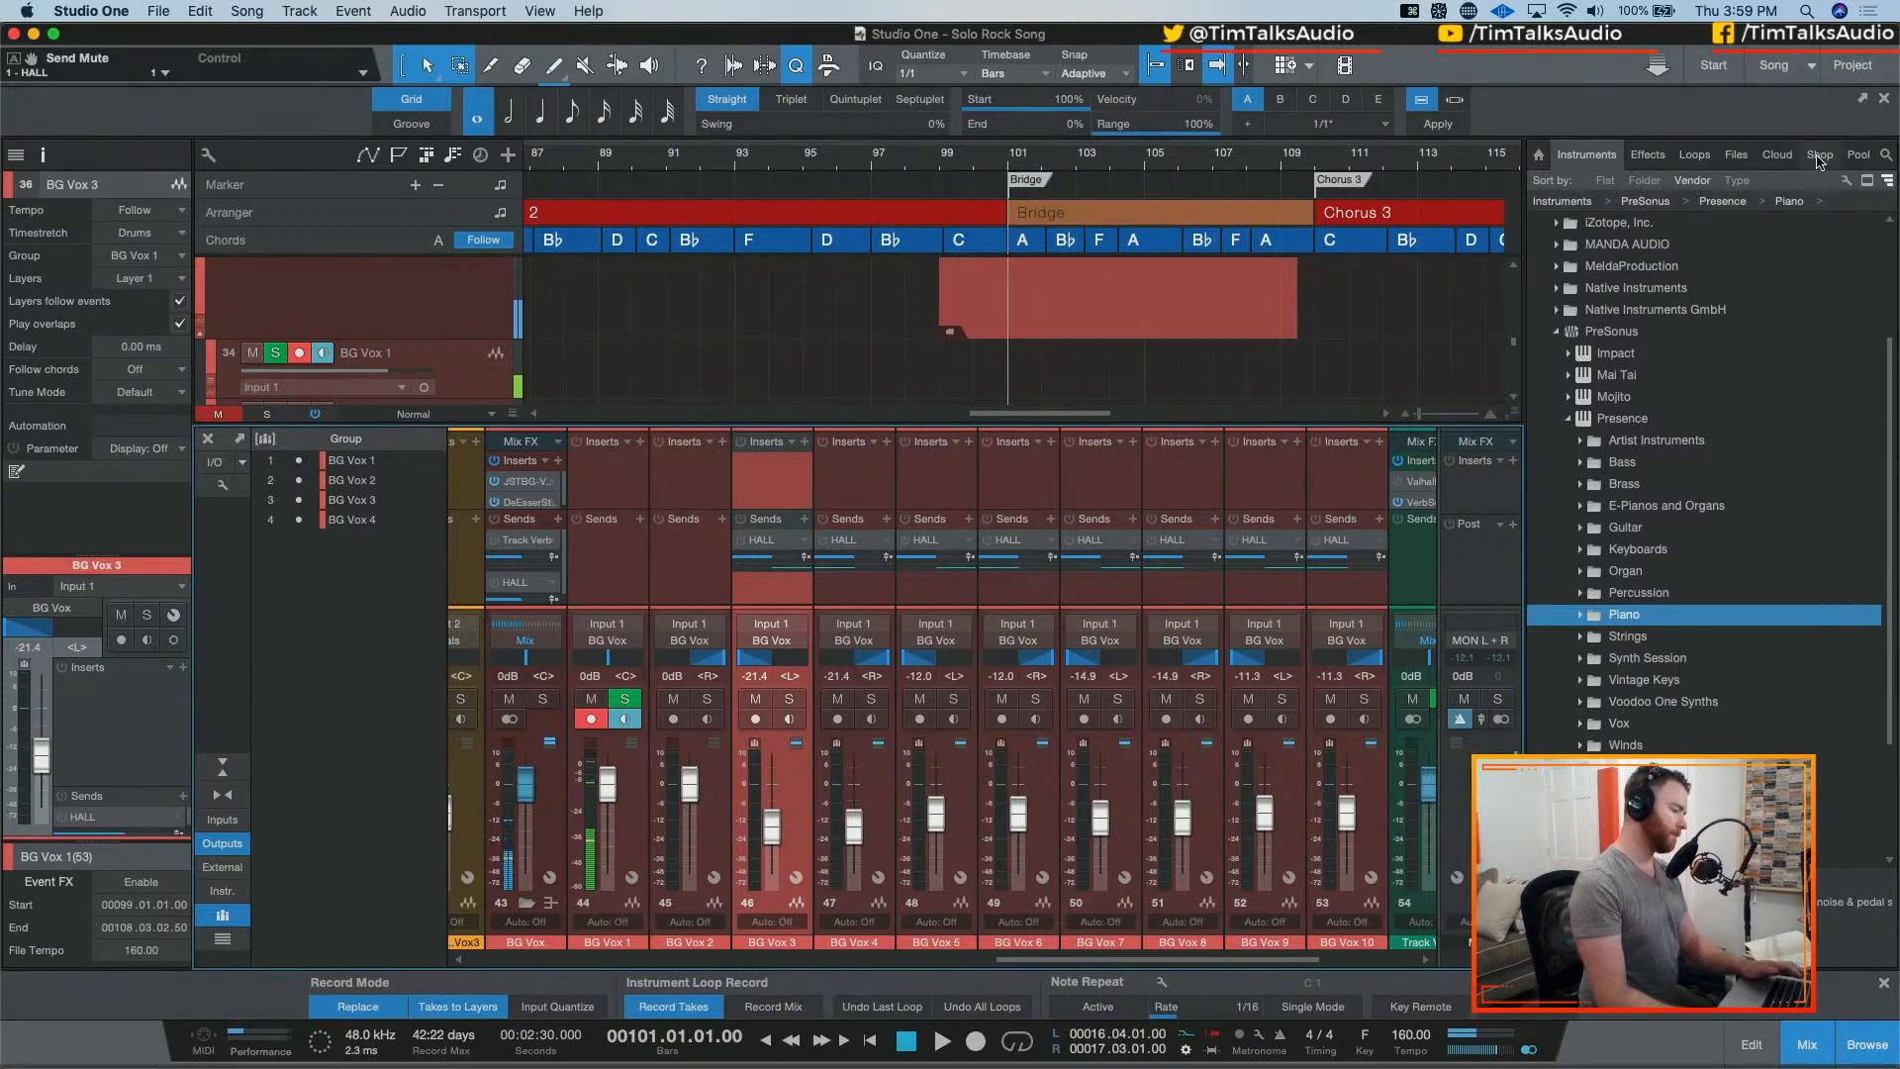
key(KP_Multiply)
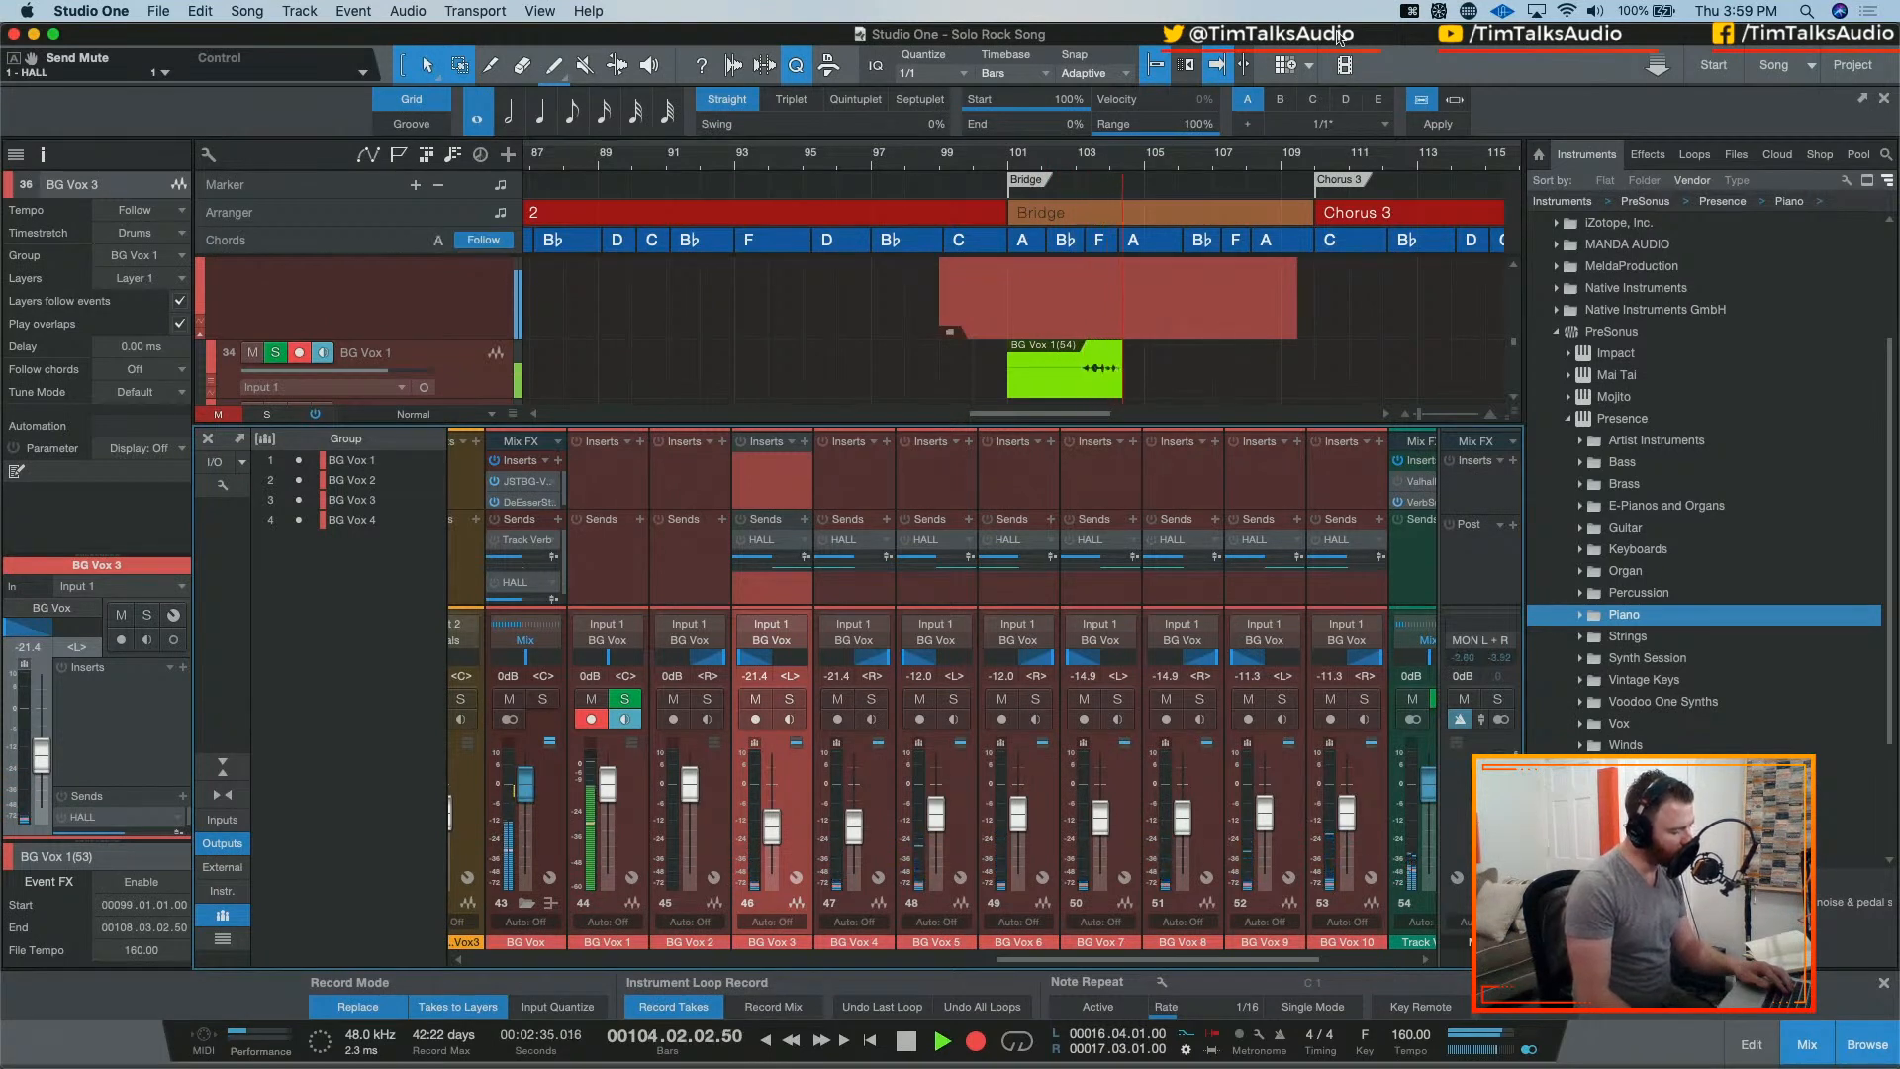
key(space)
key(super+z)
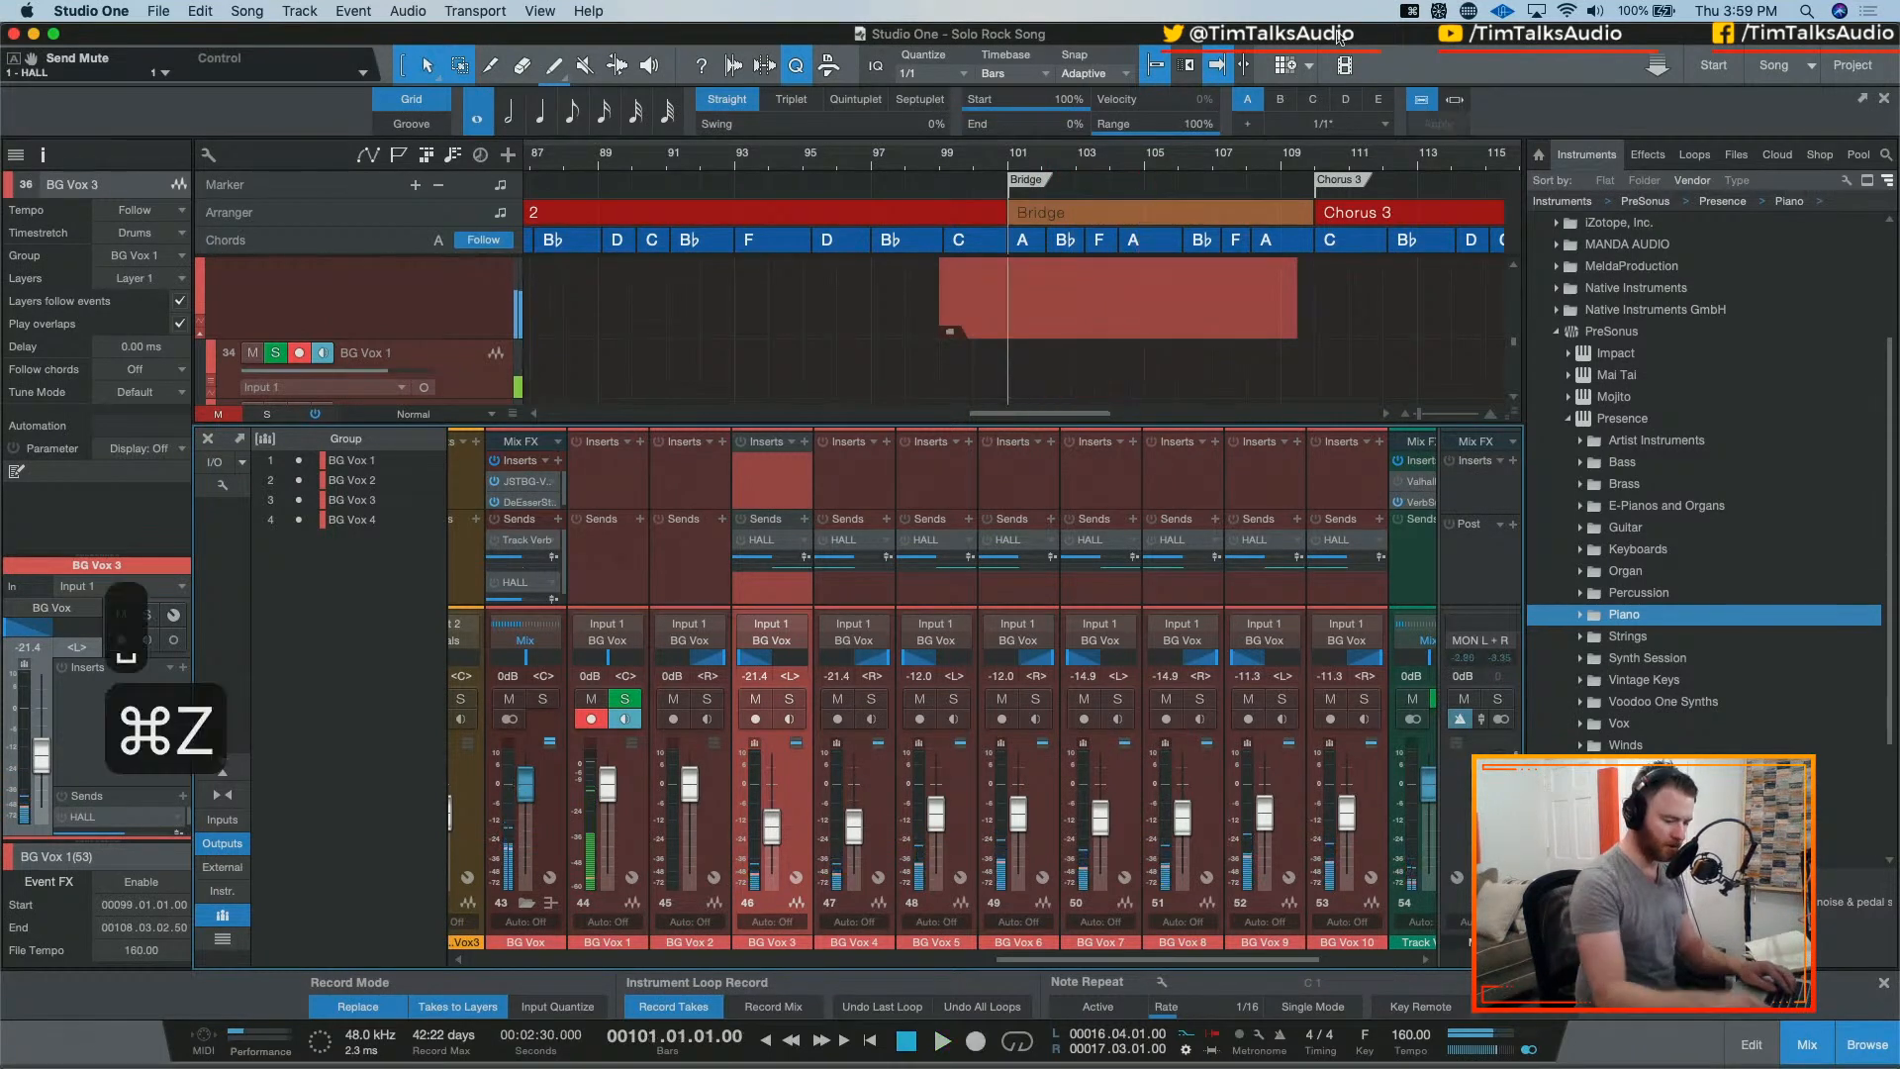
Step: Record two Bridge takes from bar 101 on BG Vox 1, moving the first one to BG Vox 2 before recording the second
key(KP_Multiply)
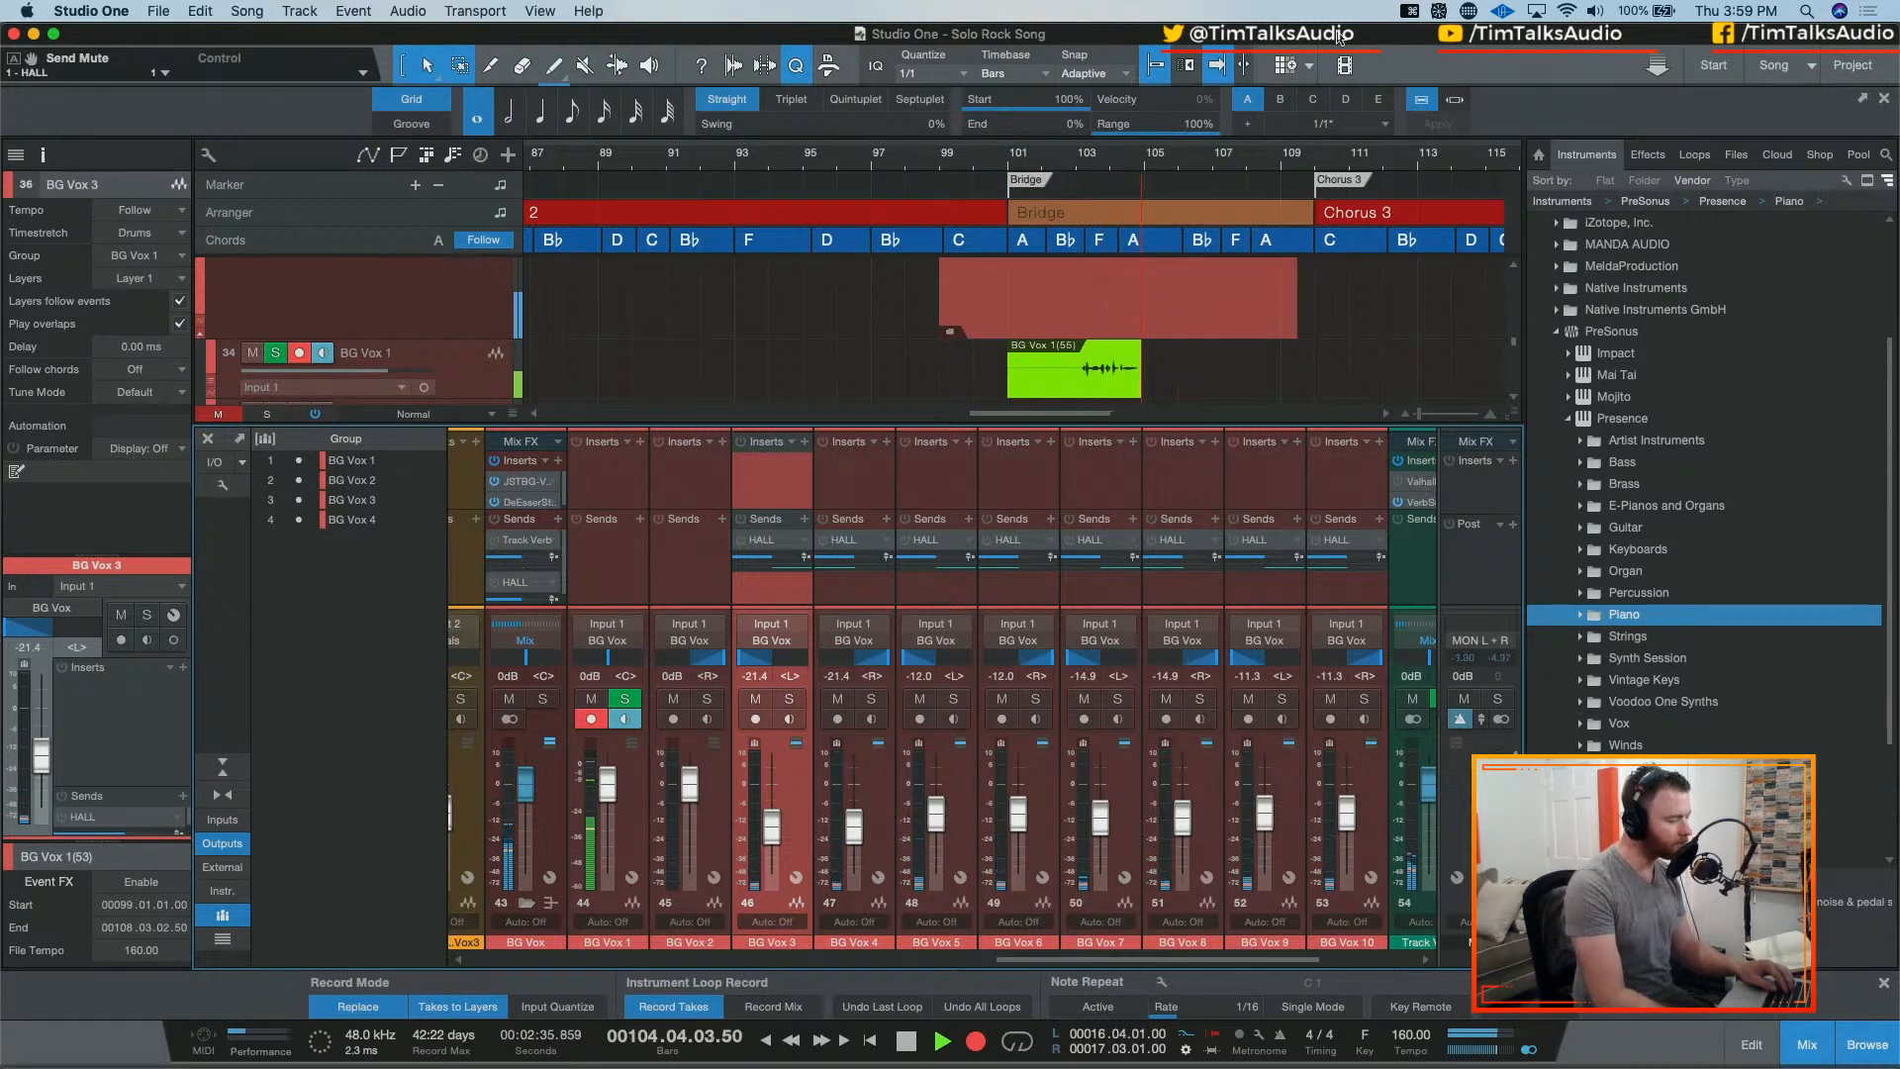
key(space)
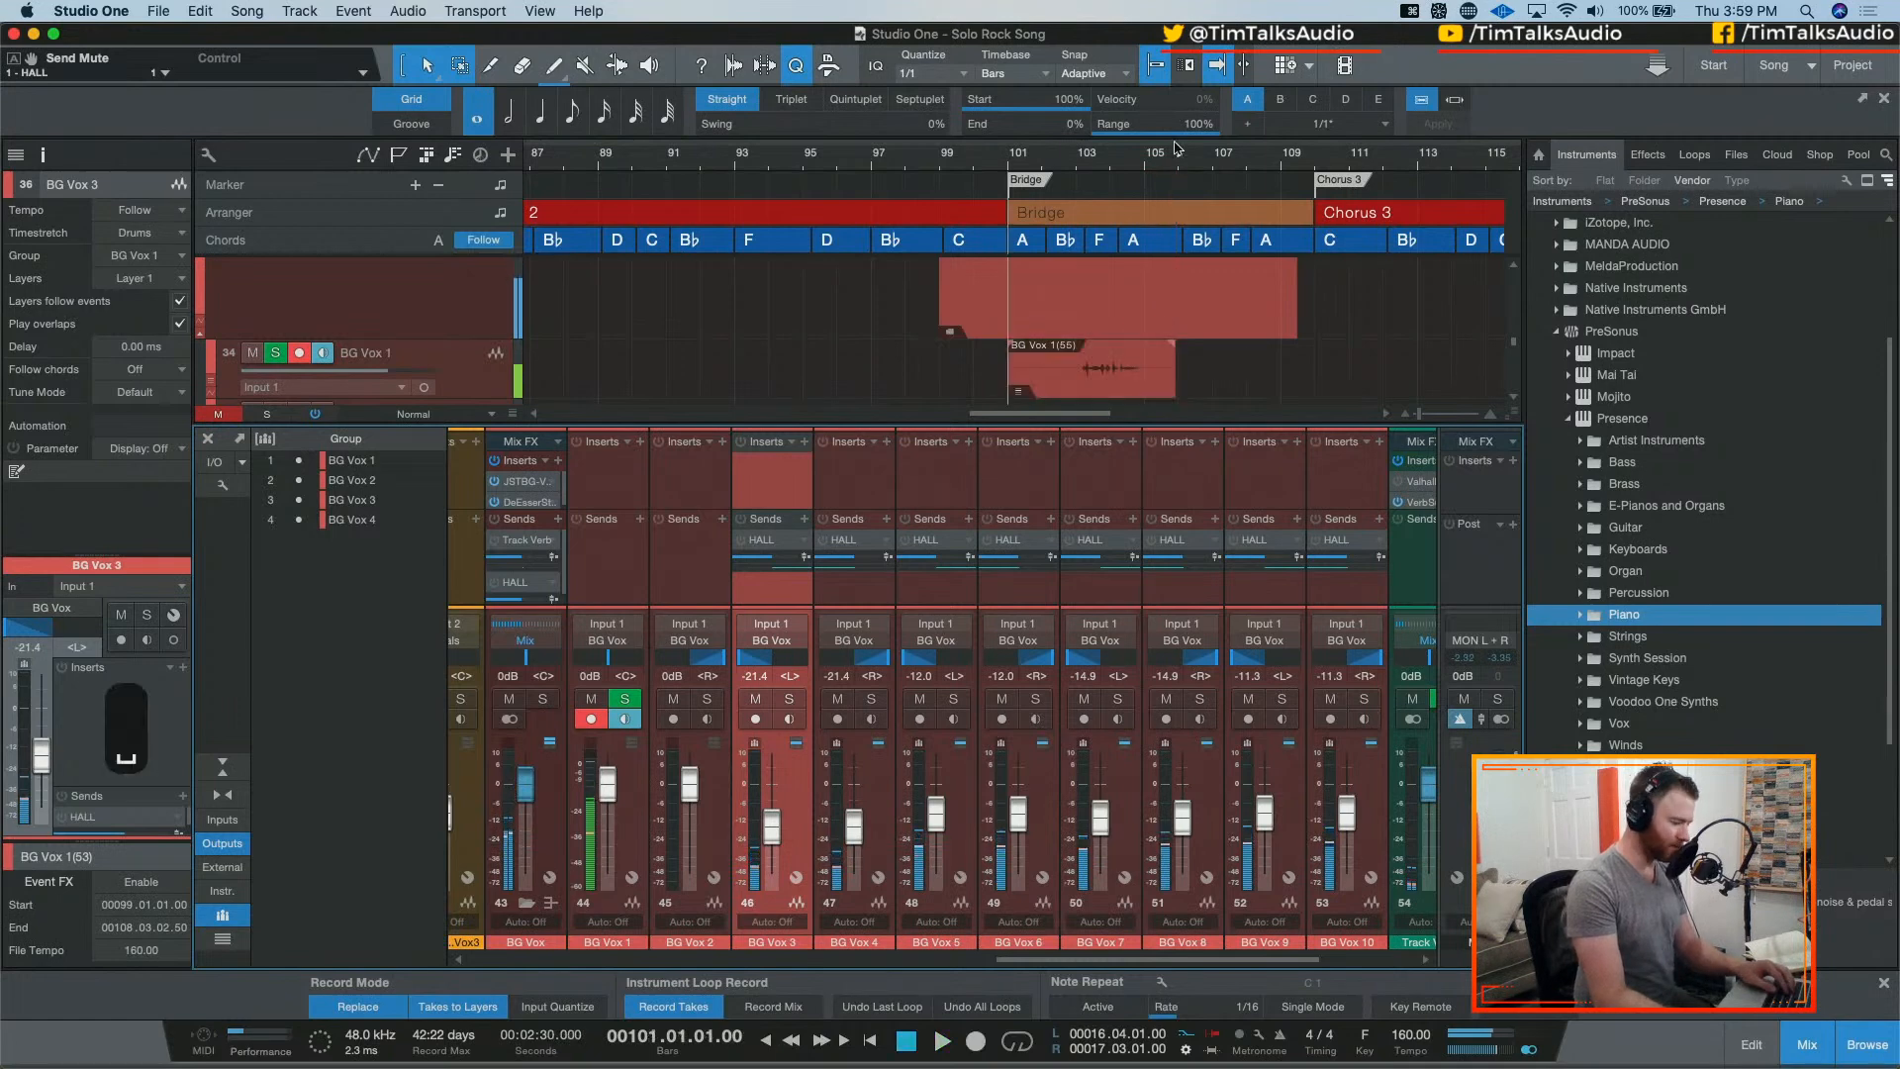
scroll(1059, 316, down, 2)
drag(1095, 347, 1089, 385)
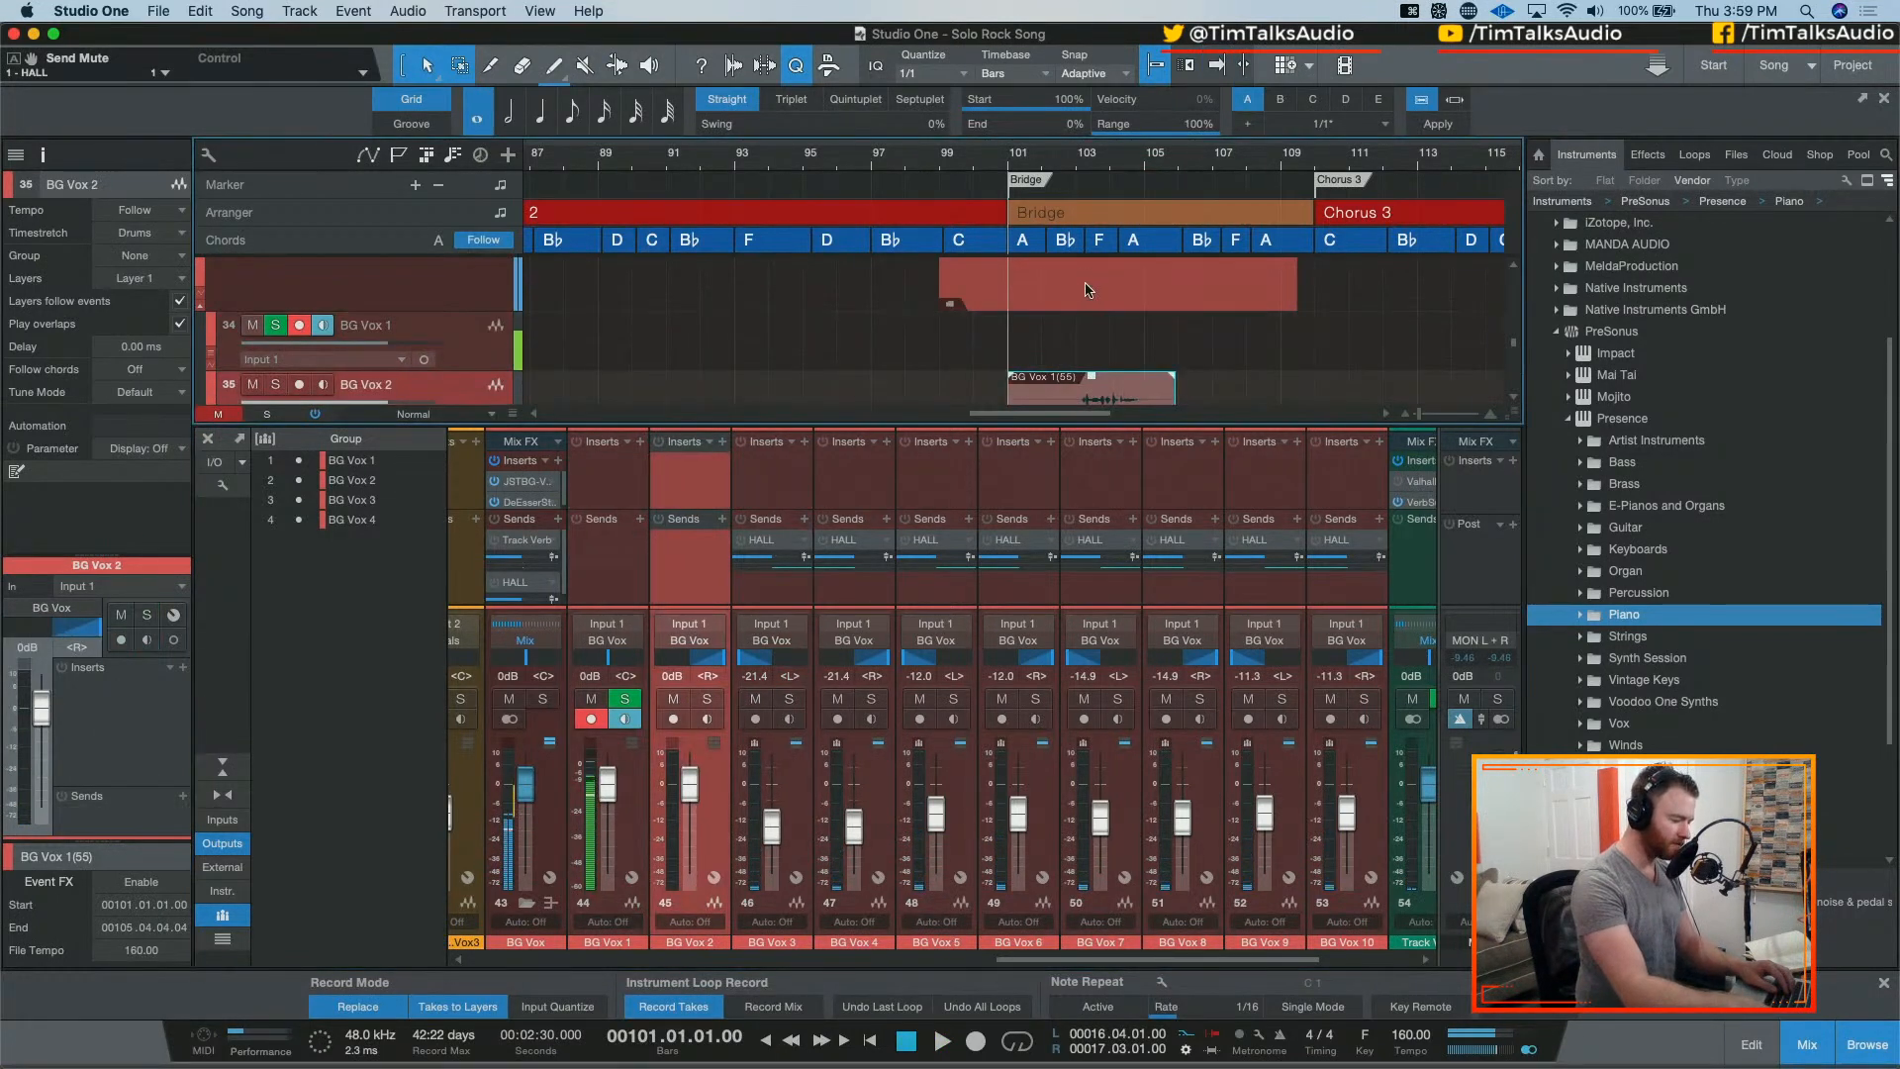
key(KP_Multiply)
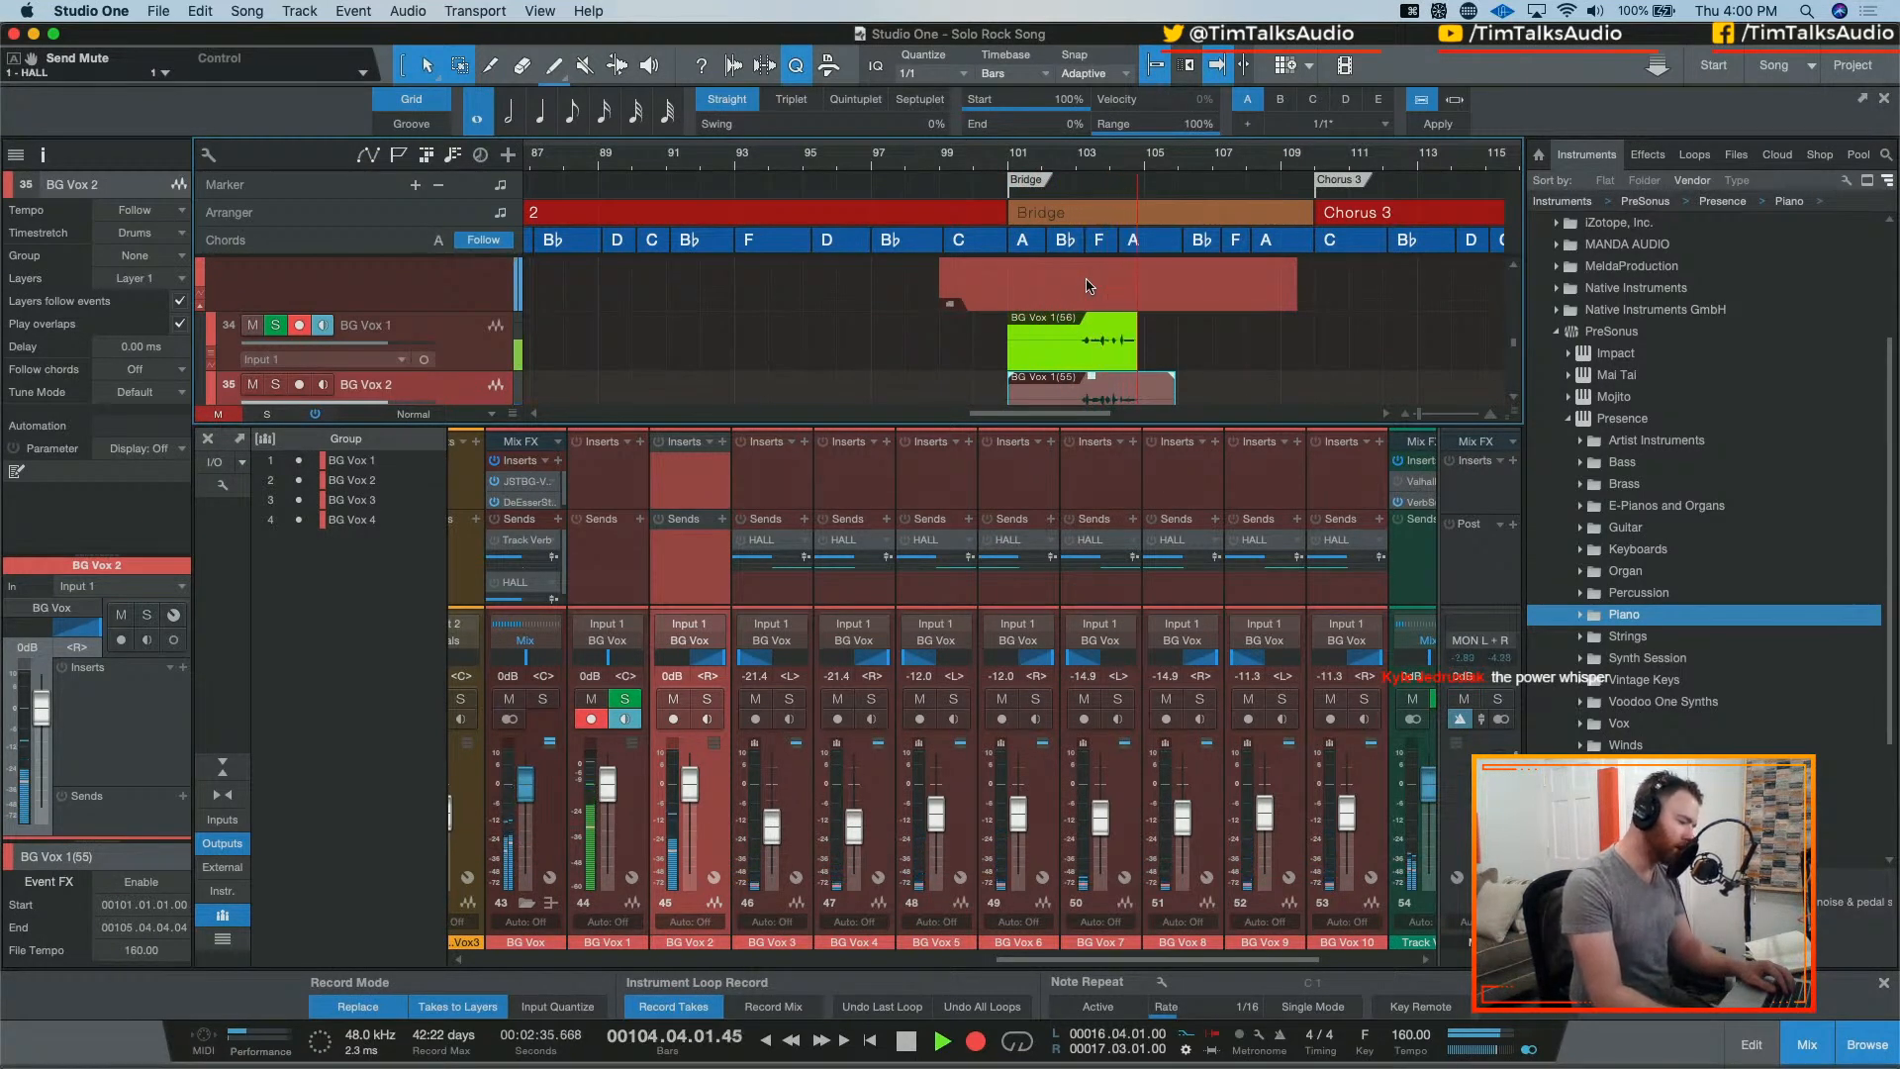
key(space)
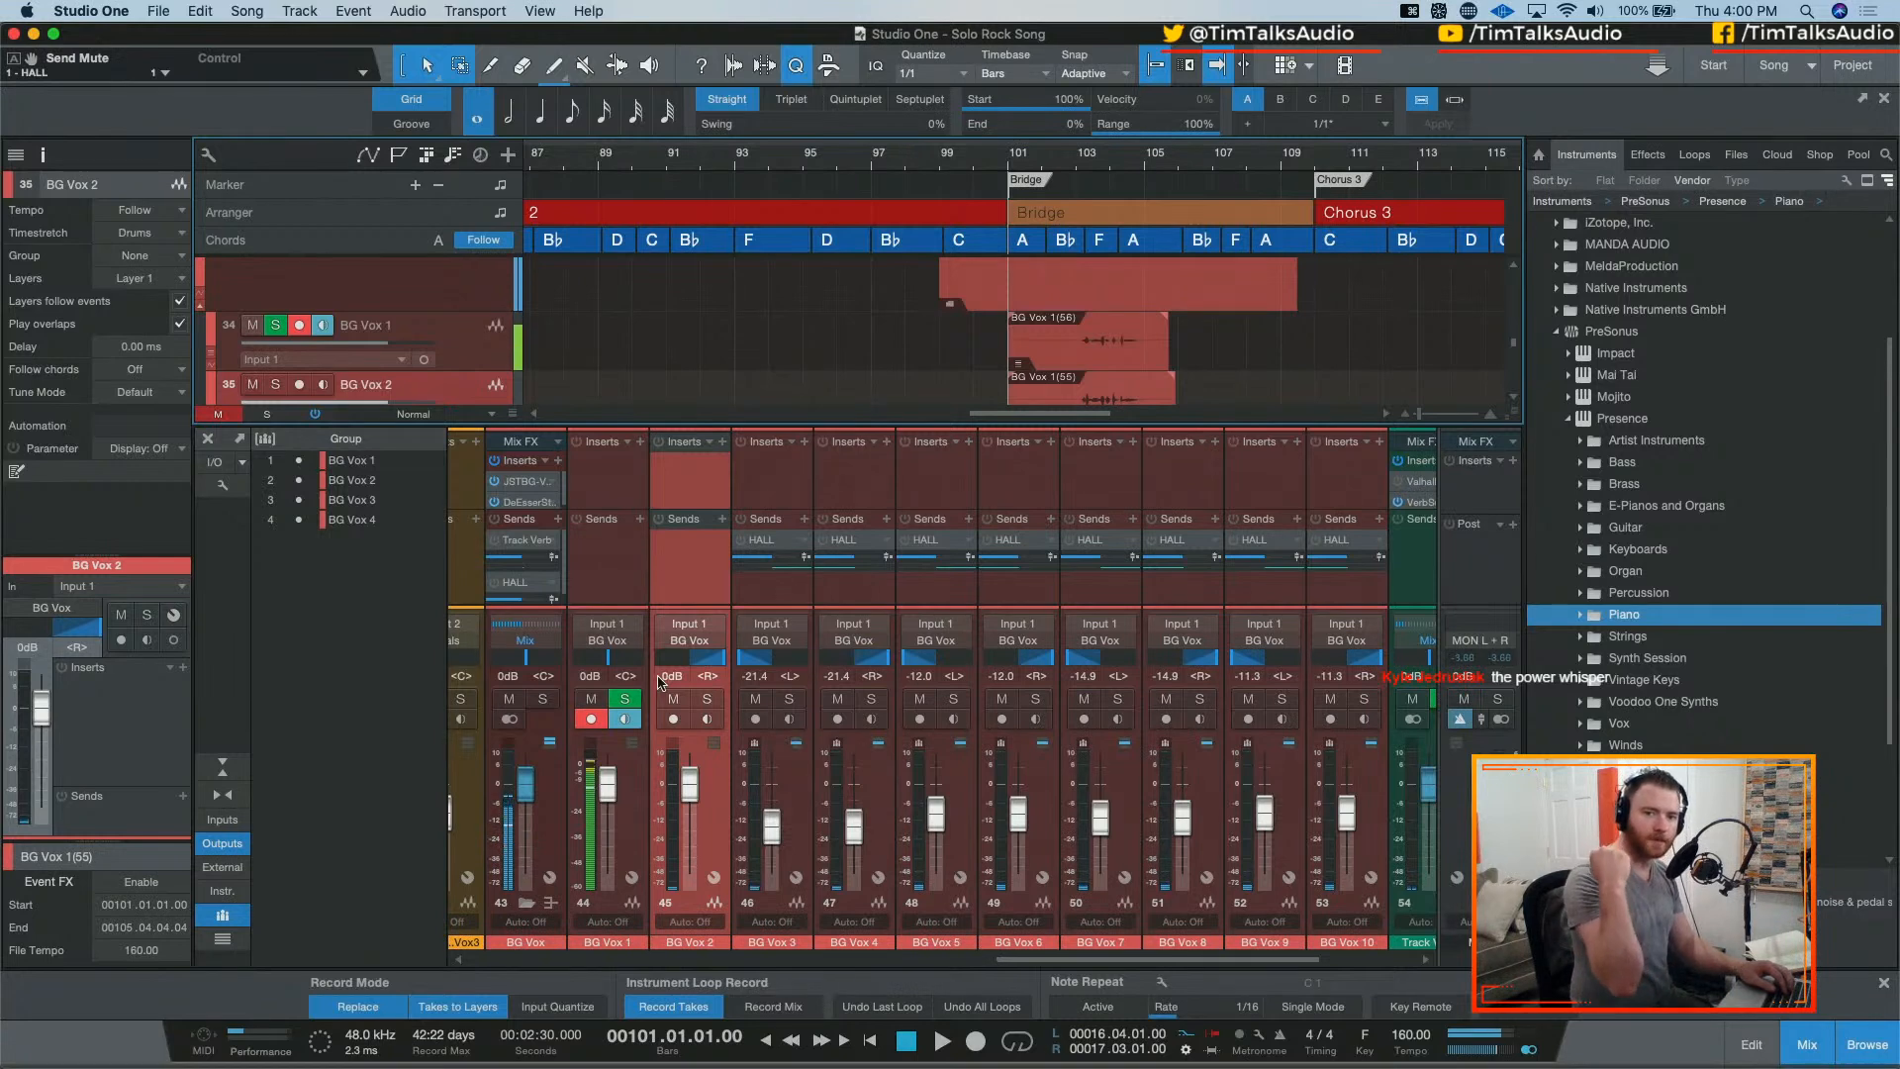
Step: Play back Pre 1 from bar 35 and set the levels of BG Vox 7 and 8 to -12.0 dB
key(w)
key(w)
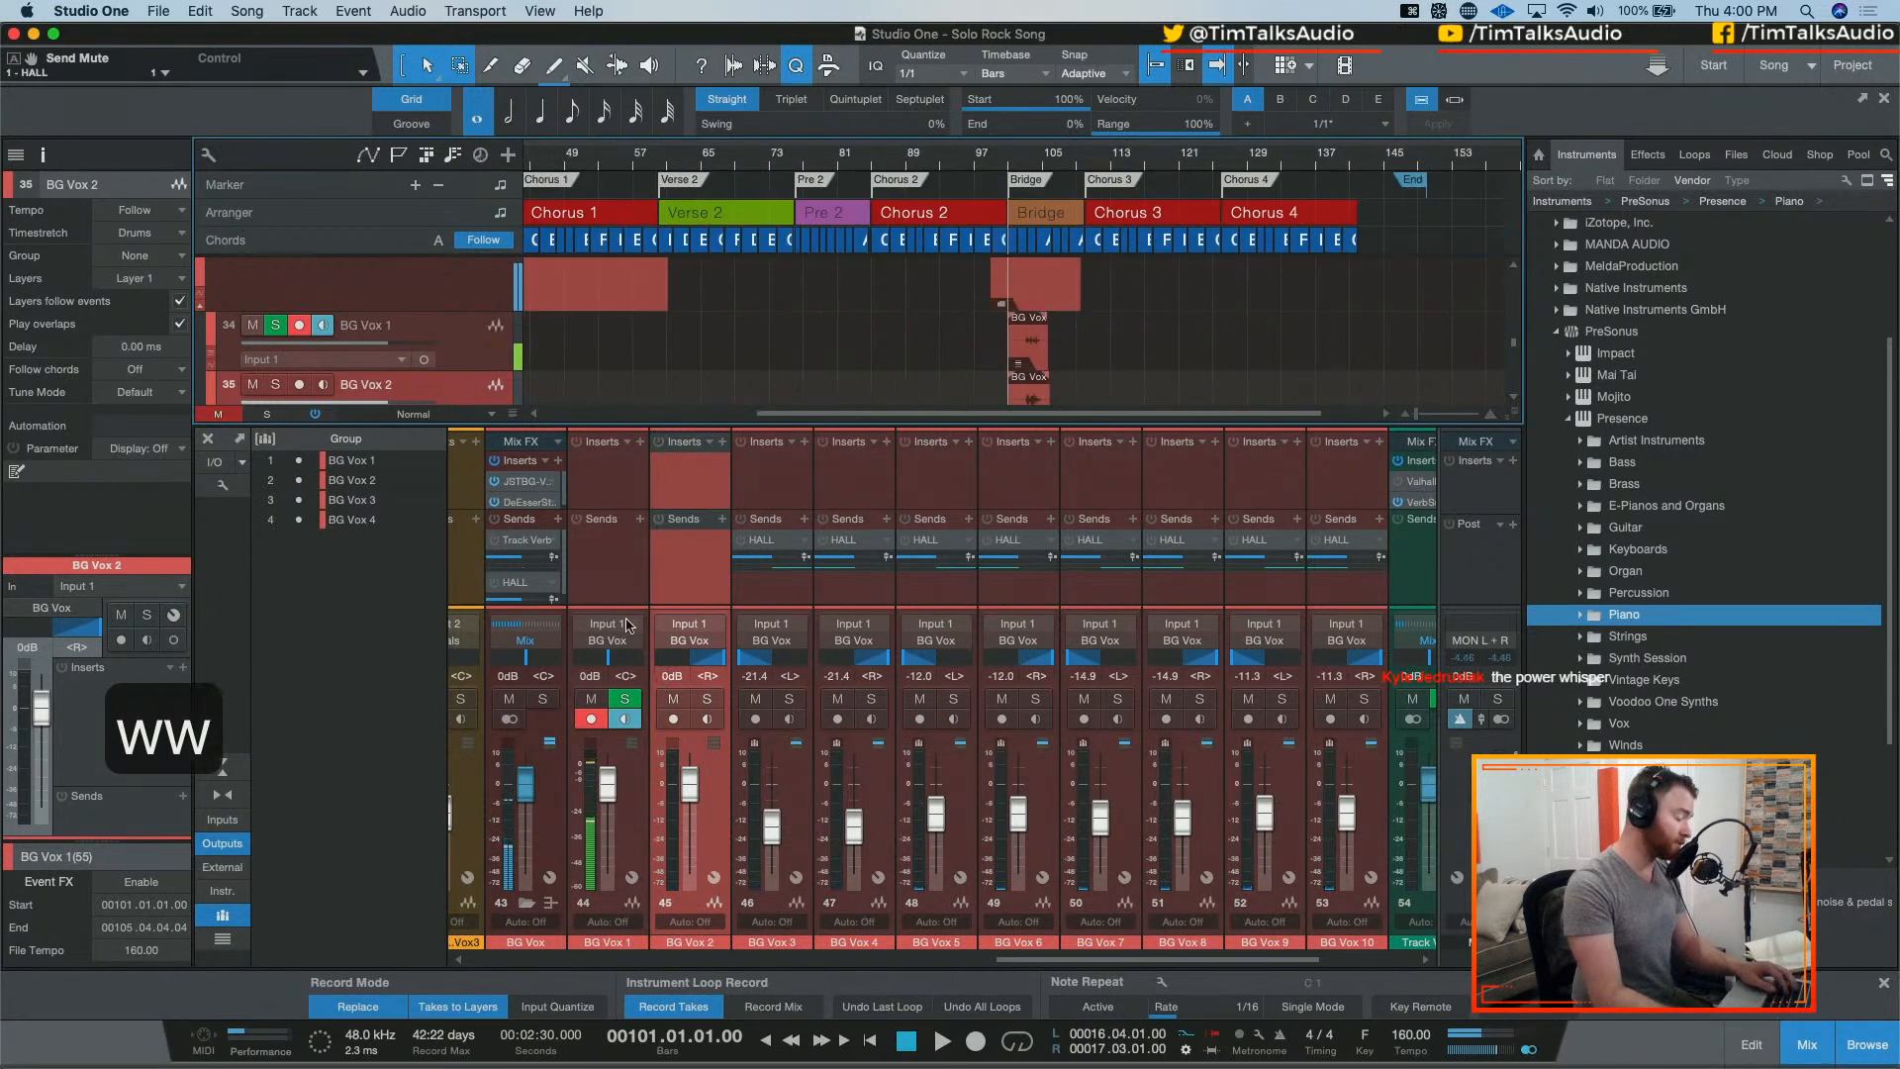
scroll(928, 315, up, 5)
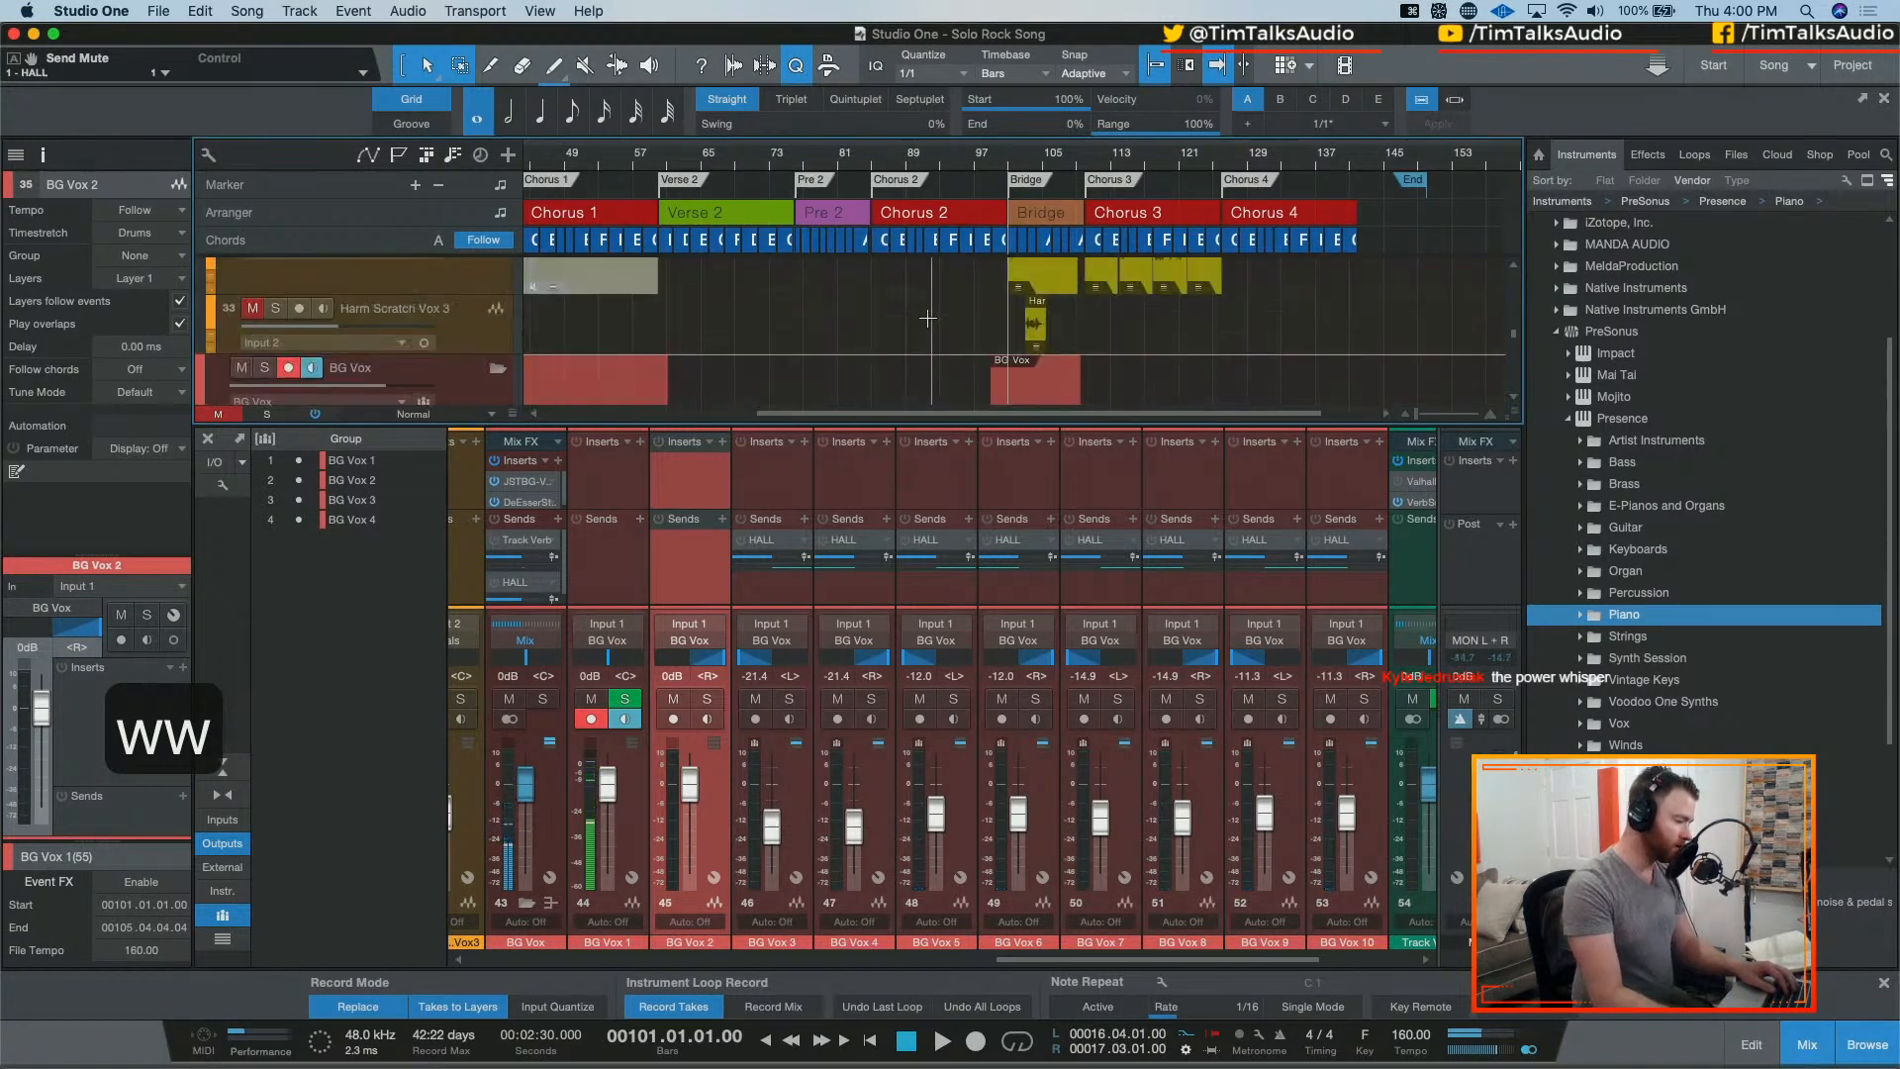
click(798, 152)
scroll(784, 163, left, 5)
click(745, 163)
key(space)
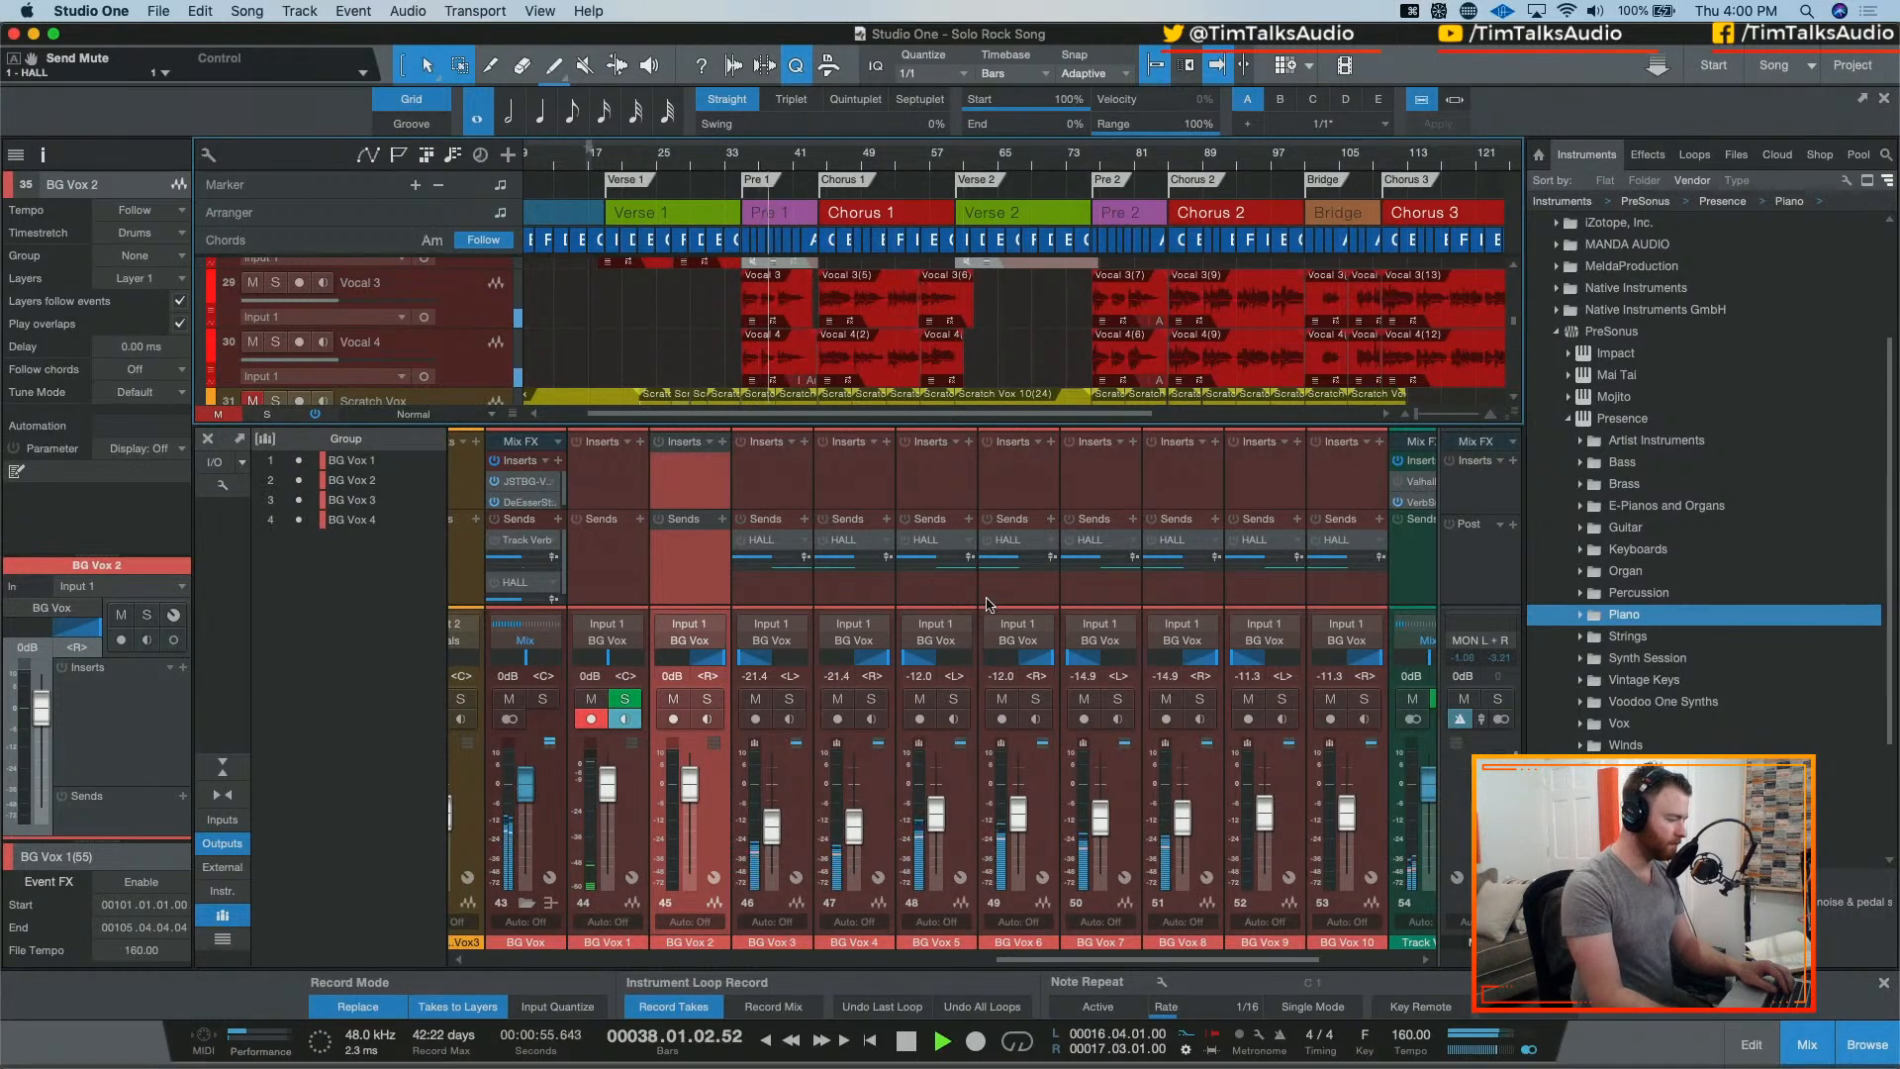
drag(1101, 821, 1105, 817)
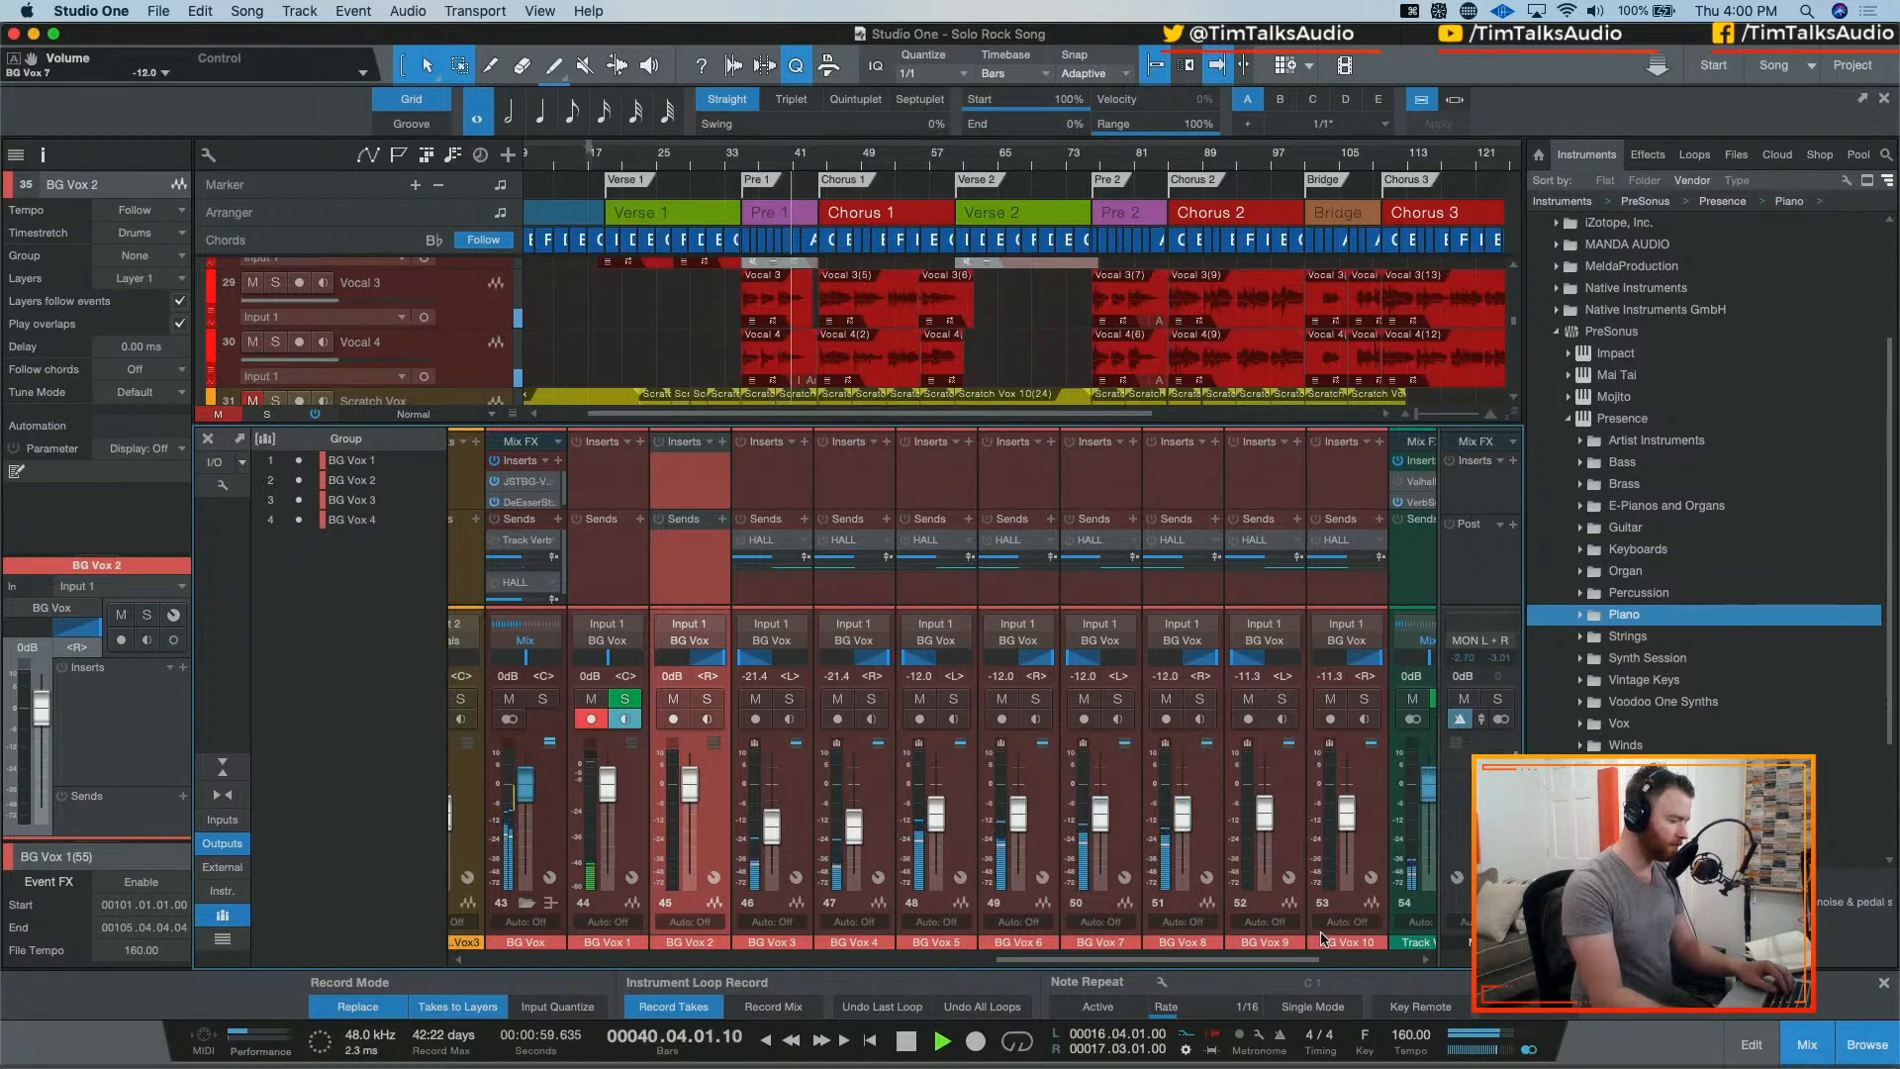
key(space)
Step: Delete the Acoustic Piano - Full part in Pre 1 and save the song
scroll(1106, 831, right, 3)
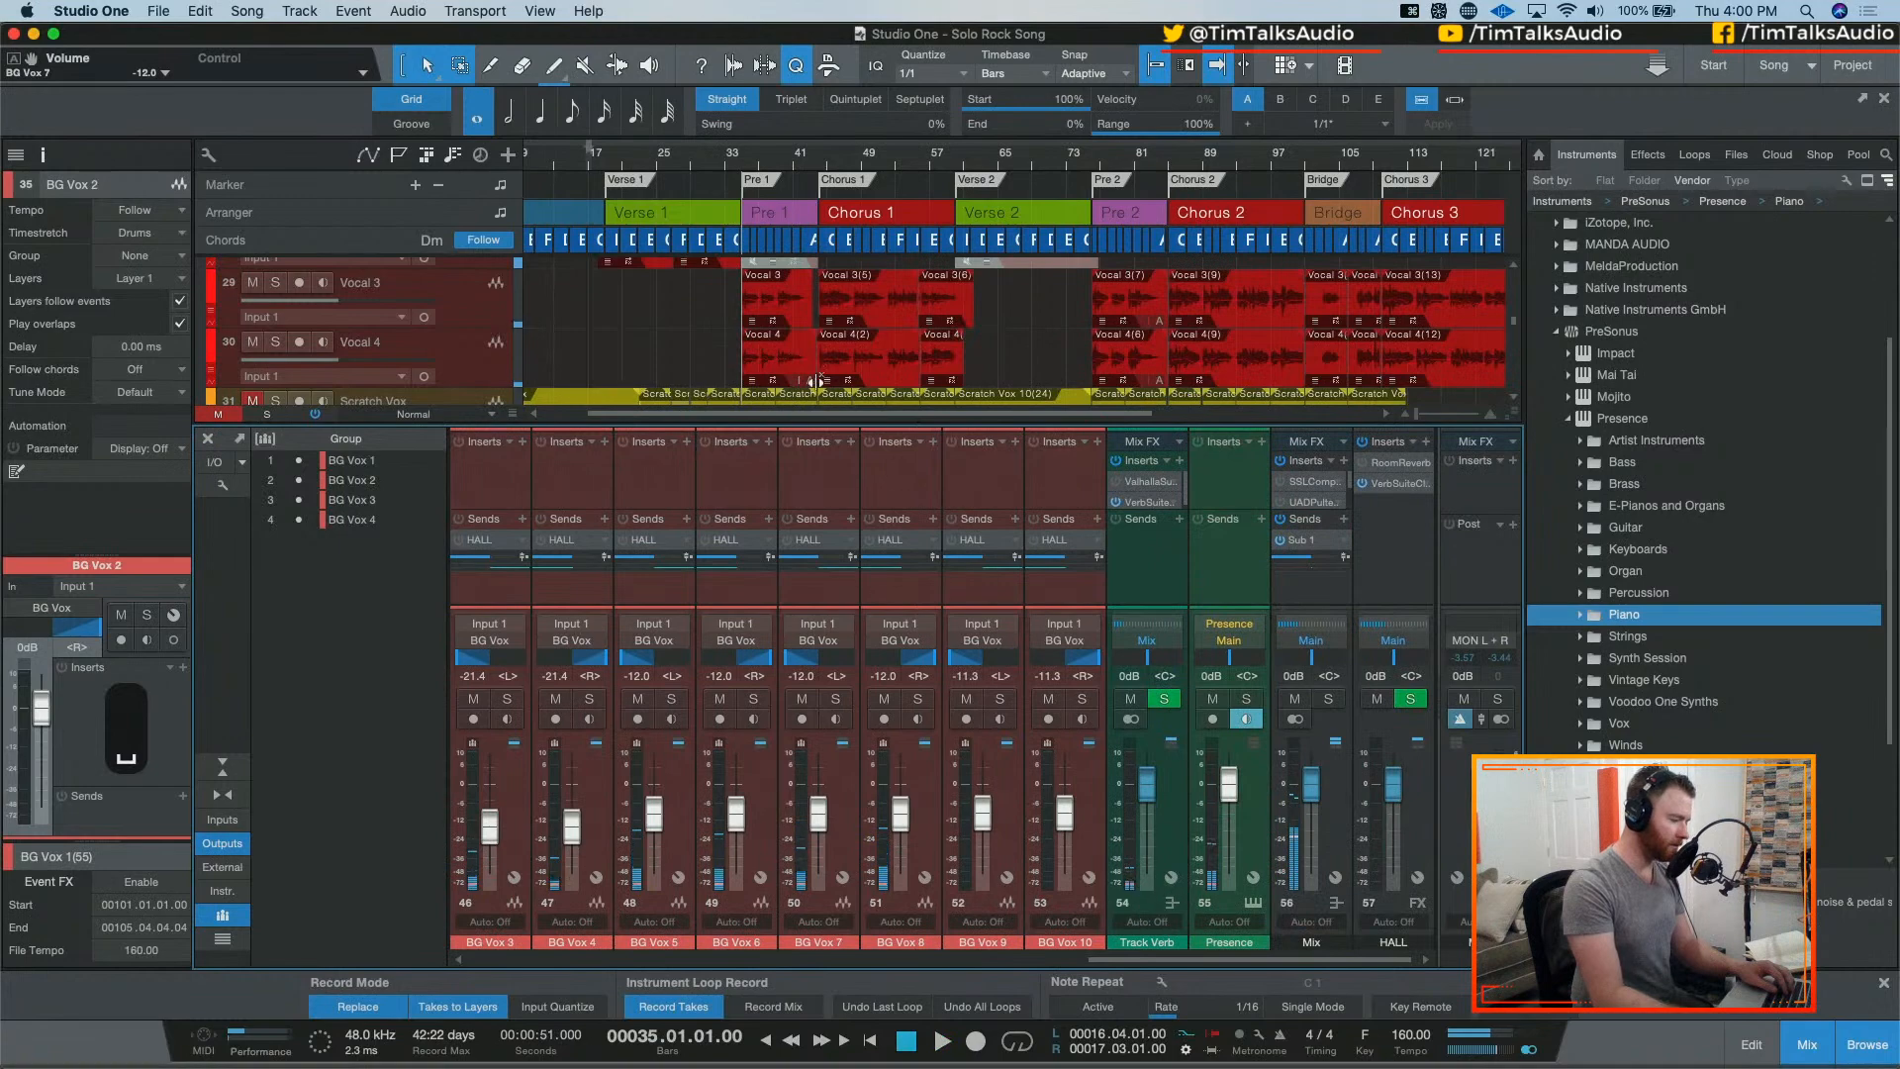
scroll(813, 381, down, 10)
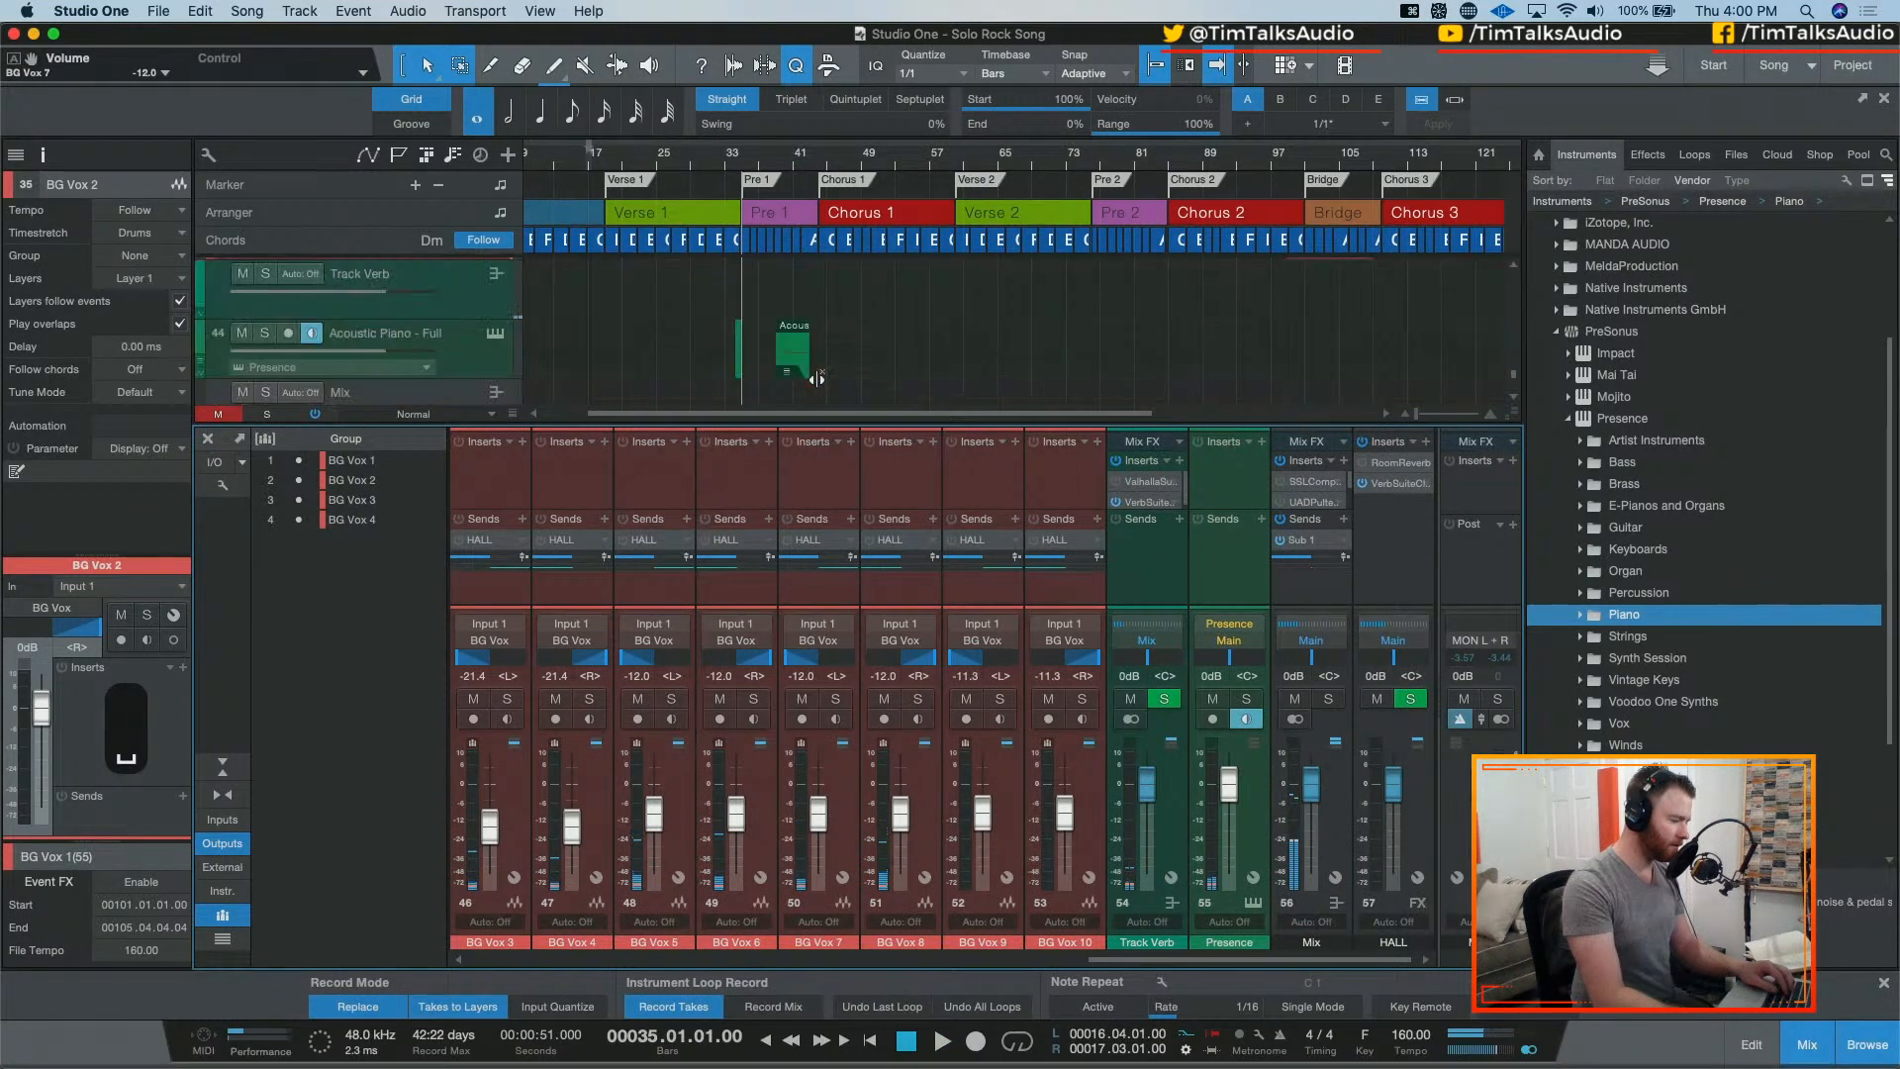
click(774, 352)
key(BackSpace)
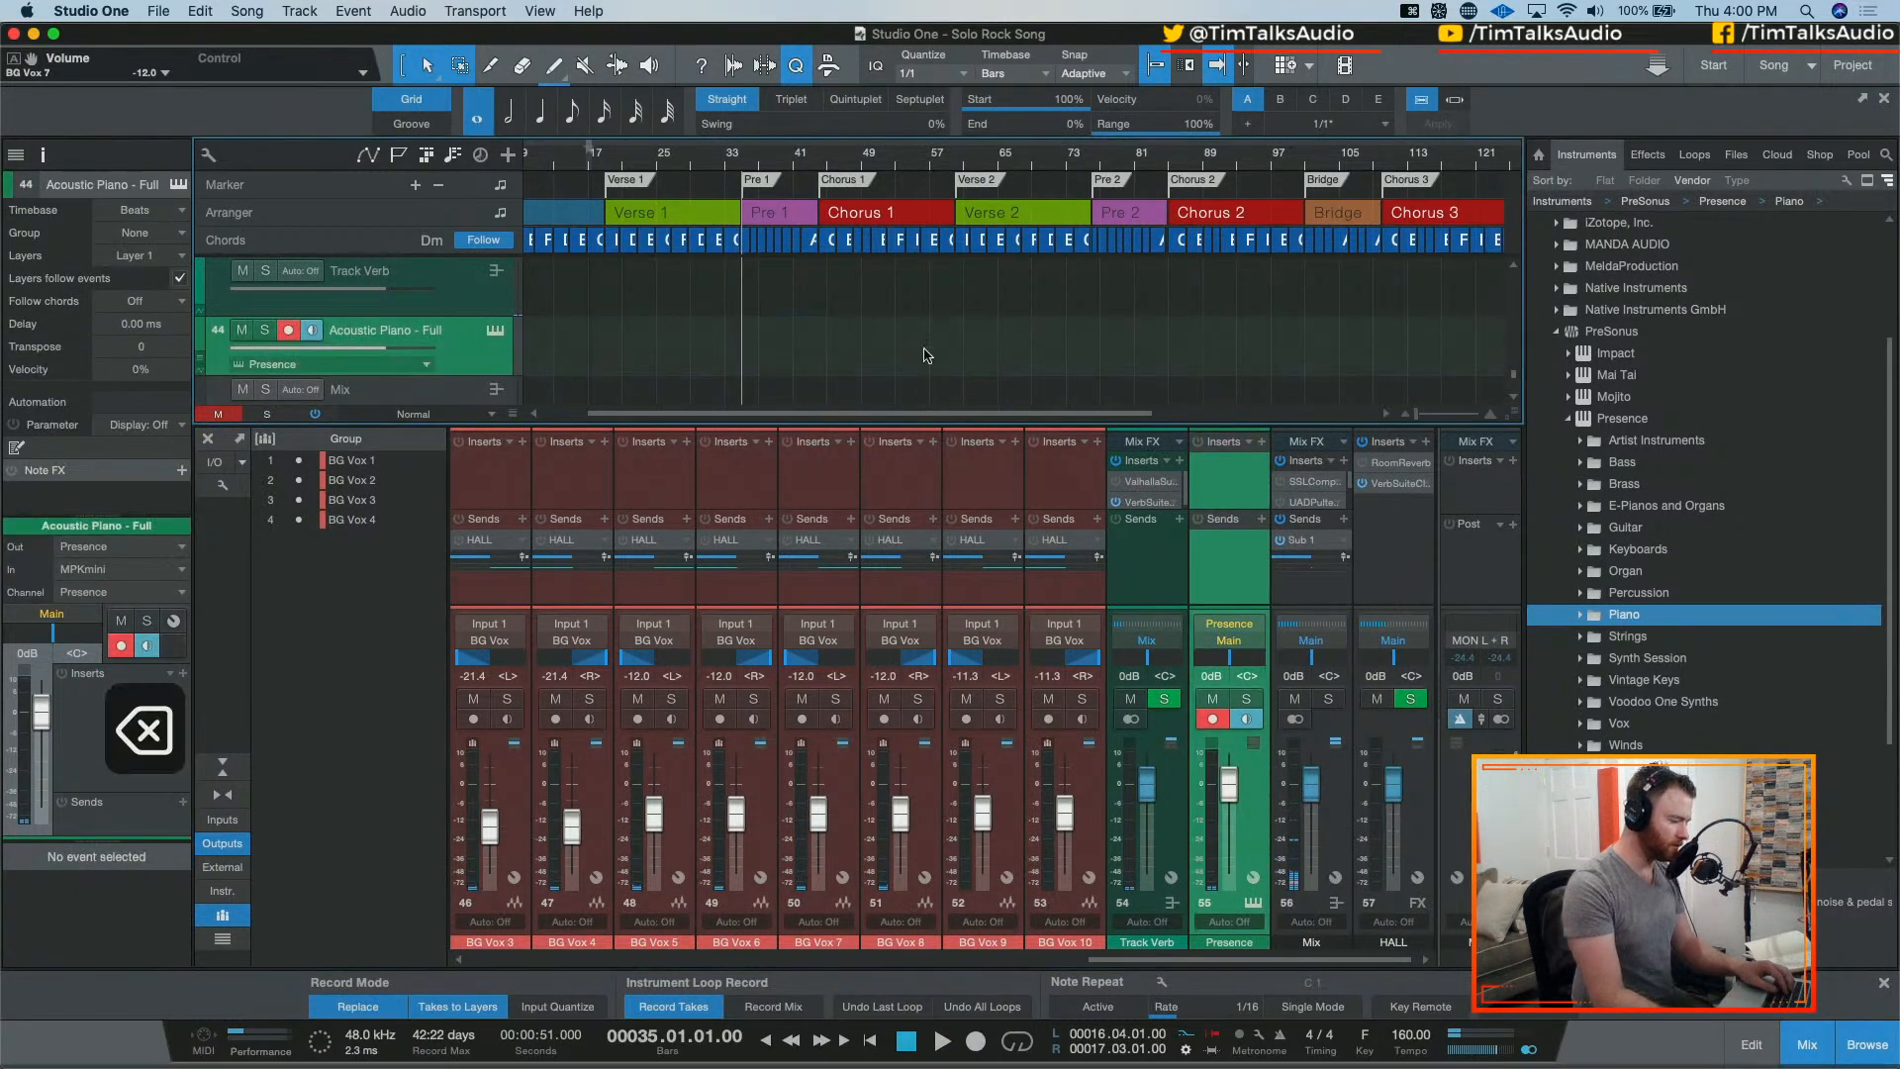
key(super+s)
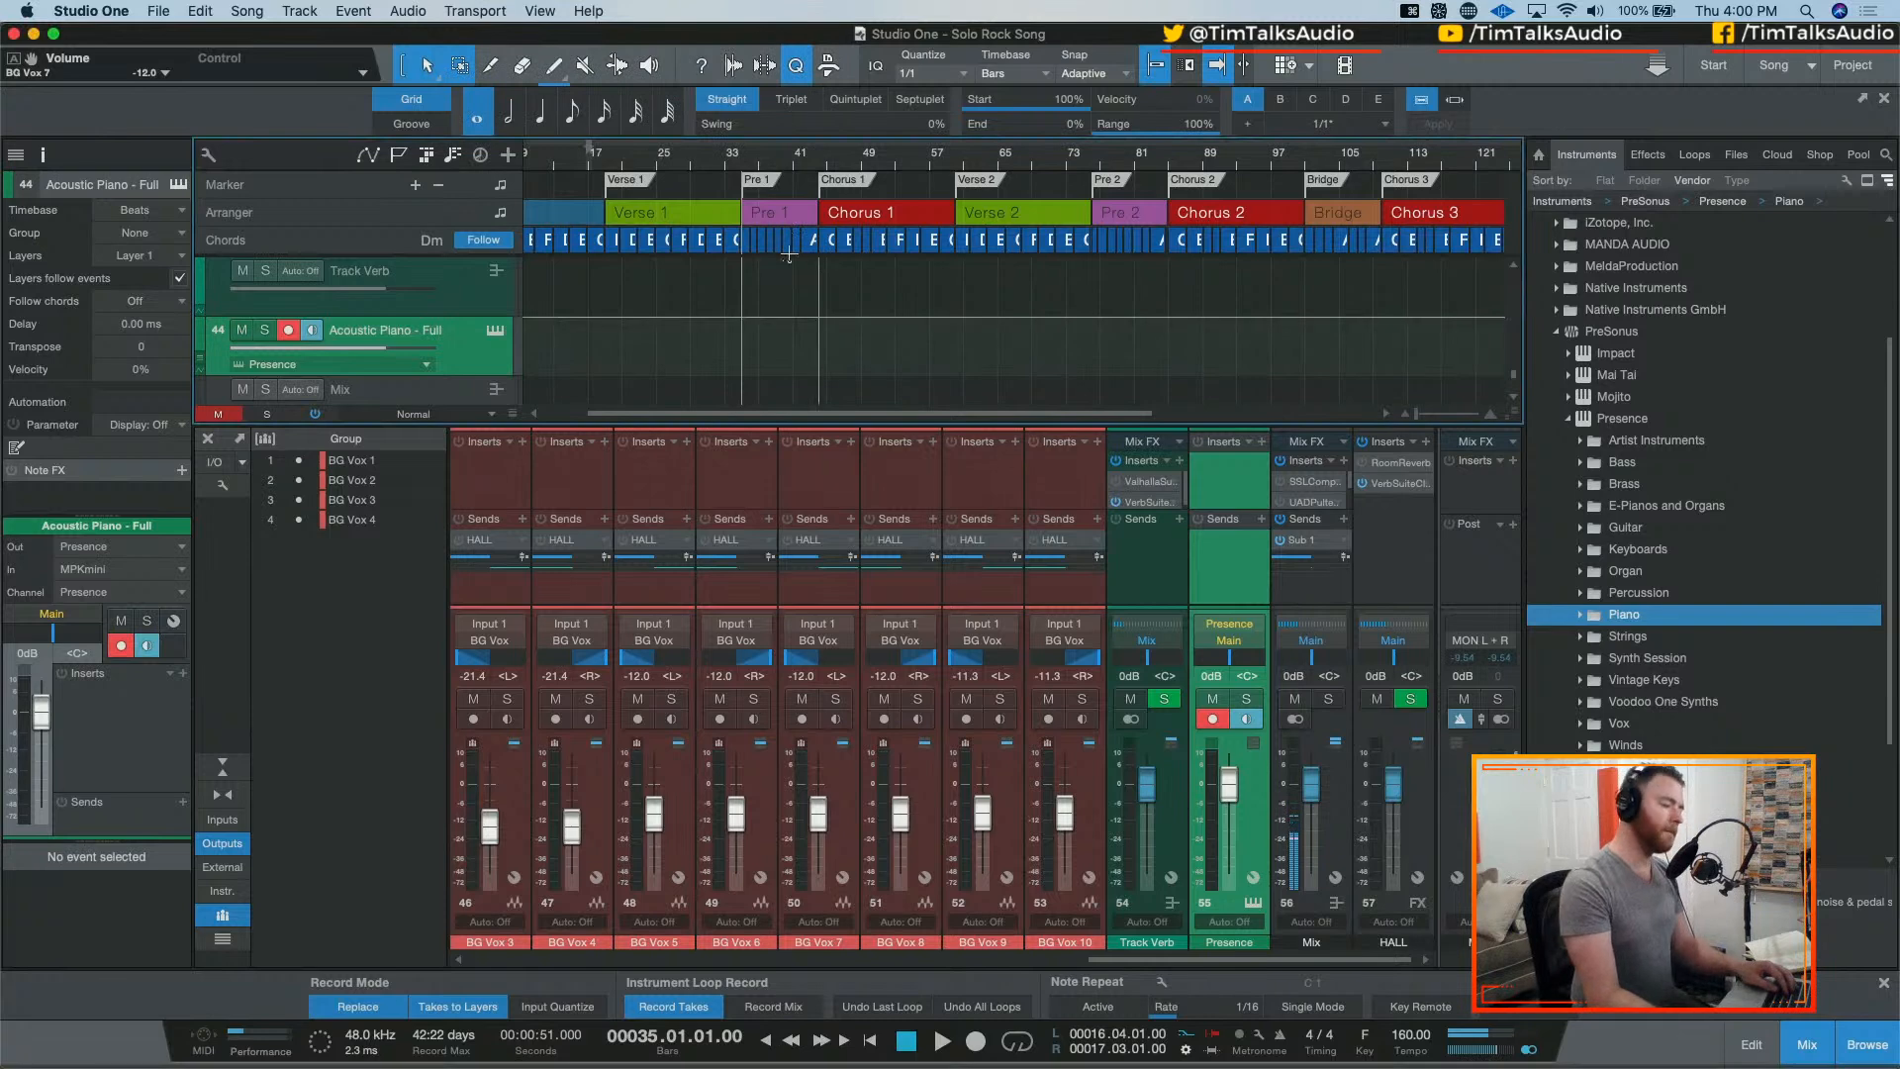
scroll(923, 290, up, 1)
scroll(990, 292, up, 3)
scroll(1101, 297, down, 2)
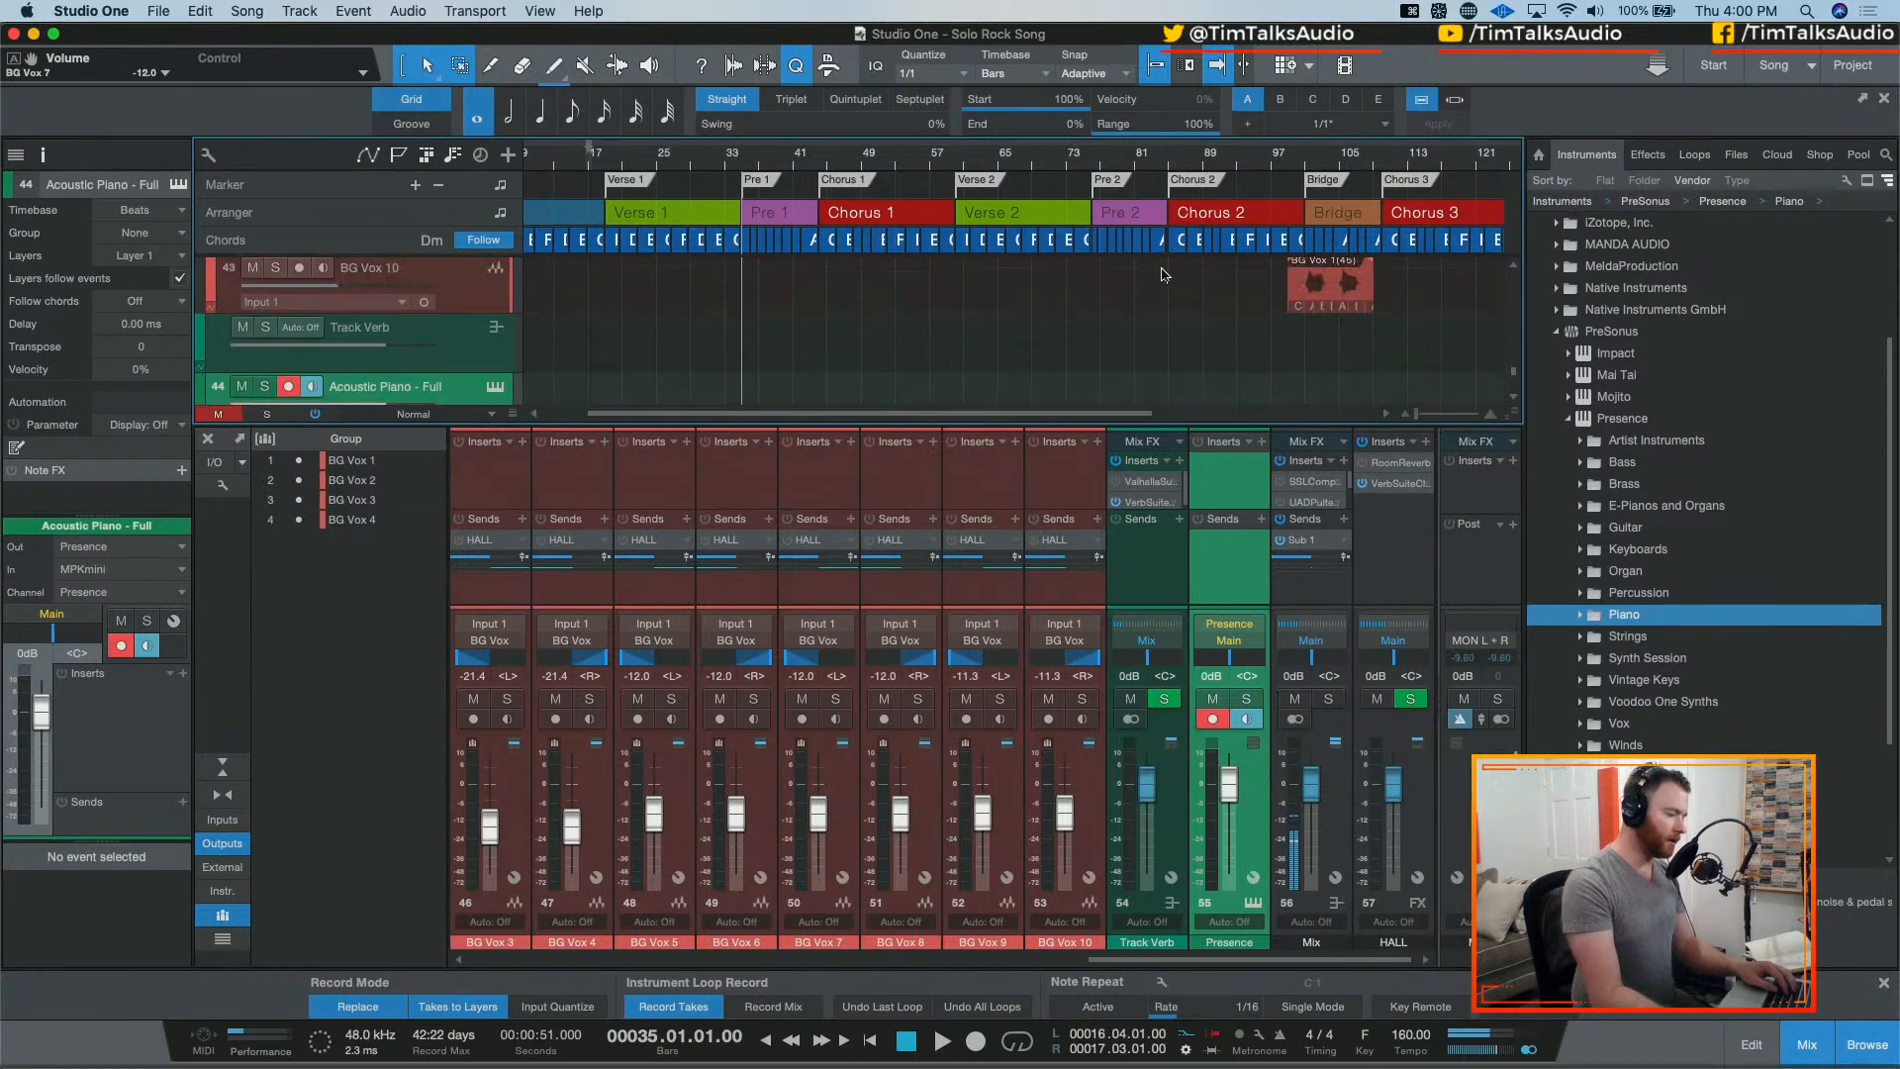
Step: Play back the Bridge from bar 99 to check the backing vocals
click(1283, 167)
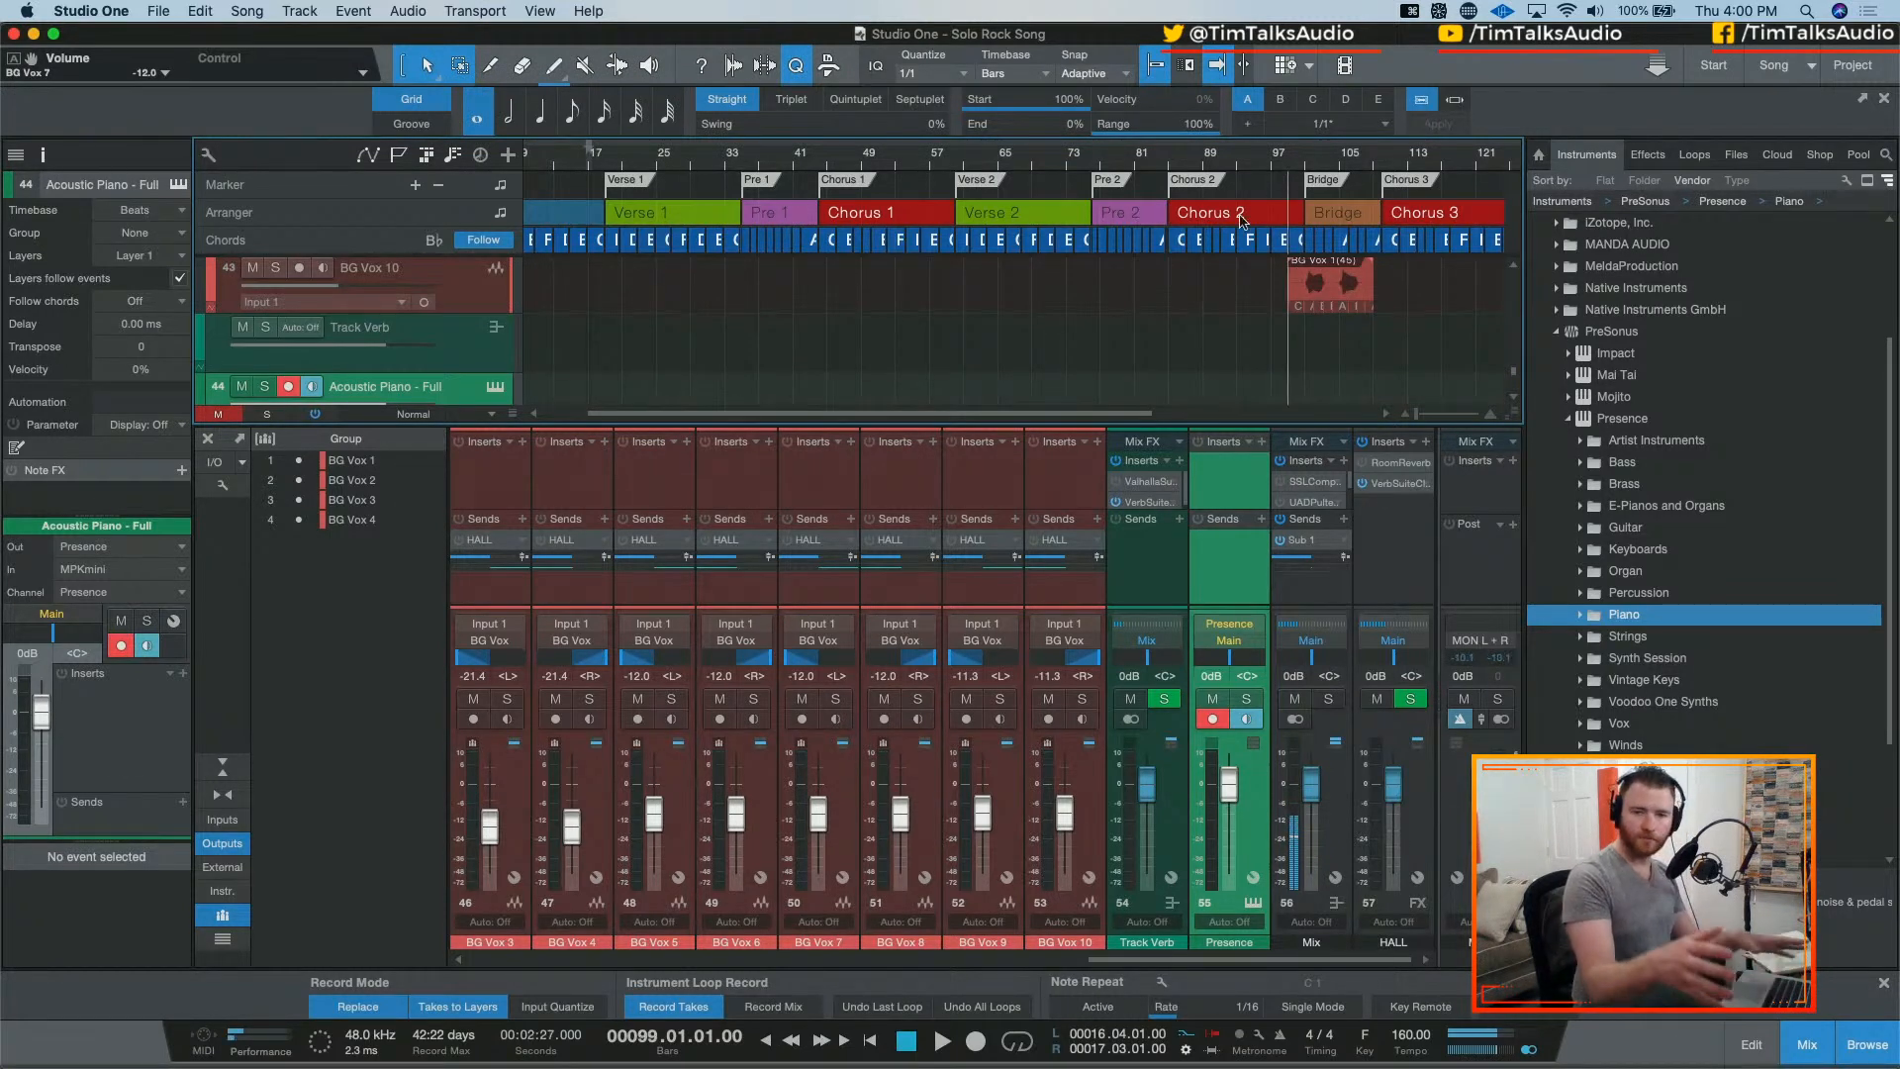
key(space)
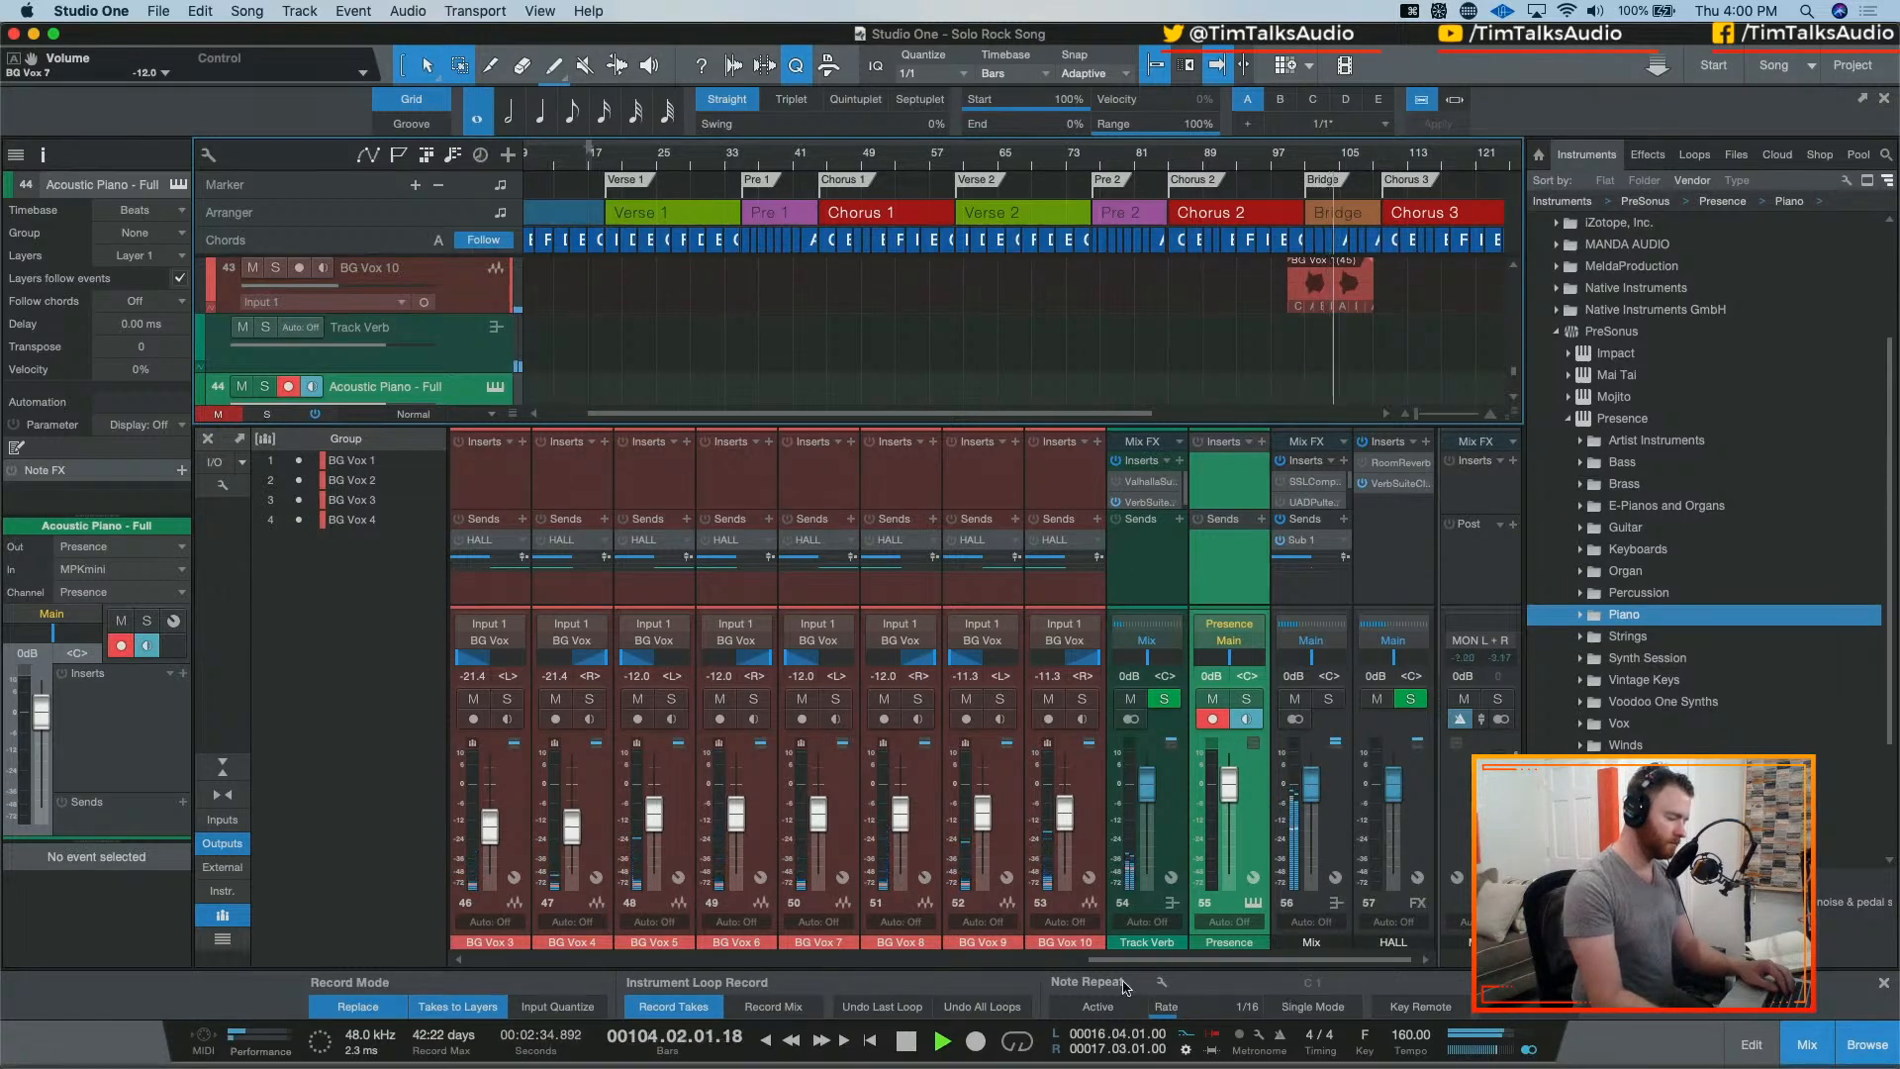
drag(1117, 966, 958, 966)
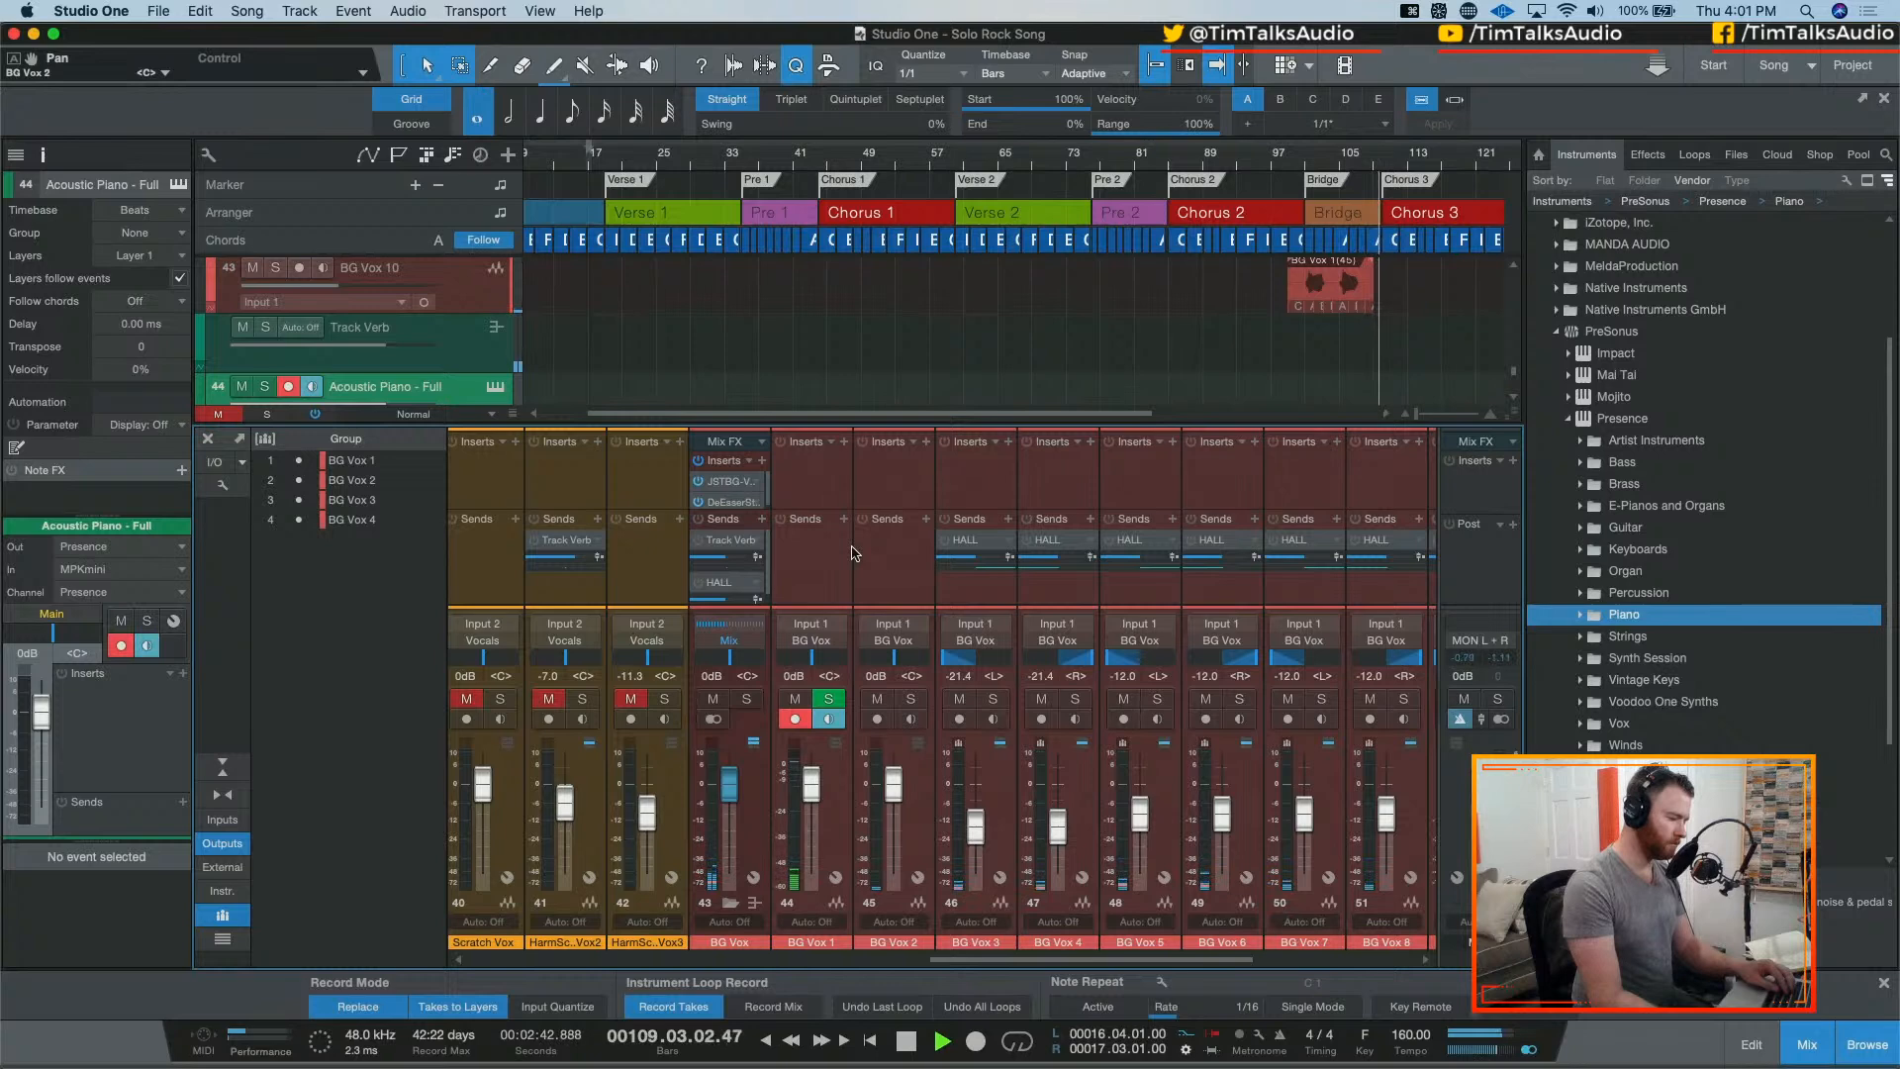
key(space)
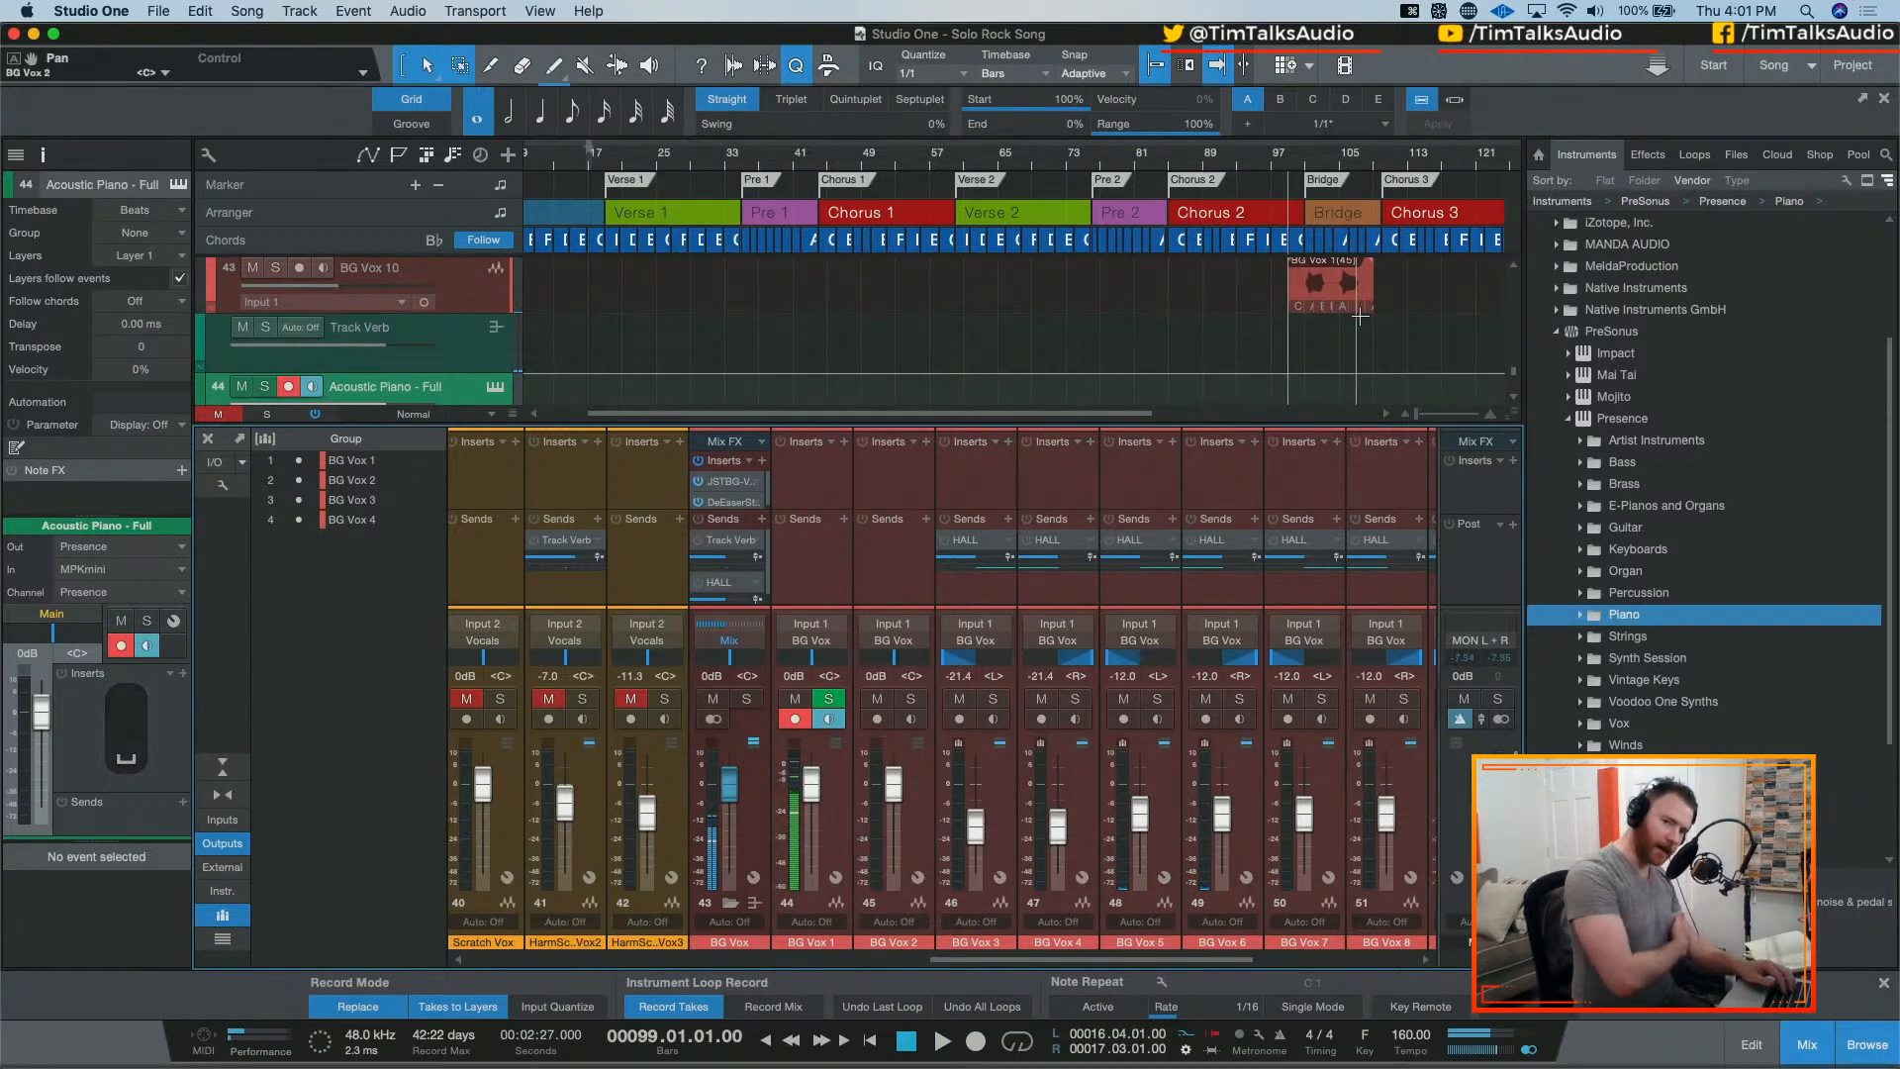
Step: Move the lead vocal event ending the Bridge from Vocal 1 down to Vocal 2 and extend its end to about bar 113.03
scroll(1386, 326, up, 5)
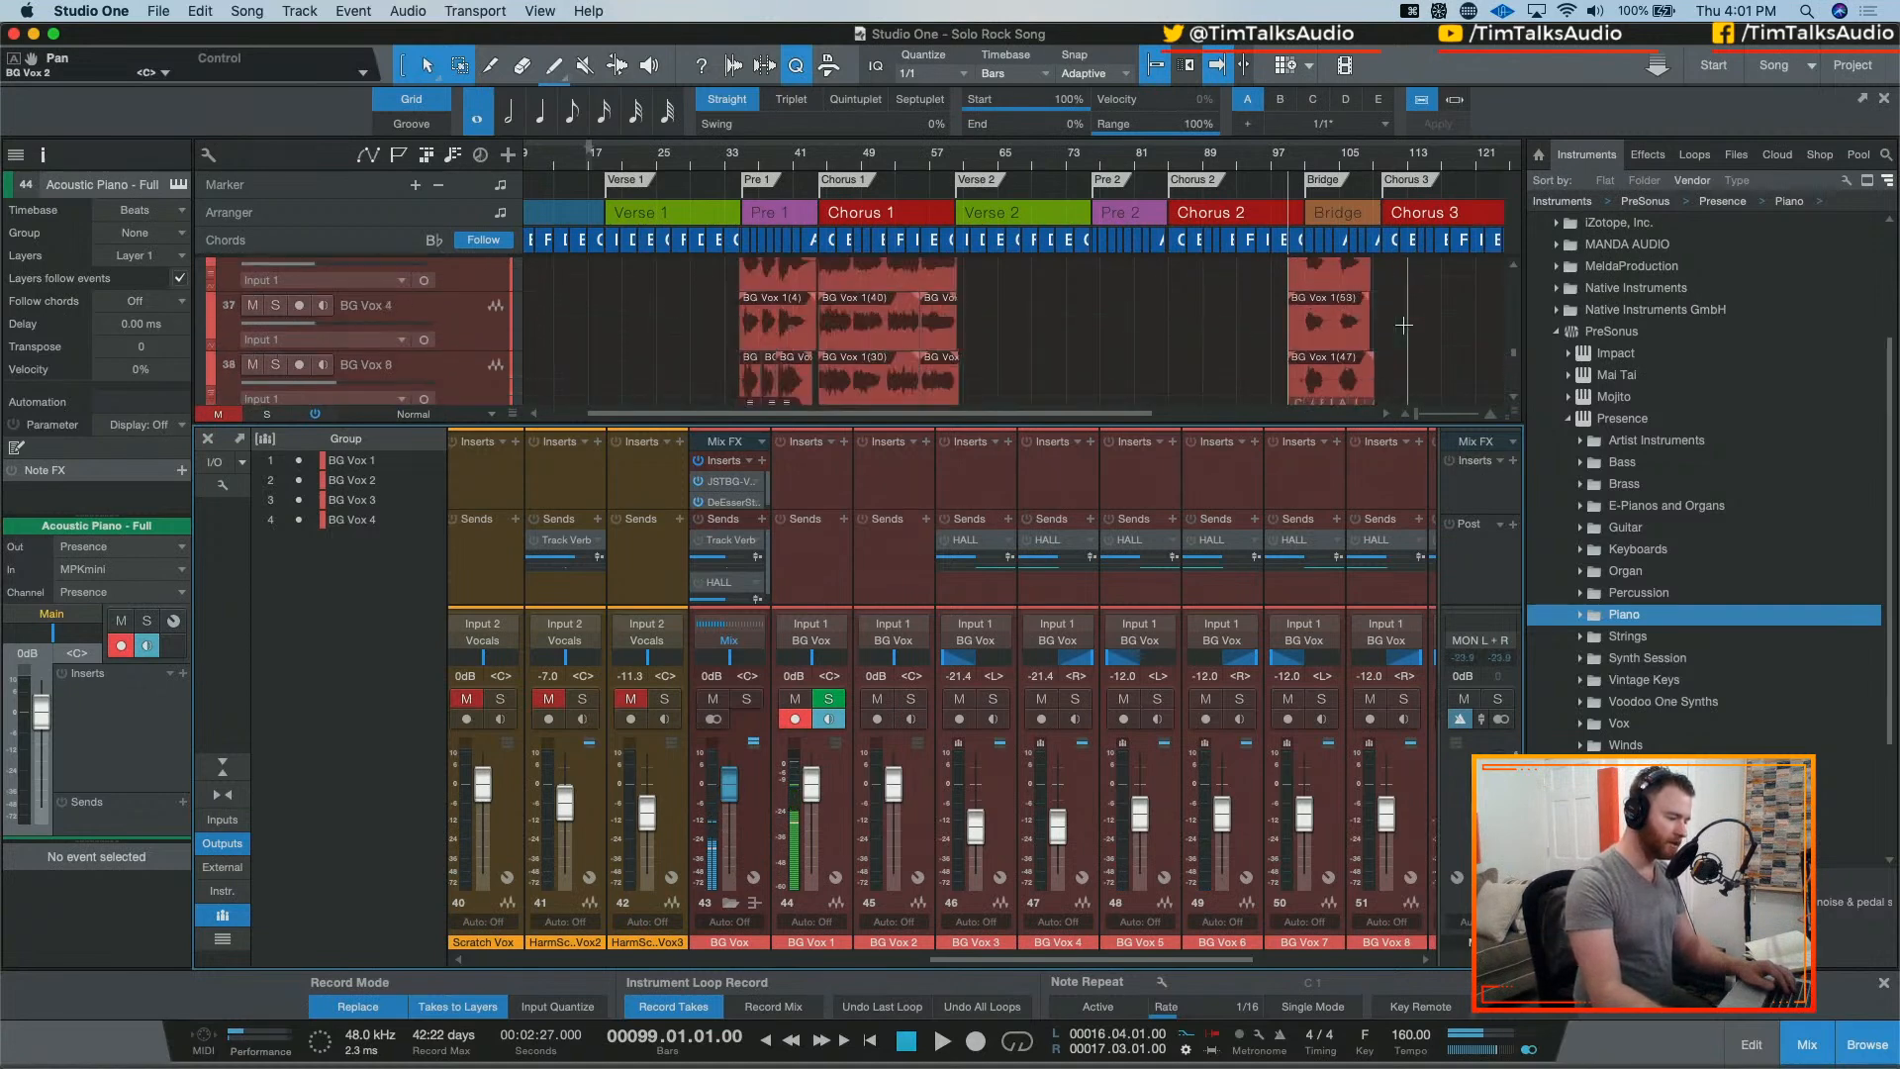
scroll(1406, 336, up, 3)
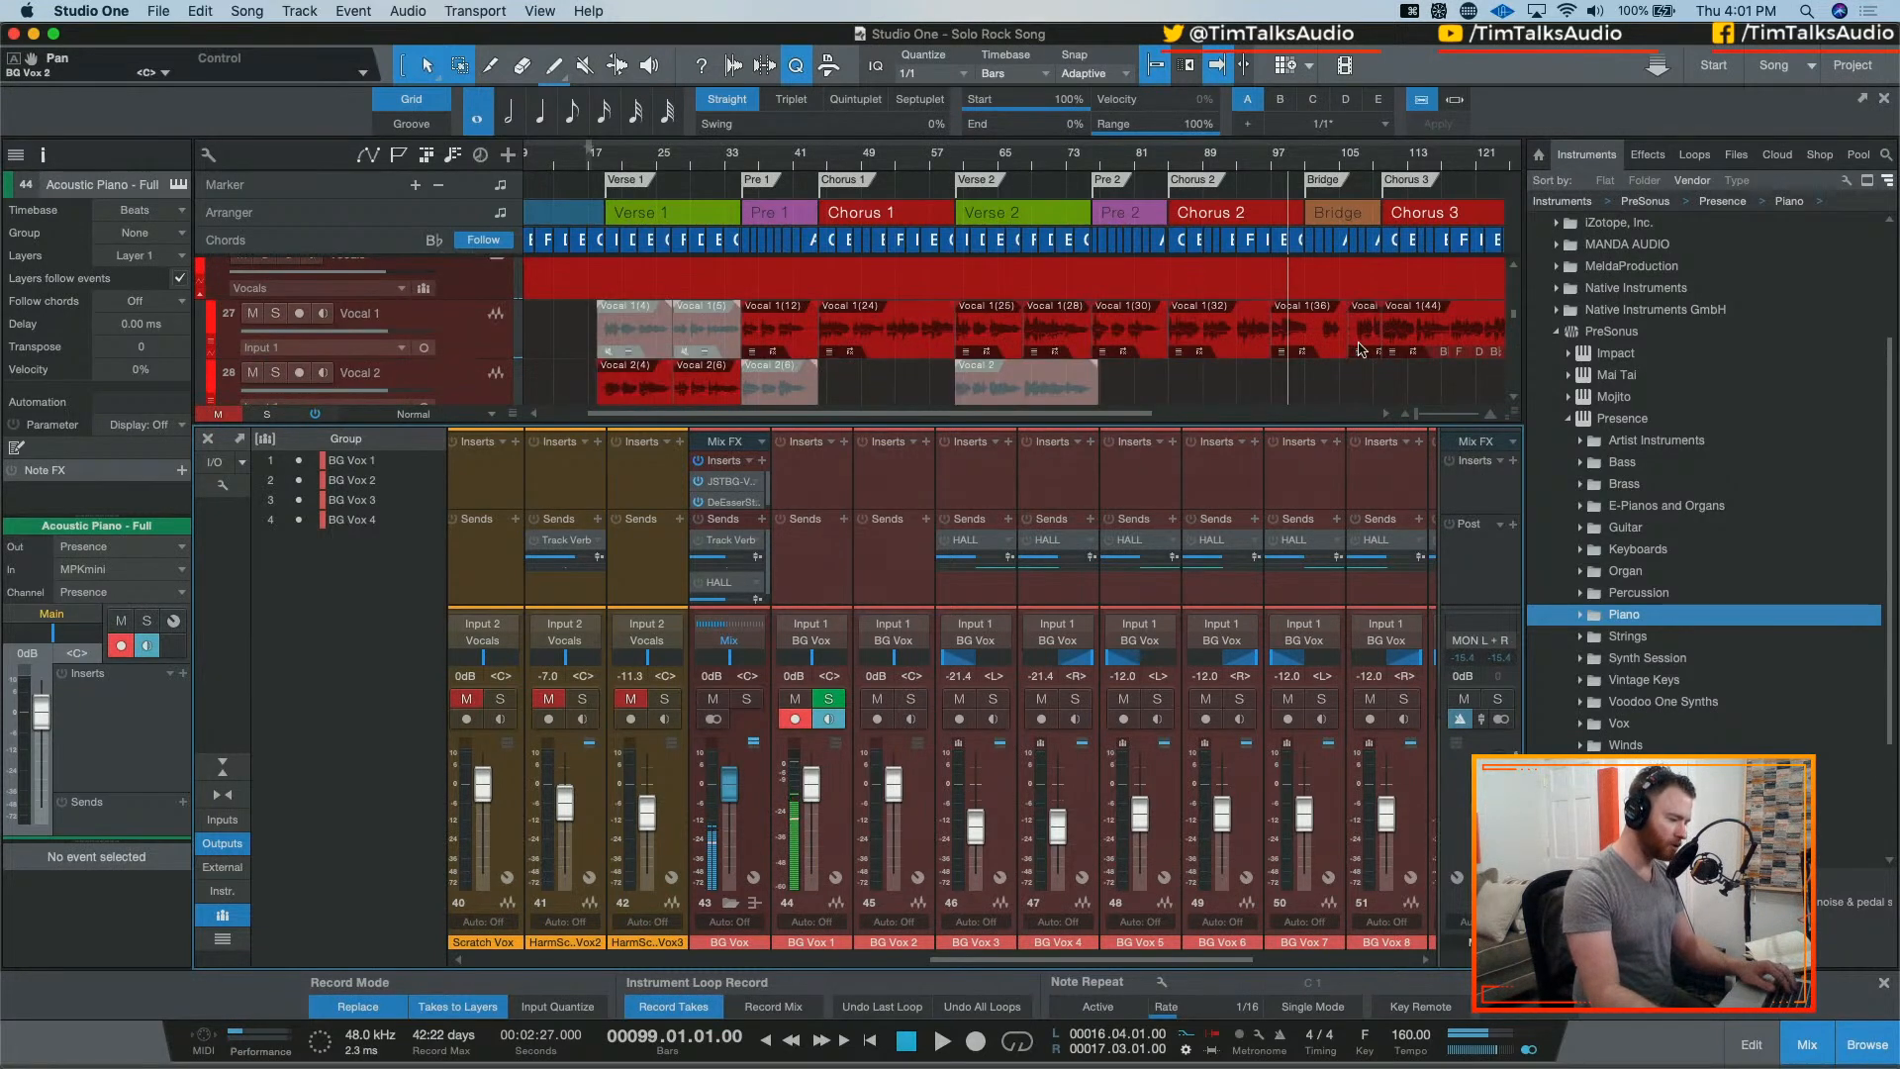
drag(1370, 377, 1378, 393)
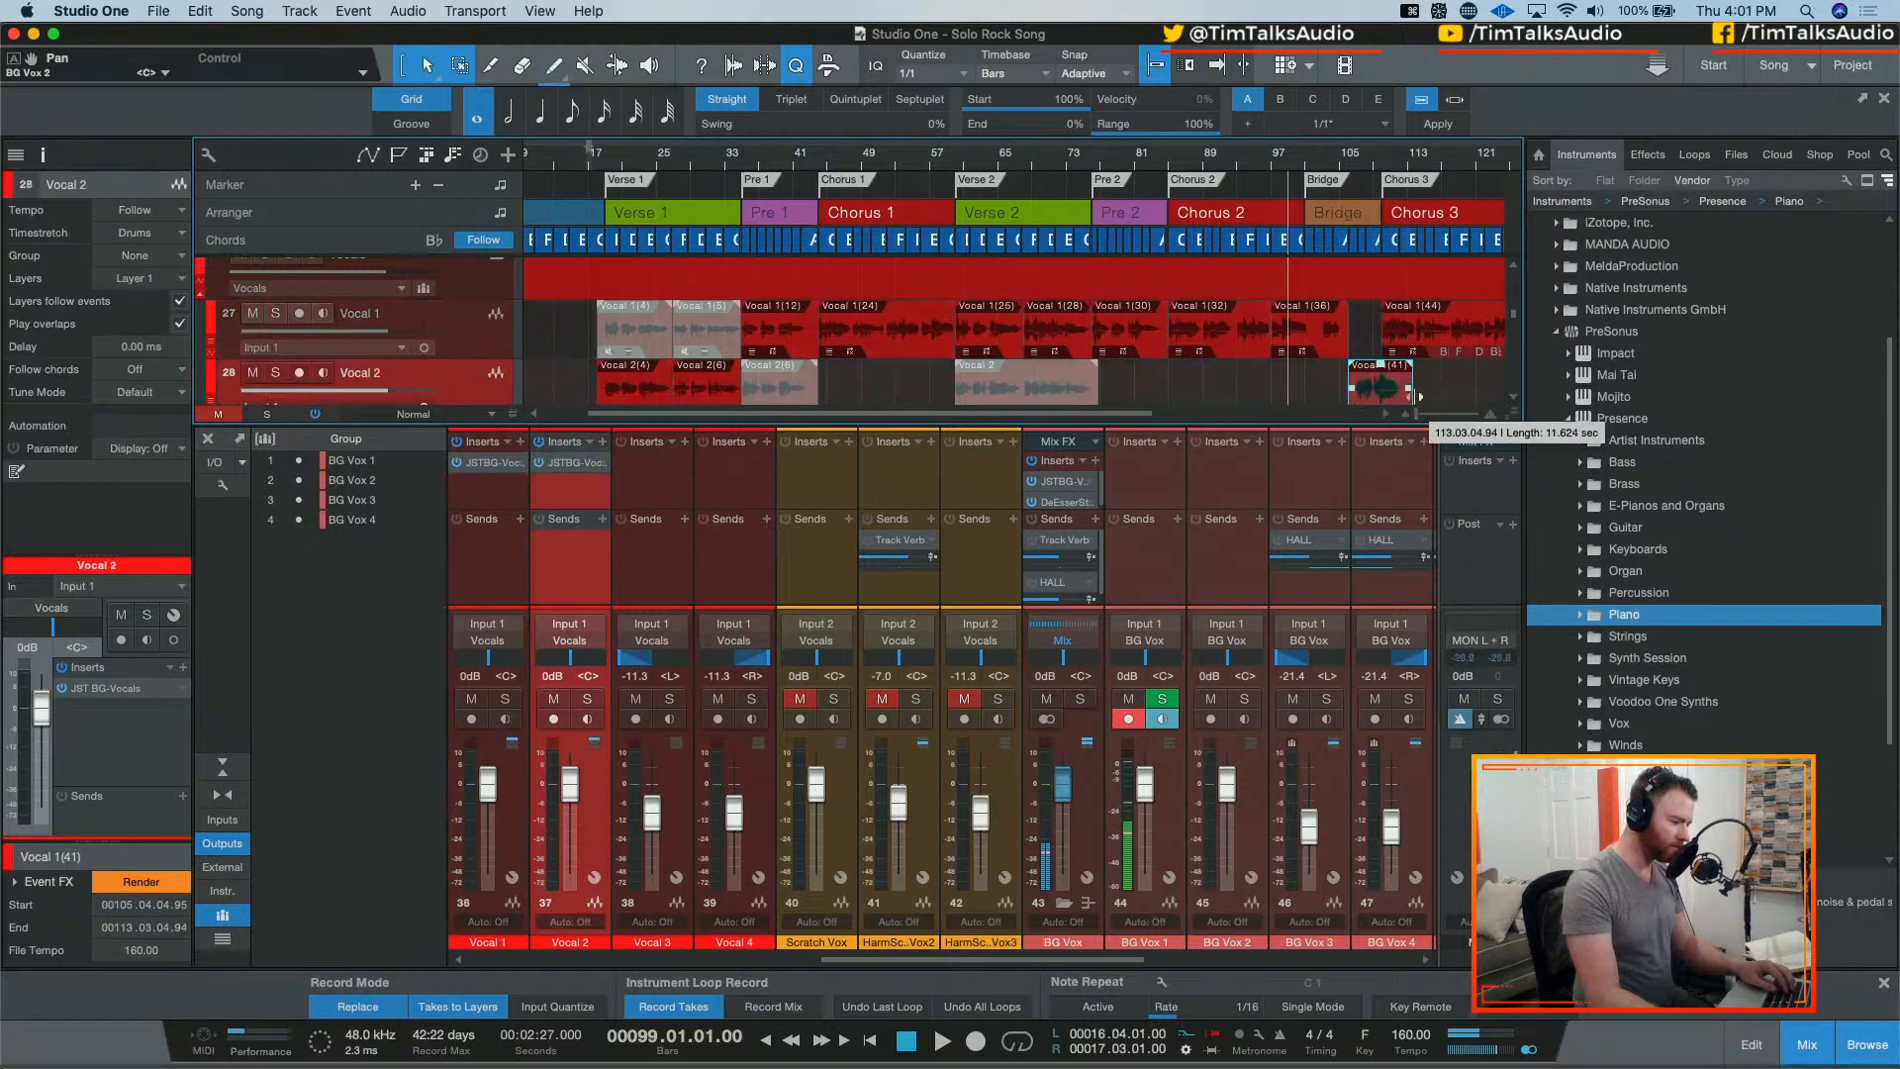
Step: Play back the Bridge from bar 99 into Chorus 3 to check the overlap between Vocal 1 and Vocal 2
key(space)
key(e)
key(e)
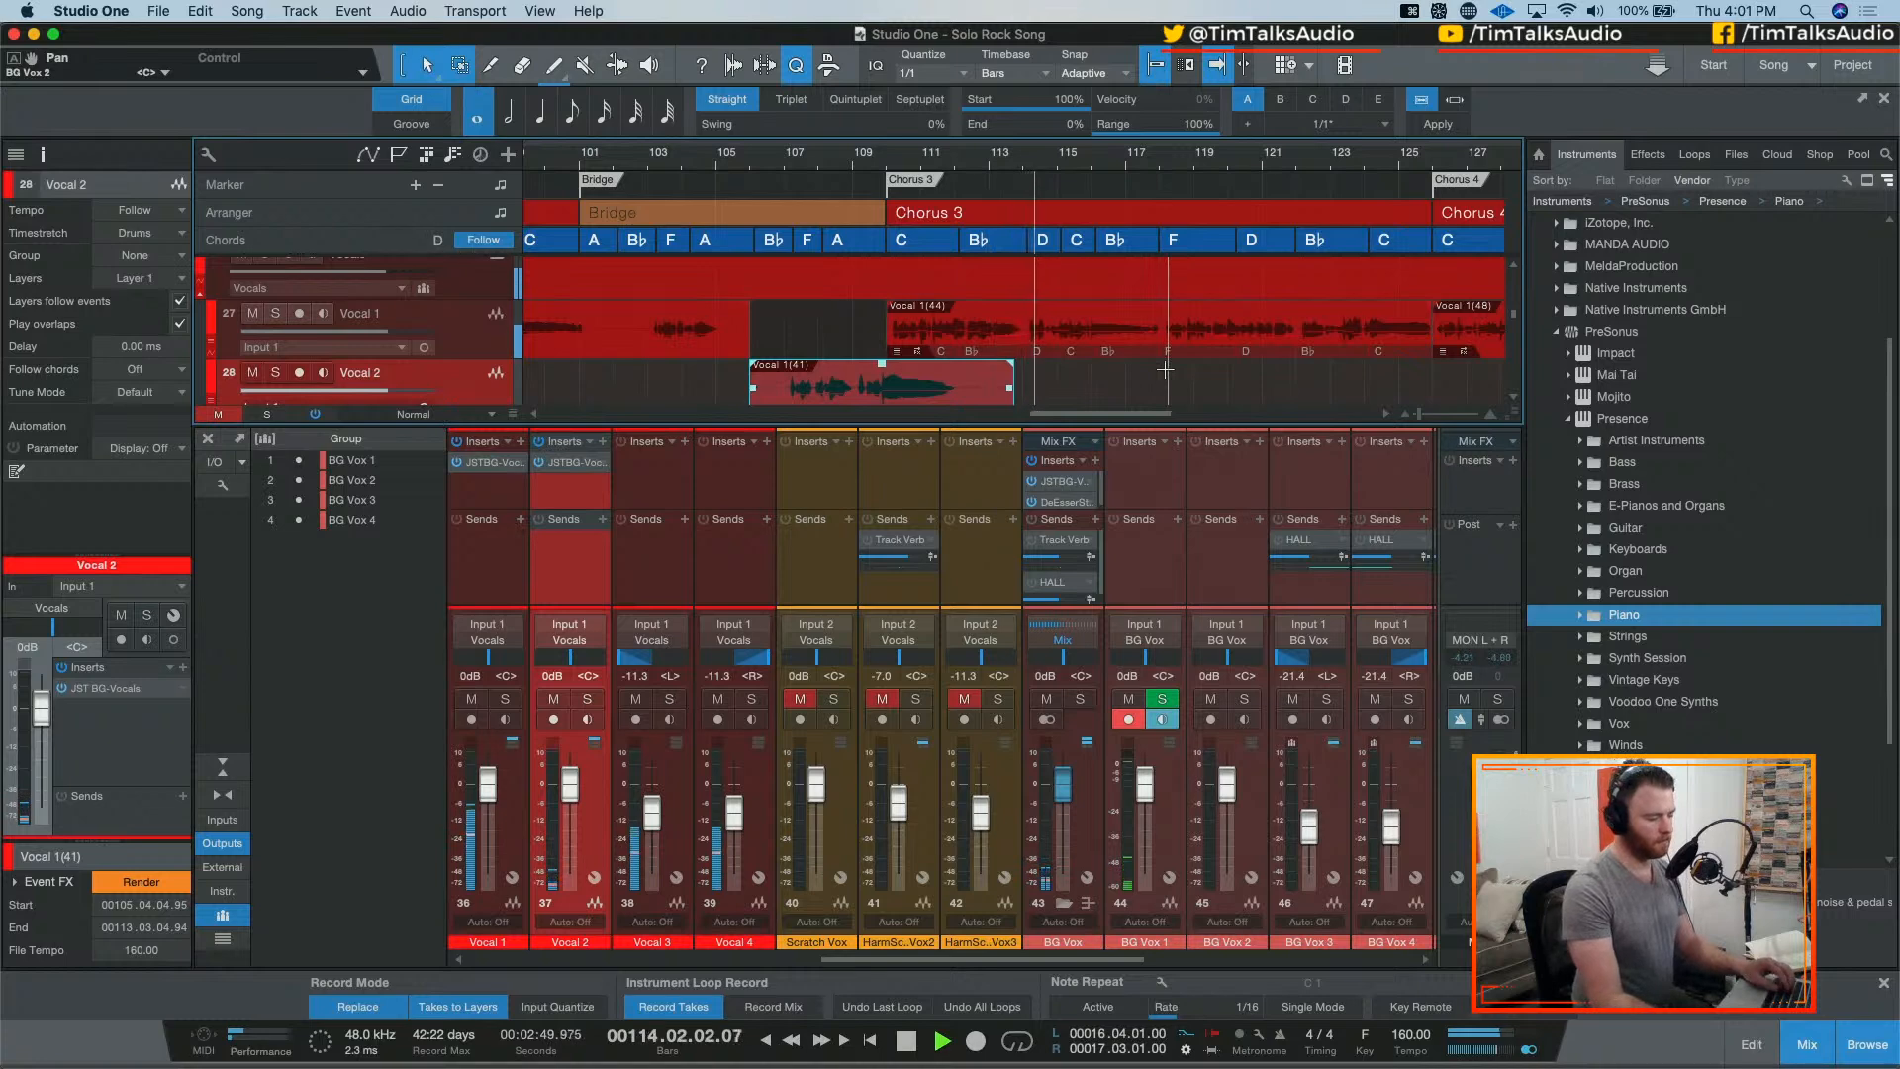
key(space)
key(w)
key(w)
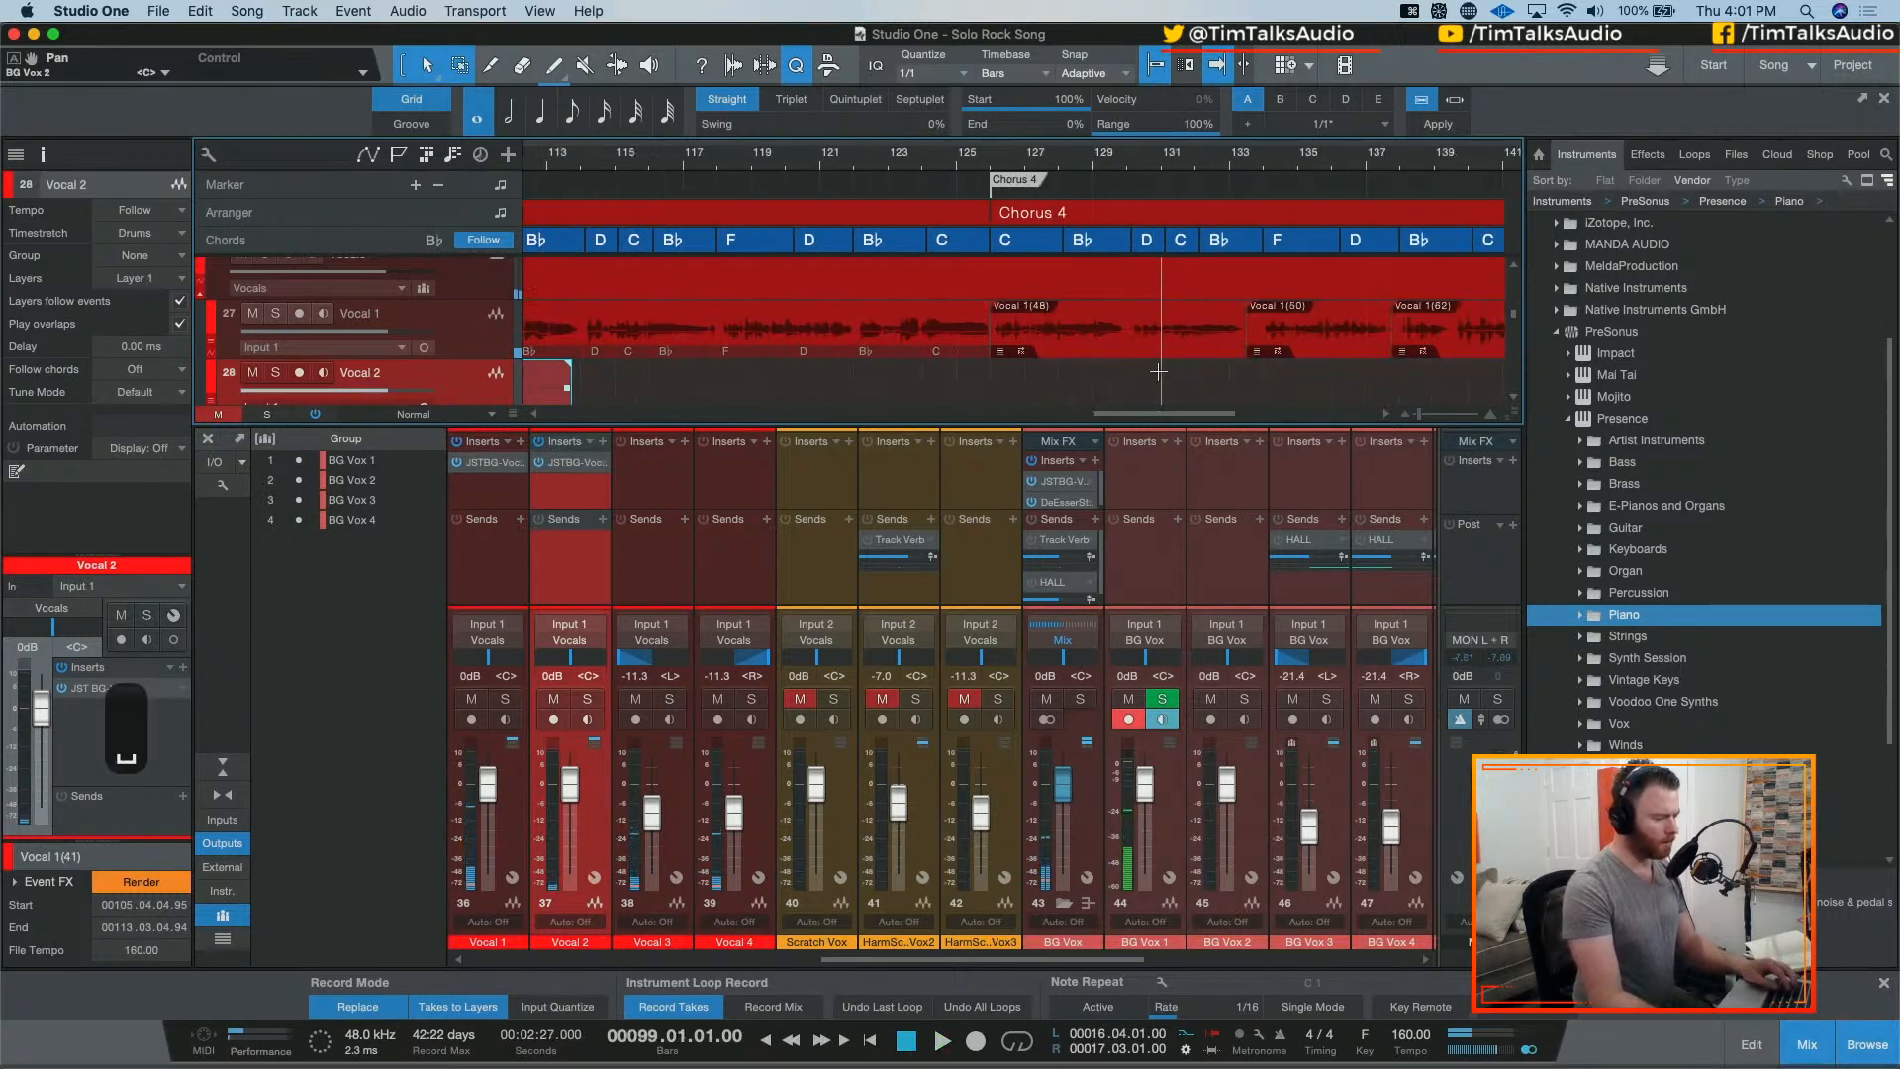
Step: Play back Chorus 4 from bar 126 through to the song's ending
click(1140, 160)
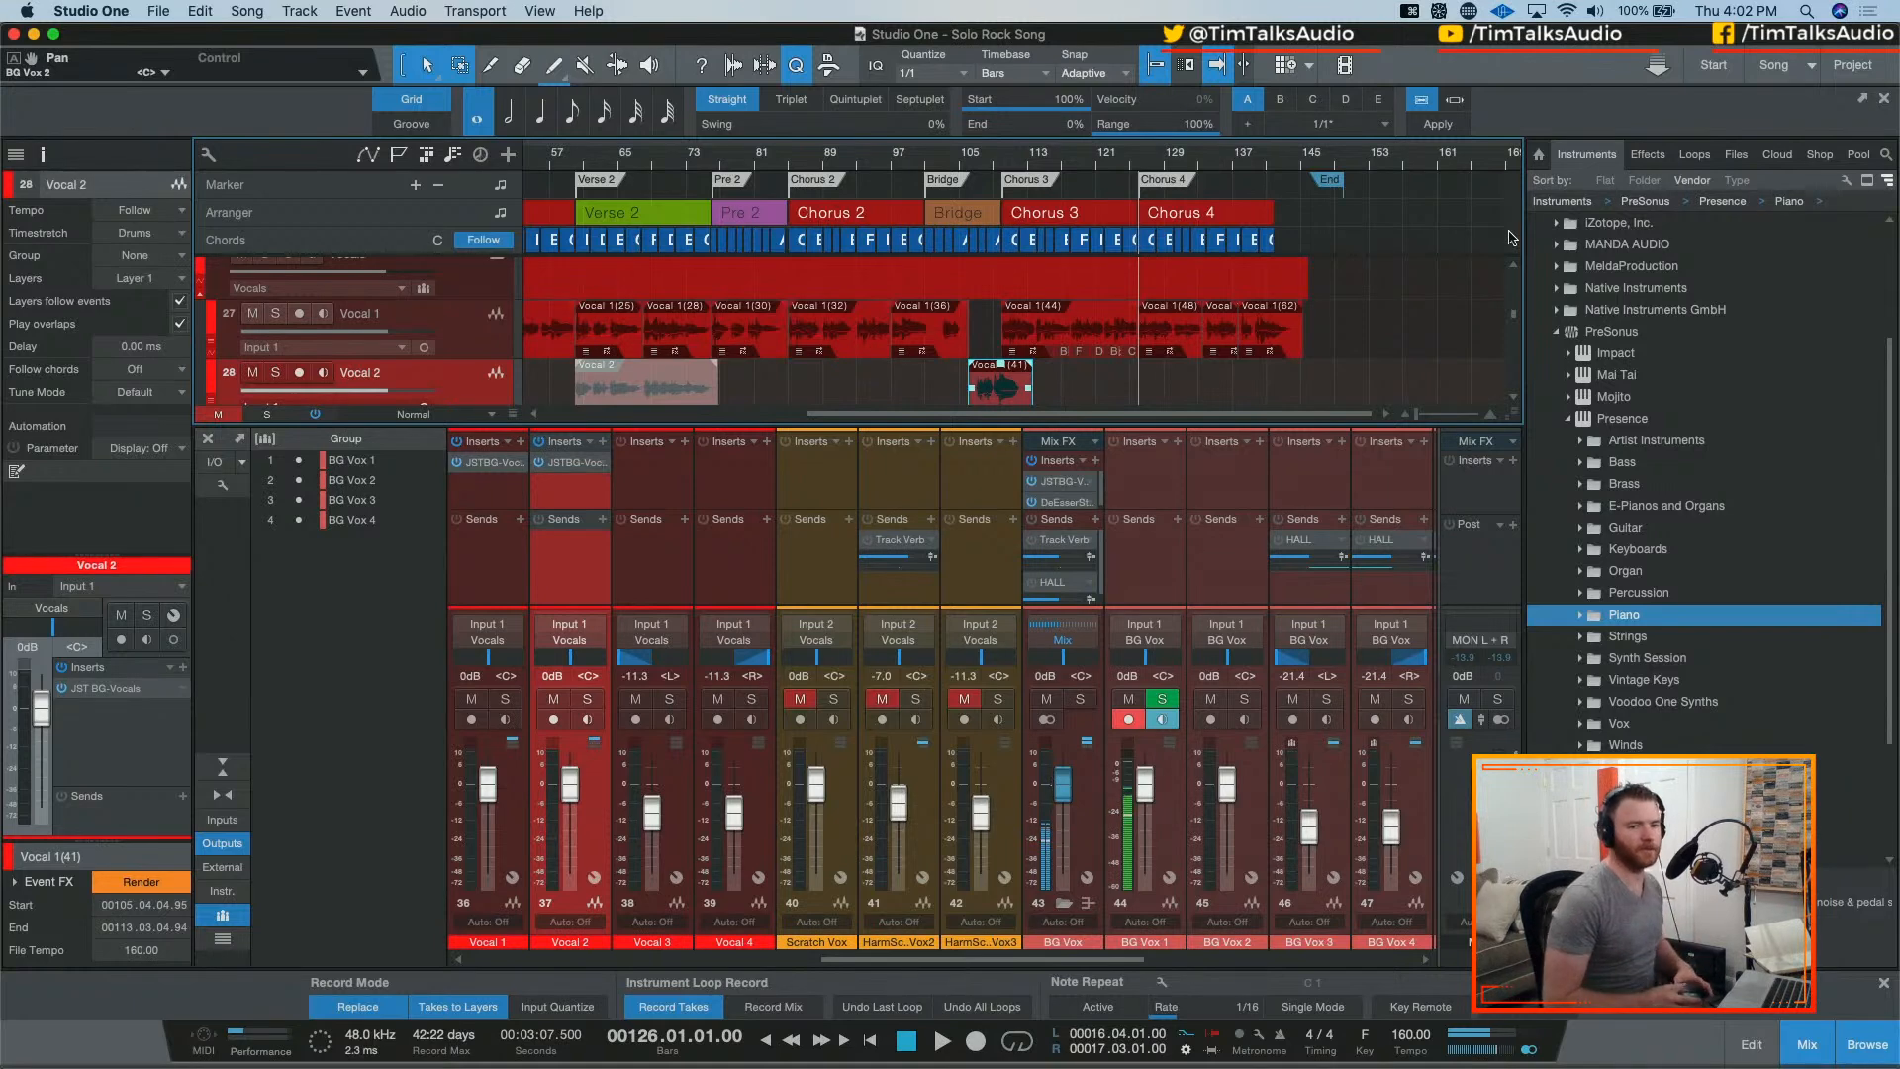
key(space)
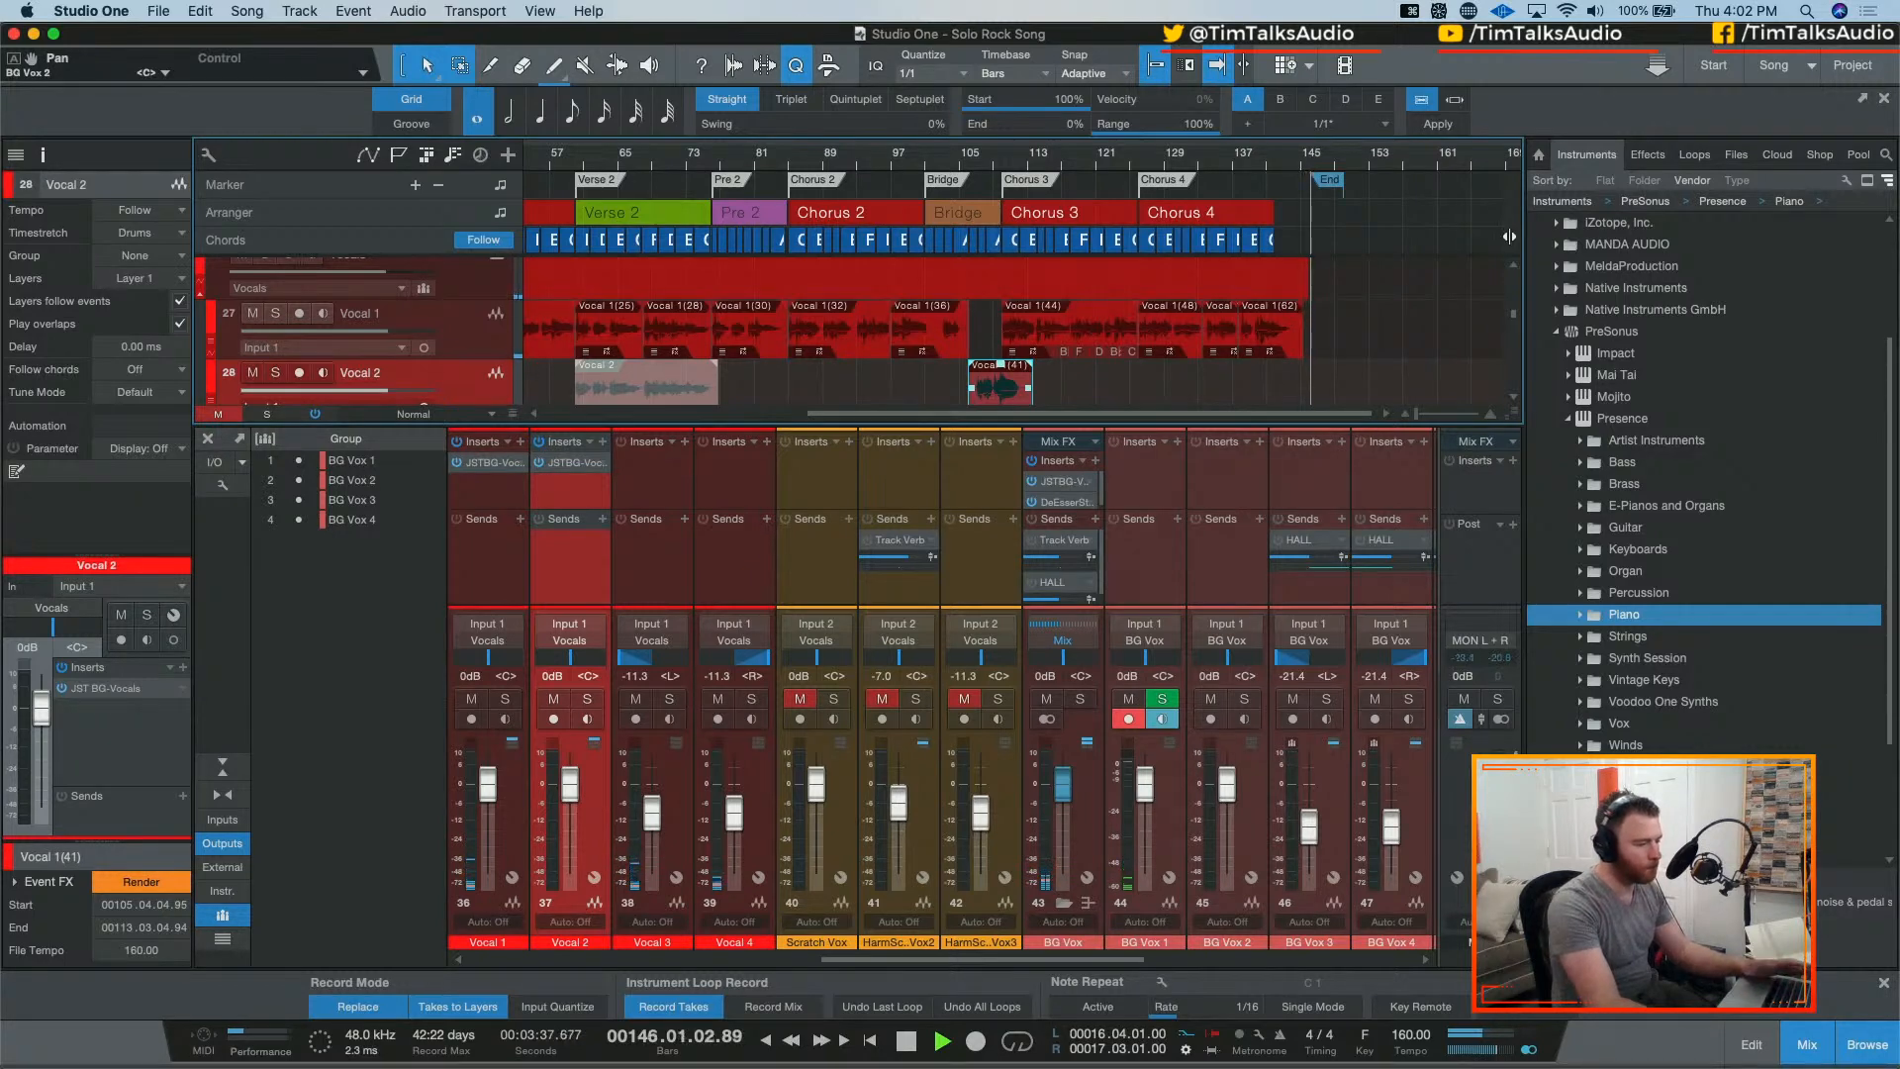
key(space)
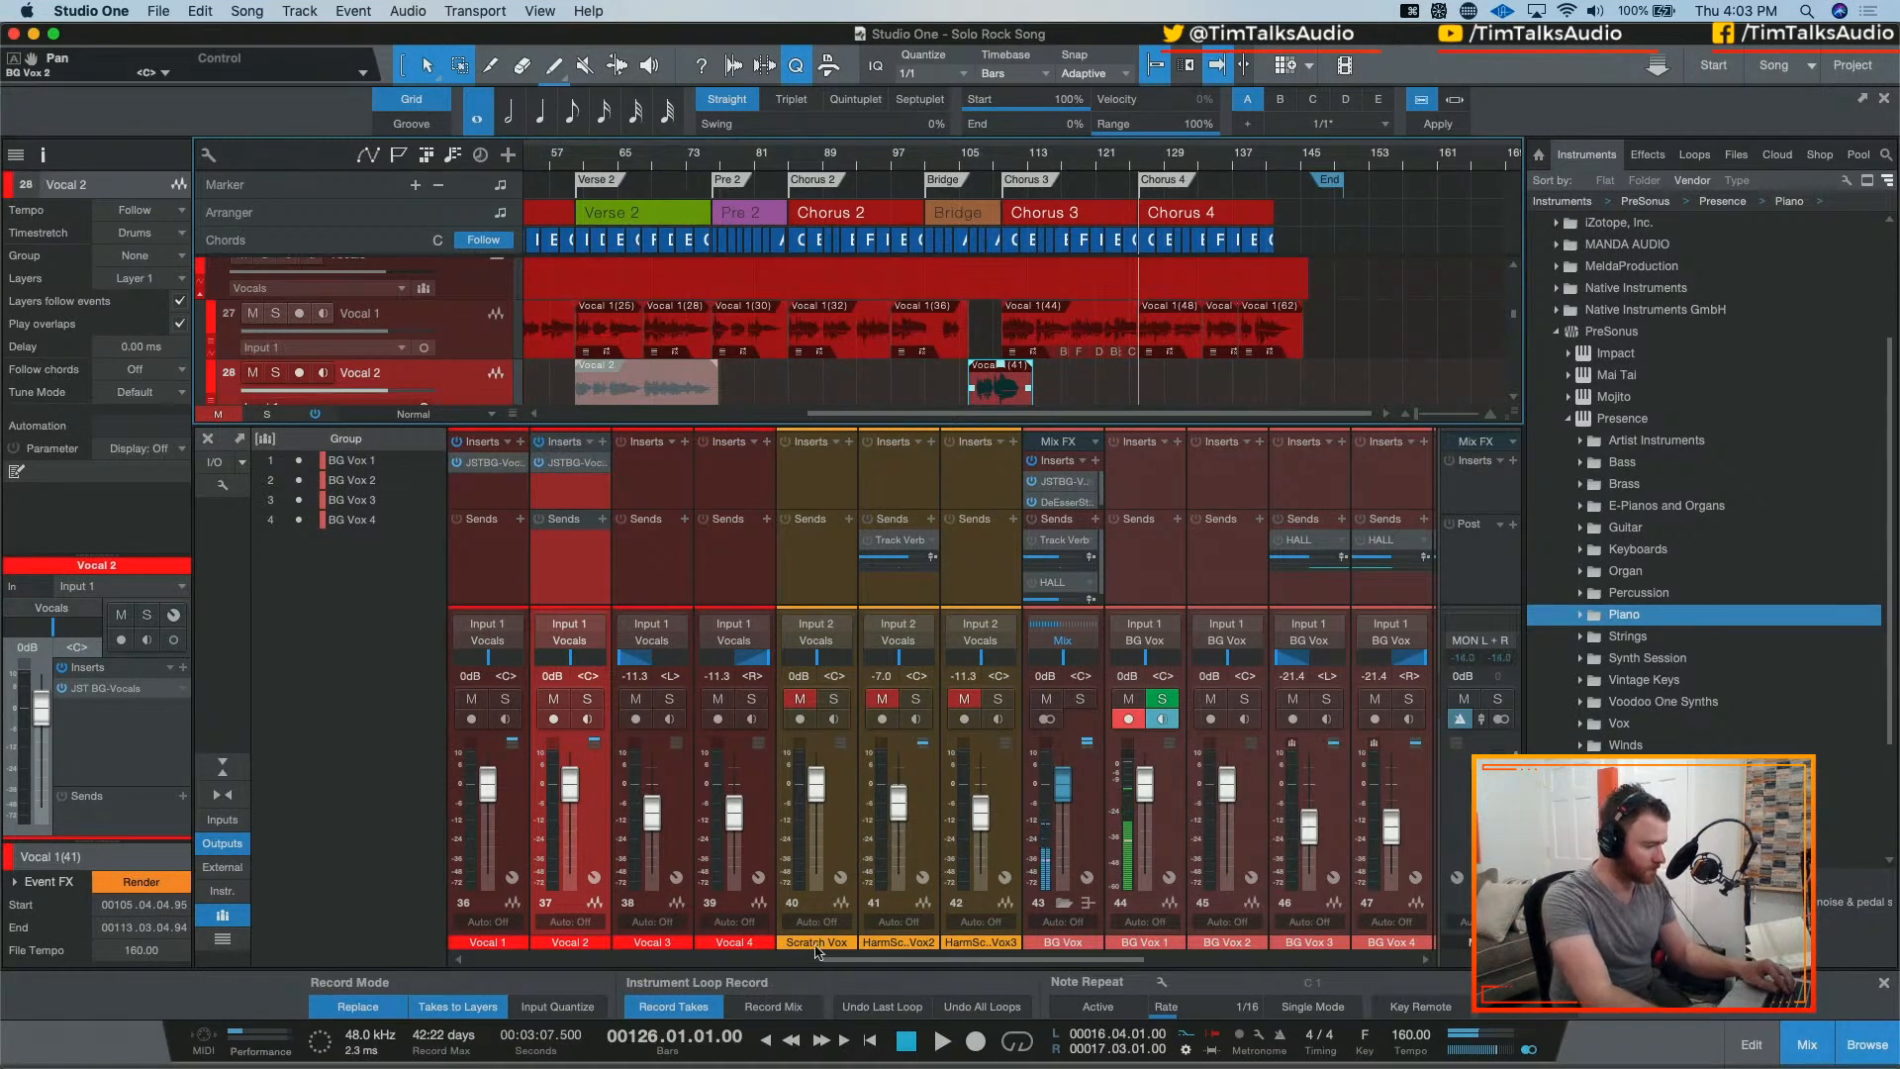
Step: Route the Vocals bus output to the Mix bus and play back Chorus 4 from bar 126
drag(829, 960, 775, 965)
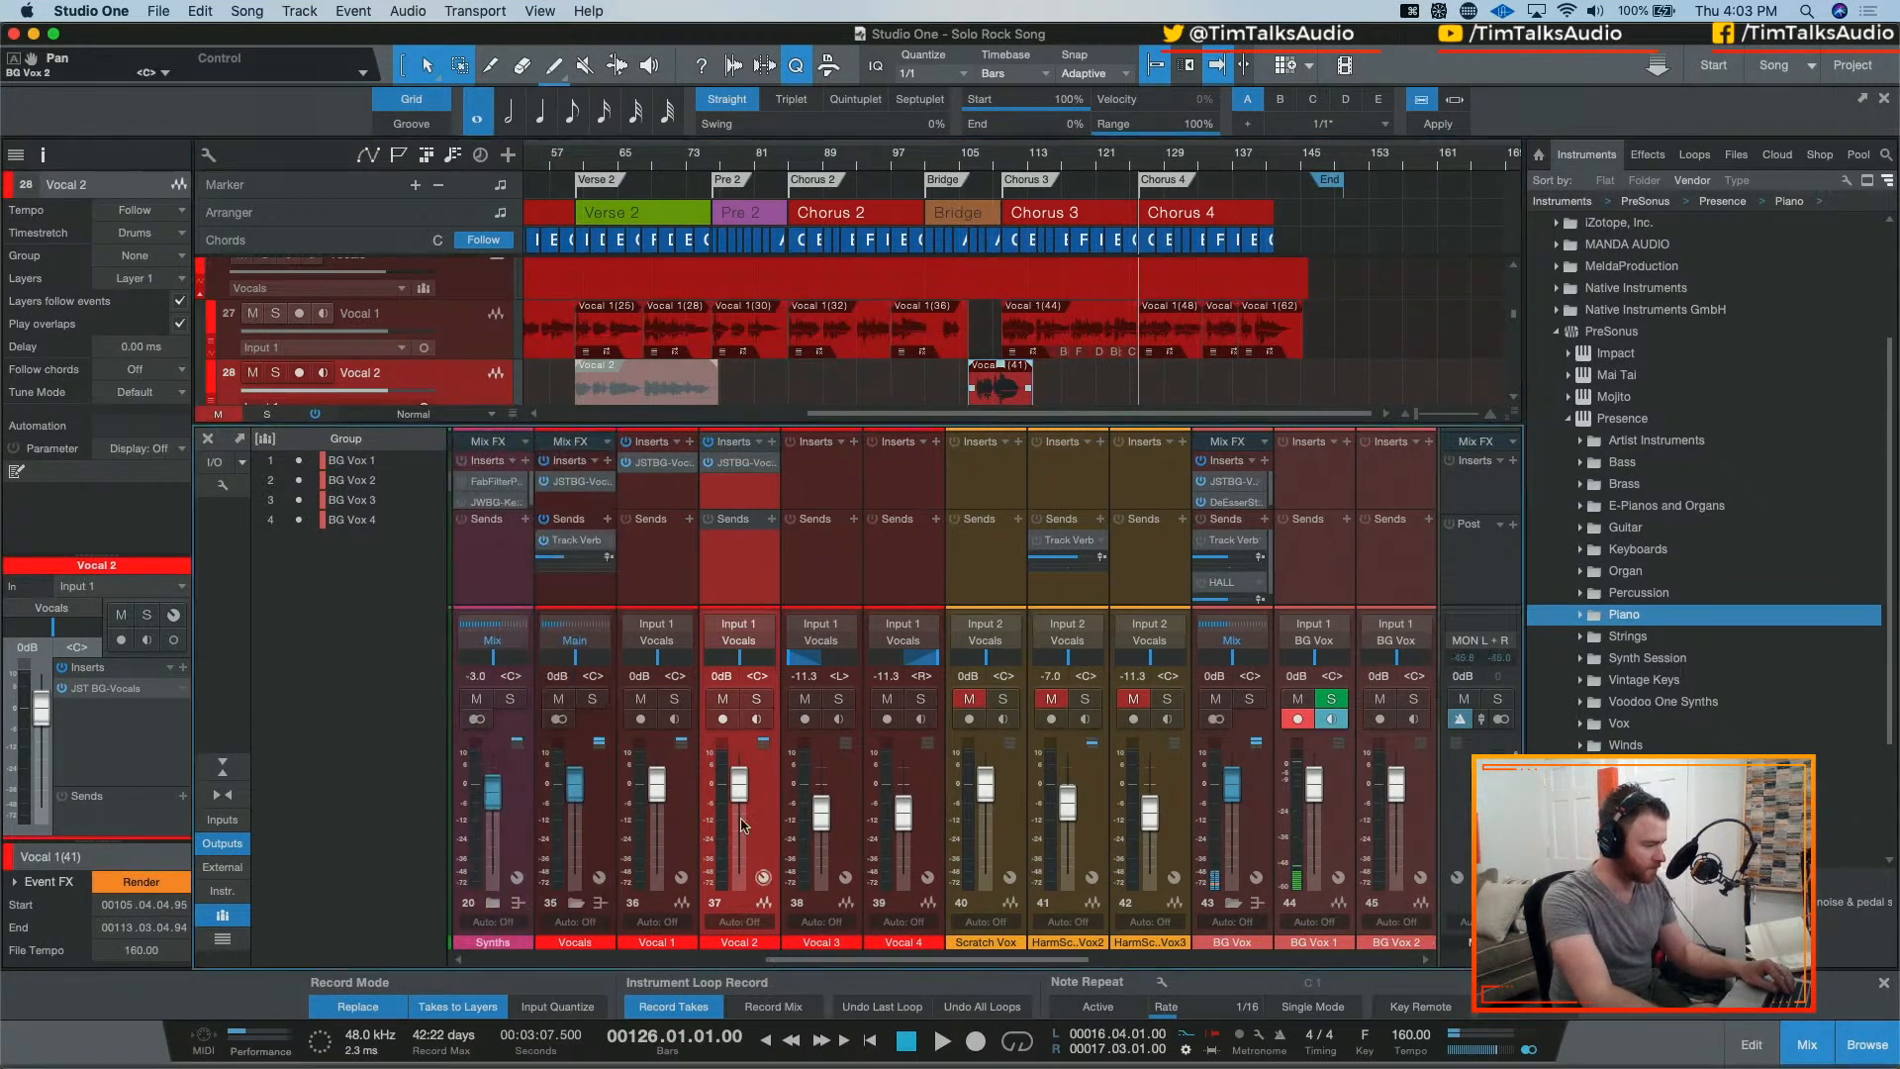
click(584, 643)
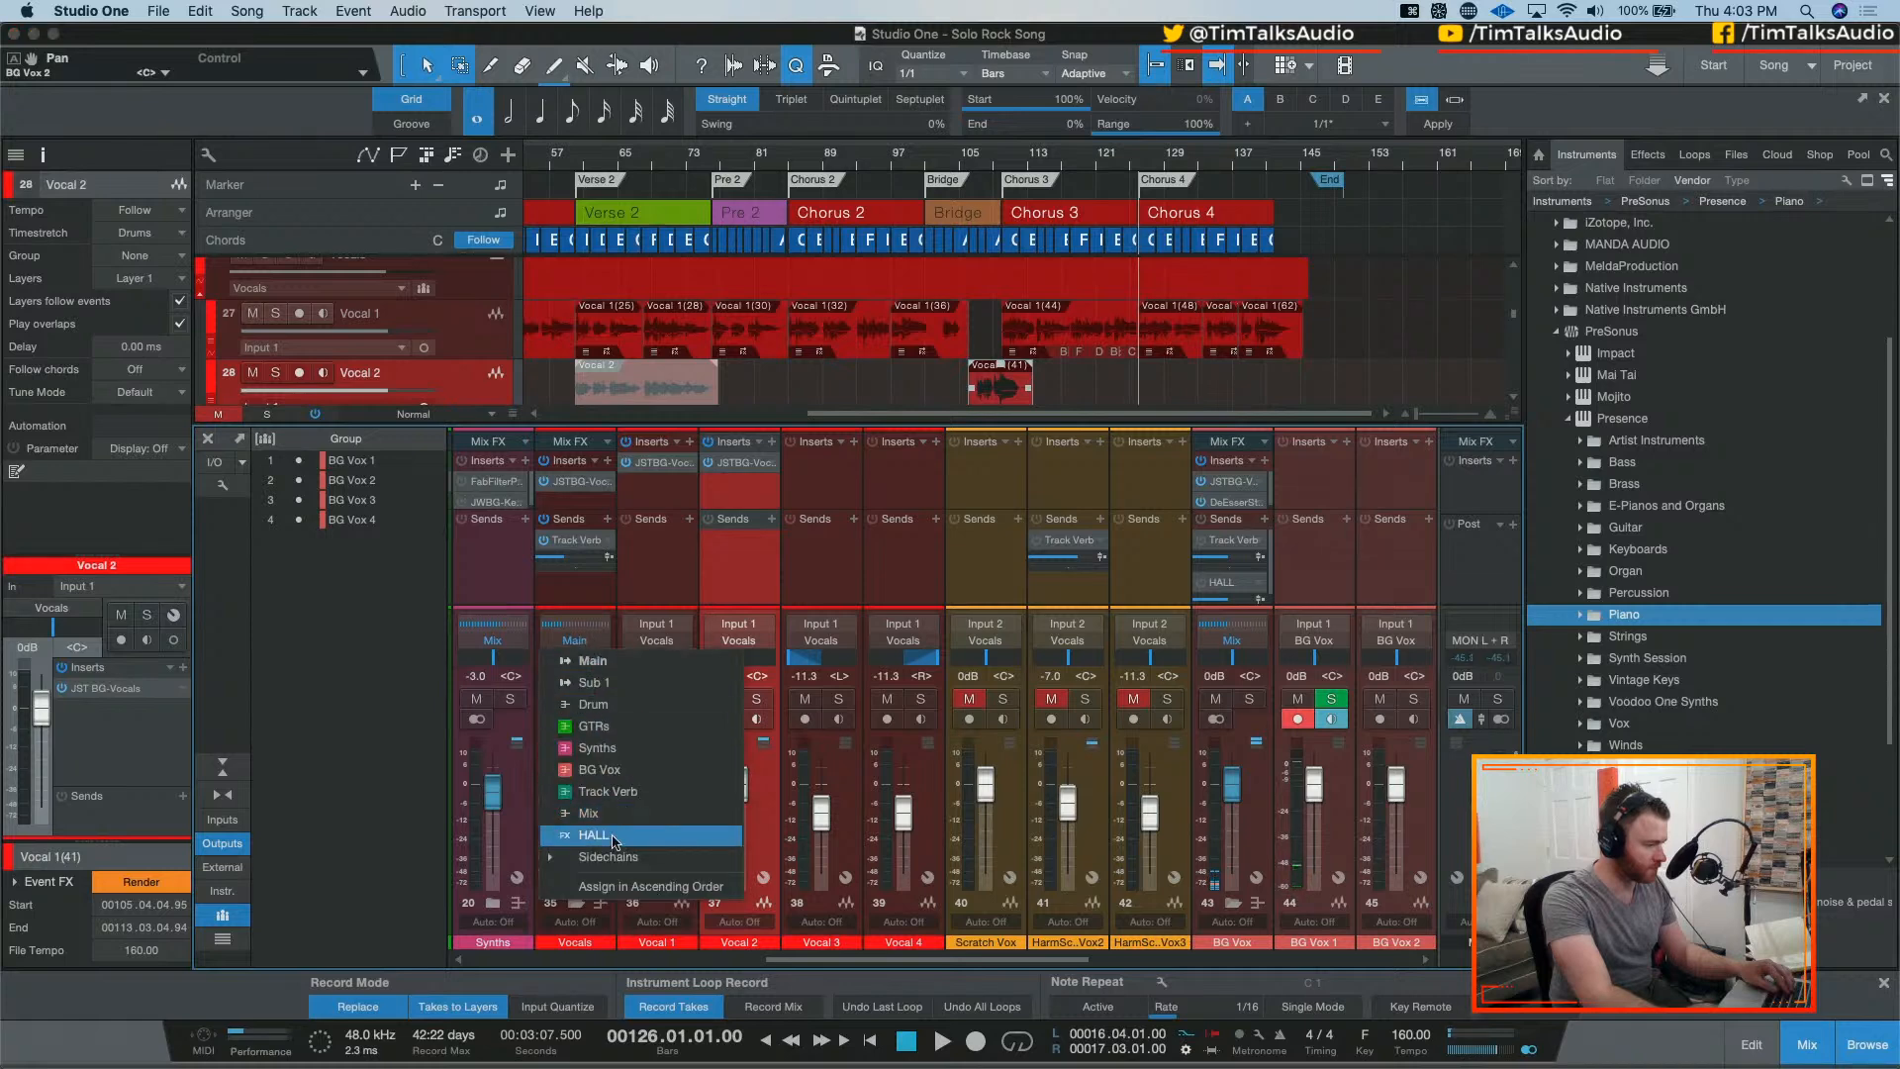
click(589, 813)
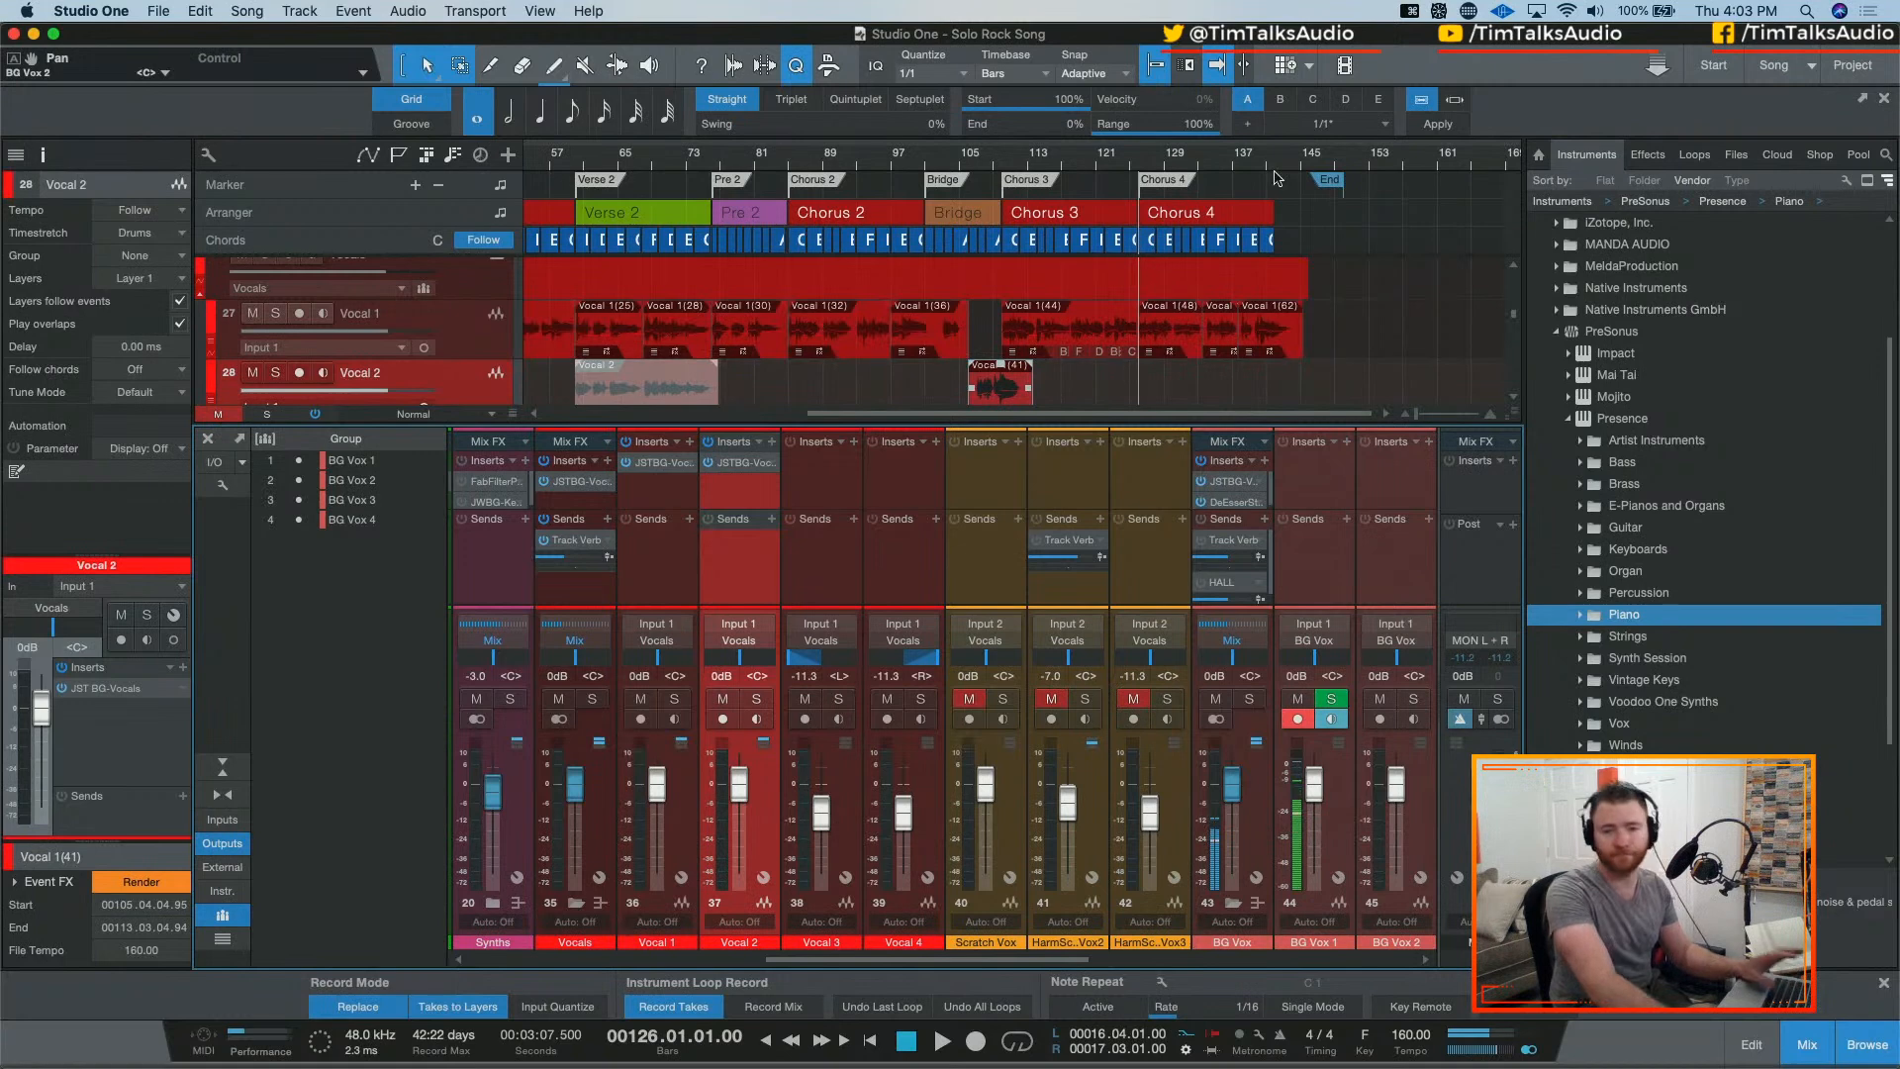
key(space)
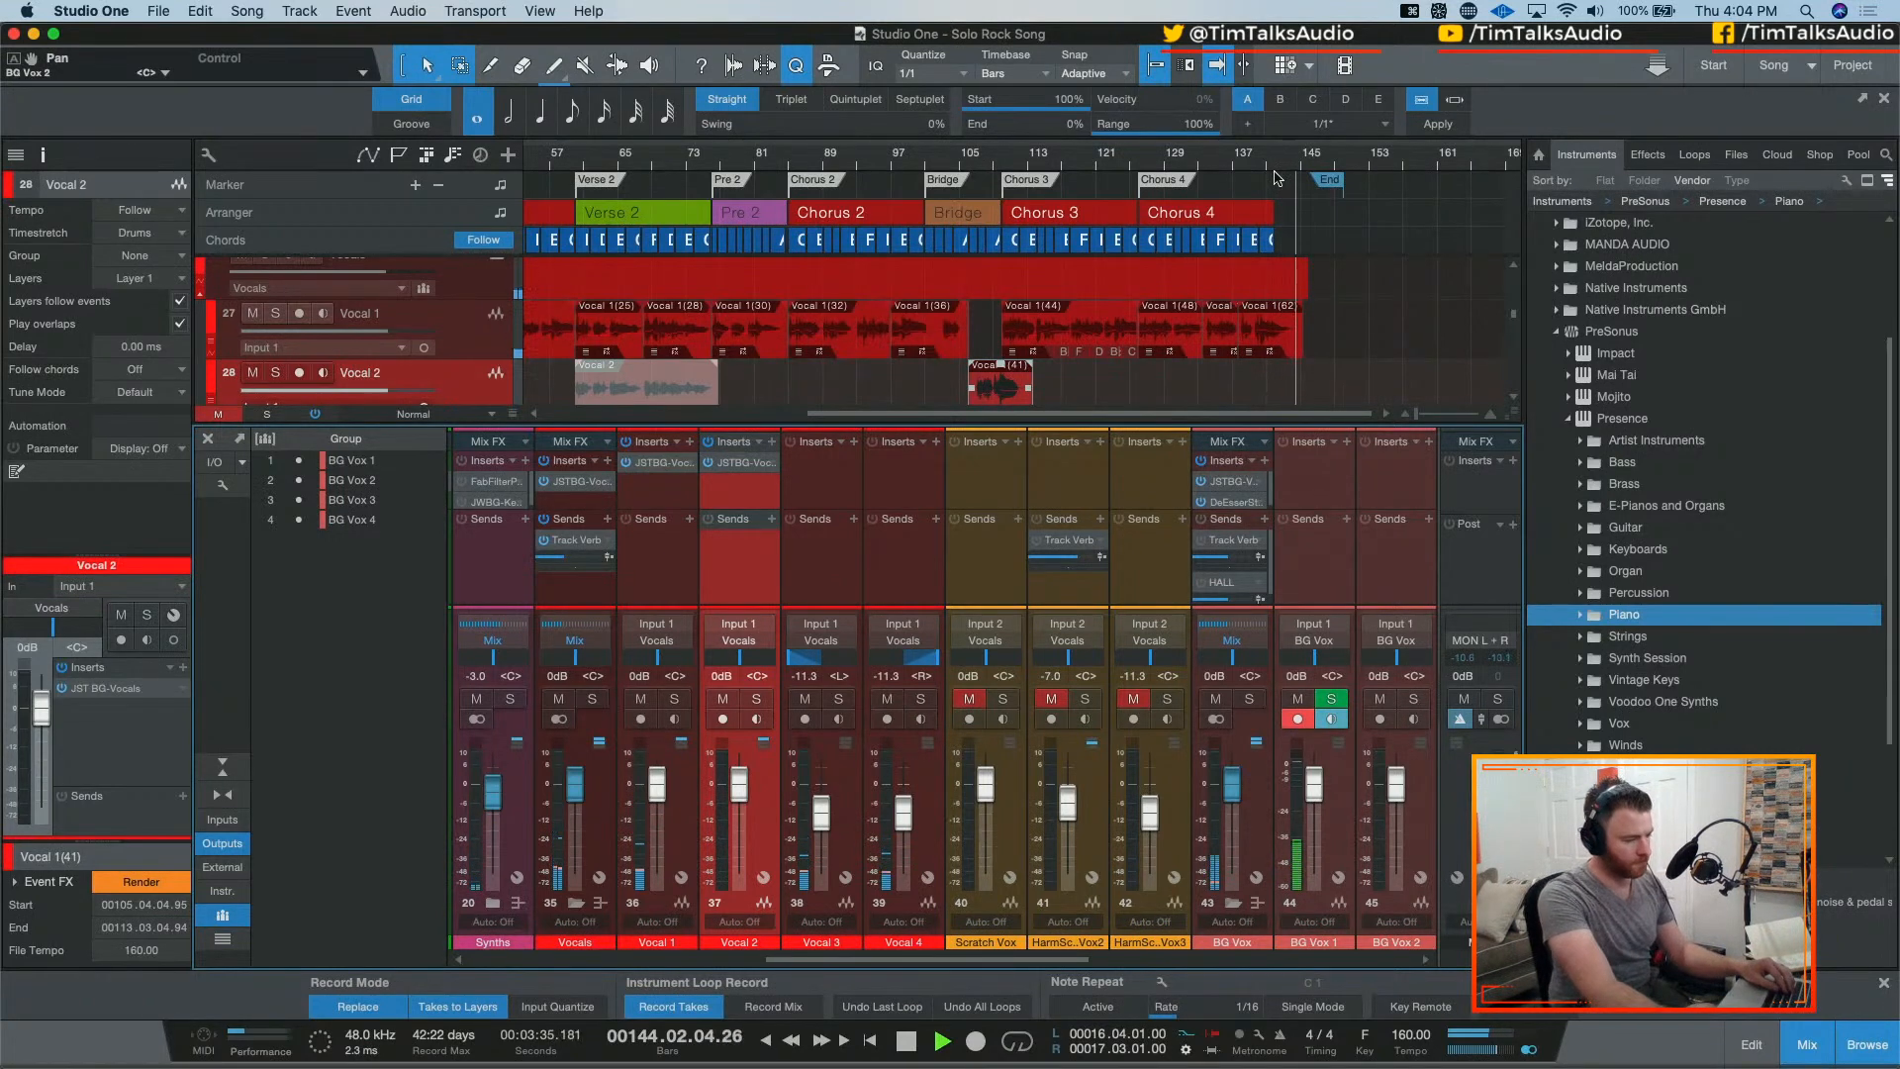
key(space)
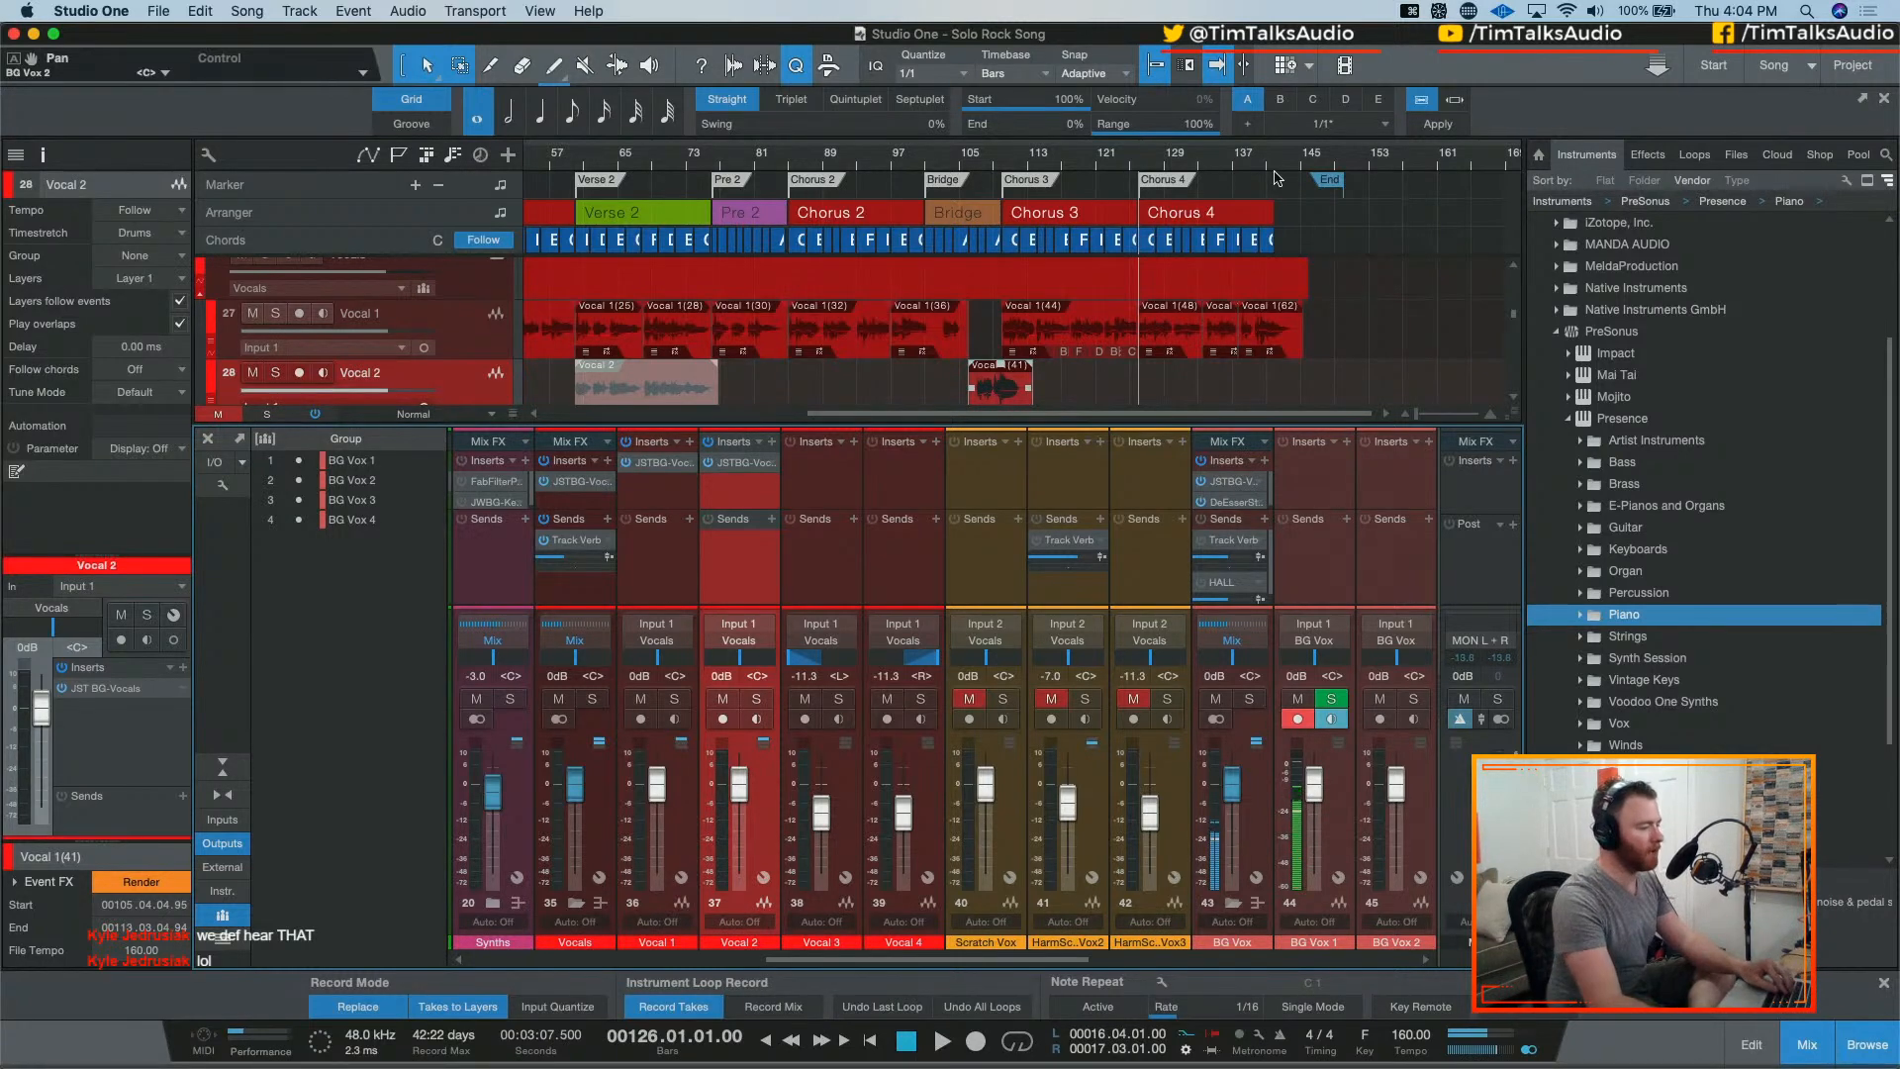
Step: Play back from Chorus 3 at bar 110 to the ending, turning off record arm, monitoring and solo on BG Vox 1 meanwhile
click(1005, 155)
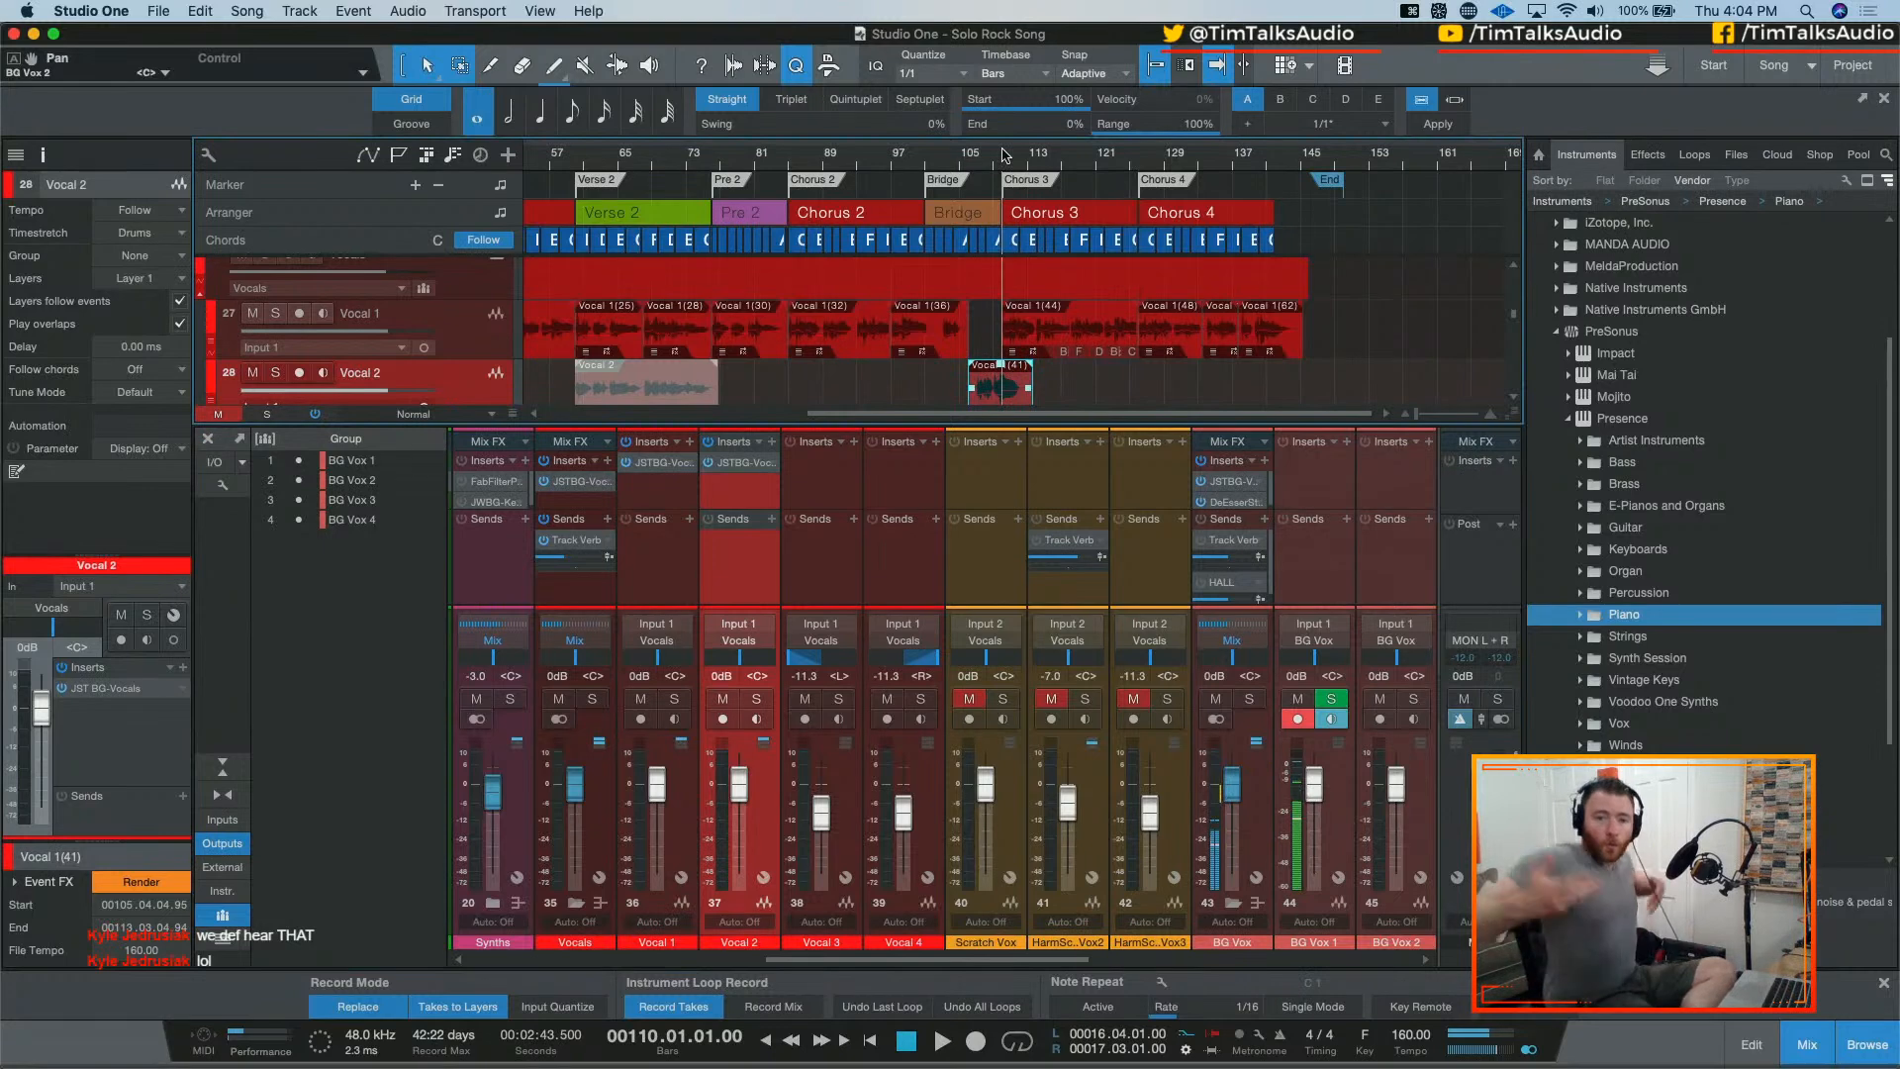
key(space)
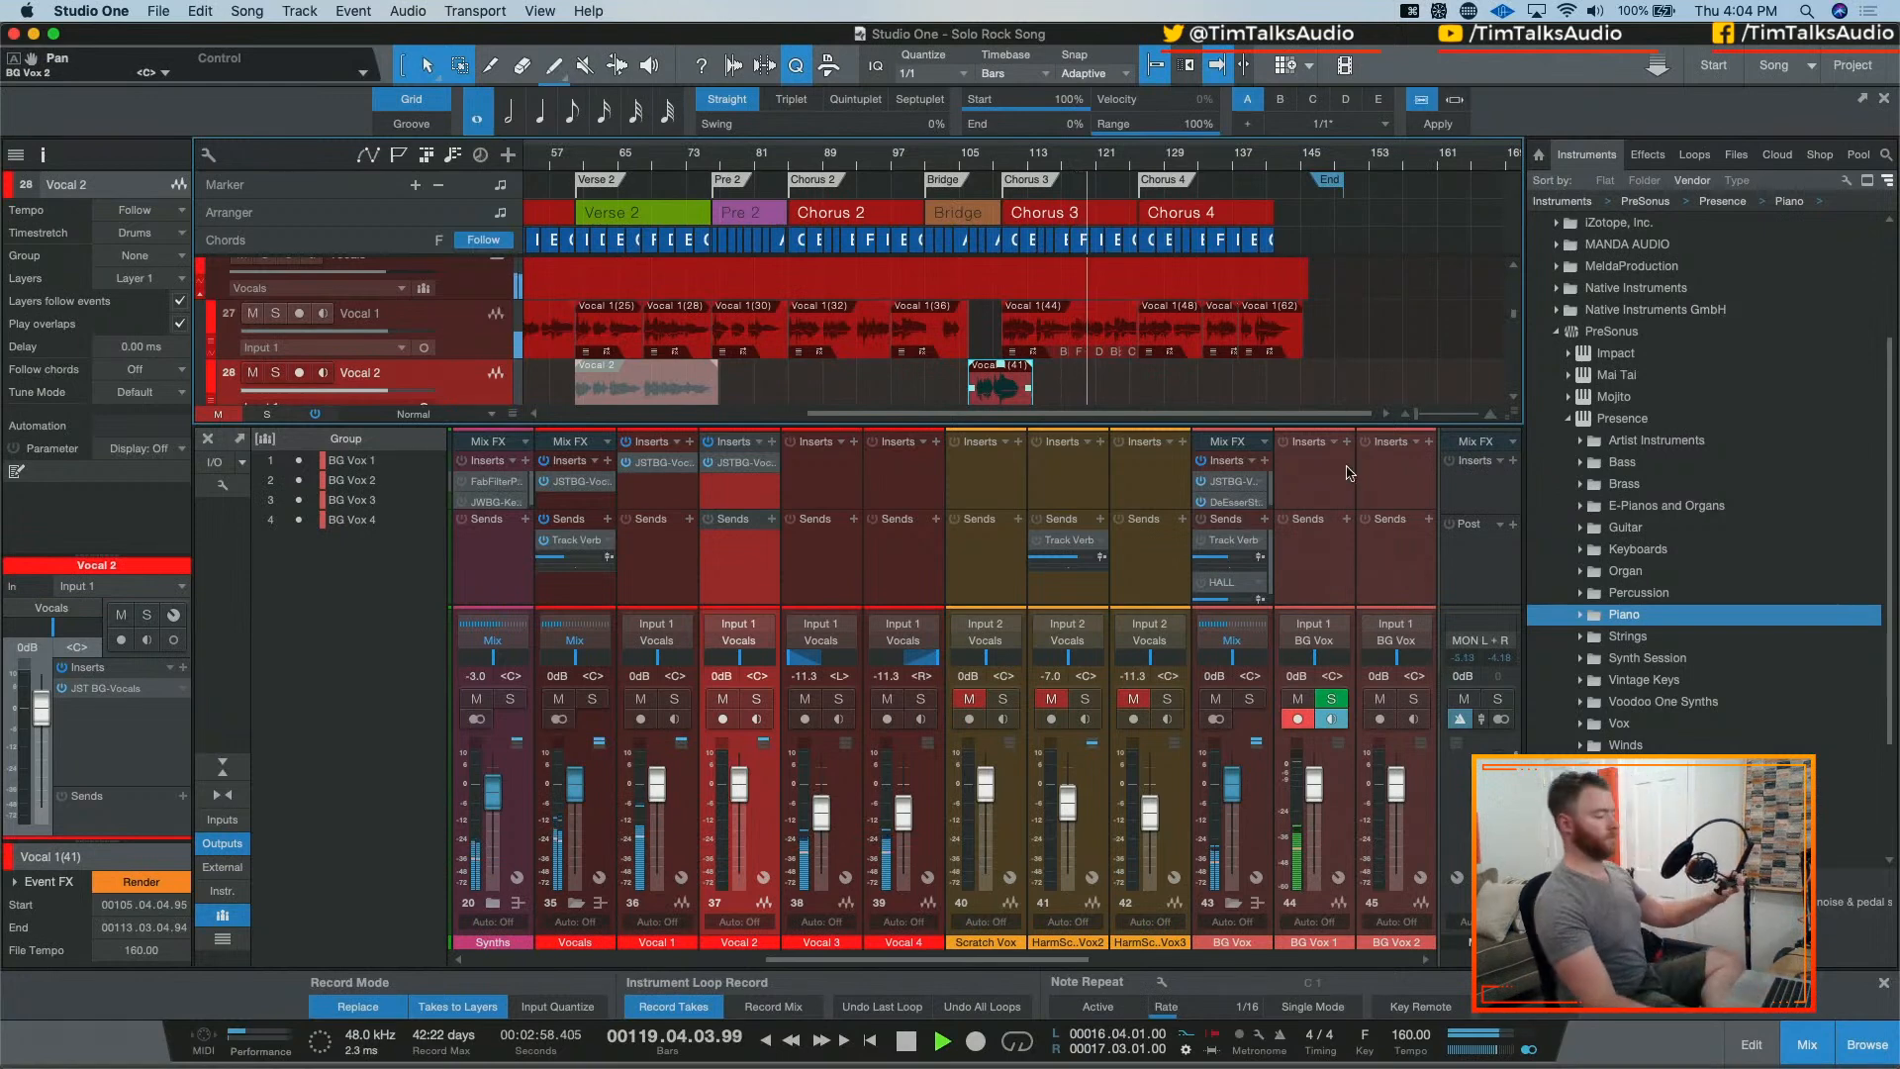
click(1300, 720)
click(1330, 701)
click(1328, 703)
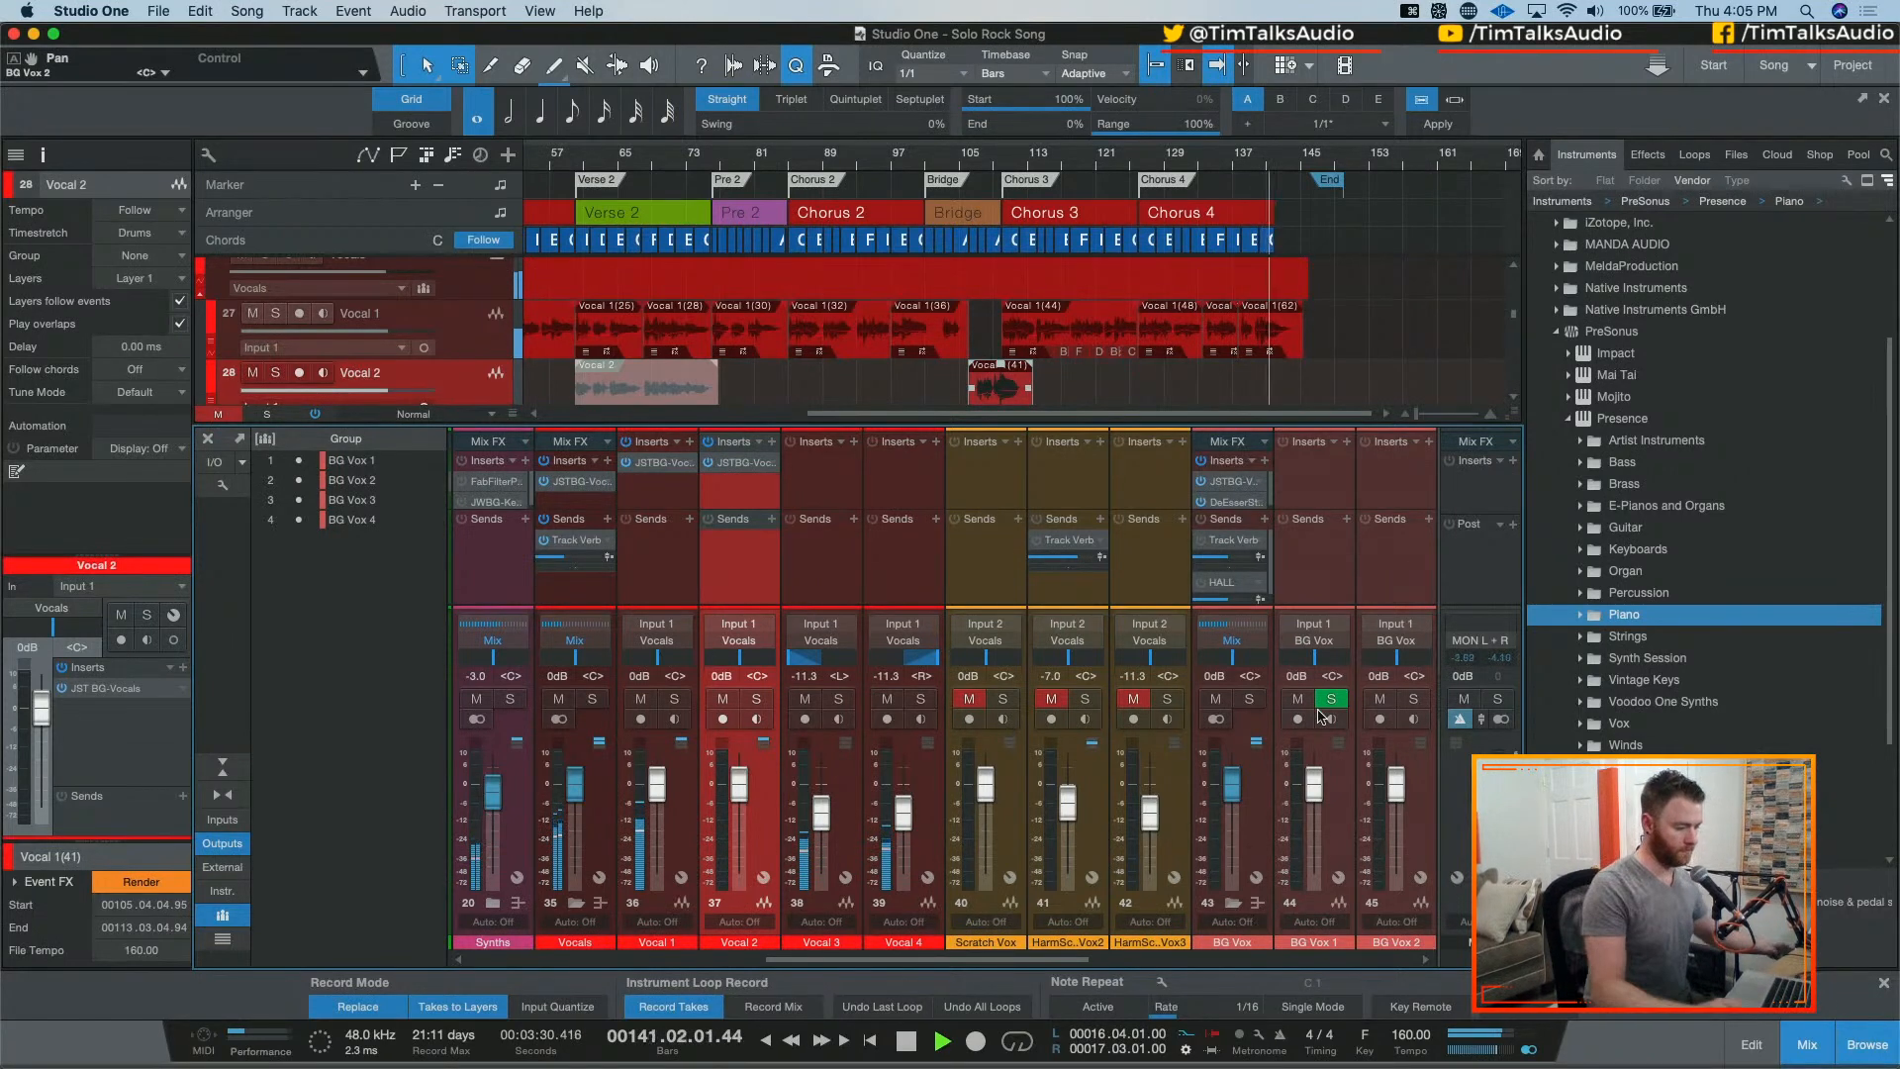
click(1343, 706)
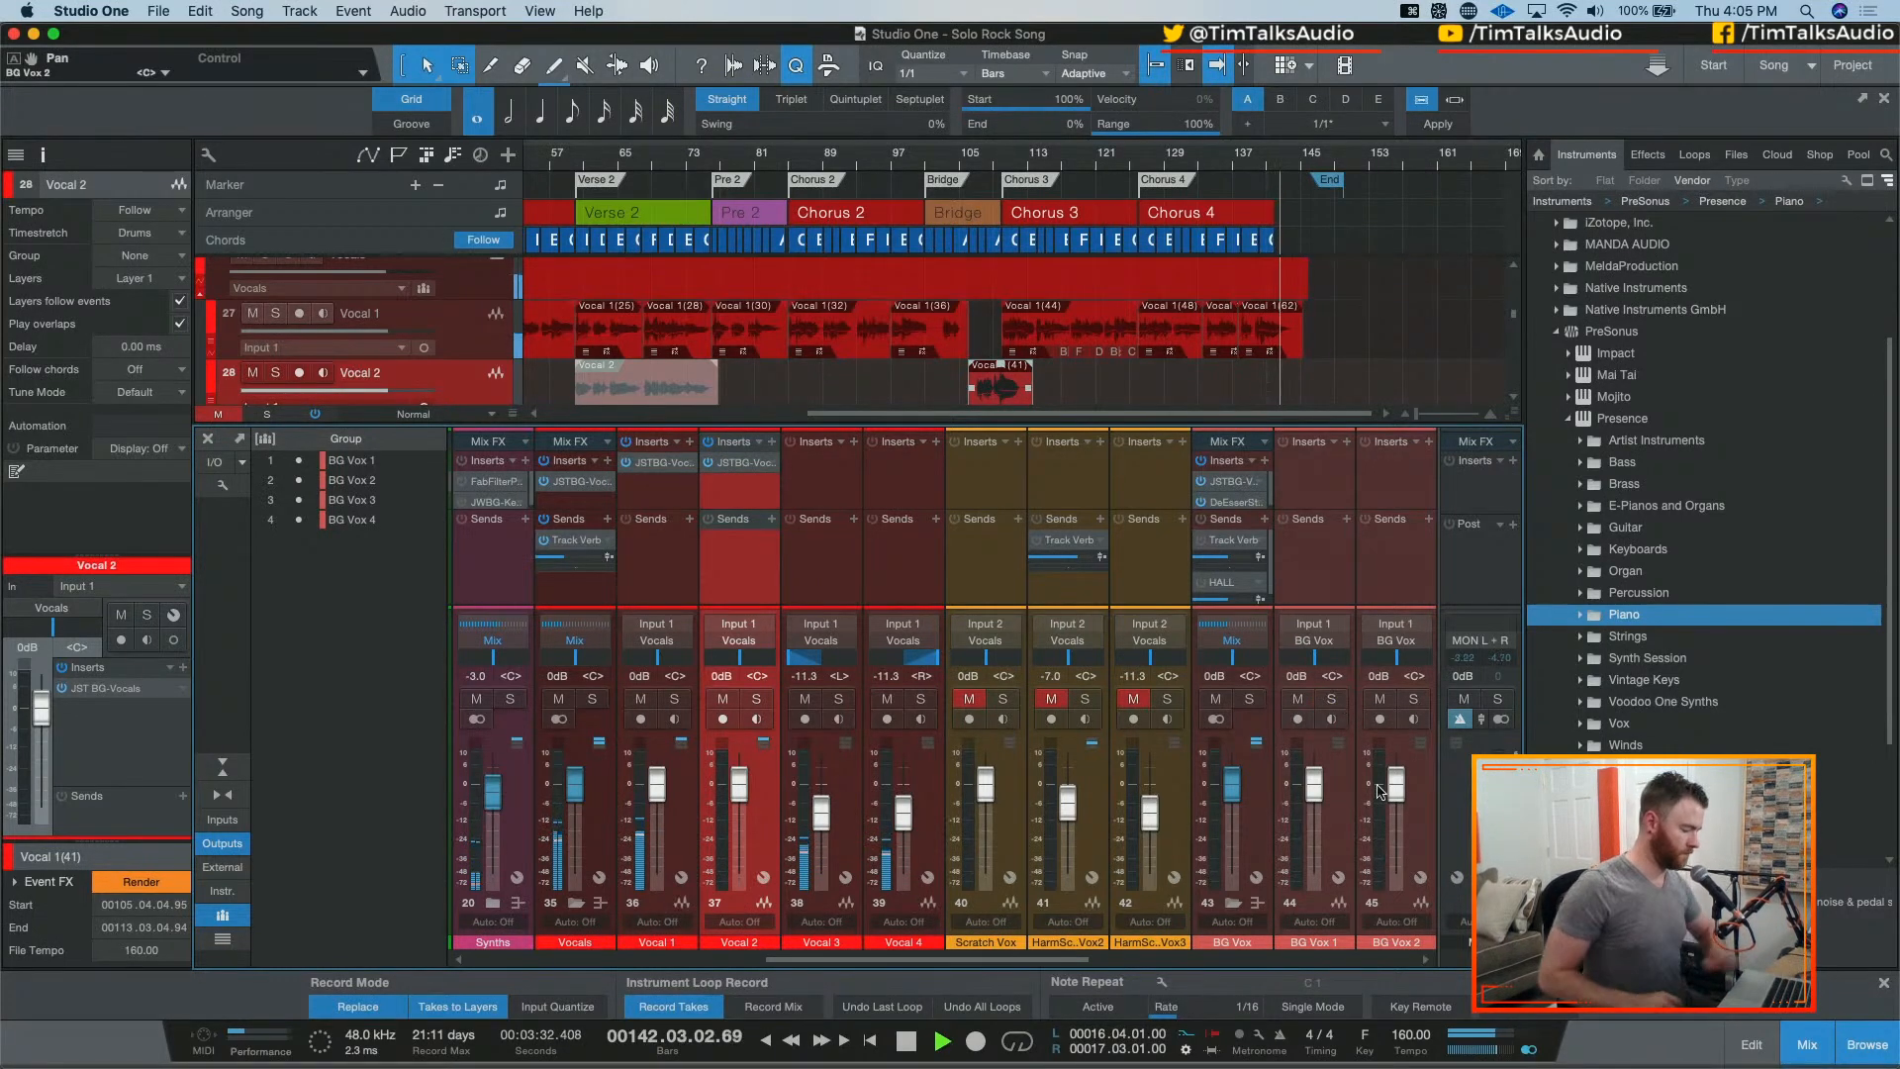
mouse_move(1381, 789)
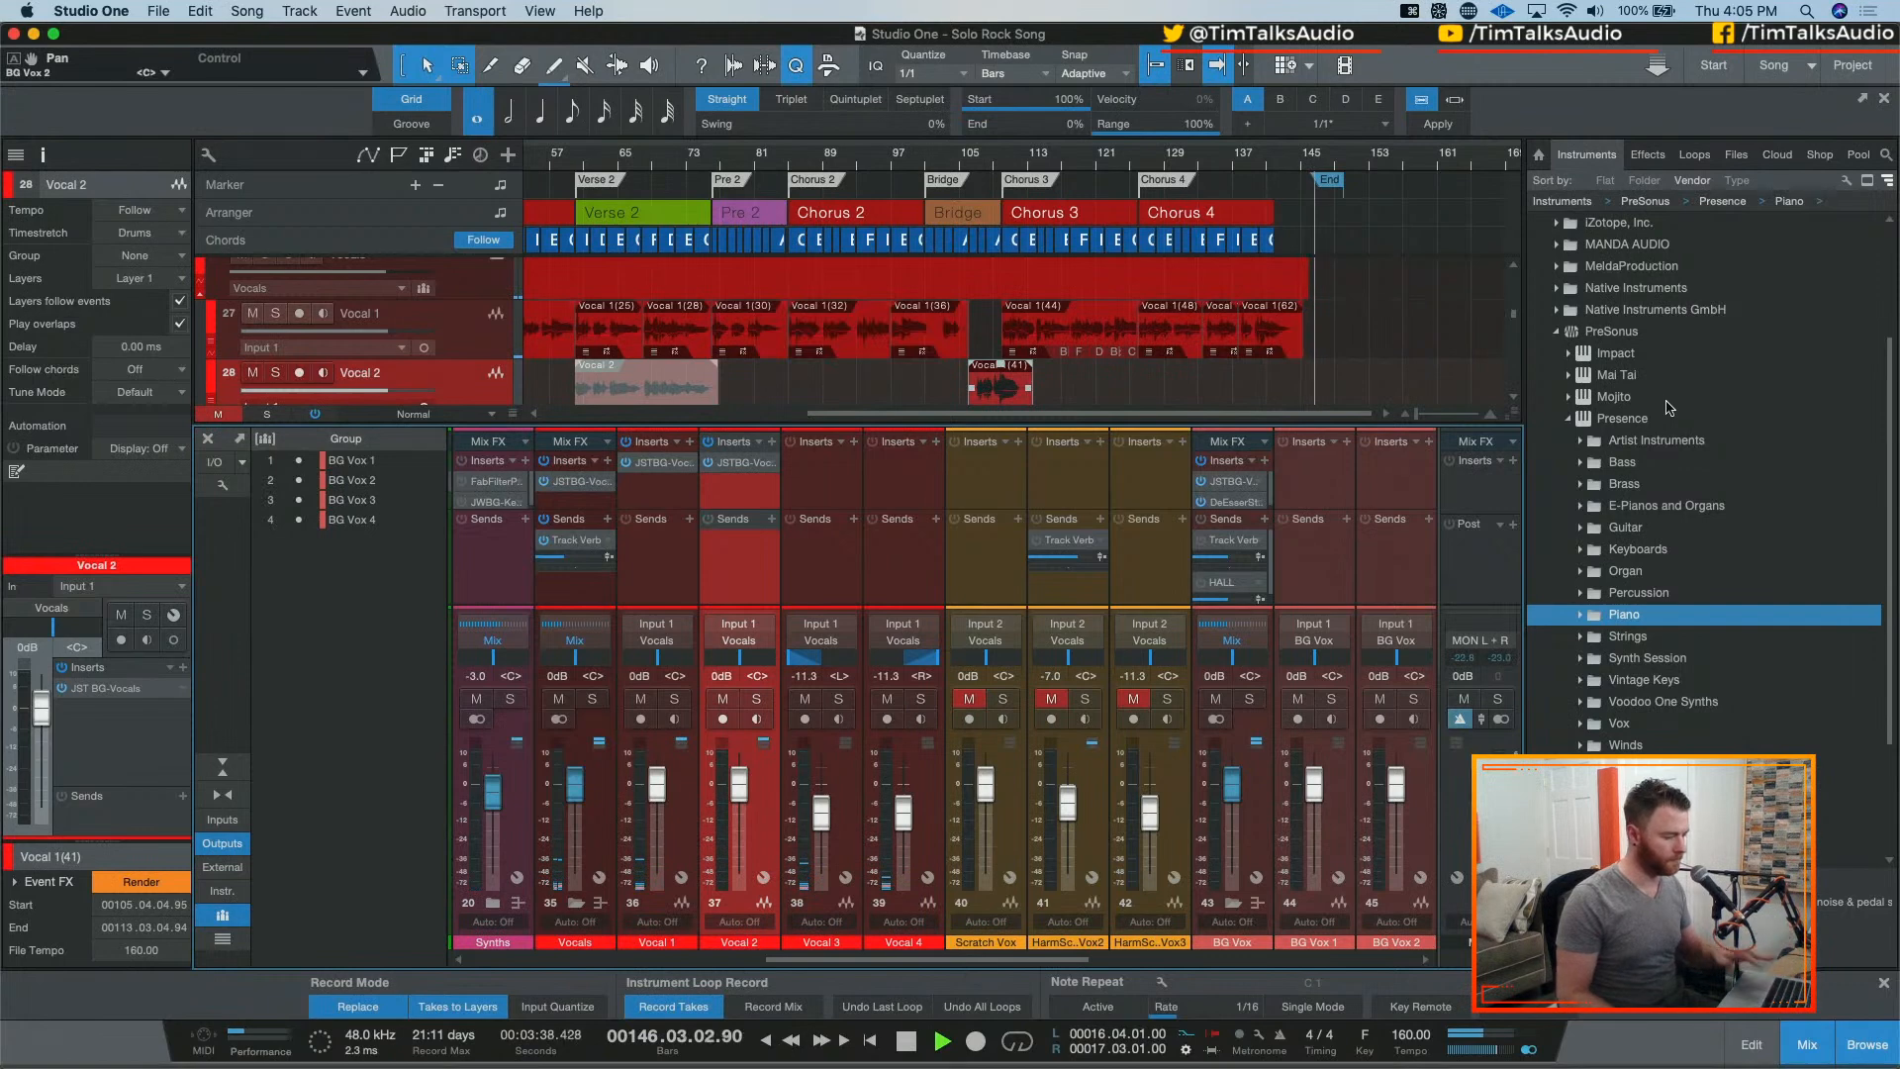
key(space)
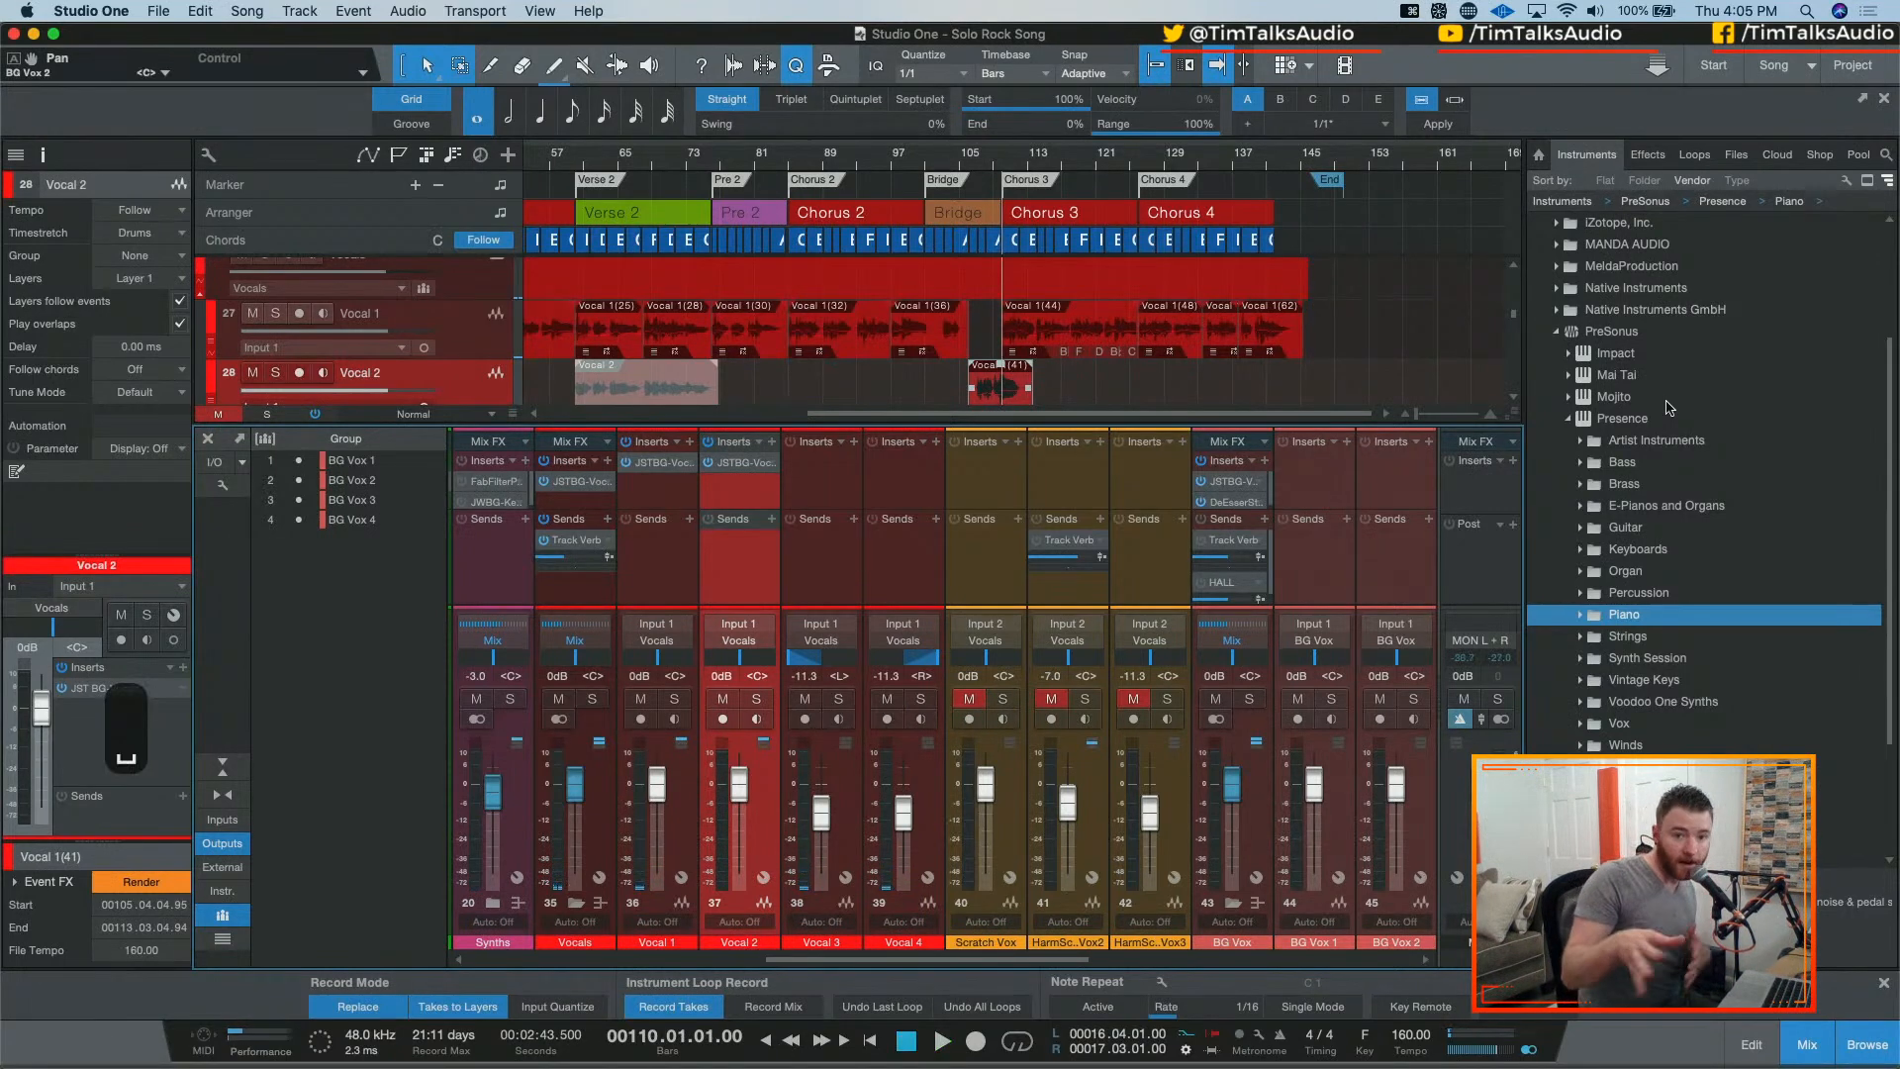